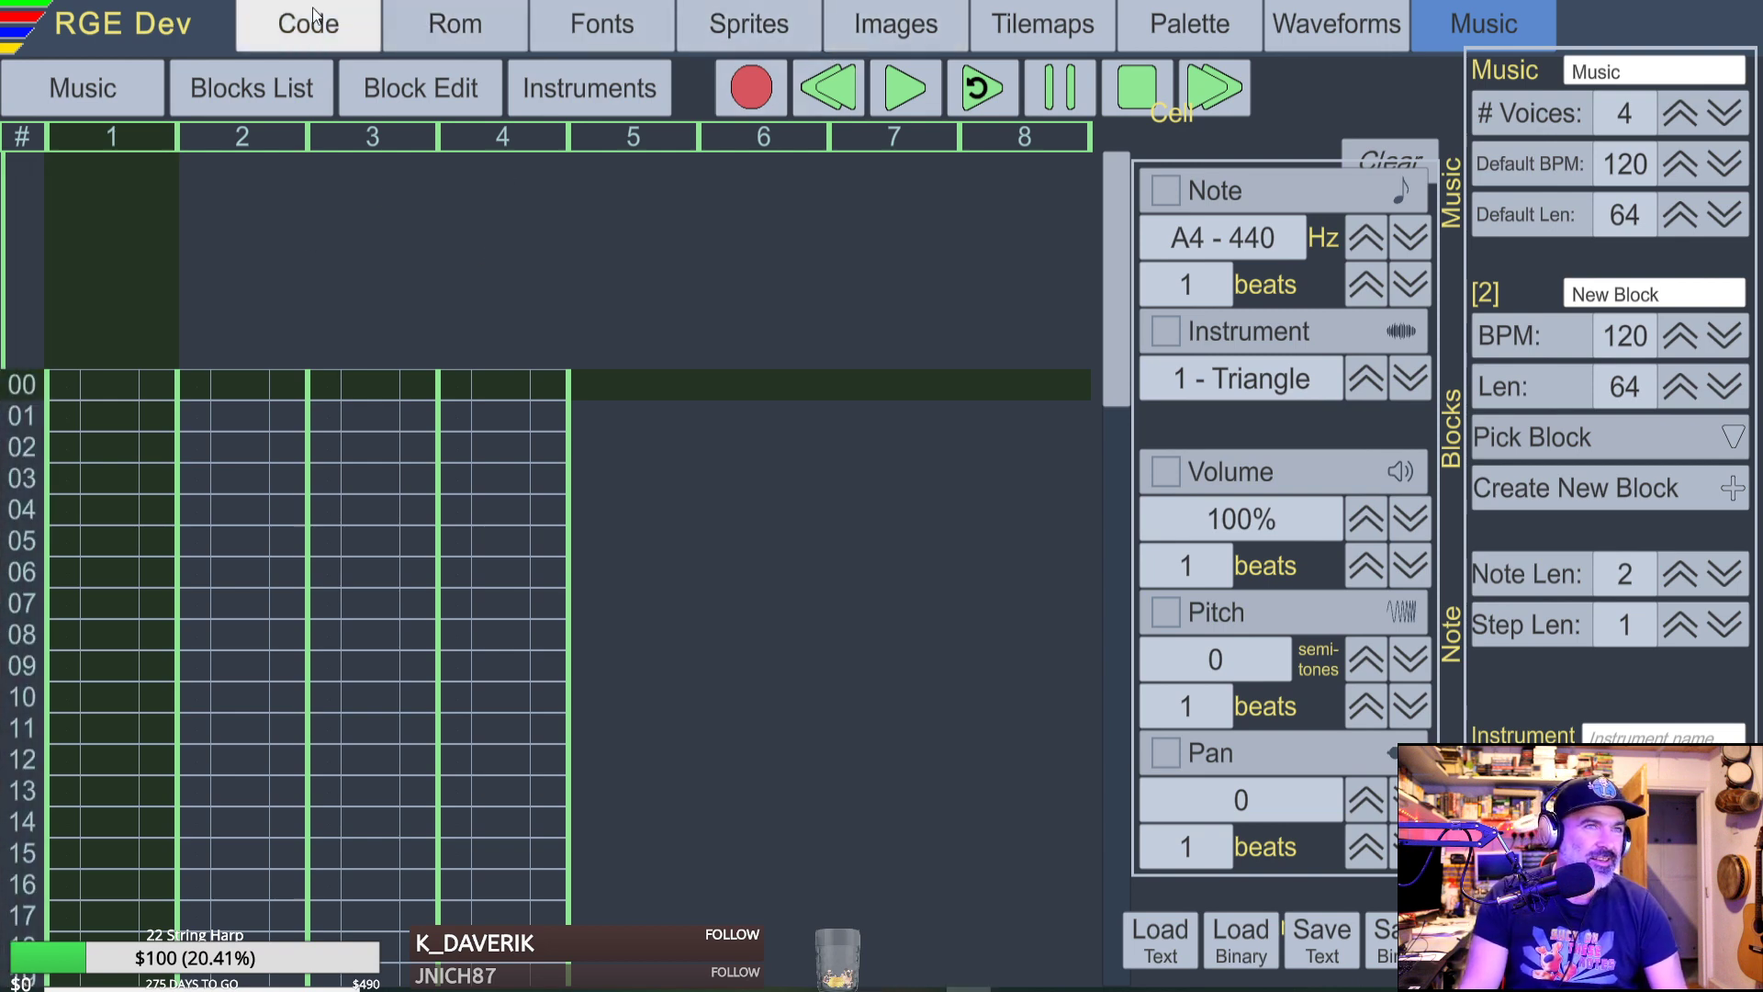
Look through the Code, Rom, Fonts, Sprites, Images, Tilemaps and Palette editors, ending in the Waveforms editor.
click(286, 25)
click(456, 29)
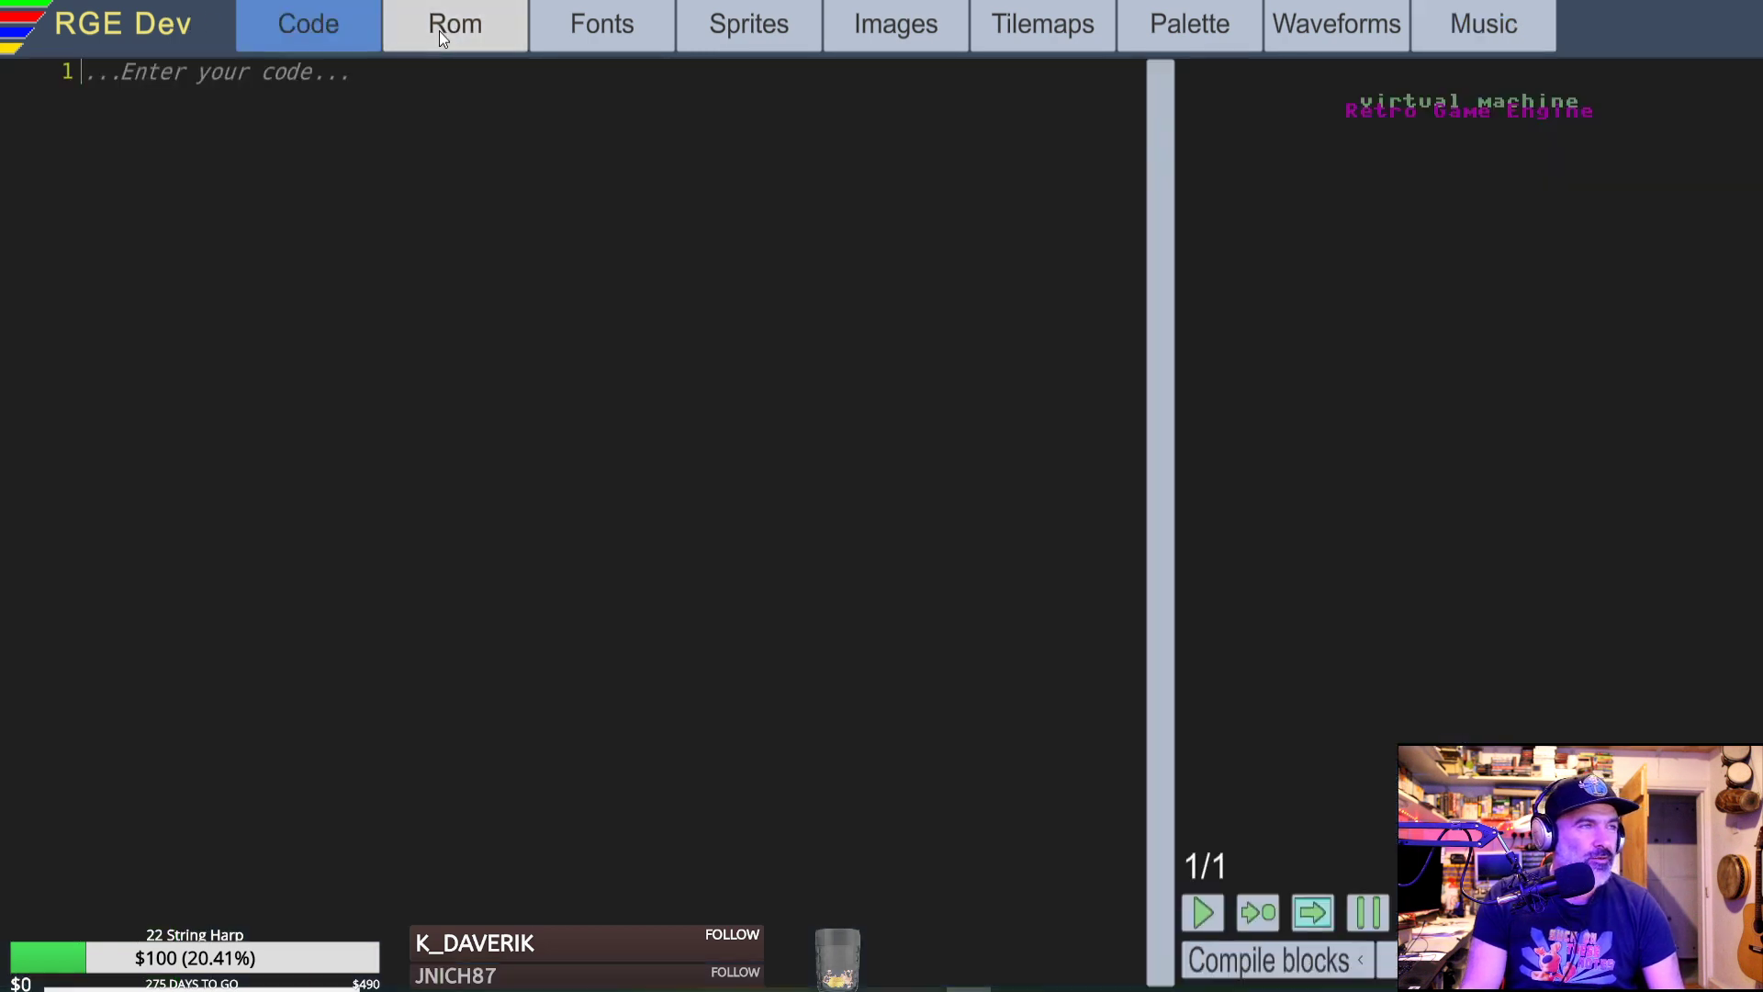
click(292, 33)
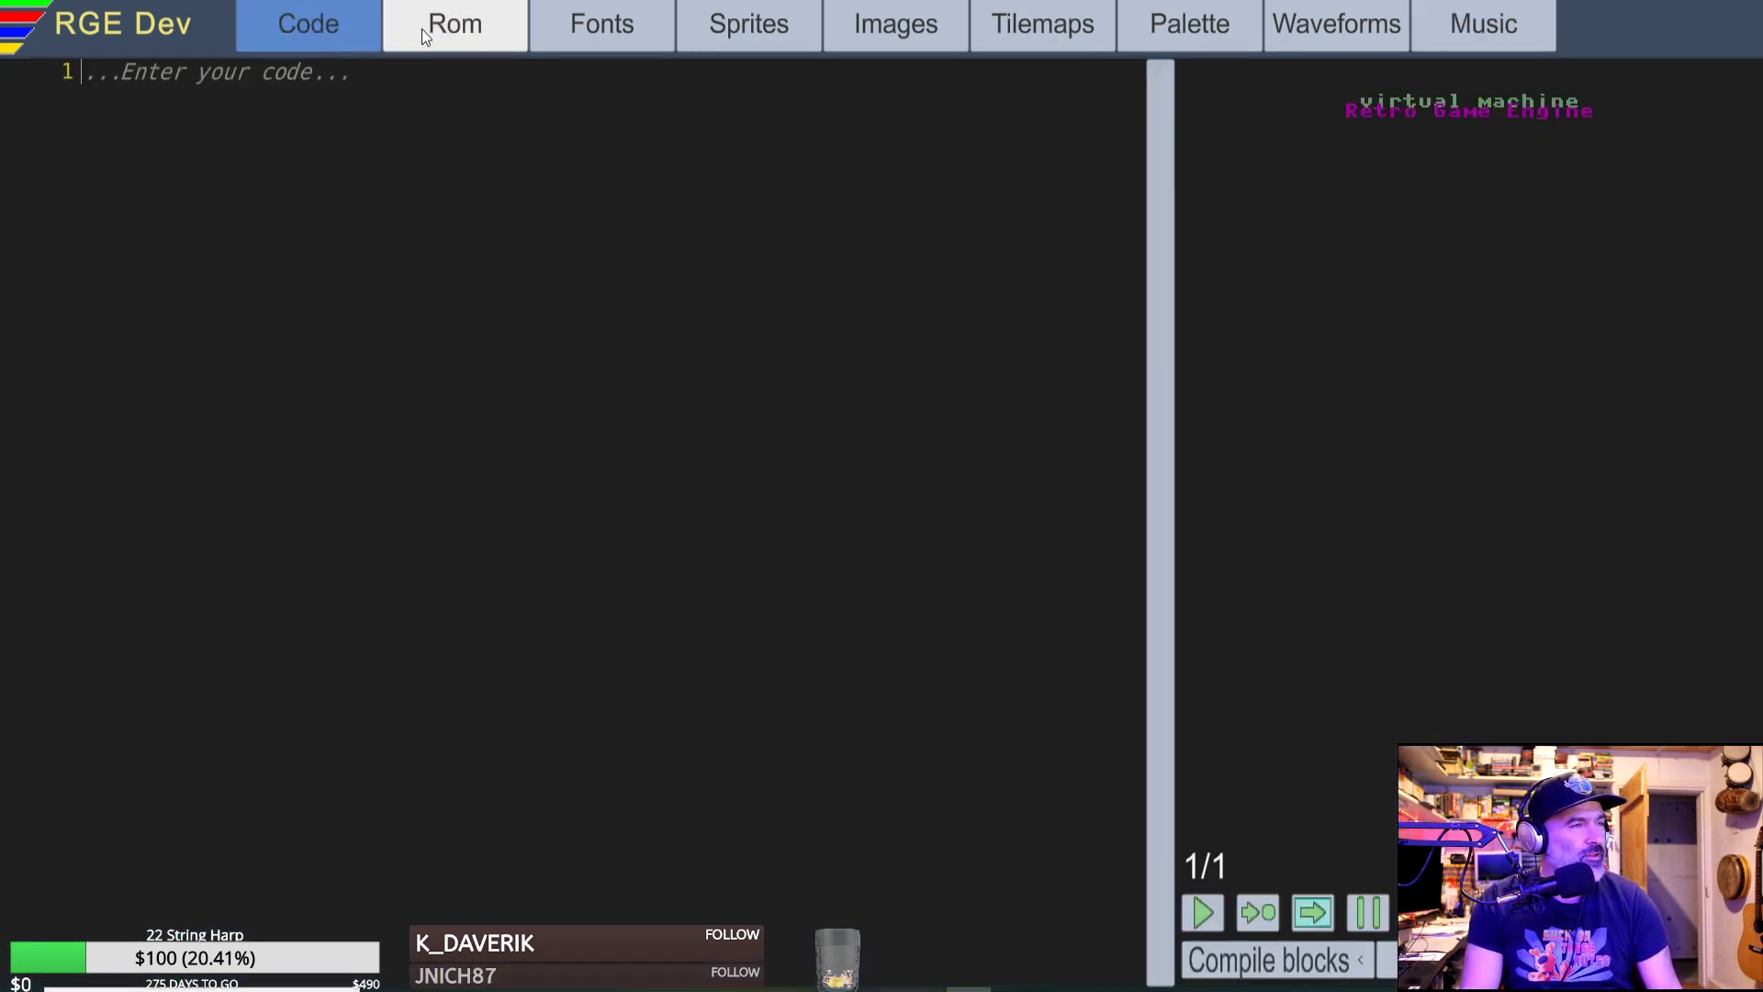
click(441, 26)
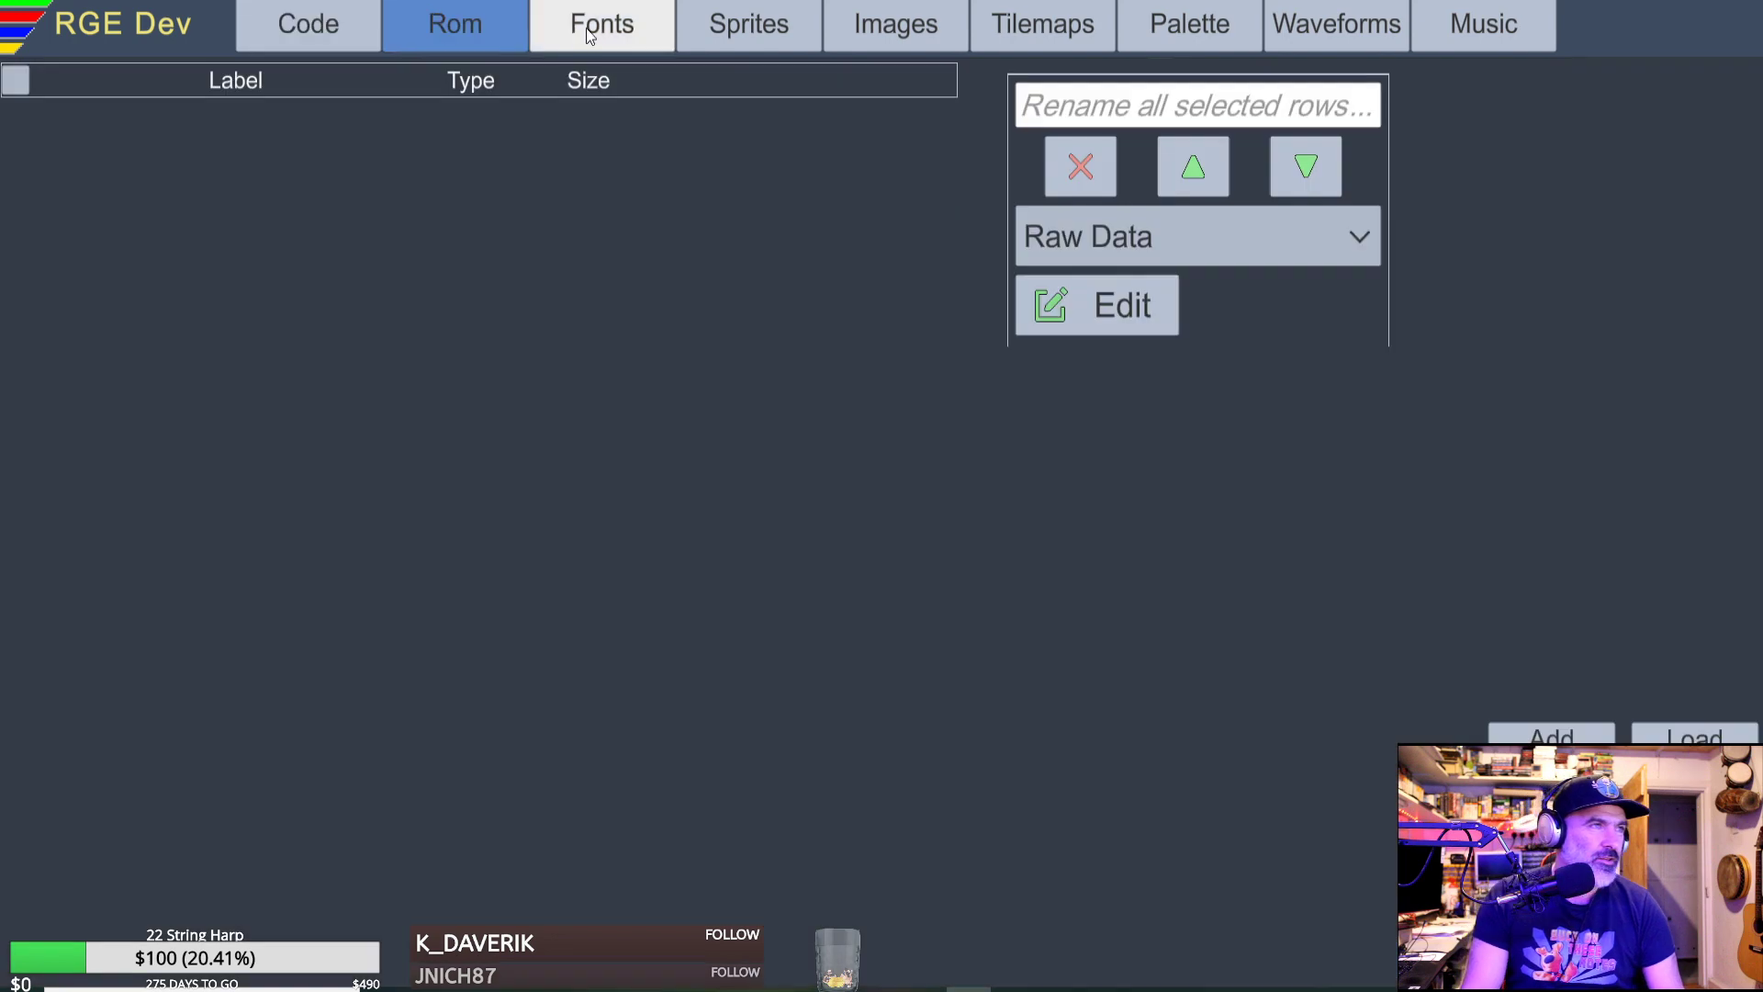
click(616, 31)
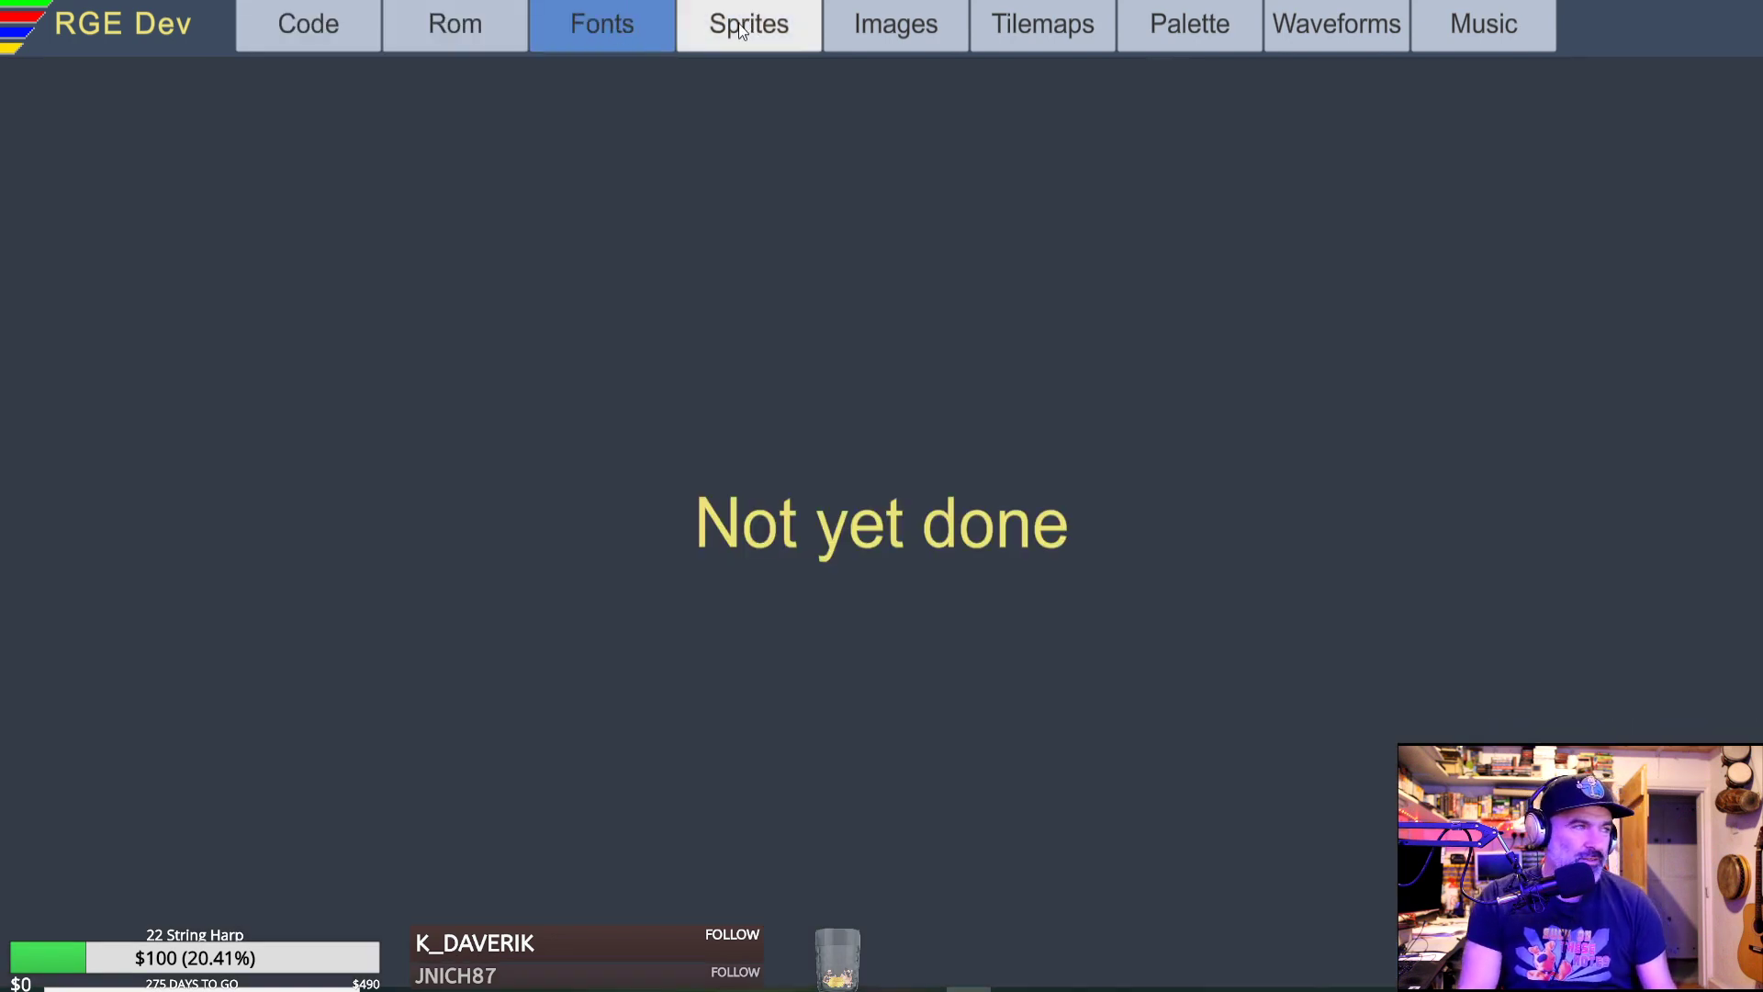
click(743, 27)
click(916, 30)
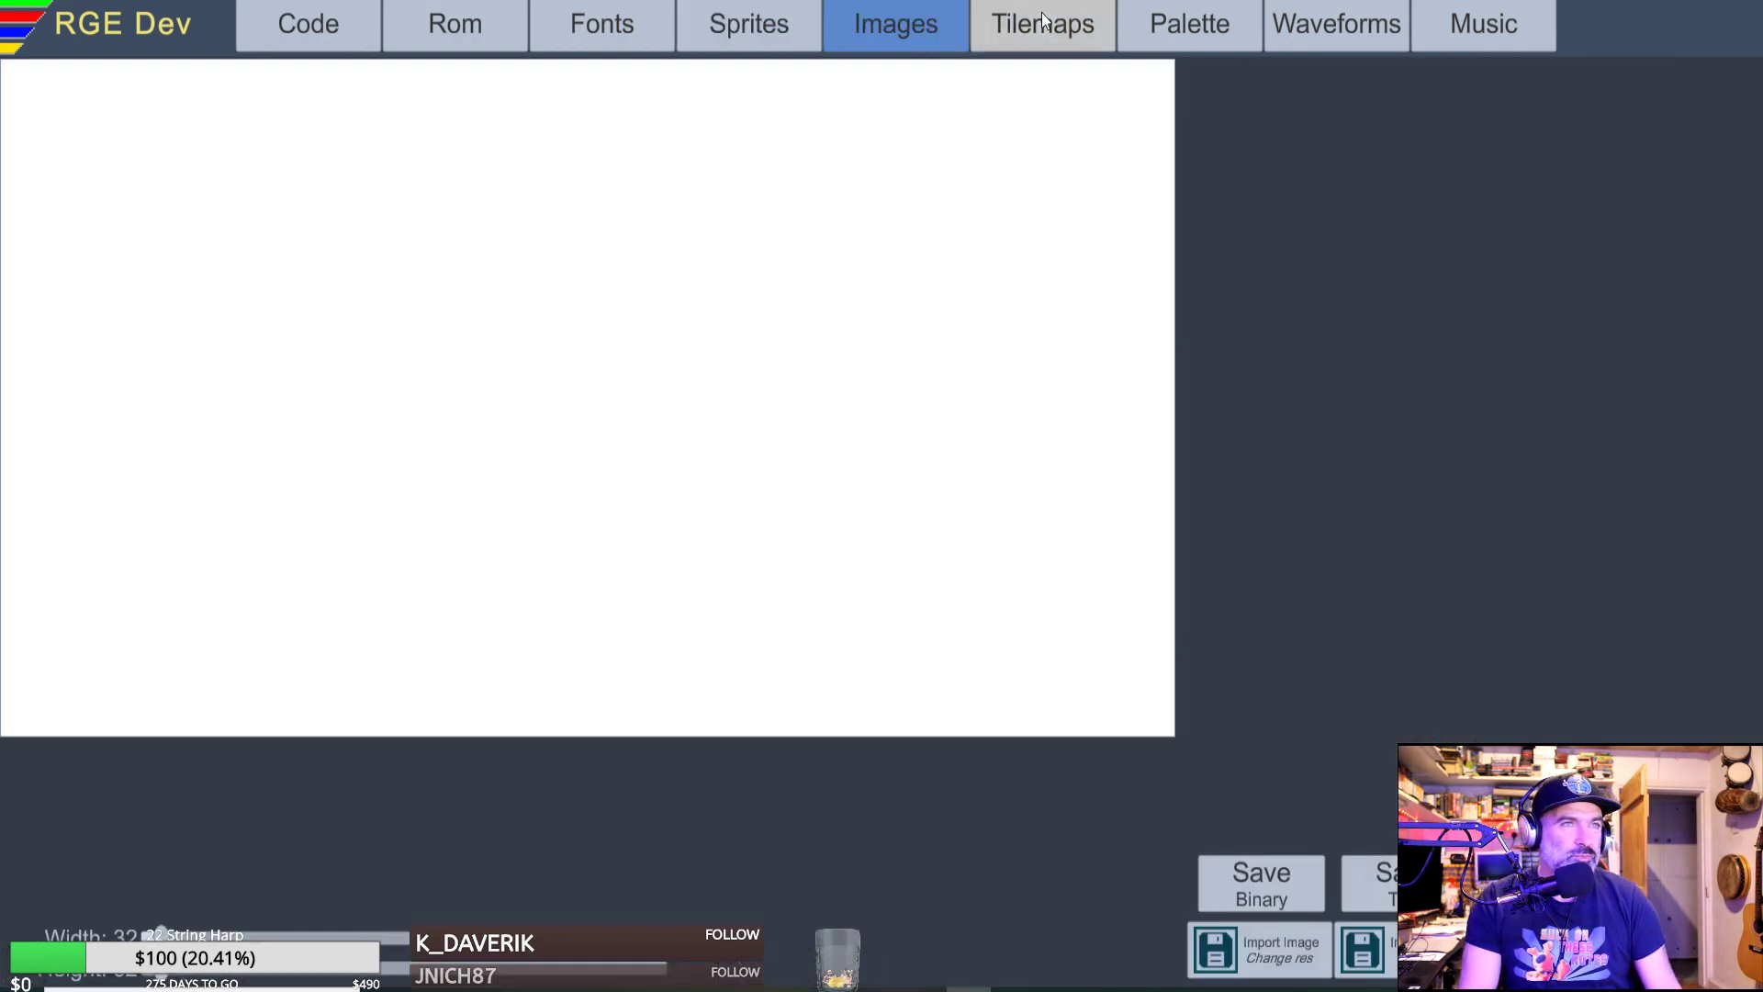
click(1045, 21)
click(1194, 24)
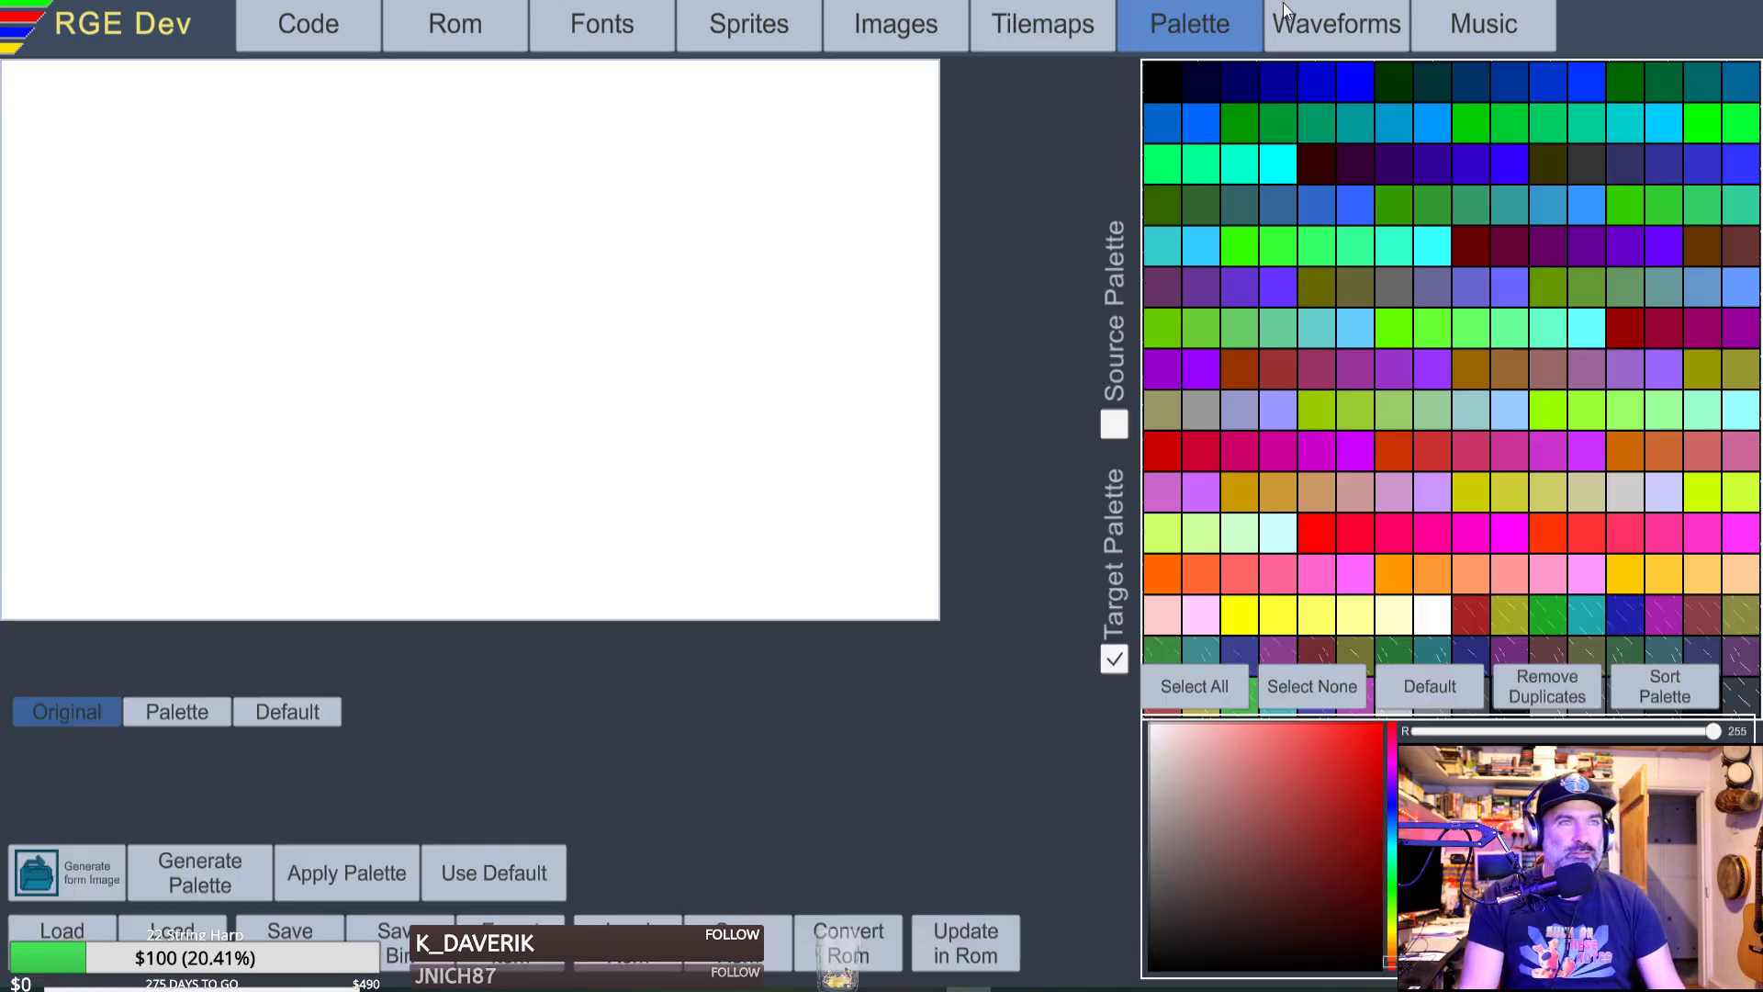
click(1333, 23)
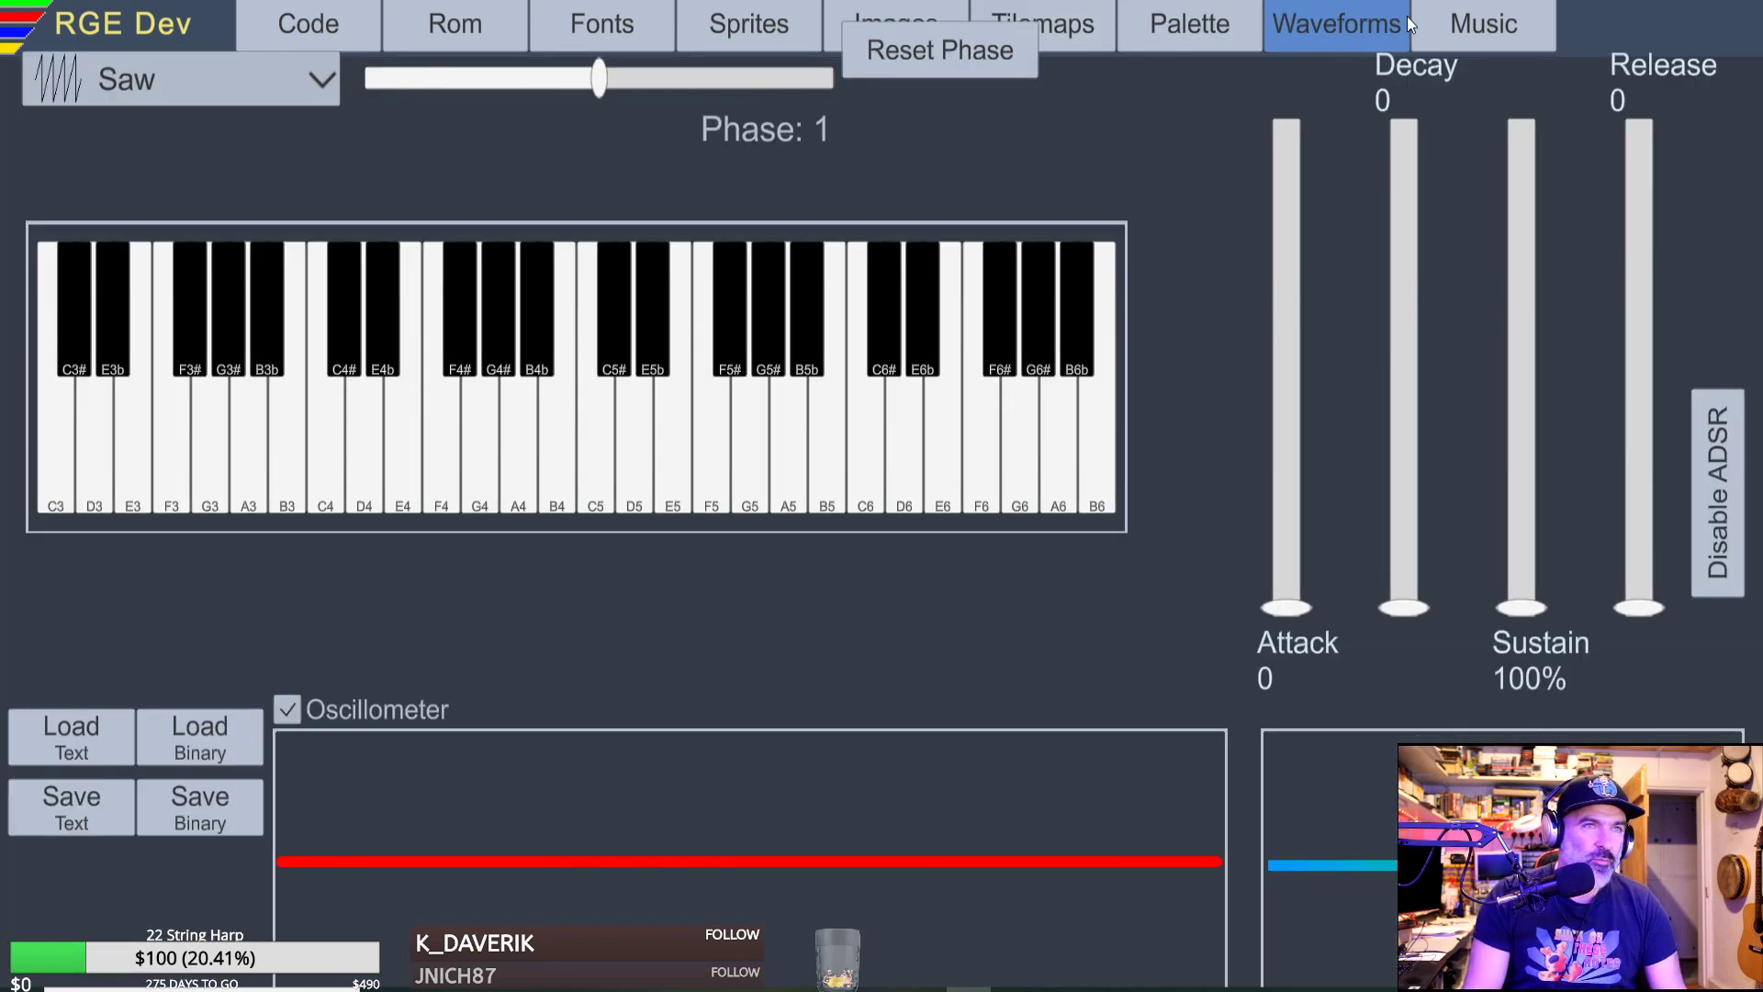
Play sample notes with the Saw waveform, try the Square waveform, and return to Saw.
click(200, 458)
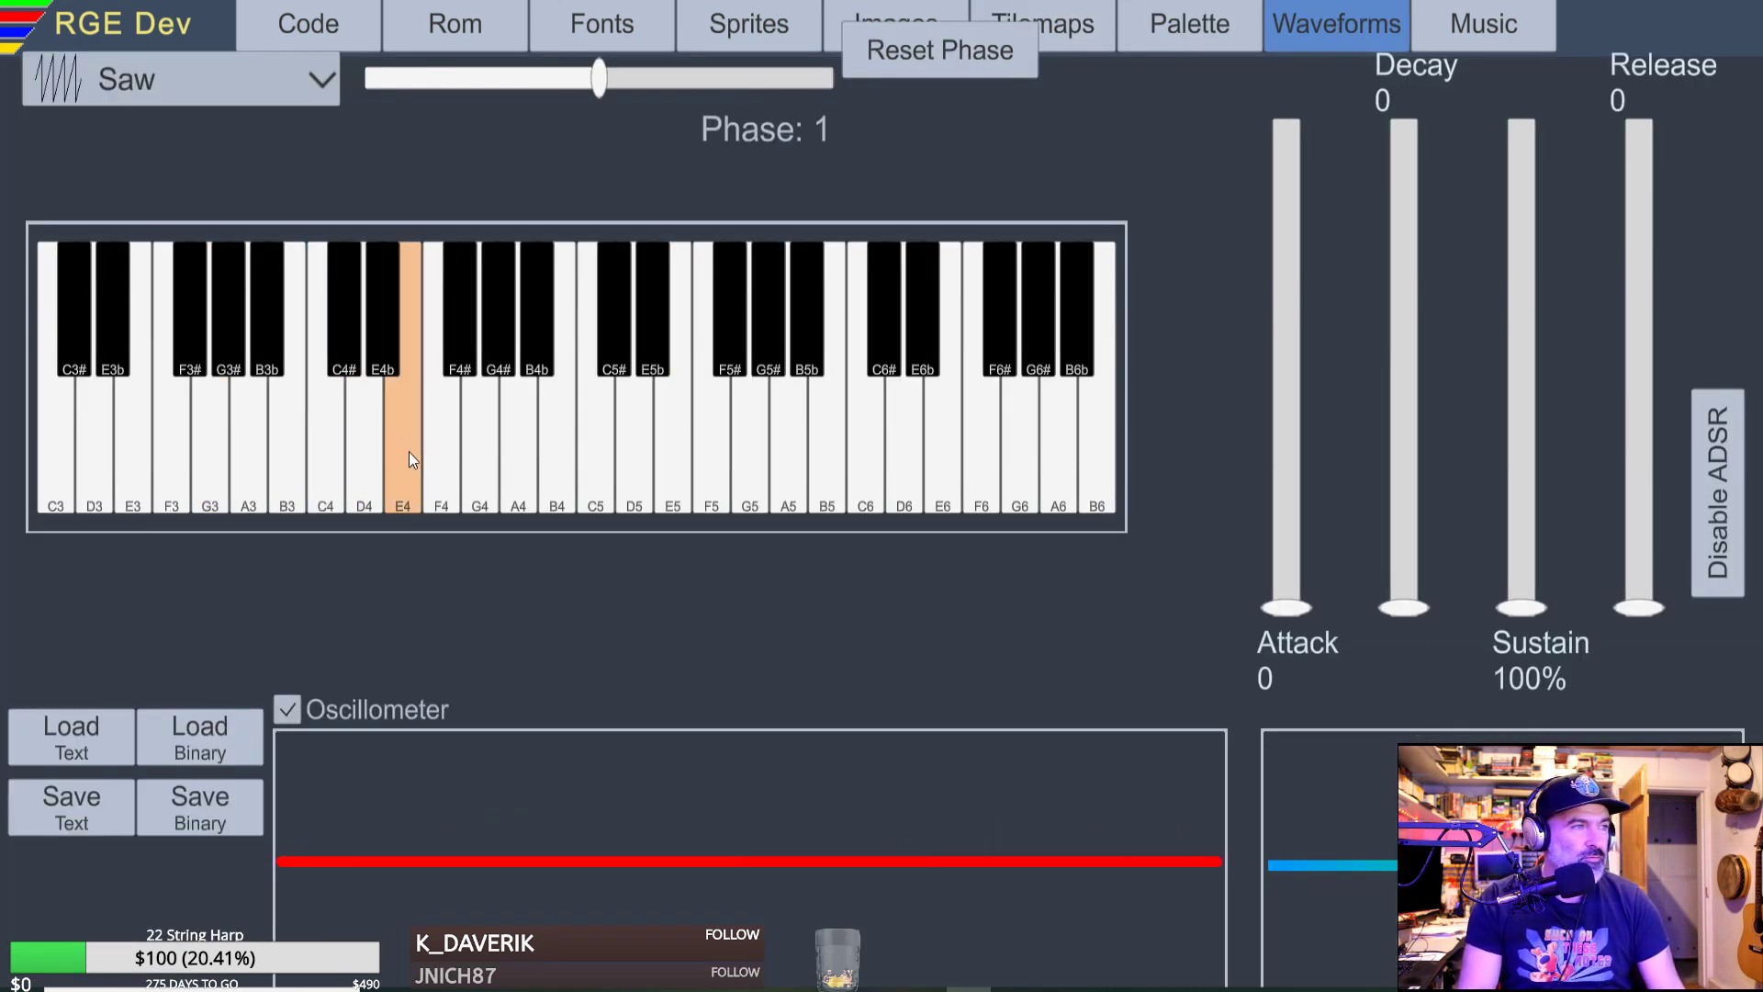
click(608, 459)
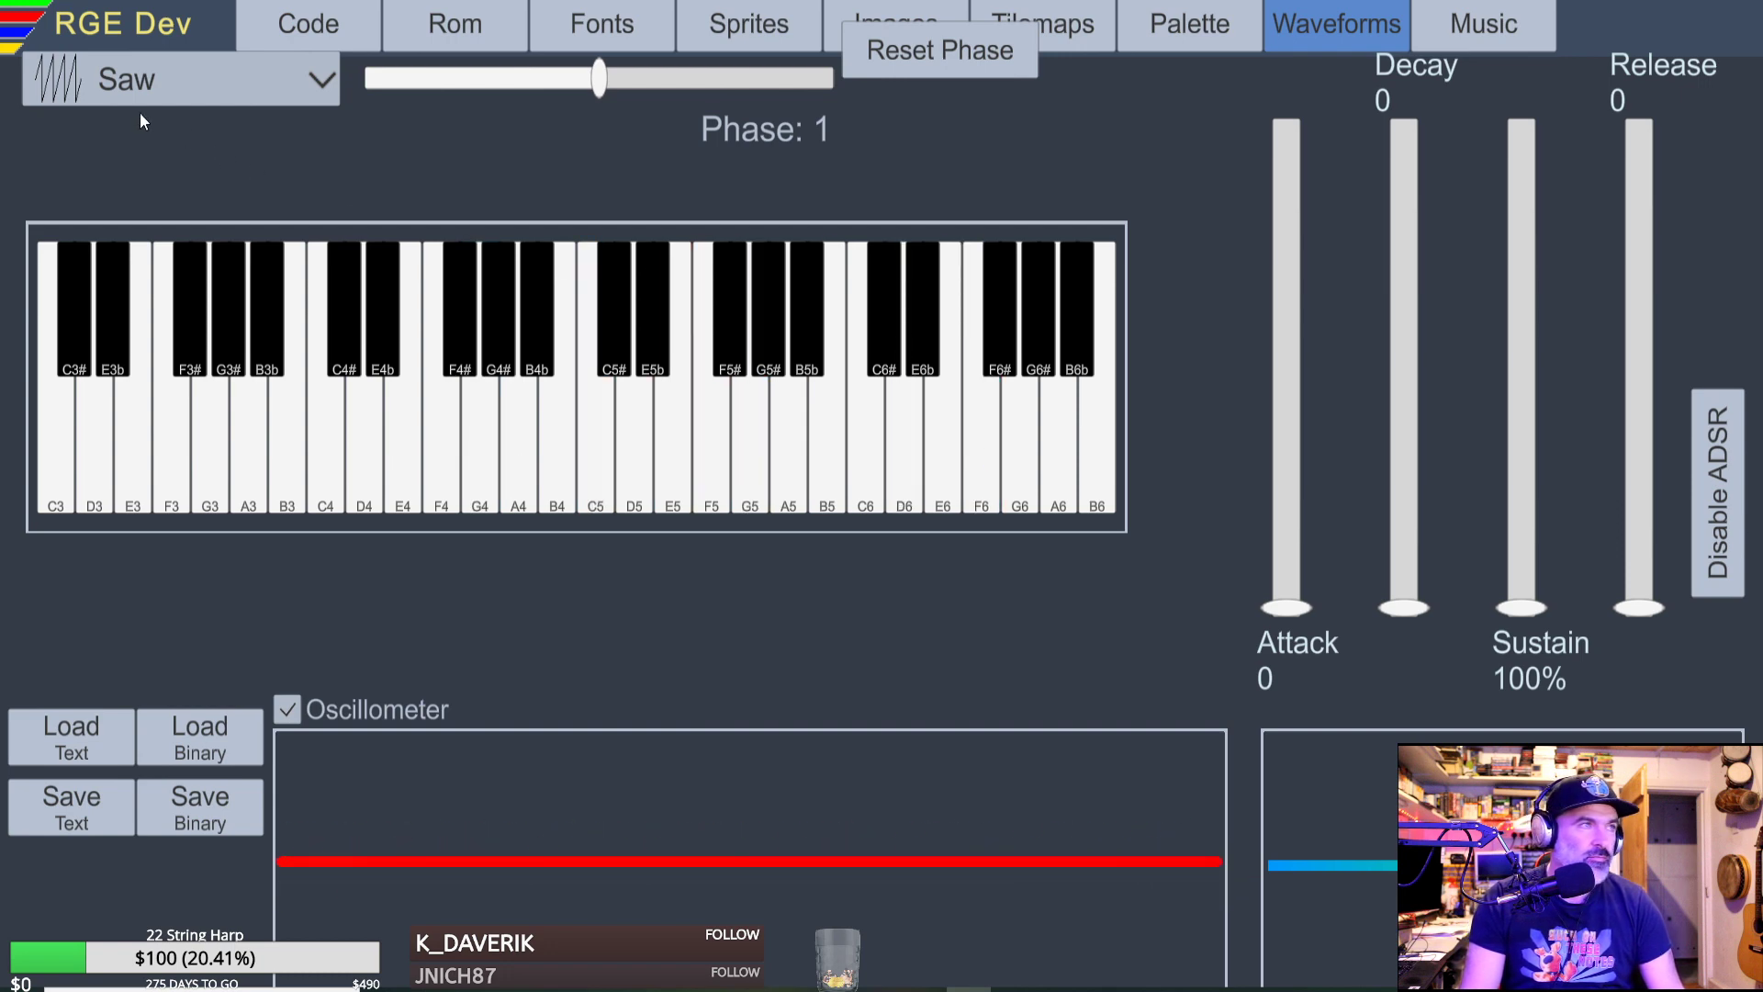
click(161, 96)
click(157, 170)
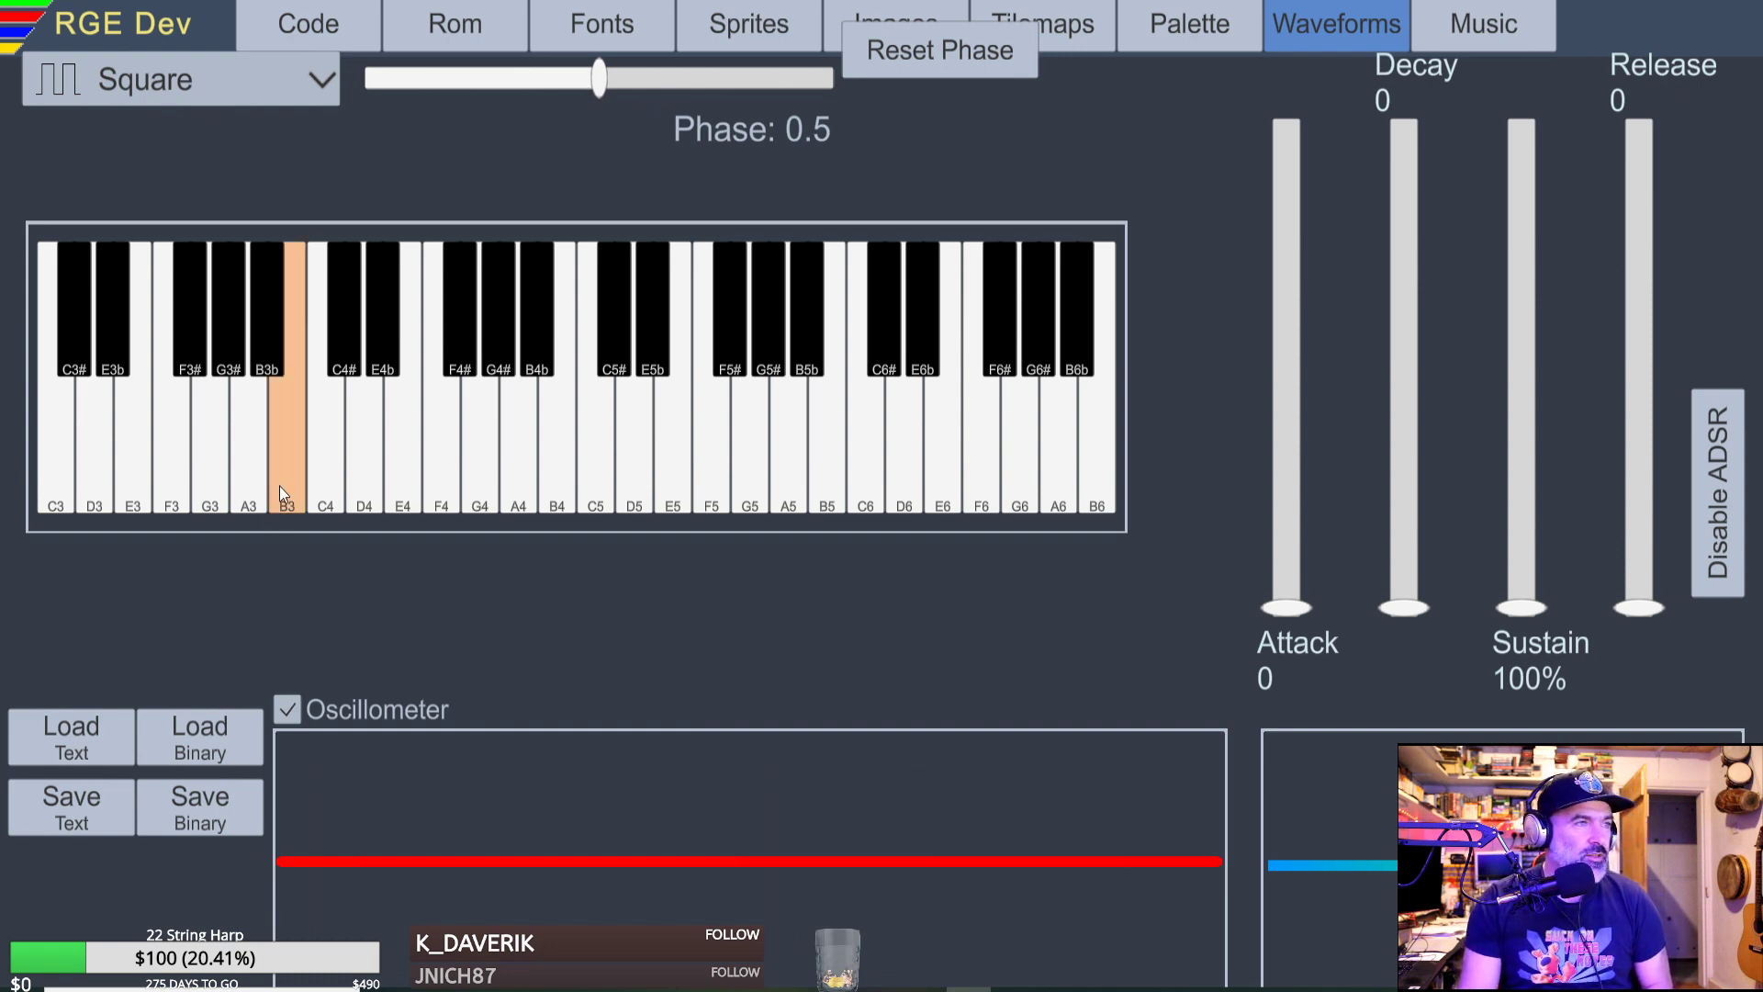
click(223, 104)
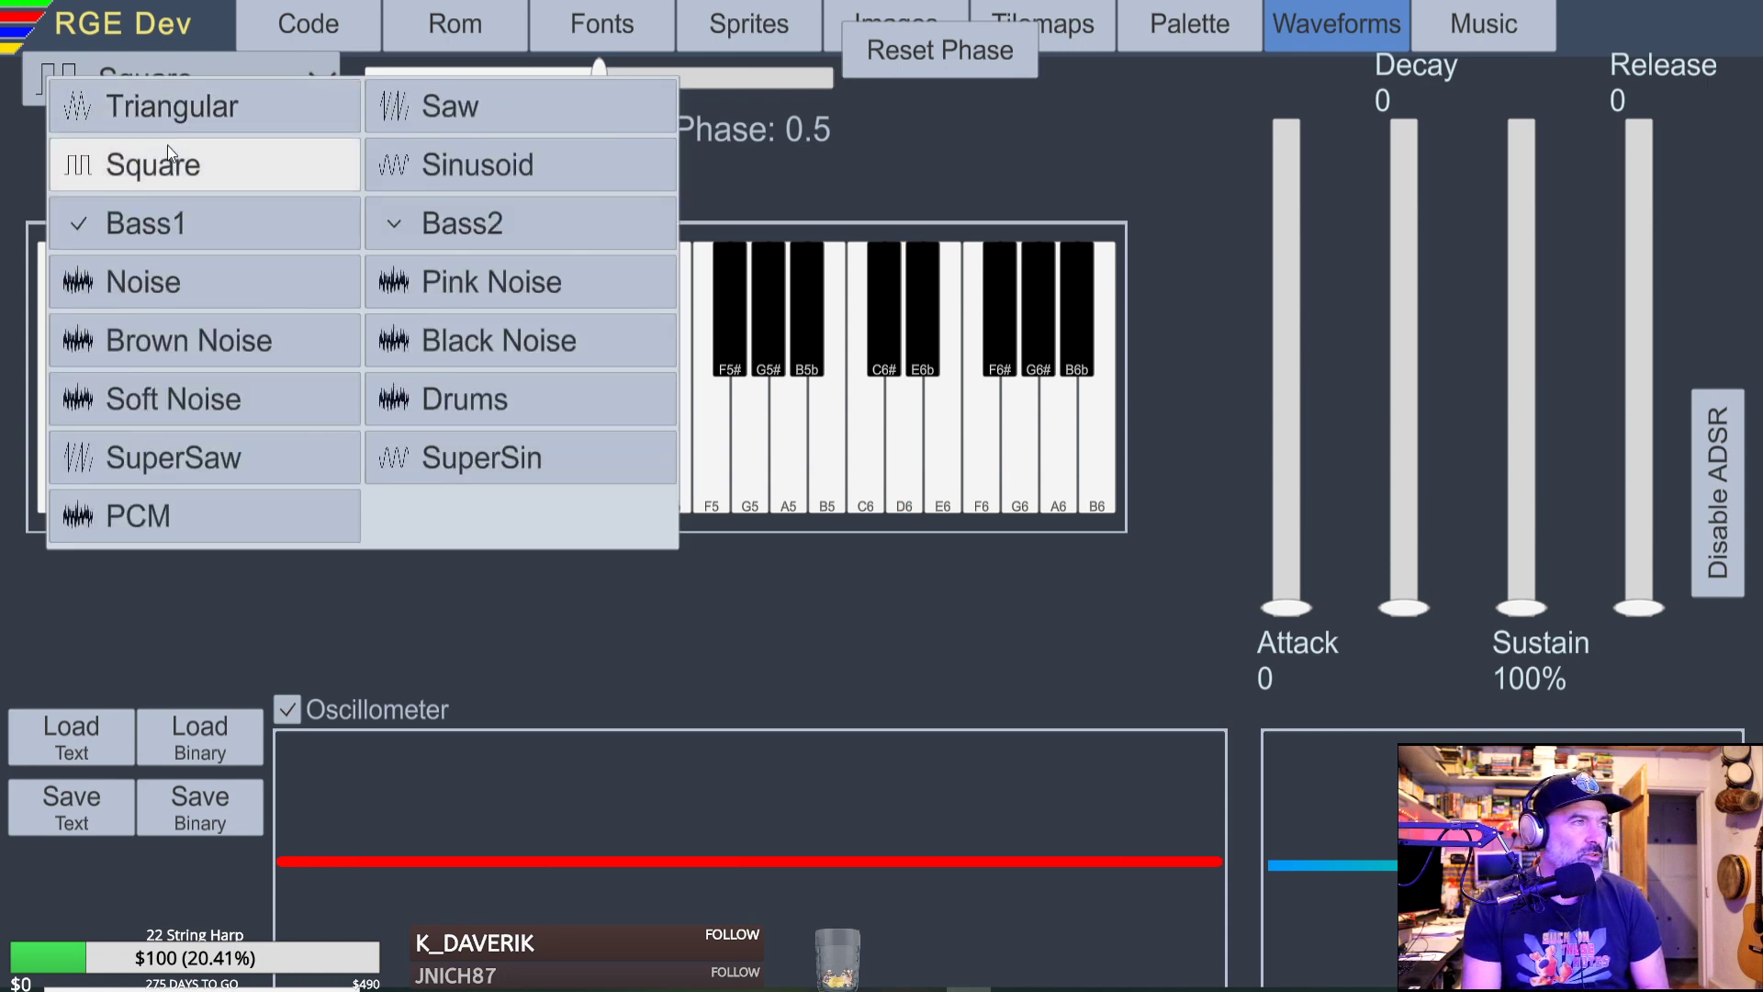
click(453, 161)
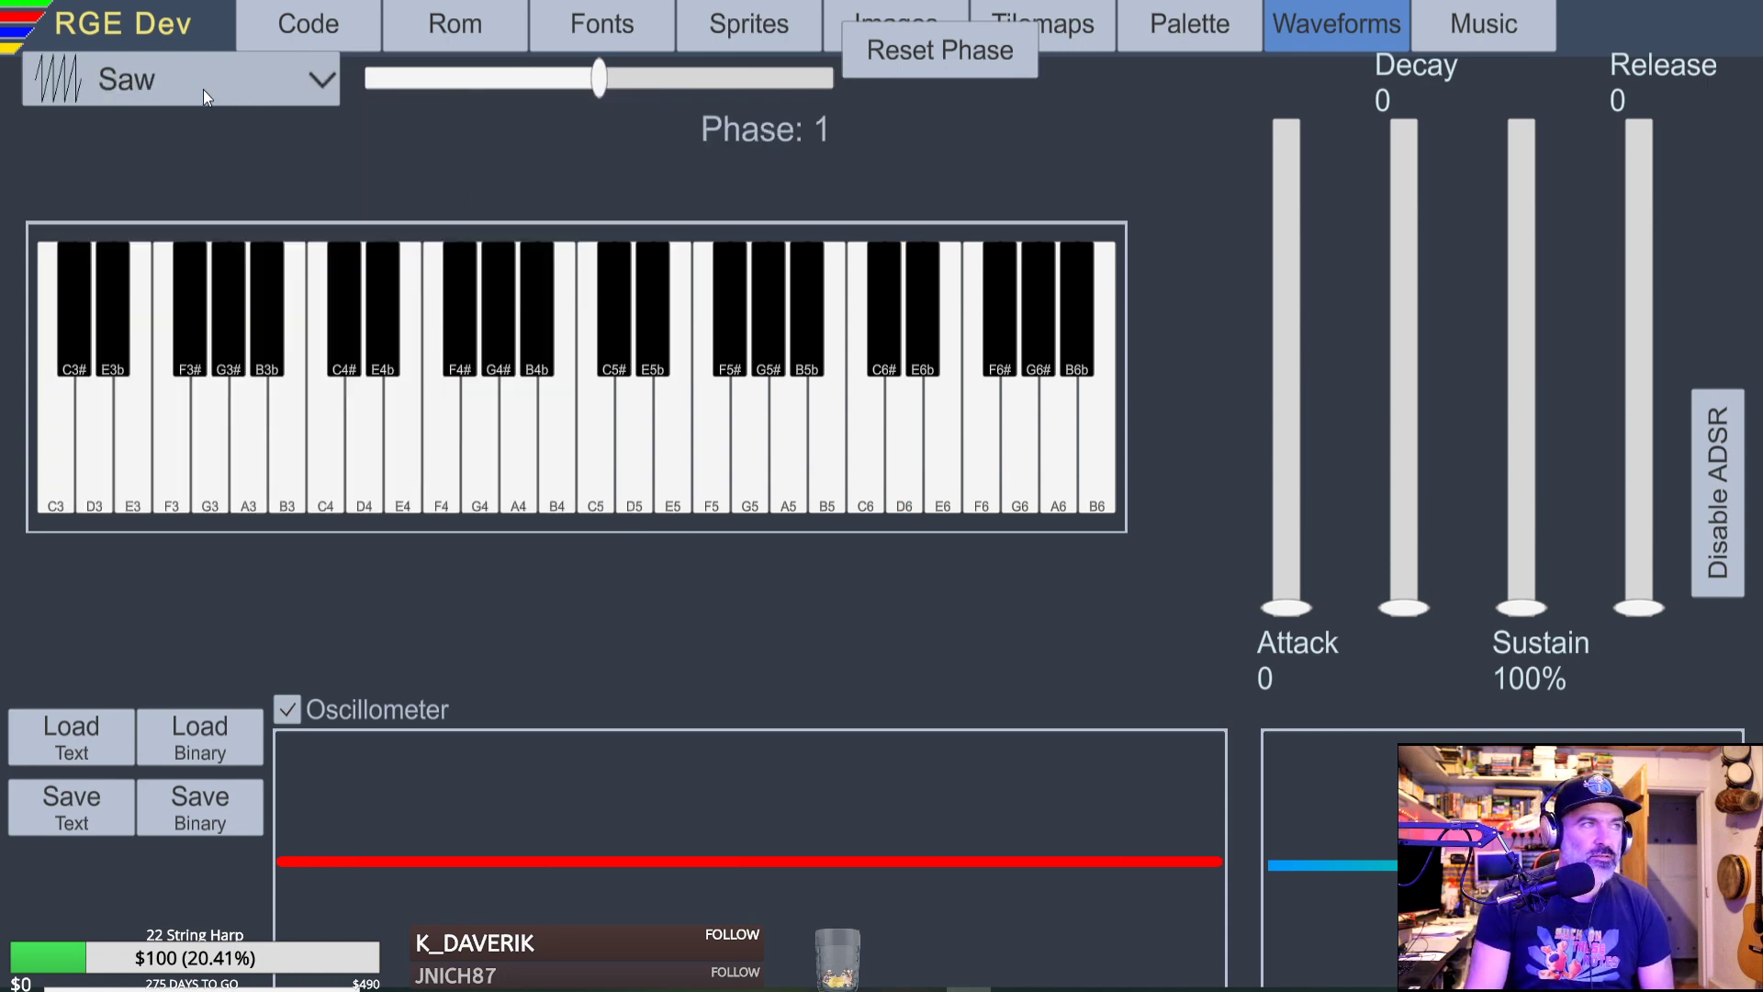
Change the waveform to Triangular and play a few notes to hear it.
click(171, 76)
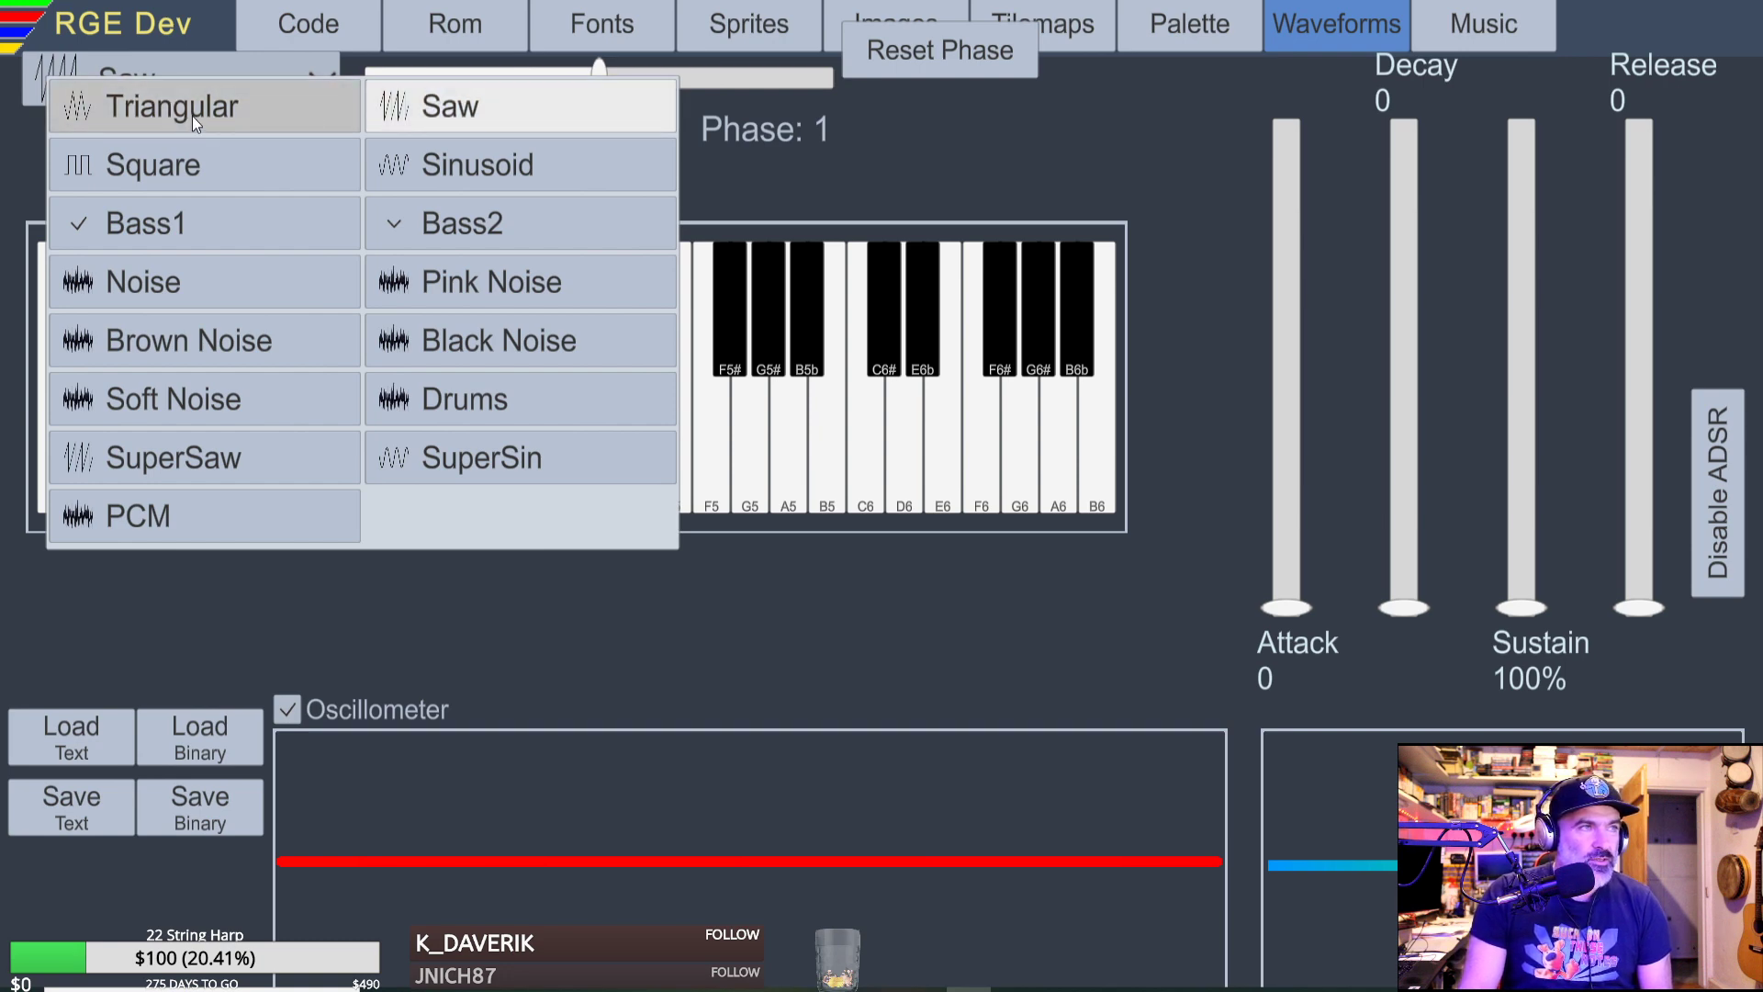
click(191, 110)
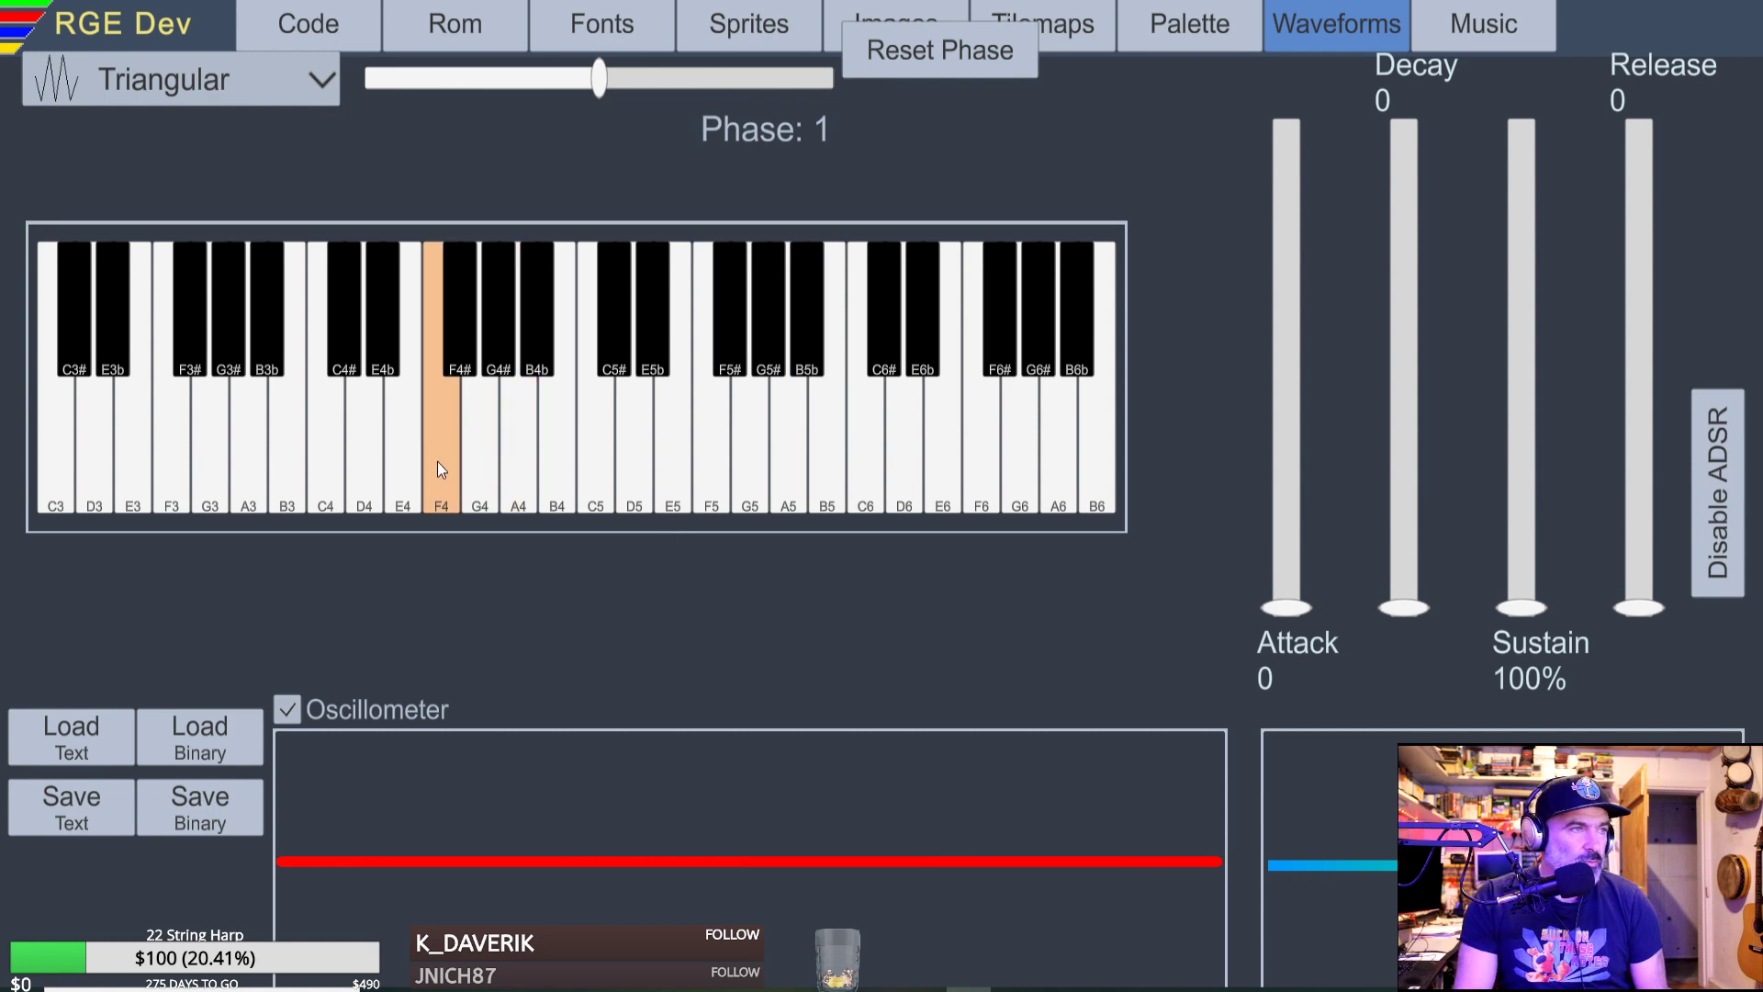
click(250, 472)
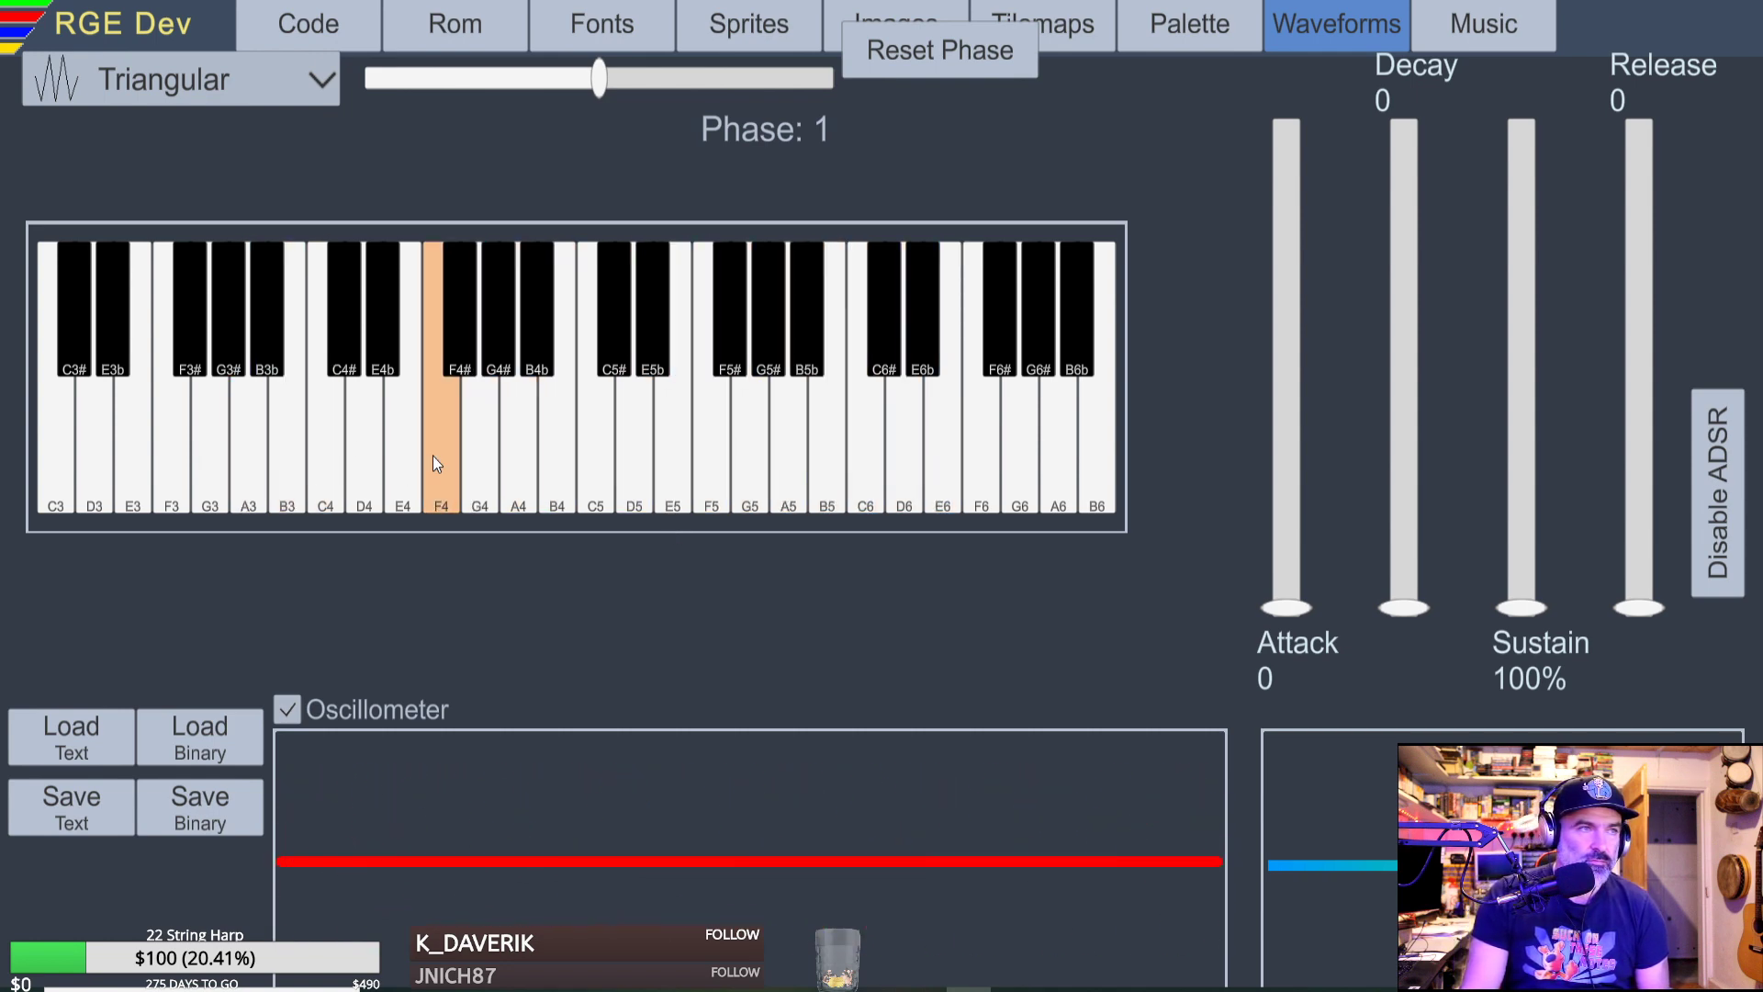
Set the envelope's attack to about 181 ms and its release to about 2.42 s, testing the sound with notes.
drag(1284, 608, 1288, 563)
click(523, 496)
drag(1639, 607, 1638, 220)
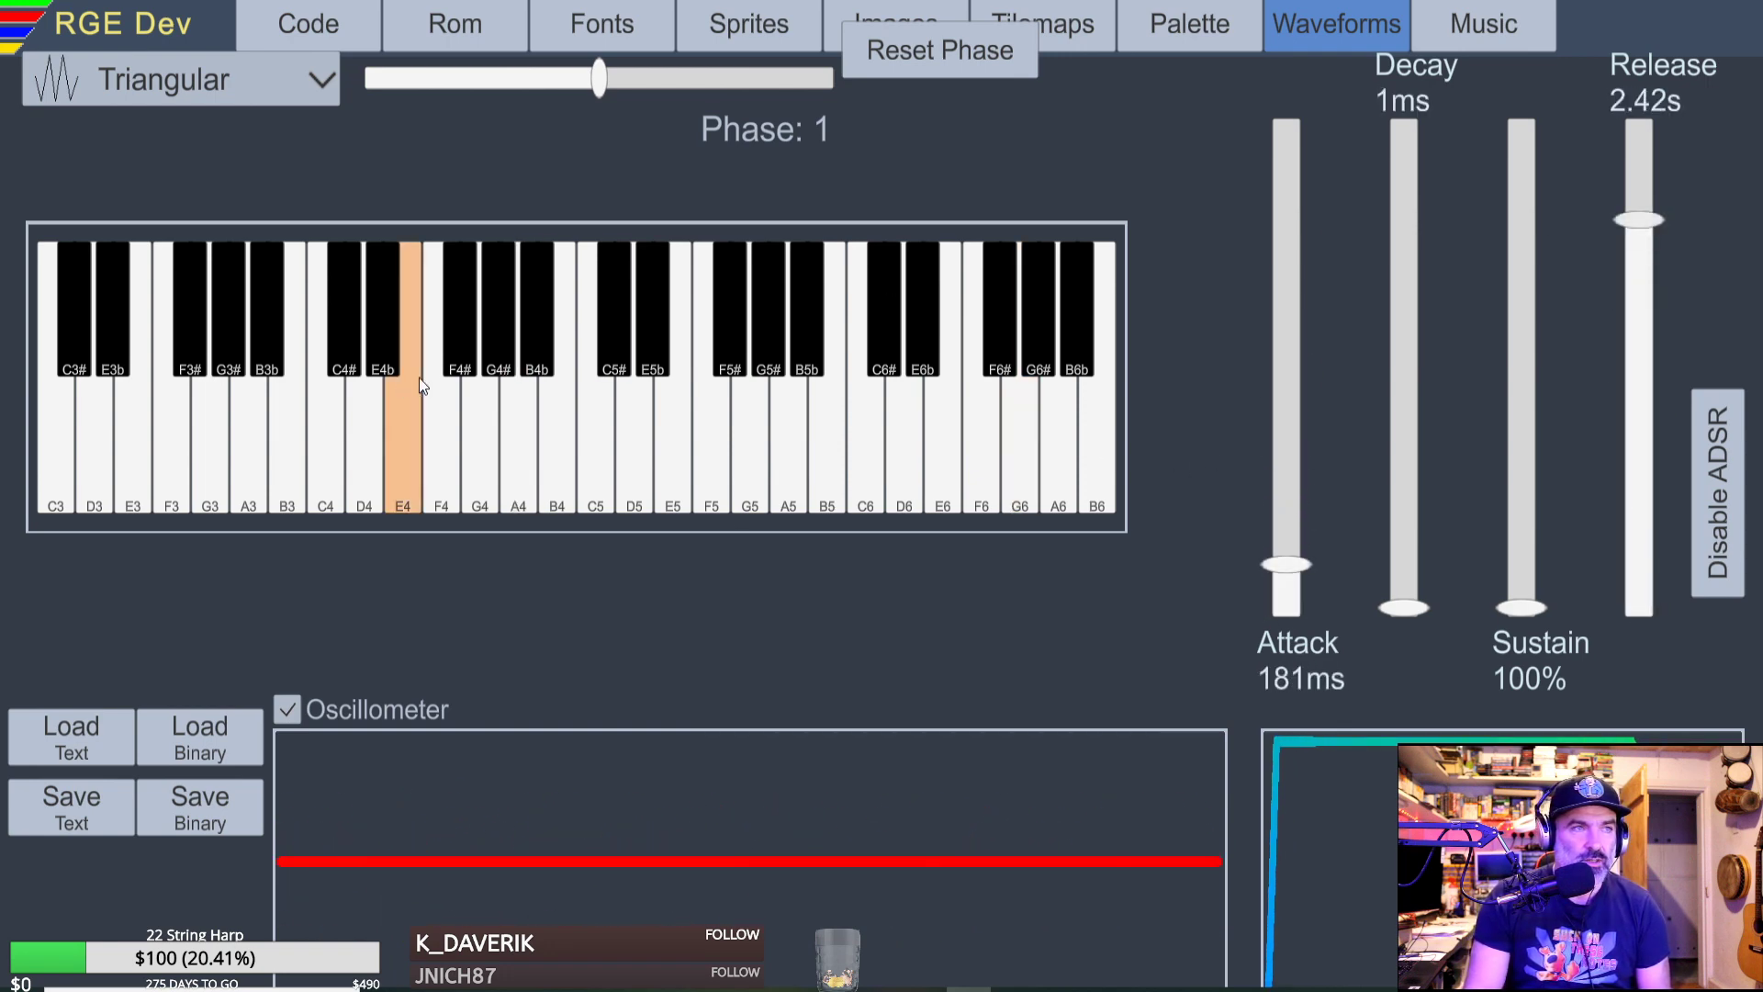
click(750, 418)
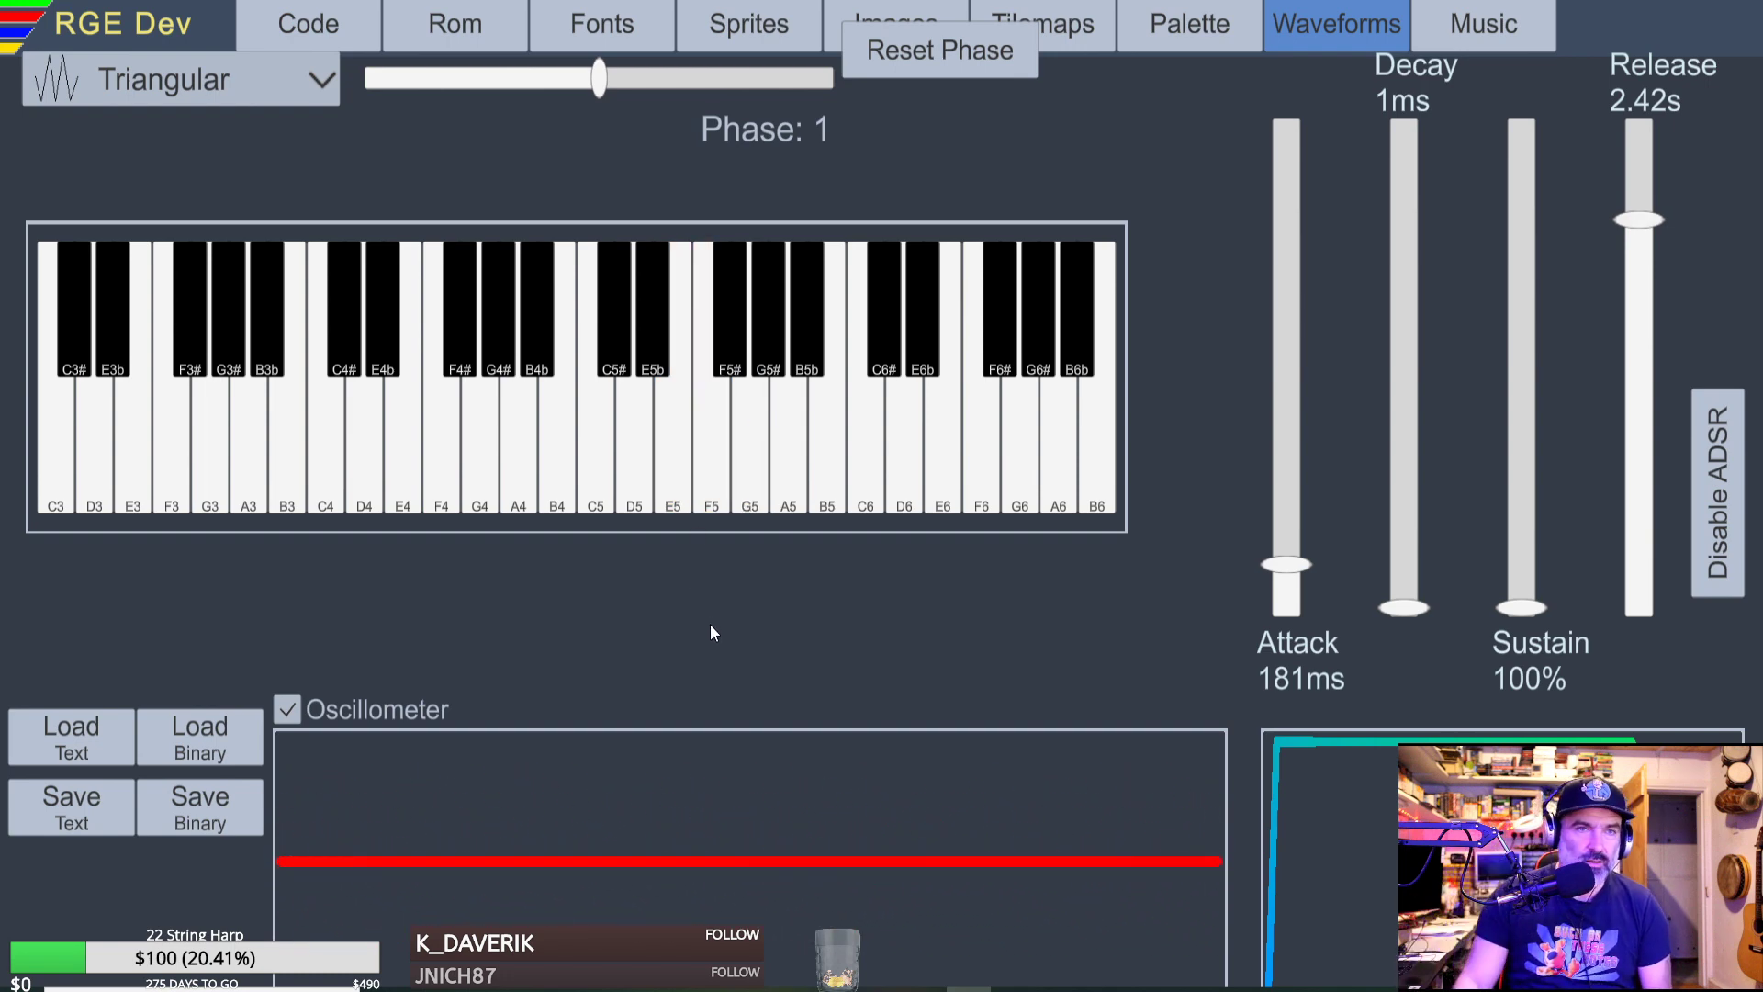
Try longer and shorter release times with a test note, settling the release at about 1.27 s.
drag(1644, 242, 1650, 157)
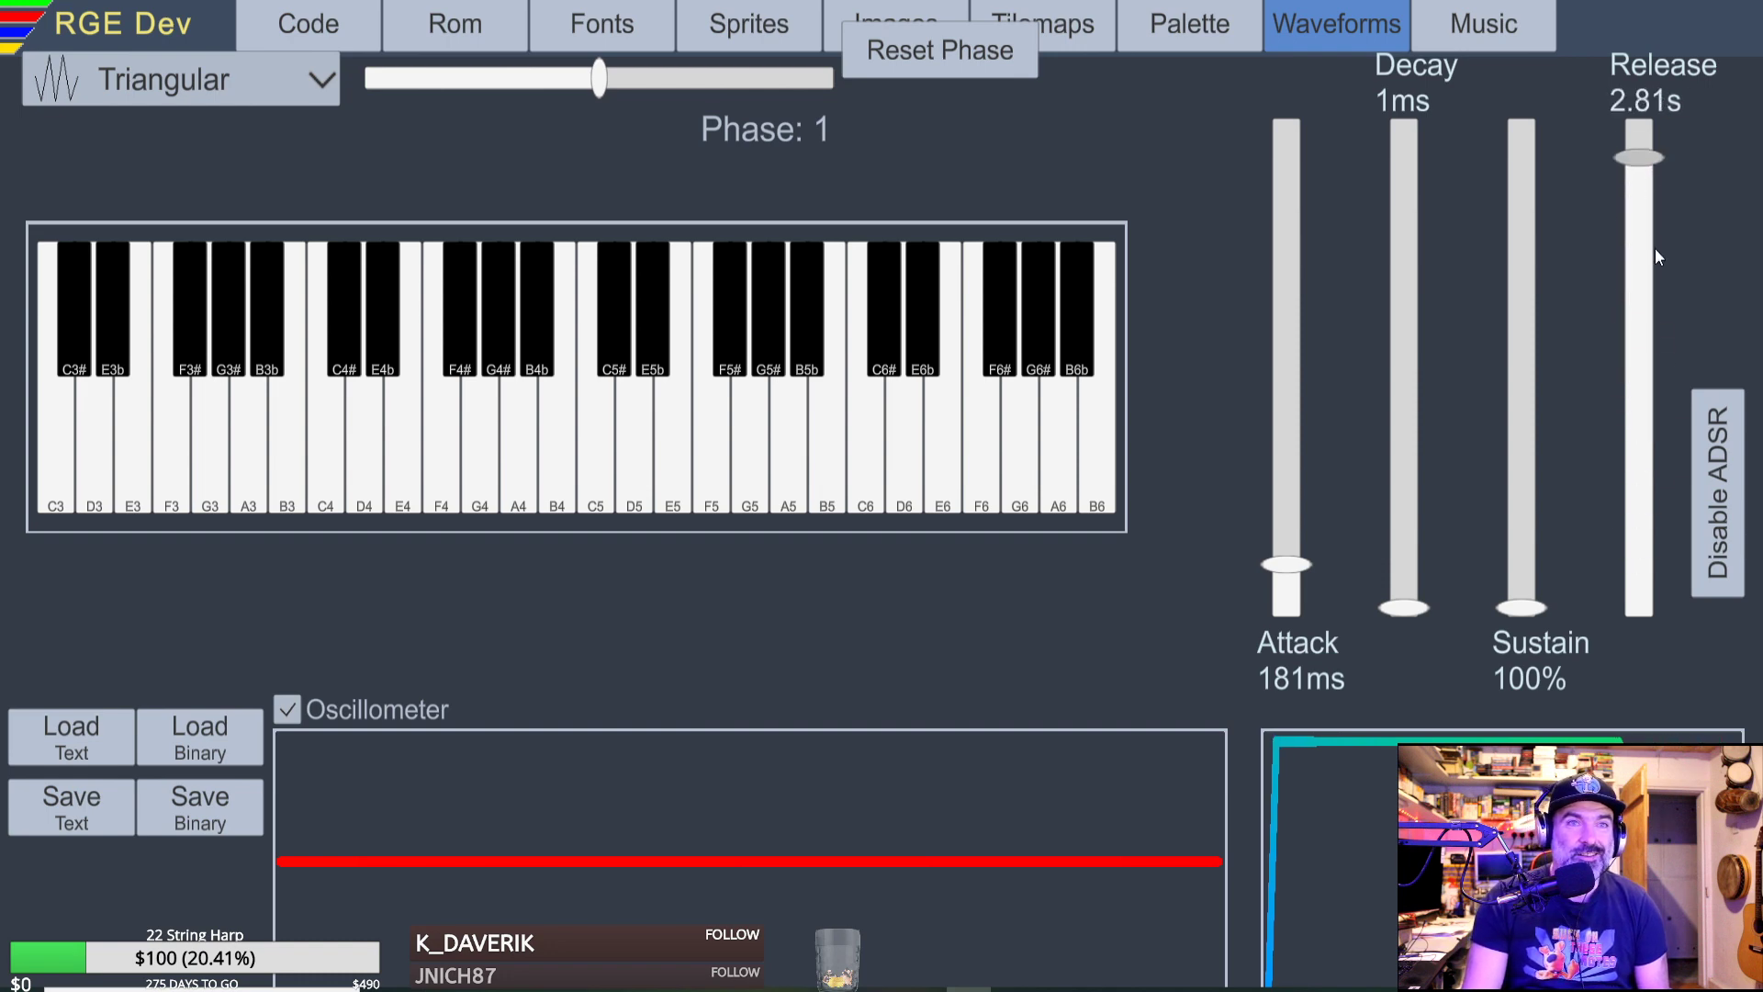
drag(1656, 257, 1642, 334)
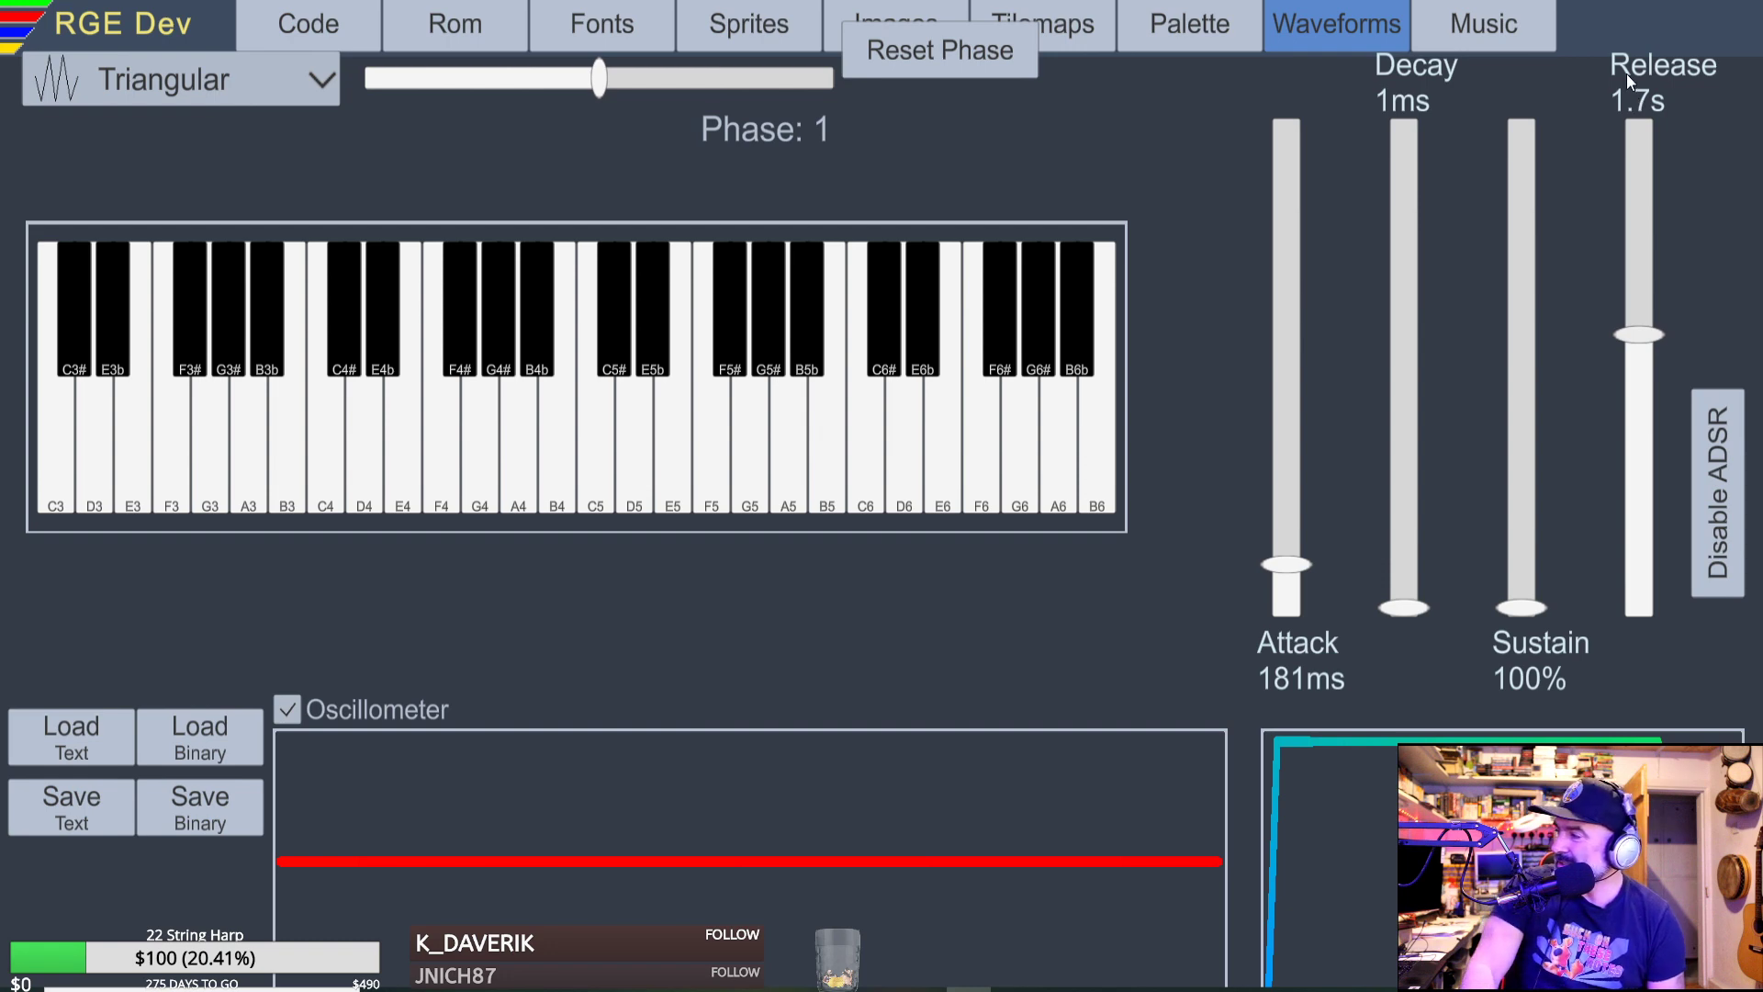
drag(1649, 335, 1649, 596)
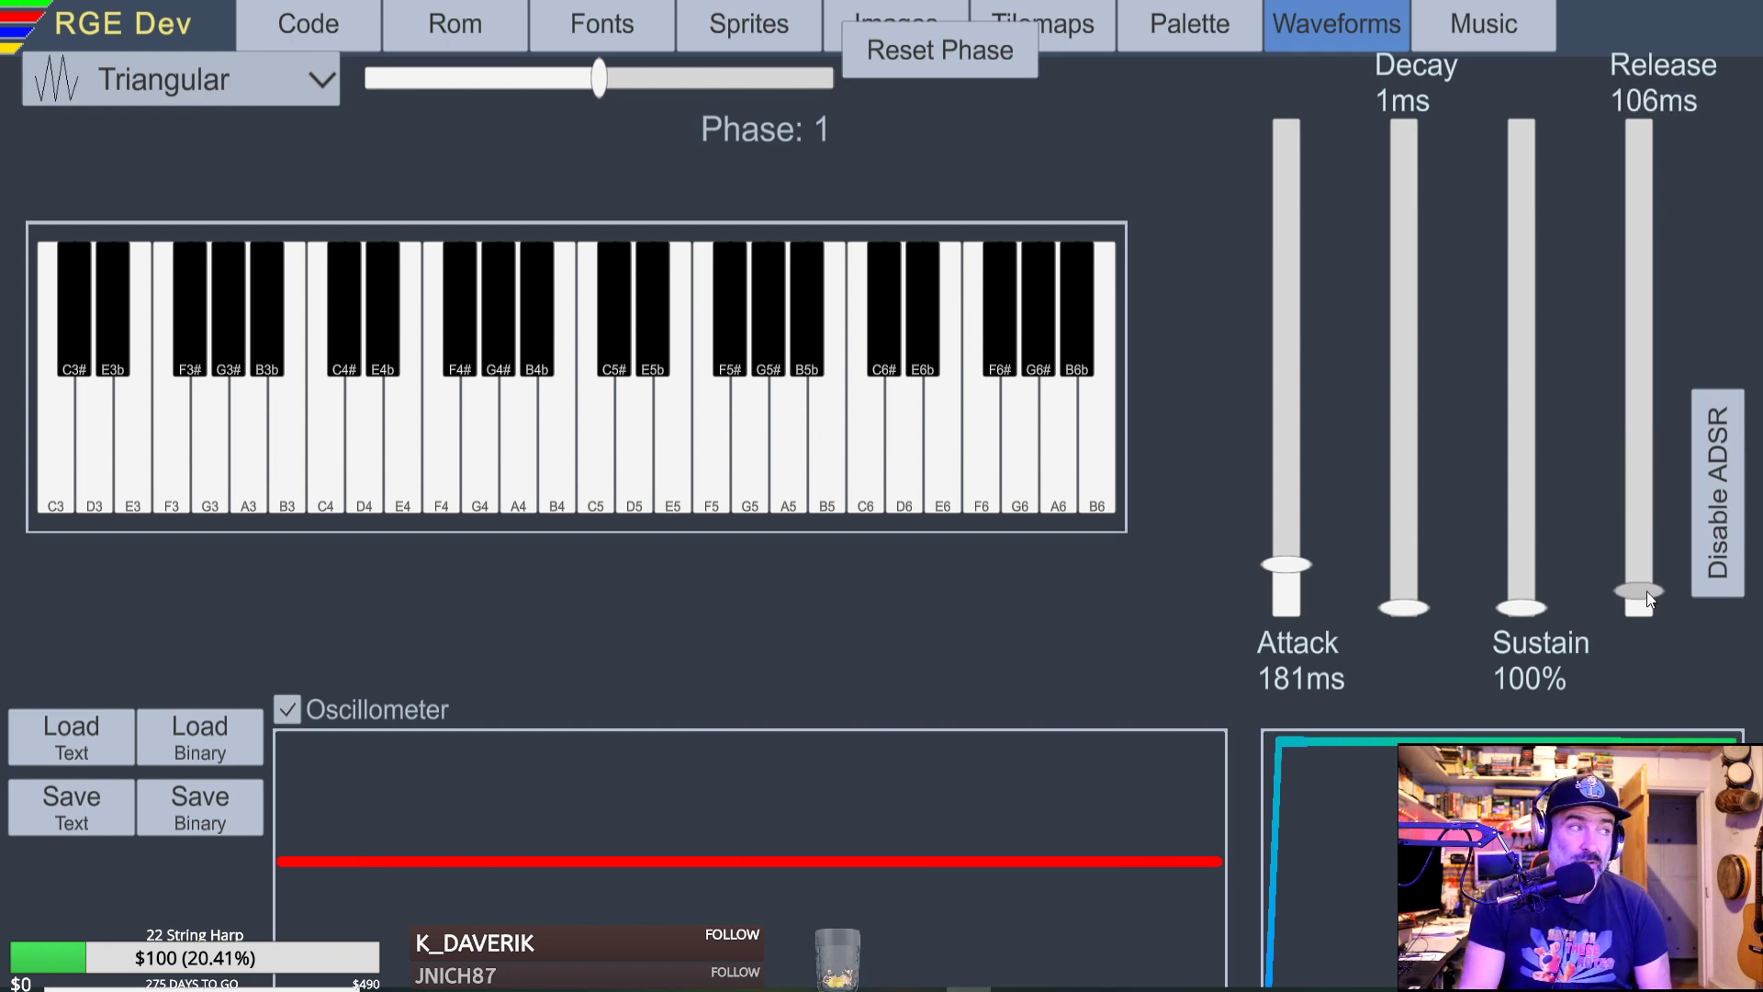
drag(1648, 597, 1640, 397)
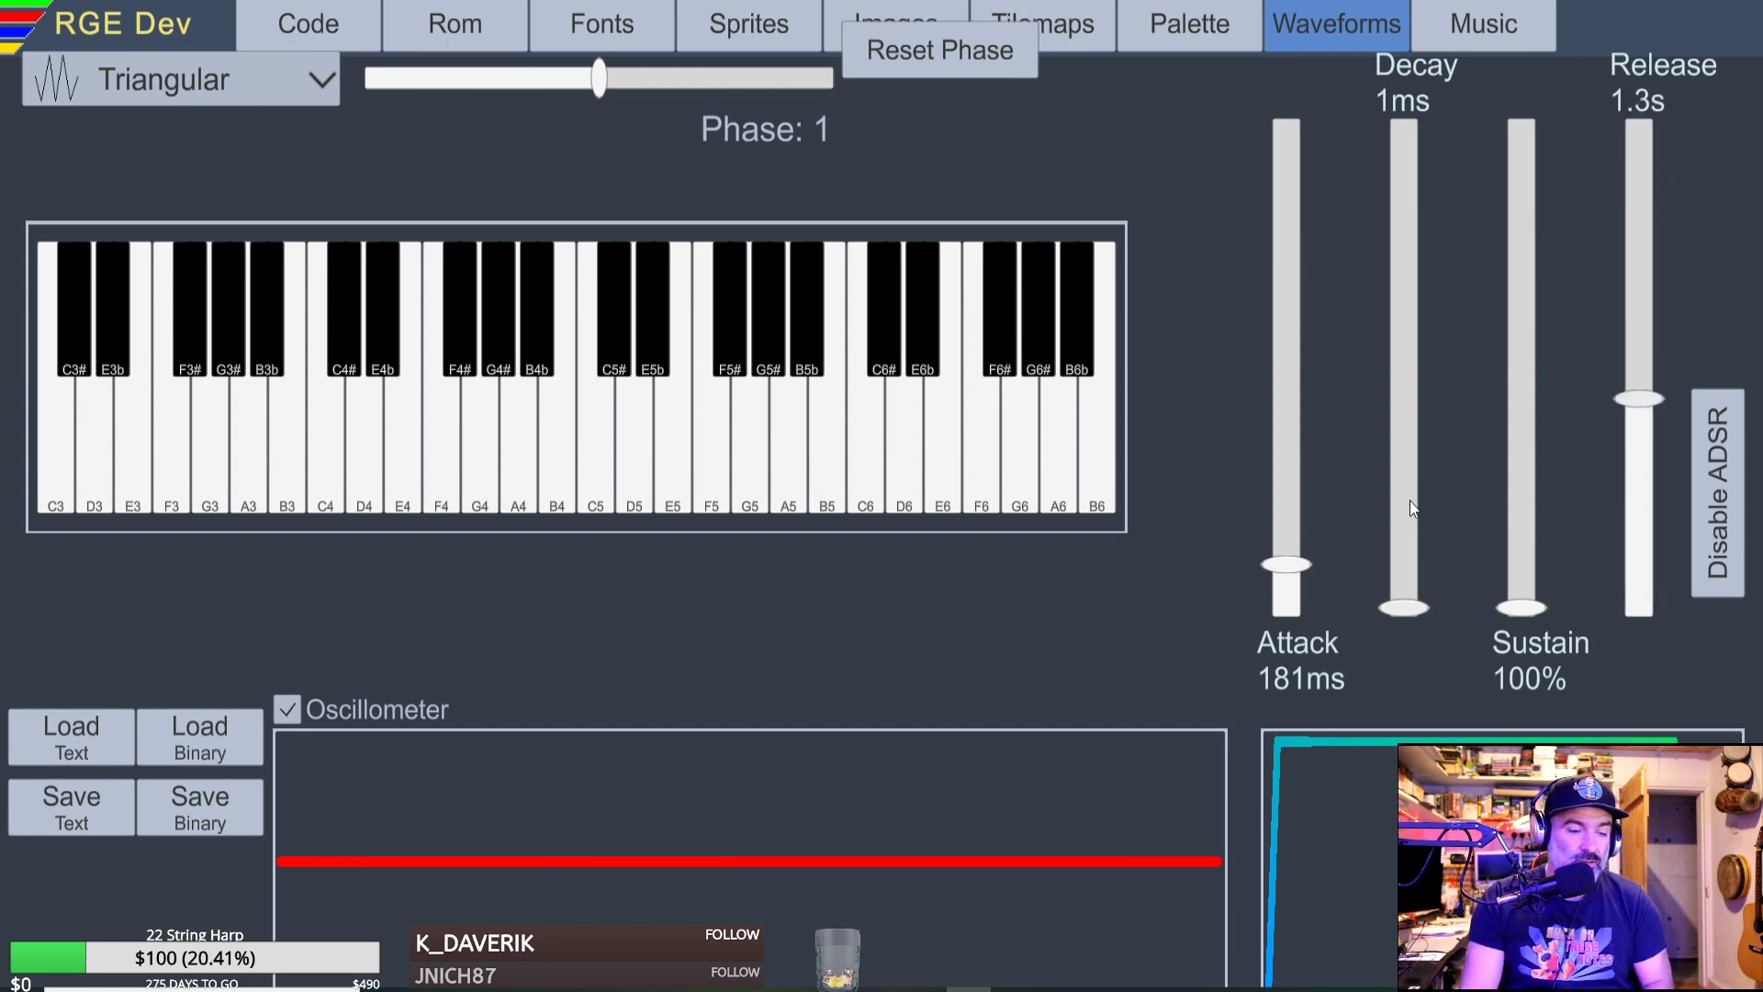
key(z)
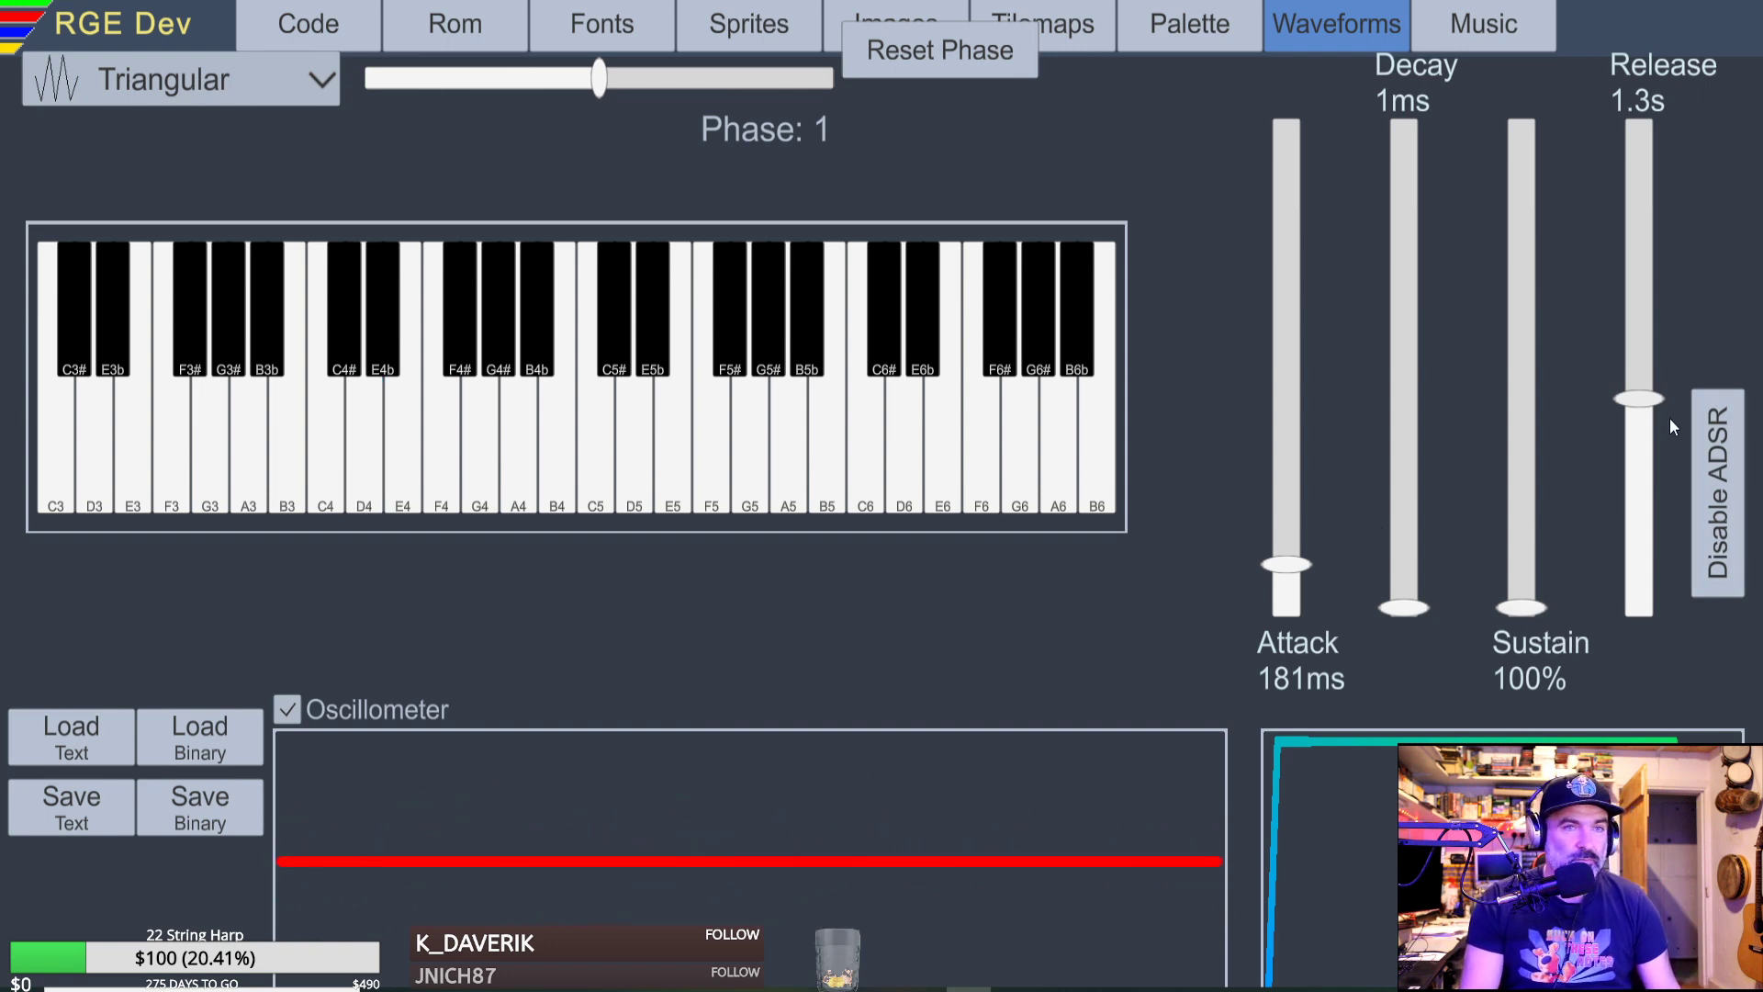
mouse_move(1643, 399)
mouse_down()
mouse_move(1646, 288)
mouse_move(1641, 421)
mouse_up()
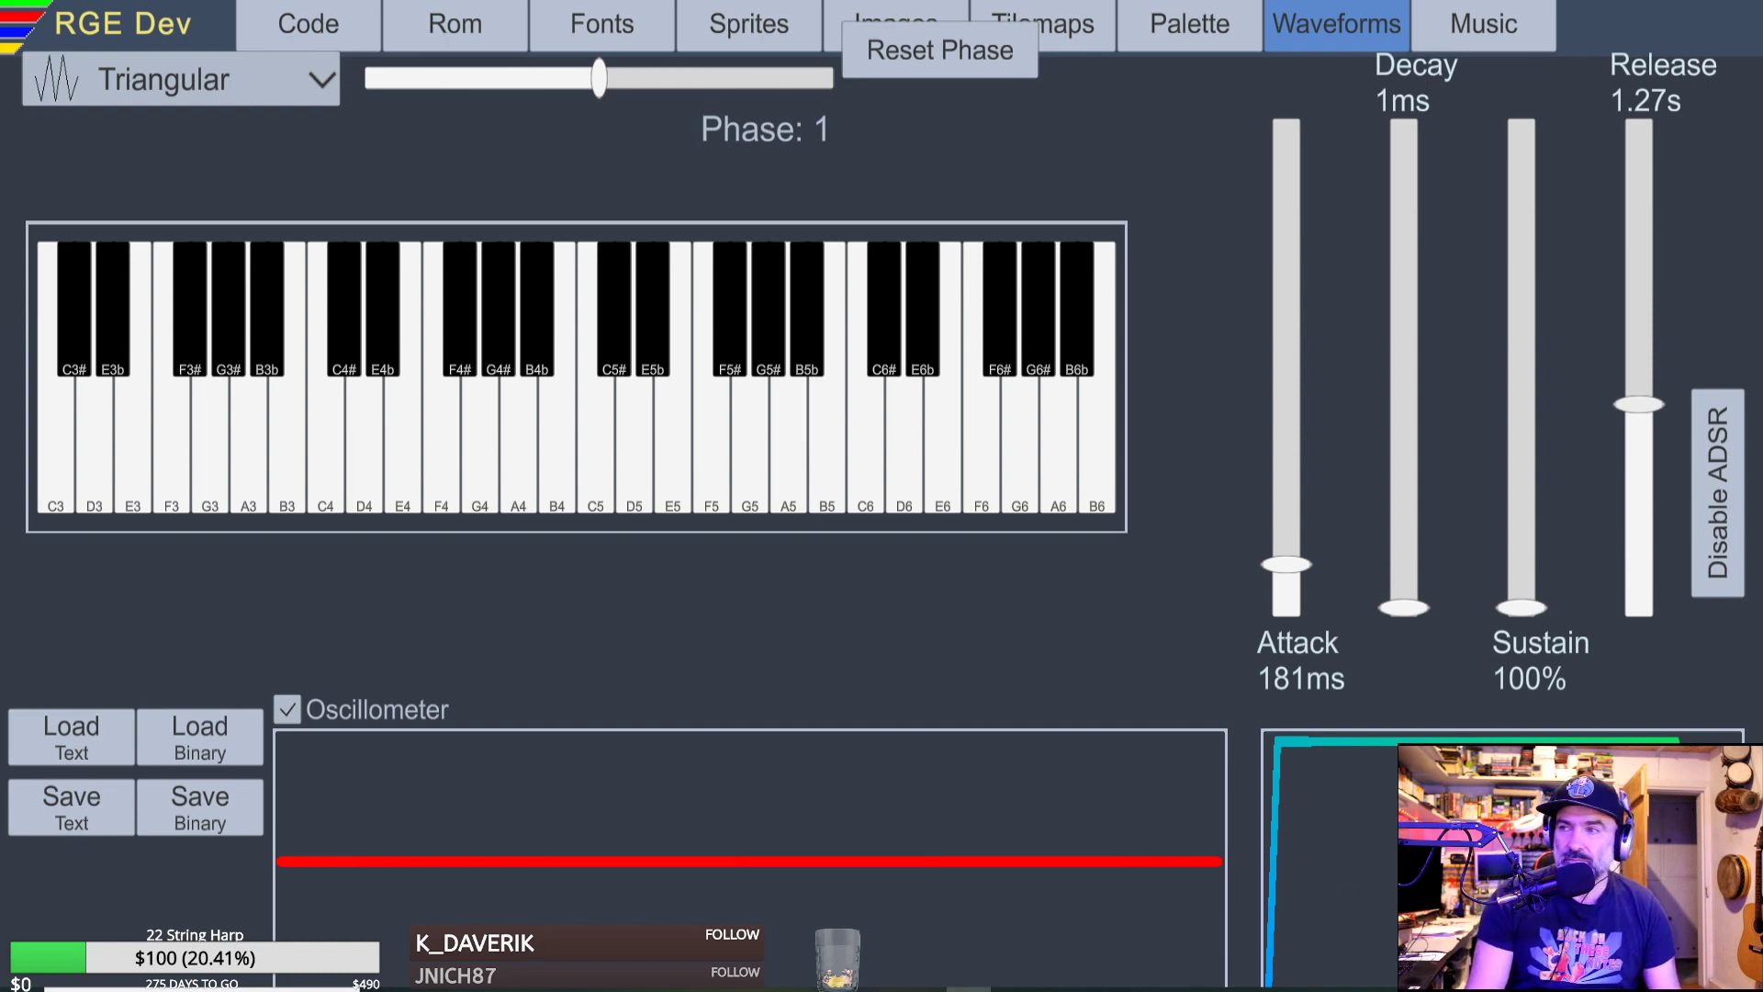
Lengthen the envelope's attack to about 1.2 s and play notes, including C5, to hear the slow fade-in.
drag(1271, 567, 1313, 326)
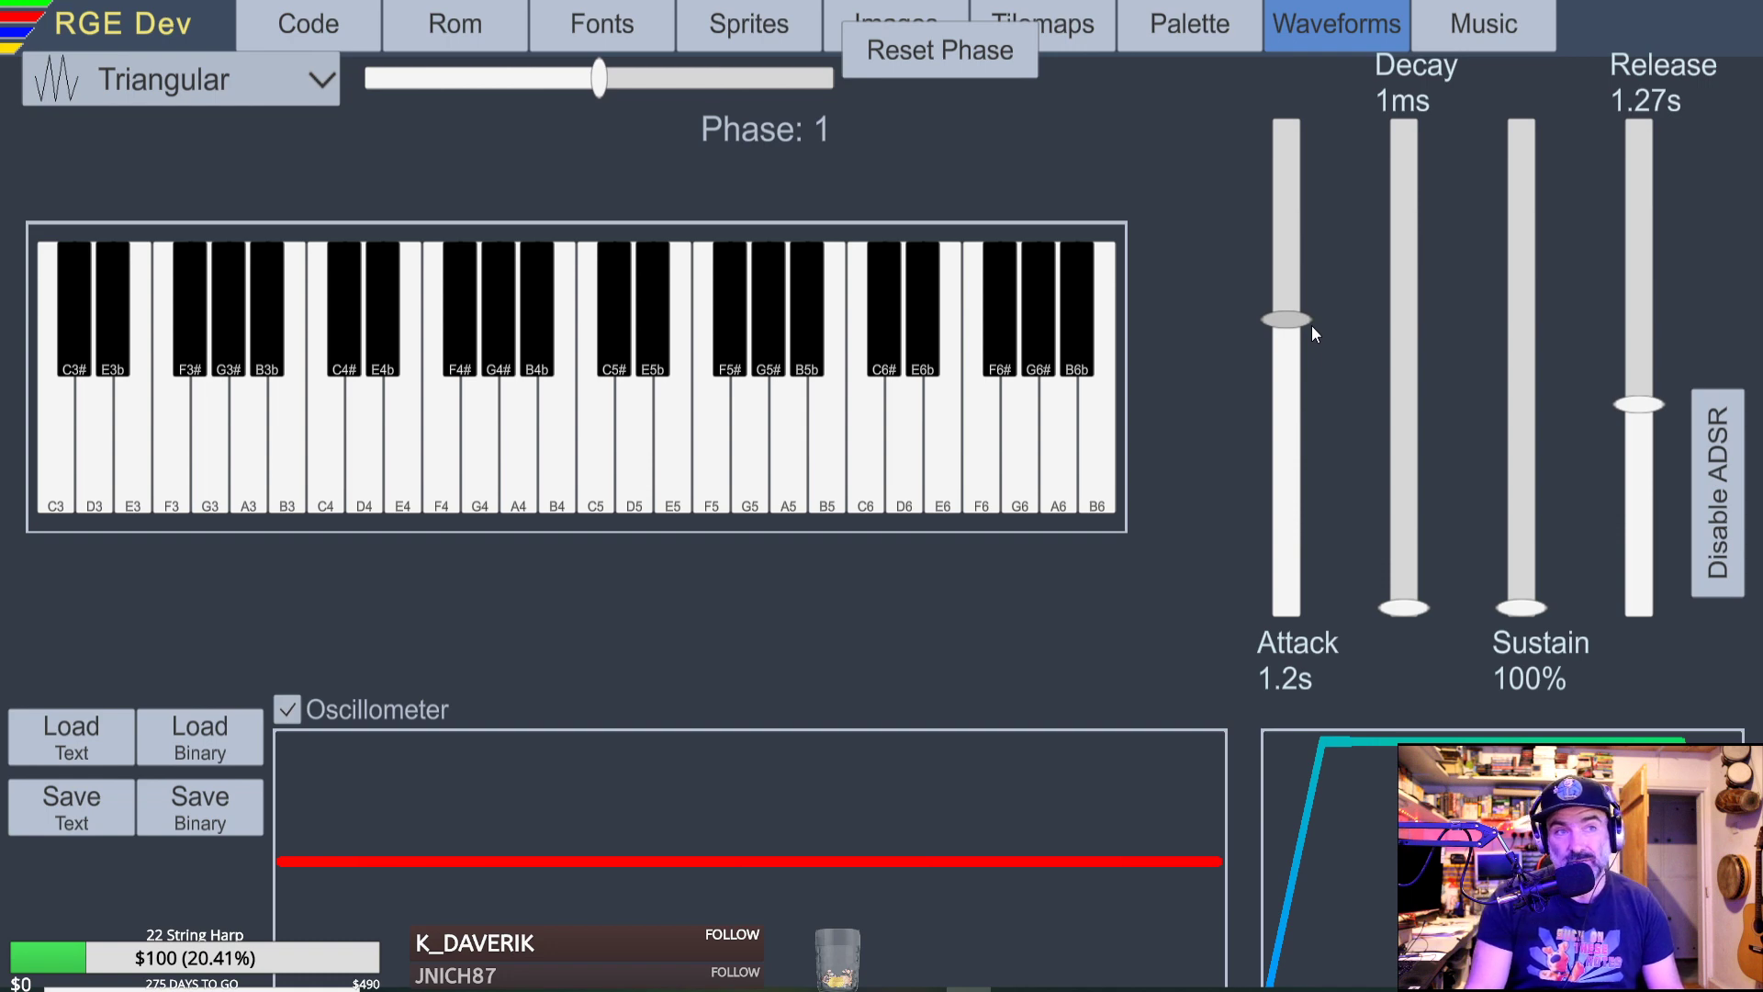
key(w)
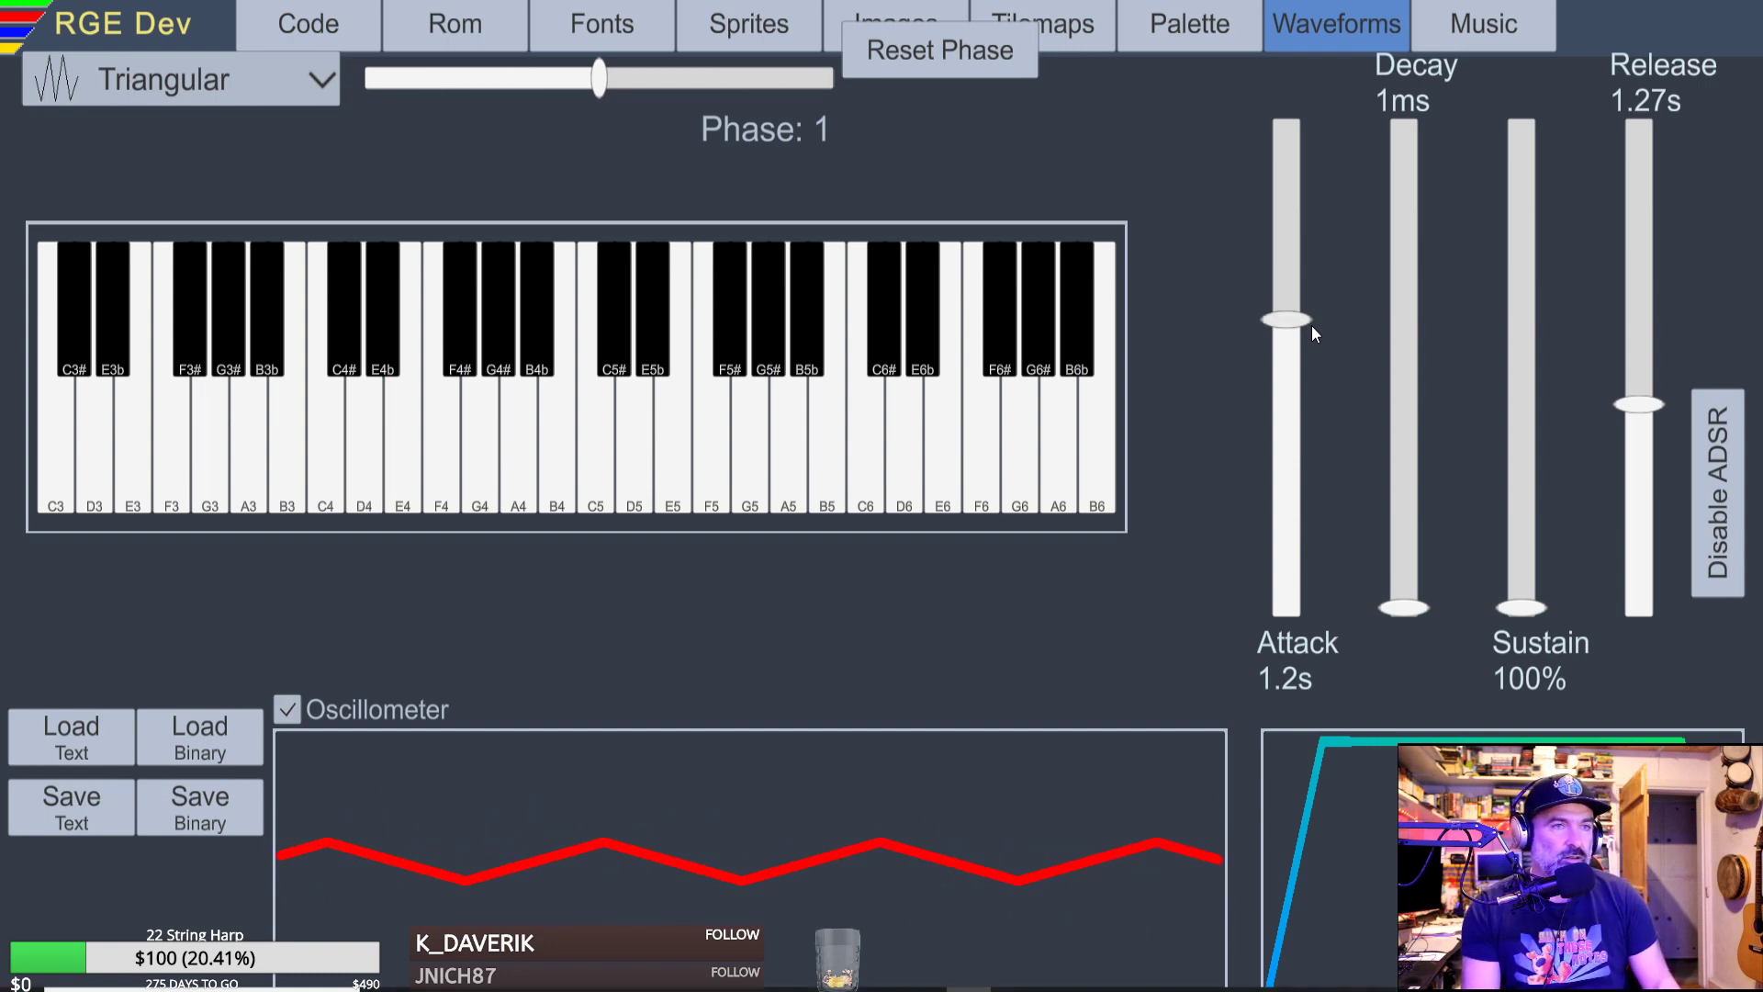
click(597, 453)
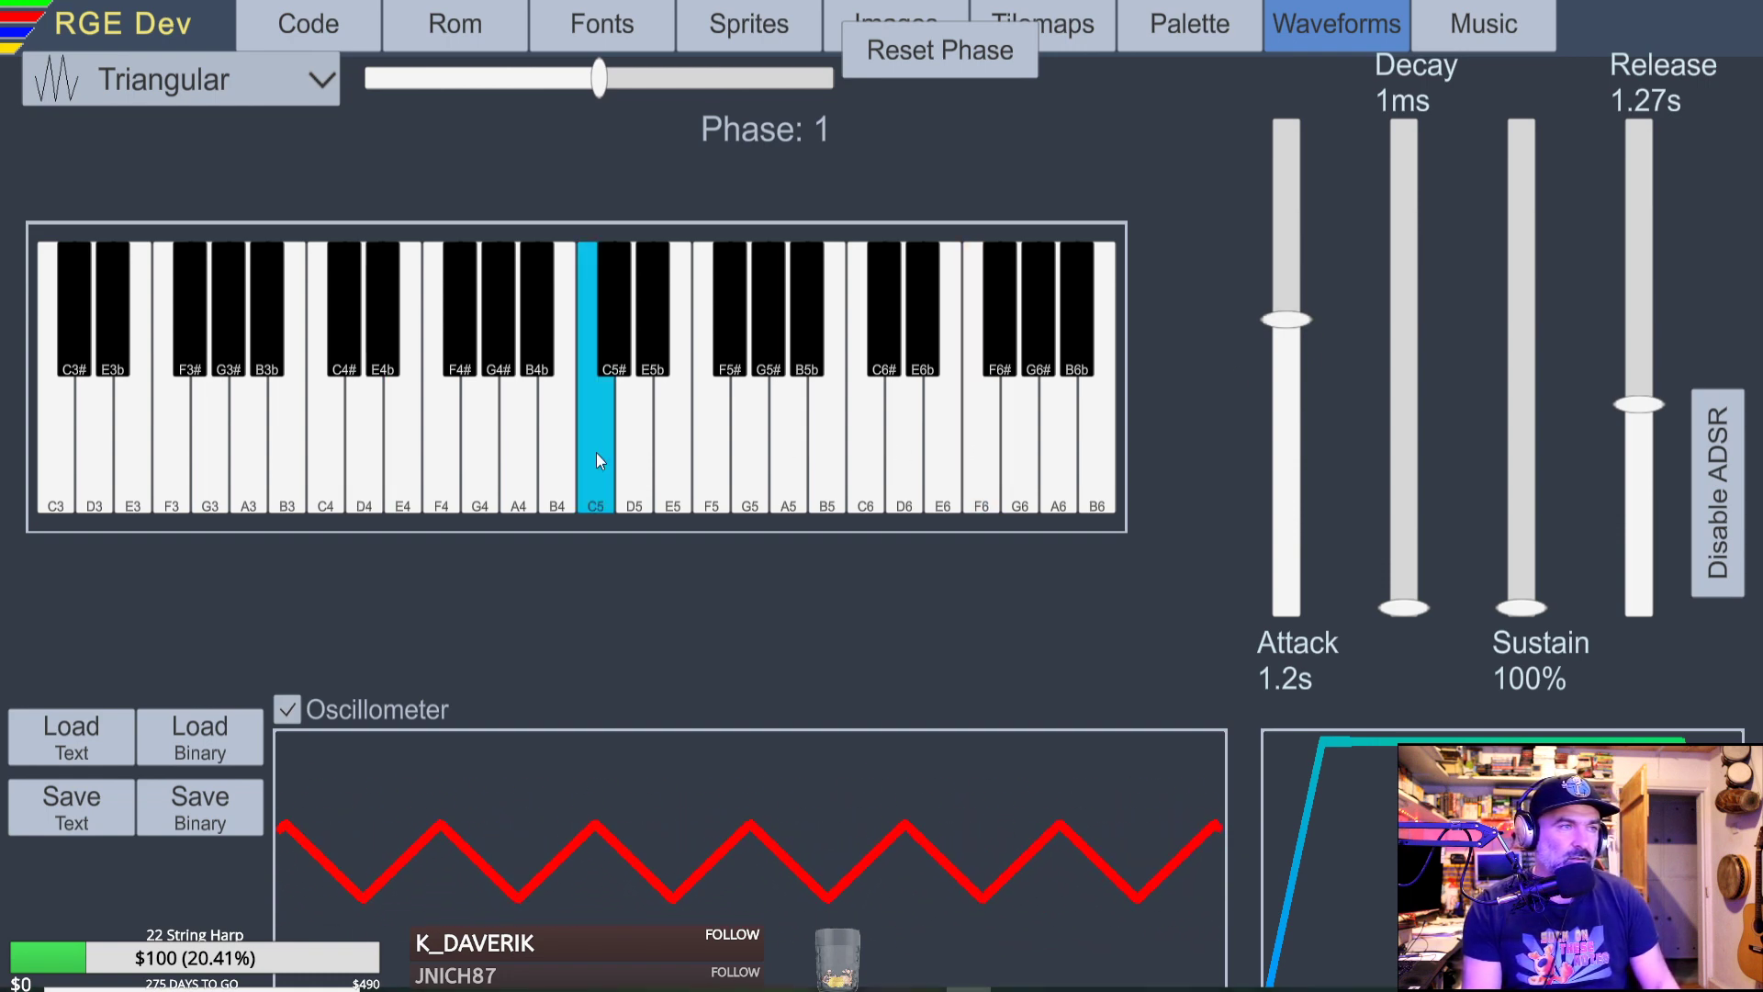
Set the decay to about 1.58 s and the sustain to about 62.3%, and test the envelope with notes.
drag(1374, 603, 1404, 355)
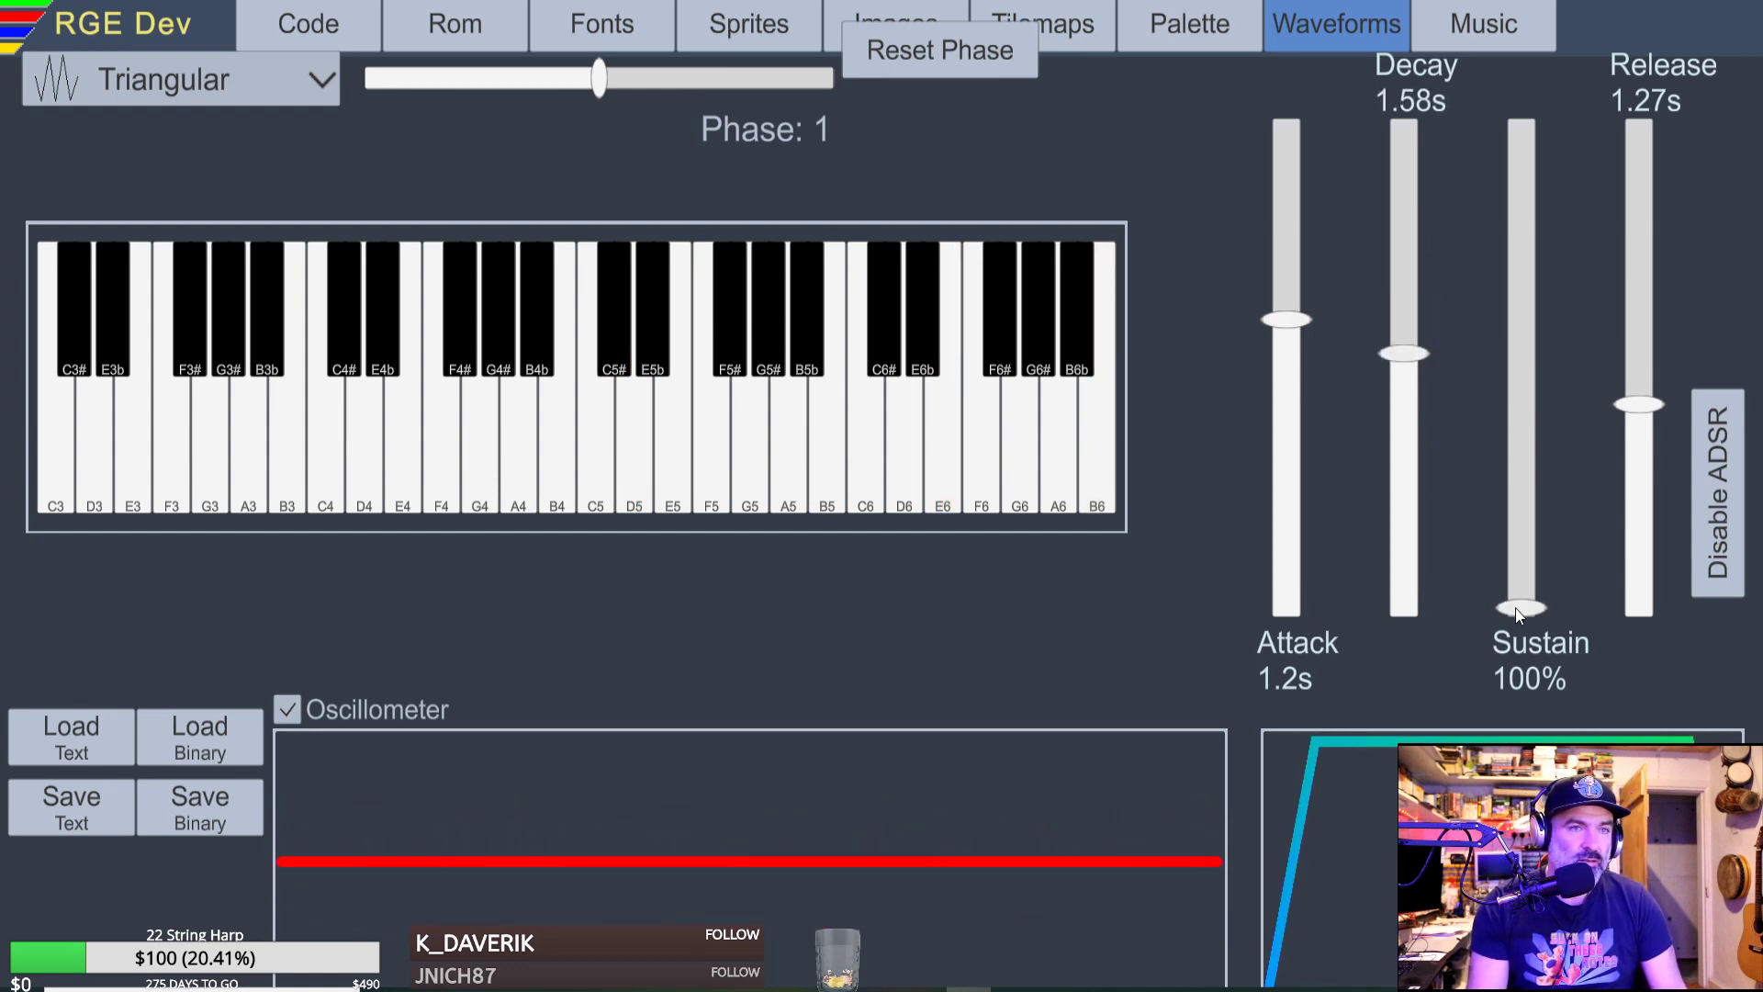
drag(1522, 607, 1540, 310)
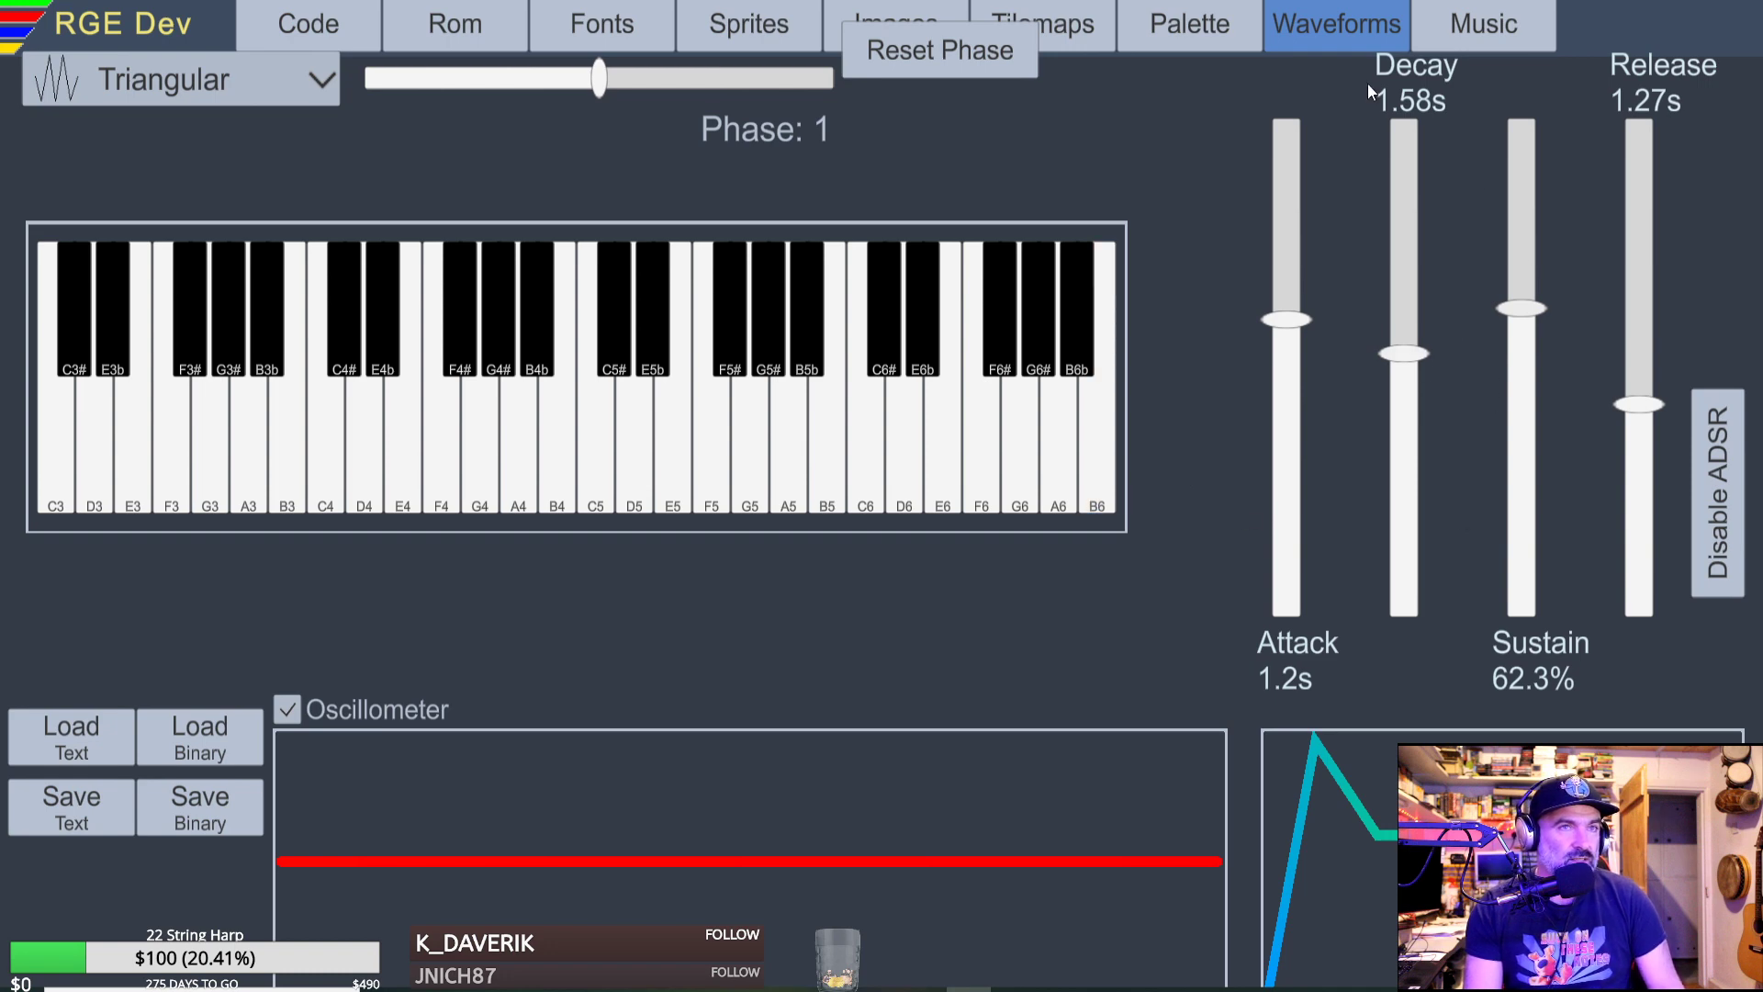
click(591, 249)
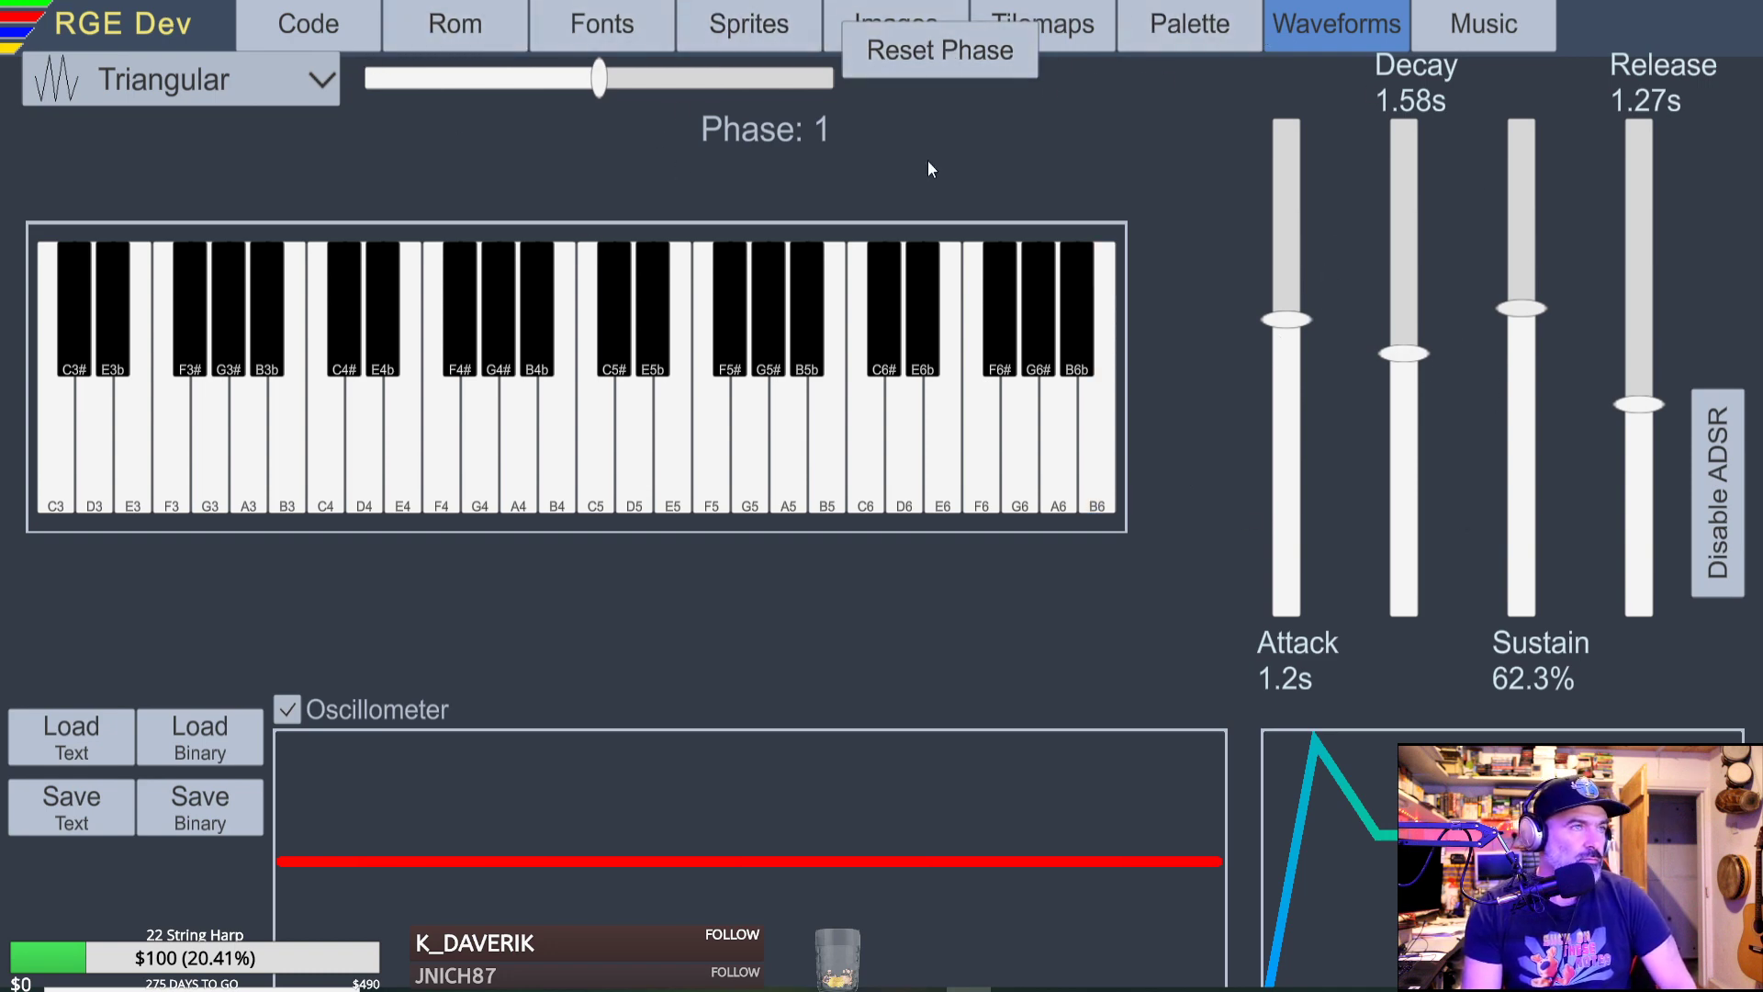
drag(675, 357, 421, 323)
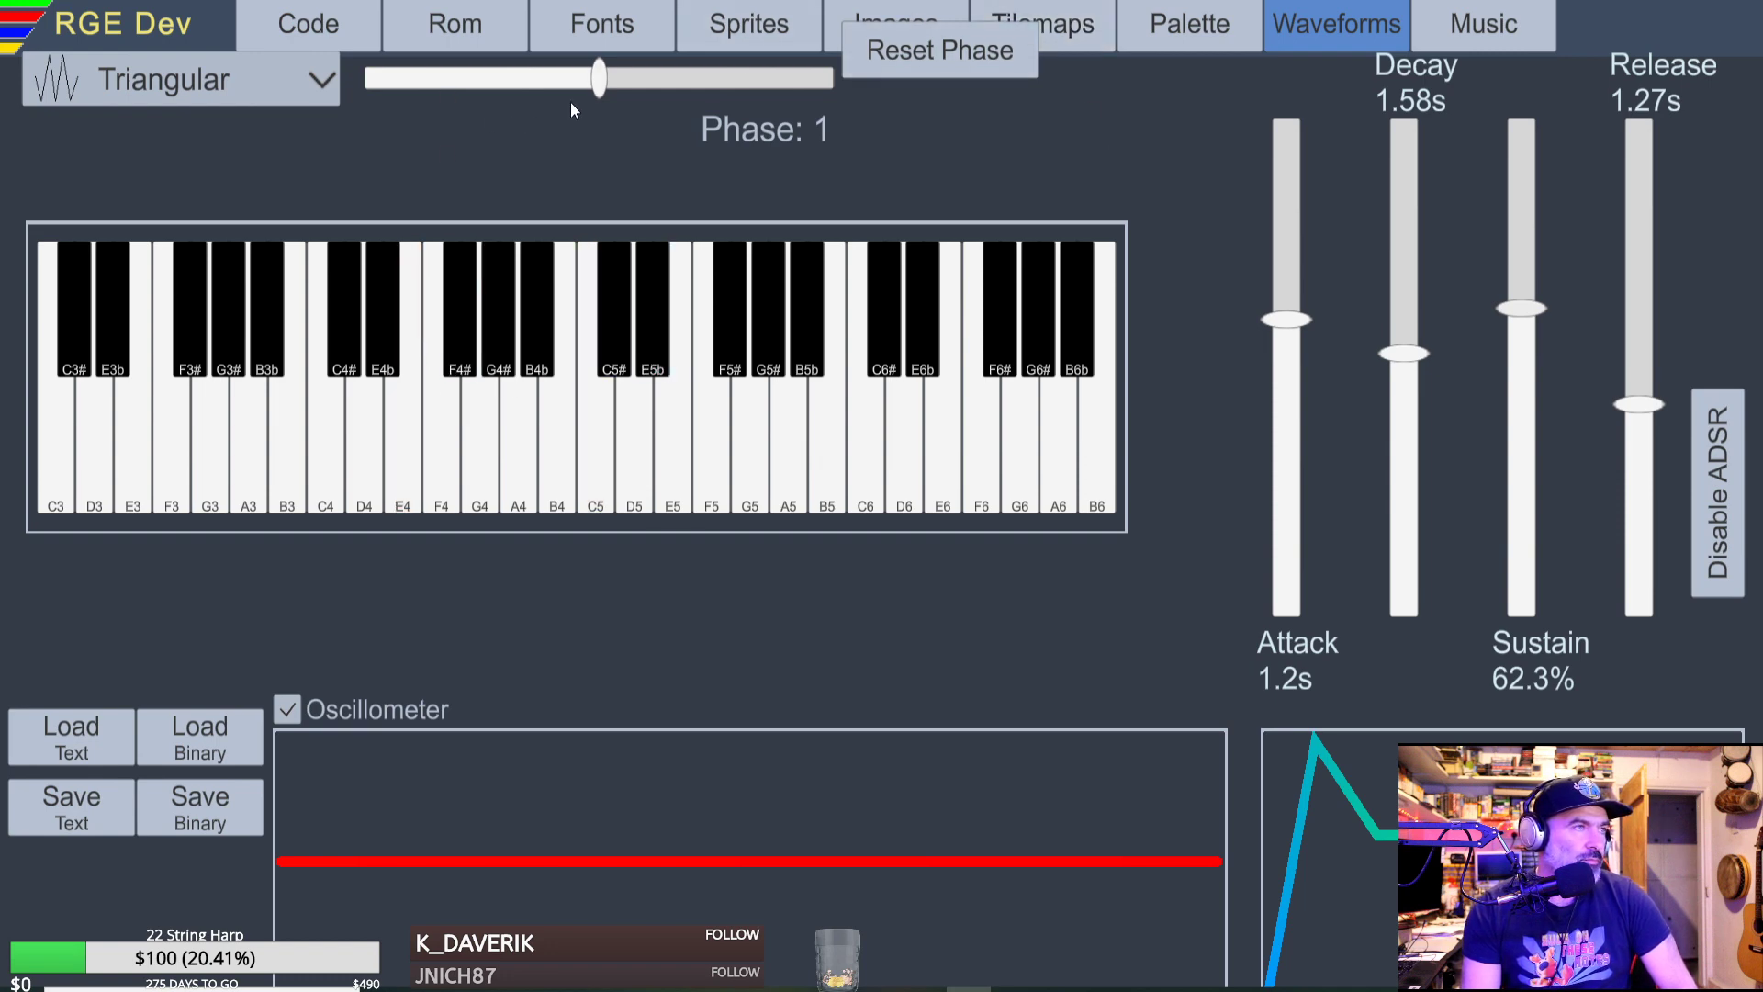
Lower the waveform's phase to about 0.82 and play notes around B4b to hear the change.
click(582, 80)
mouse_move(580, 79)
mouse_down()
mouse_move(533, 85)
mouse_move(558, 89)
mouse_up()
drag(519, 249, 546, 368)
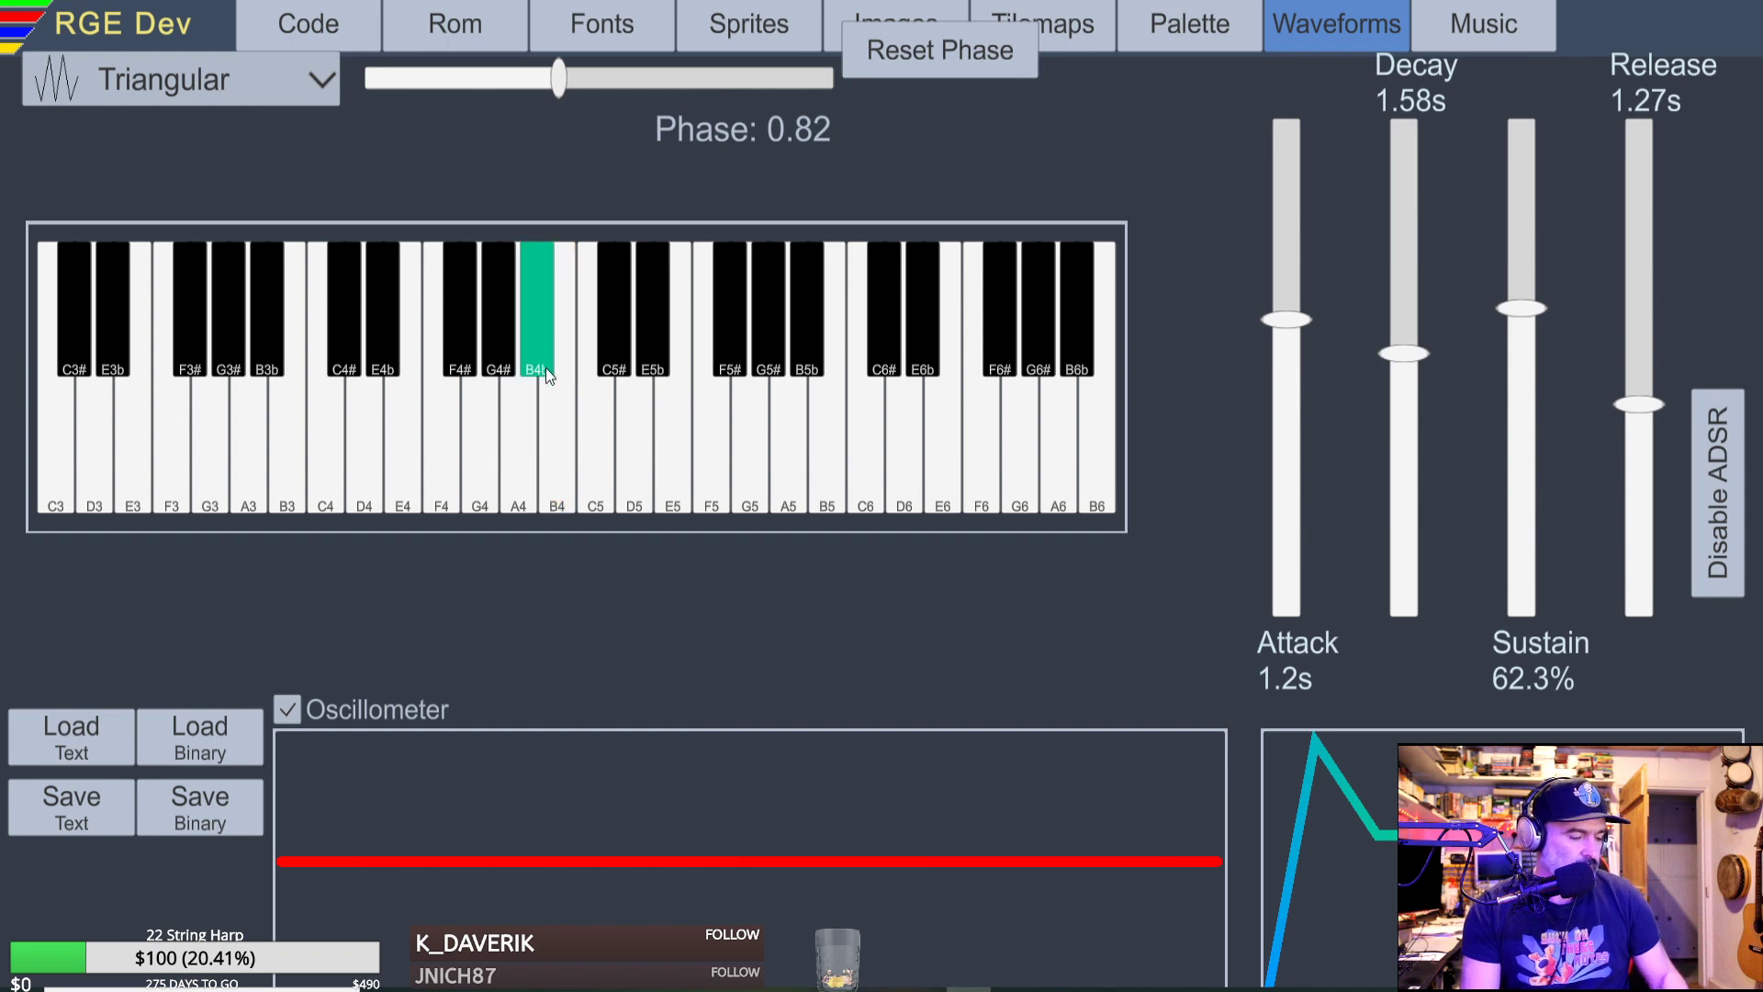
Shorten the attack to about 110 ms, raise the phase to about 7.7, and play test notes.
drag(1288, 320, 1291, 582)
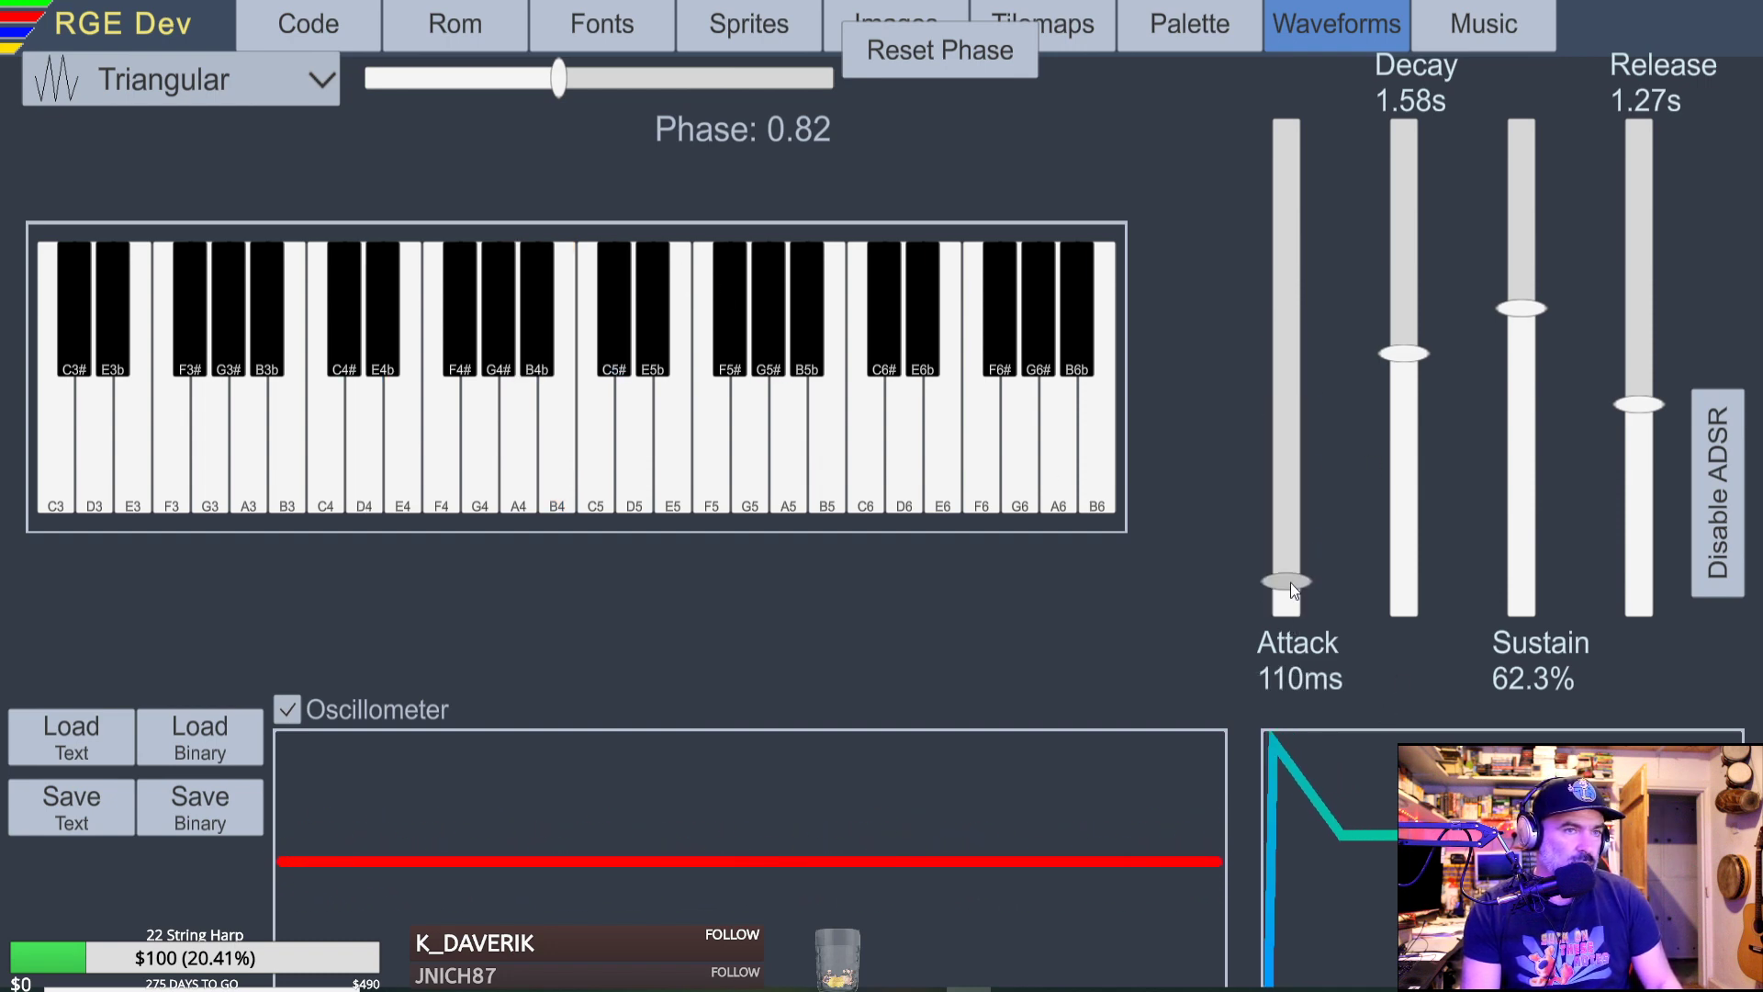
drag(558, 85, 768, 114)
click(607, 418)
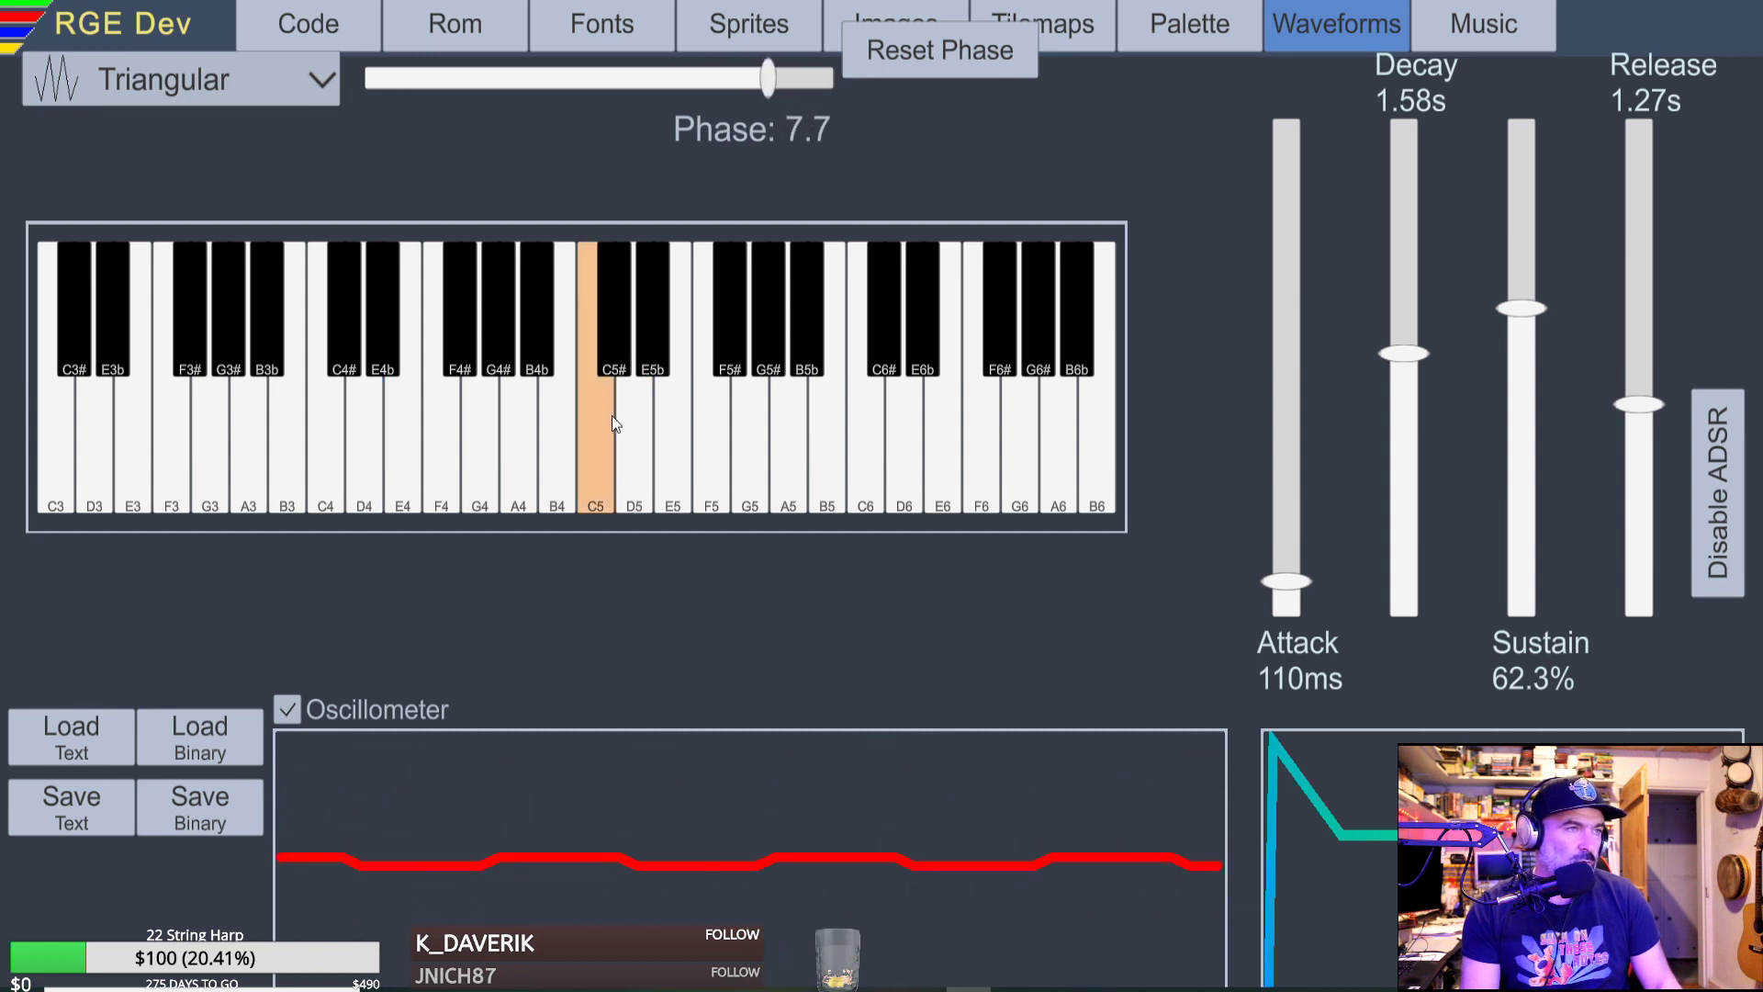
click(770, 255)
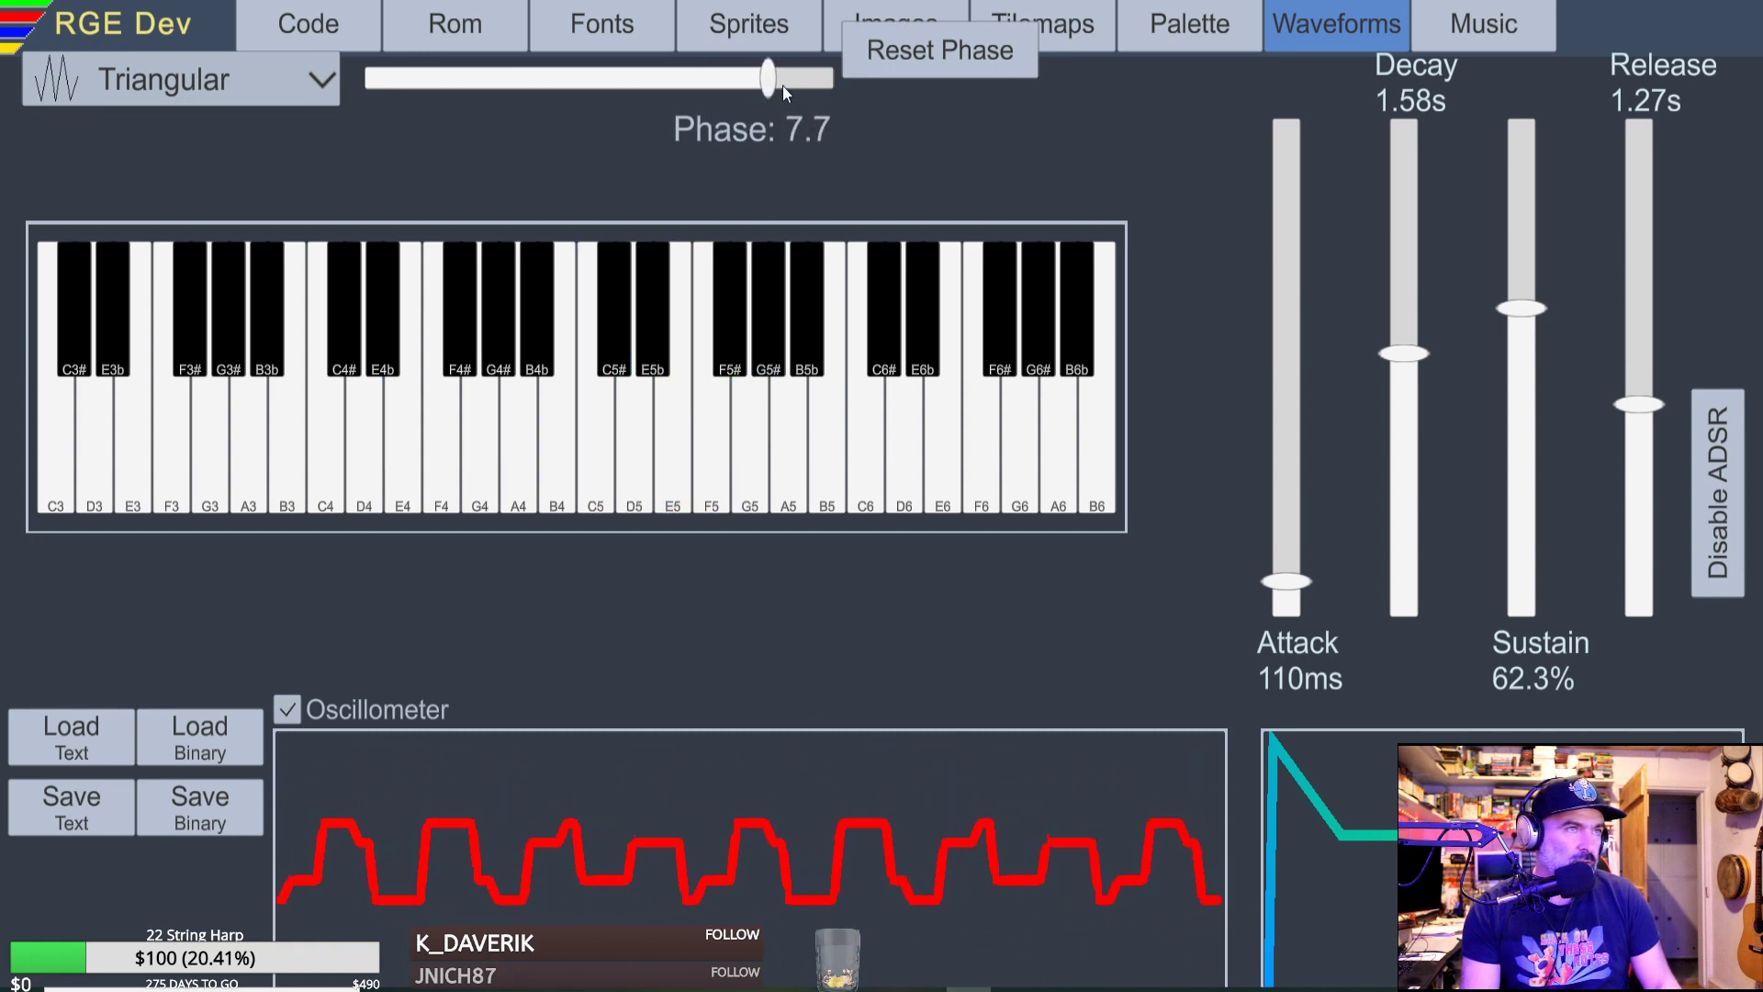
Reduce the waveform's phase to about 2.64 and play notes around D5 and E5 to compare the sound.
drag(783, 86, 644, 93)
click(655, 475)
click(689, 451)
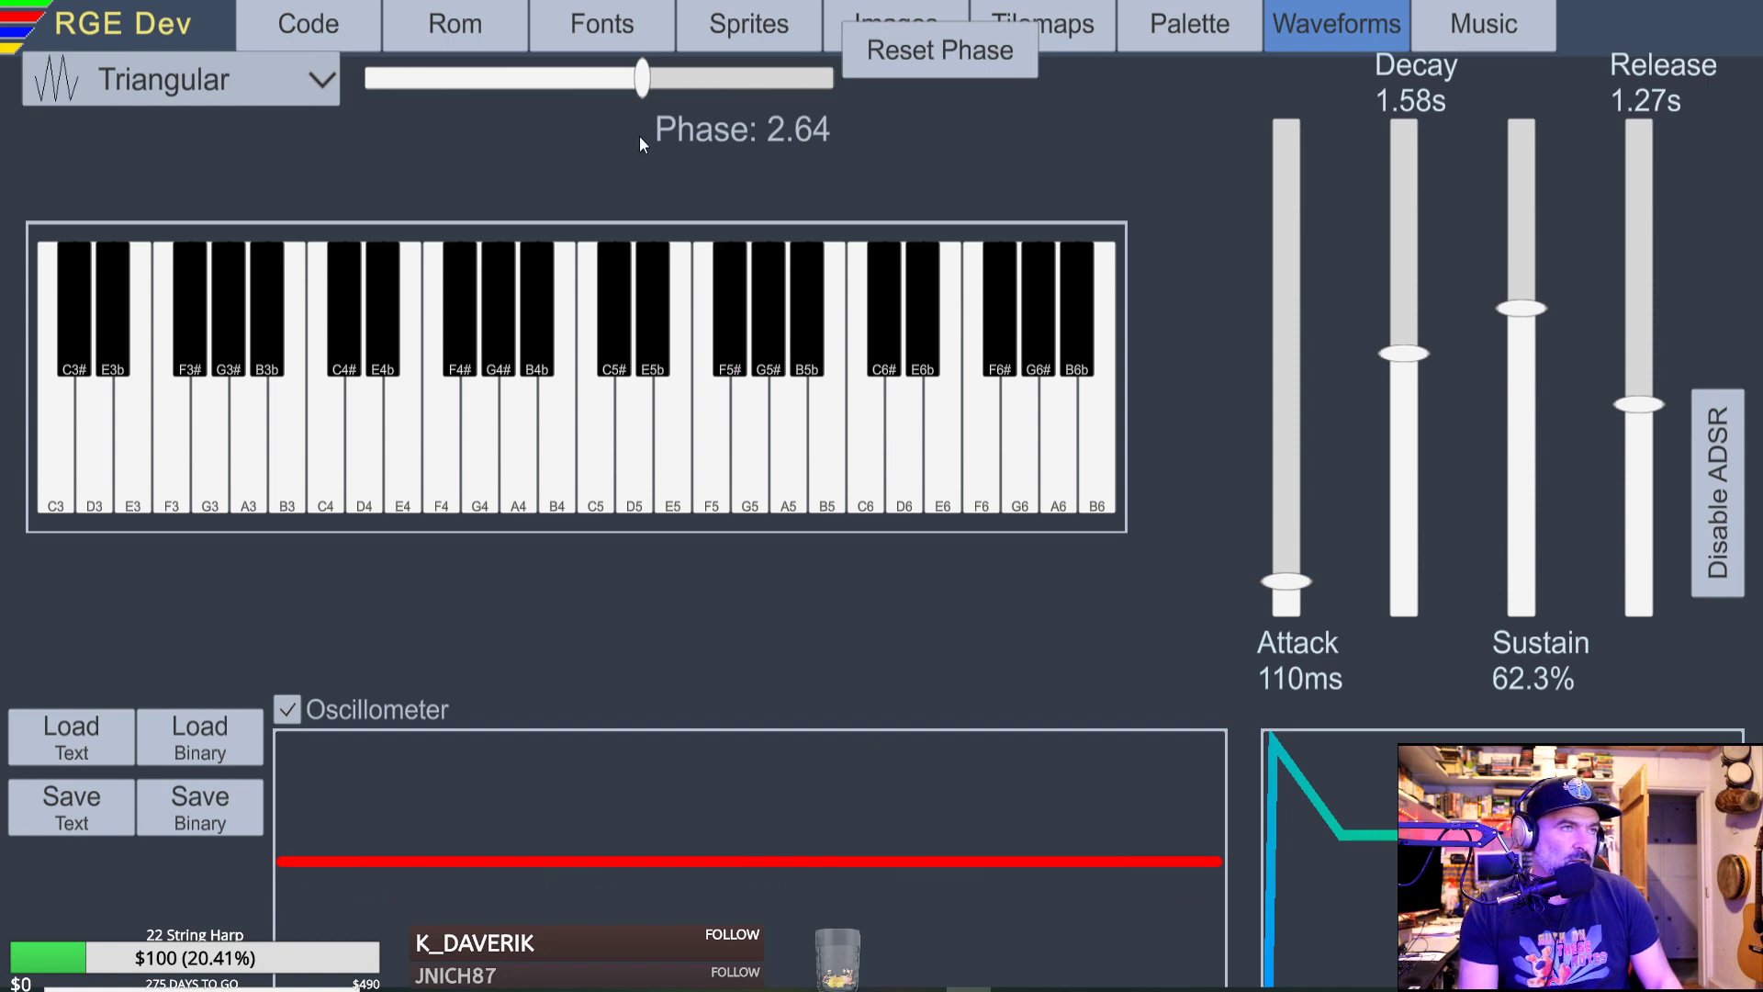
Lower the phase to about 0.64, play test notes, and keep Triangular as the waveform type.
mouse_move(643, 86)
mouse_down()
mouse_move(818, 79)
mouse_move(454, 96)
mouse_move(507, 98)
mouse_up()
click(768, 313)
click(812, 473)
click(208, 72)
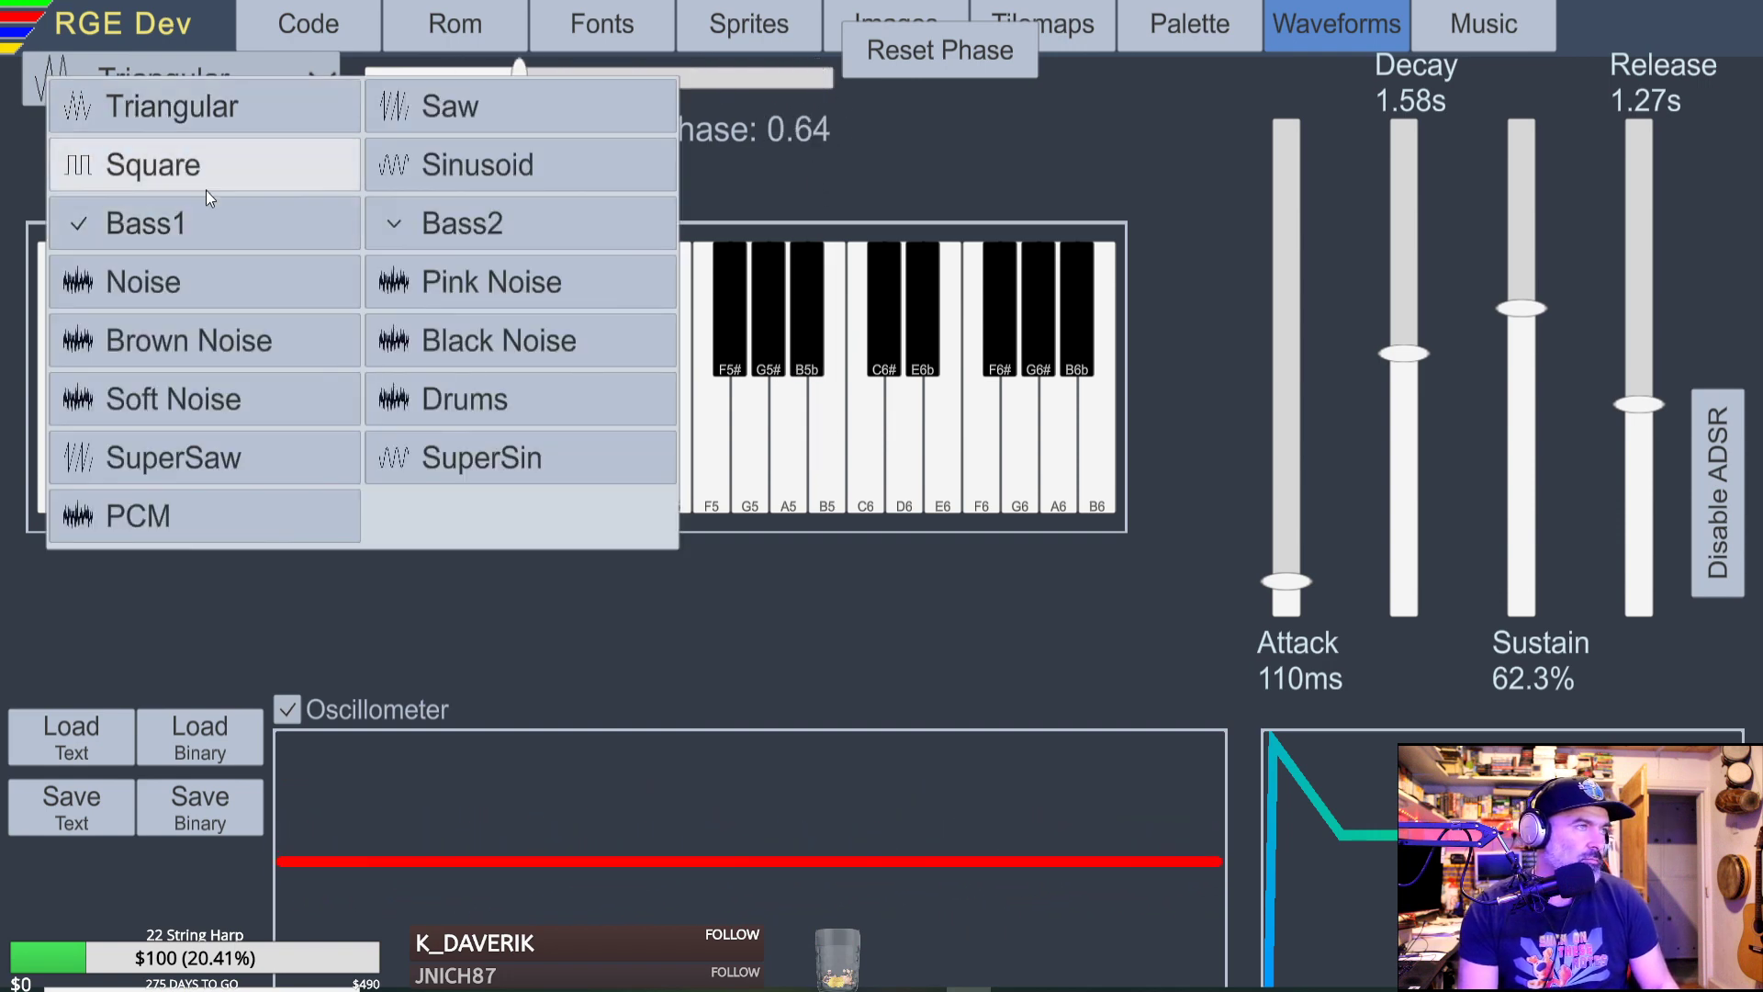
click(179, 103)
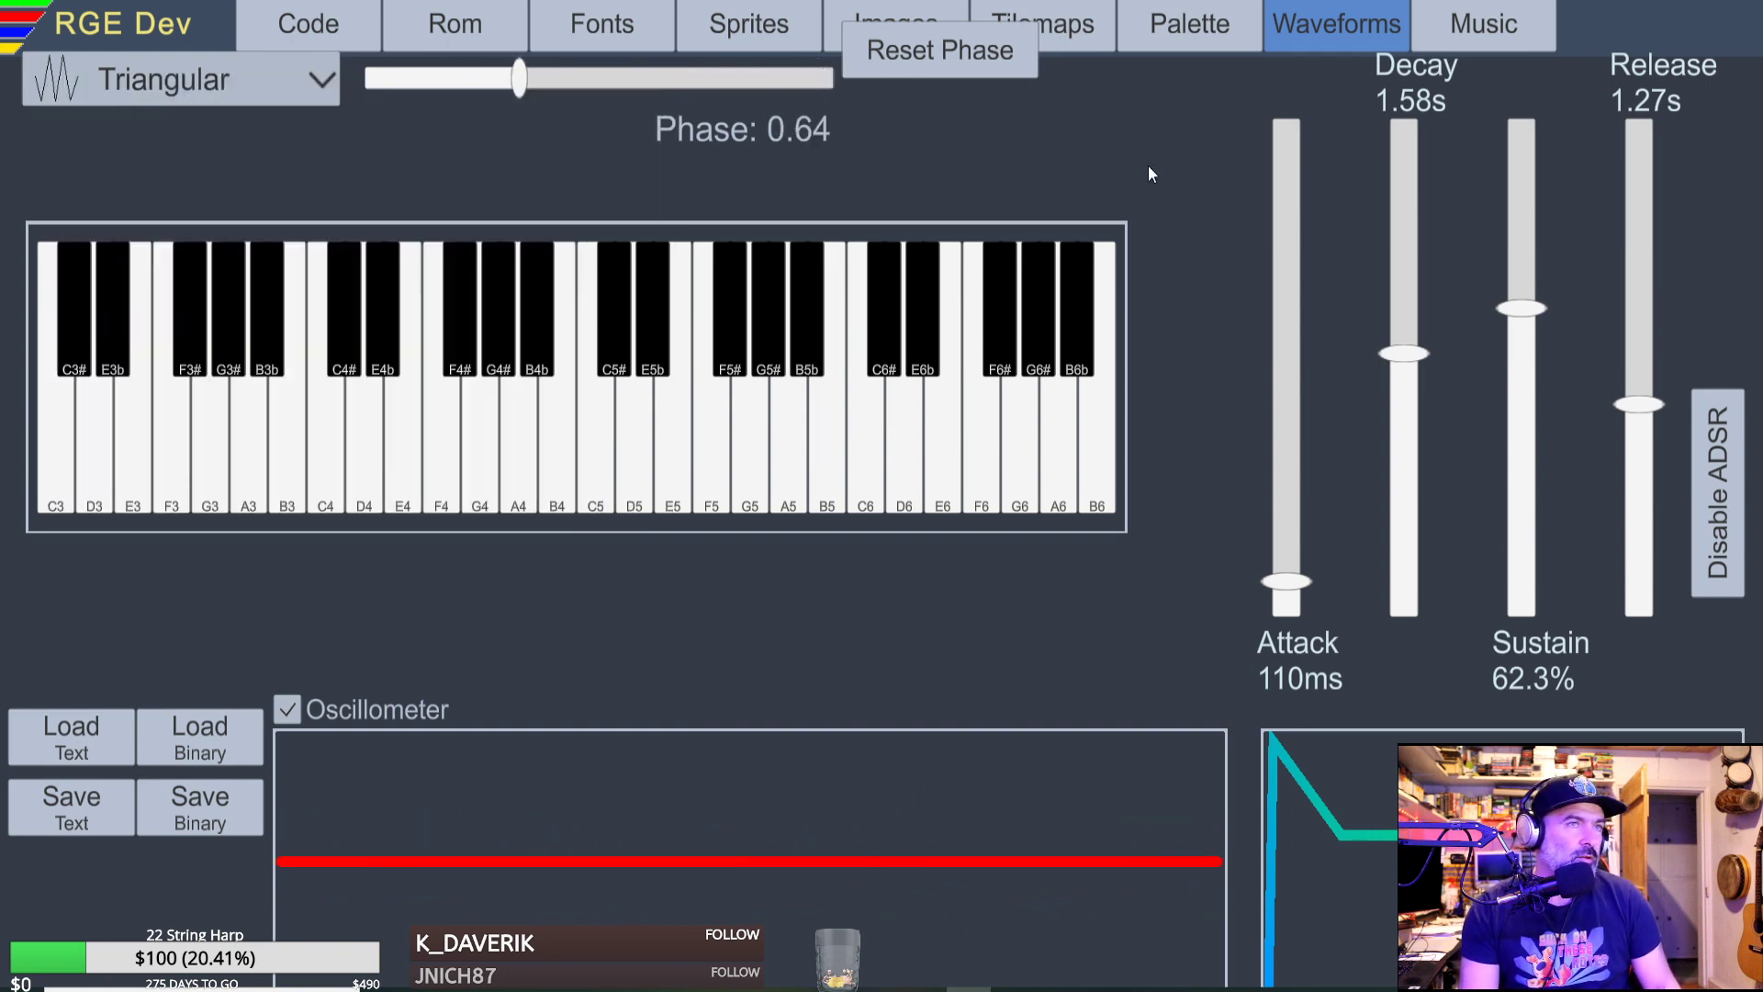
Tour the Music editor's song, block and instrument lists, and open block 1 for editing.
click(1490, 38)
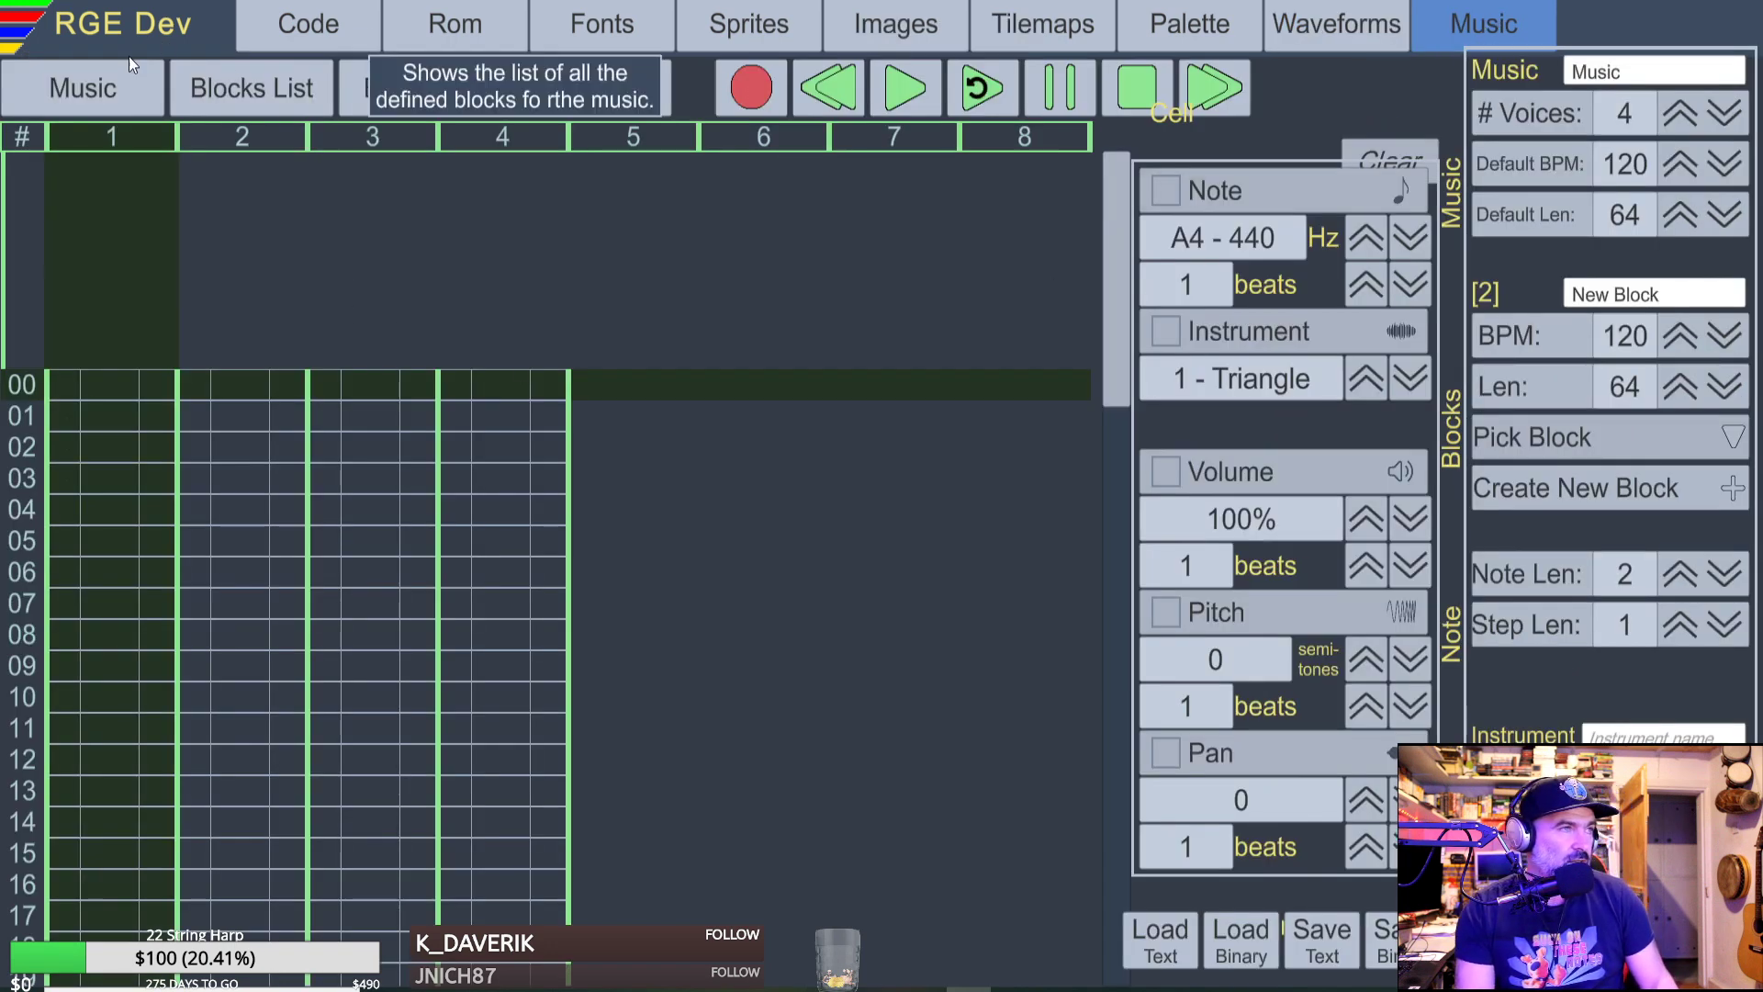
click(86, 98)
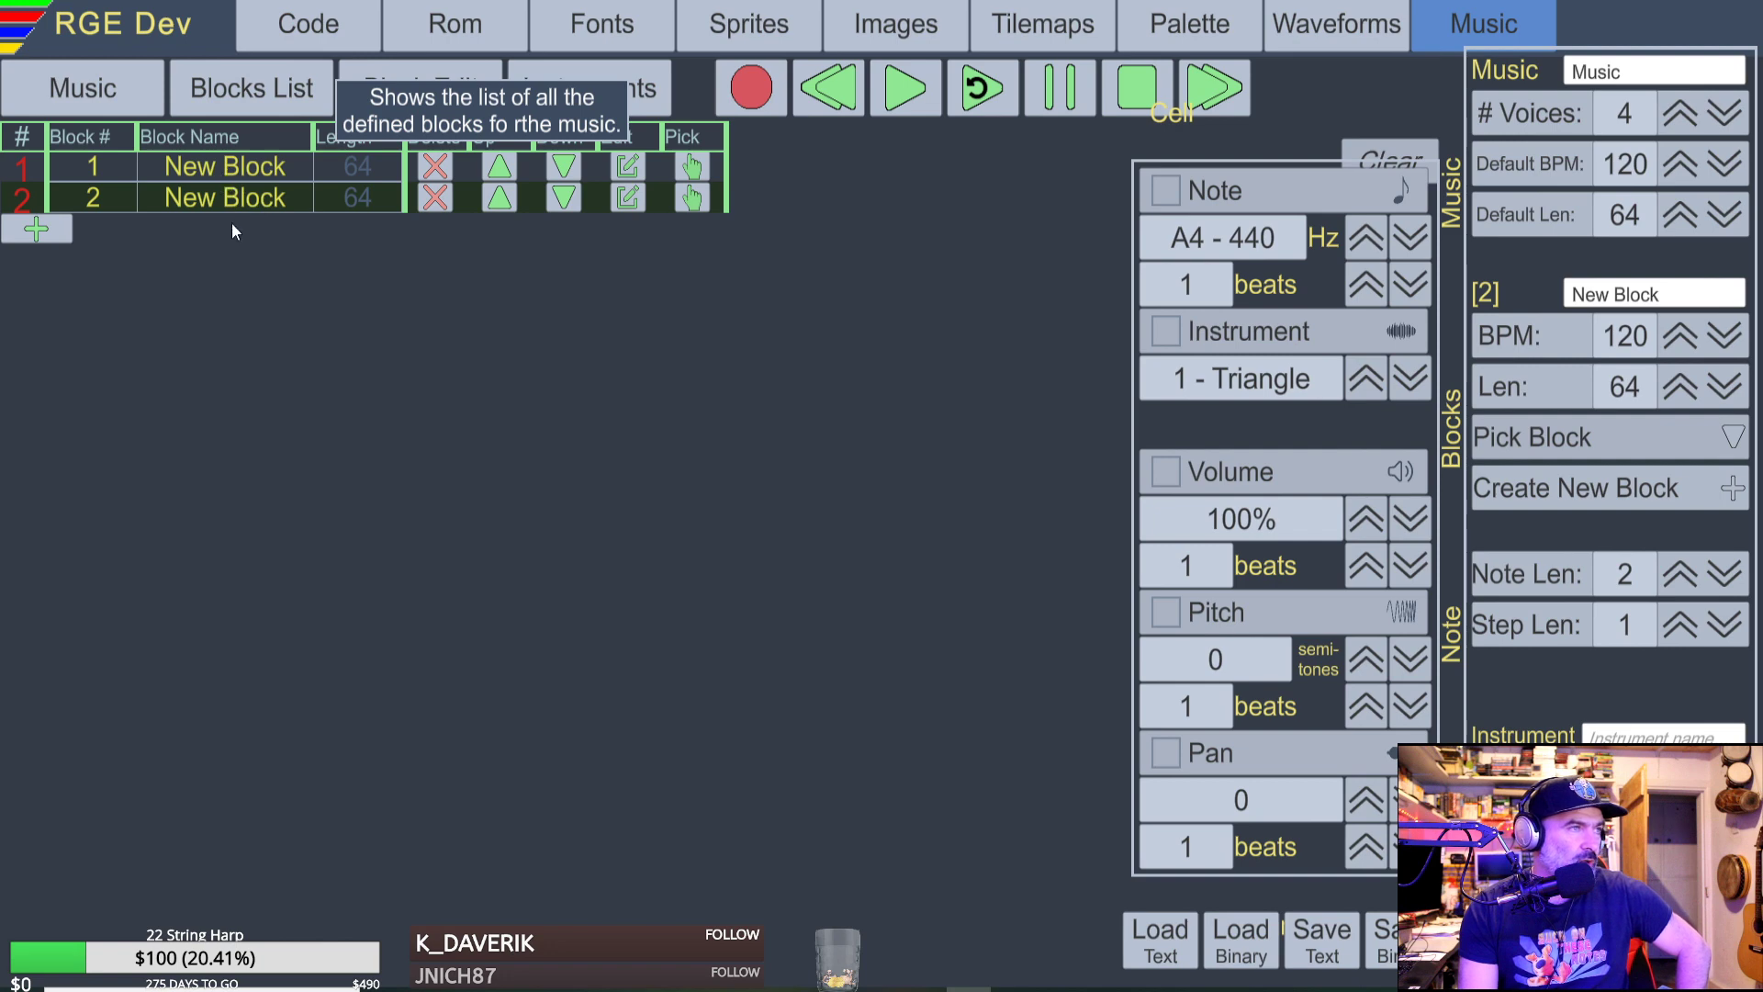
click(237, 89)
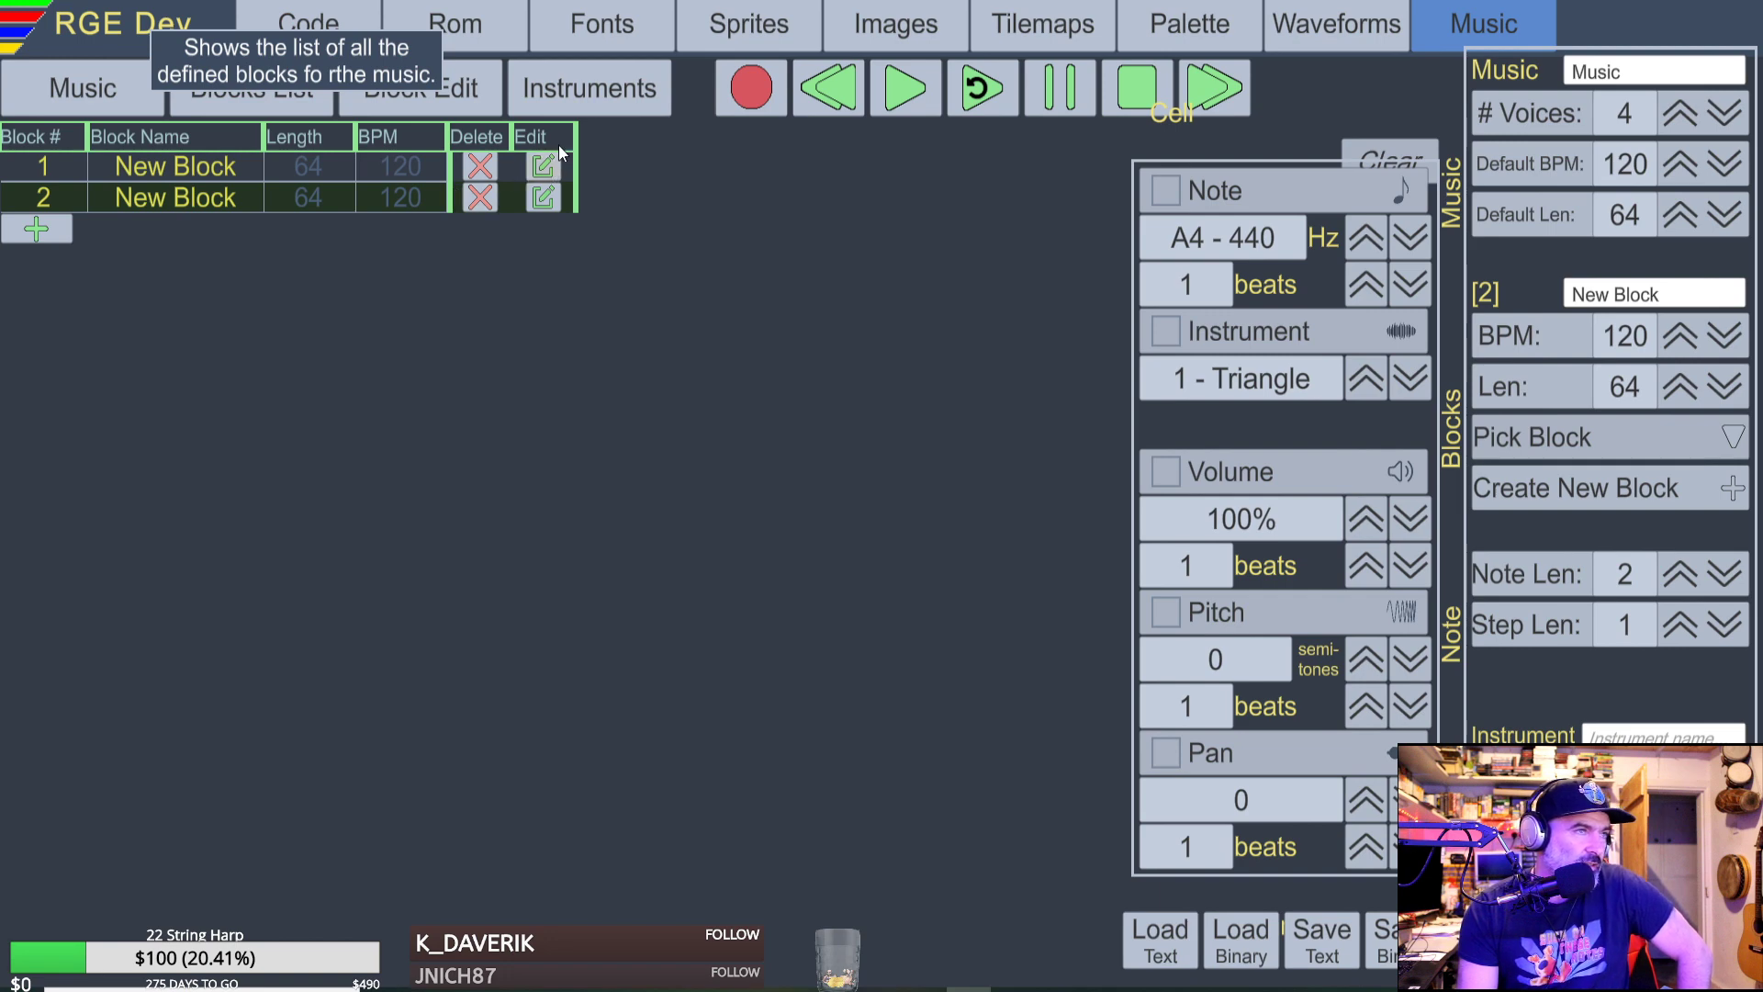
click(543, 167)
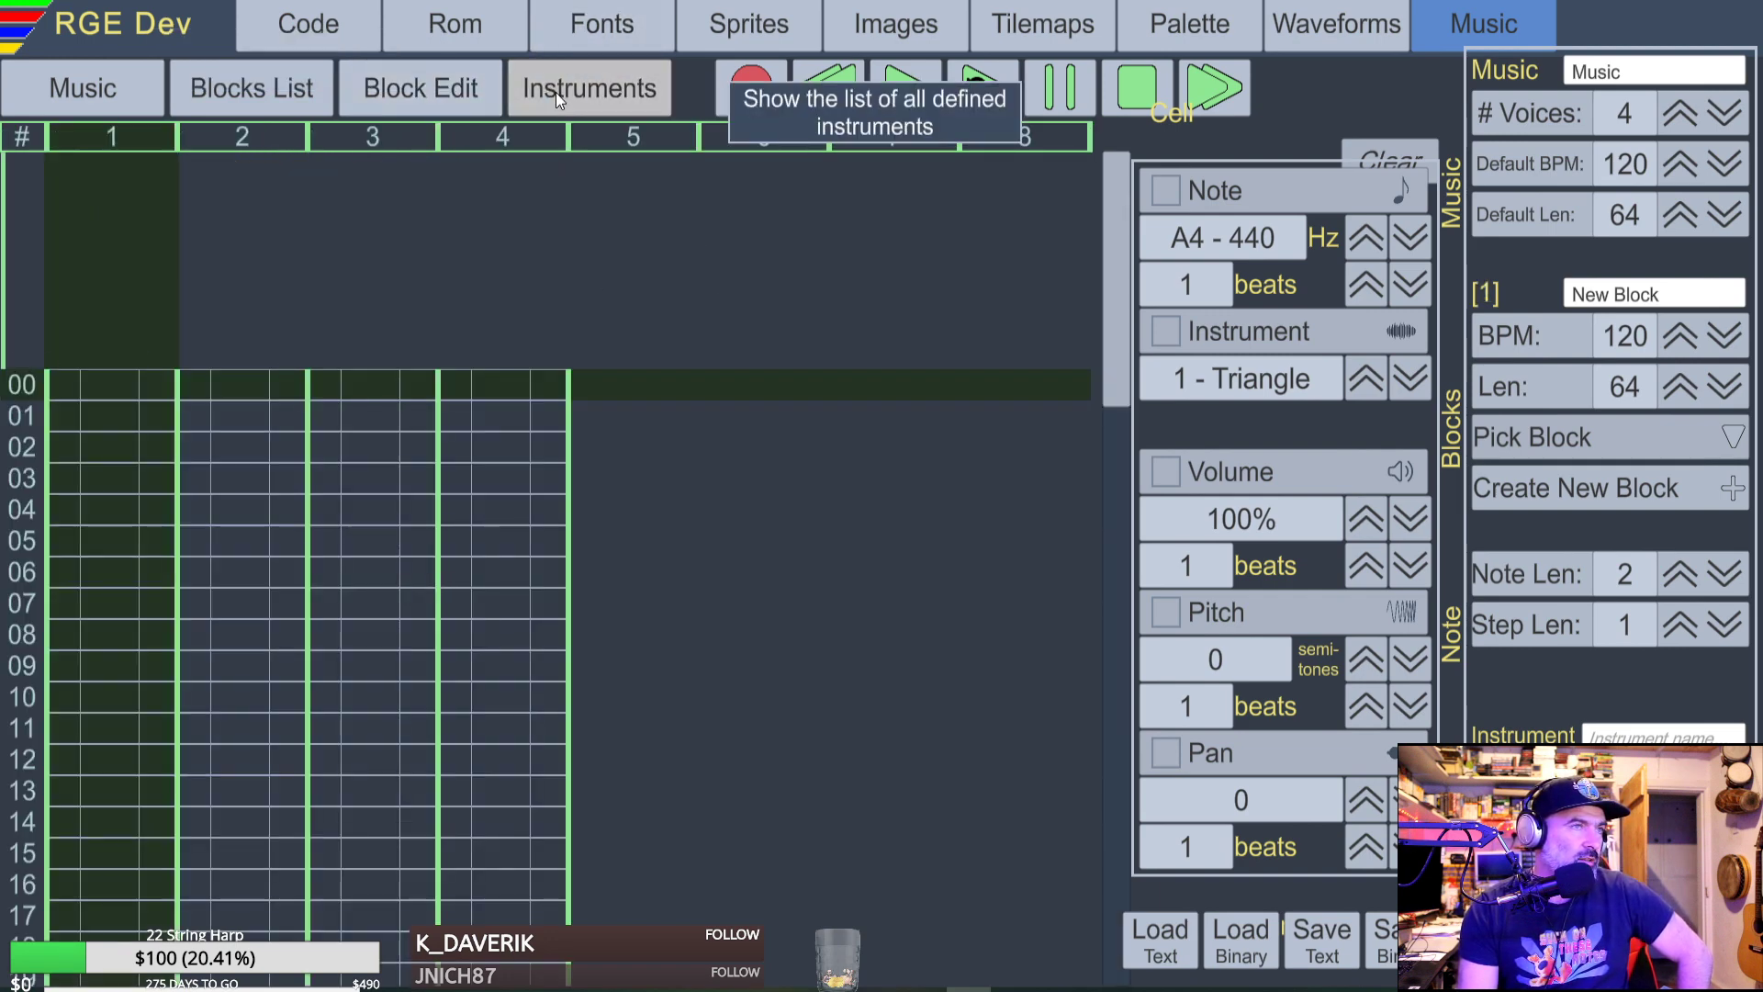
click(618, 99)
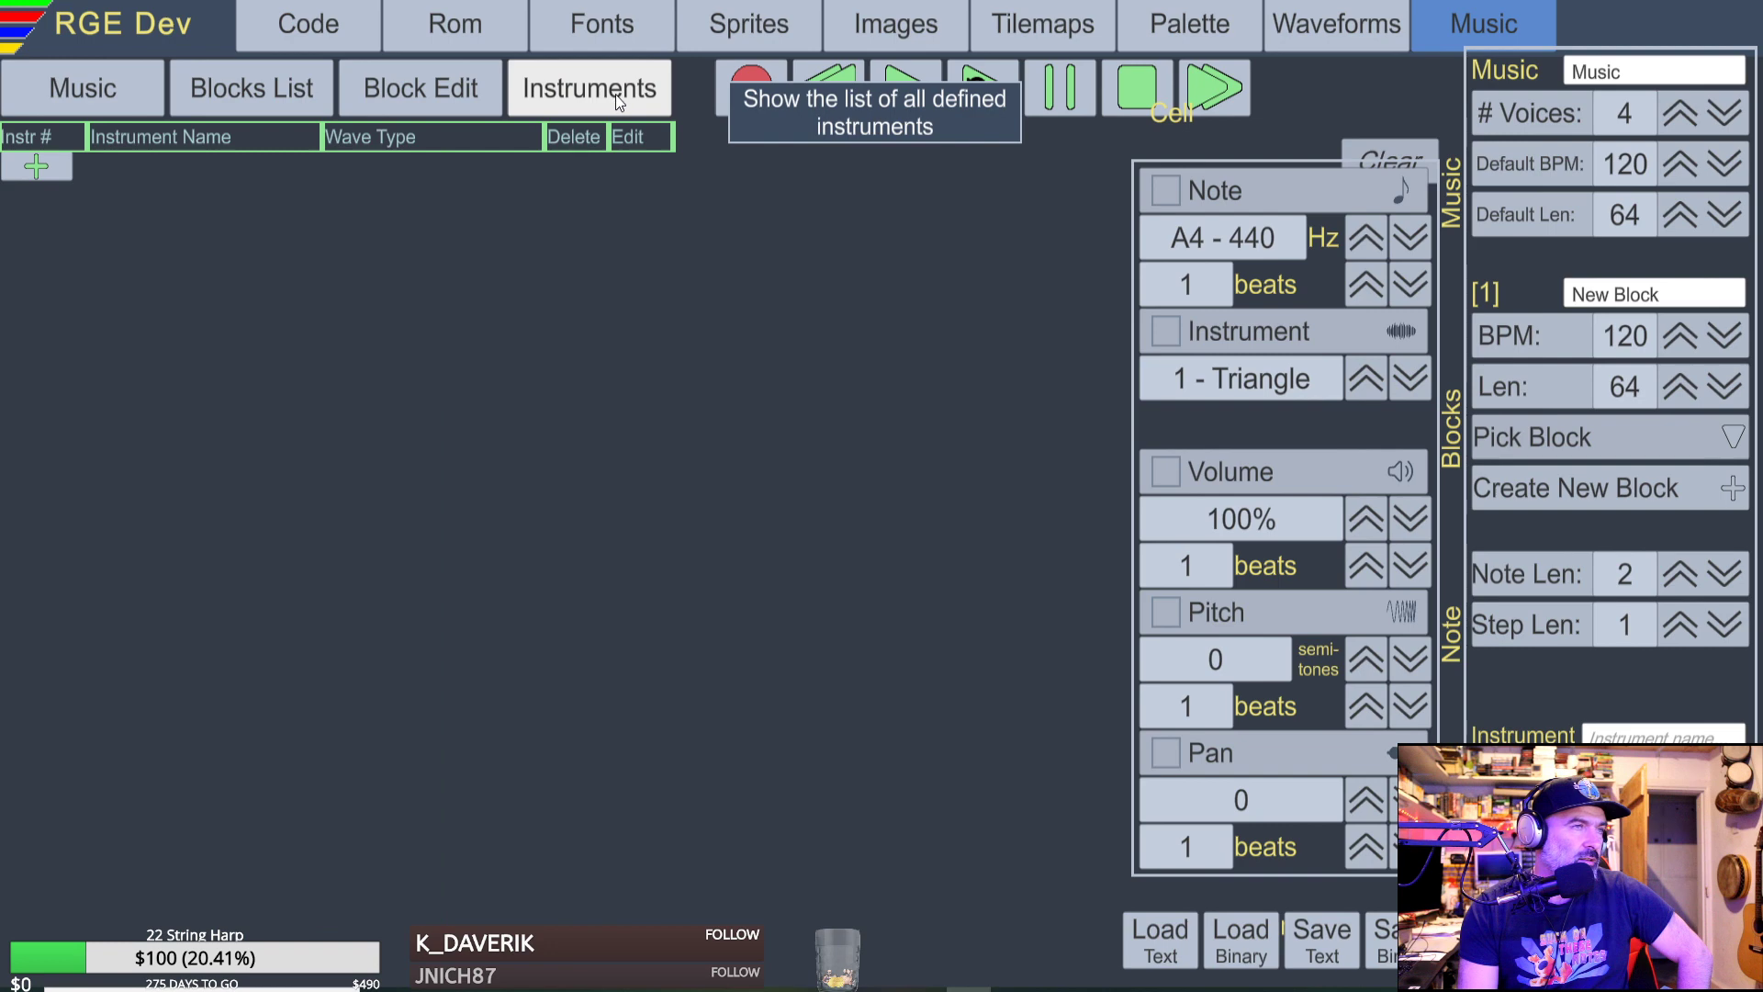
click(384, 89)
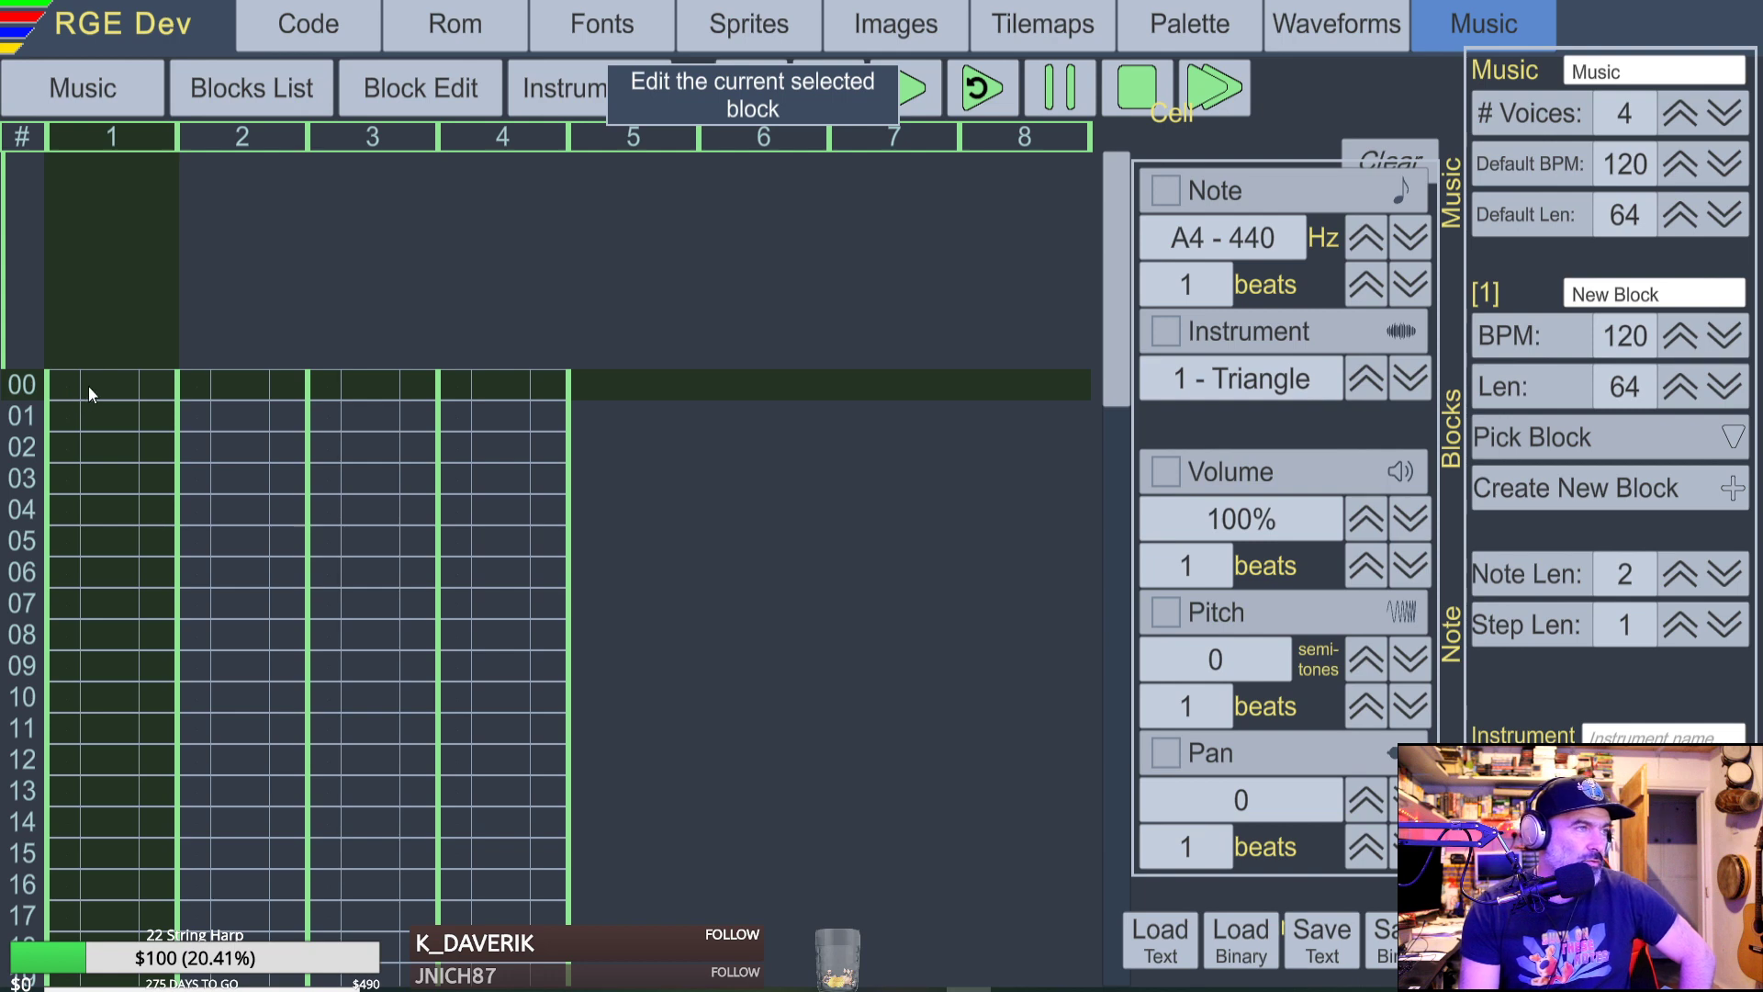
Fill rows 00 to 10 of voice 1 with three C4 notes followed by an ascending scale from D4 to D5.
key(z)
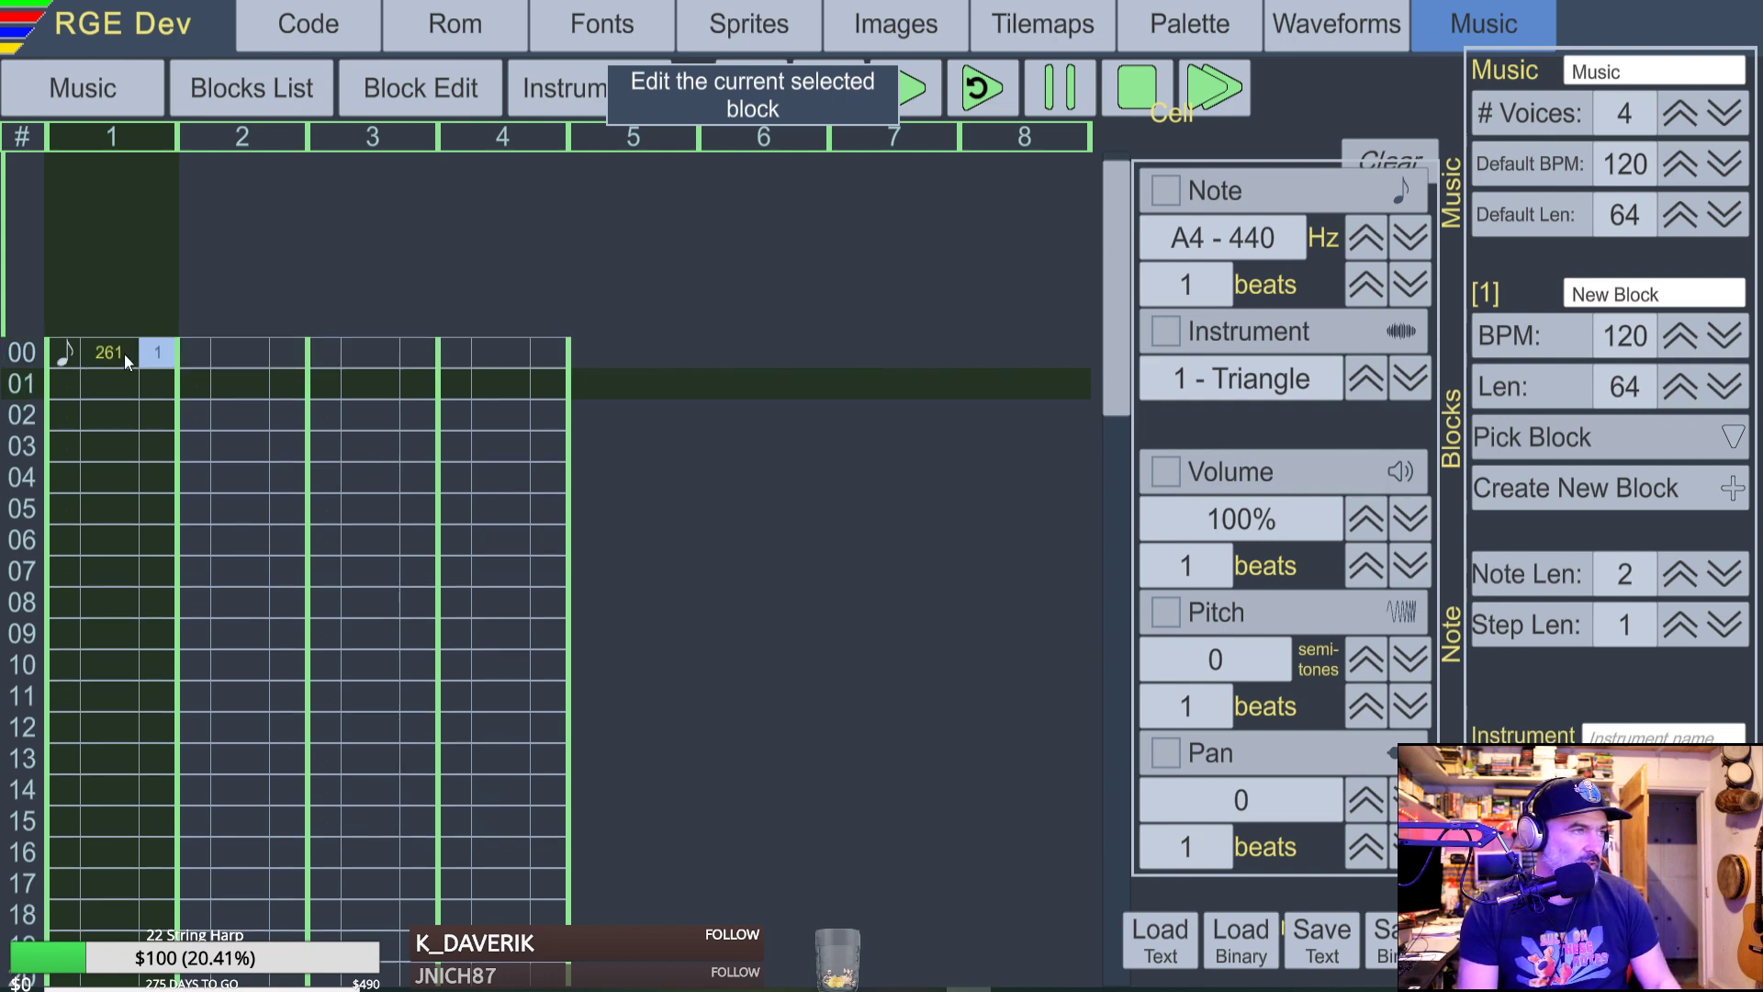
key(z)
key(z)
key(x)
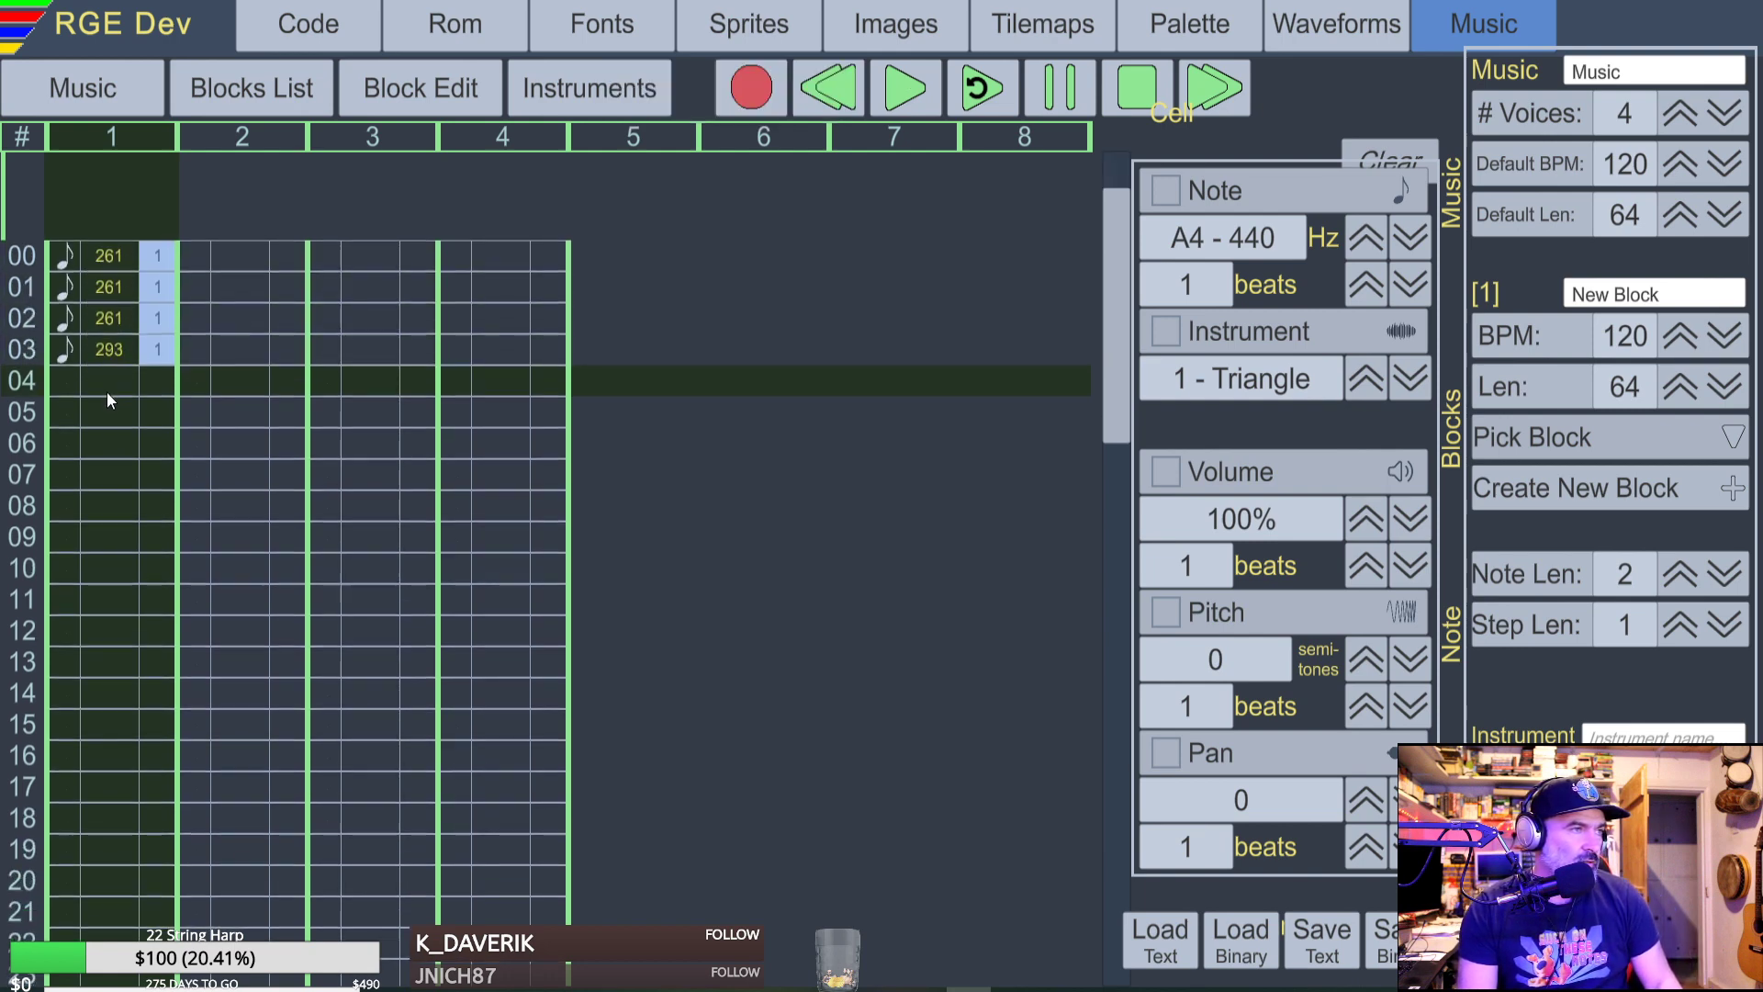
key(c)
key(v)
key(b)
key(n)
key(m)
key(comma)
key(period)
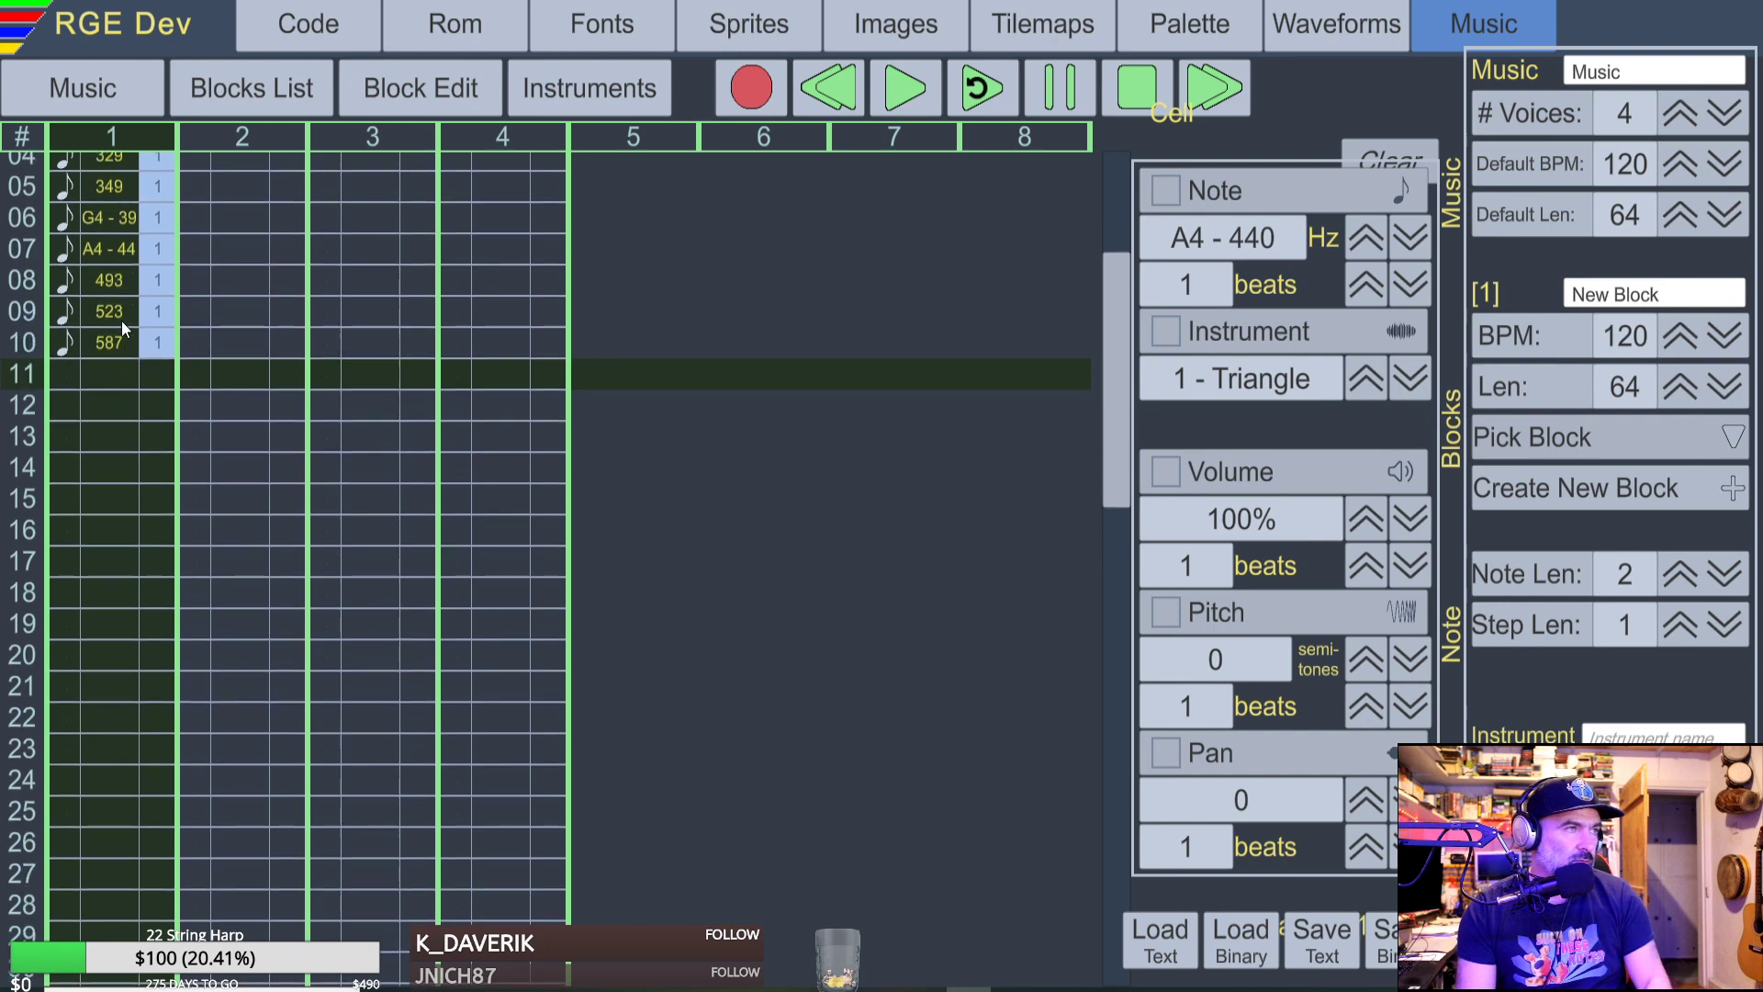
Select the note in row 00 of voice 1 and look through the entered note sequence.
scroll(392, 313, up, 5)
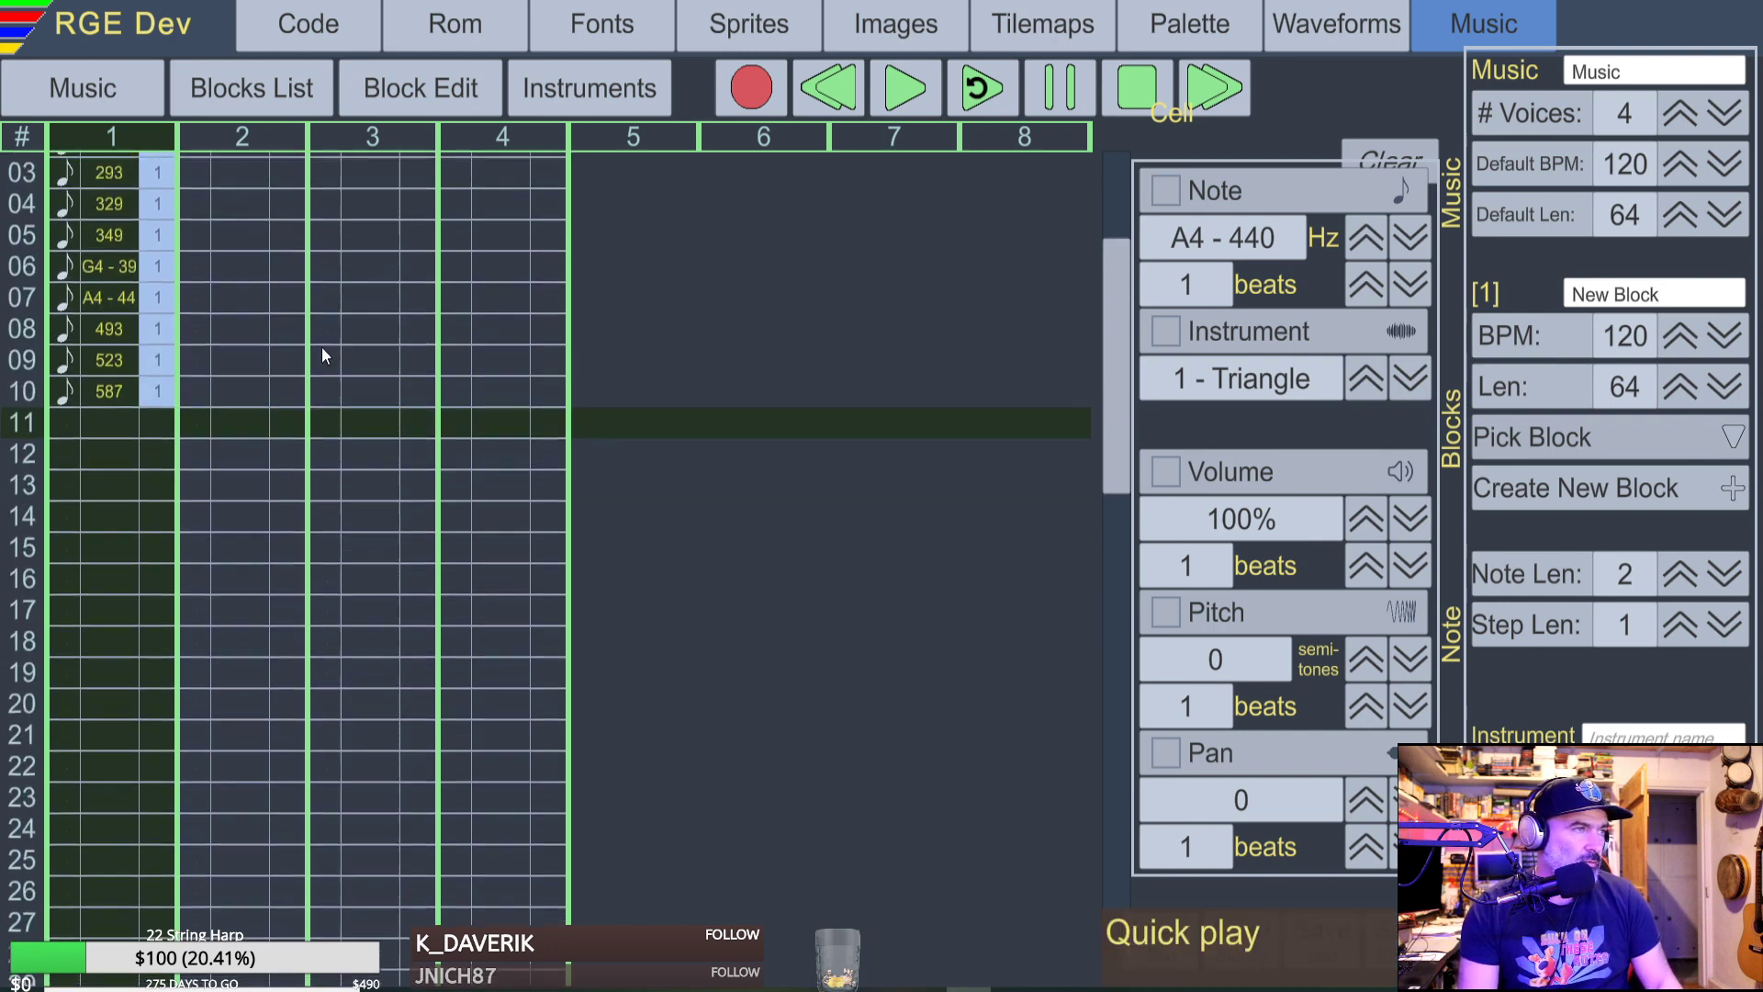
click(96, 385)
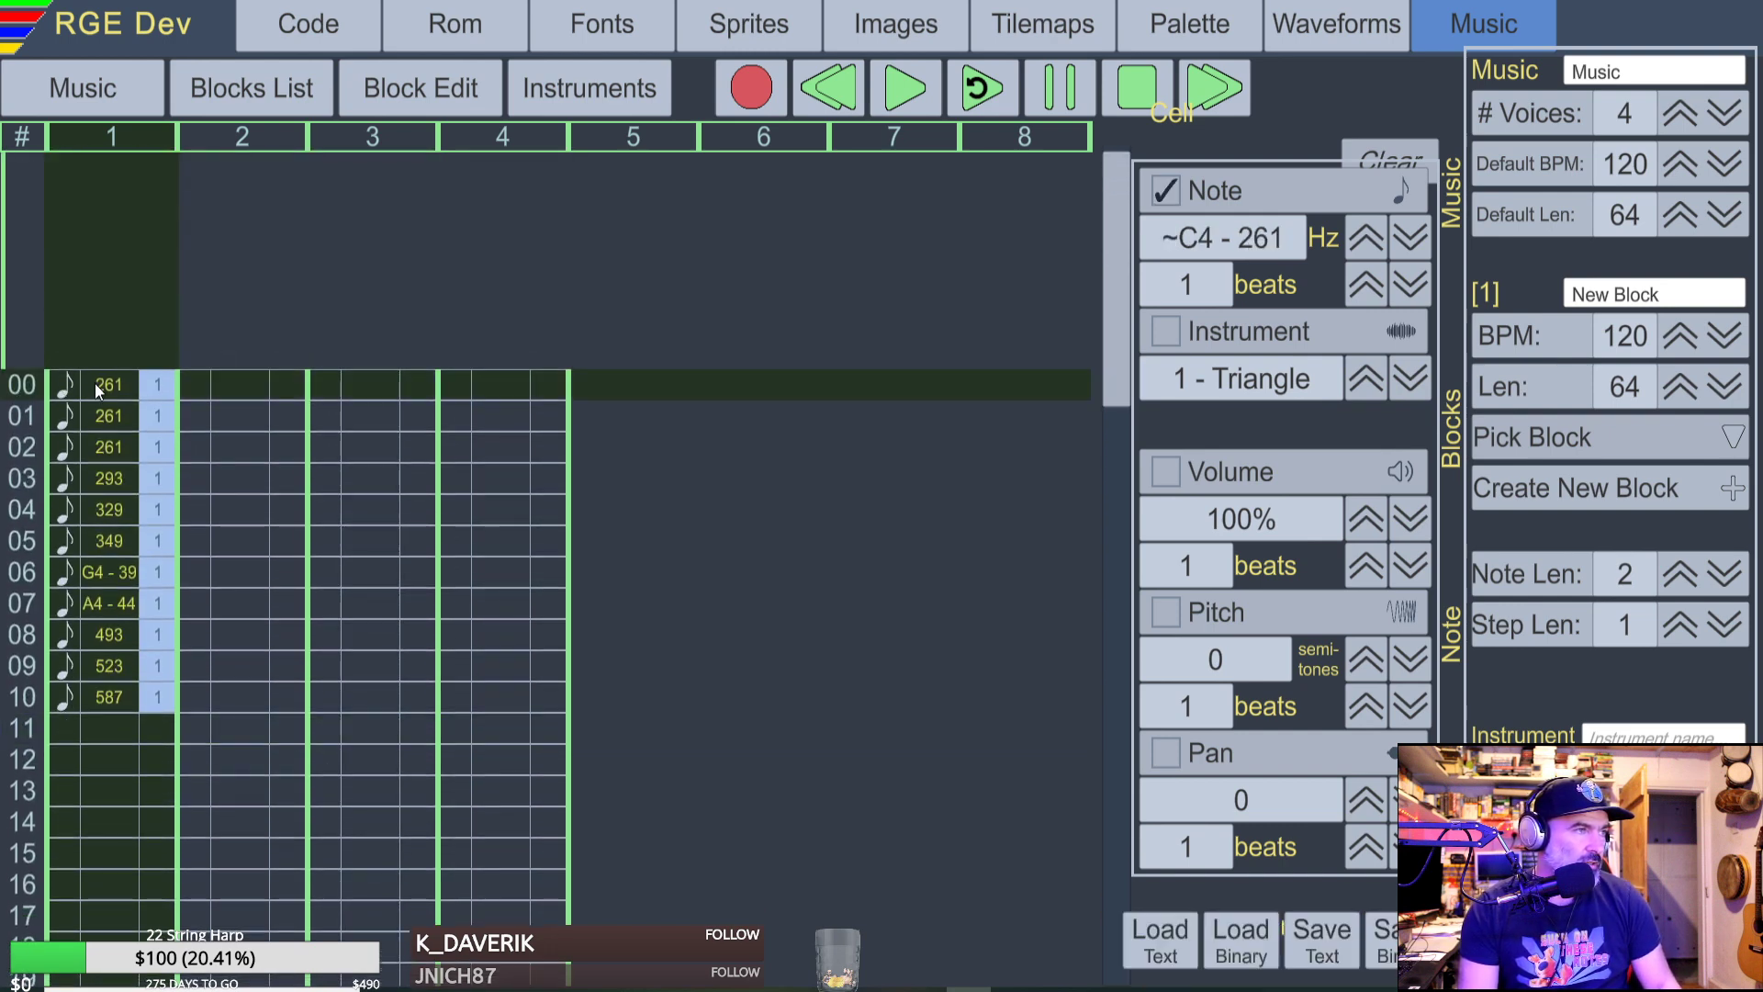
scroll(107, 386, down, 8)
scroll(109, 387, up, 8)
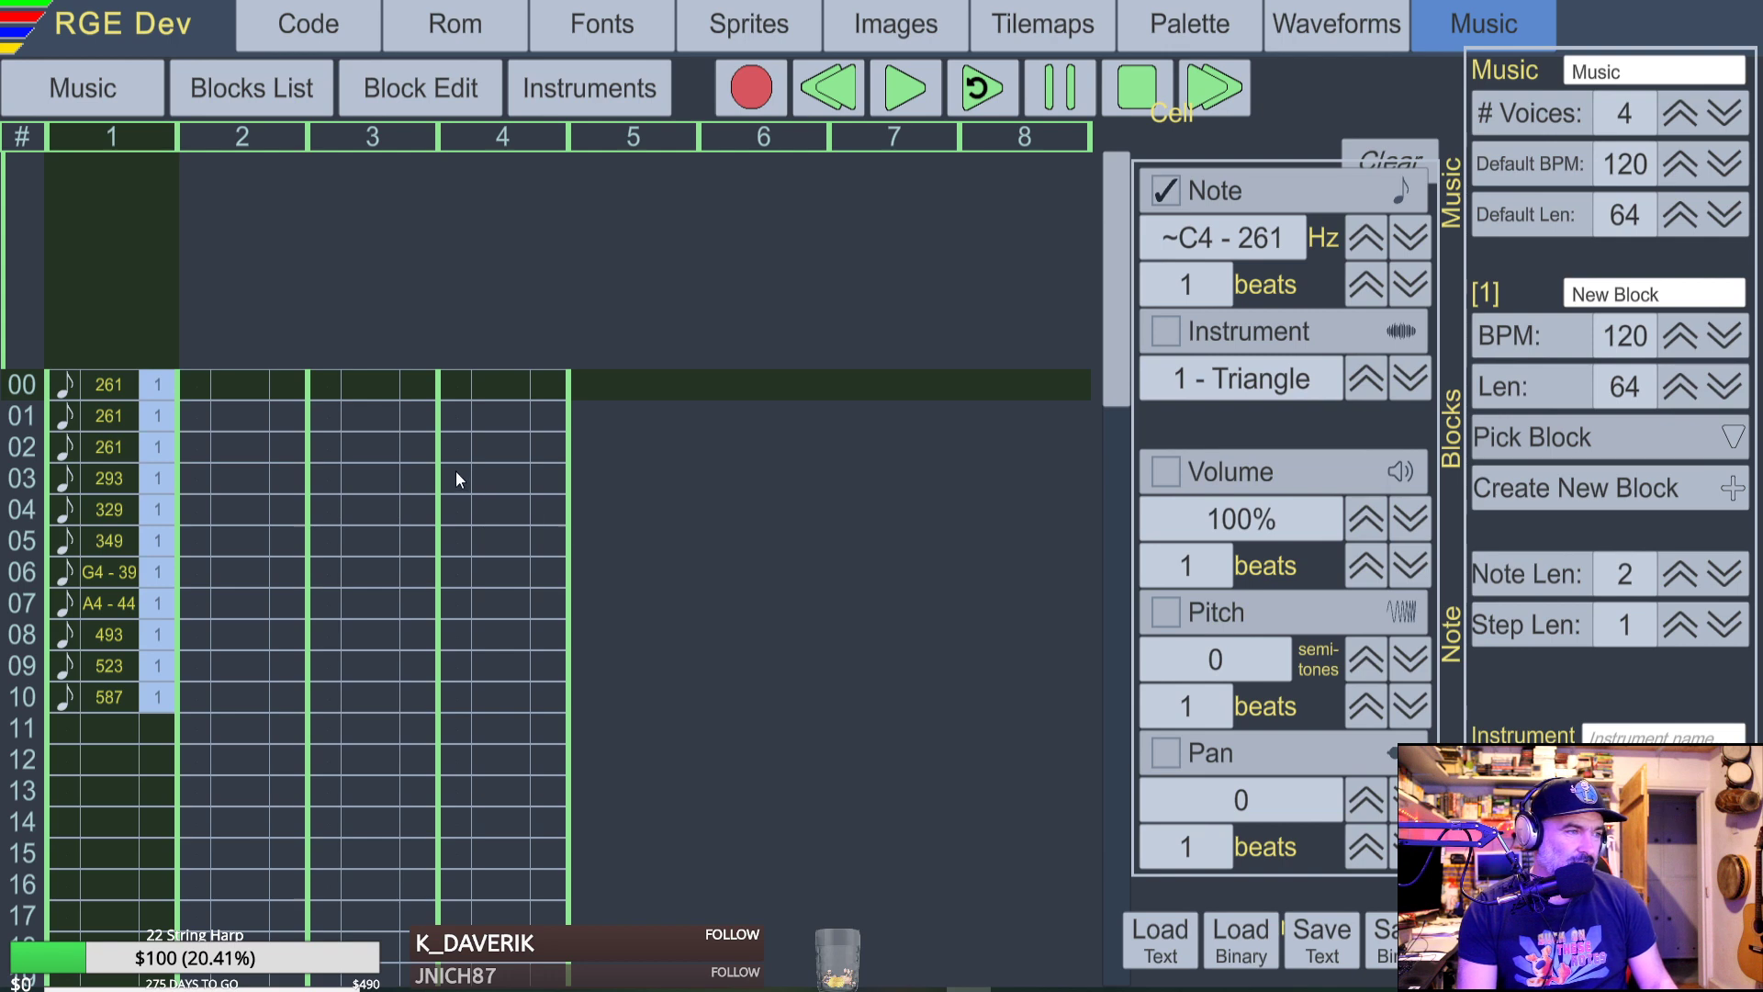
Dismiss the system menu and toggle the input mode, finishing in Edit mode on row 00.
key(super)
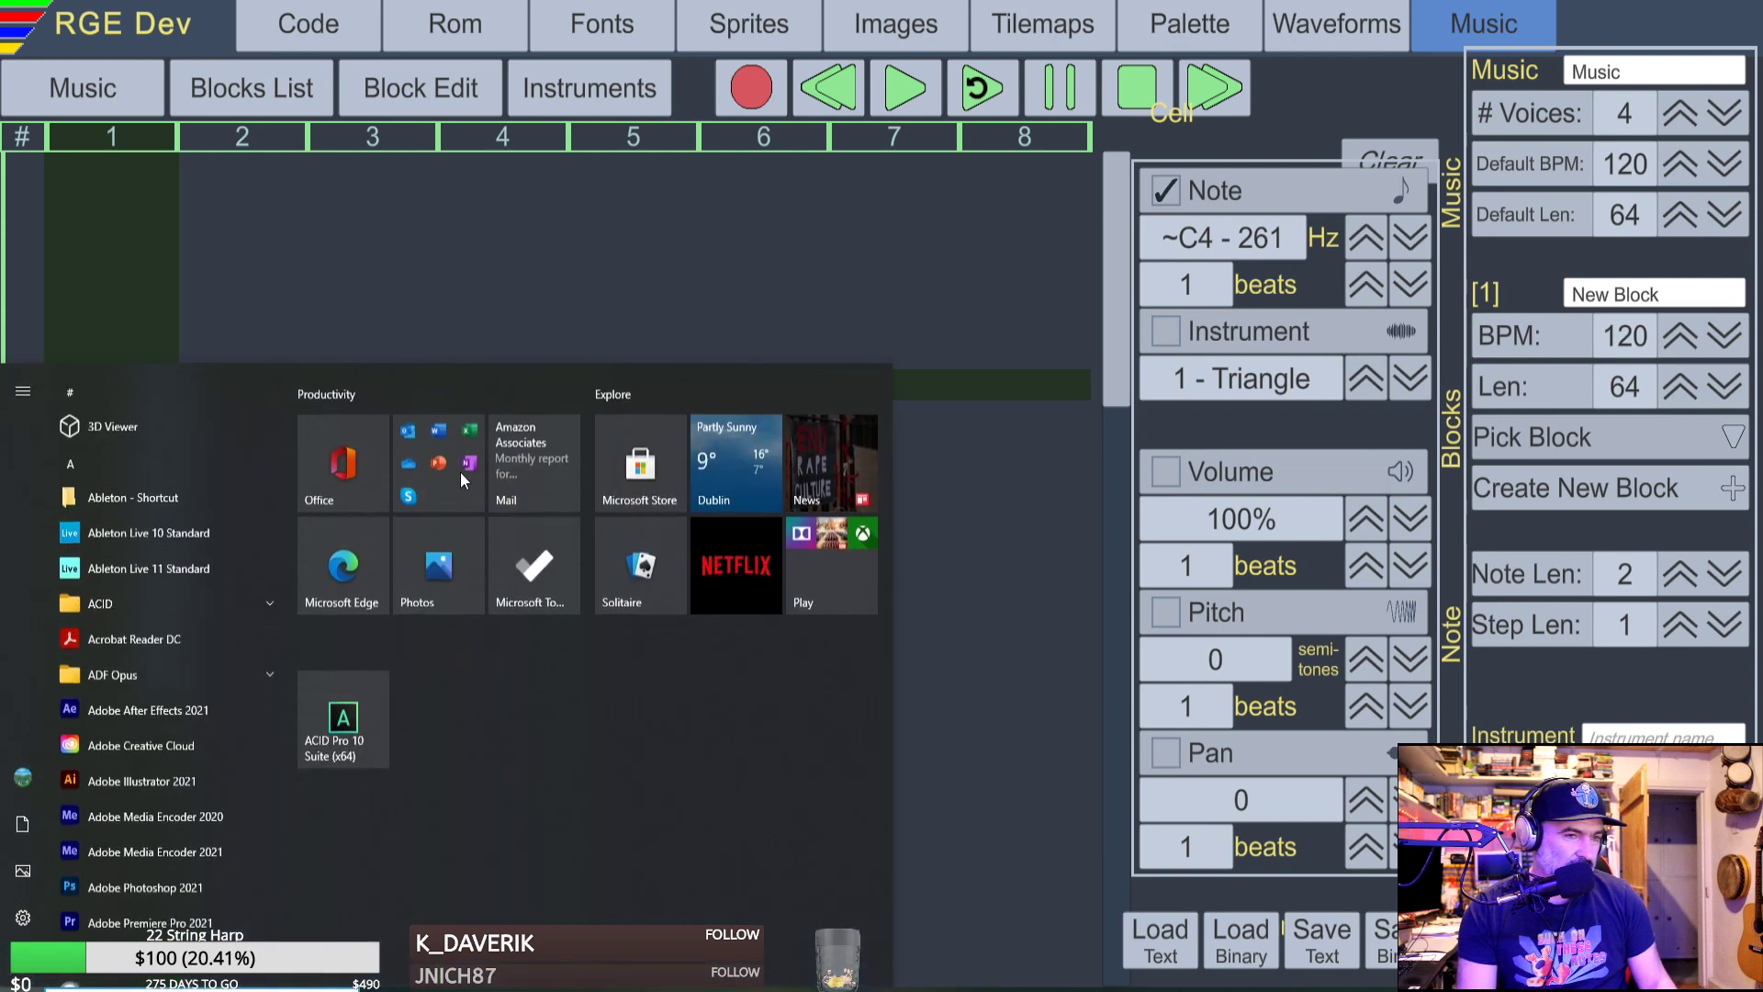
click(682, 298)
key(space)
key(space)
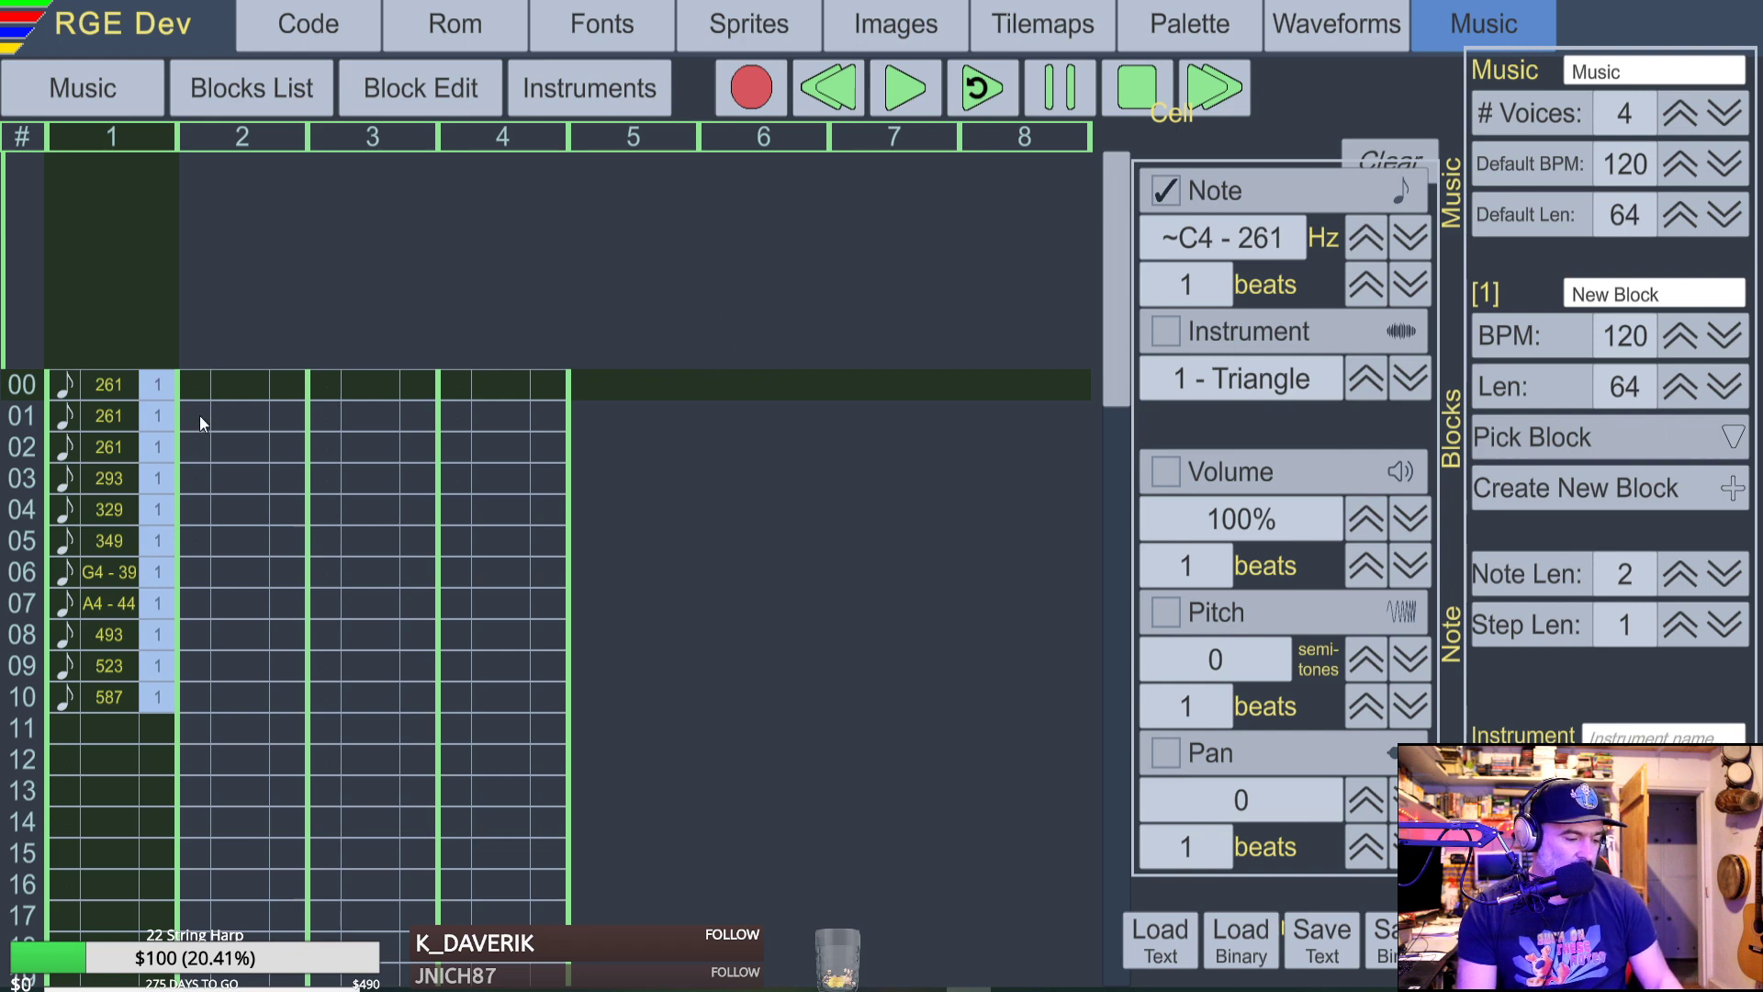
key(Down)
key(space)
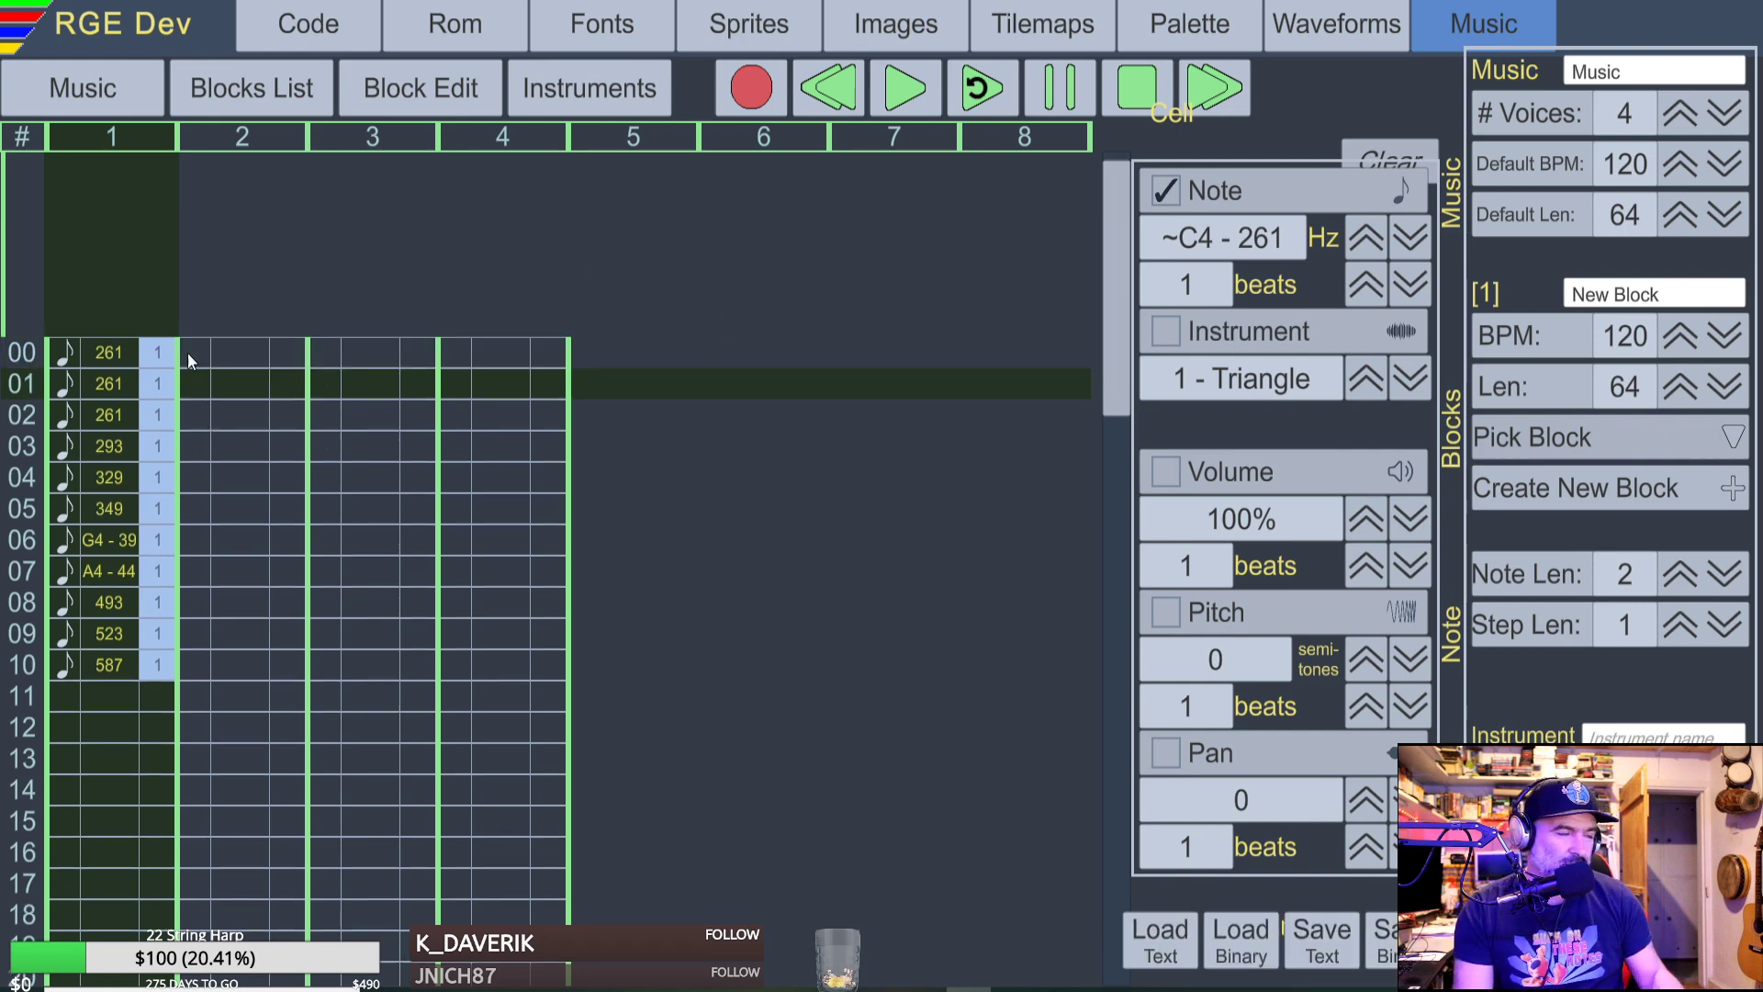
key(Up)
key(space)
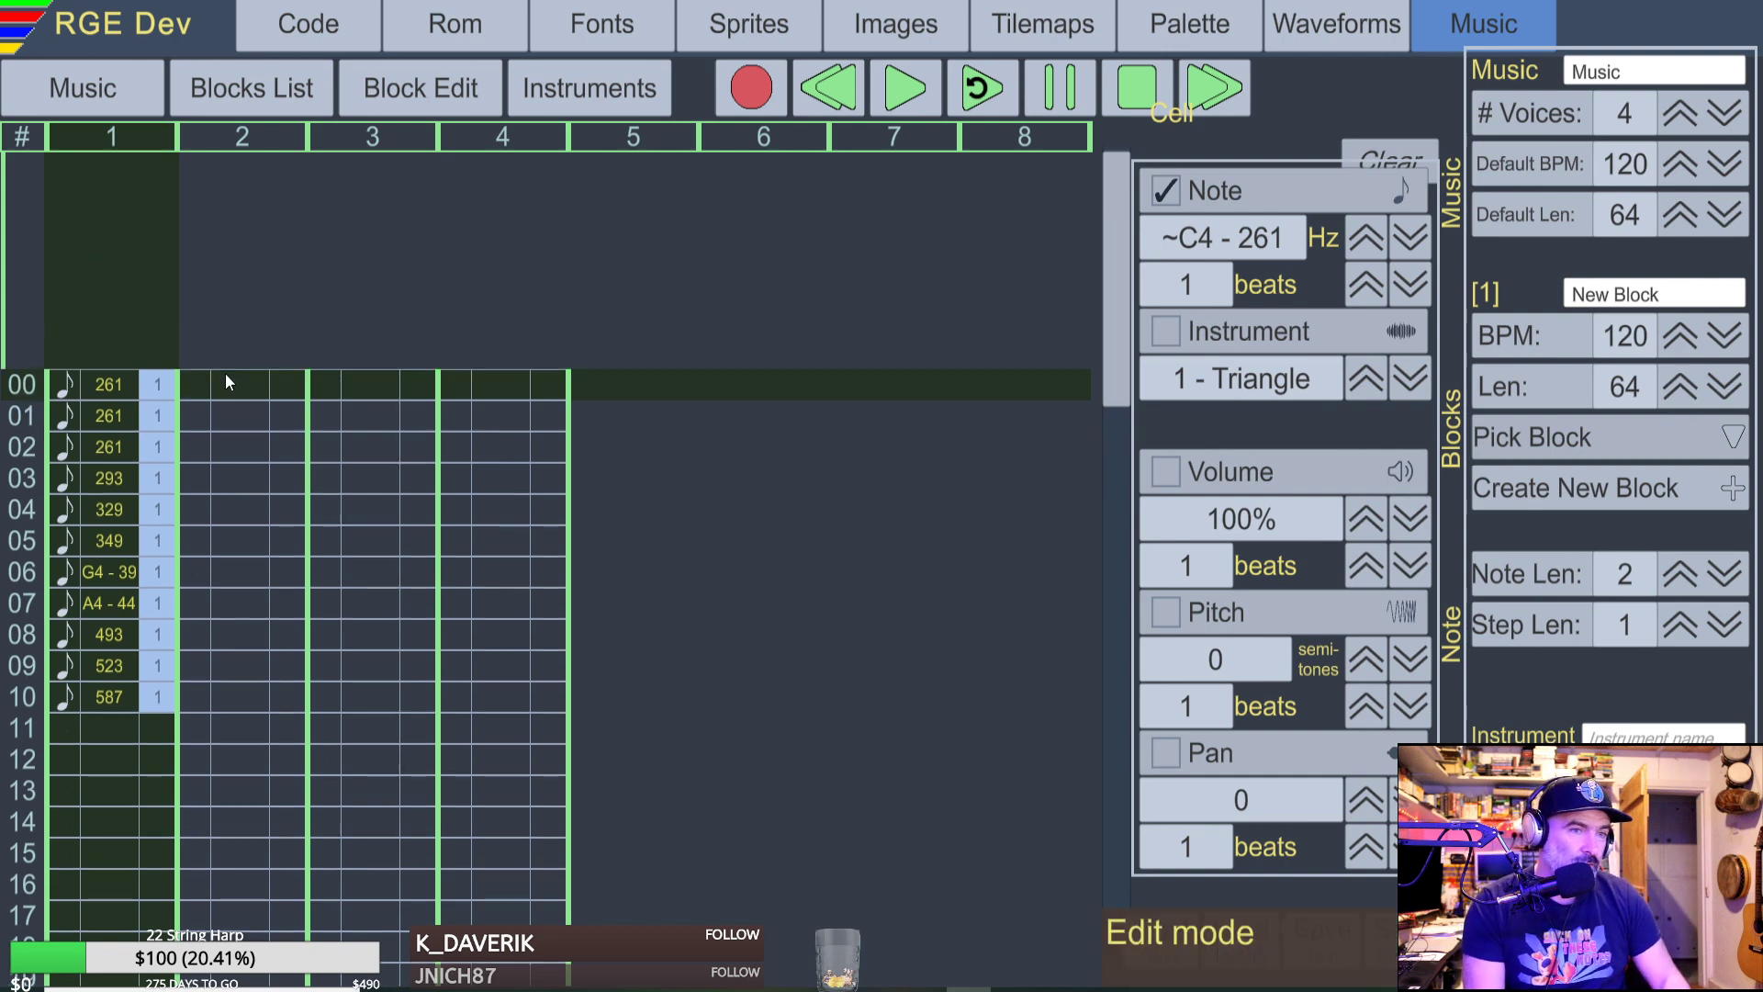
Overwrite rows 00 and 01 of voice 1 with C4 and D4, and return to row 00.
key(z)
key(x)
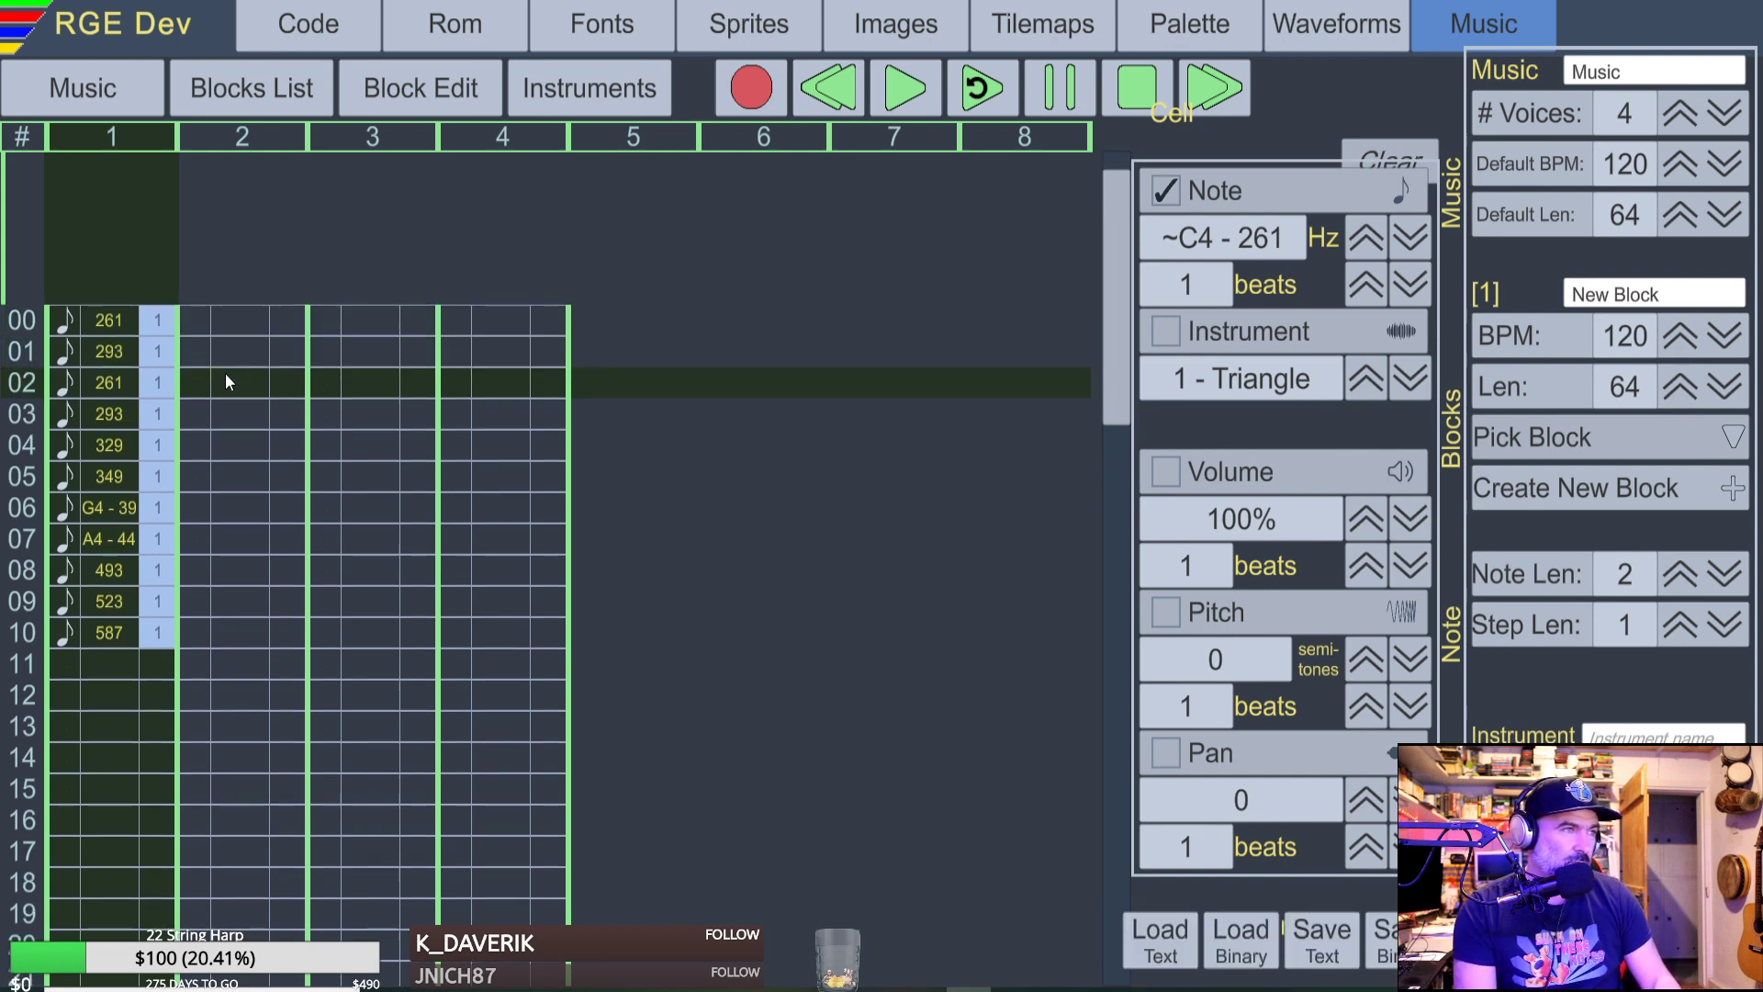
key(Up)
key(Up)
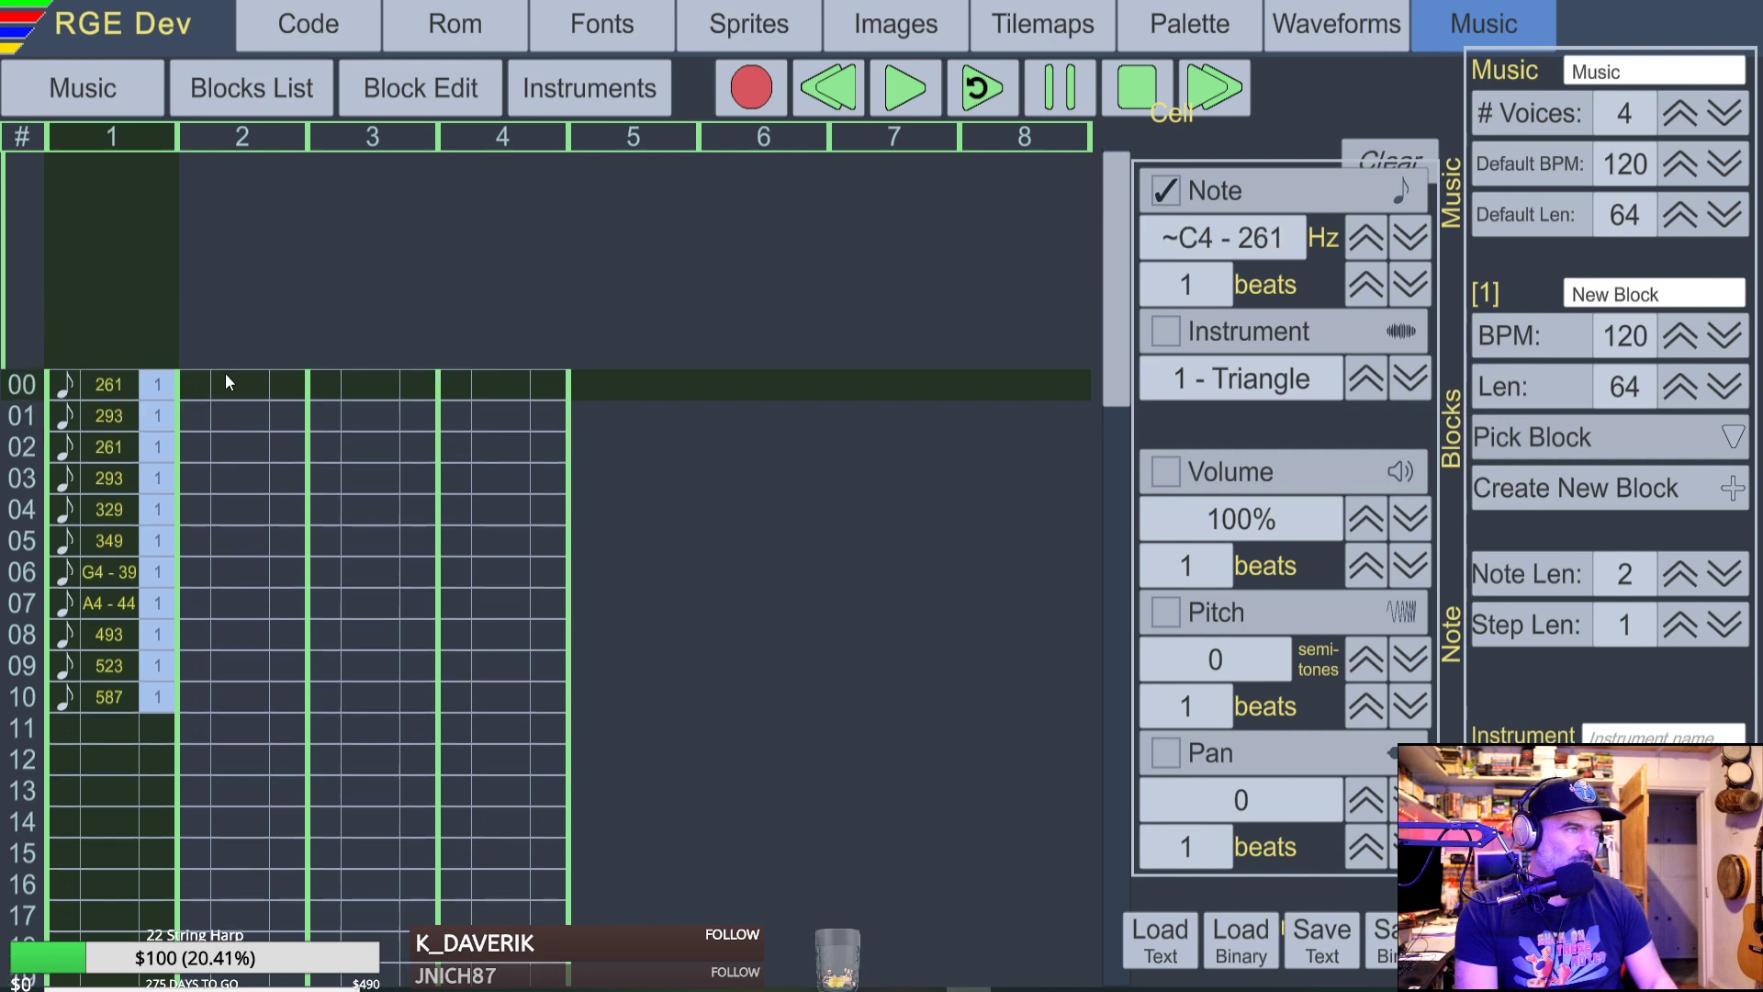
Delete the notes in rows 00 and 02 of voice 1.
key(Delete)
key(Down)
key(Down)
key(Delete)
Select rows 02 to 11 of voice 1 and delete the notes from row 10 up to row 06 one at a time.
key(Down)
key(Down)
key(Down)
key(Down)
key(Down)
key(Down)
key(Down)
key(Down)
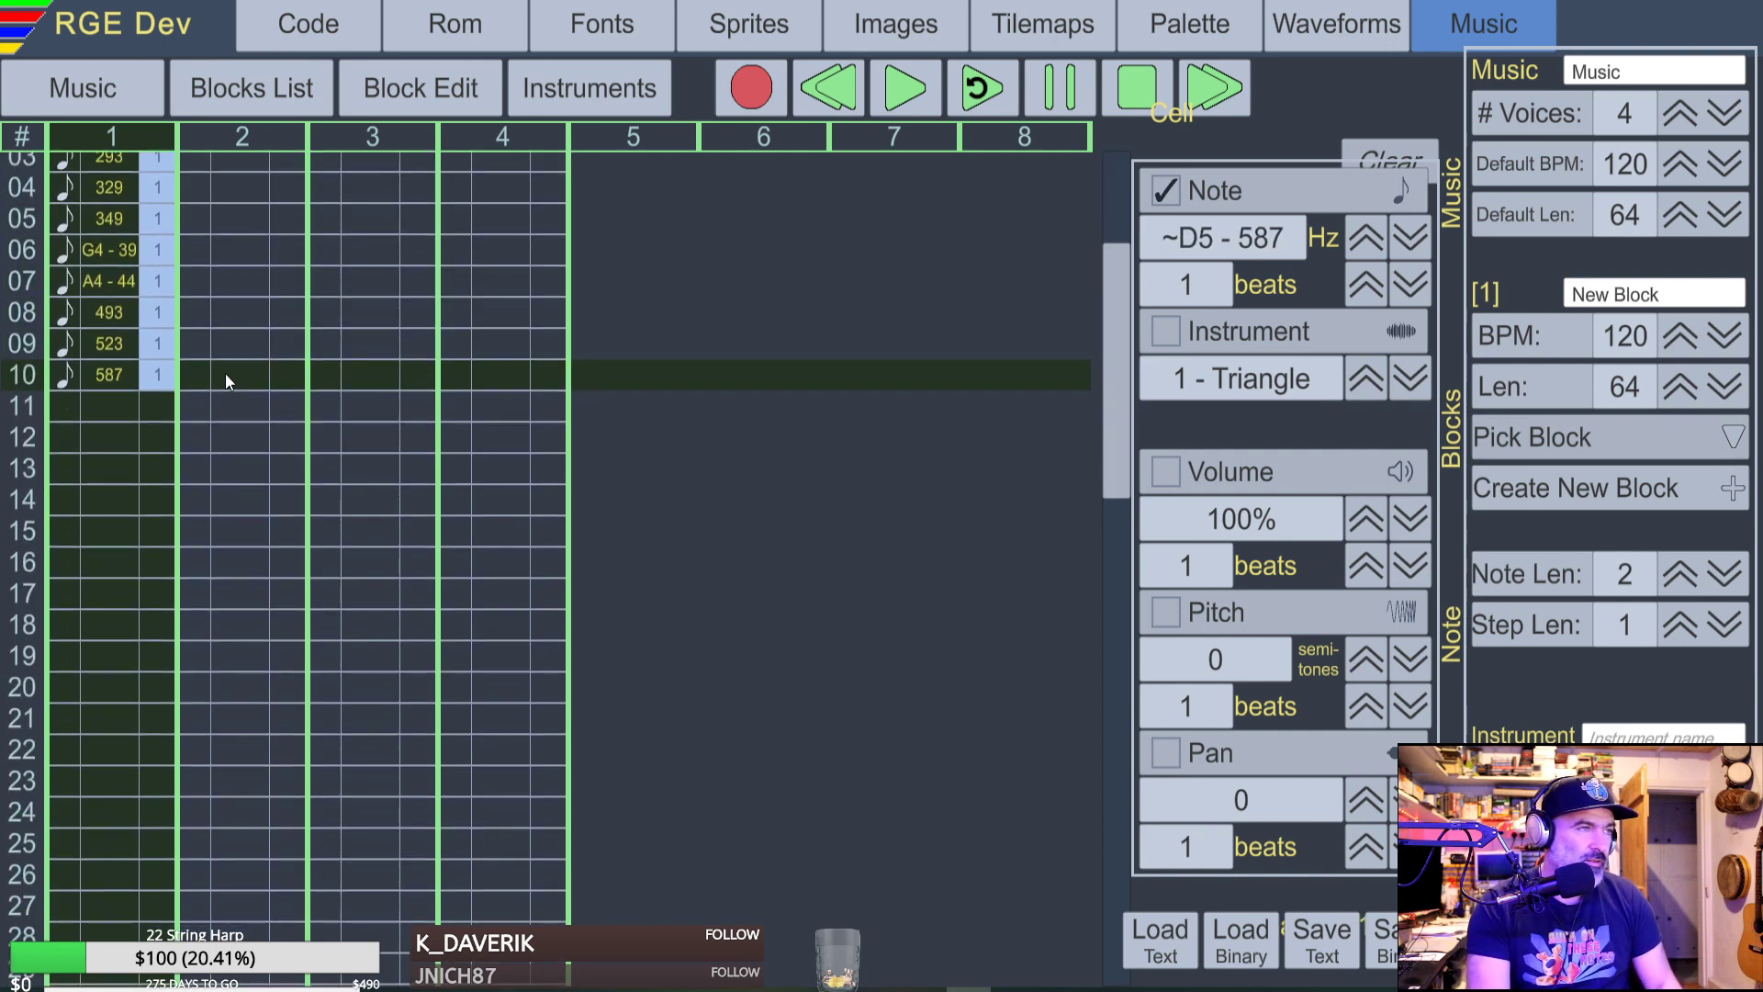
key(shift+Up)
key(shift+Up)
key(shift+Up)
key(shift+Up)
key(shift+Up)
key(shift+Up)
key(shift+Up)
key(shift+Up)
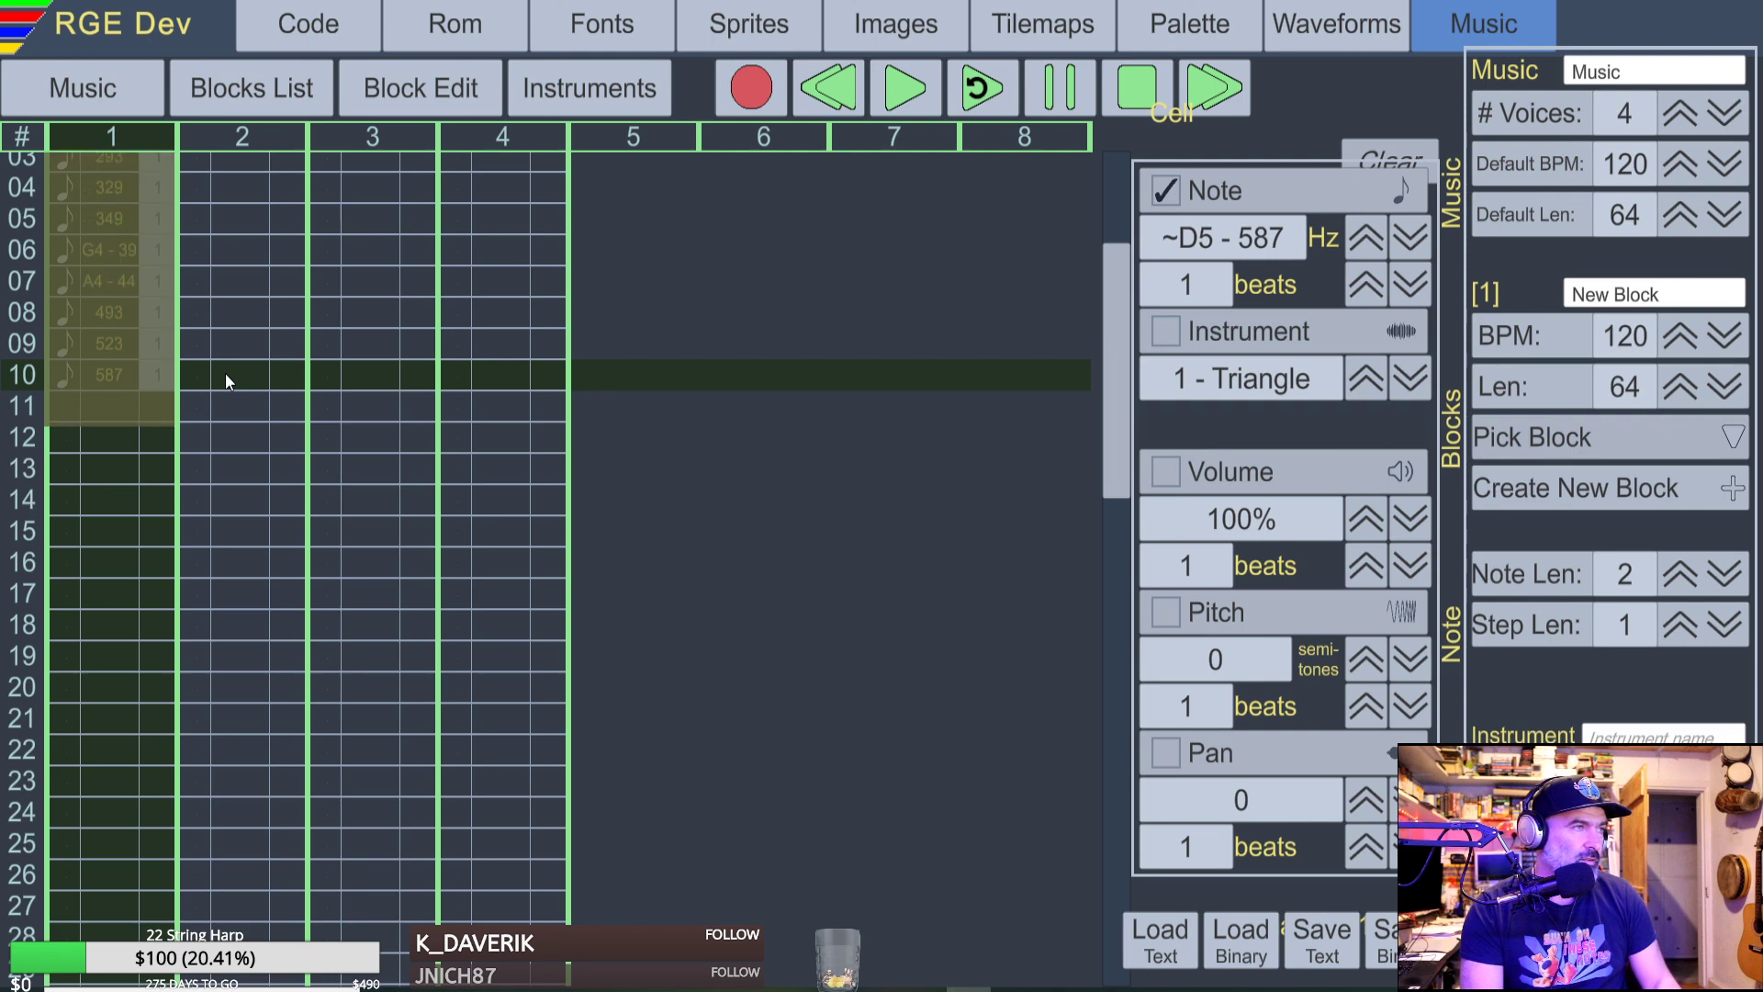
key(Delete)
key(Up)
key(Up)
key(Down)
key(Down)
key(Up)
key(Delete)
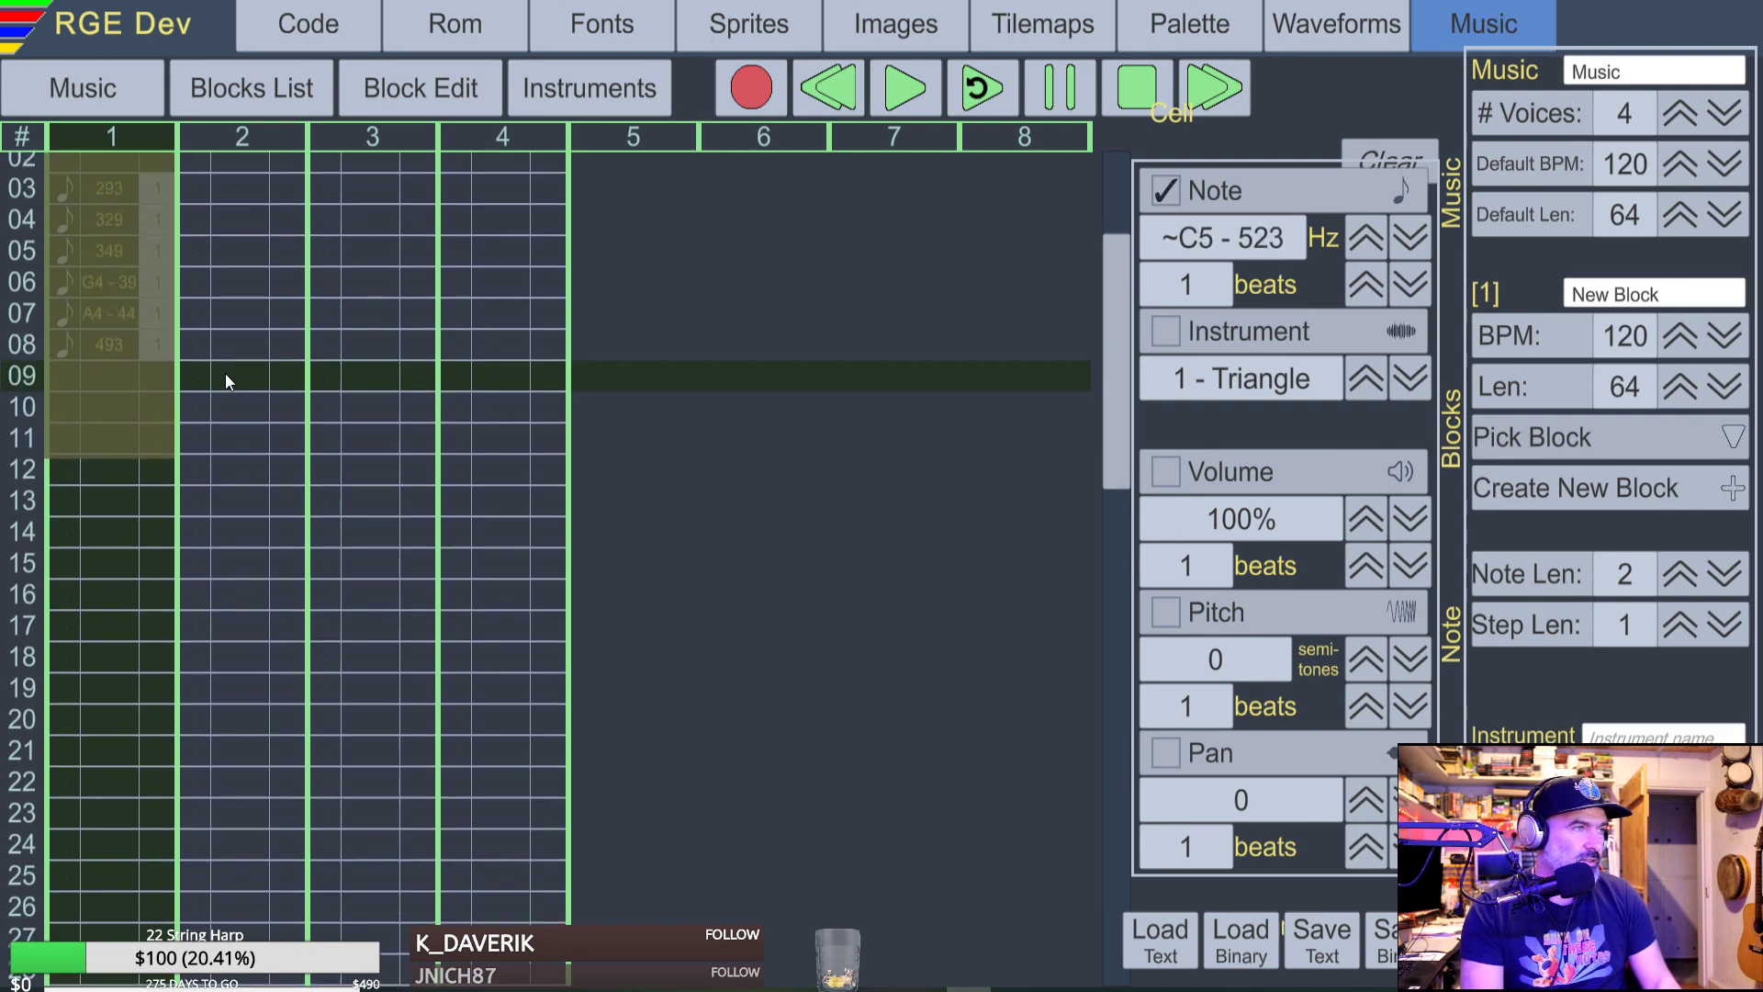
key(Up)
key(Delete)
key(Up)
key(Delete)
key(Up)
key(Delete)
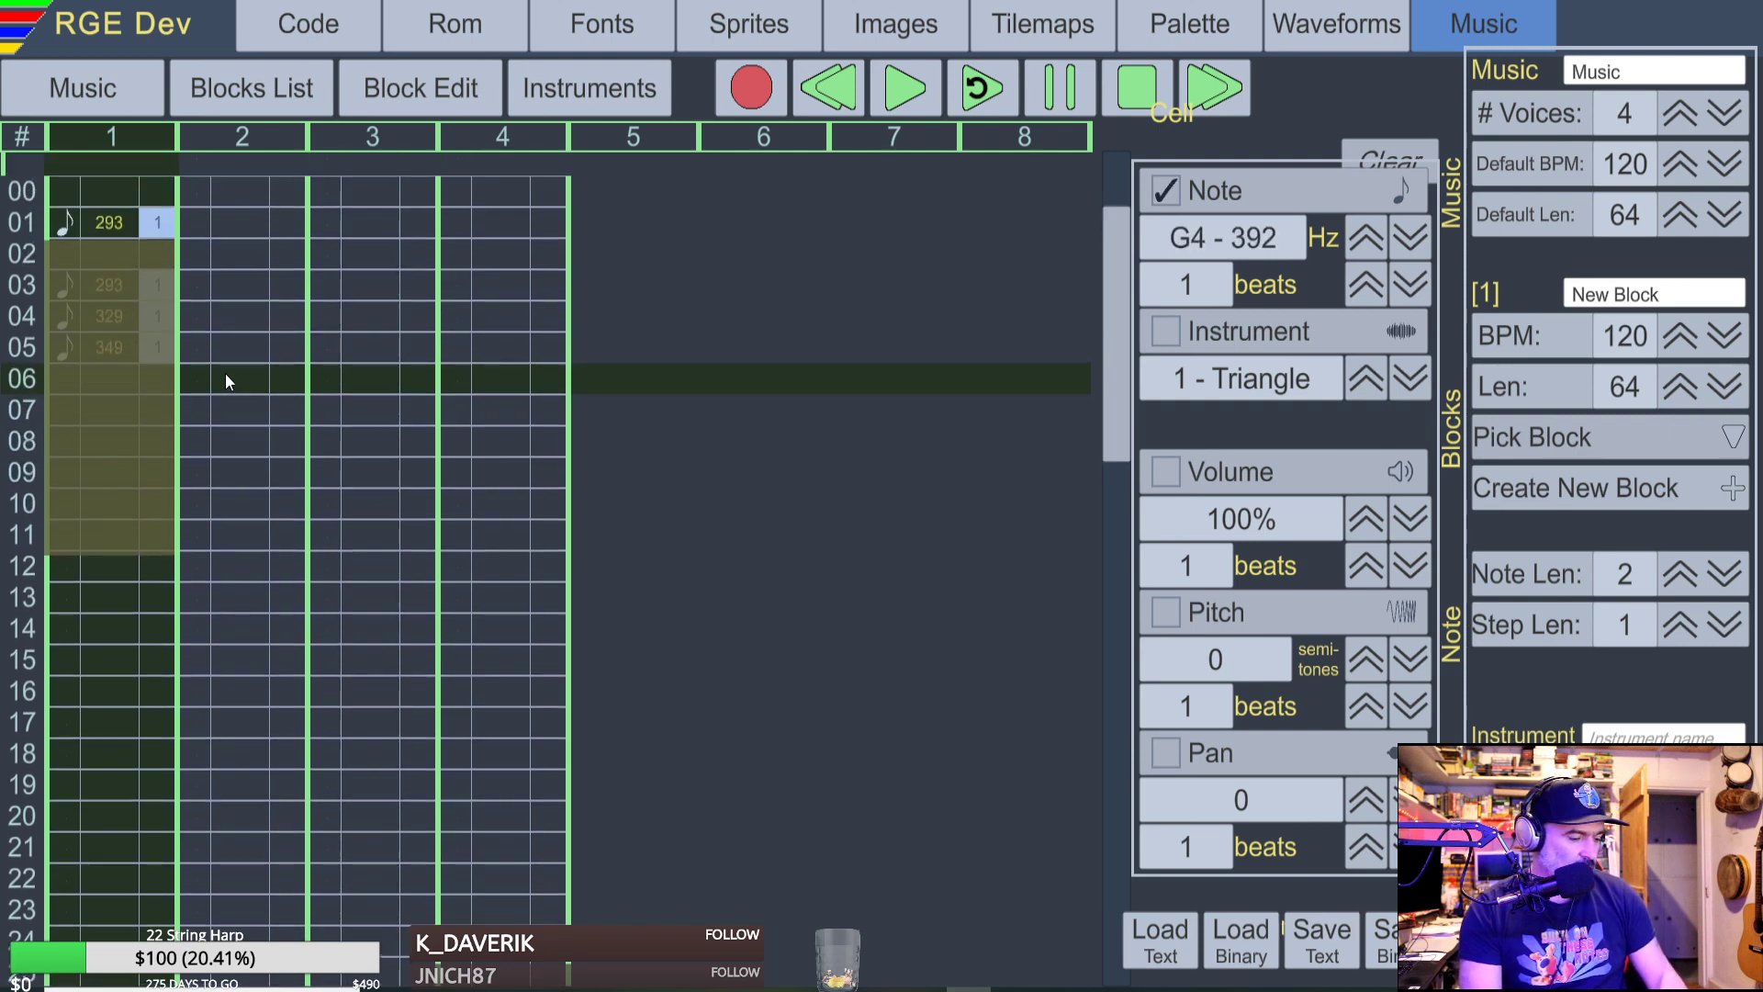
Cut the remaining selected notes and clear row 01 of voice 1, ending on row 00.
key(ctrl+x)
key(Up)
key(Up)
key(Up)
key(Up)
key(Up)
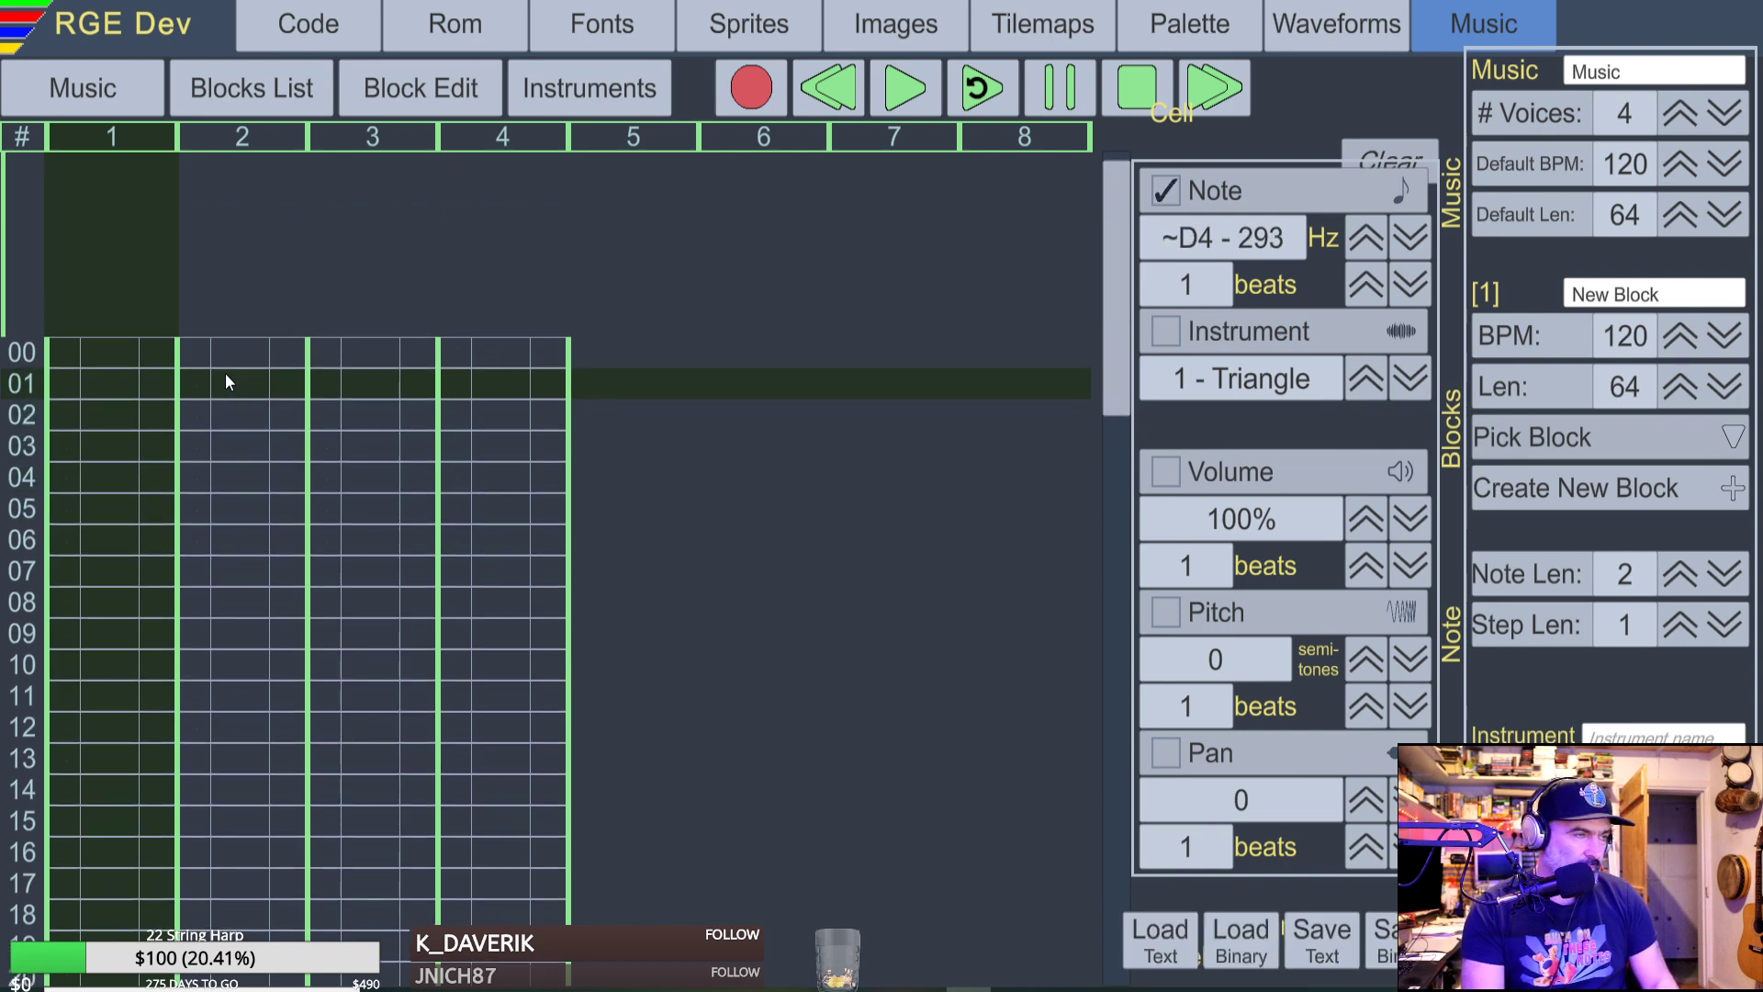
key(Up)
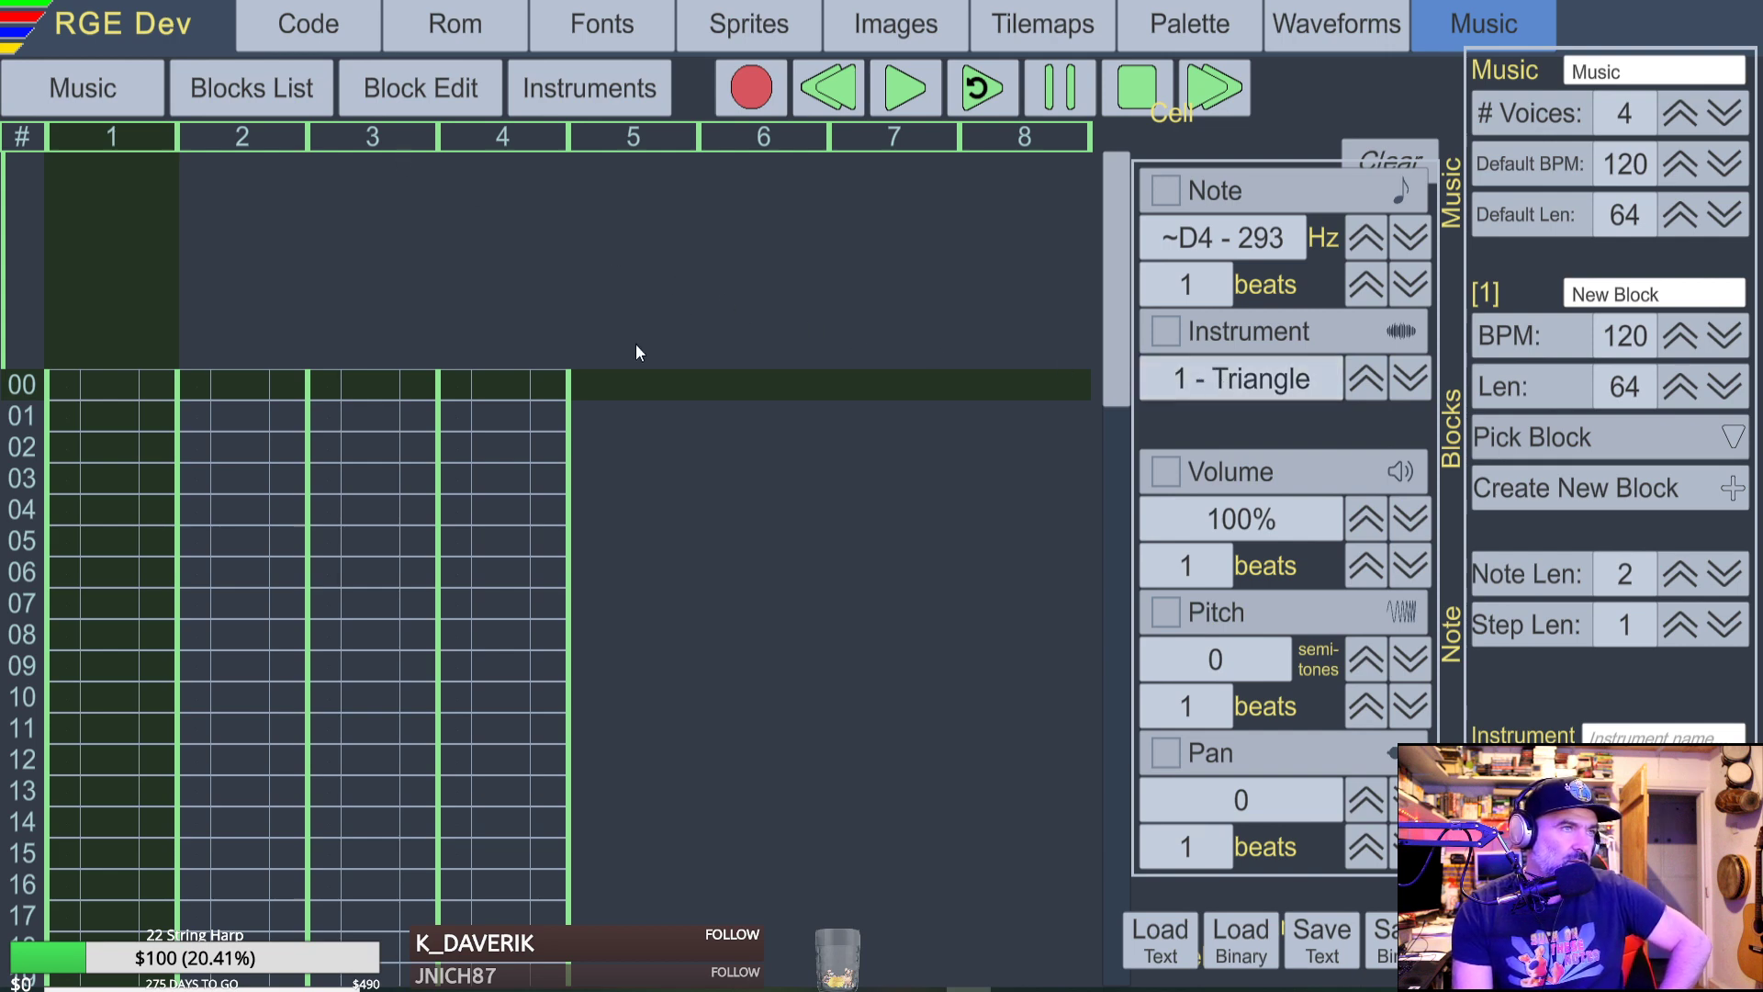
Try adding an instrument change with value 0 to row 00 of voice 1, then remove it.
click(1168, 334)
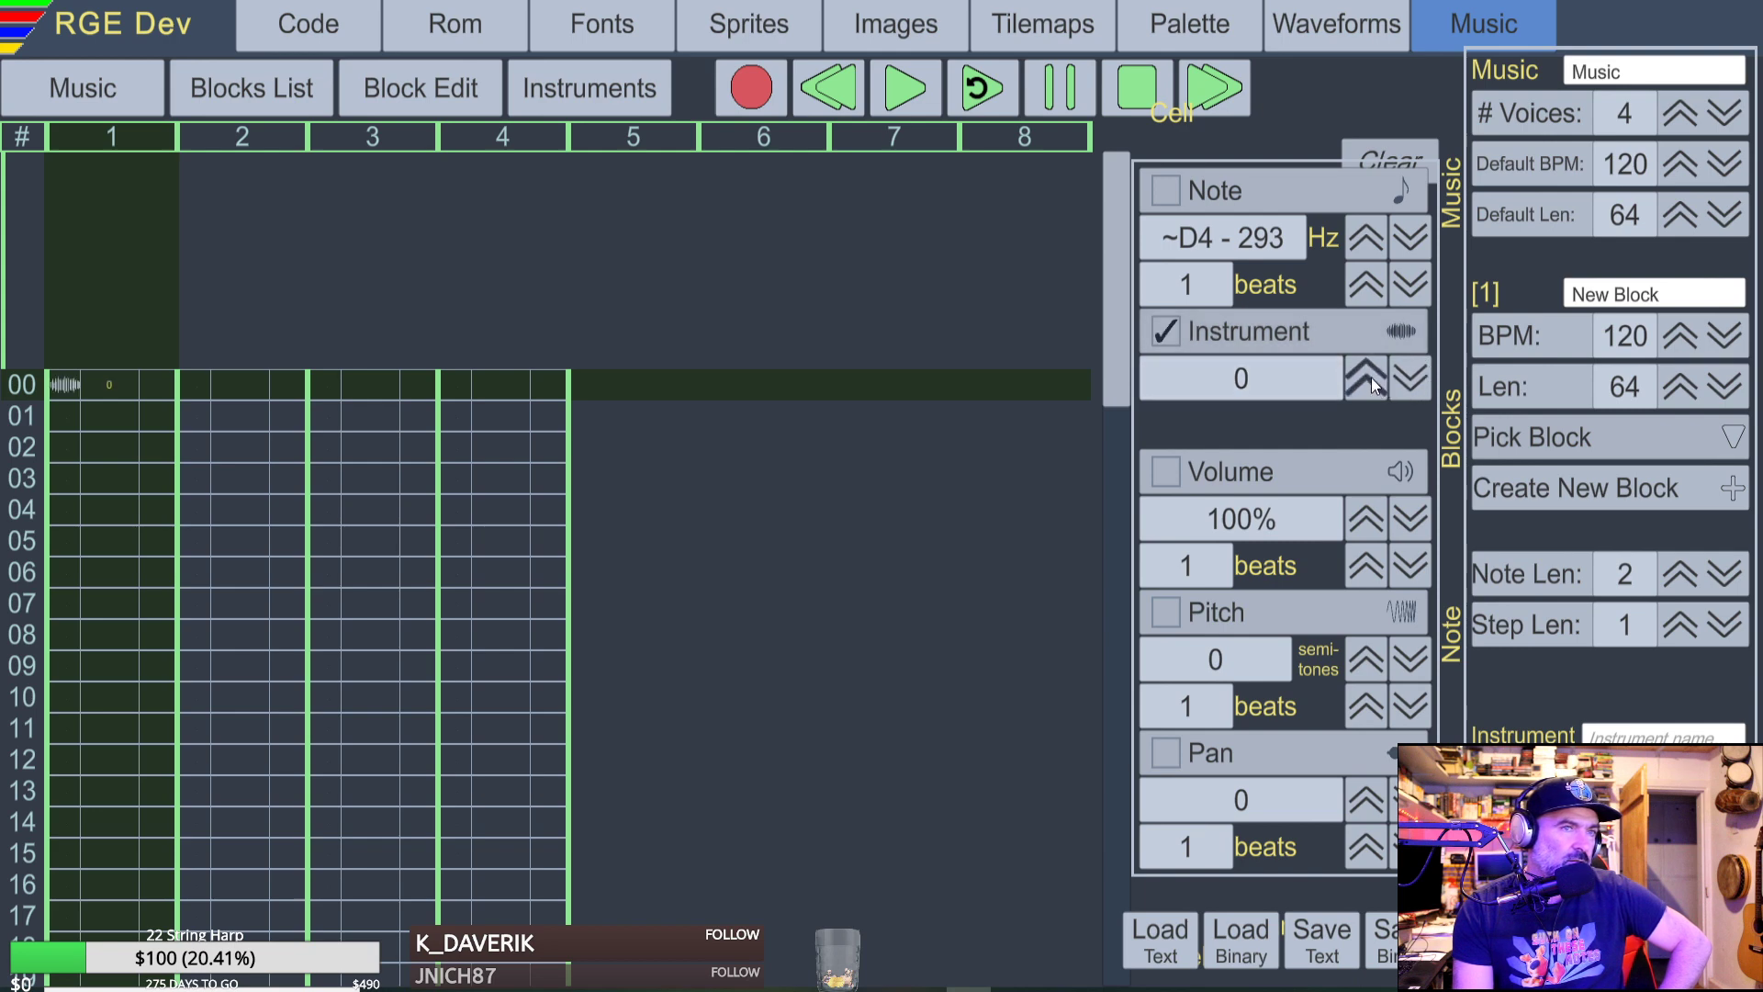
click(1166, 331)
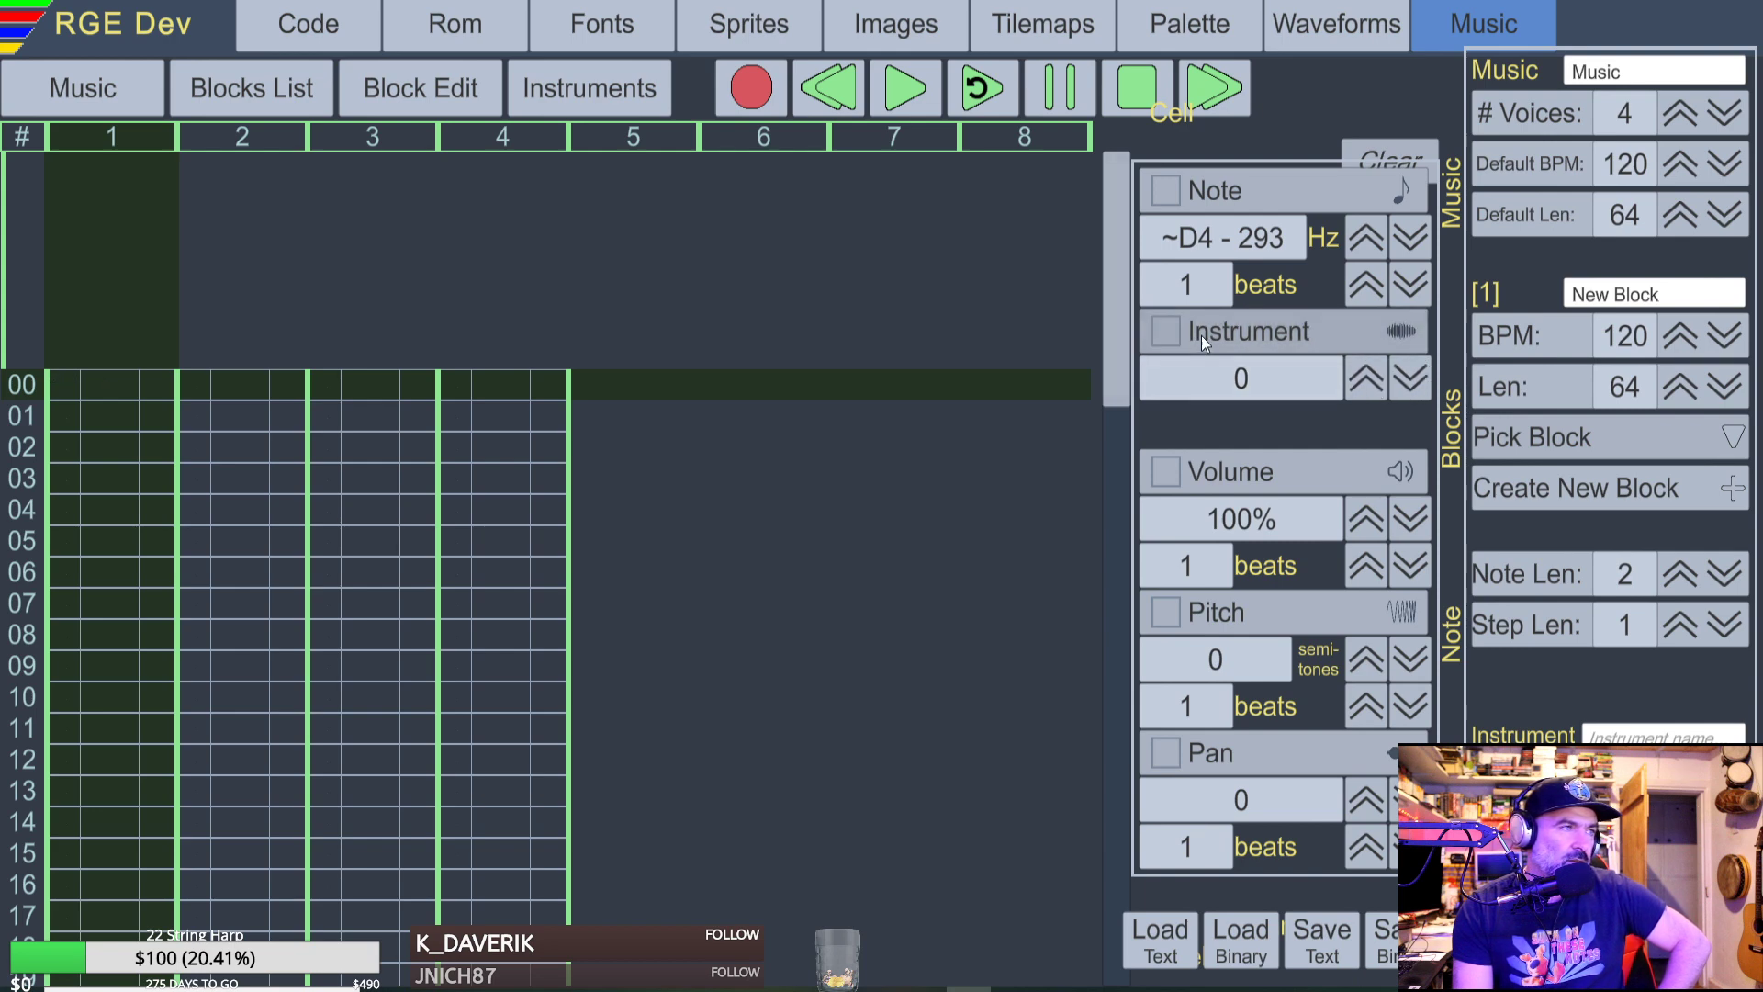
click(1360, 376)
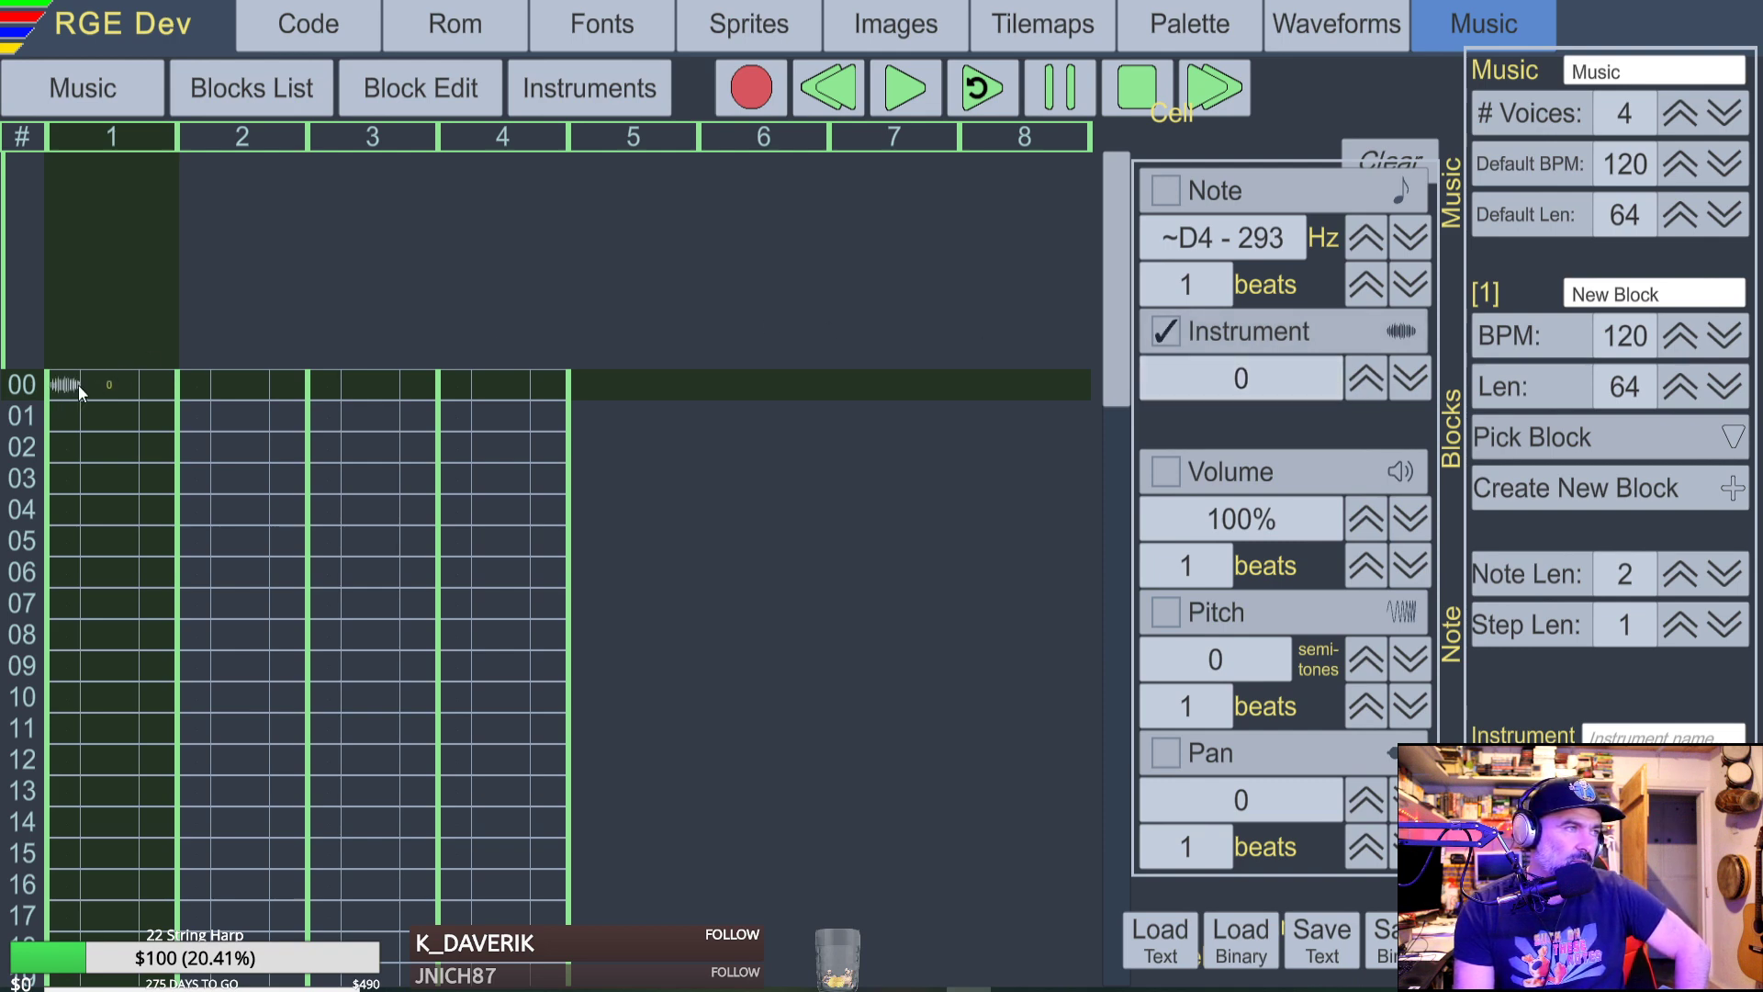
click(1162, 333)
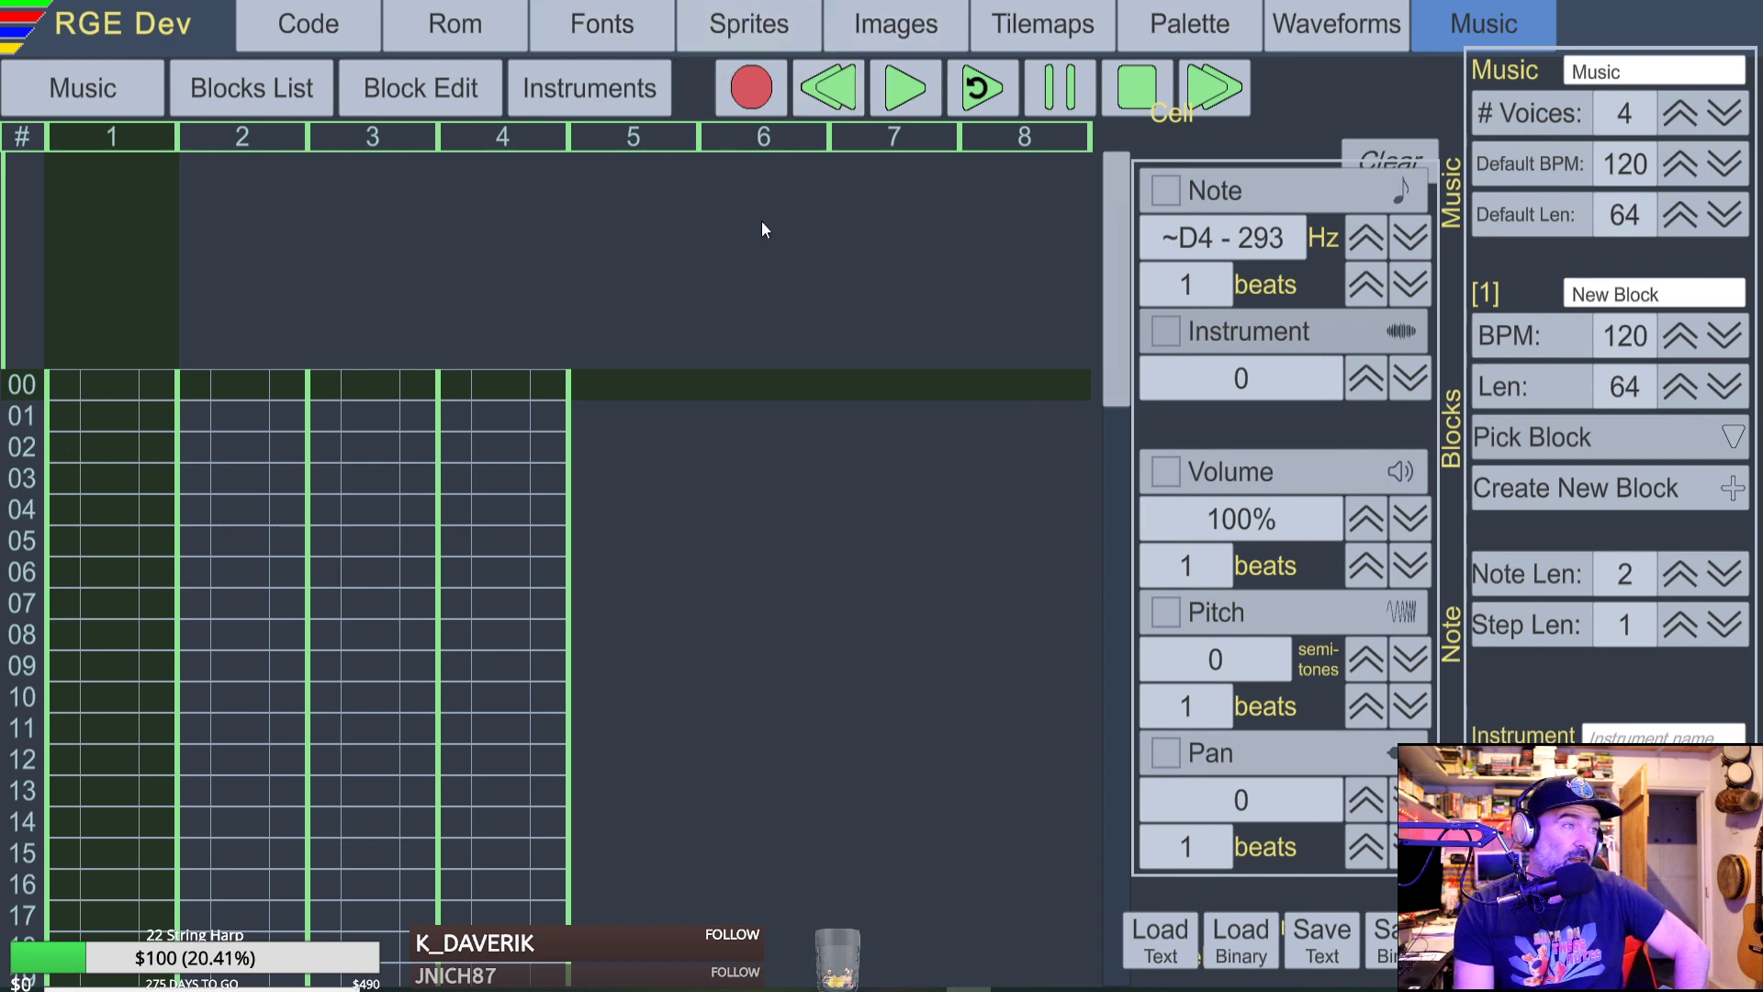
Enter the notes C4, D4, E4 and F4 in rows 00 to 03 of voice 1.
key(z)
key(x)
key(c)
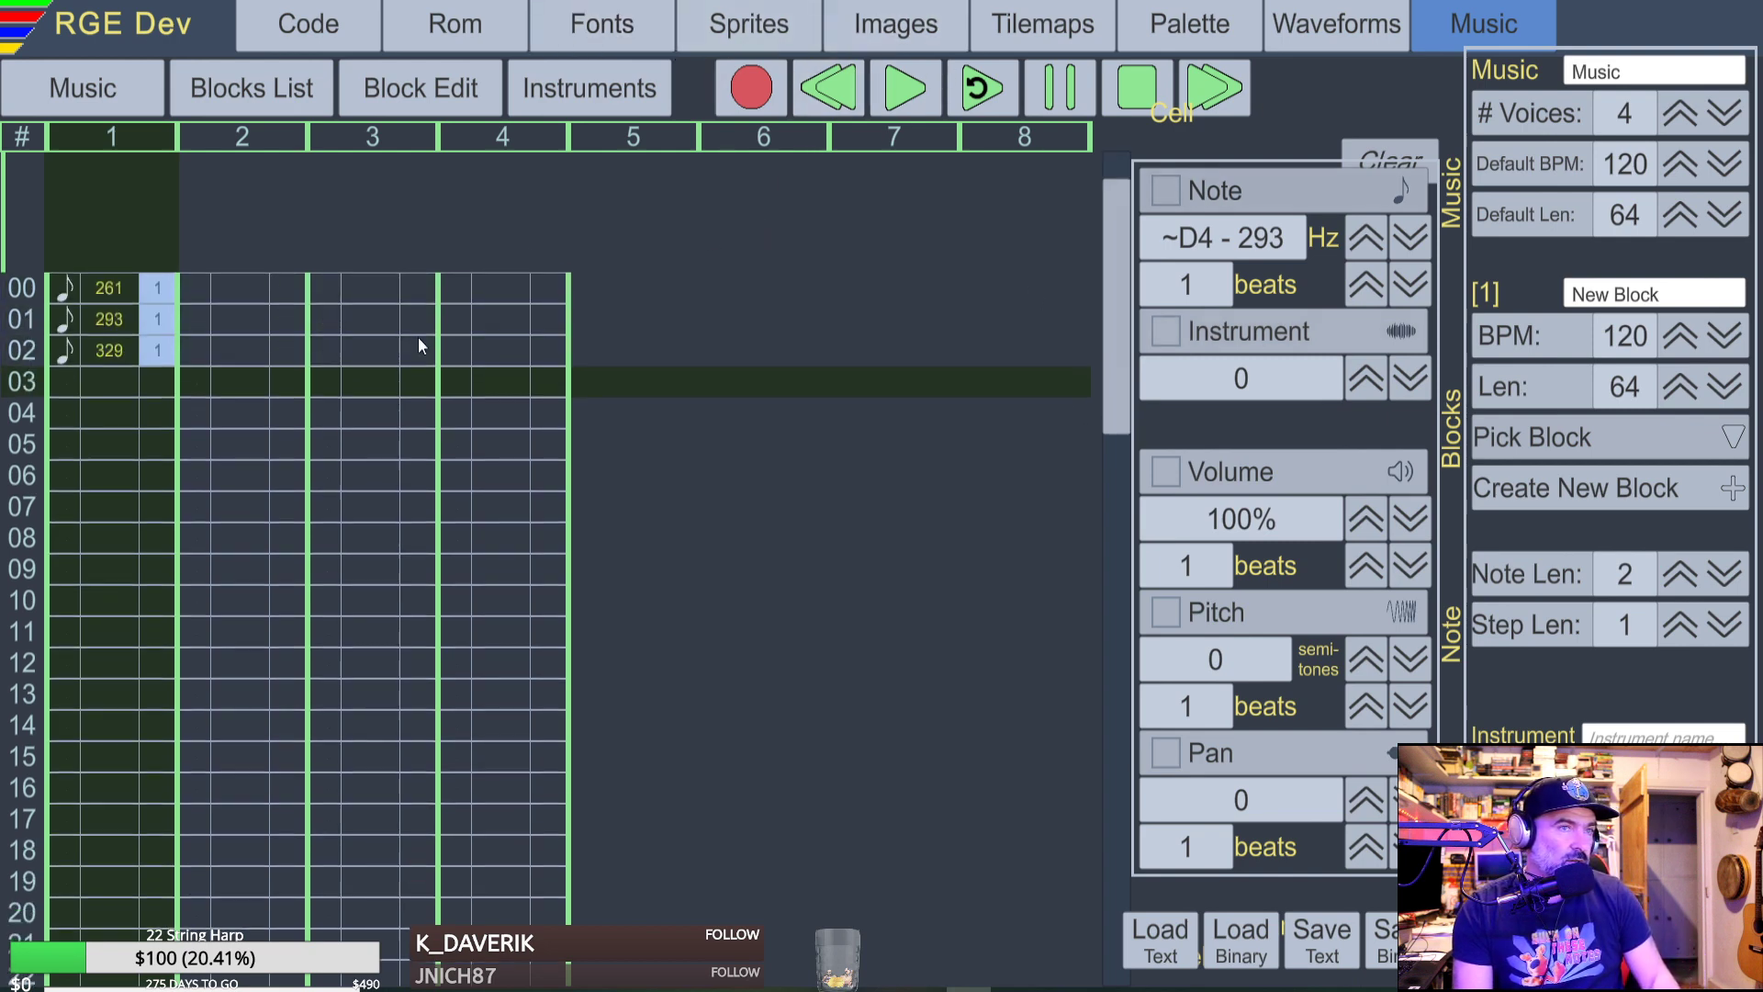
key(v)
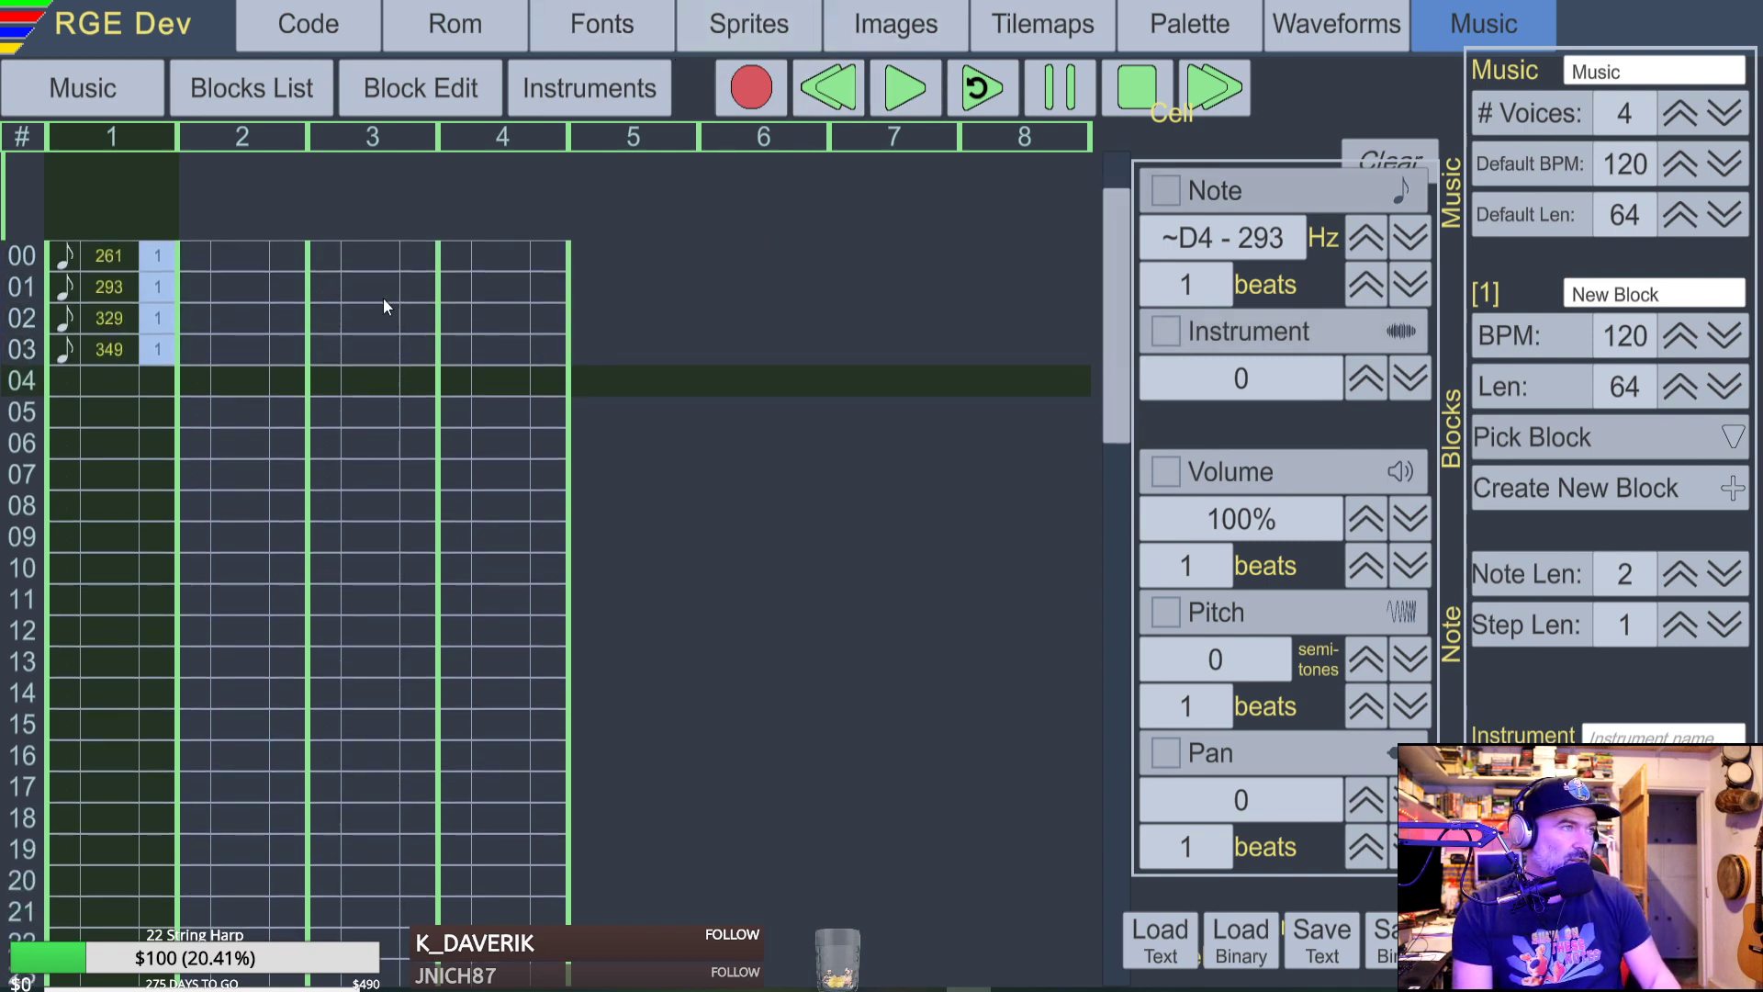
Play the block to hear its notes, stop playback, and return to row 00 with voice 2 selected.
click(899, 97)
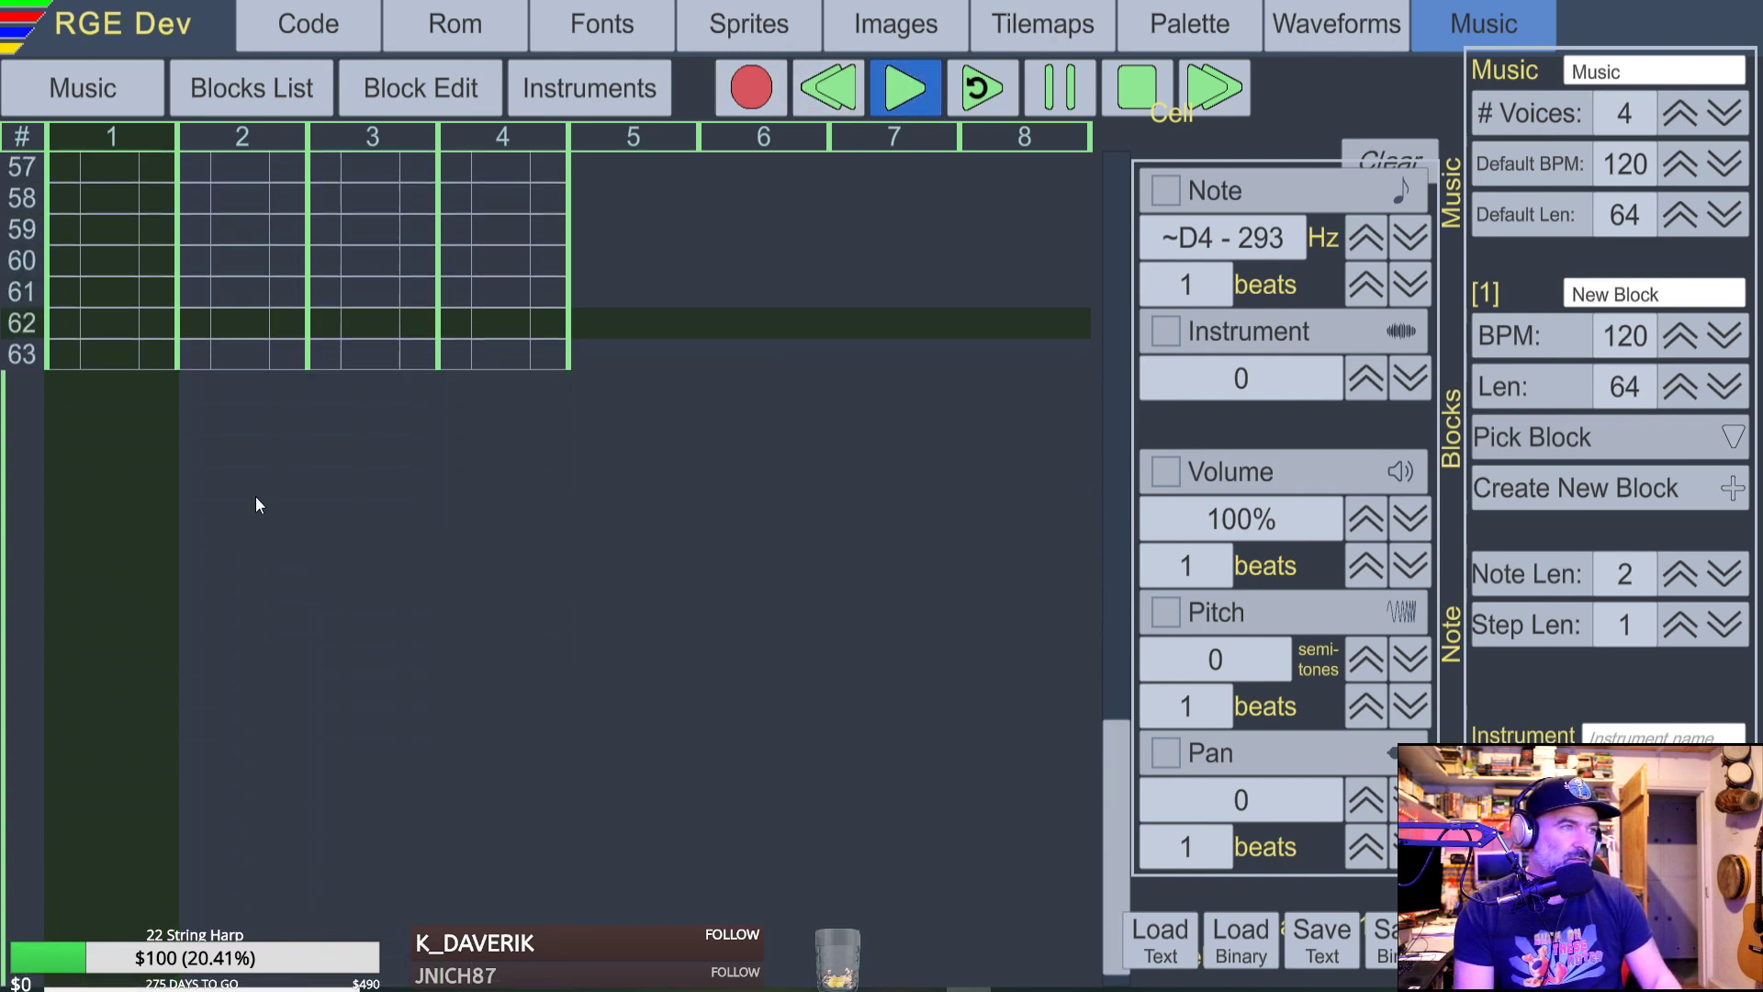
click(233, 388)
click(9, 346)
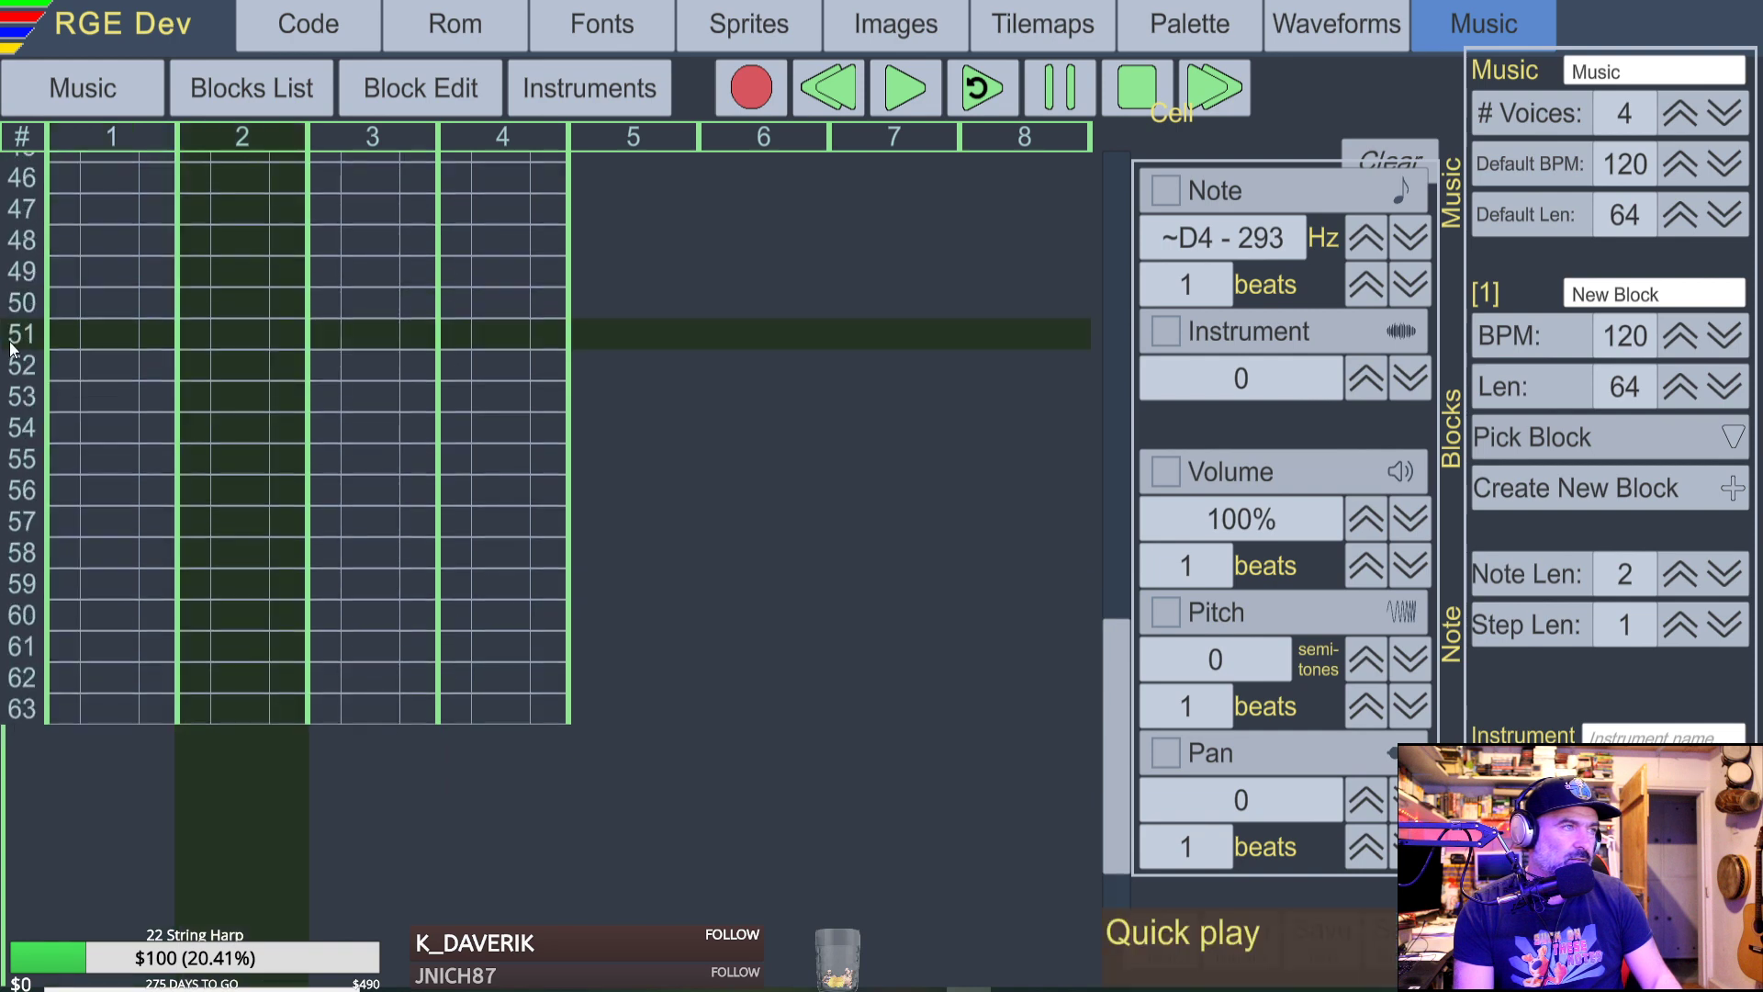
scroll(68, 374, up, 4)
scroll(68, 372, up, 10)
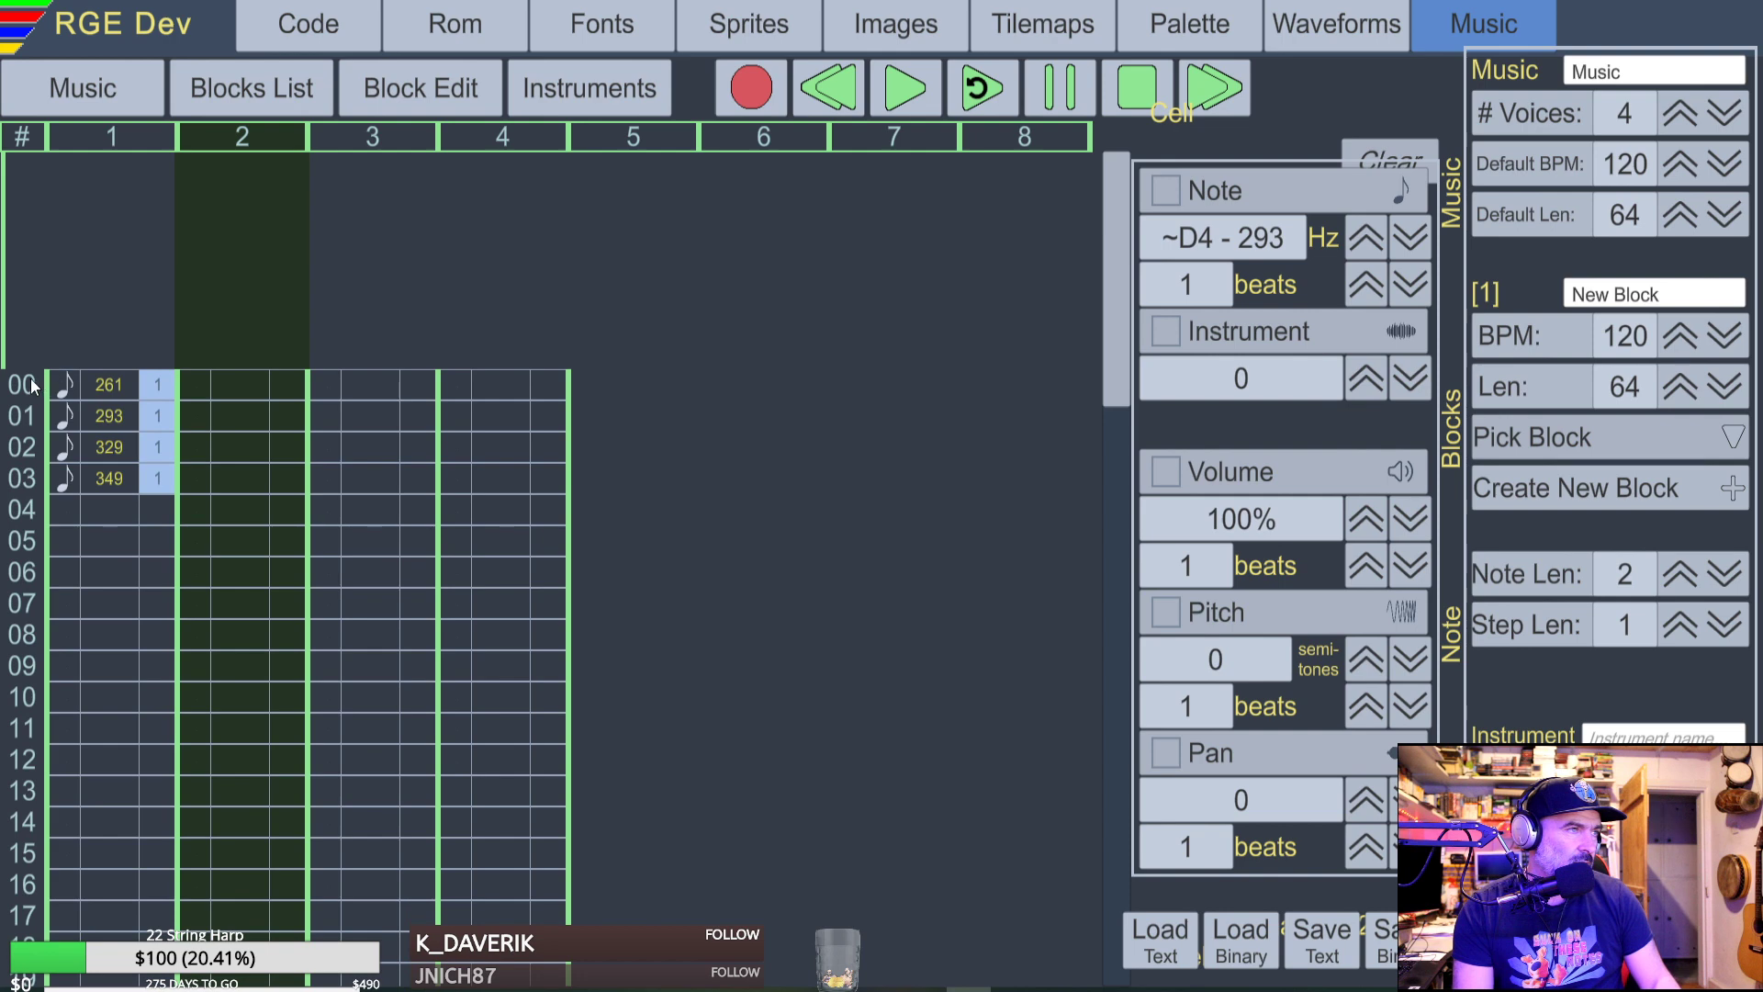
Select row 00 of voice 1 in the block and add a first instrument to the instruments list.
click(282, 416)
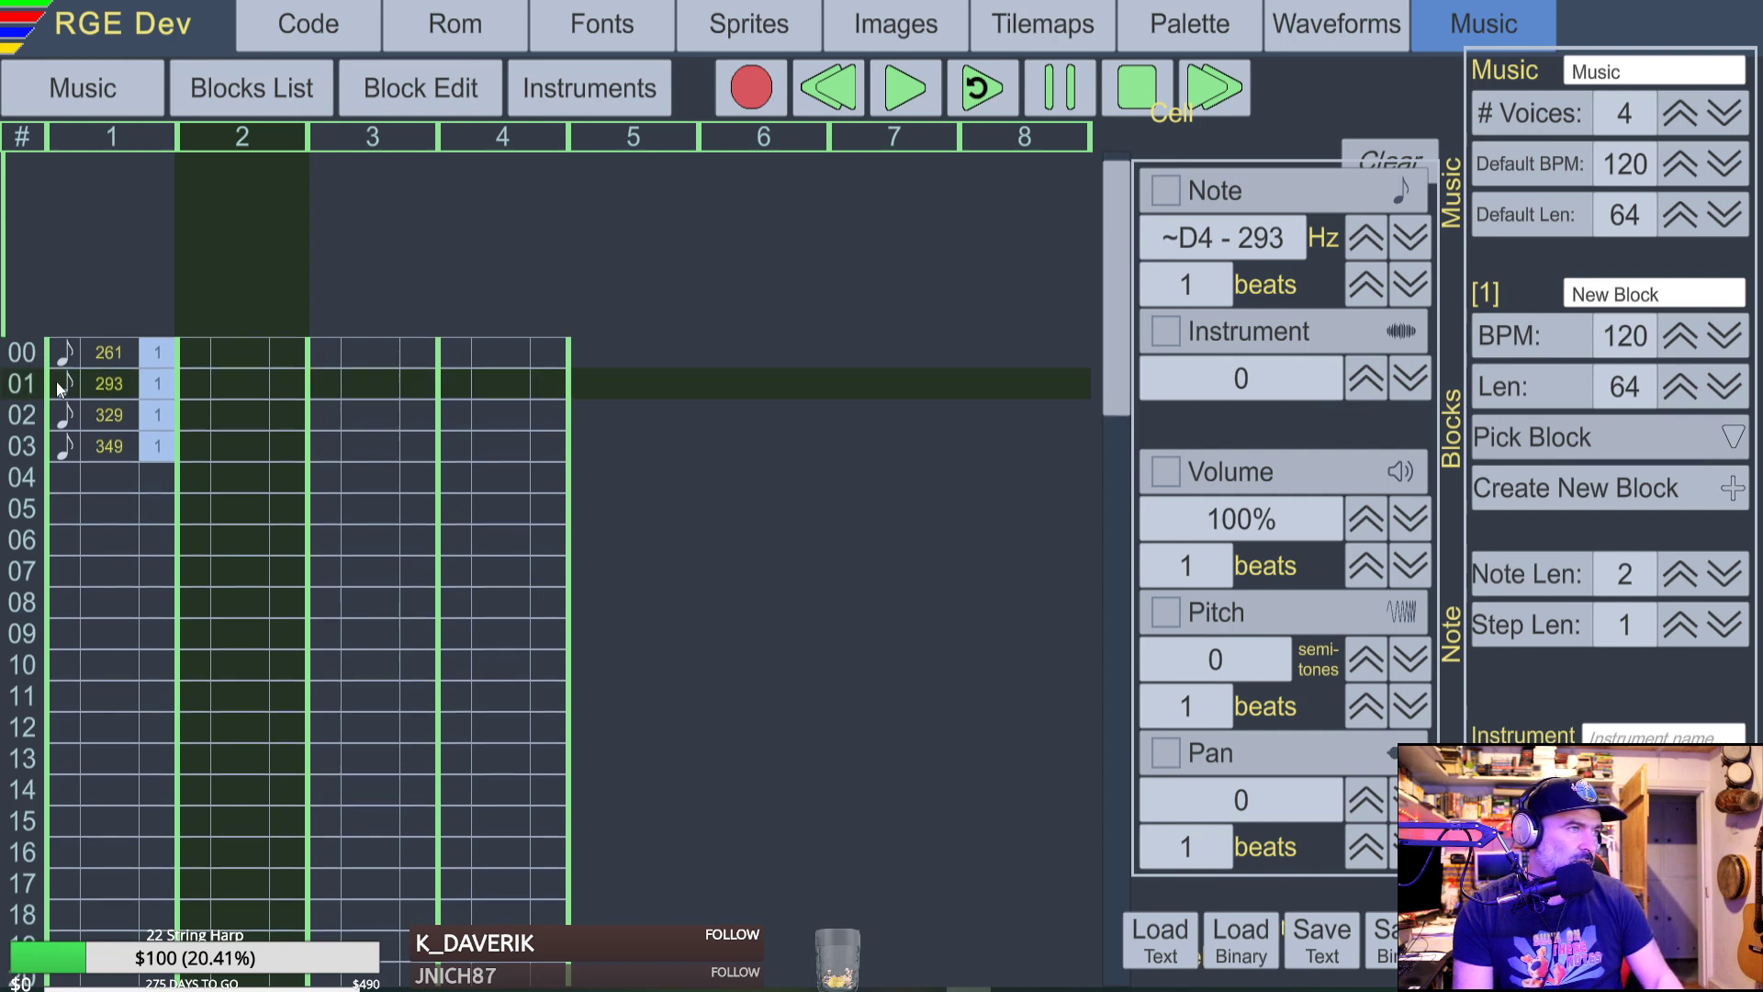
click(102, 352)
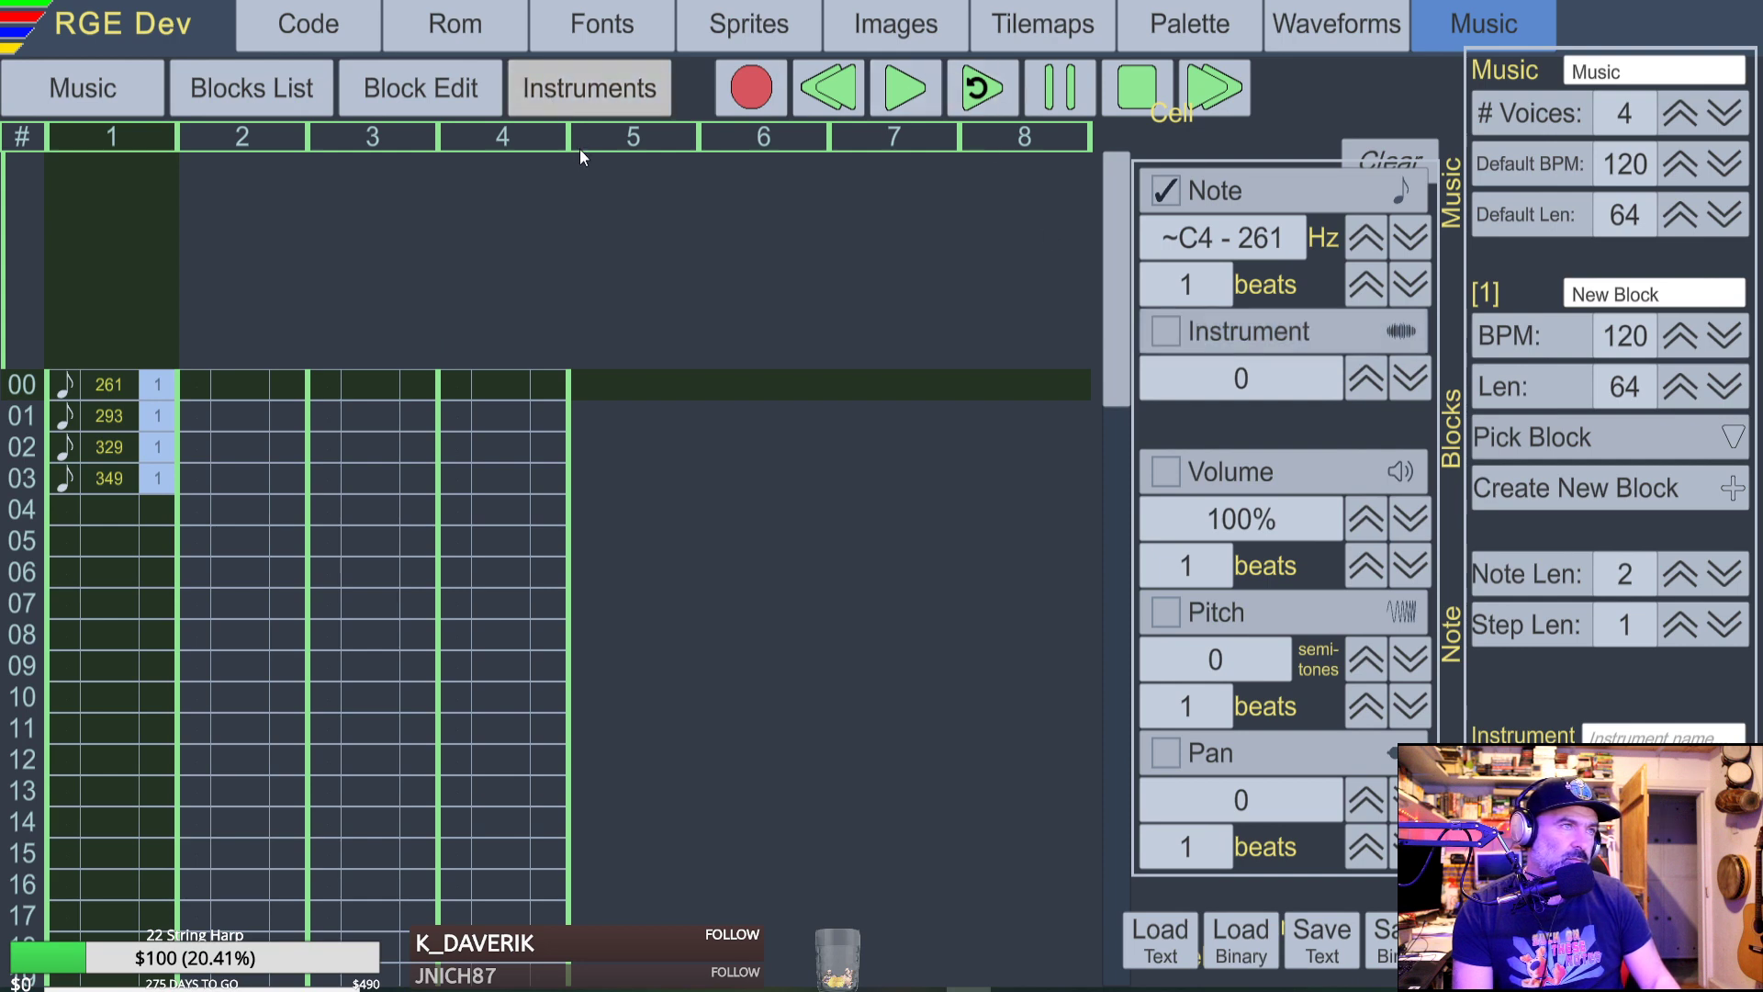
click(574, 93)
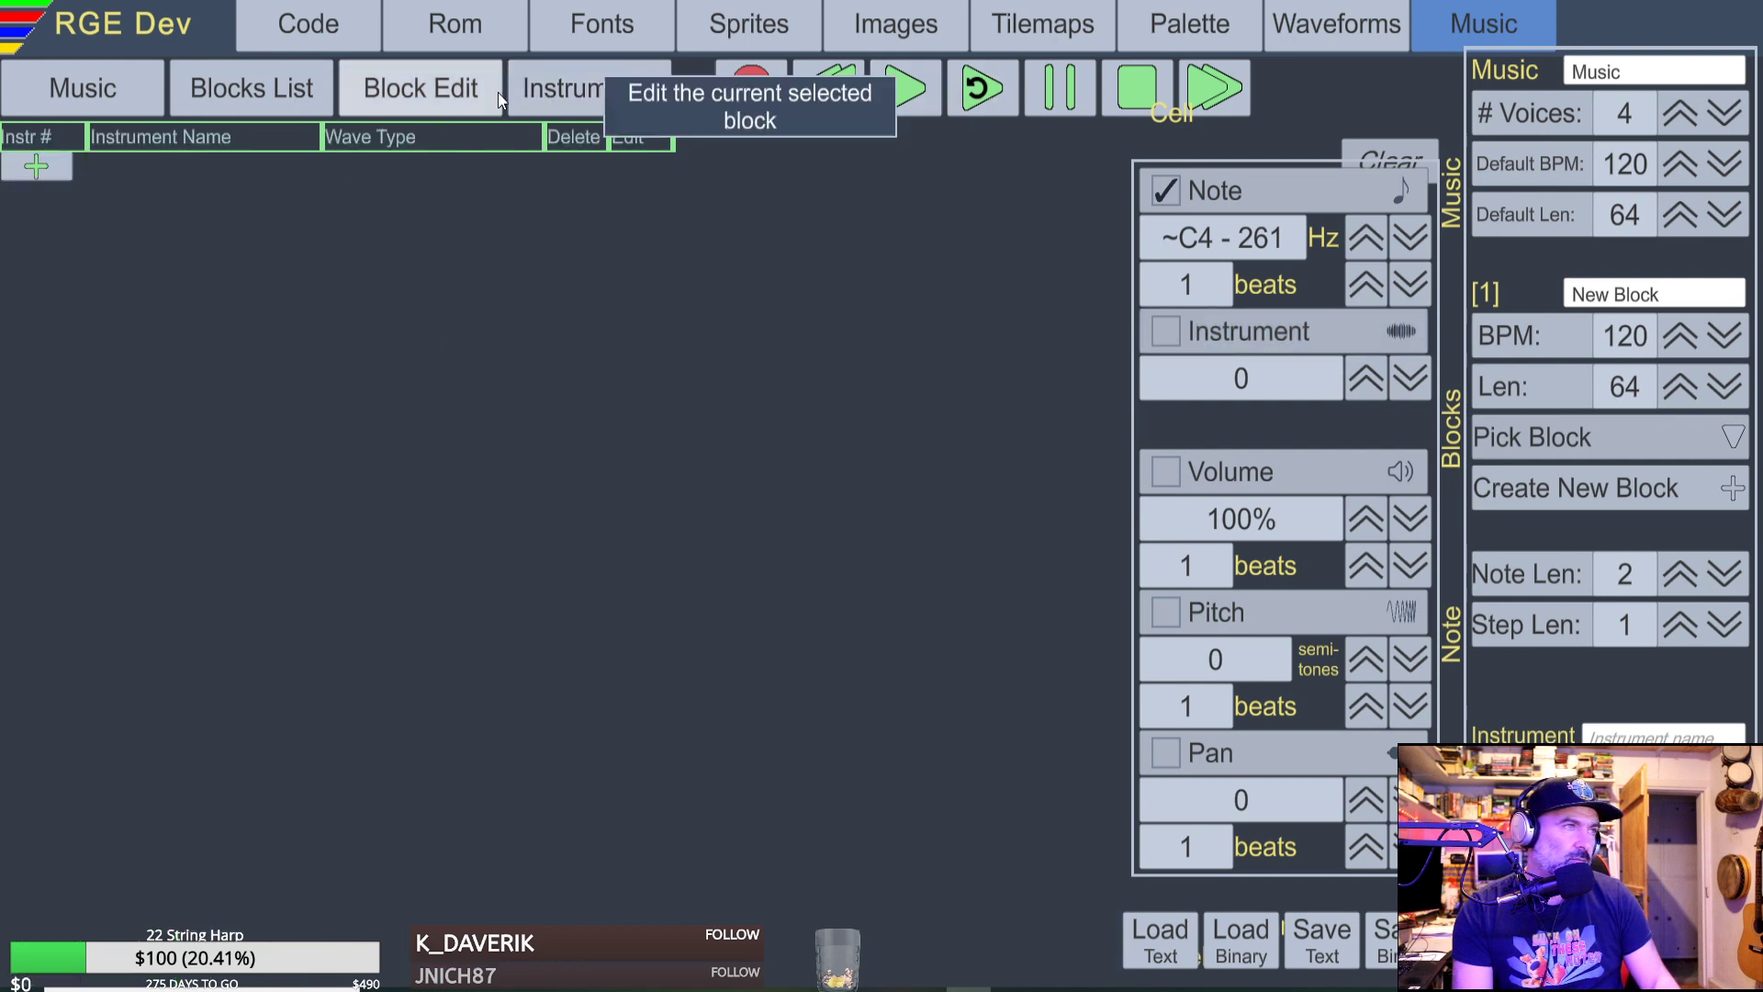
click(34, 166)
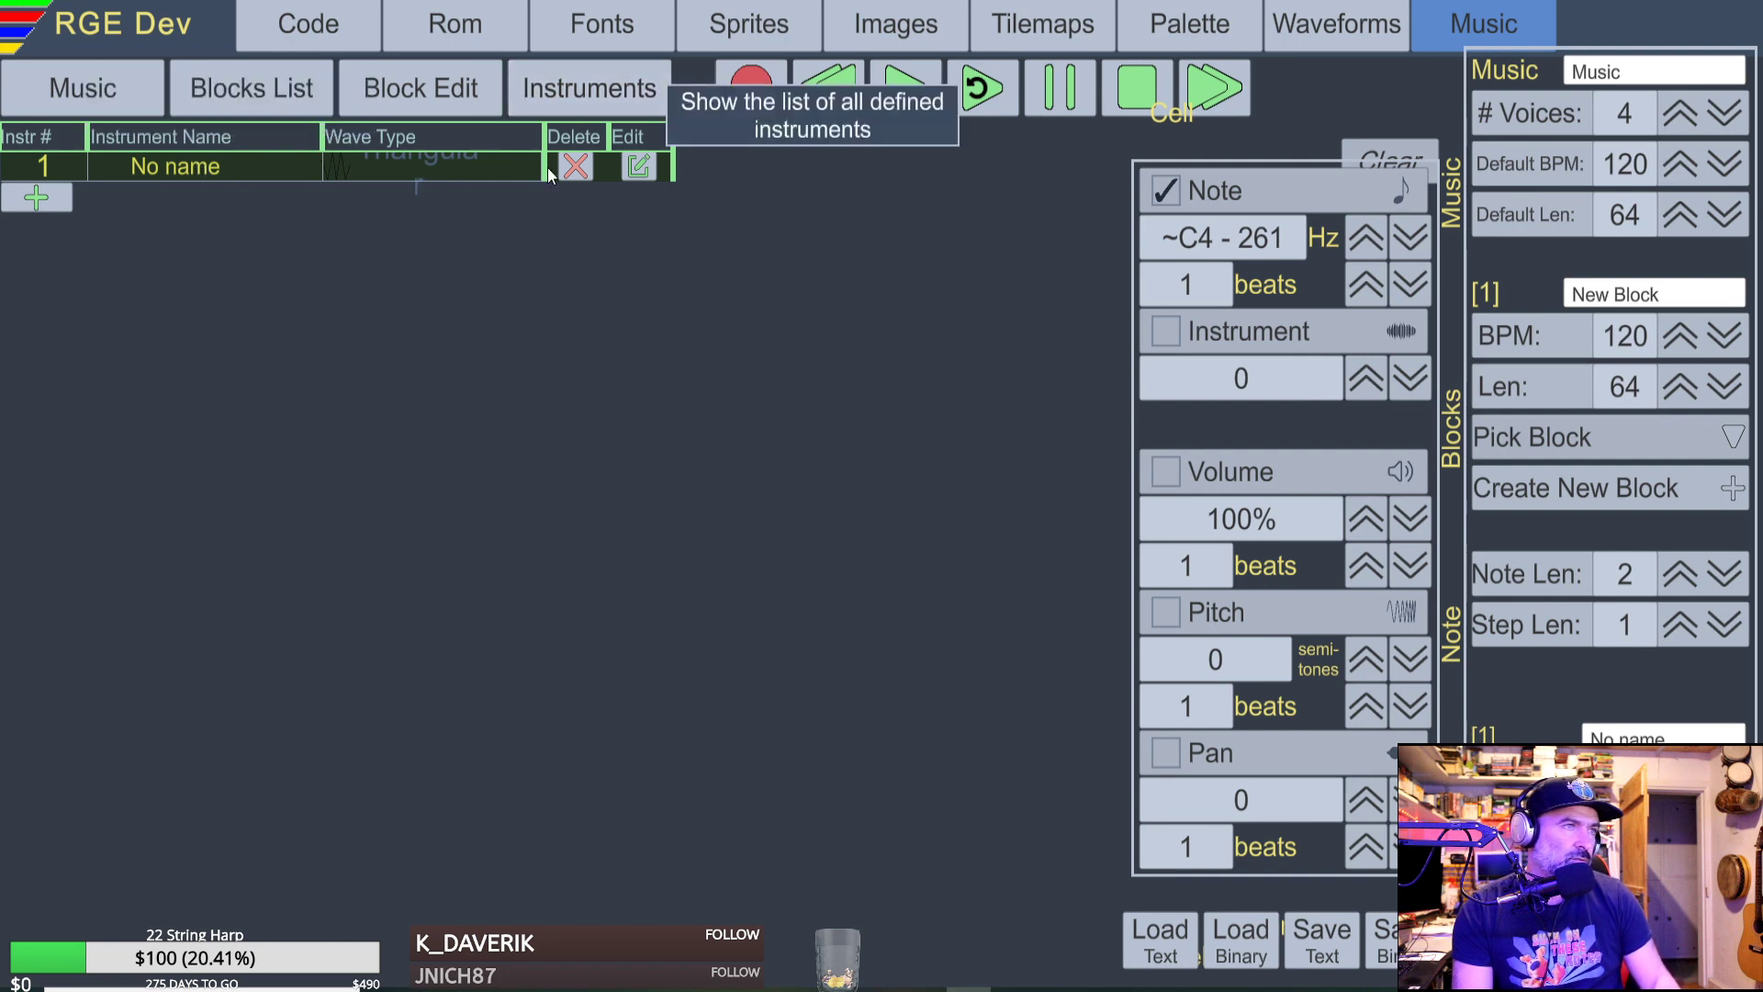
Look at the new instrument's waveform settings and return to the instruments list in the Music editor.
click(639, 167)
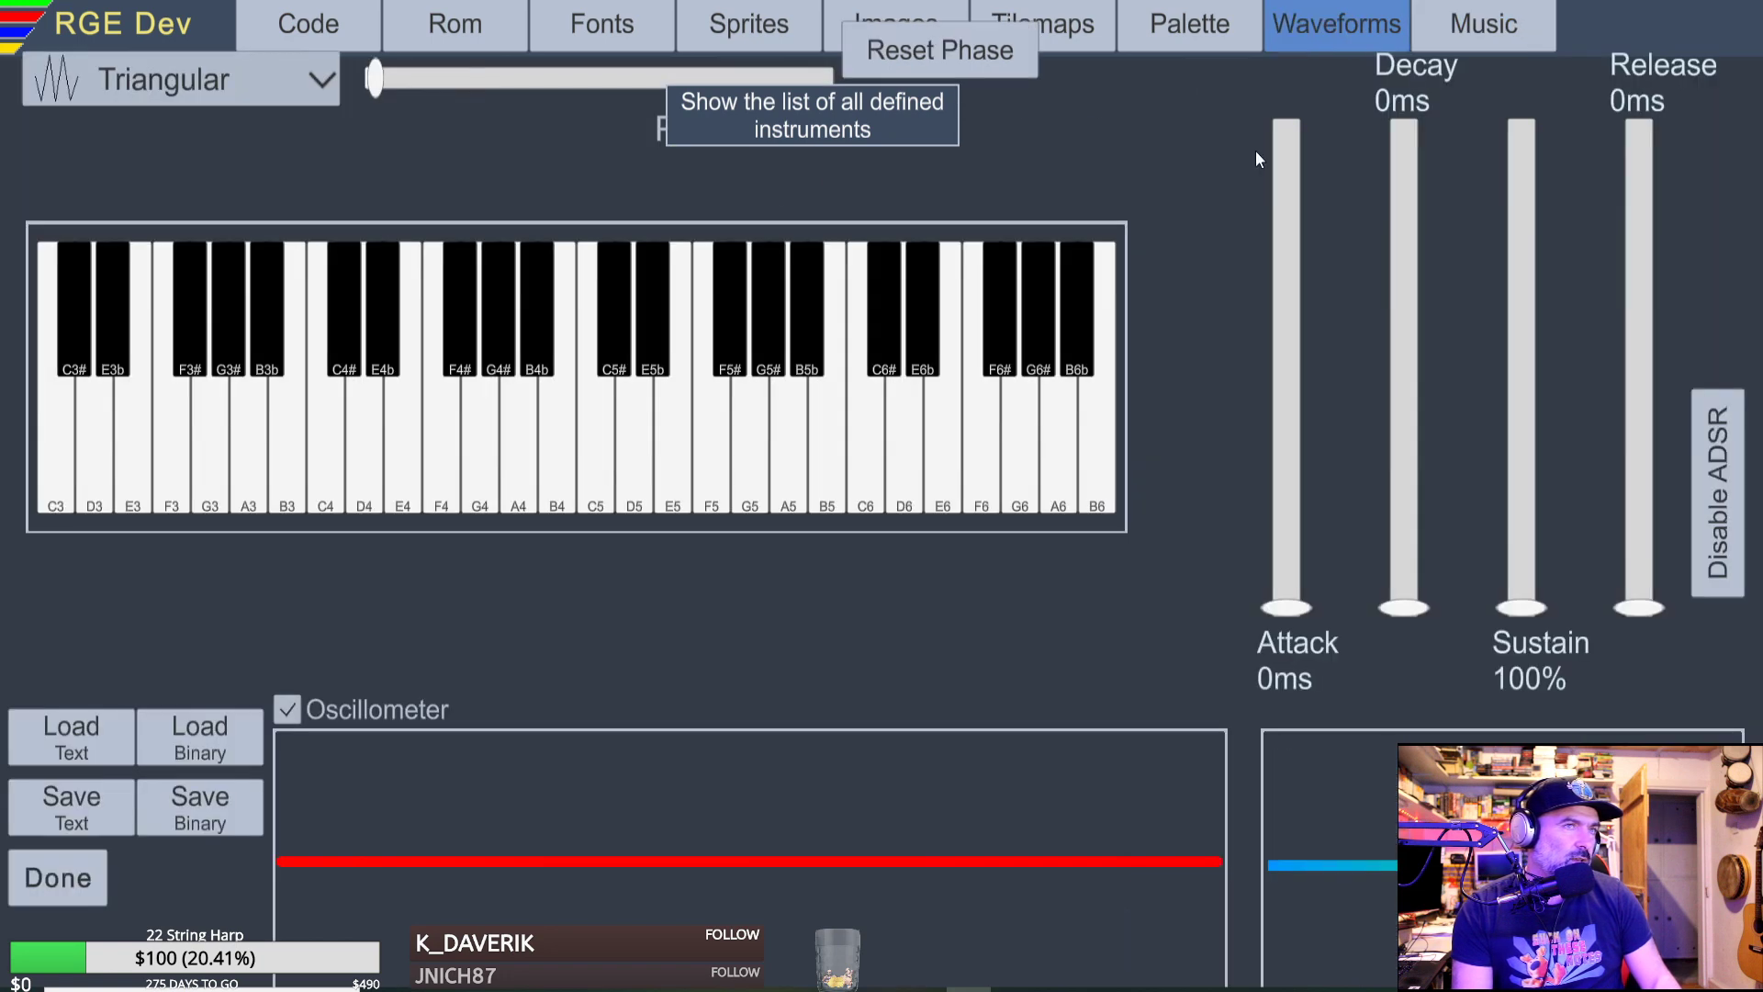
click(1470, 32)
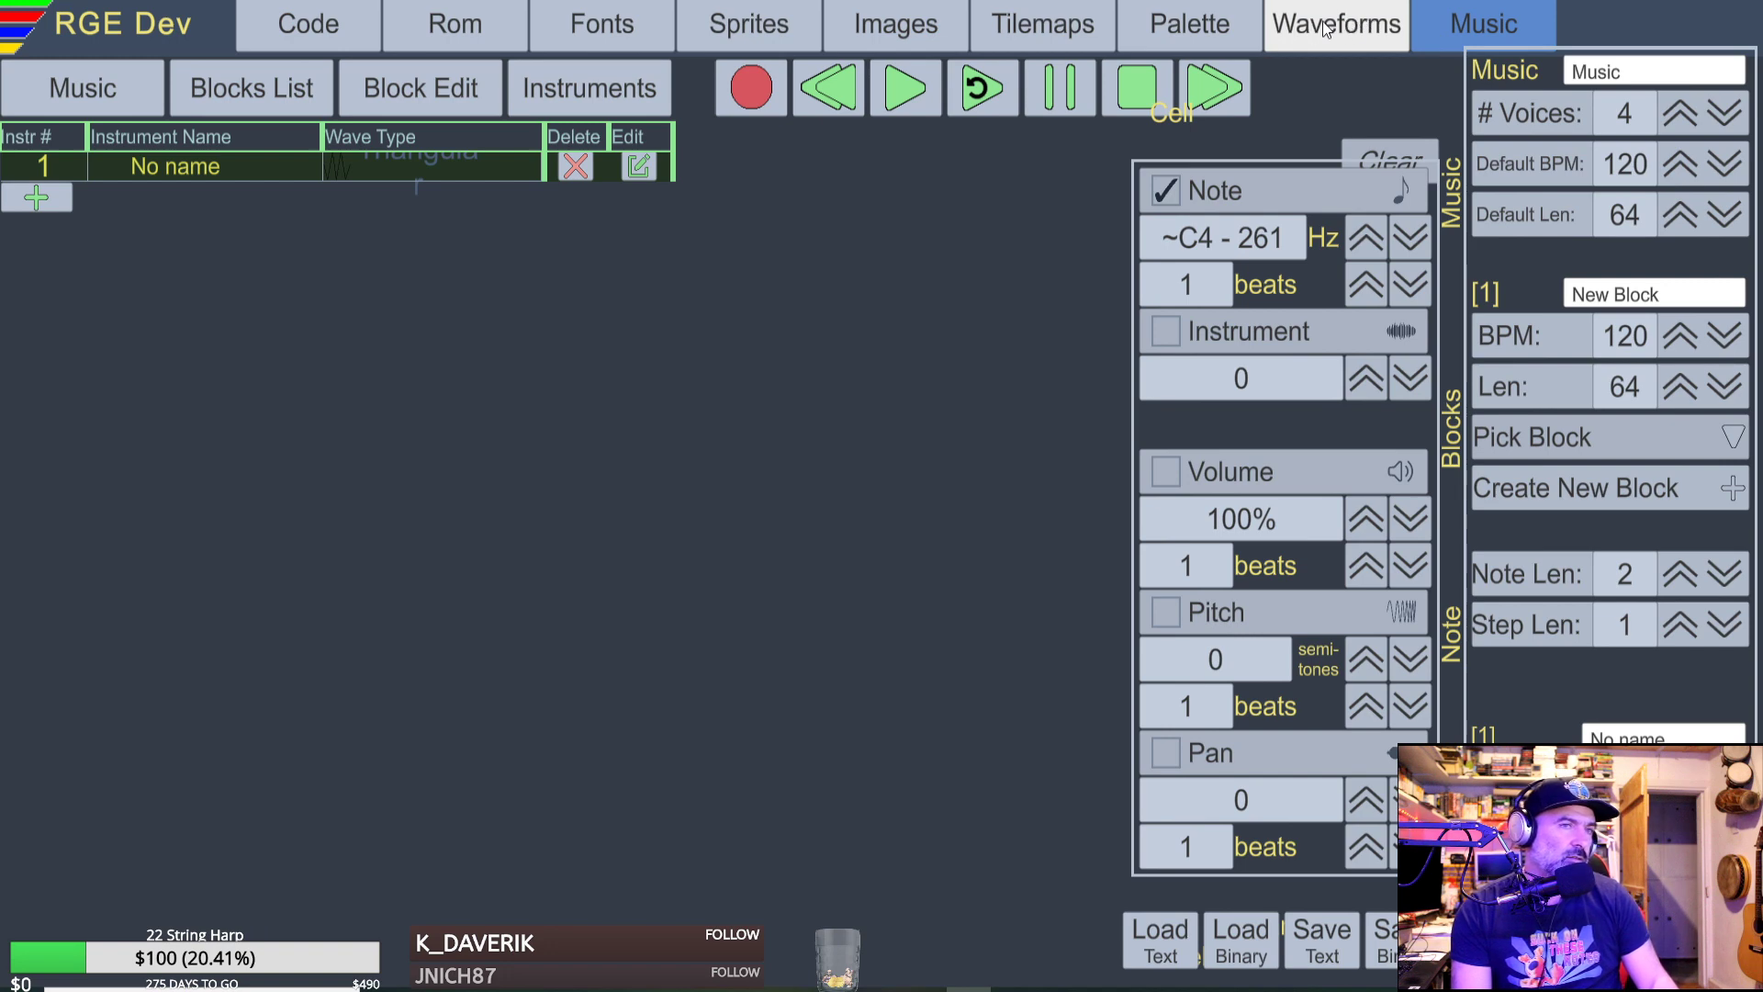
click(1329, 28)
click(1464, 28)
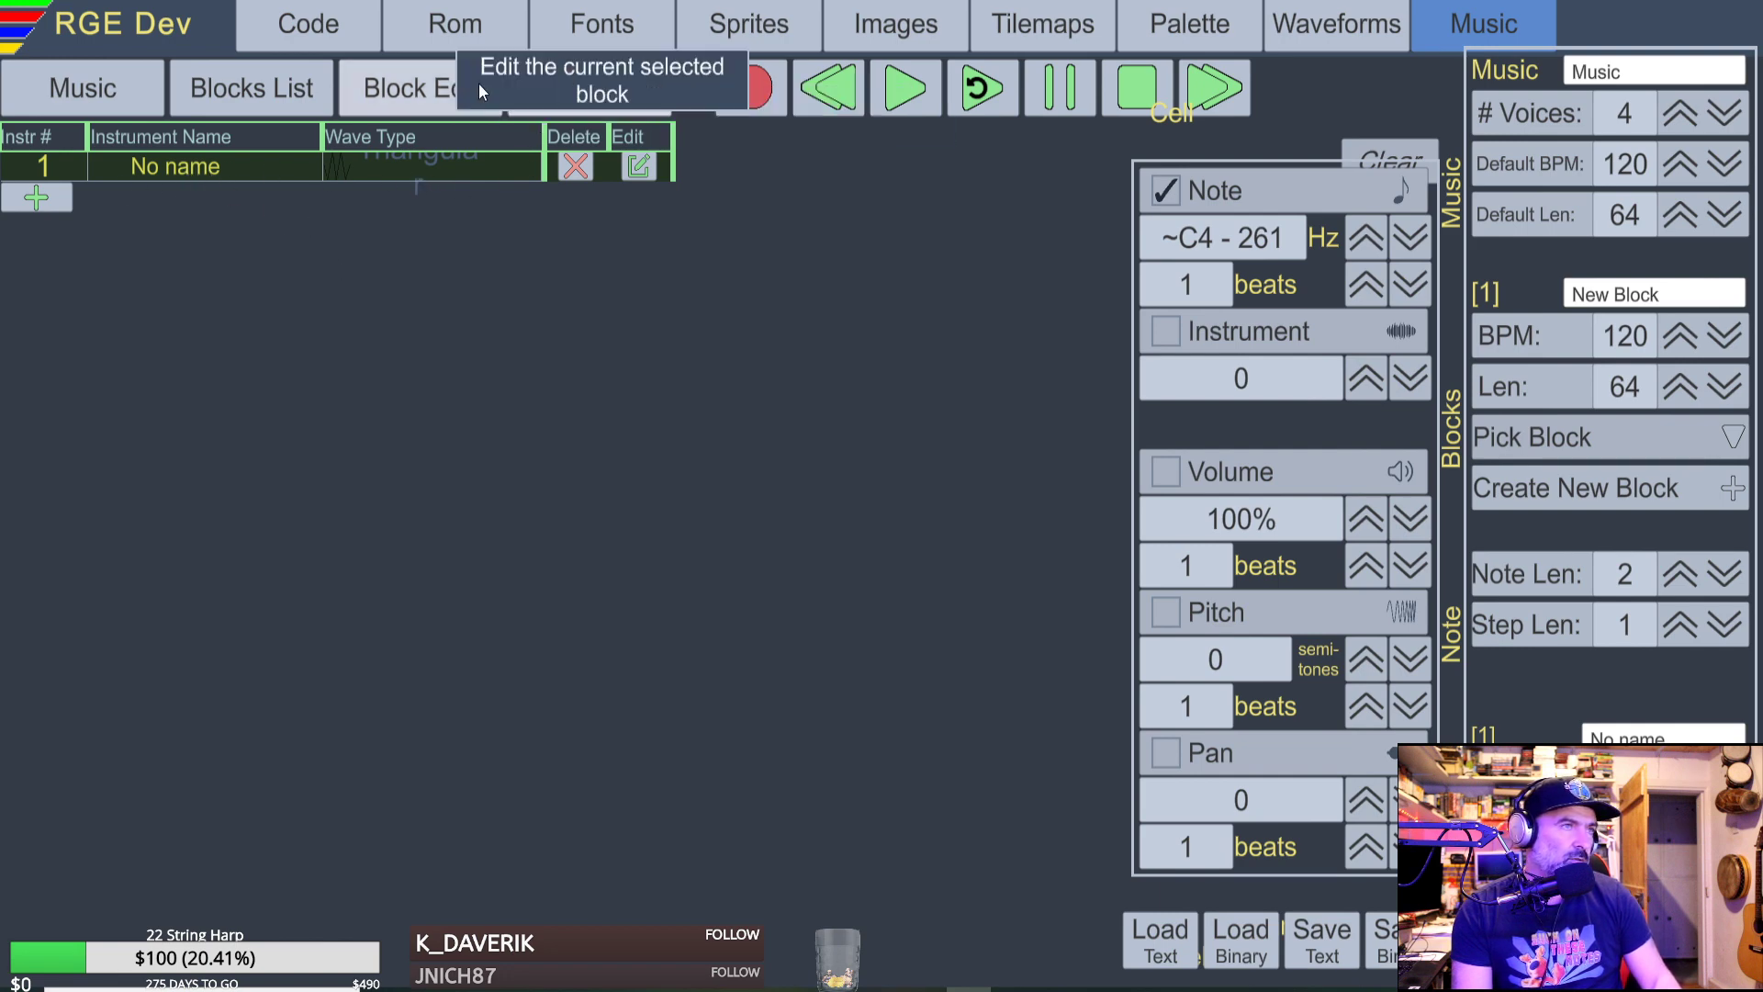
Go back to editing the block and enter the note G4 in row 04 of voice 1.
click(420, 96)
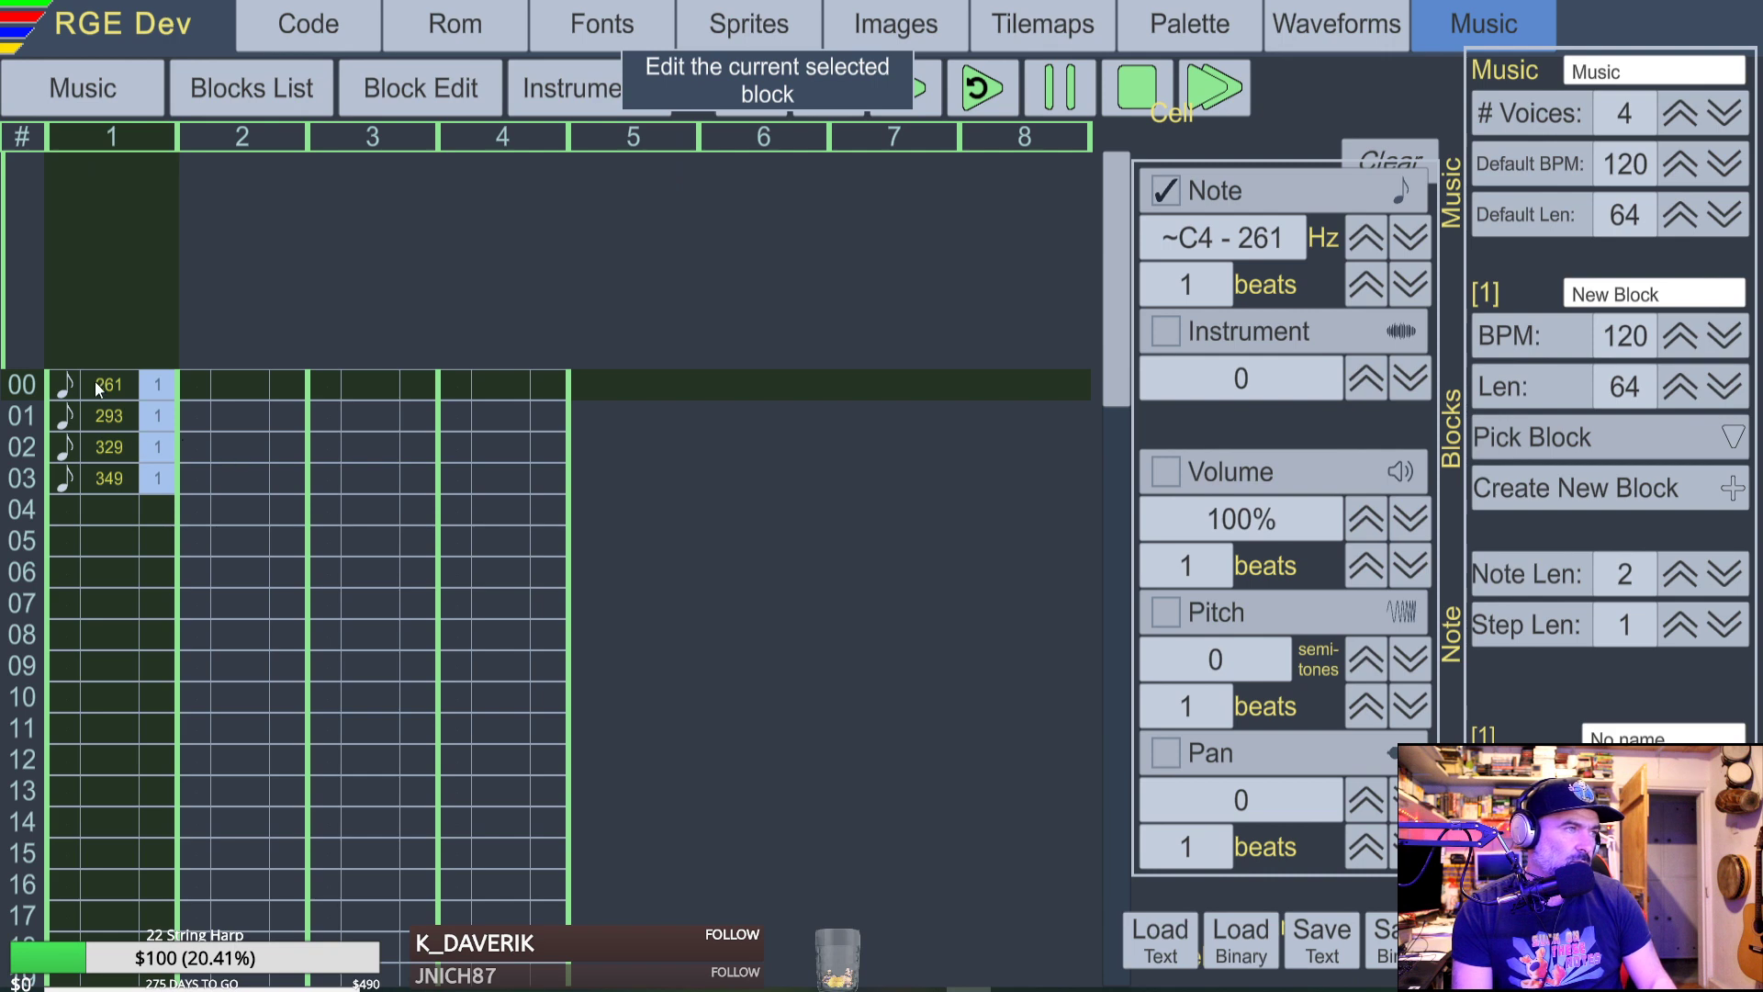
key(Down)
key(Down)
key(Down)
key(Down)
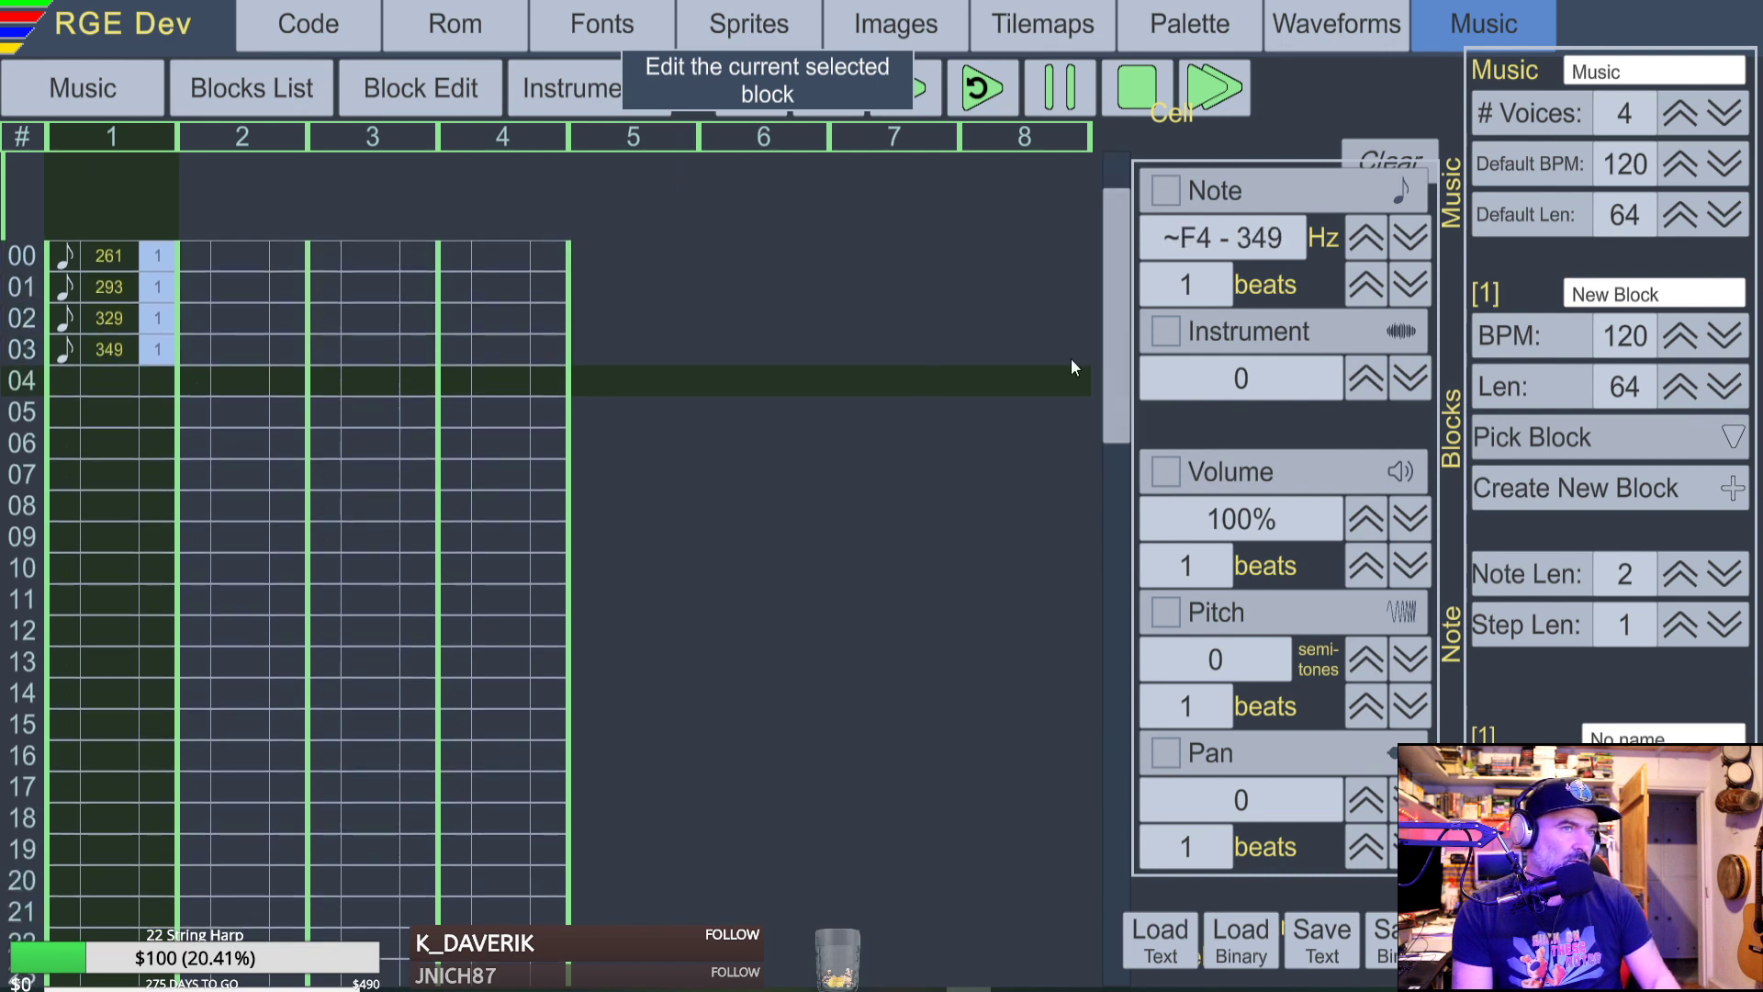
key(b)
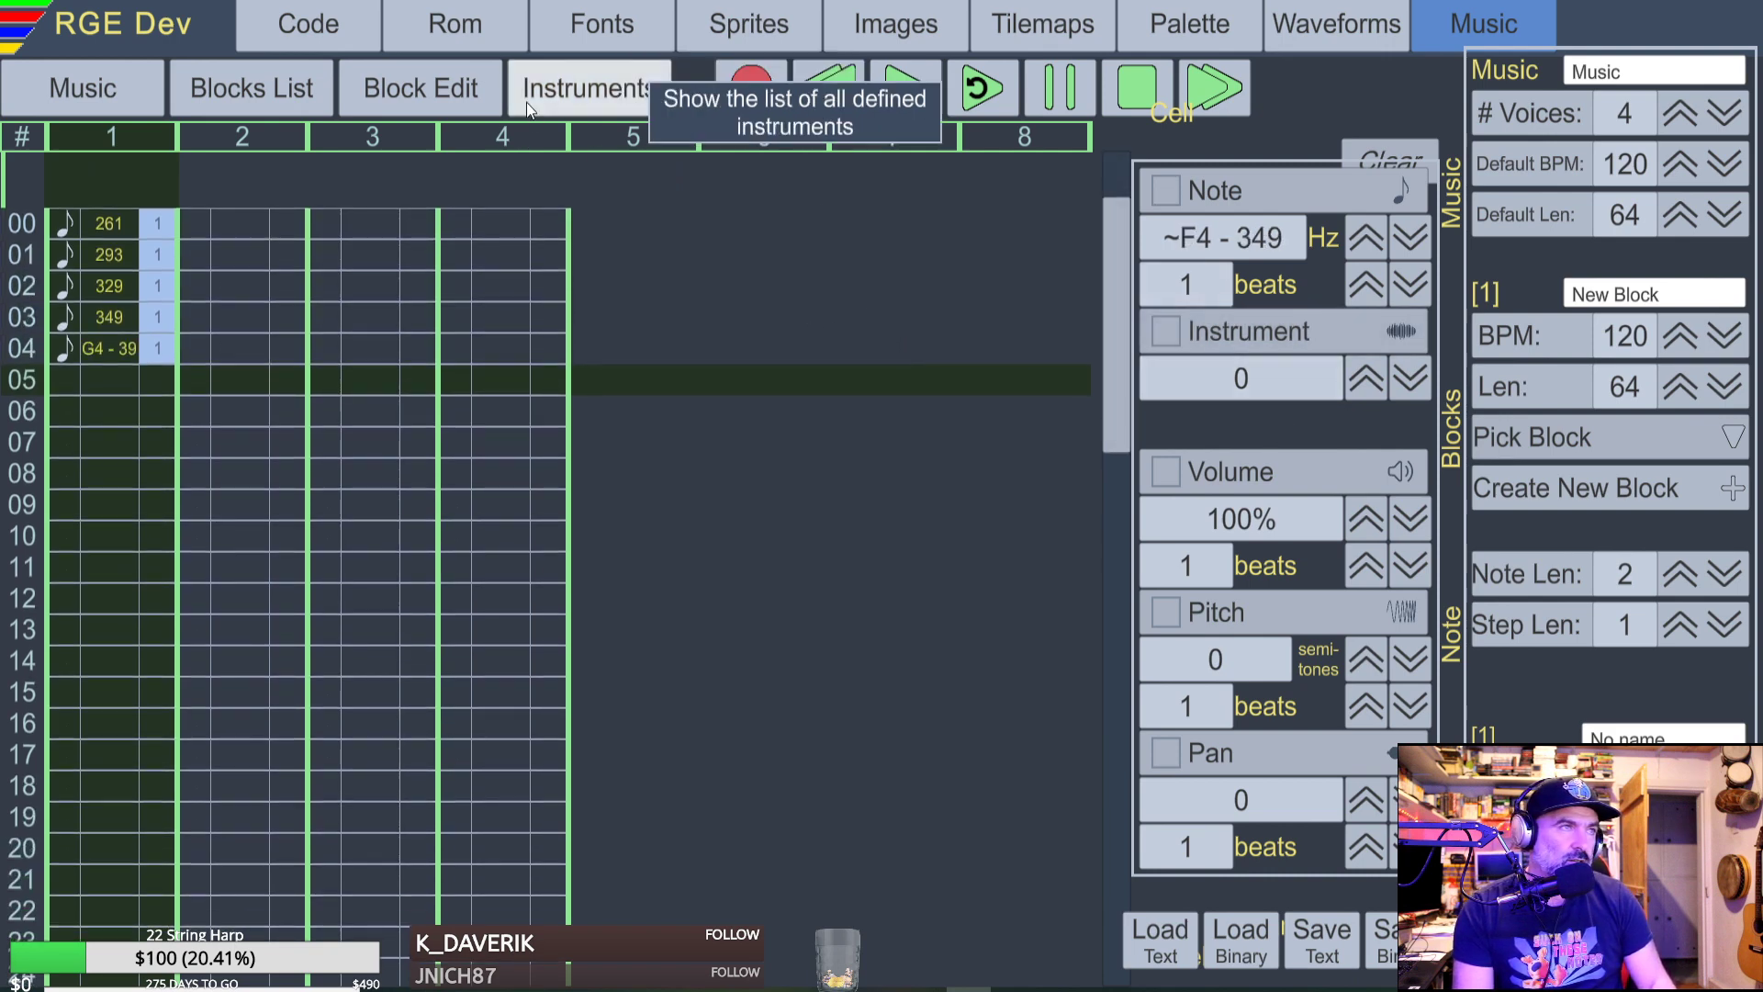
Assign instrument 1 to row 05 of voice 1 and enter the notes C4, D4, E4, F4 and G4 in rows 05 to 09.
click(1199, 337)
click(1364, 375)
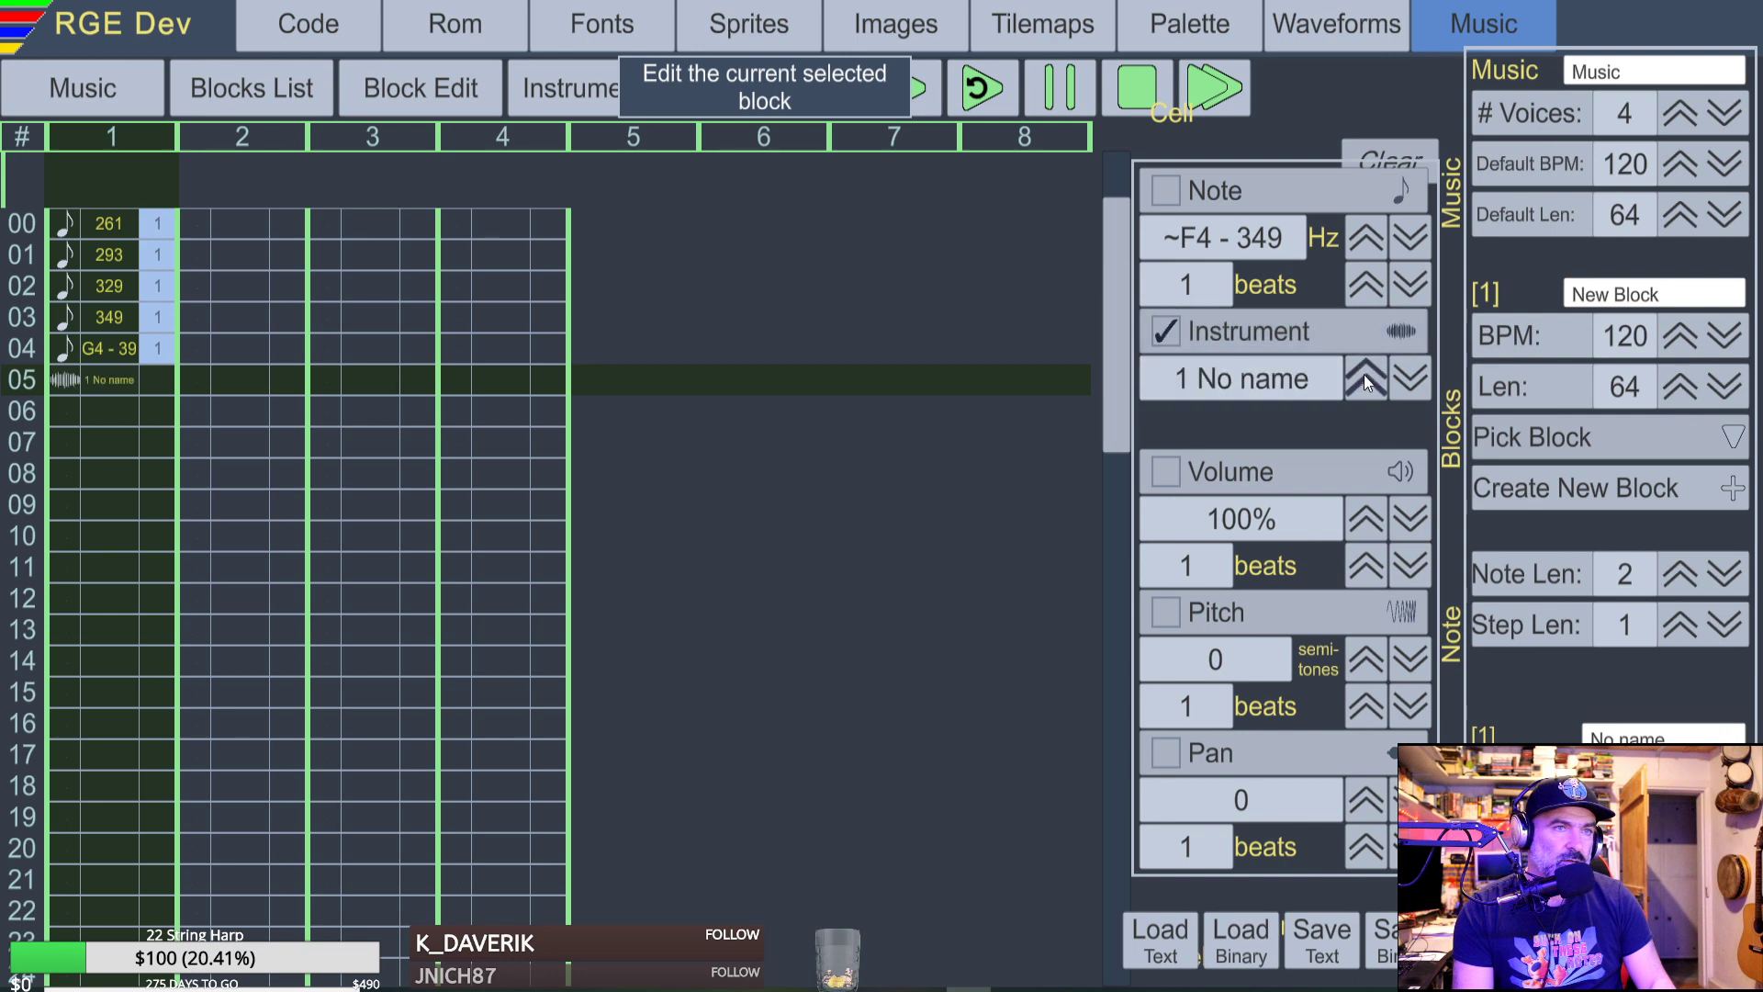
key(z)
key(x)
key(c)
key(v)
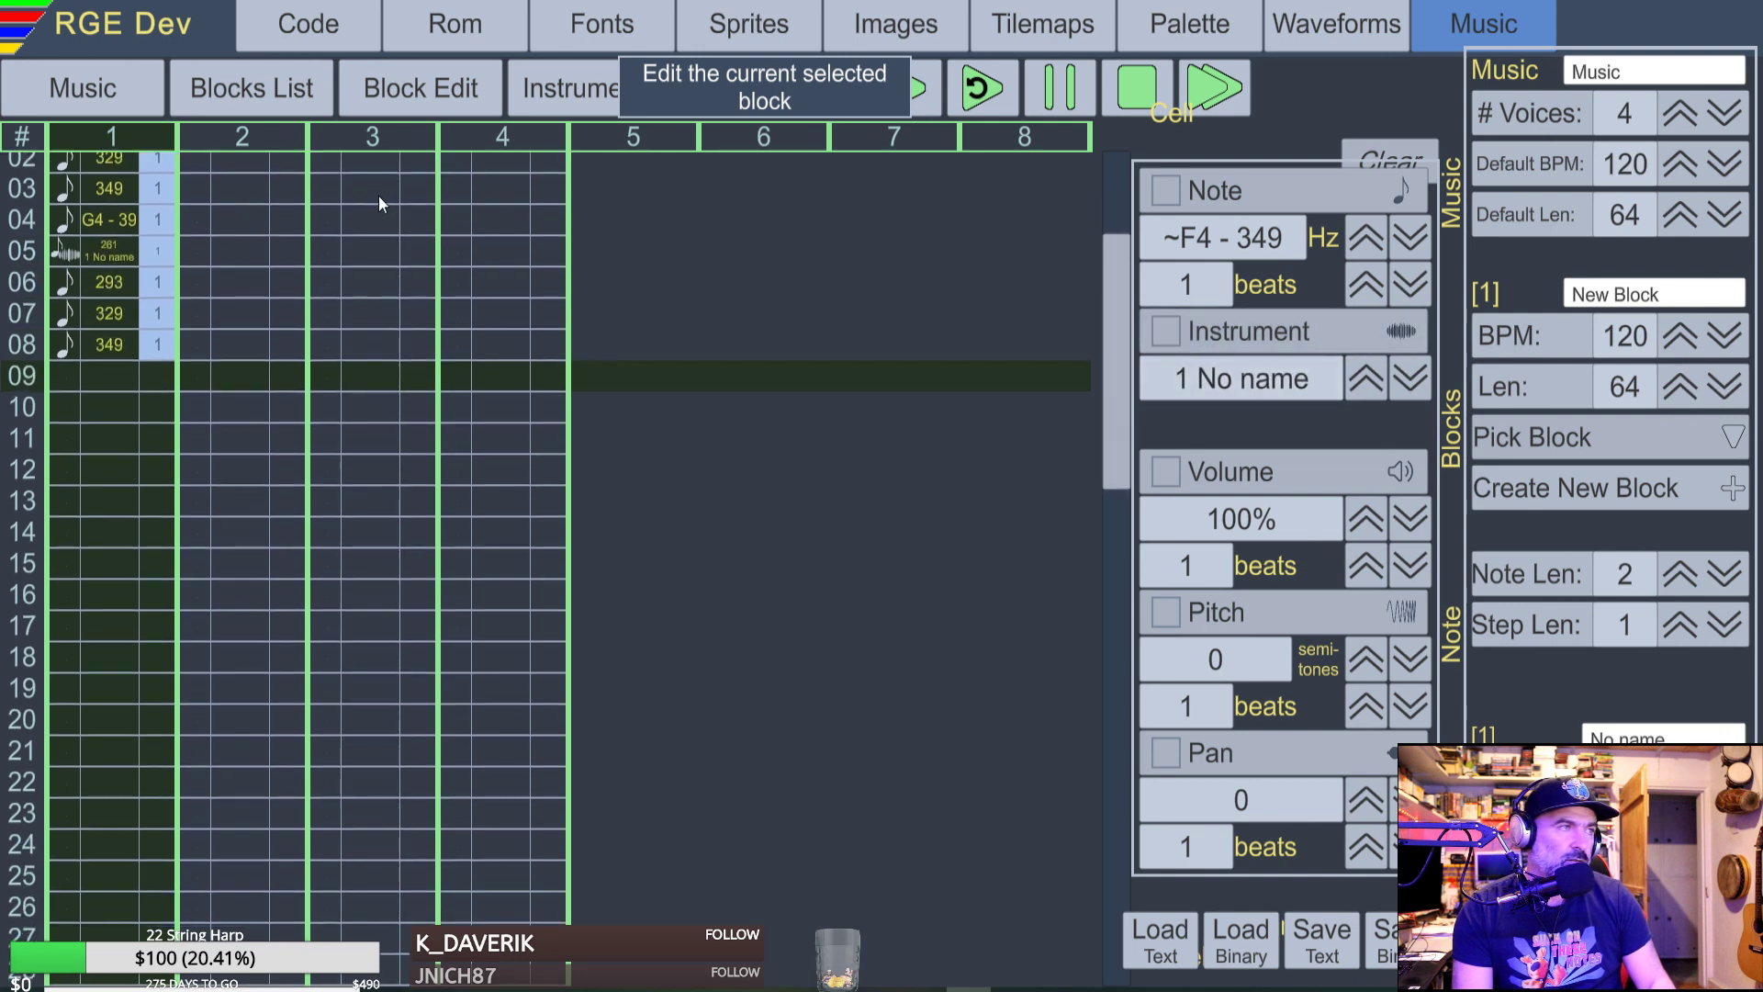
key(b)
Select rows 00 to 09 of voice 1 and cut all their notes.
scroll(318, 300, up, 4)
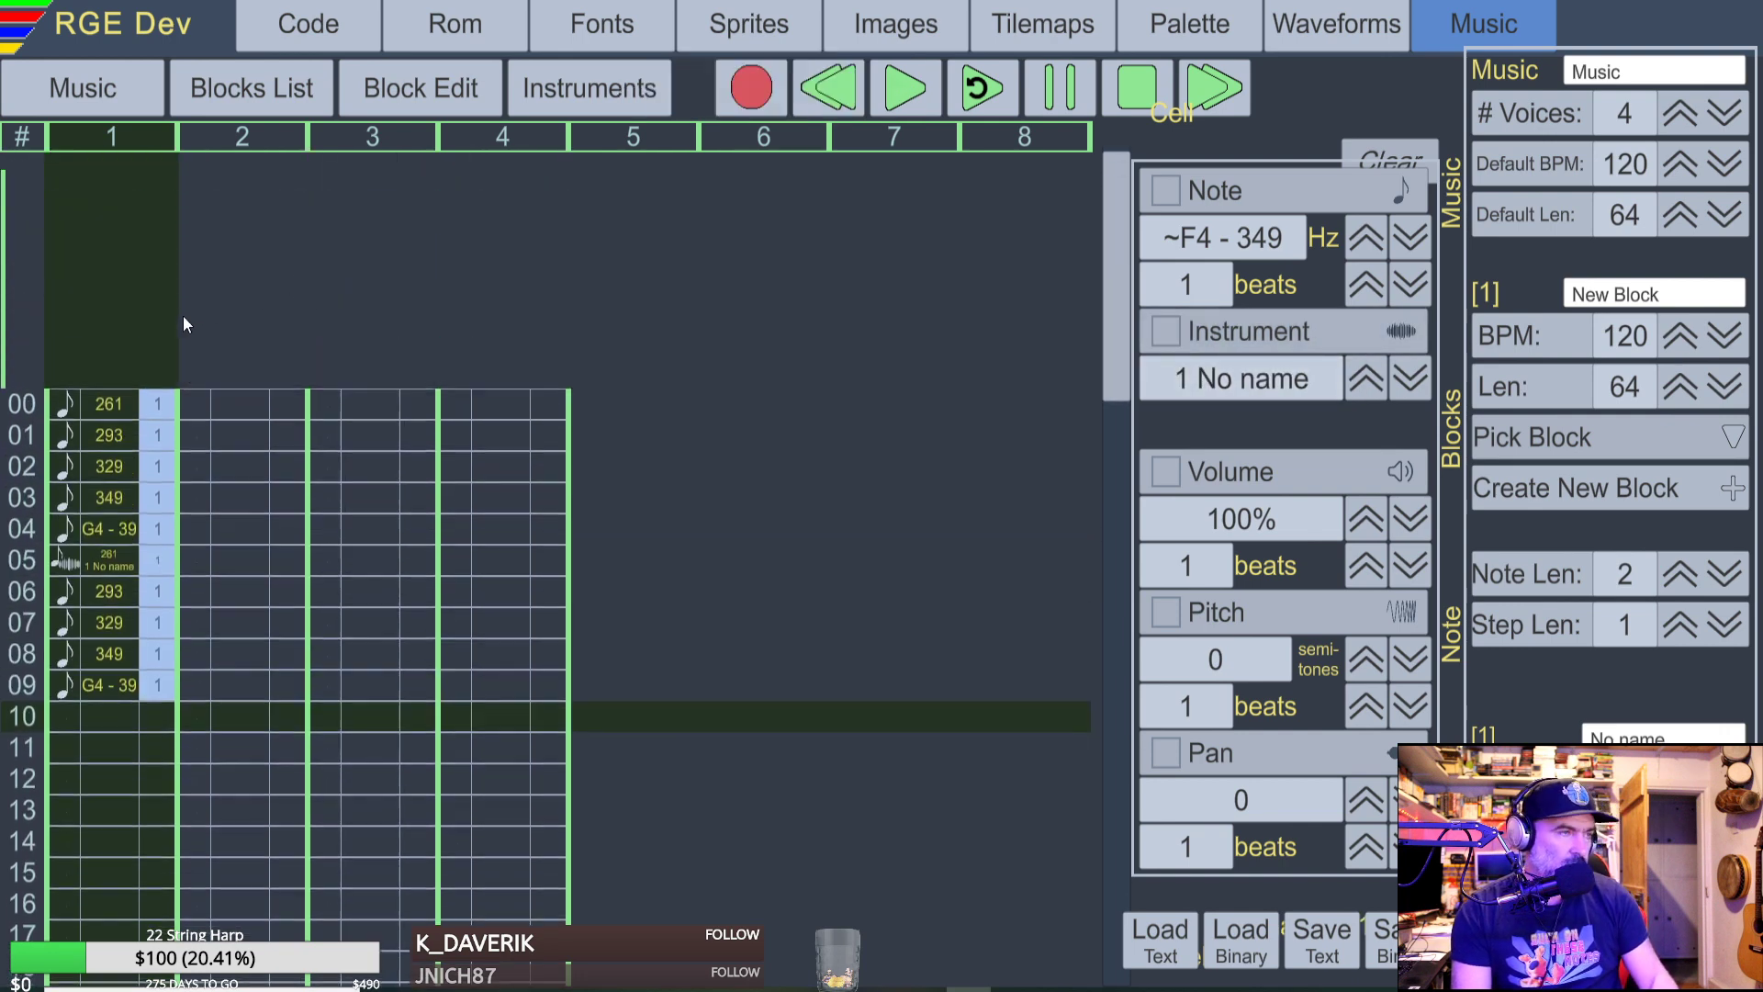
click(82, 399)
key(shift+Down)
key(shift+Down)
key(shift+Down)
key(shift+Down)
key(shift+Down)
key(shift+Down)
key(shift+Down)
key(shift+Down)
key(shift+Down)
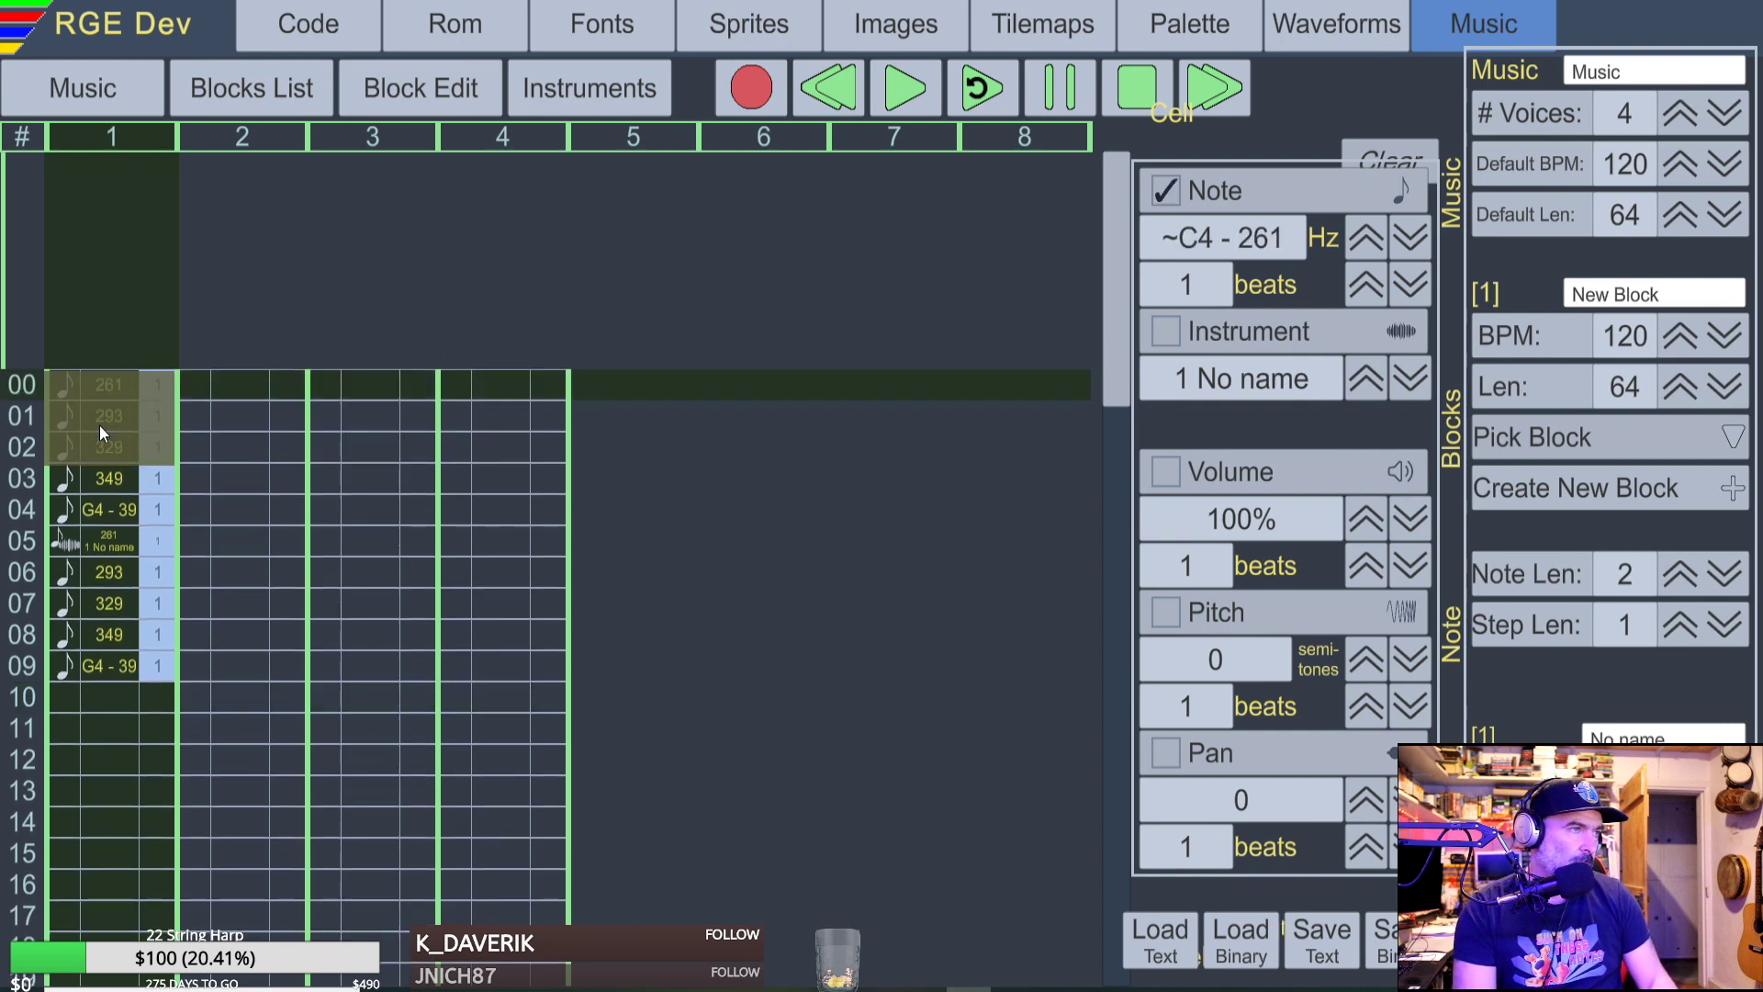
key(shift+Down)
key(ctrl+x)
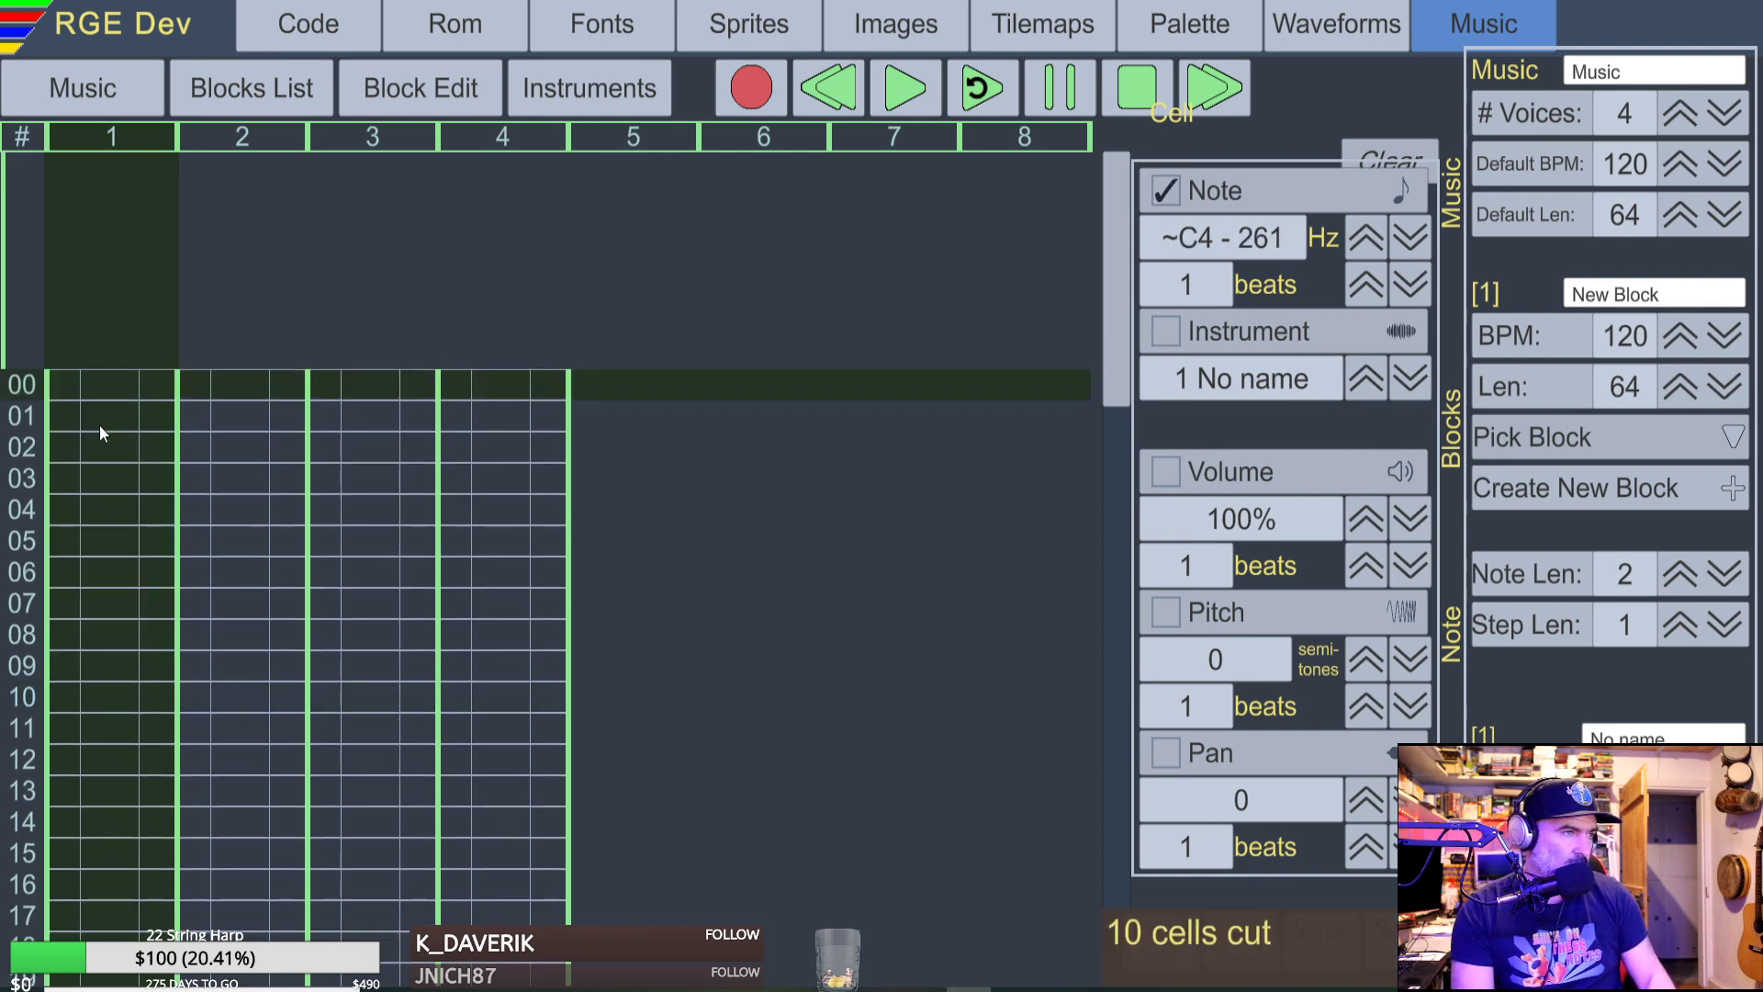
key(space)
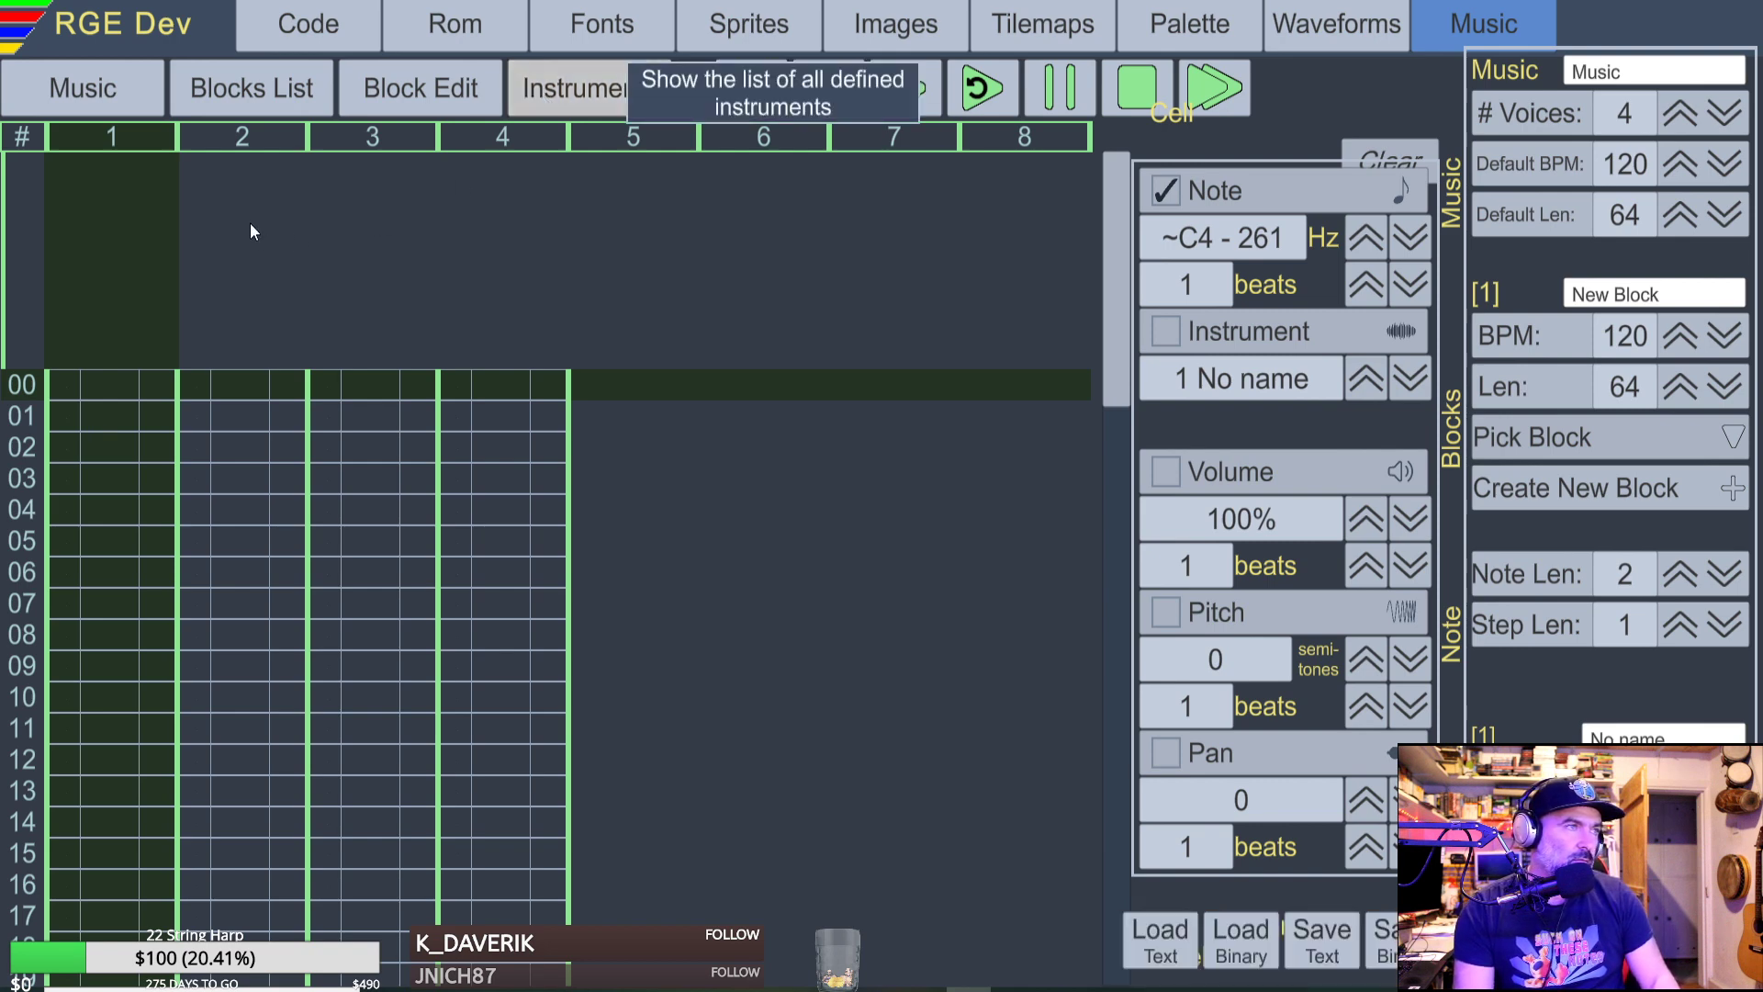
Open instrument 1's waveform, try out several notes on its keyboard, and return to the Music editor.
click(568, 86)
click(654, 166)
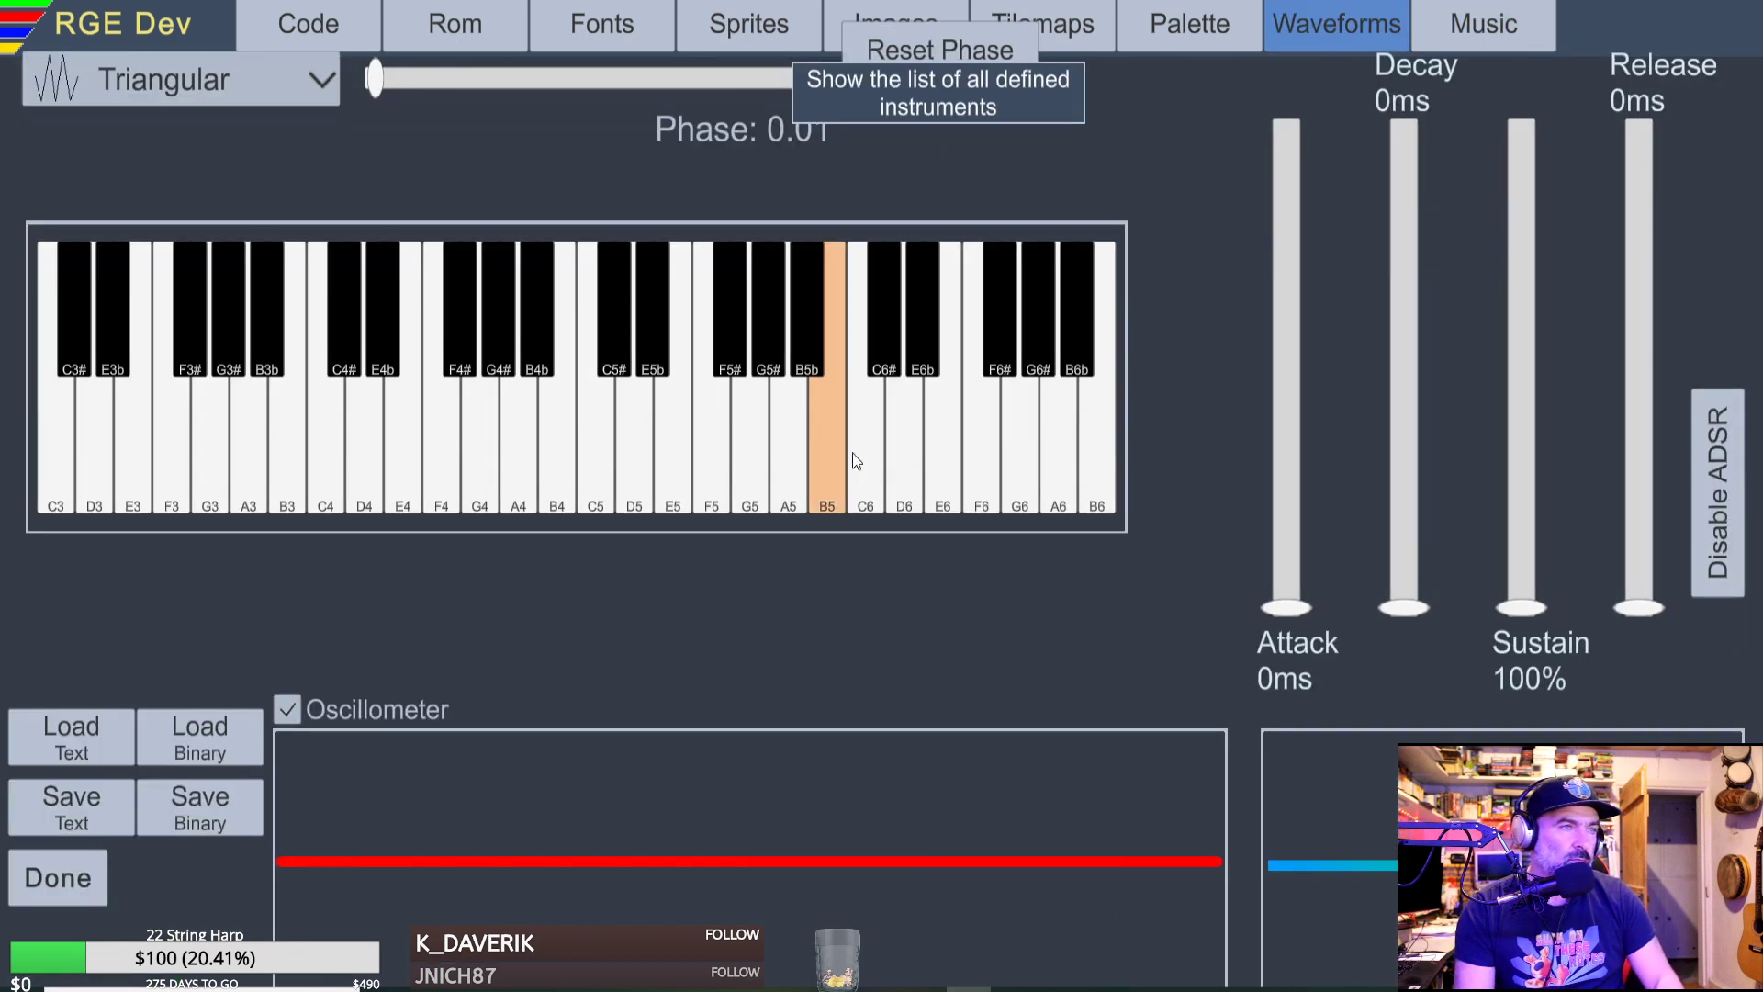
key(t)
key(e)
key(w)
key(e)
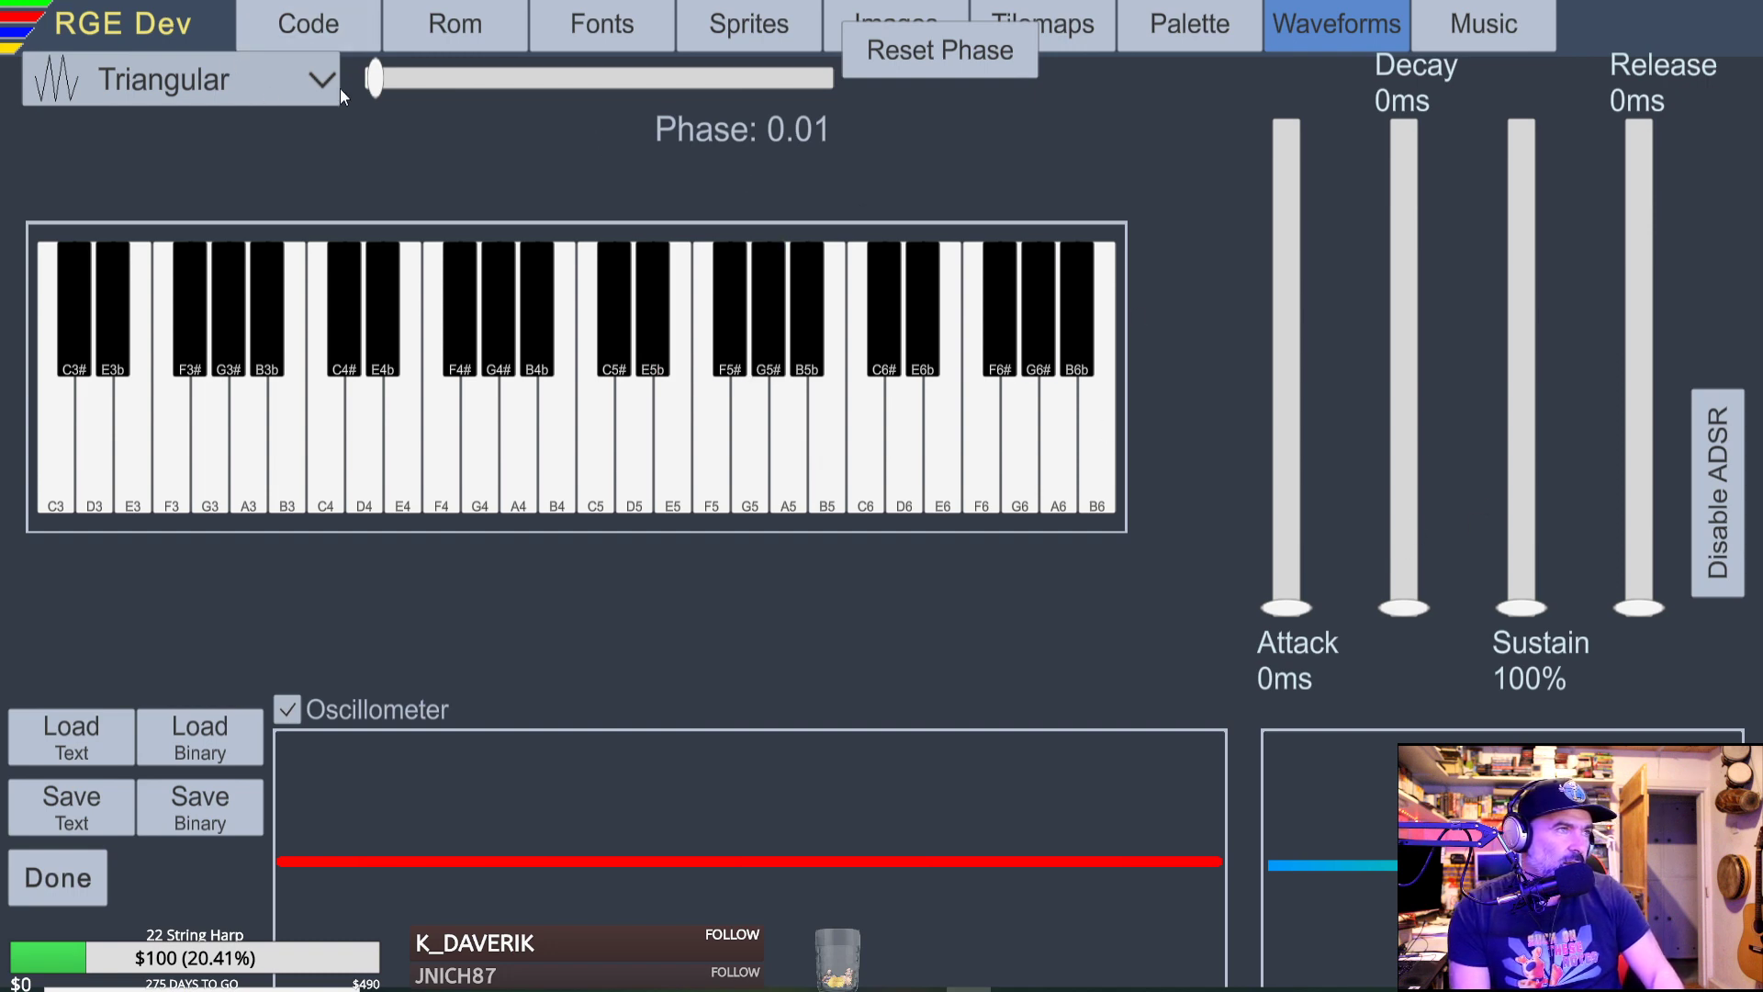
key(e)
key(w)
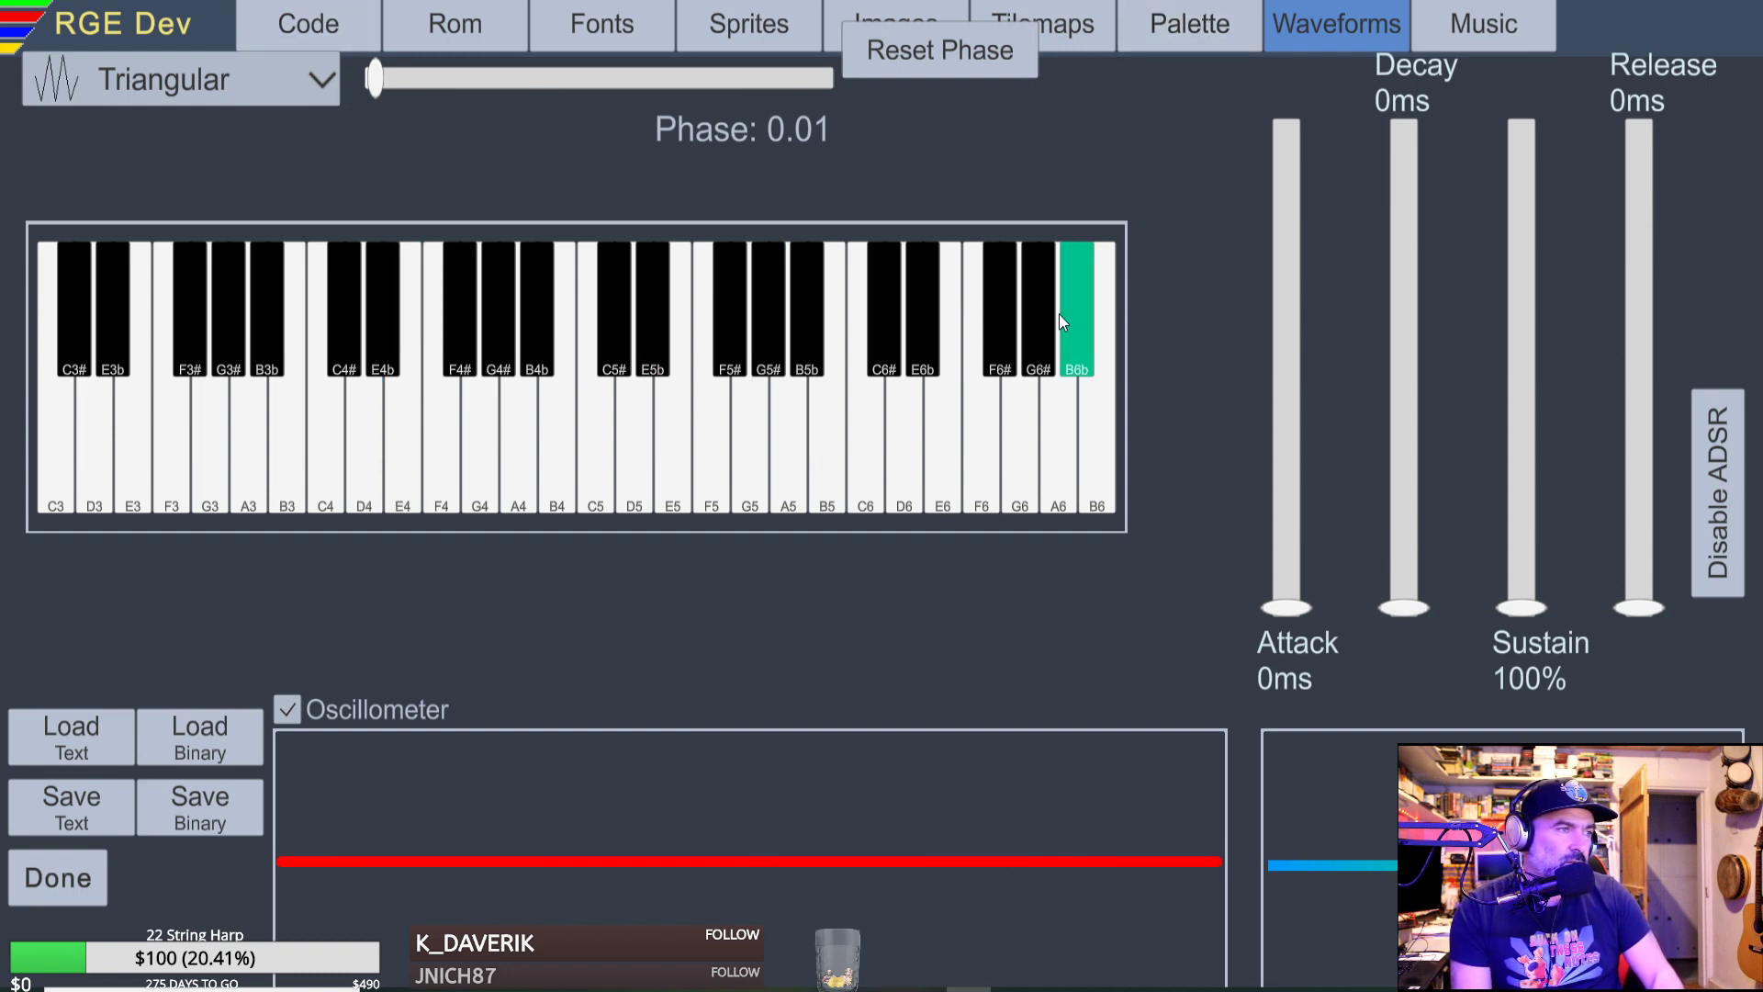
key(t)
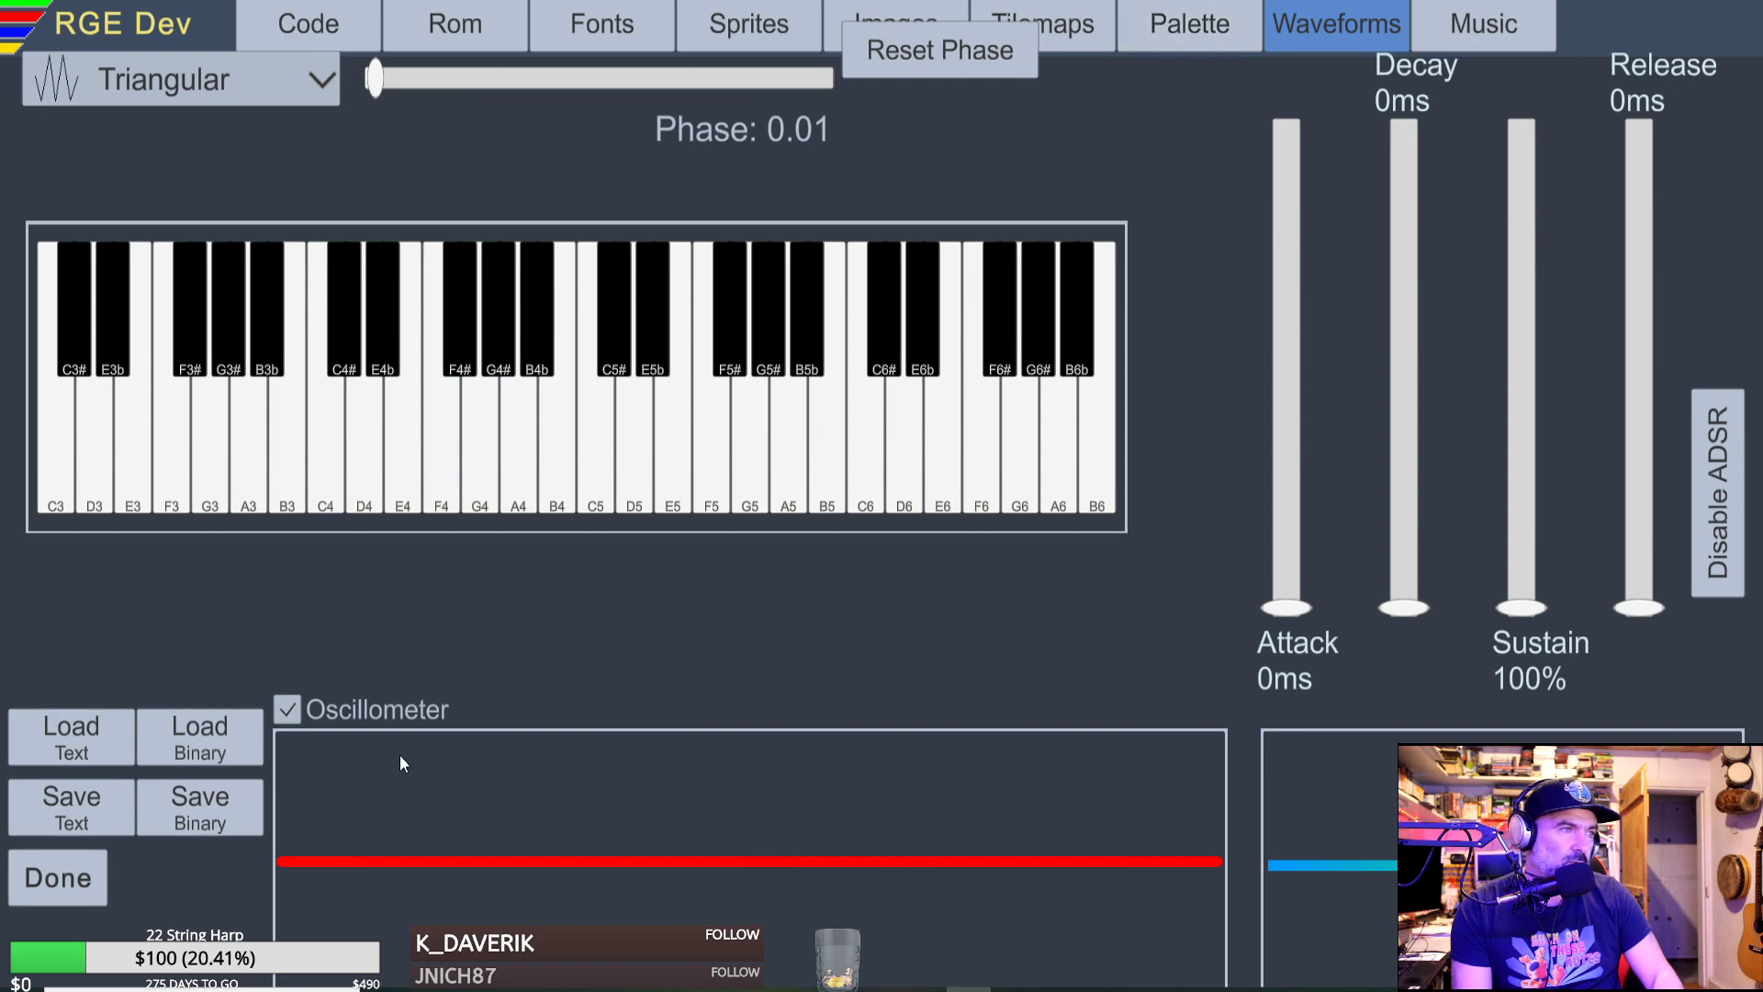
click(1451, 37)
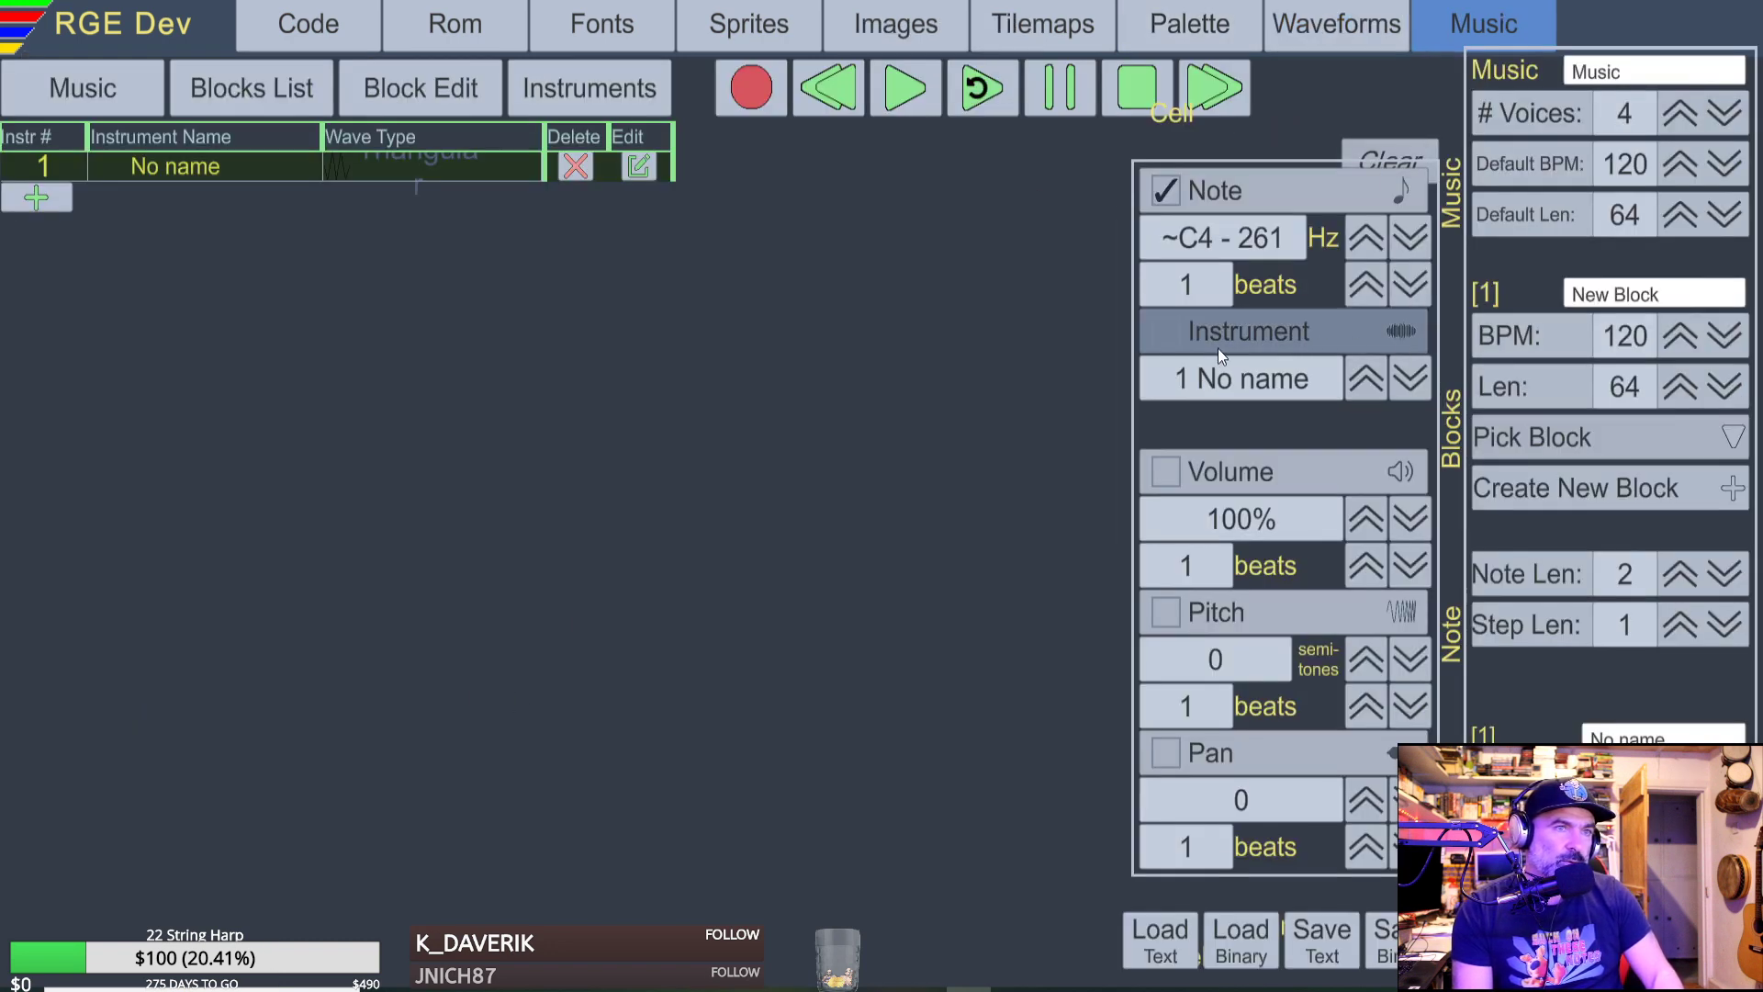
Enable the instrument 1 change on the selected cell and choose Triangular as instrument 1's waveform, trying out a note.
click(1244, 340)
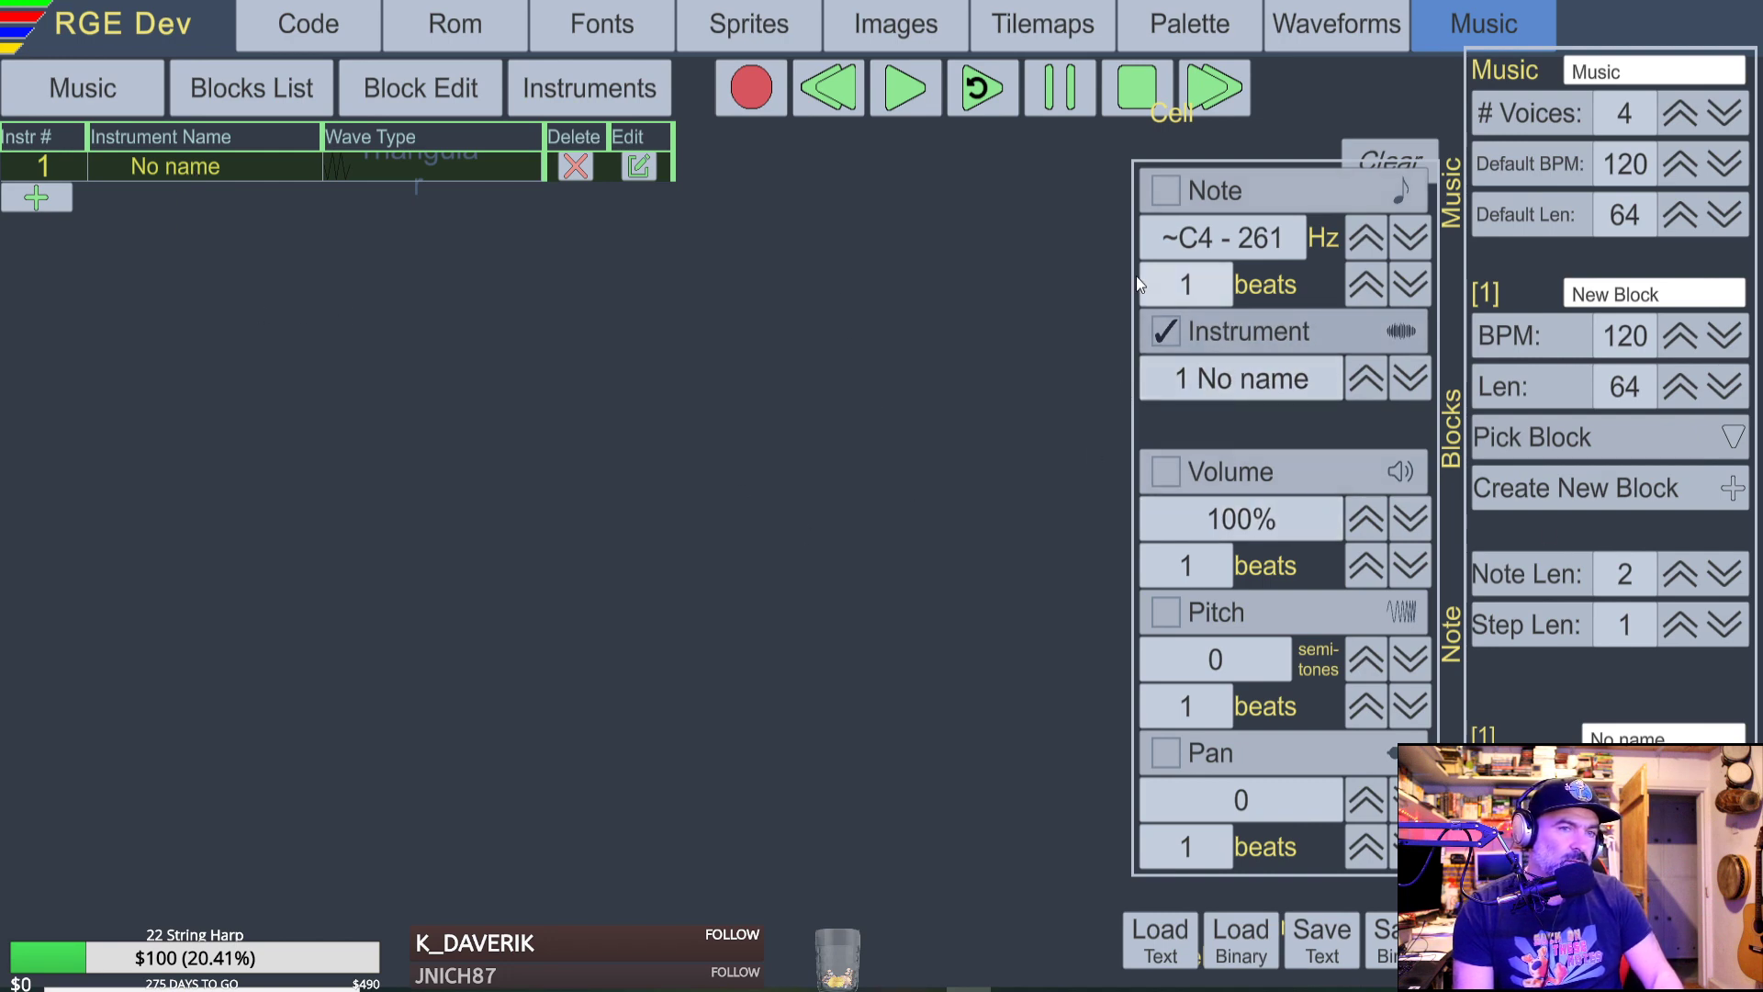
click(1356, 31)
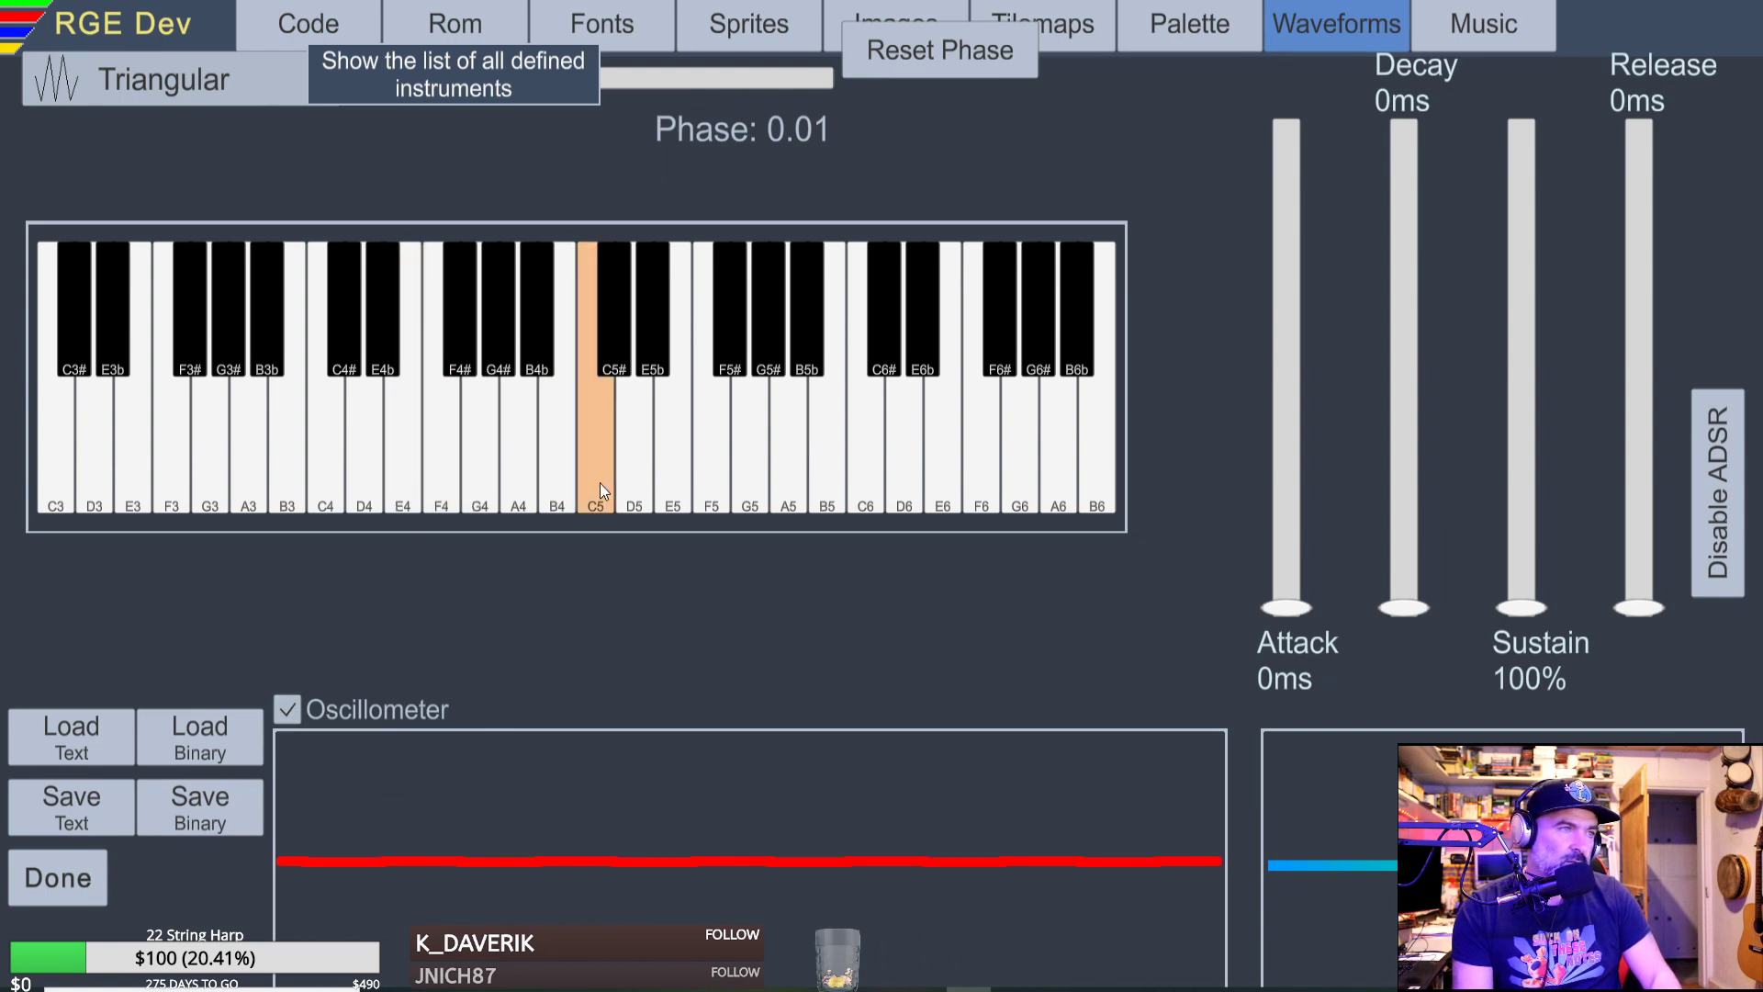
click(161, 74)
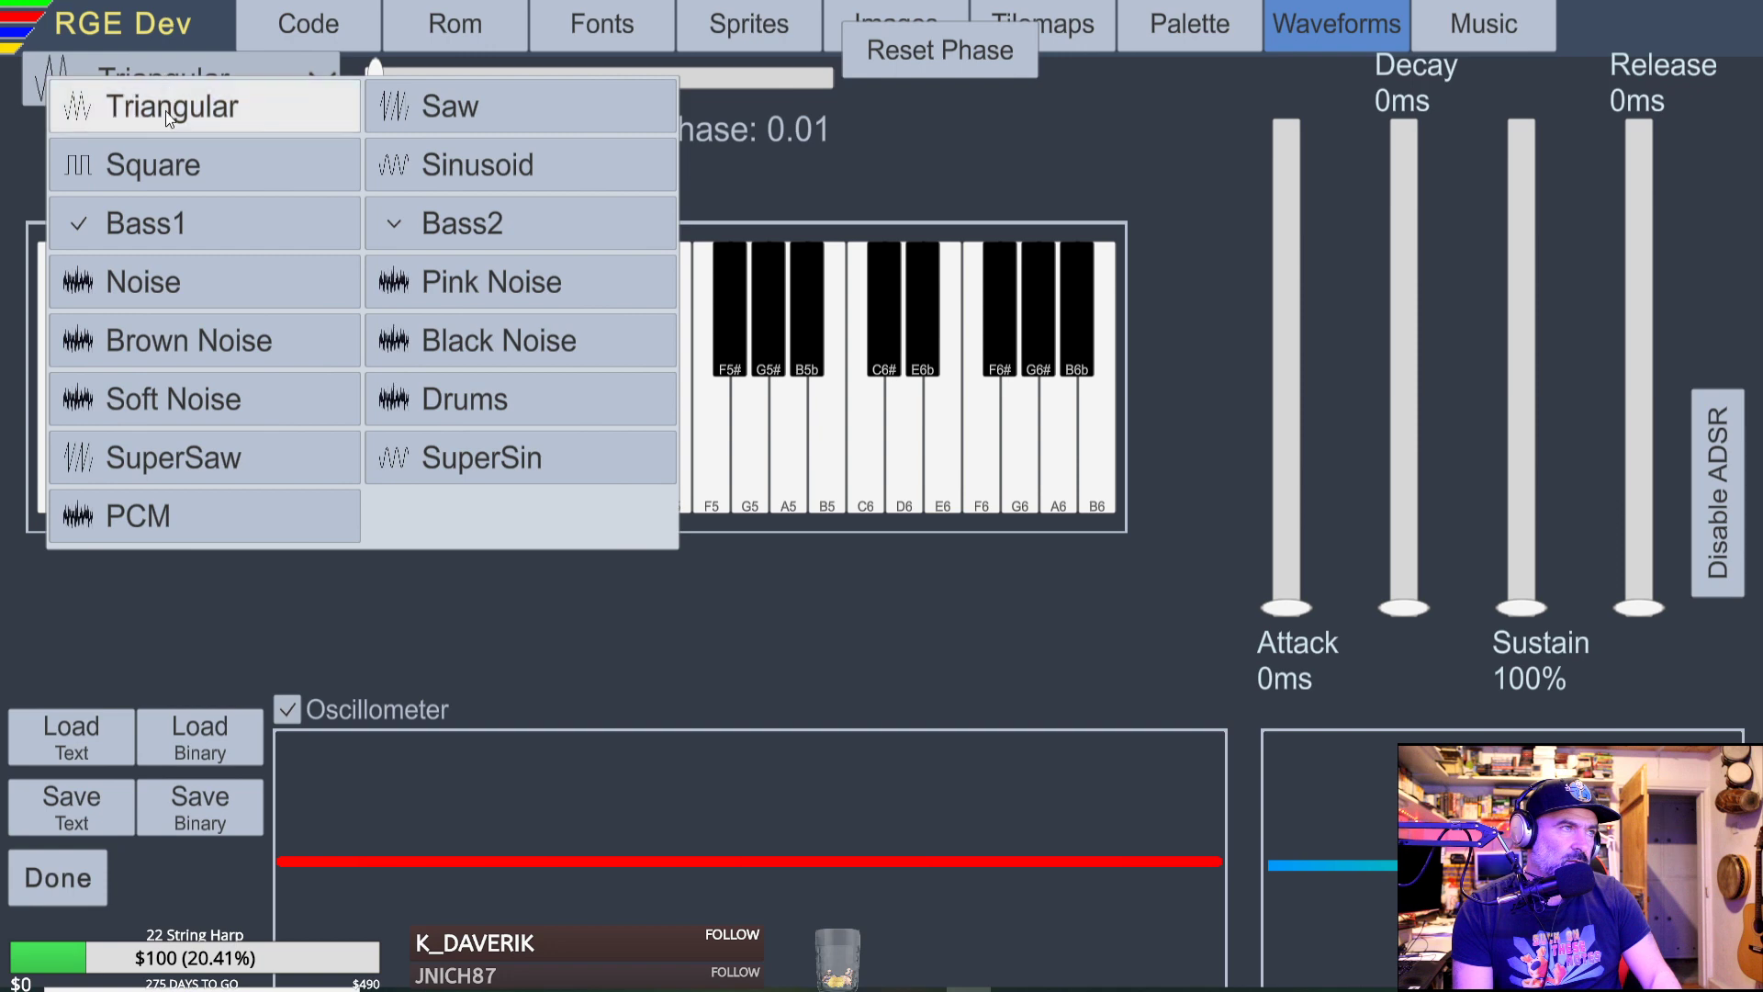
click(175, 107)
click(259, 488)
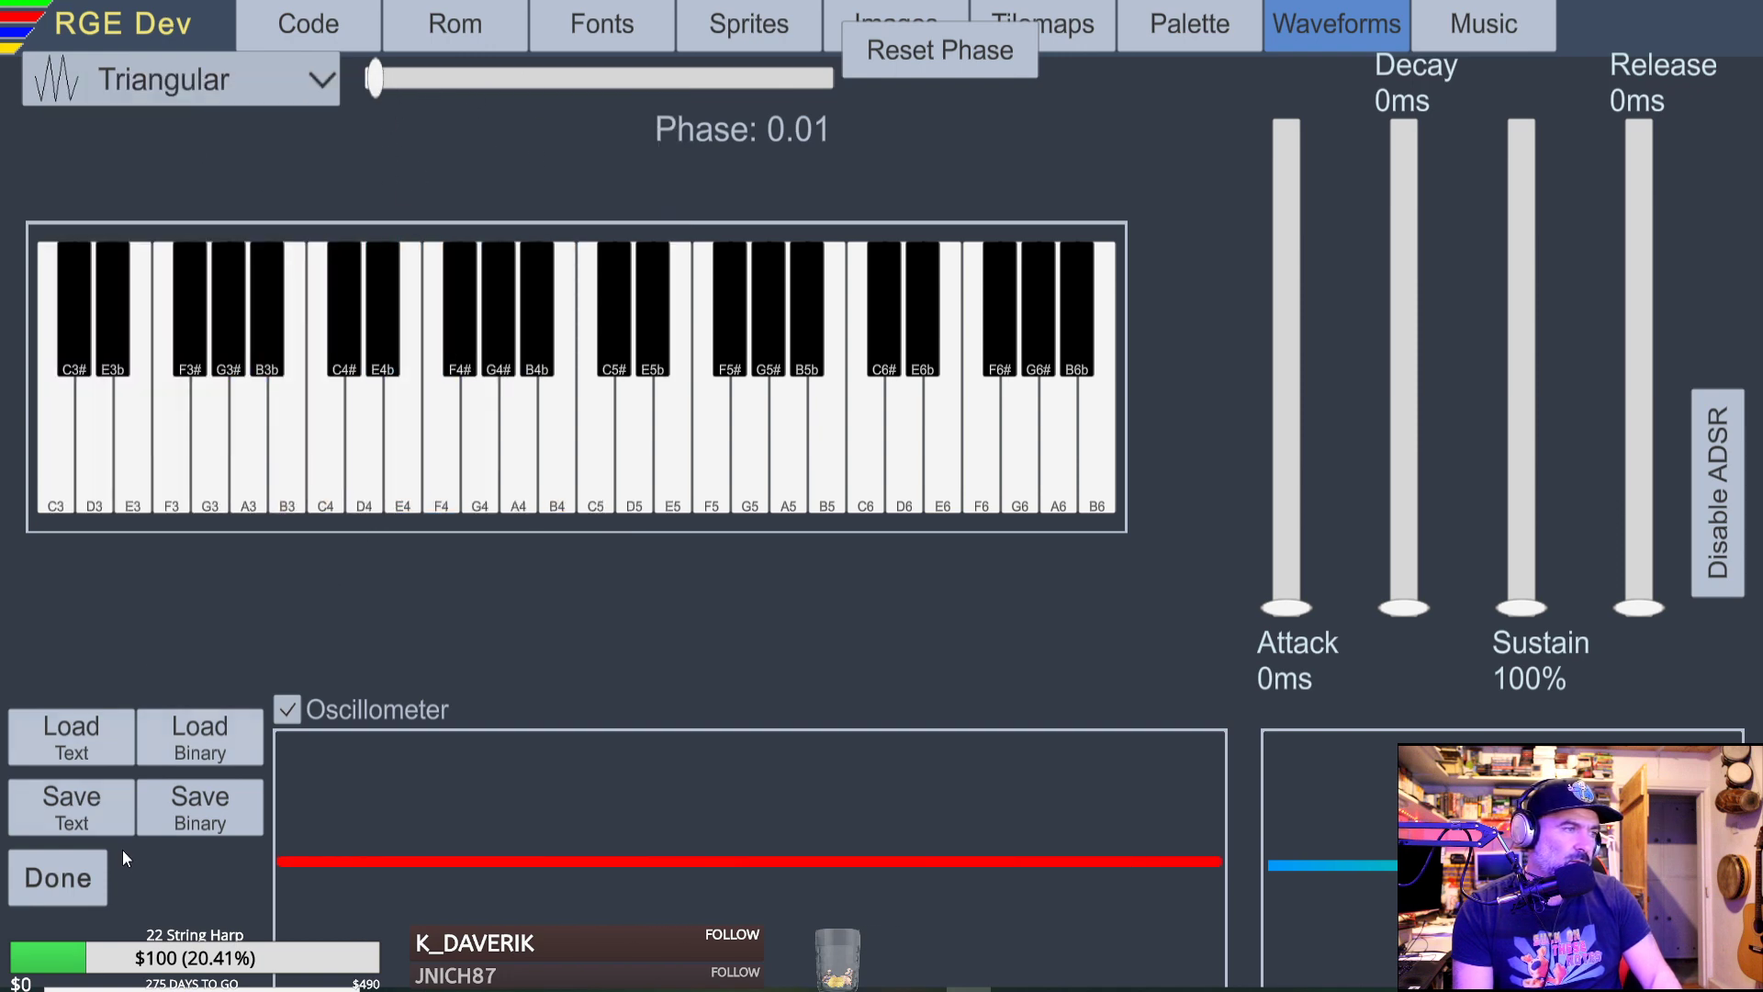
click(73, 887)
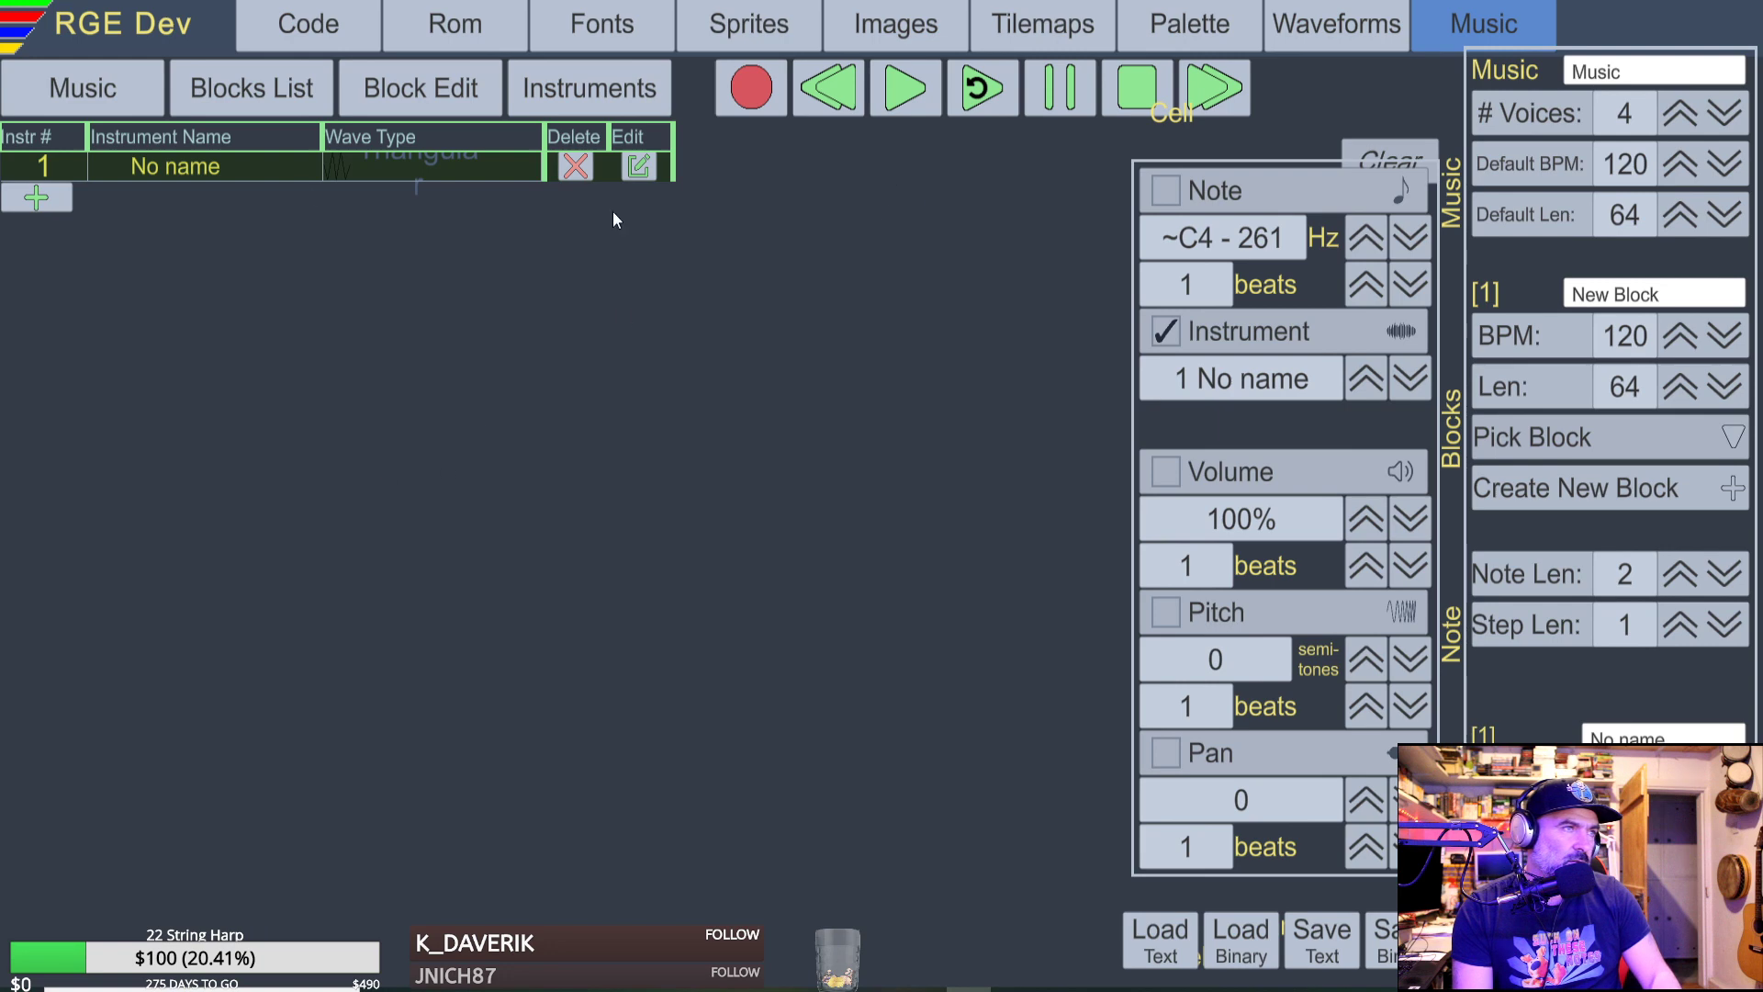
Return to the block and delete the instrument change from row 00 of voice 1.
click(441, 84)
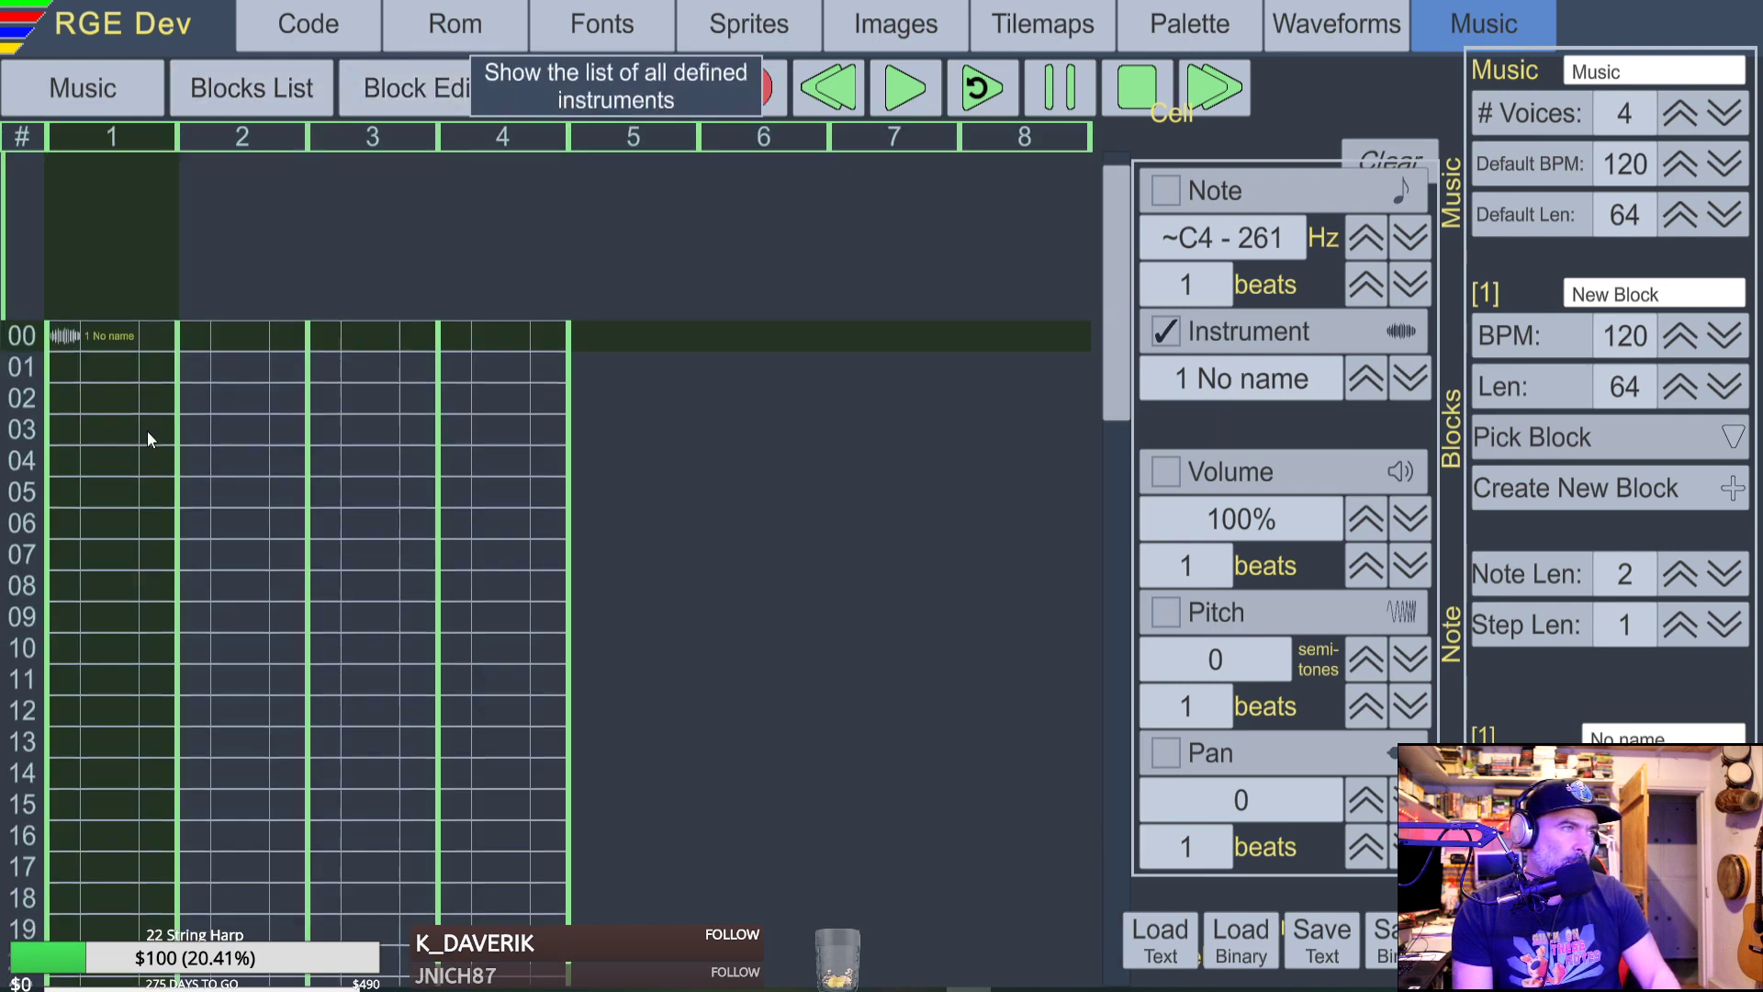
key(Delete)
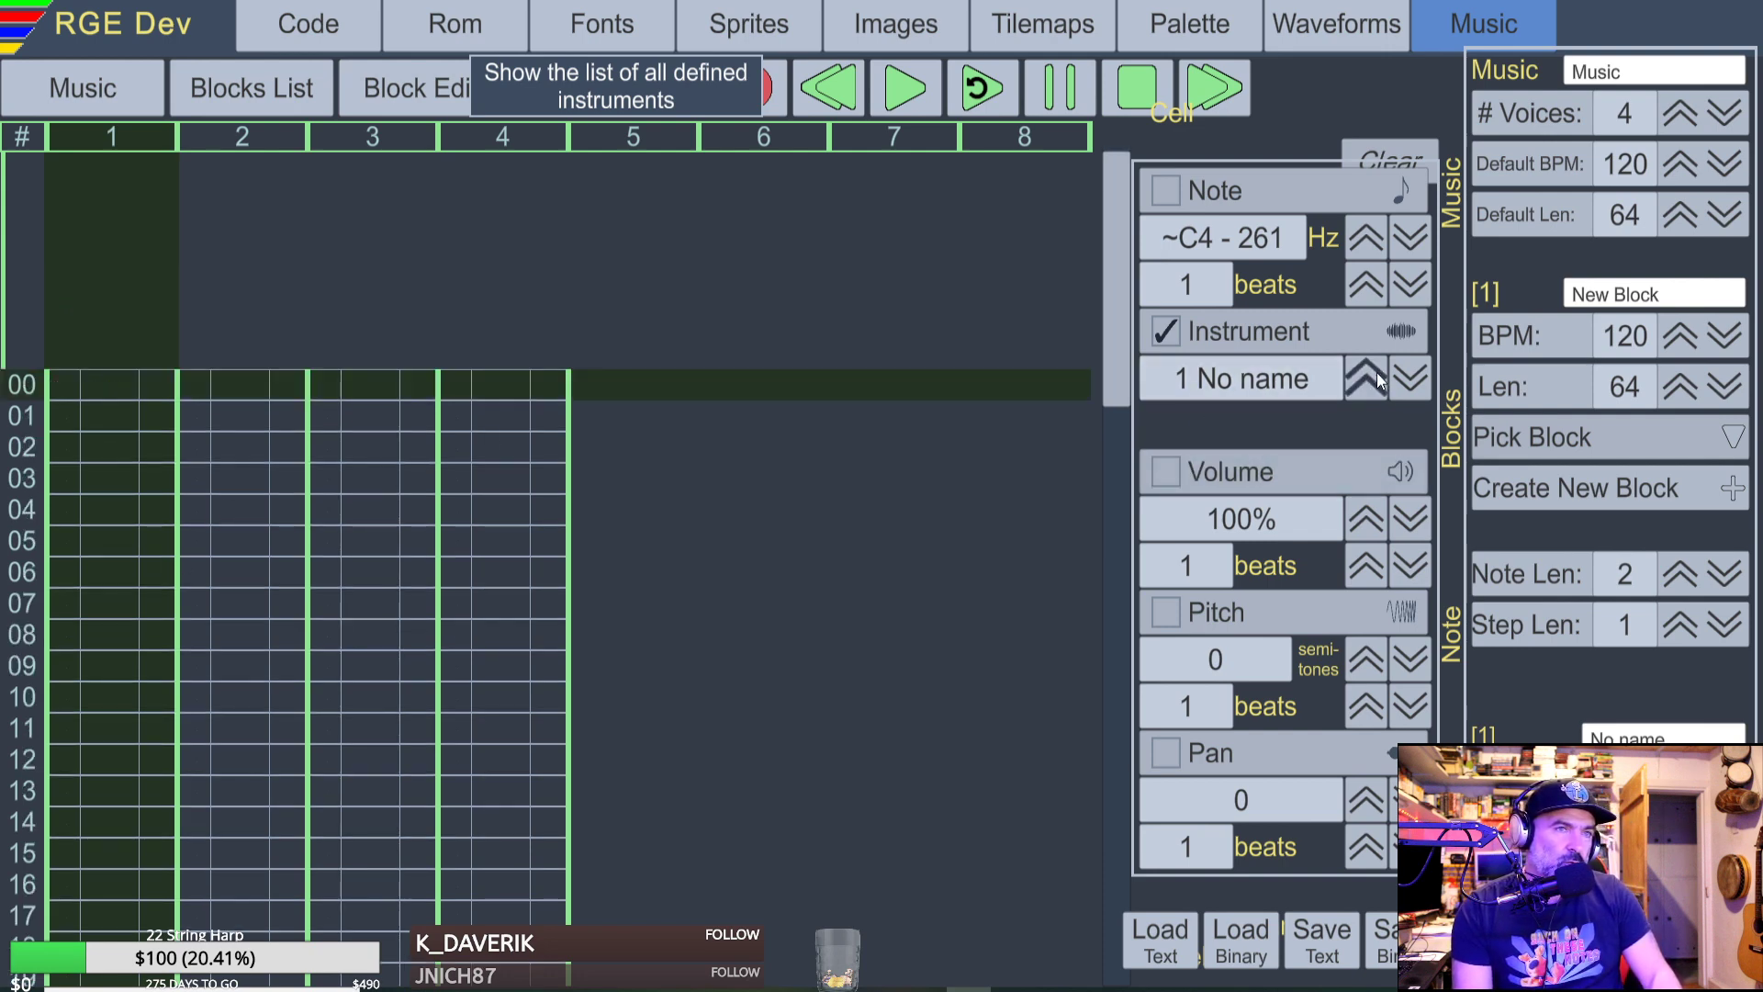
Add a second instrument with the Square waveform and select instrument 1 in the instruments list.
click(548, 77)
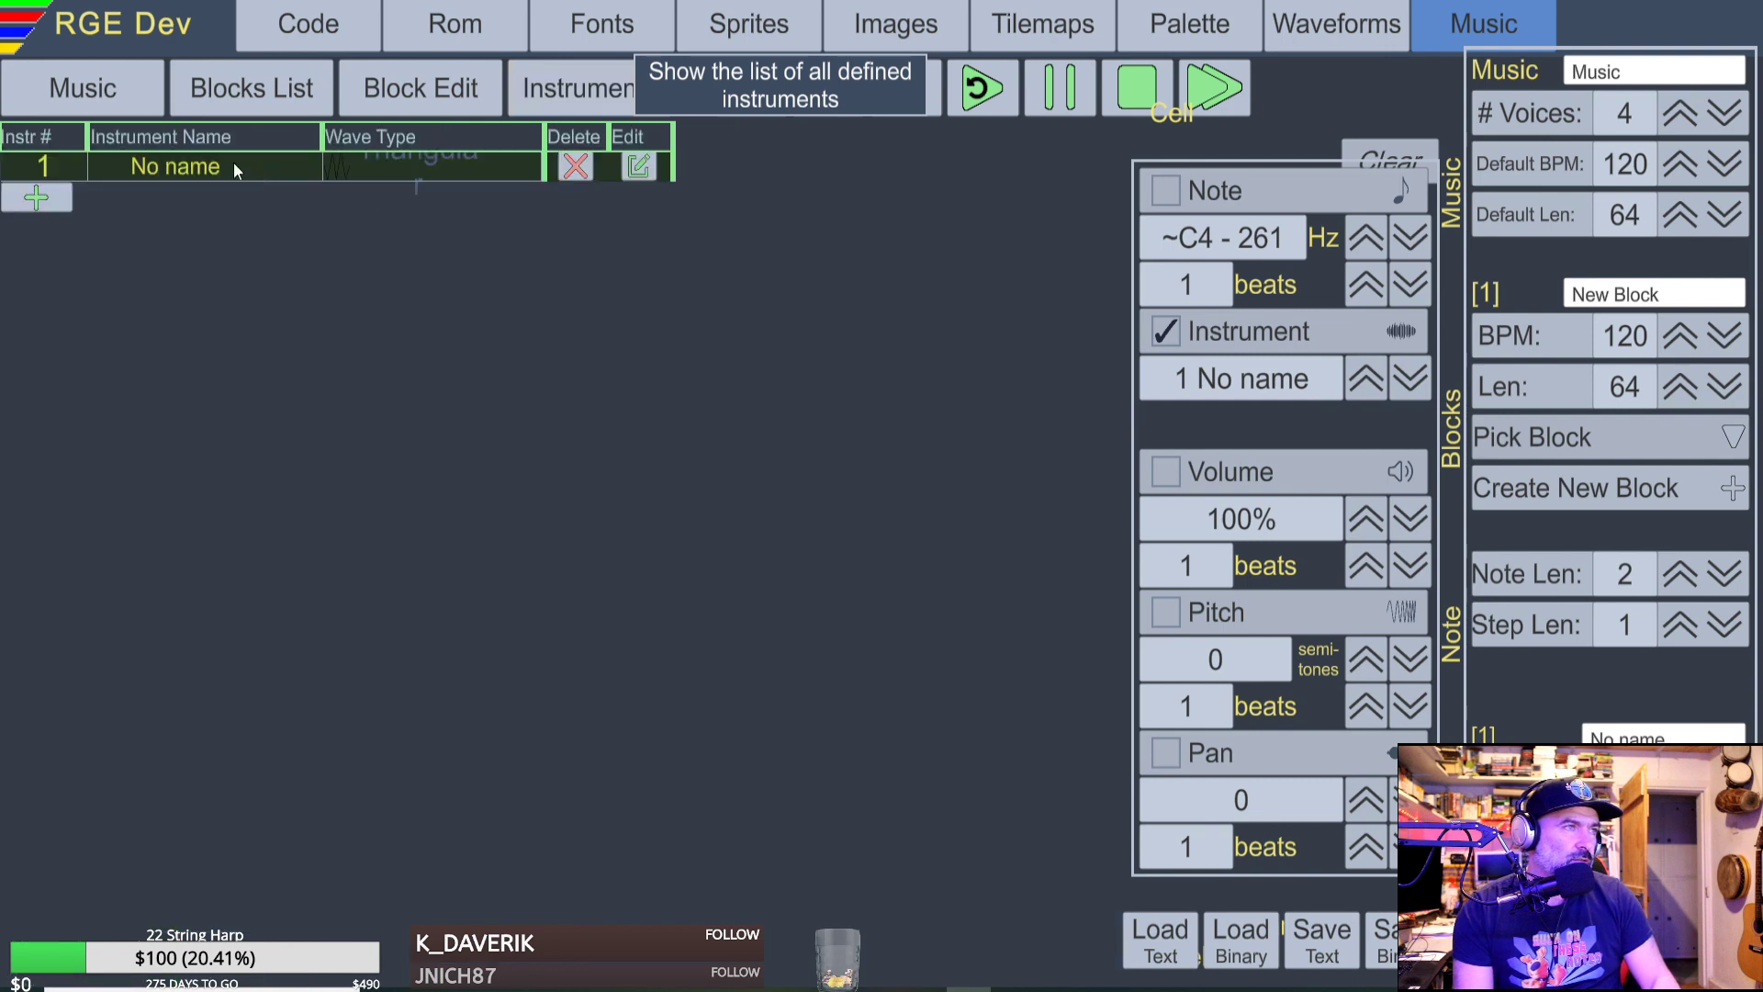
click(33, 195)
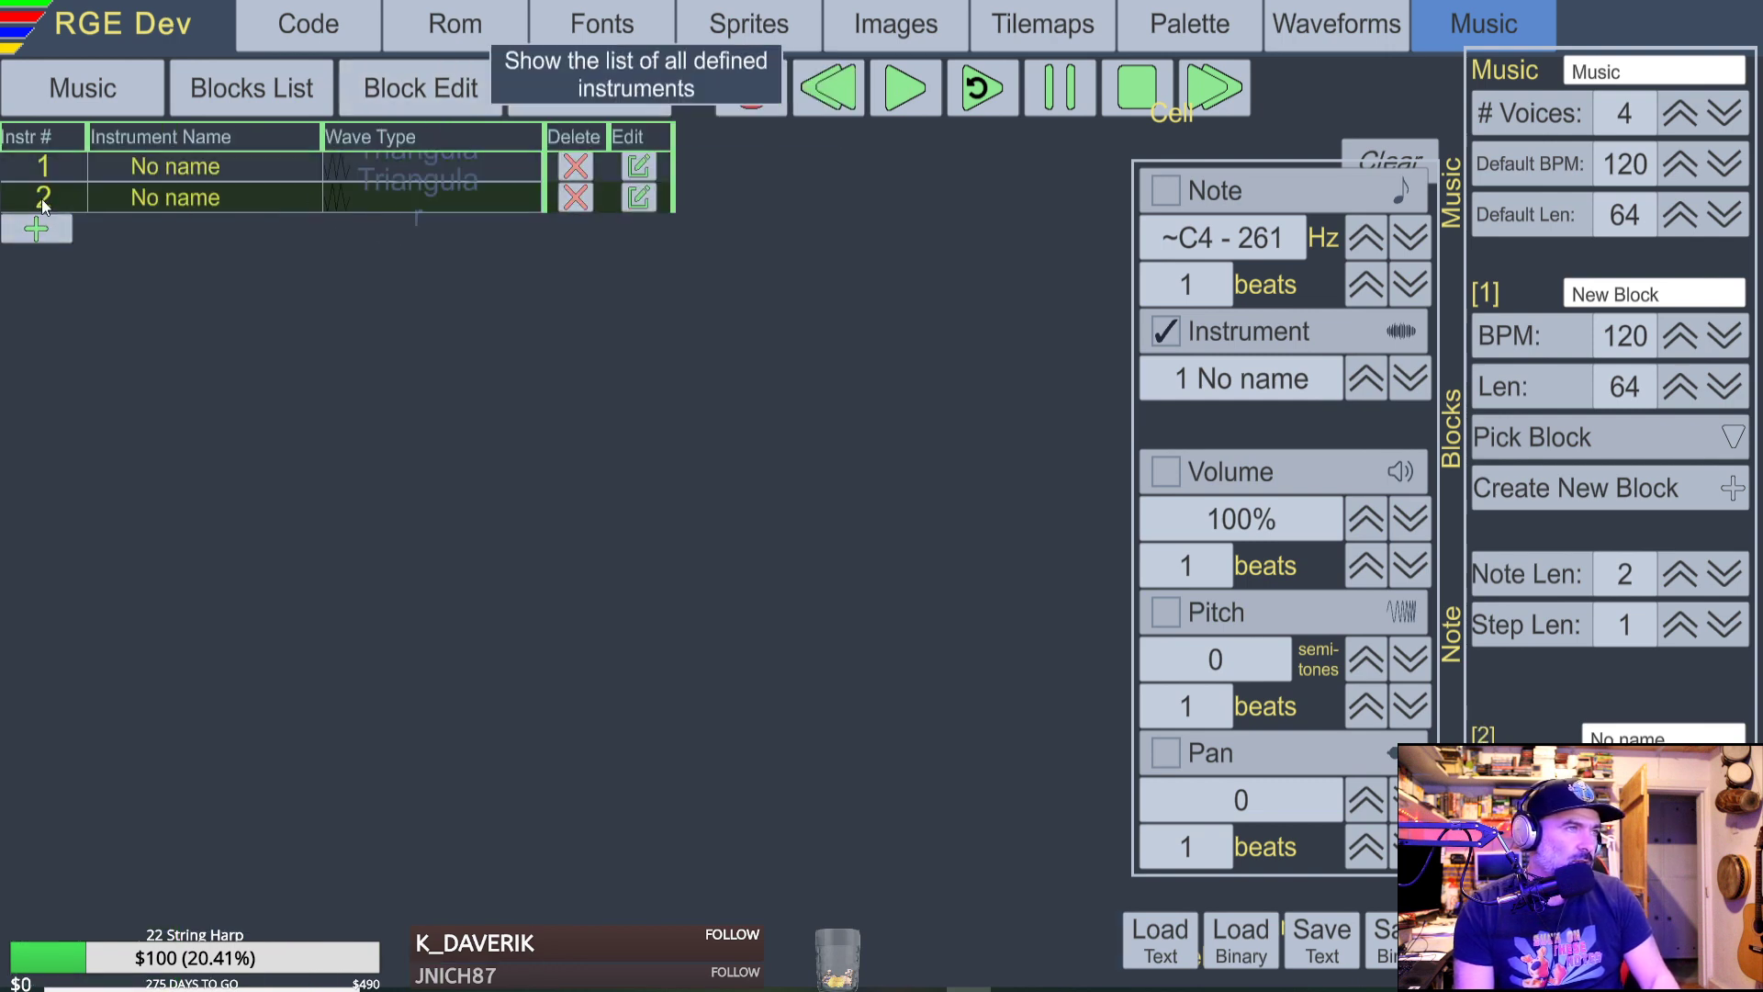
click(640, 198)
click(244, 68)
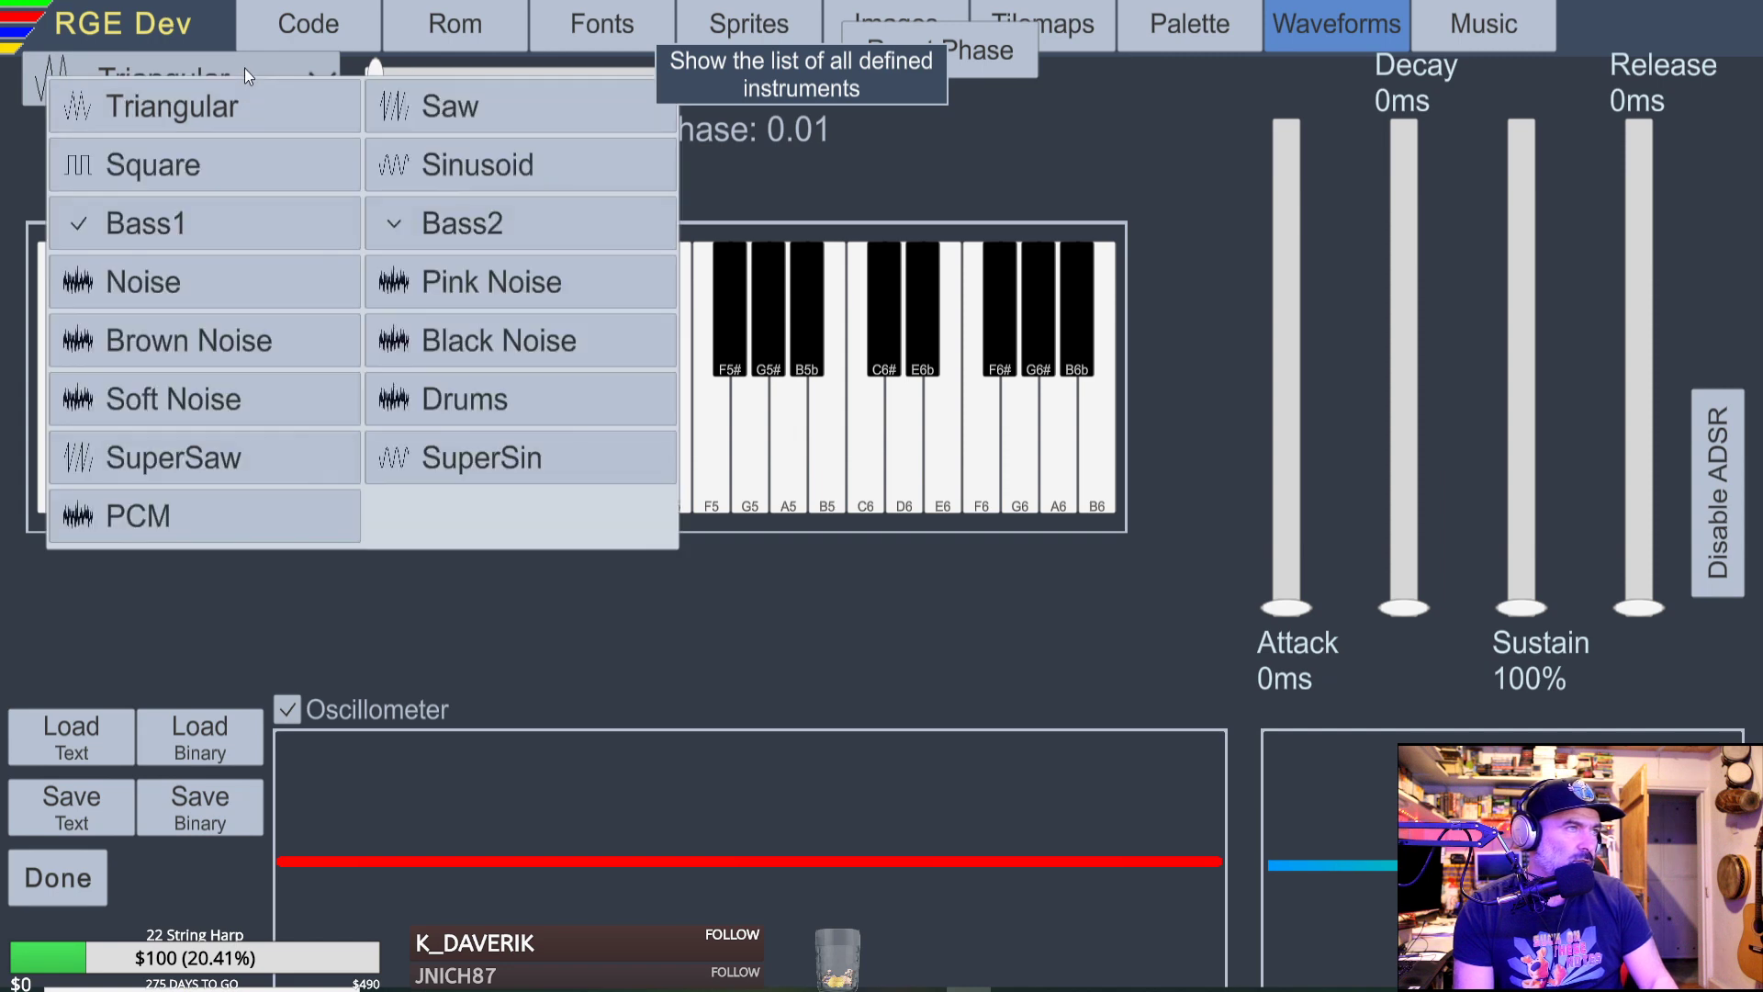
click(162, 162)
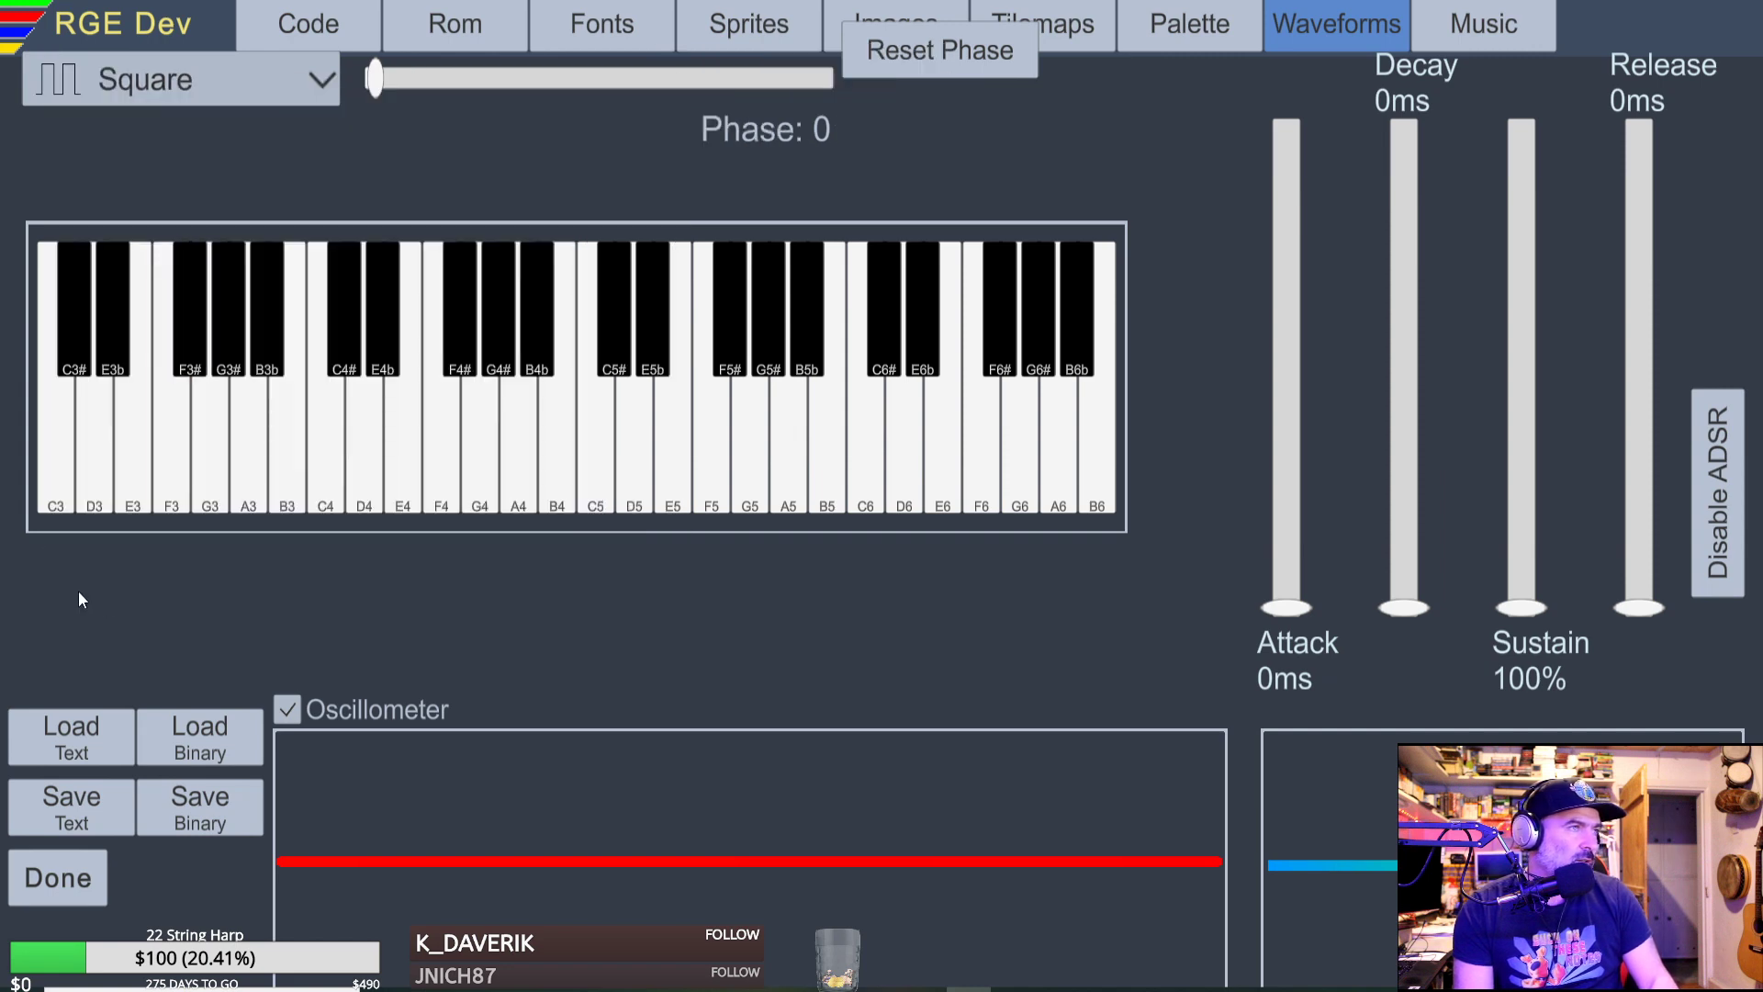
click(47, 874)
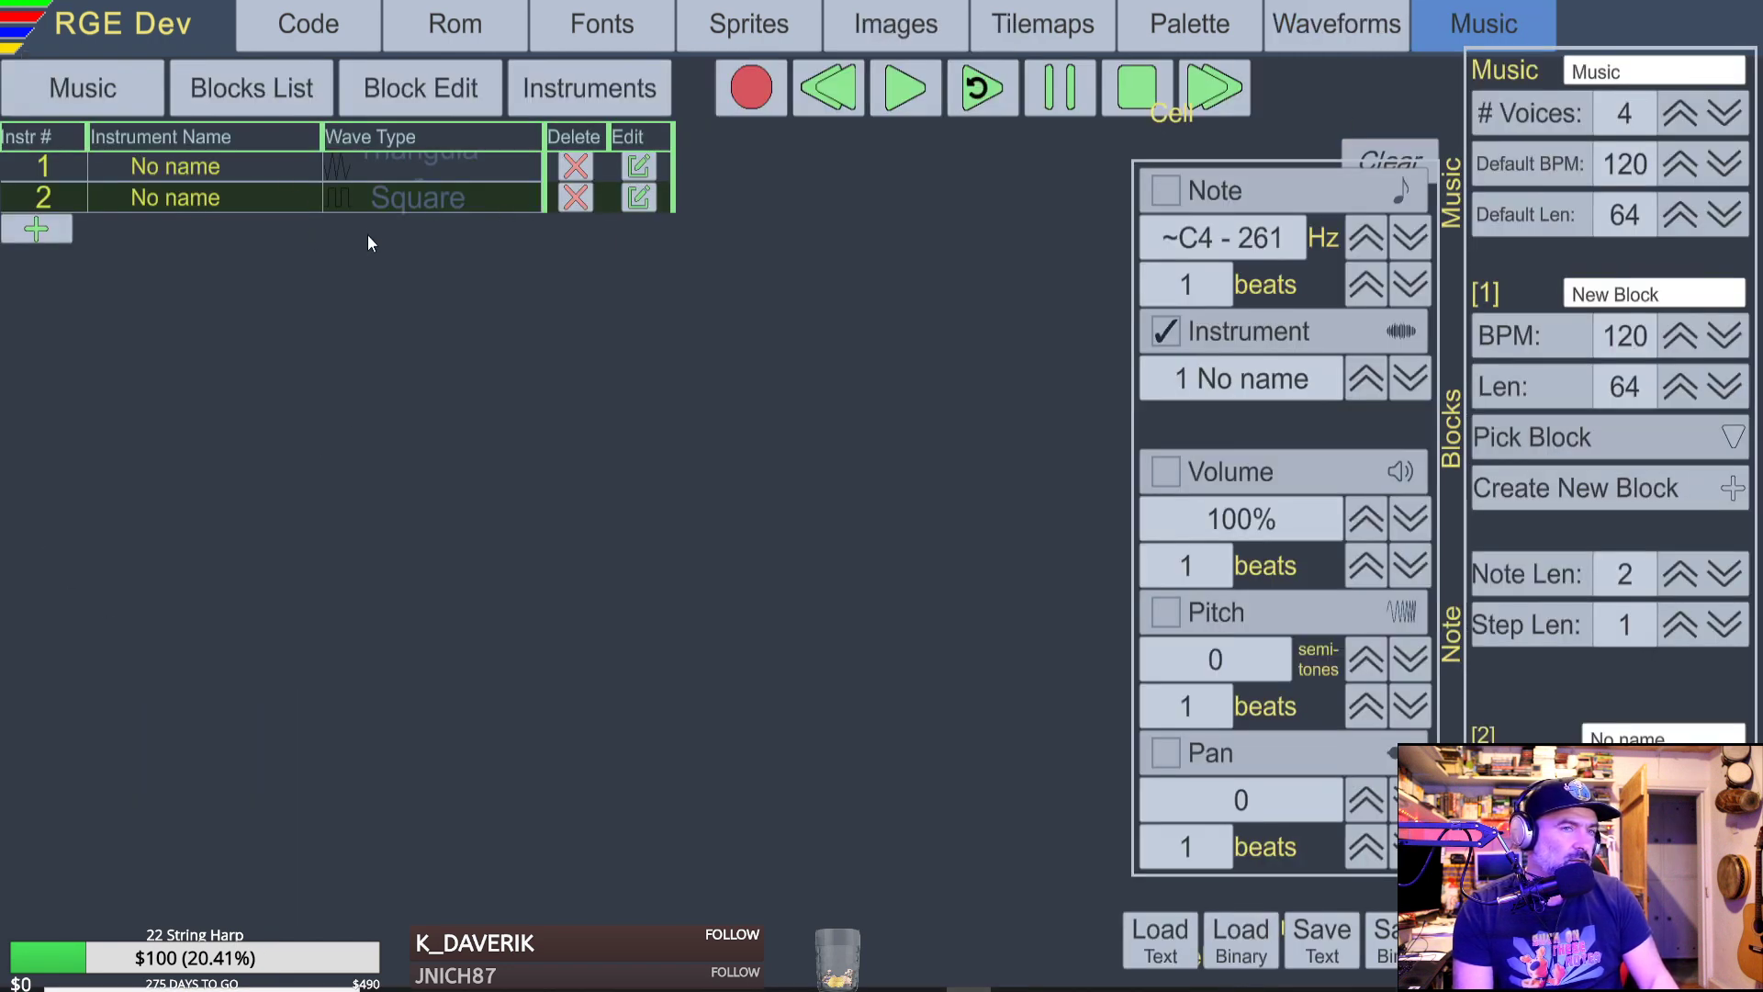
click(123, 169)
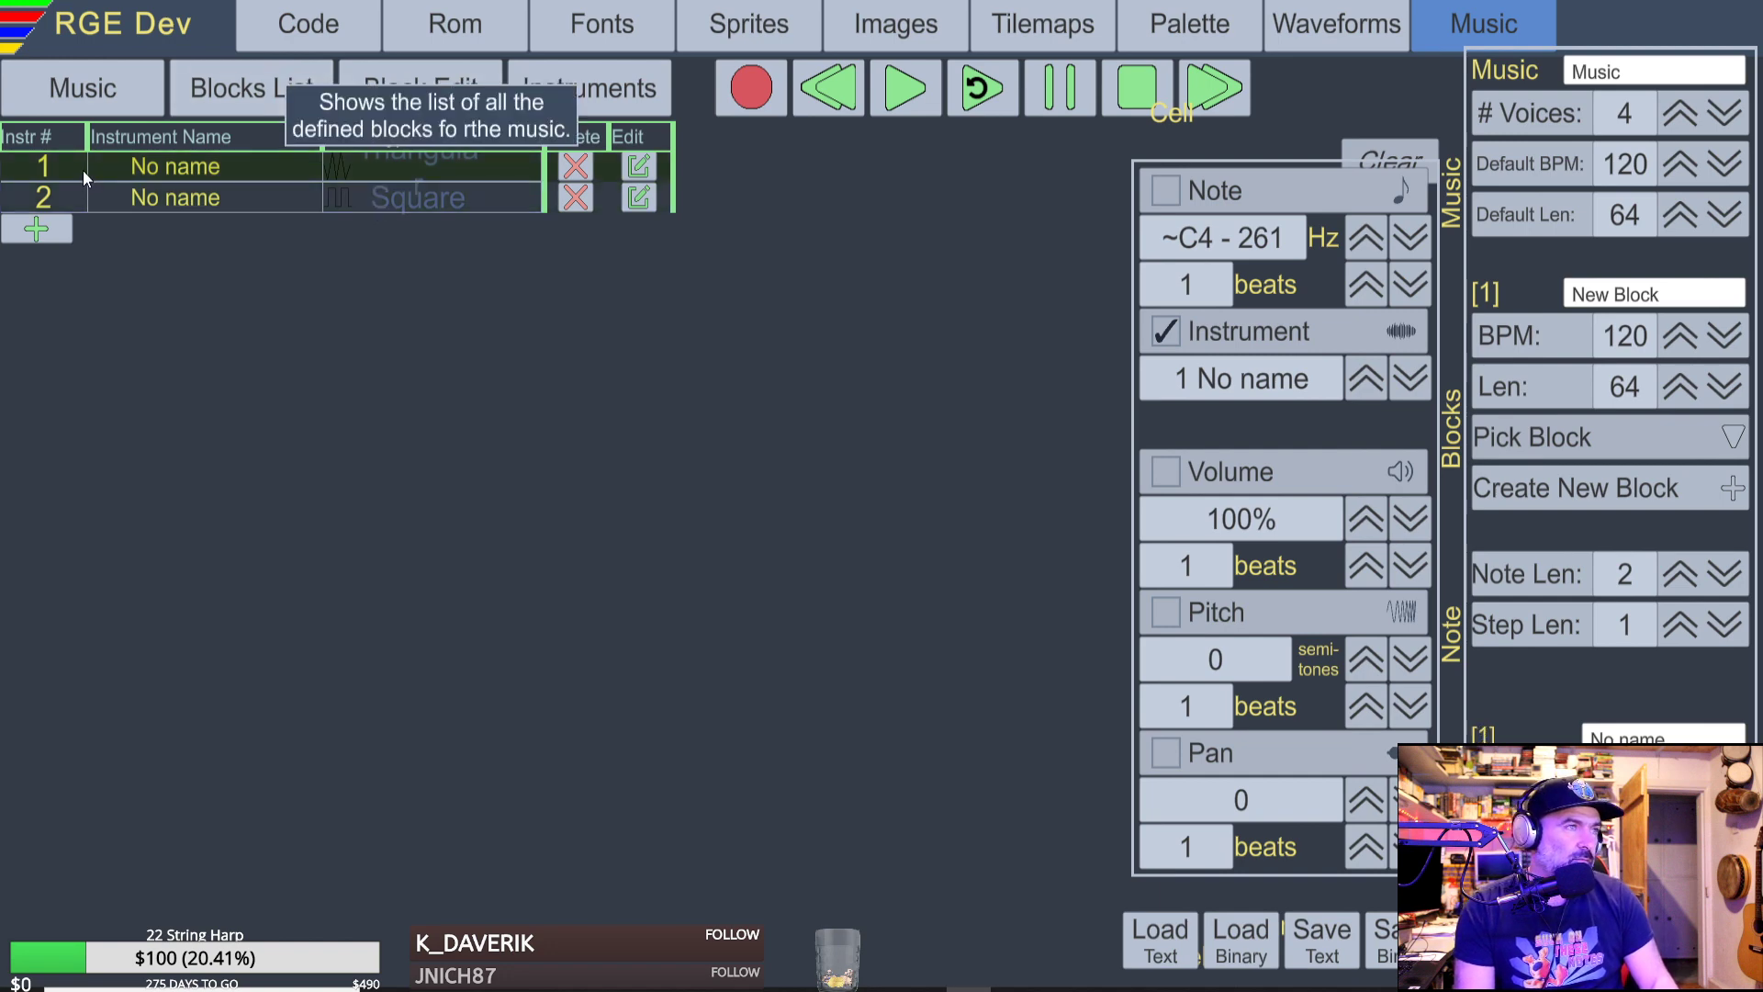
click(191, 200)
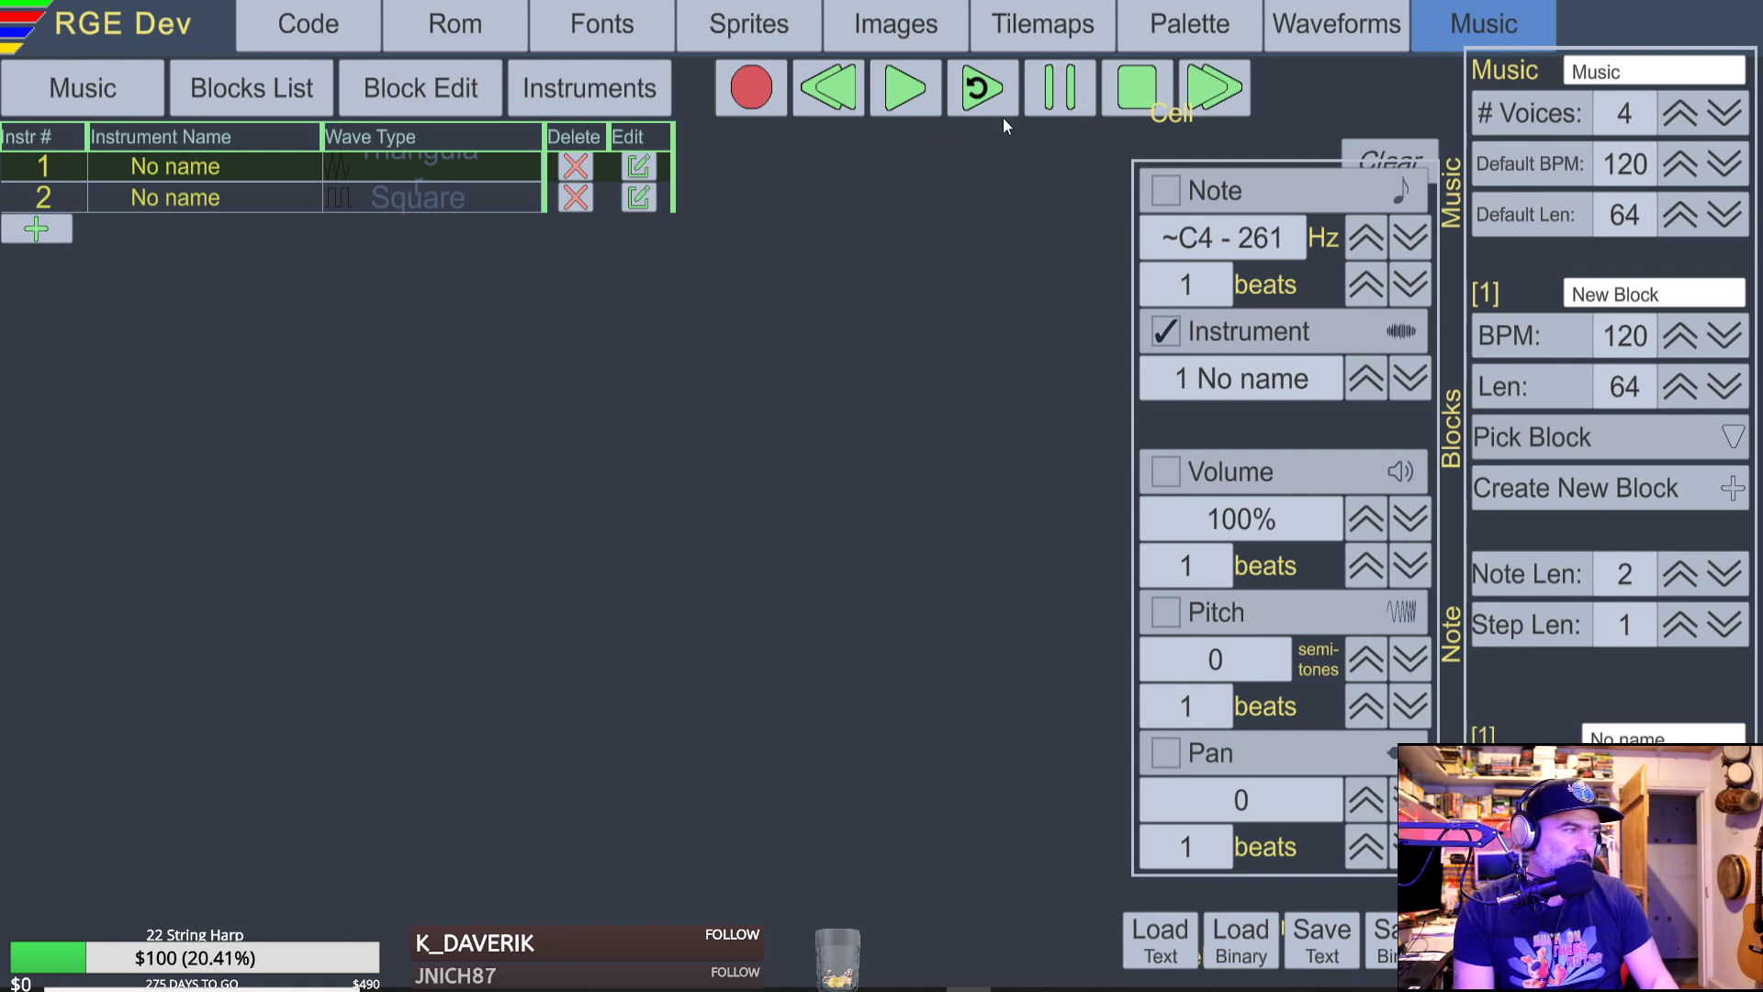
Look into the Waveforms editor and cycle the cell's instrument between 1 and 2, ending on instrument 1.
click(1339, 35)
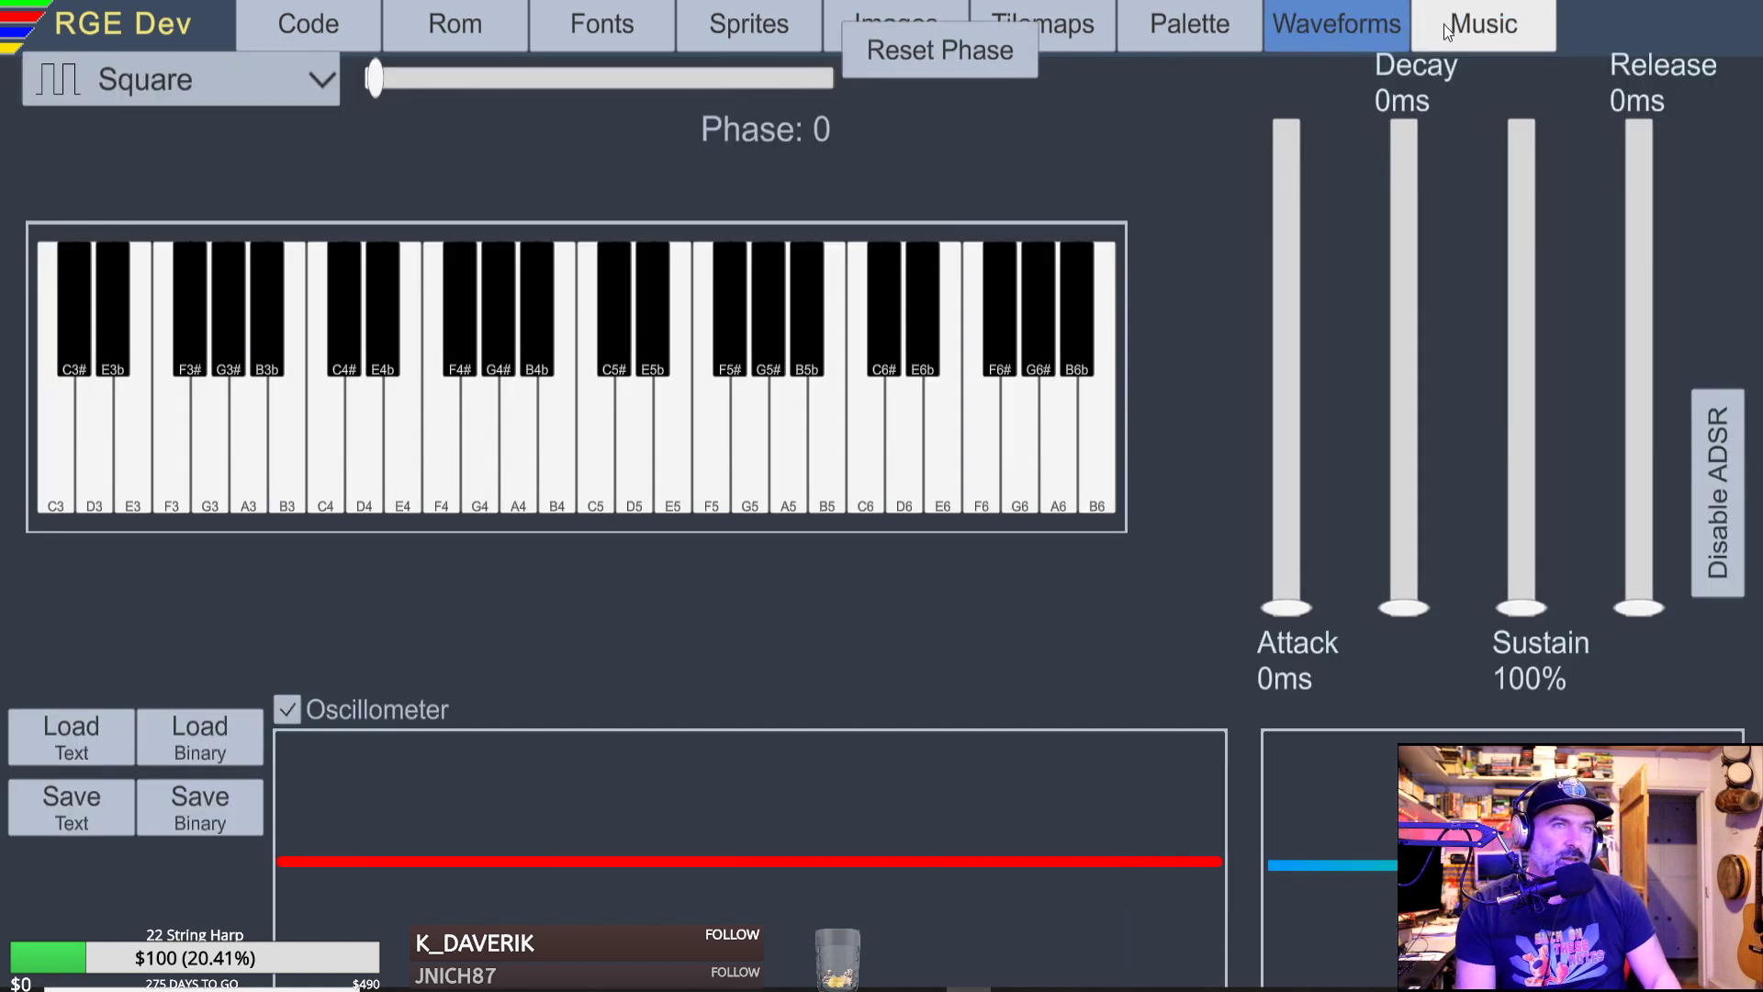
click(1484, 27)
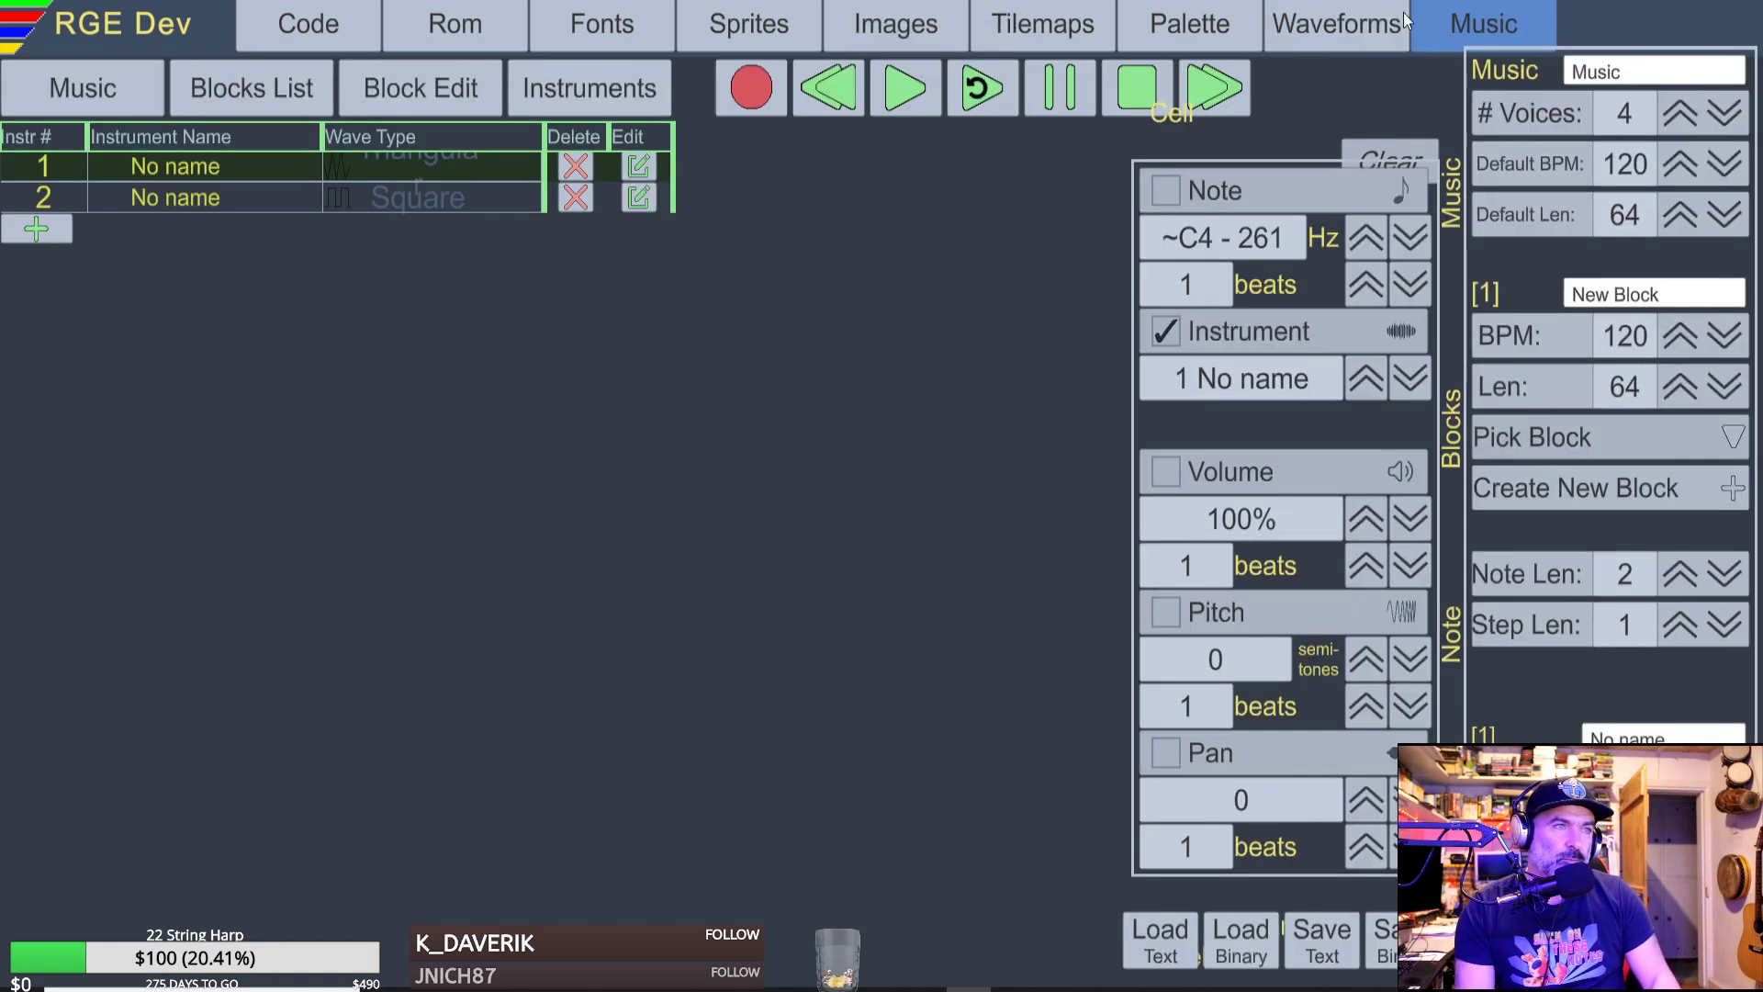
click(1365, 376)
click(1418, 376)
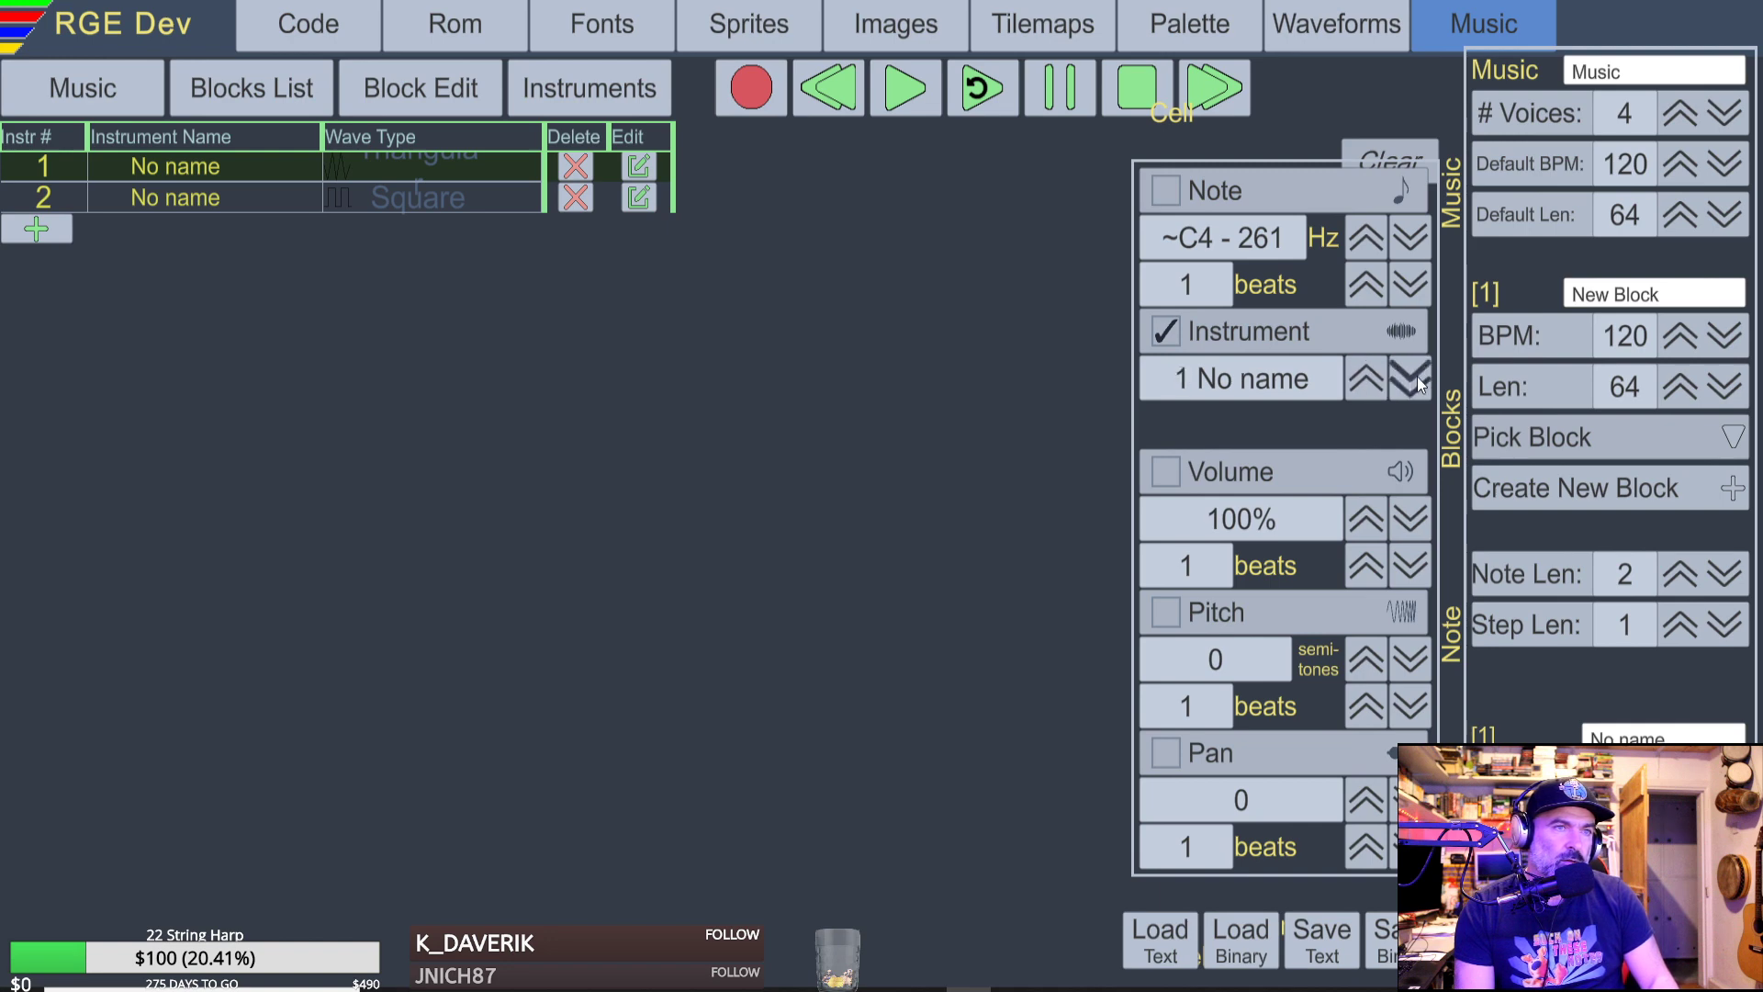
click(1360, 374)
click(1395, 379)
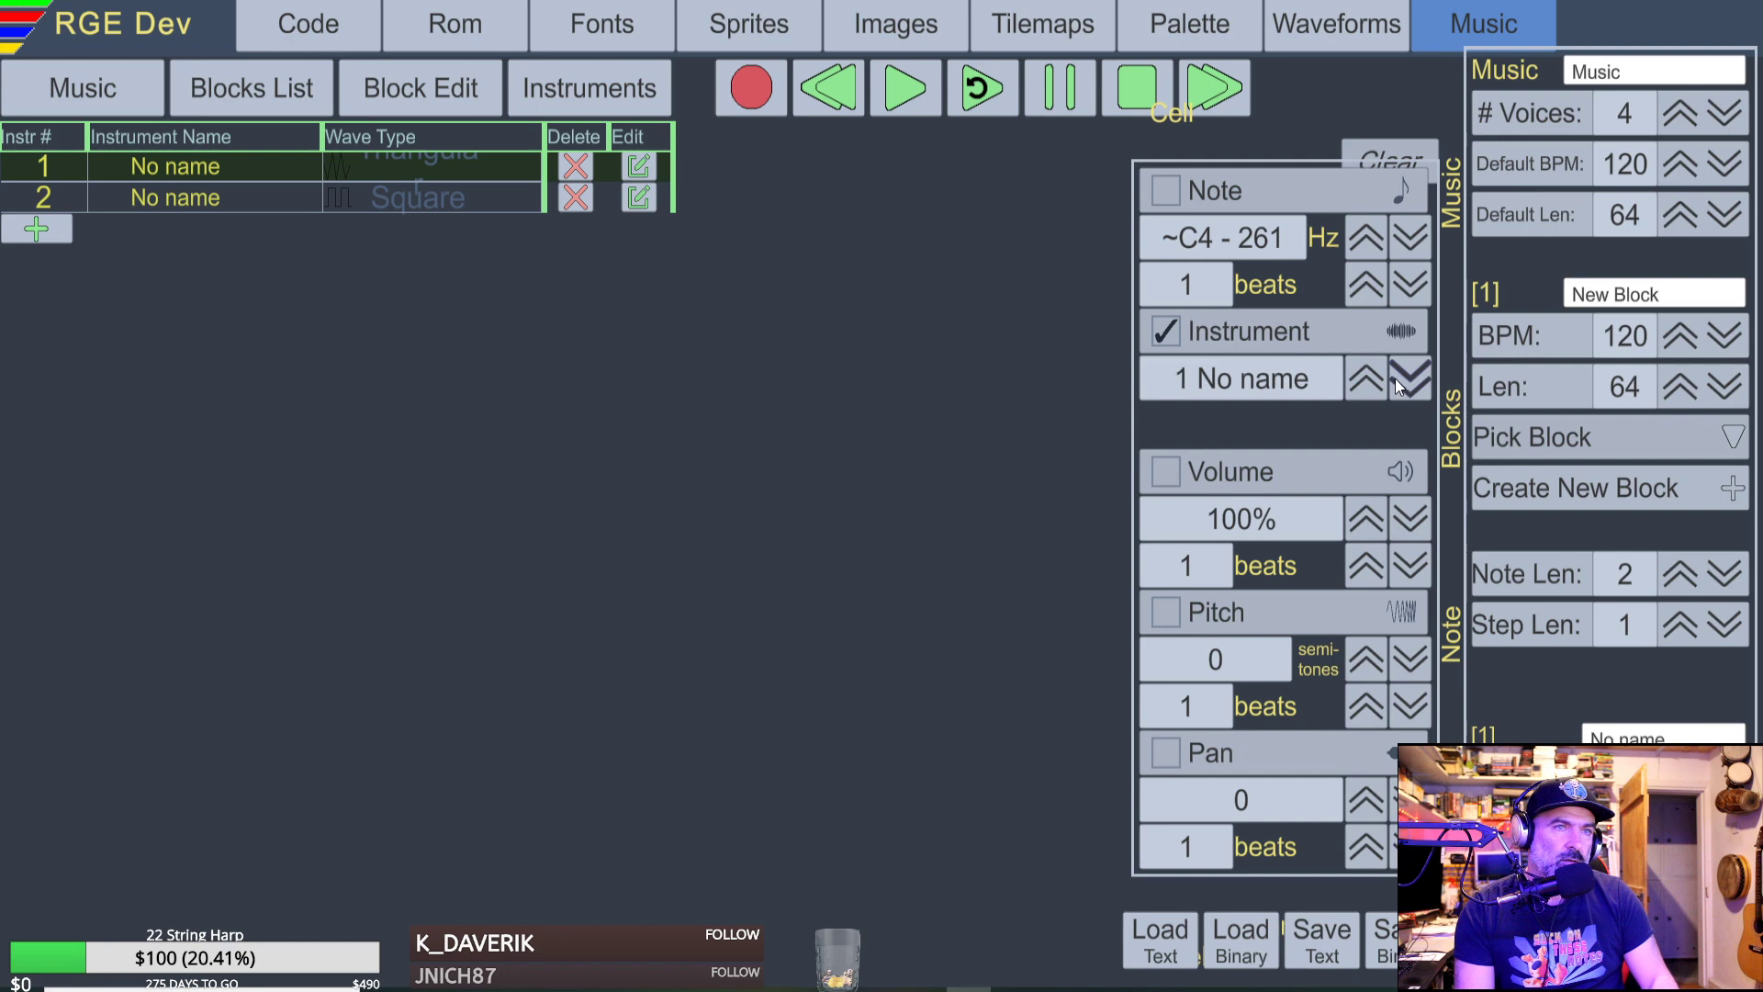
click(1367, 379)
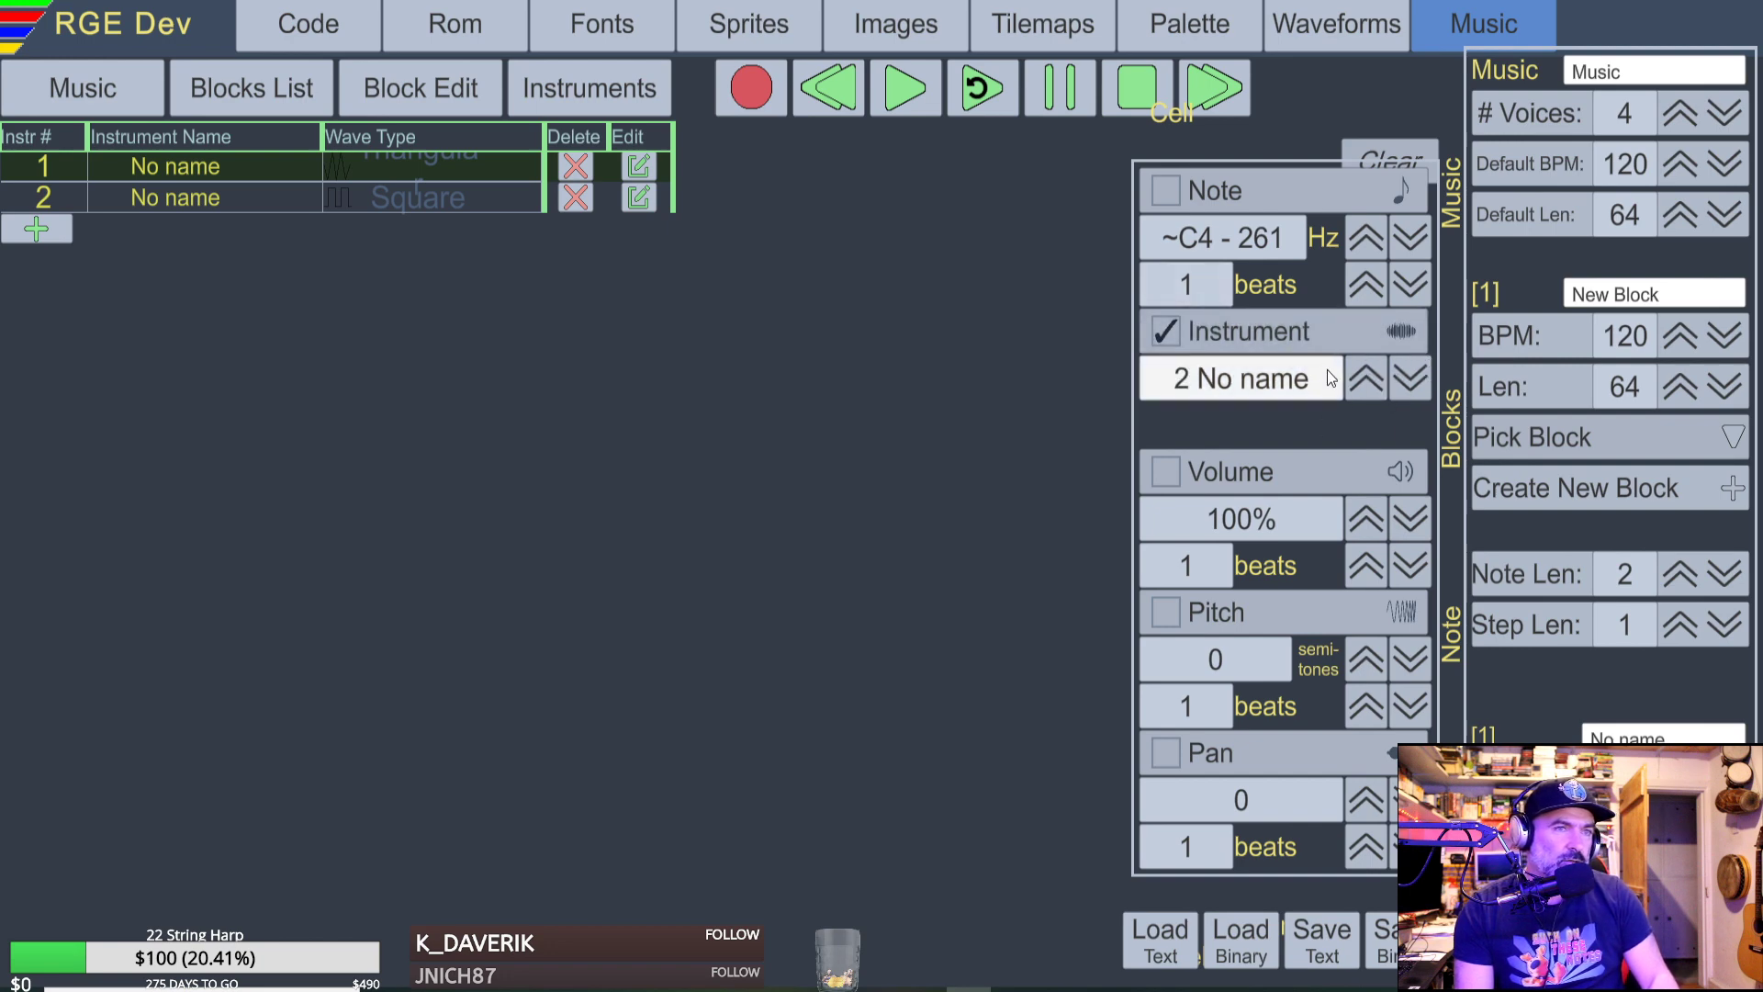
click(1410, 379)
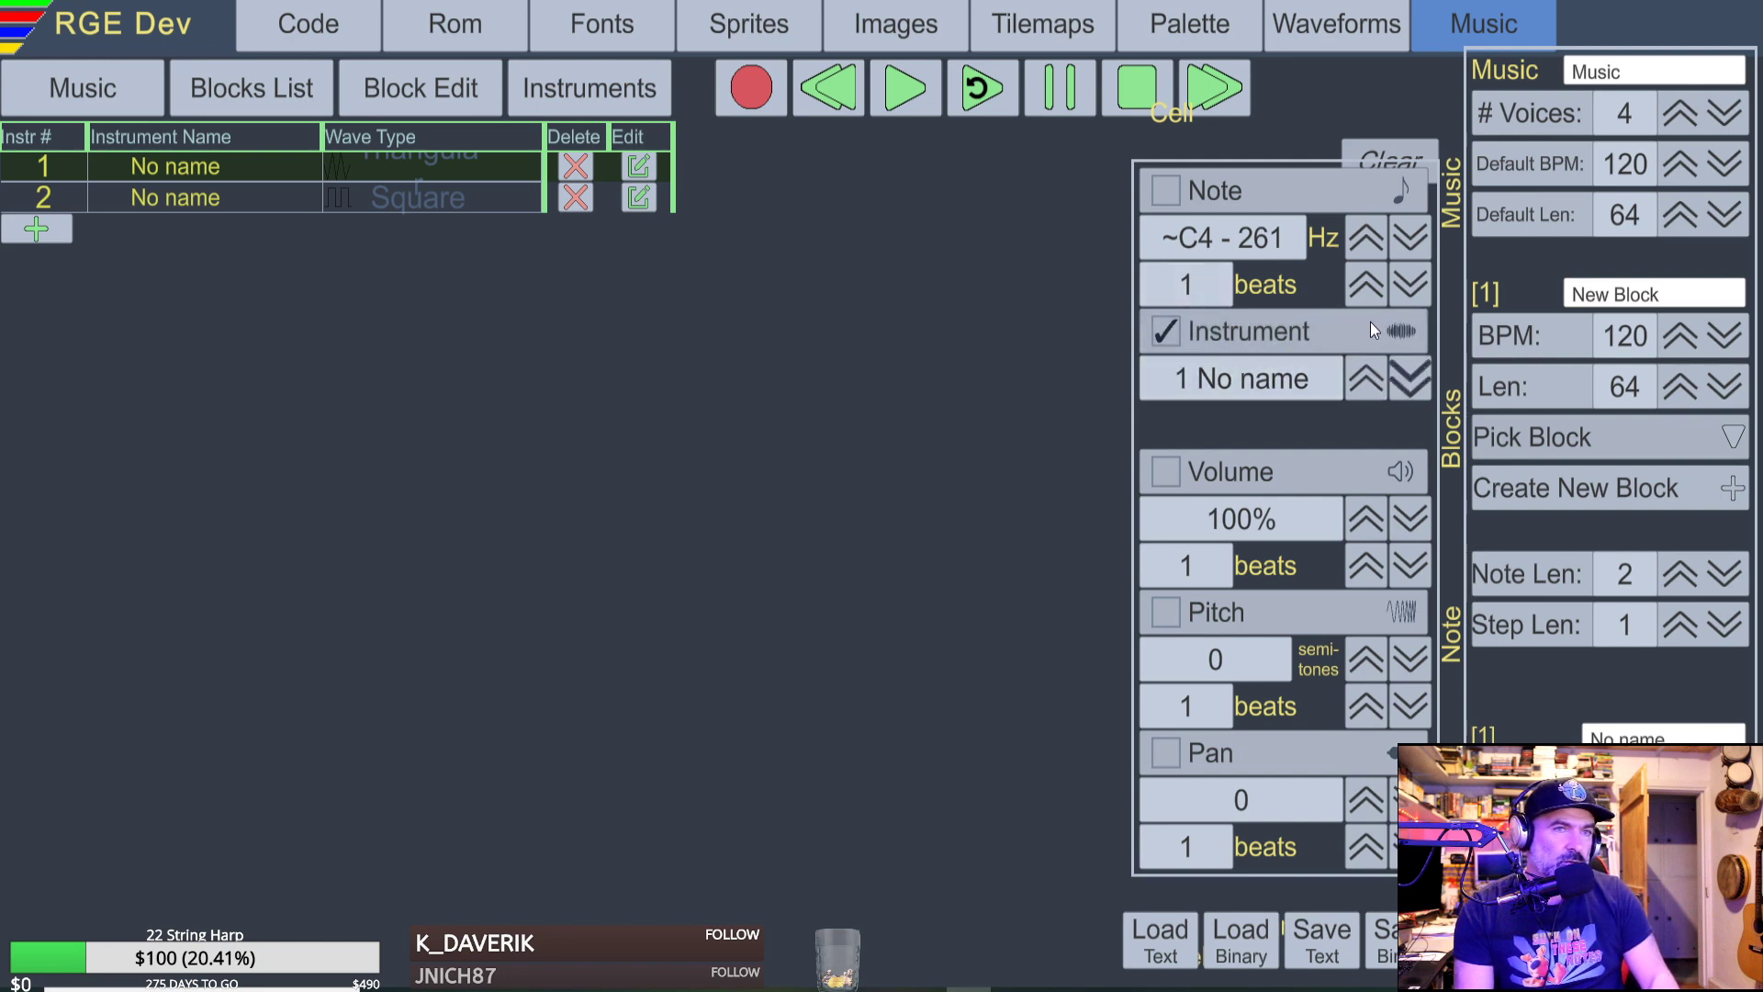
Try out notes with the Square waveform in the Waveforms editor and return to the Music editor.
click(1350, 27)
click(332, 438)
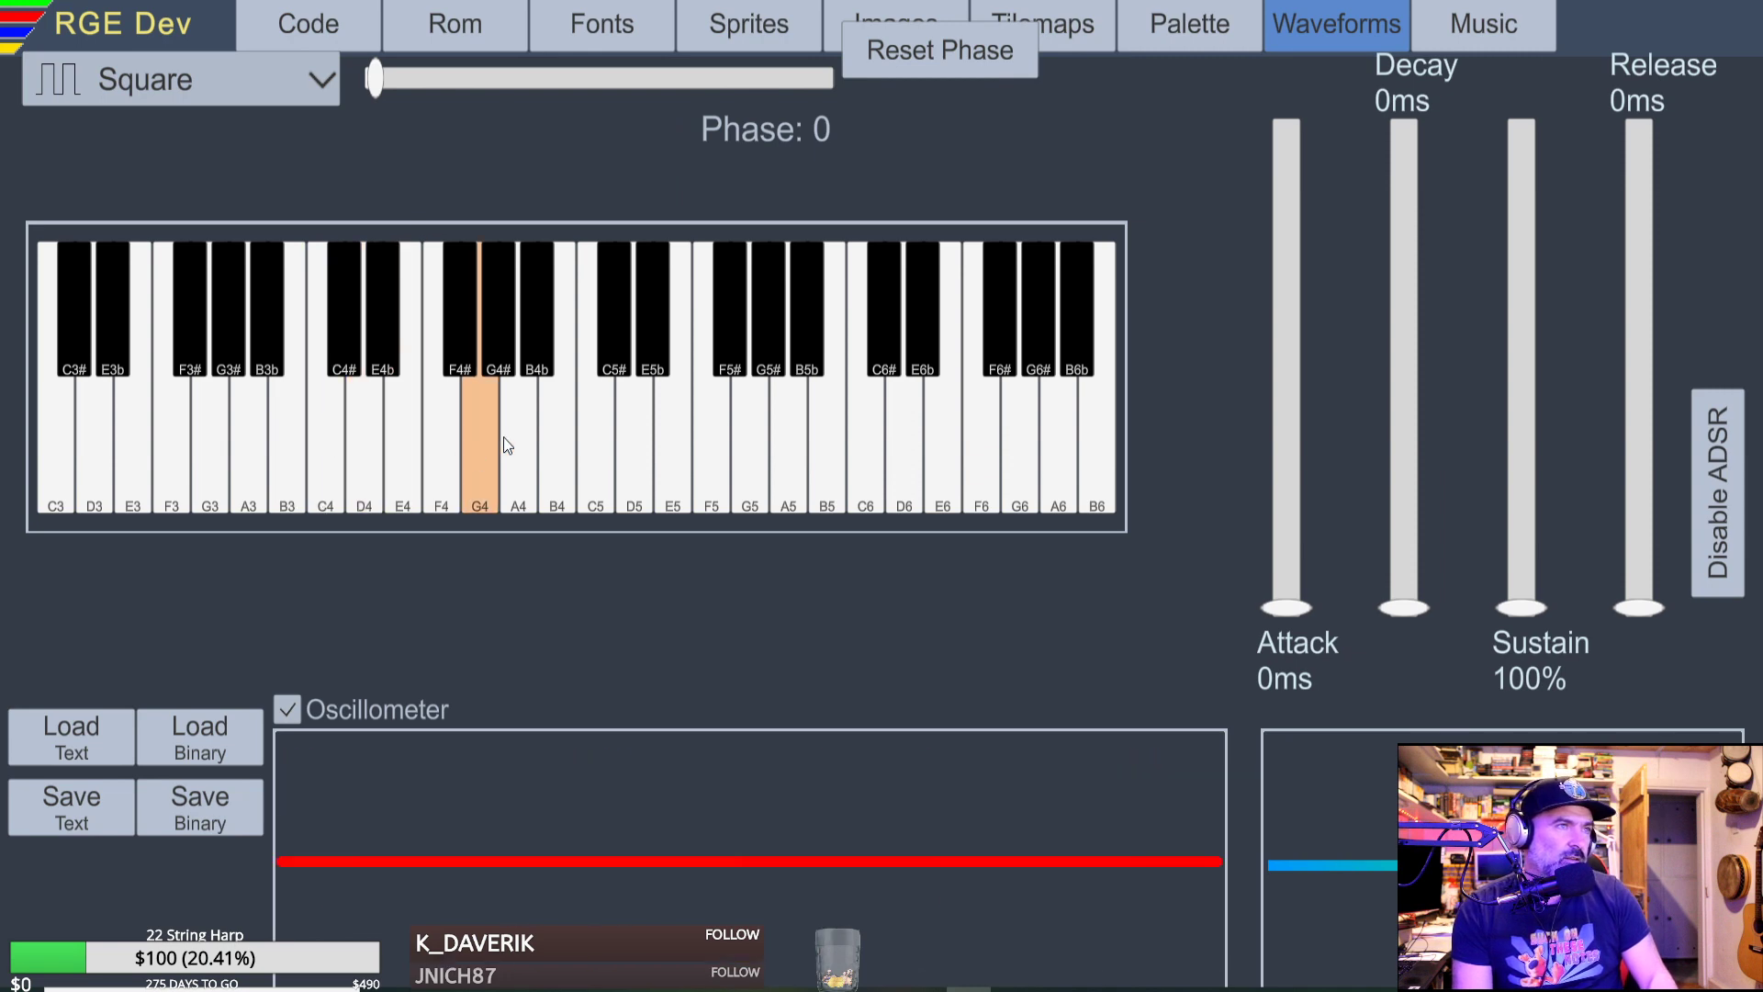
click(1469, 28)
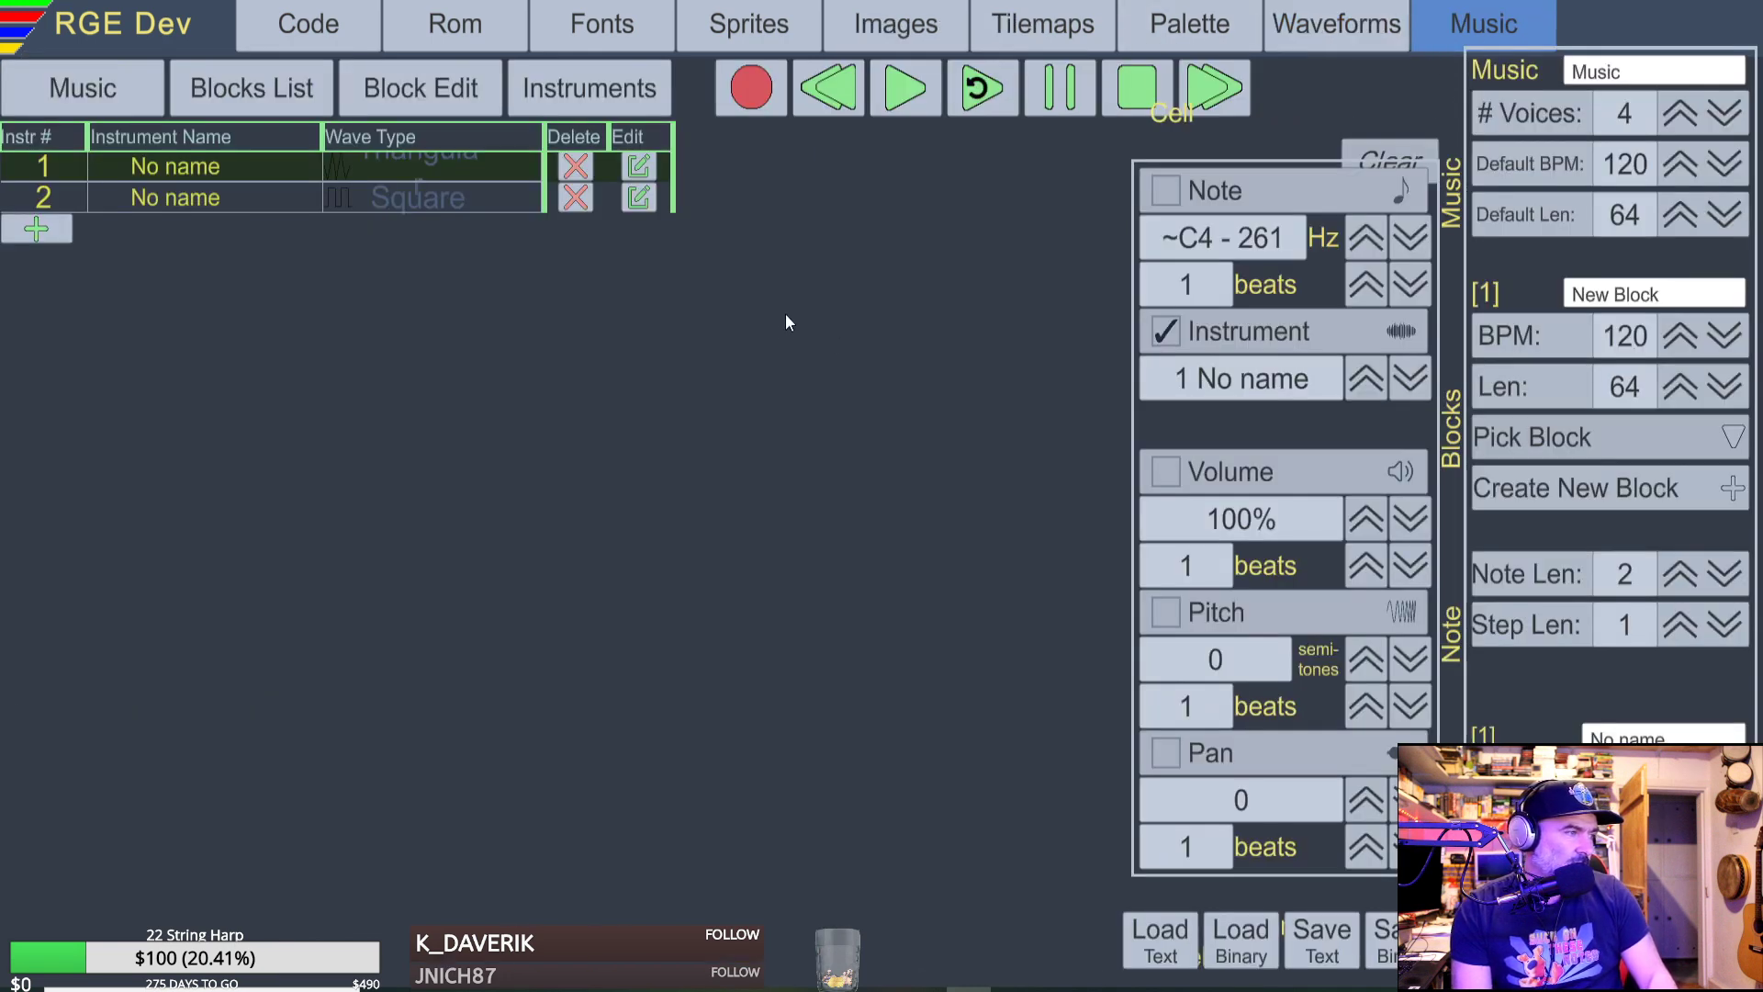
Delete instrument 2 from the instruments list, try deleting instrument 1 as well, and add a new instrument.
click(574, 199)
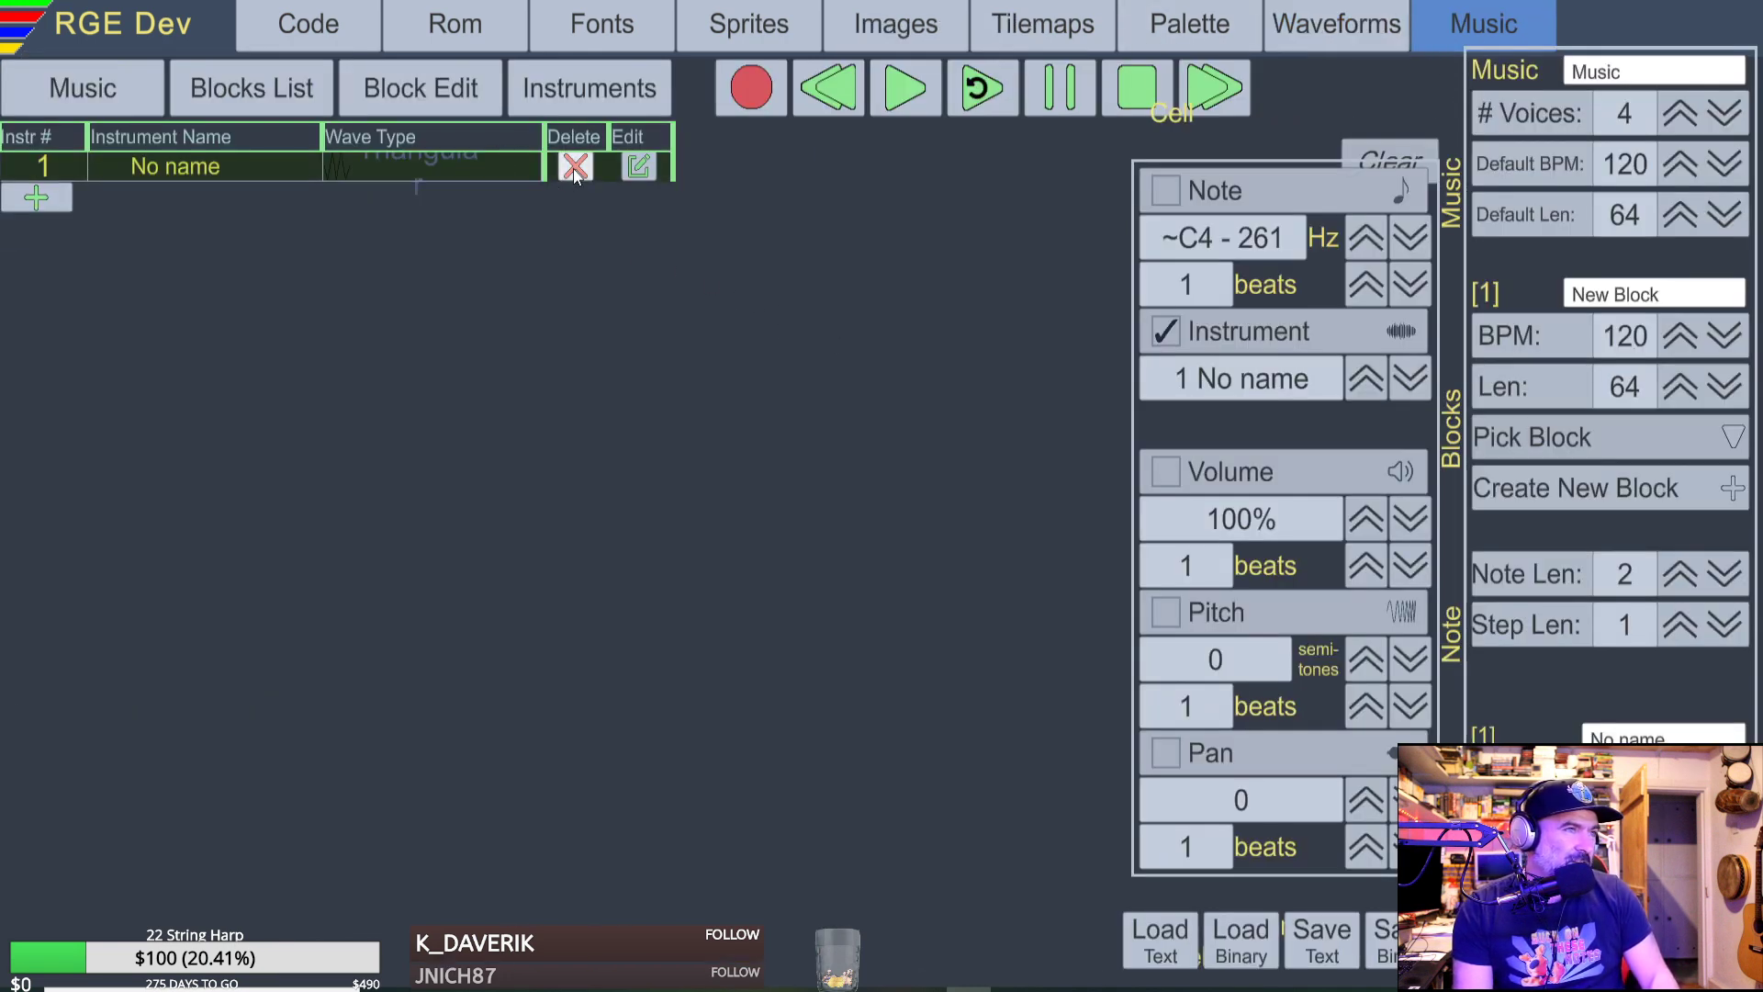
click(576, 167)
click(34, 167)
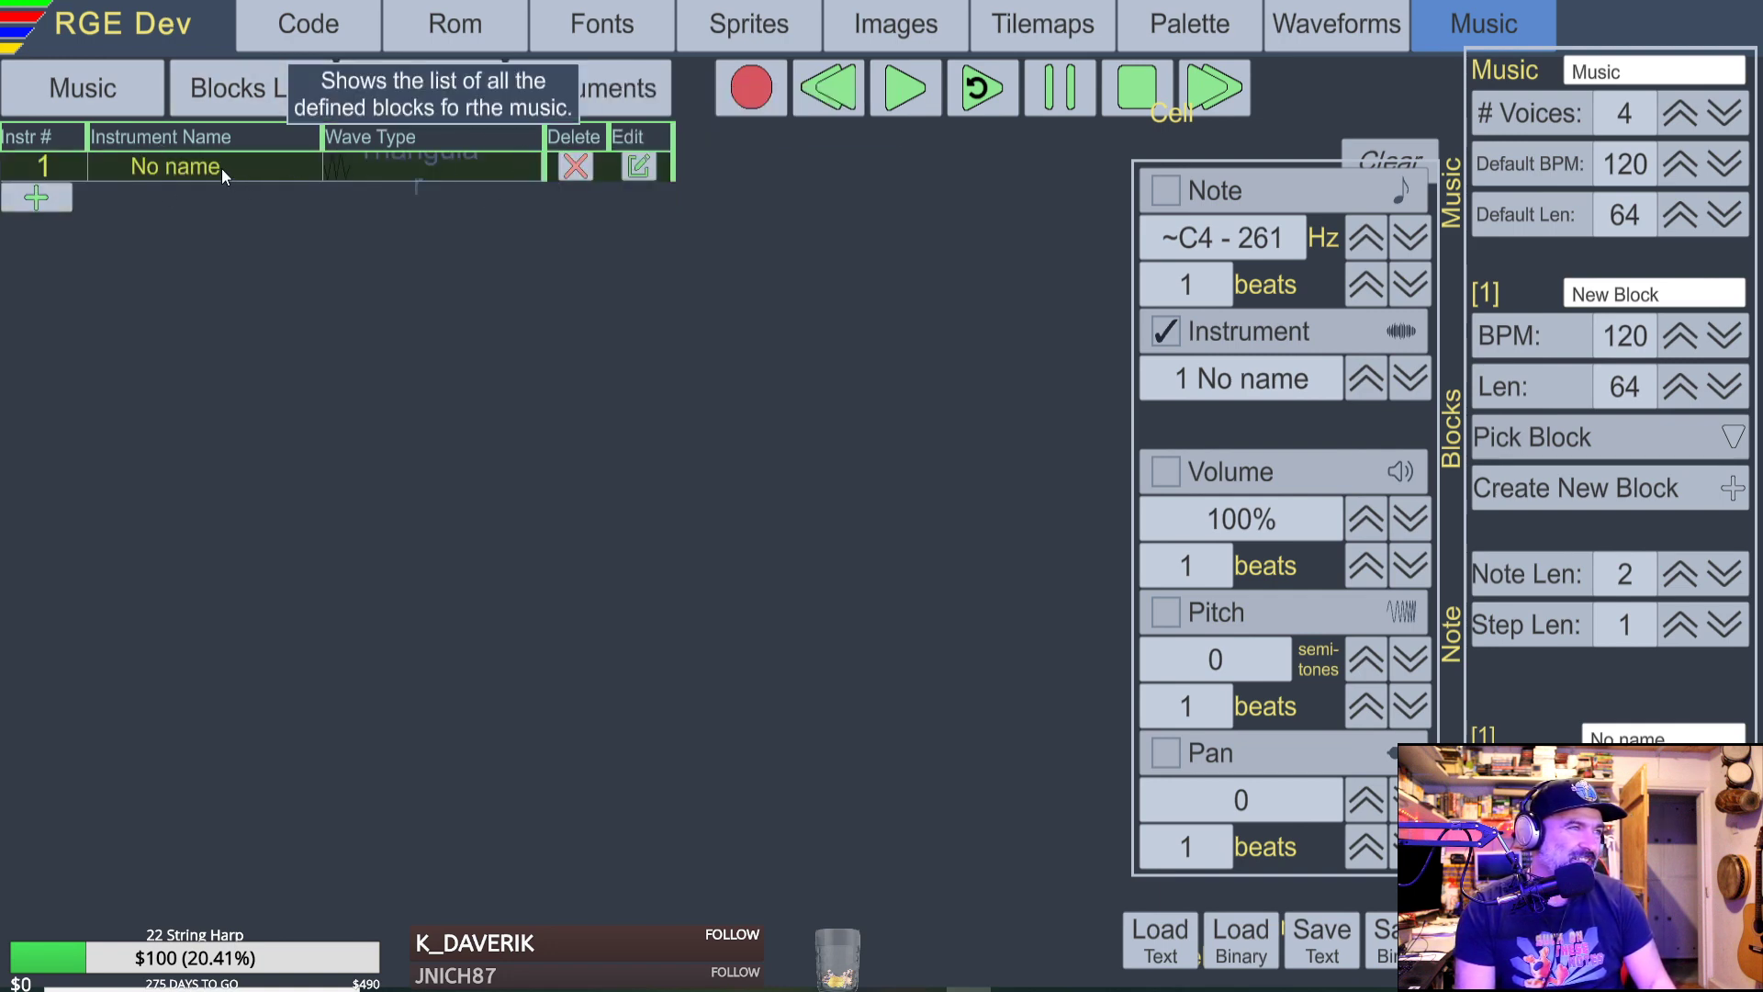
click(36, 196)
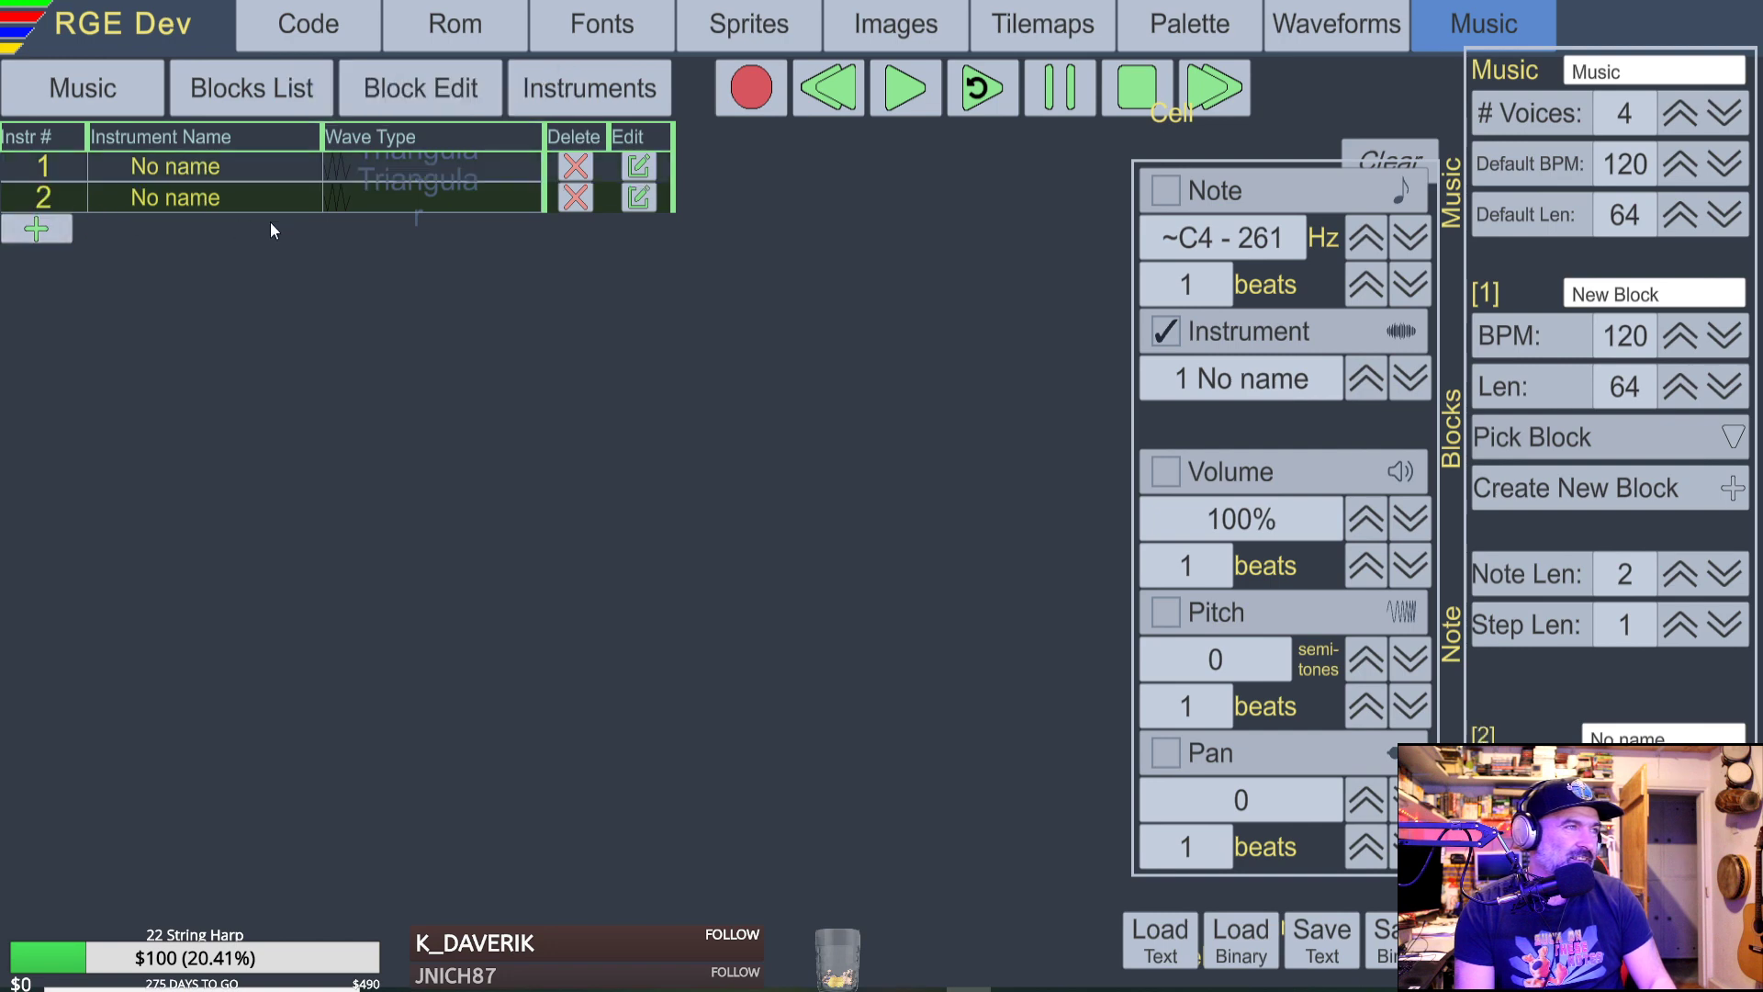
Try to give instrument 2 the Square waveform, returning to the Music editor without finishing the waveform edit.
click(640, 196)
click(309, 72)
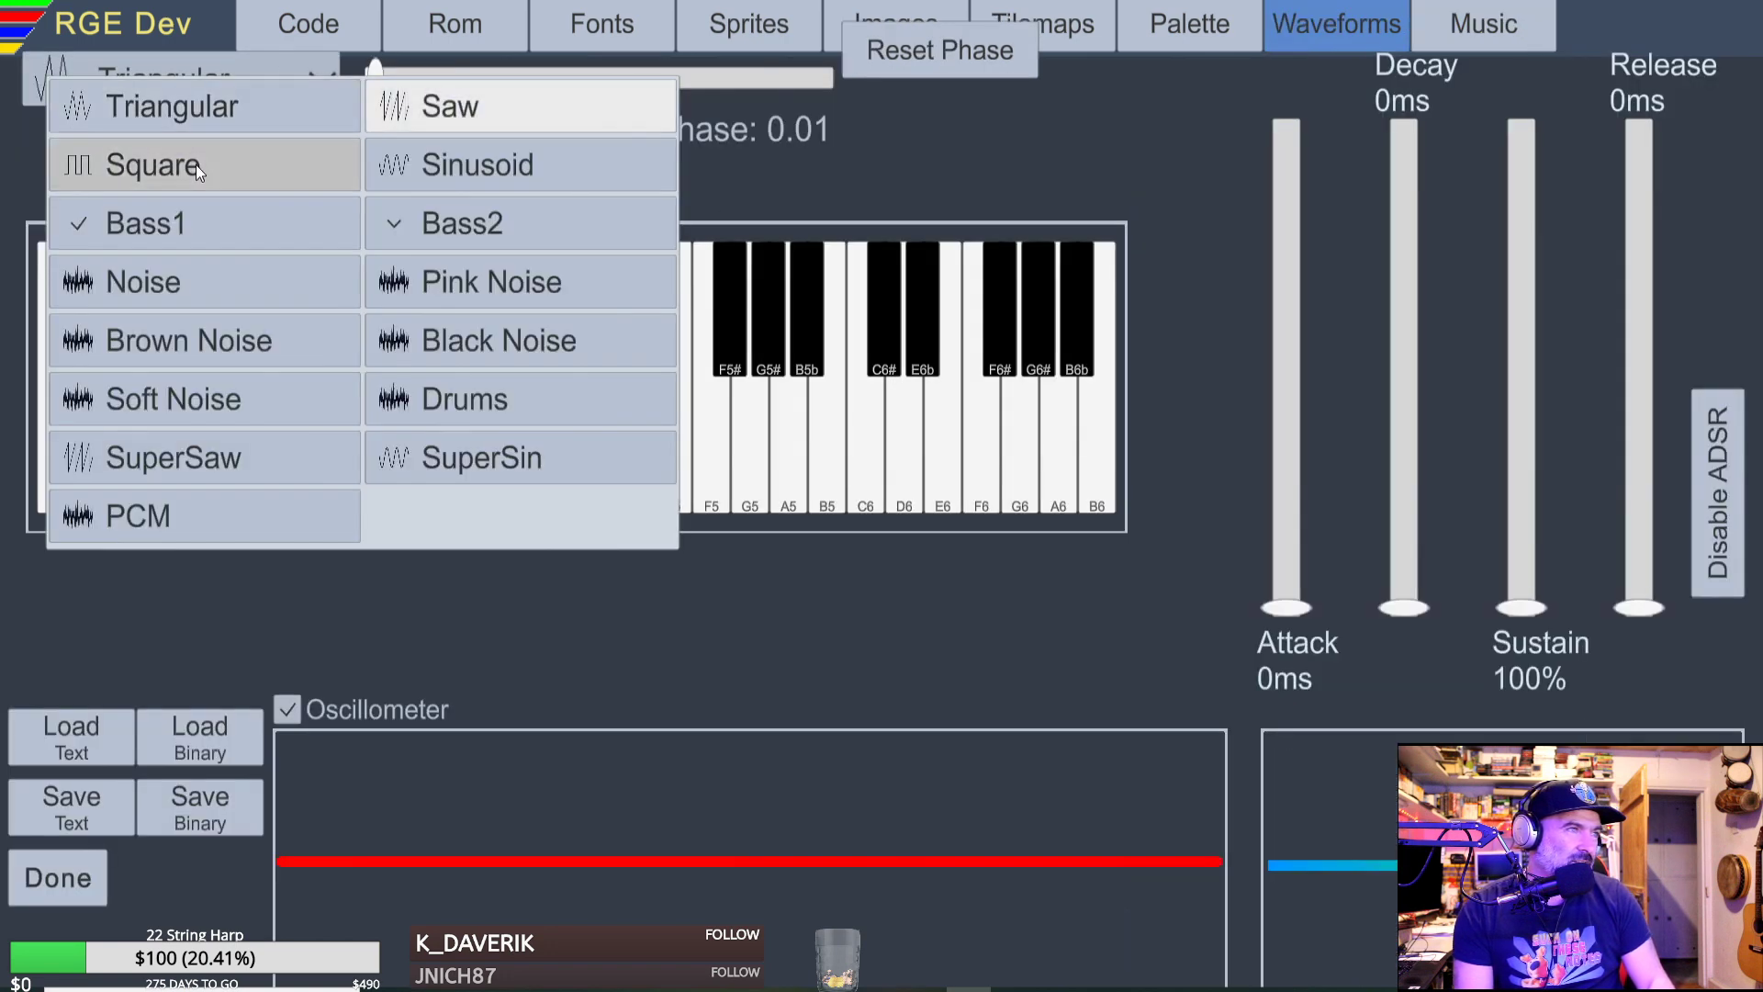
click(195, 165)
click(1483, 22)
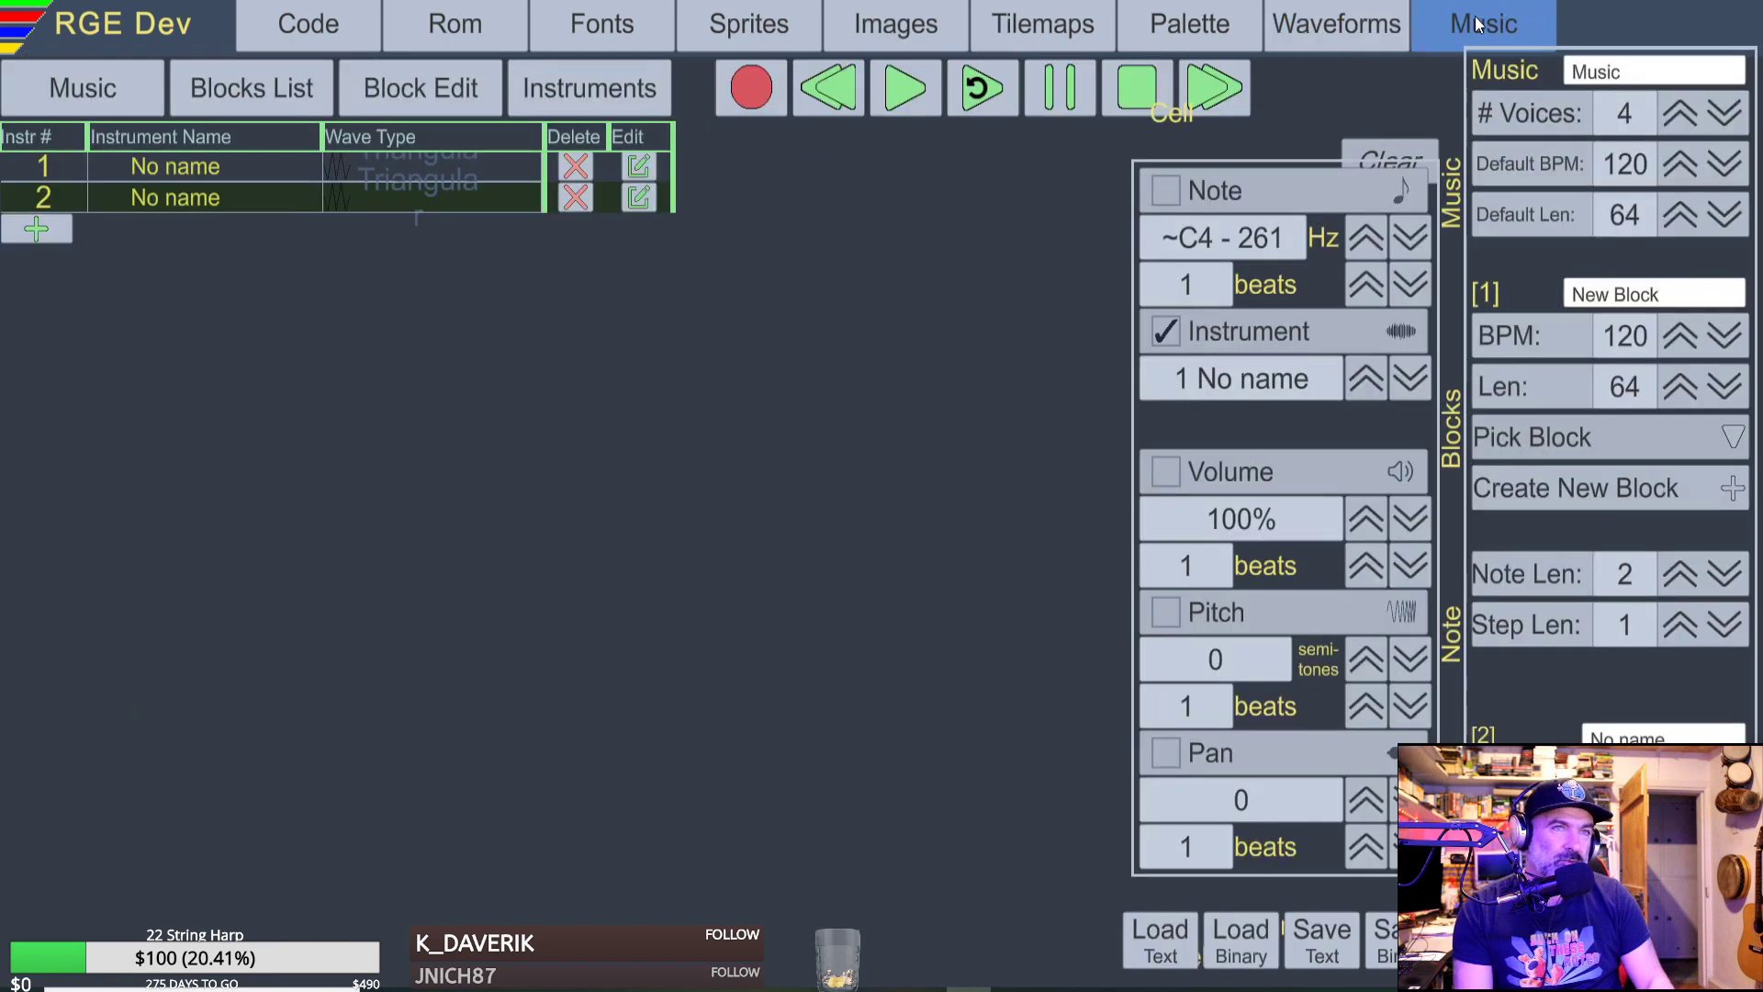
Try out a note in the Waveforms editor and check both instruments in the instruments list.
click(1318, 22)
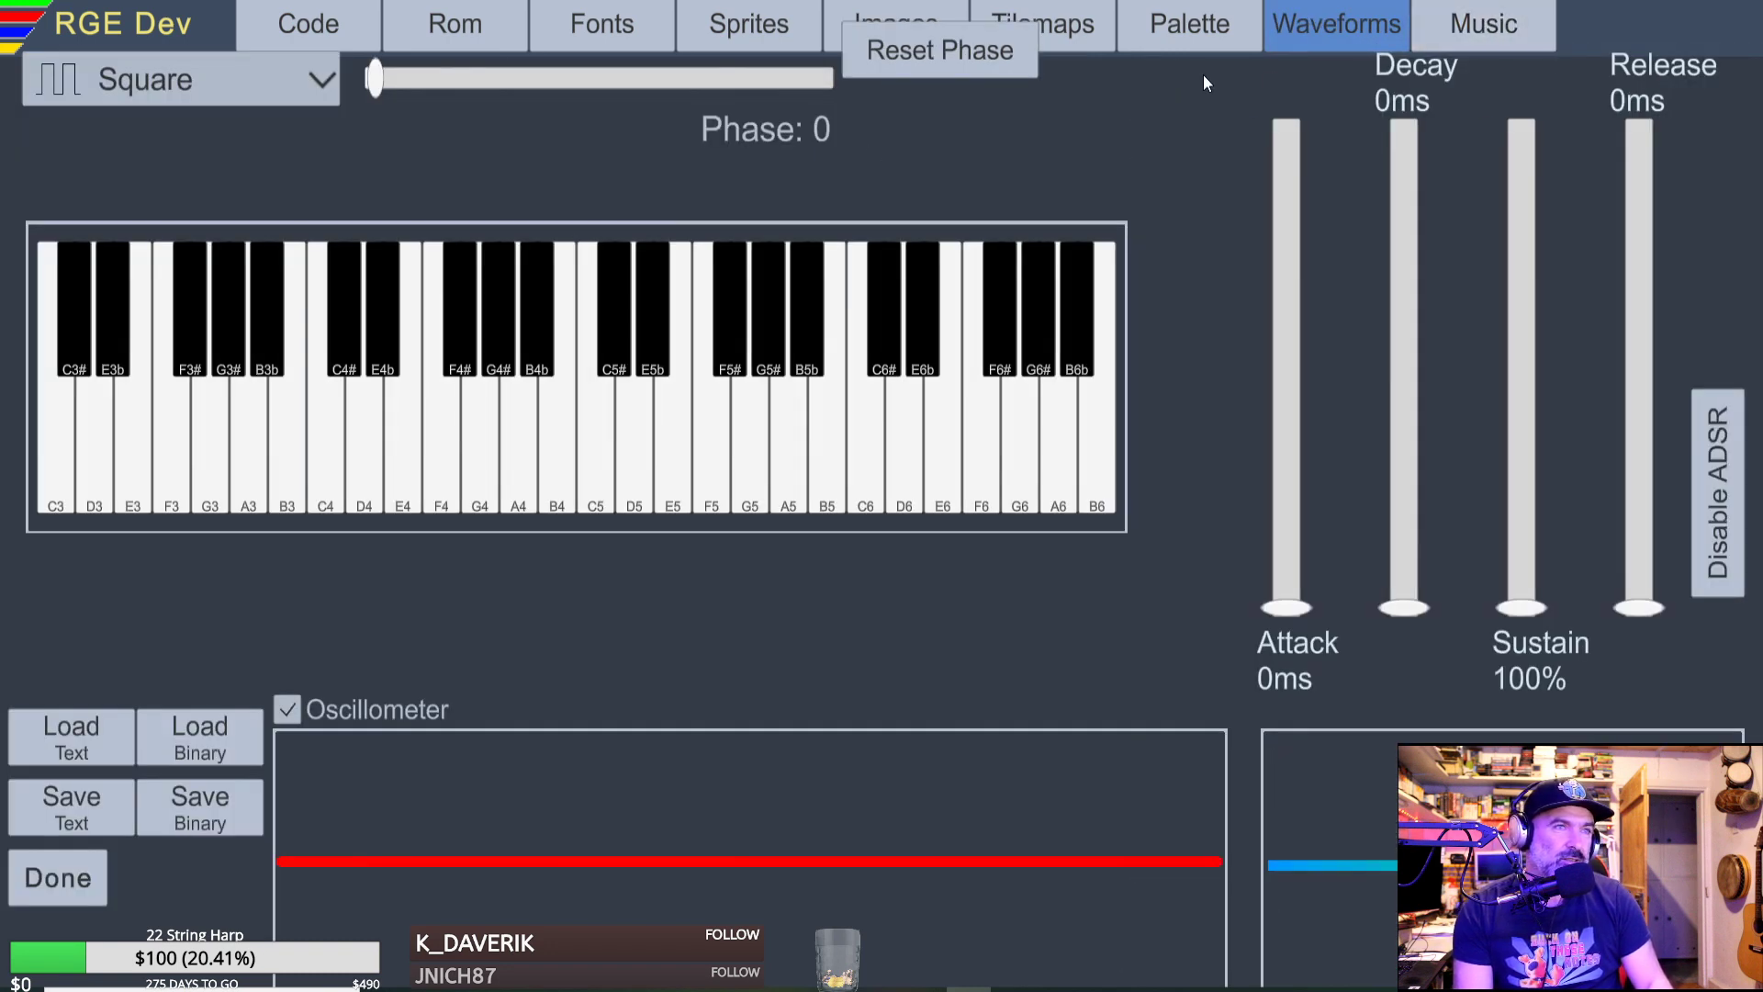
click(404, 417)
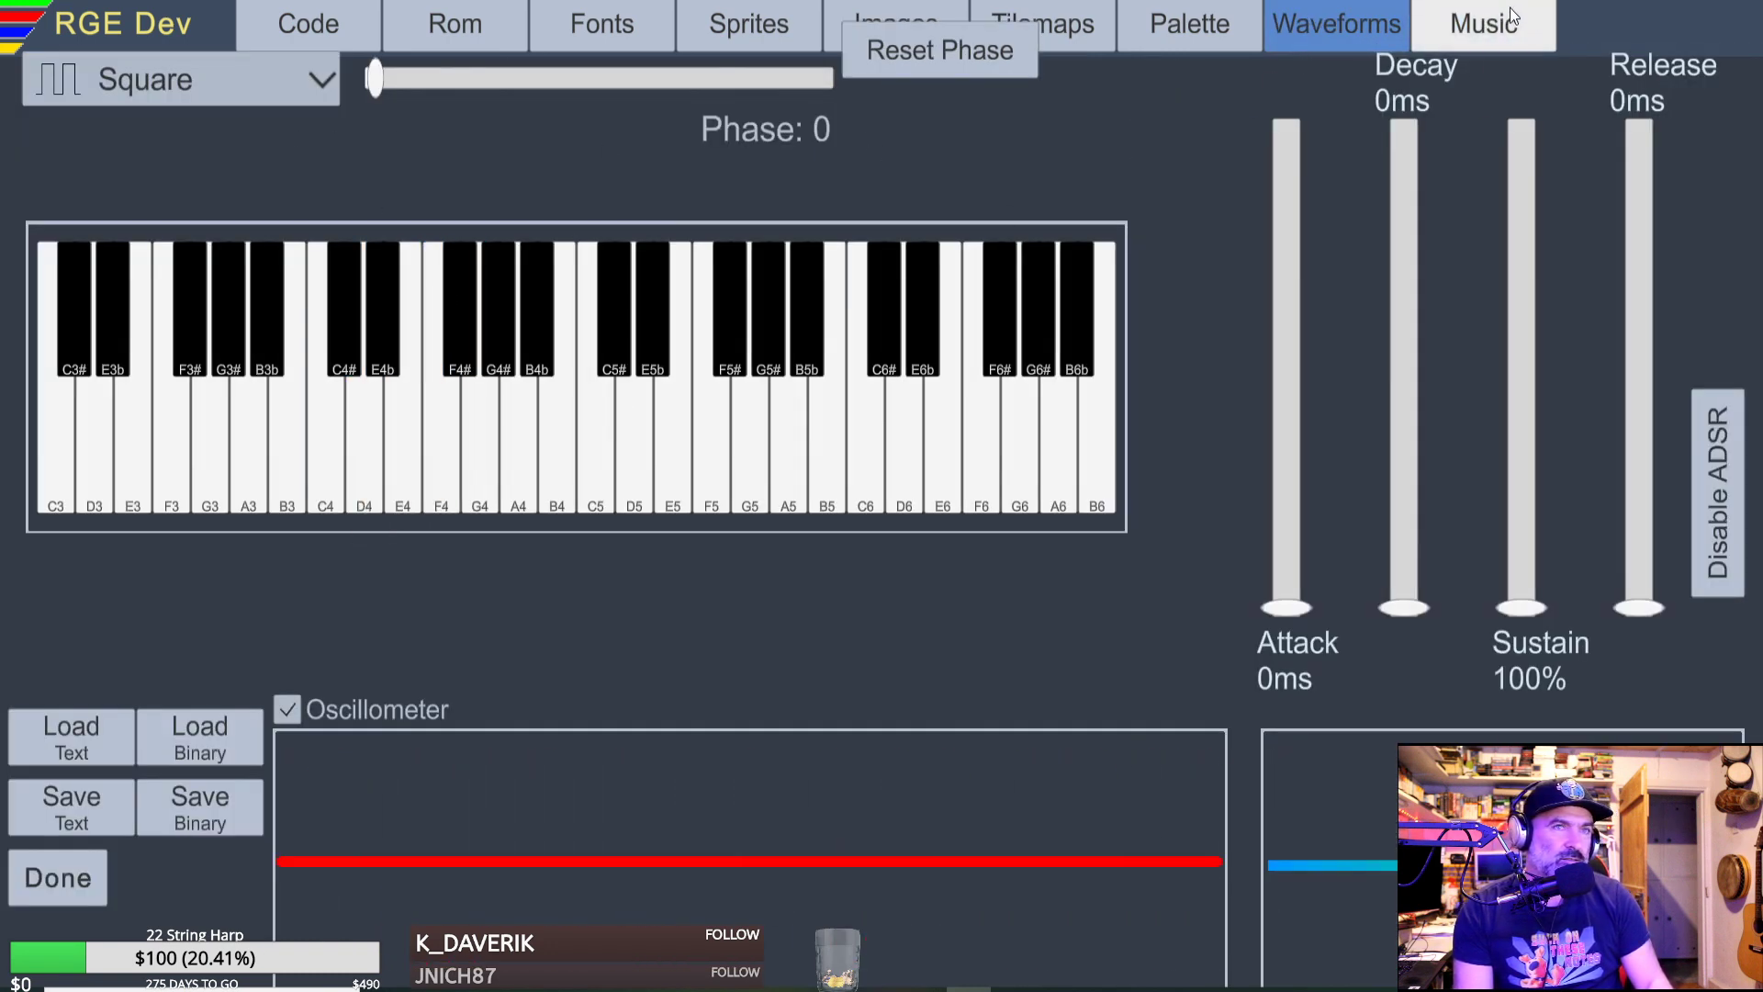
click(1484, 22)
click(236, 166)
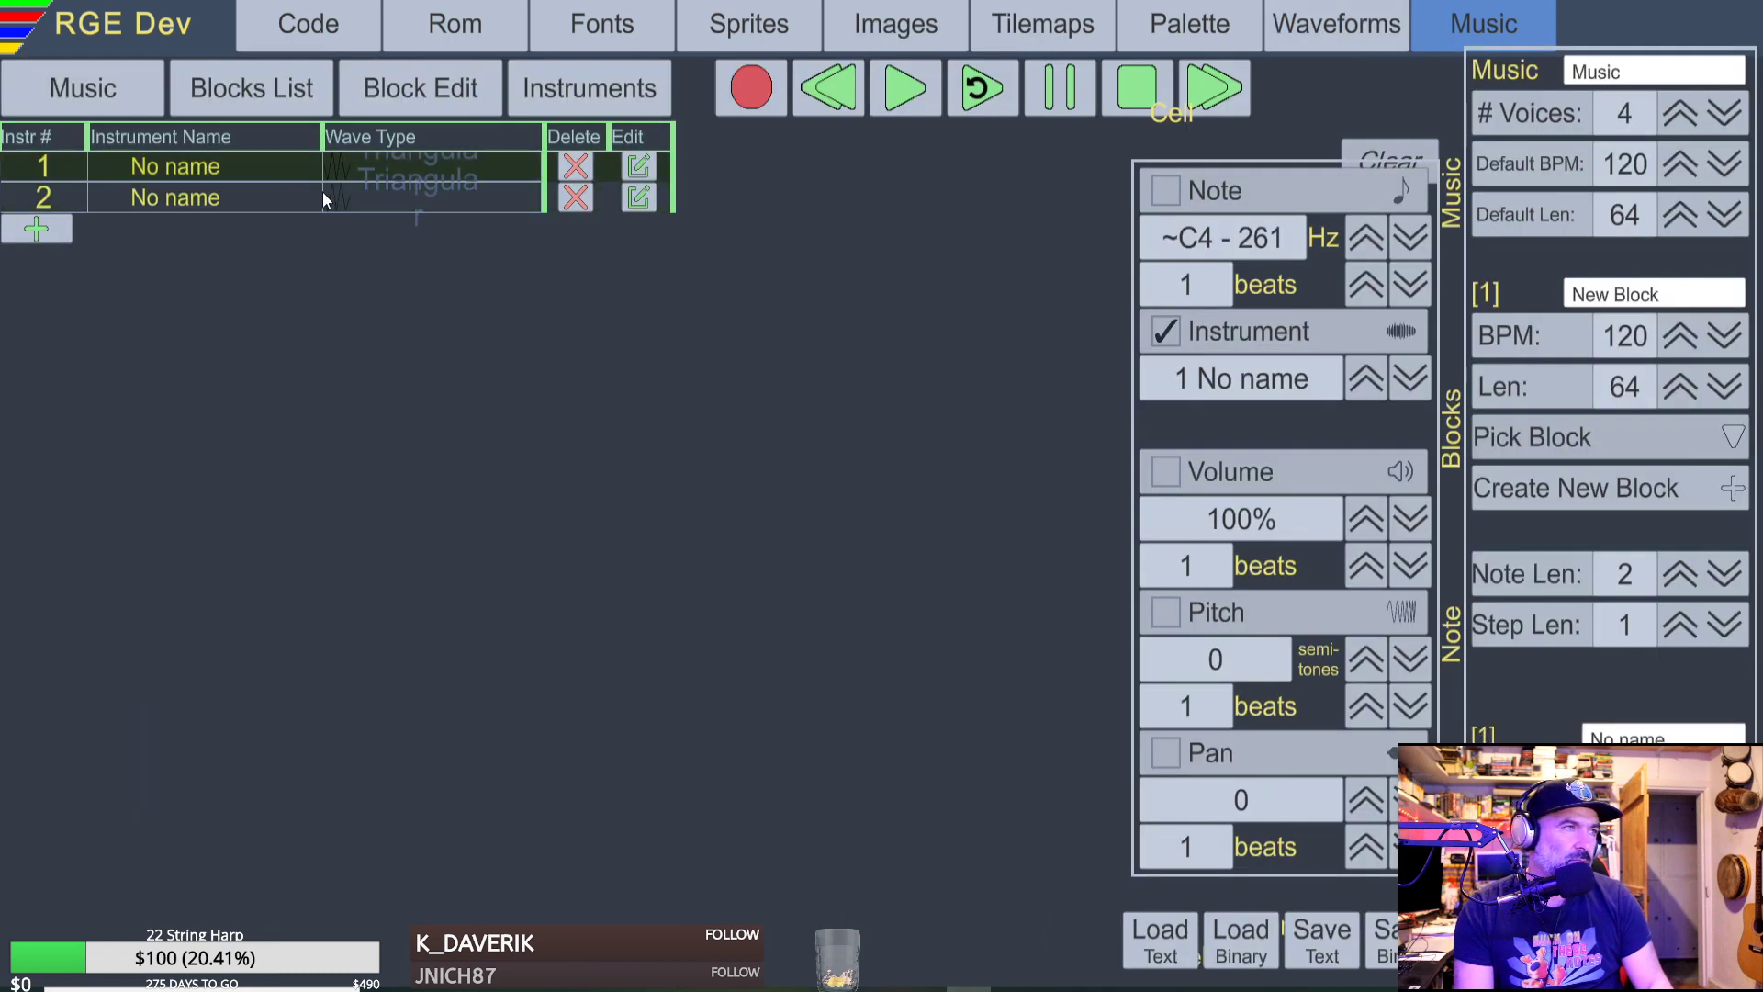
click(253, 191)
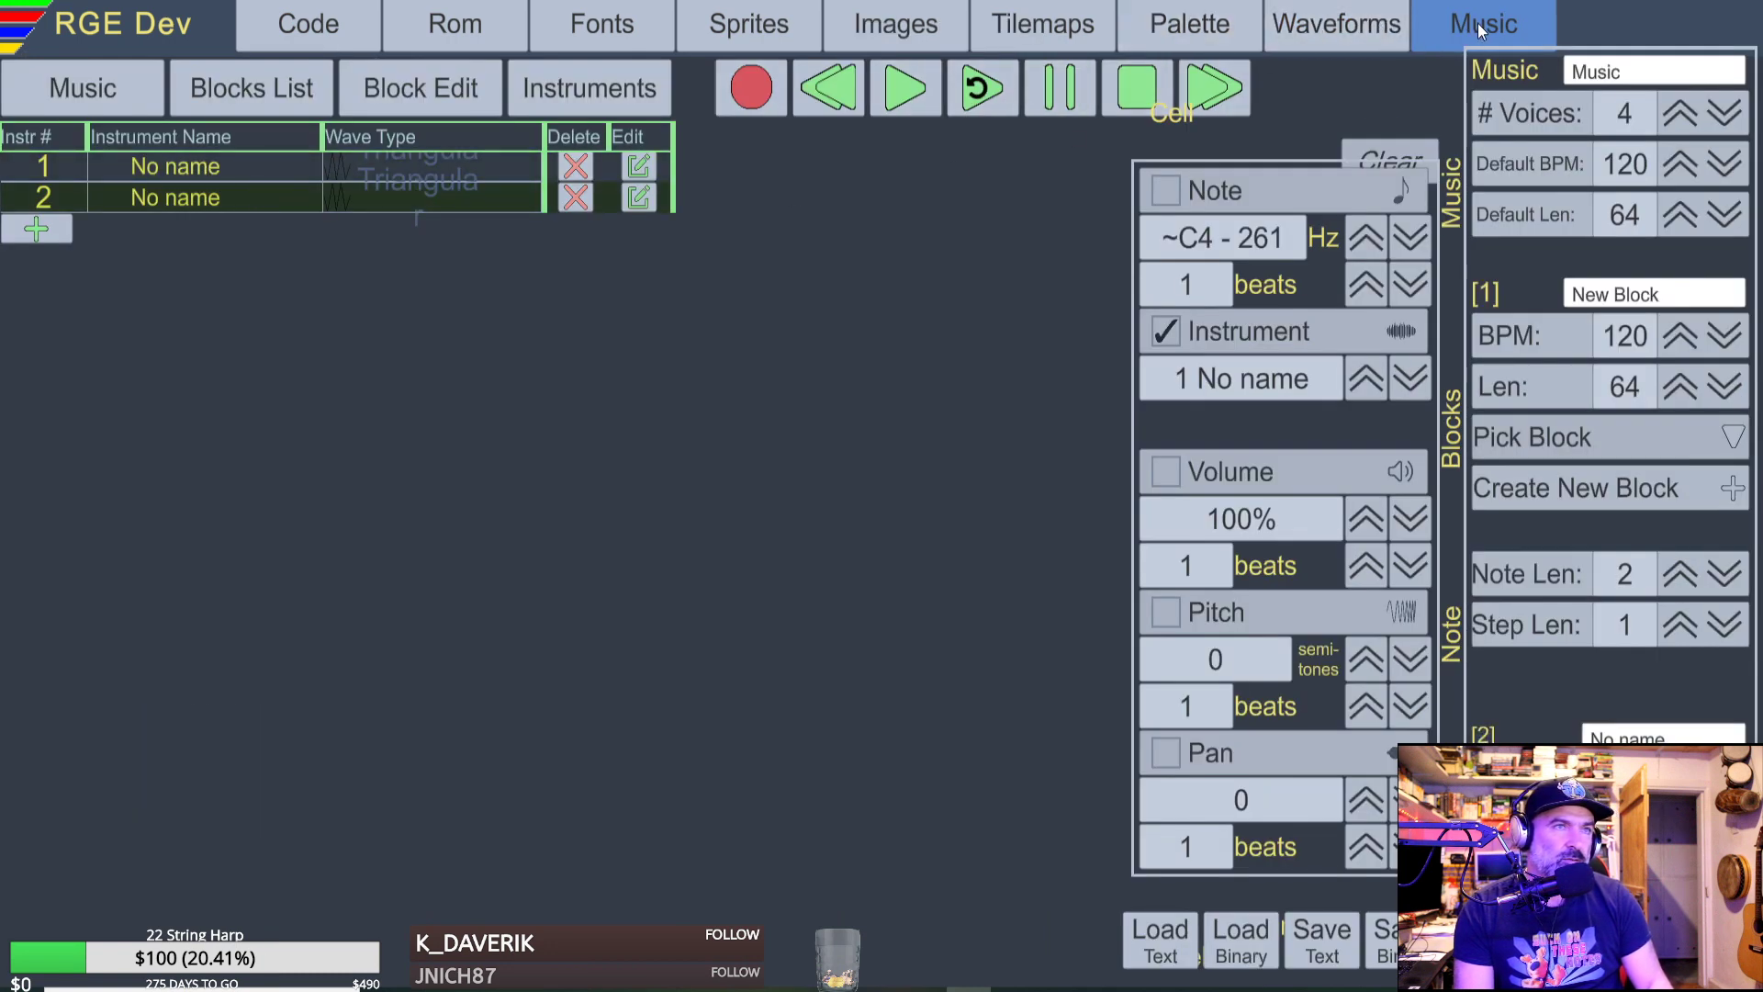
Set the instrument change in row 01 of voice 1 to instrument 2 and select the row 00 cell.
click(404, 88)
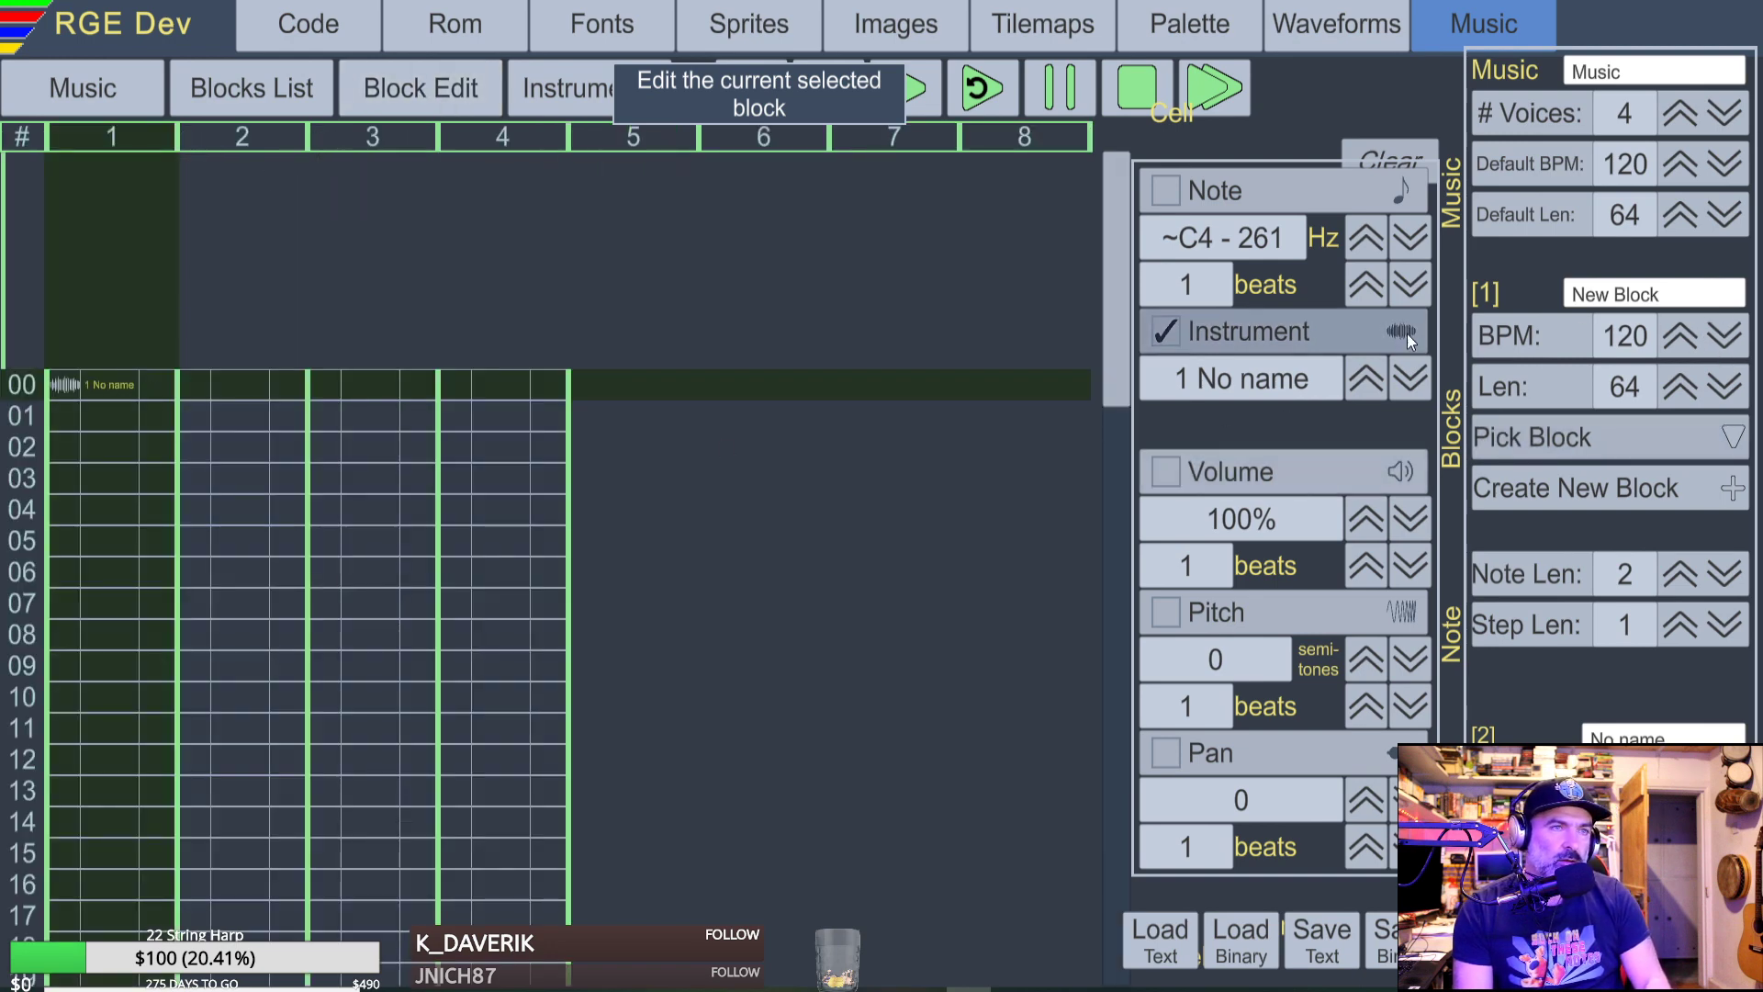
click(1407, 385)
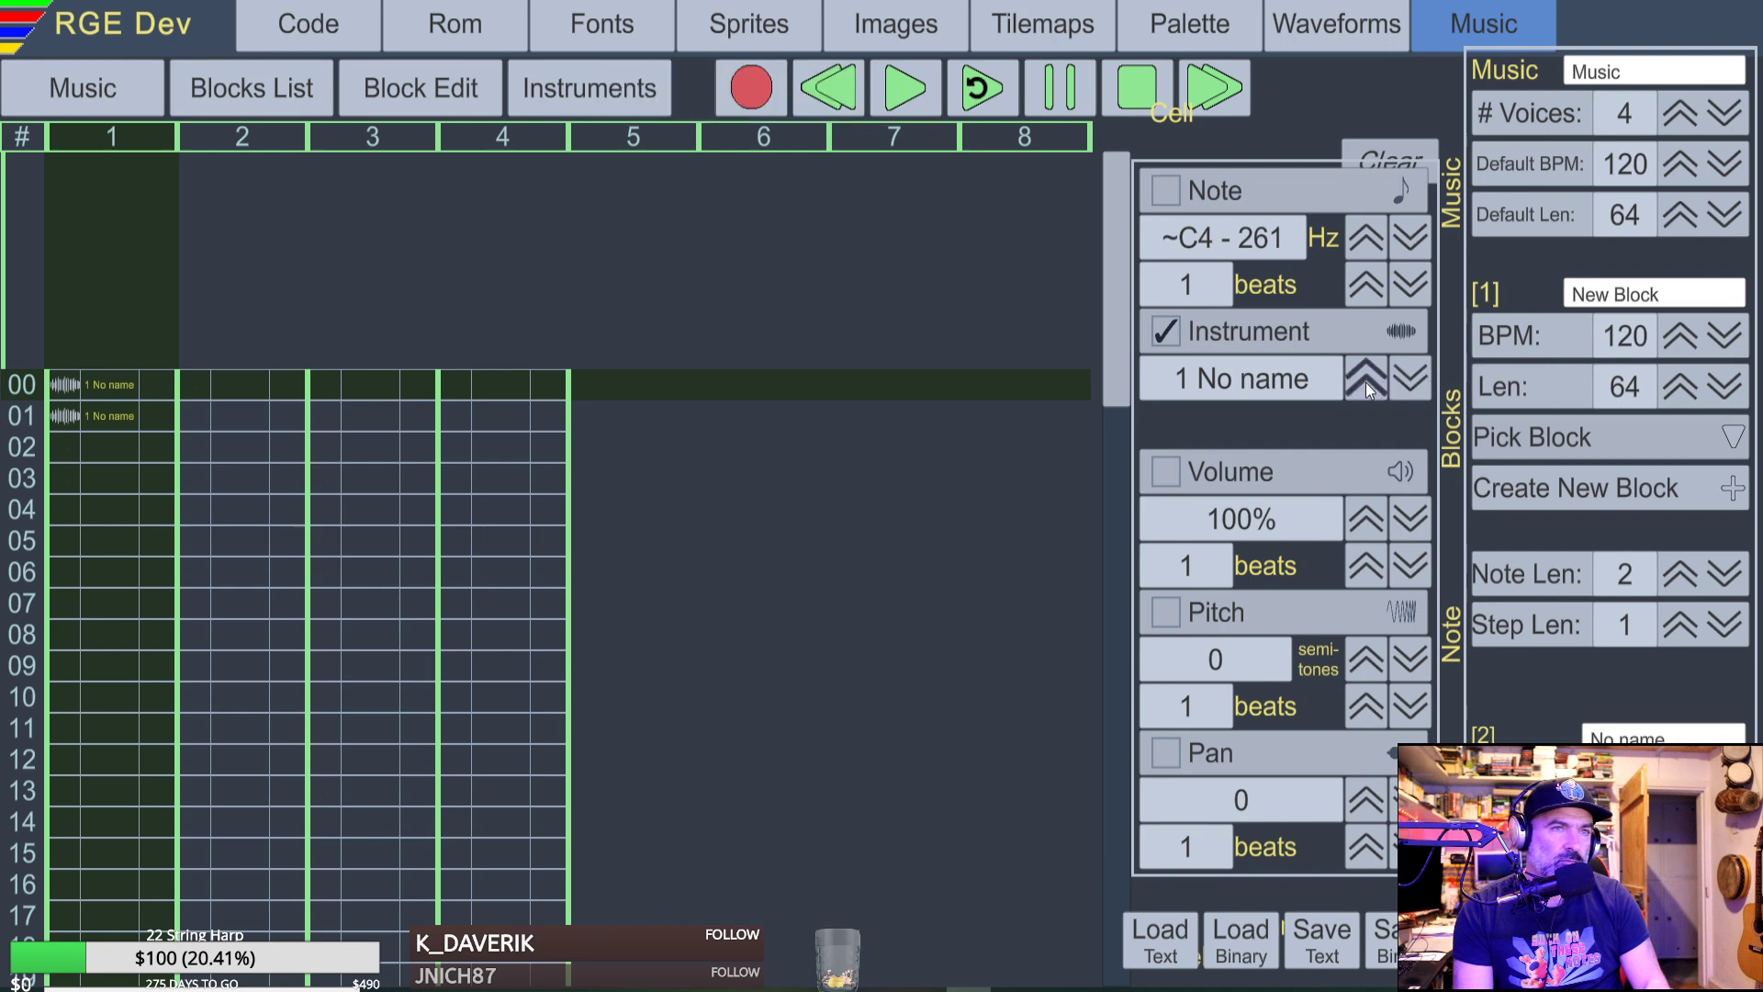
click(1363, 382)
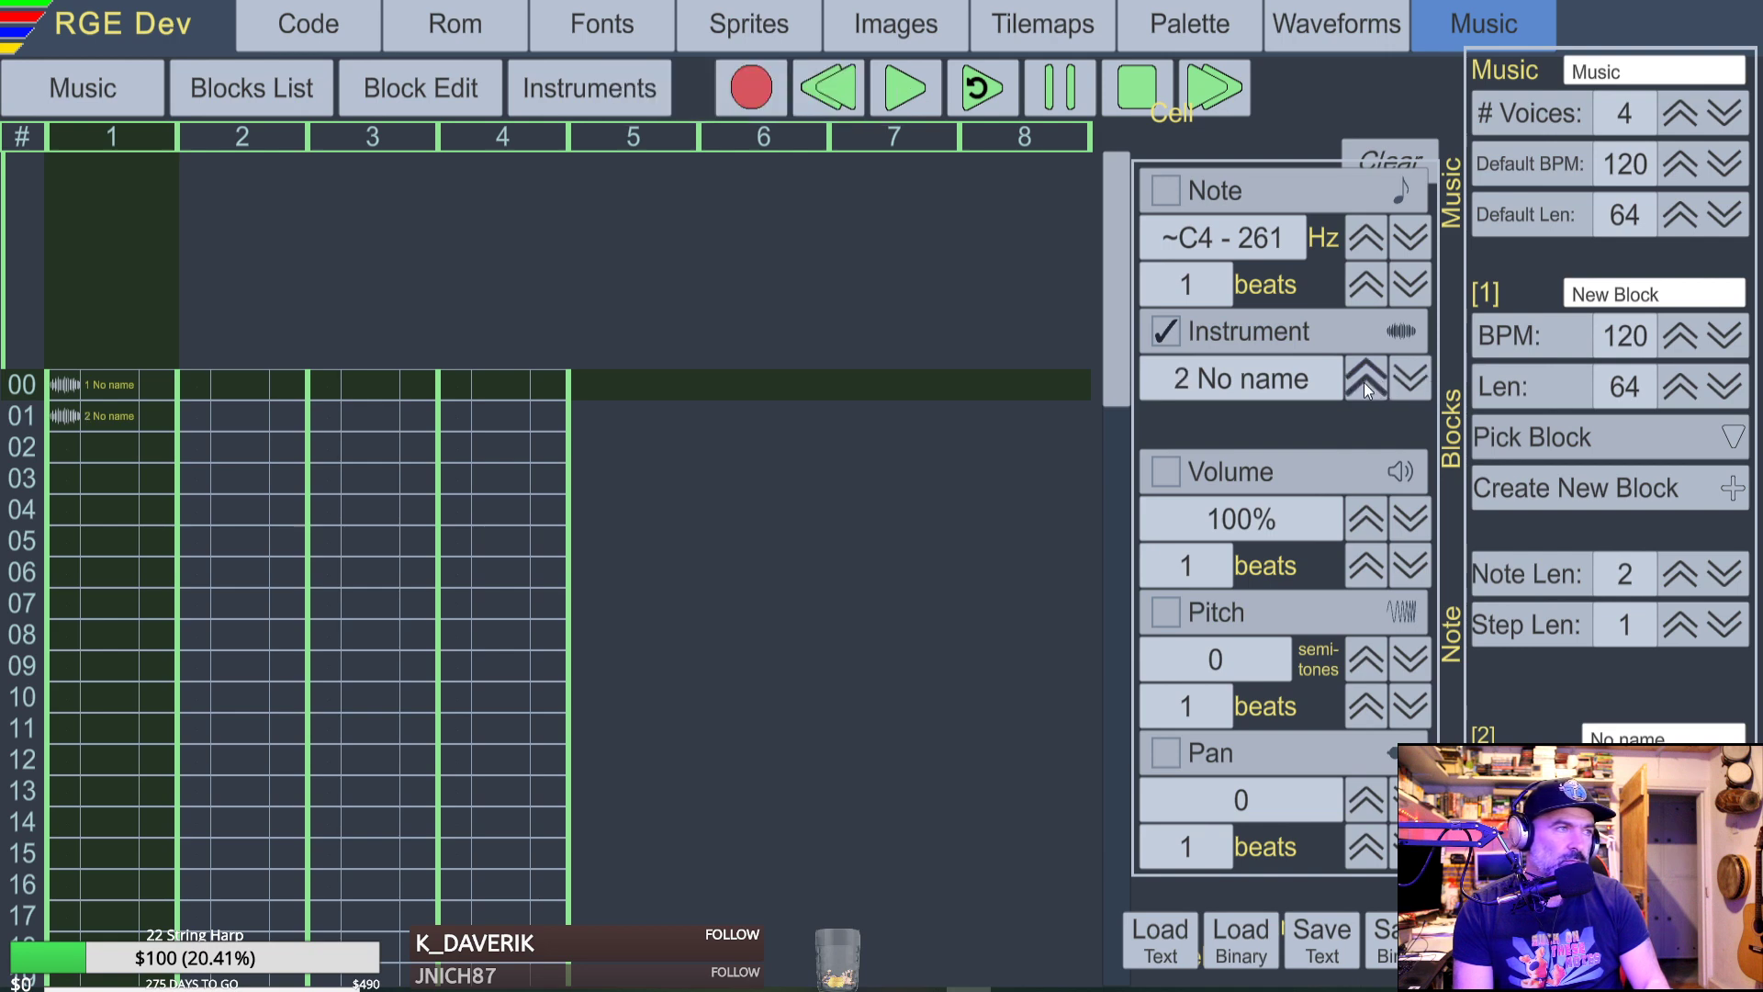
click(1415, 379)
click(1362, 386)
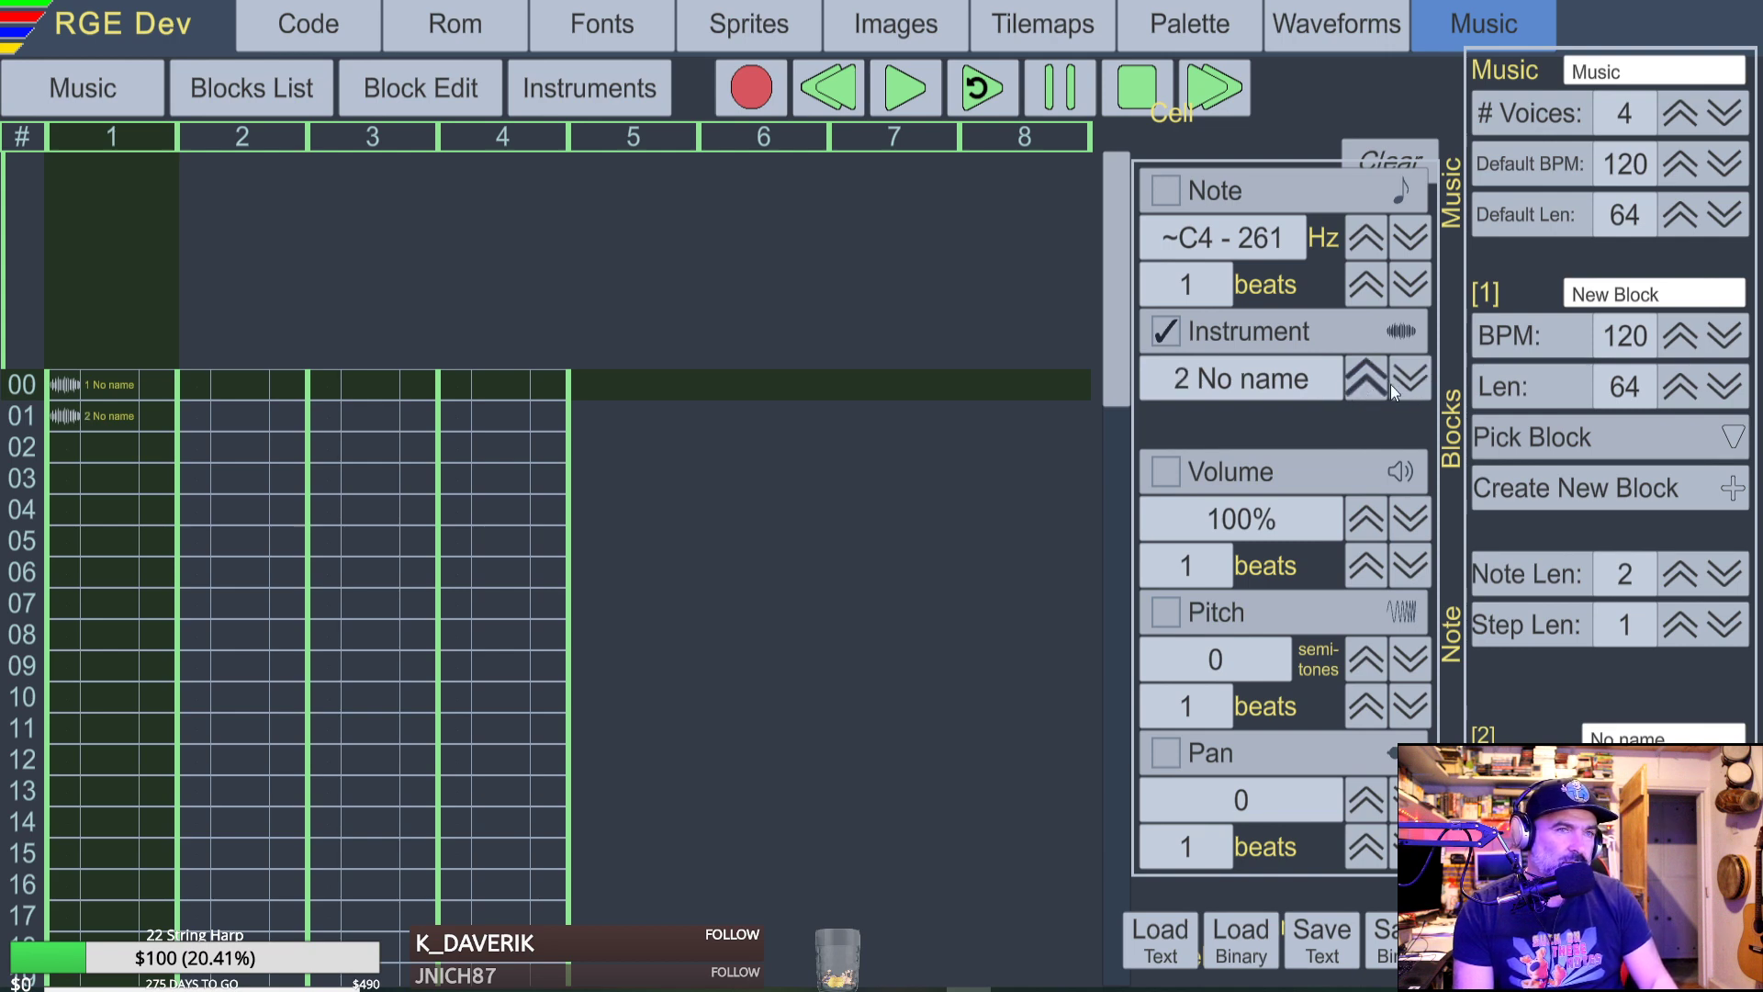
click(1416, 381)
click(1376, 379)
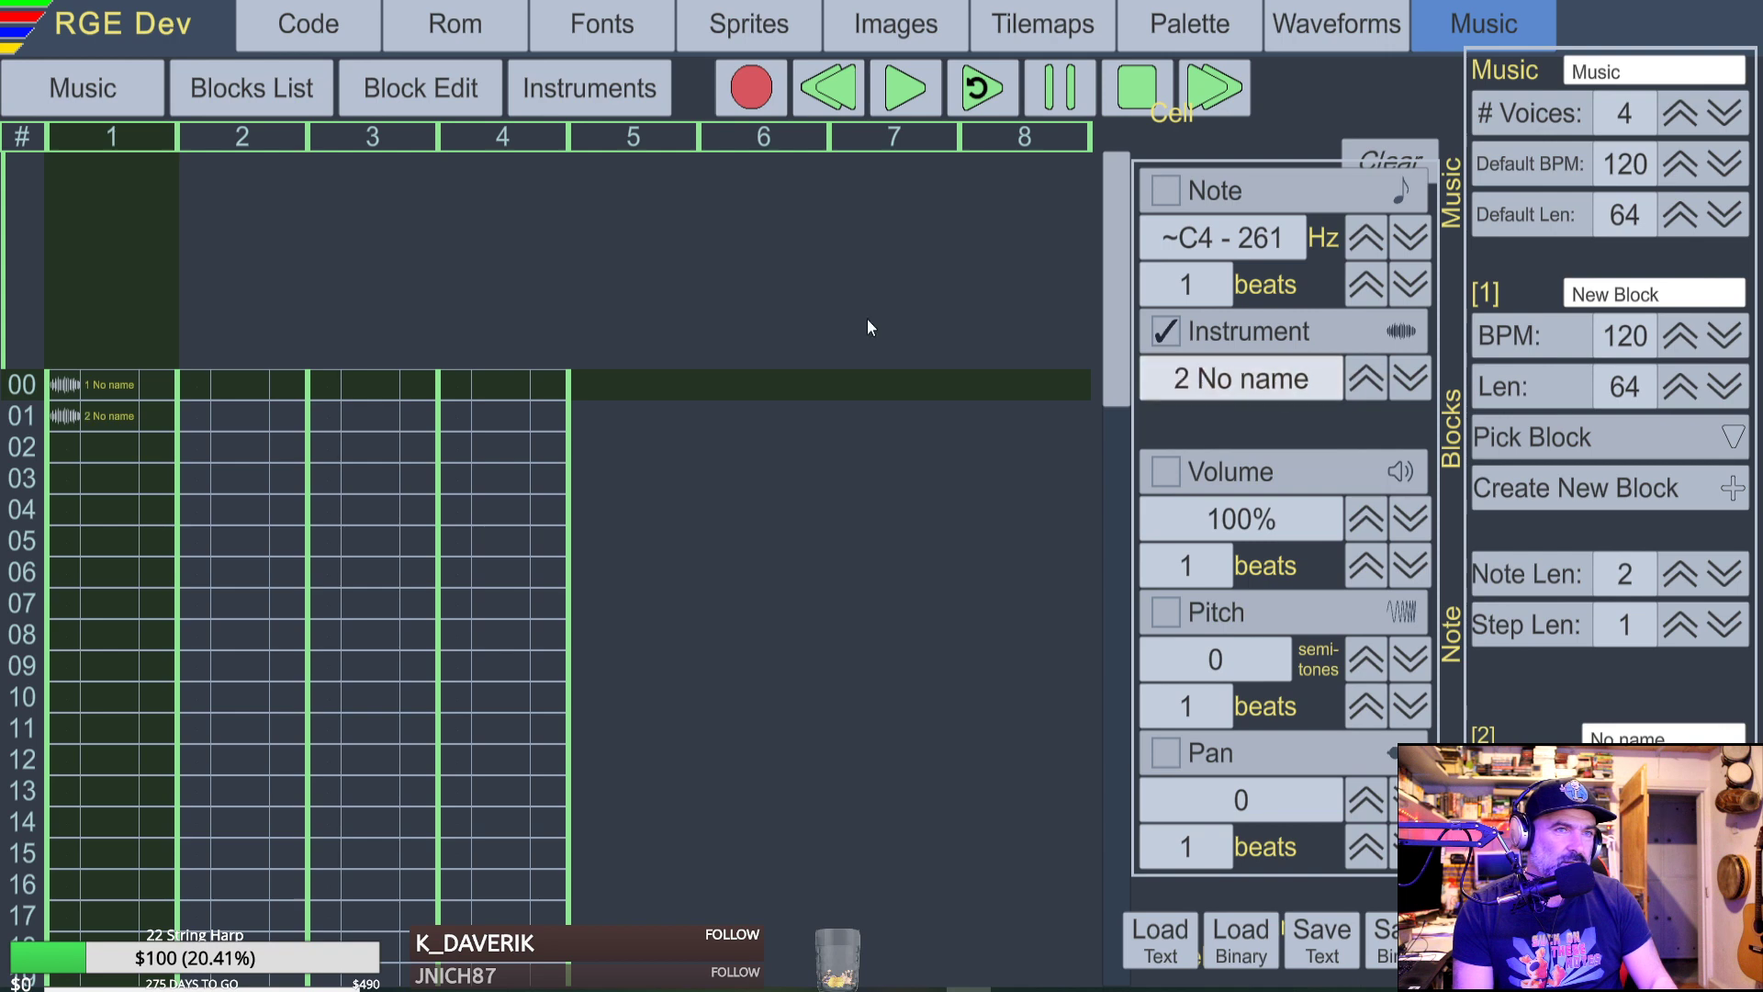
click(57, 388)
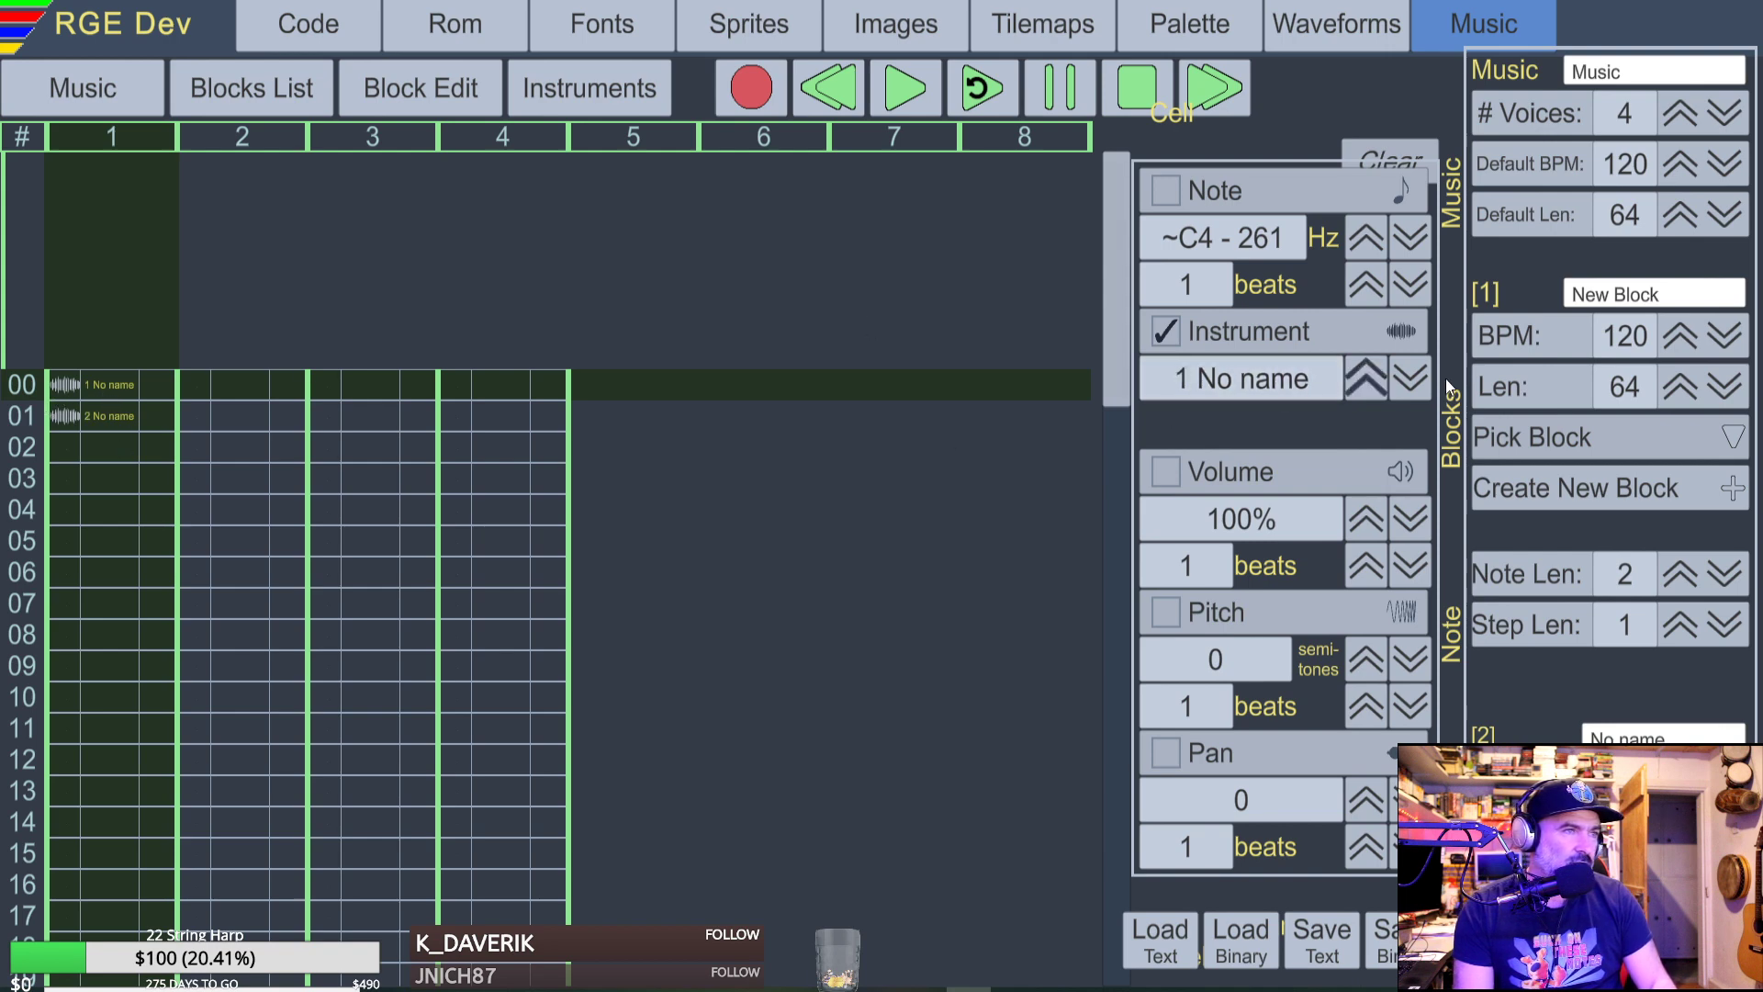
Set instrument 2's waveform to Square and finish the edit so that it is applied to the instrument.
click(574, 89)
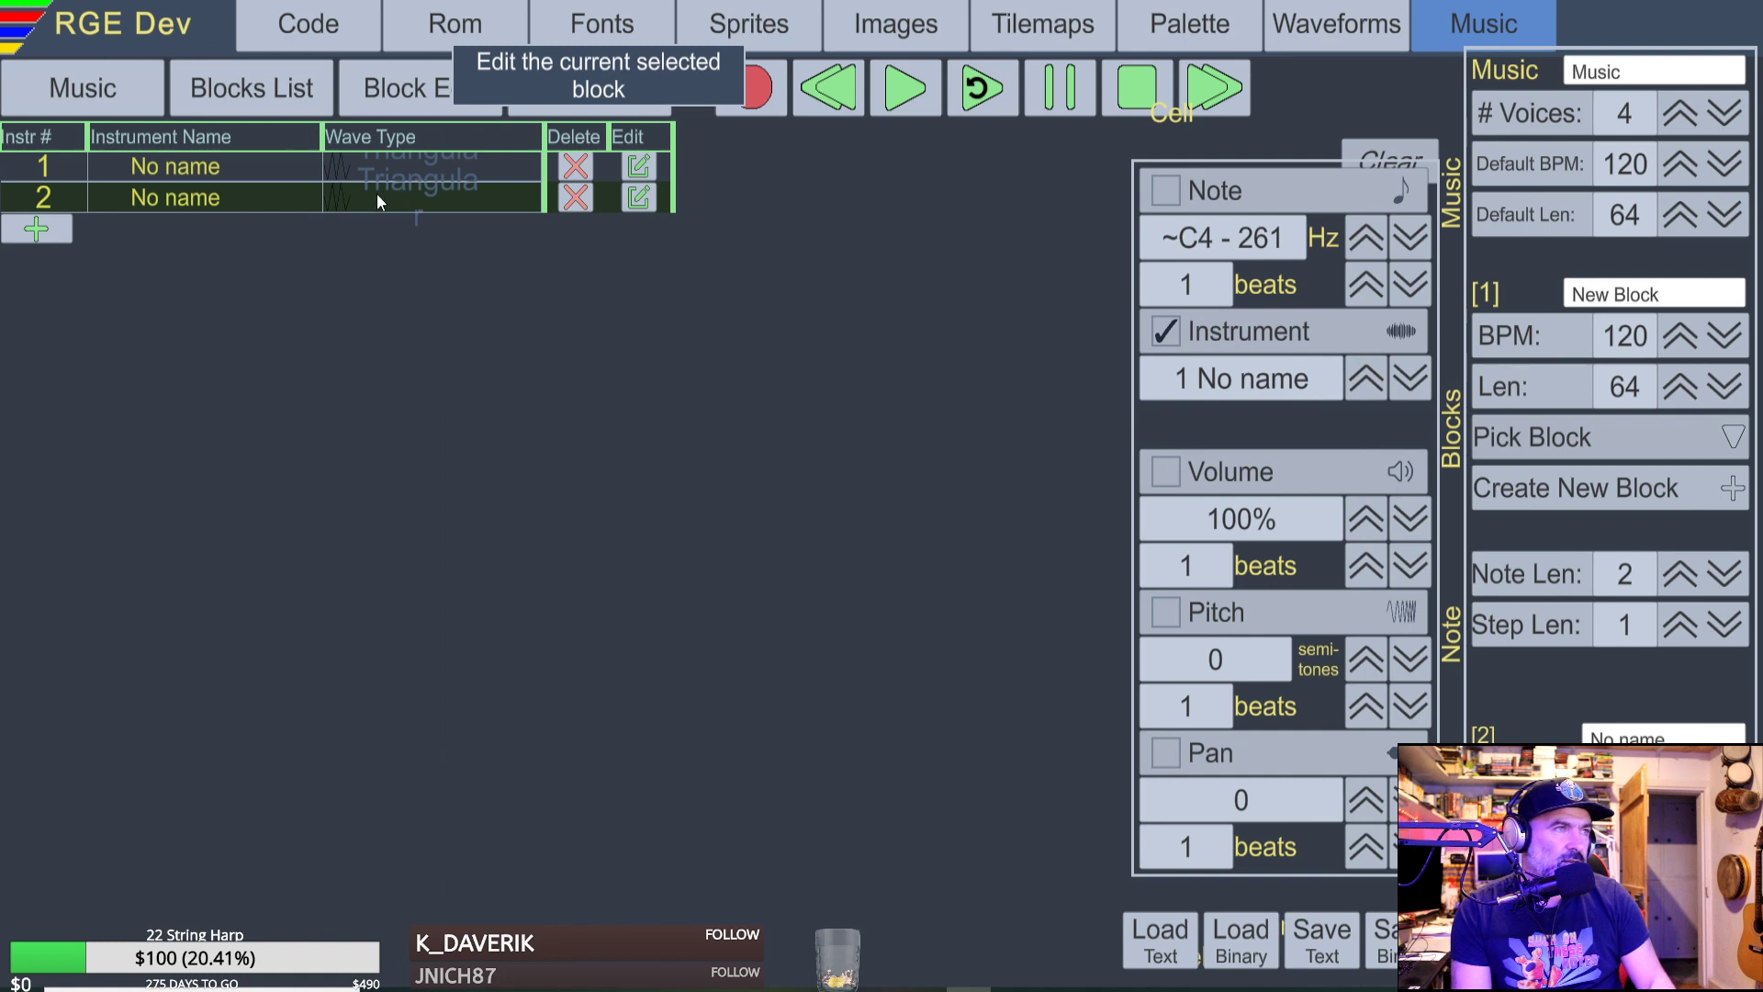
click(638, 199)
click(258, 90)
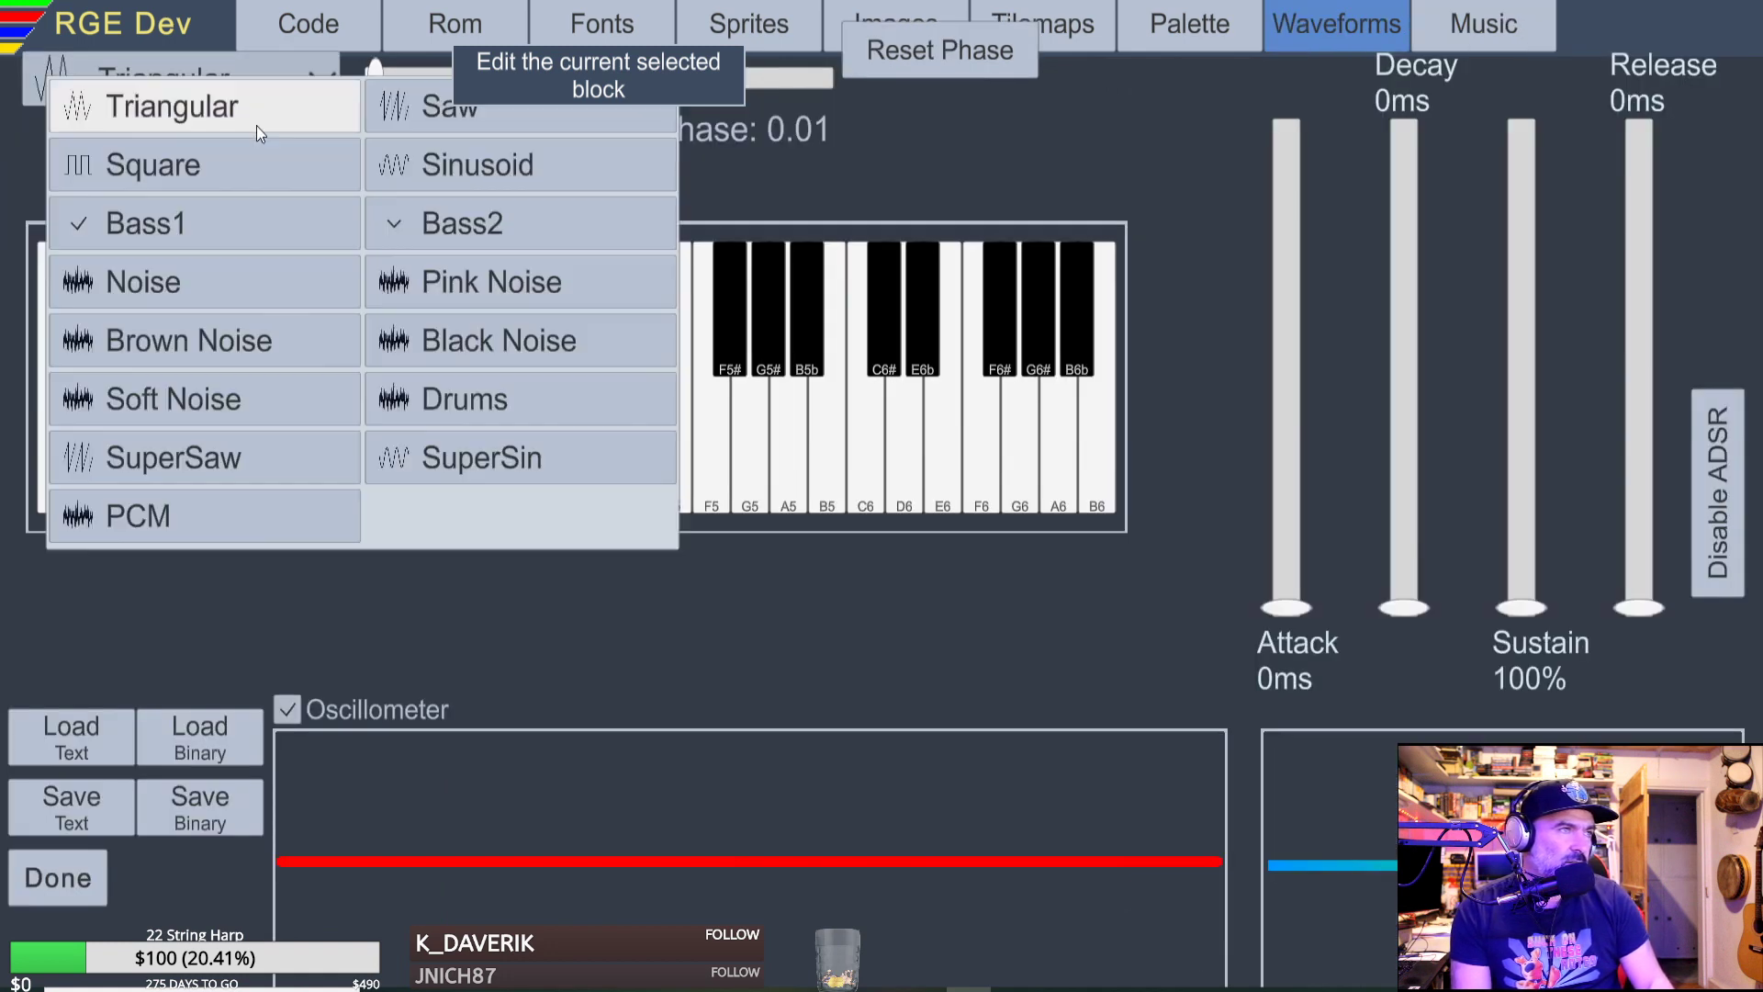
click(201, 186)
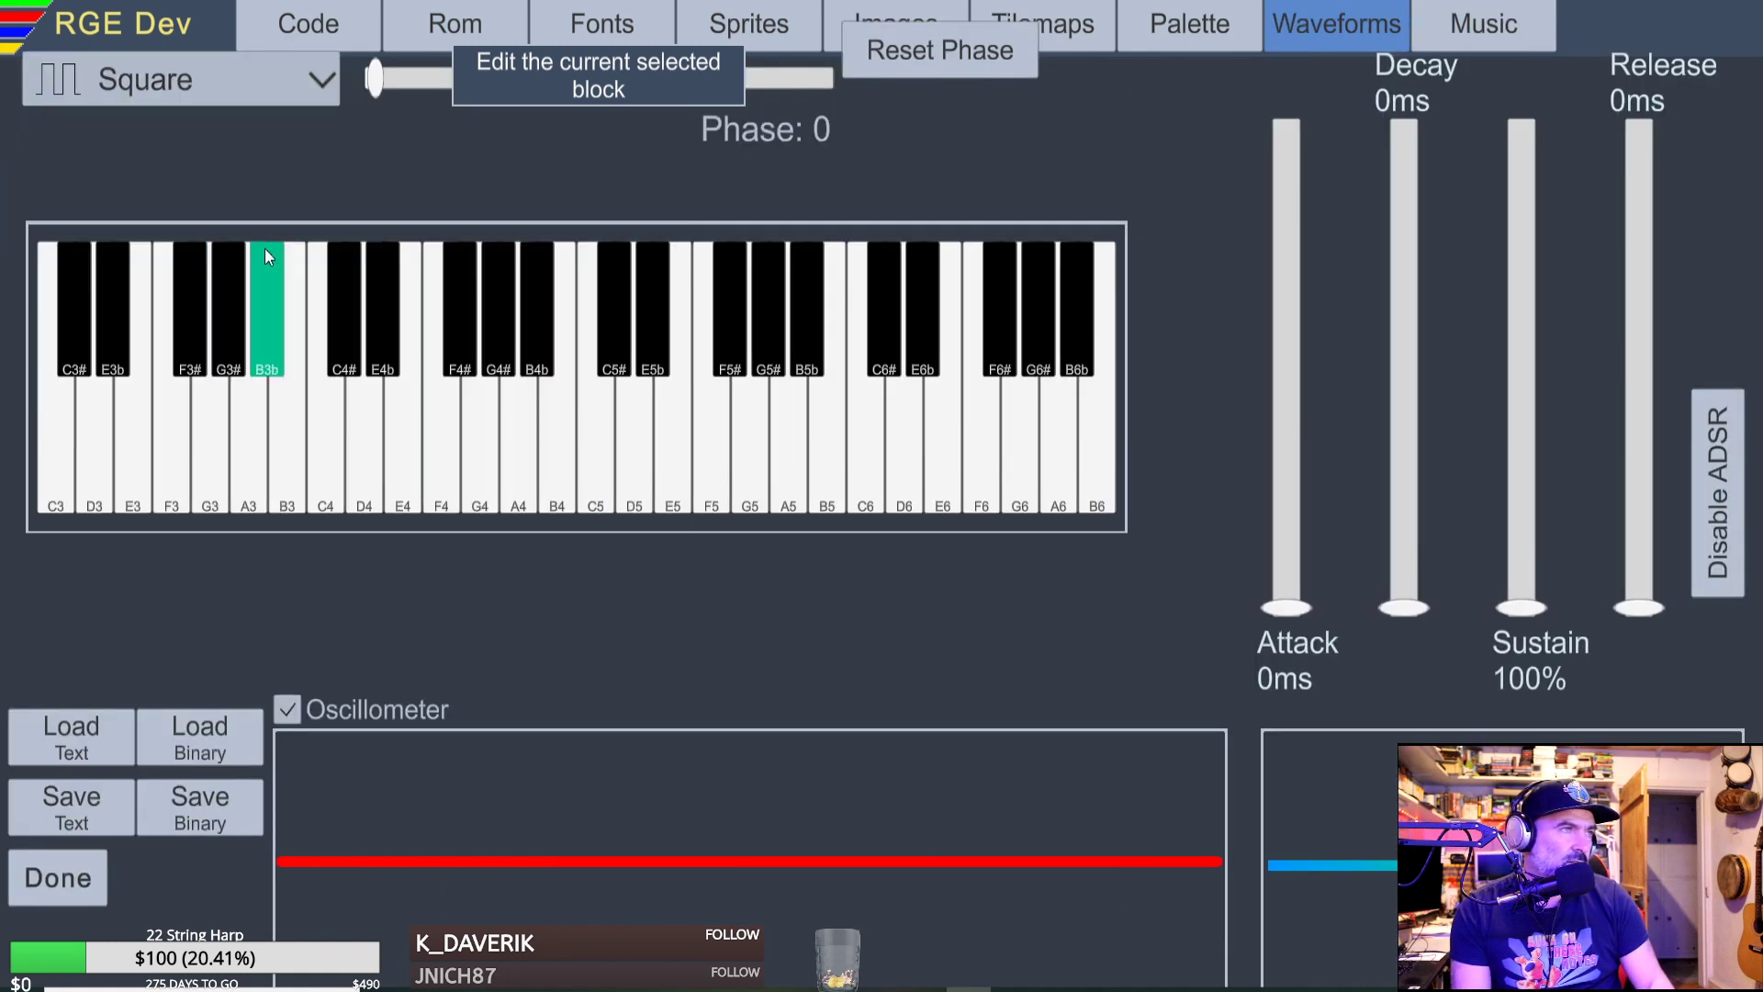
click(73, 880)
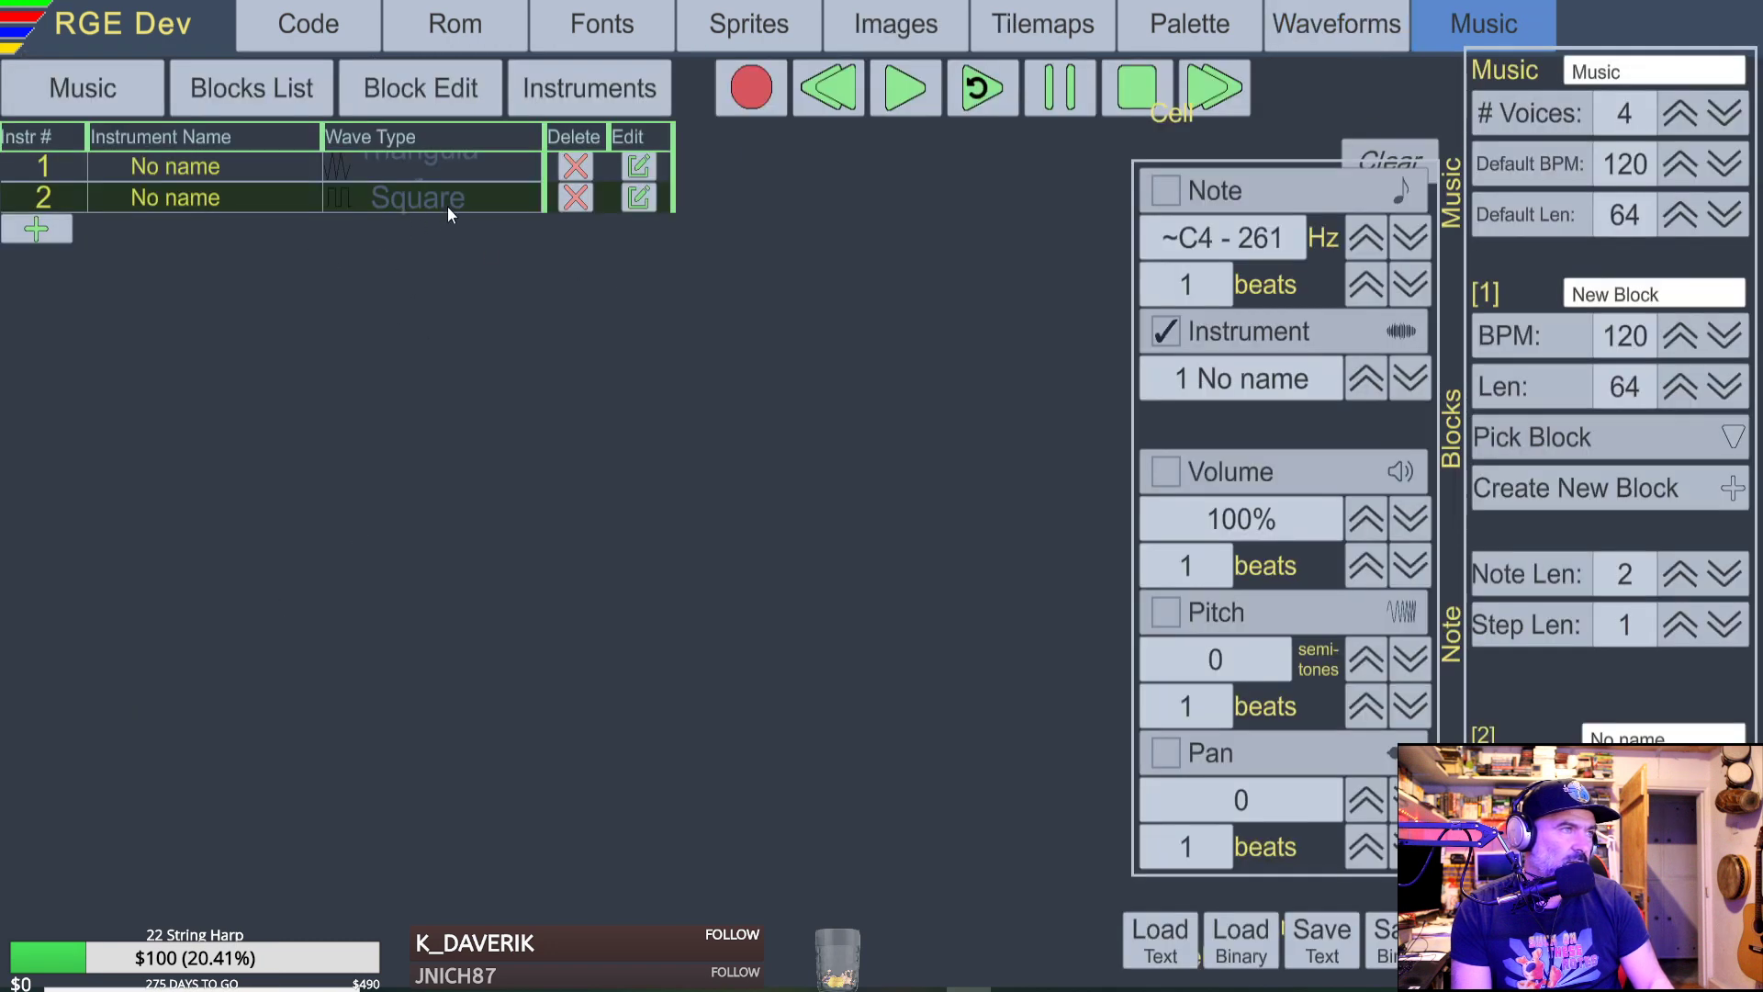
Check the waveforms assigned to instruments 1 and 2 by opening them from the instruments list.
click(395, 168)
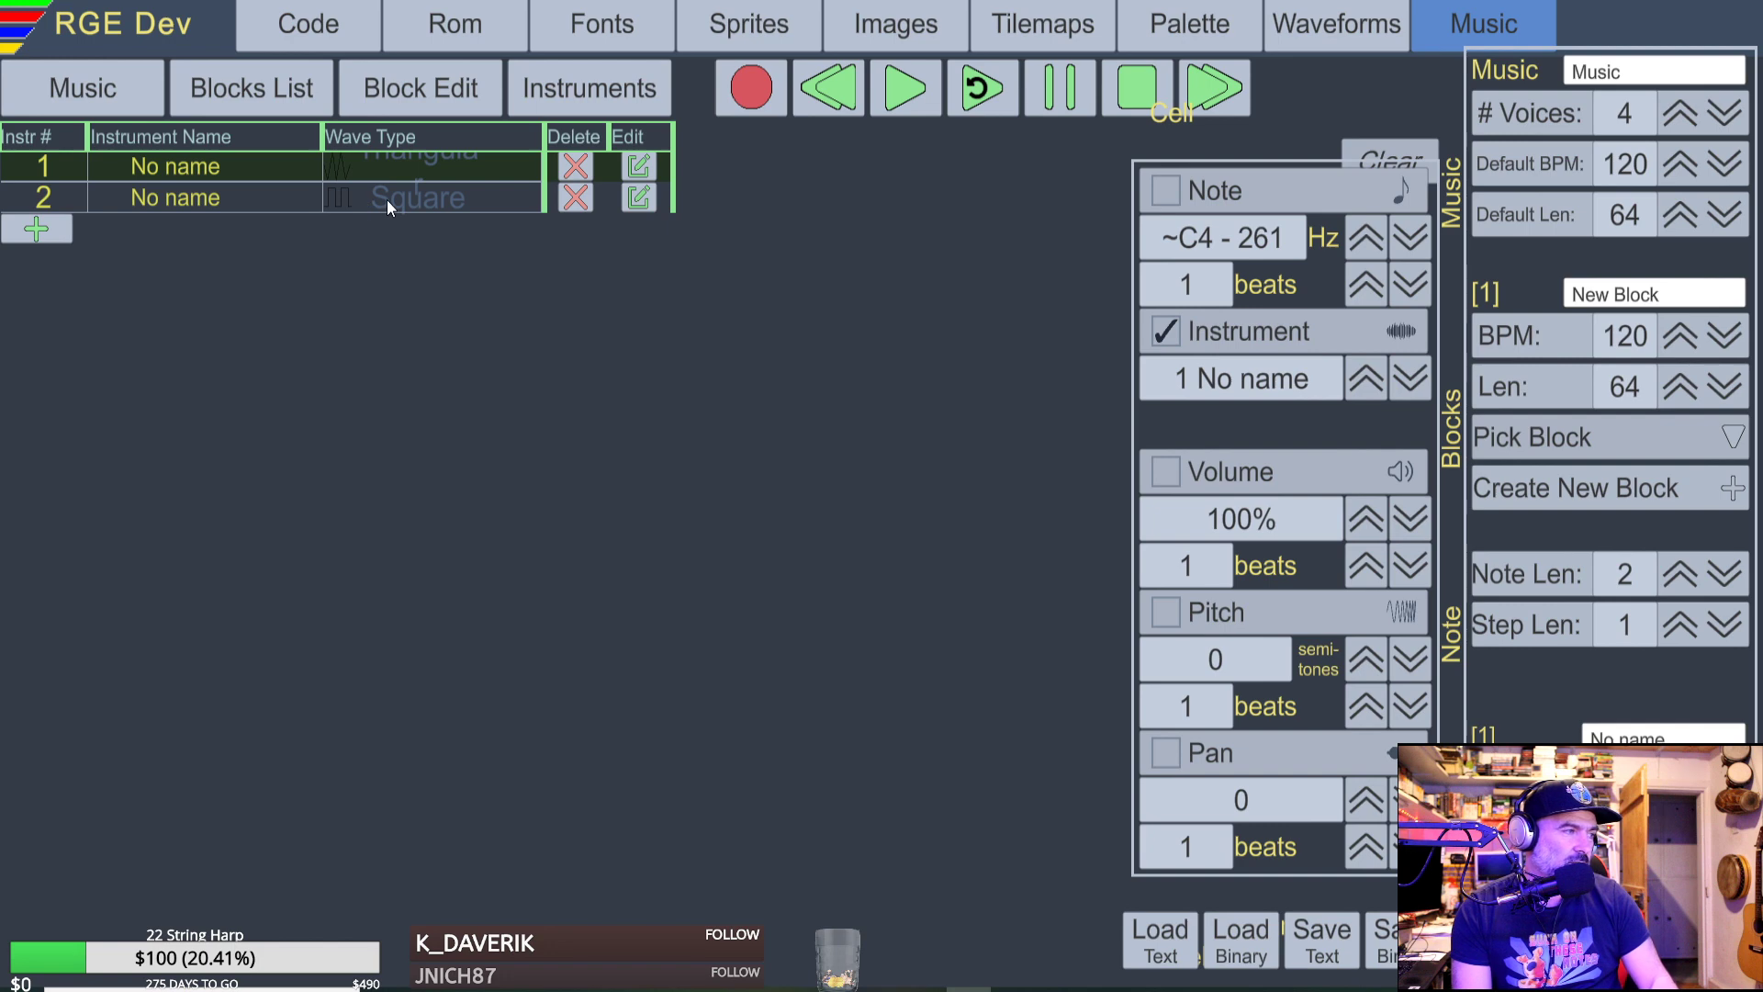
click(639, 195)
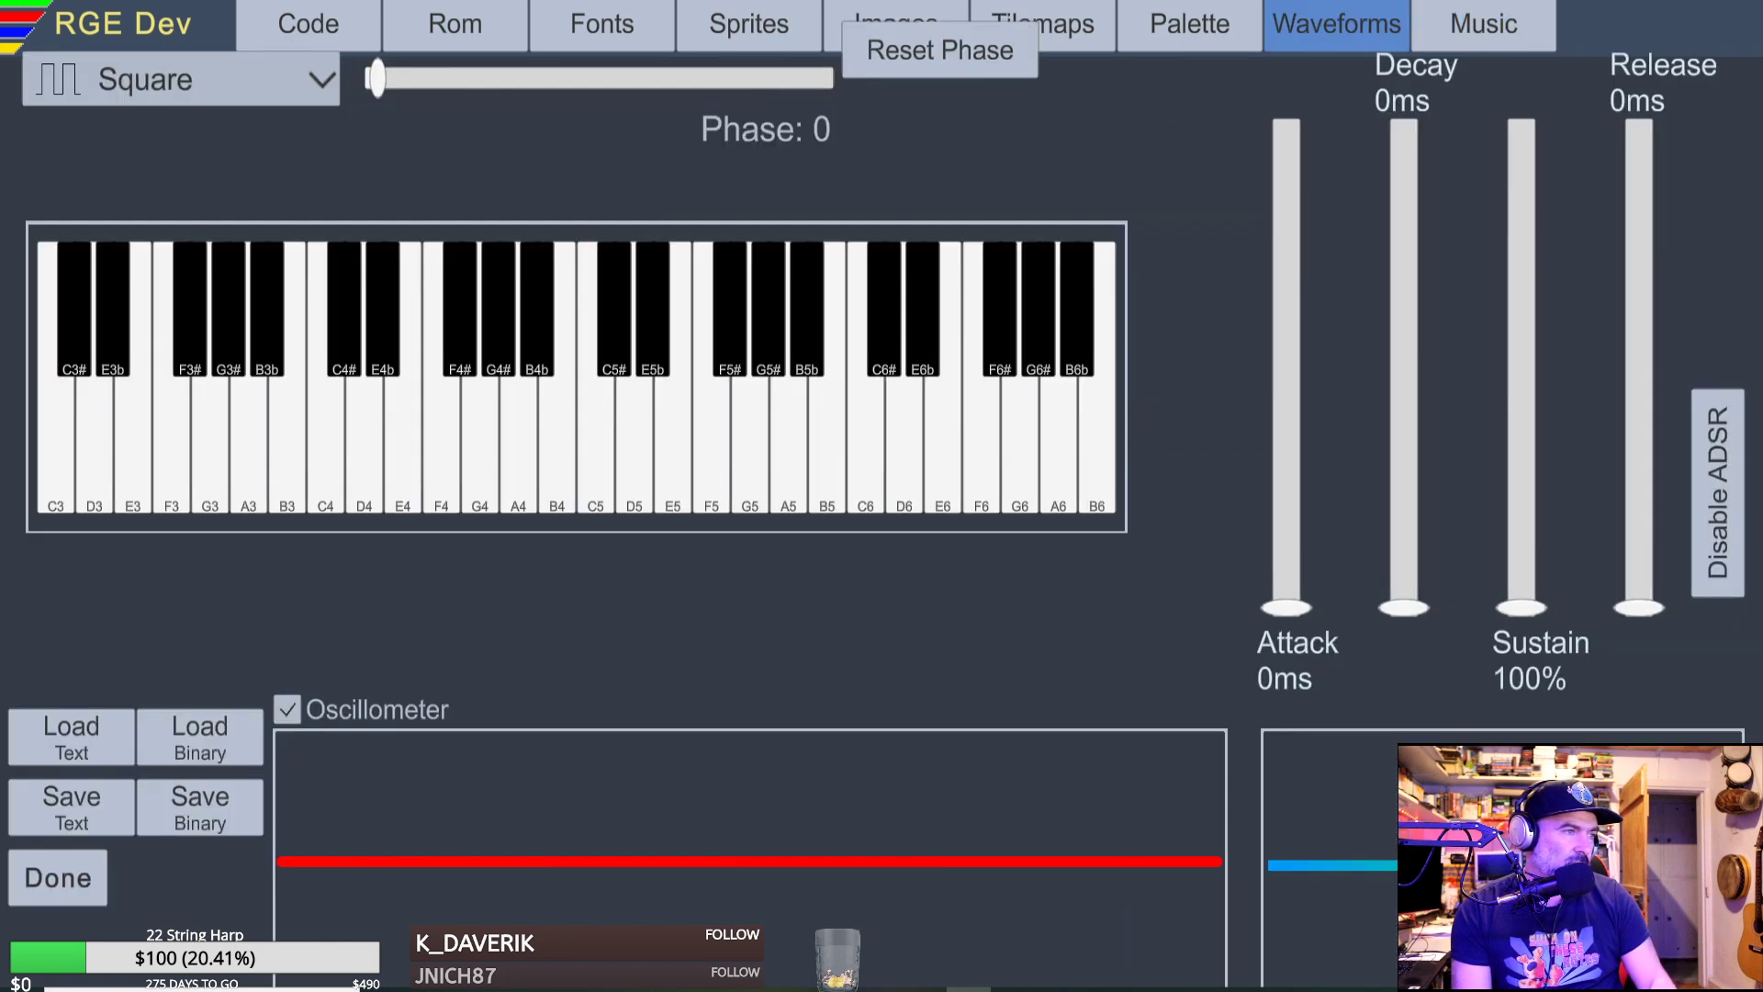
click(55, 875)
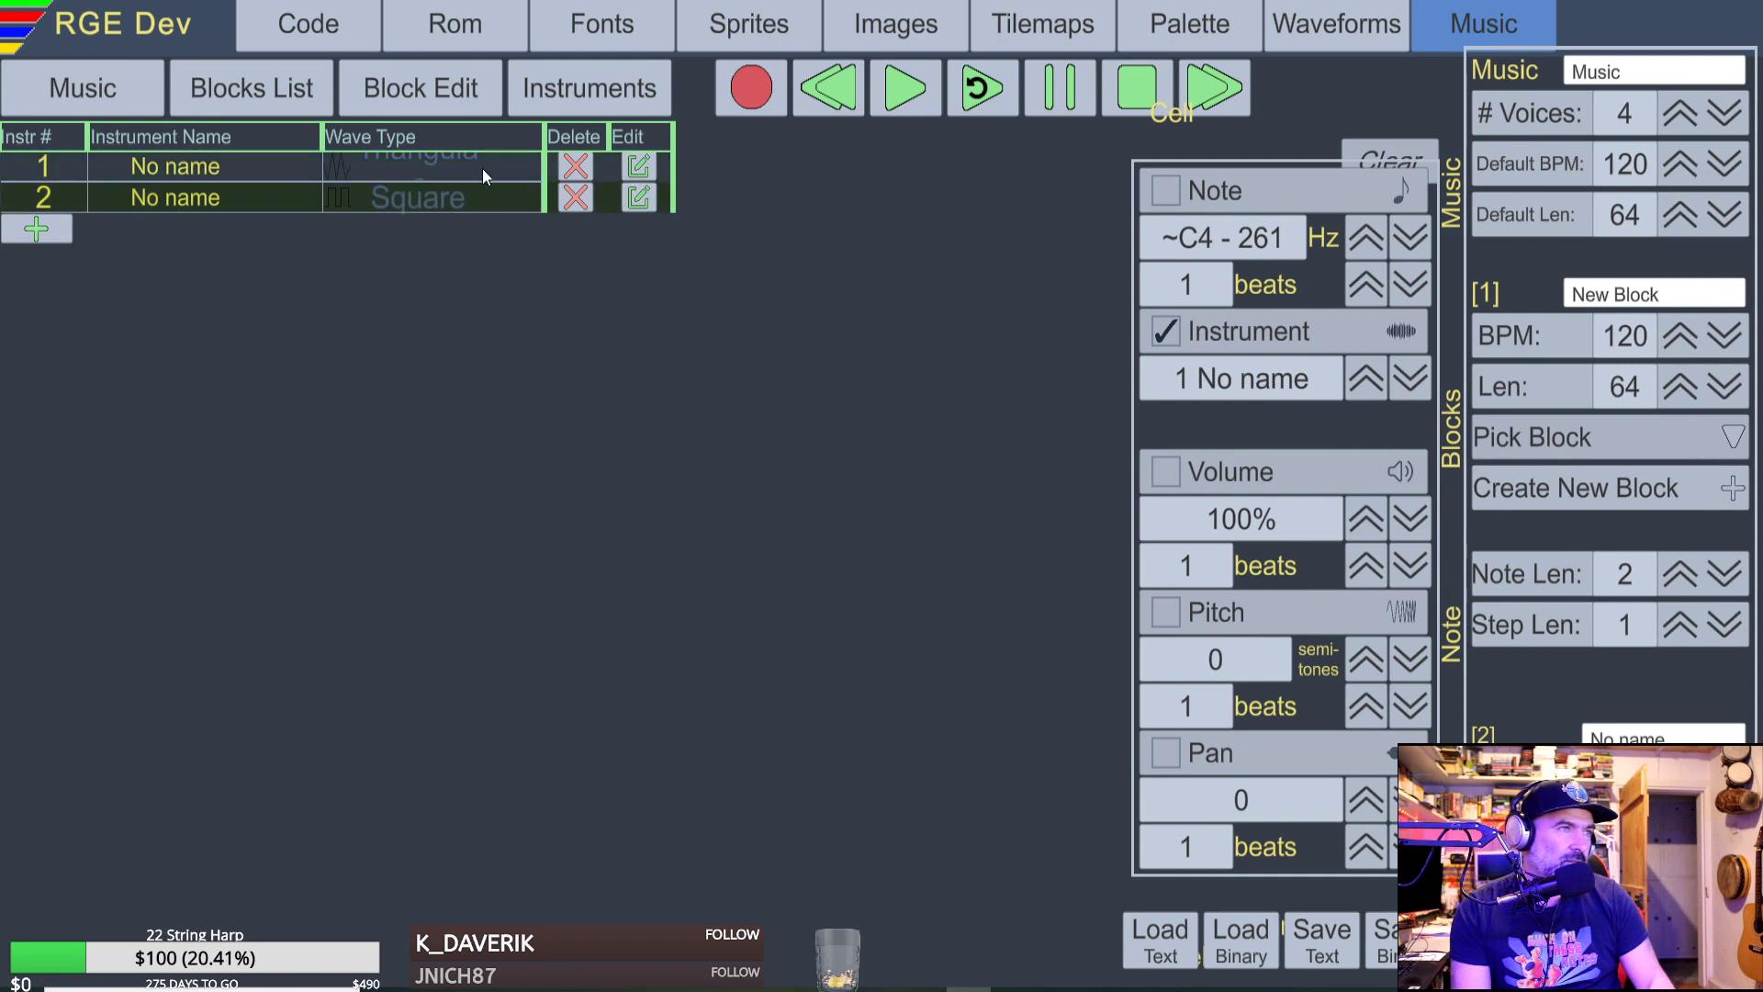
click(639, 165)
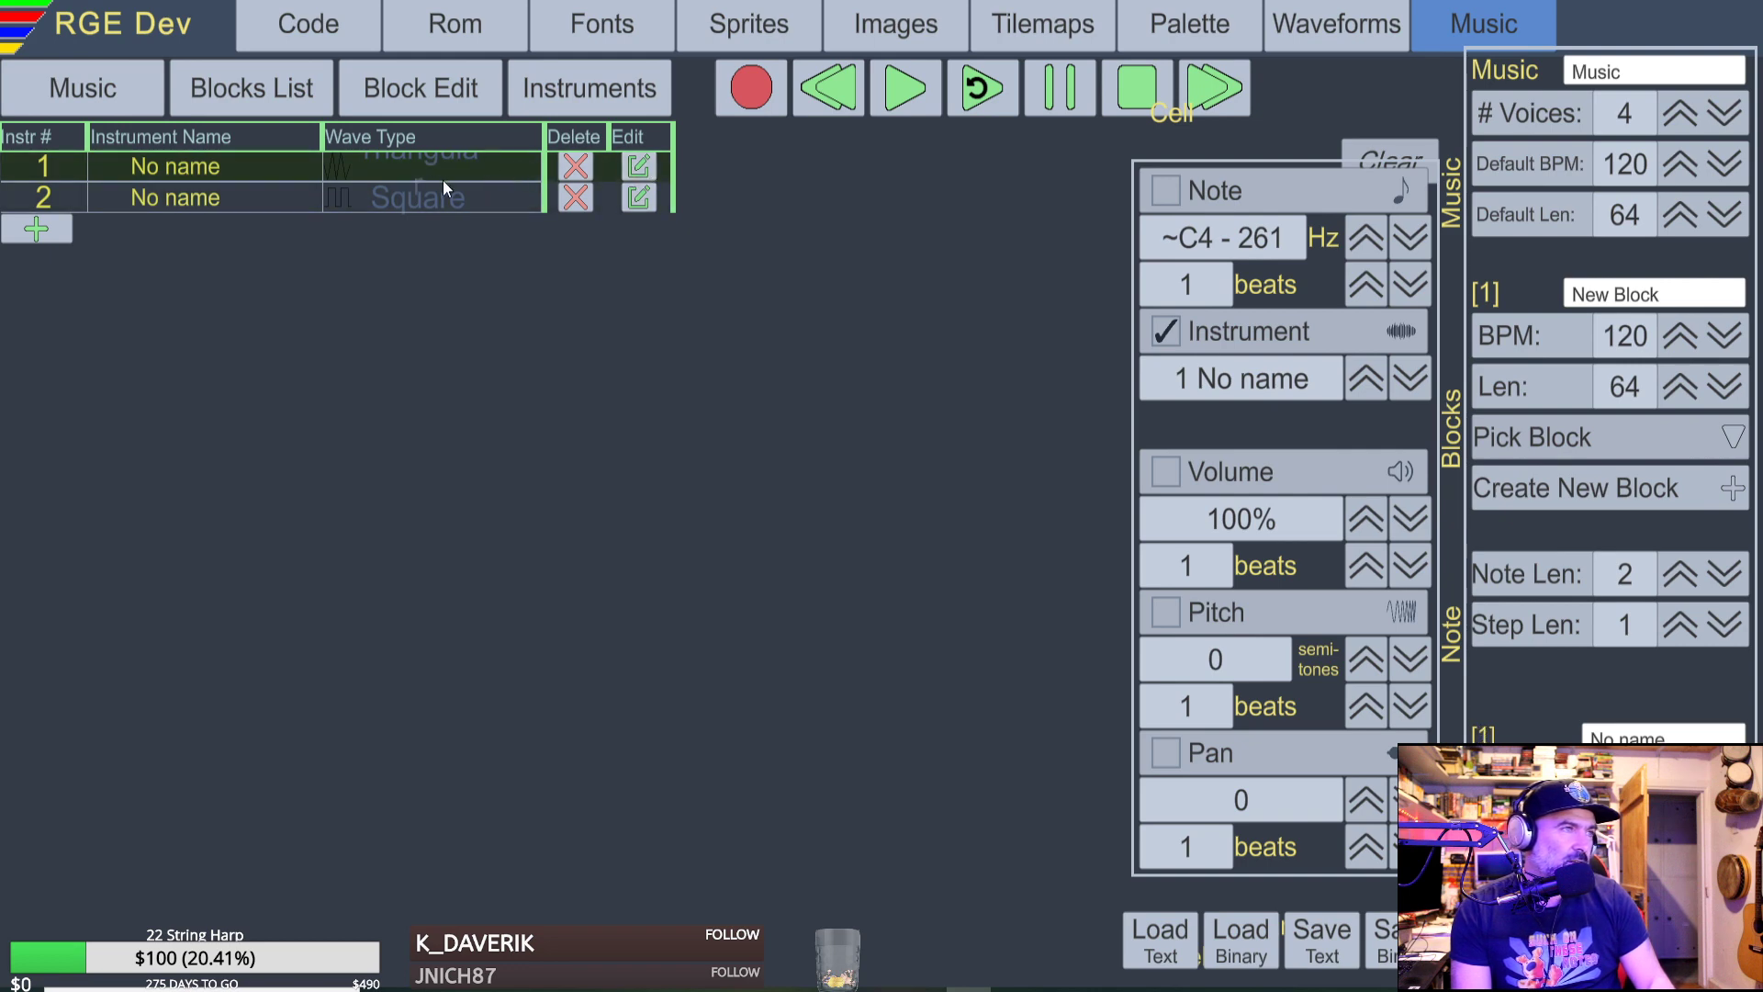
Add a third instrument with the Triangular waveform and finish its waveform edit.
click(38, 229)
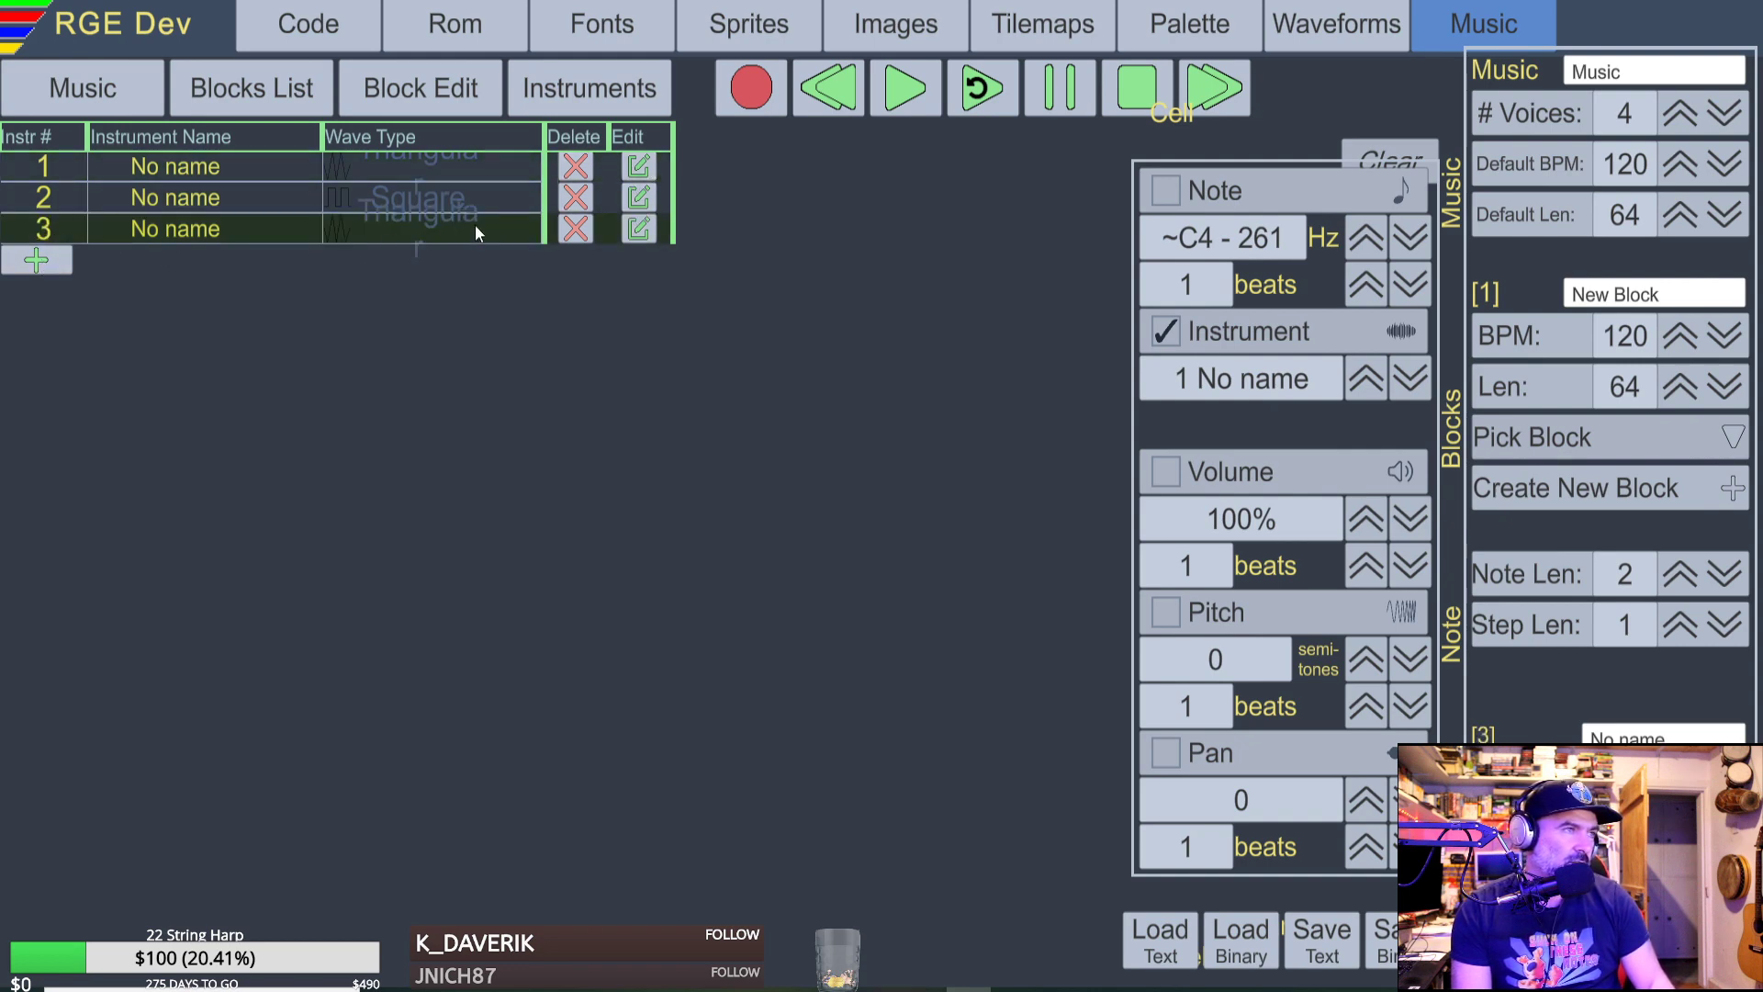
click(640, 231)
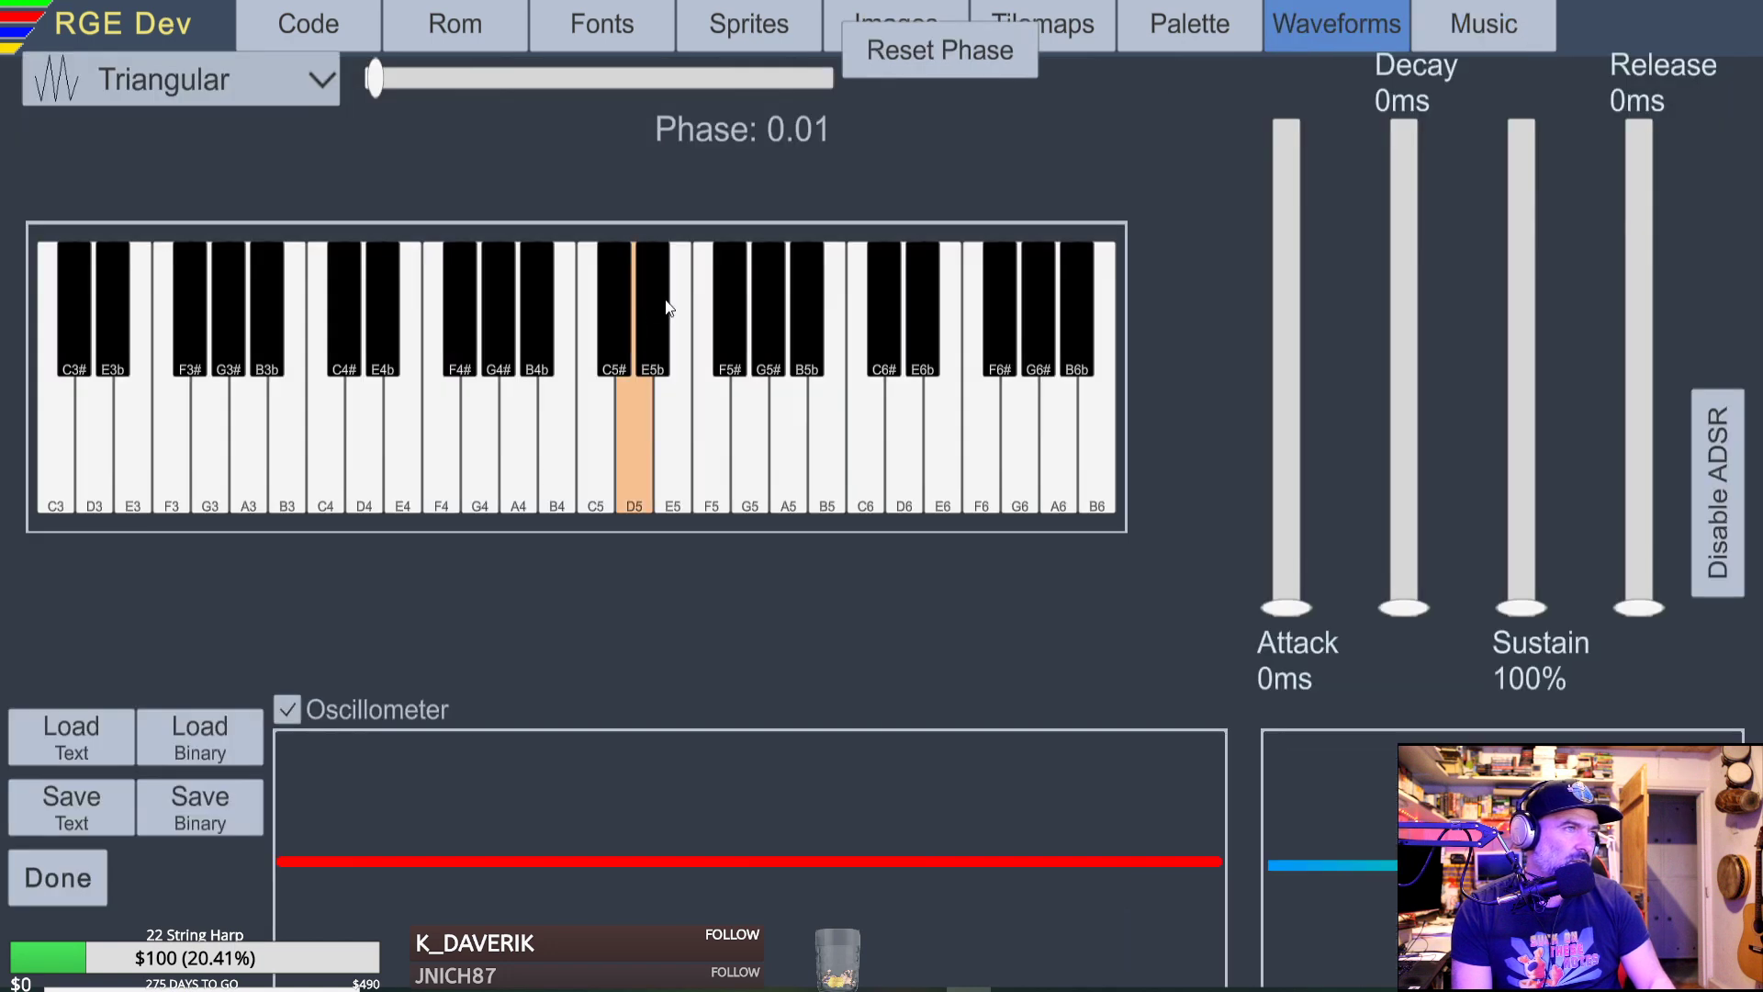
click(224, 71)
click(222, 116)
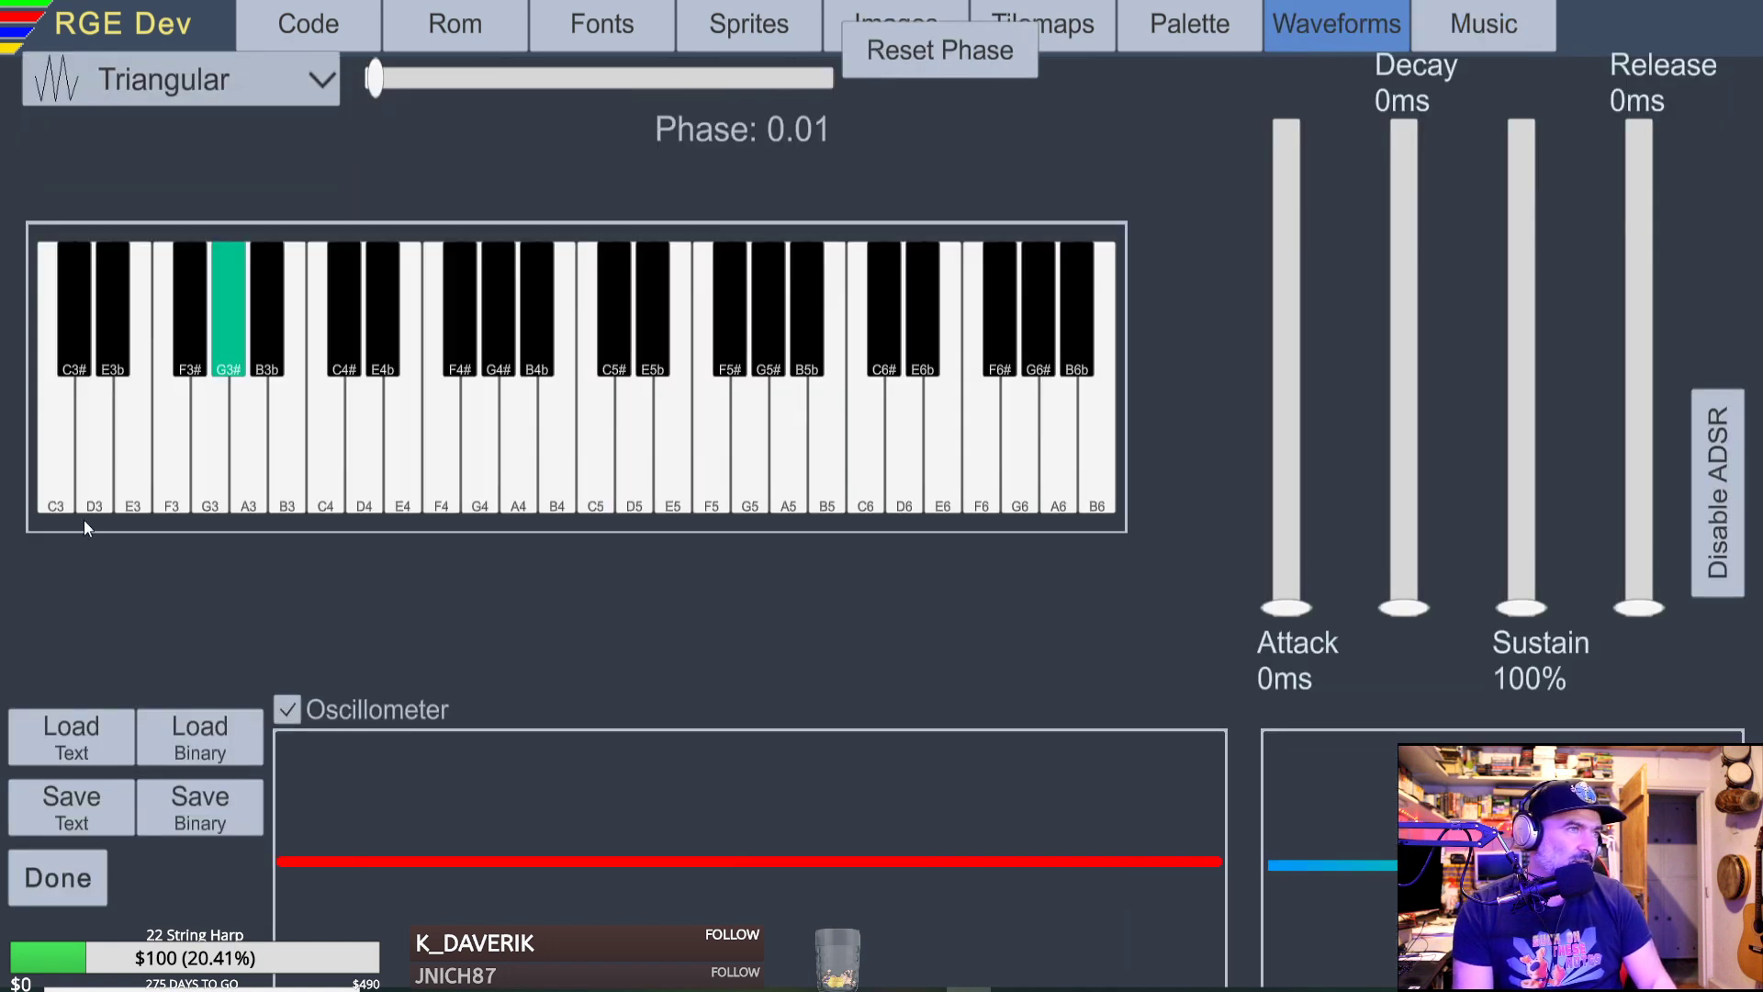
click(53, 879)
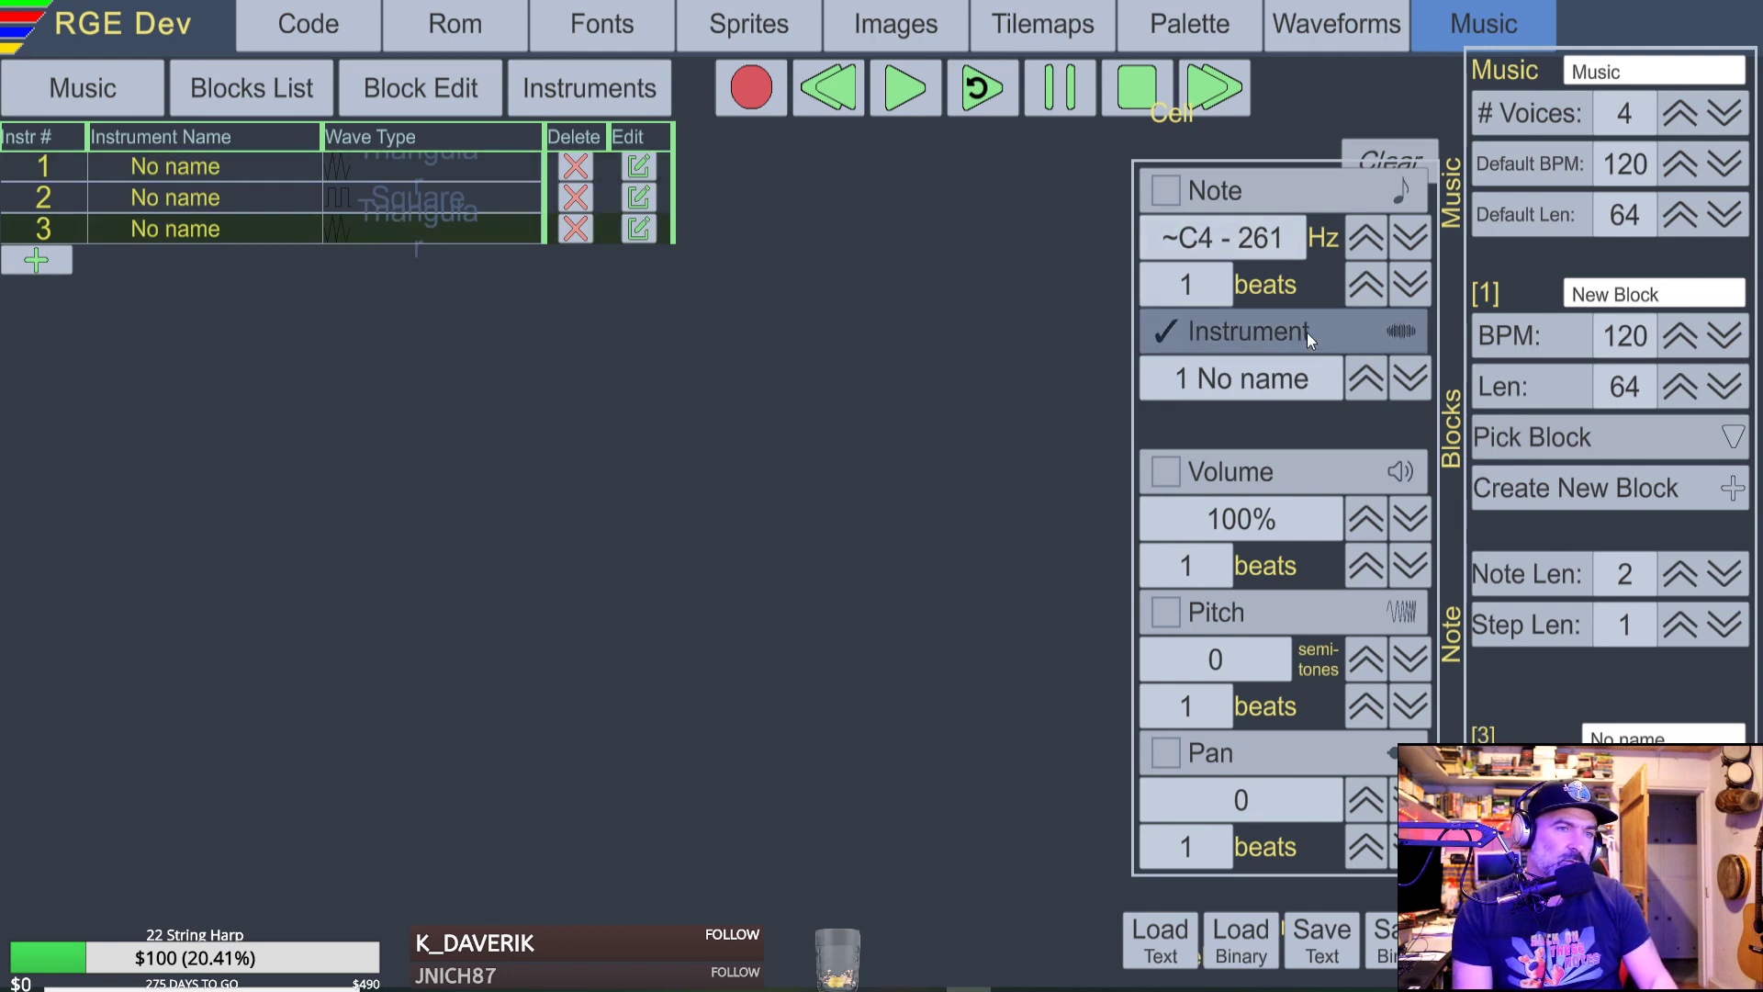
Set instrument 3's waveform to Saw and finish the edit so that it is applied to the instrument.
click(638, 231)
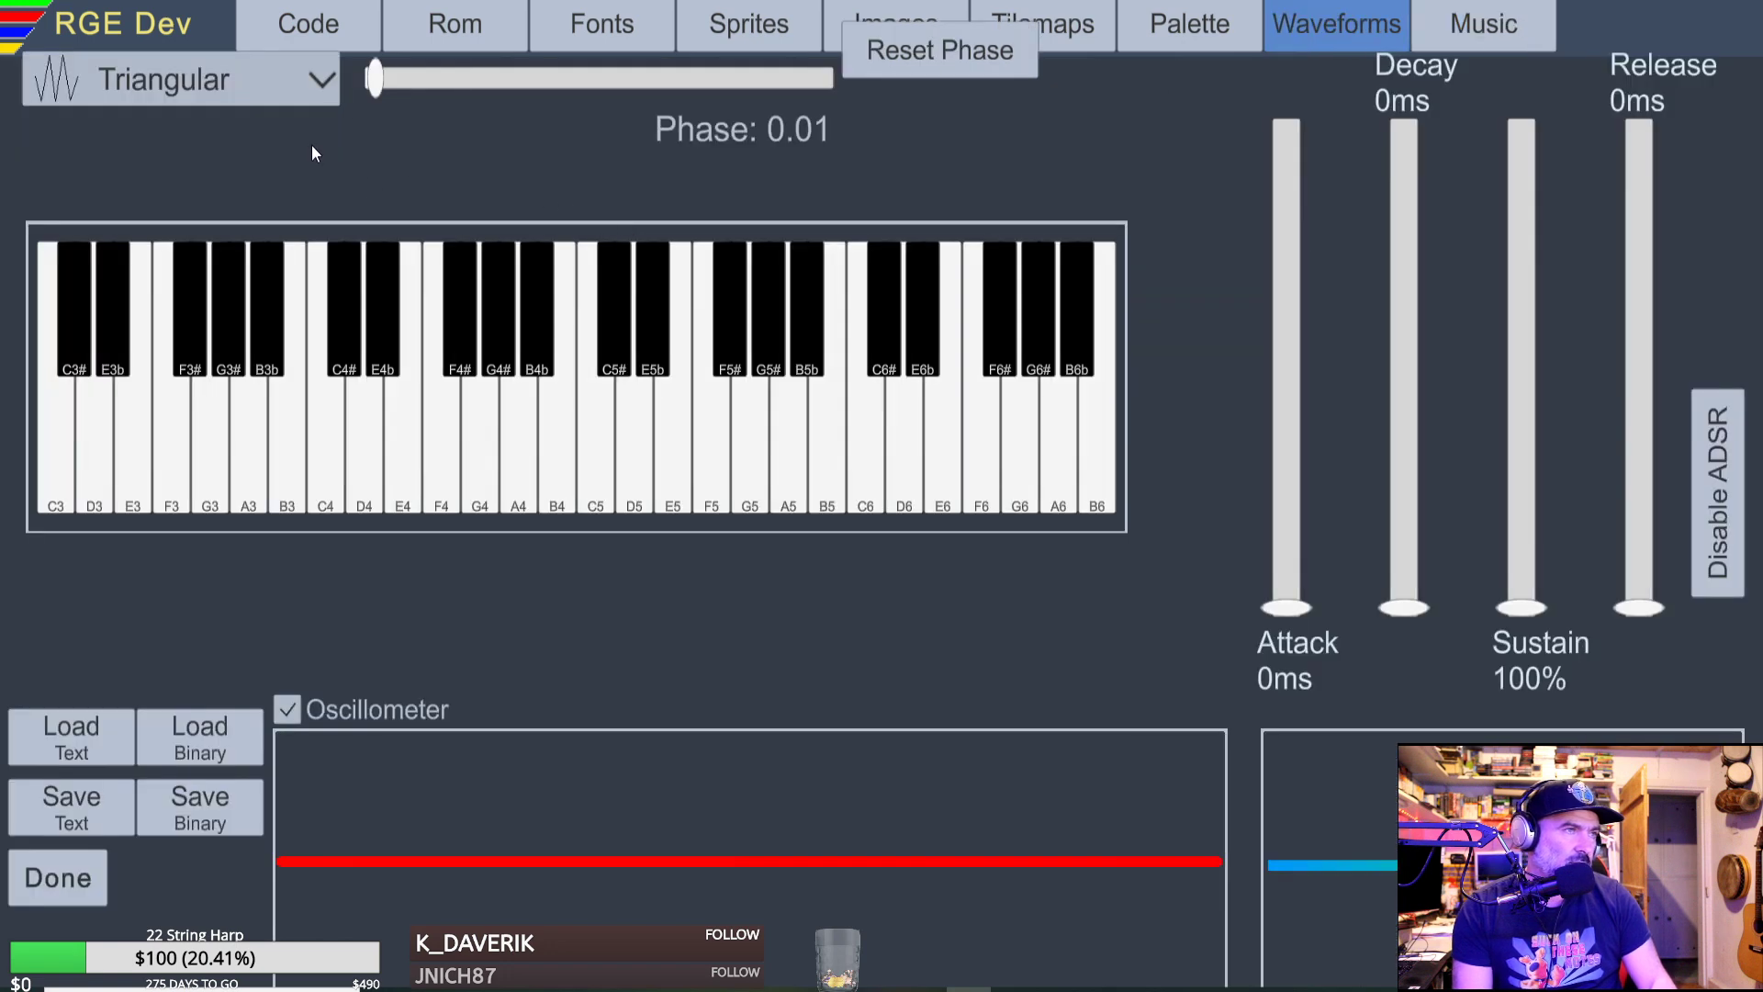
click(313, 79)
click(471, 119)
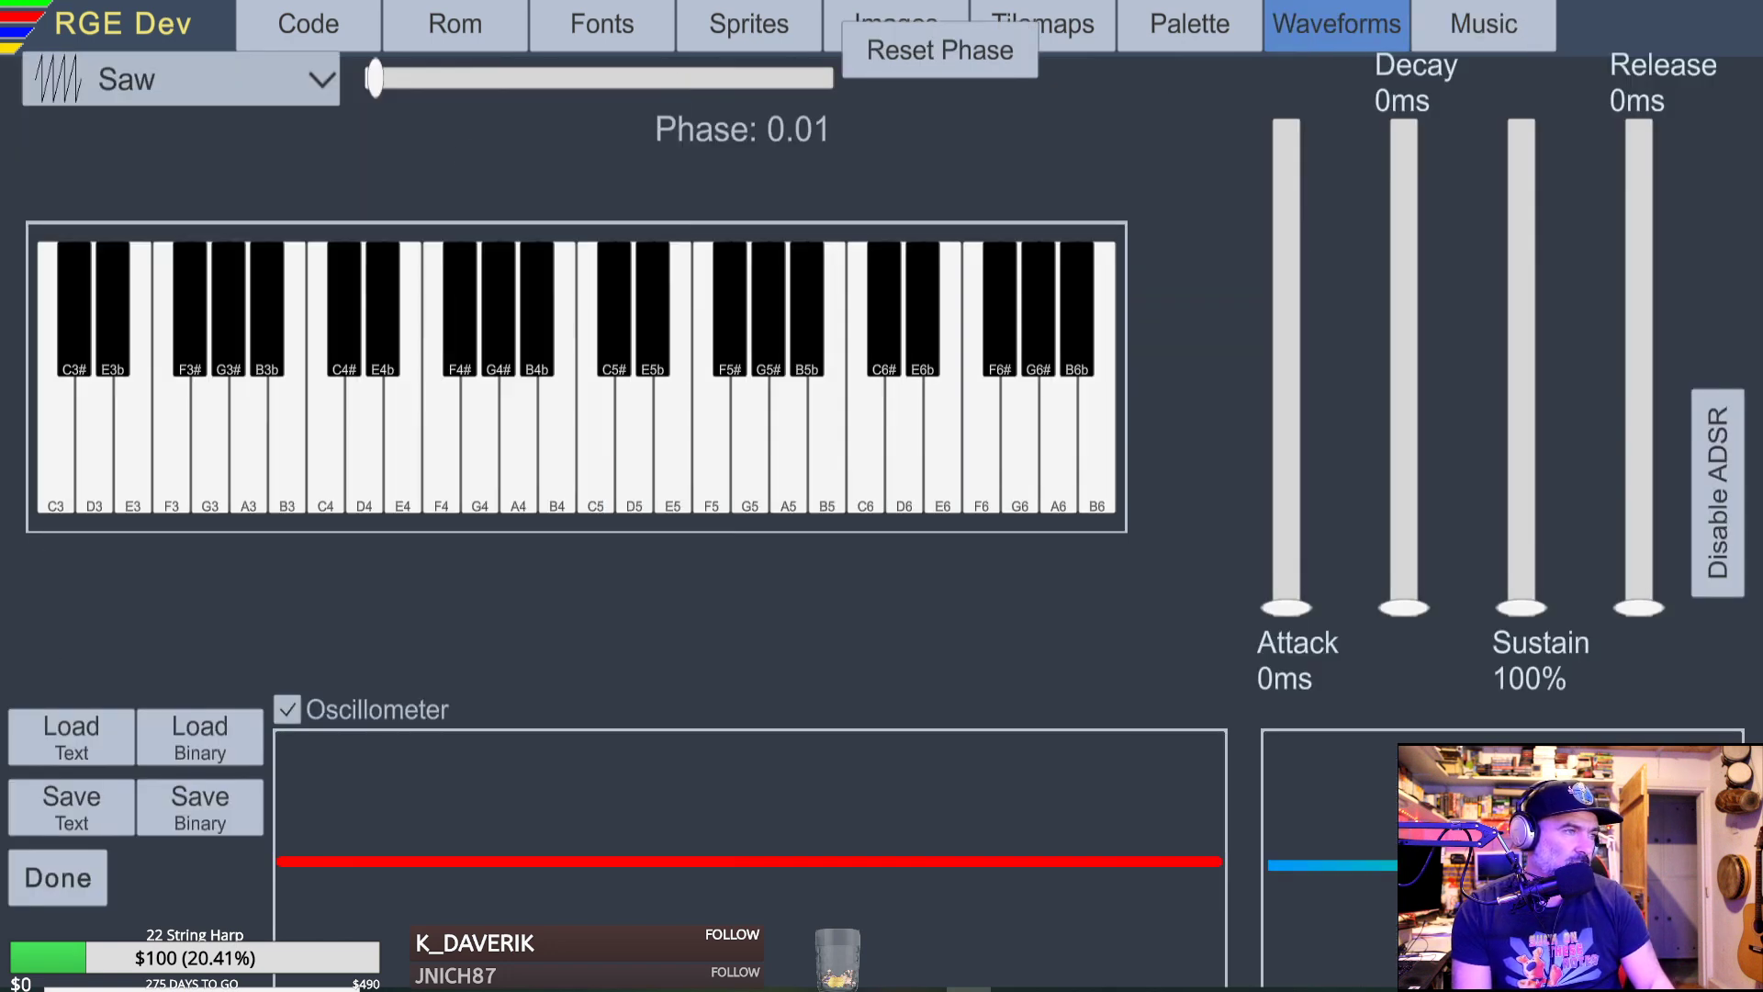
click(64, 869)
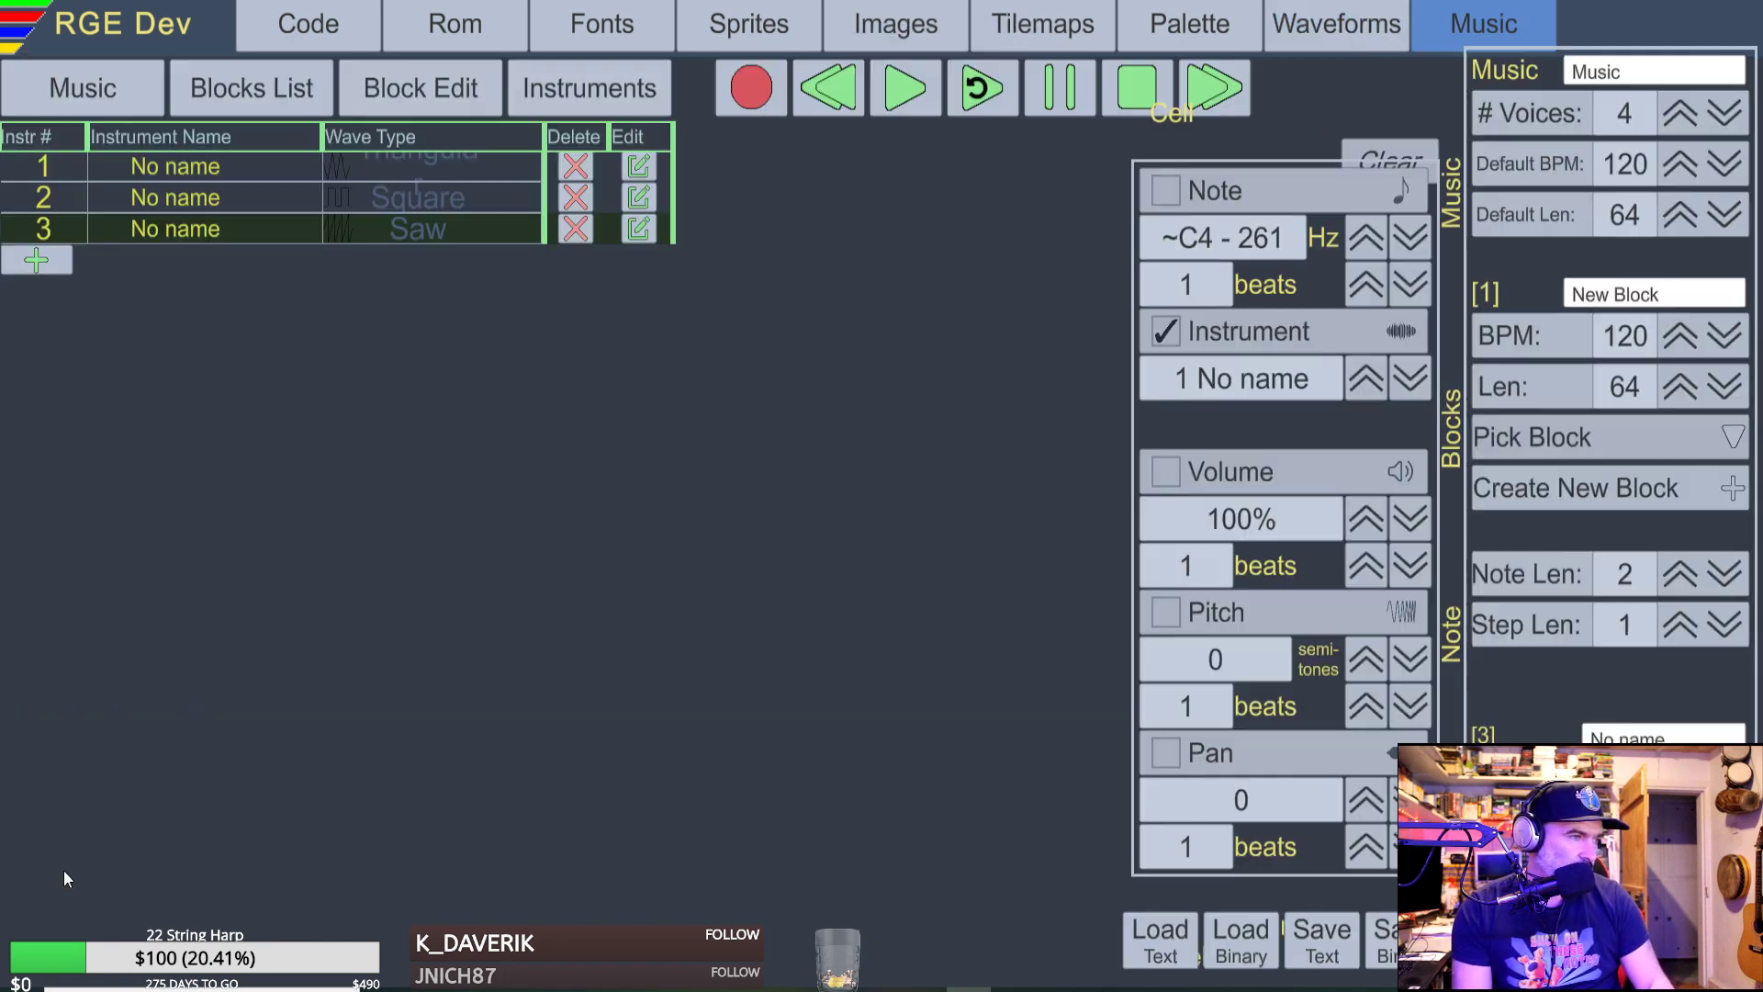
Select instruments 1 and 2 in the list and set the row 01 cell's instrument change to instrument 3.
click(418, 201)
click(427, 166)
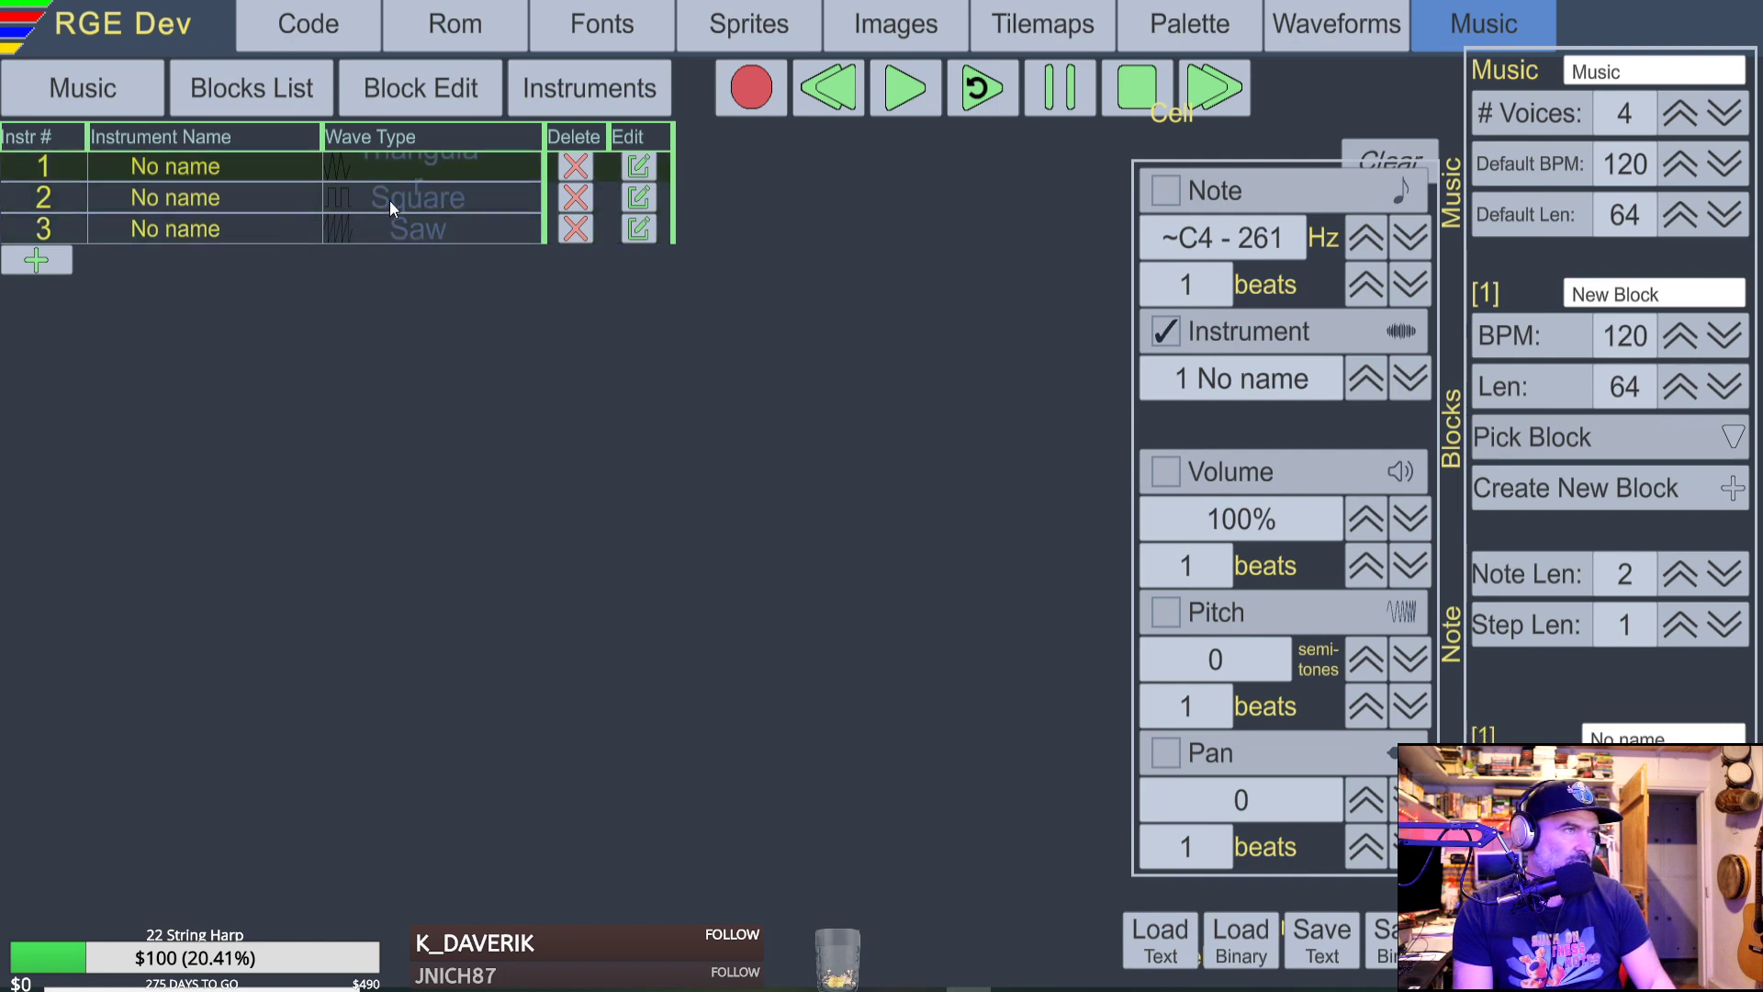
click(389, 200)
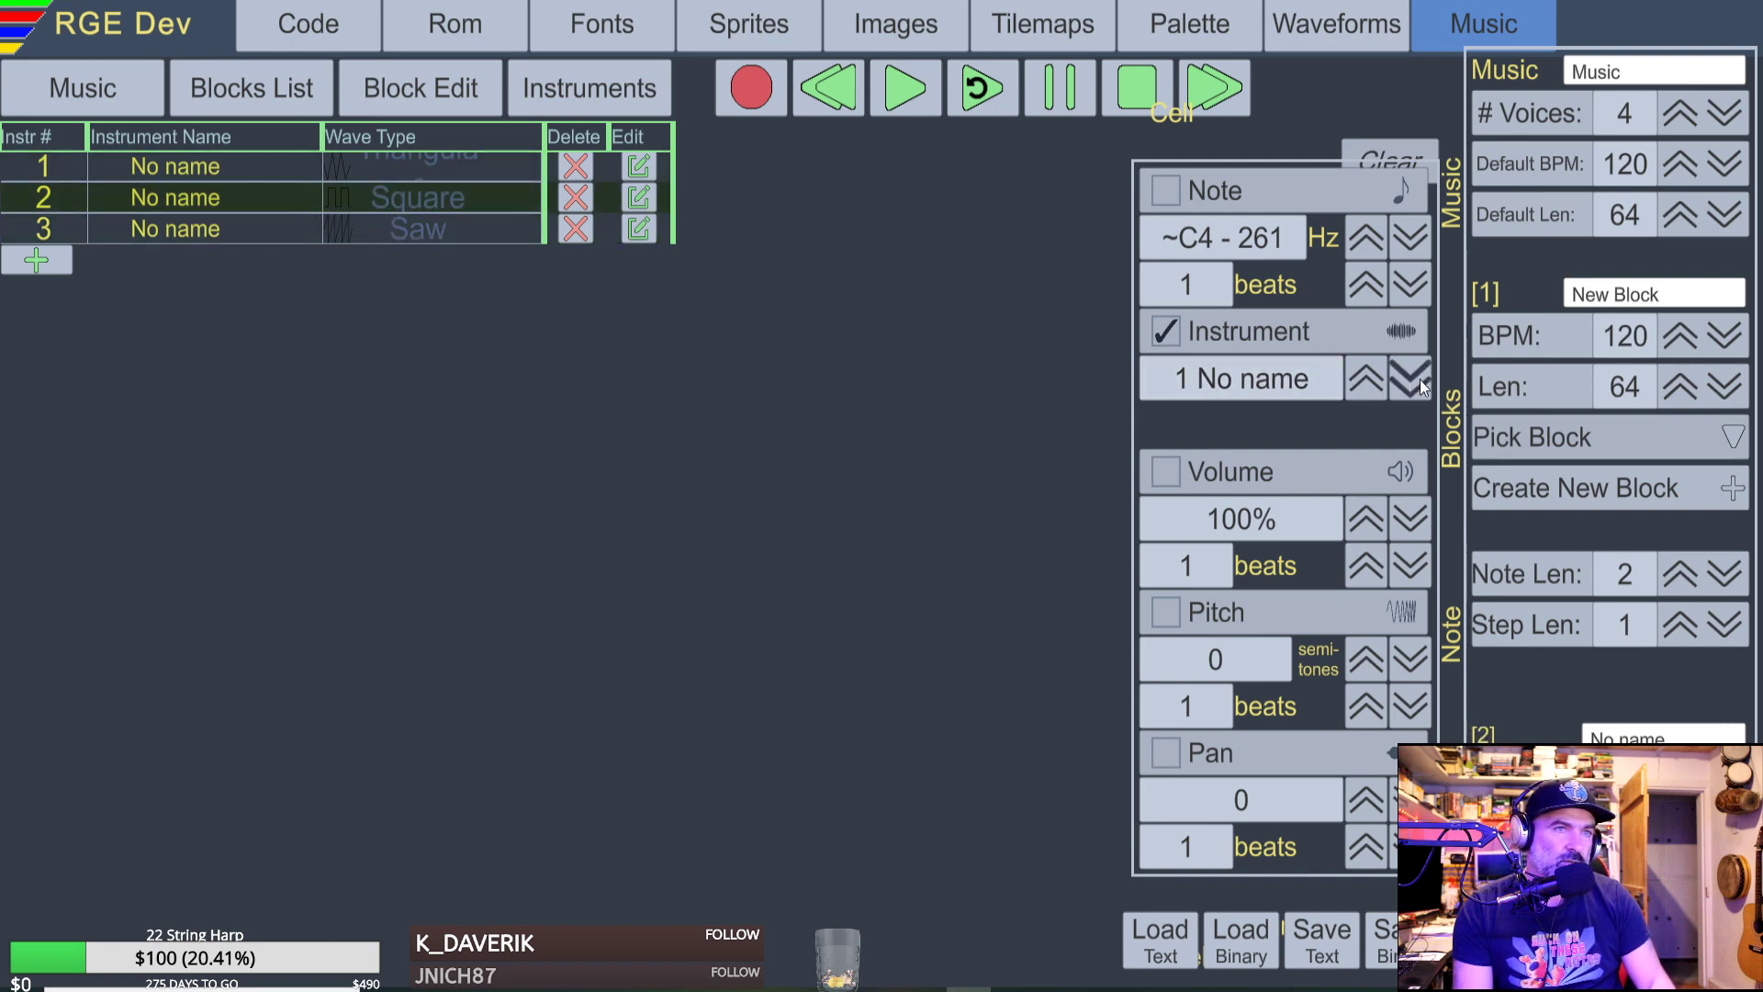
click(1377, 381)
click(1374, 382)
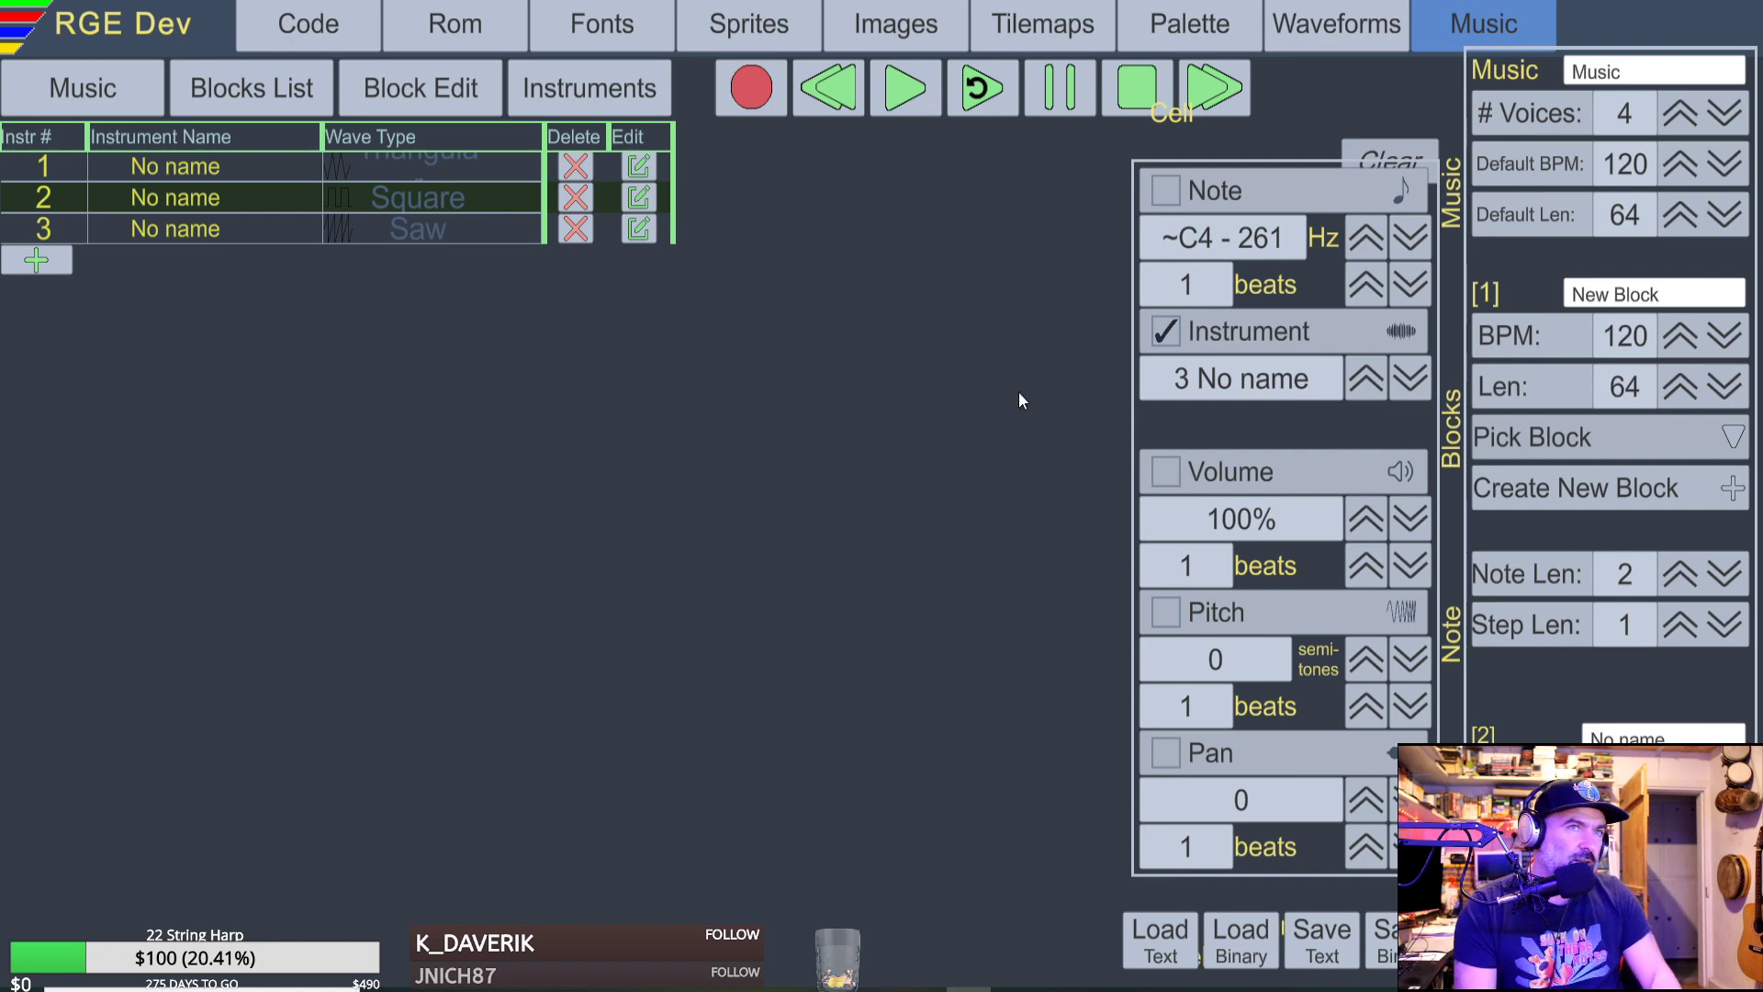
Check the waveforms of instruments 3 and 1 by opening each from the instruments list and closing it without changes.
click(1349, 43)
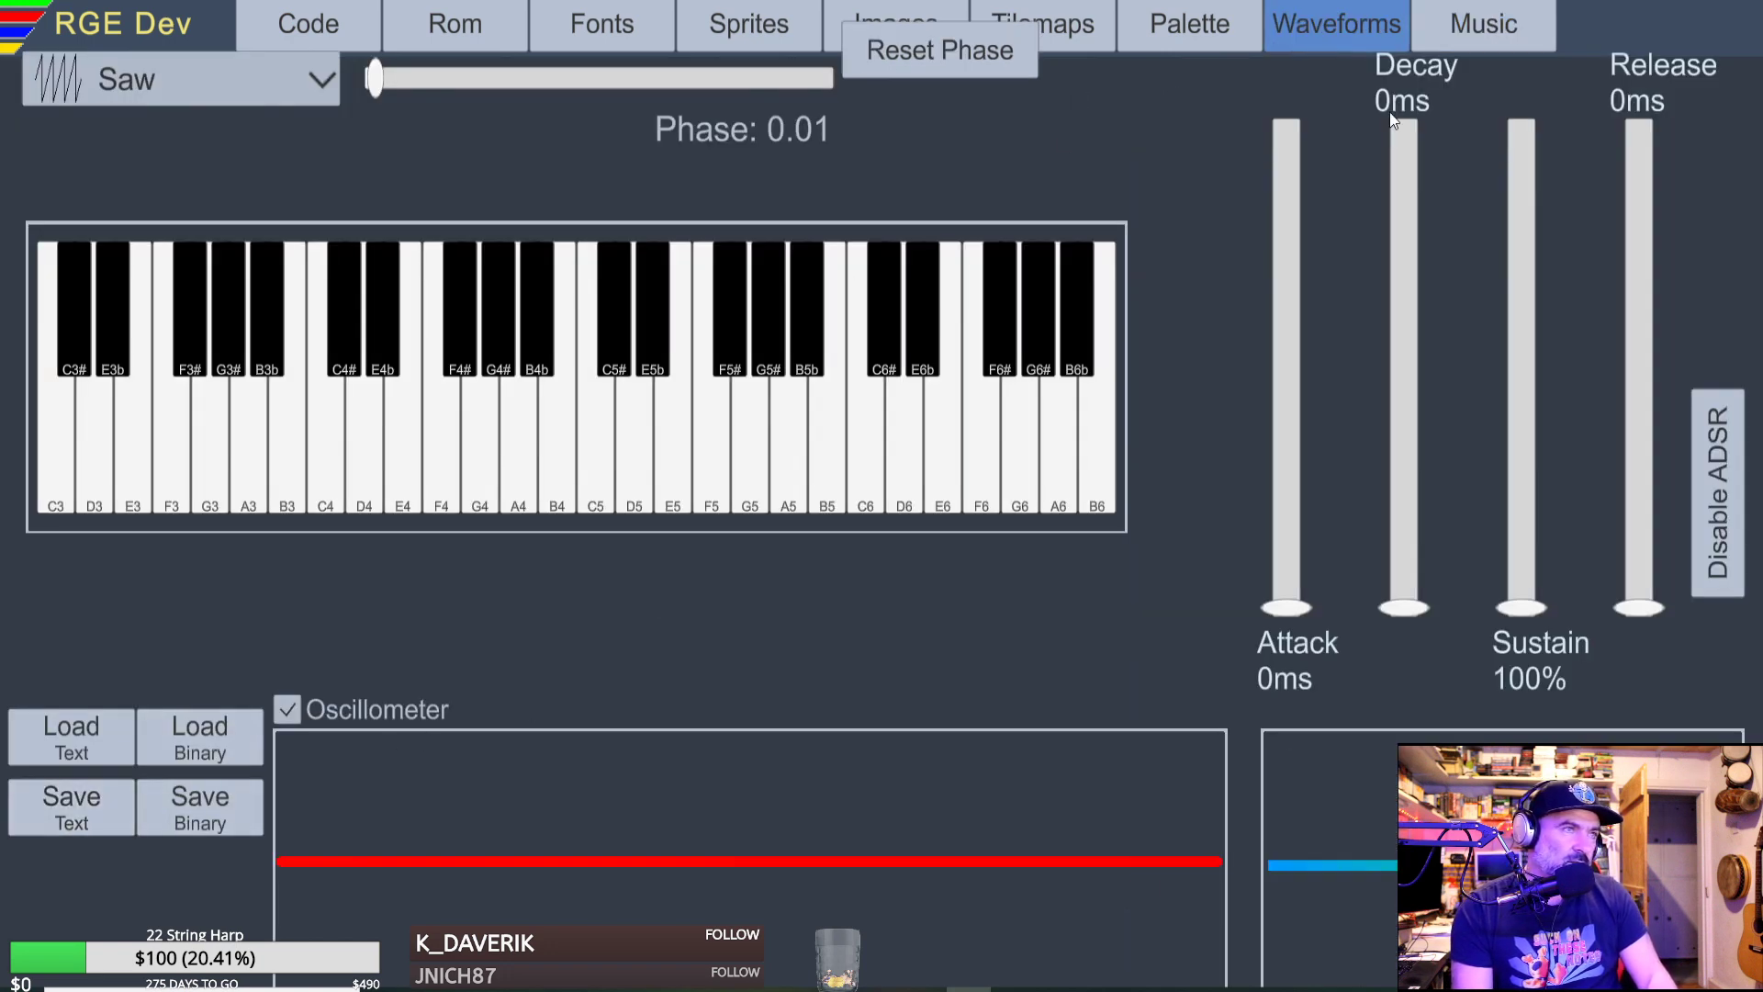
click(1488, 34)
click(633, 233)
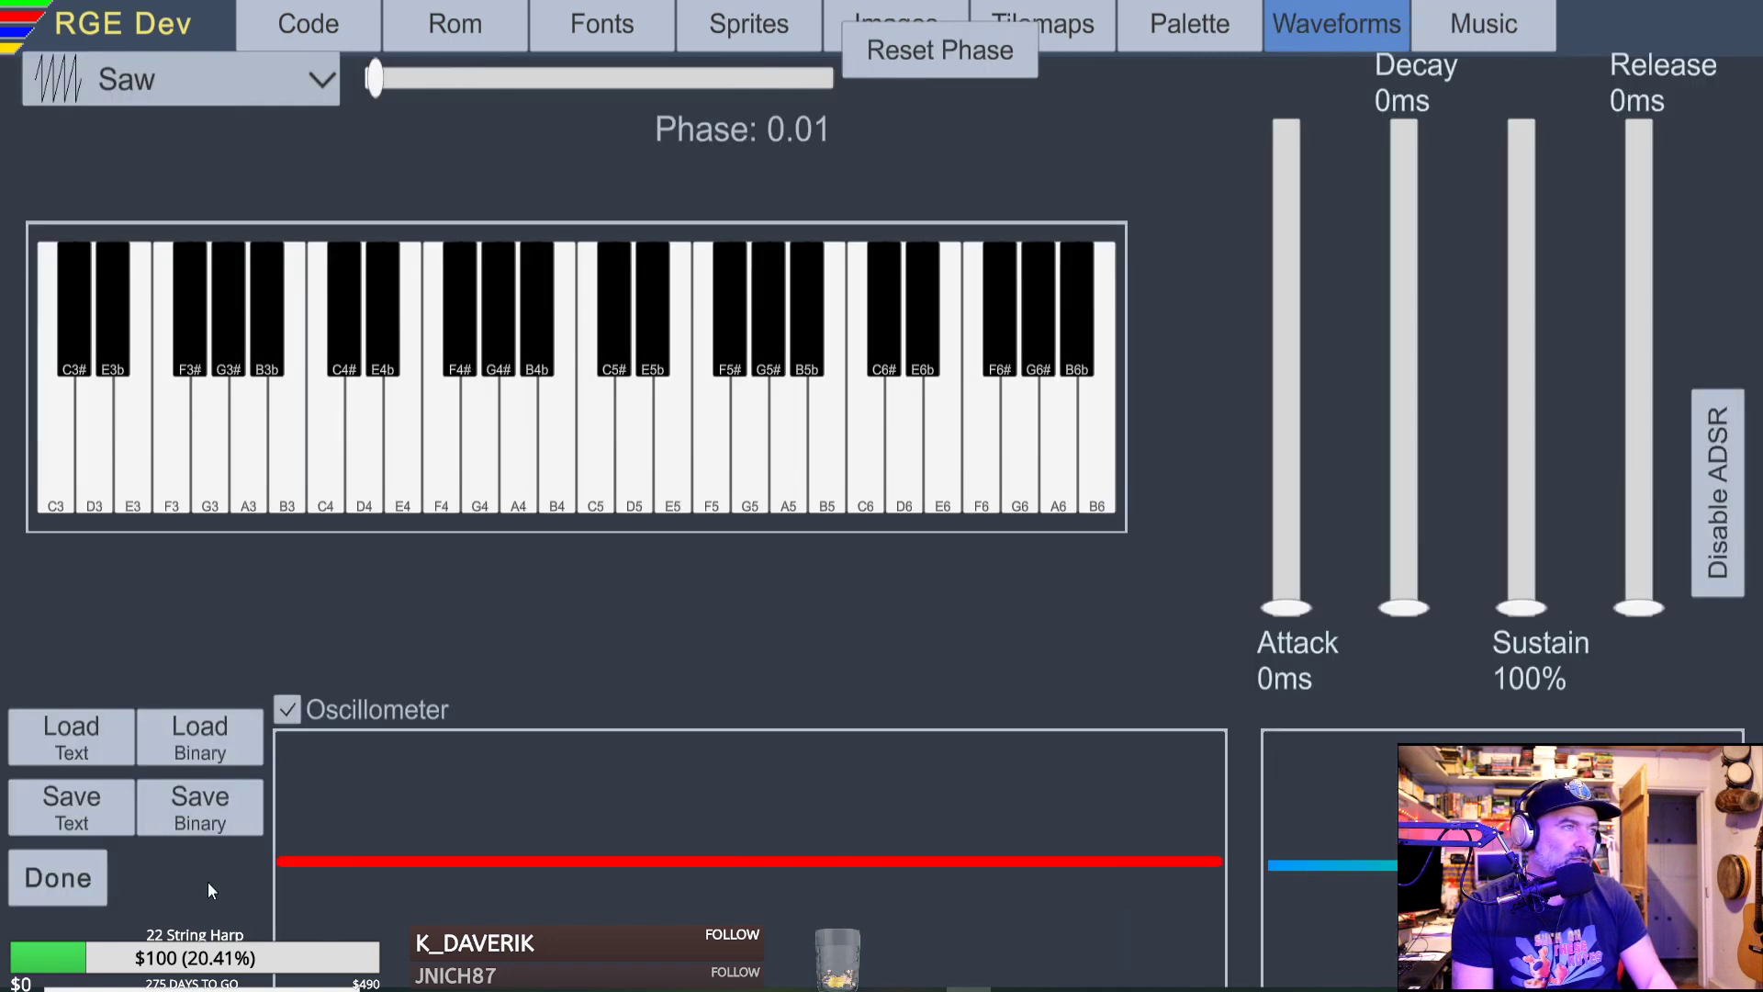
click(57, 877)
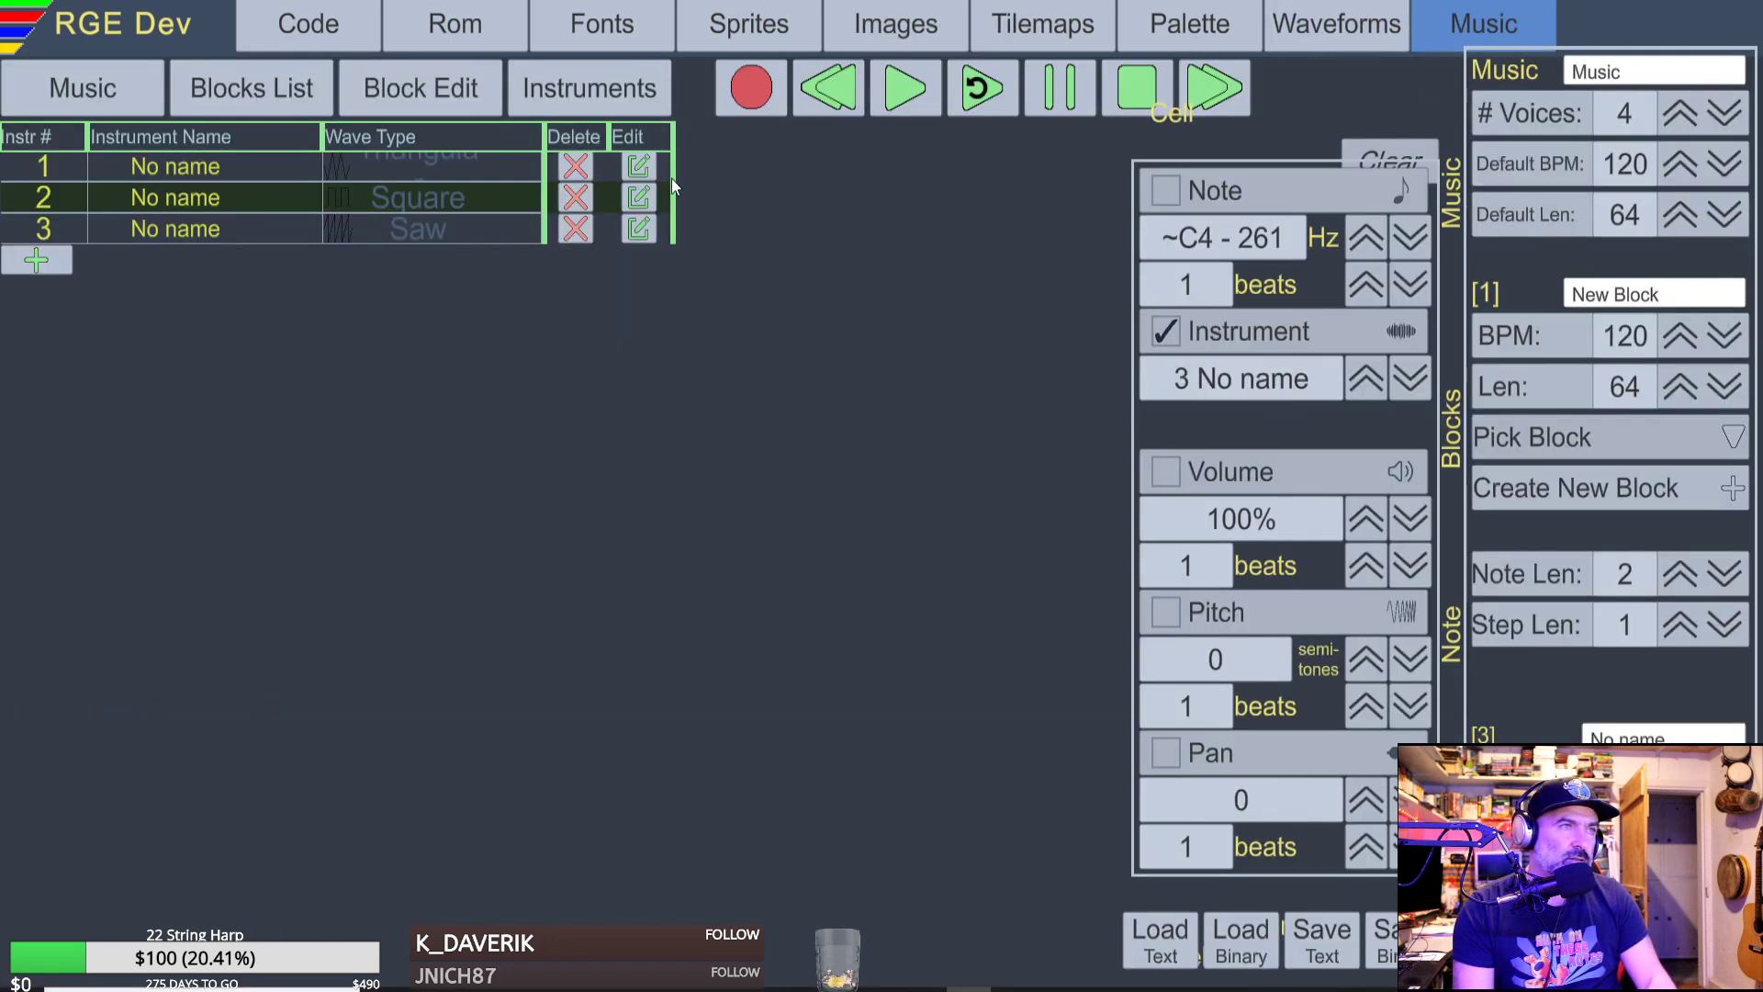
click(640, 168)
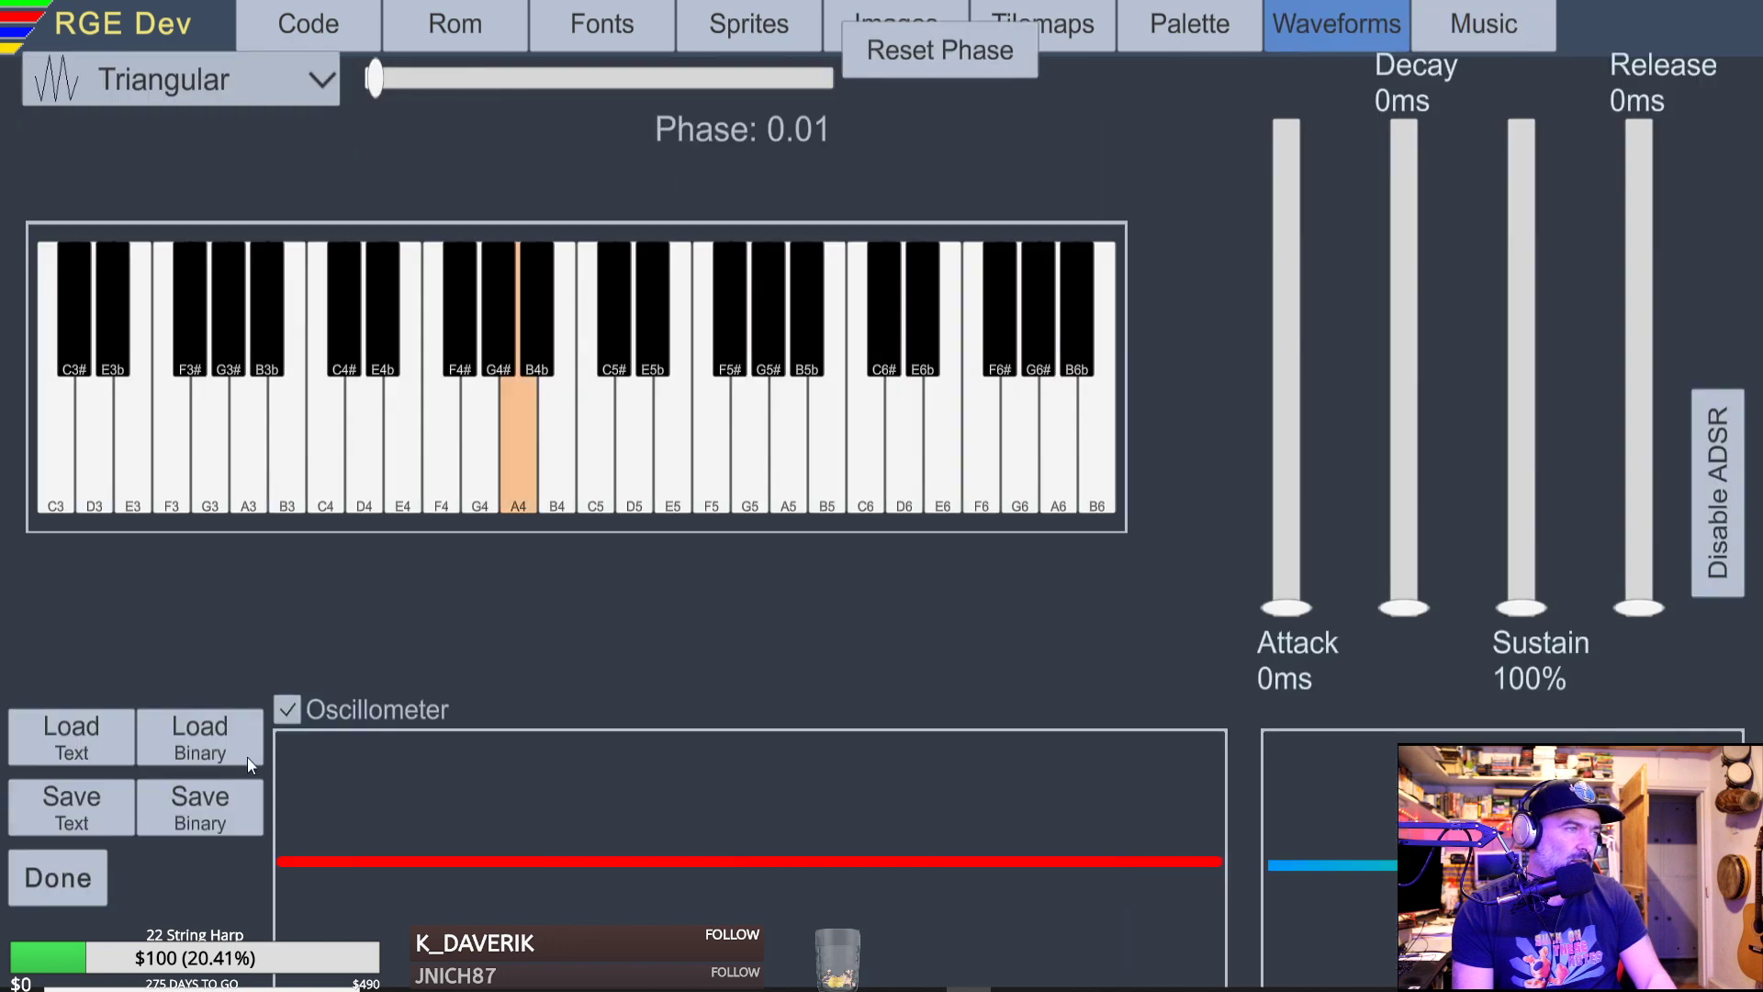
click(56, 878)
click(640, 166)
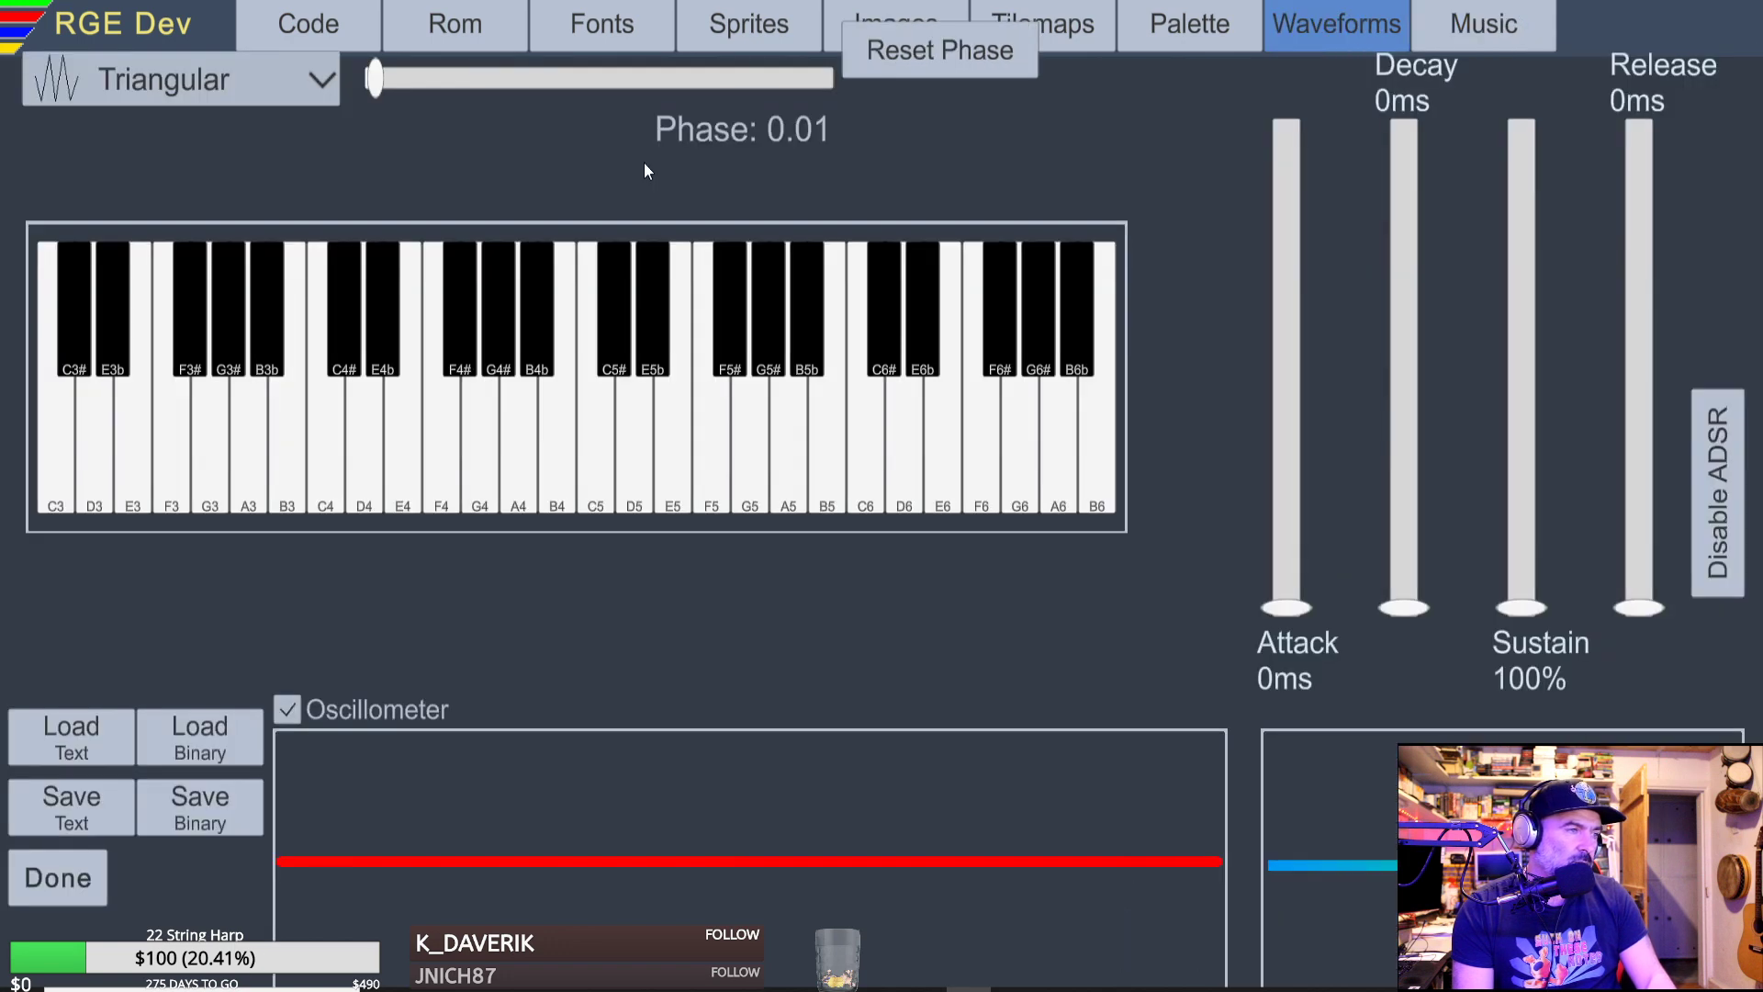
click(56, 873)
Audition the Triangular waveform with the notes C4, E3, A3 and E4 on the piano keyboard and return to the music editor.
click(1319, 25)
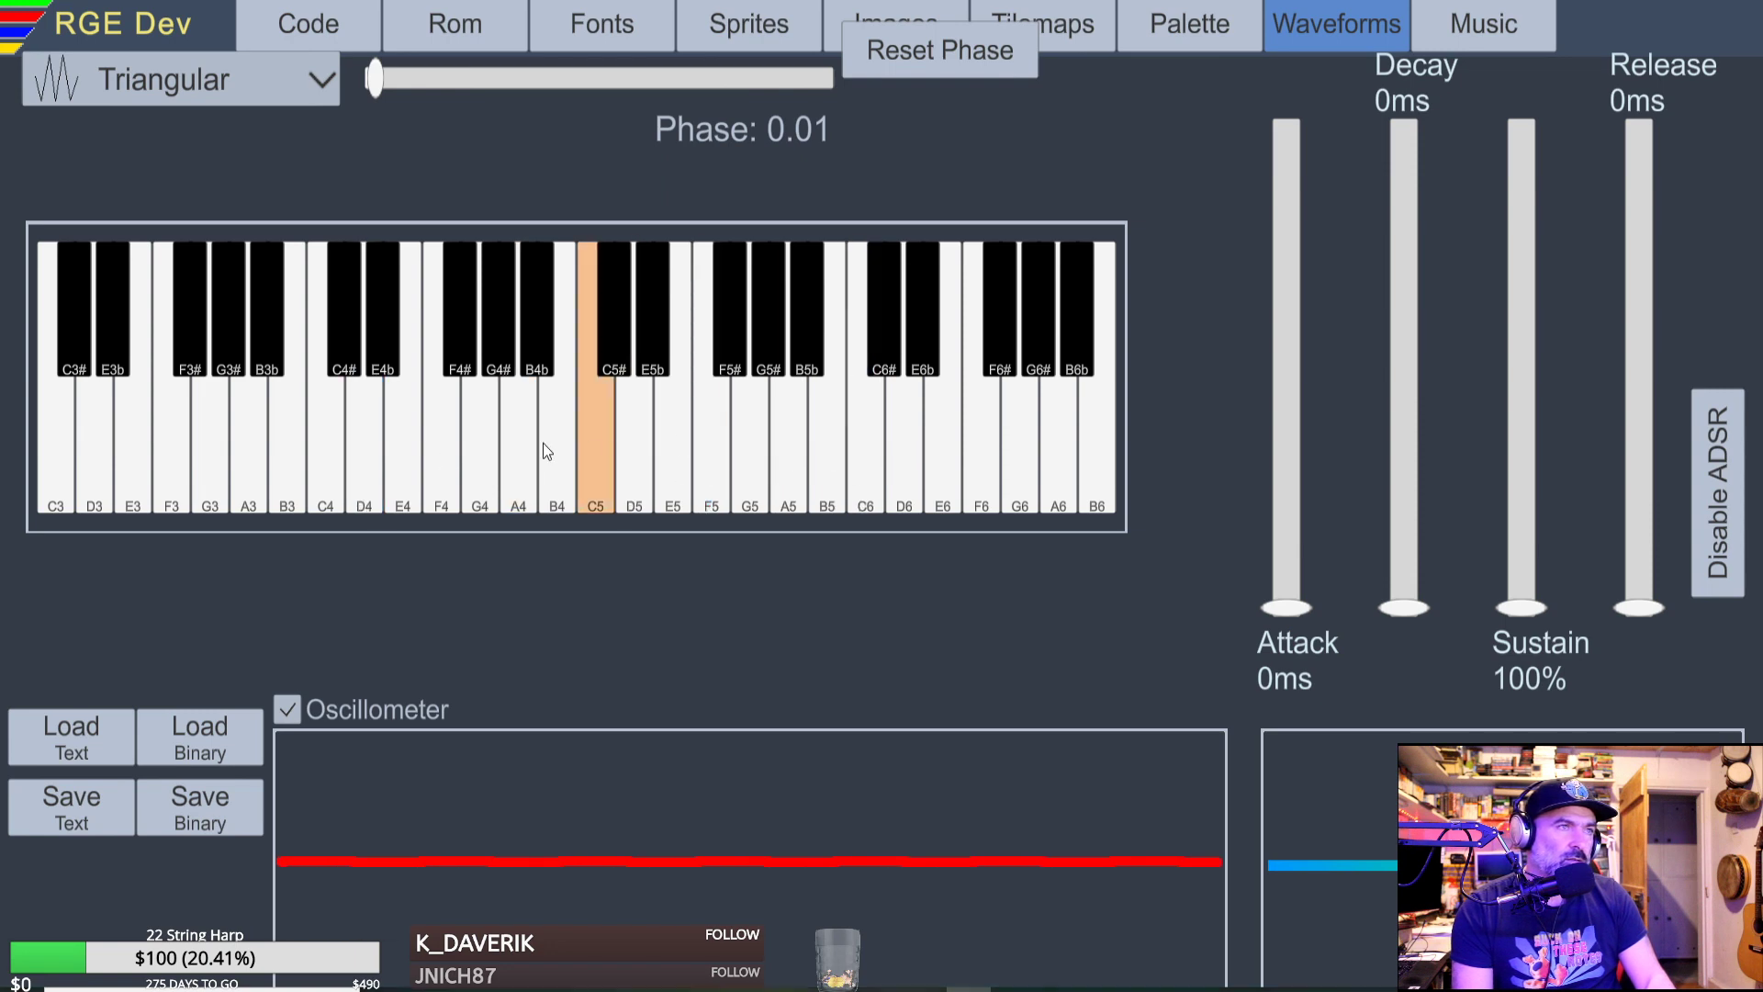
click(1414, 31)
click(1405, 28)
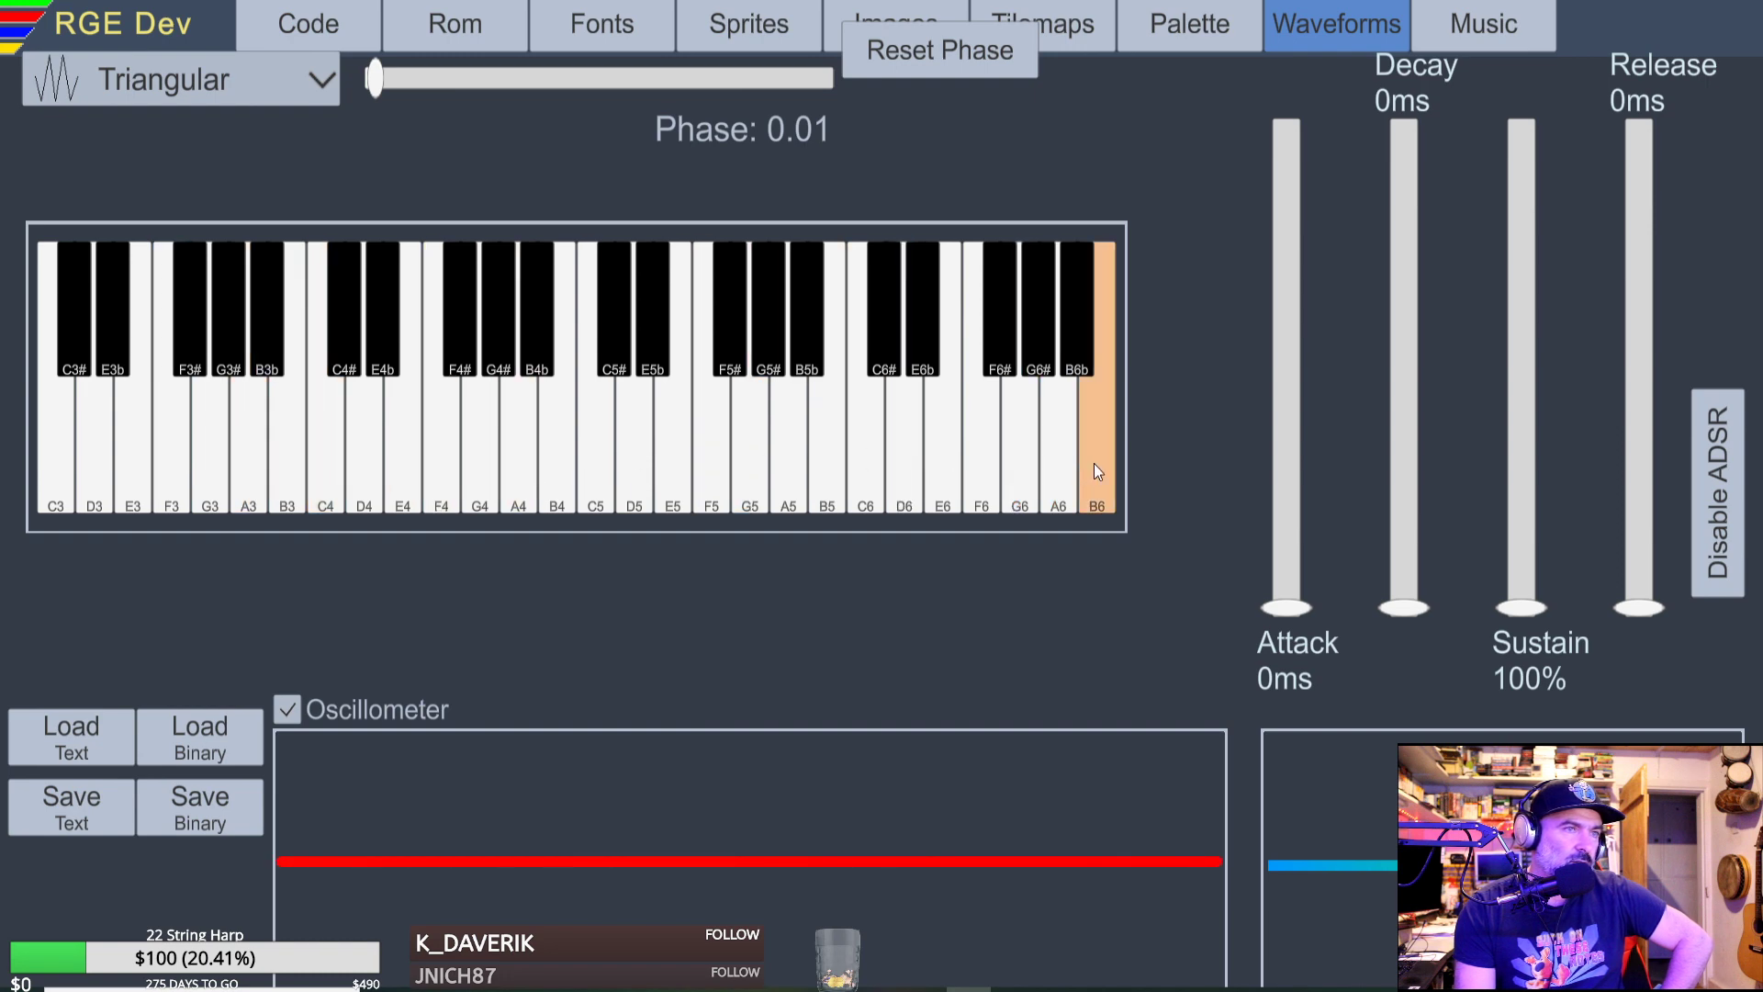
click(325, 454)
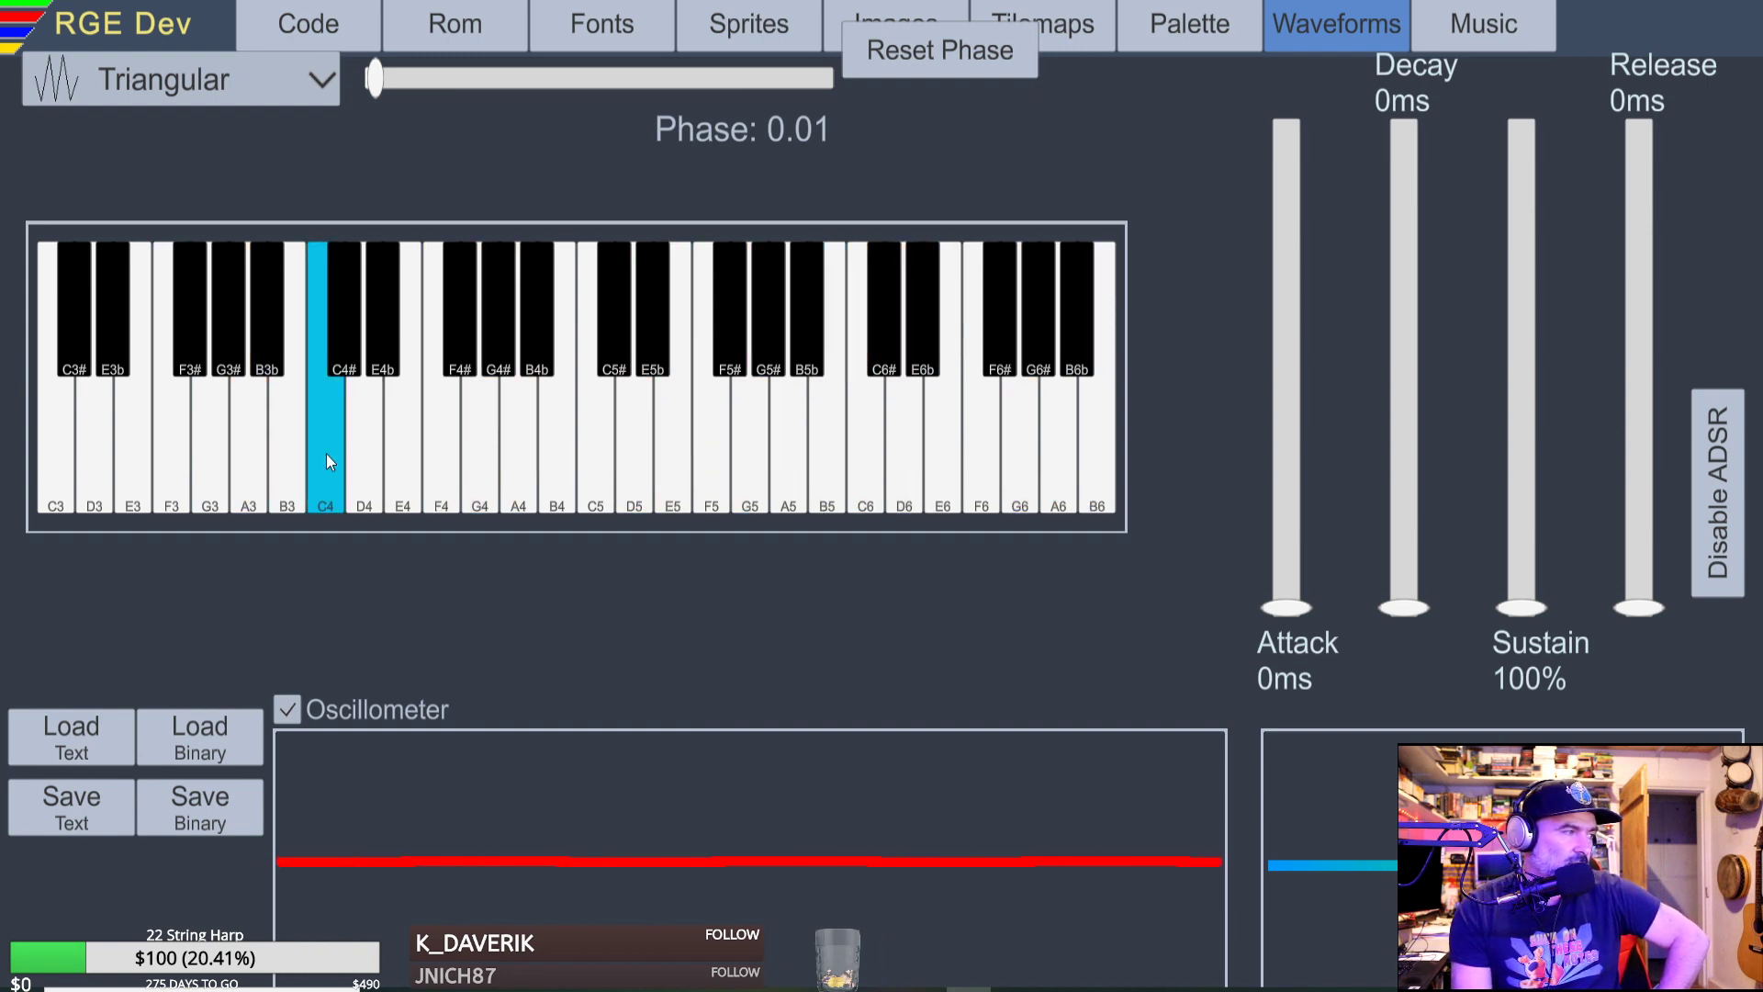
click(326, 452)
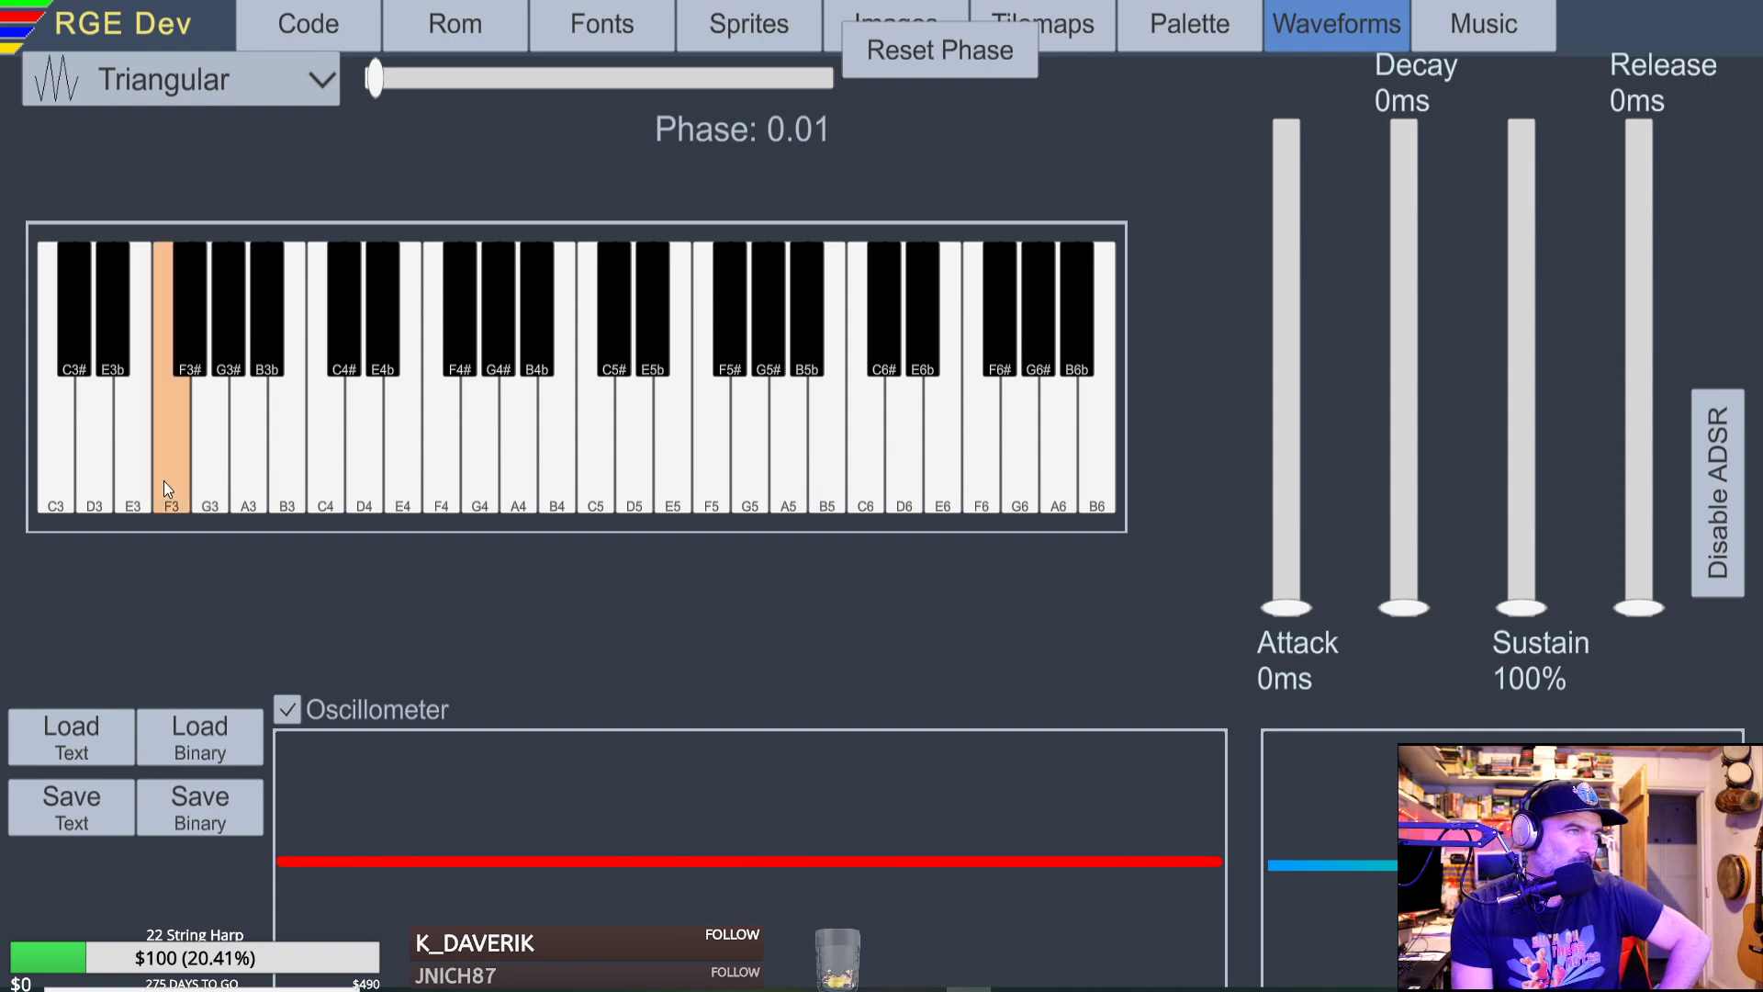
click(125, 480)
click(235, 490)
click(393, 478)
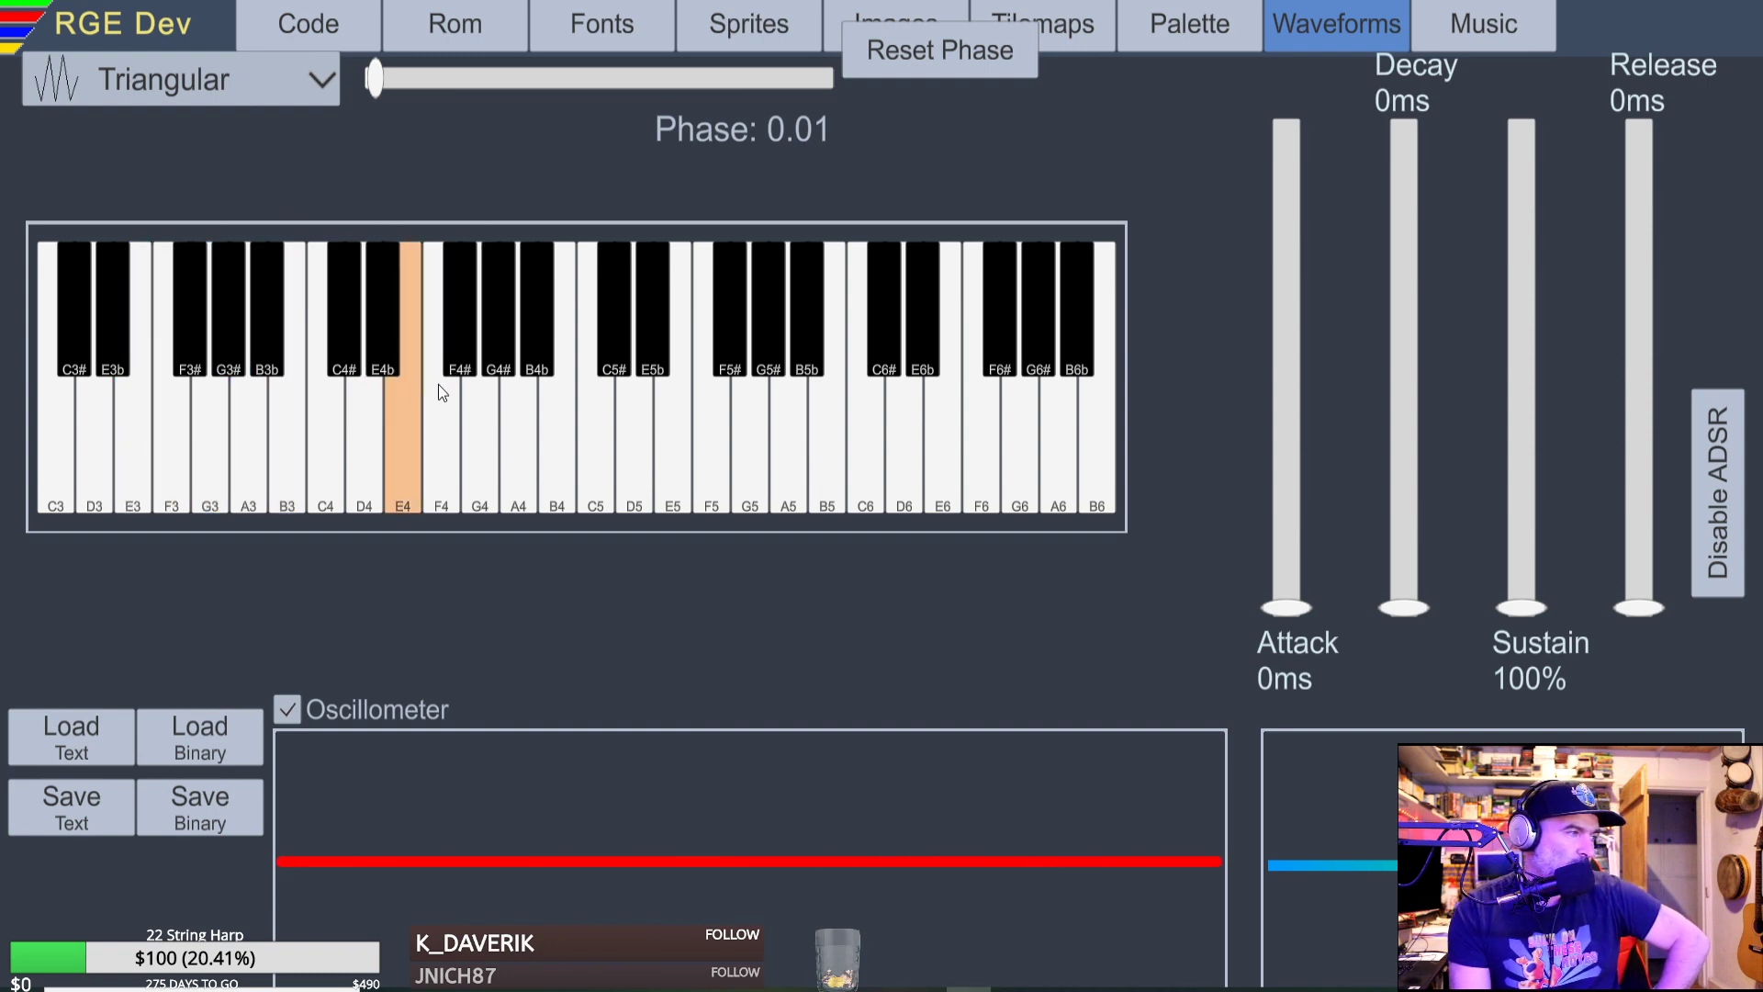
click(1461, 23)
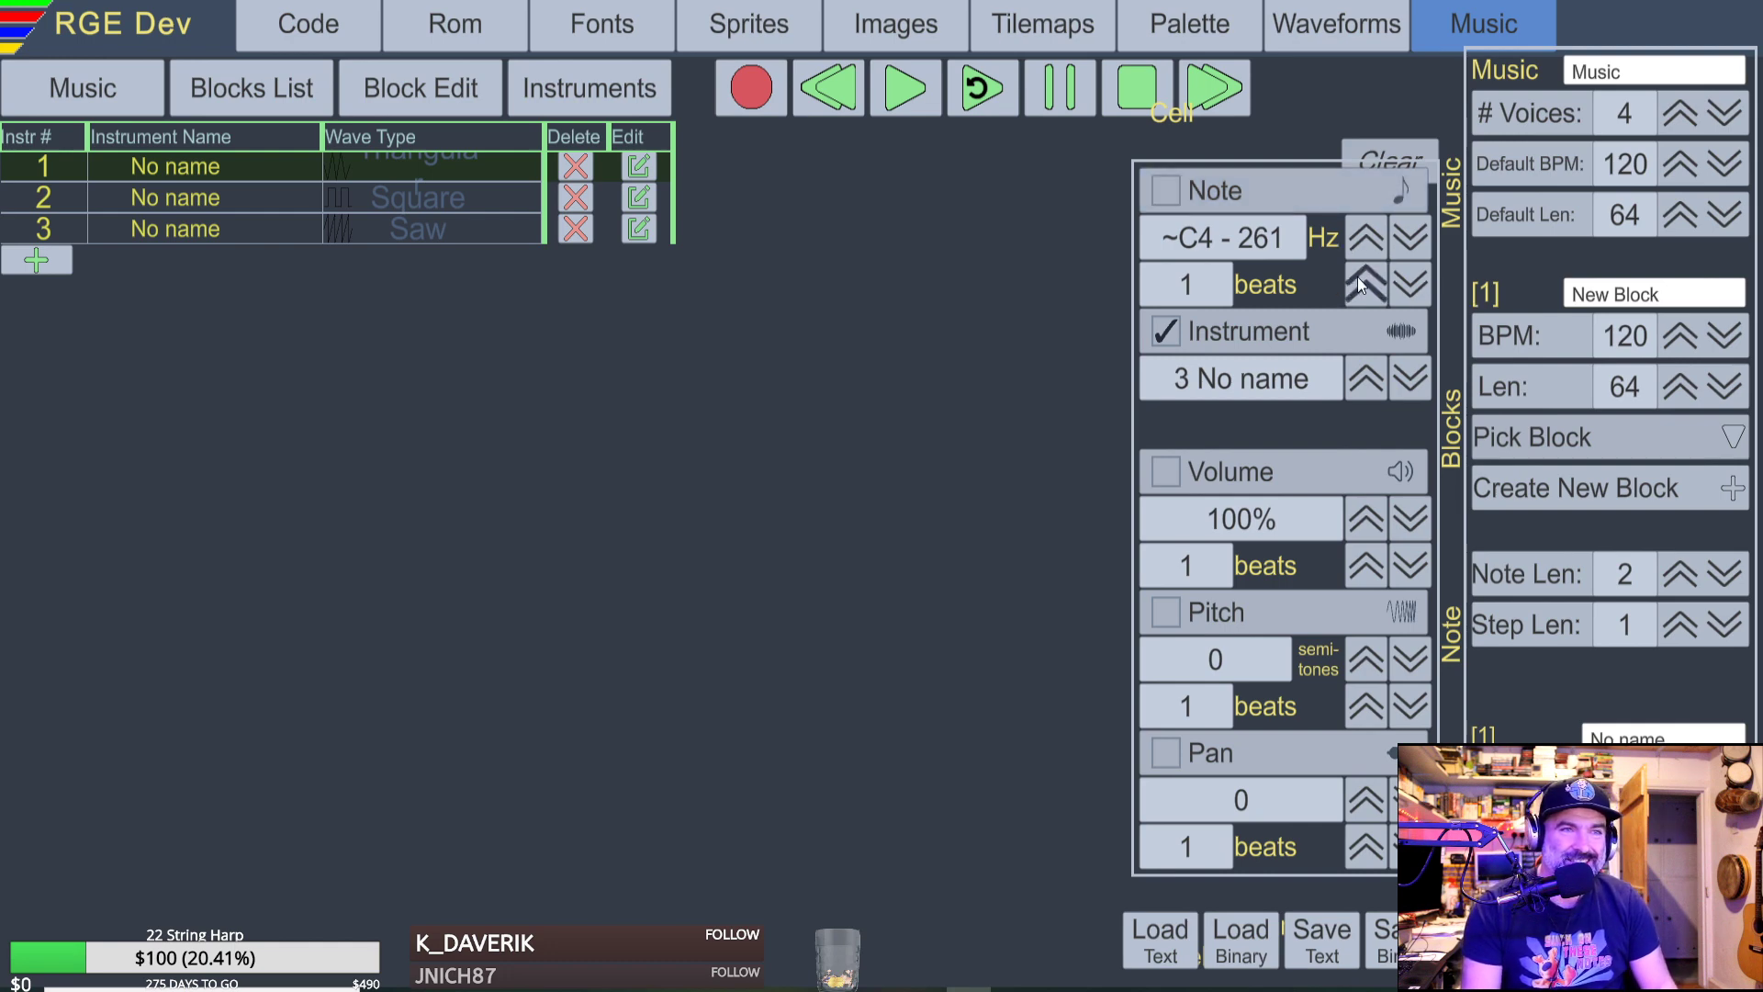
Select each of the three instruments in the list and compare the selection with the waveform loaded in the Waveforms editor.
click(52, 206)
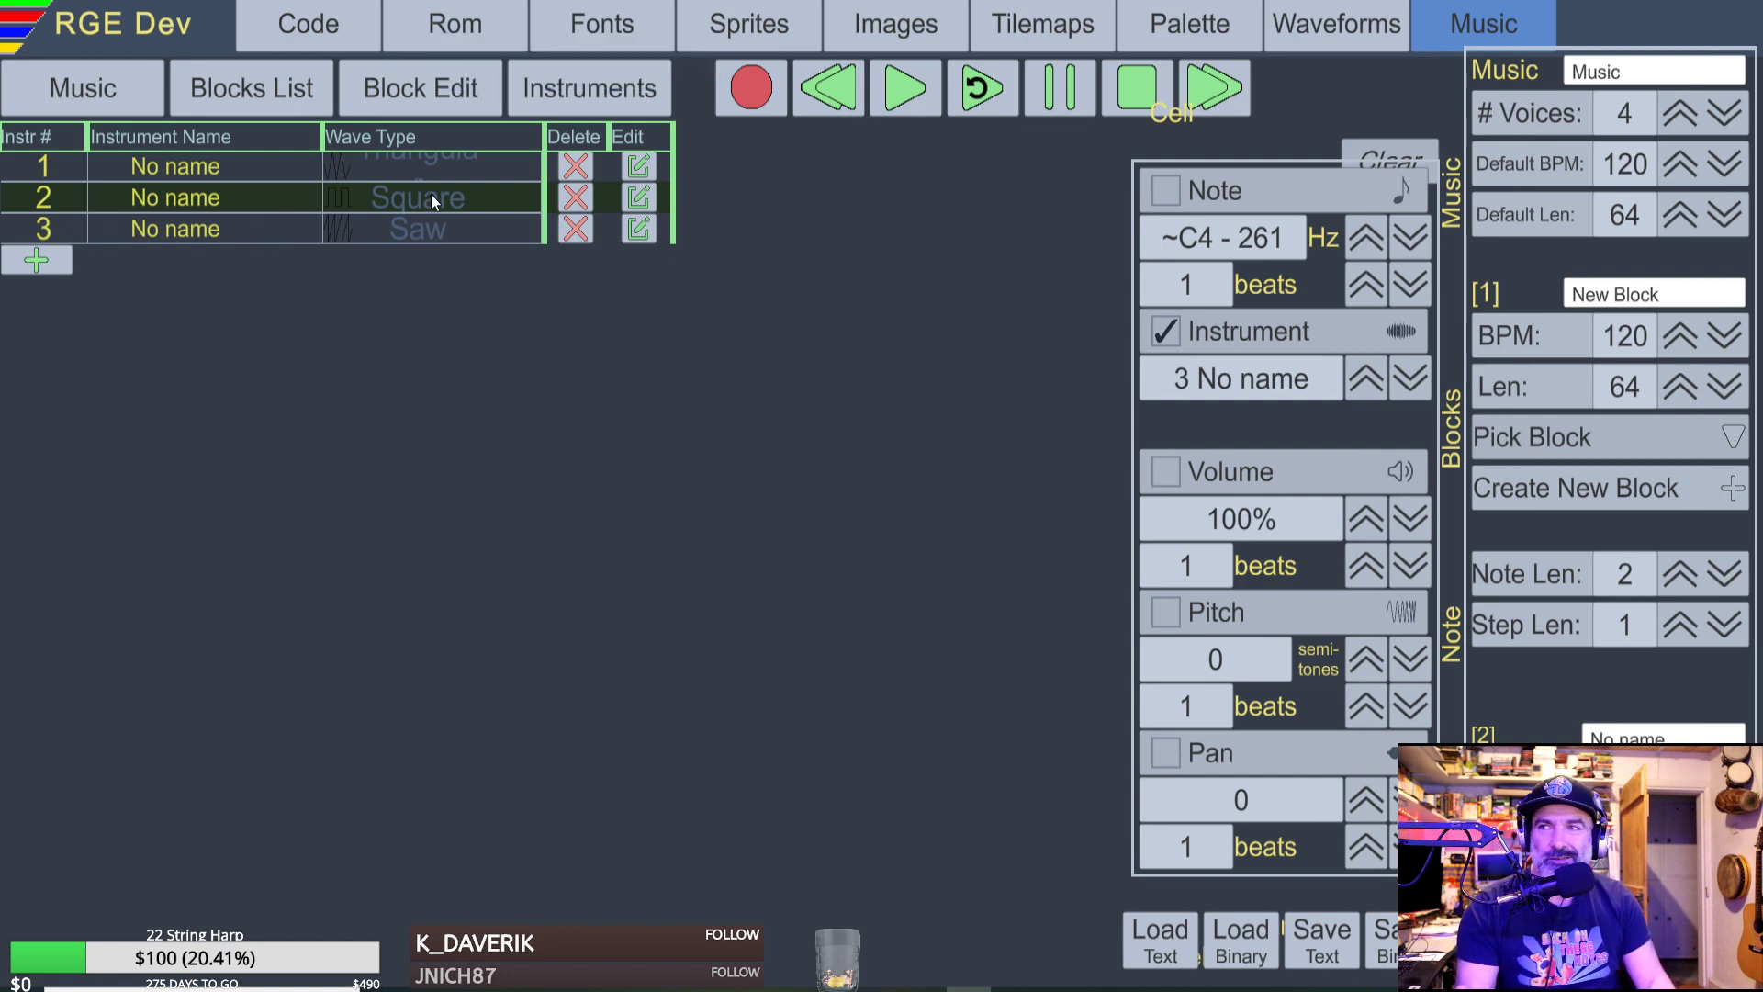
click(134, 223)
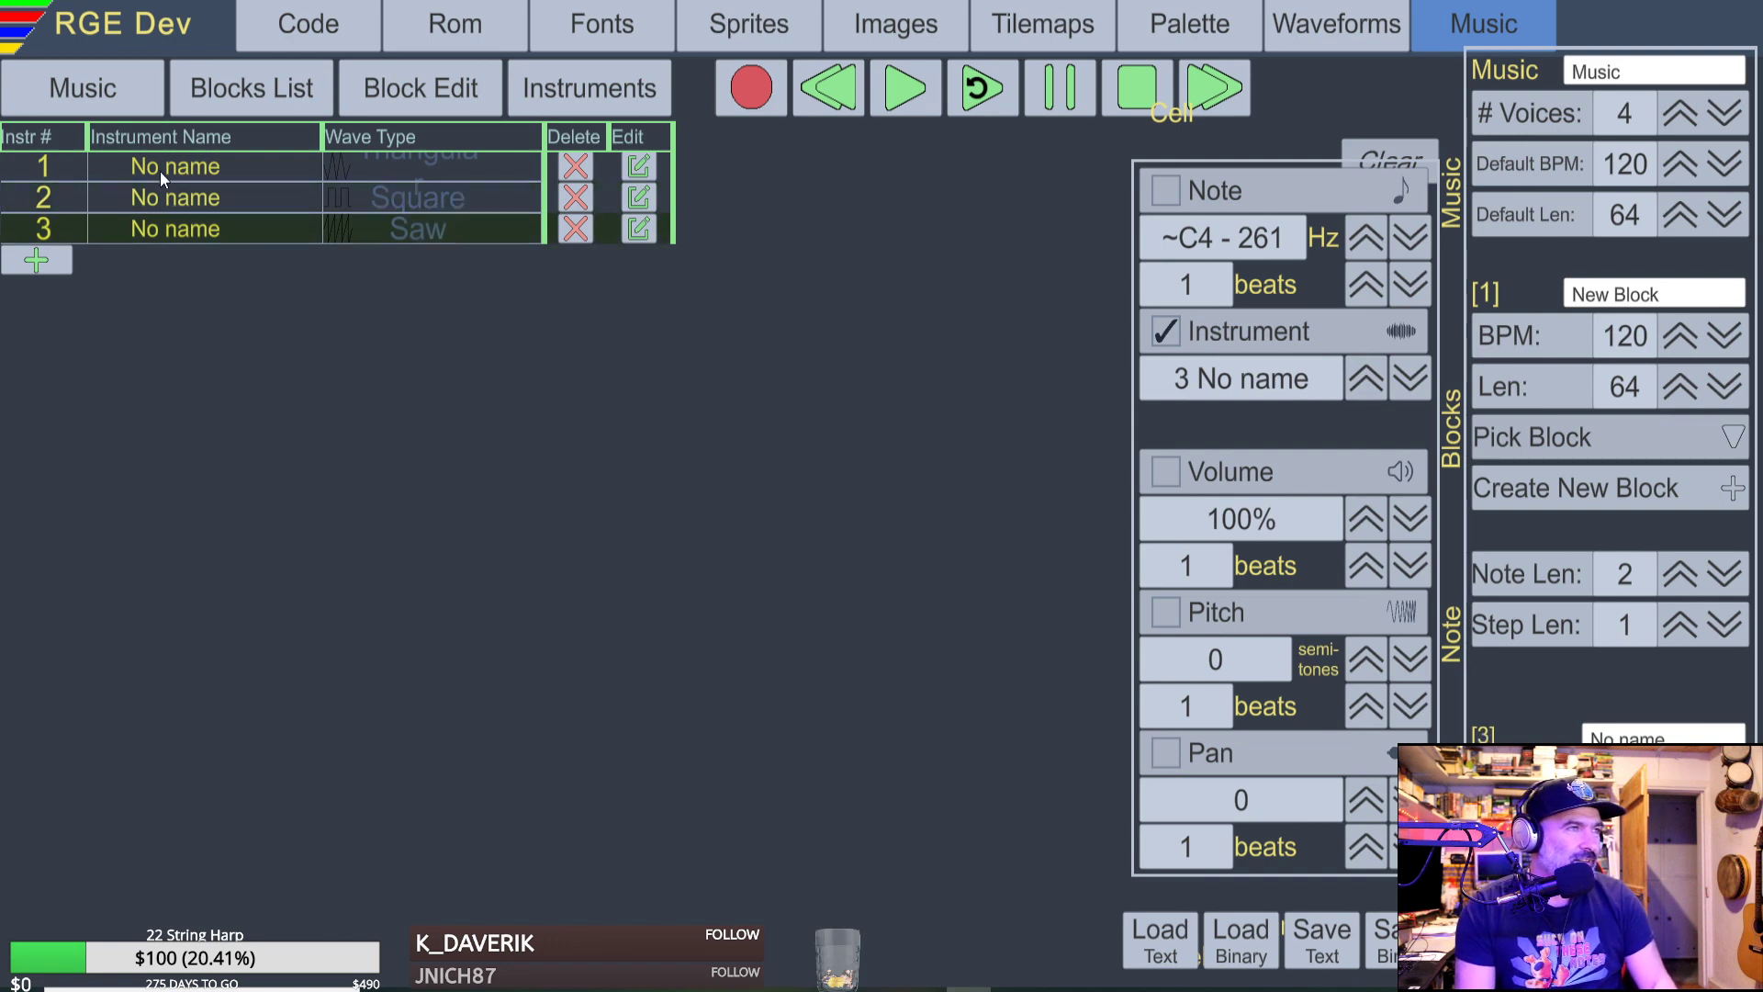
click(160, 170)
click(387, 204)
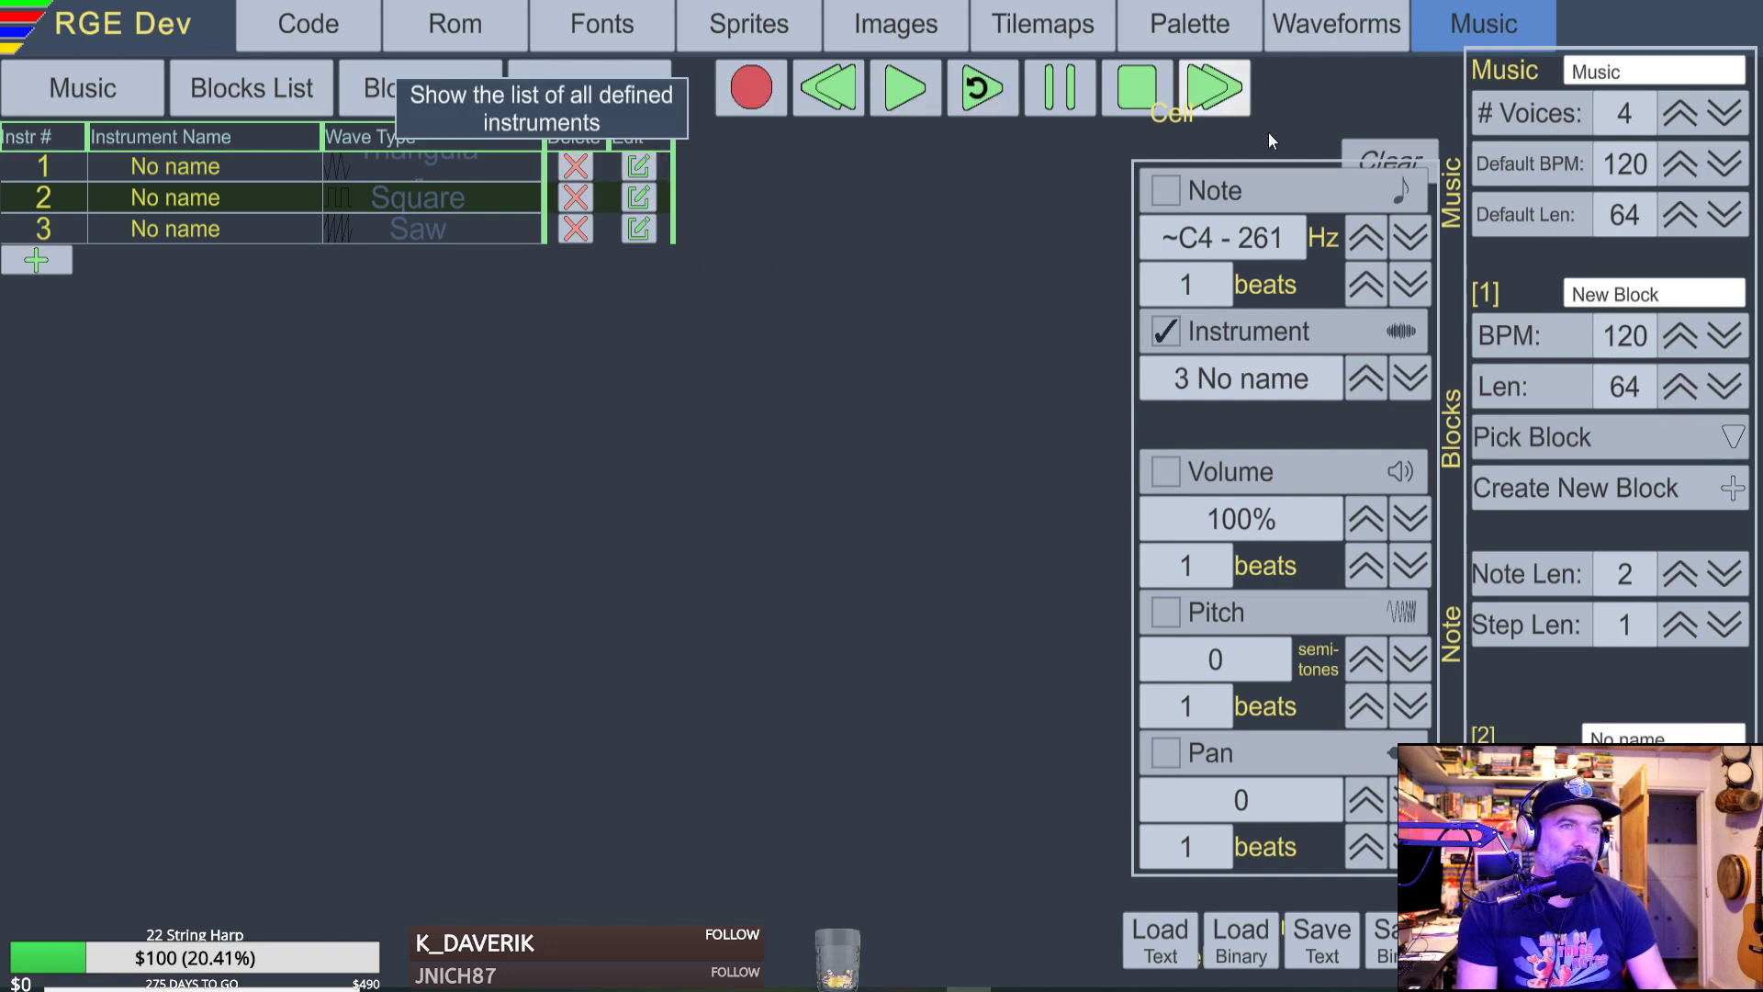
click(1374, 29)
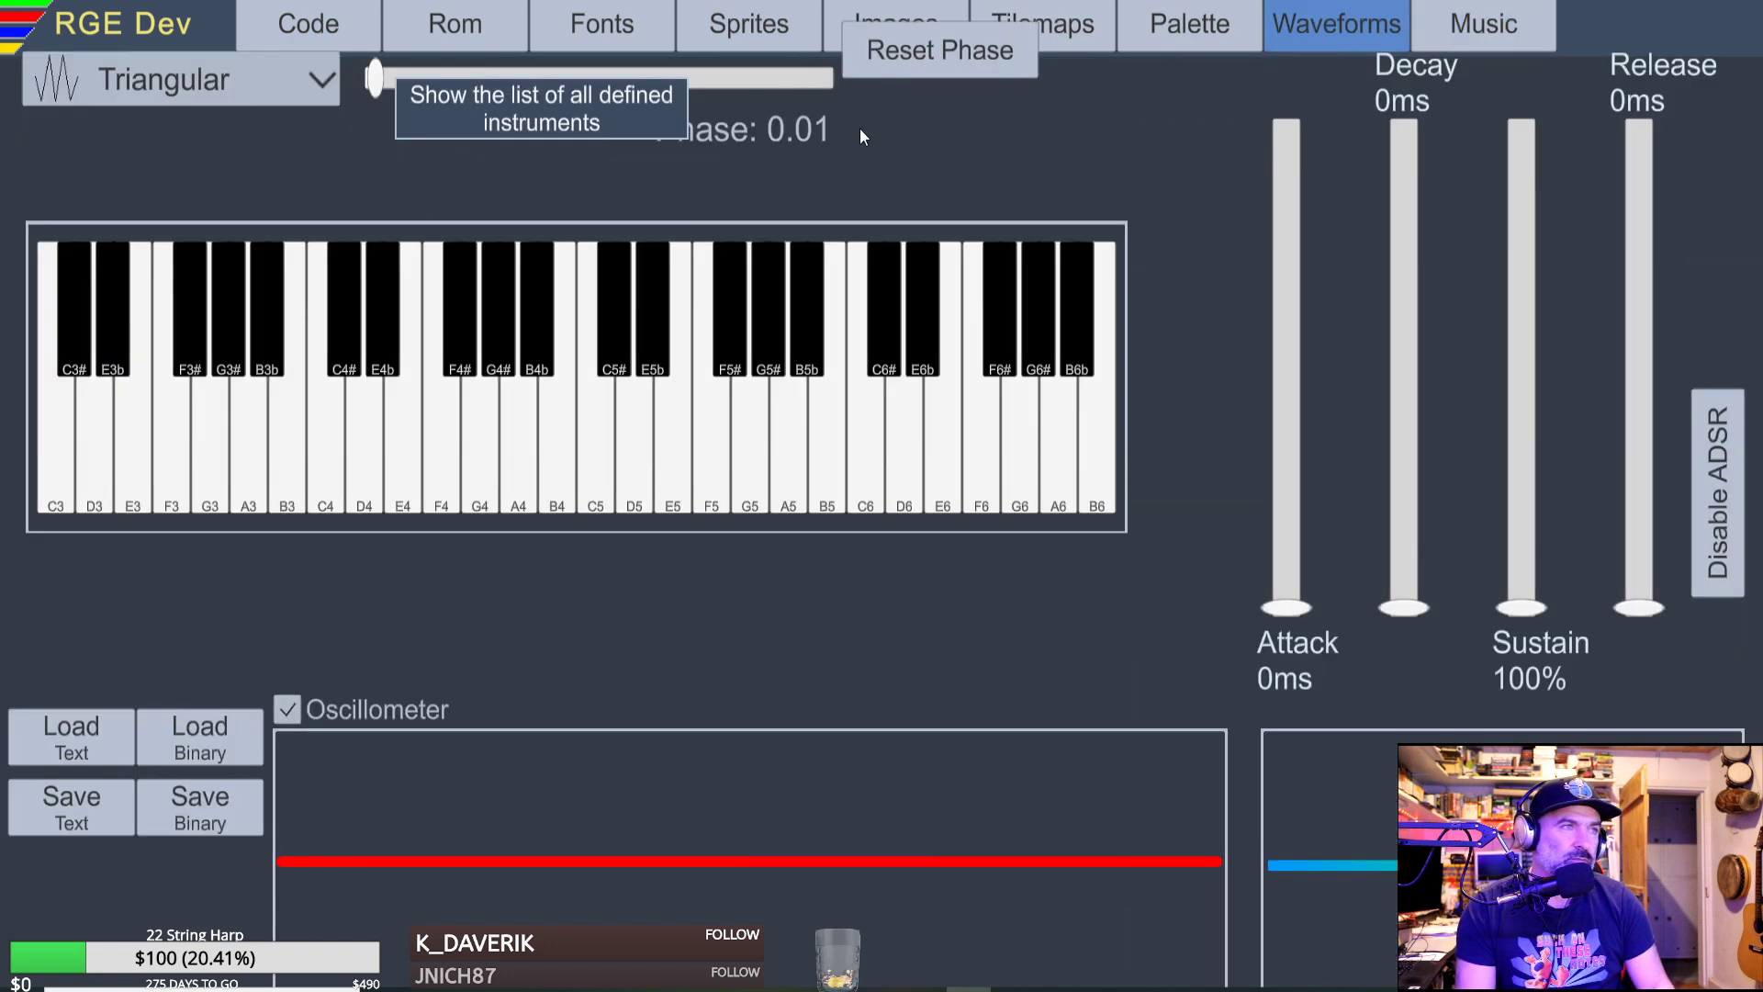
click(1492, 22)
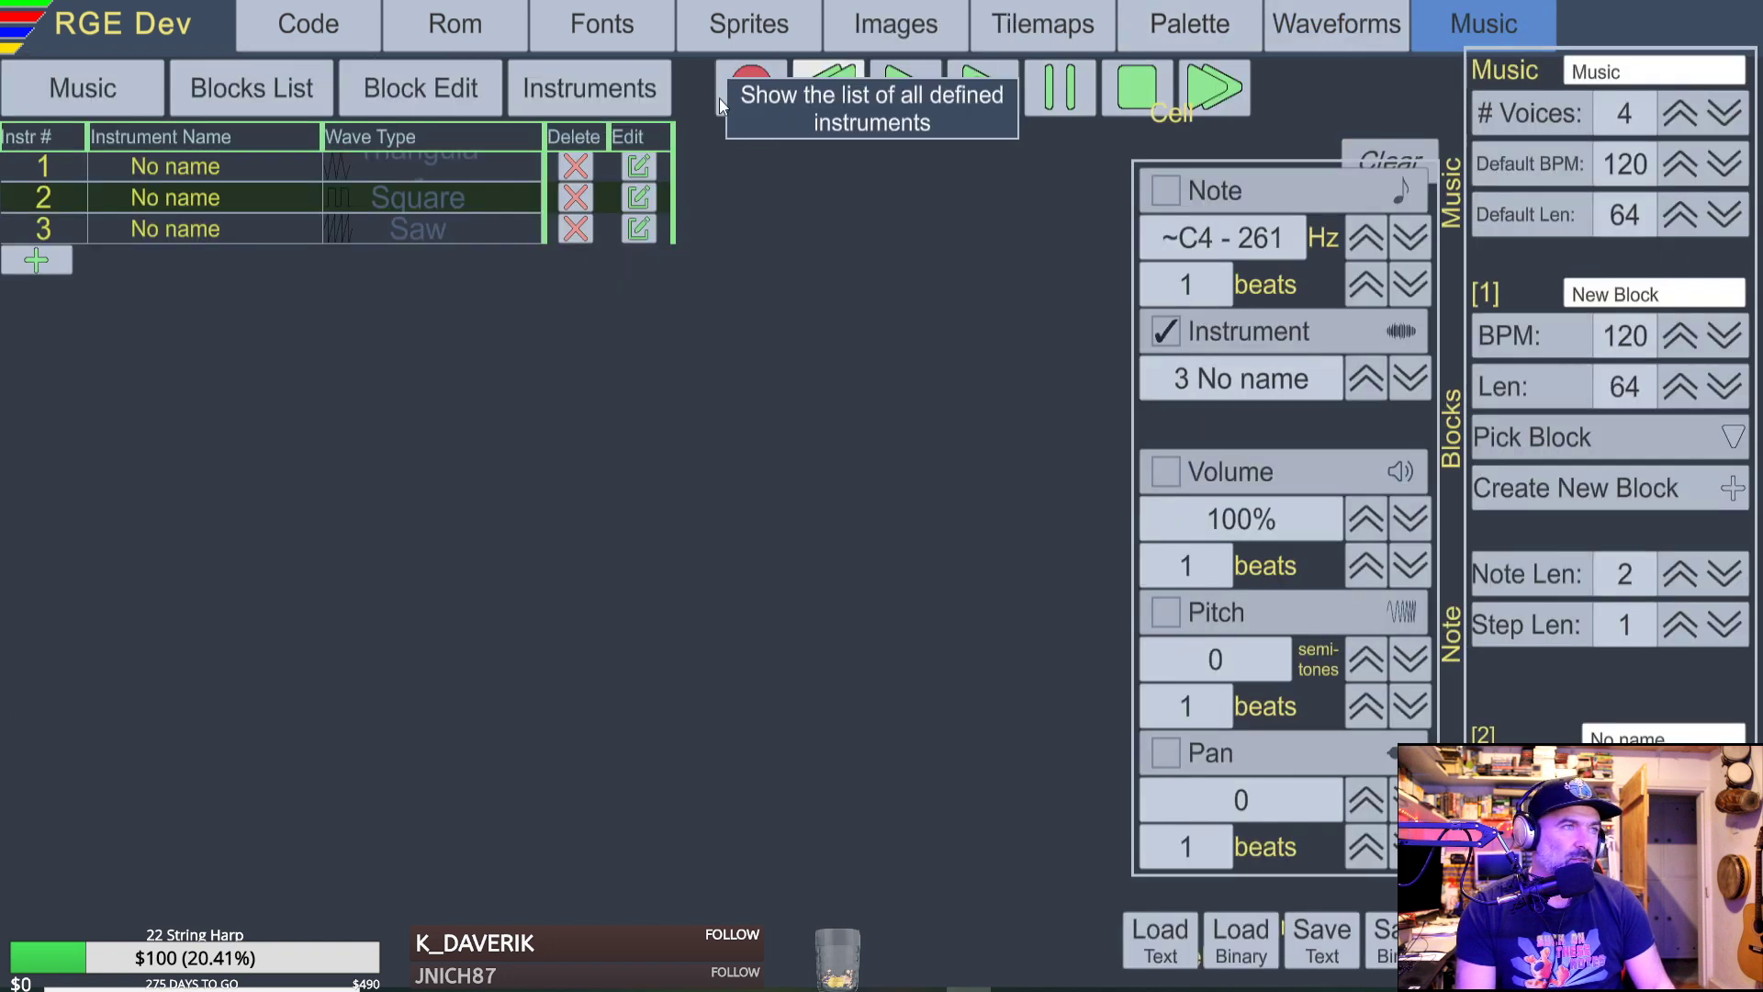
Delete the instrument changes from rows 00 and 01 of voice 1 in the block editor.
click(445, 86)
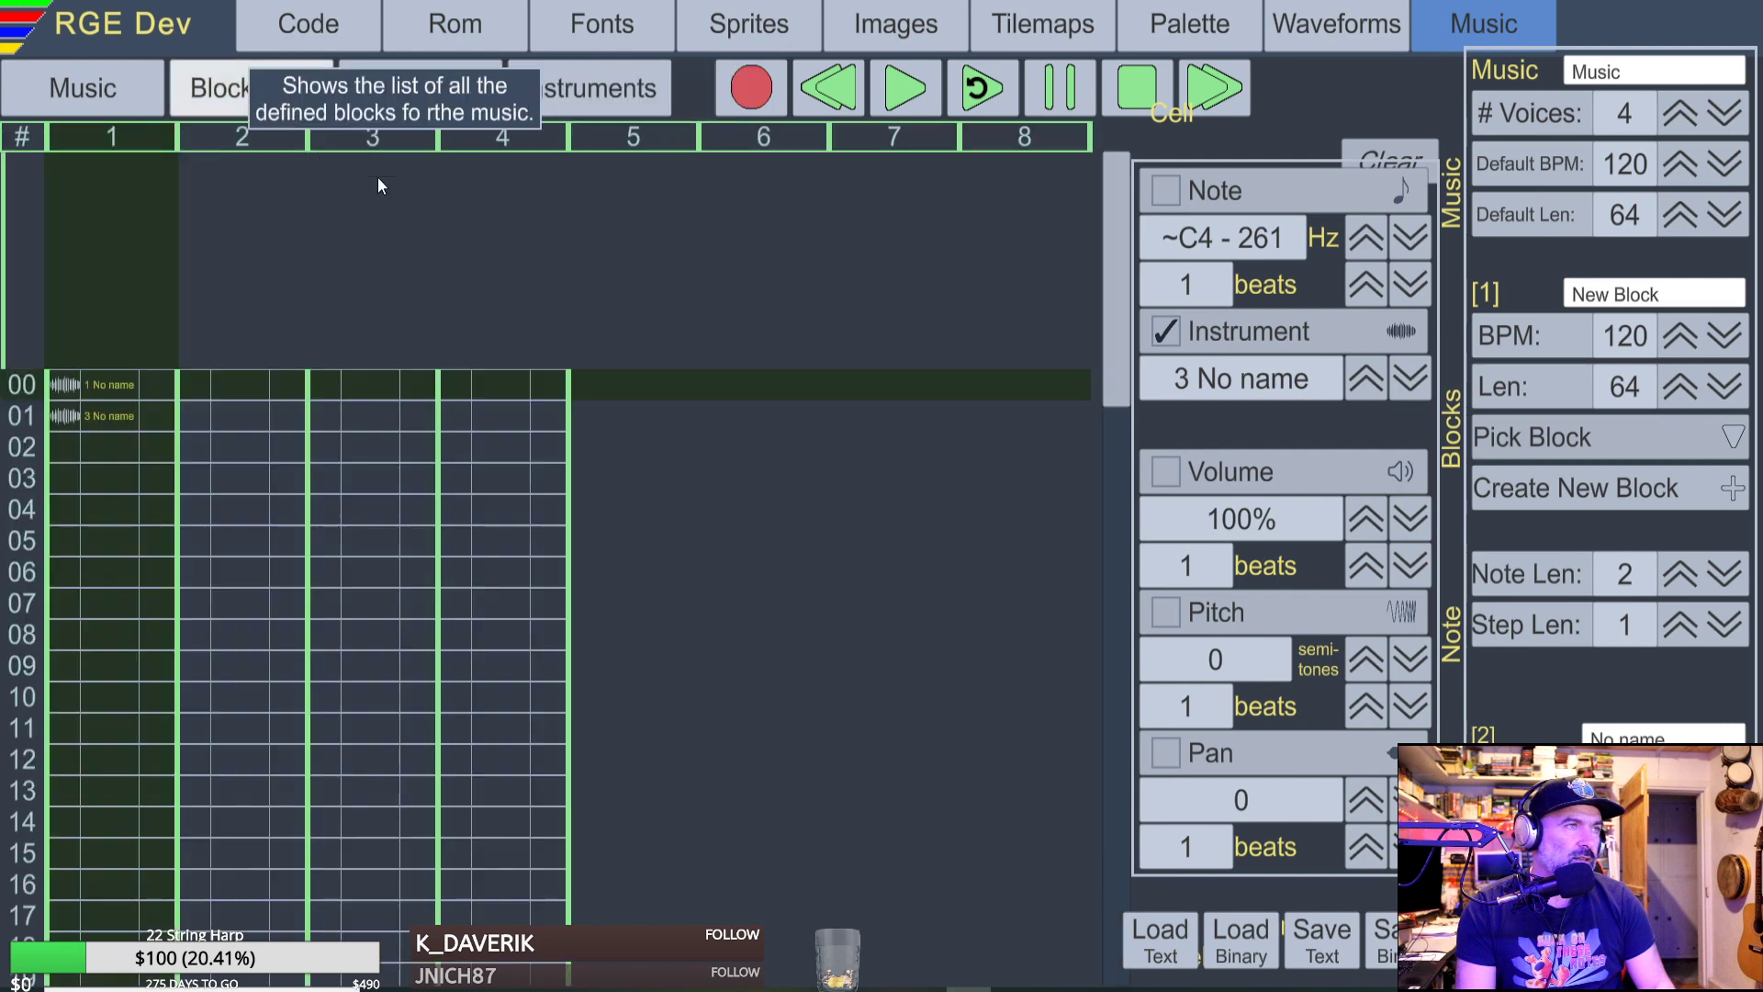
click(77, 387)
key(Delete)
click(52, 418)
key(Delete)
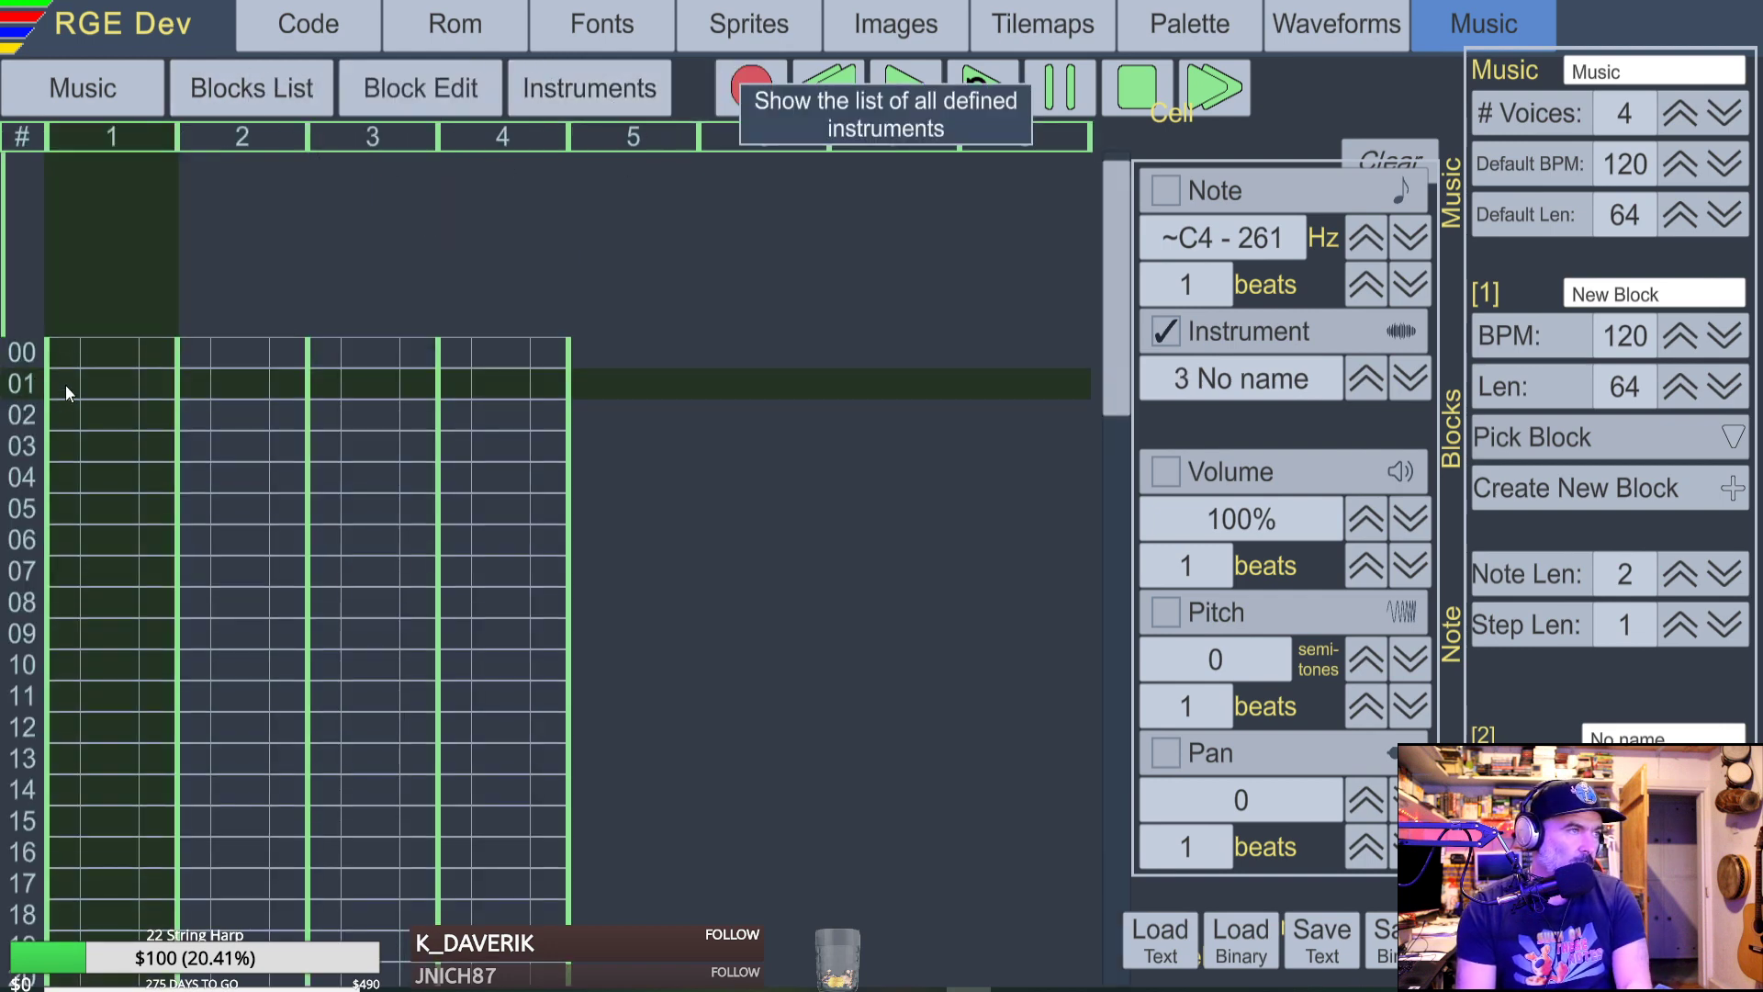
Add an instrument change to instrument 2 in the row 00 cell of voice 1.
click(67, 361)
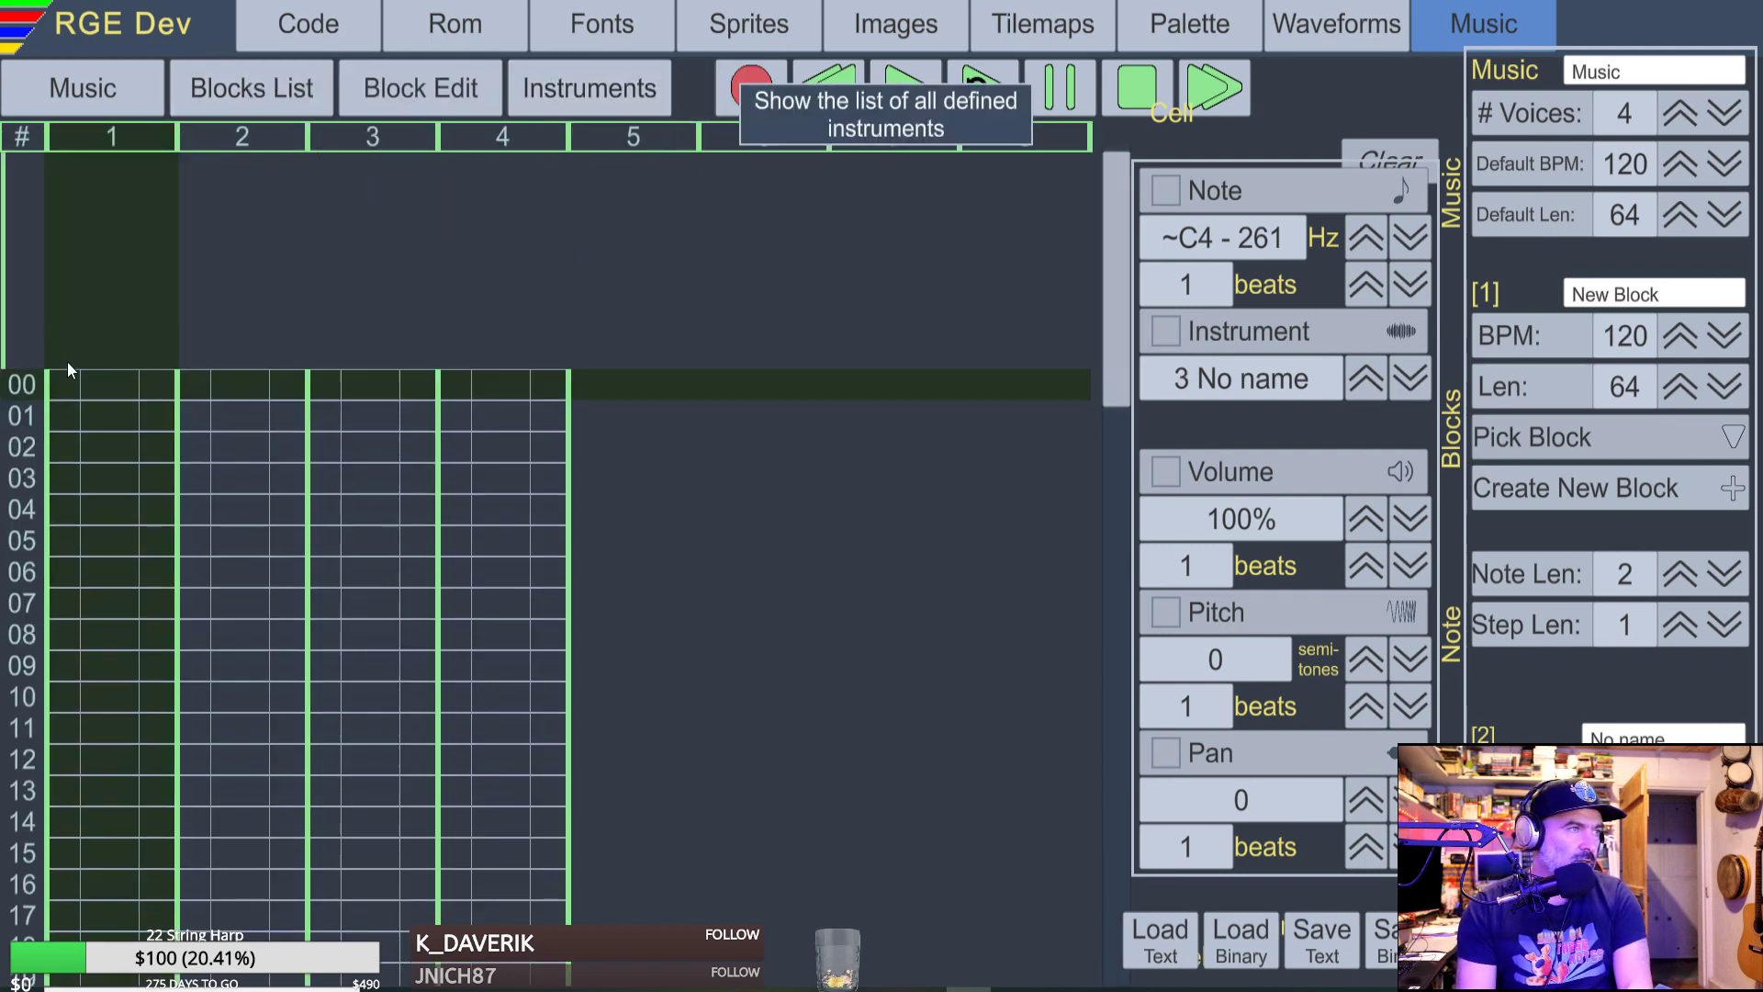
click(1403, 384)
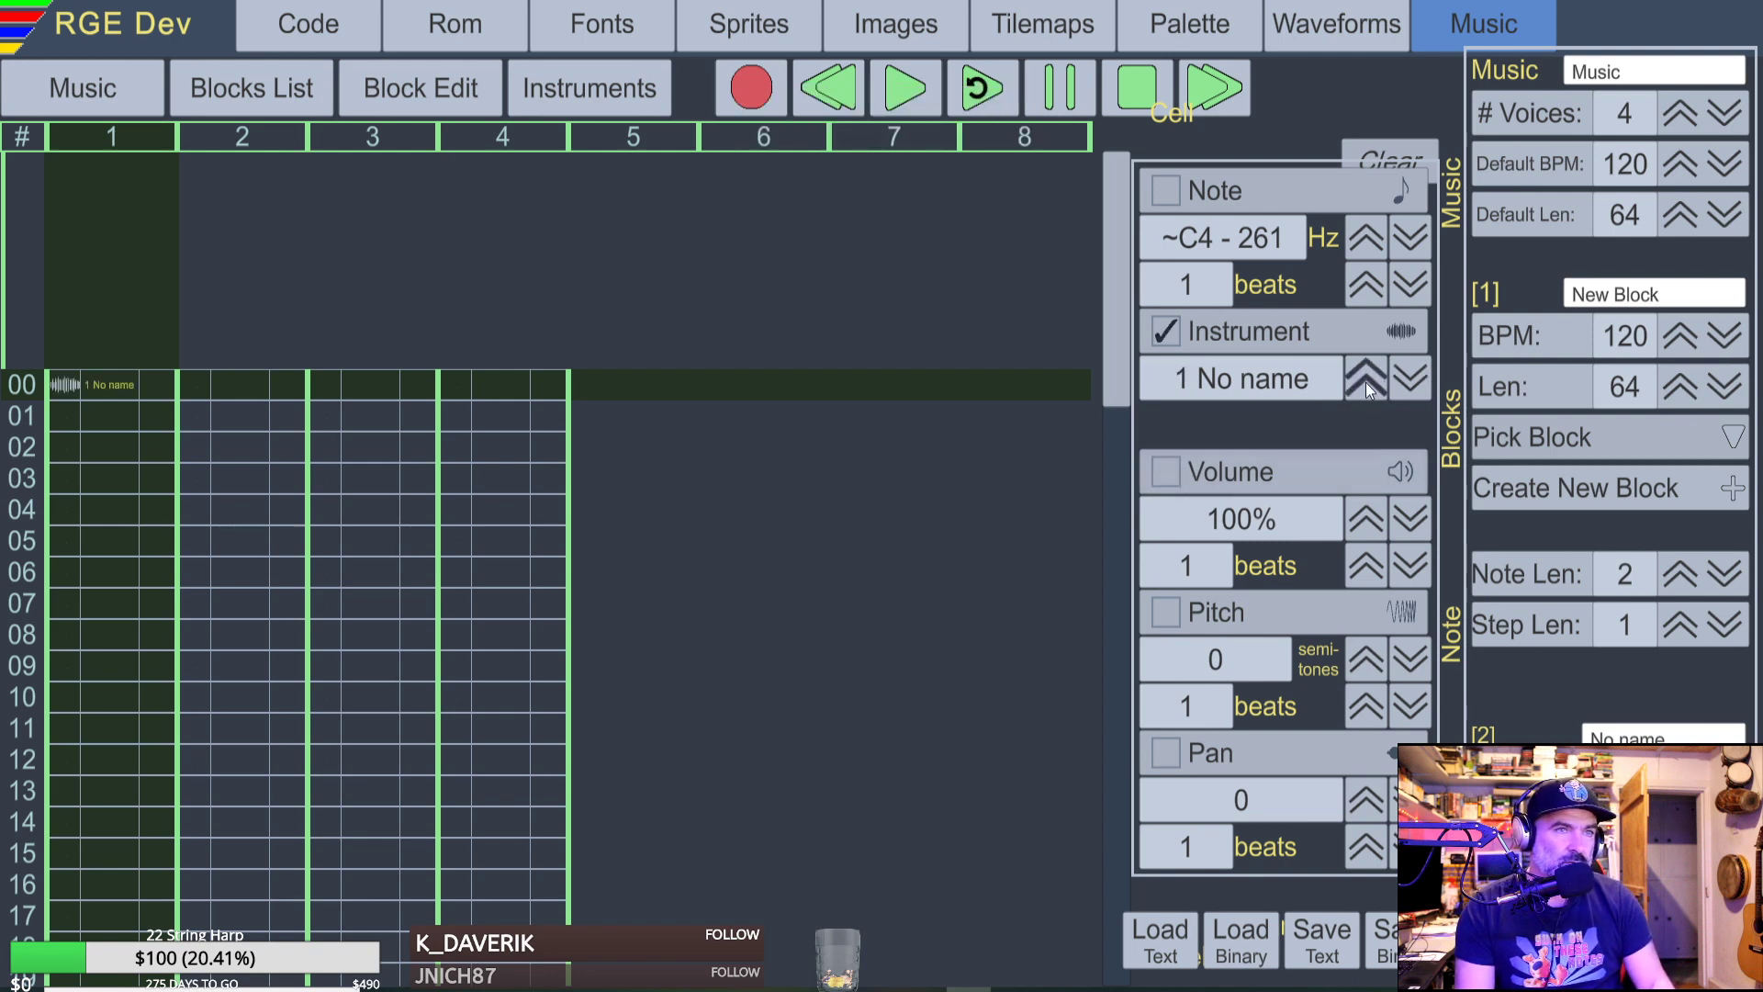
click(1366, 381)
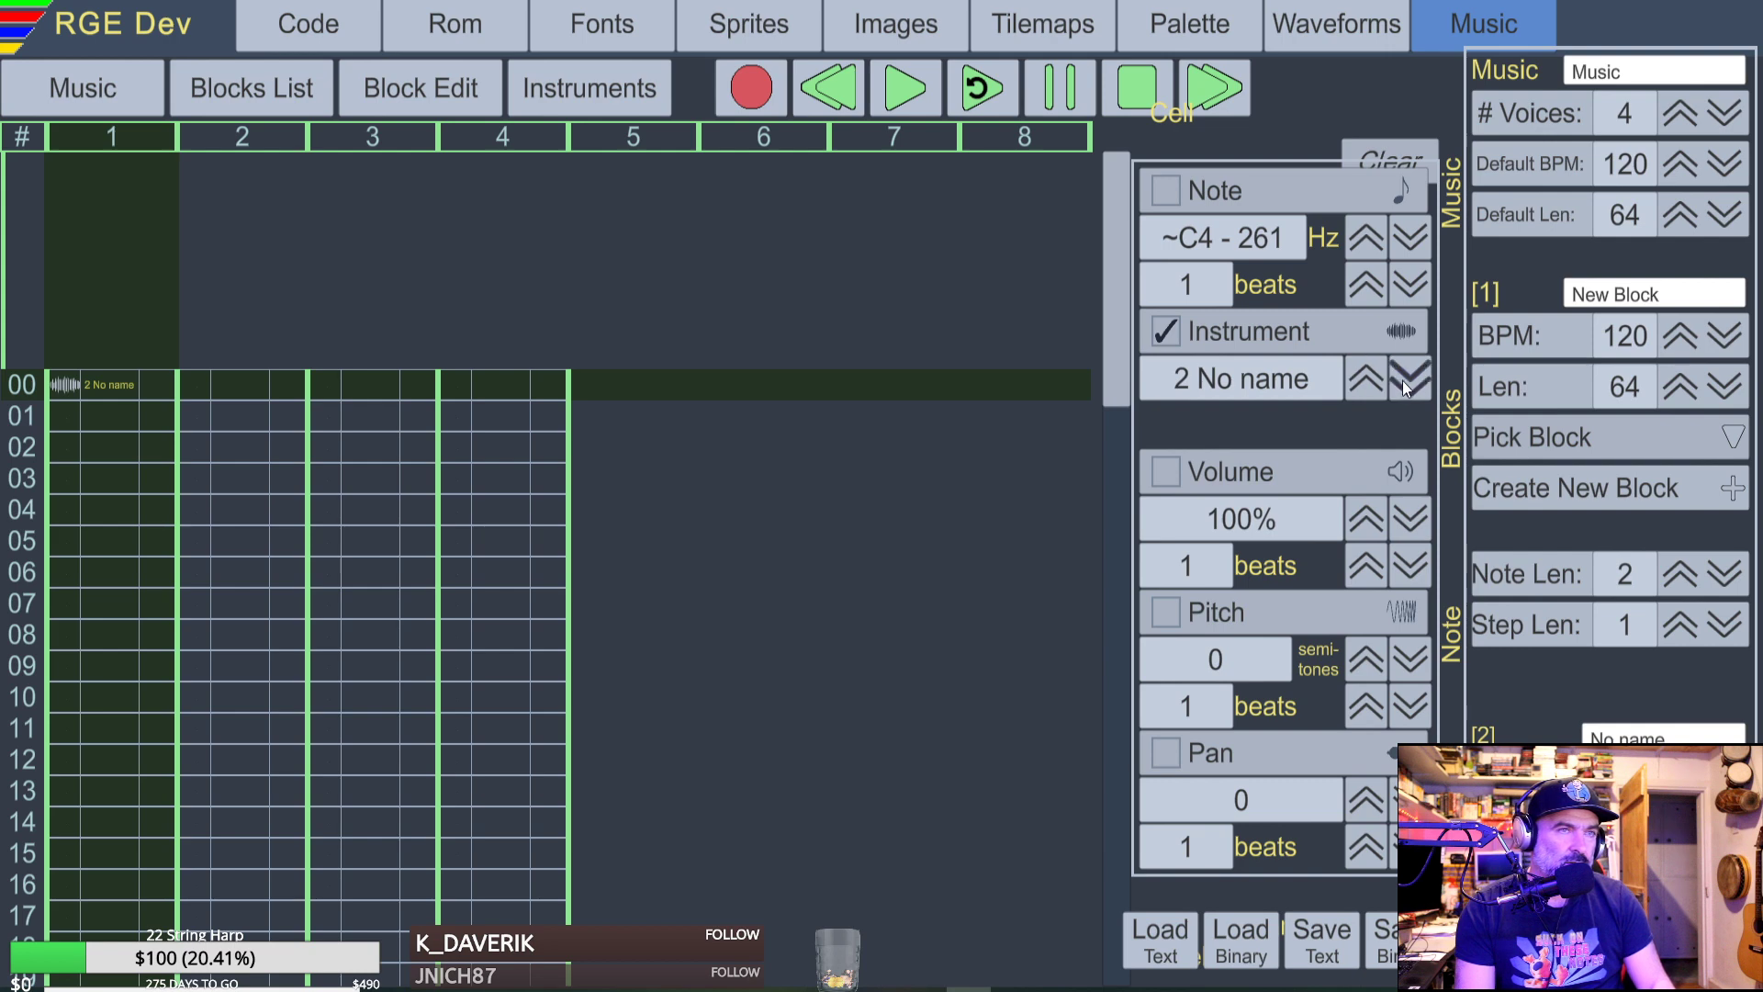
Add a volume change to the row 00 cell and raise it stepwise to 14%.
click(1166, 472)
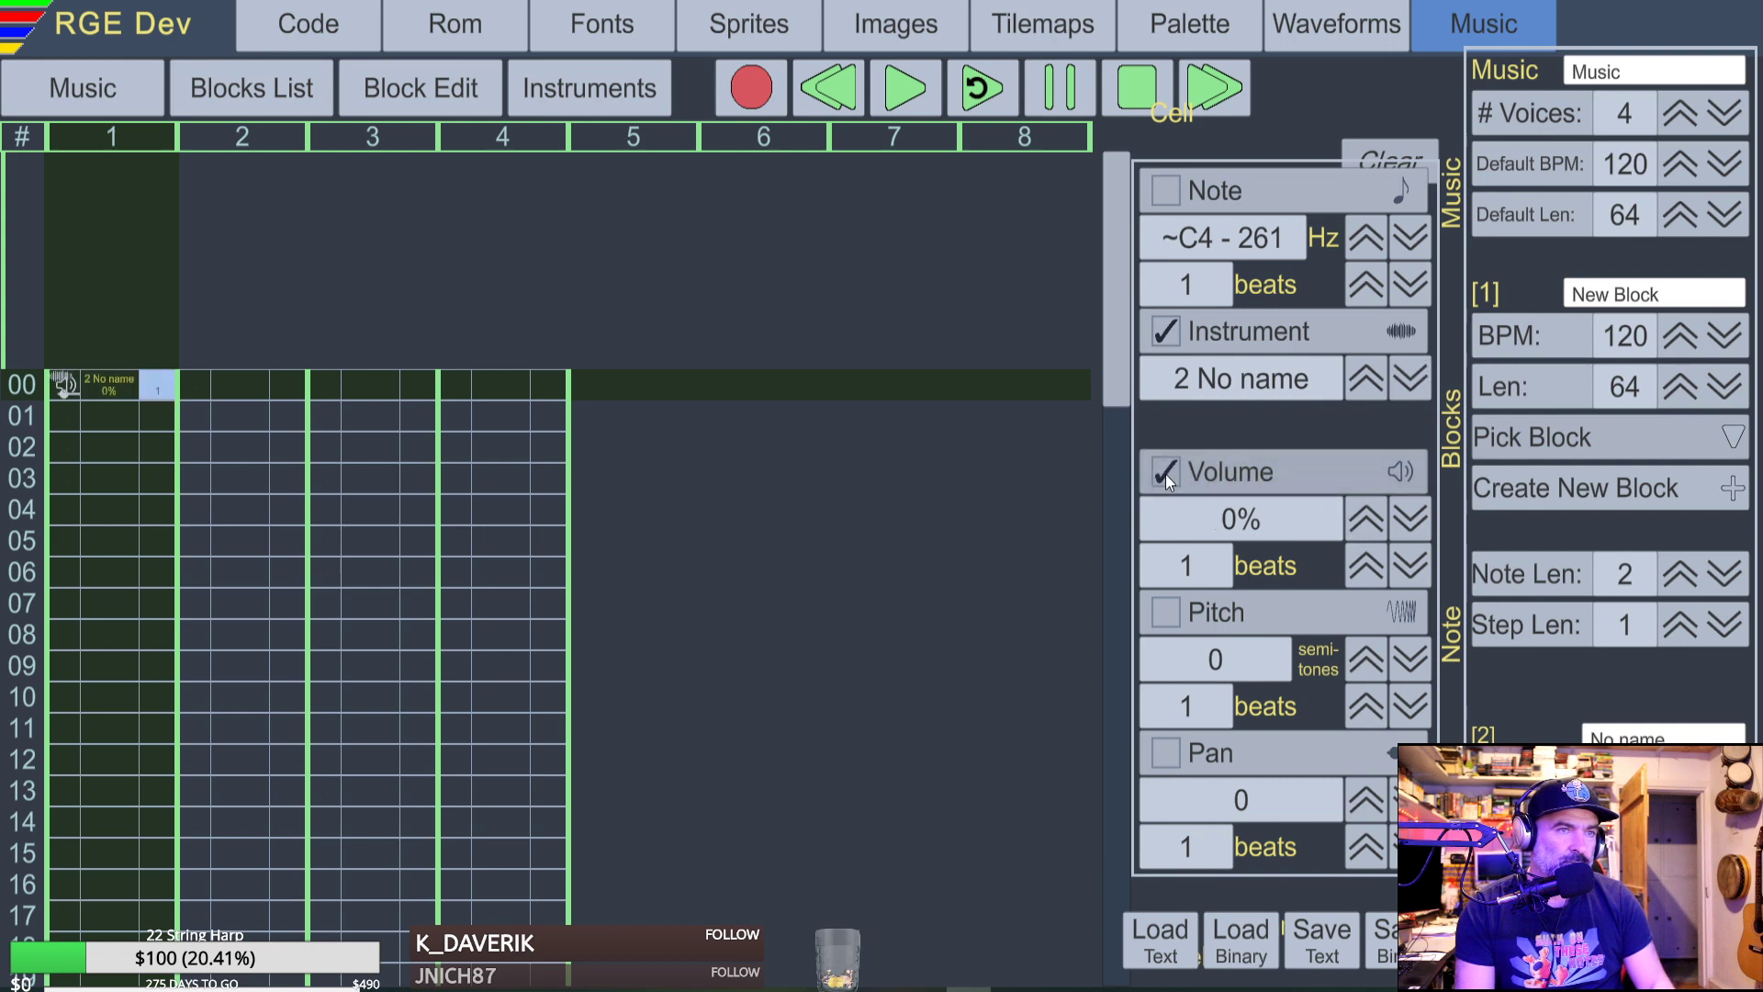
click(1365, 519)
click(1364, 520)
click(1364, 519)
click(1364, 520)
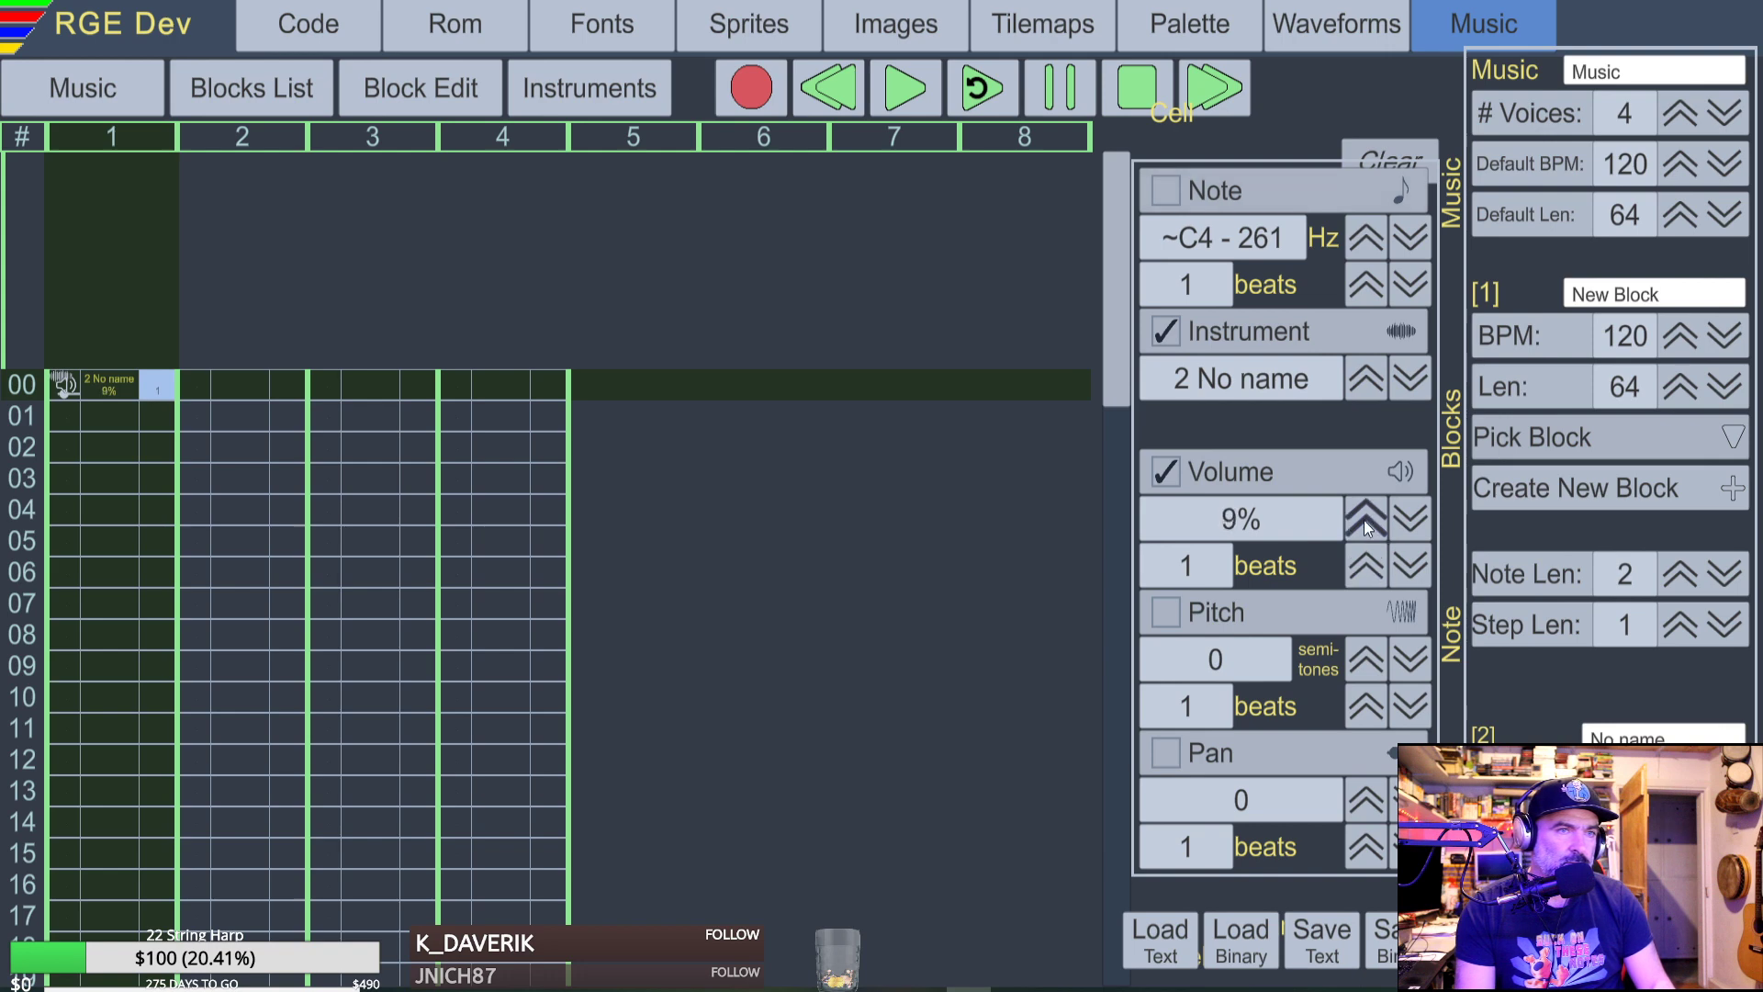
click(1363, 518)
click(1364, 519)
Set the row 00 cell's volume to 100%.
drag(1284, 522, 1273, 522)
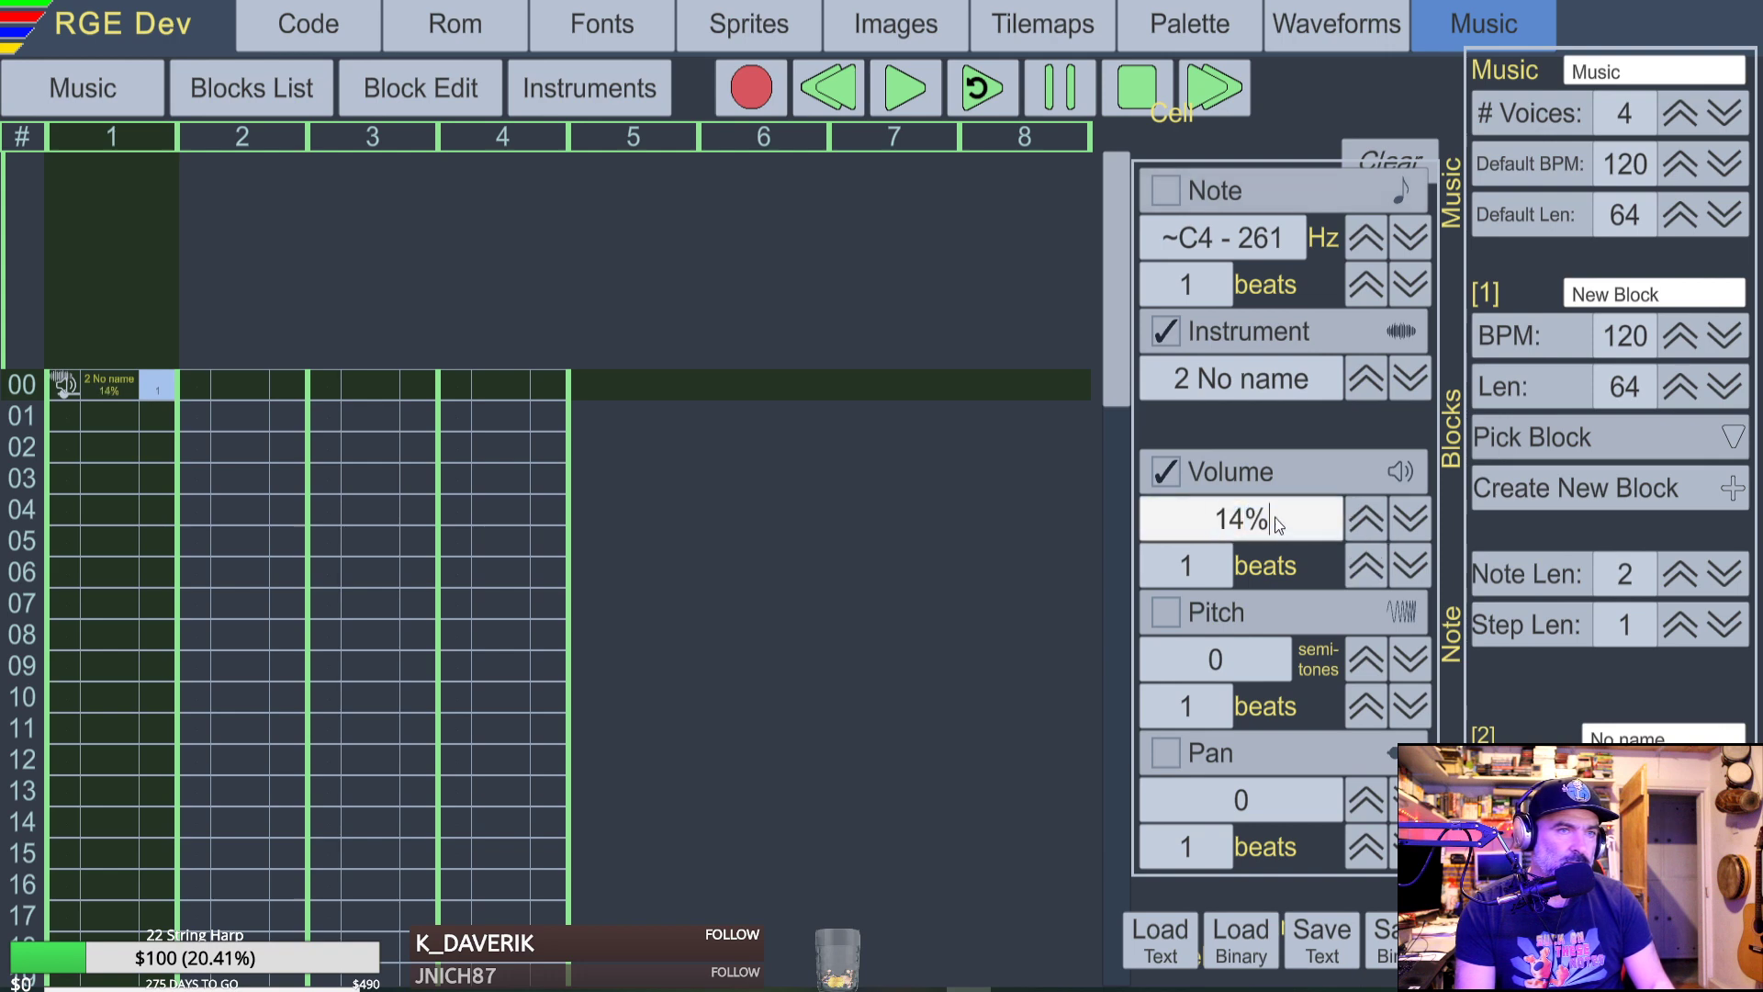
key(BackSpace)
key(BackSpace)
key(BackSpace)
text(100)
key(Return)
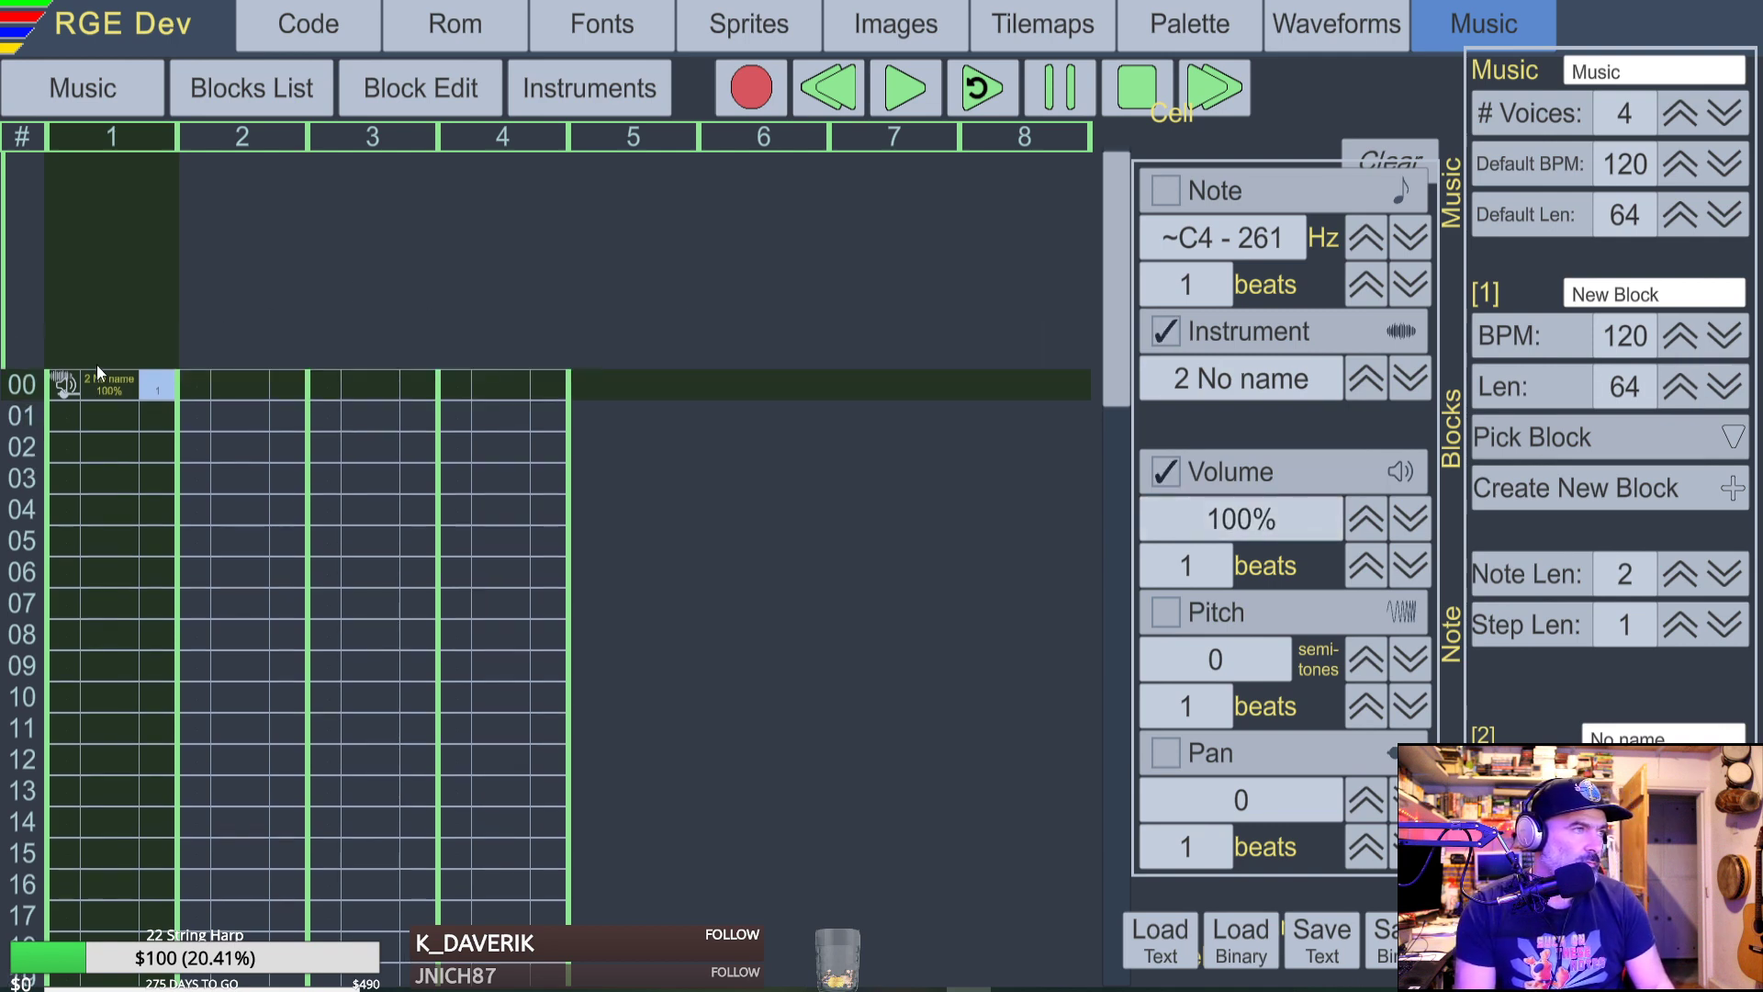
Set the row 00 cell's volume to 10% and switch its instrument to 3 and finally to 1.
click(1384, 379)
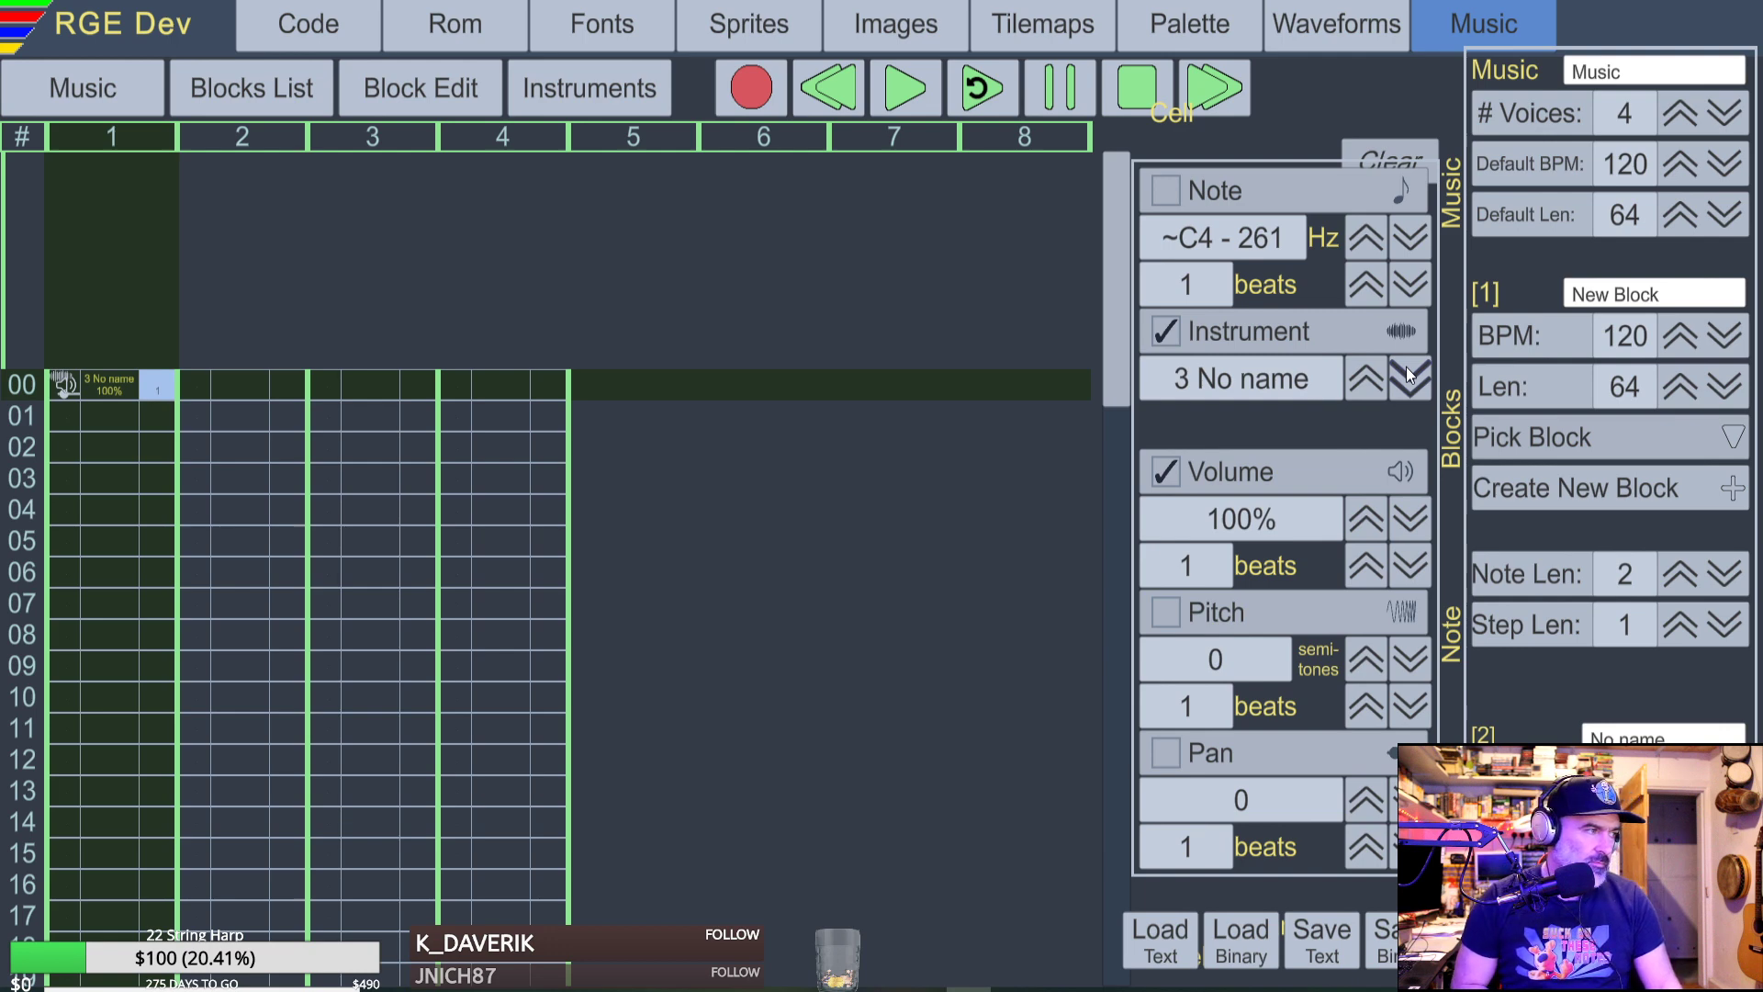
click(1244, 520)
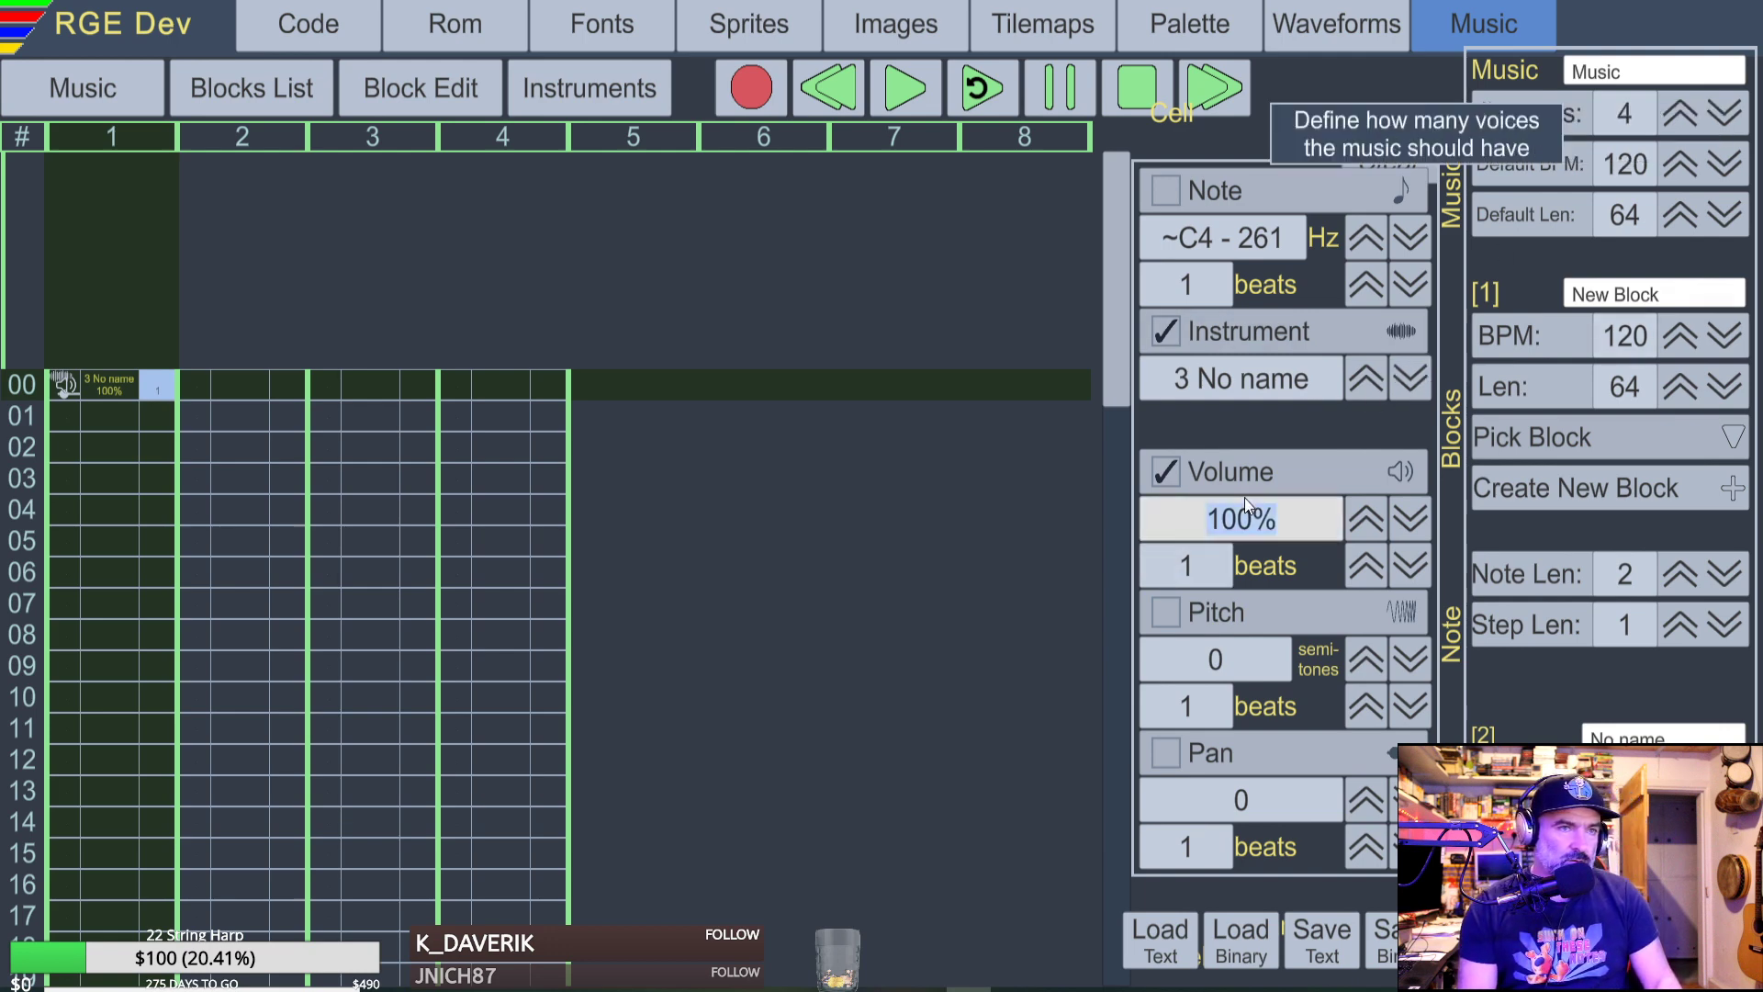
text(50)
key(Return)
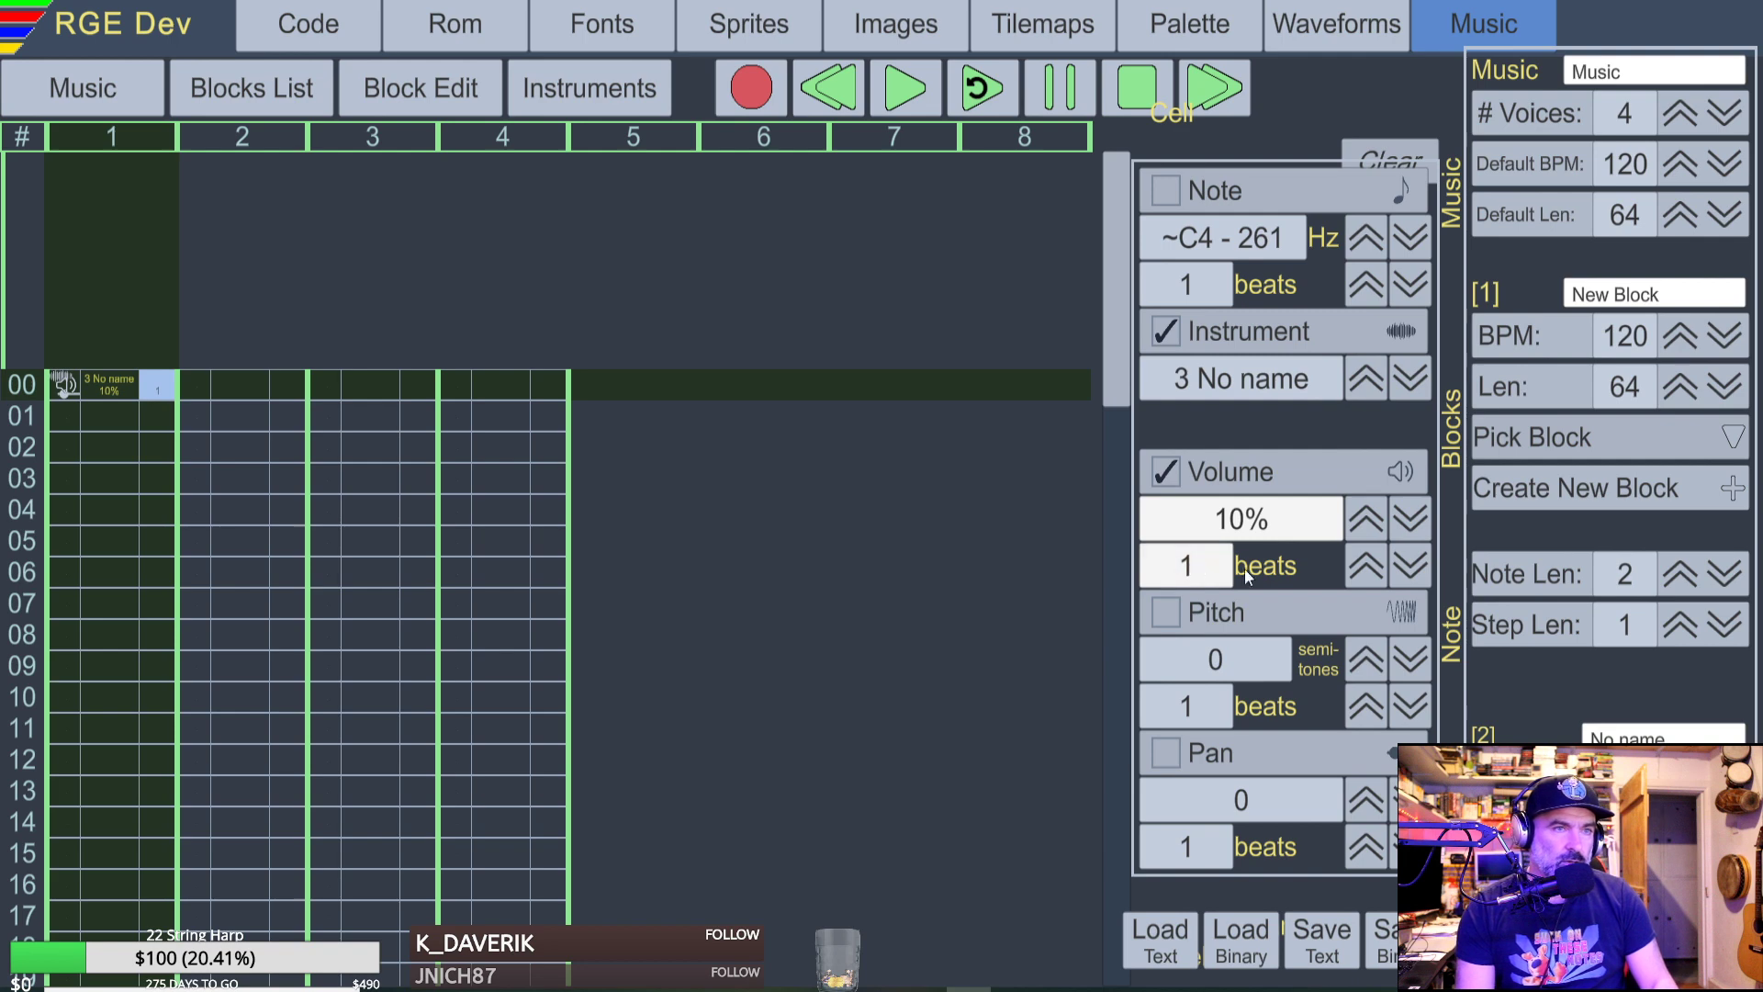
click(1236, 363)
click(1364, 379)
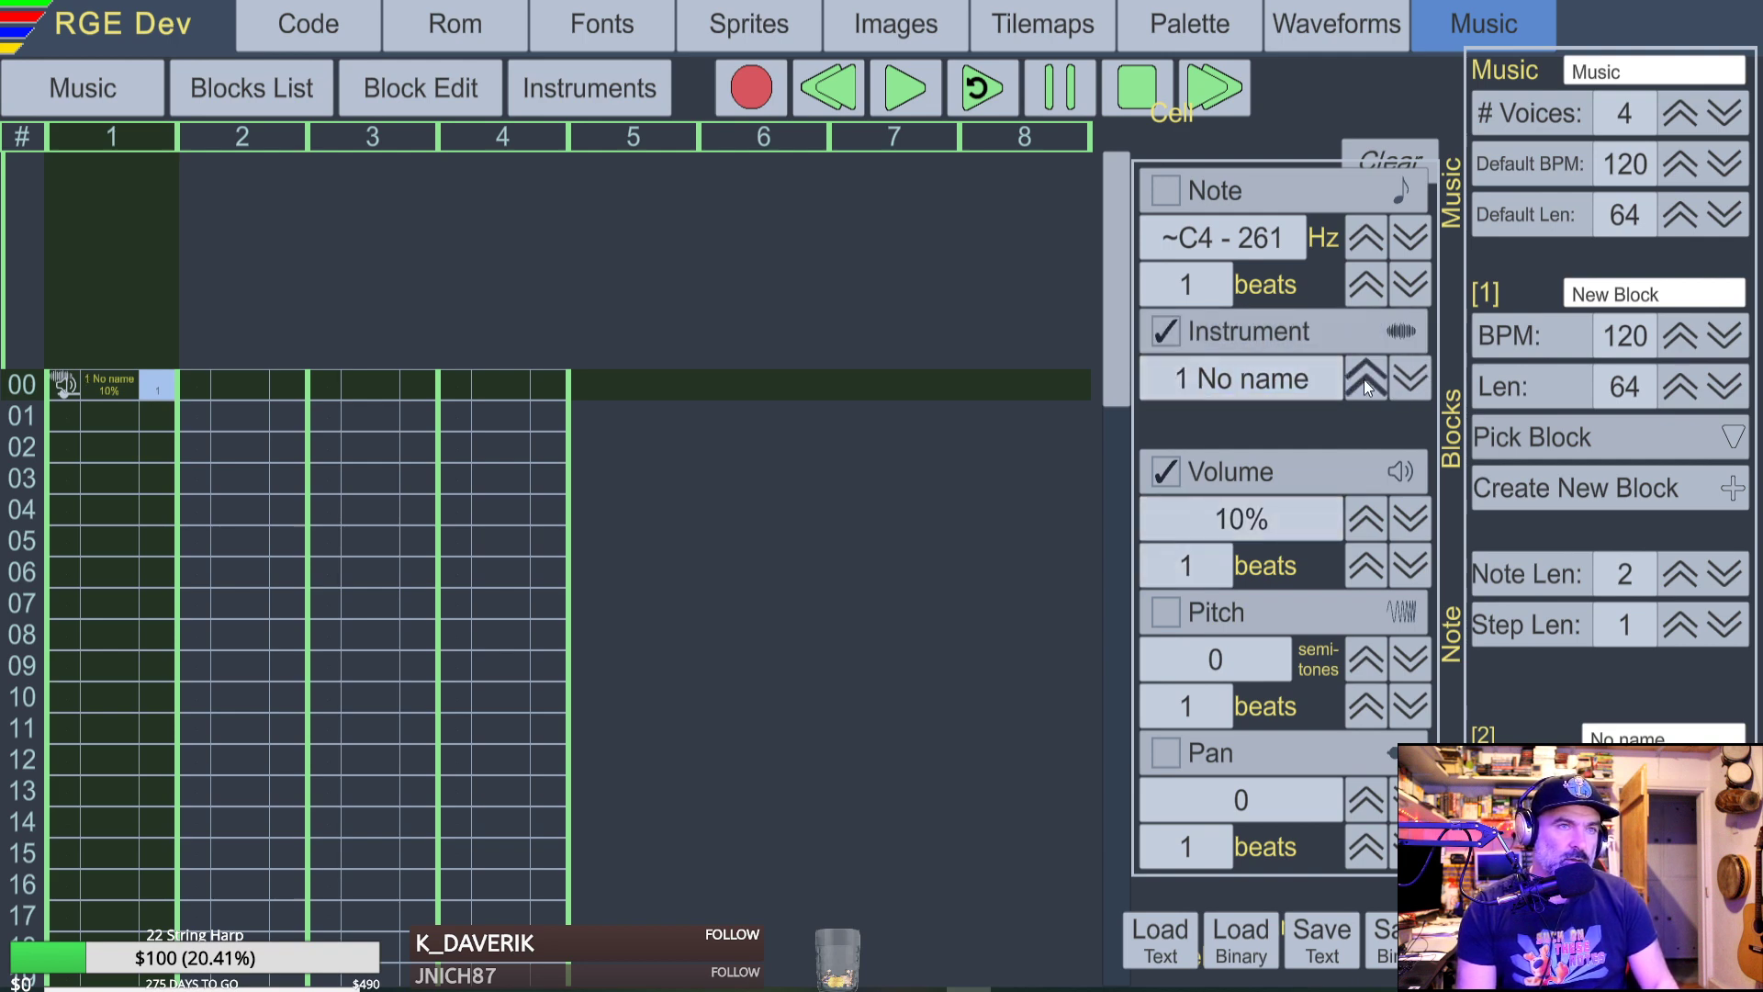
Cycle the row 00 cell's instrument between 1, 2 and 3, ending on instrument 3.
click(1364, 378)
click(1406, 377)
click(1367, 379)
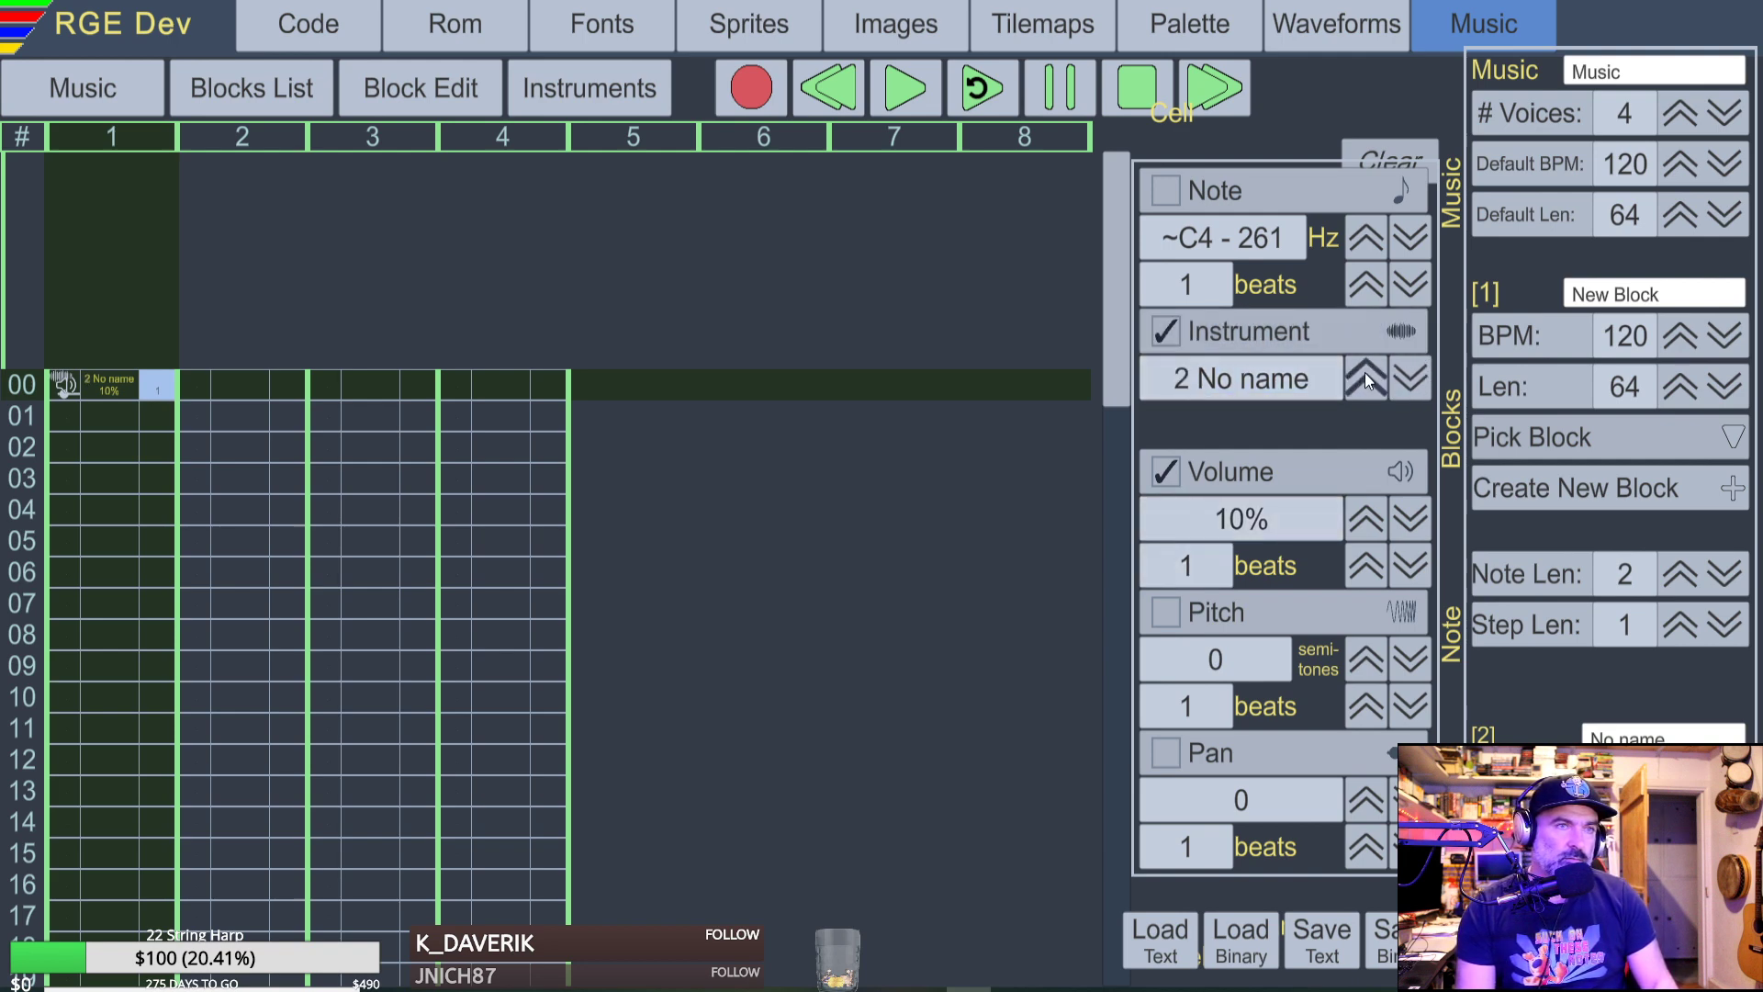
click(1365, 376)
click(1395, 378)
click(1398, 378)
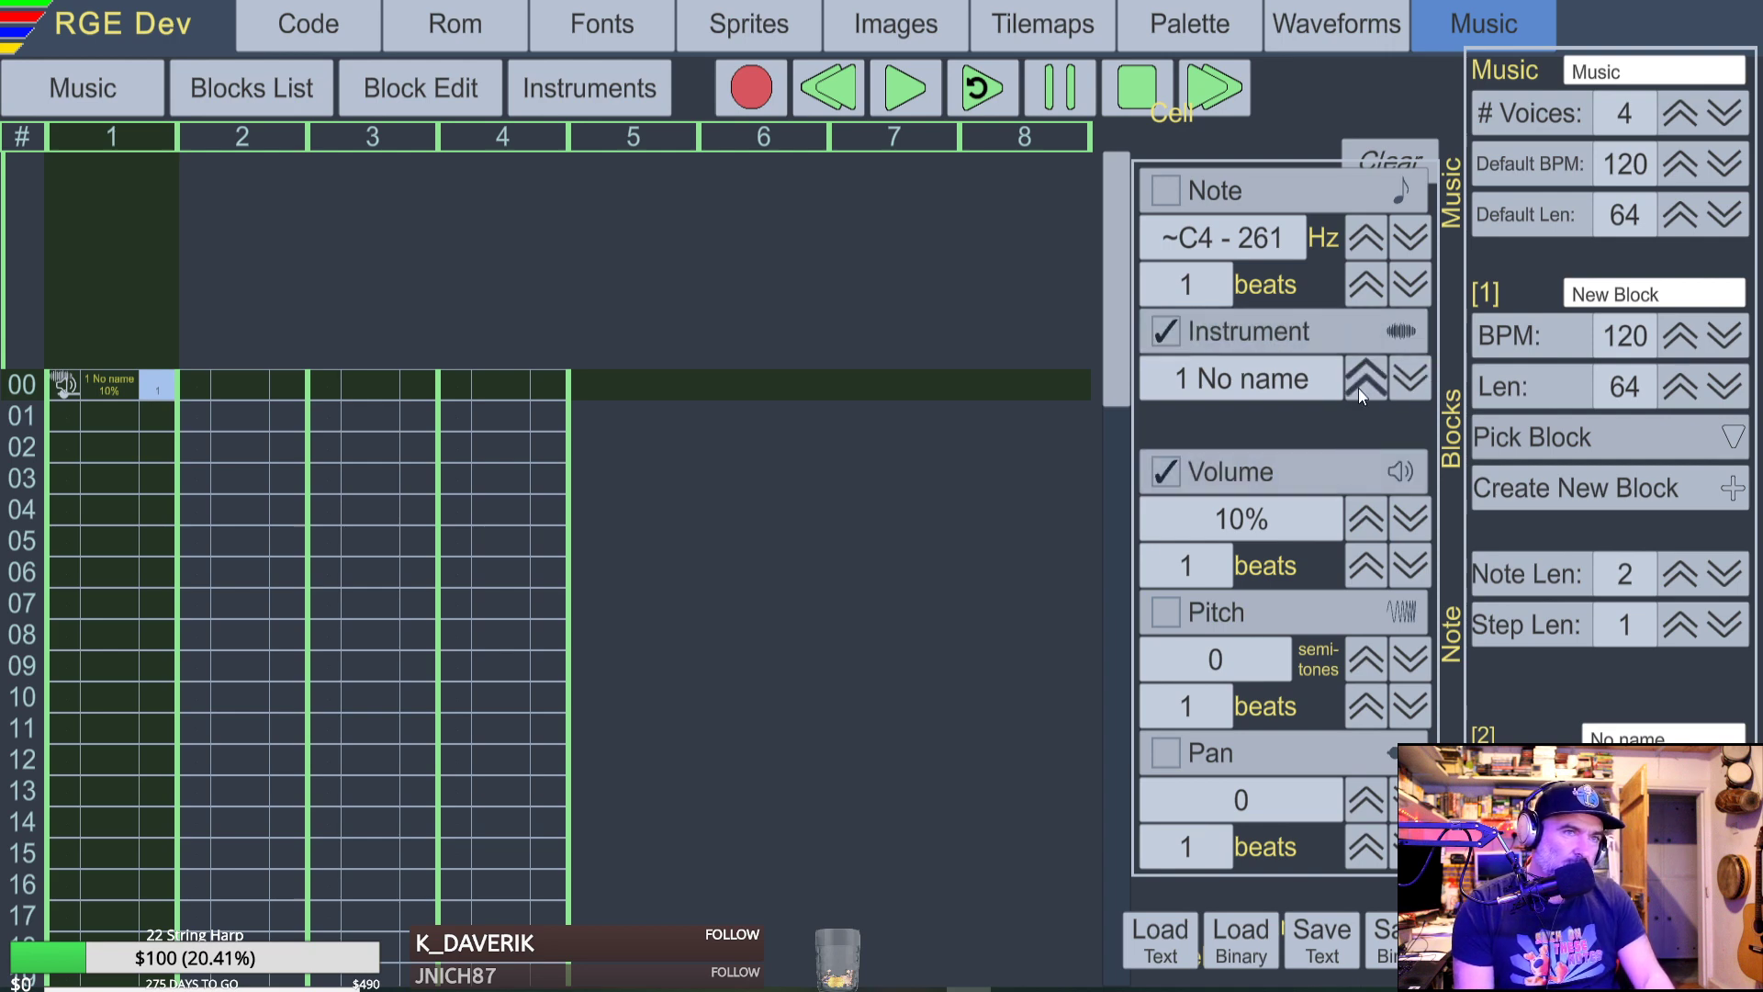
click(1360, 384)
click(1360, 384)
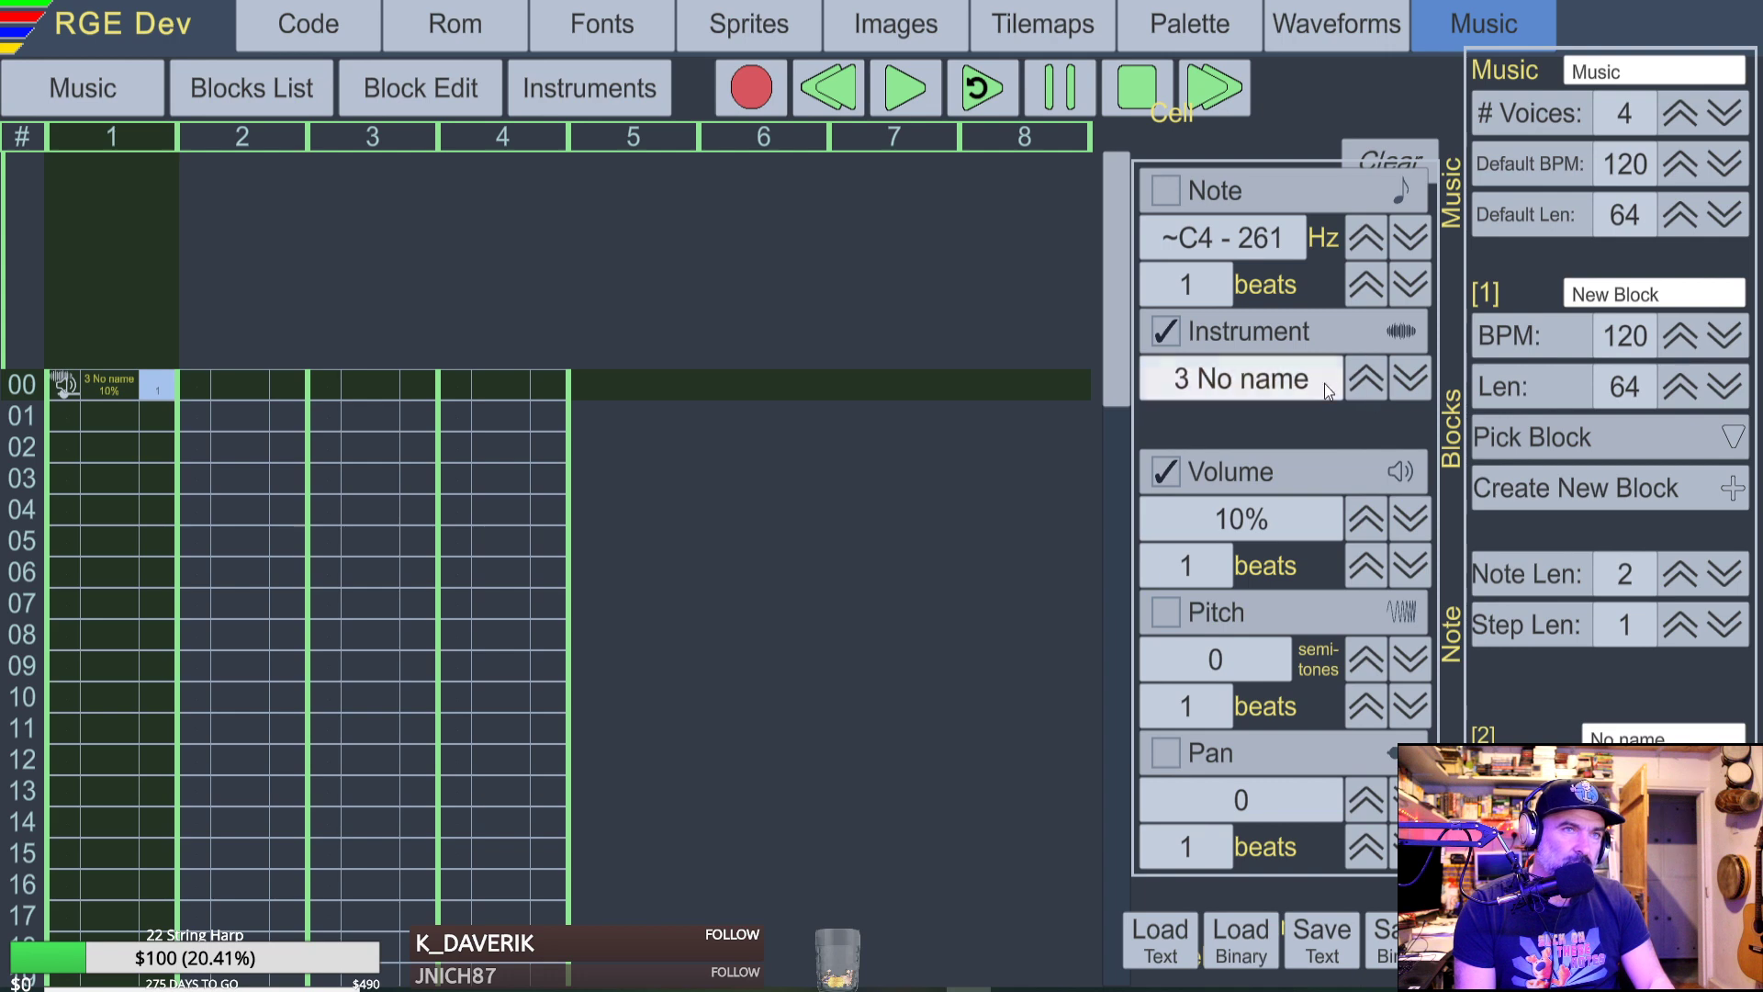
Clear the row 00 cell of voice 1 and add an instrument change to instrument 3.
click(1376, 149)
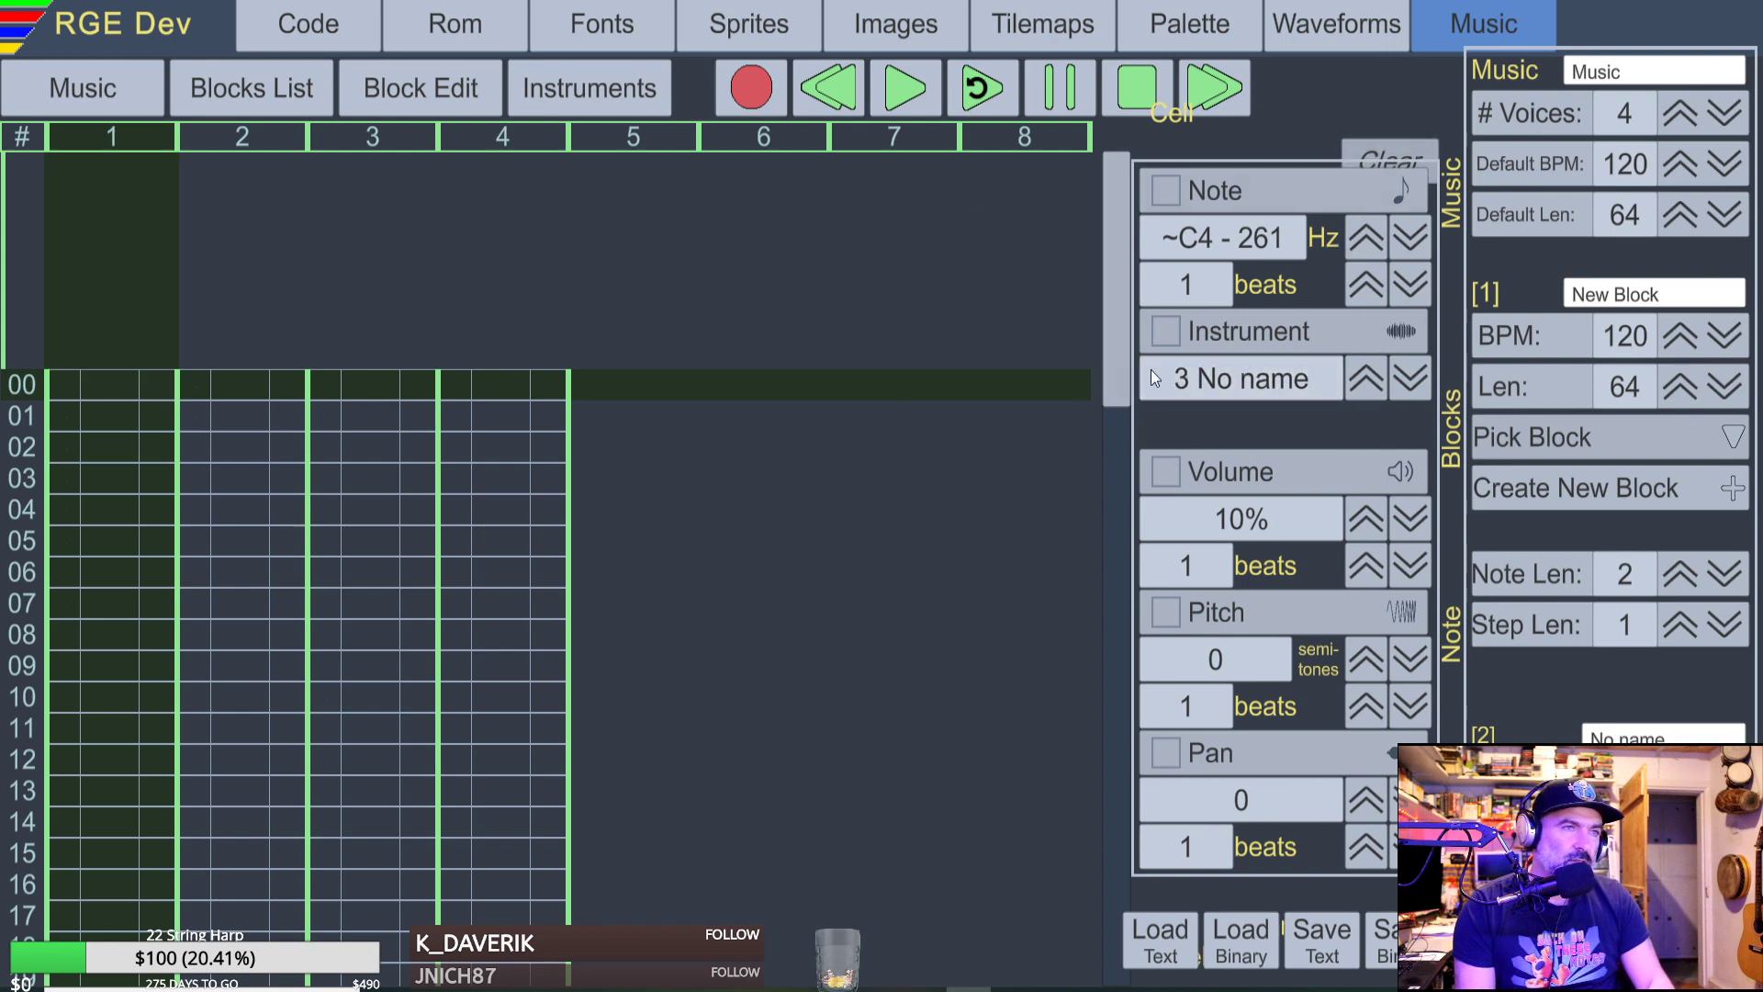
click(1368, 379)
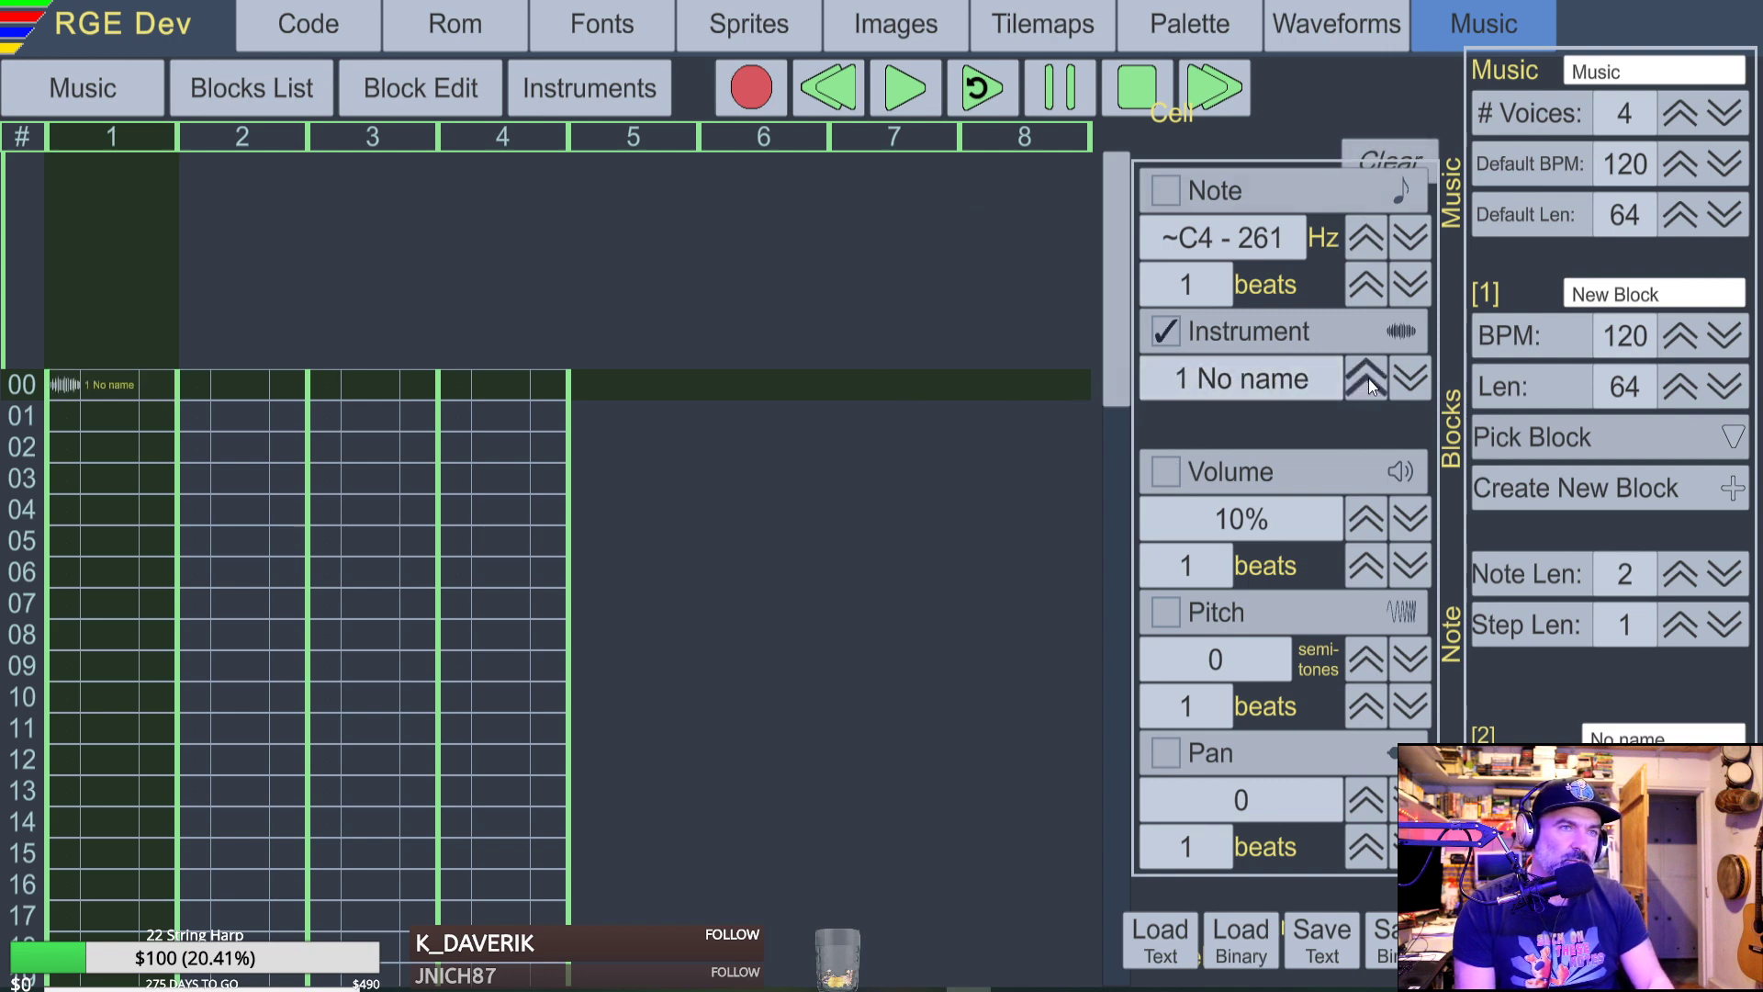
click(1368, 380)
click(1367, 379)
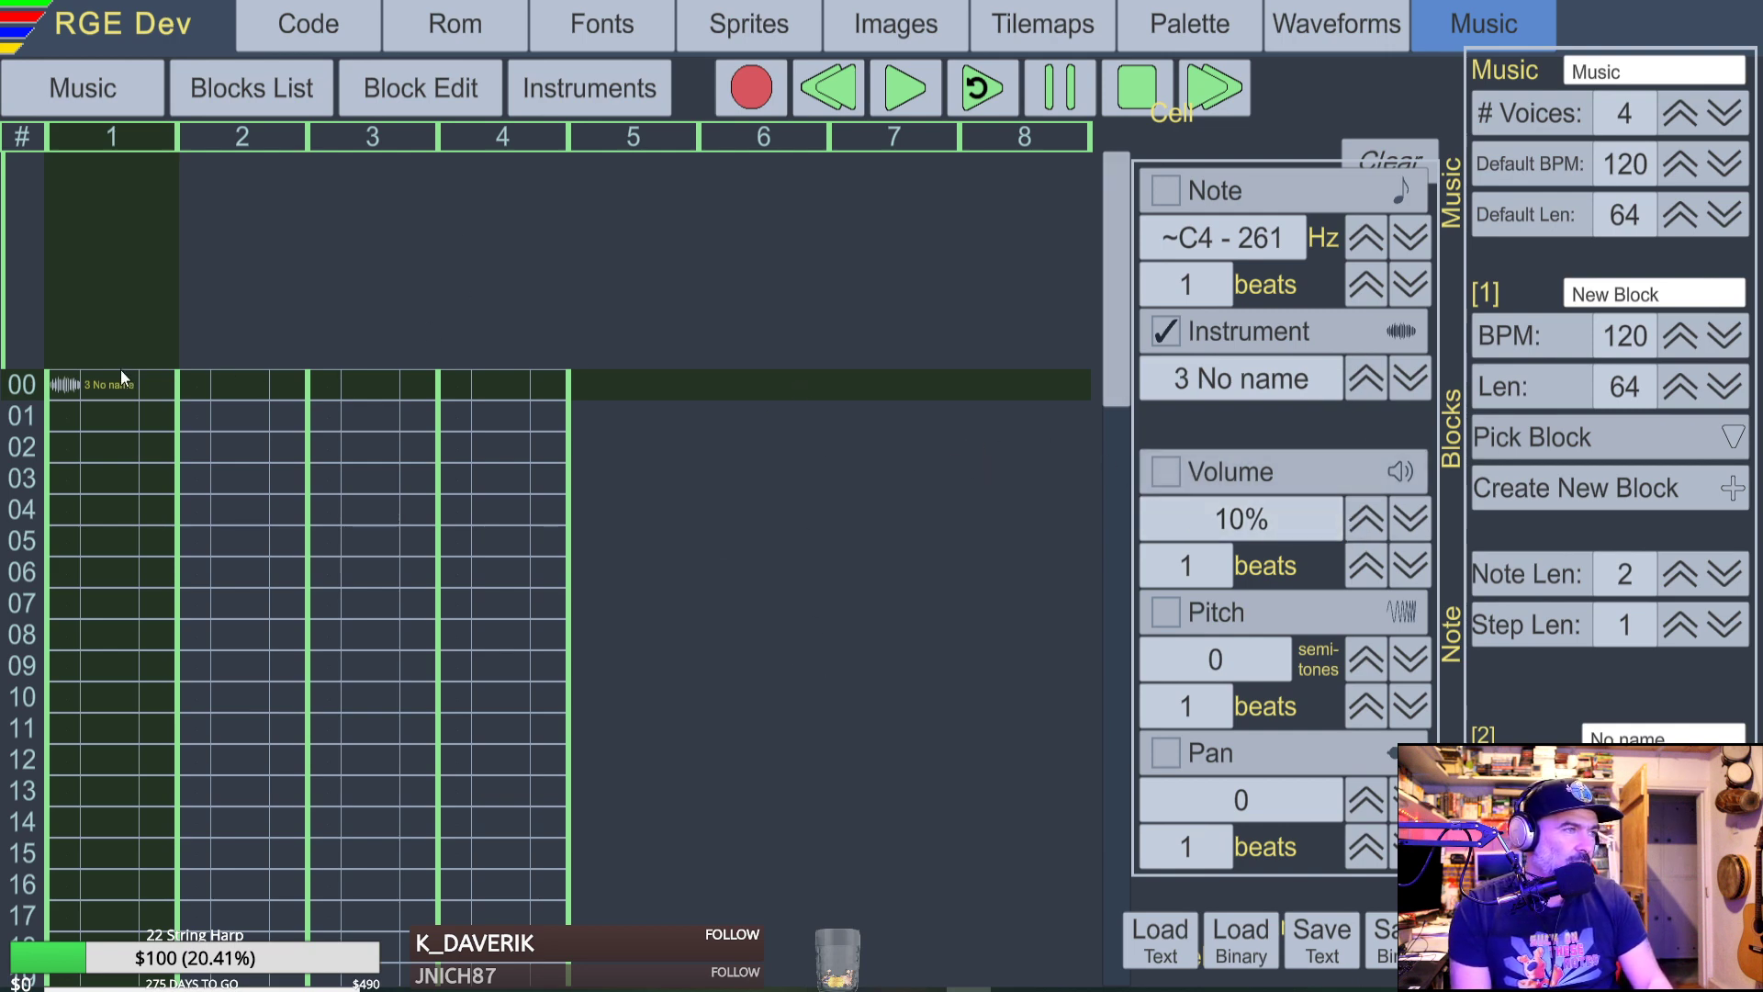
Add a volume change to the row 00 cell of voice 1 and raise it stepwise to 69%.
click(95, 415)
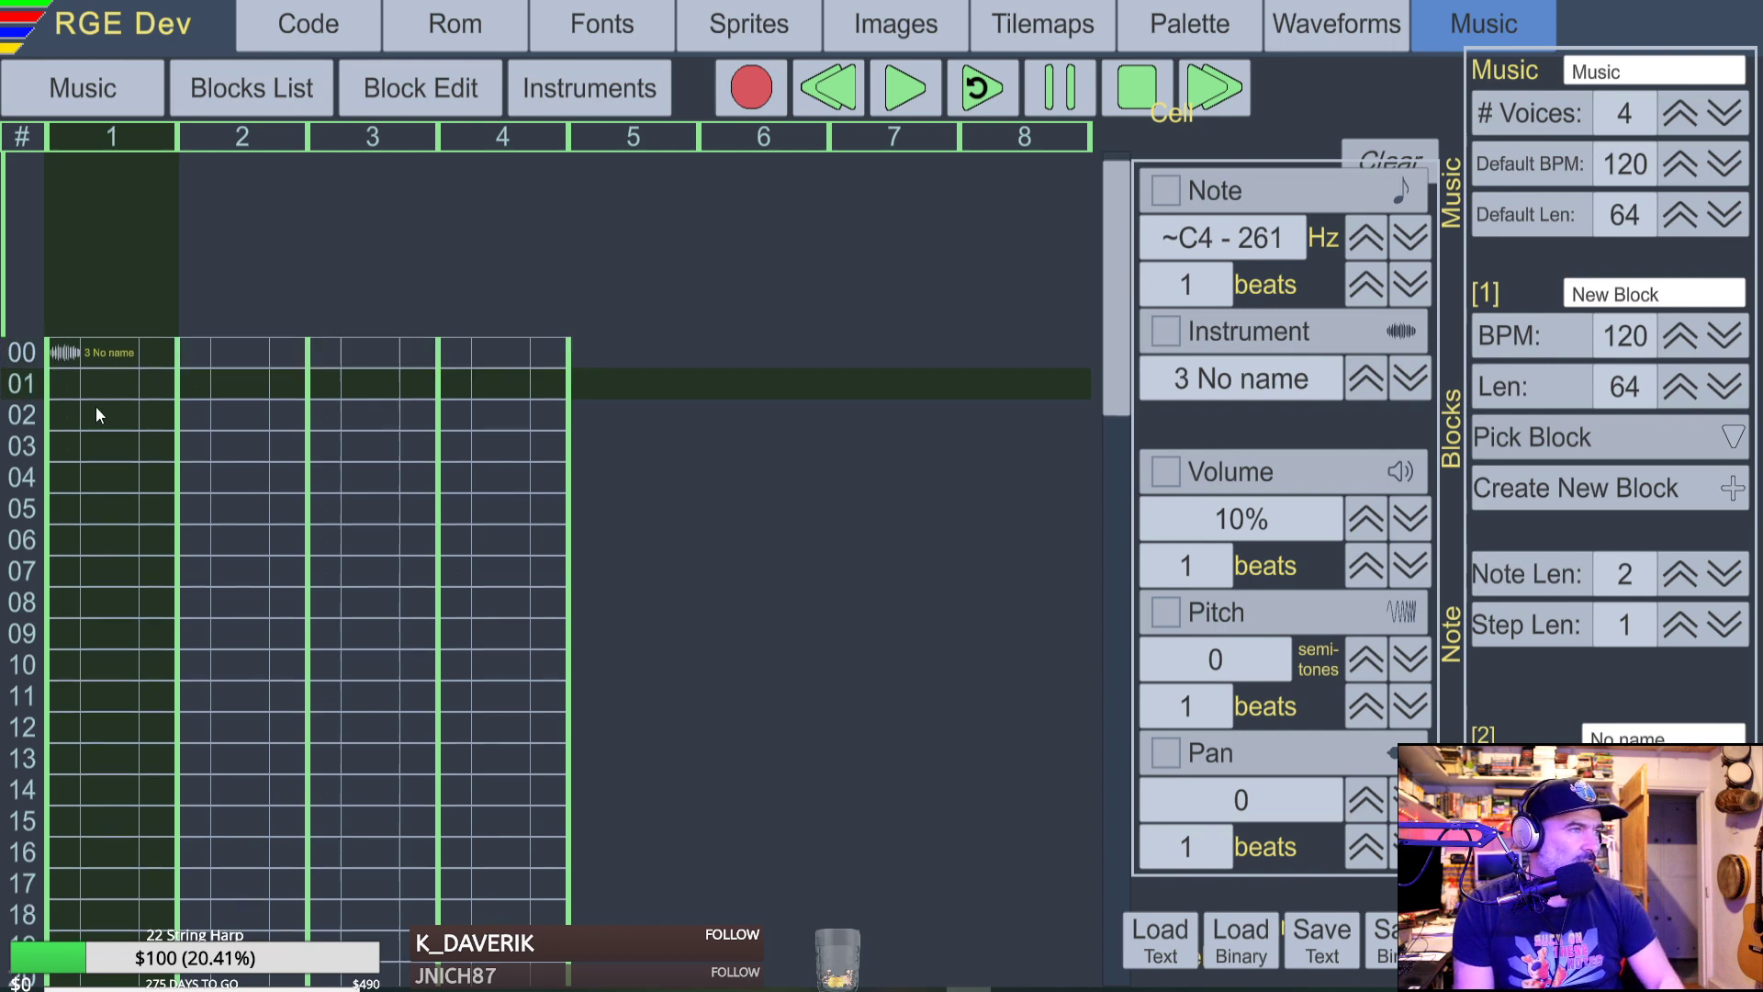
click(89, 354)
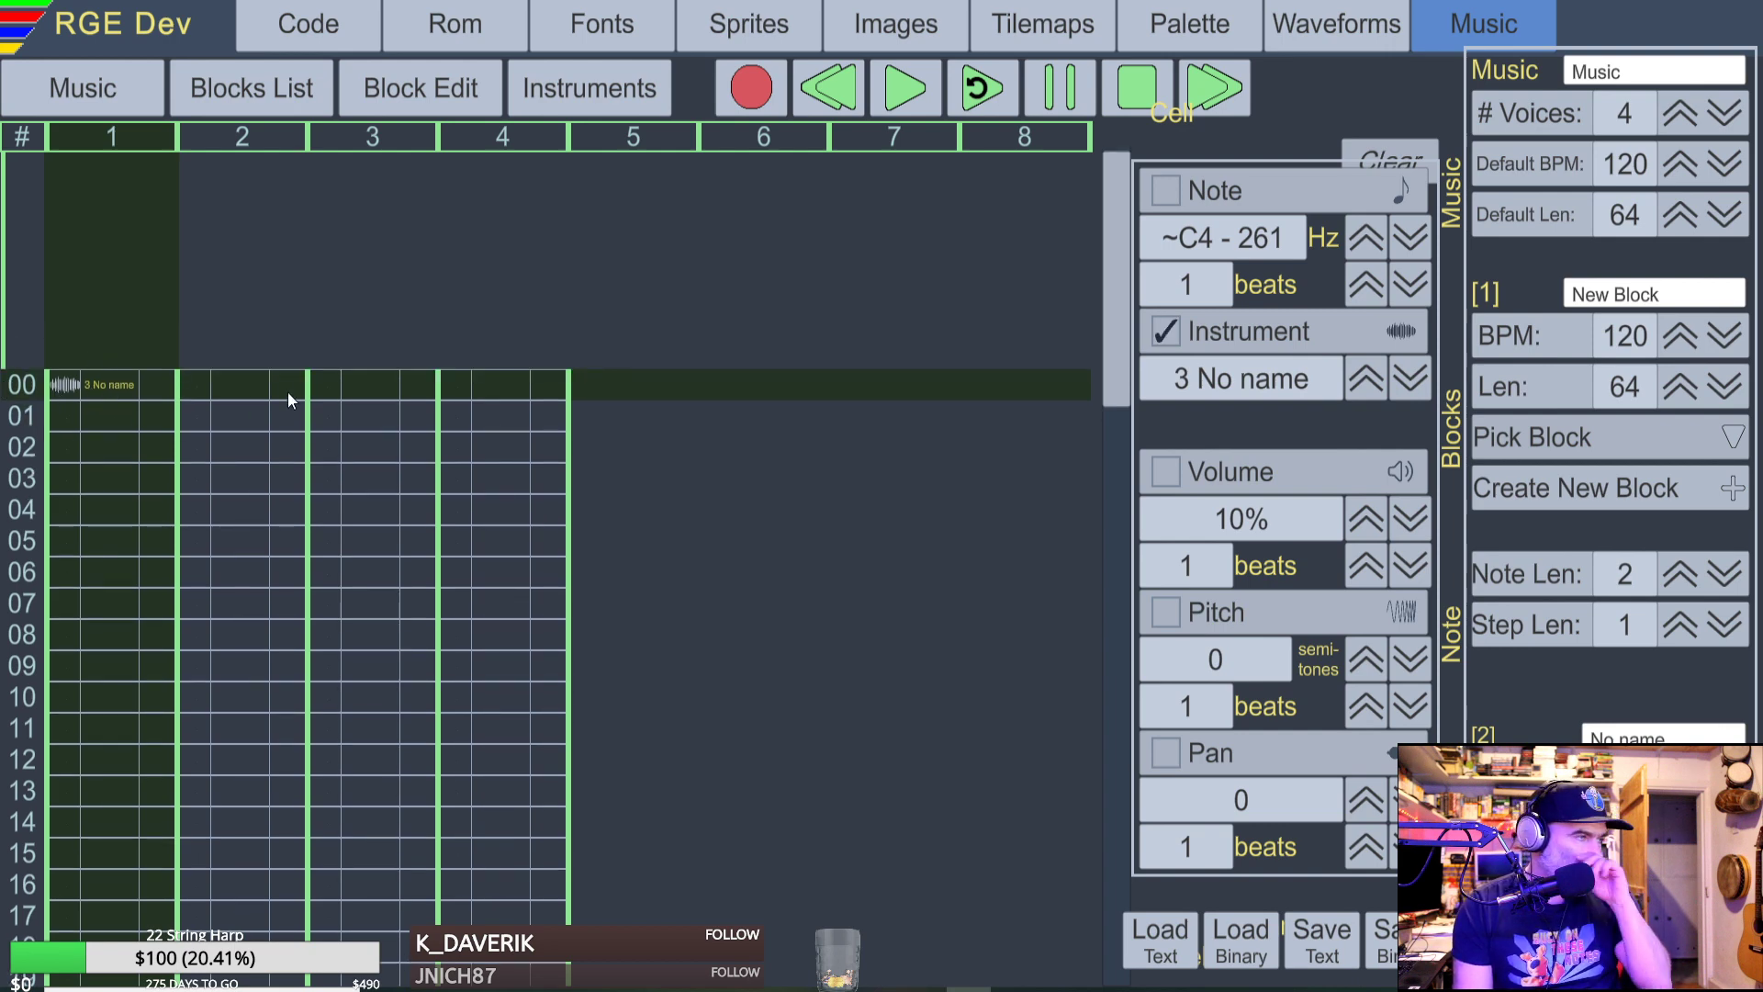
click(101, 415)
click(116, 358)
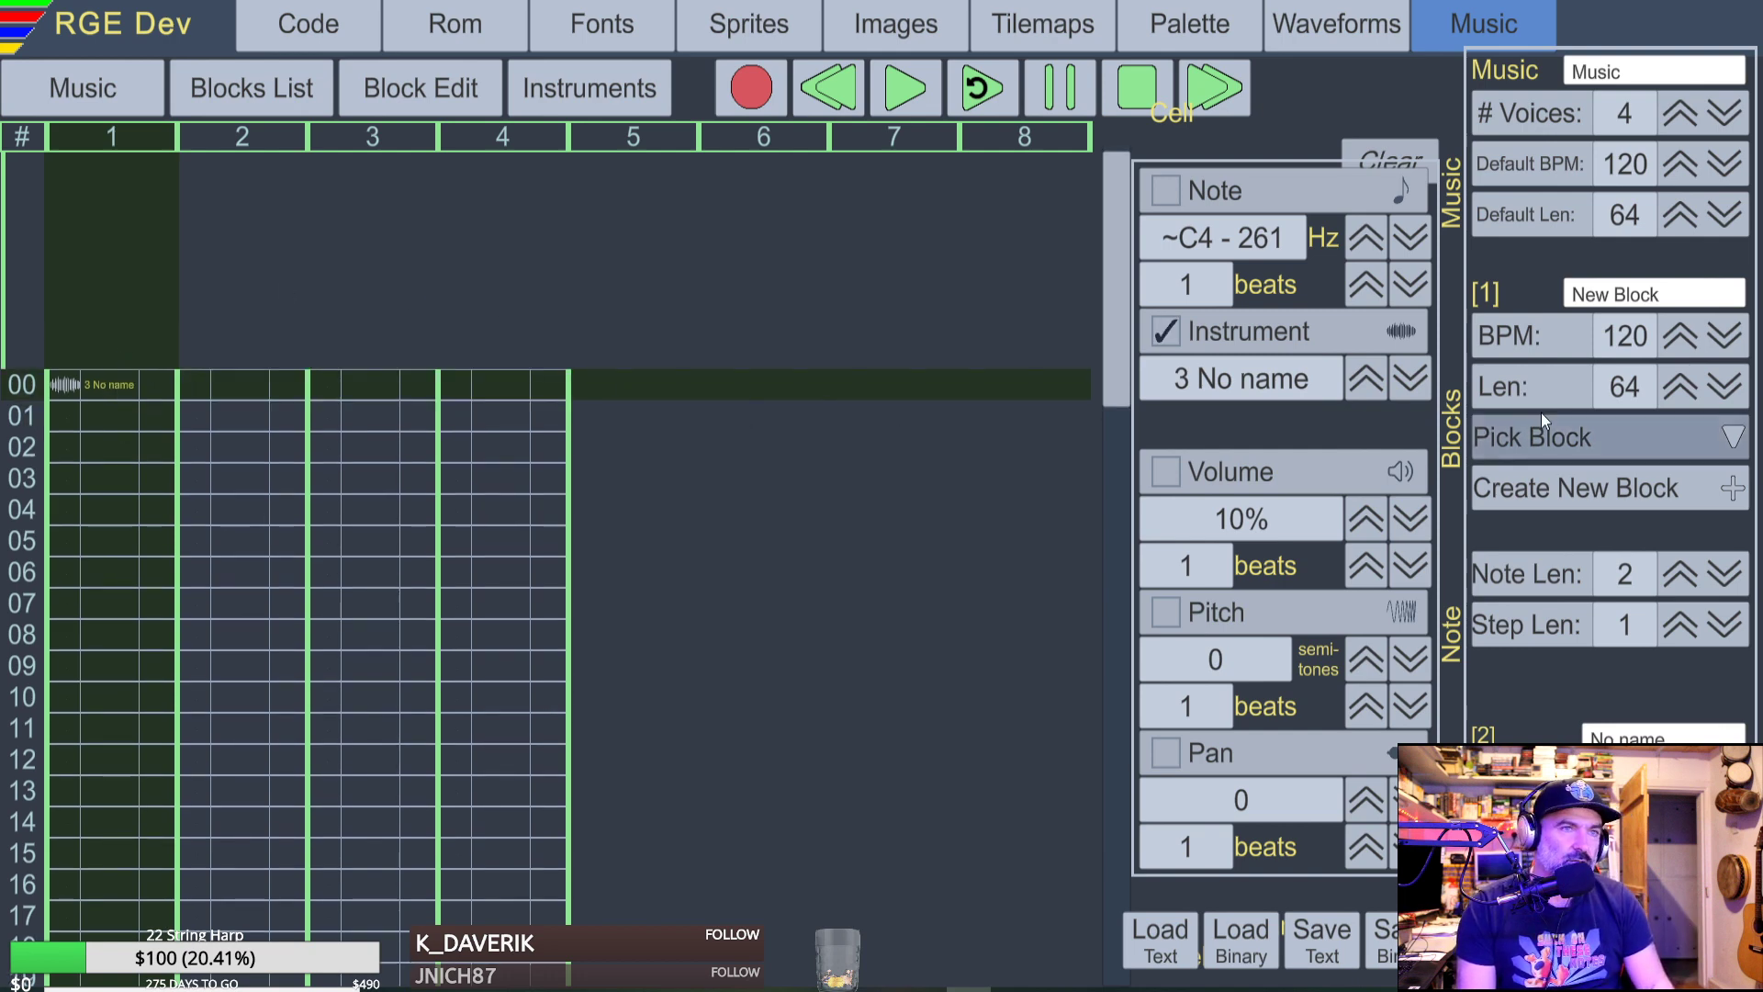
click(1368, 524)
click(1368, 526)
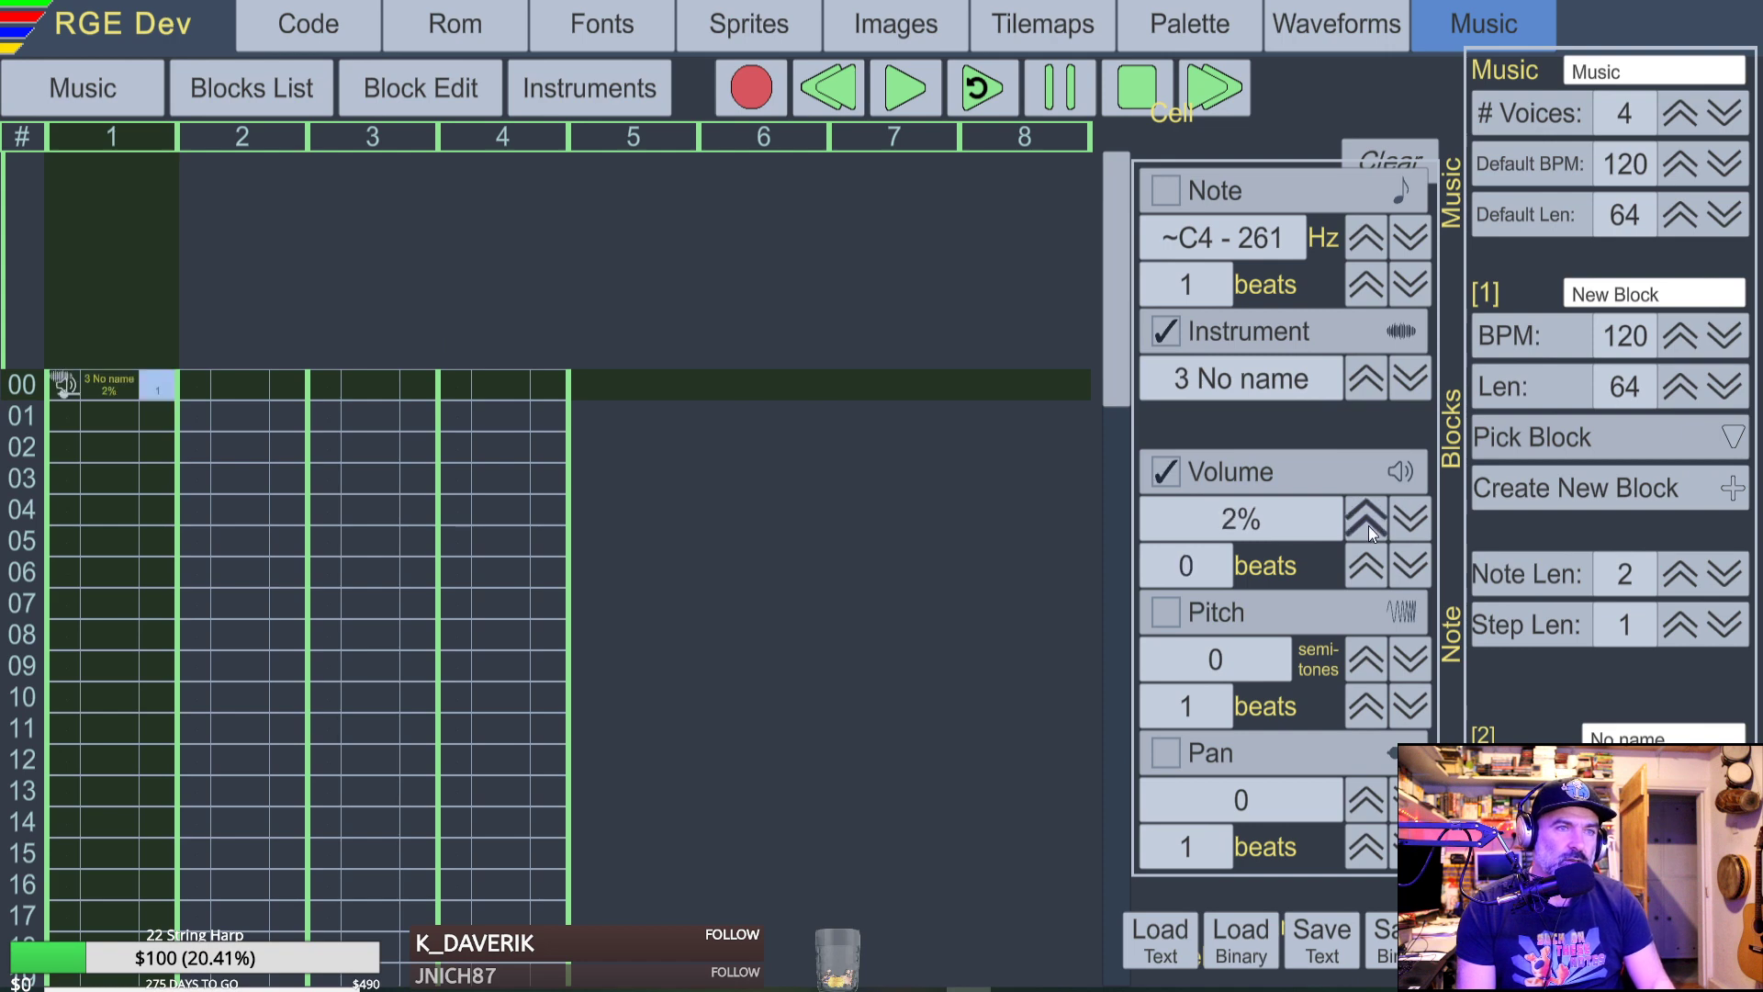
click(1370, 525)
click(1370, 526)
click(1369, 525)
click(1370, 525)
click(1371, 526)
click(1370, 525)
click(1370, 525)
click(1370, 525)
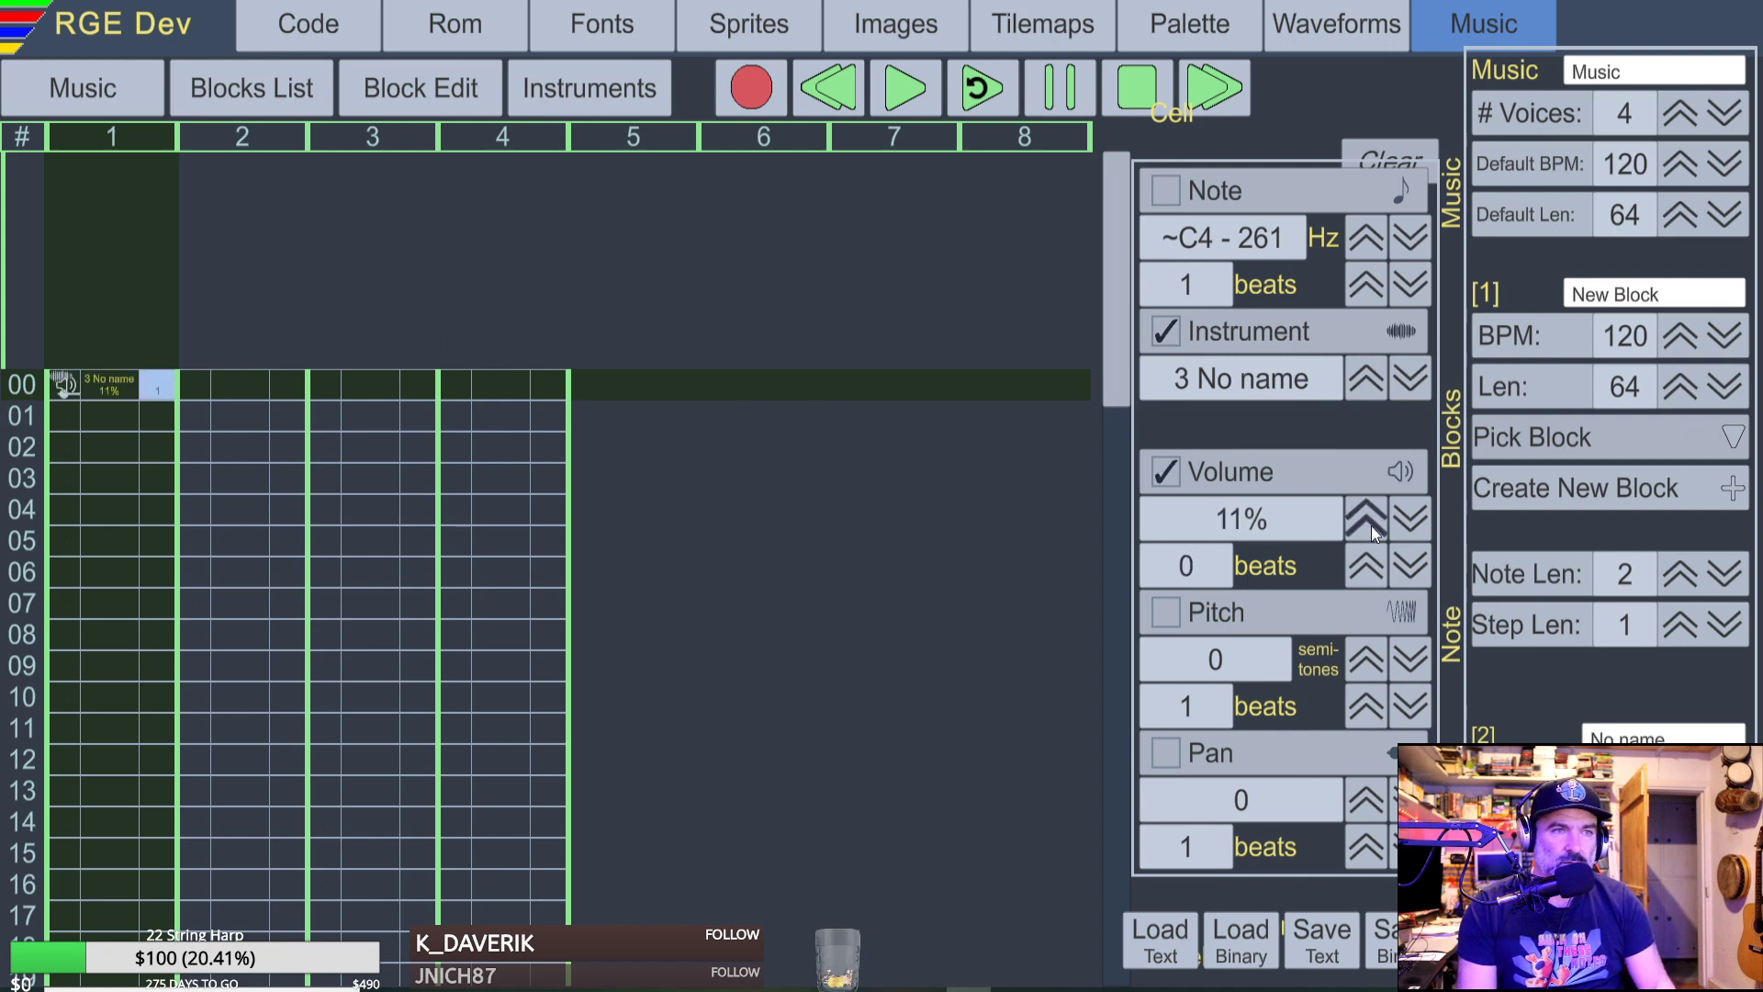
click(1370, 525)
click(1369, 524)
click(1371, 526)
click(1374, 523)
click(1373, 522)
click(1372, 522)
click(1373, 522)
click(1372, 522)
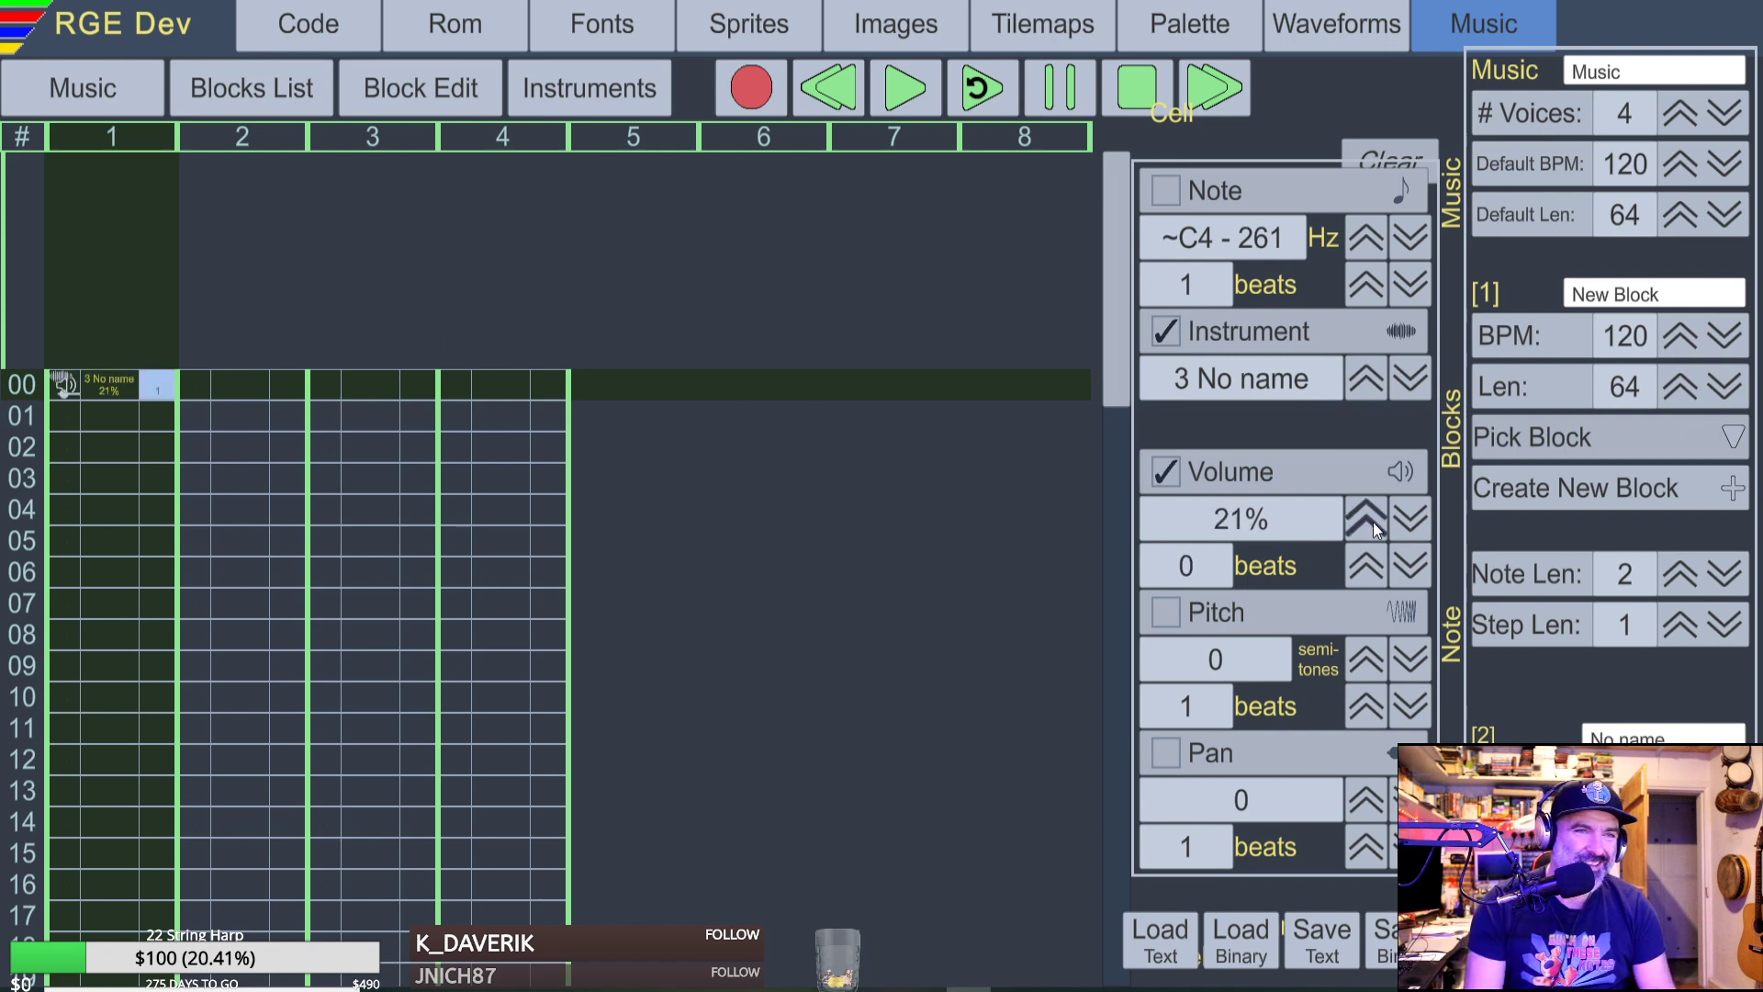
click(1373, 522)
click(1374, 522)
click(1373, 520)
click(1374, 520)
click(1373, 520)
click(1372, 519)
click(1374, 519)
click(1373, 518)
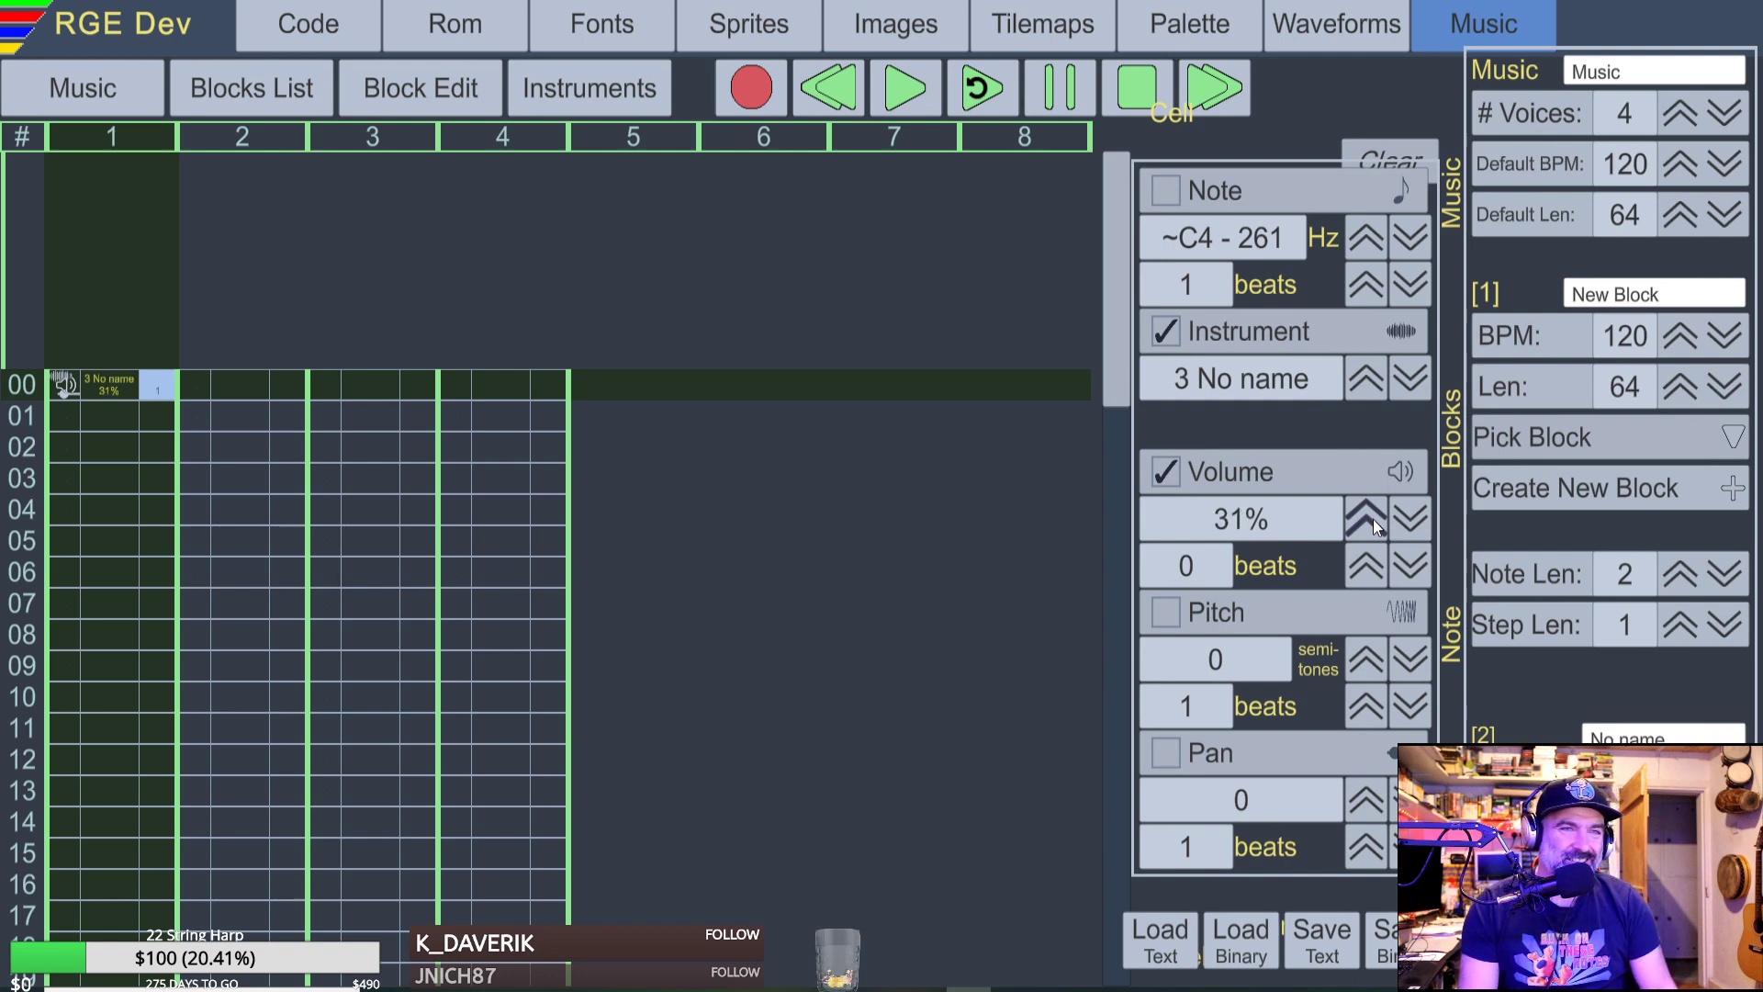
click(1374, 520)
click(1374, 520)
click(1373, 520)
click(1373, 519)
click(1374, 516)
click(1374, 517)
click(1374, 517)
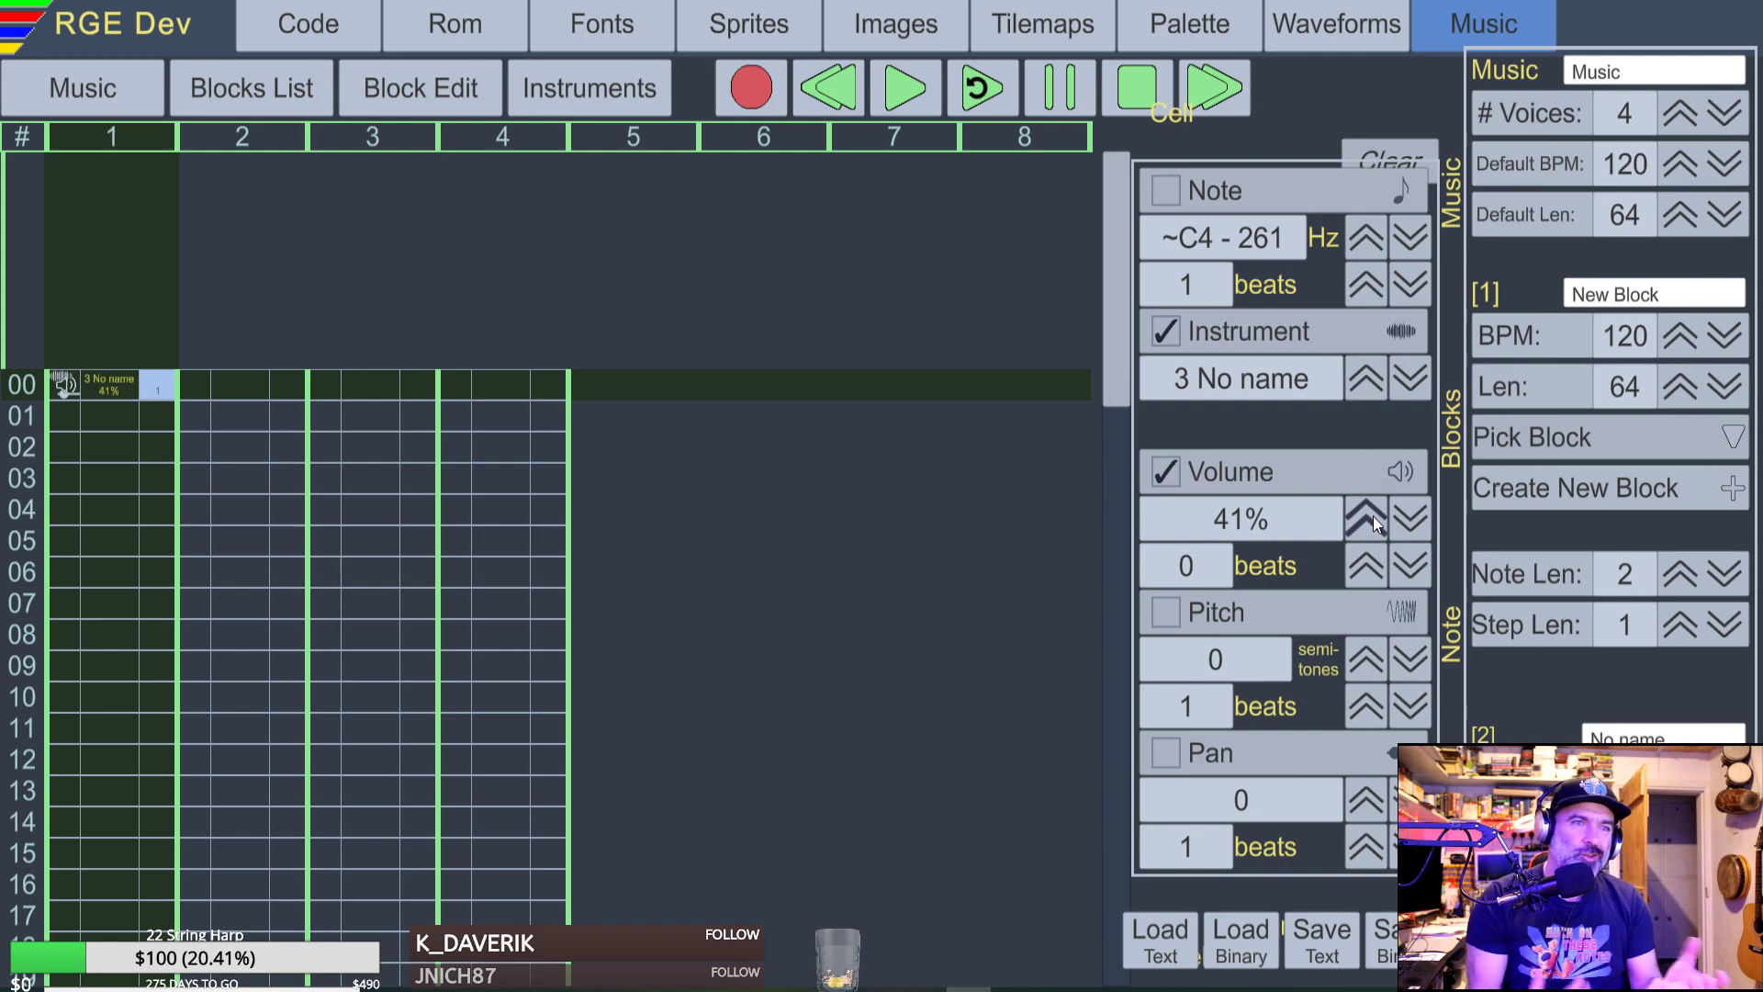
click(1373, 517)
click(1373, 516)
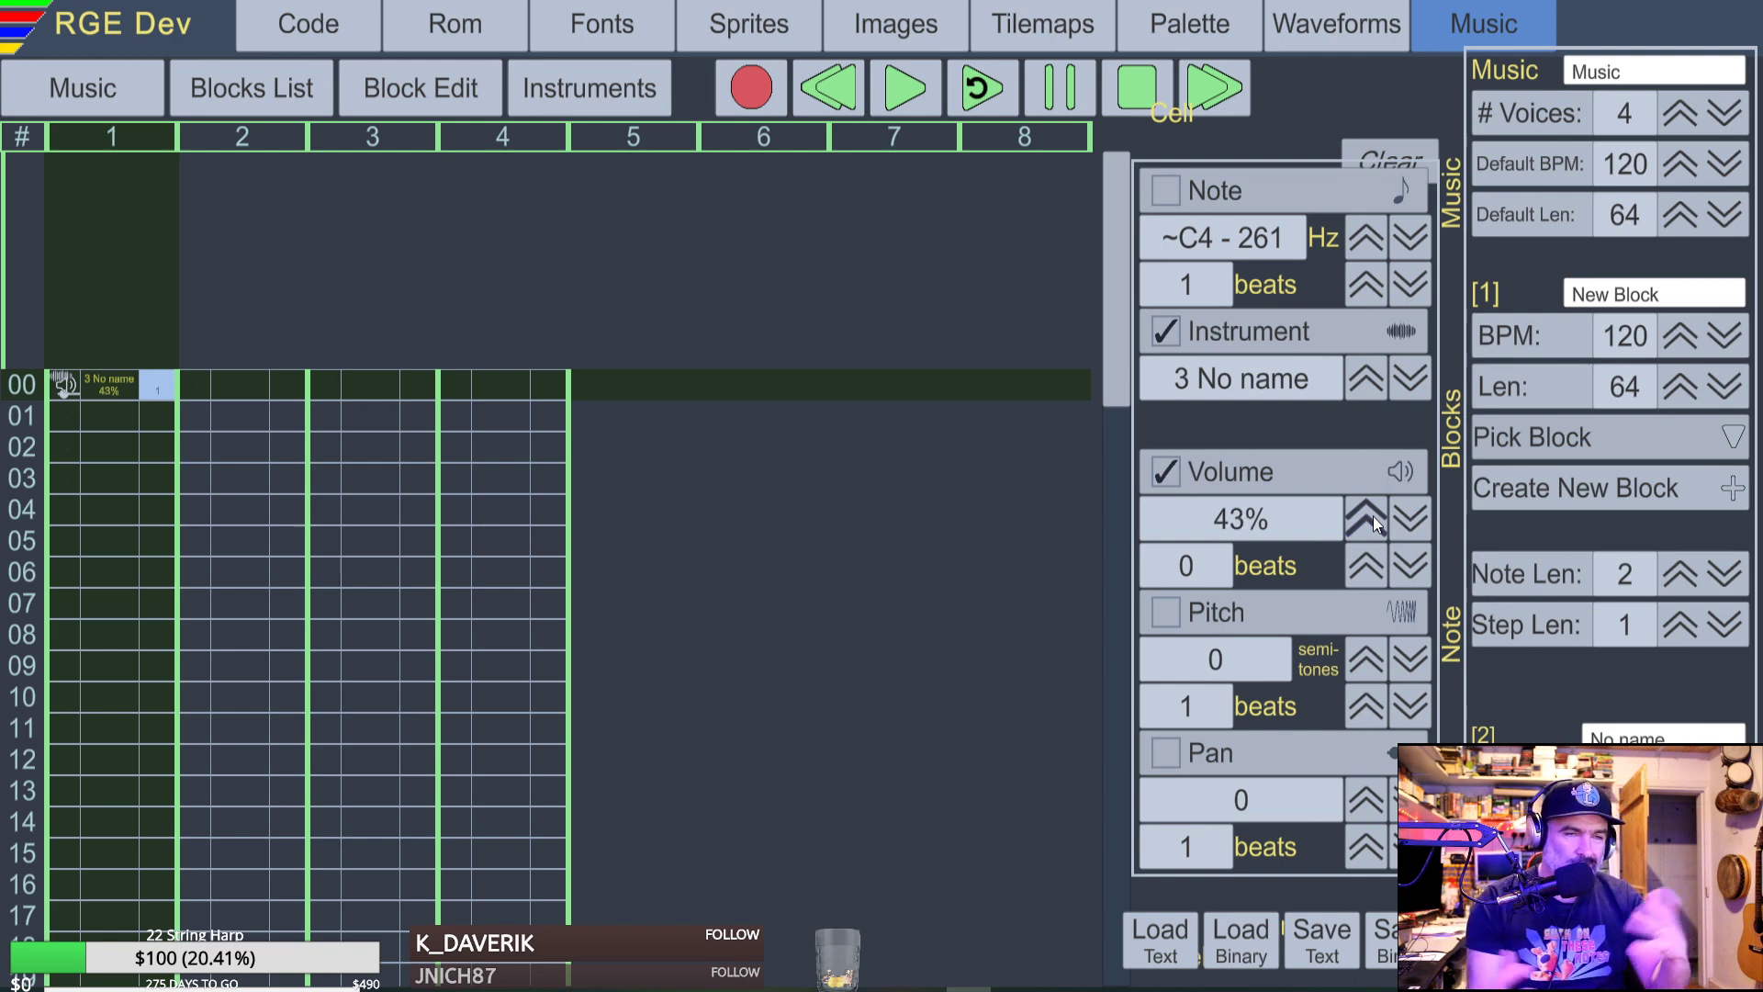
click(1374, 516)
click(1374, 516)
click(1373, 517)
click(1374, 517)
click(1374, 517)
click(1374, 516)
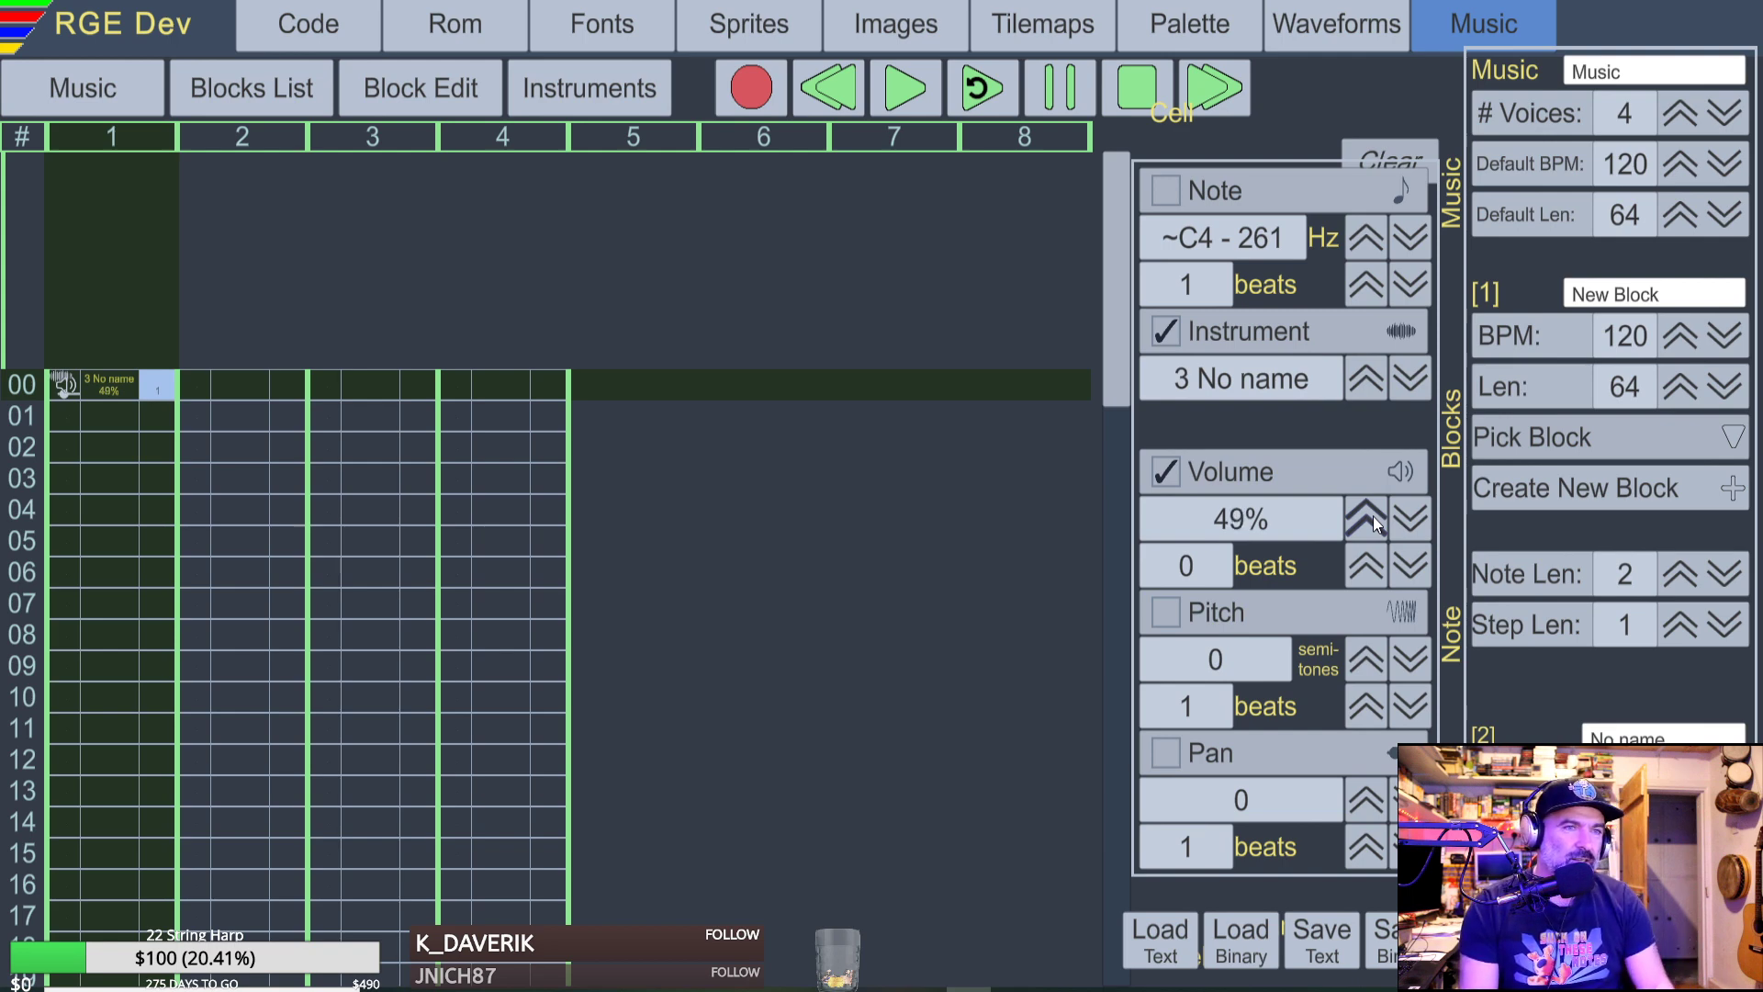
click(1374, 516)
click(1373, 517)
click(1374, 517)
click(1374, 517)
click(1372, 516)
click(1372, 516)
click(1373, 516)
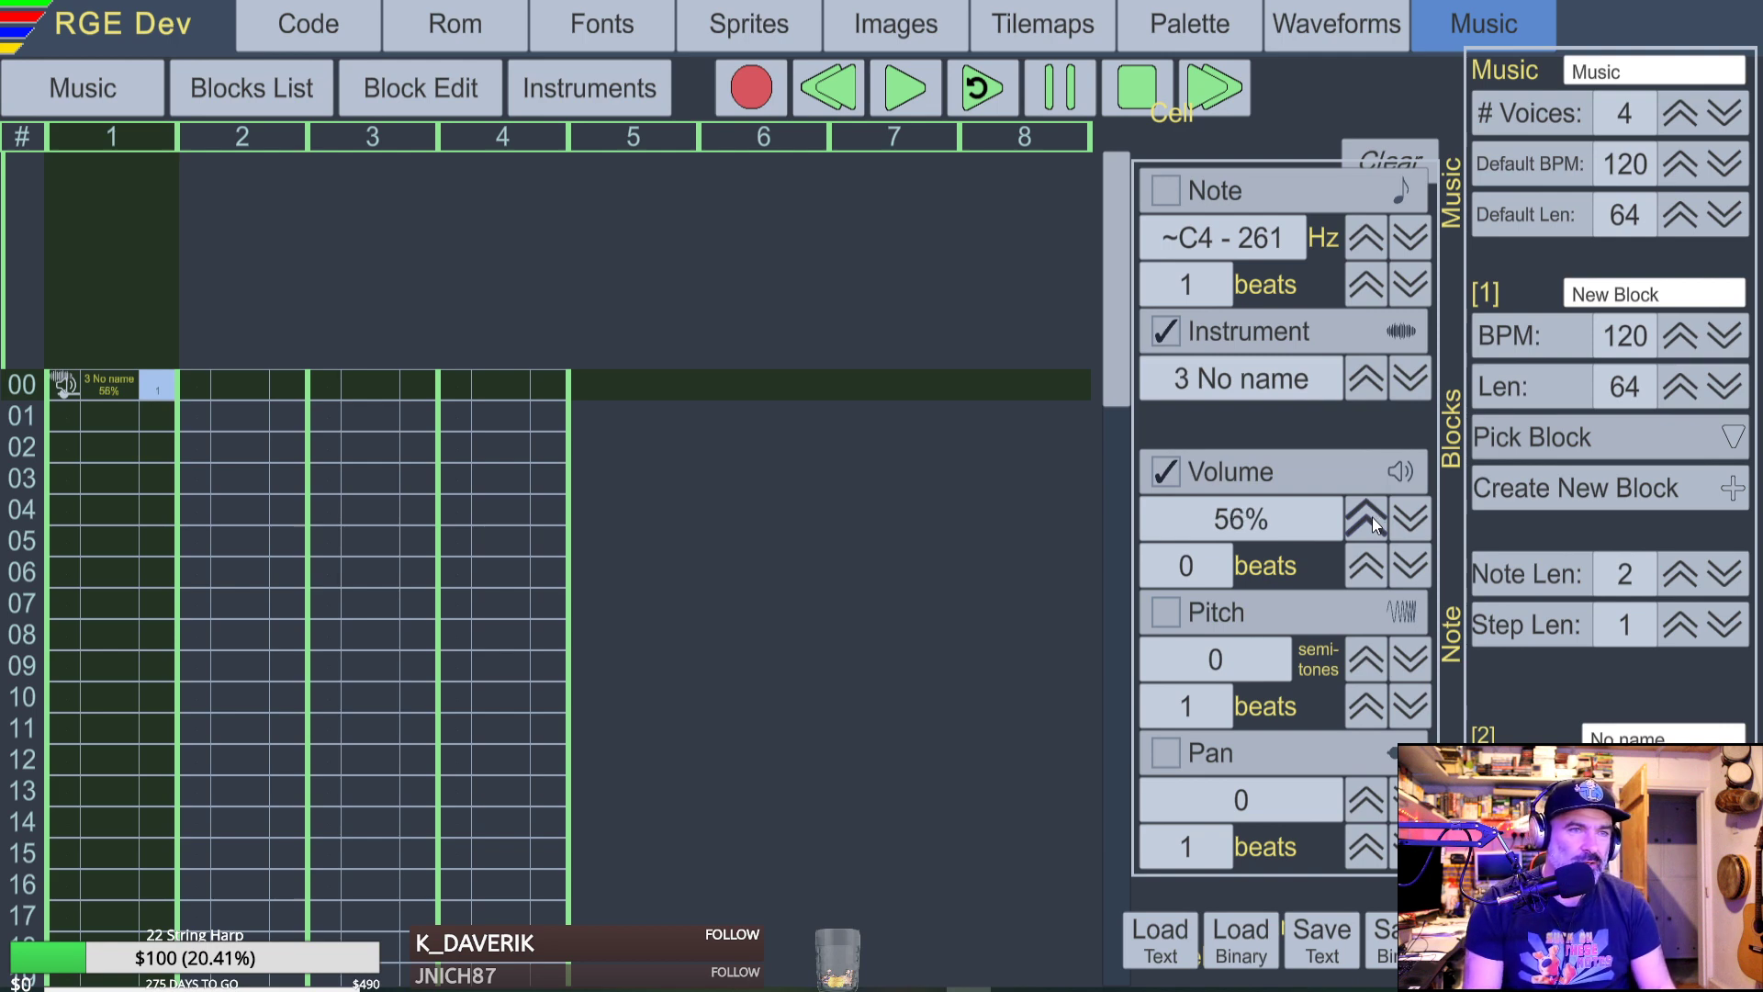
click(1372, 517)
click(1371, 516)
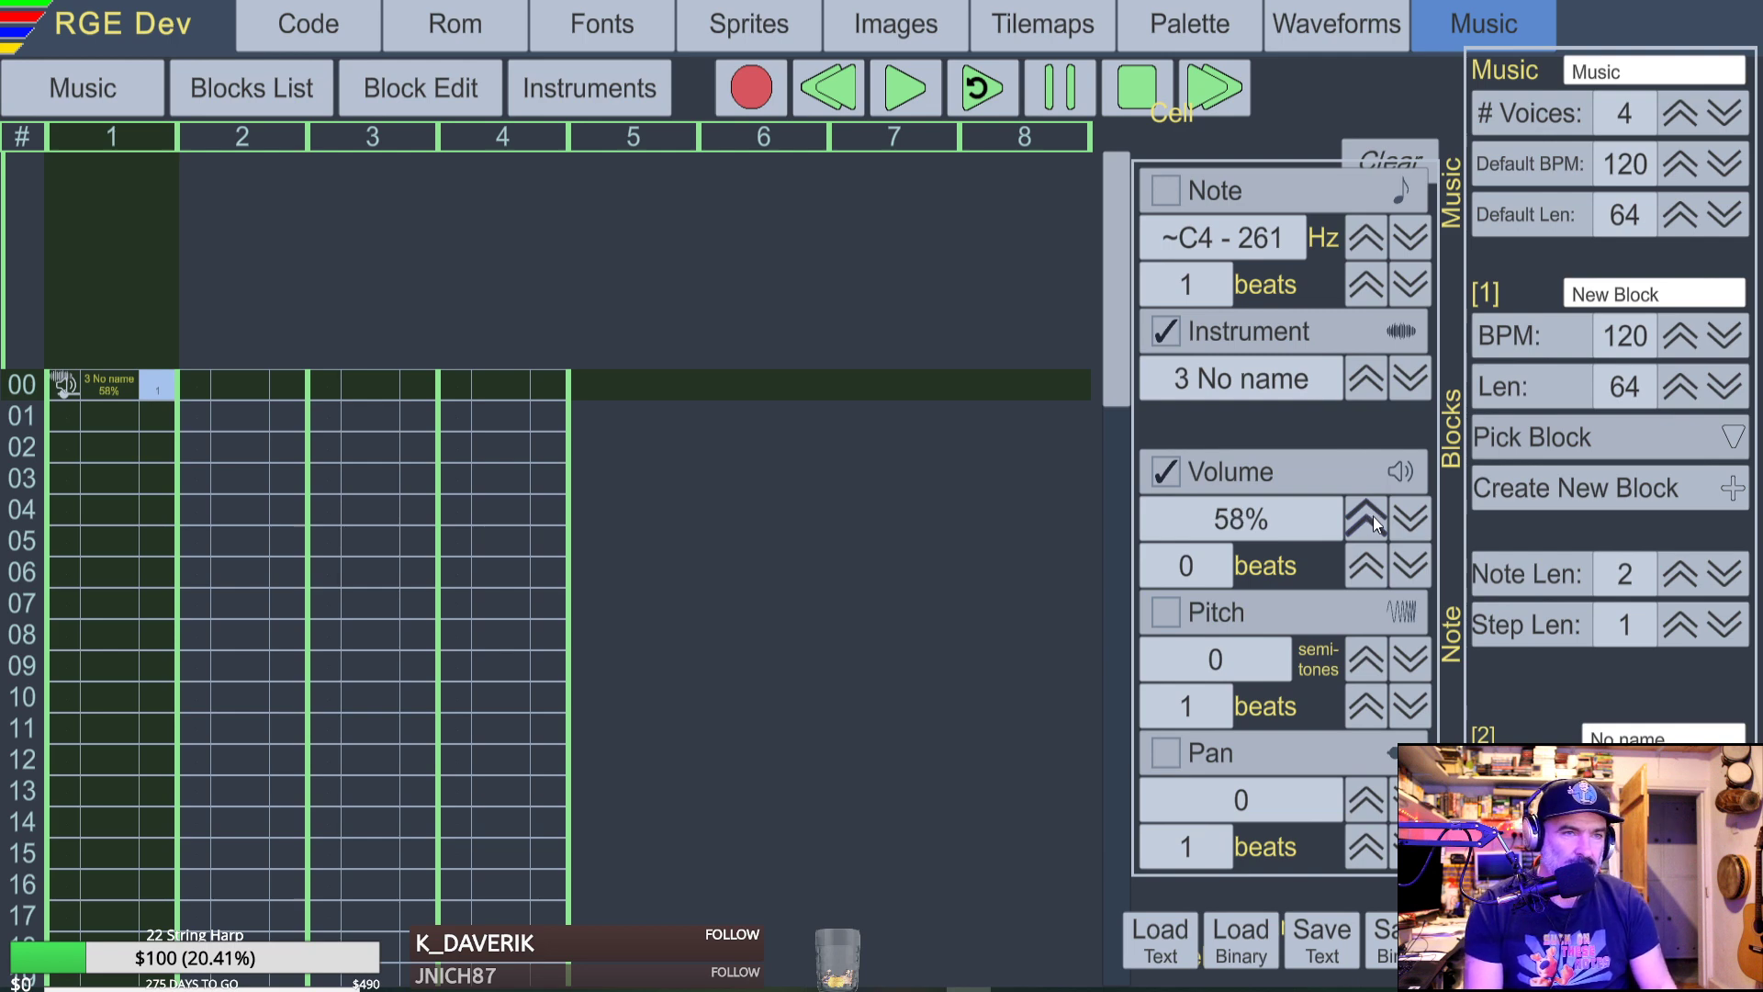
click(1374, 517)
click(1372, 517)
click(1373, 517)
click(1374, 517)
click(1374, 516)
click(1374, 517)
click(1374, 516)
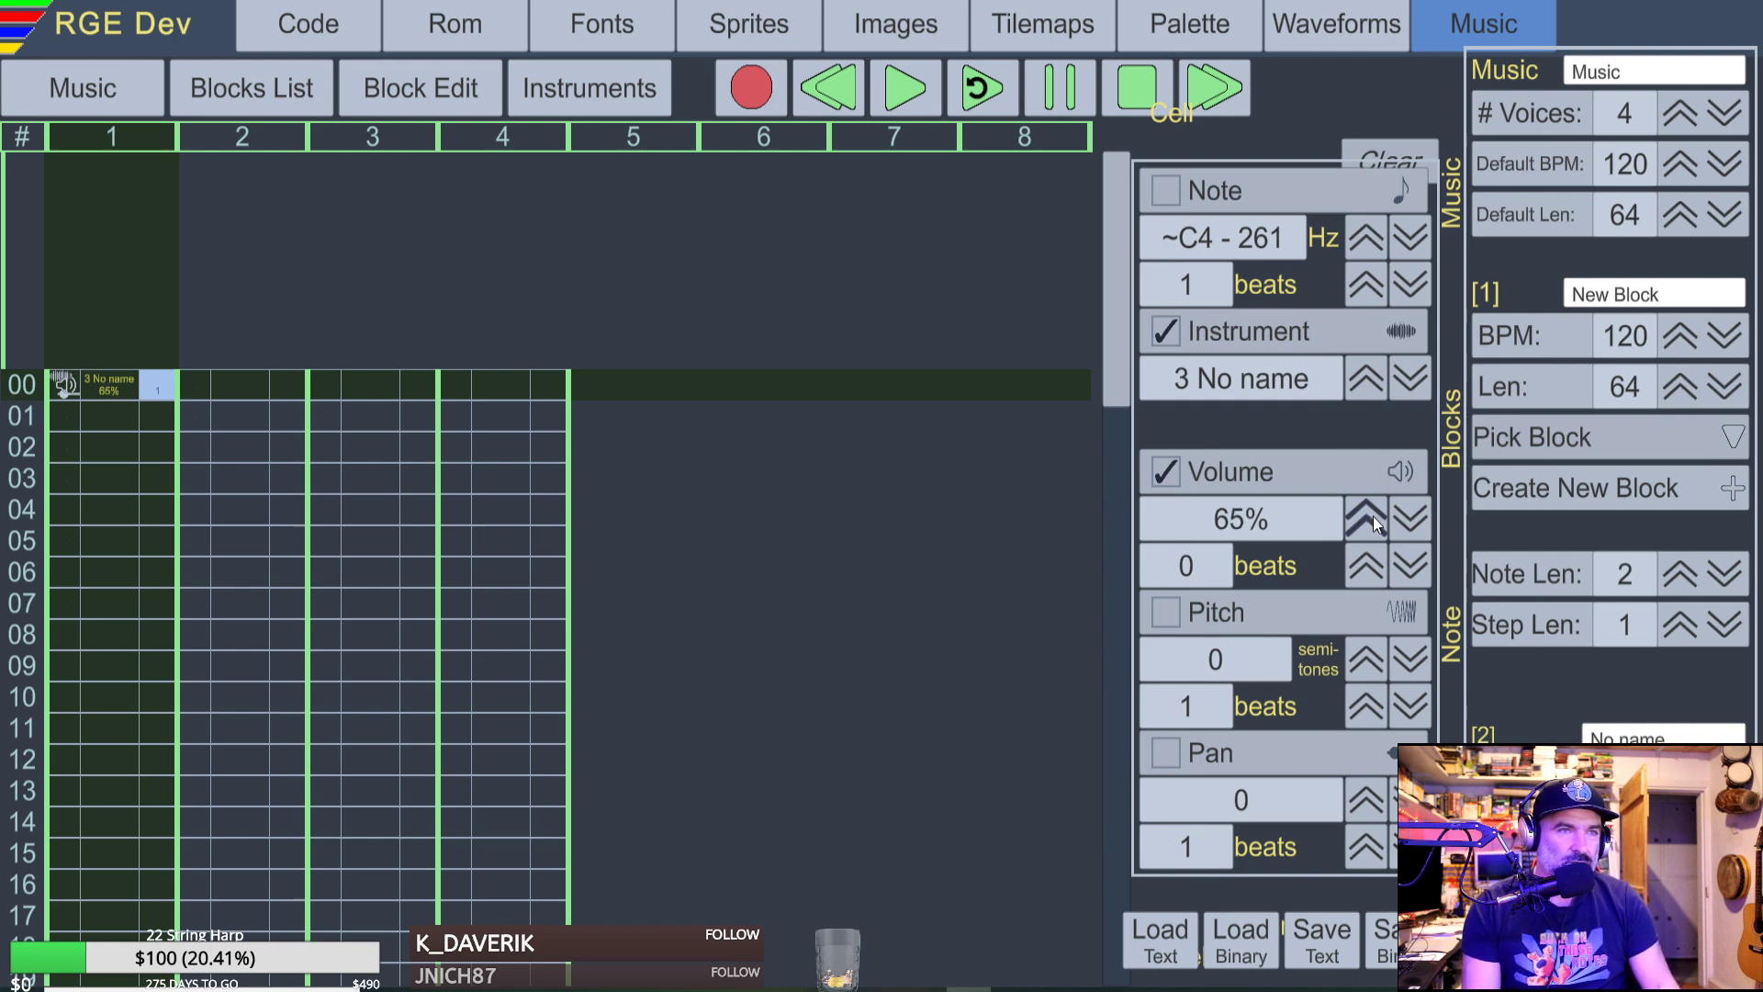
click(1373, 516)
click(1373, 517)
click(1373, 517)
click(1374, 517)
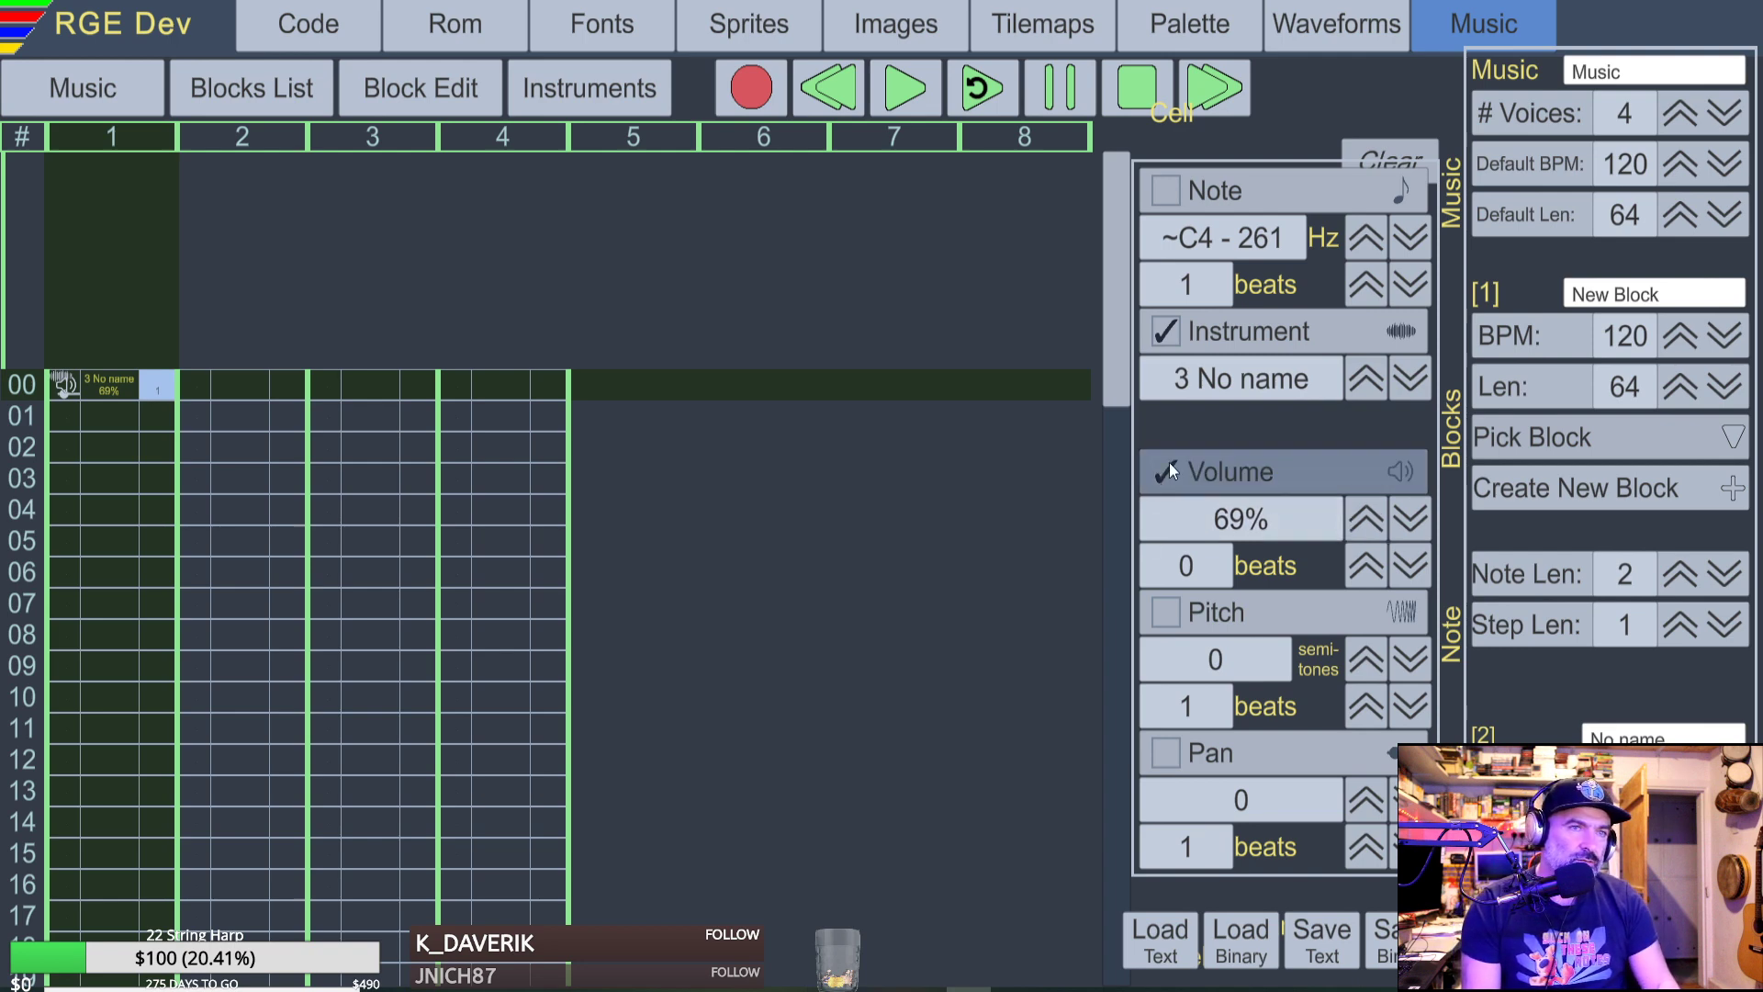
Add instrument changes in voice 1 to instrument 2 in row 01 and instrument 1 in row 02.
click(156, 425)
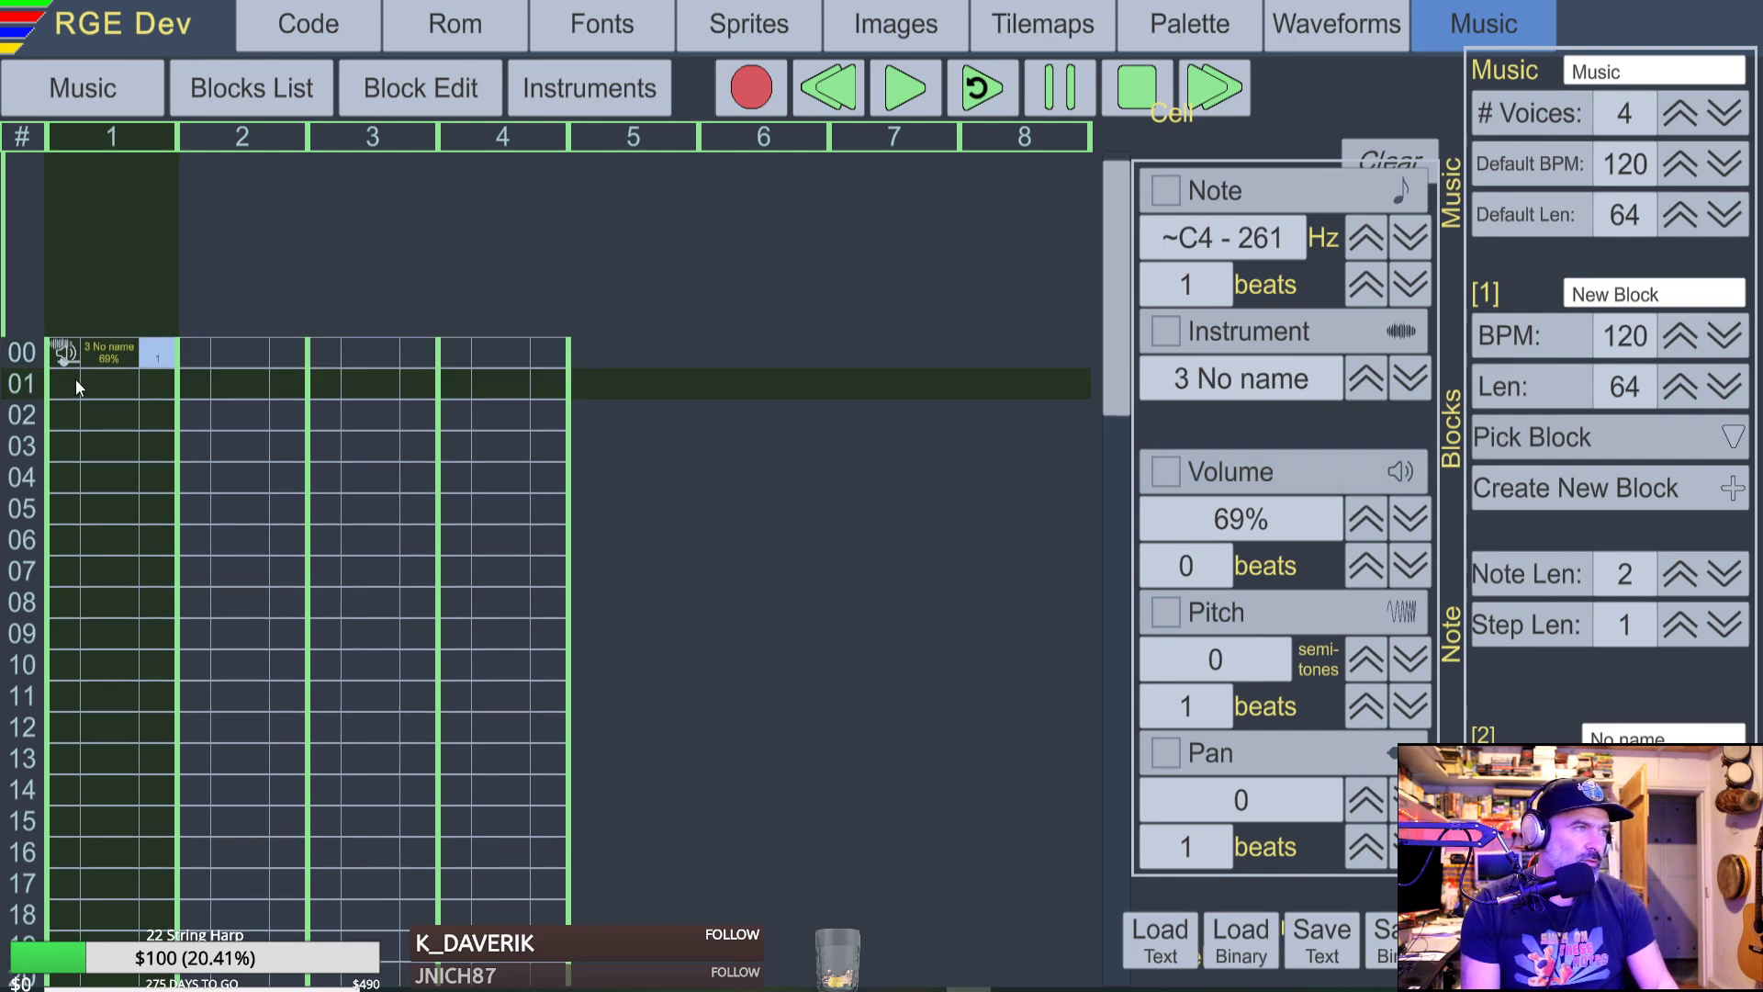
click(1368, 373)
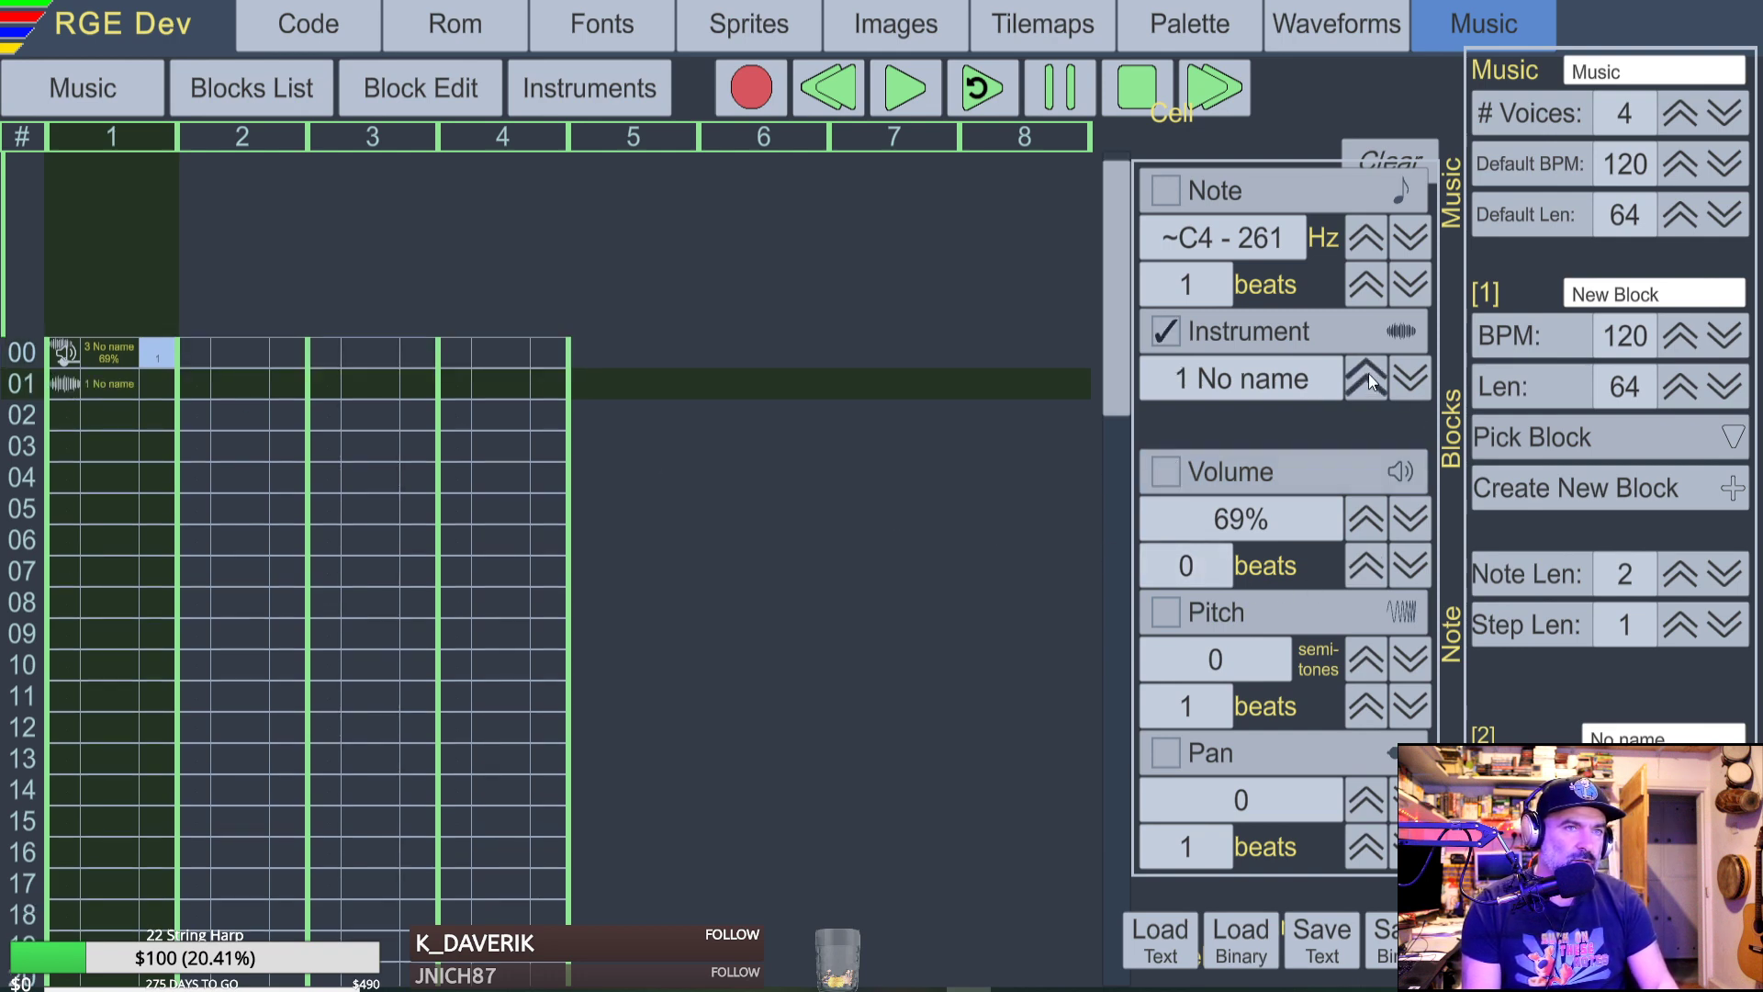
click(1373, 378)
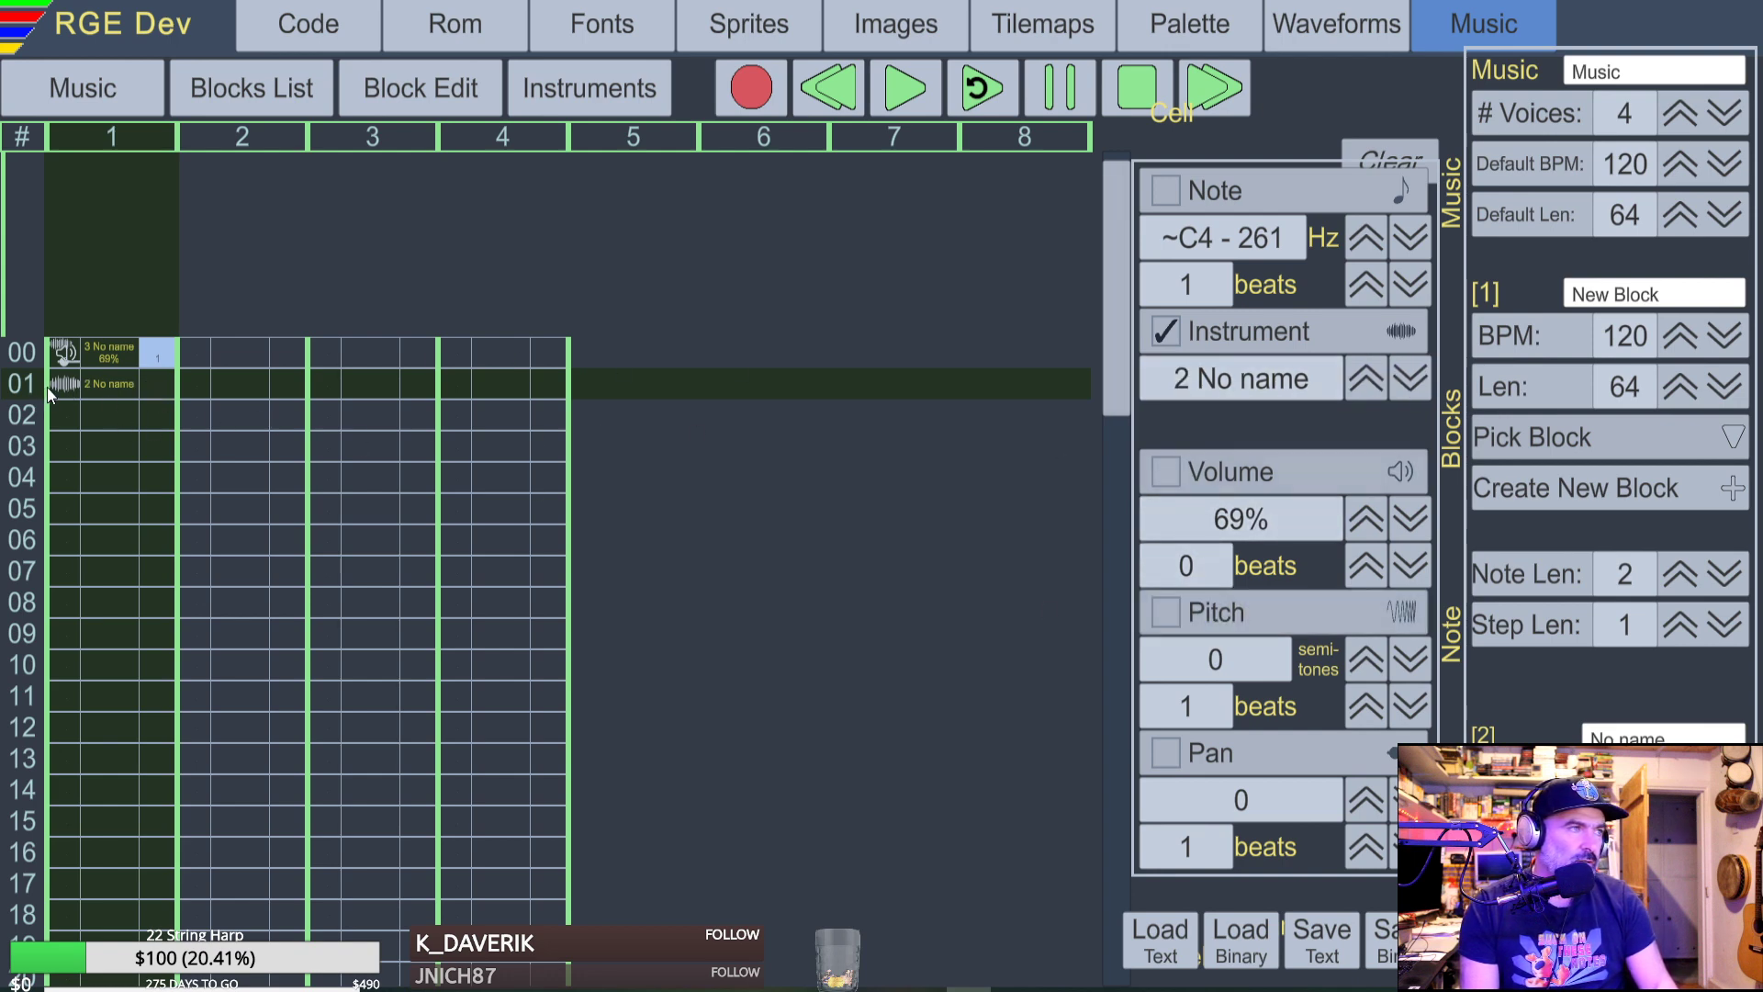
click(66, 423)
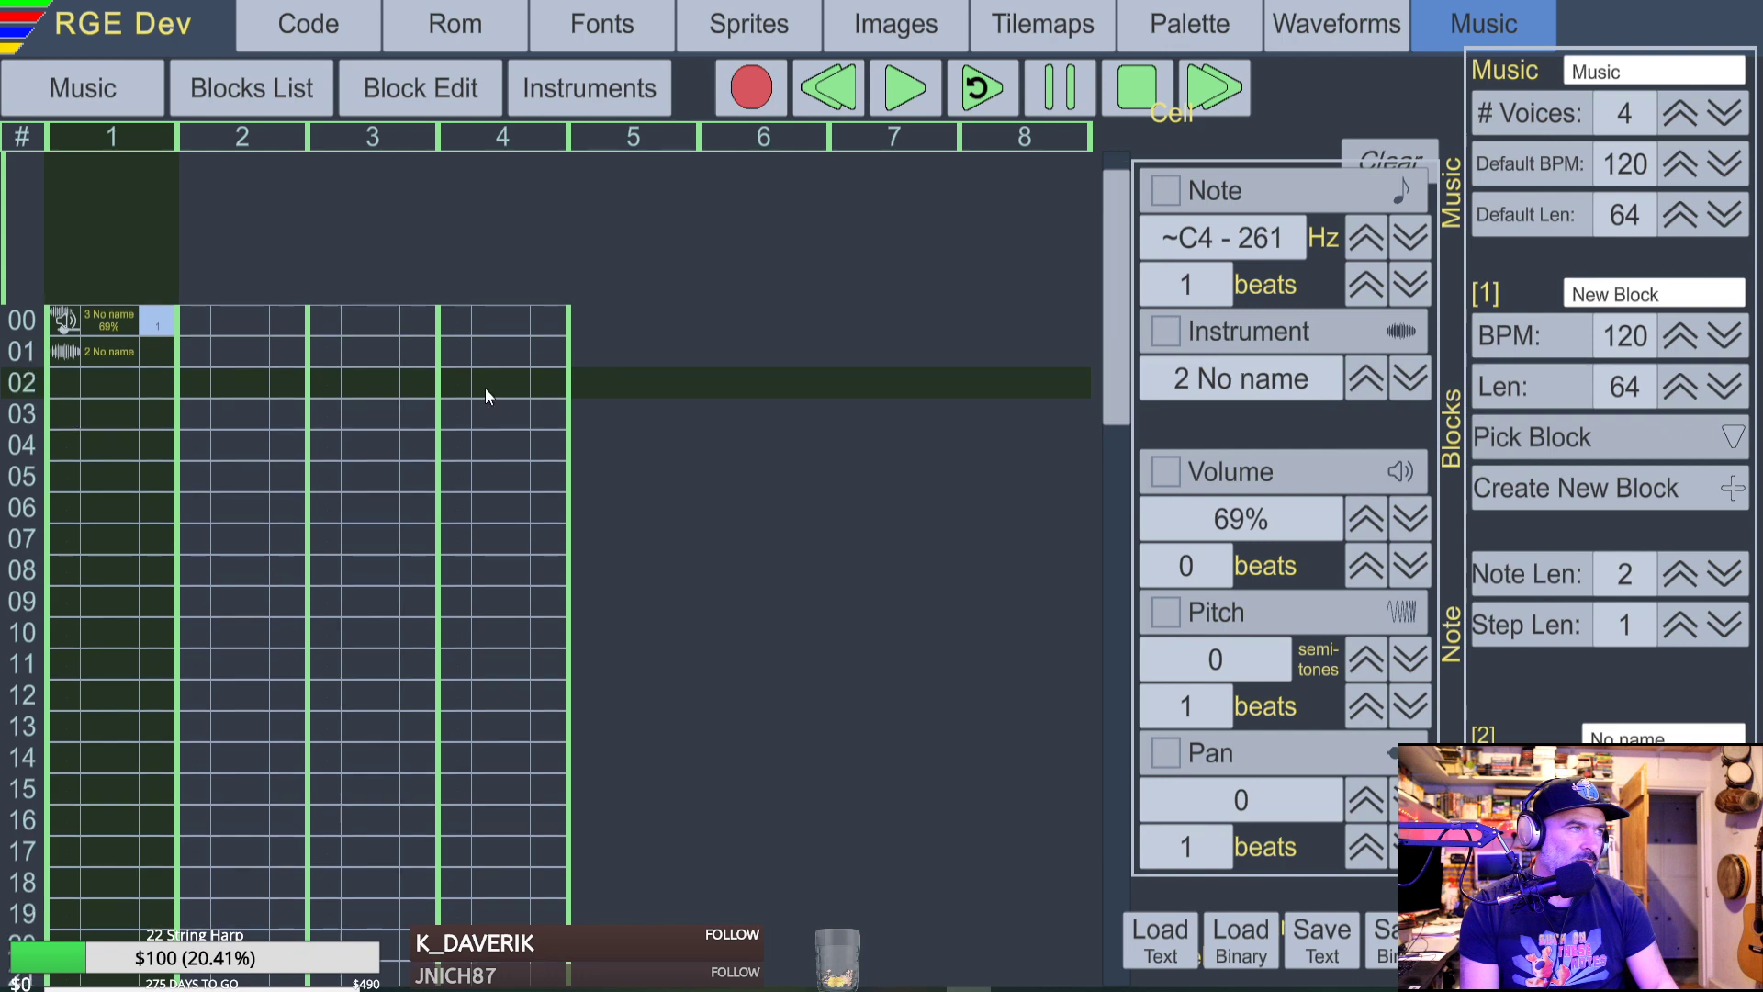
click(1373, 377)
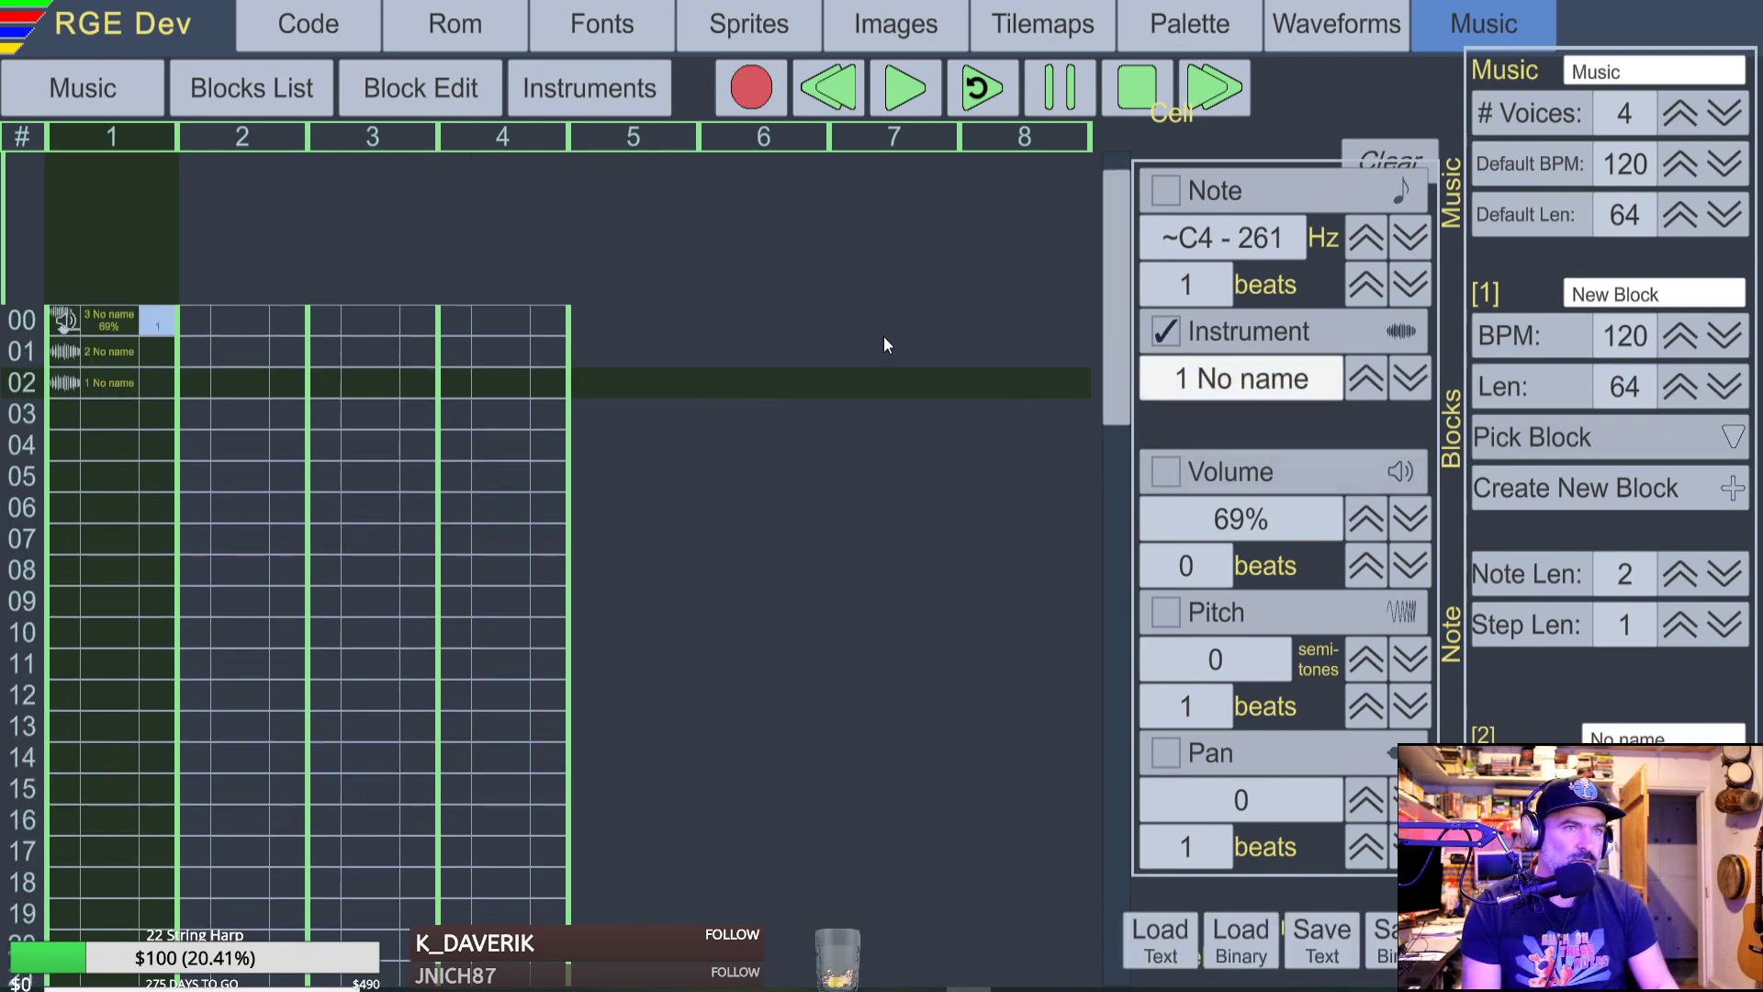
Switch the row 00 cell's instrument to 1 and back to 3.
click(108, 316)
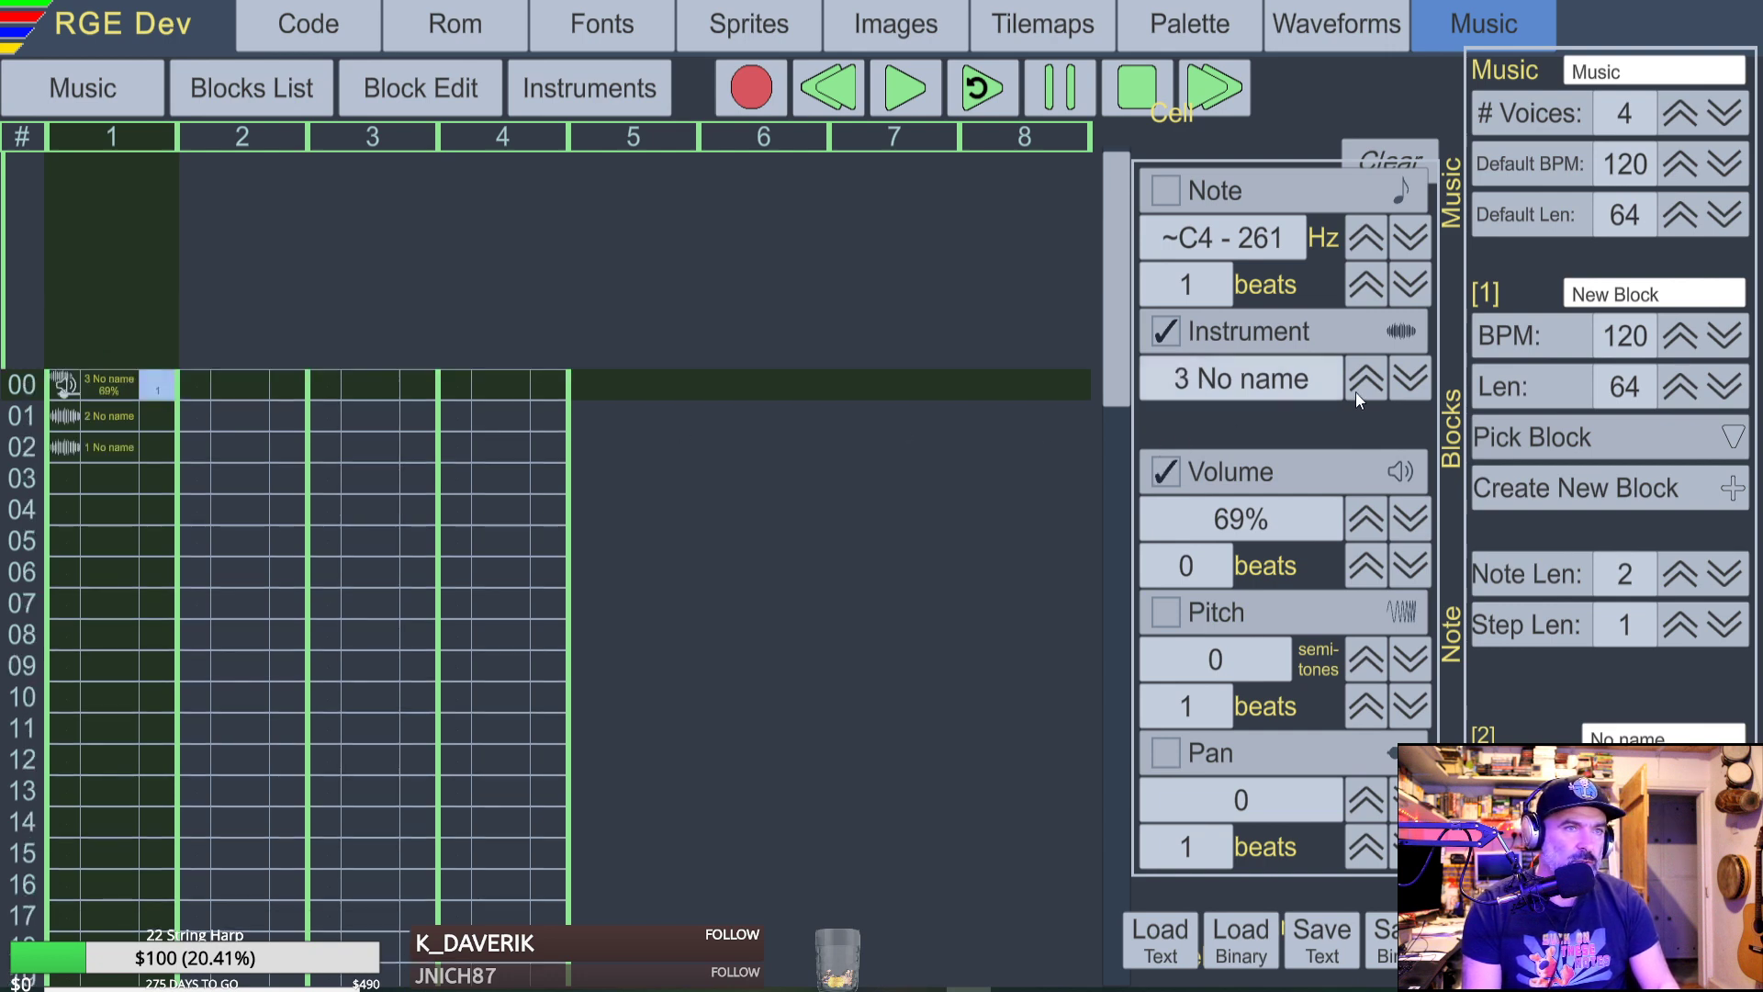
click(1407, 374)
click(1407, 374)
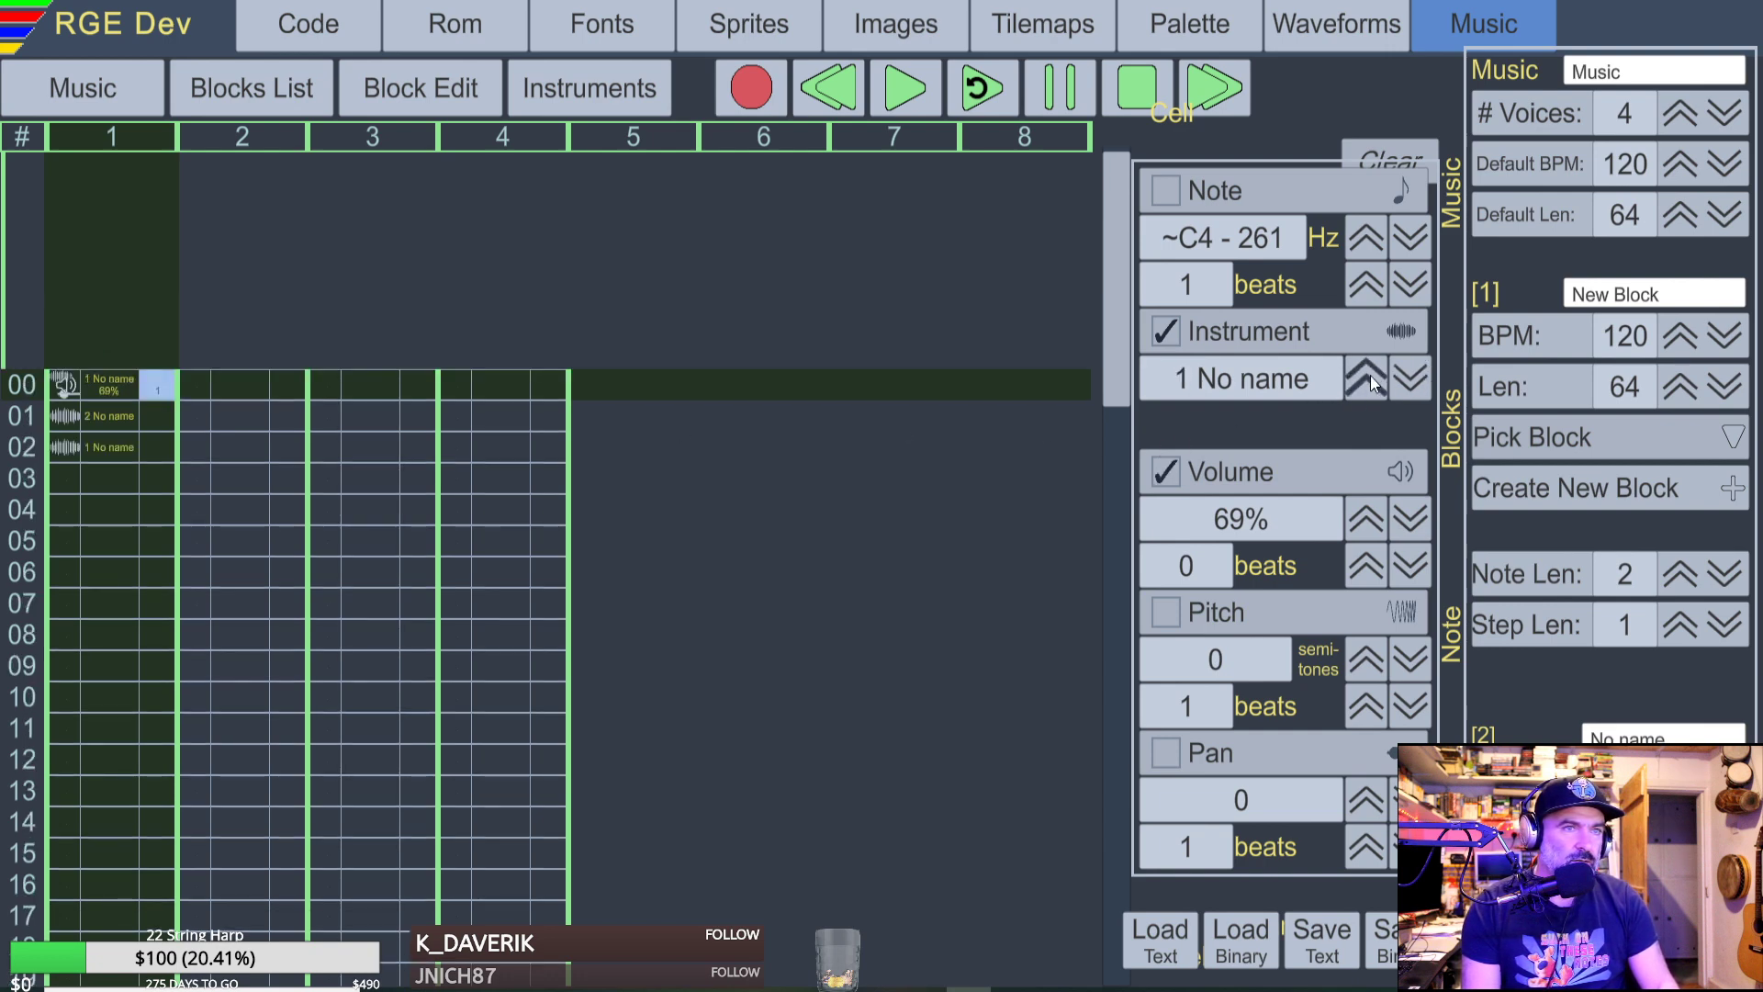
click(1369, 375)
click(1369, 377)
Set the row 00 cell's volume to 63%.
click(1367, 520)
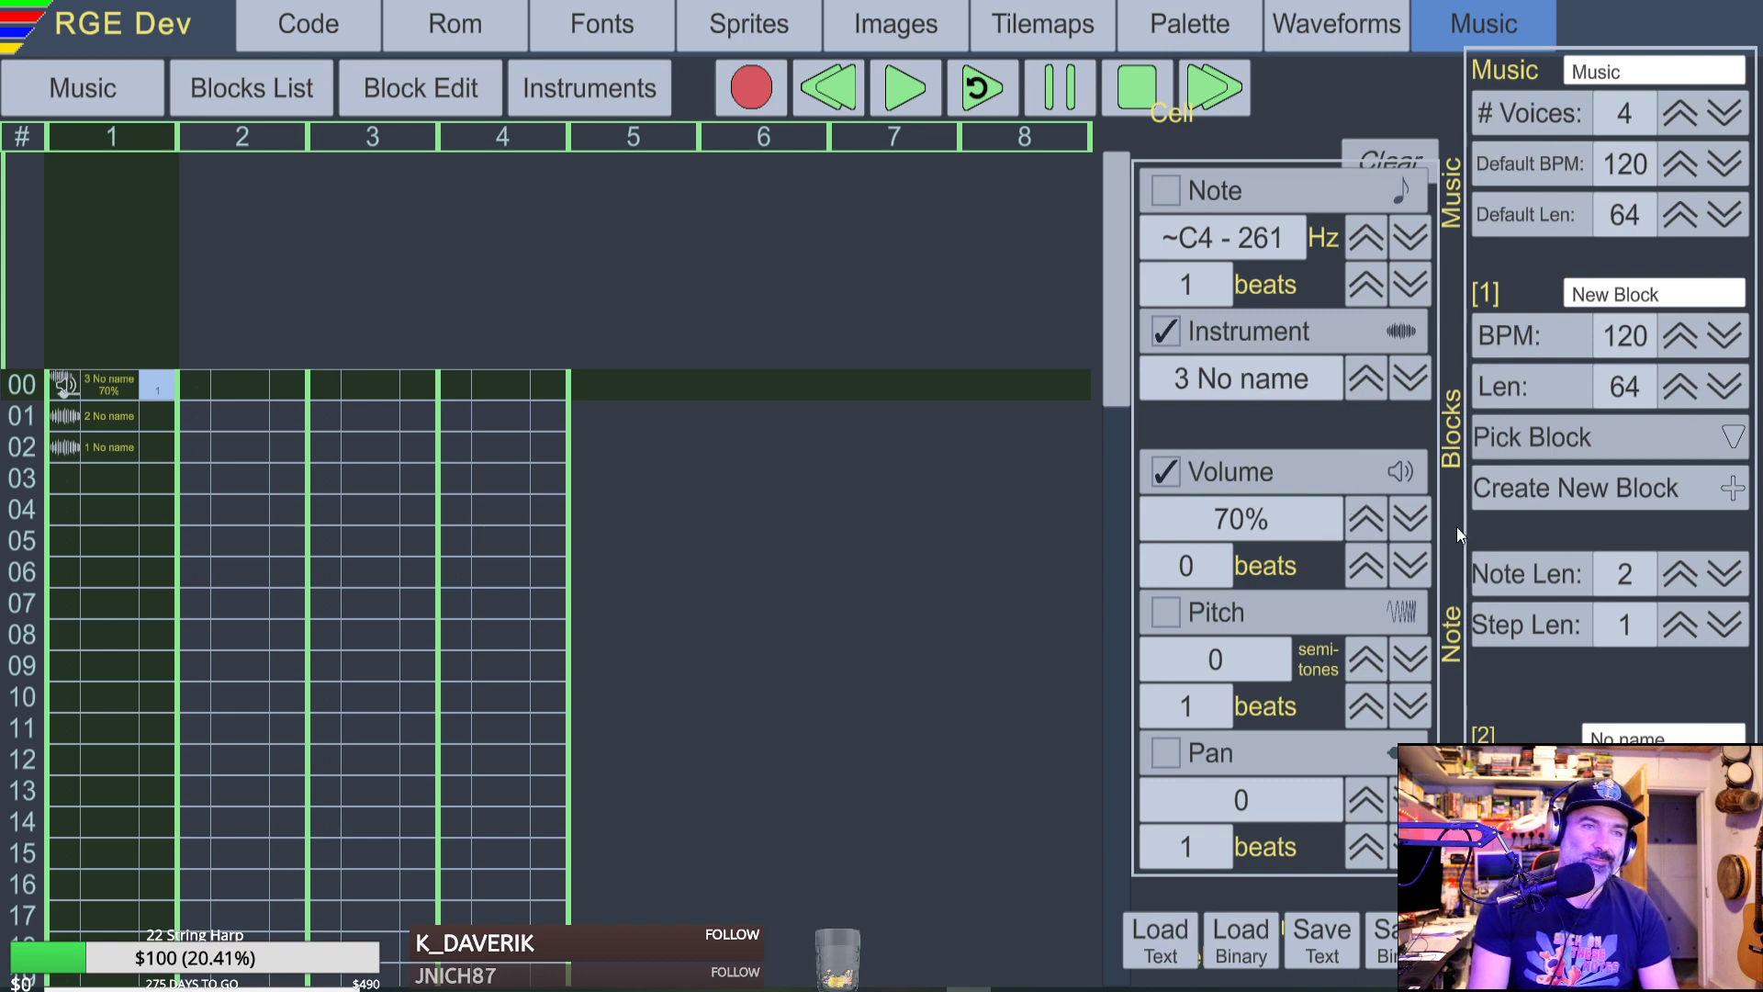
click(1419, 519)
click(1418, 520)
click(1419, 519)
click(1420, 519)
click(1419, 519)
click(1420, 519)
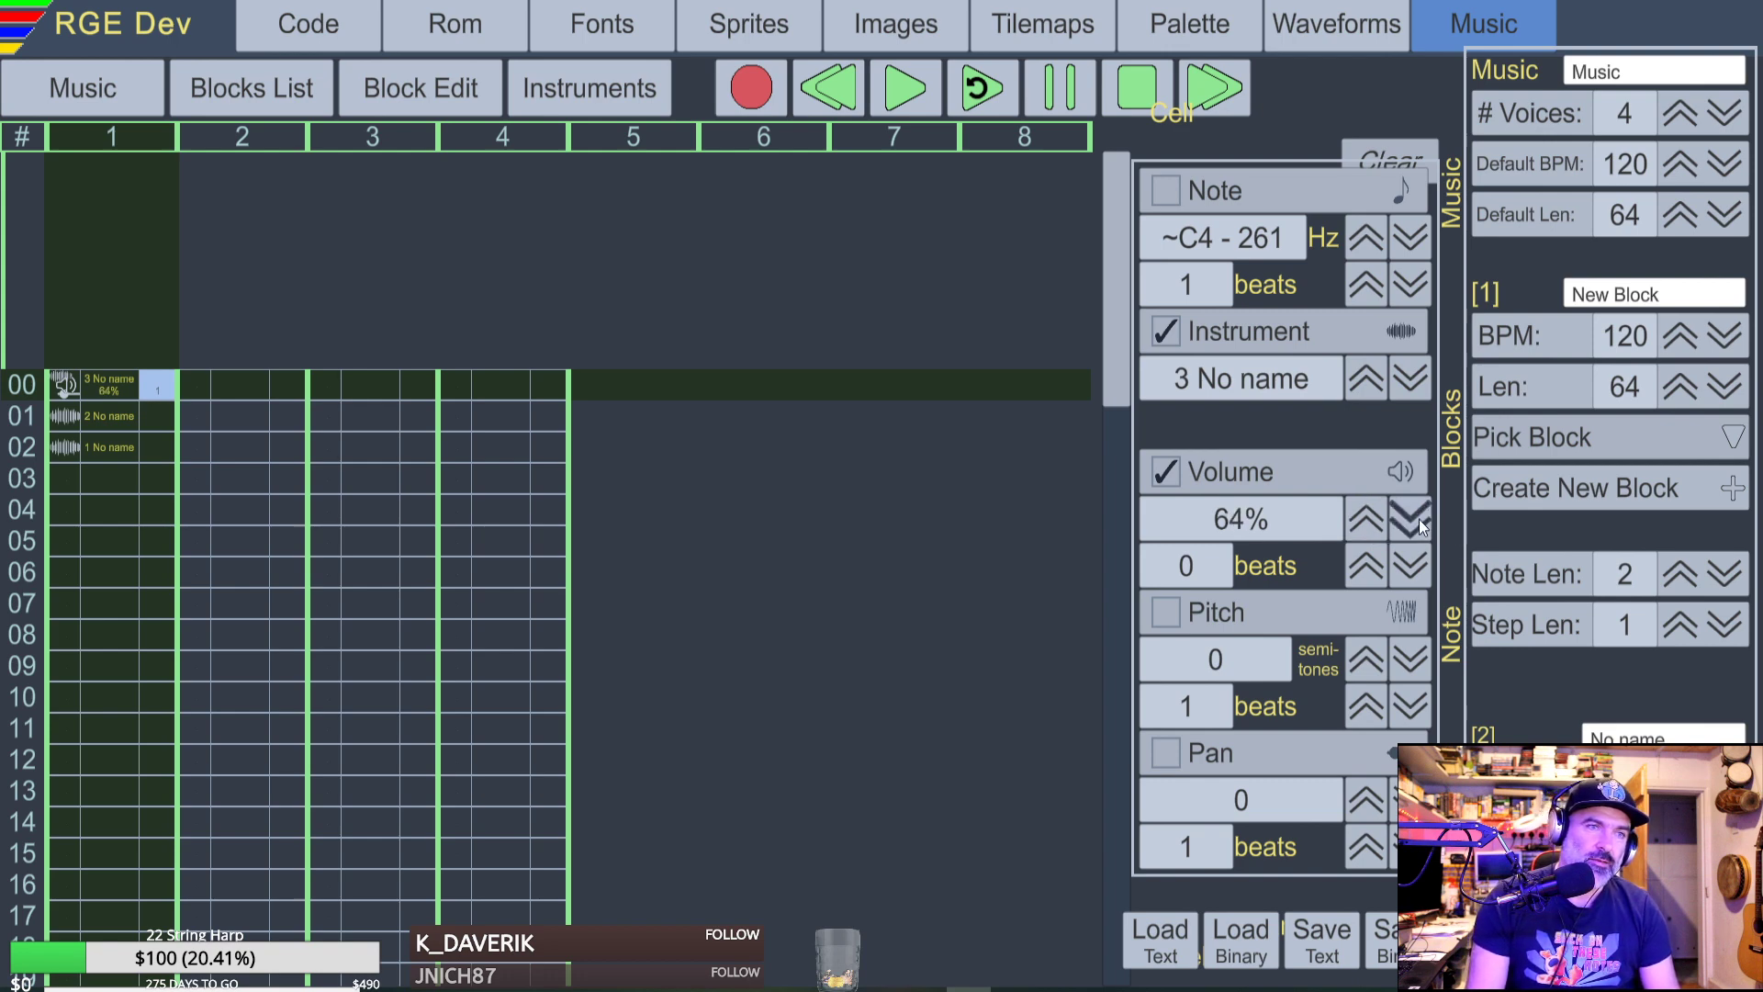
click(1419, 519)
Step the row 00 cell's instrument down to 1 and up again to 3.
click(1405, 374)
click(1405, 373)
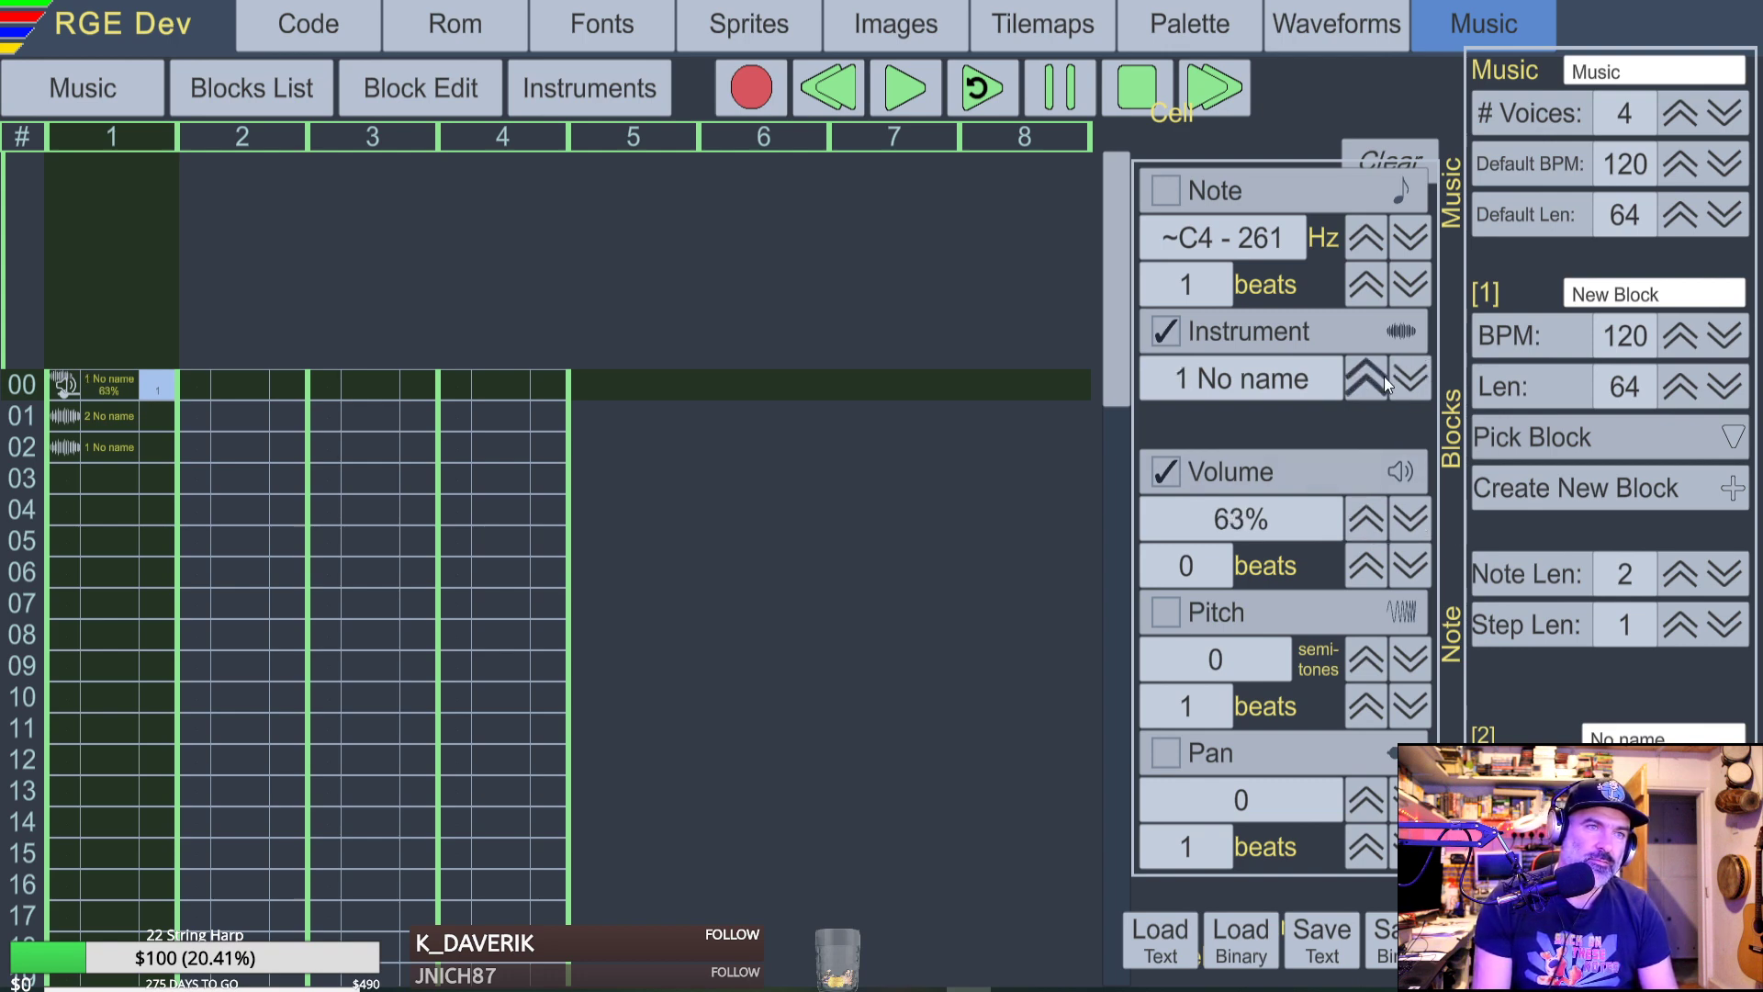
click(1369, 376)
click(1369, 376)
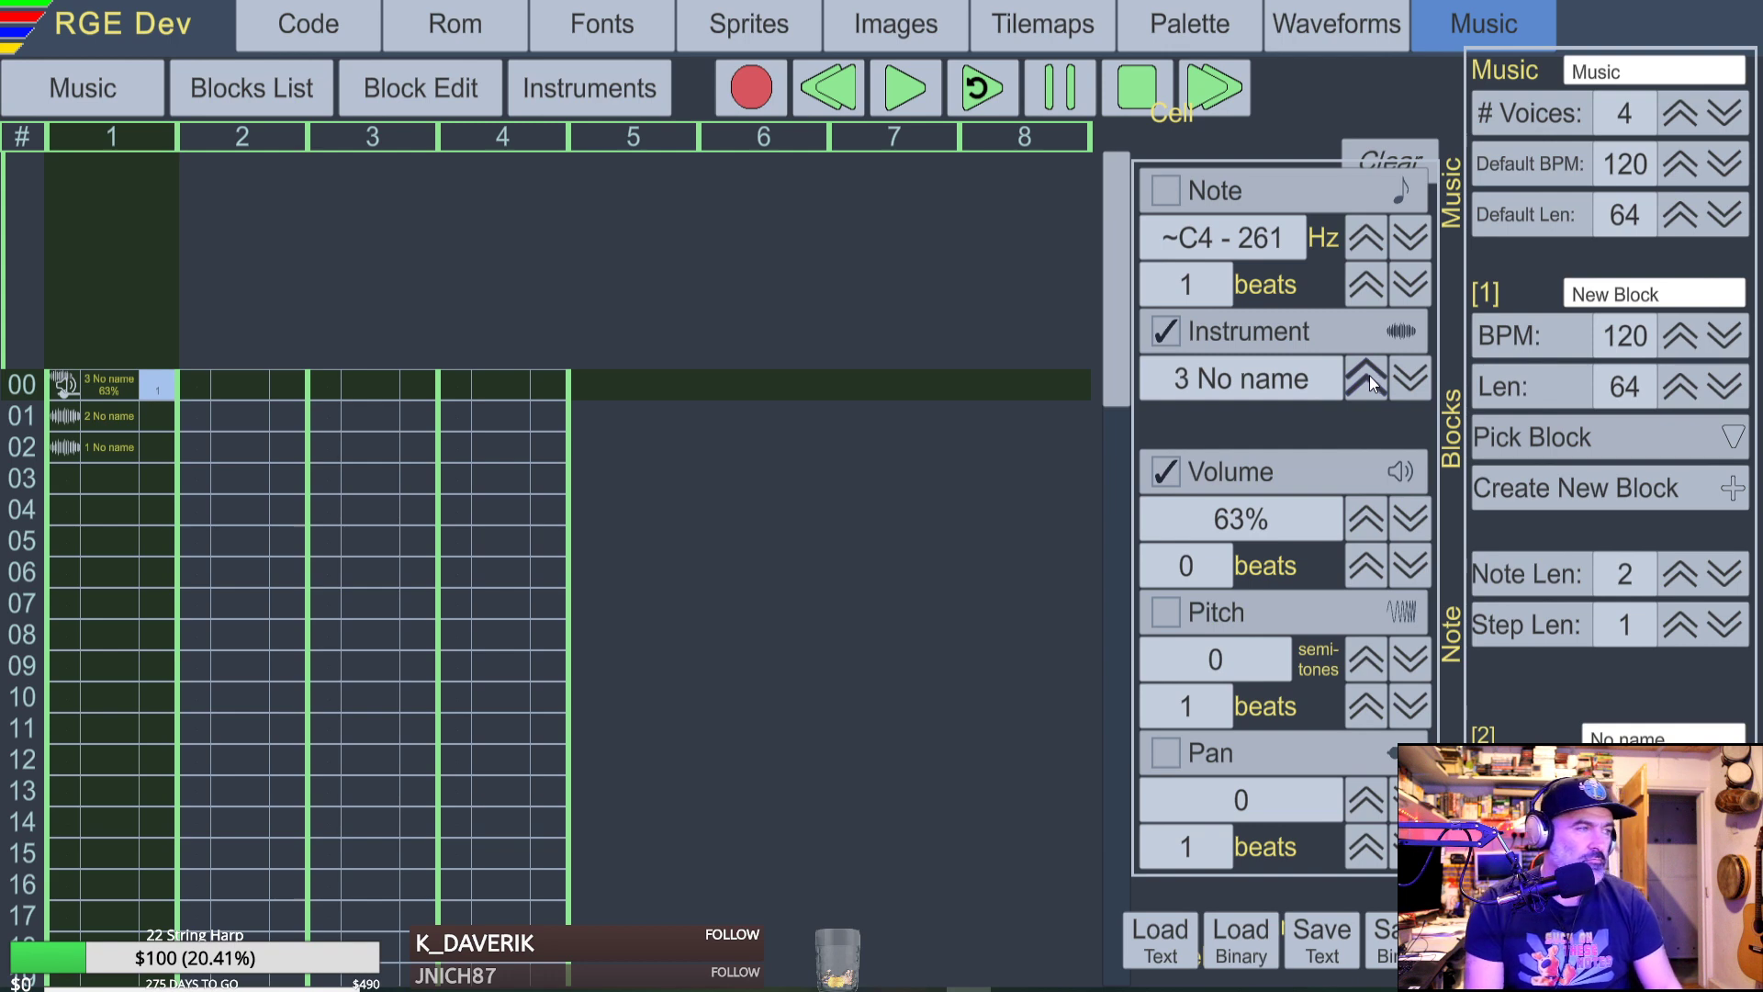
Open the Waveforms editor and play notes, including G5, on its piano keyboard with the Triangular waveform.
click(1361, 26)
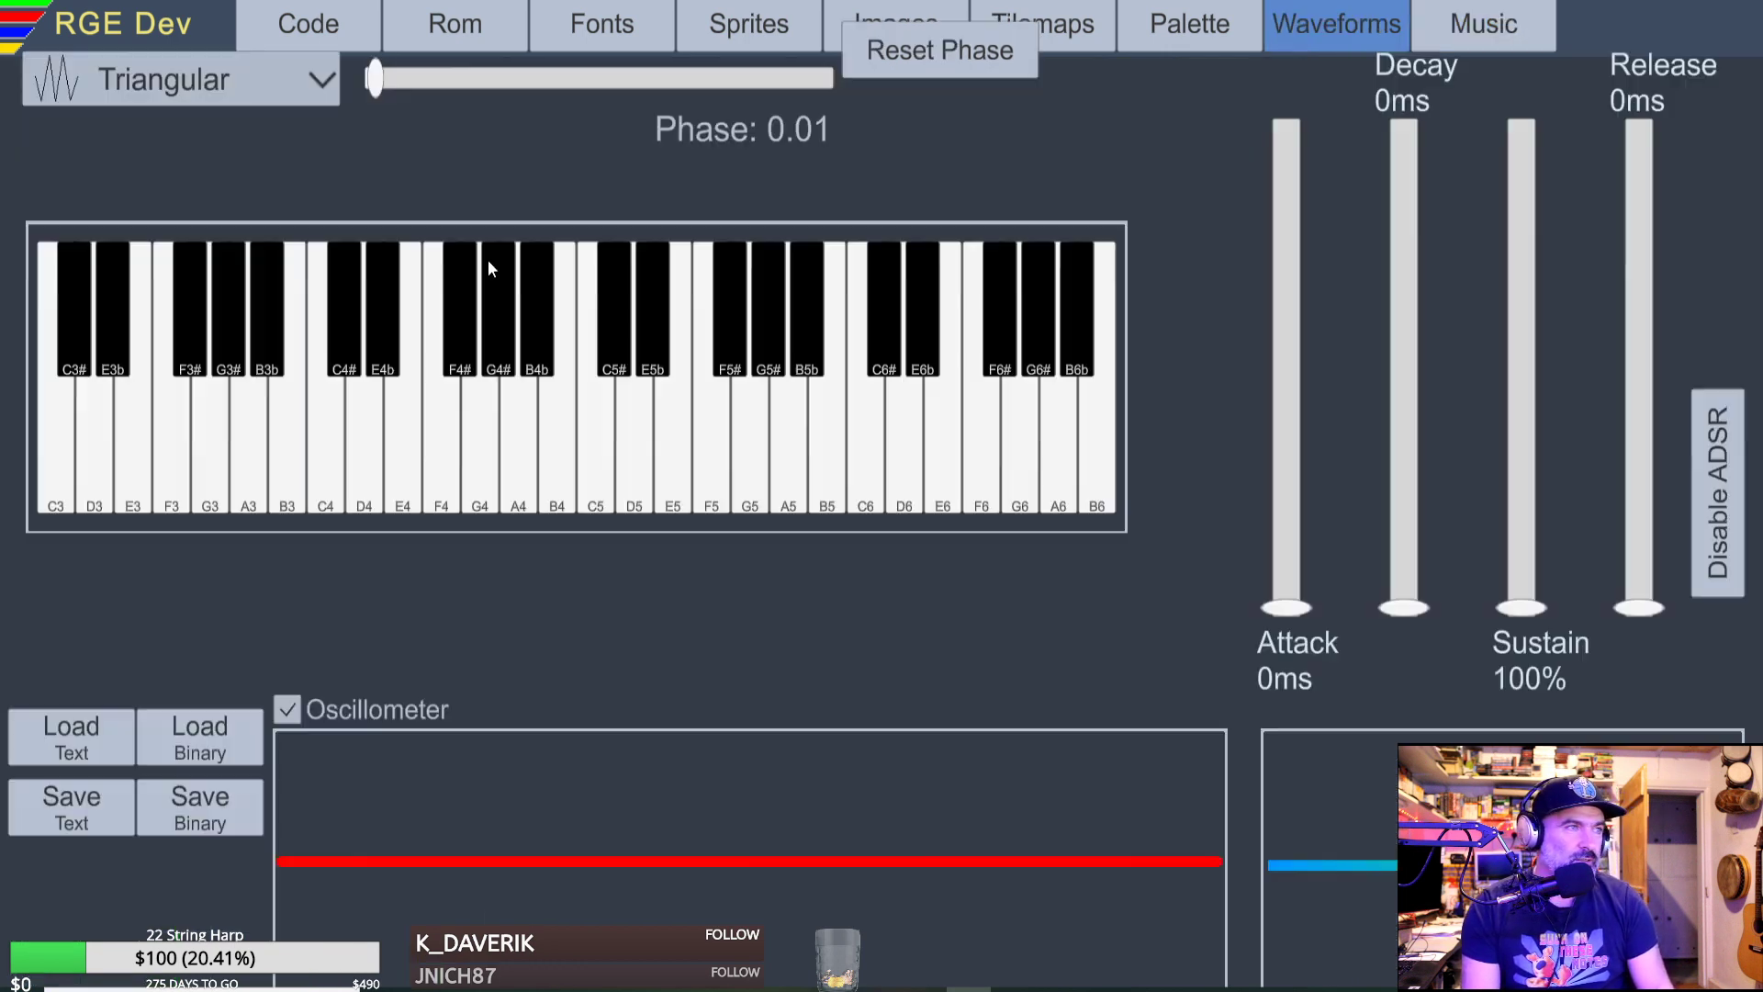
click(843, 446)
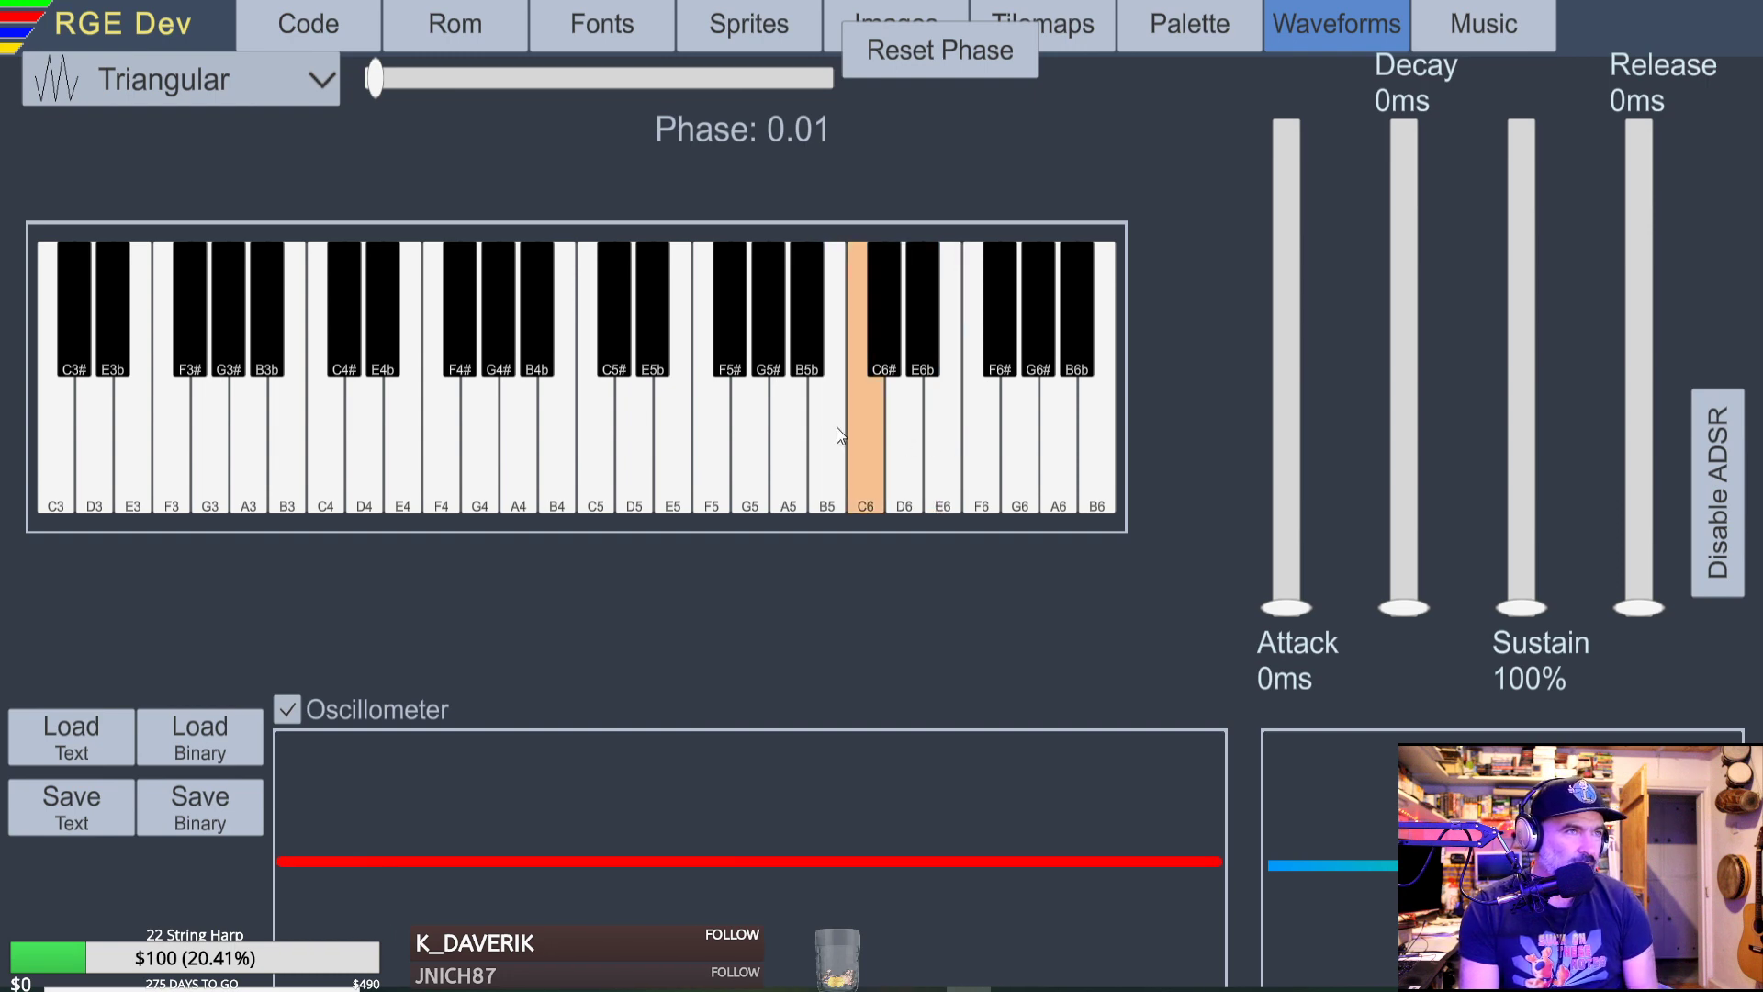
click(750, 436)
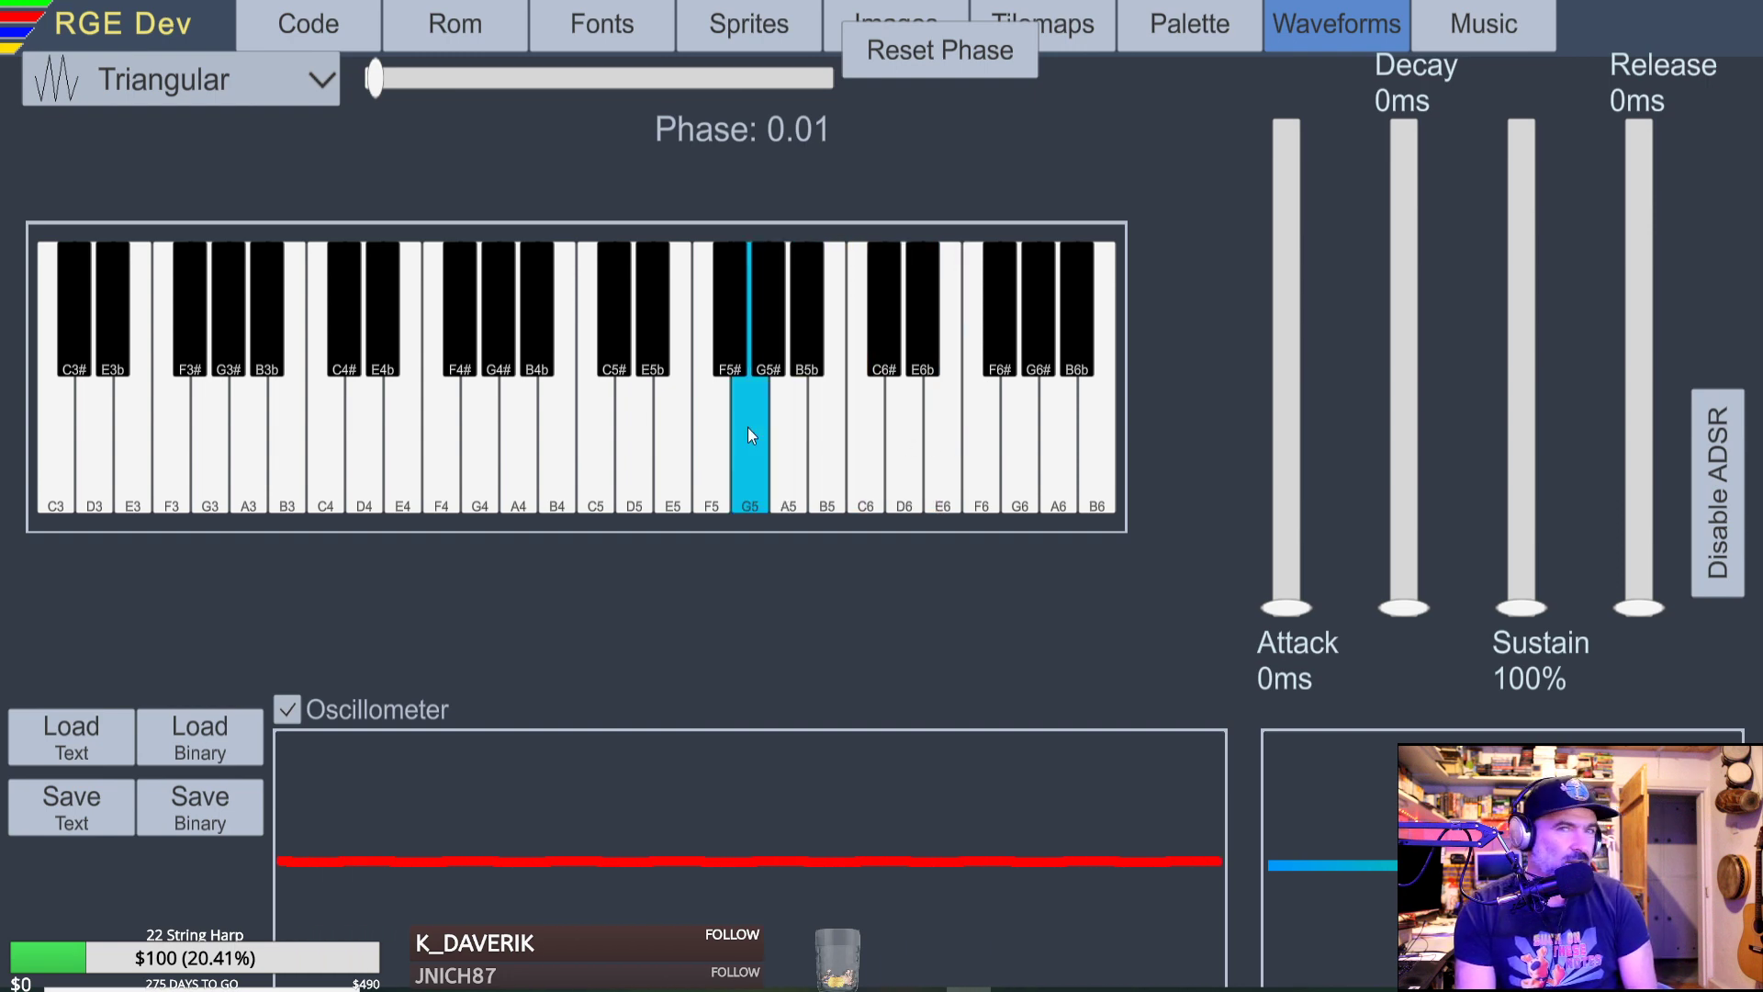
click(750, 436)
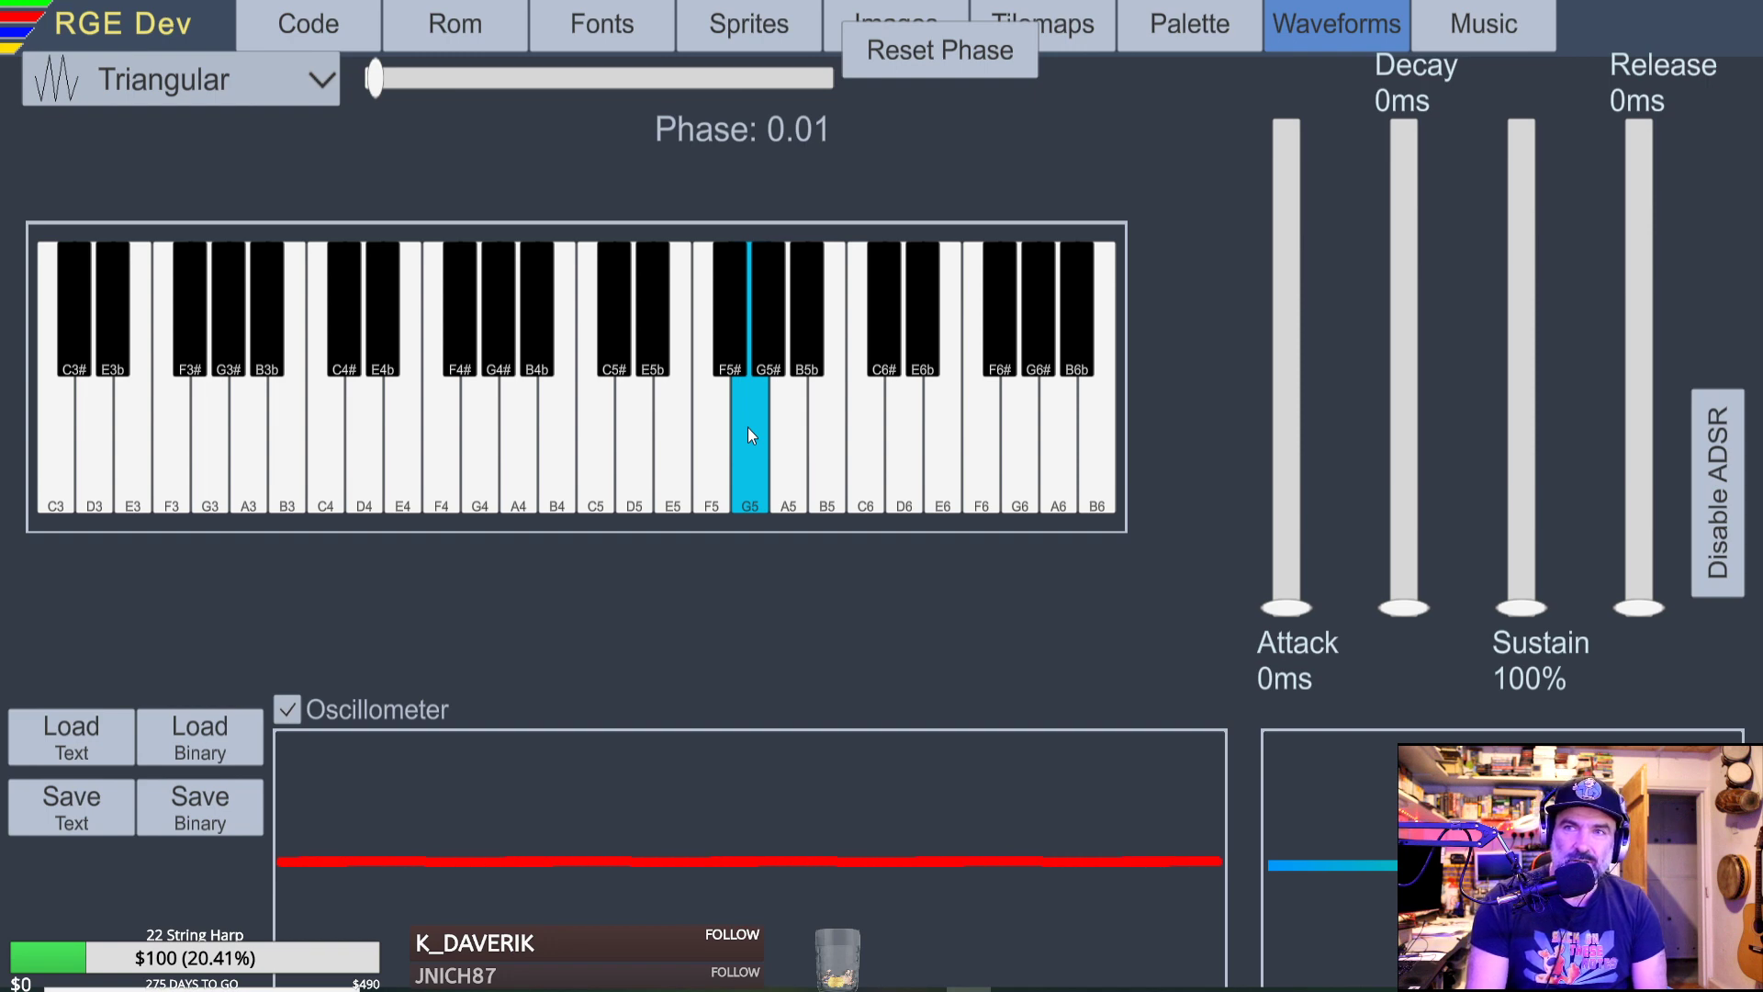
click(748, 432)
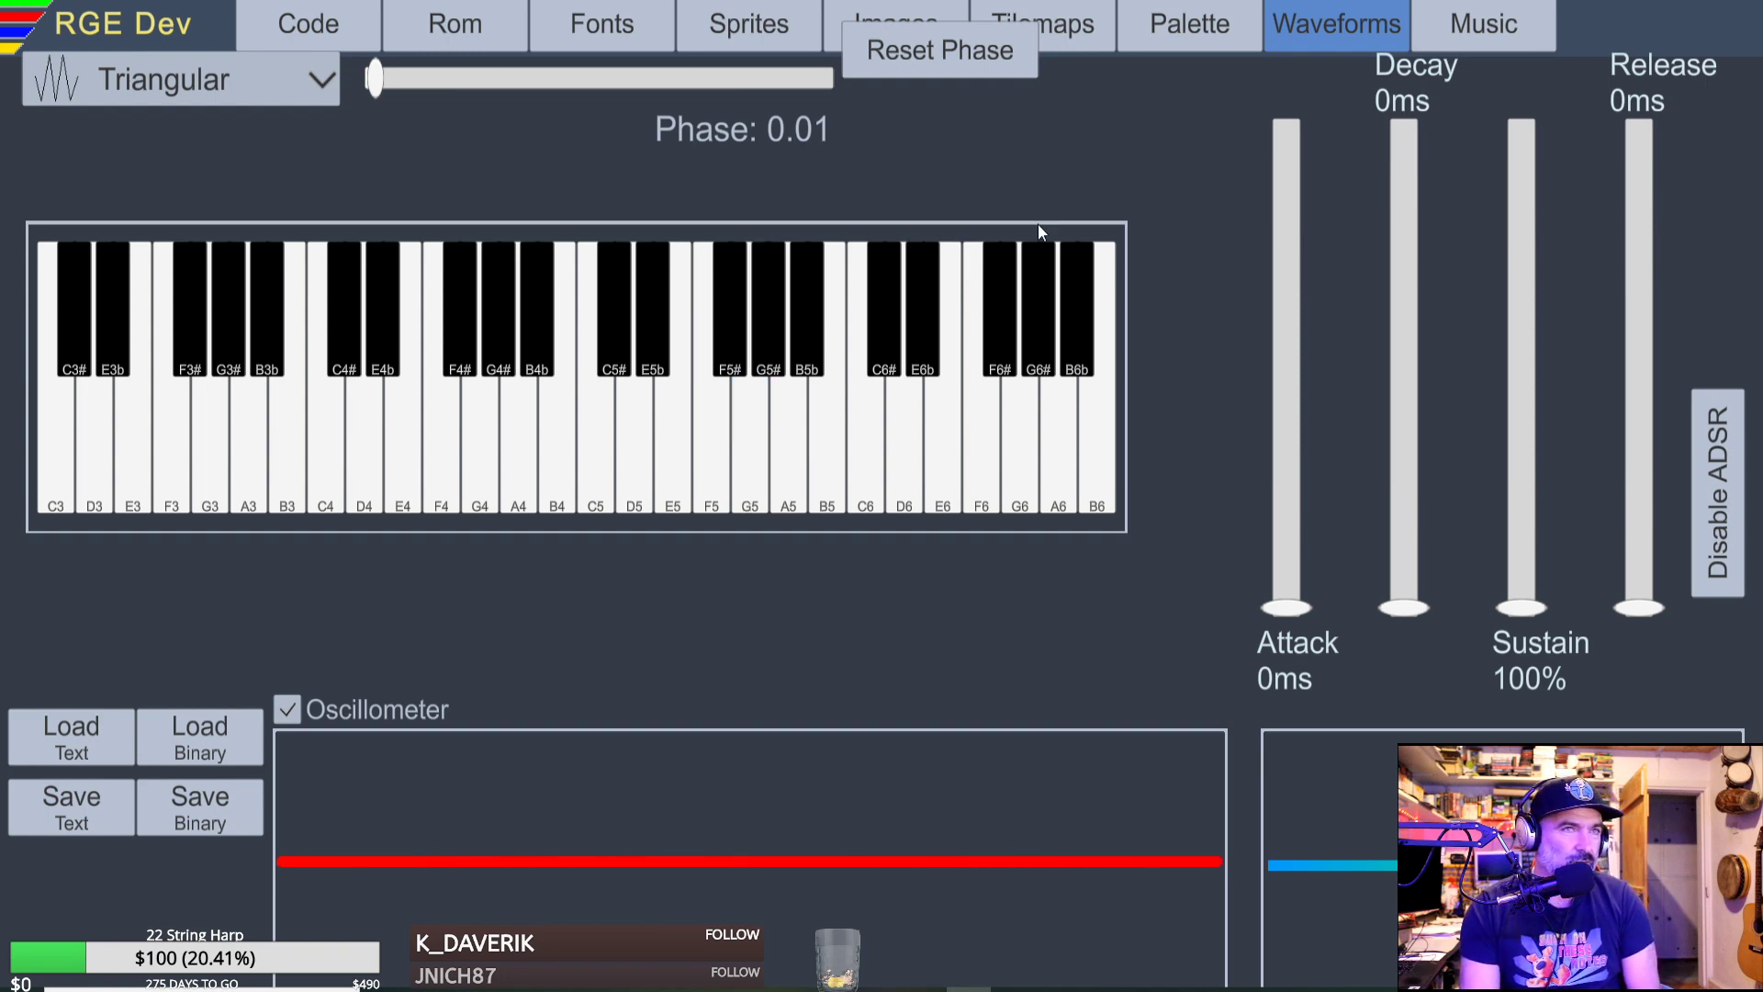
click(1201, 28)
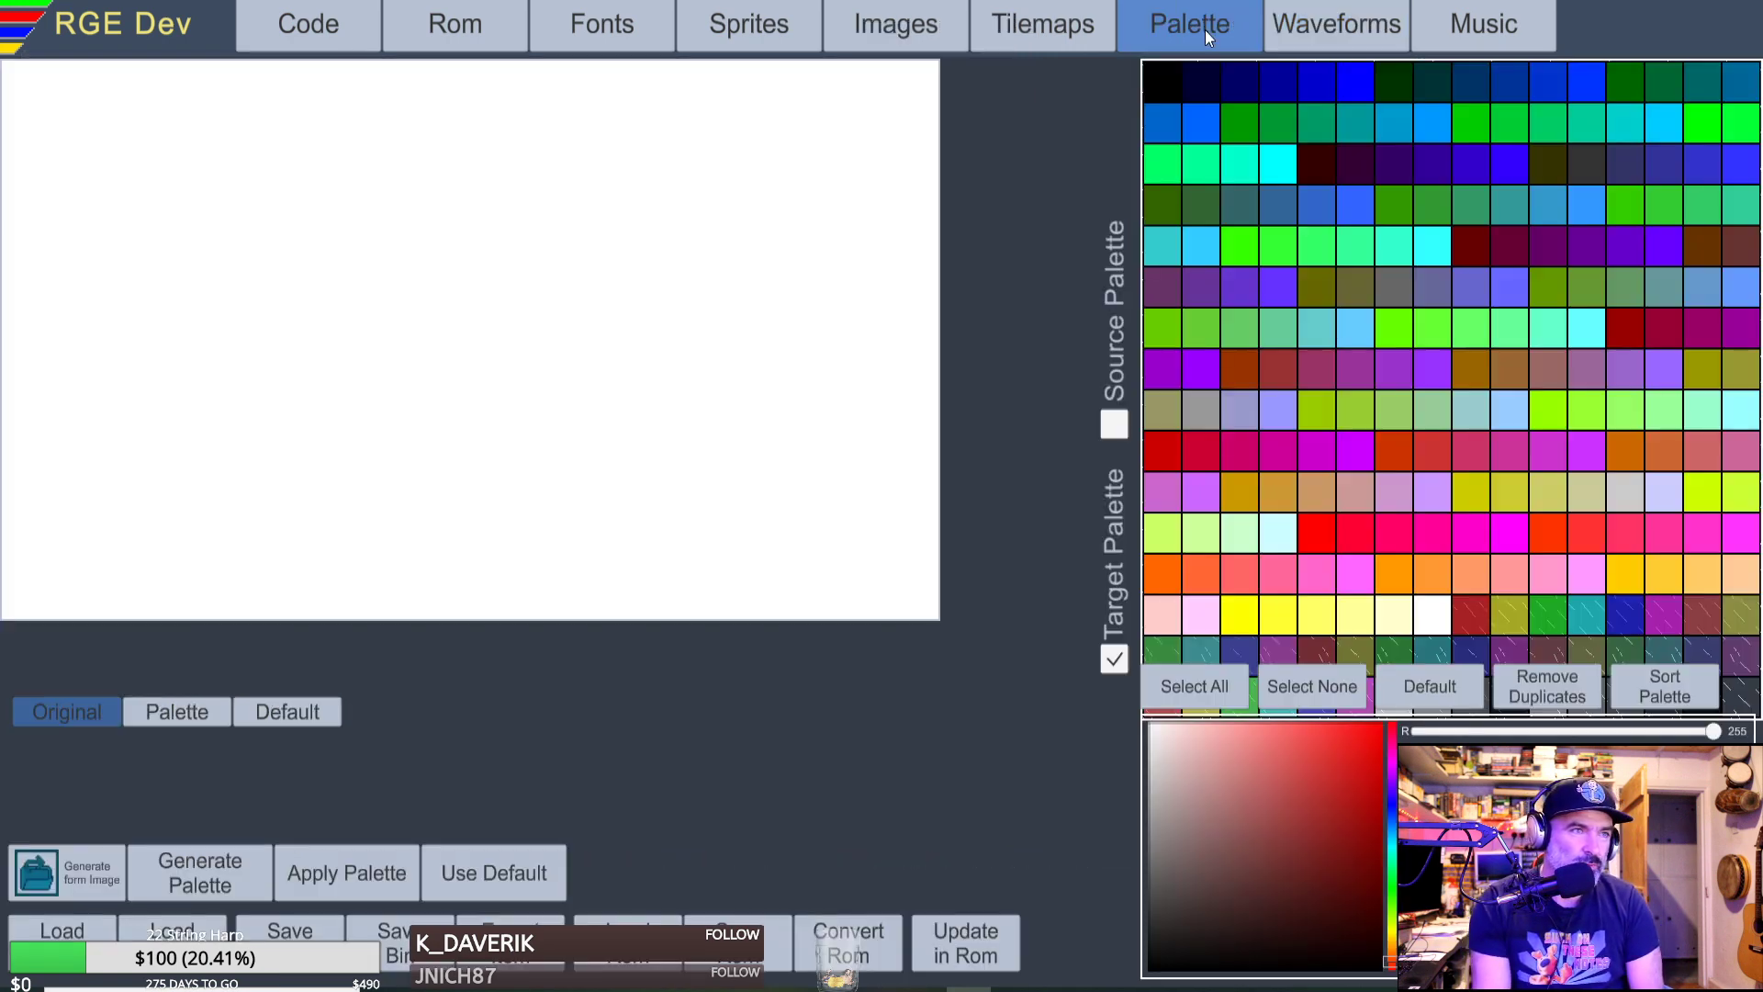
click(1338, 18)
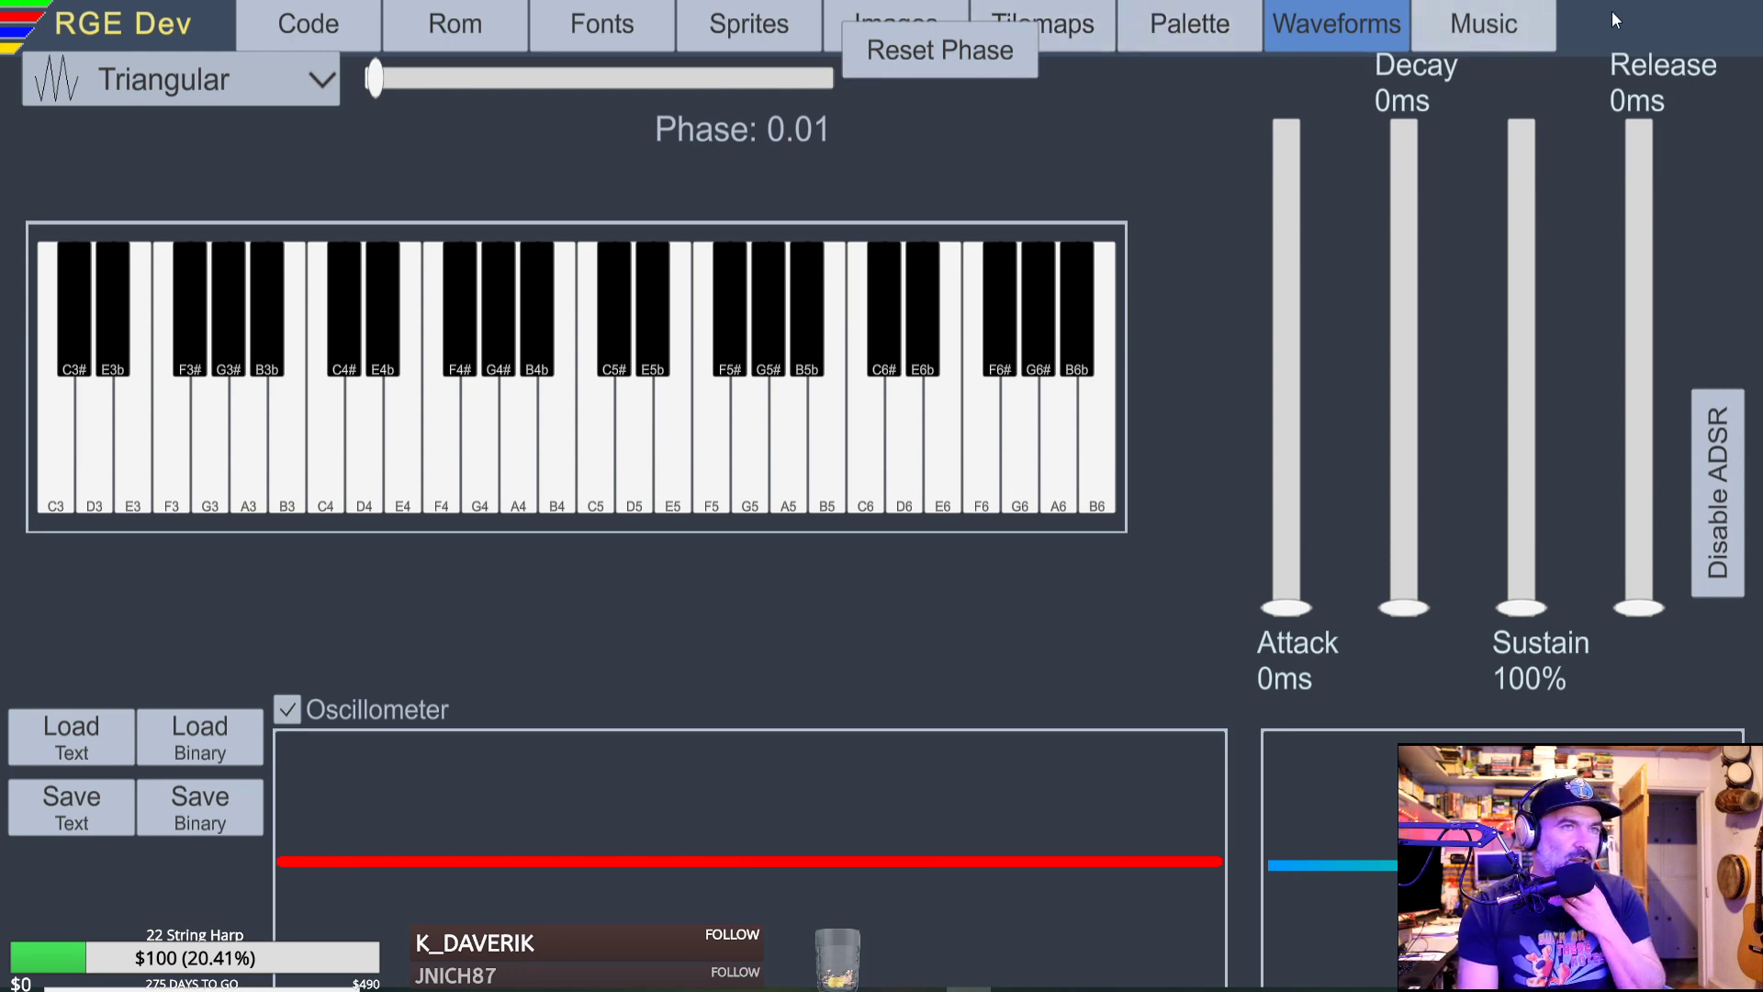
click(1466, 28)
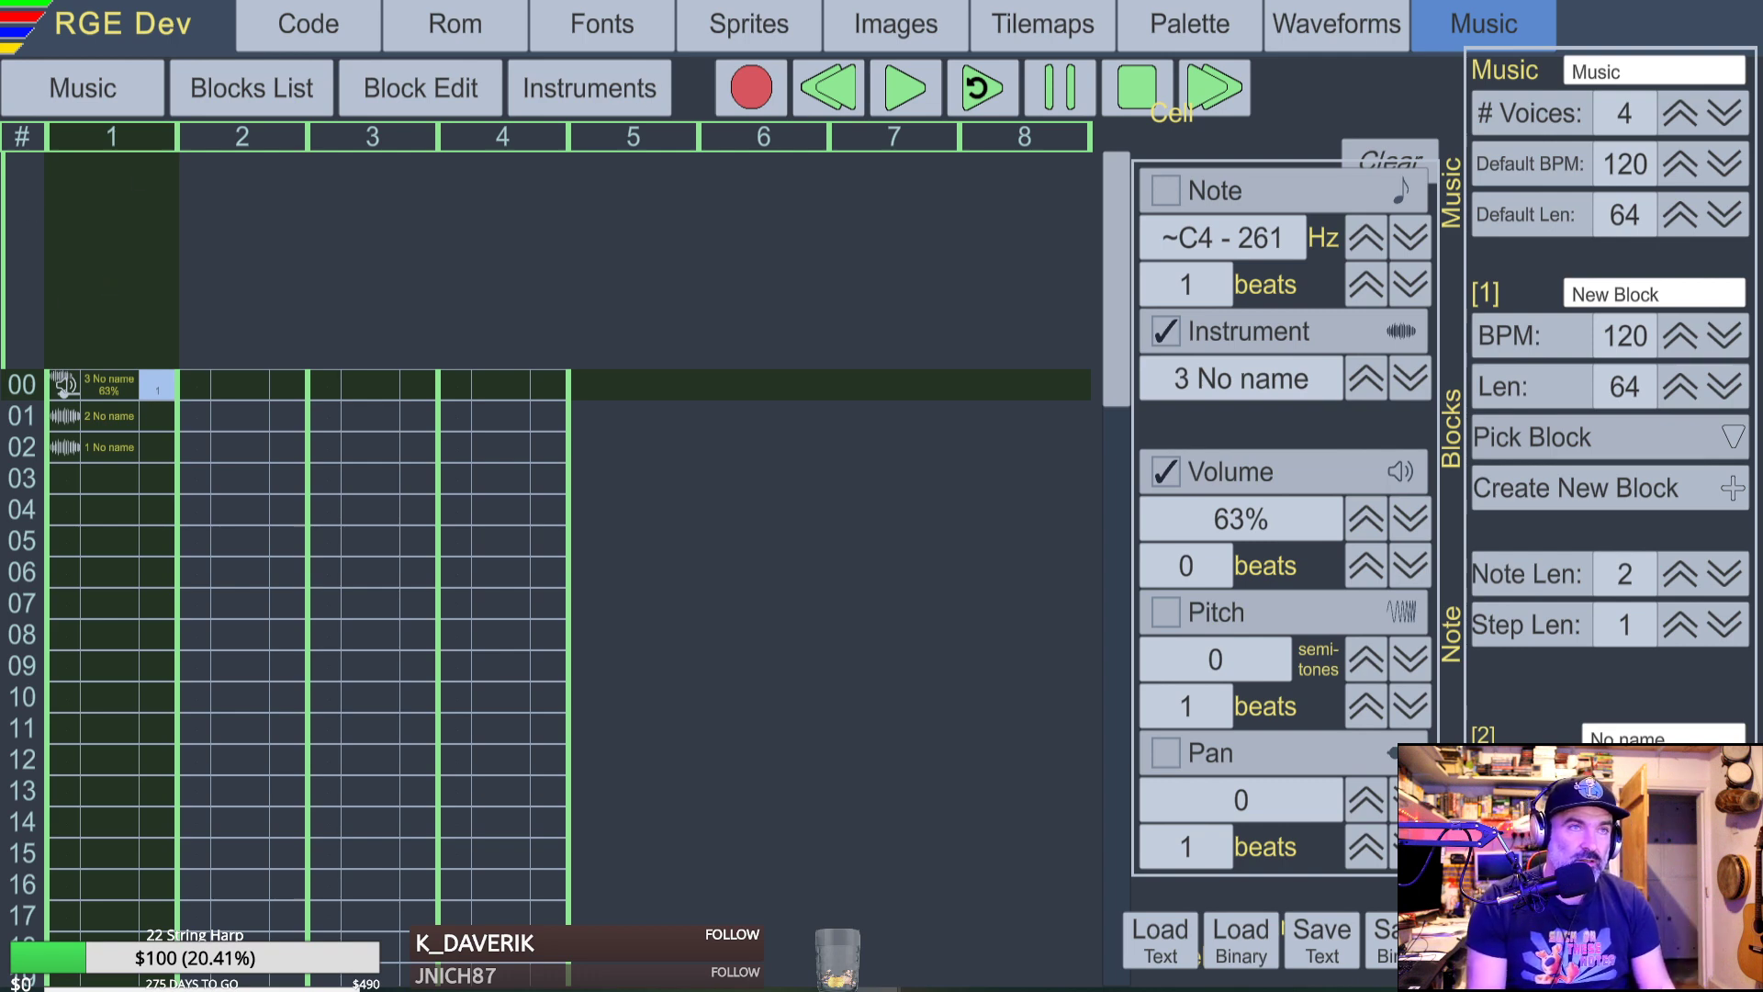
click(1283, 32)
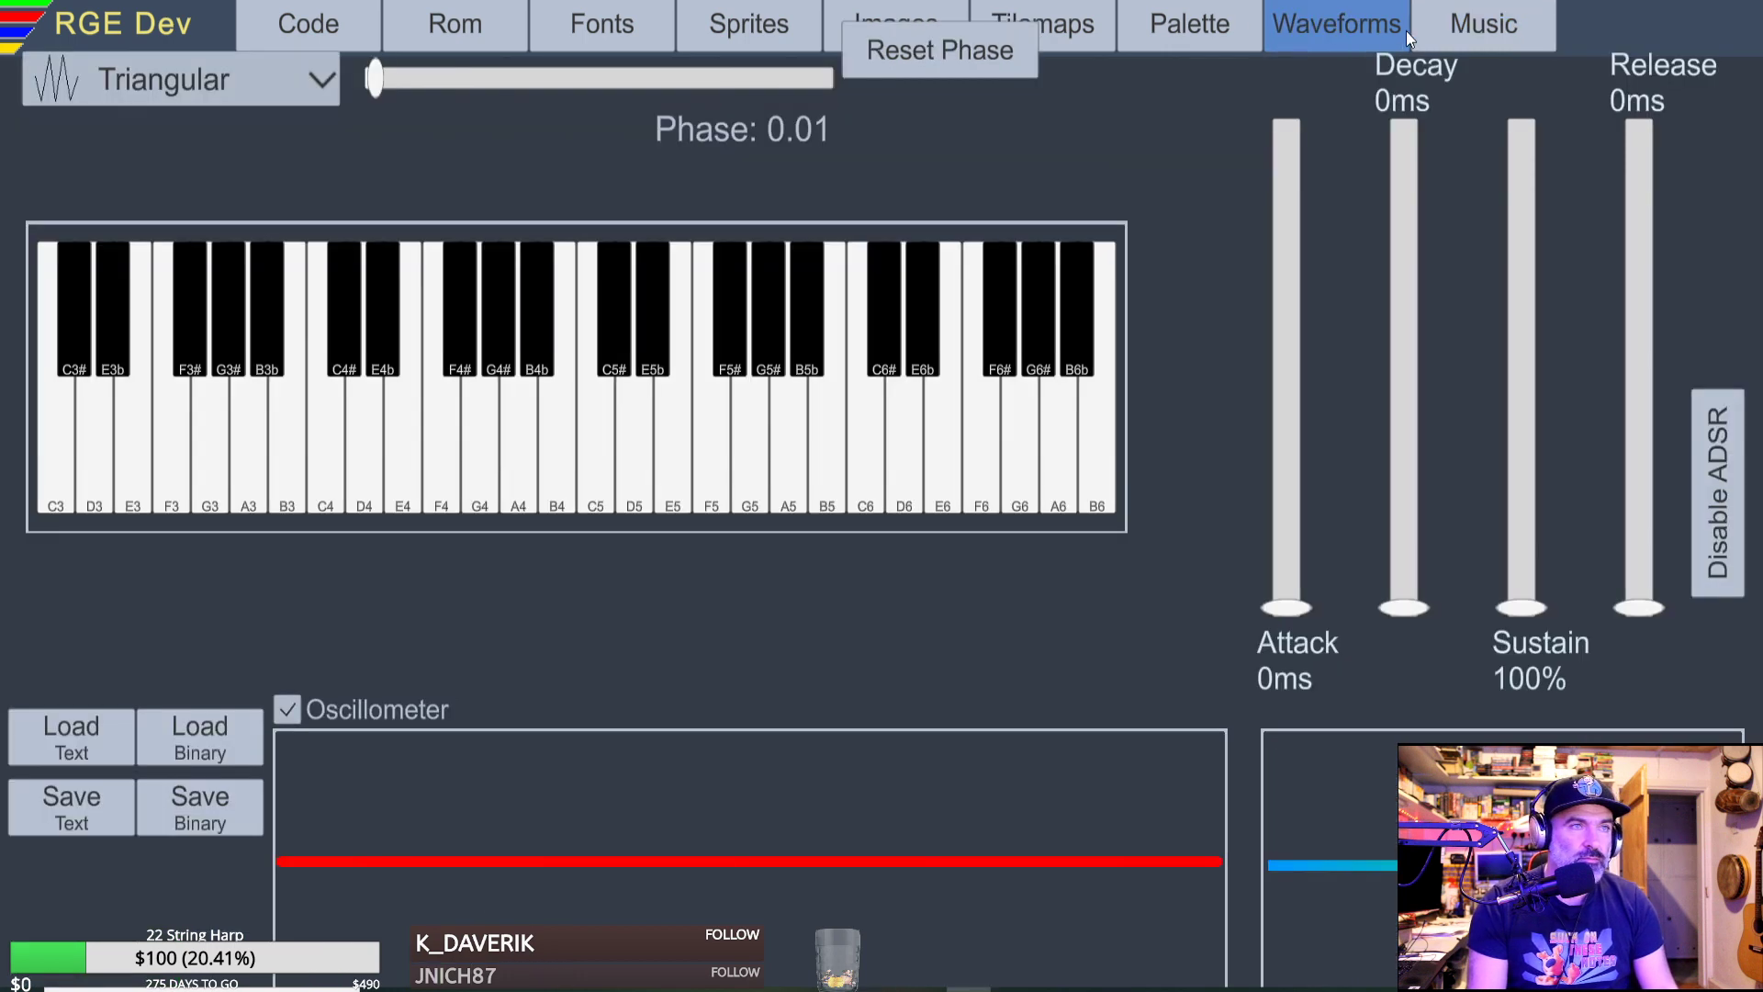
Open the Music editor's list of defined instruments and delete all three instruments.
click(1472, 30)
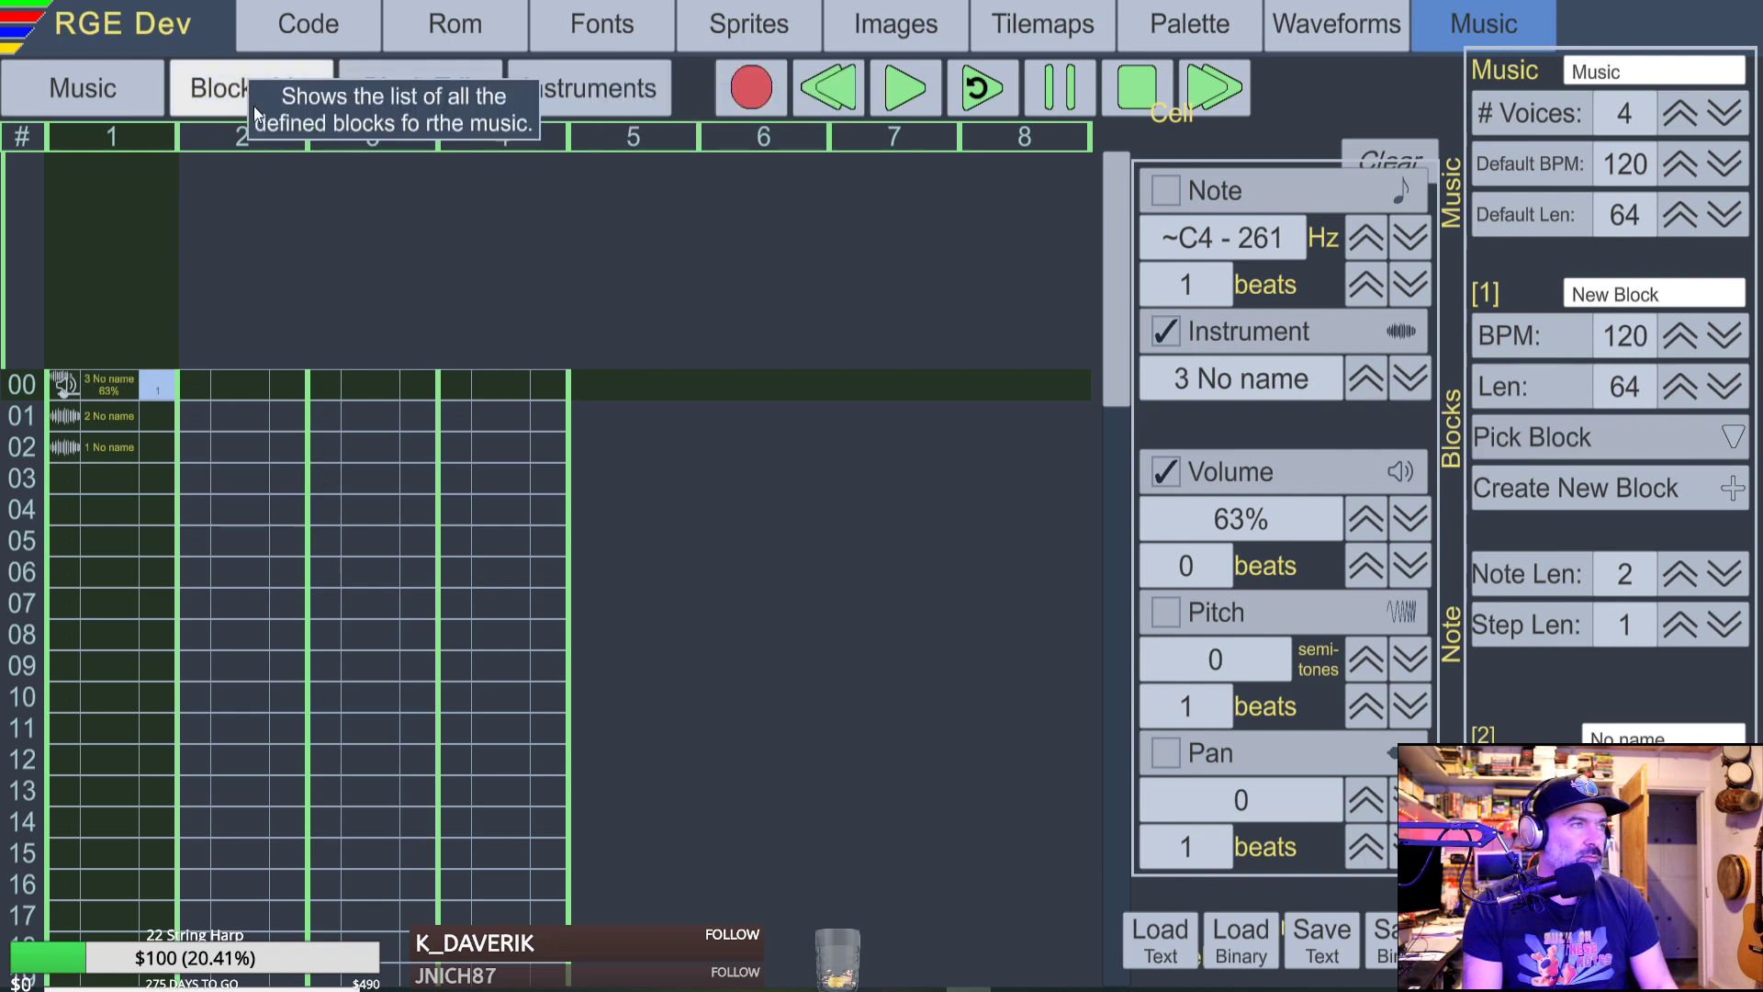
click(589, 87)
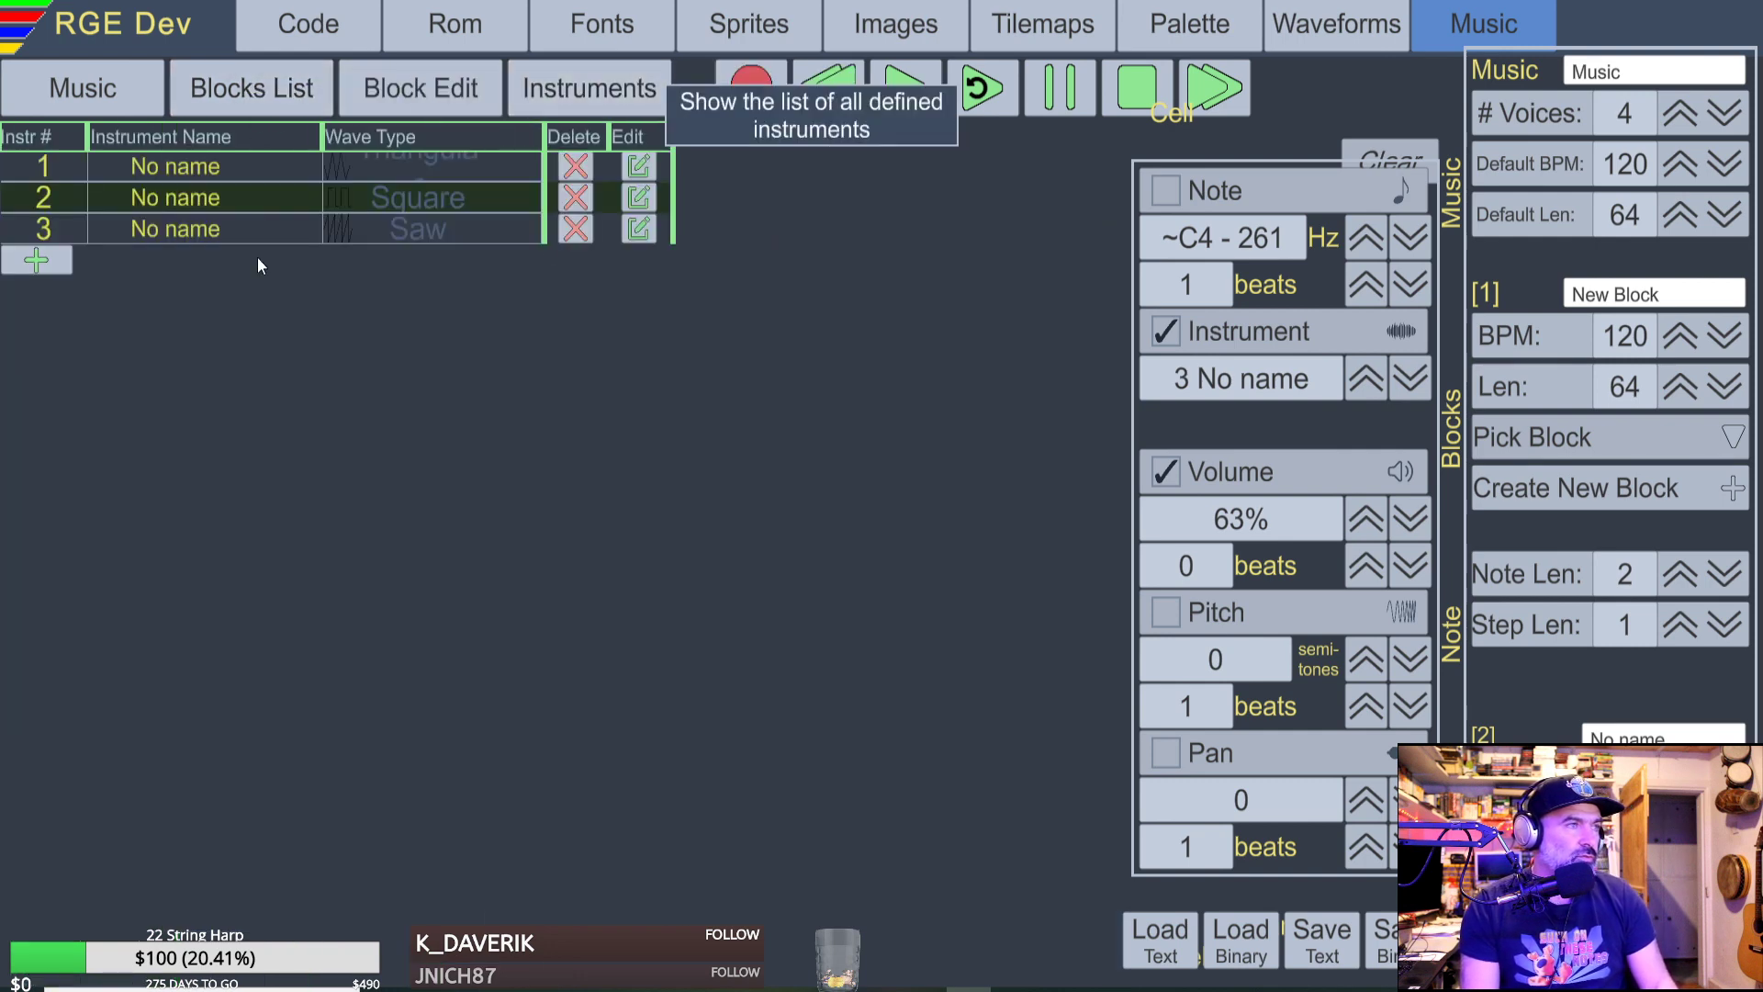
click(582, 164)
click(582, 166)
click(581, 167)
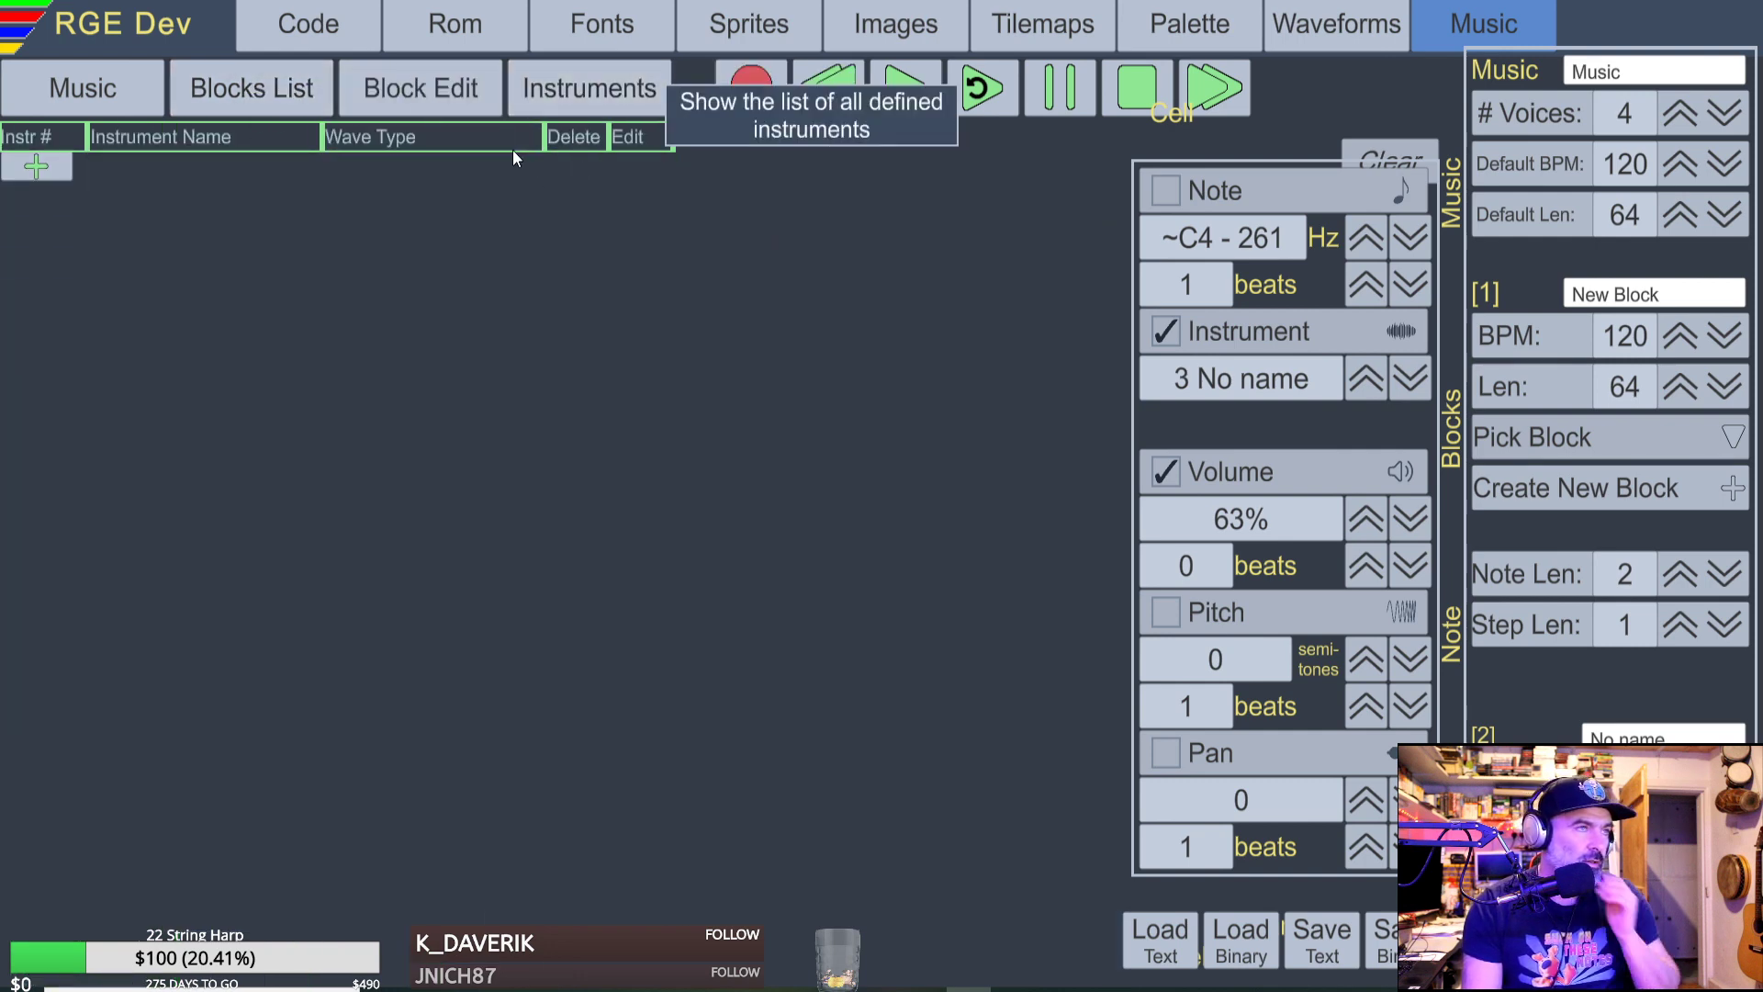
Add a new instrument, open it for waveform editing and test it on the piano keyboard with the Triangular waveform.
click(39, 166)
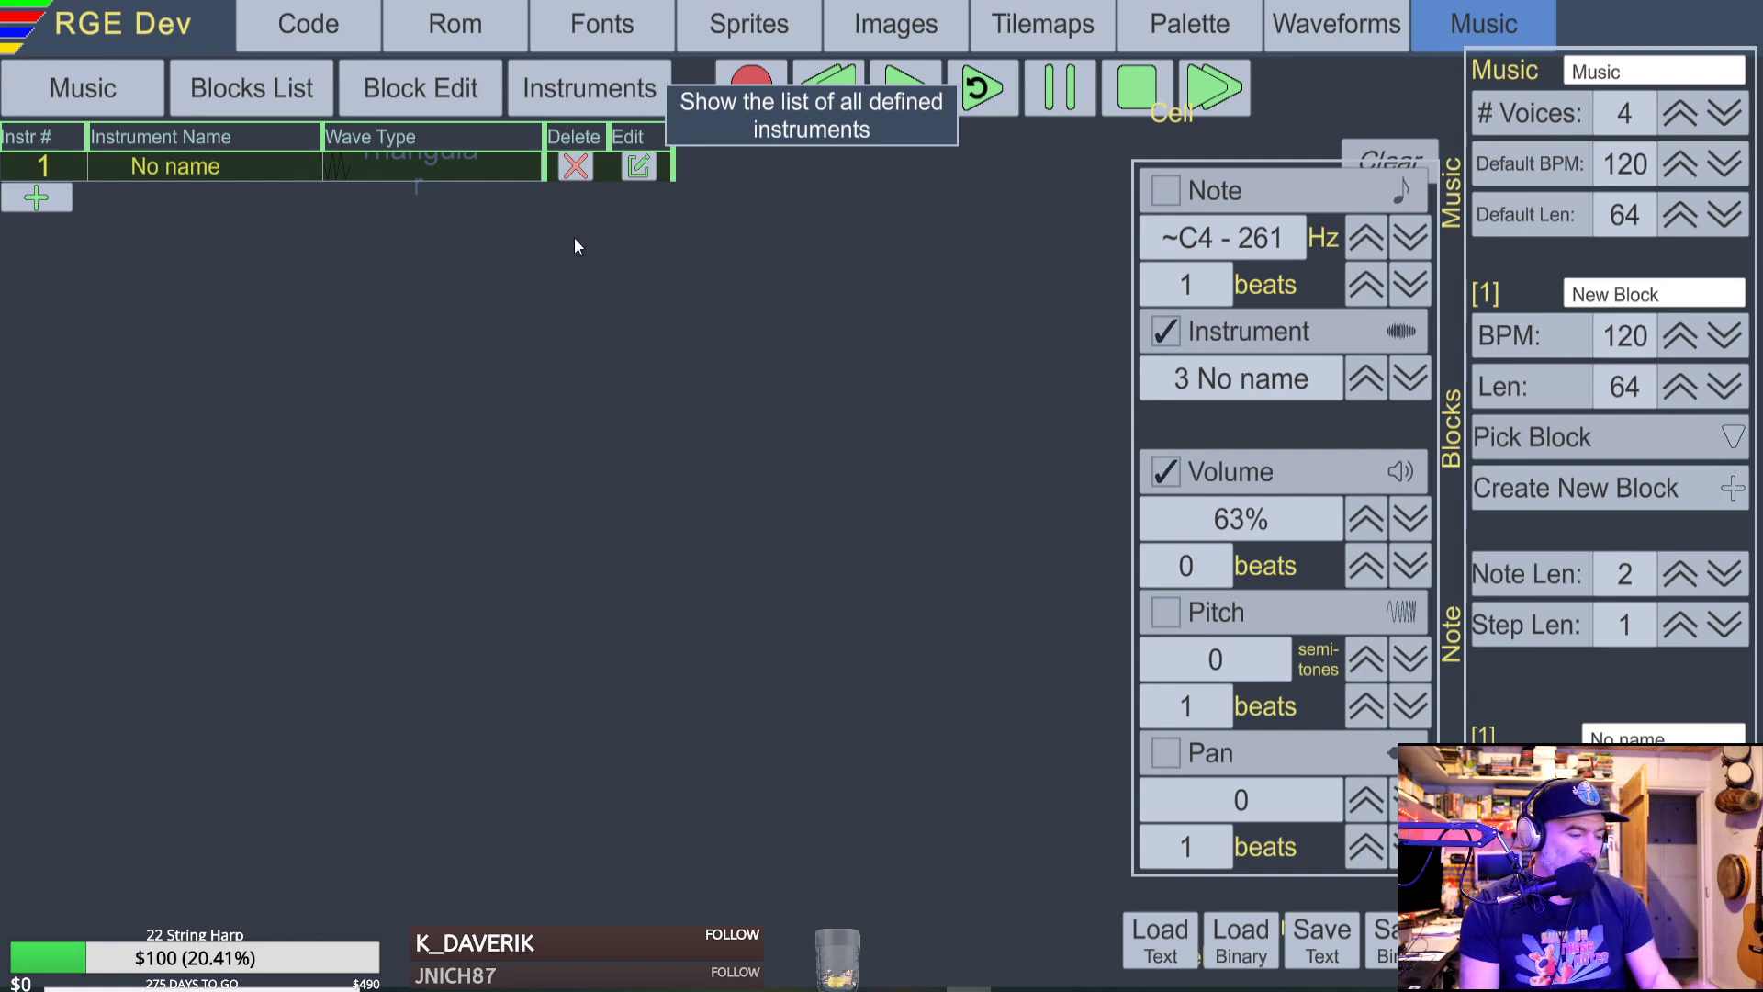
click(650, 169)
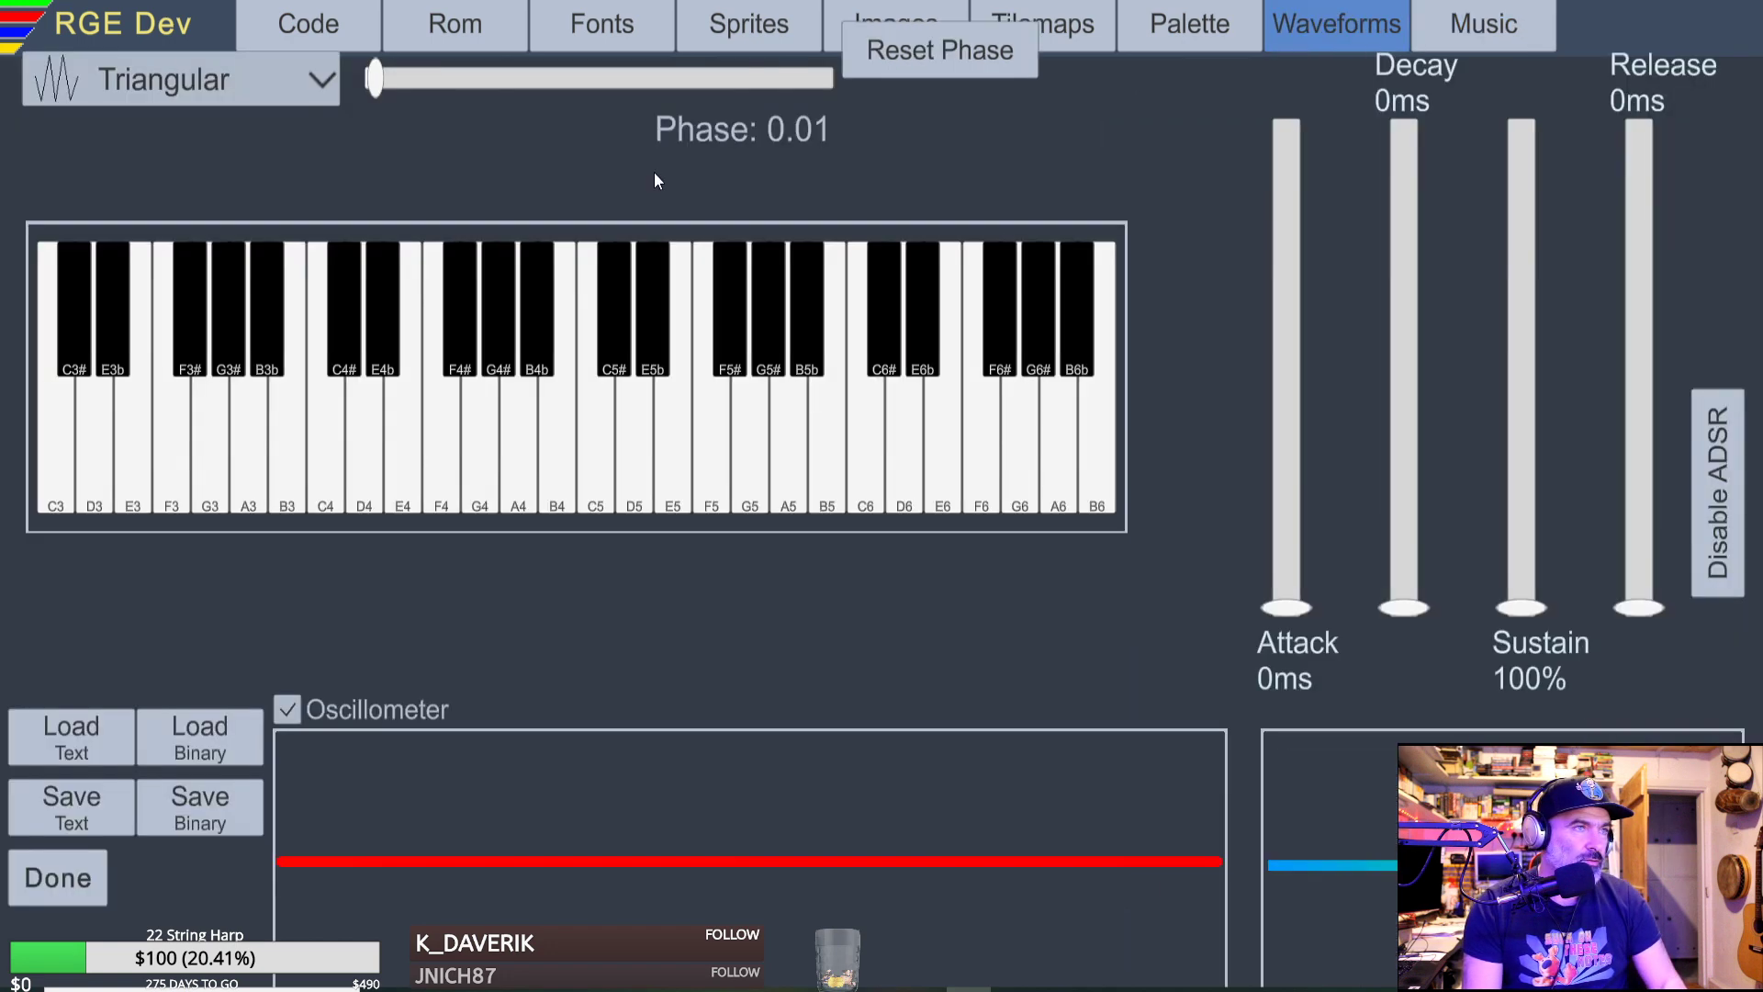
click(183, 79)
click(187, 109)
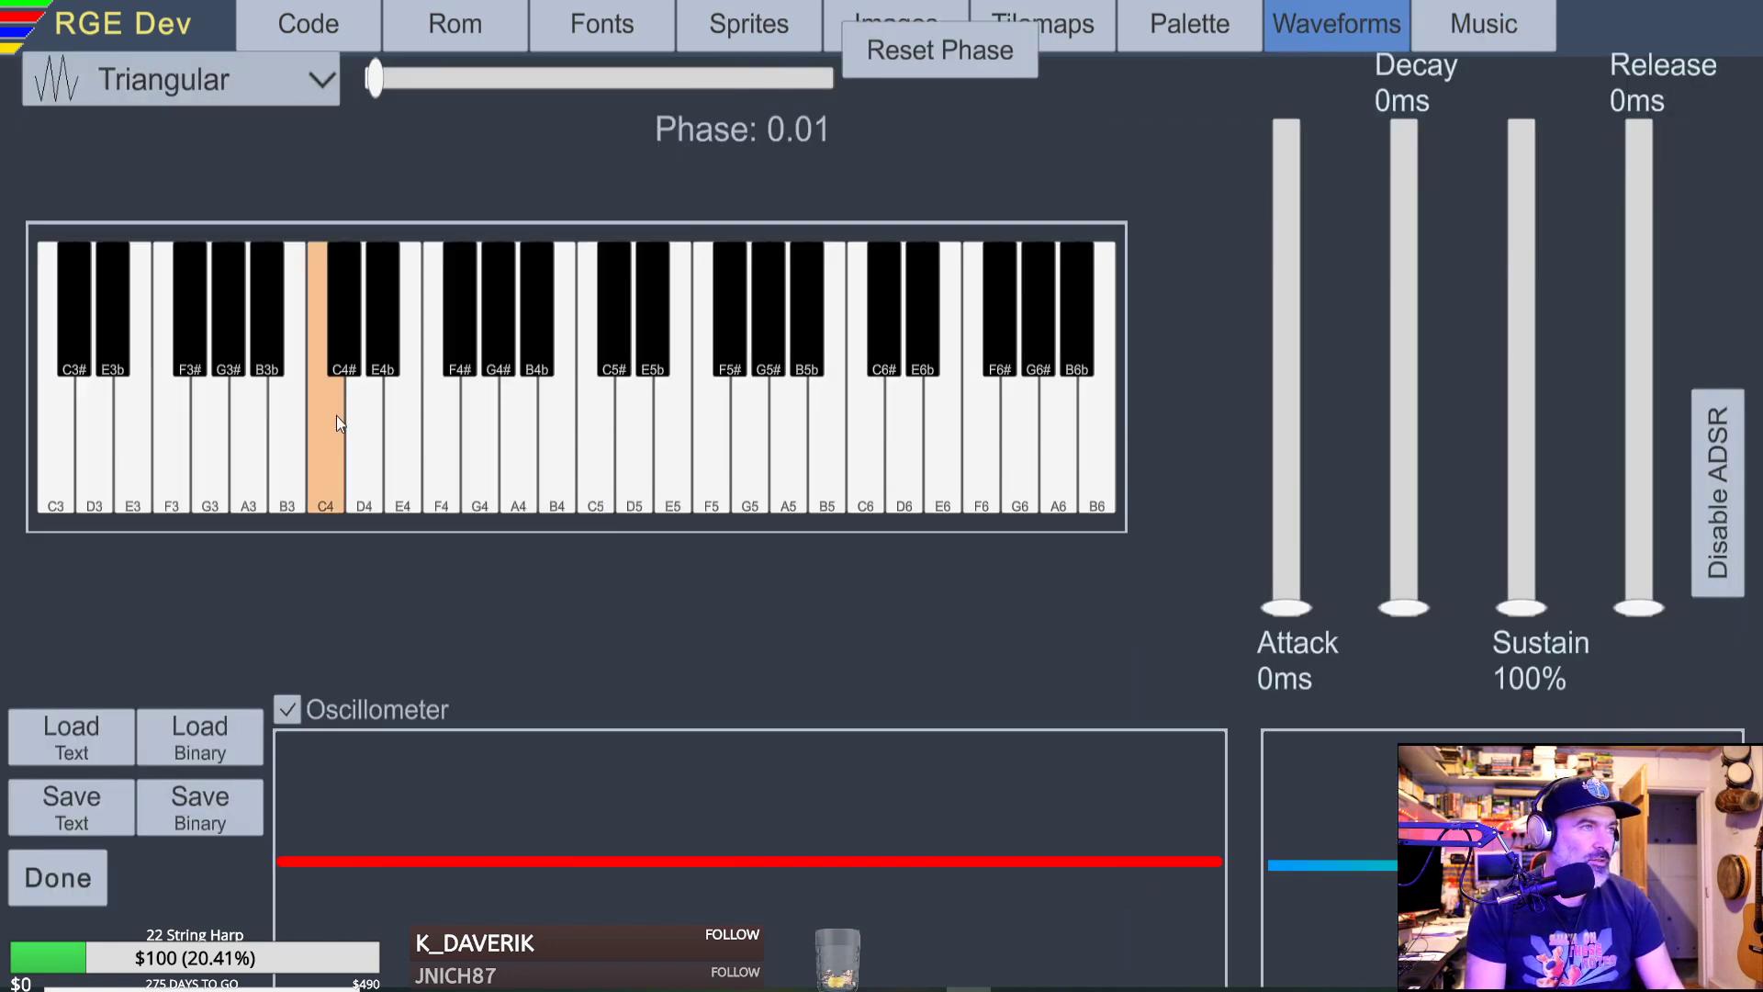
click(625, 455)
Set the instrument's waveform to Square and play test notes on the piano keyboard.
click(303, 91)
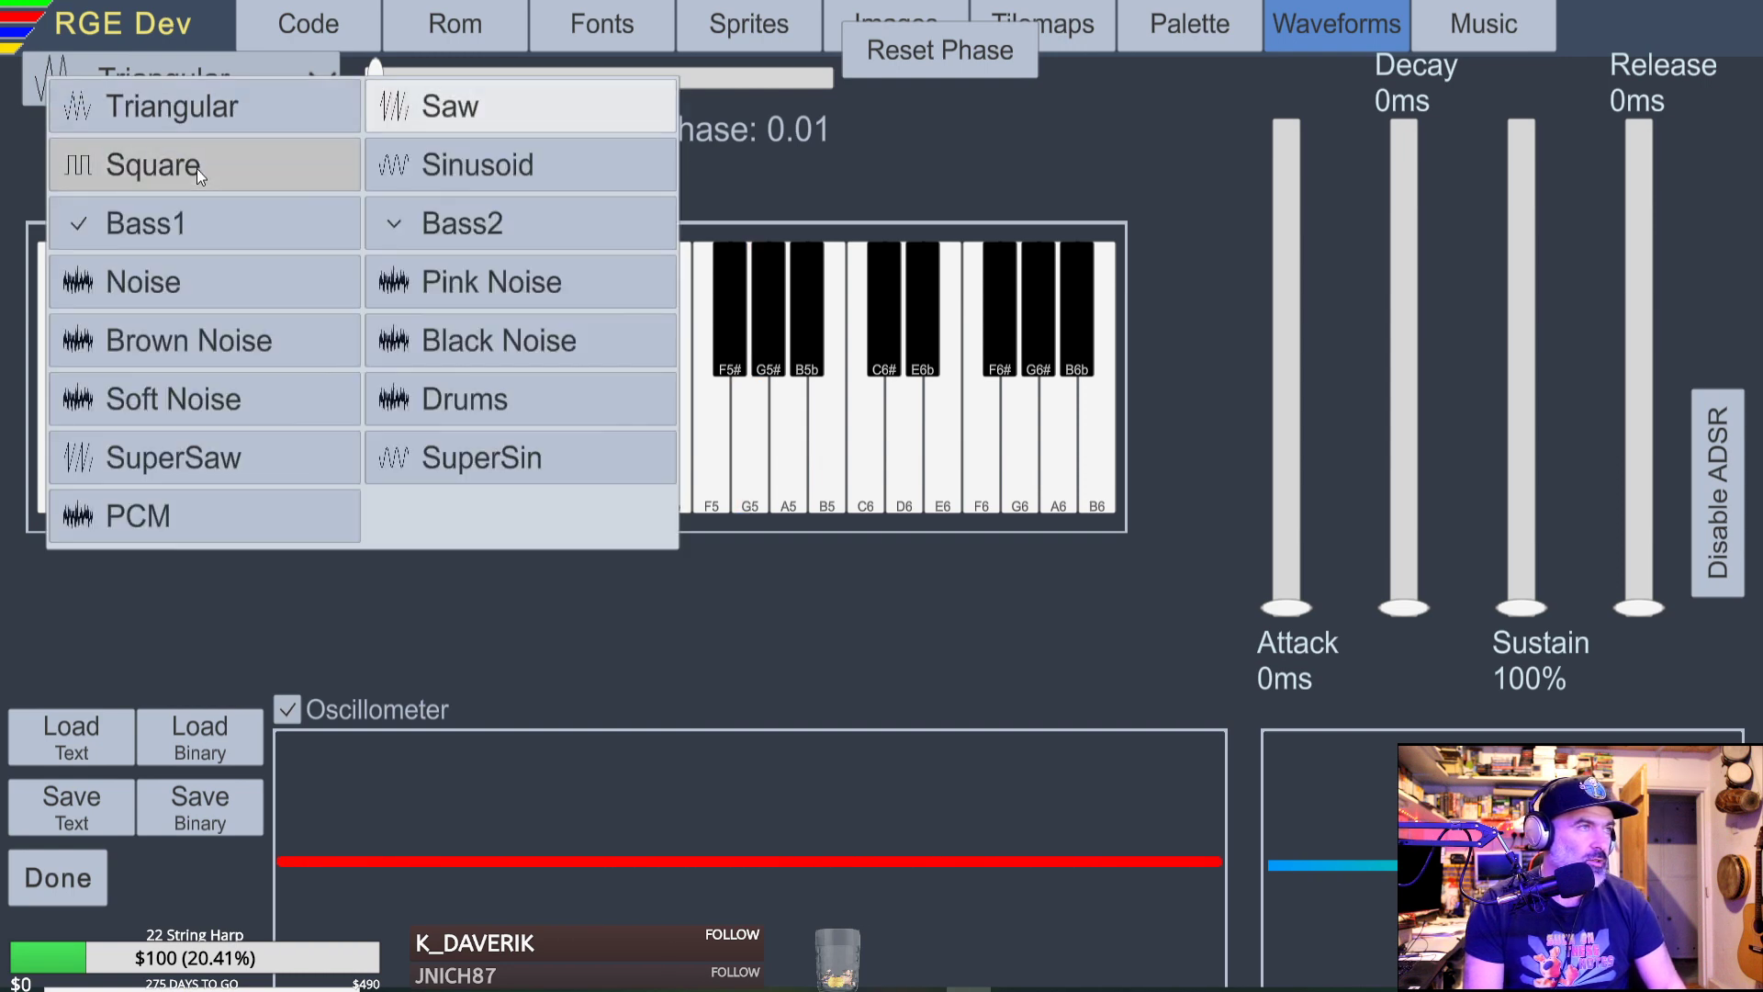
click(196, 168)
click(453, 453)
click(735, 465)
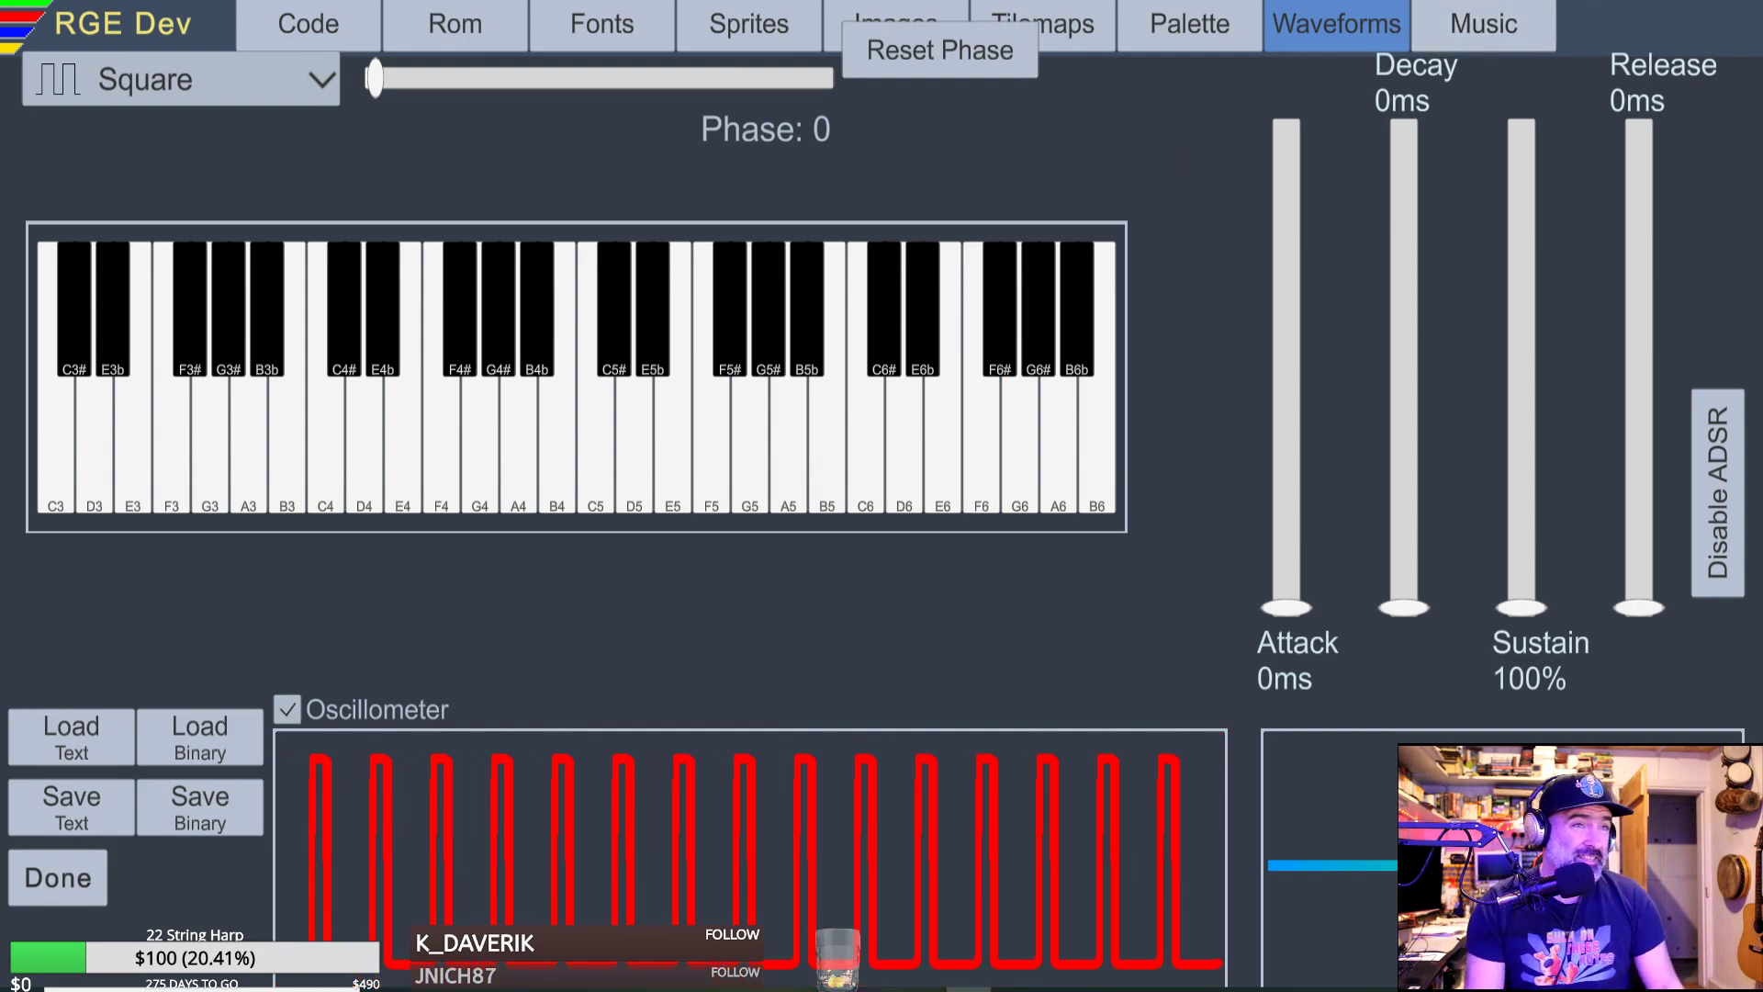
Close Retro Game Engine, relaunch it from the desktop and start the Development tool.
click(1754, 1)
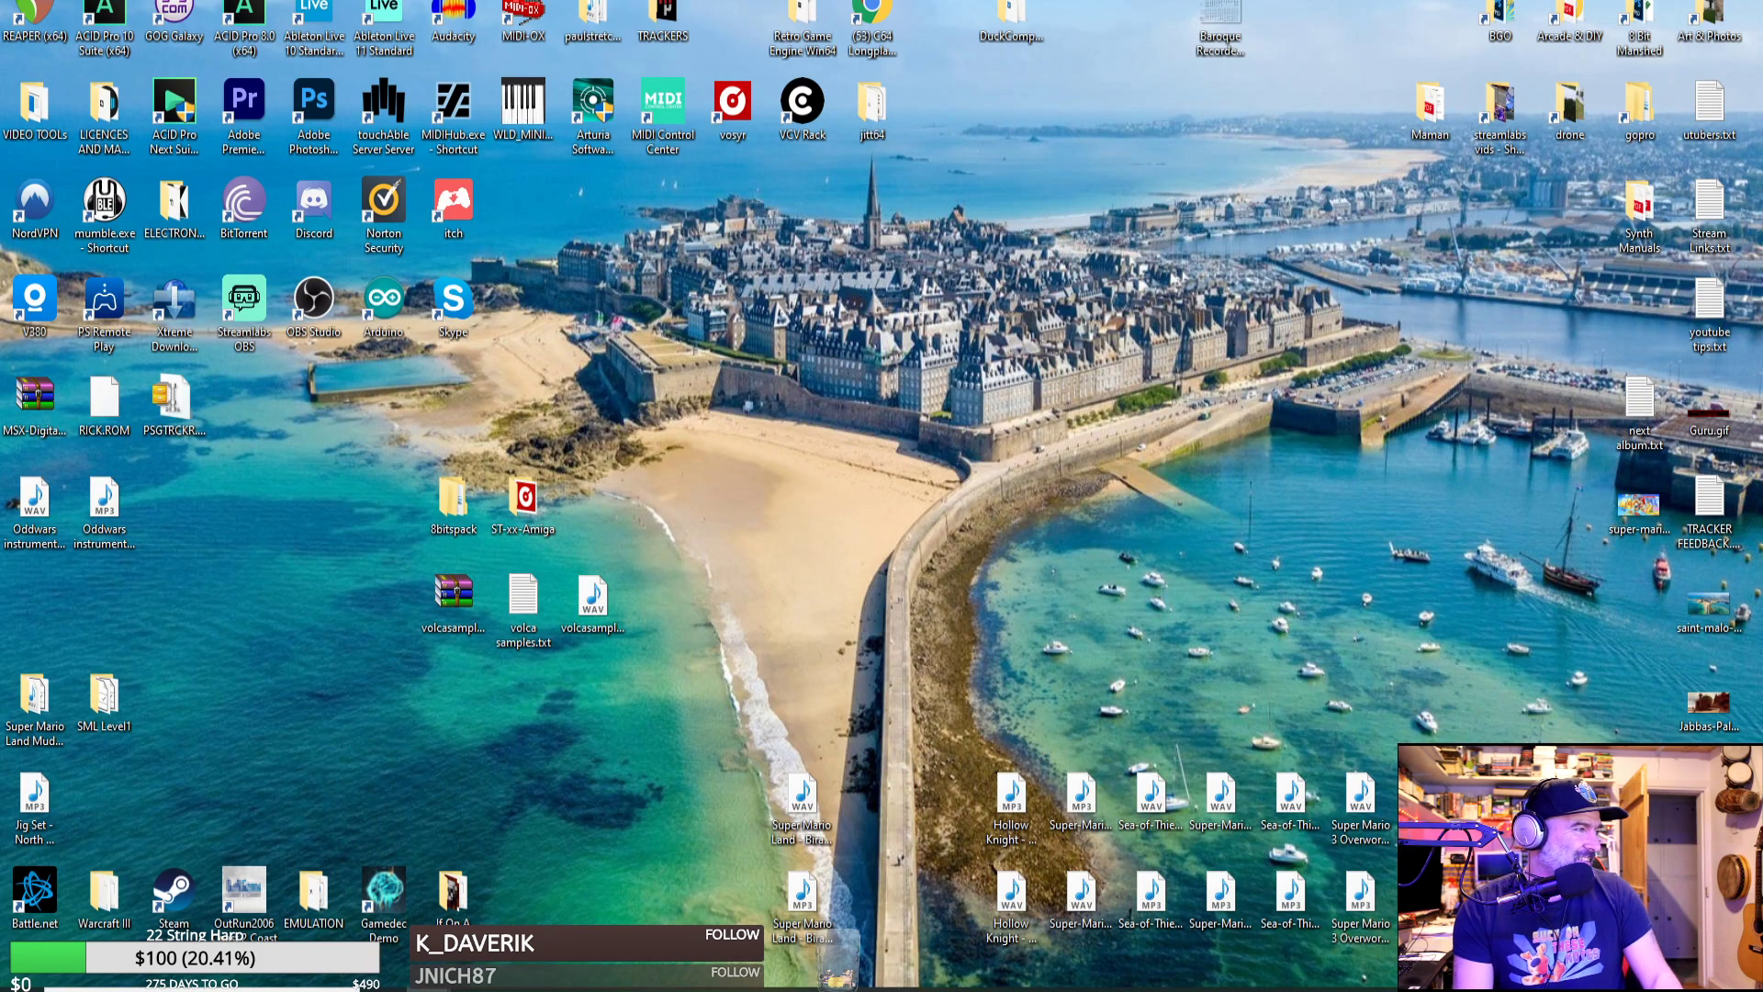
double_click(804, 19)
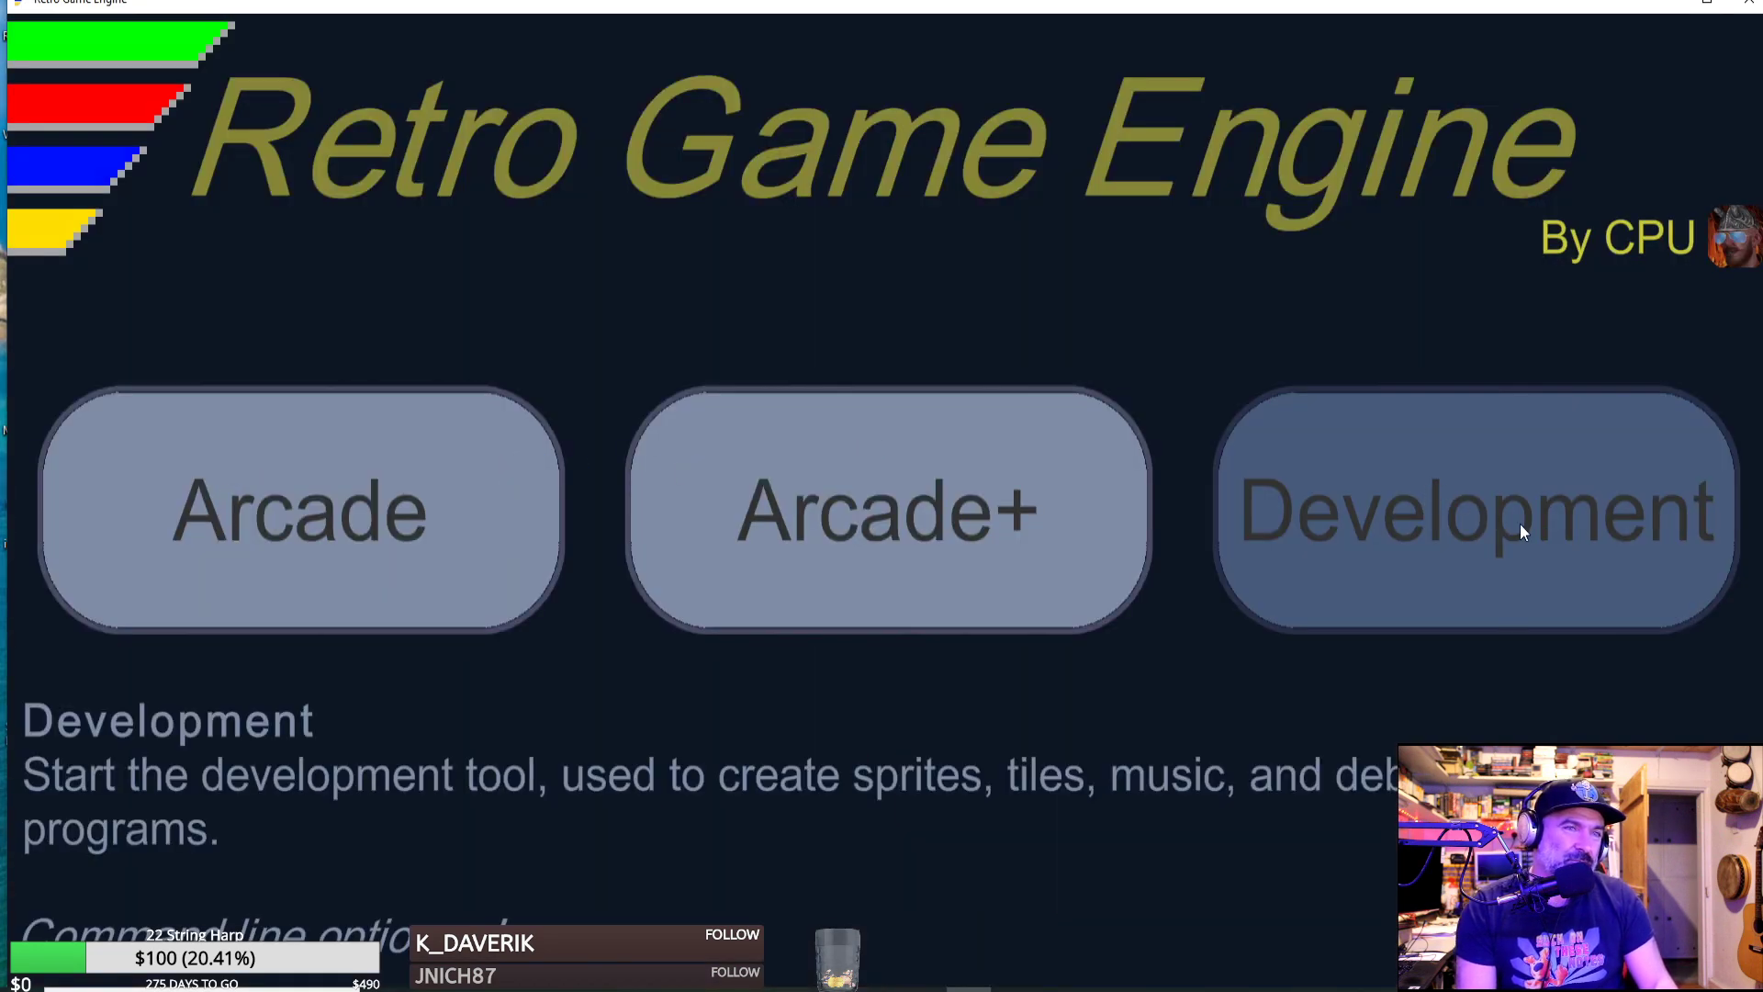
click(1581, 551)
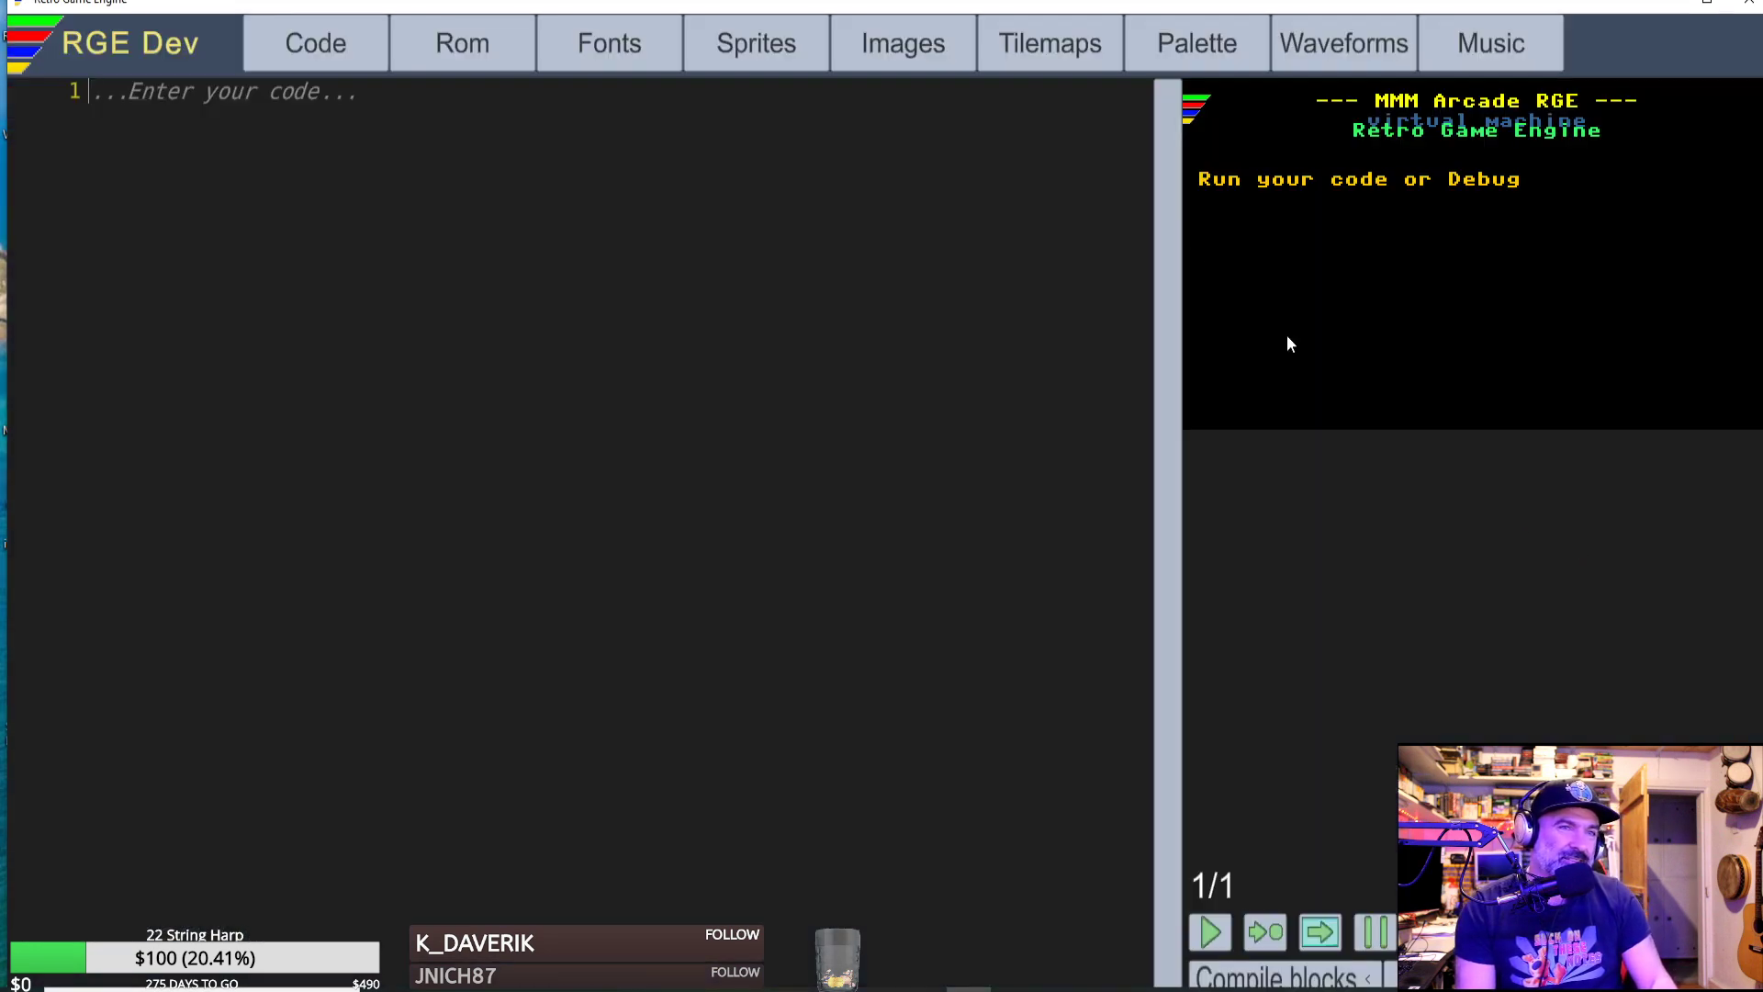
Add a first instrument in the Music editor's instruments list and open it for waveform editing.
click(1338, 57)
click(1429, 60)
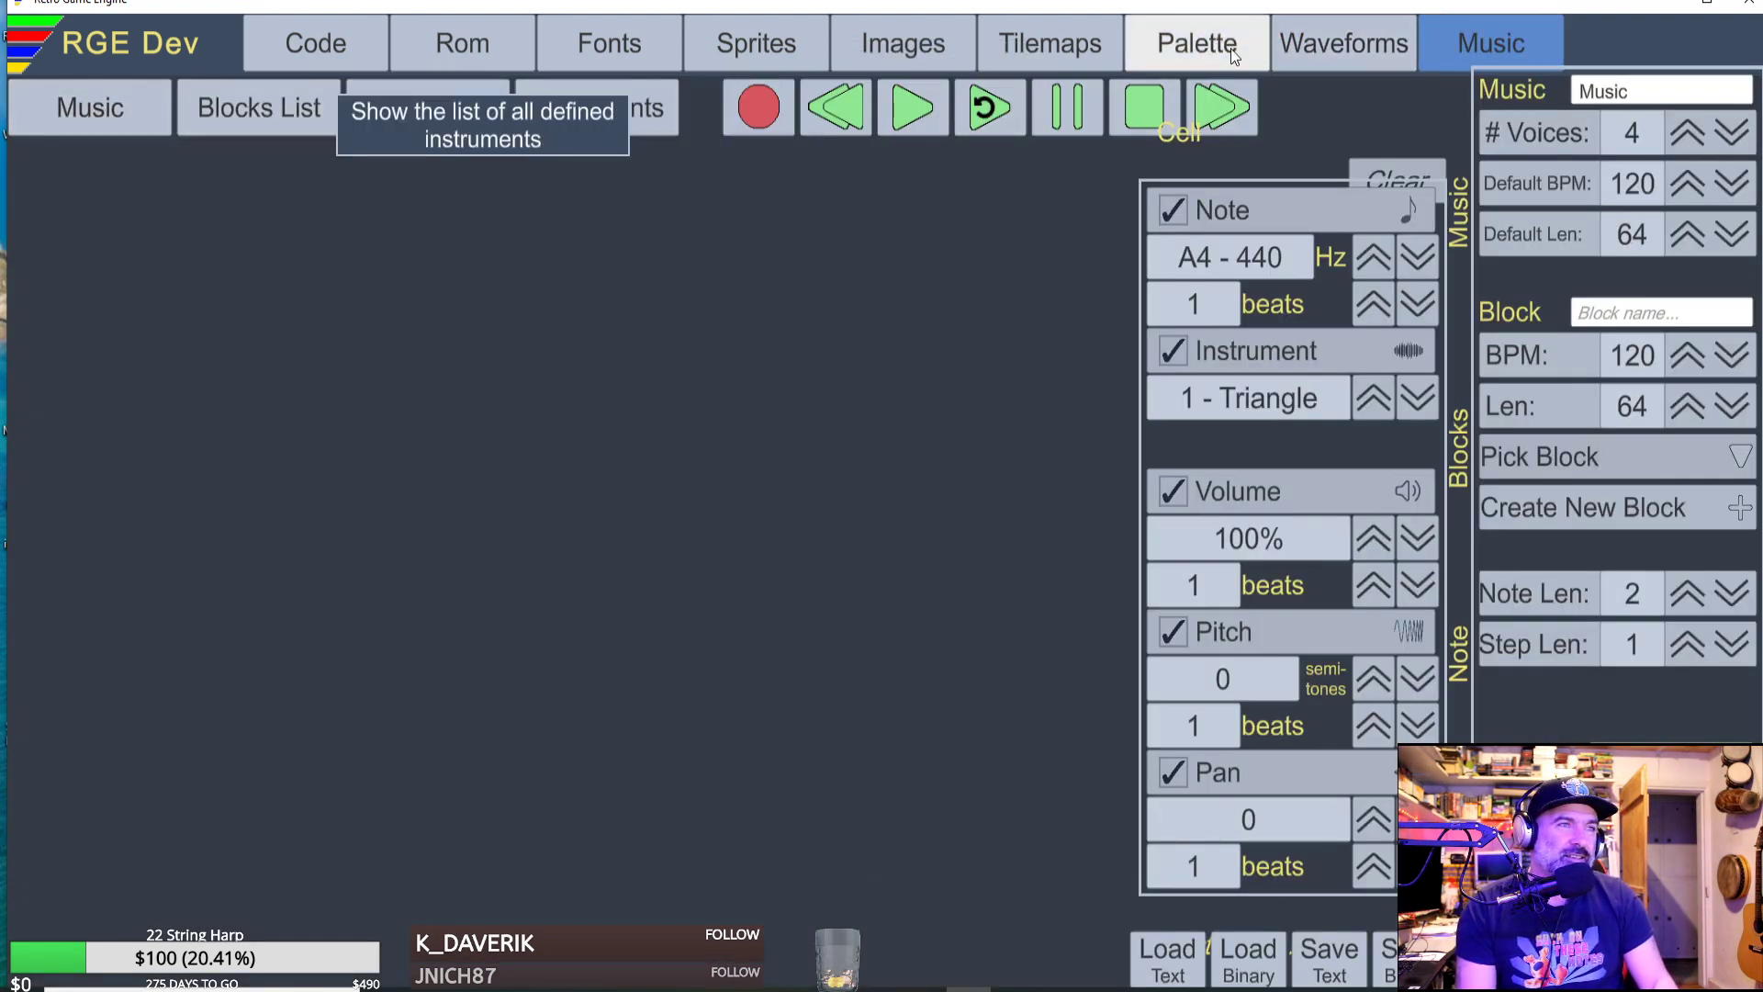
click(570, 126)
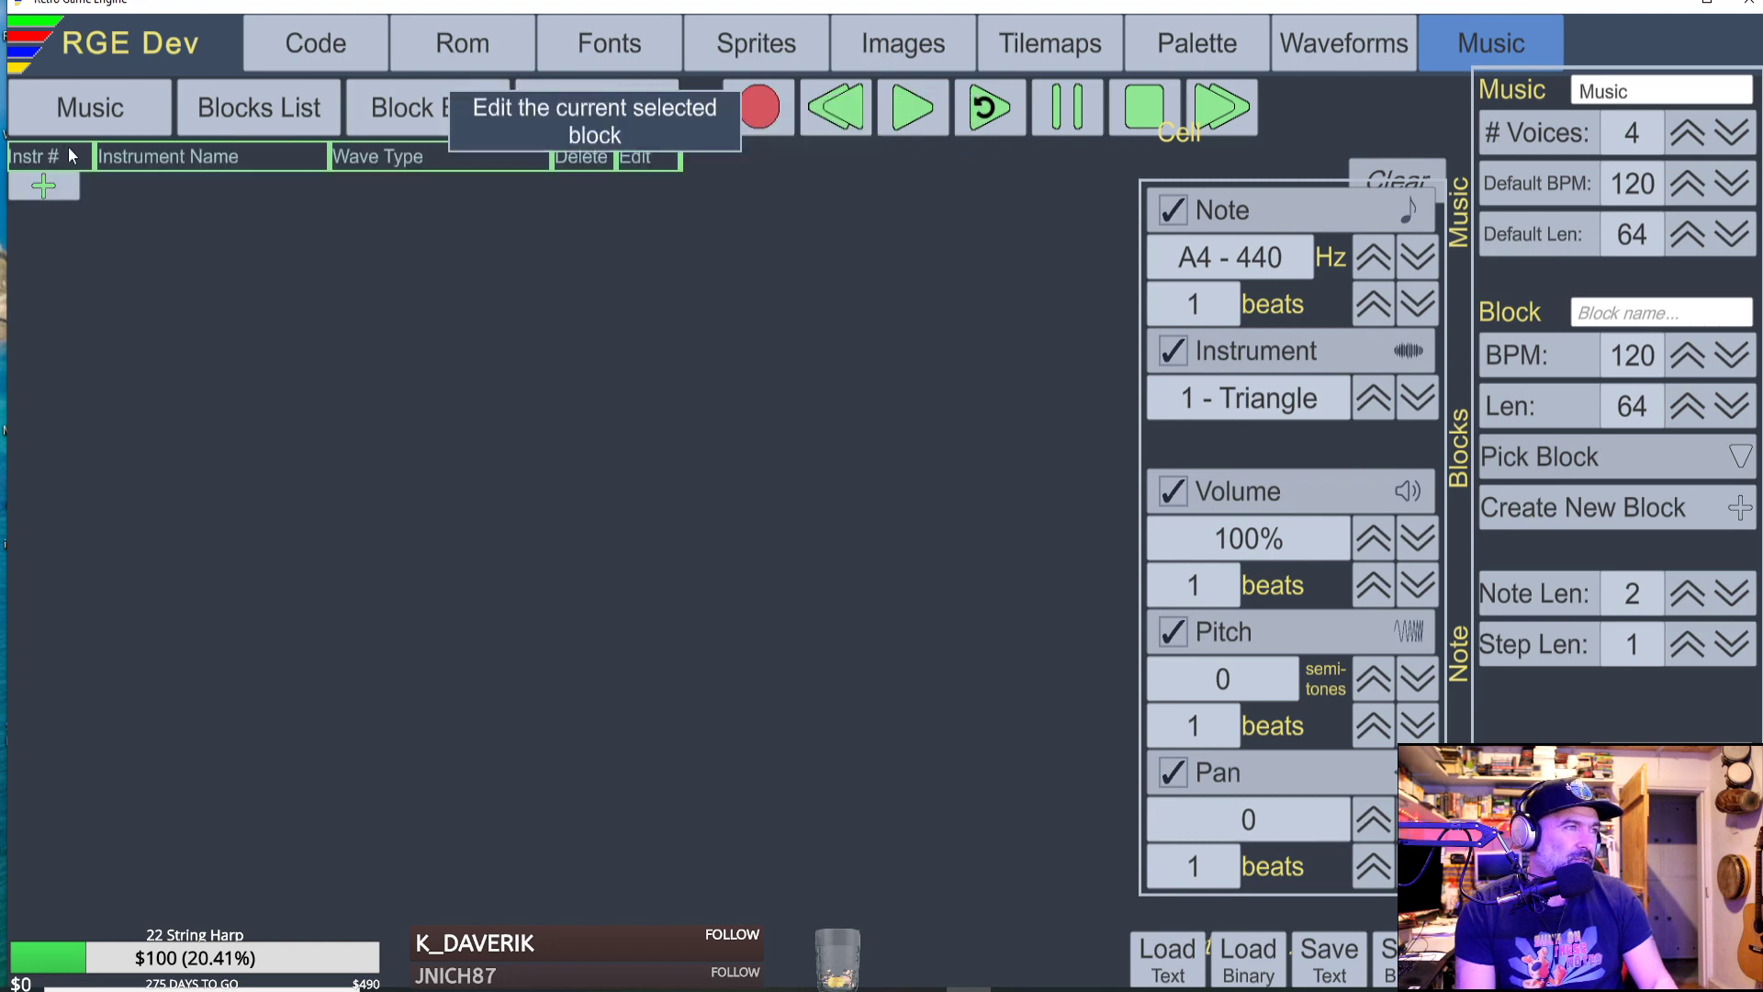
click(42, 193)
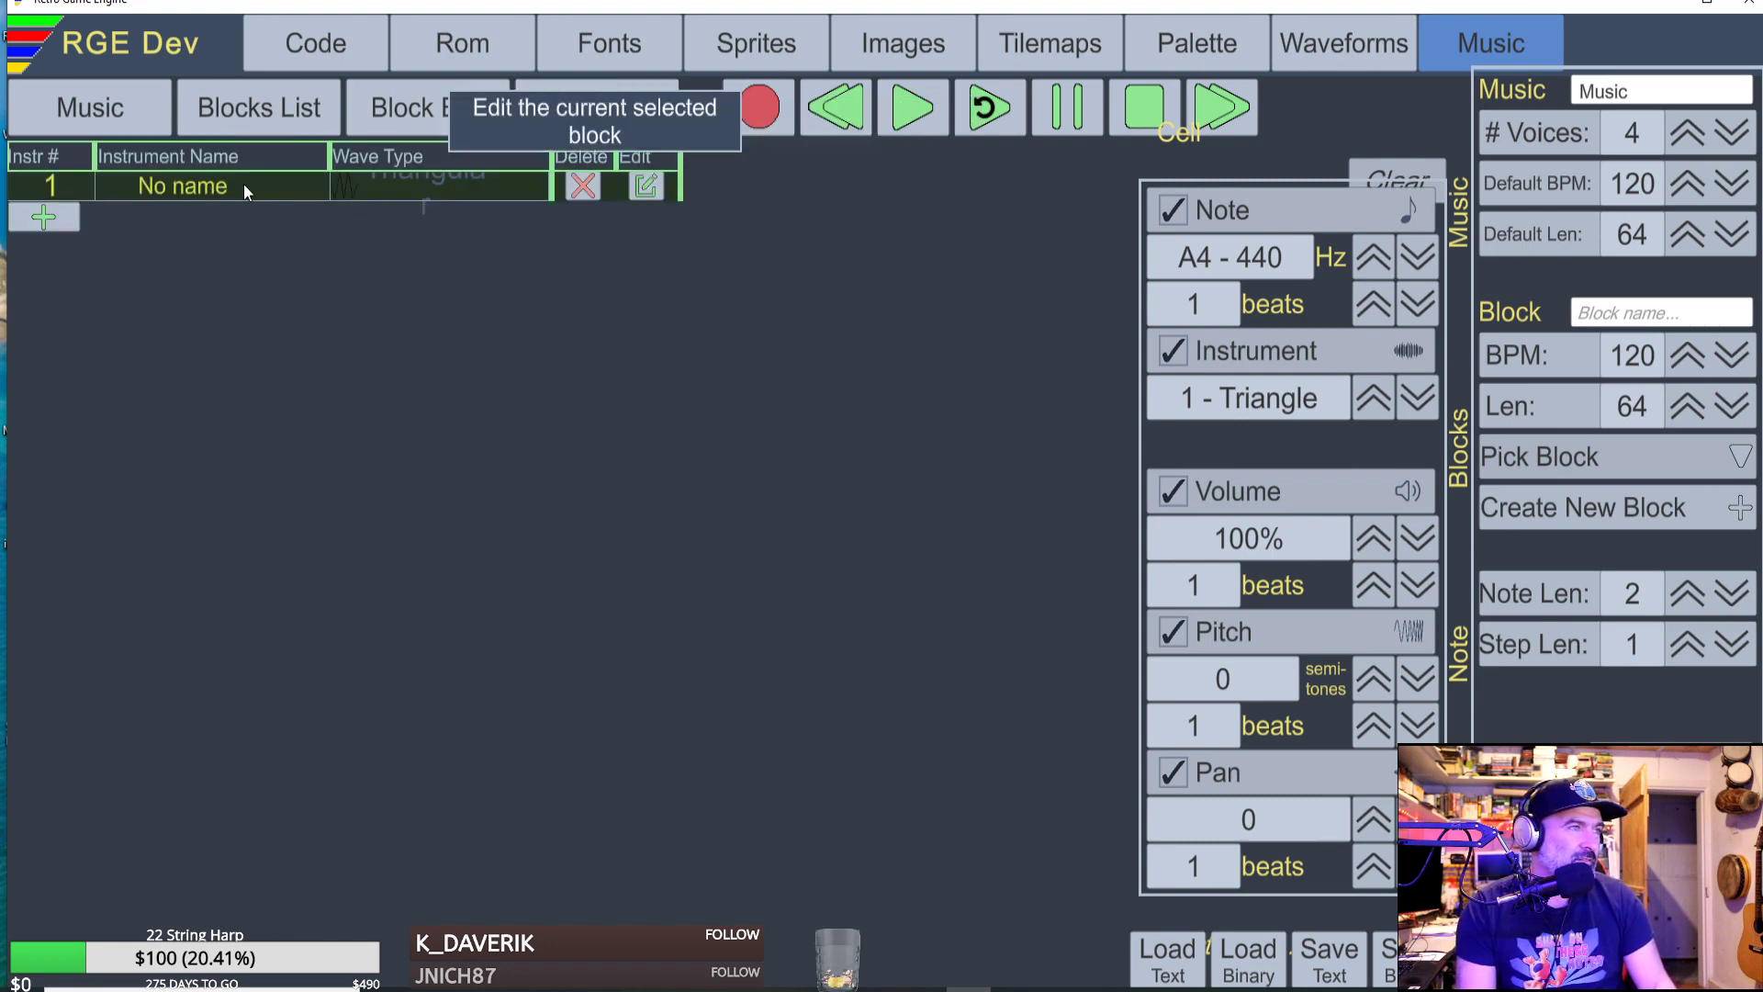
click(646, 192)
Test the Triangular waveform by playing several notes on the piano keyboard, including G5 and A4.
click(757, 487)
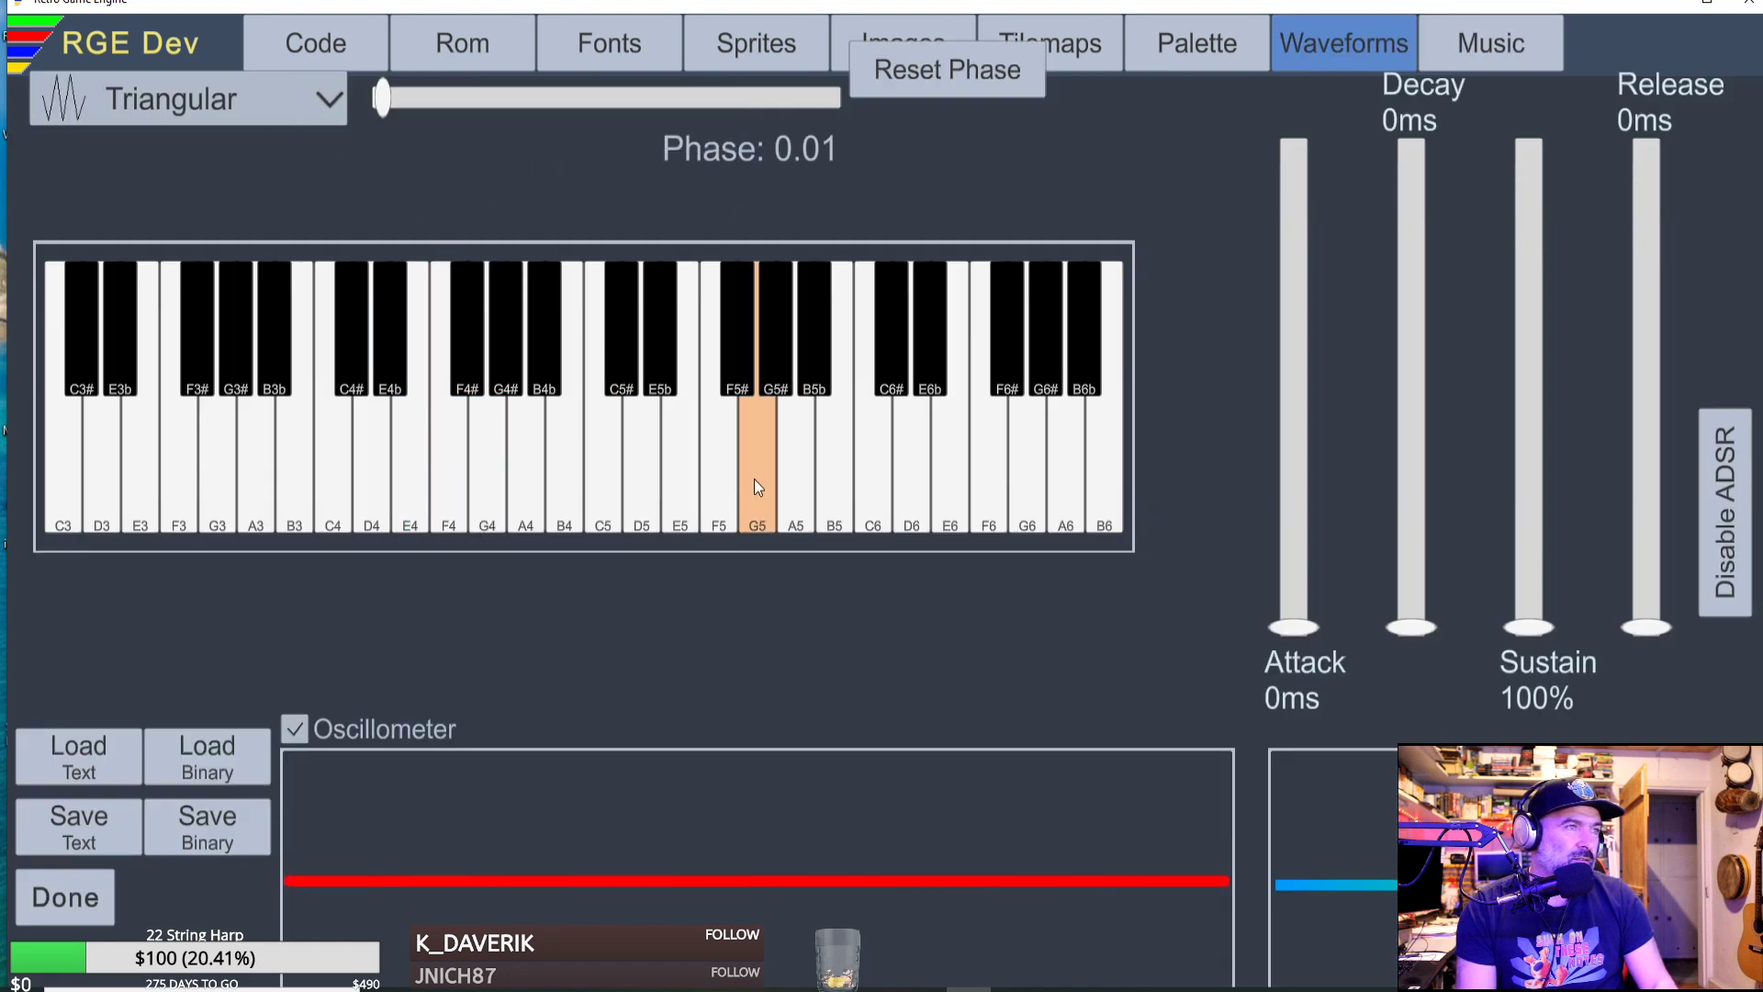
key(y)
key(u)
key(u)
key(y)
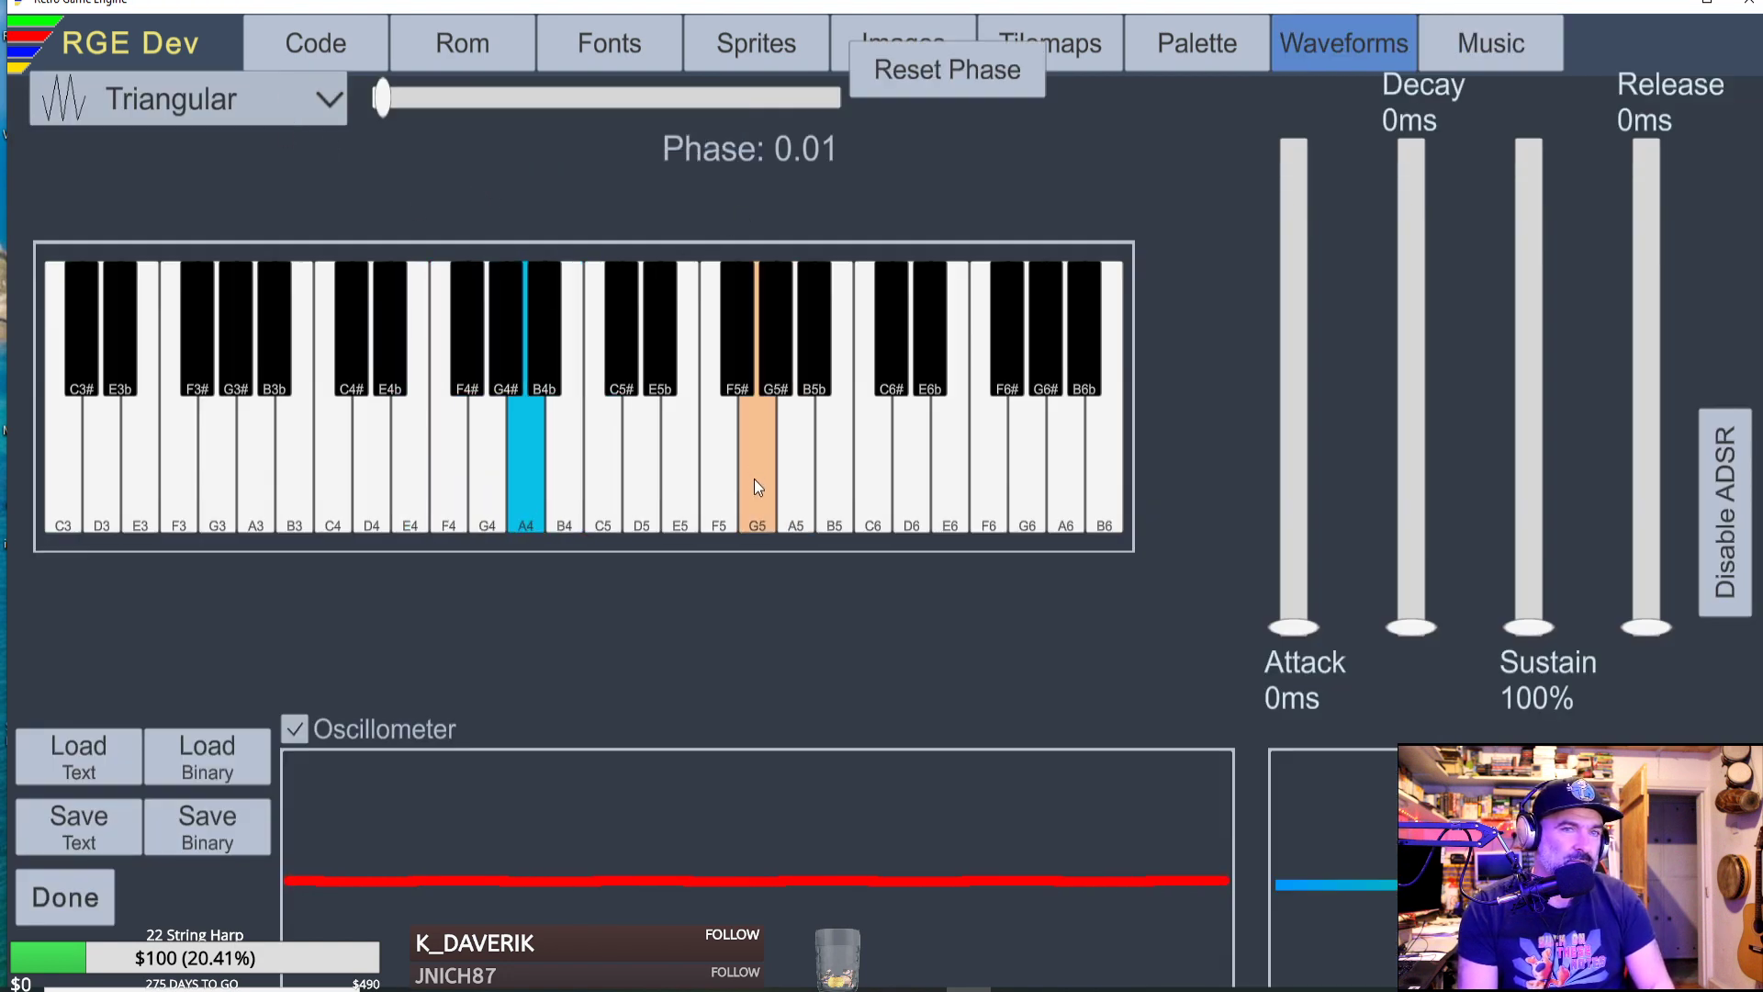
key(u)
key(i)
Disable the instrument's ADSR envelope and play test notes, including B4 and B3.
click(1743, 501)
key(u)
key(y)
key(u)
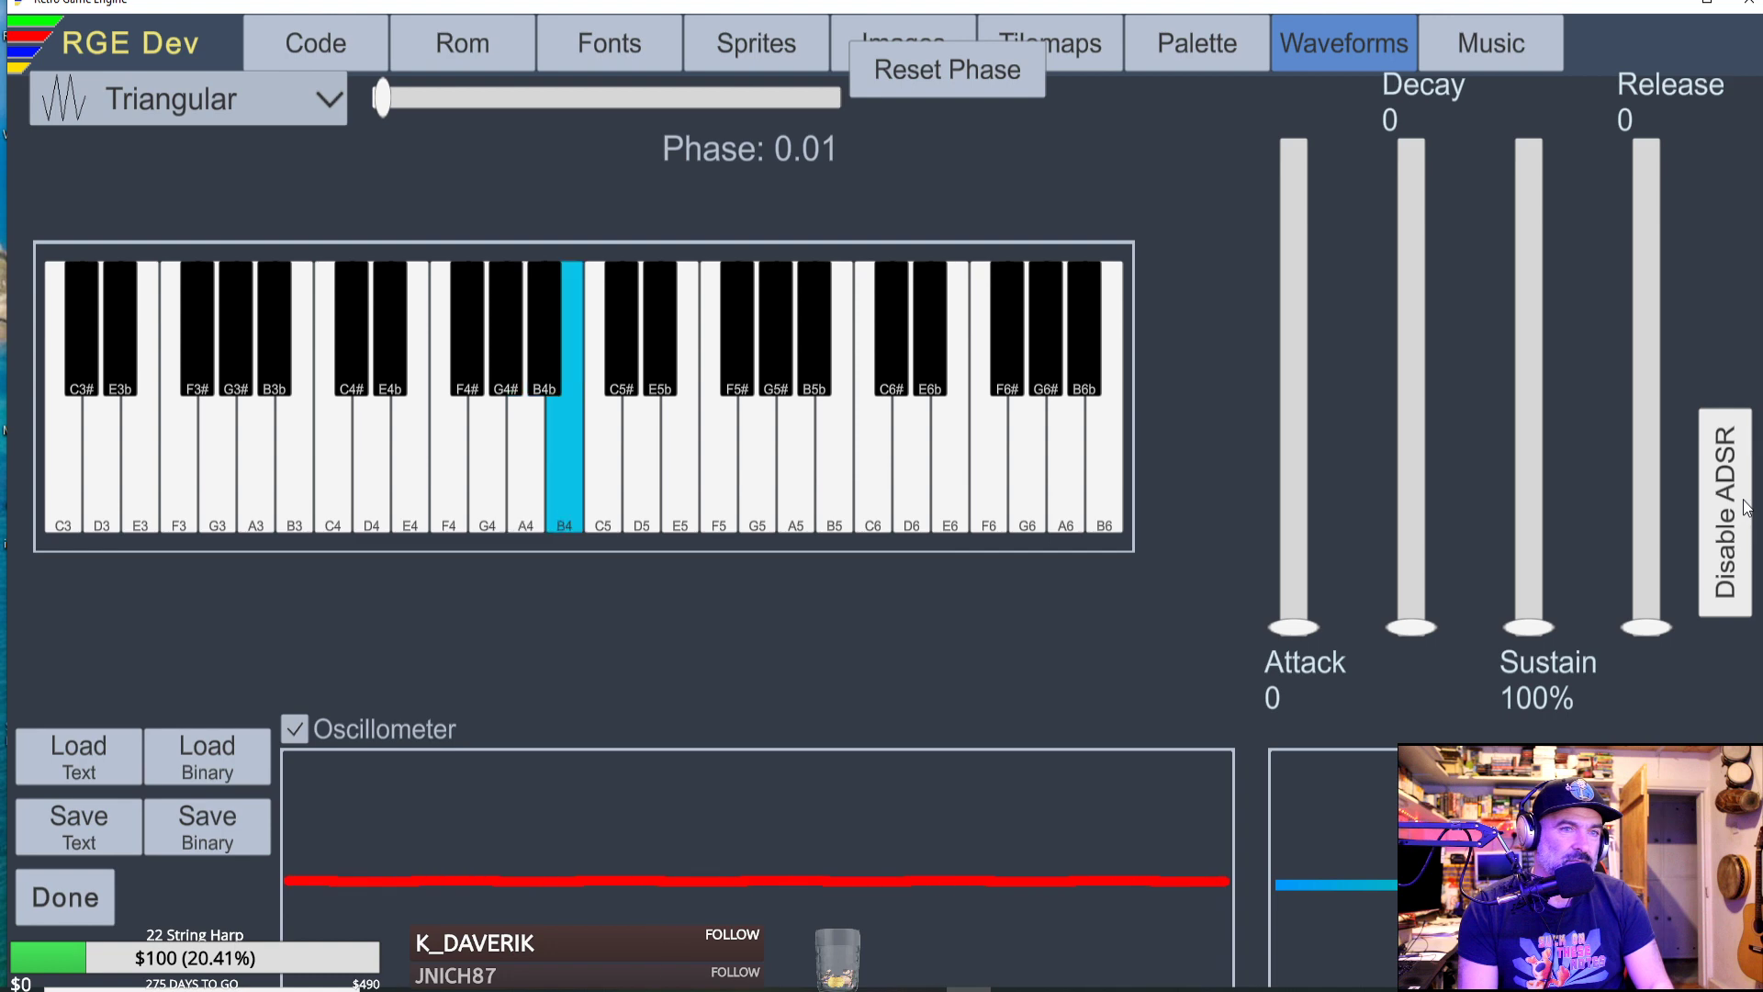
click(1746, 508)
key(y)
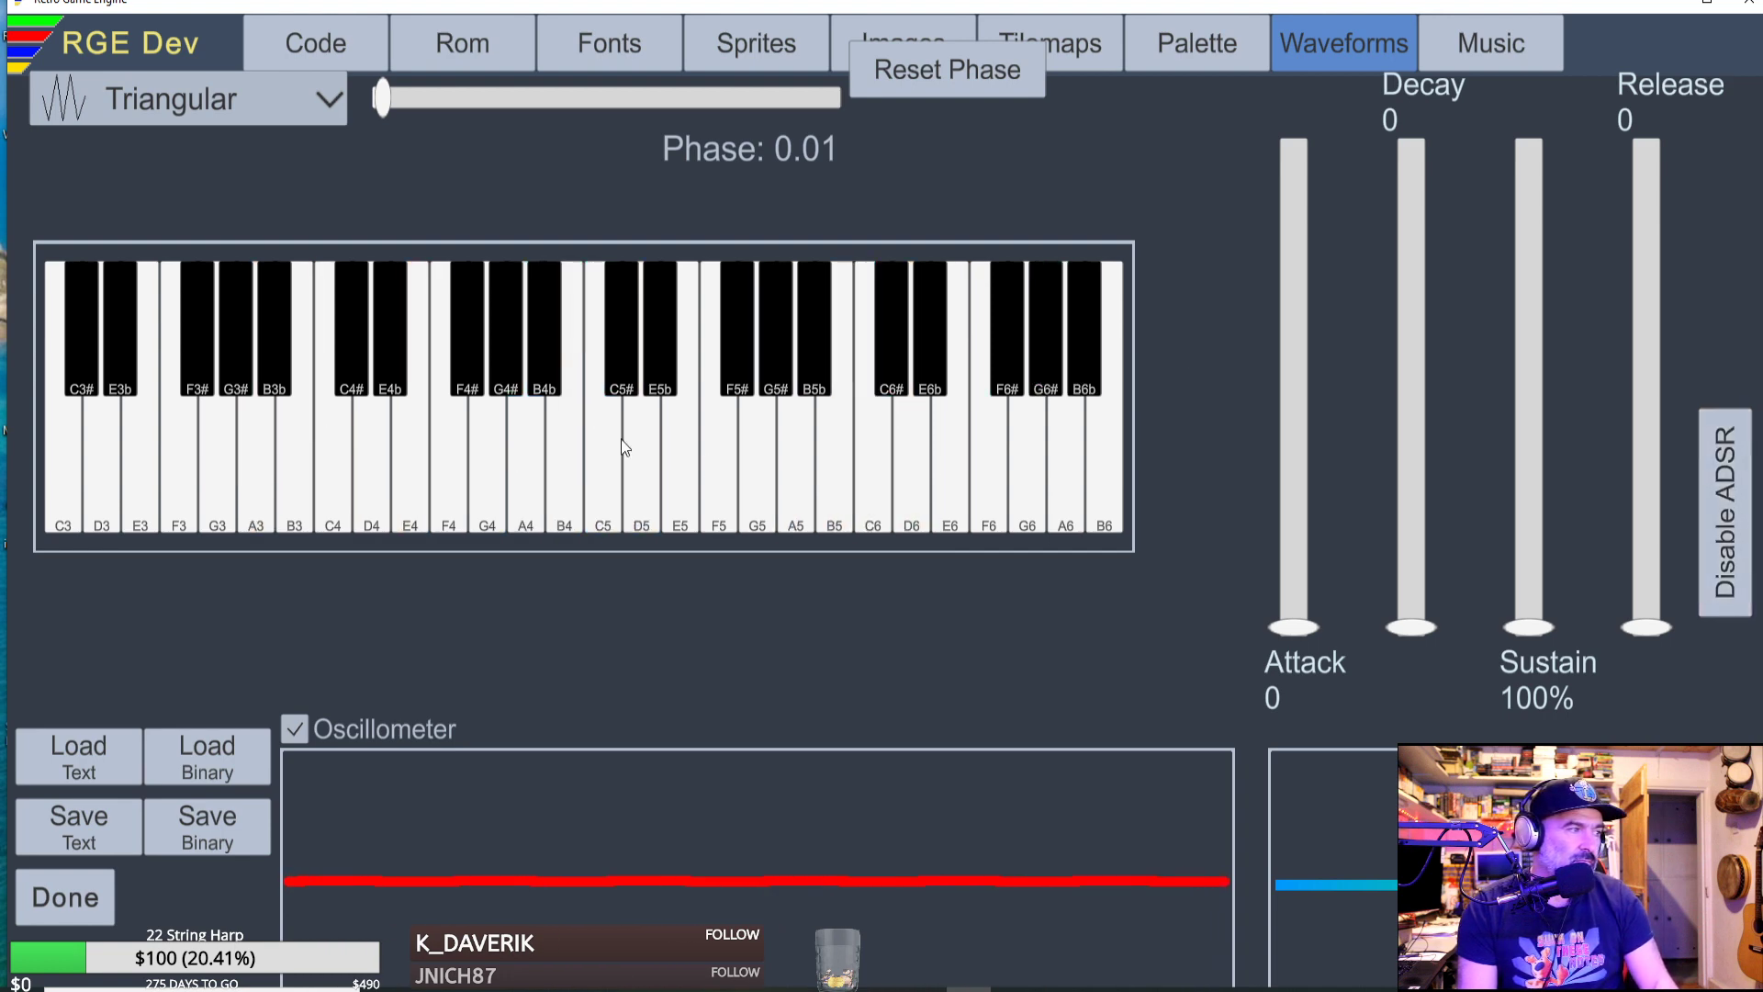
click(831, 458)
click(872, 457)
click(303, 434)
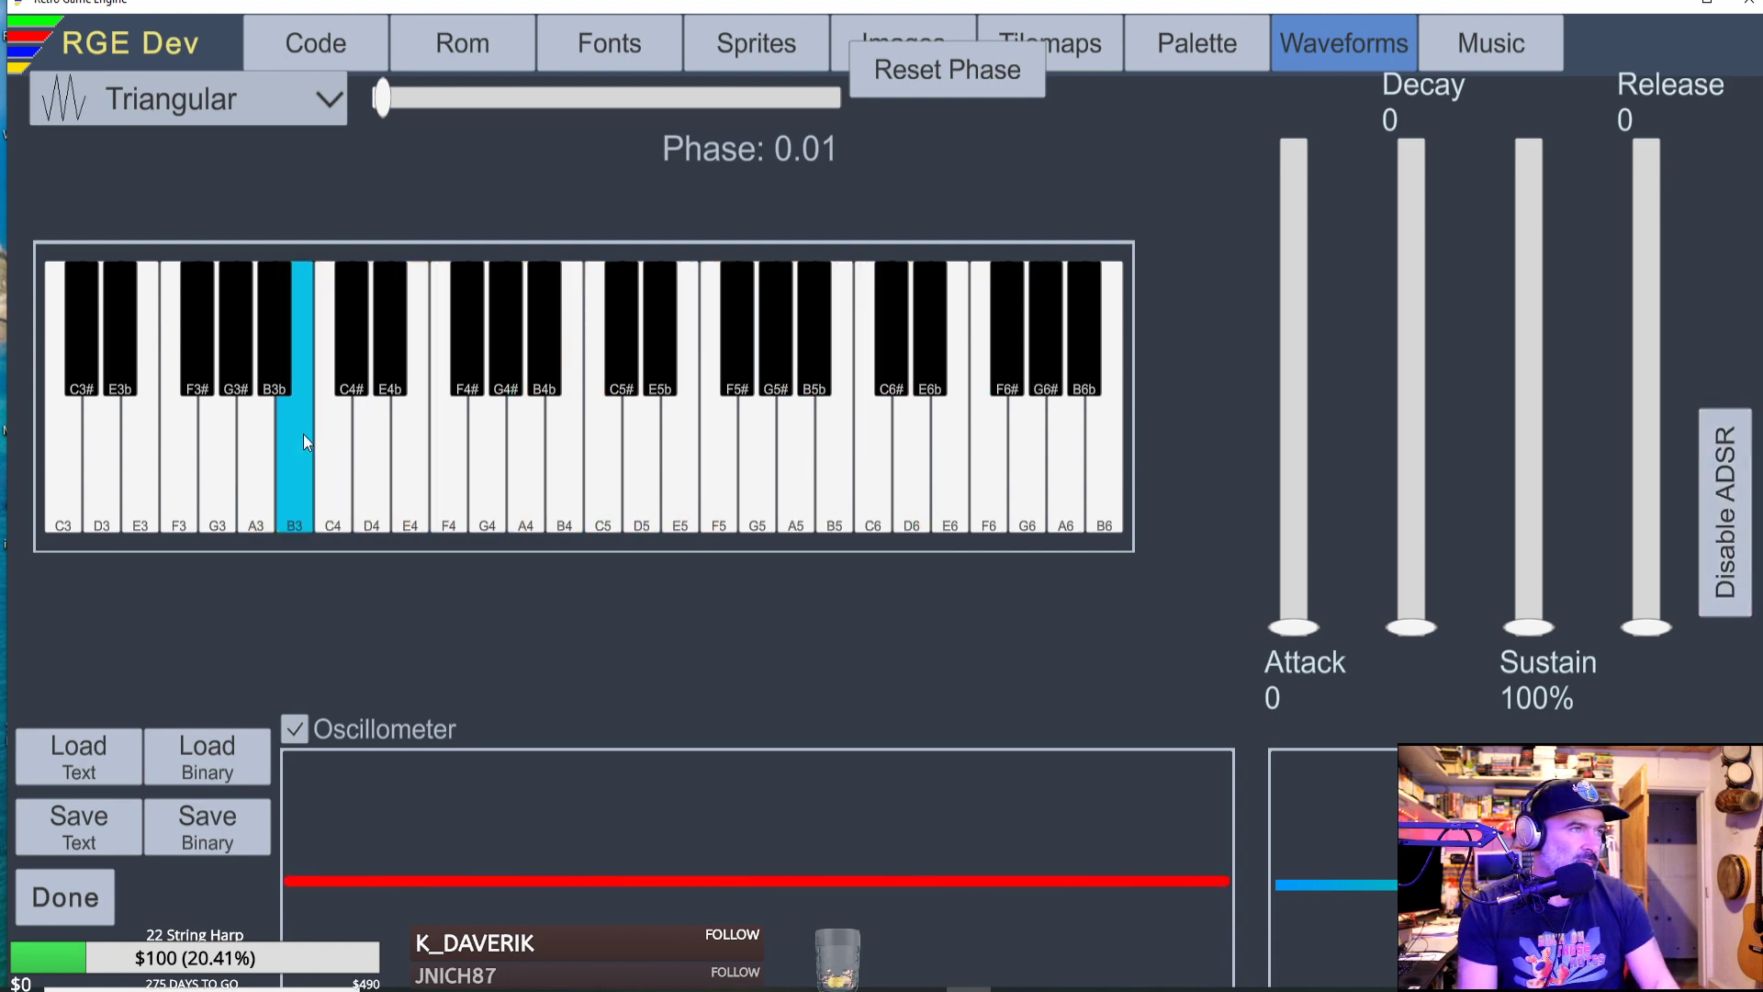
Set the Triangular waveform's phase to 2.43 and sweep across the piano keyboard to test the sound.
click(271, 101)
drag(742, 101, 643, 98)
click(904, 445)
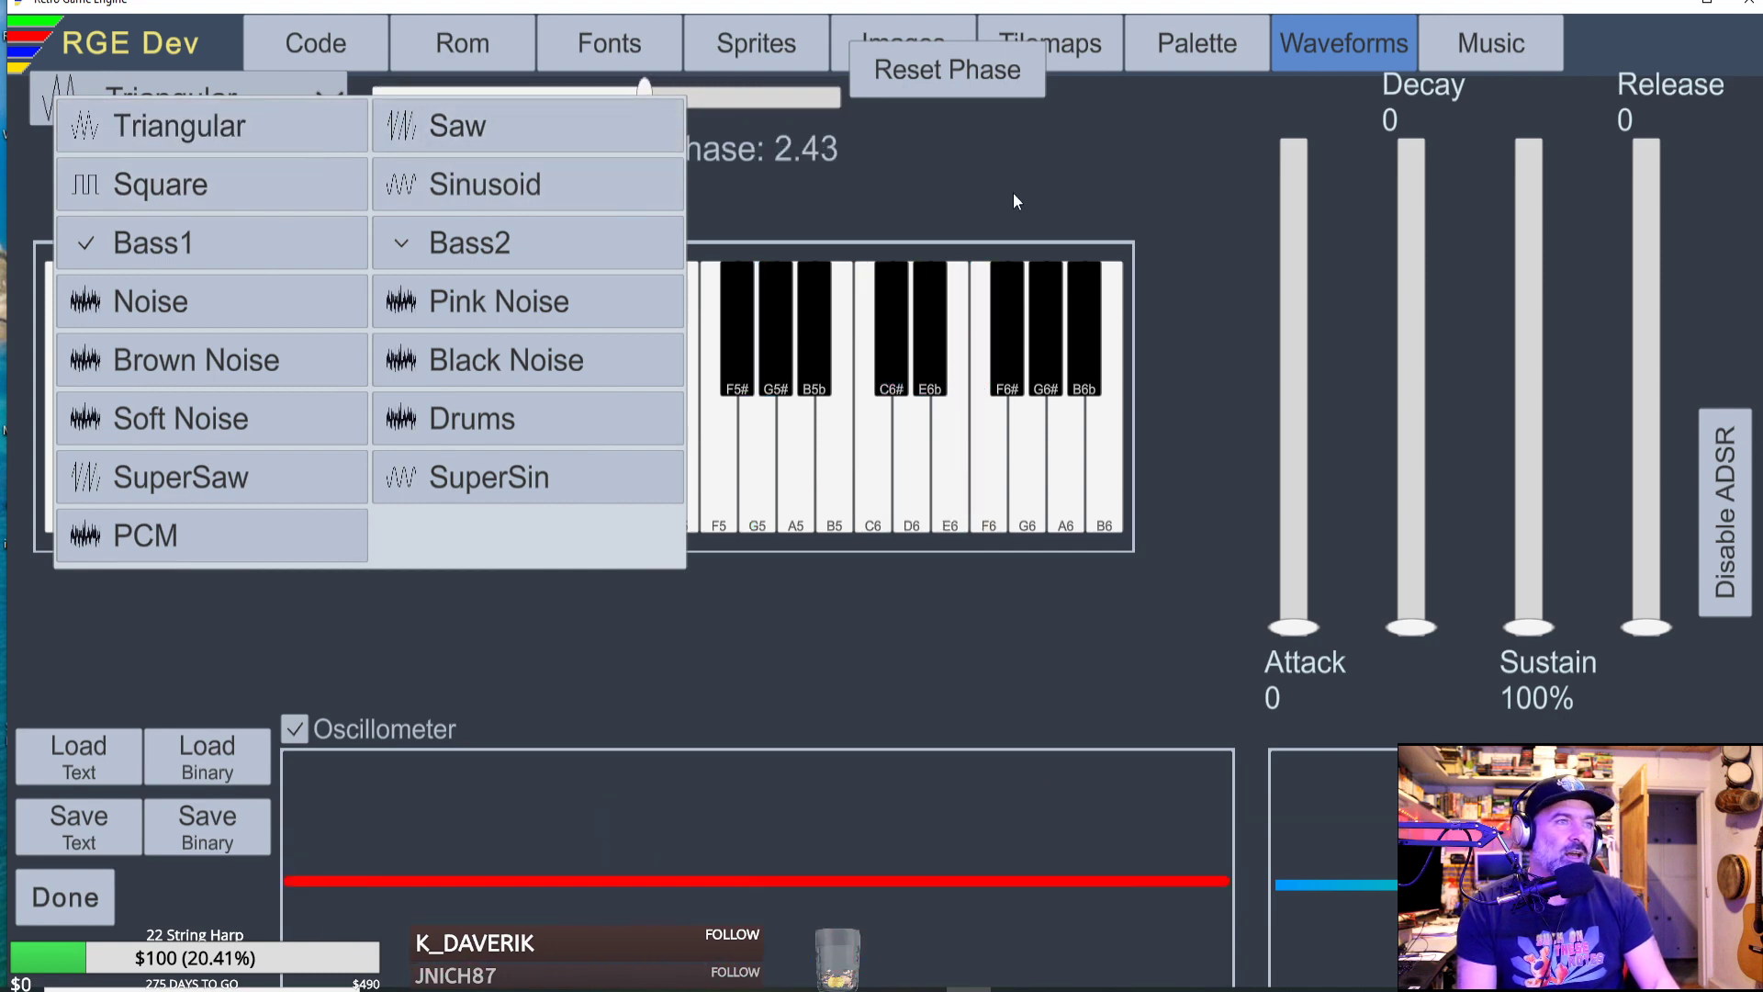
click(171, 87)
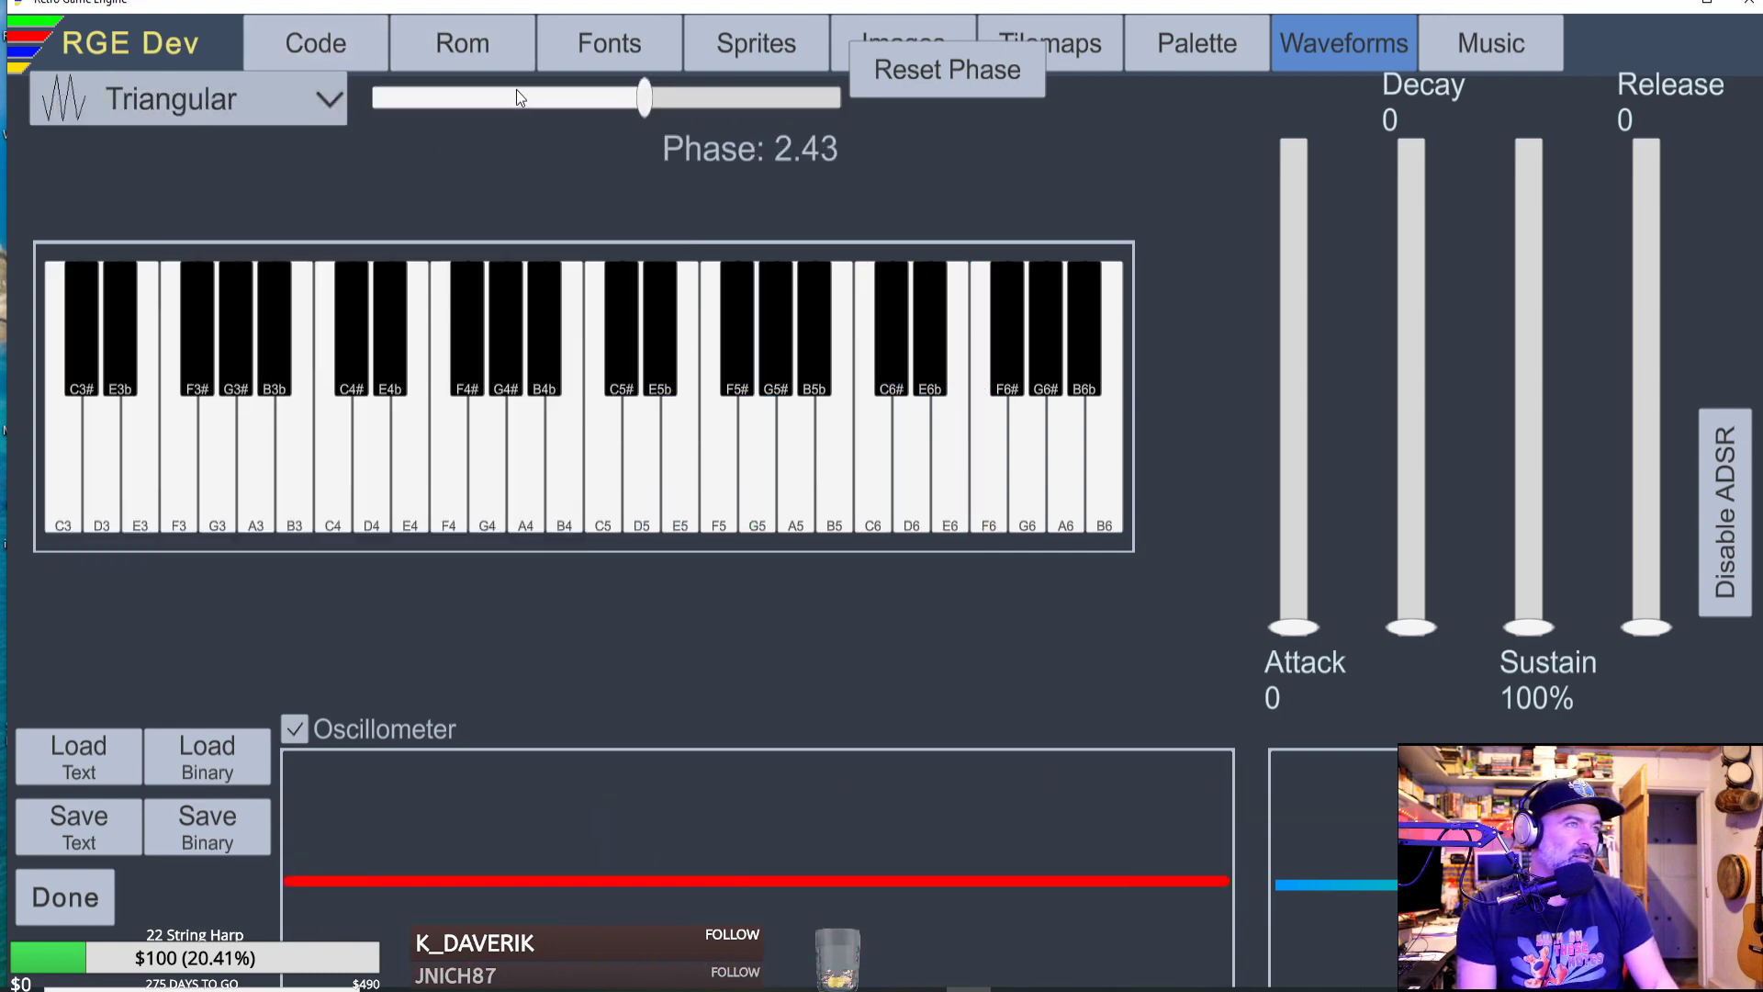
mouse_move(396, 488)
mouse_down()
mouse_move(511, 472)
mouse_move(822, 486)
mouse_up()
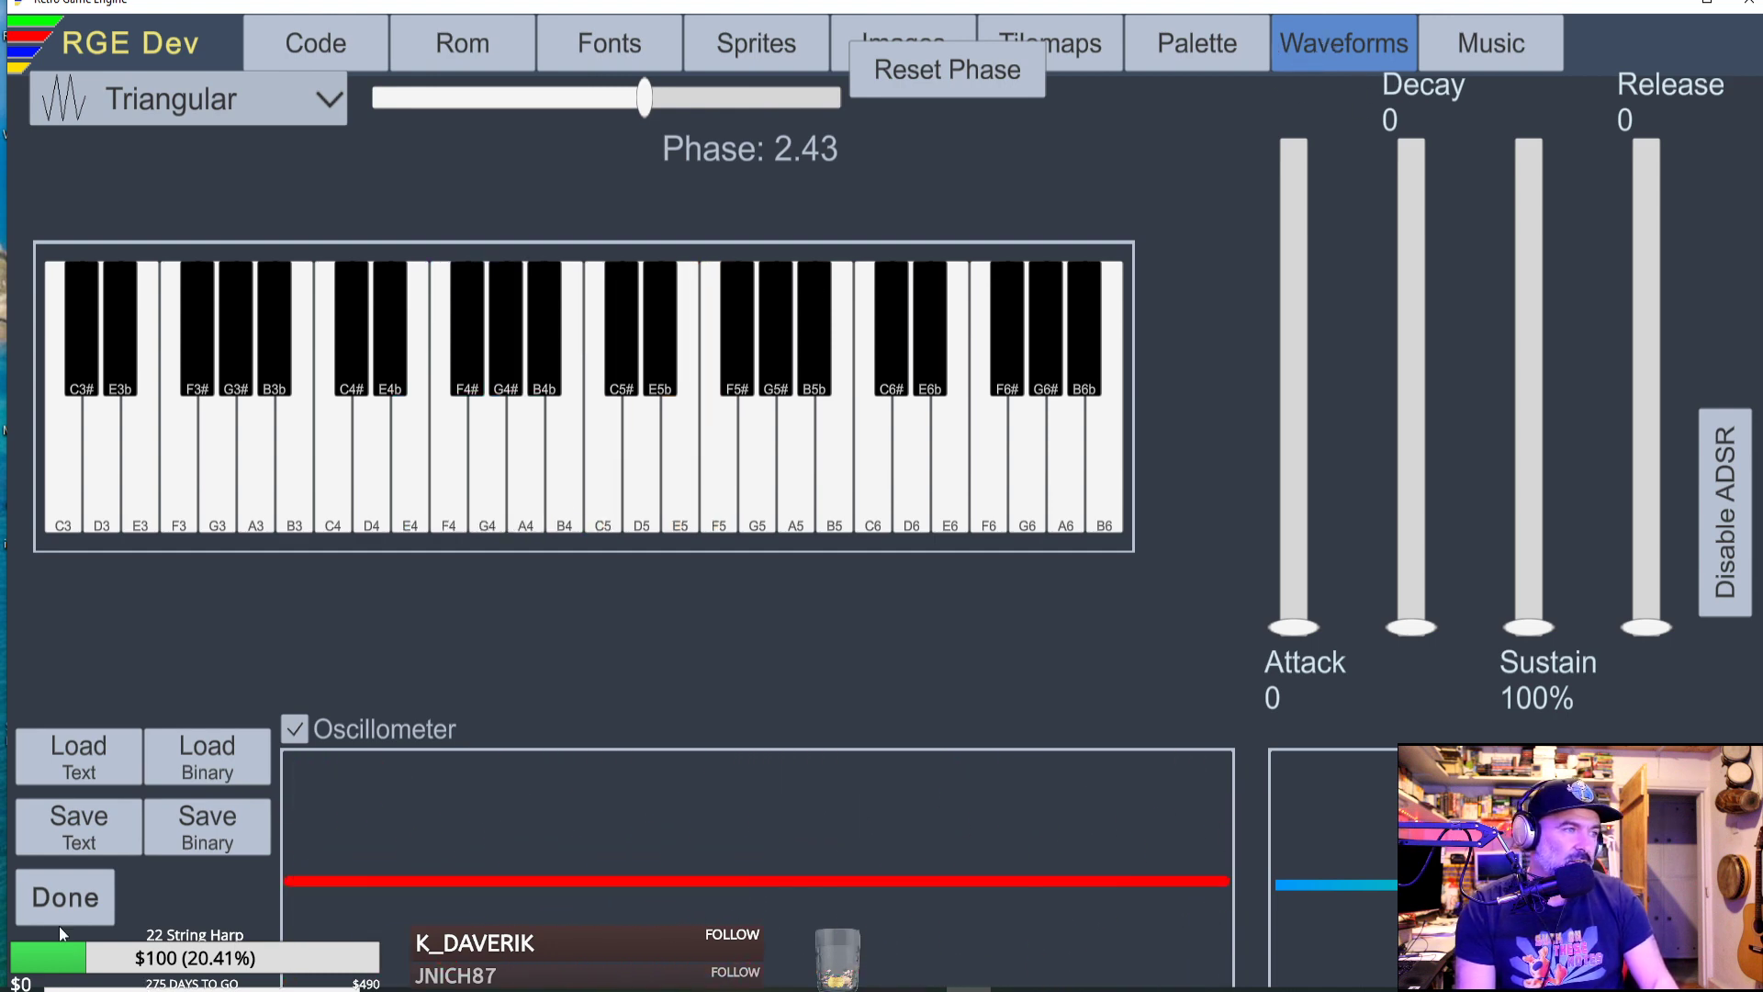
Reopen instrument 1 for editing, set its phase to 1.03, play test notes including C5, and finish editing.
click(66, 896)
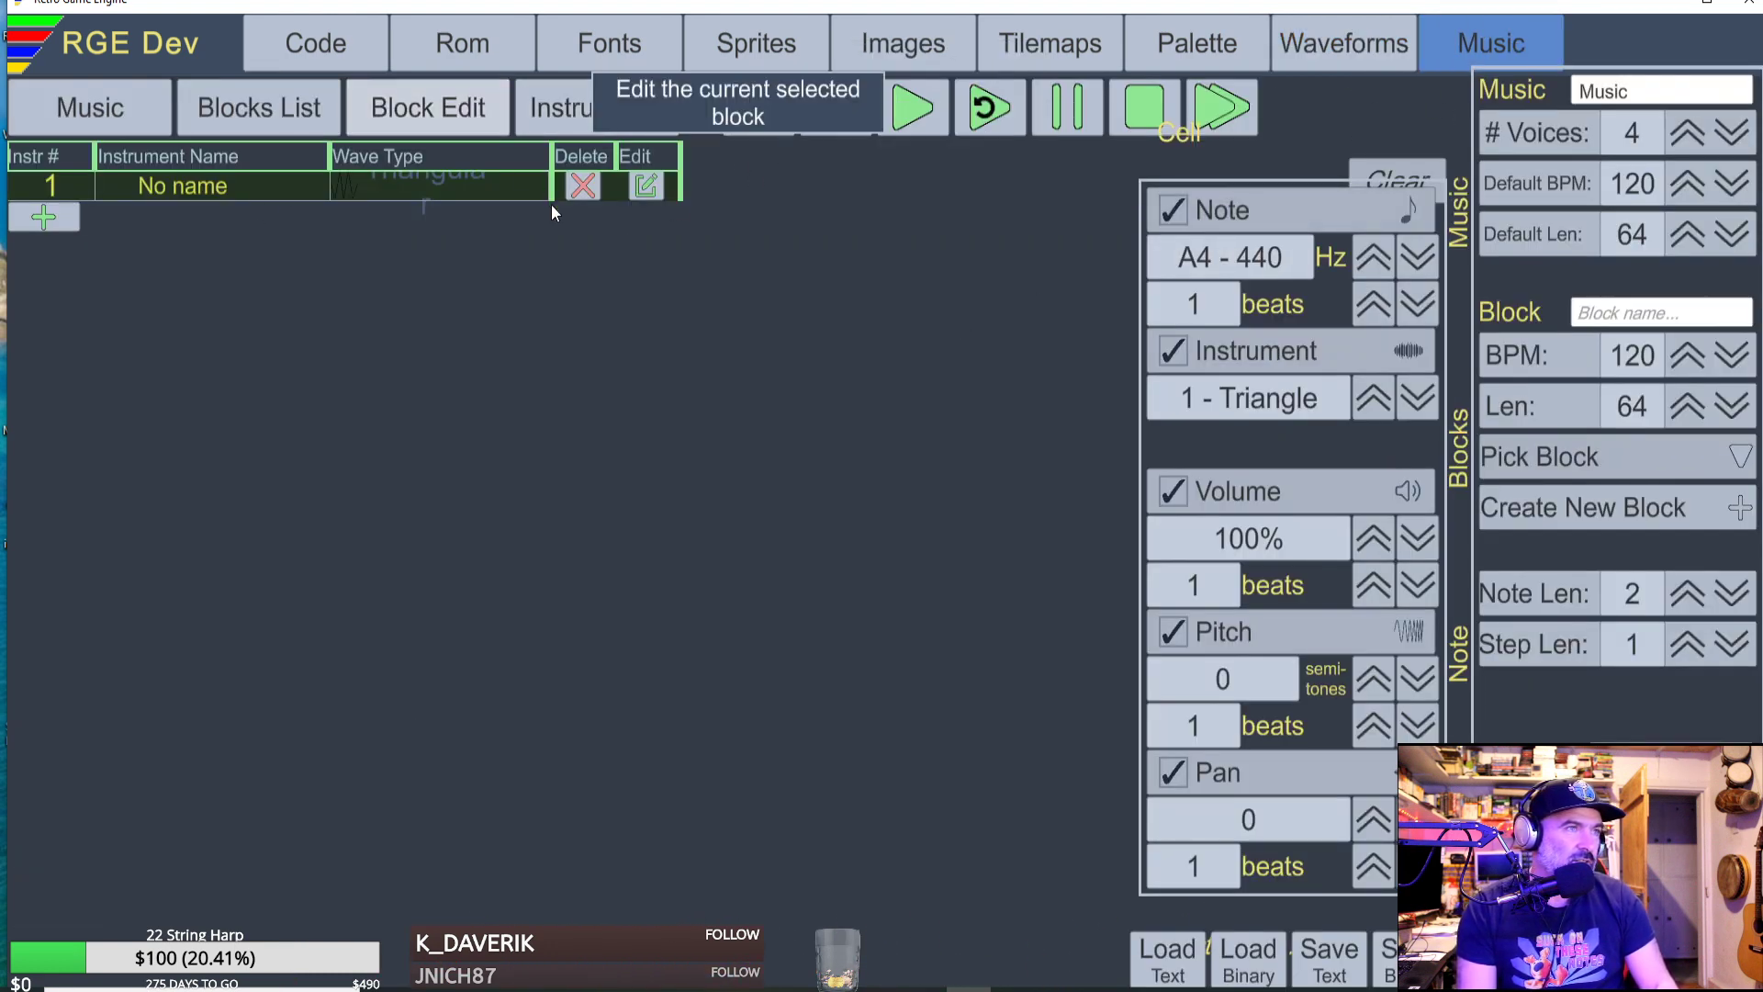
click(646, 185)
click(497, 459)
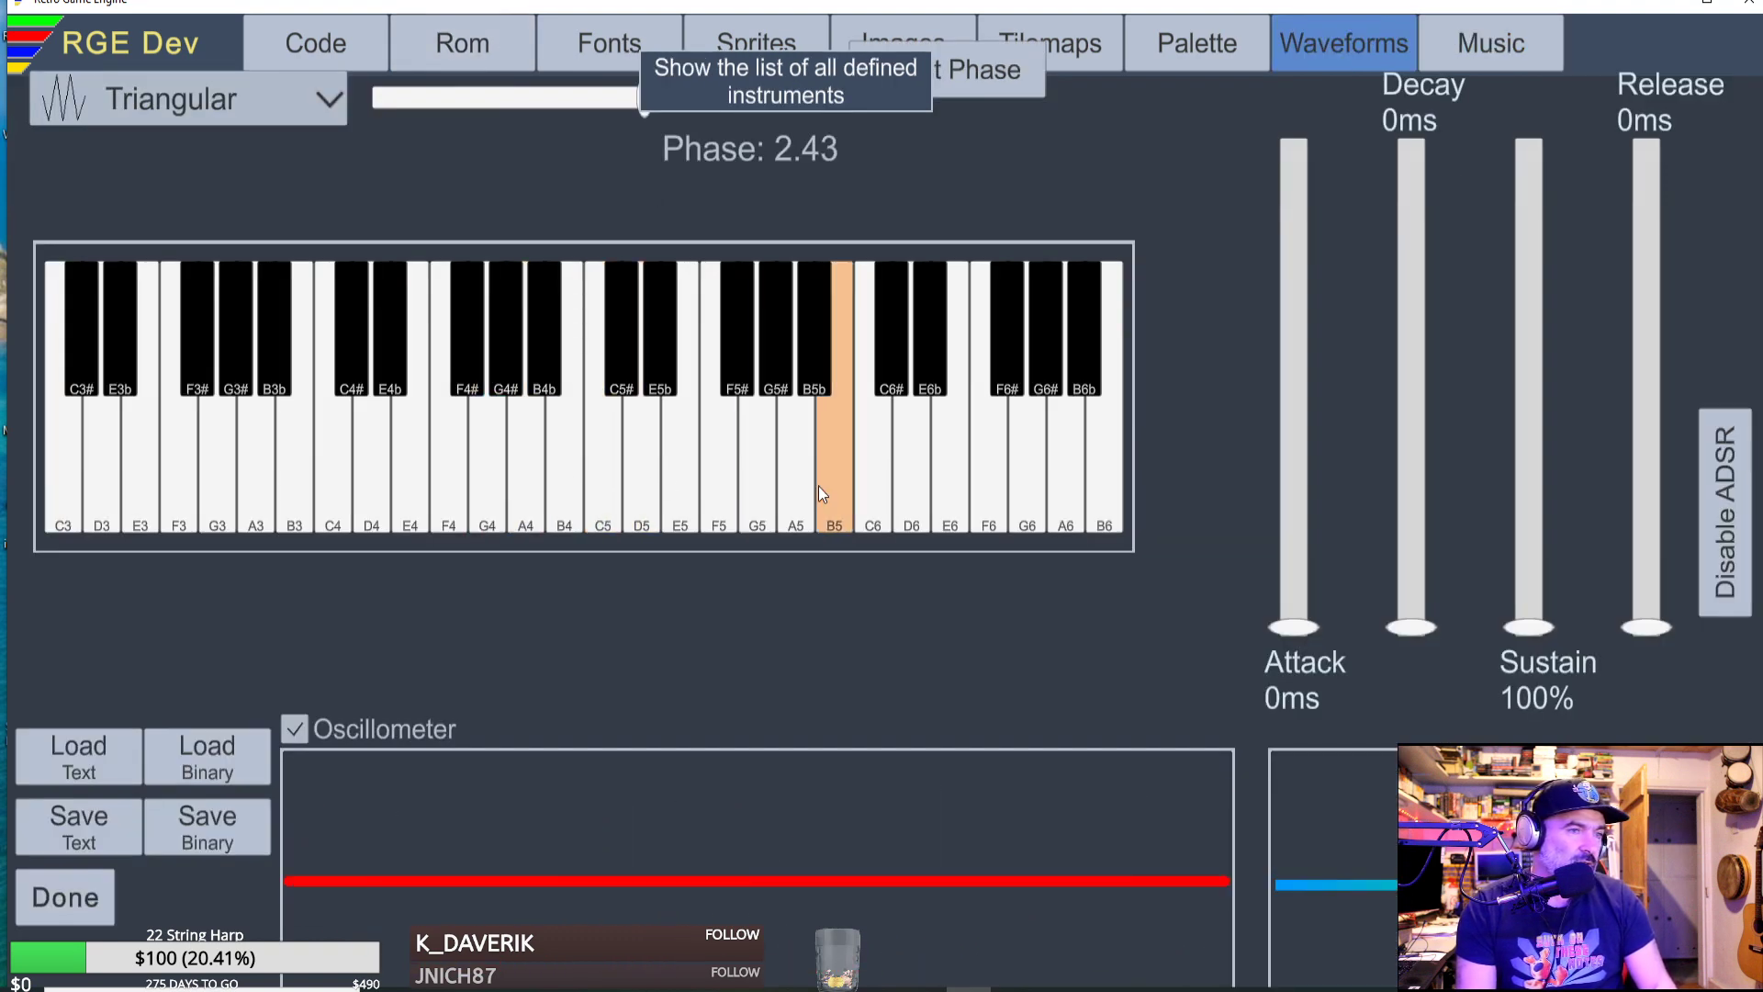
drag(644, 94, 610, 99)
click(334, 373)
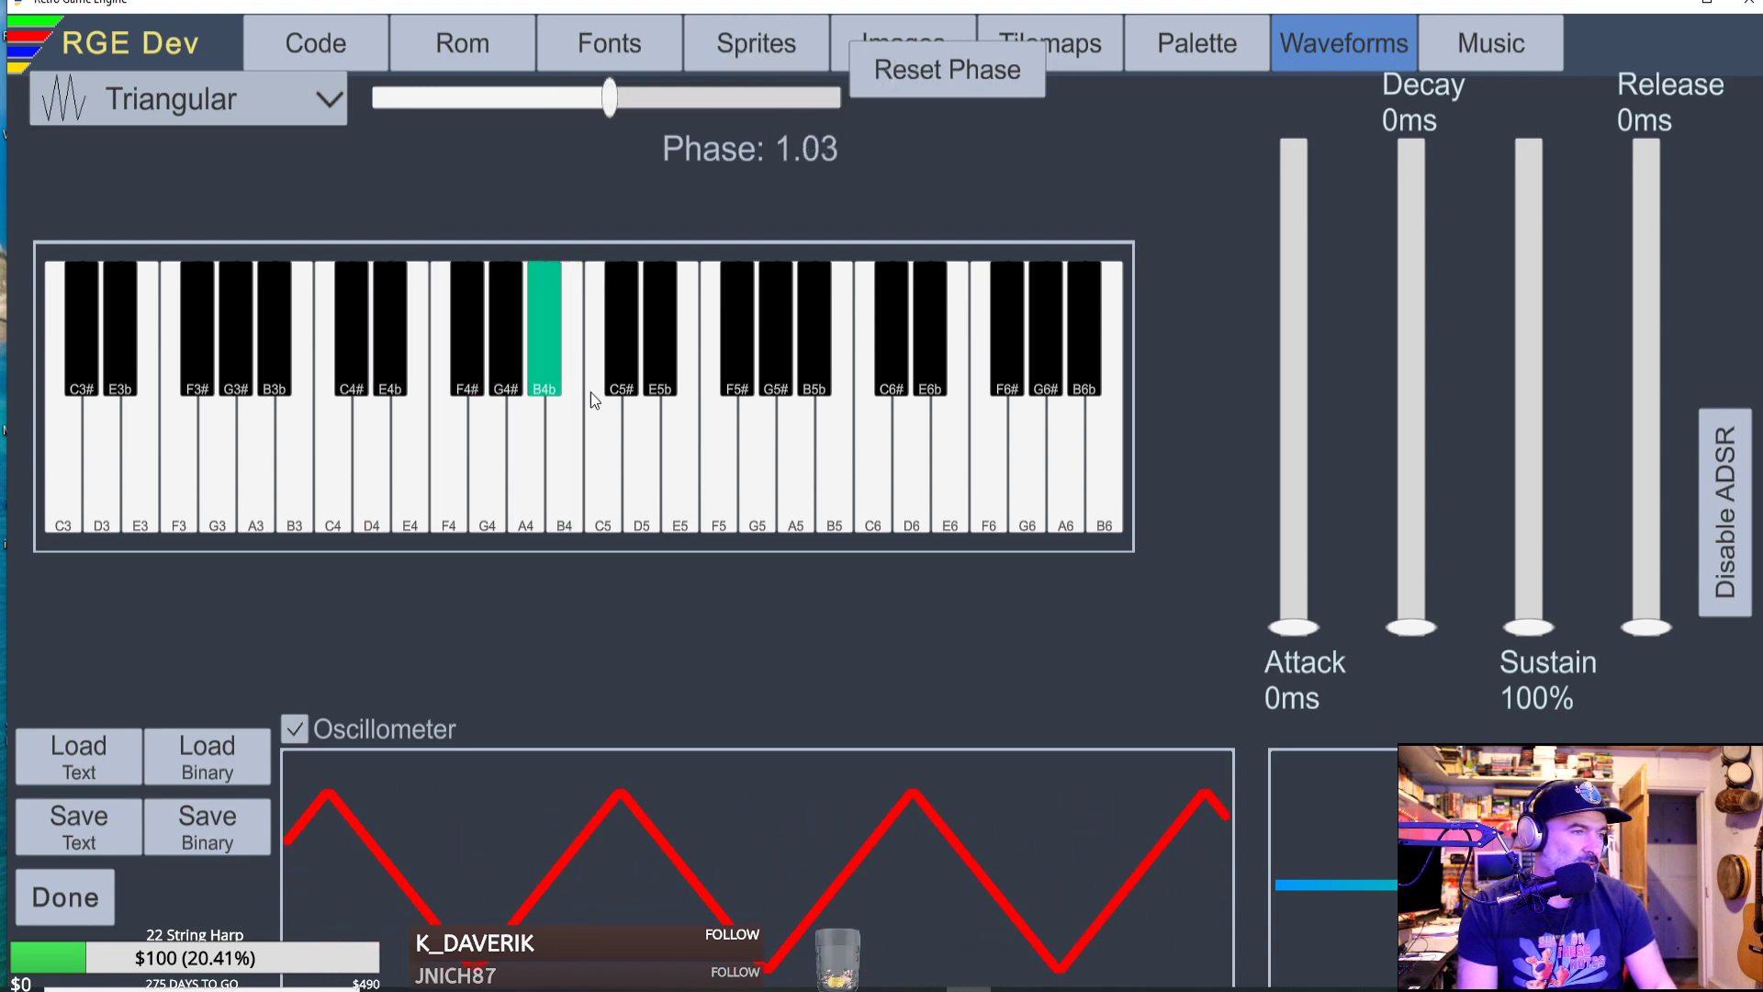
click(599, 426)
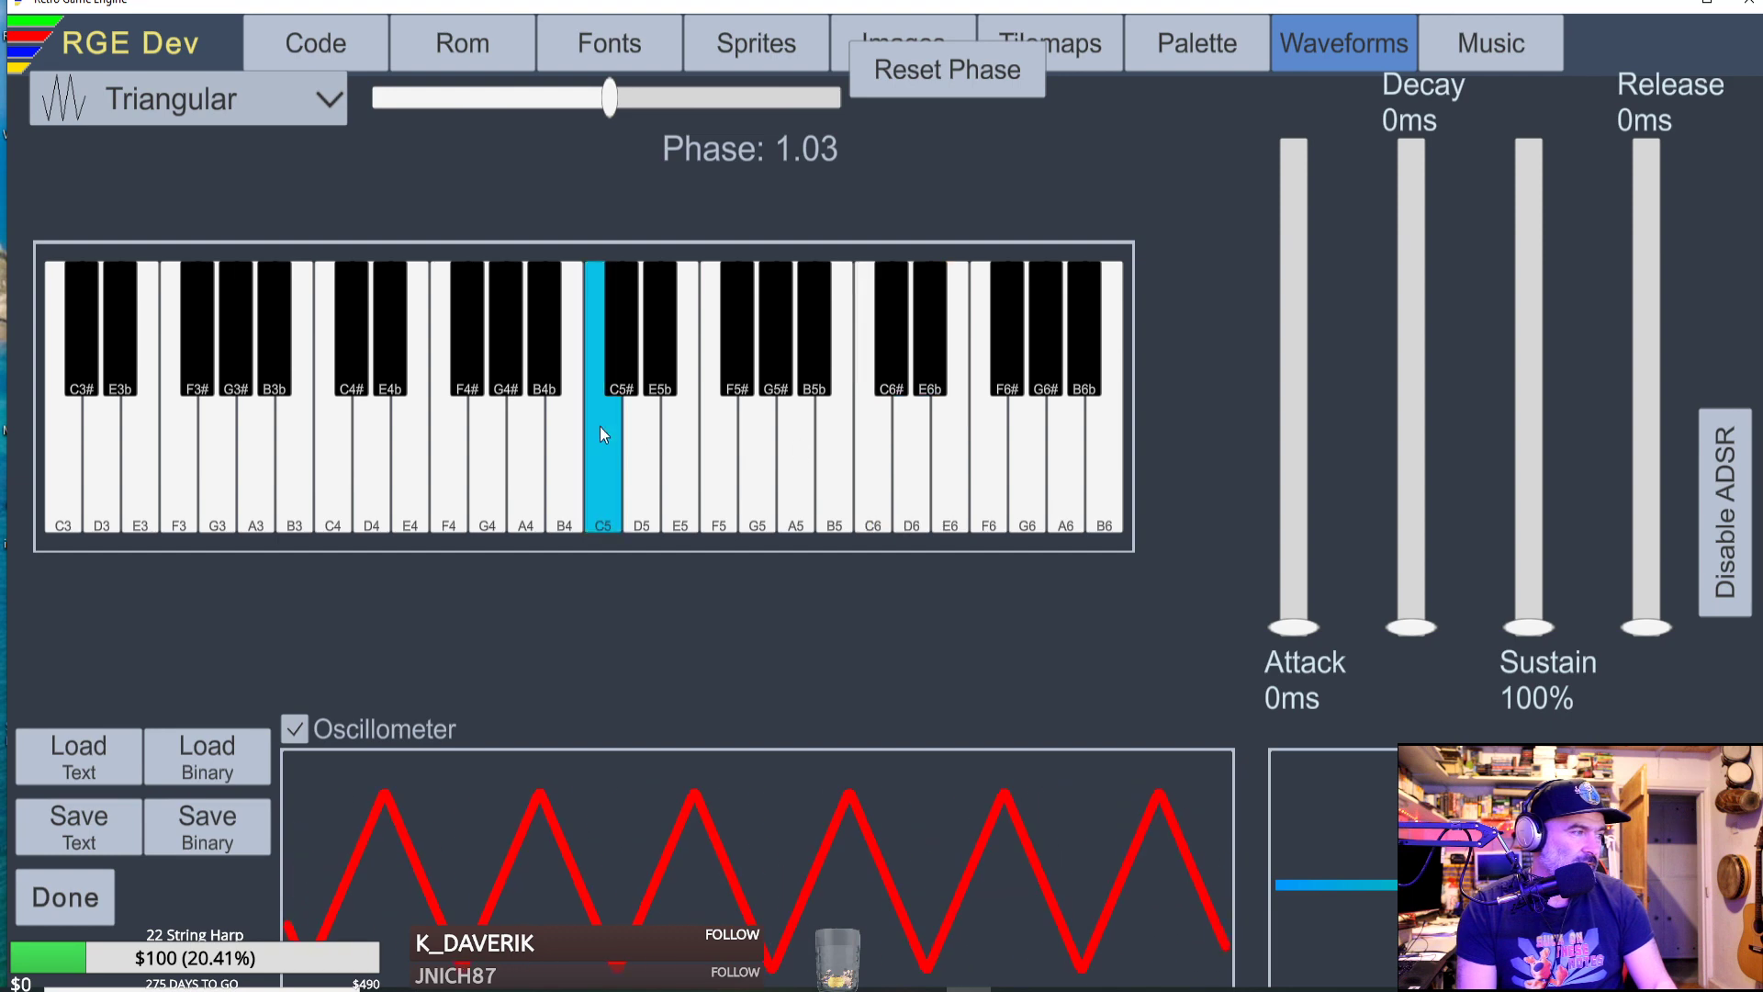
click(89, 896)
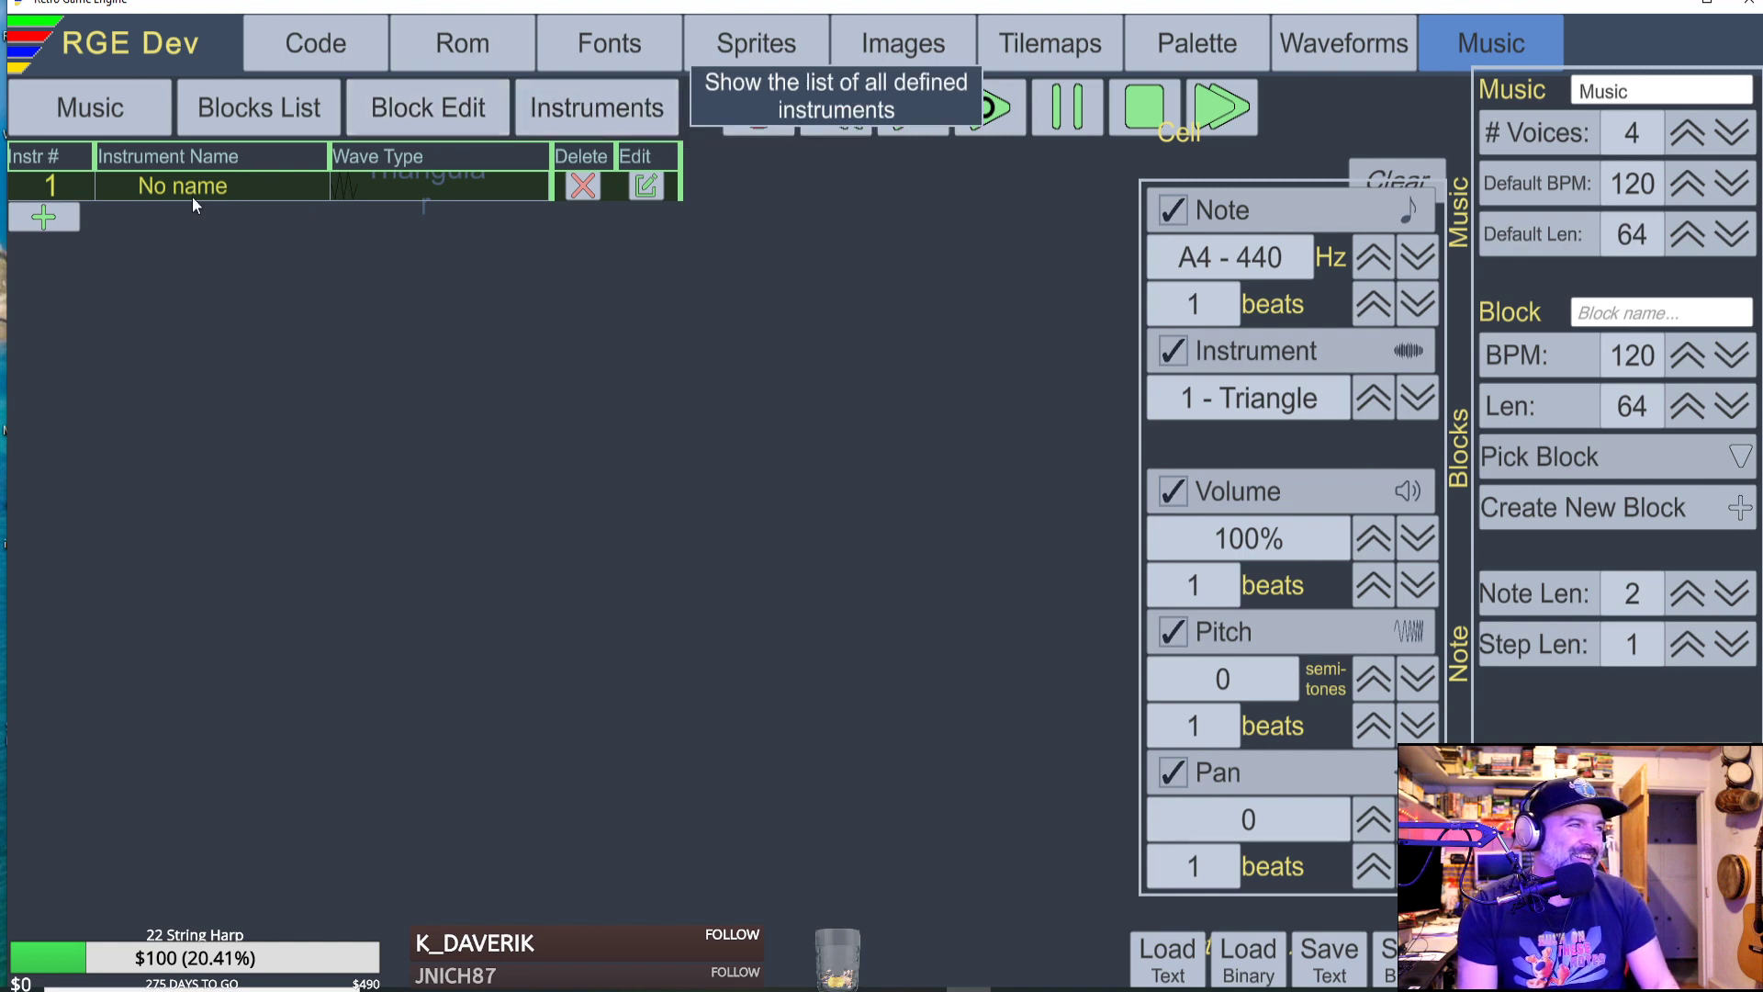
Add a second instrument, open it for editing and set its waveform to Square.
click(67, 222)
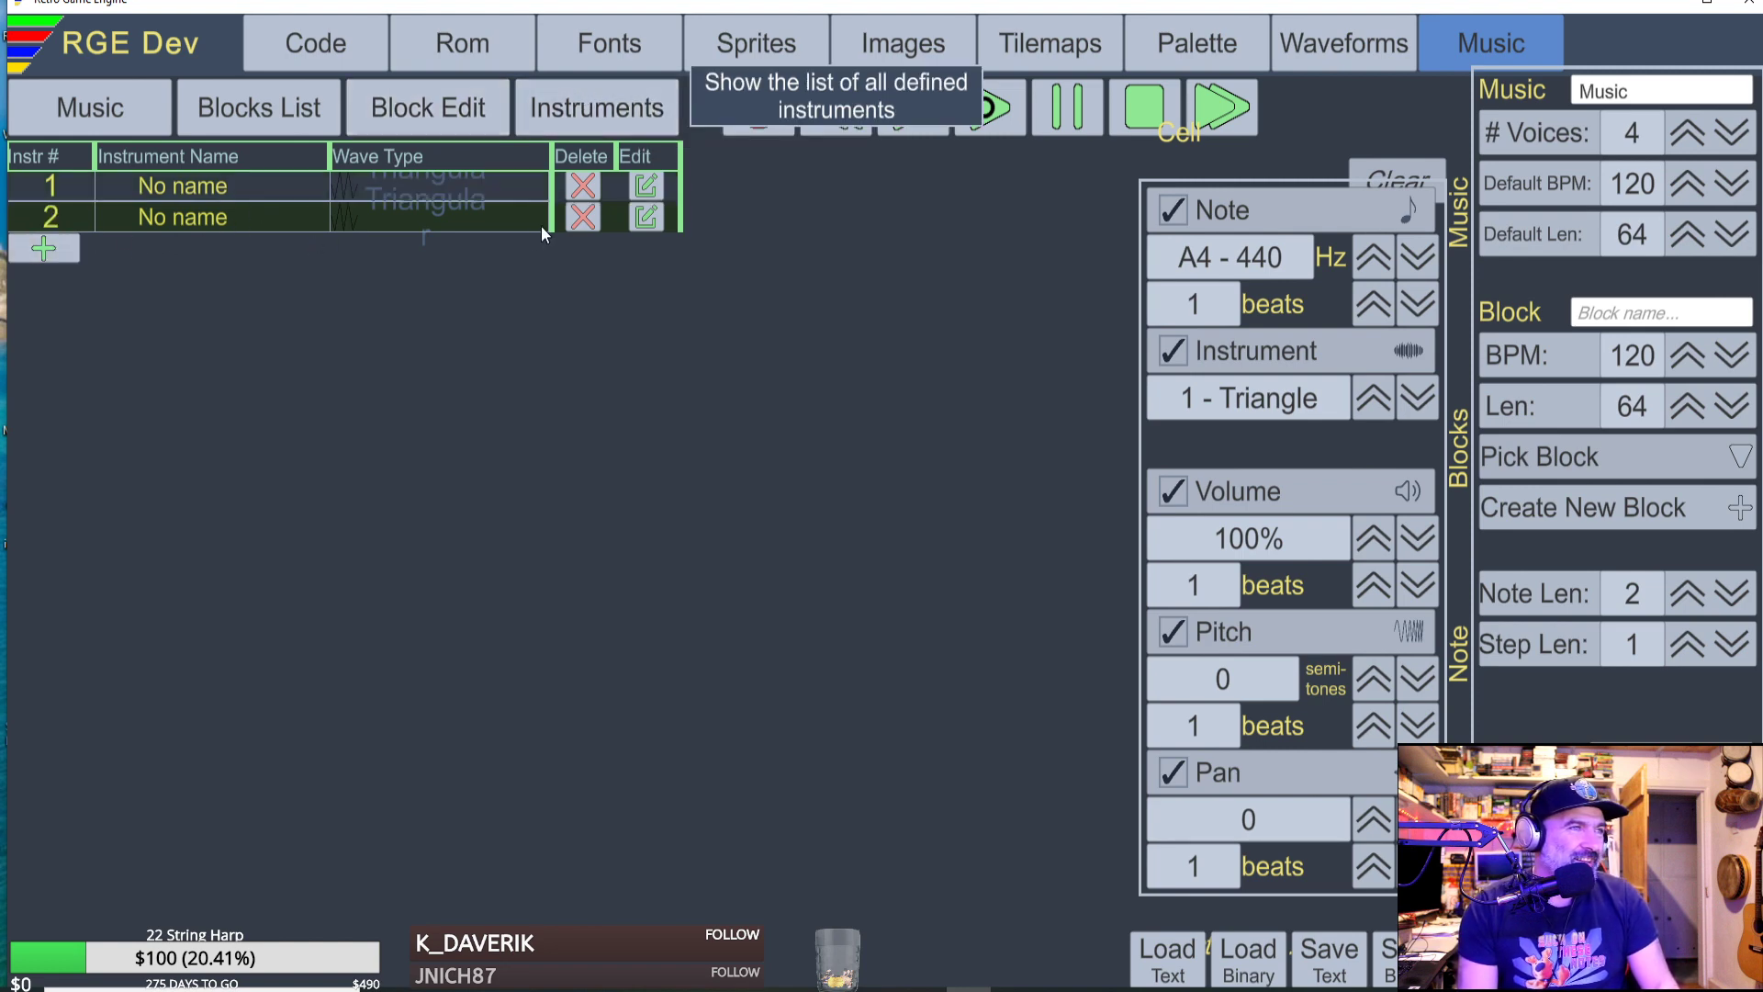
click(646, 217)
click(291, 84)
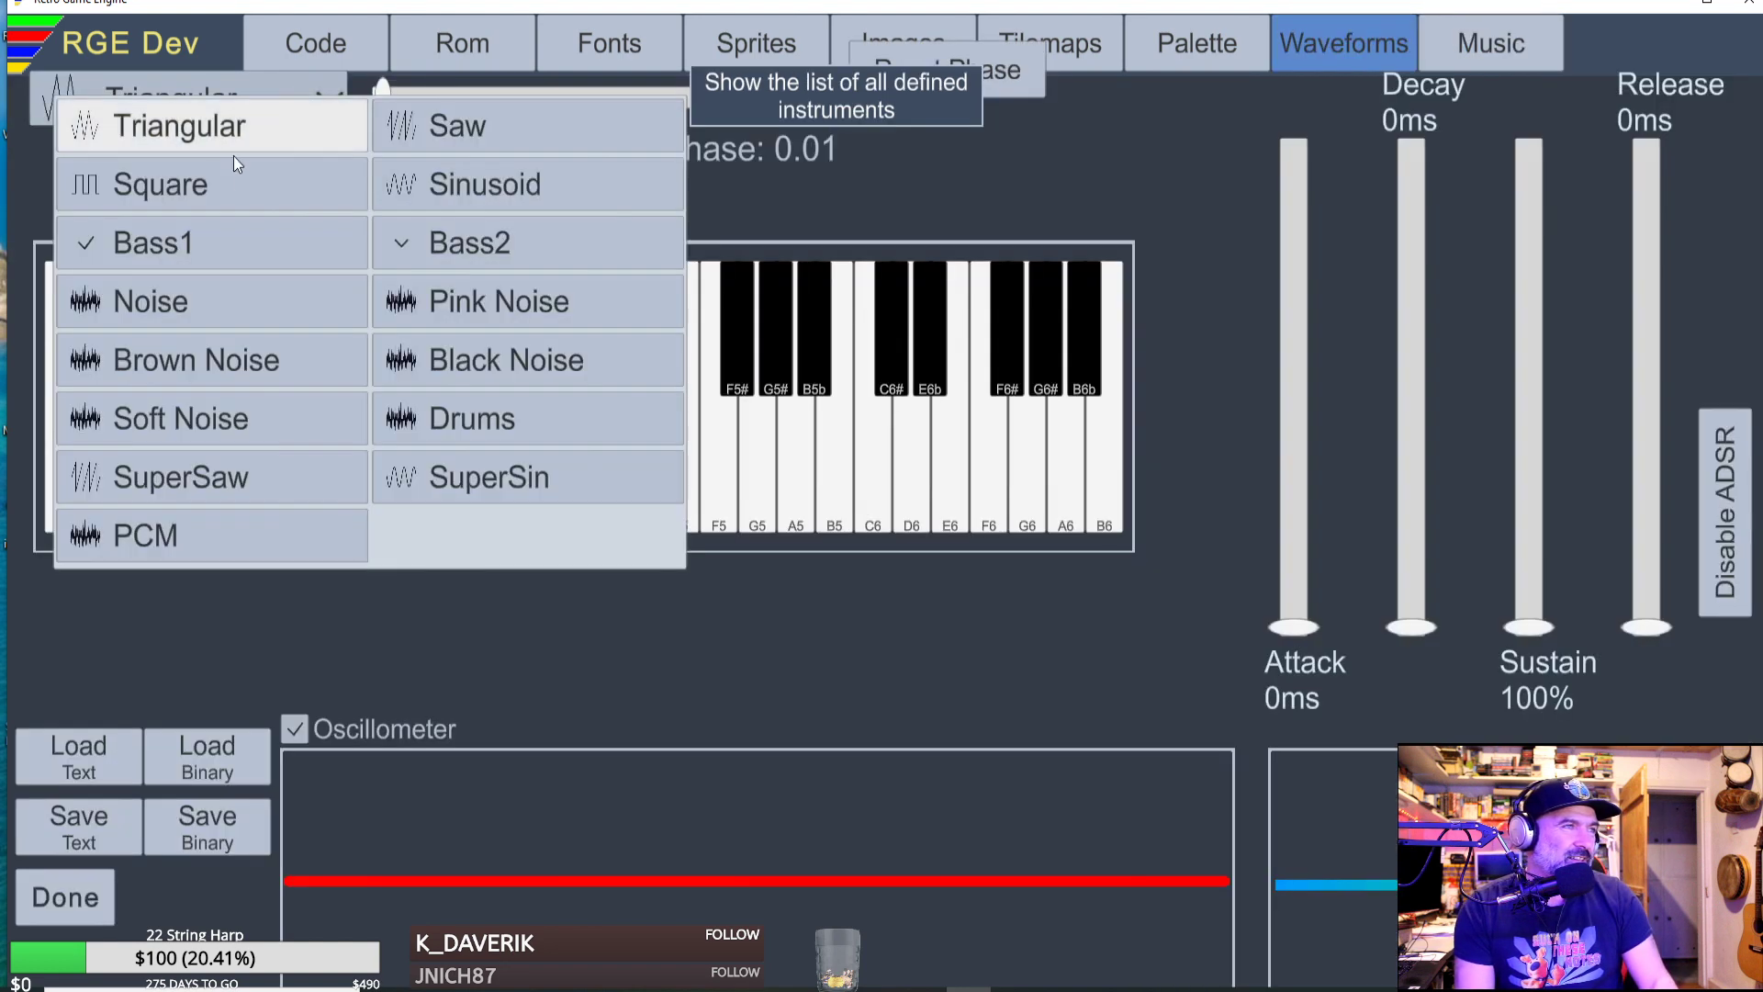
click(231, 180)
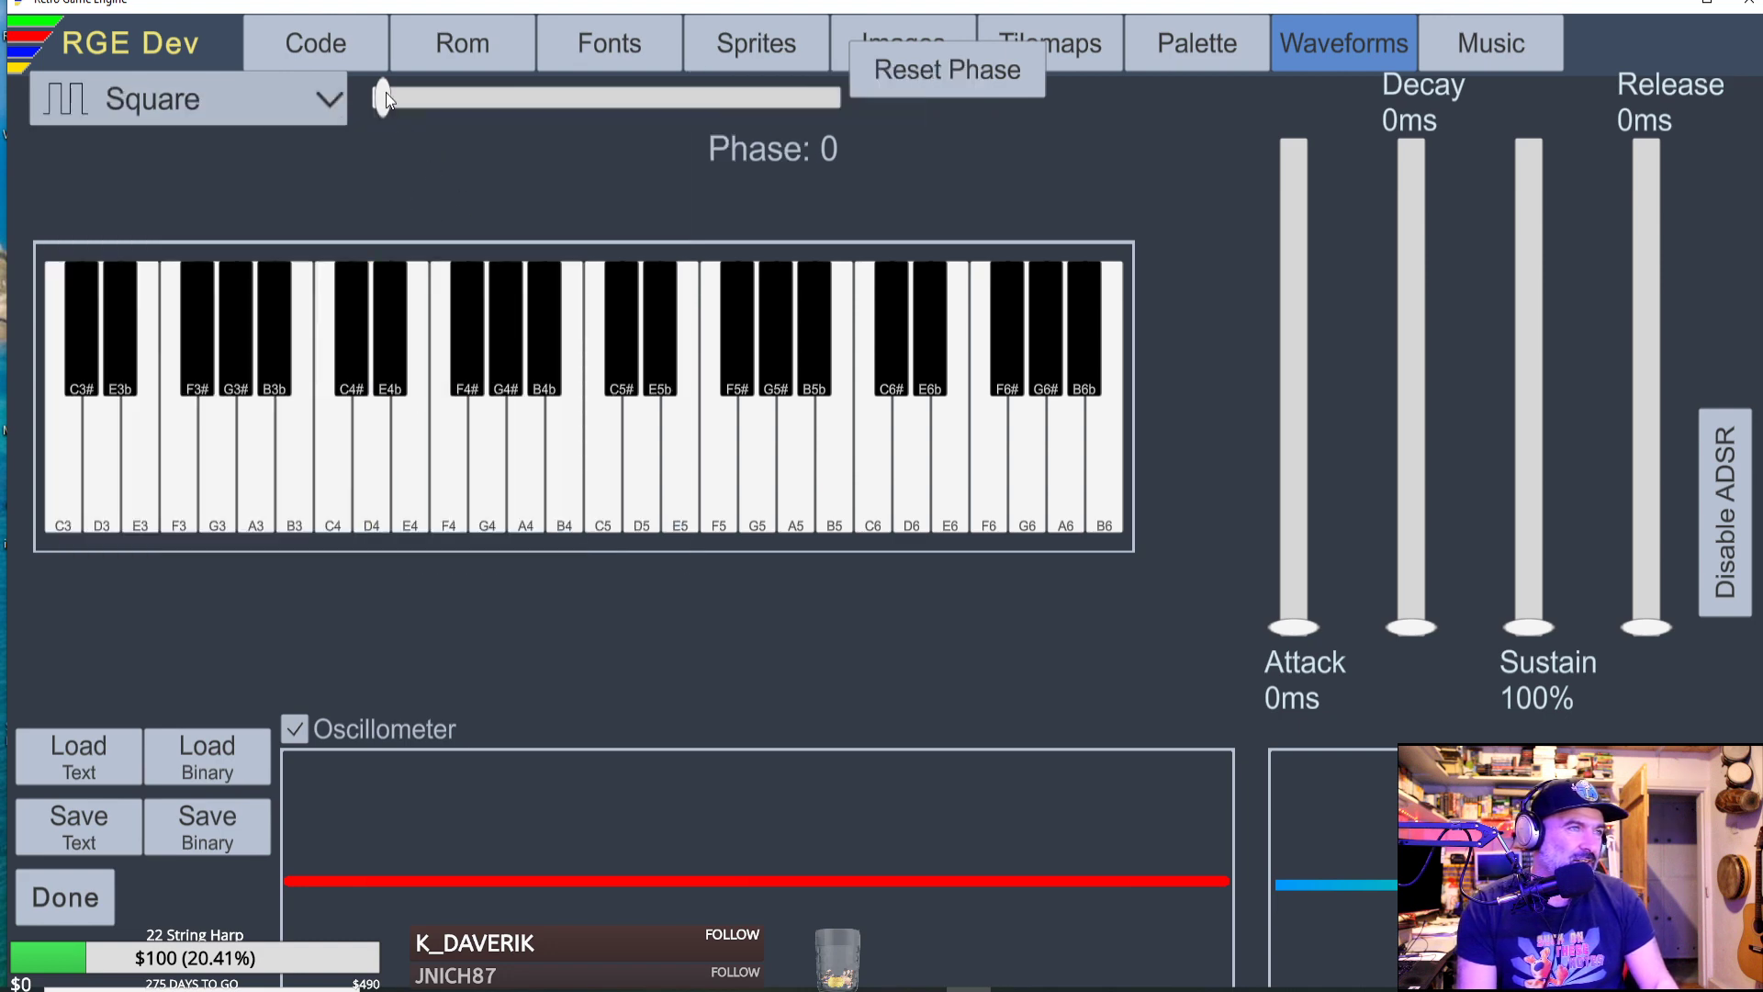
Set the Square waveform's phase to 0.45 and play several test notes.
drag(383, 94, 592, 102)
key(e)
key(e)
key(e)
key(w)
key(w)
Try other phase values for the second instrument, set its phase to 0.6 and keep the Square waveform.
click(241, 115)
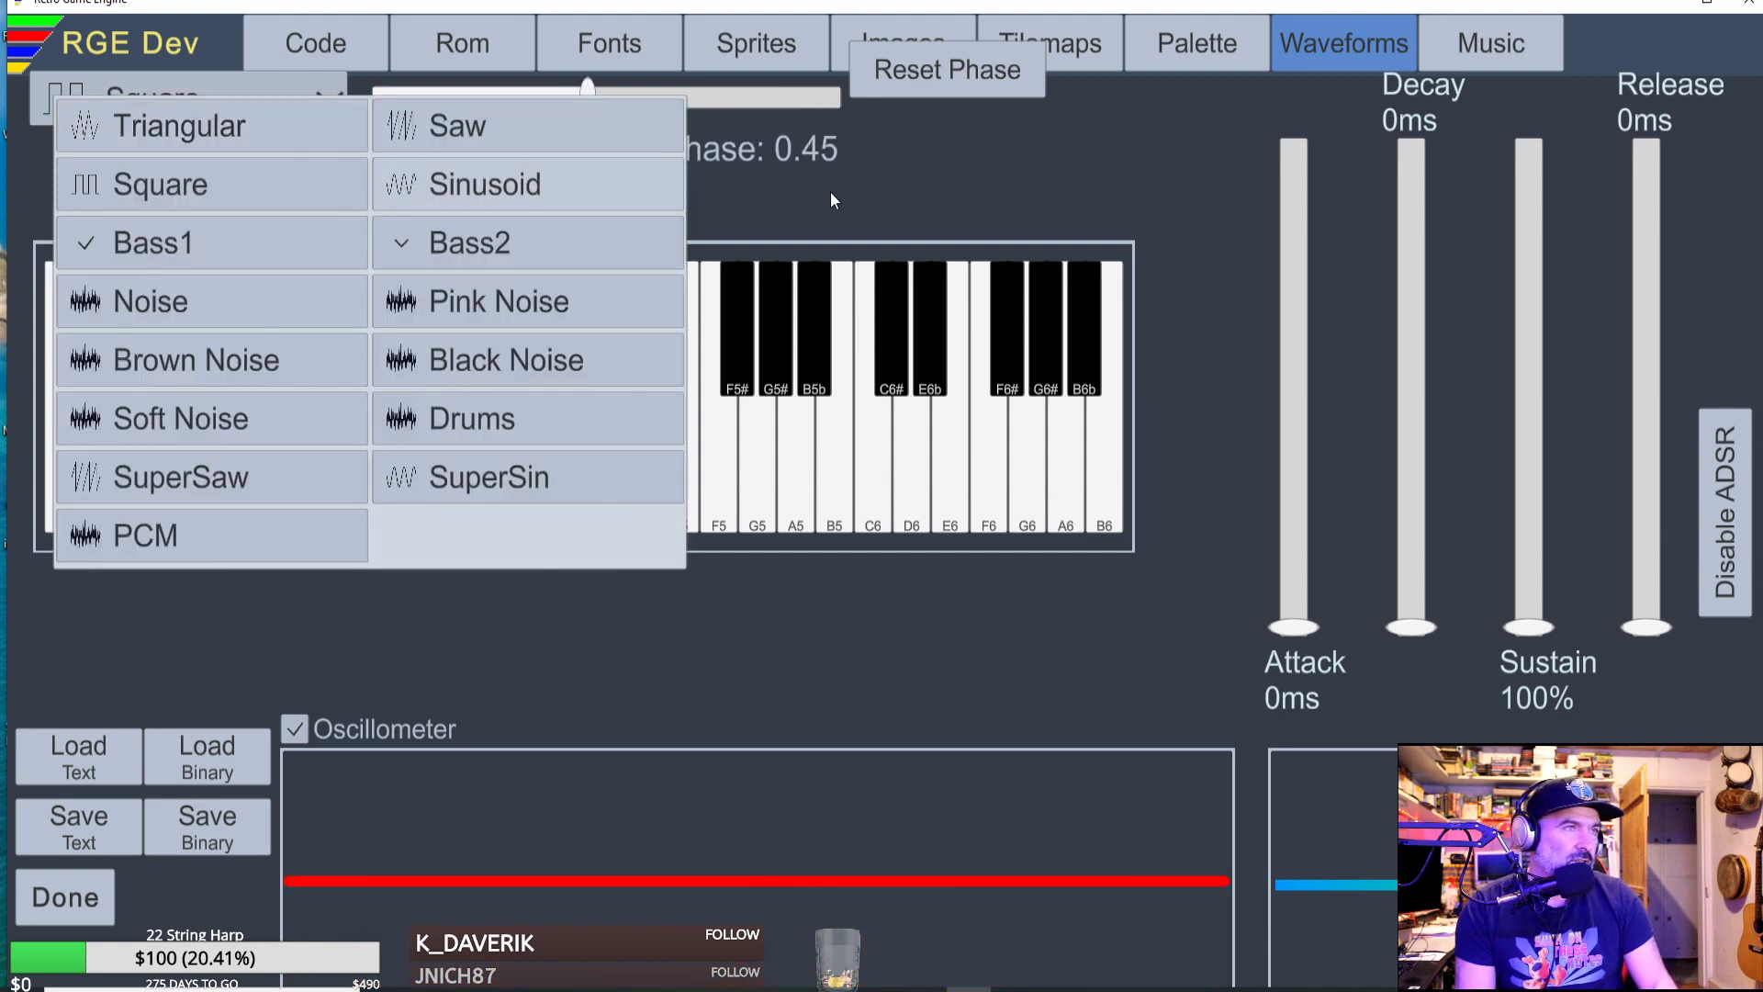
drag(815, 106, 655, 104)
click(795, 142)
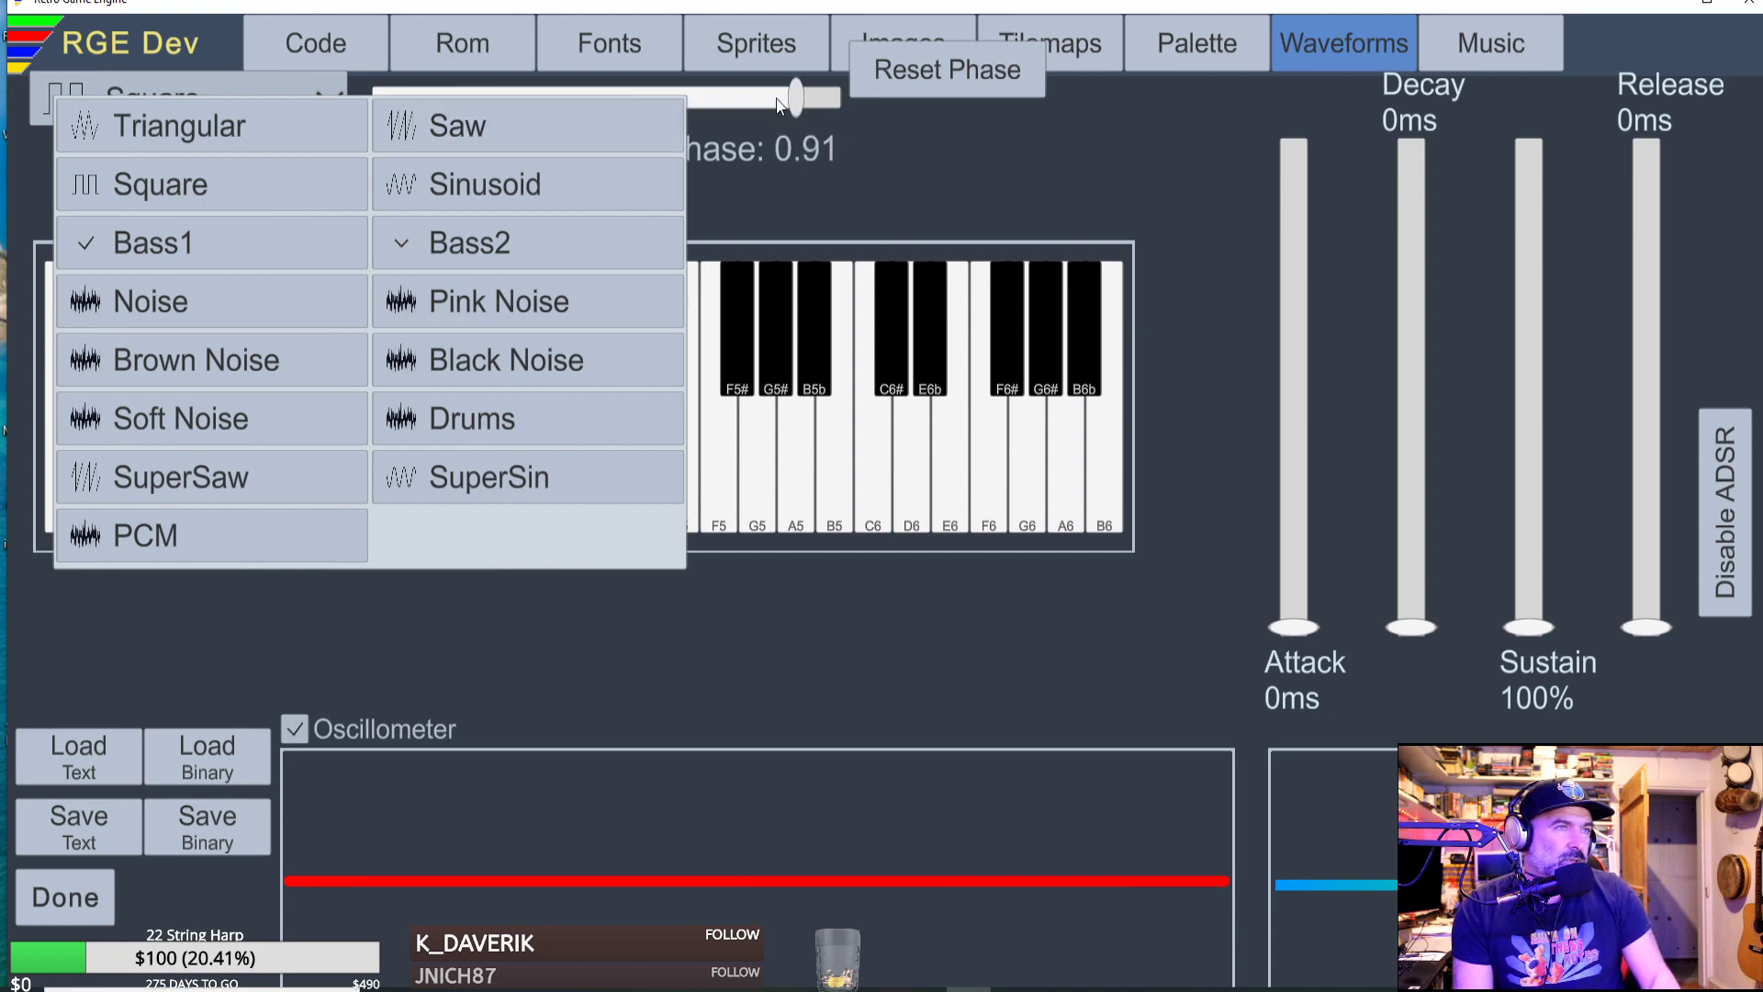
drag(777, 106, 606, 89)
click(132, 89)
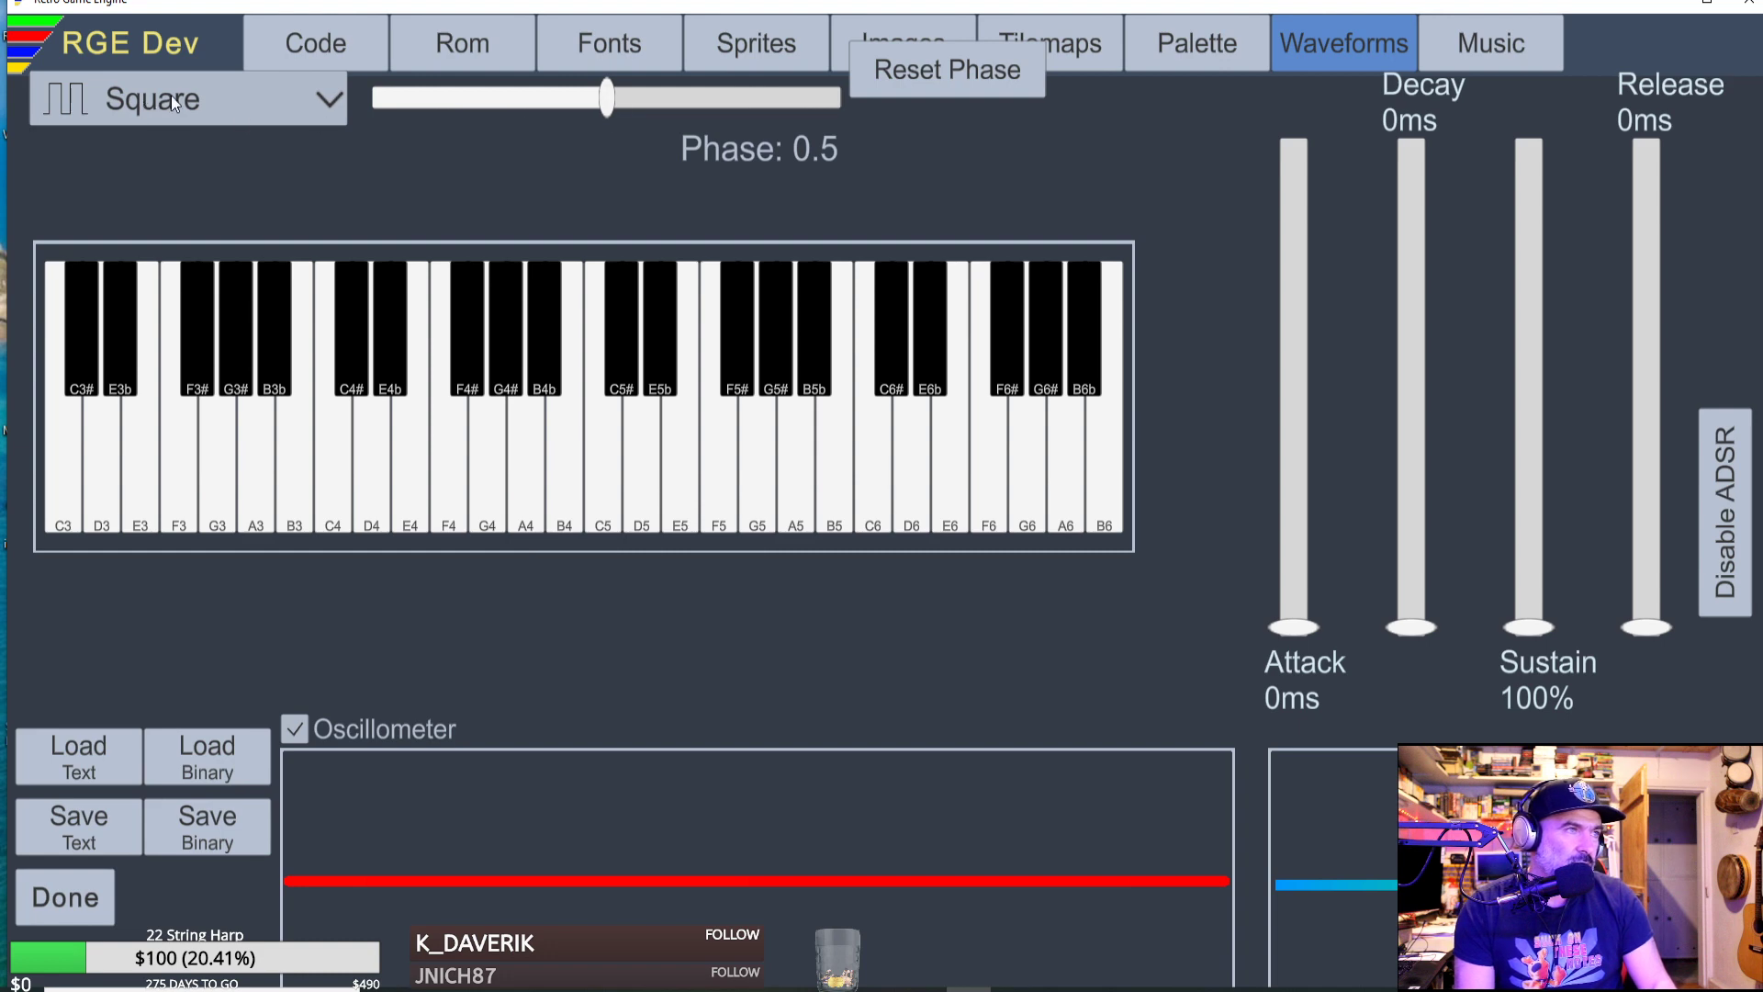
click(171, 99)
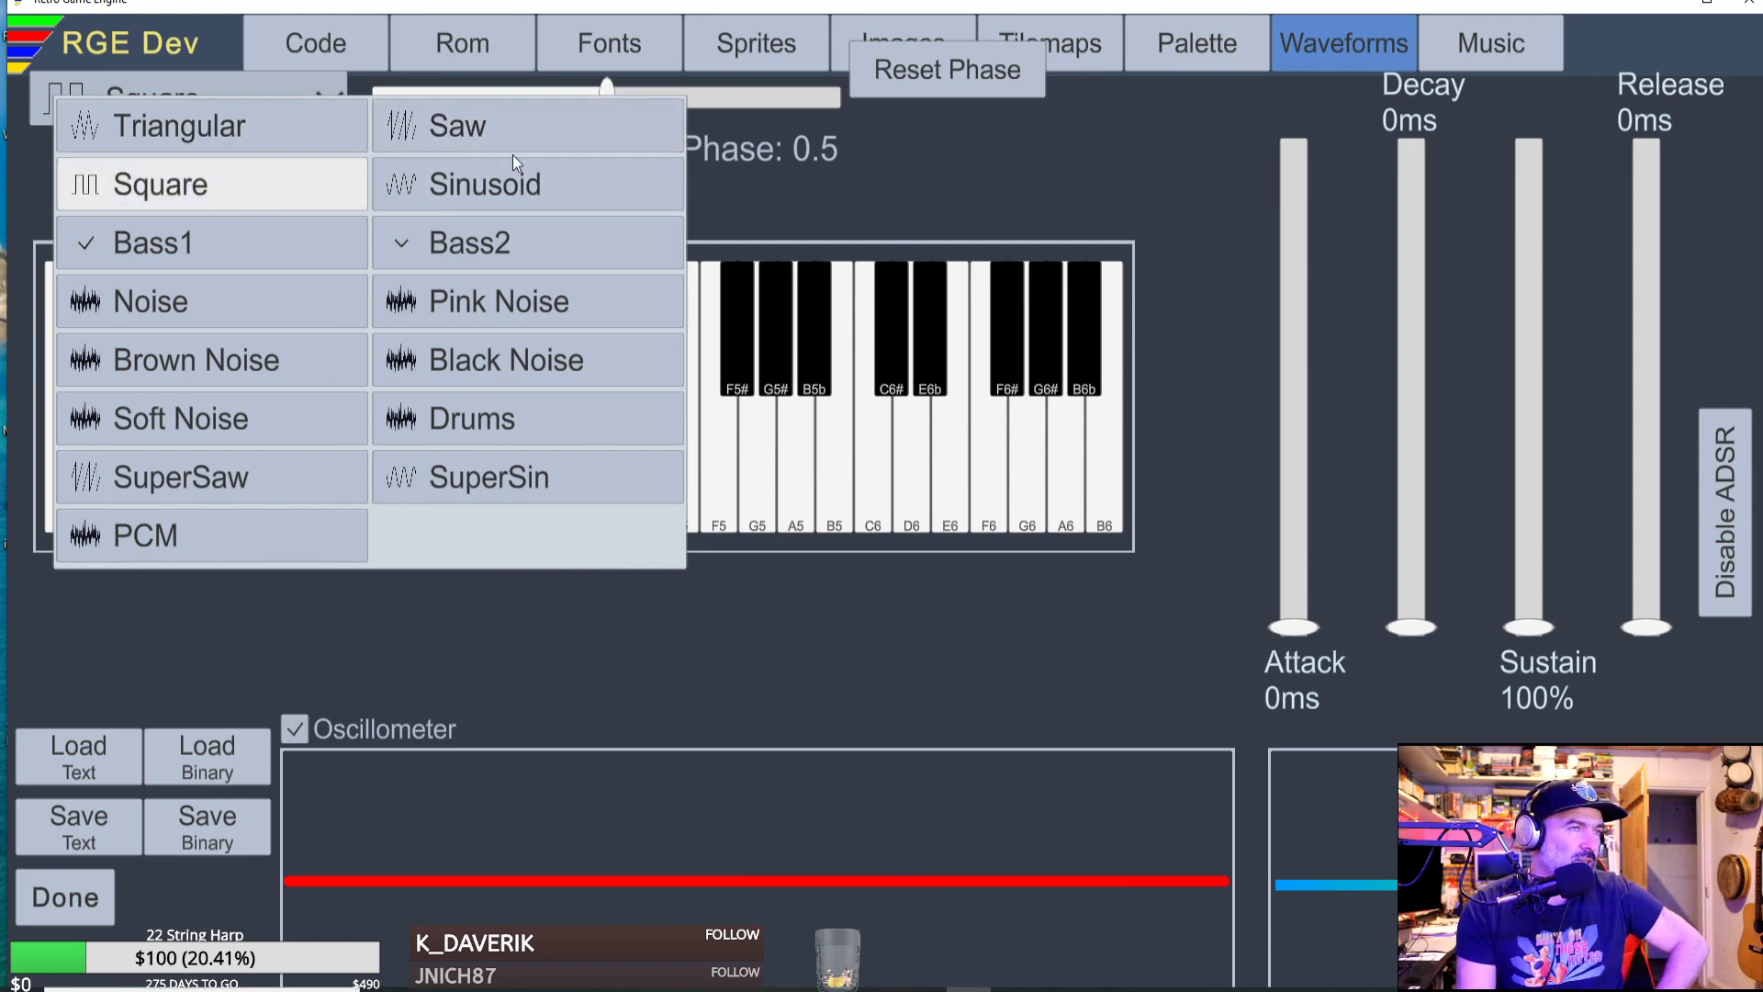
drag(606, 90, 659, 96)
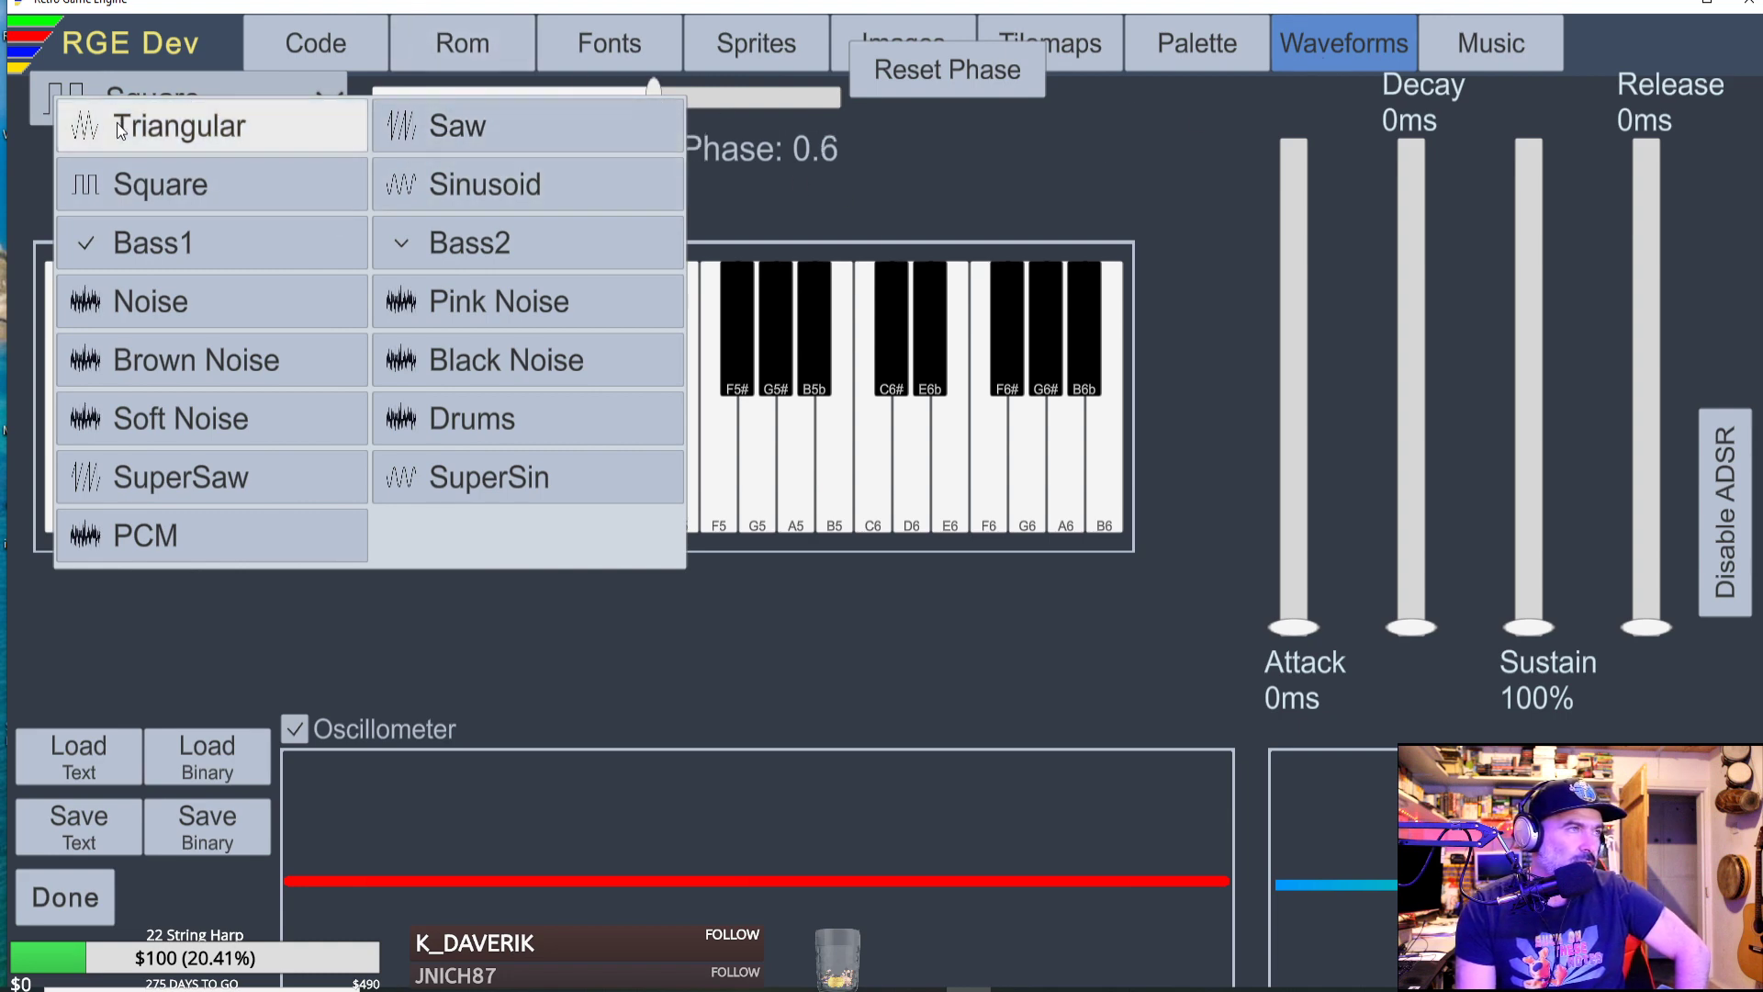
click(139, 186)
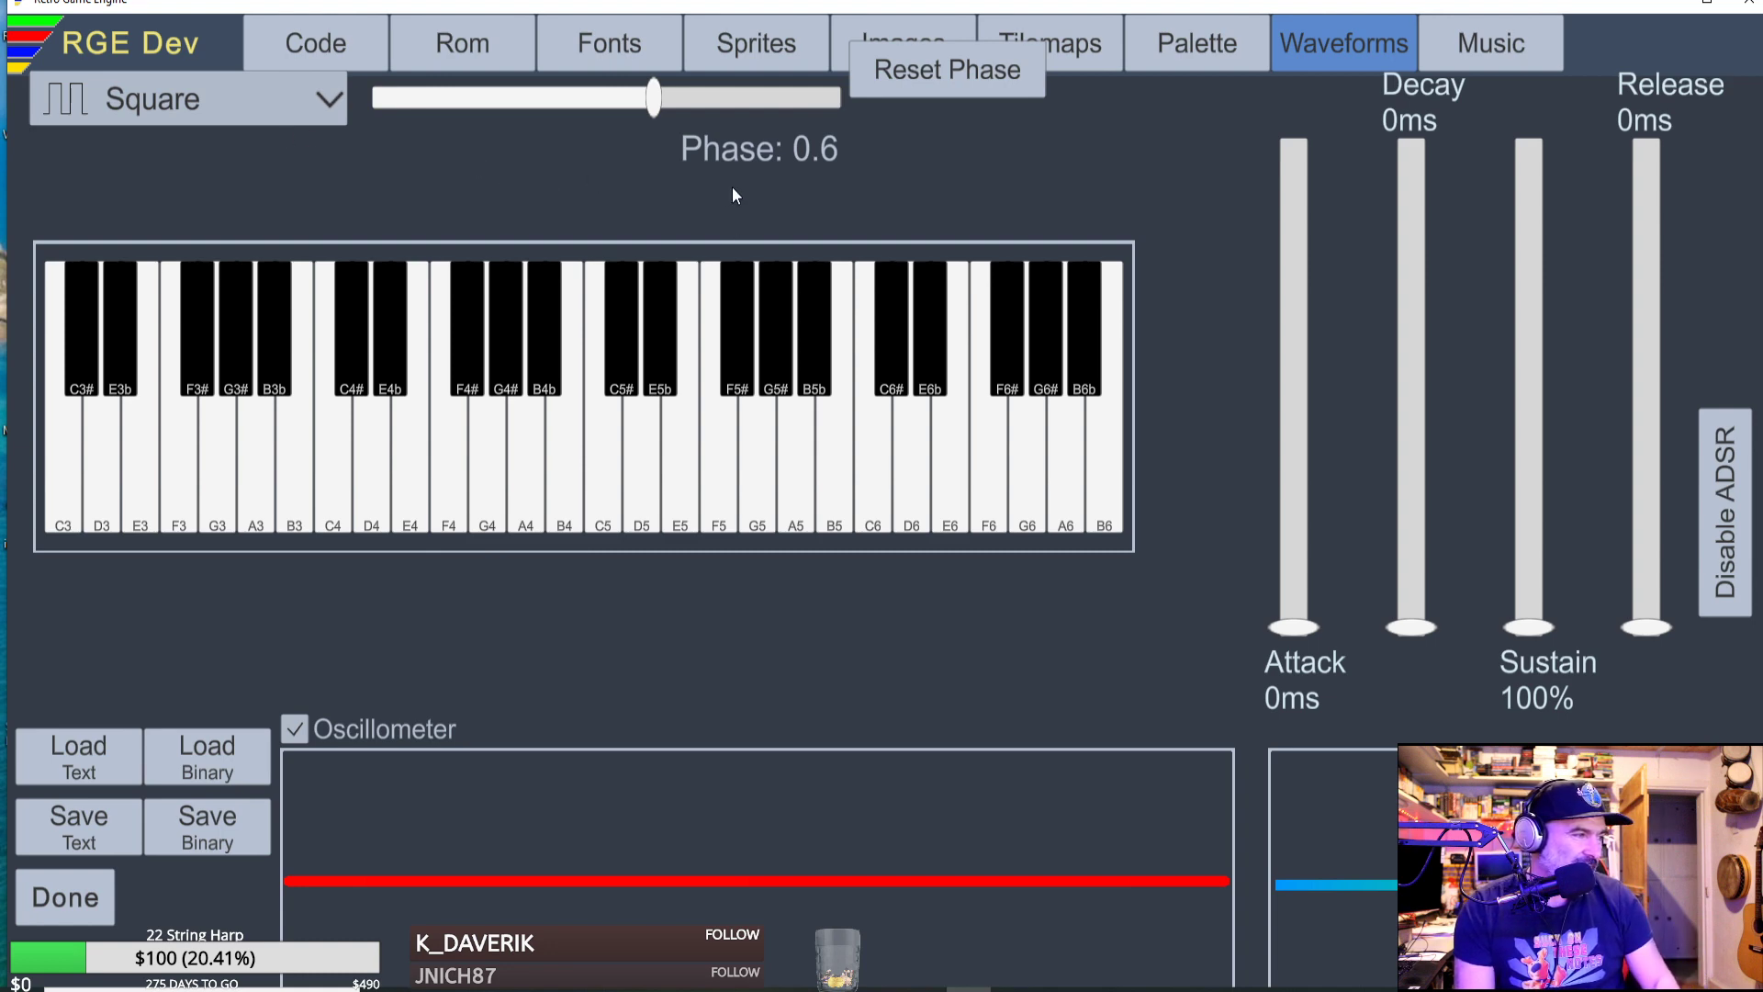
Return to the Music editor and add a new block to the blocks list.
click(1492, 45)
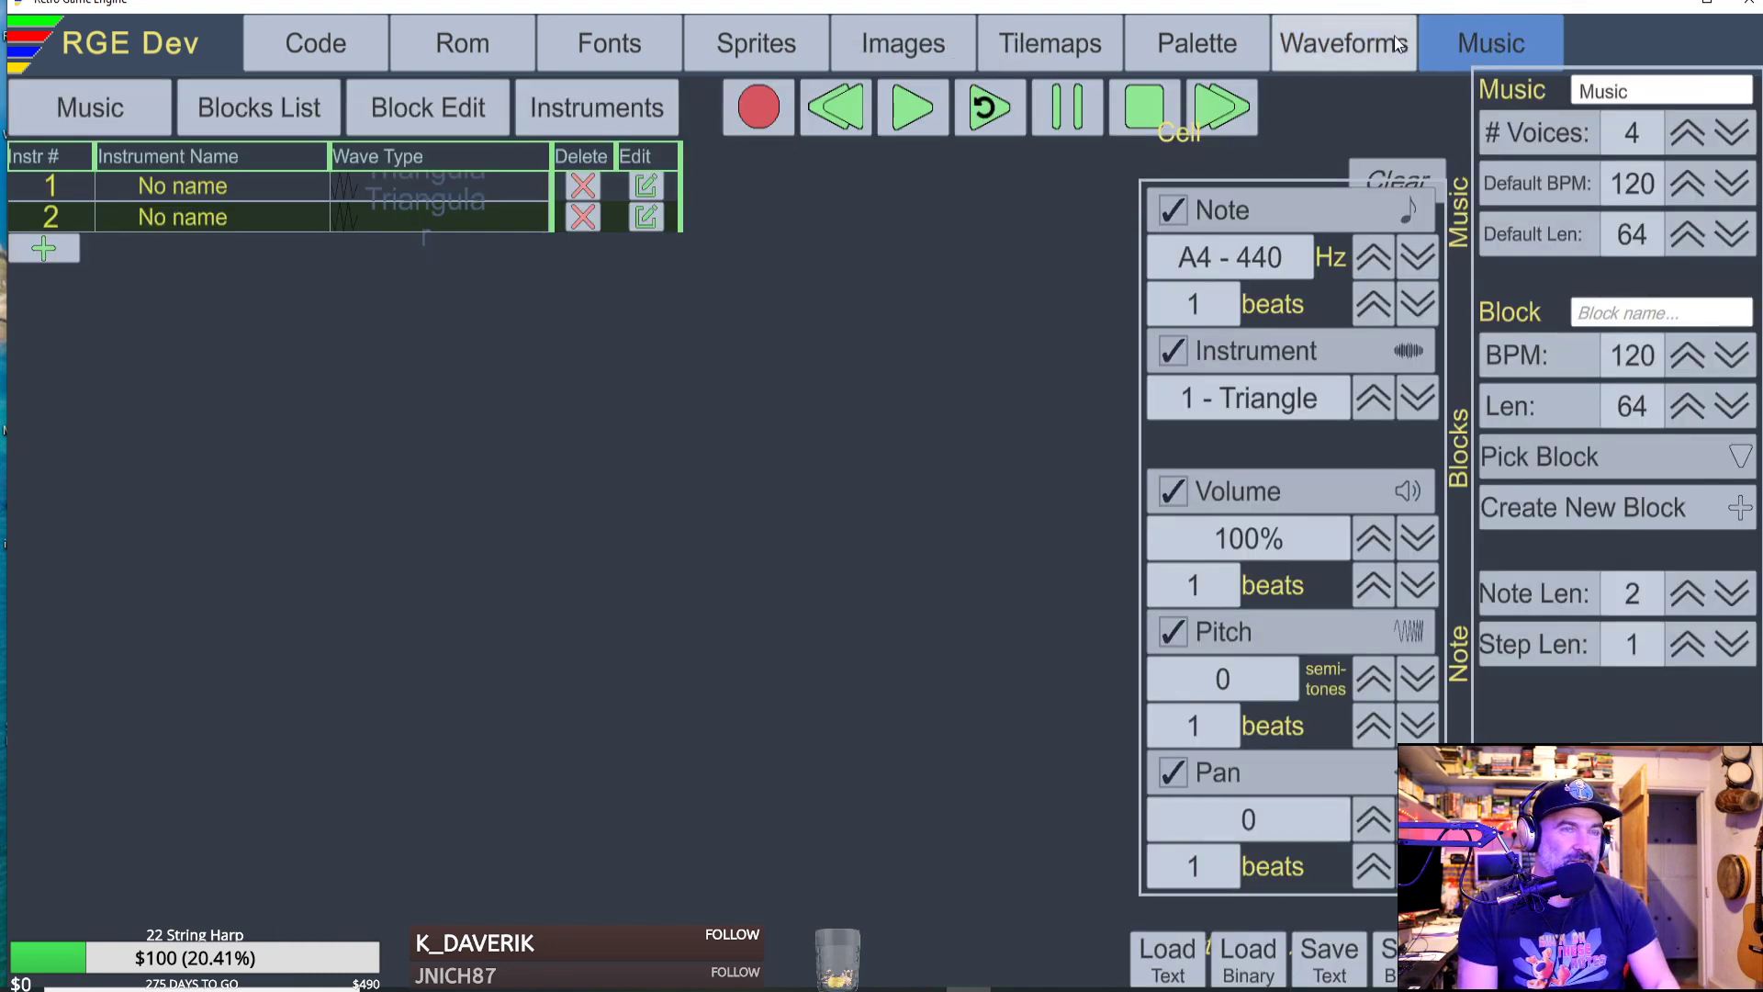
click(1356, 32)
click(1437, 39)
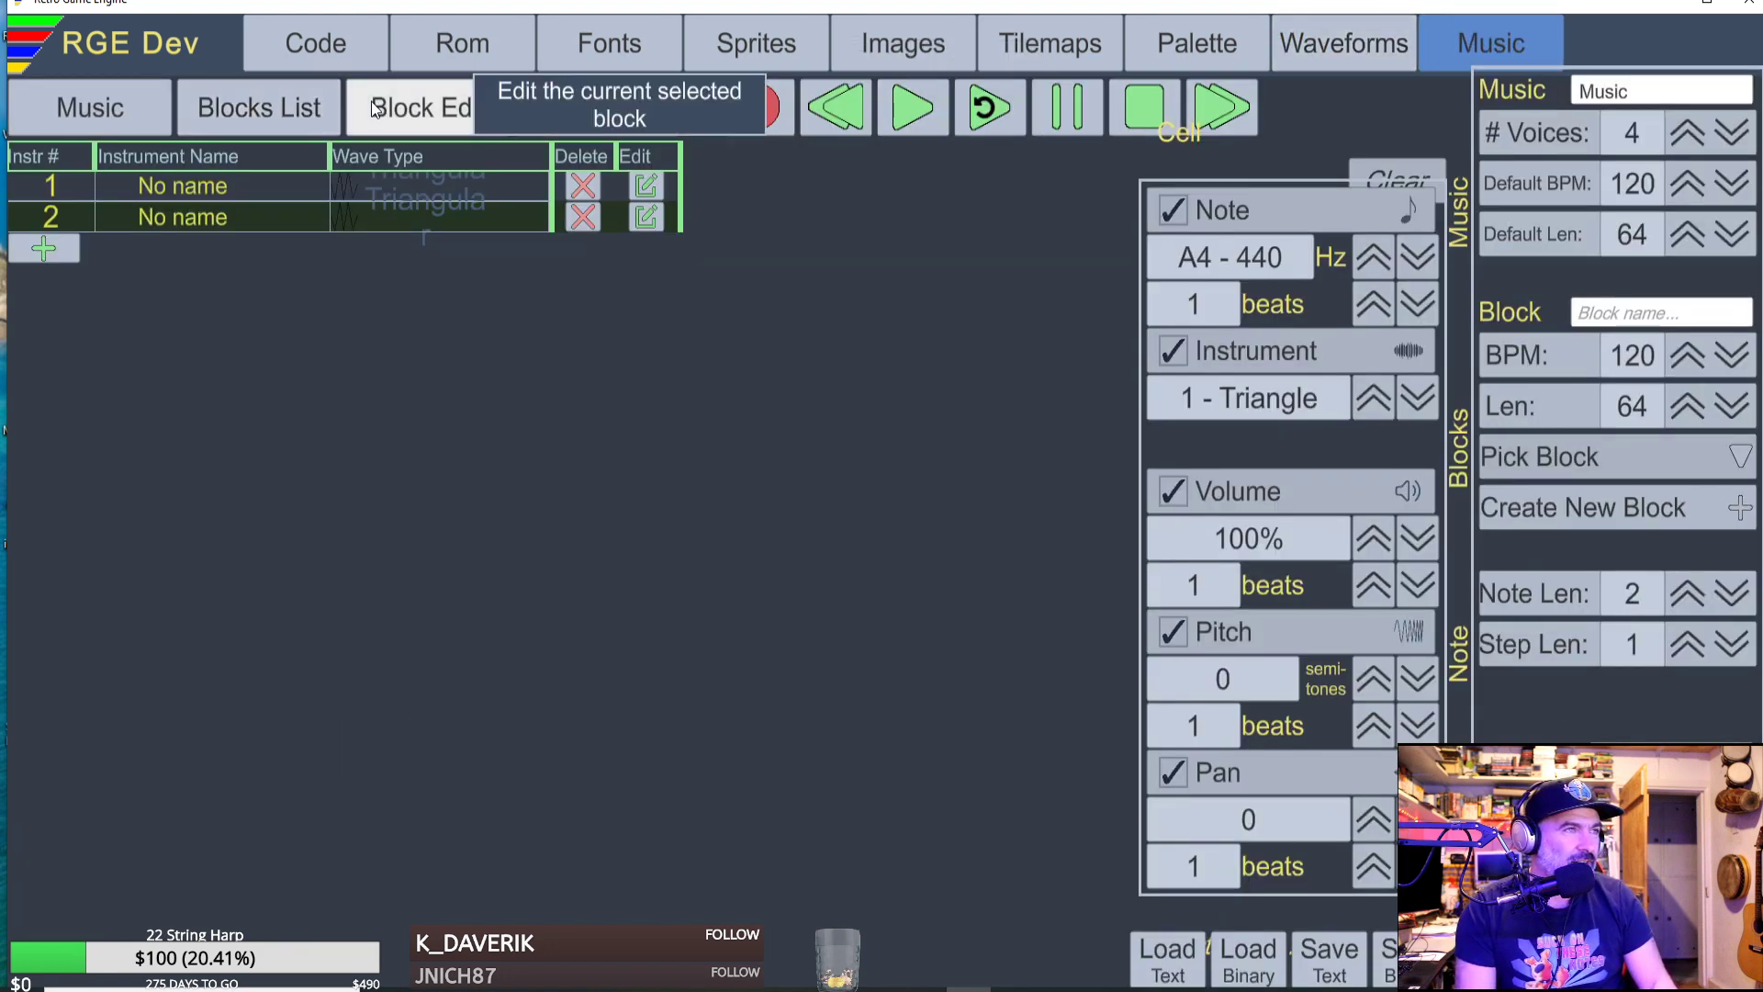
click(255, 100)
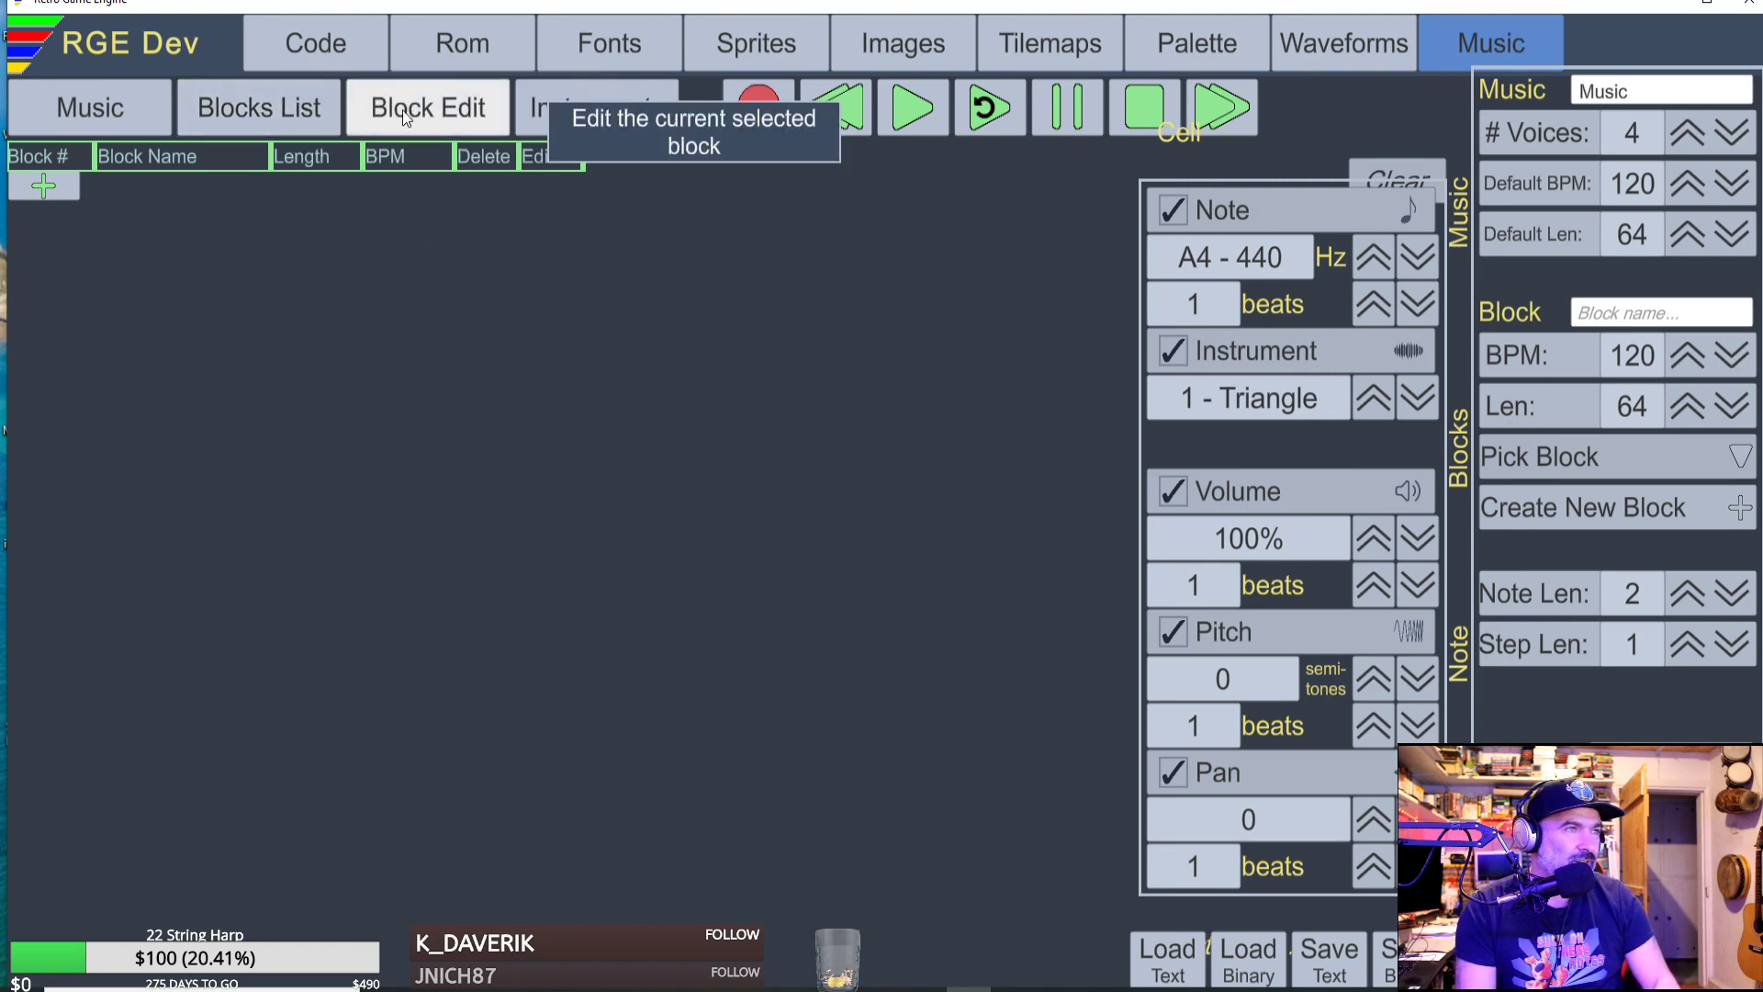
click(29, 189)
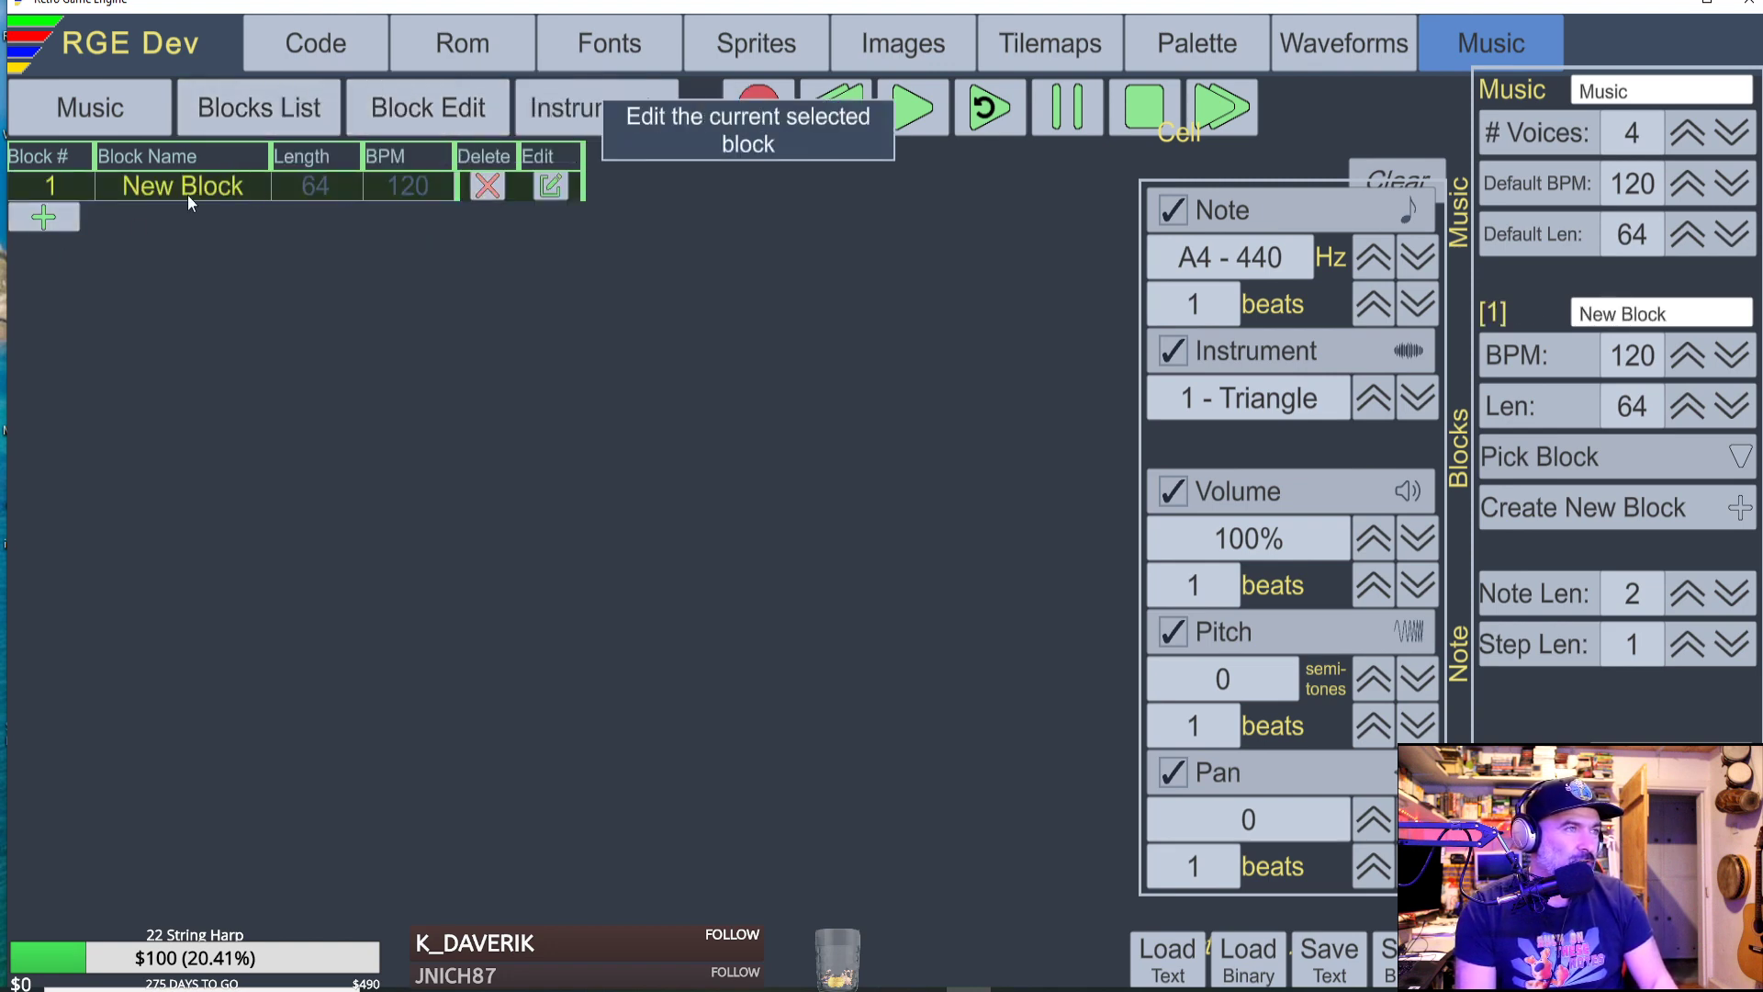
Check the instruments and blocks lists, and open the new block in the block editor.
click(547, 105)
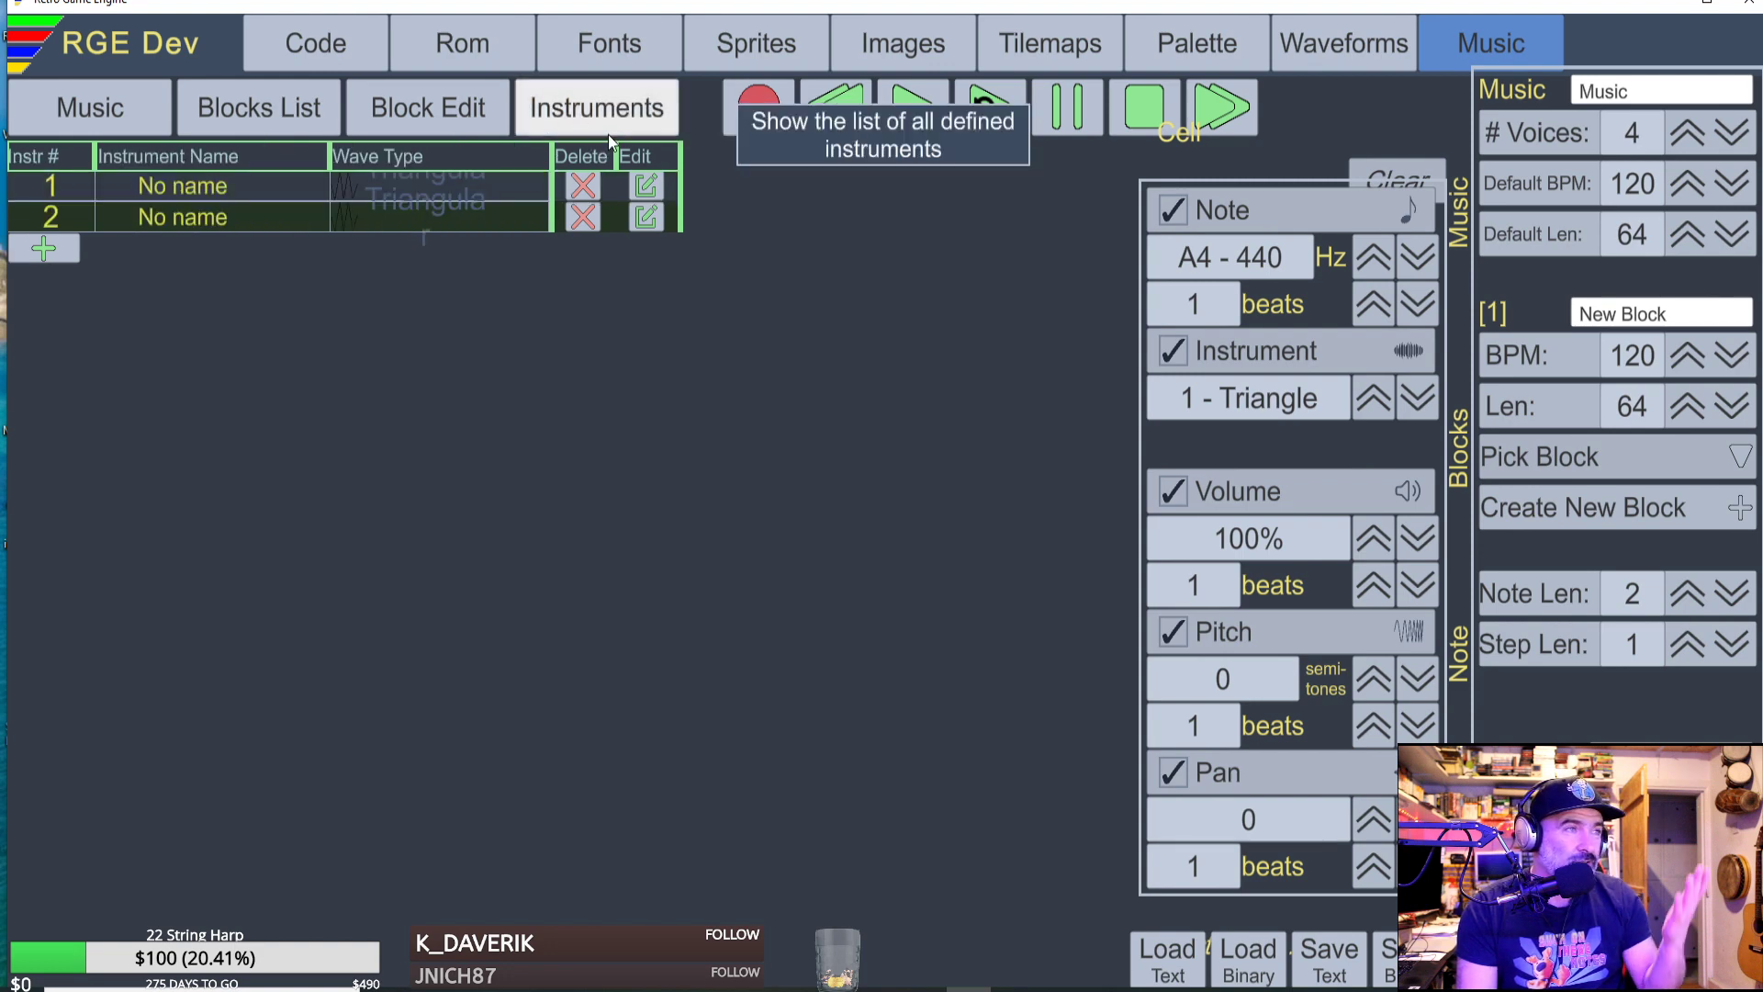
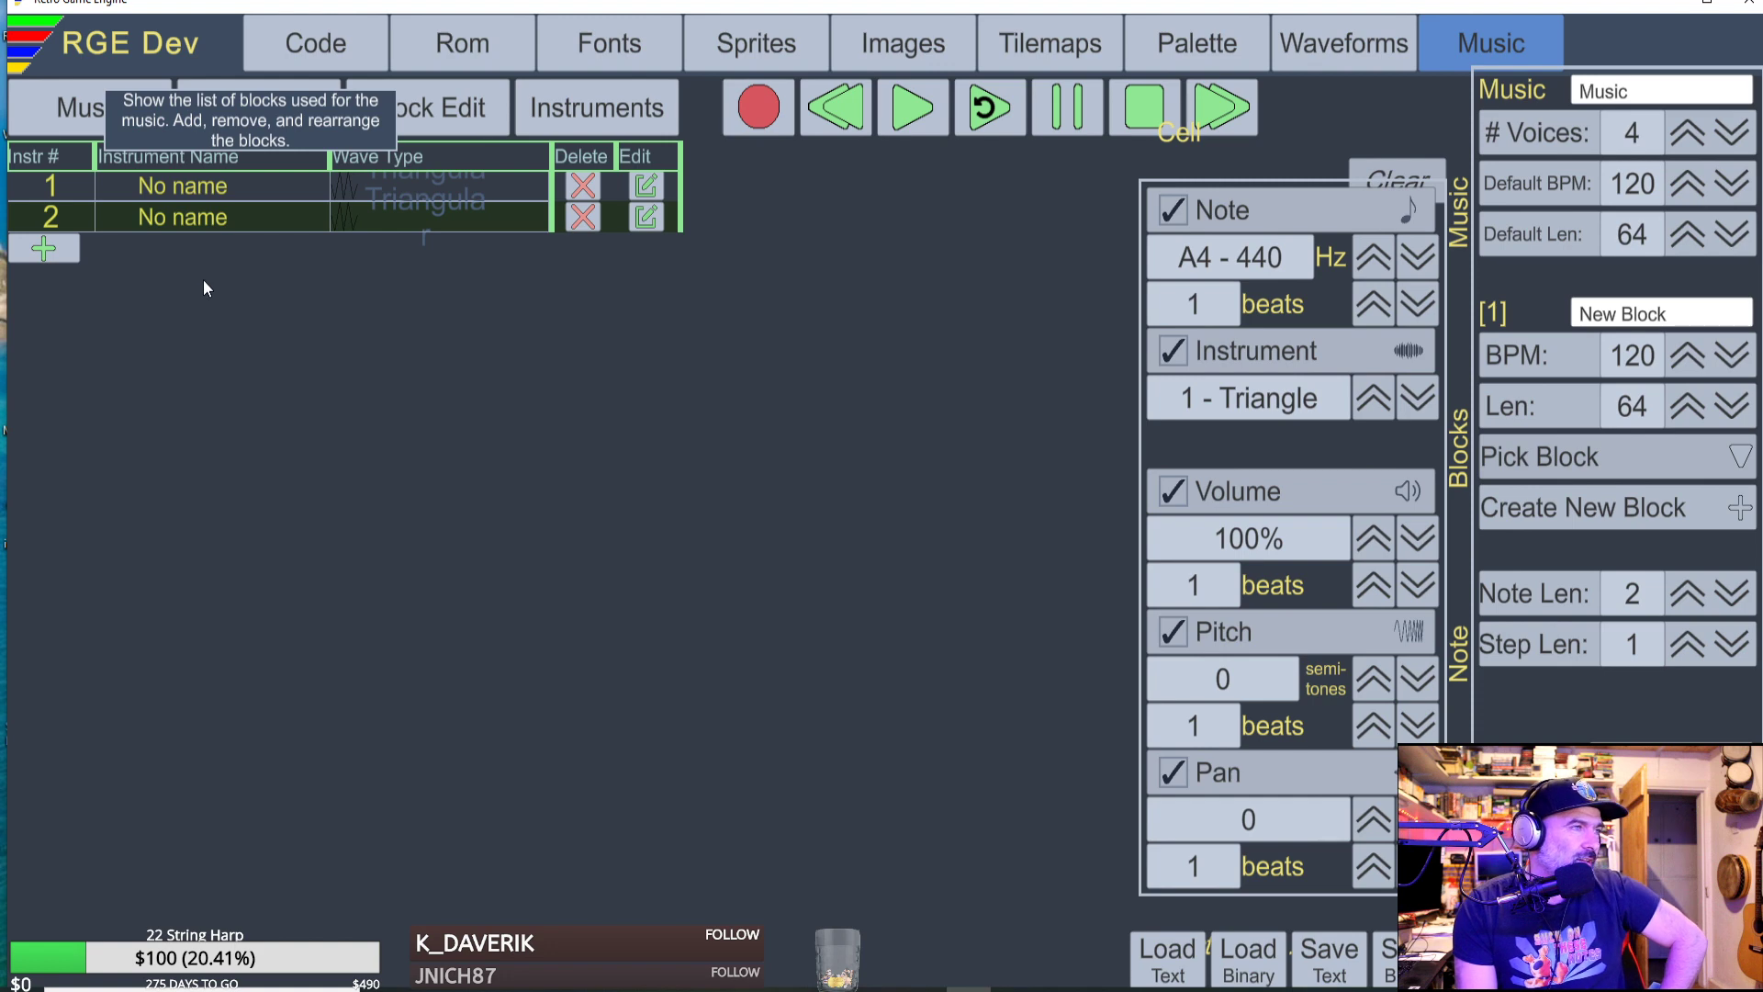
click(401, 106)
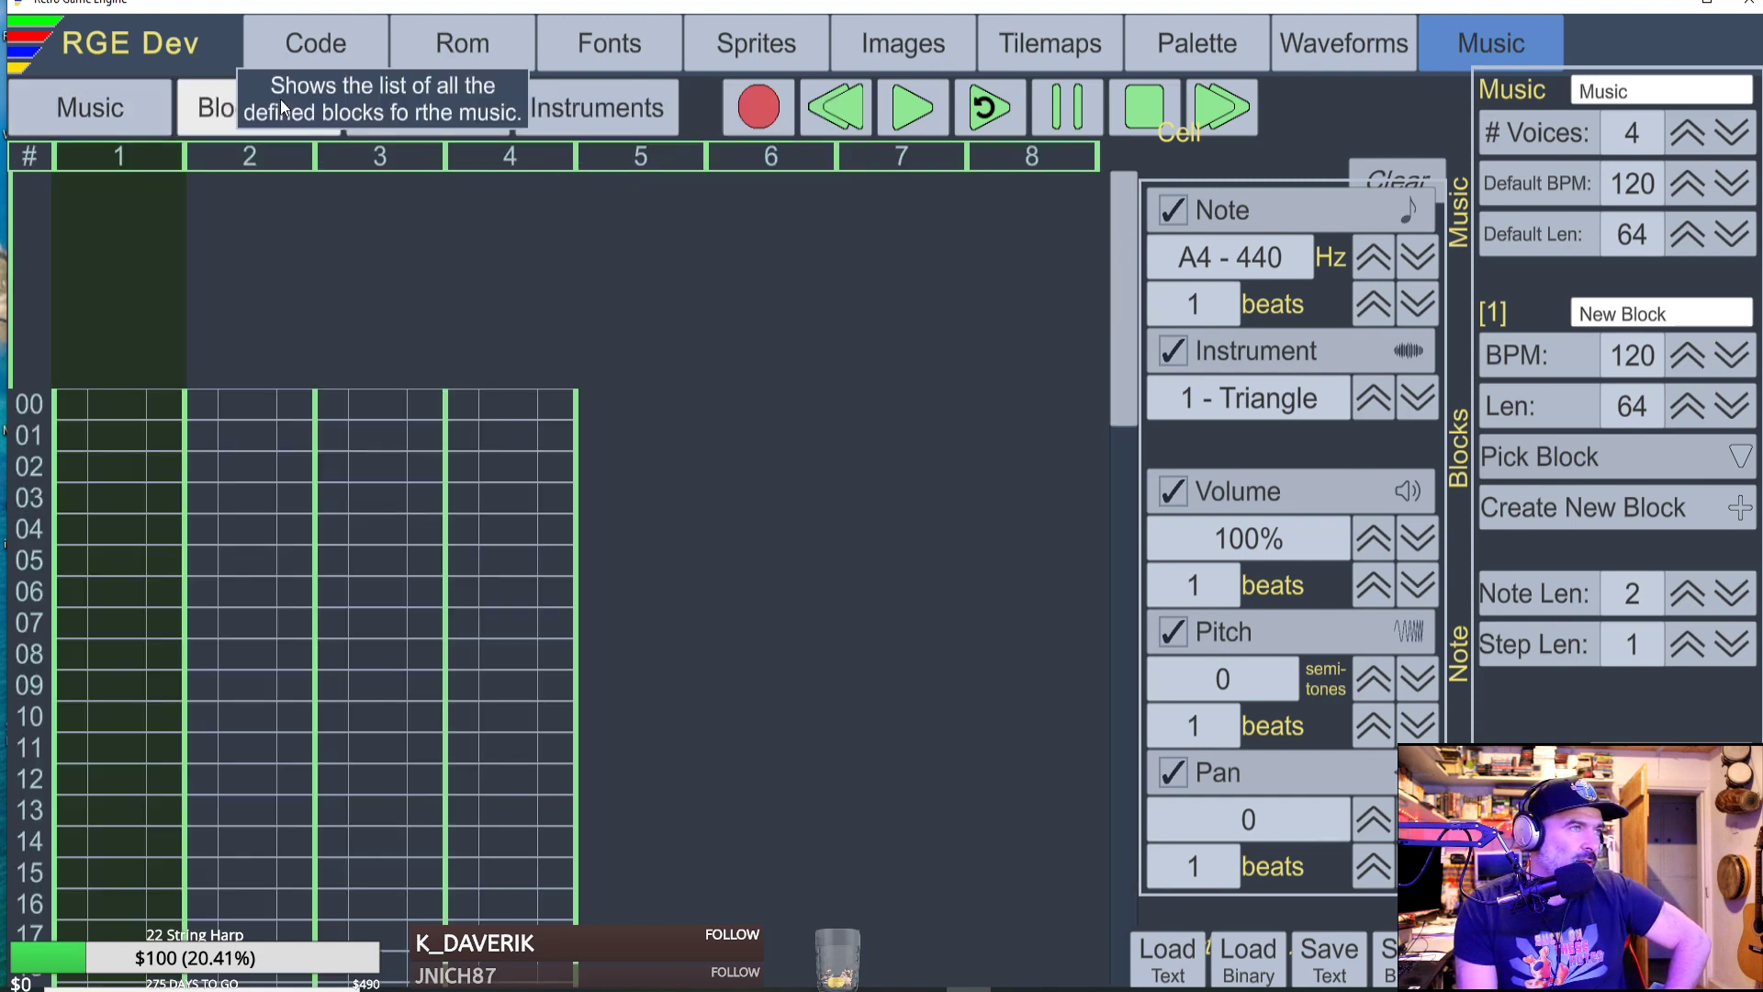
click(189, 101)
click(435, 107)
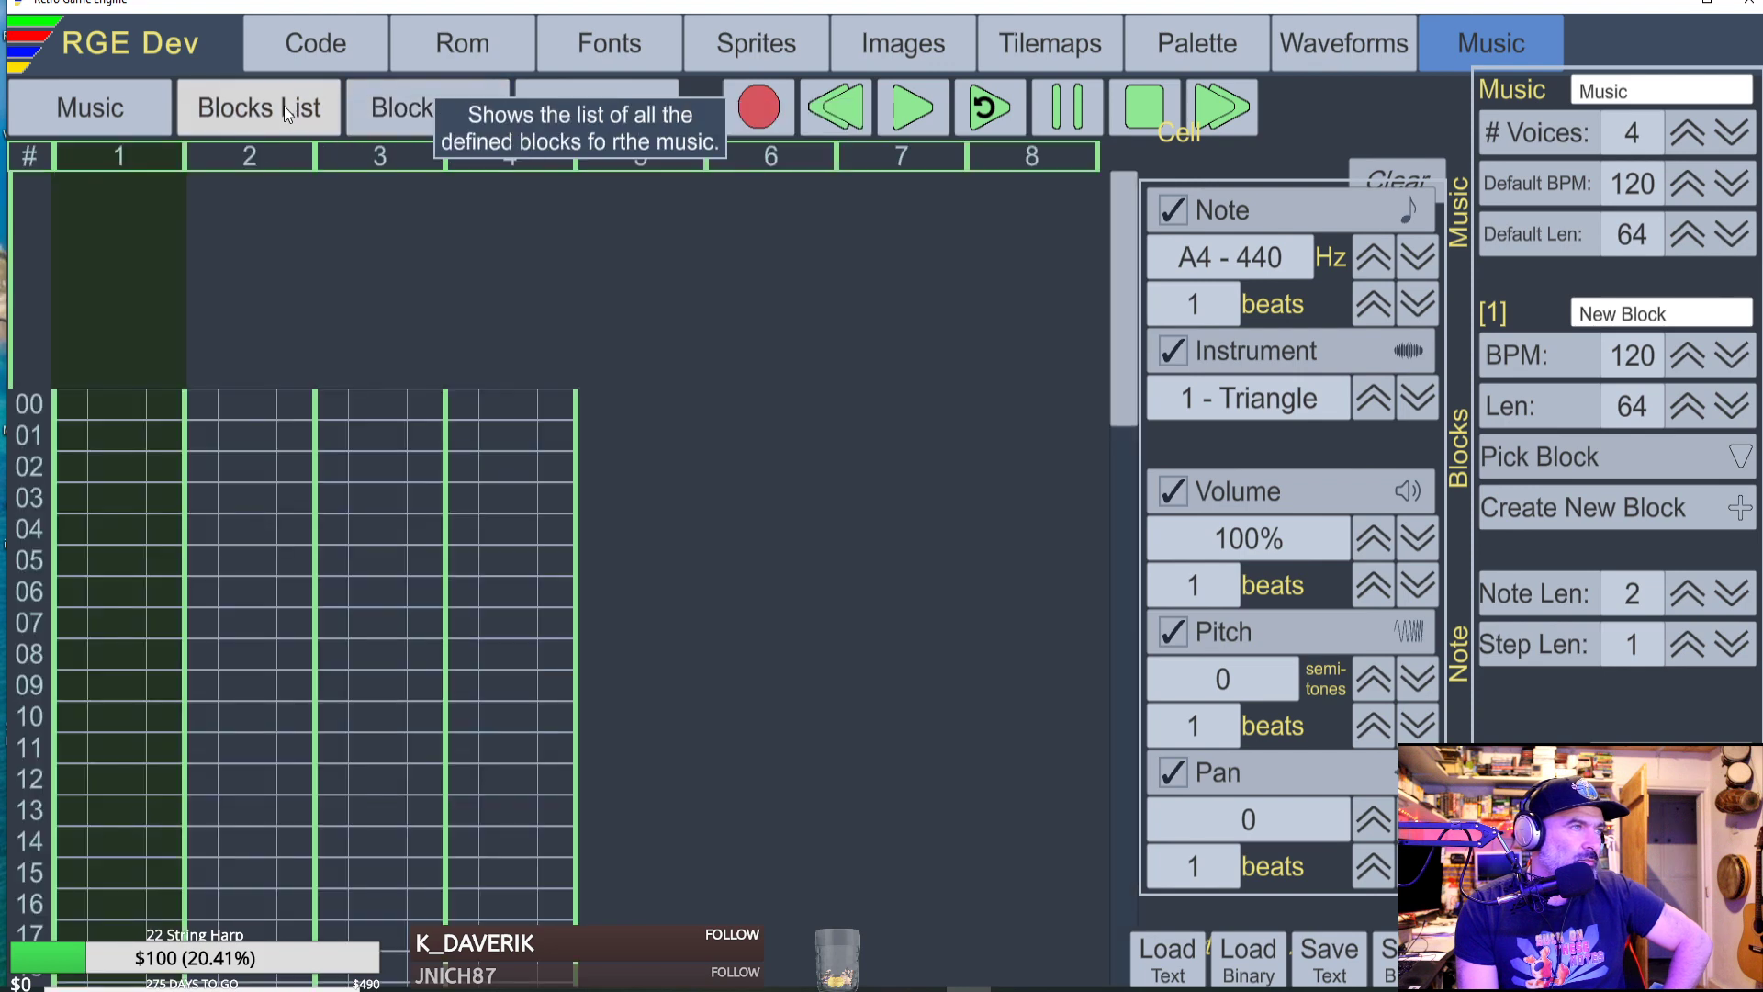
click(292, 103)
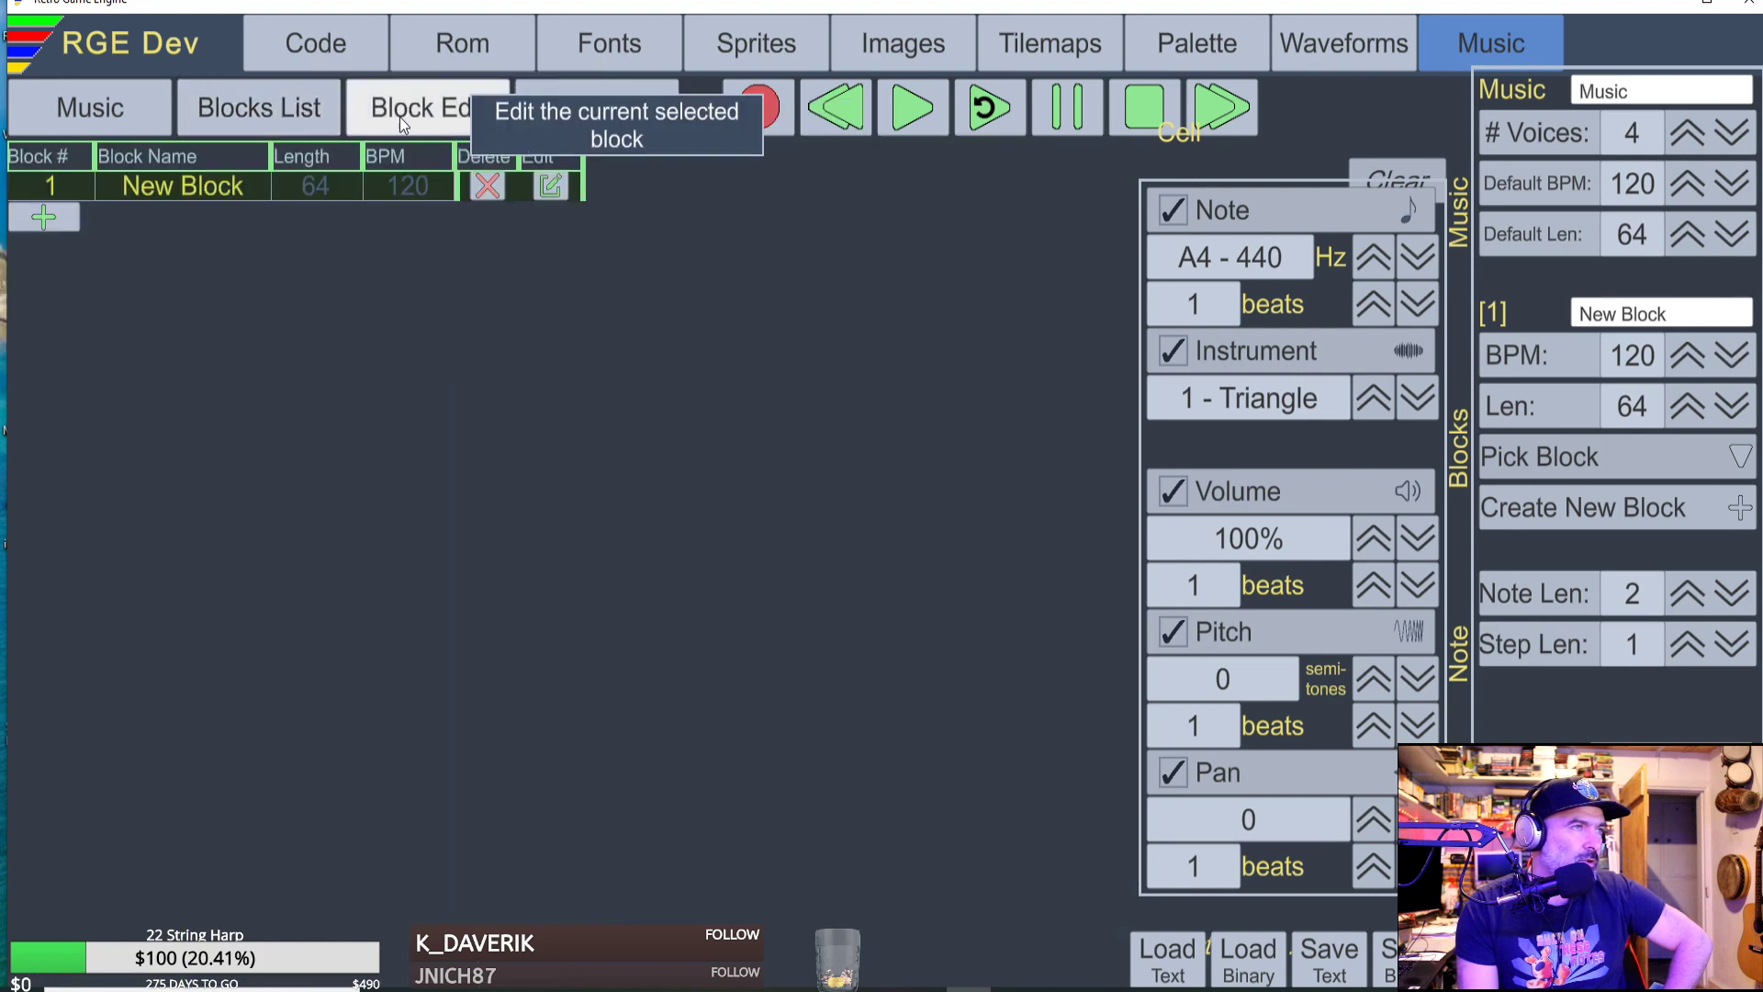
click(189, 188)
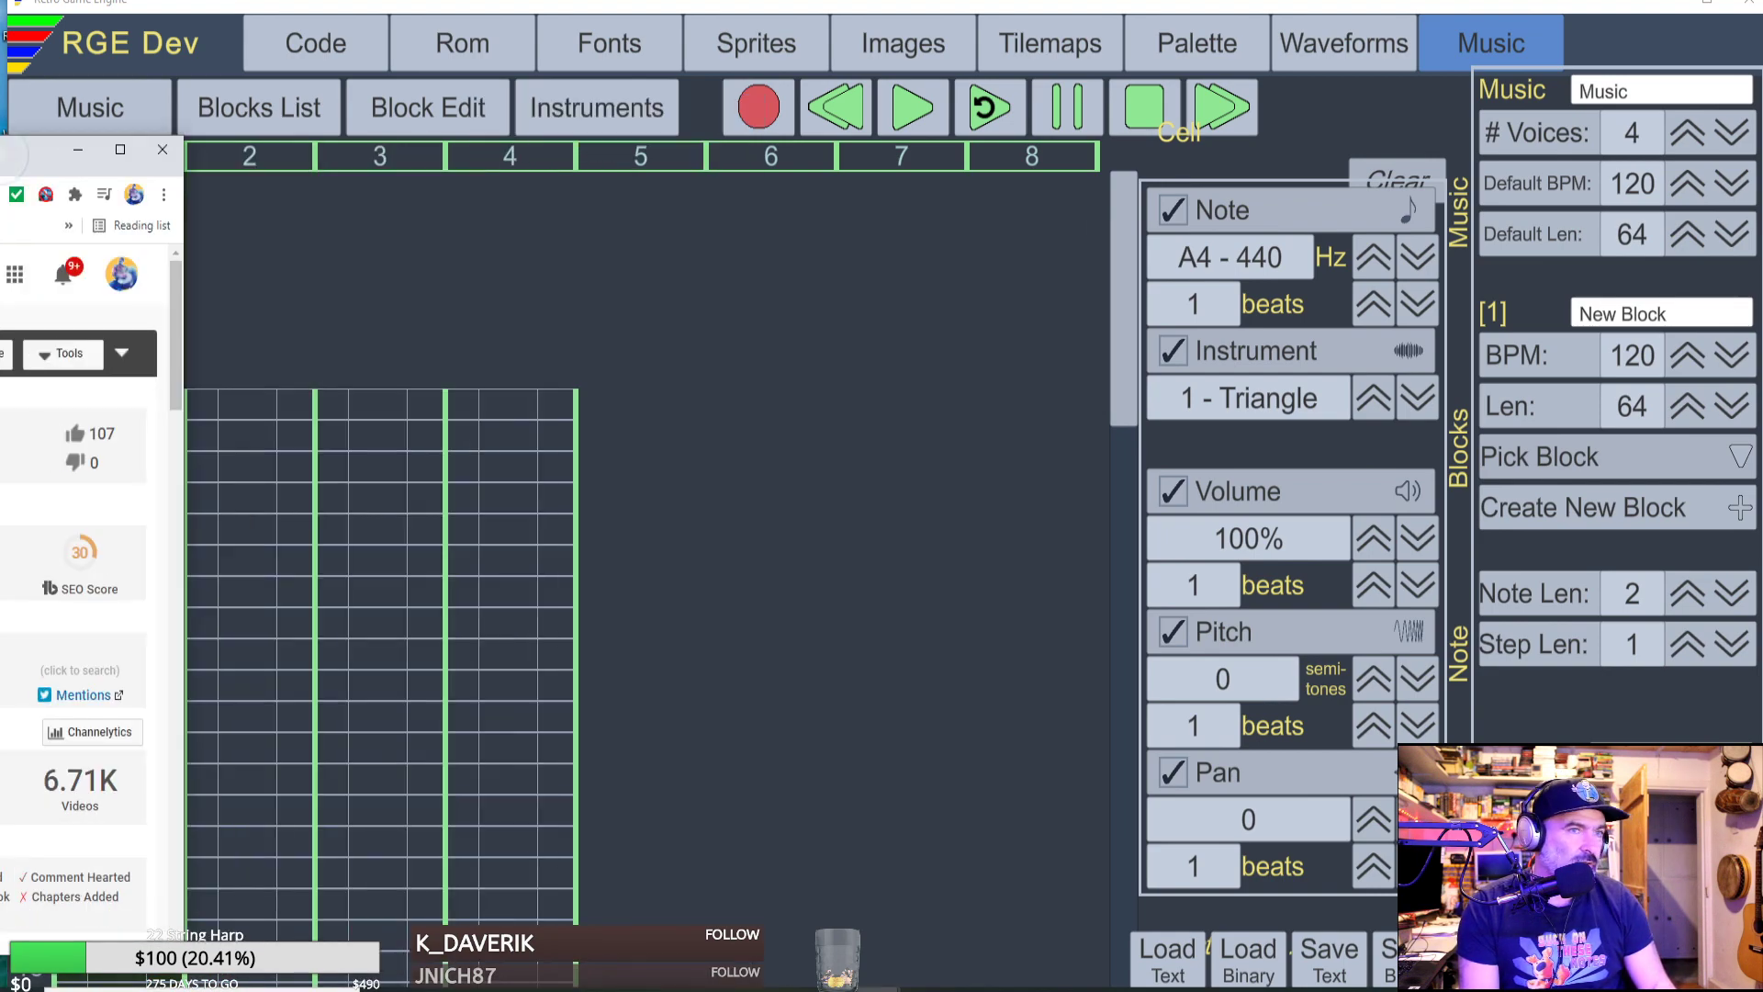
Enter 261 Hz notes in rows 00 and 01 of voice 1, assigning instrument 1 to row 01.
click(85, 399)
key(z)
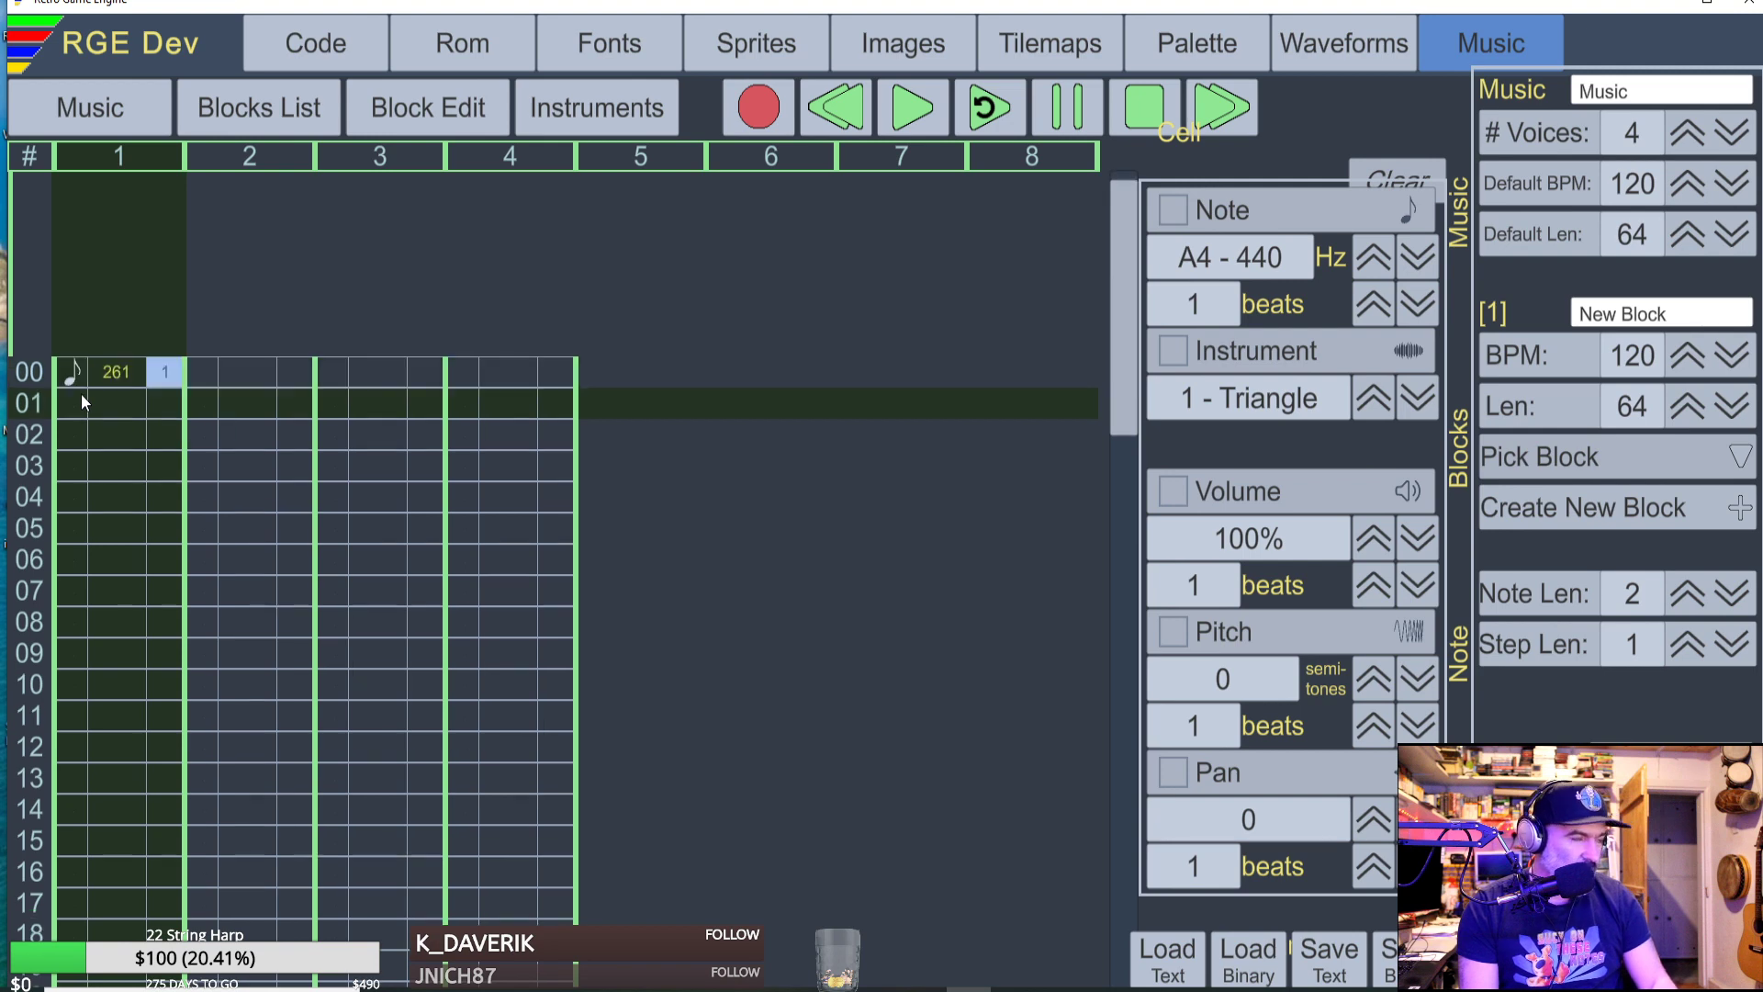
click(1373, 404)
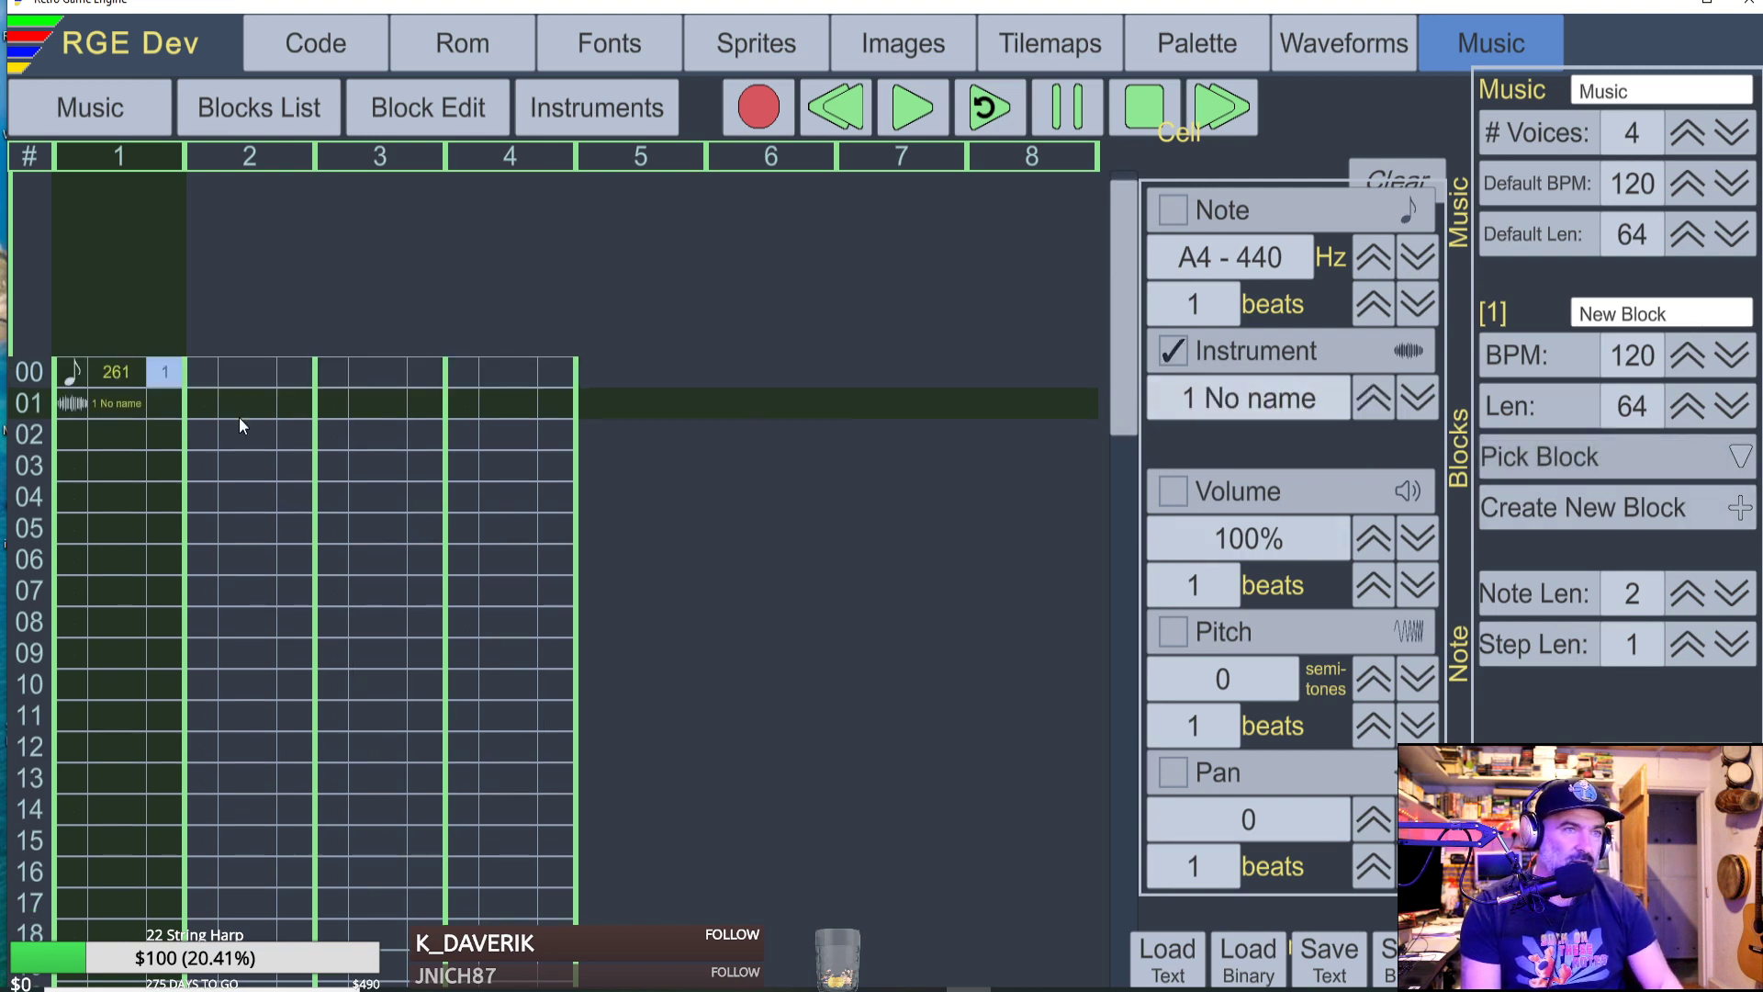
key(z)
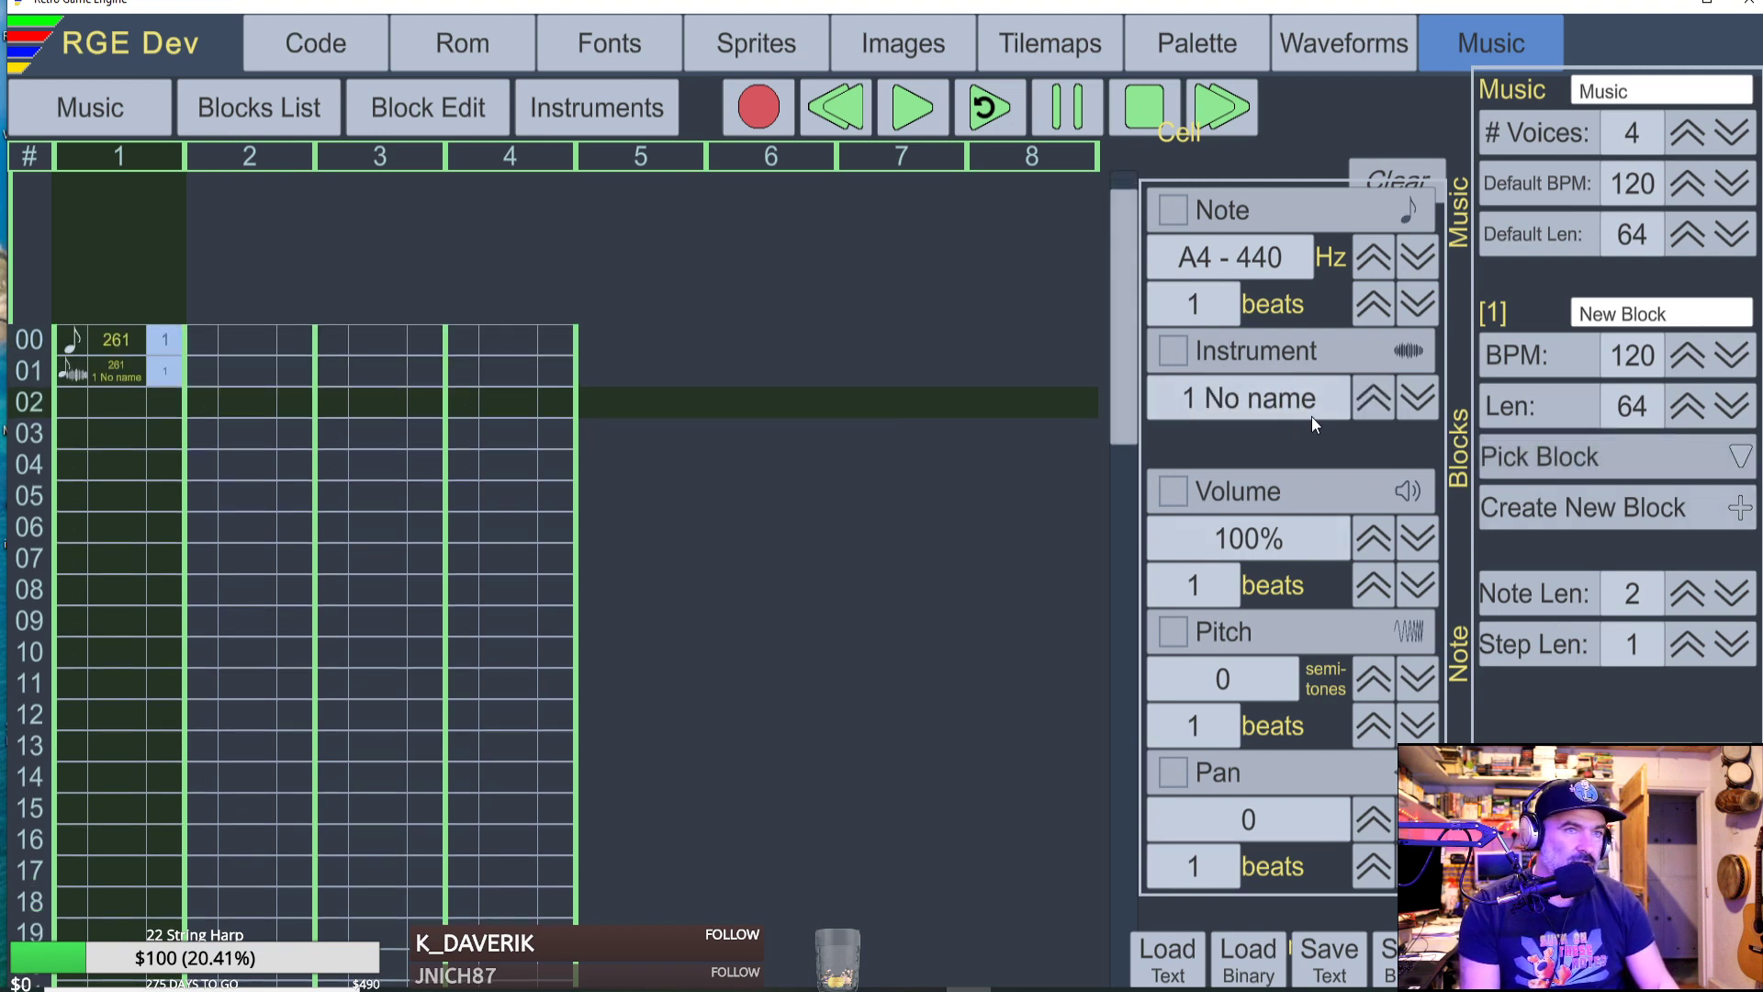
Assign instrument 2 from row 02 and enter the notes 261, 261, 293, 329, 349 and G4 in rows 02 to 07.
click(1368, 402)
click(1370, 400)
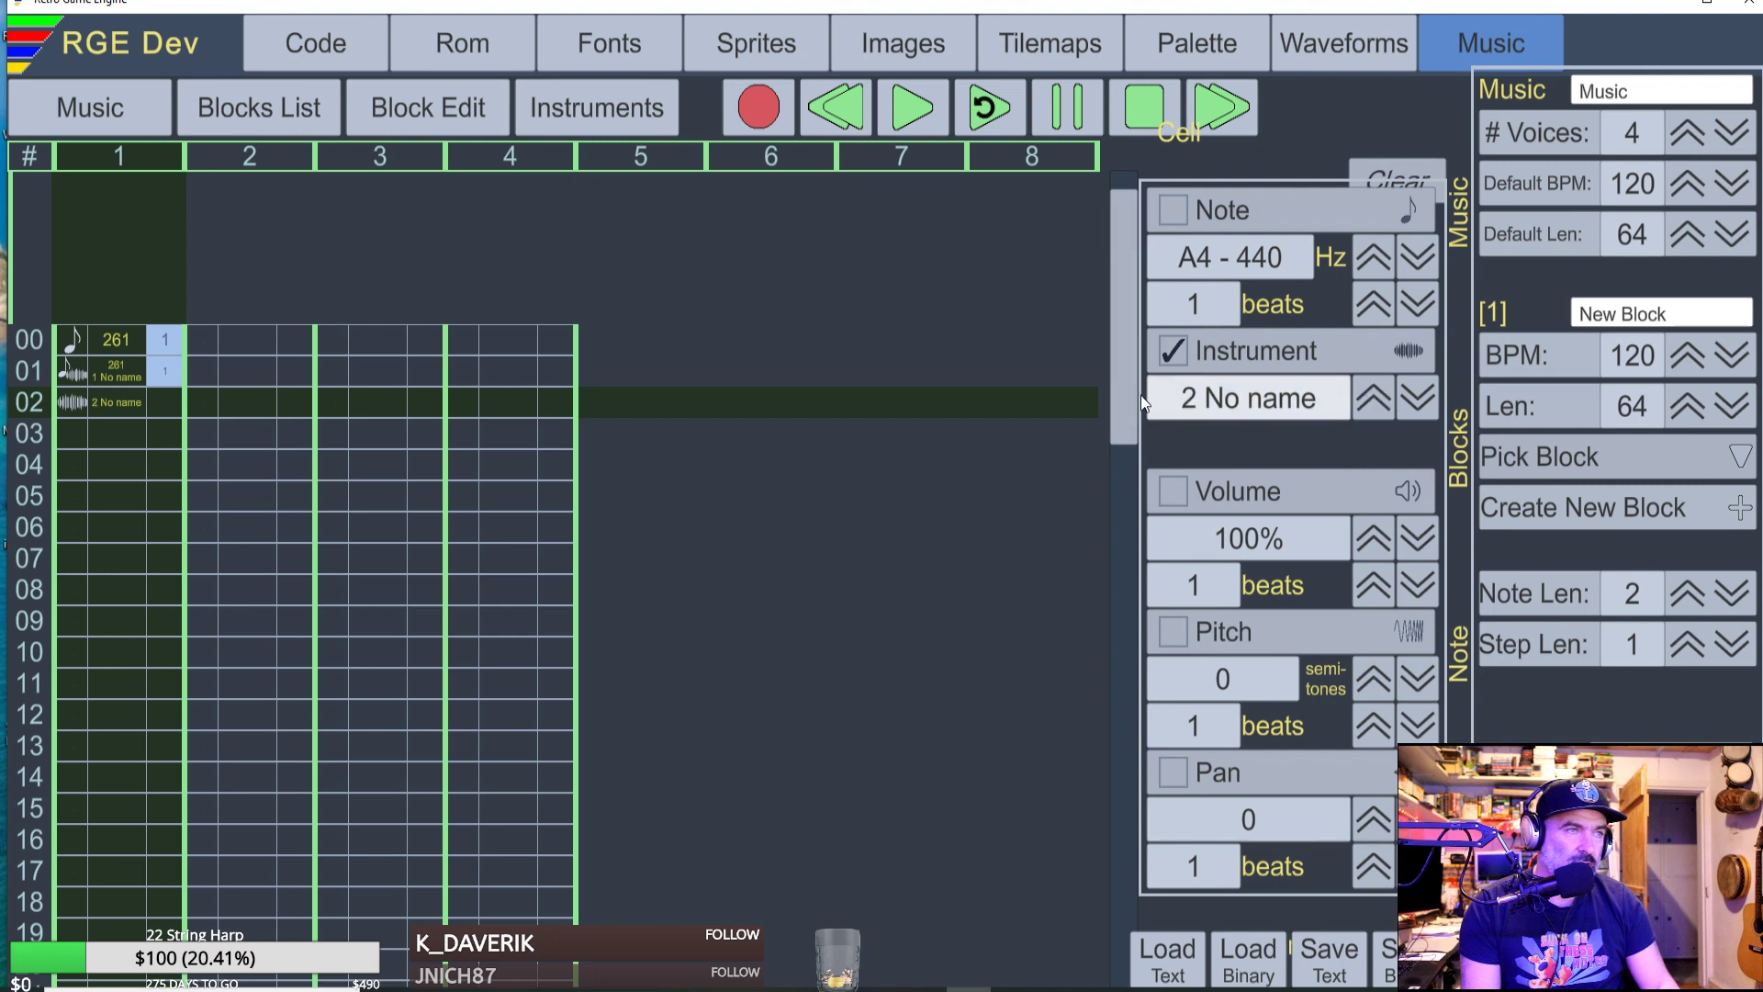
key(z)
key(z)
key(x)
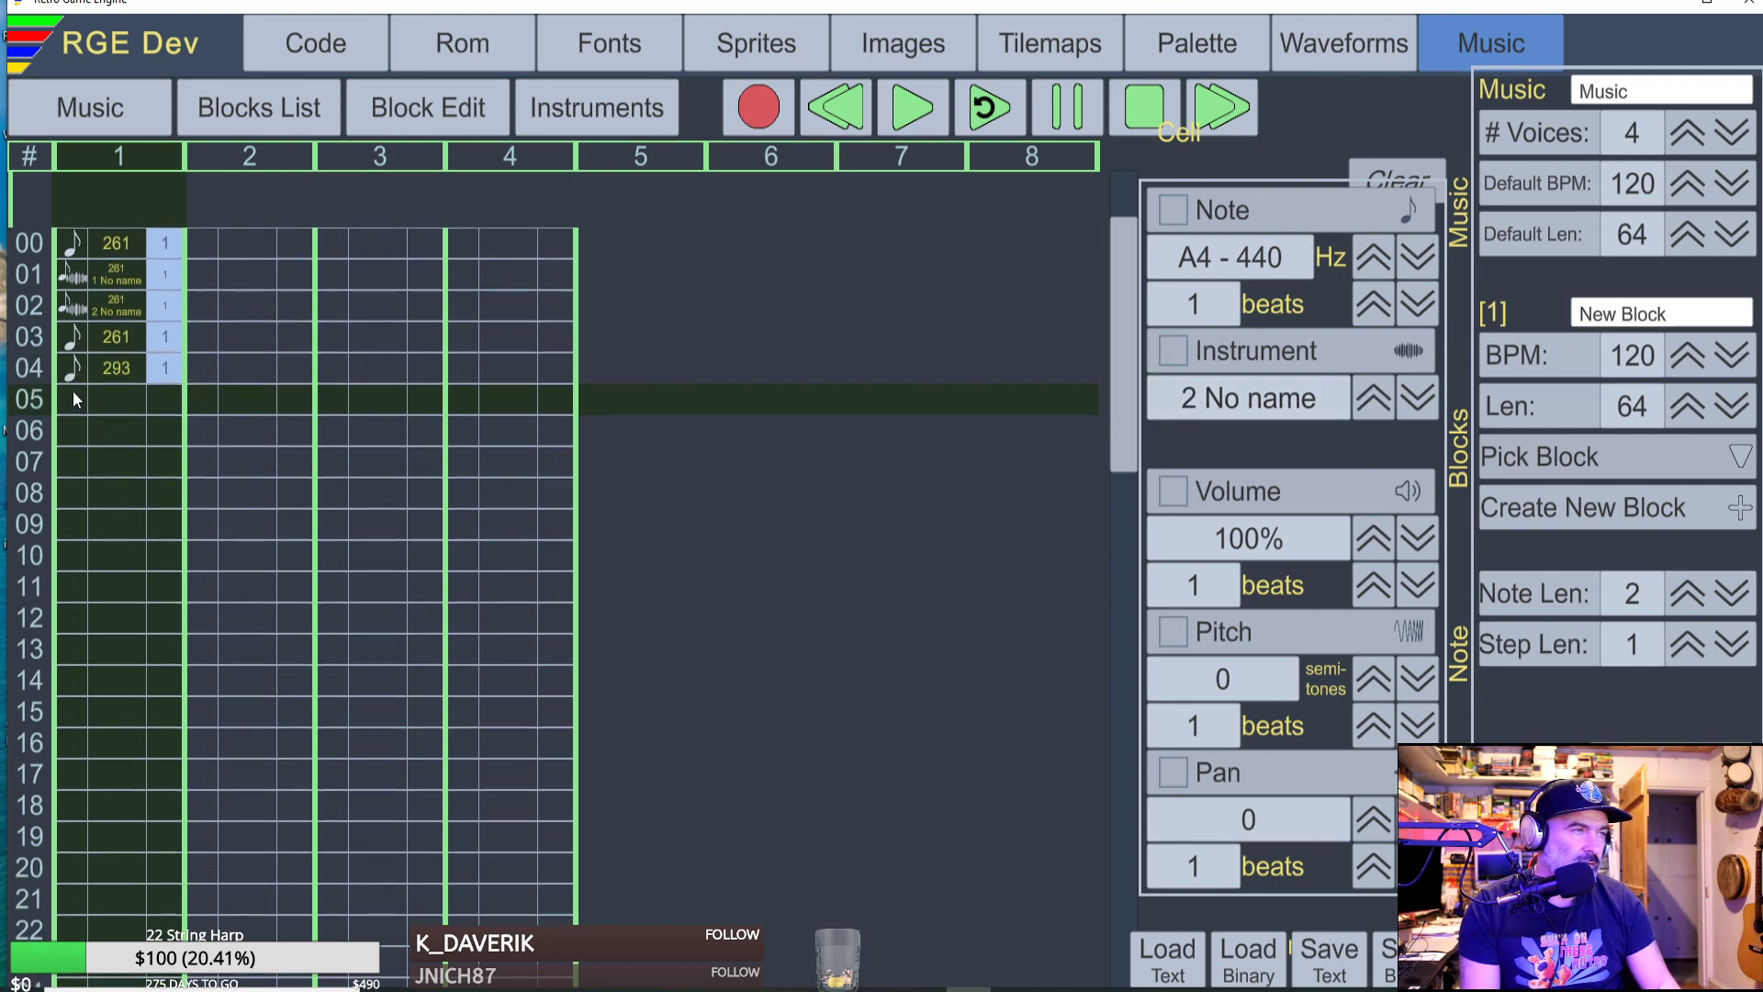
key(c)
key(v)
key(b)
Switch to instrument 1 at row 08 and enter the notes 261 and 293 in rows 08 and 09.
click(1409, 402)
key(z)
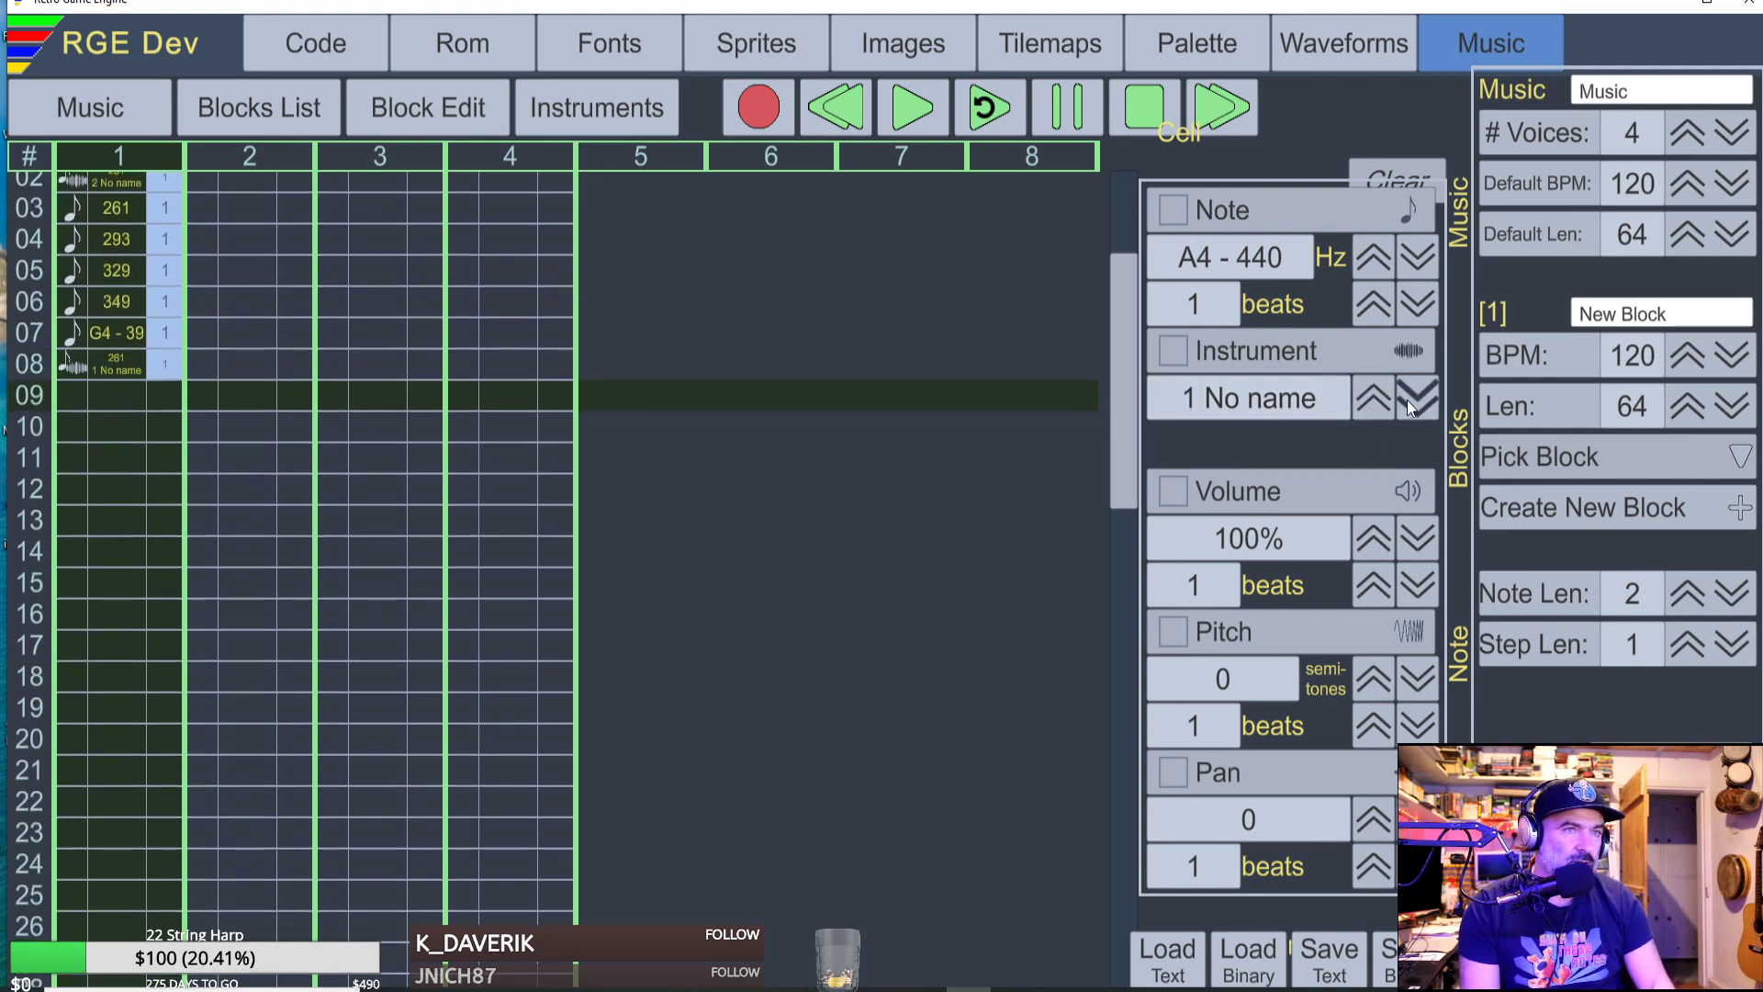
key(x)
Switch to instrument 2 at row 10 and enter the notes 261, 293 and 329 in rows 10 to 12.
click(1408, 399)
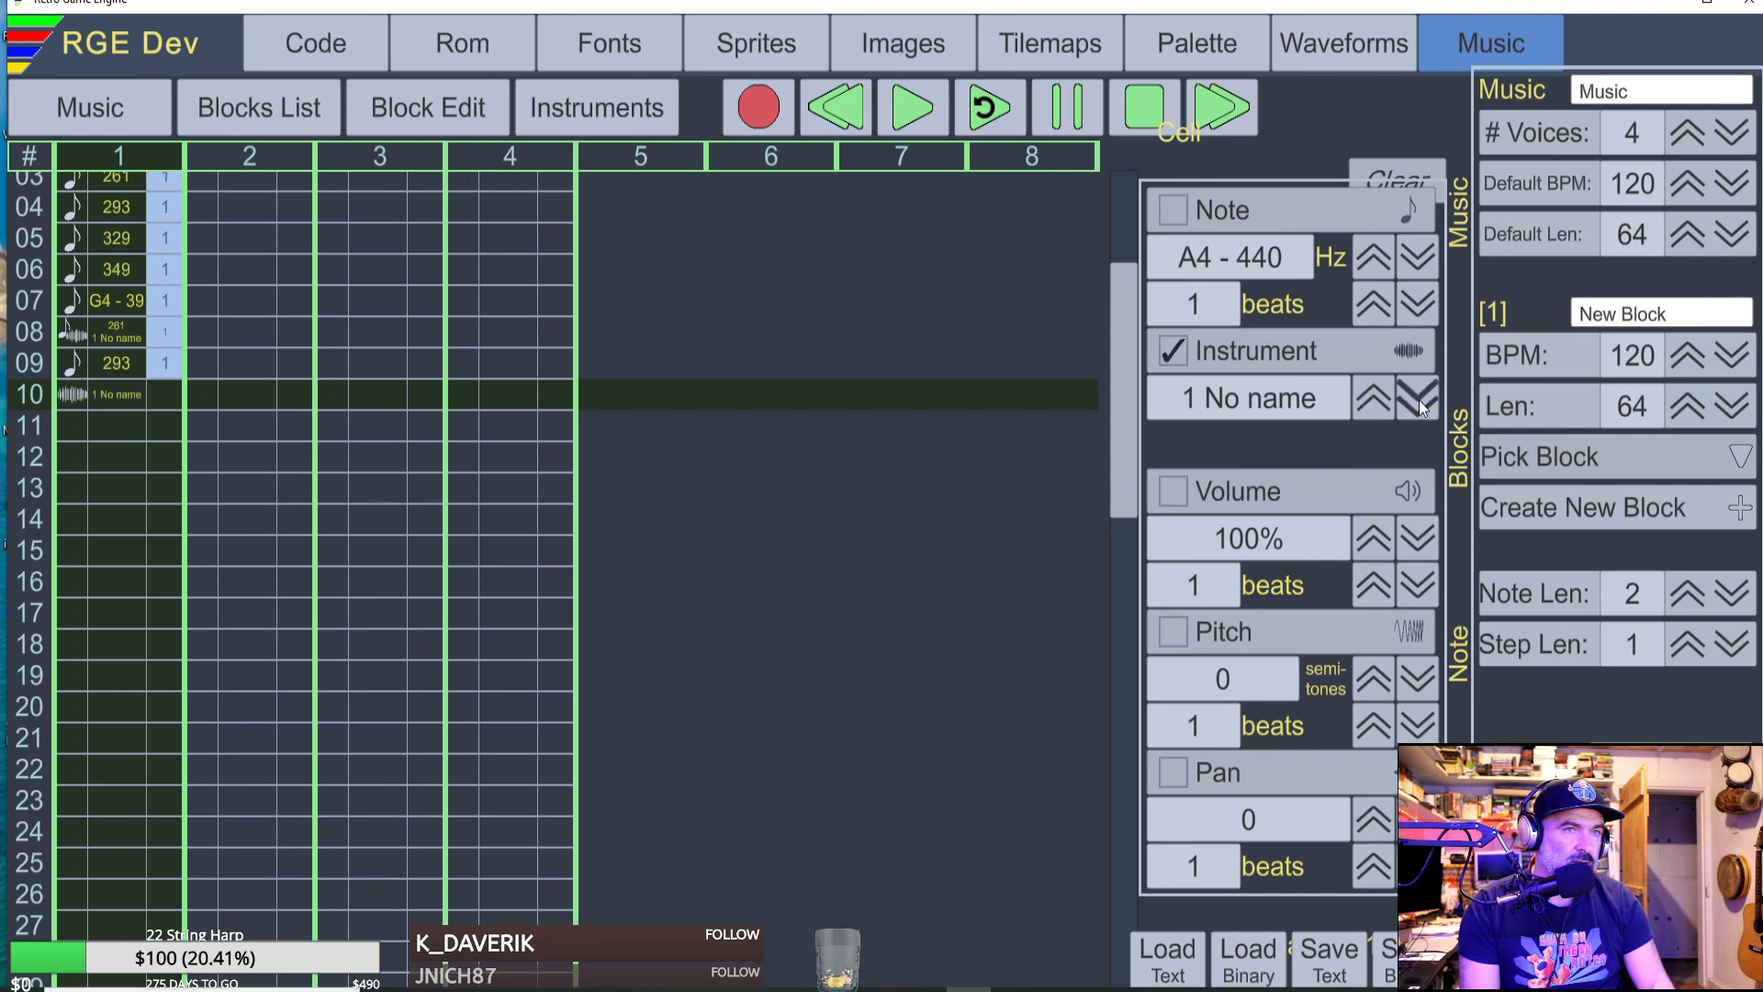
click(1368, 404)
key(z)
key(x)
key(c)
Assign instrument 2 at row 13 and enter the notes 261, 293, 329 and 349 in rows 13 to 16.
click(1368, 404)
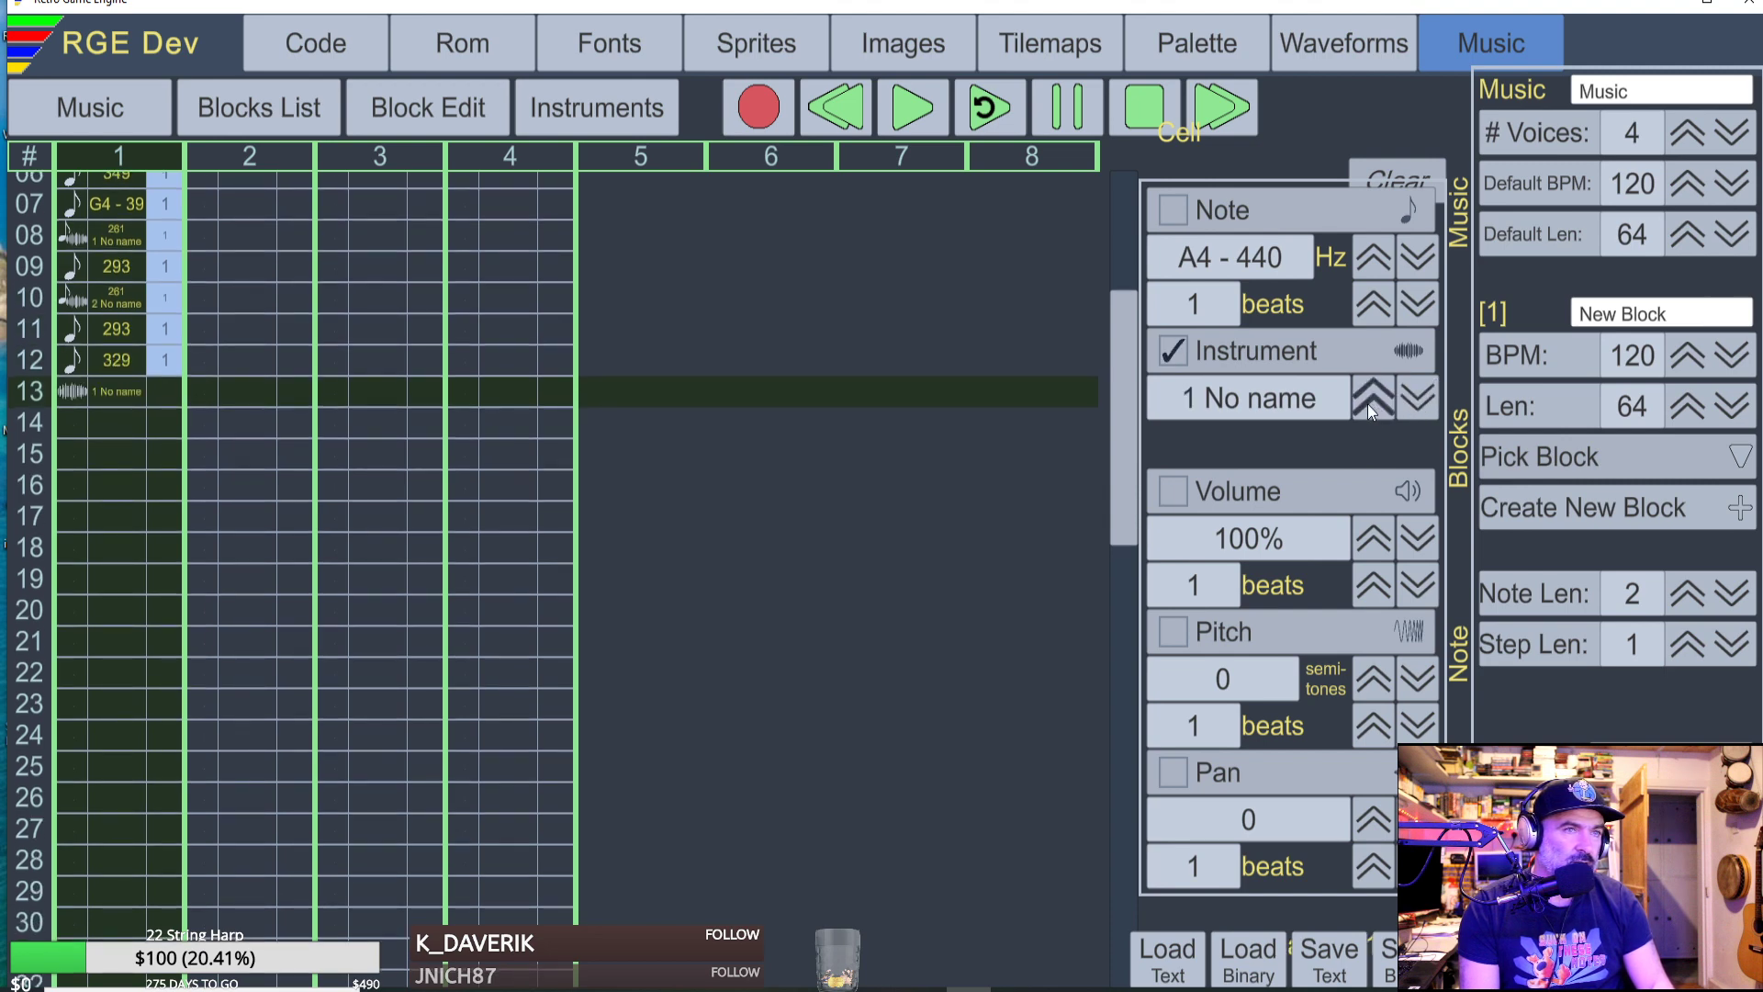
click(1368, 404)
key(z)
key(x)
key(c)
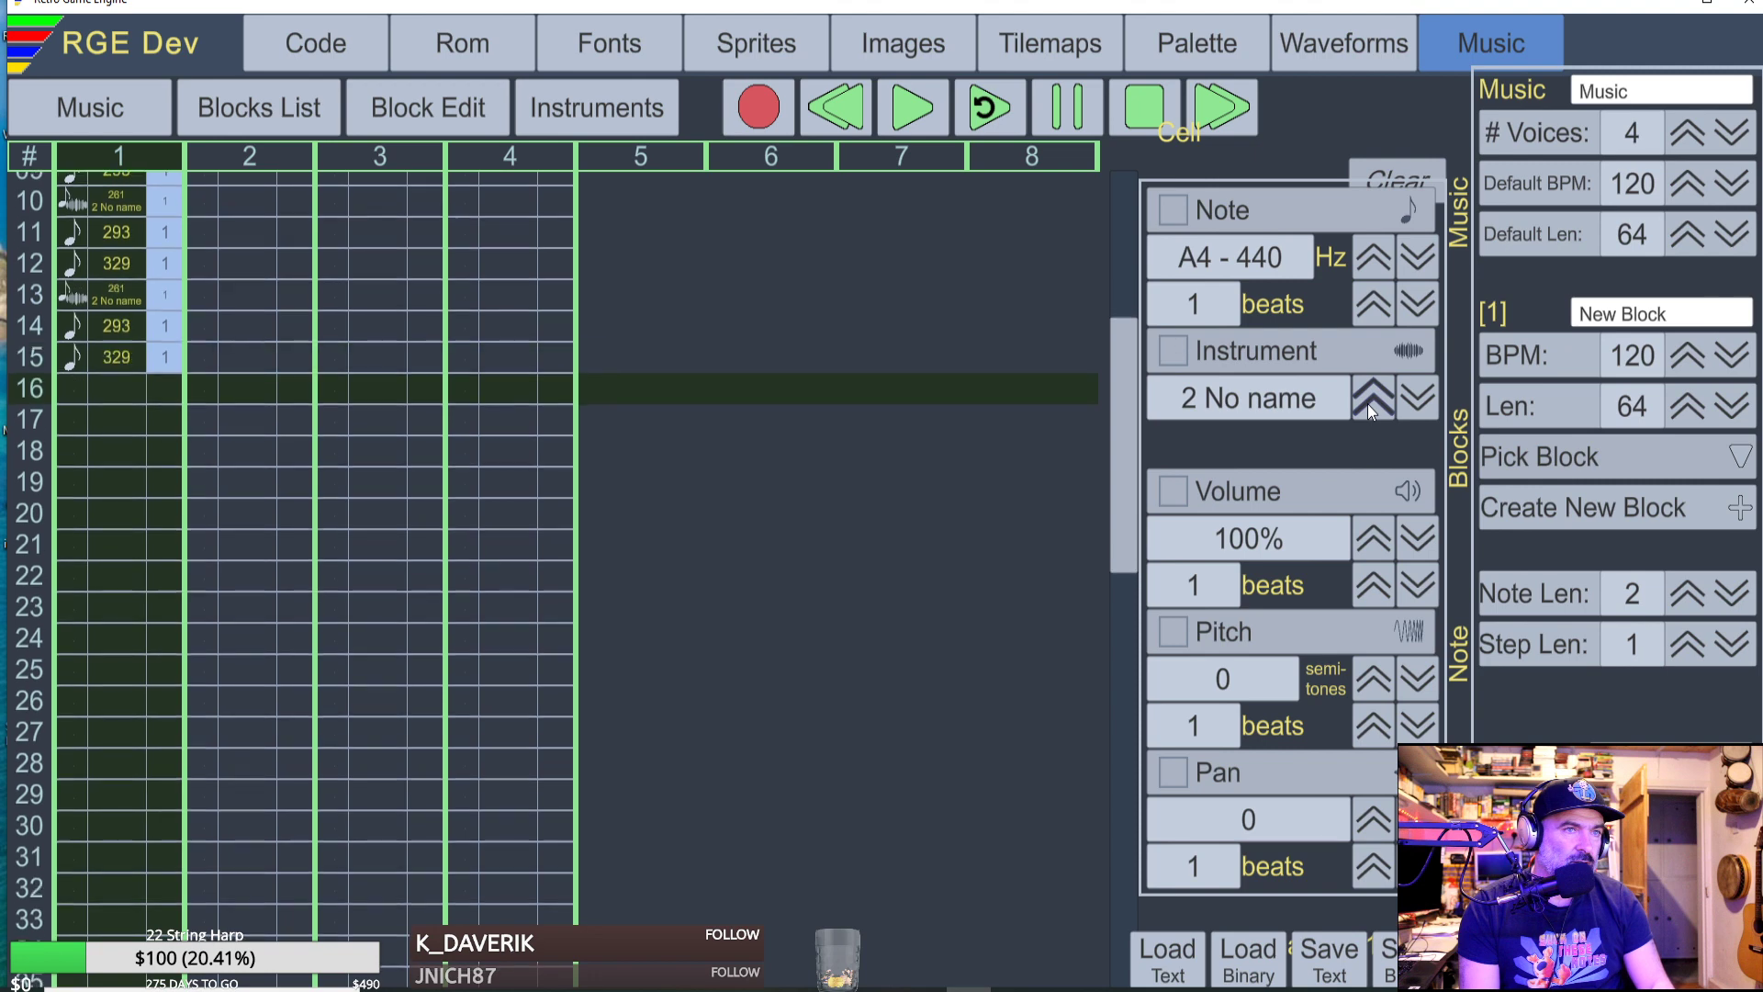
key(v)
Enter a 261 Hz note with instrument 1 in row 17 and assign instrument 1 to row 18.
click(1368, 404)
key(z)
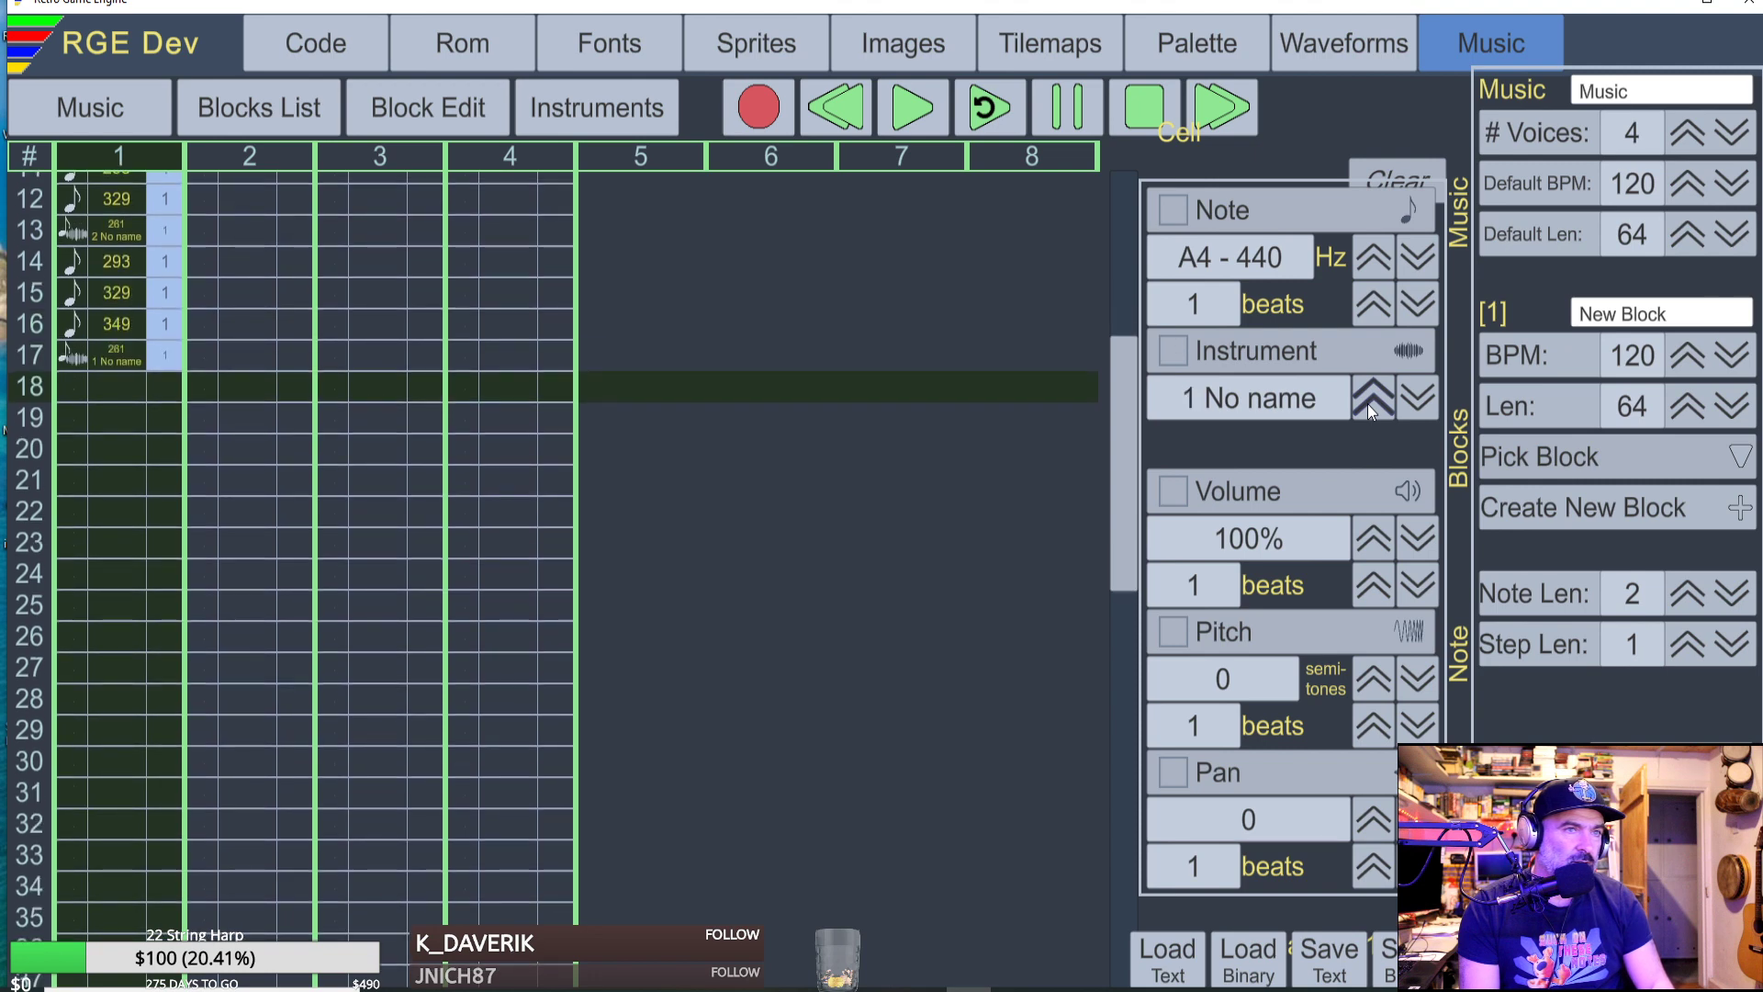
click(1416, 406)
Select all filled cells of voice 1 from row 00 to row 18 and cut them.
scroll(304, 394, up, 6)
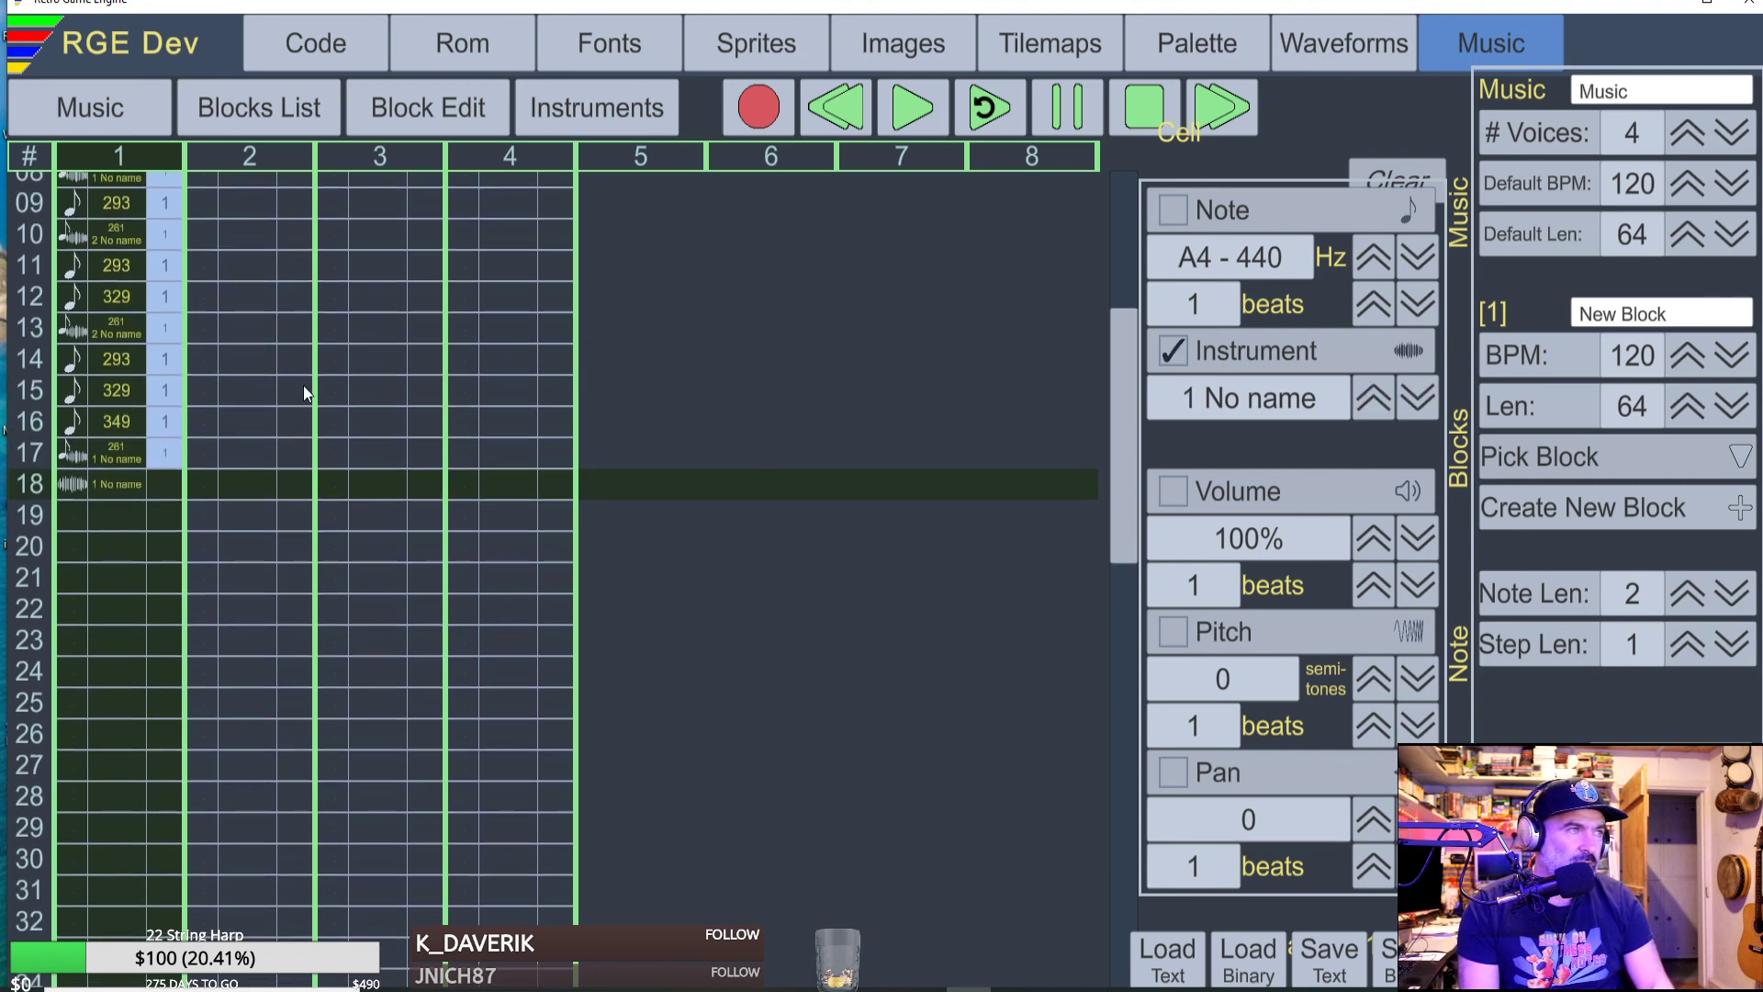
click(81, 363)
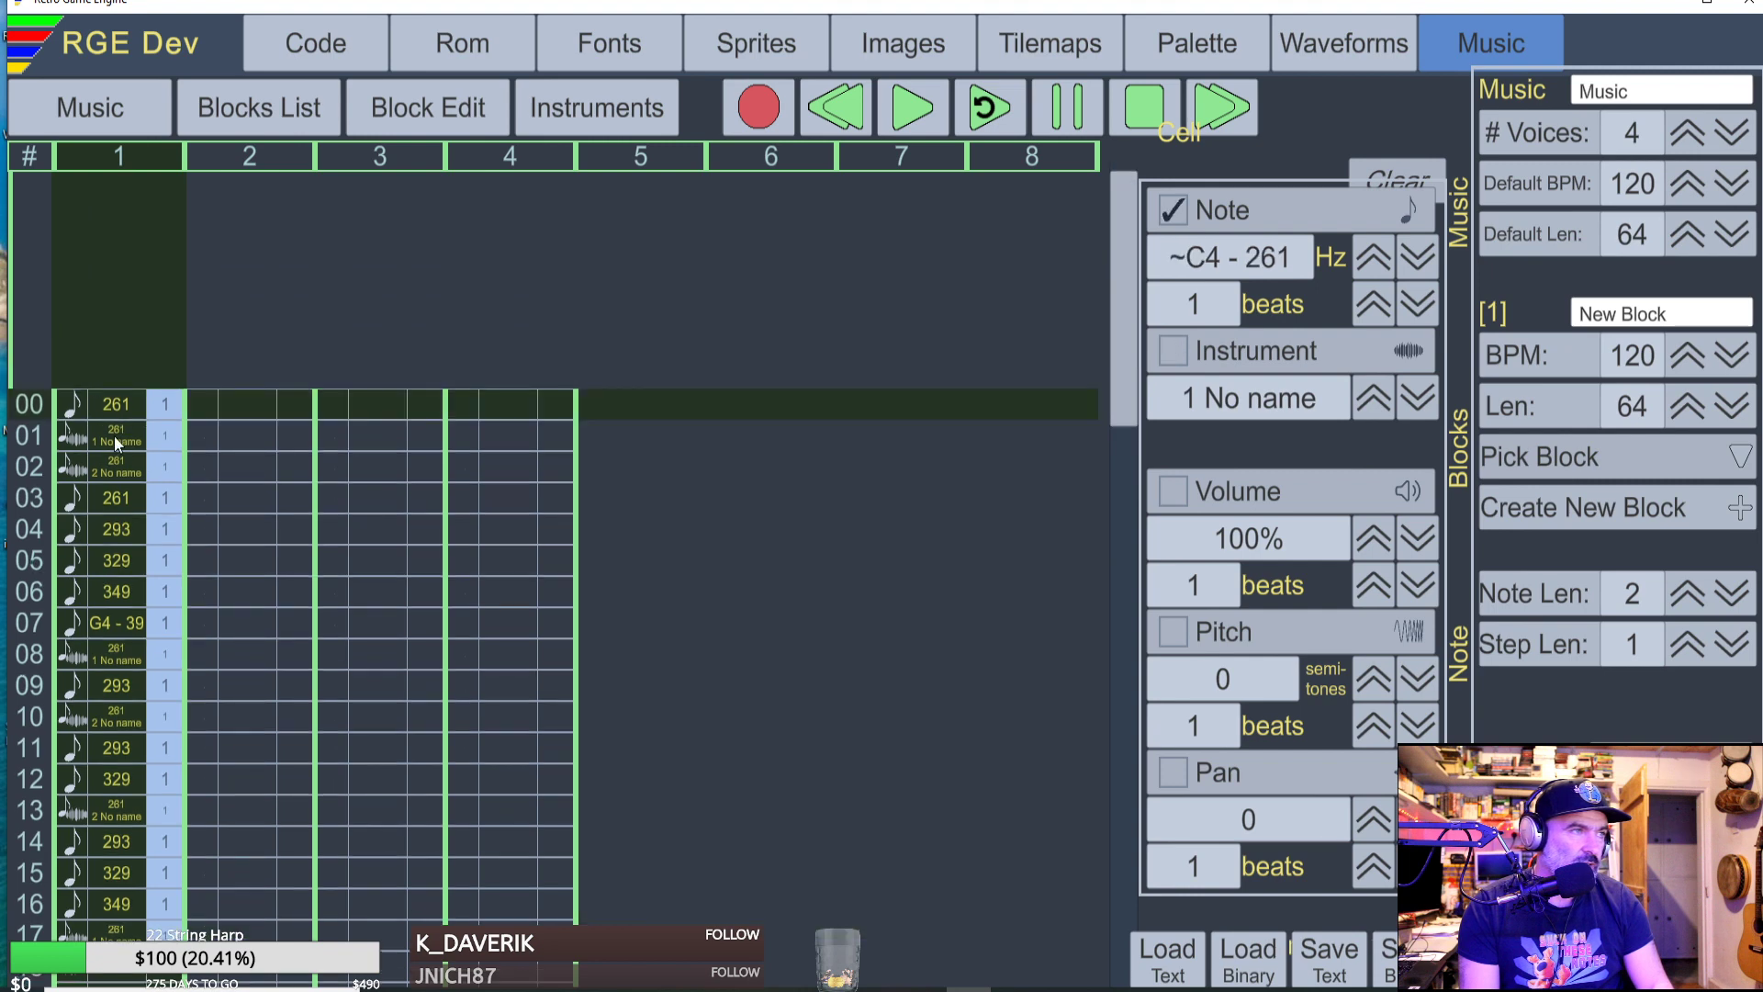
key(shift+Down)
key(shift+Down)
key(shift+Down)
key(shift+Down)
key(shift+Down)
key(shift+Down)
key(shift+Down)
key(shift+Down)
key(shift+Down)
key(shift+Down)
key(shift+Down)
key(shift+Down)
key(shift+Down)
key(shift+Down)
key(shift+Down)
key(shift+Down)
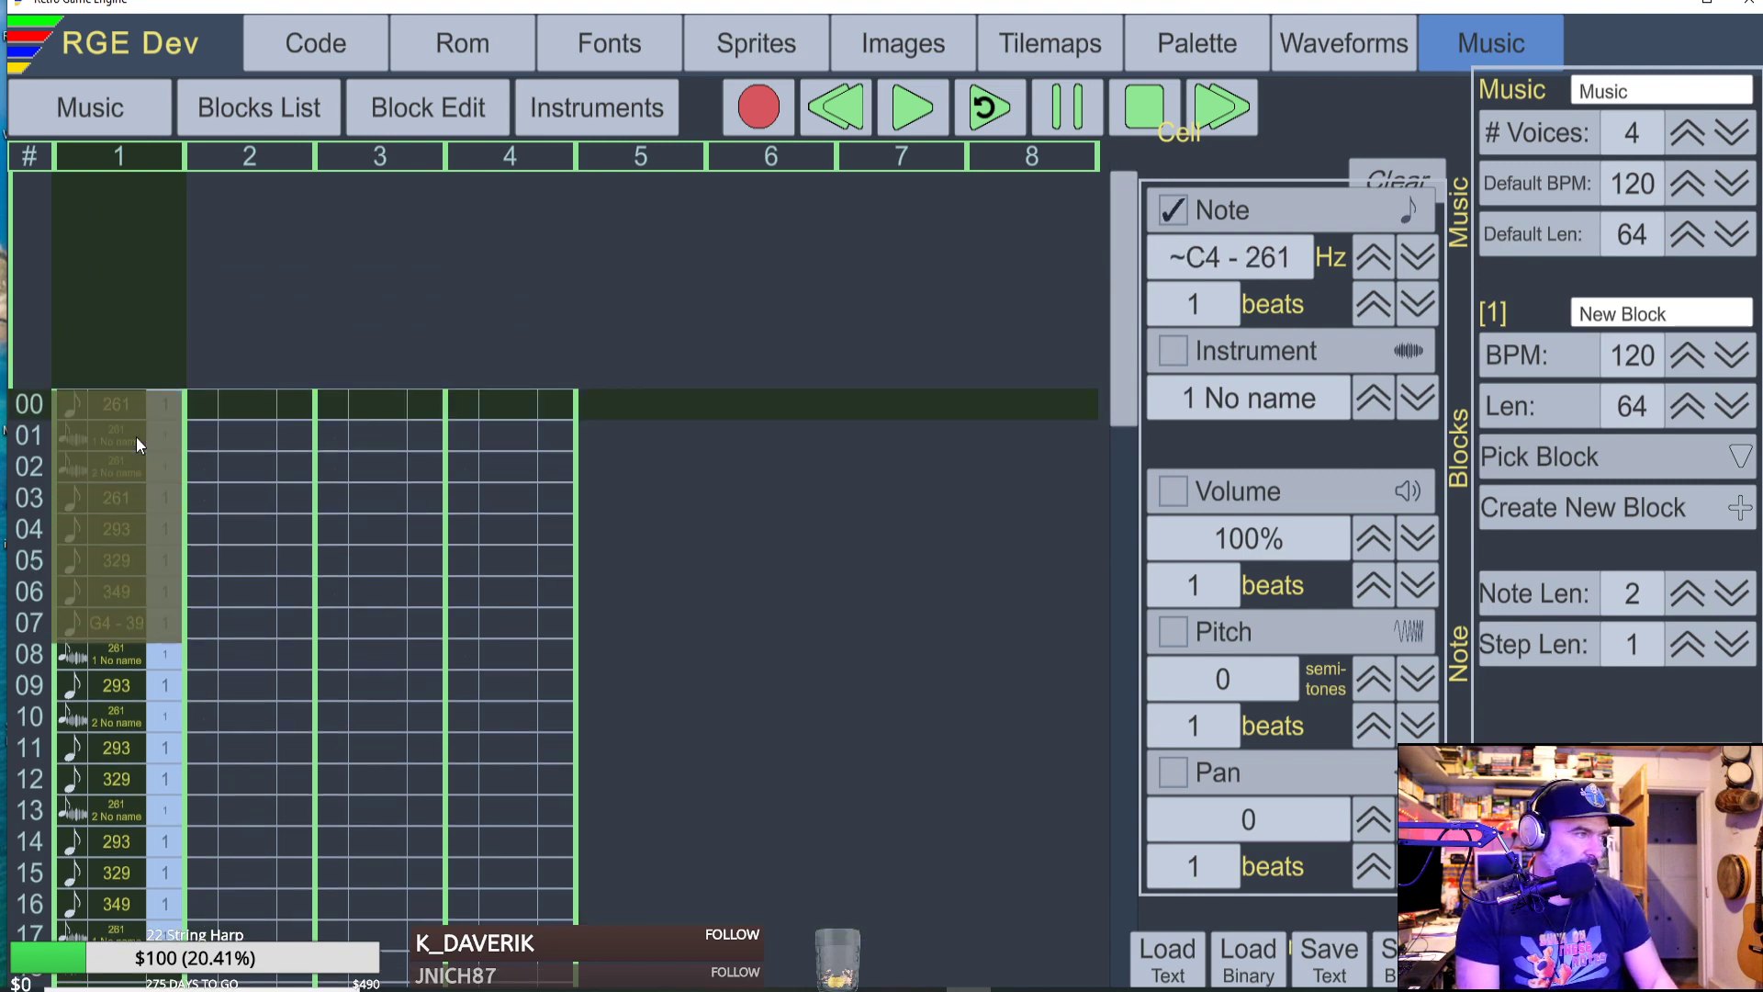
key(ctrl+x)
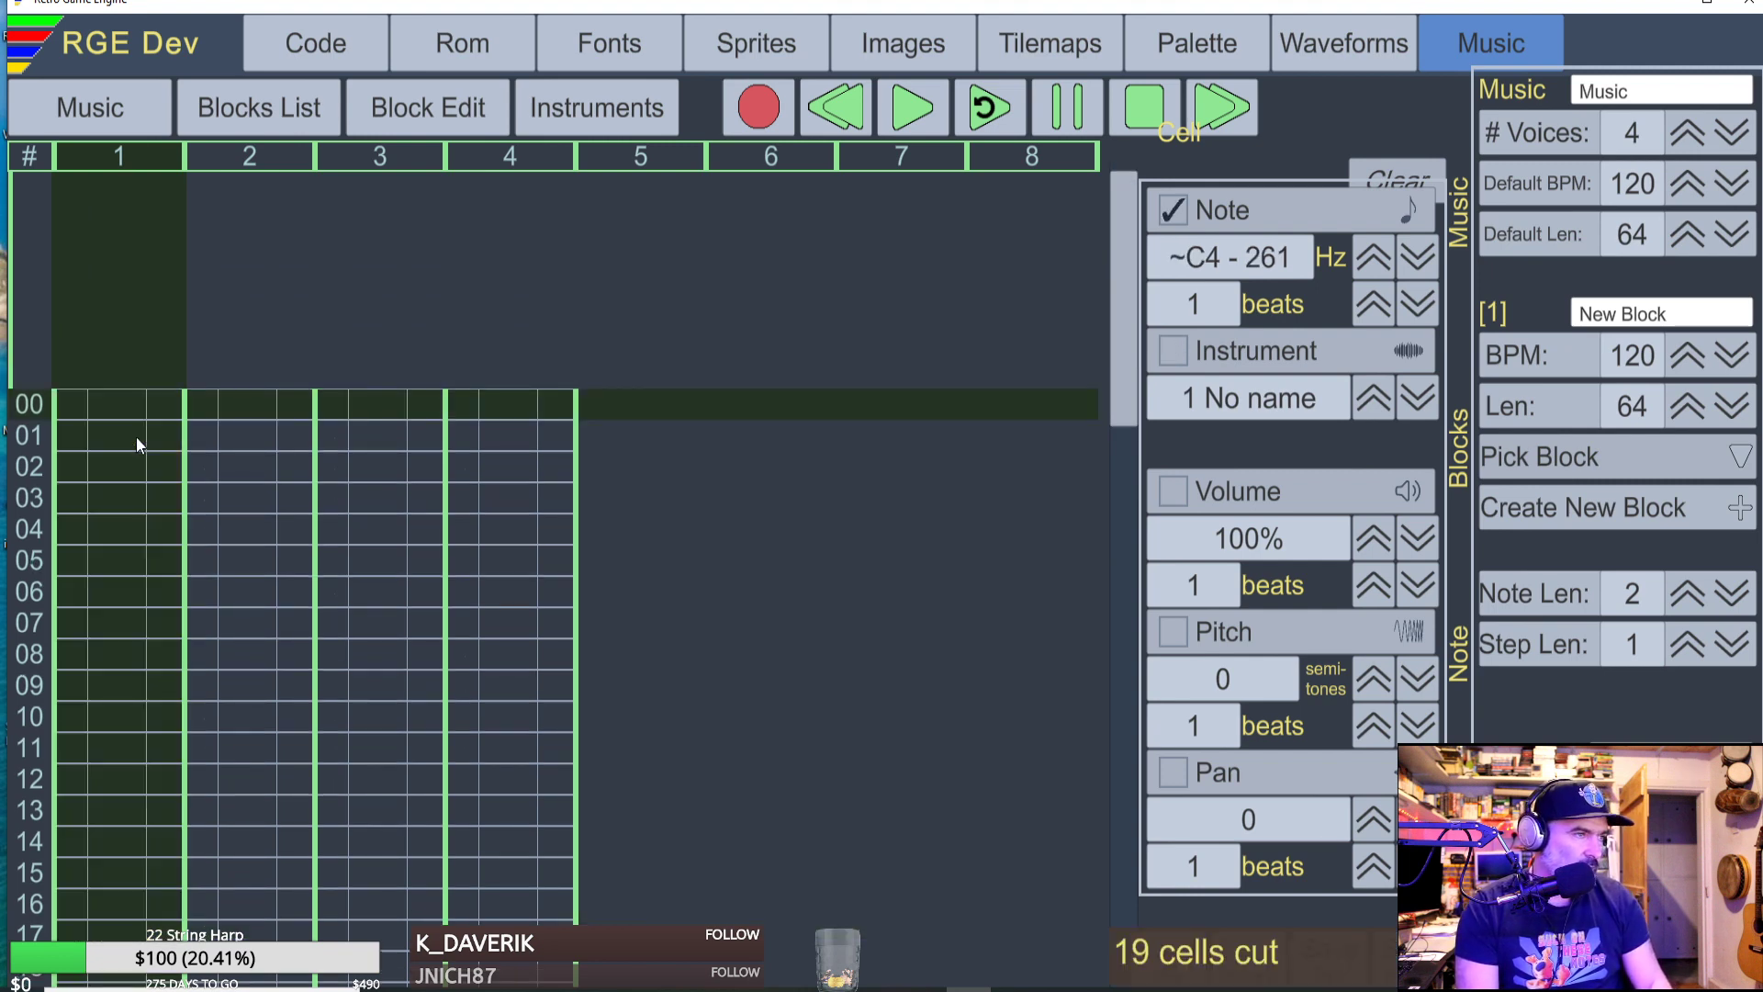
Switch to free play mode and assign instrument 2 to row 00 of voice 1.
key(space)
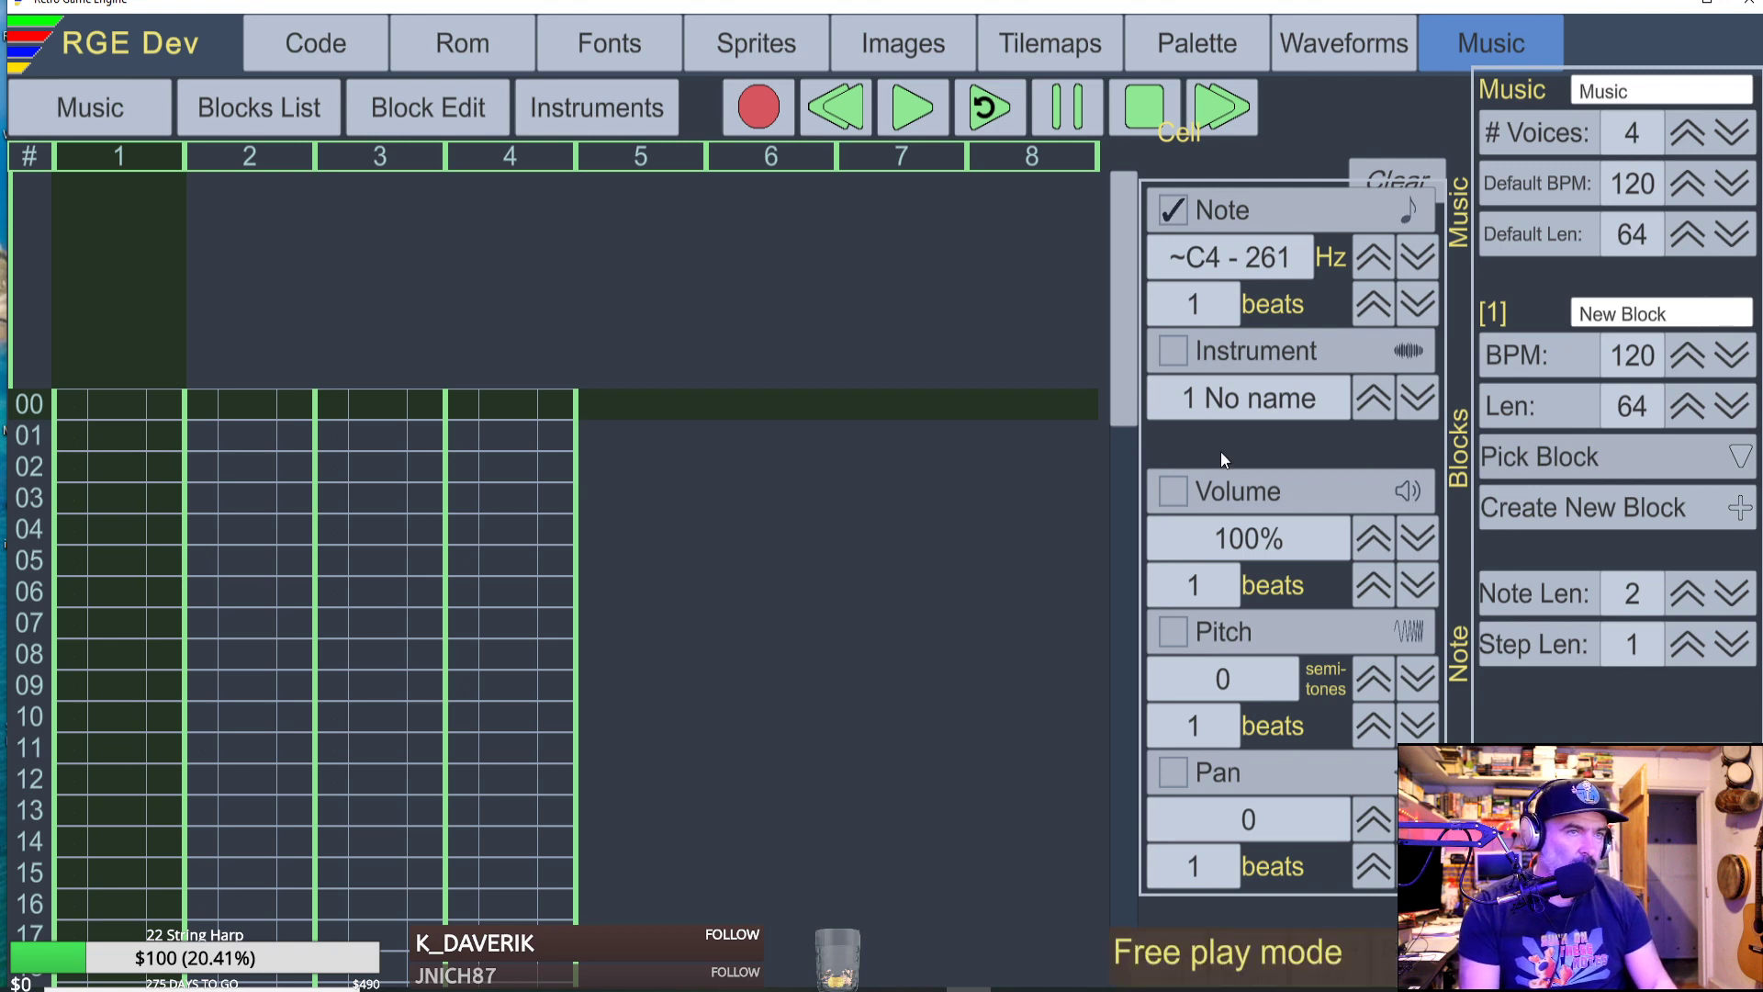
click(1363, 397)
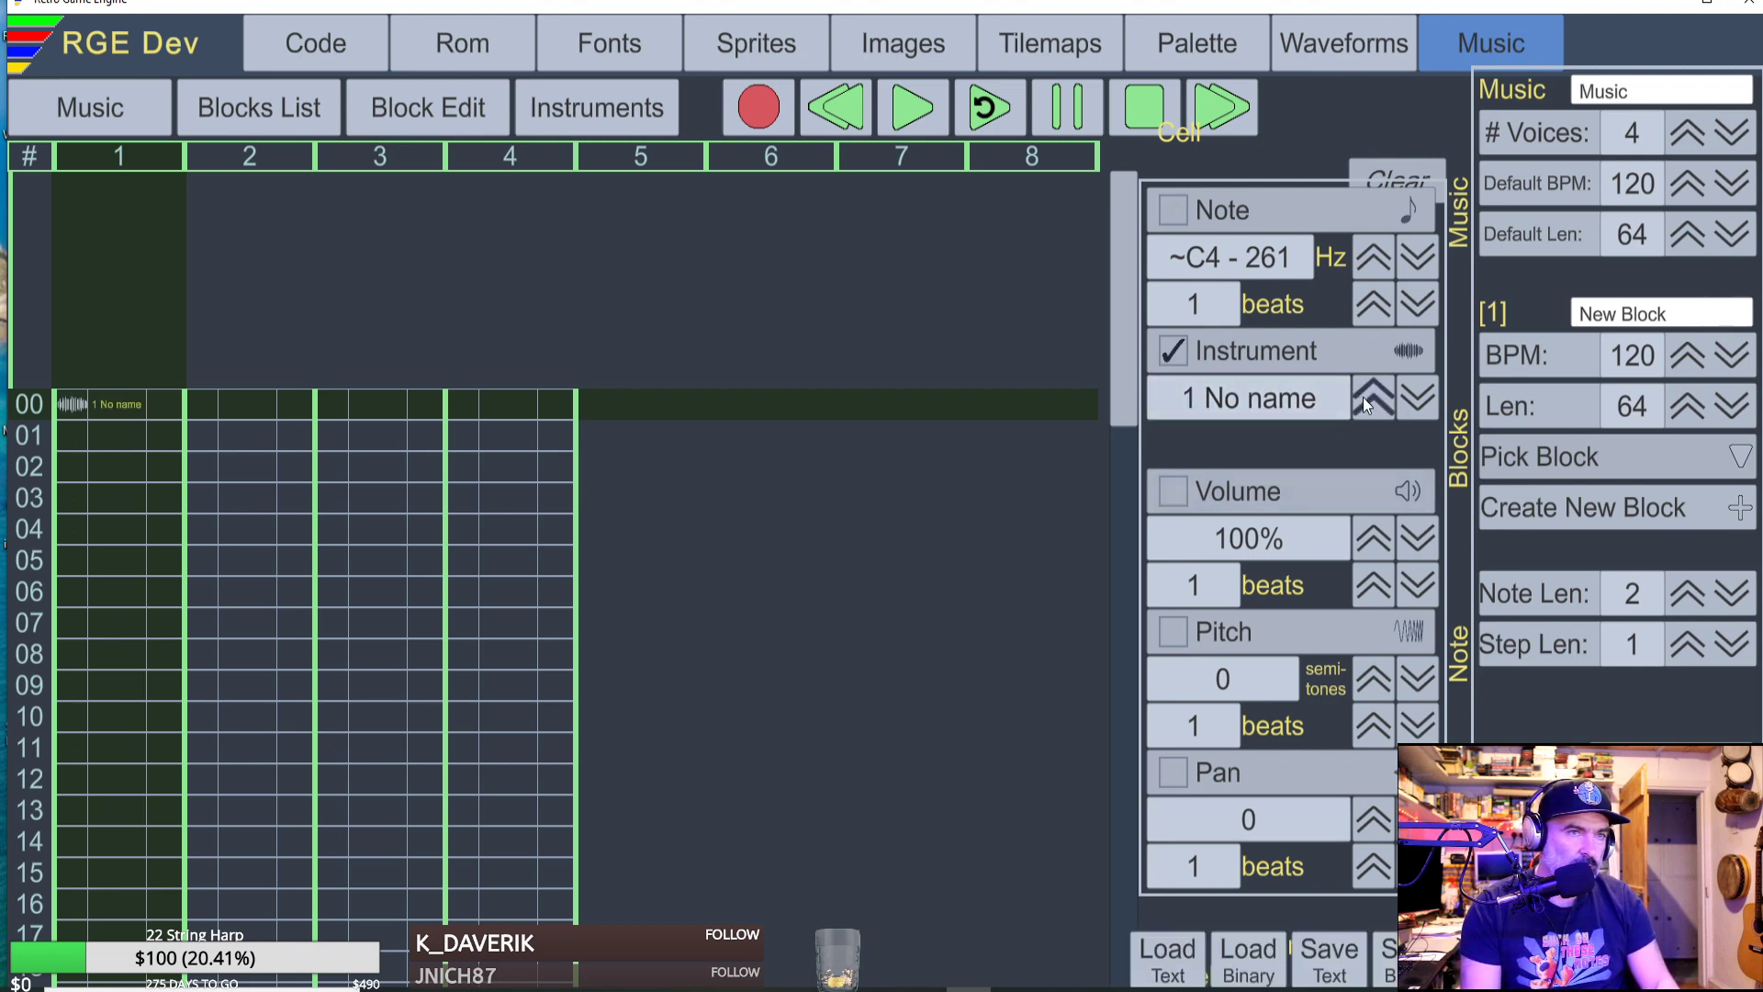
click(1372, 404)
double_click(1253, 404)
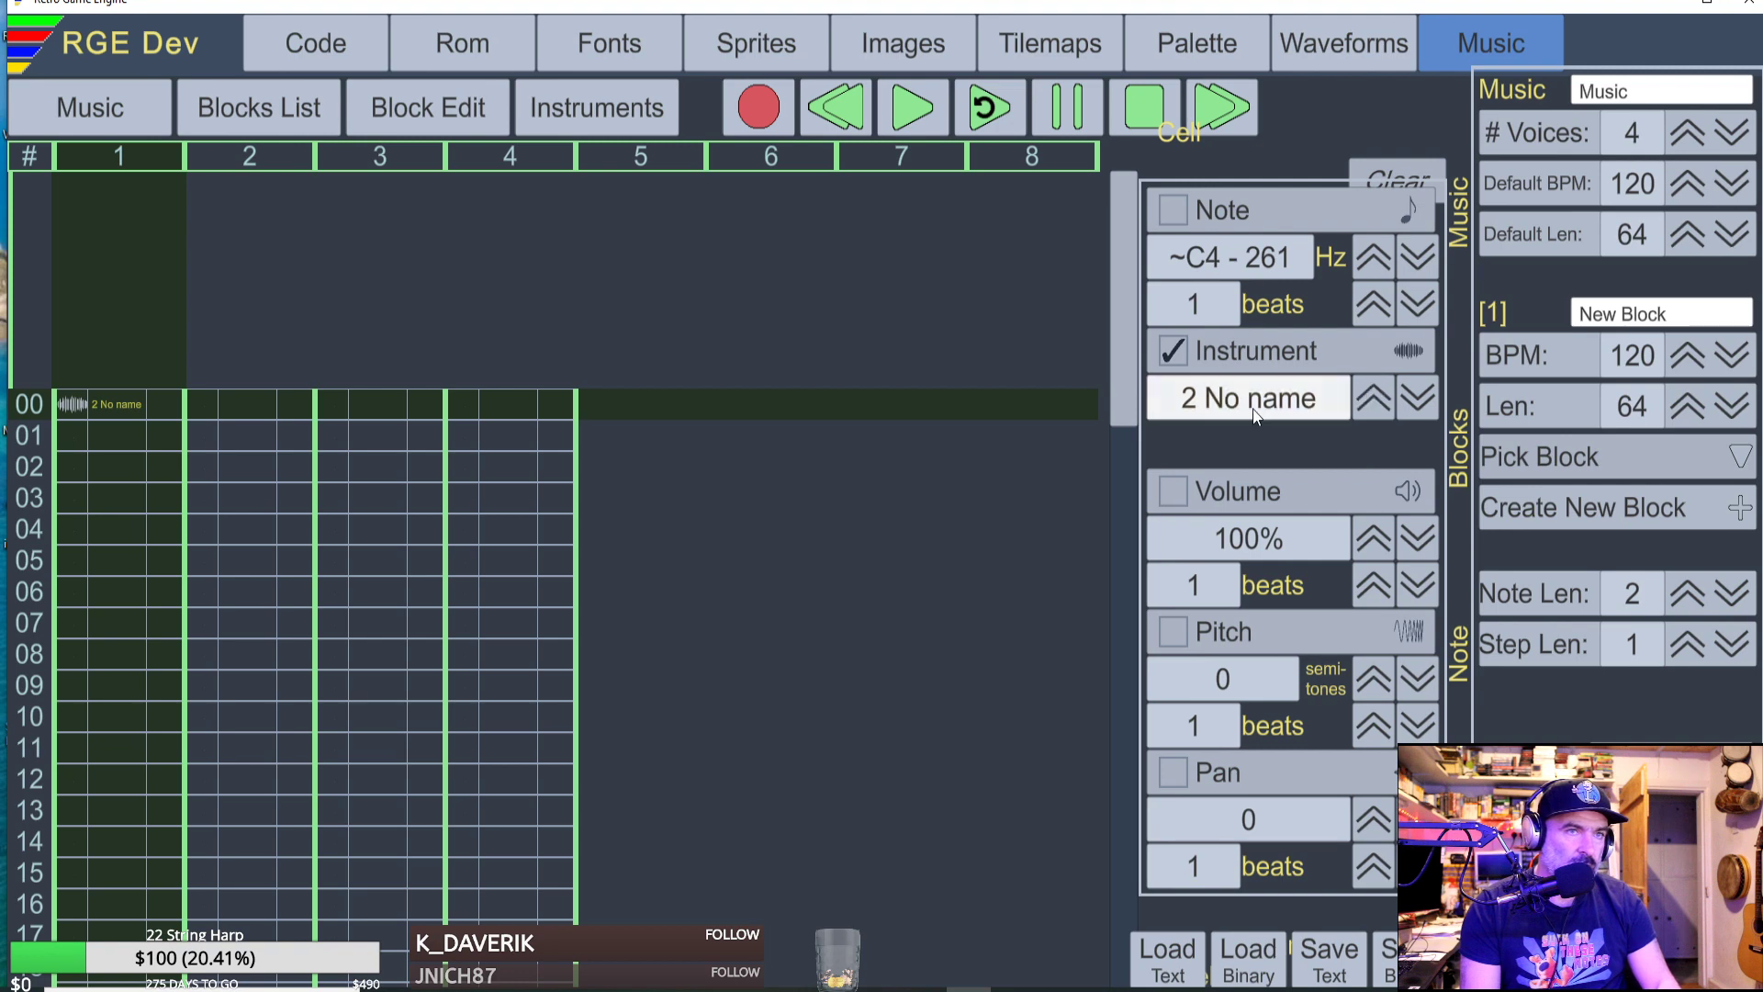
Select instrument 1 in the instruments list, open it for editing and try a test note.
click(597, 102)
click(193, 183)
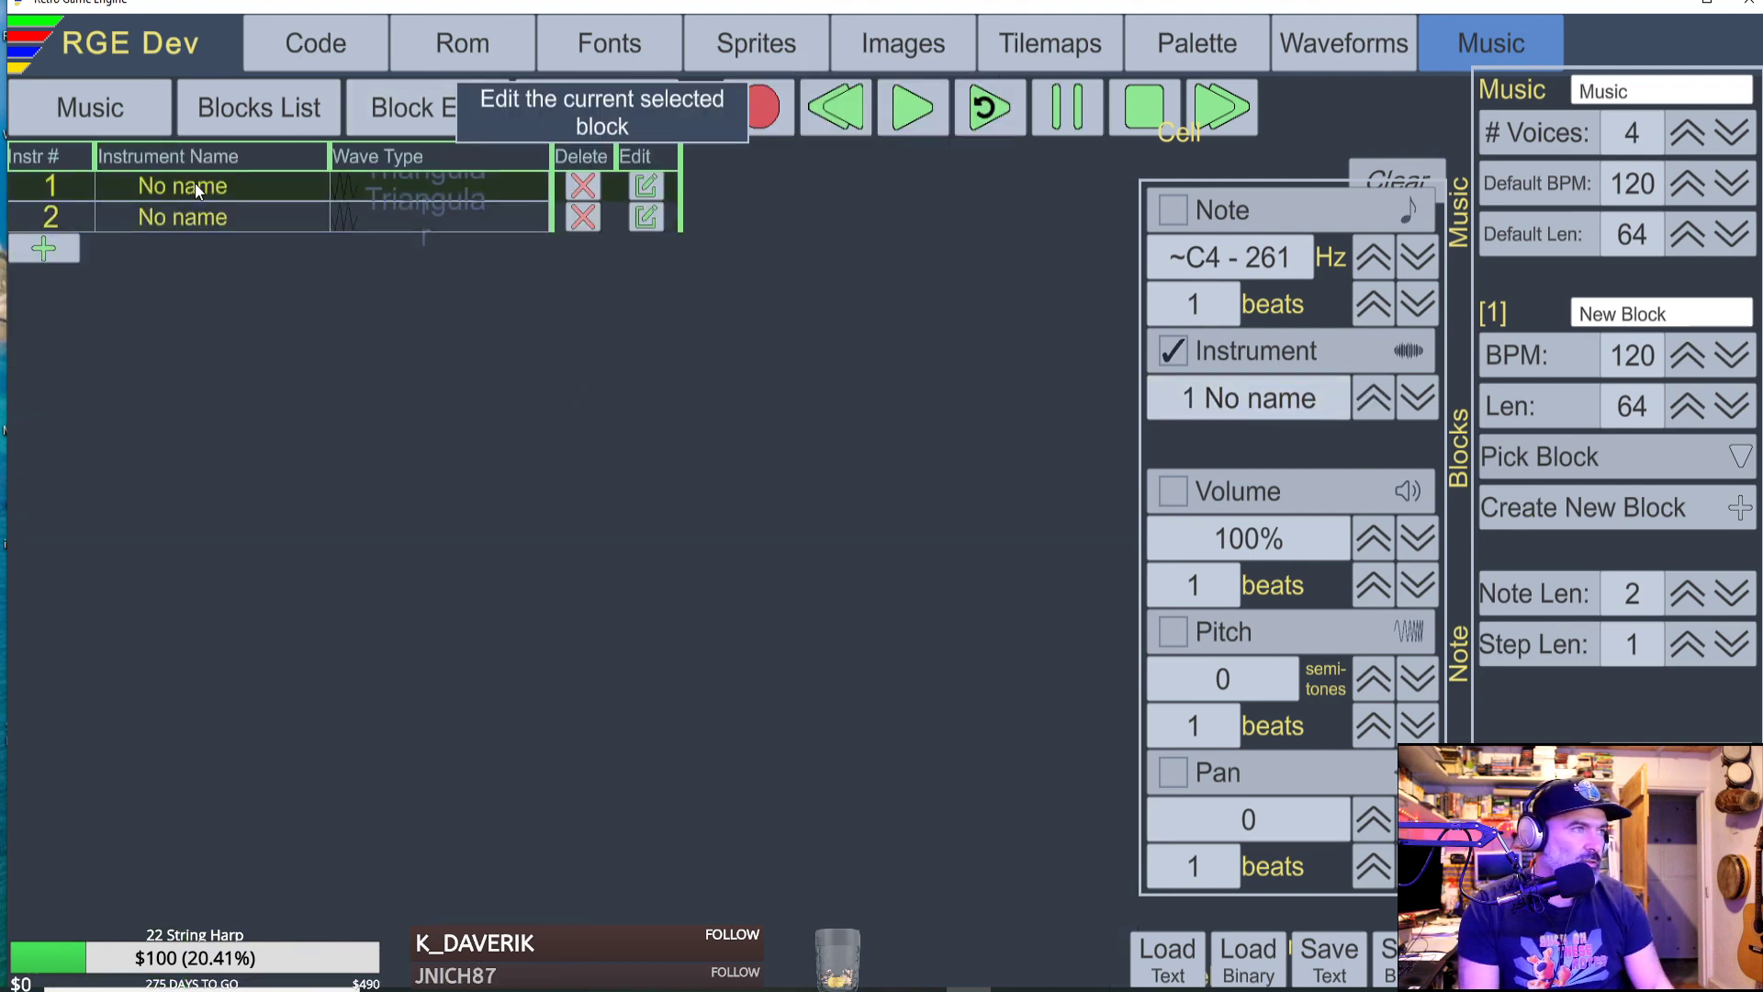
click(648, 187)
click(386, 456)
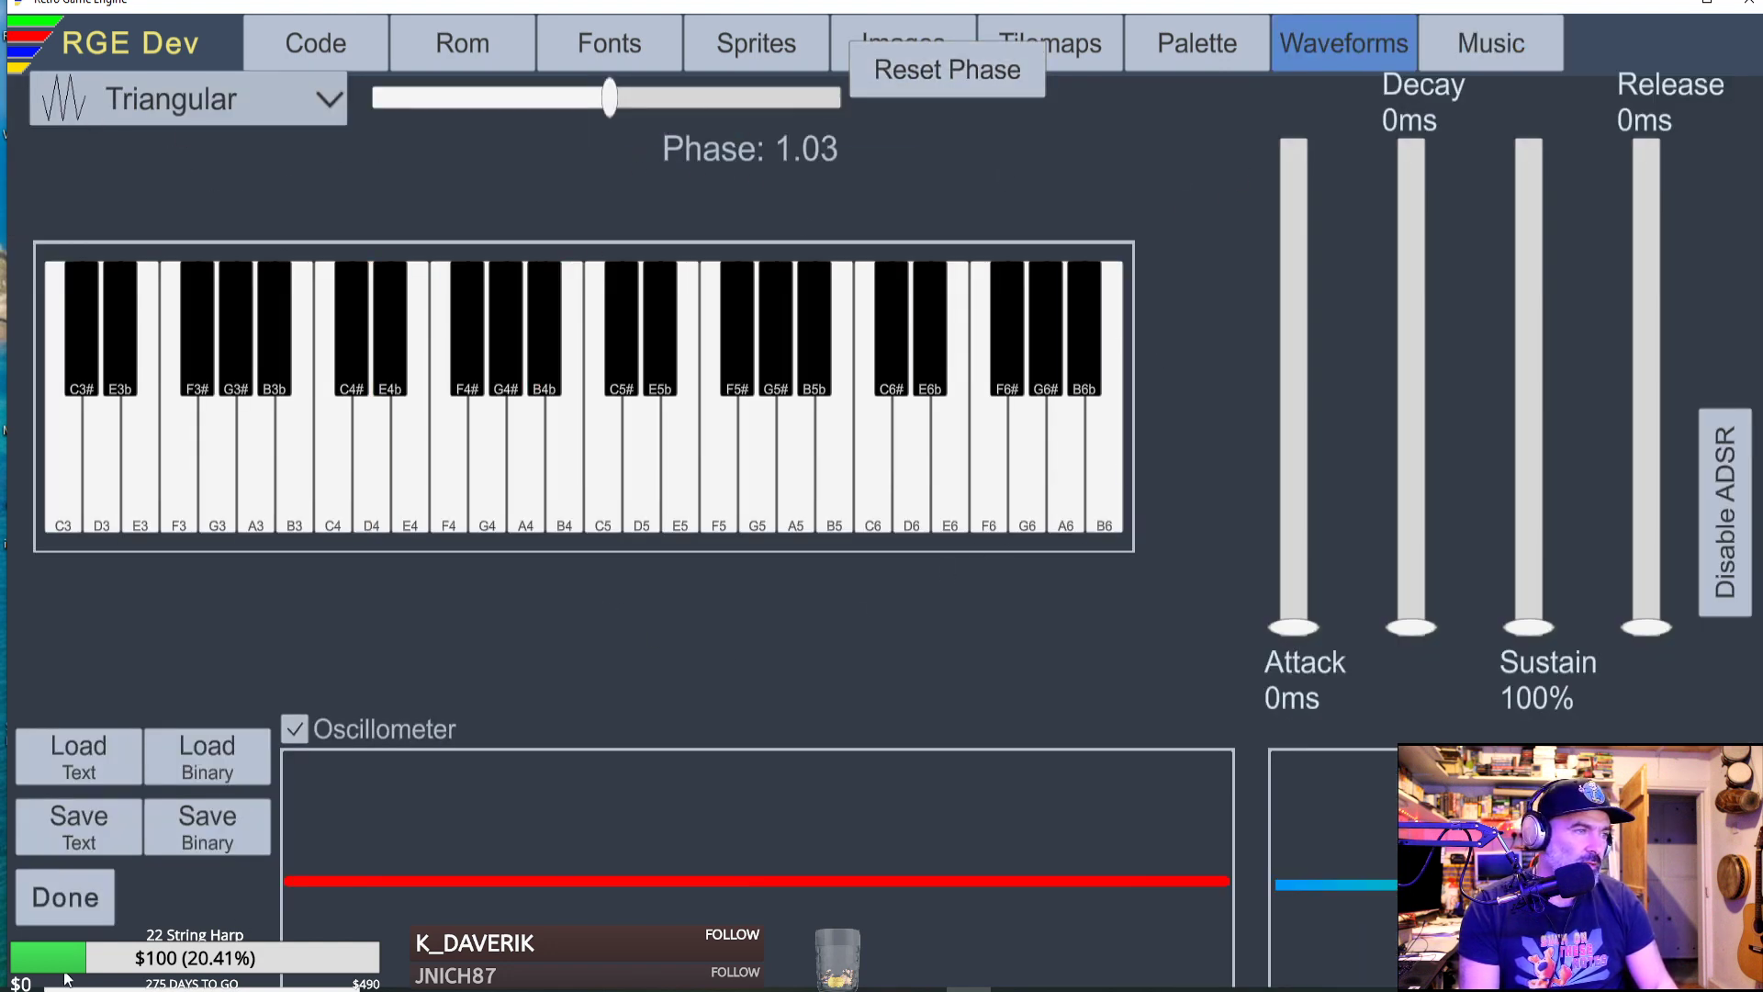
Finish editing instrument 1's waveform and return to the instruments list.
click(70, 920)
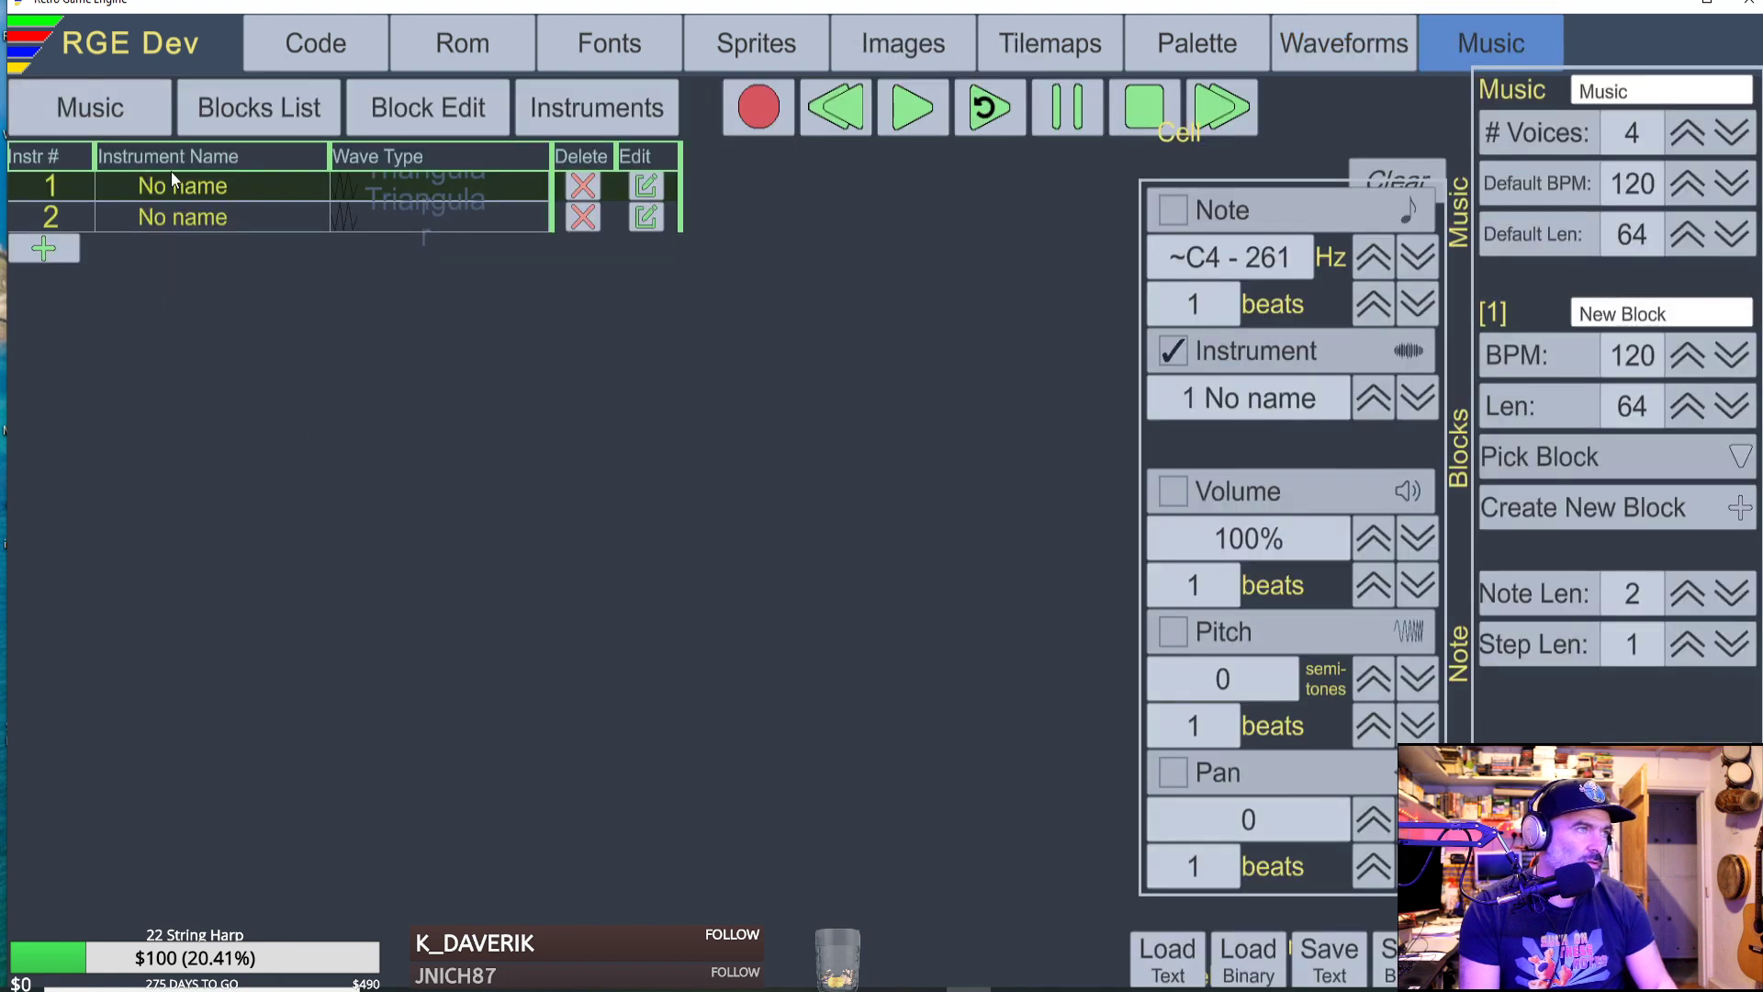
Try to edit and clear the name of instrument 1 in the cell's instrument field.
double_click(1258, 399)
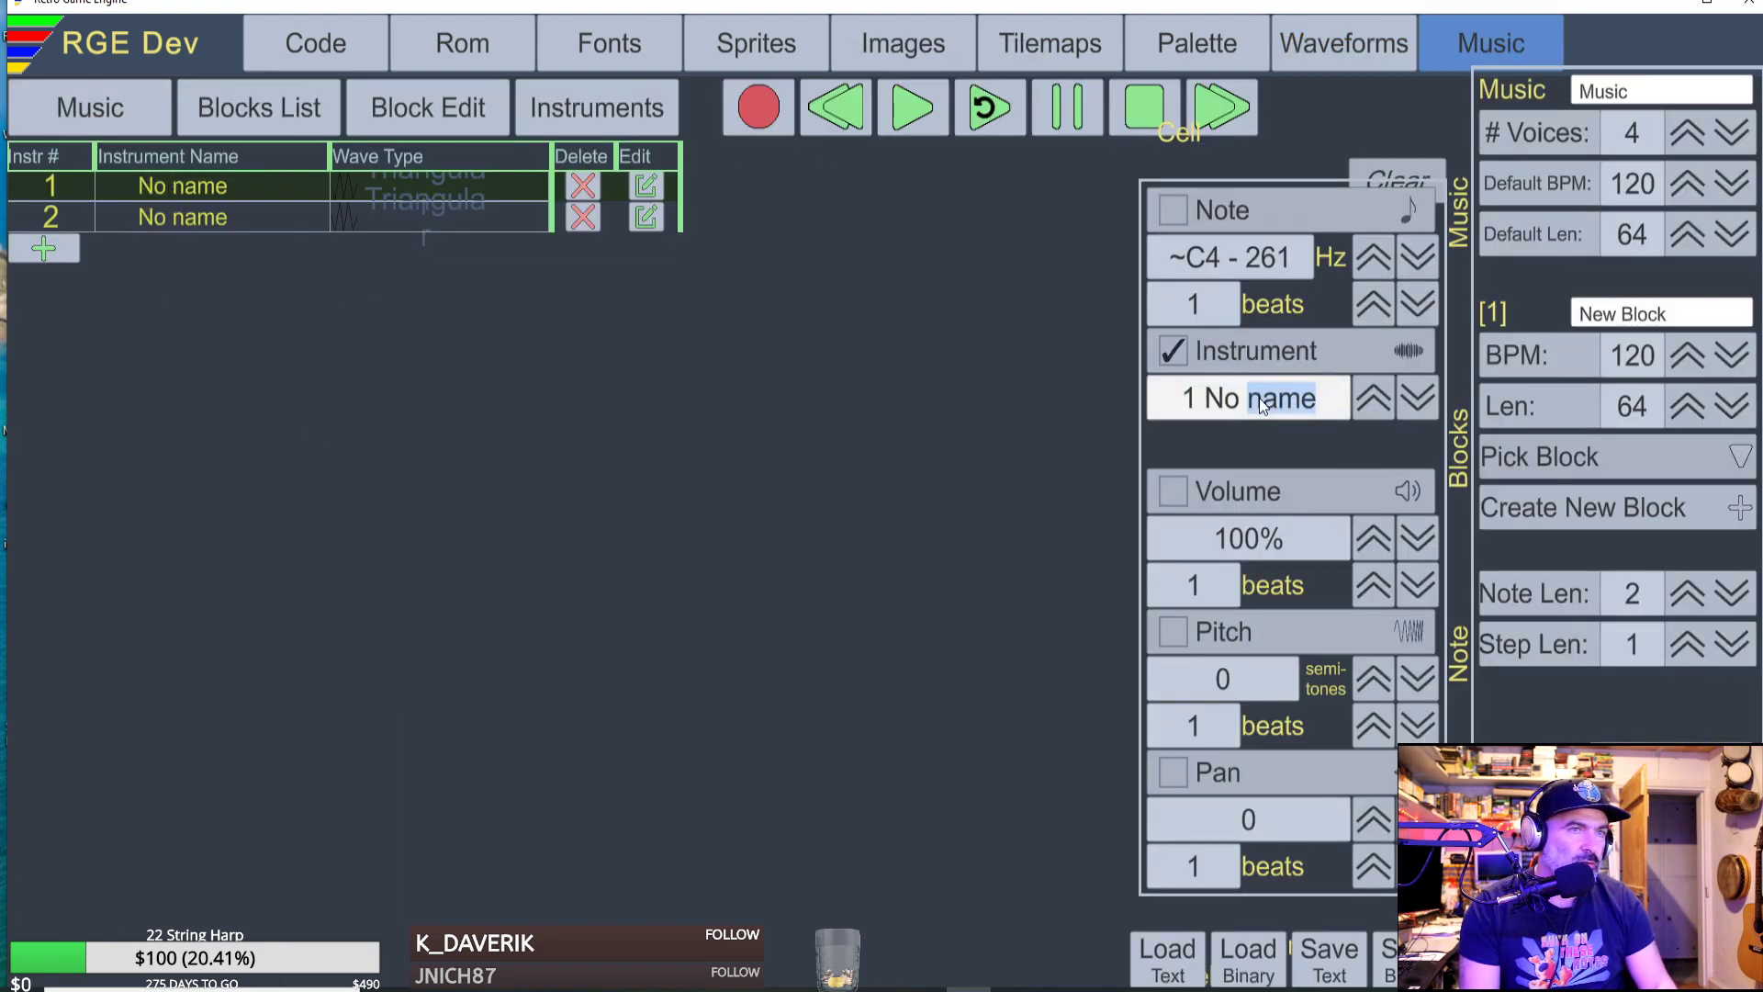
text(w)
key(ctrl+a)
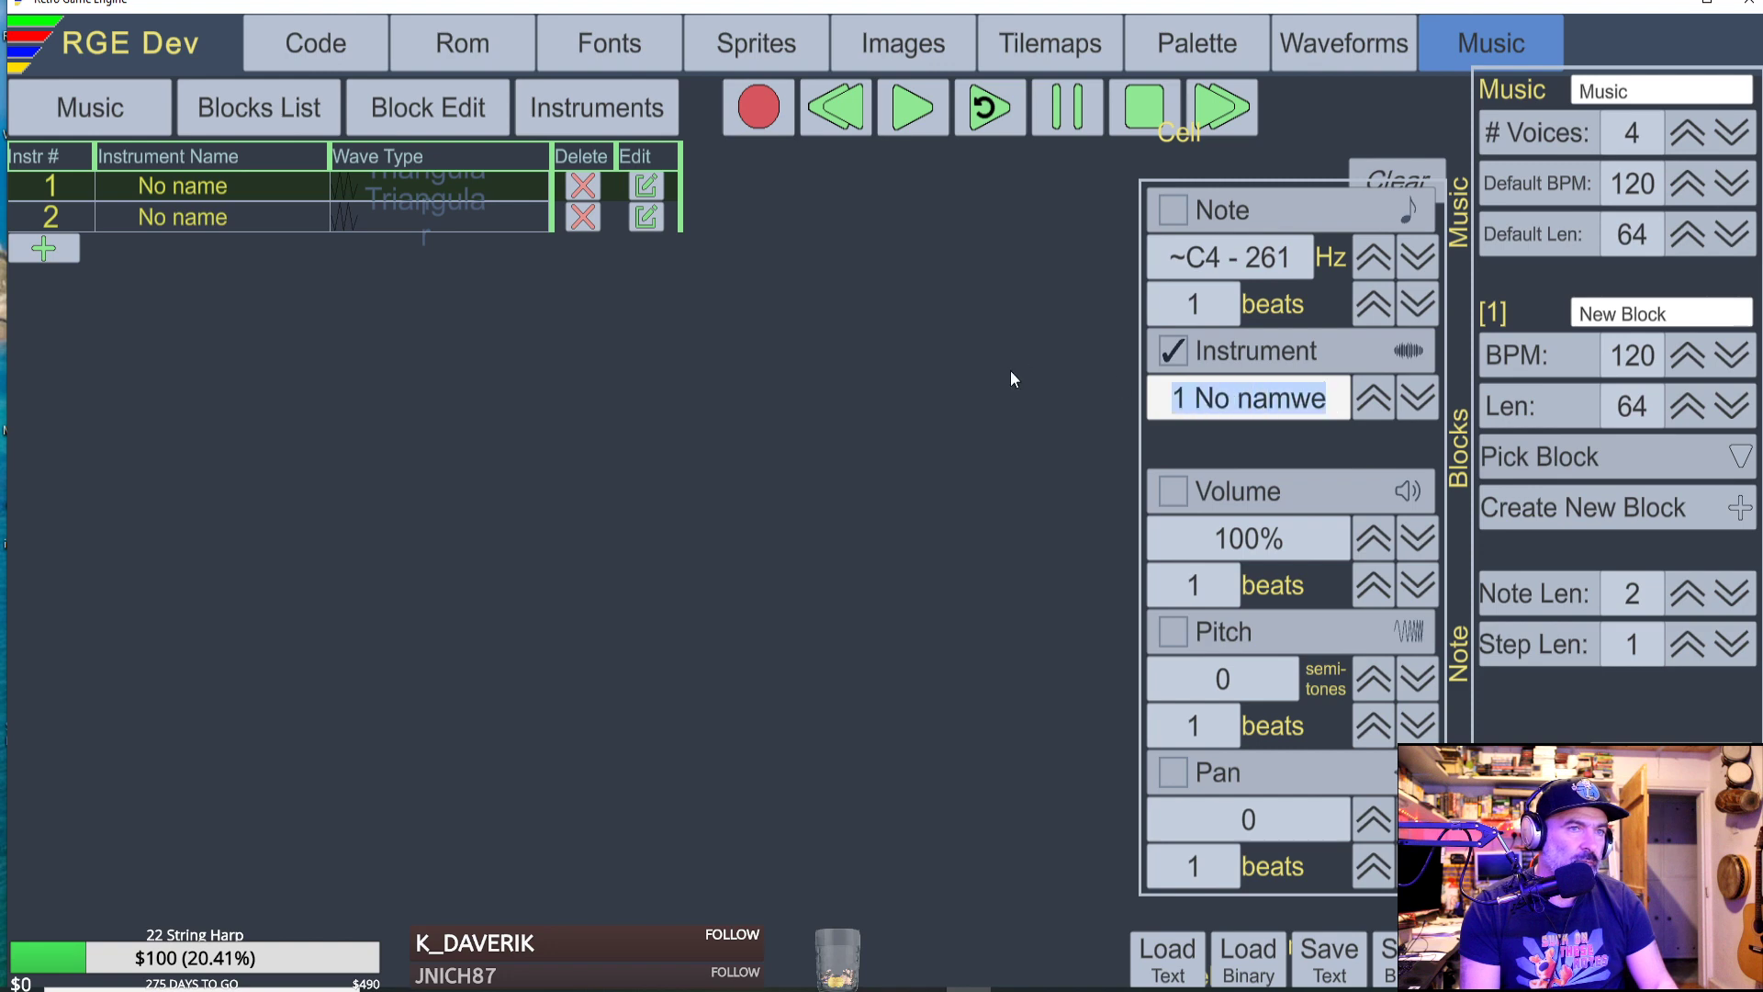
key(BackSpace)
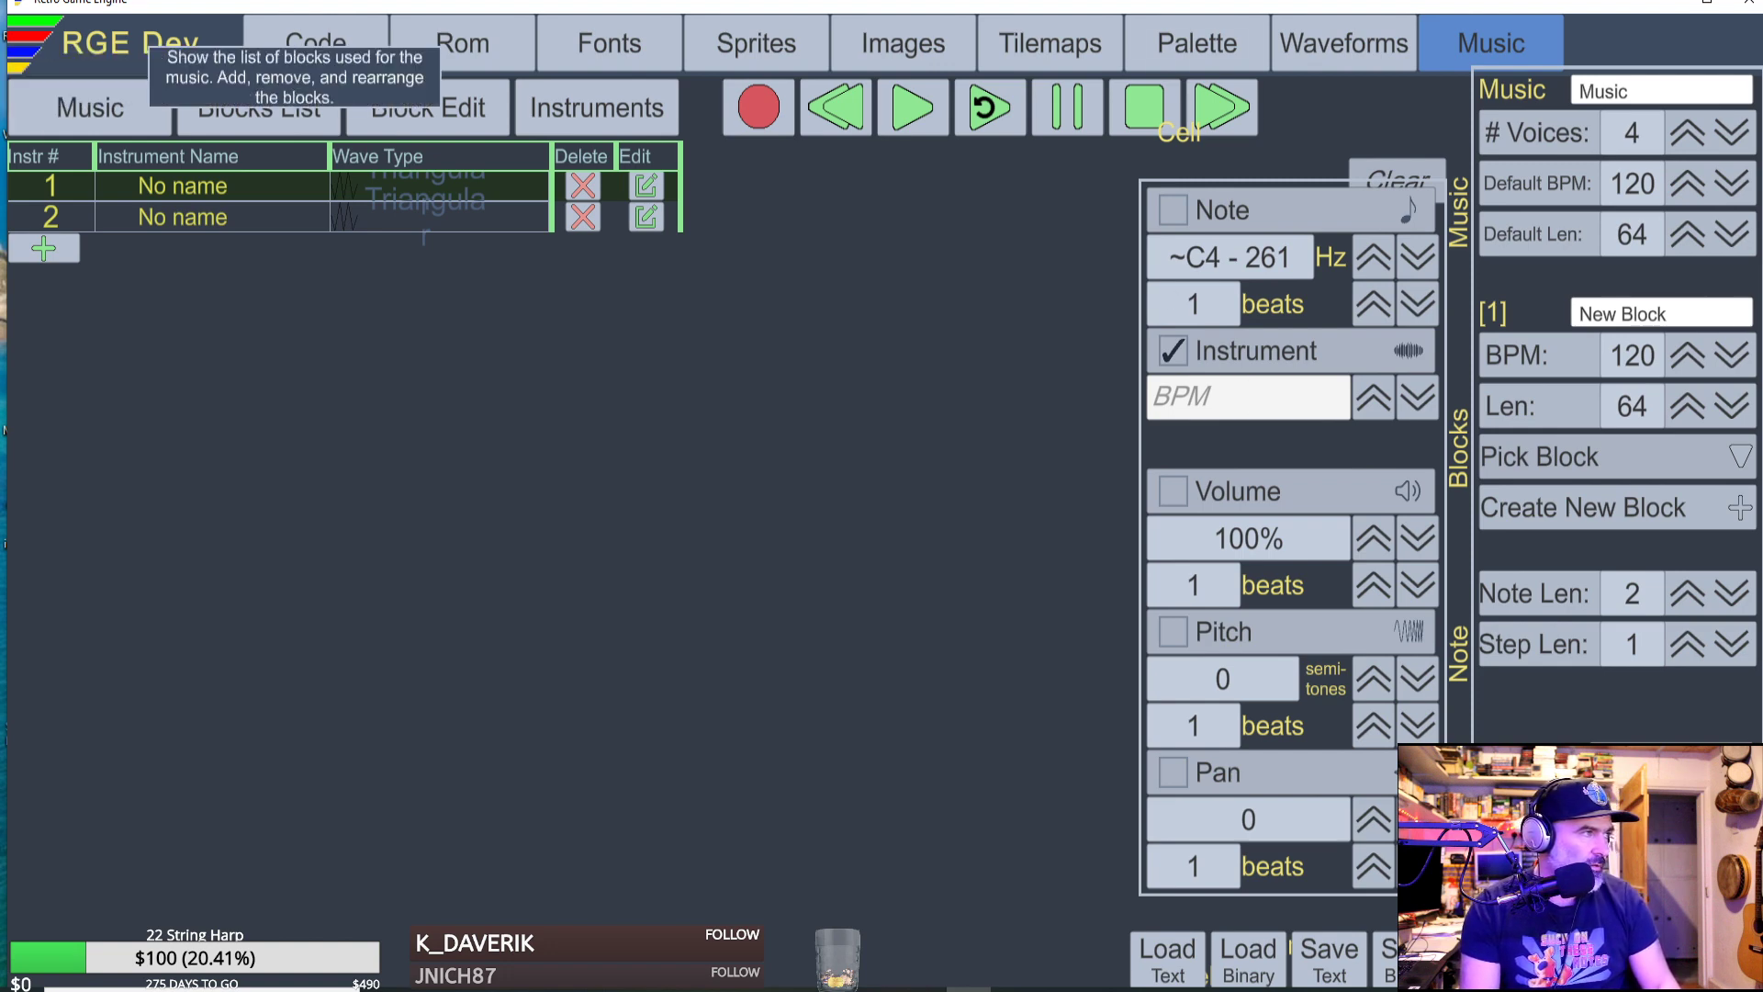
click(640, 190)
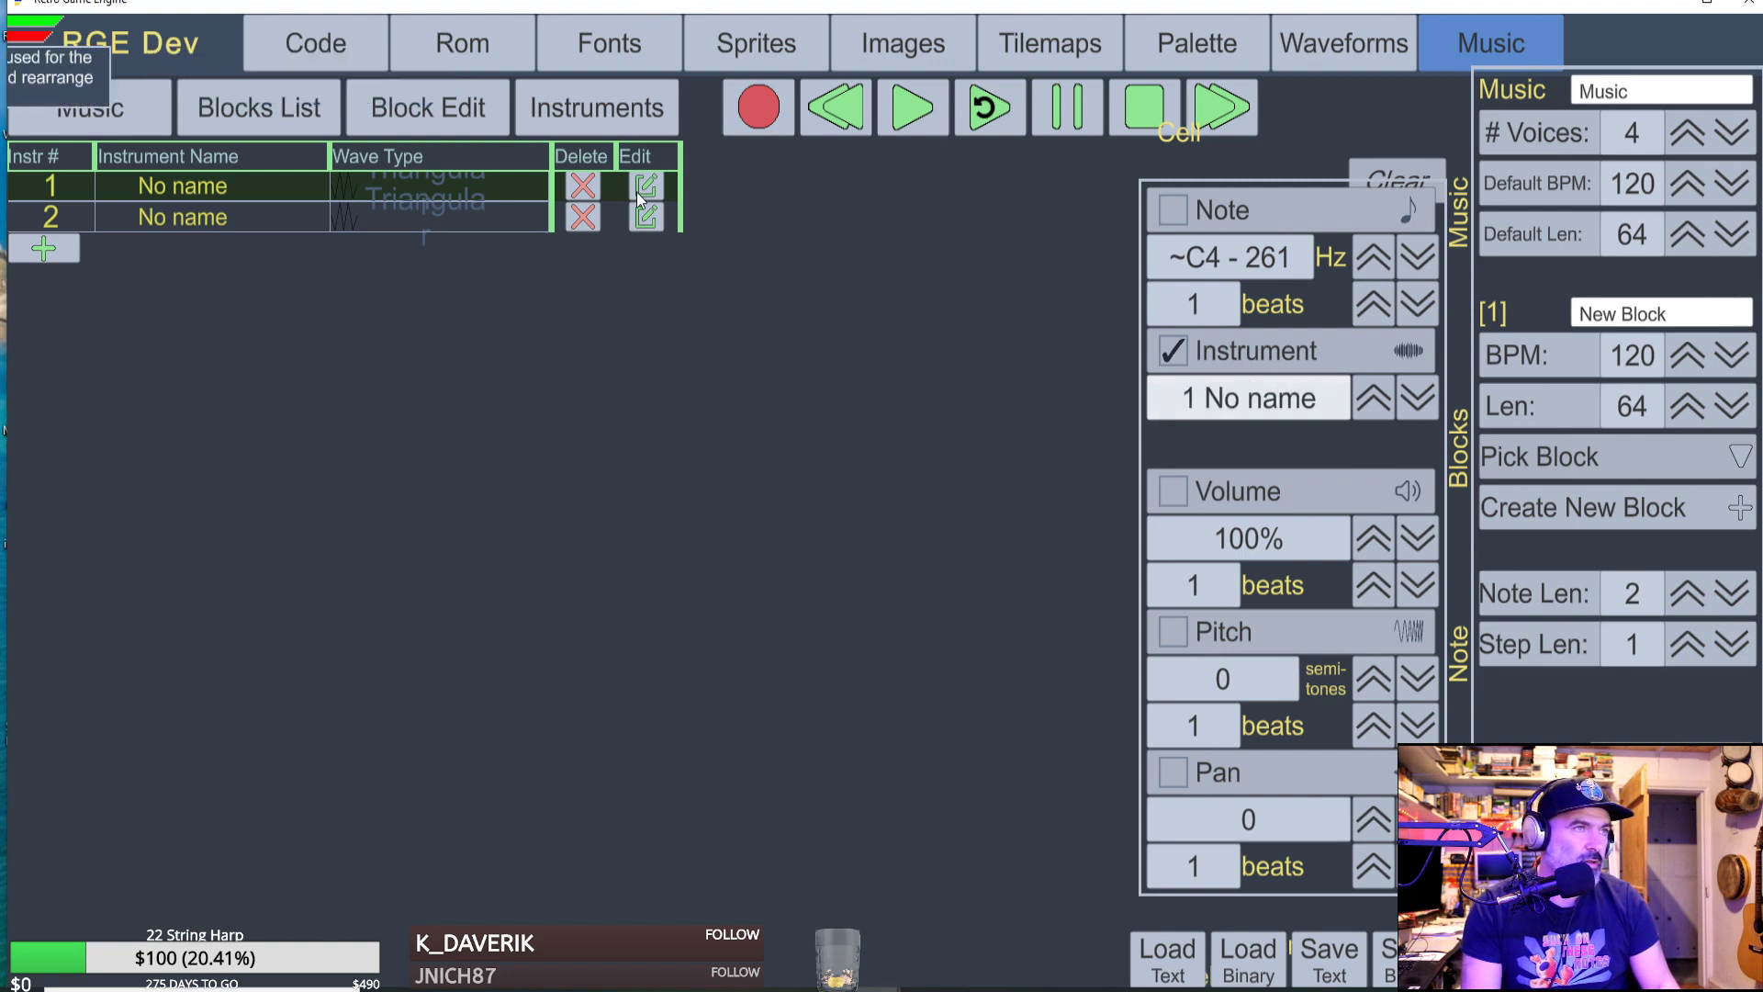
click(1469, 44)
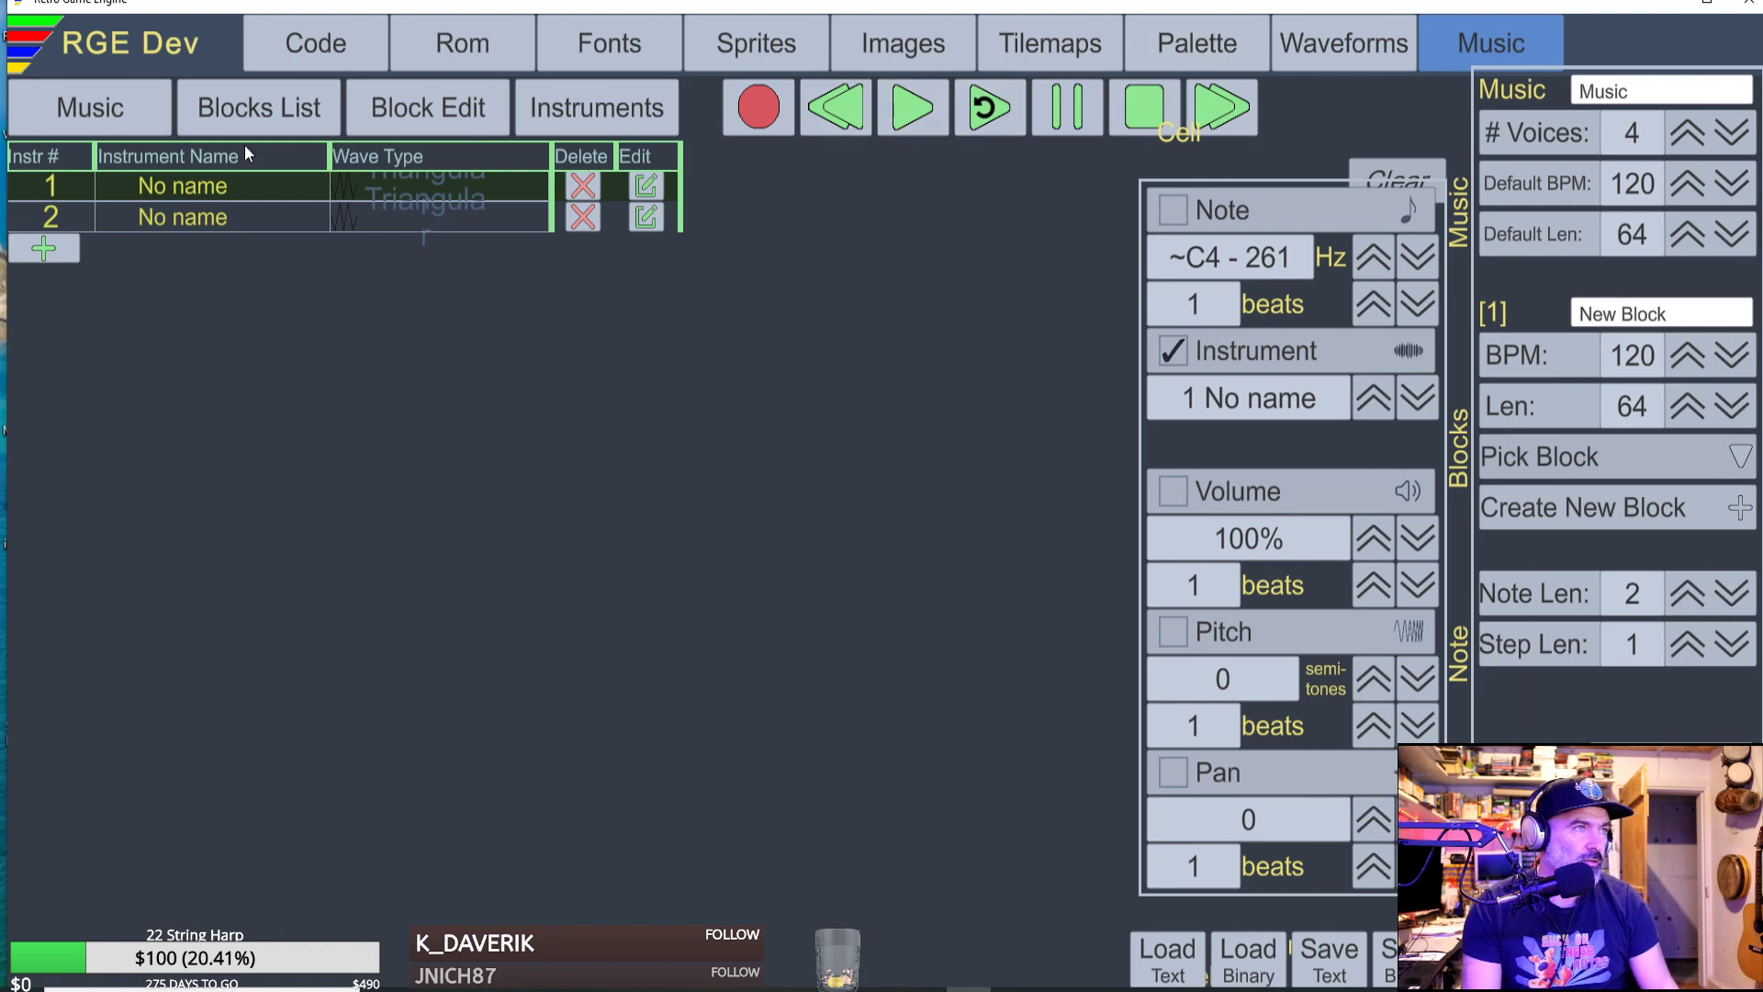
Try to rename instrument 1 as Triangle through the cell's instrument field.
click(1256, 404)
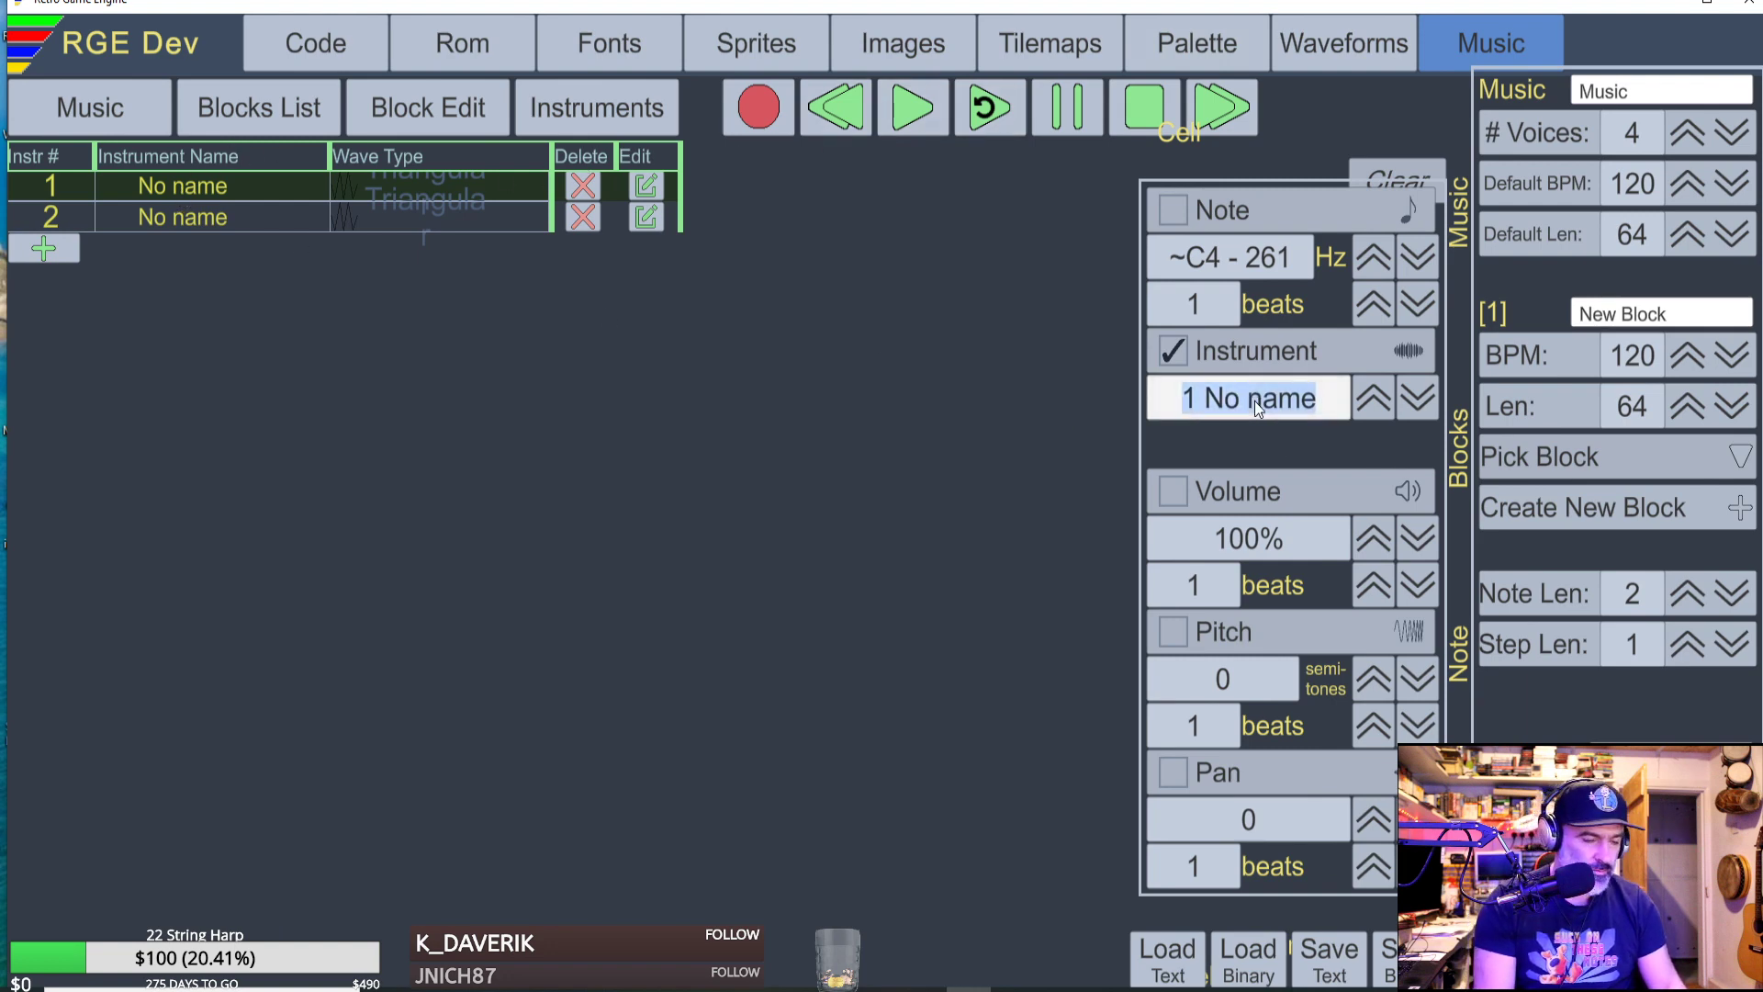
text(Tri)
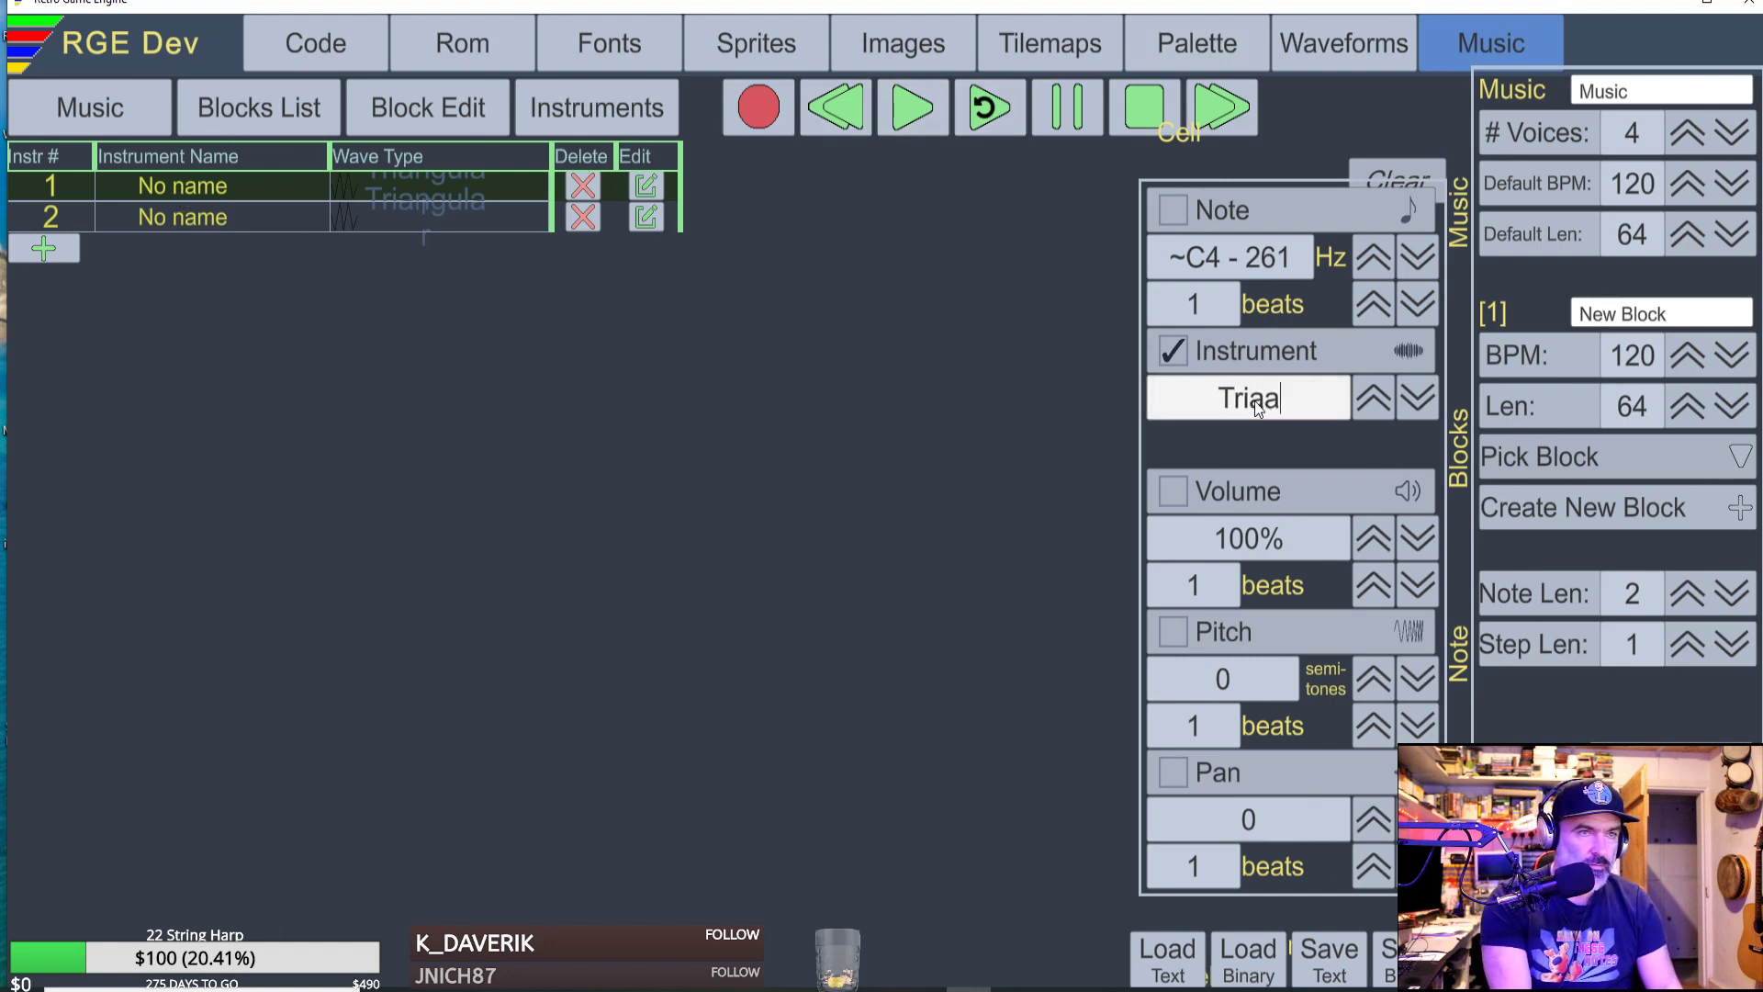
text(angle)
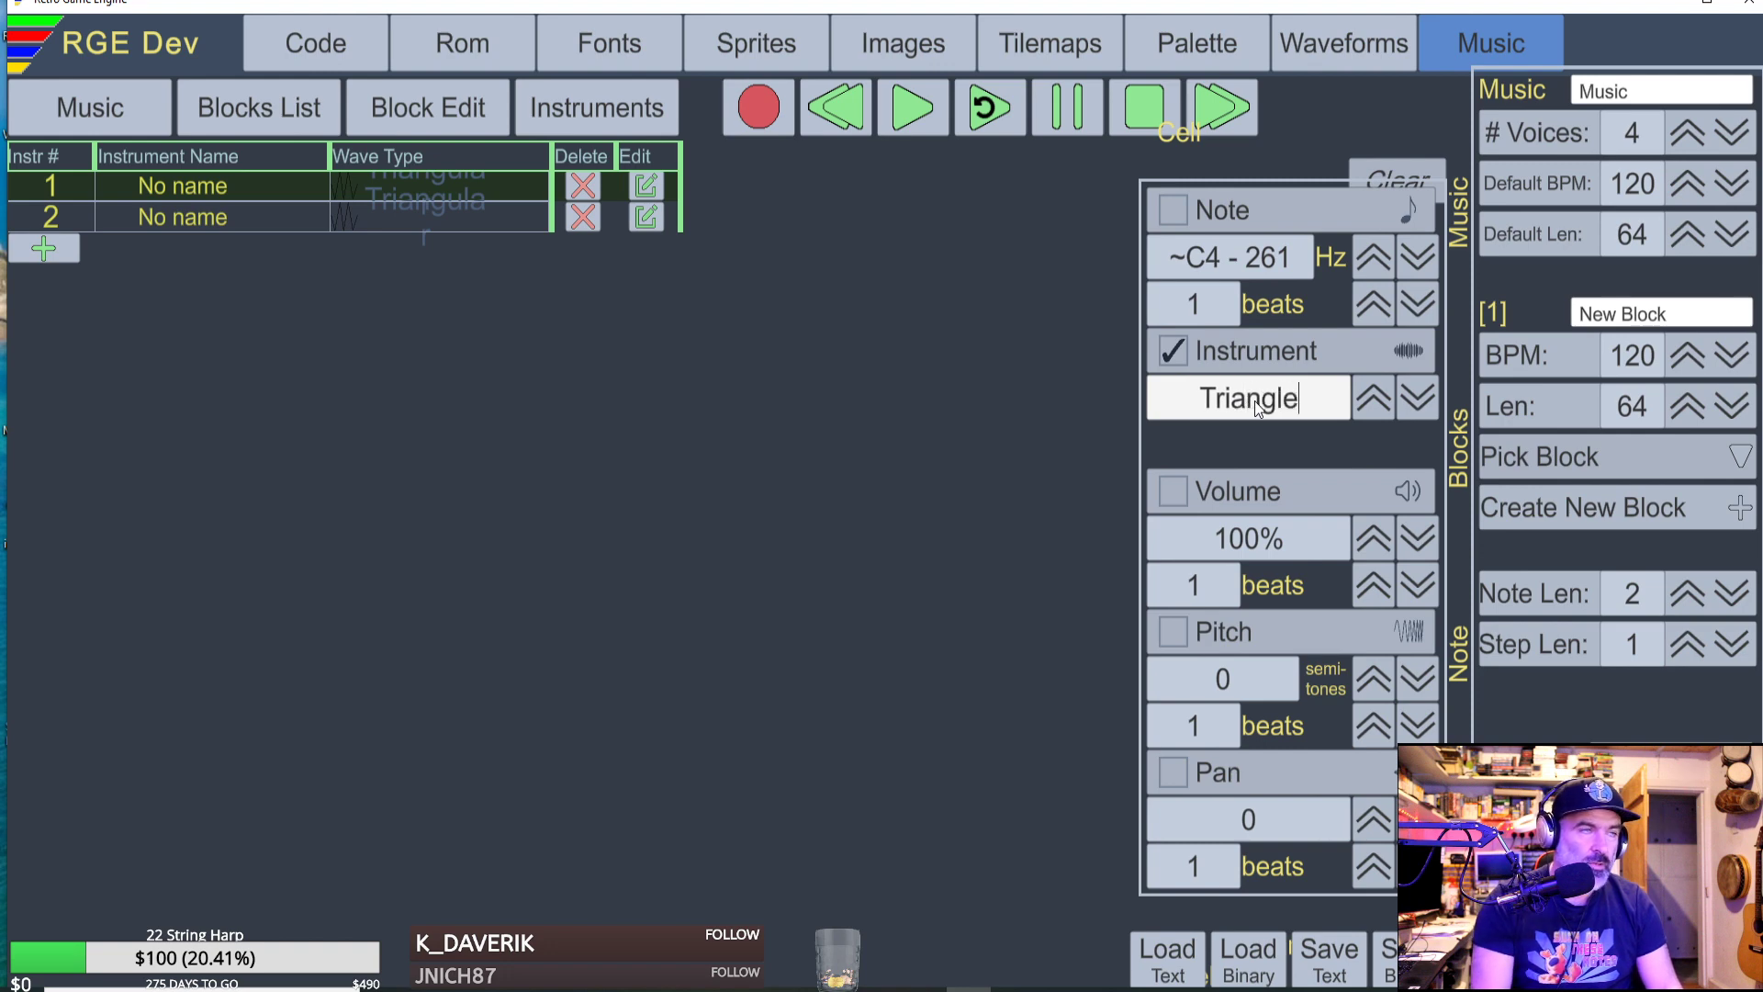
click(180, 215)
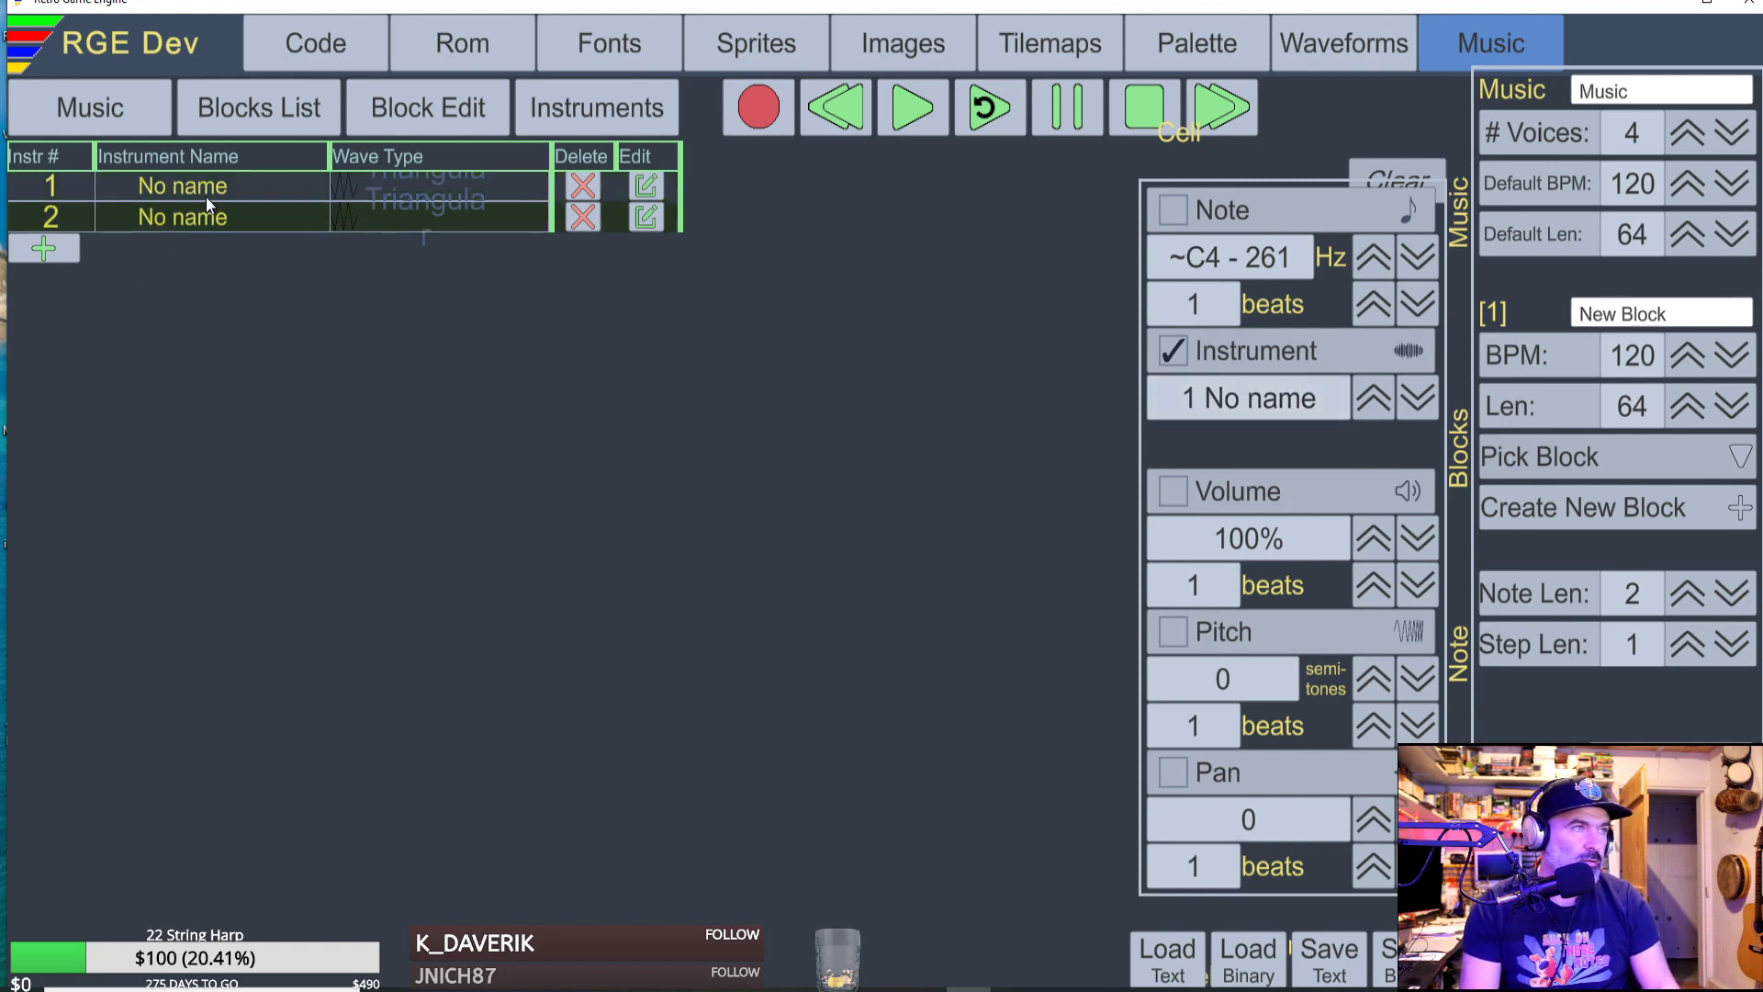
click(206, 196)
click(1370, 402)
click(1414, 401)
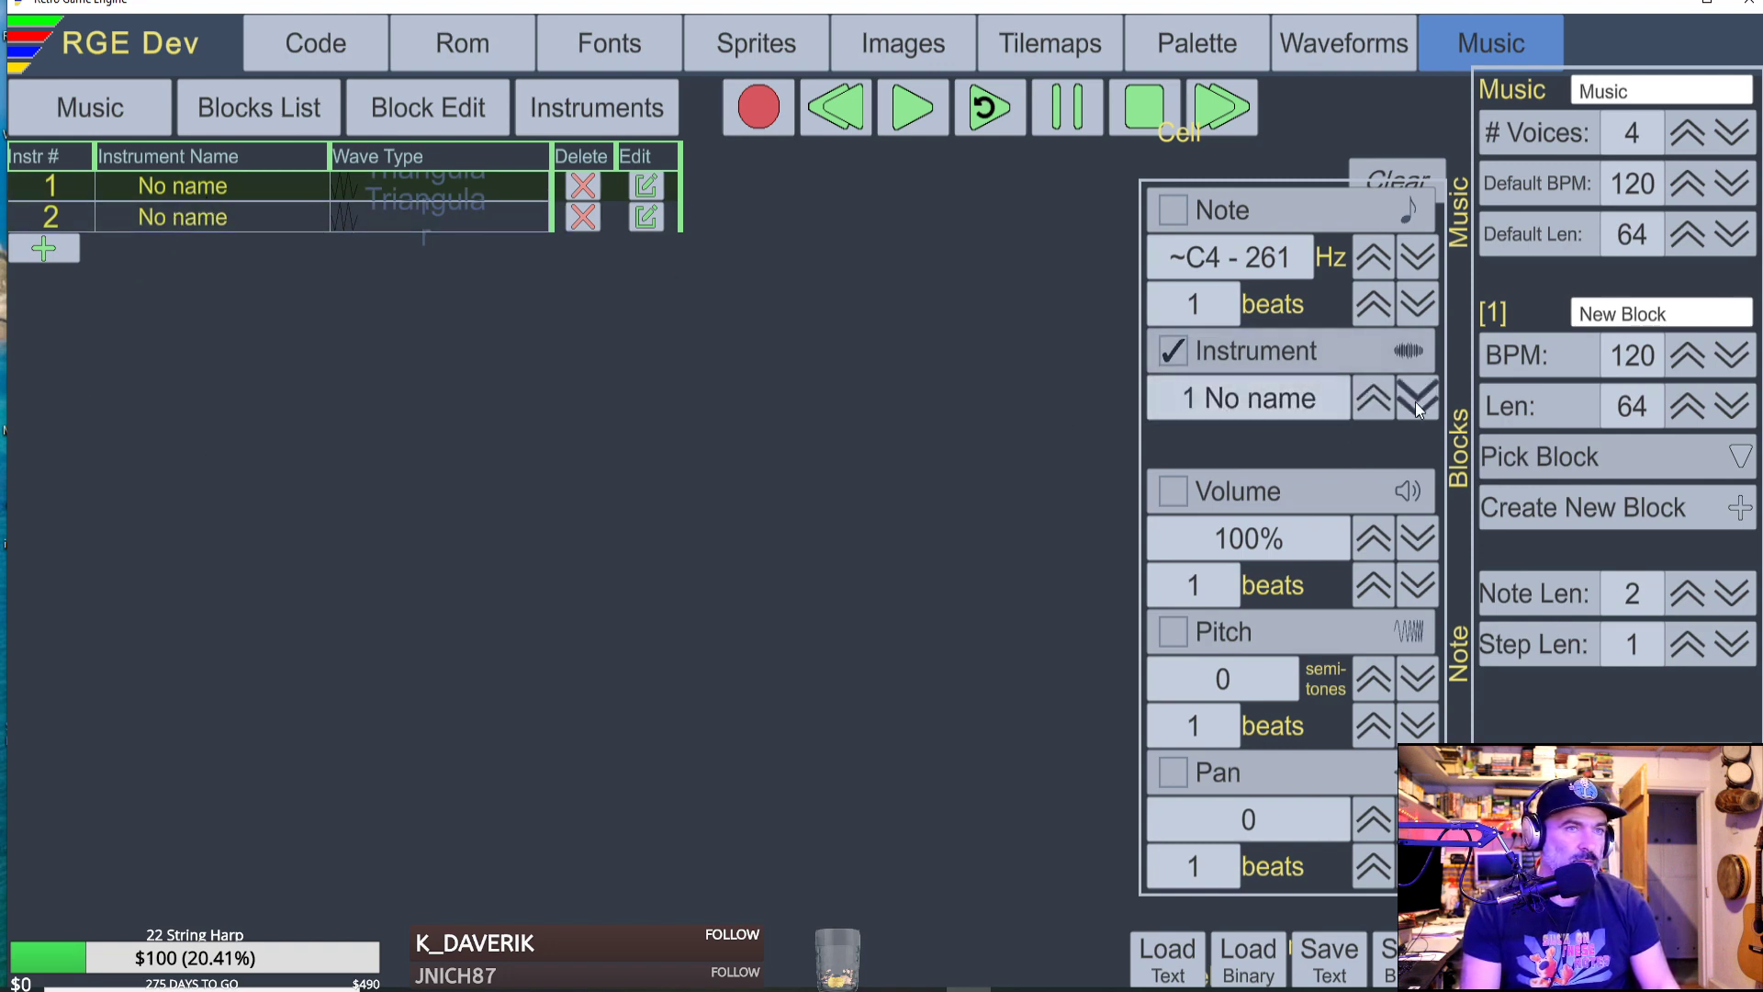
Retry replacing the cell's instrument name with Triangle, committing the entry this time.
double_click(1293, 399)
key(BackSpace)
key(BackSpace)
key(BackSpace)
key(BackSpace)
key(BackSpace)
key(BackSpace)
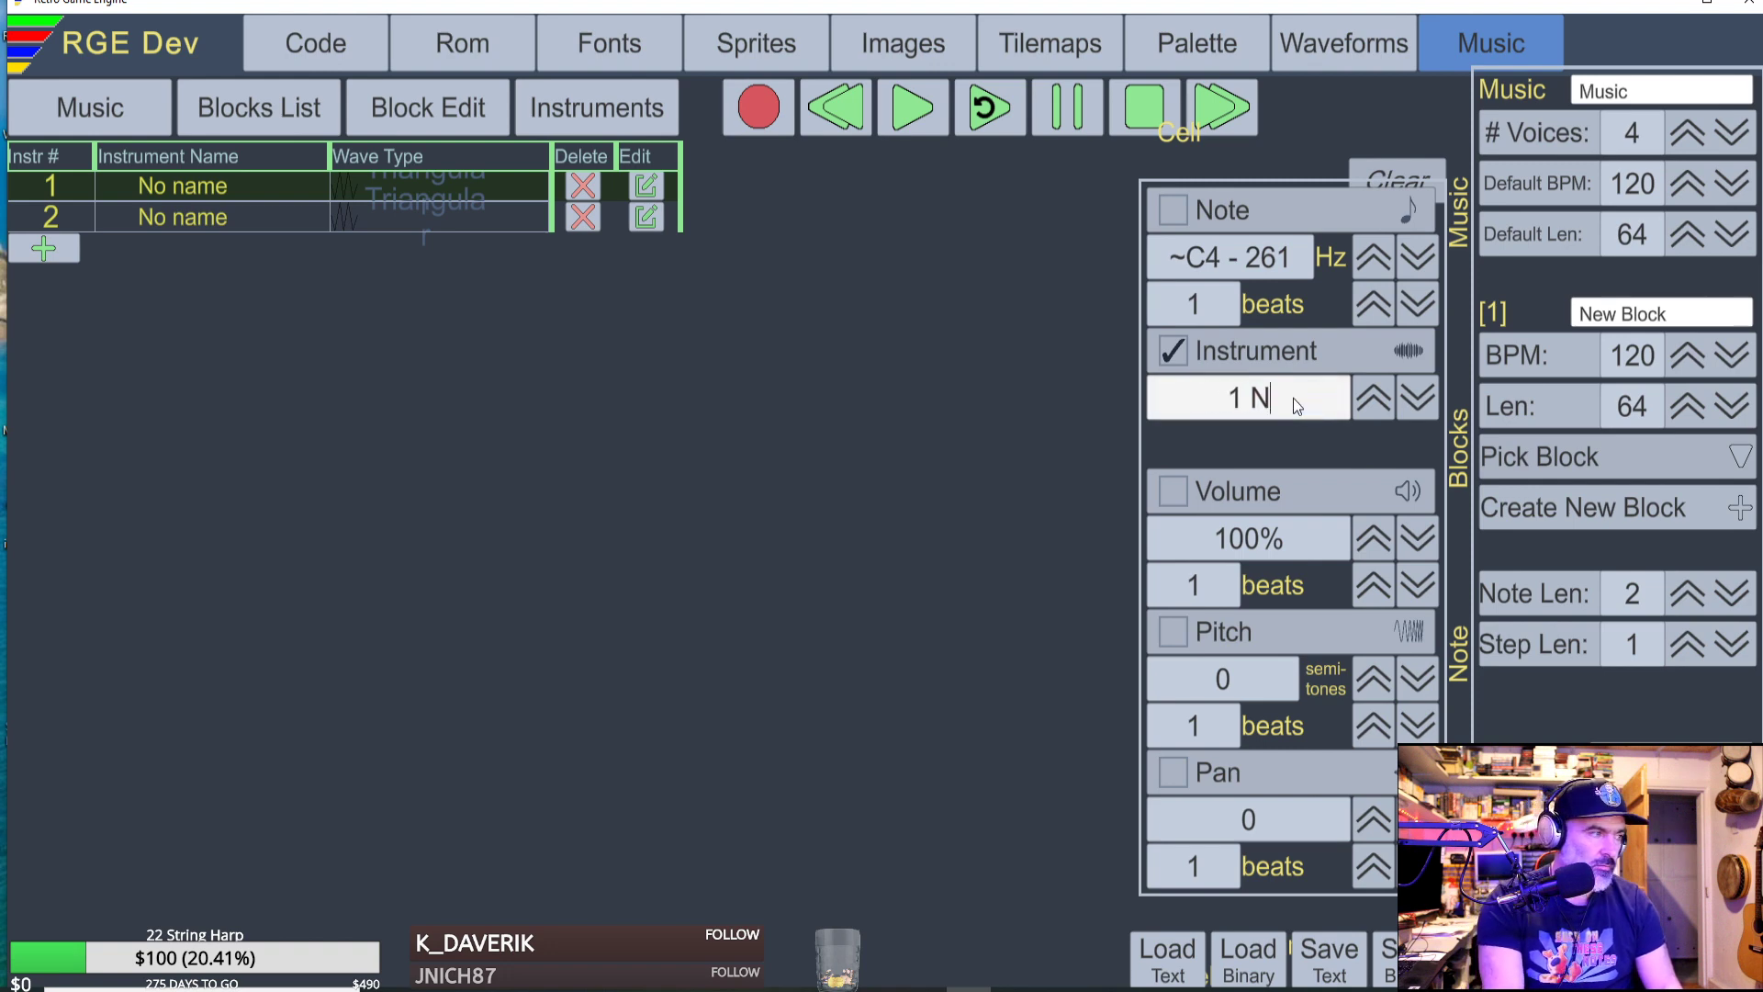
text(Tri)
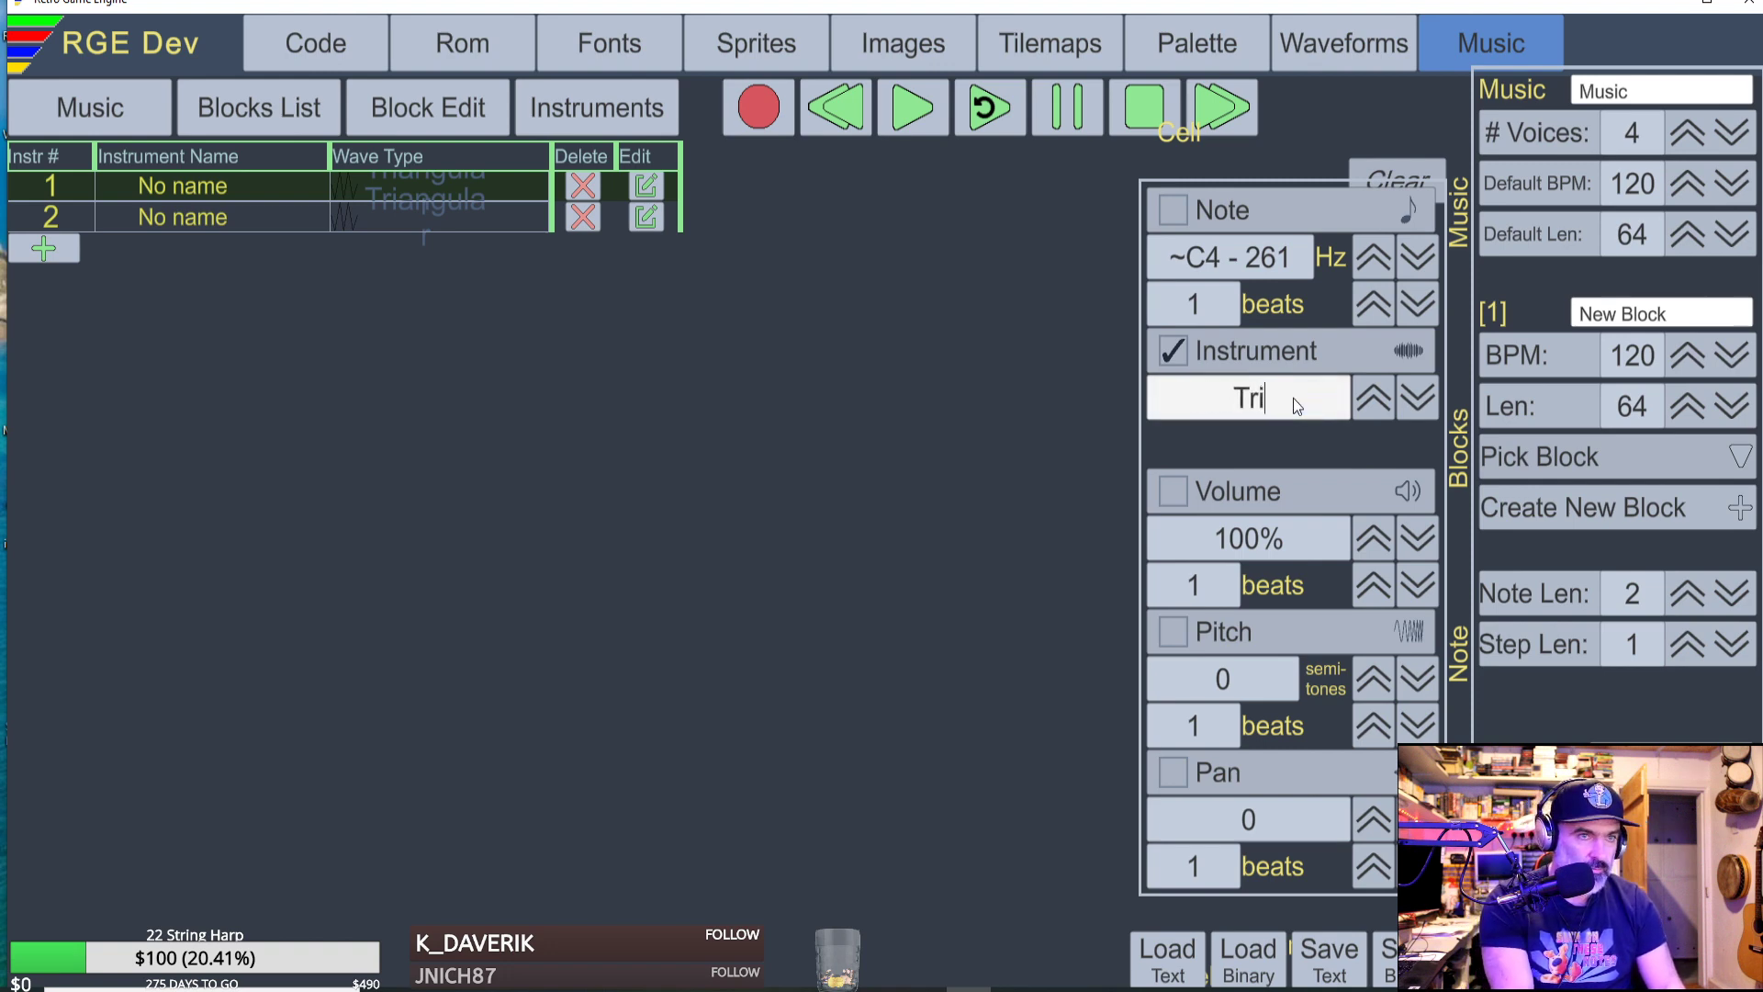
text(angle)
key(Return)
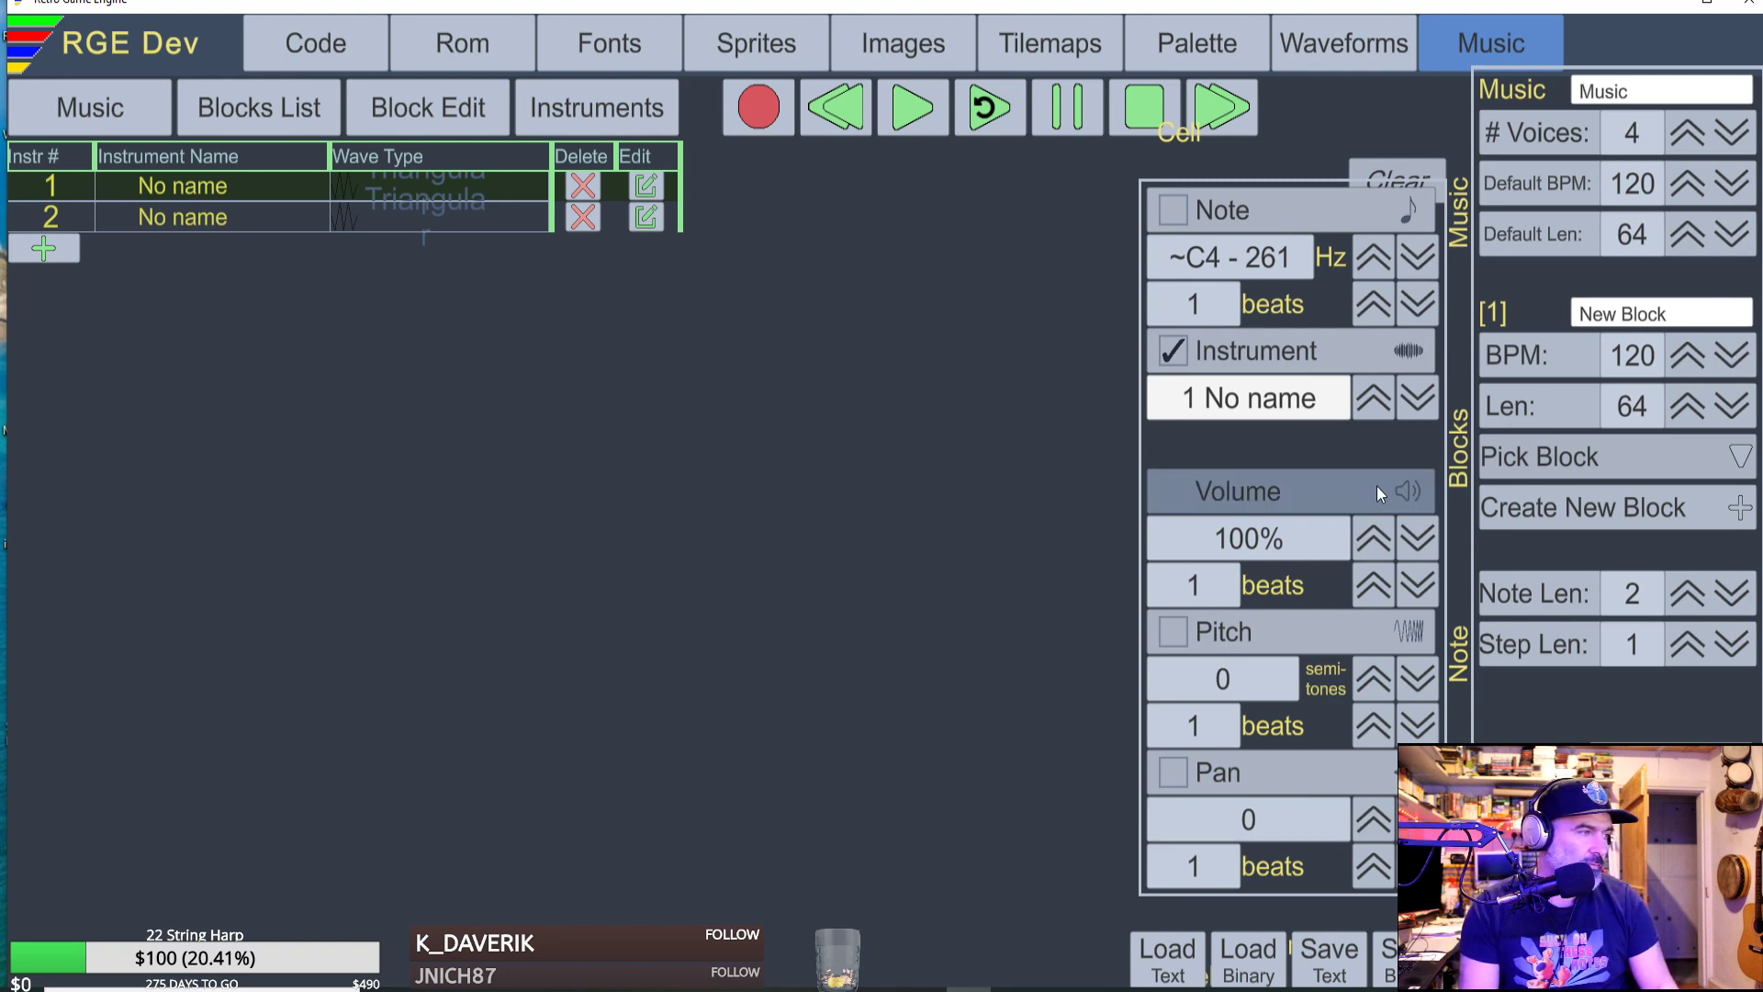
click(1373, 397)
click(1421, 402)
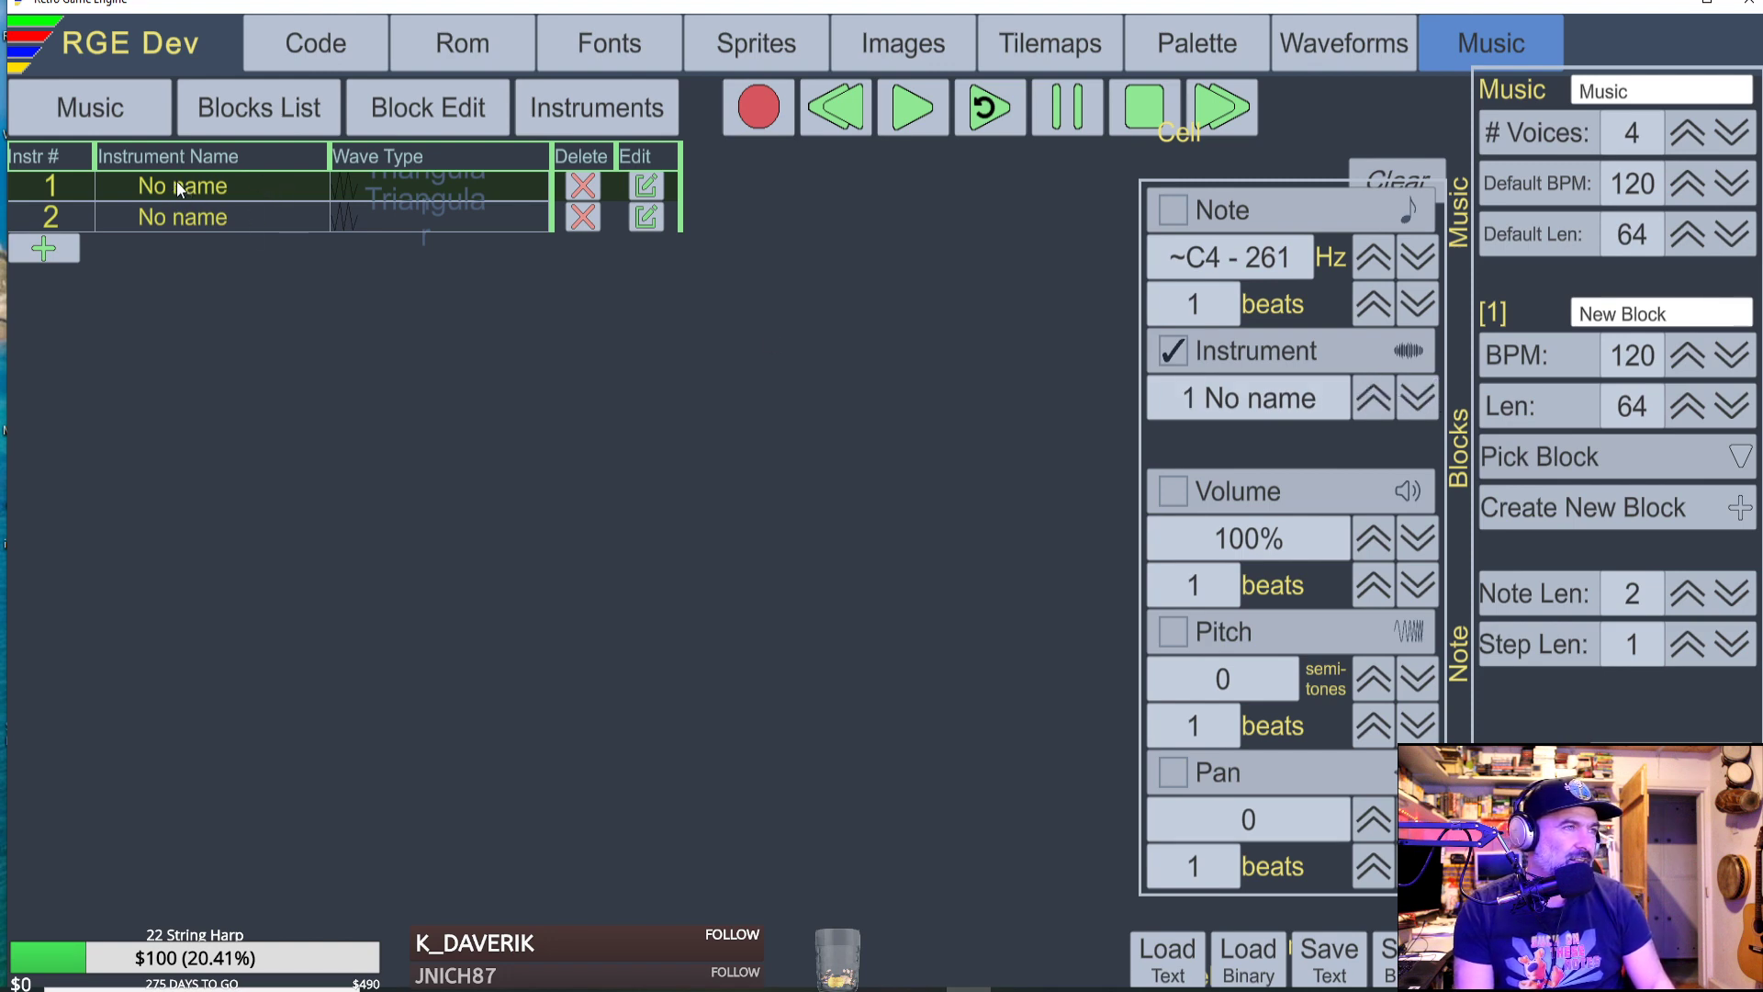
click(1223, 397)
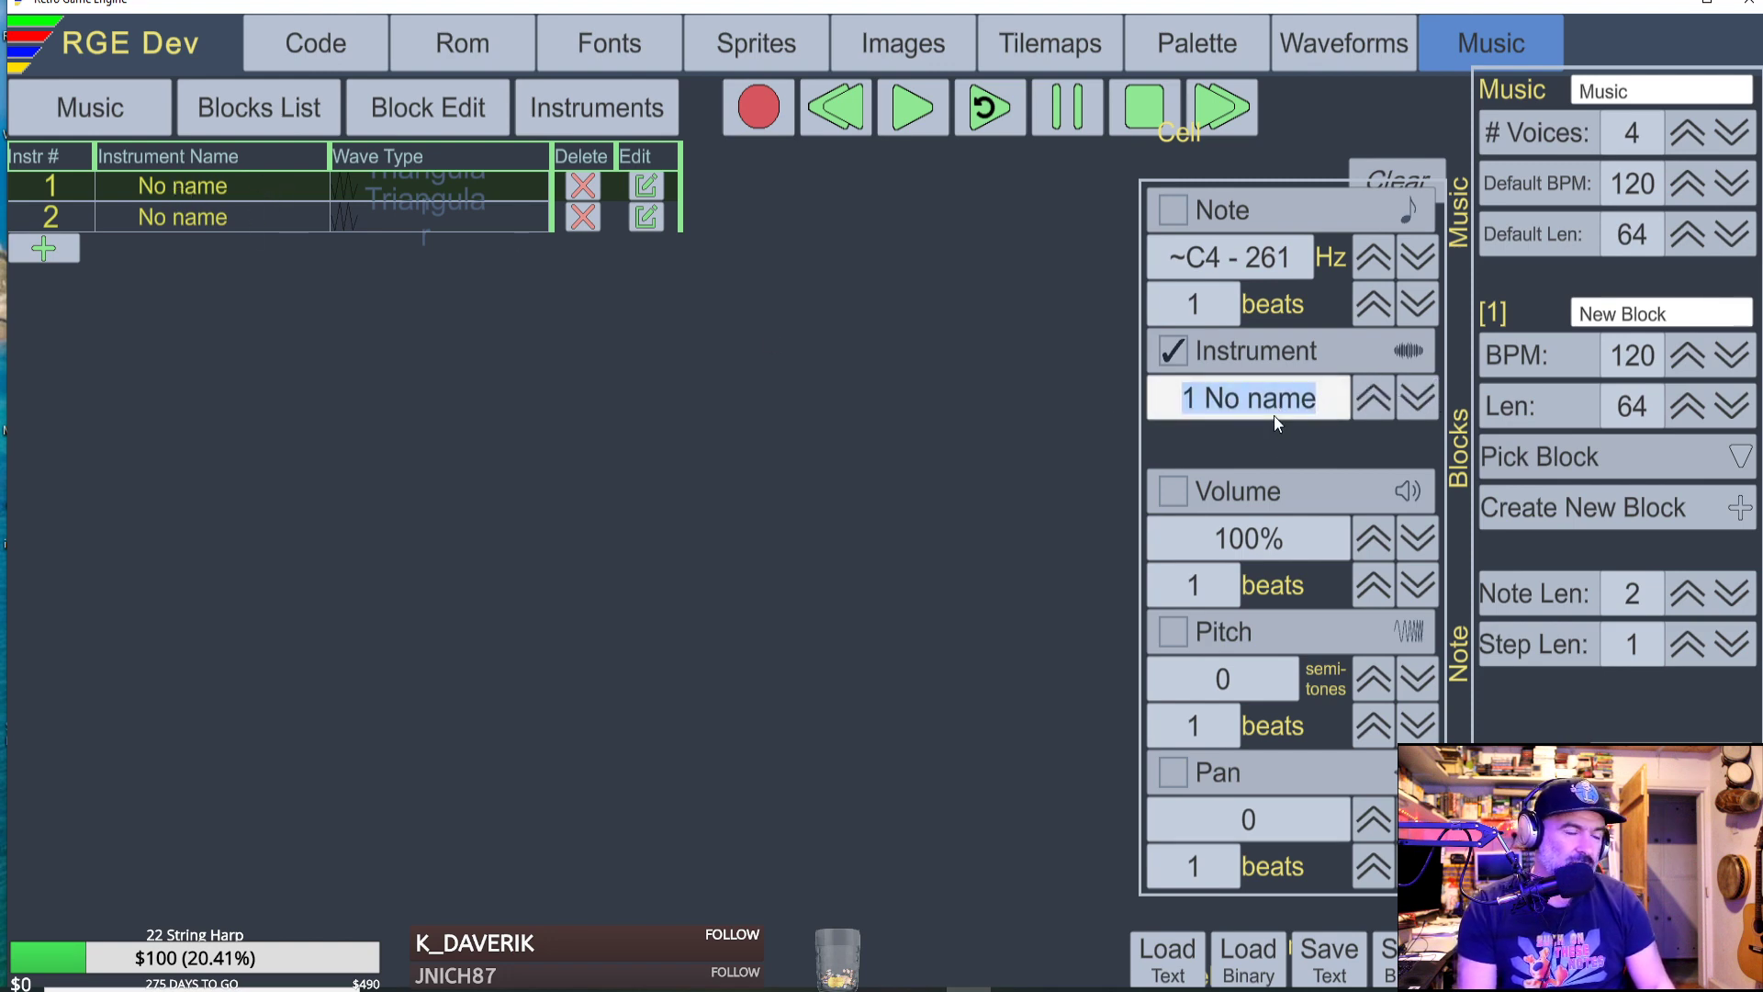
text(ew)
click(1377, 397)
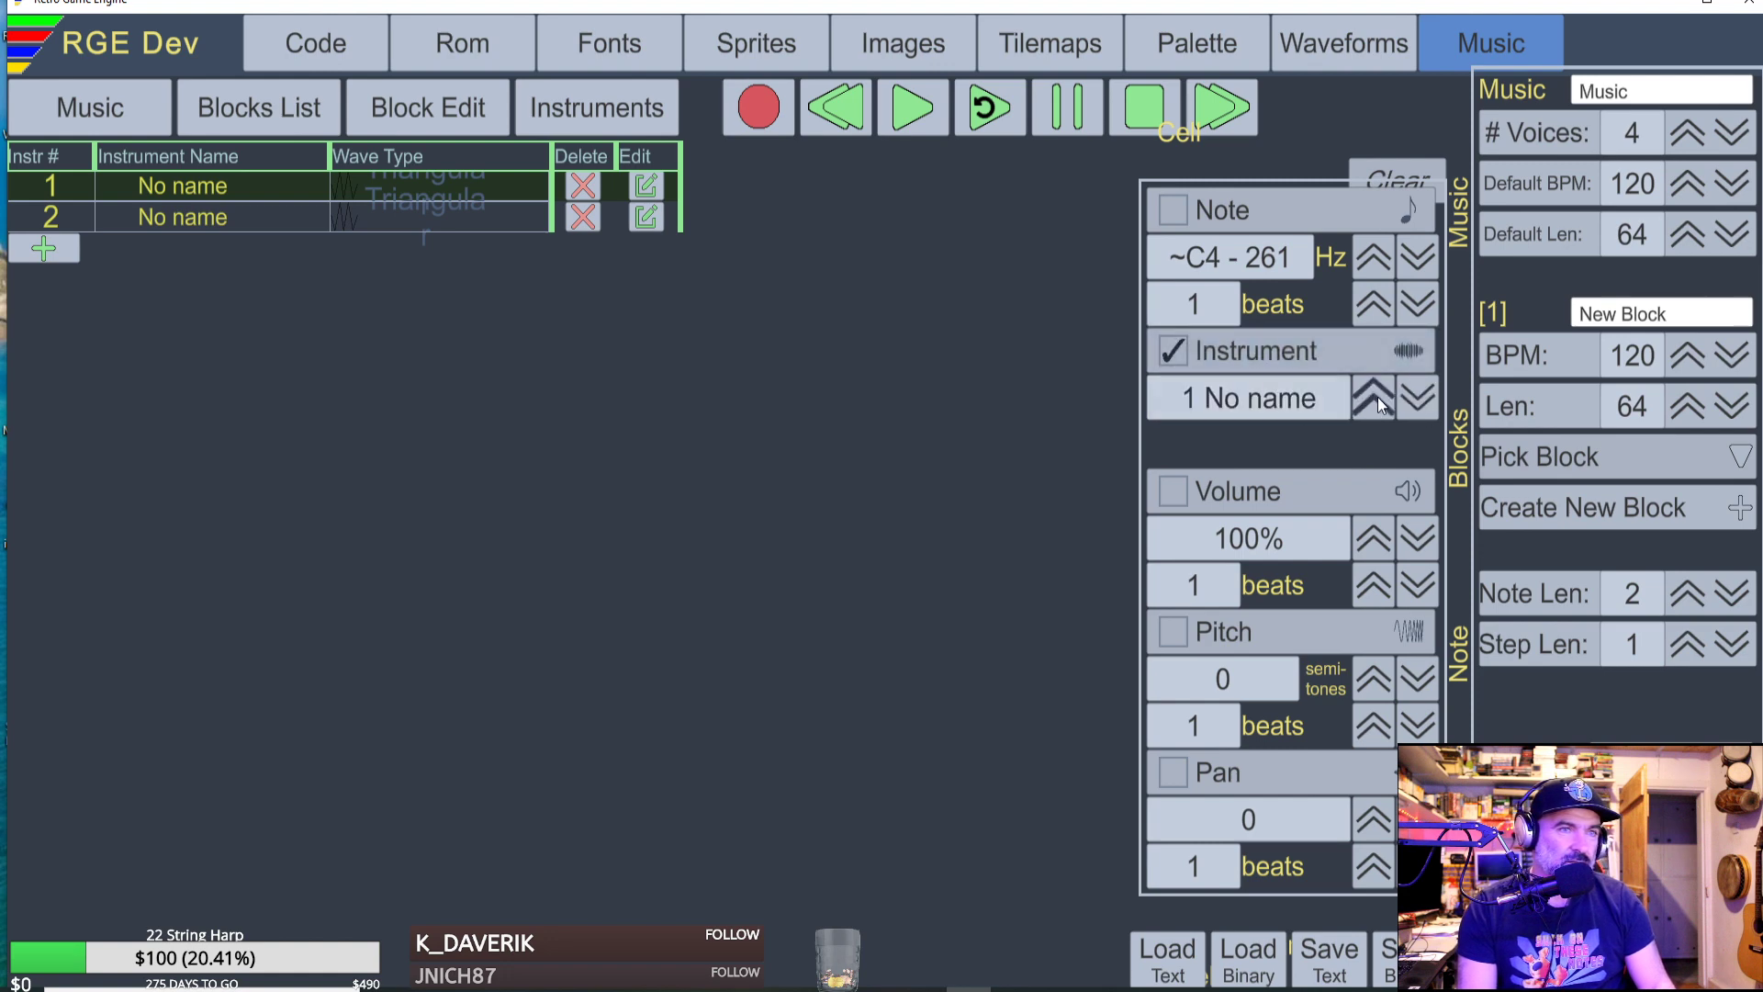
click(1377, 396)
click(1416, 397)
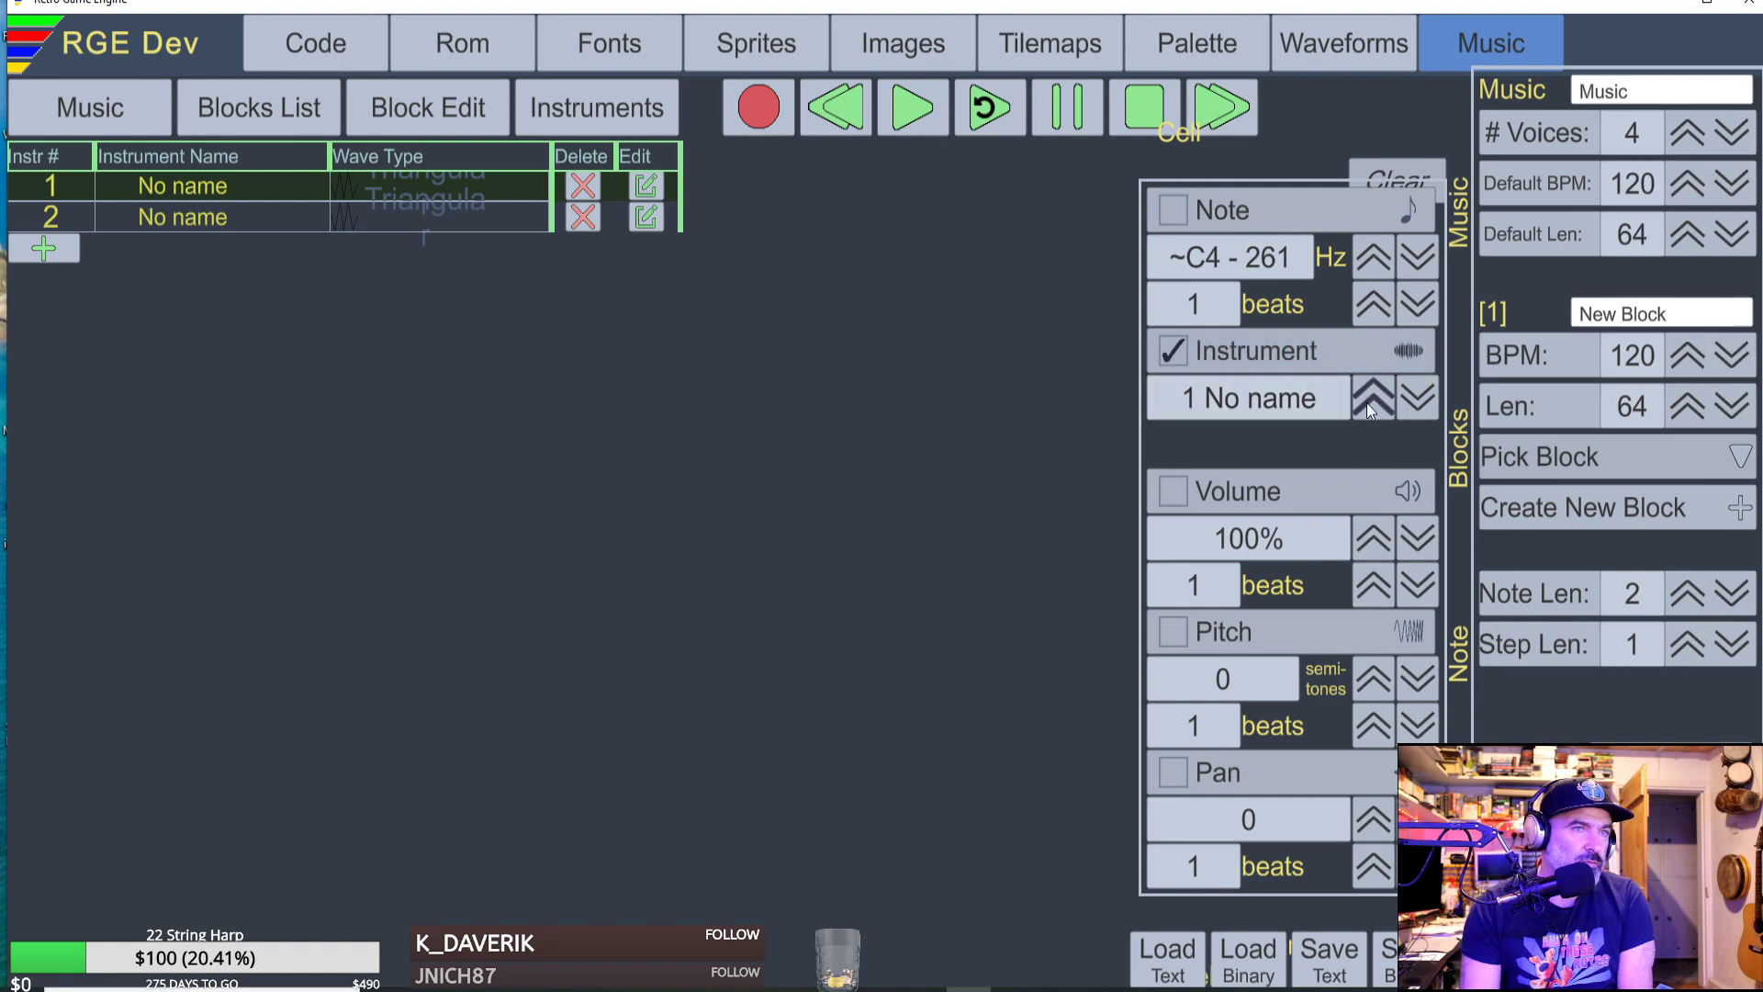
Open the current block for editing and assign instrument 2 to row 00 of voice 1.
click(449, 106)
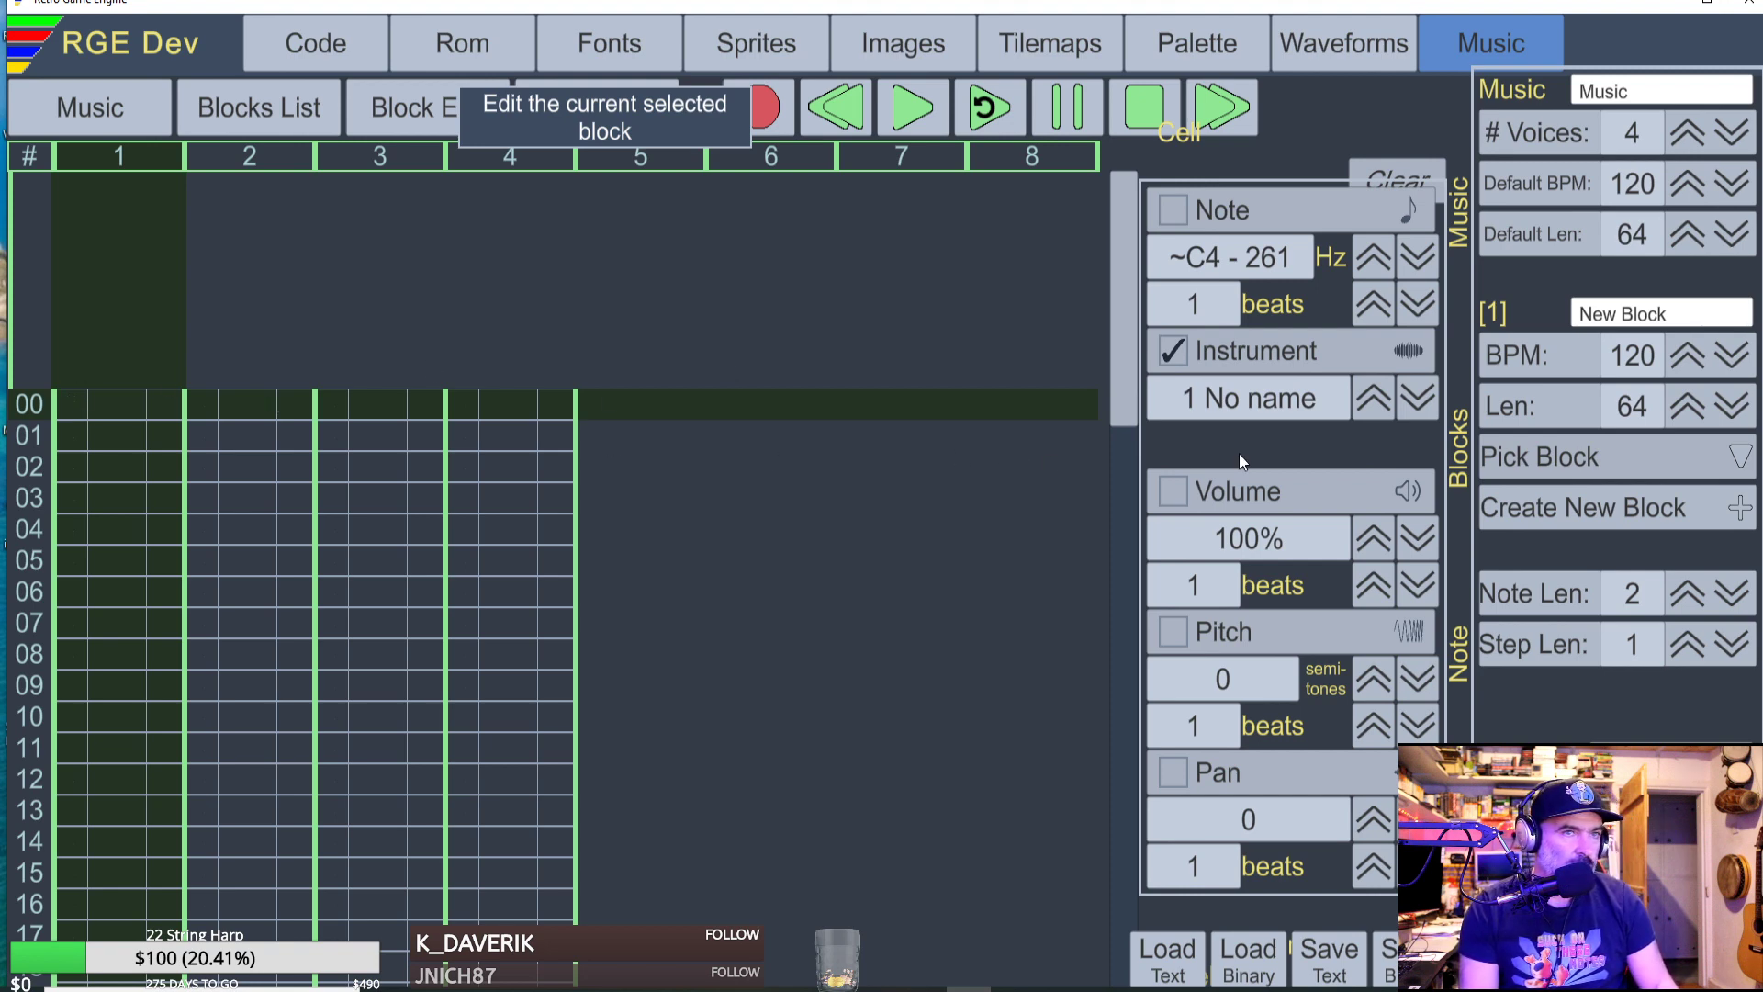
click(1414, 400)
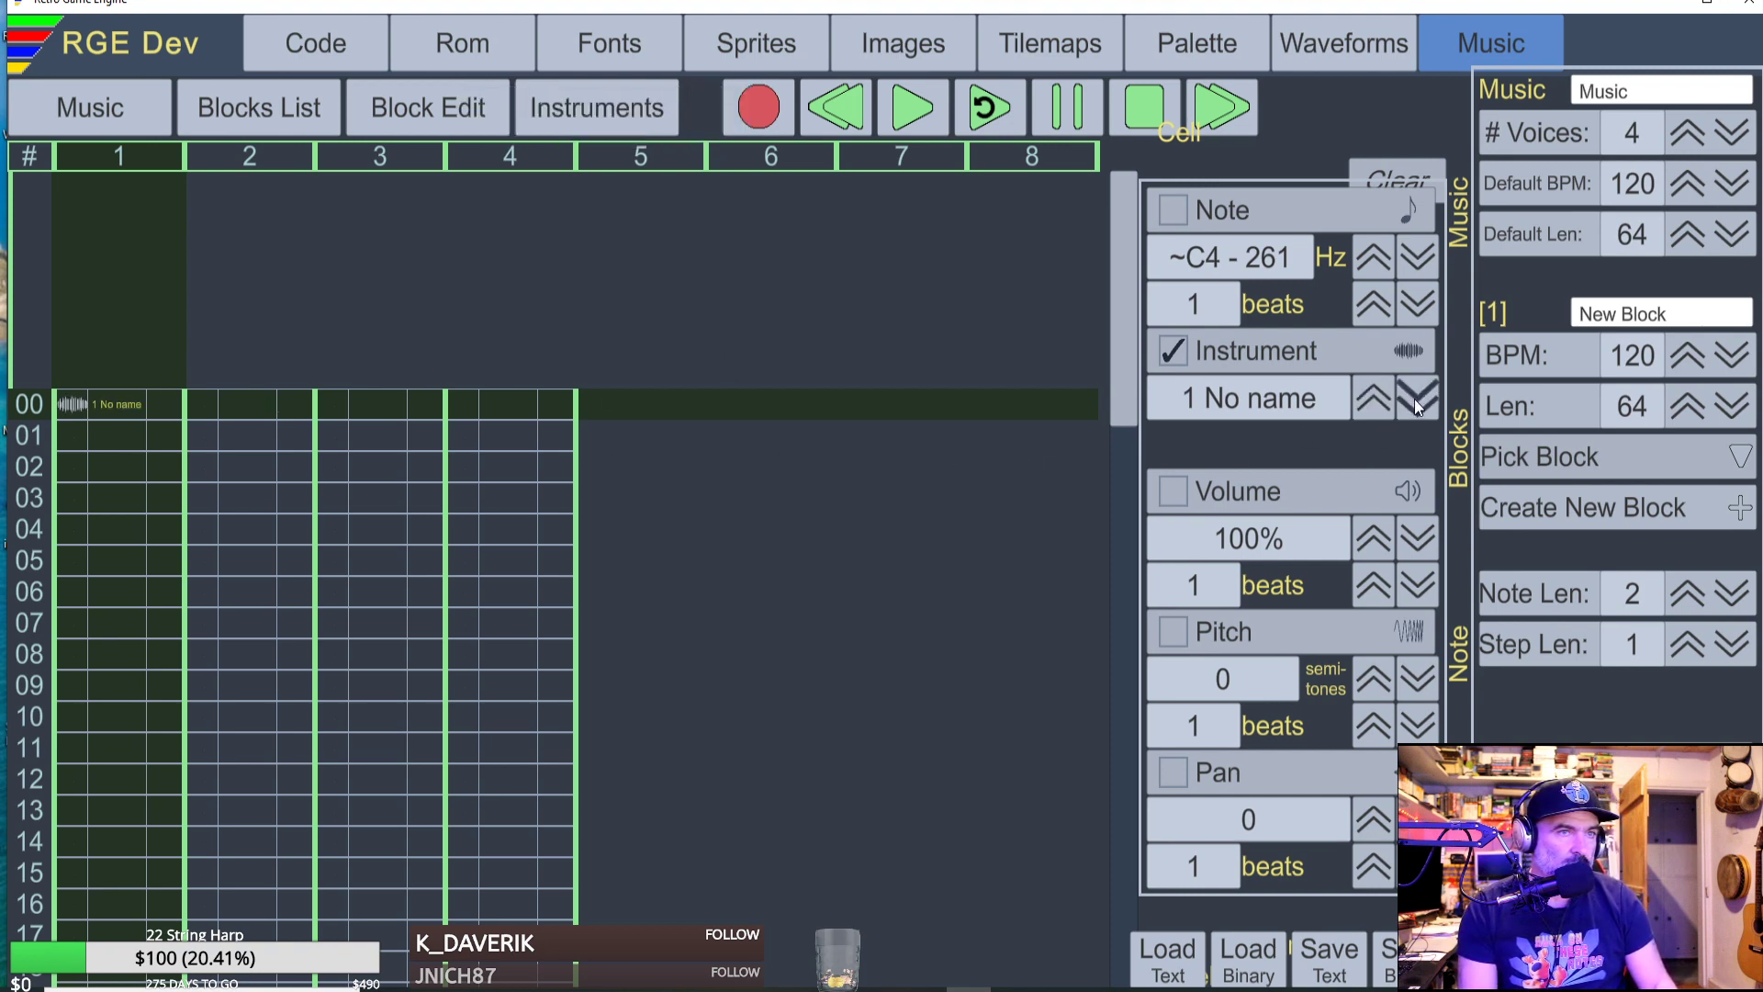
click(1372, 394)
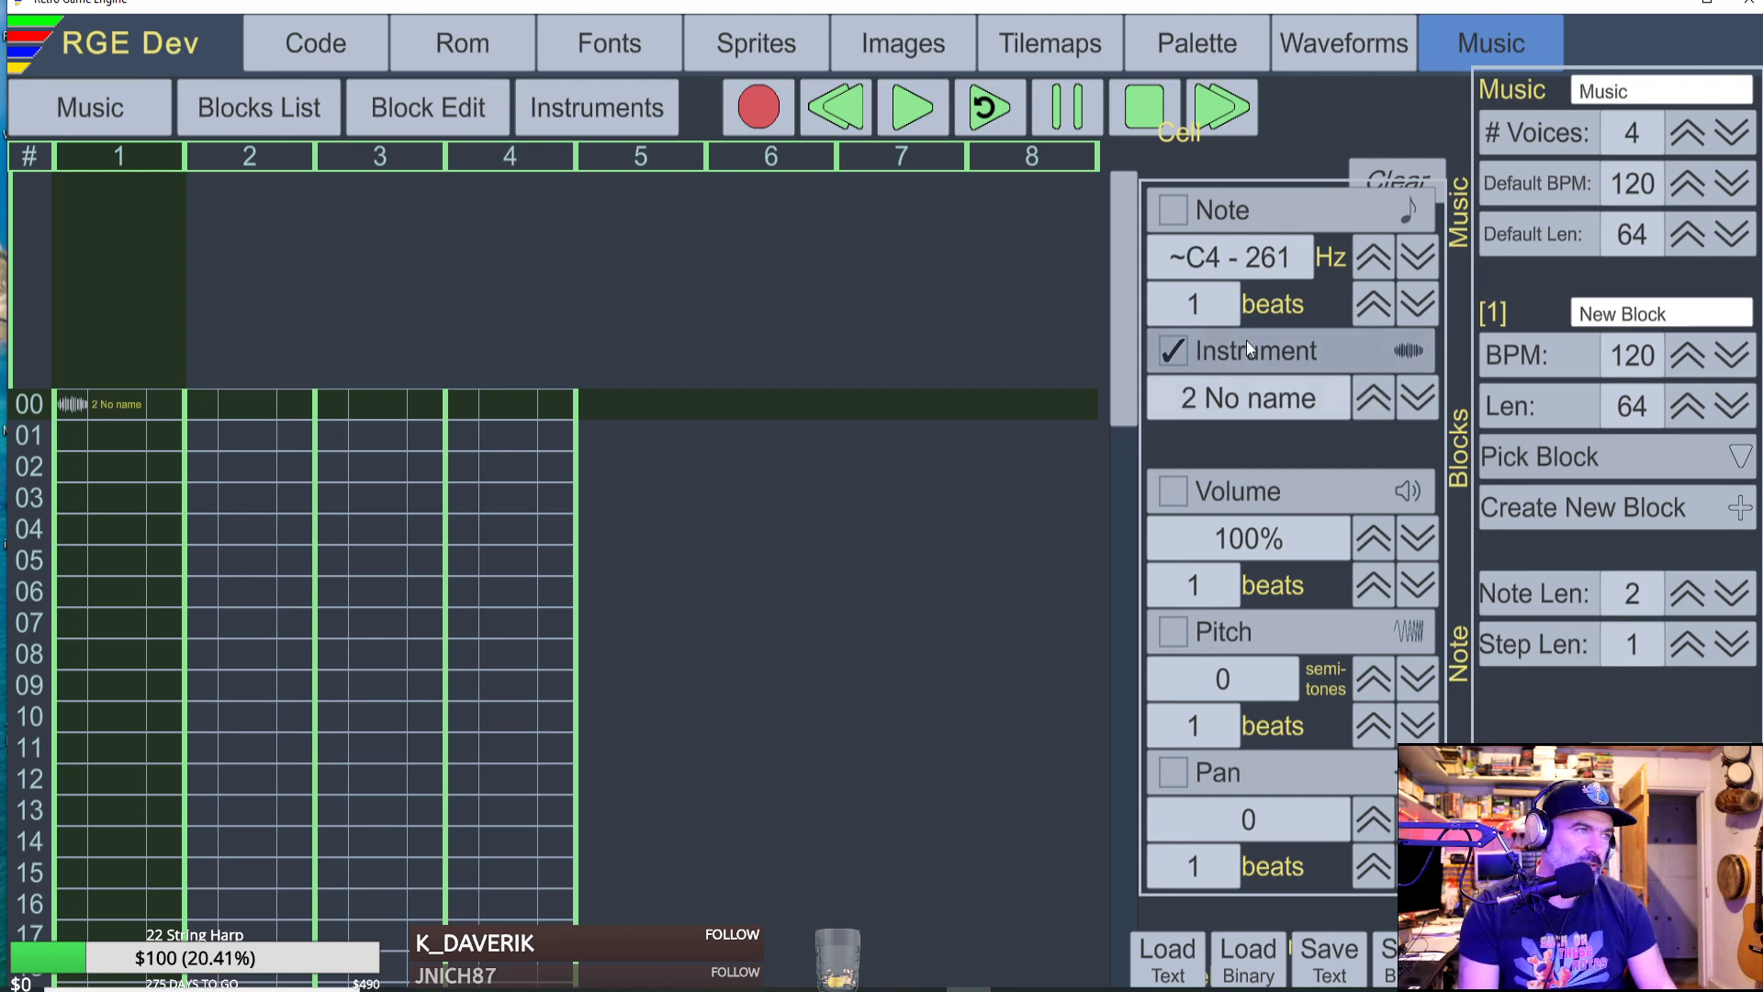
Open instrument 2 from the instruments list, change its waveform to Square and finish editing.
click(606, 116)
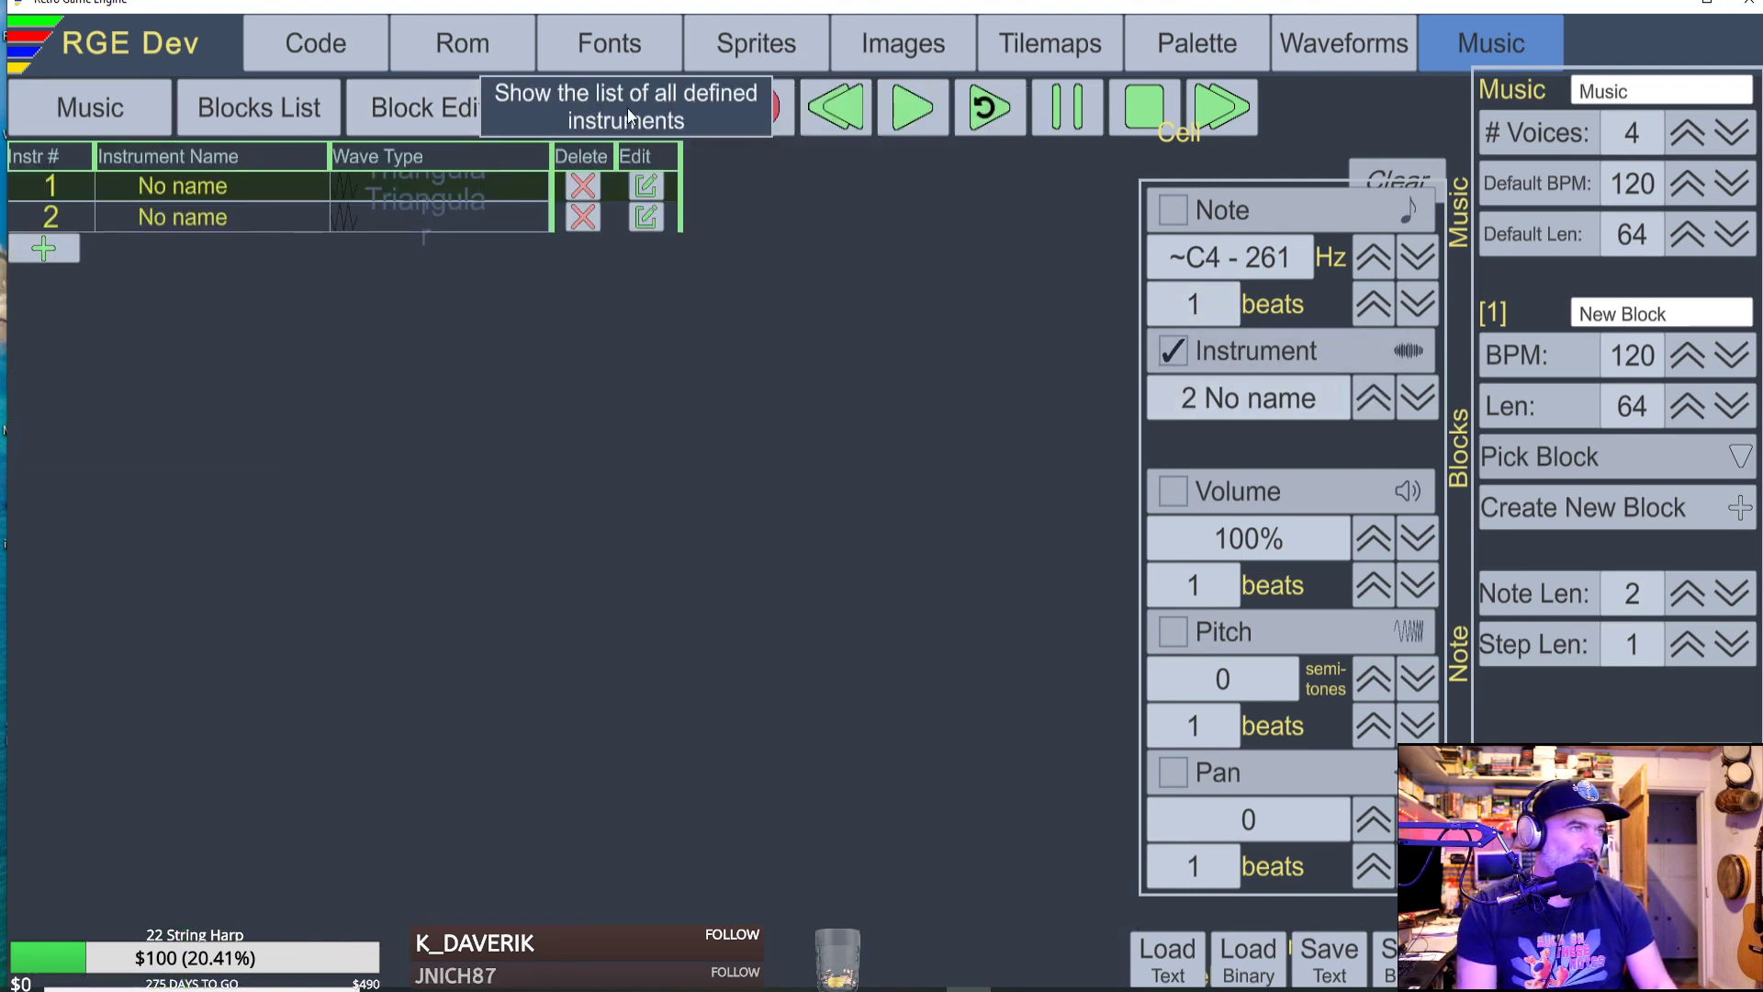
click(391, 225)
click(646, 217)
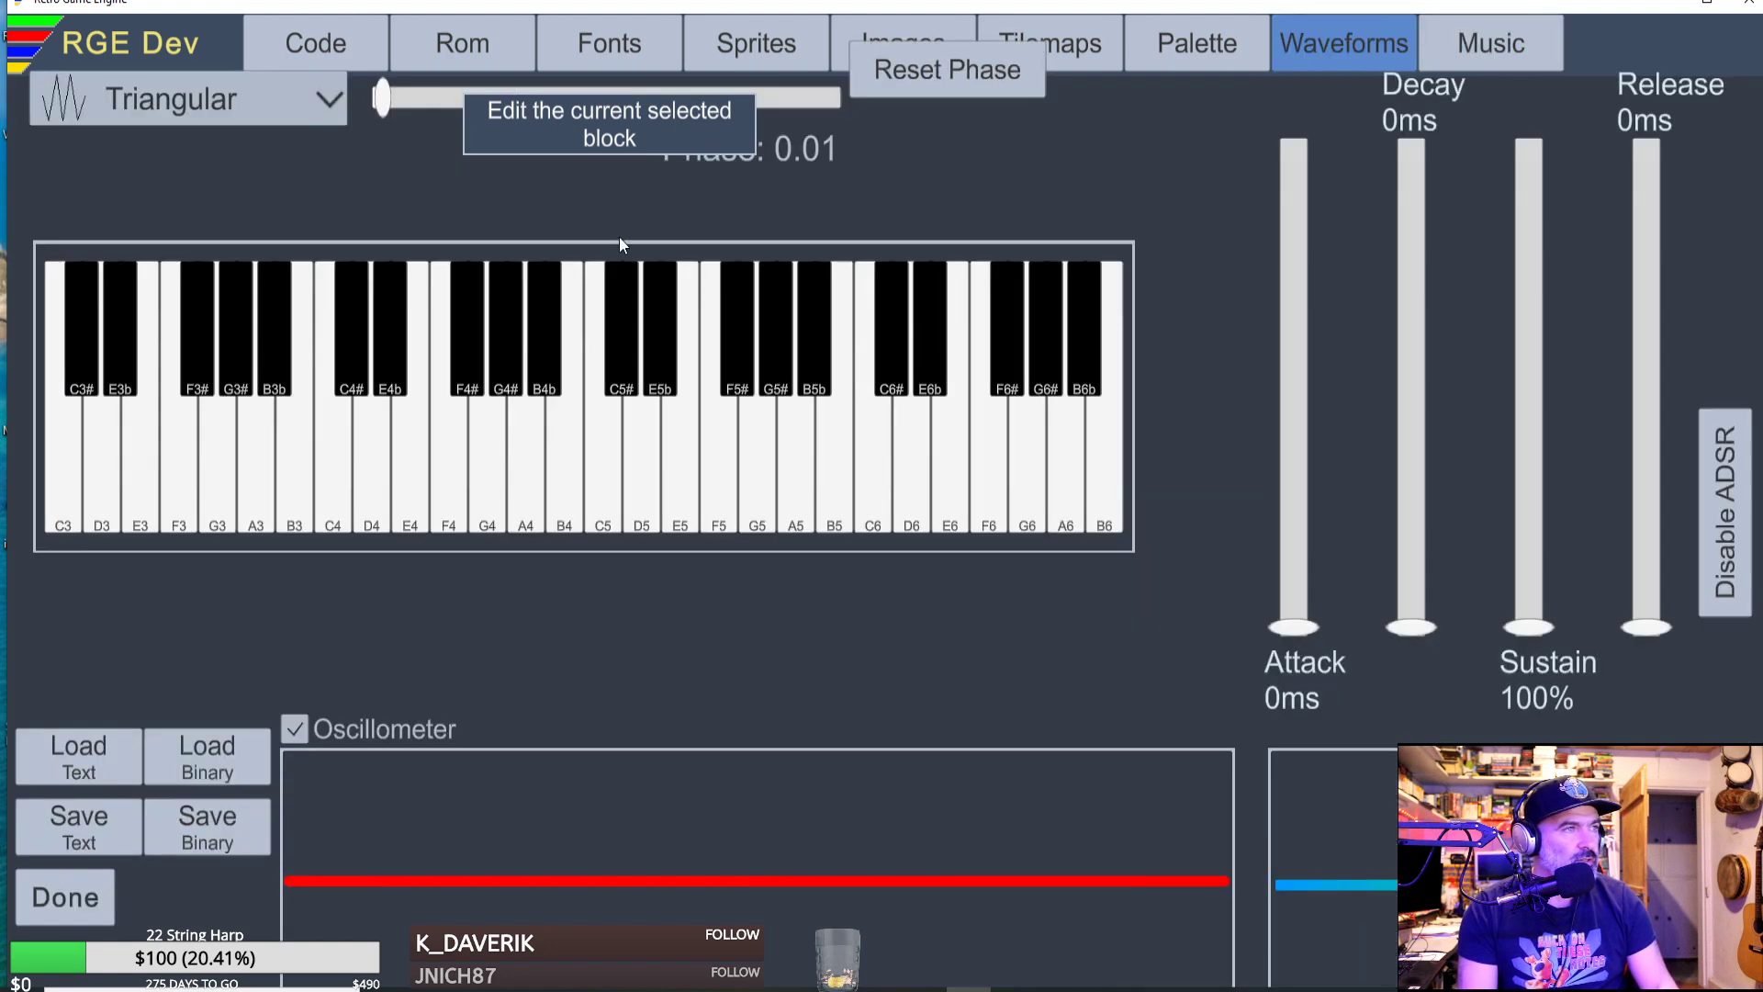
click(195, 91)
click(208, 176)
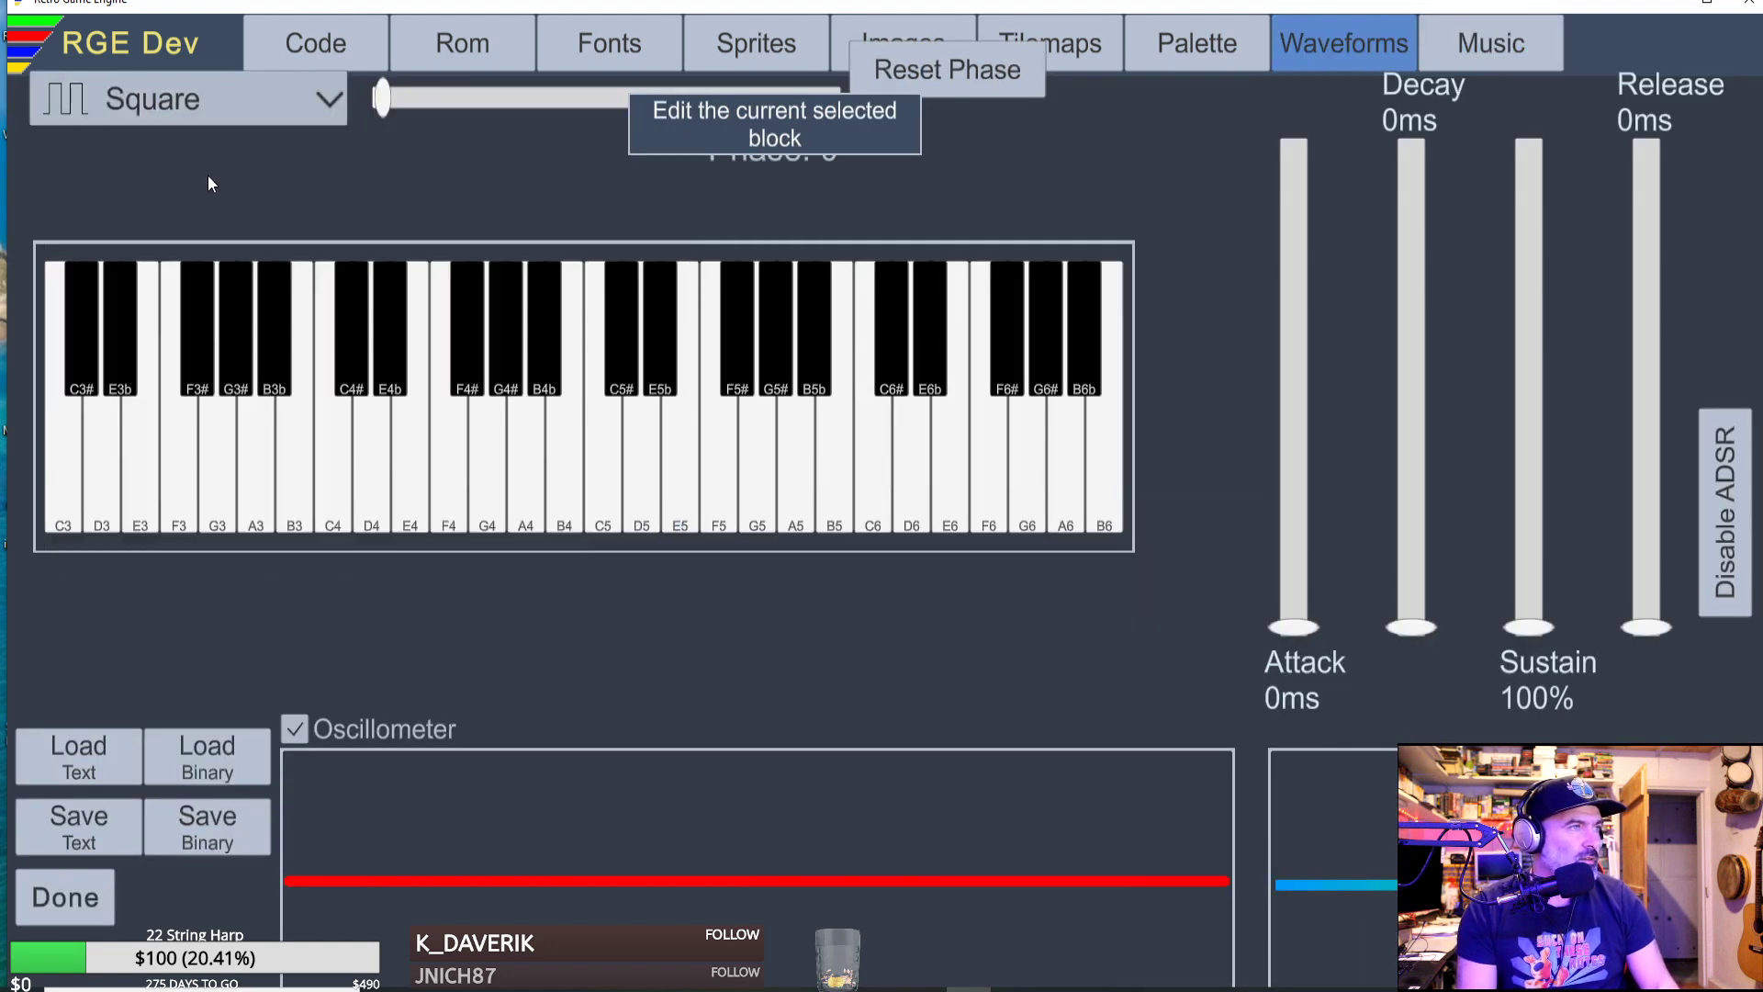
click(64, 909)
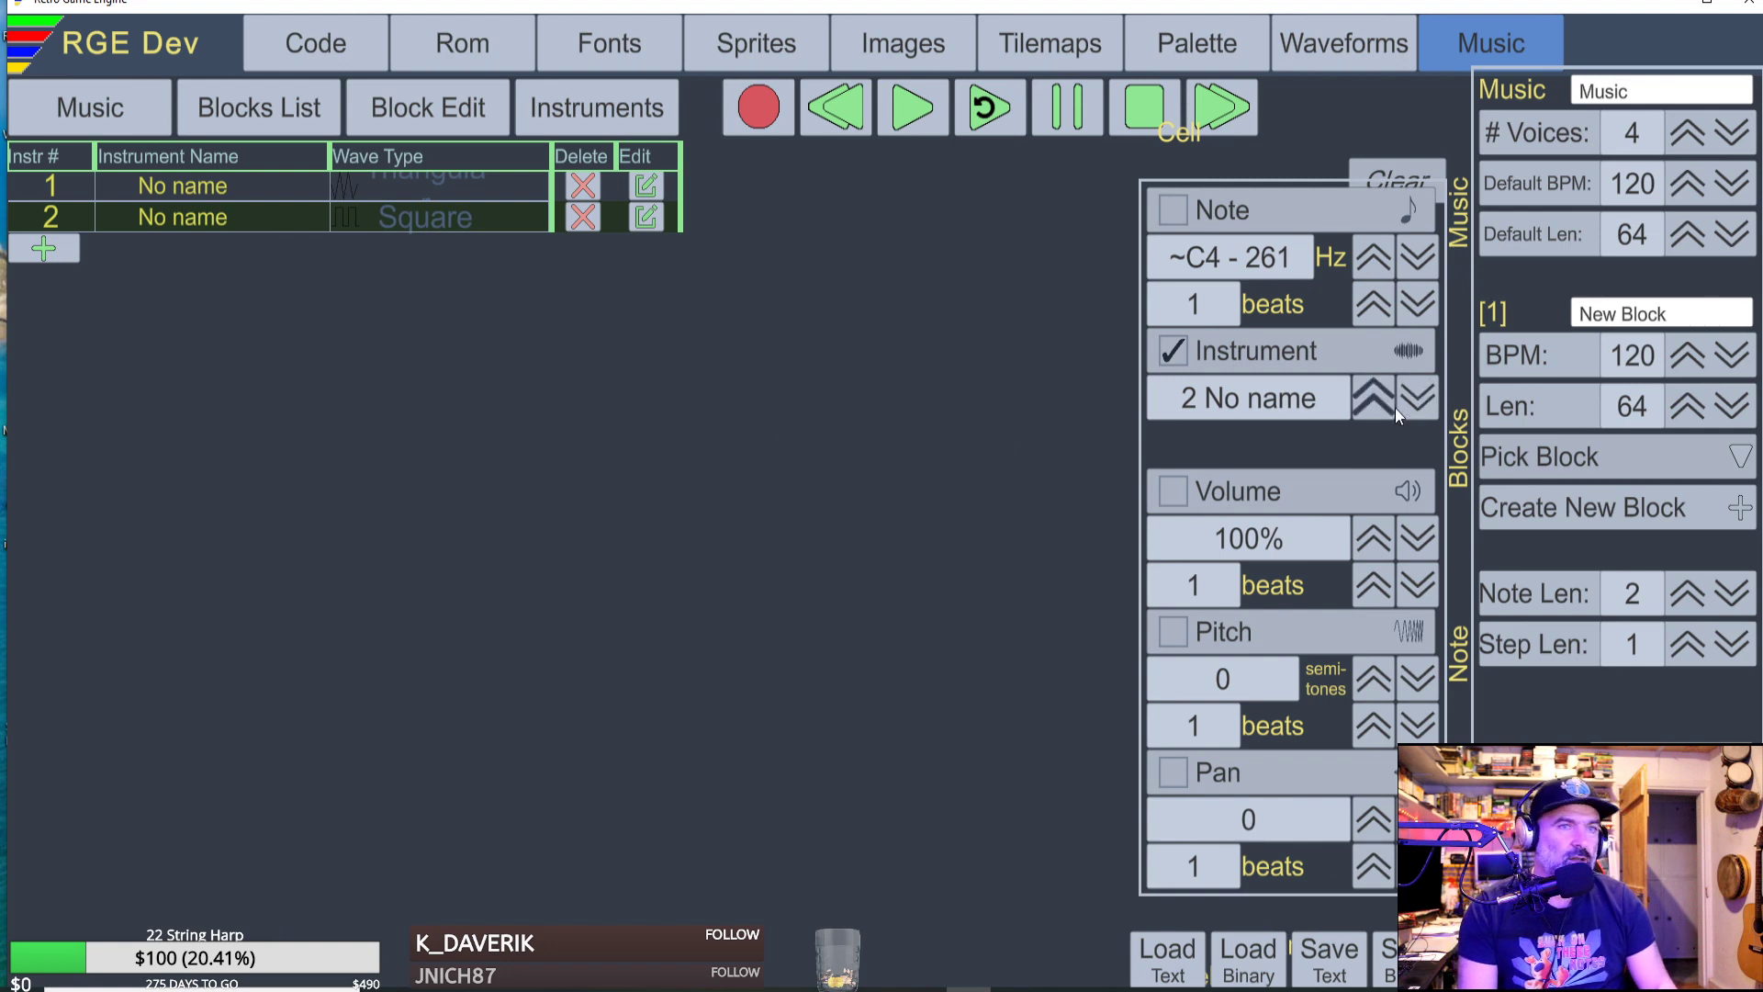
Cycle the cell's instrument between 1 and 2, assigning instrument 2 to rows 00 and 01 of voice 1.
click(1419, 401)
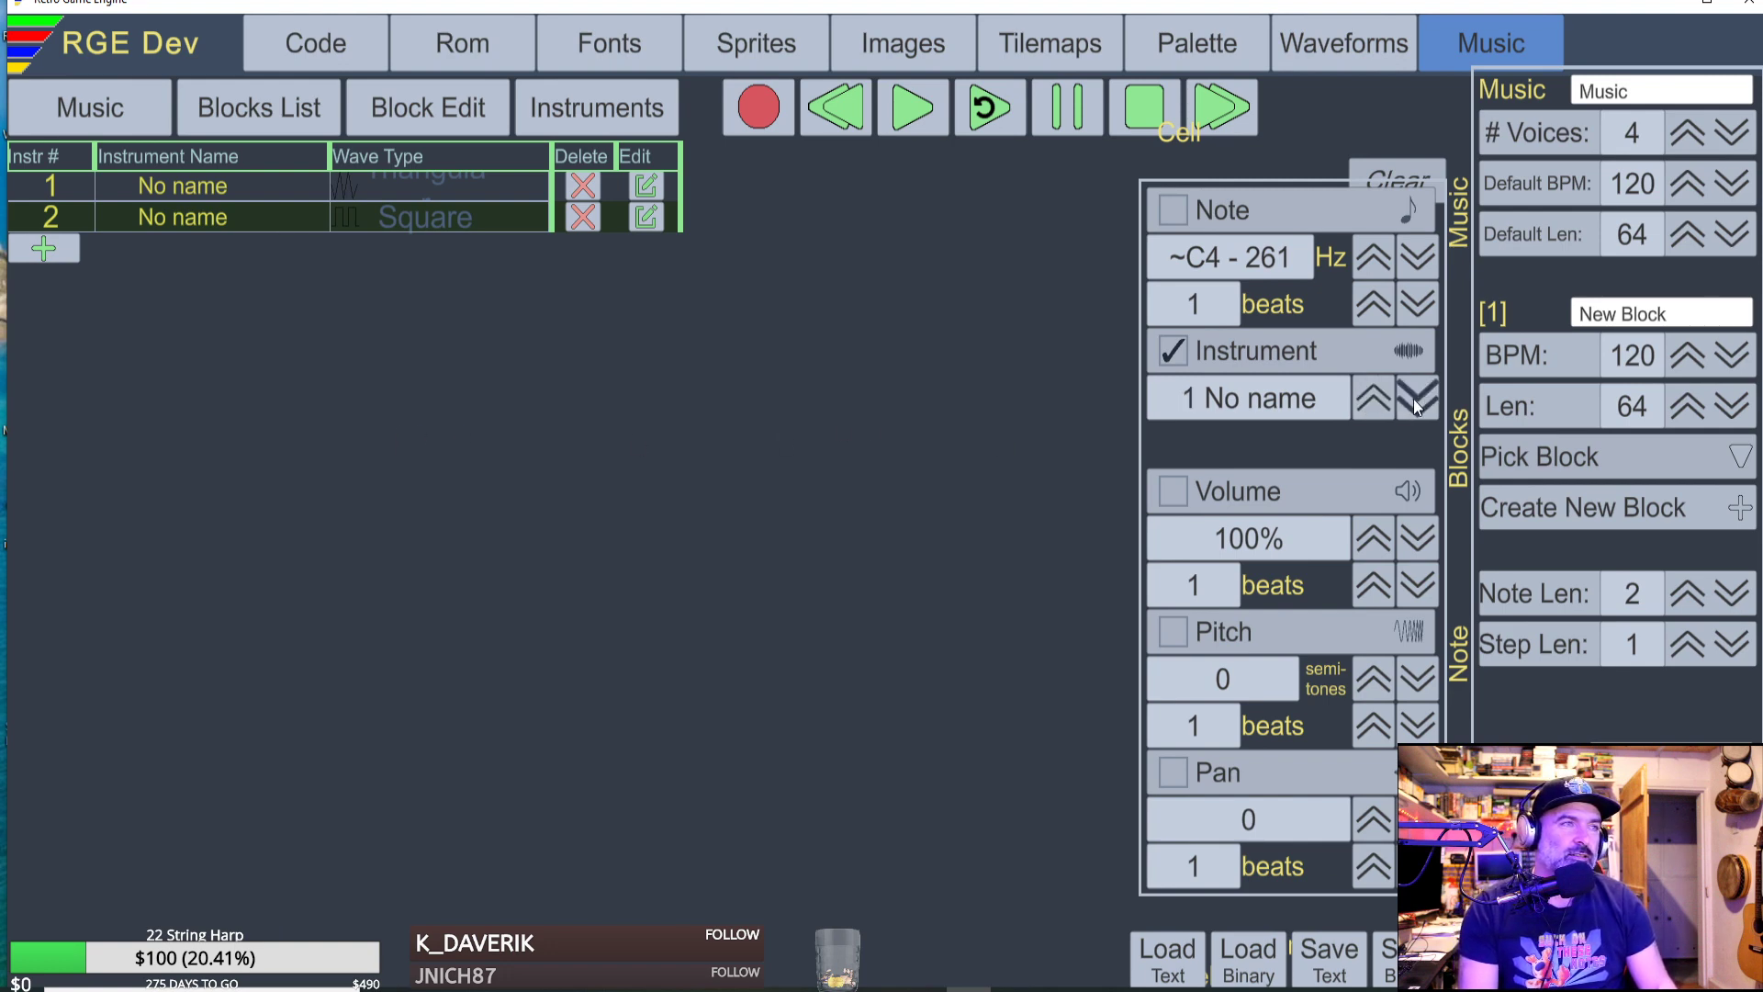
click(1371, 395)
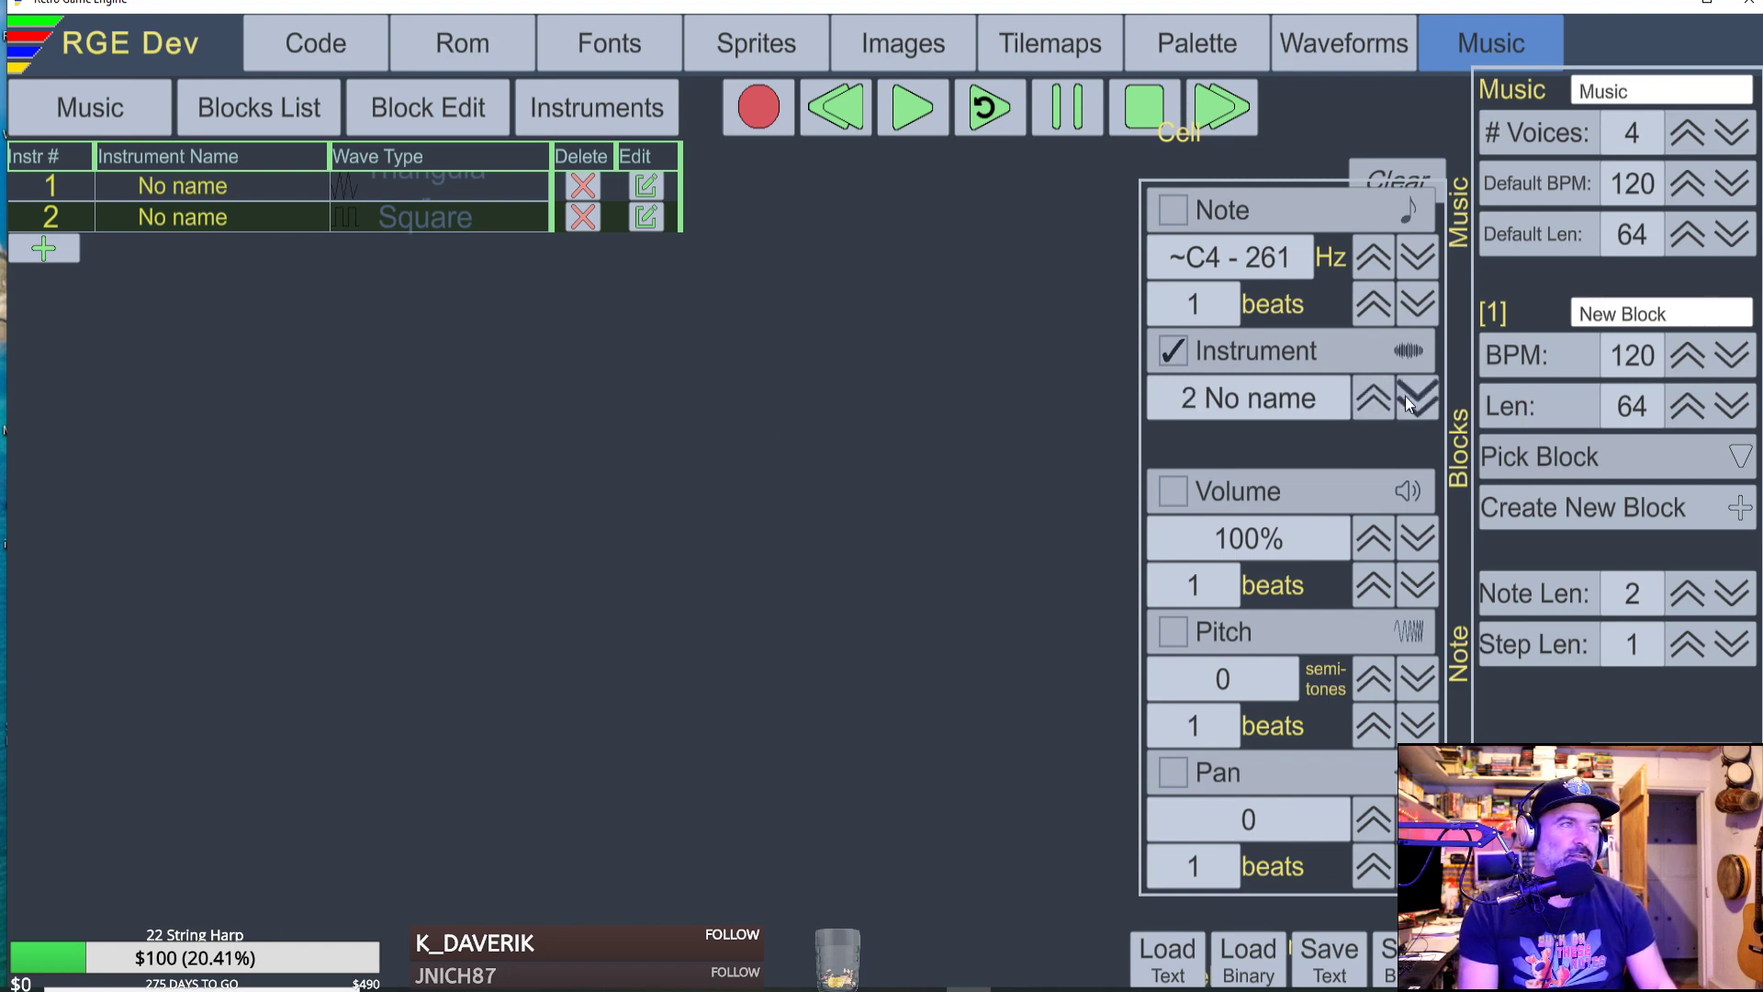
click(1405, 394)
click(1348, 399)
text(q)
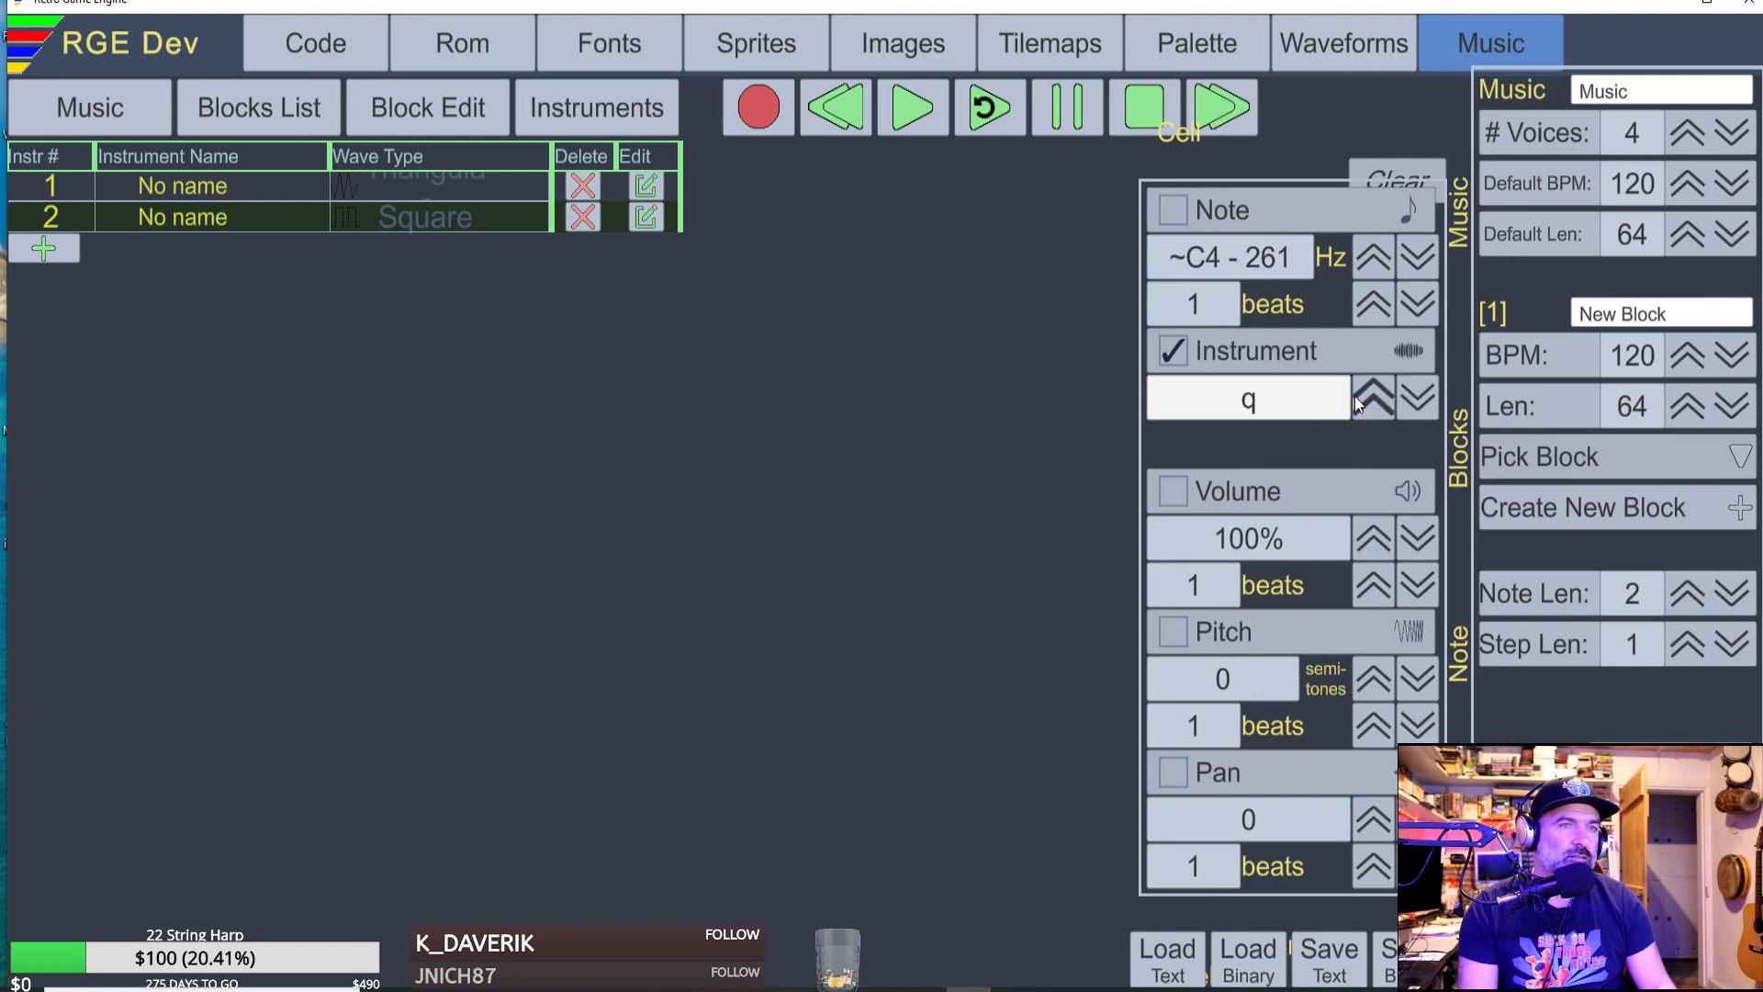
click(1356, 396)
click(1359, 395)
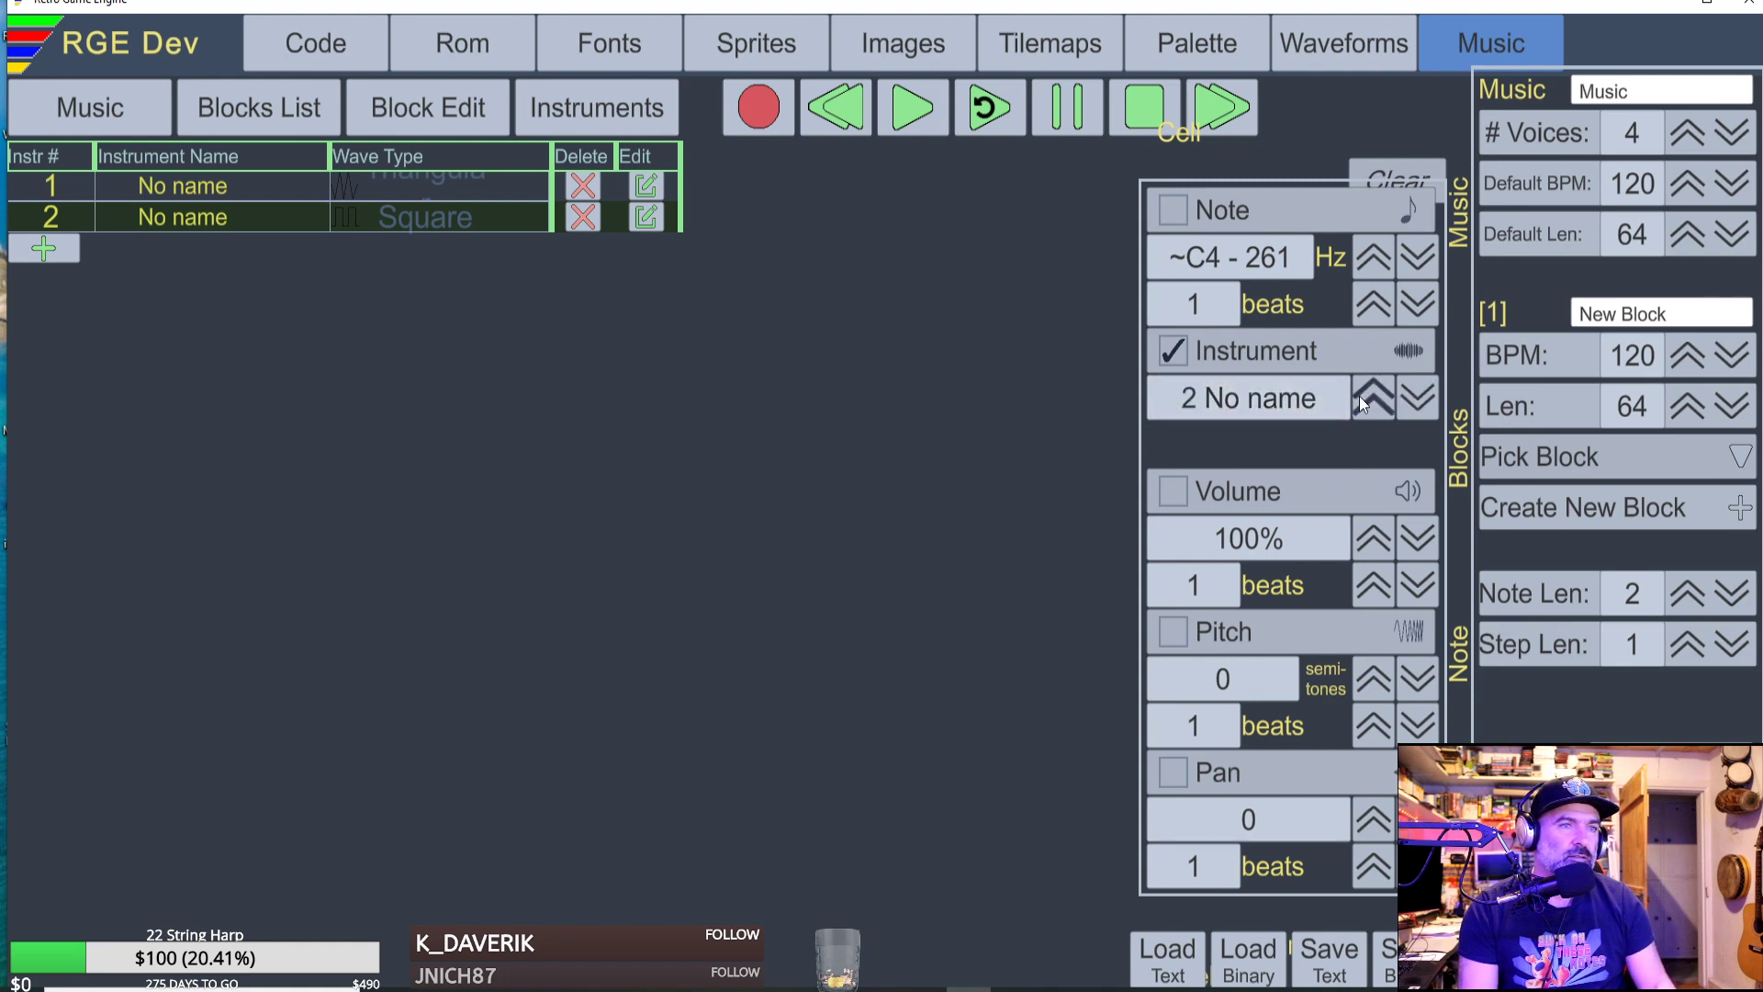
Return to the block grid, set row 00 of voice 1 to instrument 1 and switch between keyboard octaves.
click(452, 108)
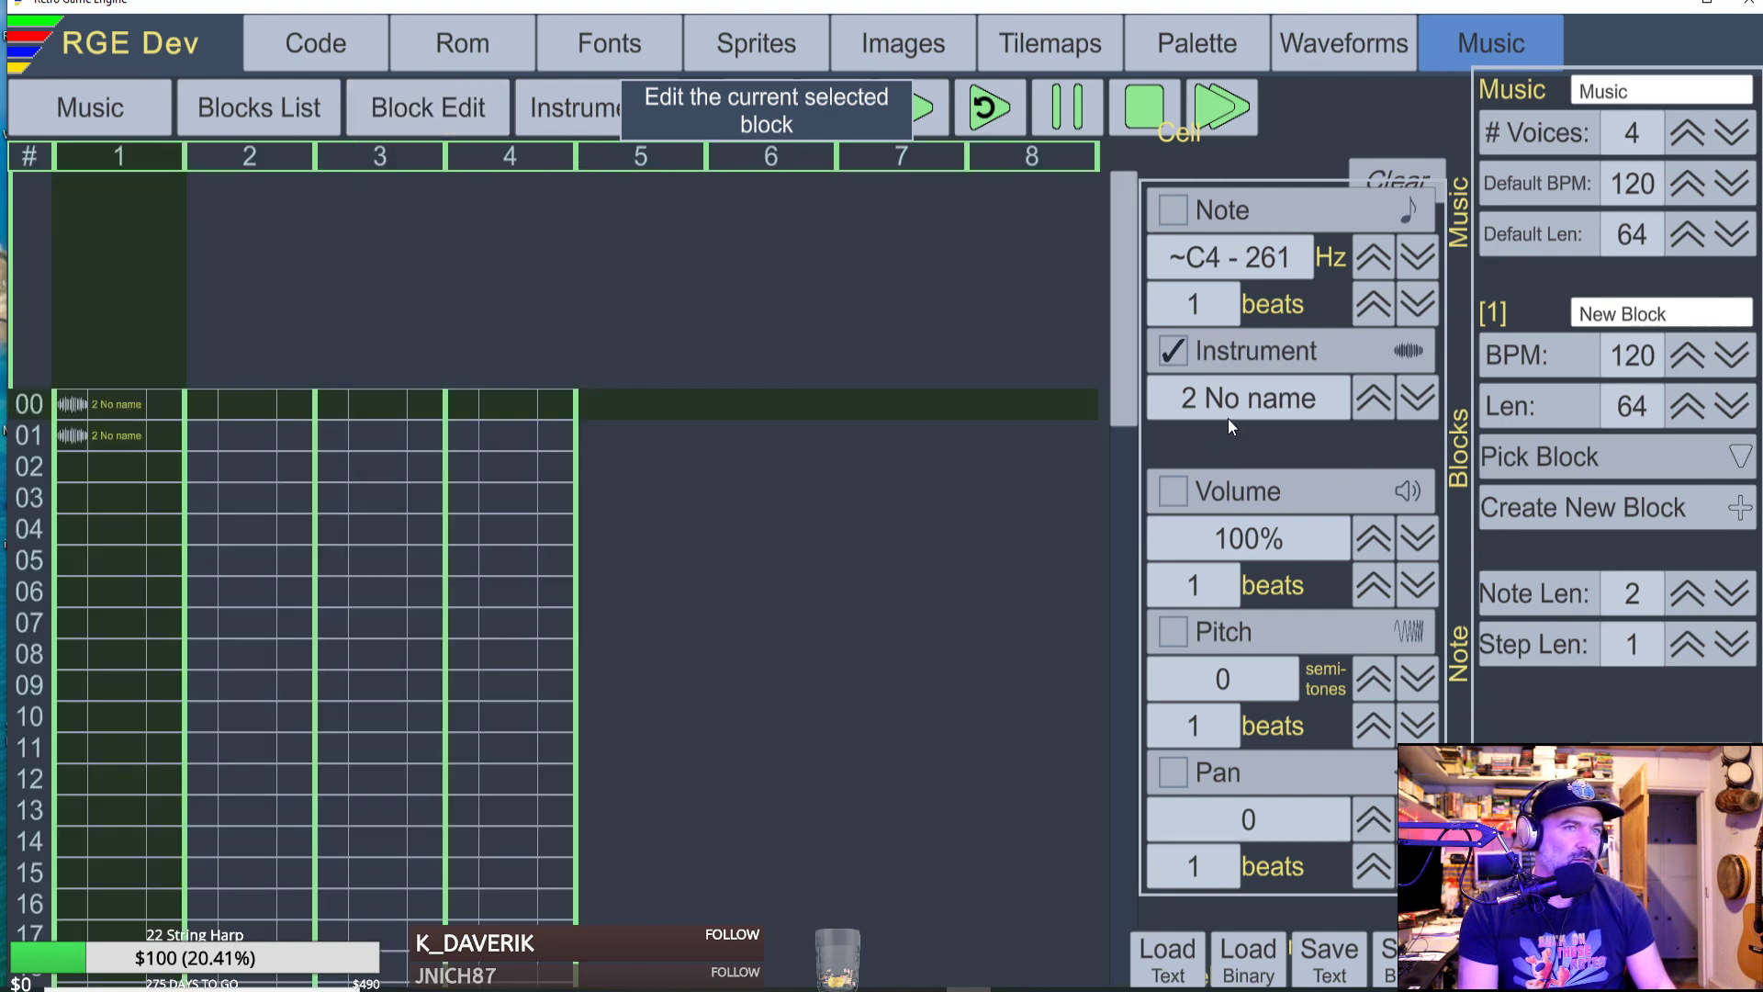
click(1412, 397)
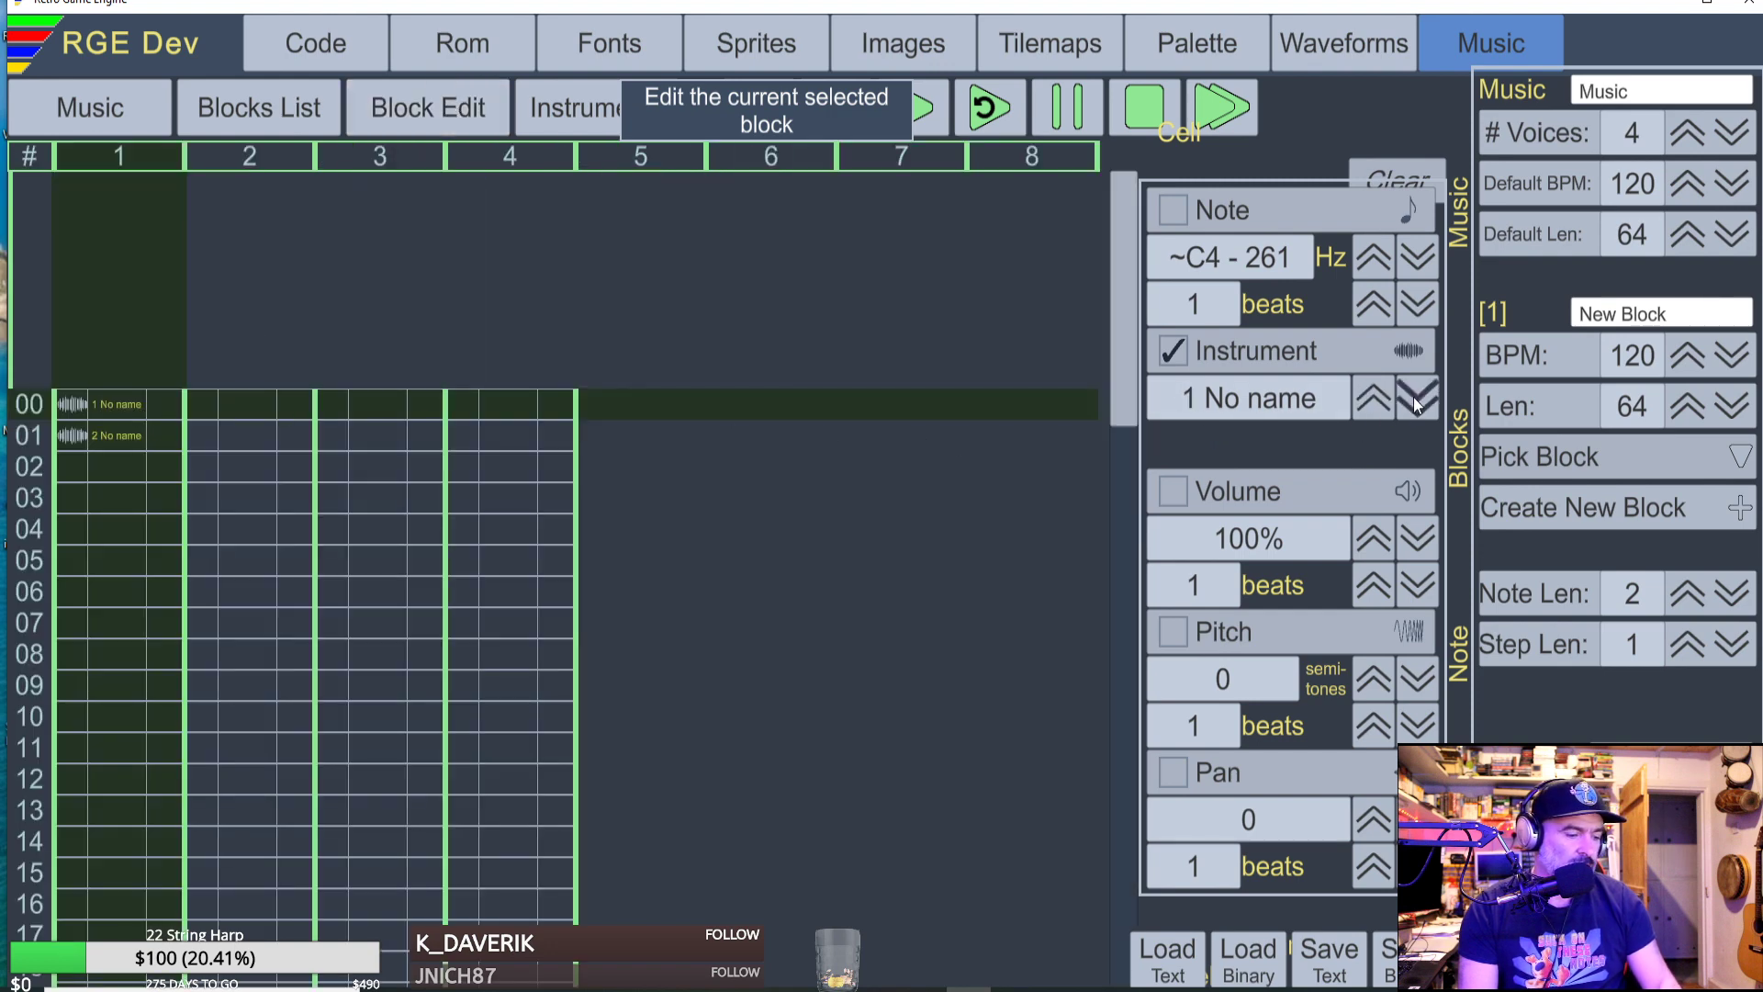
key(F1)
key(F2)
key(F1)
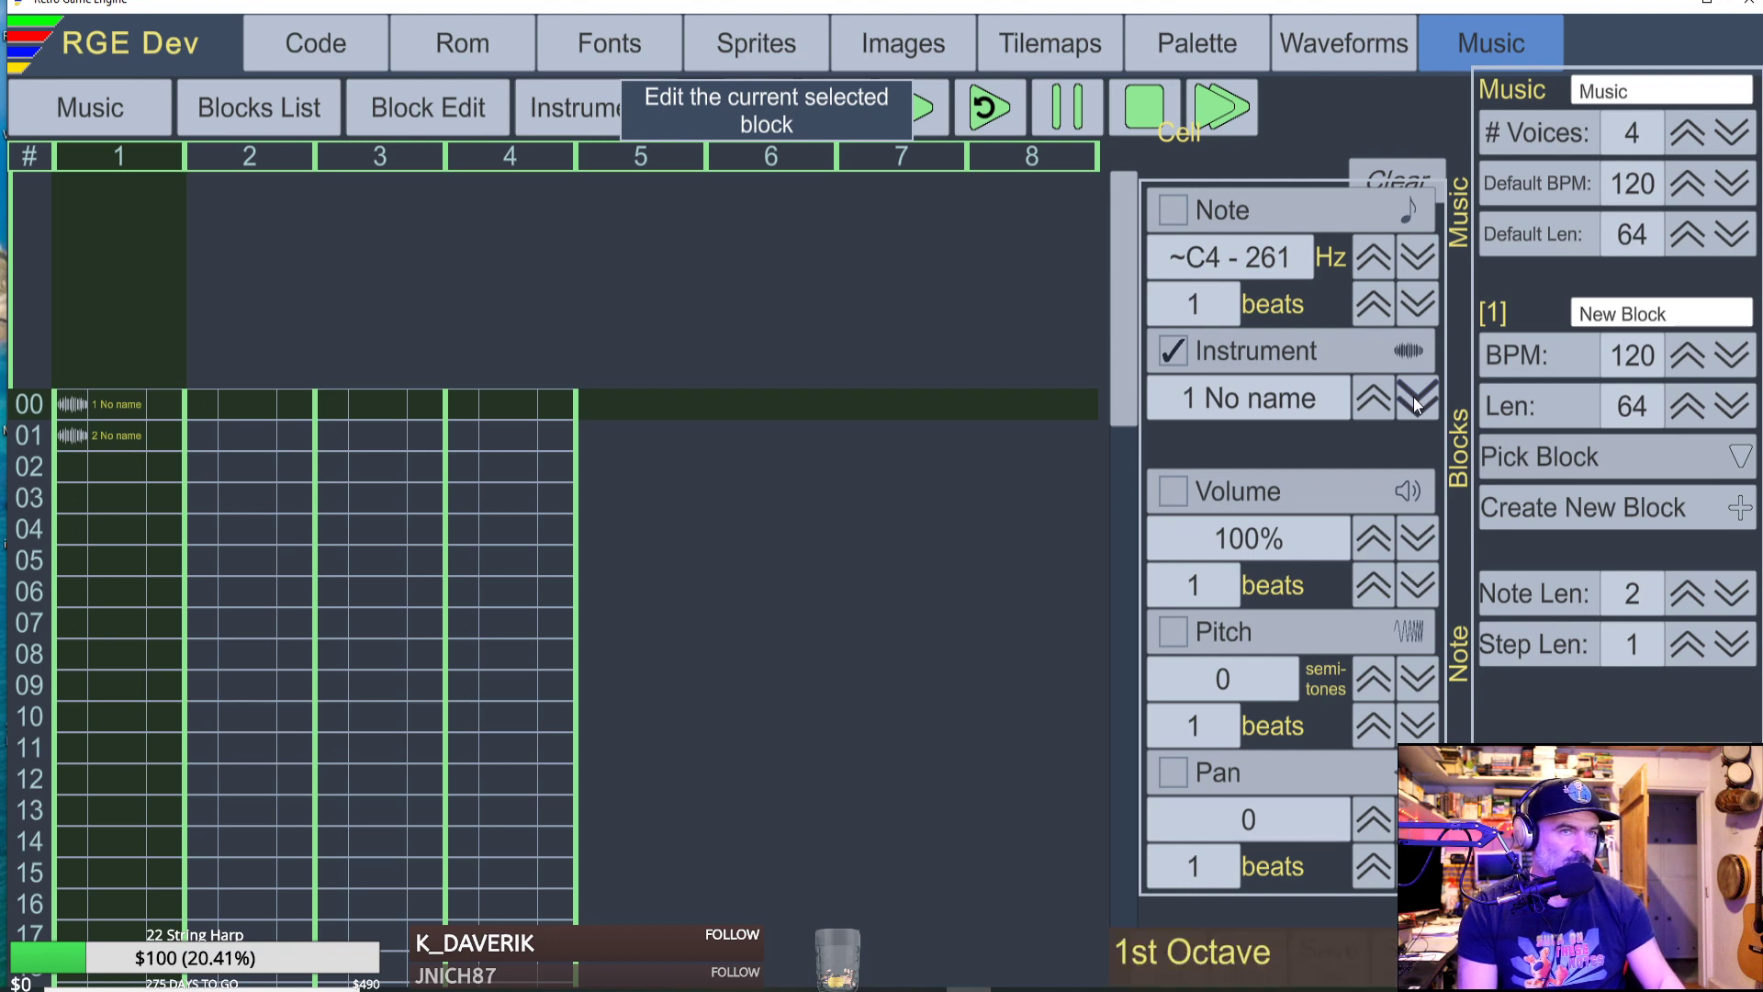
key(F2)
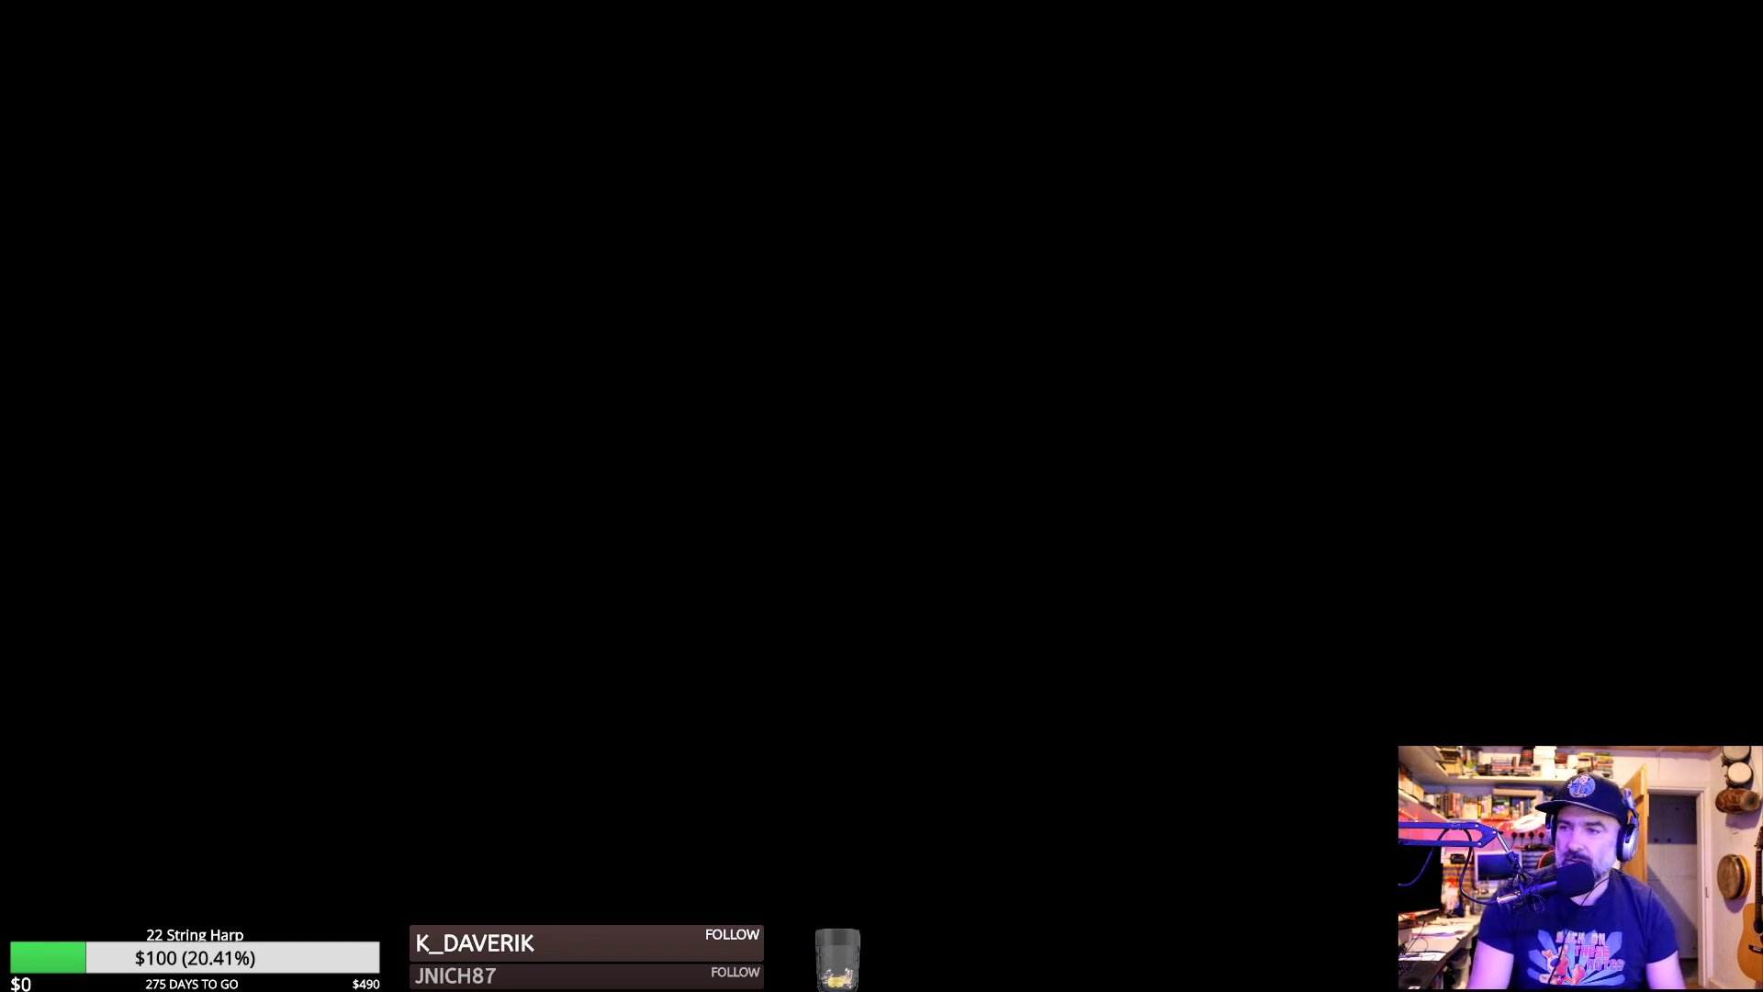
Show the list of all defined instruments.
click(1033, 835)
click(1033, 835)
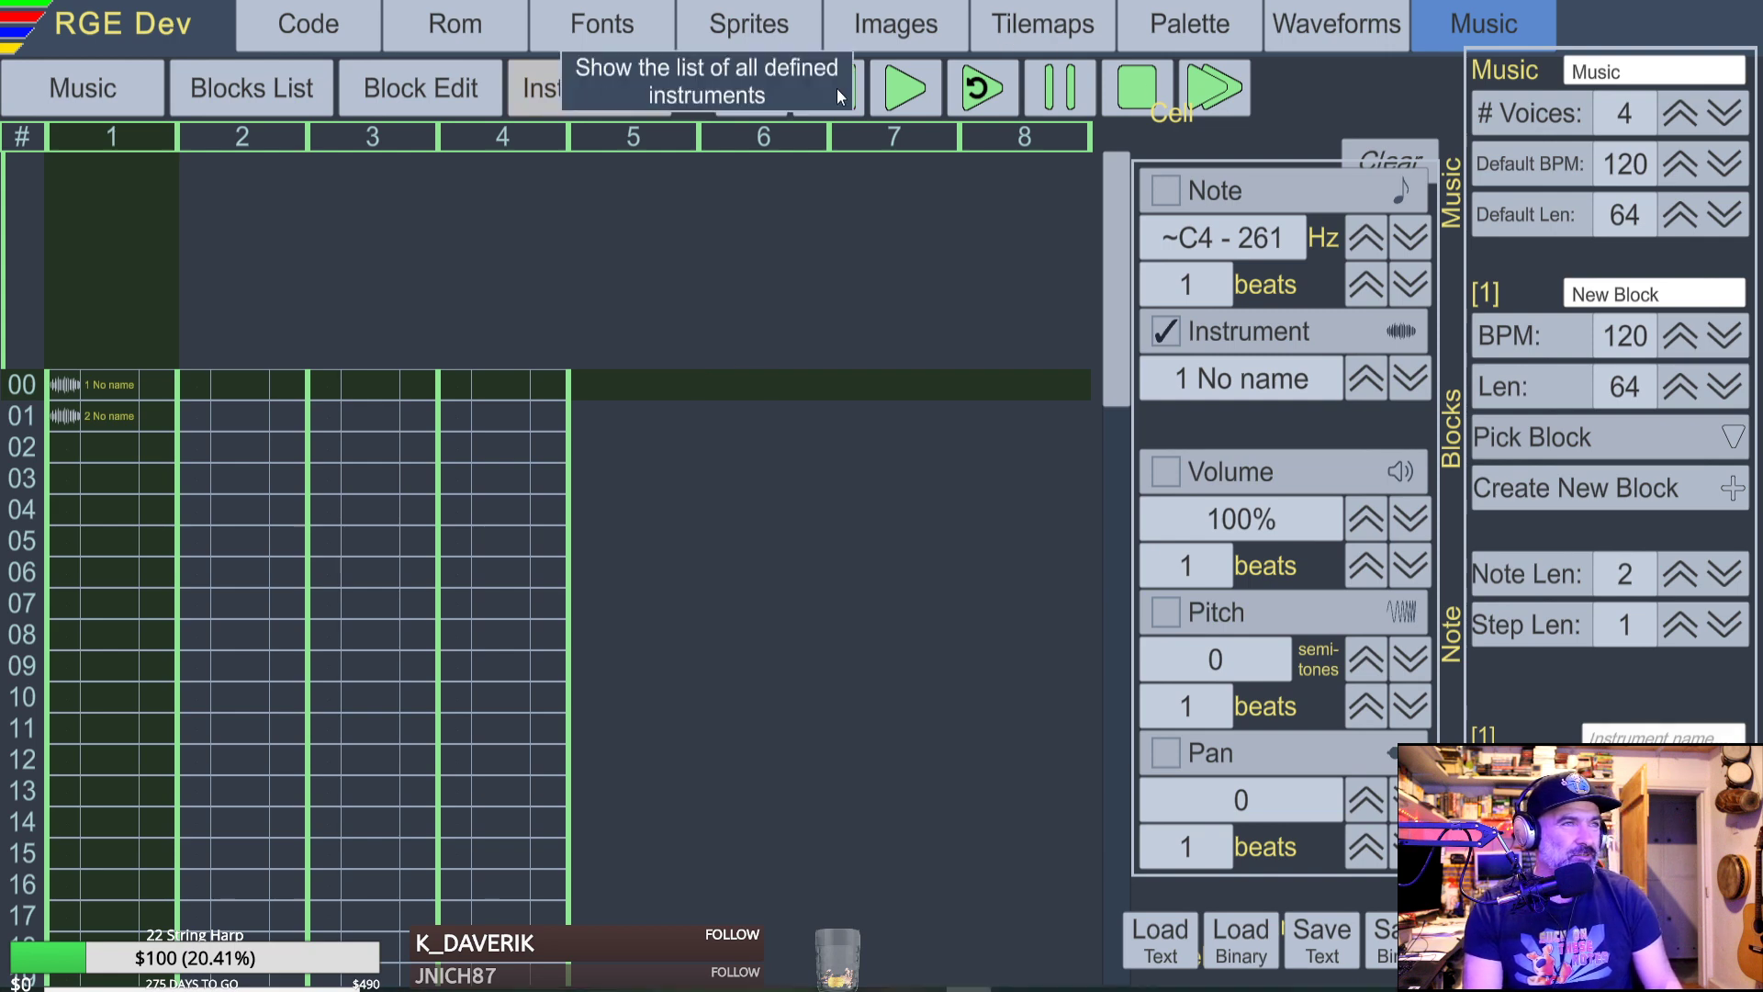
click(604, 81)
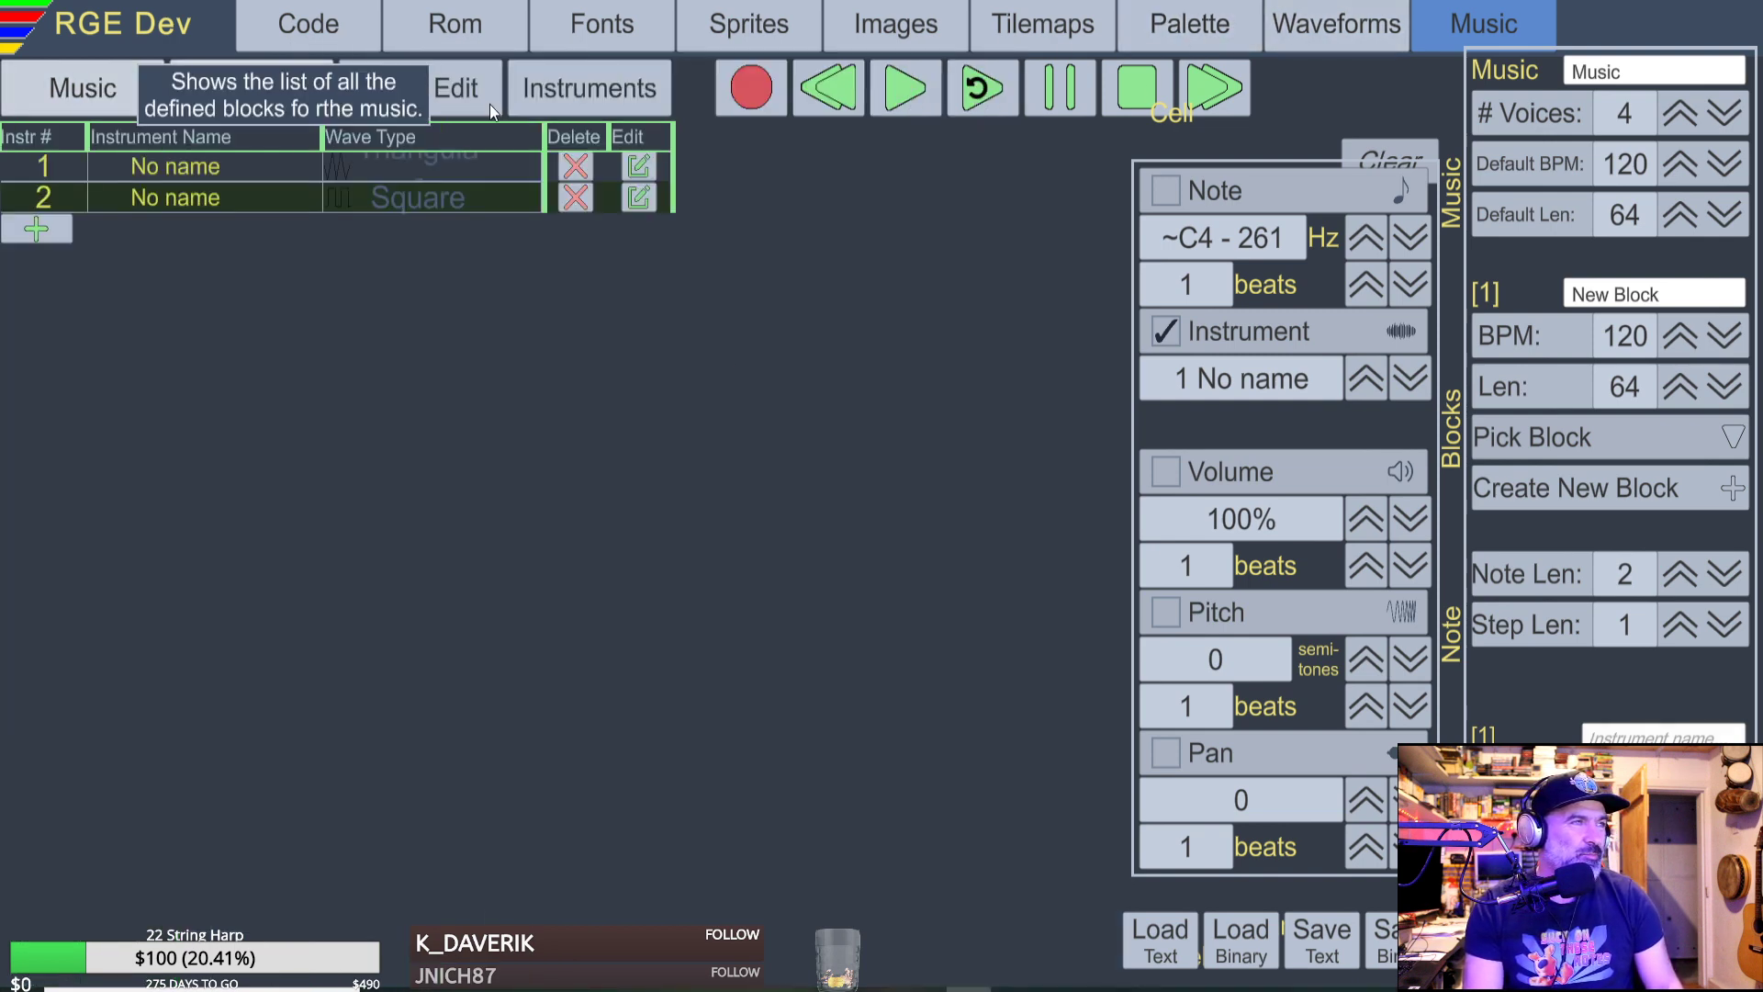
Return to the block grid, name instrument 1 Triangle and pick it for row 00 of voice 1.
click(303, 101)
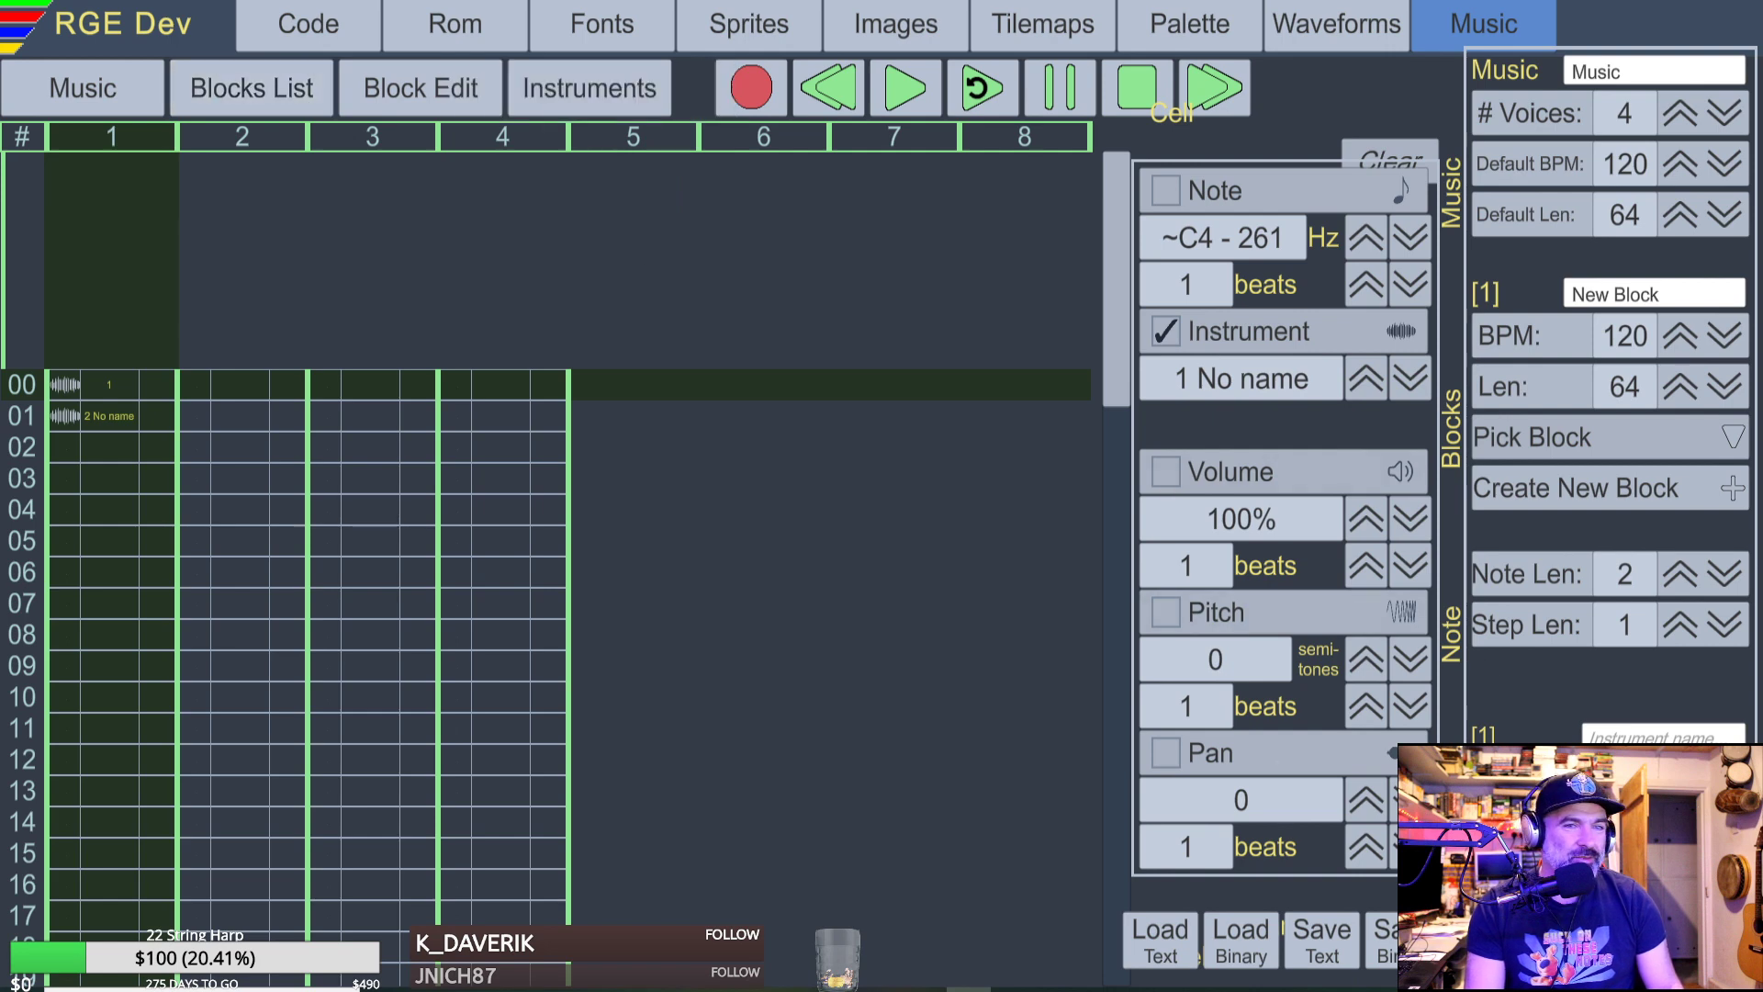
text(Triangle)
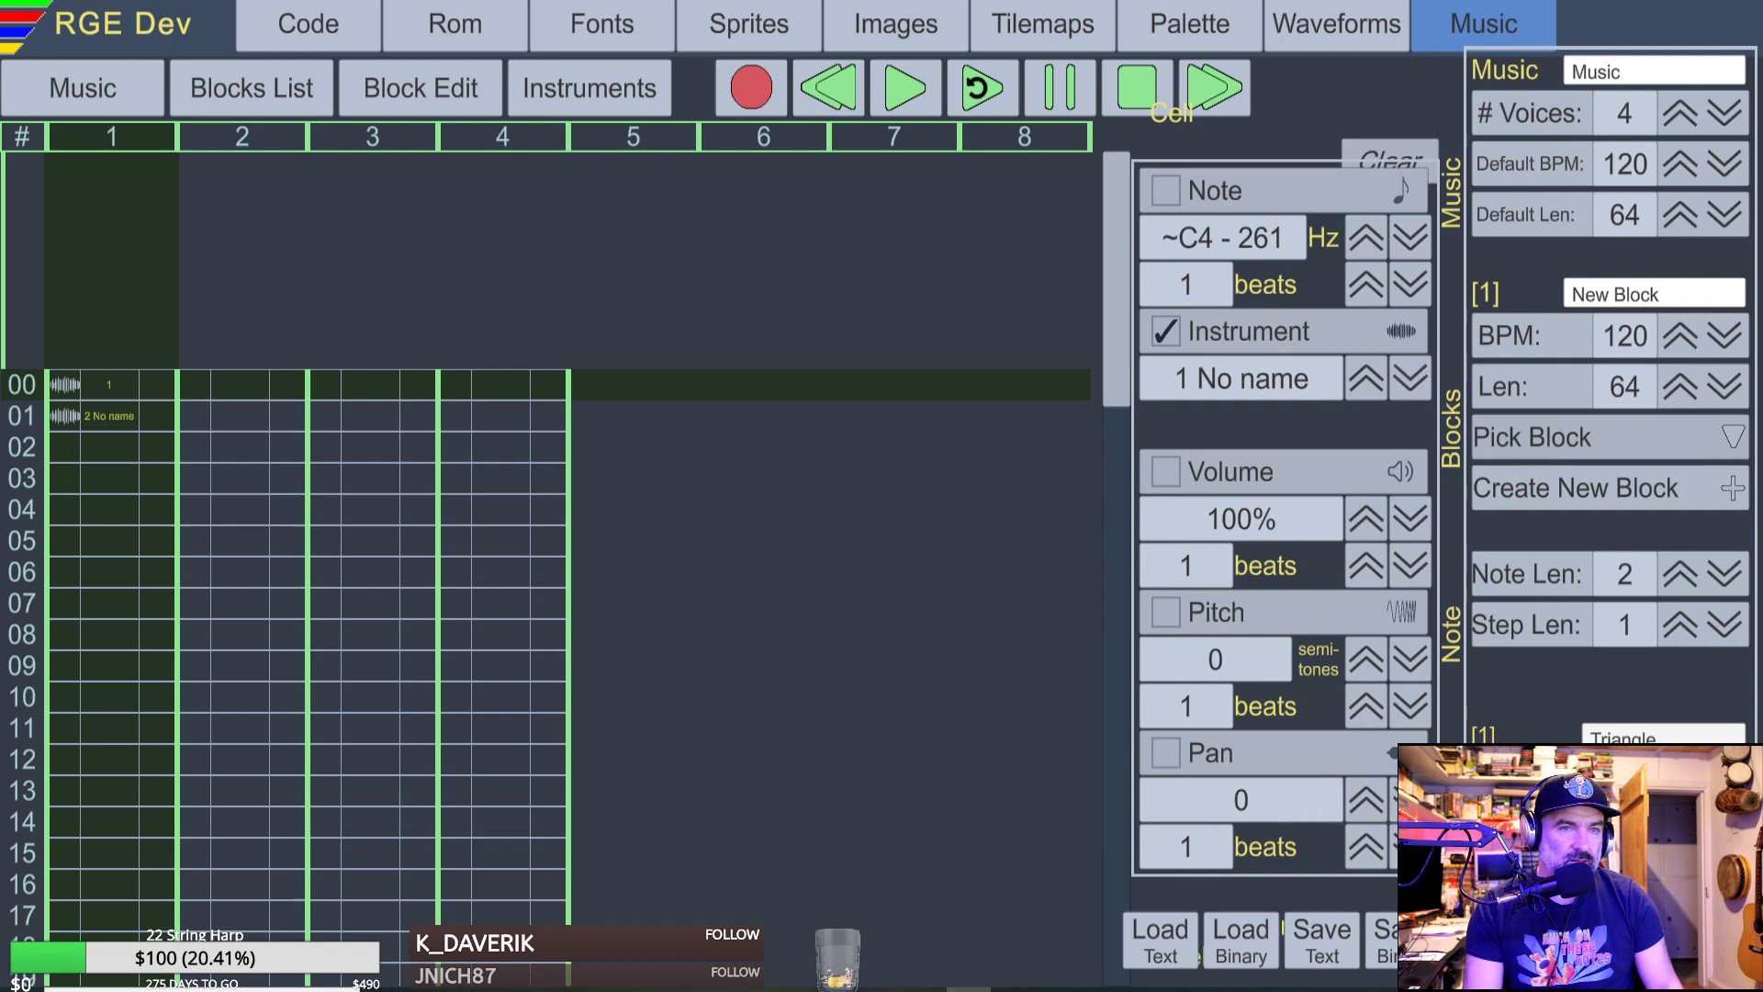
click(1608, 782)
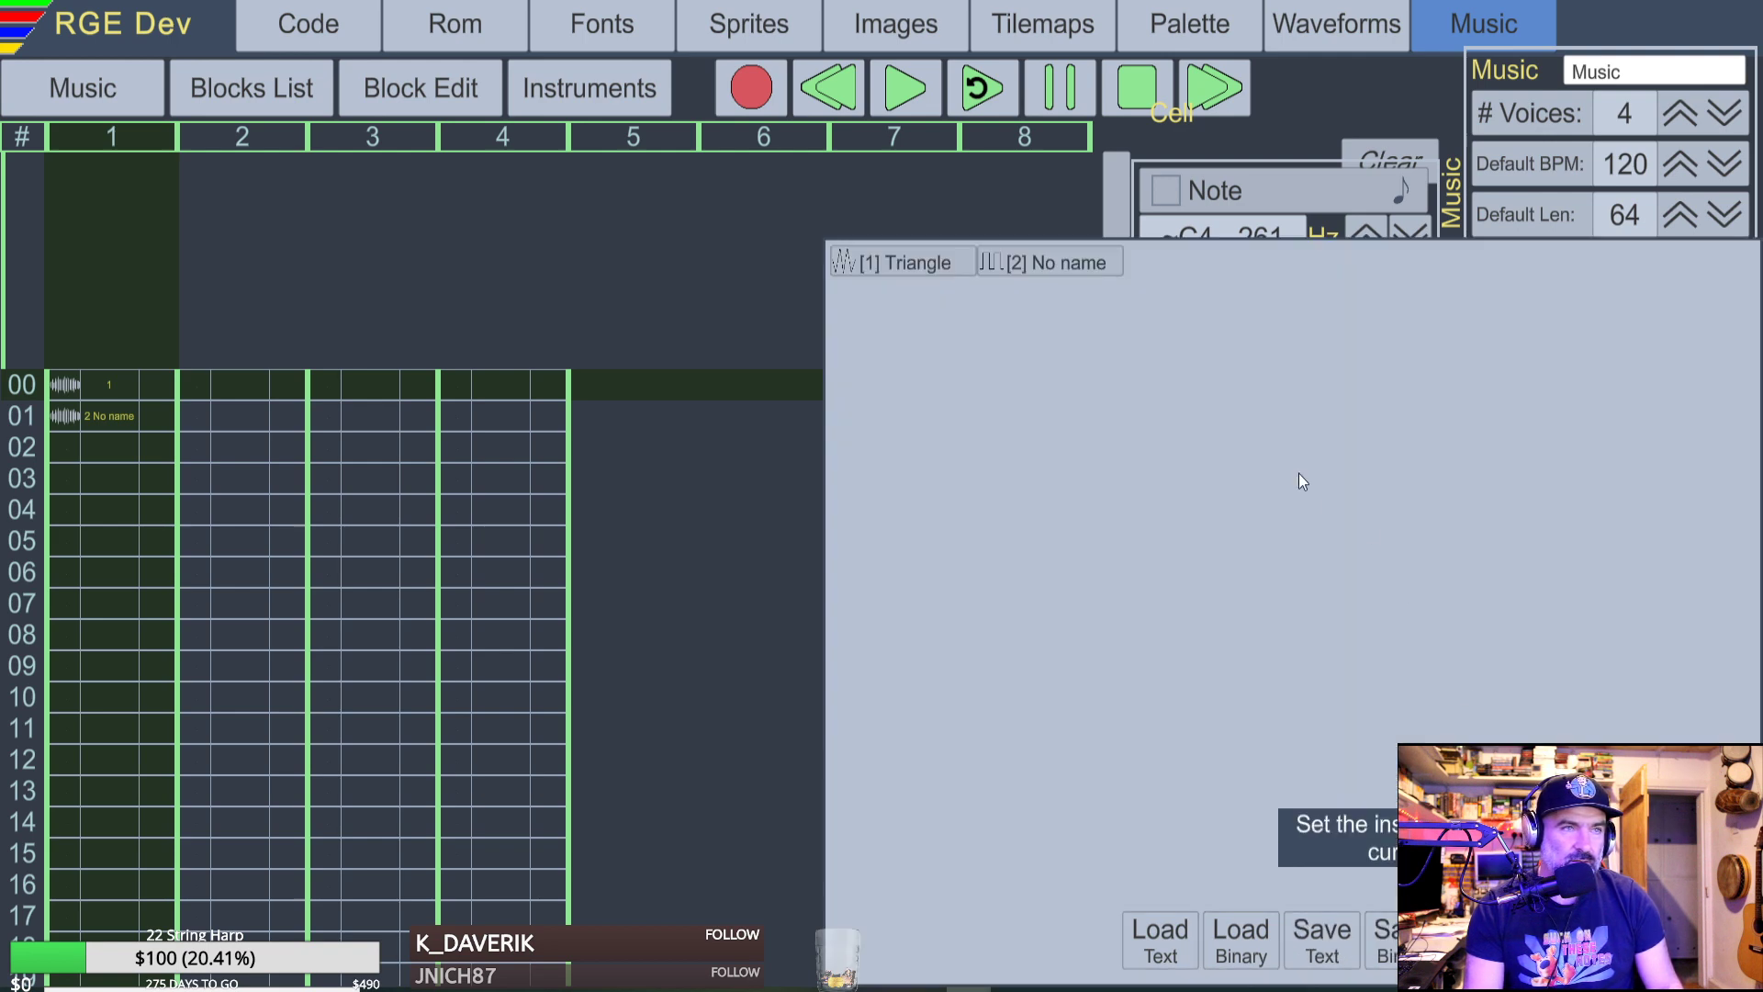
click(905, 265)
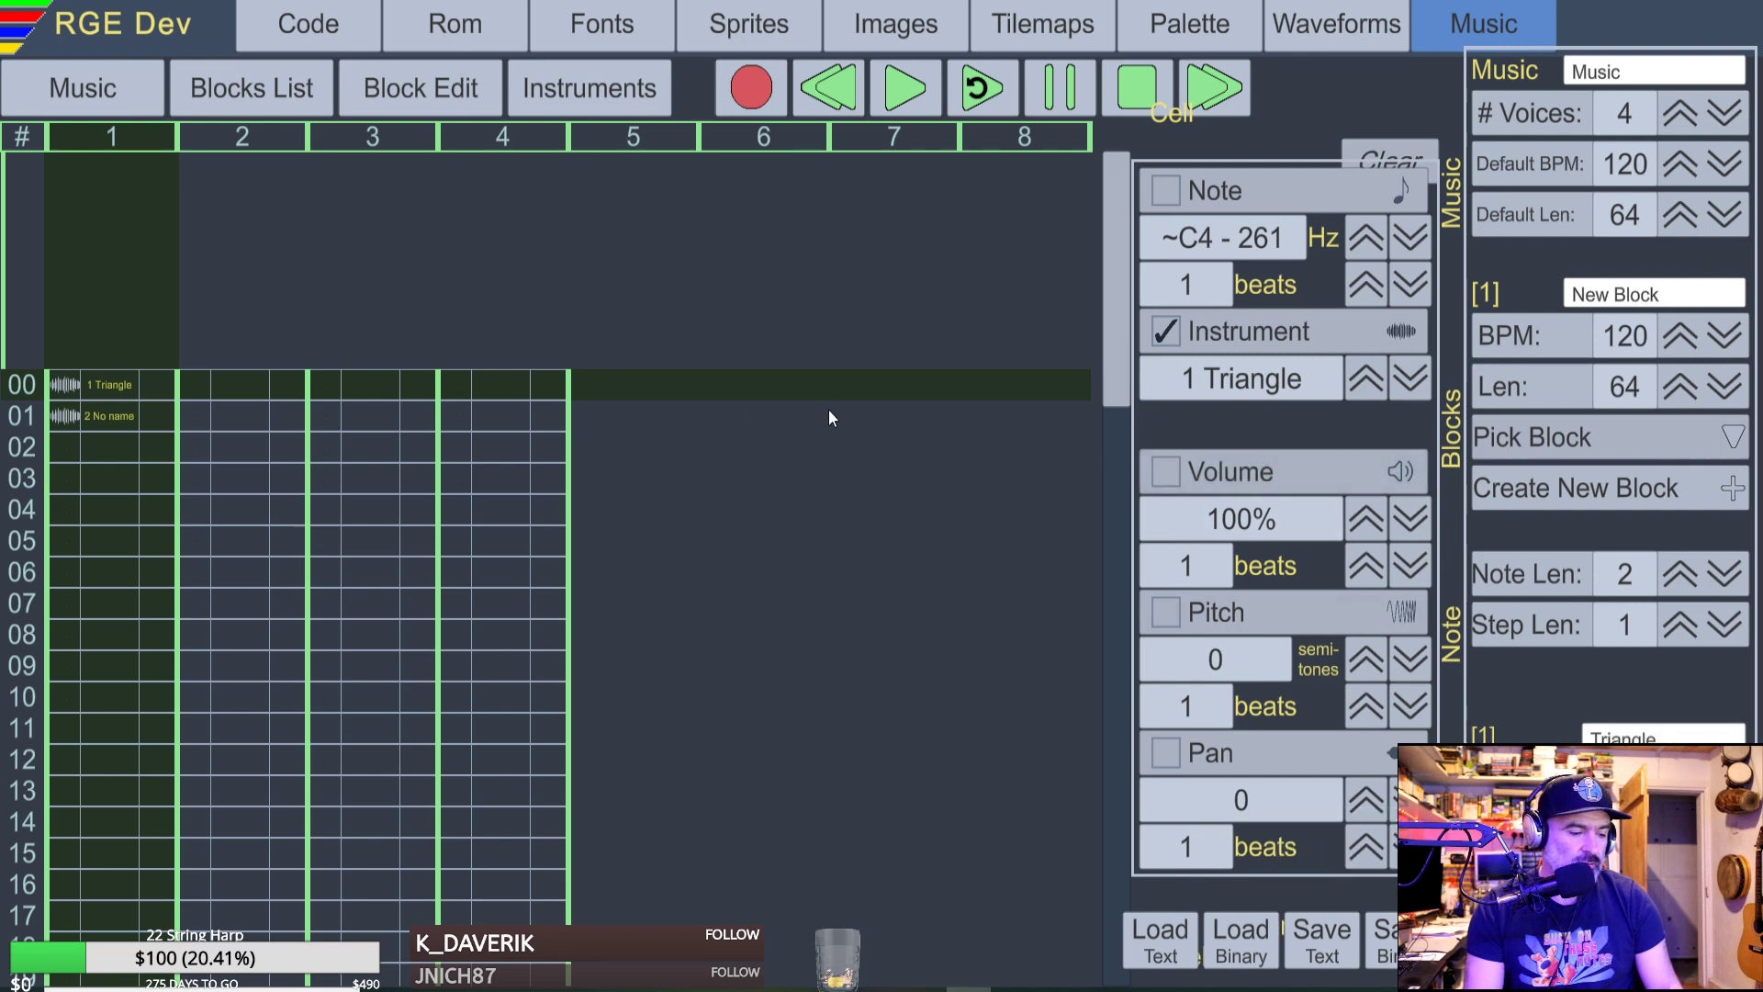
key(F4)
key(F5)
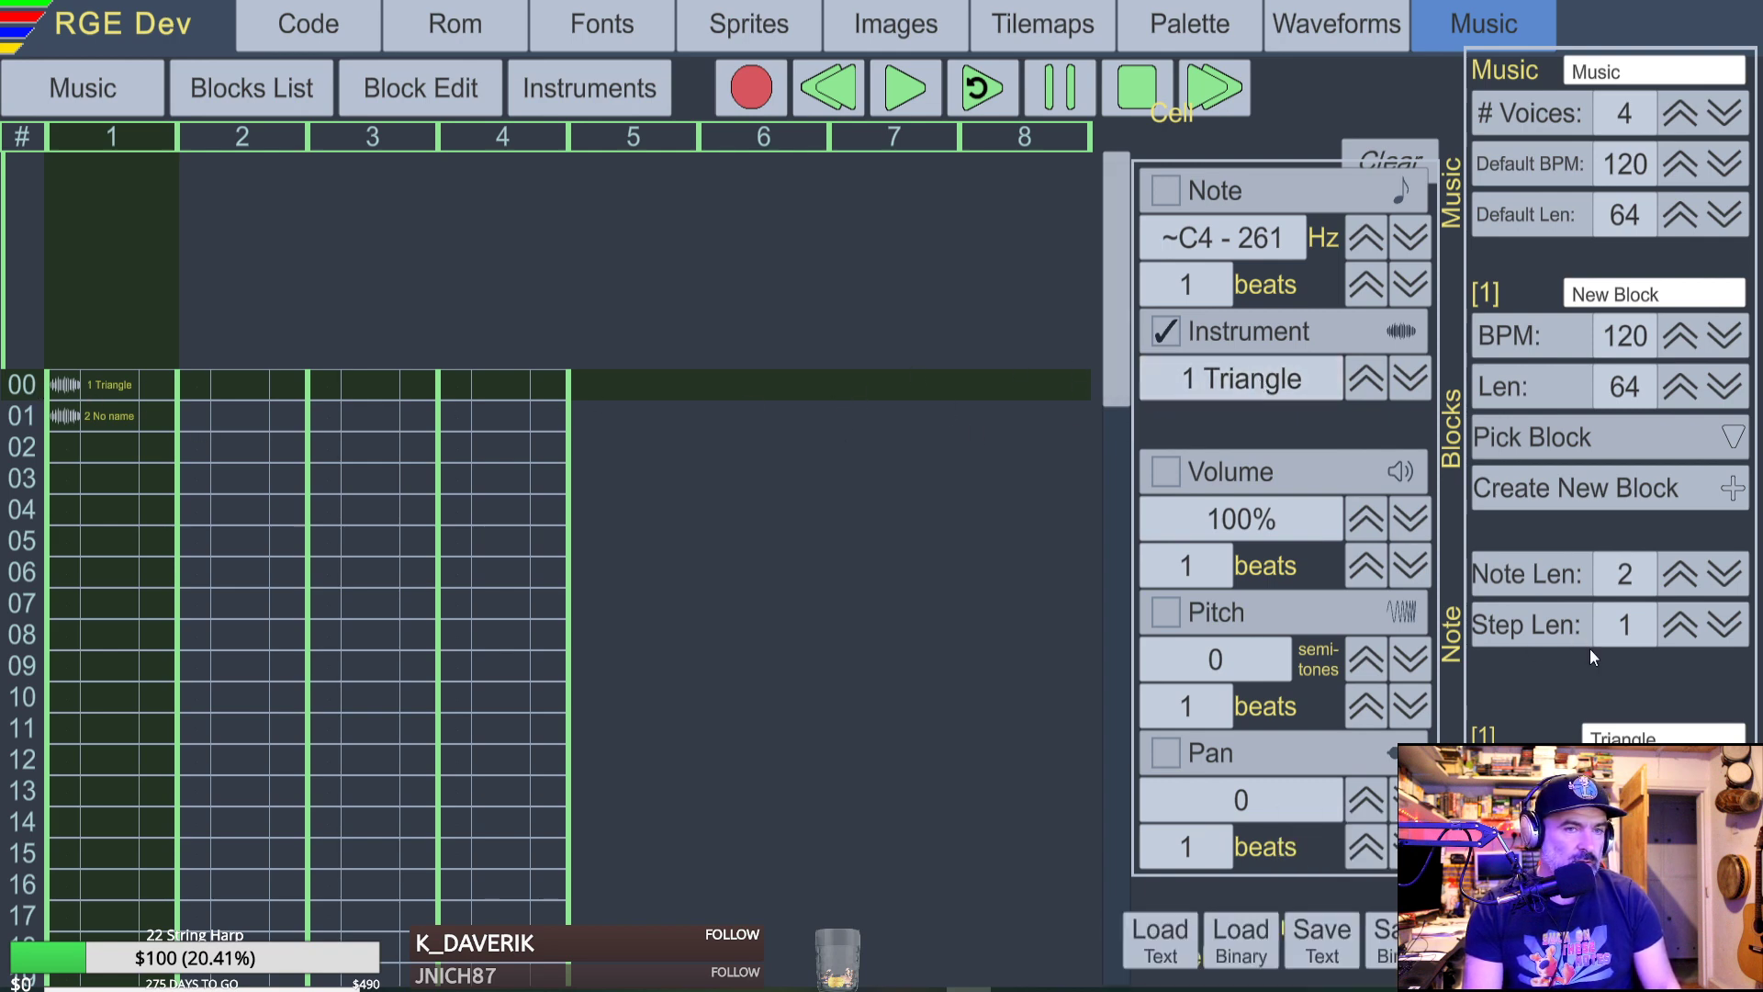
Pick instrument 2 from the instrument chooser and rename it as Square.
click(1598, 782)
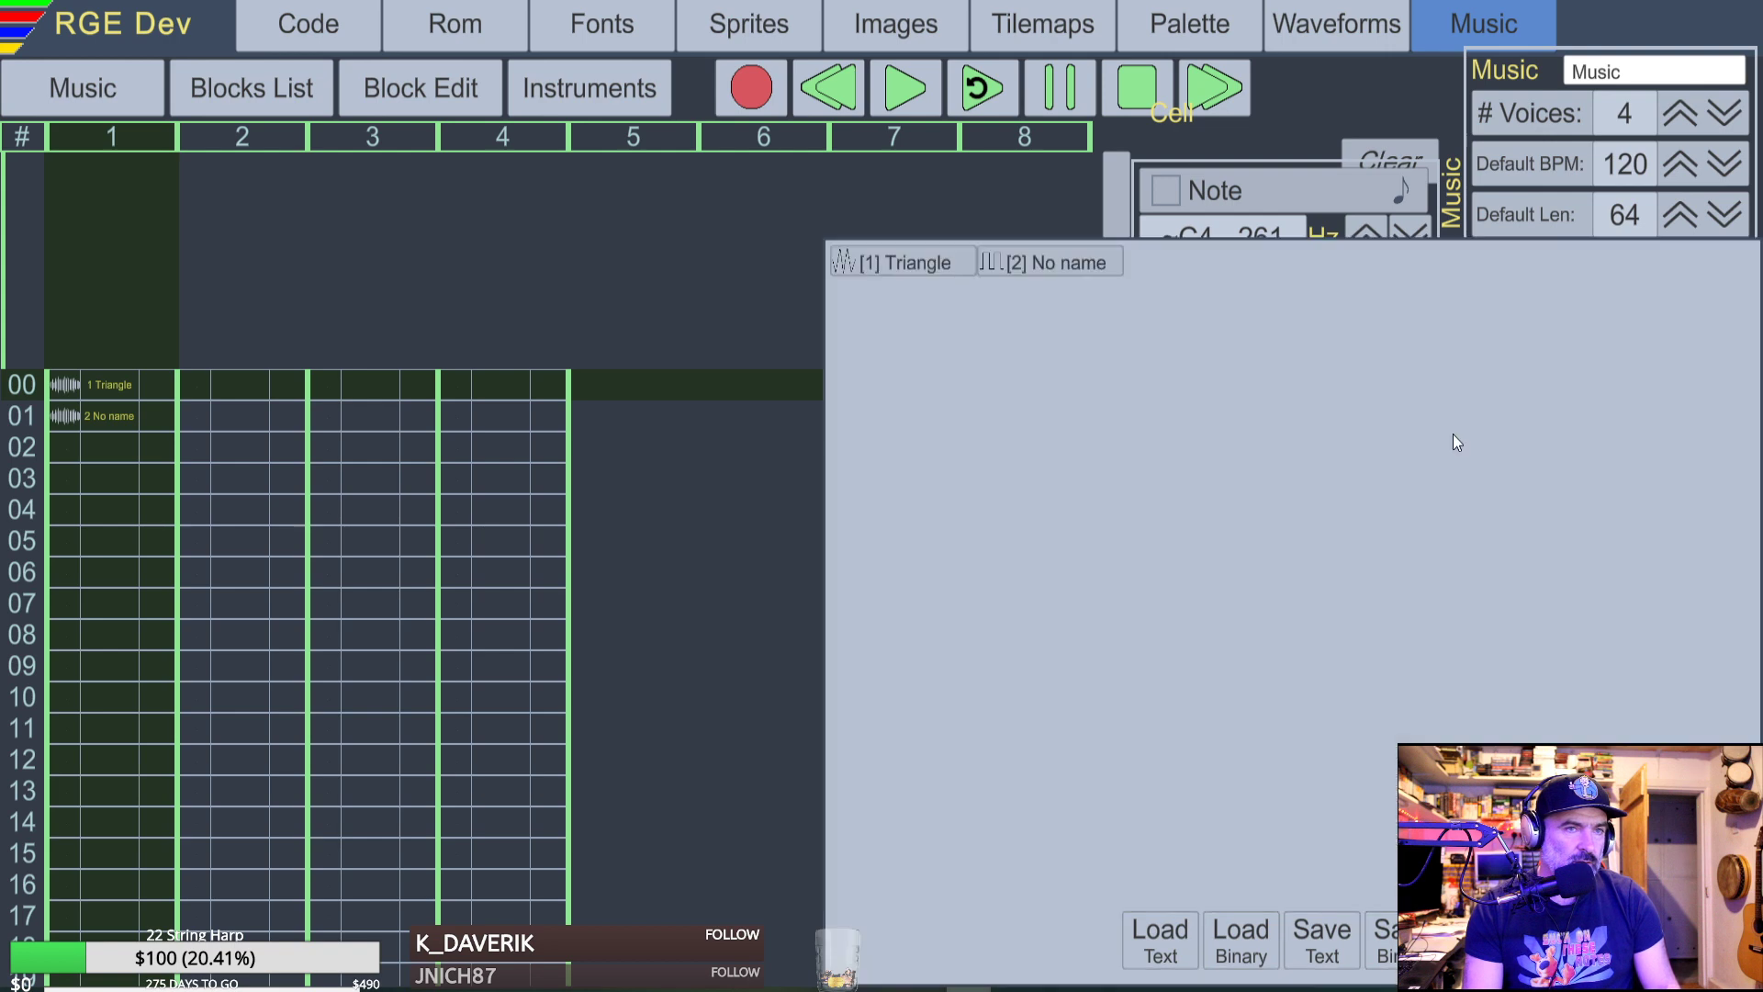
click(1019, 267)
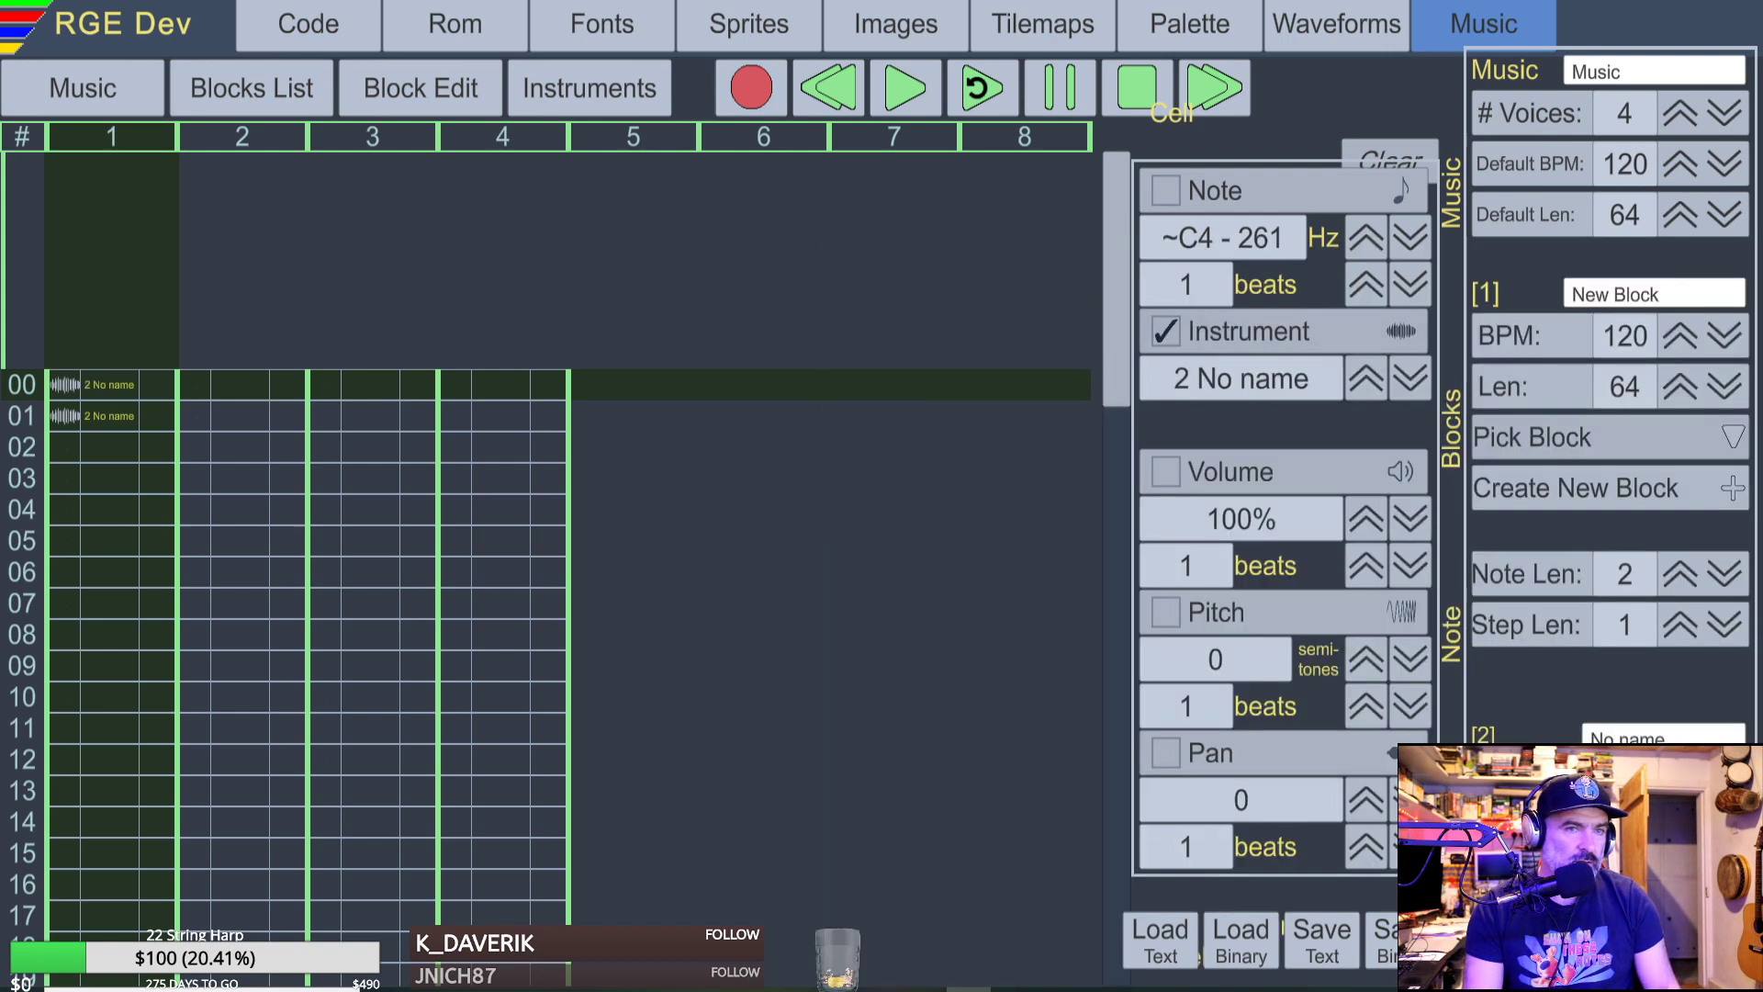
click(1653, 740)
key(BackSpace)
key(BackSpace)
key(BackSpace)
key(BackSpace)
key(BackSpace)
key(BackSpace)
key(BackSpace)
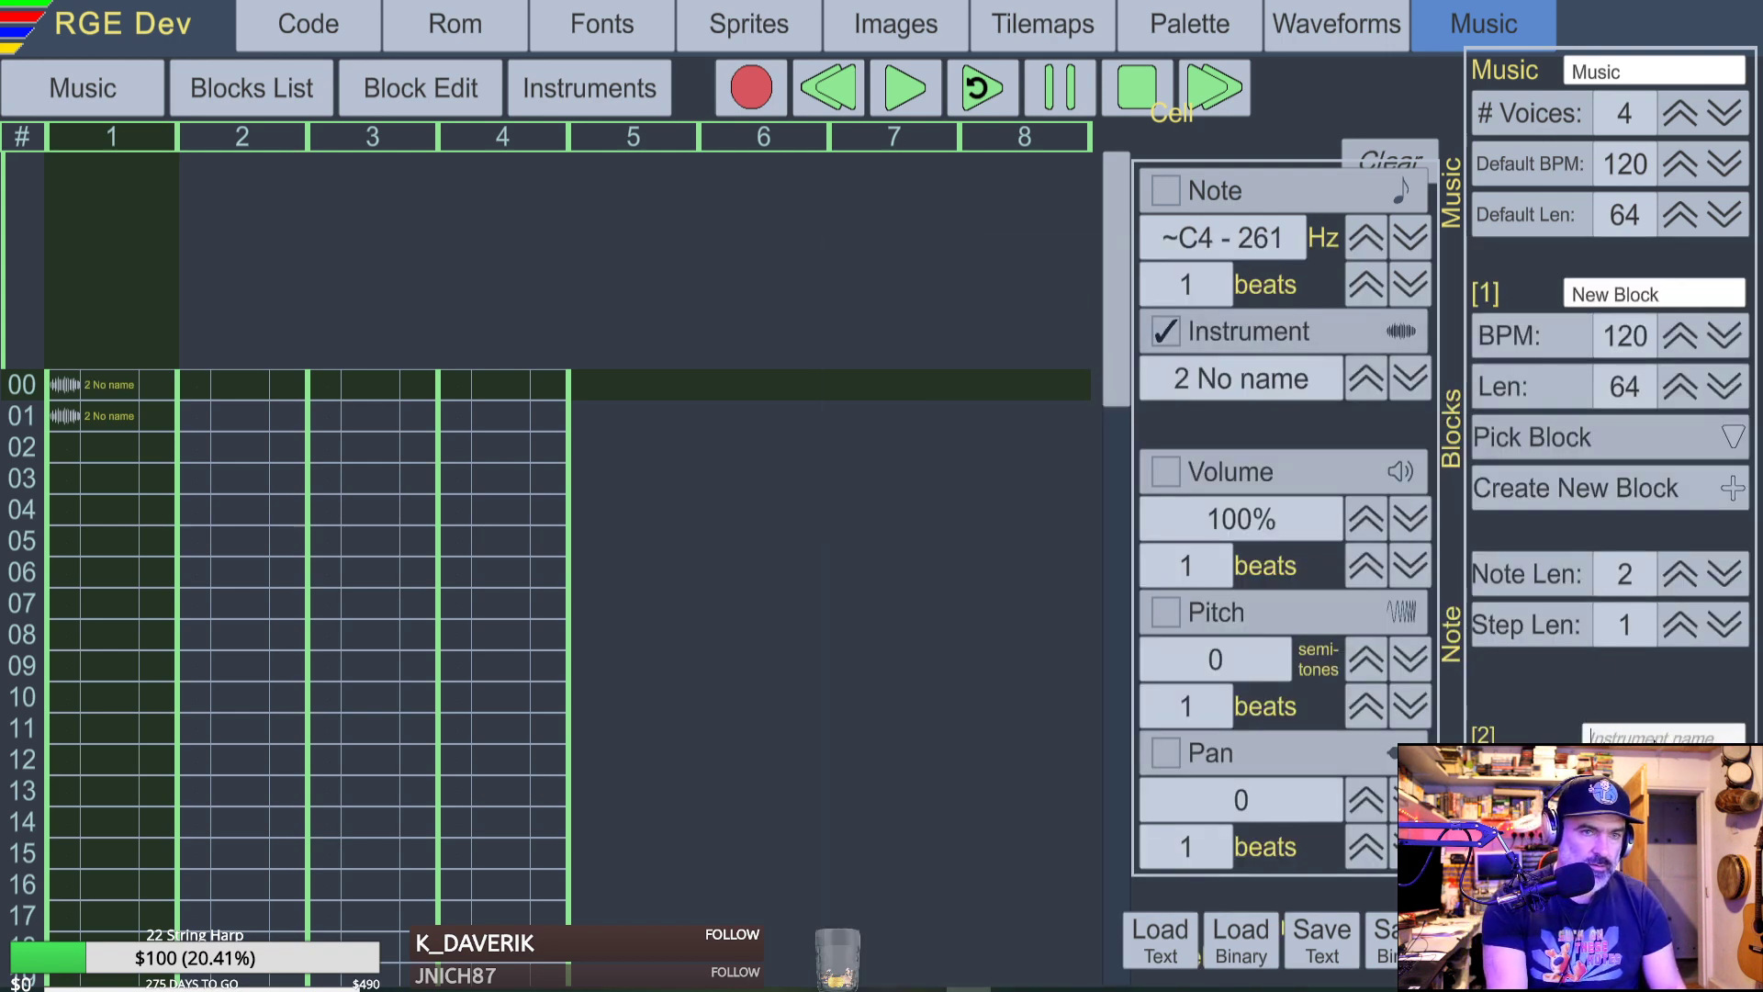
text(Square)
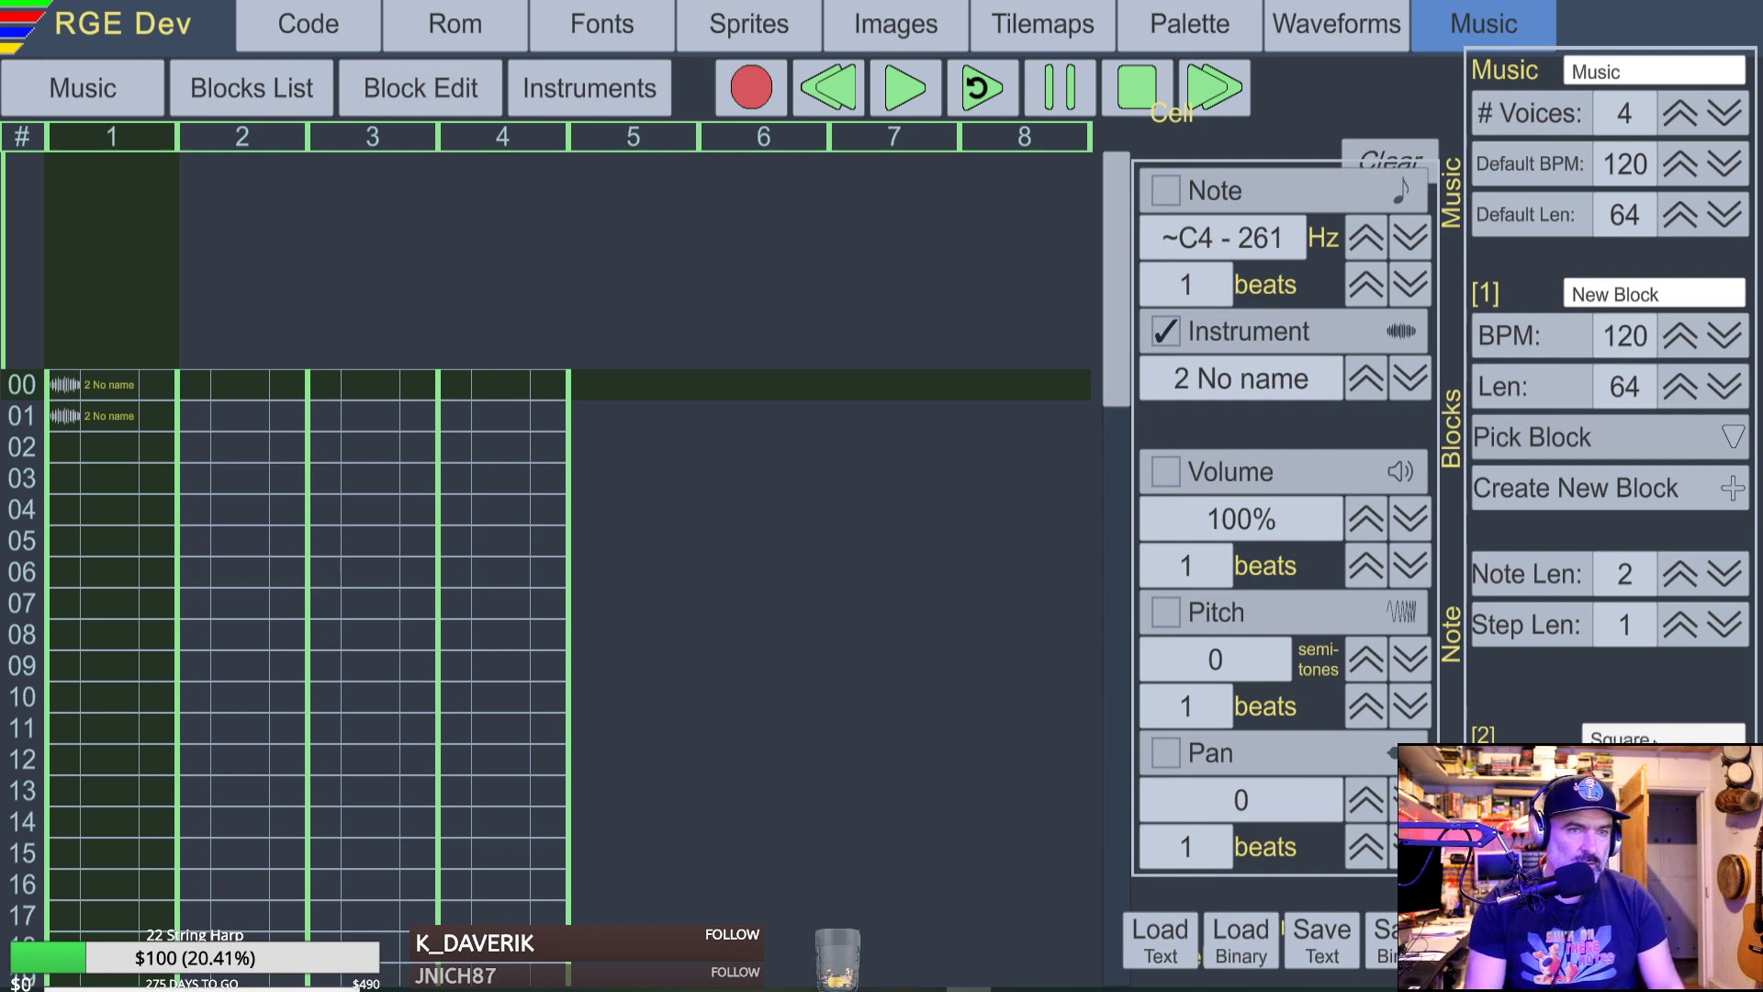
Step the instrument of row 00 in voice 1 up and down, ending on 2 Square.
click(1377, 377)
click(1373, 371)
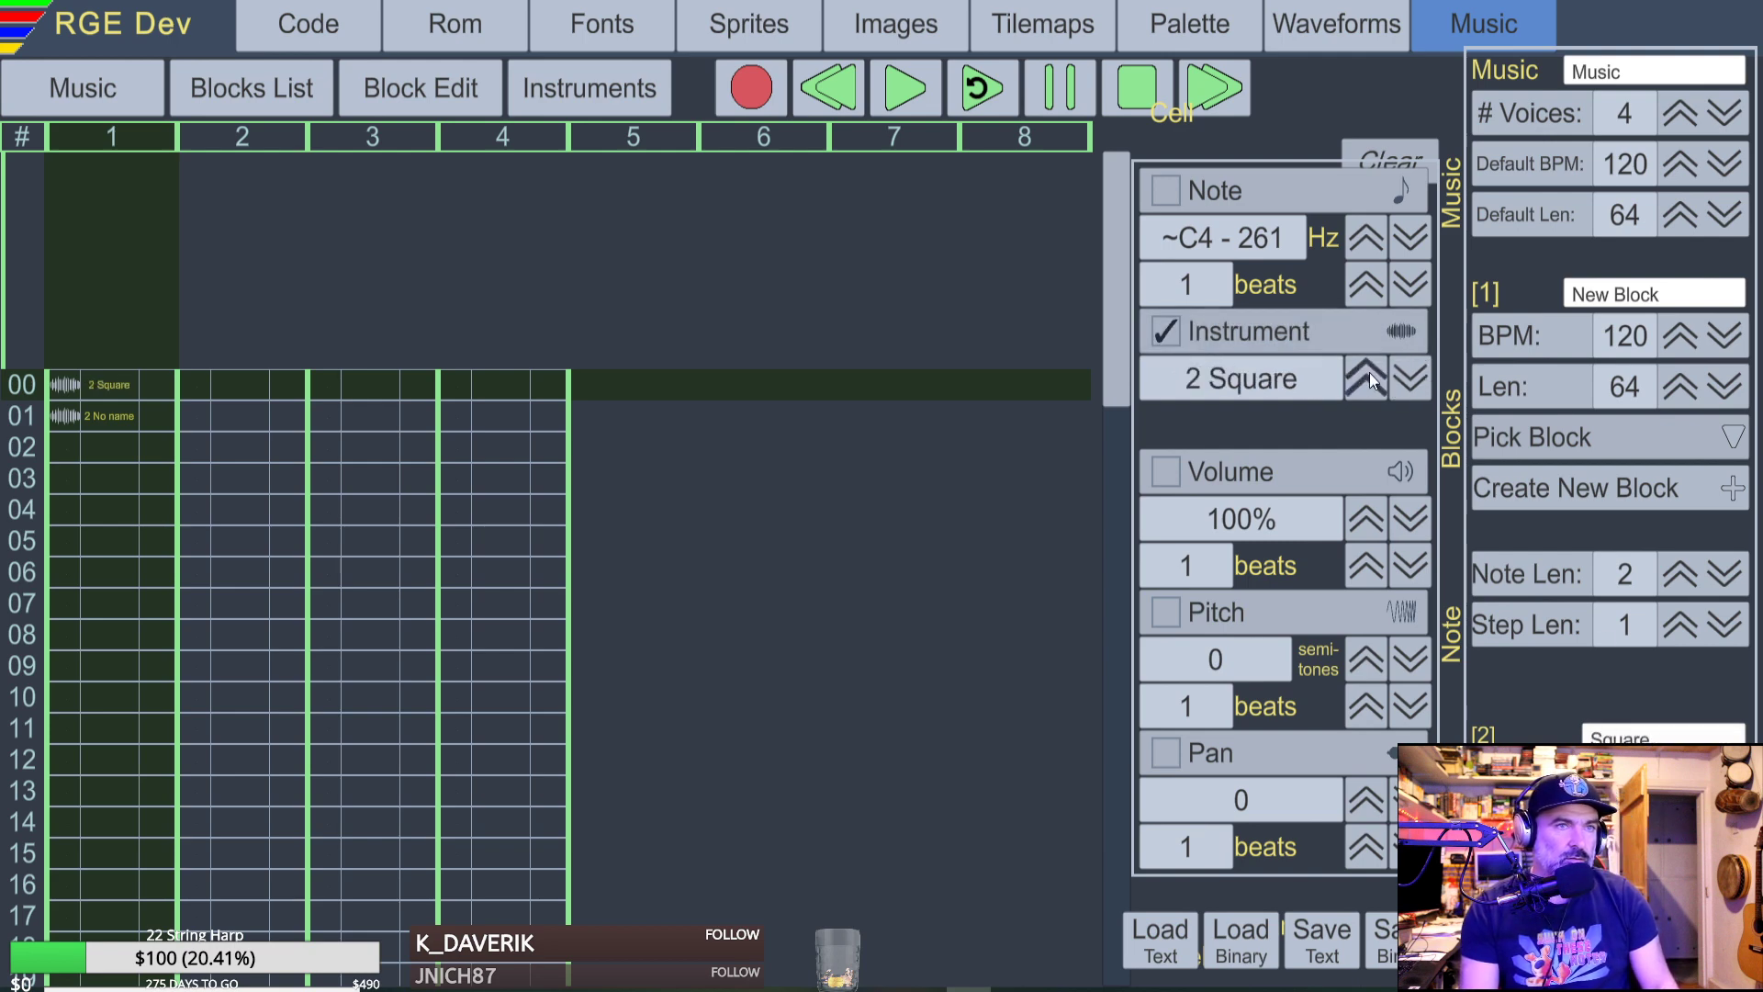
click(1407, 379)
click(1364, 371)
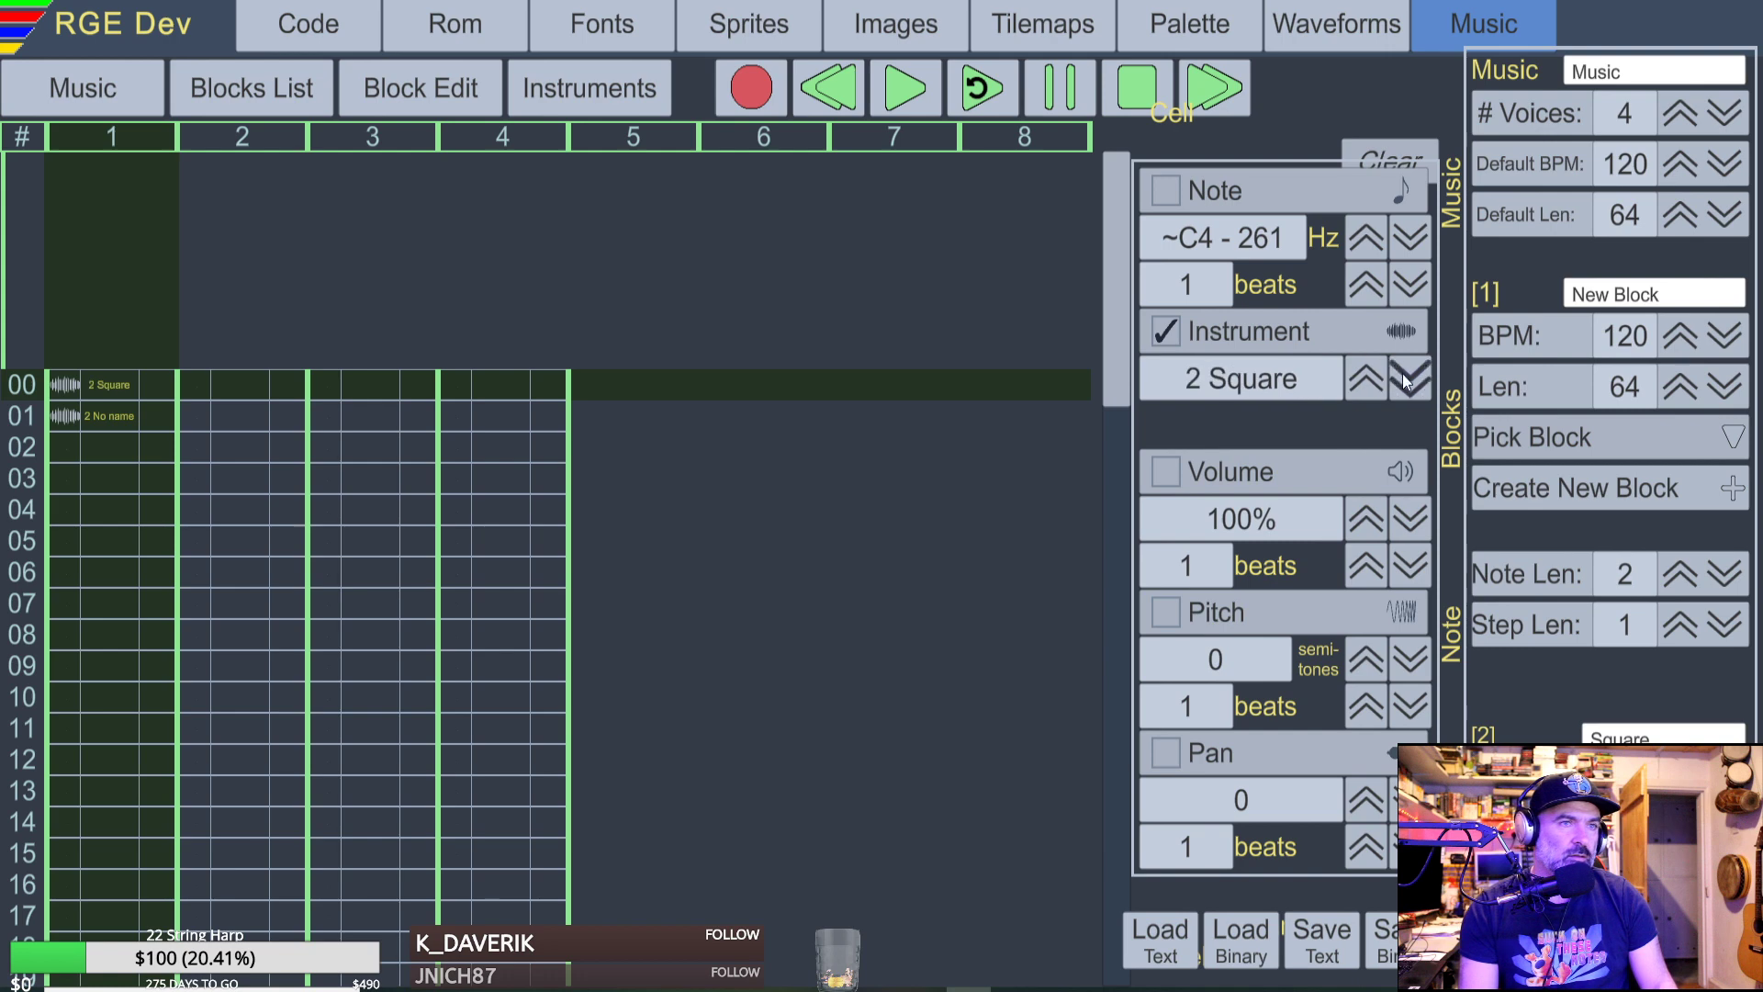
click(1374, 374)
click(1374, 375)
click(1374, 372)
click(1374, 372)
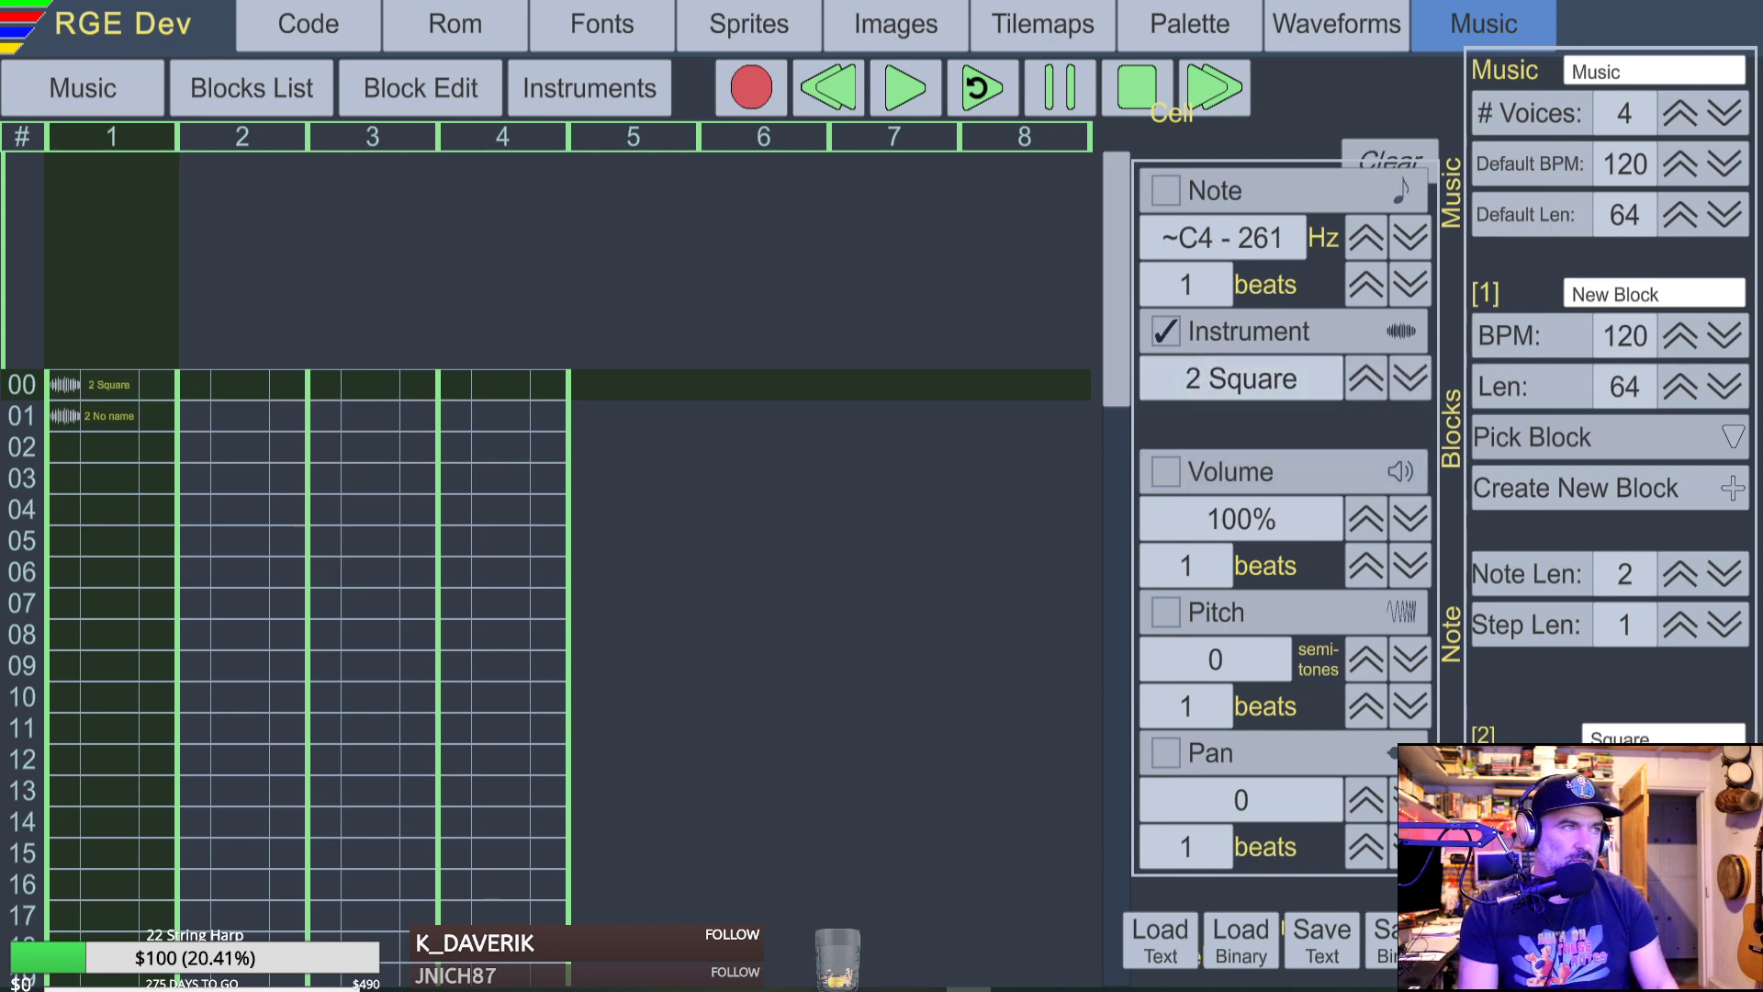
Clear the instrument entries from rows 00 and 01 of voice 1.
click(90, 418)
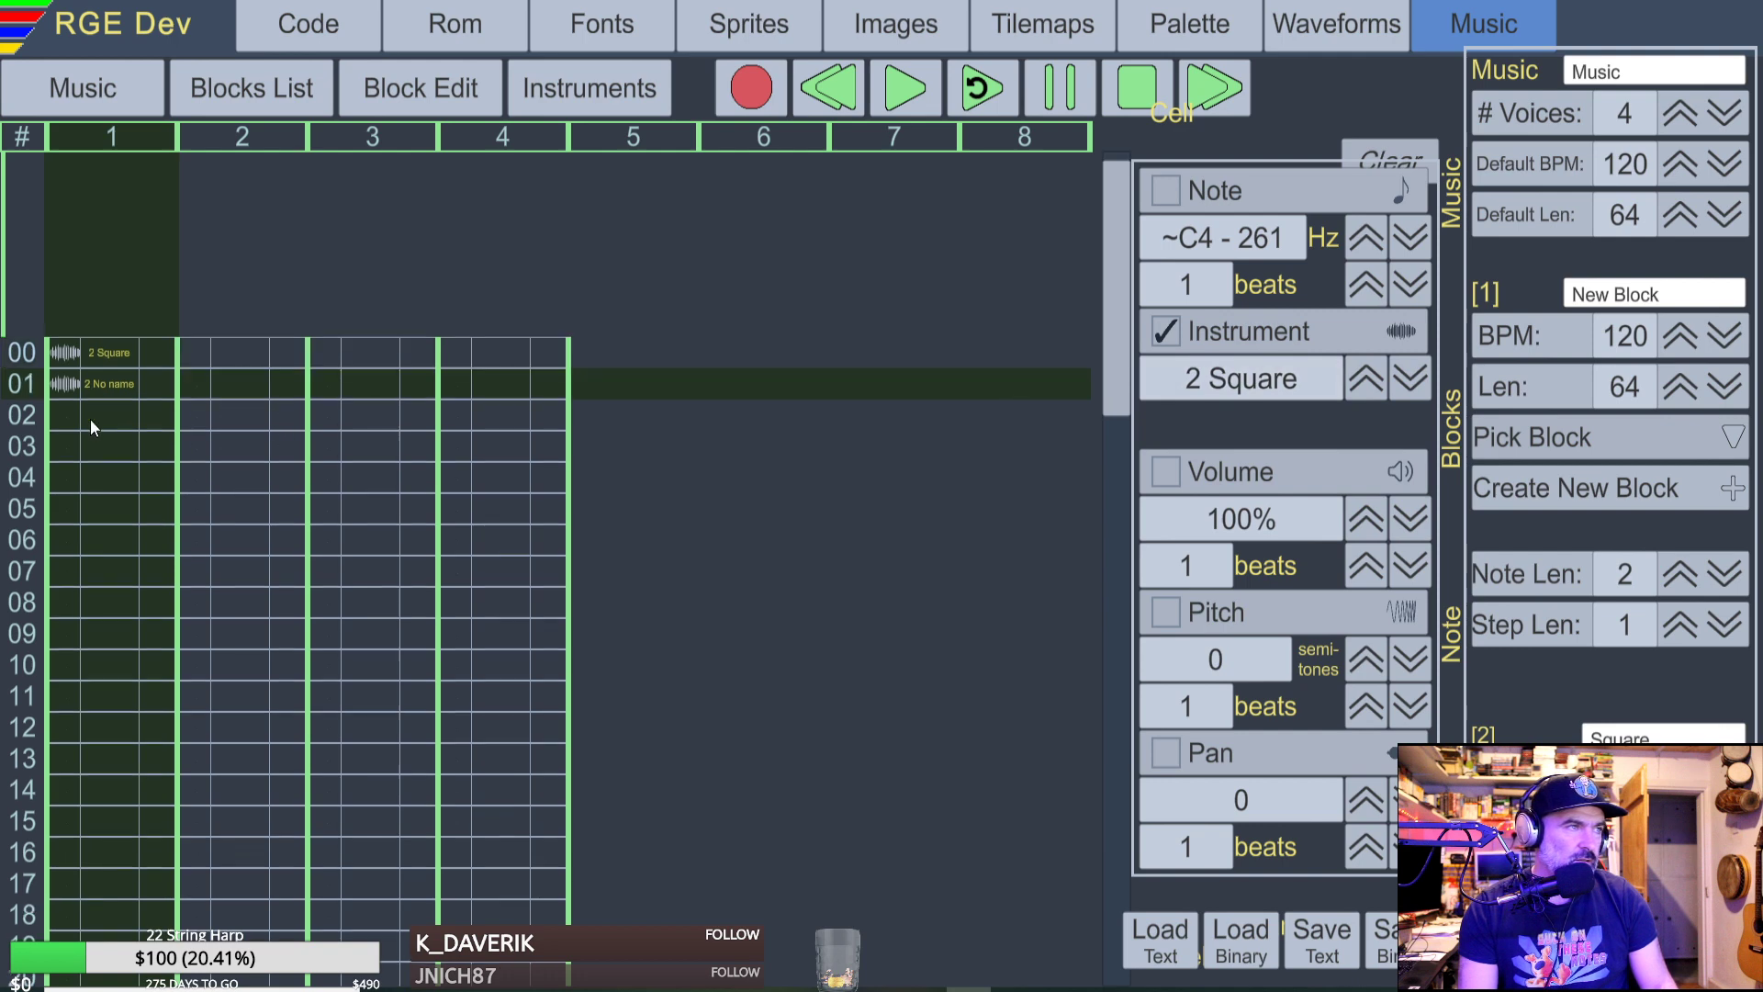
click(97, 361)
key(Delete)
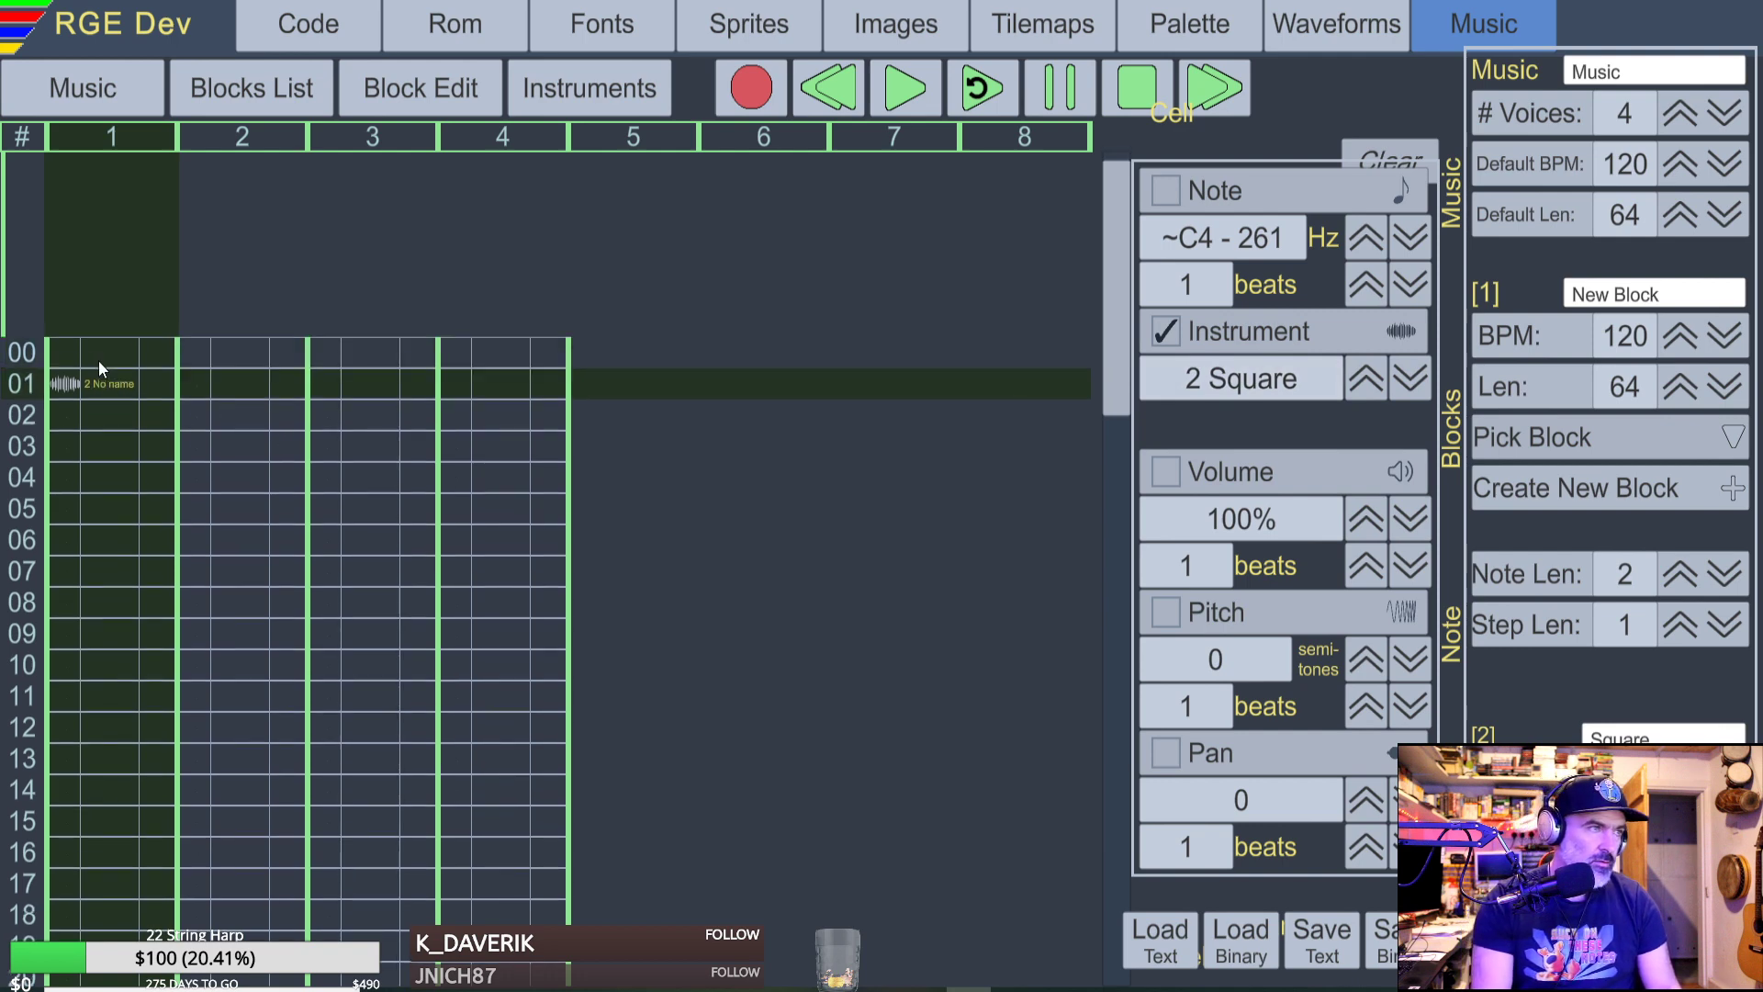
key(Down)
key(BackSpace)
key(BackSpace)
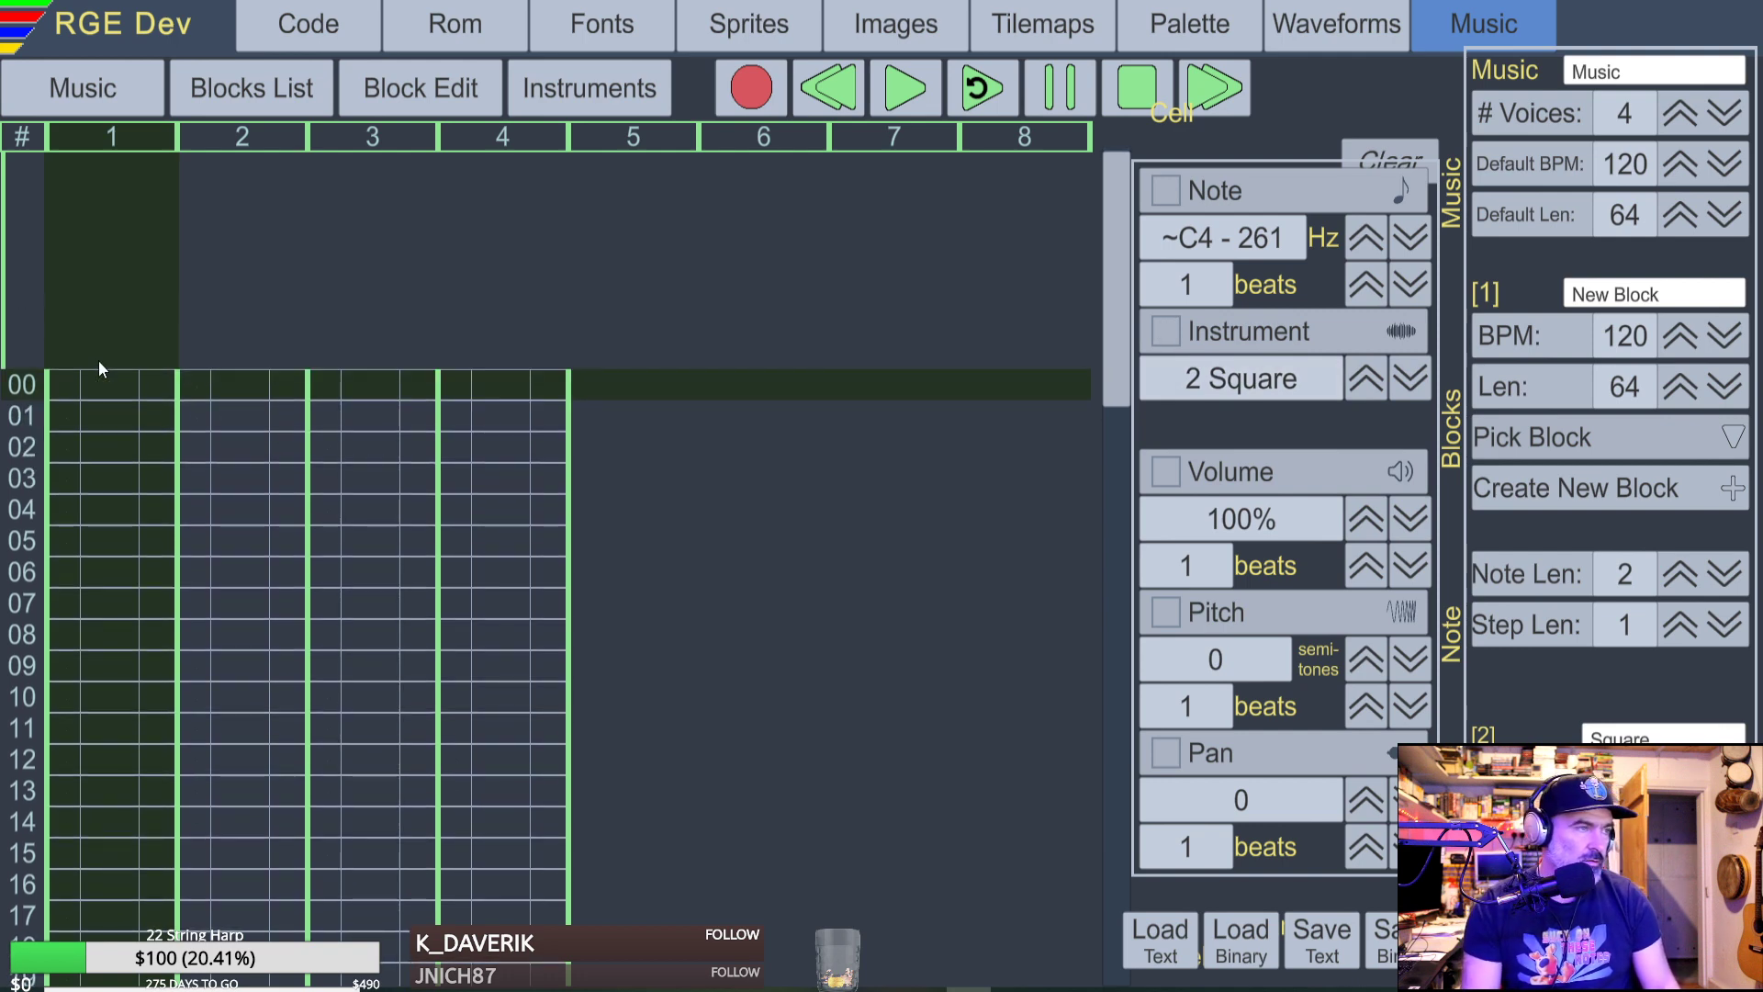
Enter 293 Hz notes in rows 00 and 05 of voice 1, assigning instrument 1 Triangle to row 05.
key(space)
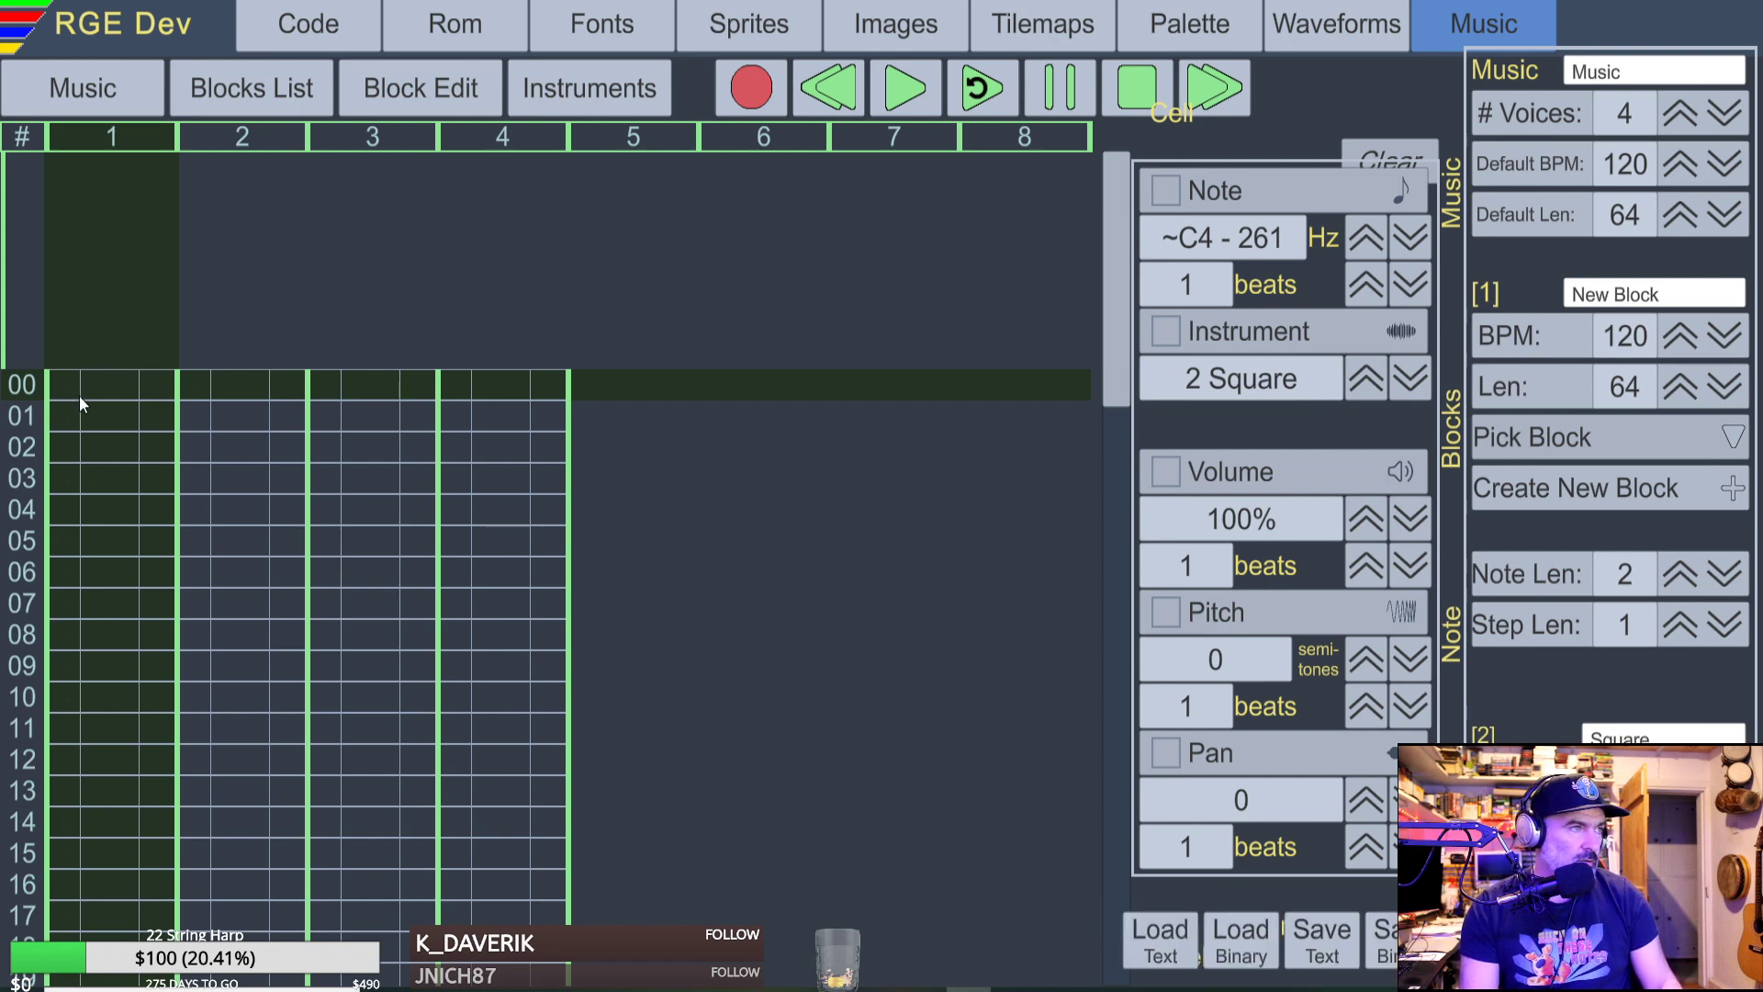
key(super)
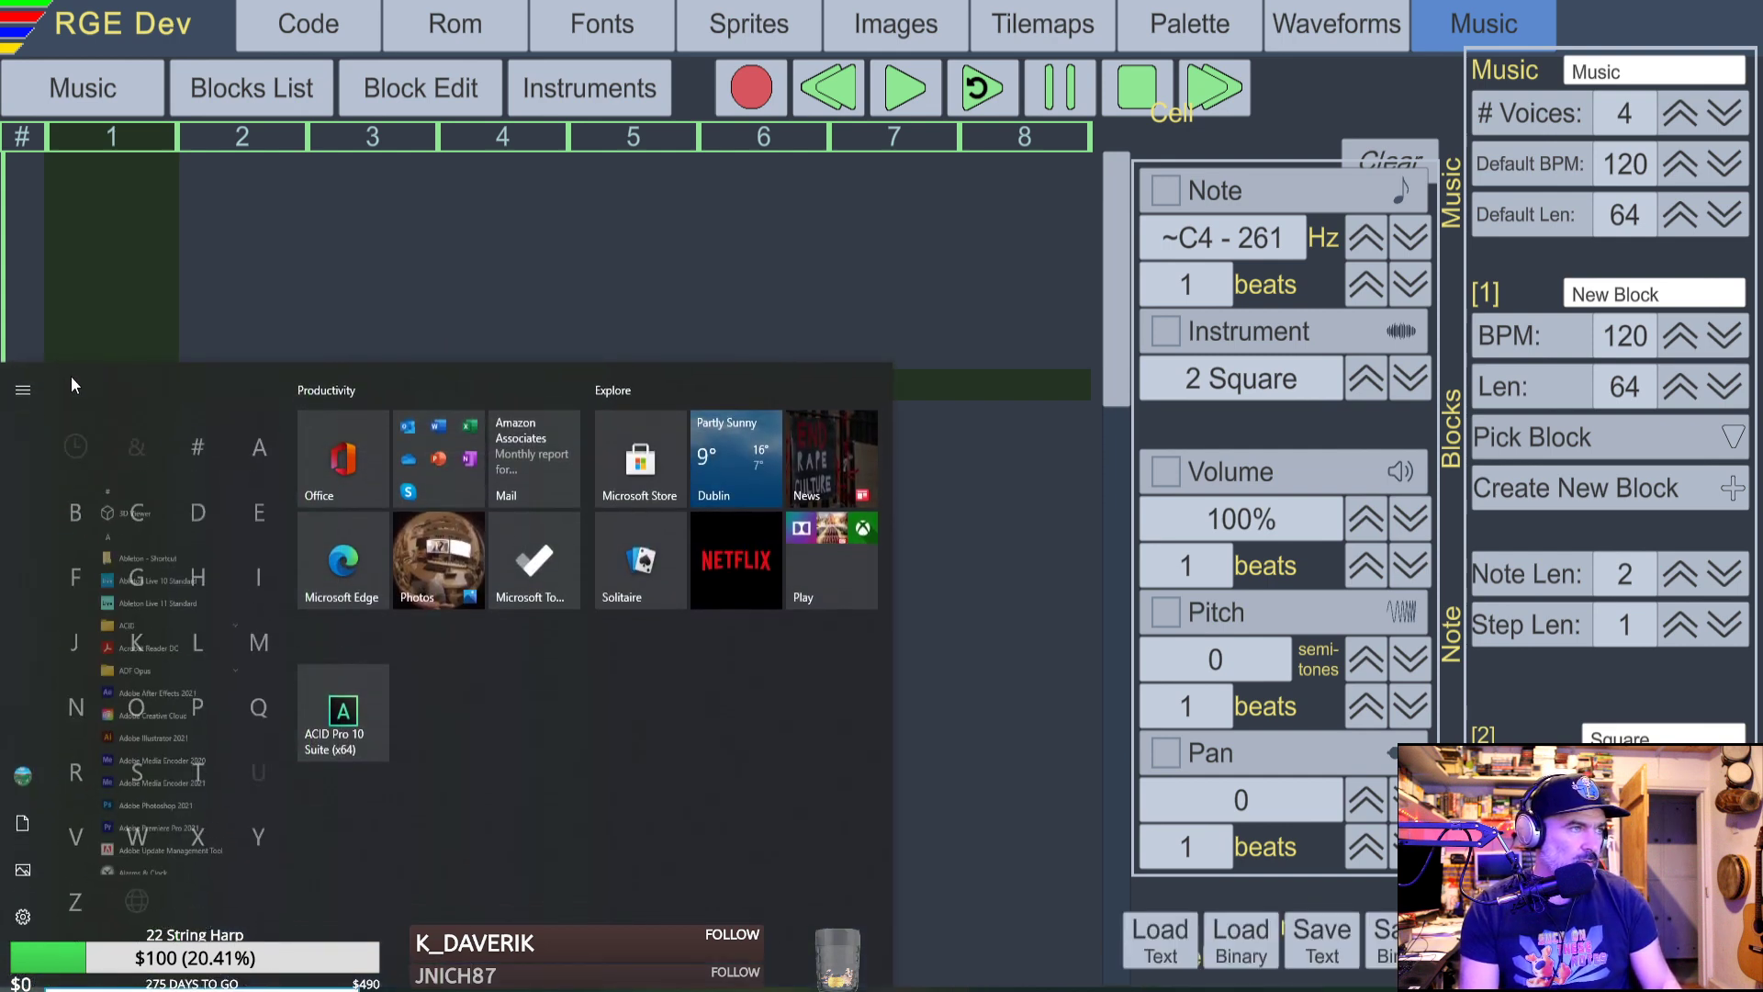
click(268, 314)
key(space)
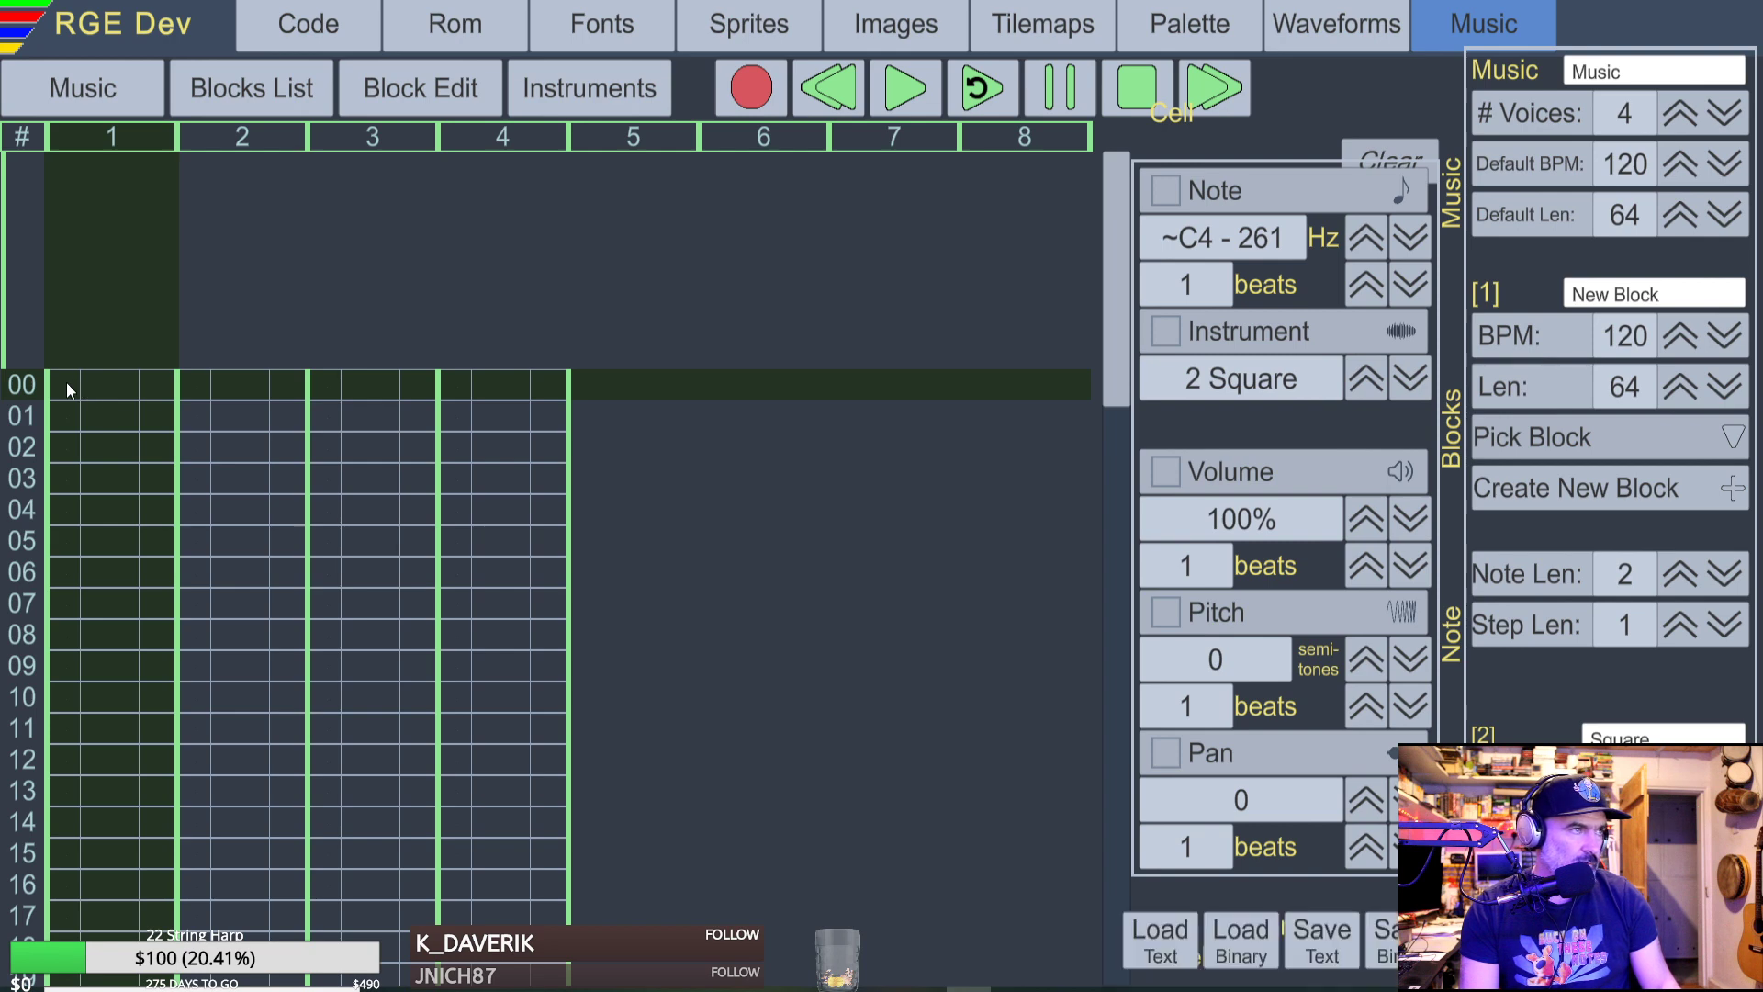
key(space)
key(x)
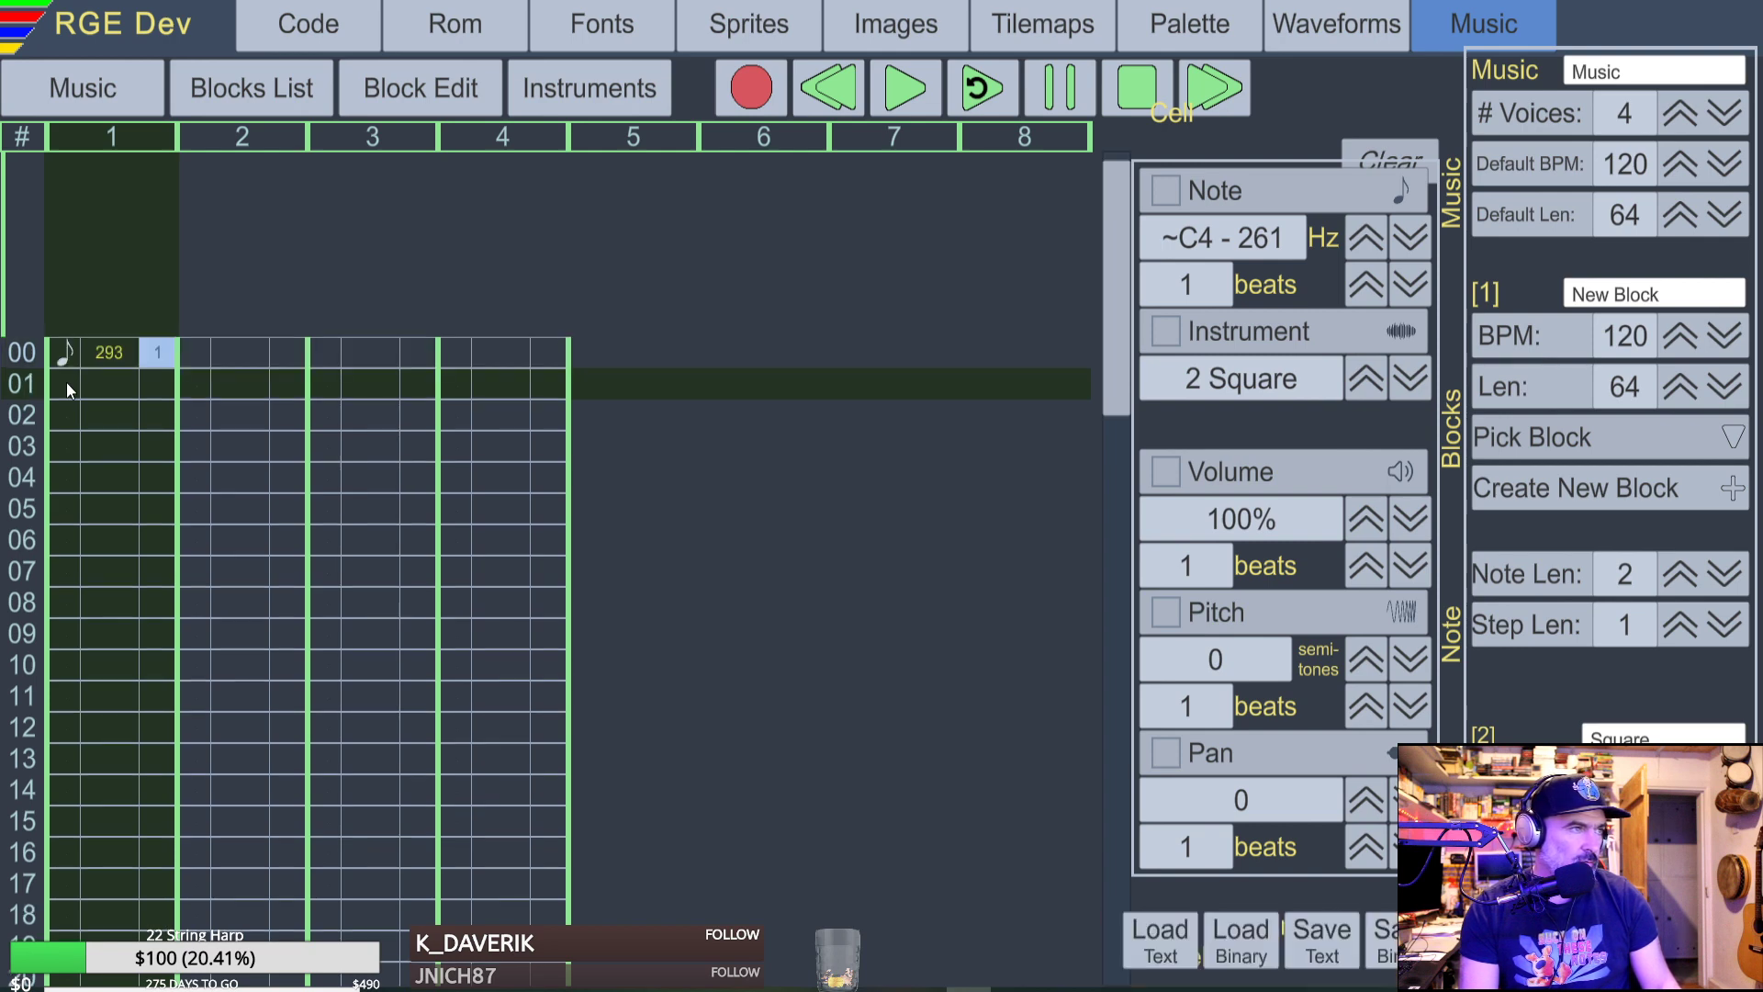
click(62, 502)
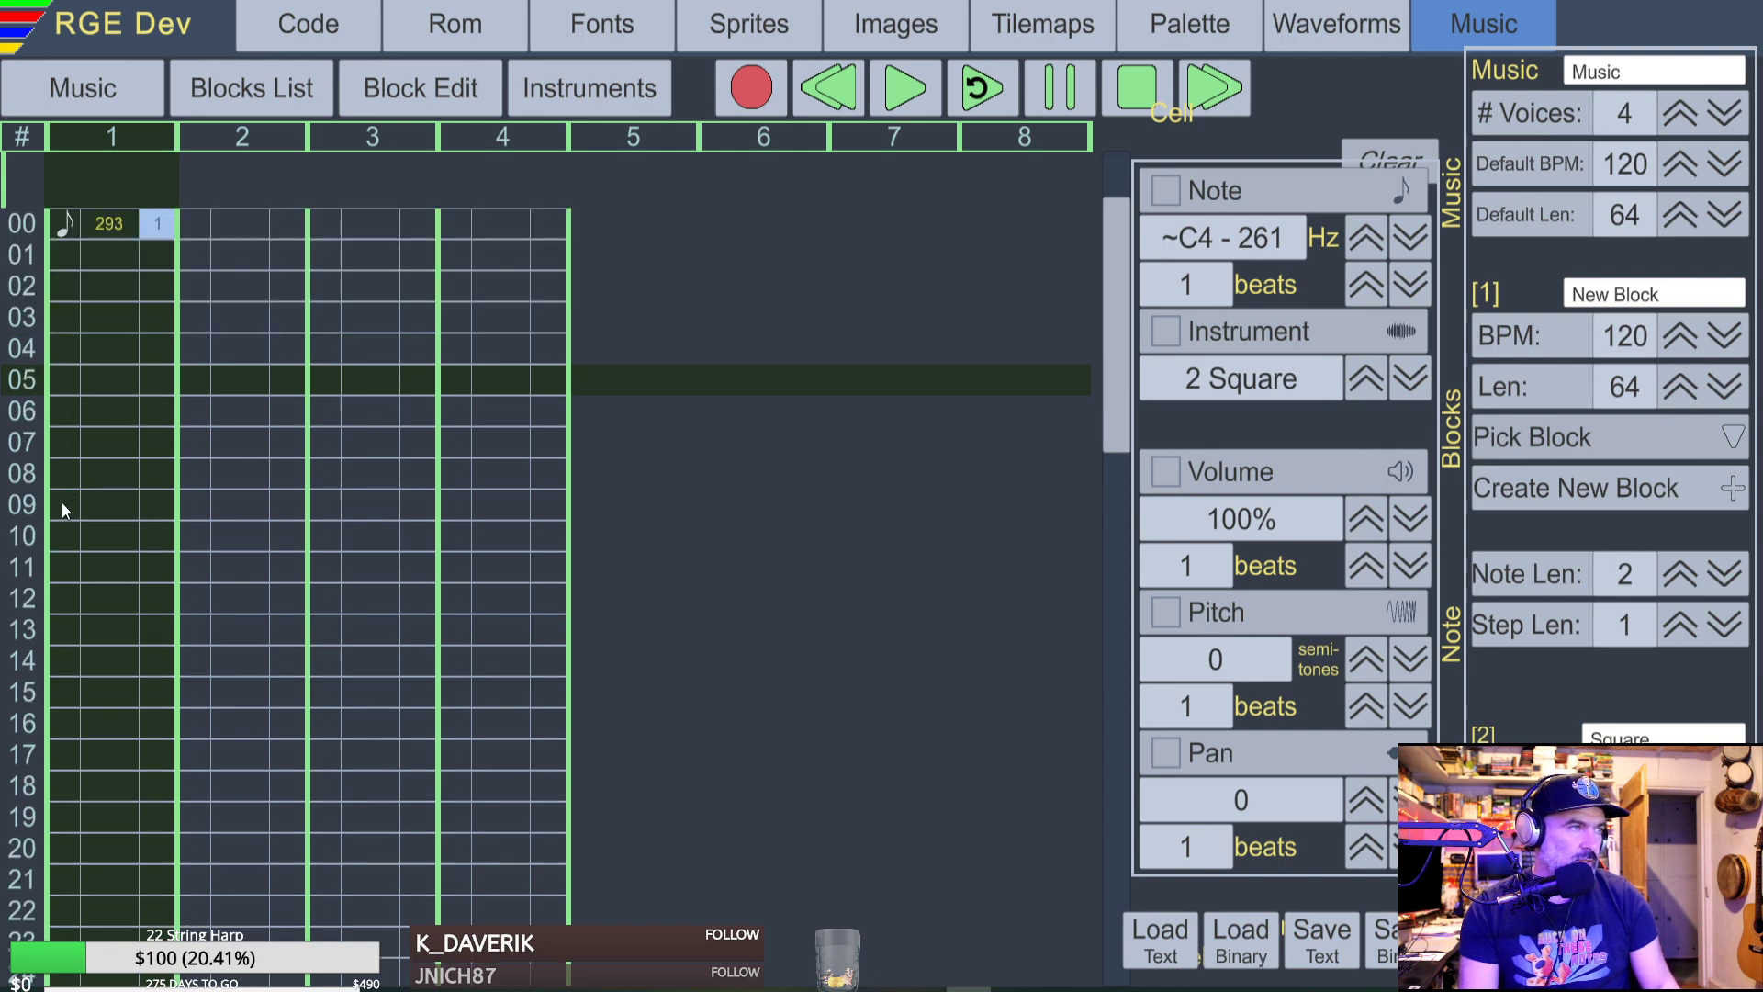
click(1412, 380)
key(x)
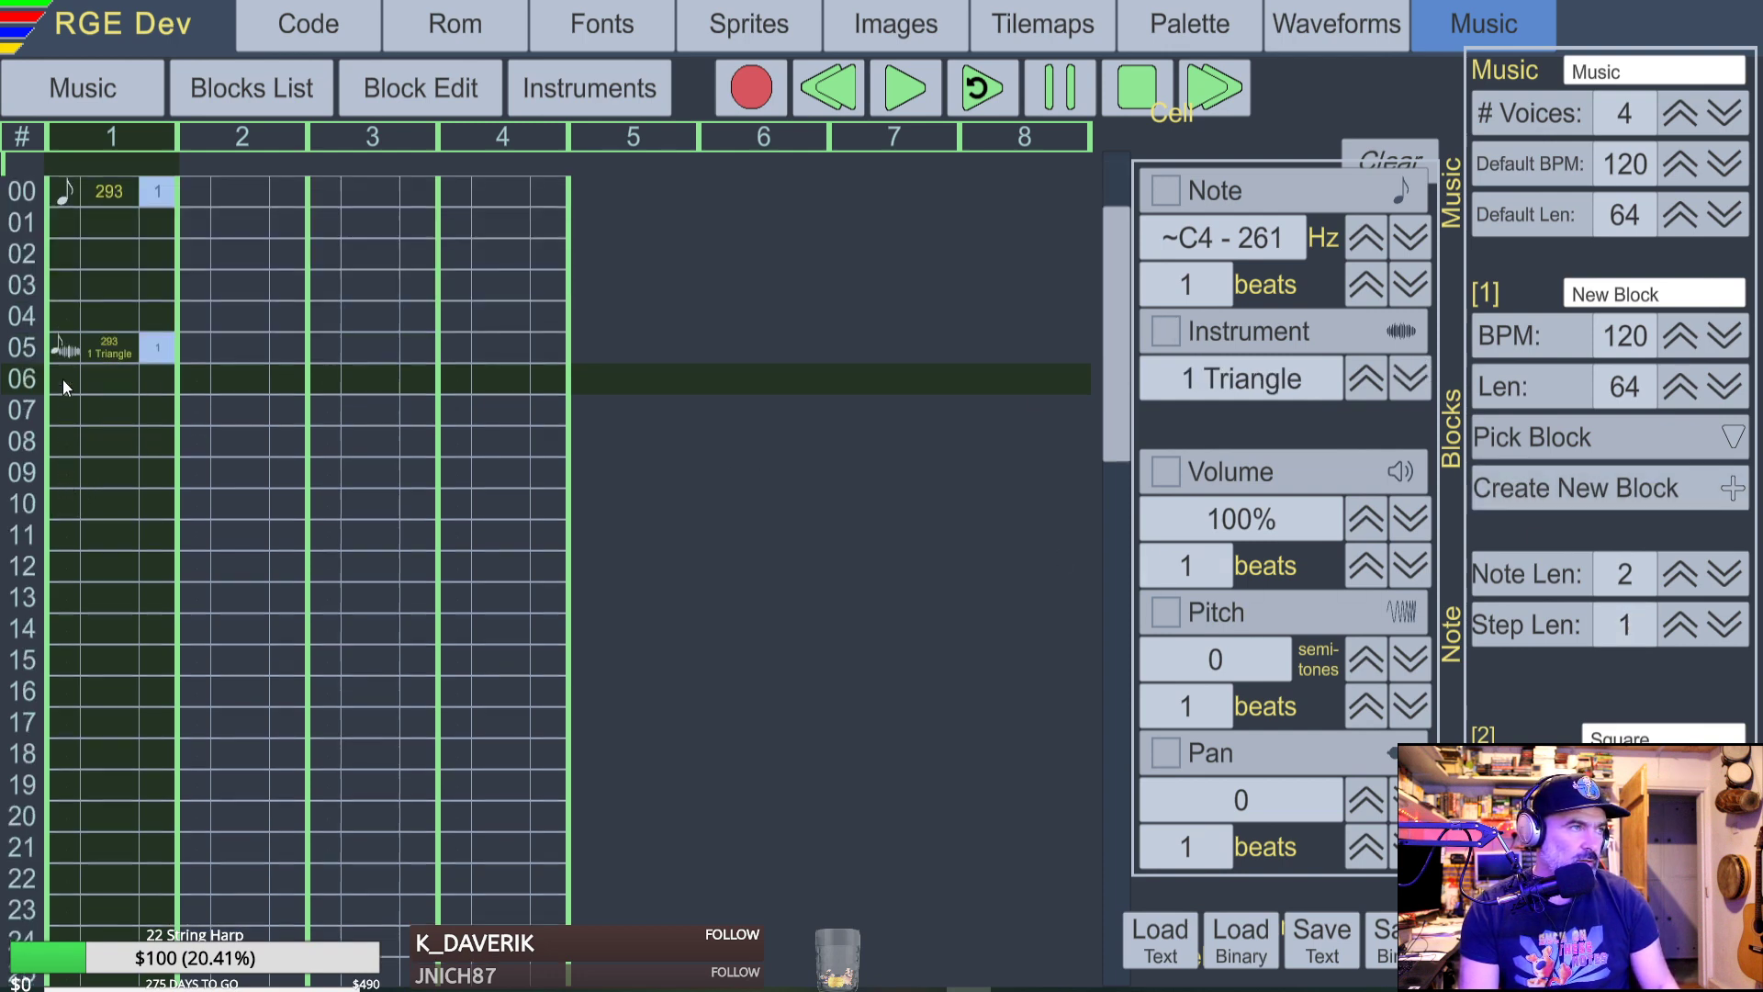
Play the block from row 00, pause it and replay it from the start to compare the two notes.
scroll(282, 340, up, 3)
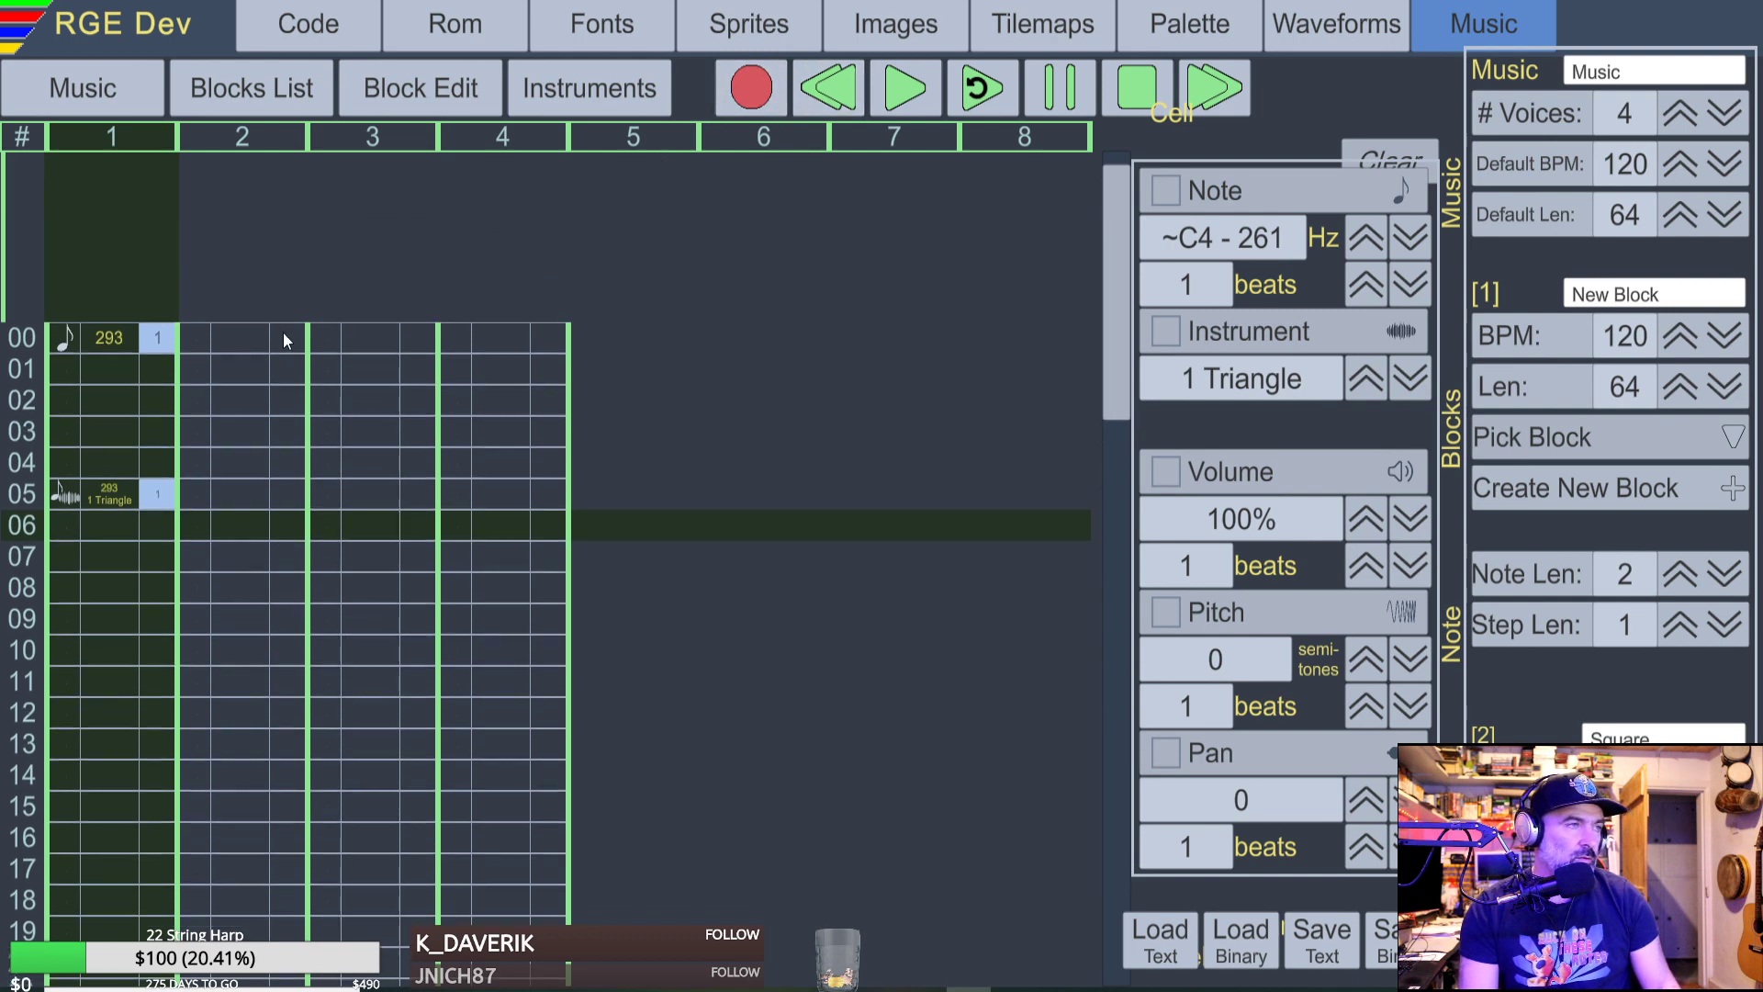
click(55, 347)
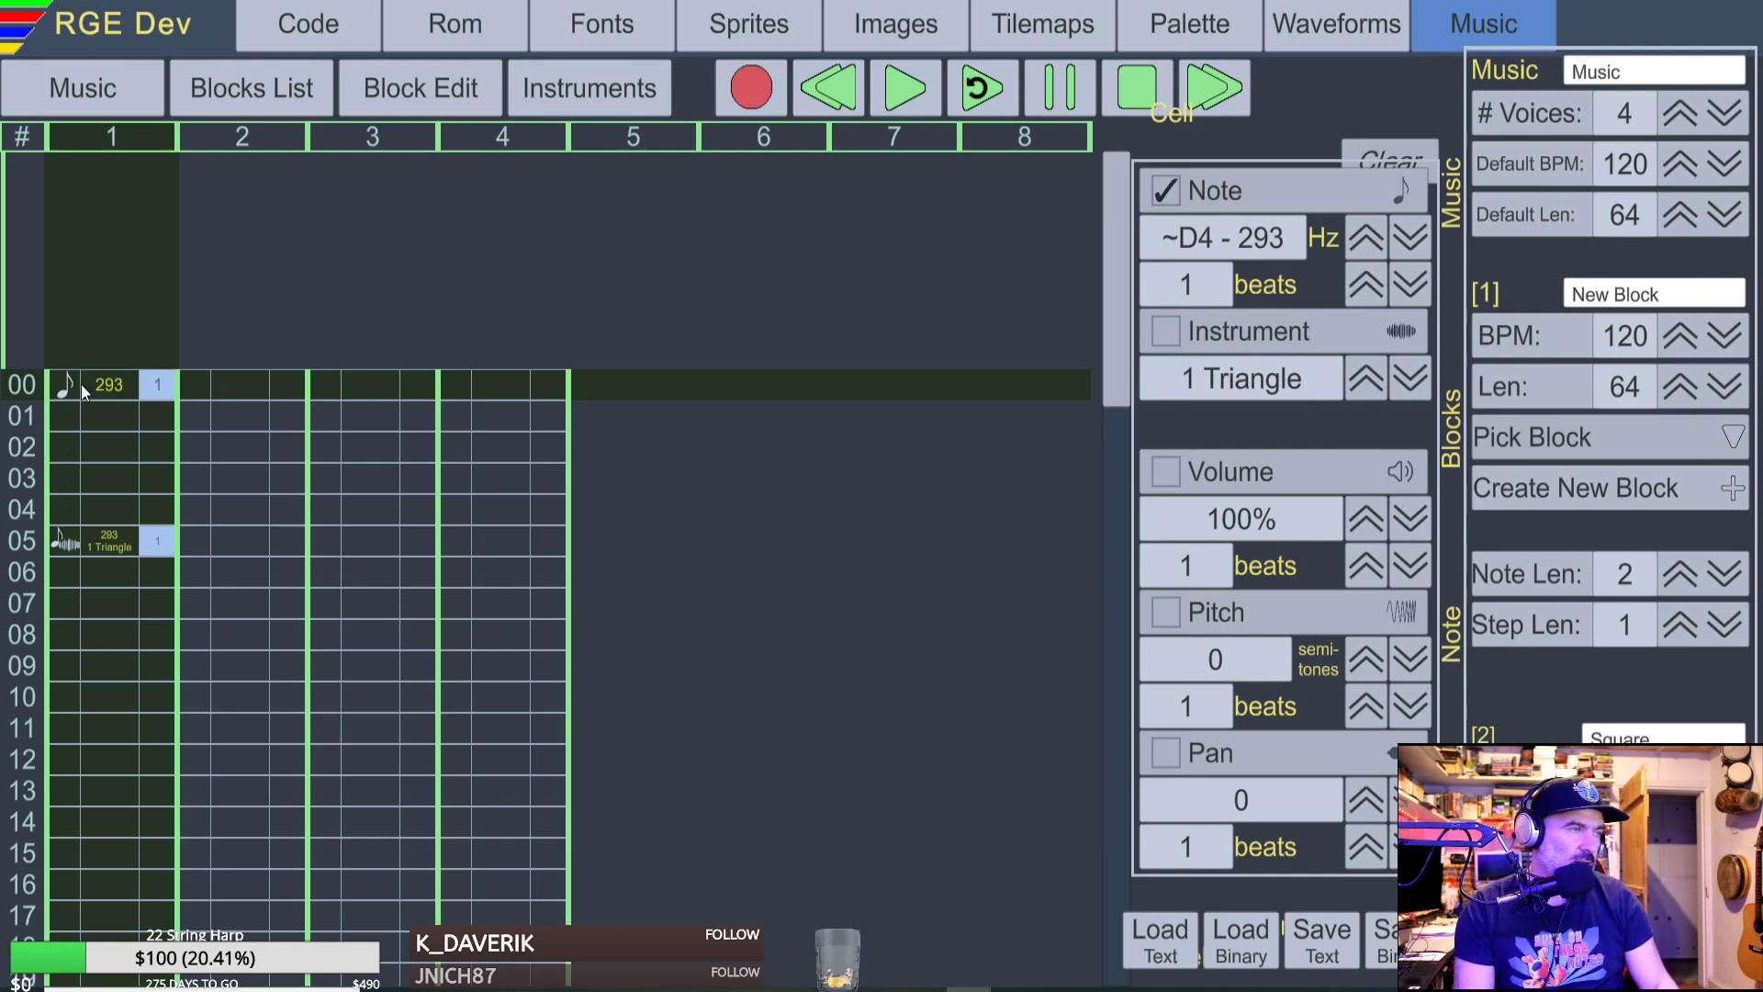
click(898, 80)
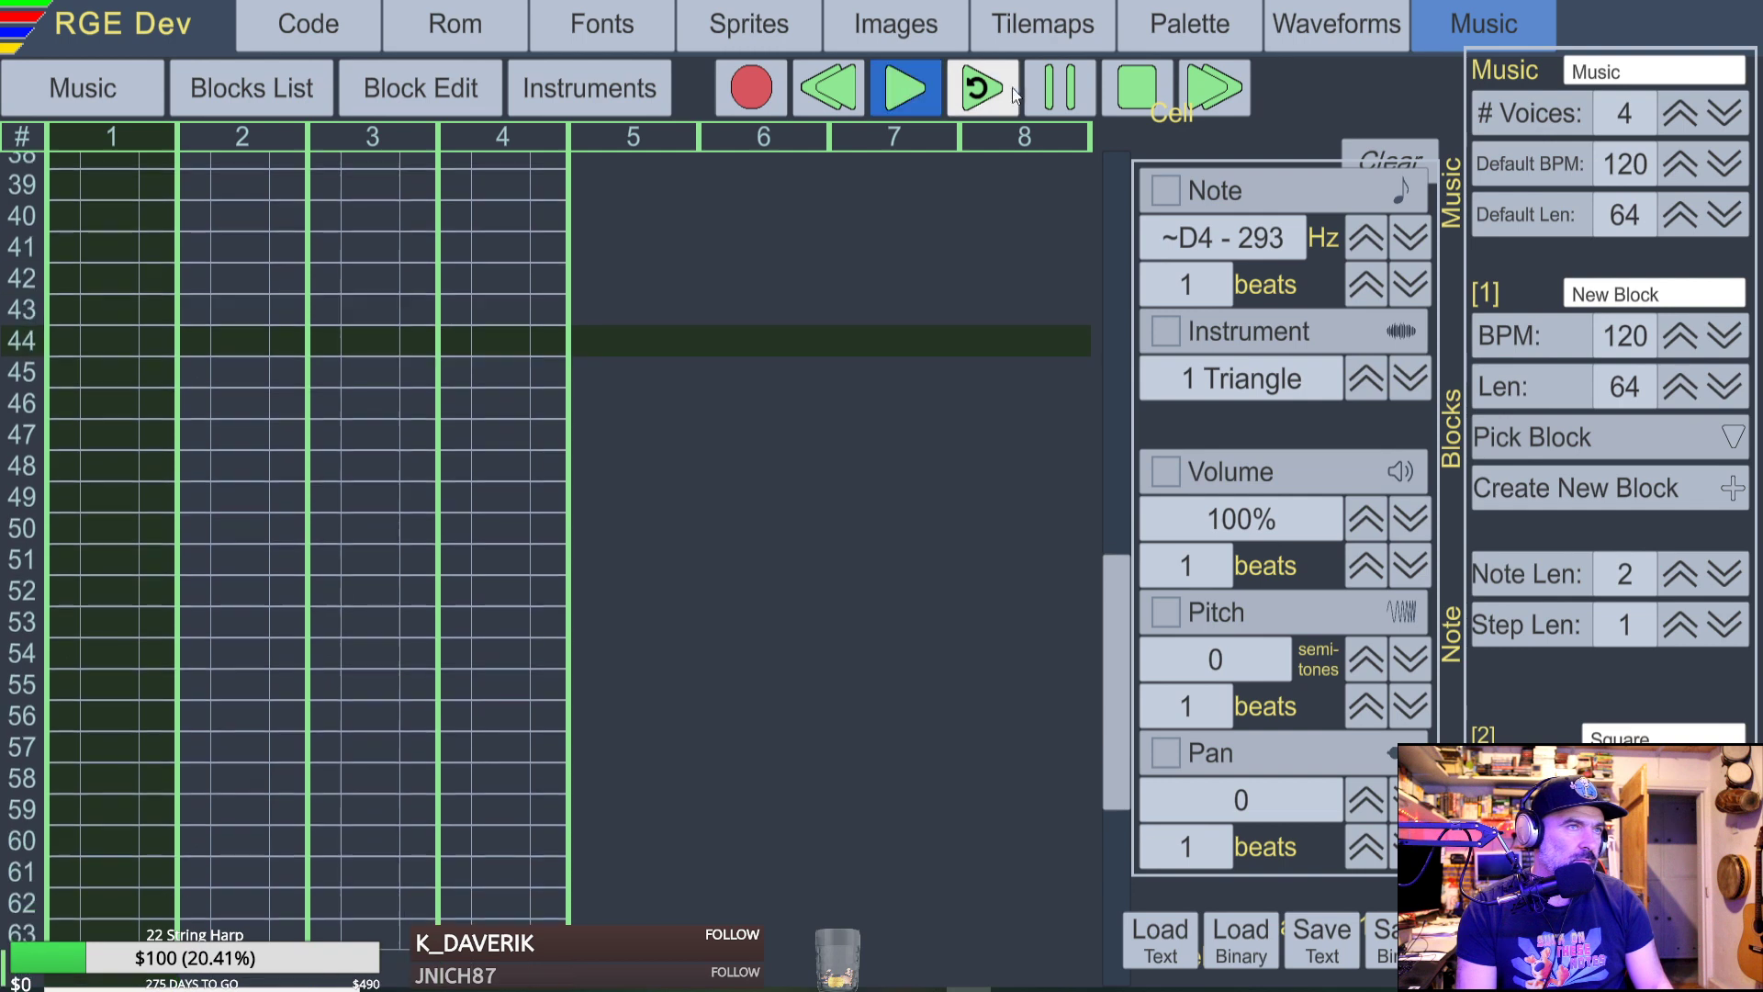
click(1059, 87)
scroll(868, 210, down, 3)
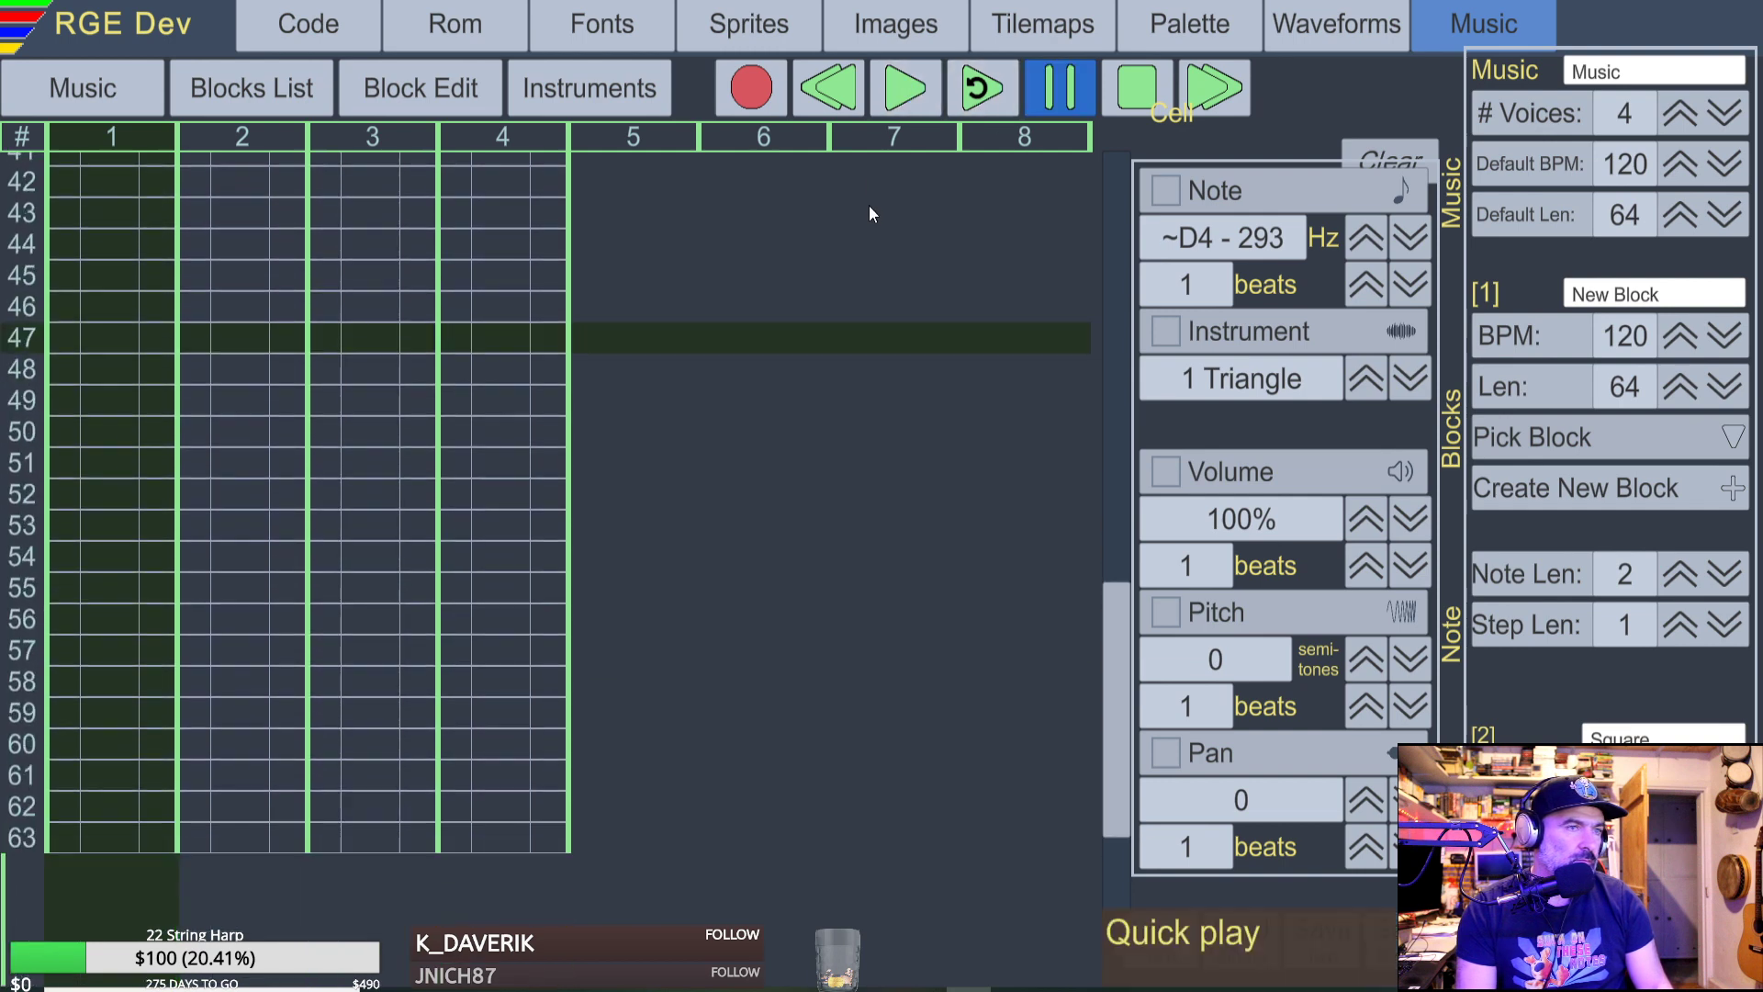
scroll(817, 326, up, 8)
scroll(817, 328, up, 5)
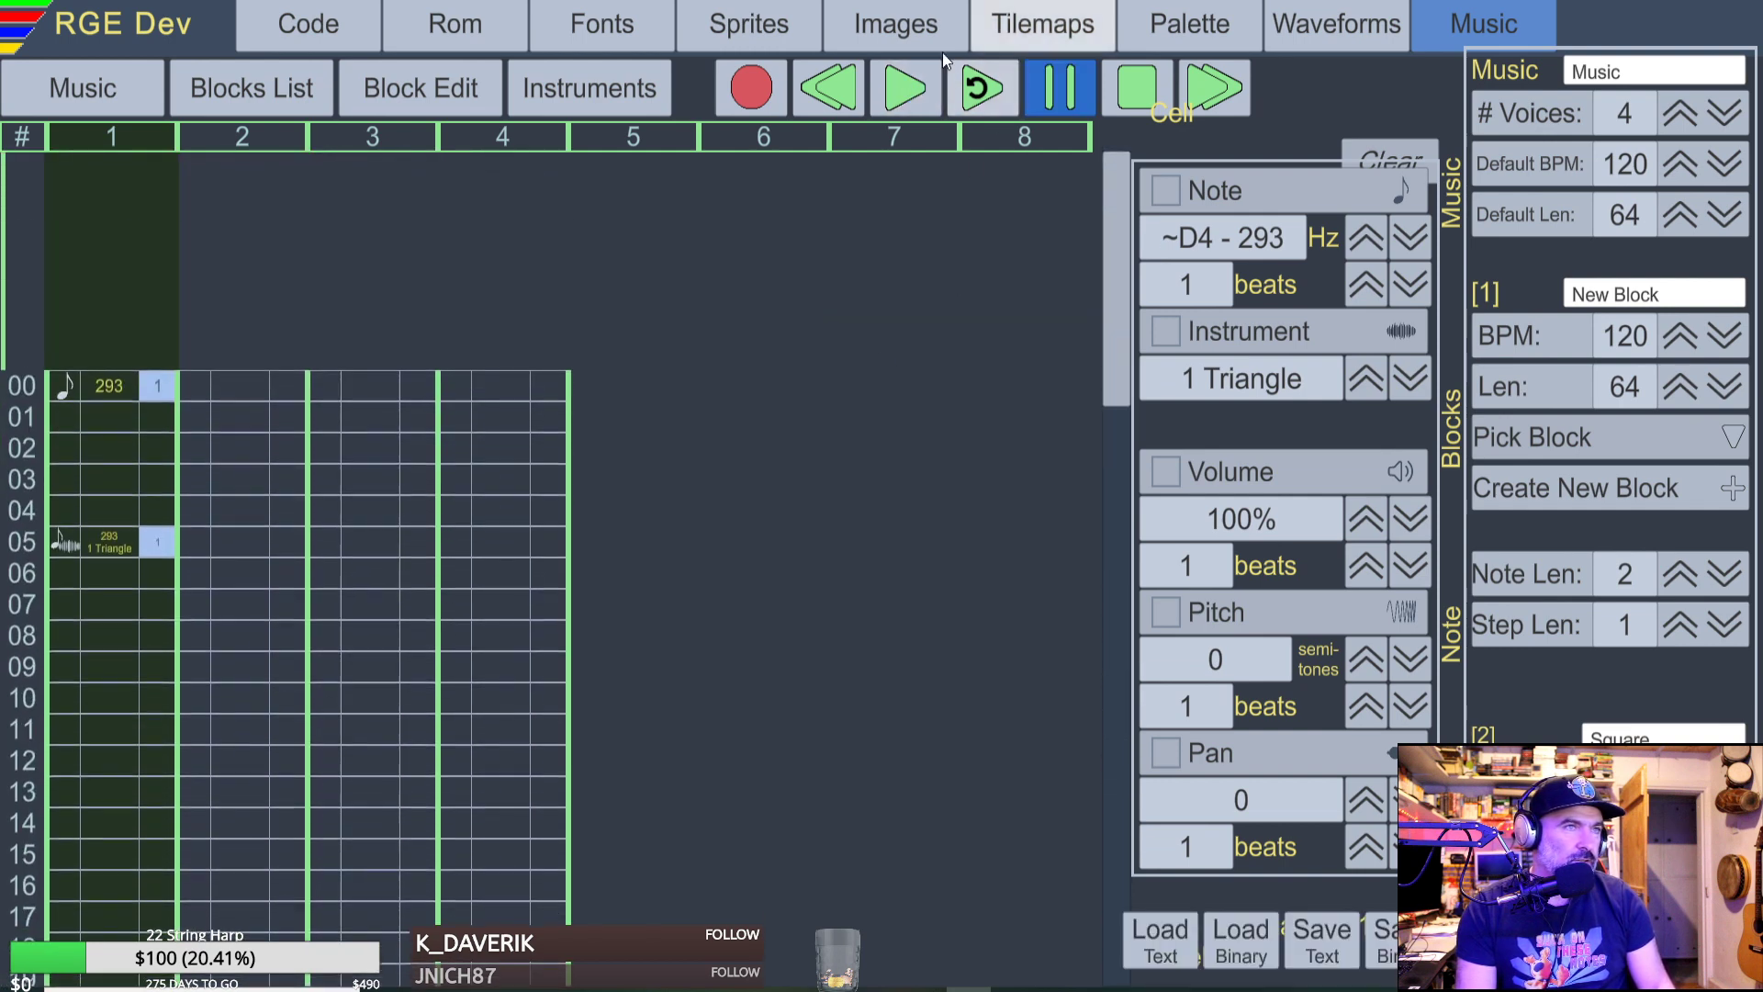
click(905, 87)
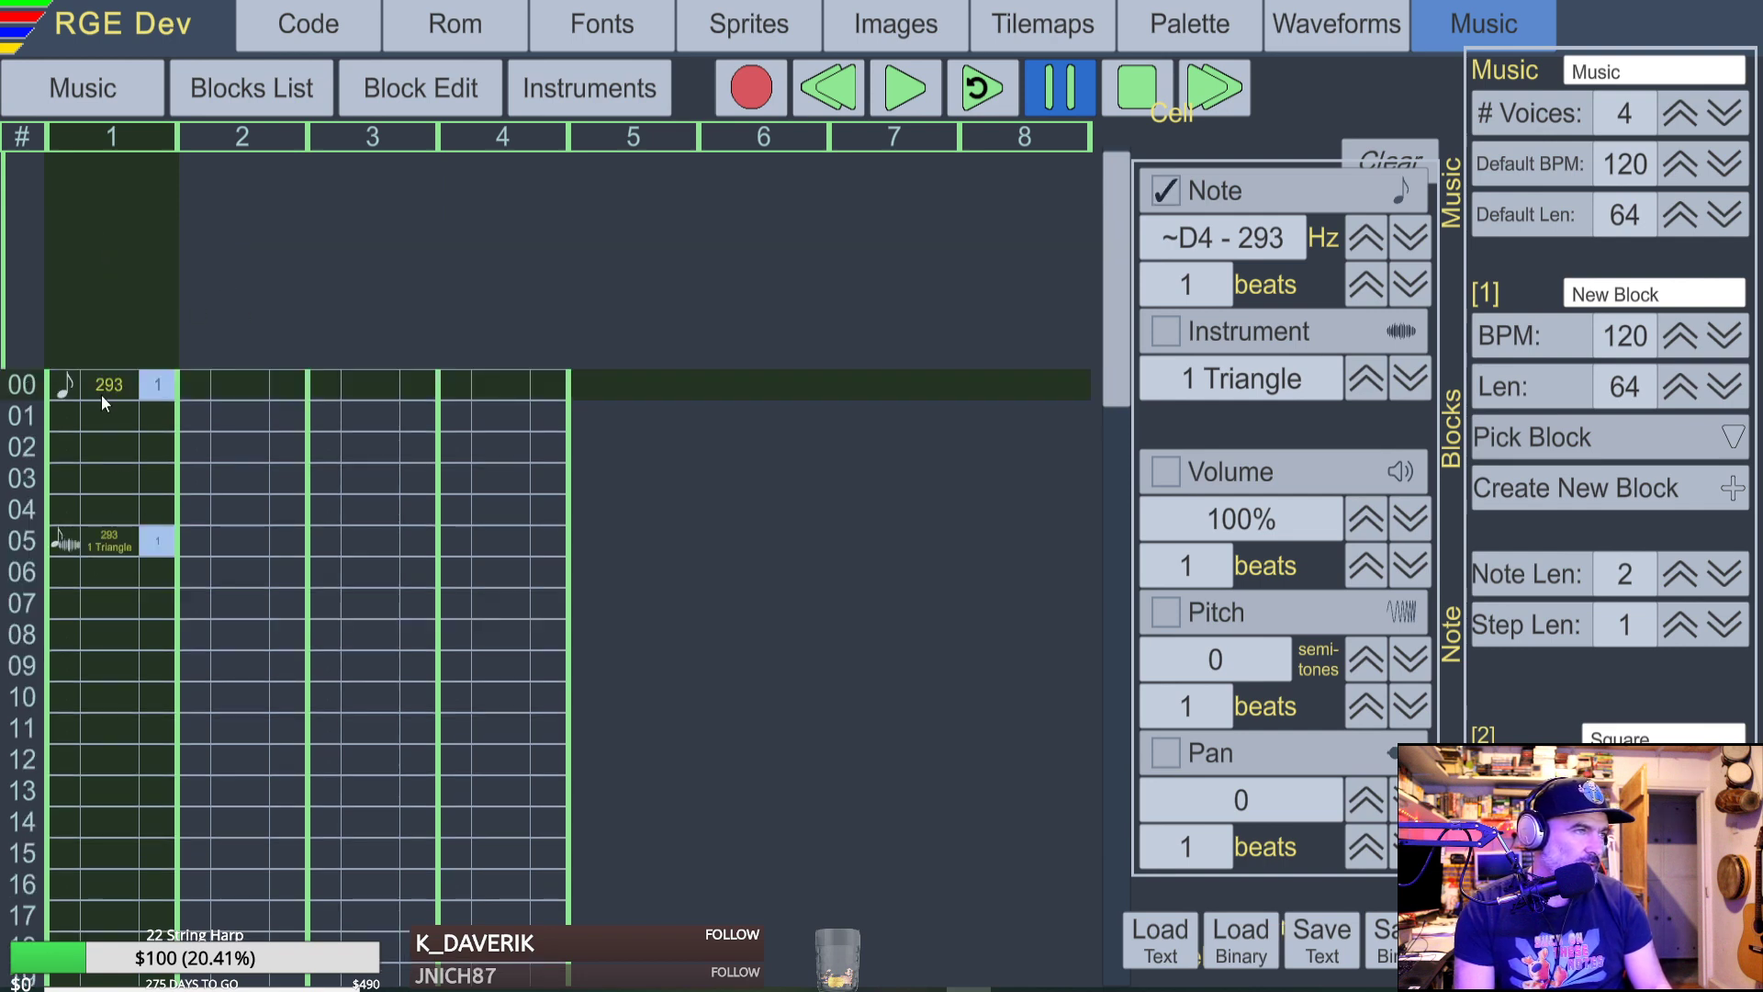
Try a C4 note with instrument 1 Triangle in row 00 of voice 1 and clear the cell.
key(z)
click(82, 360)
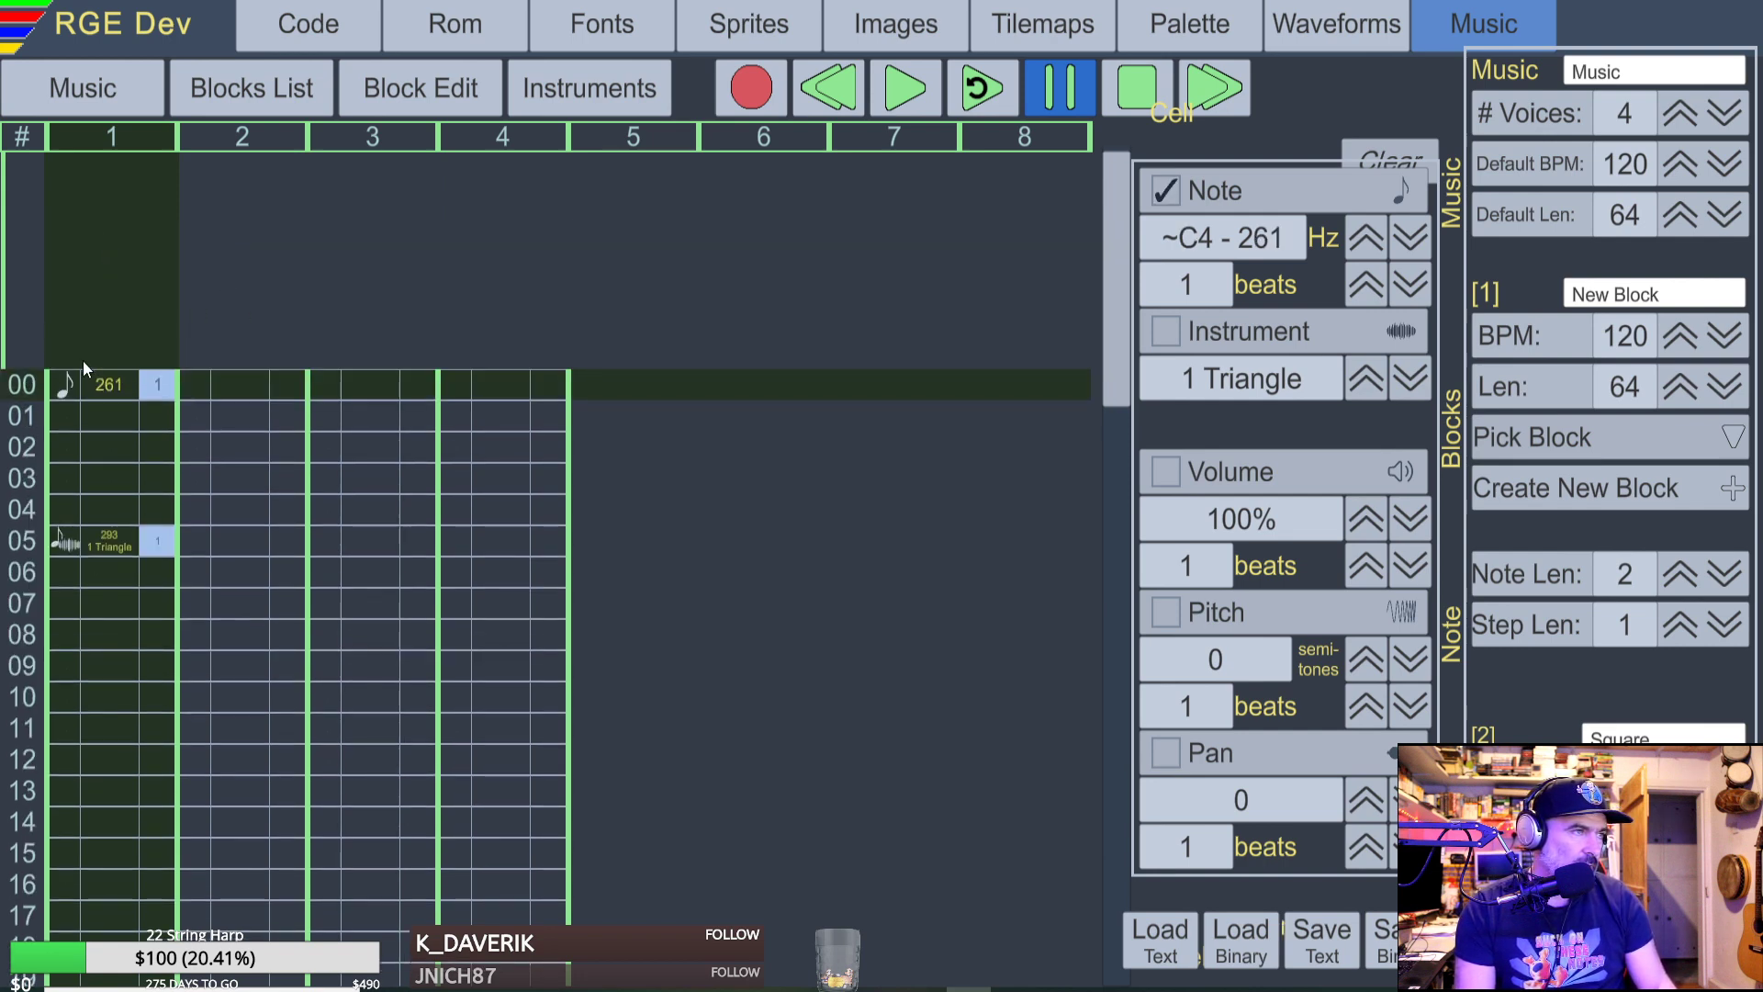
click(1368, 380)
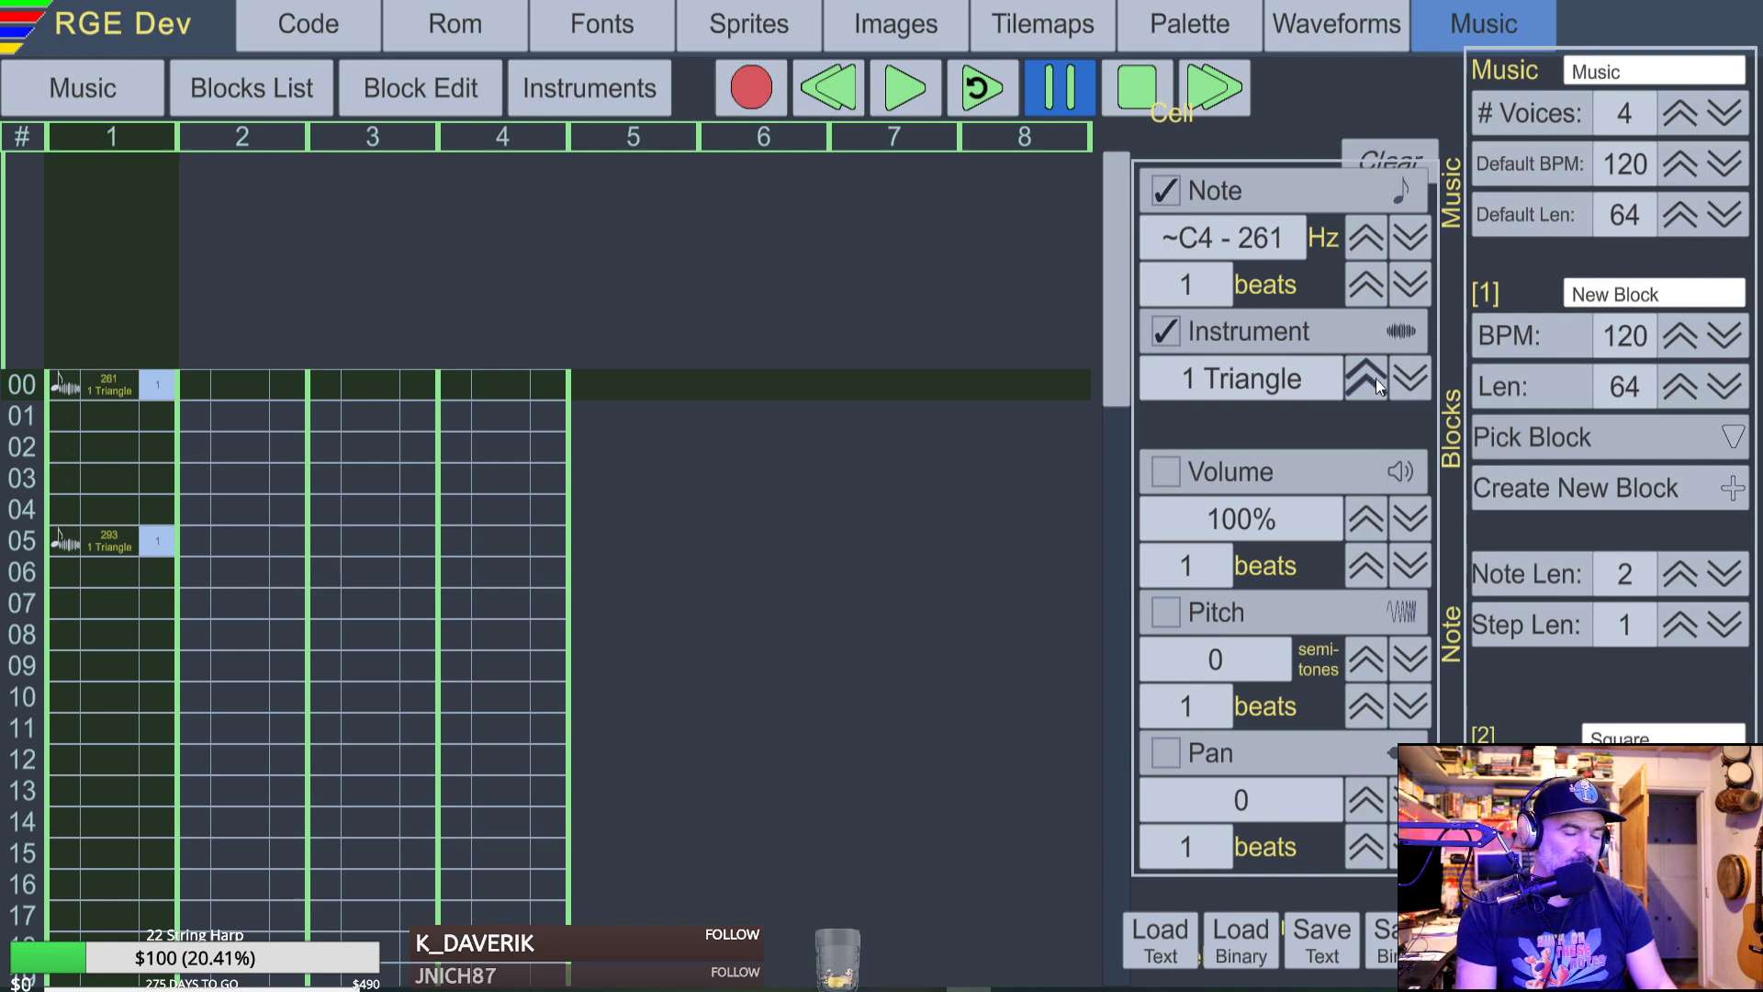
key(Delete)
Assign instrument 2 Square to row 00 of voice 1 and enter a C4 note there.
click(1422, 370)
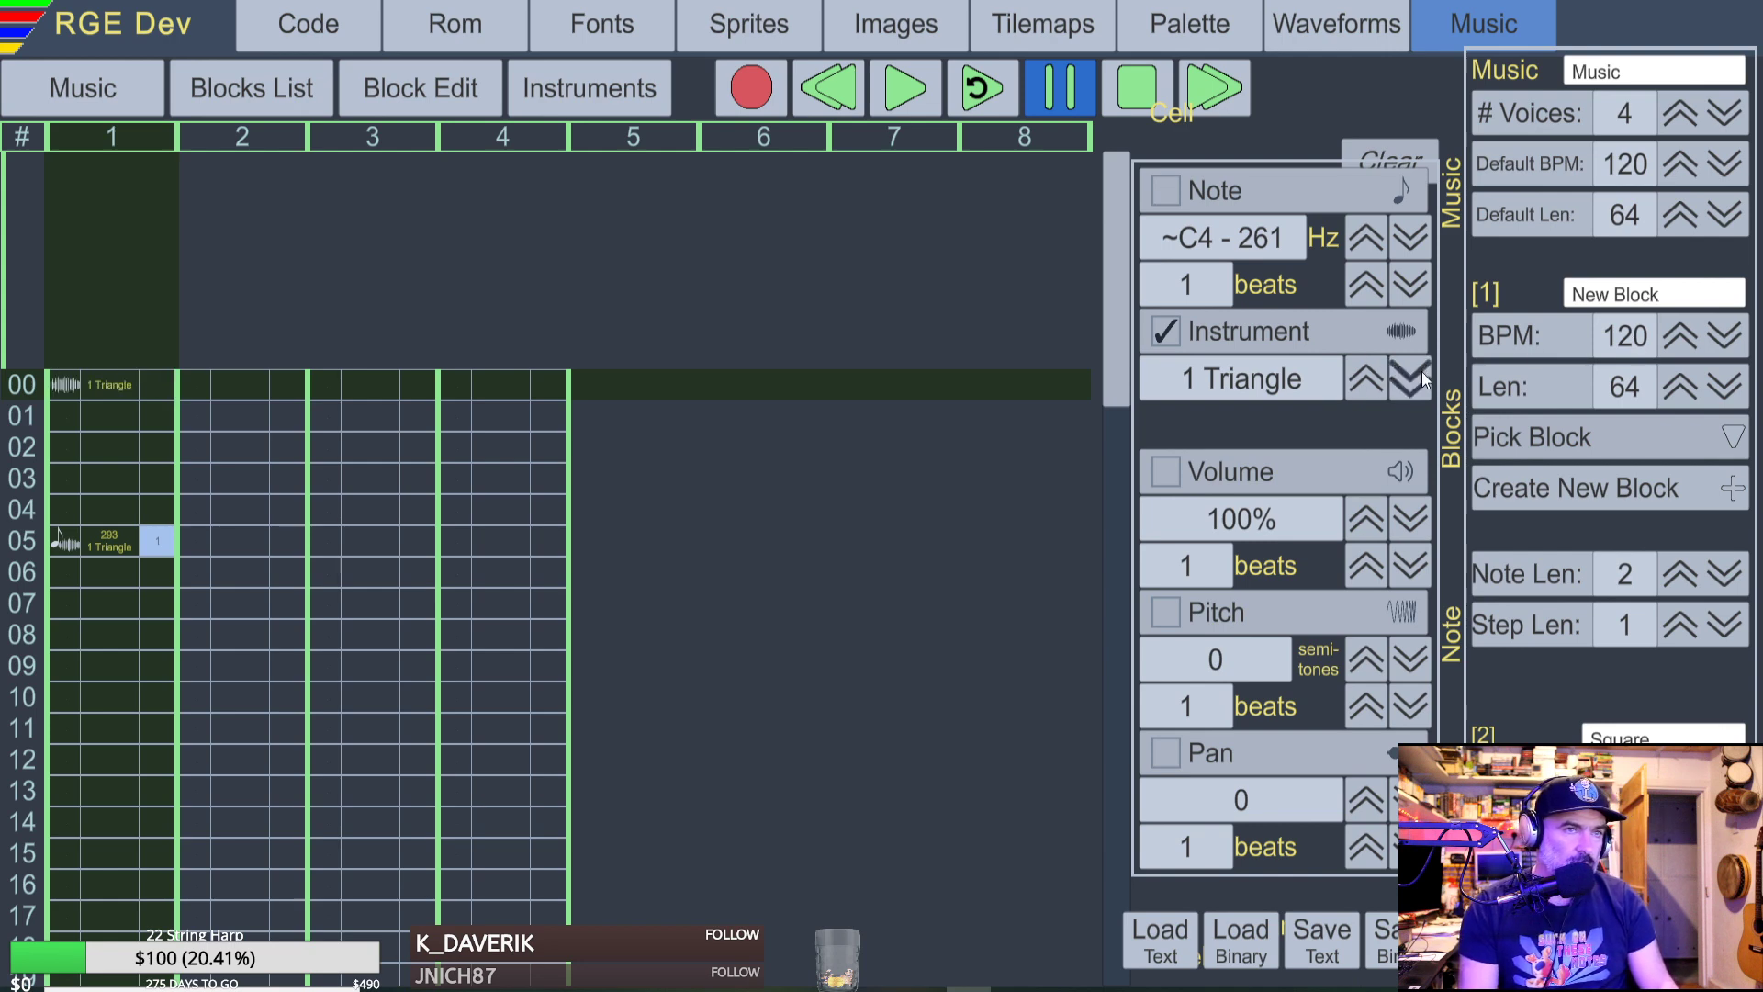
click(1379, 379)
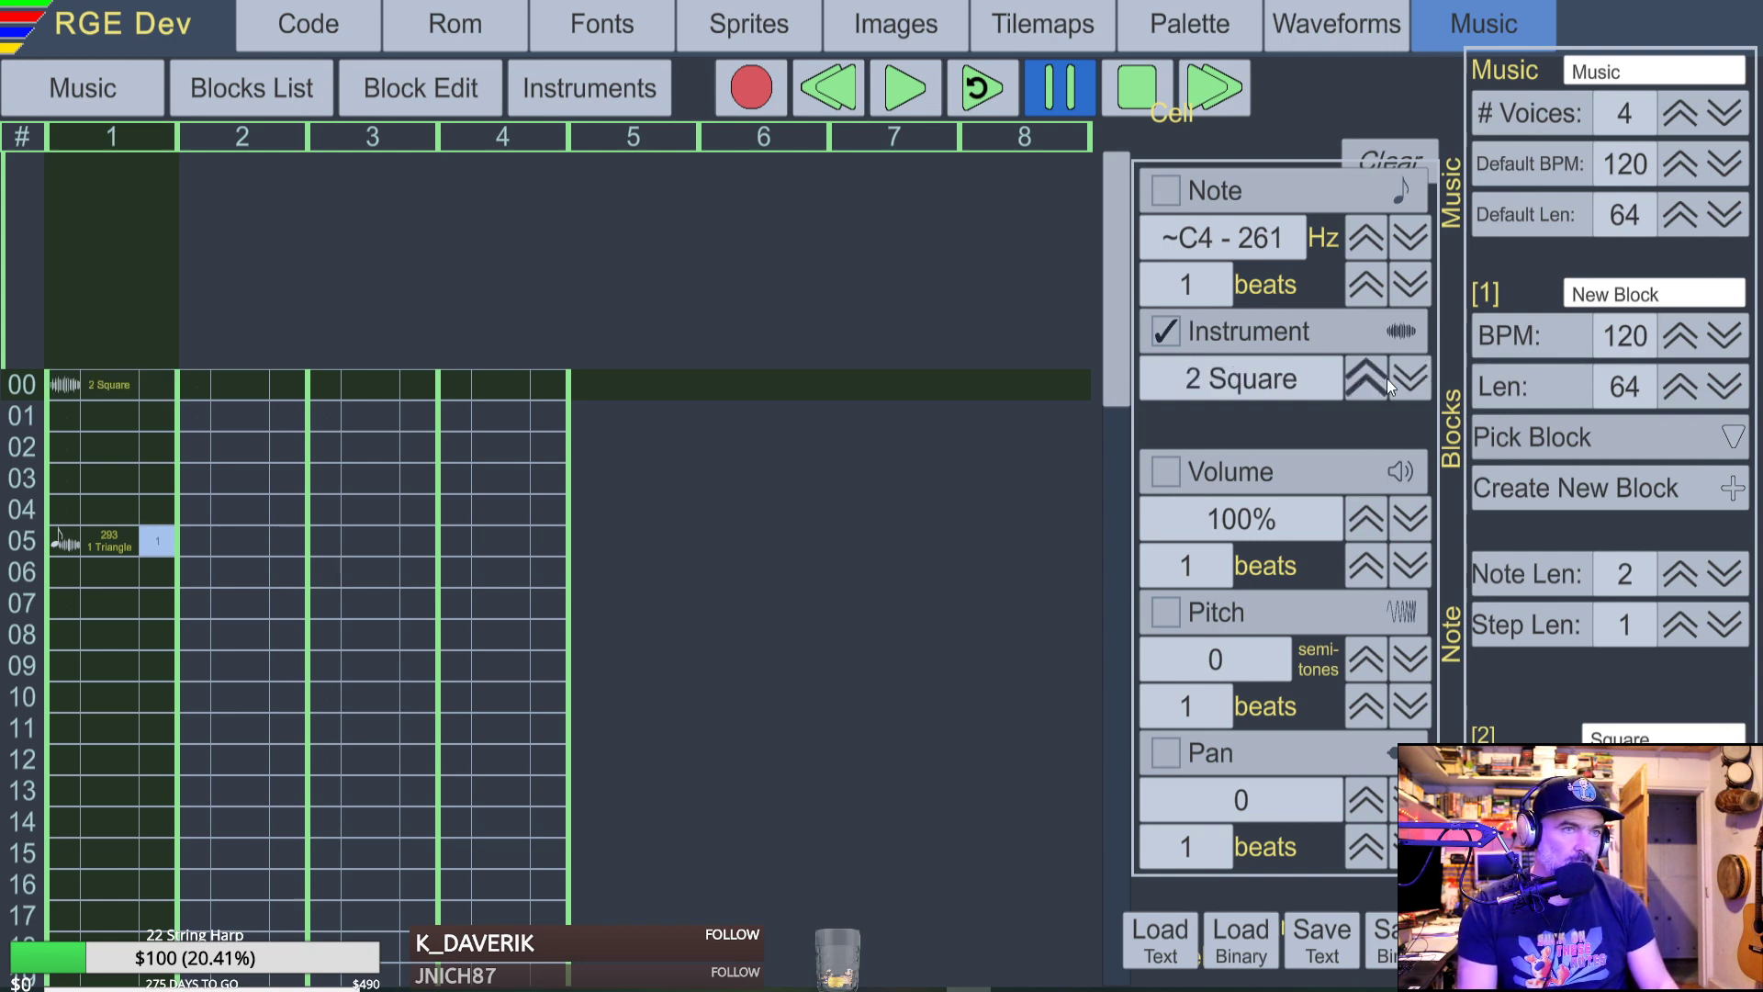
click(1407, 381)
click(1364, 383)
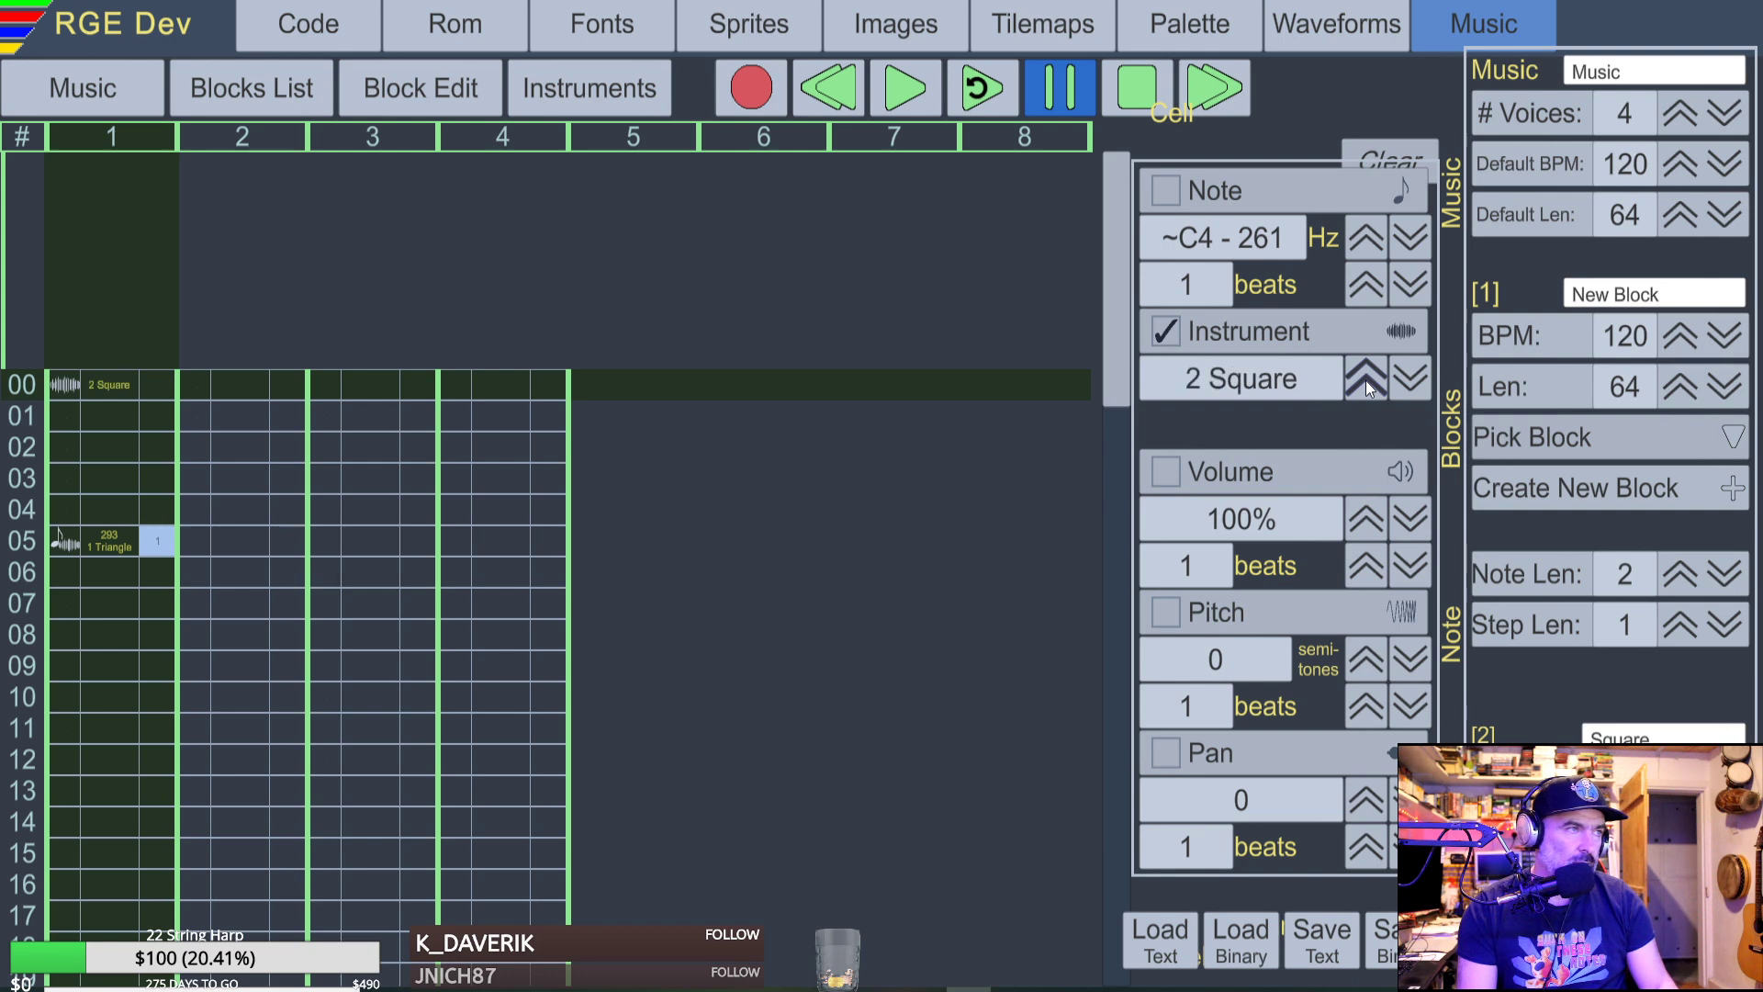
key(z)
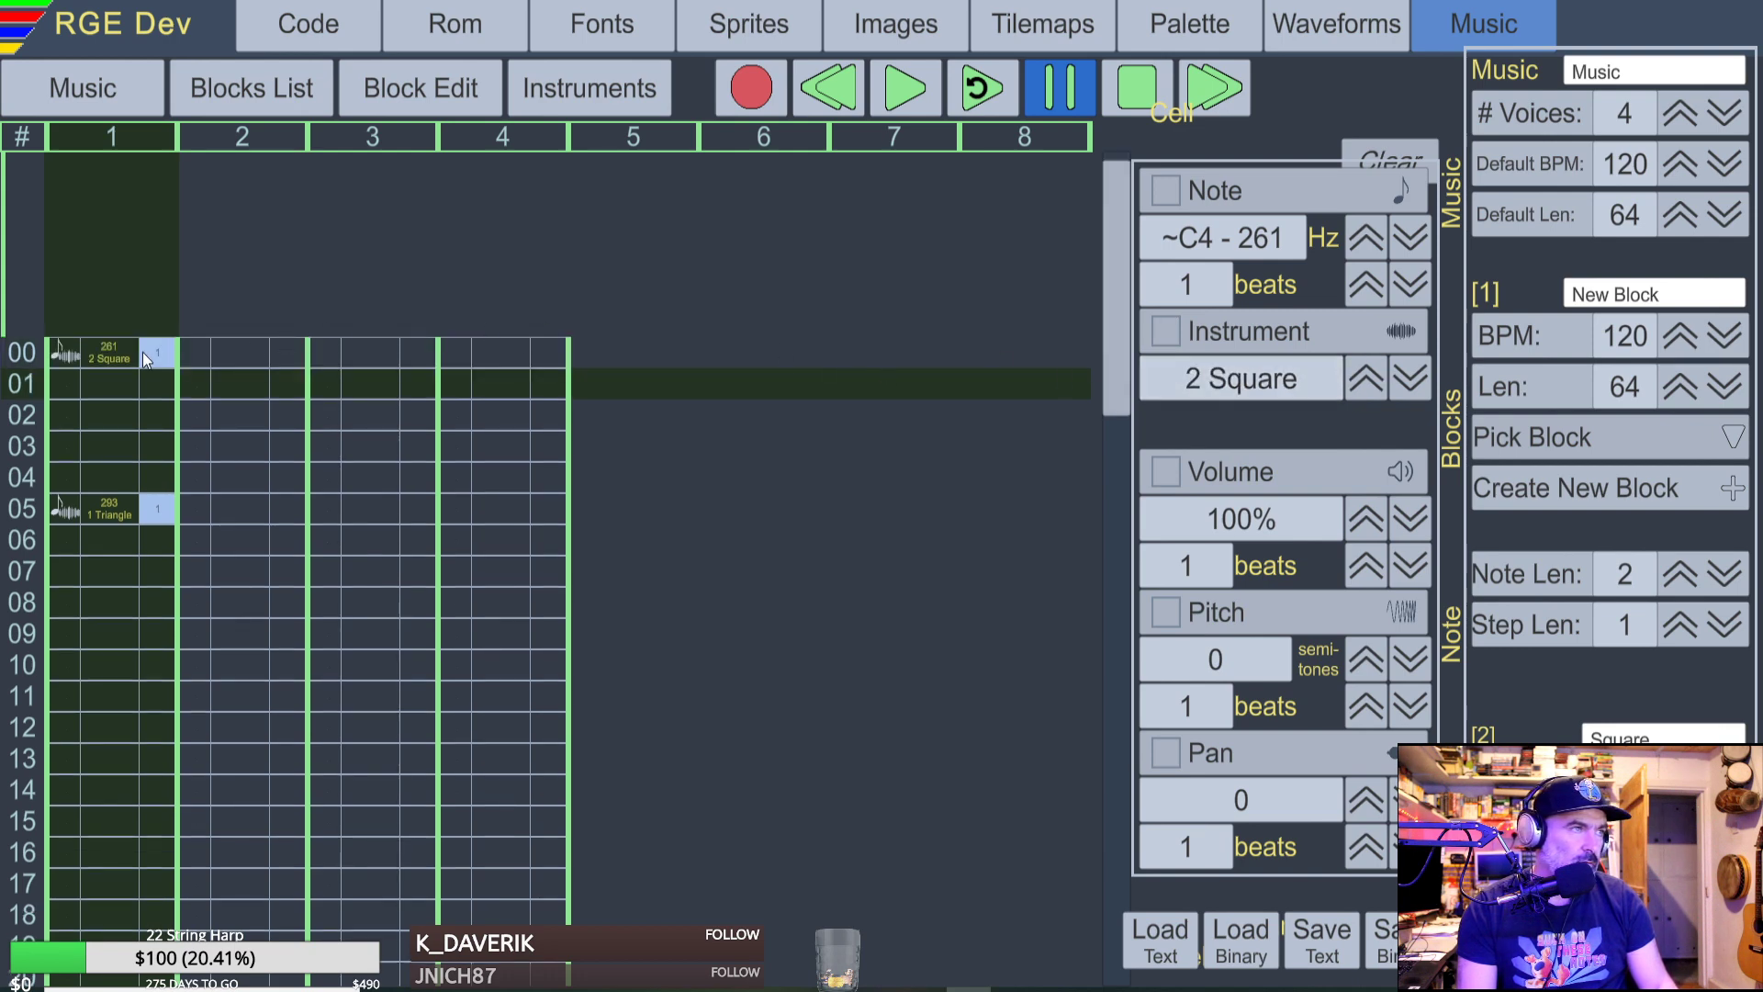
Play the block from row 00 to hear the Square note followed by the Triangle note.
click(72, 356)
click(90, 376)
click(905, 89)
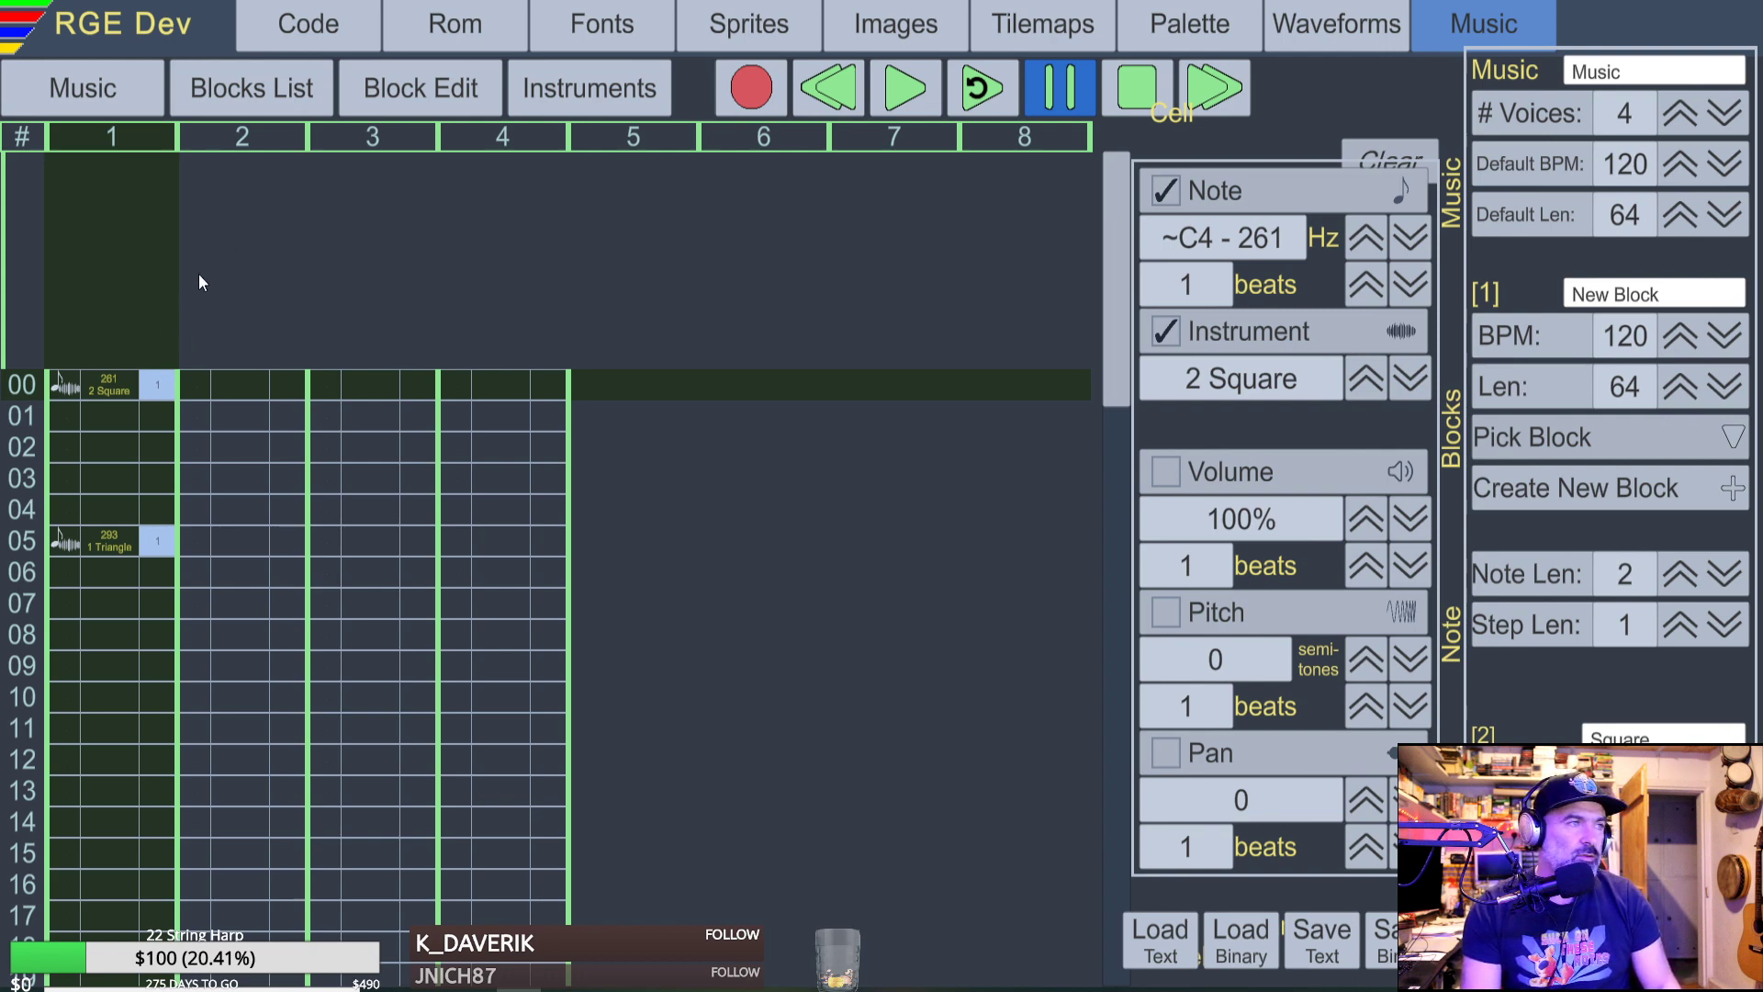
key(space)
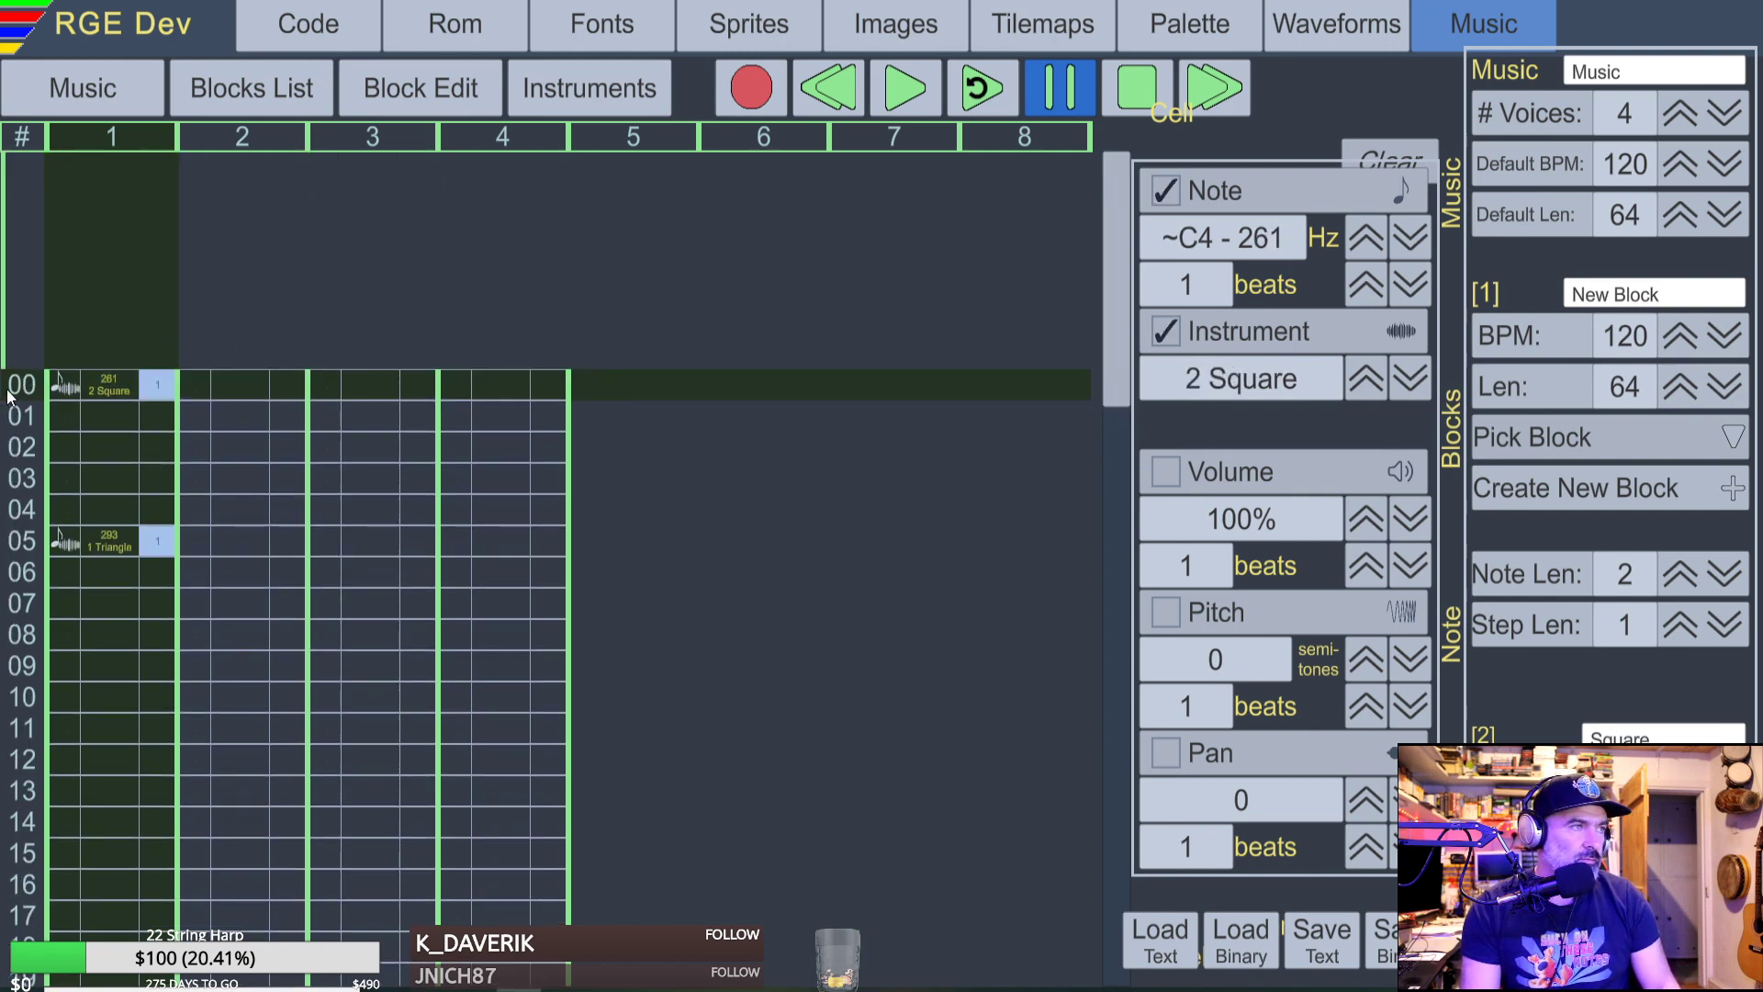
Enter an ascending scale of one-beat notes from C4 to G5 in rows 00 to 11 of voice 1.
key(space)
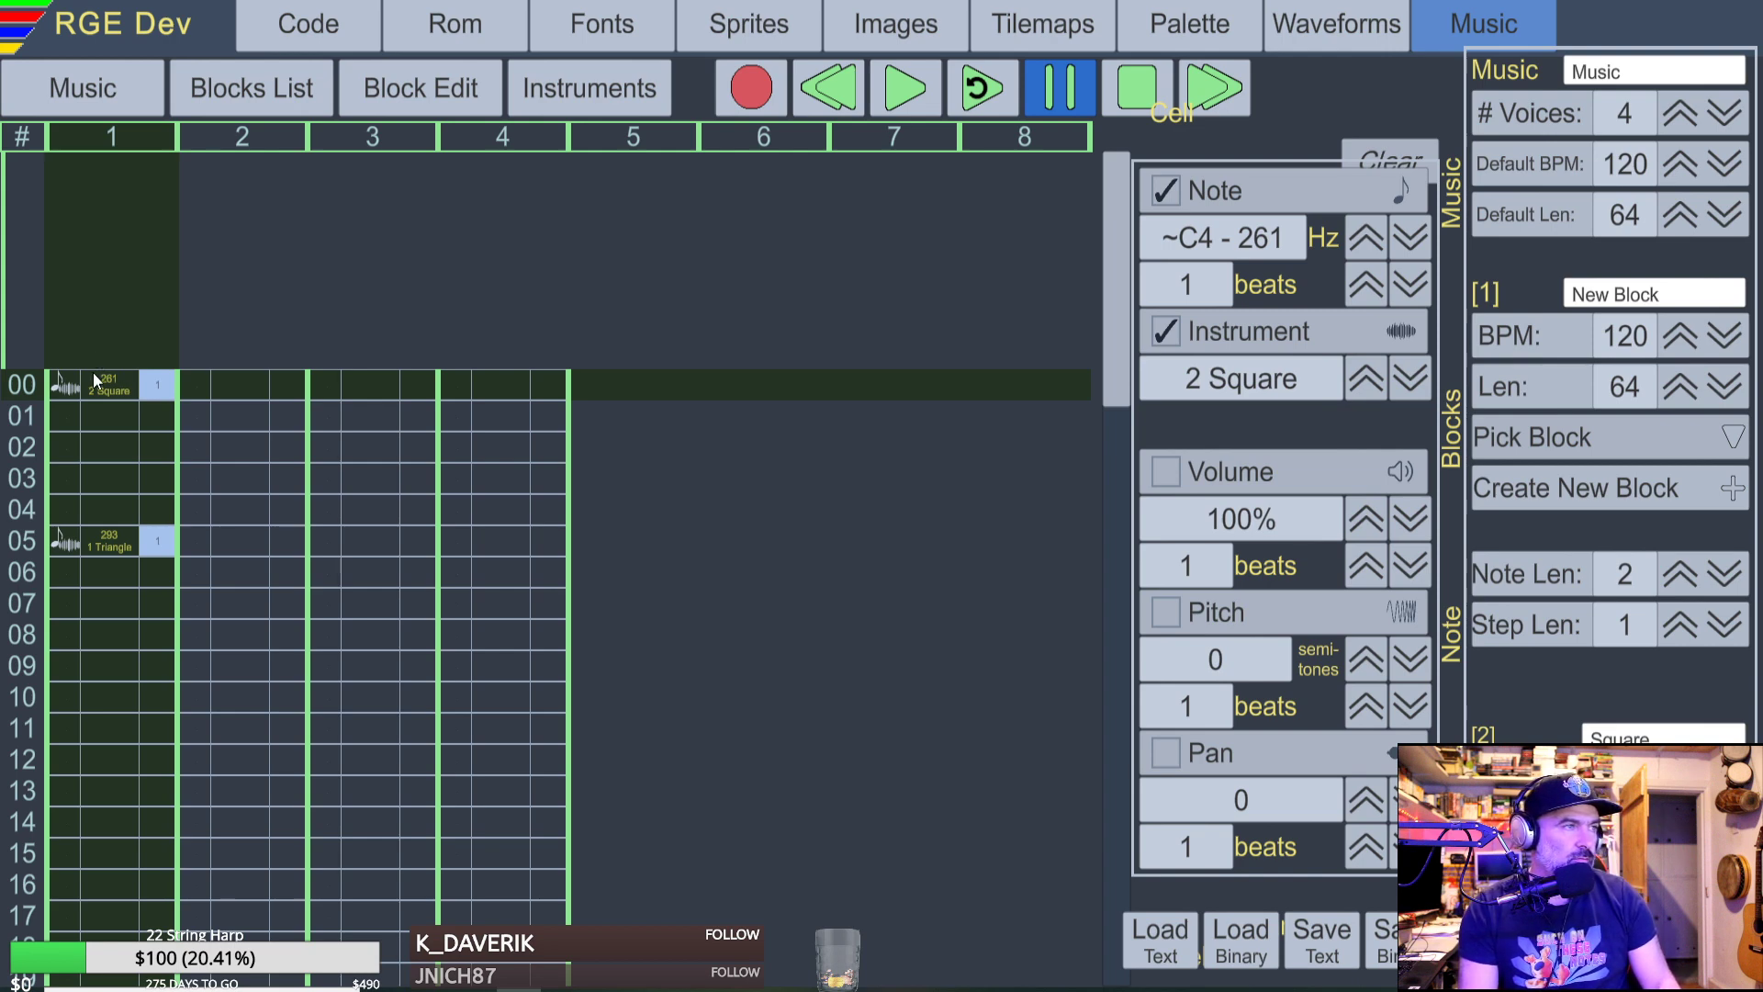
key(z)
key(x)
key(c)
key(v)
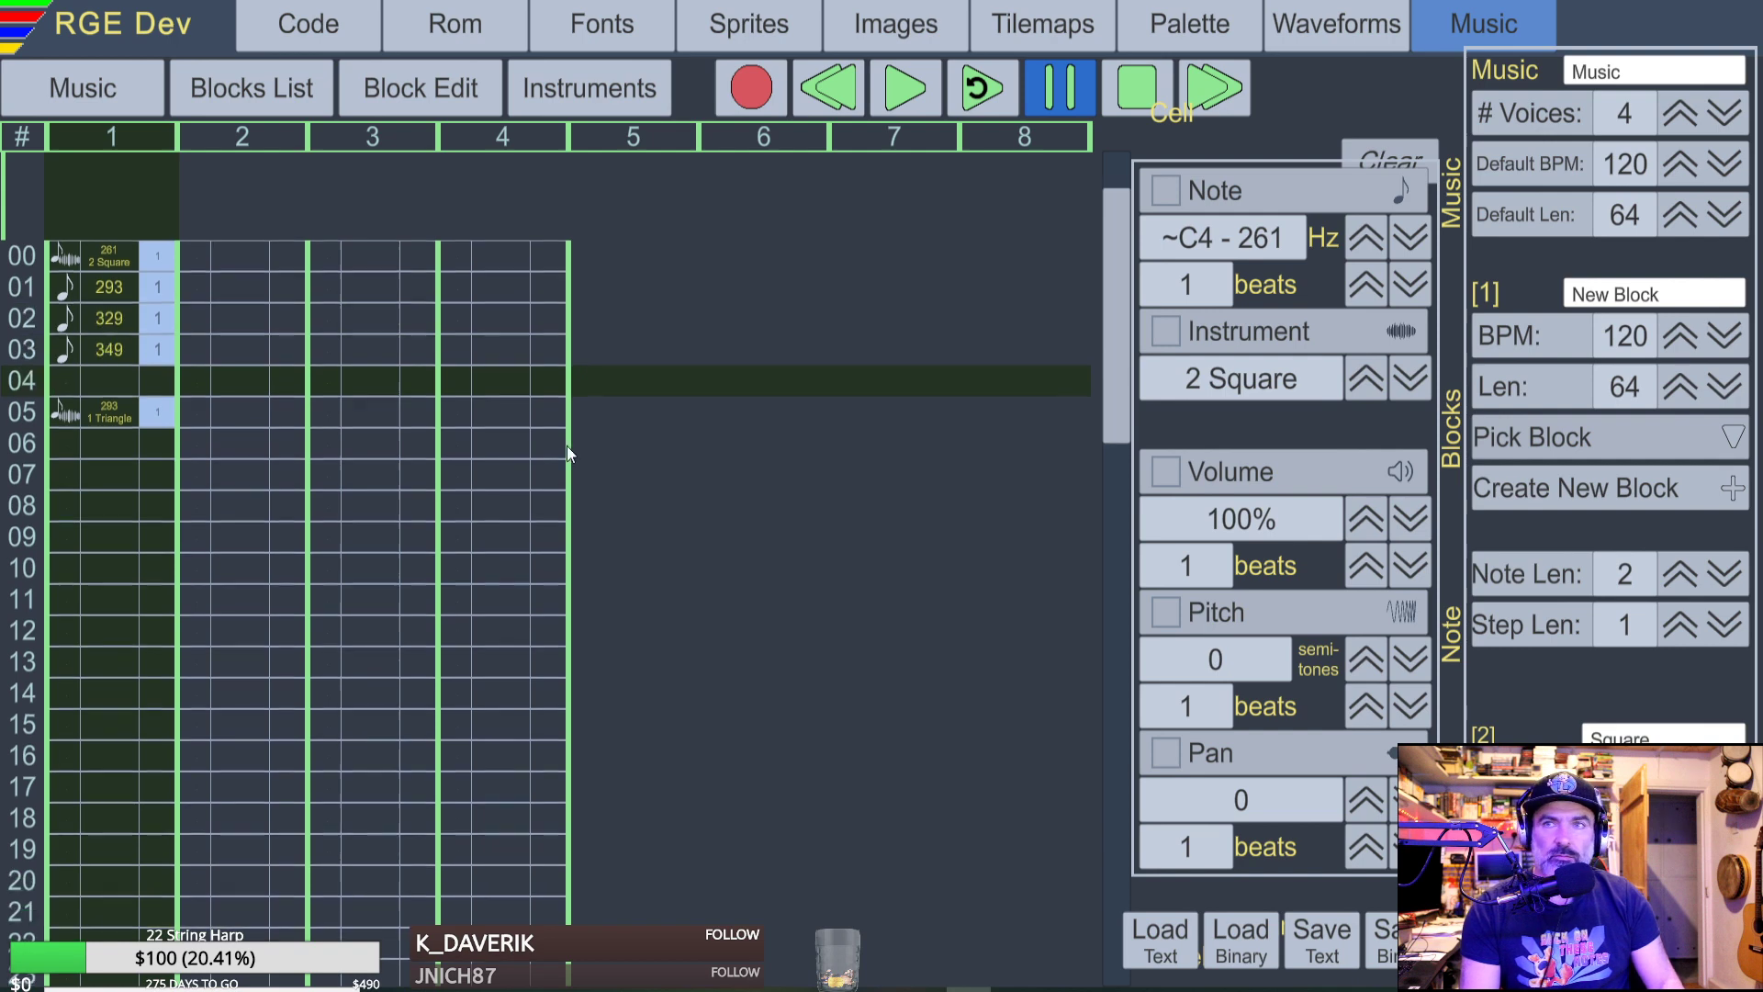
key(b)
key(n)
key(m)
key(q)
key(w)
key(e)
key(r)
key(t)
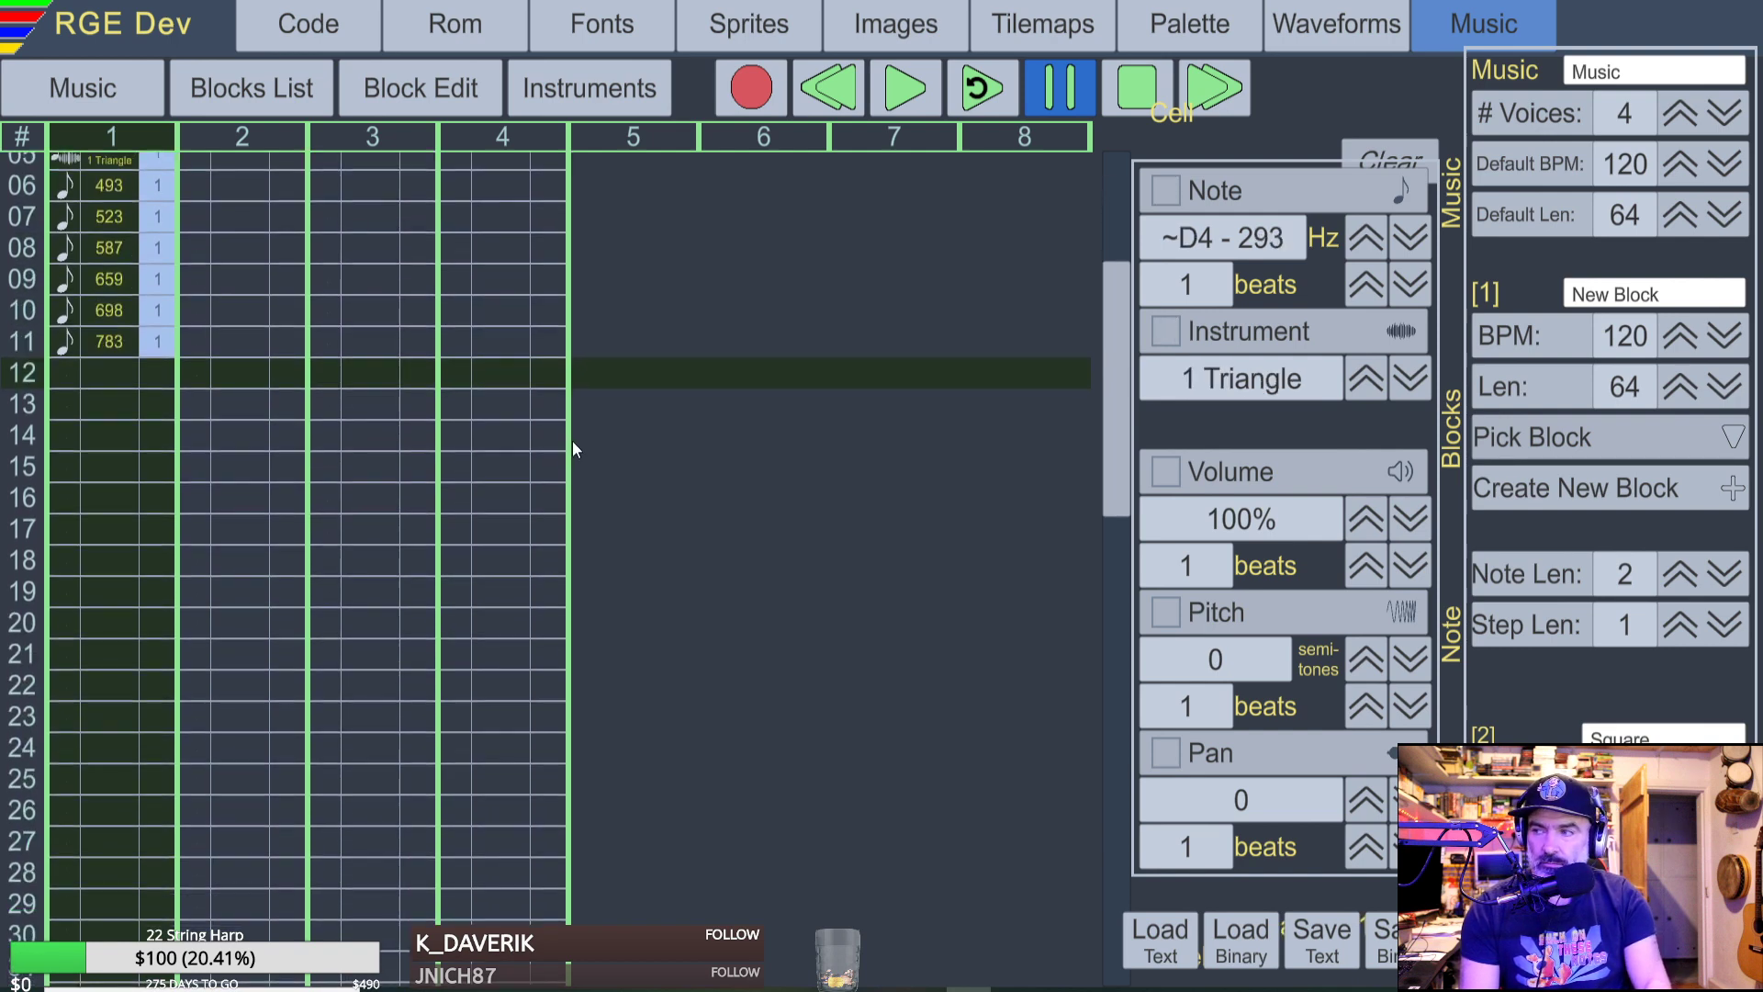
Clear the notes in rows 11, 10 and 09 of voice 1.
scroll(922, 473, up, 5)
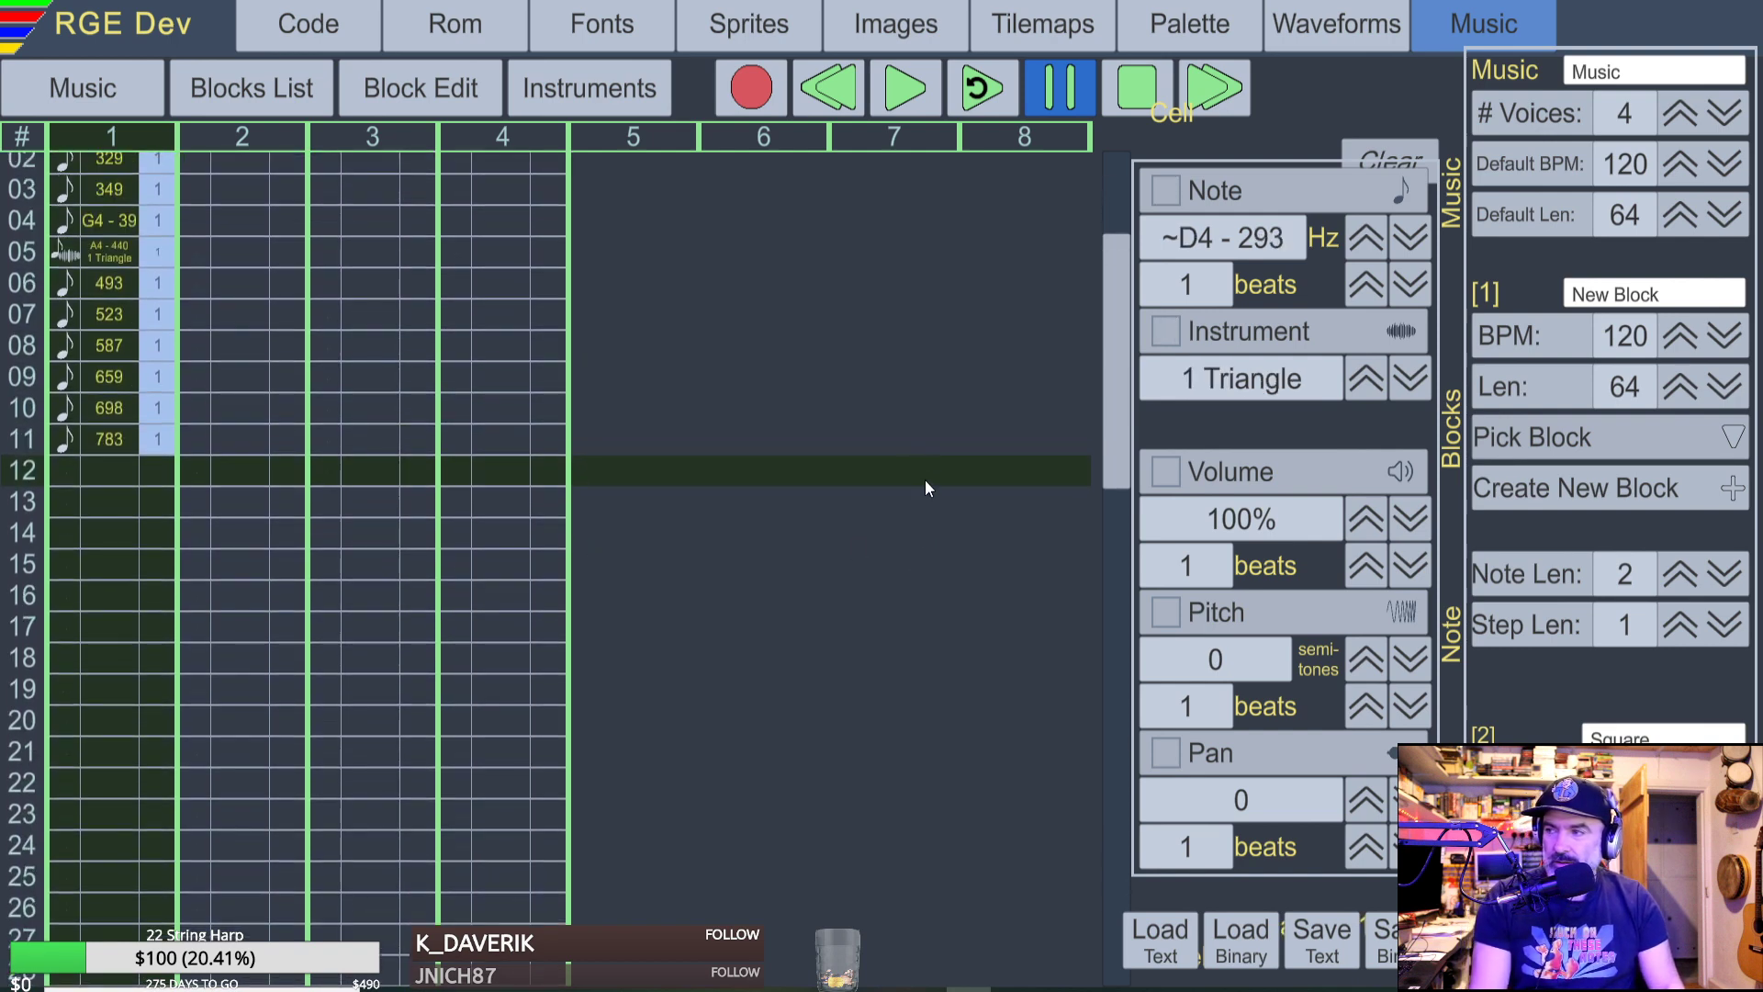
scroll(878, 488, down, 1)
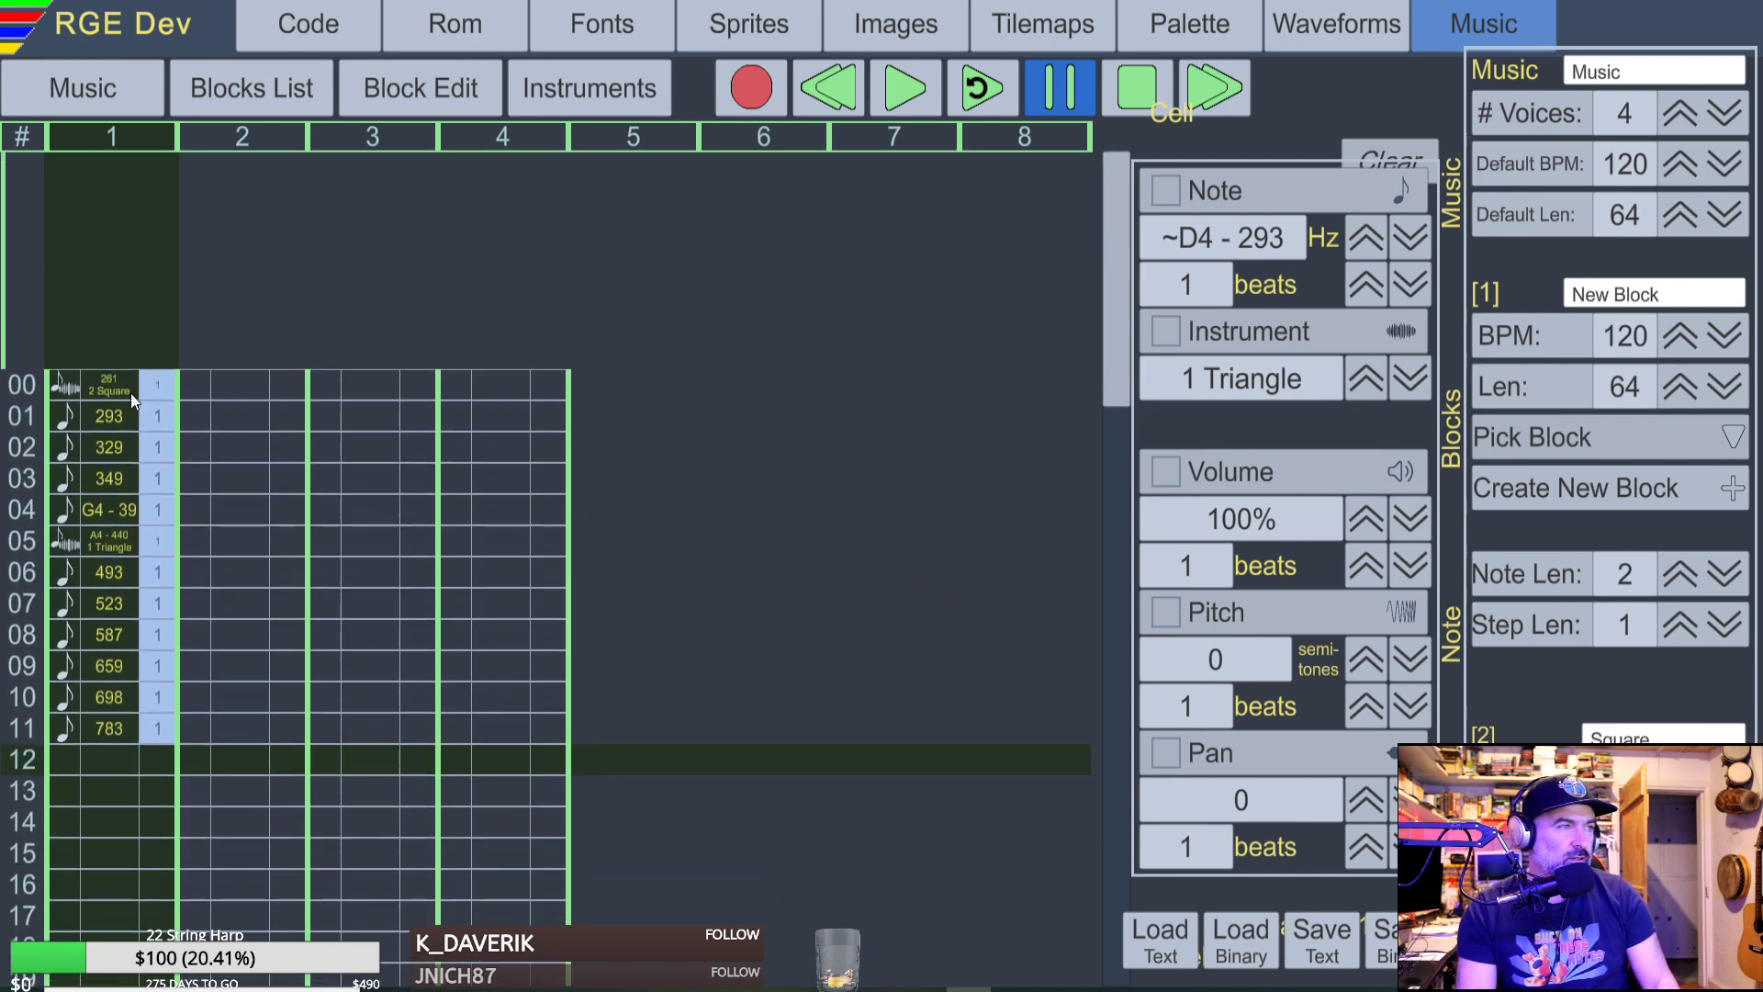
click(77, 730)
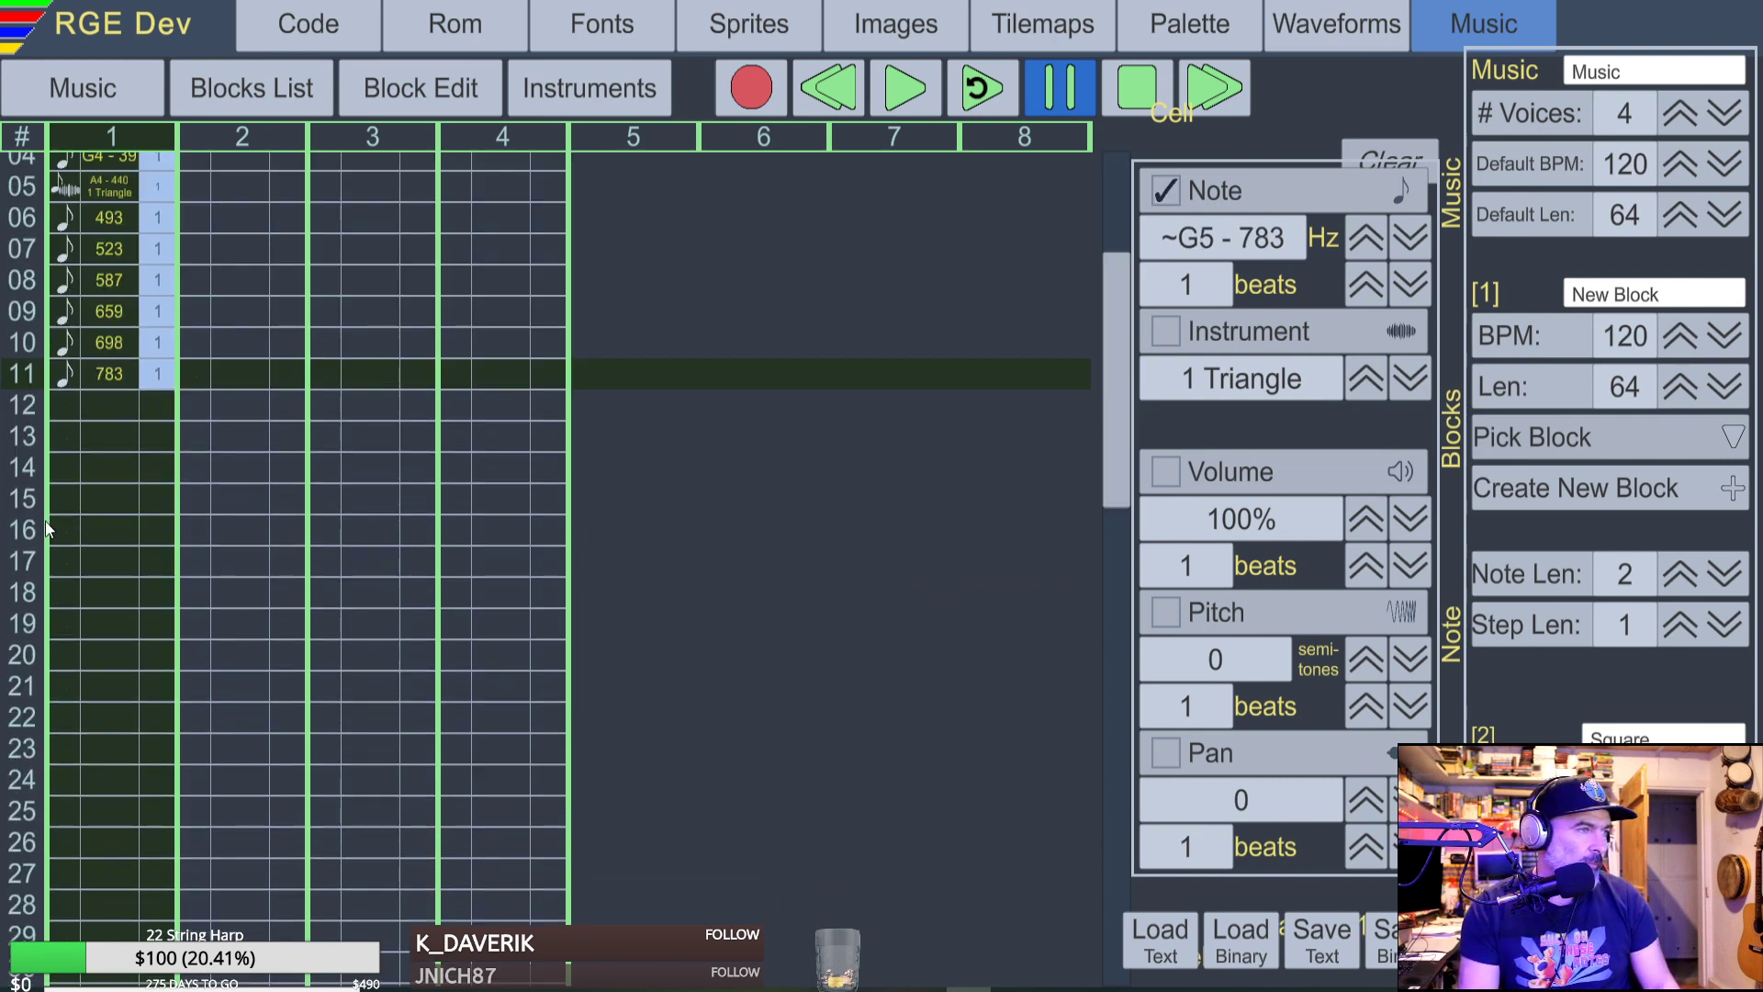
key(Delete)
click(83, 345)
key(Delete)
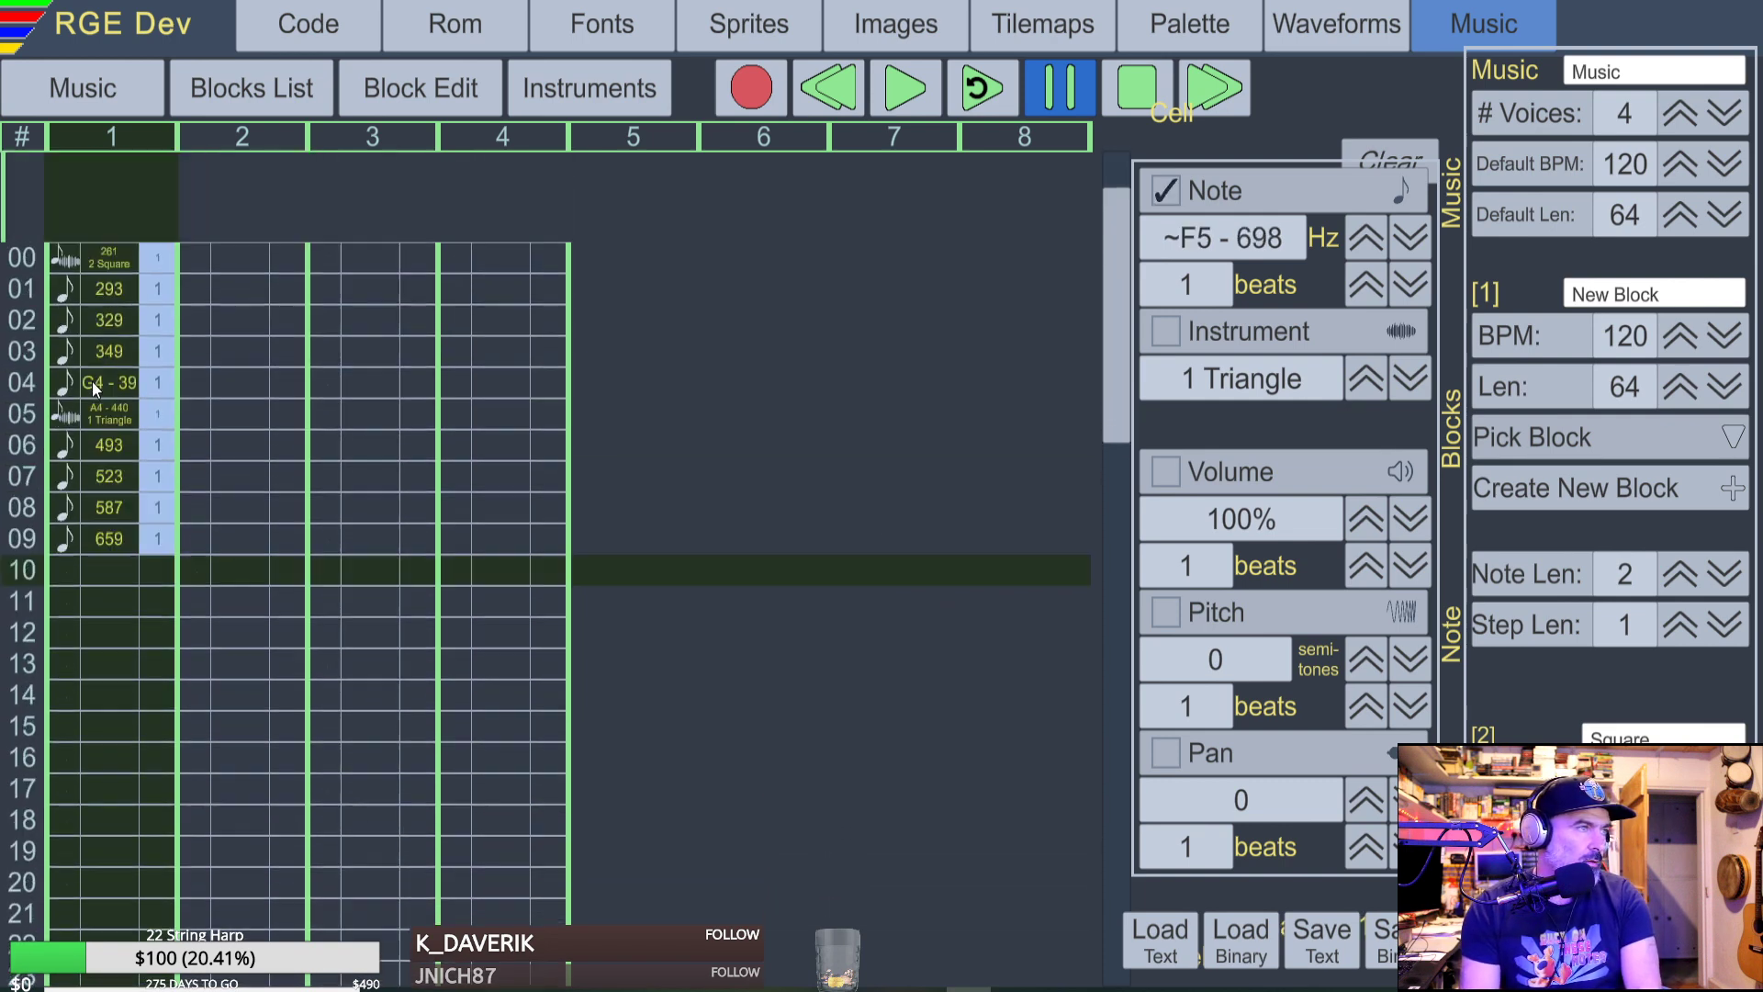
key(Delete)
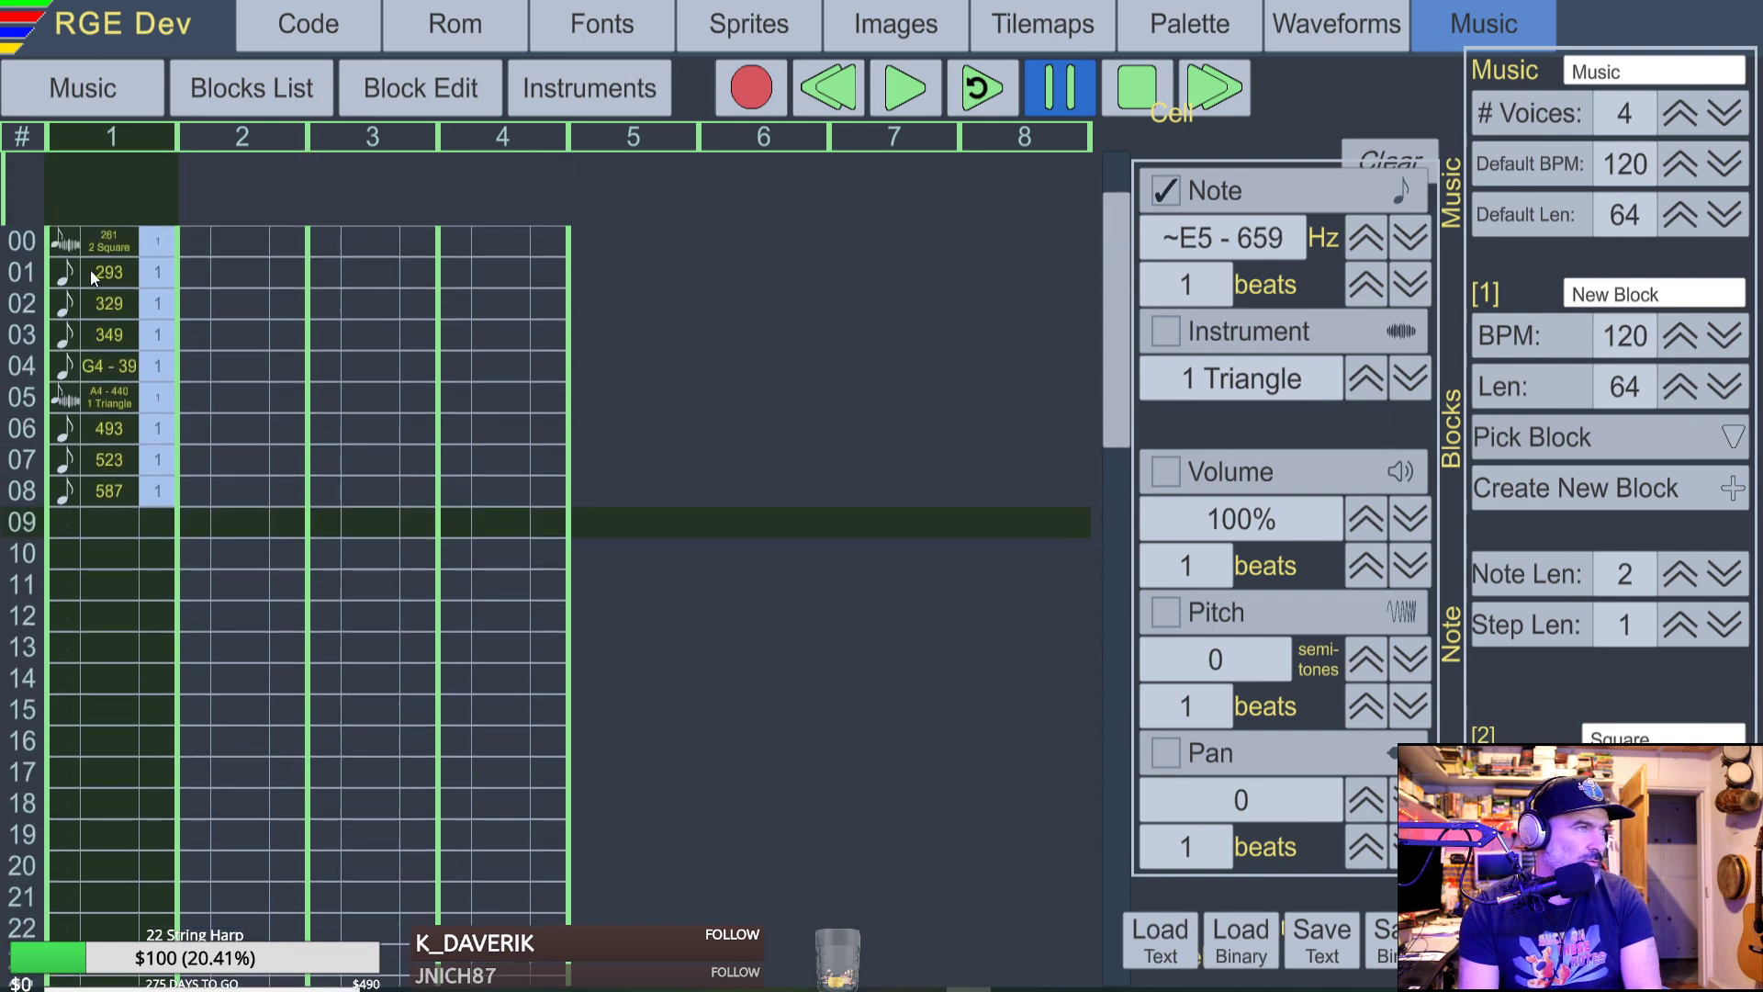
Clear the cells in rows 00 to 04 of voice 1.
click(81, 250)
key(Down)
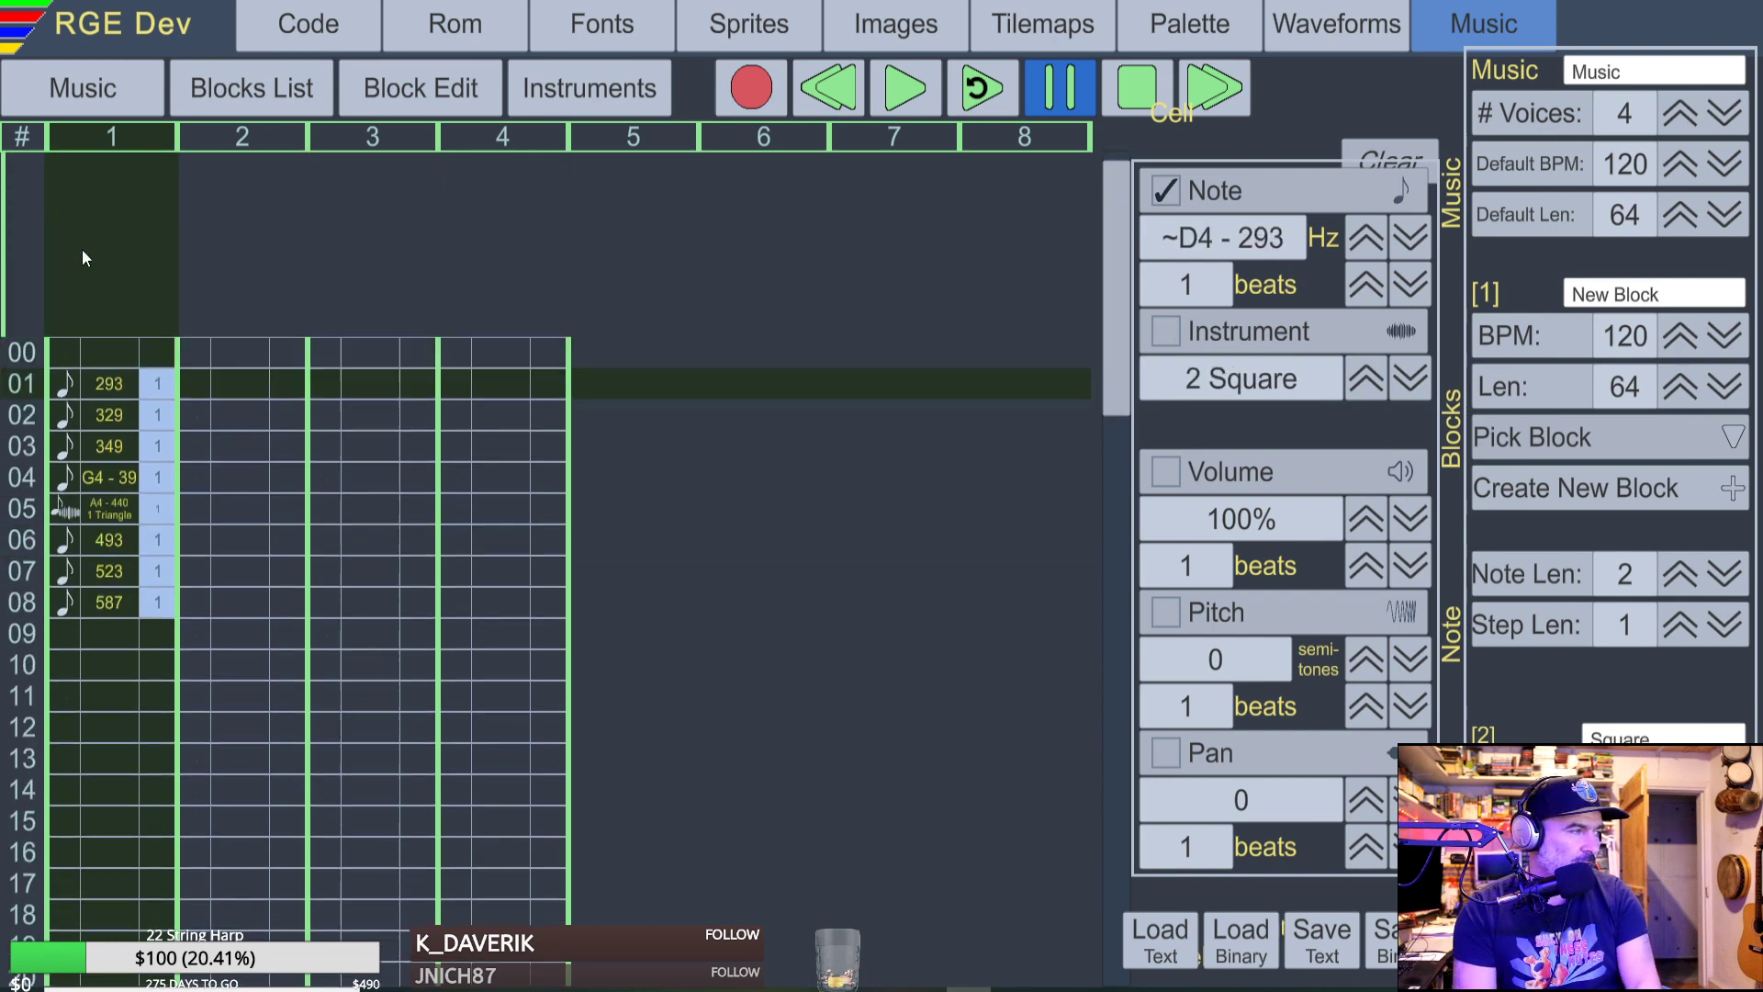
key(Down)
key(Delete)
key(Up)
key(Delete)
key(Down)
key(Down)
key(Delete)
key(Down)
key(Delete)
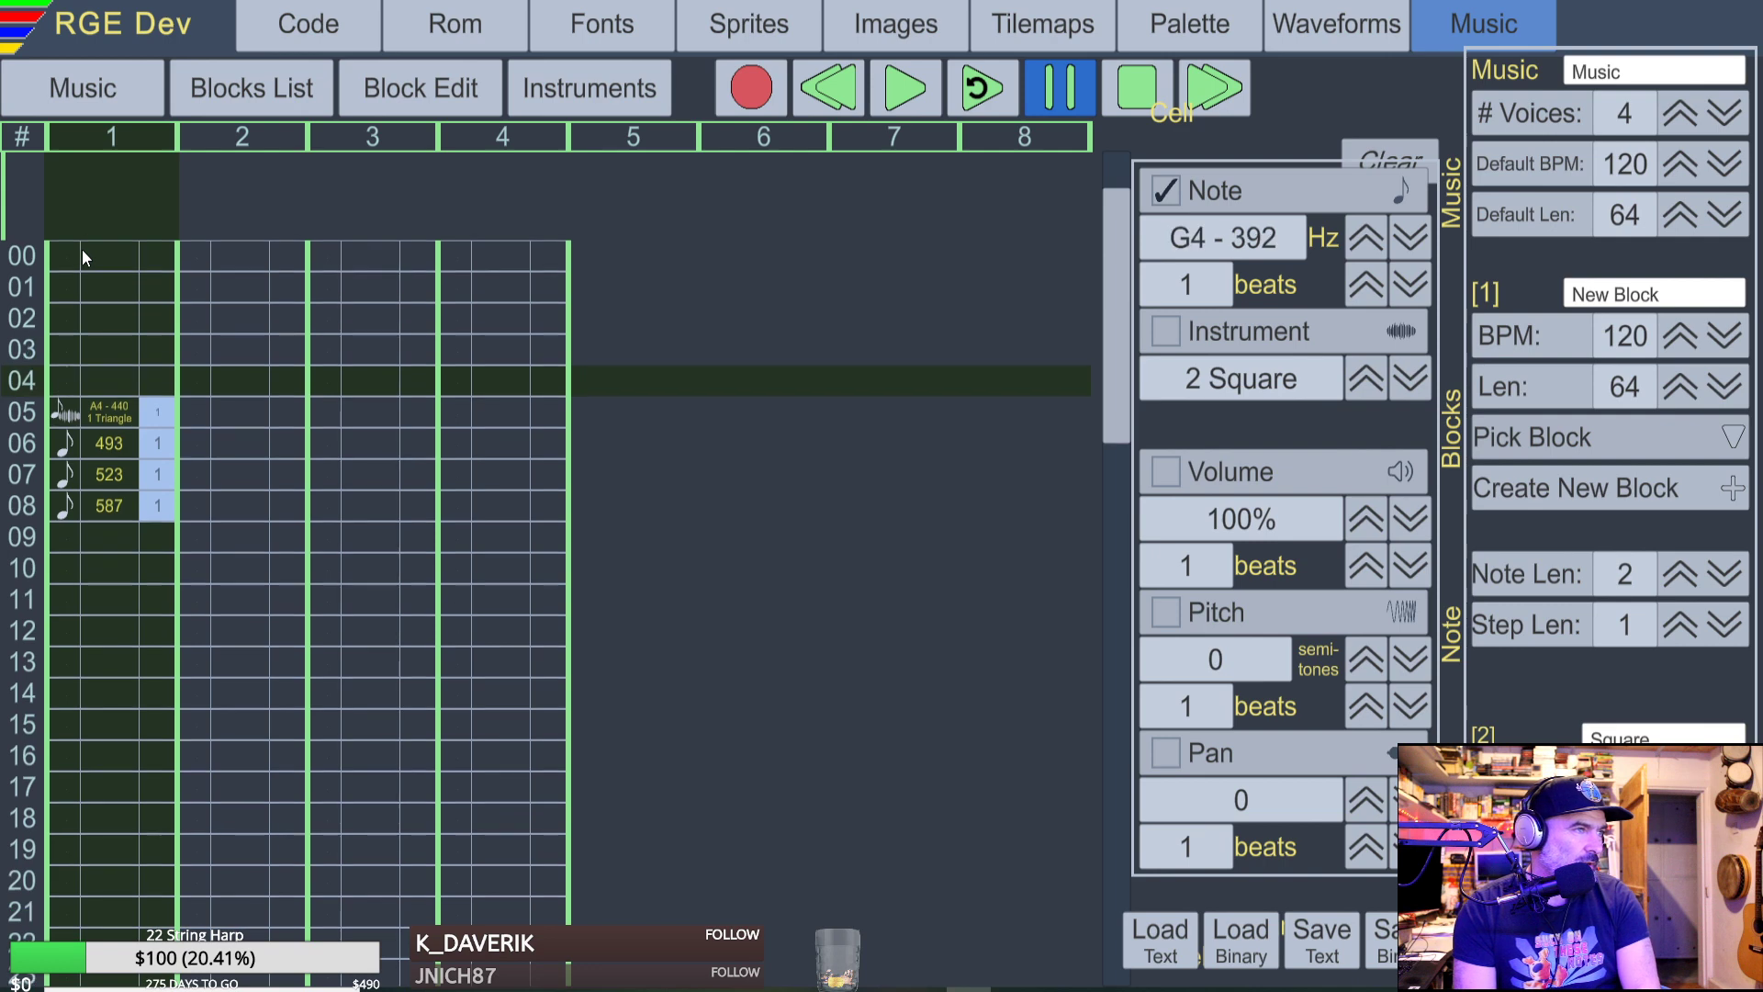
Clear the cells in rows 05 to 08 of voice 1 and return to row 00.
key(Down)
key(Delete)
key(Down)
key(Delete)
key(Down)
key(Delete)
key(Down)
key(Delete)
key(Up)
key(Up)
key(Up)
key(Up)
key(Up)
key(Up)
key(Up)
key(Up)
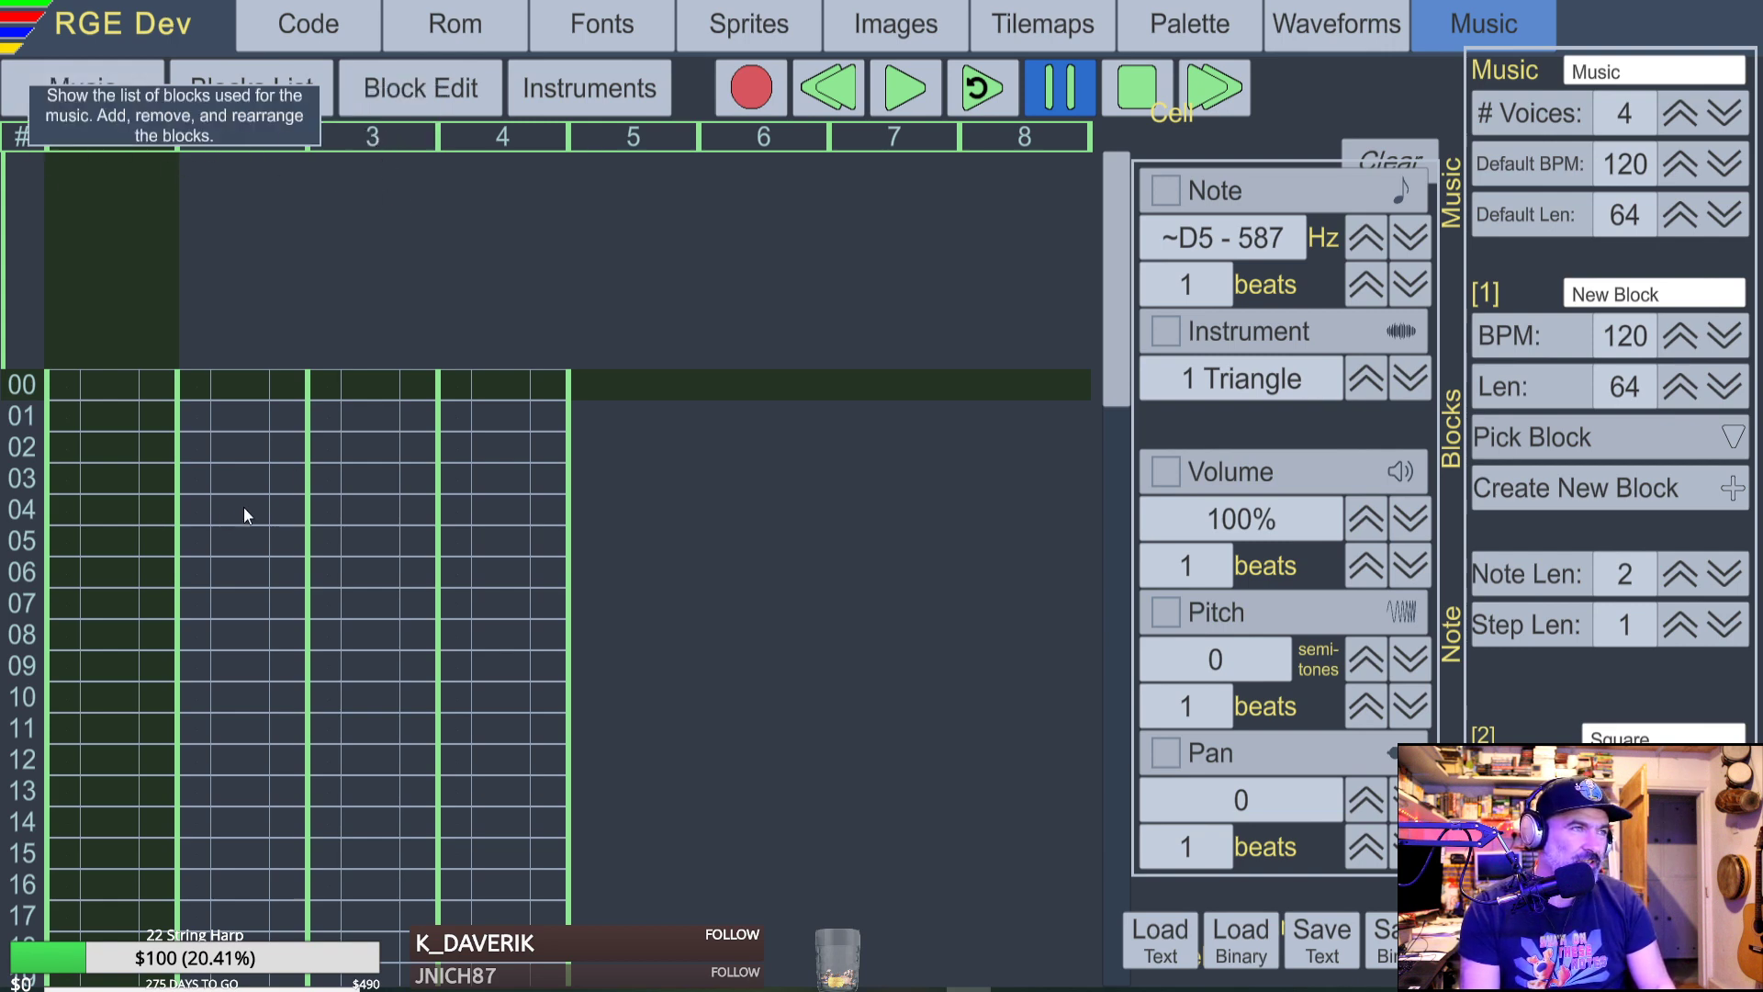
Enter a C4 note in row 00 of voice 1 and select that cell.
click(230, 389)
click(103, 385)
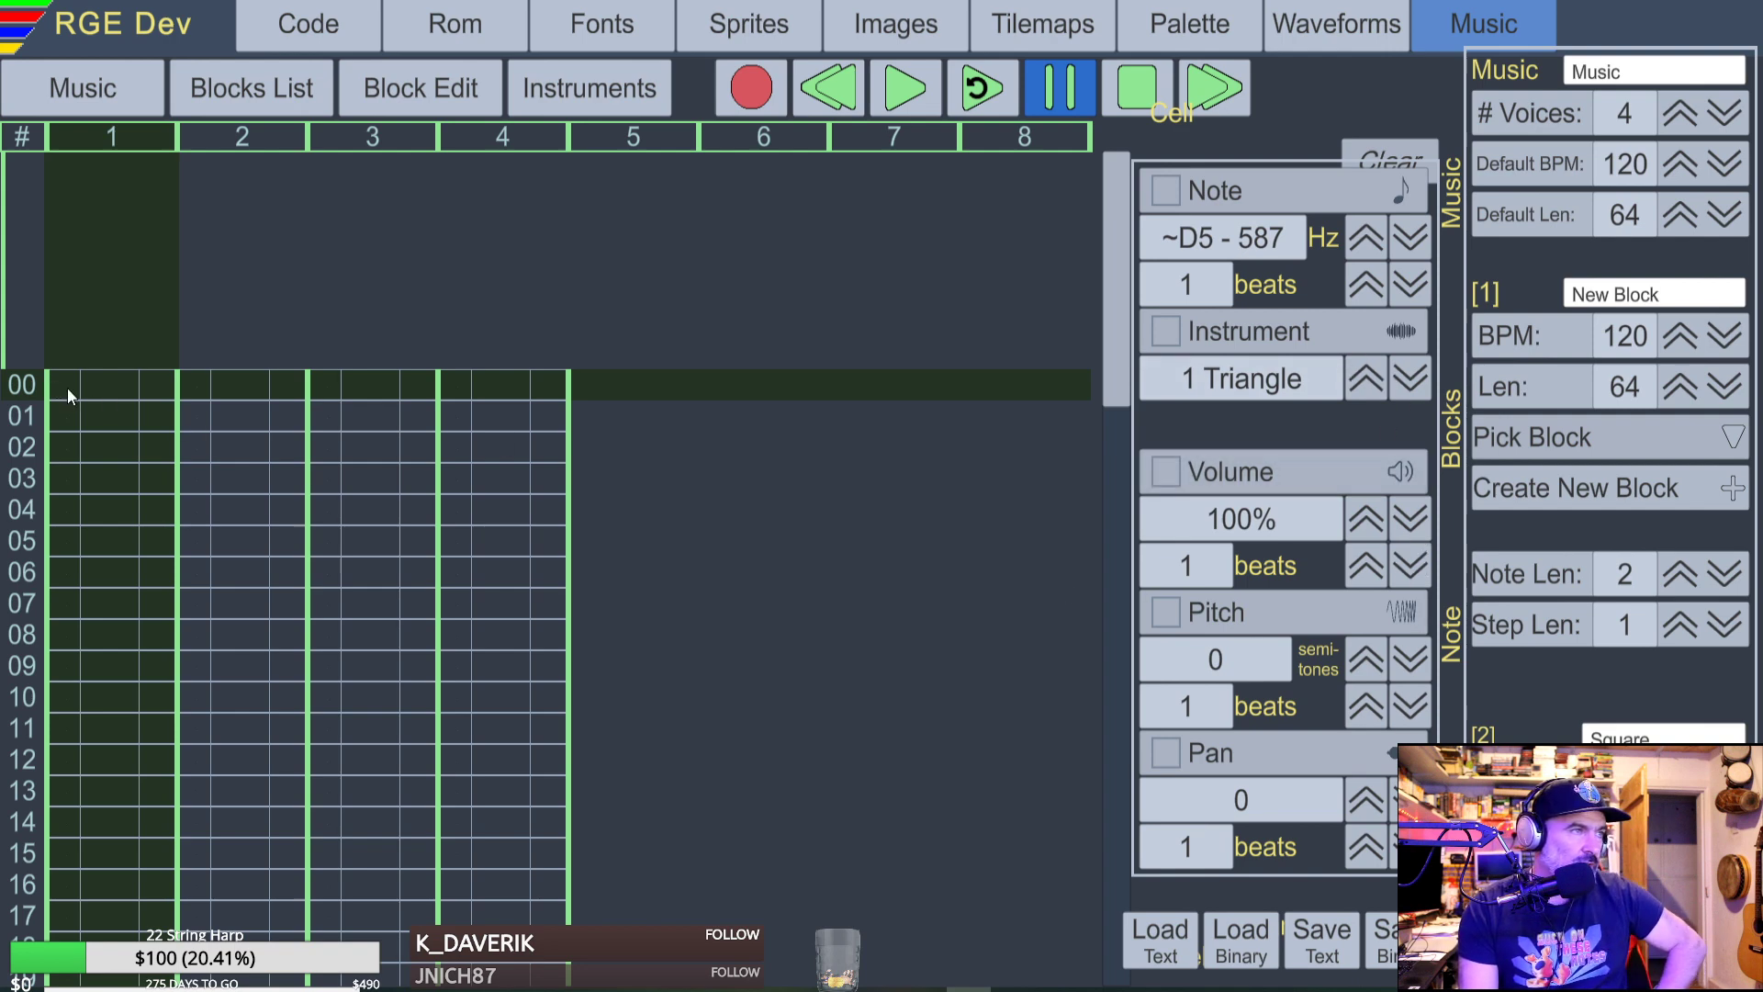
key(z)
click(66, 358)
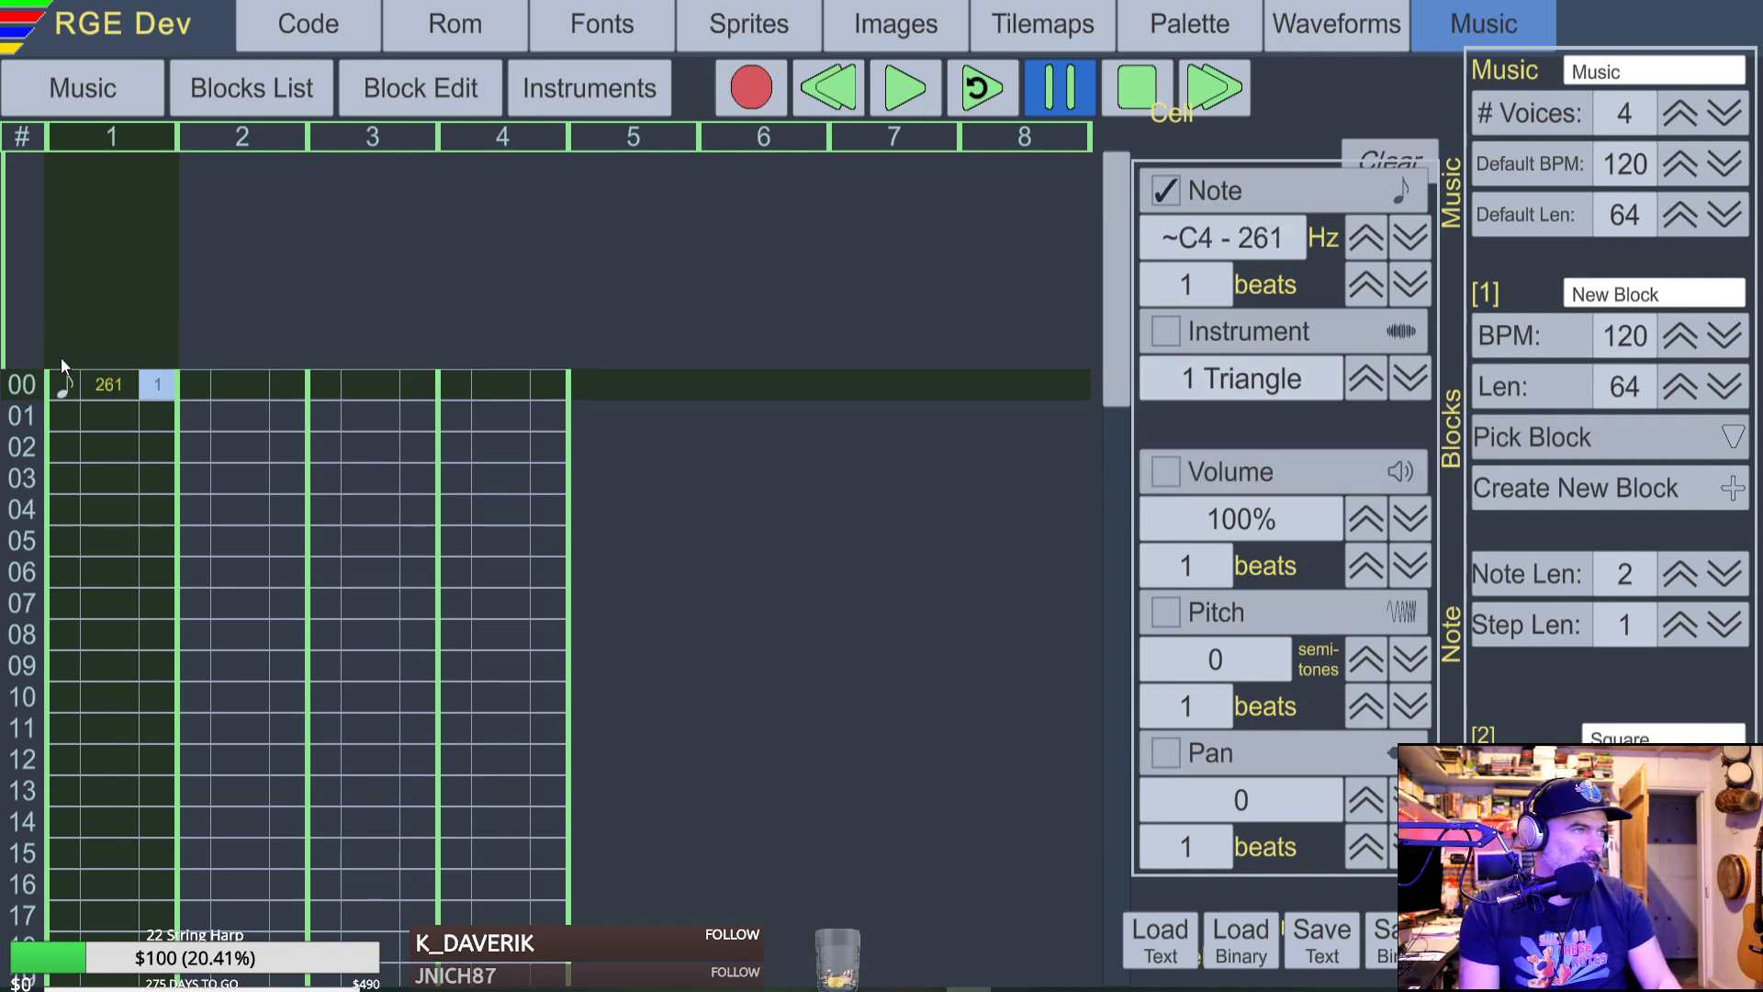
Try switching the instrument assignment of the row 00 note on and off.
click(1159, 332)
click(1166, 334)
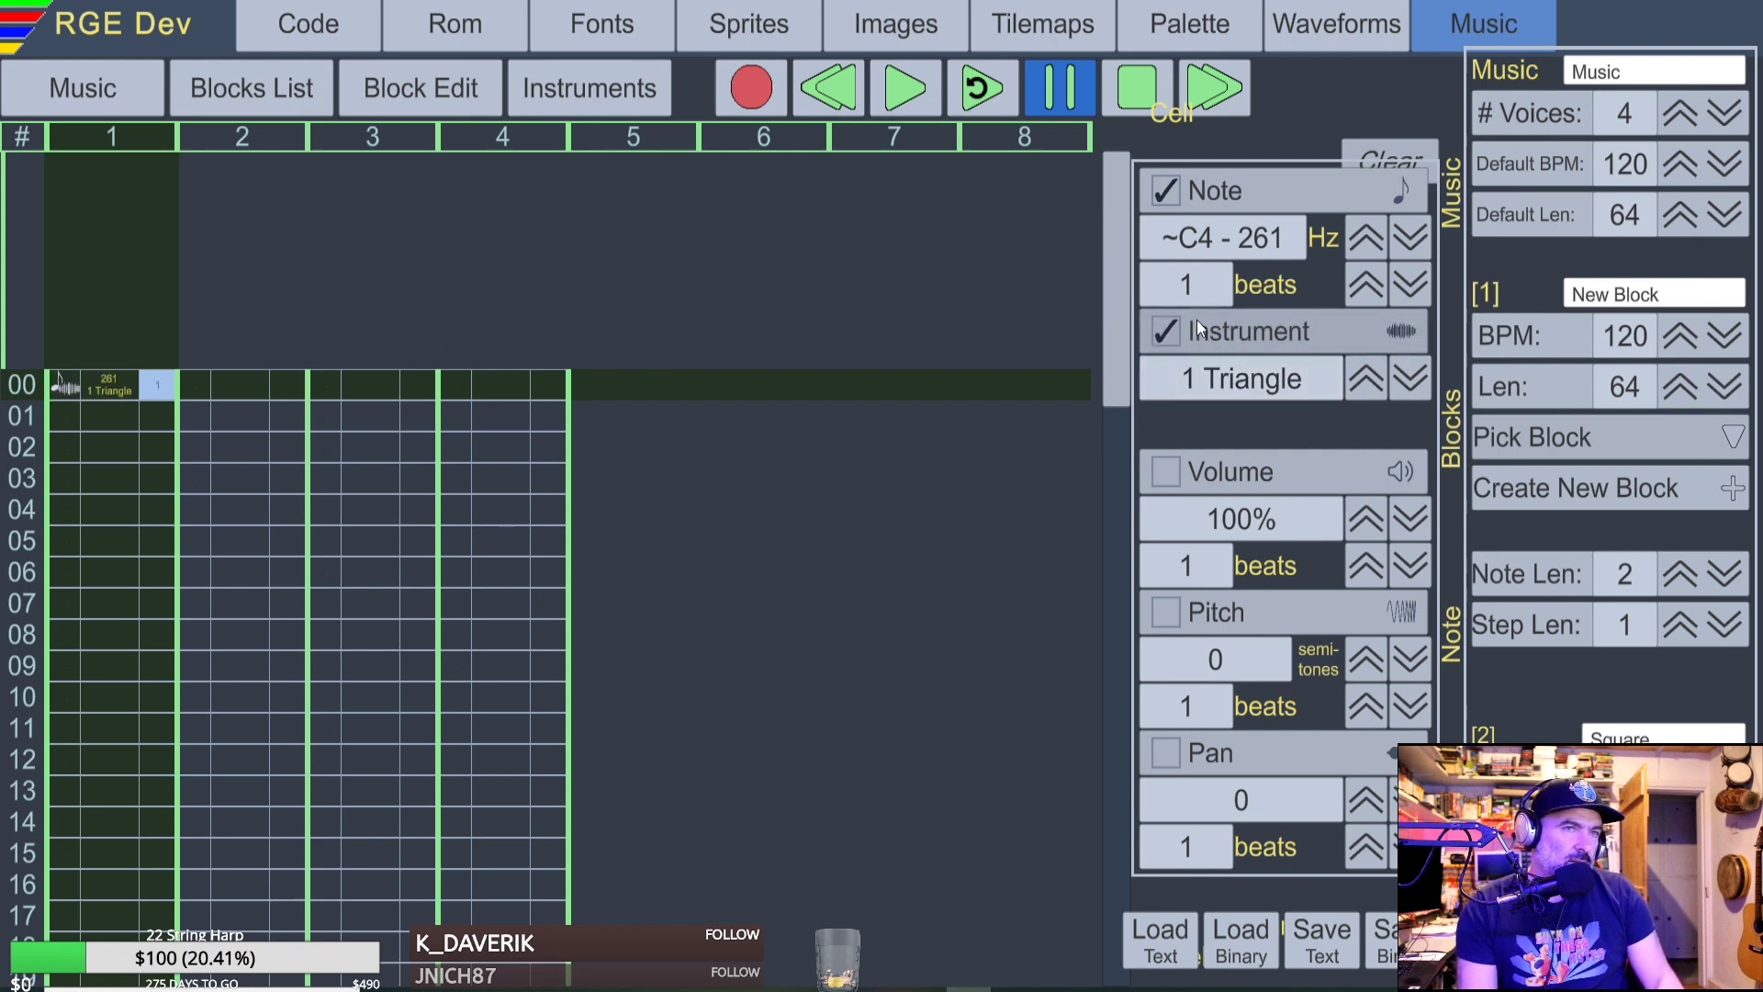
click(1161, 336)
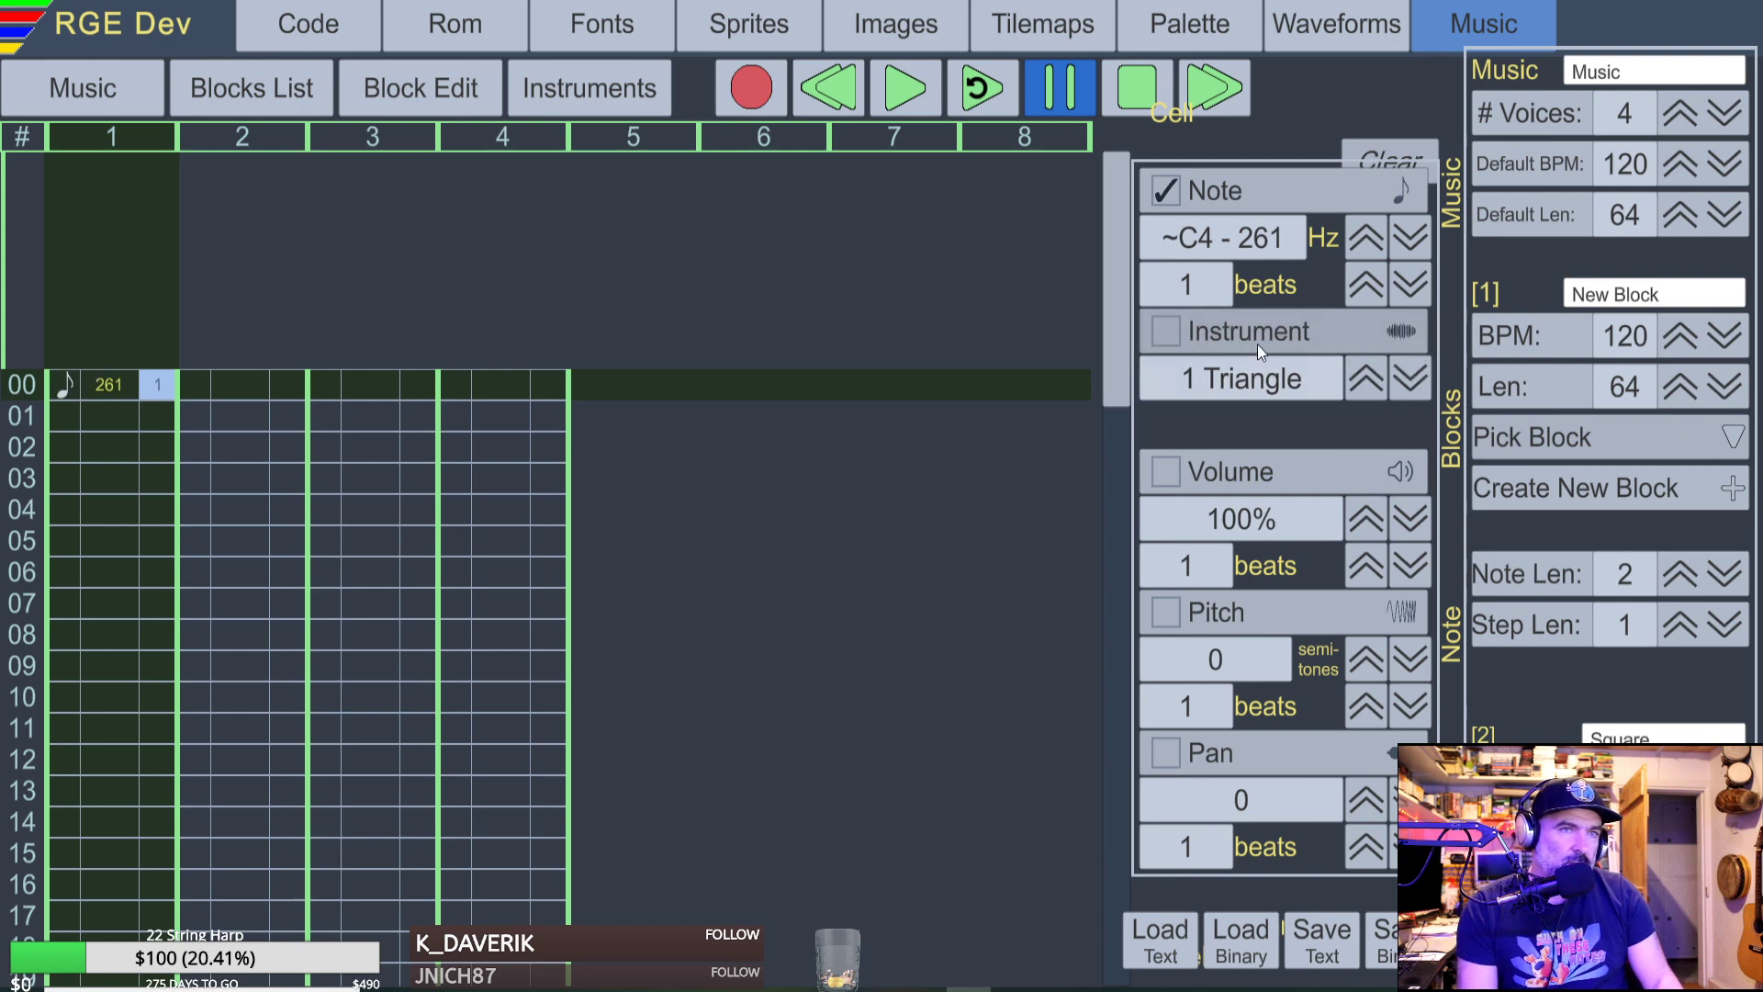
Alternate the row 00 note between the Triangle and Square instruments, leaving it on 2 Square, and go to row 01.
click(1407, 379)
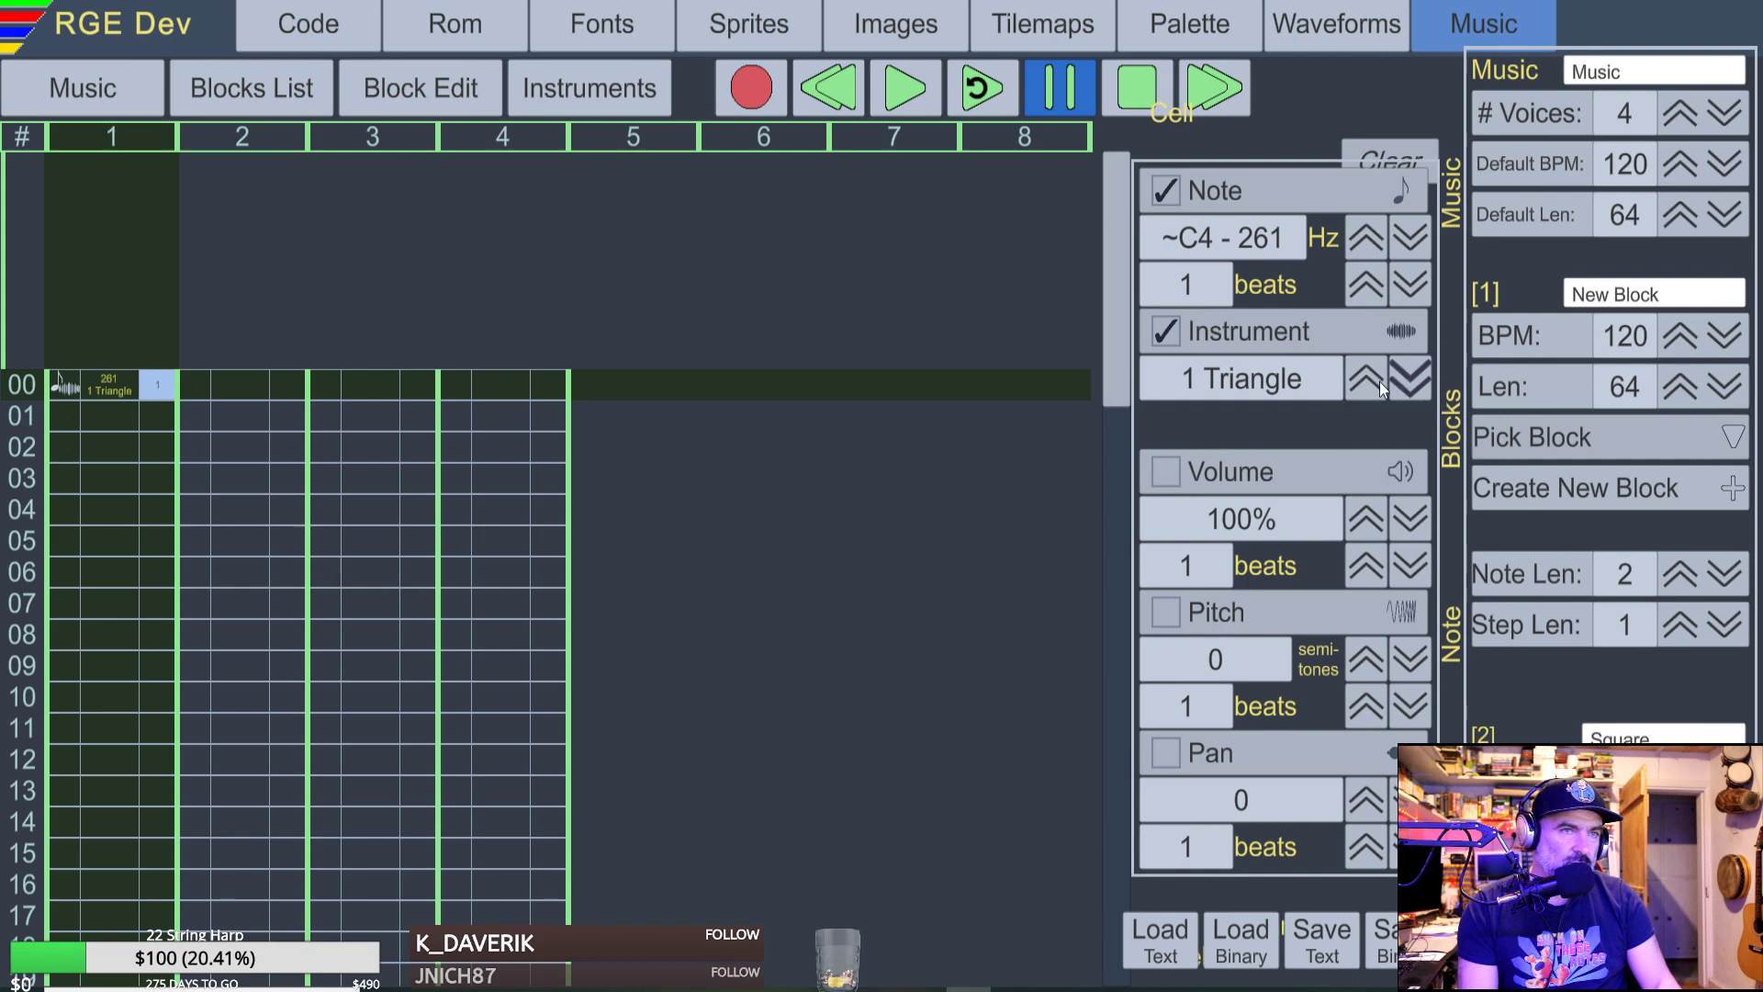
click(1367, 380)
click(1407, 380)
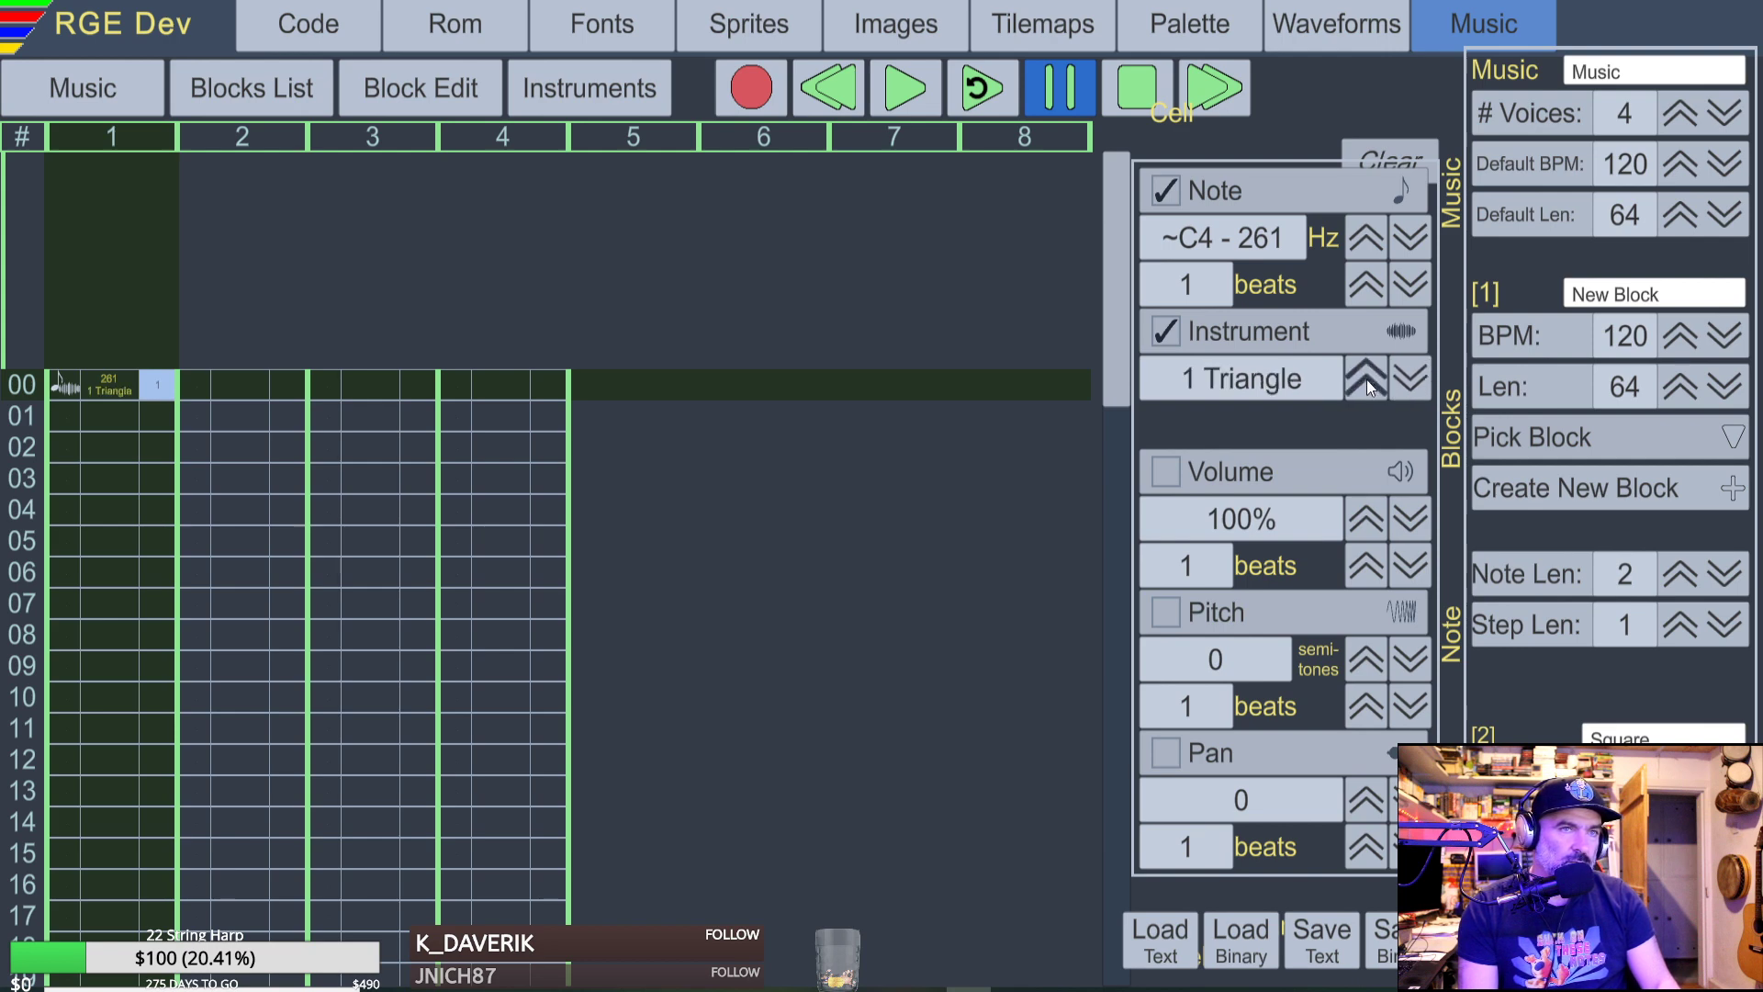
click(1366, 378)
click(1405, 384)
click(1367, 380)
scroll(195, 385, down, 1)
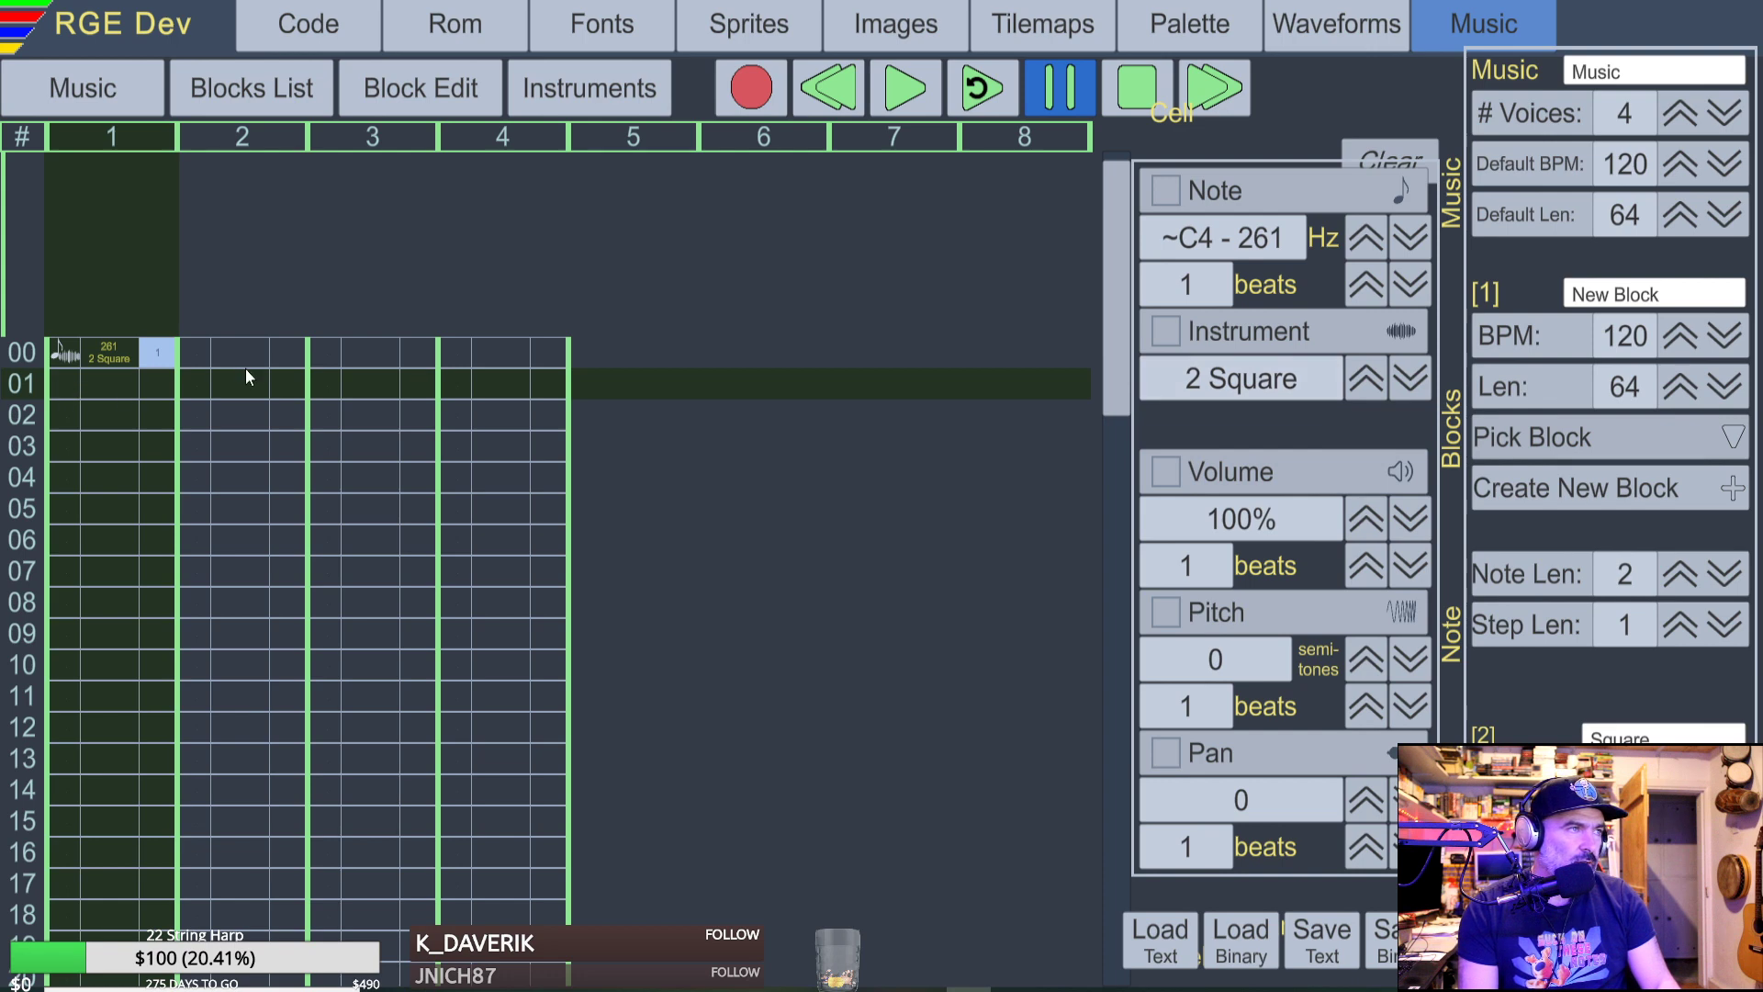
Enter C4 notes with instrument 1 Triangle in rows 01 to 04 of voice 1 and assign only that instrument to row 05.
click(1406, 377)
key(z)
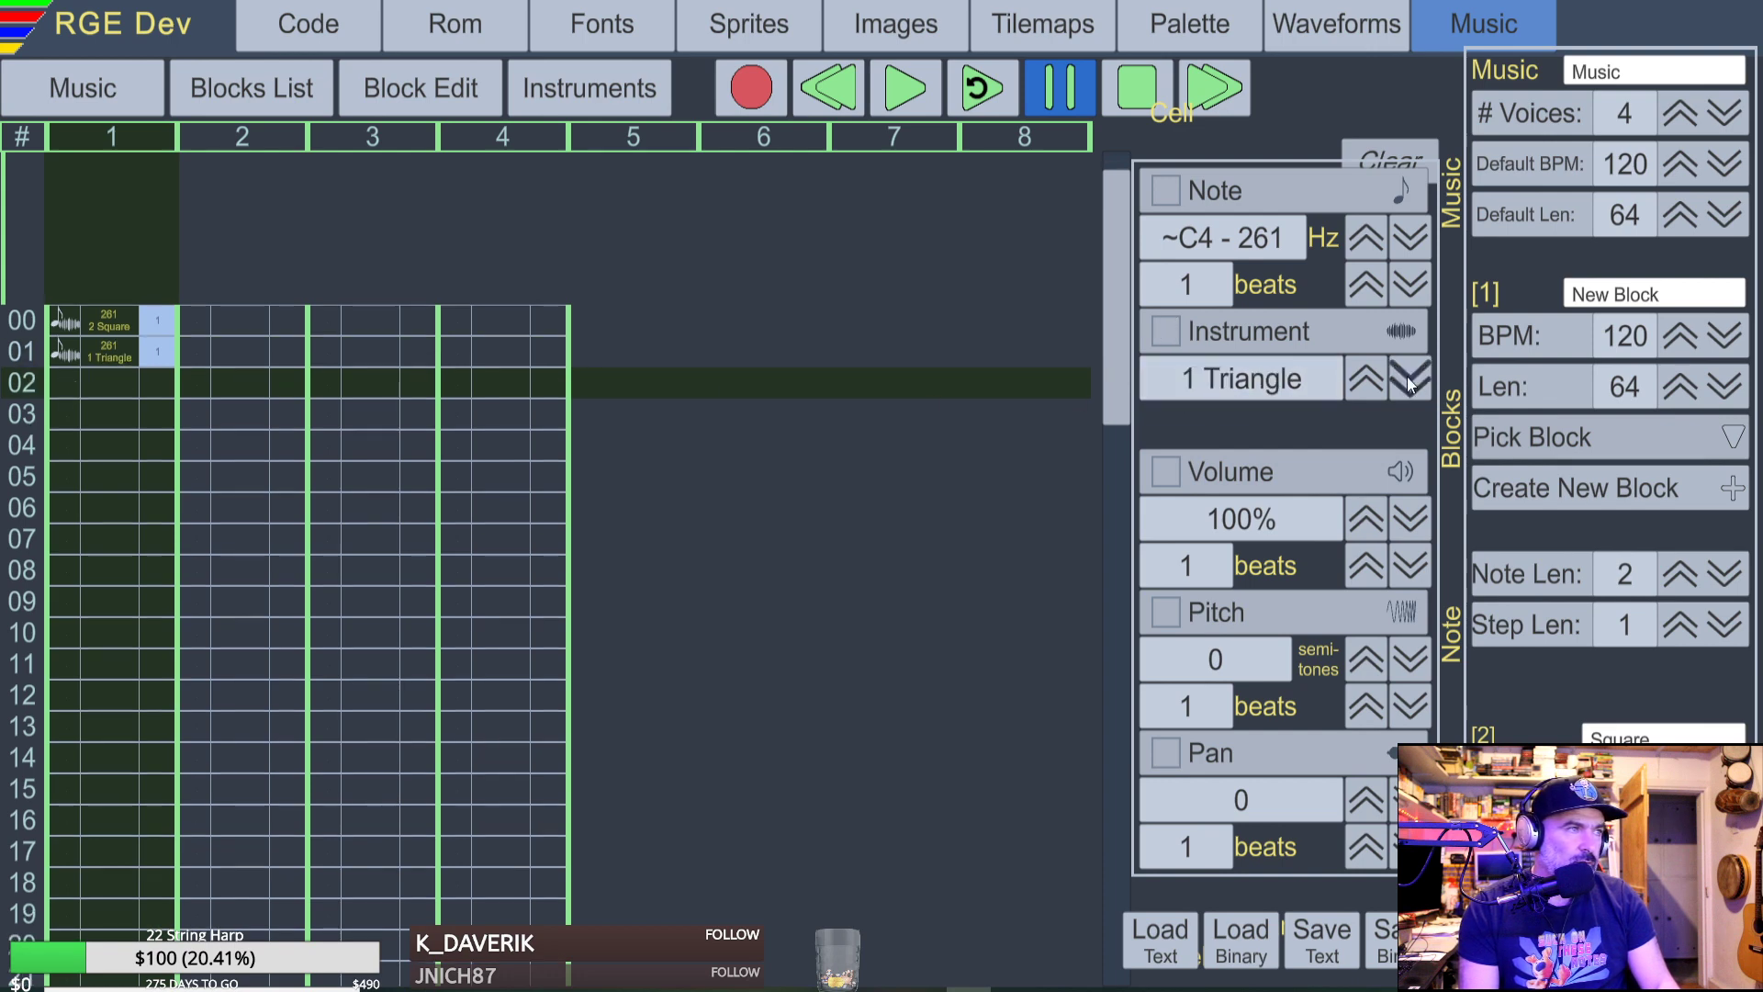
key(z)
key(z)
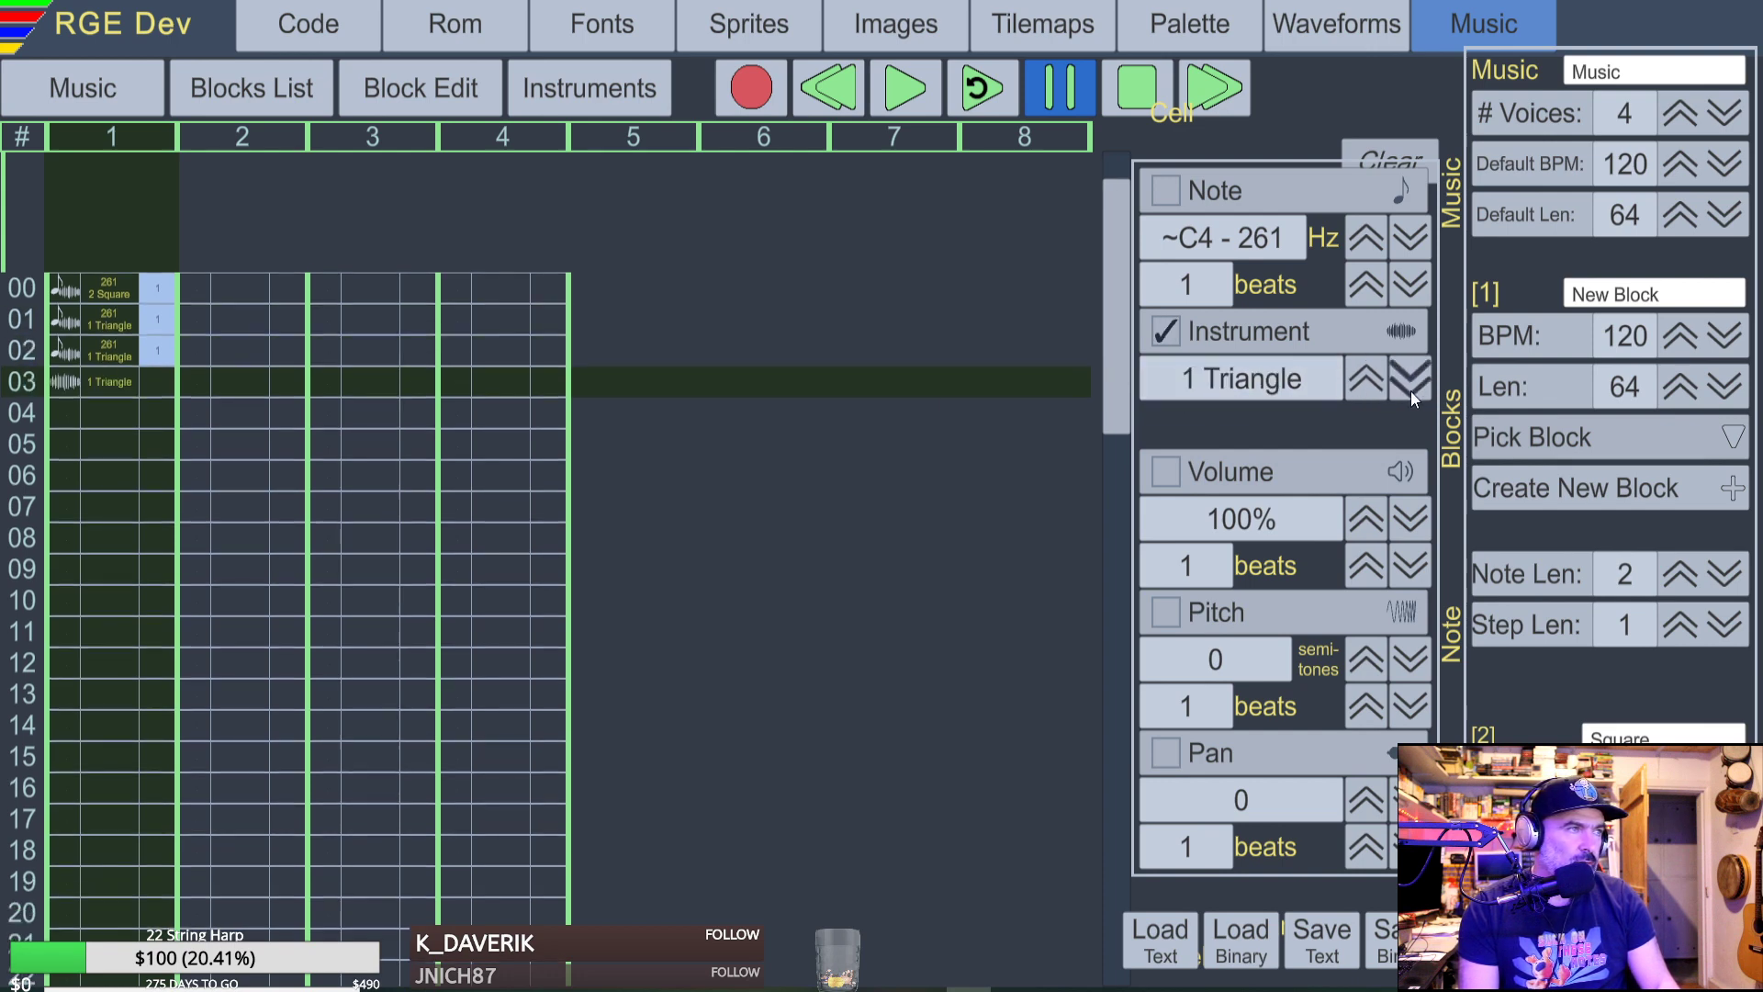
click(1375, 382)
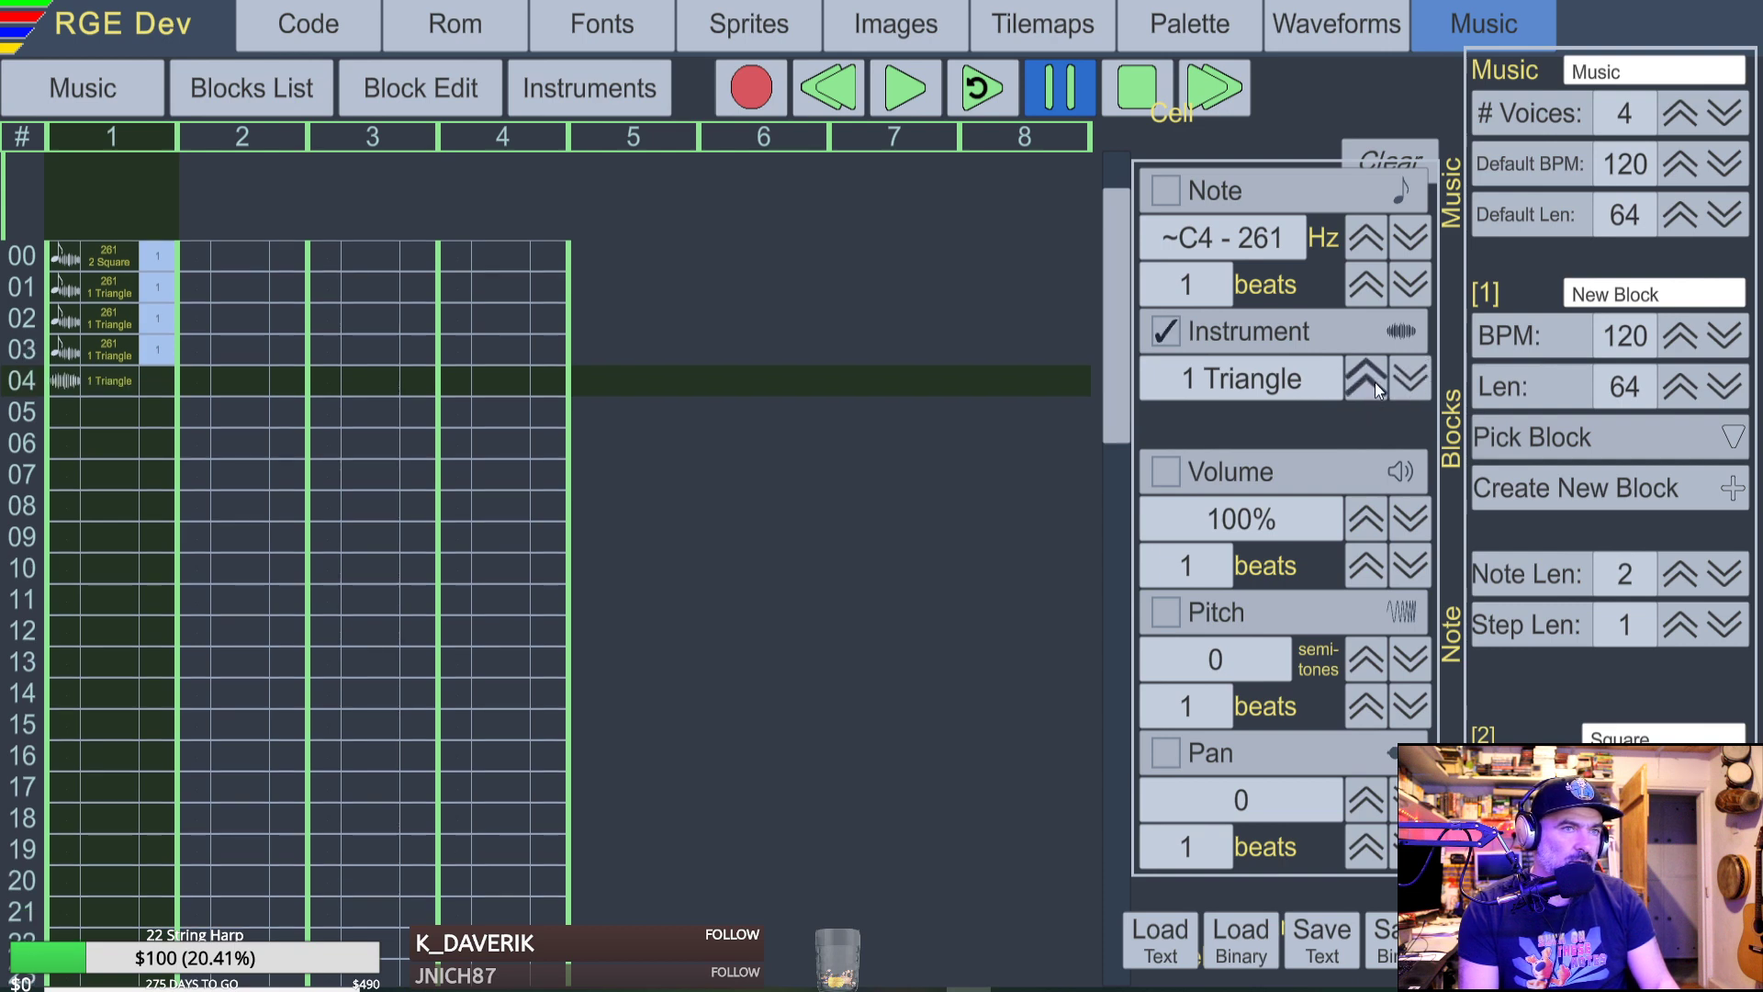
key(z)
click(1374, 381)
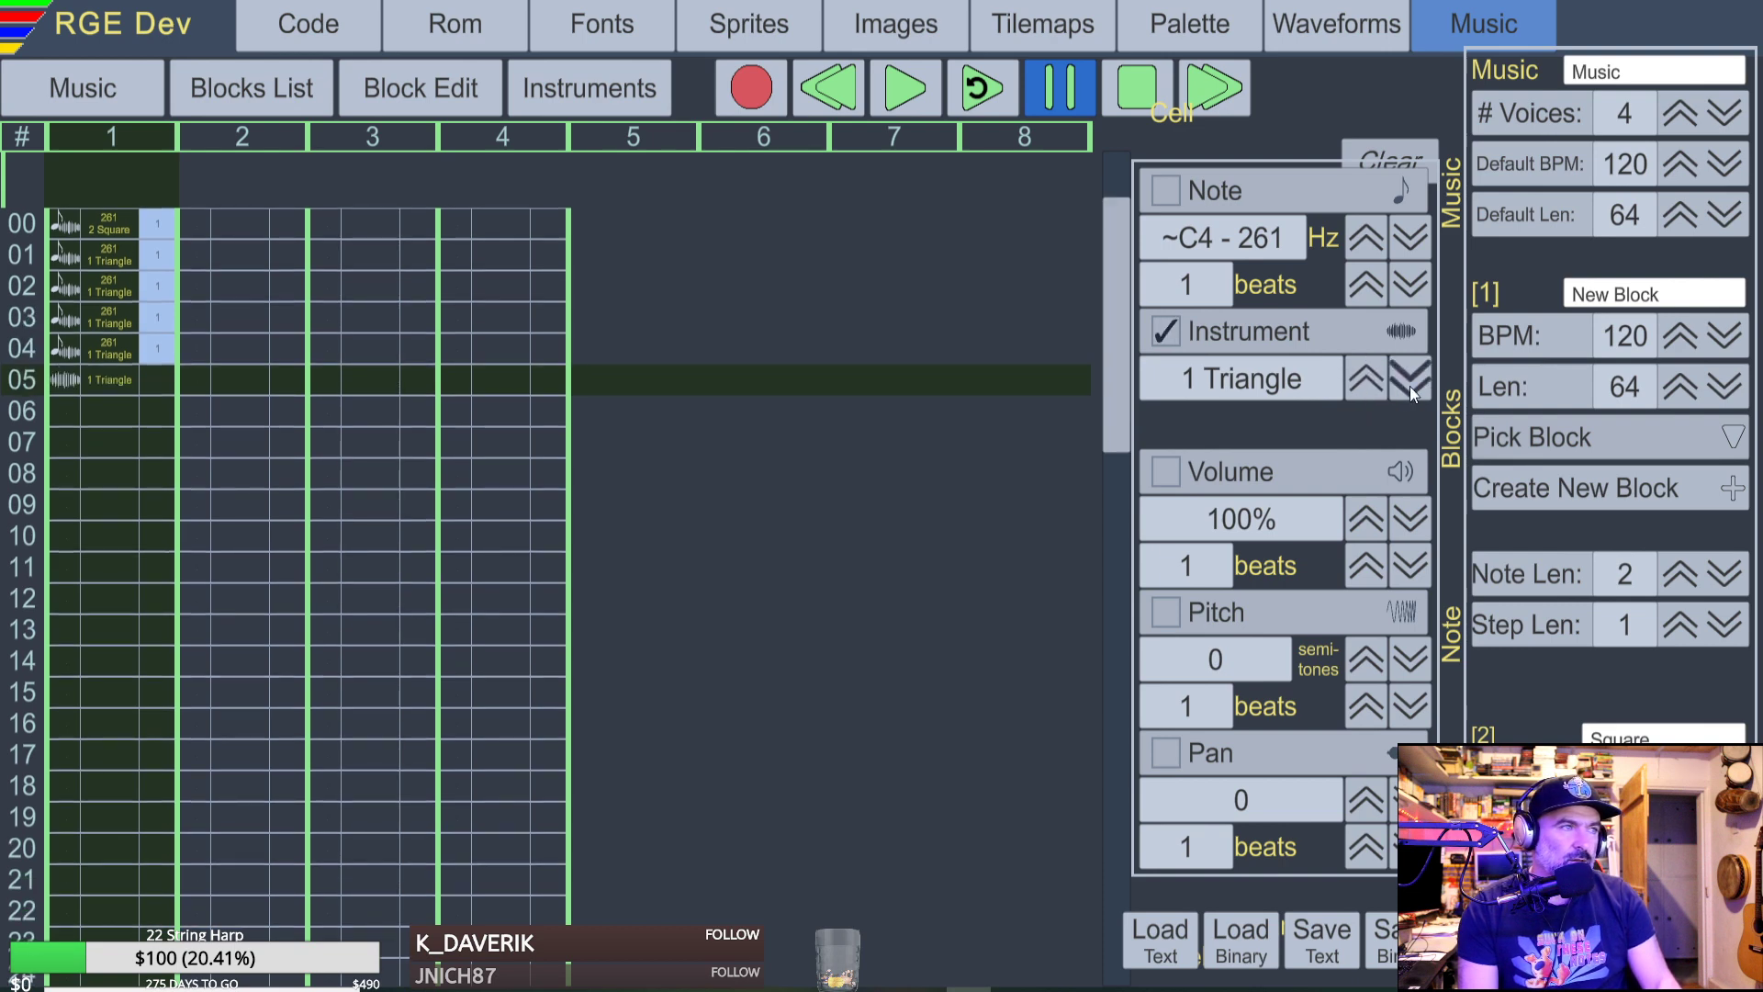
Assign instrument 2 Square to row 06 of voice 1 and enter a C4 note there.
click(80, 408)
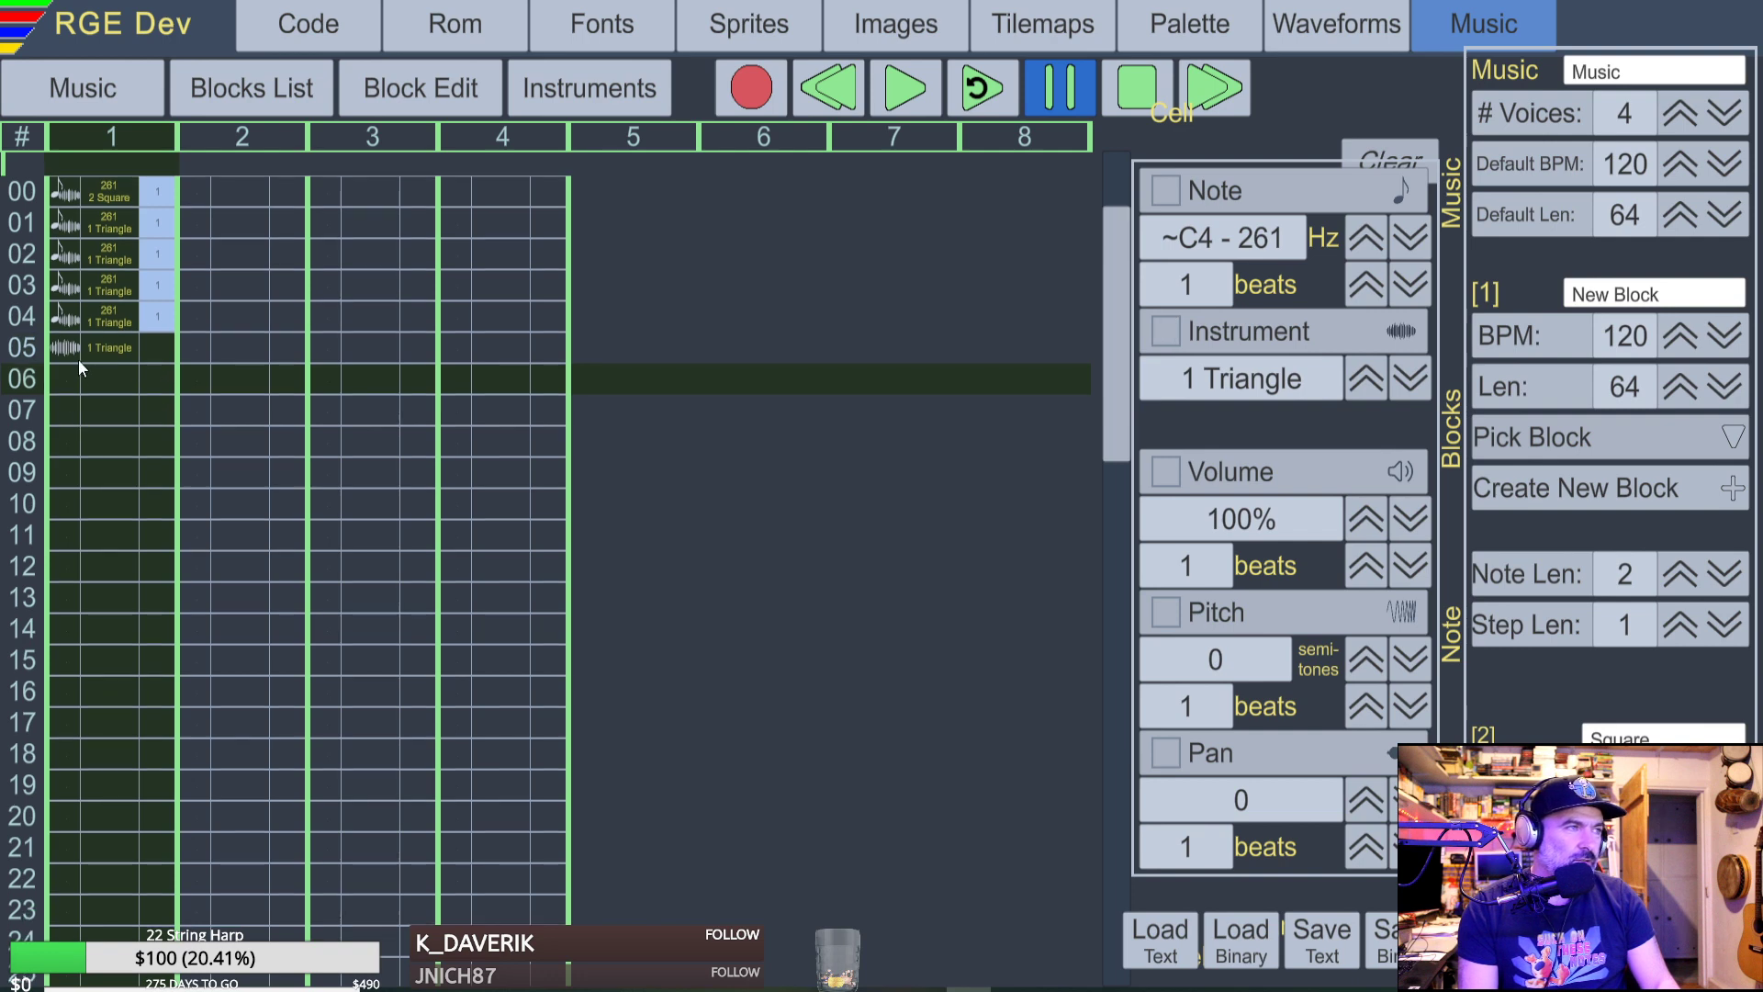
click(1362, 384)
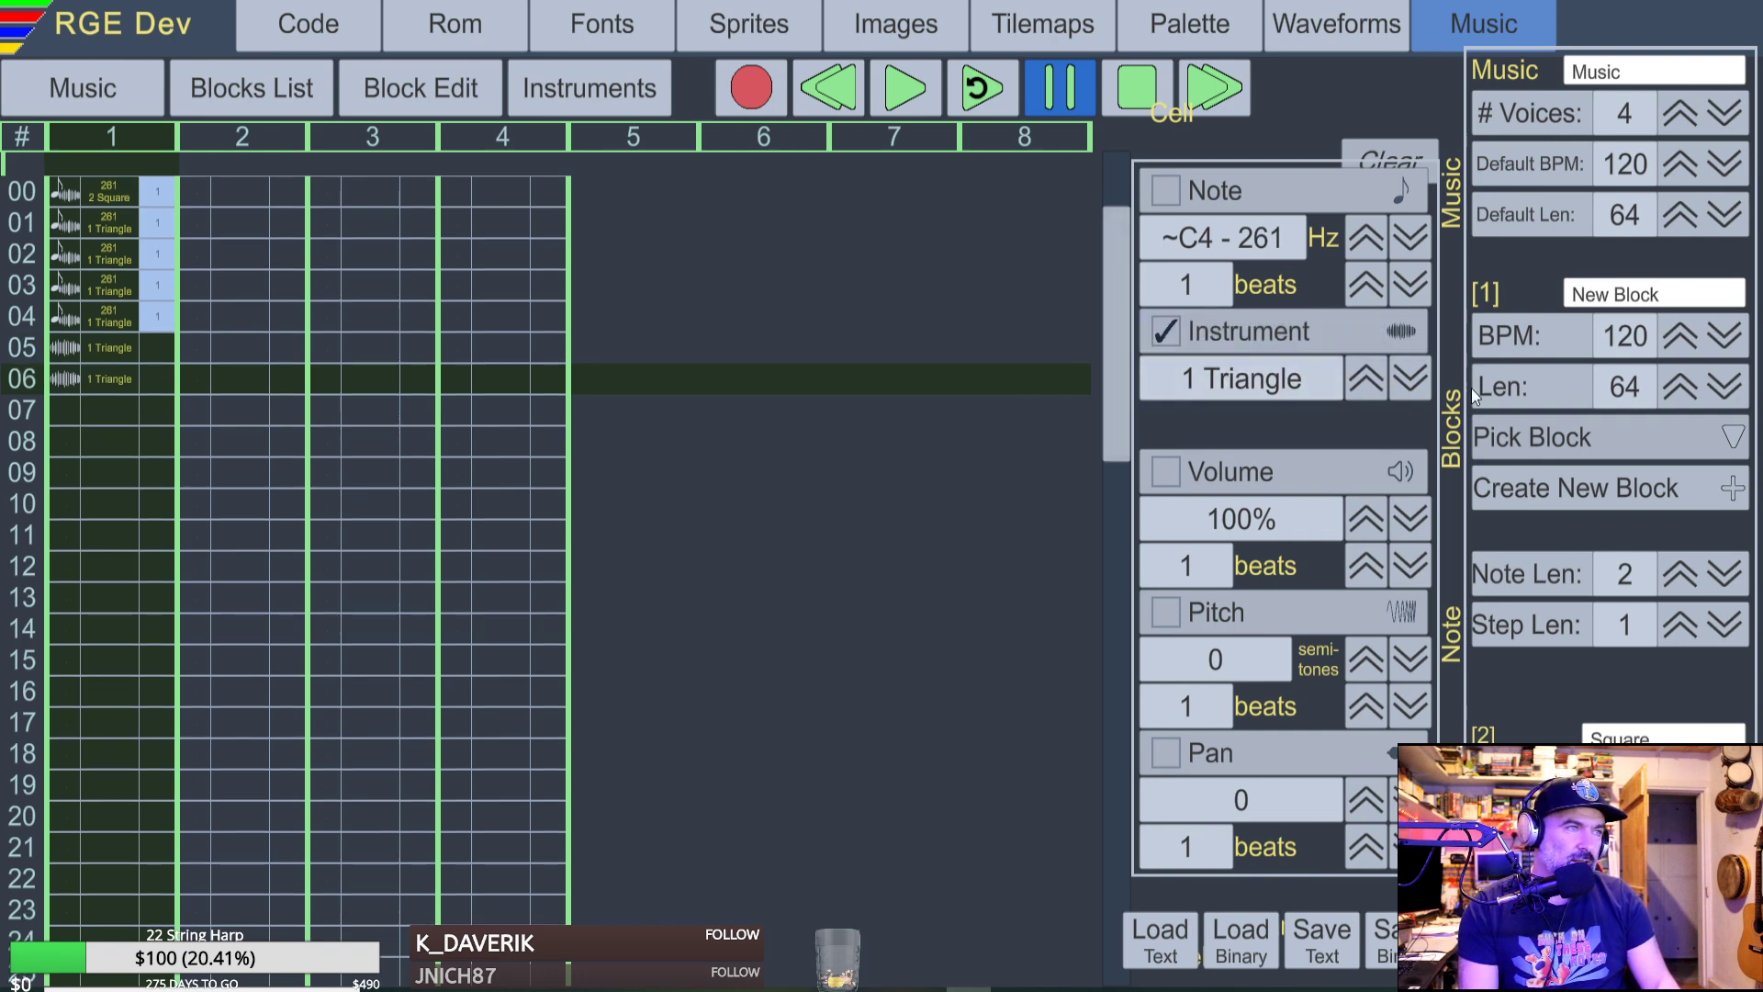
click(1376, 384)
key(Return)
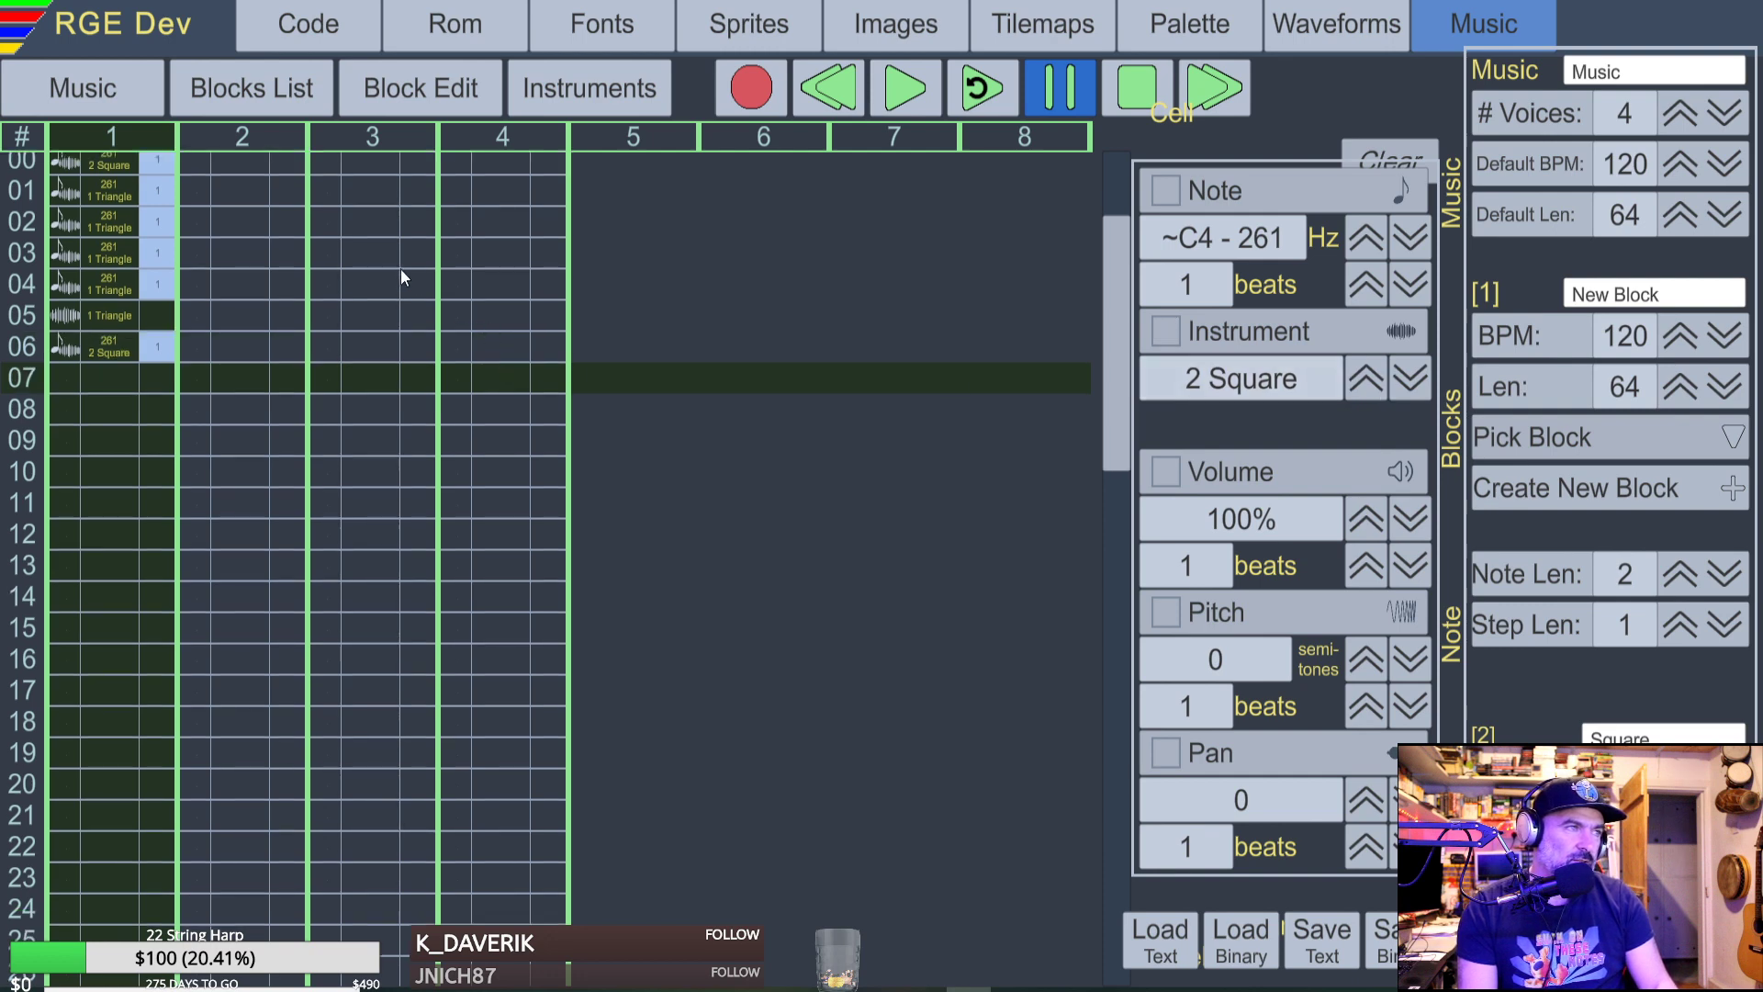
Select row 05, go back to row 00, play the block from there and stop playback.
click(64, 316)
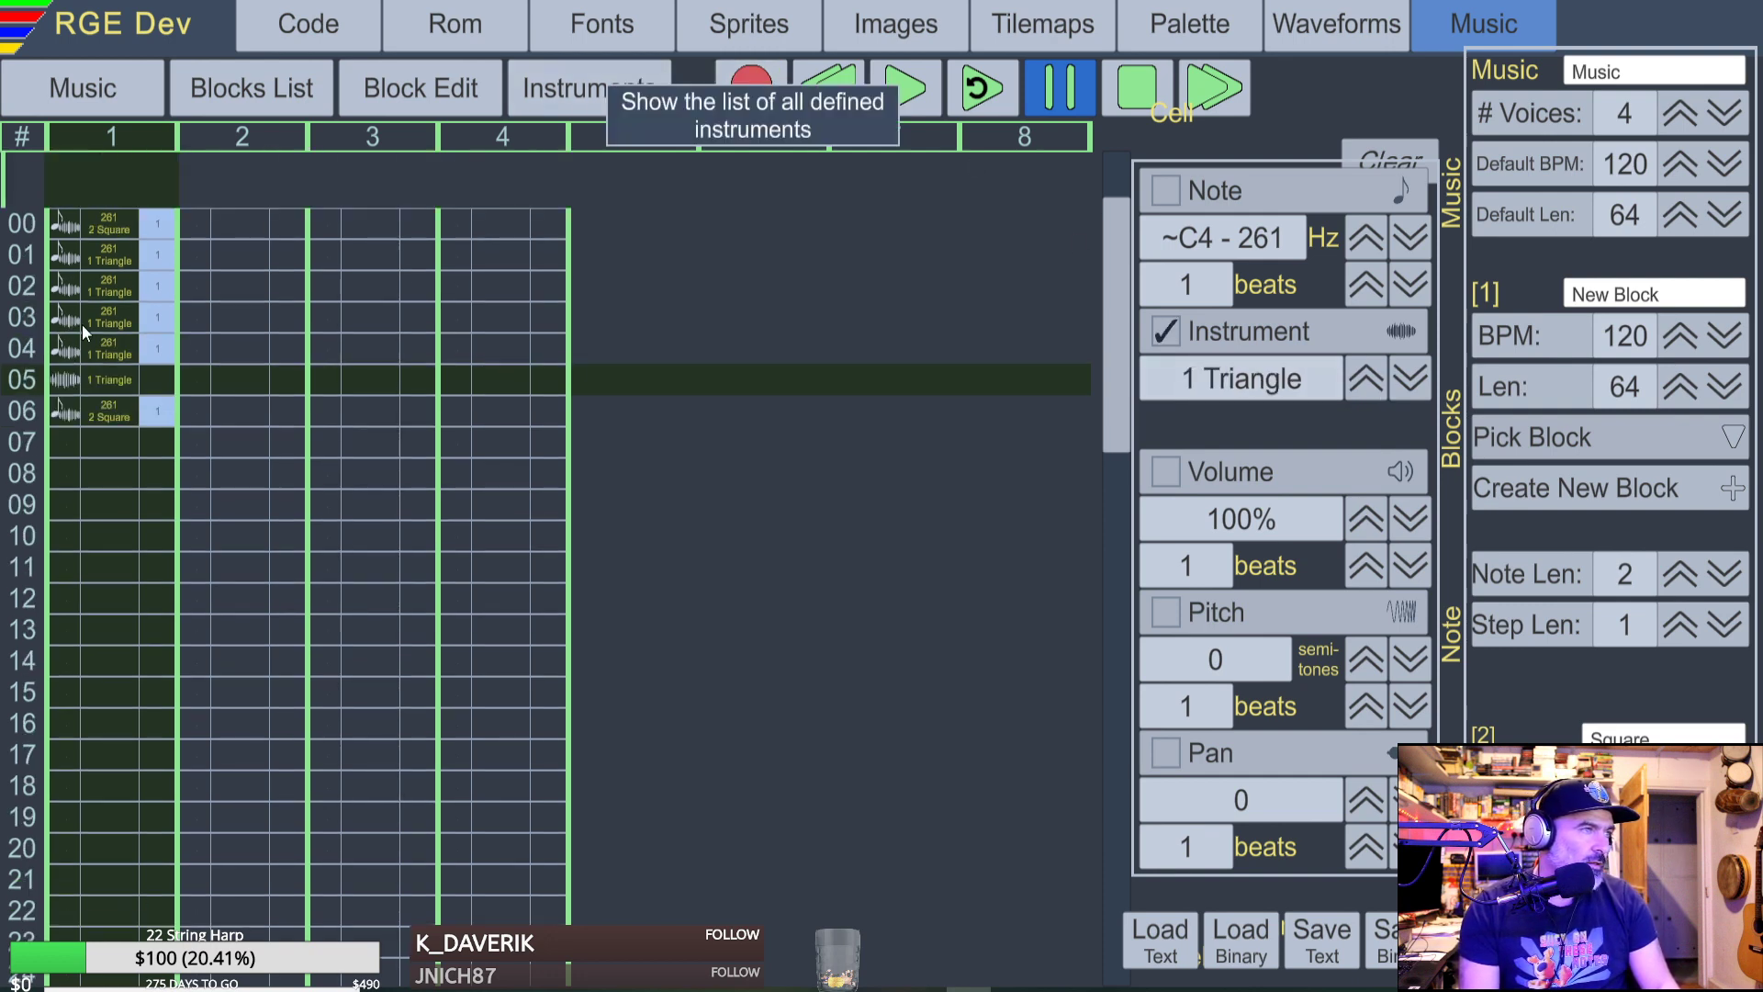
click(74, 228)
click(903, 87)
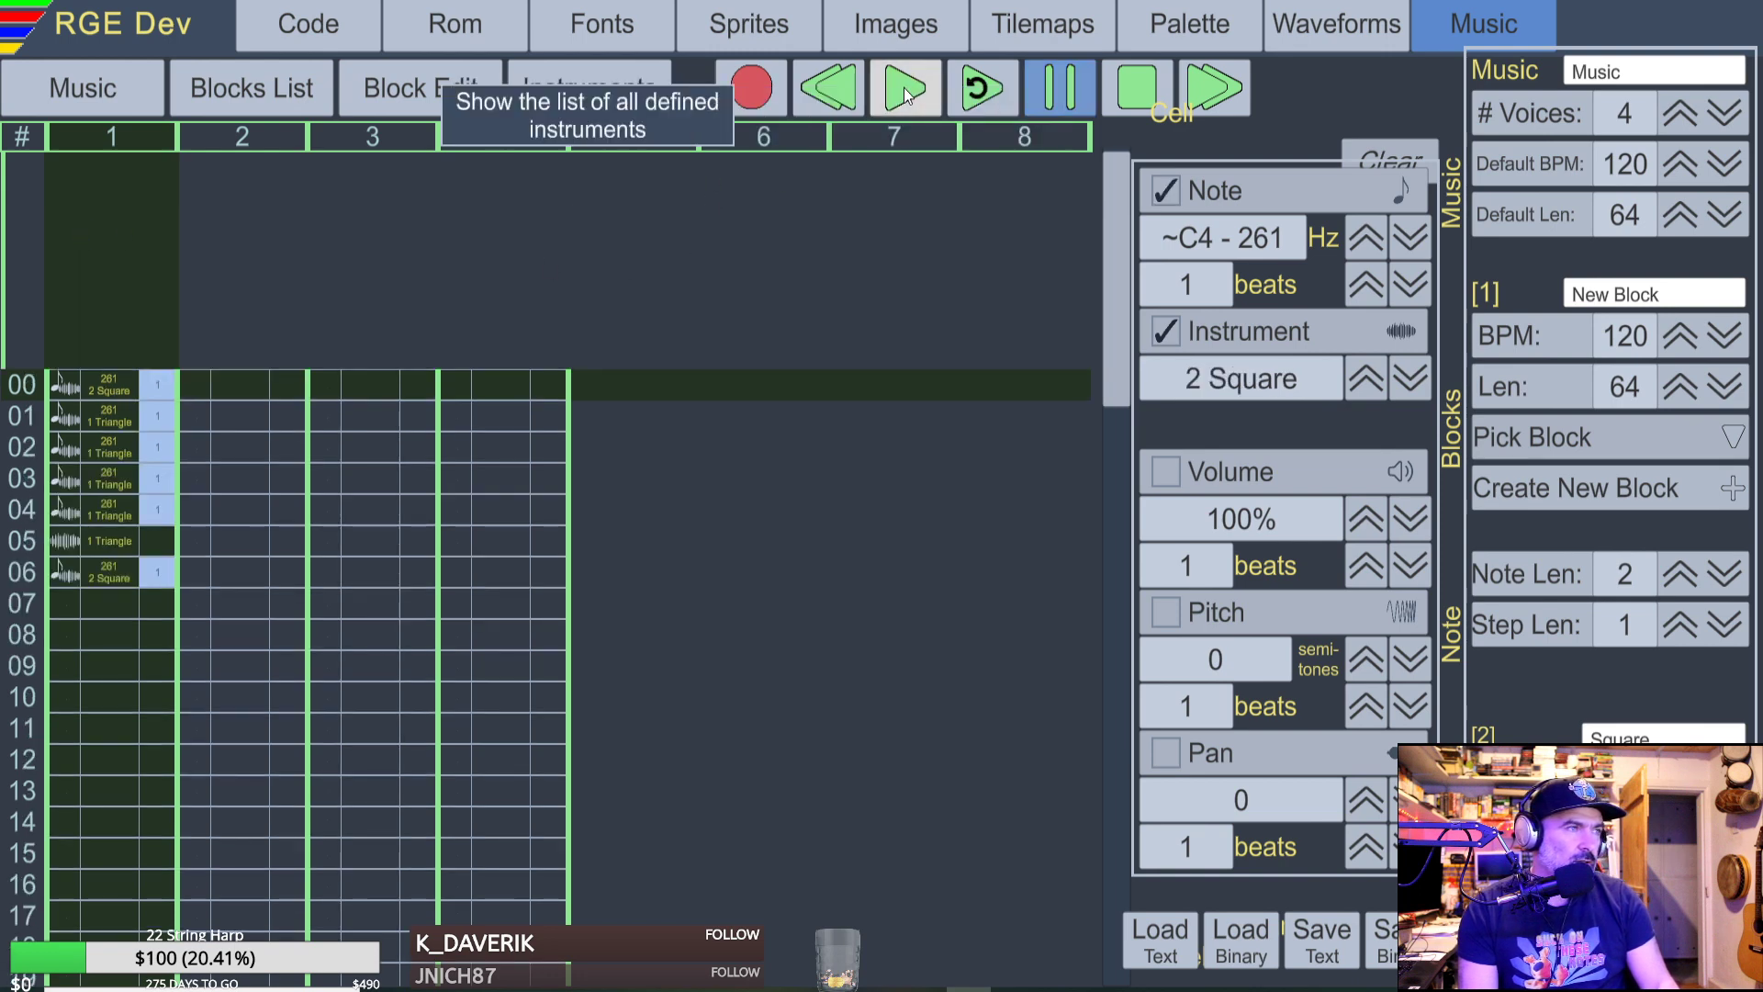
click(1143, 91)
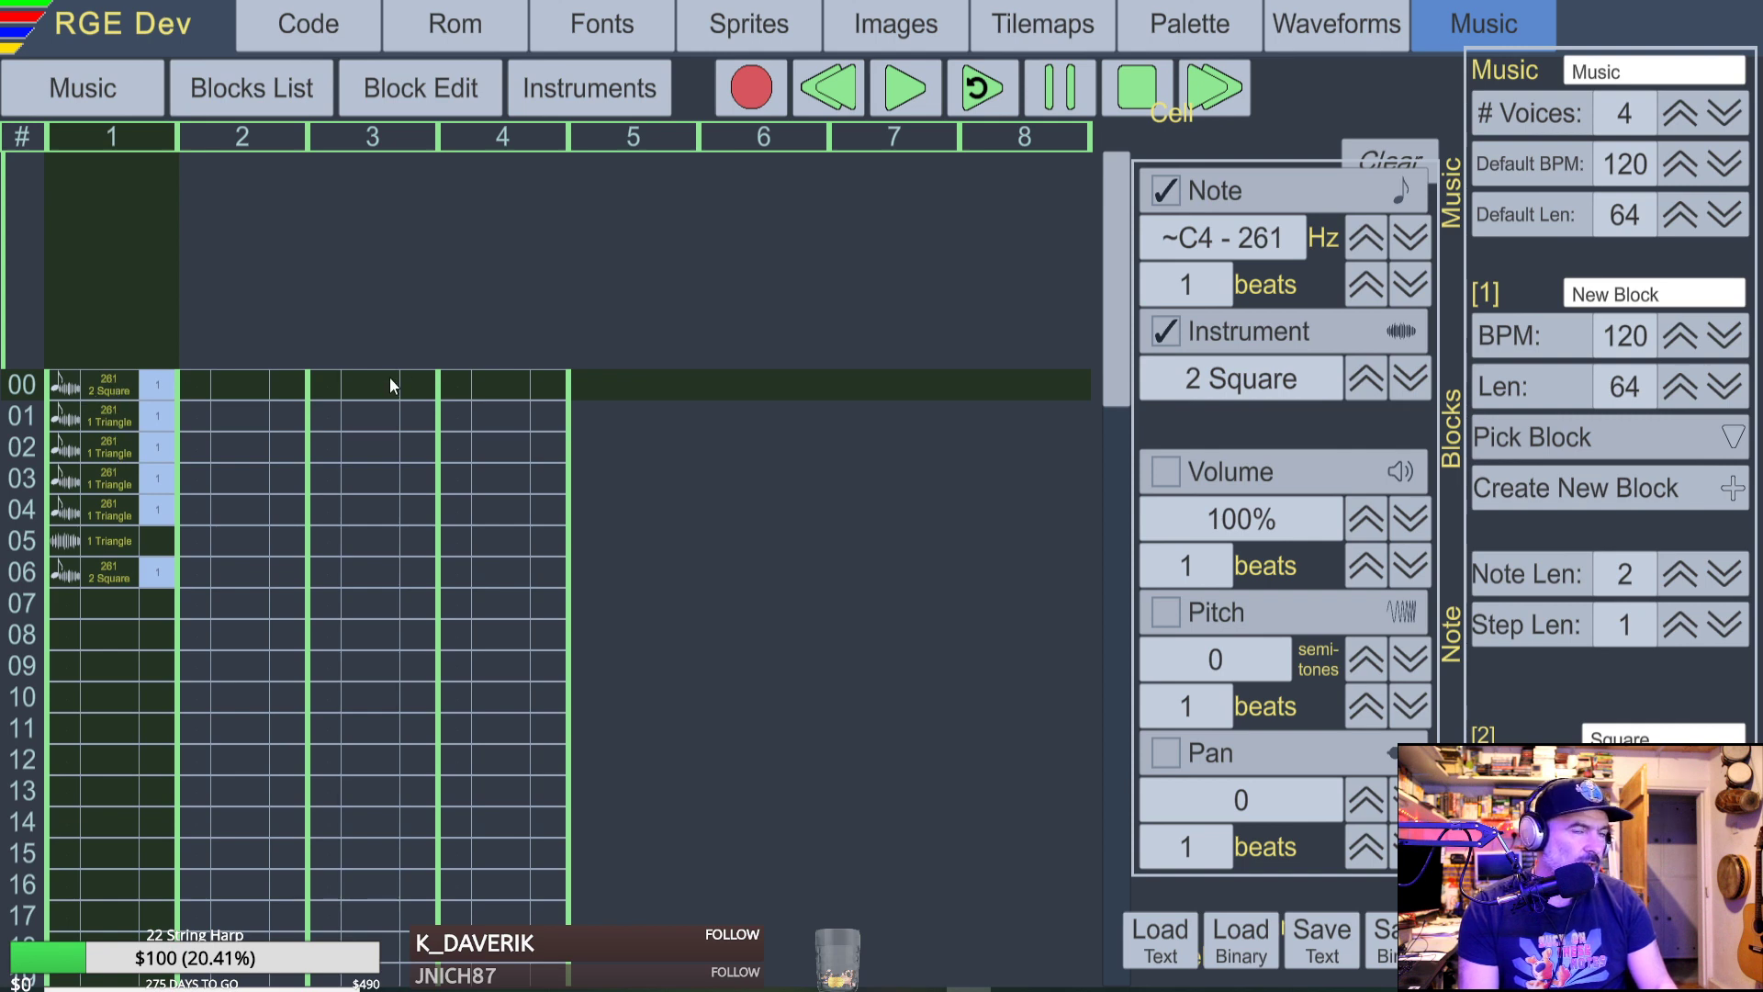
Enter a C4 note with instrument 2 Square in row 07 of voice 1.
scroll(66, 606, down, 3)
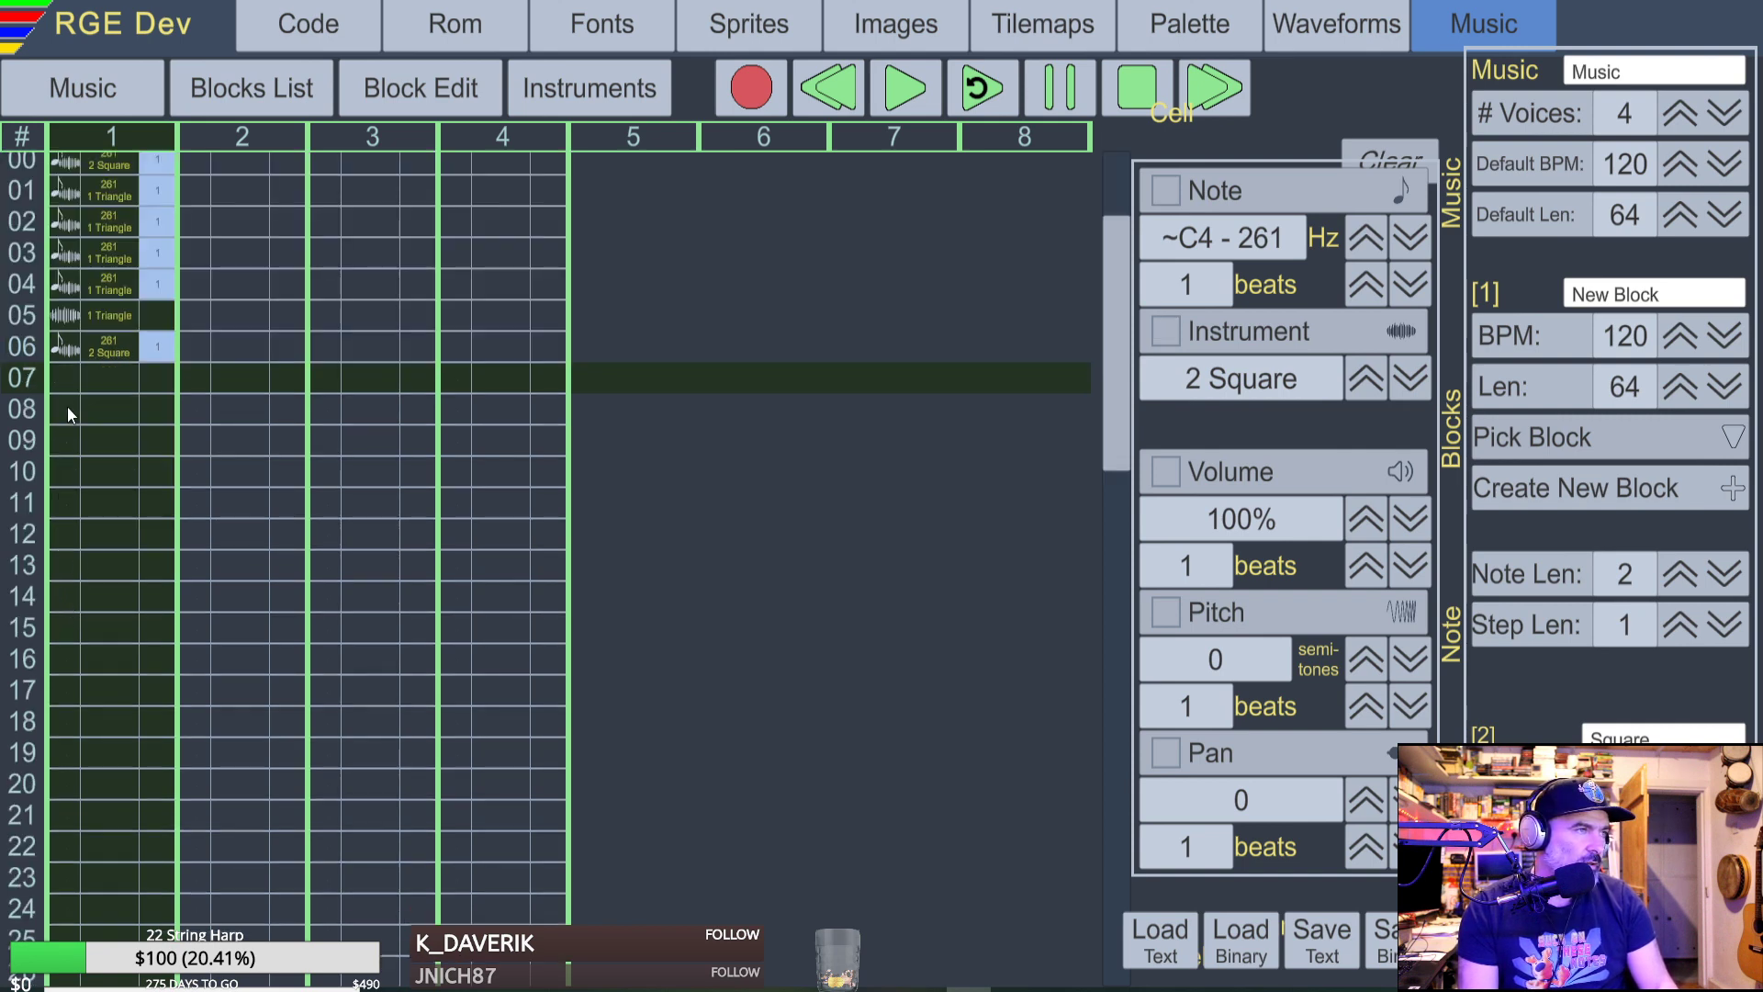
click(1407, 383)
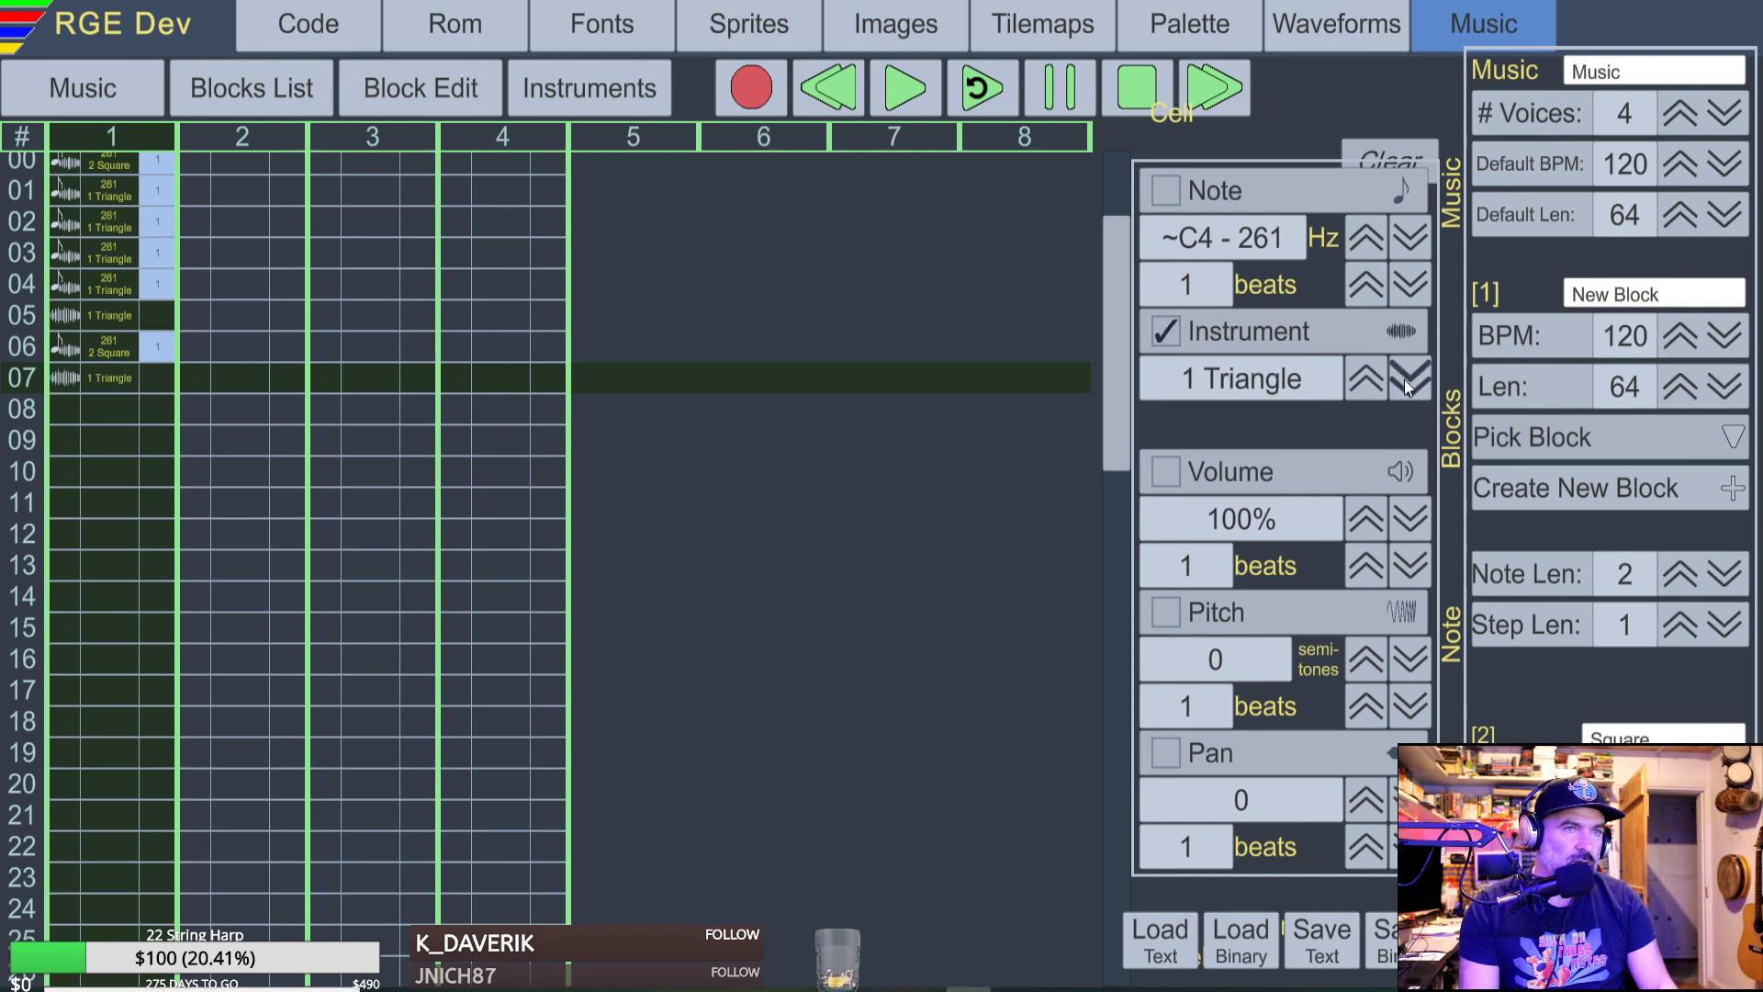
click(1364, 382)
key(z)
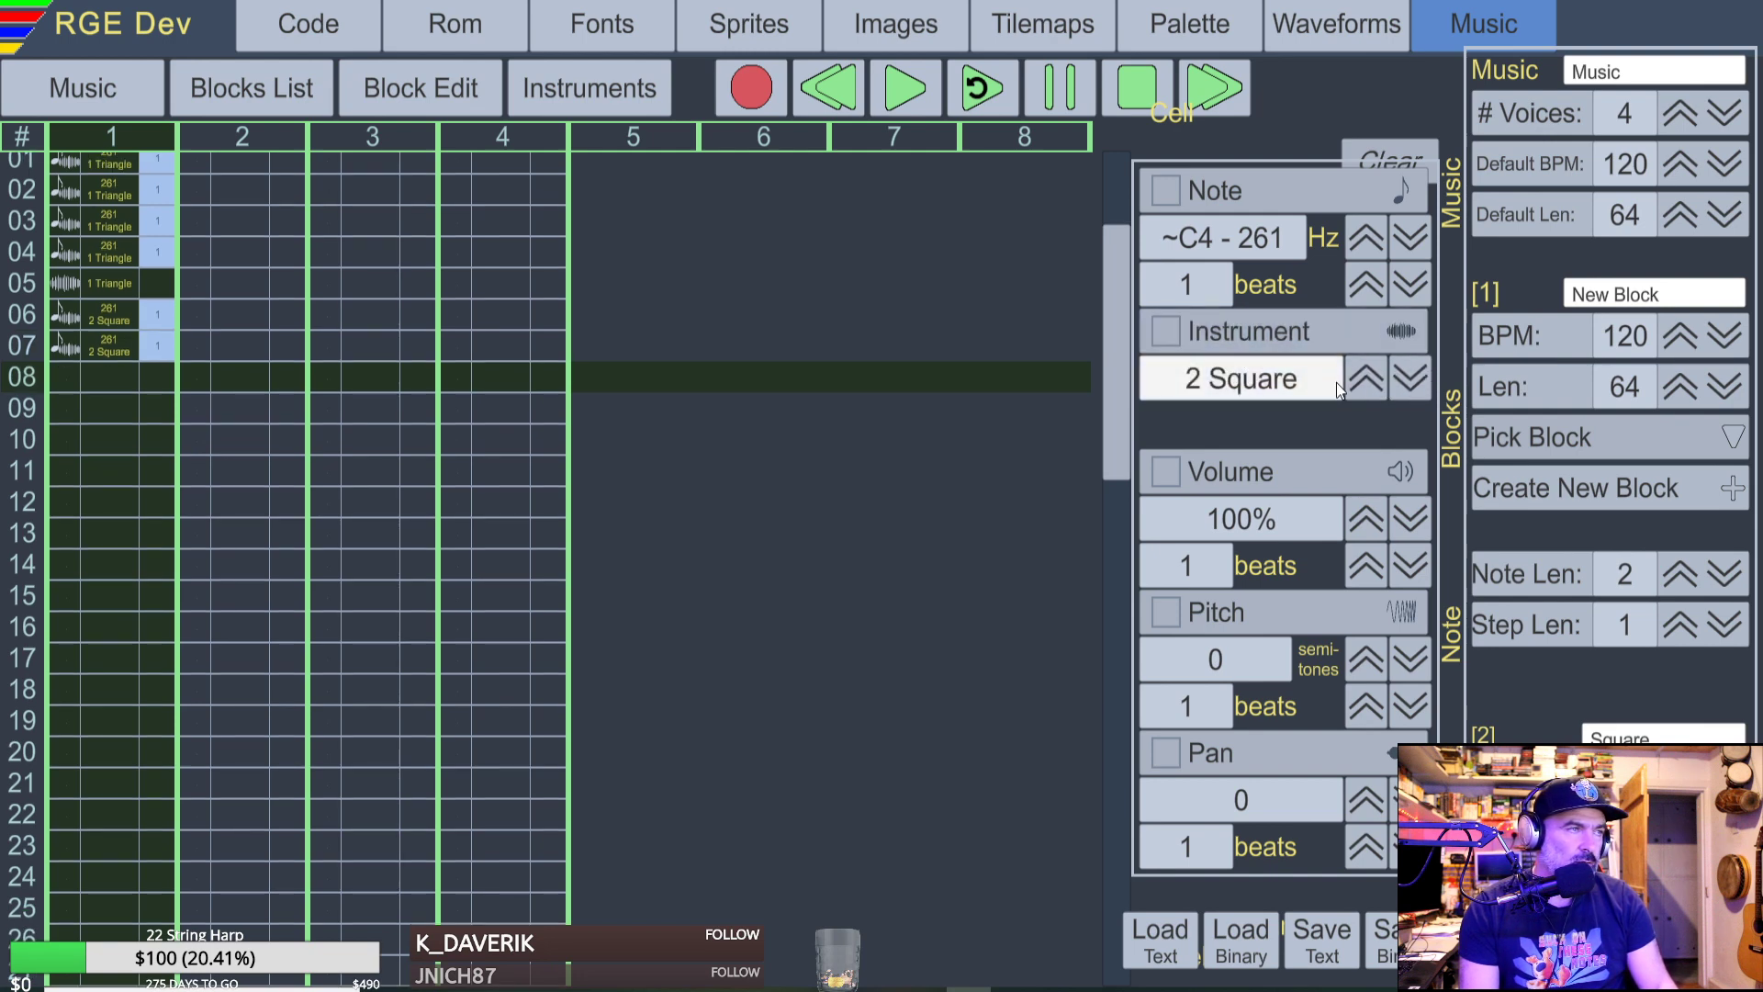
Enter the ascending notes C4, D4, E4, F4 and G4 in rows 08 to 12 of voice 1.
key(z)
key(x)
key(c)
key(v)
key(b)
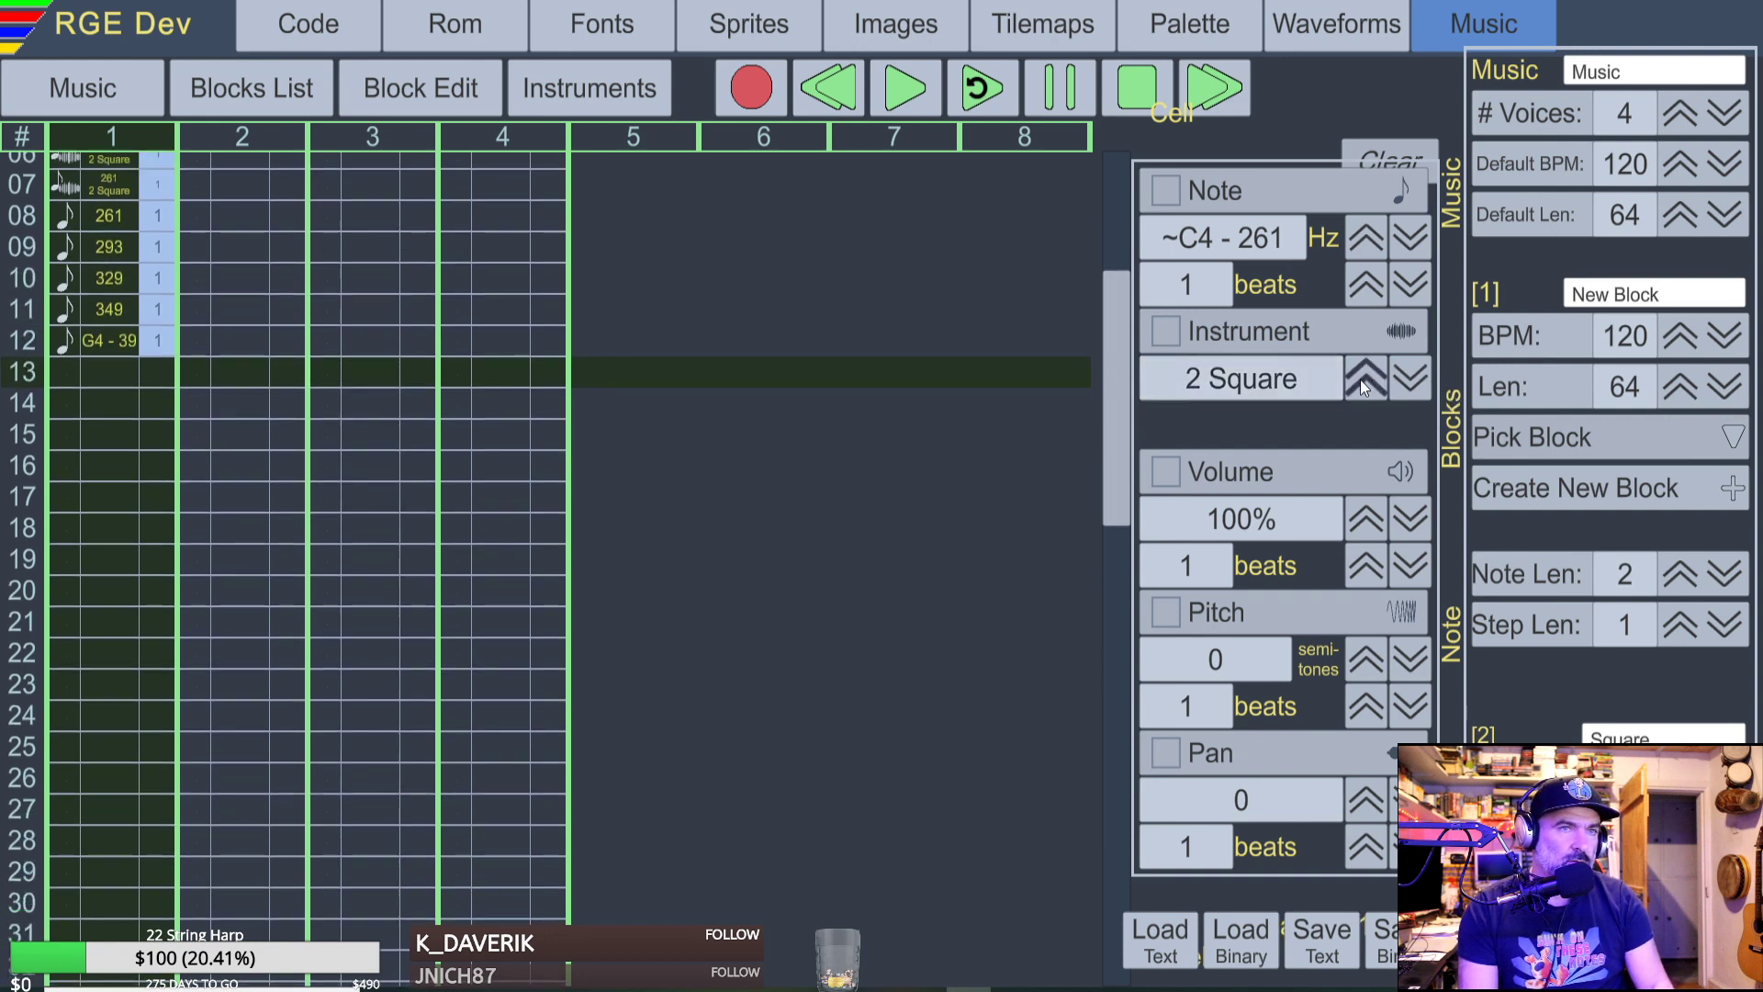
Enter five C4 notes with instrument 1 Triangle in rows 13 to 17 of voice 1, and a D4 in row 18.
click(1359, 379)
key(z)
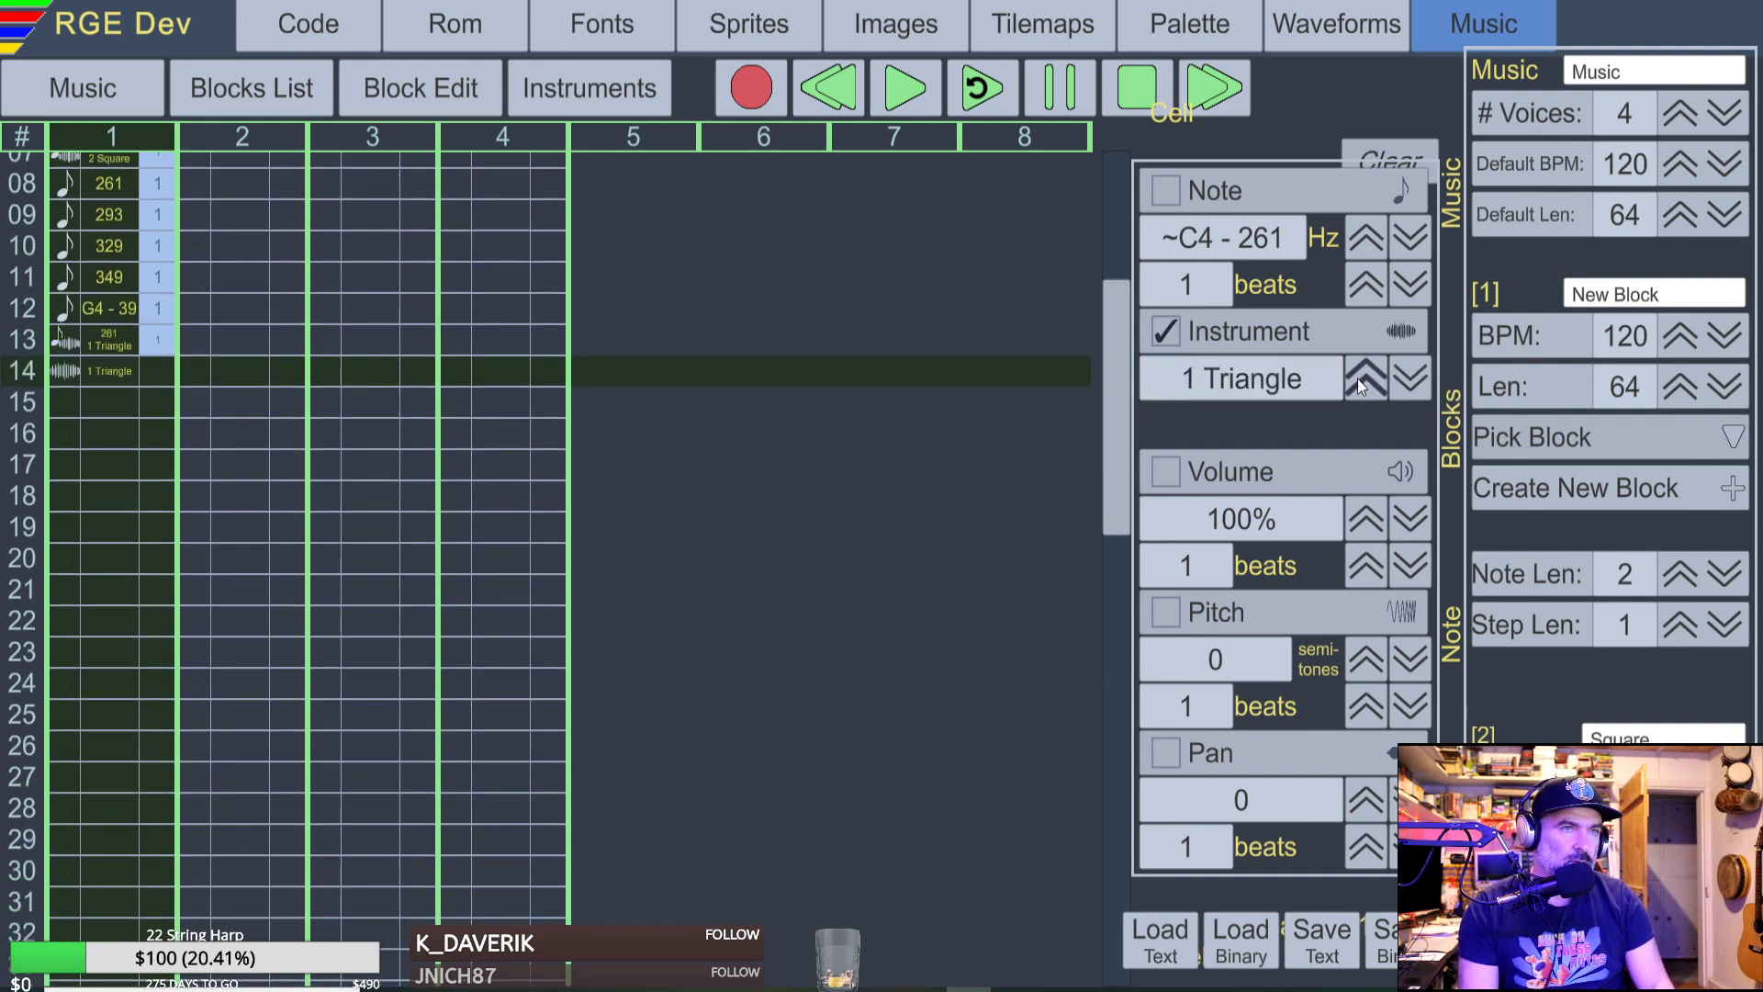
key(z)
key(z)
key(z)
key(z)
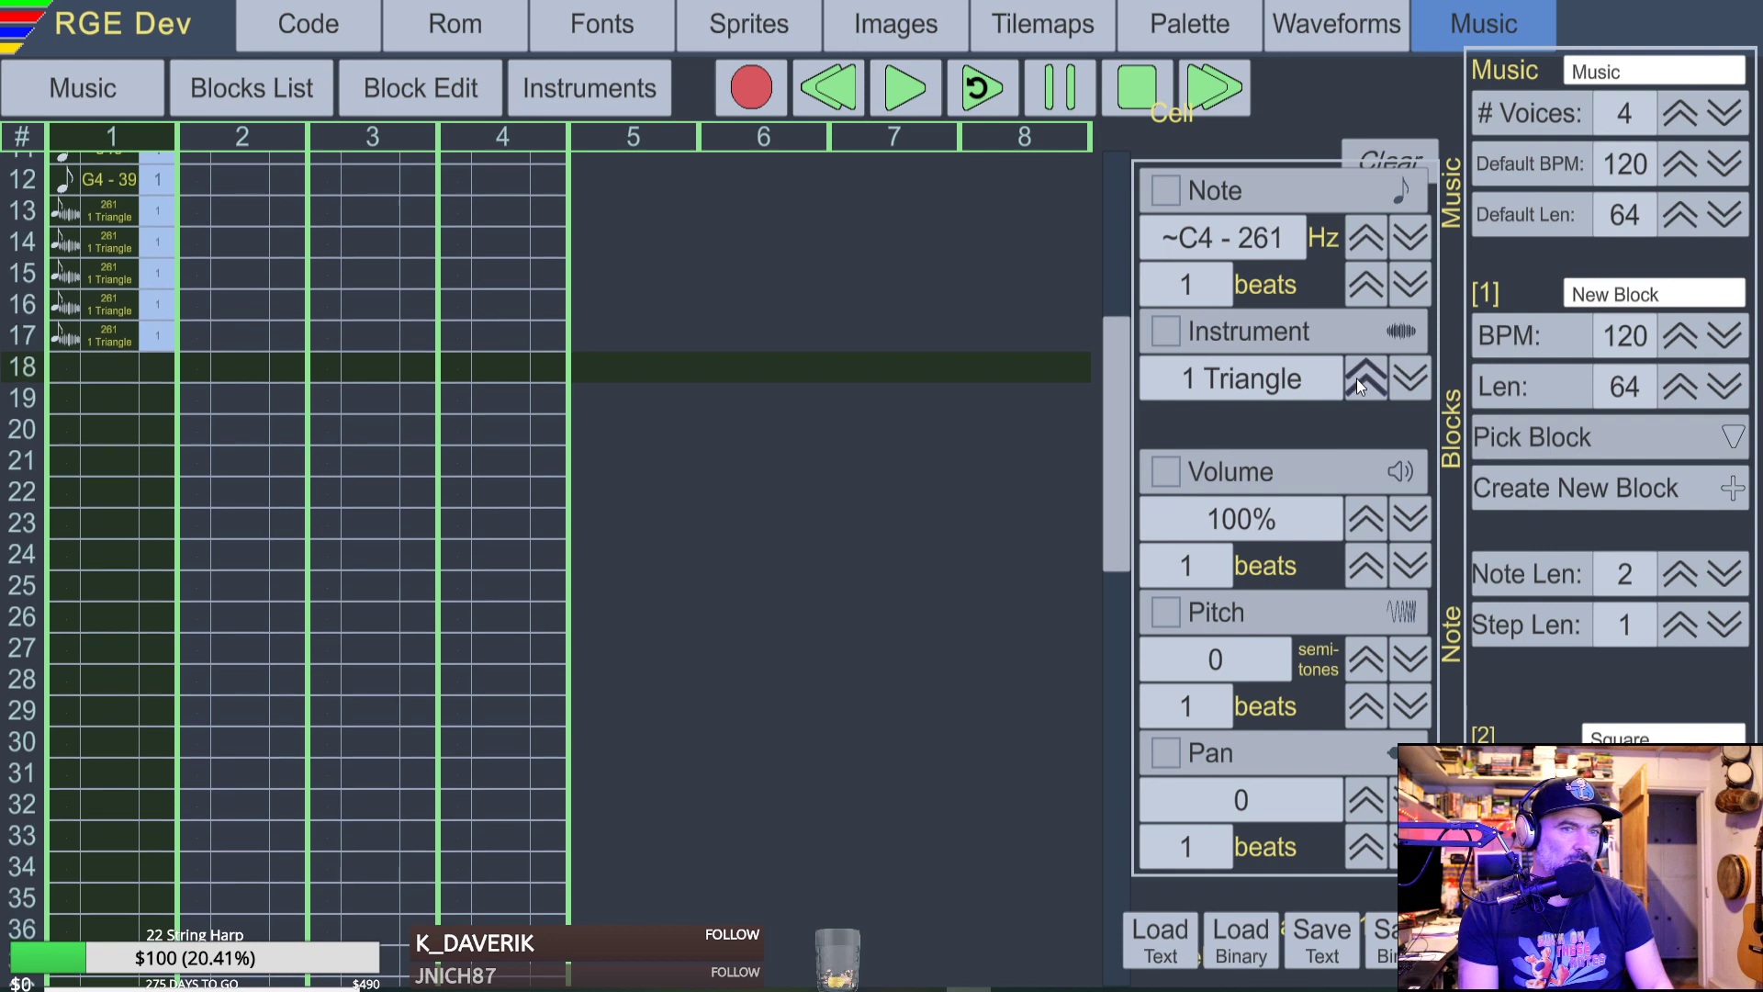
key(x)
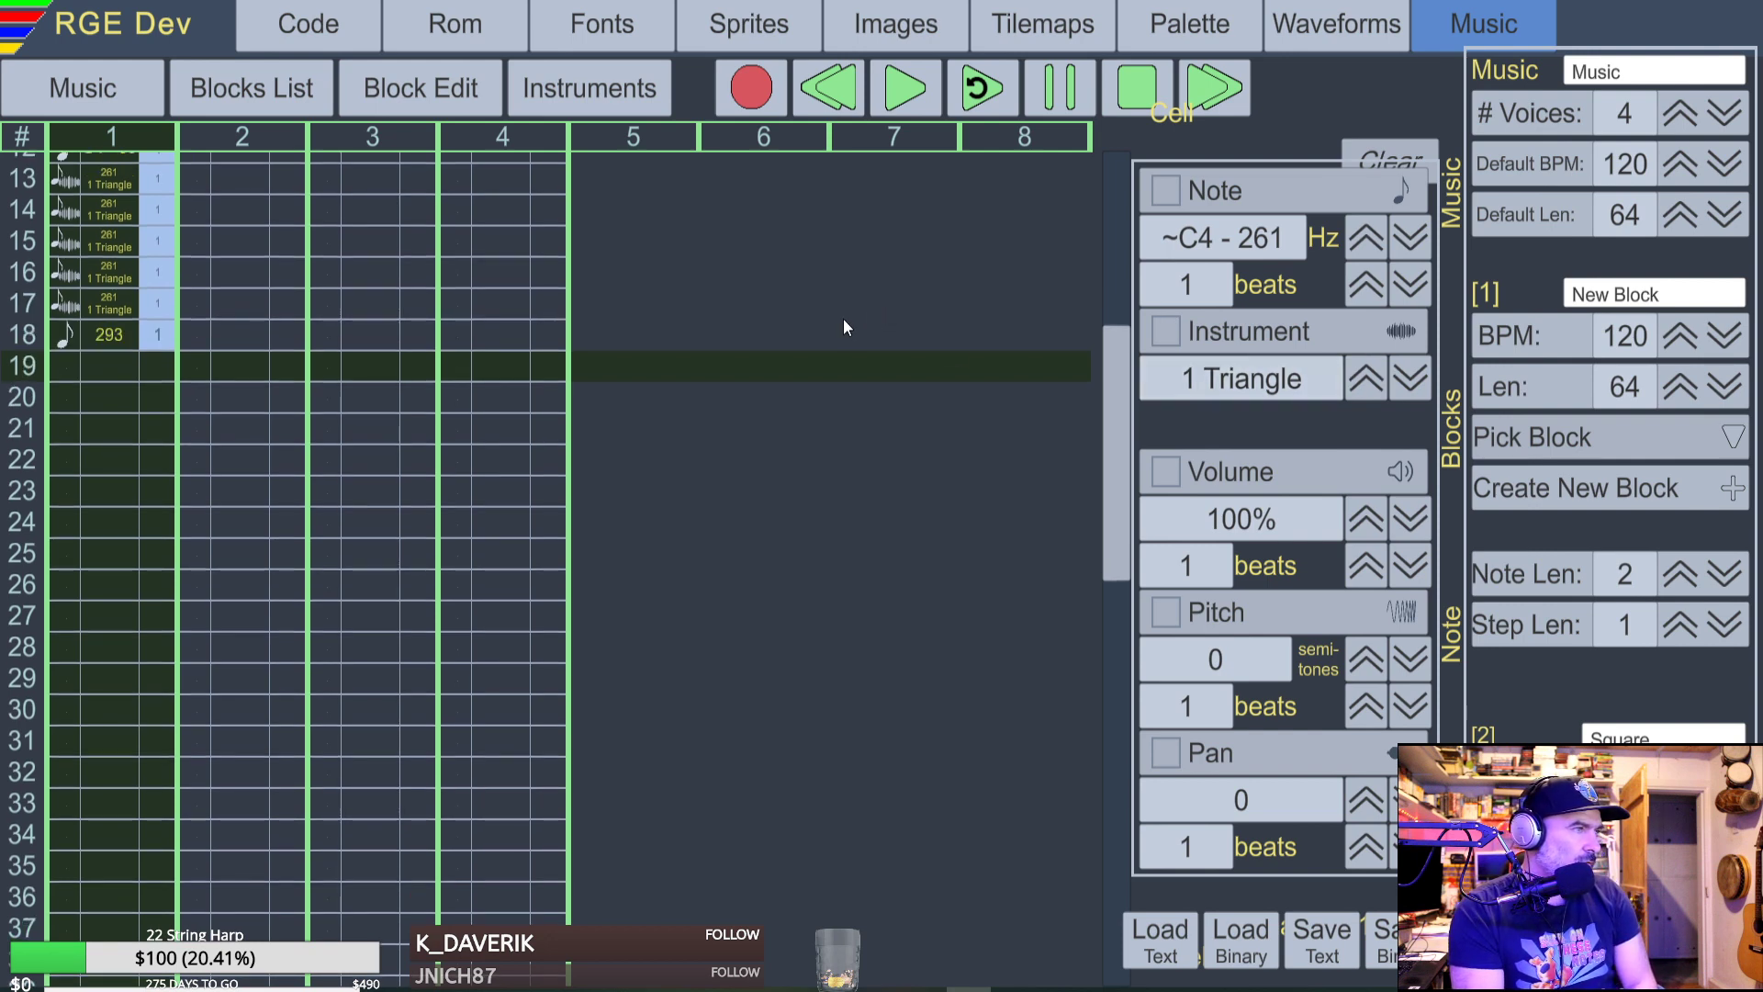
Delete all the voice 1 entries from row 18 up to row 00.
scroll(659, 396, up, 5)
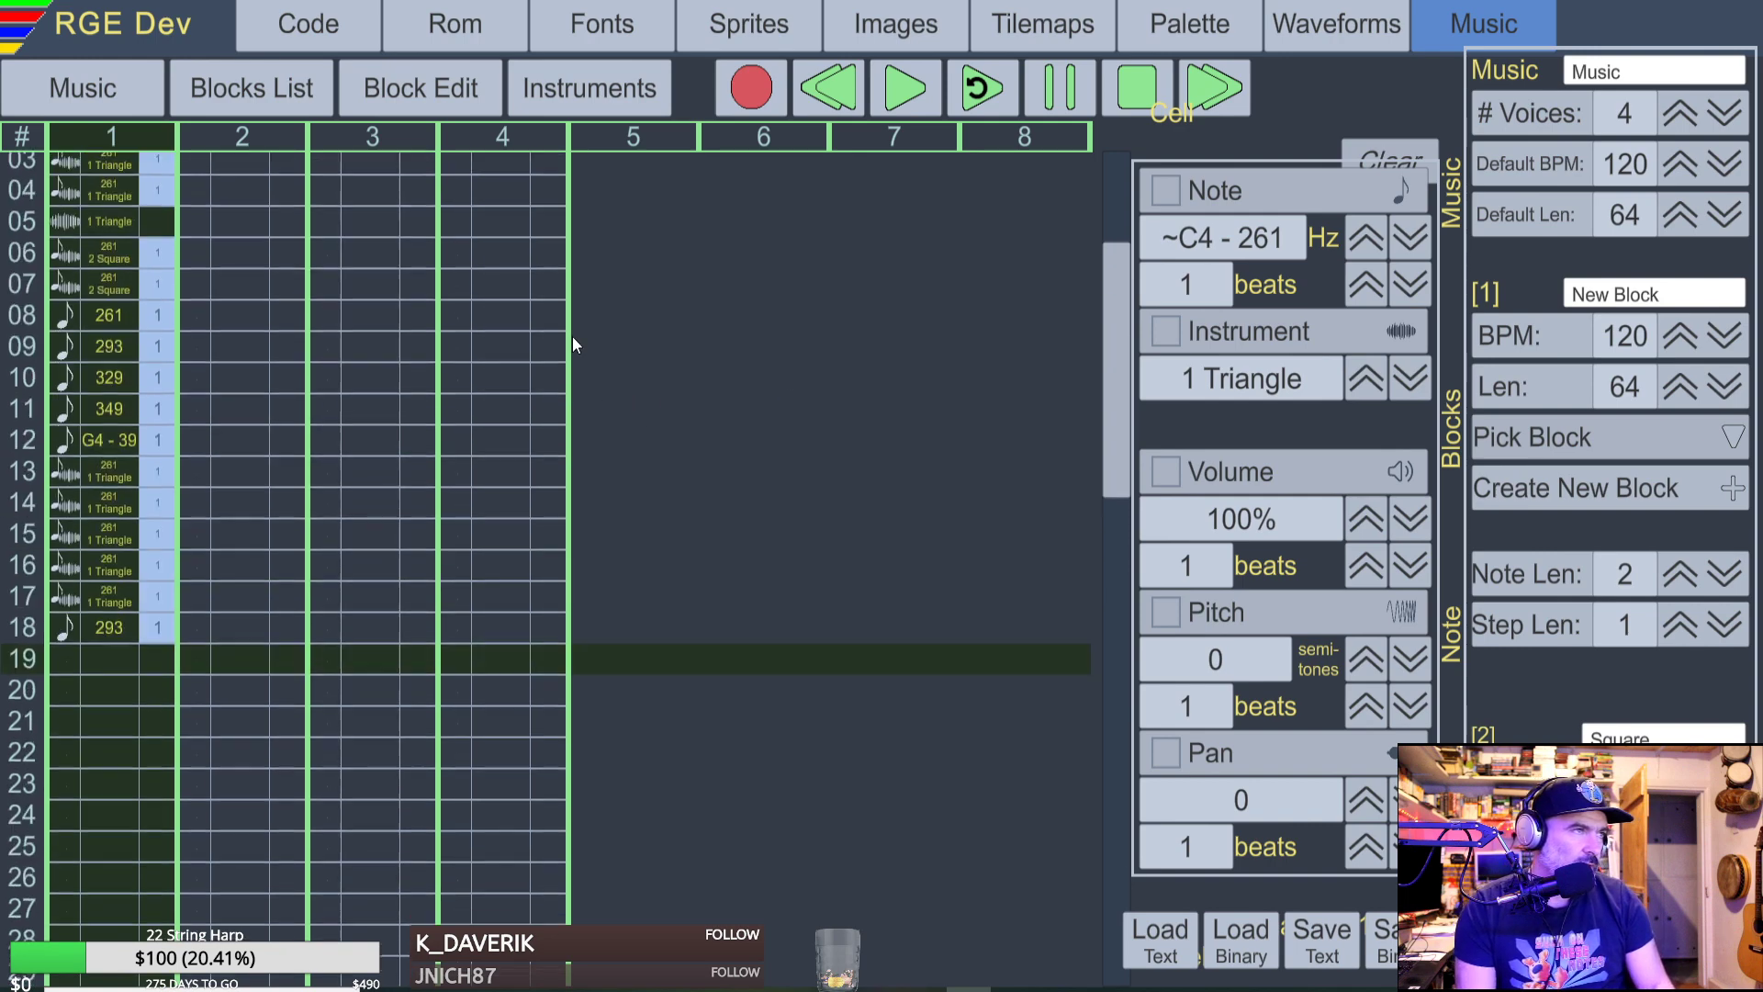
scroll(283, 311, up, 2)
click(70, 312)
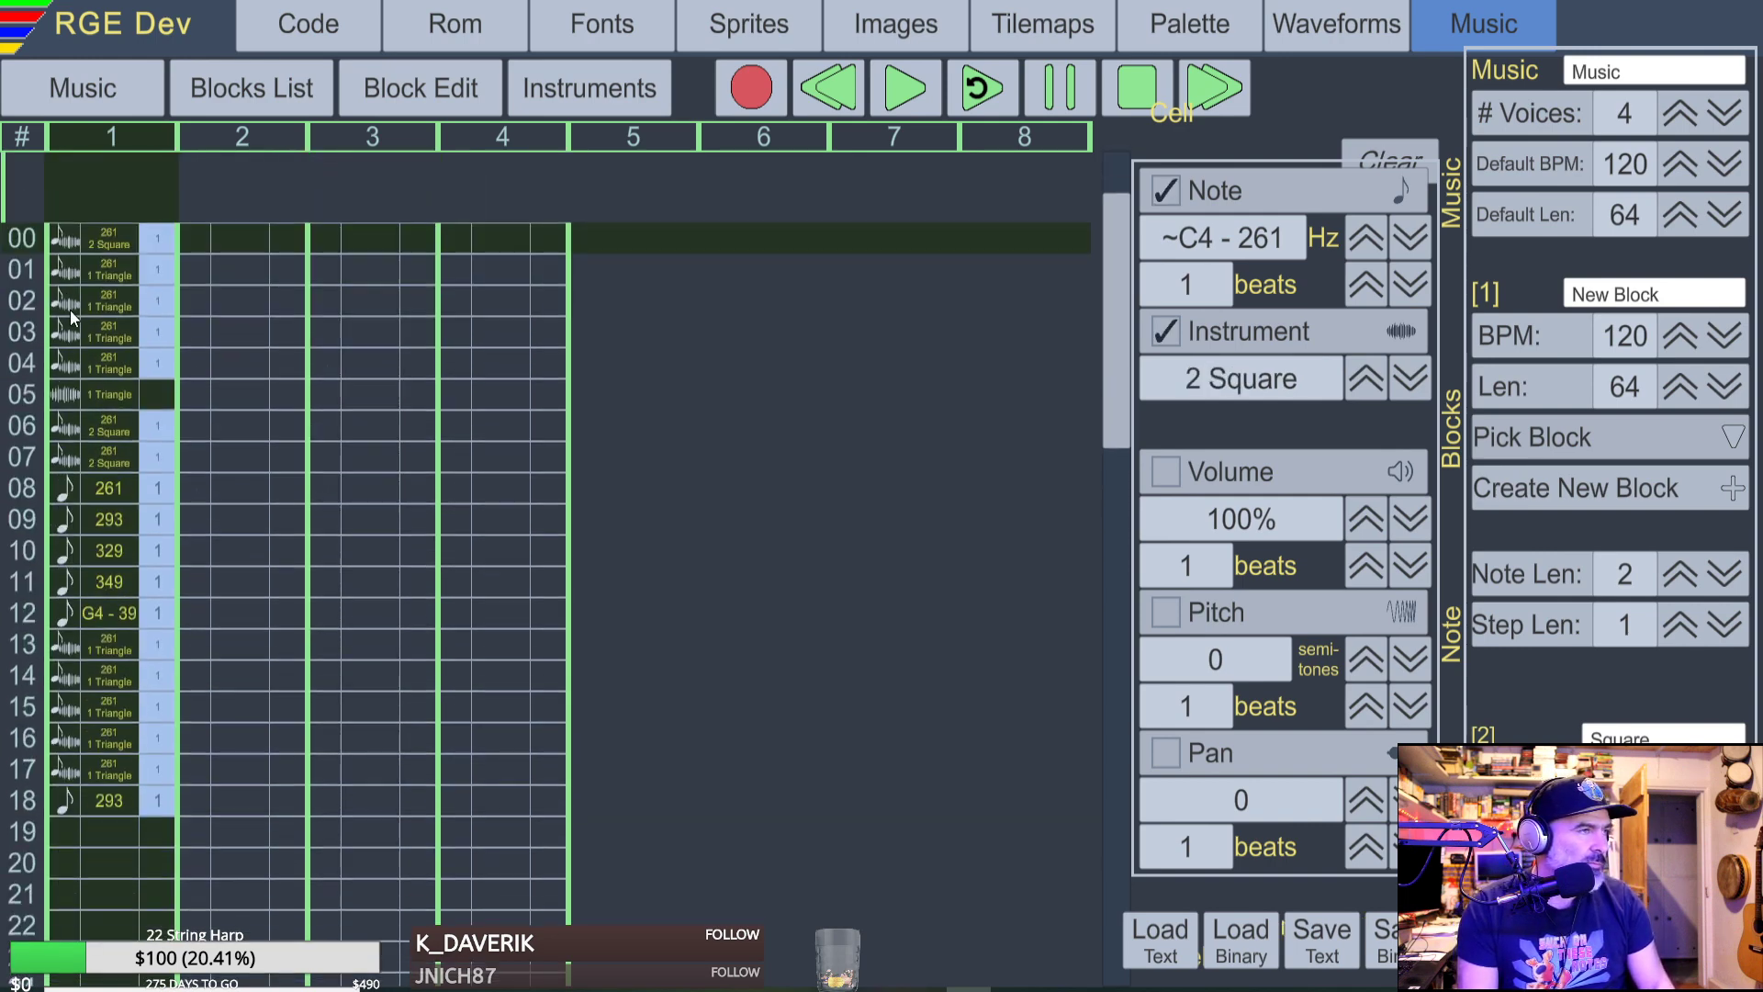
click(97, 797)
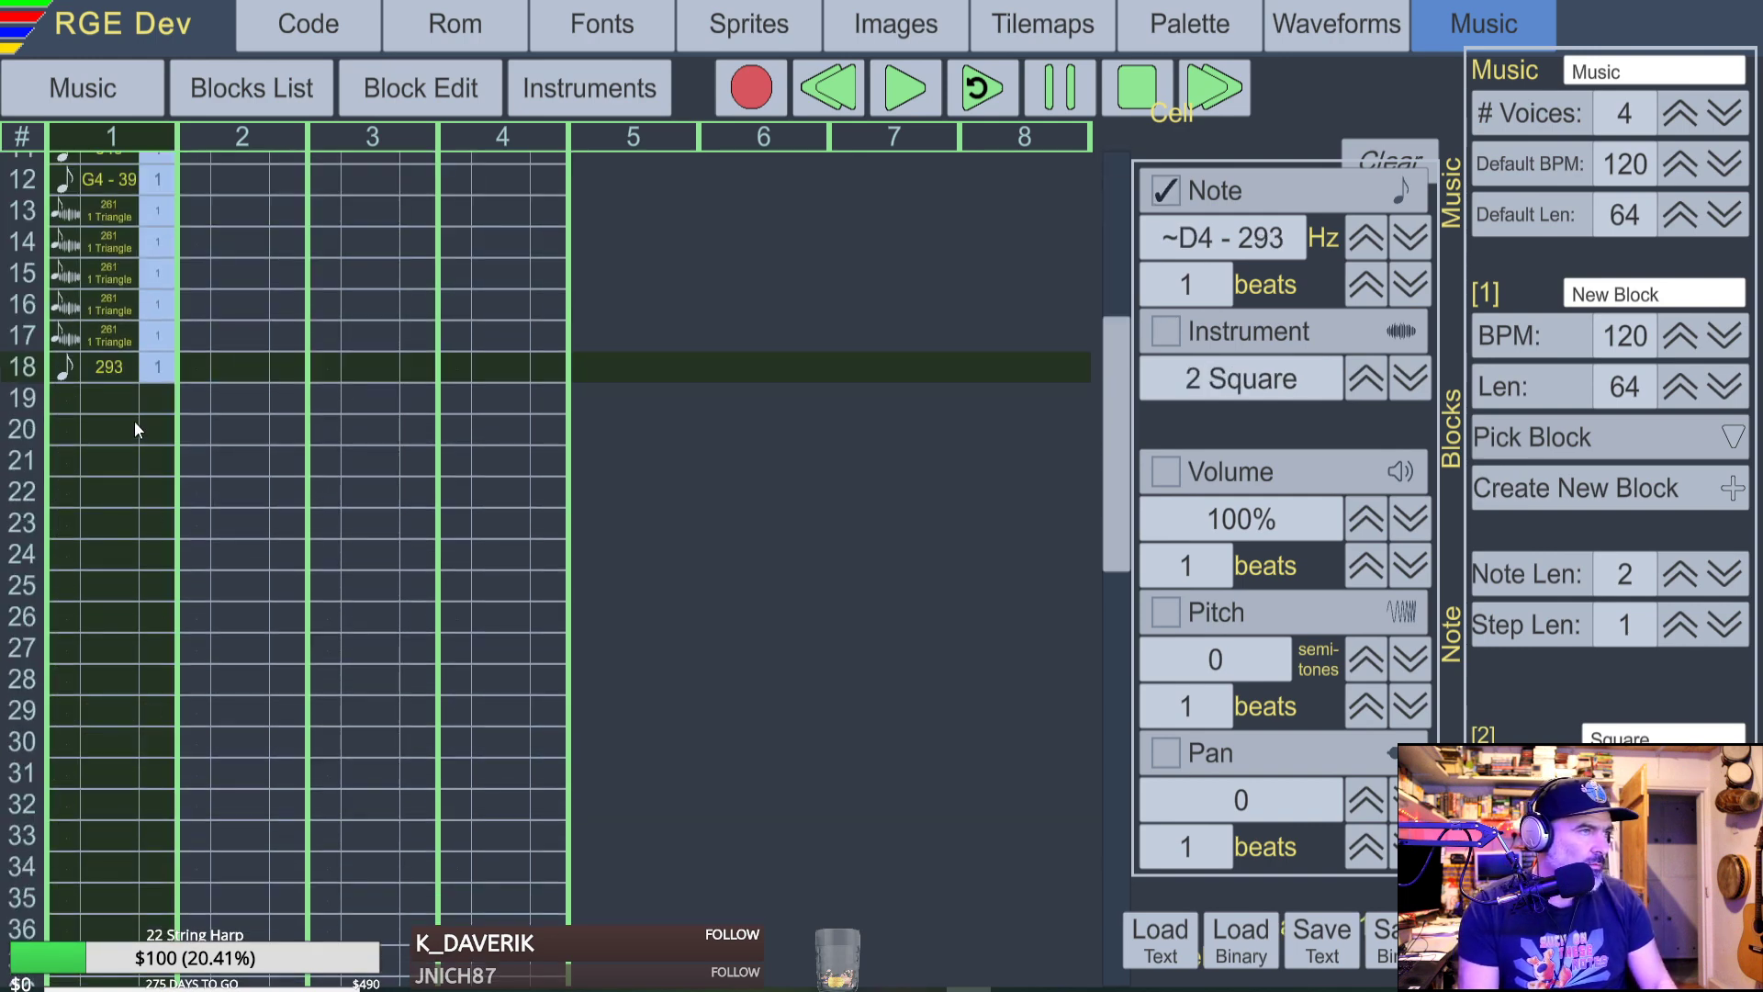
key(Delete)
key(Up)
key(Up)
key(Up)
key(Up)
key(Up)
key(Up)
key(Up)
key(Up)
key(Up)
key(Up)
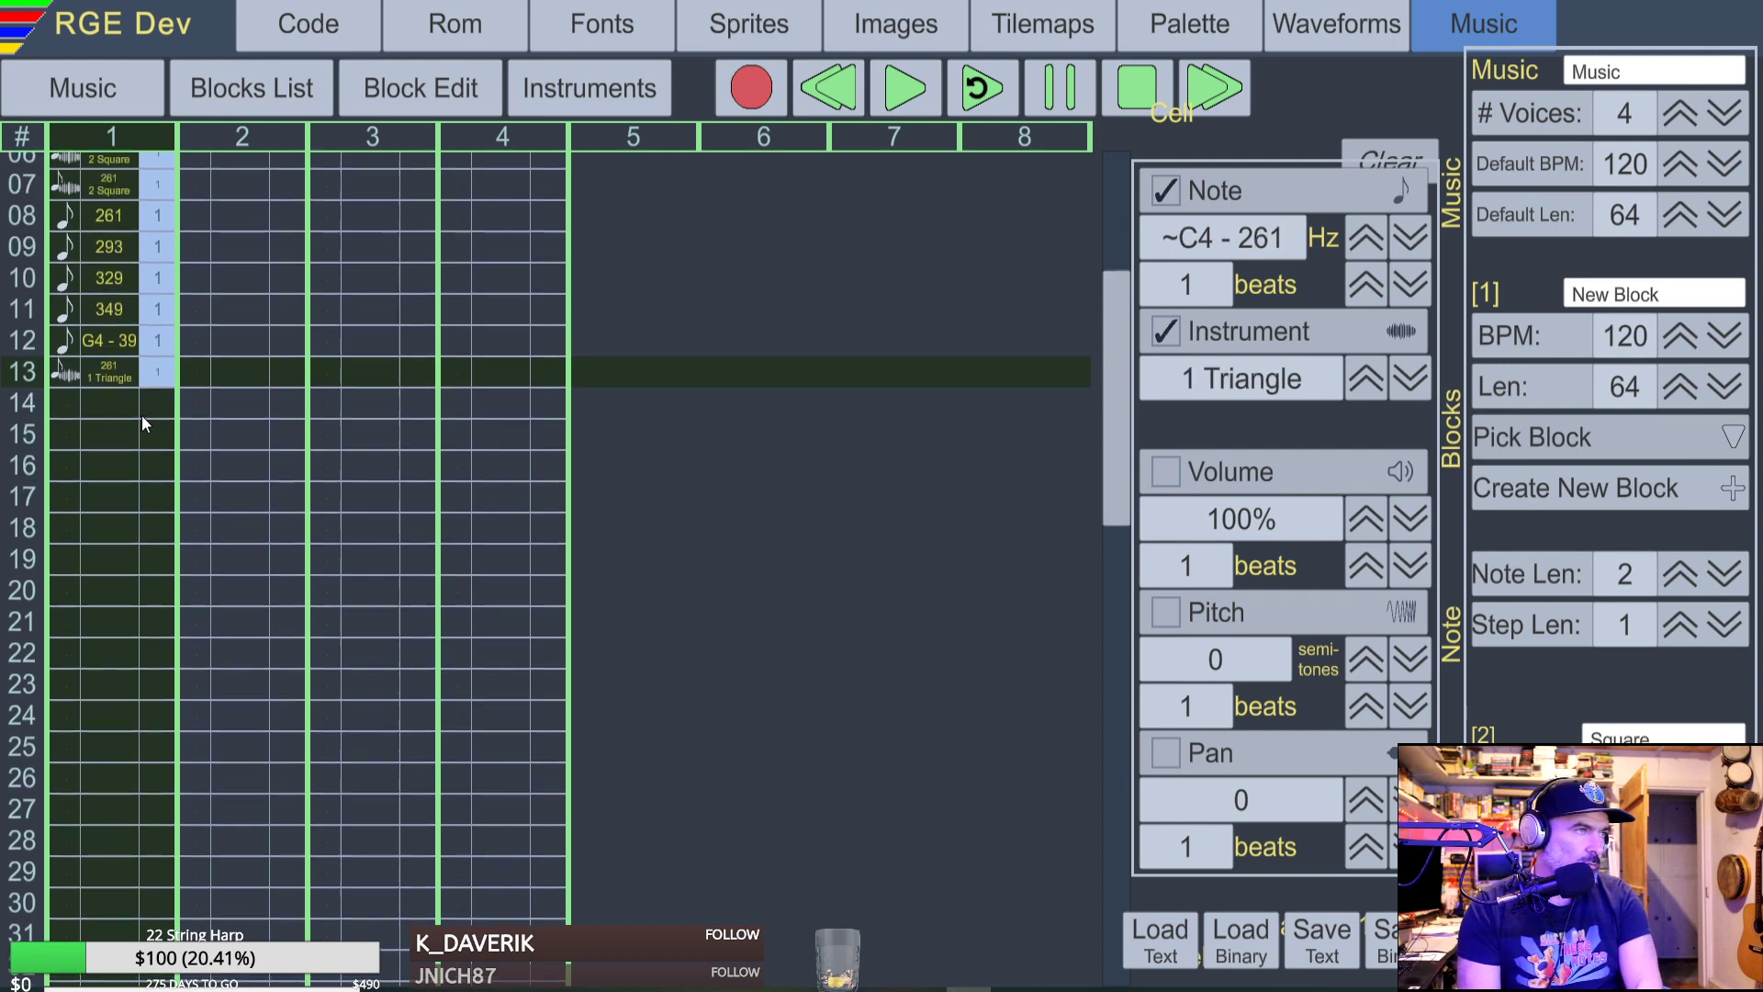
key(Up)
key(Delete)
key(Up)
key(Delete)
key(Up)
key(Delete)
key(Up)
key(Delete)
key(Up)
key(Delete)
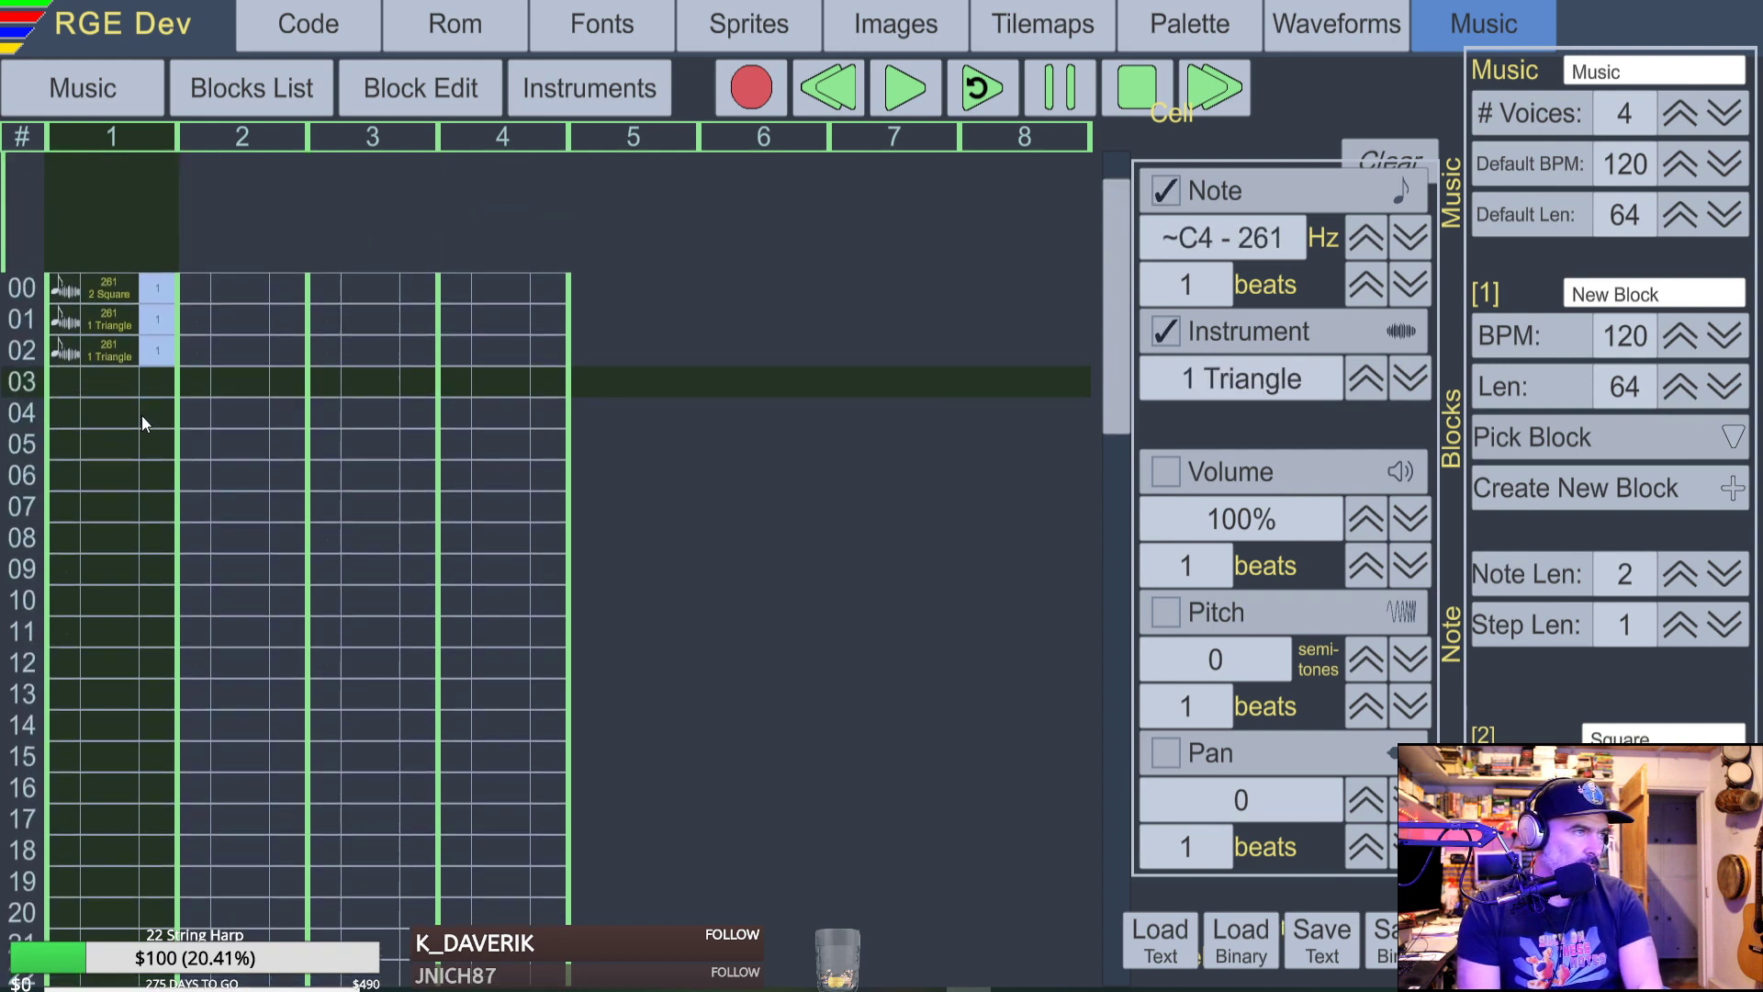
key(Up)
key(Up)
key(Delete)
key(Up)
key(Delete)
key(Down)
key(Down)
key(Delete)
key(Up)
key(Up)
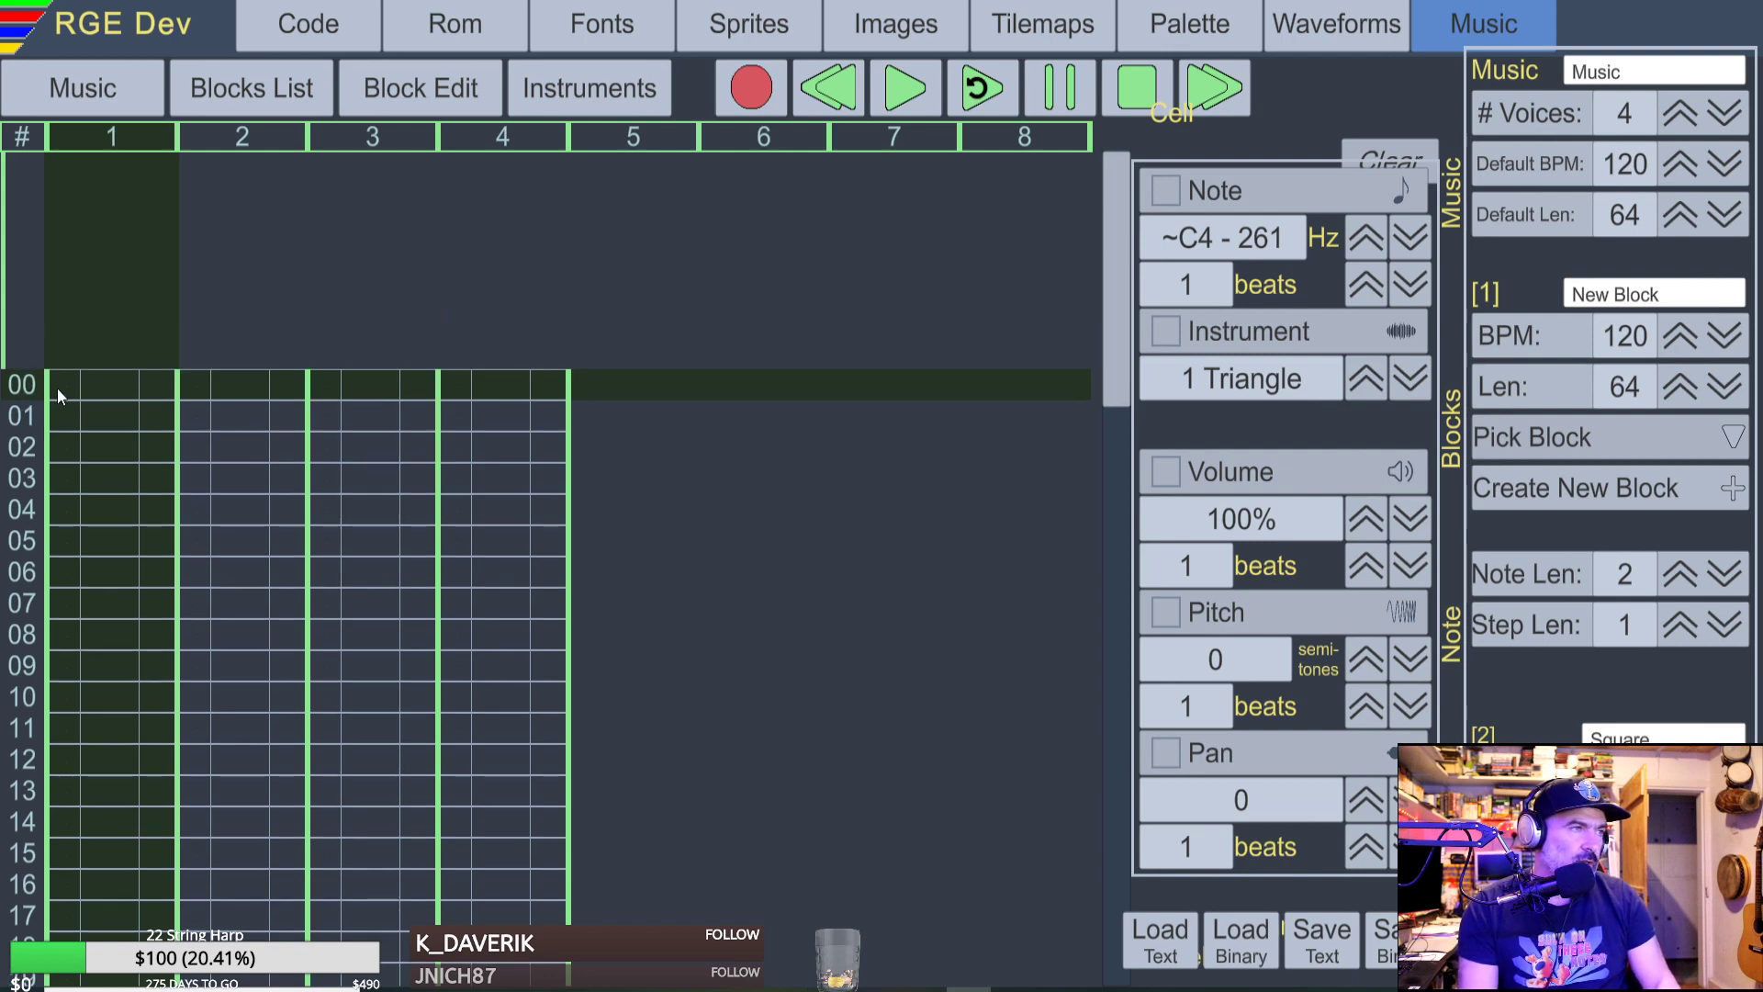
Enter a C4 note in row 00 of voice 1 and assign it instrument 2 Square.
key(z)
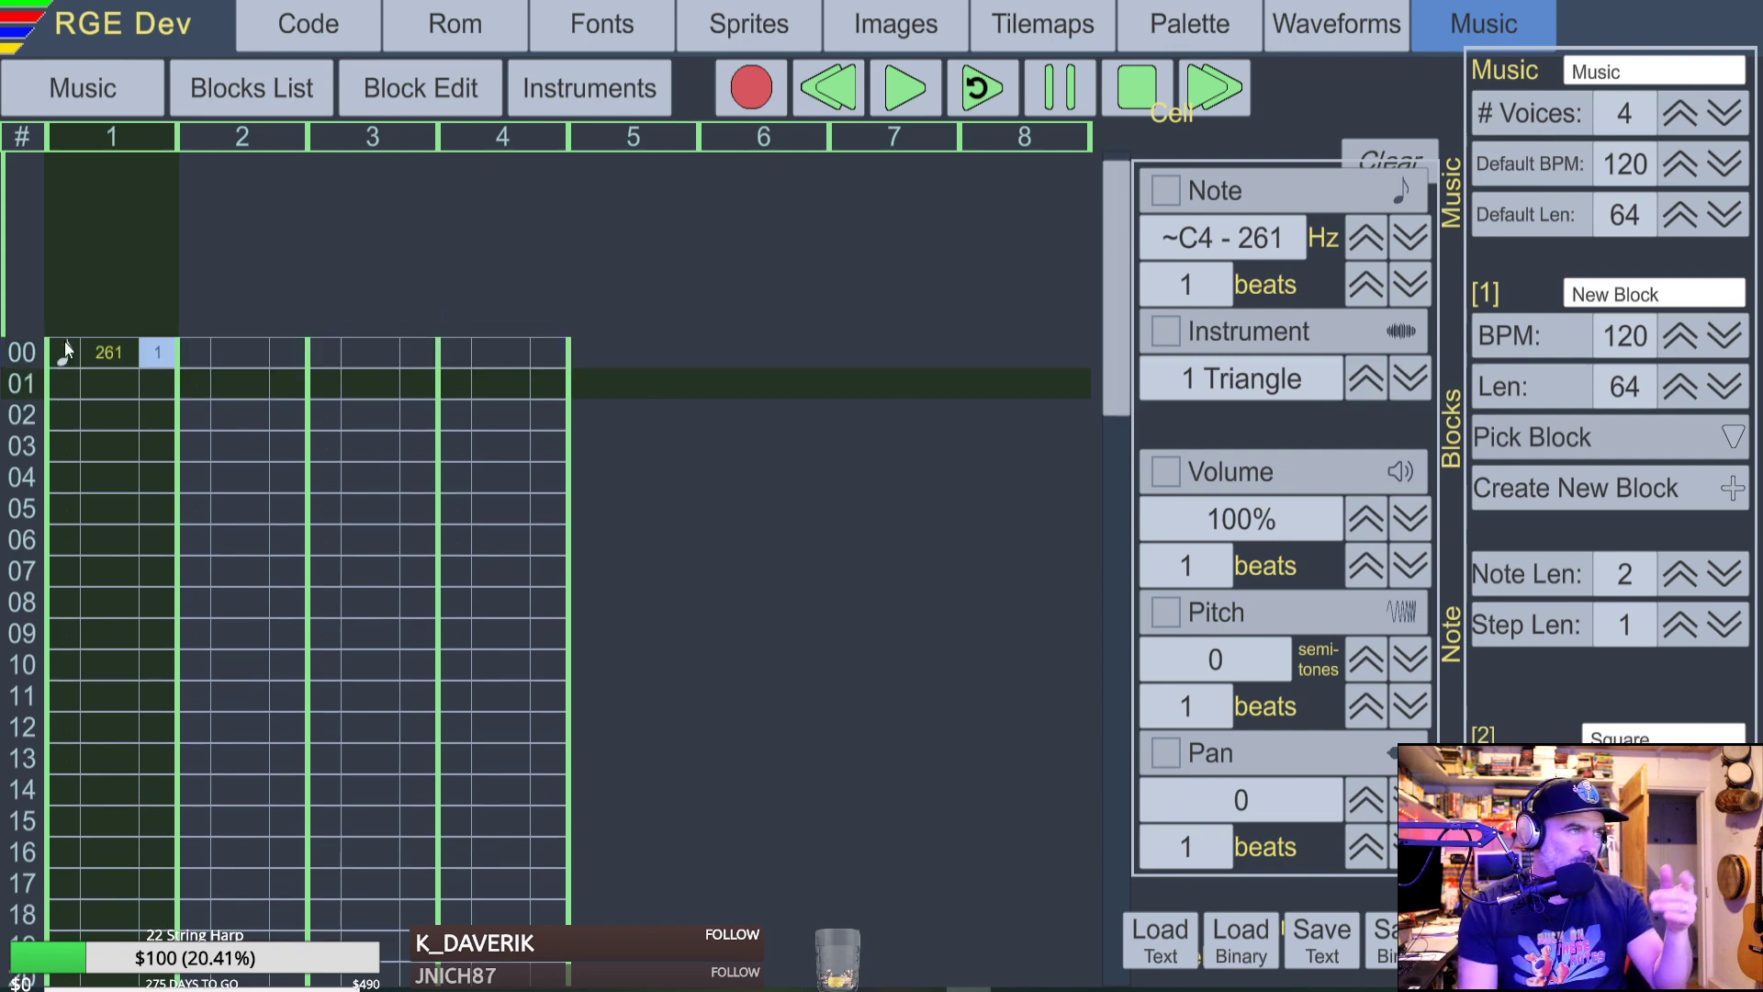
click(71, 354)
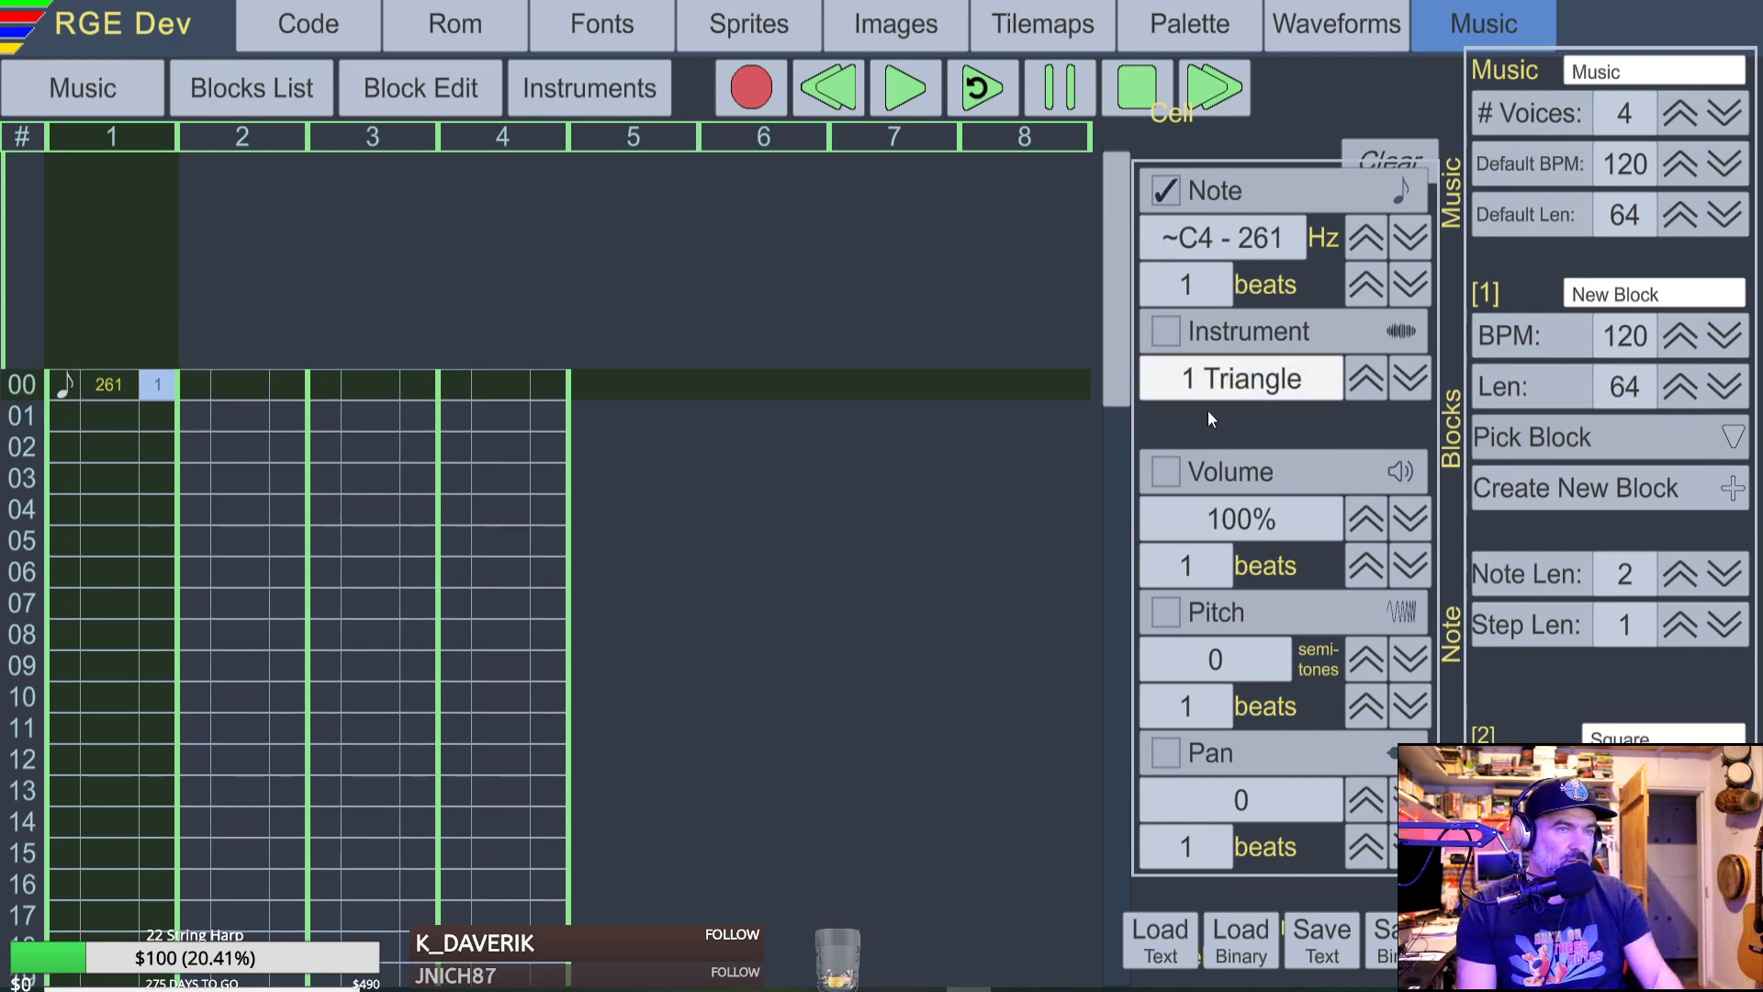
click(1162, 330)
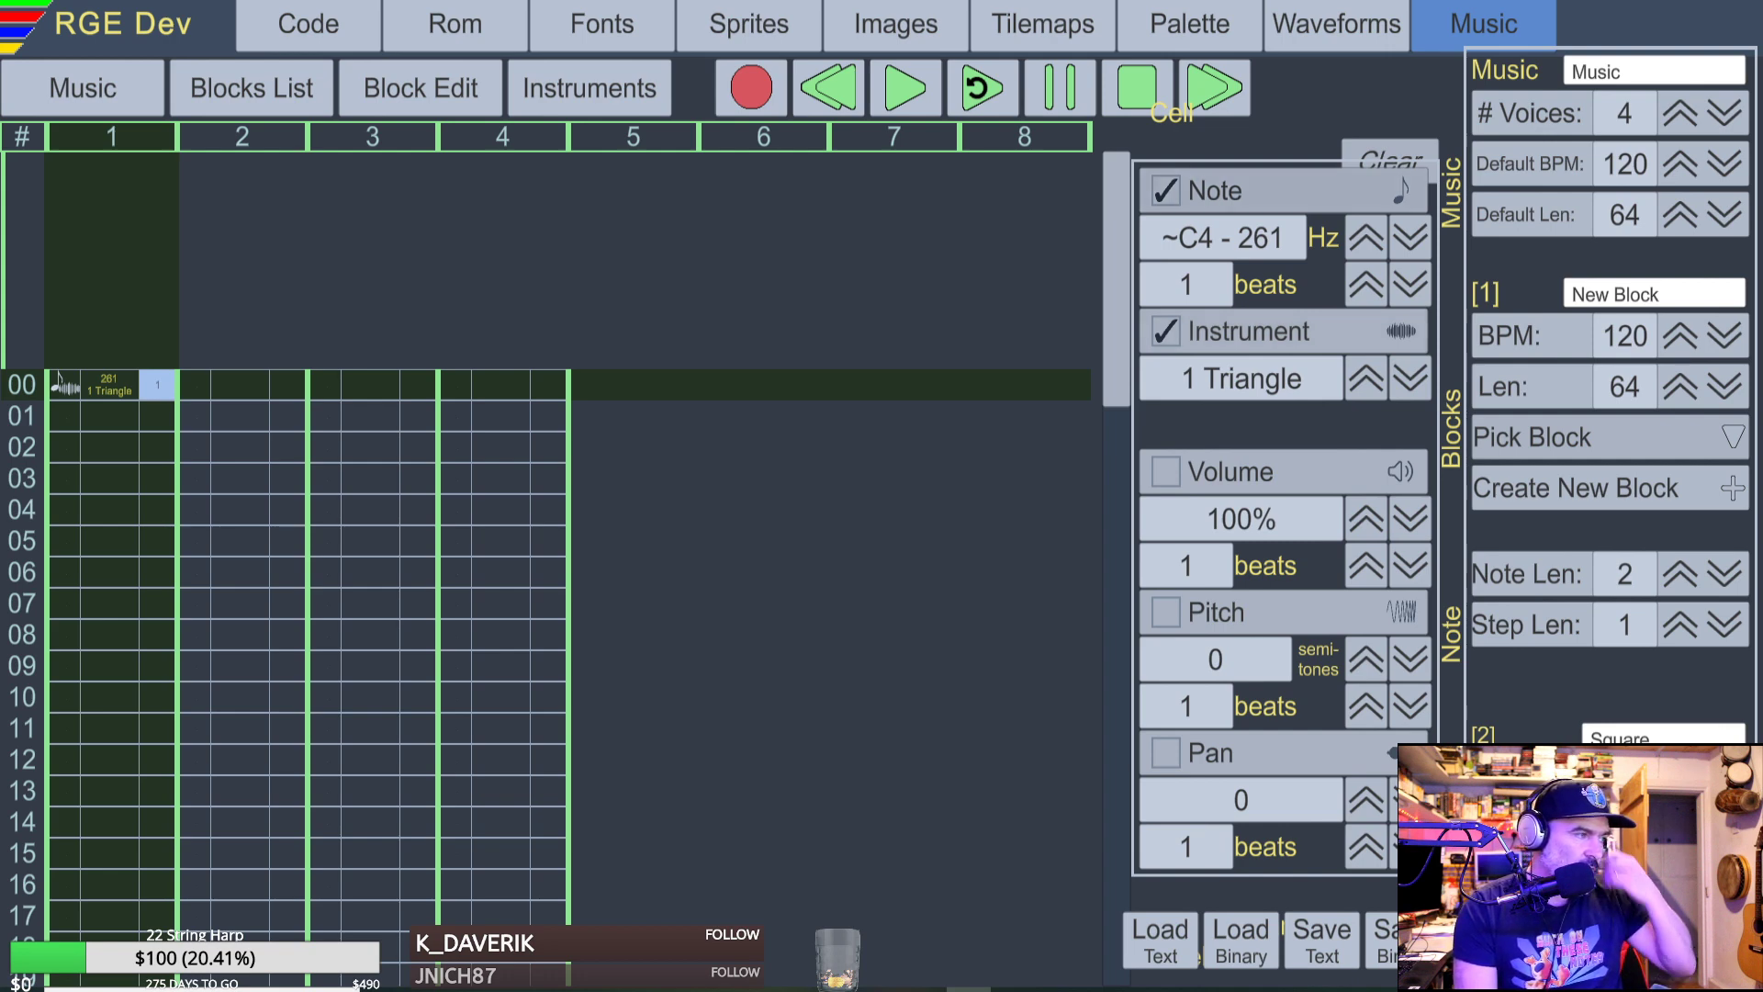
click(1644, 72)
click(1644, 71)
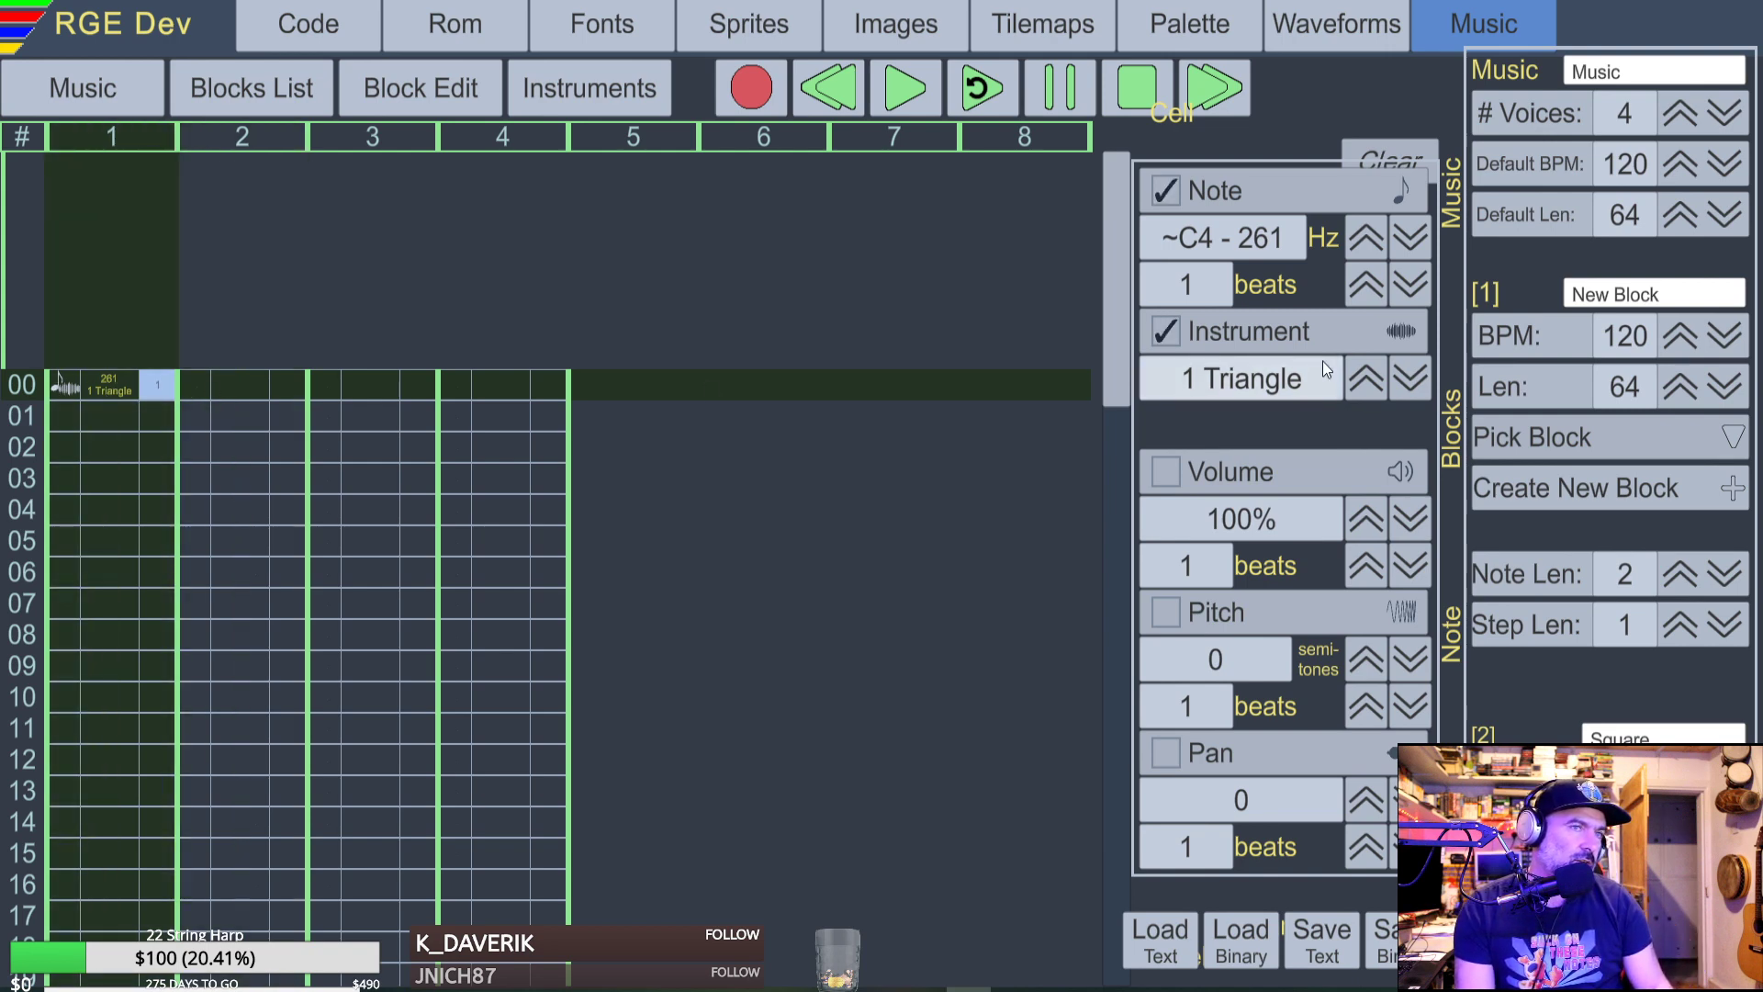
click(1372, 382)
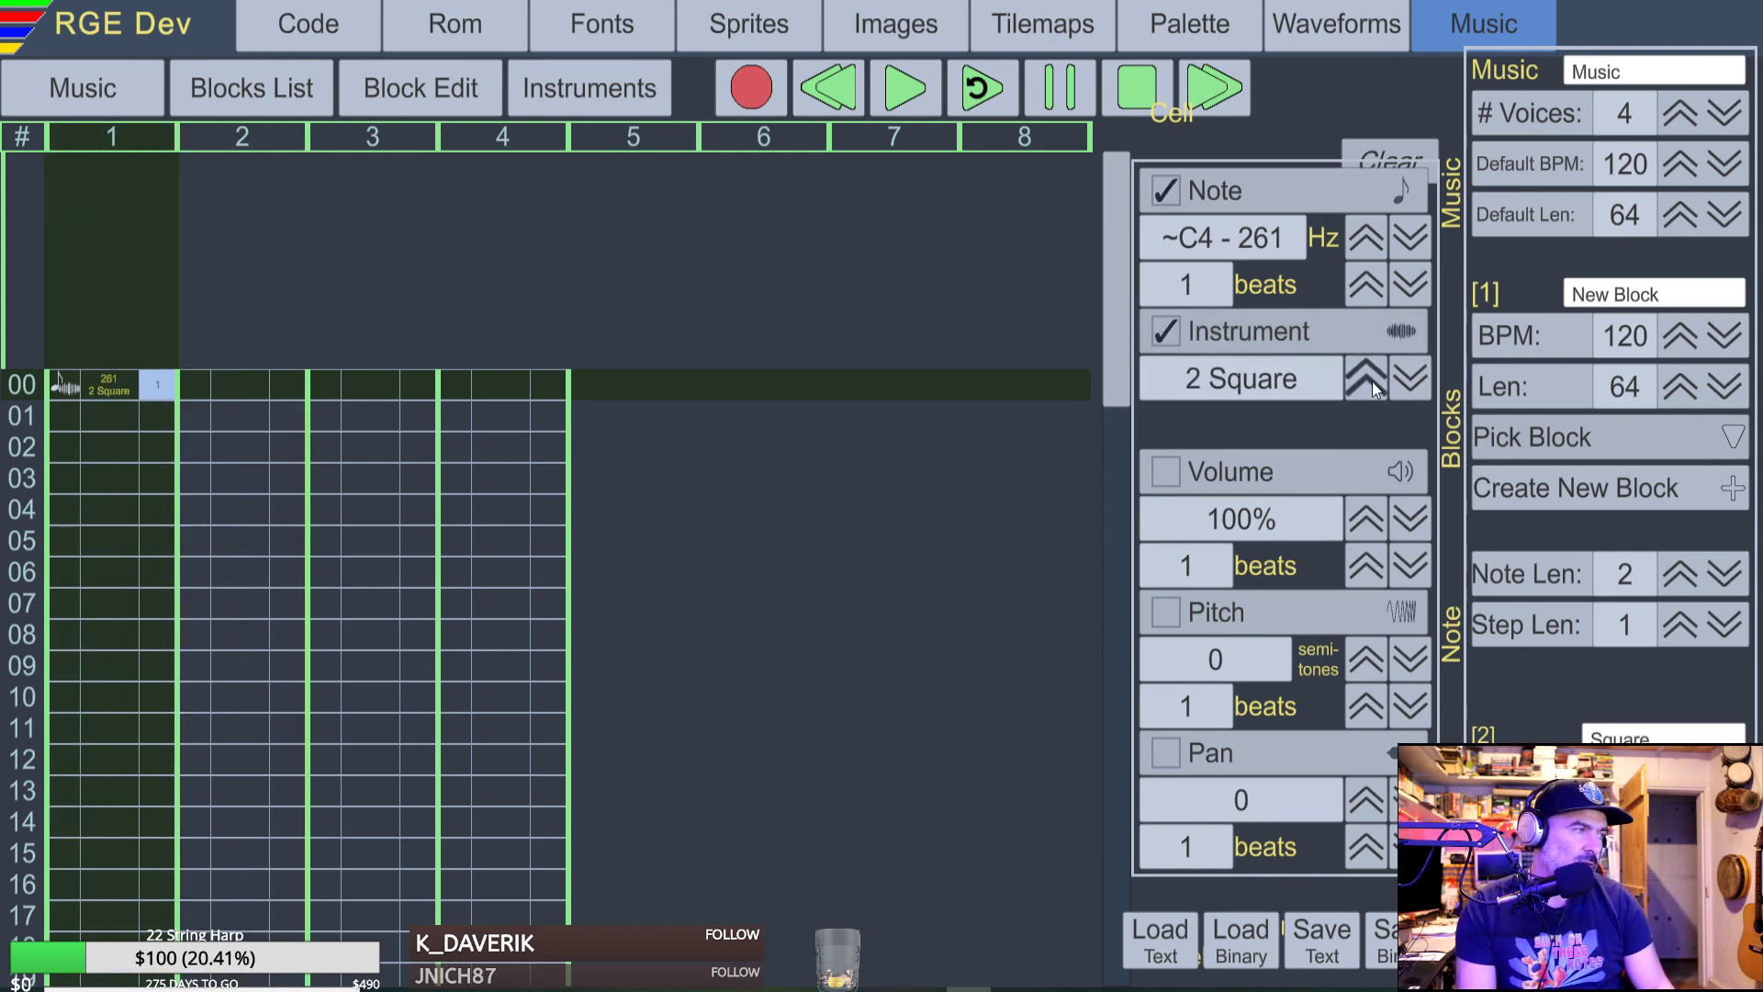
click(1400, 387)
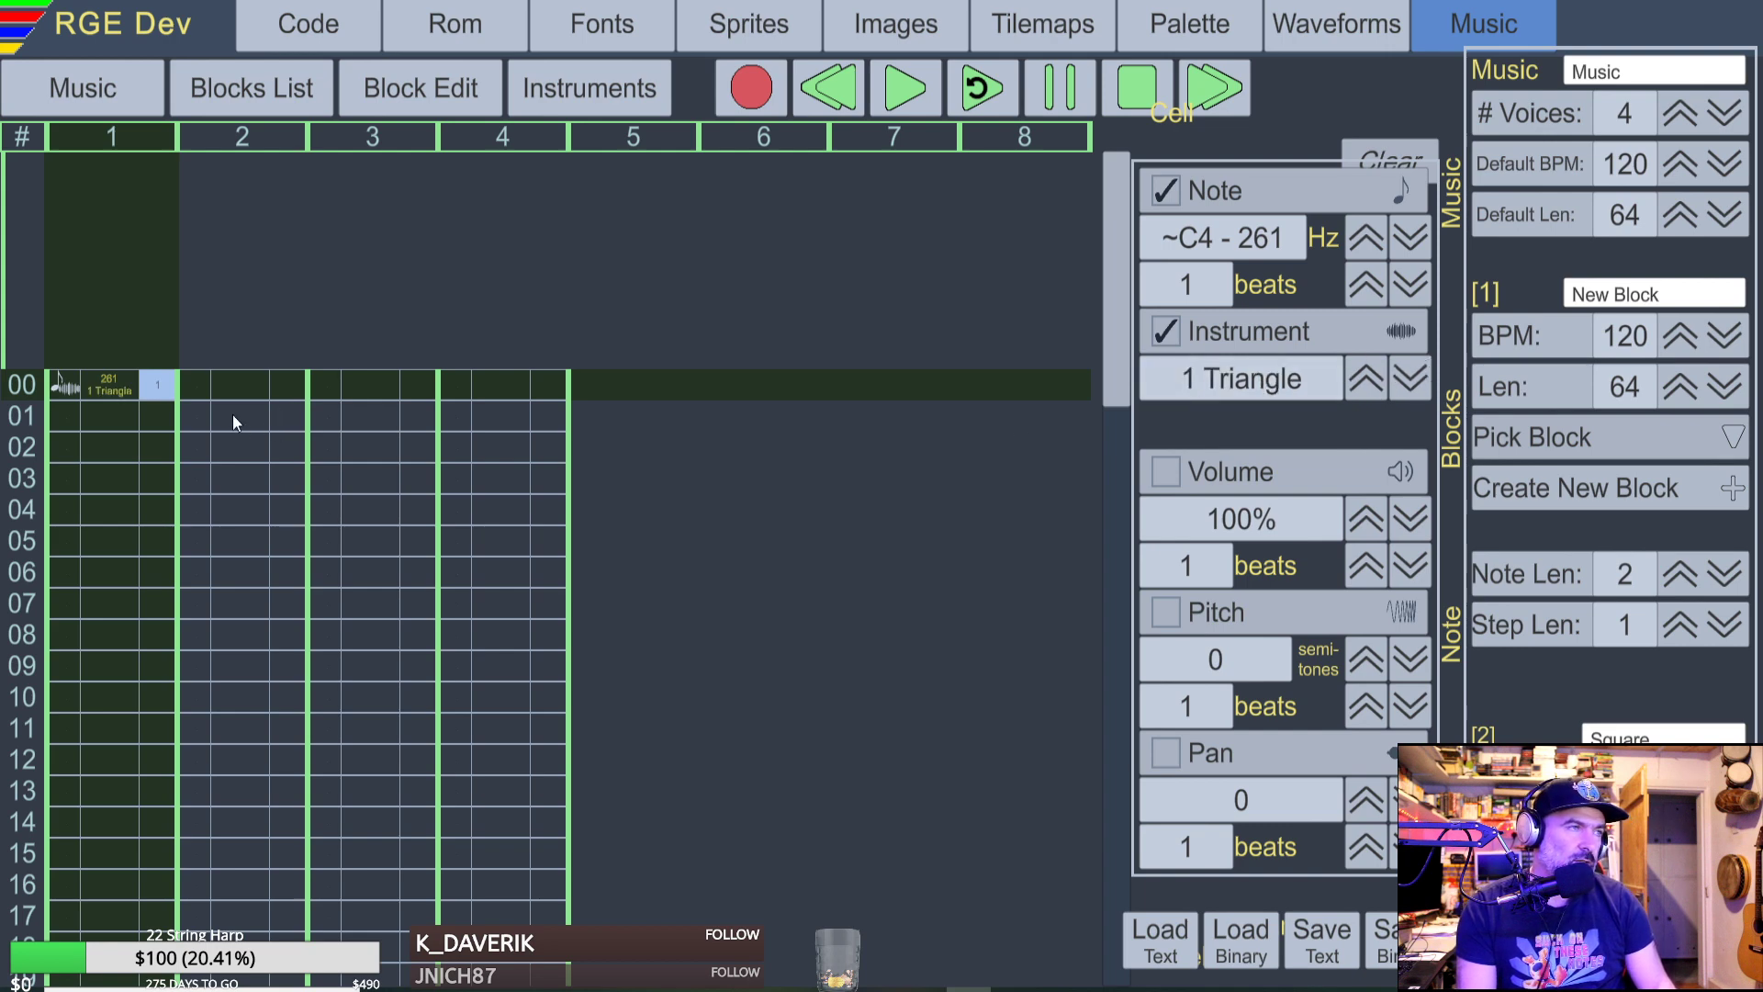
click(1364, 380)
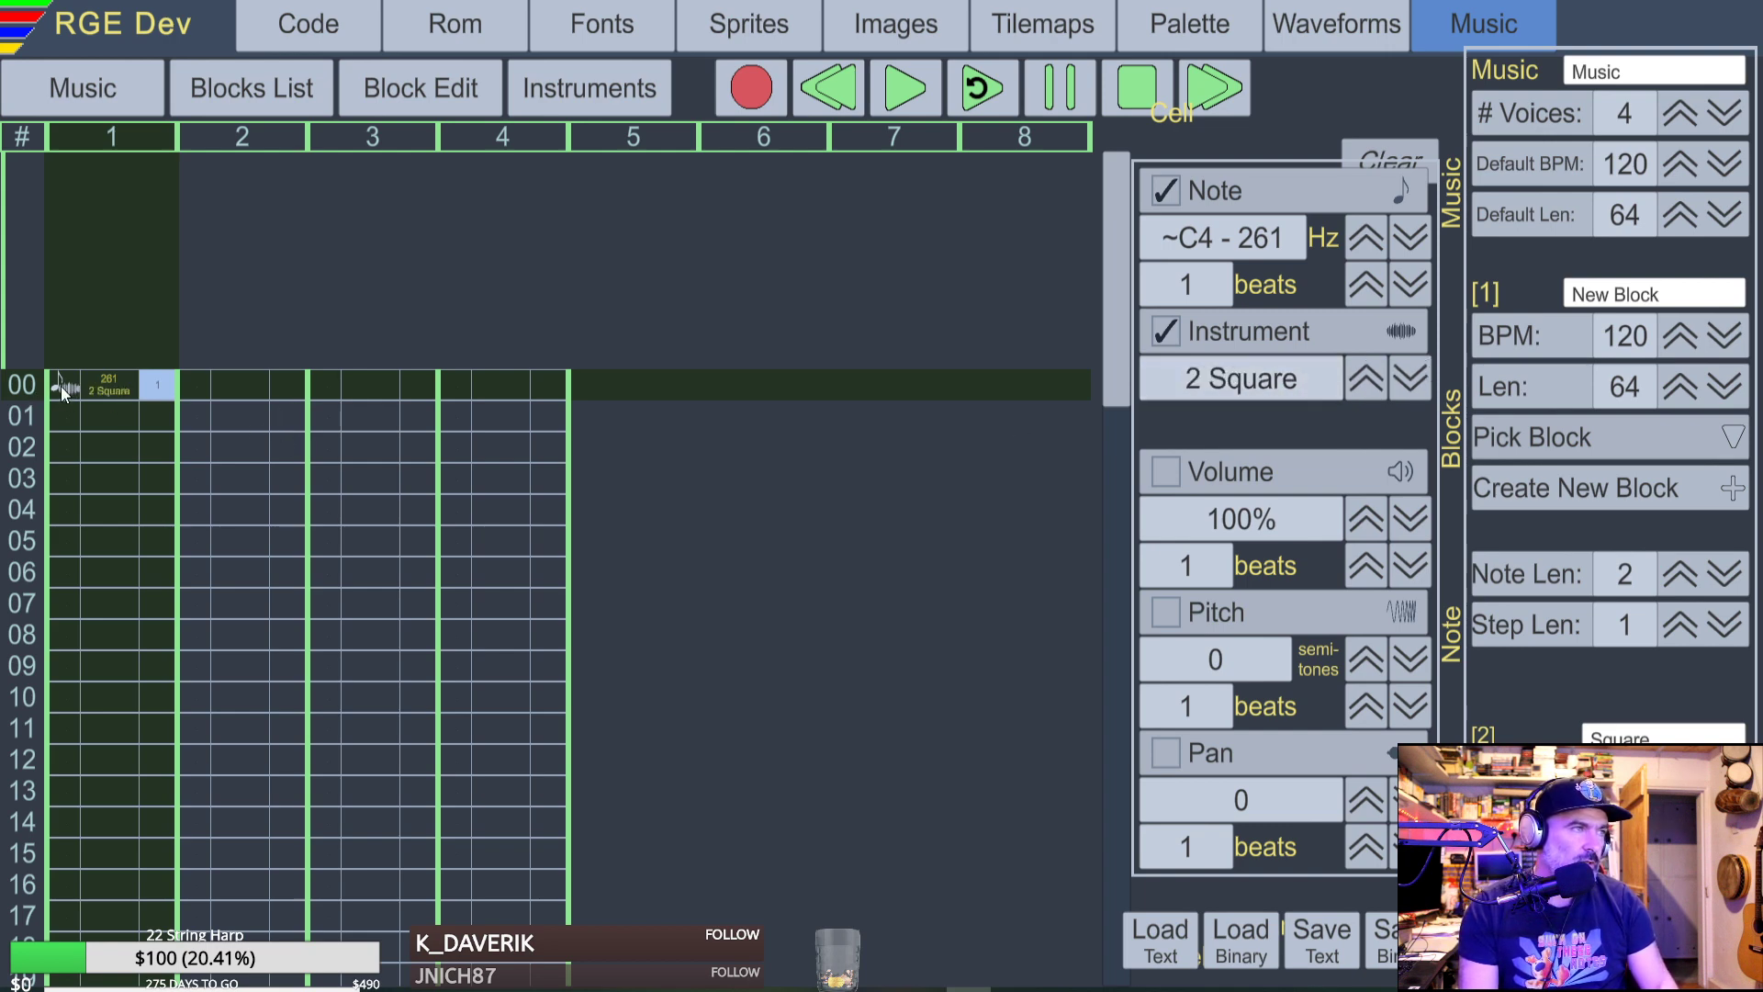
Fill rows 01 to 06 of voice 1 with C4 notes that carry no instrument setting.
scroll(80, 382, down, 1)
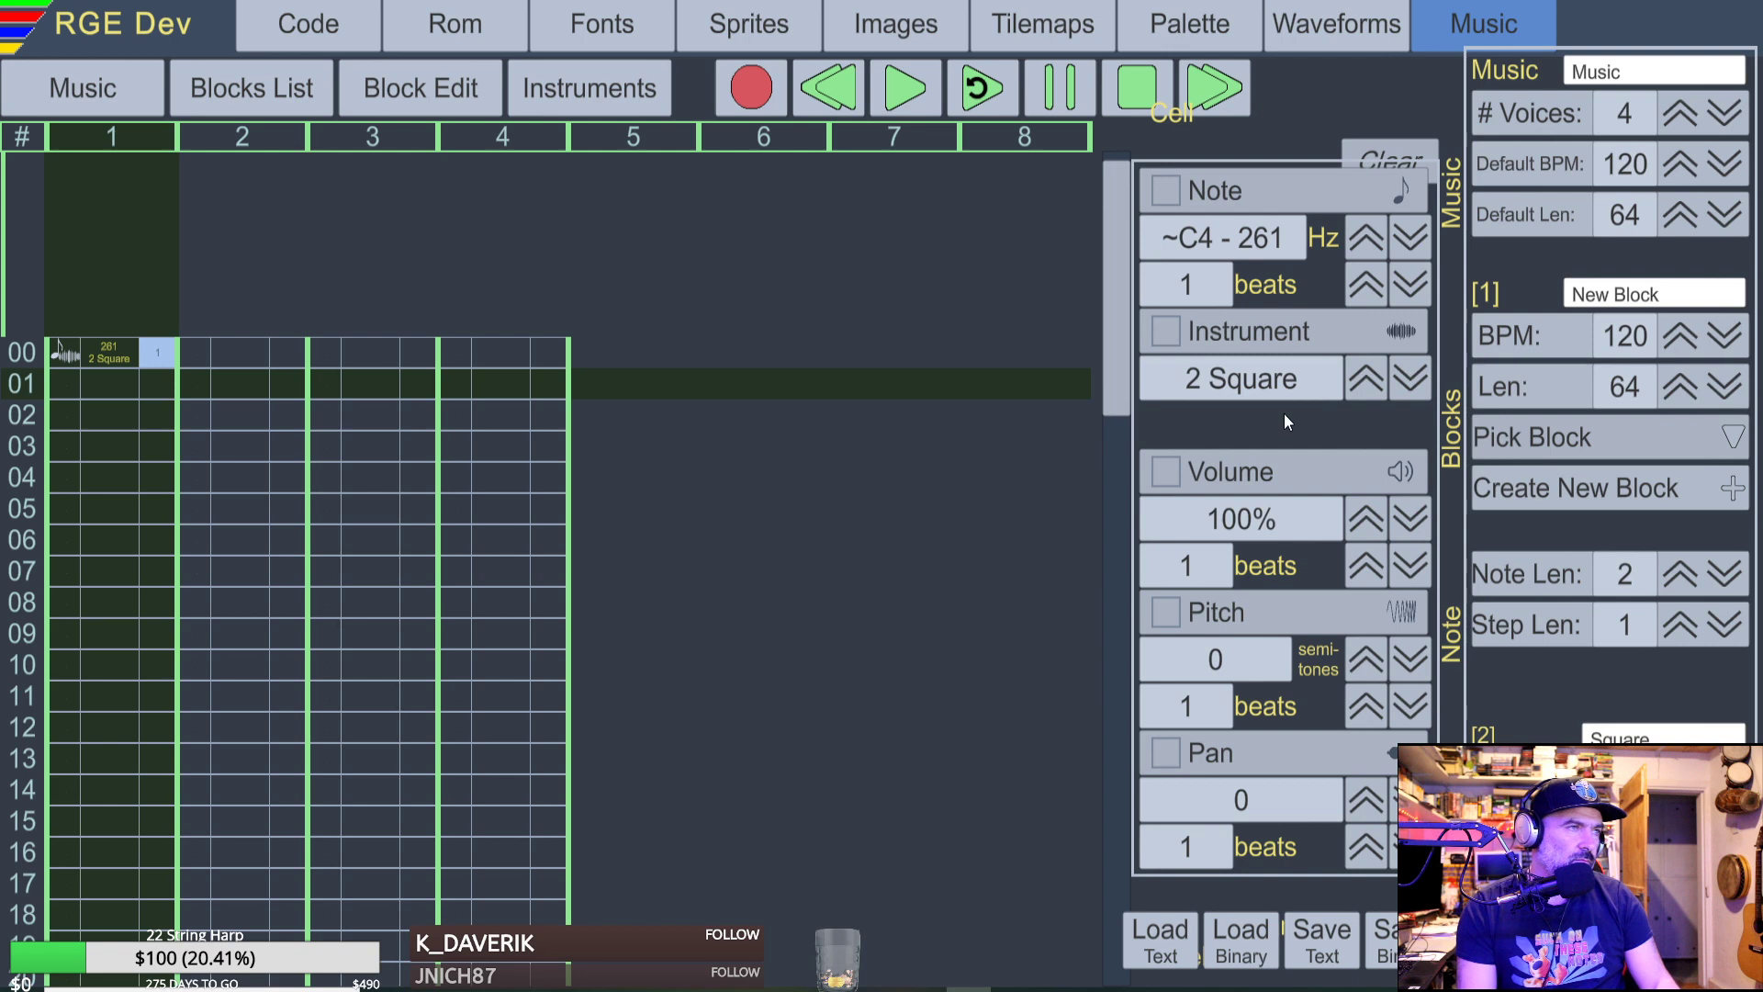
click(97, 382)
click(79, 380)
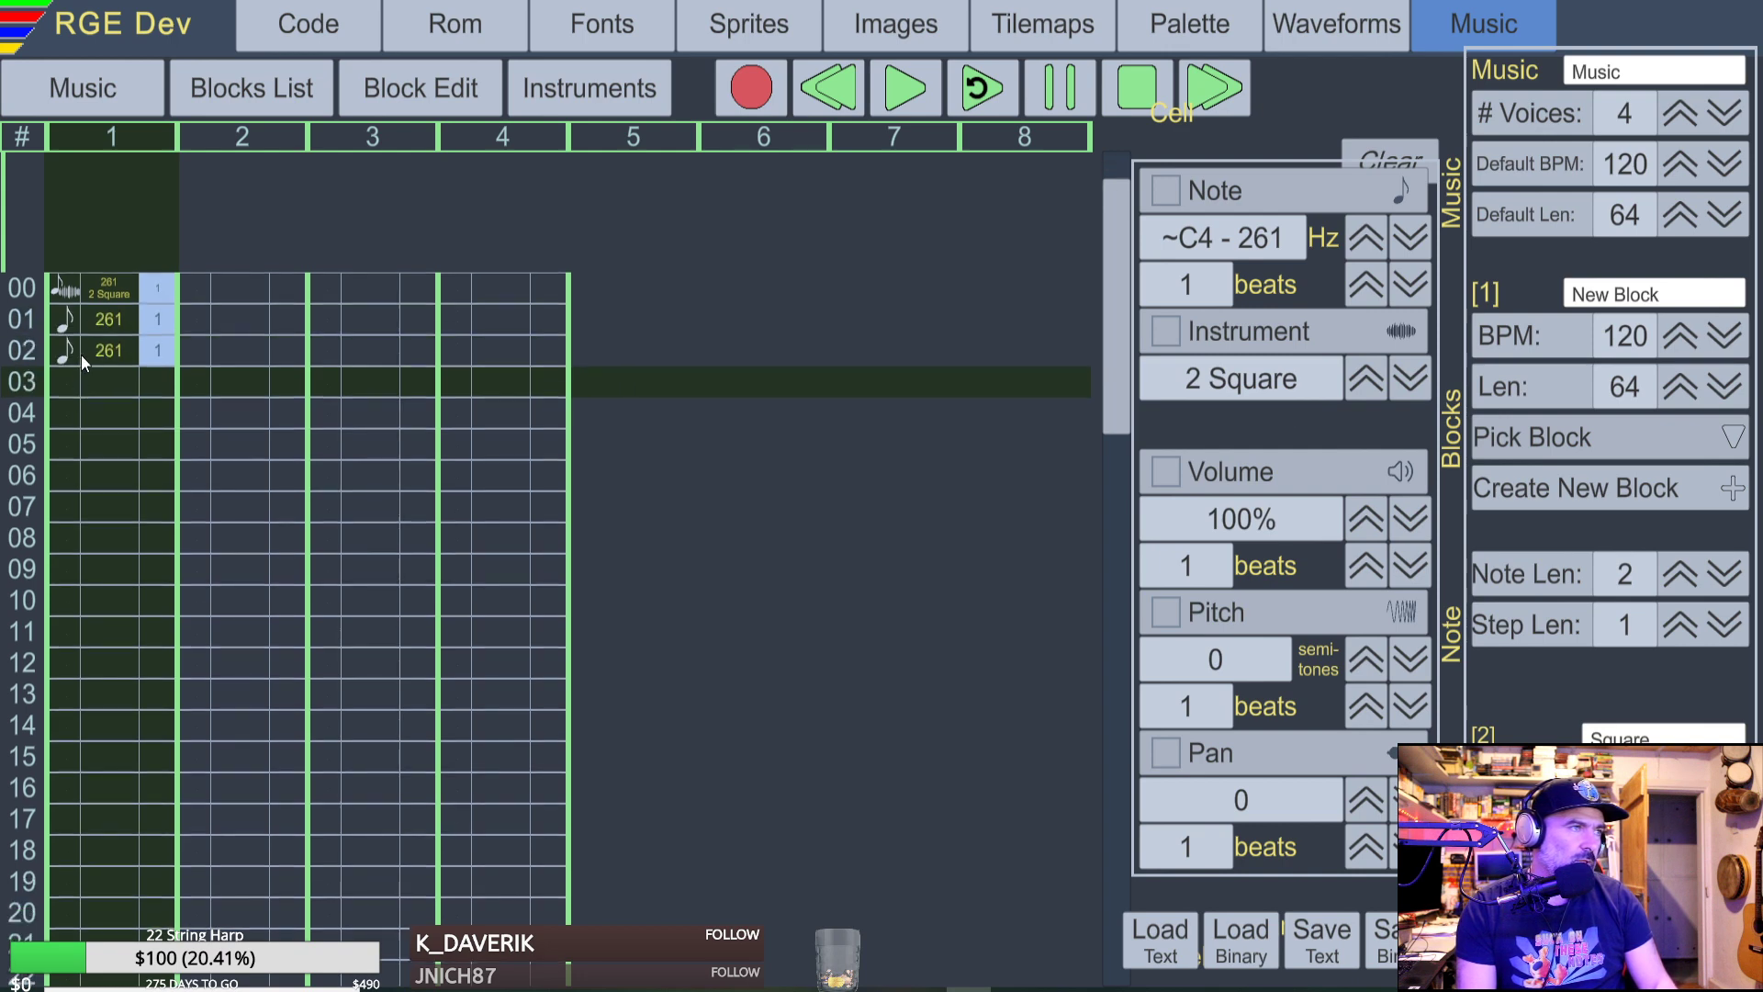
click(81, 354)
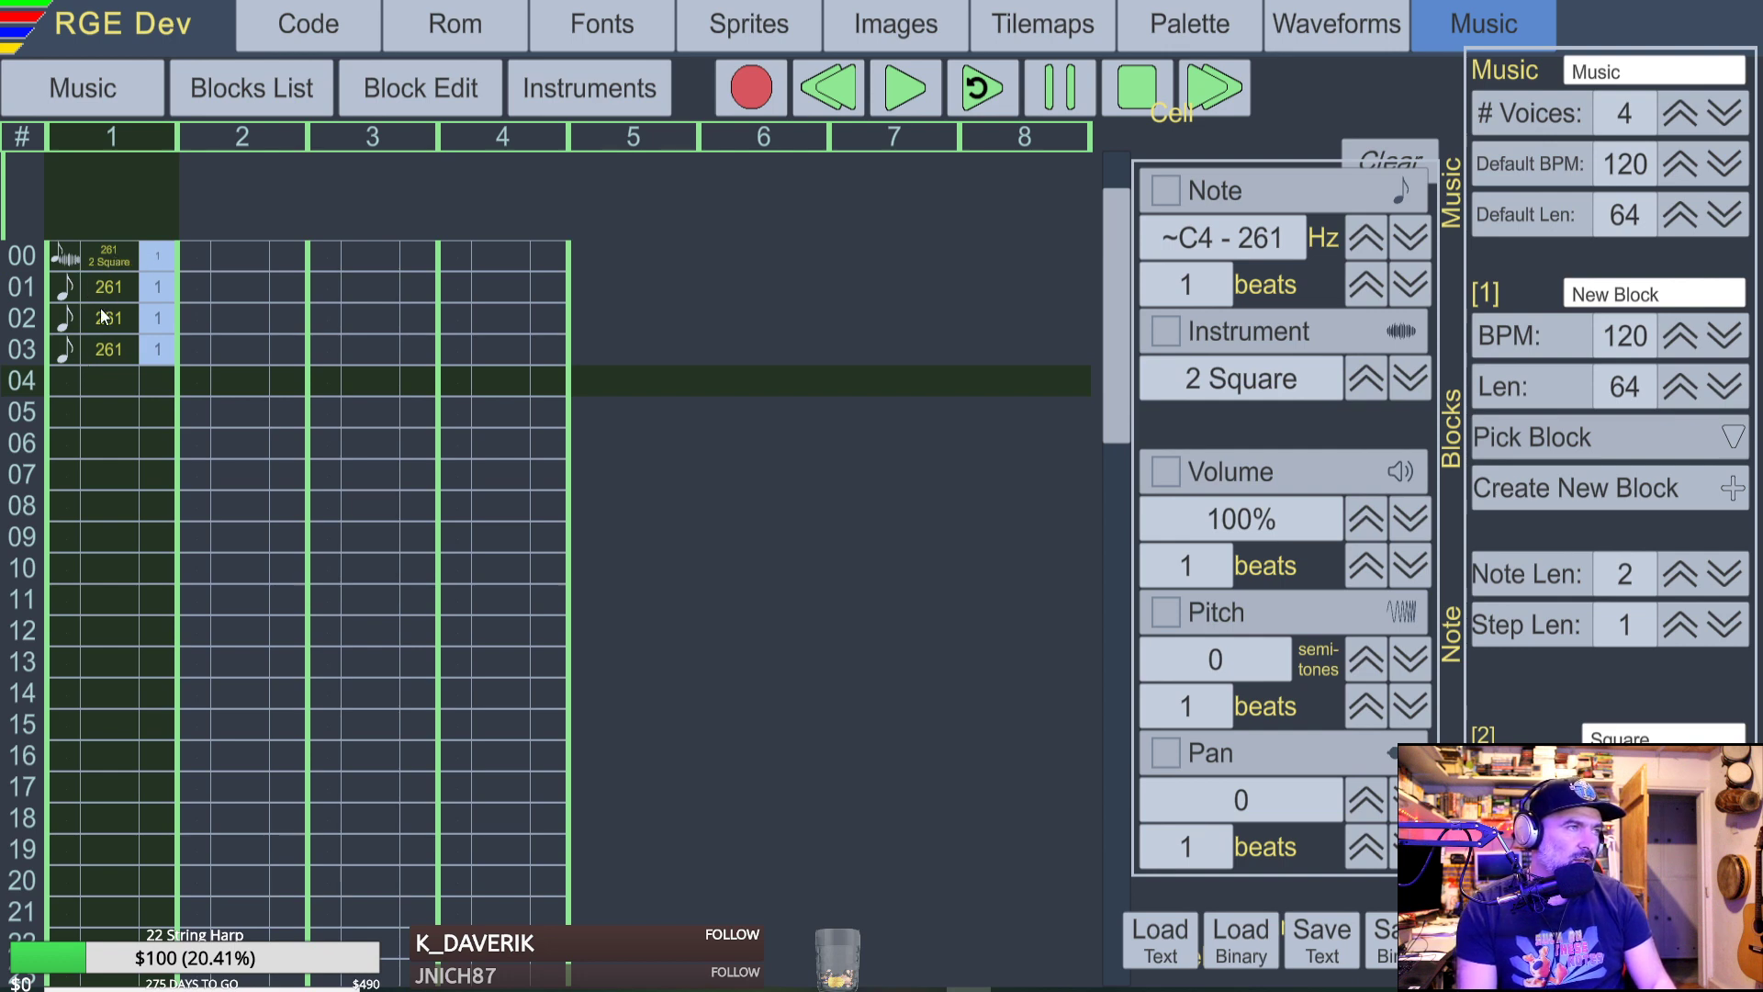
click(95, 382)
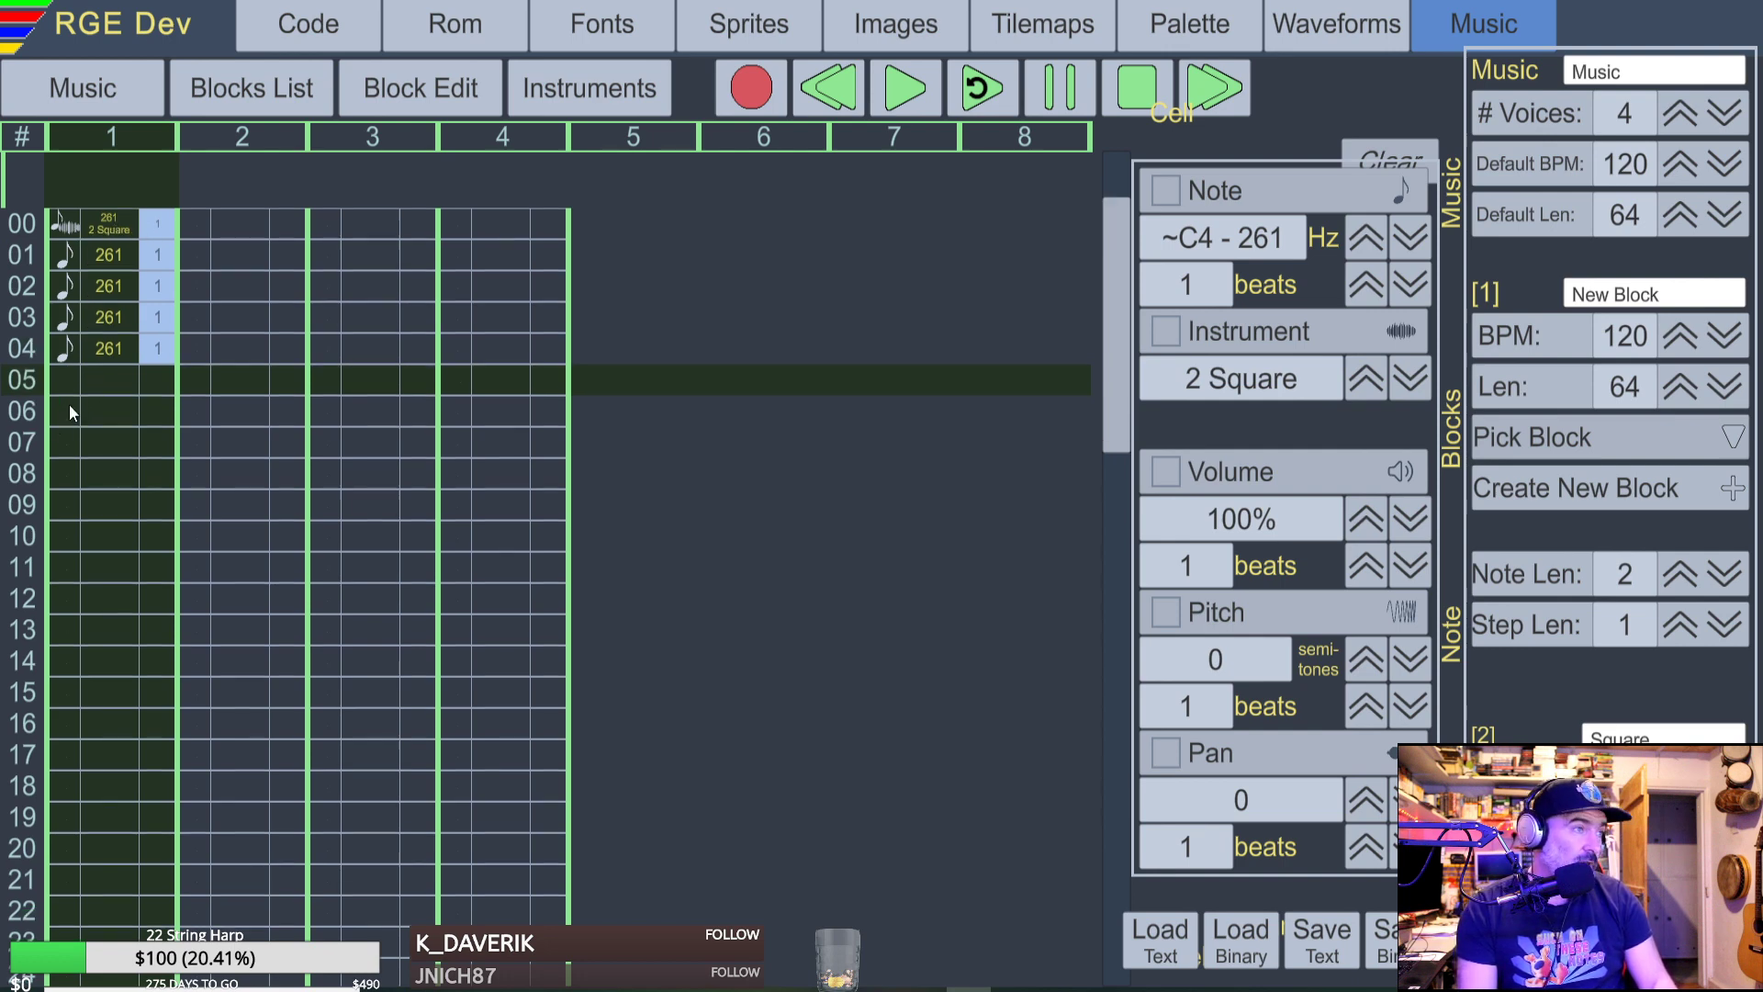
click(69, 404)
click(91, 391)
click(75, 400)
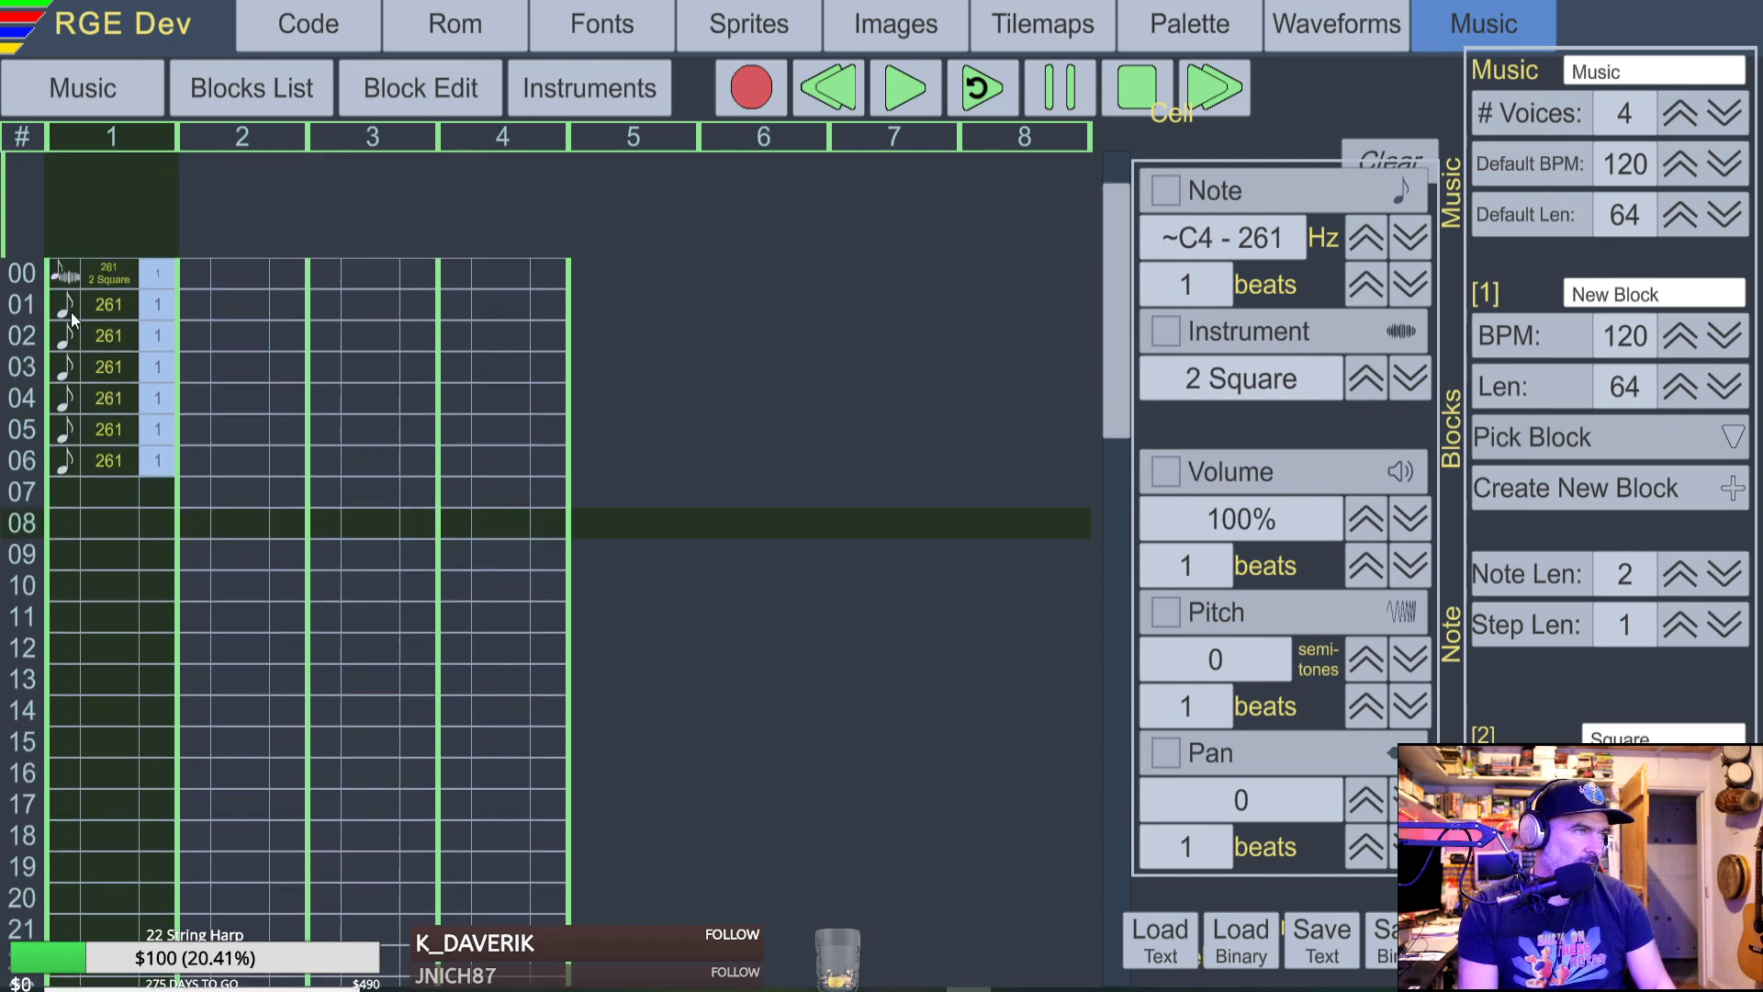
Set the notes in rows 01 to 06 of voice 1 to E4, F4, G4, A4, C5 and F4.
click(69, 312)
key(c)
key(v)
key(b)
key(n)
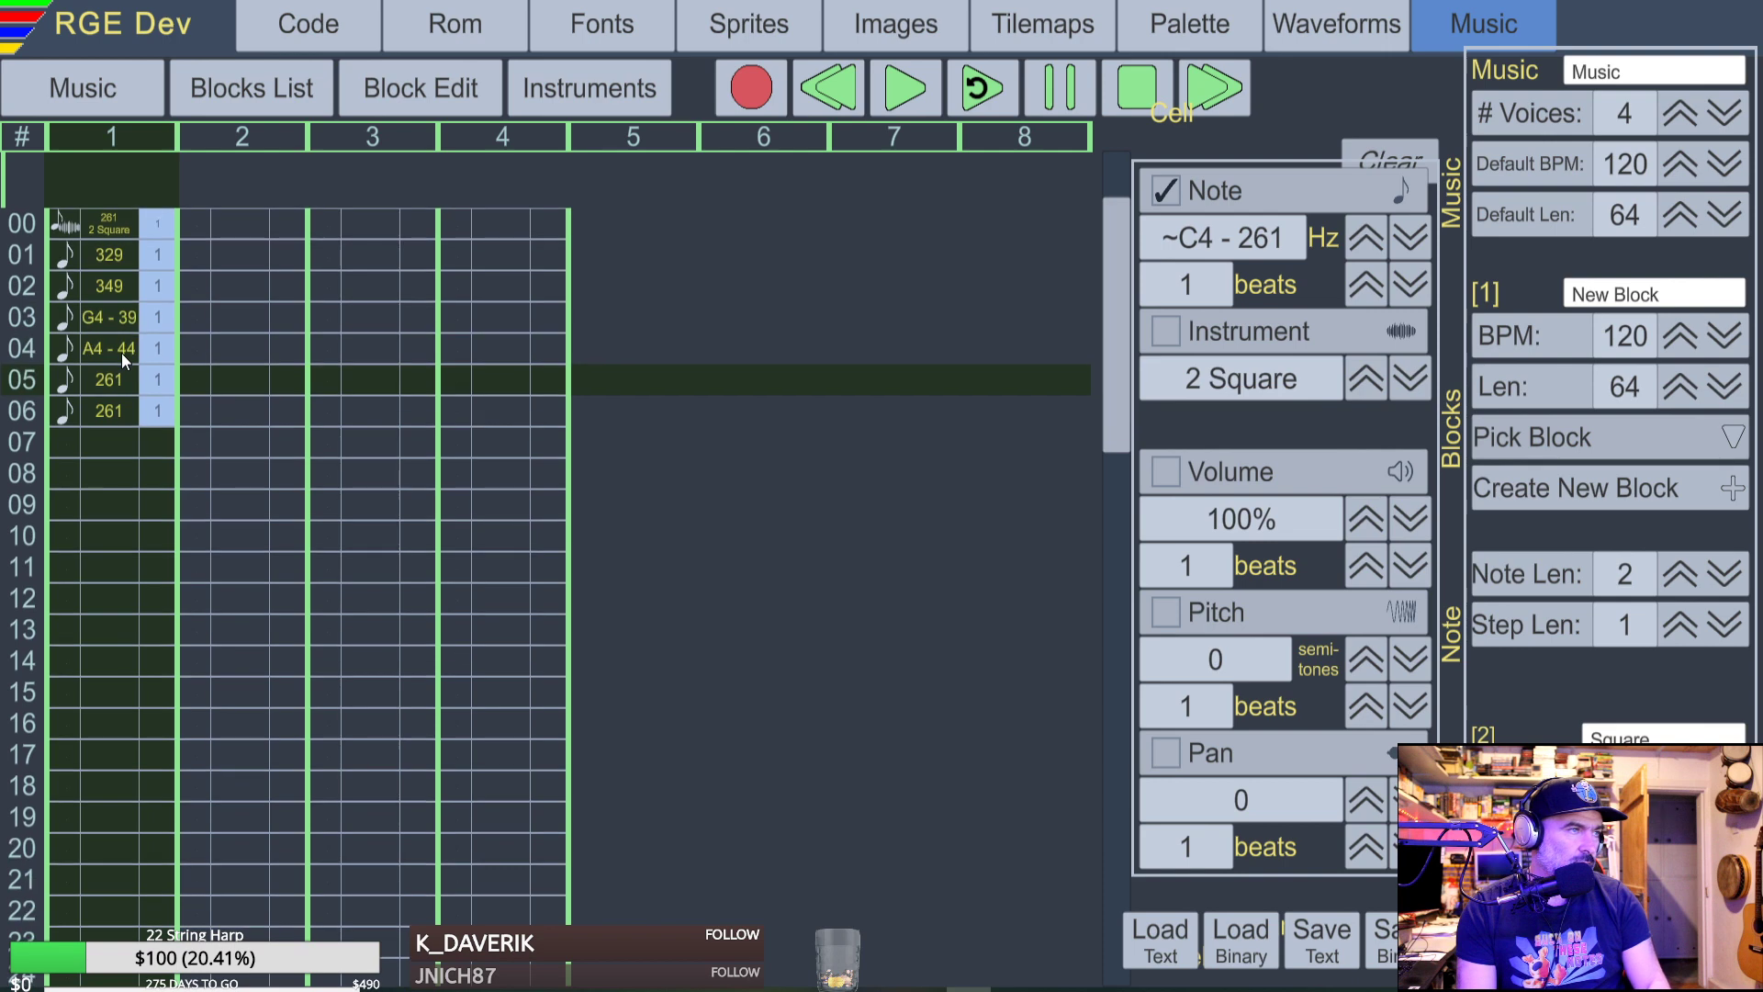
key(comma)
key(v)
Enter a C4 note with instrument 1 Triangle in row 08 of voice 1, leaving row 07 empty.
click(69, 425)
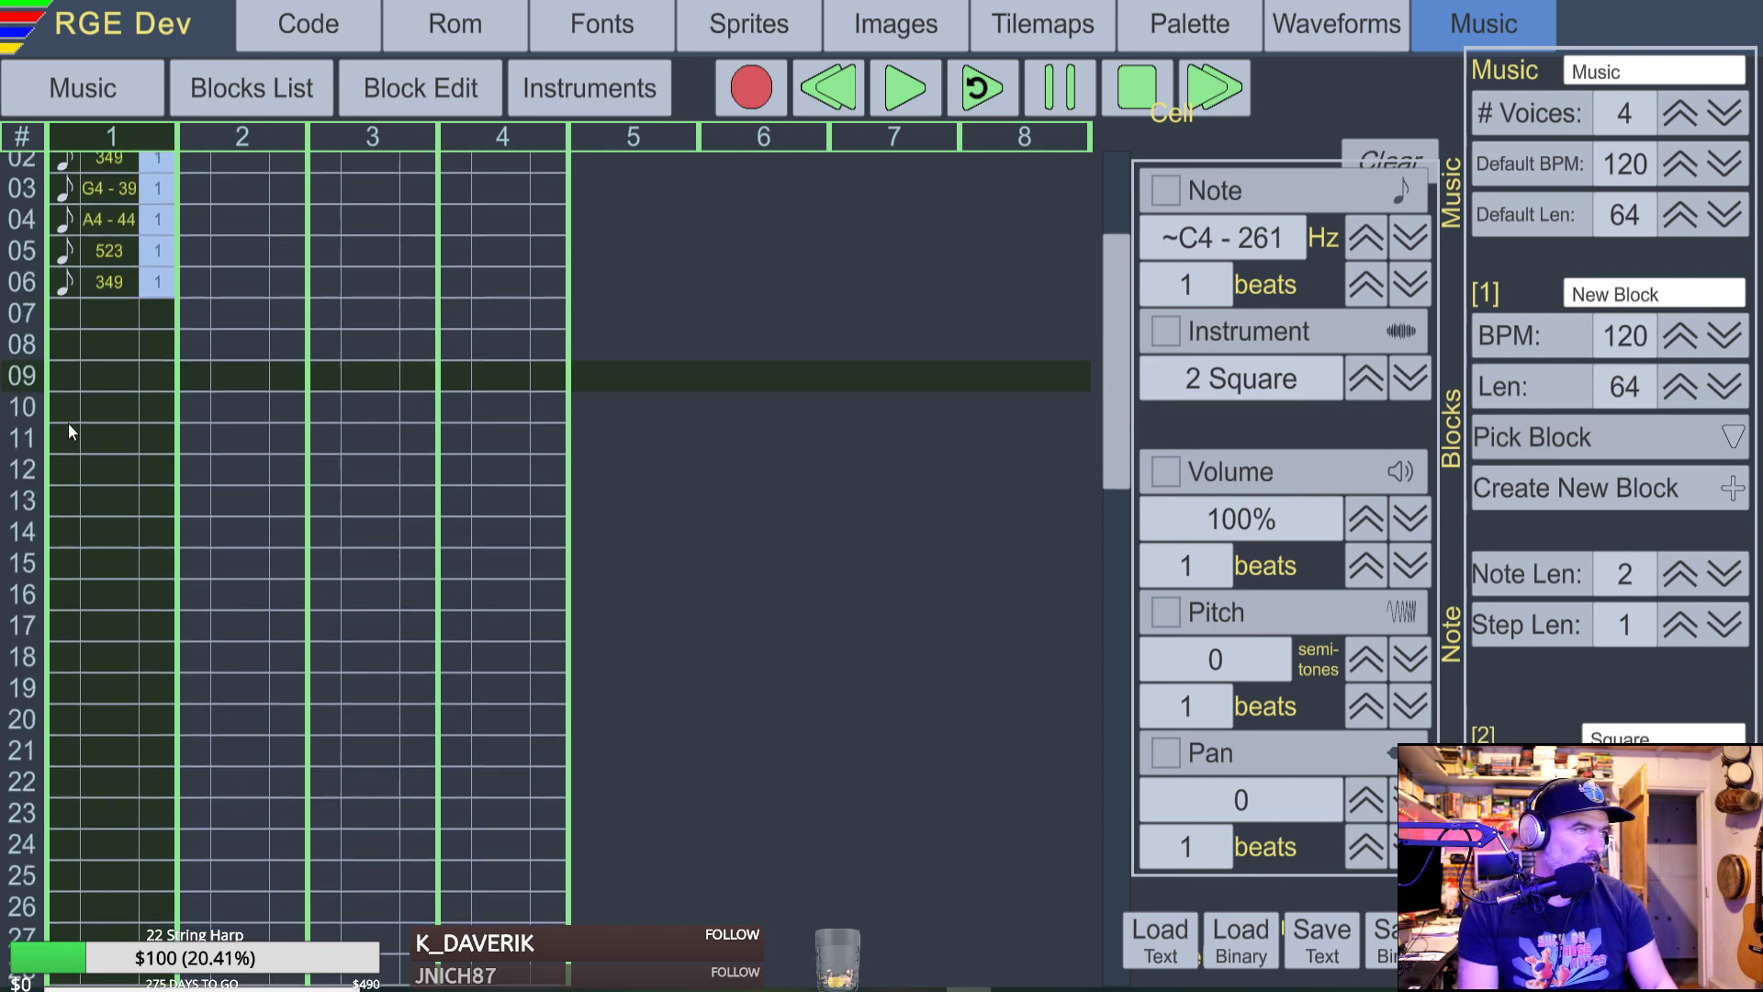
click(71, 357)
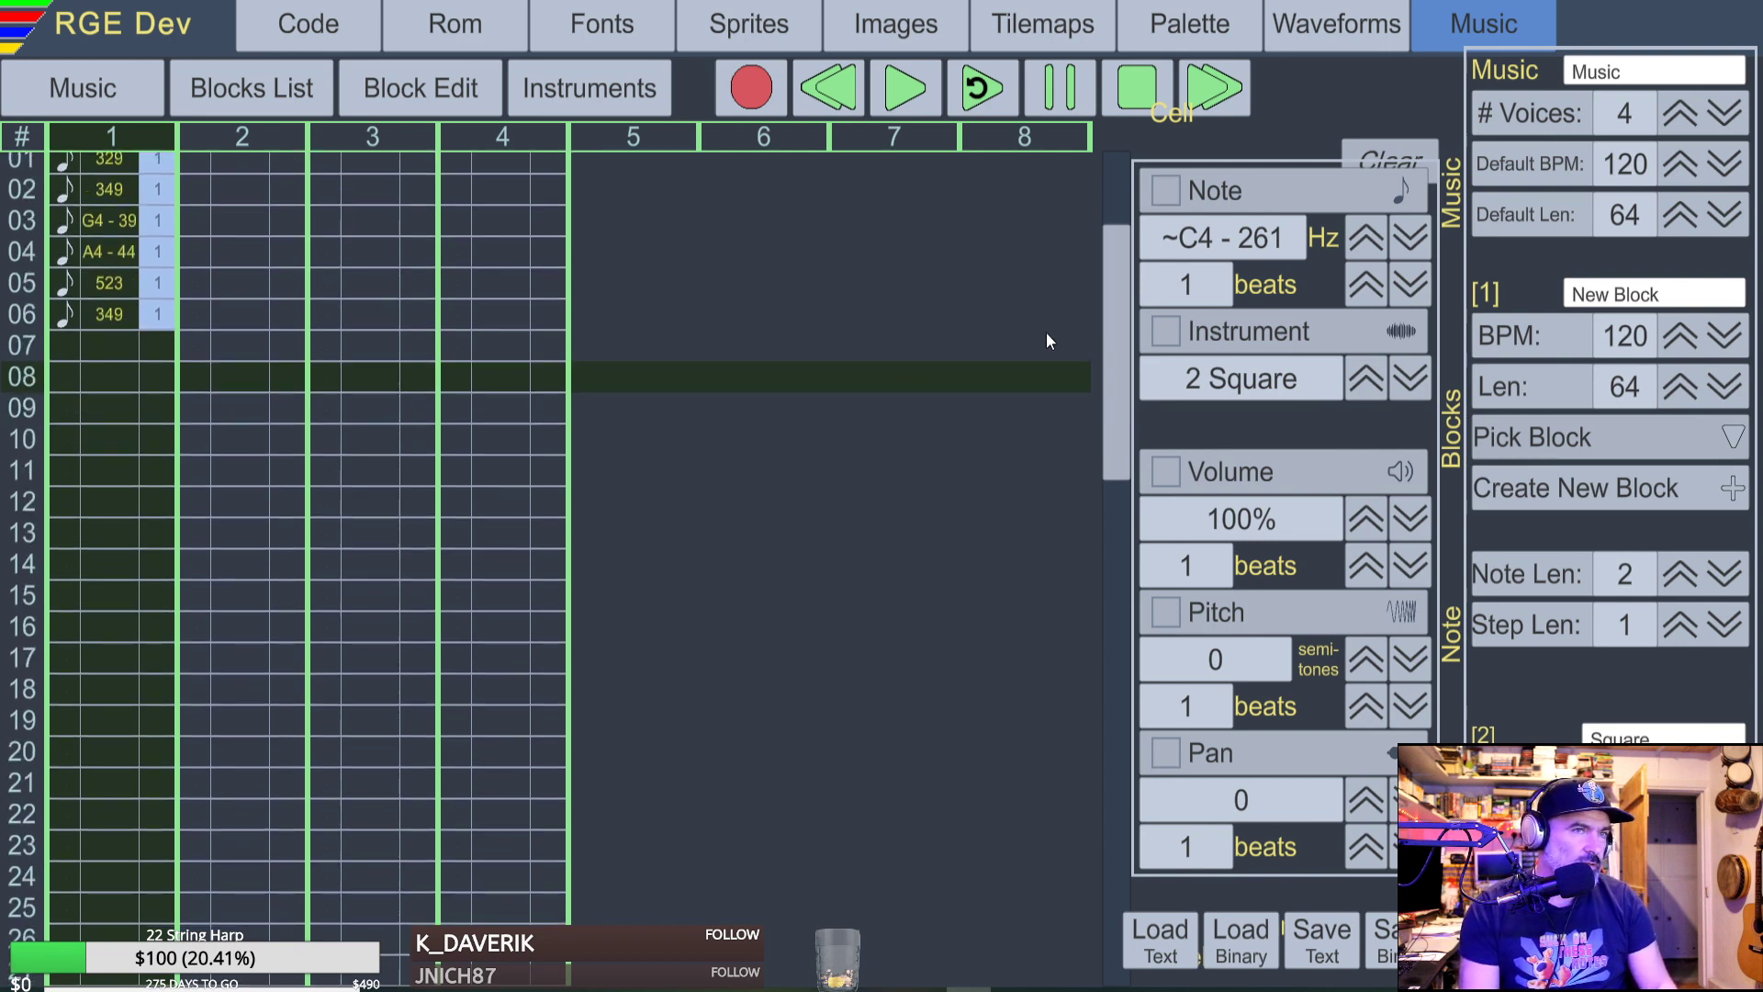
click(1411, 384)
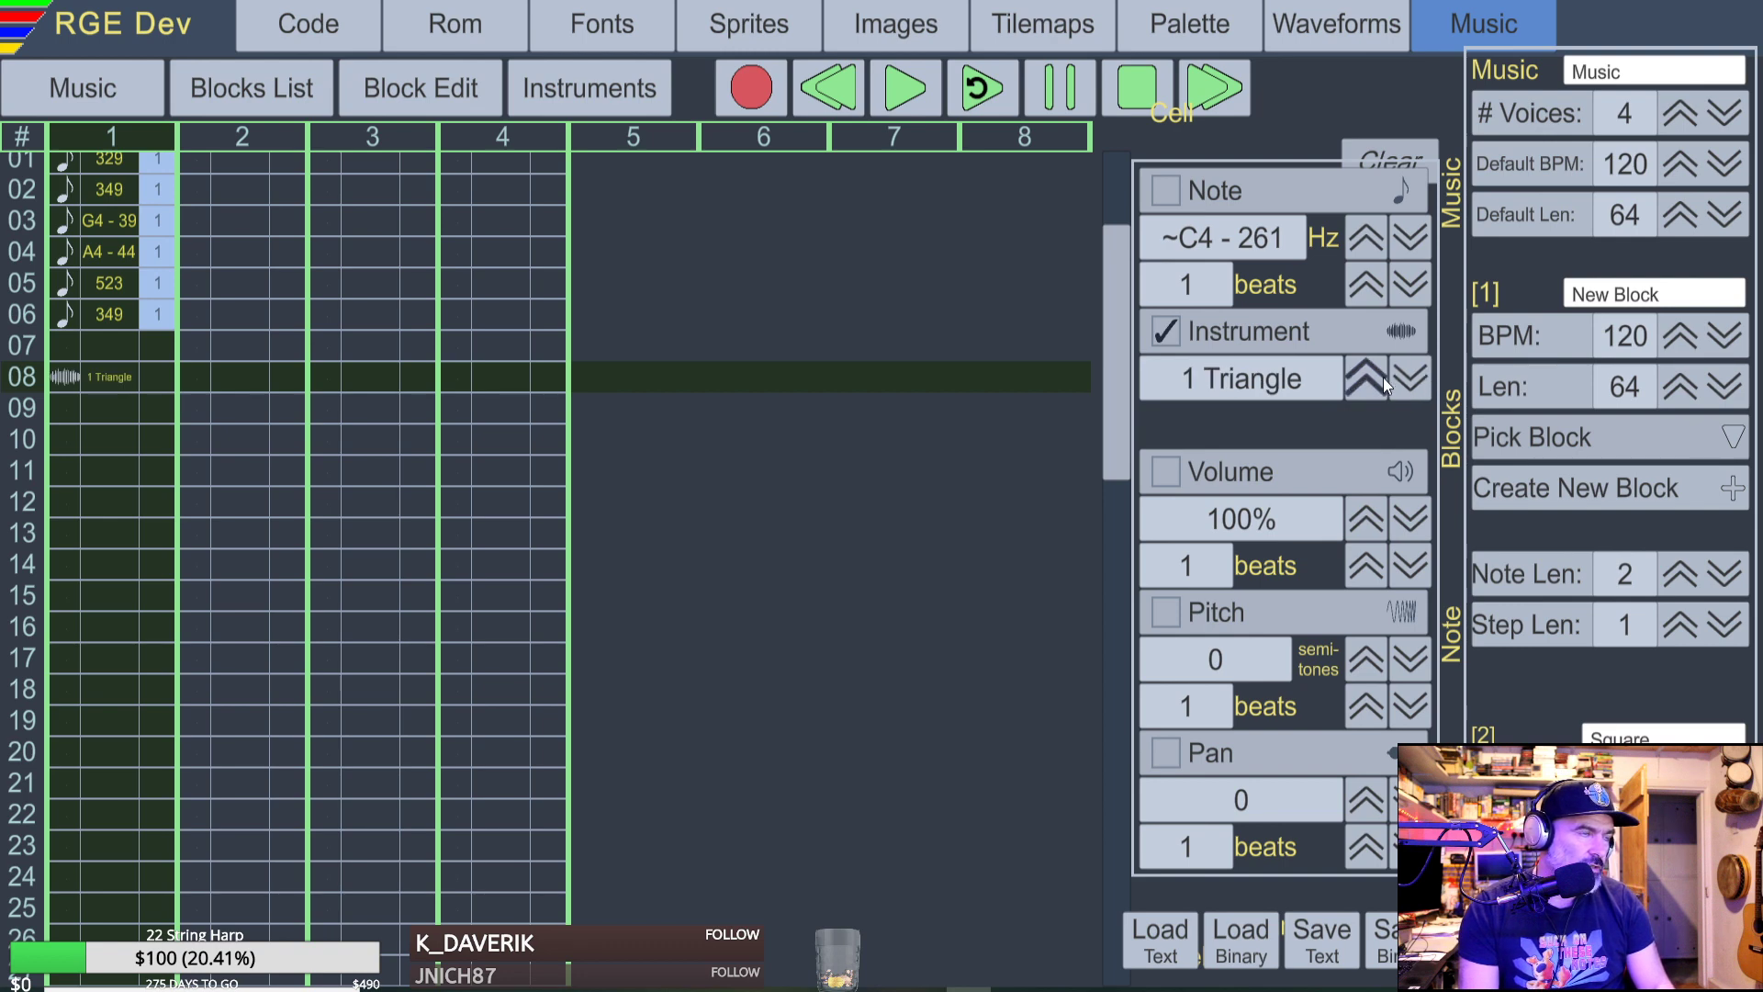
key(z)
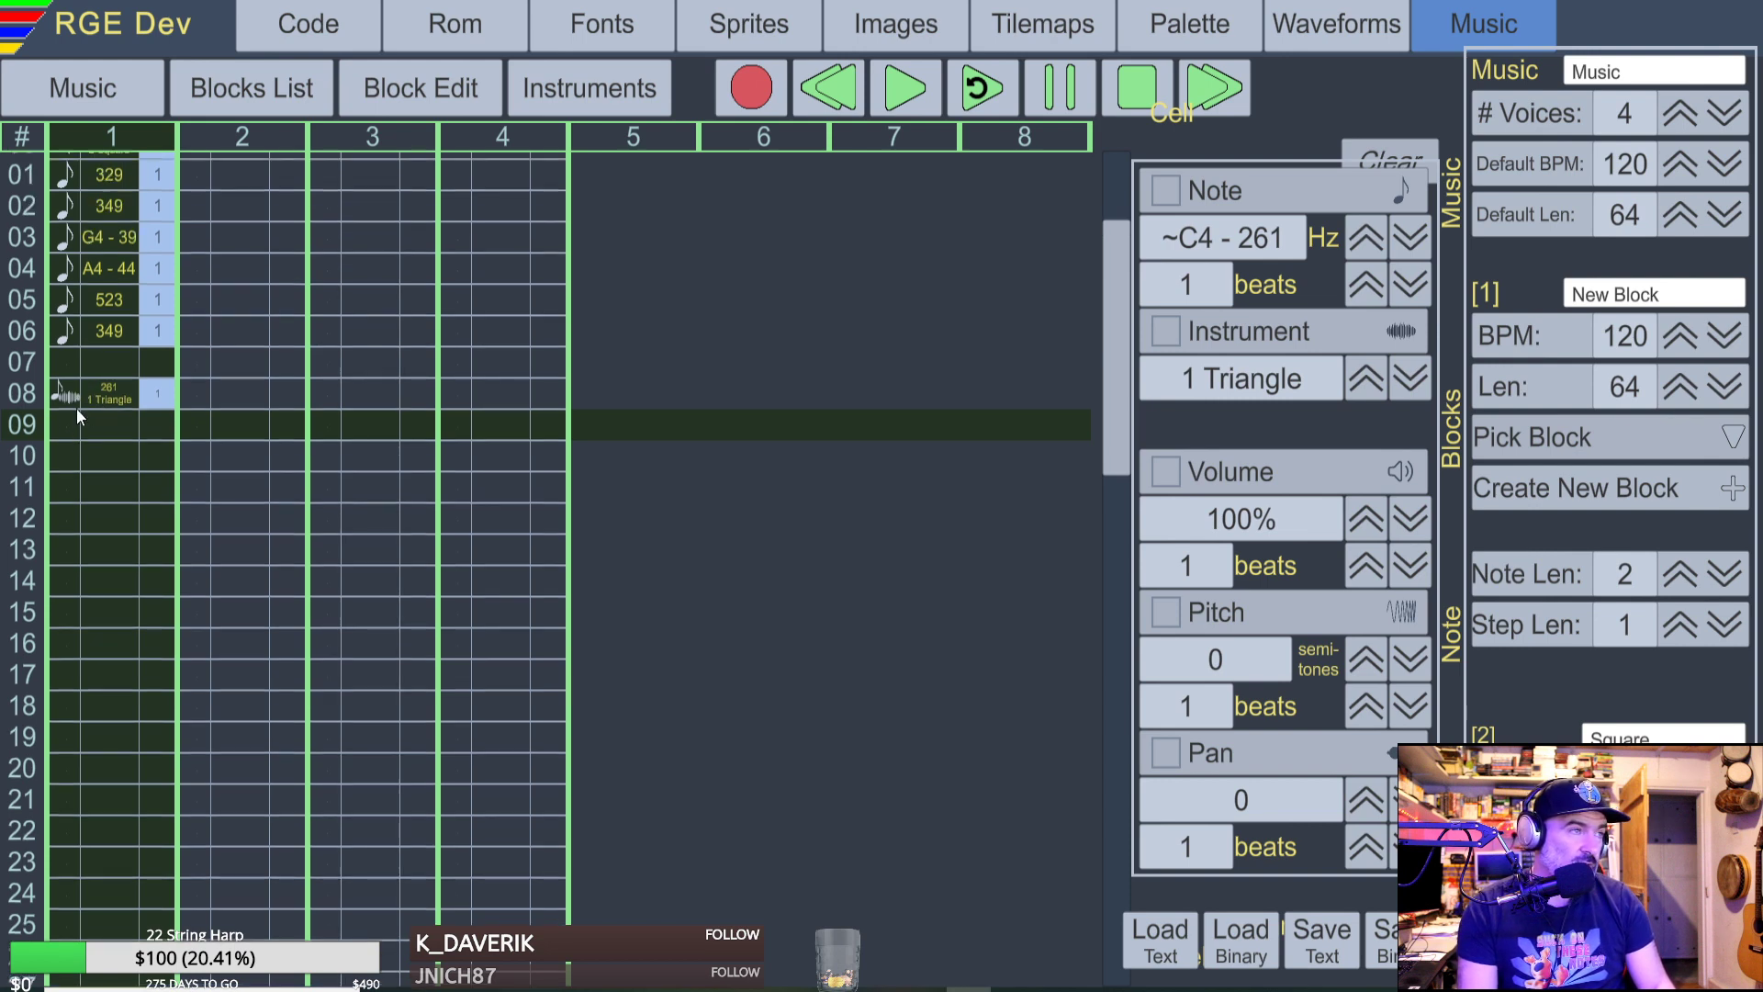
Enter the notes D4, C4, E4, F4 and G4 in rows 09 to 13 of voice 1.
key(x)
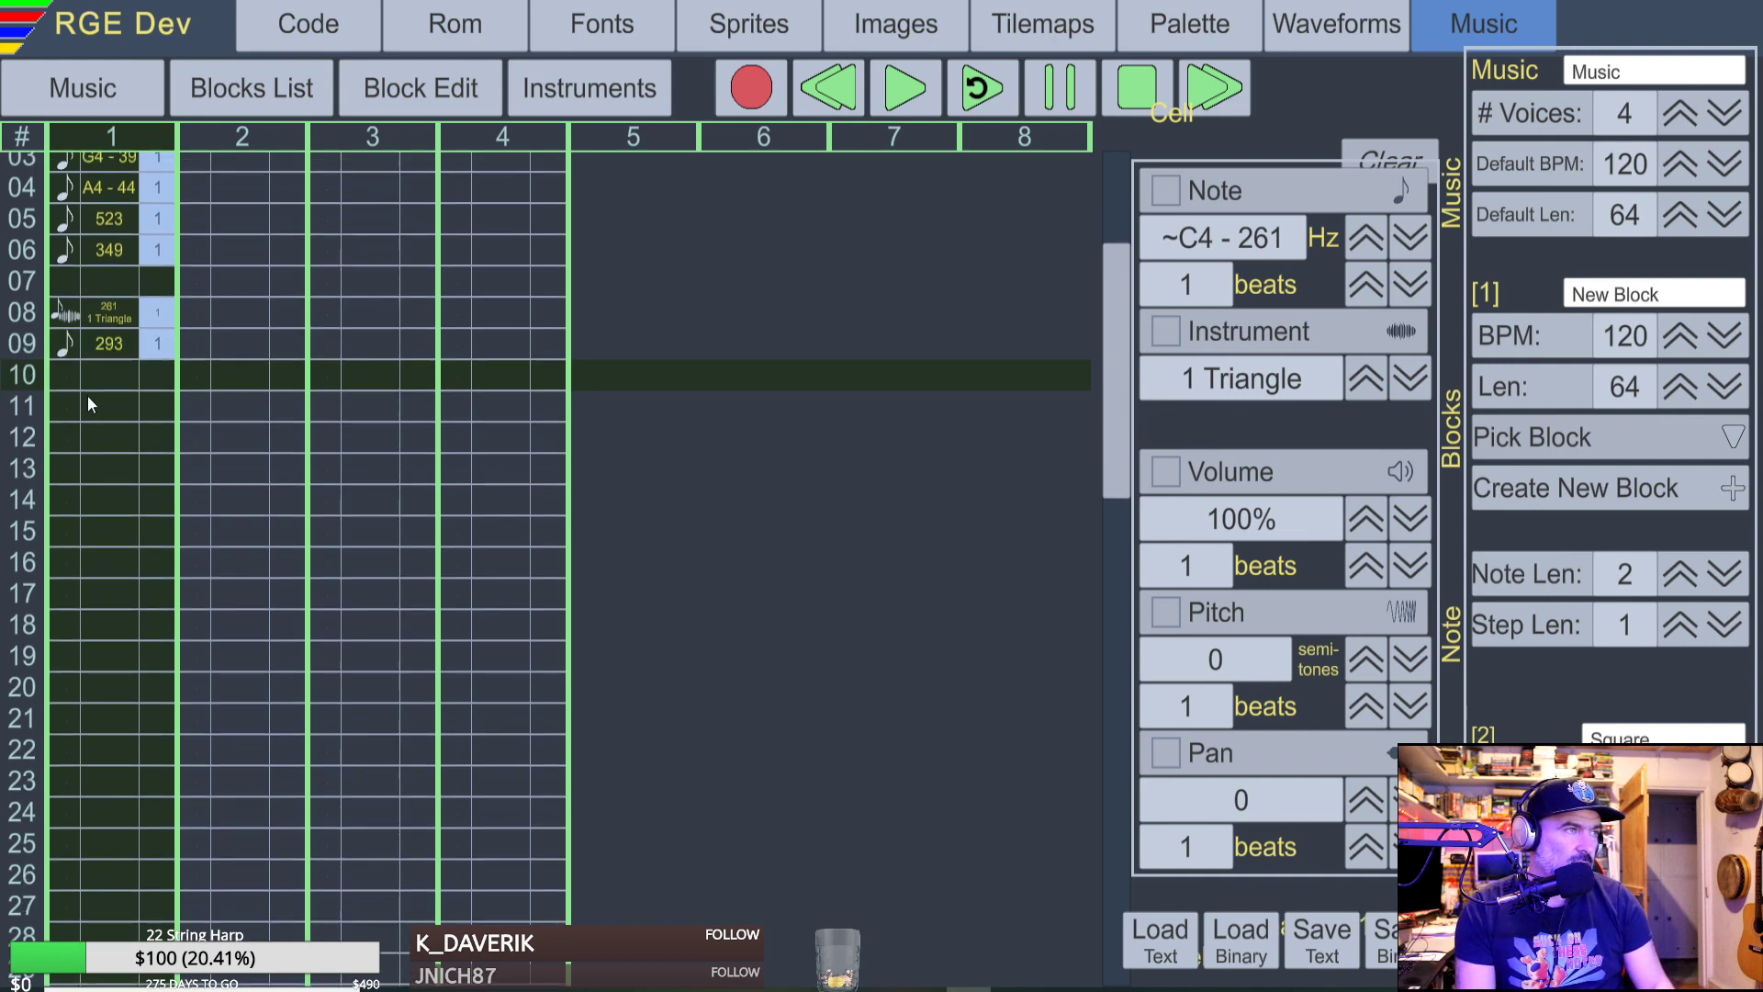
key(z)
key(c)
key(v)
key(b)
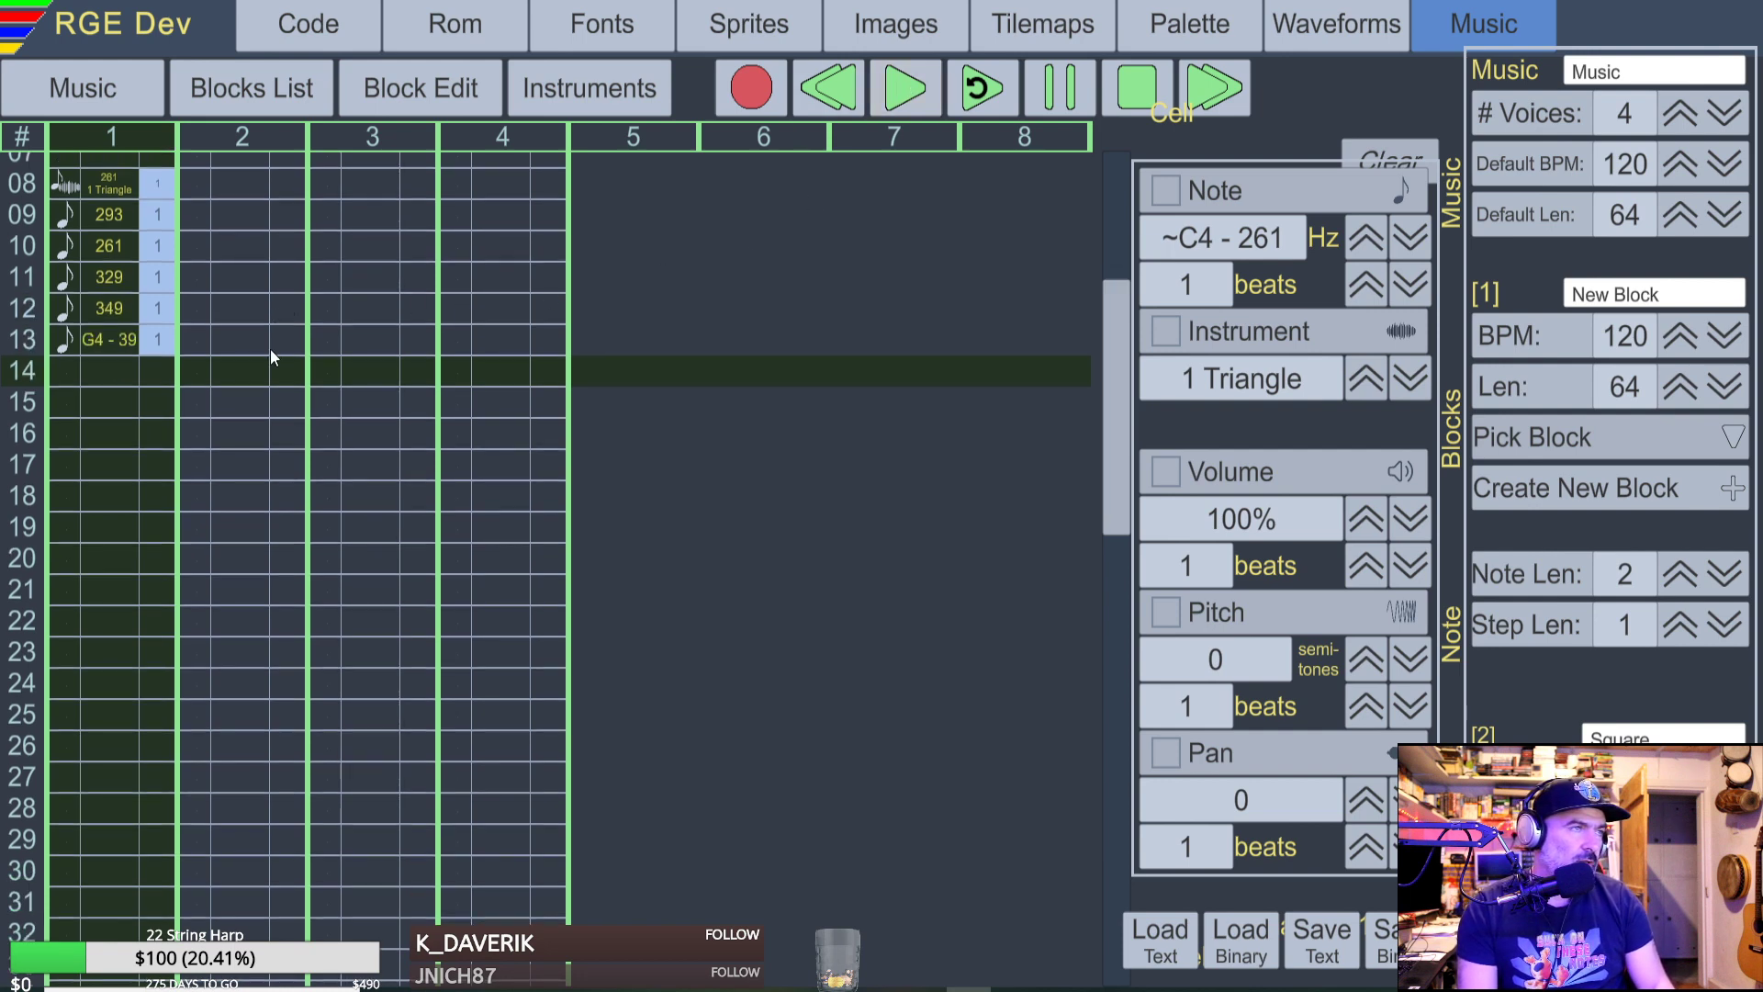
Play the block from row 00 to check the switch from Square to Triangle, and stop the playback.
scroll(79, 222, up, 3)
scroll(79, 222, up, 3)
click(91, 273)
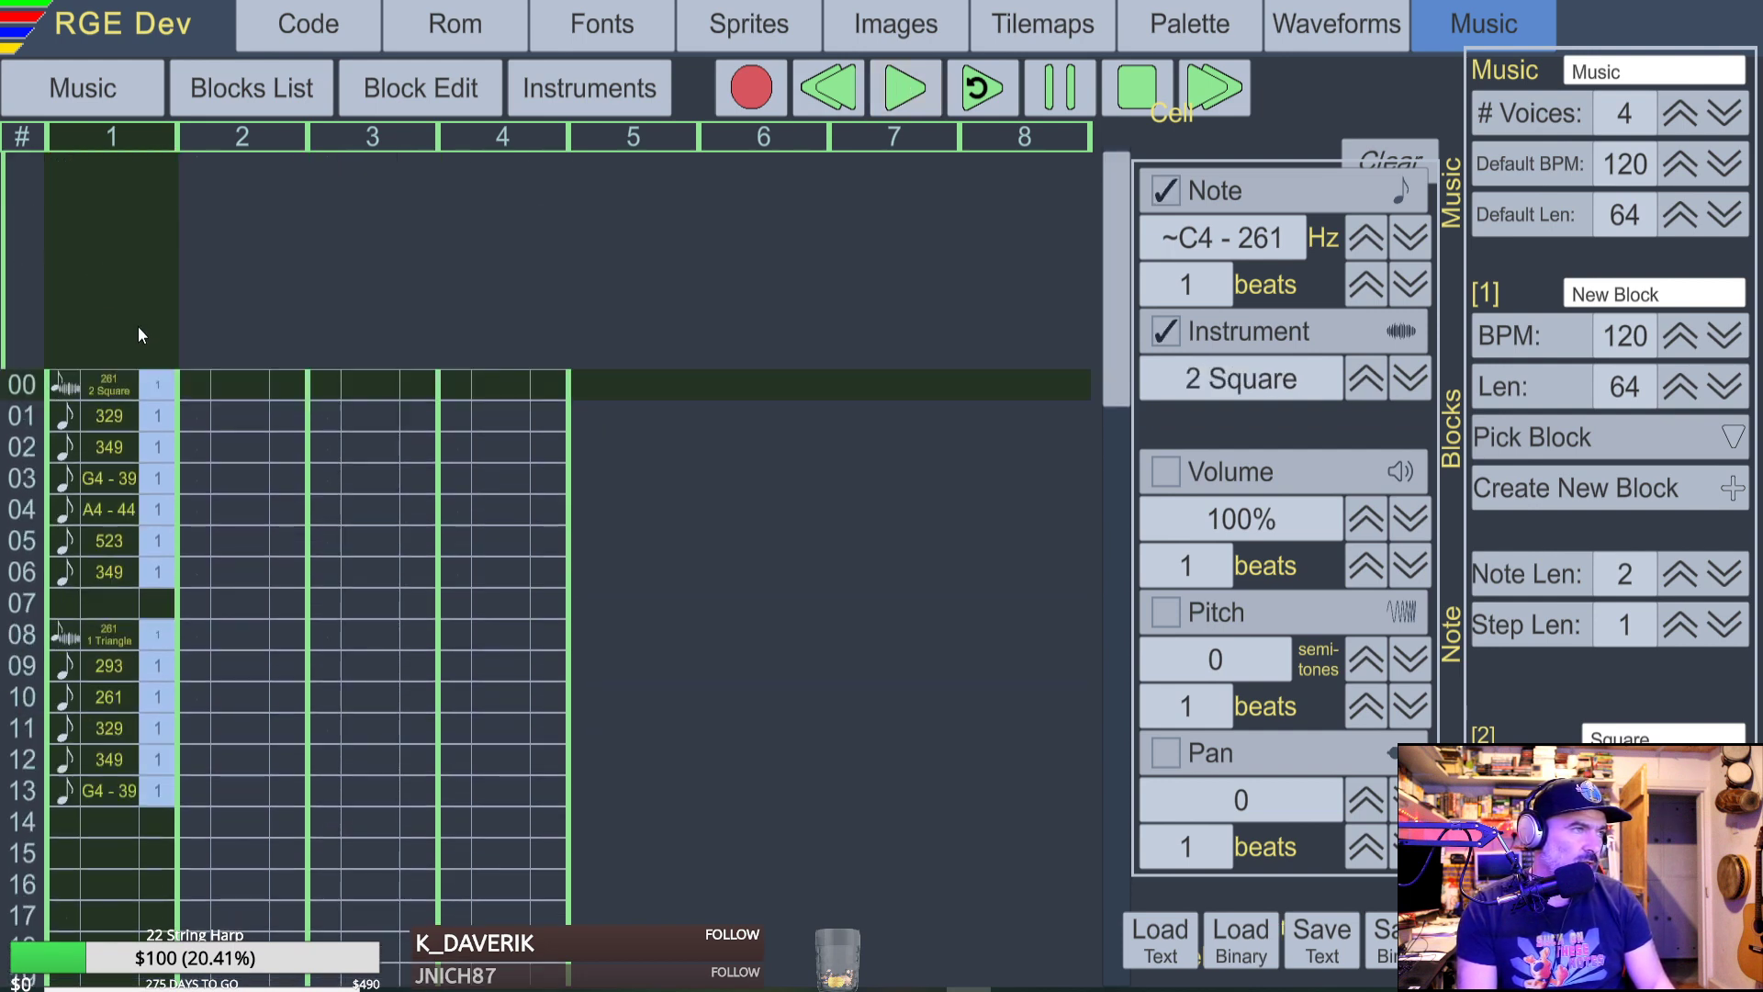
key(space)
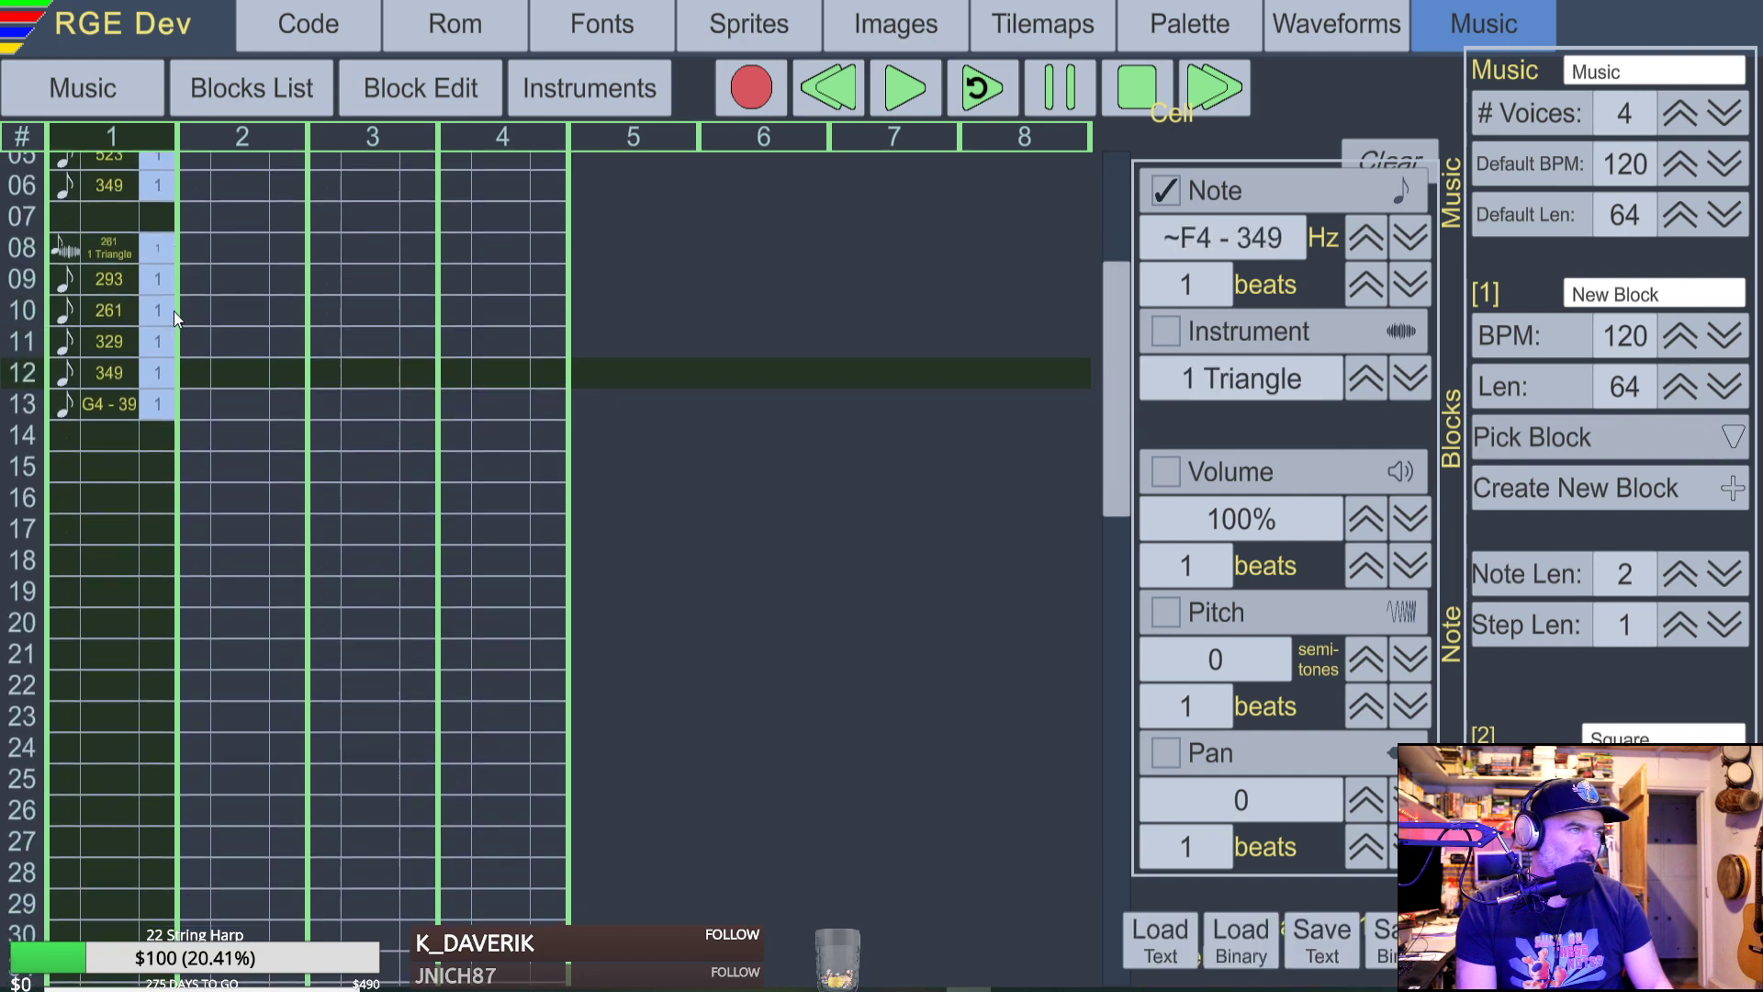
key(space)
scroll(96, 629, down, 3)
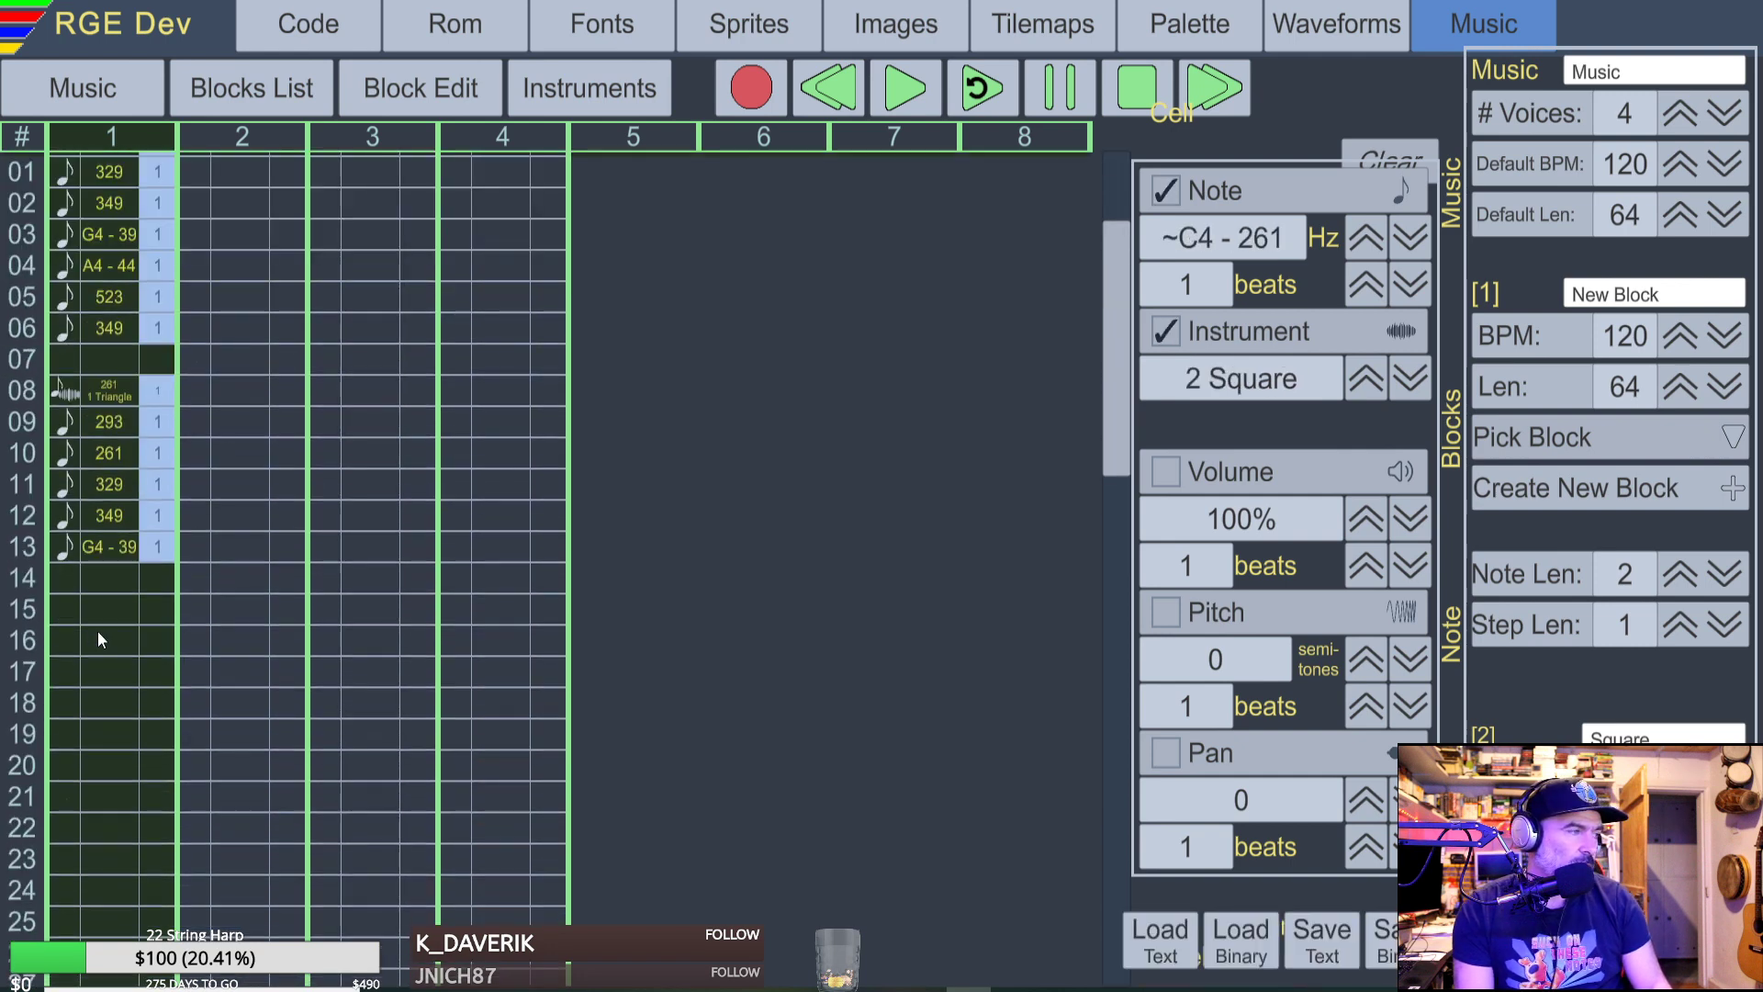
scroll(97, 630, up, 3)
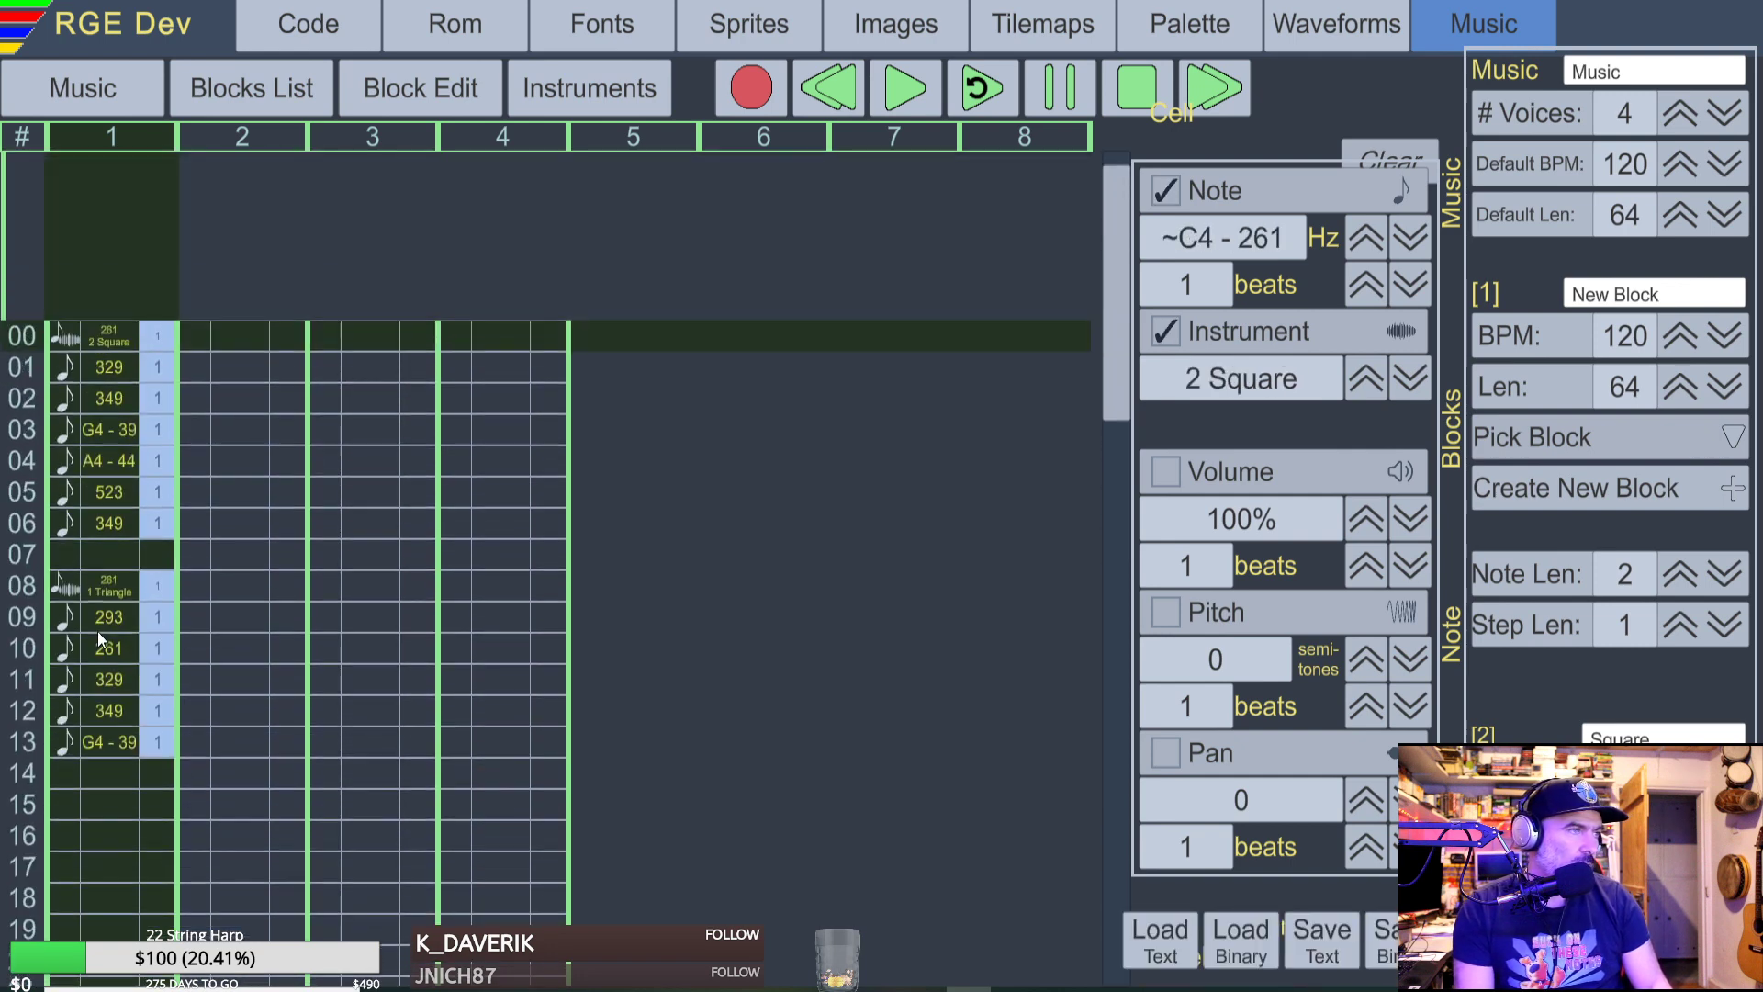
Inspect the Triangle note in row 08 of voice 1 and change the current instrument from Square to 1 Triangle.
click(112, 586)
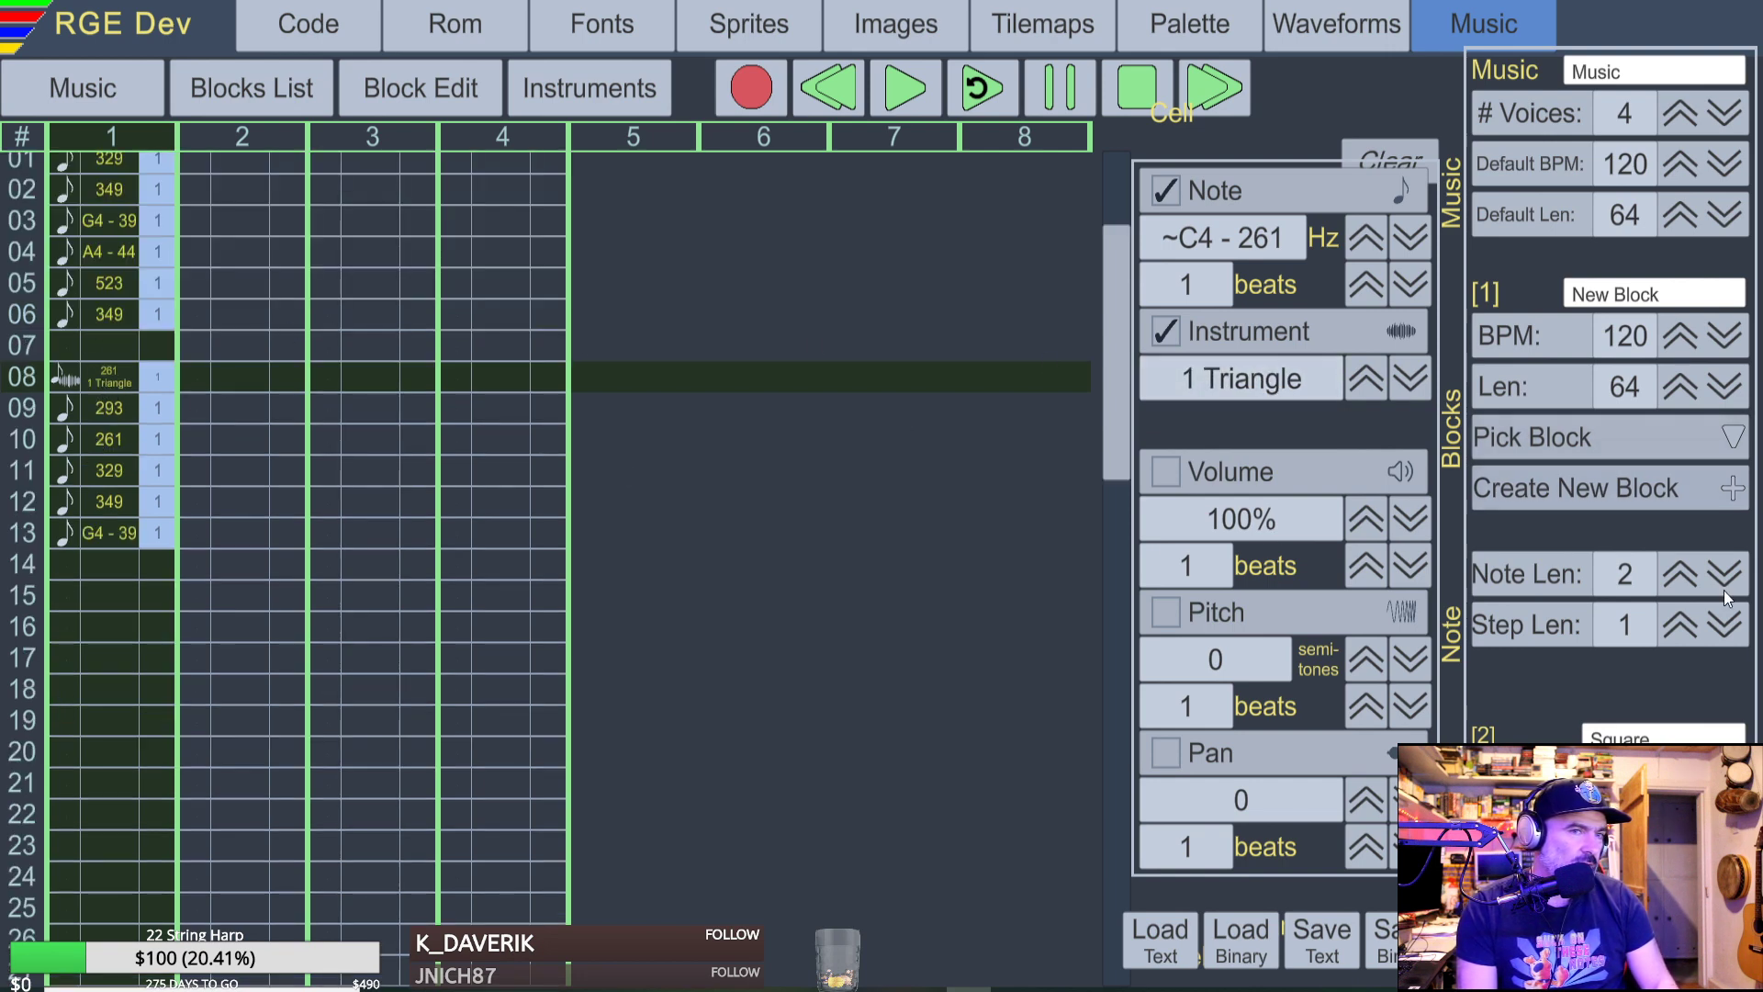
click(1673, 749)
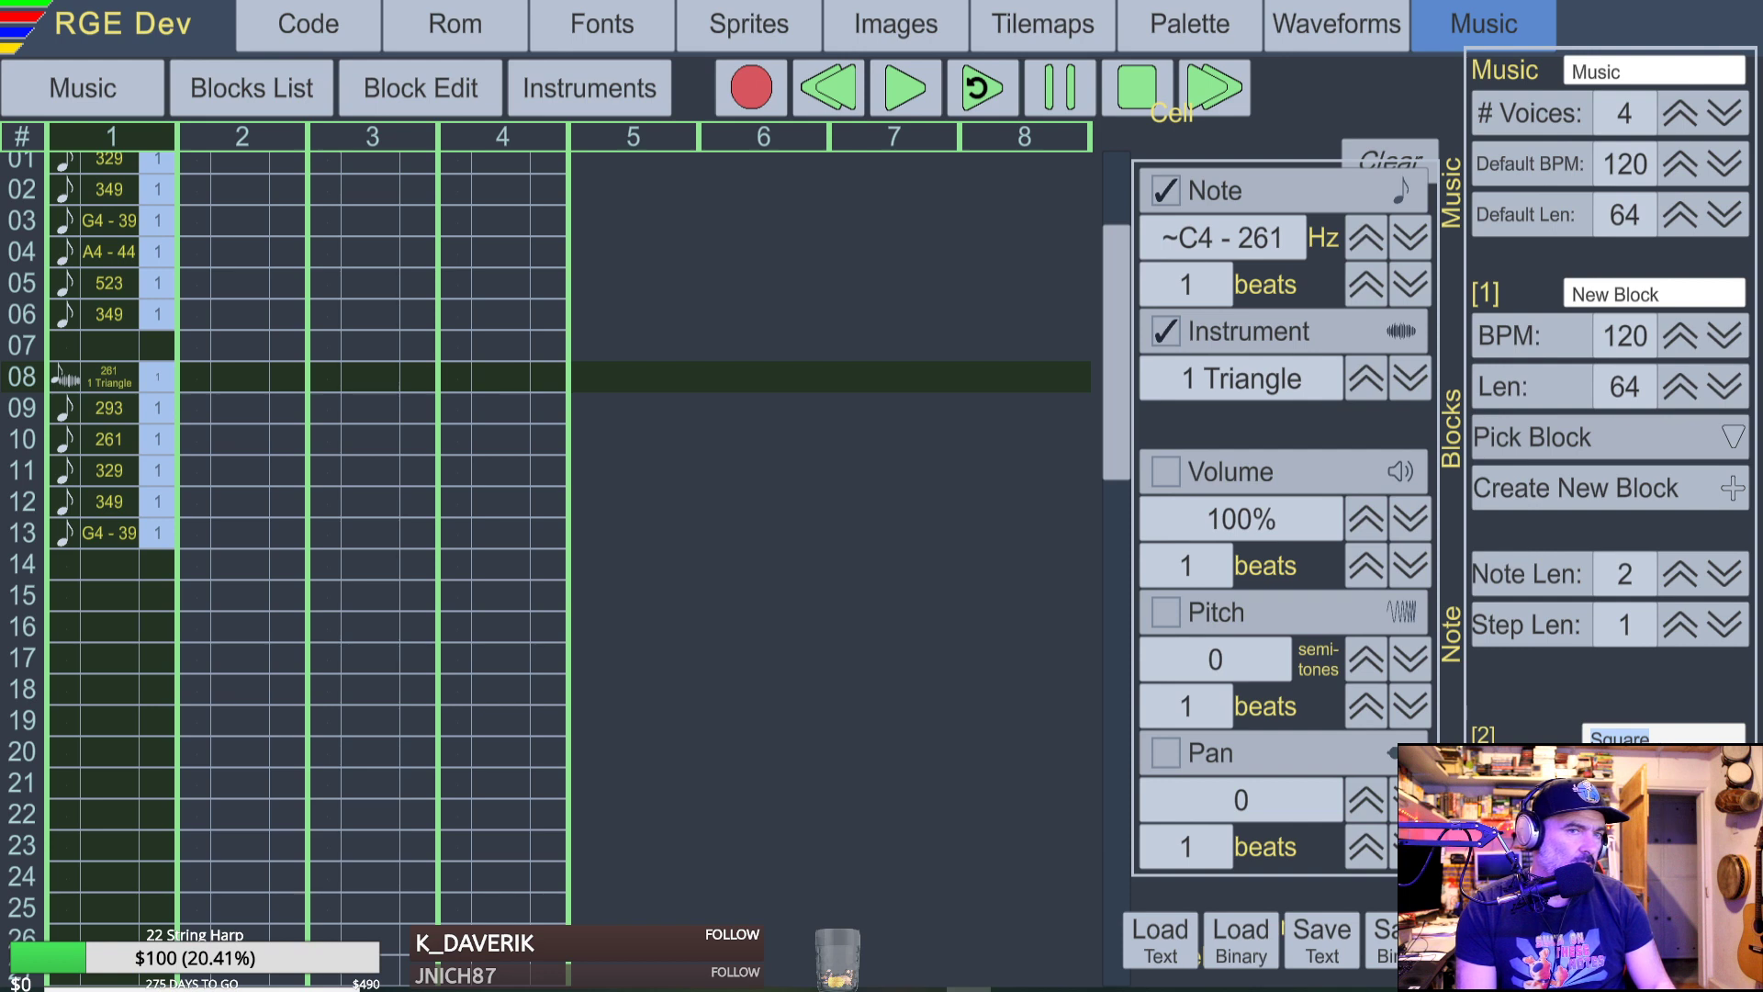
click(1673, 781)
click(1671, 748)
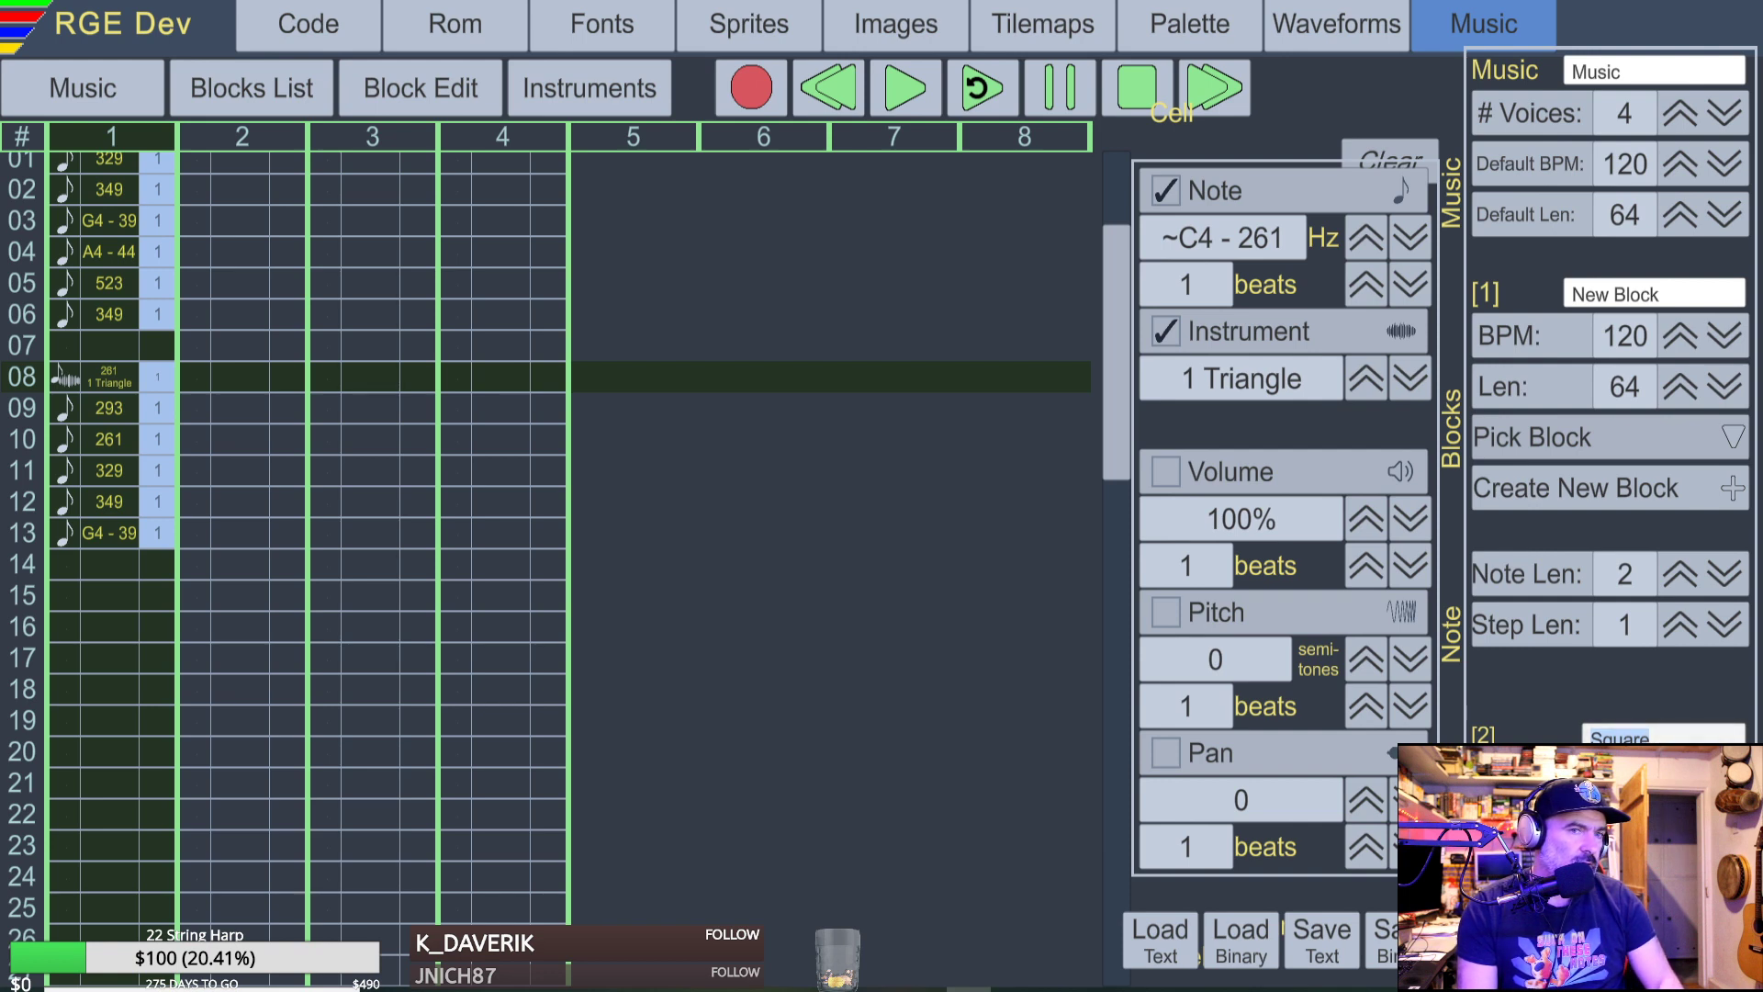
click(1673, 780)
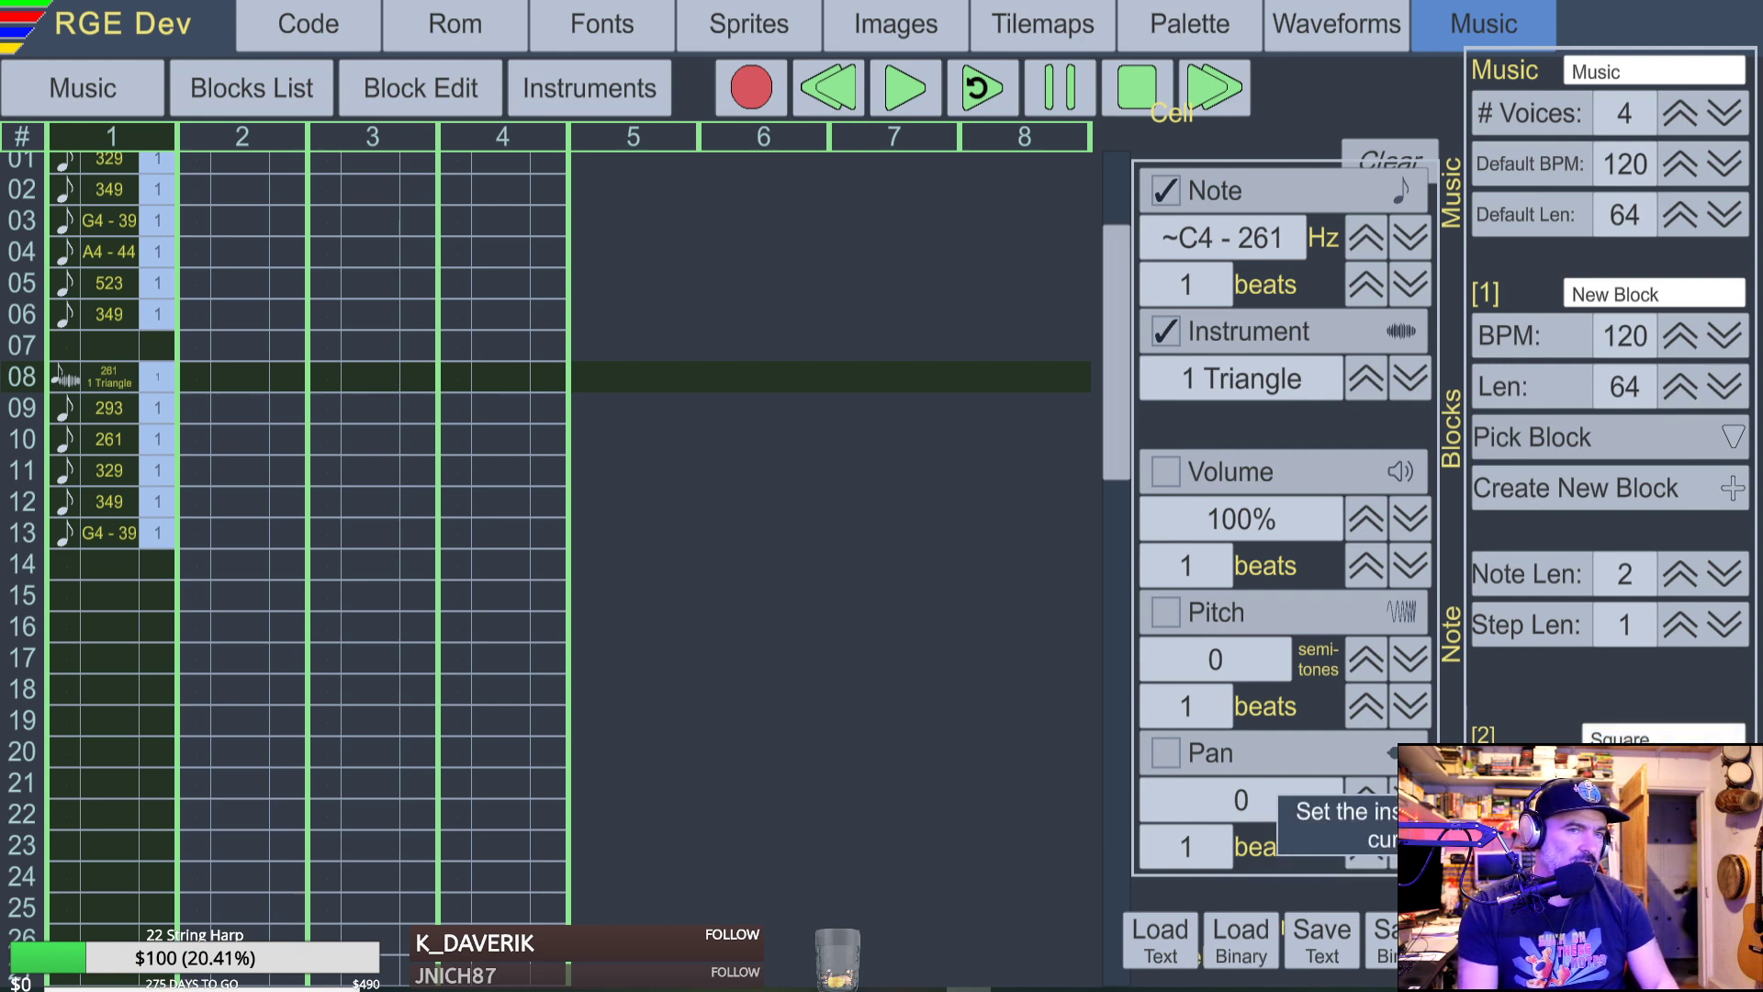
click(1607, 877)
click(912, 261)
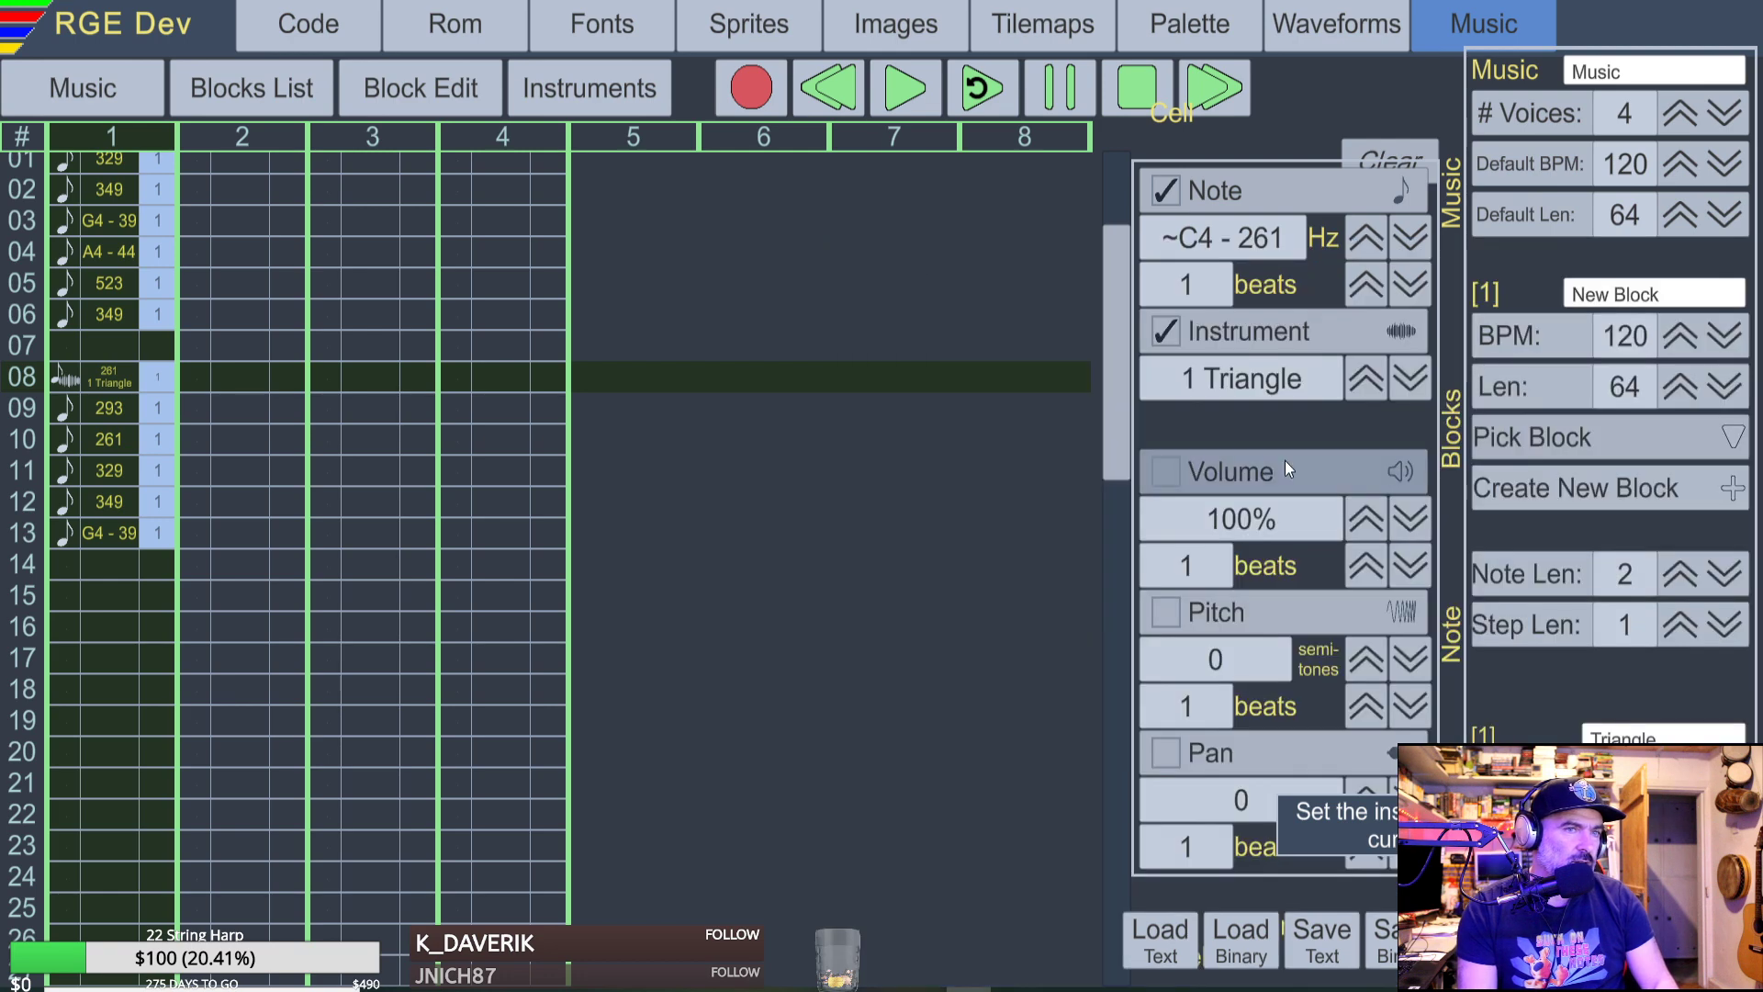
Play back the note sequence in voice 1 and return to its start at row 00.
scroll(327, 283, up, 3)
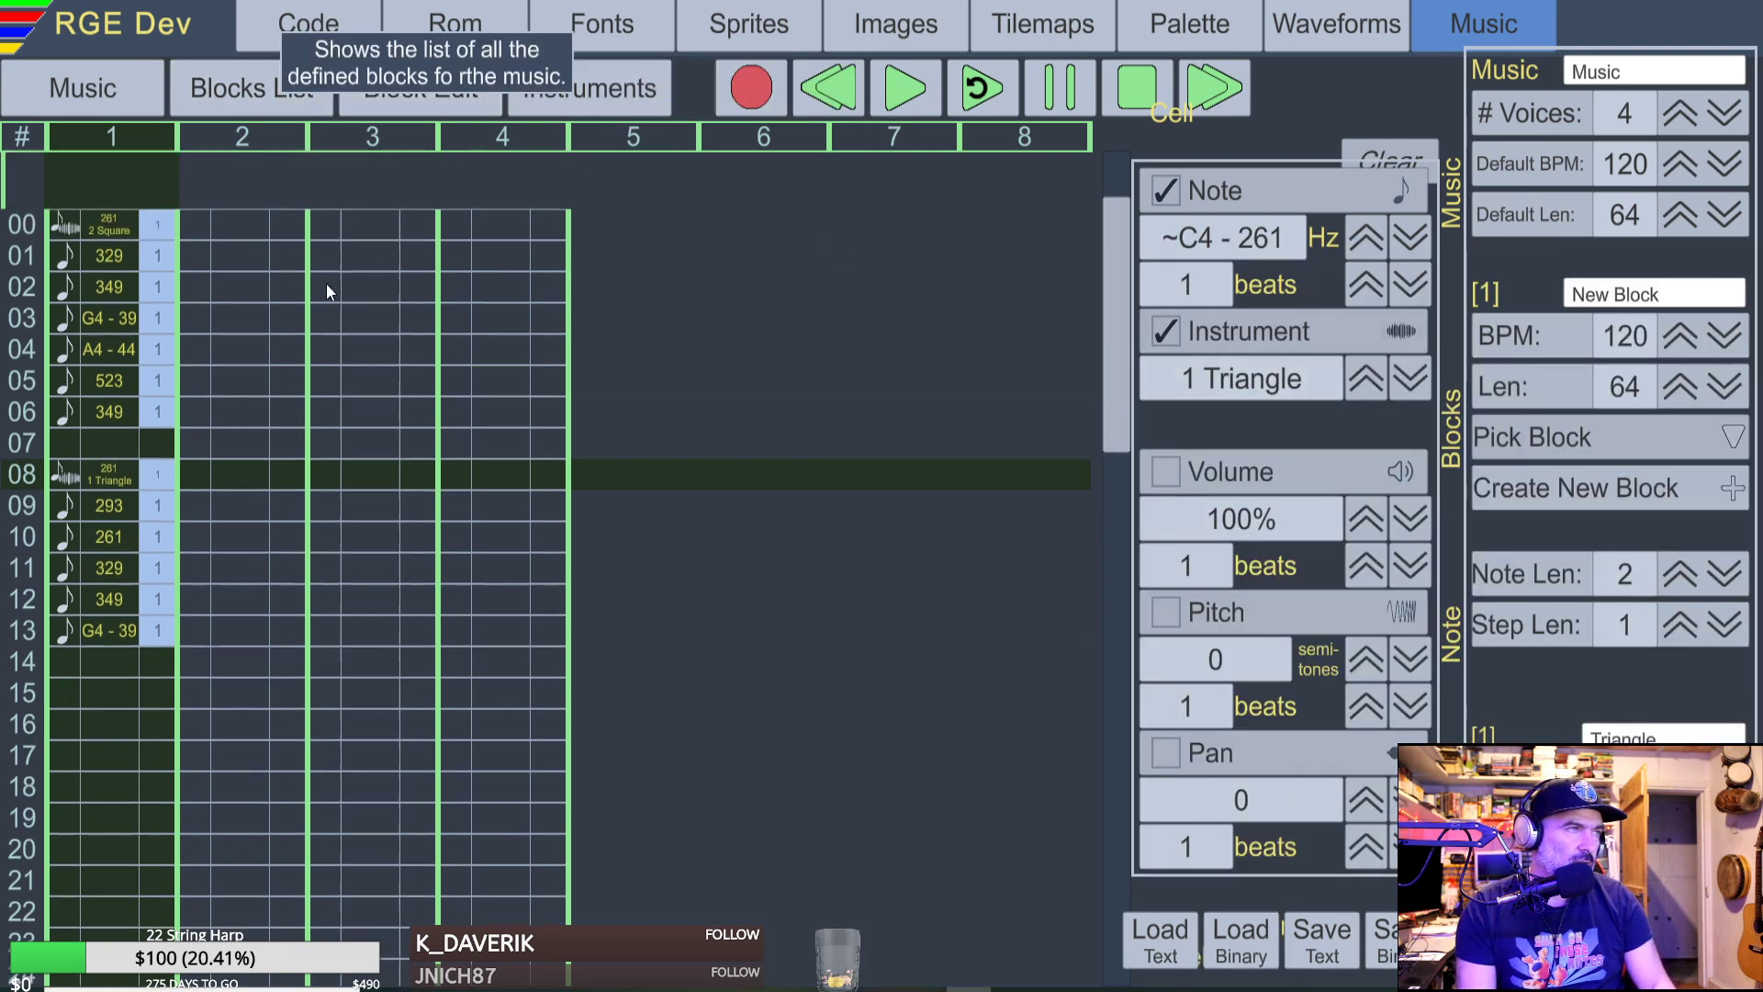
click(112, 273)
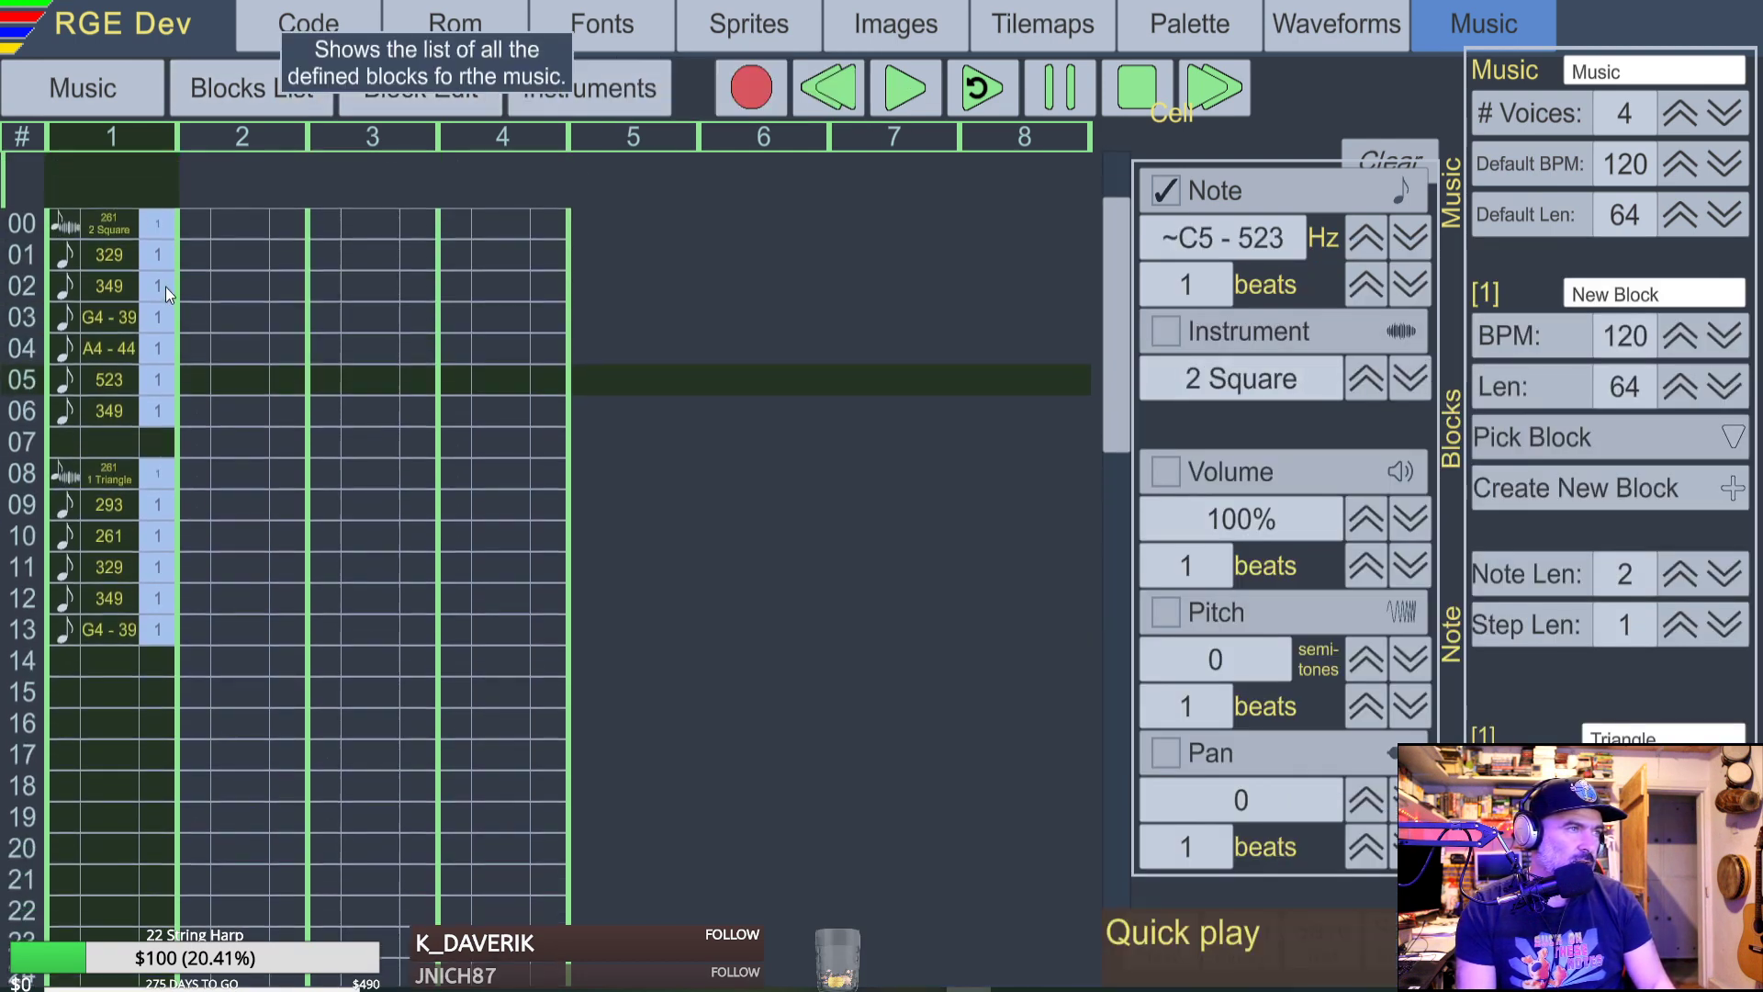
click(909, 82)
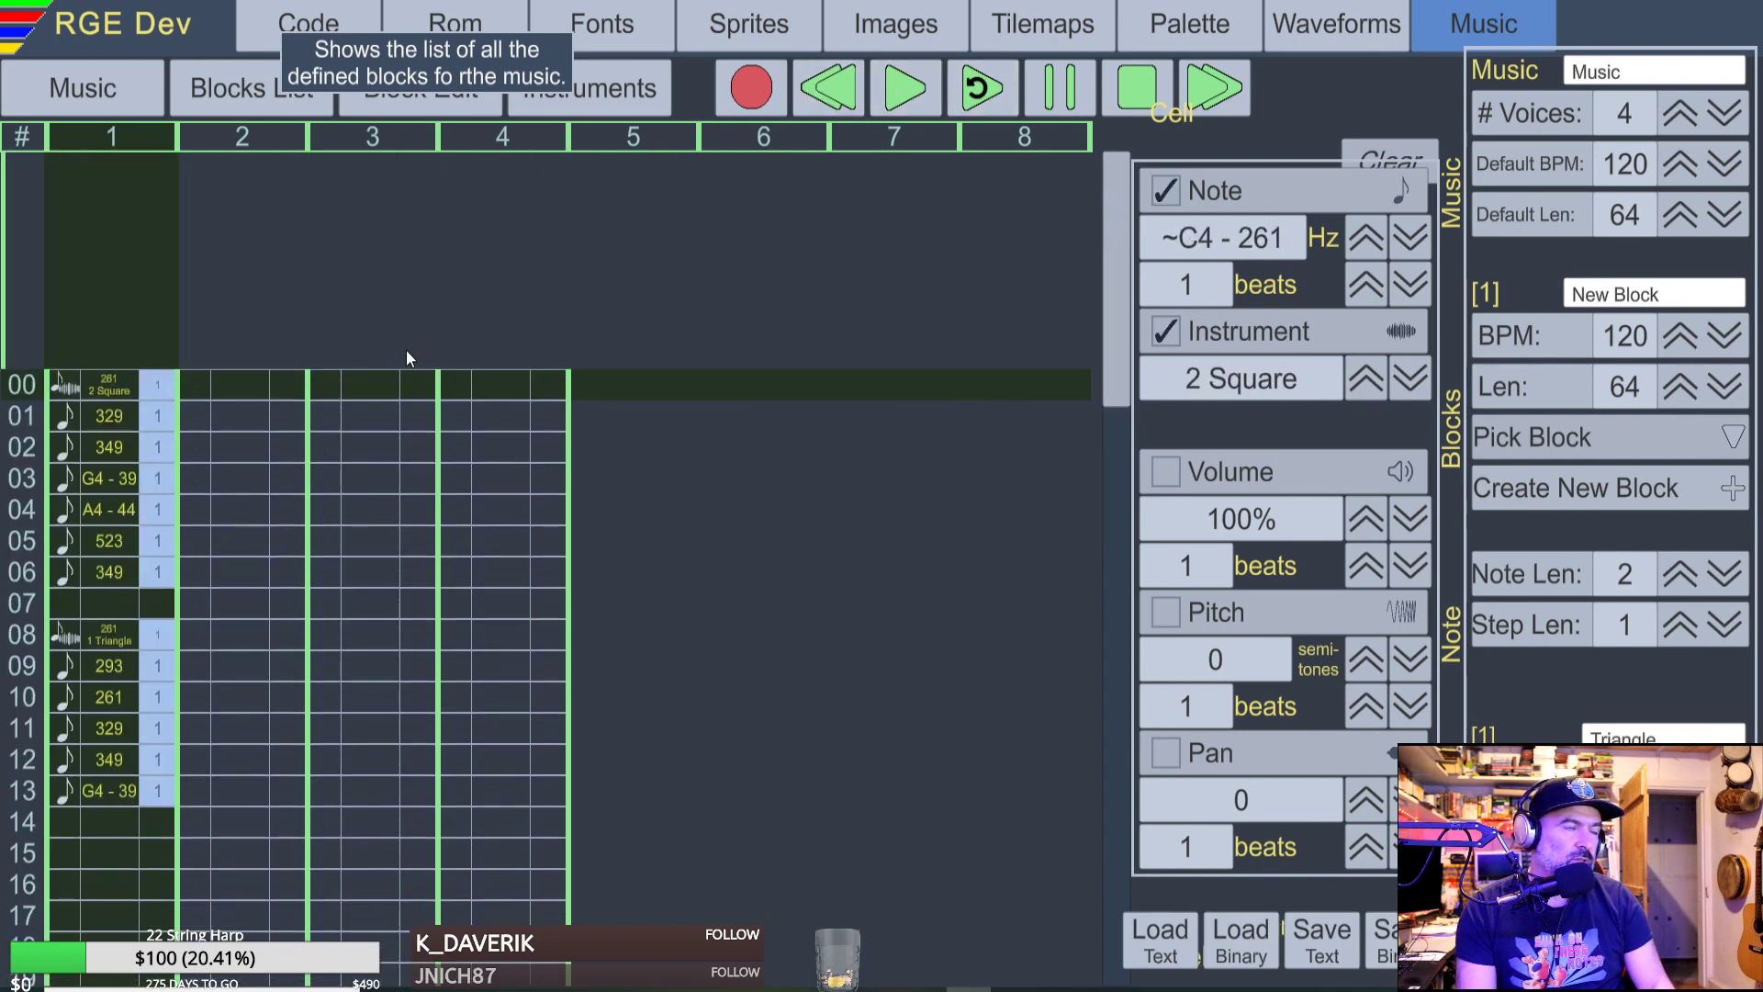
scroll(395, 354, down, 7)
scroll(276, 349, up, 1)
scroll(91, 307, up, 3)
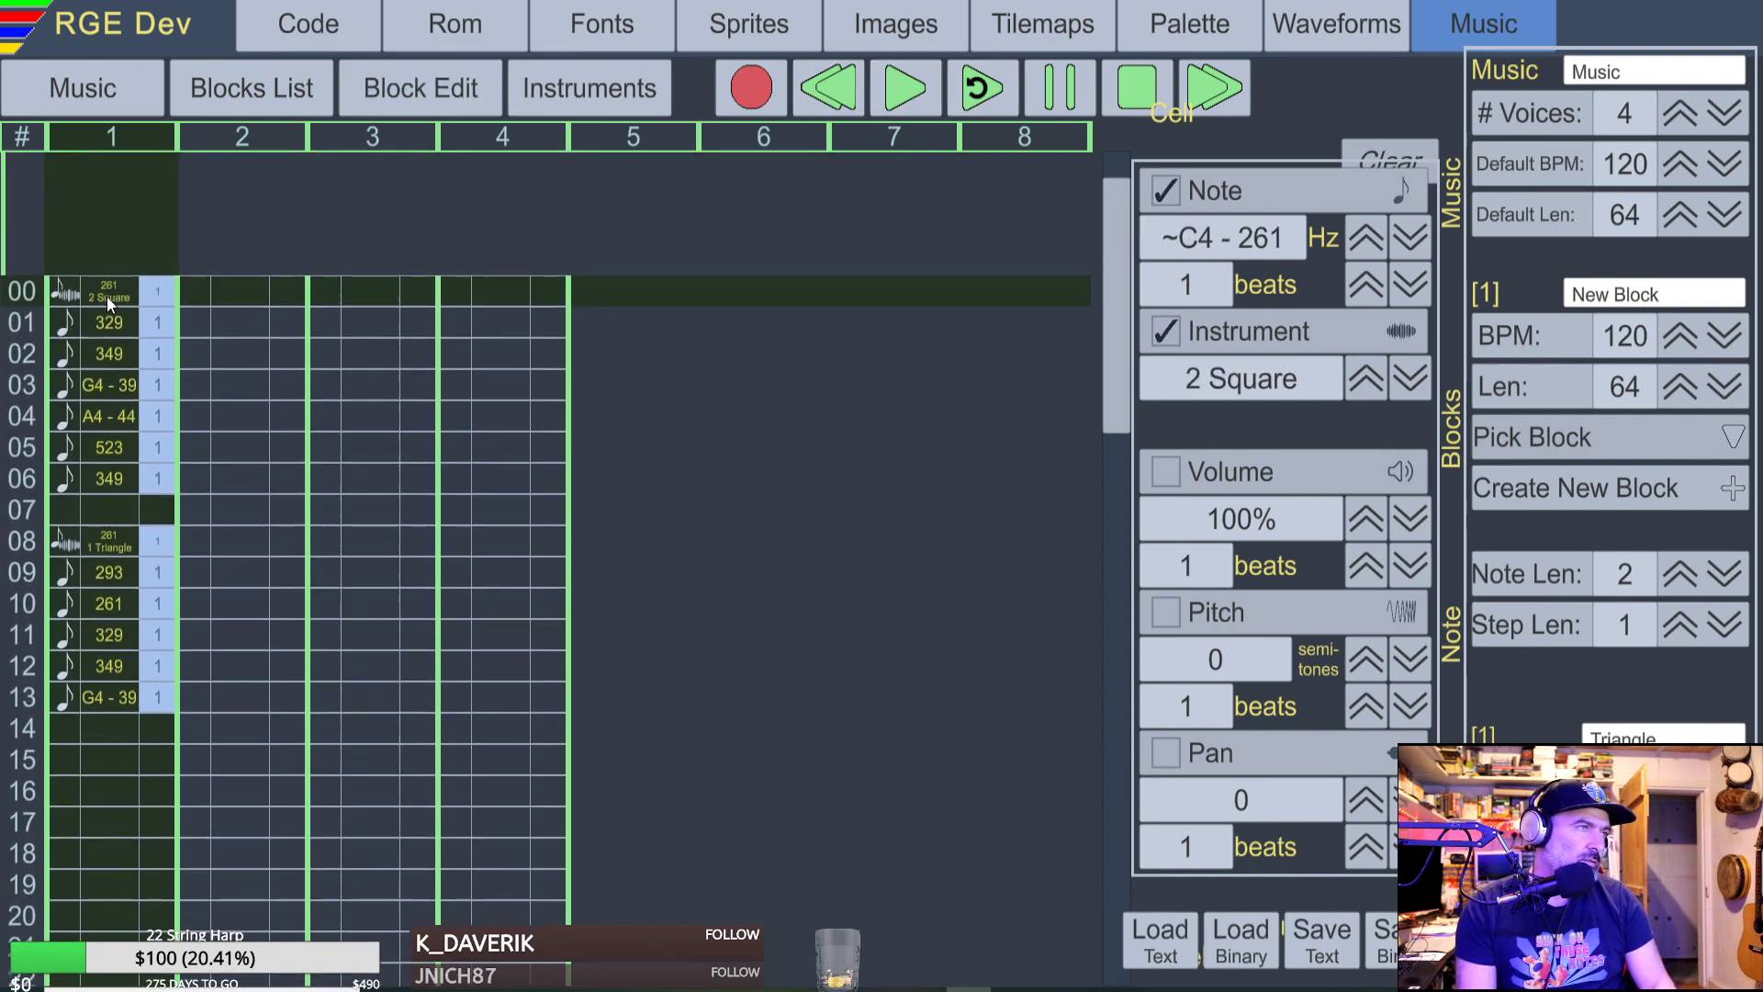
Cut the whole note sequence in rows 00 to 14 of voice 1 and return to row 00.
drag(102, 687, 228, 377)
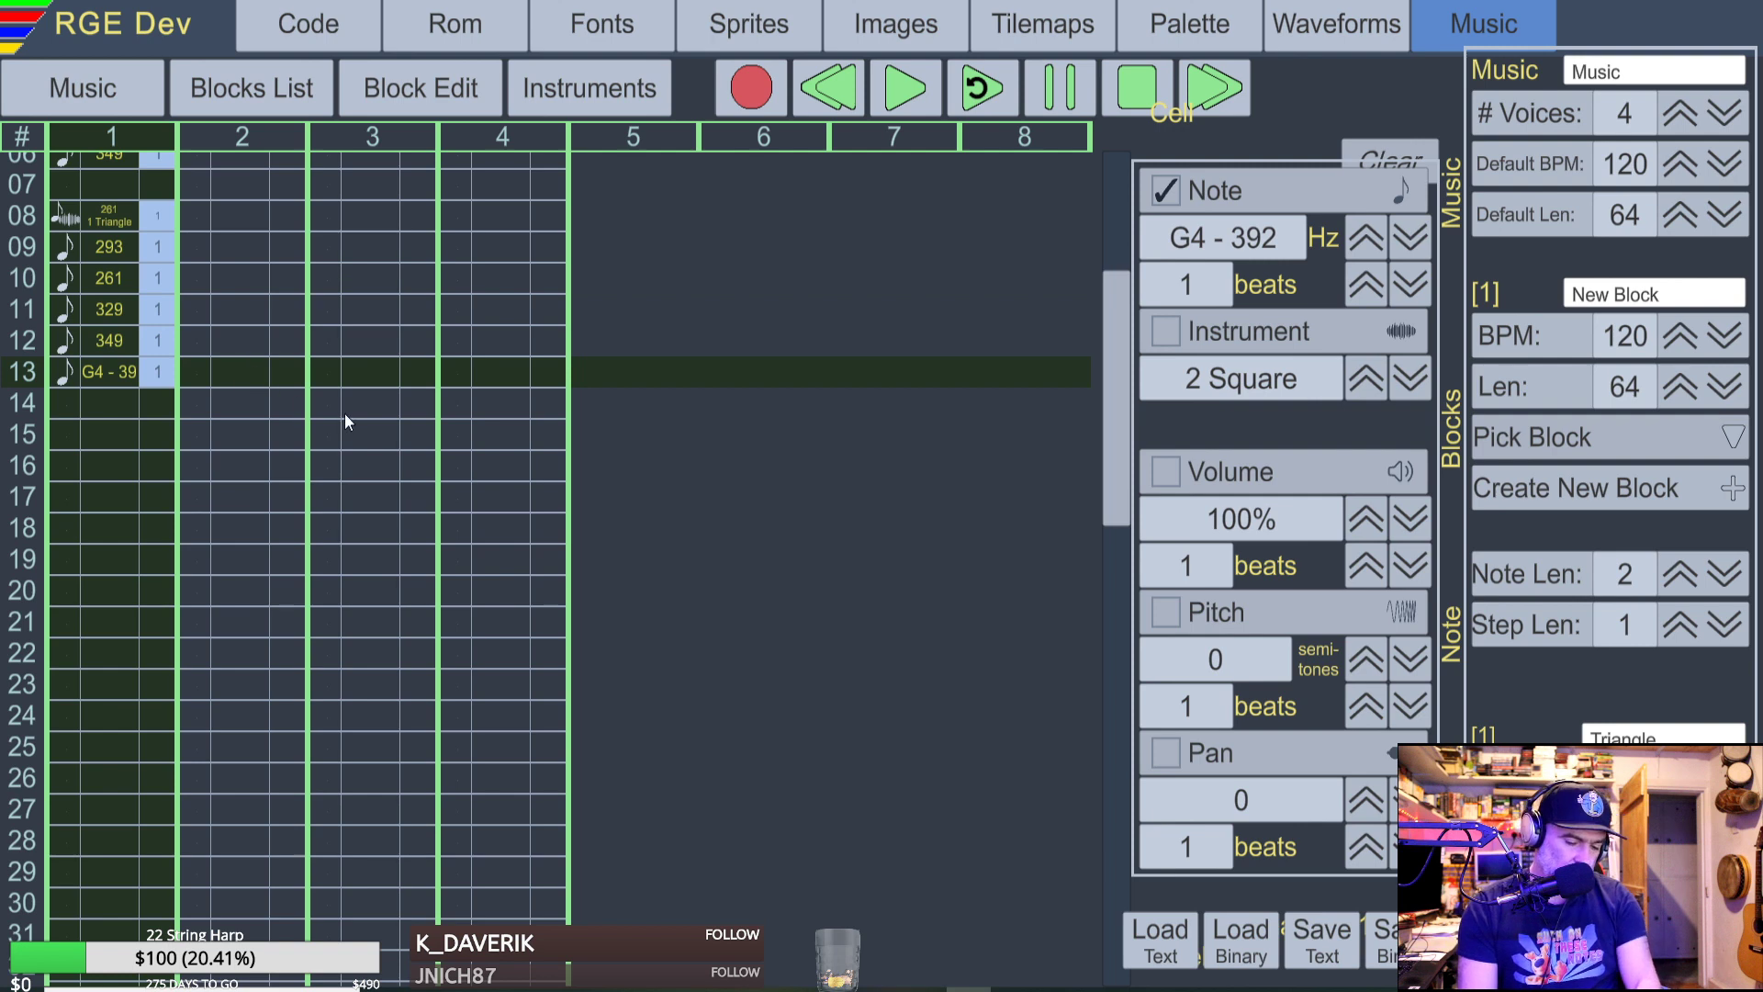
key(shift+Up)
key(shift+Up)
key(shift+Up)
key(shift+Up)
key(shift+Up)
key(shift+Up)
key(shift+Up)
key(shift+Up)
key(shift+Up)
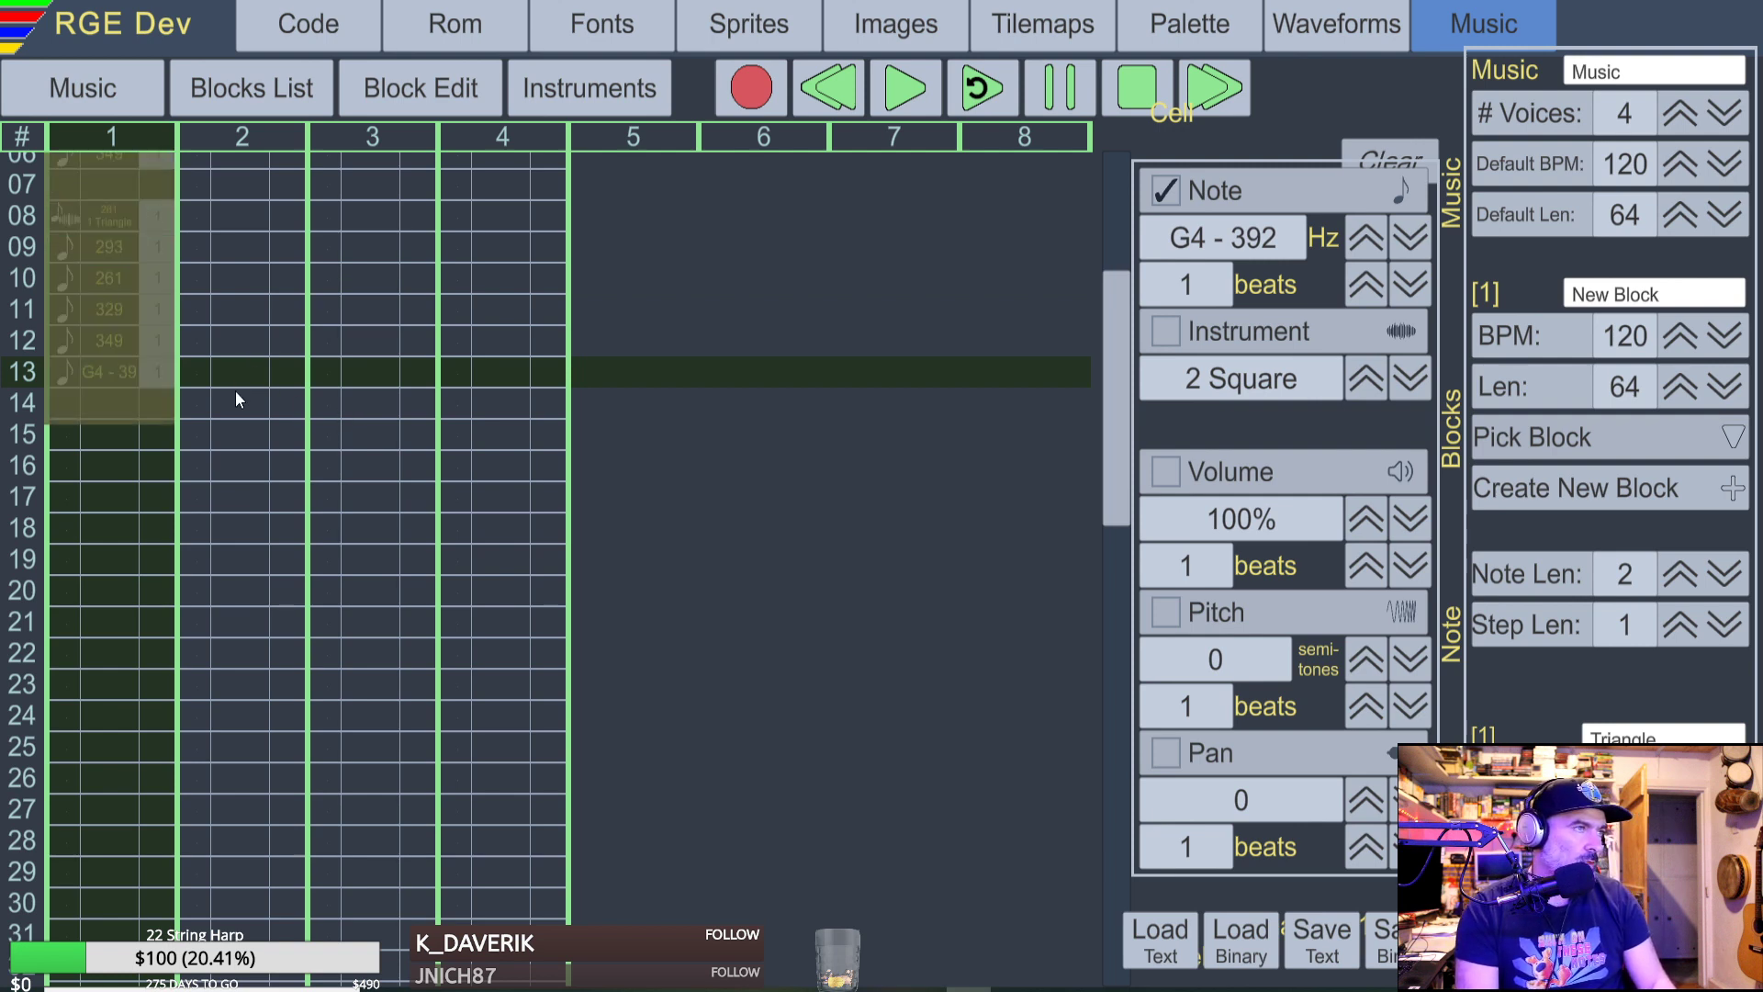
key(shift+Up)
key(shift+Up)
key(shift+Up)
key(shift+Up)
key(shift+Up)
key(shift+Up)
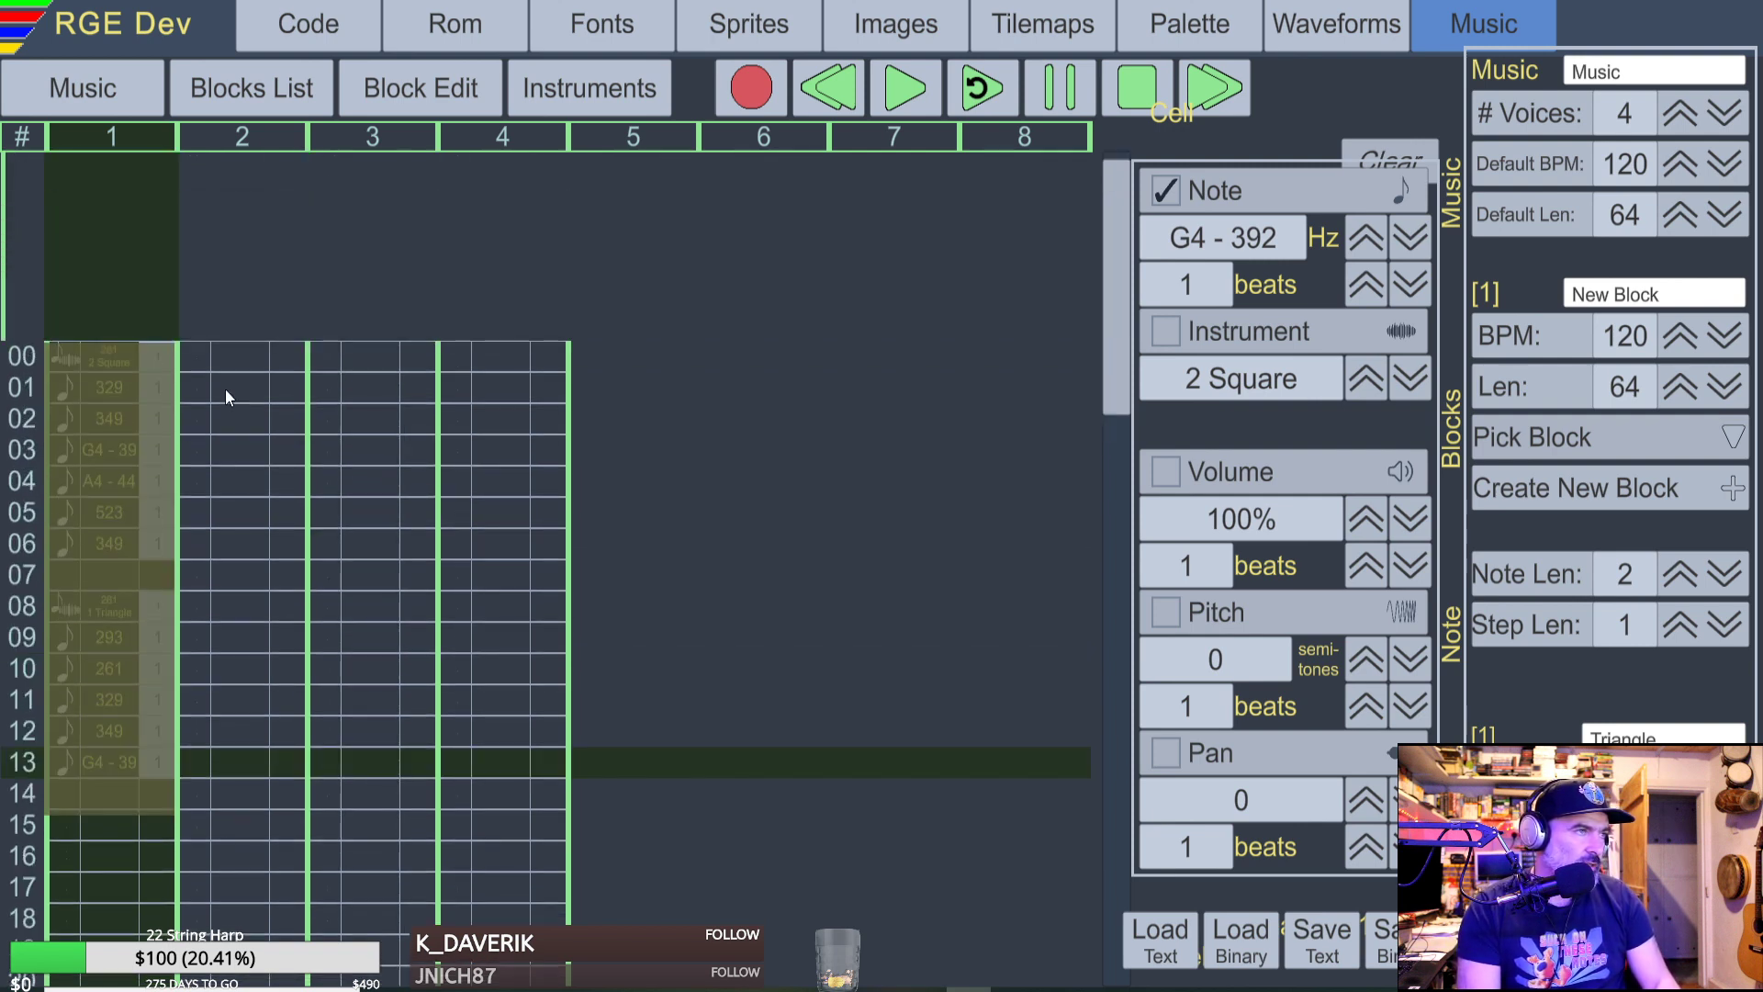
key(Up)
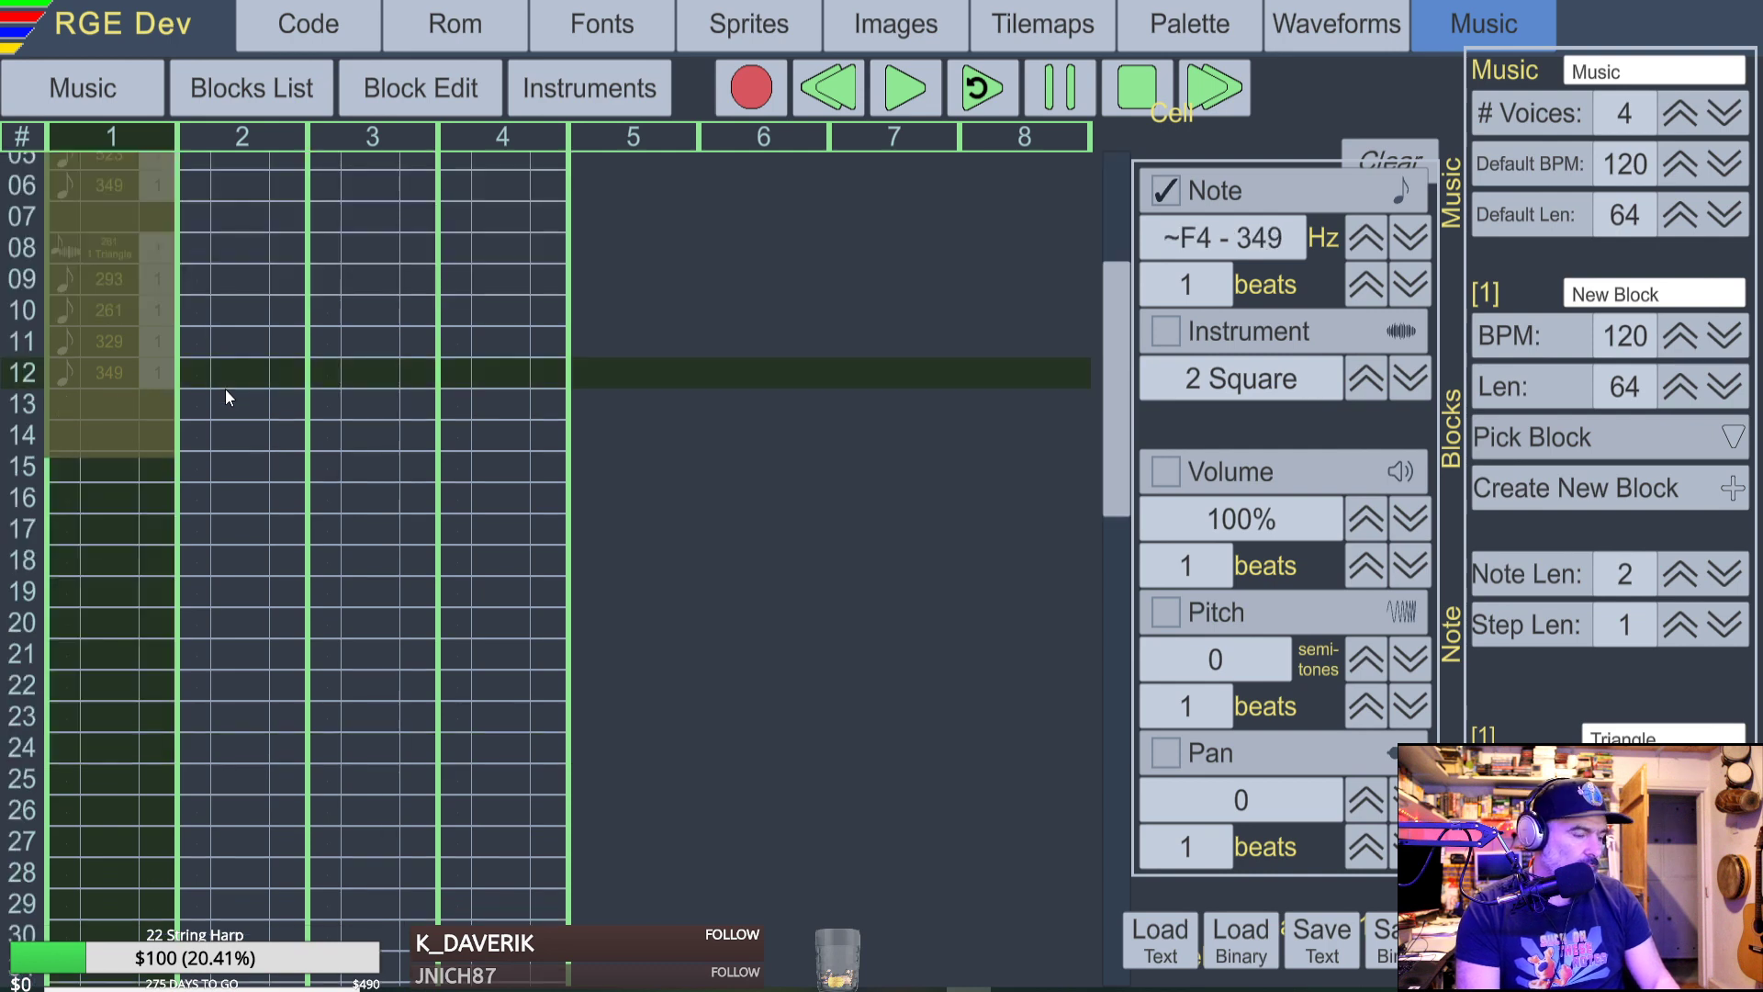
key(ctrl+x)
scroll(202, 395, up, 3)
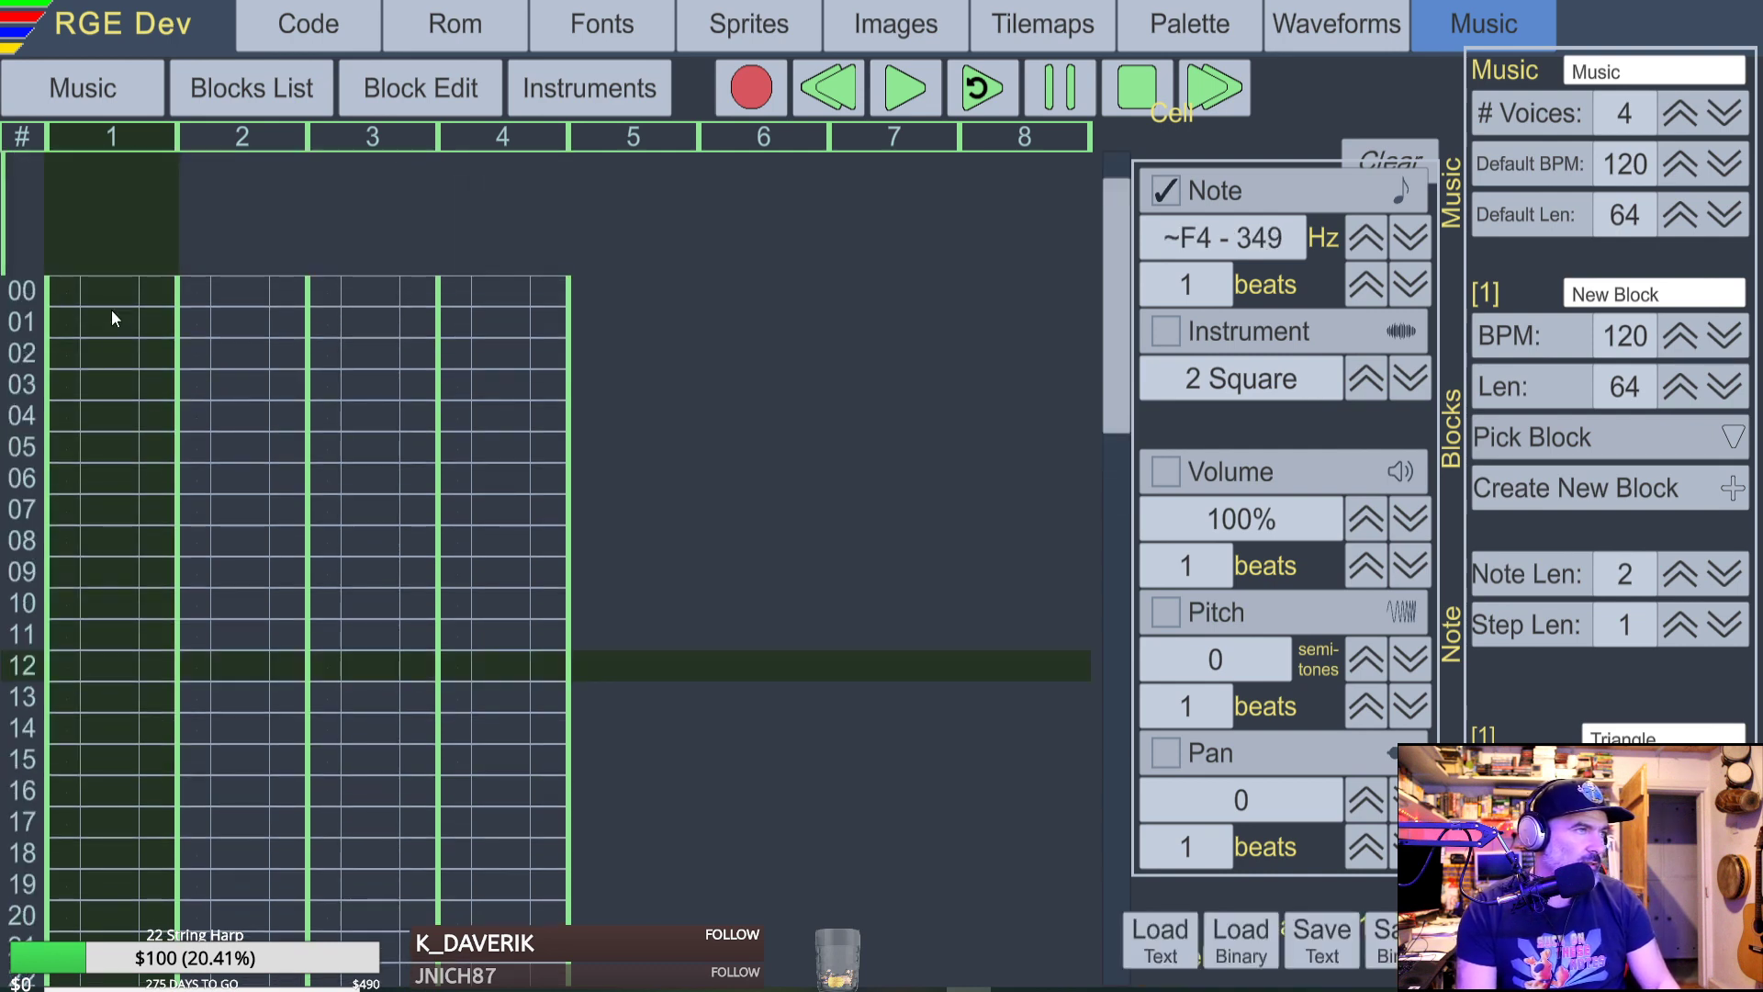
click(63, 298)
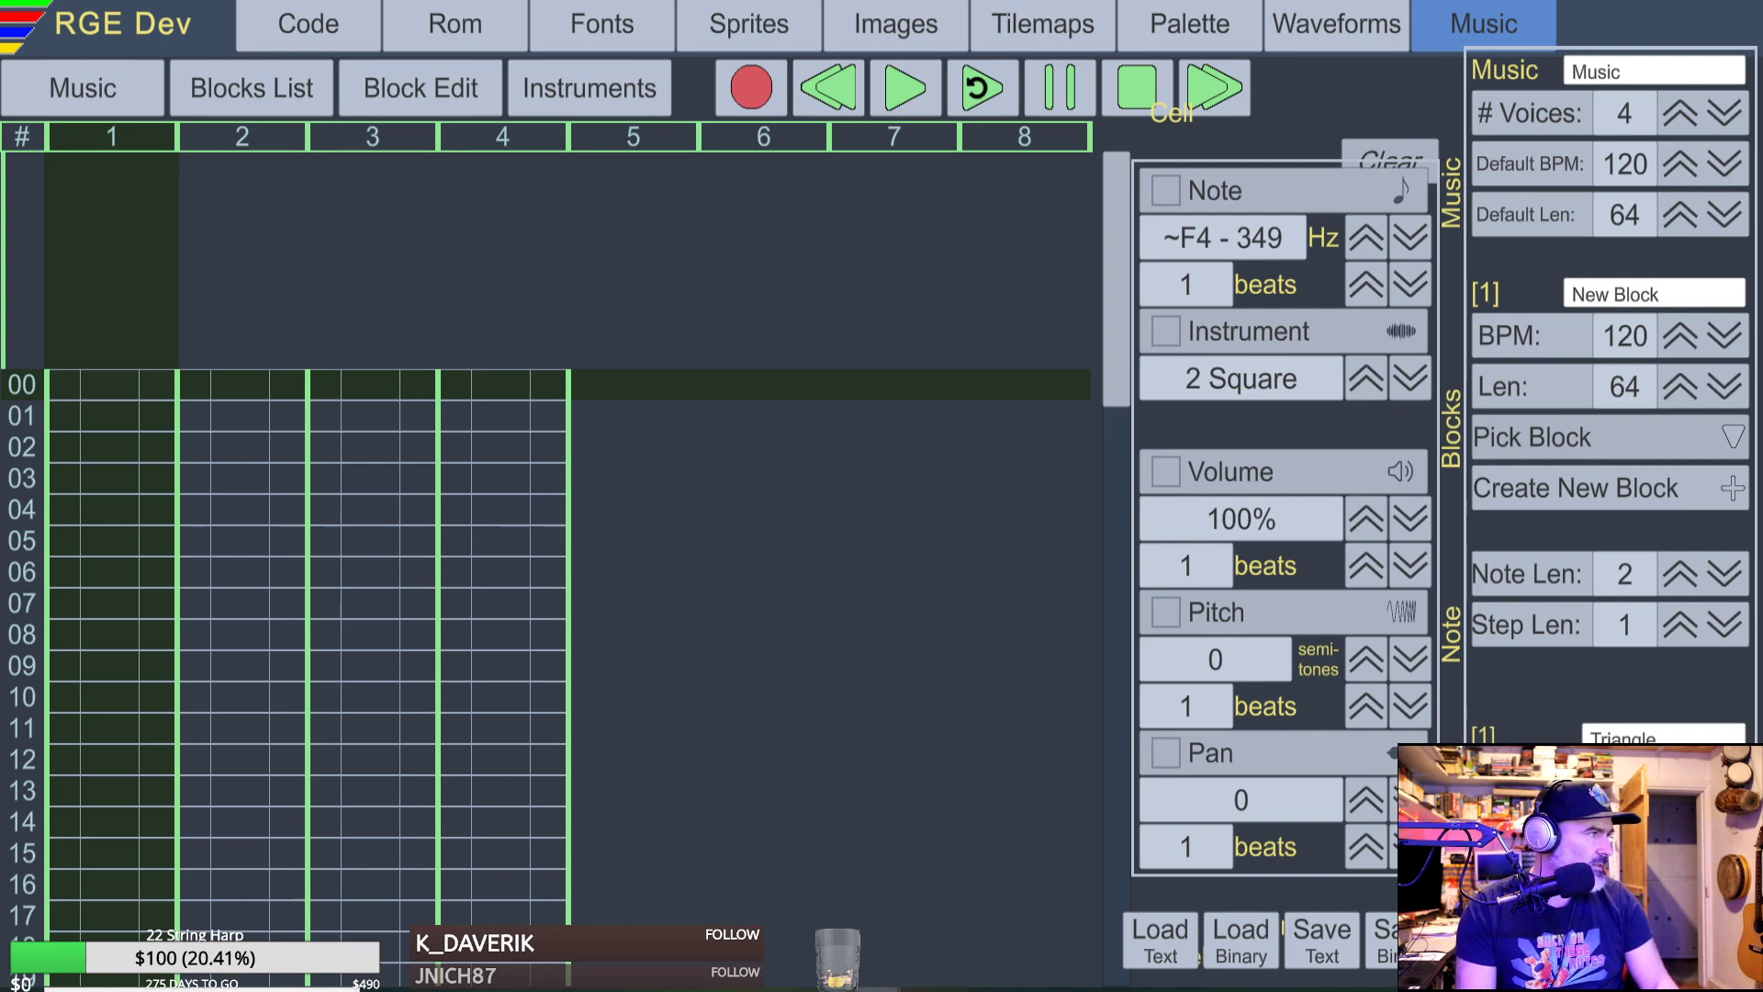
Bring up the YouTube video "C64 Longplay: Rags to Riches", replay its opening several times to hear the tune, and pause it.
drag(0, 165, 878, 87)
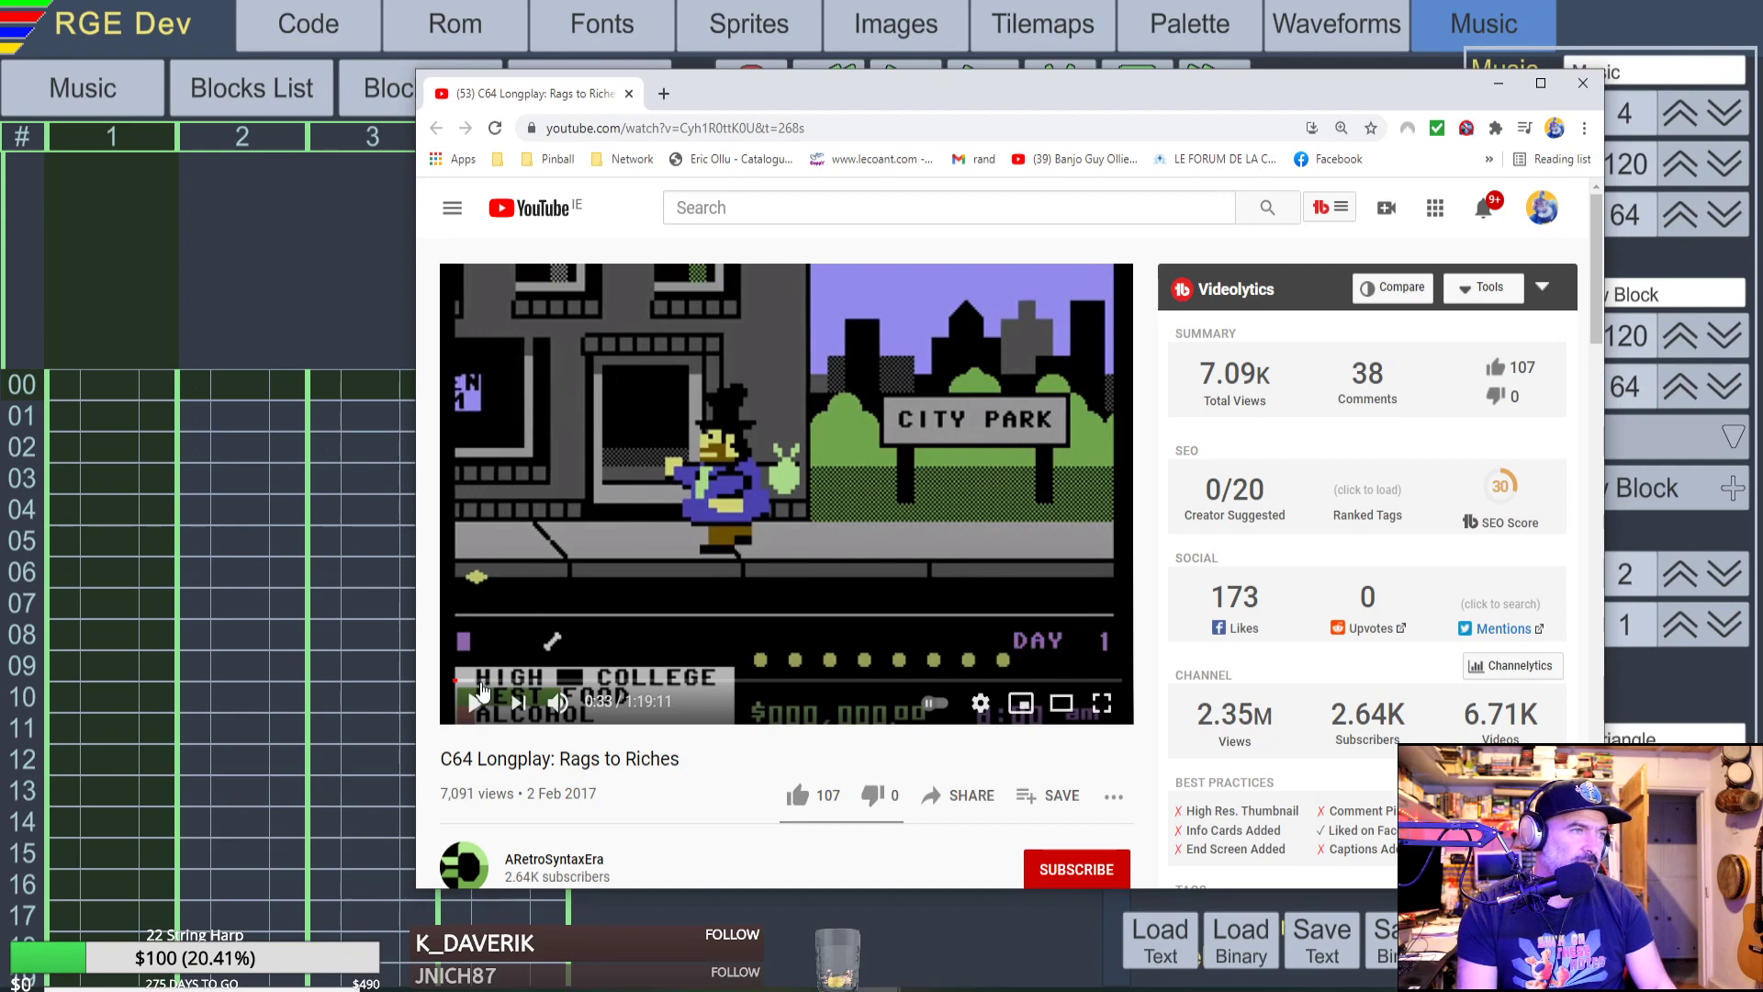
click(451, 682)
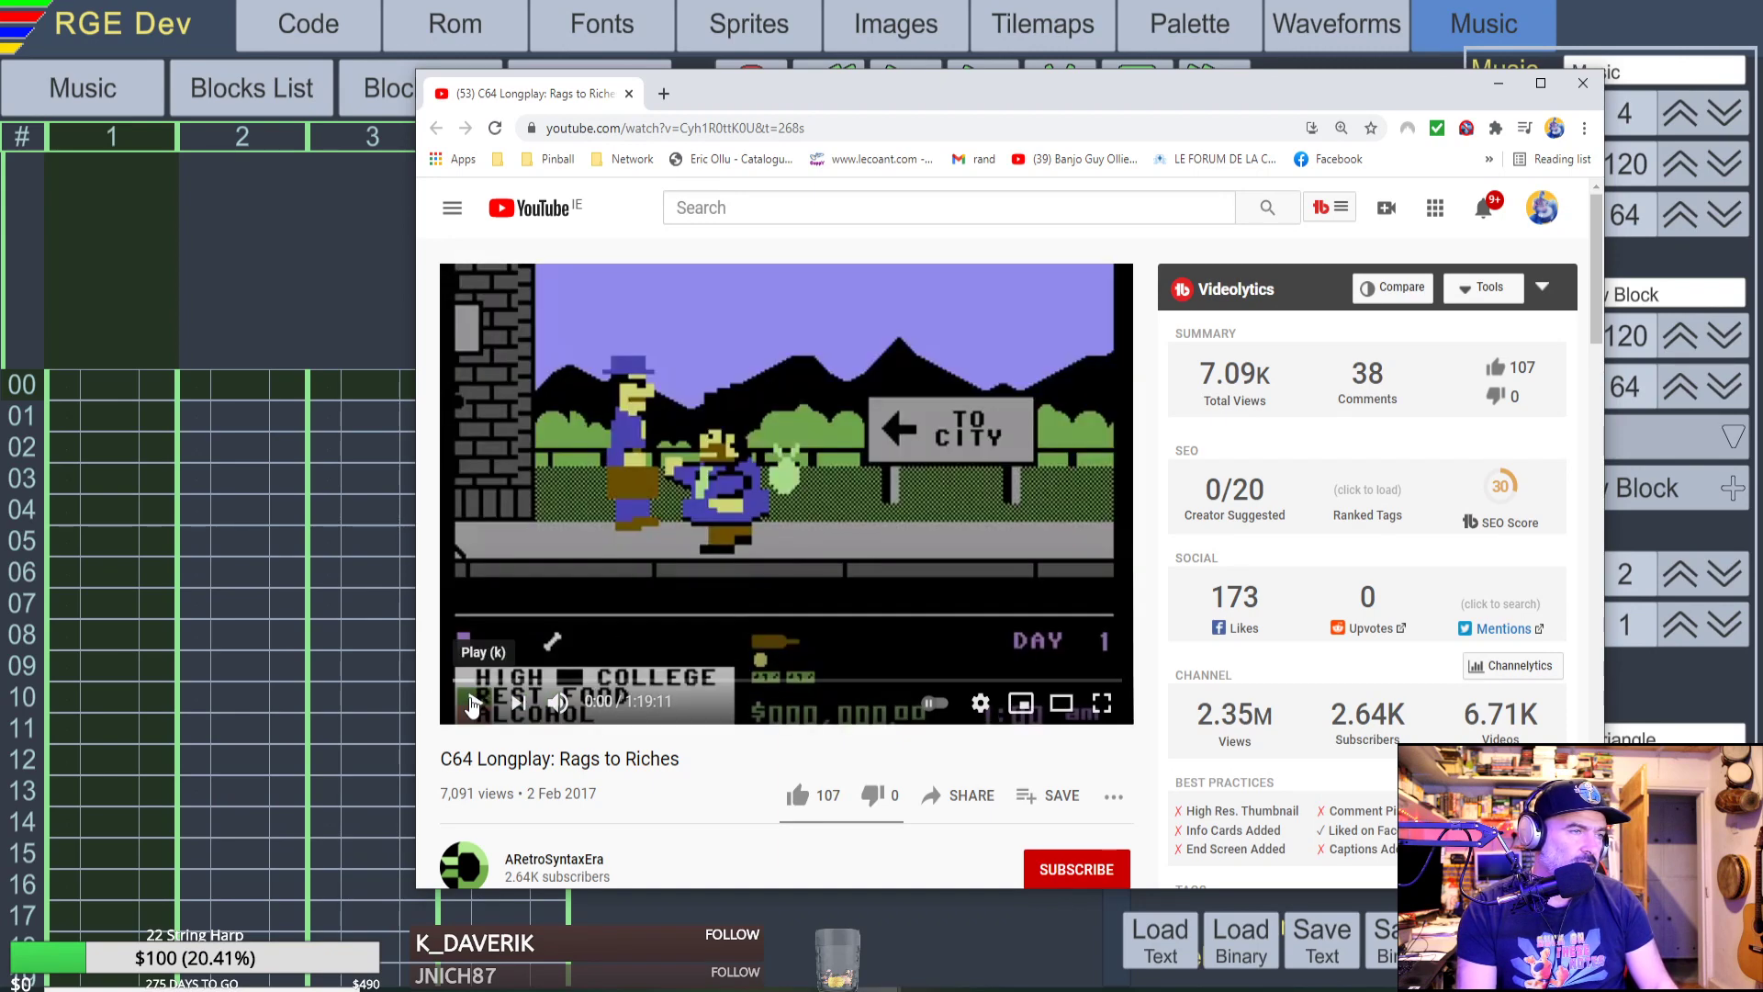
click(472, 706)
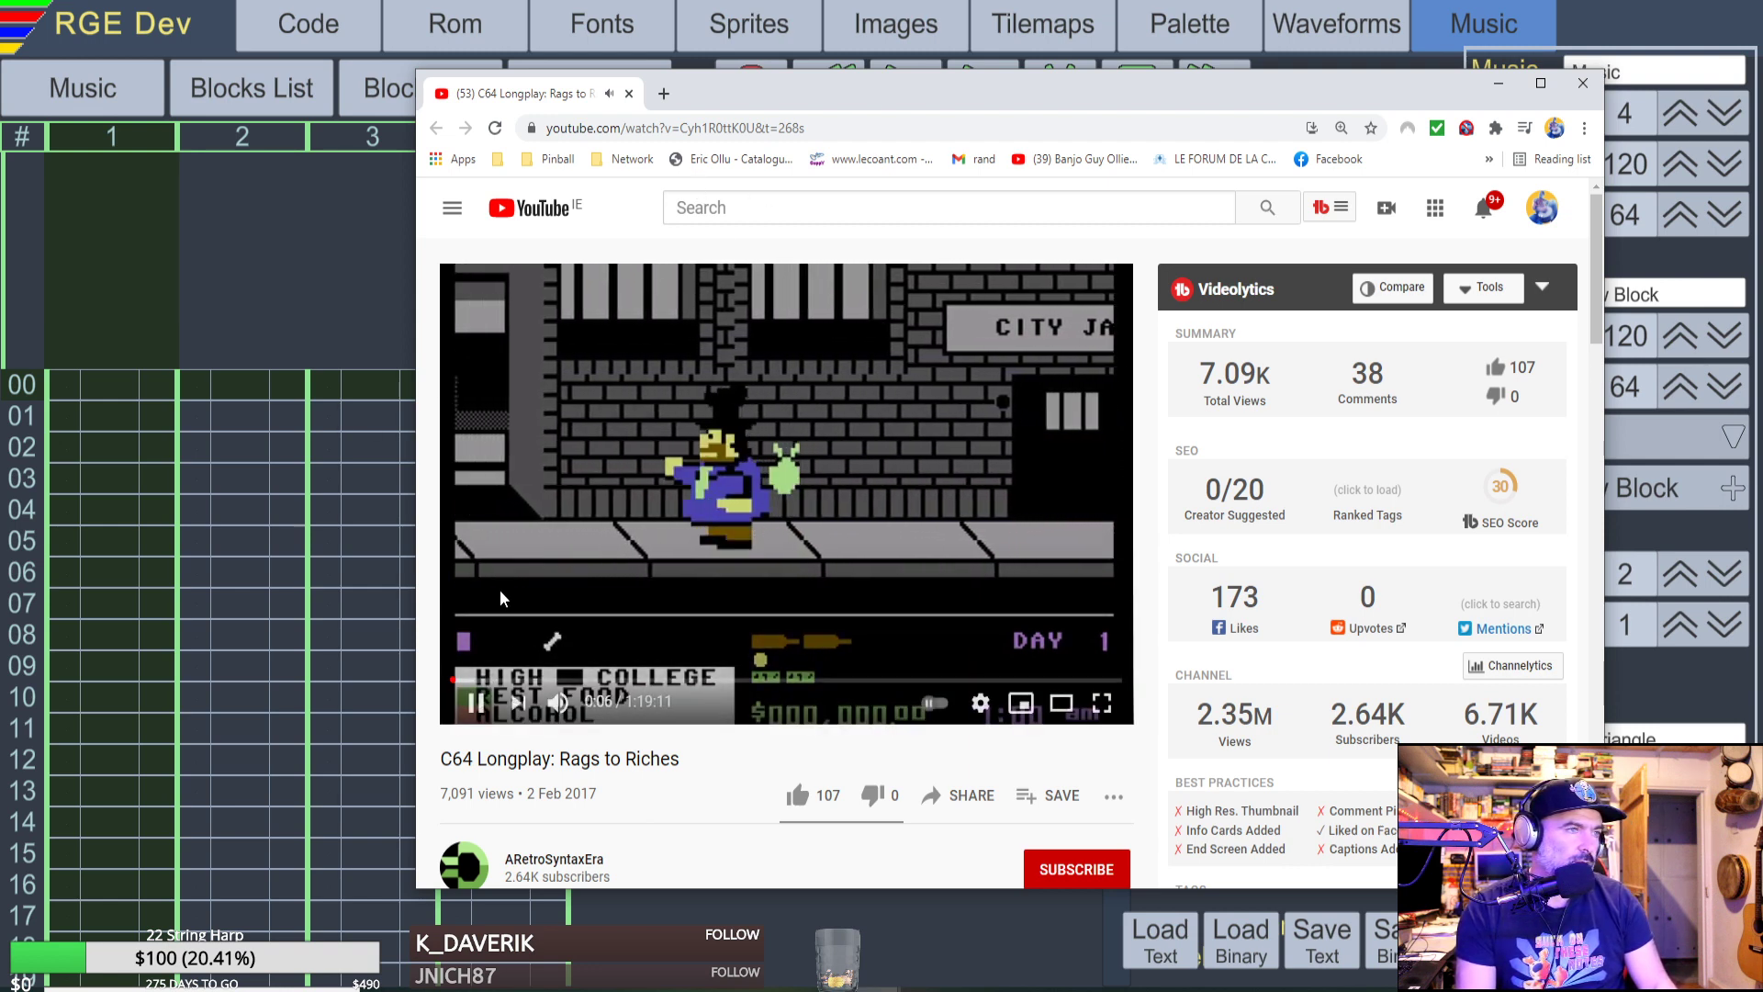
click(455, 681)
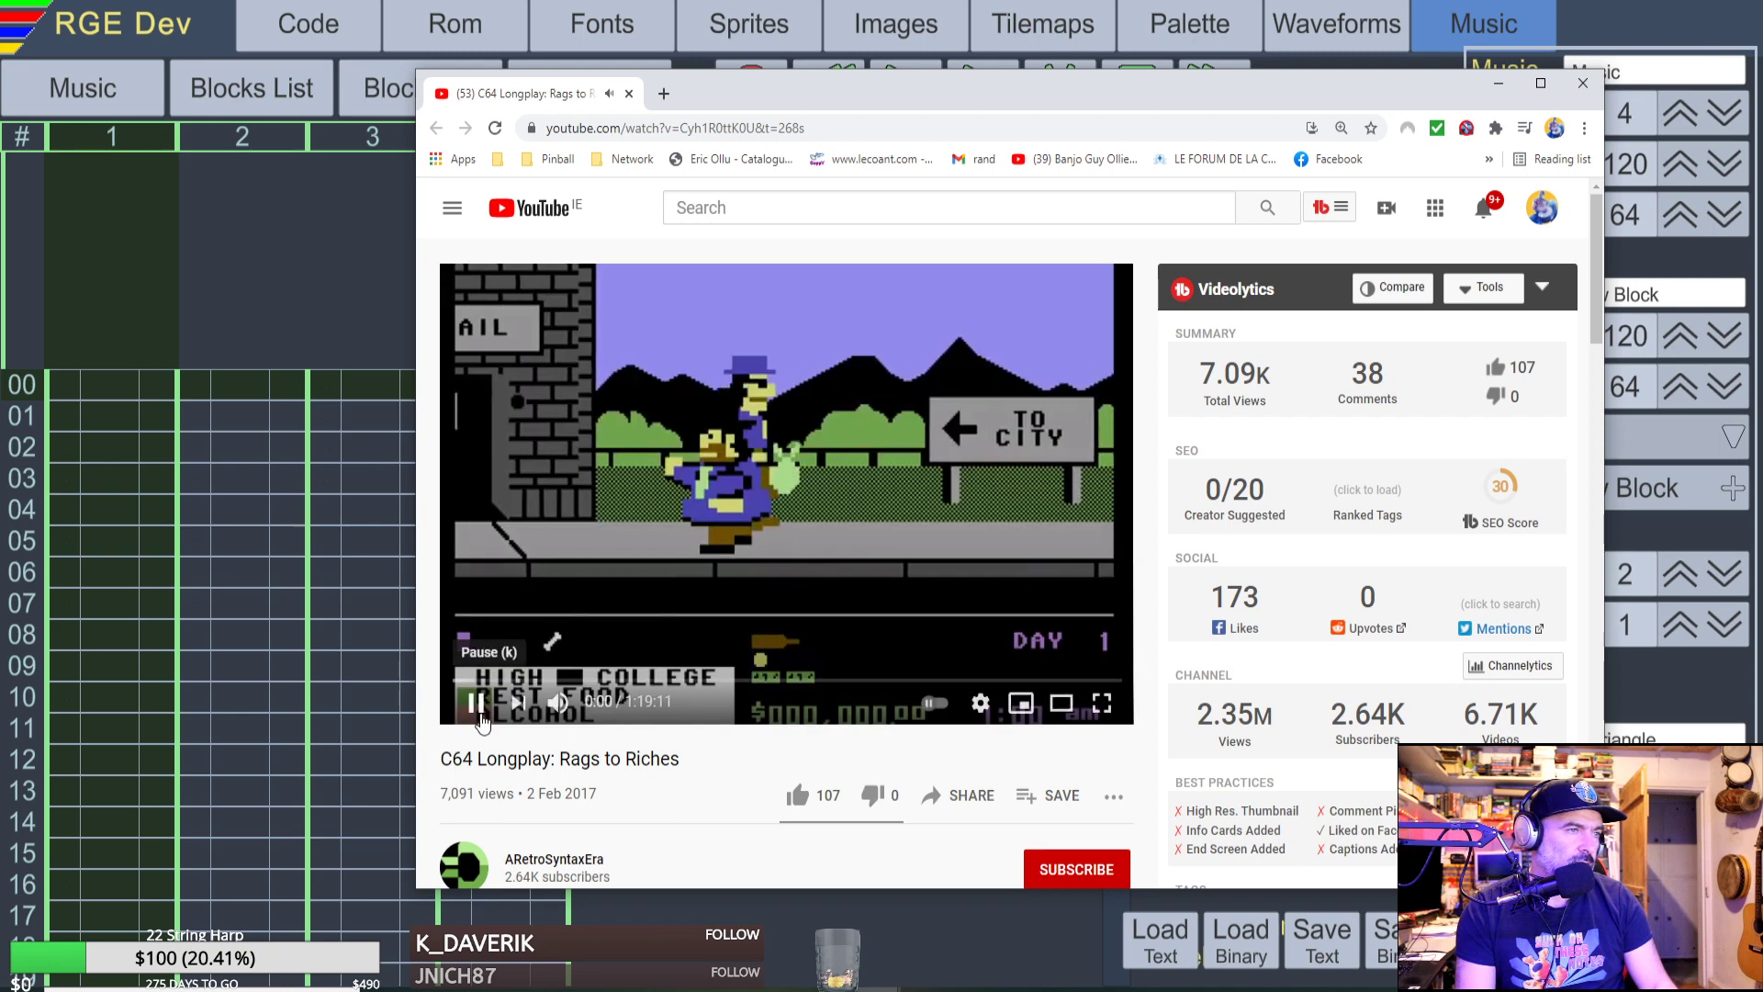
click(456, 680)
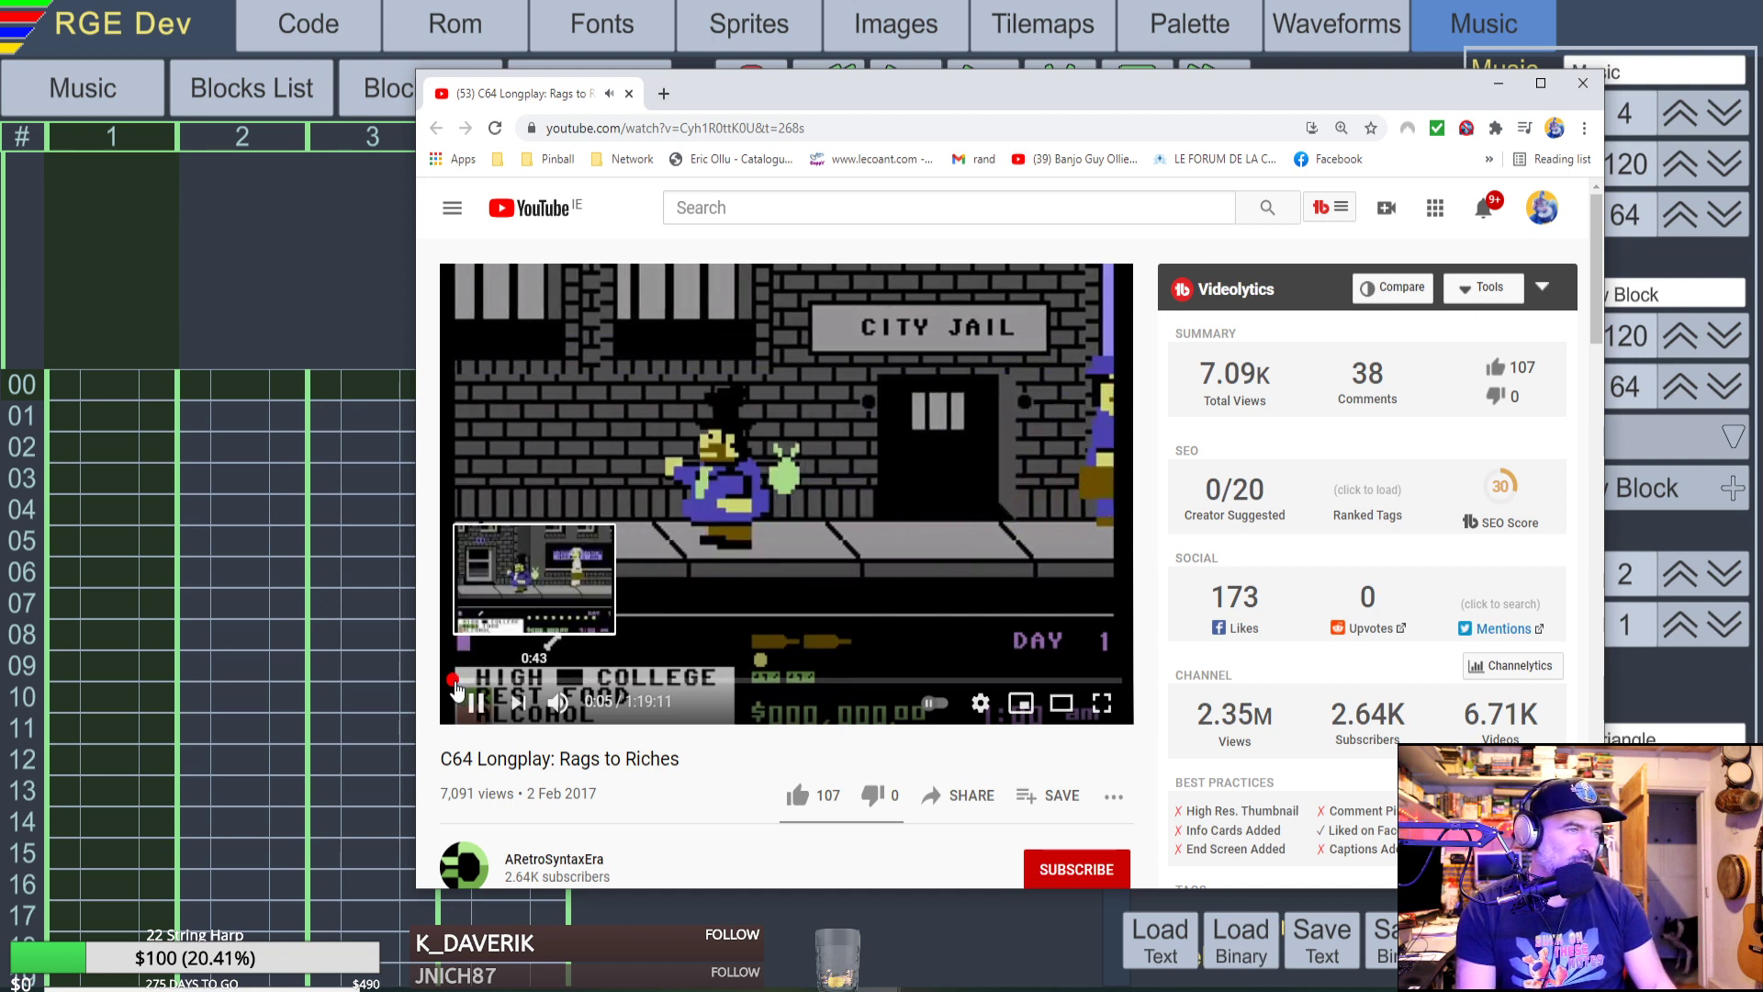
click(454, 684)
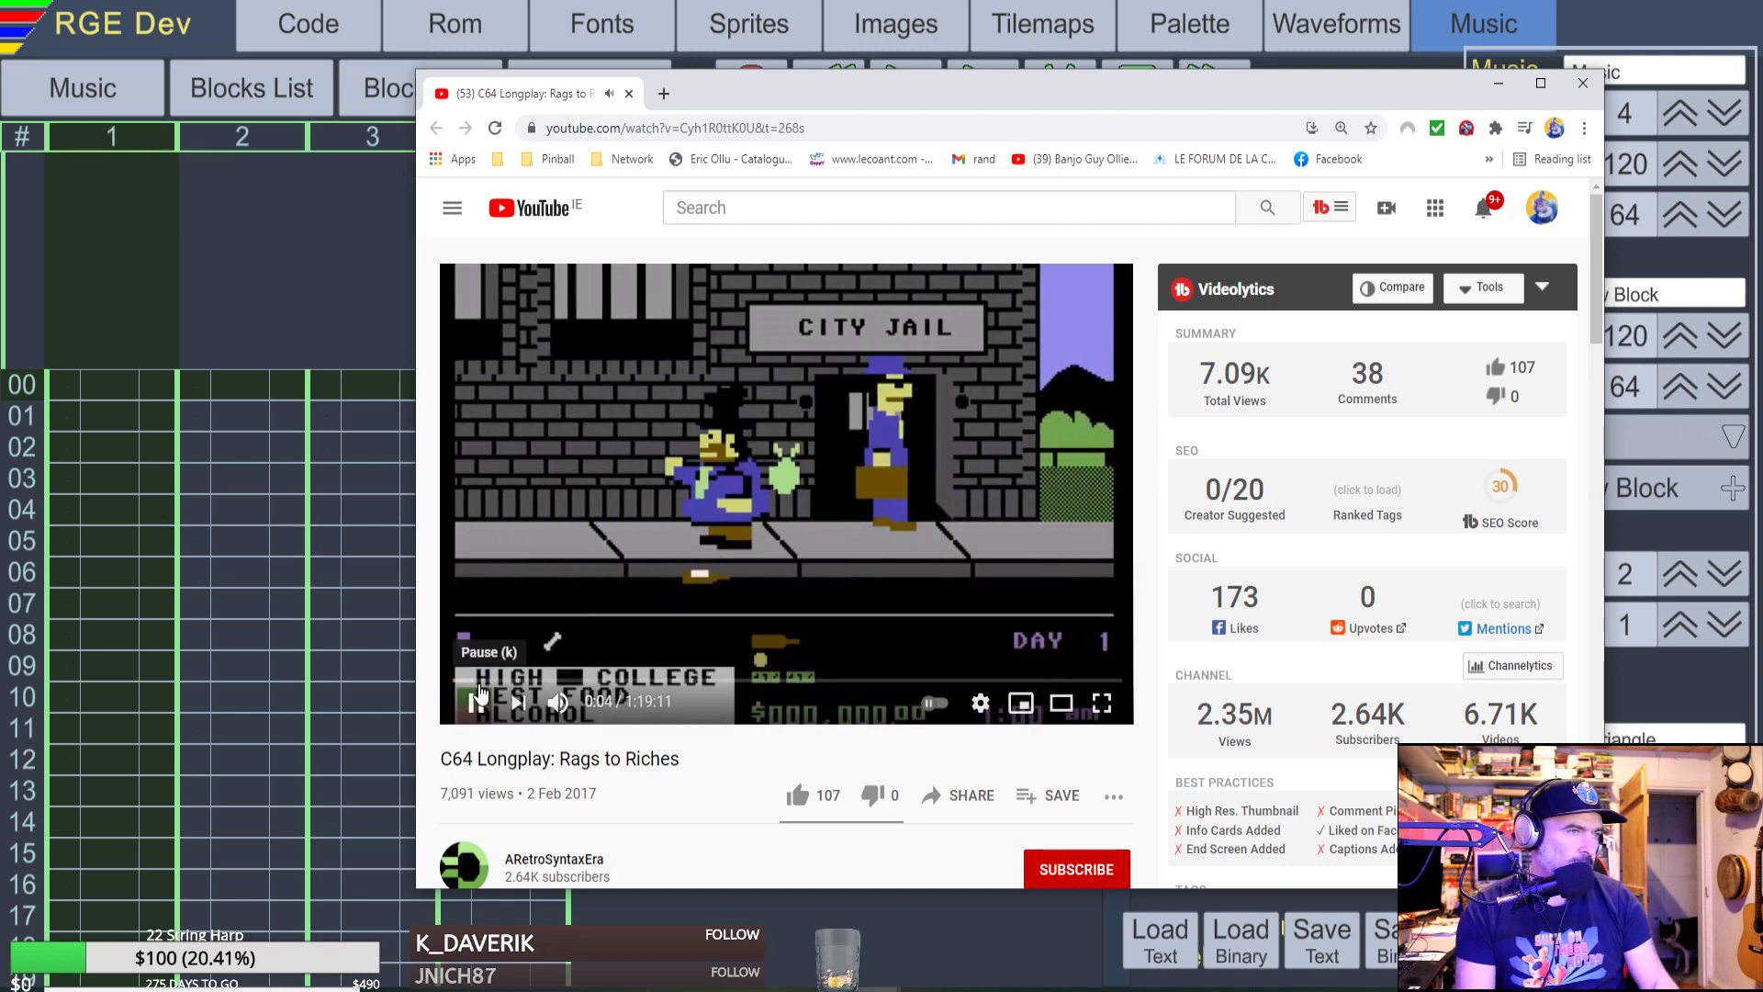
click(476, 709)
Return to the music block editor and enter trial notes in rows 00 to 05 of voice 1.
click(166, 253)
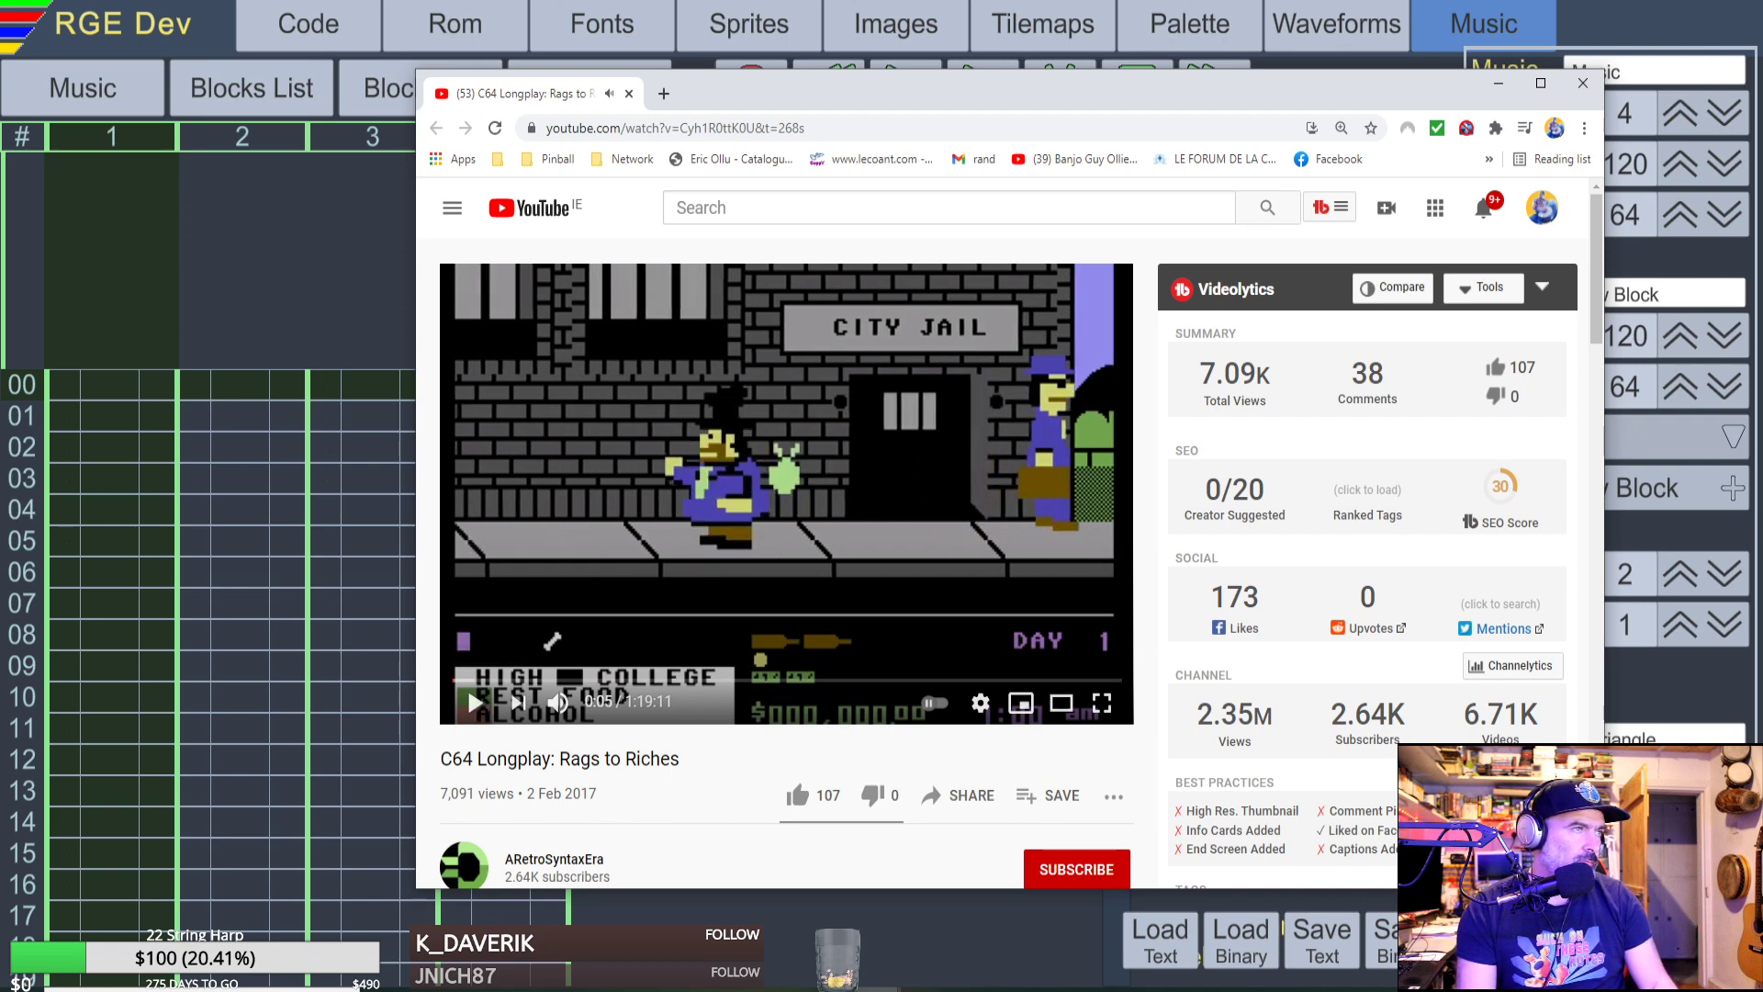
key(x)
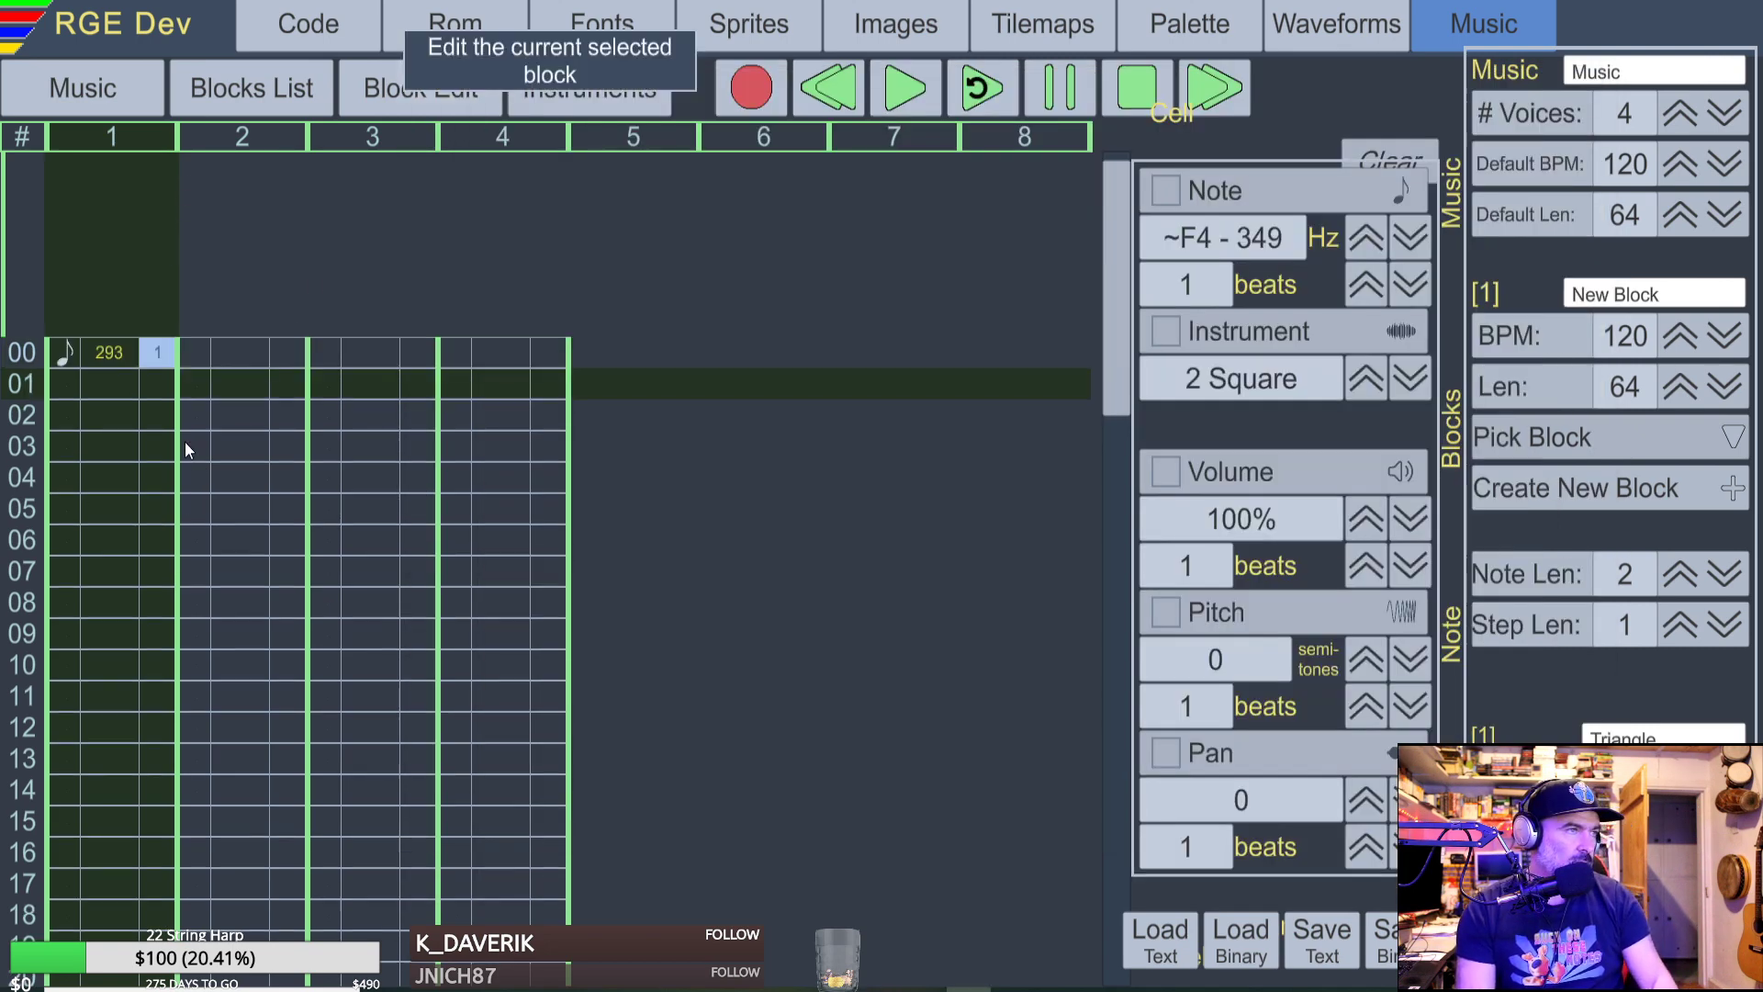
key(1)
key(c)
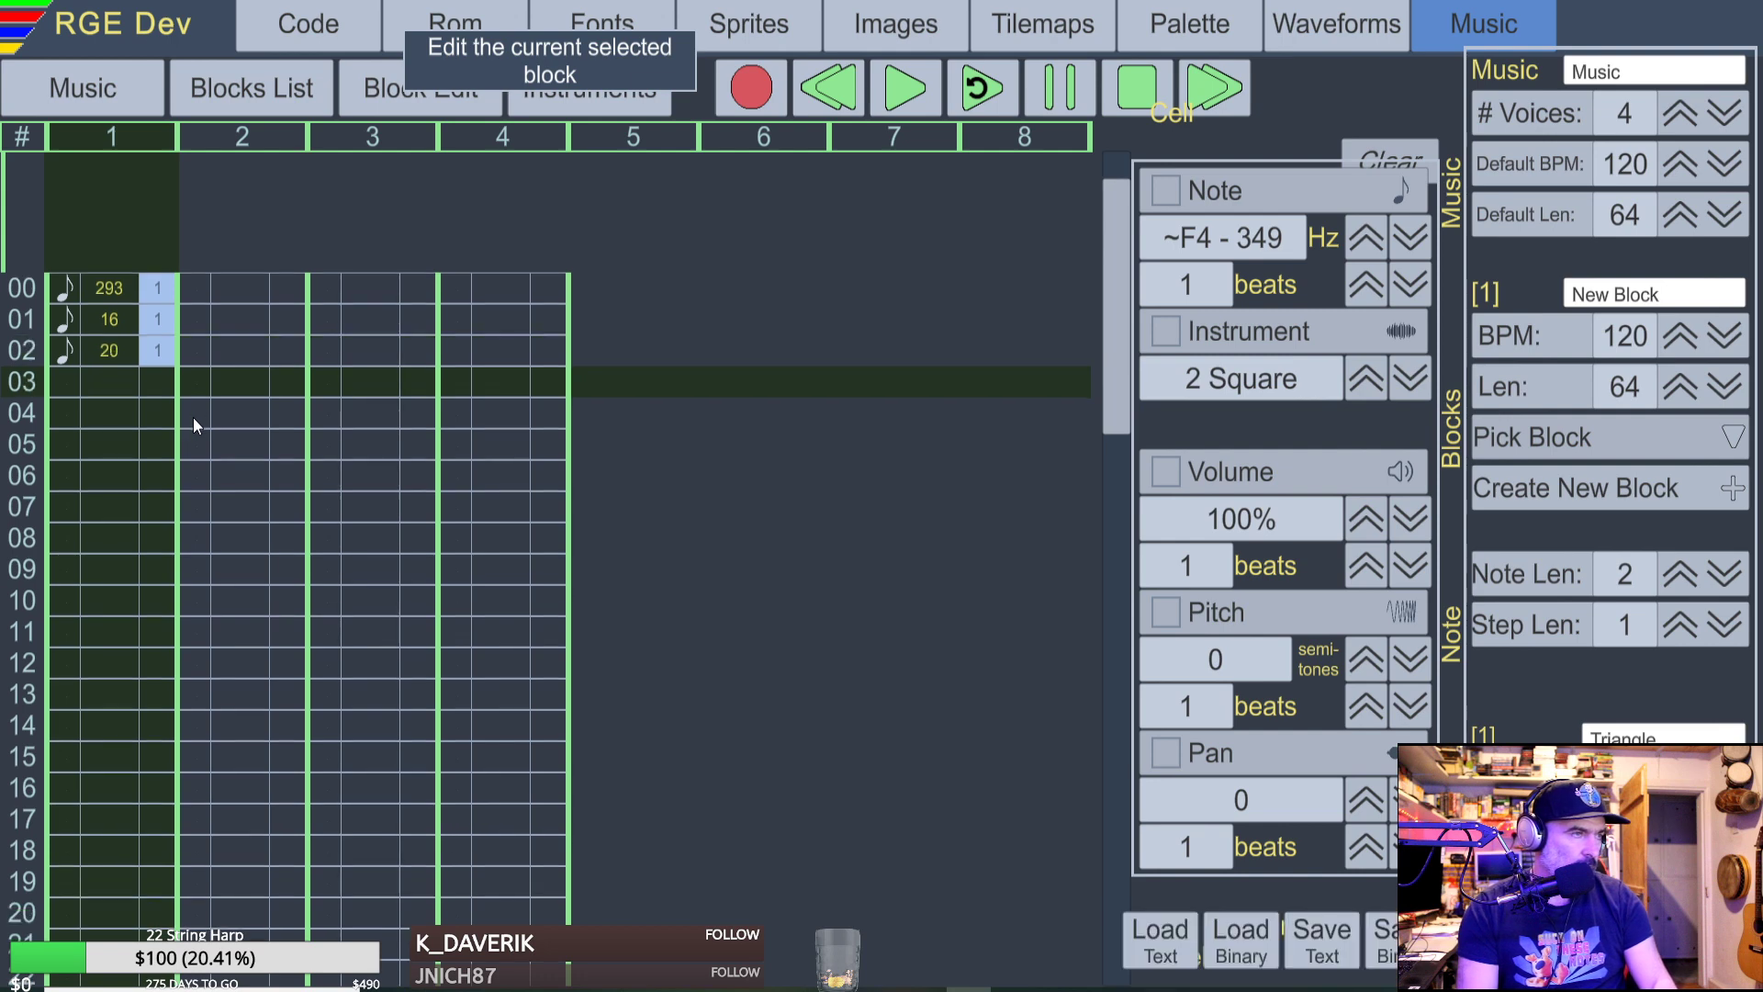
key(x)
key(v)
key(b)
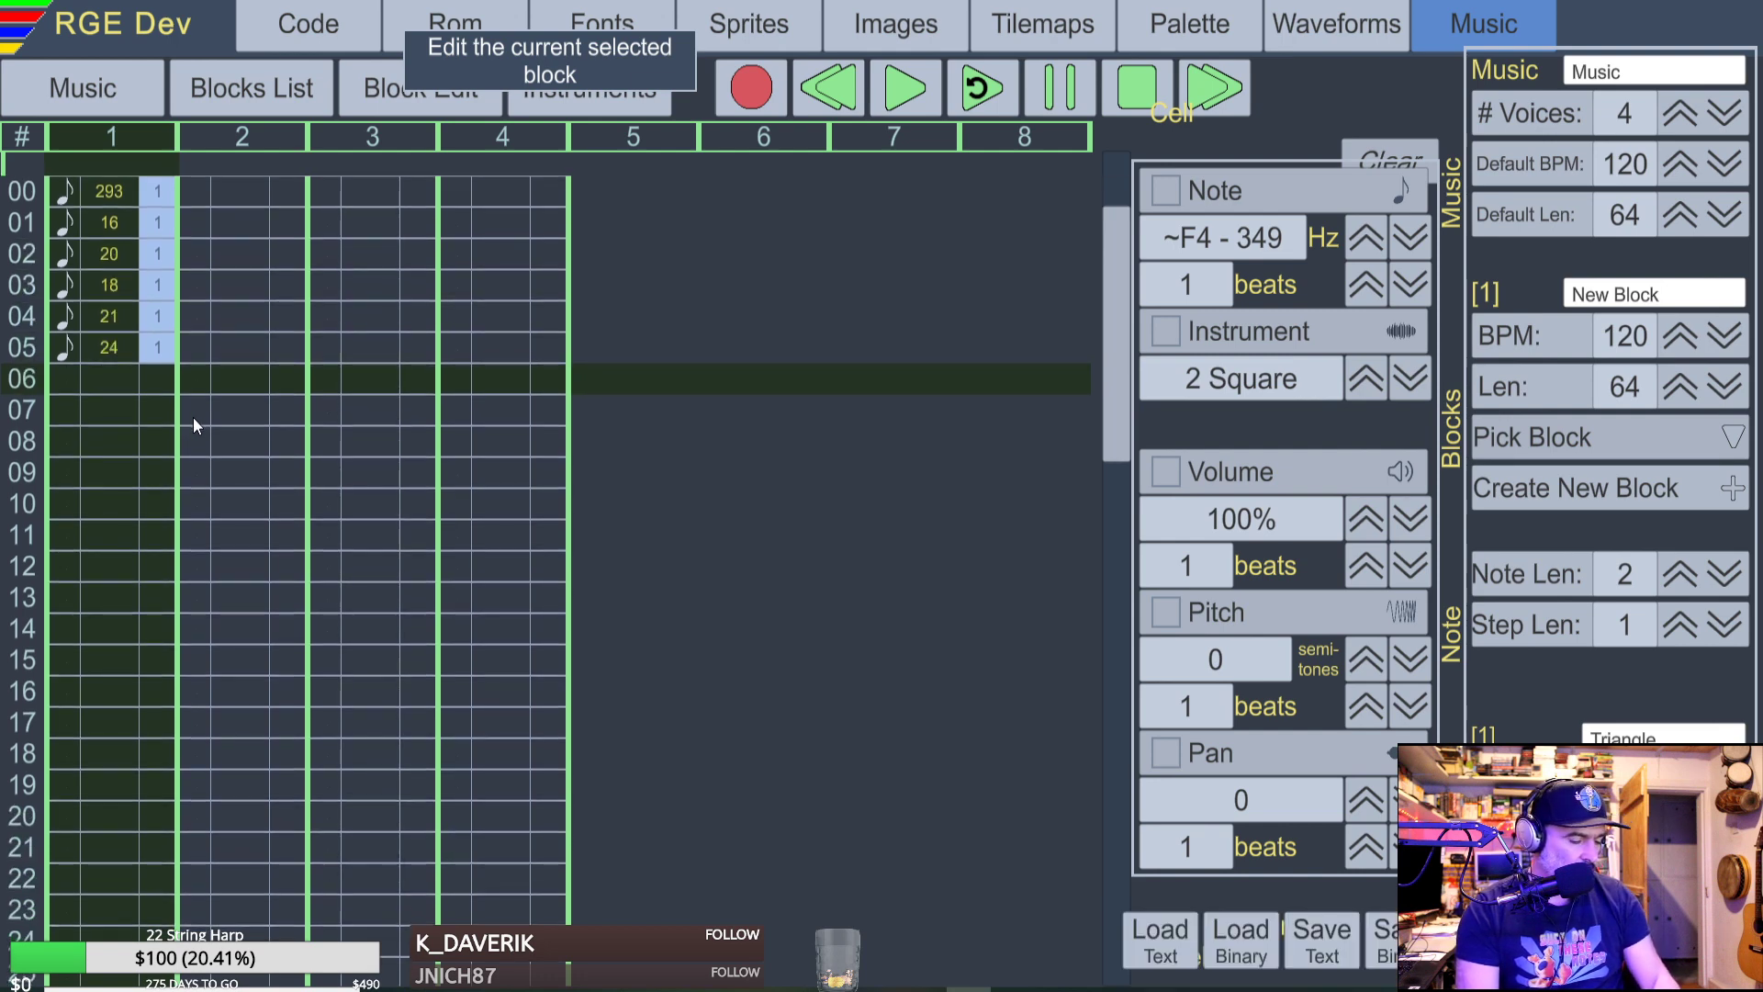
Cut the trial notes from rows 00 to 05 of voice 1.
key(shift+Up)
key(shift+Up)
key(shift+Up)
key(shift+Up)
key(shift+Up)
key(shift+Up)
key(shift+Up)
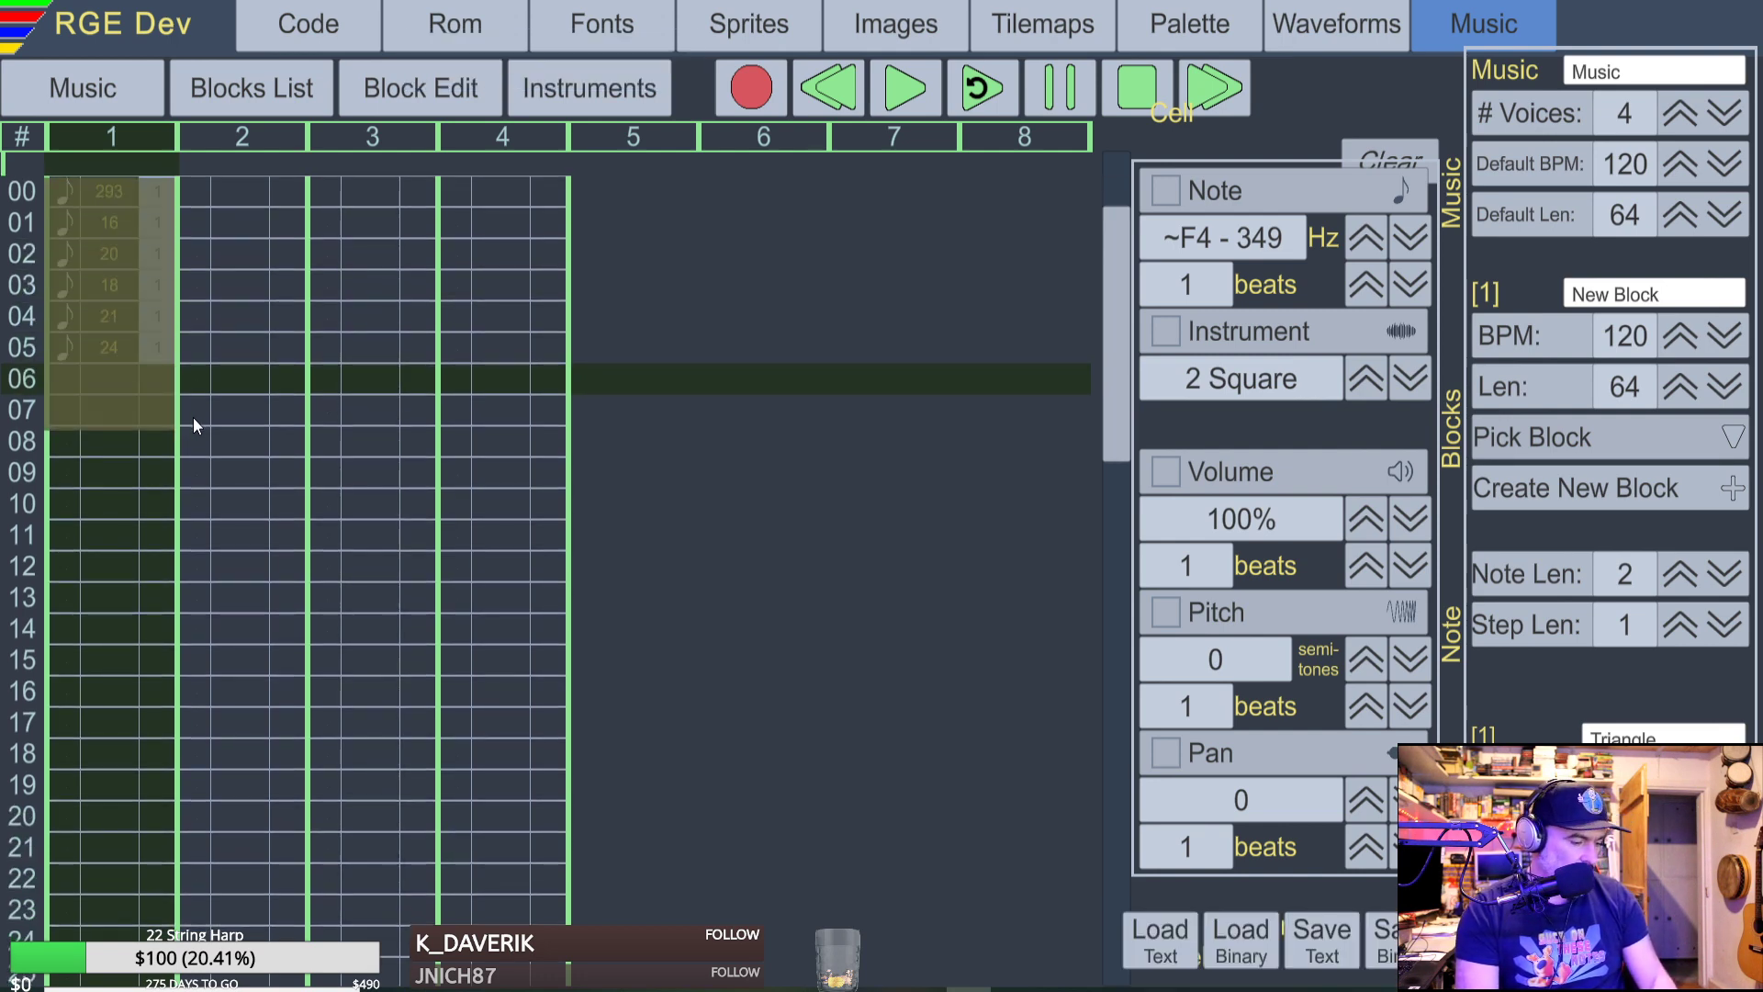
key(ctrl+x)
key(Escape)
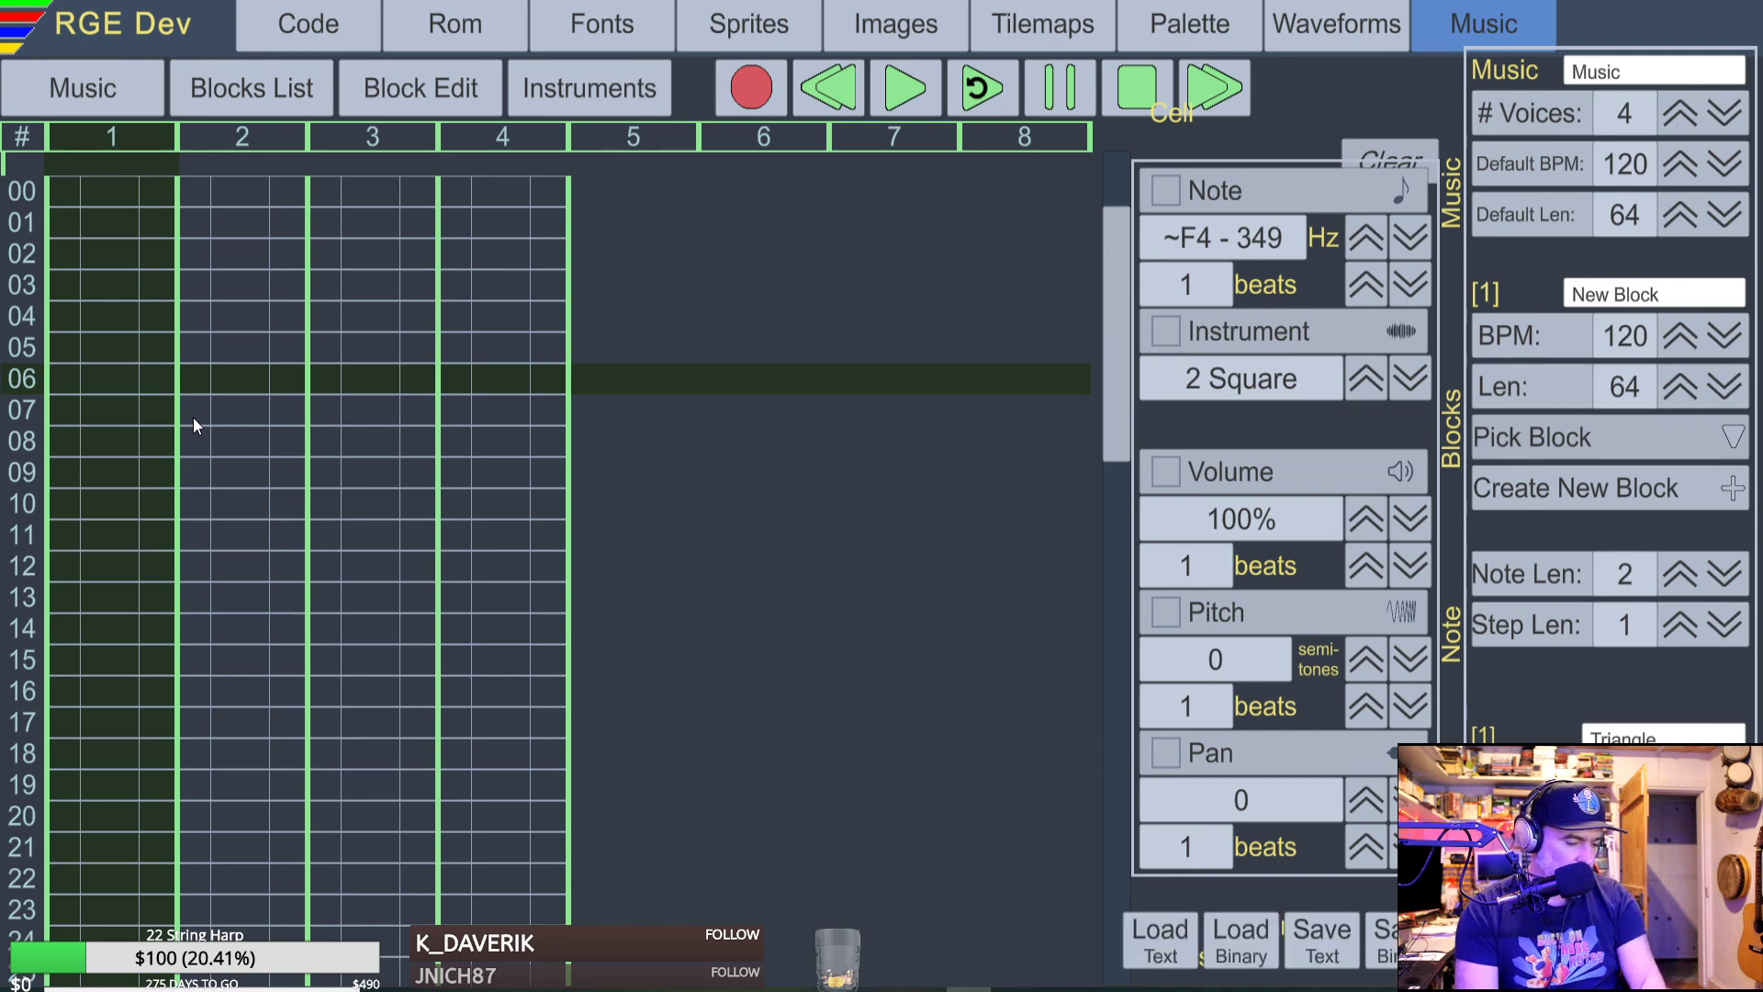
Switch note entry to the 2nd octave and try out notes without recording them.
key(F2)
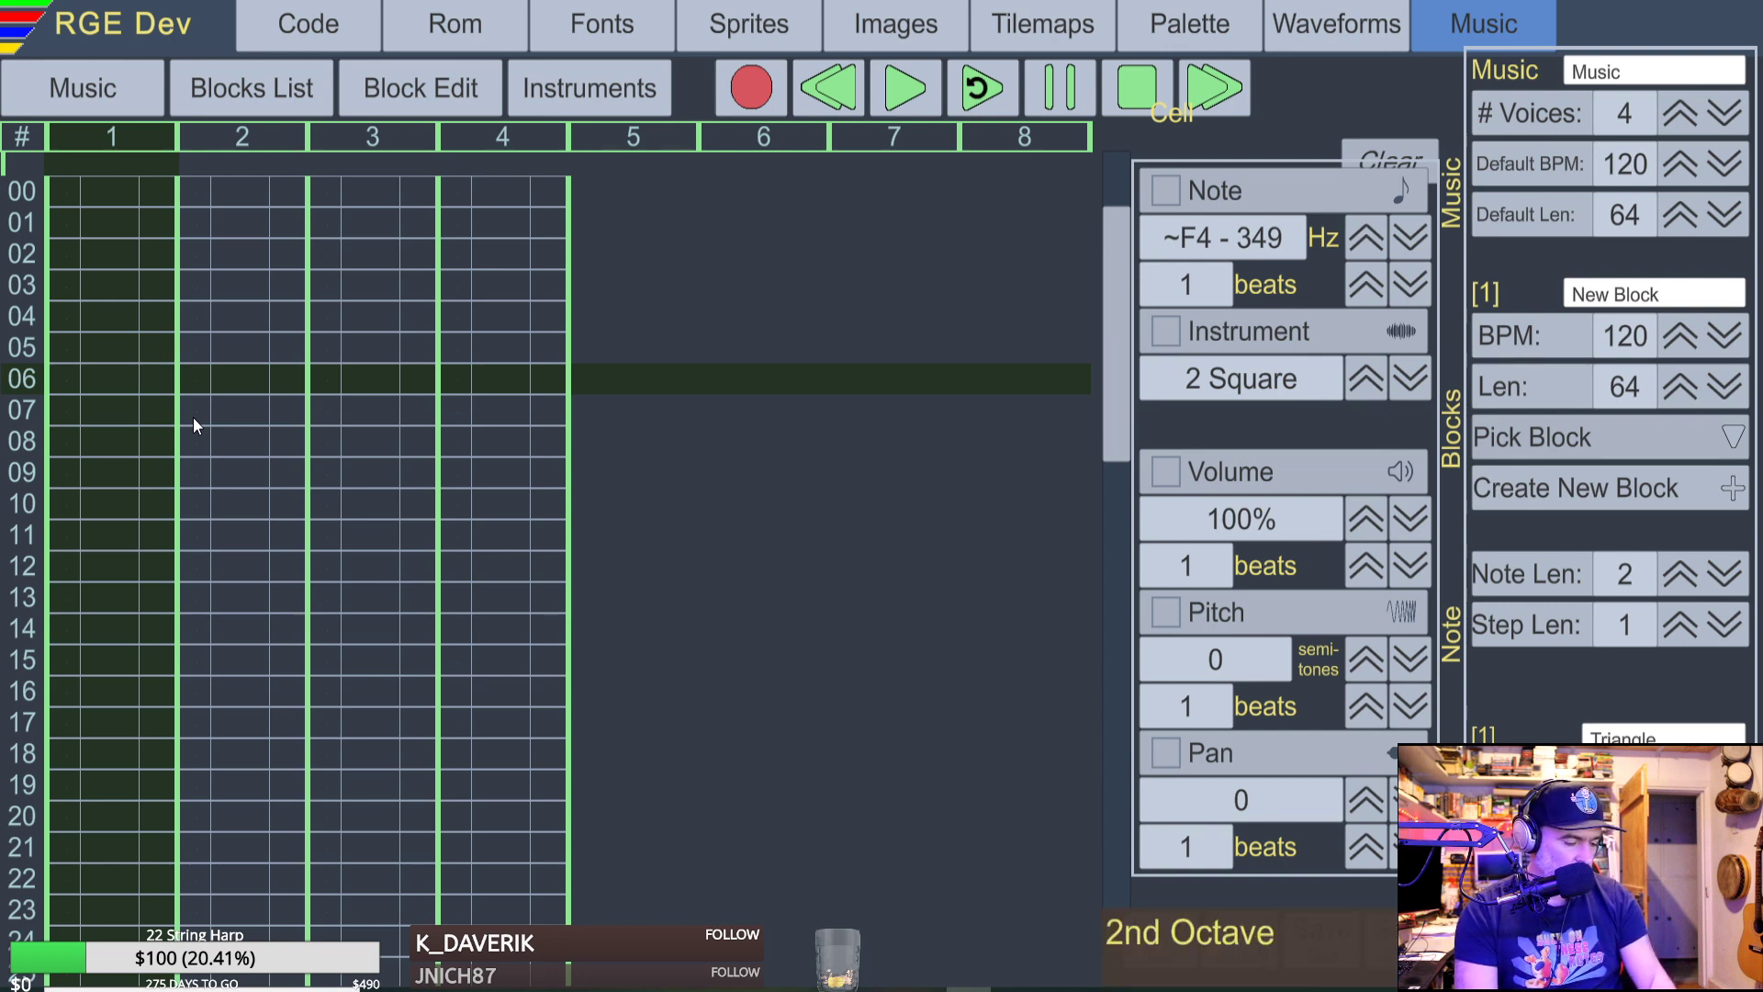
key(alt+Tab)
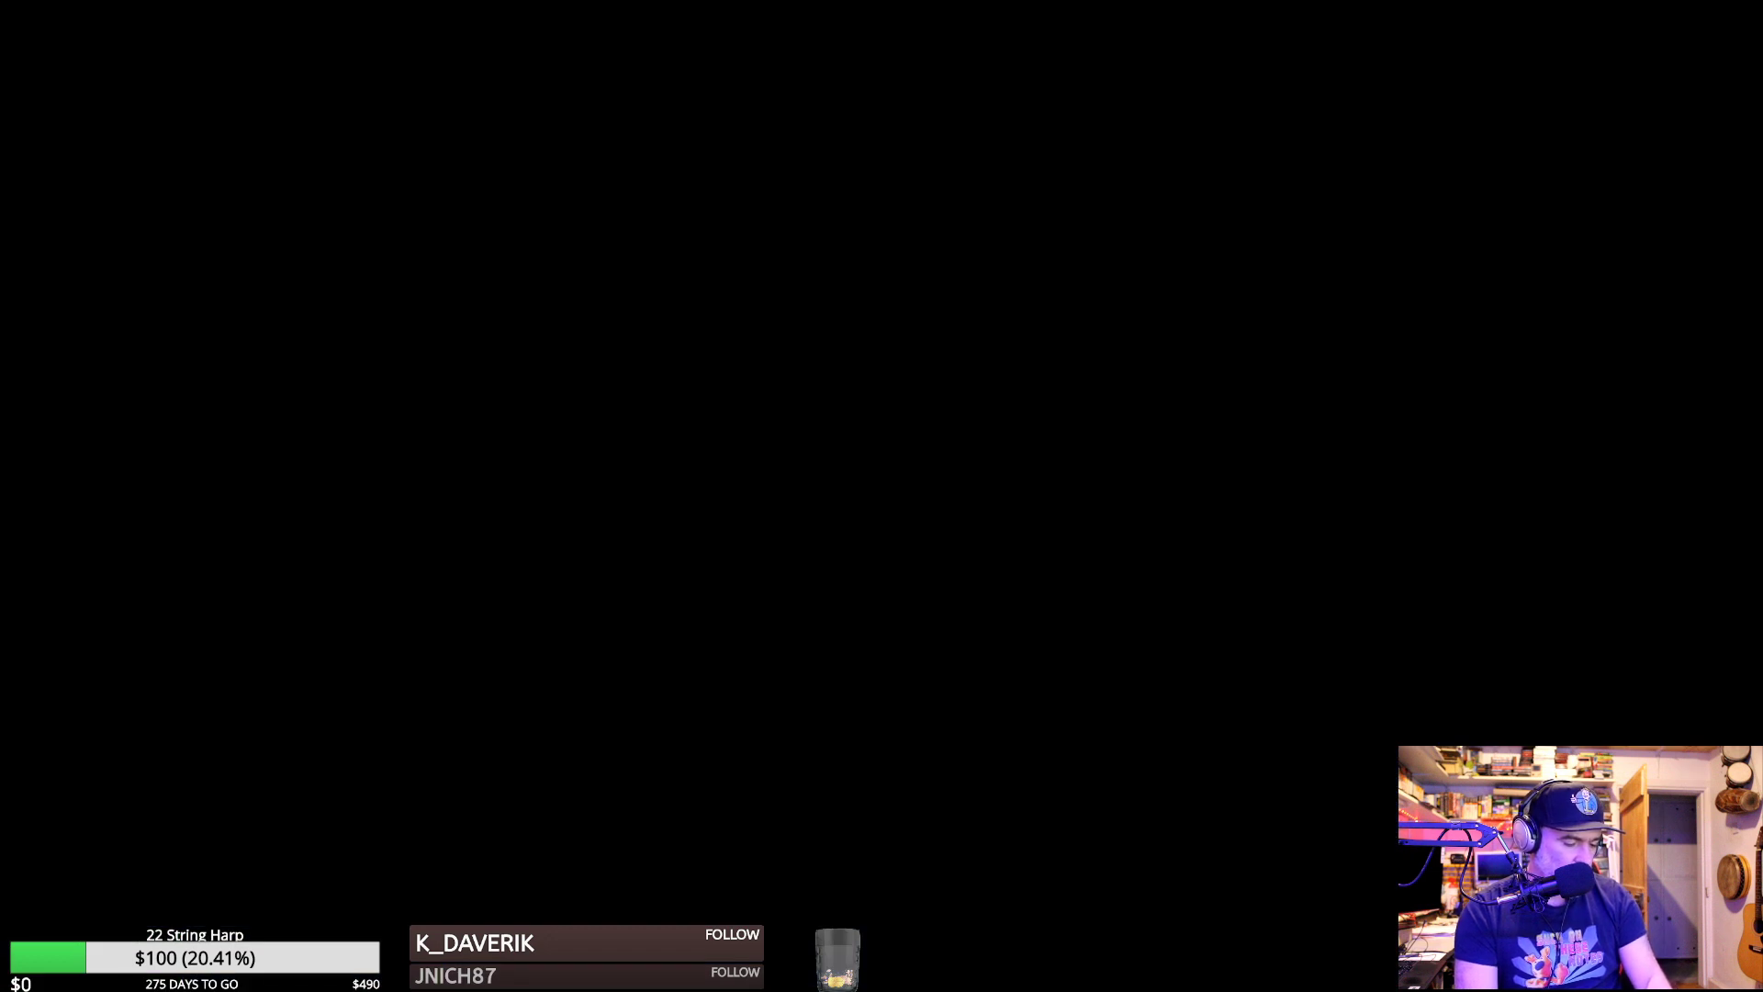
key(alt+Tab)
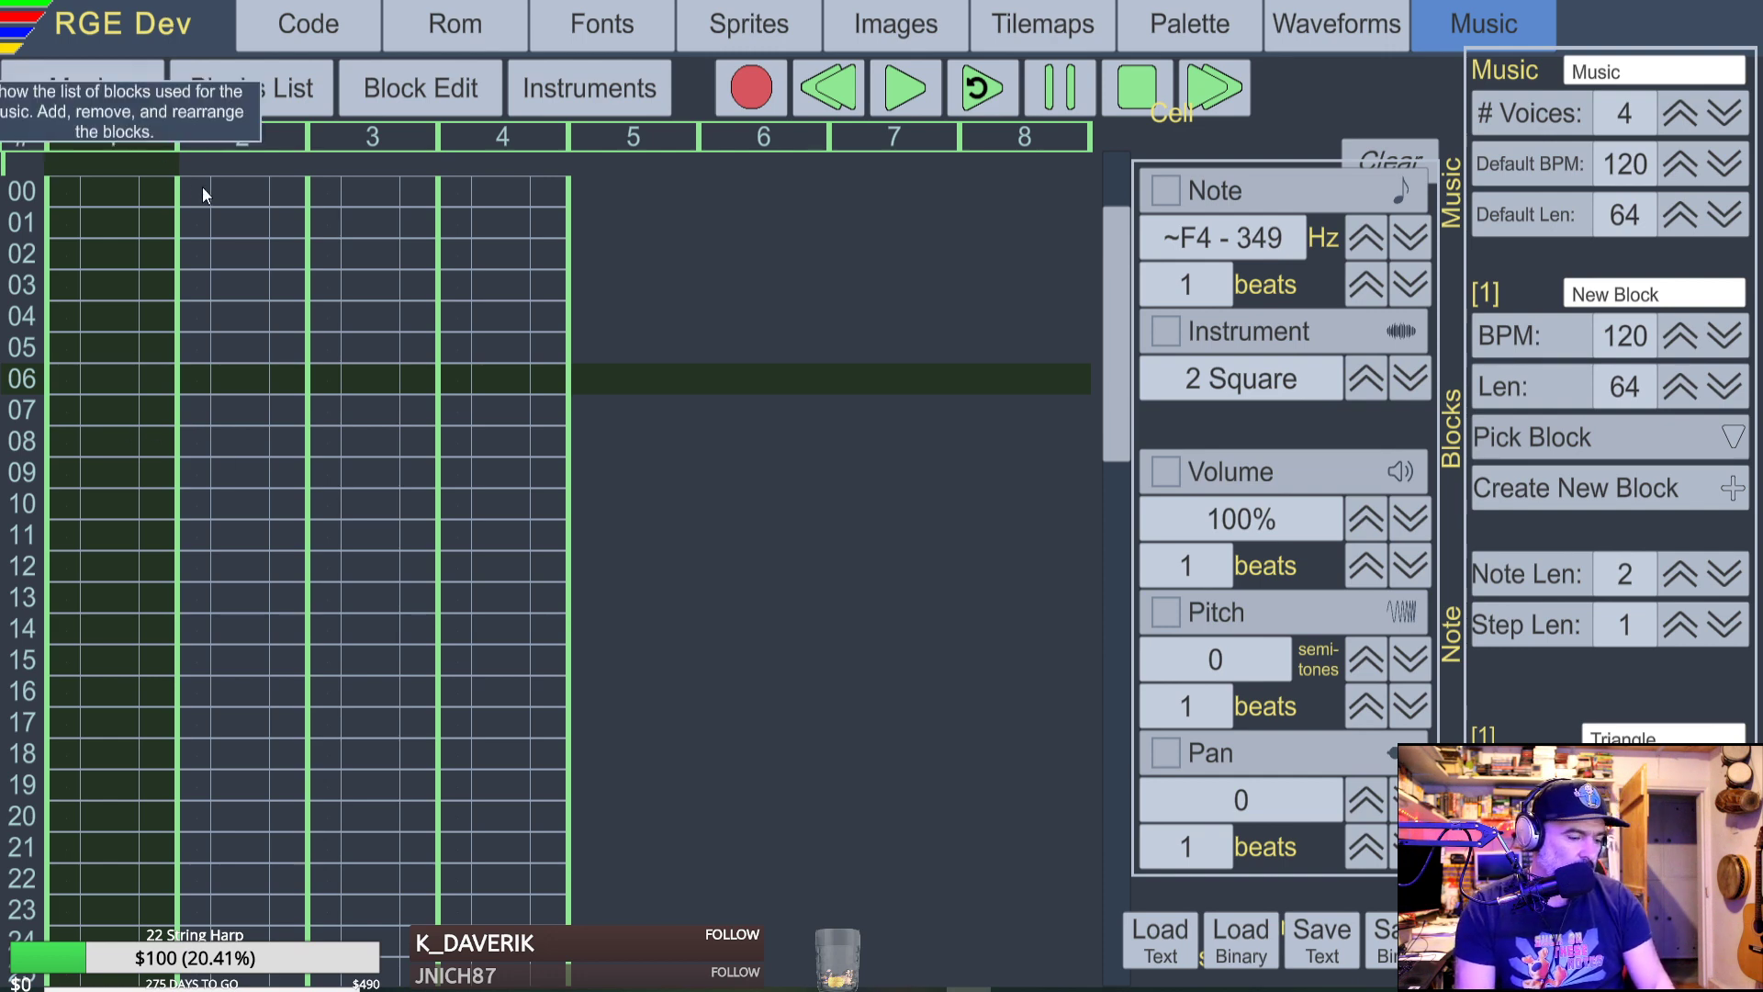
key(5)
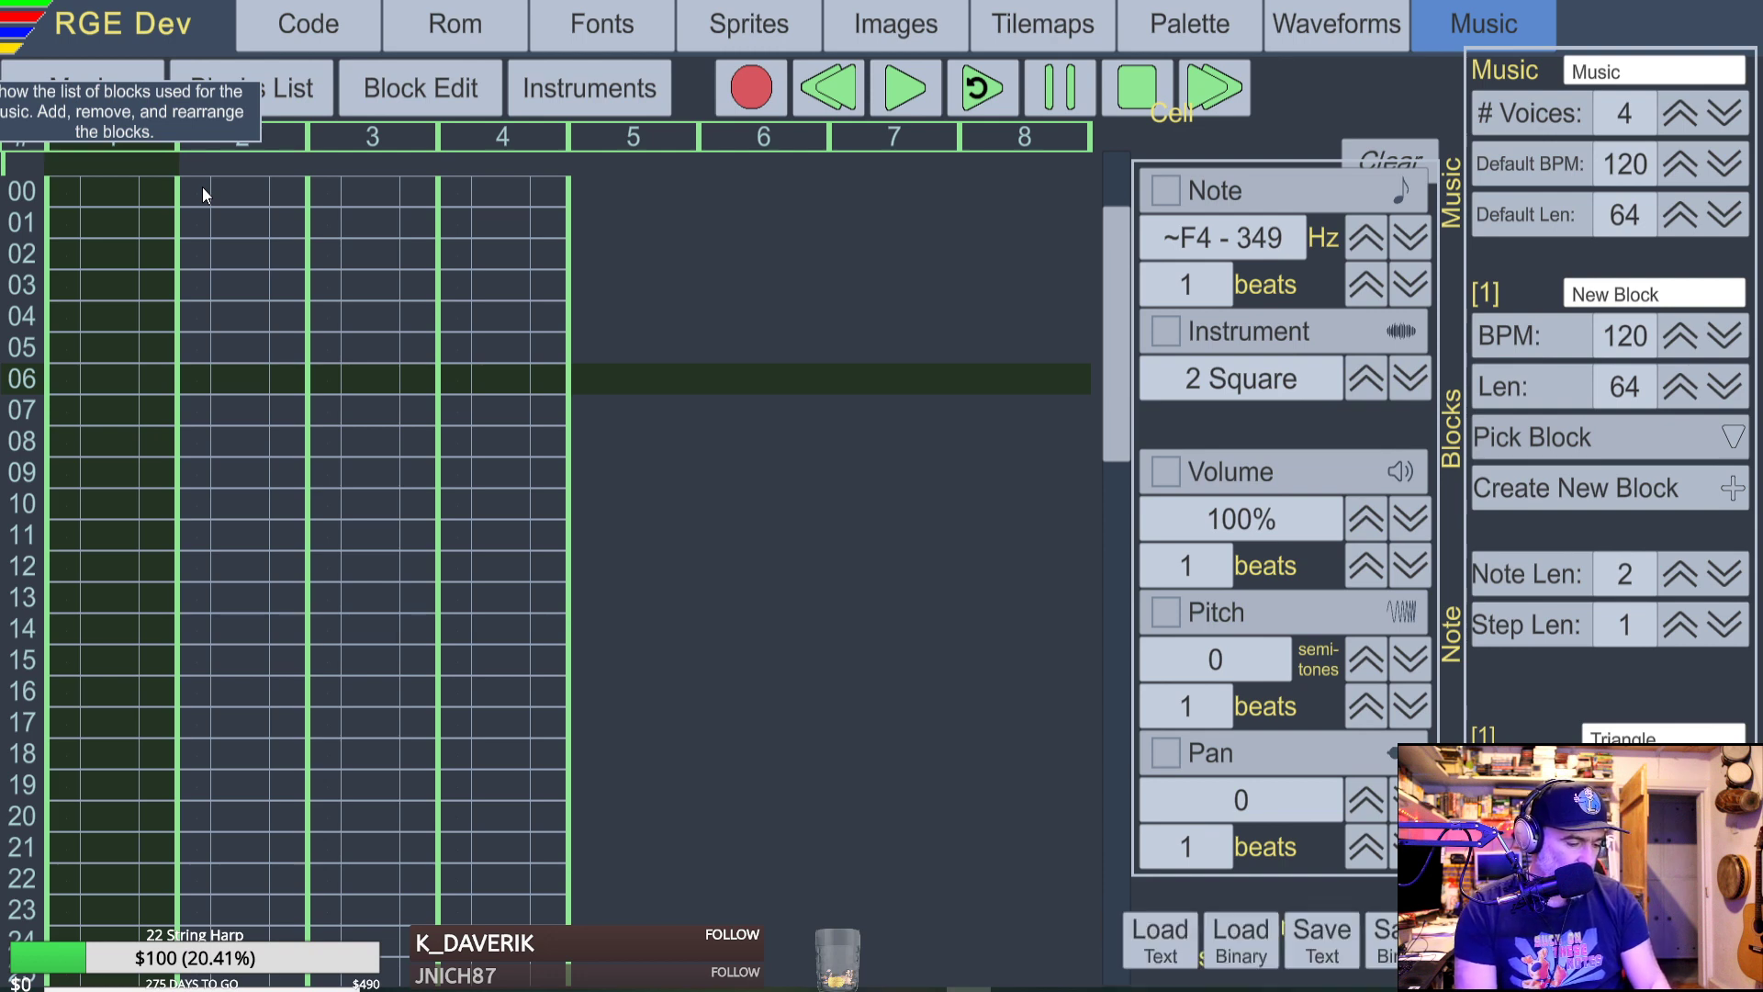
key(4)
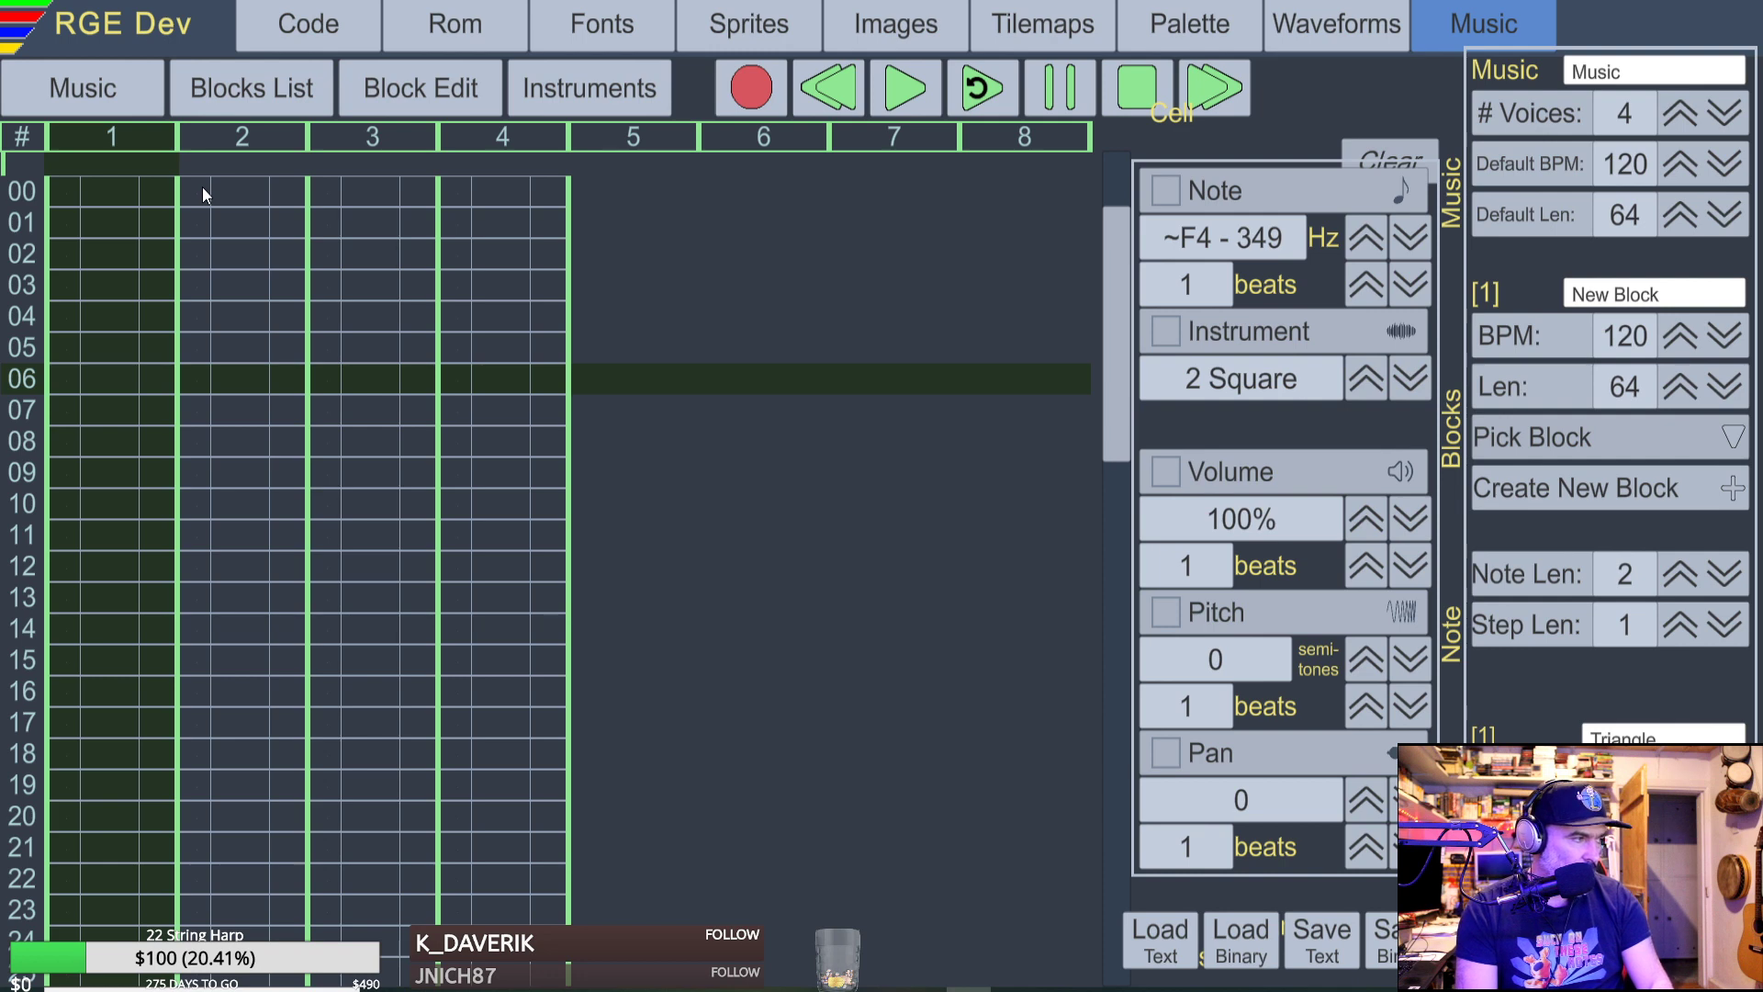
Turn on edit mode and enter a Bb3 note (233 Hz) in row 00 of voice 1.
key(Up)
key(Up)
key(Up)
key(Up)
key(Up)
key(Up)
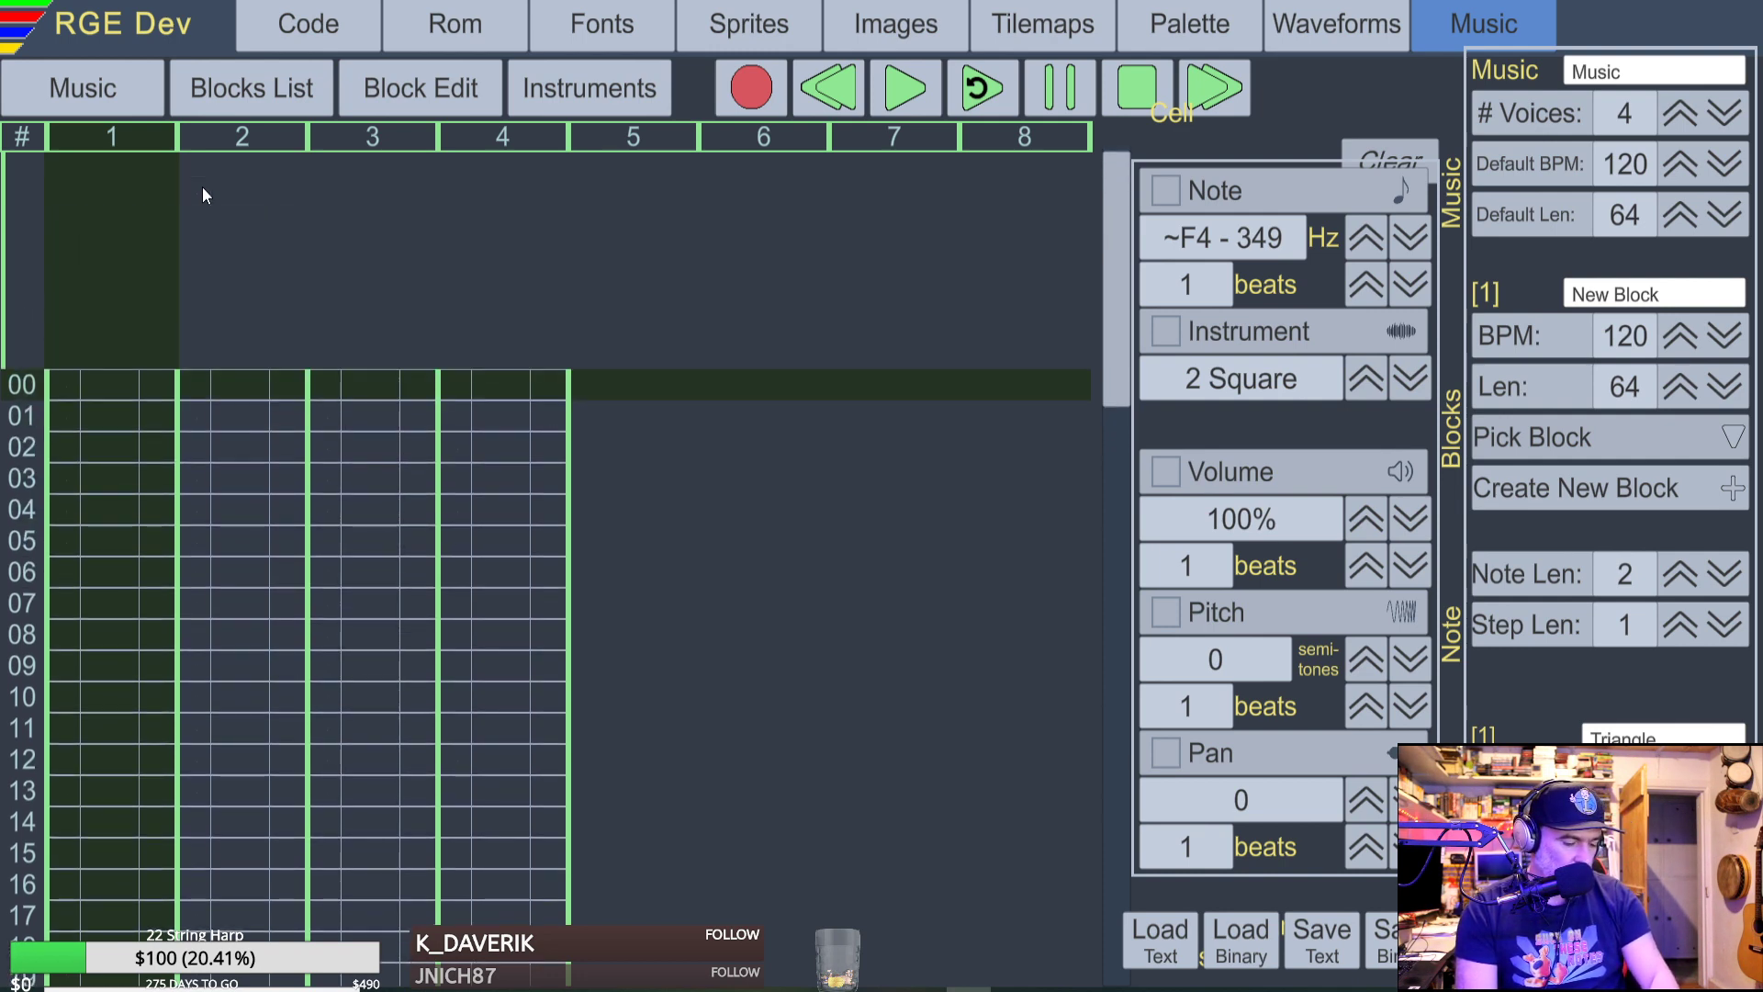
key(space)
key(j)
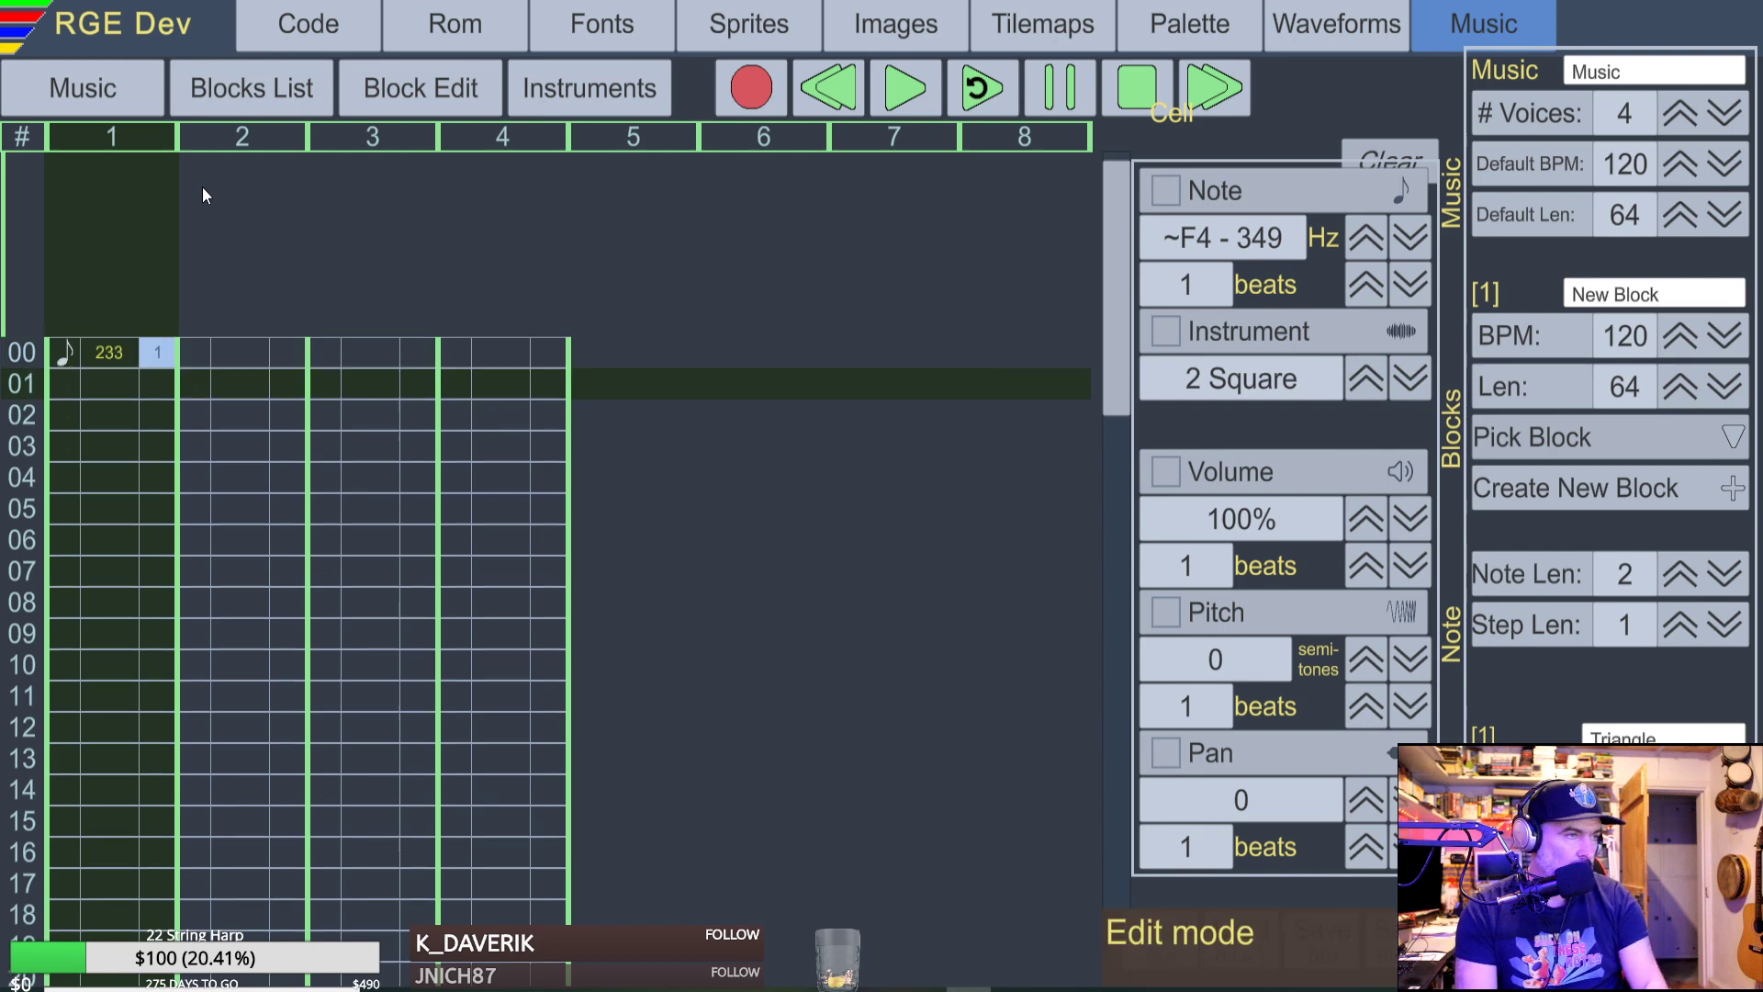
key(Up)
key(Down)
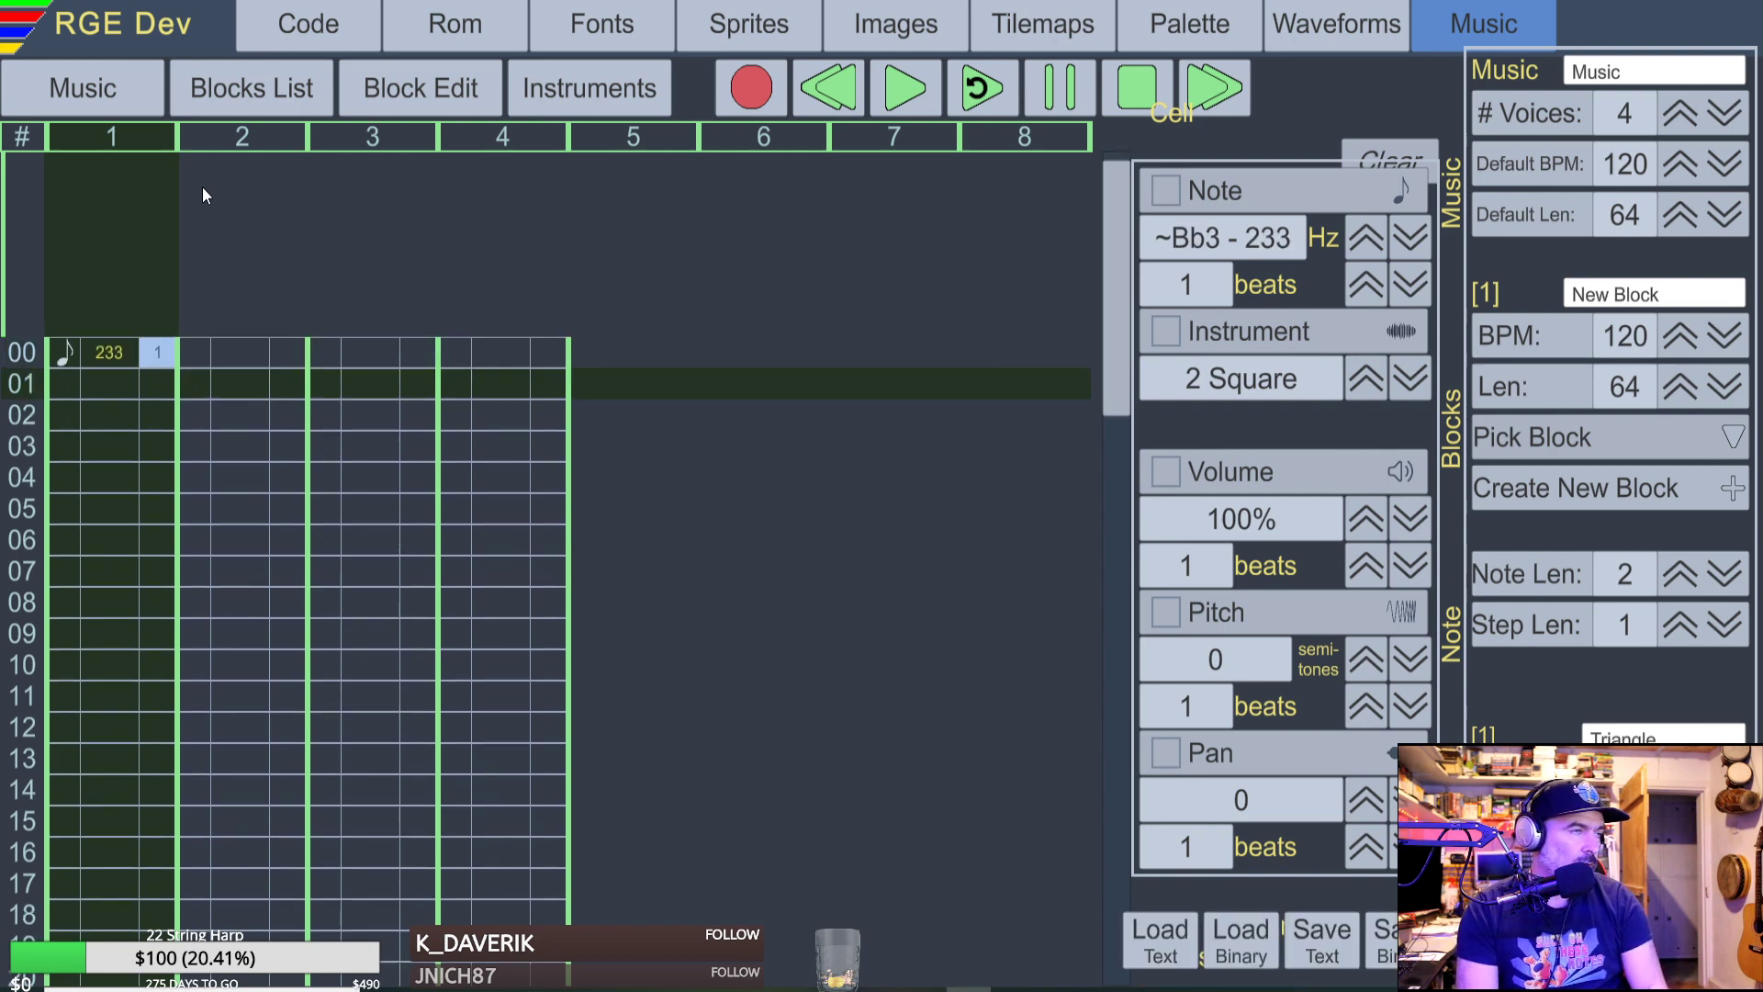
Play the block to hear the single note in voice 1, and stop playback.
key(Up)
click(898, 88)
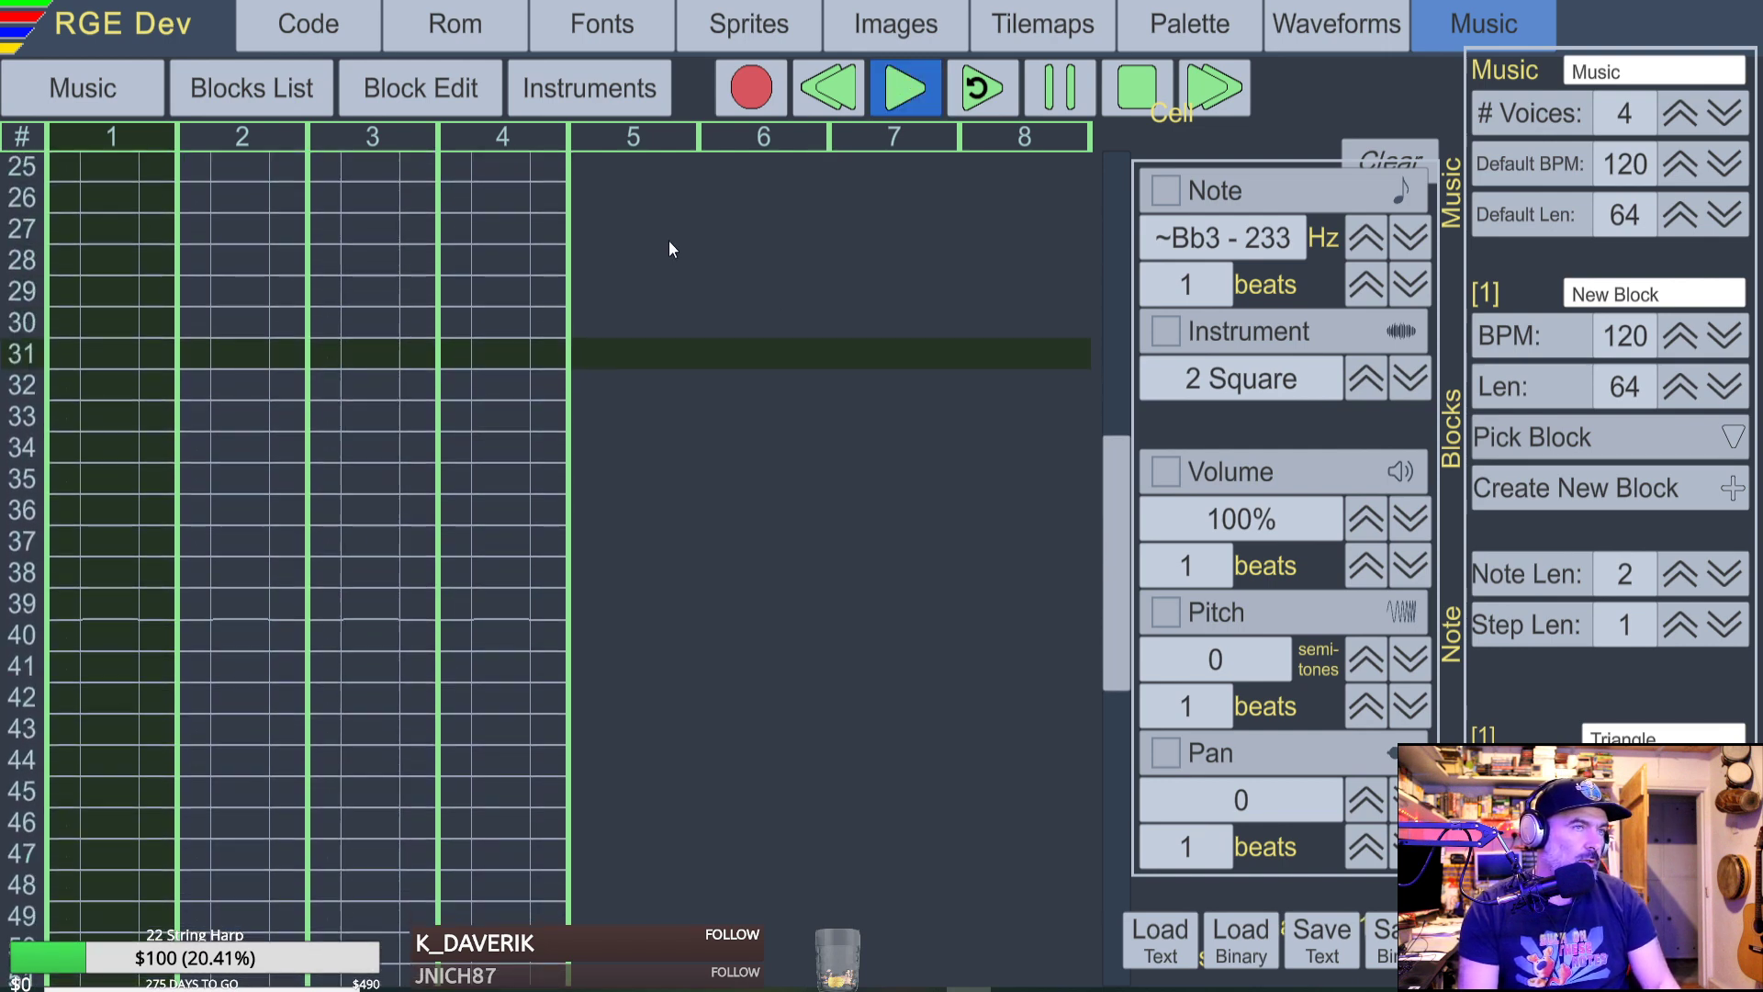
click(1137, 88)
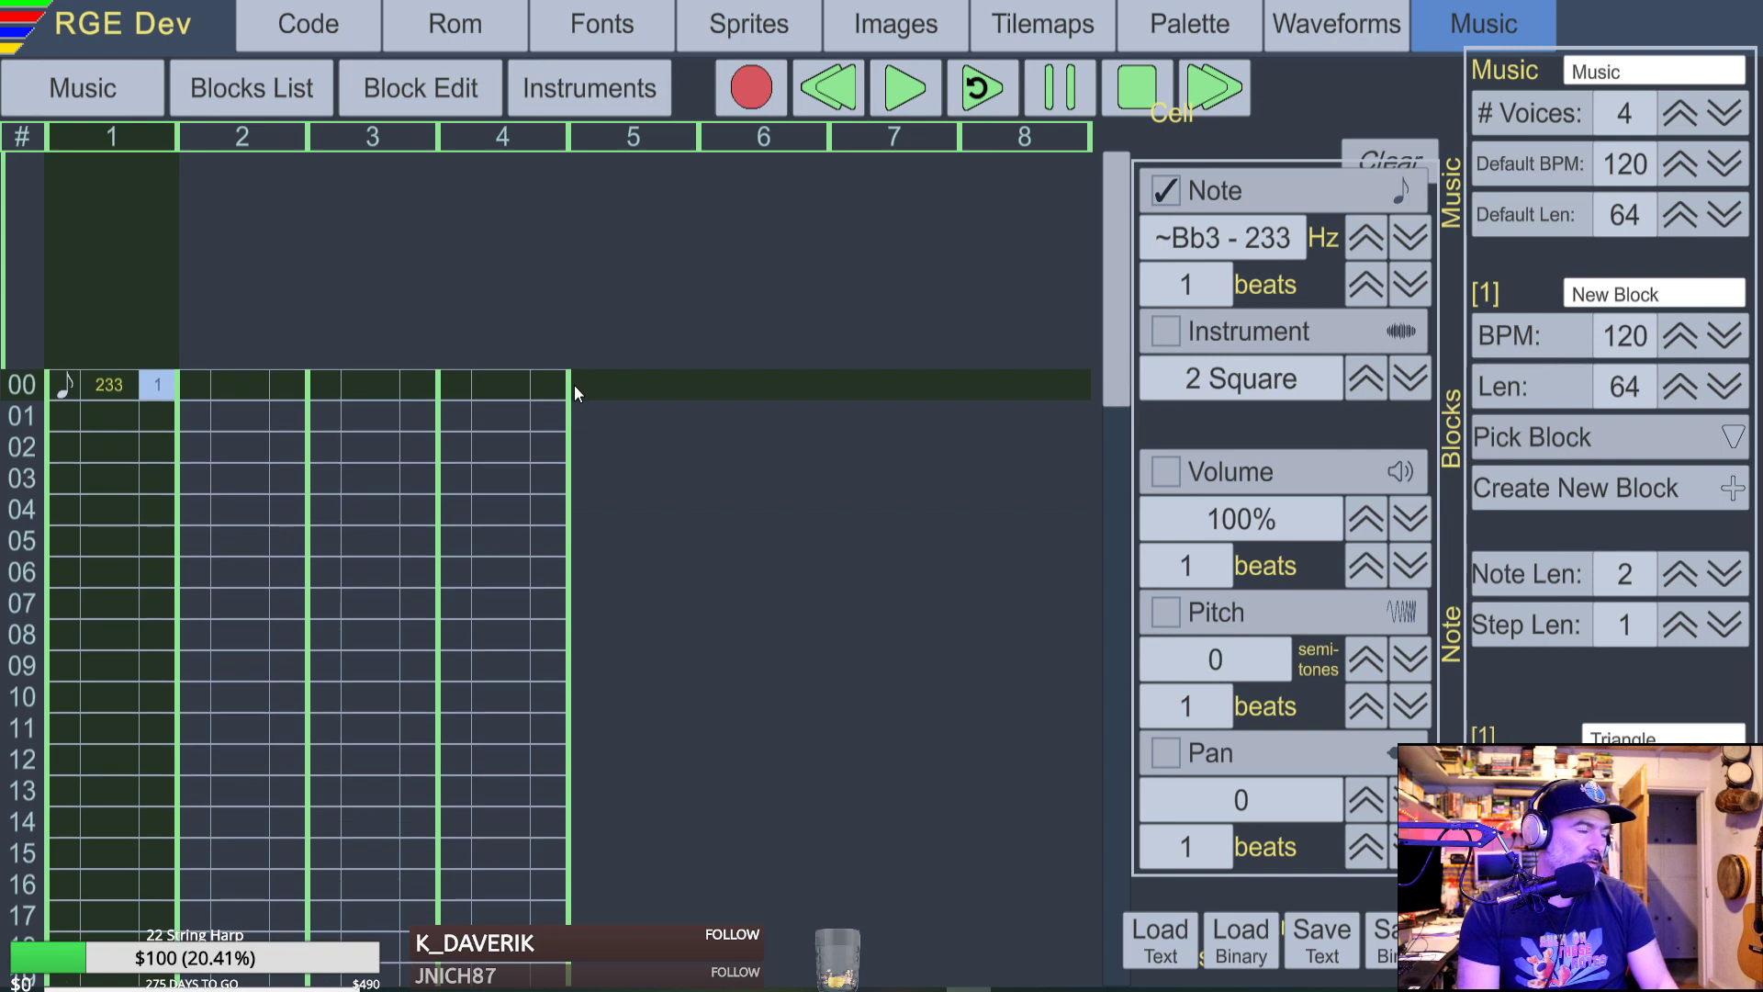
key(Right)
key(Right)
key(Right)
key(Right)
key(Left)
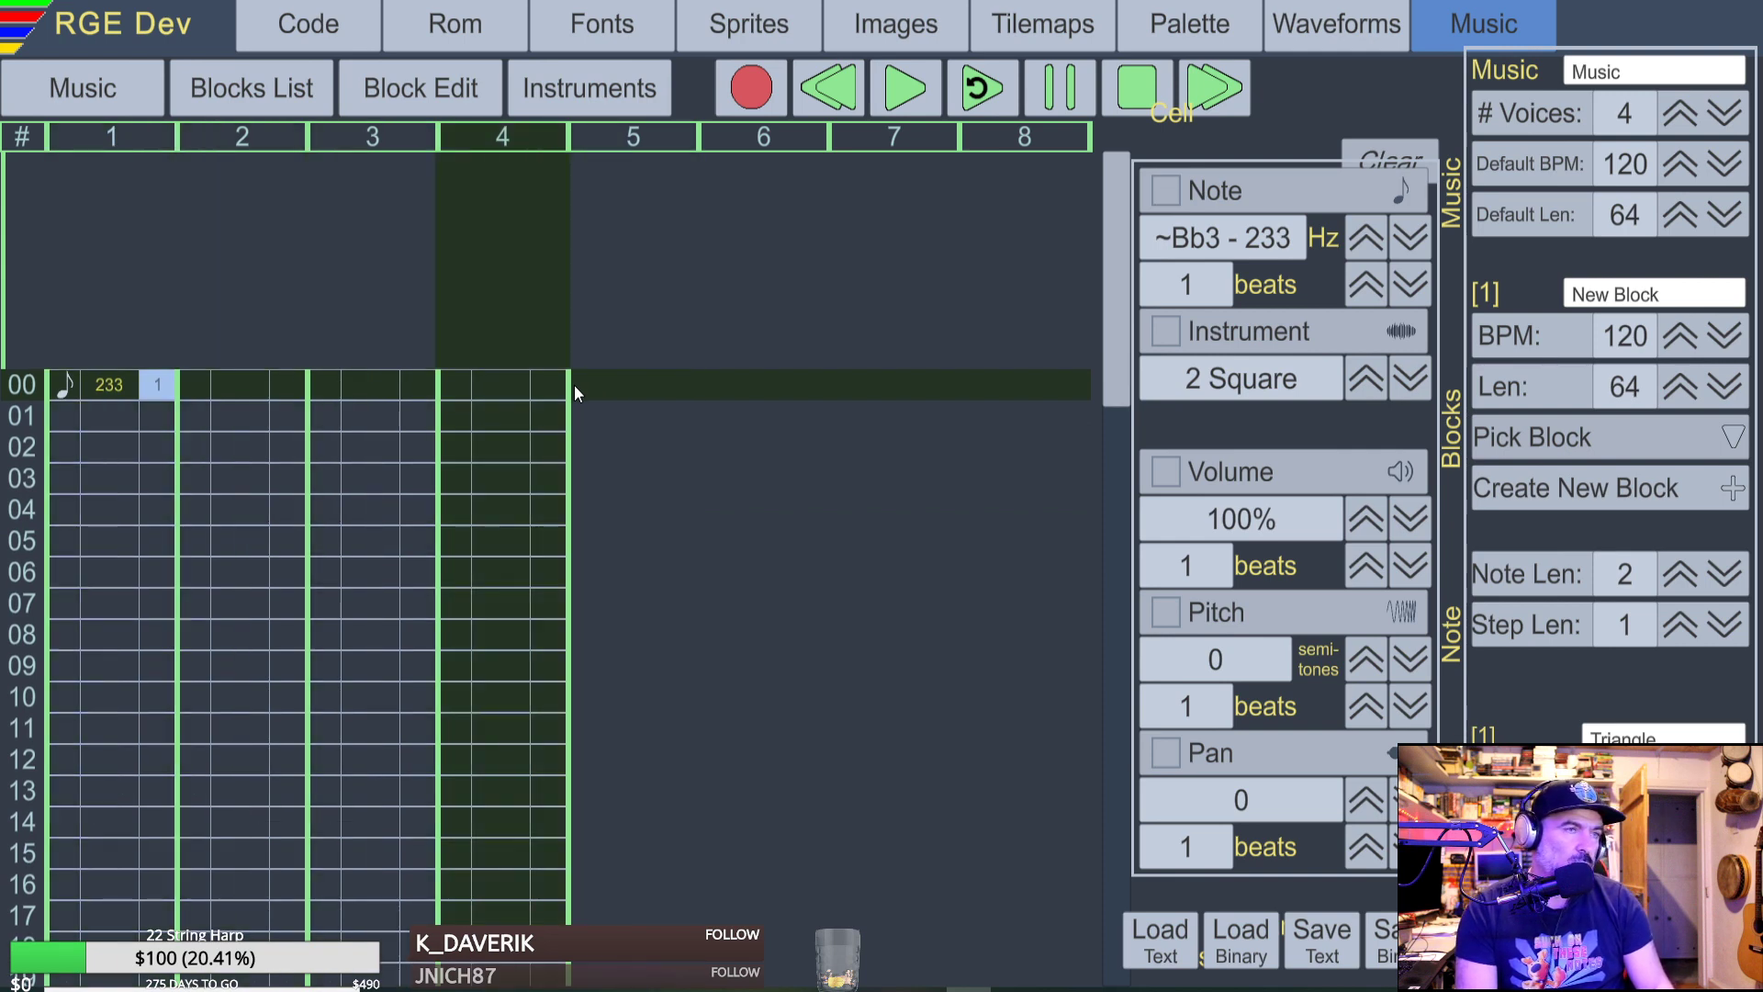
key(Down)
key(Down)
key(Down)
key(Down)
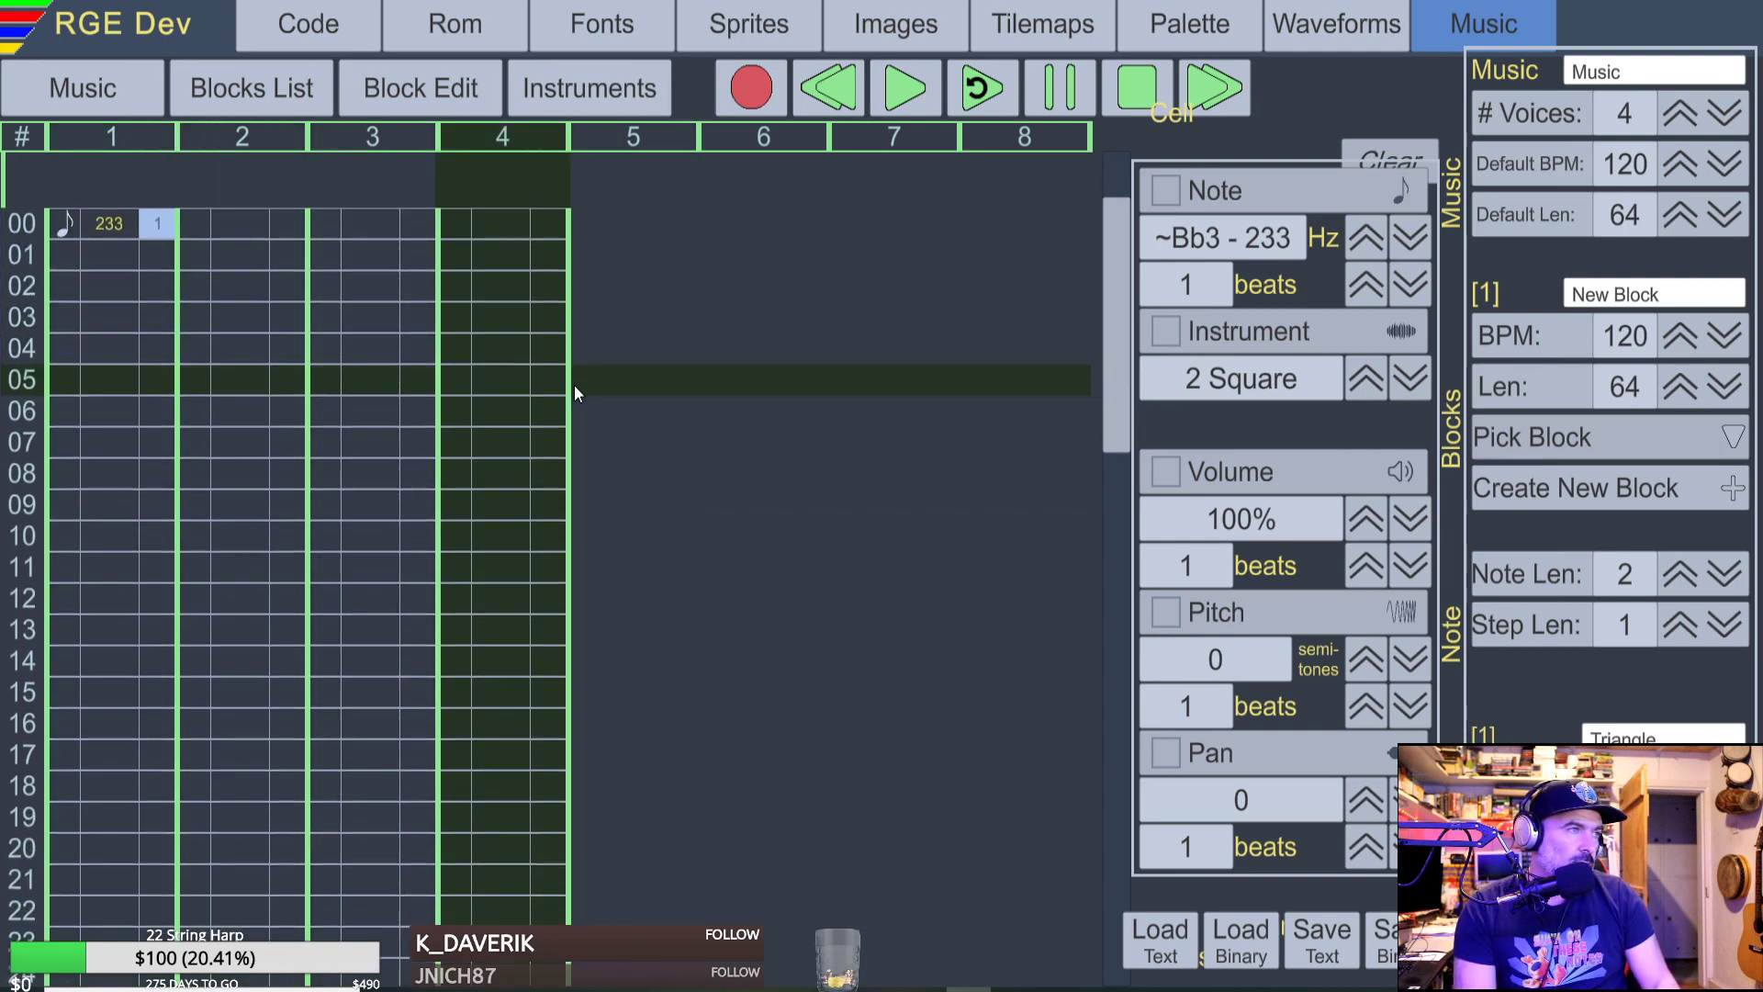
key(Left)
key(Left)
key(Left)
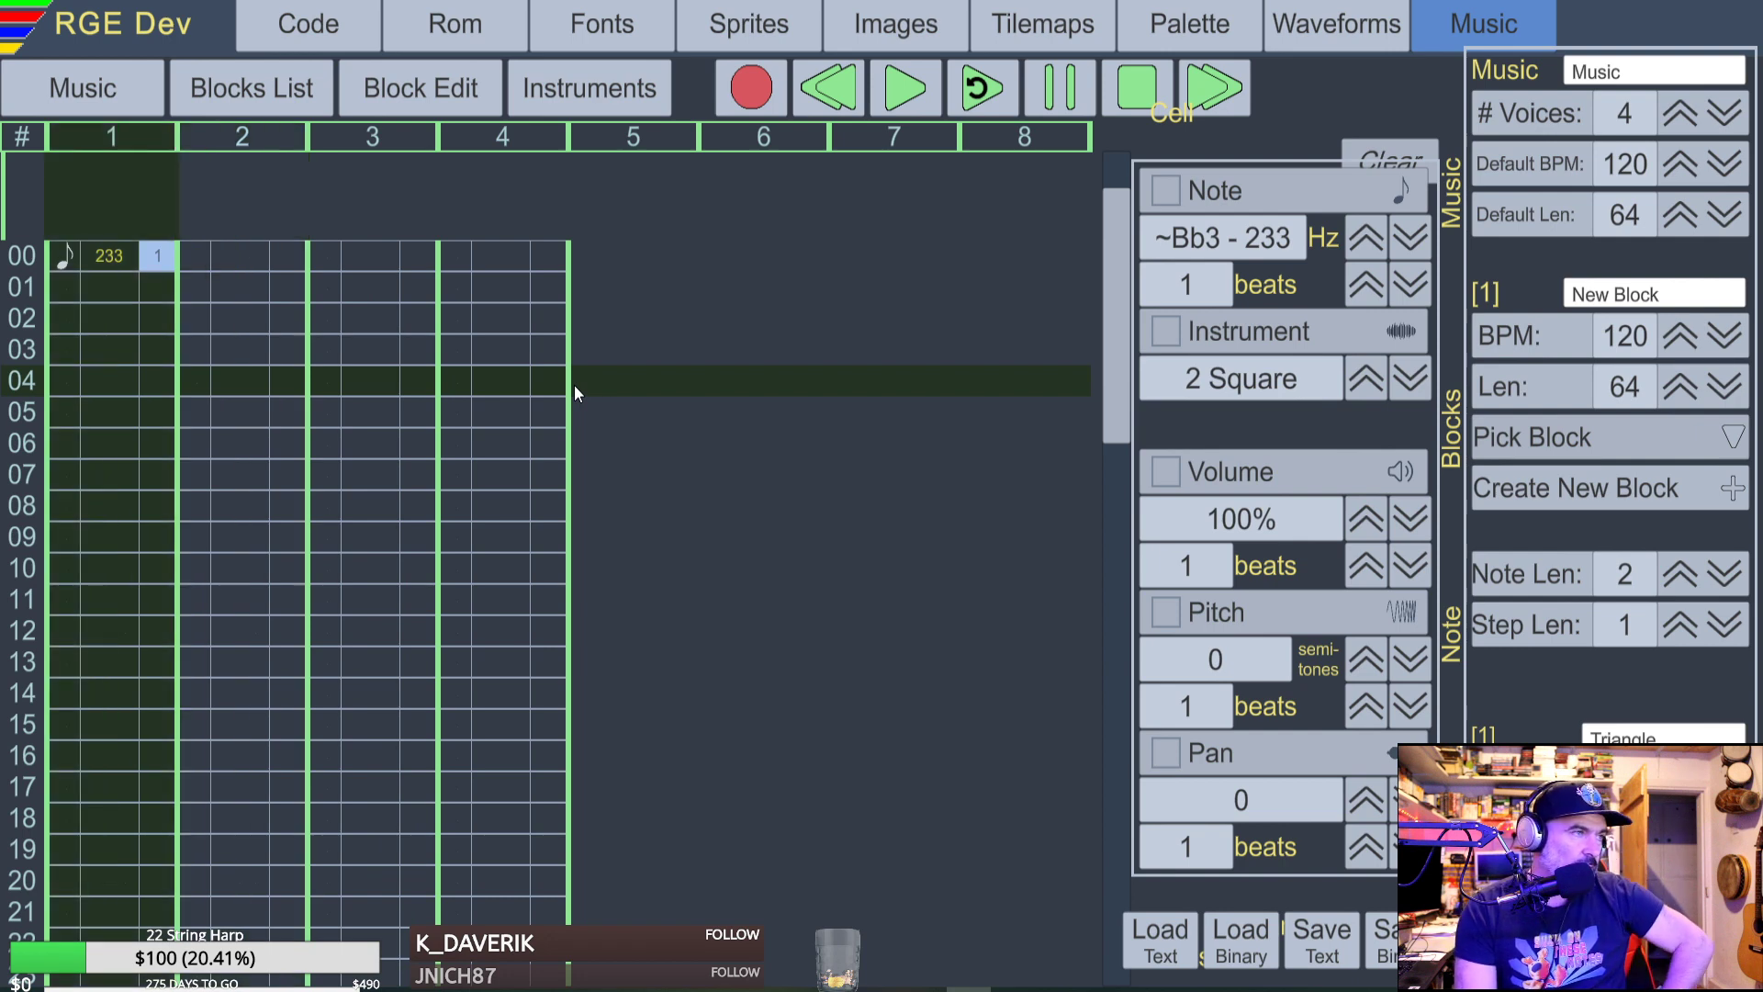
key(Down)
key(Up)
key(Up)
key(Up)
key(Up)
key(Down)
key(Down)
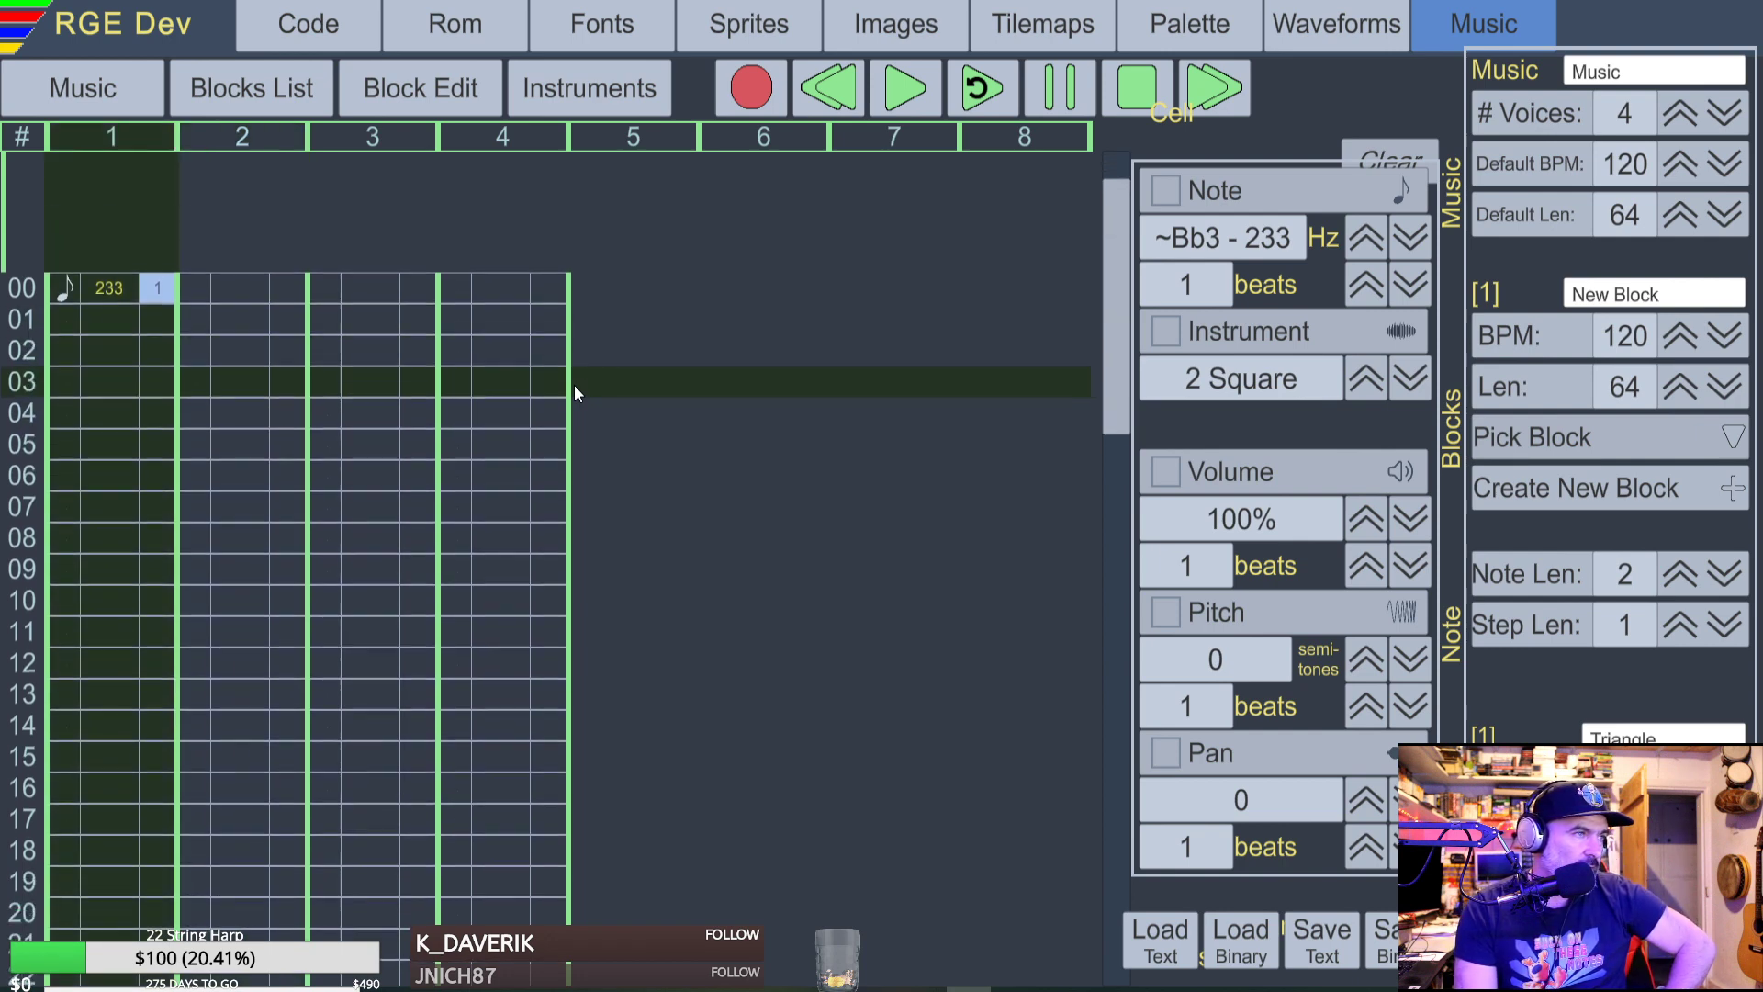
key(Down)
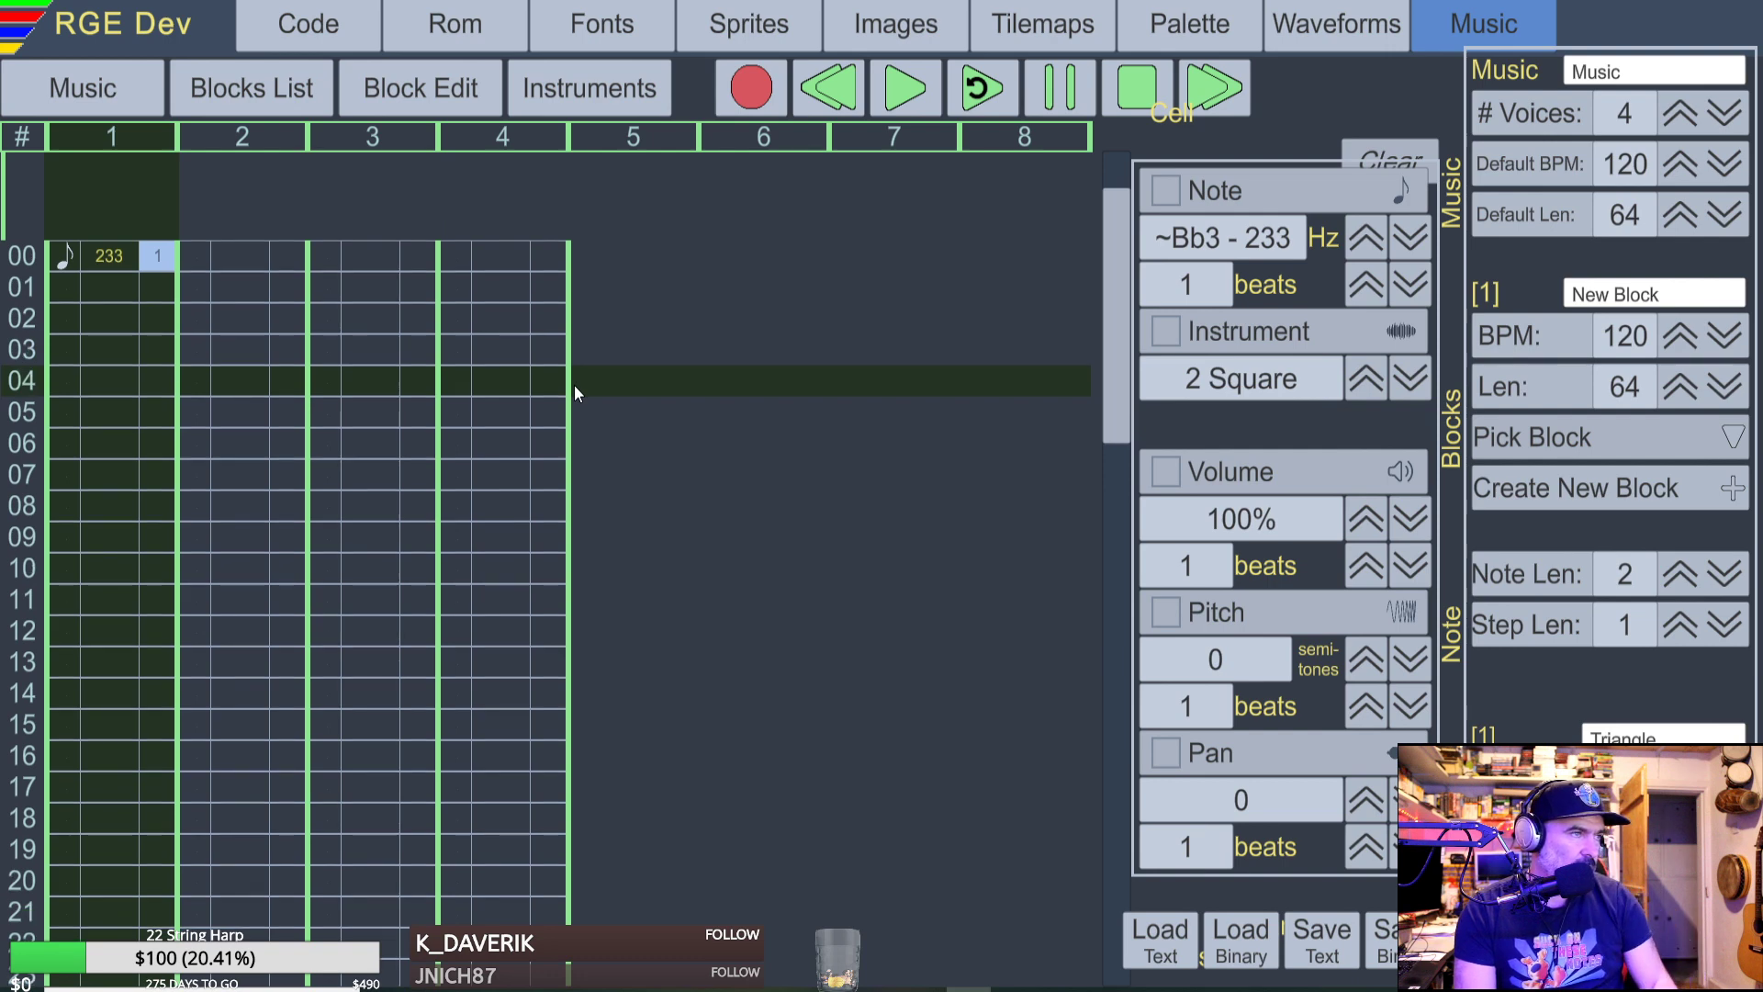
key(Right)
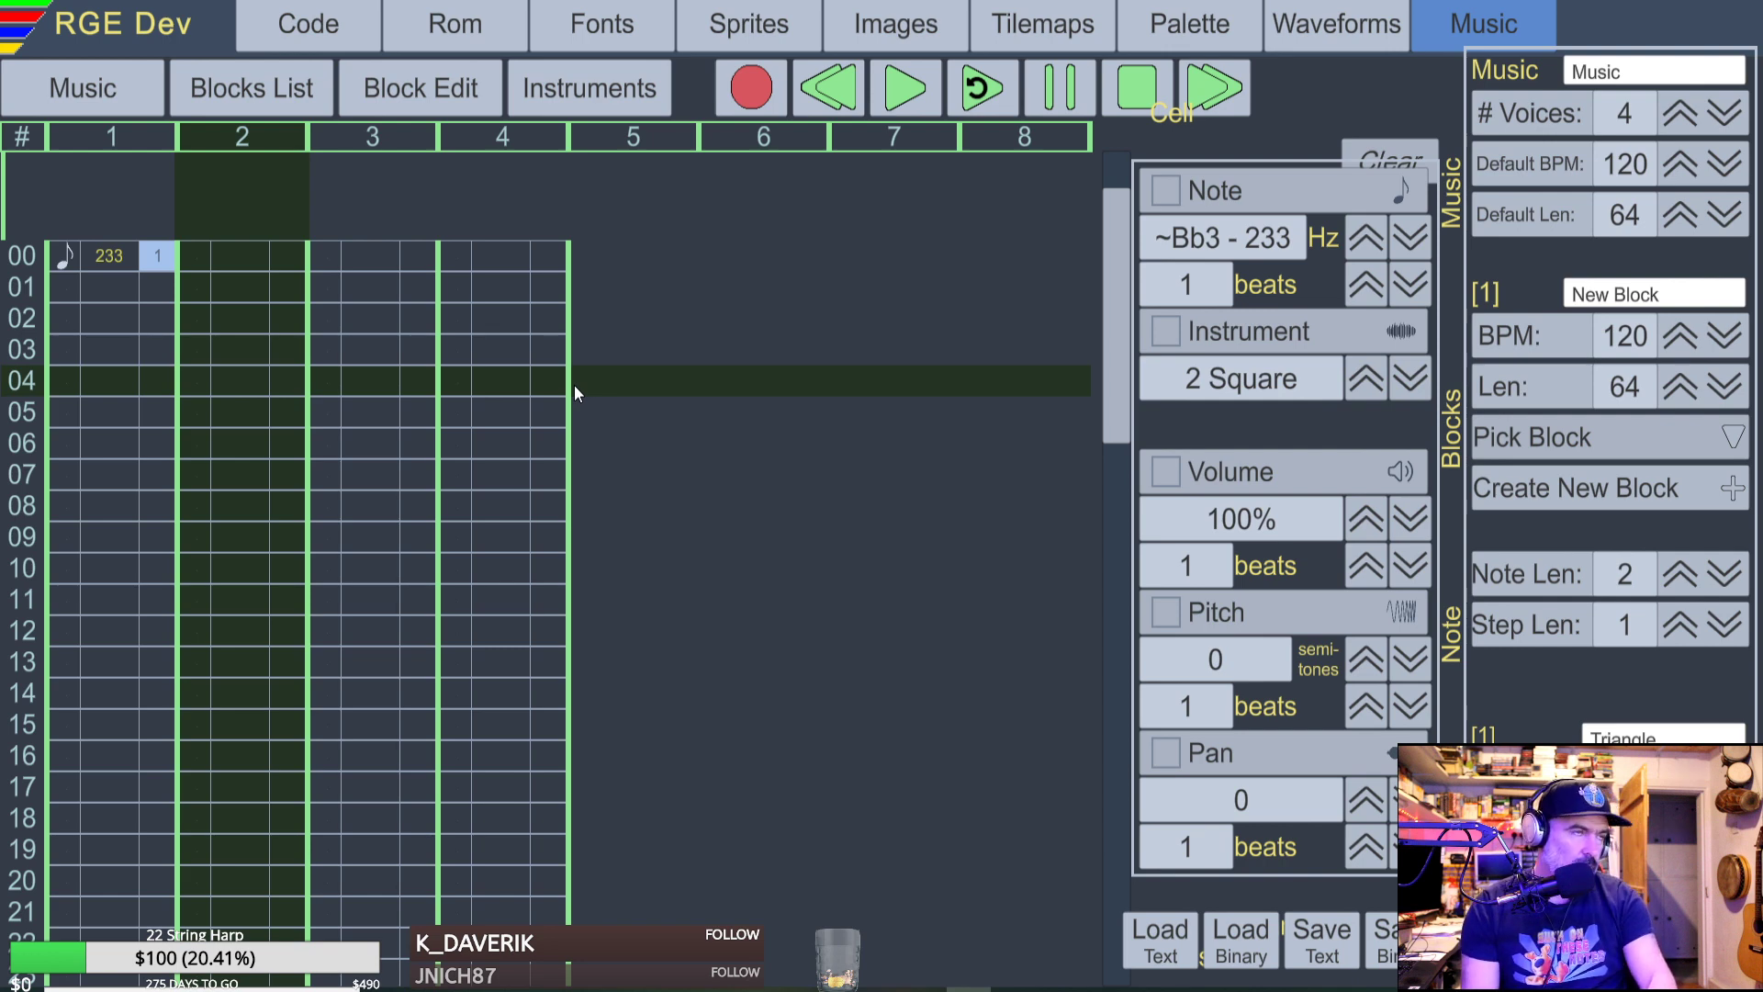
Play and stop the block twice, first with voice 2 selected and again with voice 1 selected.
click(905, 93)
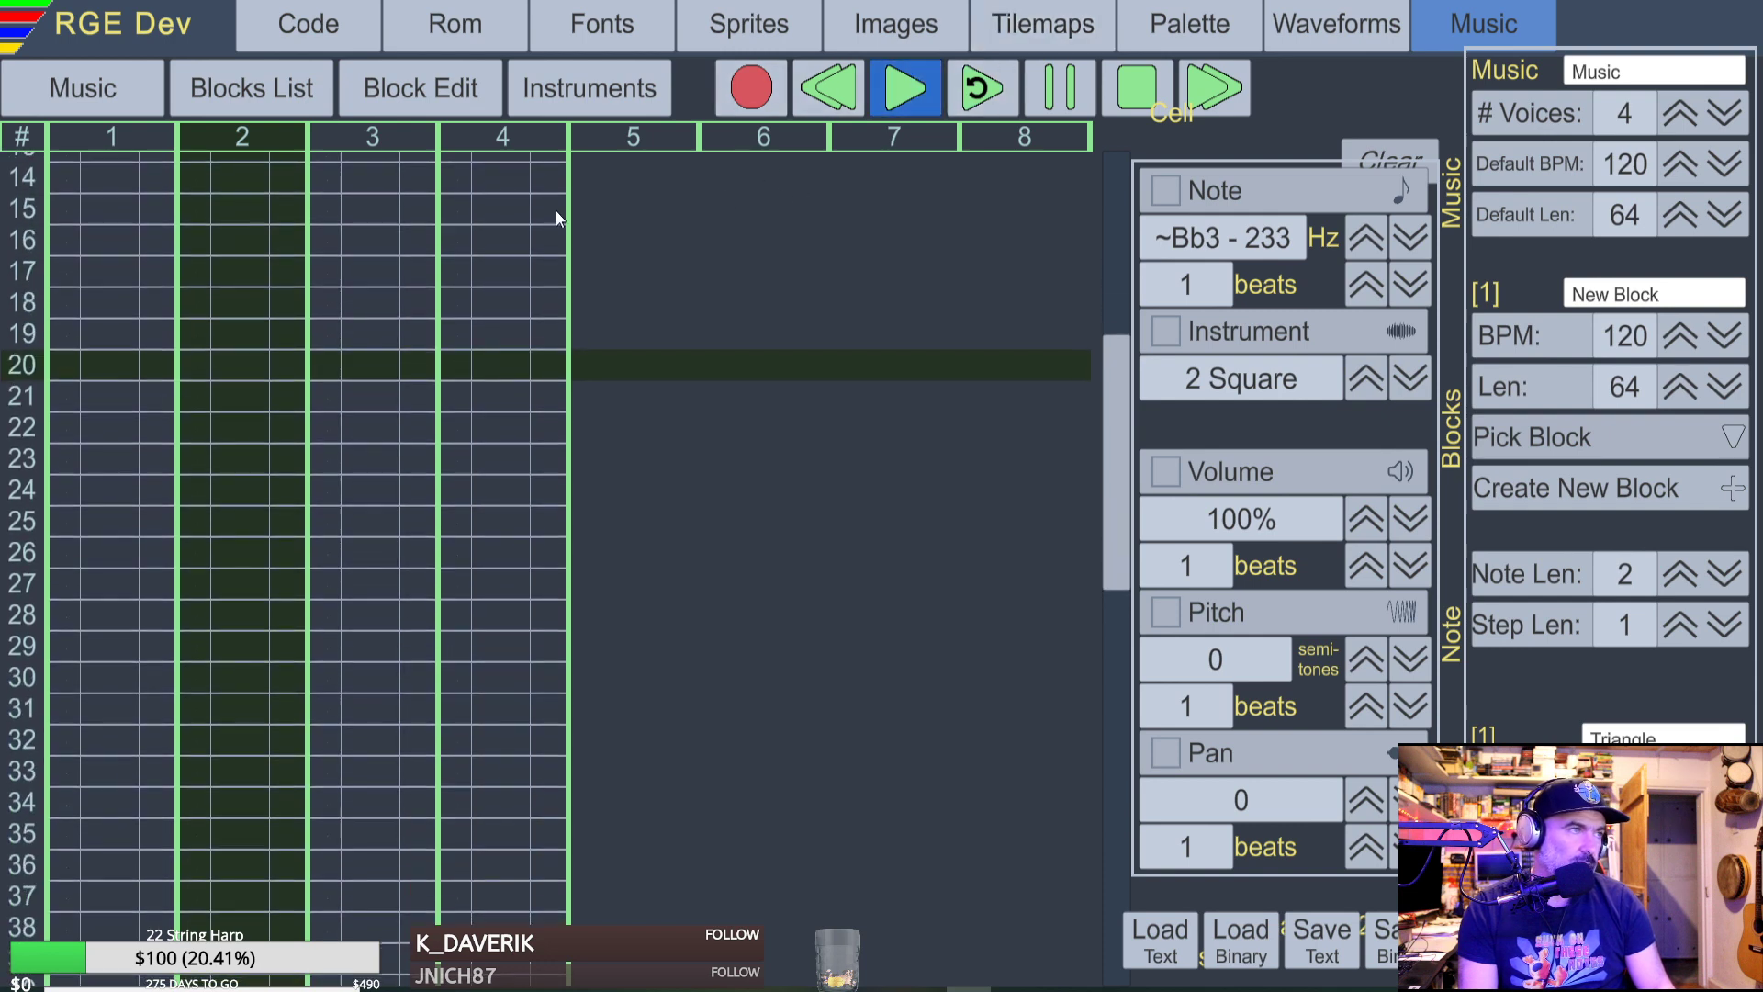
click(1116, 84)
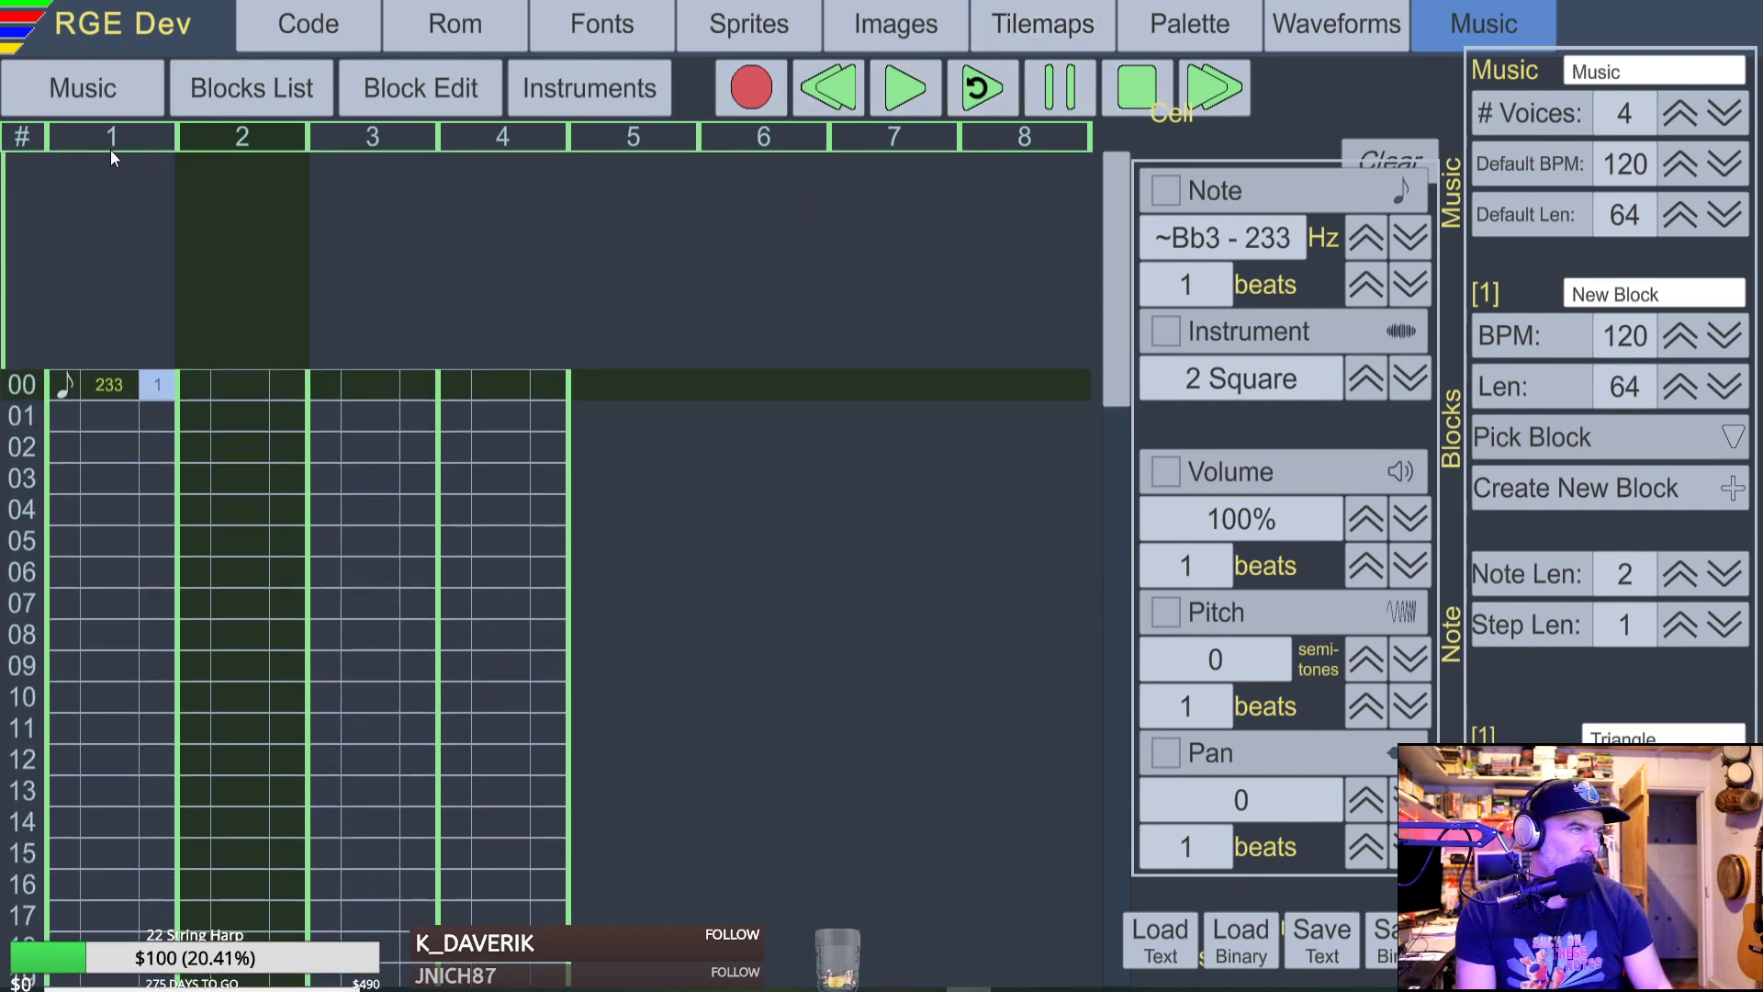
click(147, 196)
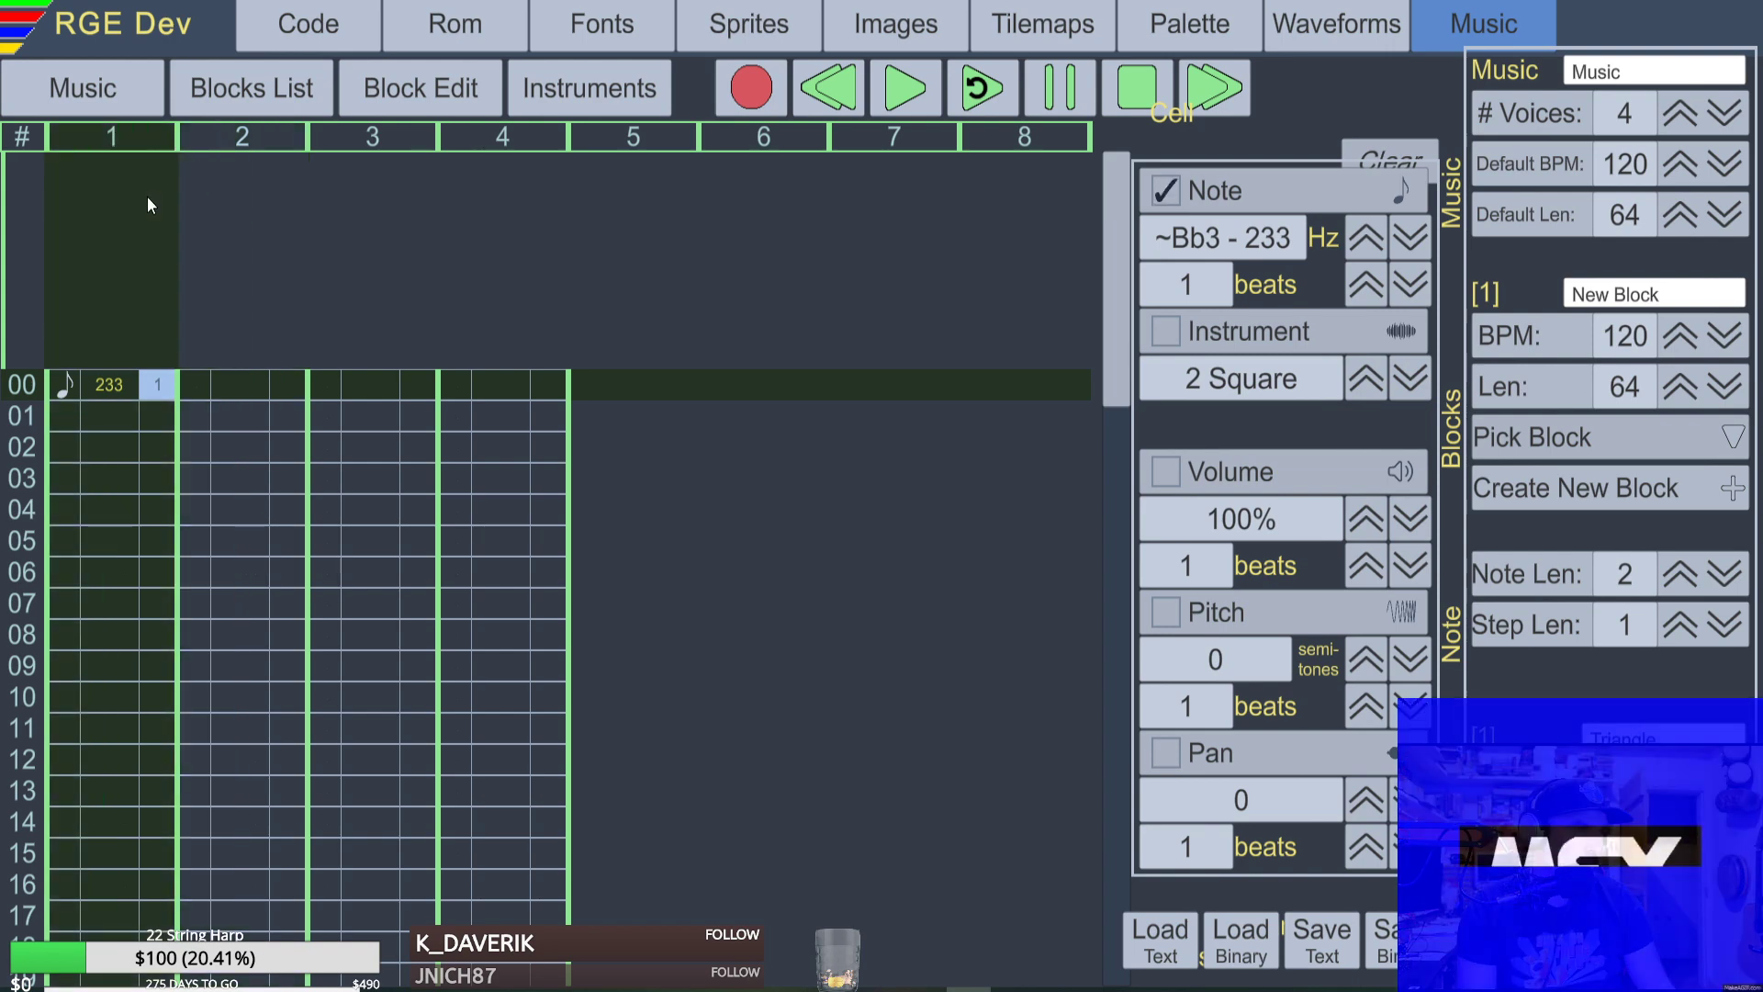
click(908, 79)
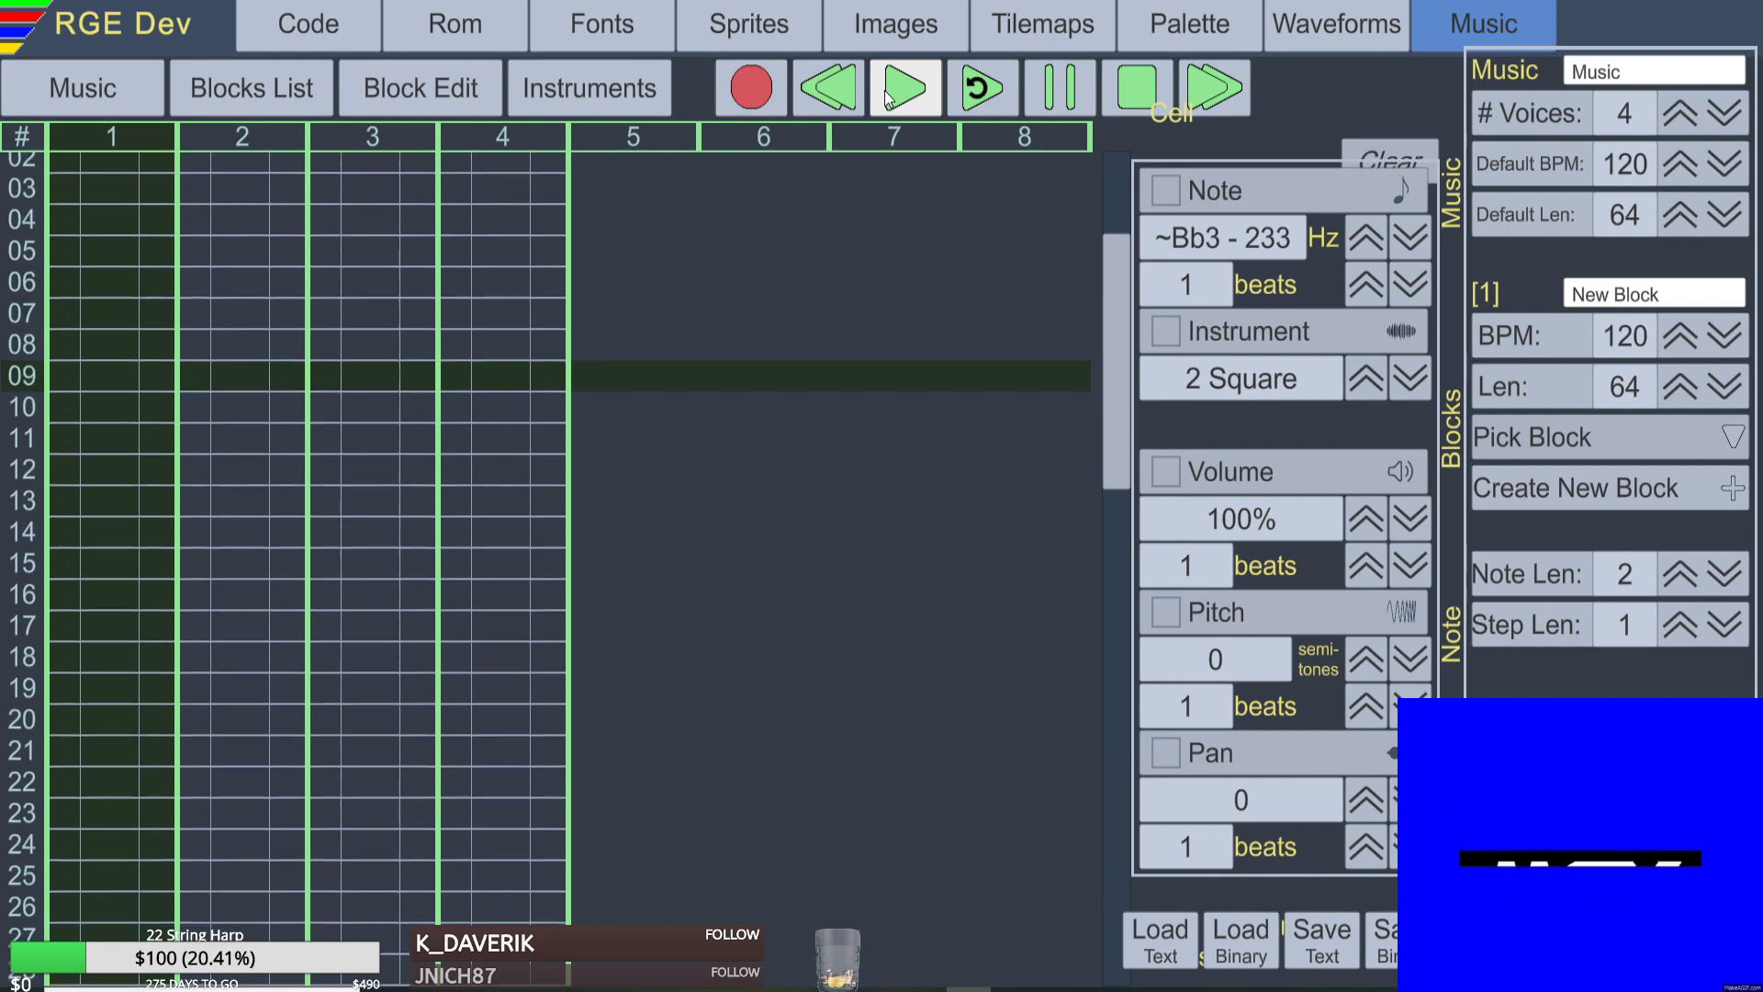
click(1136, 88)
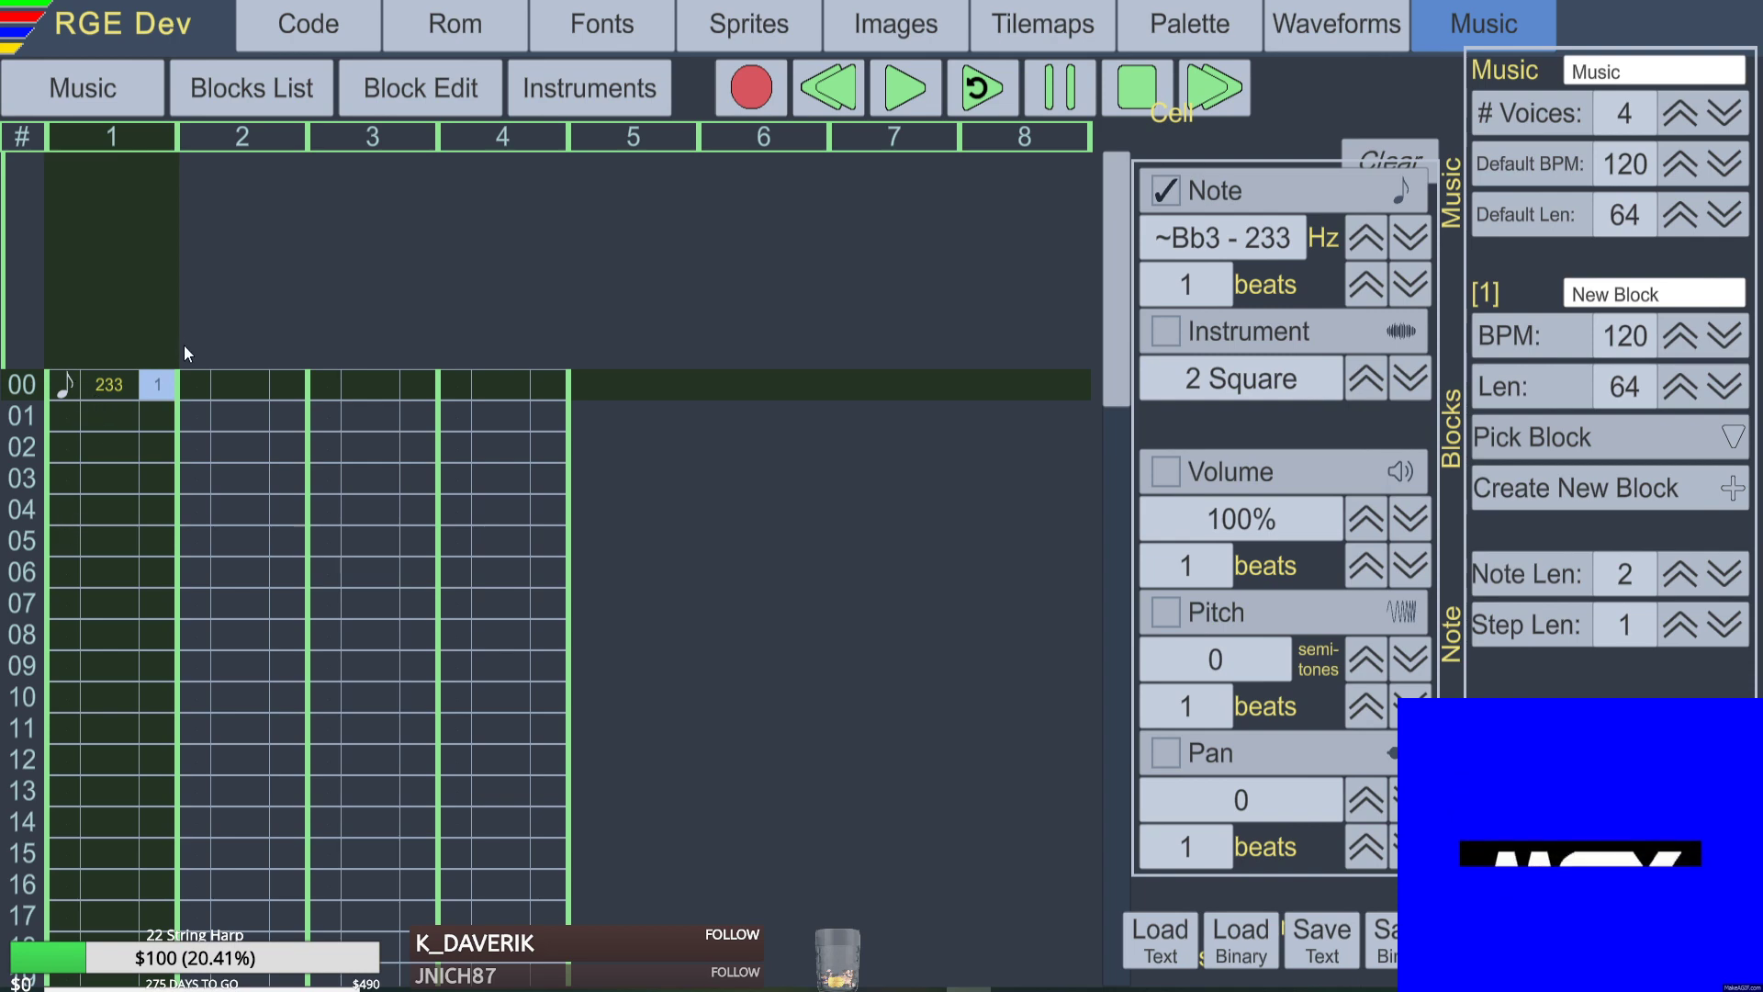
Try out notes in row 00 of voice 2 and settle on Bb3 (233 Hz).
click(197, 385)
key(z)
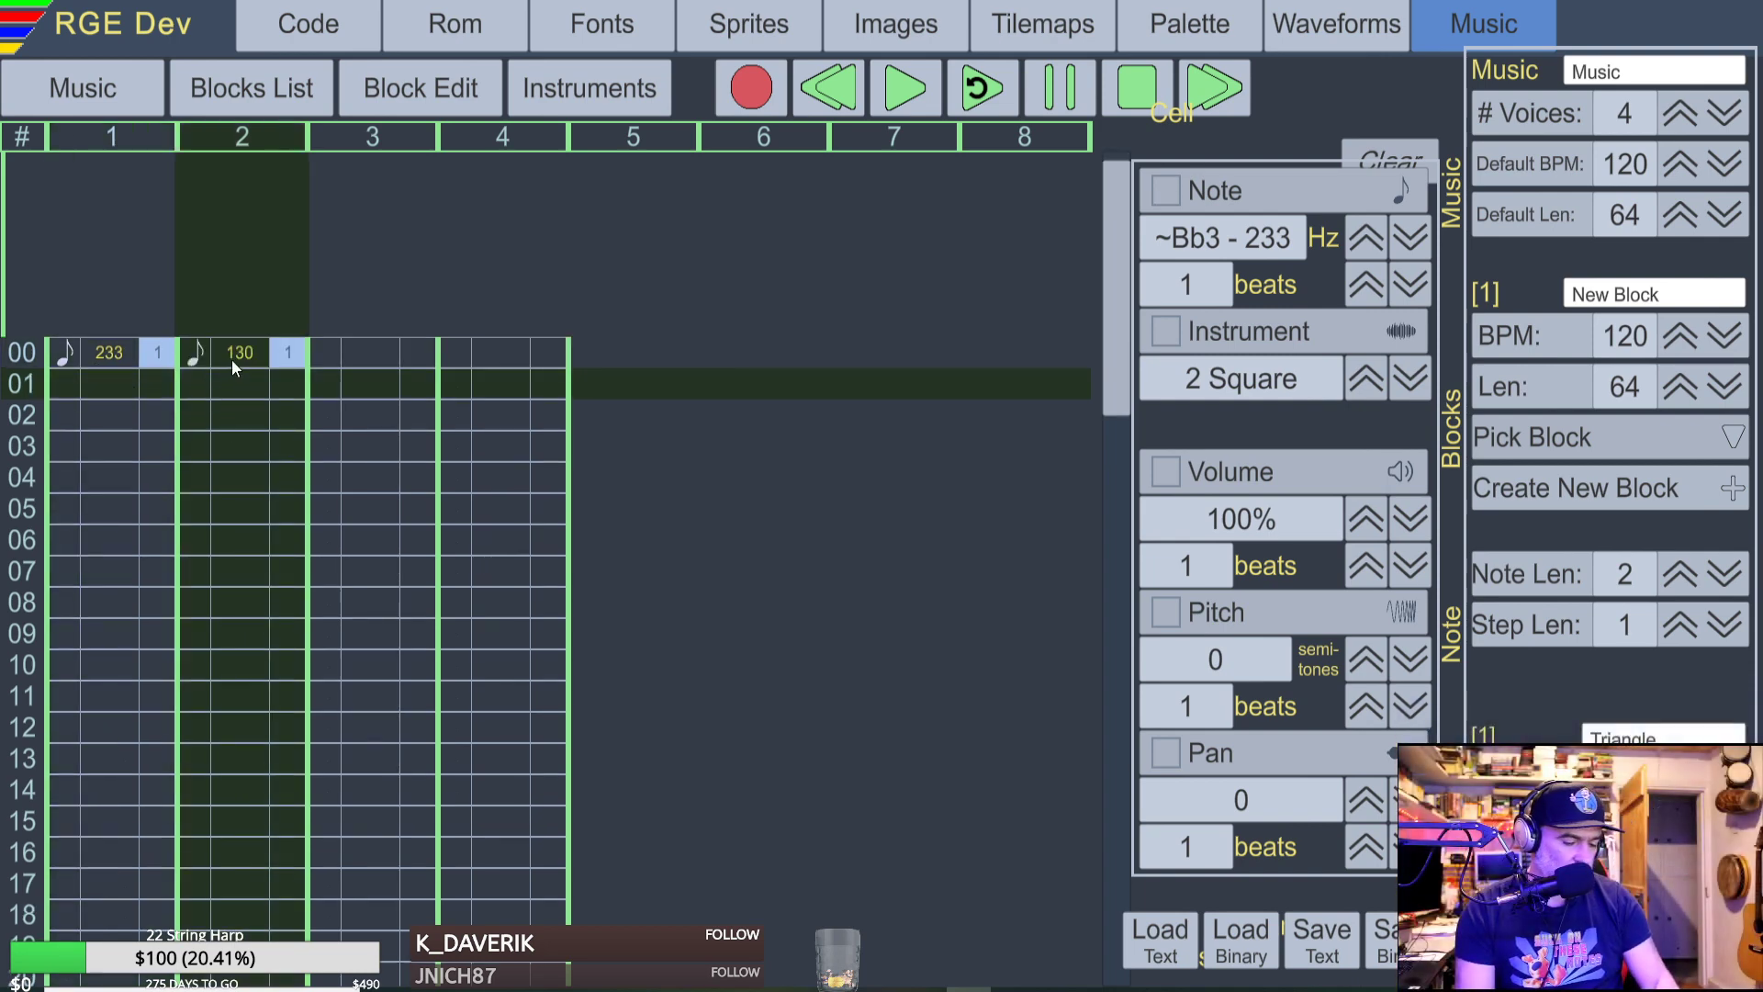
key(n)
key(Up)
key(Up)
key(m)
key(Up)
key(j)
key(h)
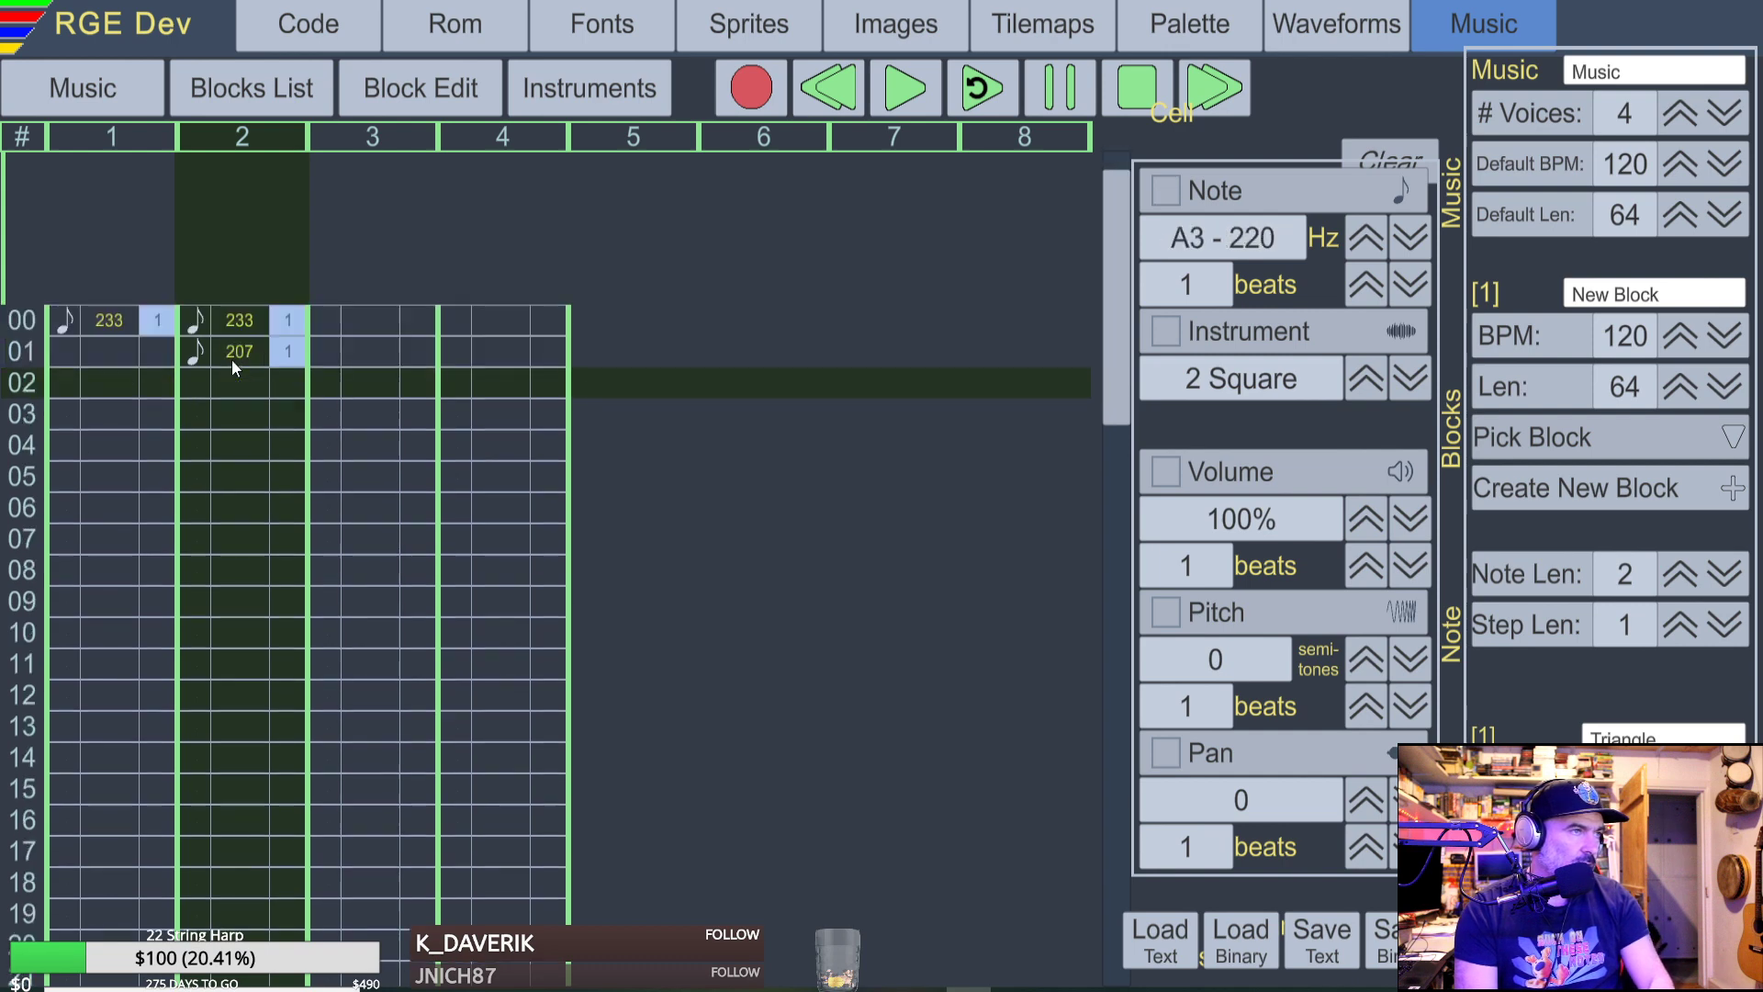
Delete the extra note from row 01 of voice 2.
key(Up)
key(j)
key(Up)
key(Up)
key(Down)
key(Delete)
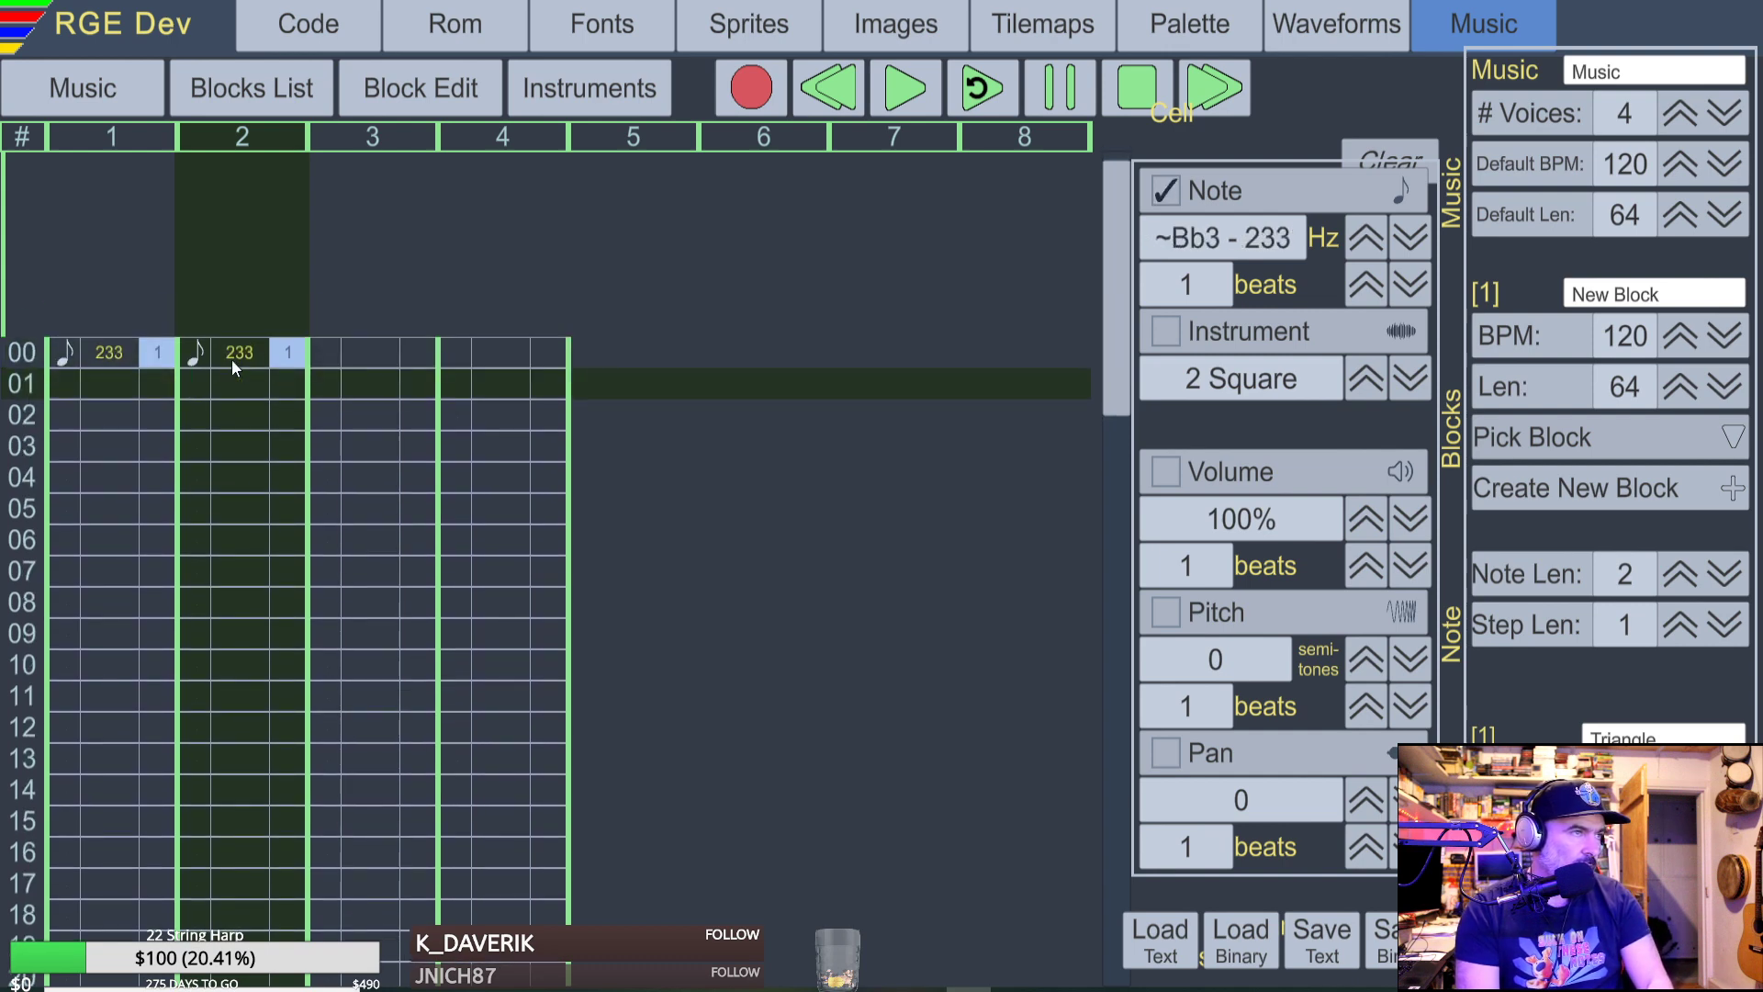
Enter Bb3 notes (233 Hz) in rows 04 and 08 of voice 2.
key(Down)
key(Down)
key(Down)
key(Down)
key(Up)
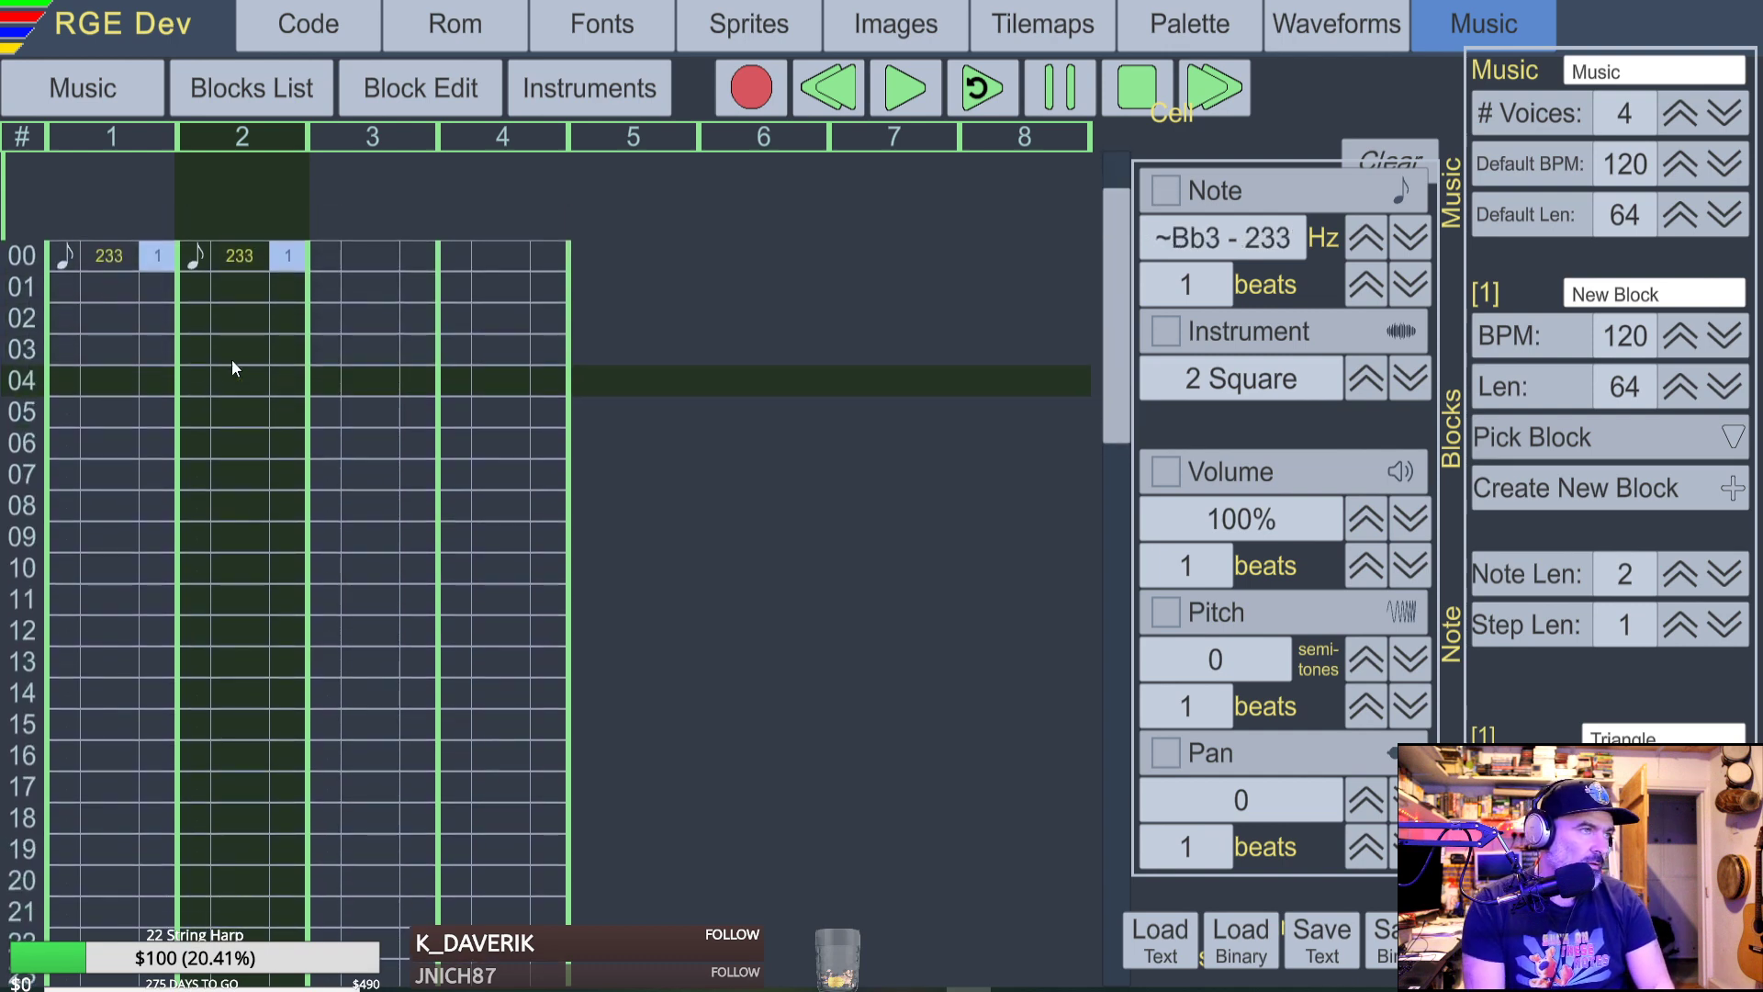
key(Up)
key(Up)
key(Up)
key(Down)
key(Down)
key(Down)
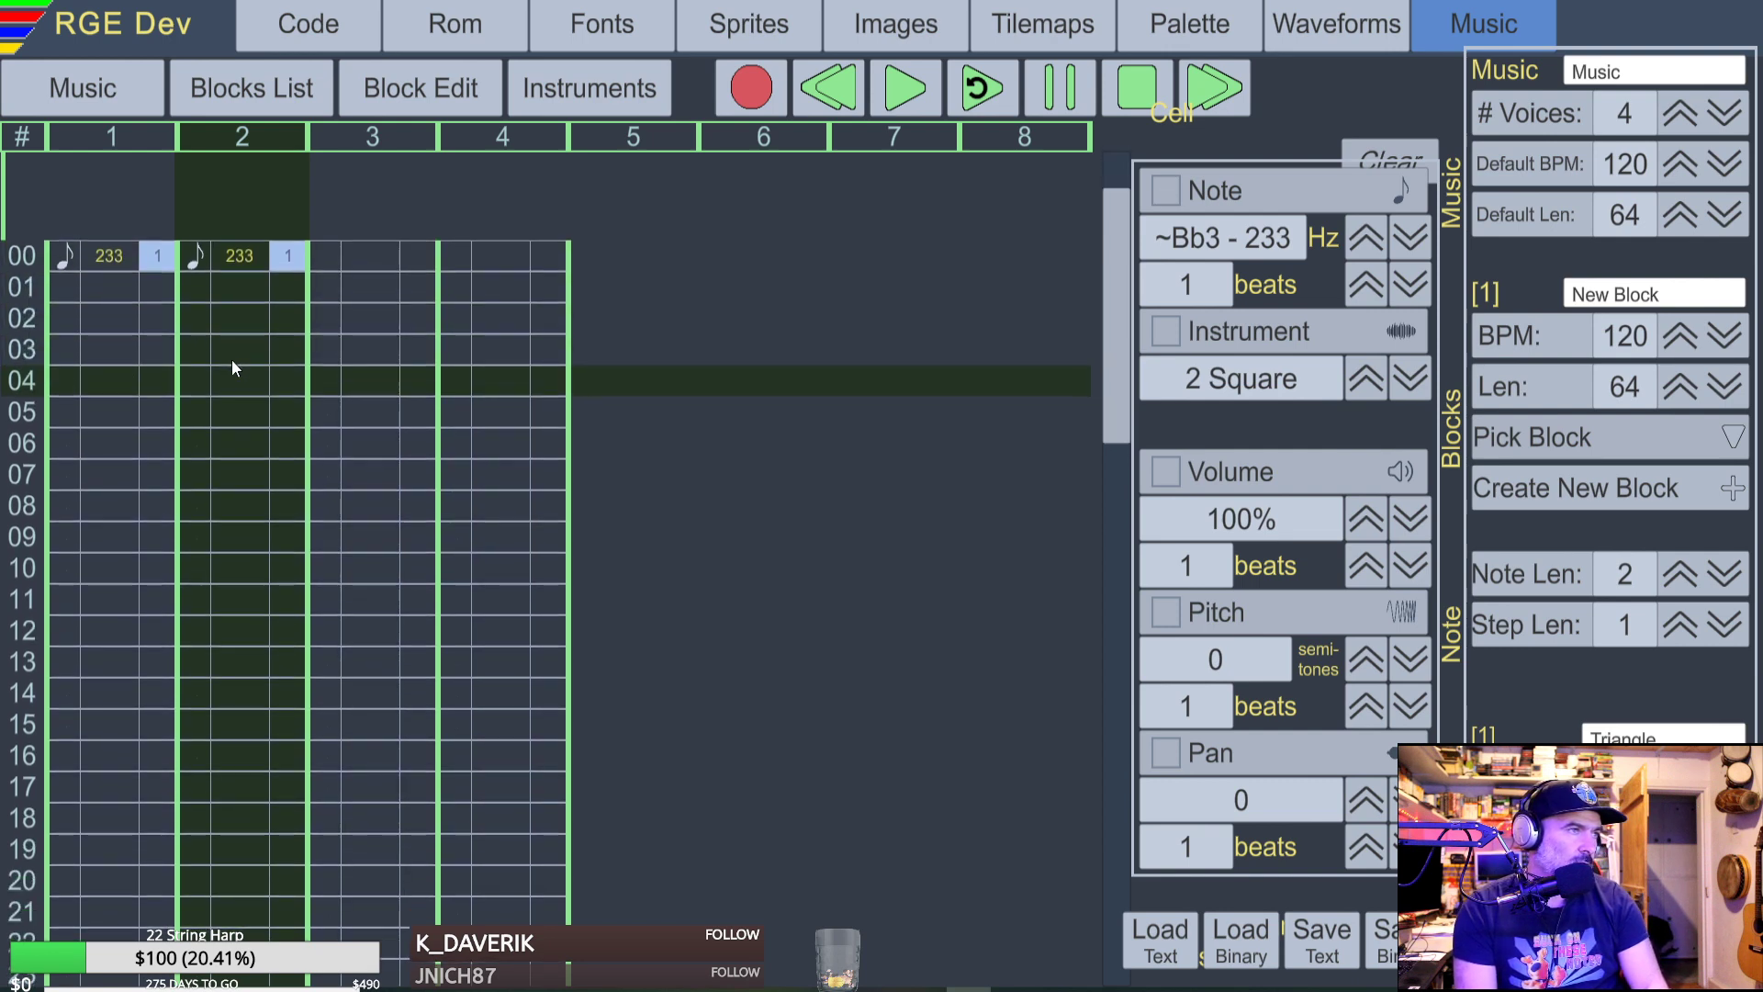
key(j)
key(Down)
key(Down)
key(Down)
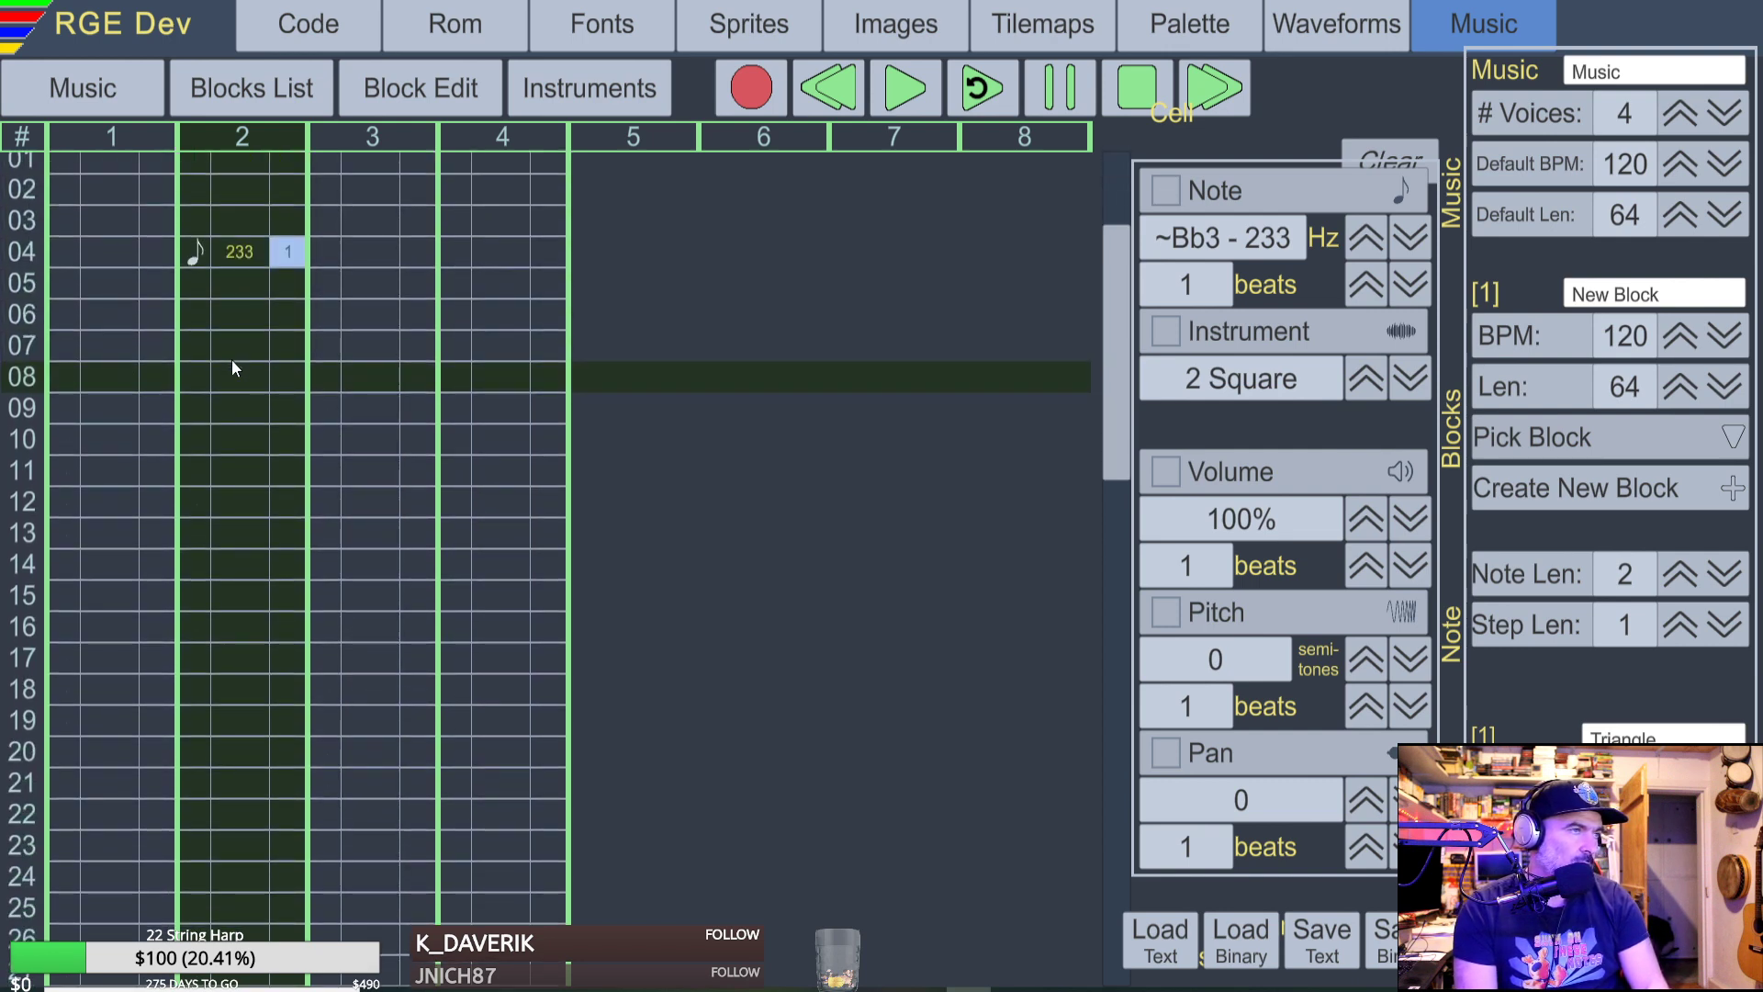
key(j)
key(Down)
key(Down)
key(Down)
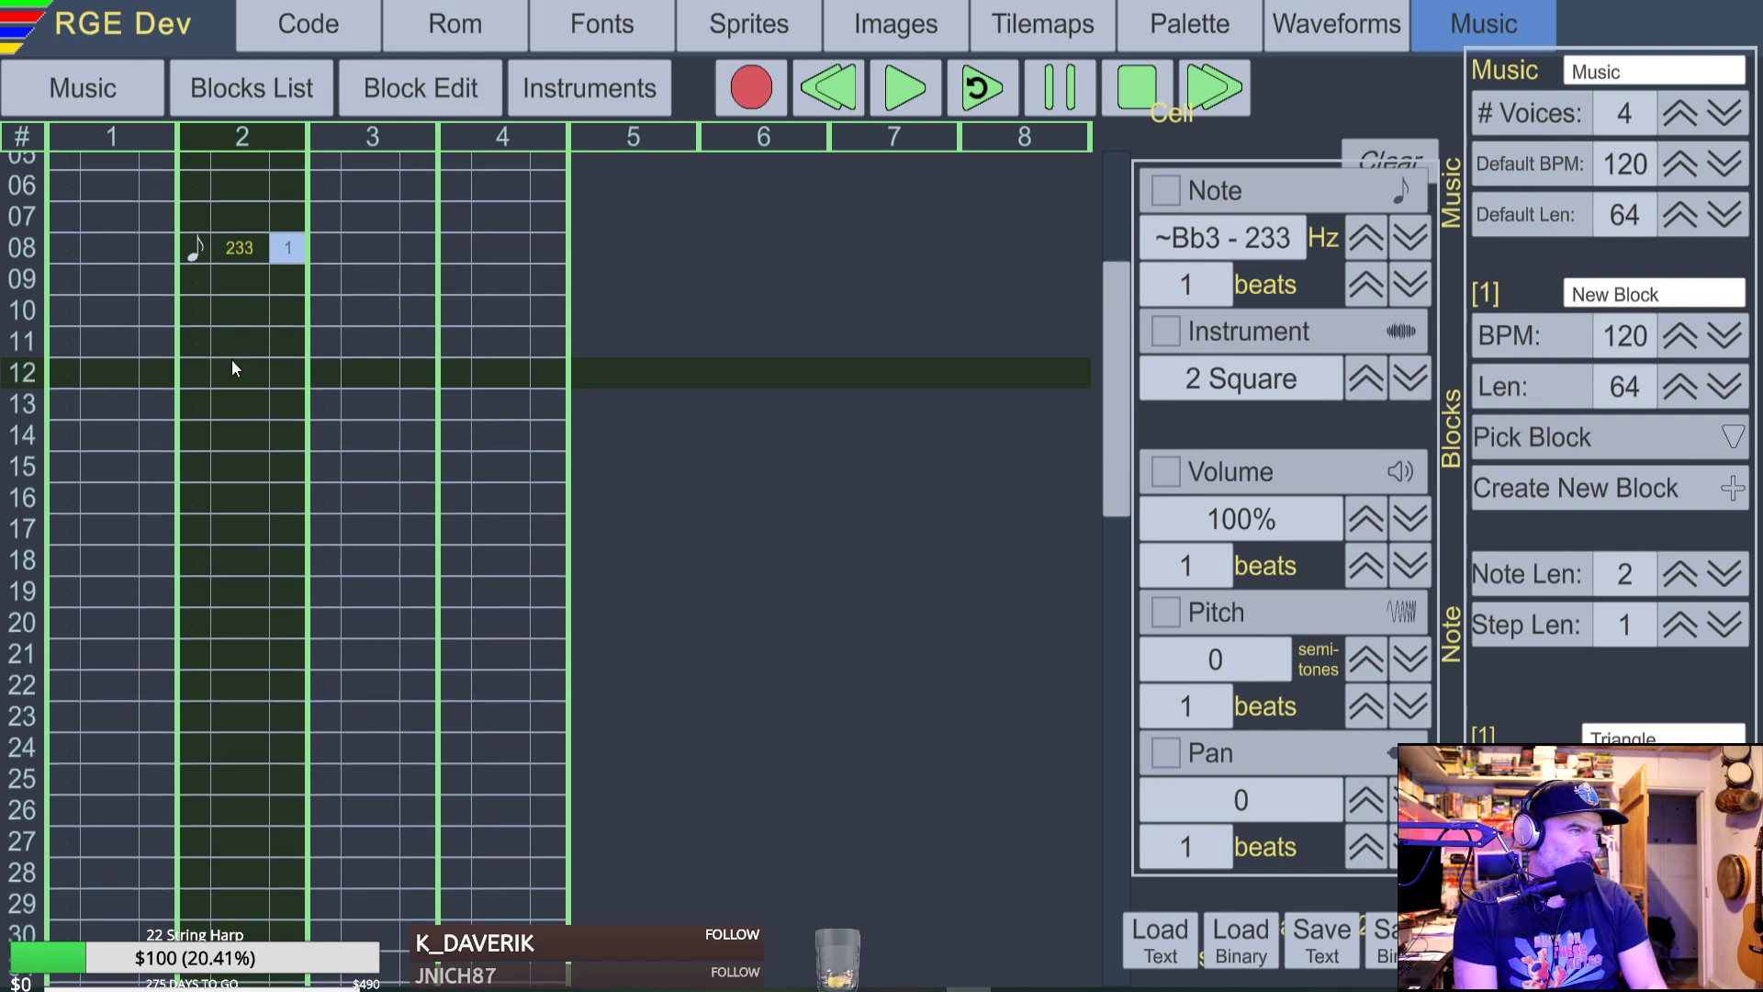
Enter Bb3 notes (233 Hz) in rows 12, 16 and 20 of voice 2.
key(j)
key(Down)
key(Down)
key(Down)
key(j)
key(Down)
key(Down)
key(Down)
key(Down)
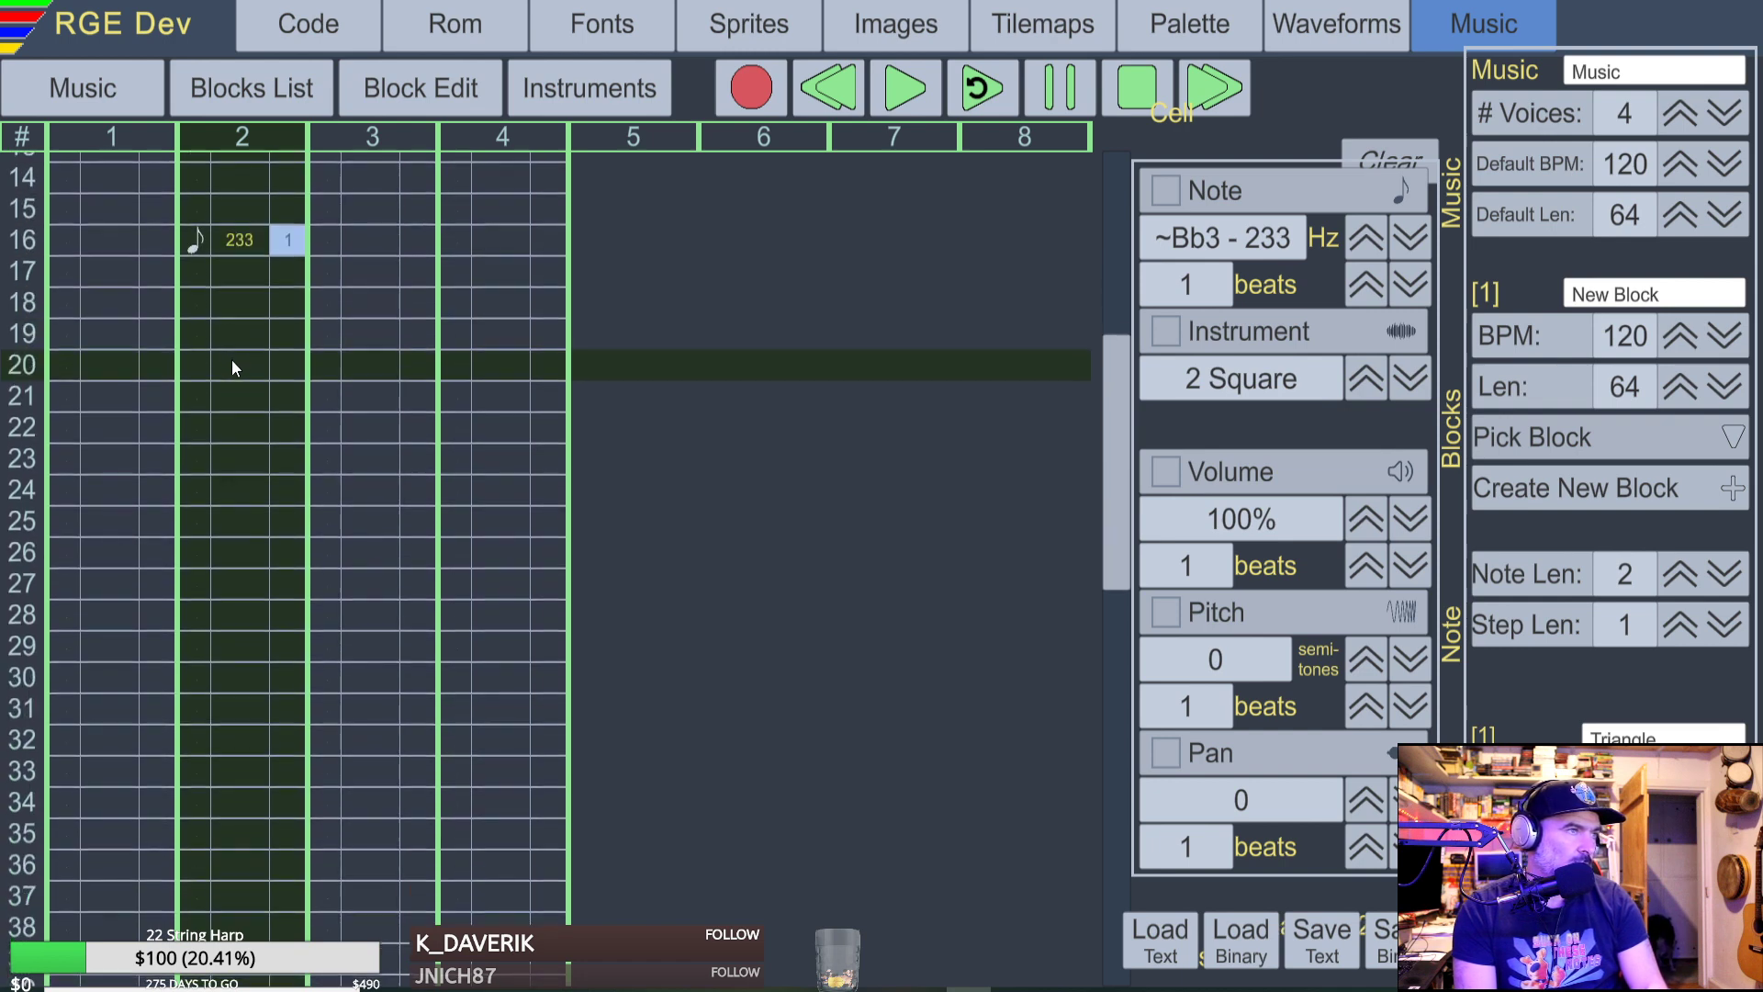
key(j)
key(Up)
key(Up)
key(j)
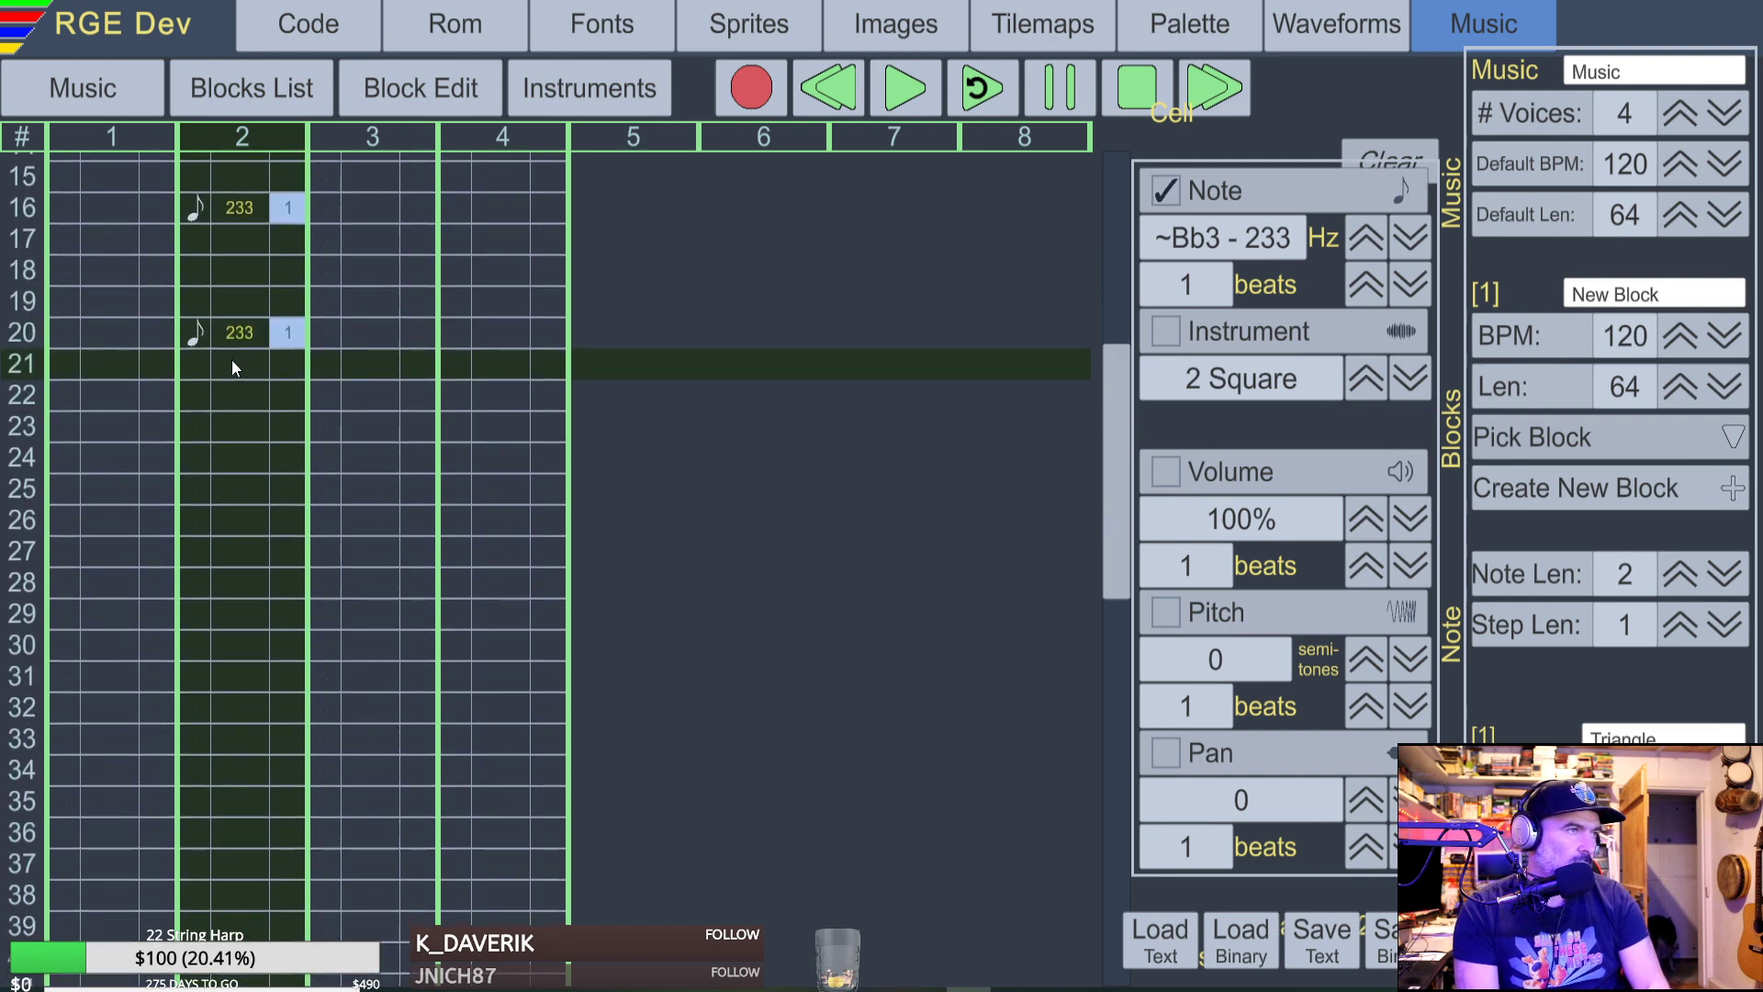
Check the spacing of the repeated notes in voice 2 back up to row 00.
key(Up)
key(Up)
key(Up)
key(Up)
key(Up)
key(Up)
key(Up)
key(Up)
key(Up)
key(Up)
key(Up)
key(Up)
key(Up)
key(Up)
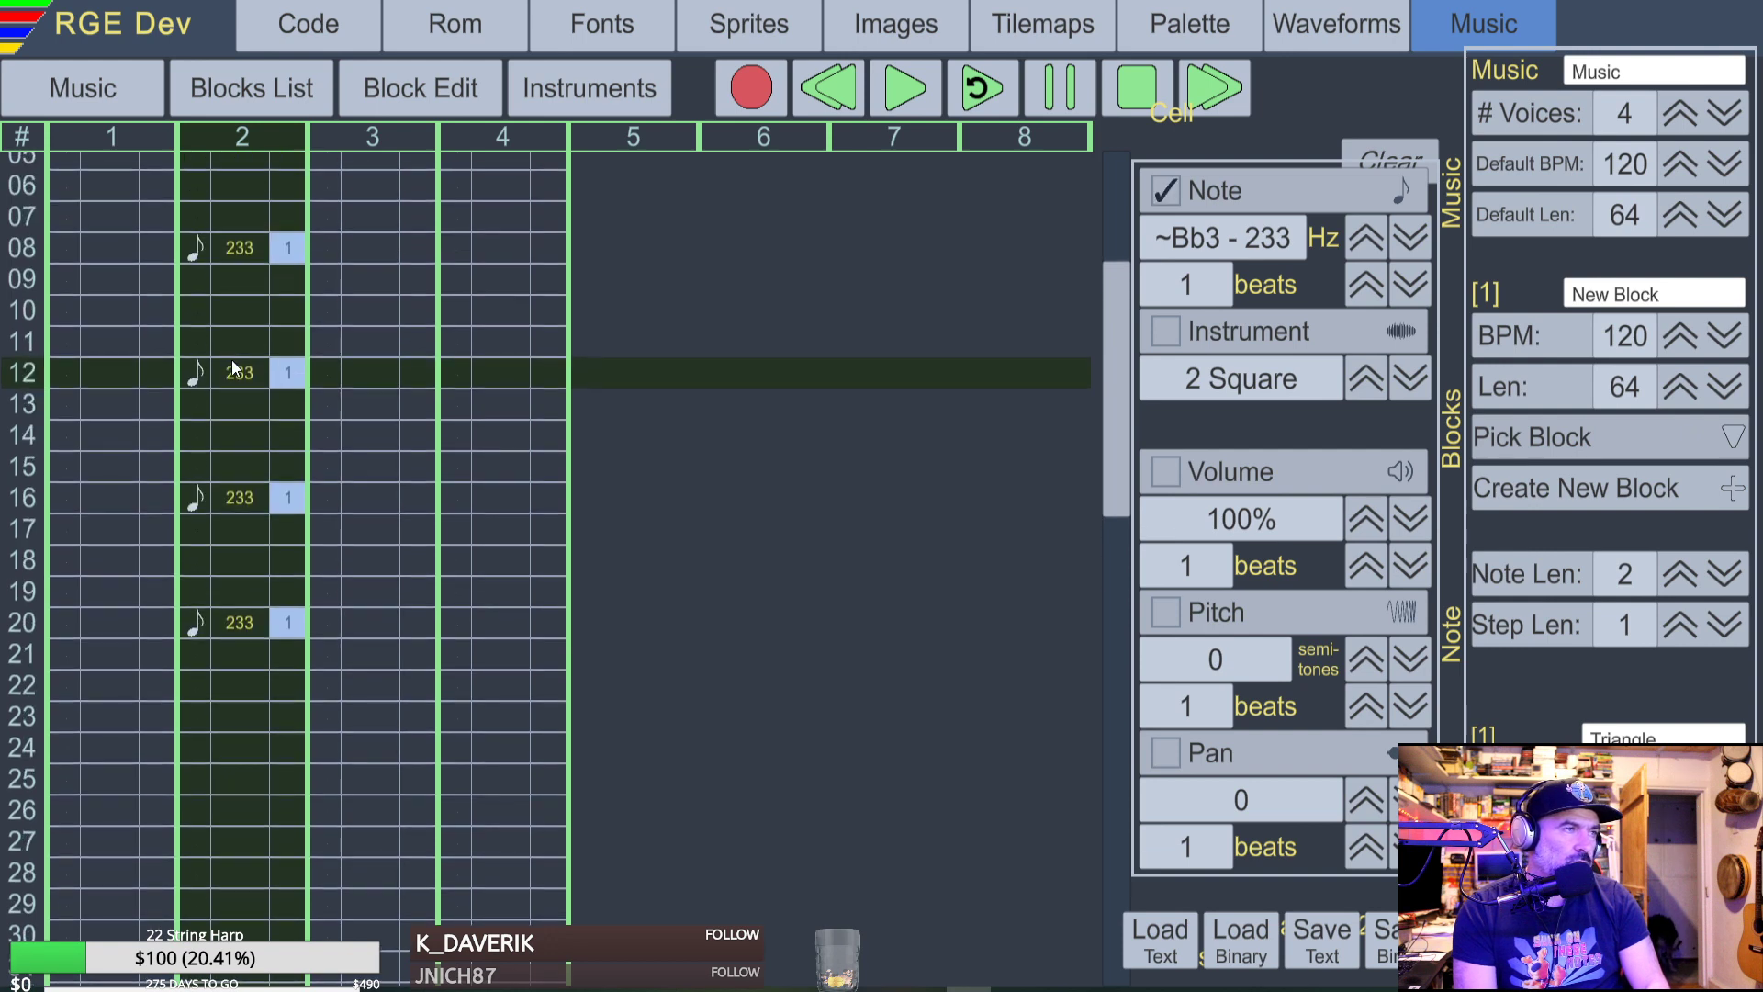
key(Up)
key(Up)
key(Up)
key(Up)
key(Up)
key(Up)
key(Up)
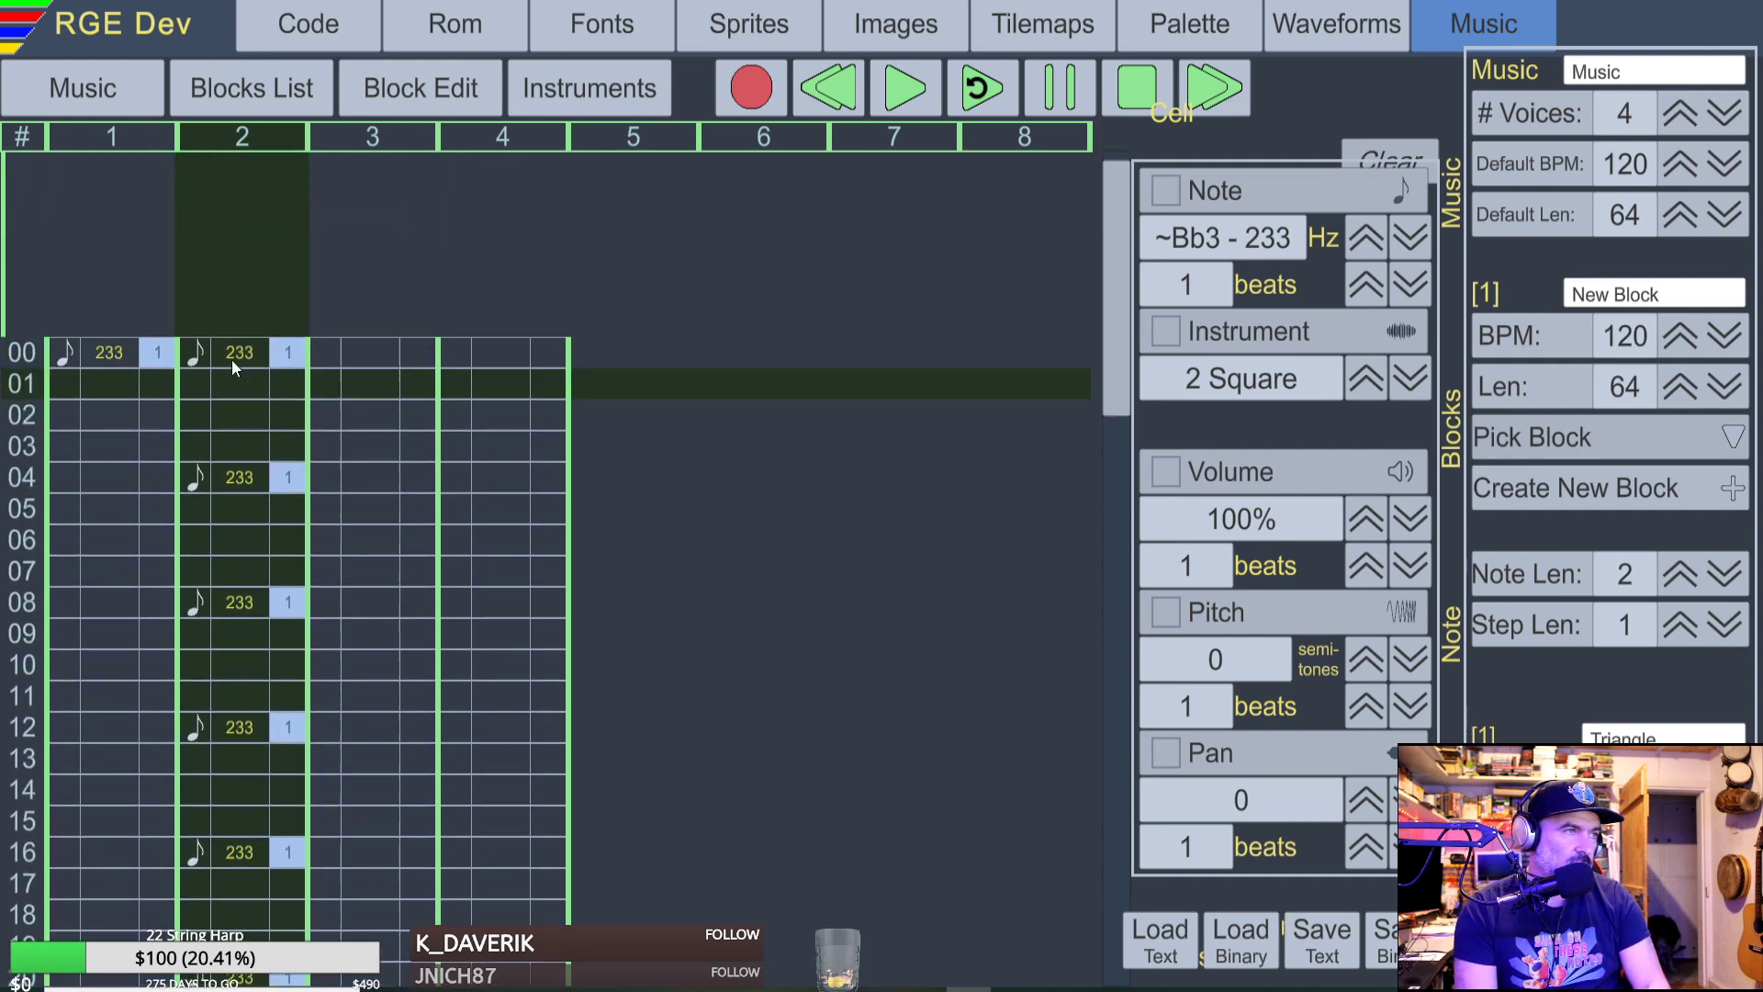
key(Down)
key(Down)
key(Down)
key(Down)
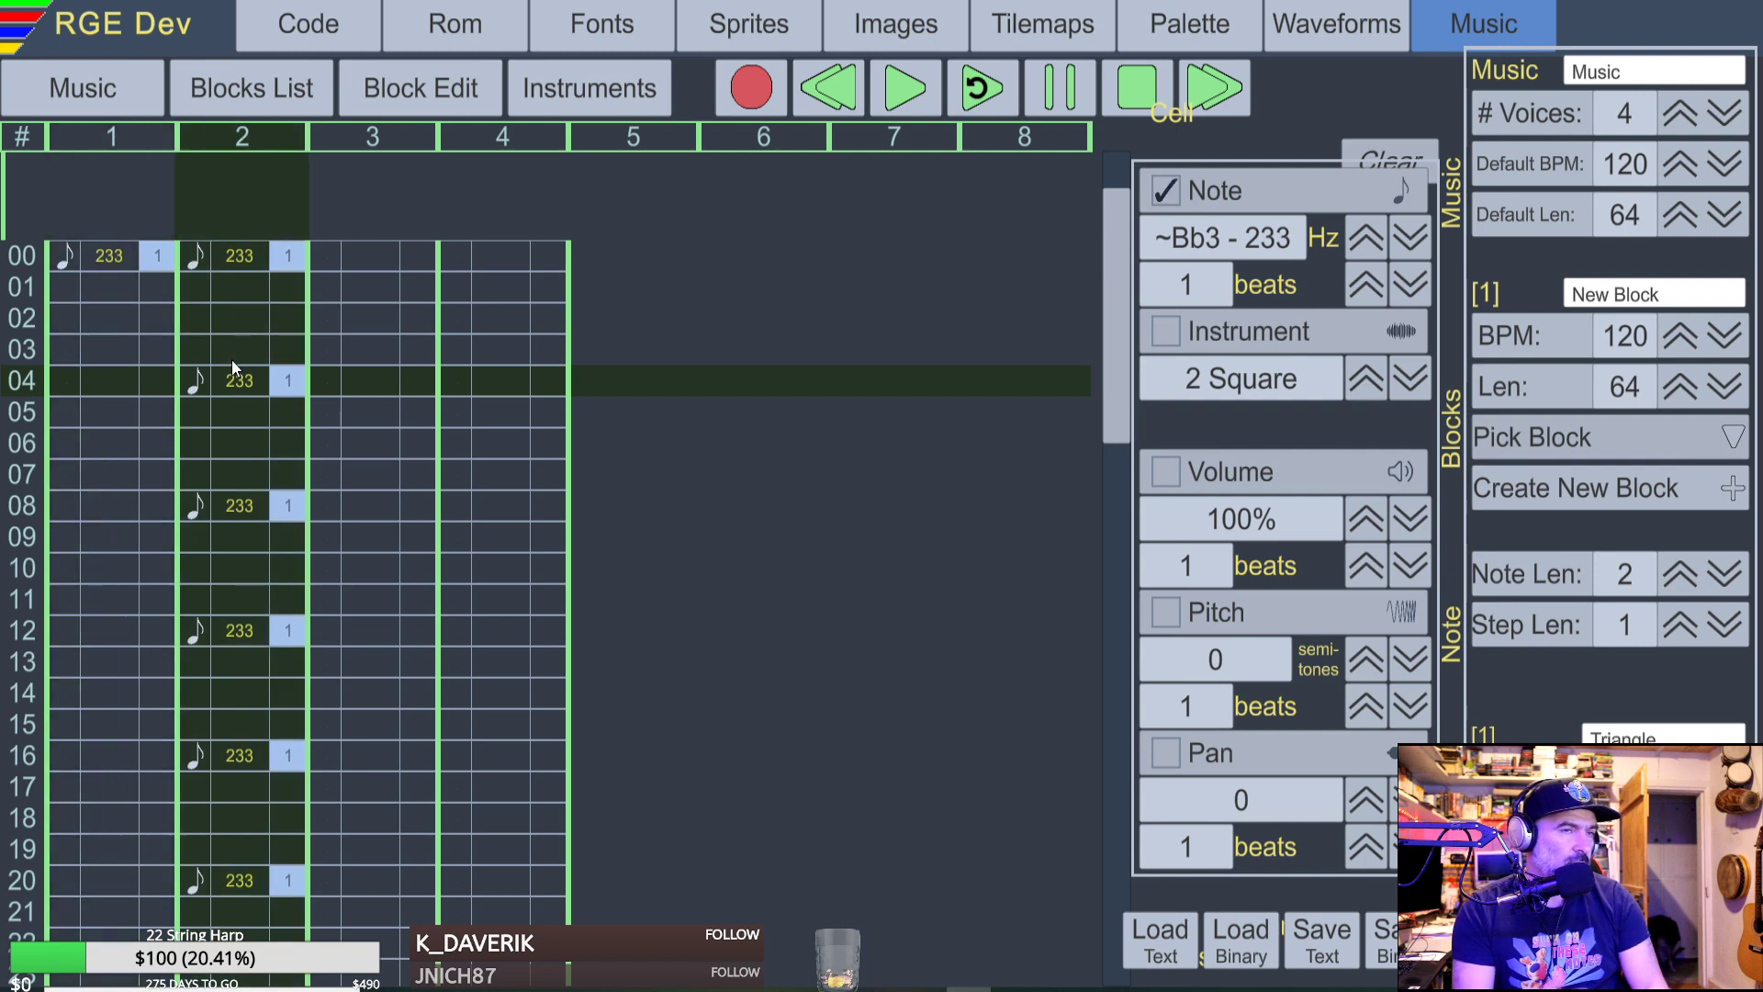
key(Up)
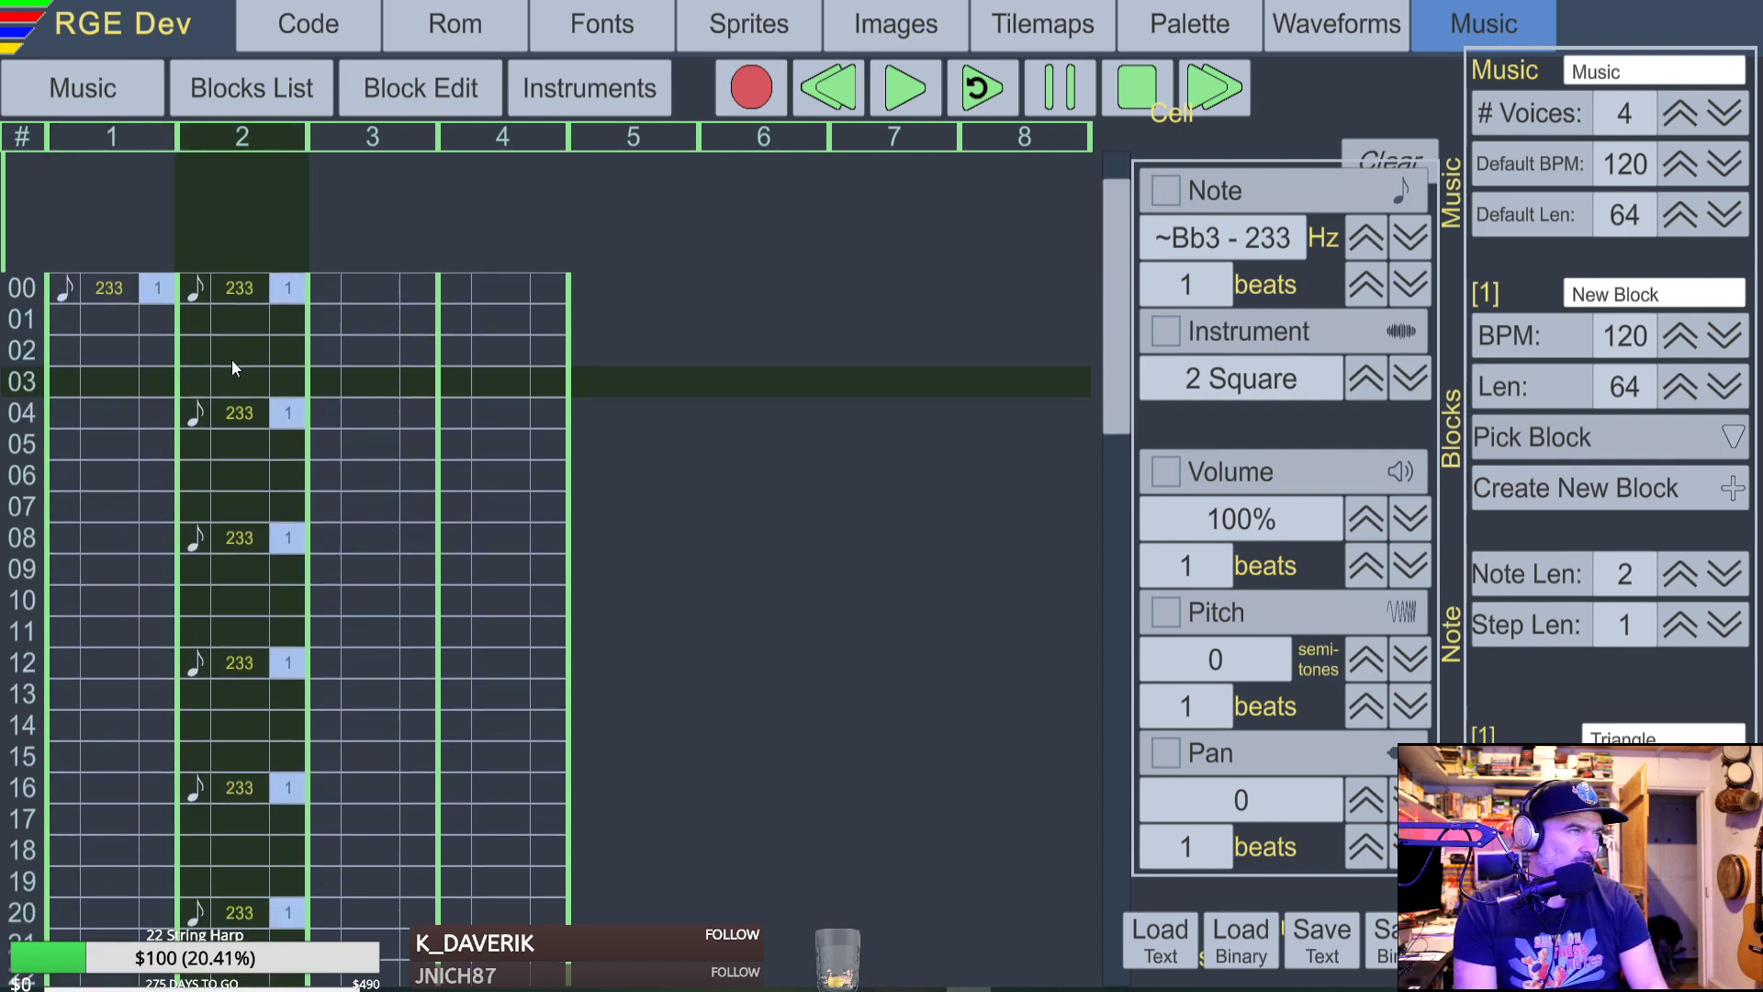
Continue the four-row pattern in voice 2 with Bb3 notes (233 Hz) in rows 24 and 28.
key(Down)
key(Down)
key(Down)
key(Down)
key(Down)
key(Down)
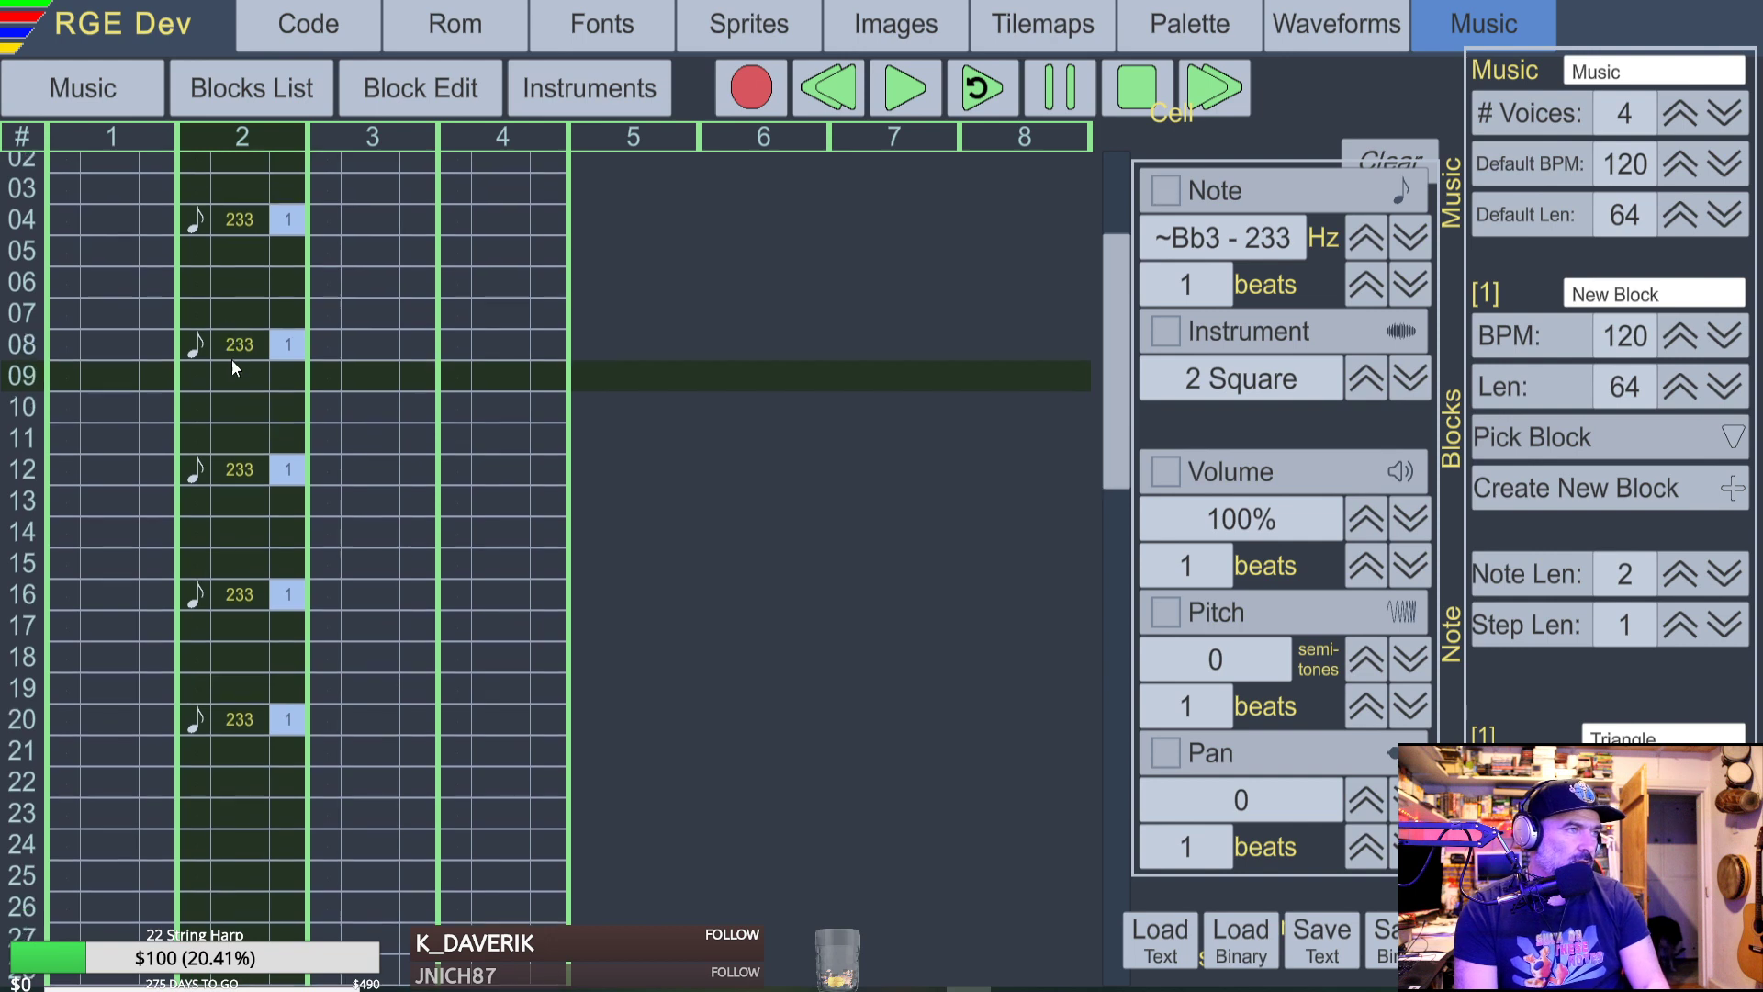
key(Down)
key(Down)
key(Down)
key(Down)
key(Down)
key(Down)
key(Down)
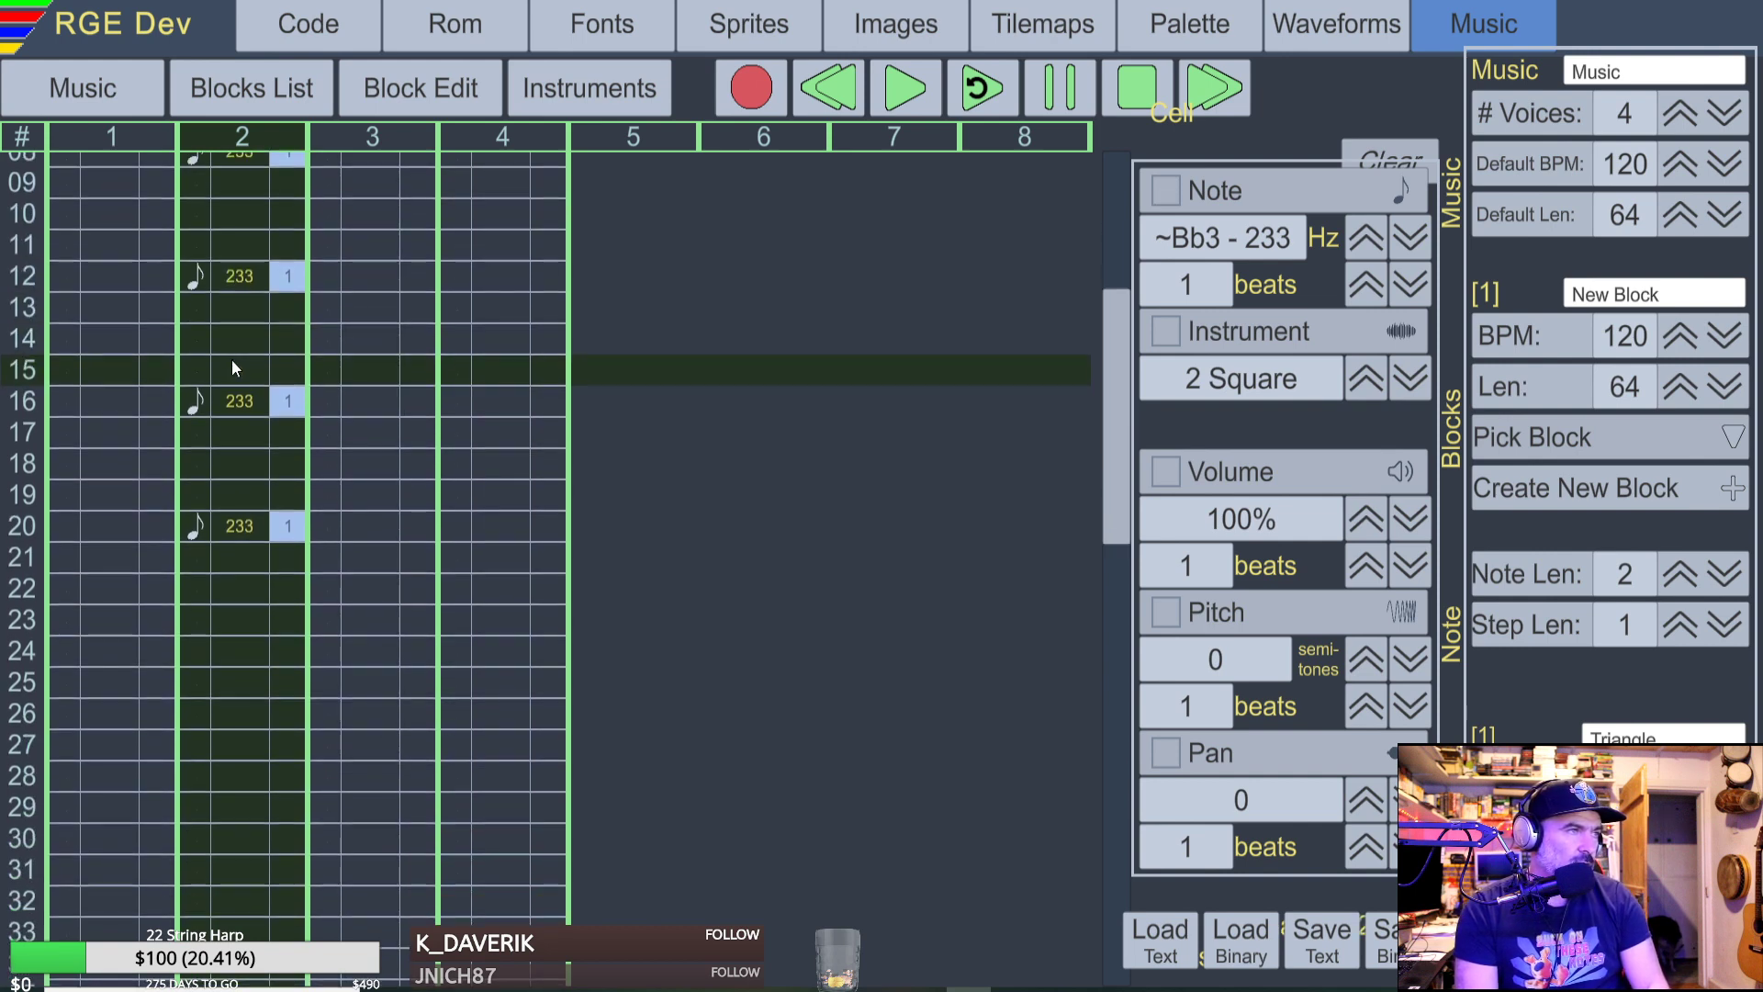
key(Down)
key(Down)
key(Down)
key(Down)
key(Down)
key(Down)
key(Down)
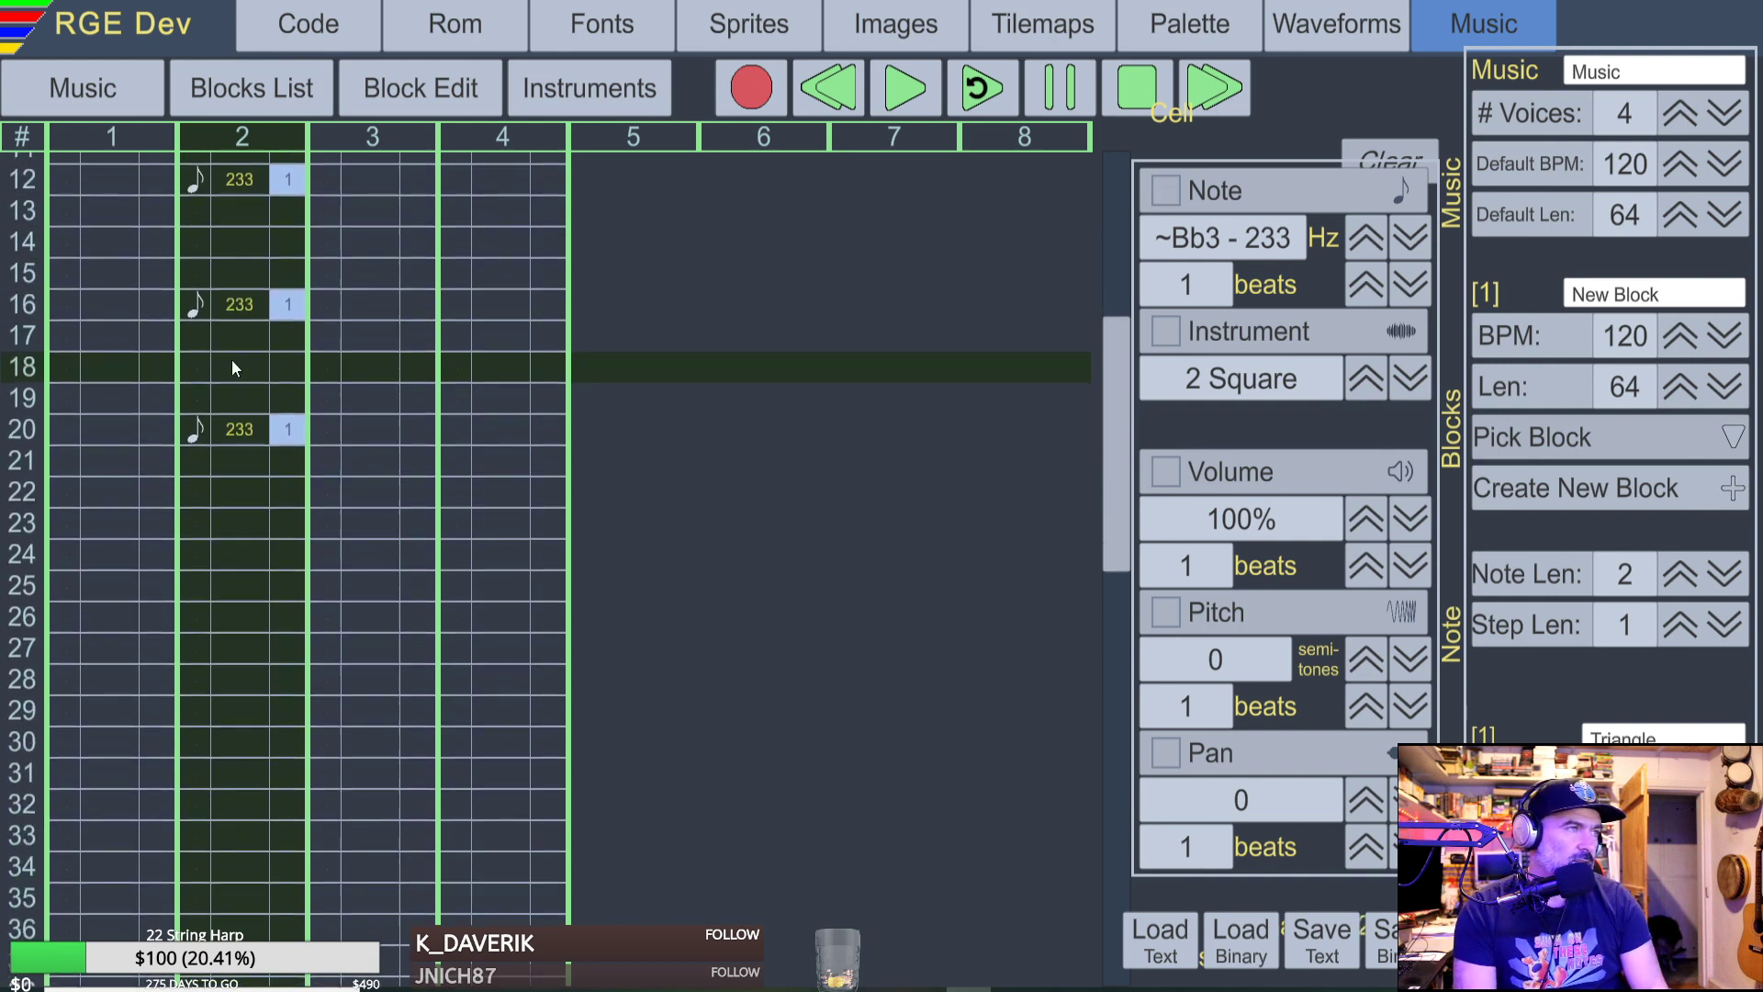
key(Down)
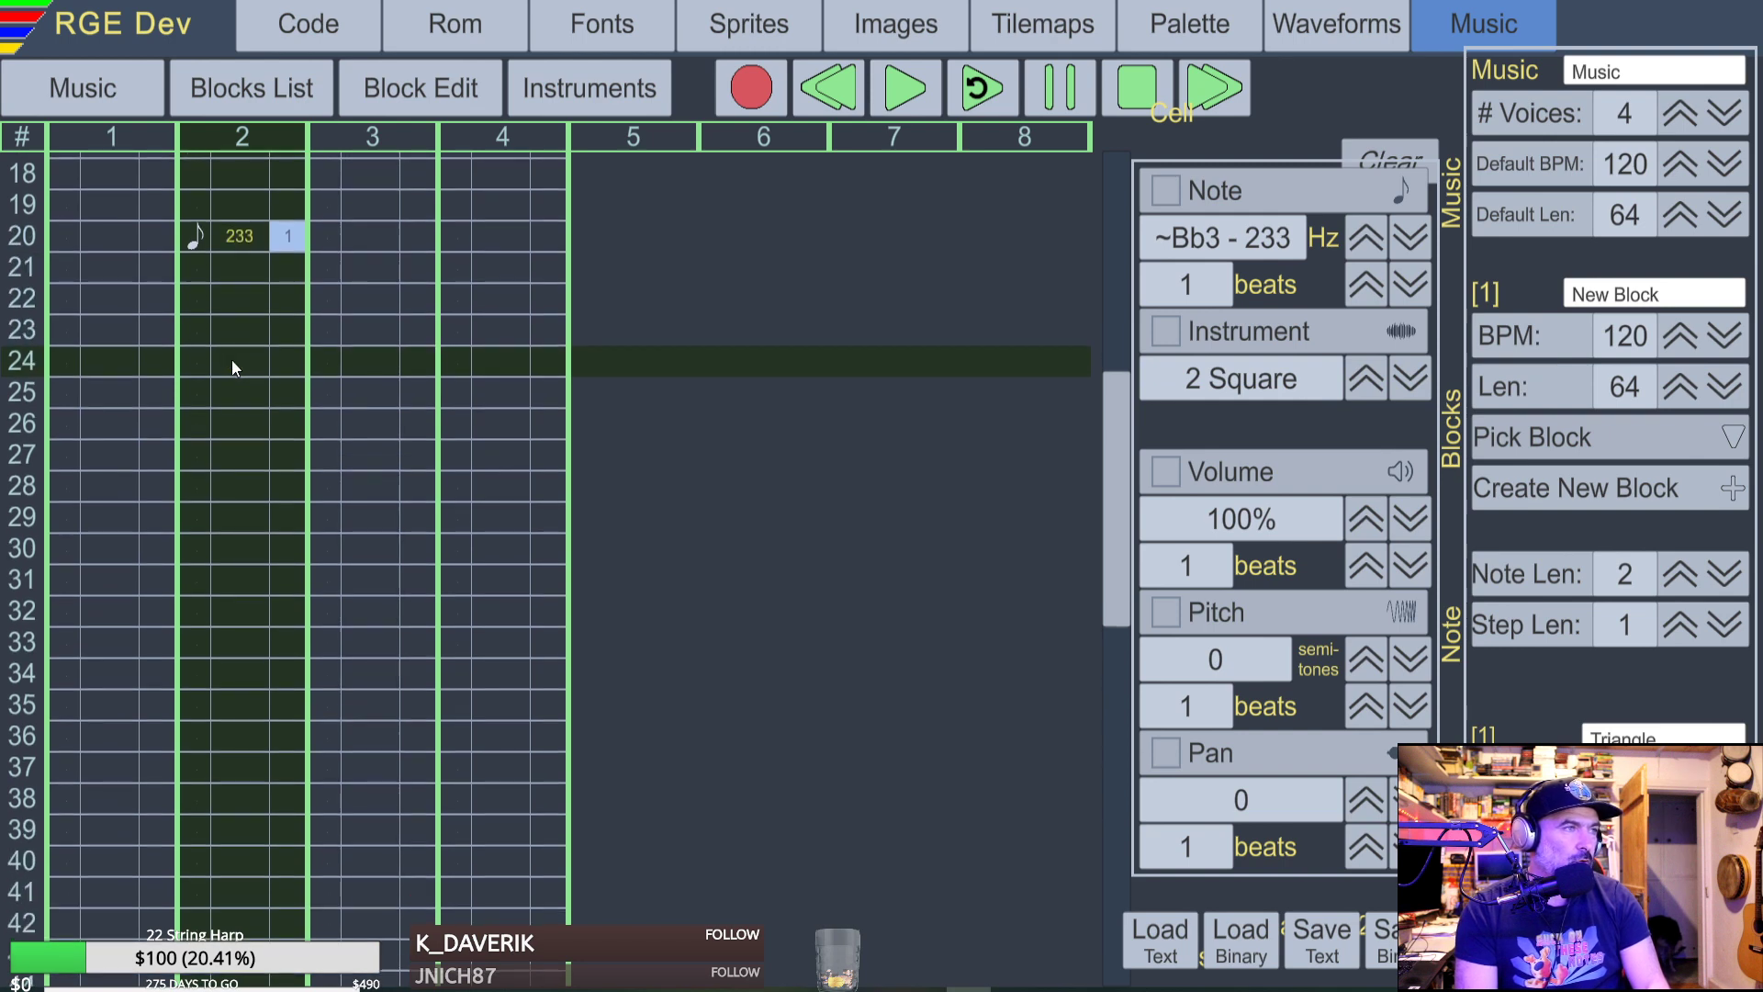
key(j)
key(Down)
key(Down)
key(Down)
key(j)
key(Down)
key(Down)
key(Down)
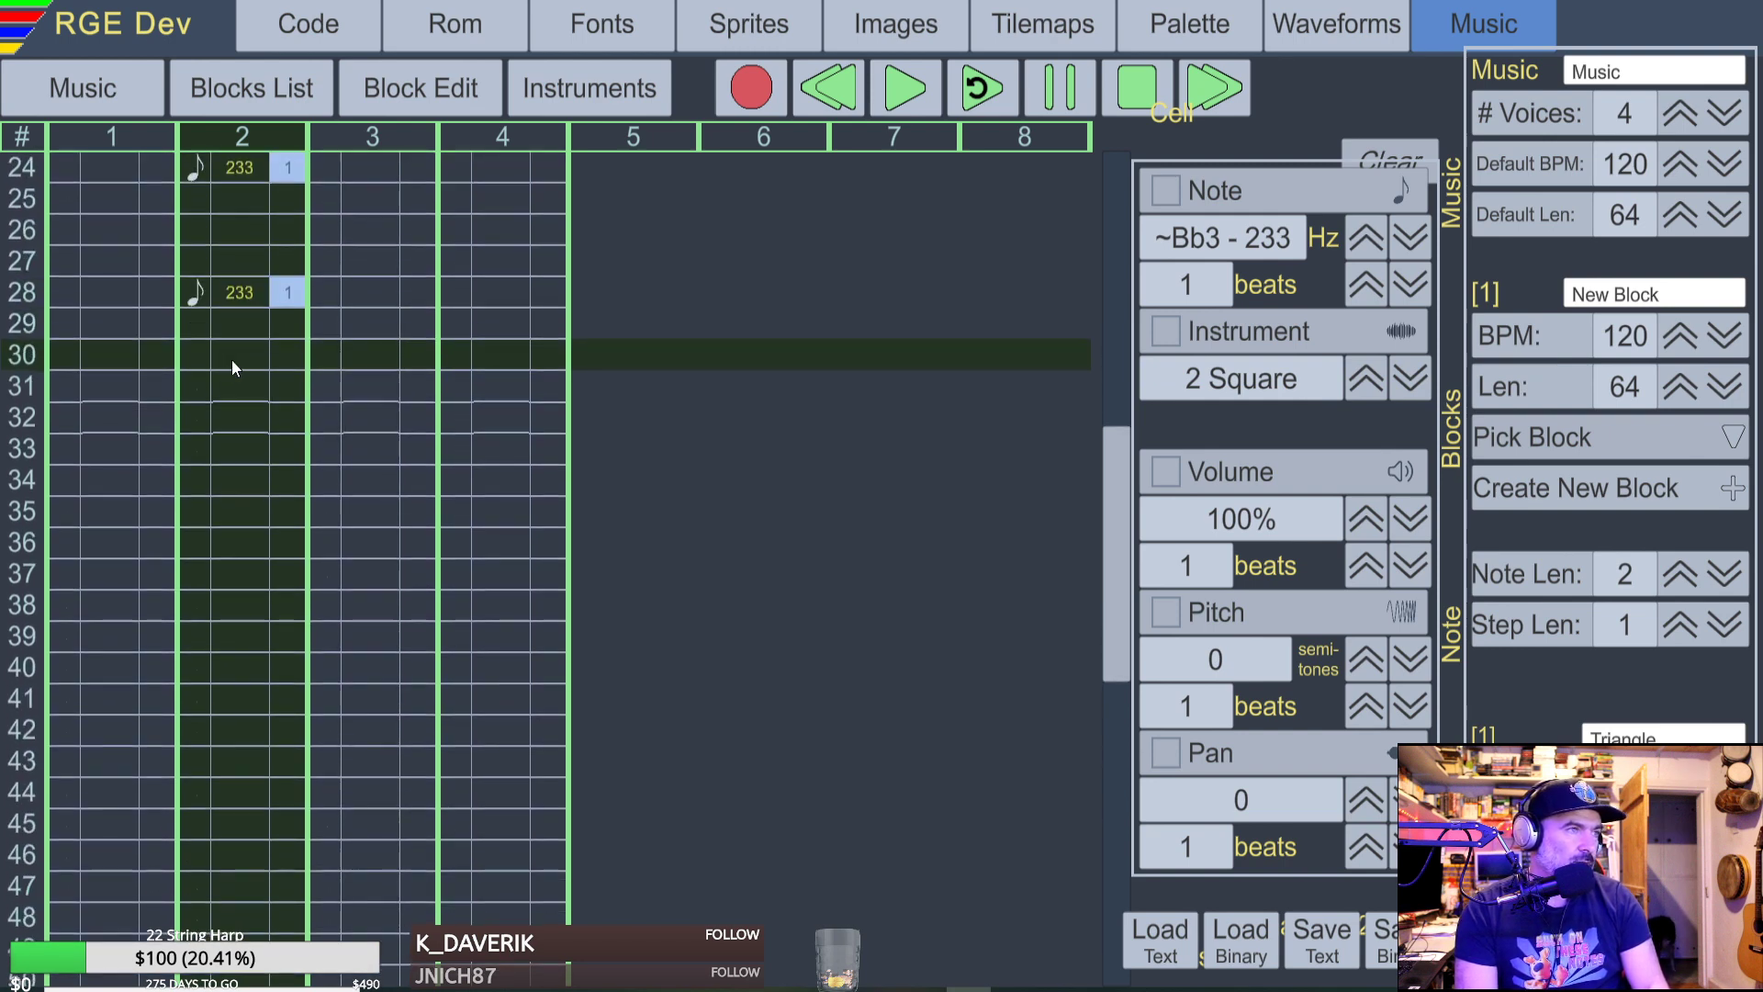
Enter Bb3 notes (233 Hz) in rows 32 and 36 of voice 2.
key(j)
key(Down)
key(Down)
key(Down)
key(j)
key(Down)
key(Down)
key(Down)
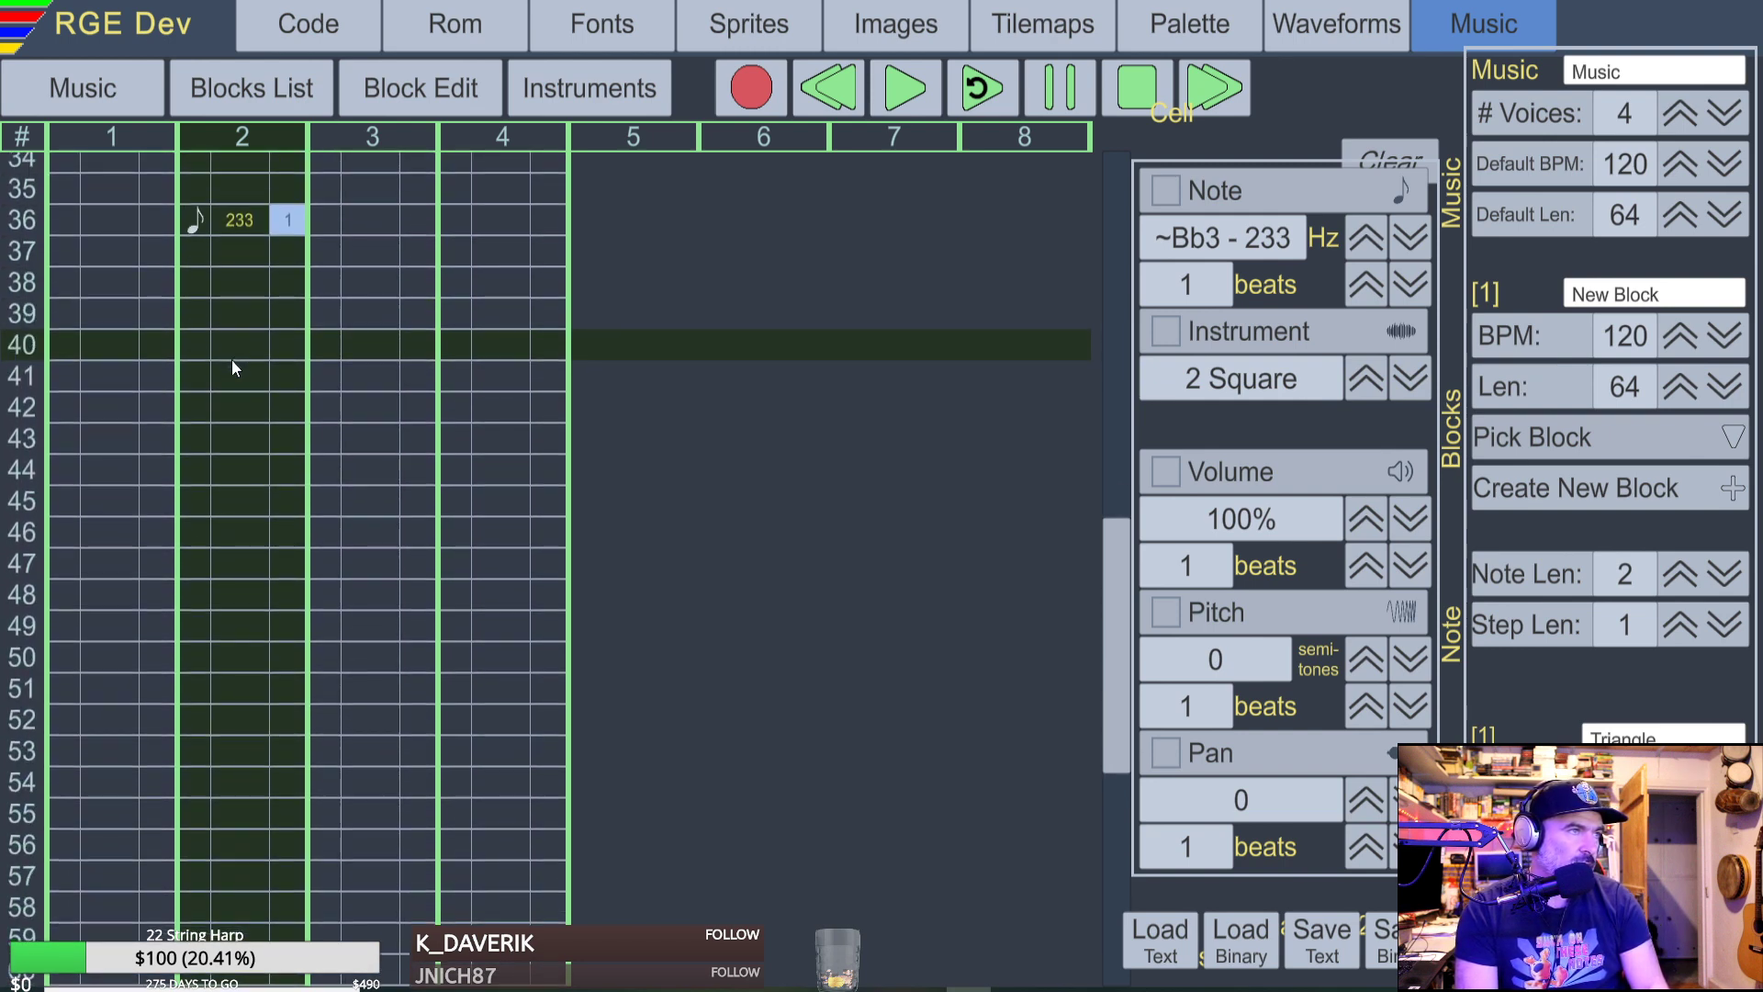
Enter Bb3 notes (233 Hz) in rows 40, 44 and 48 of voice 2.
key(j)
key(Down)
key(Down)
key(Down)
key(j)
key(Down)
key(Down)
key(Down)
key(j)
key(Down)
key(Down)
key(Down)
key(Down)
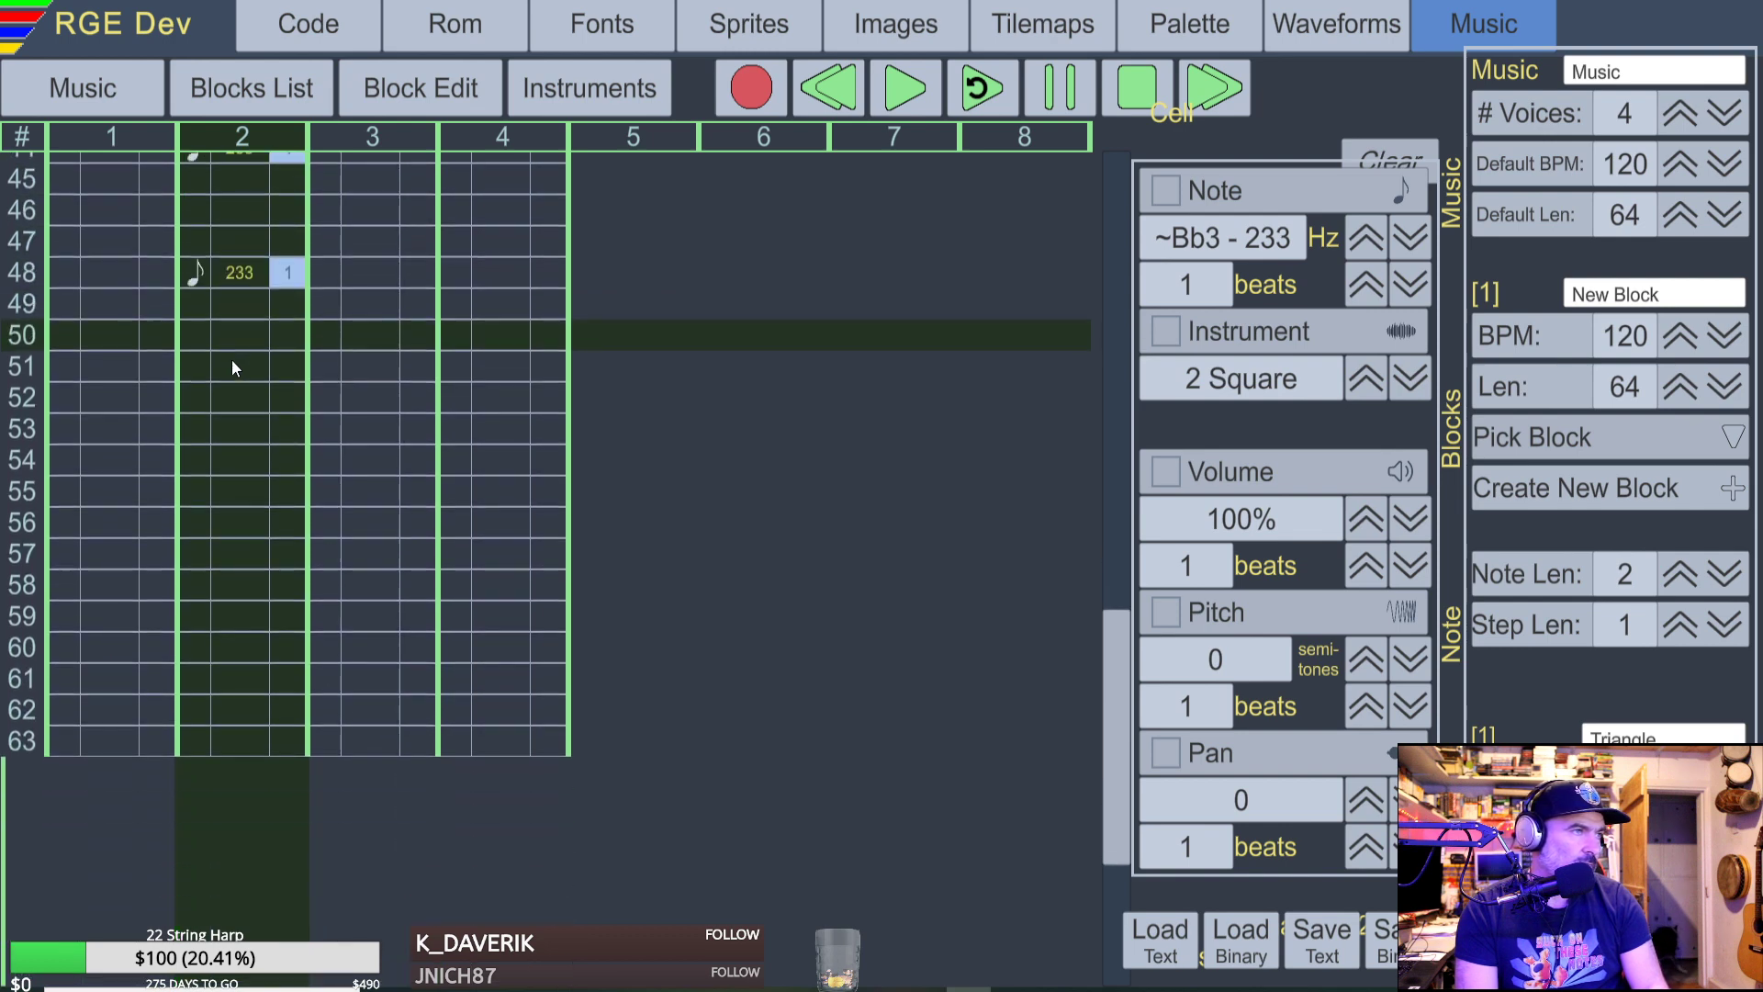
Enter Bb3 notes (233 Hz) in rows 52, 56 and 60 of voice 2.
key(j)
key(Down)
key(Down)
key(Down)
key(Down)
key(j)
key(Down)
key(Down)
key(Down)
key(Down)
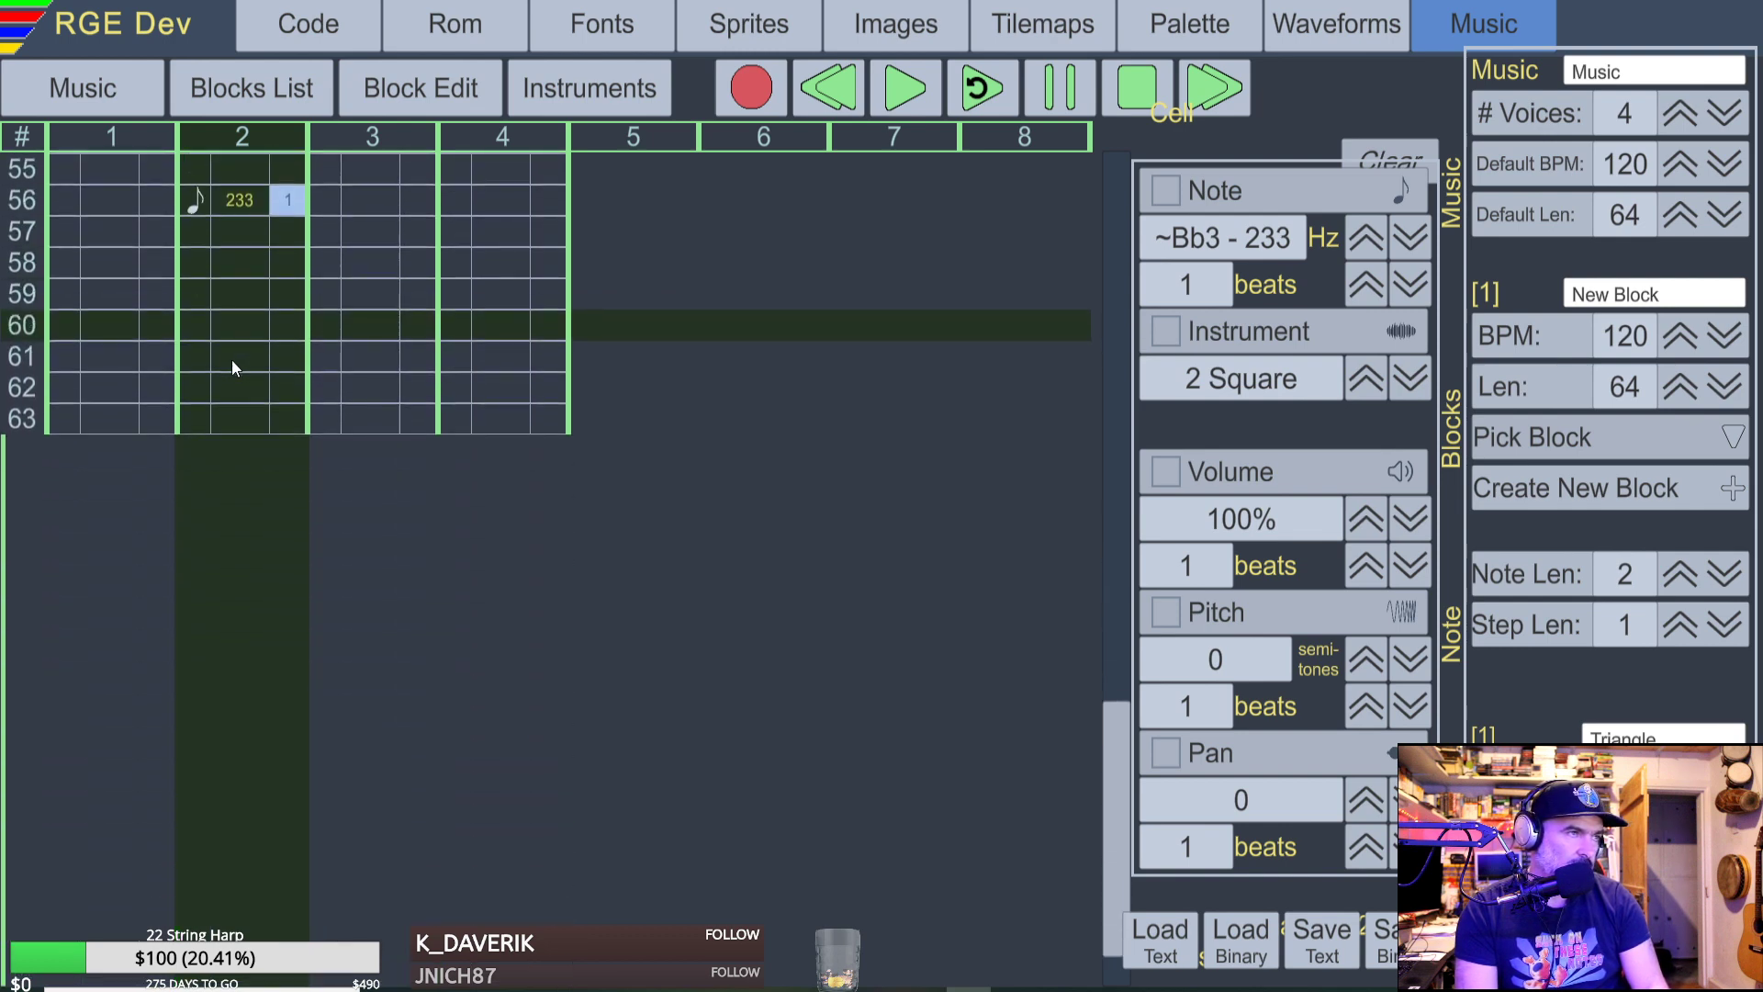
key(j)
key(Down)
key(Down)
key(Down)
Review the four-row note pattern of voice 2 from the block's end back to row 00, finishing in voice 1.
key(Up)
key(Up)
key(Up)
key(Up)
key(Up)
key(Up)
key(Up)
key(Up)
key(Up)
key(Up)
key(Up)
key(Up)
key(Up)
key(Up)
key(Up)
key(Up)
key(Up)
key(Up)
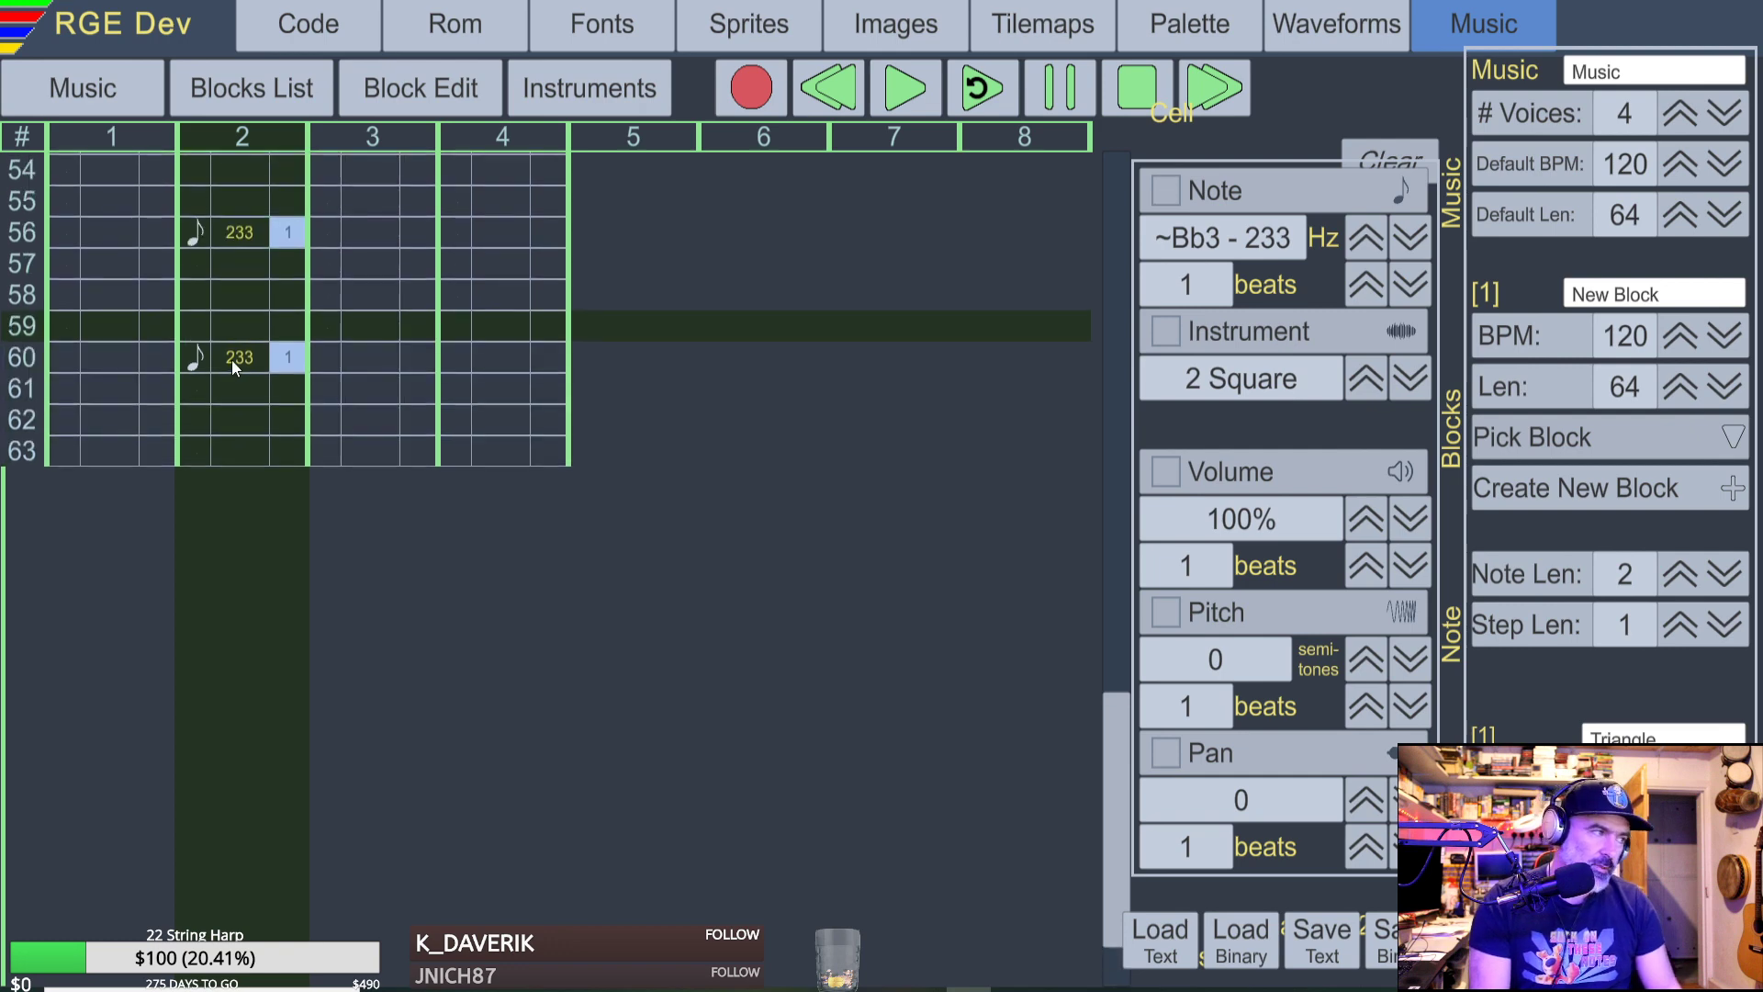
key(Up)
key(Up)
key(Up)
key(Up)
key(Up)
key(Up)
key(Up)
key(Up)
key(Up)
key(Up)
key(Up)
key(Up)
key(Up)
key(Up)
key(Up)
key(Up)
key(Up)
key(Up)
key(Up)
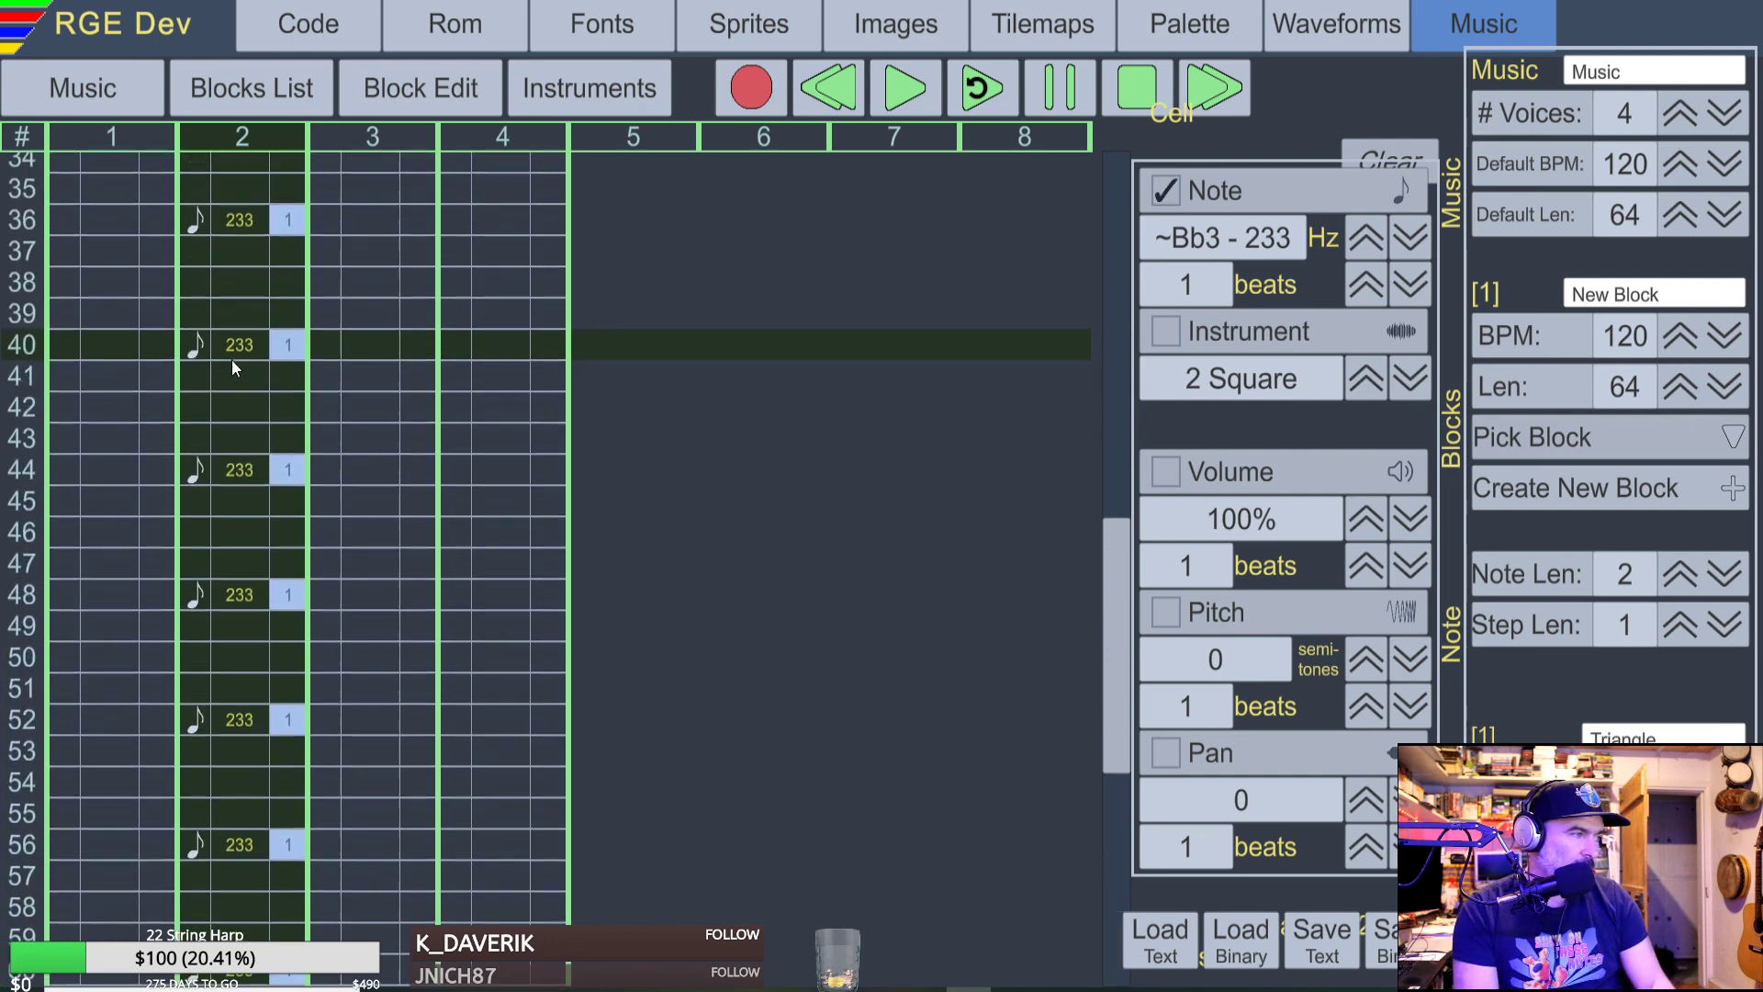
key(Up)
key(Up)
key(Up)
key(Up)
key(Up)
key(Up)
key(Up)
key(Up)
key(Up)
key(Up)
key(Up)
key(Up)
key(Up)
key(Up)
key(Up)
key(Up)
key(Up)
key(Up)
key(Up)
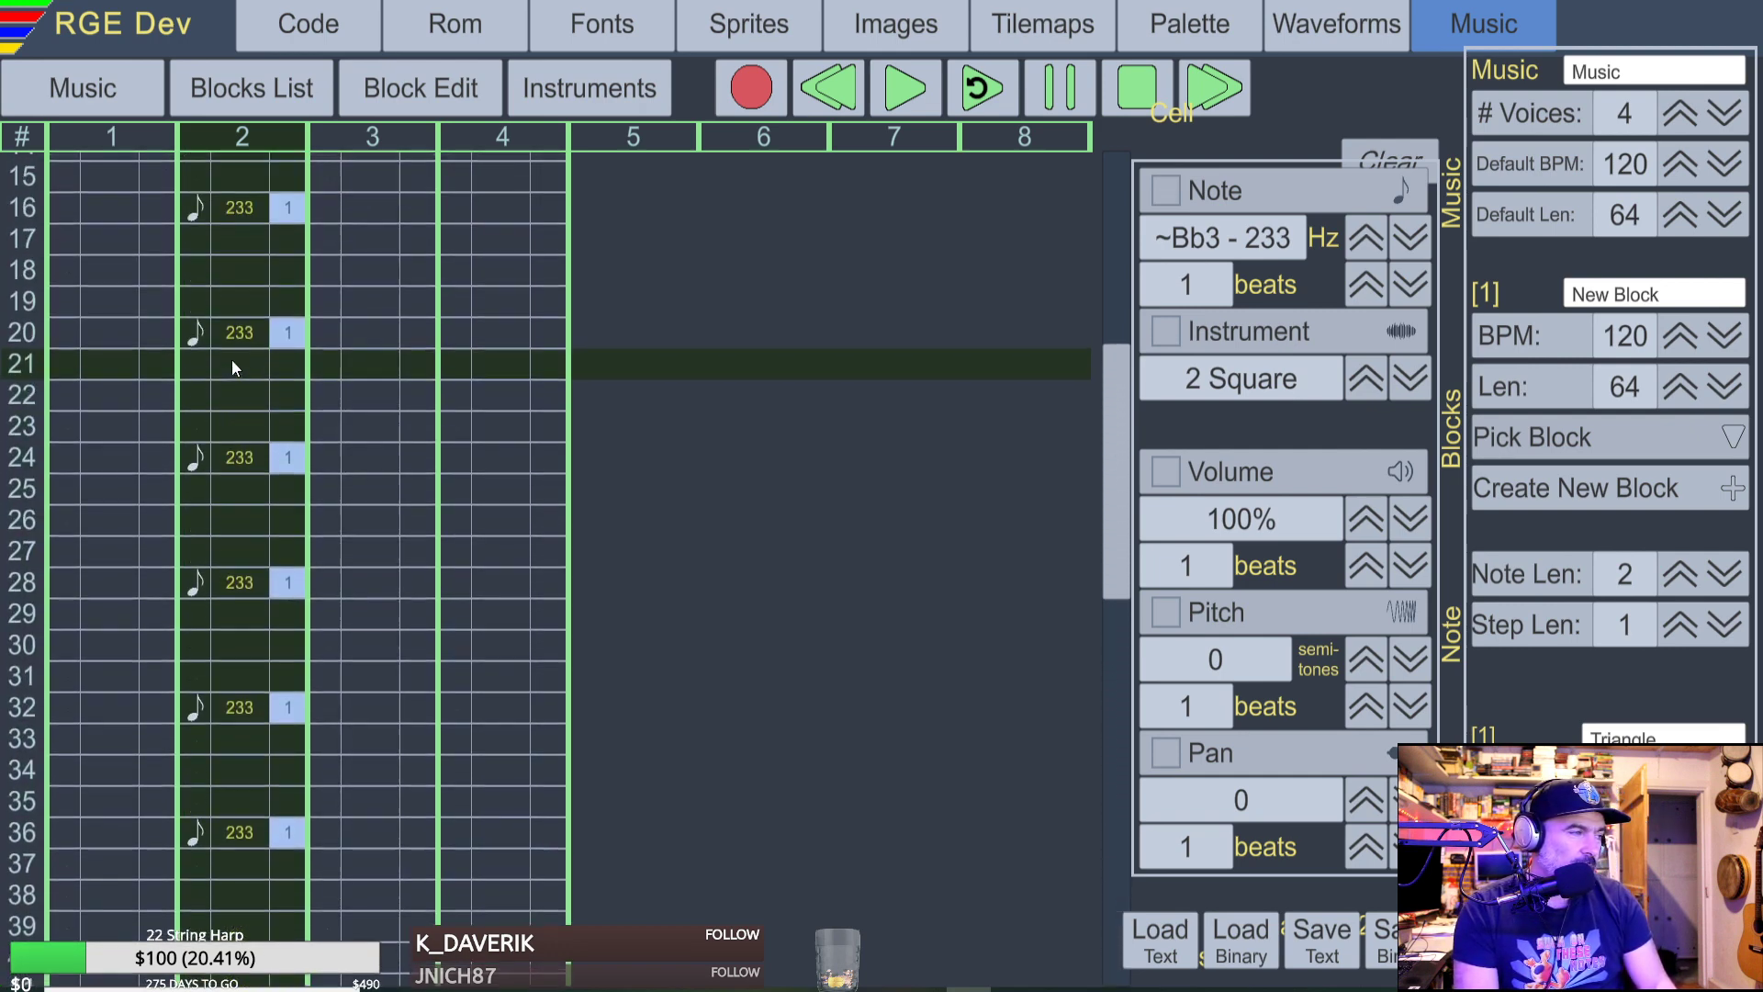
key(Up)
key(Up)
key(Up)
key(Up)
key(Up)
key(Up)
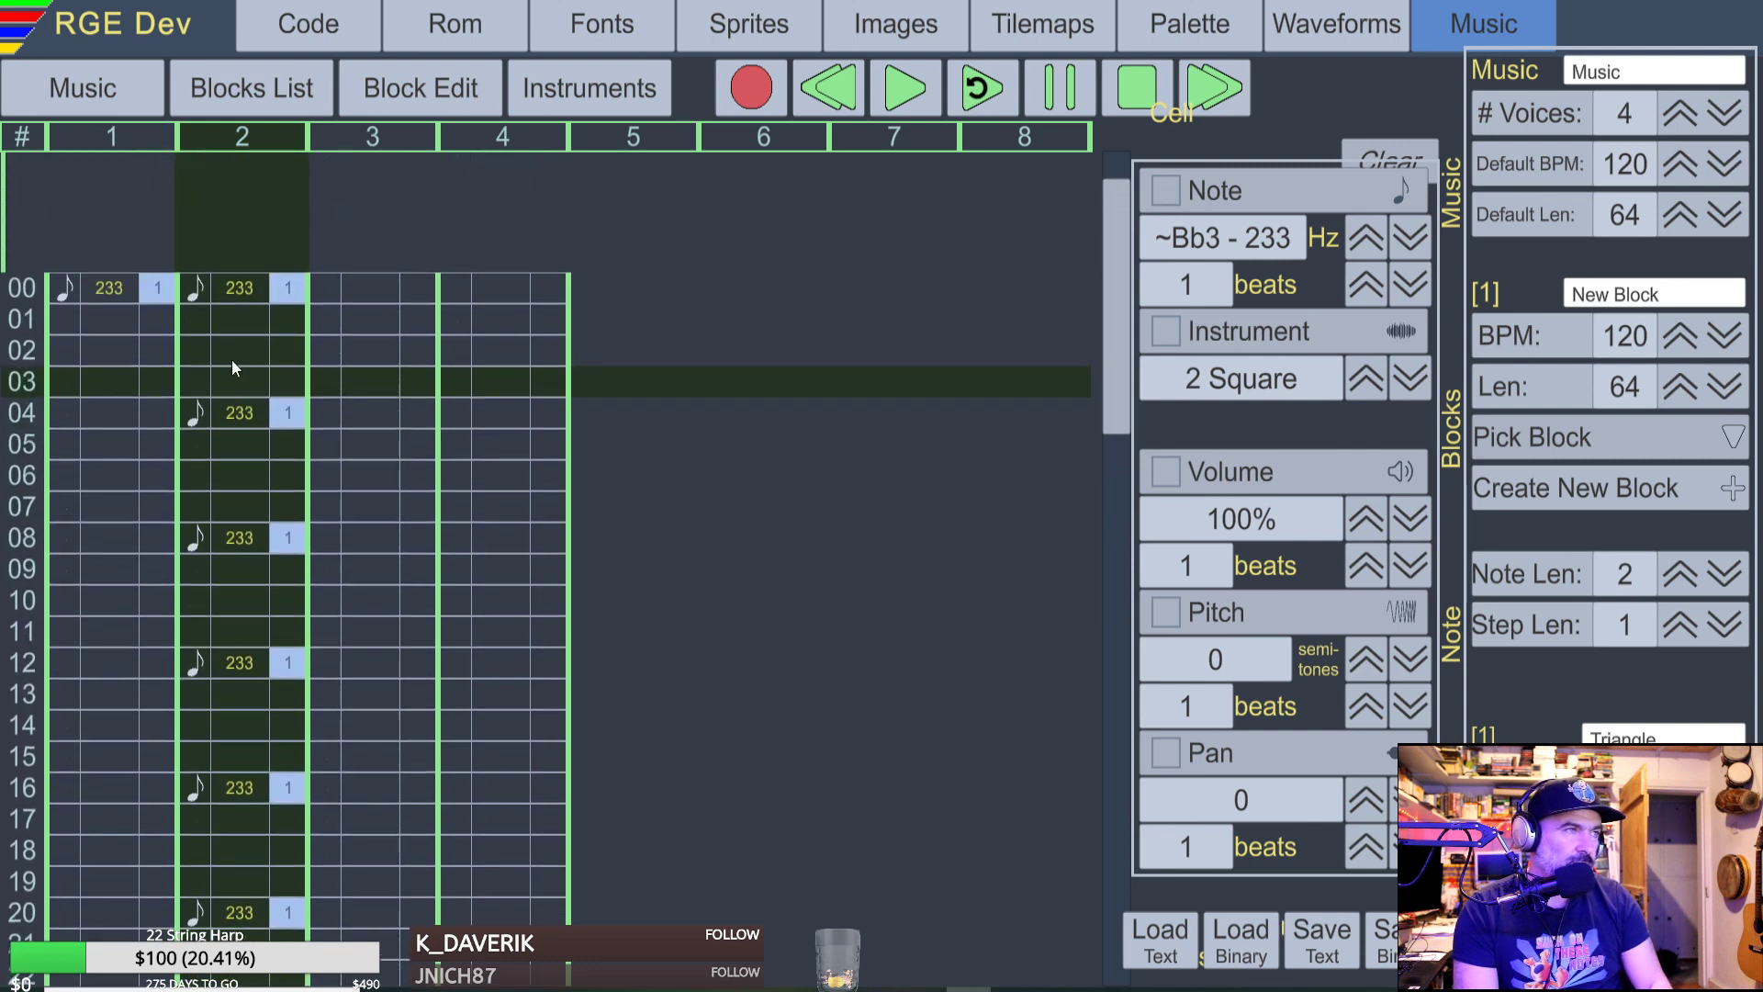
key(Up)
key(Left)
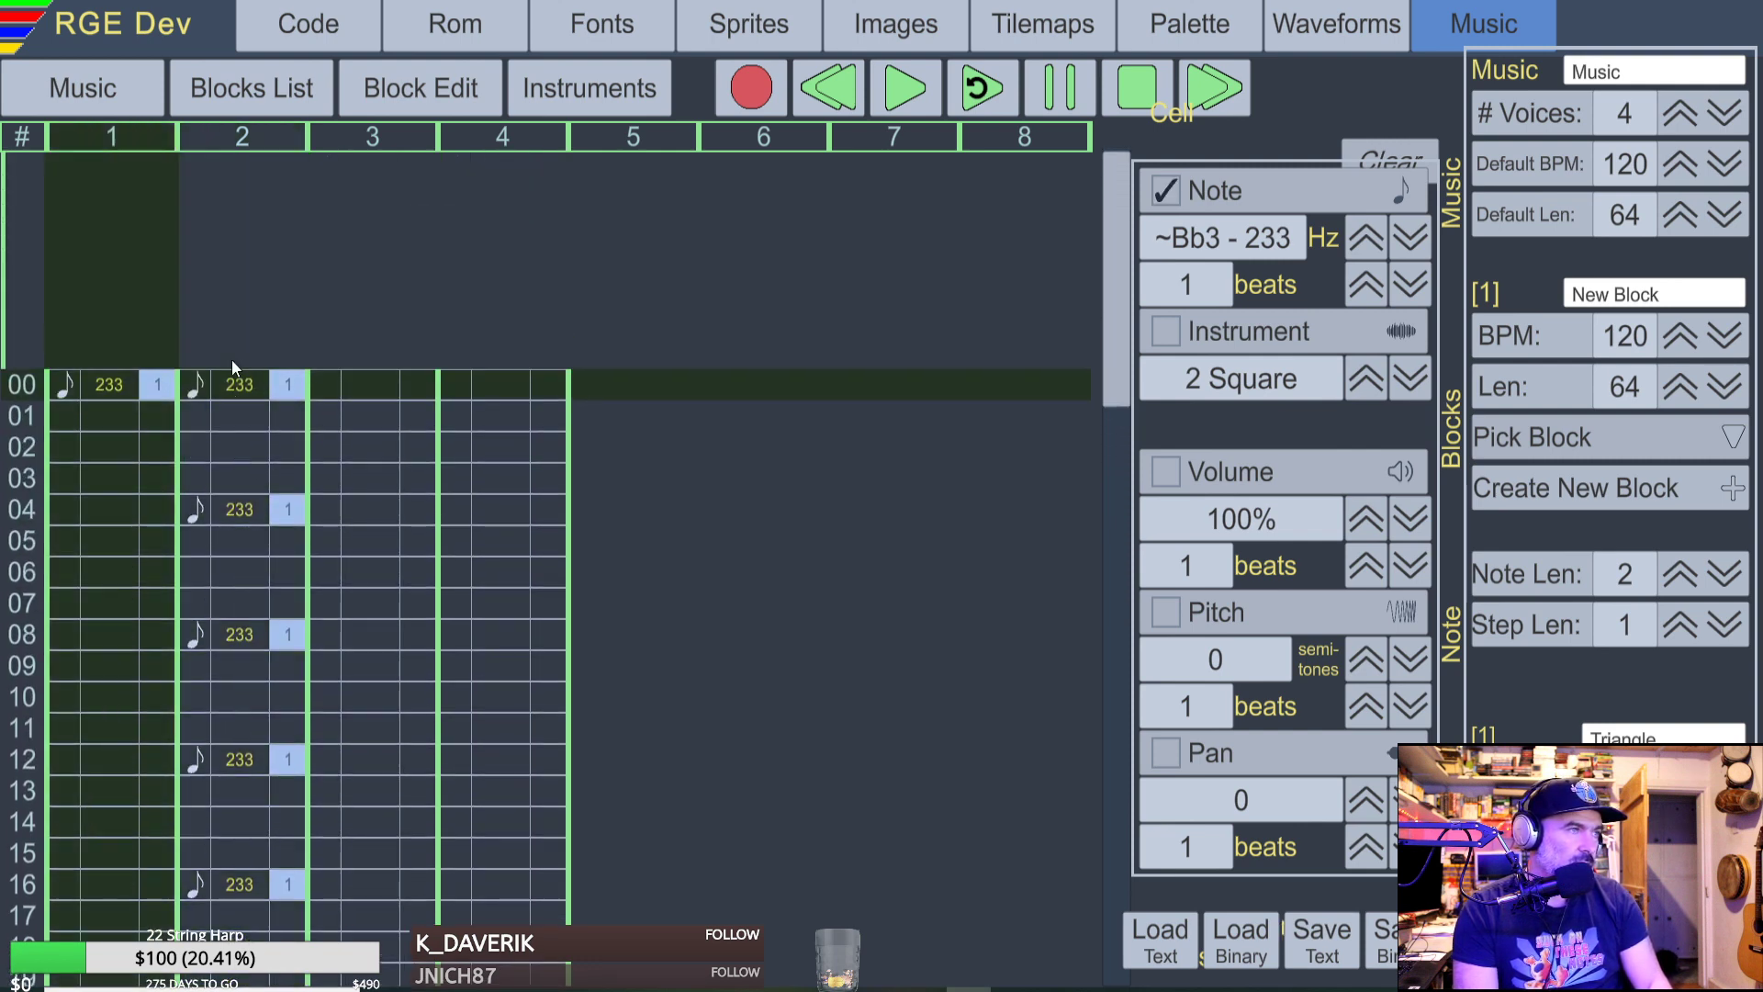
Play the block from row 00 several times and examine how the voice 2 beat lines up with the rows.
click(904, 87)
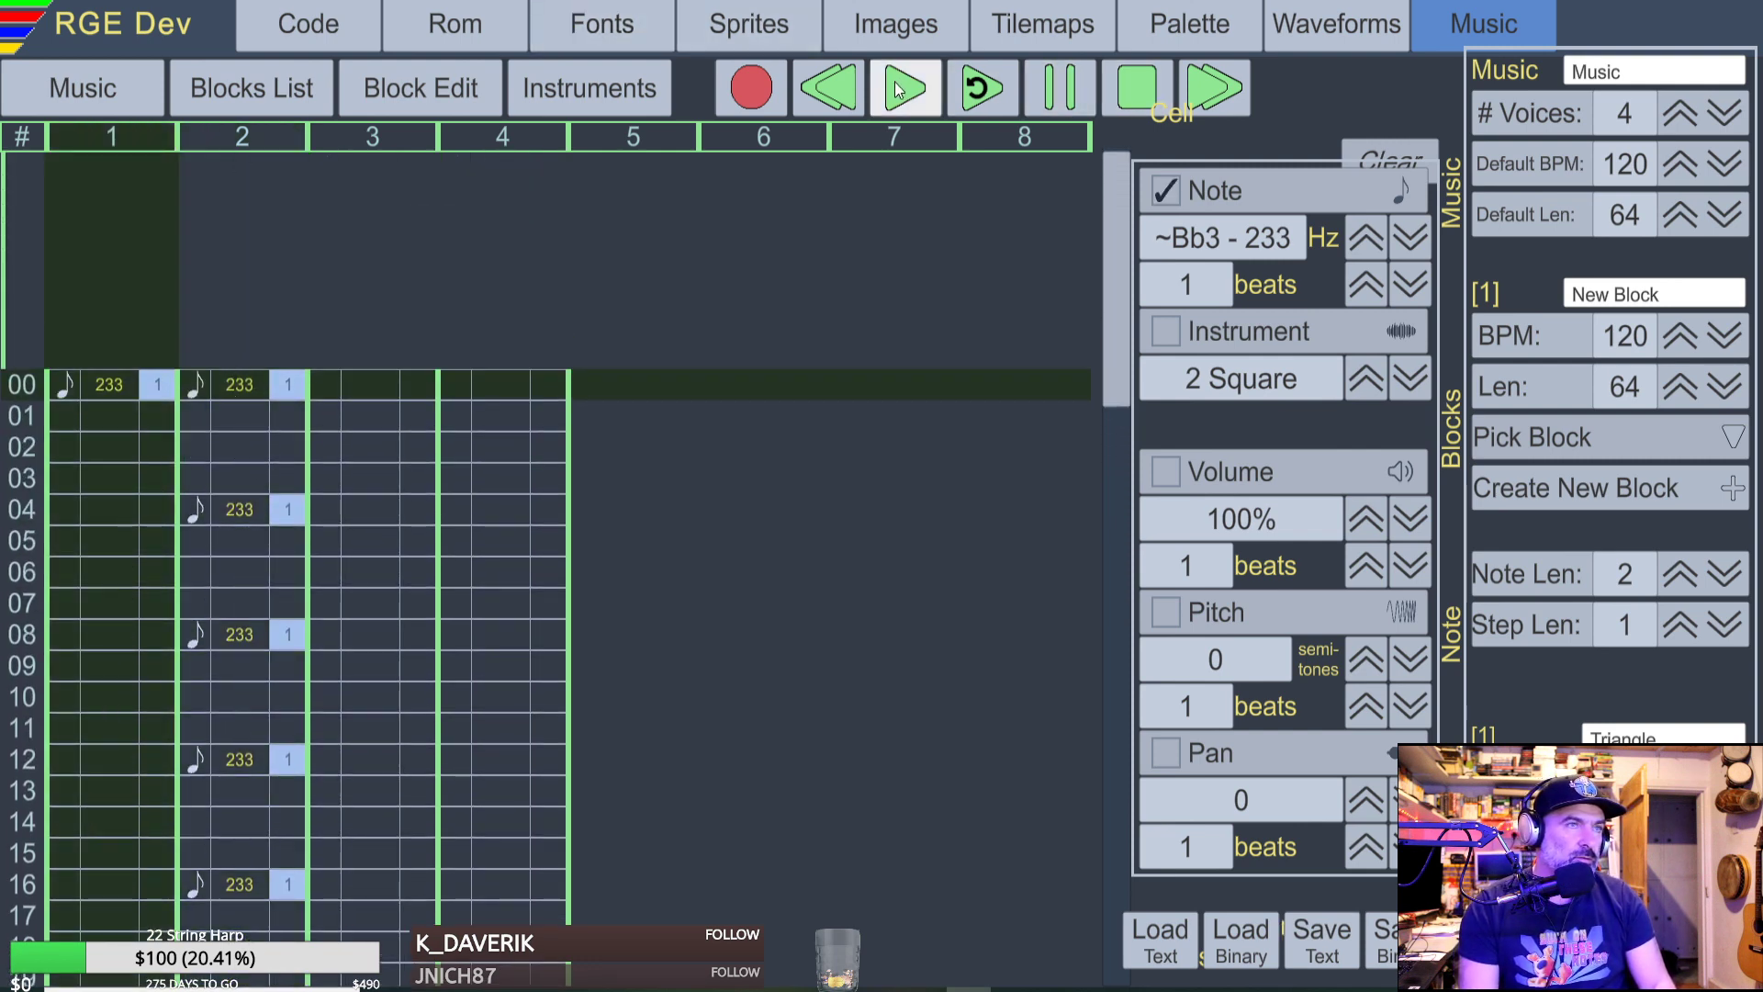
click(1133, 86)
click(907, 91)
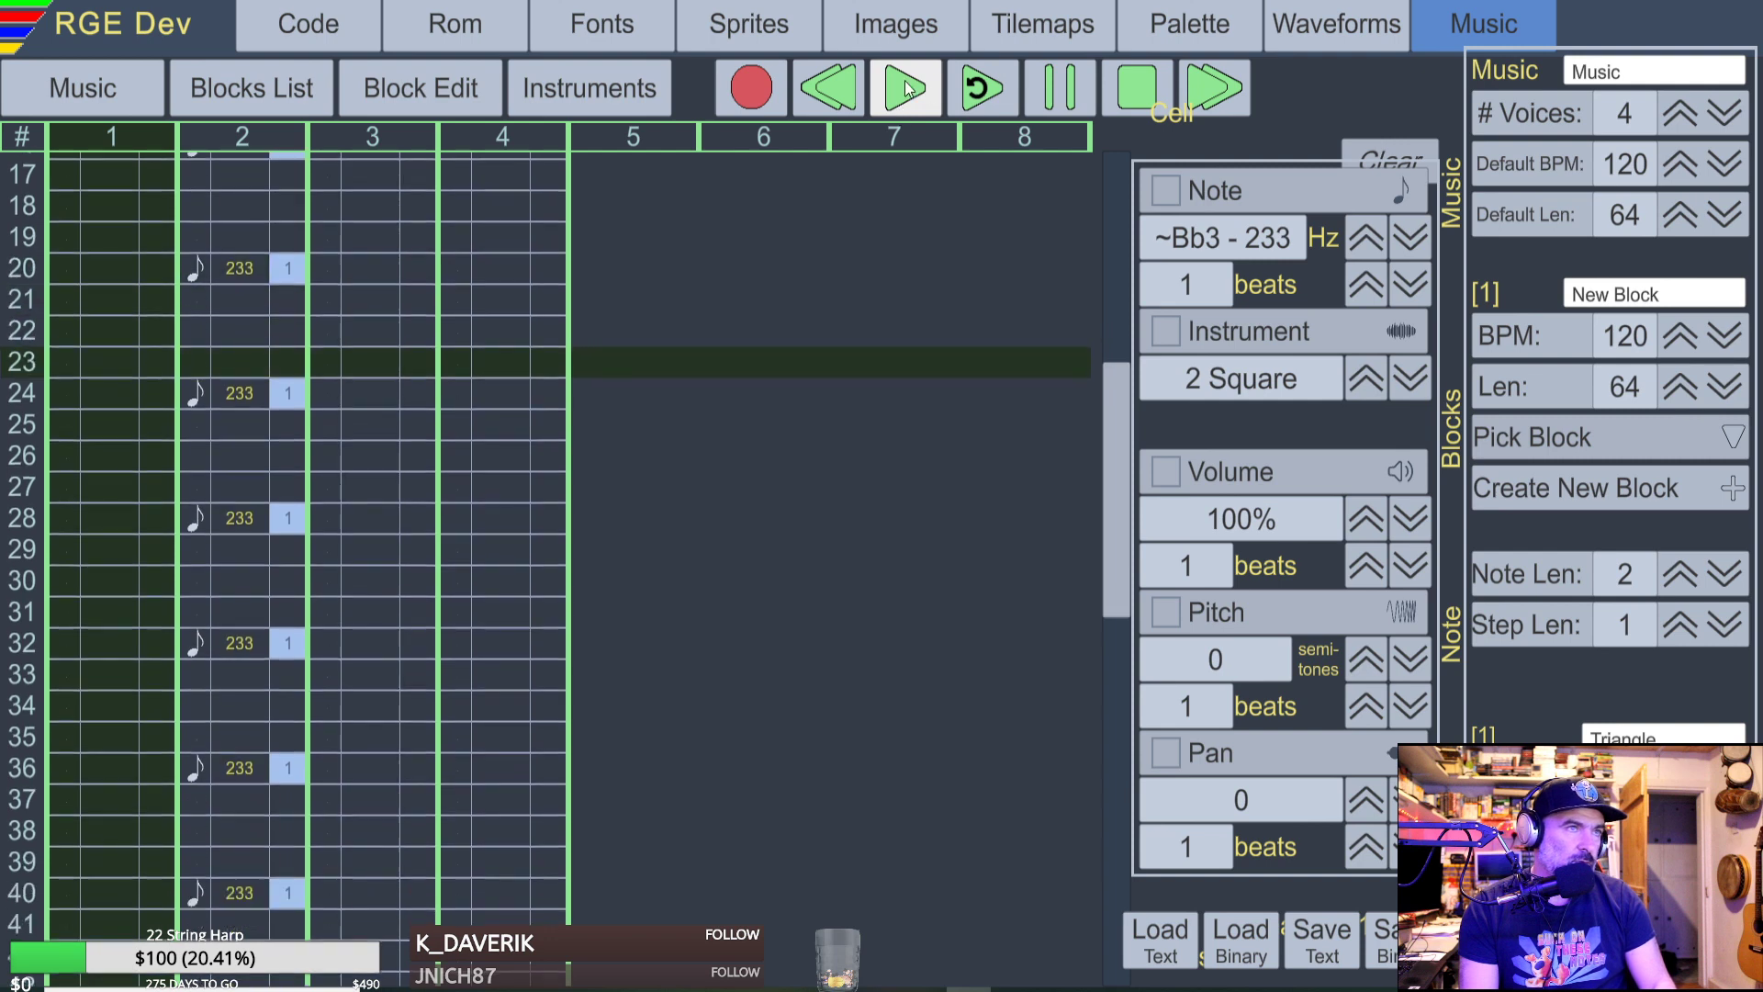
click(1137, 85)
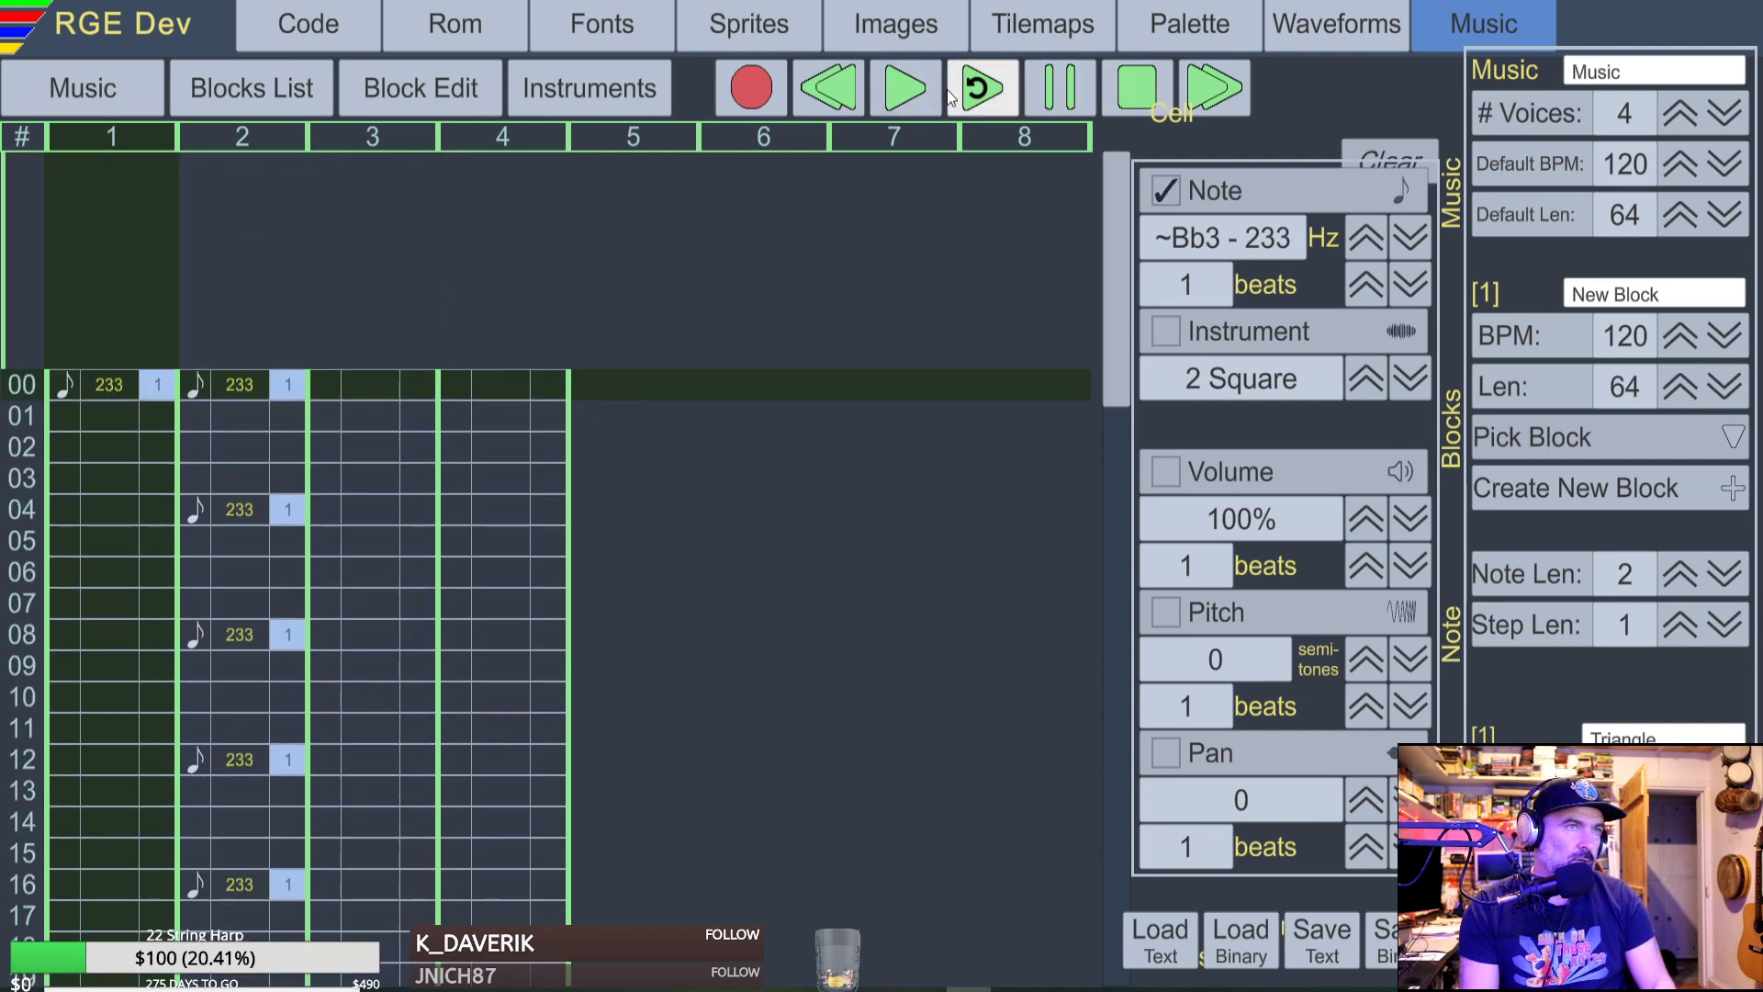
click(920, 85)
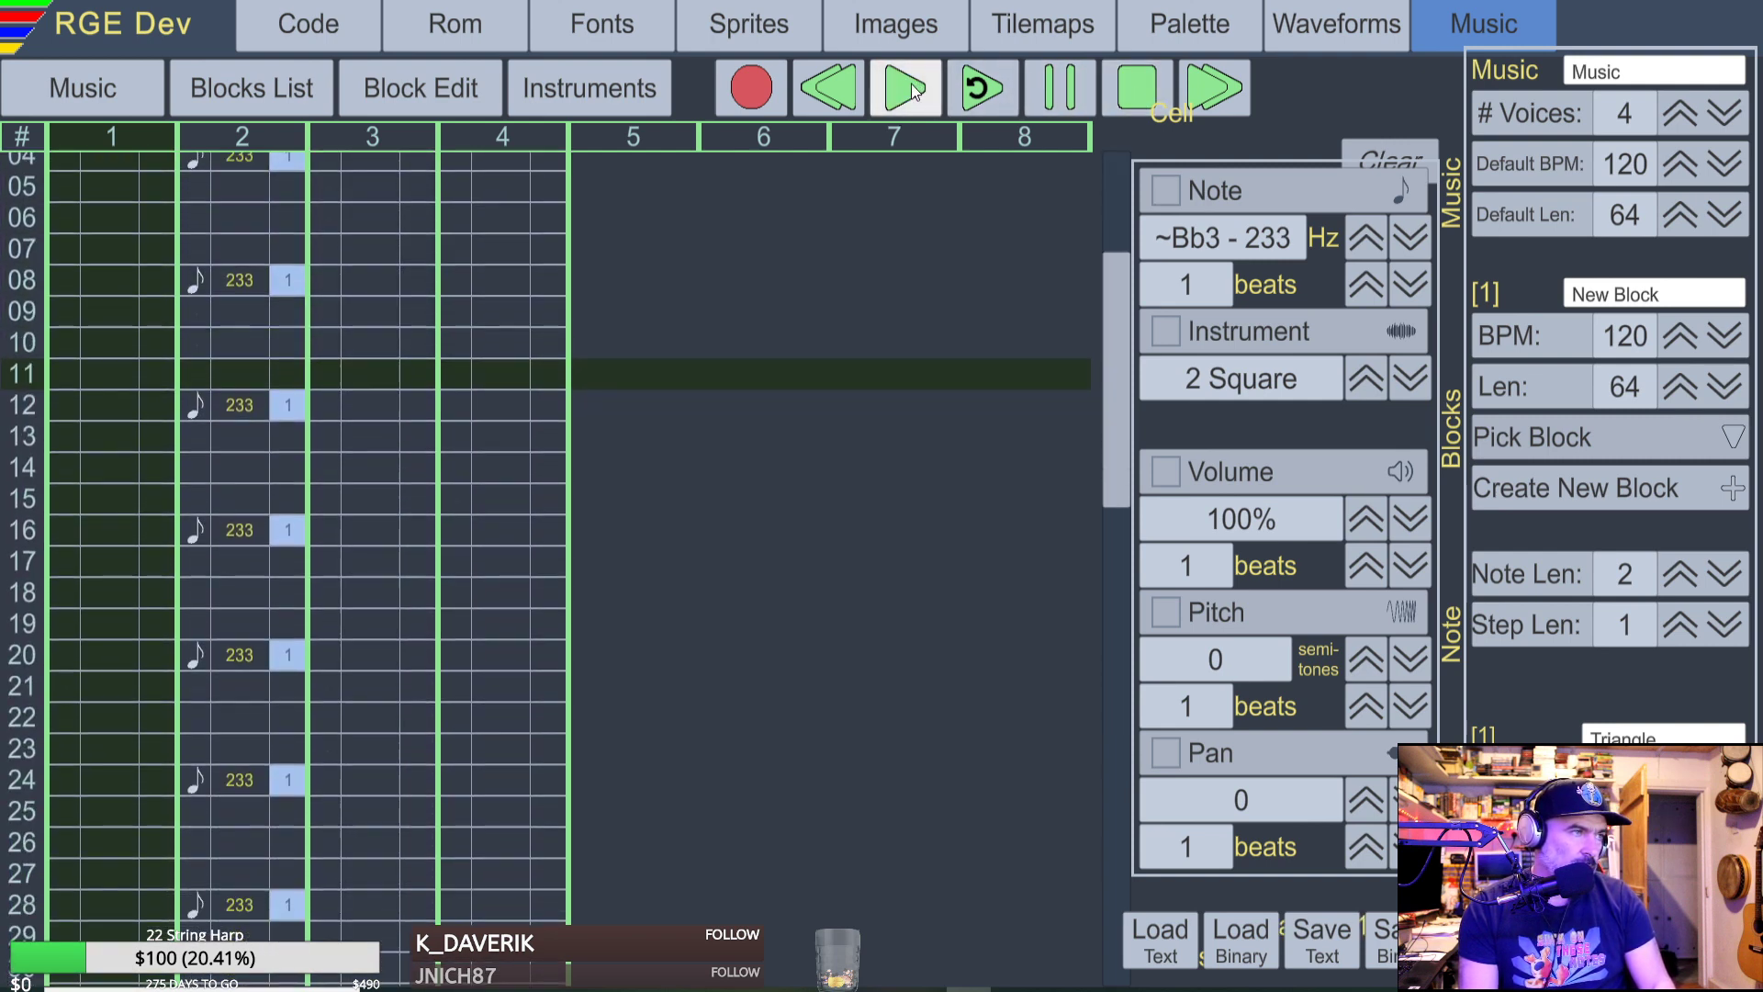
click(1139, 85)
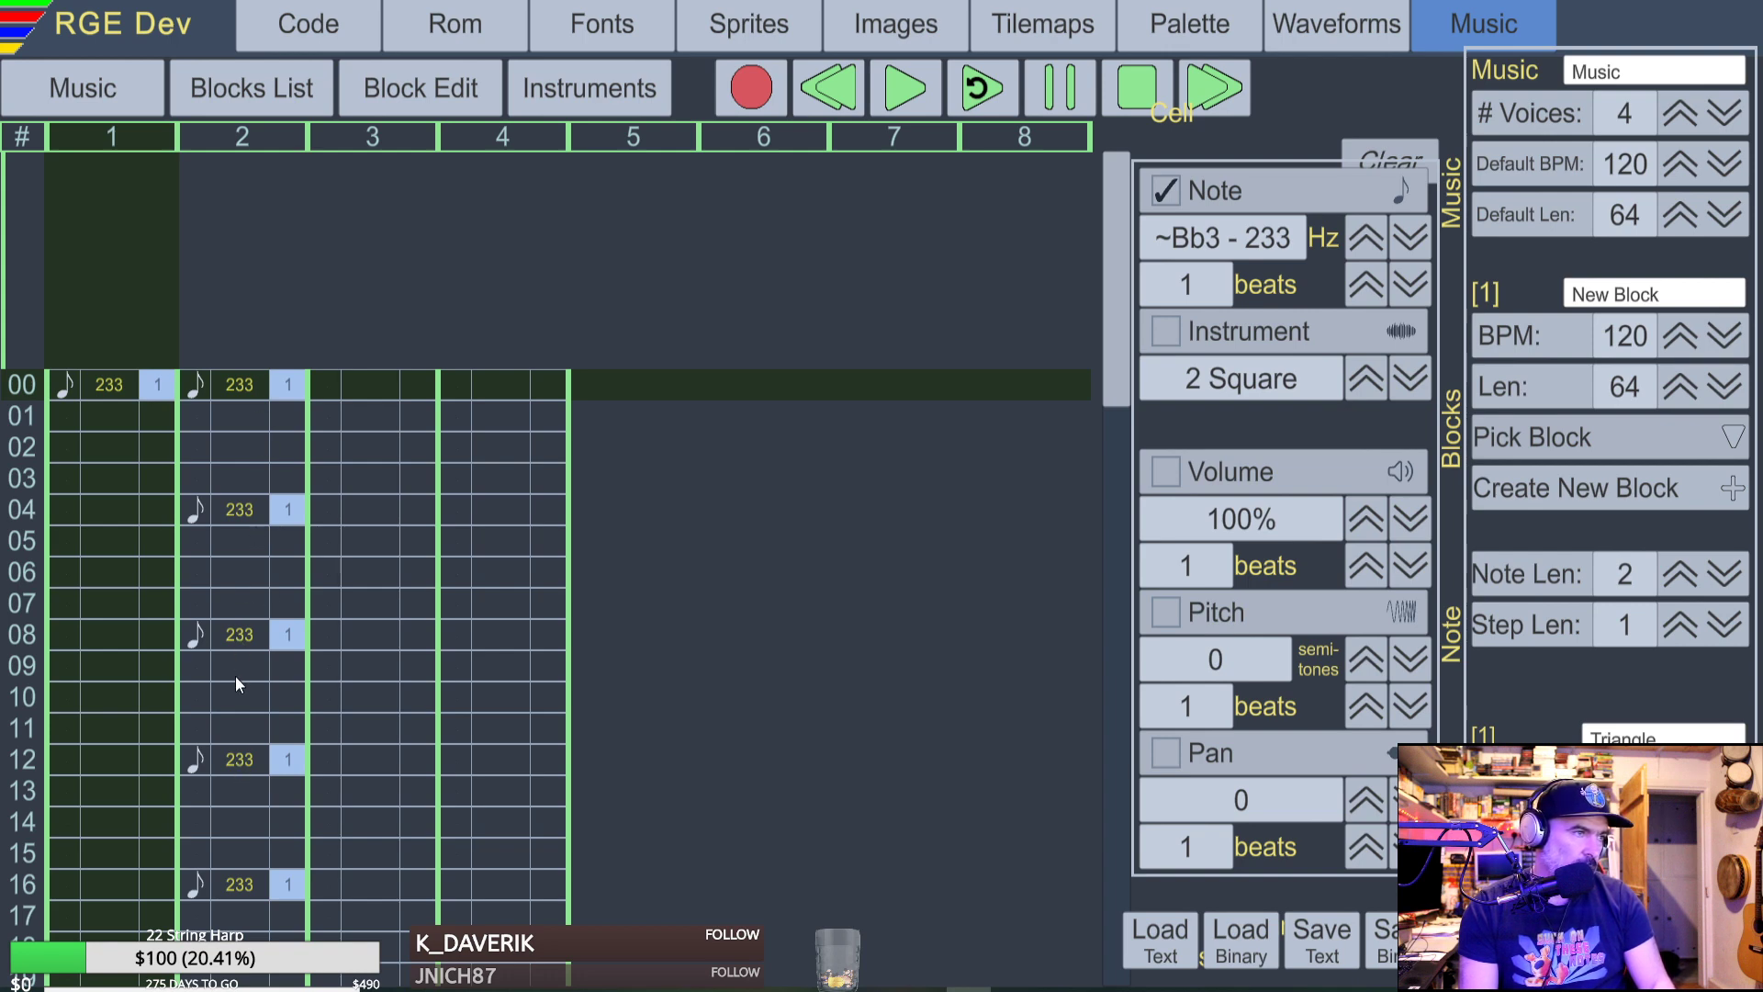
scroll(235, 876, down, 5)
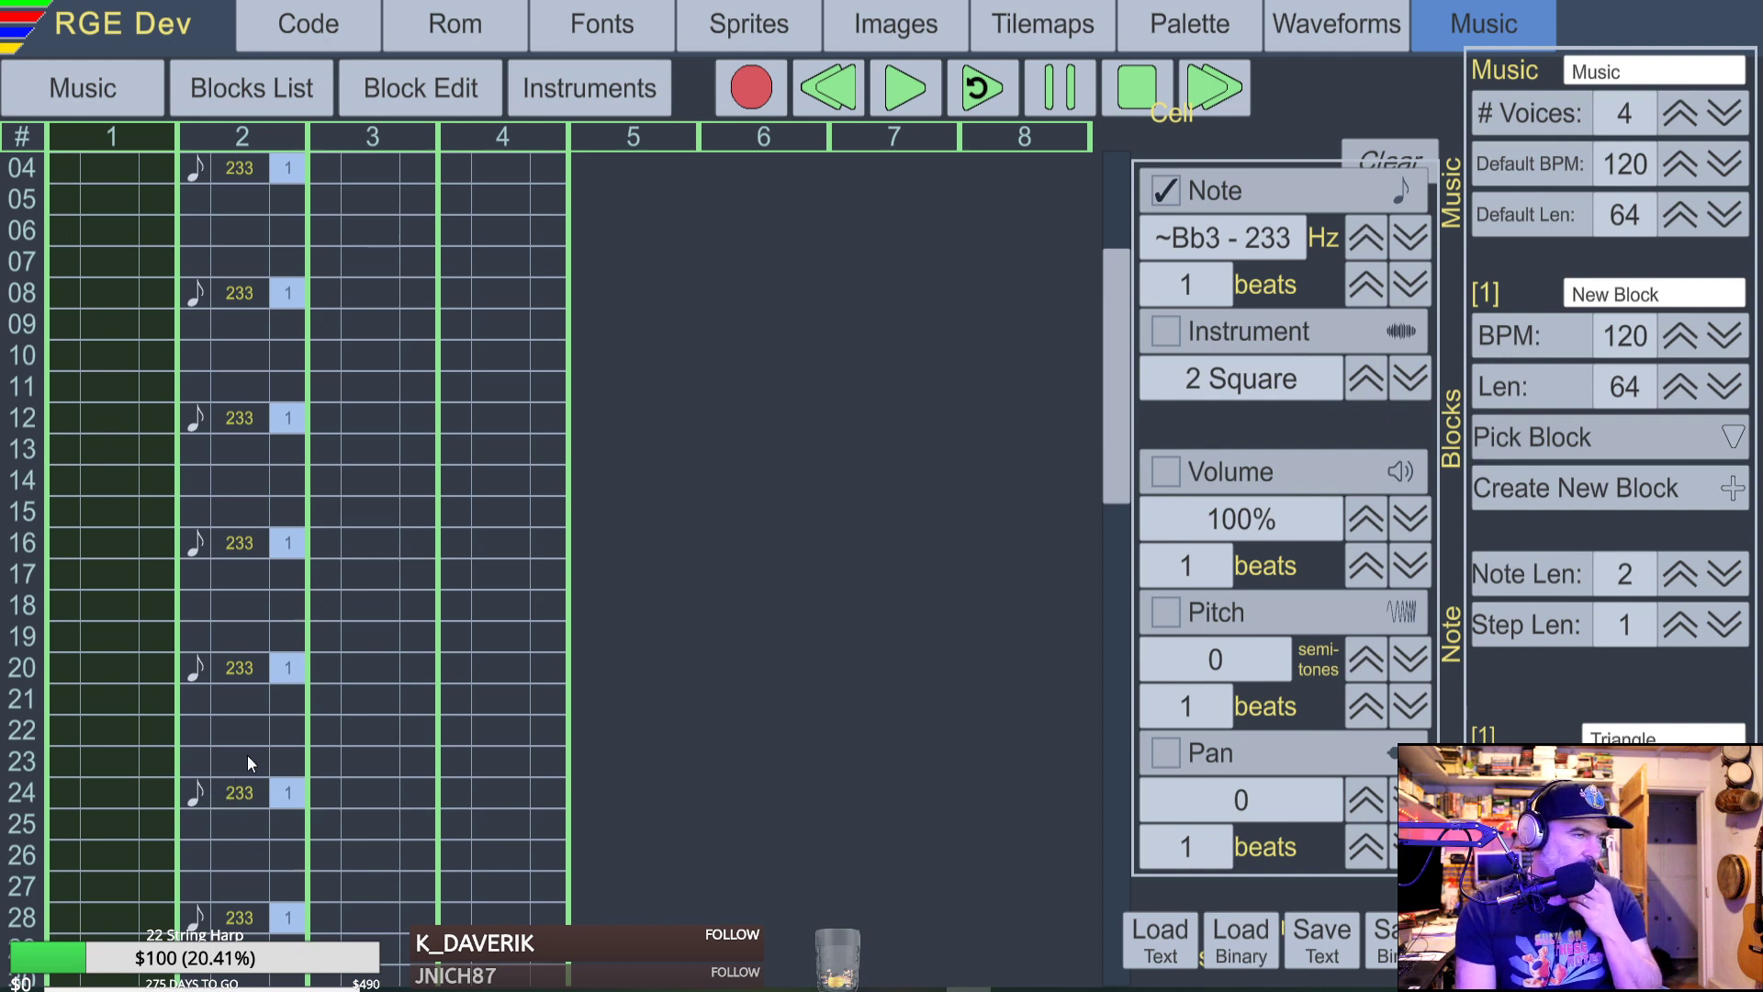
scroll(237, 802, up, 5)
scroll(235, 845, up, 3)
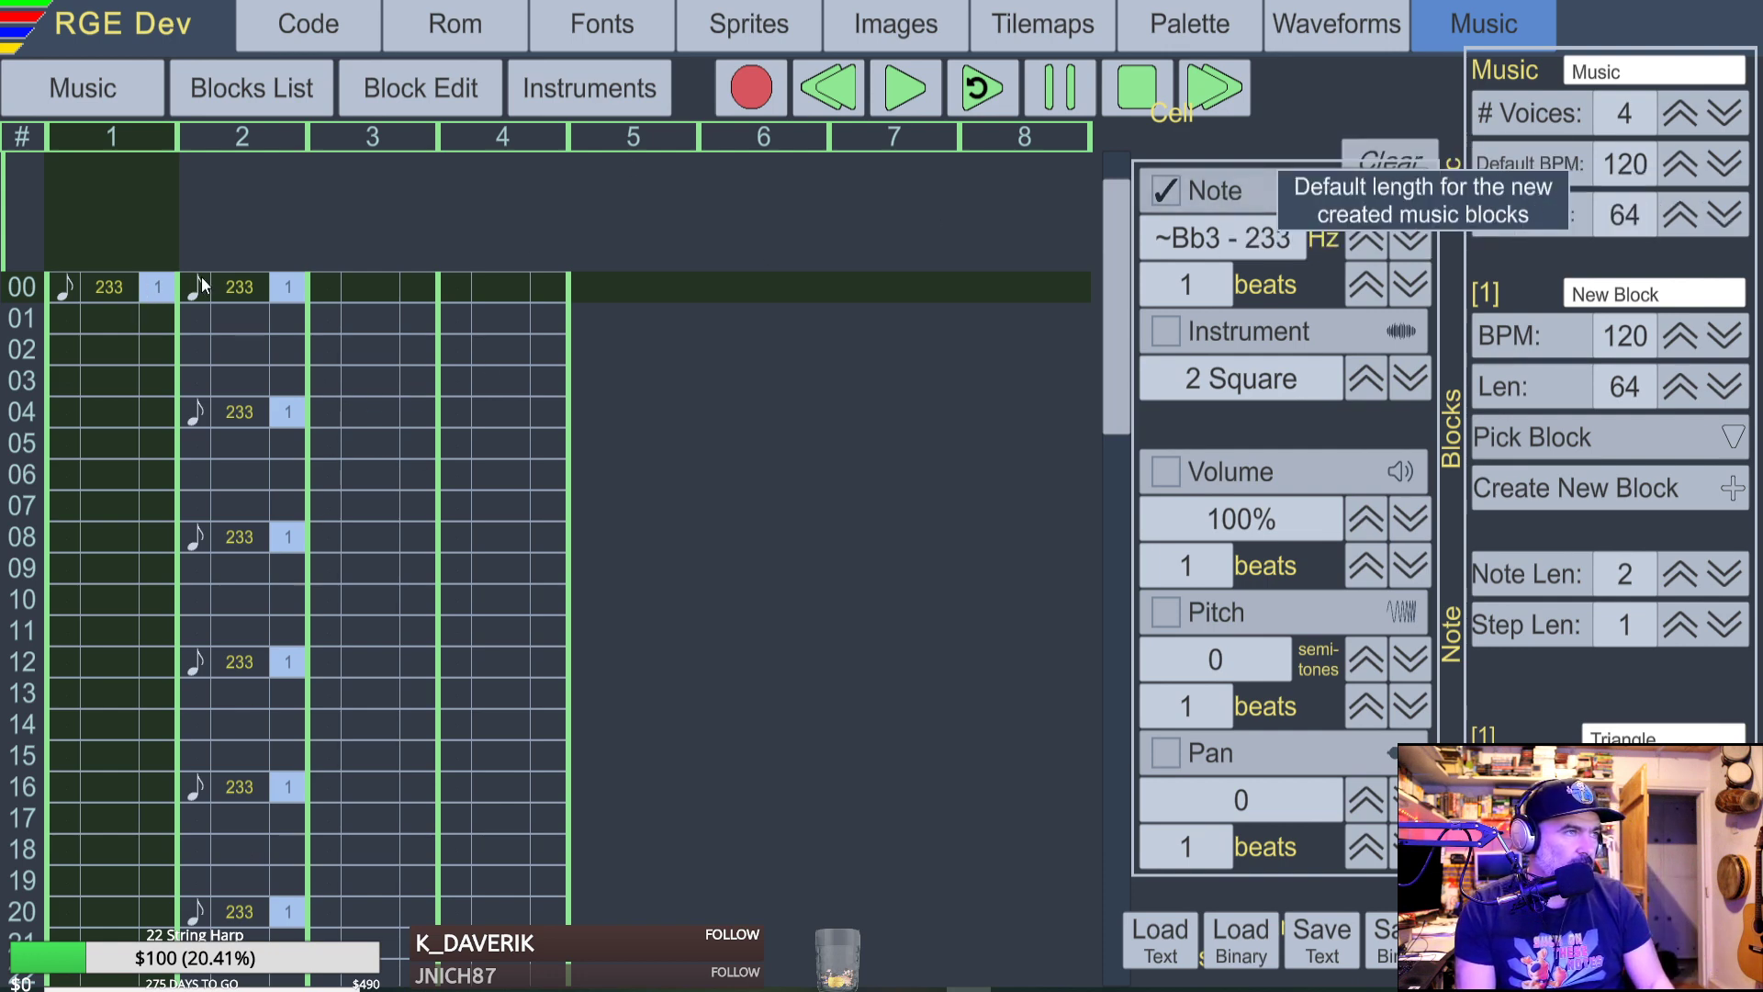
Try A3 and then B3 (246 Hz) in row 12 of voice 1, plus Bb3 (233 Hz) in row 11.
click(70, 662)
key(n)
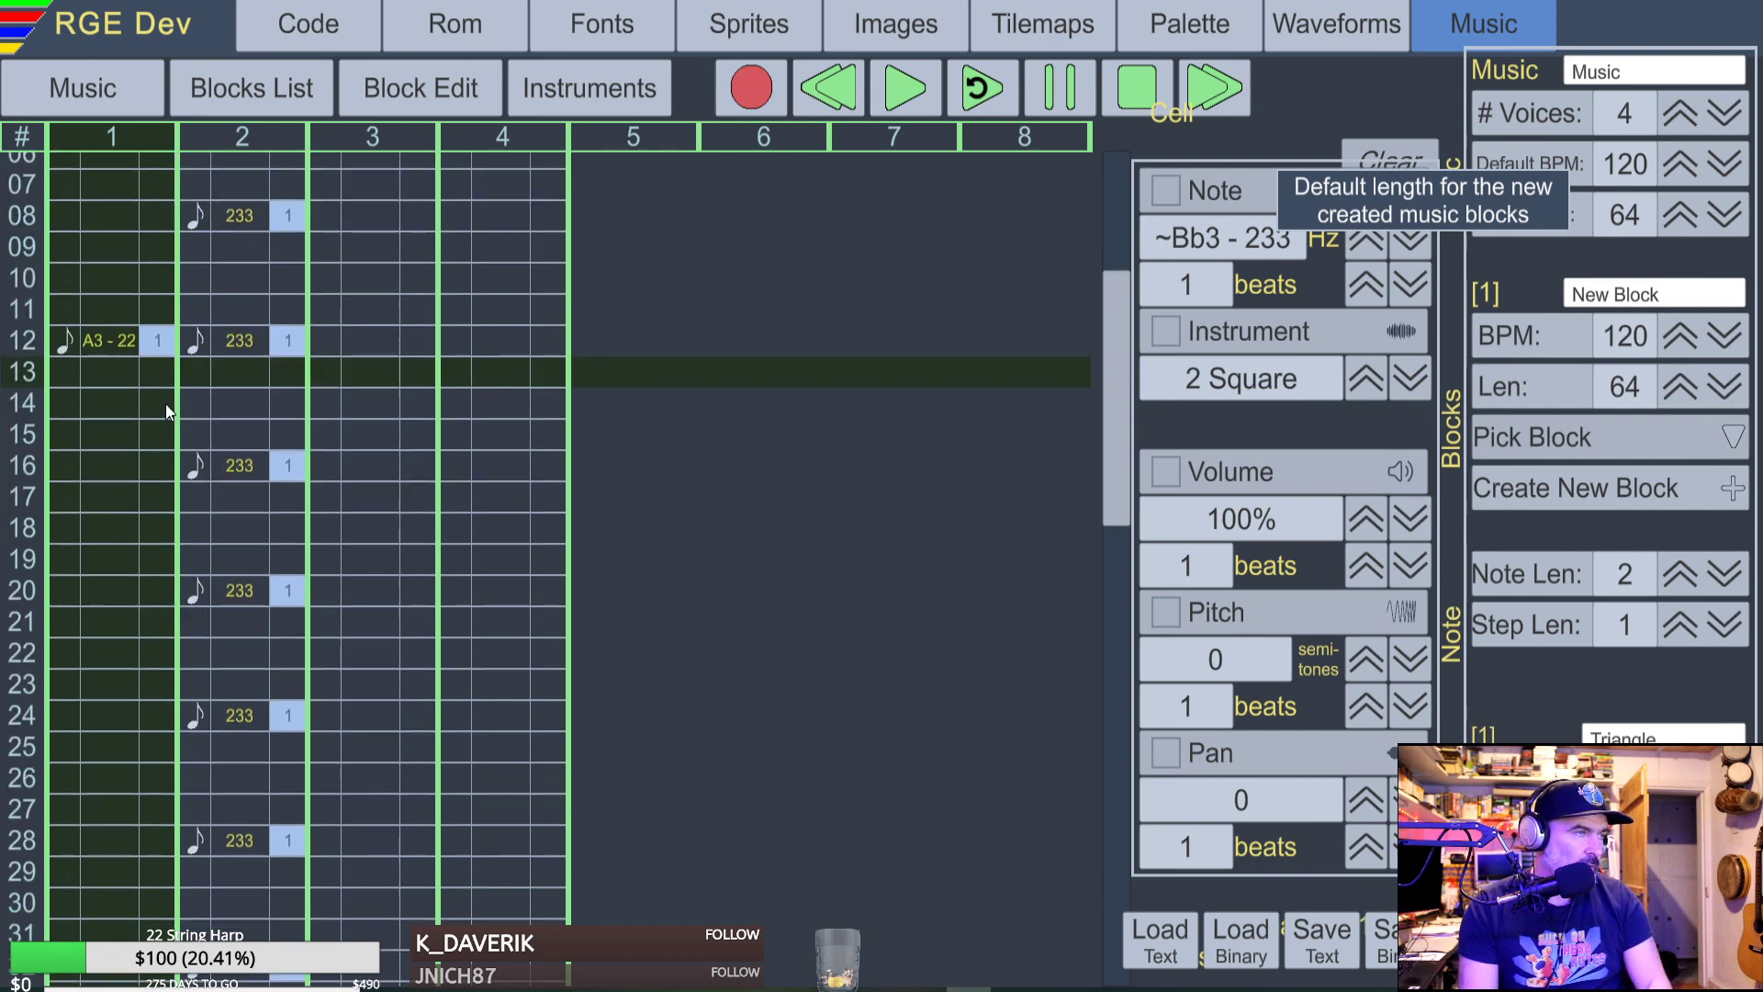
key(Up)
key(m)
key(Up)
key(Up)
key(j)
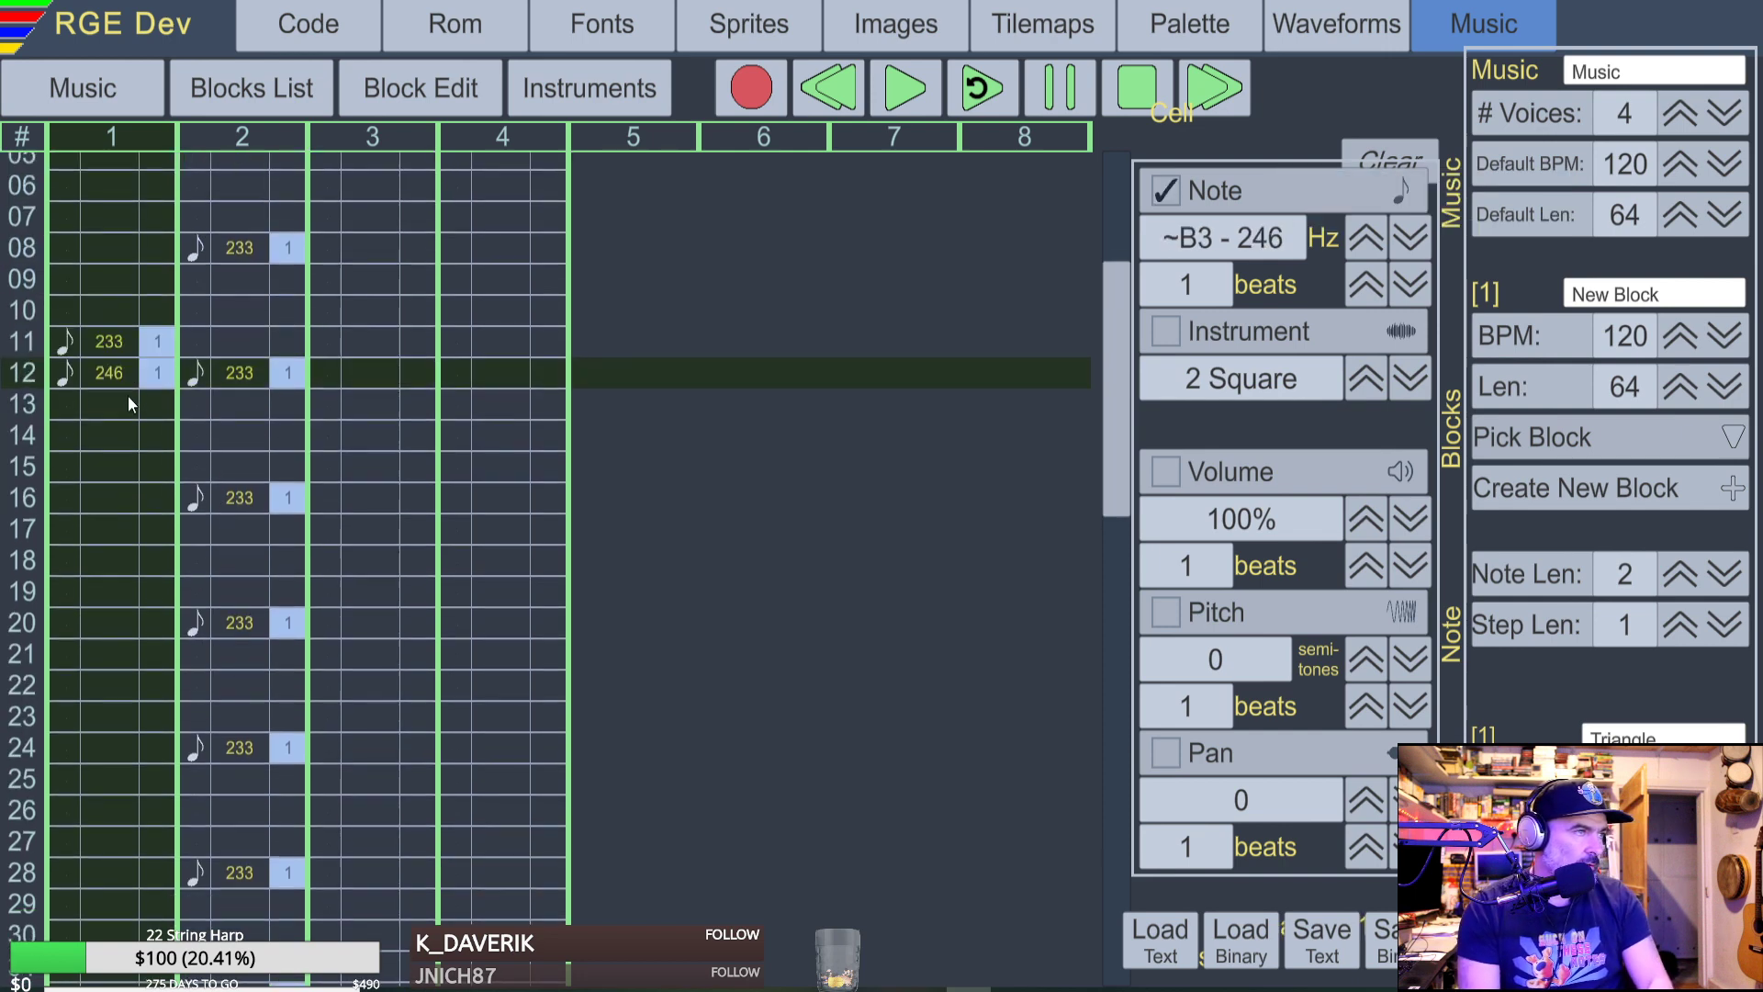
key(Up)
key(Up)
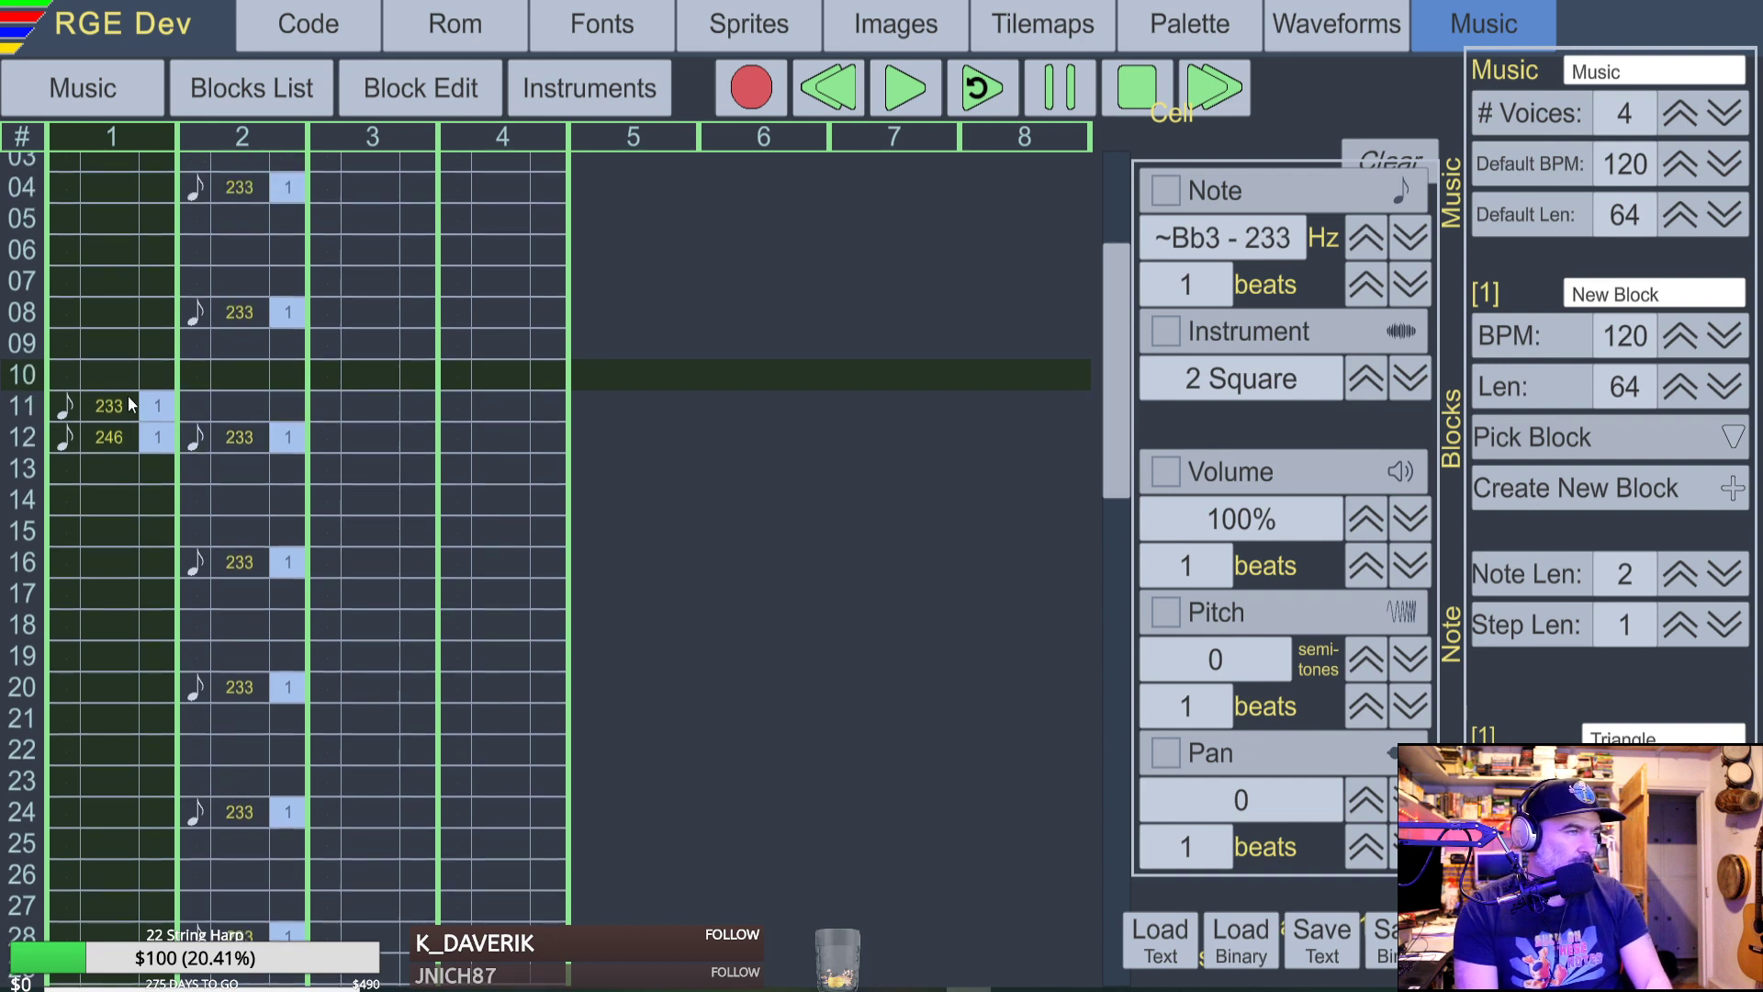
Try G3 and then F3 (174 Hz) in row 12 of voice 2.
key(Right)
key(Down)
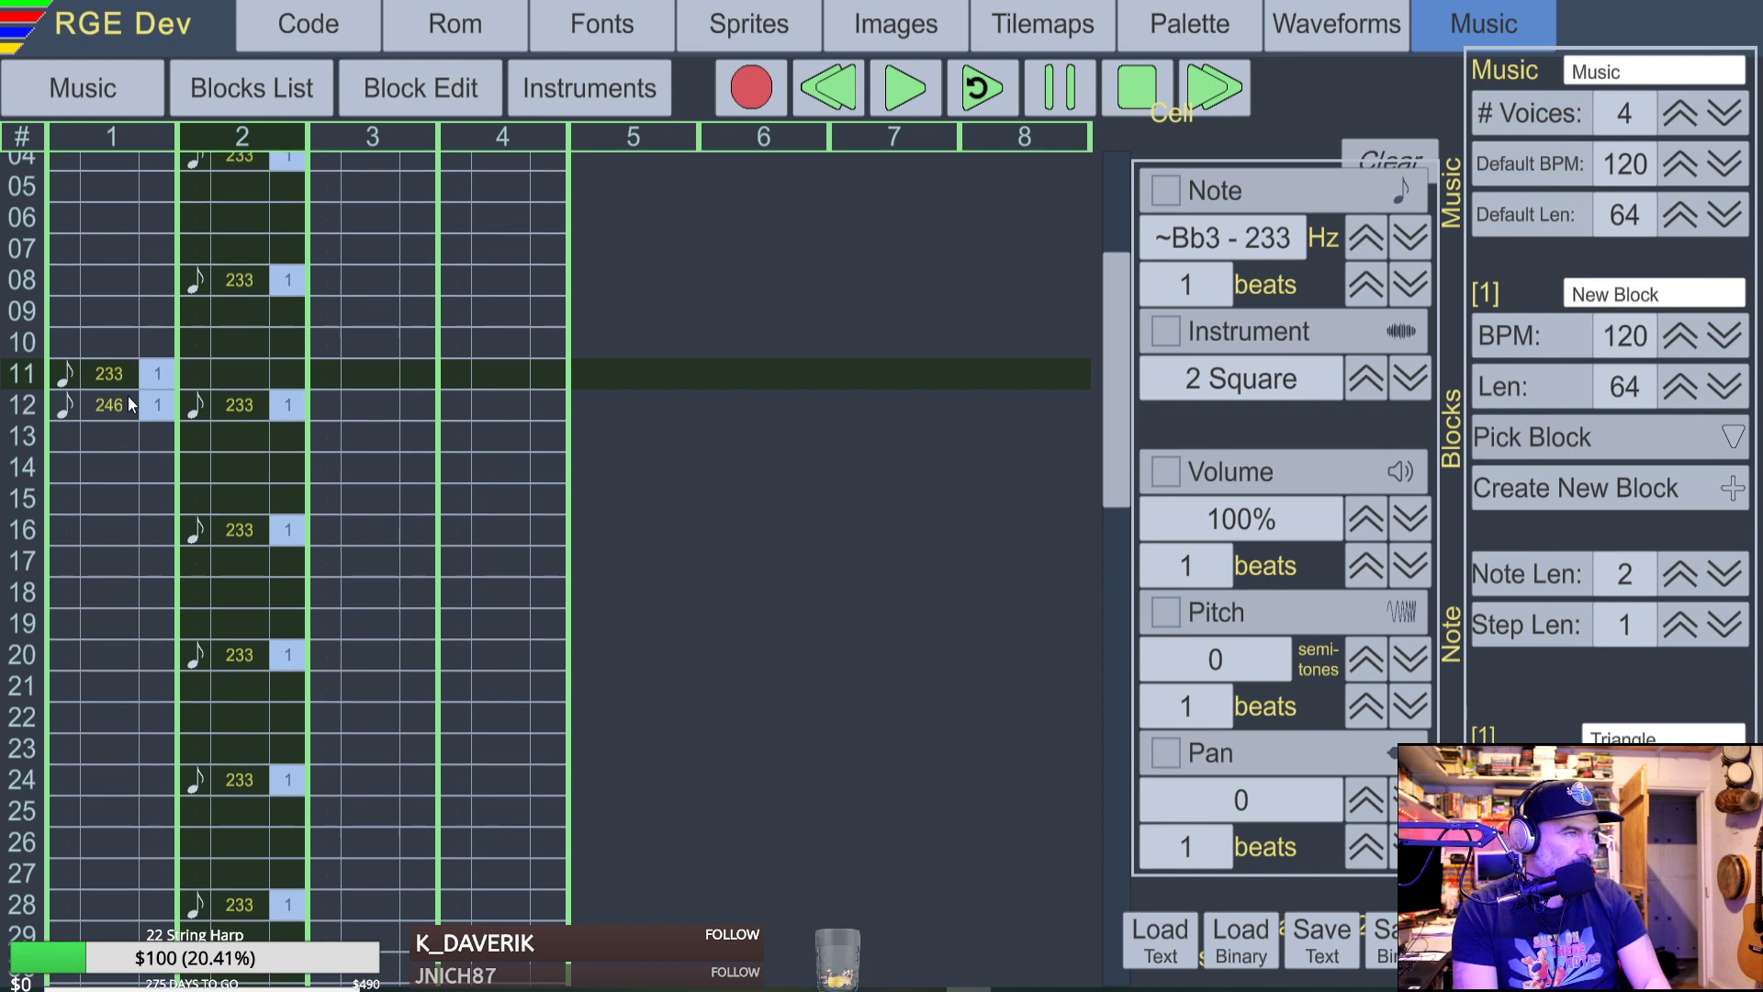
key(Down)
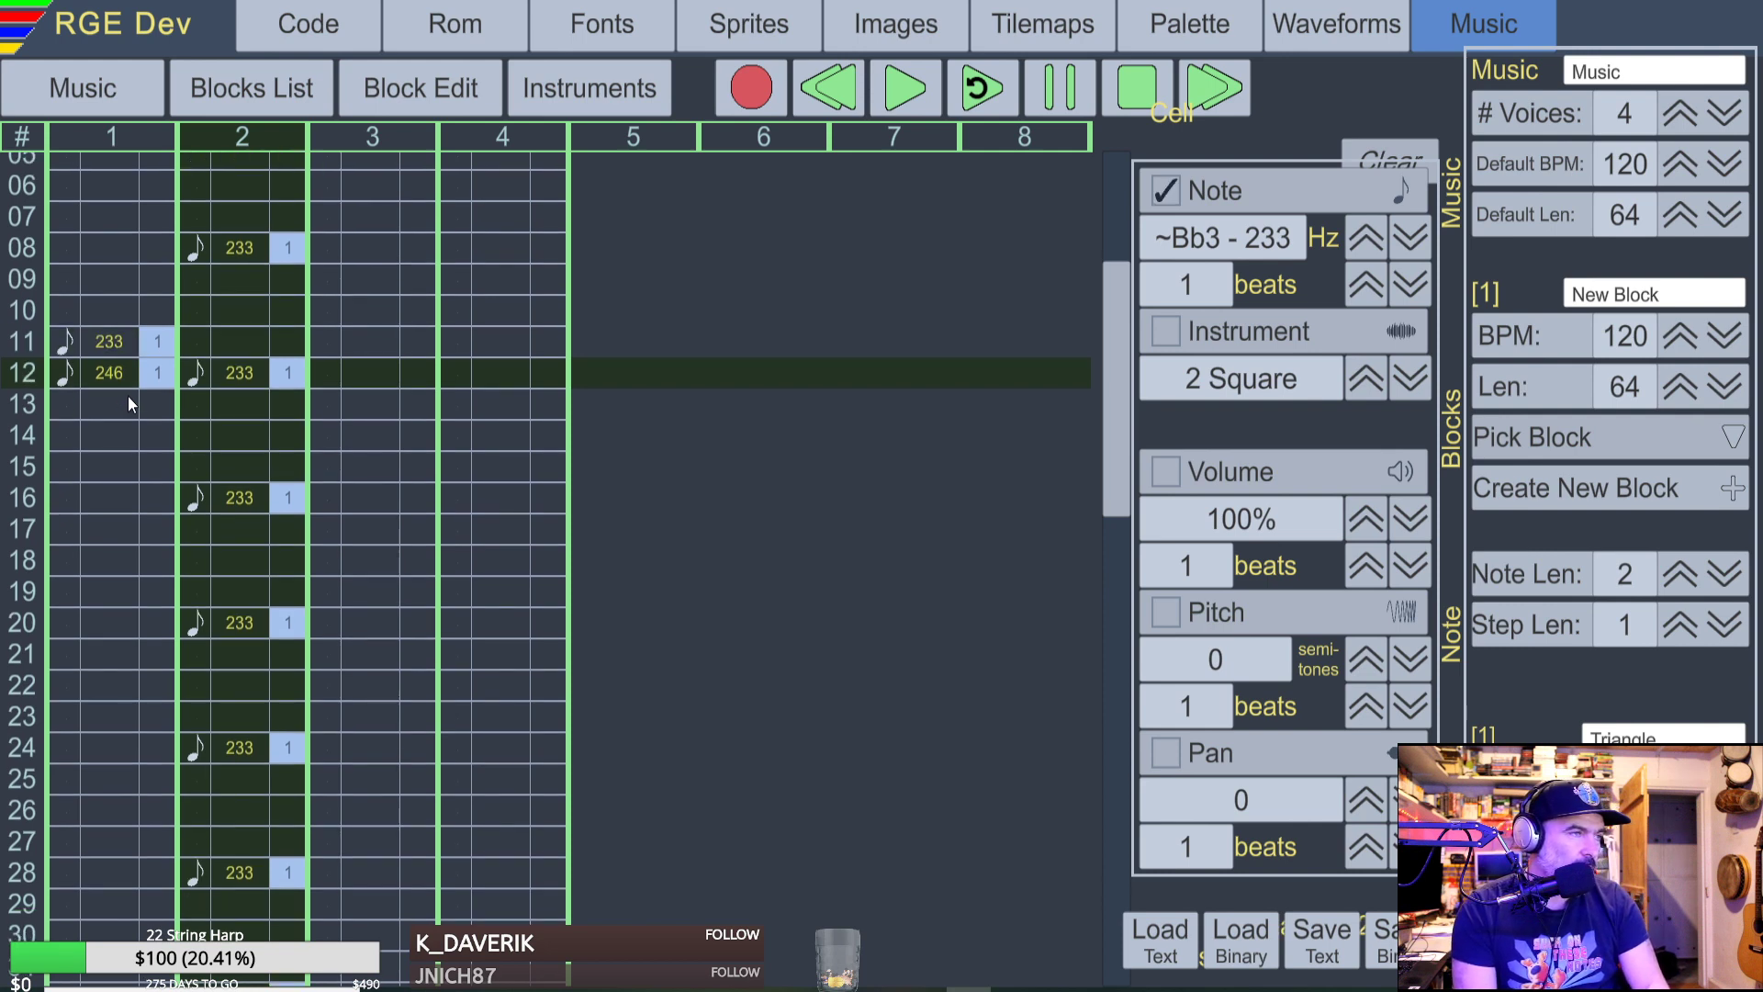
key(v)
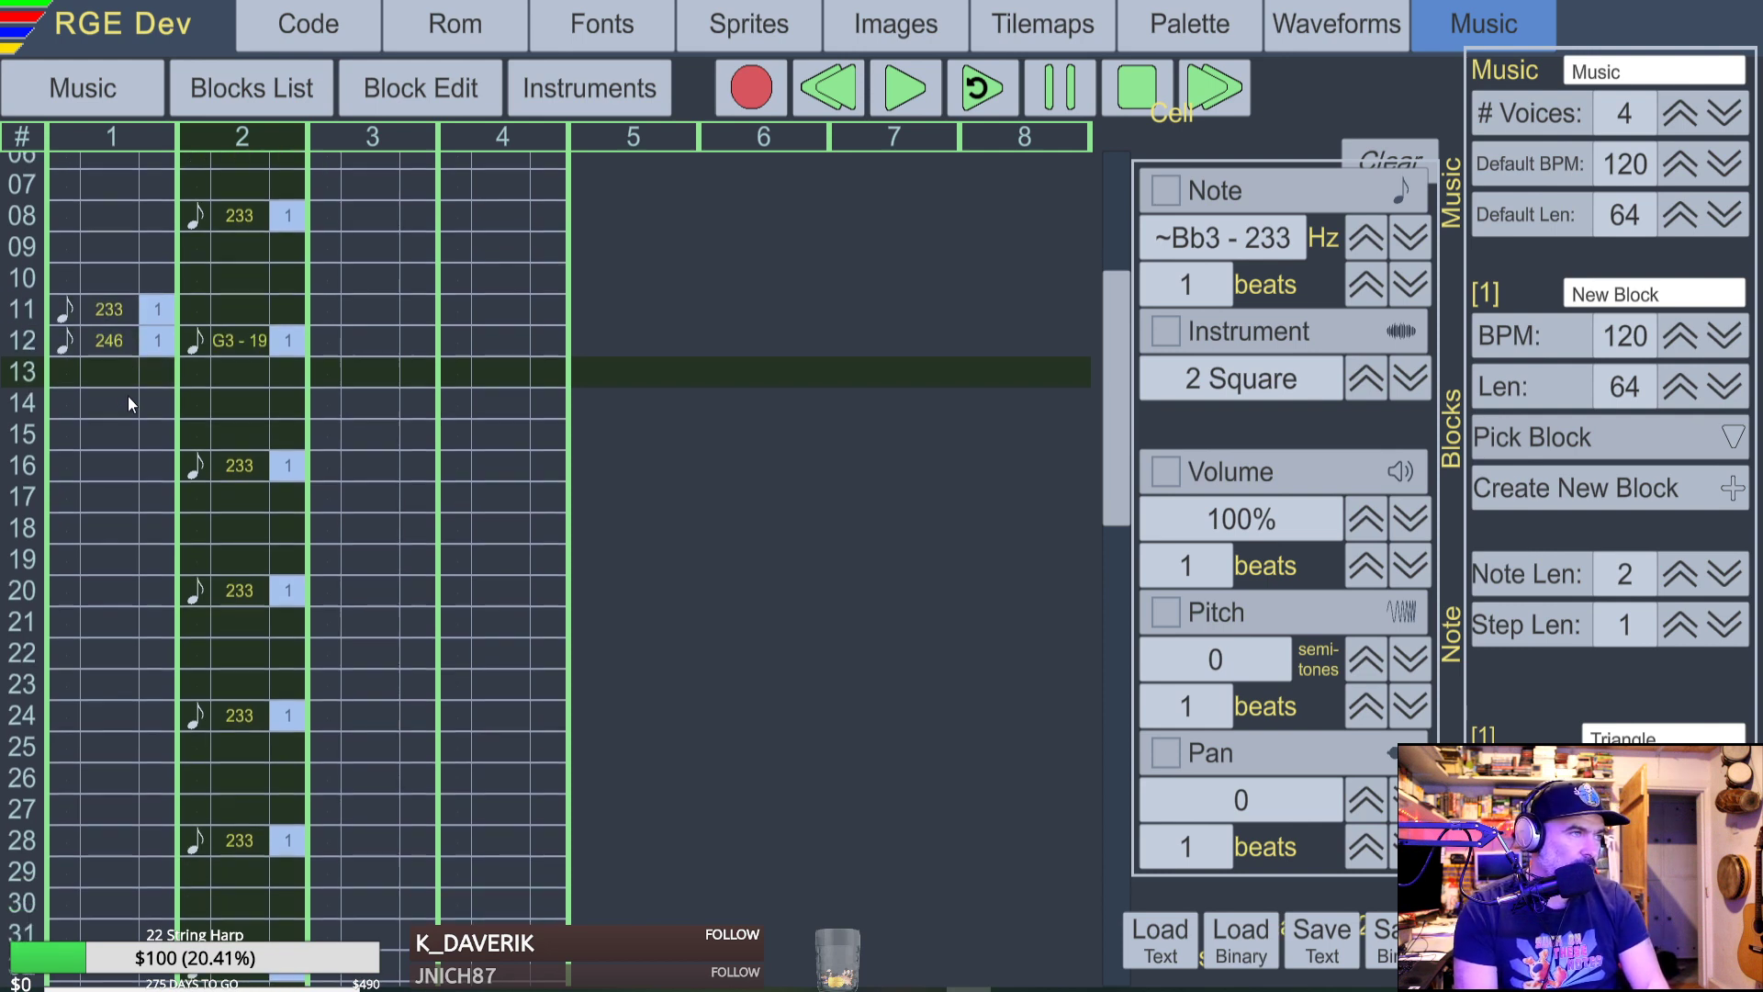
key(Up)
key(Up)
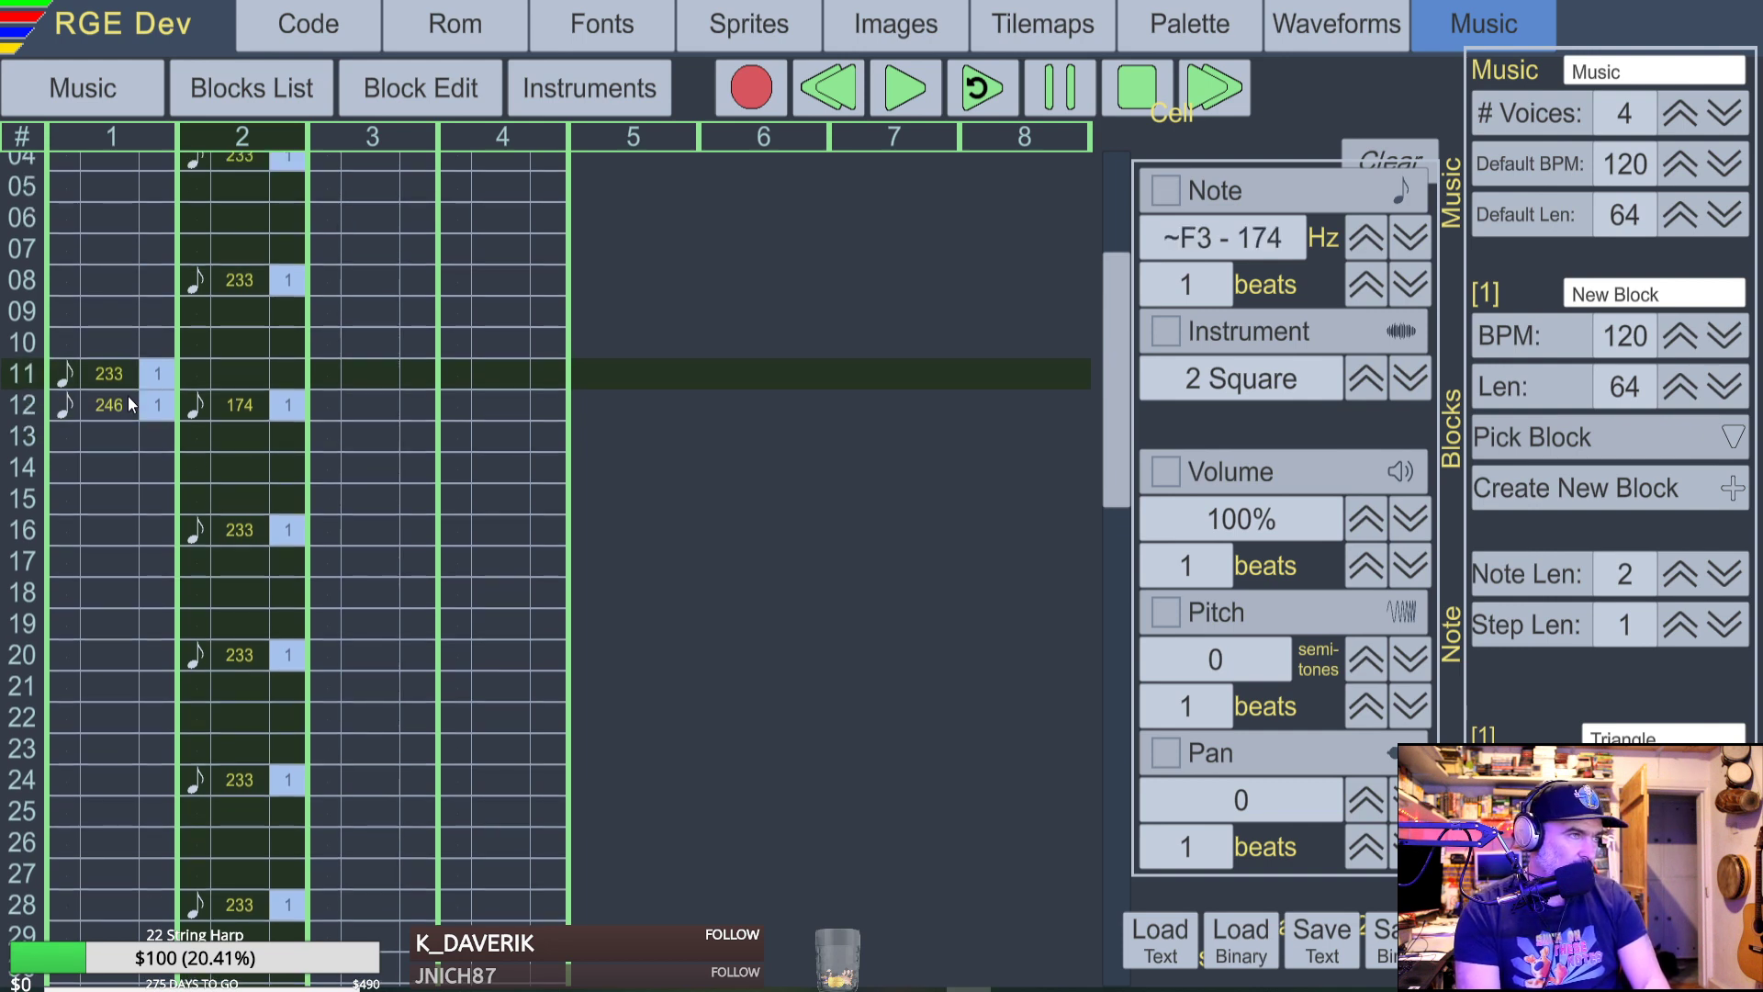
Cut the stray Bb3 note from row 11 of voice 1.
key(ctrl+x)
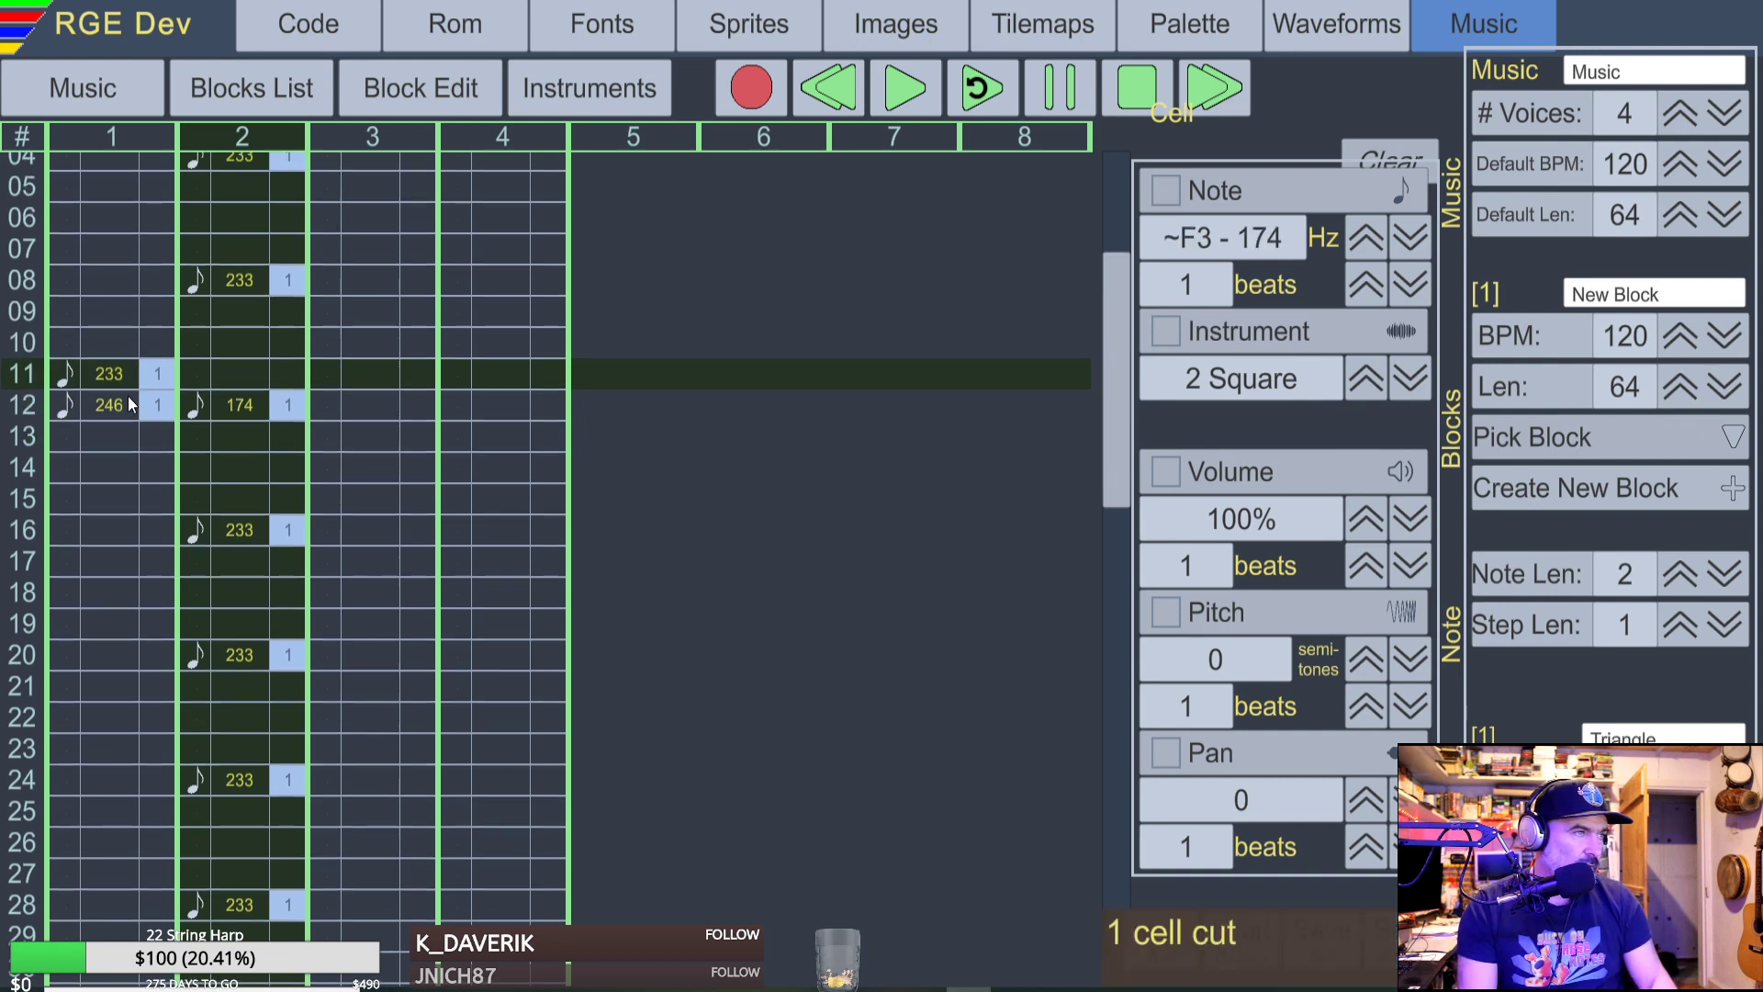
click(129, 395)
click(103, 347)
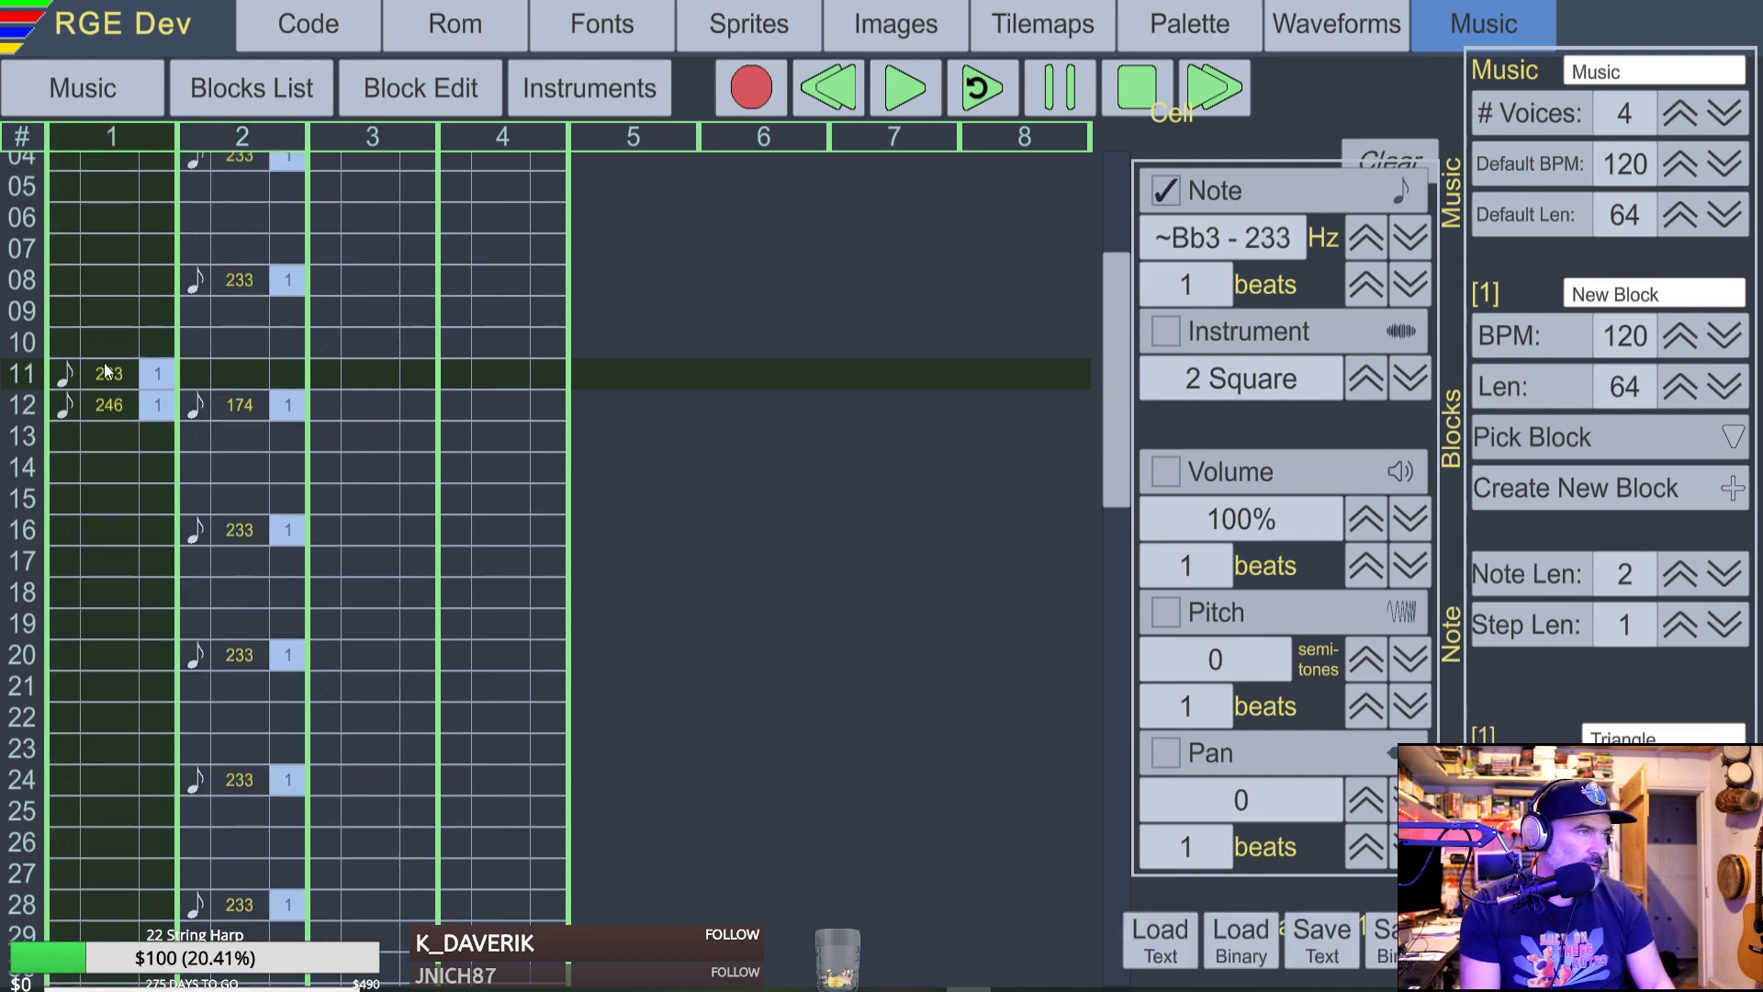
key(ctrl+x)
click(119, 398)
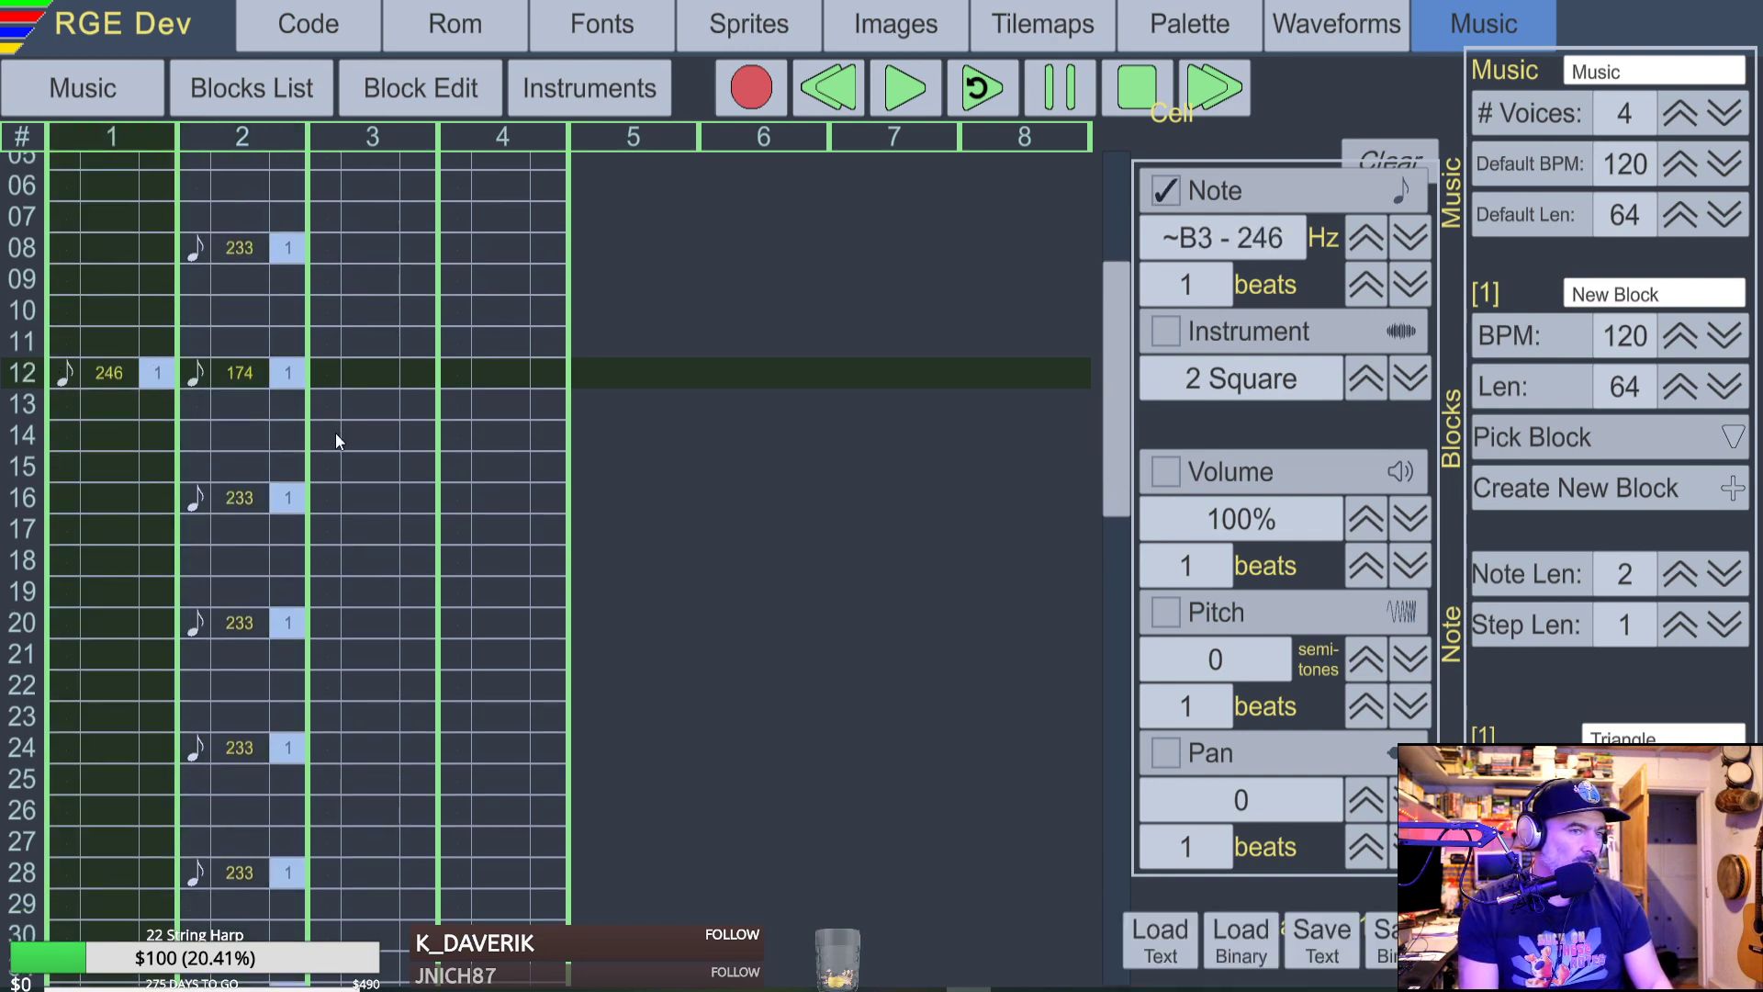
Play the block again from row 00 to listen to the notes in row 12.
click(898, 86)
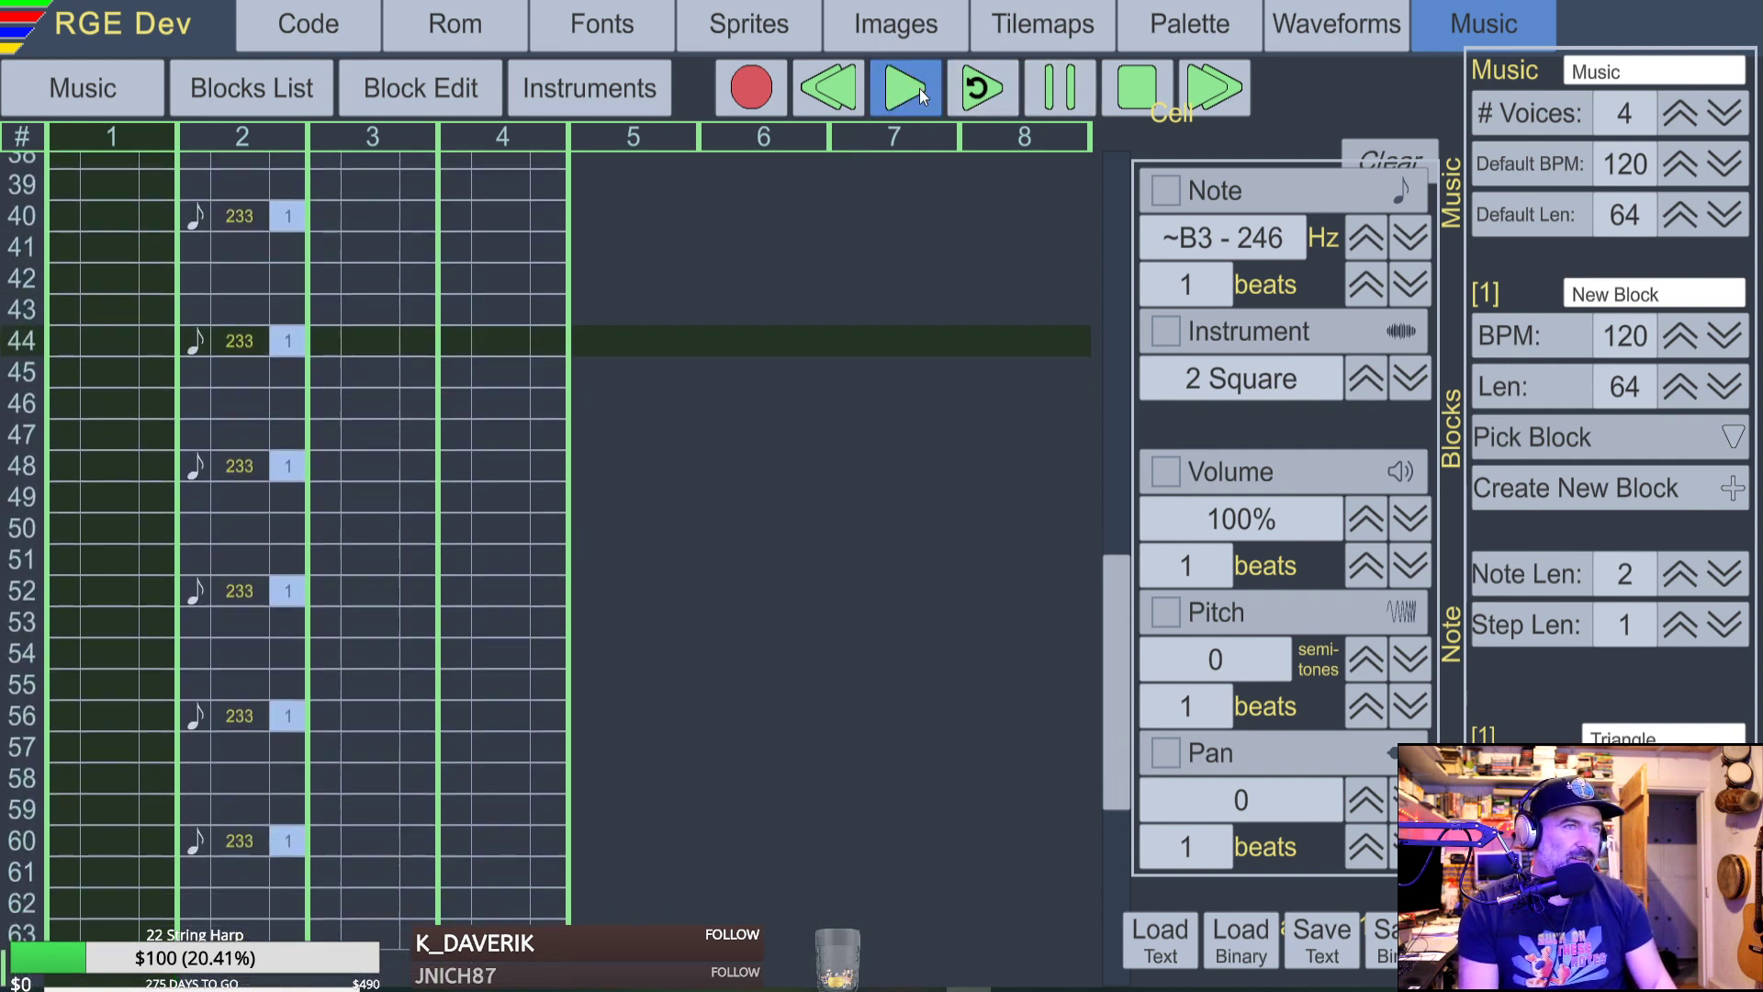
click(898, 75)
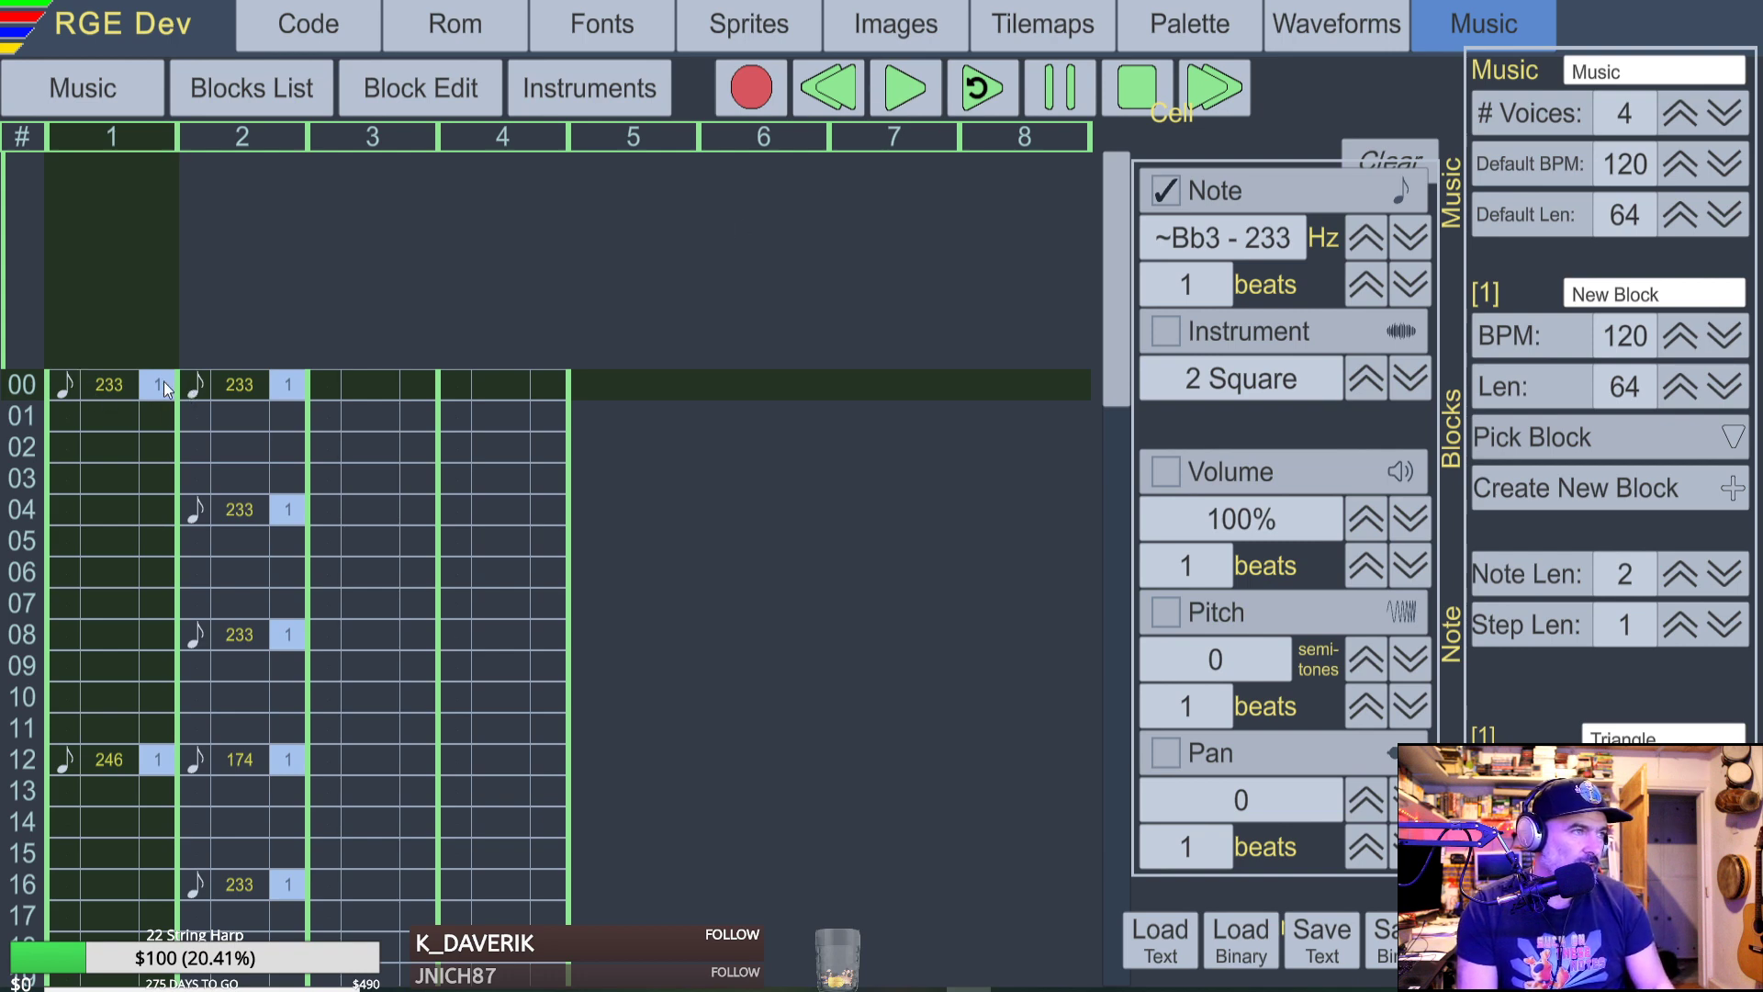
key(space)
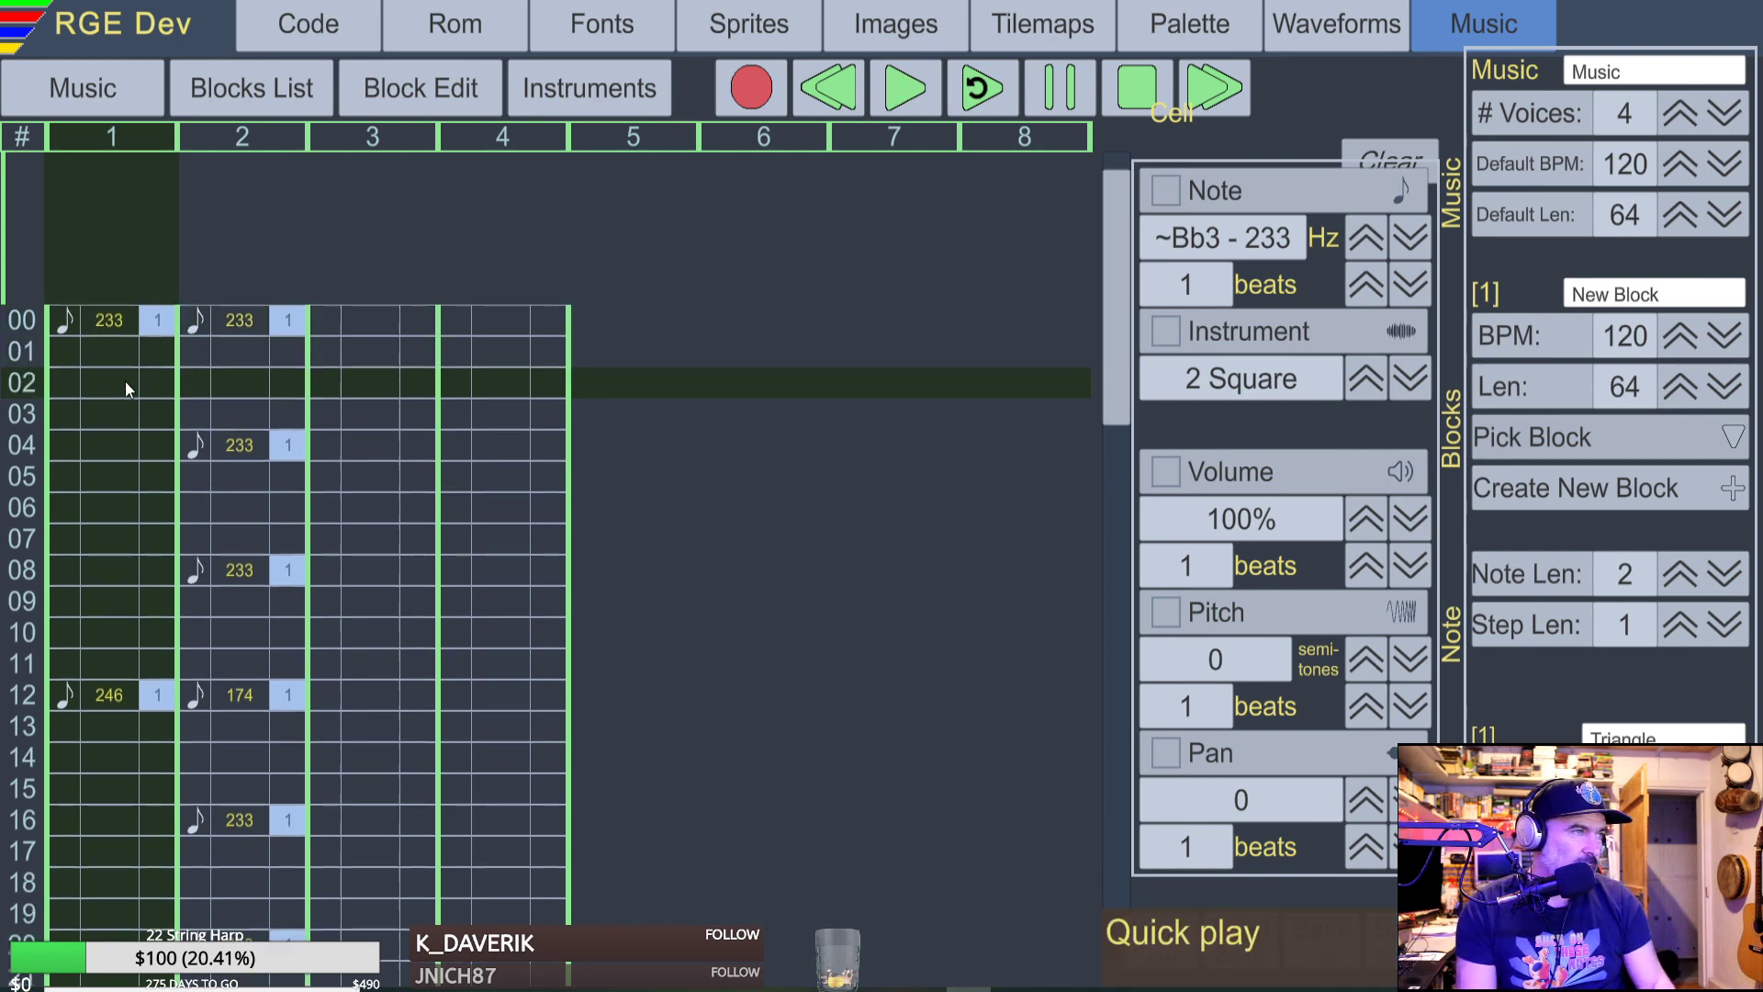
key(space)
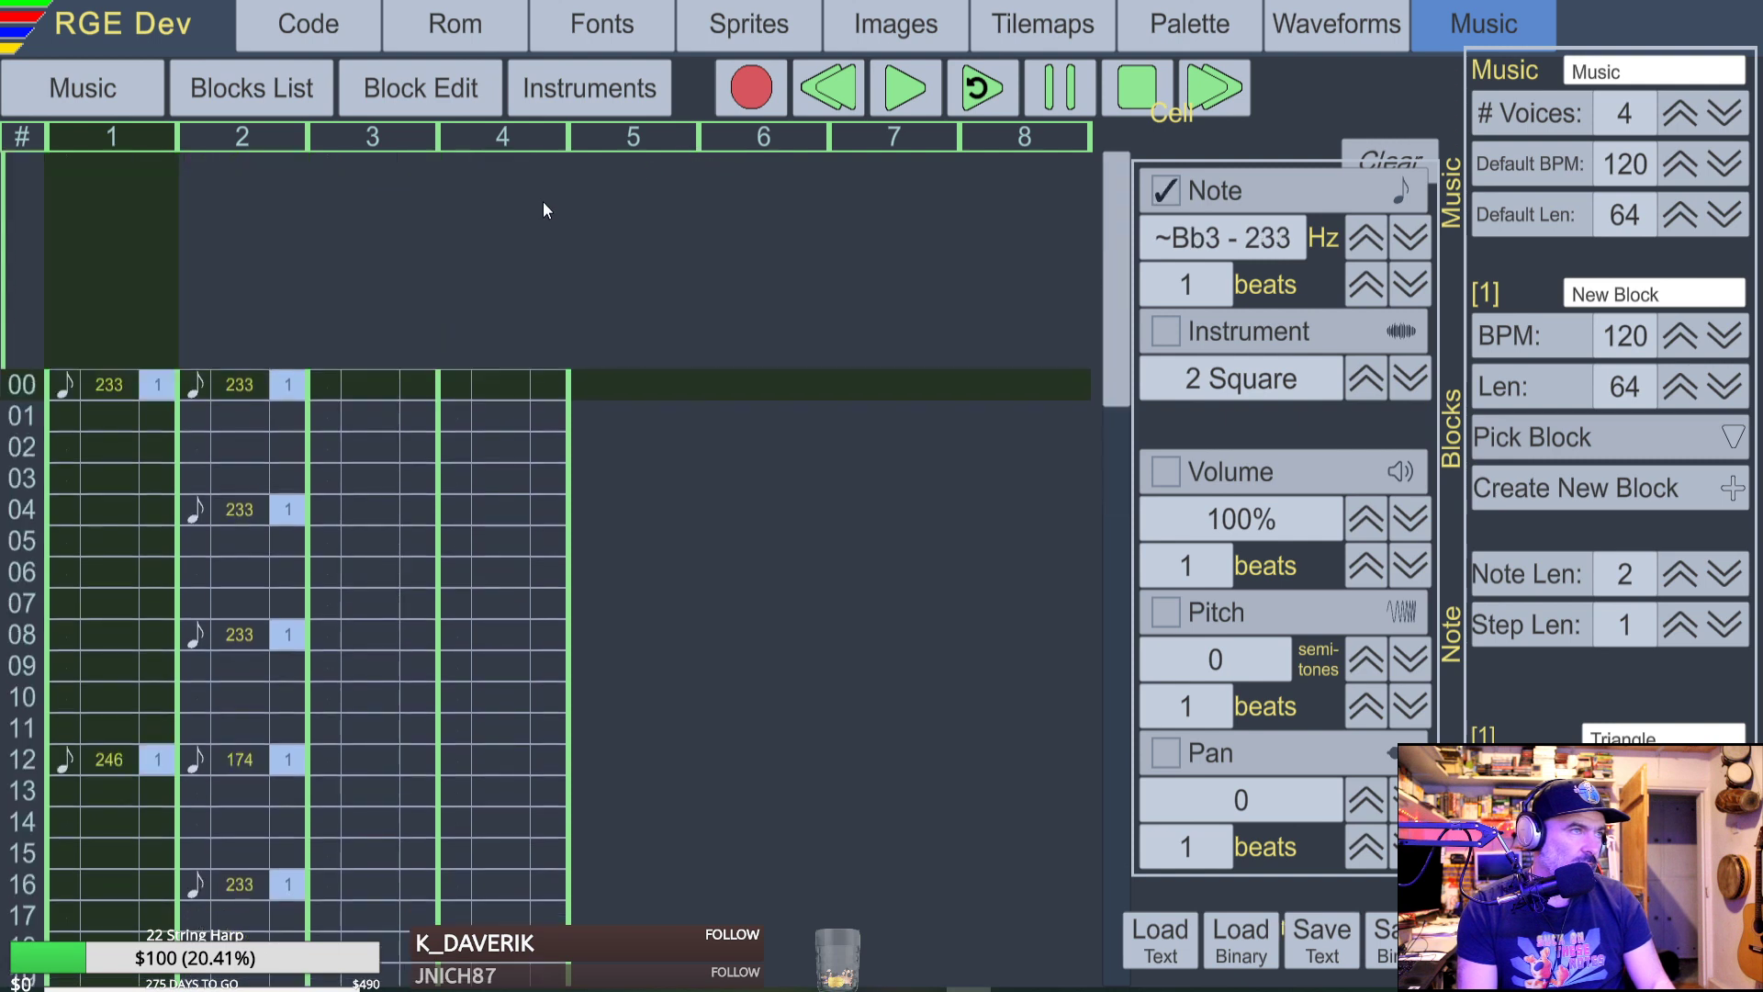
key(space)
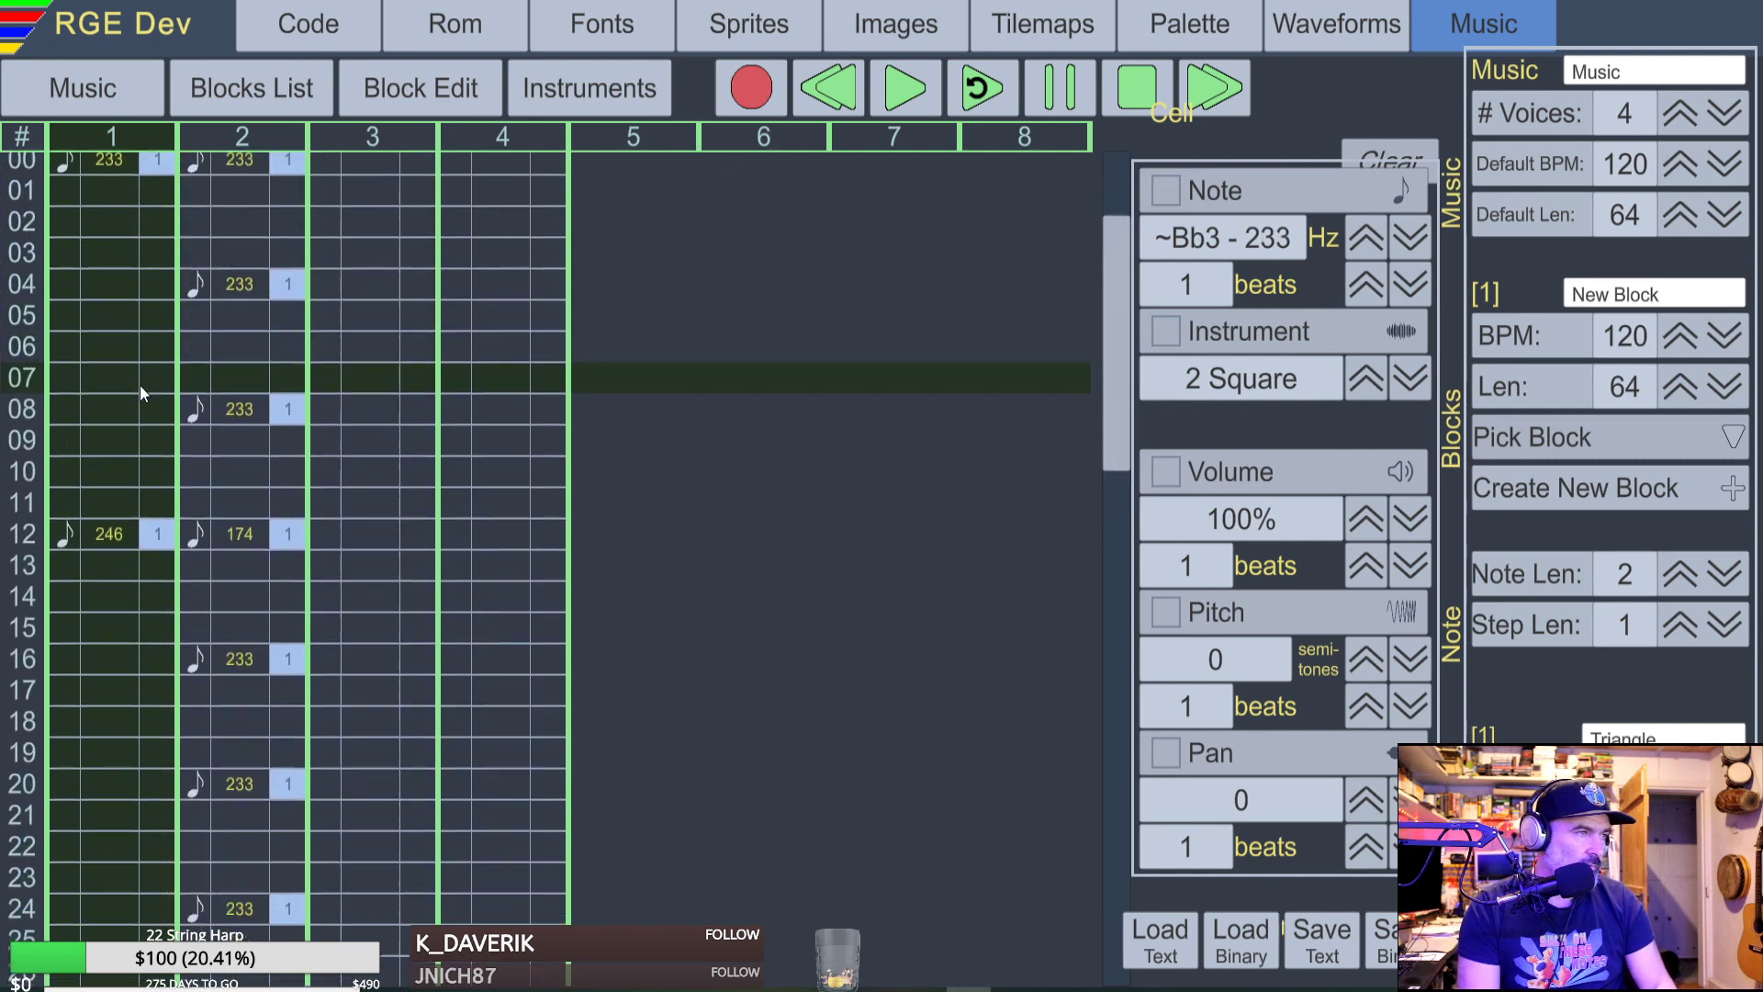
Set the row 12 note of voice 1 to F3 (174 Hz) and delete the row 12 note of voice 2.
key(Down)
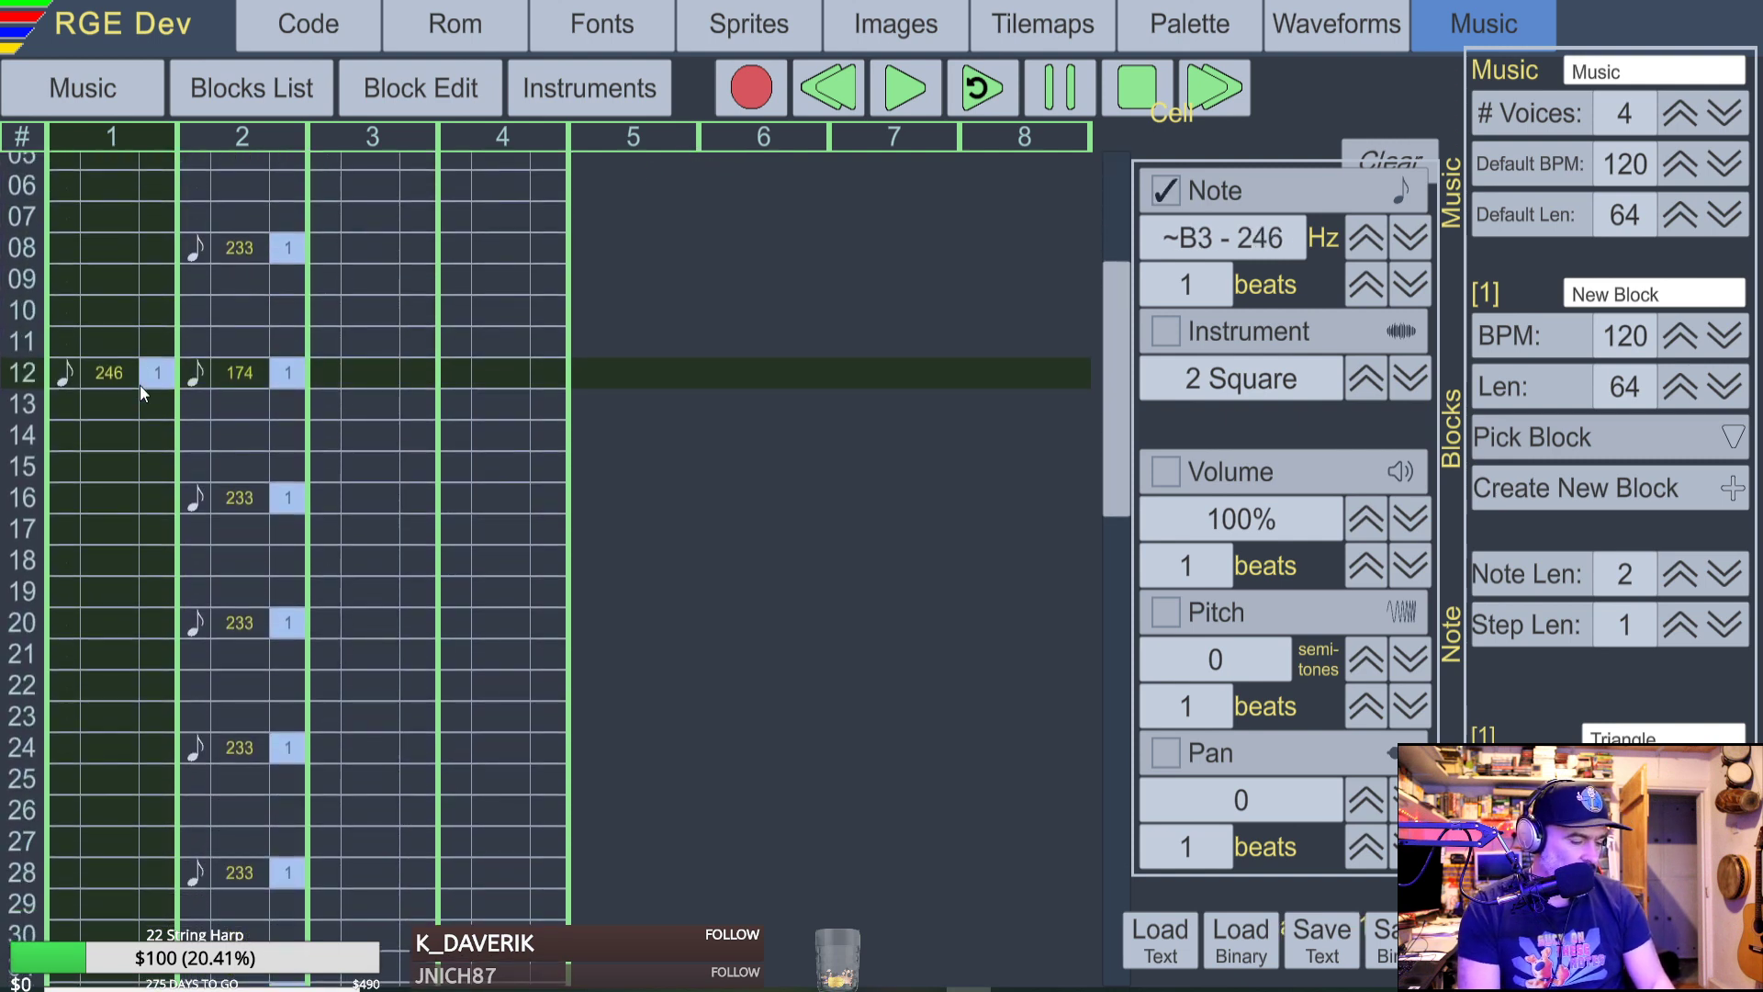
key(v)
key(Up)
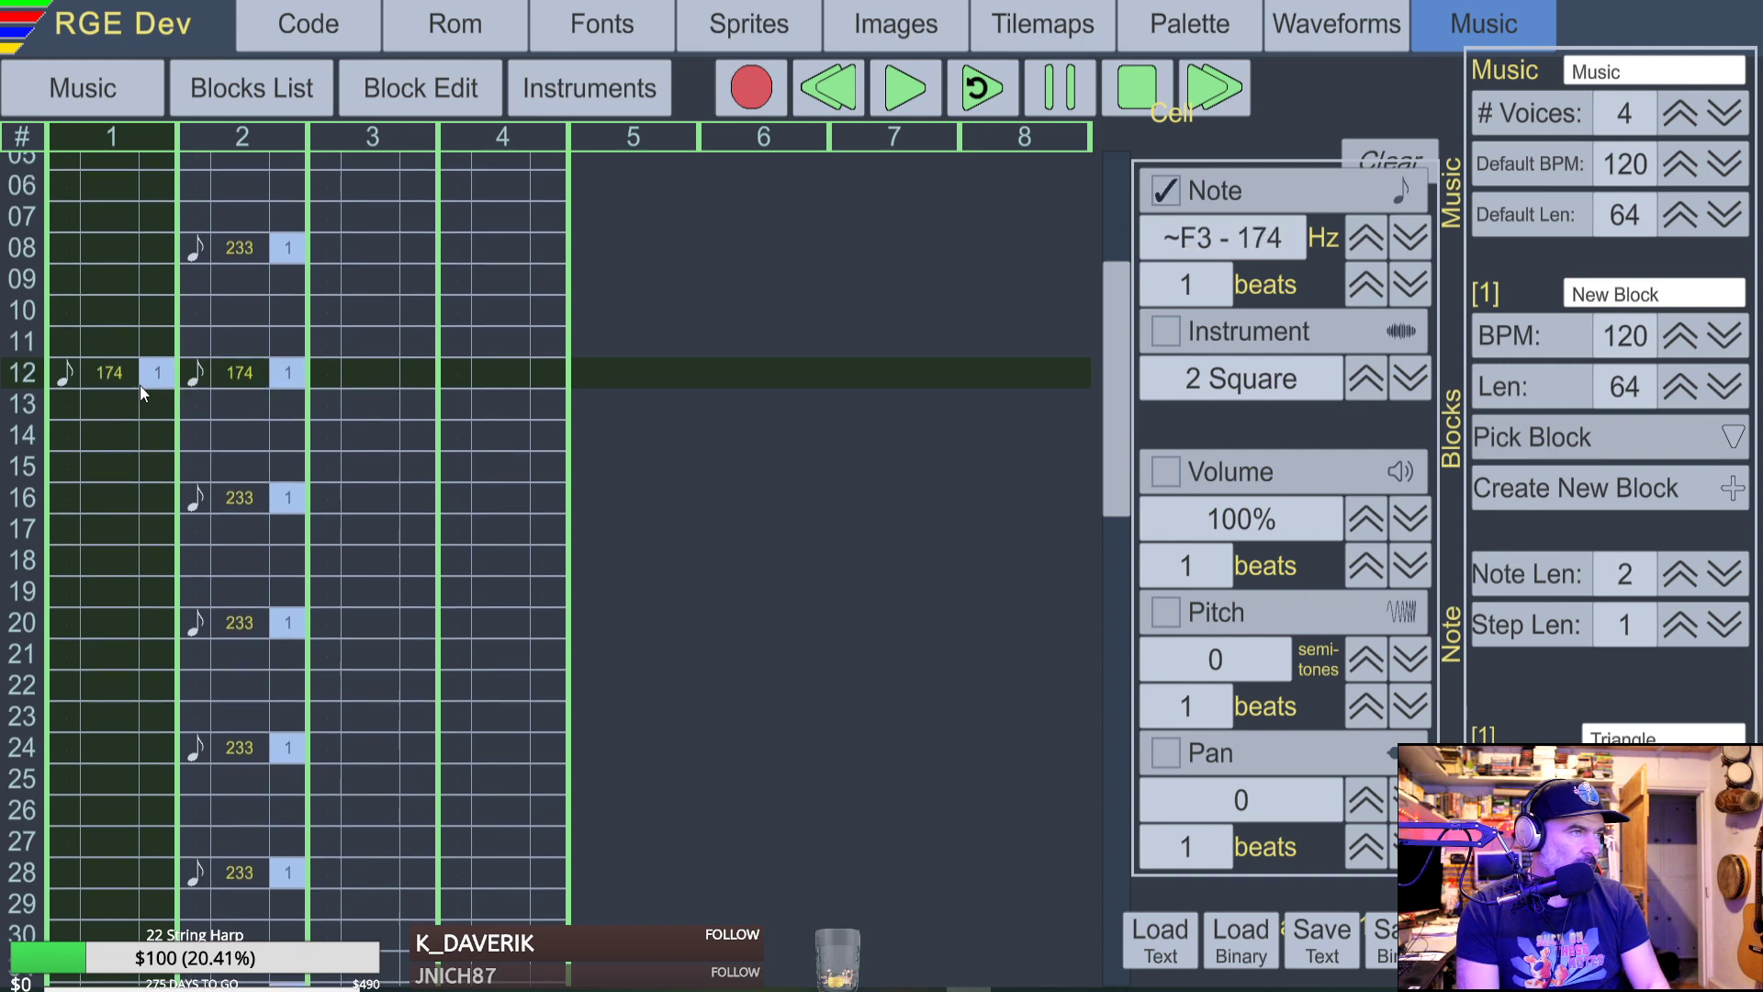
key(Right)
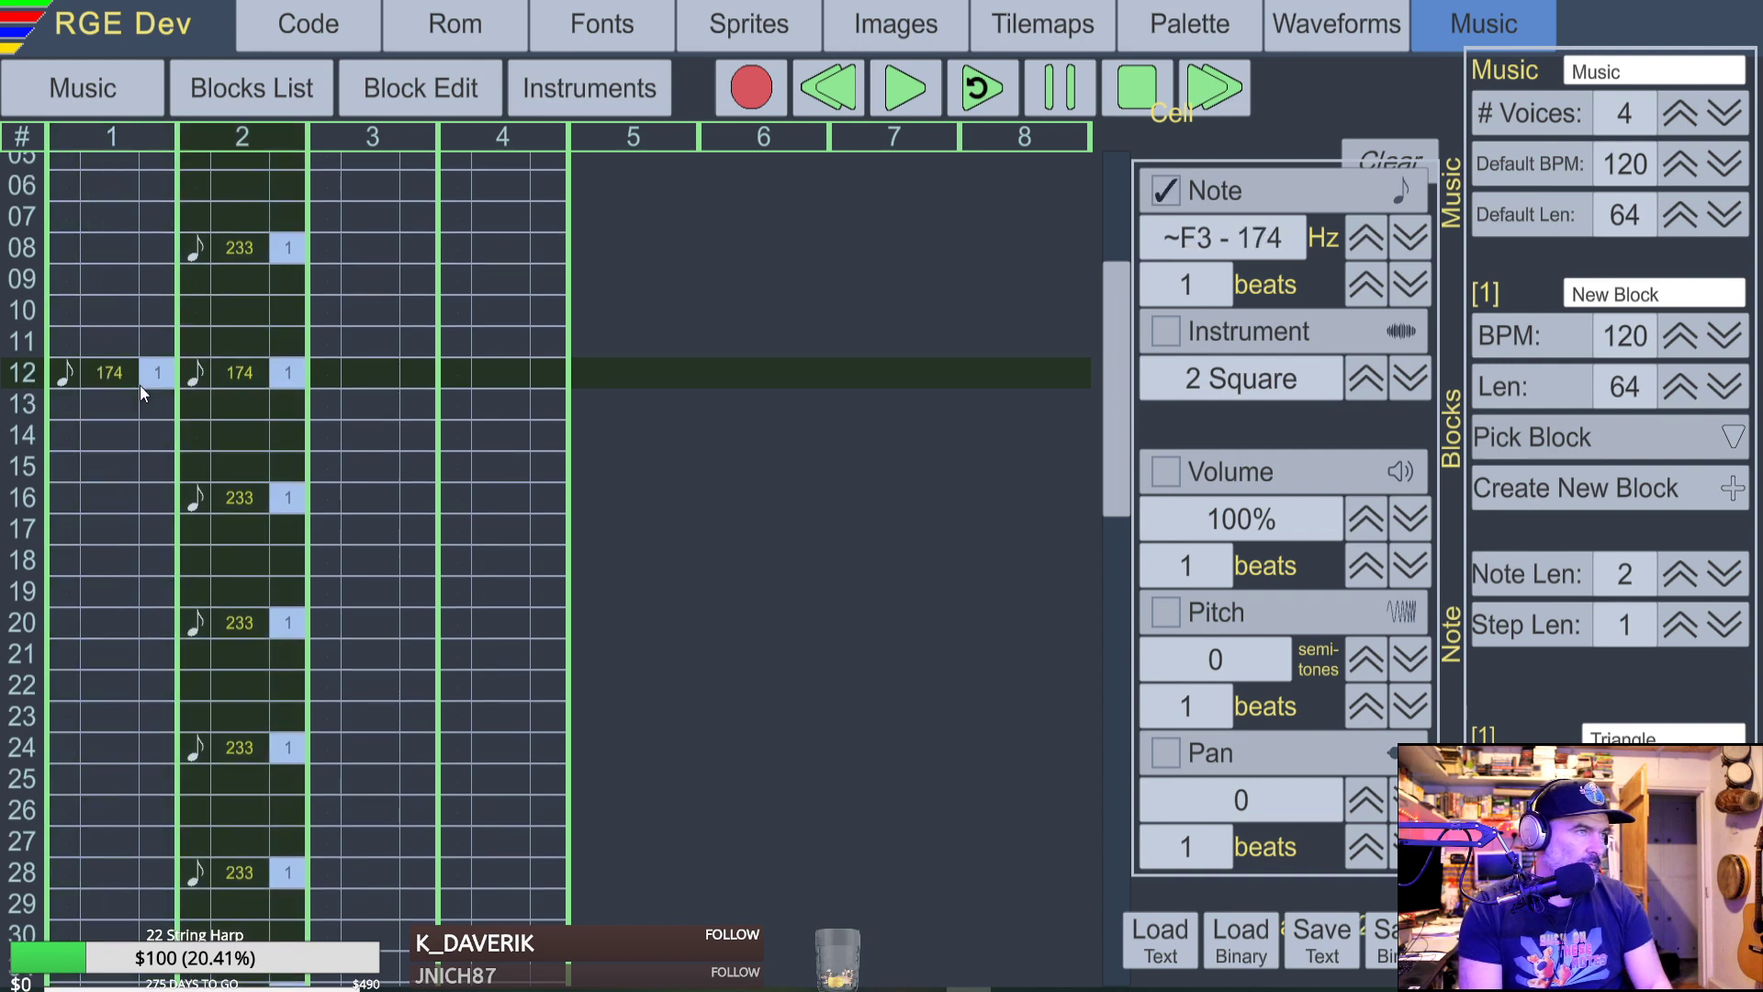
key(Delete)
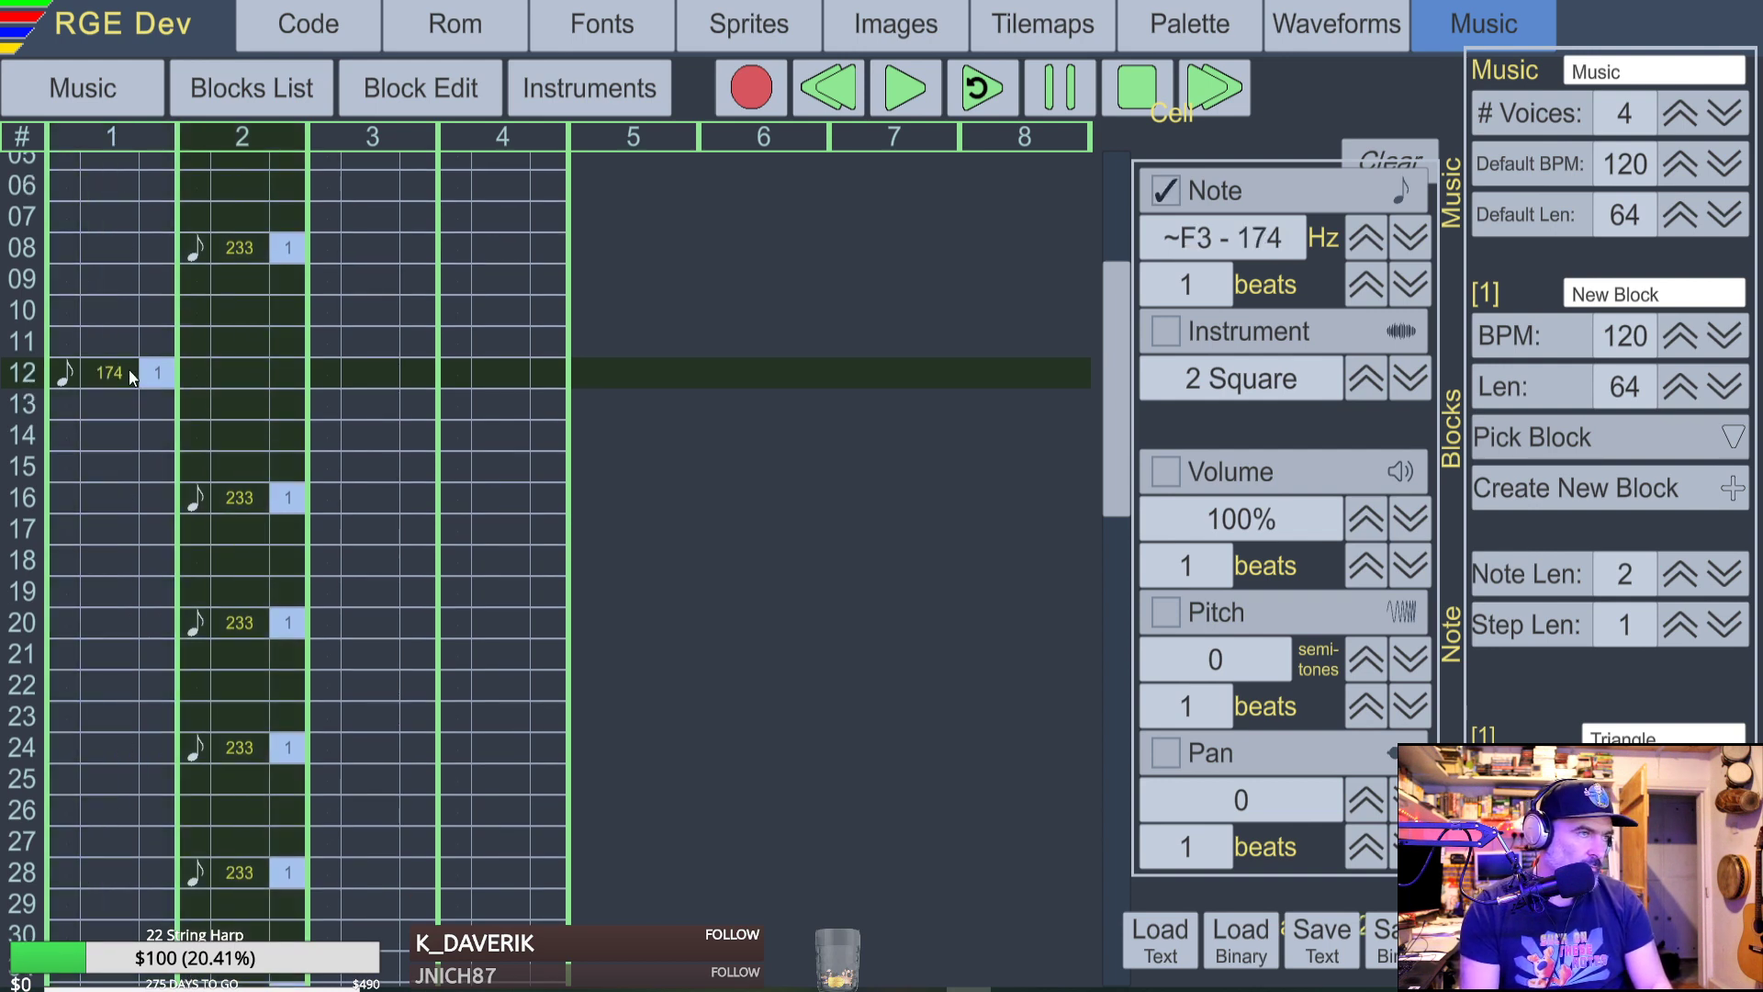
key(Left)
key(space)
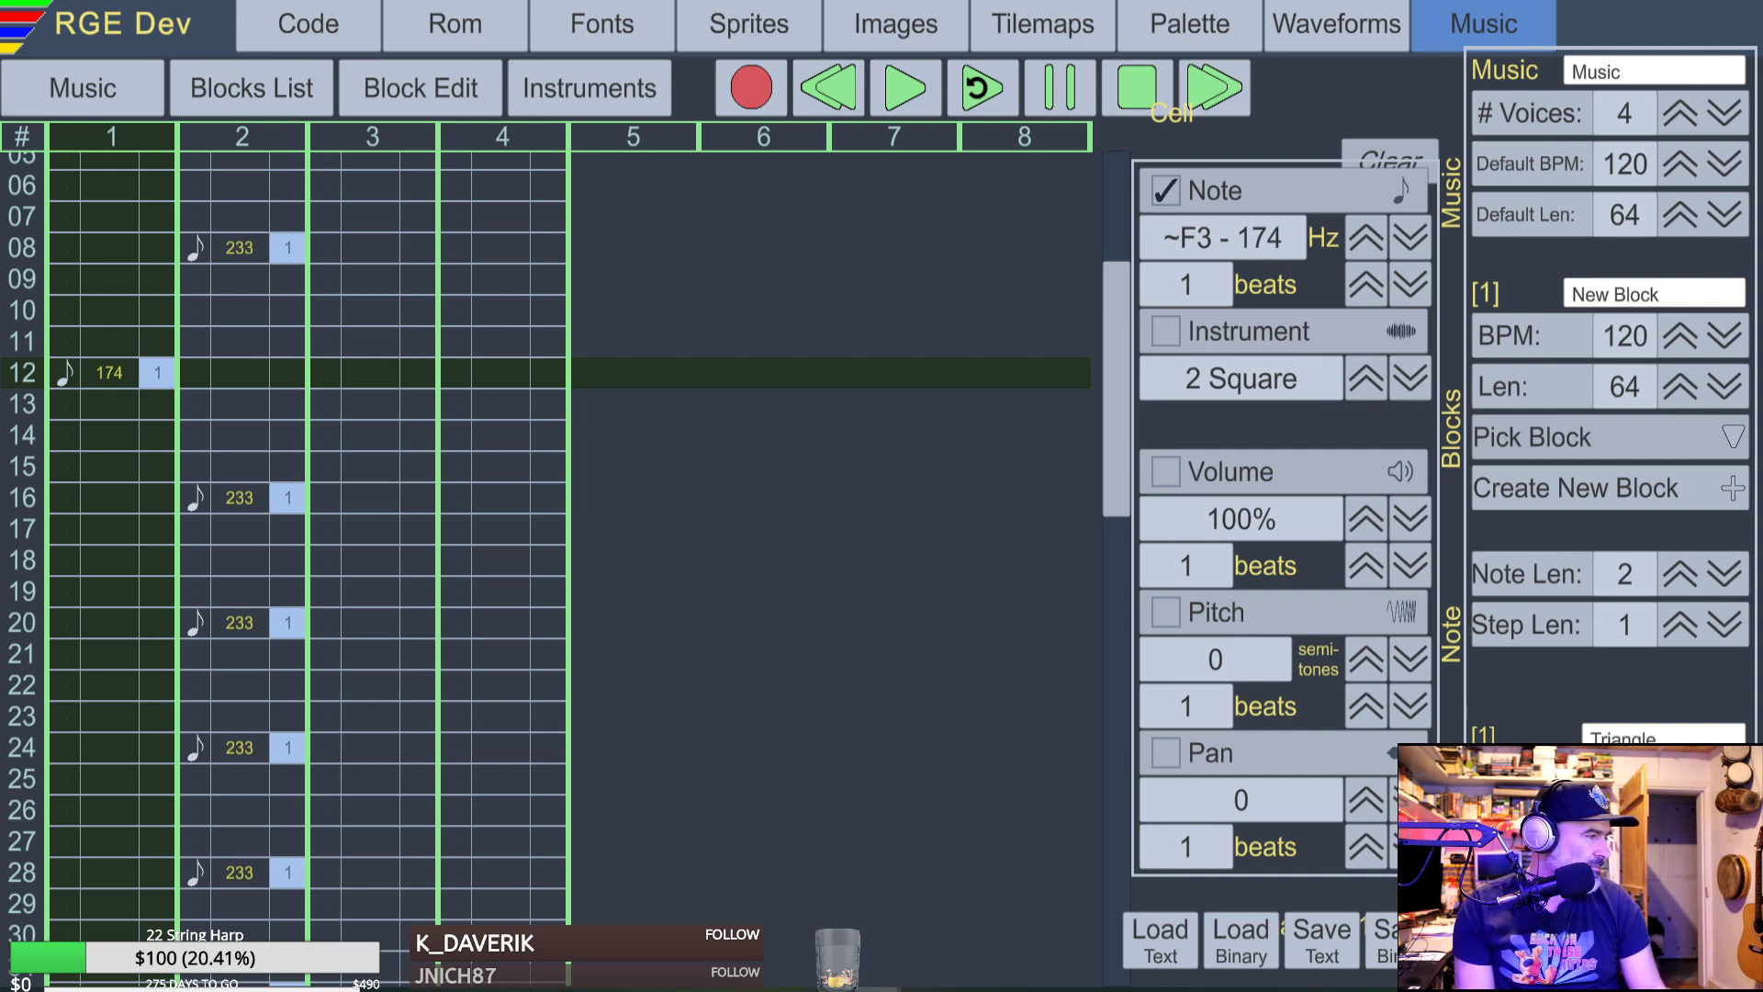
Switch to the C64 Longplay: Rags to Riches video on YouTube and rewind it to 0:00.
key(alt+Tab)
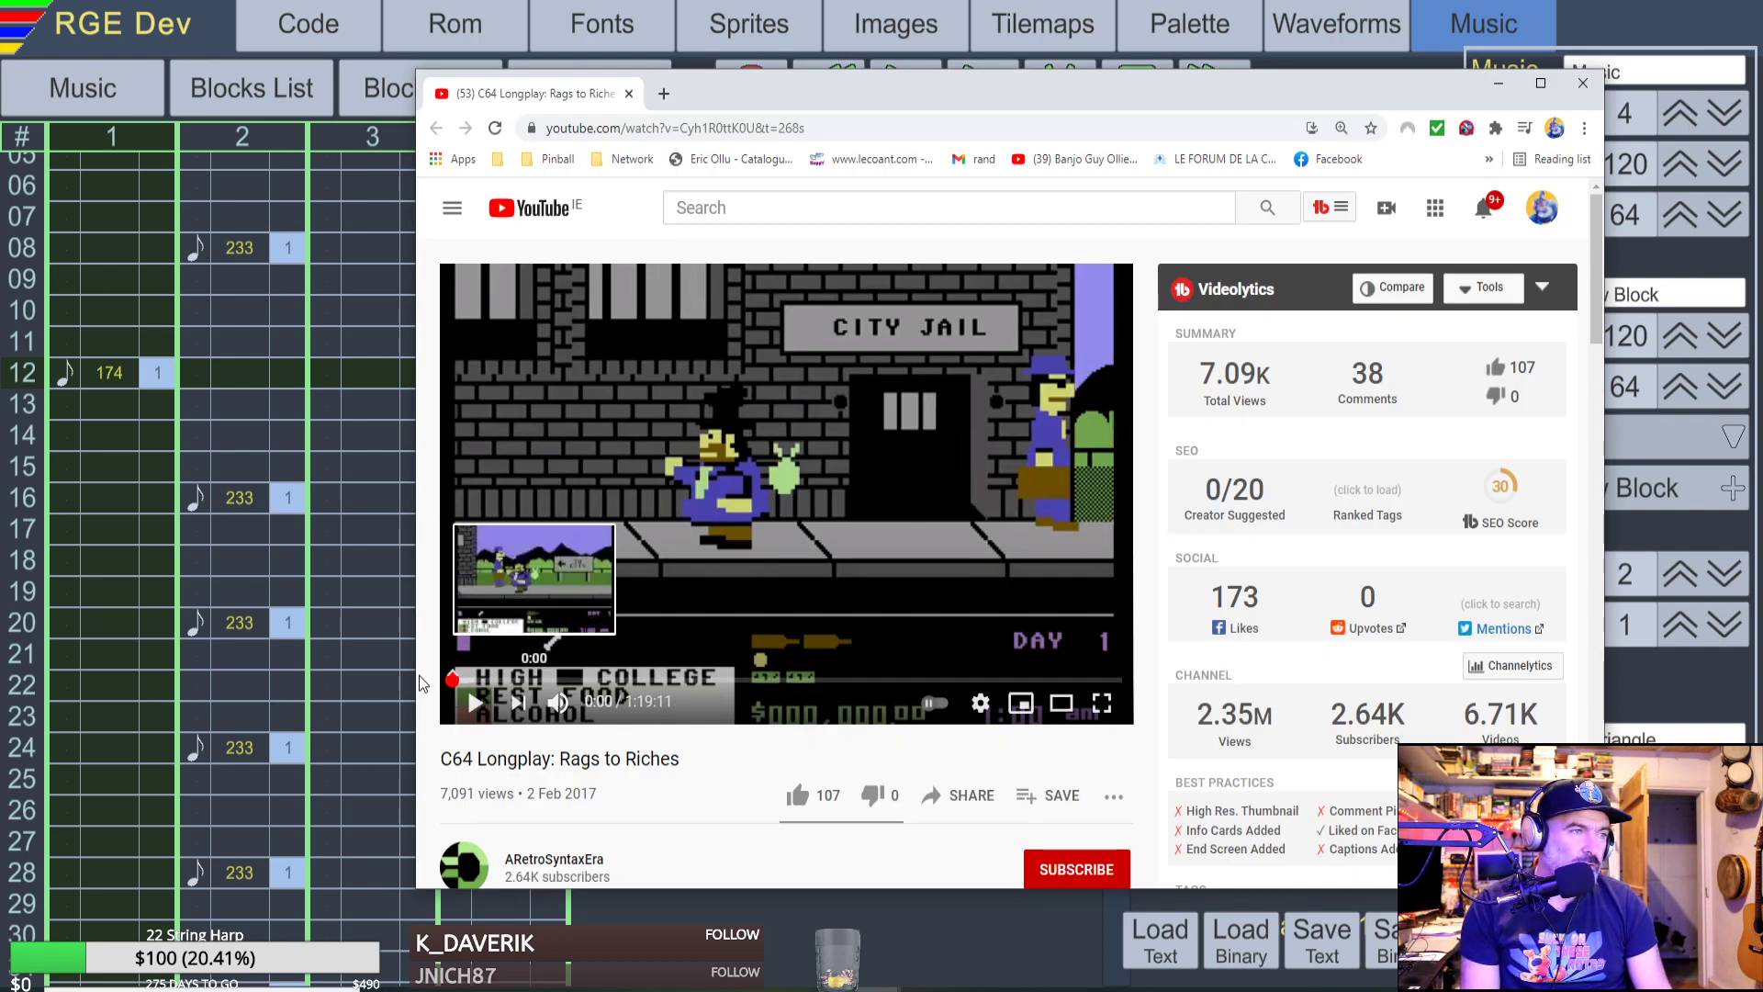
click(455, 681)
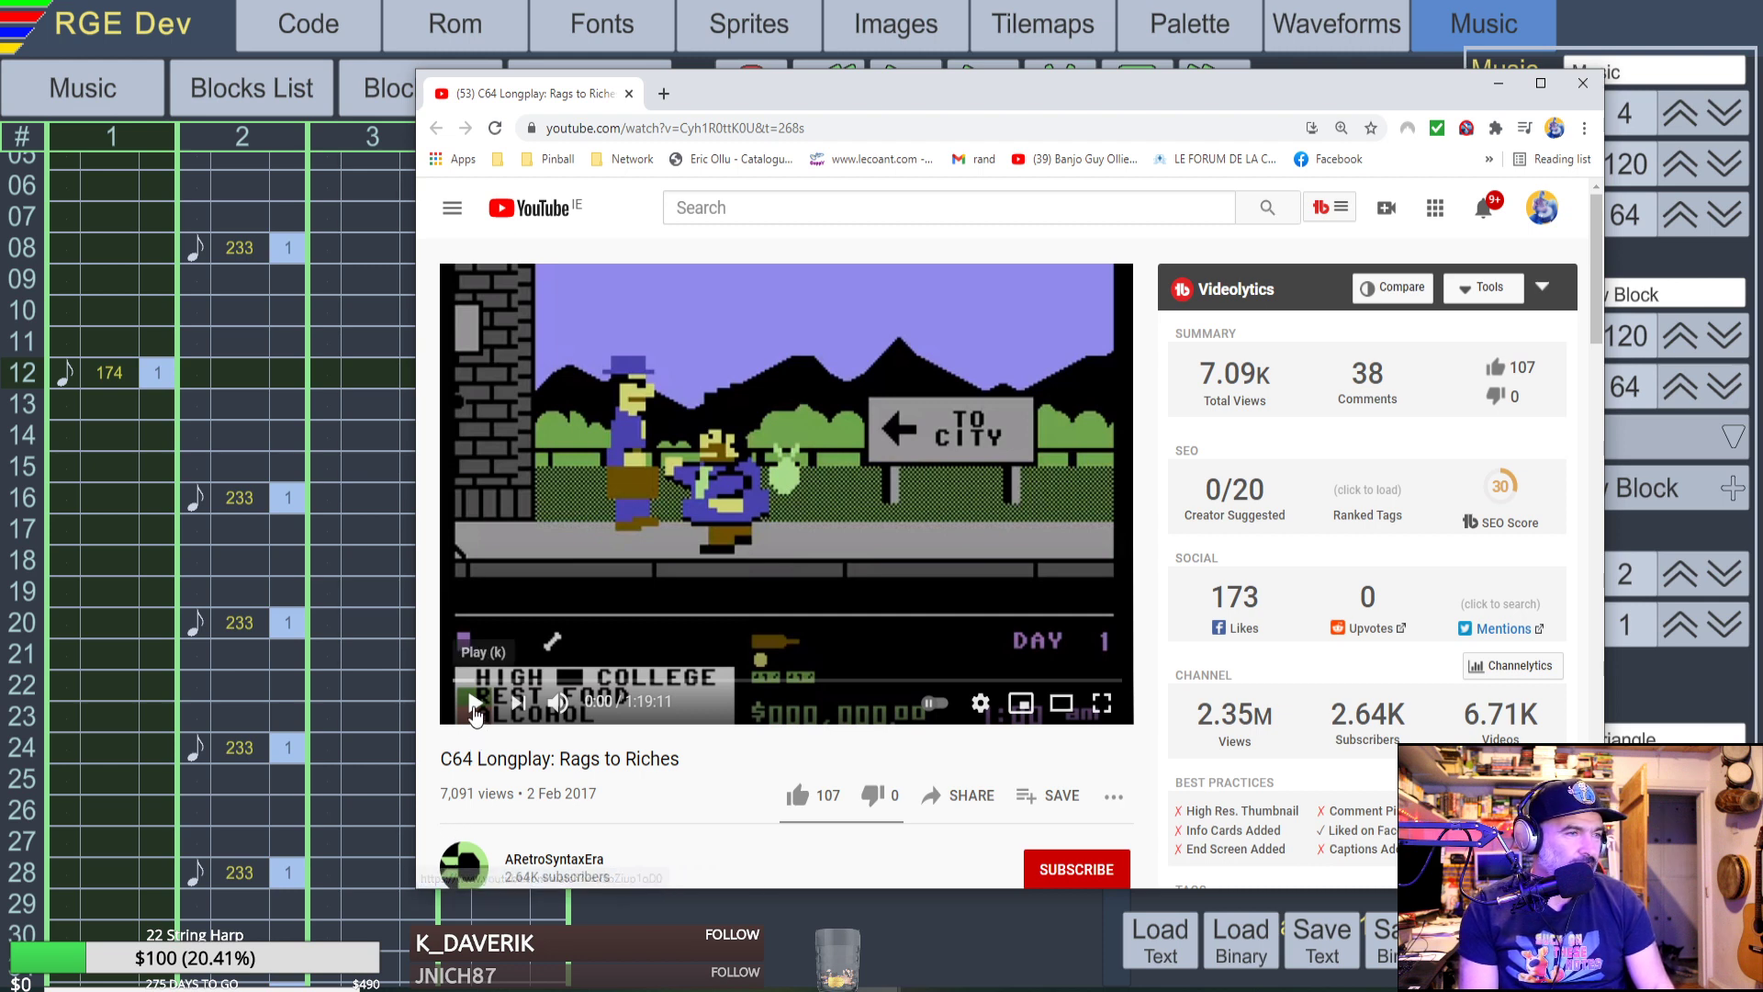
Play the opening second of the Rags to Riches video and return to the RGE Dev music editor.
click(500, 666)
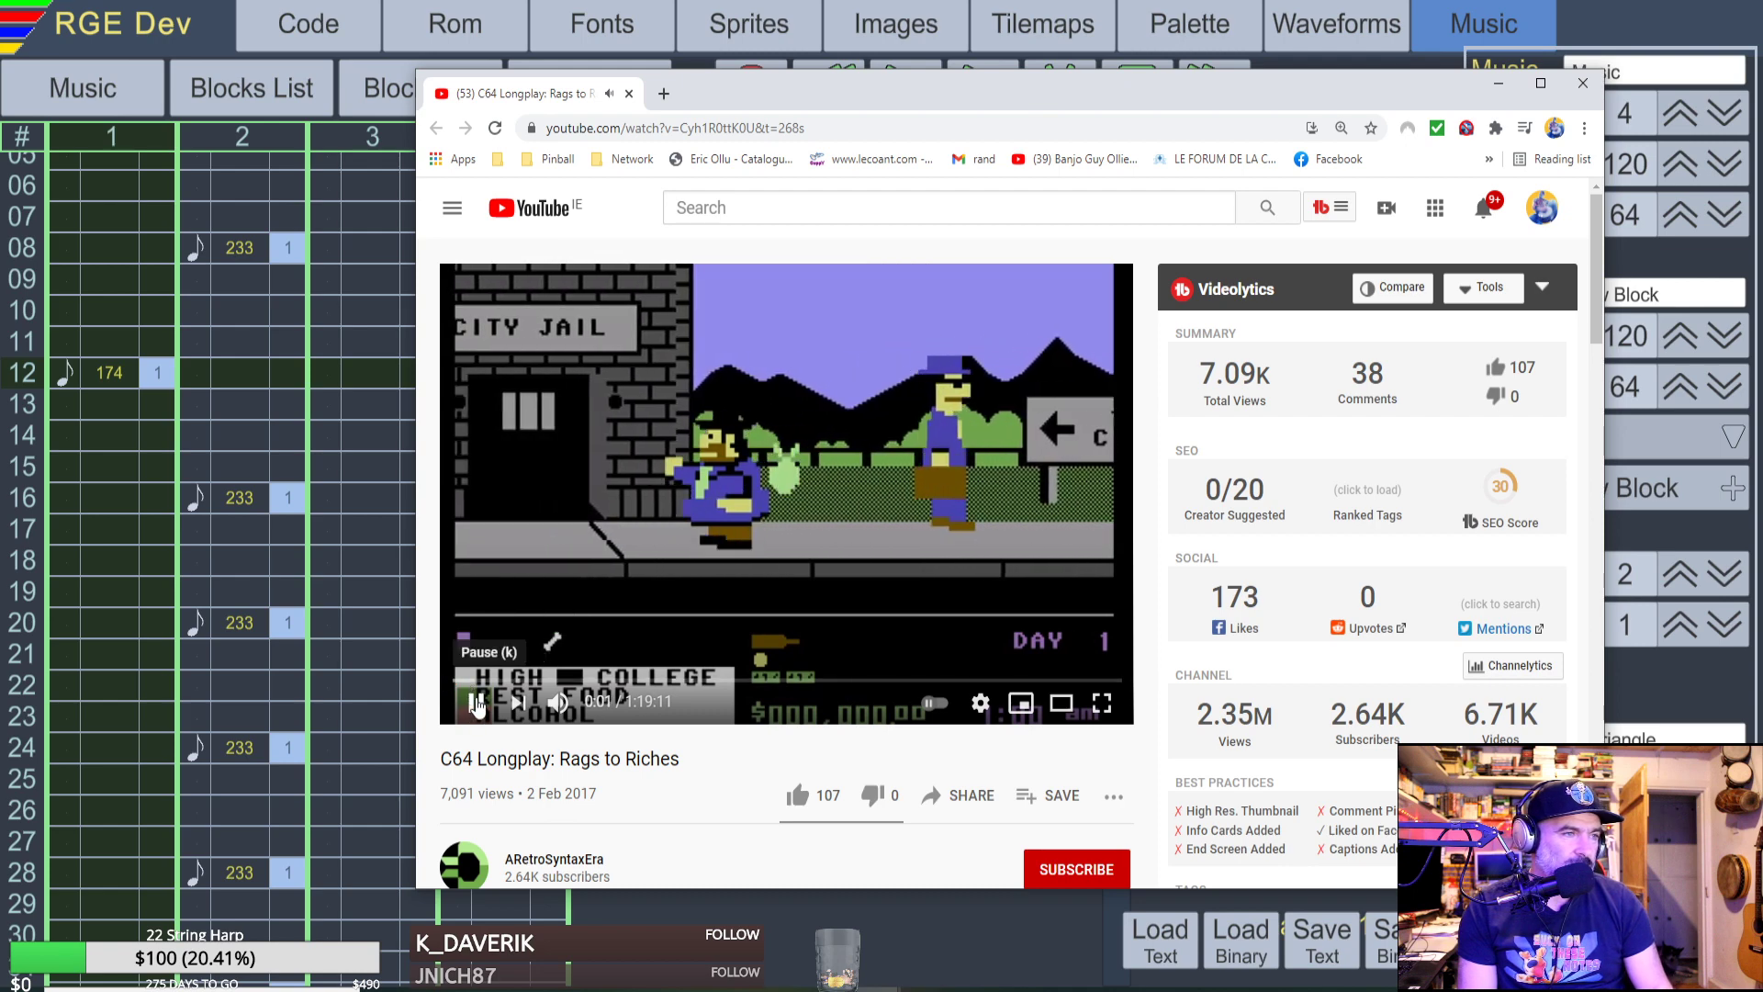
click(93, 371)
Try G3 as the row 12 note of voice 1 and set it back to F3 (174 Hz).
key(b)
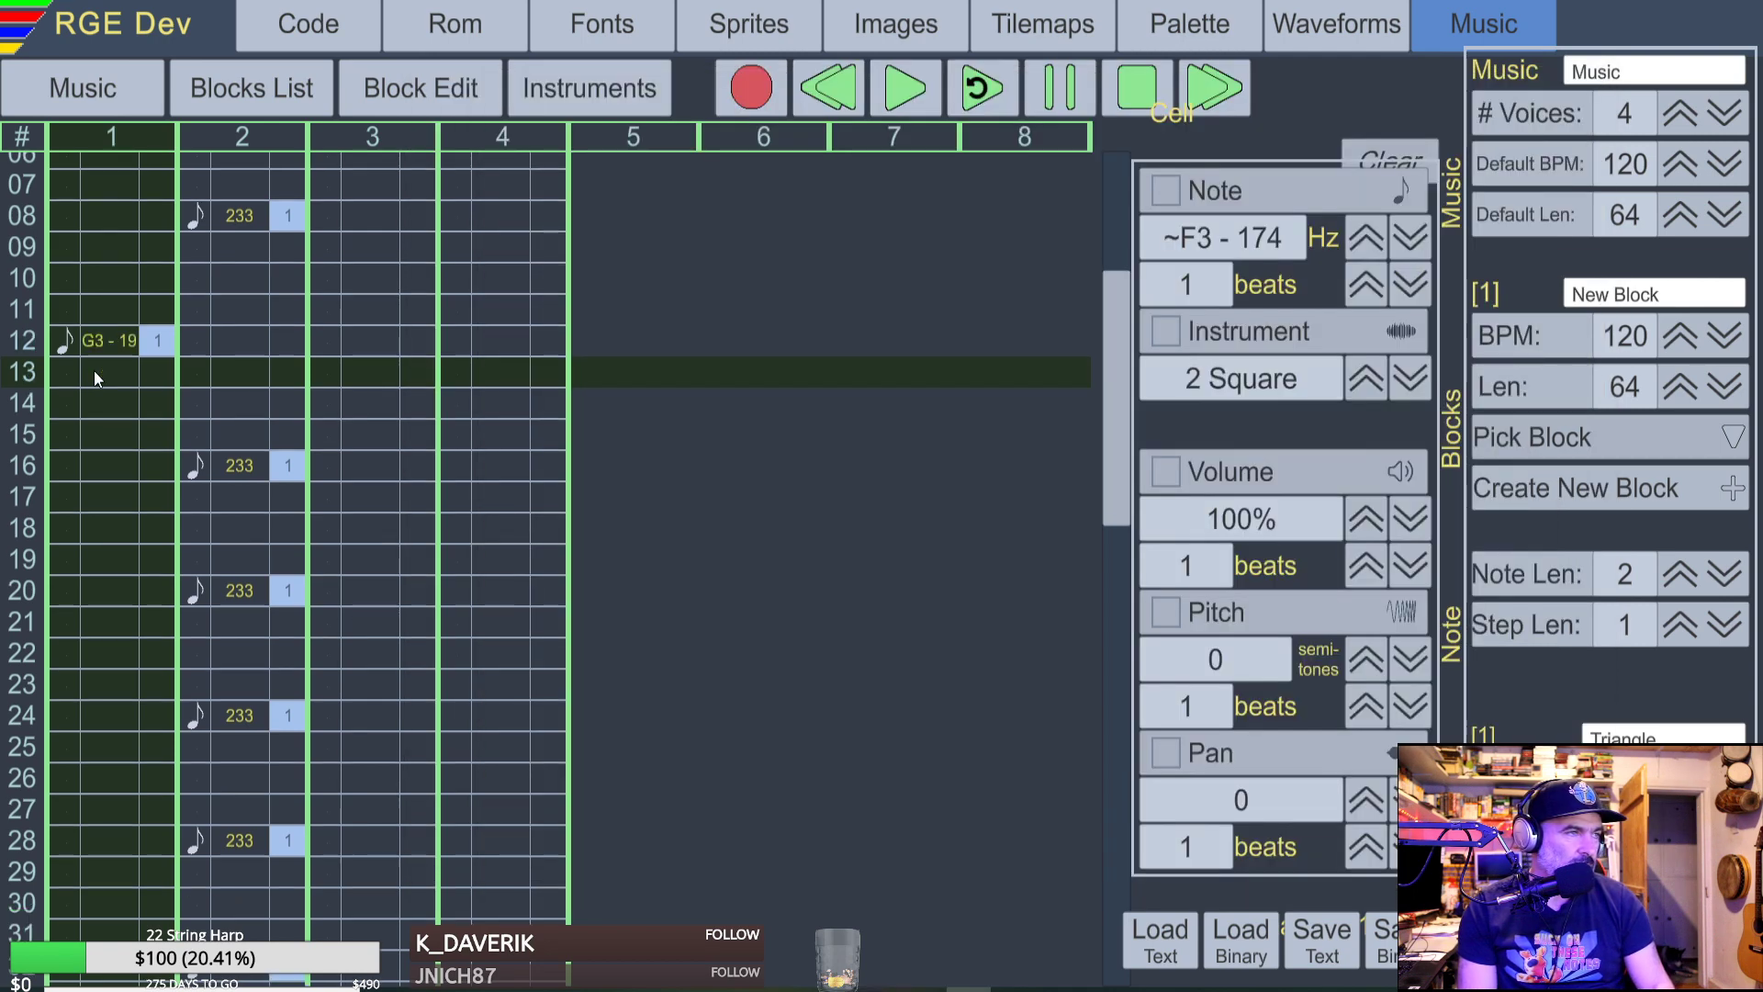
key(Up)
key(Up)
key(v)
key(Up)
key(Delete)
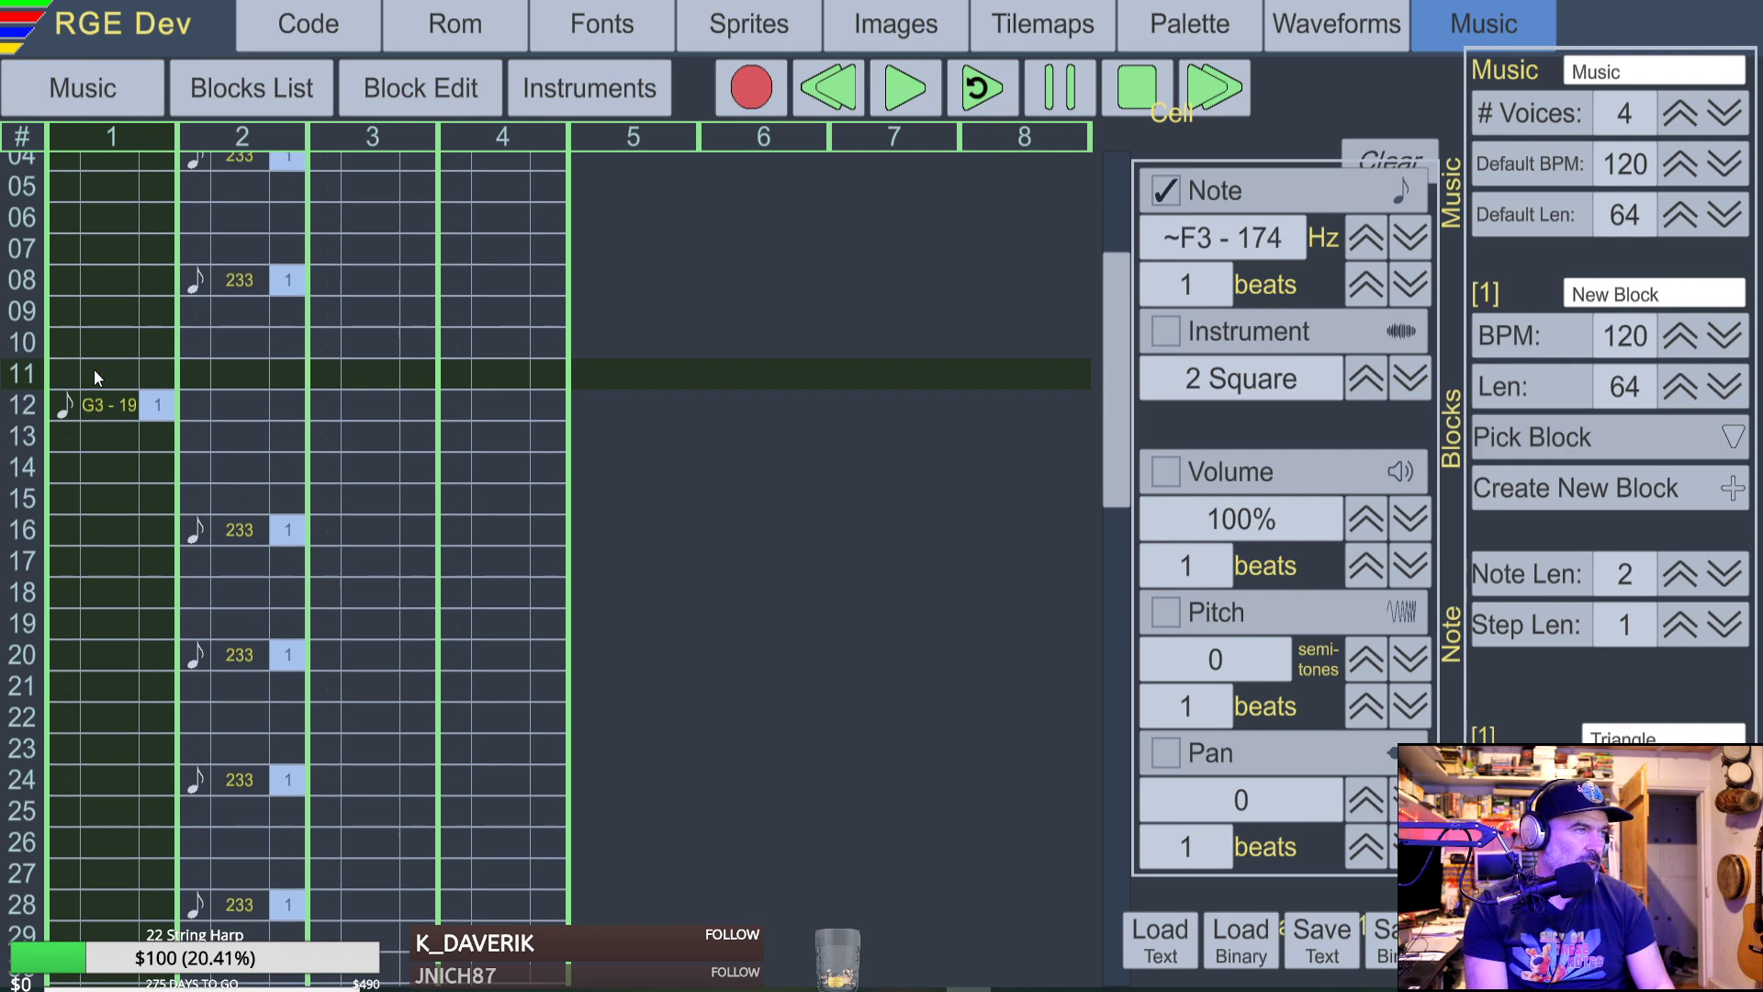
key(Down)
key(v)
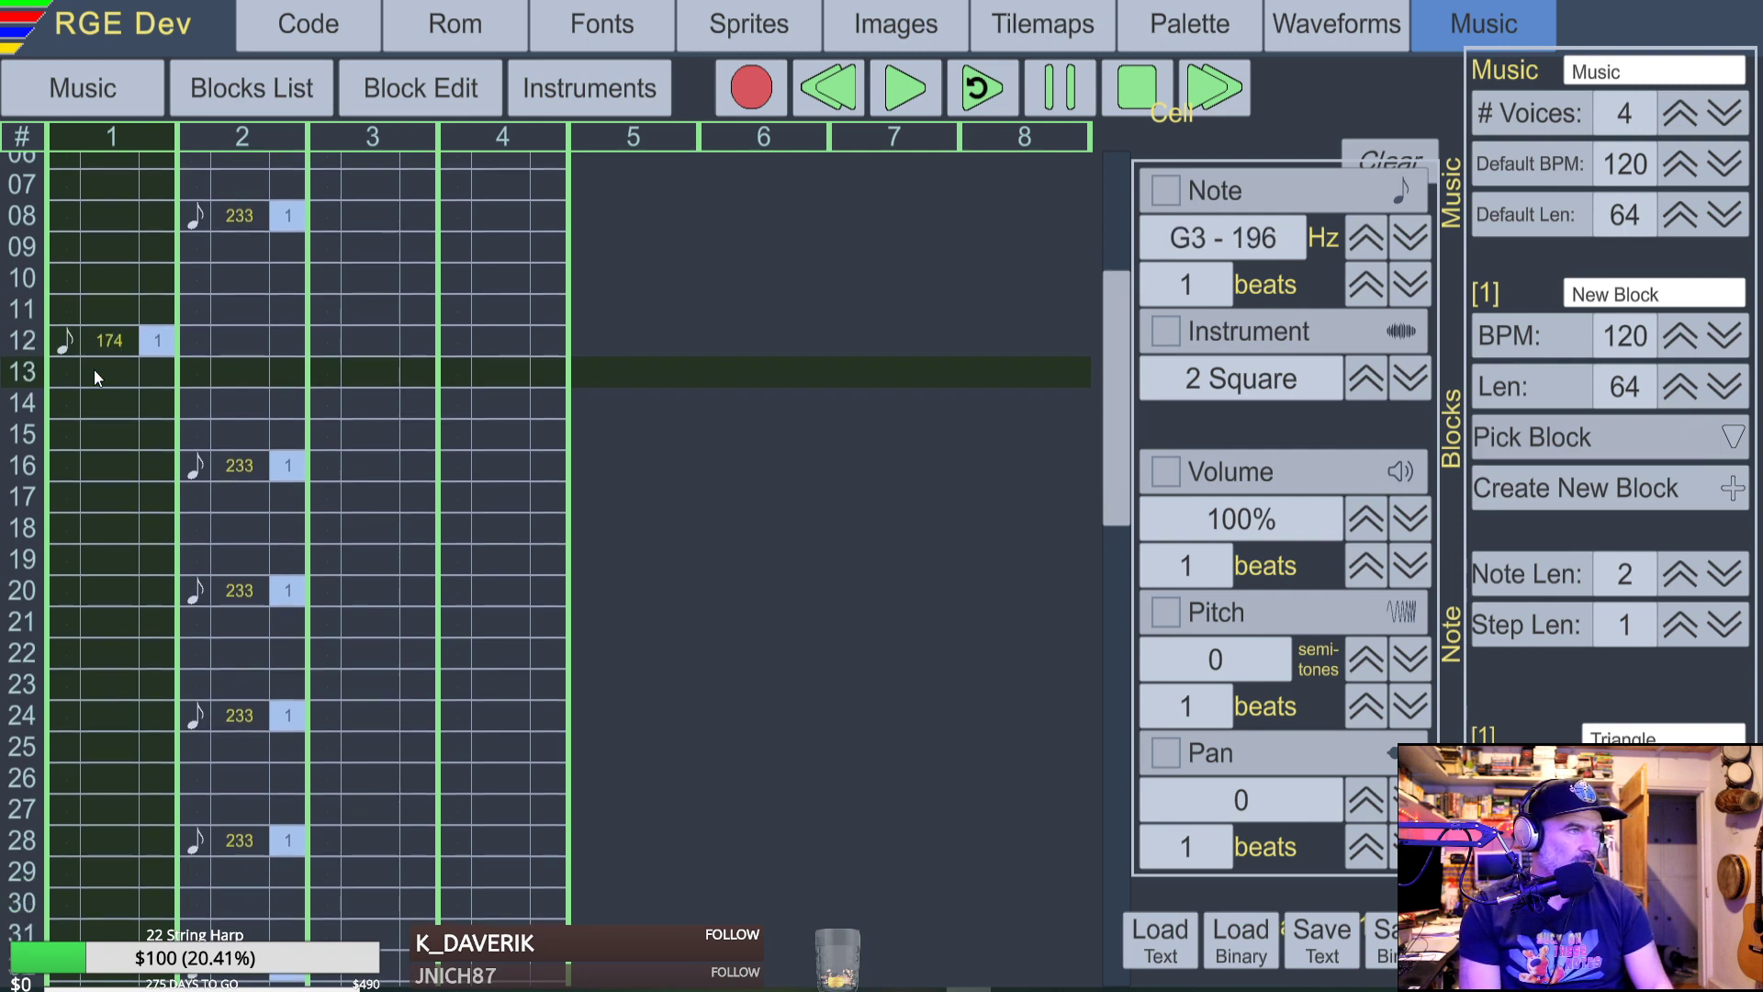
Try successive pitches in row 24 of voice 1 and settle on D4 (293 Hz).
key(Down)
key(Down)
key(Down)
key(Down)
key(Down)
key(Down)
key(Down)
key(Down)
key(Down)
key(Down)
key(Down)
key(Down)
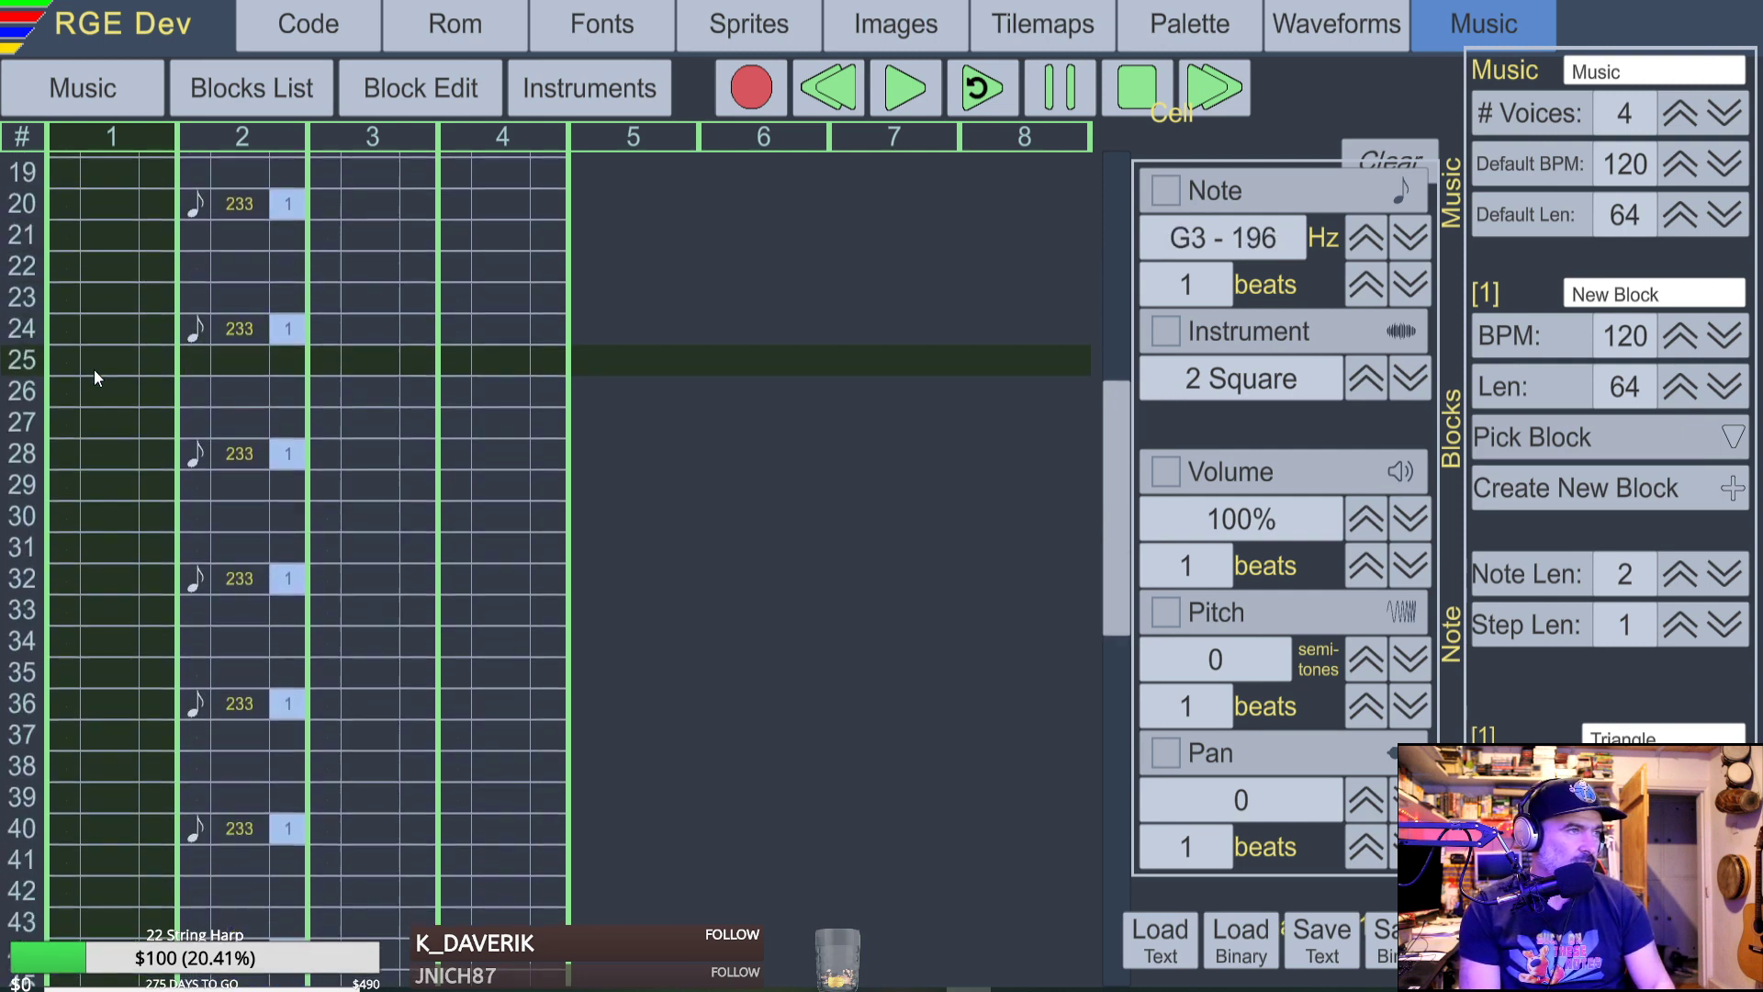
key(Up)
key(n)
key(Up)
key(m)
key(Up)
key(comma)
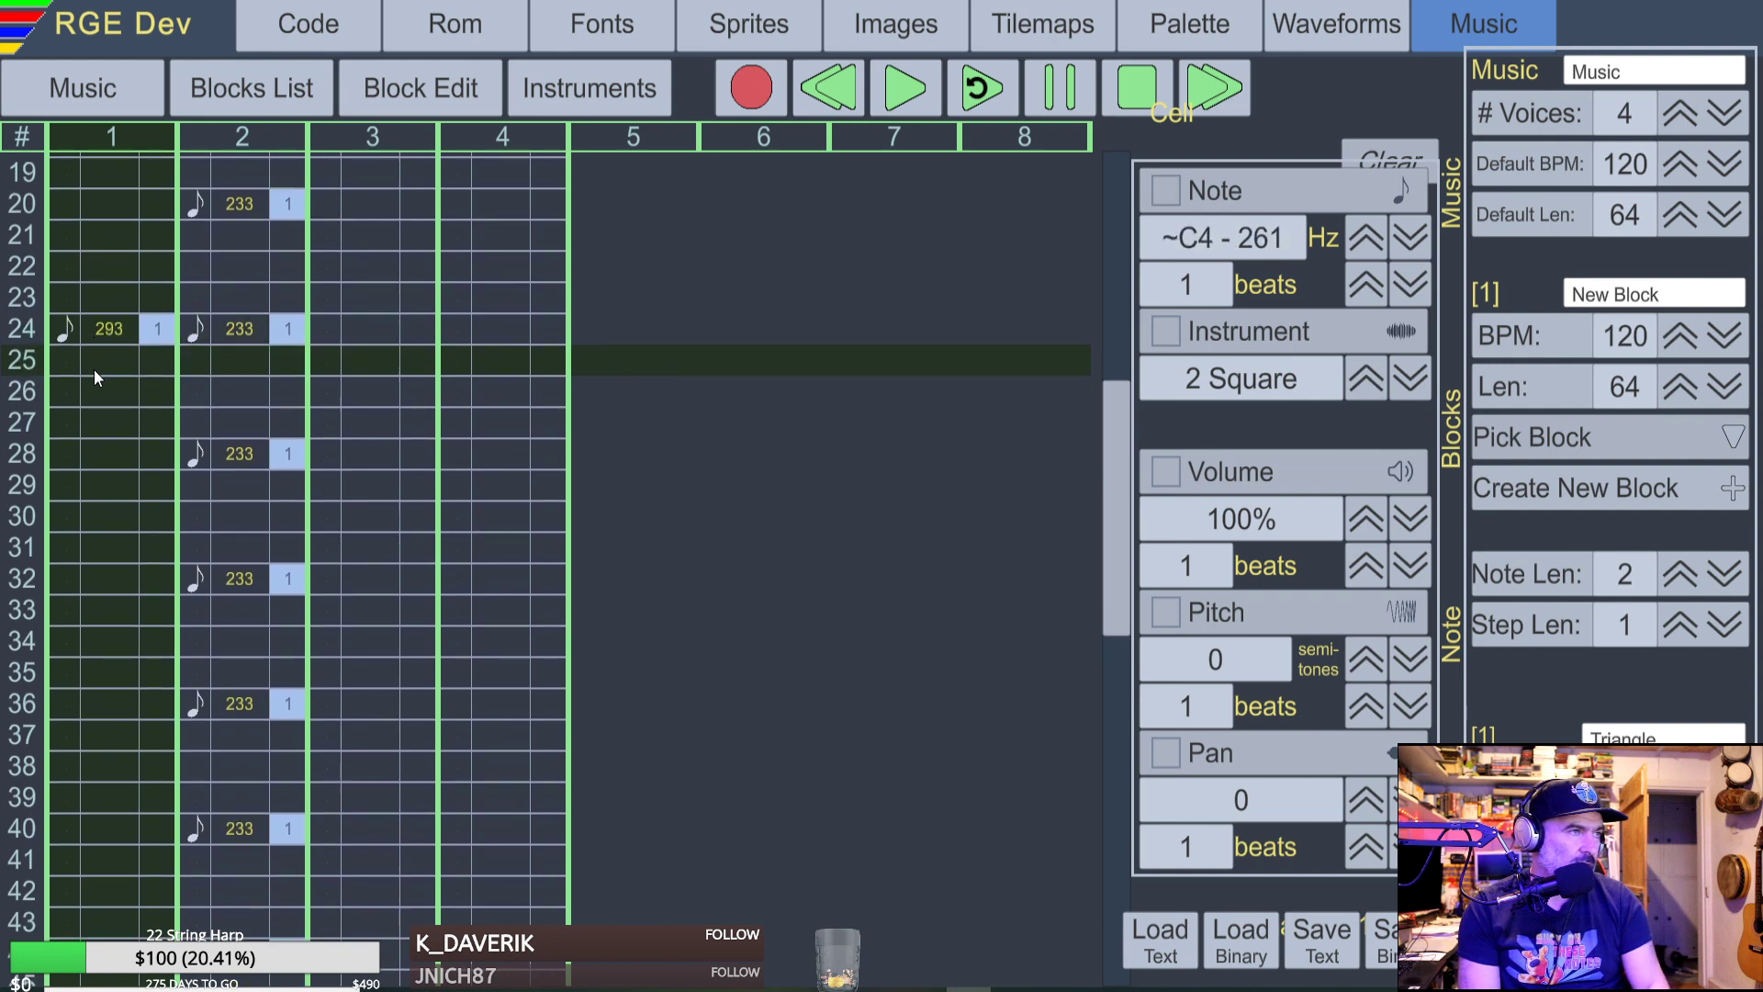
key(Up)
key(period)
key(Up)
key(Up)
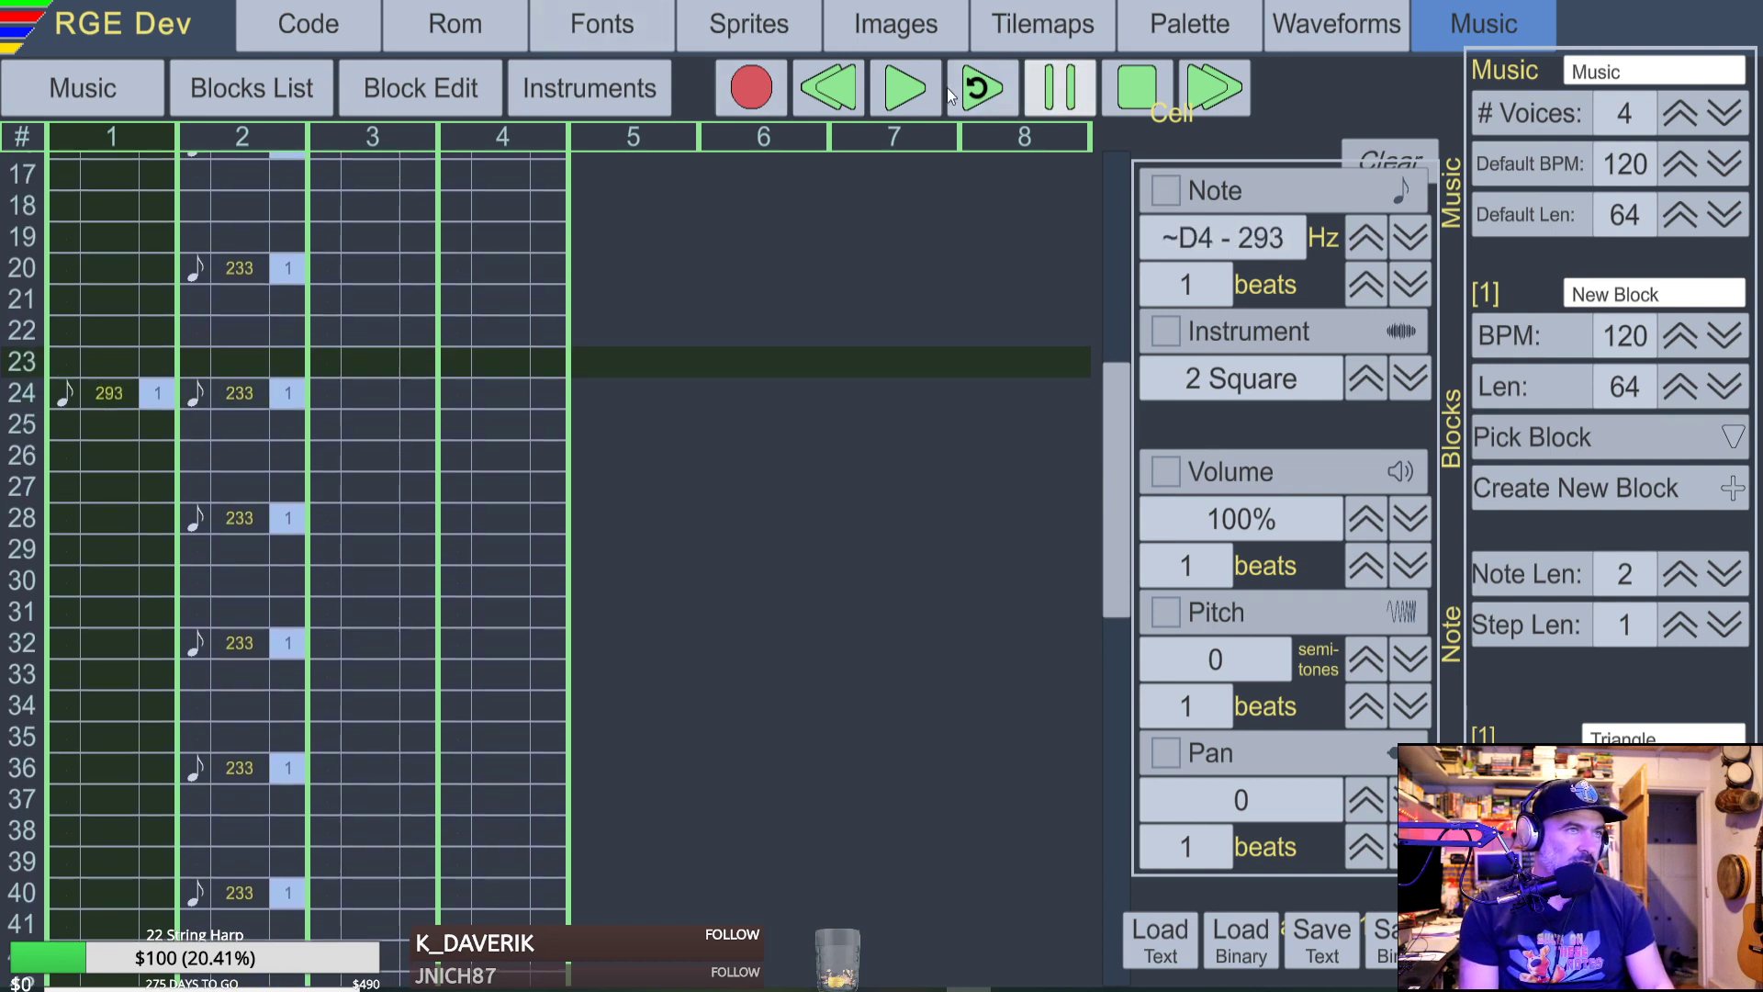
Play the block through, and replay it from row 00 to listen to the notes up to row 24.
click(901, 85)
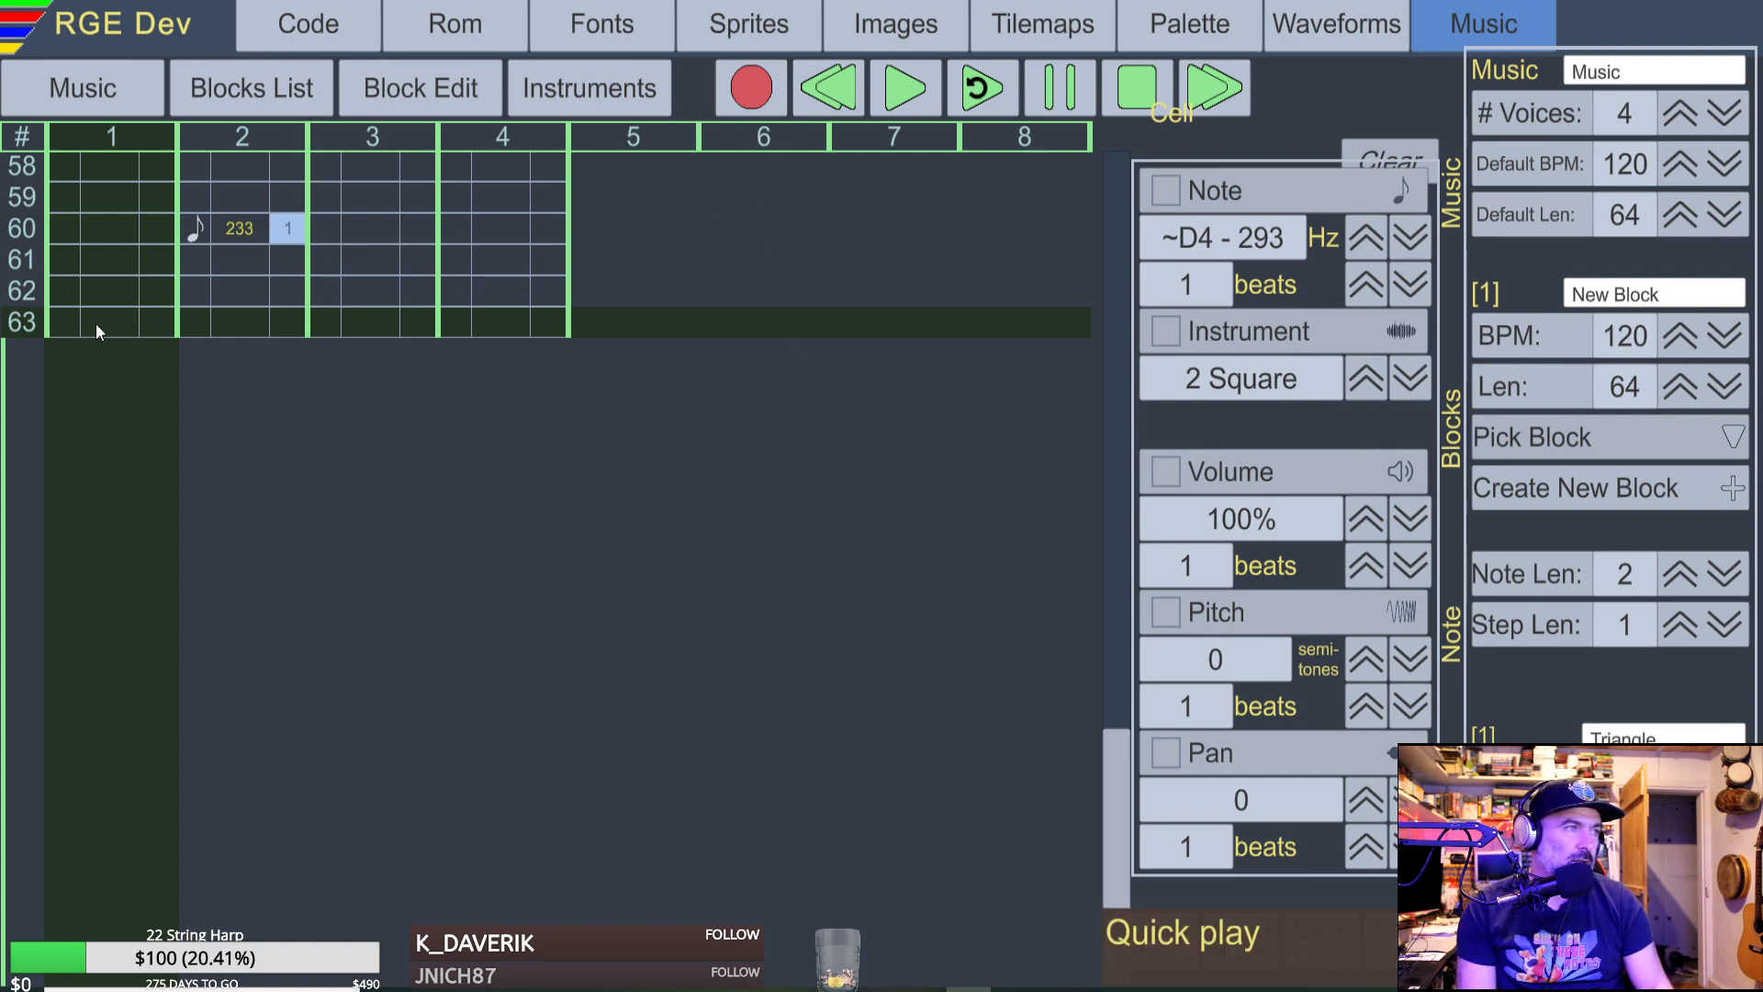
scroll(35, 325, up, 15)
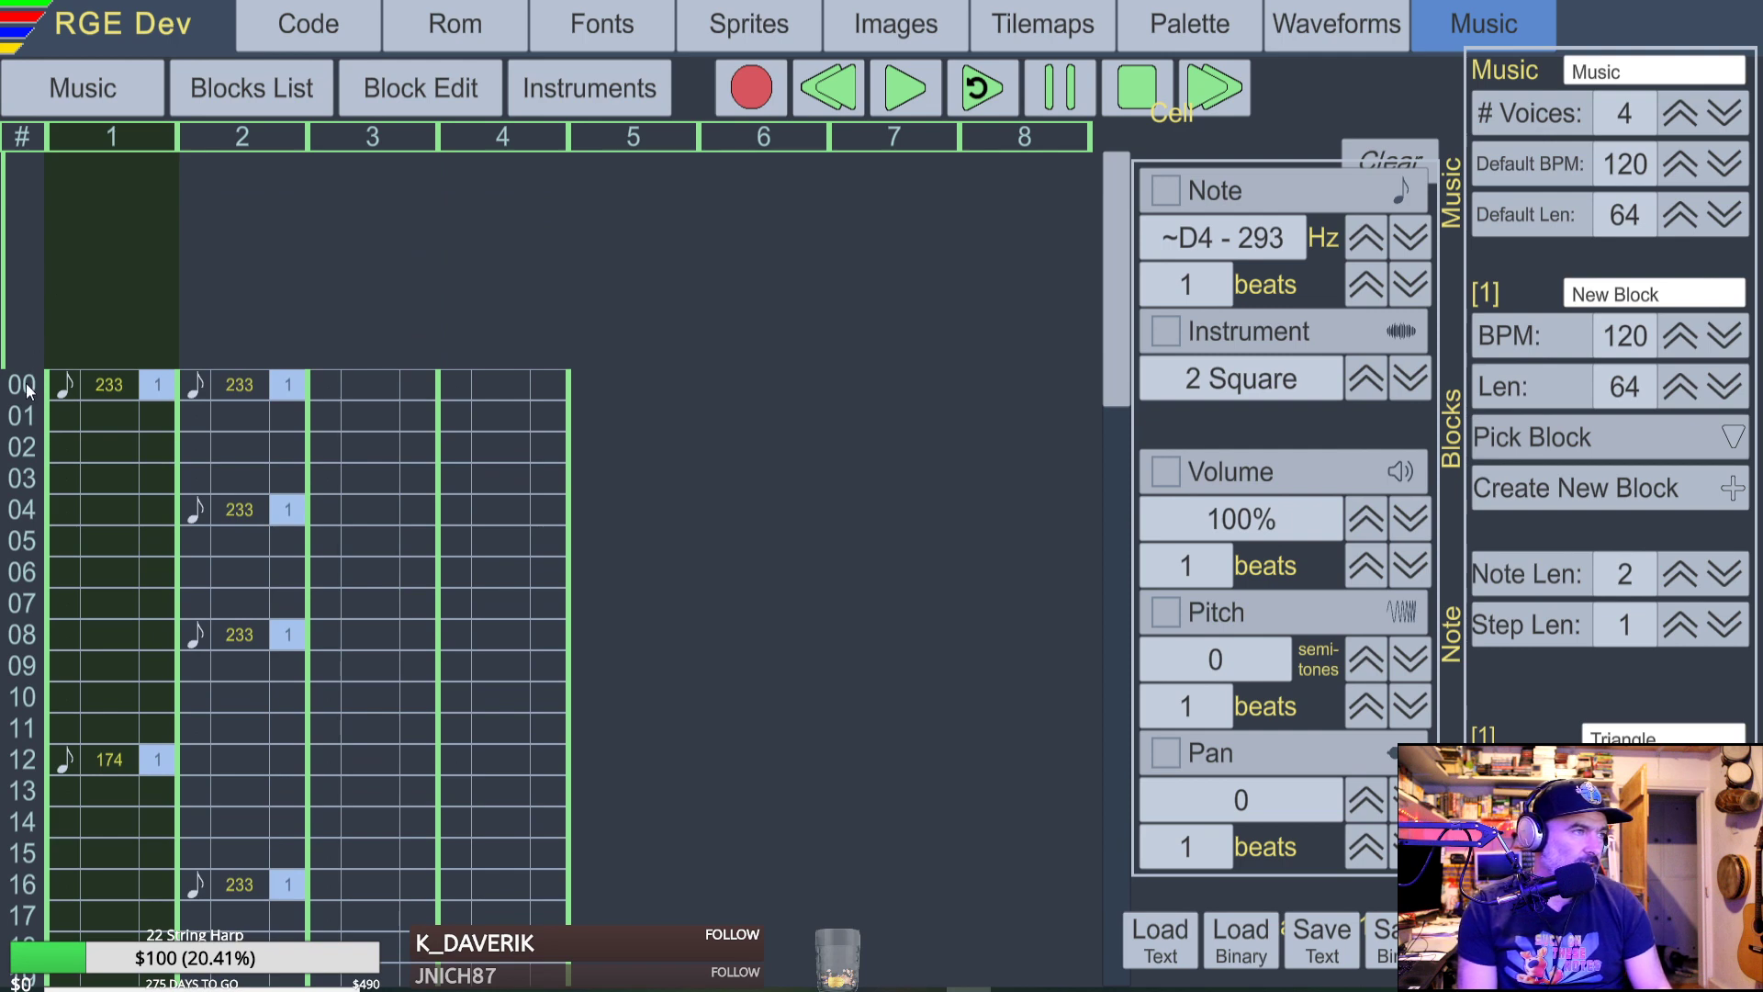
click(62, 390)
key(space)
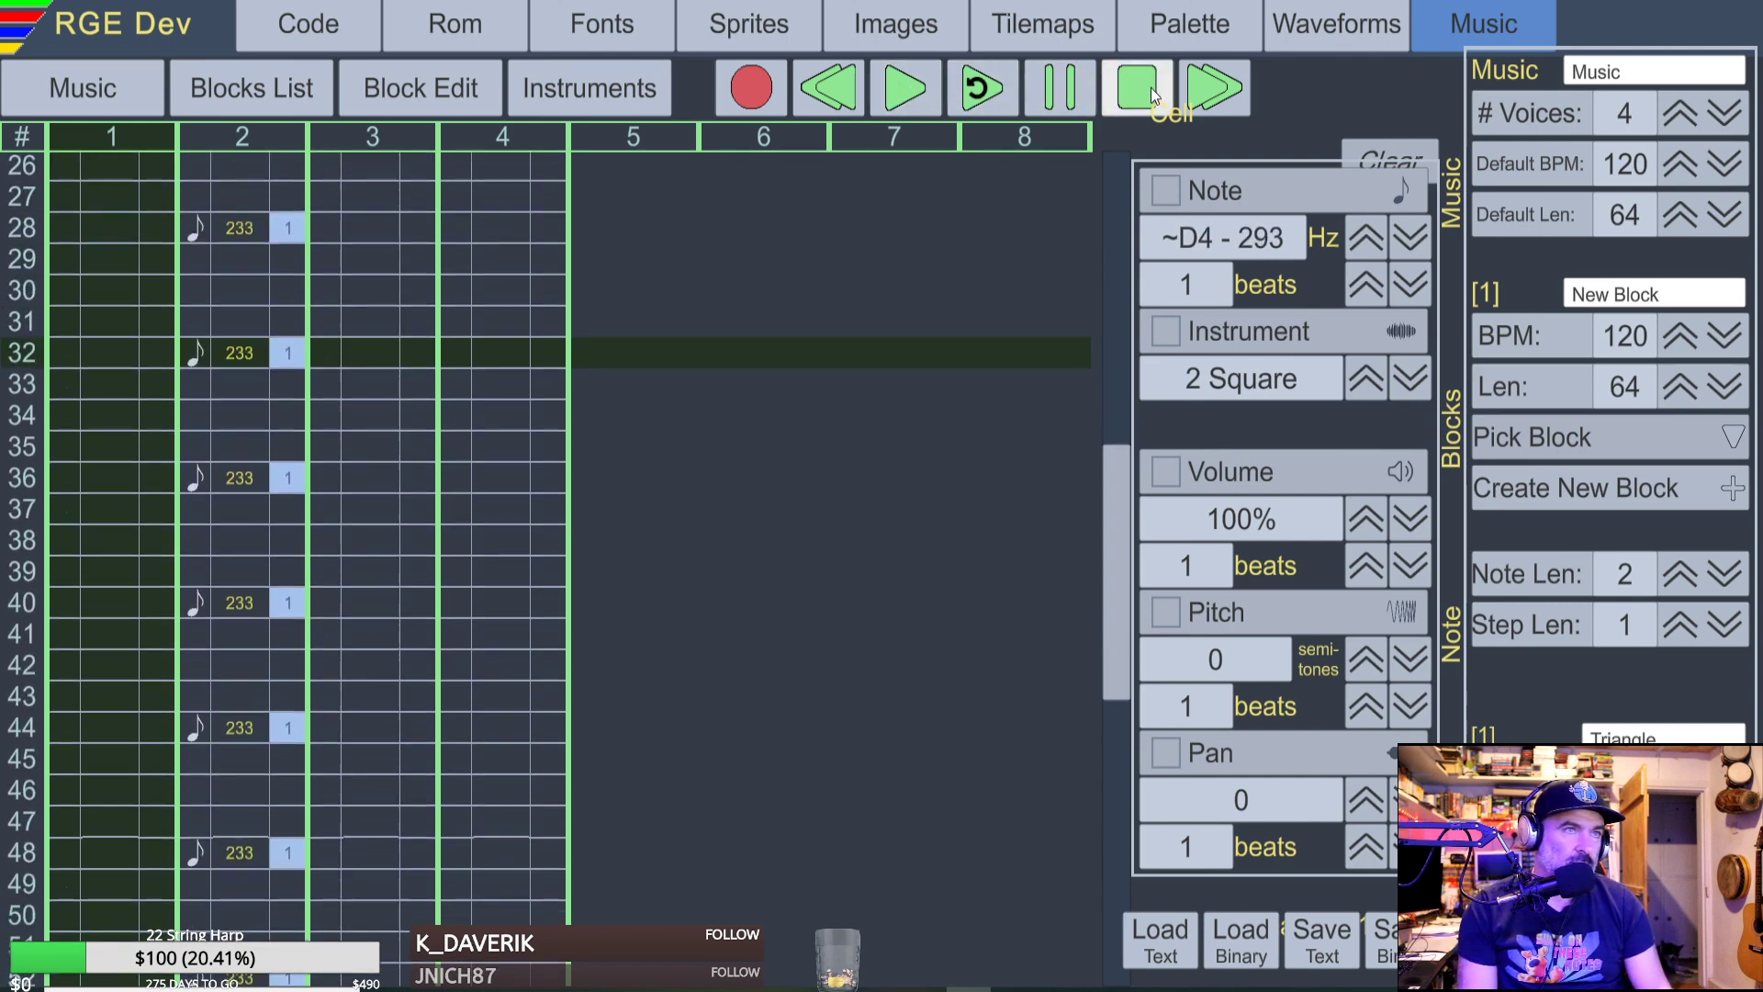
key(space)
scroll(285, 477, down, 7)
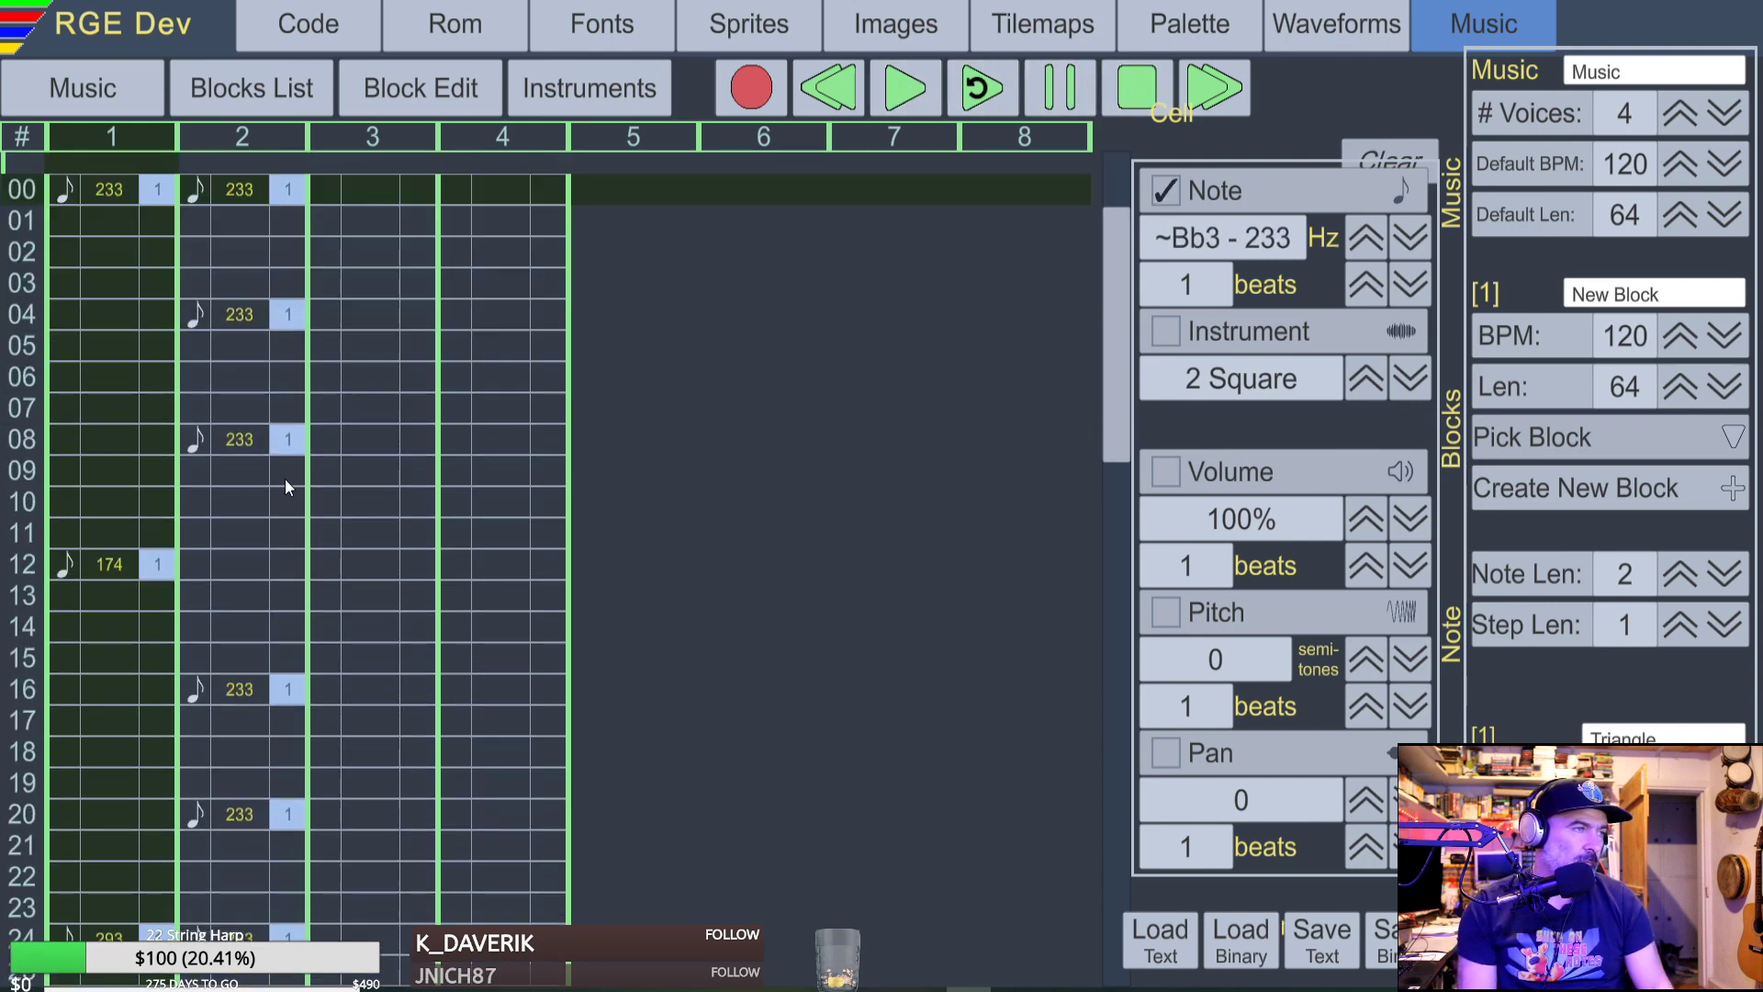
scroll(478, 863, down, 8)
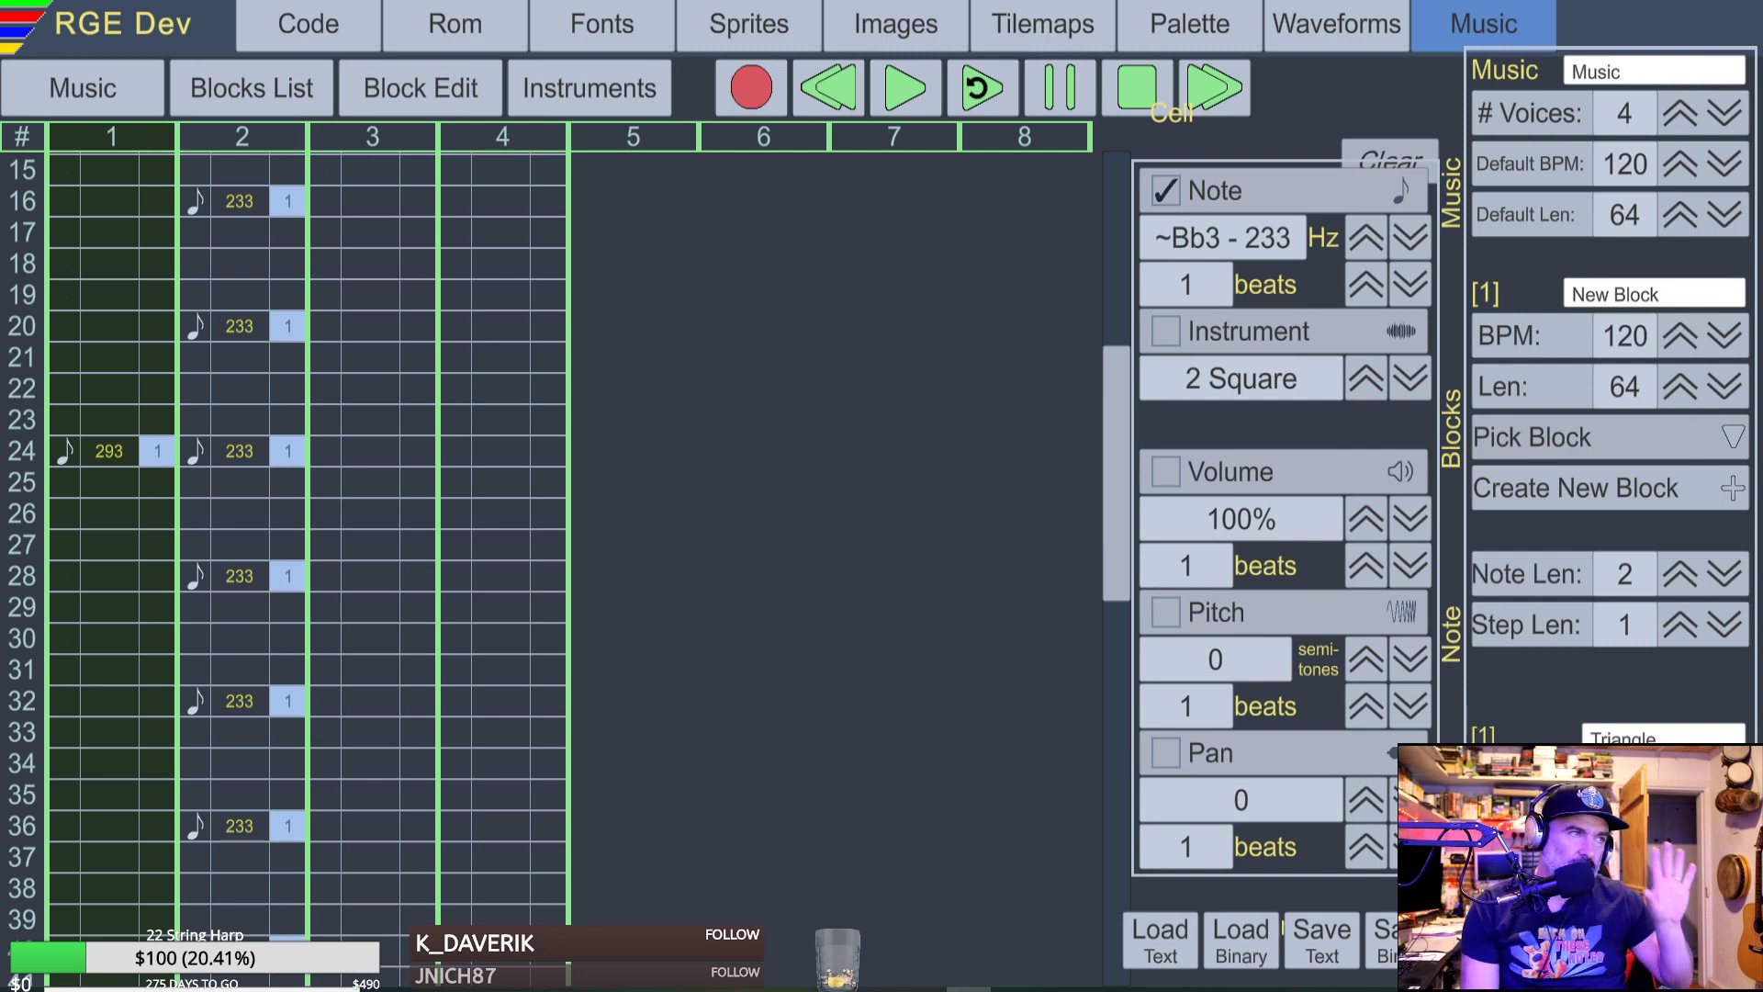
scroll(110, 343, up, 13)
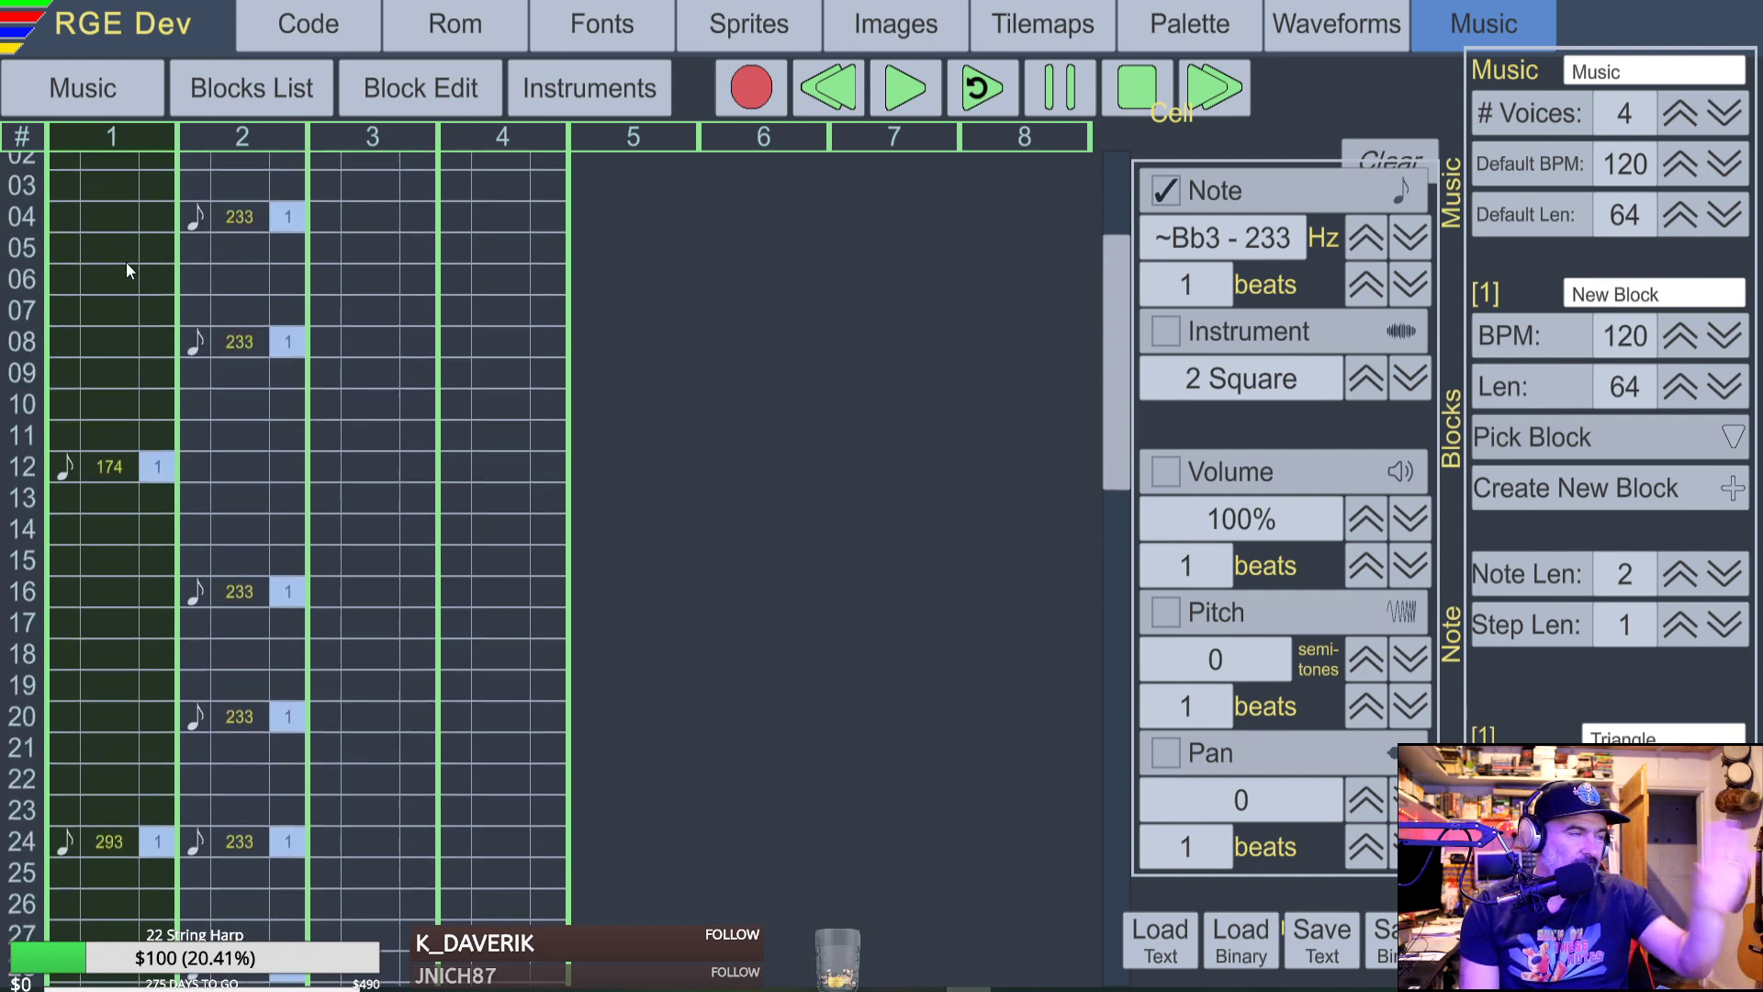
scroll(125, 261, up, 3)
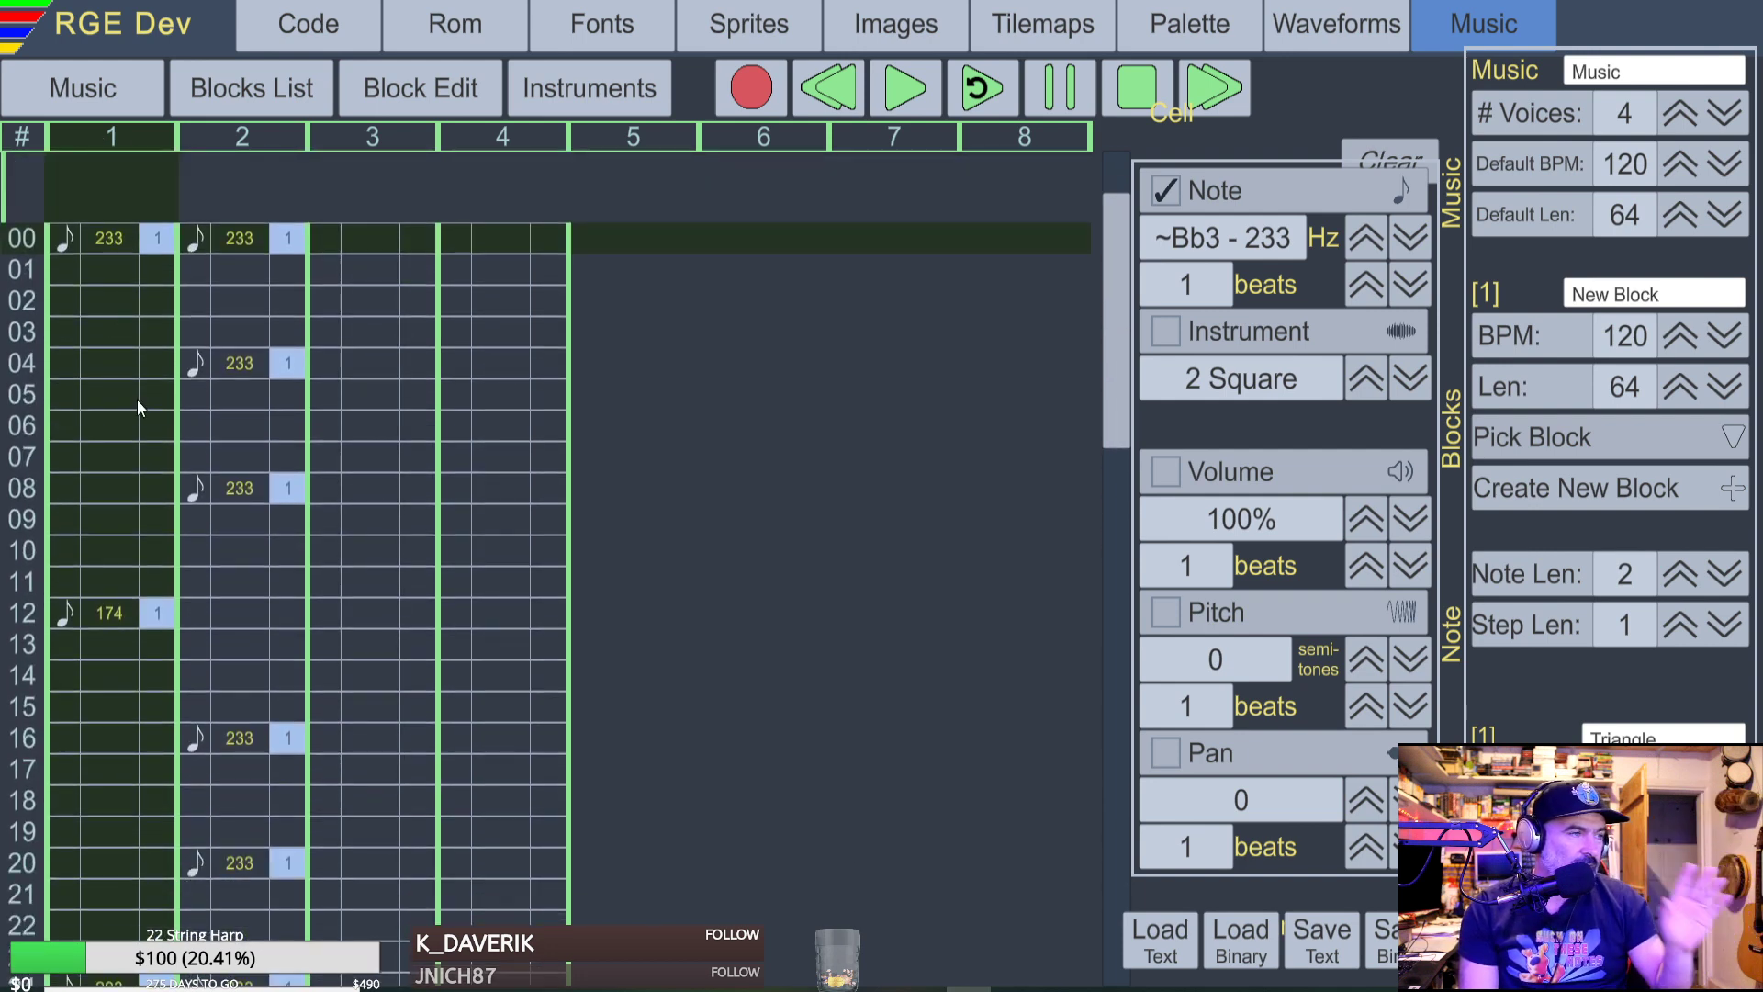
scroll(145, 503, down, 3)
scroll(145, 503, up, 2)
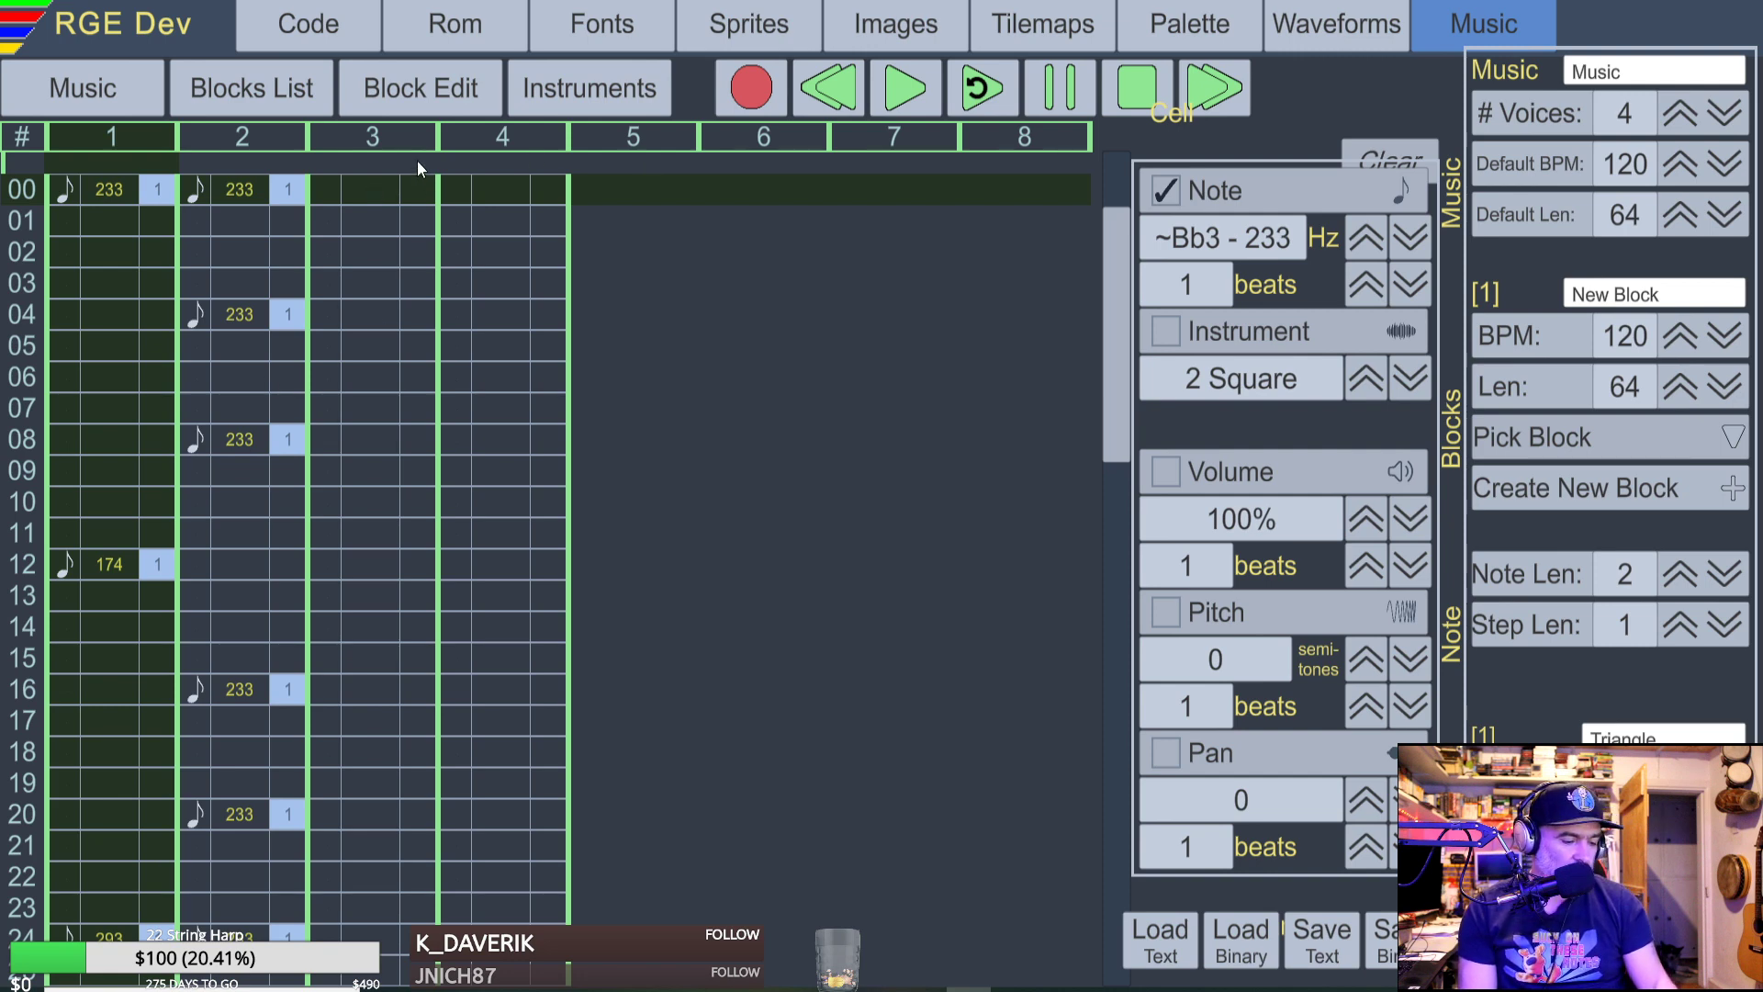
Switch note entry to the 2nd octave and back to the first.
key(space)
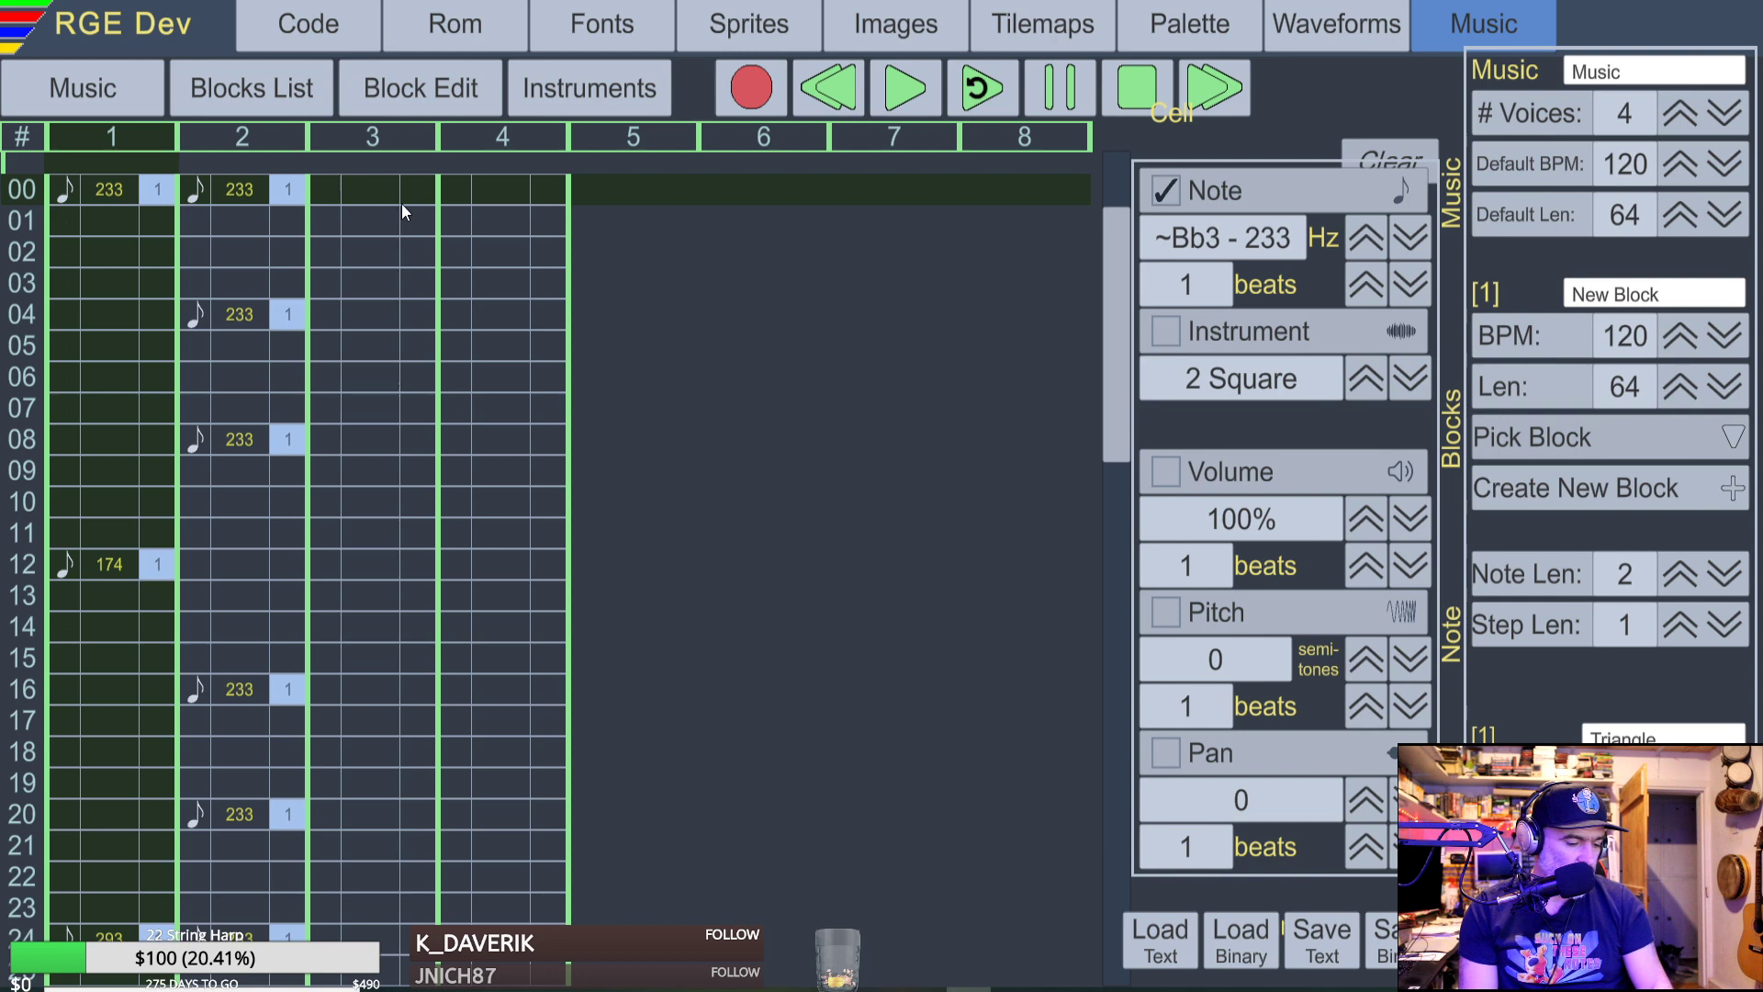
key(alt+F4)
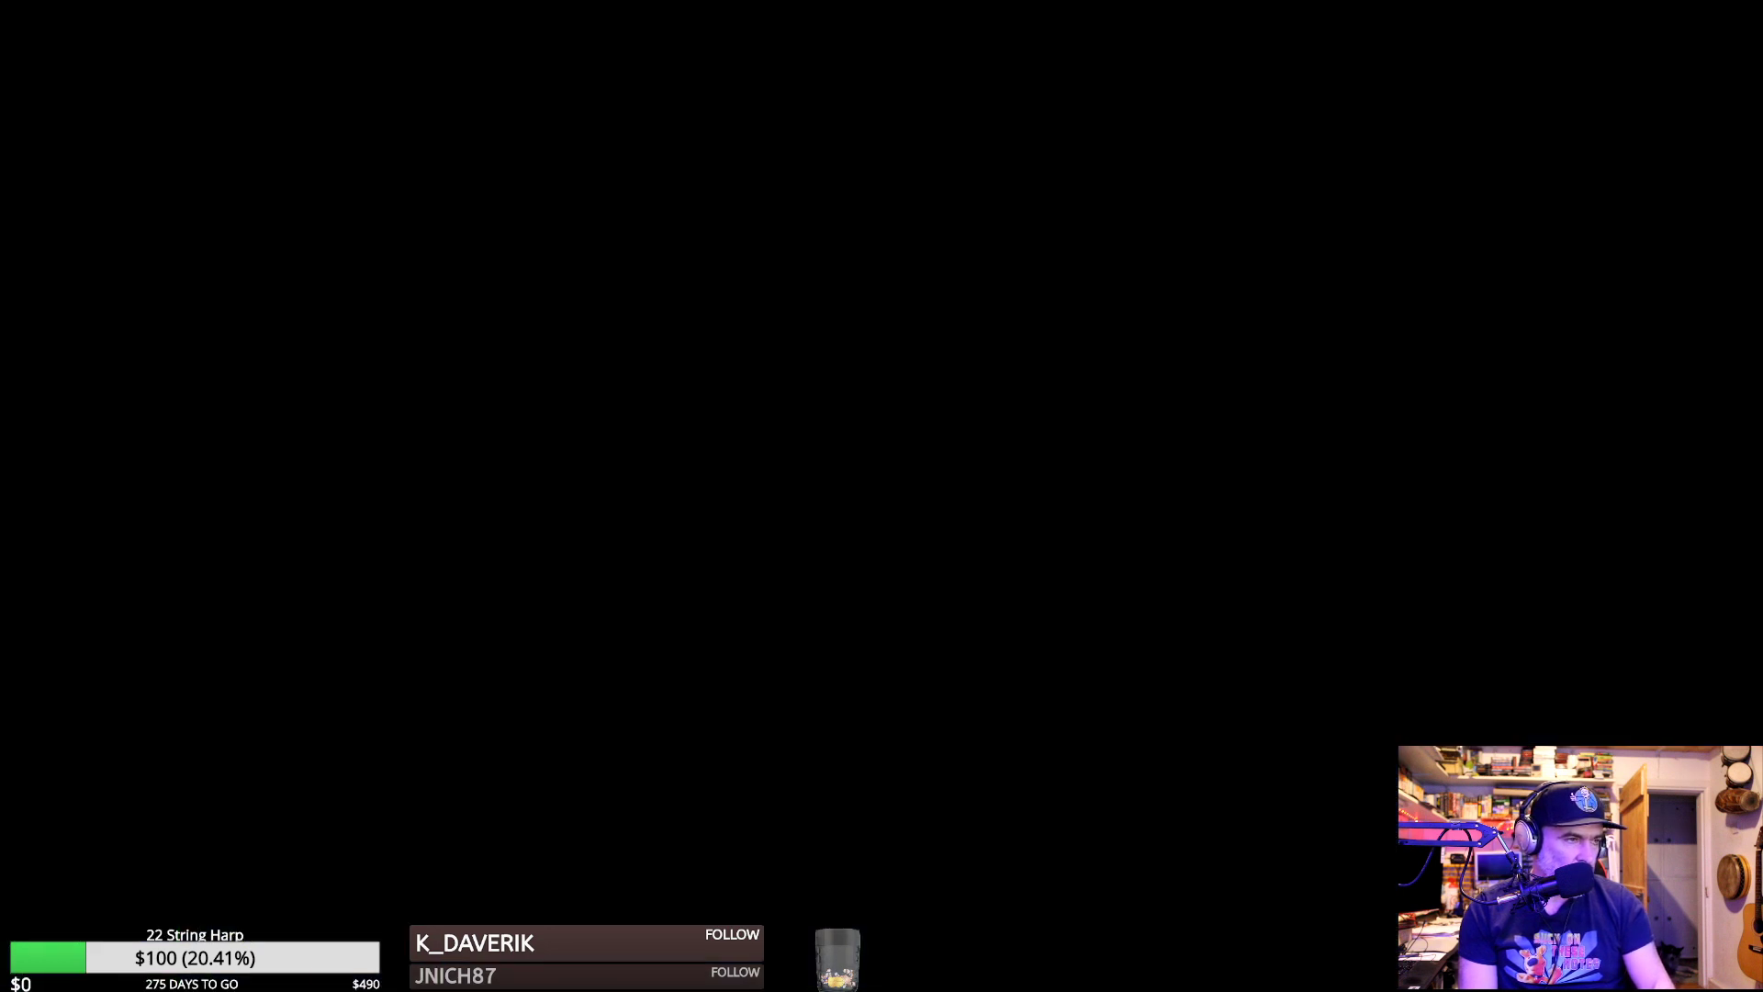
key(F2)
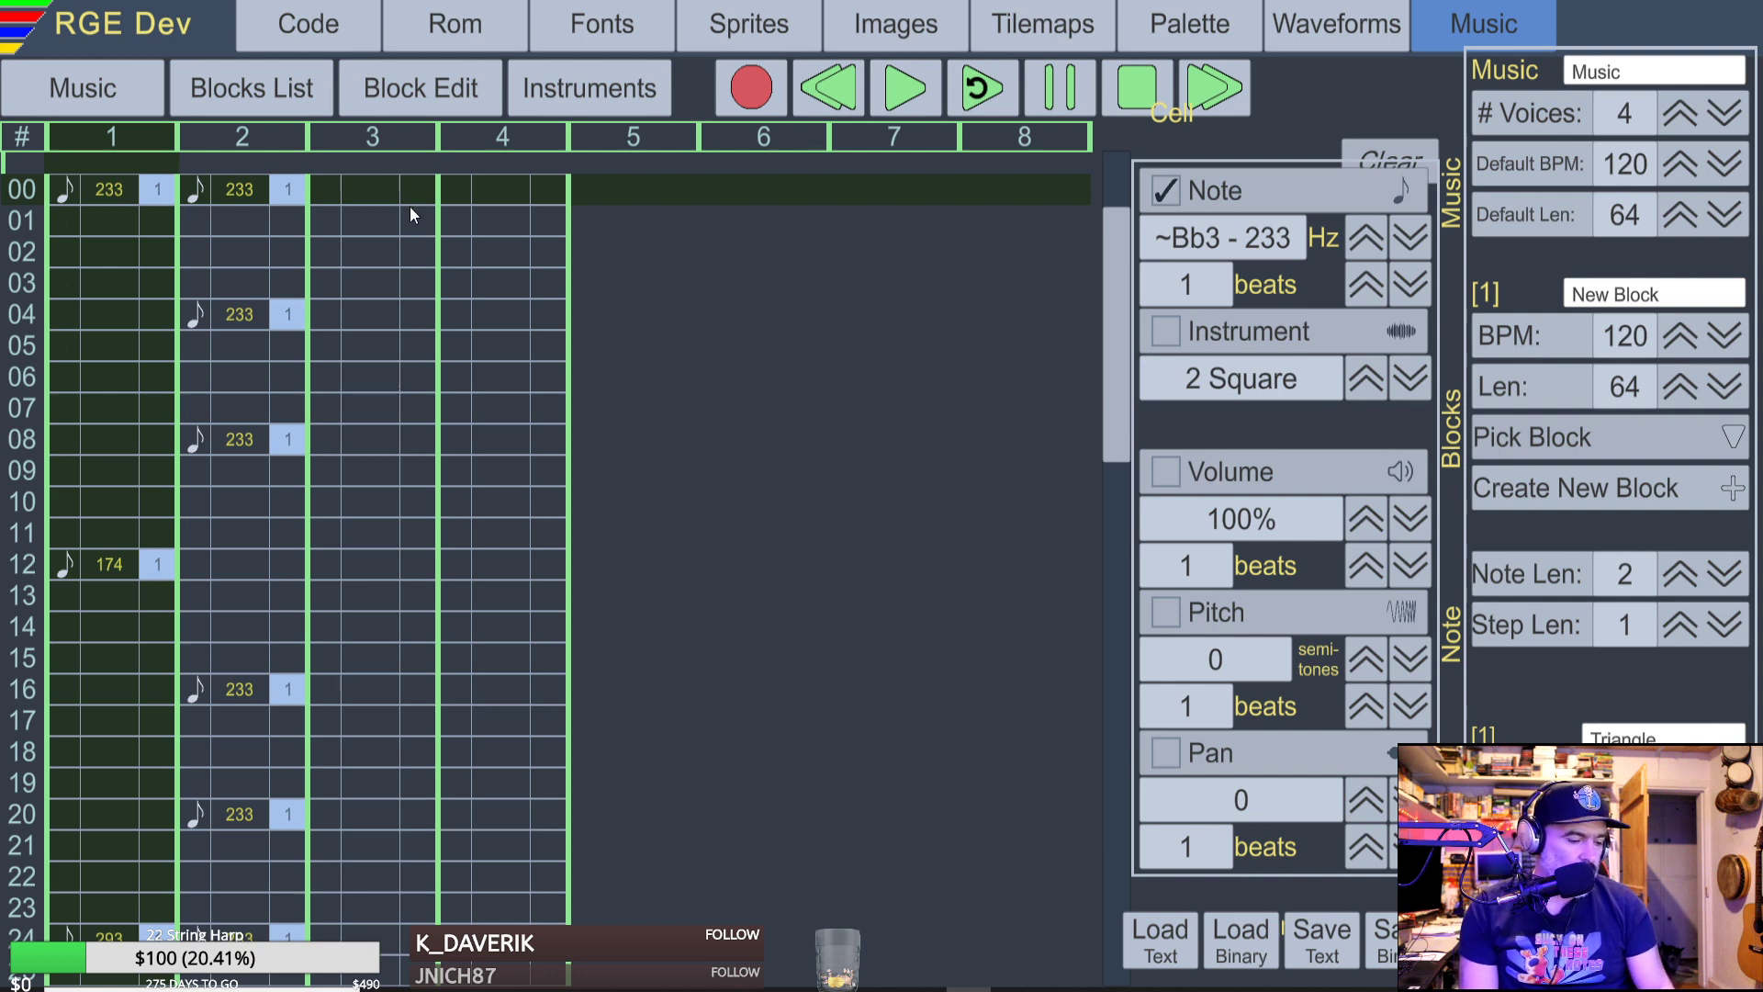
key(F2)
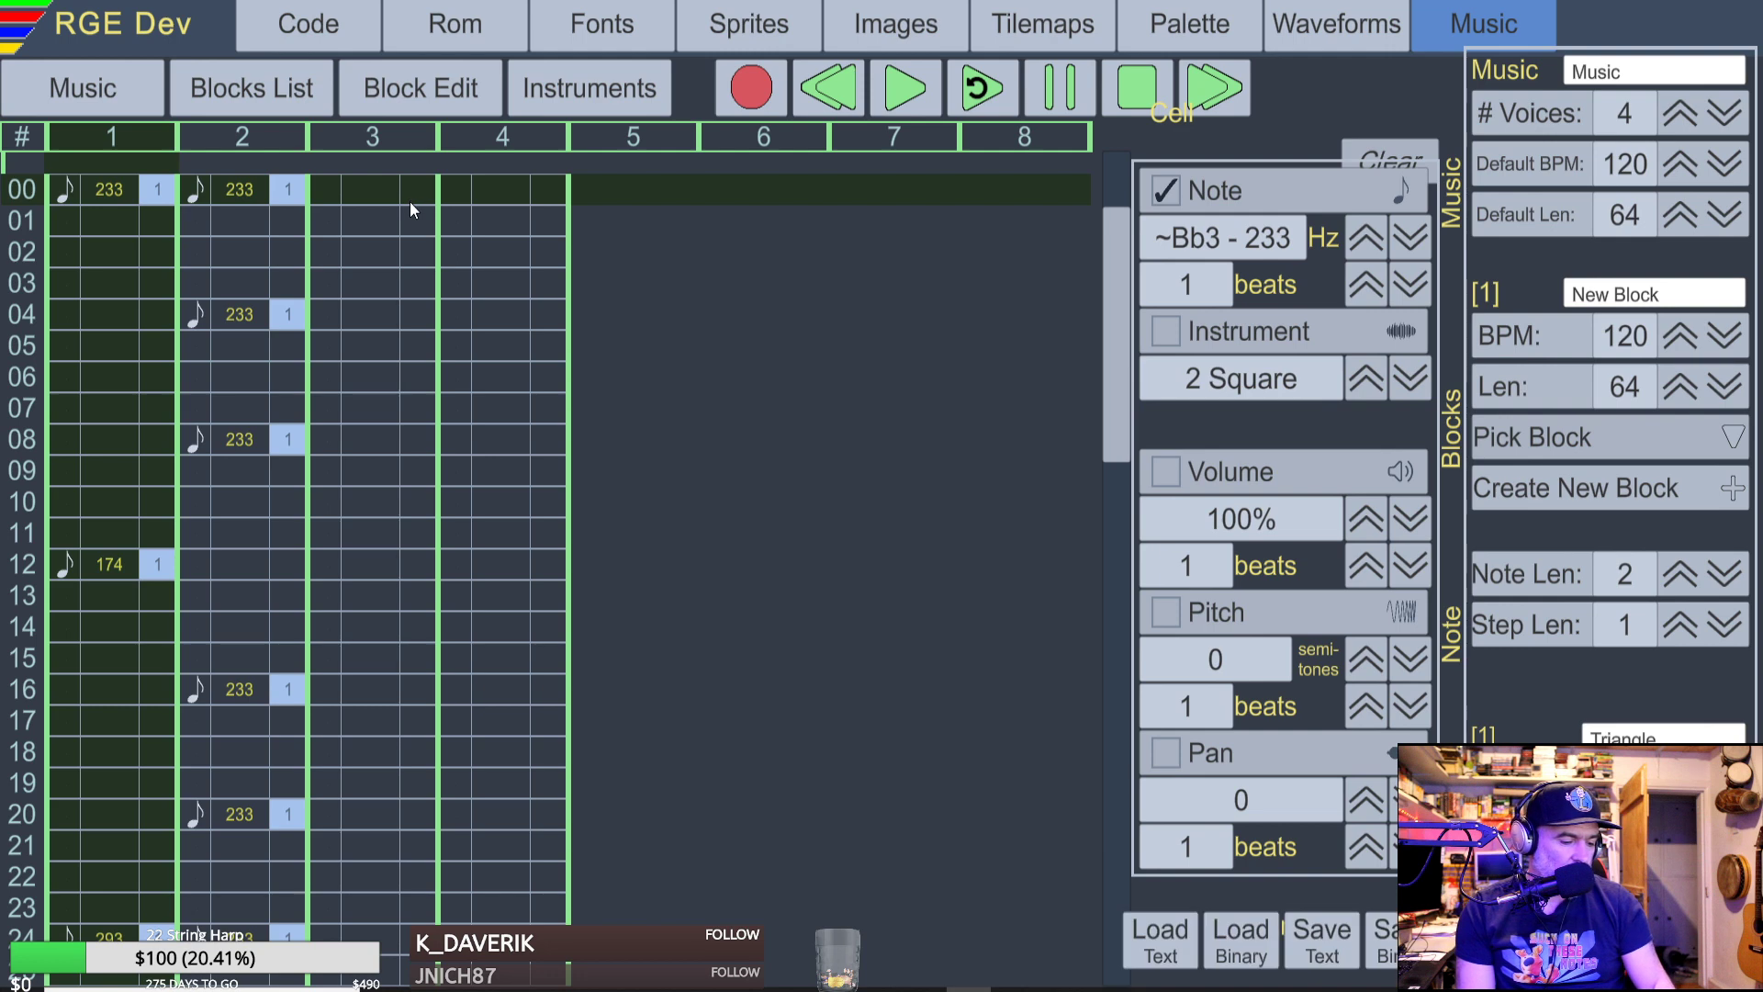
key(alt+Tab)
key(alt+Tab)
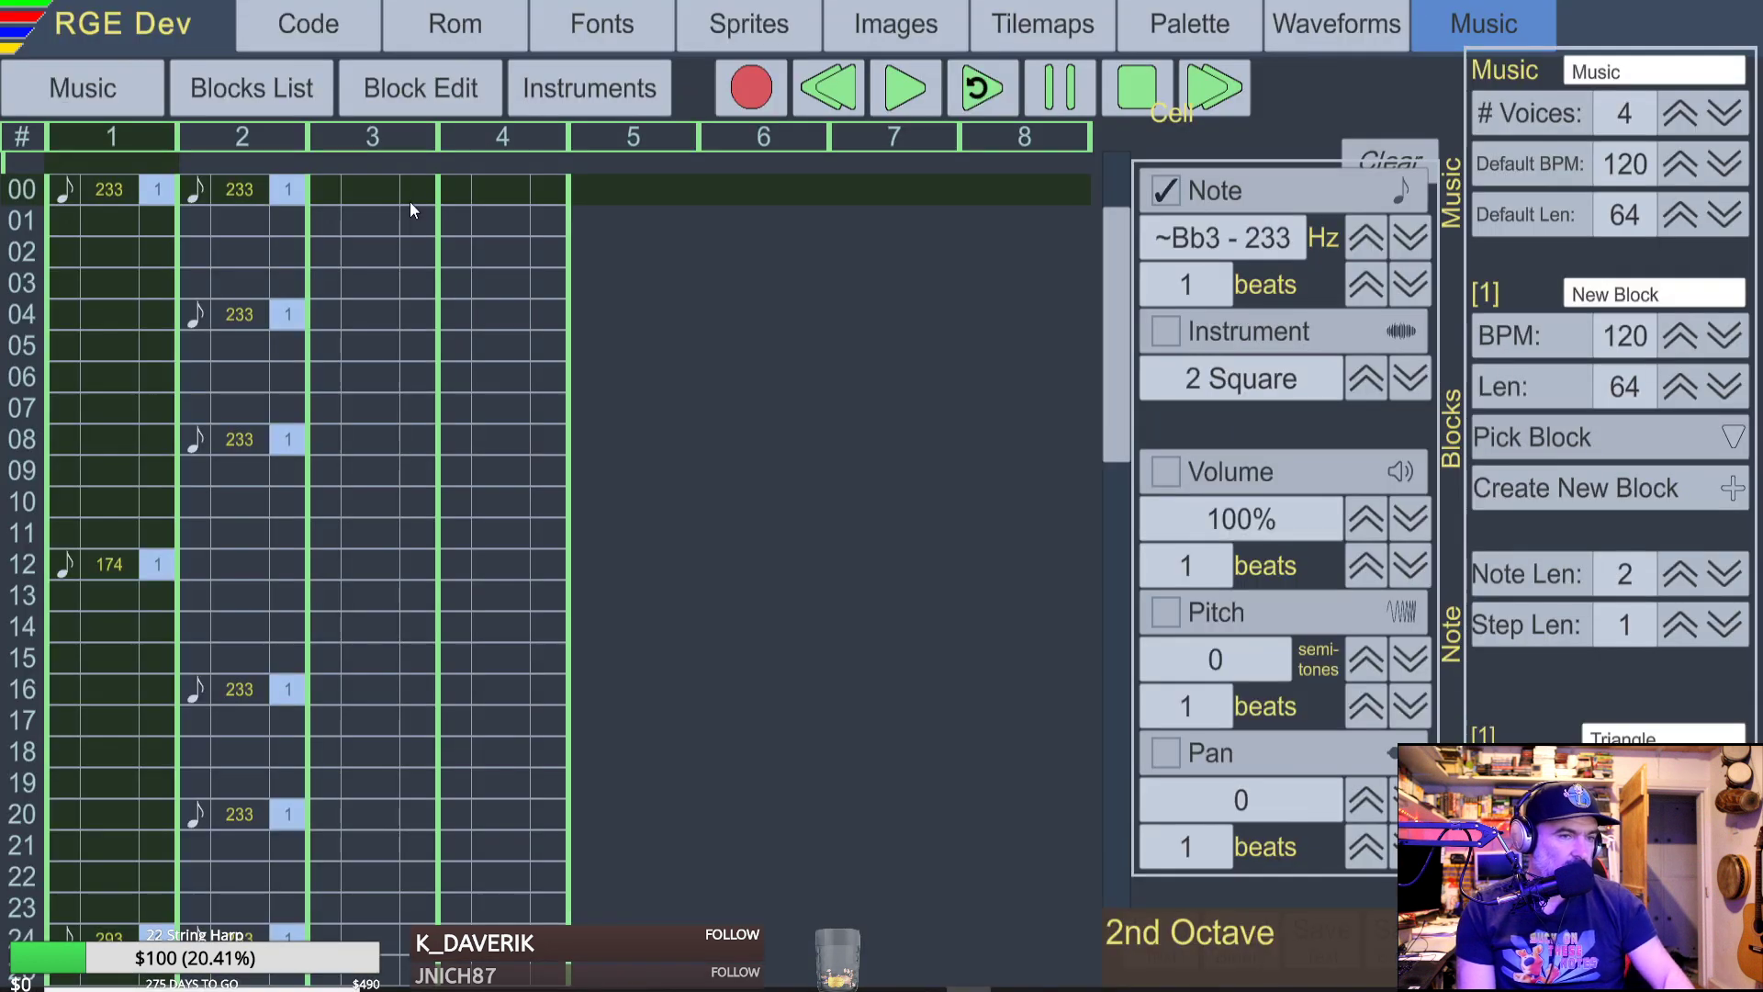
key(F1)
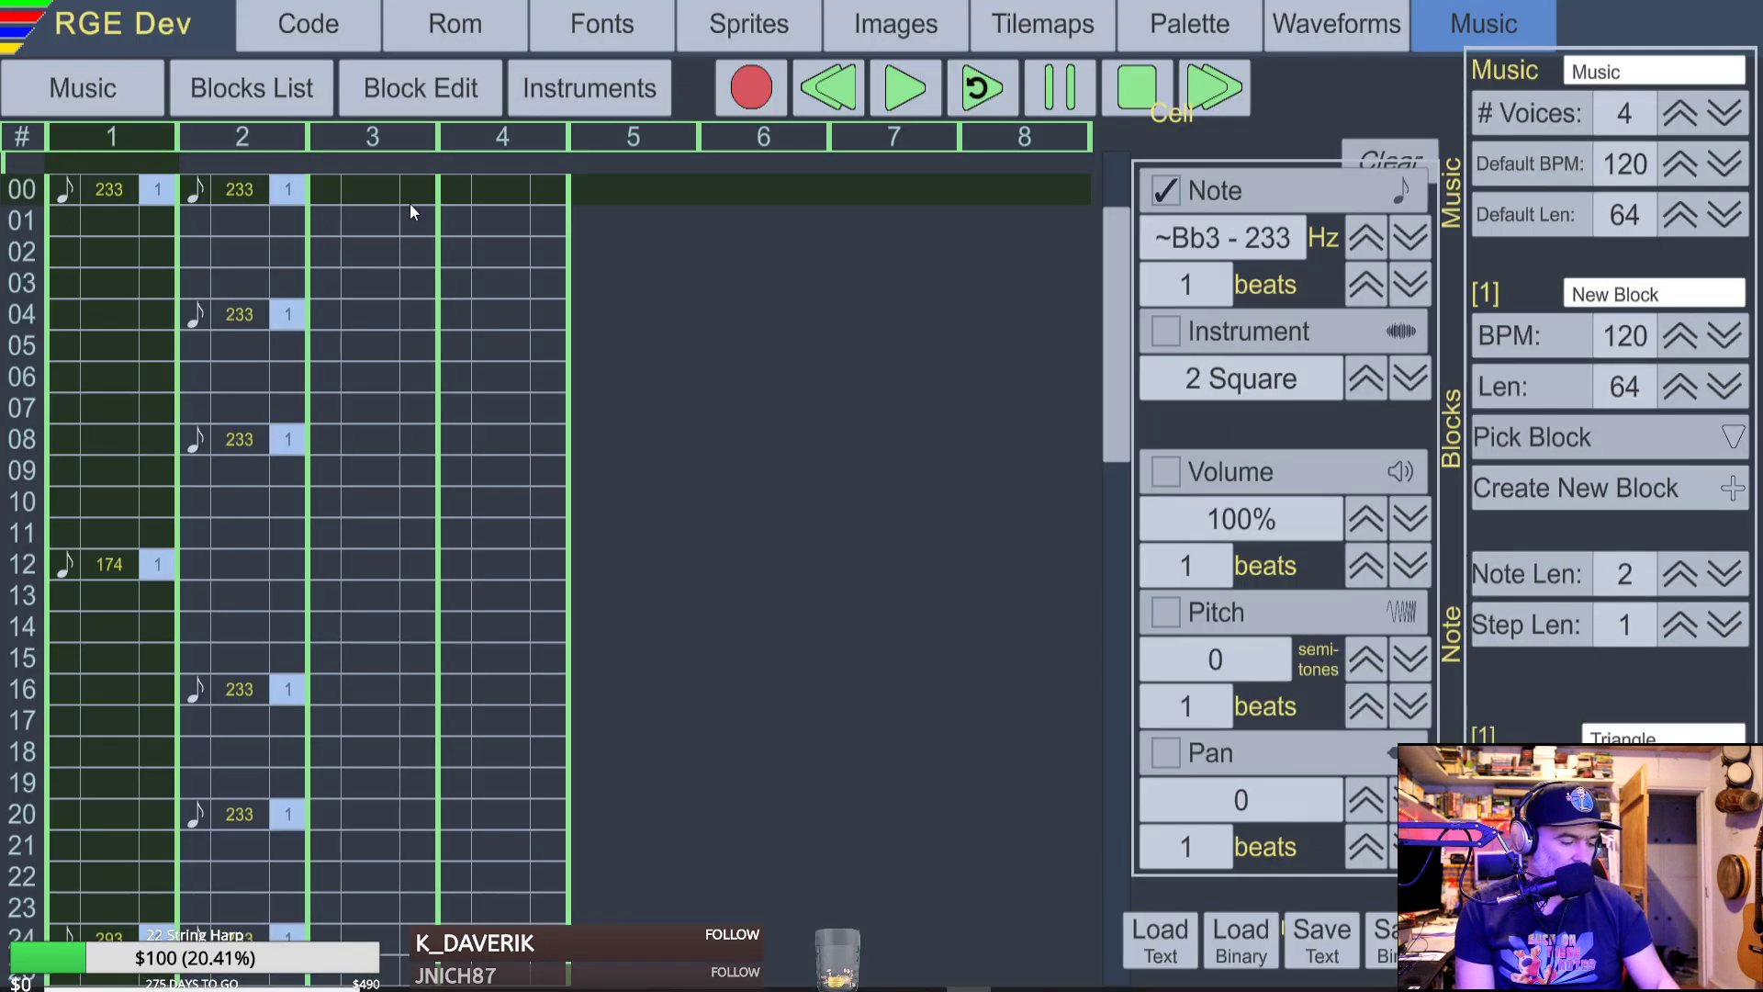
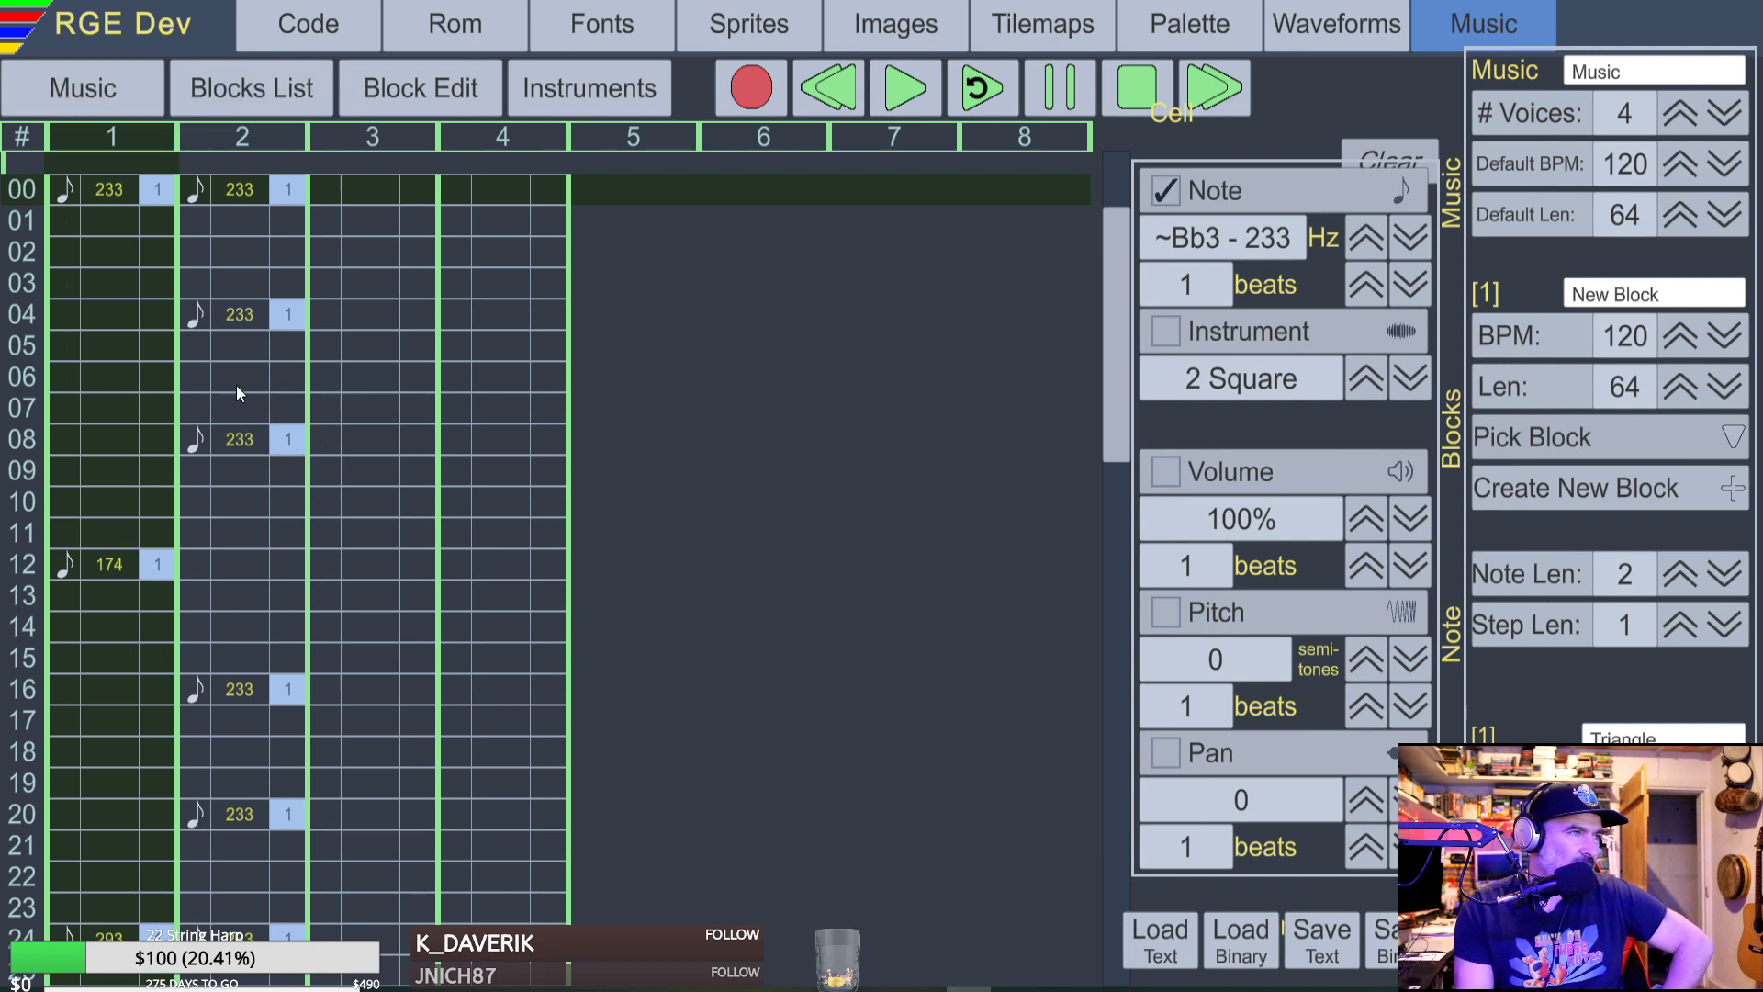
Delete the Bb3 note from row 24 of voice 2.
scroll(241, 394, up, 1)
scroll(285, 419, down, 1)
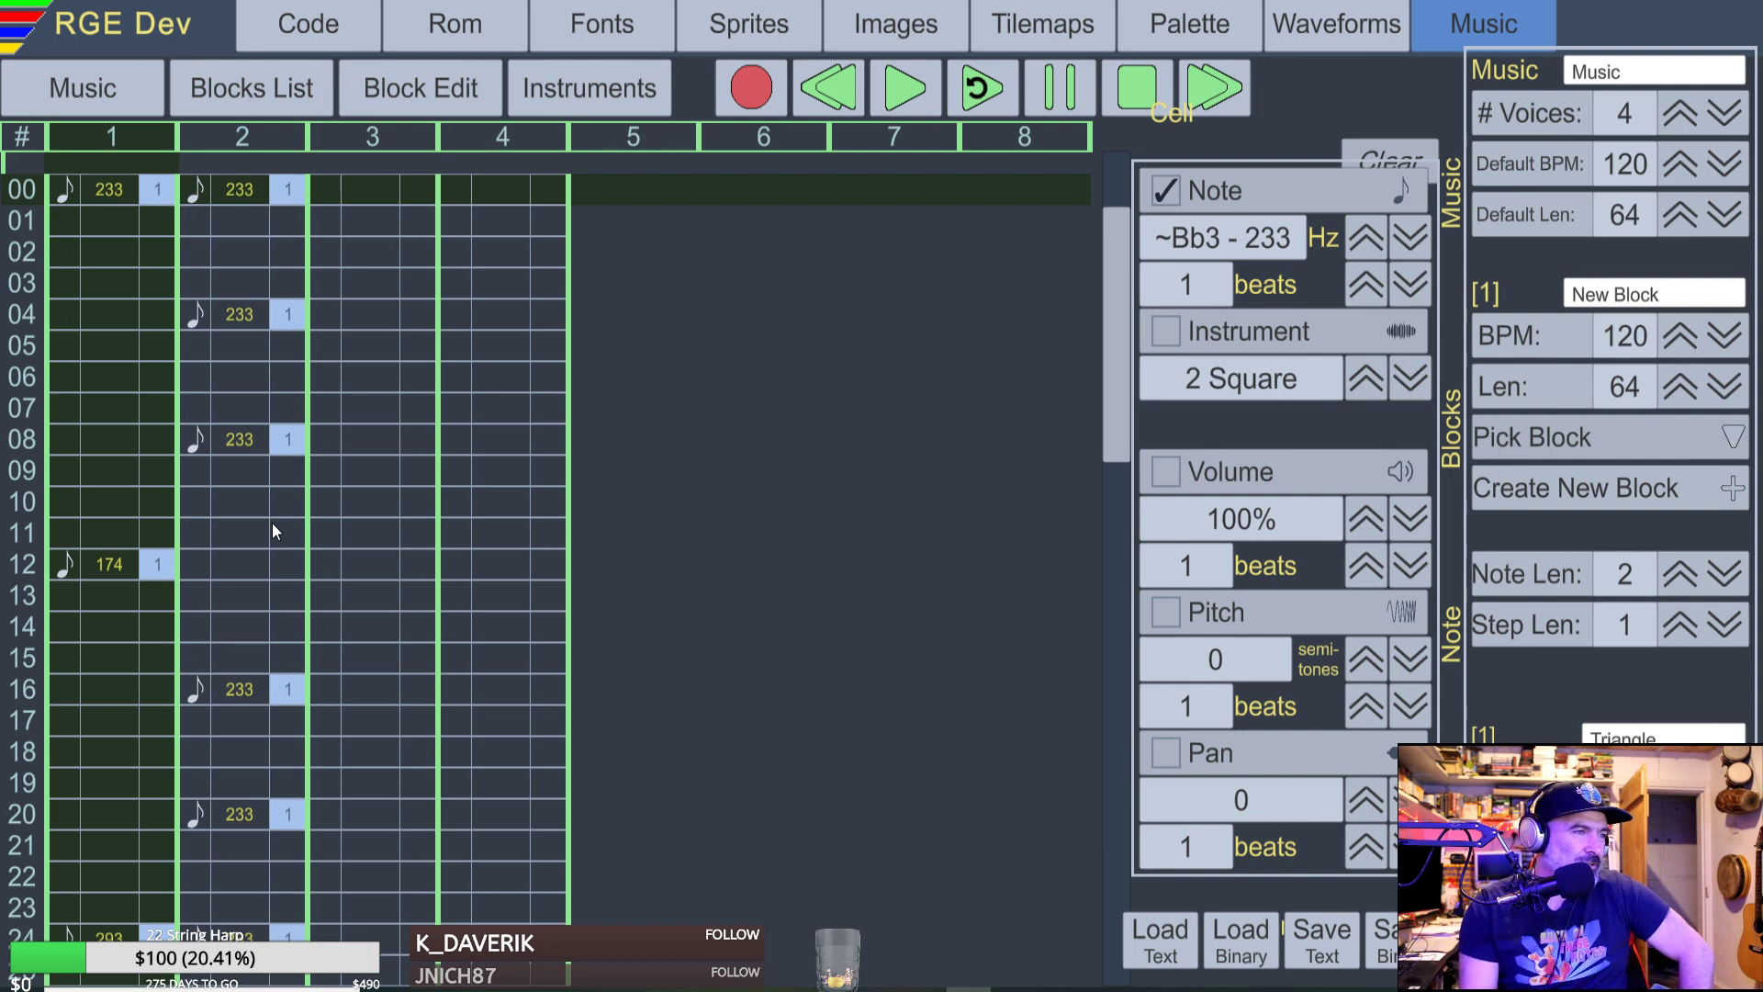
scroll(257, 578, down, 1)
click(217, 787)
scroll(217, 788, down, 4)
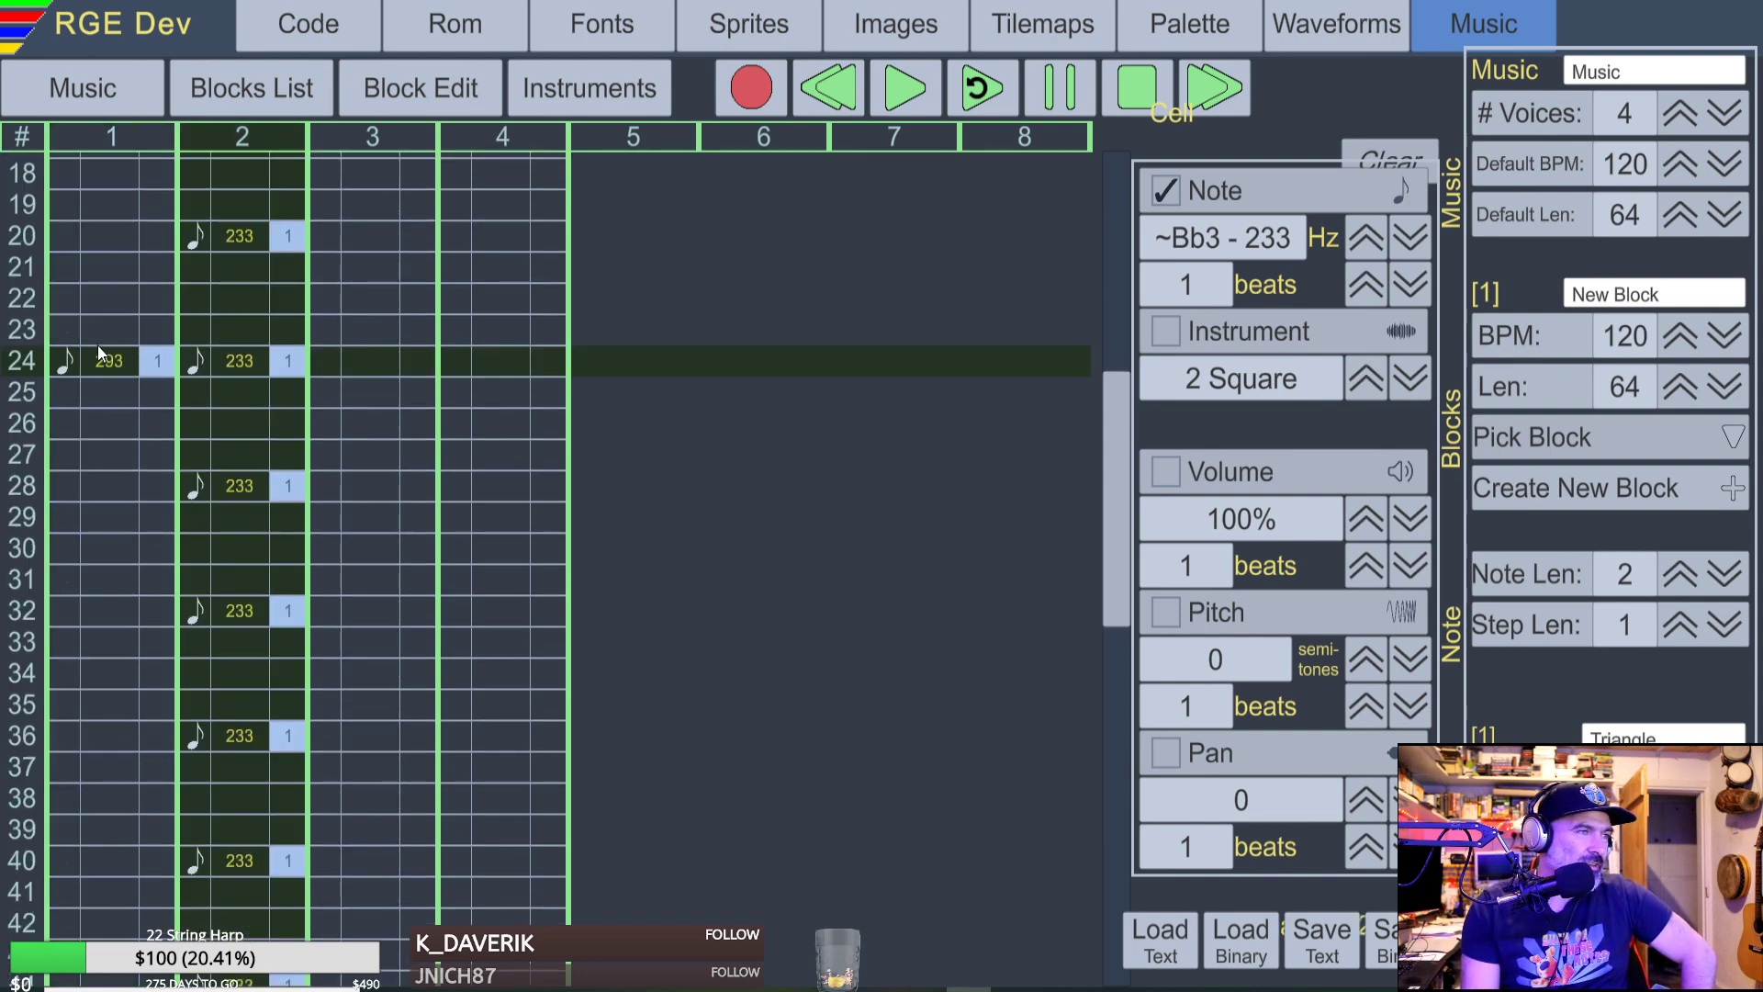
click(151, 366)
click(225, 364)
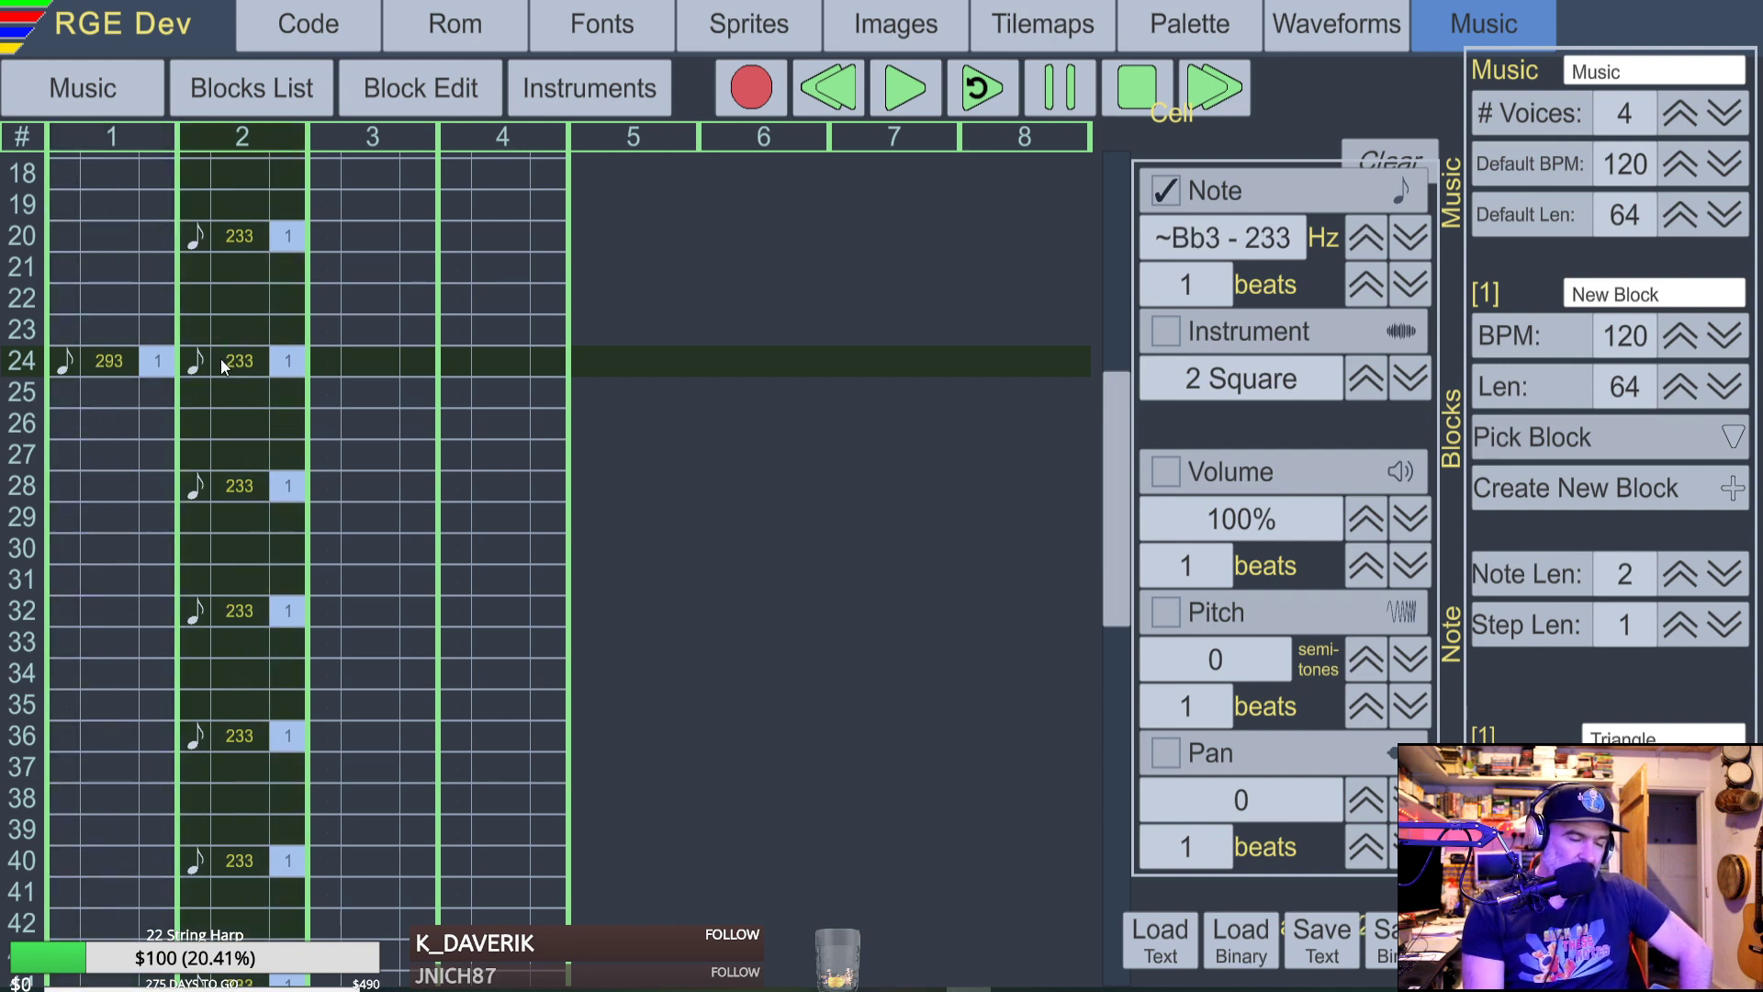
key(Delete)
Step back through voice 2 from row 24 towards row 12 to check the spacing between the voice 1 notes.
key(Up)
key(Up)
key(Up)
key(Up)
key(Up)
key(Up)
key(Up)
key(Up)
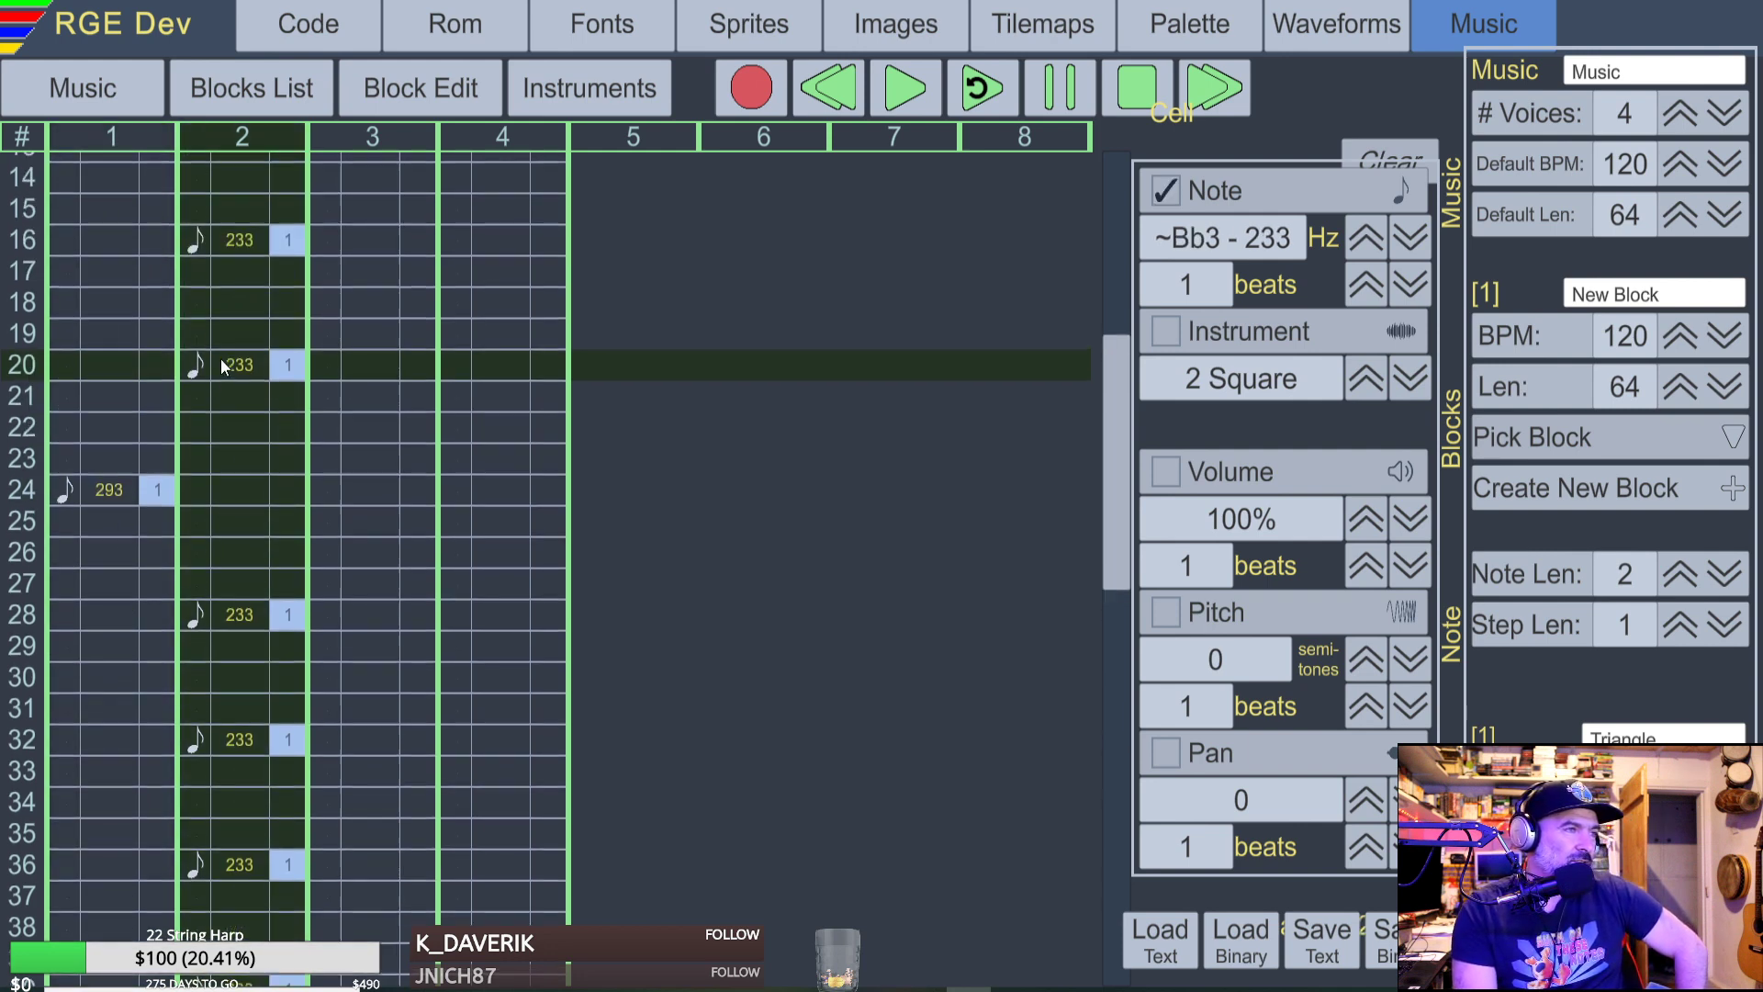
key(Up)
key(Up)
key(Up)
key(Up)
key(Up)
key(Up)
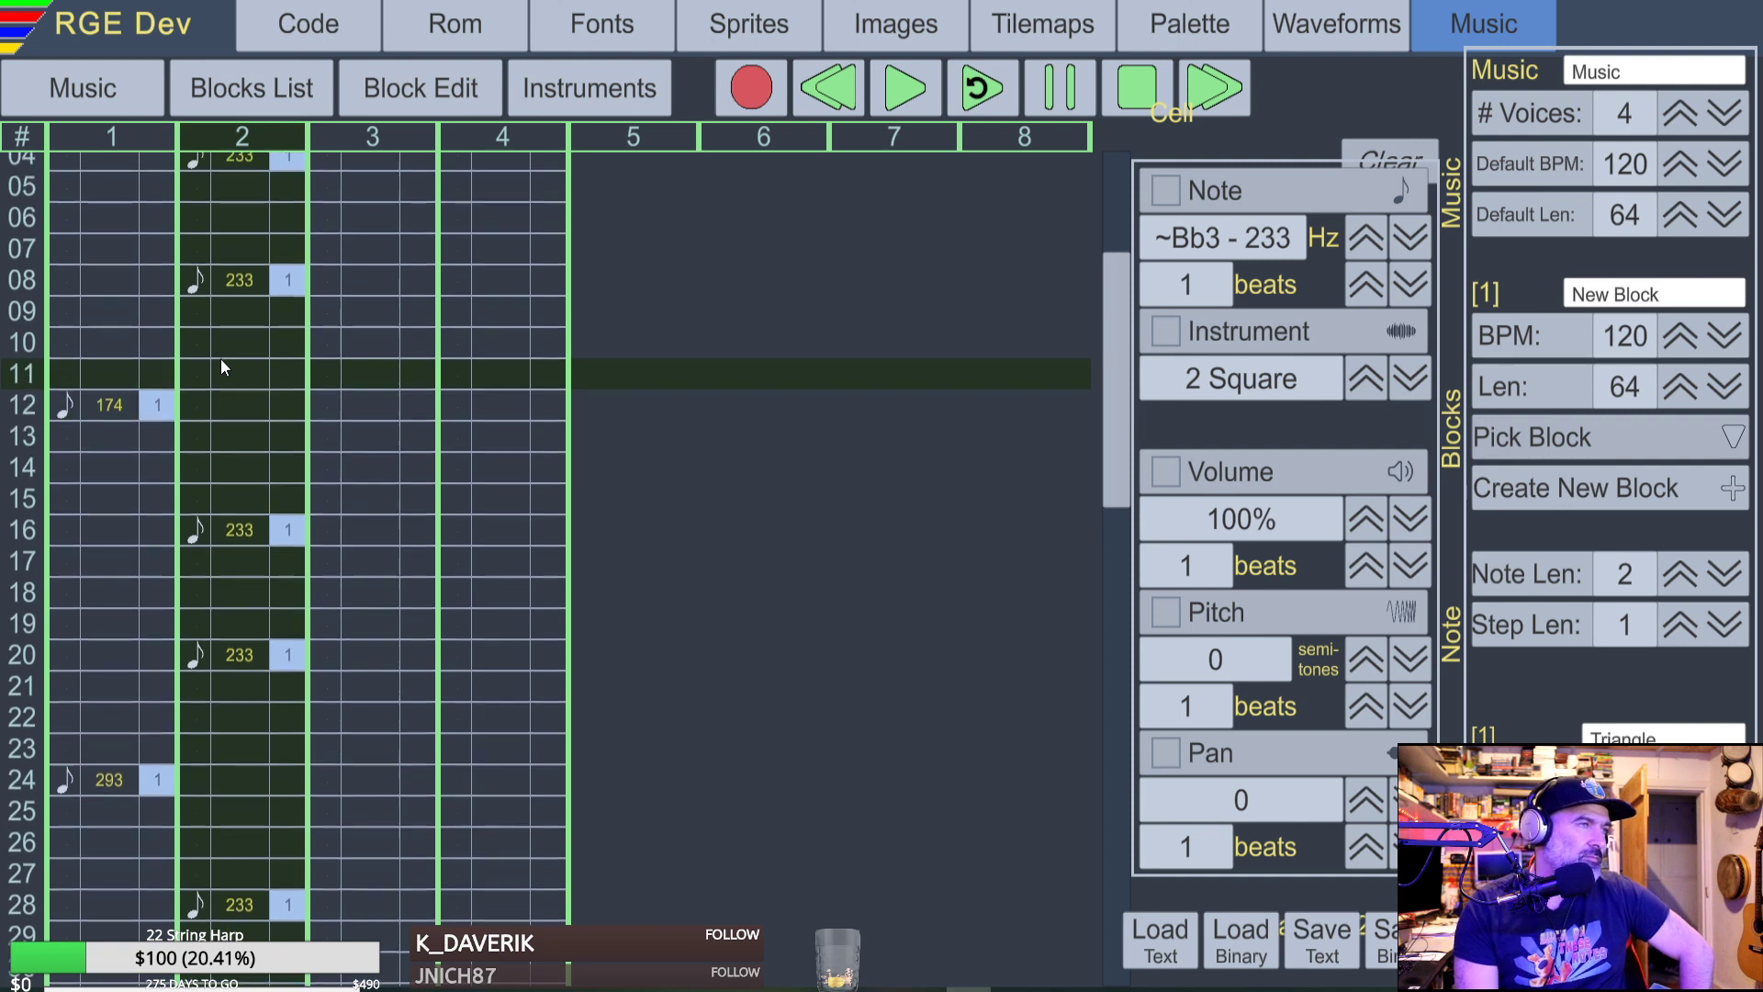
key(Down)
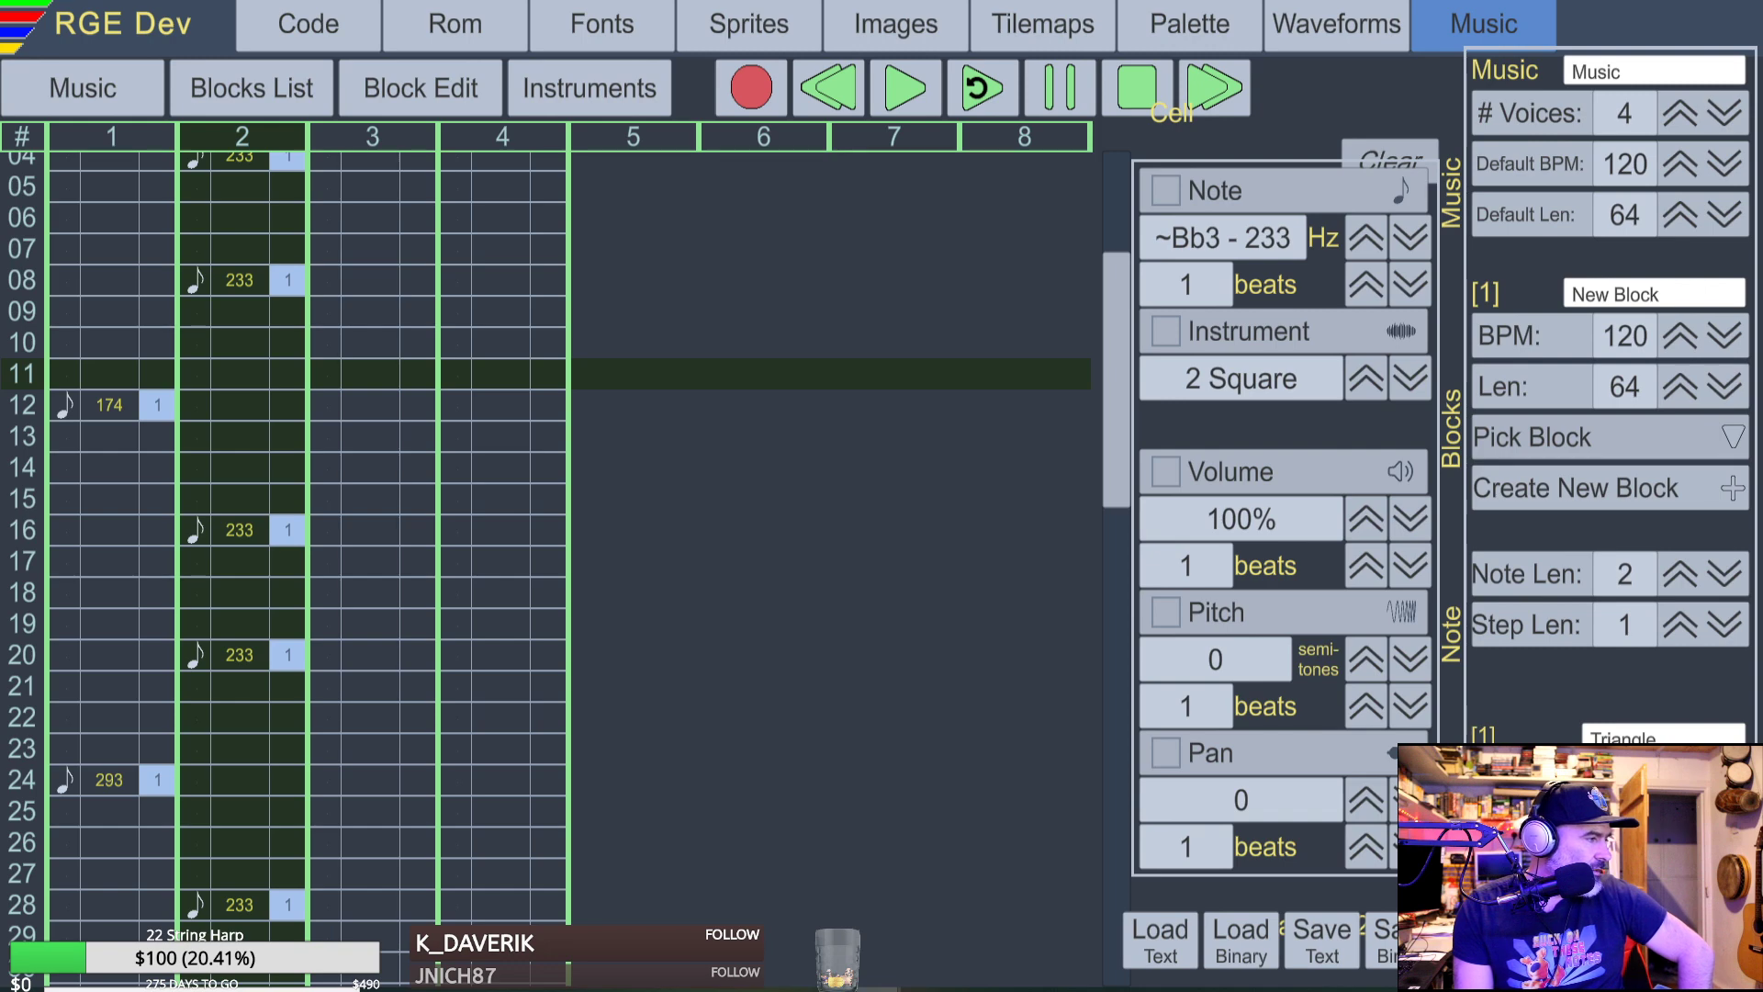
Switch to the YouTube video, play the next few seconds of the tune, pause it and return to RGE Dev.
key(alt+Tab)
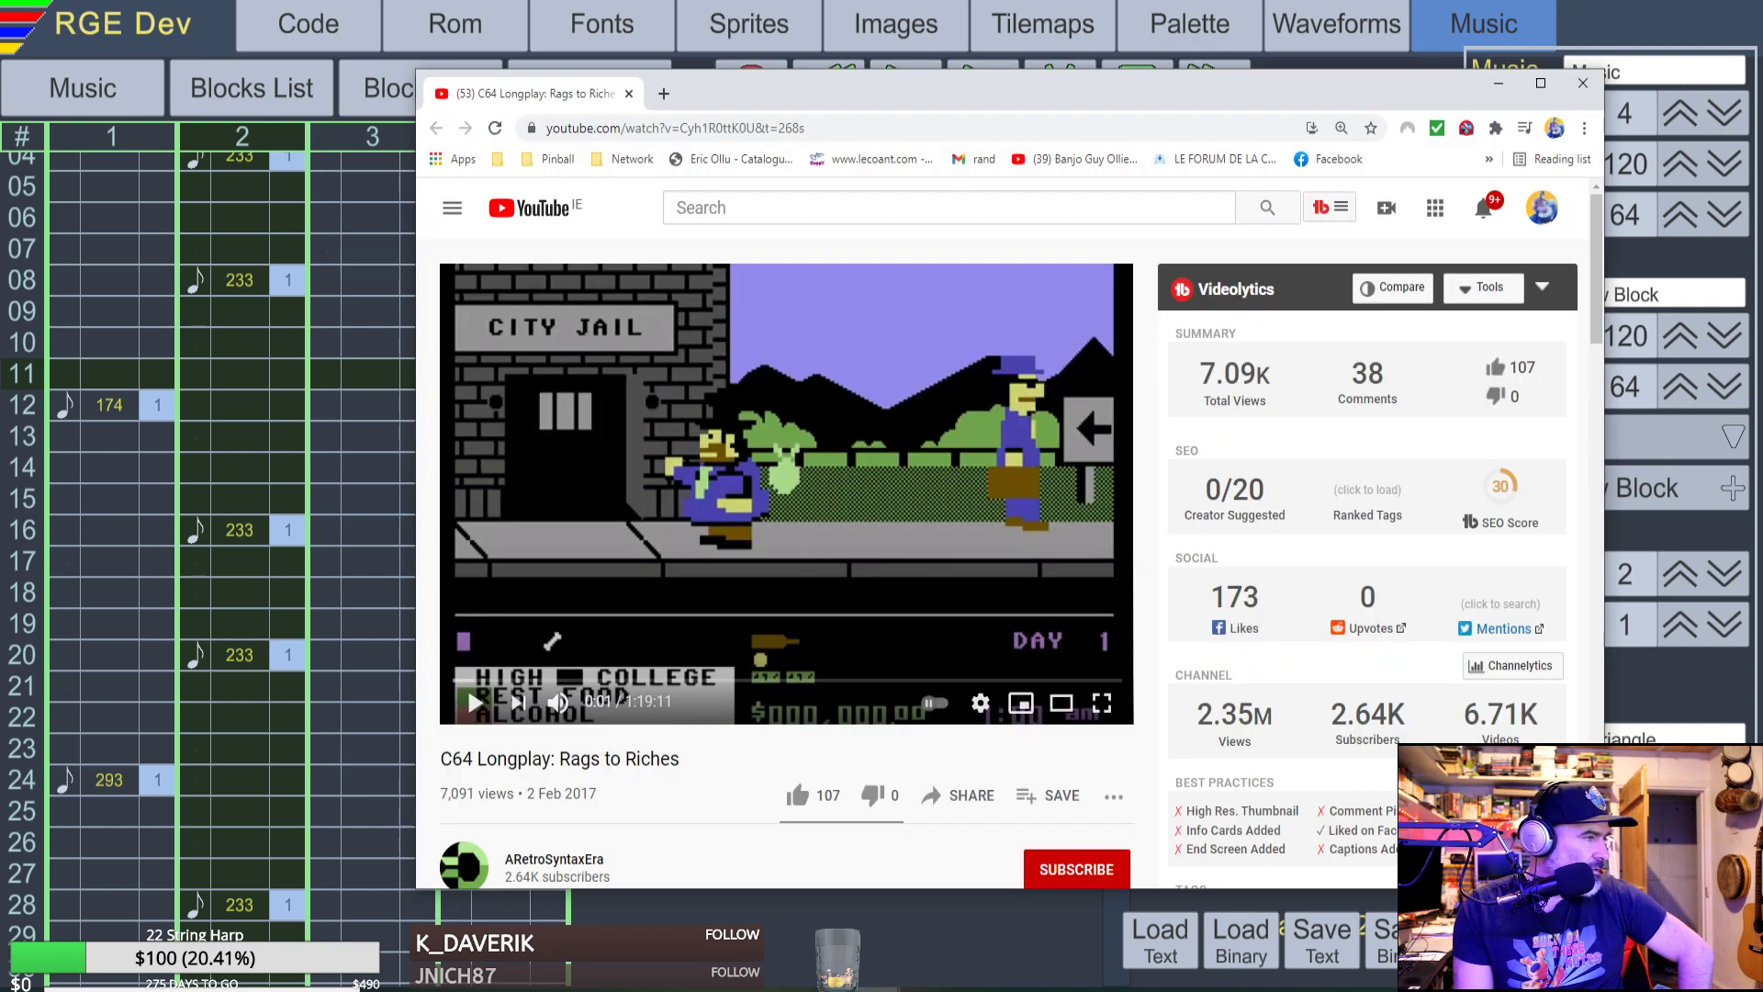
click(475, 703)
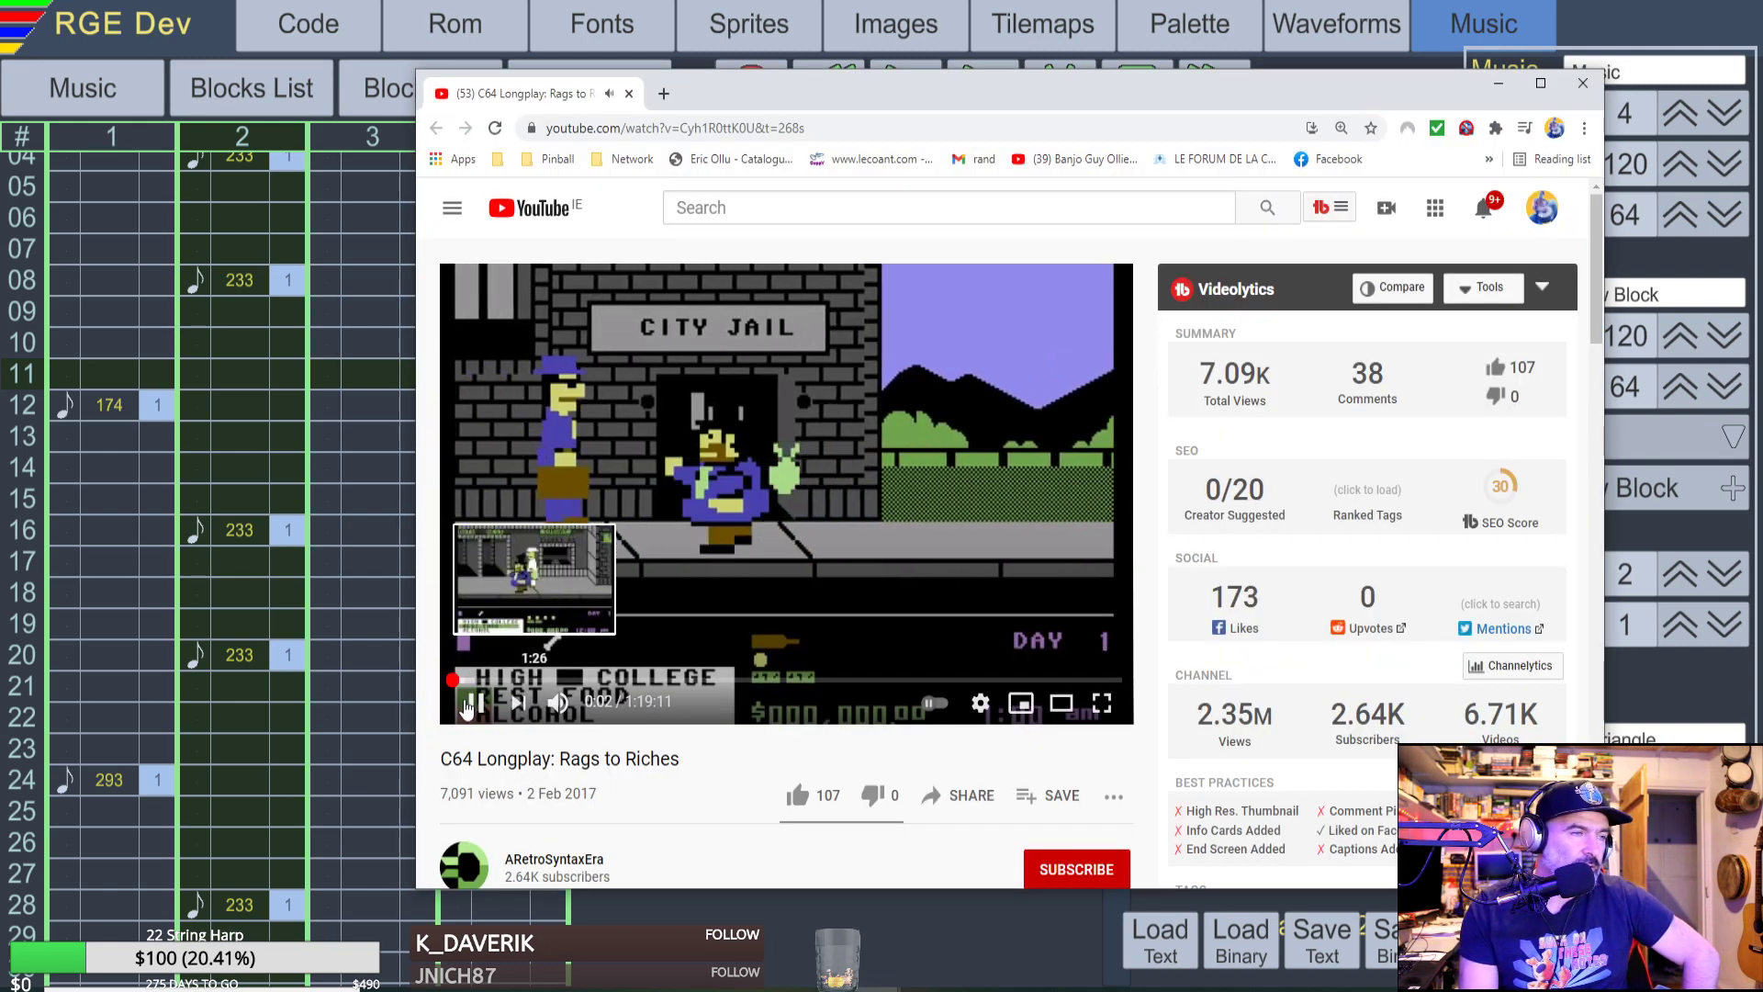
click(474, 702)
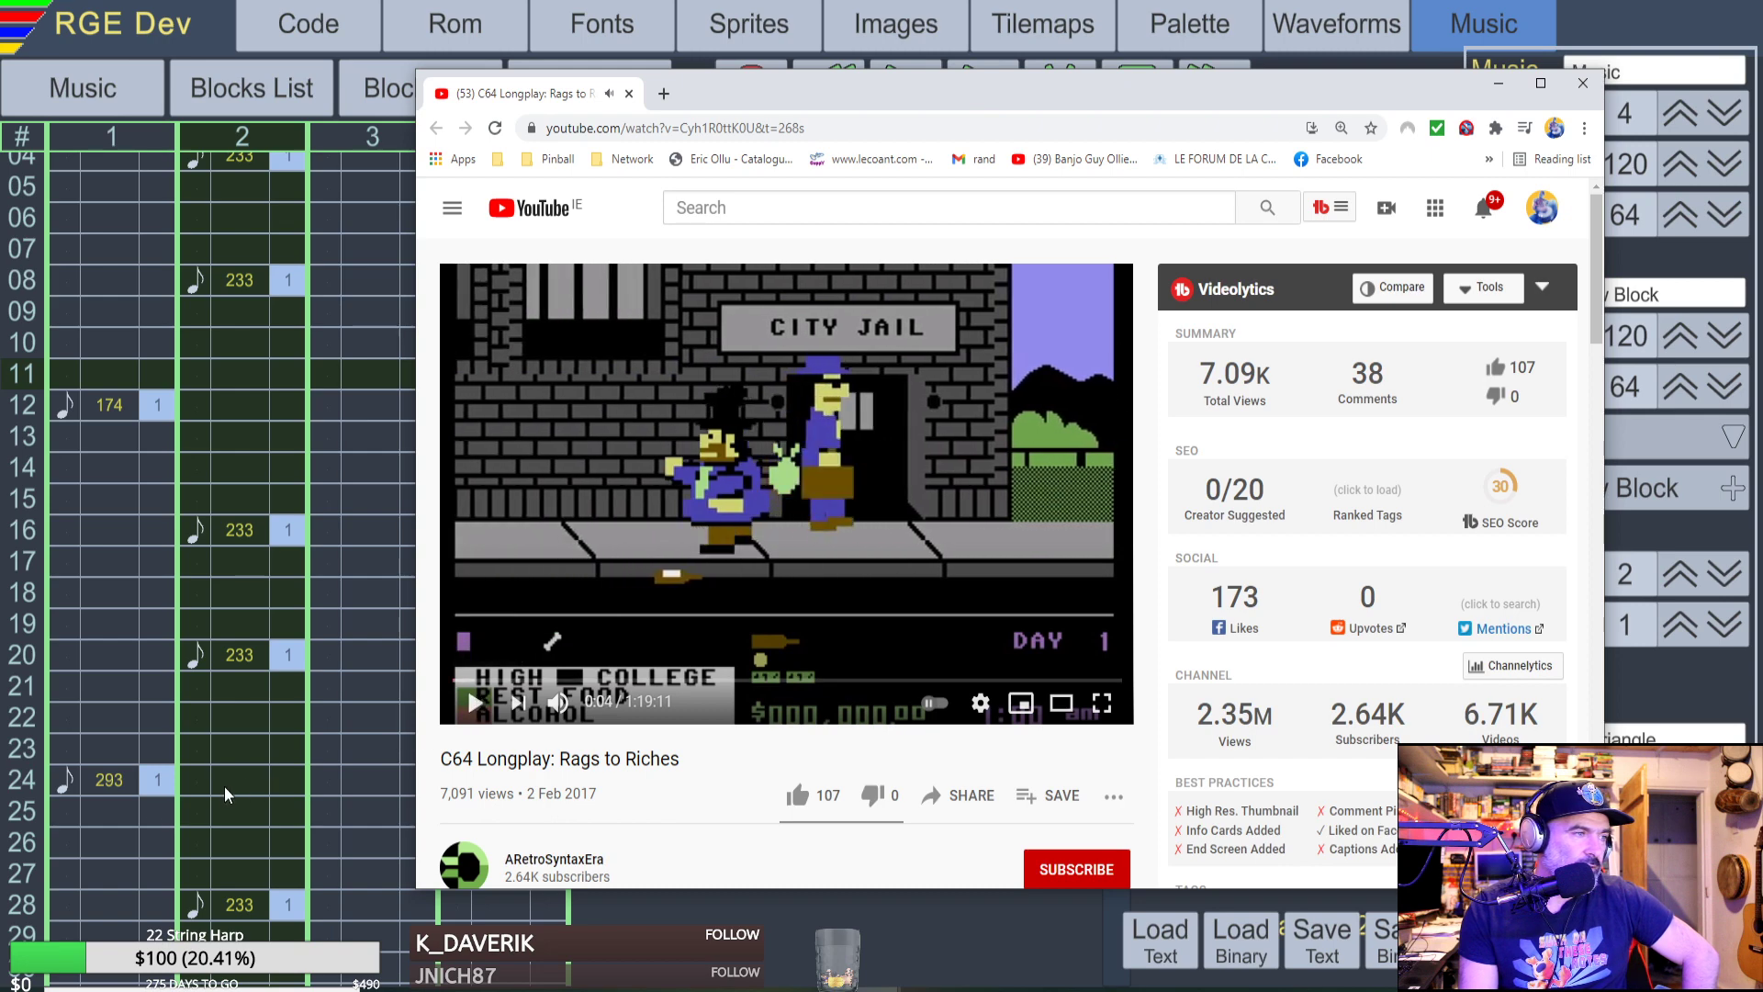
click(140, 789)
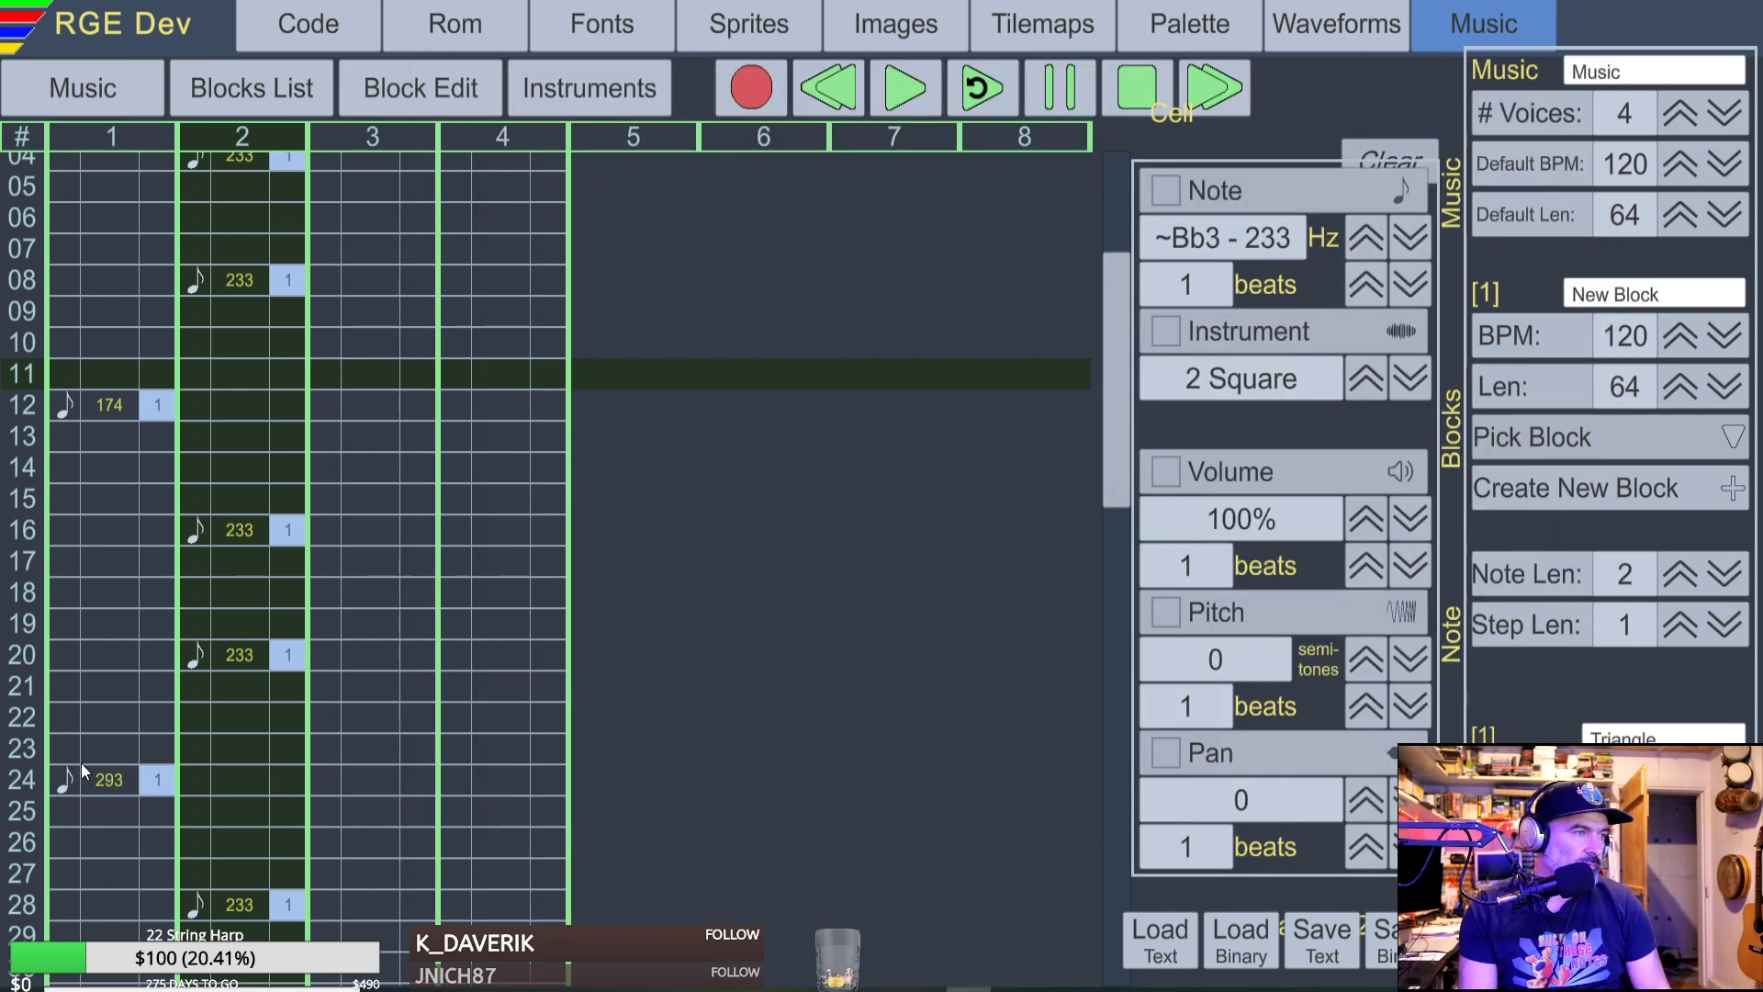
Examine voices 1 and 2 from row 24 to the end of the block to find where the next tune note belongs.
click(81, 771)
scroll(96, 839, down, 3)
scroll(101, 849, down, 2)
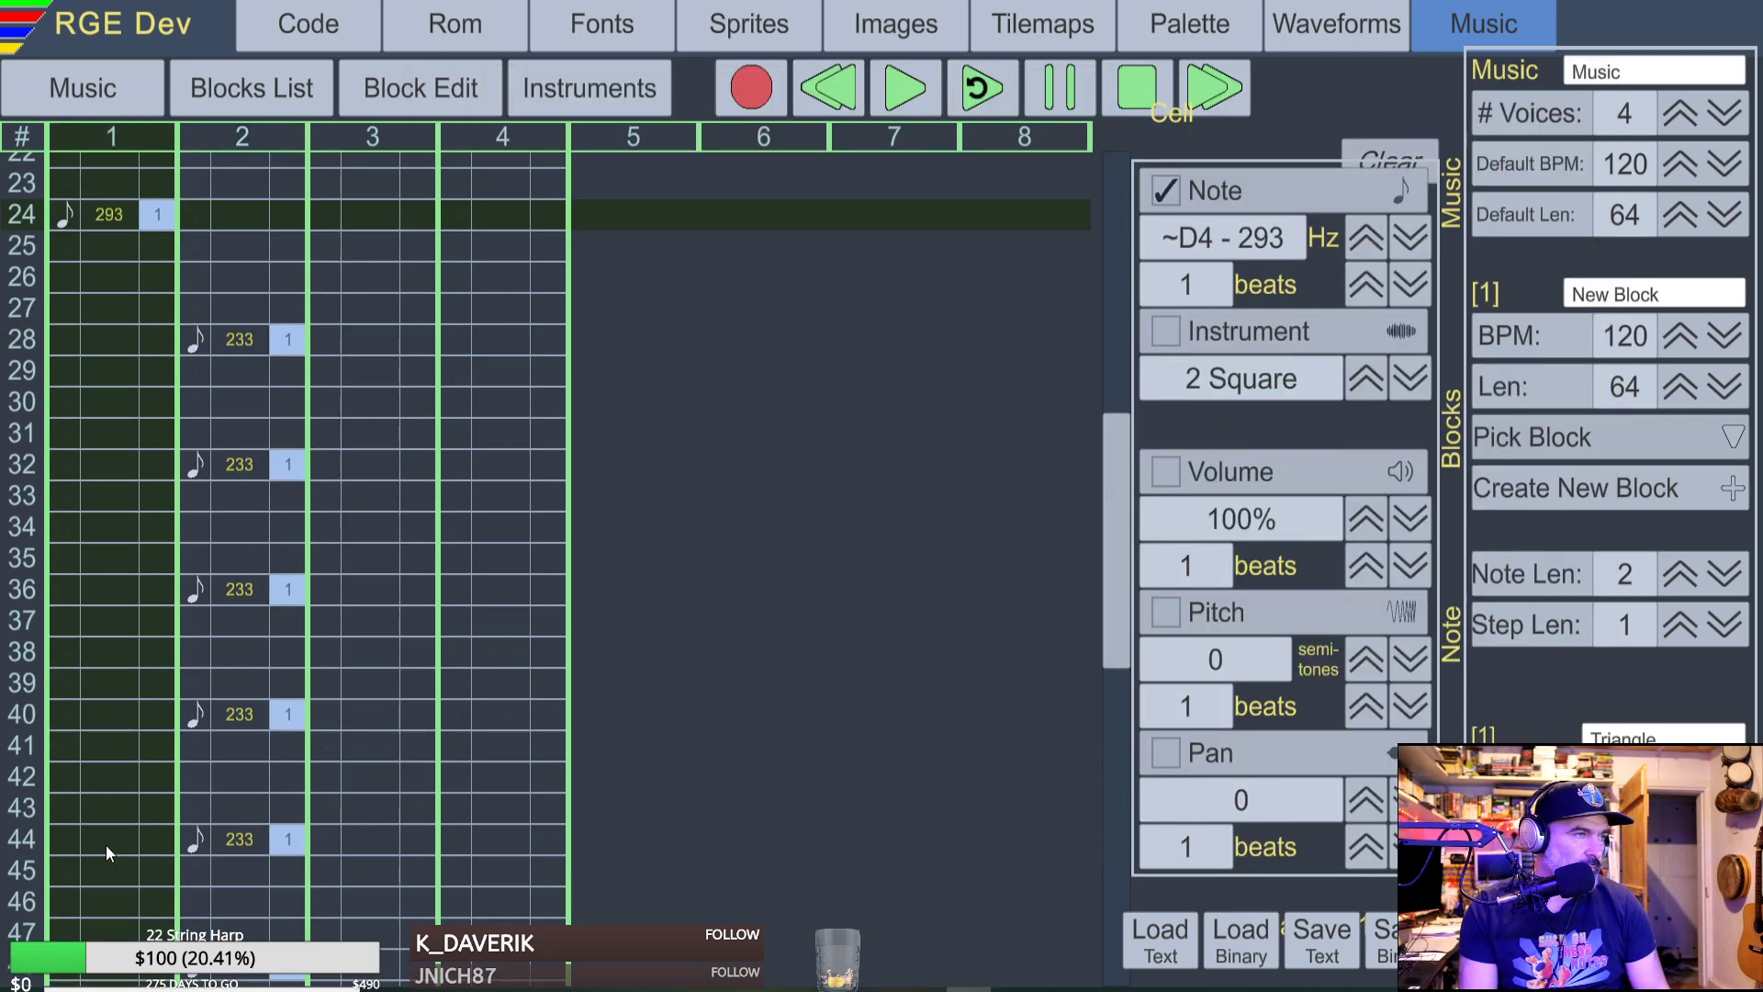
click(74, 600)
scroll(79, 597, down, 3)
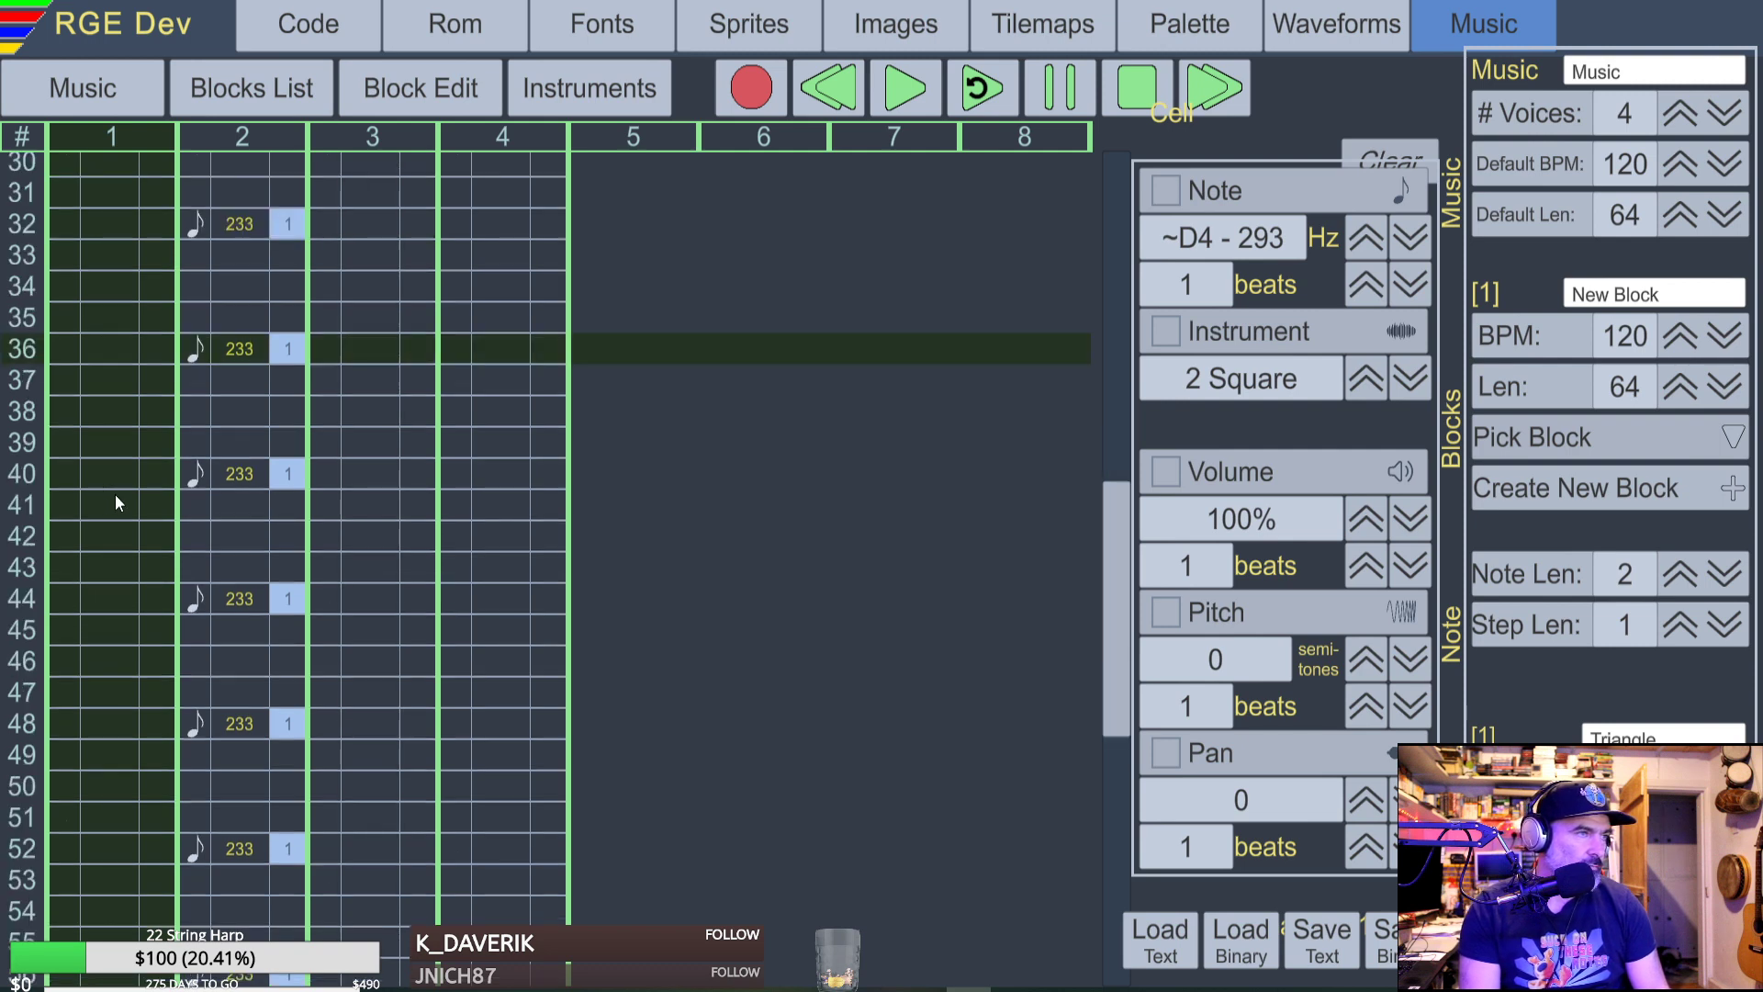
scroll(117, 501, down, 2)
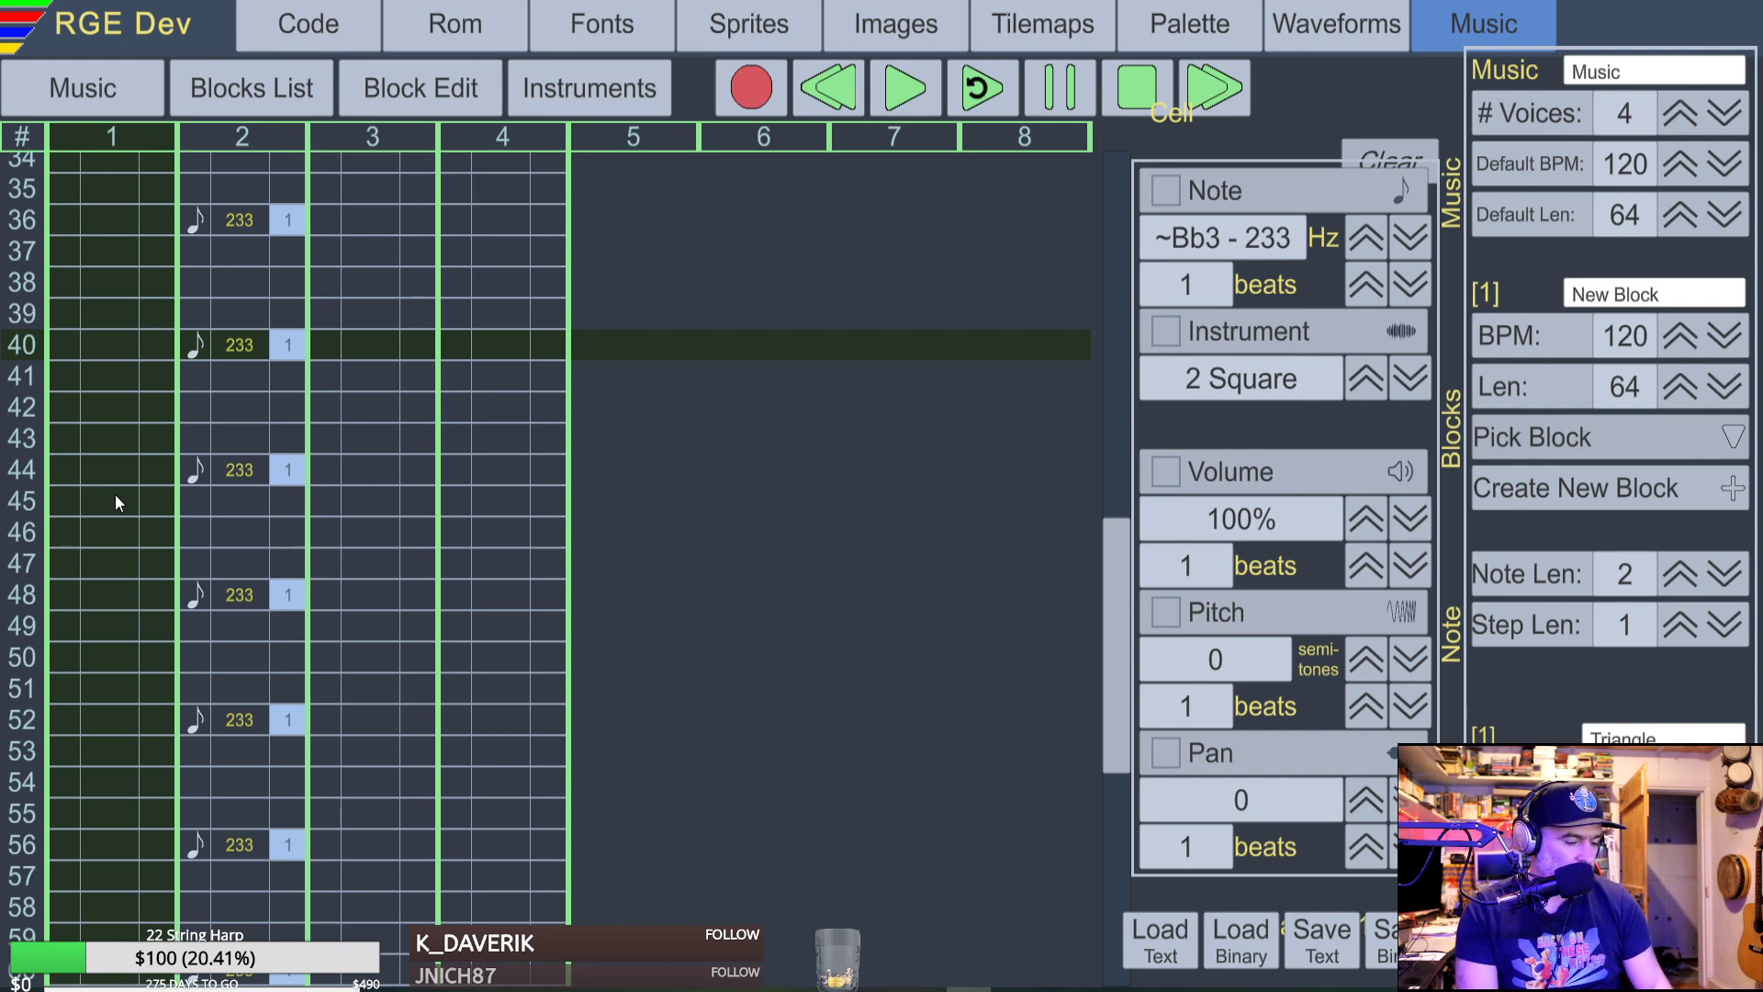
key(alt+Tab)
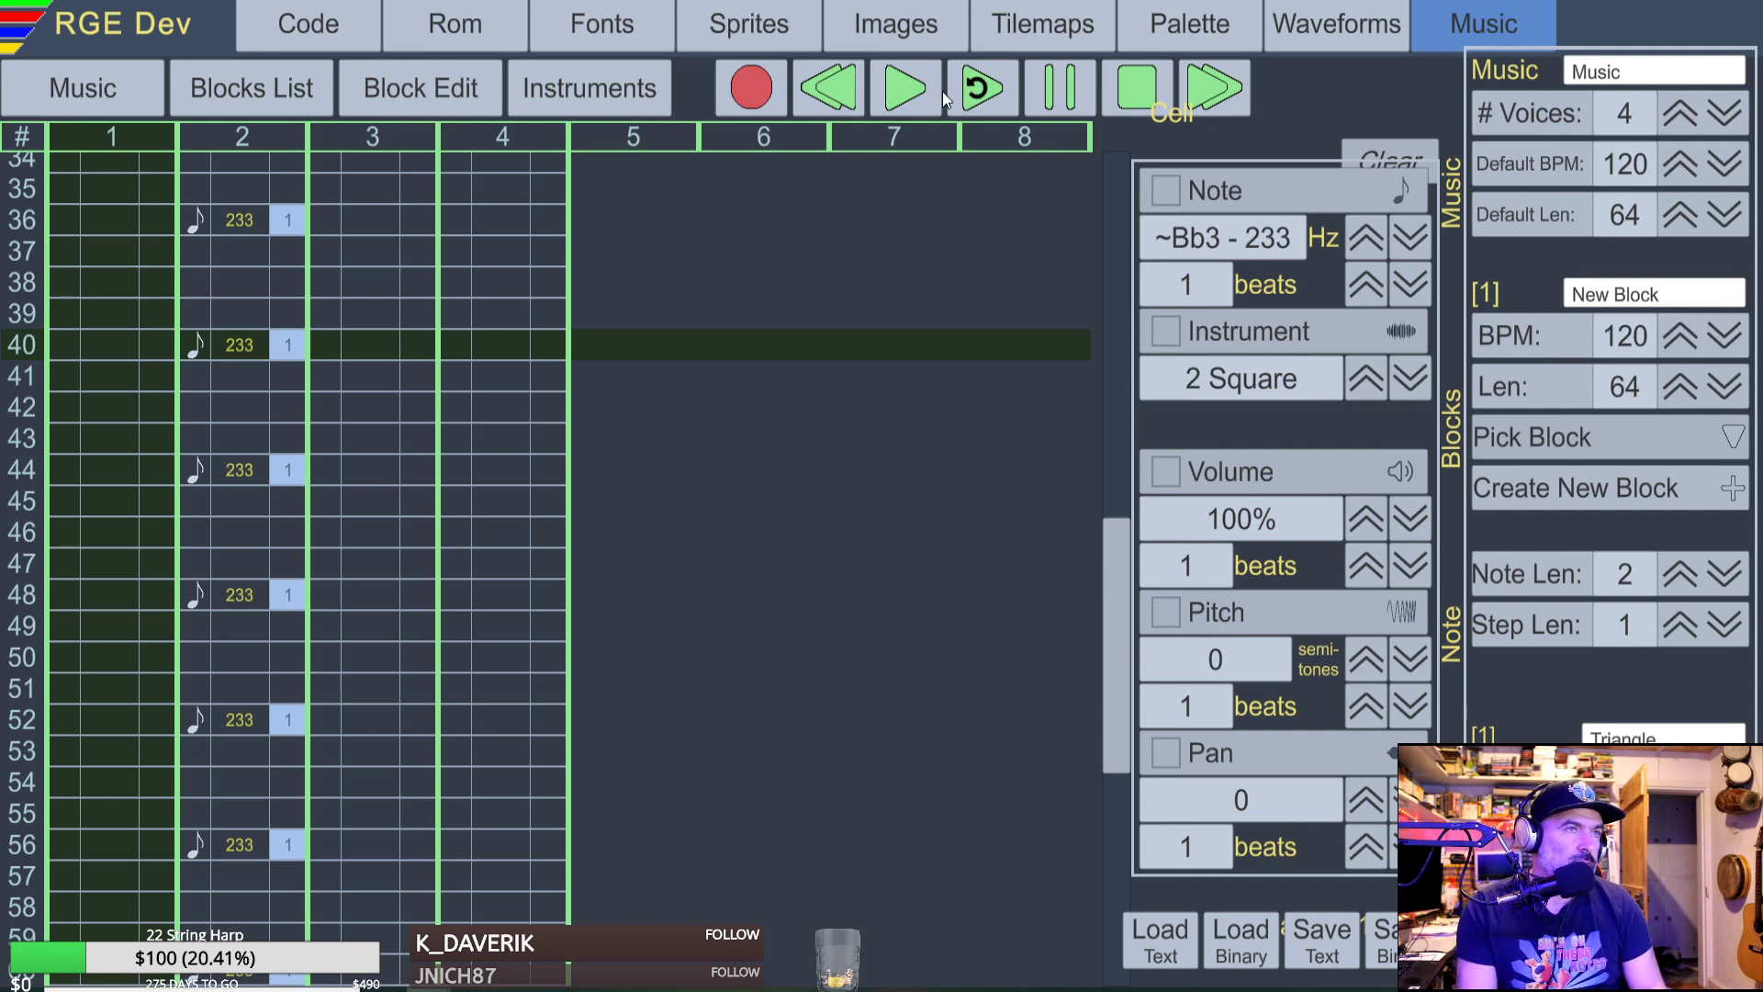
scroll(466, 222, down, 2)
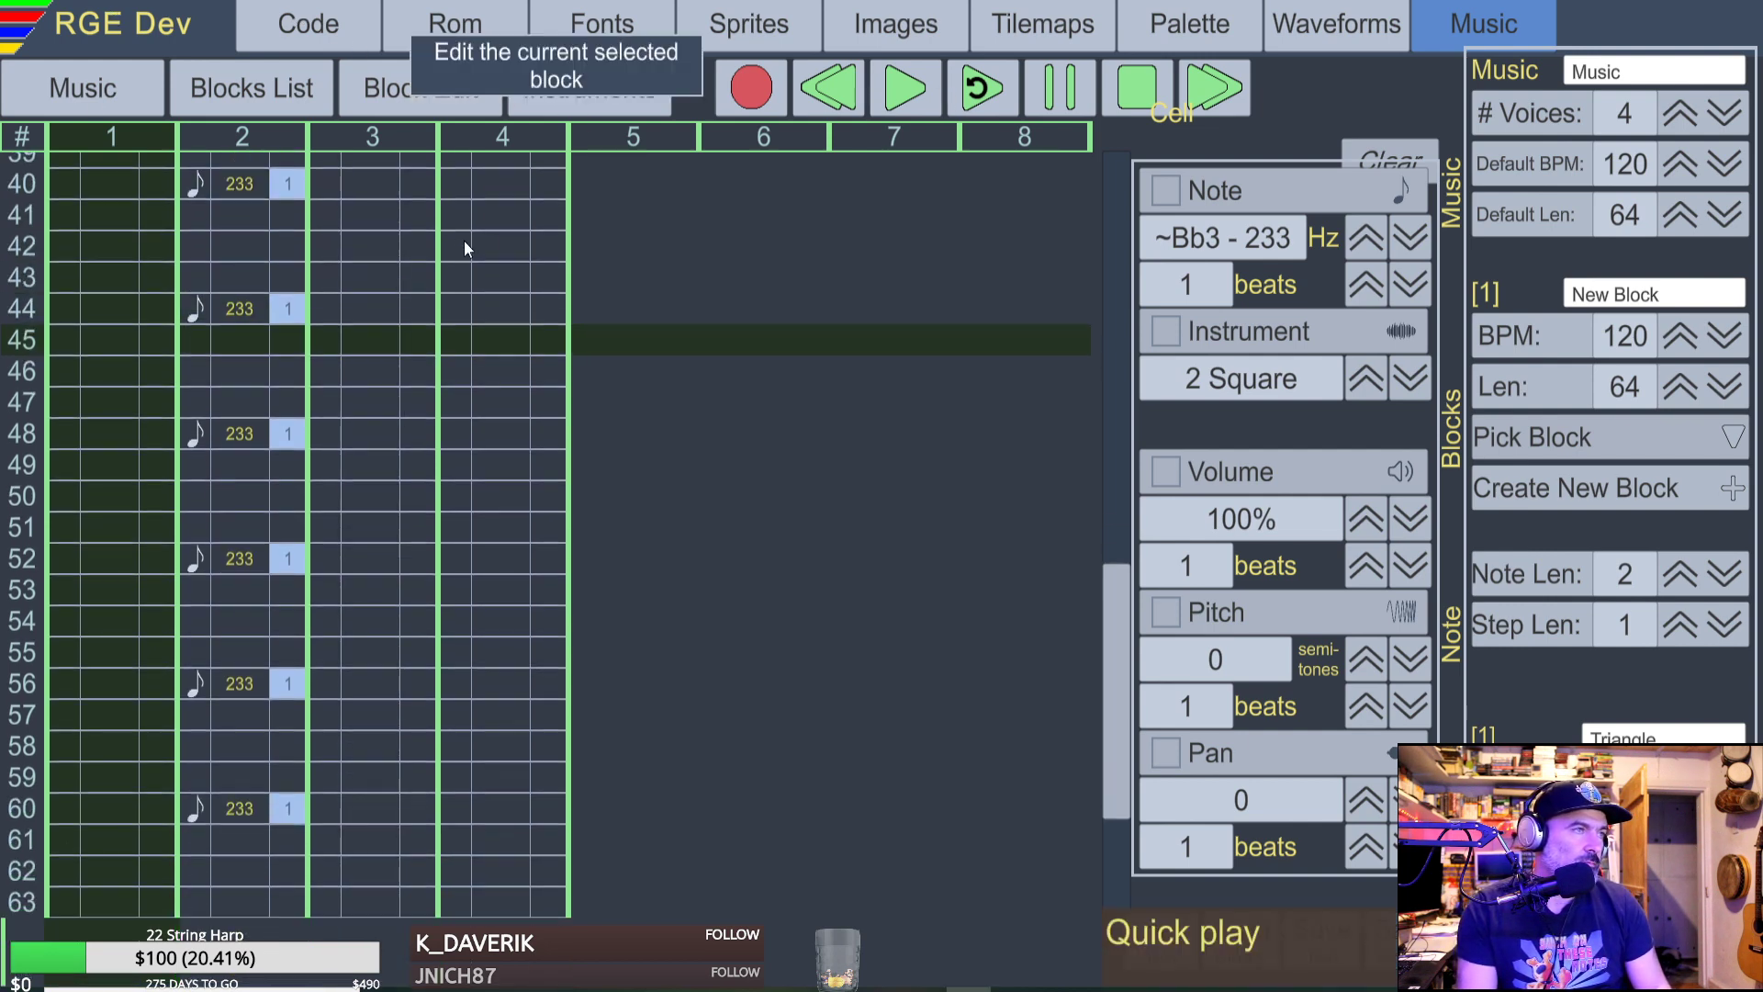
scroll(801, 404, up, 7)
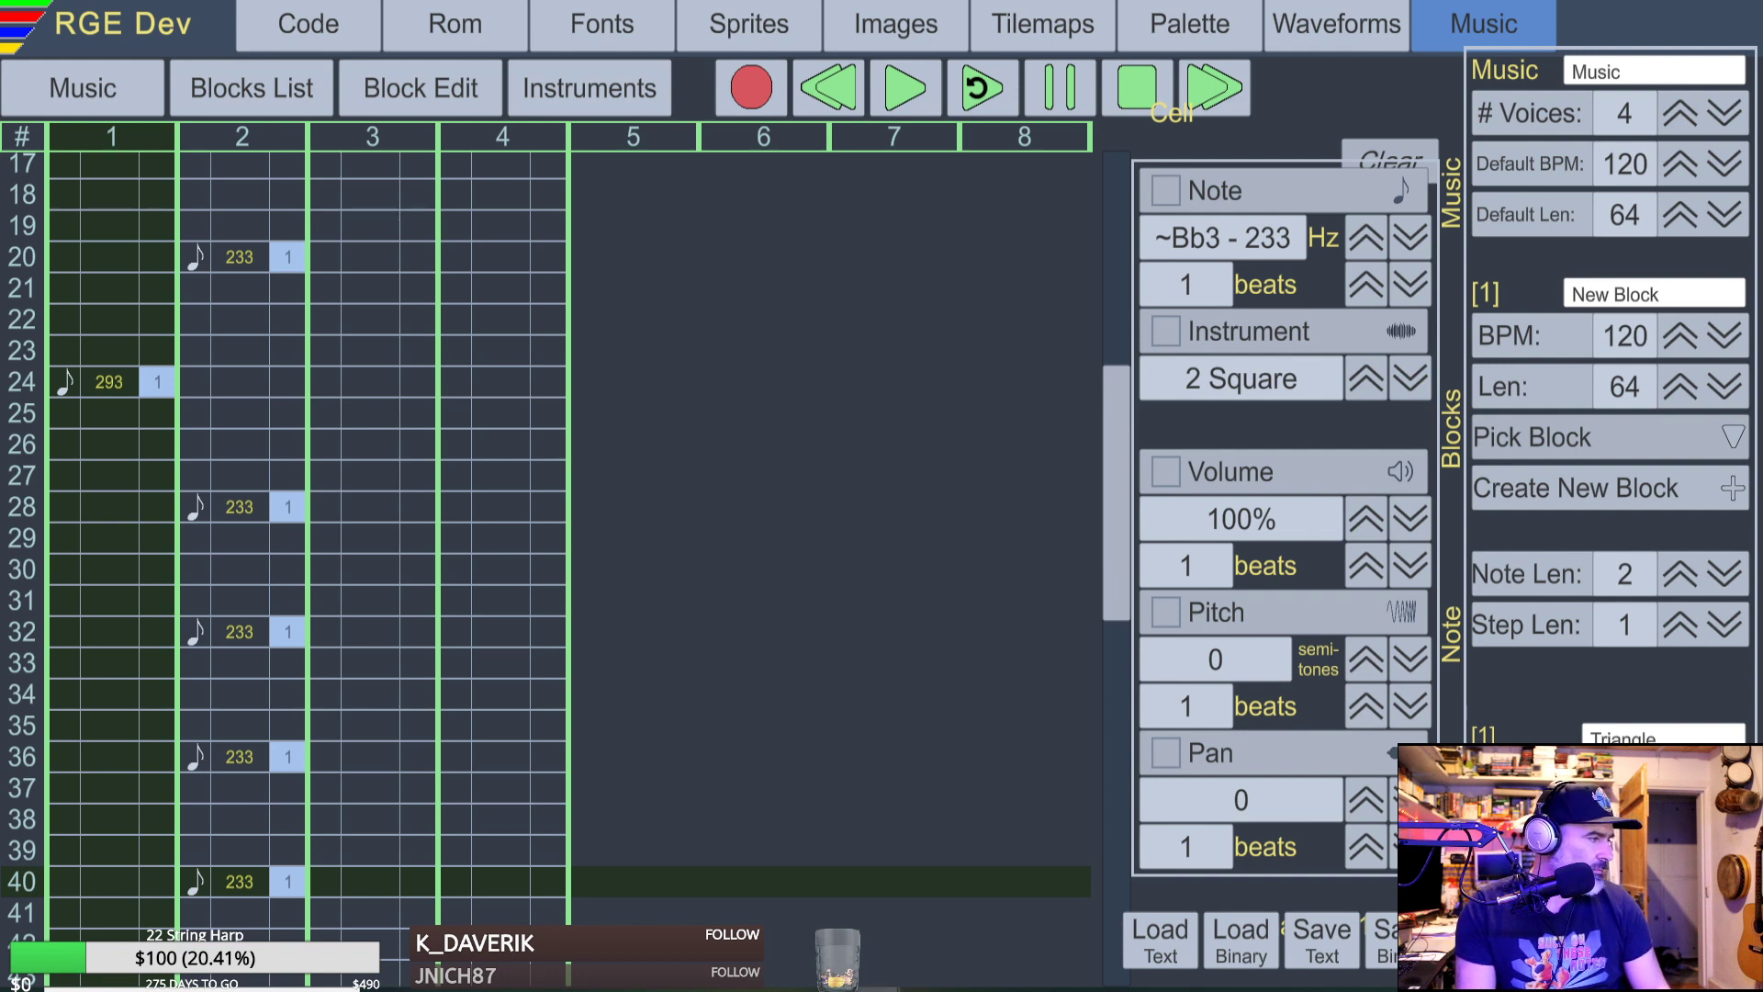
Switch to the YouTube video, replay the opening seconds of the tune, pause it and return to RGE Dev.
key(alt+Tab)
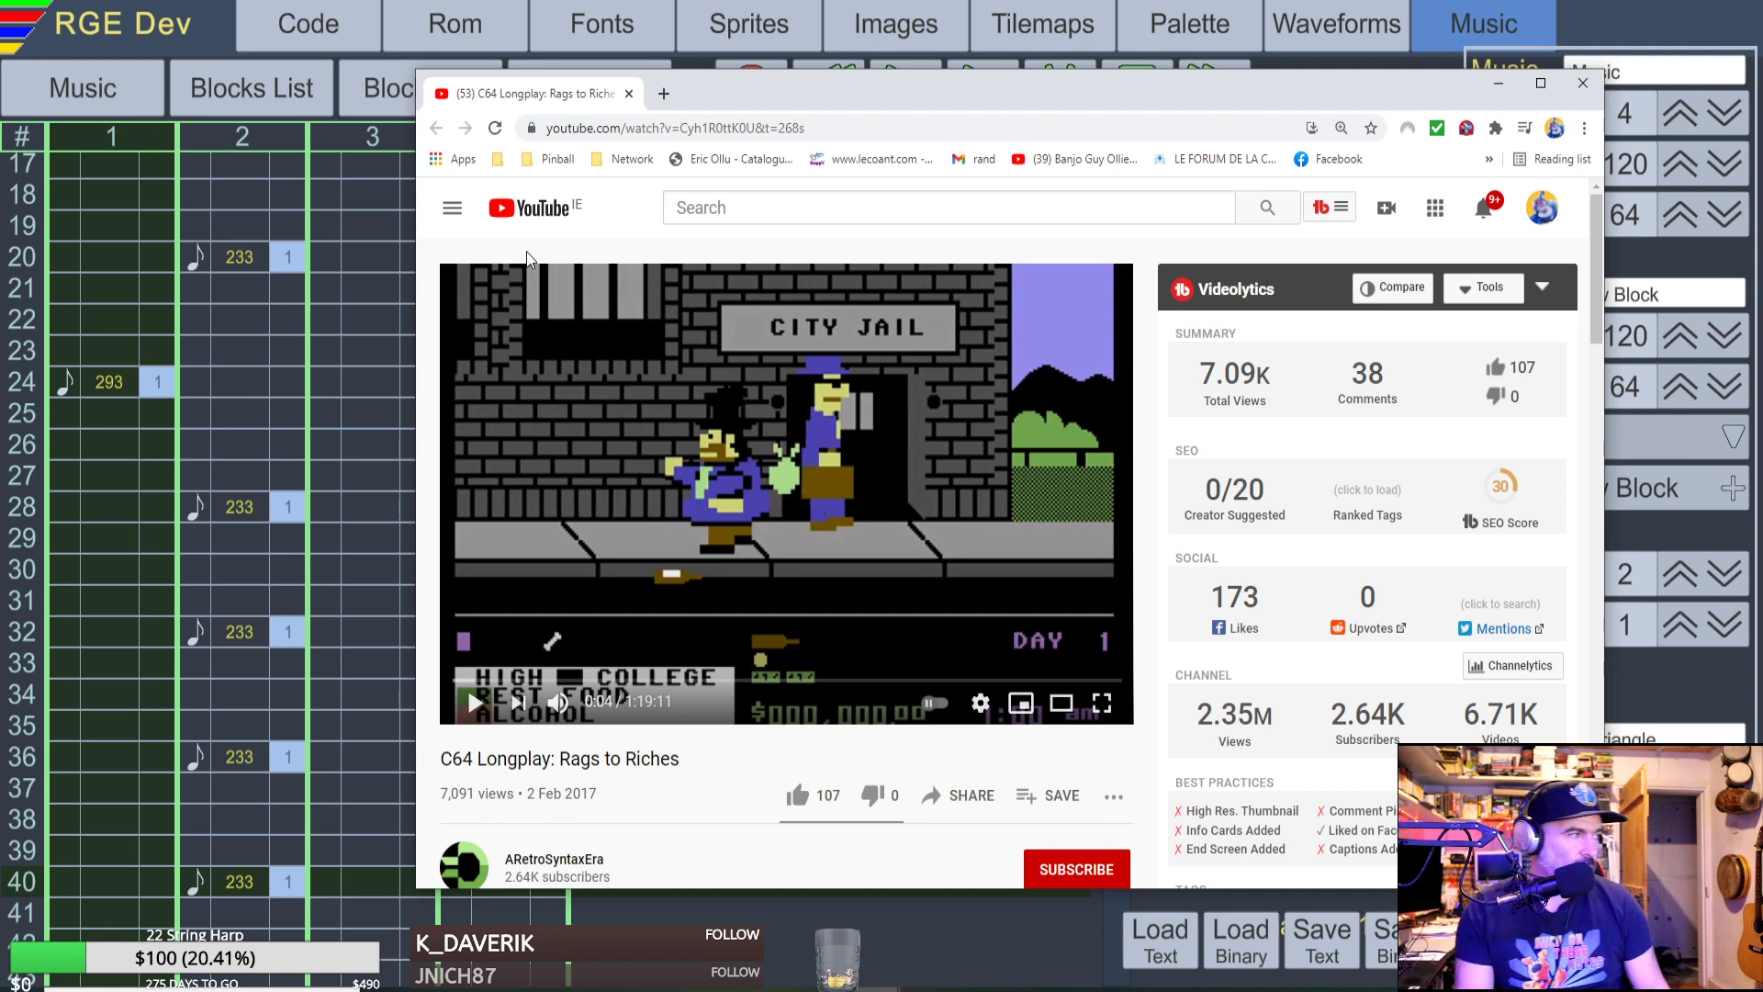
click(473, 702)
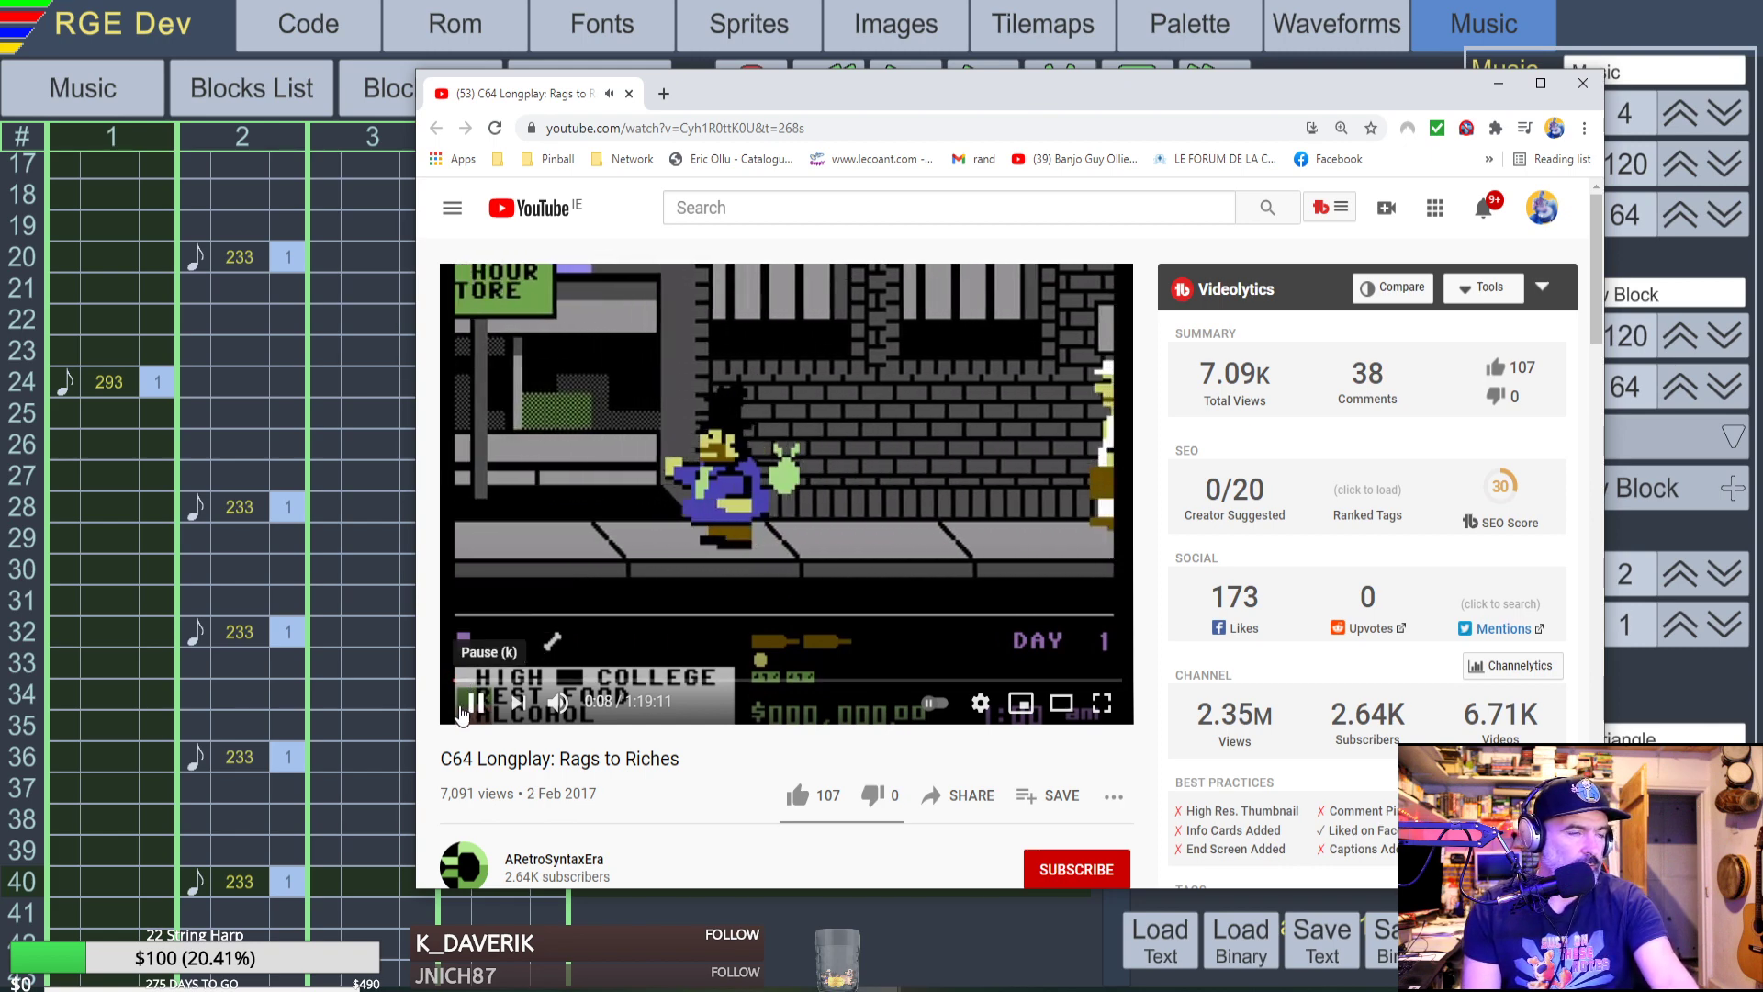
drag(456, 680, 425, 686)
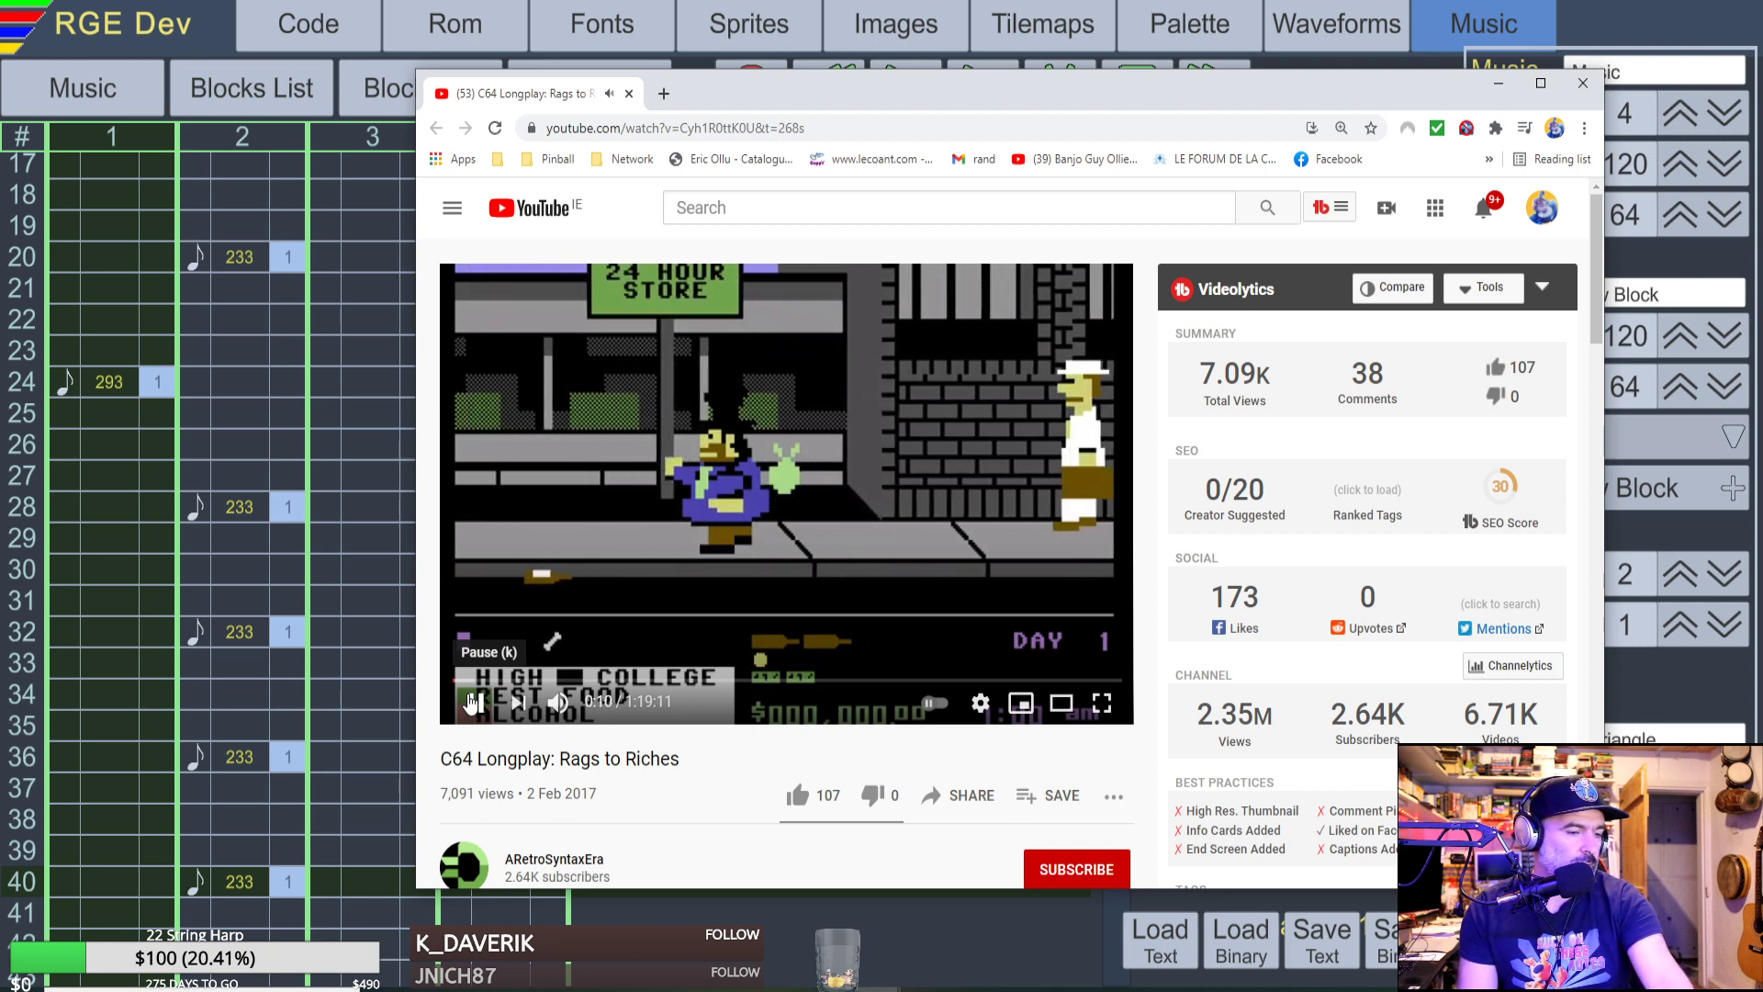
click(472, 703)
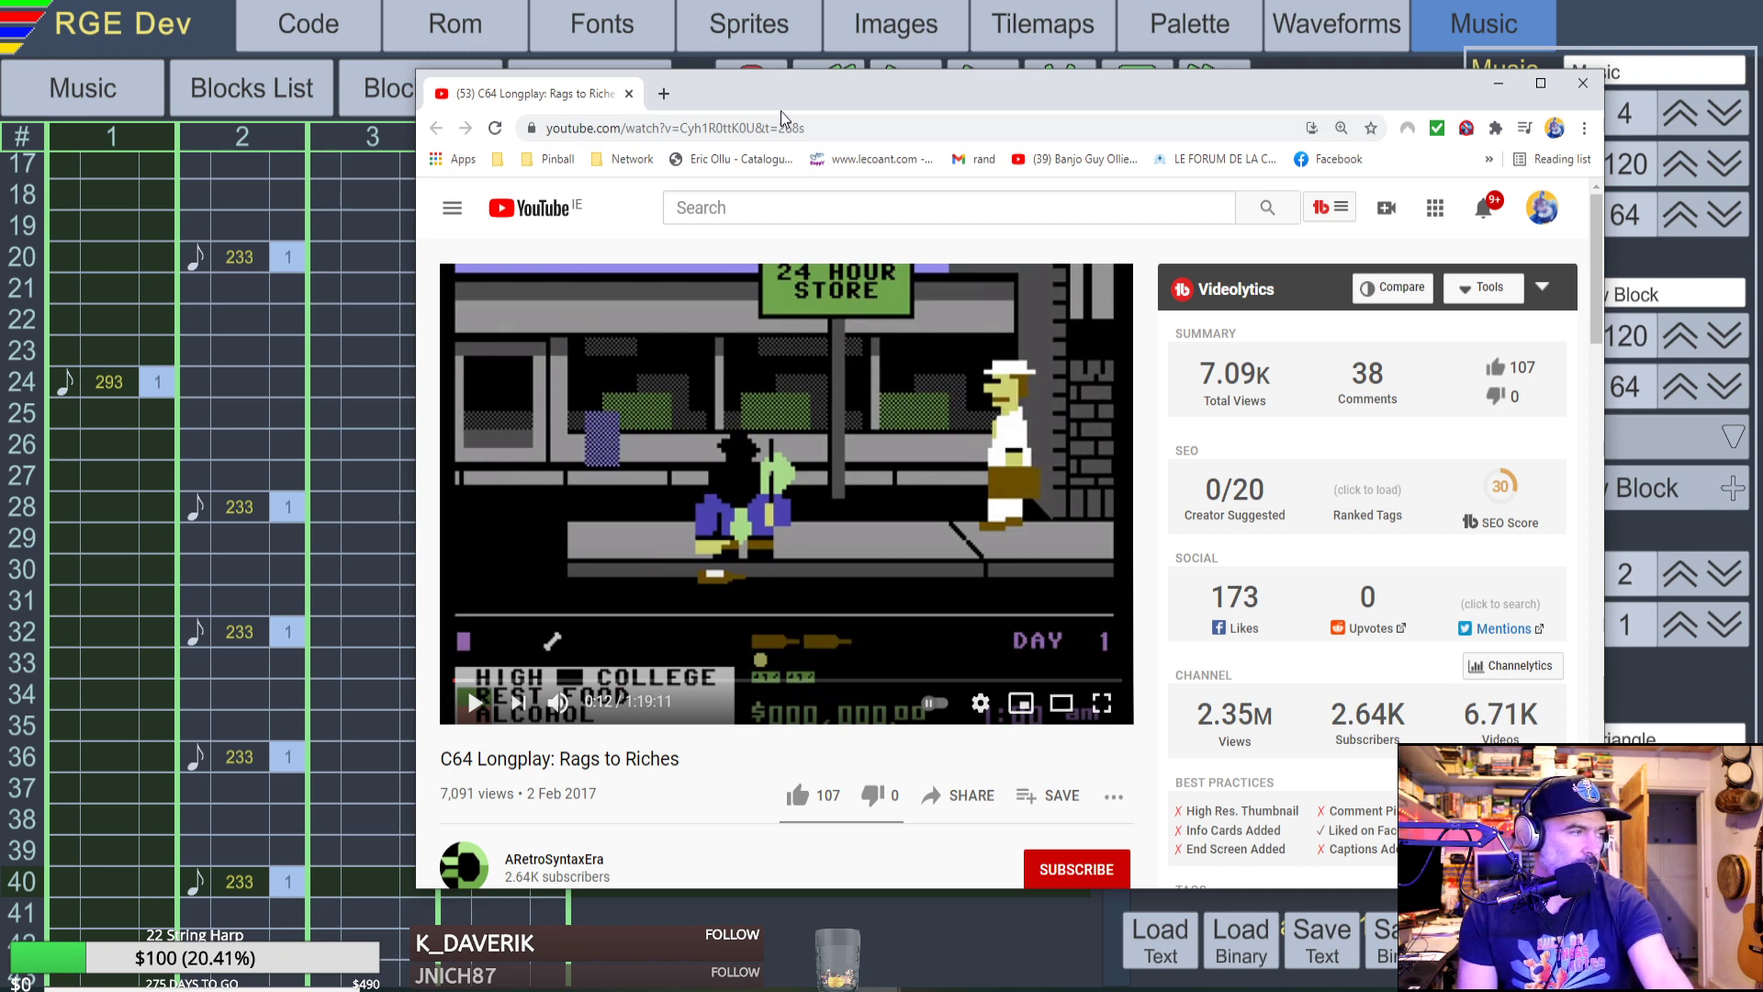
click(1498, 84)
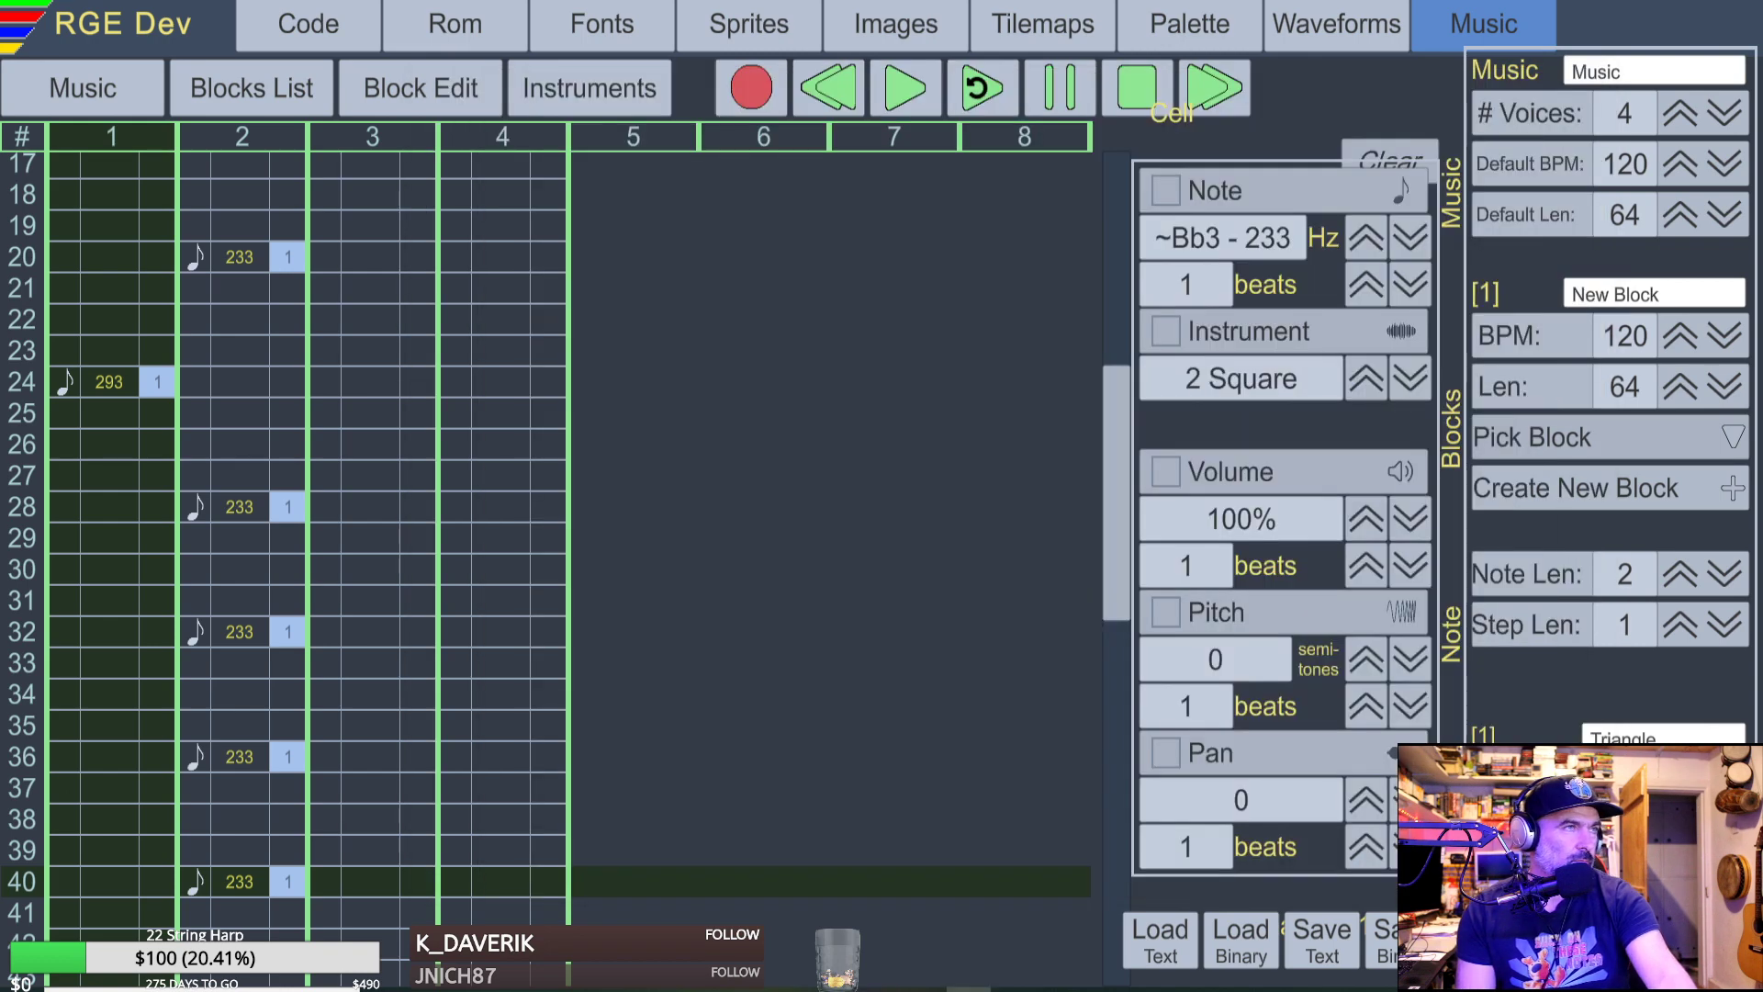
Play the block from row 00 to hear the notes entered so far, and stop playback.
scroll(213, 400, up, 10)
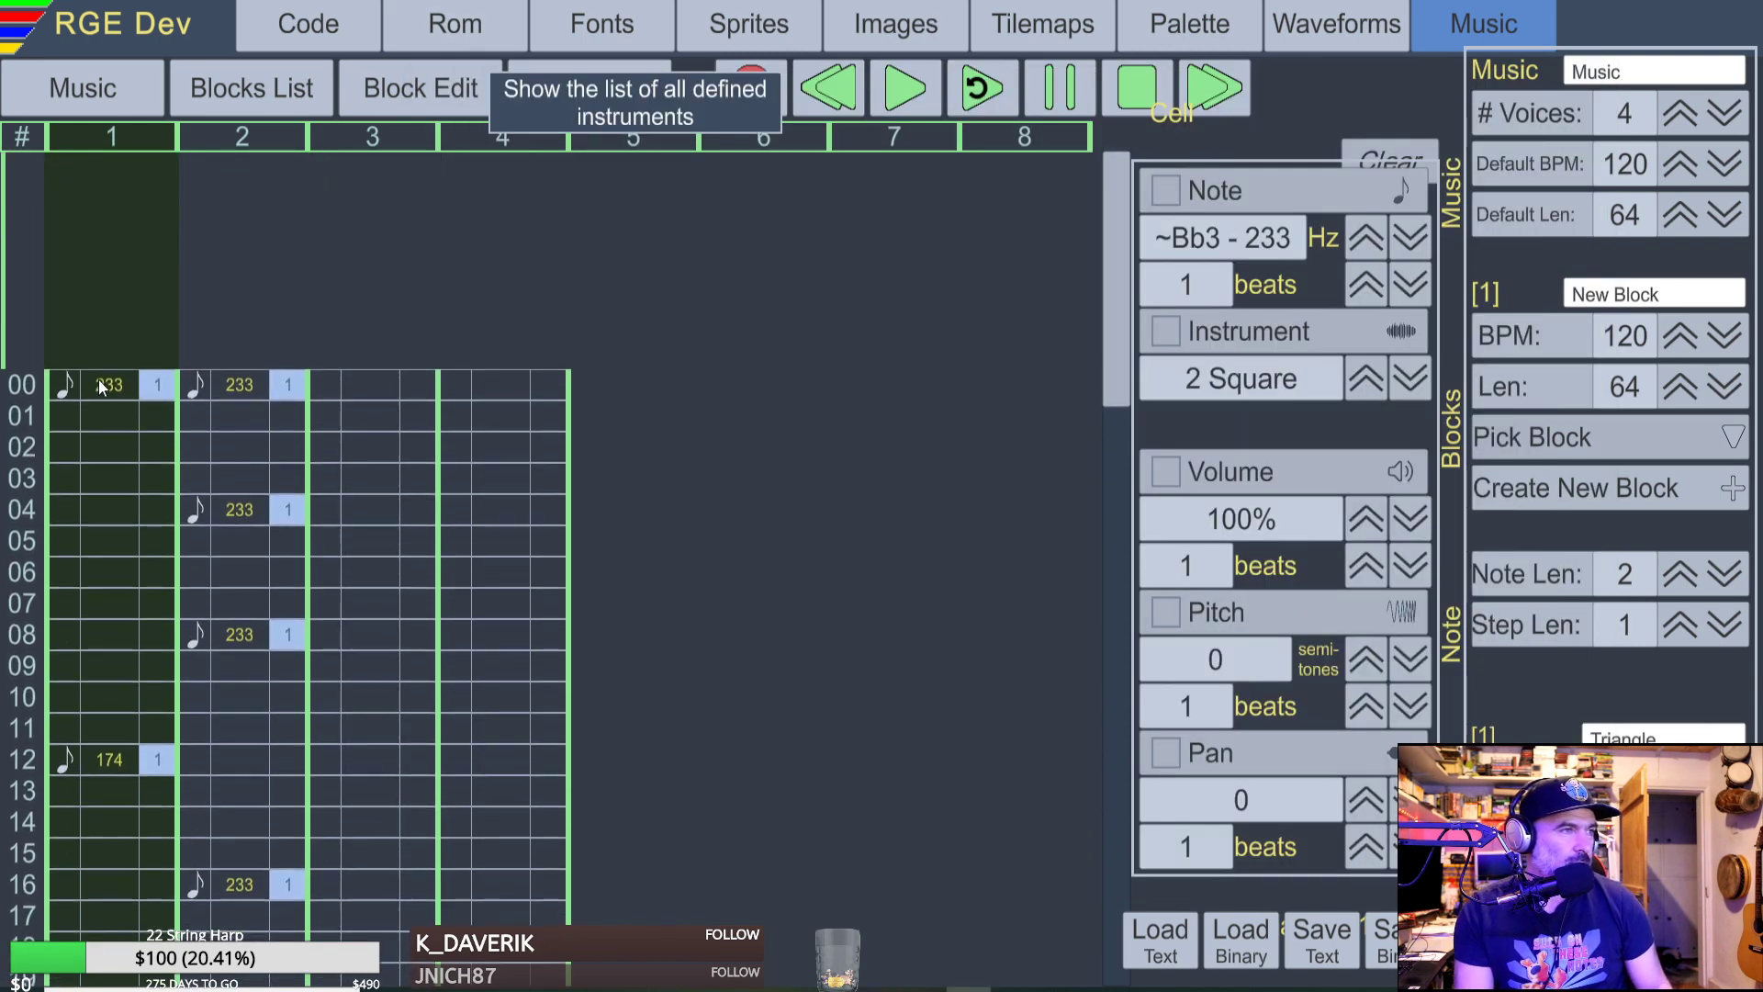
click(73, 393)
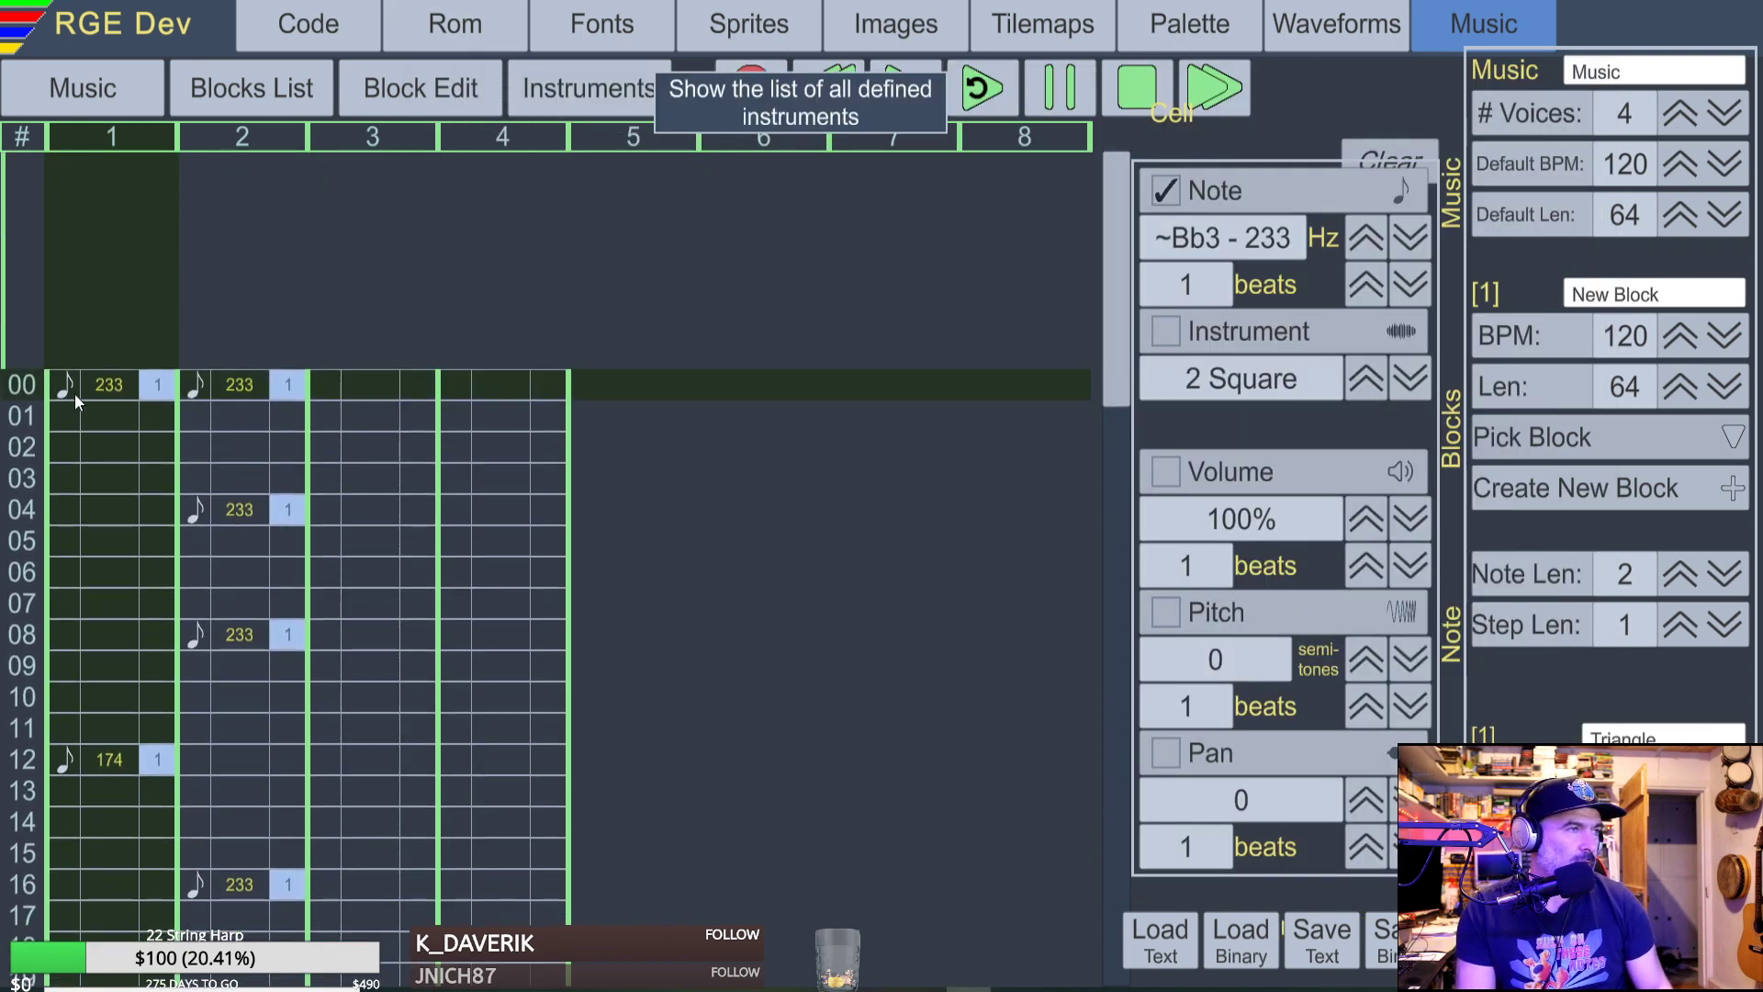
key(space)
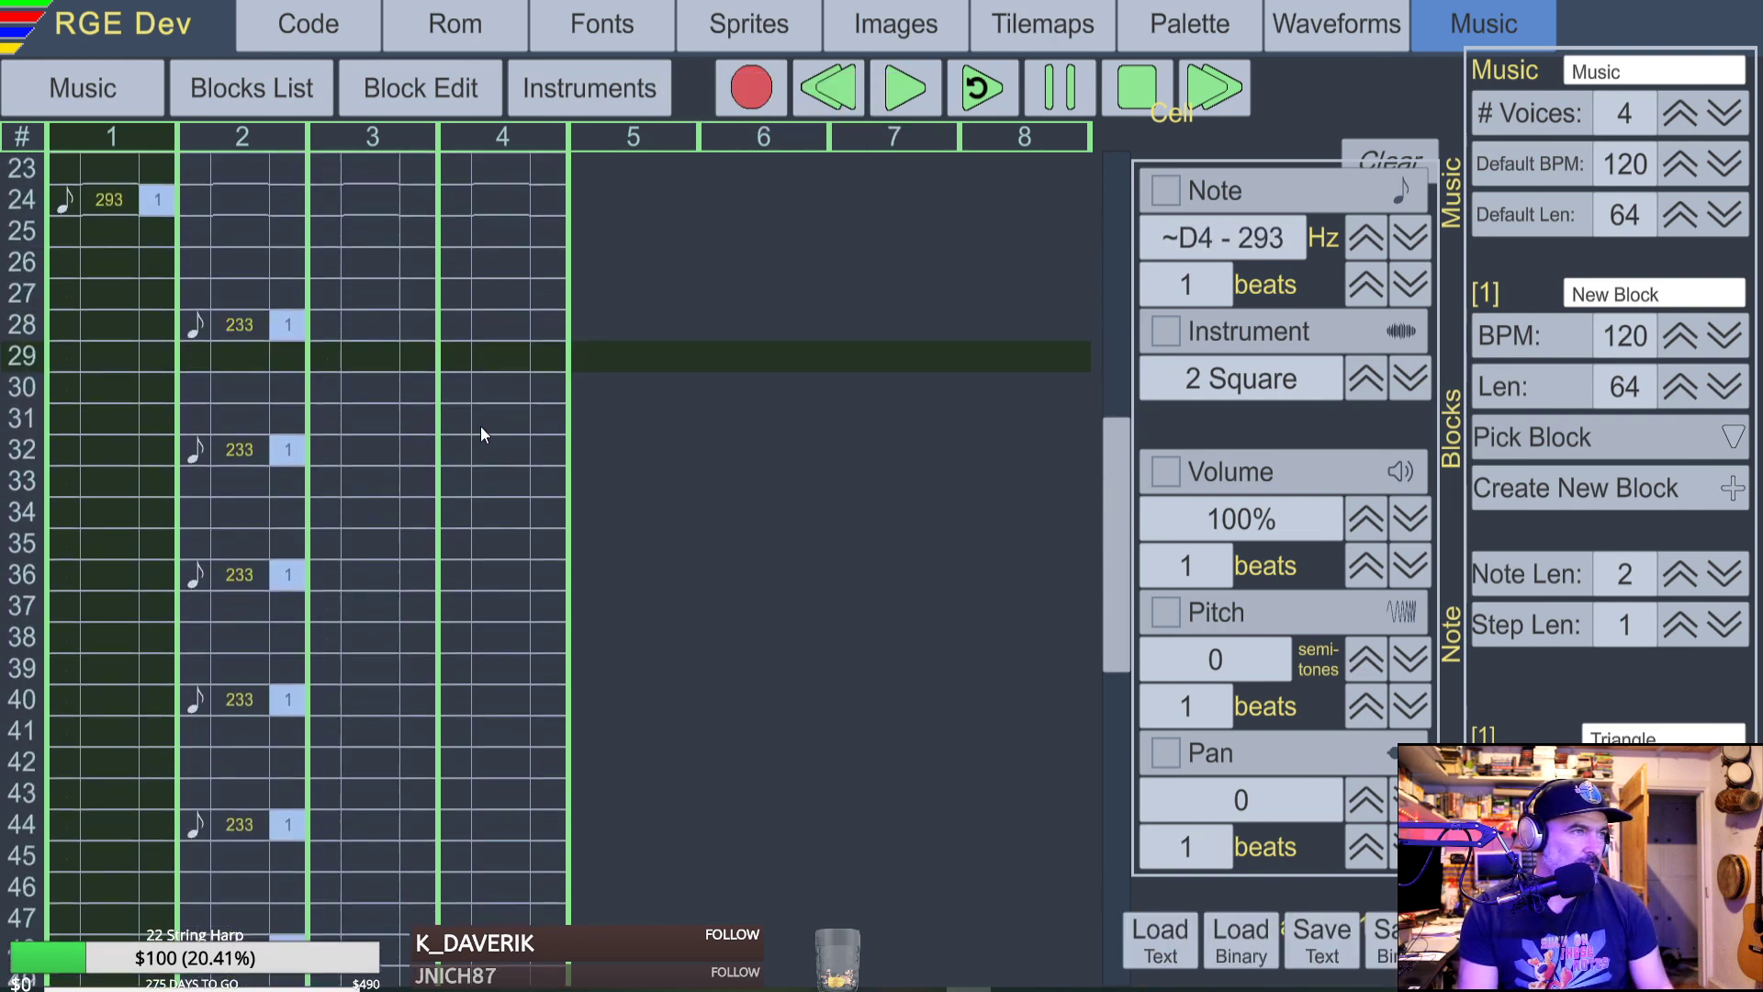
key(space)
Enter a B2 note (123 Hz) in row 36 of voice 1.
scroll(156, 597, down, 8)
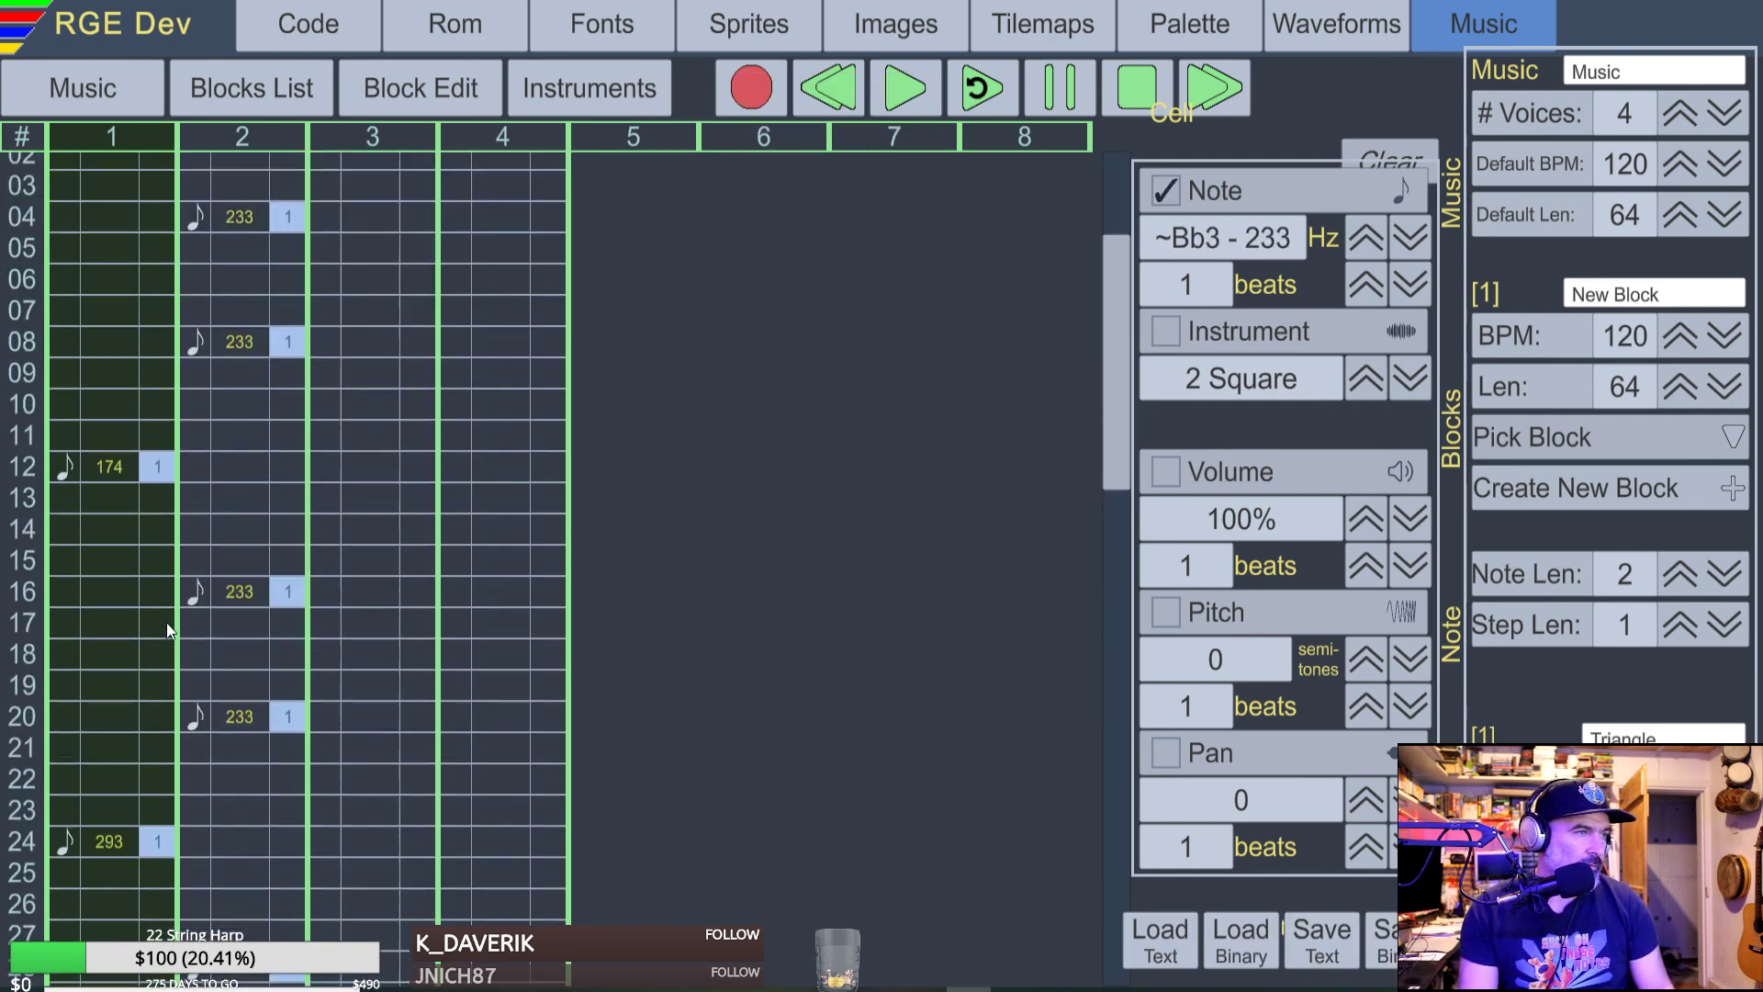
click(71, 582)
scroll(73, 577, down, 2)
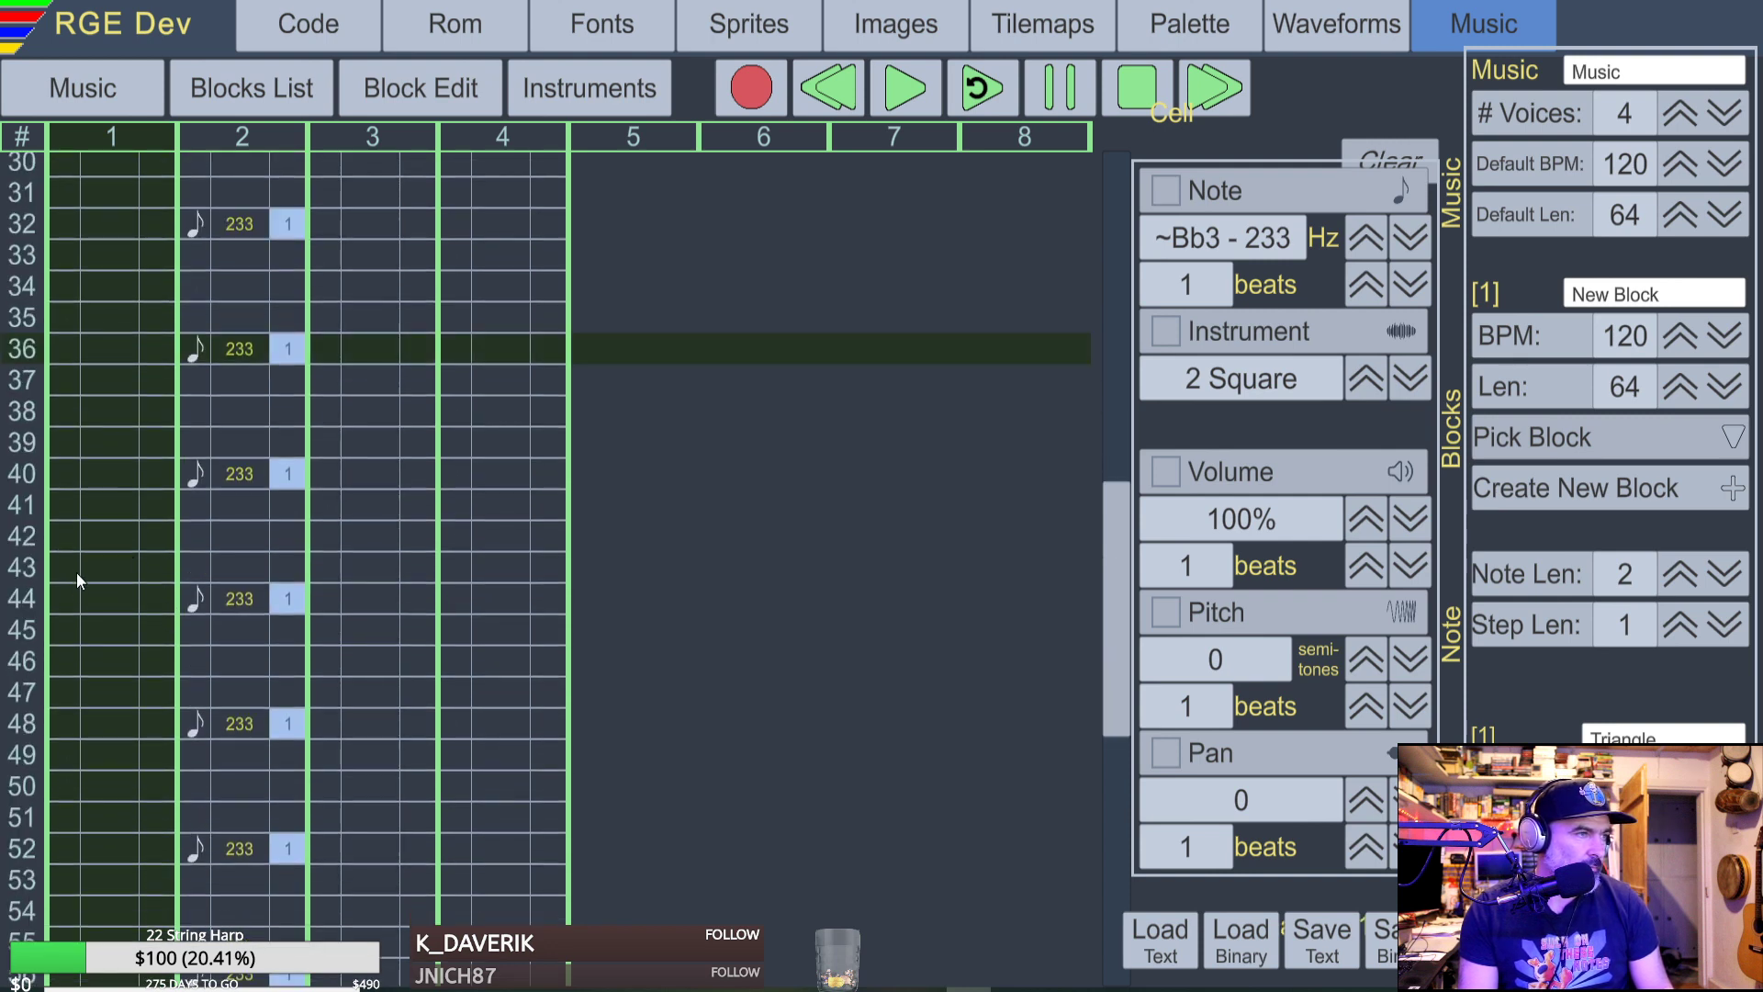
scroll(197, 533, up, 2)
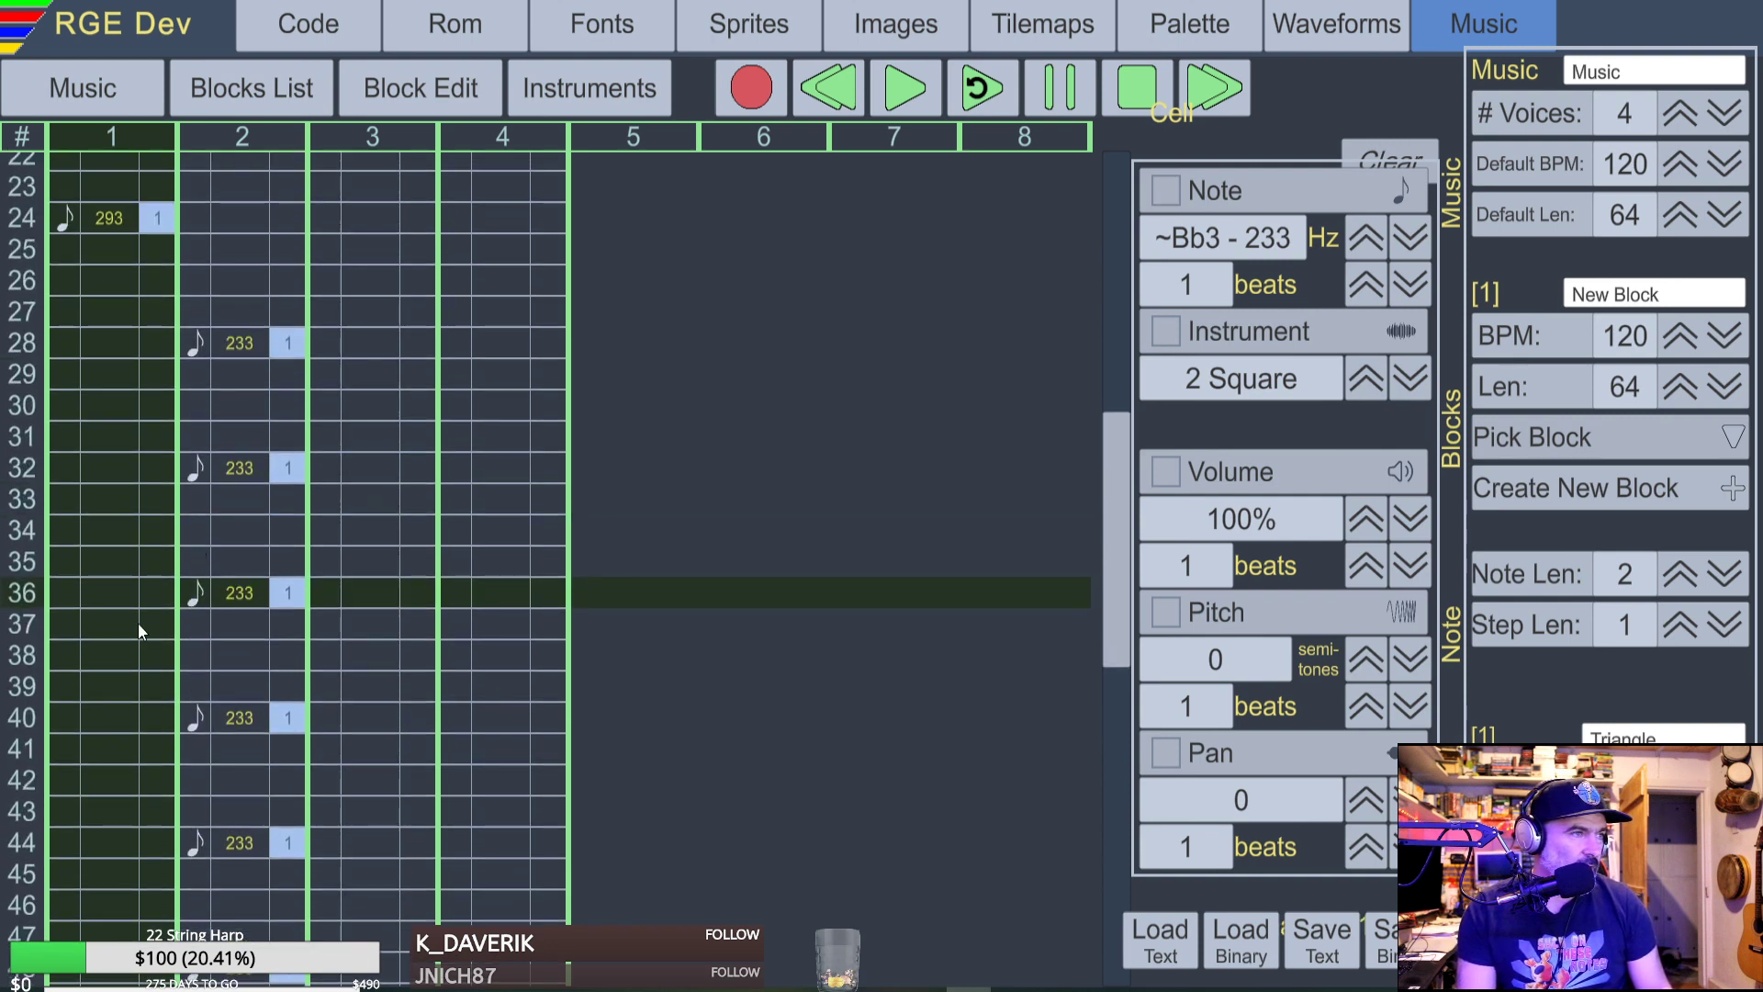
scroll(66, 593, down, 2)
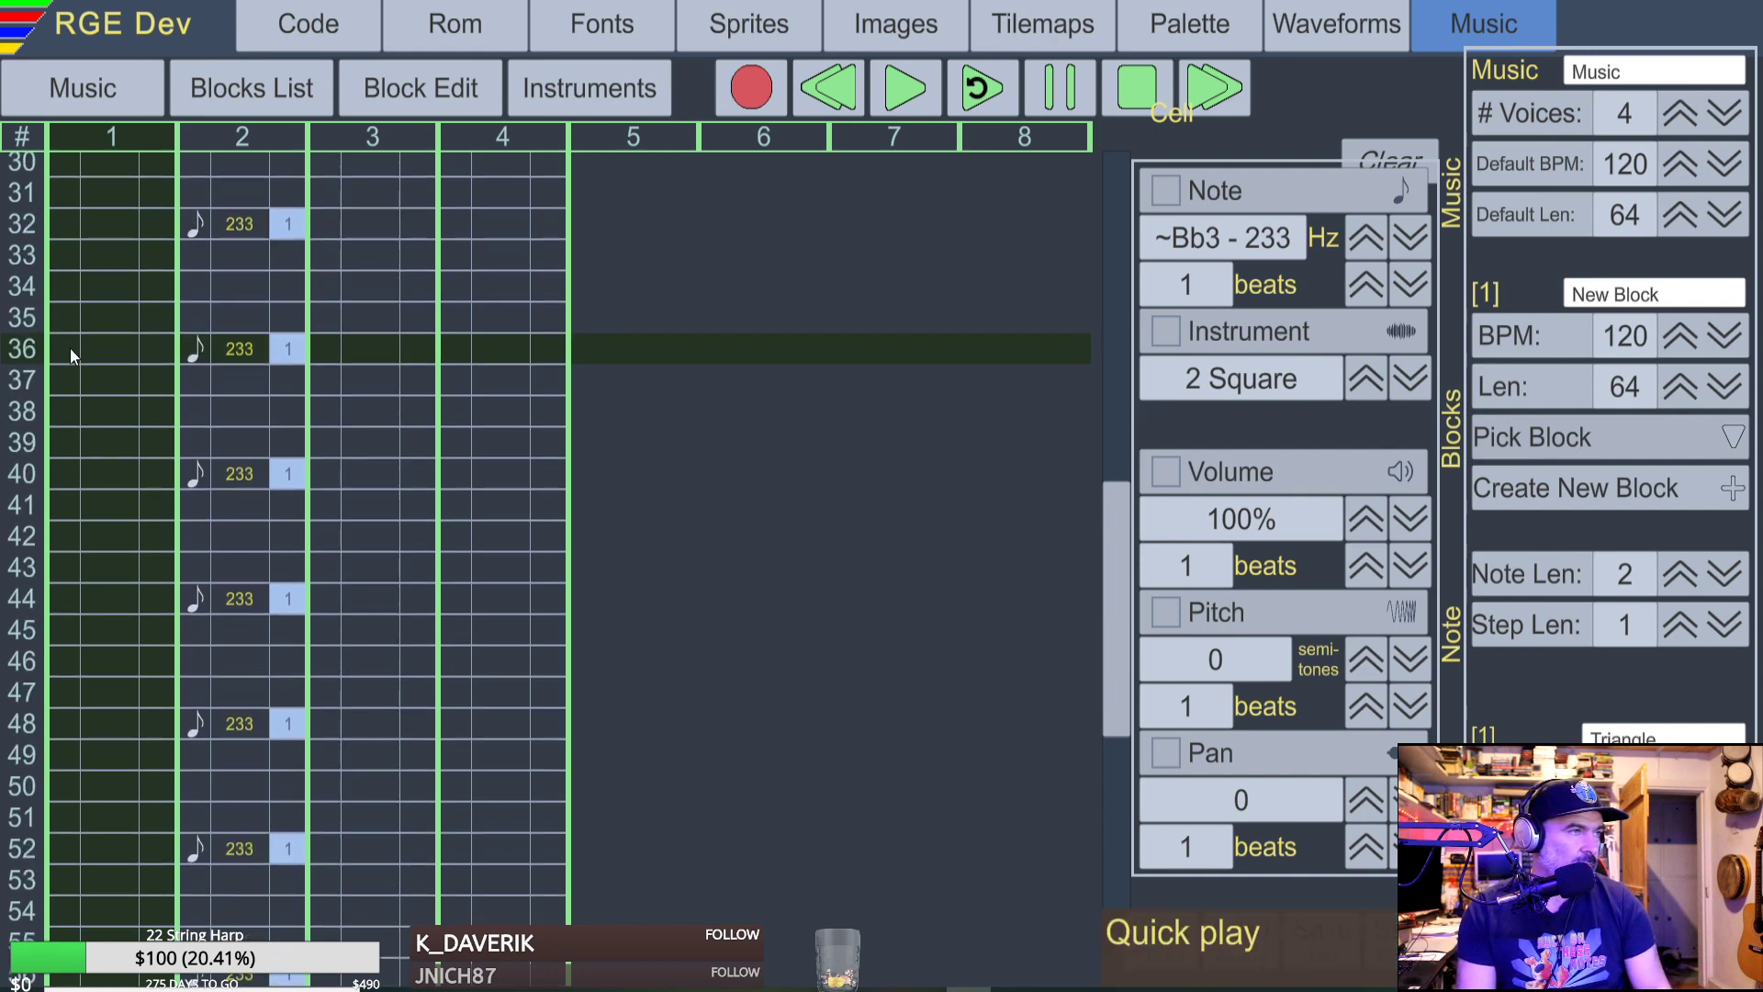
scroll(86, 416, up, 3)
scroll(93, 418, down, 1)
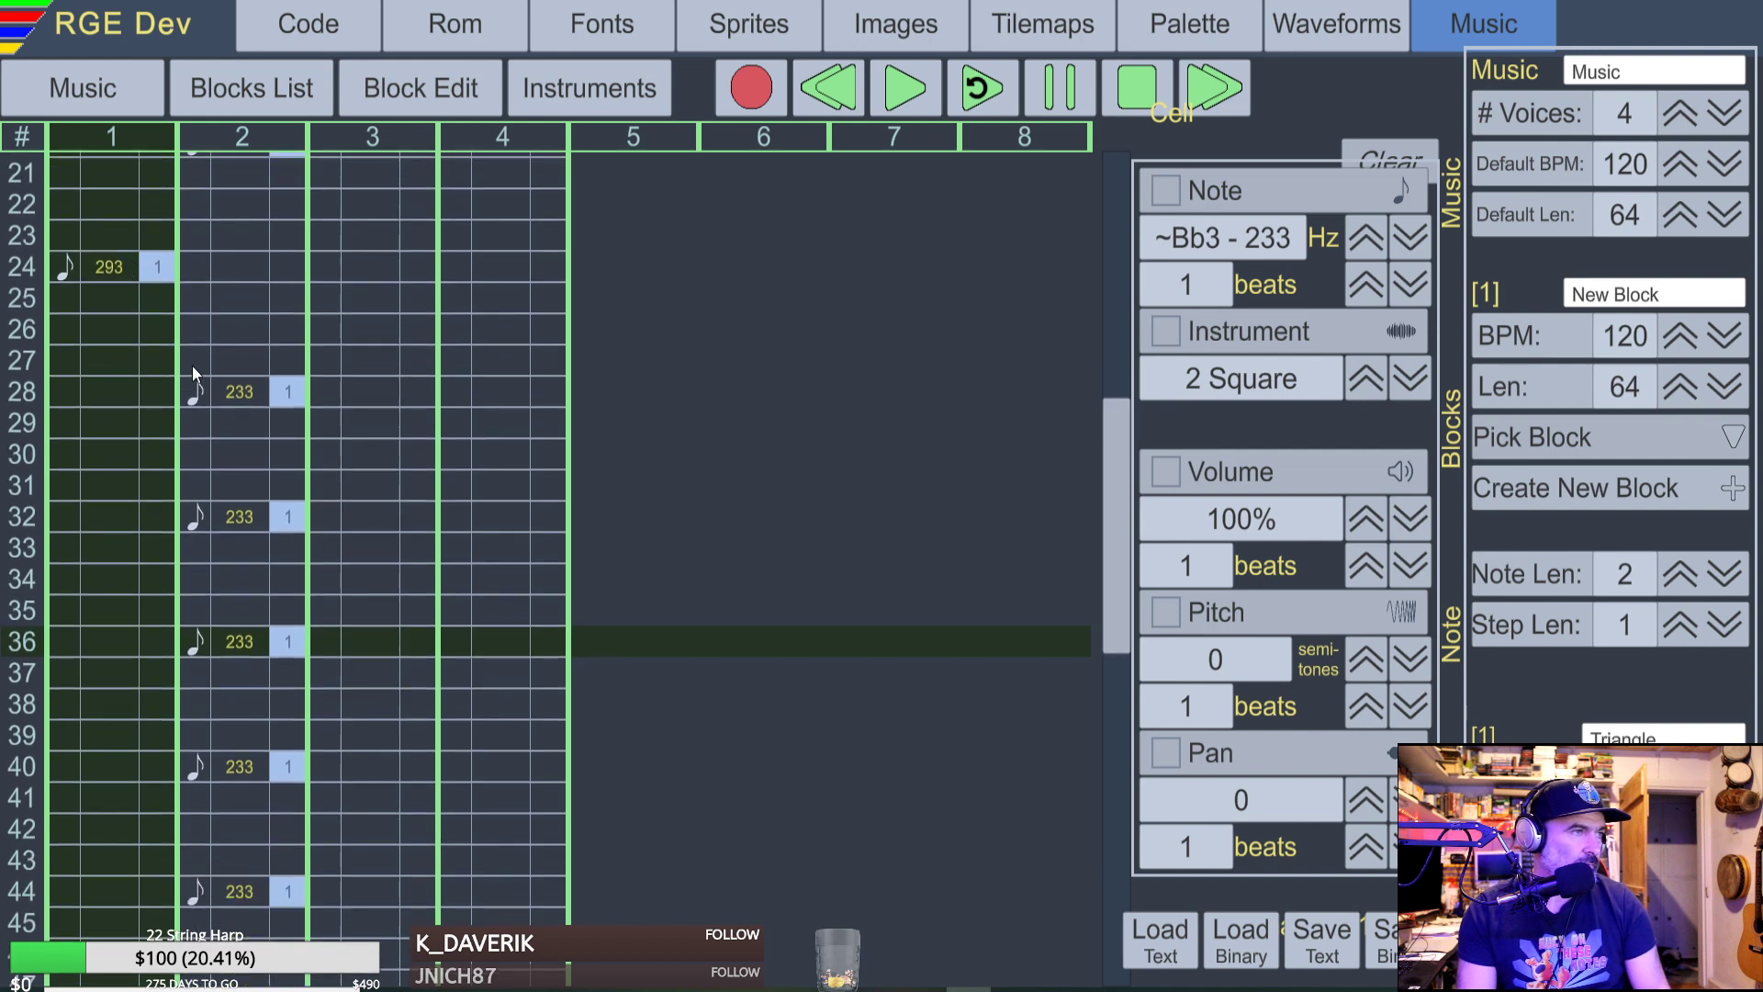
scroll(74, 644, down, 3)
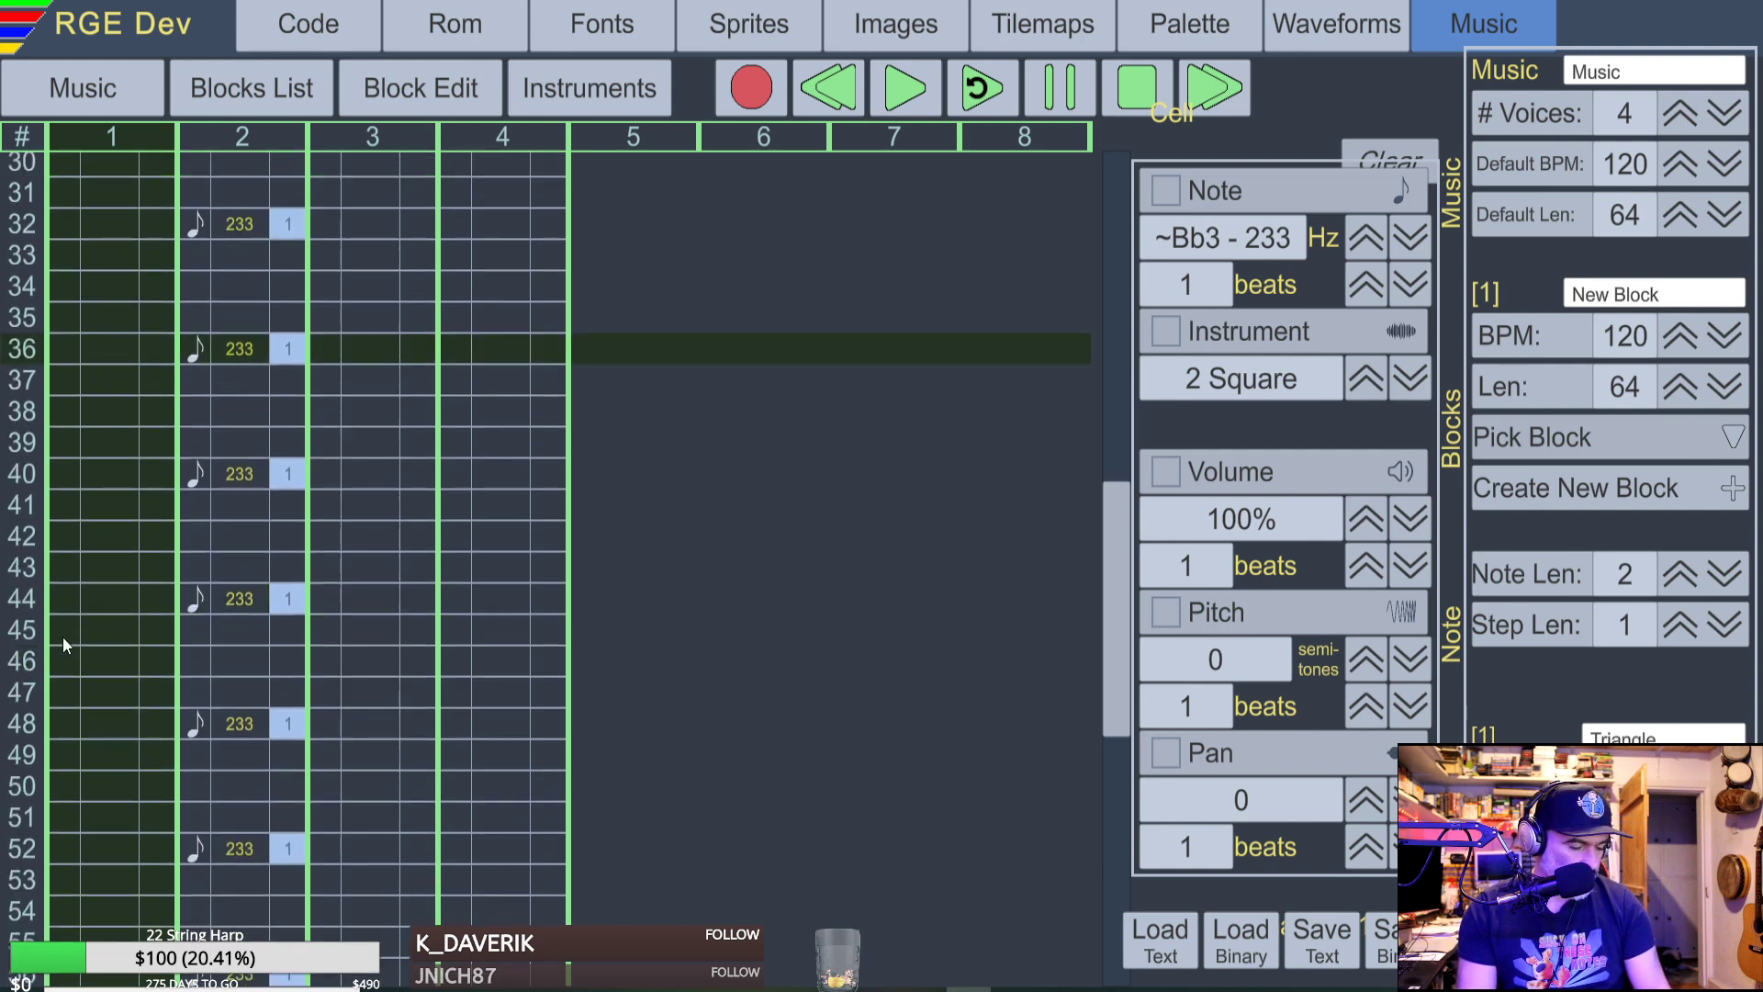
key(space)
key(m)
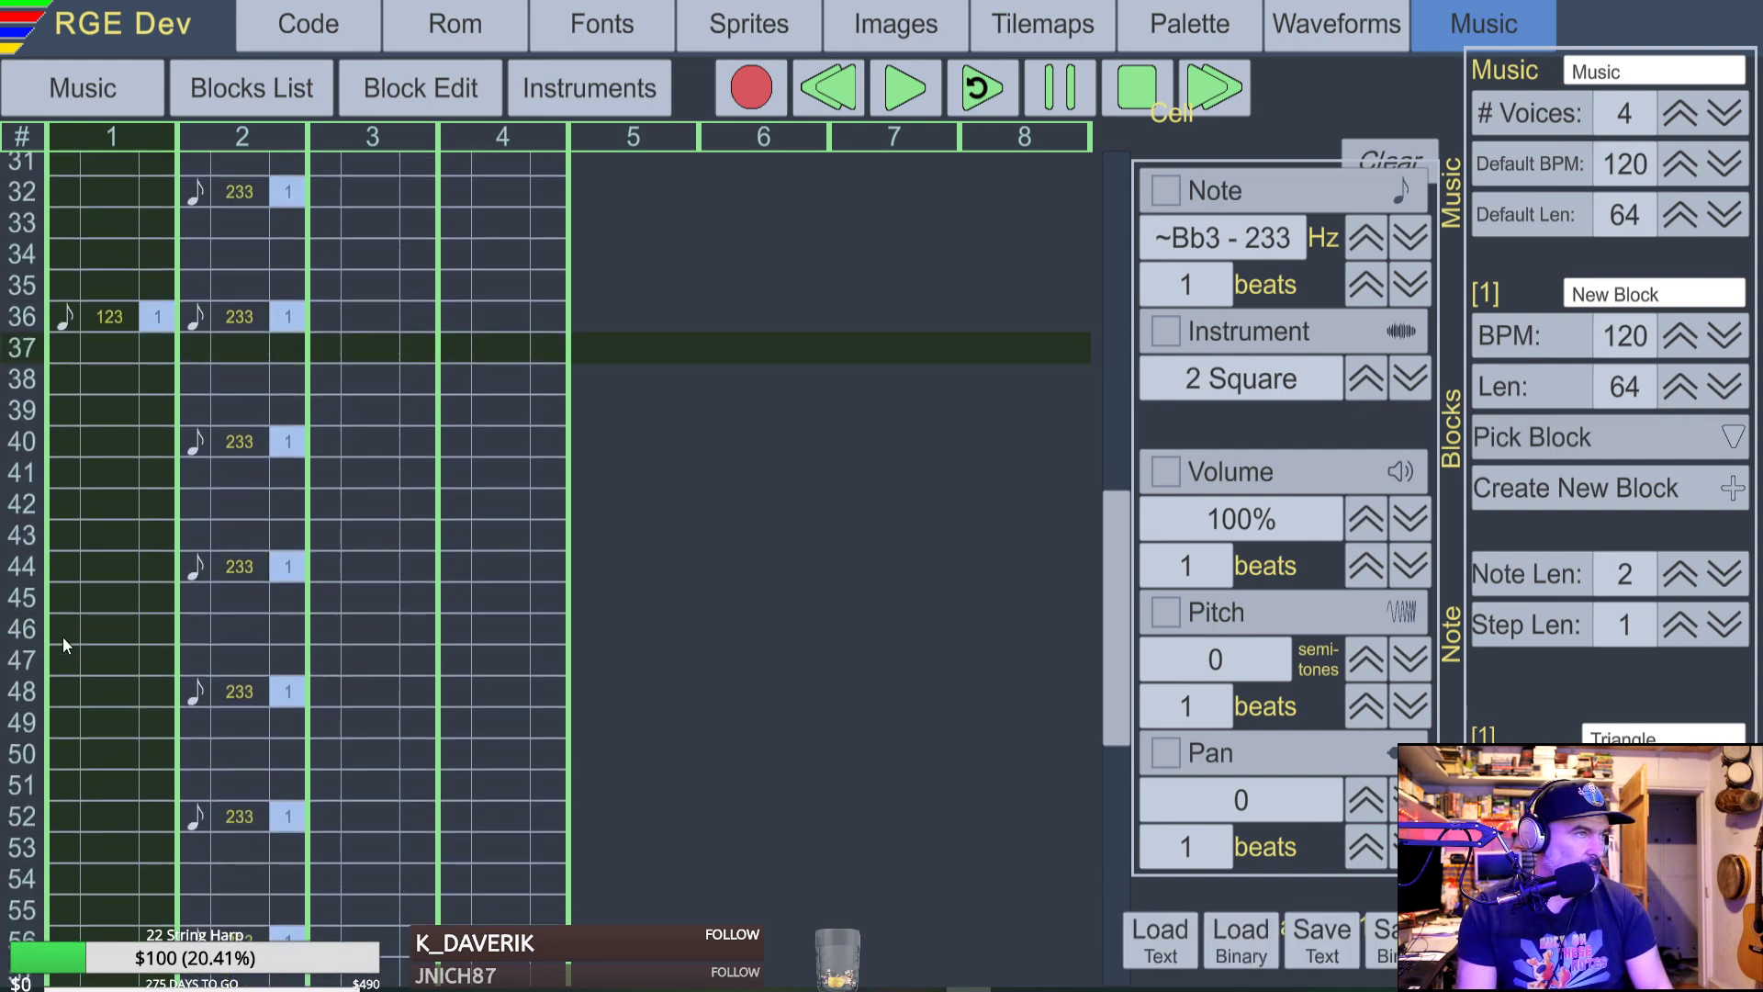
Try an A2 note in row 35 of voice 1 and delete it.
key(Up)
key(Up)
key(n)
key(Up)
key(Up)
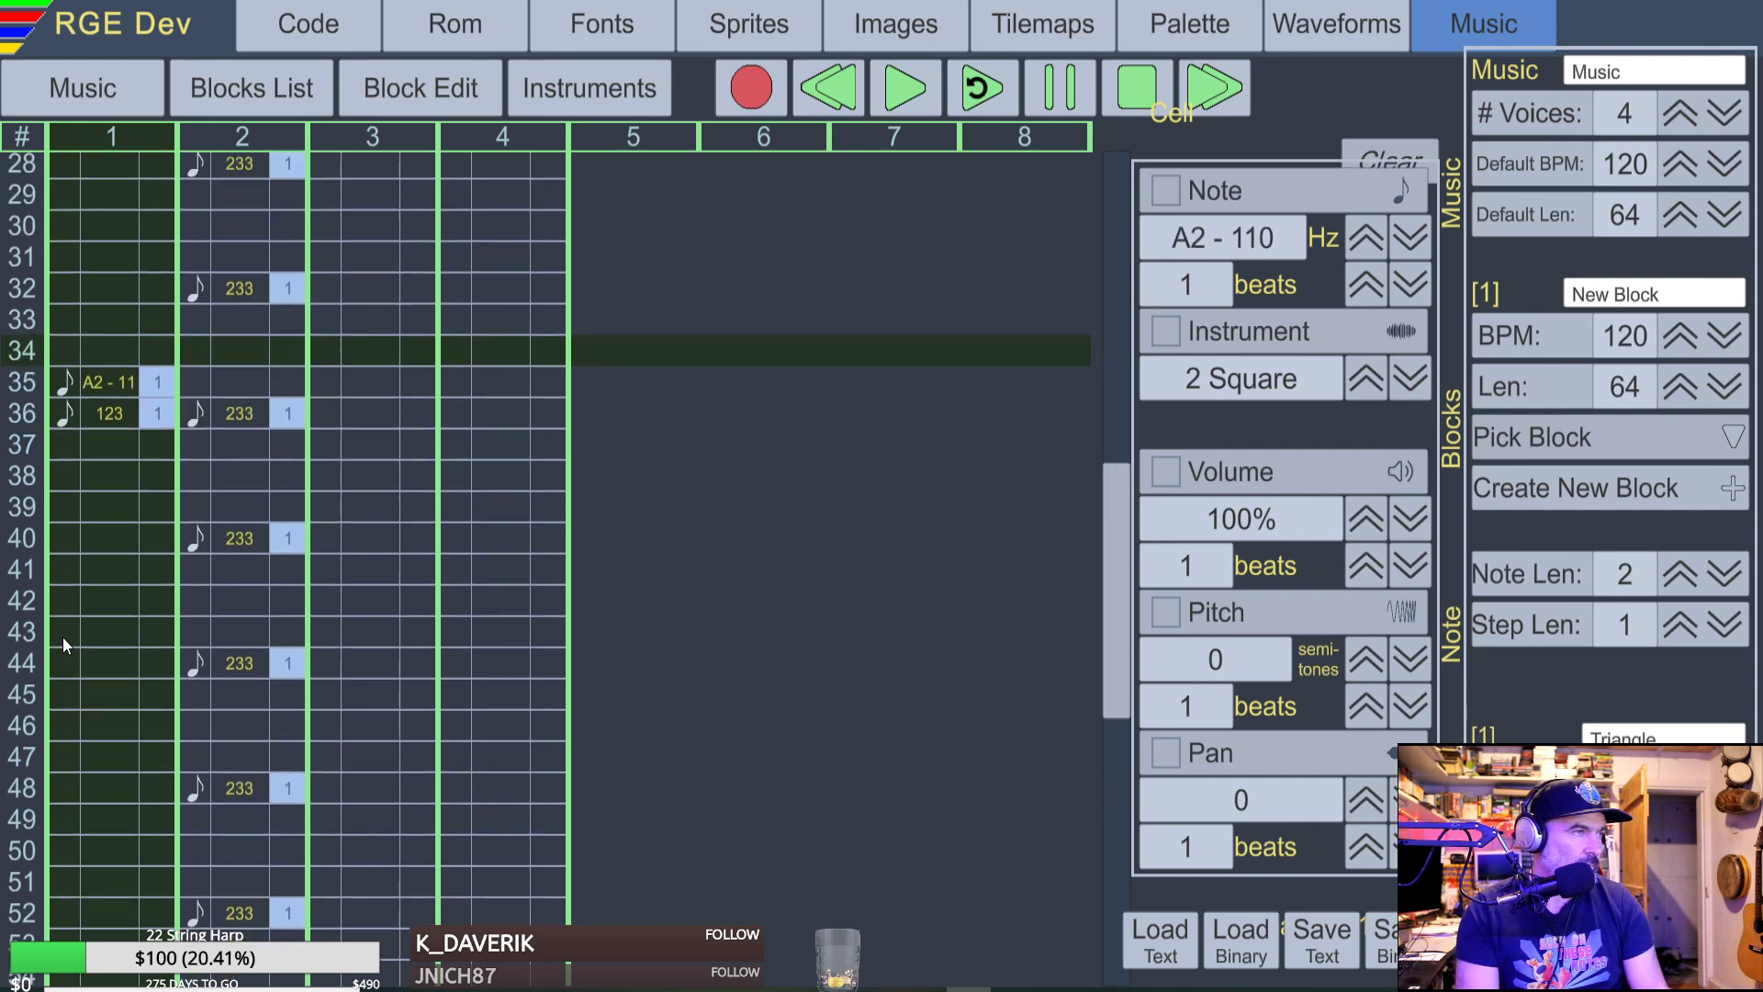
key(Down)
key(Delete)
key(n)
key(Up)
key(Delete)
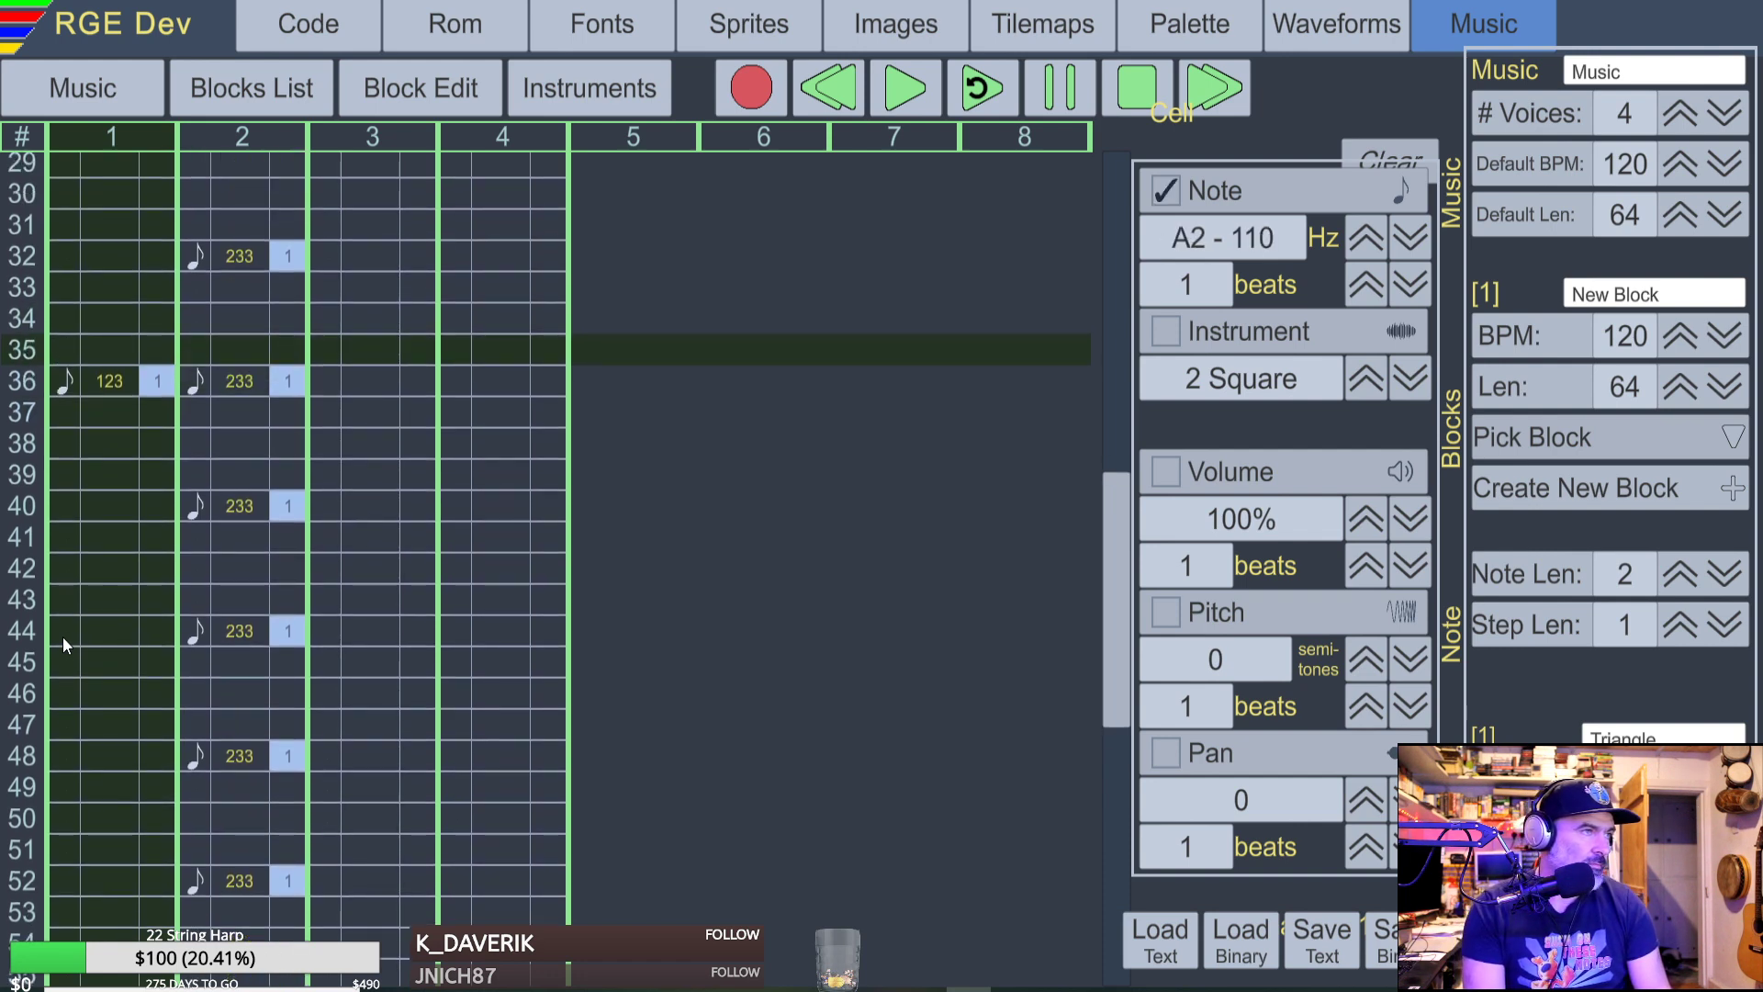
Replace the note in row 36 of voice 1 with A2 (110 Hz).
key(Down)
key(n)
key(Up)
key(Up)
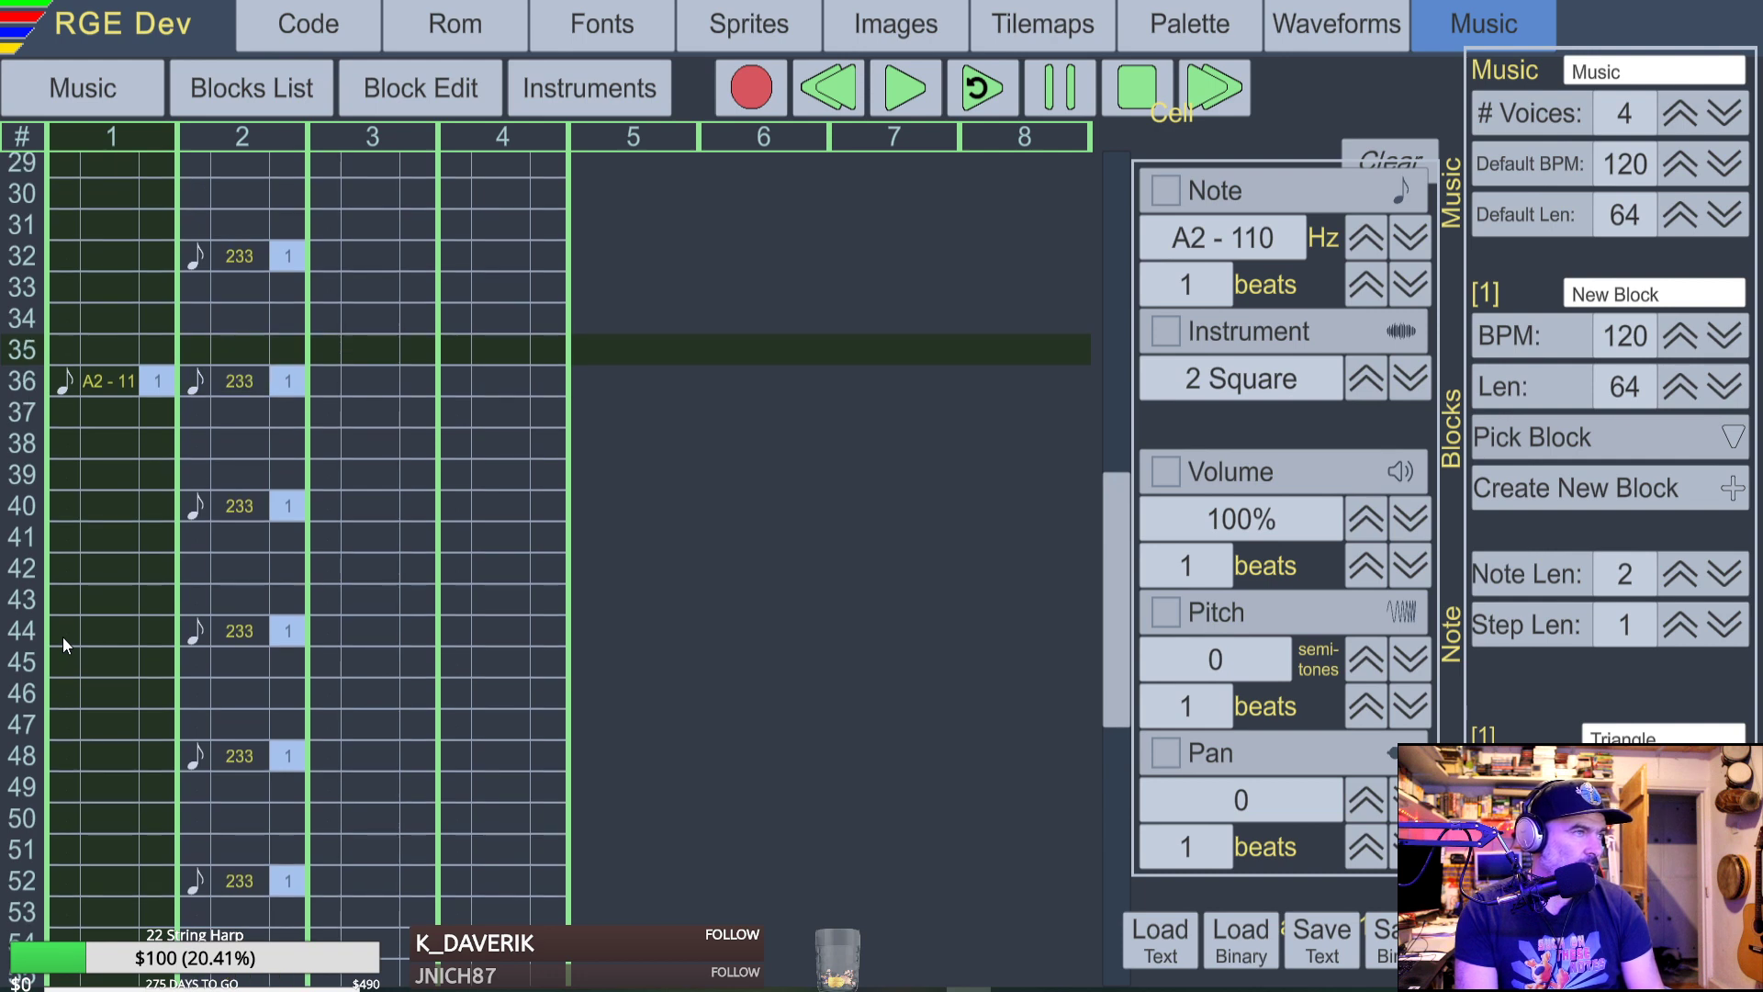
Return to the start of voice 1 and replace the row 00 note with B2 (123 Hz).
key(Right)
key(Right)
key(Up)
key(Up)
key(Up)
key(Up)
key(Up)
key(Up)
key(Up)
key(Up)
key(Up)
key(Up)
key(Up)
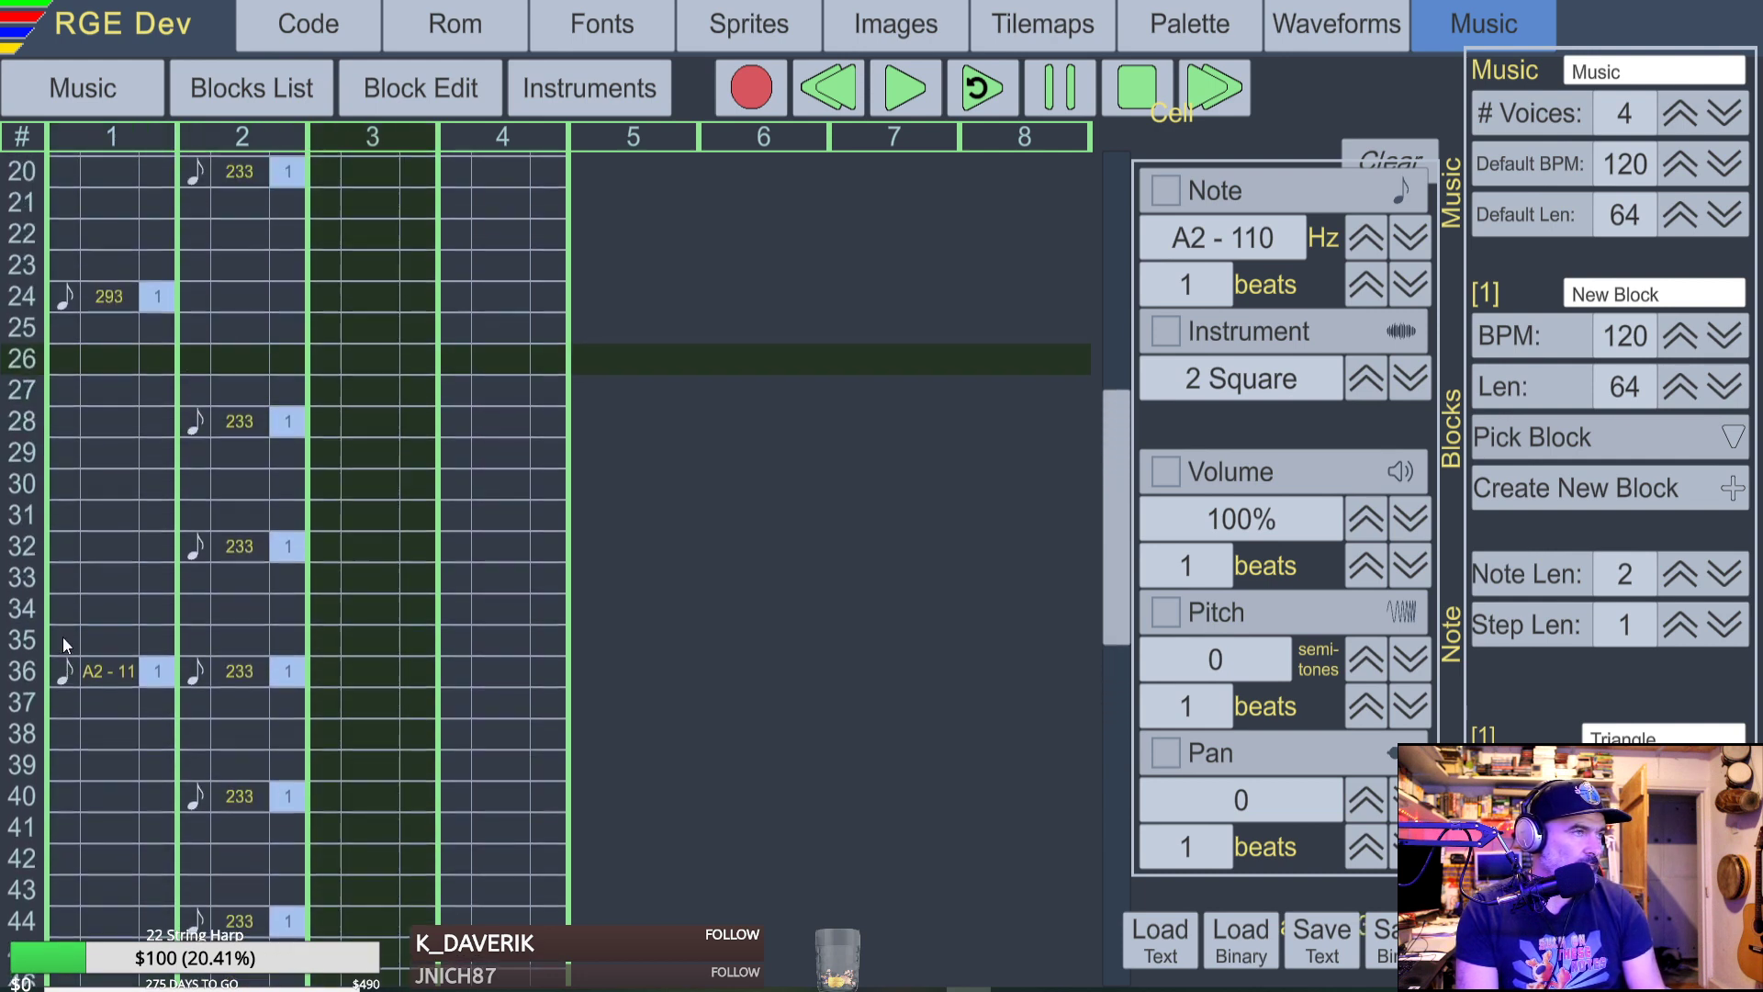
key(Left)
key(Left)
key(Up)
key(Up)
key(Up)
key(Up)
key(Up)
key(Up)
key(Up)
key(Up)
key(Up)
key(Up)
key(Up)
key(Up)
key(Up)
key(Up)
key(Up)
key(Up)
key(Up)
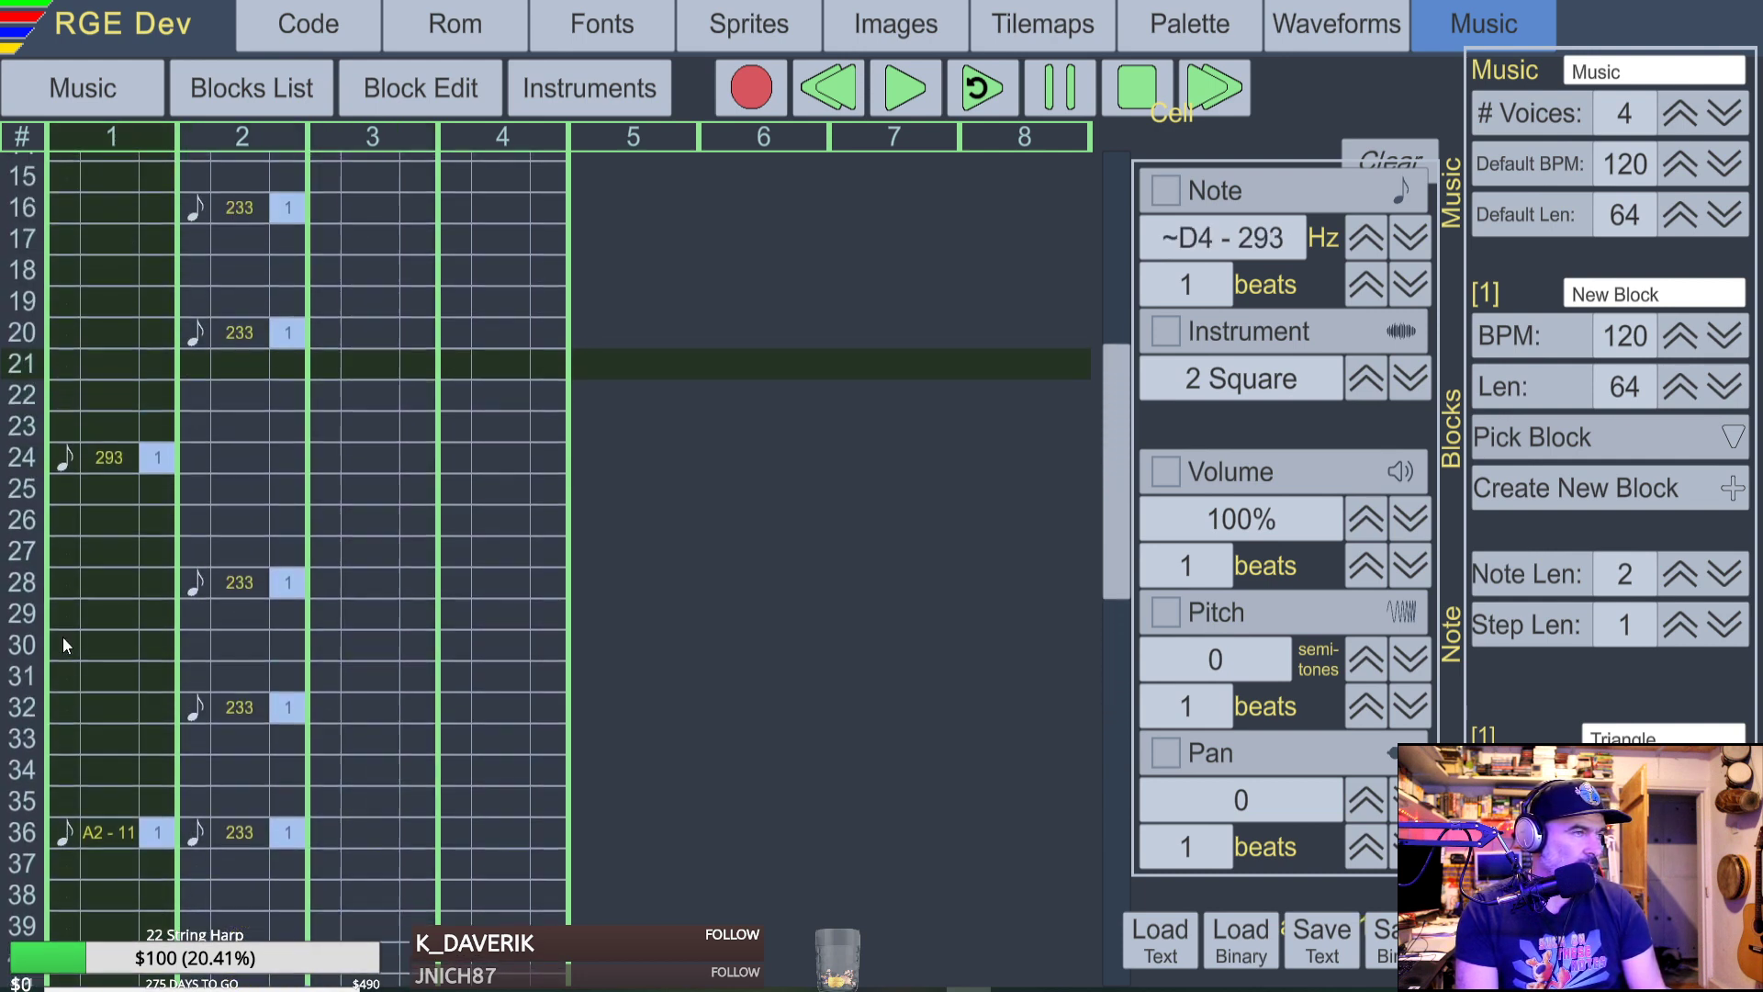
key(Up)
key(Up)
key(Up)
key(Up)
key(Up)
key(Up)
key(Up)
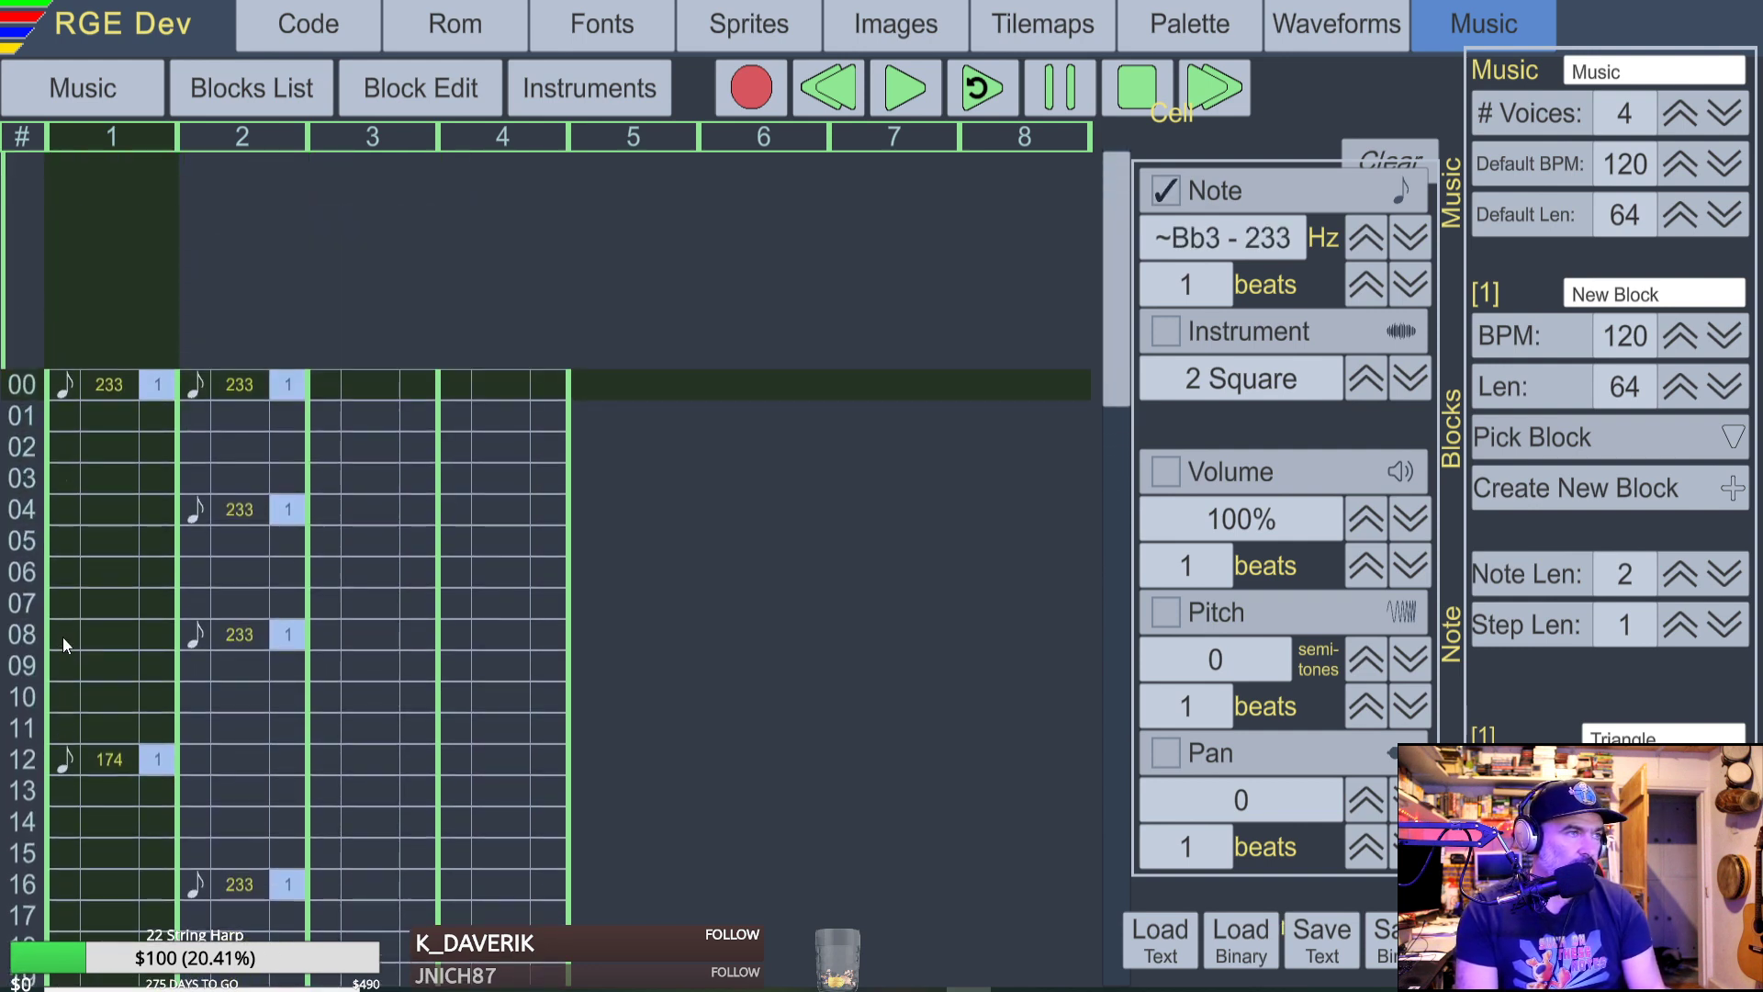
key(m)
key(Up)
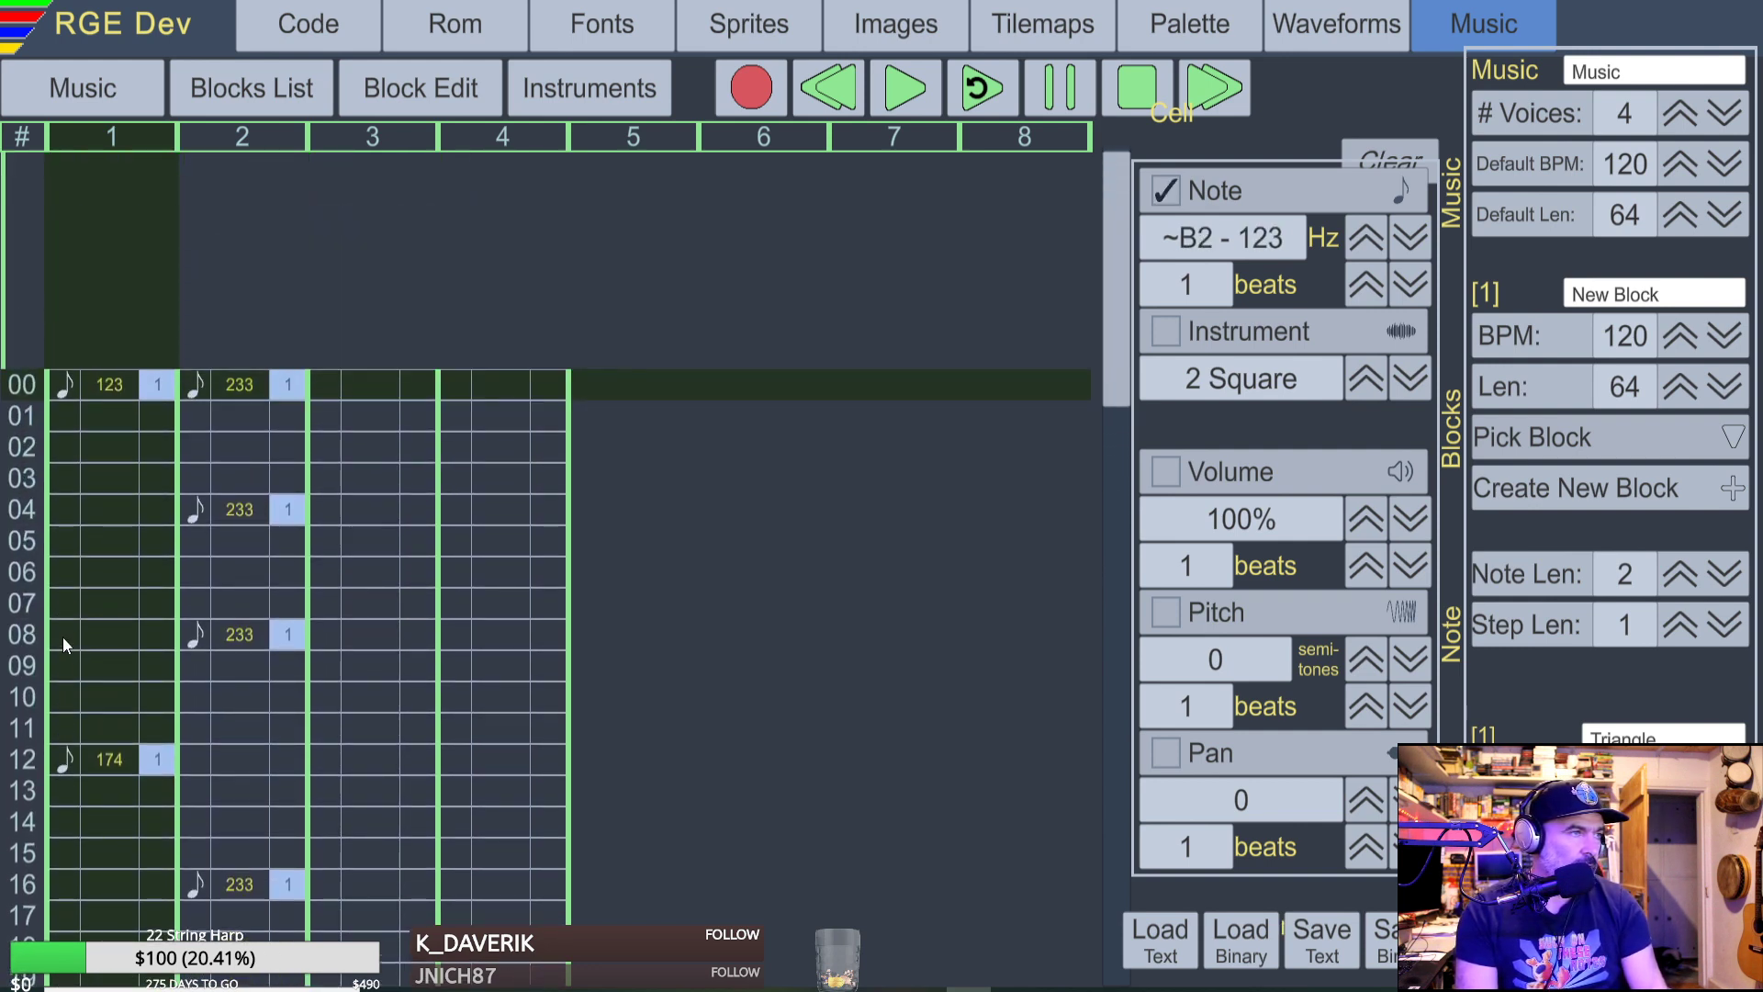
Replace the note in row 12 of voice 1 with F2 (87 Hz).
key(Down)
key(Down)
key(Down)
key(Down)
key(Down)
key(Down)
key(Down)
key(Down)
key(Down)
key(Down)
key(Down)
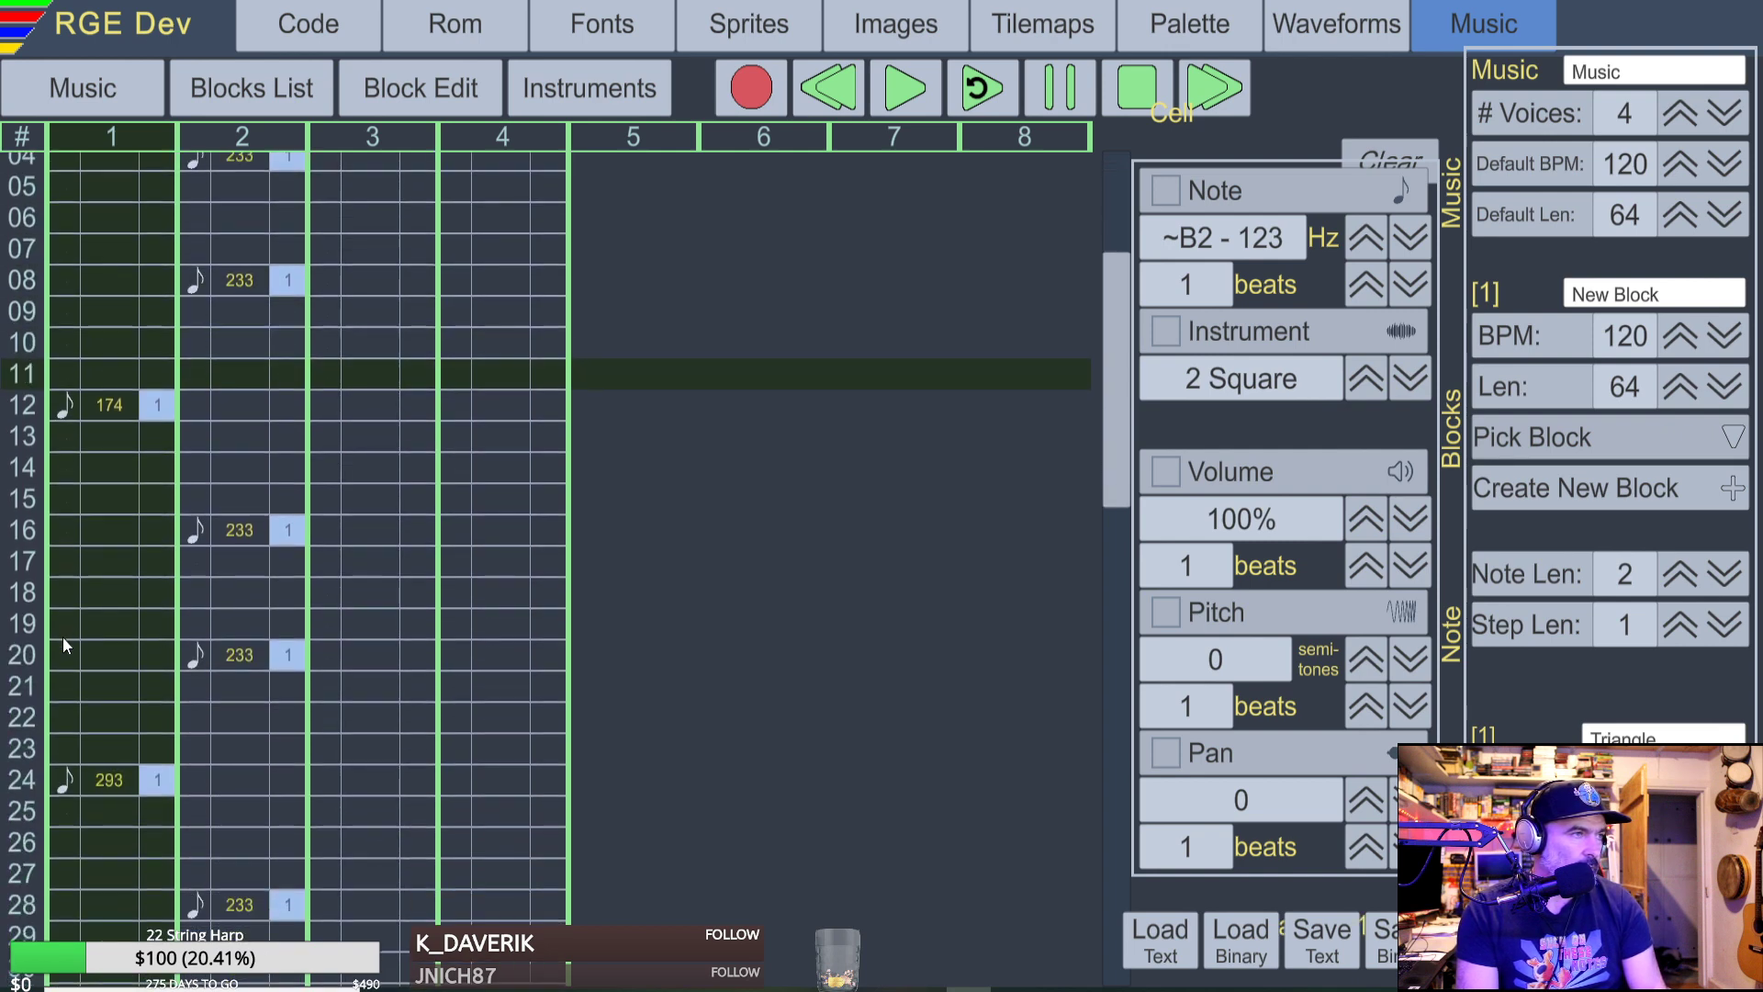
key(Down)
key(Down)
key(v)
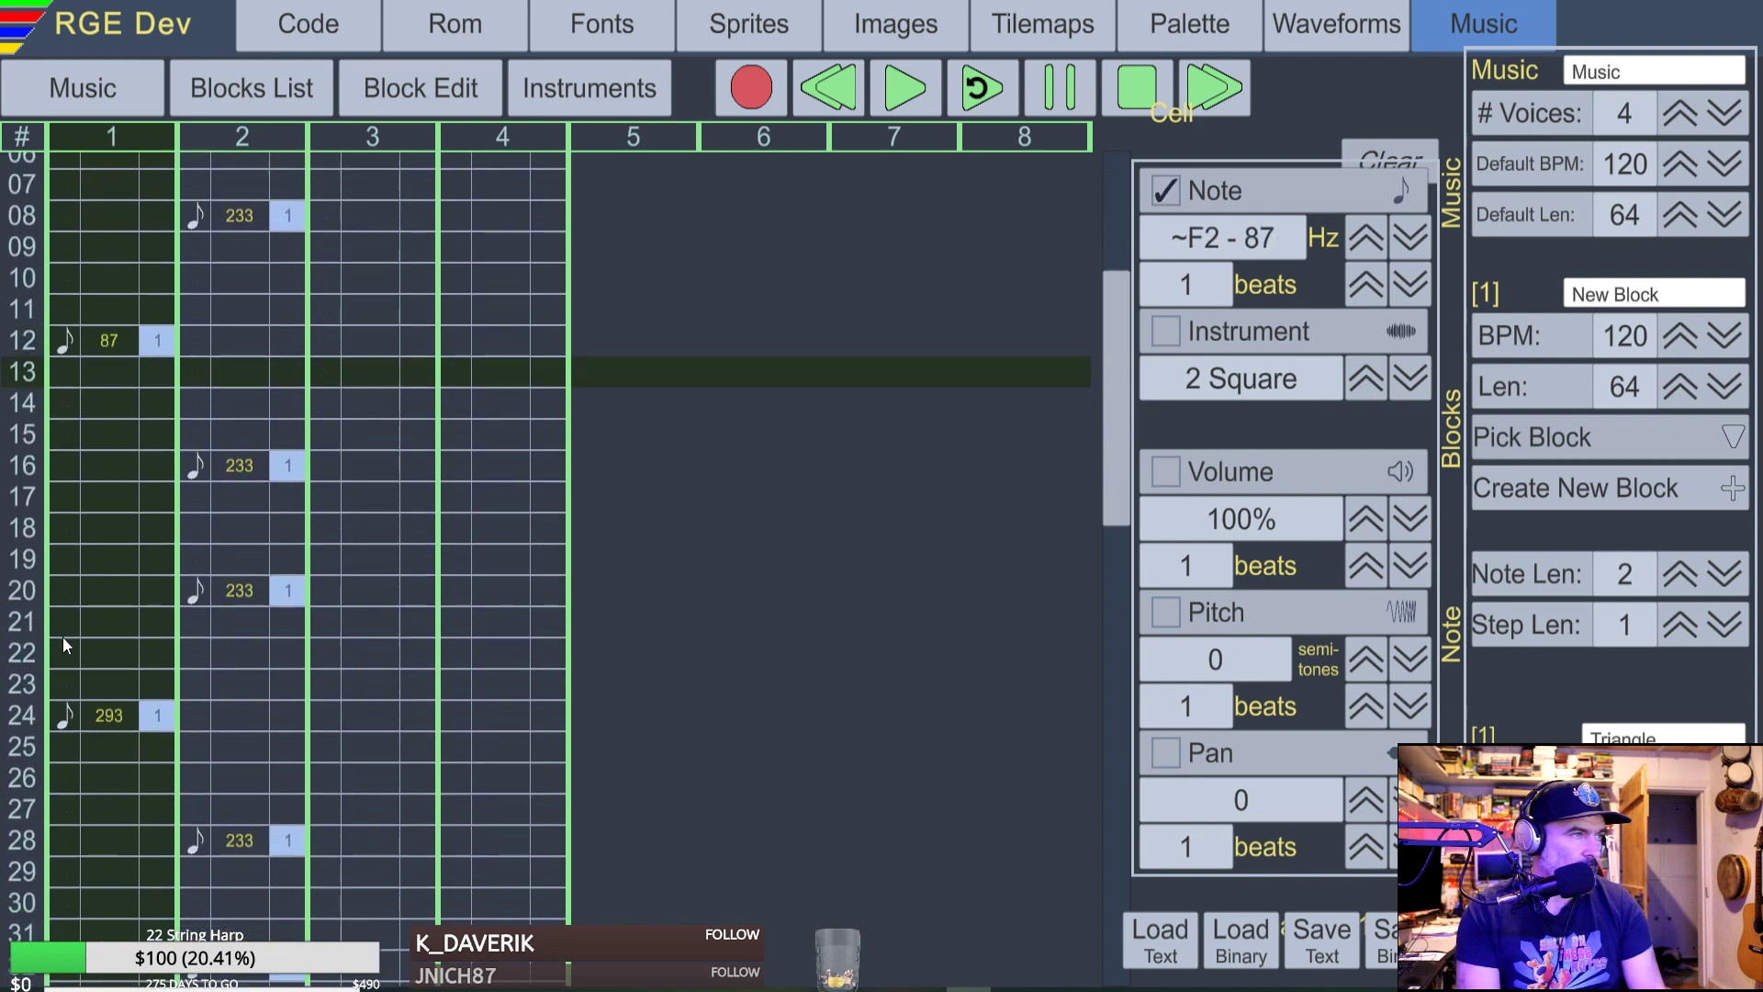
Try C3 in row 24 of voice 1 and replace it with D3 (146 Hz).
key(Down)
key(Down)
key(Down)
key(Down)
key(Down)
key(Down)
key(Down)
key(Down)
key(Down)
key(Down)
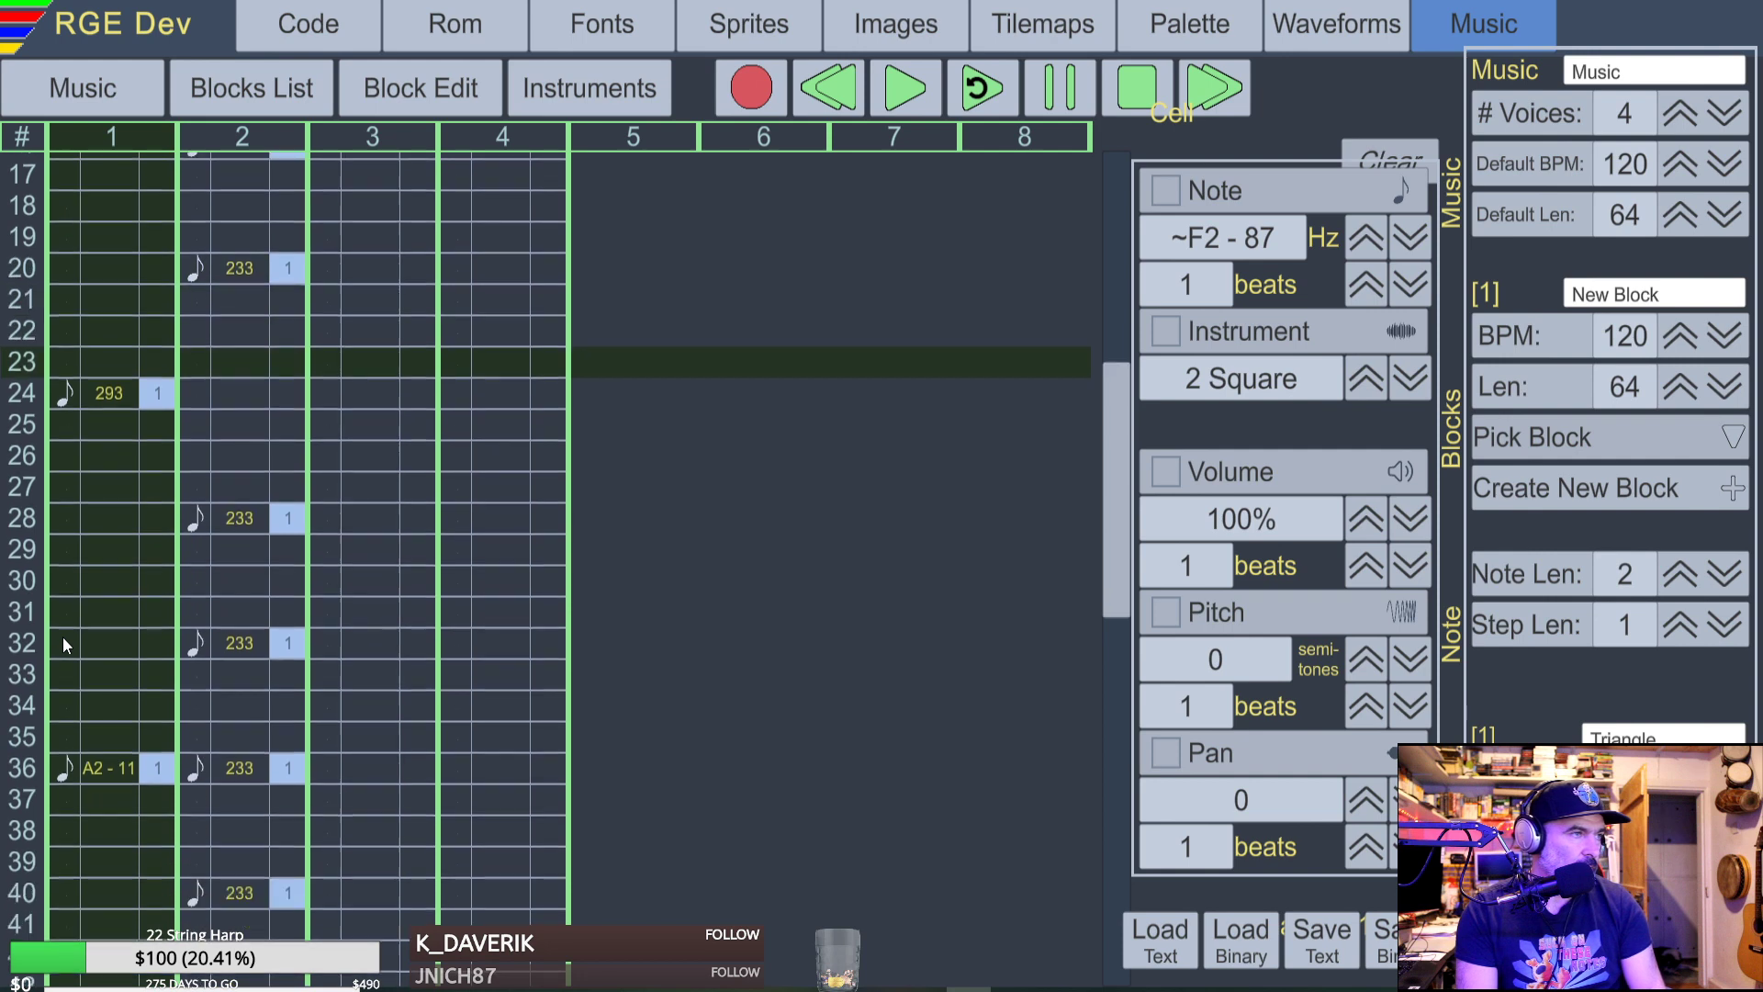
key(Down)
key(q)
key(Up)
key(w)
key(Down)
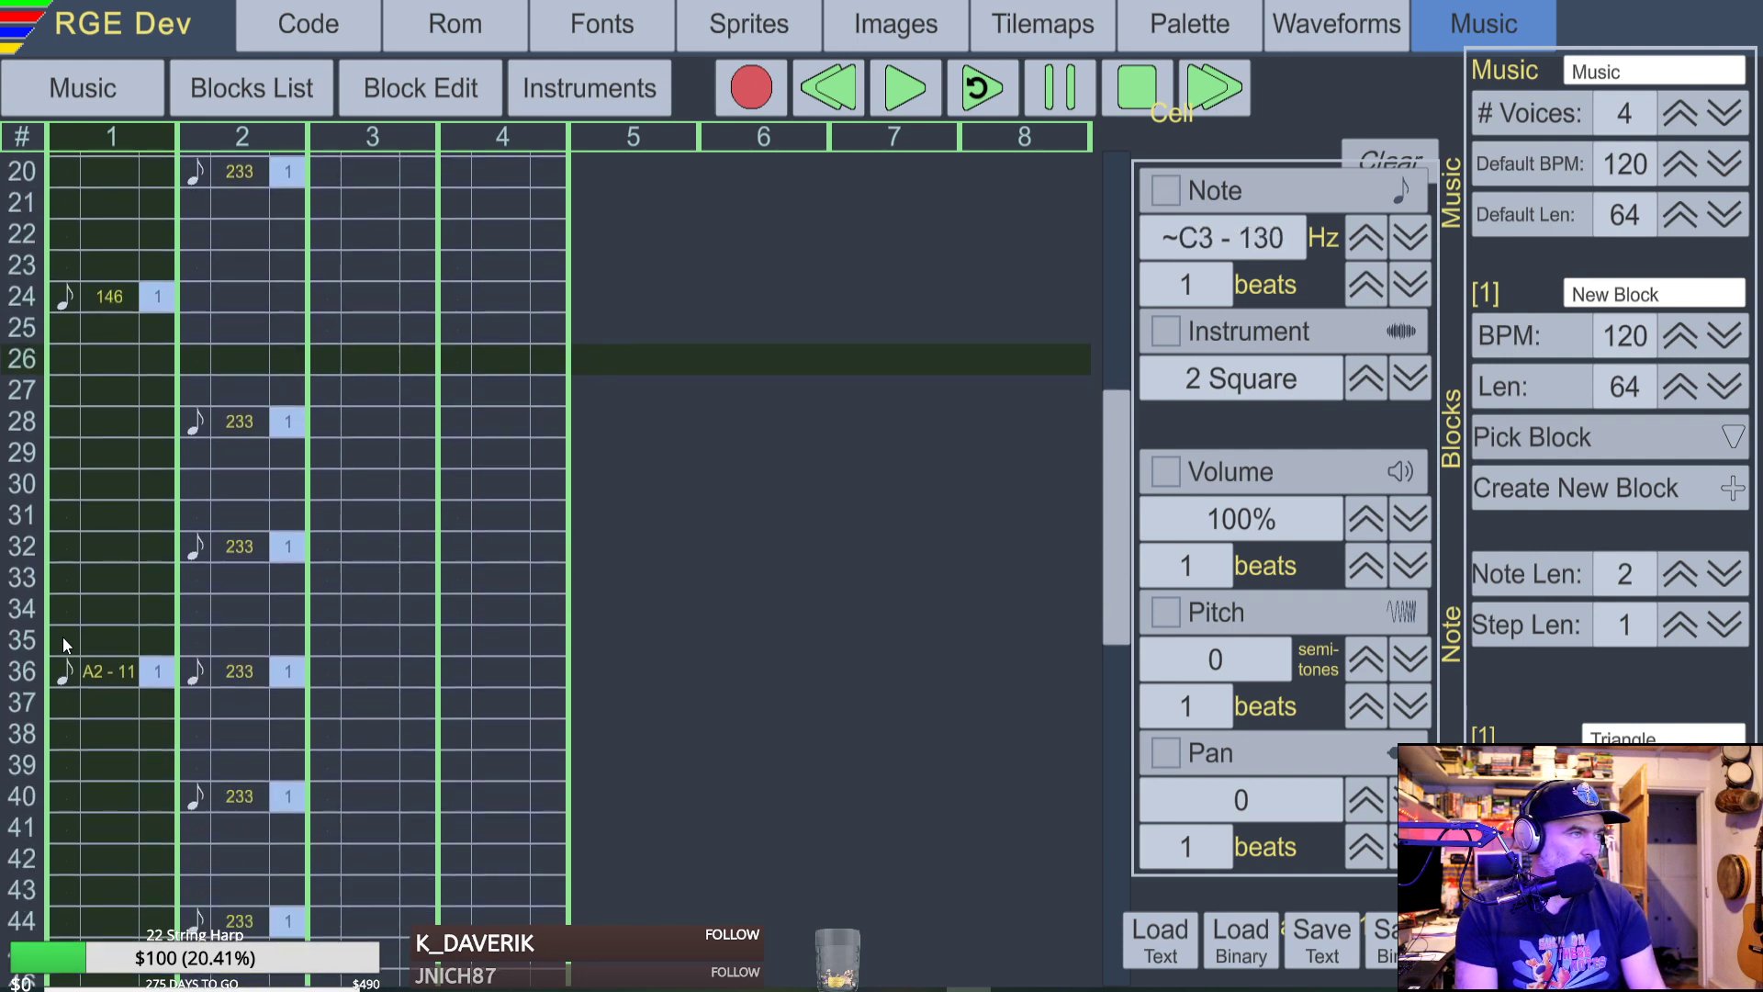
Try notes of 103 Hz and Bb2 (116 Hz) in row 36 of voice 1 and set it back to A2 (110 Hz).
key(Down)
key(Down)
key(Down)
key(Down)
key(Down)
key(Down)
key(Down)
key(Down)
key(Down)
key(Down)
key(Down)
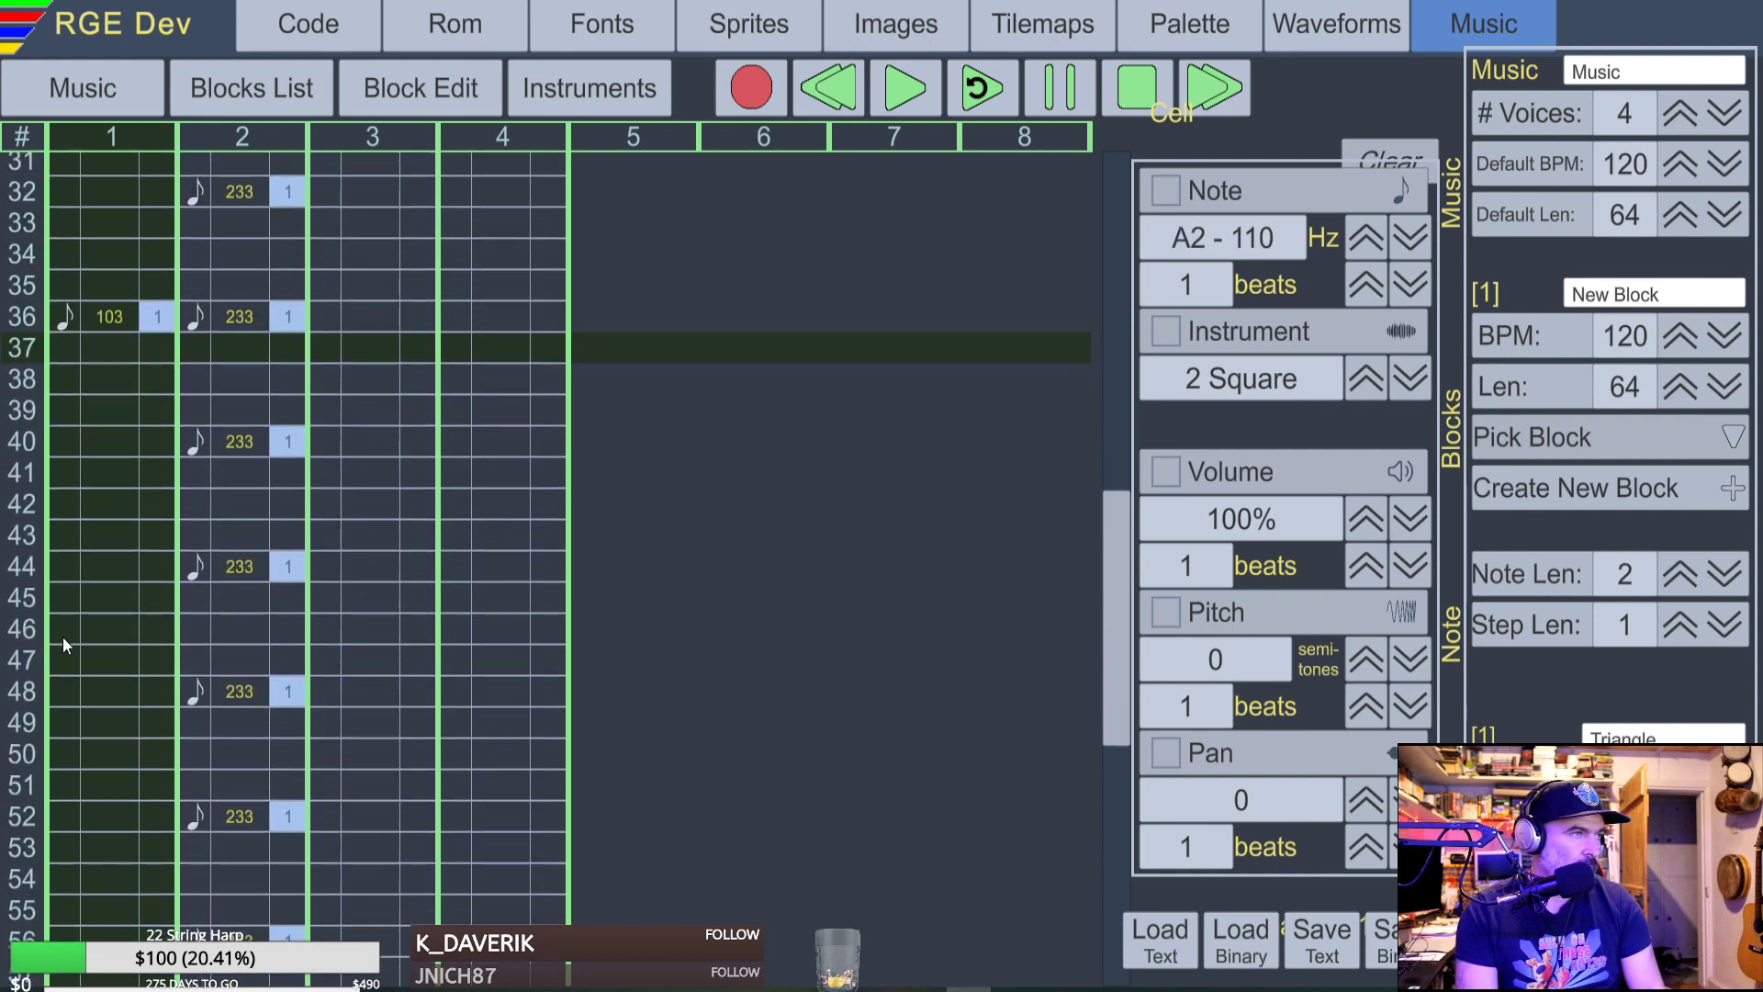
key(Up)
key(j)
key(Up)
key(n)
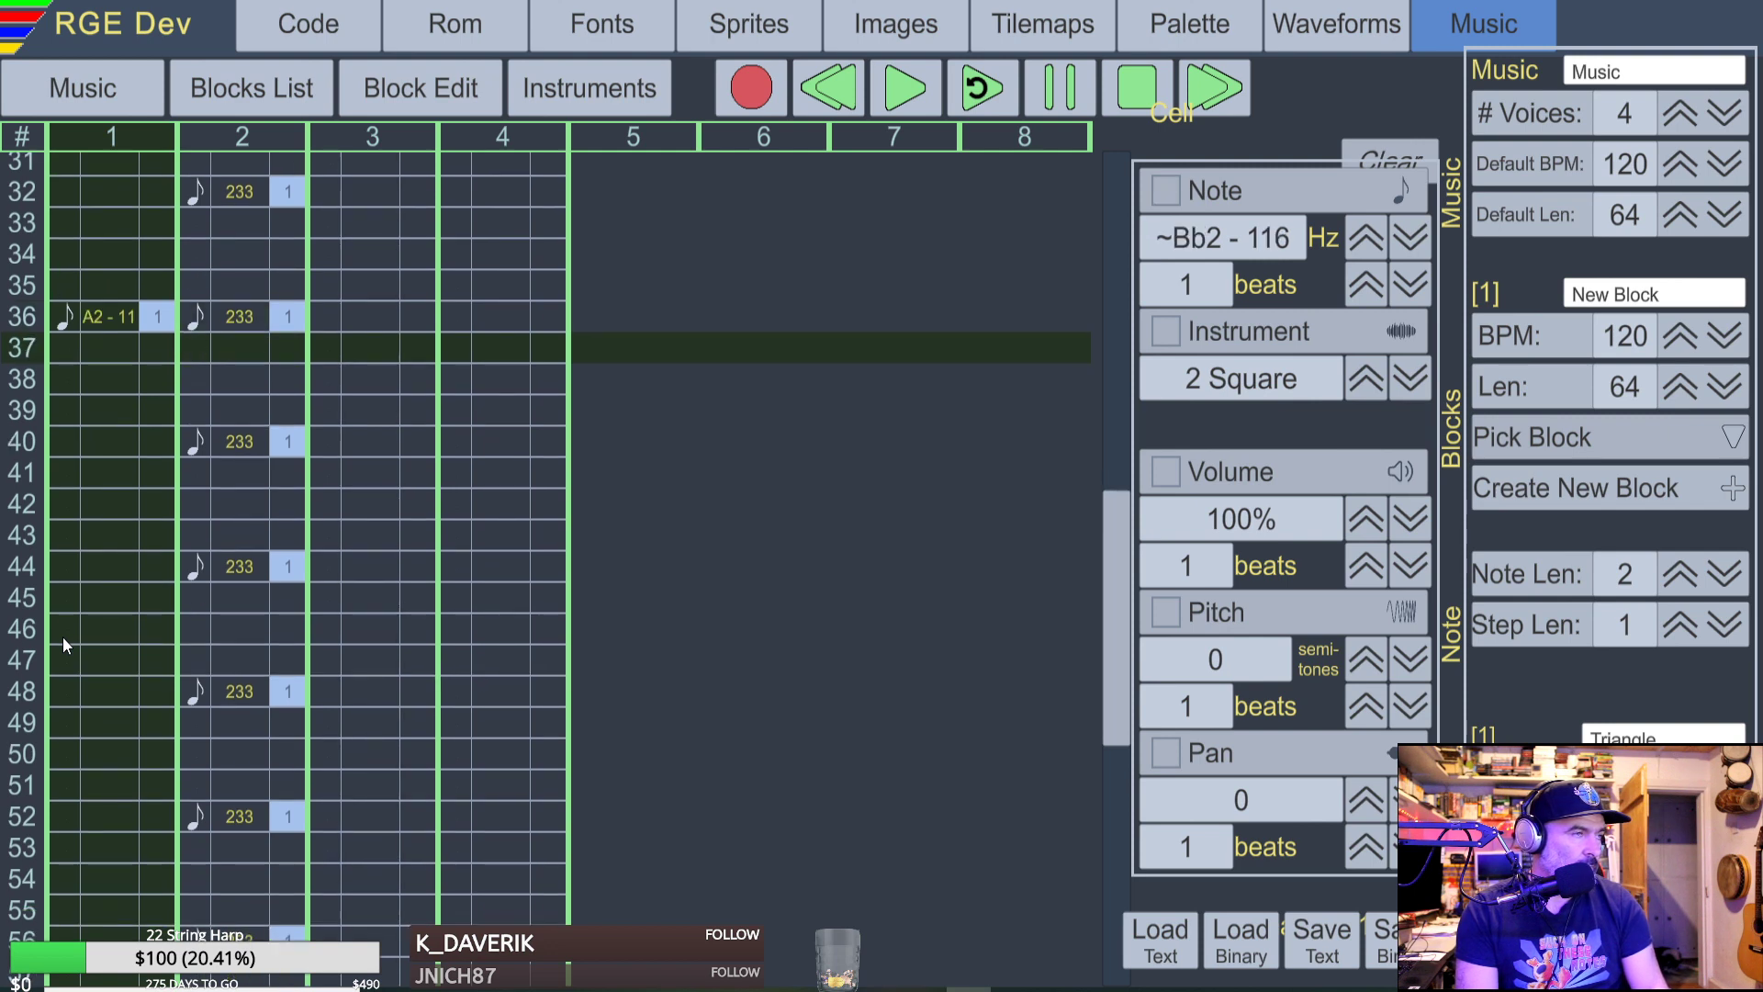
key(Up)
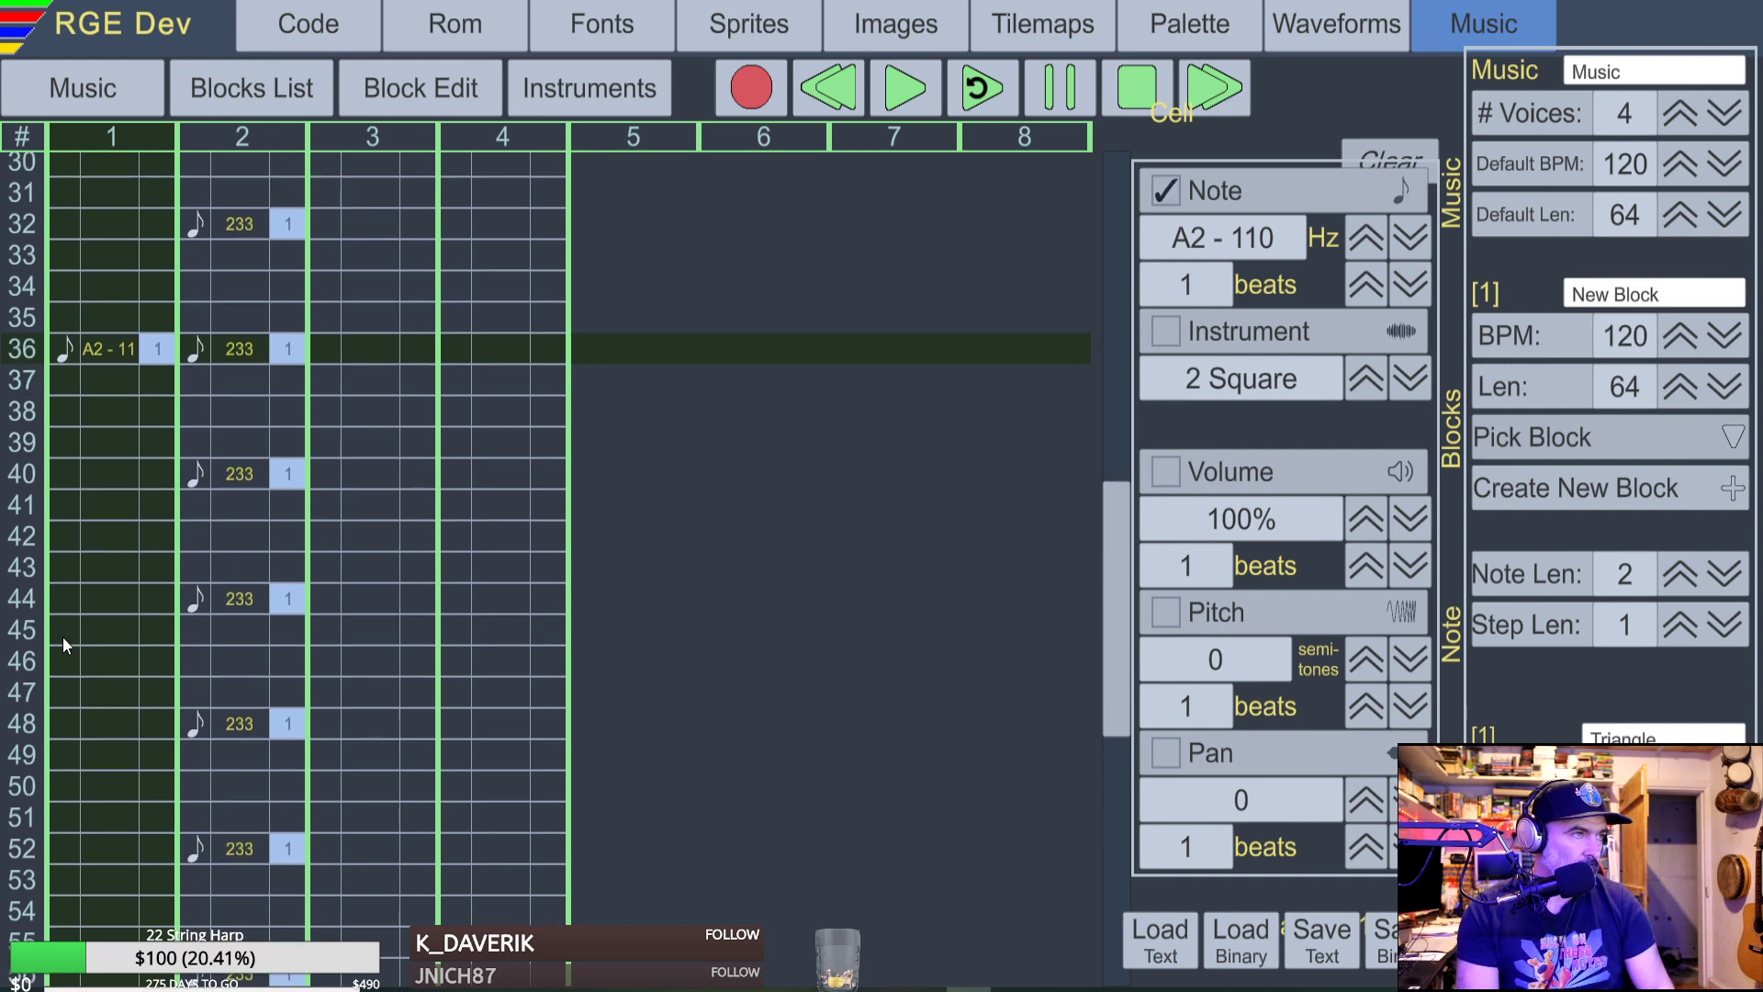
Delete the Bb3 beat note in row 36 of voice 2.
scroll(101, 753, up, 2)
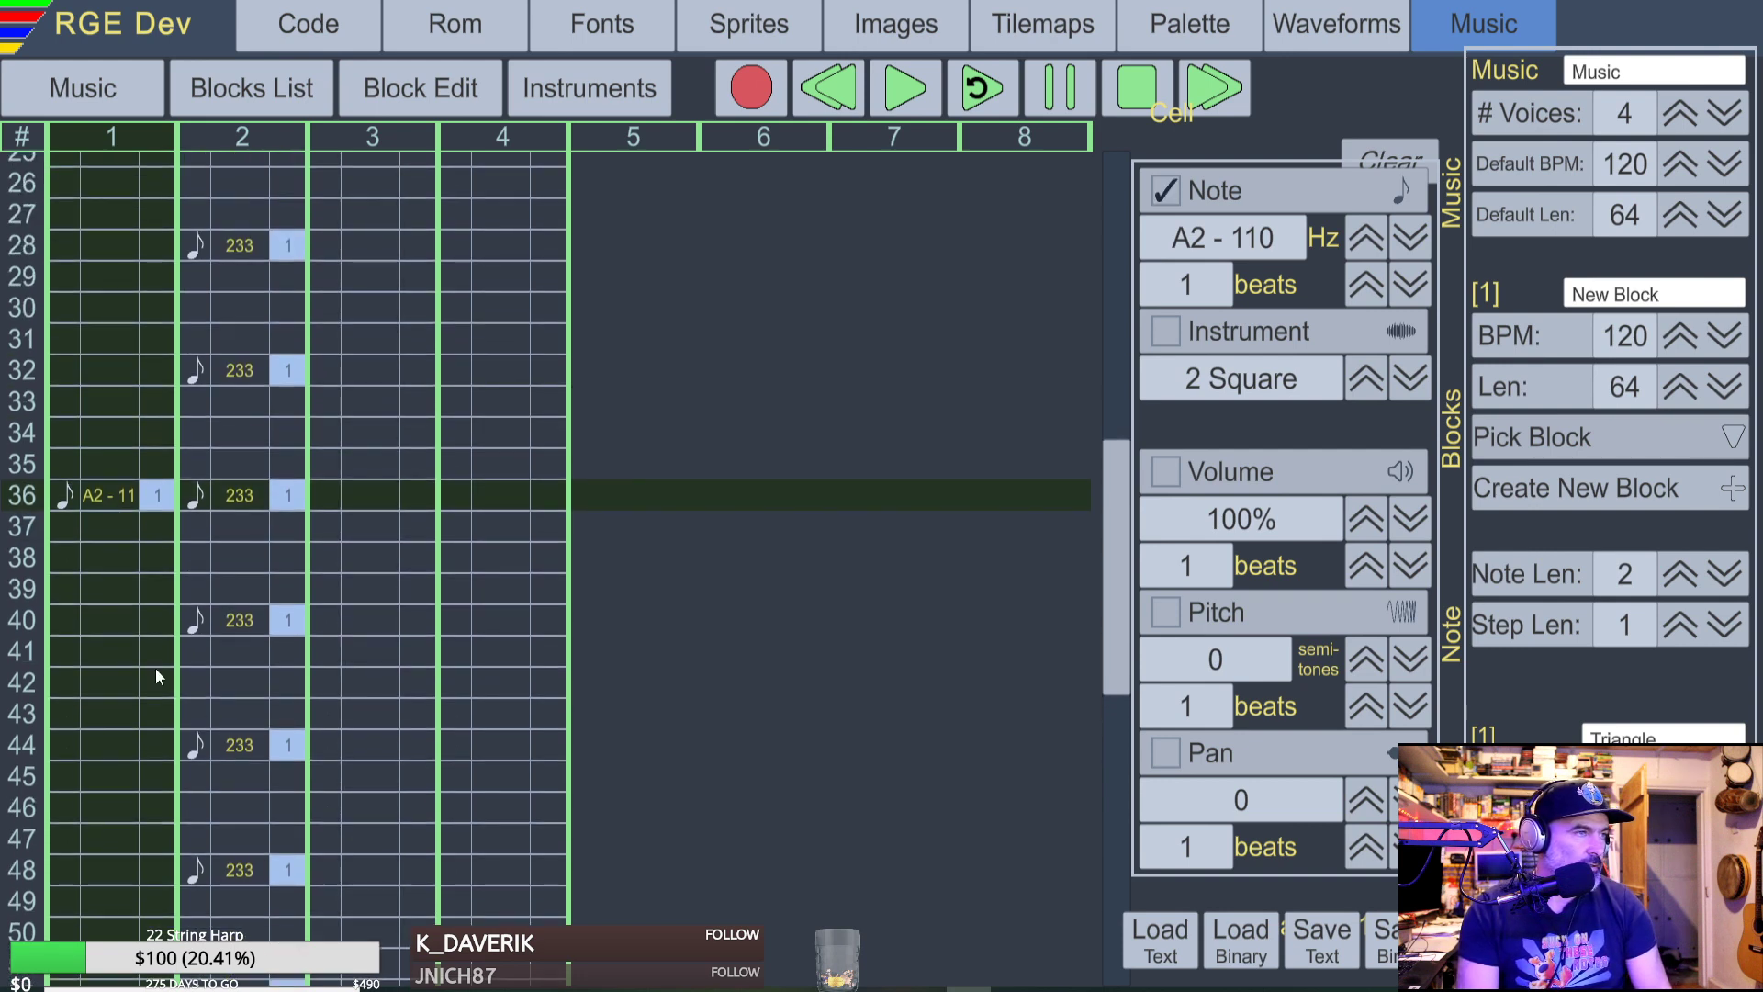
key(Right)
key(Delete)
key(Up)
key(Up)
key(Up)
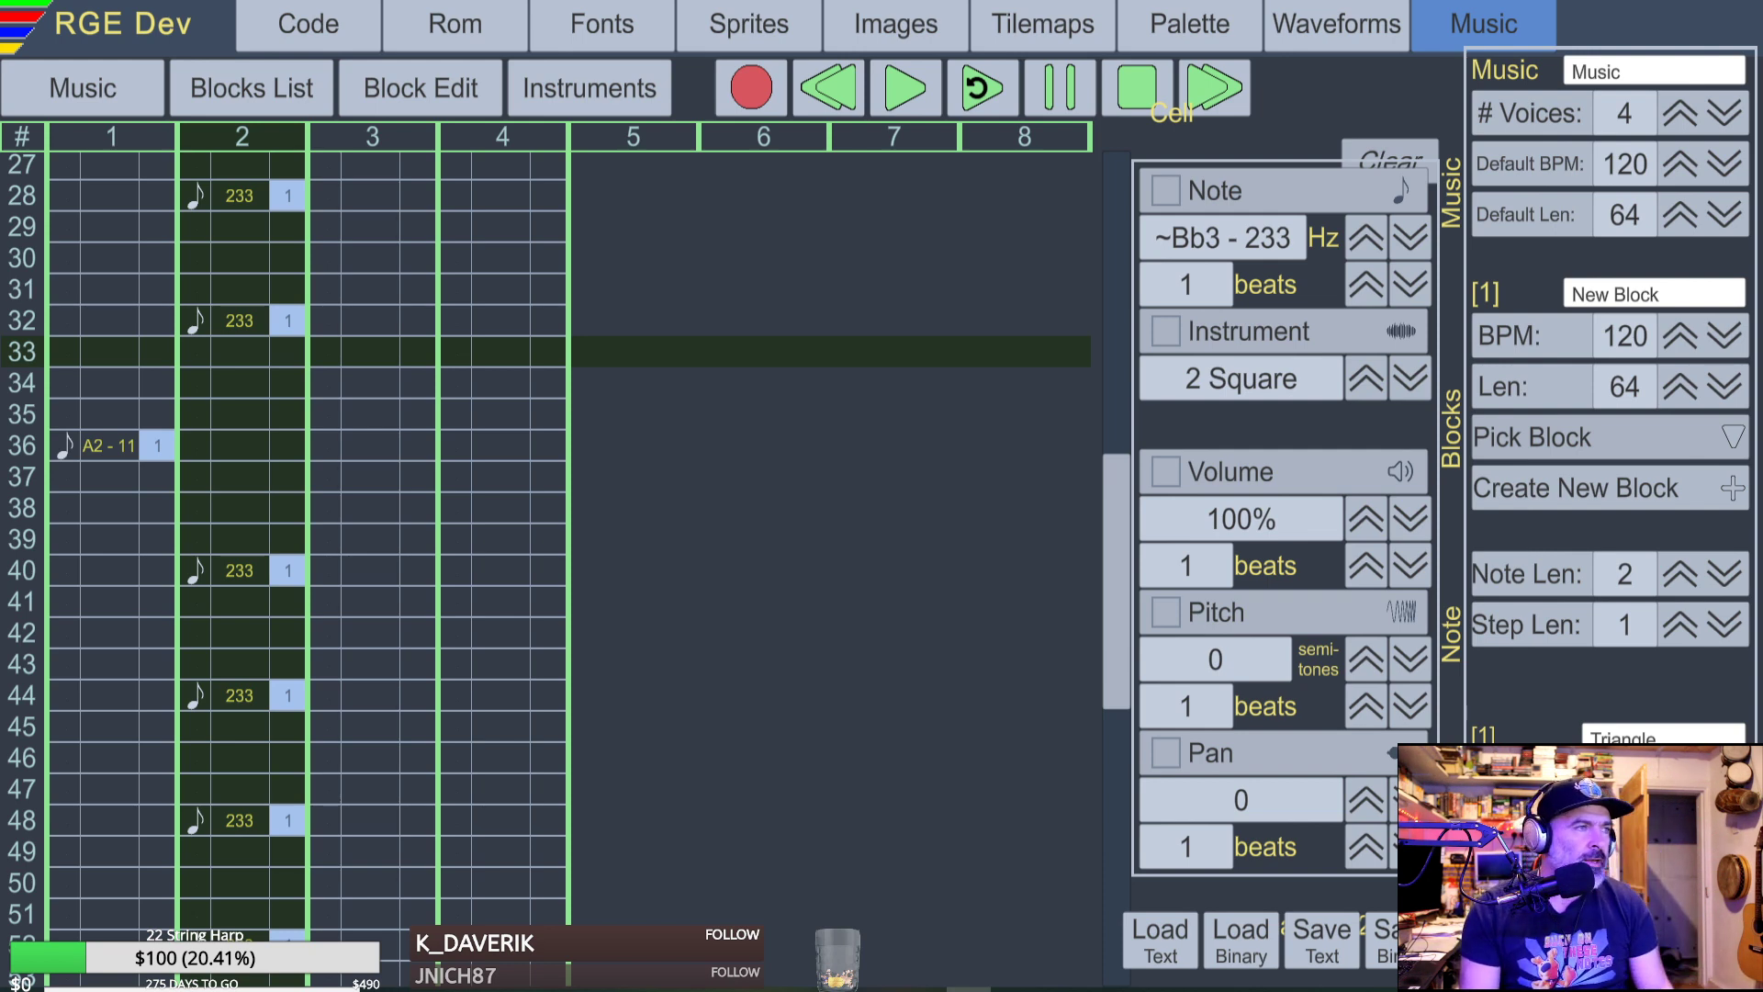
Give the note in row 00 of voice 1 the 2 Square instrument.
scroll(551, 527, up, 10)
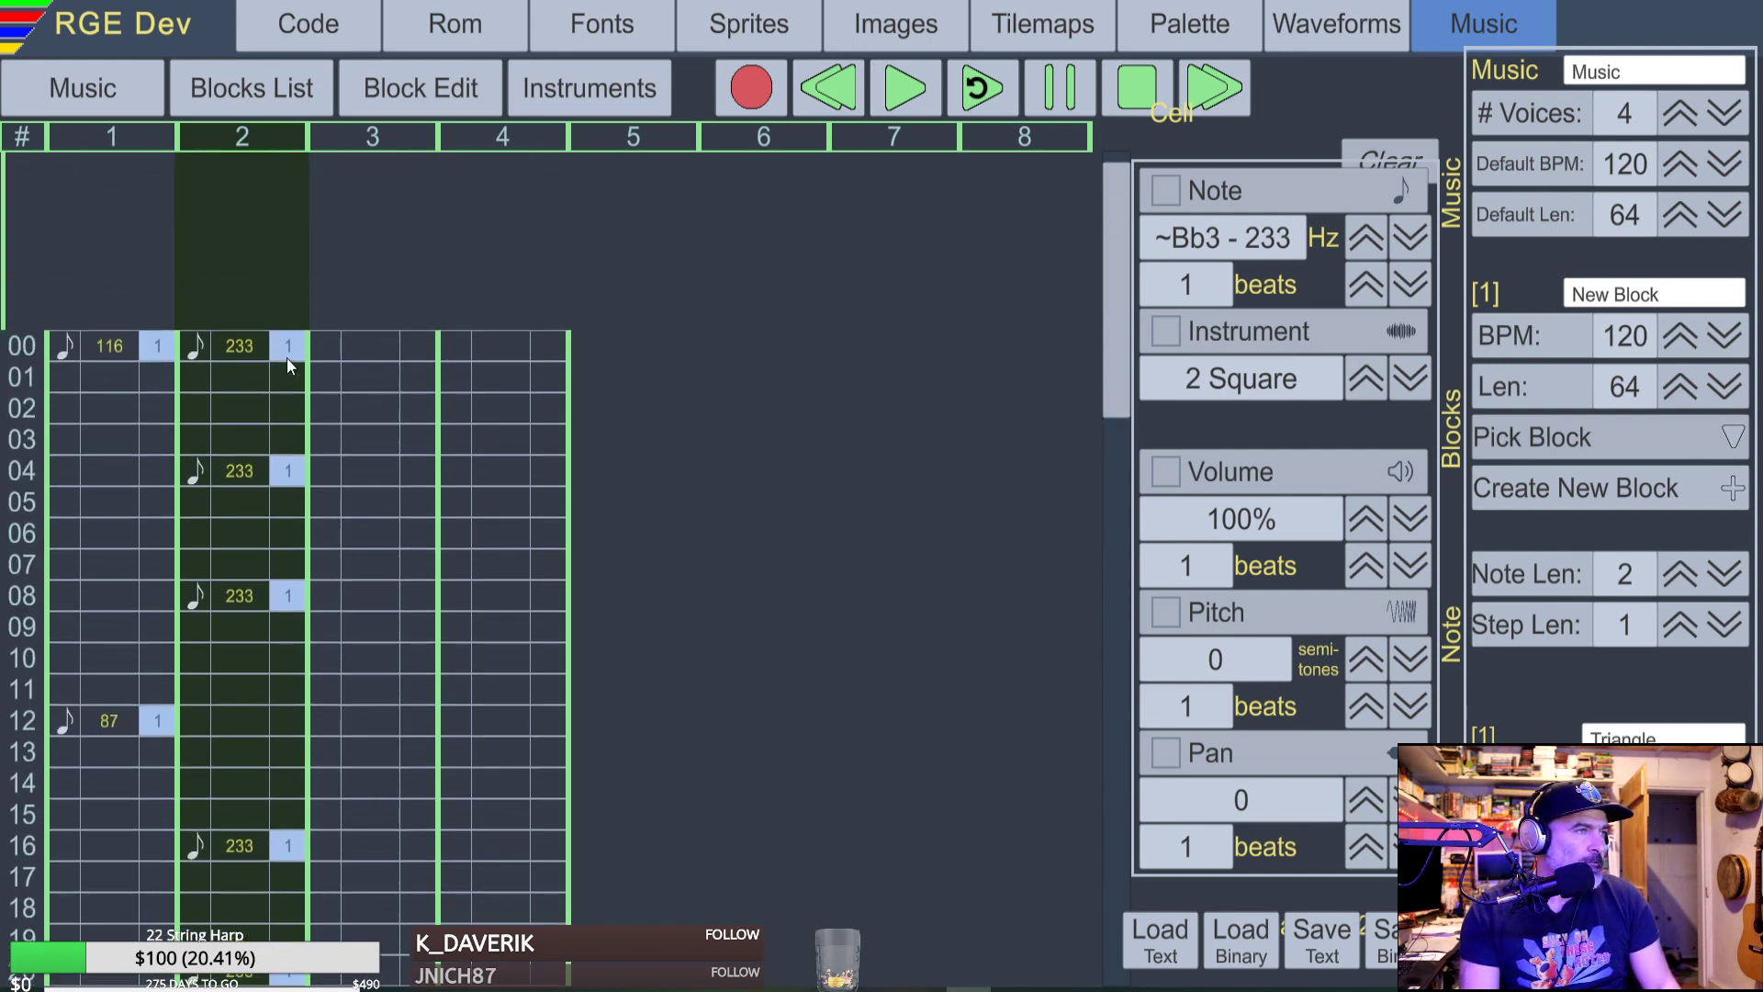
click(267, 394)
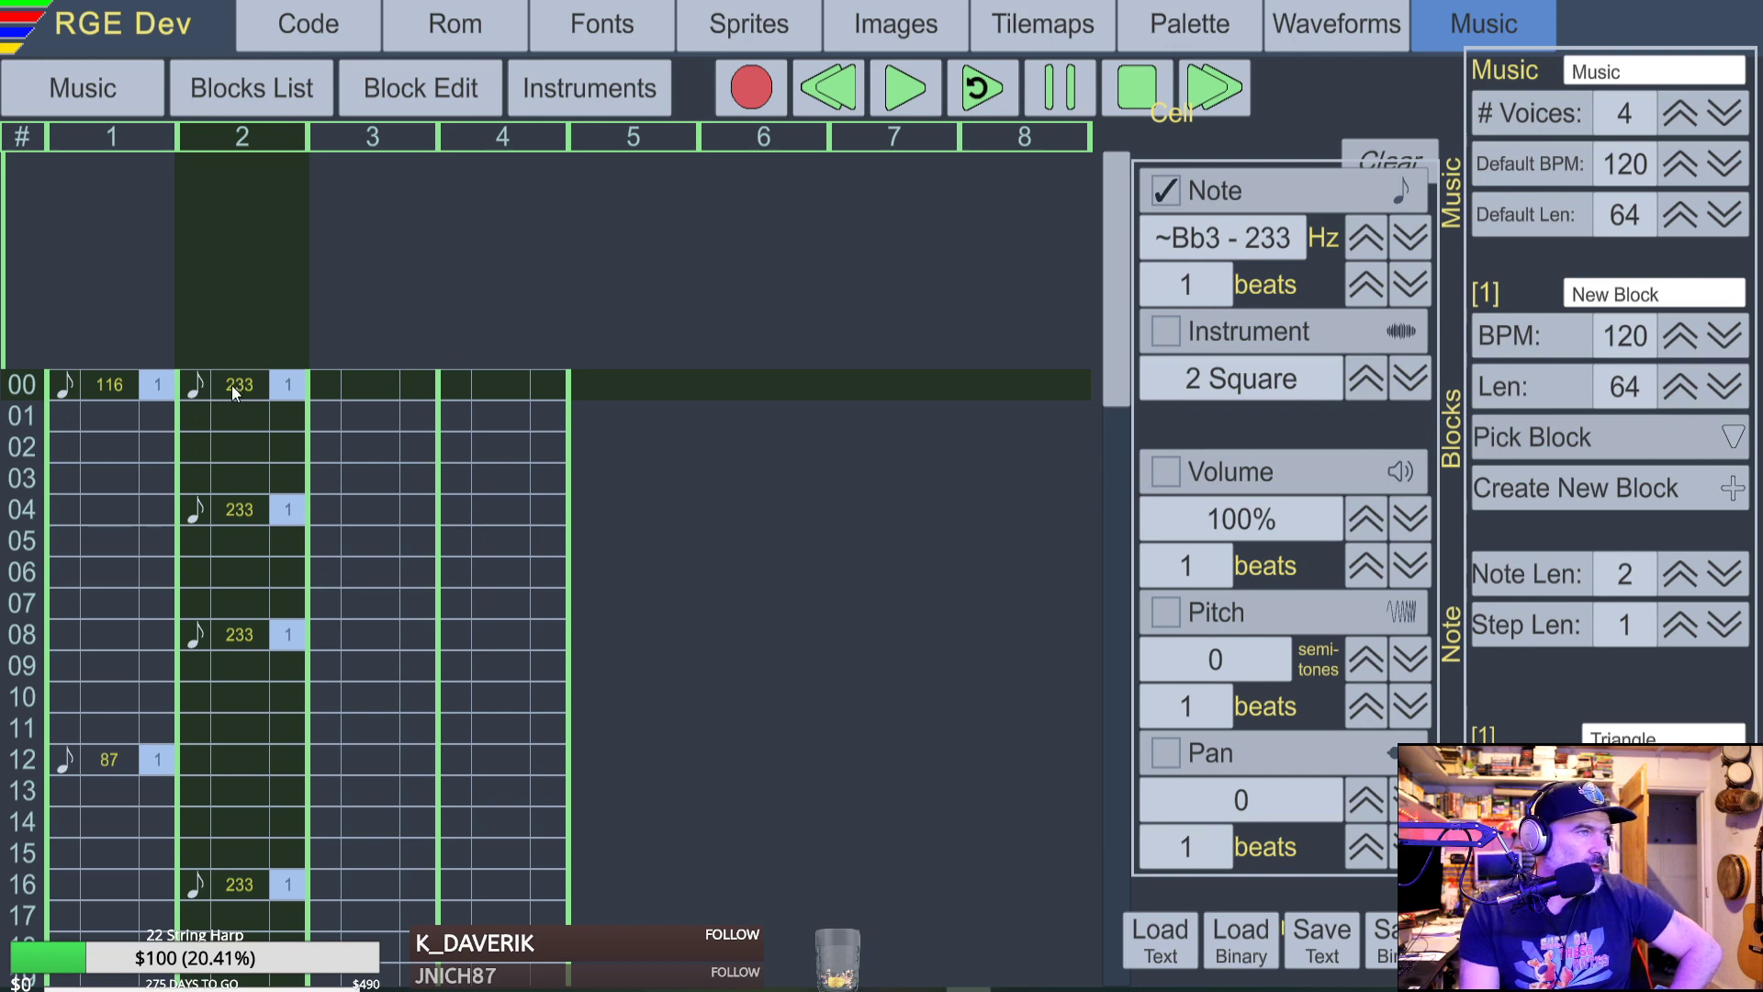
click(169, 385)
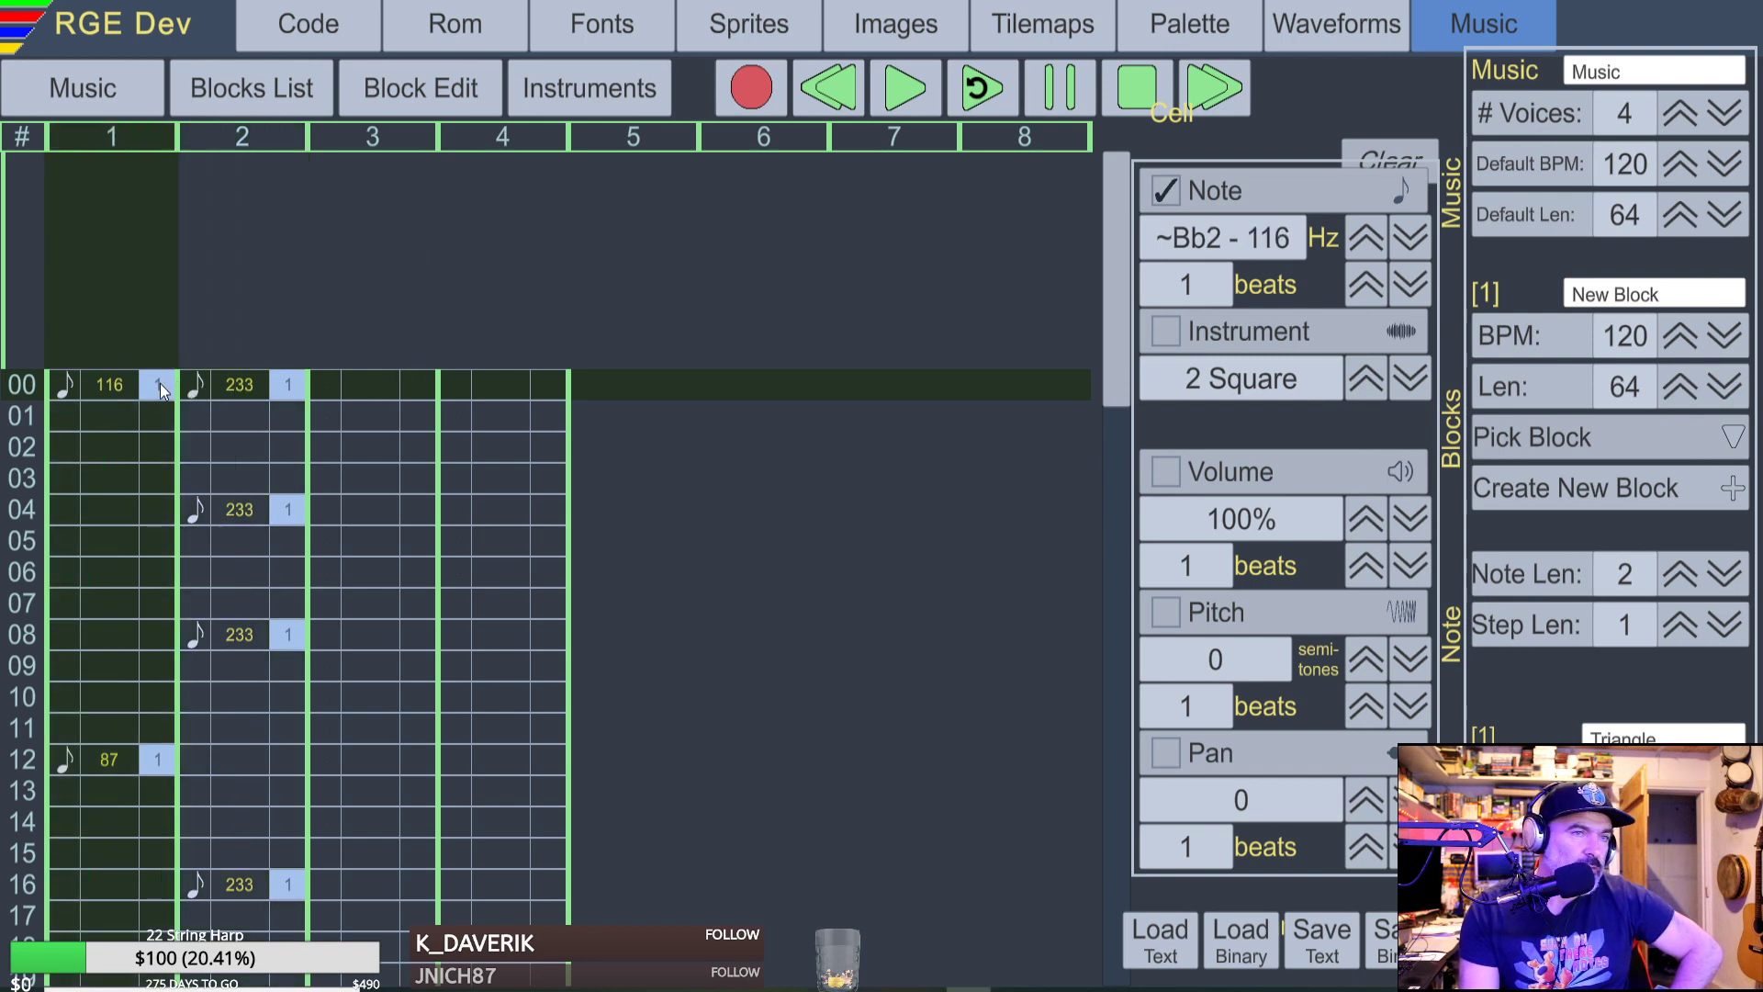
click(1375, 380)
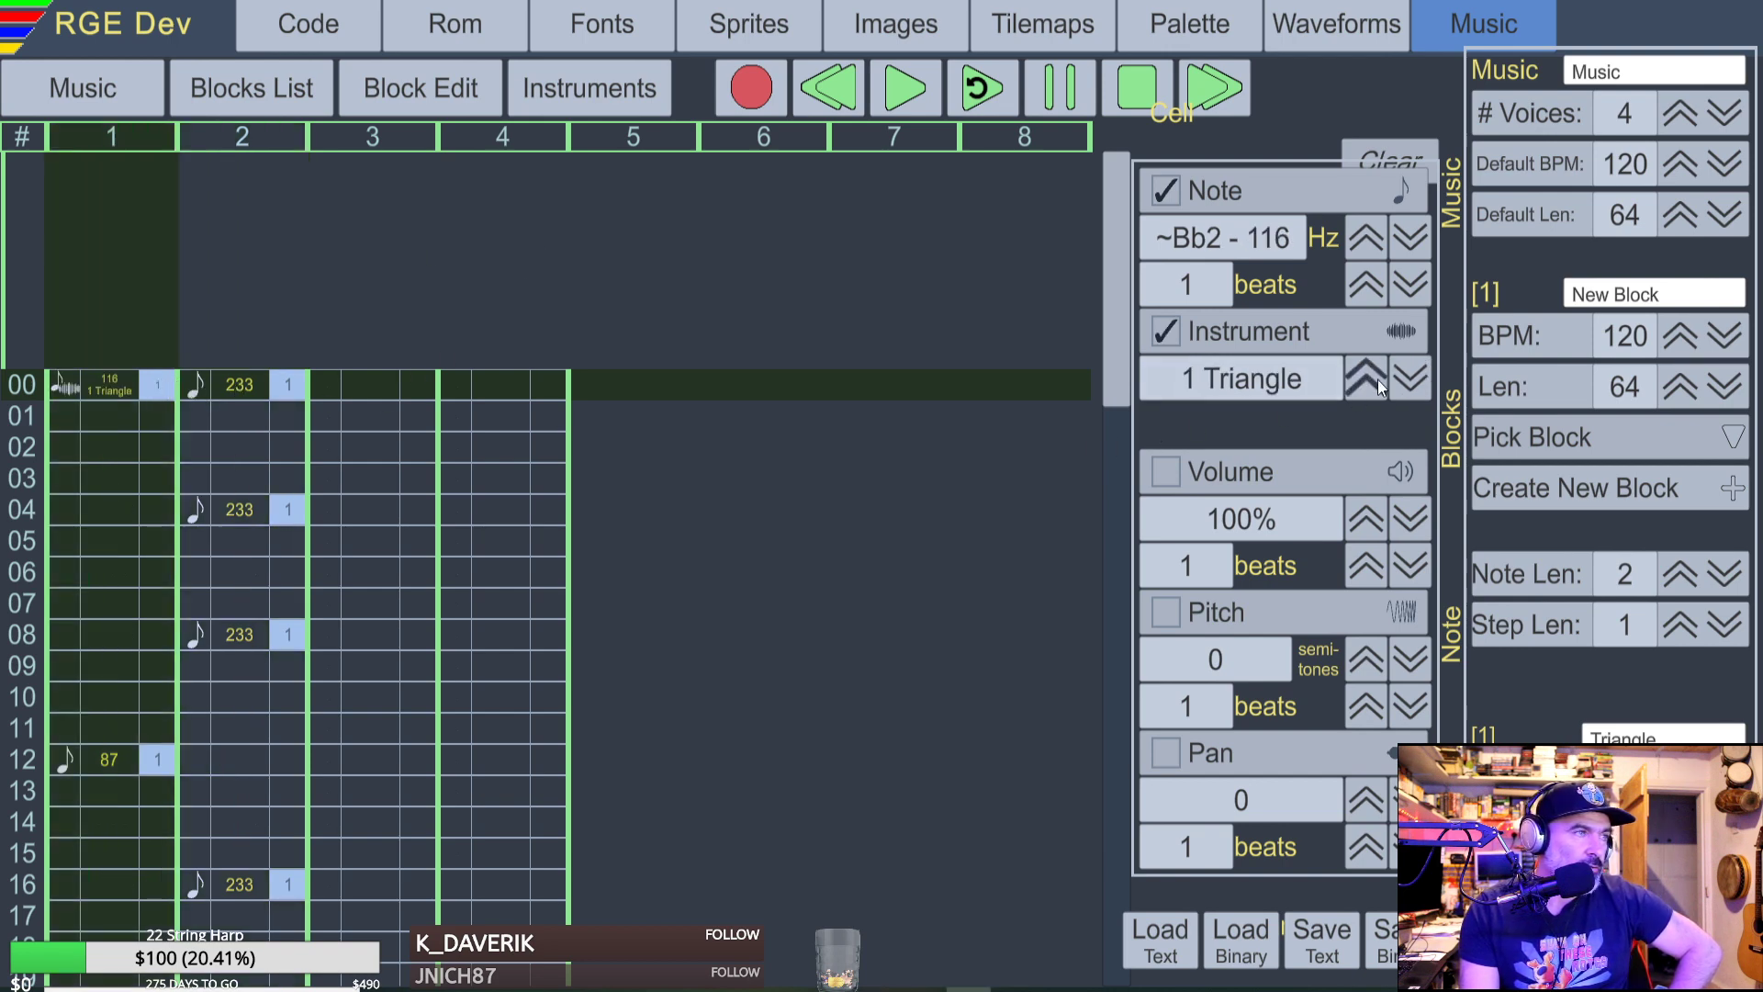
click(1365, 382)
click(1392, 382)
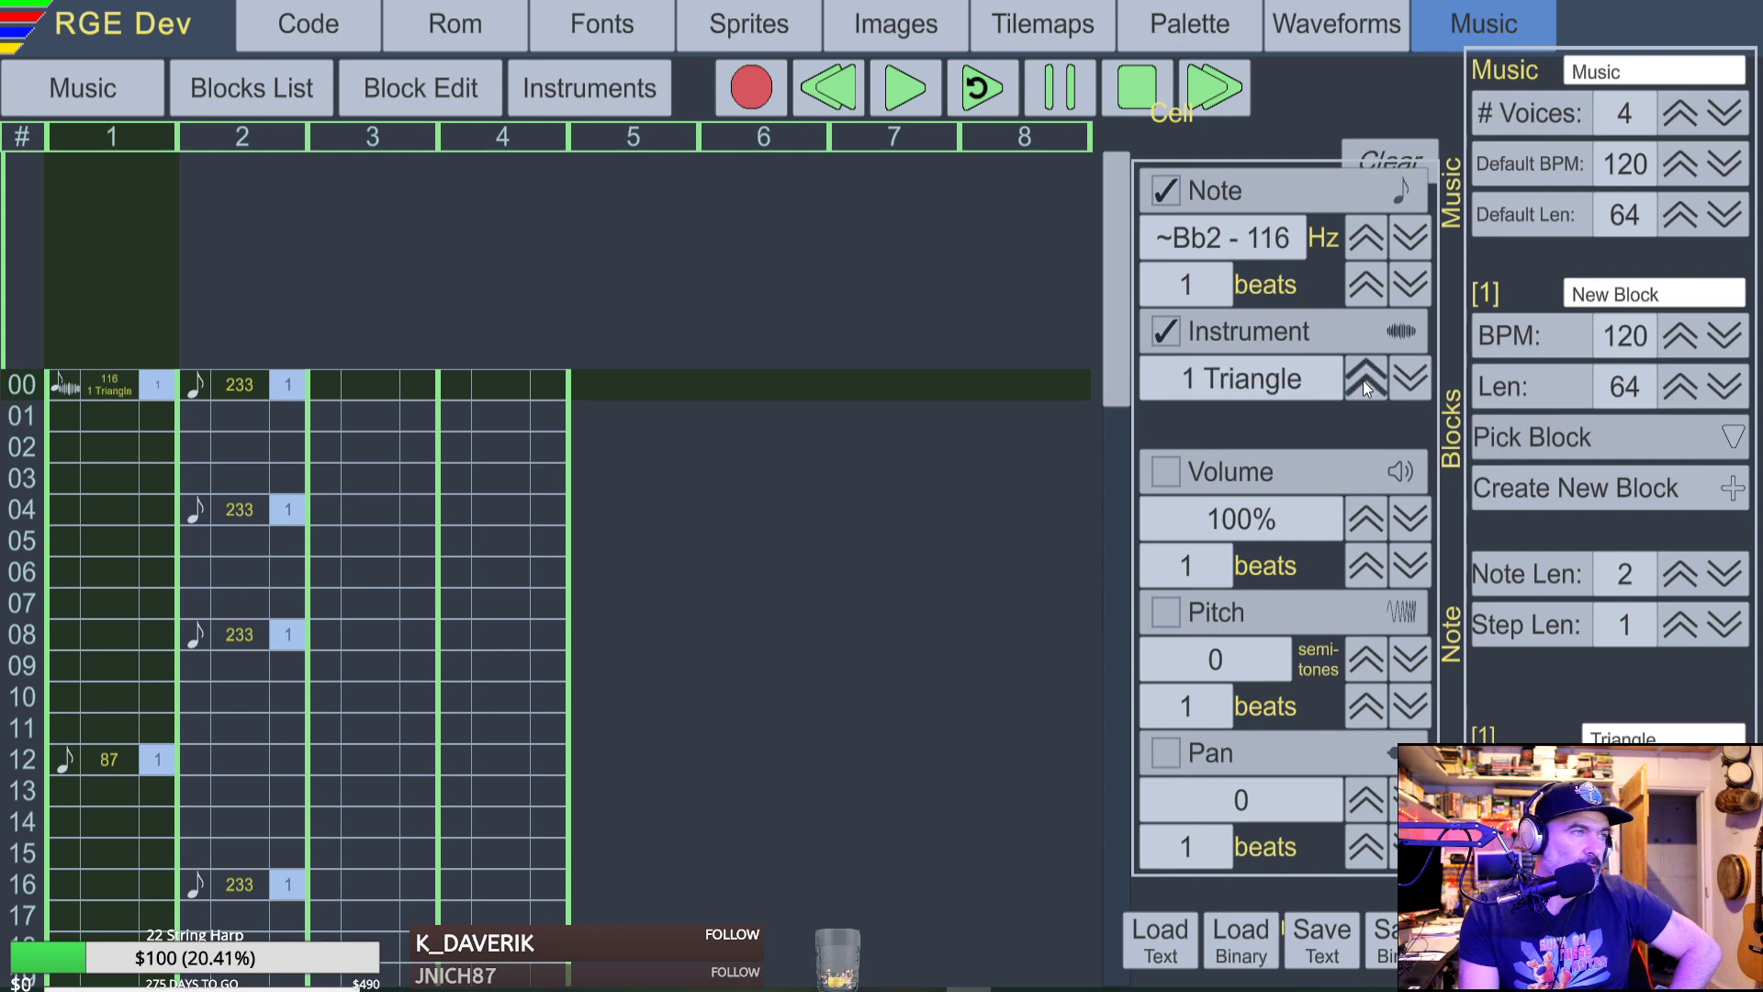
click(1365, 381)
click(1398, 380)
click(1365, 379)
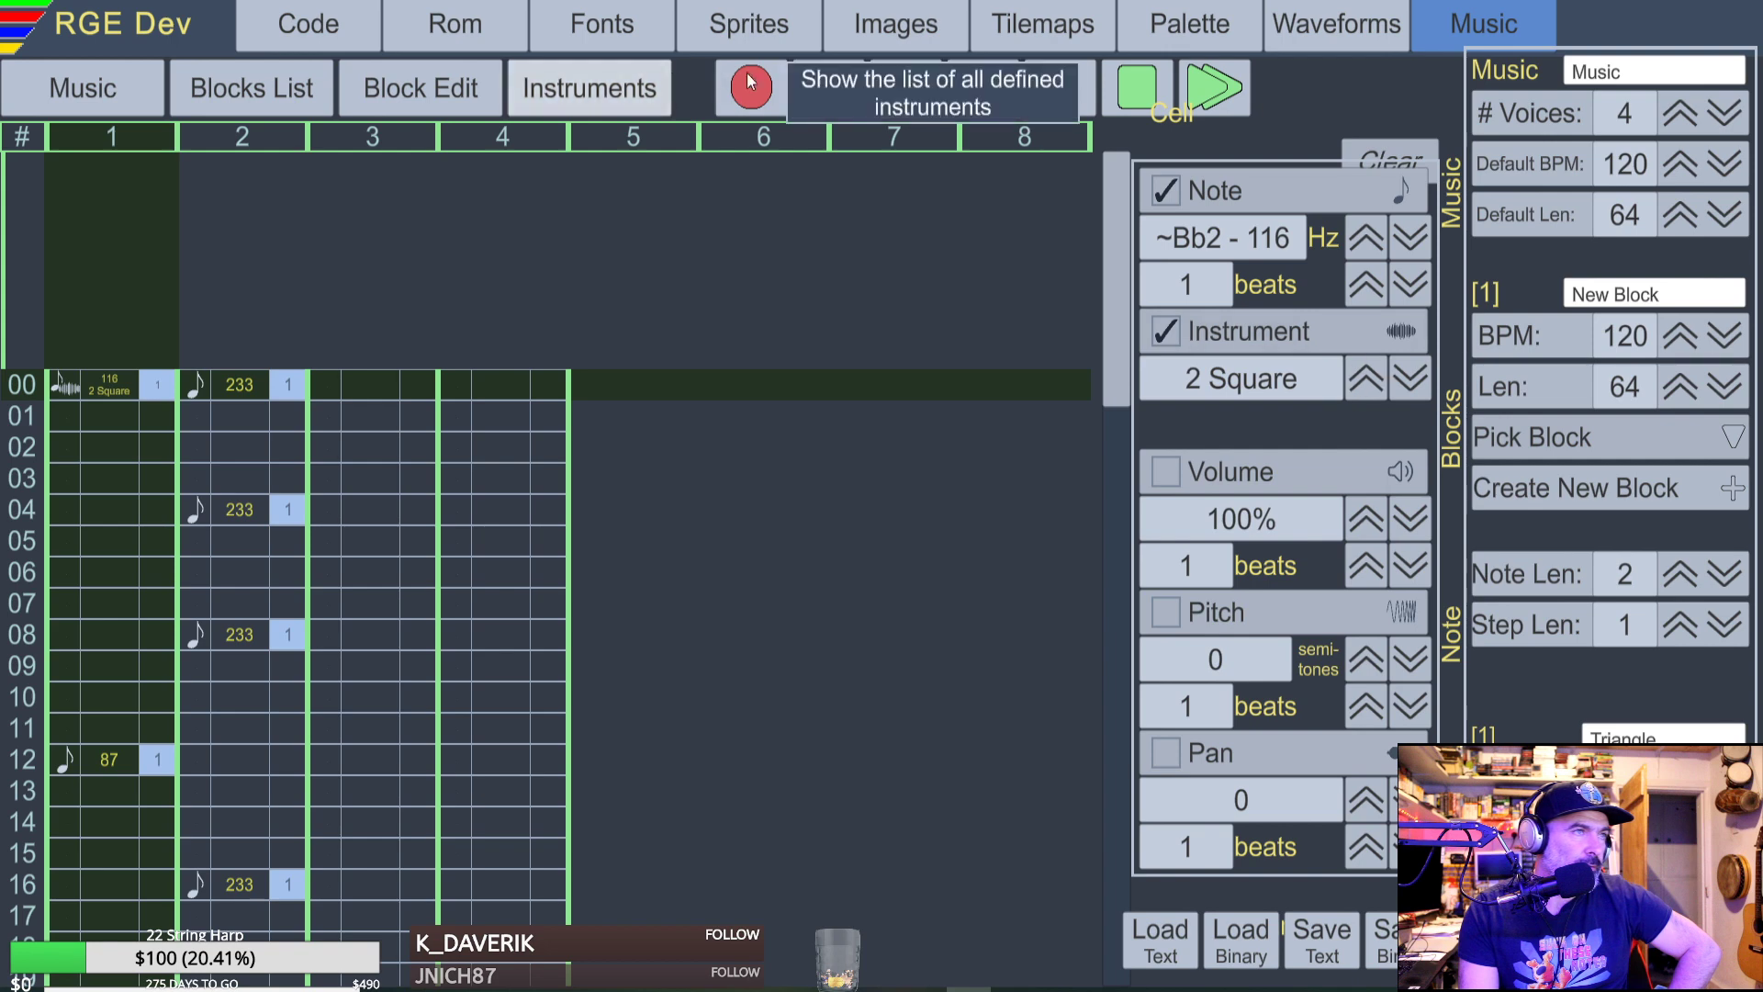
Delete the Bb3 beat note in row 00 of voice 2.
click(240, 388)
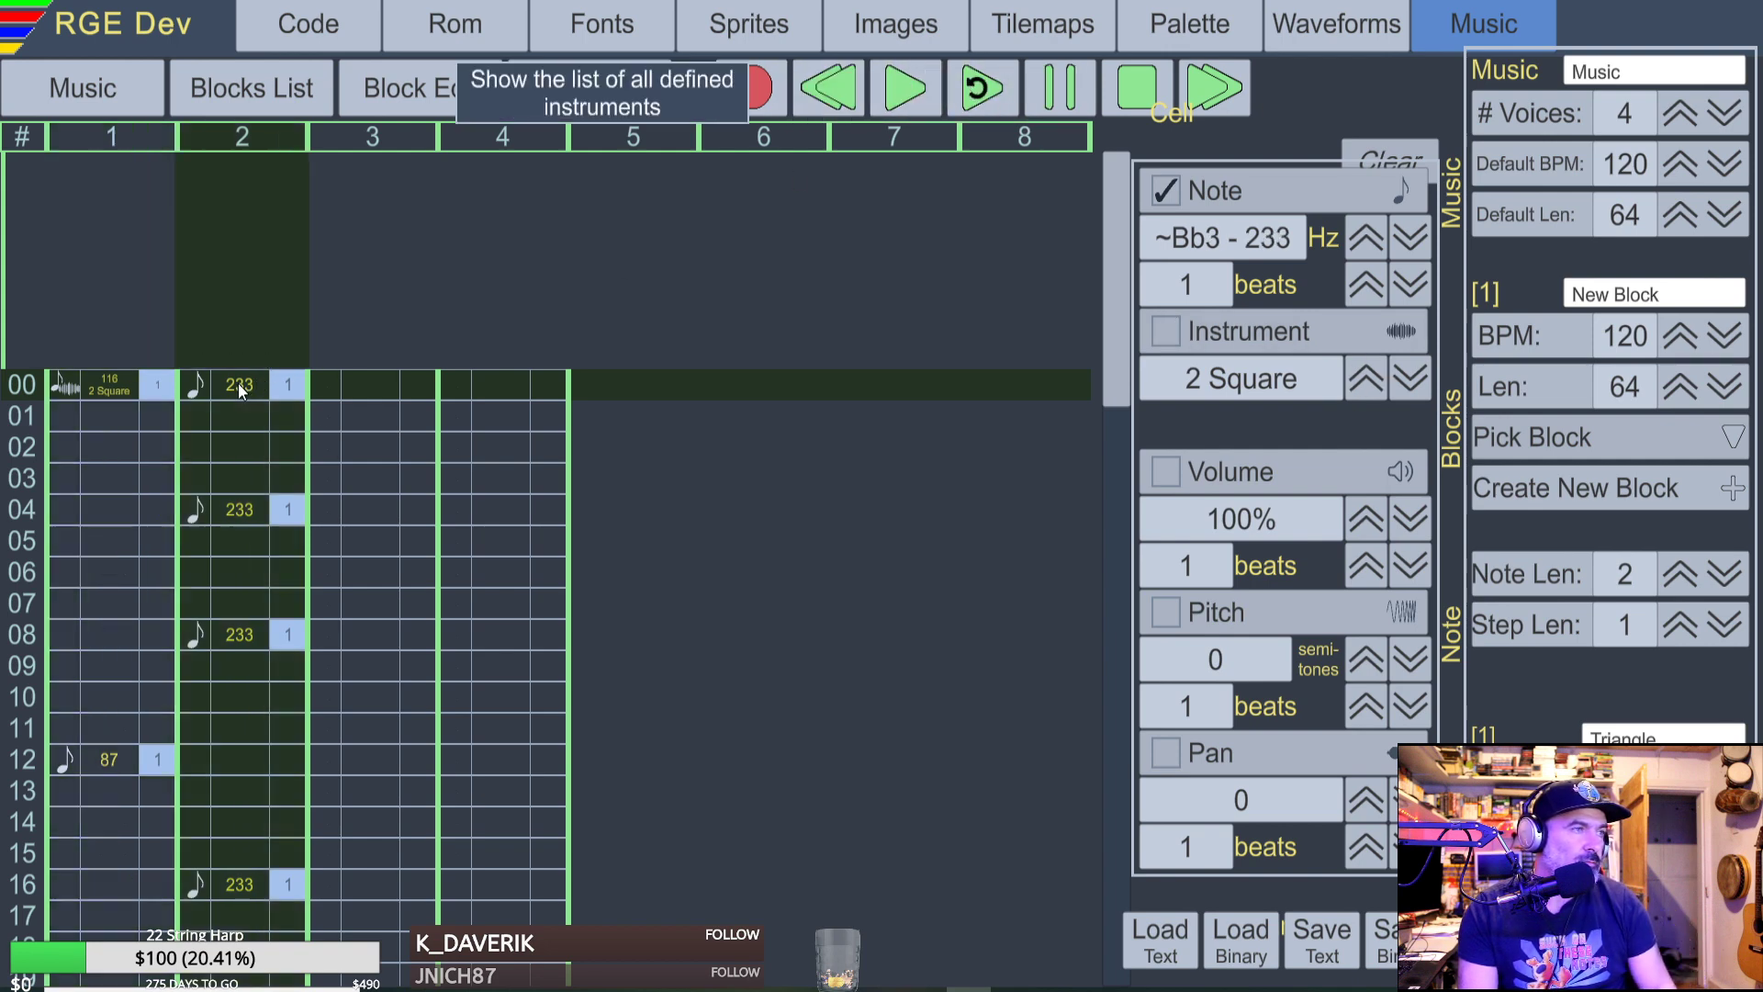
key(Delete)
key(Down)
key(Up)
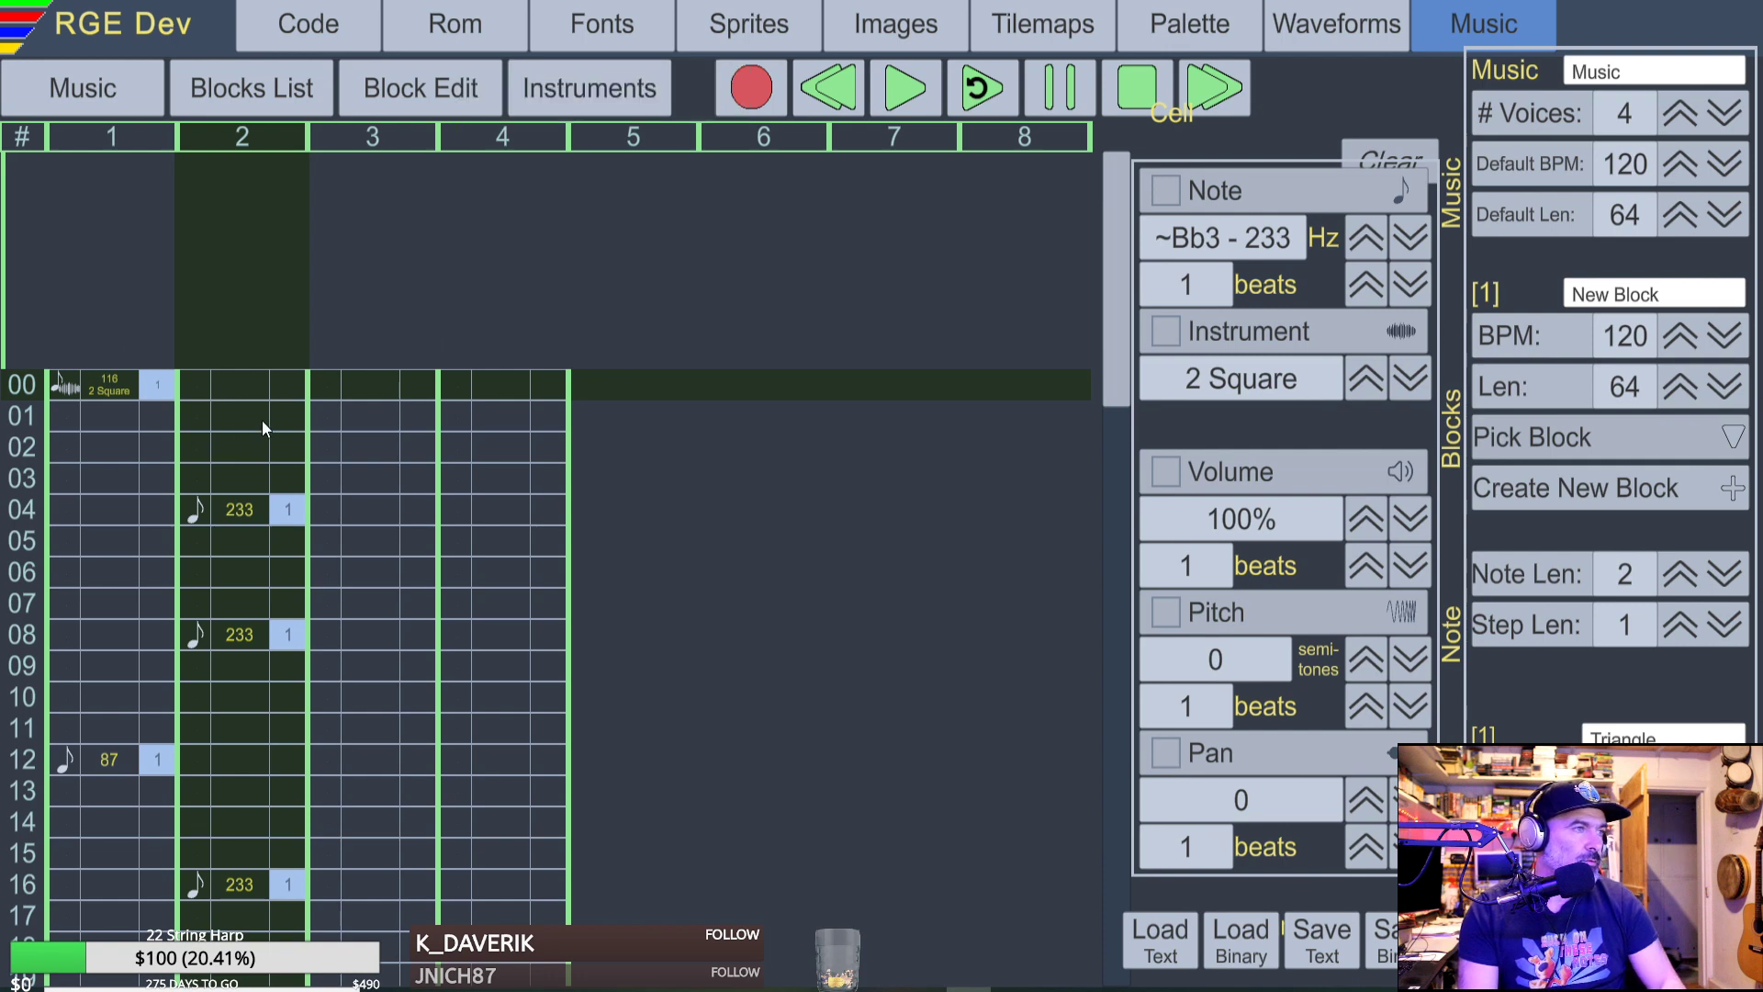
key(Down)
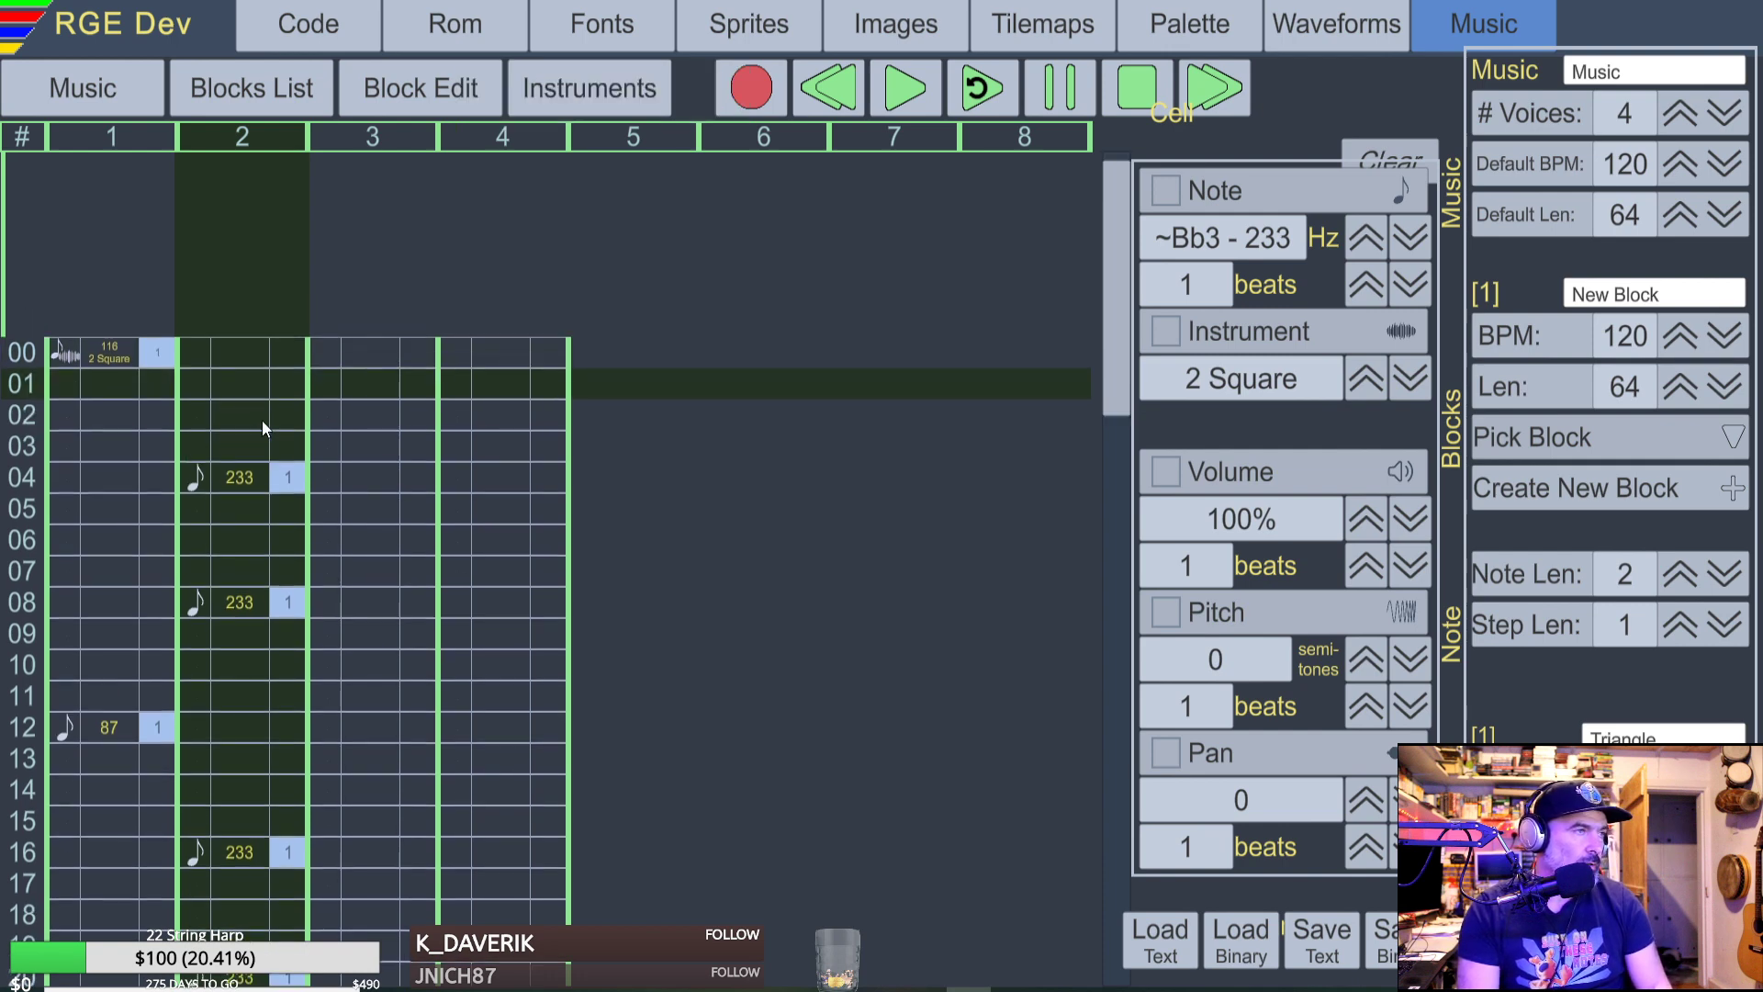
key(Up)
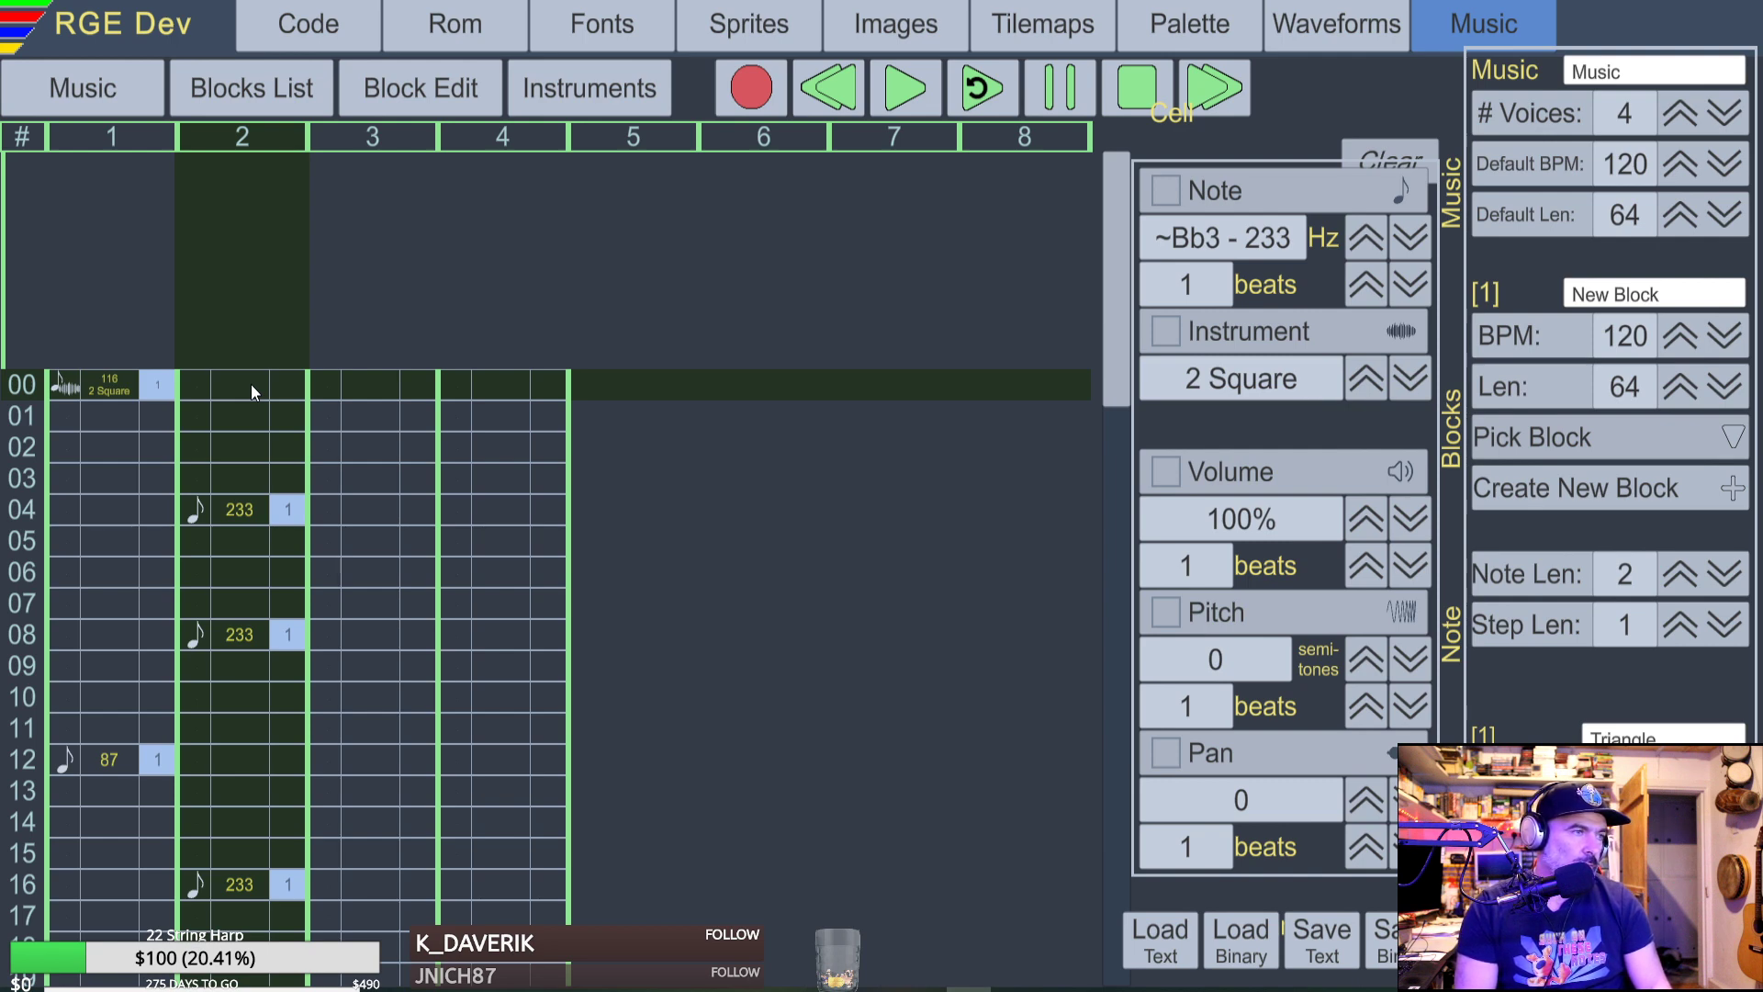
Try a 523 Hz note in row 04 of voice 2 and replace it with 587 Hz.
key(Down)
key(Down)
key(Down)
key(Down)
key(Down)
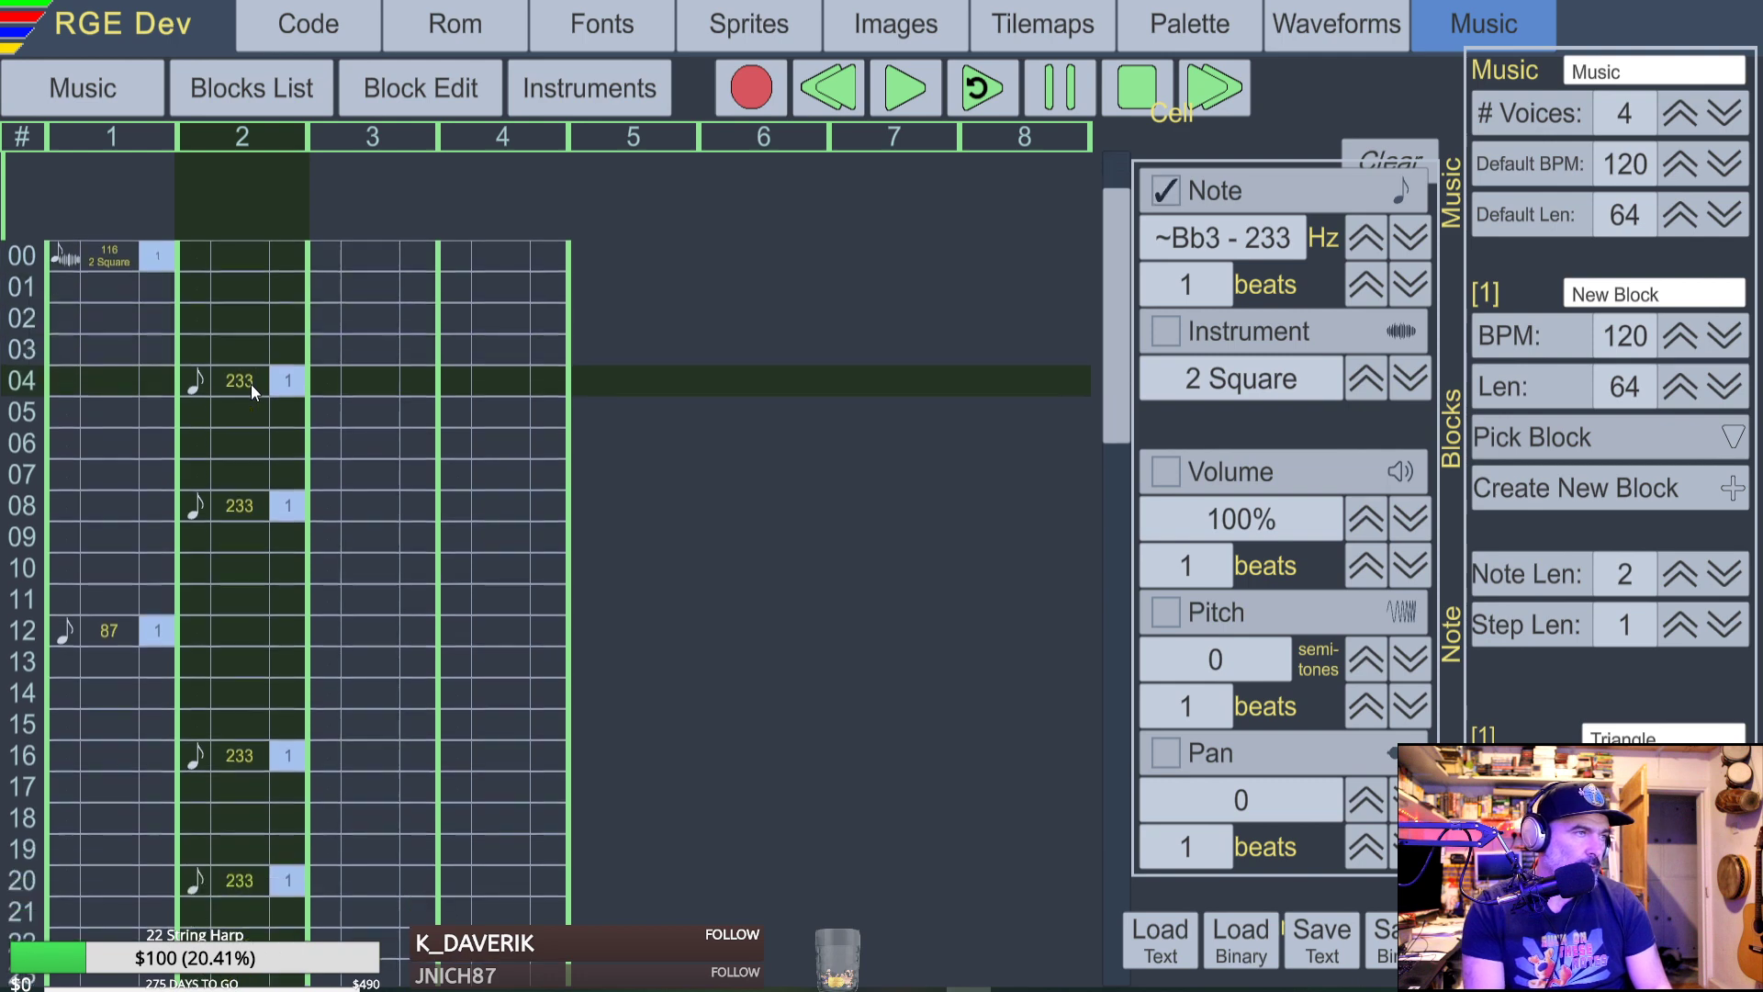
key(Up)
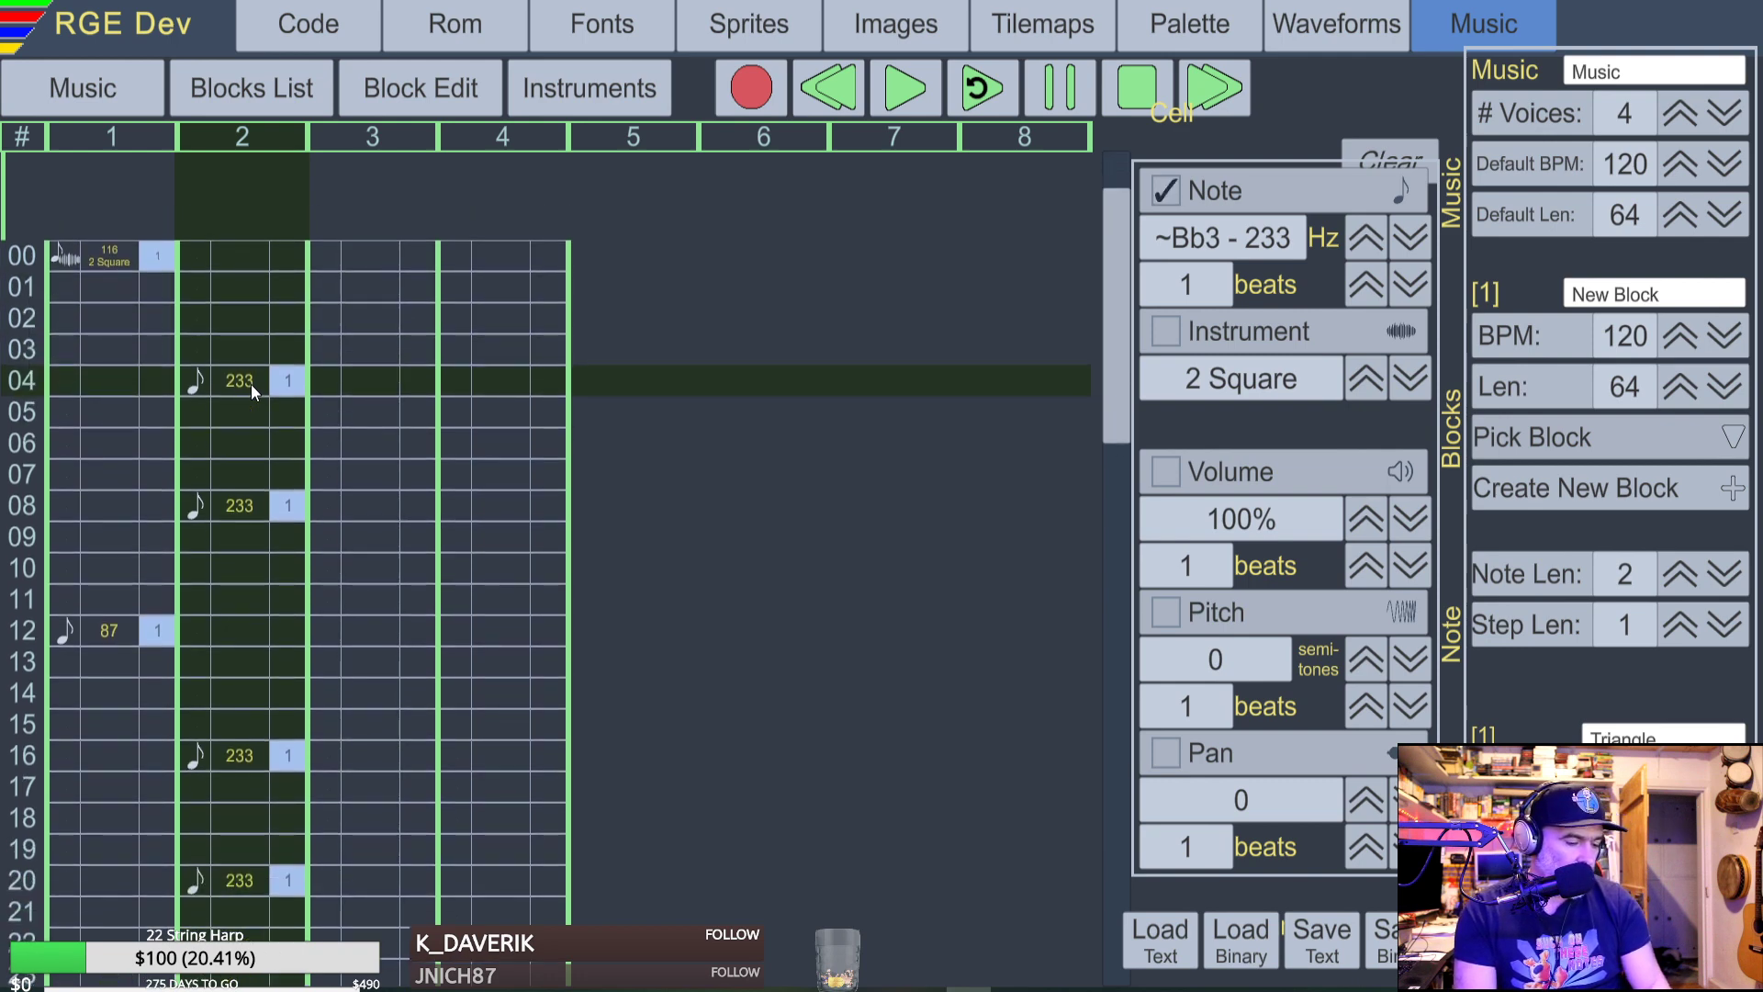
key(F5)
key(n)
key(Up)
key(q)
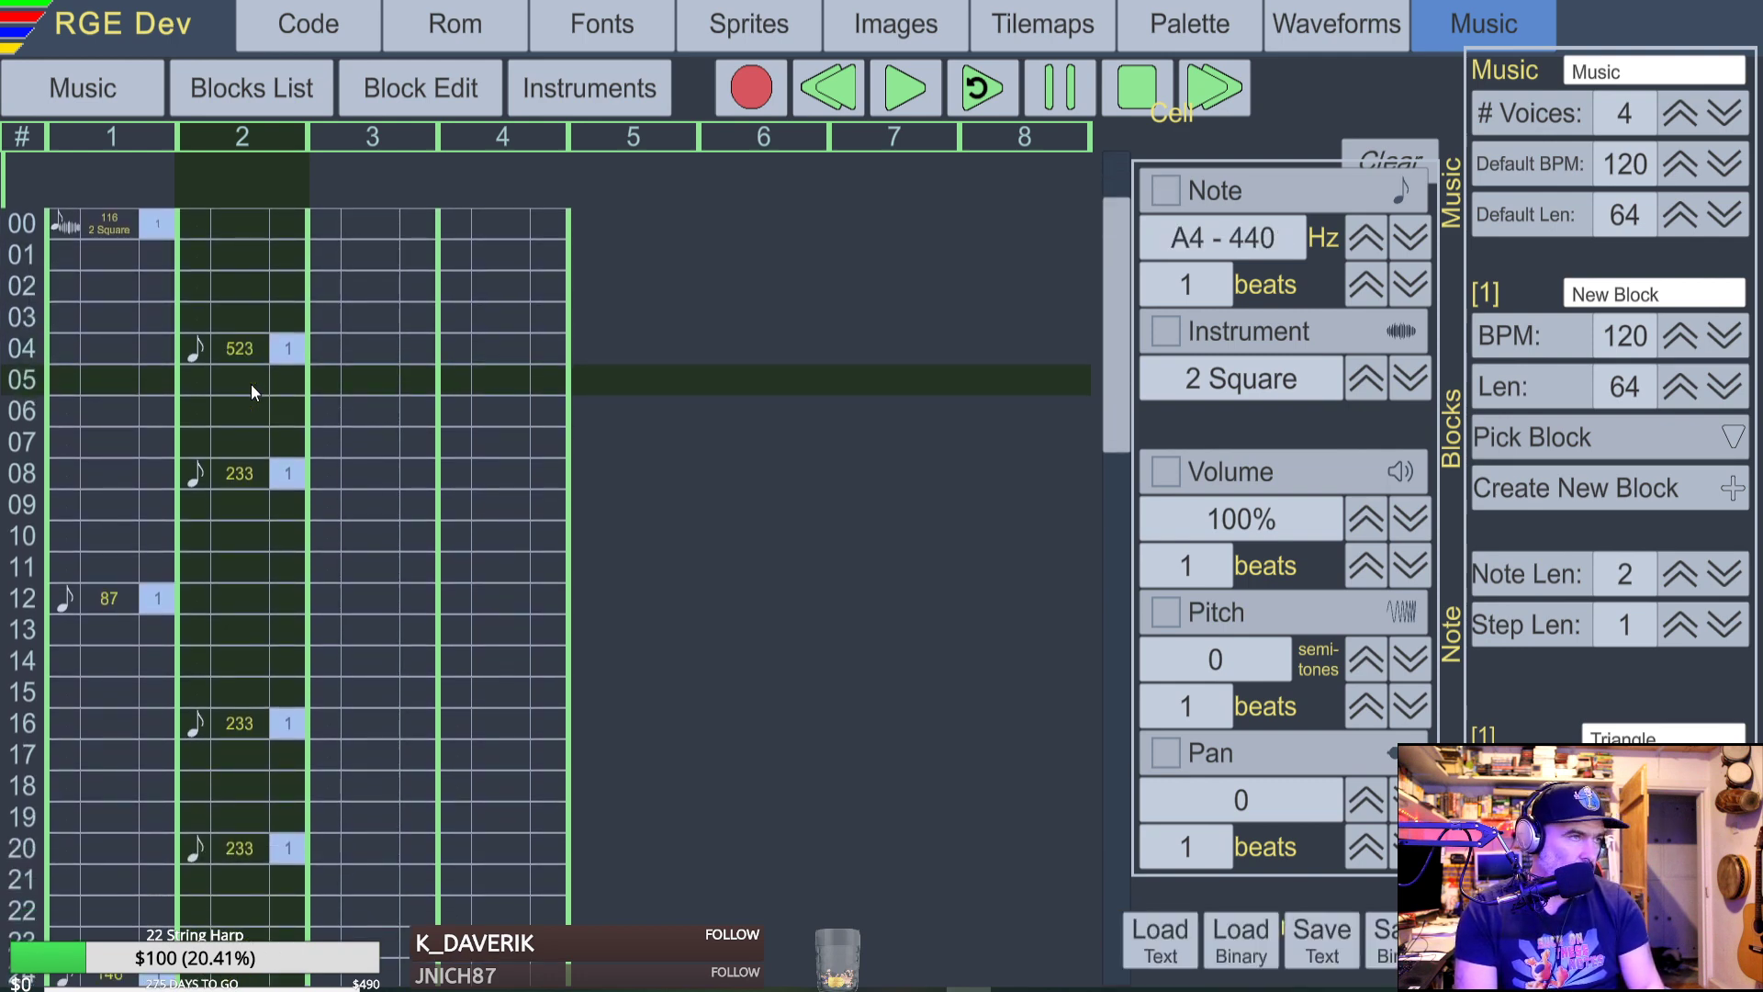
key(Up)
key(w)
Try B4 (493 Hz) in row 06 of voice 2 and replace it with Bb4 (466 Hz).
key(Down)
key(m)
key(Up)
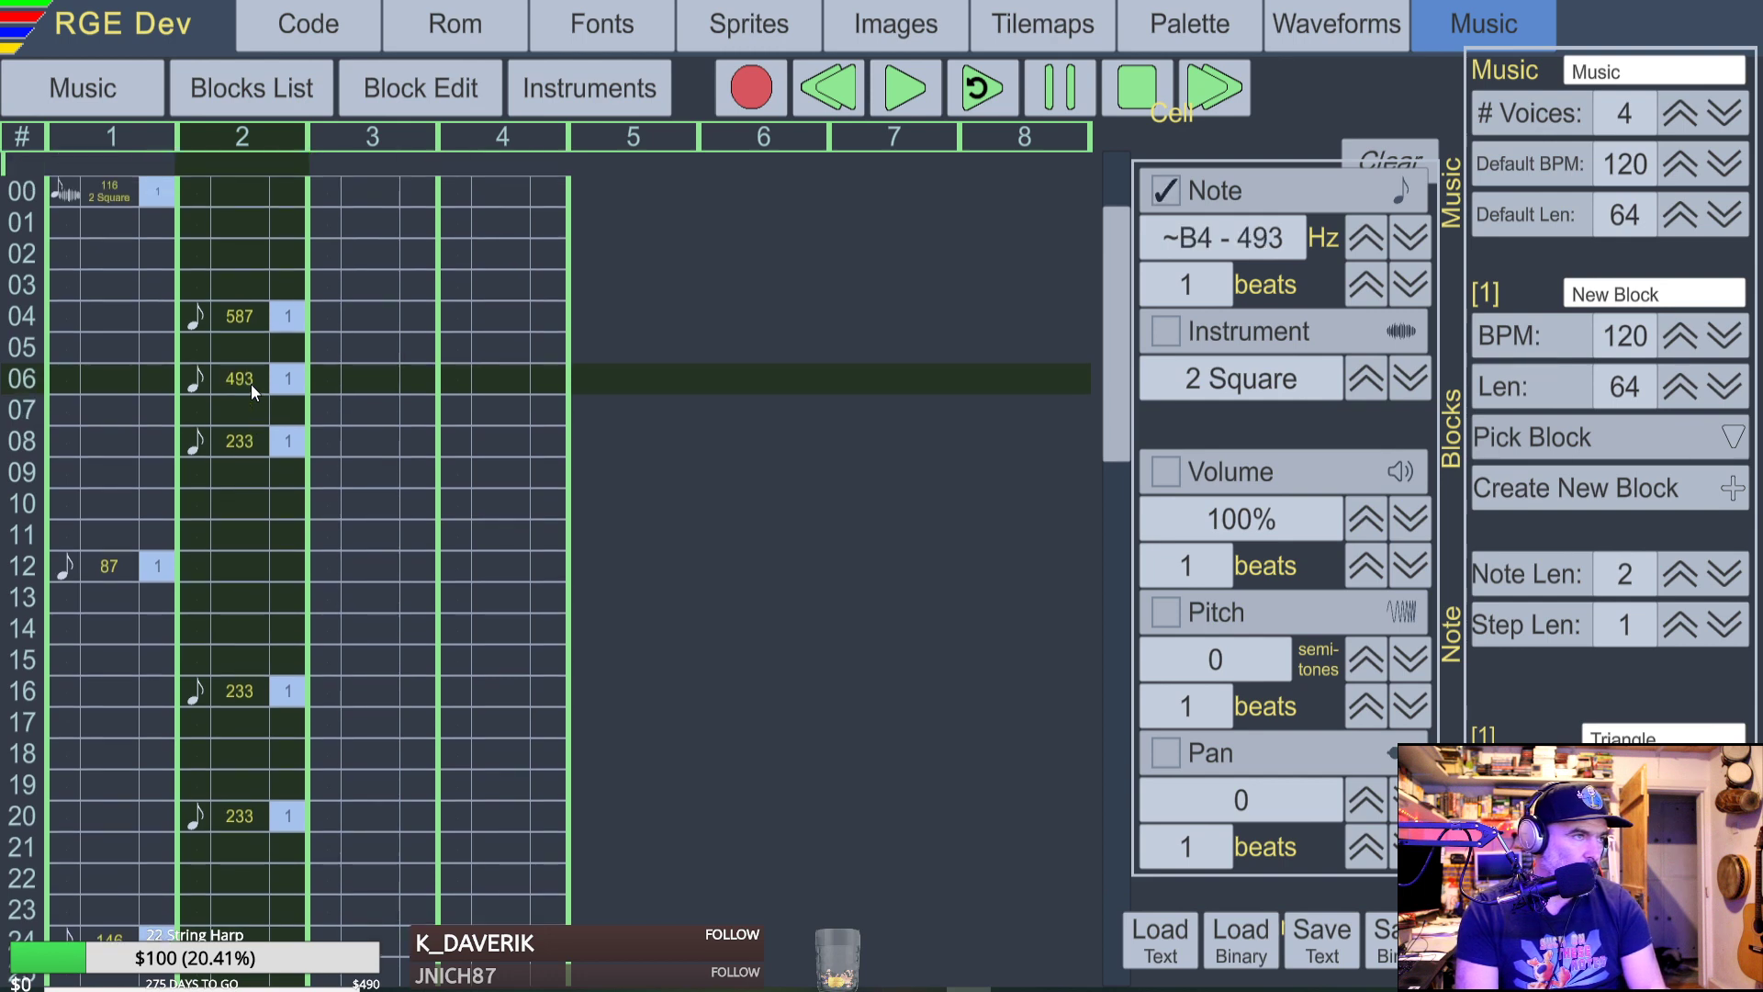
key(j)
Set the row 08 note of voice 2 to 587 Hz and enter Bb4 (466 Hz) in row 10.
key(Down)
key(w)
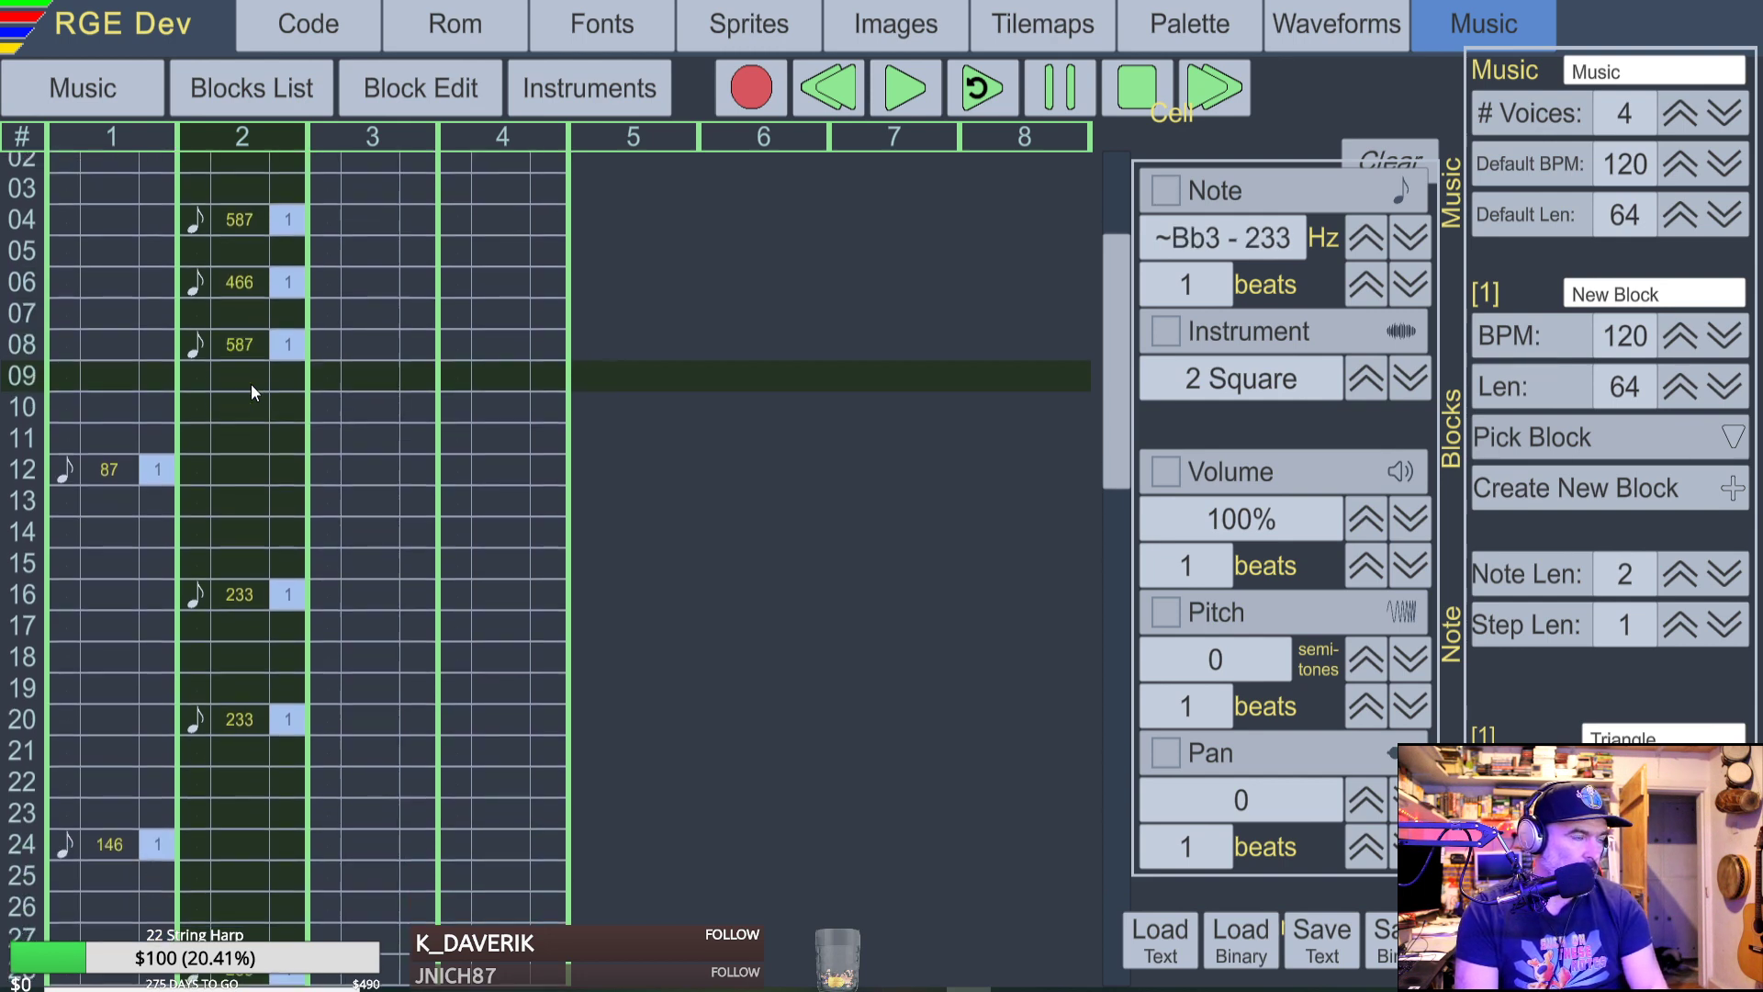
key(Down)
key(Down)
key(j)
key(Up)
key(Up)
key(j)
key(Delete)
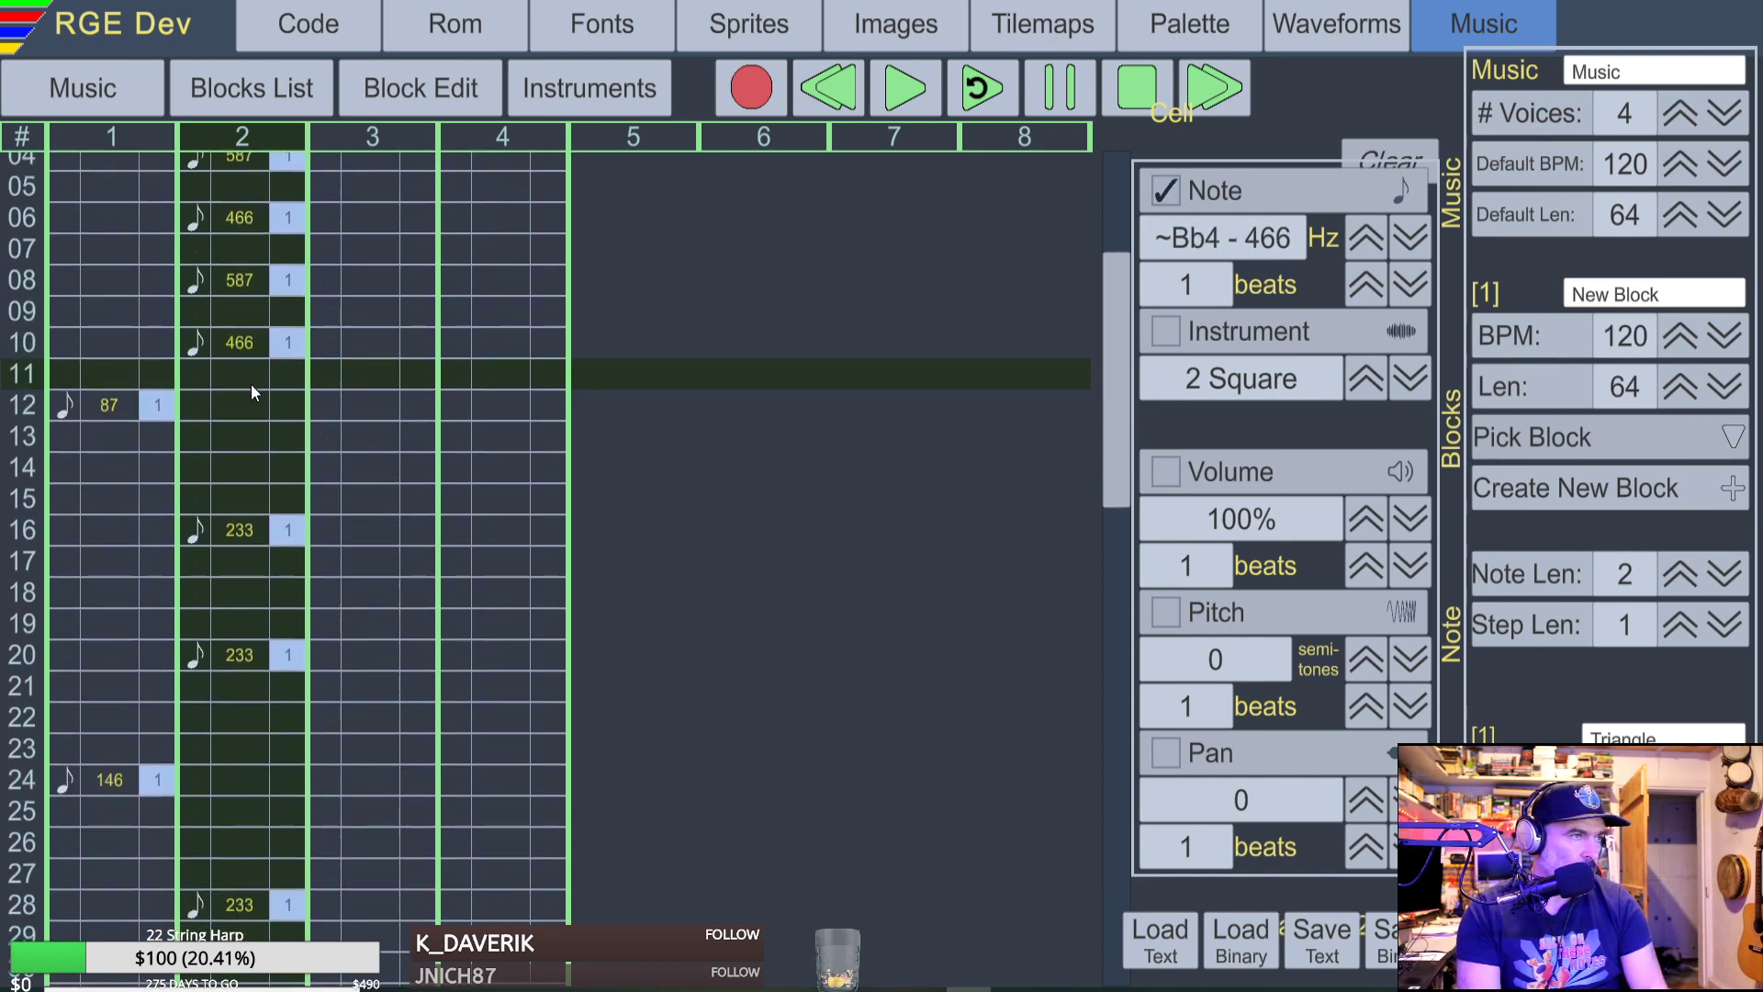
key(Down)
key(Down)
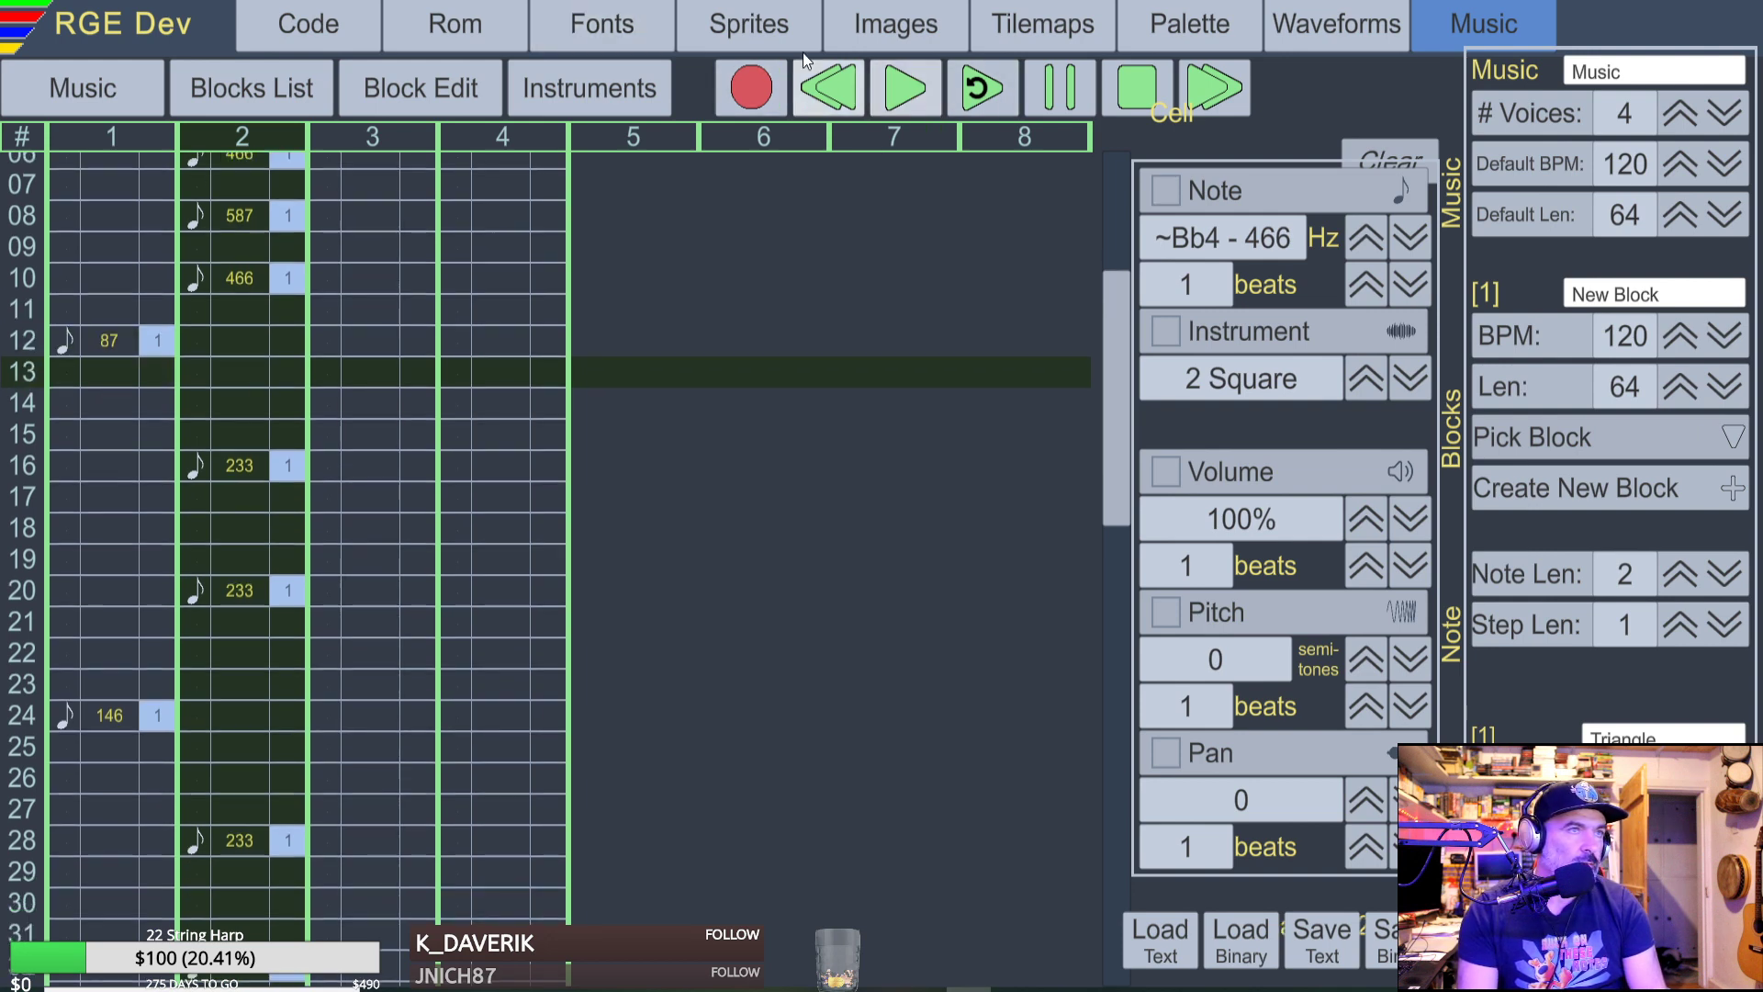
Play the block several times from its start to hear the new voice 2 notes against voice 1, then stop playback.
click(896, 96)
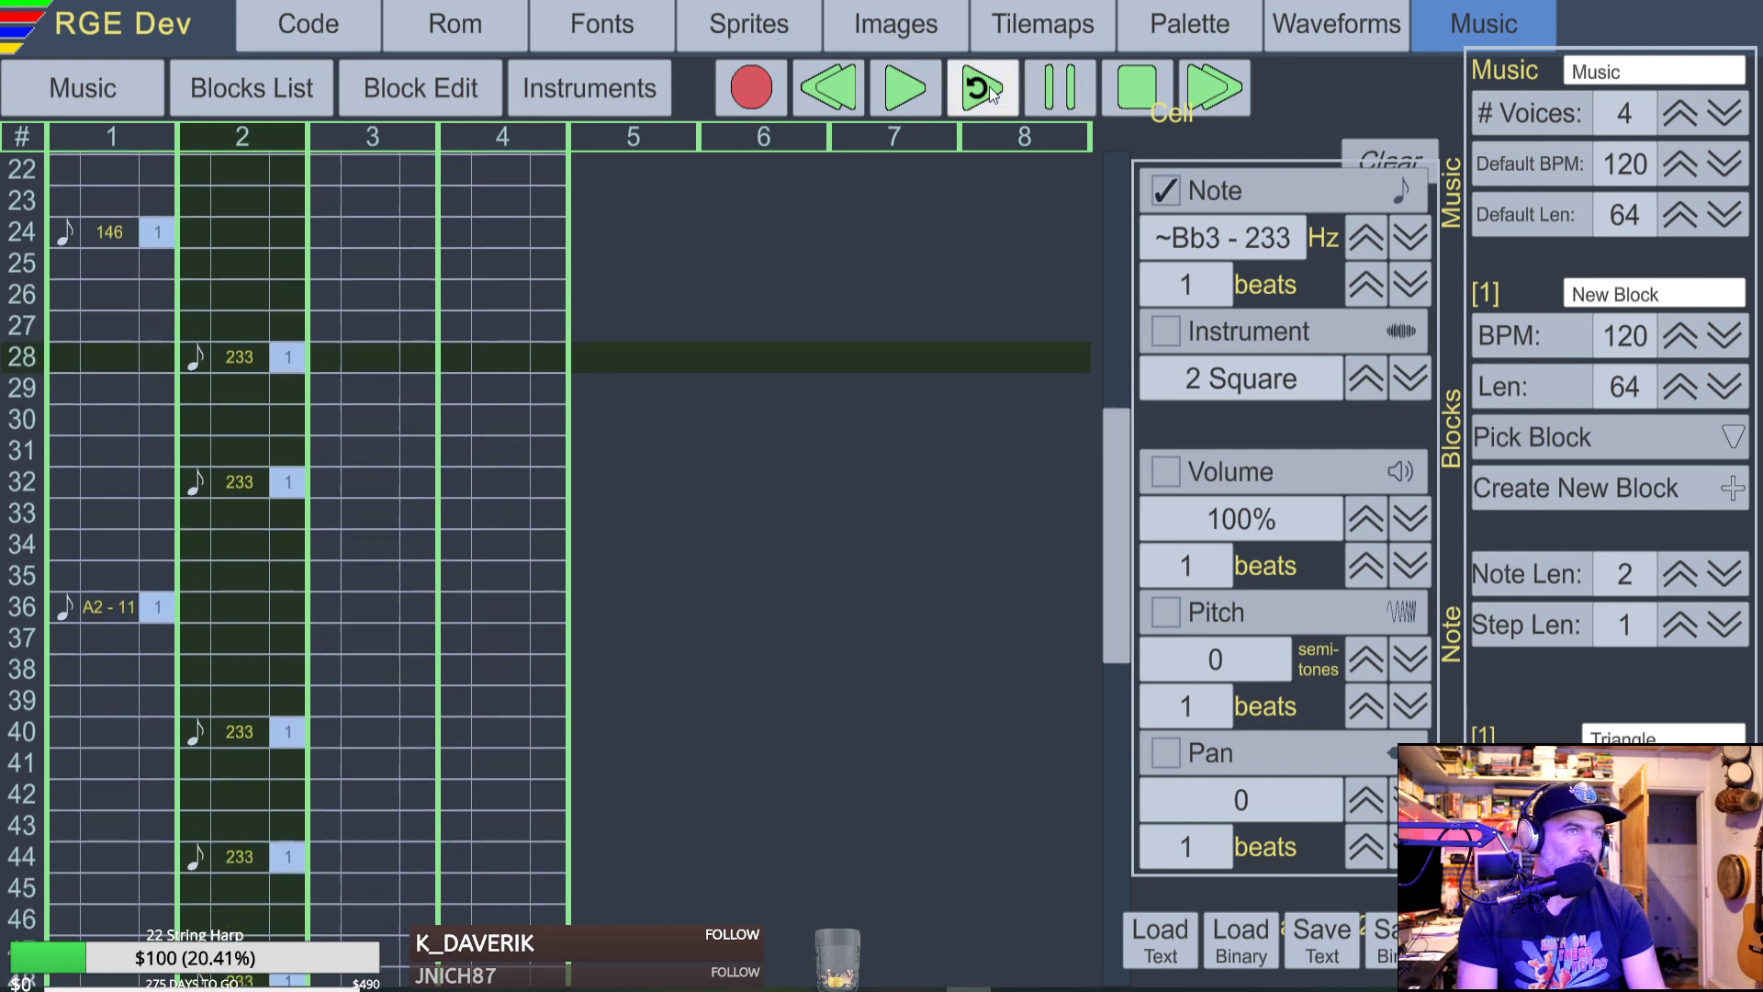
click(983, 92)
click(1139, 92)
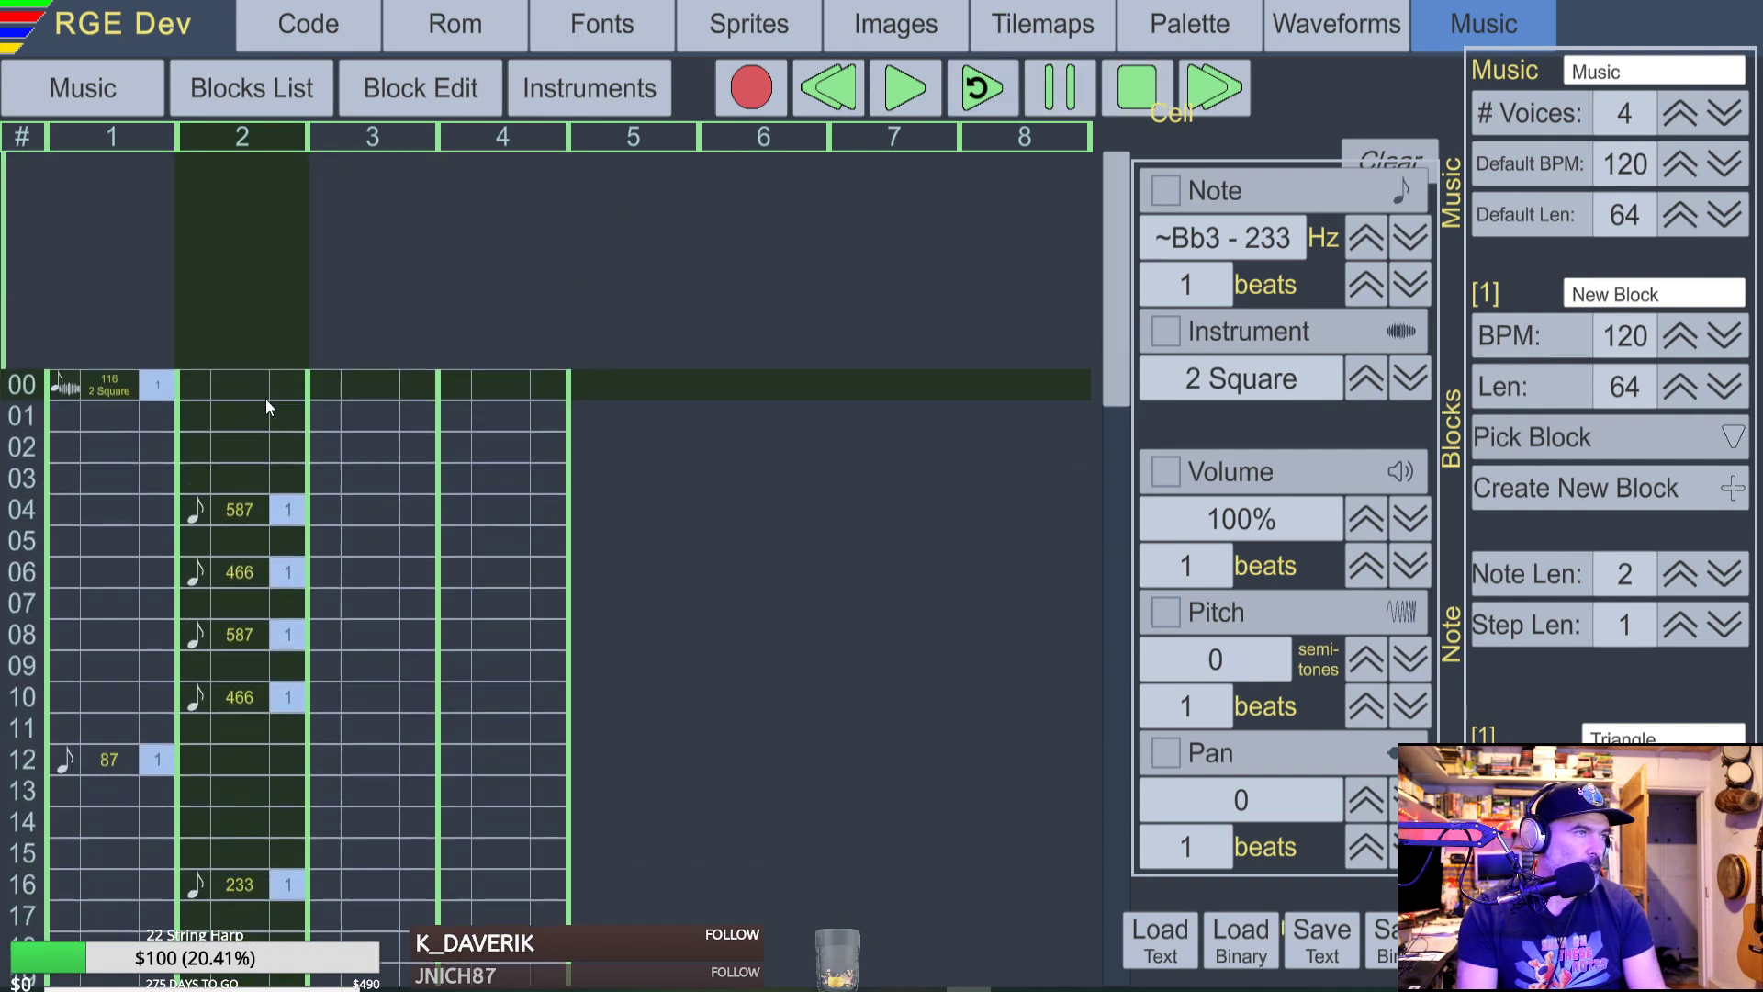
click(895, 97)
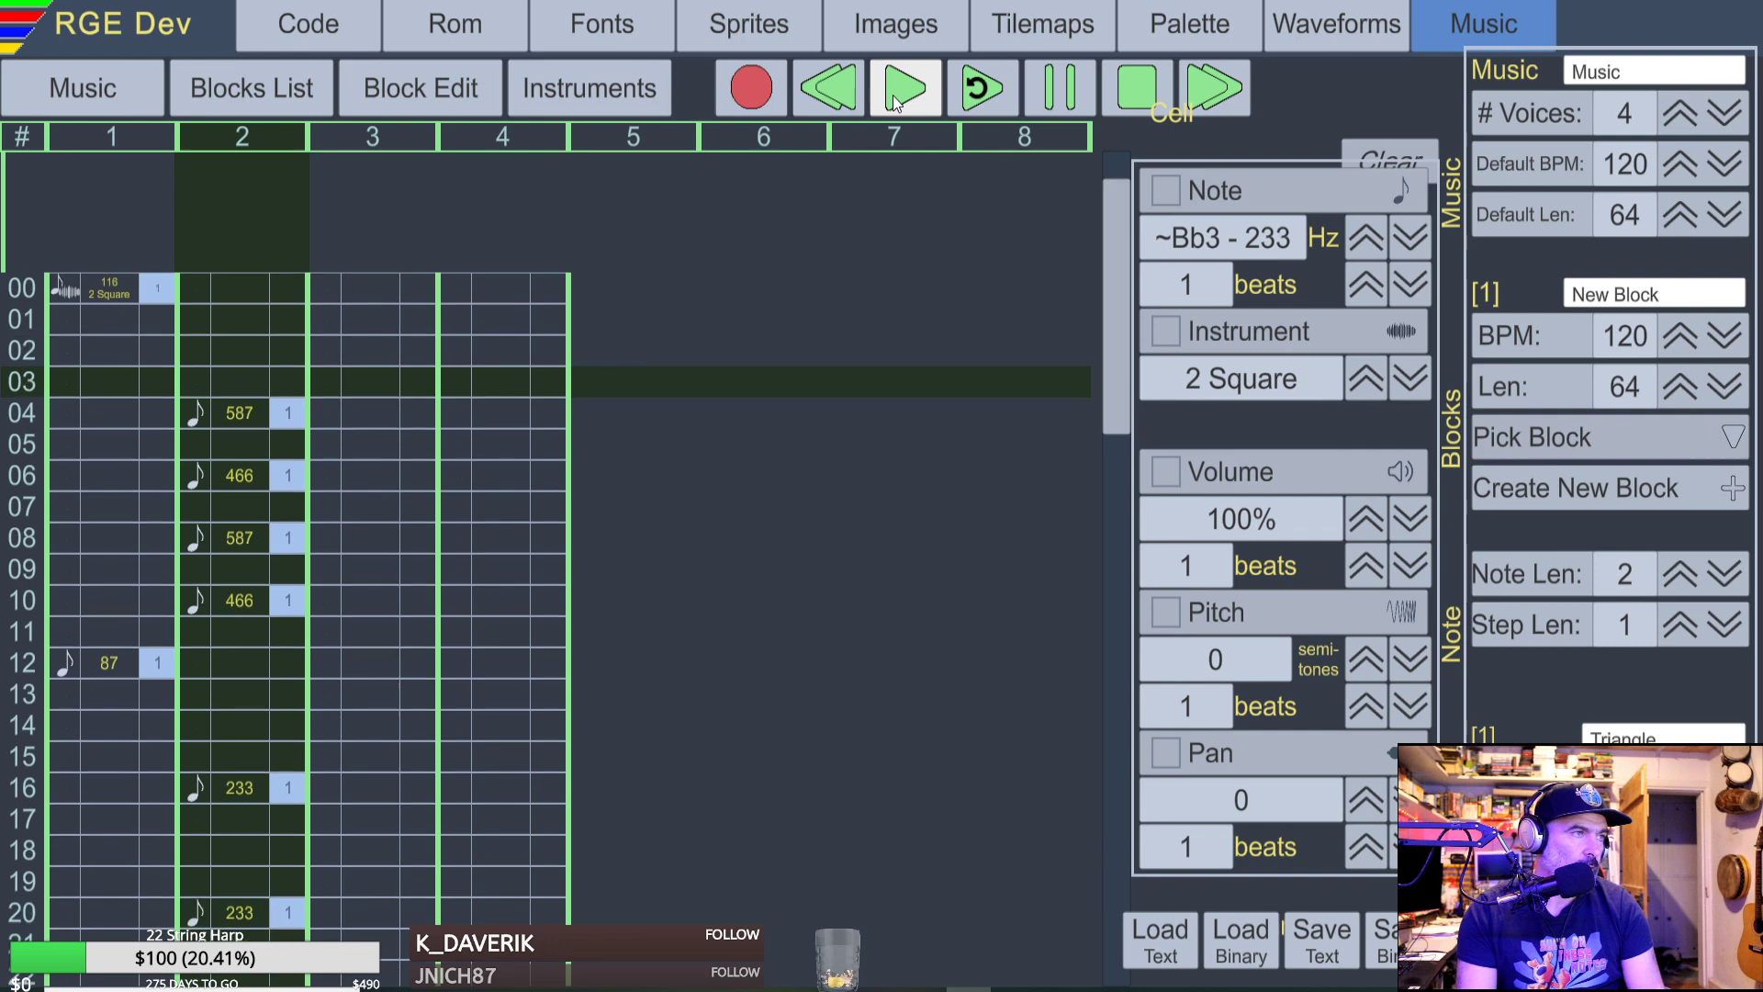
click(1111, 105)
click(1113, 102)
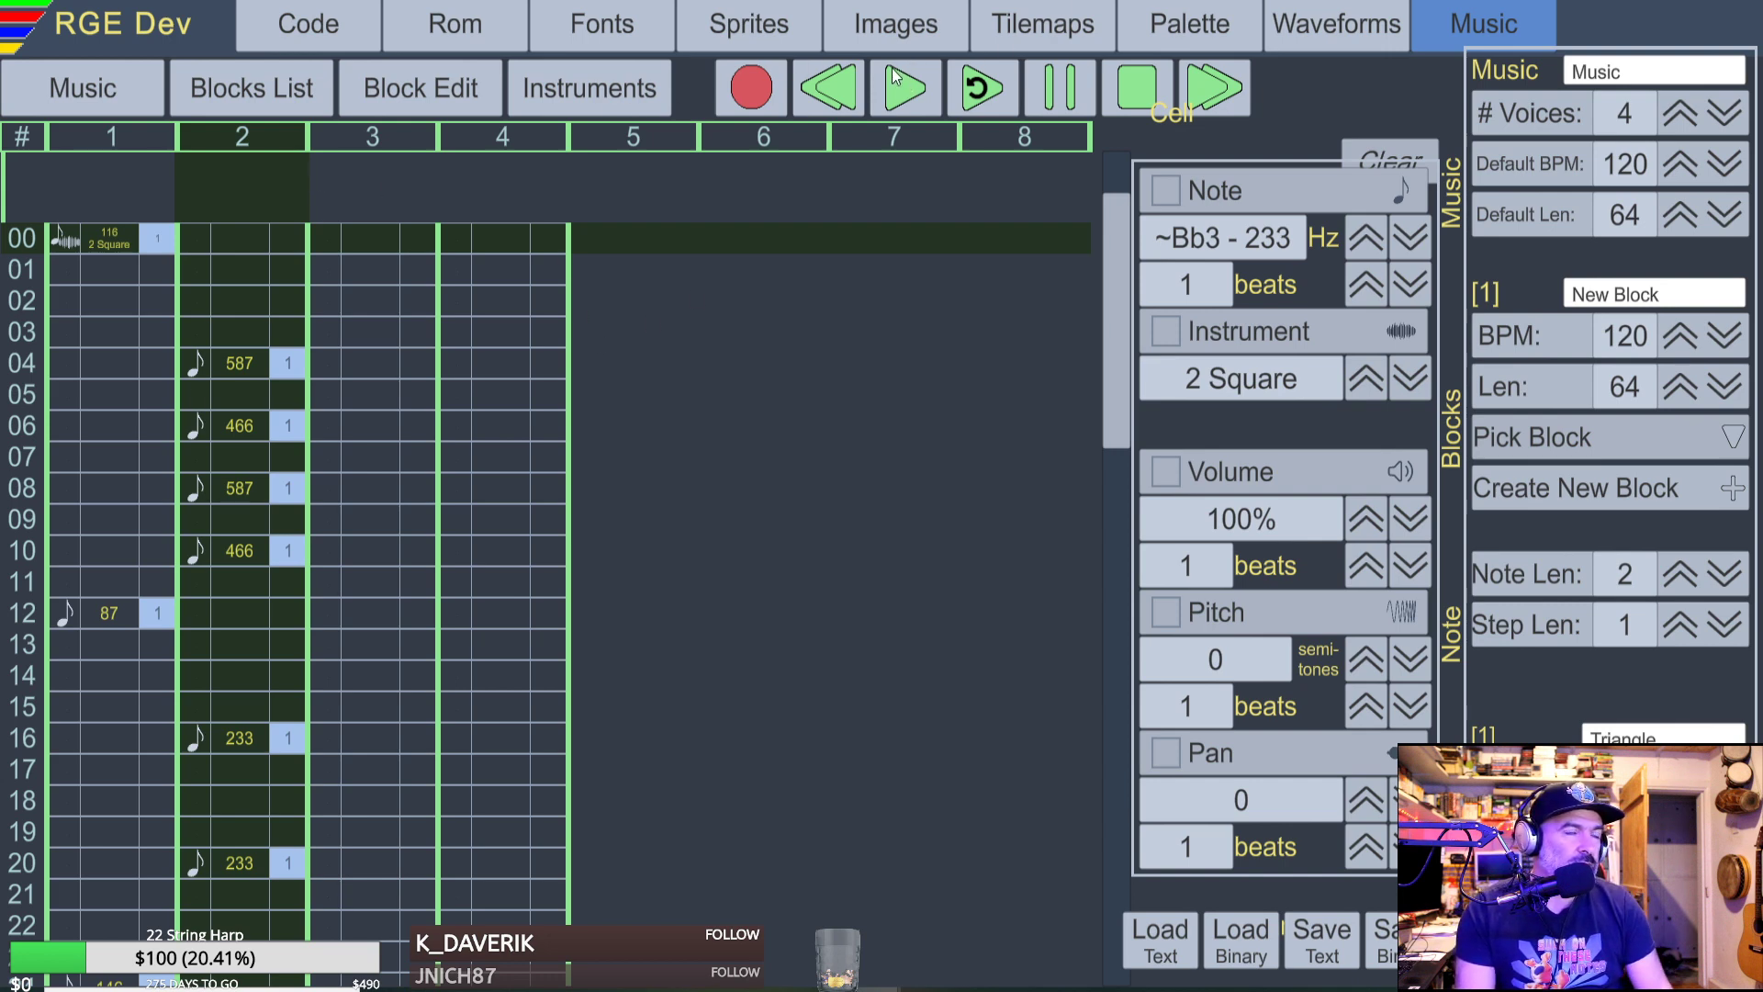
click(1140, 90)
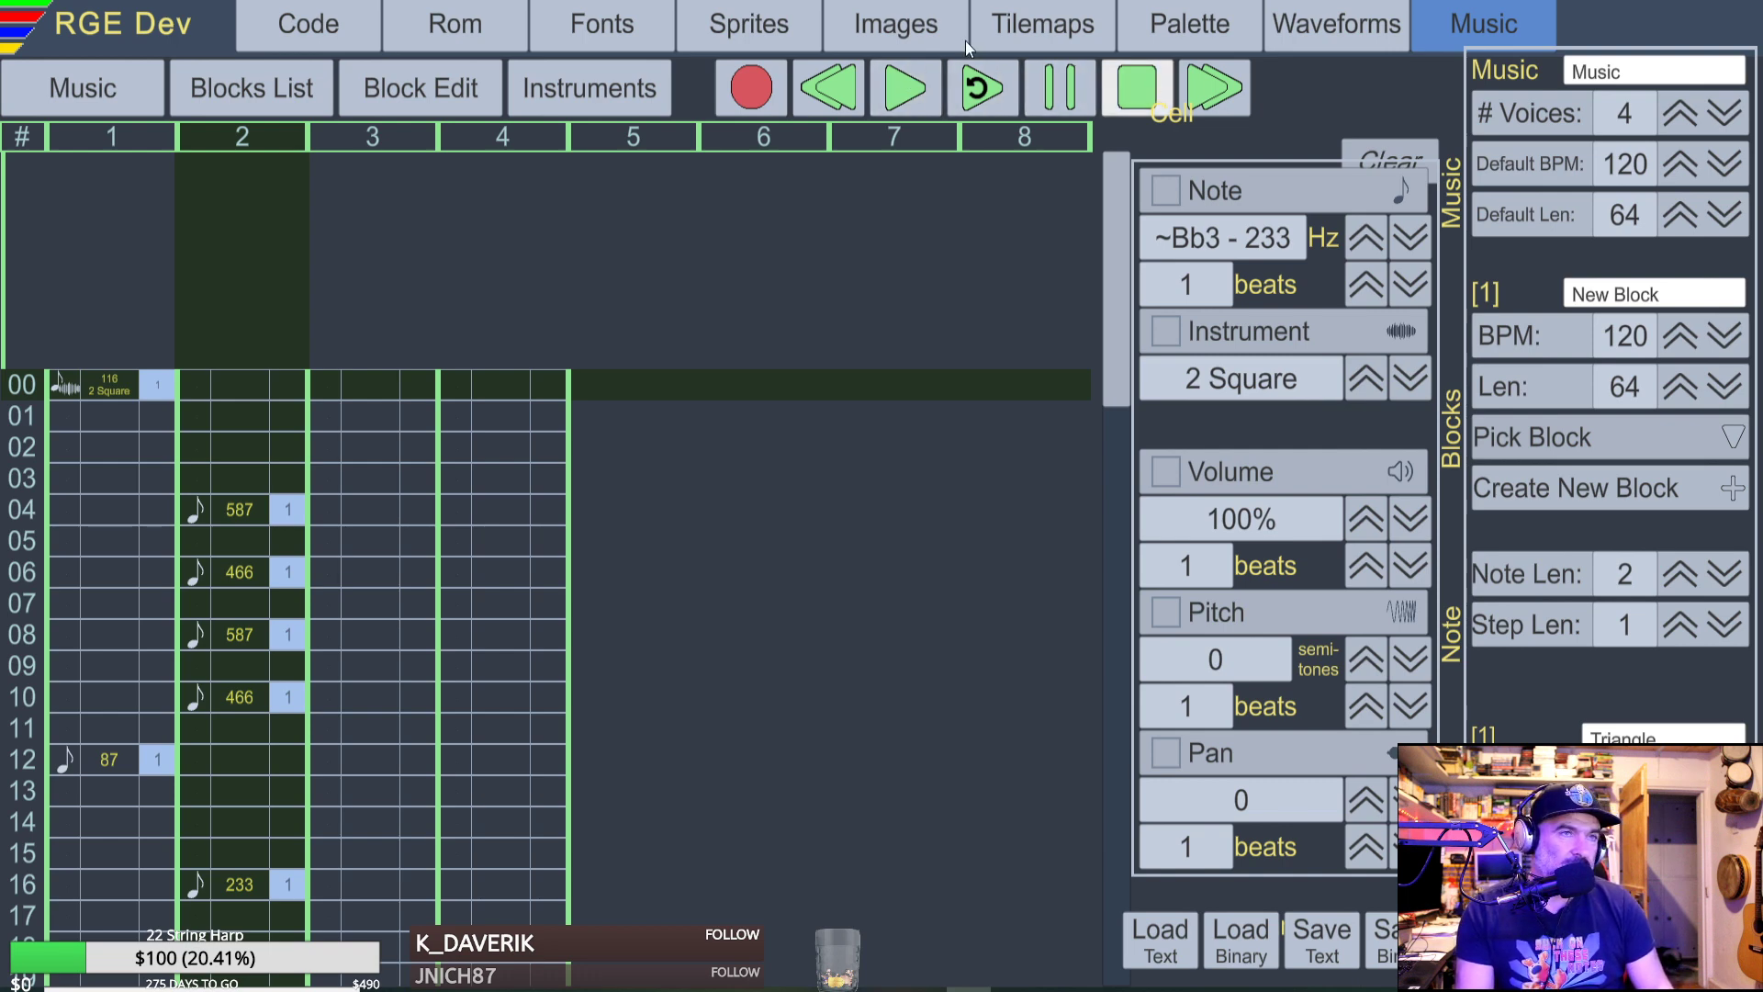
click(907, 87)
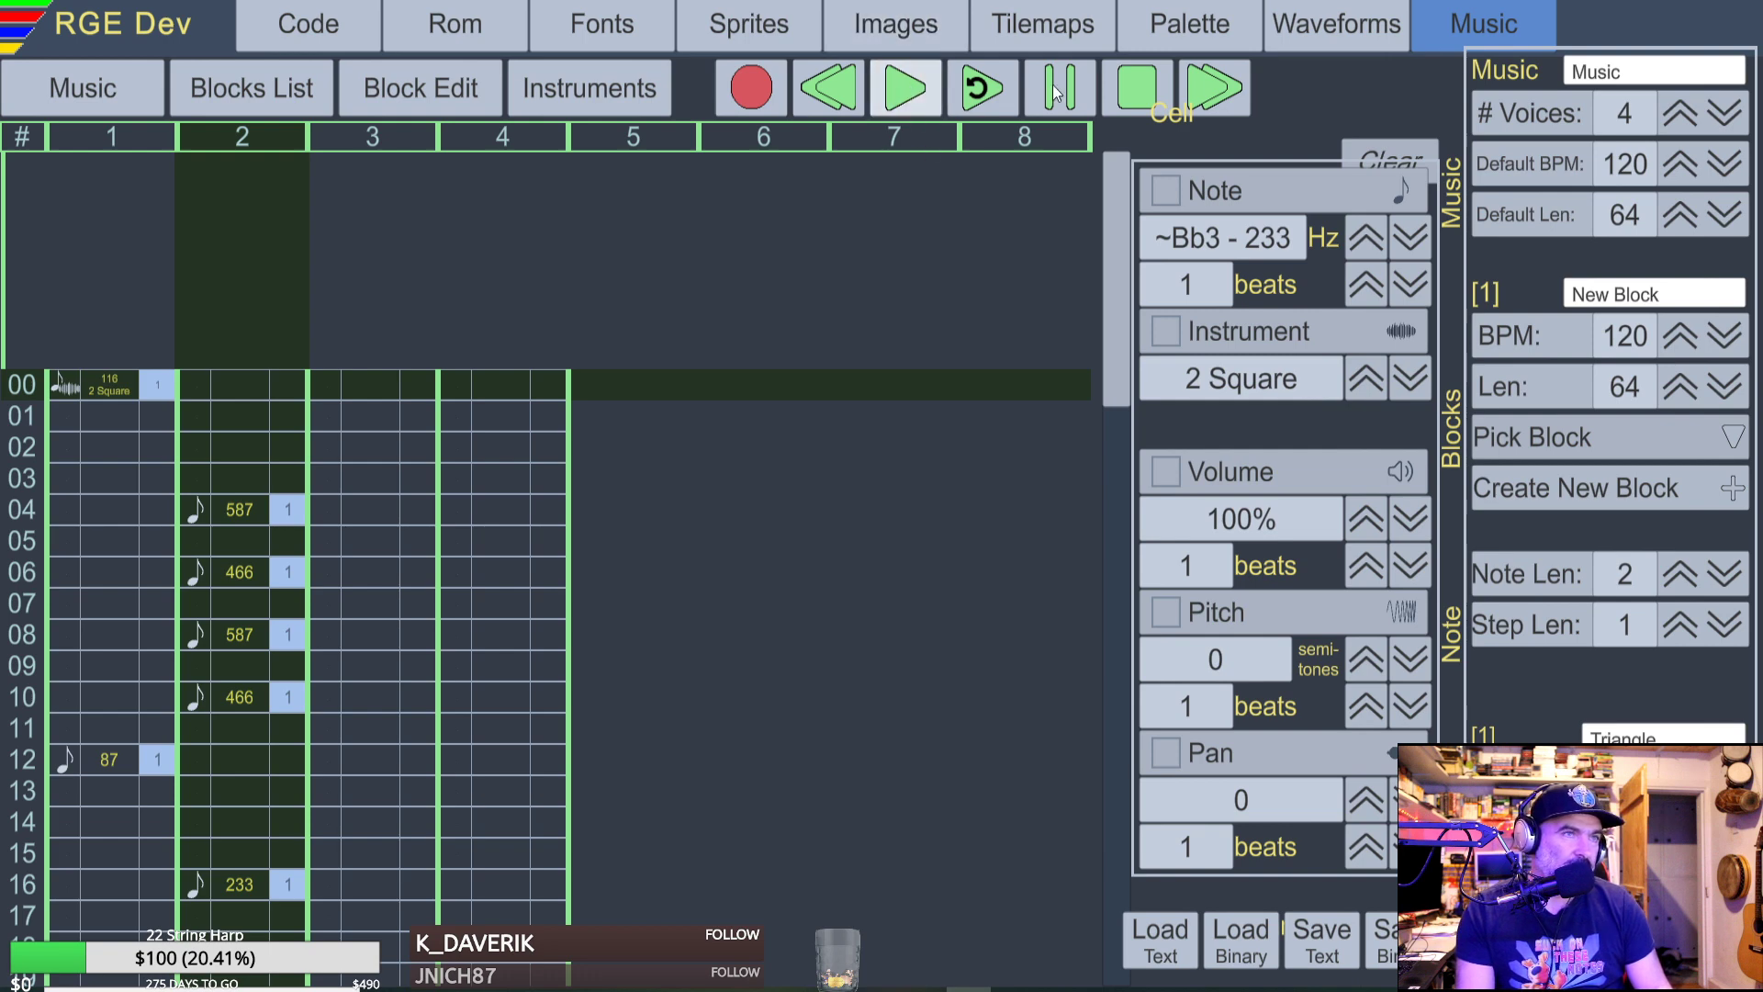
click(1136, 87)
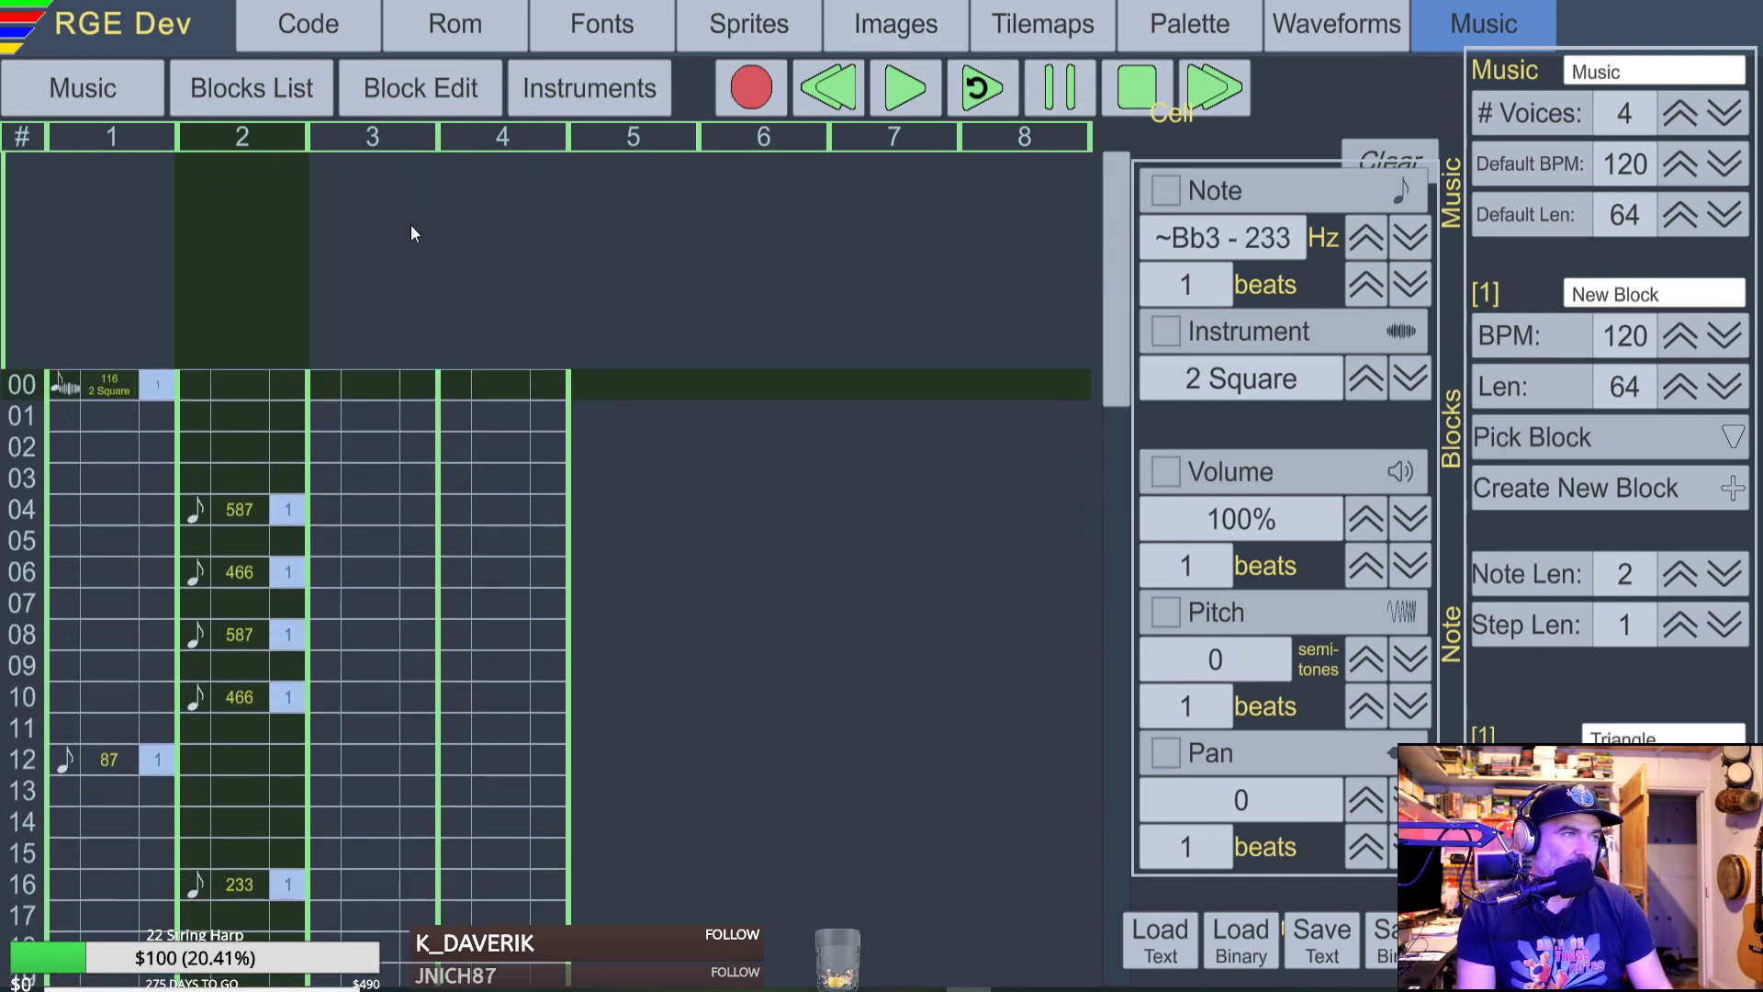
Try G4 and B4 (493 Hz) in row 16 of voice 2 and settle on C5 (523 Hz).
scroll(221, 685, down, 7)
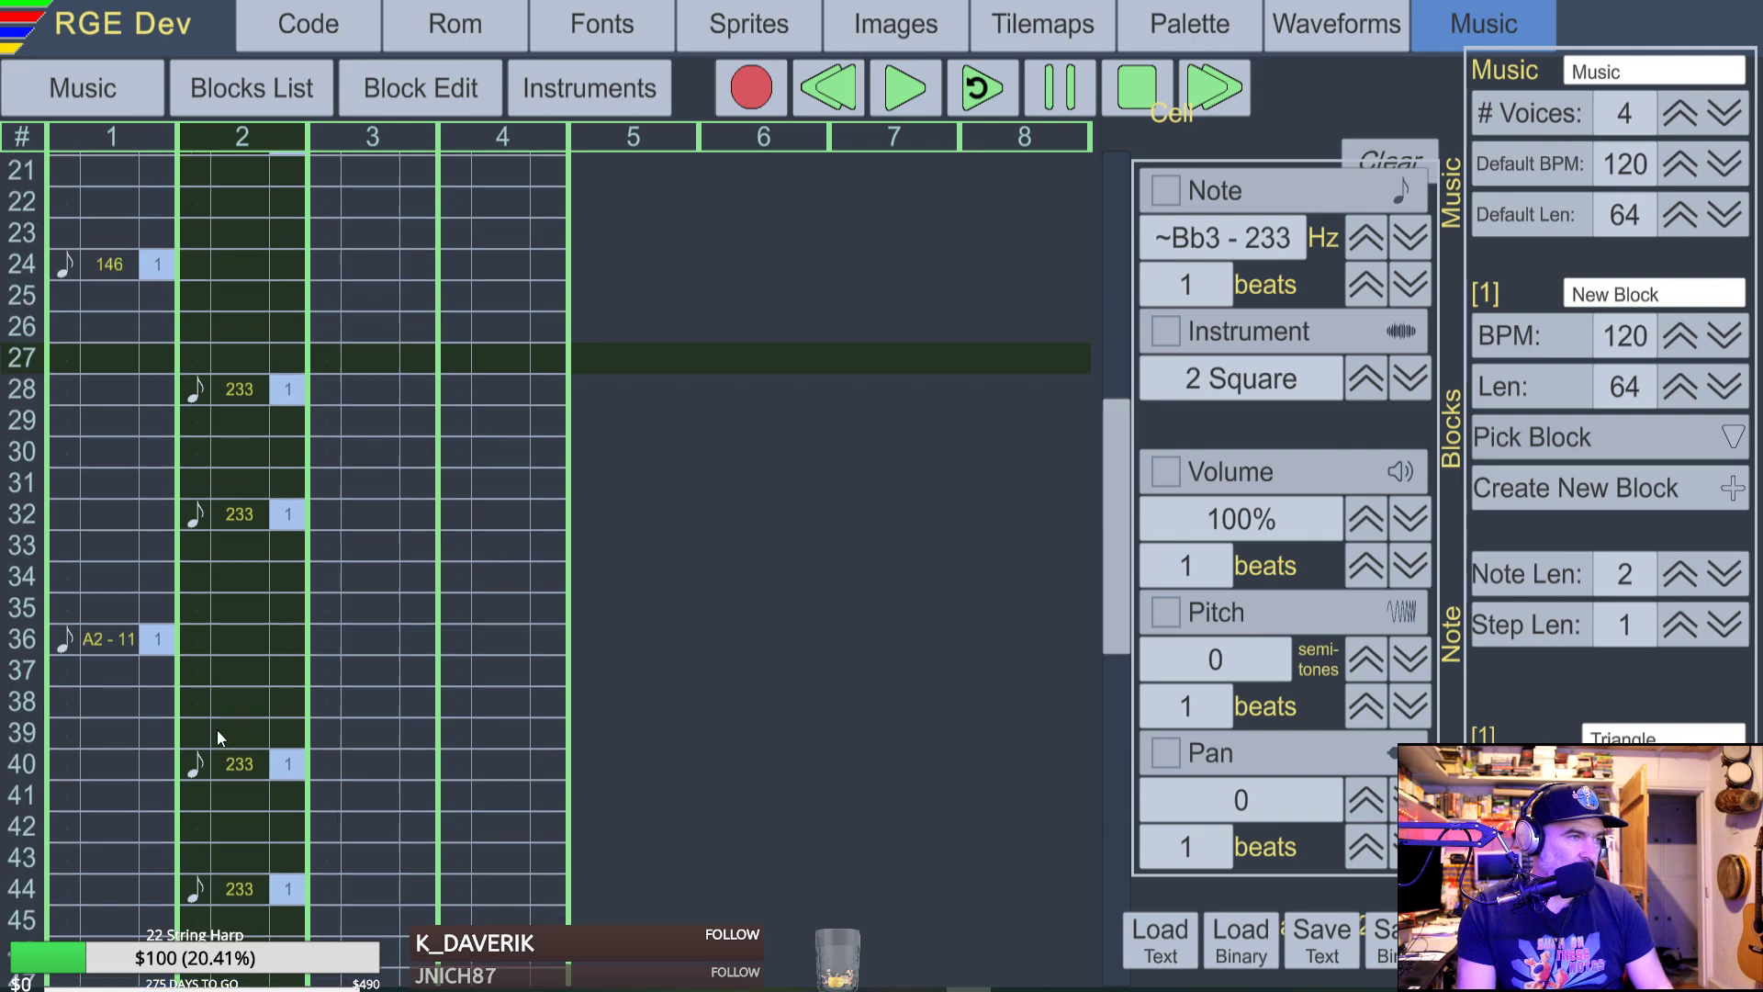
scroll(255, 619, up, 5)
scroll(267, 591, up, 4)
scroll(250, 614, down, 2)
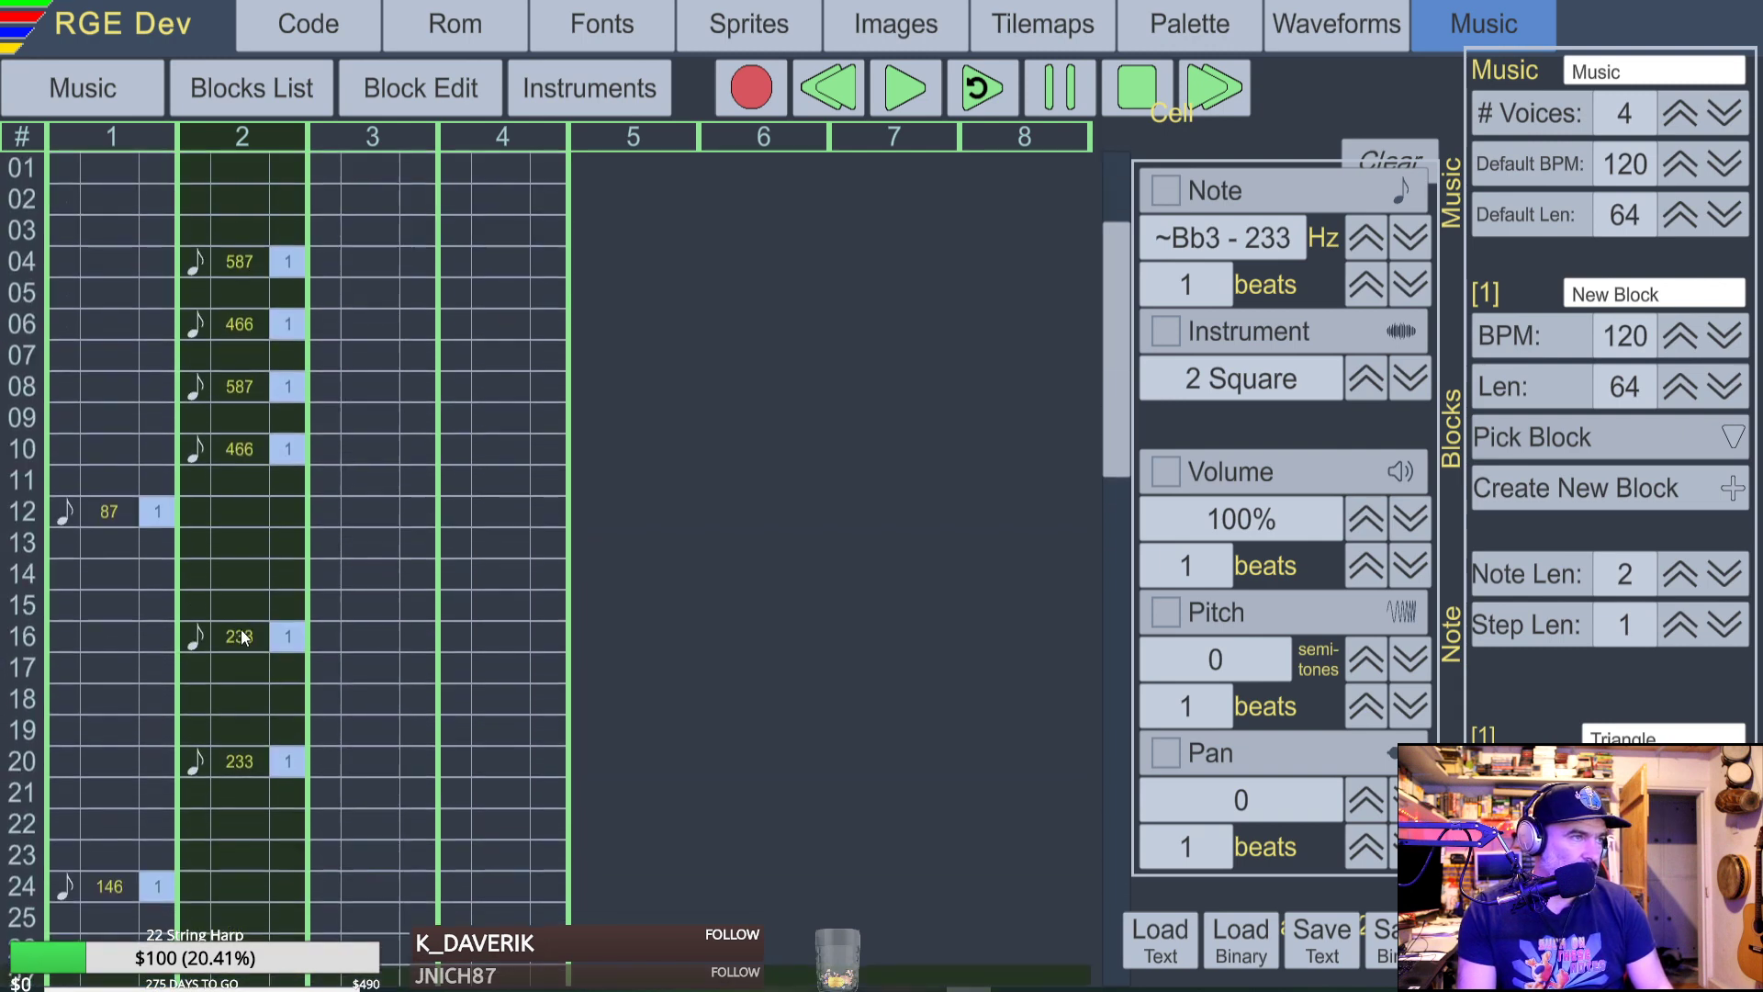
click(232, 635)
scroll(228, 639, down, 3)
key(t)
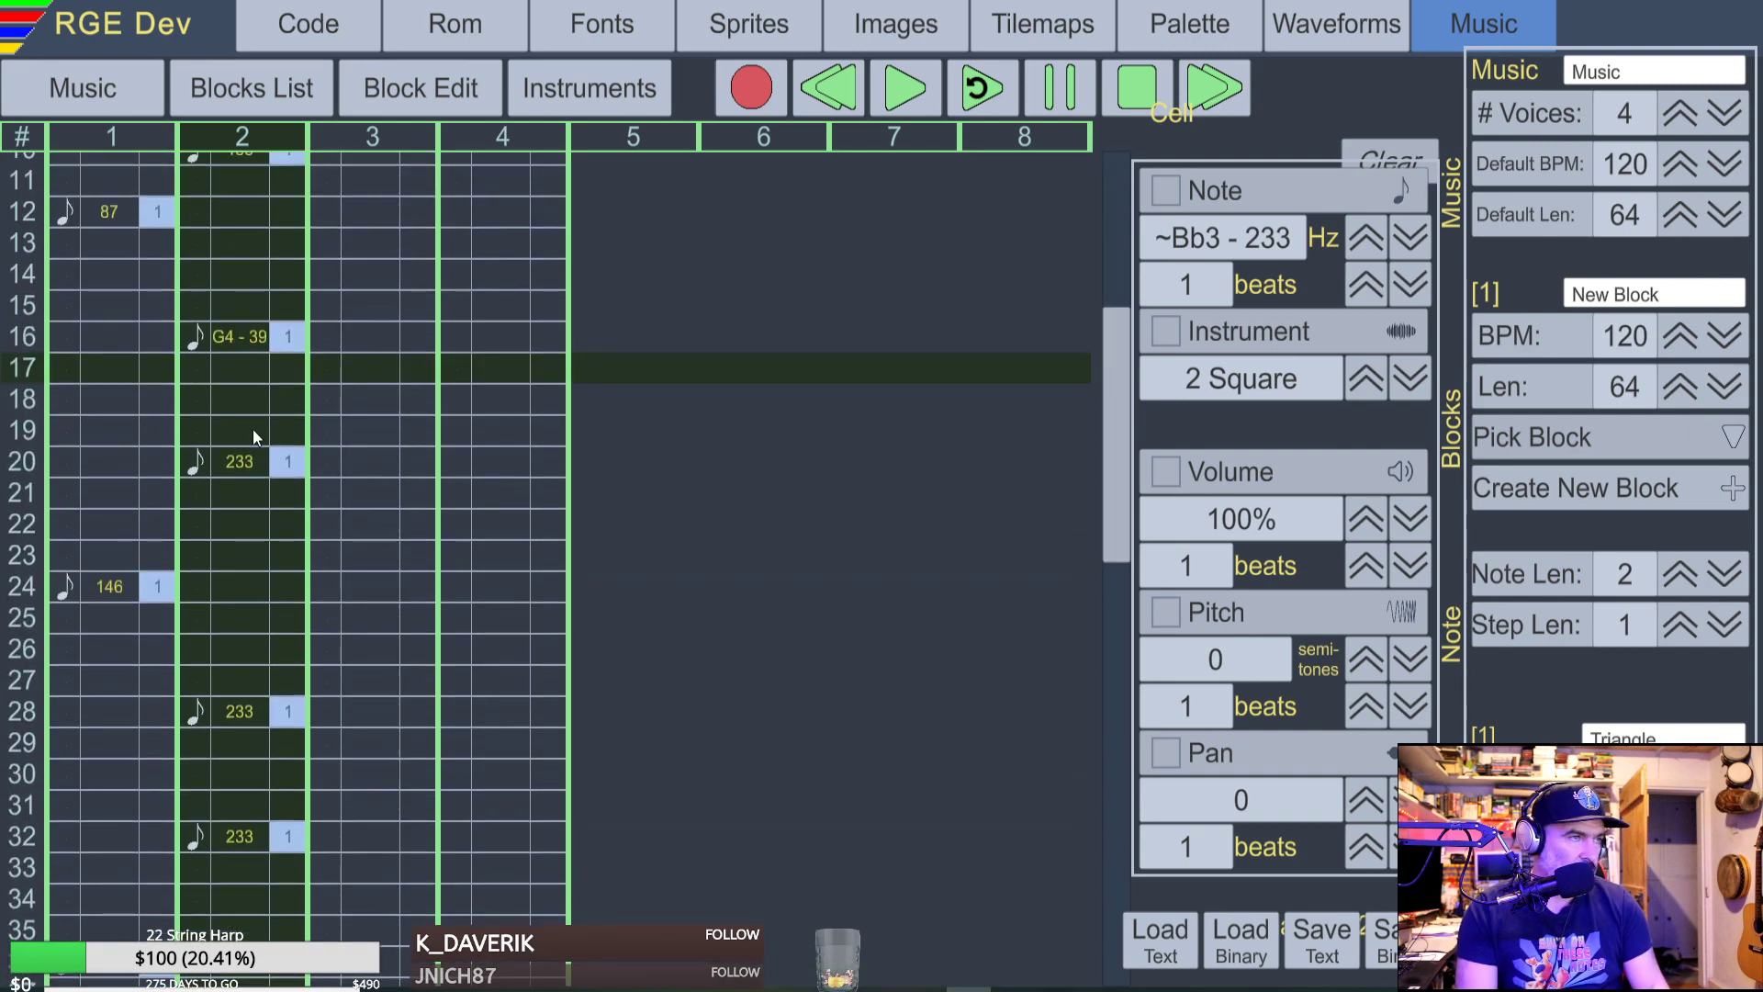
key(Up)
key(u)
key(Up)
key(i)
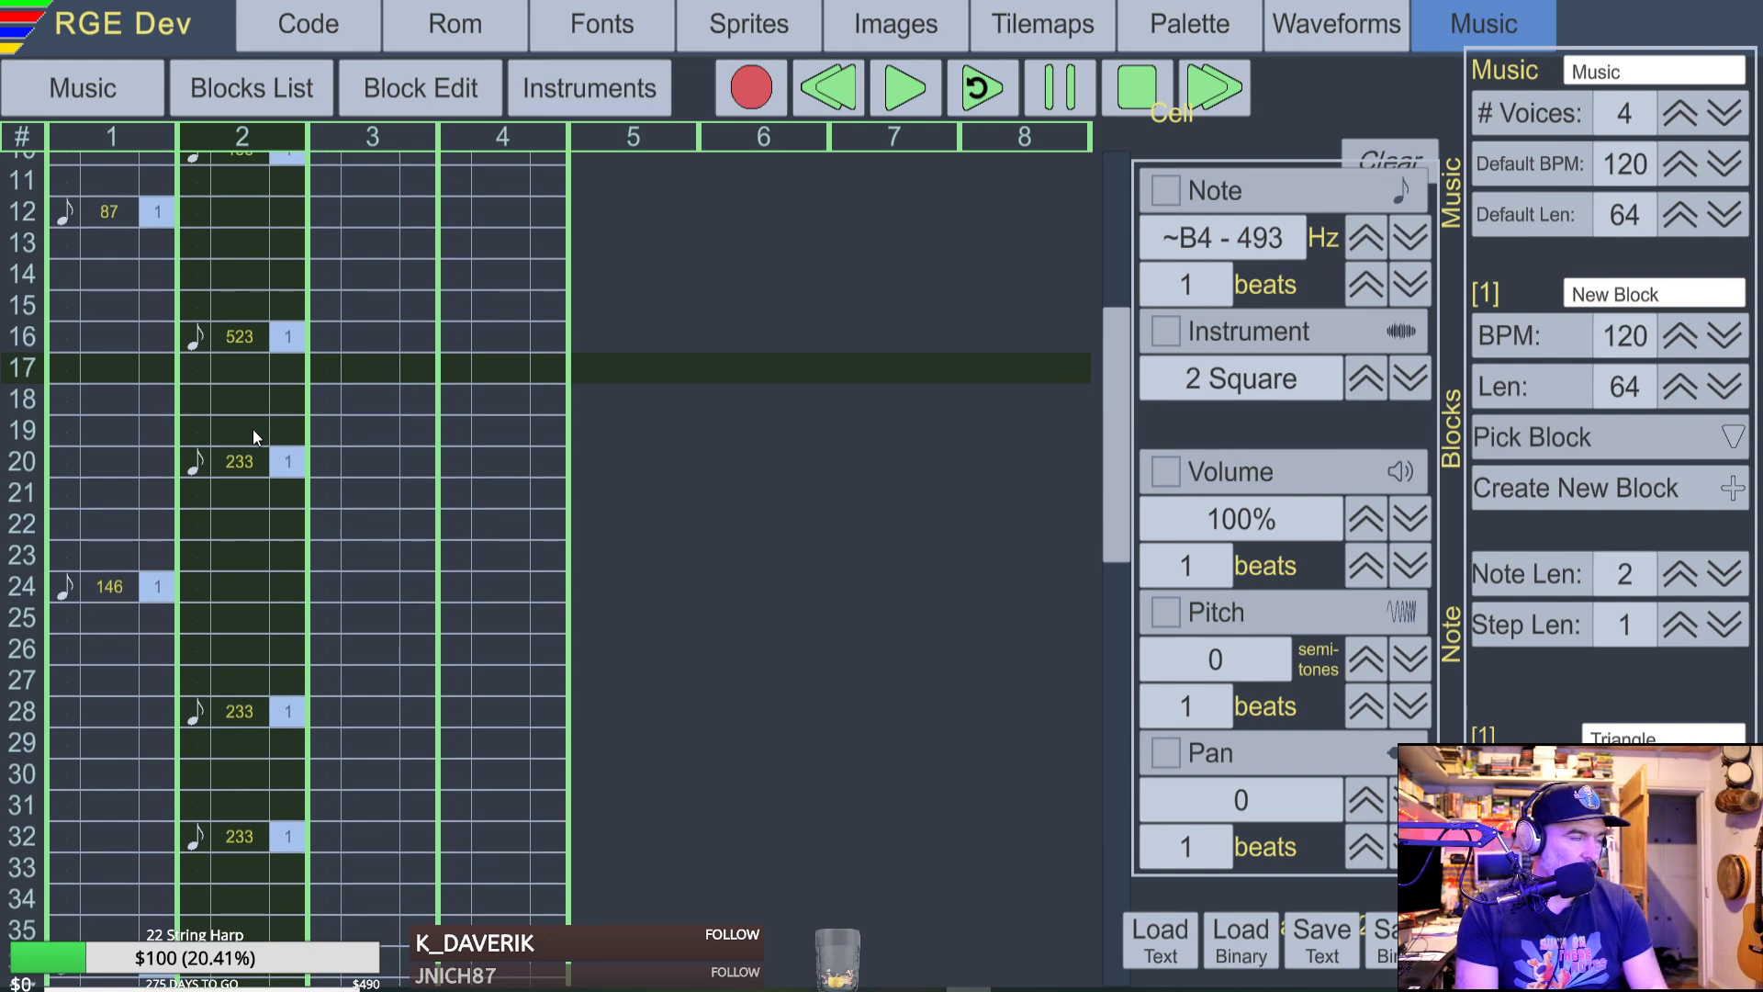
Enter A4 (440 Hz) in row 18 of voice 2.
key(Up)
key(Down)
key(Down)
key(y)
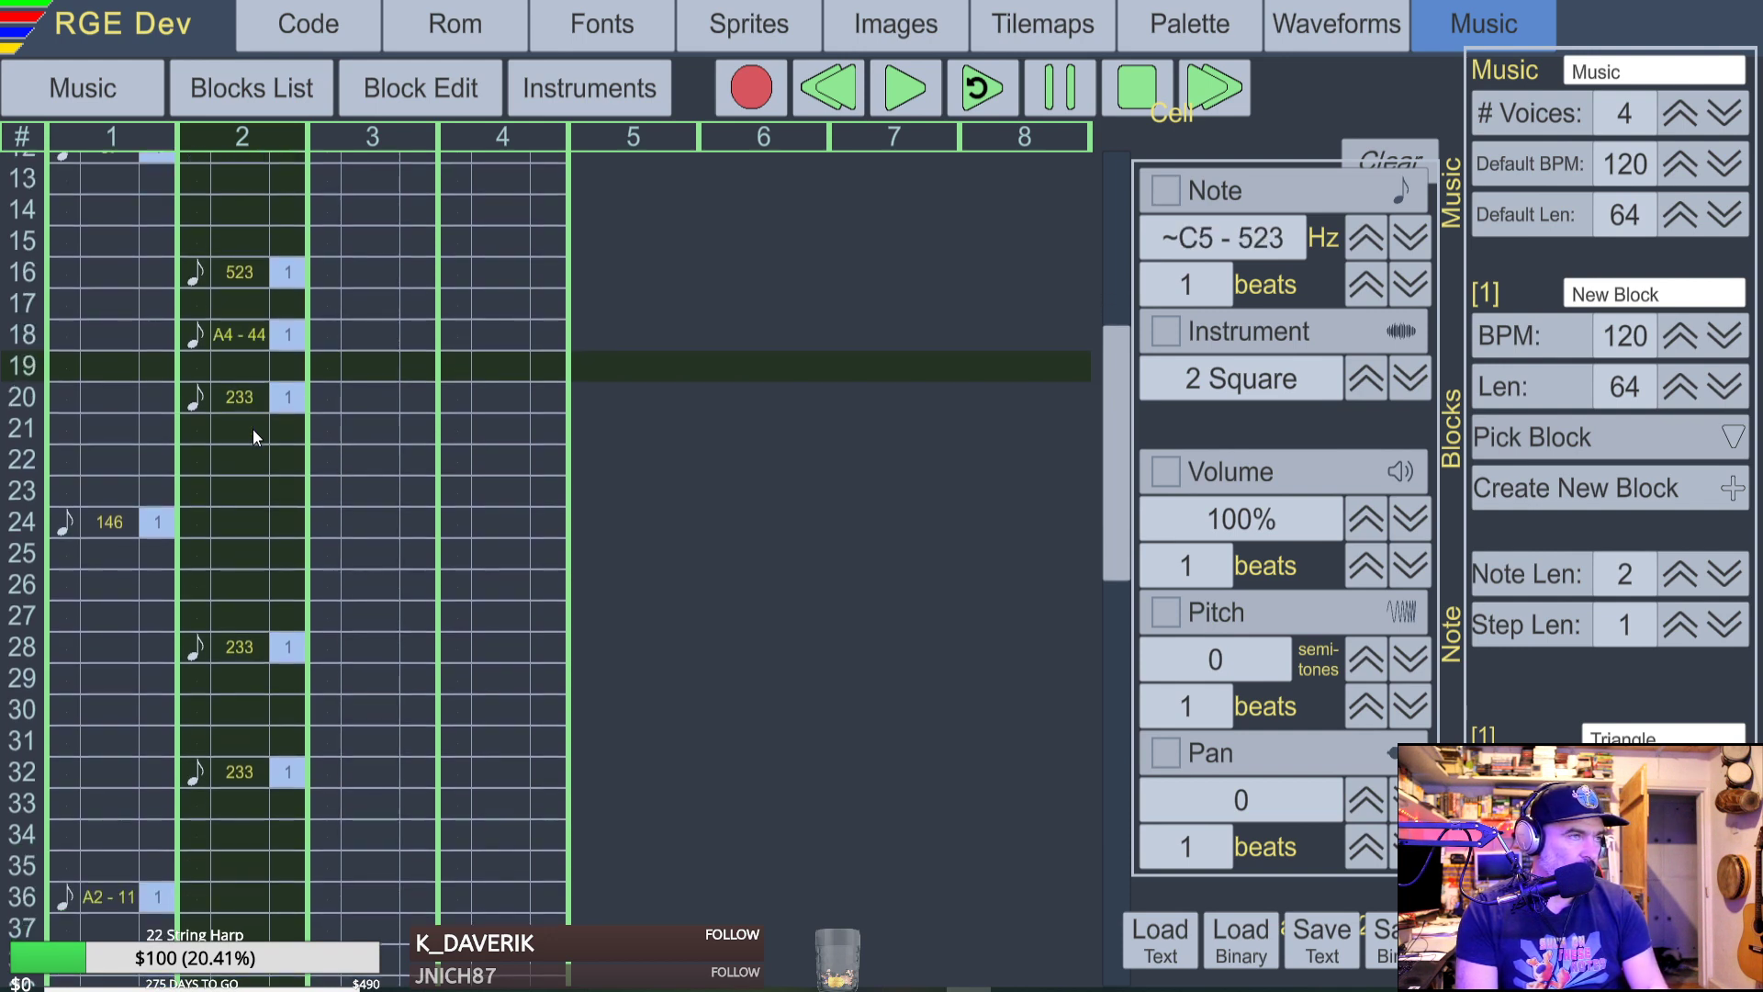
Replace the row 20 note of voice 2 with C5 (523 Hz) and delete the stray C5 in row 21.
key(Down)
key(Down)
key(i)
key(Up)
key(Up)
key(i)
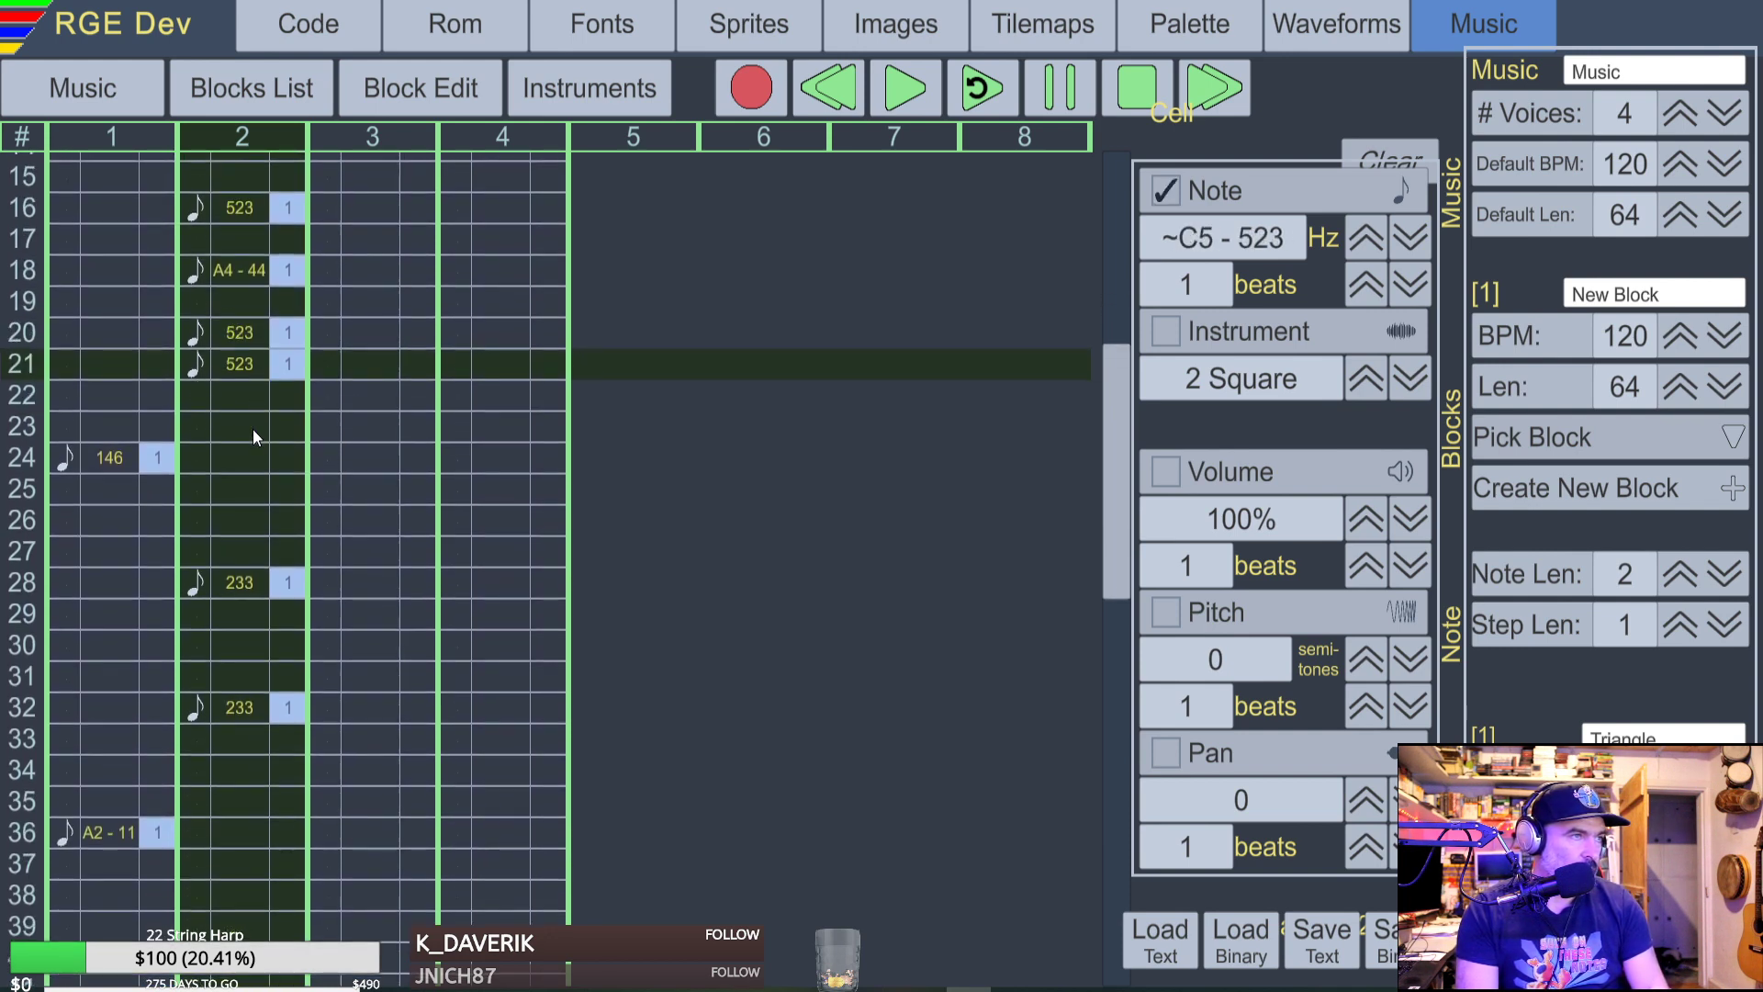
key(Delete)
Enter A4 (440 Hz) in row 22 of voice 2.
key(Down)
key(Down)
key(Up)
key(y)
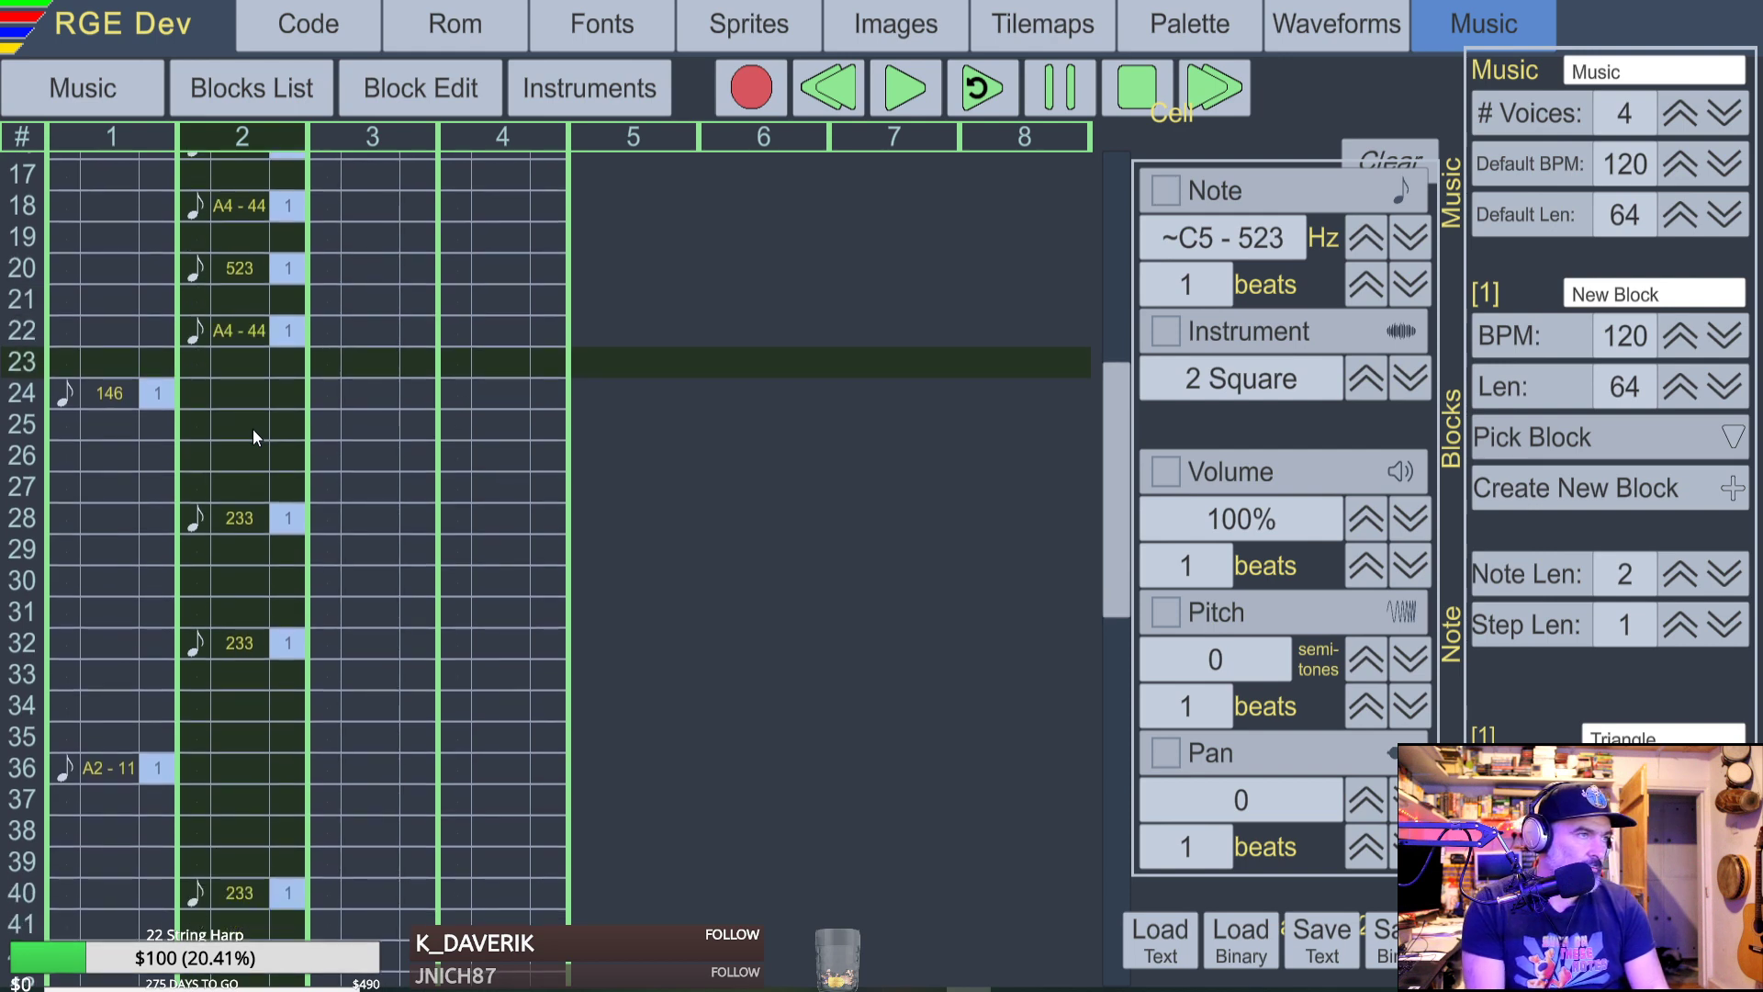
key(Up)
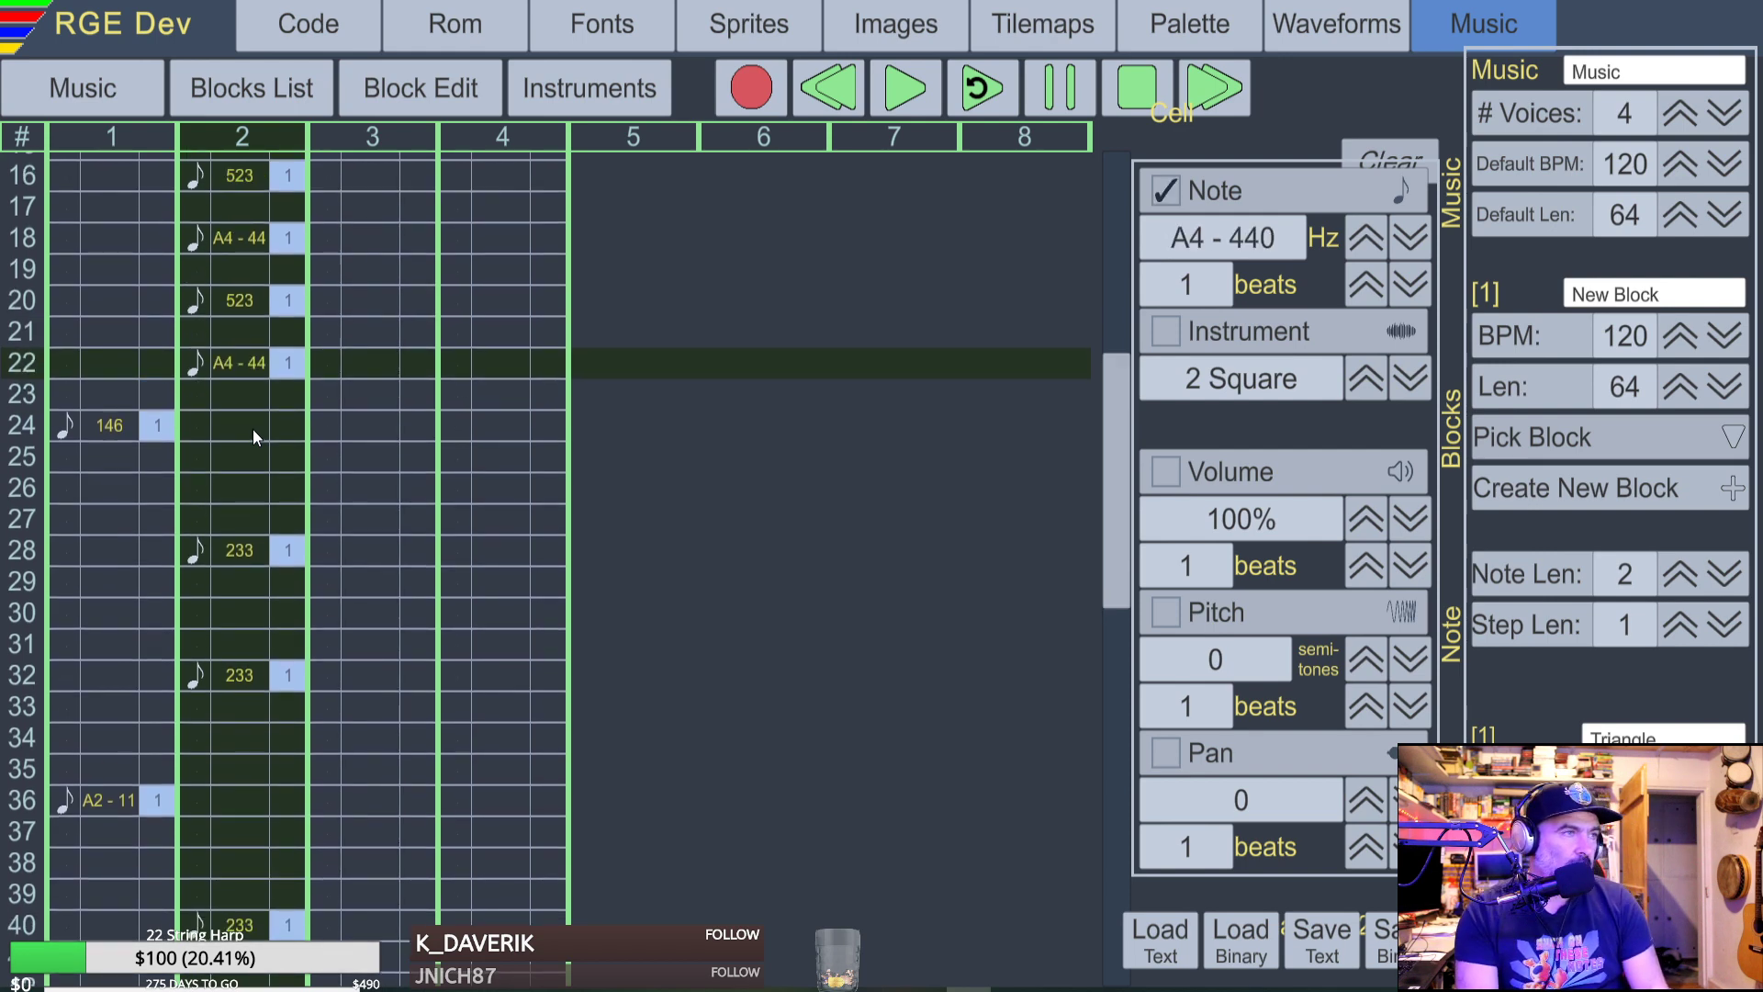
key(Up)
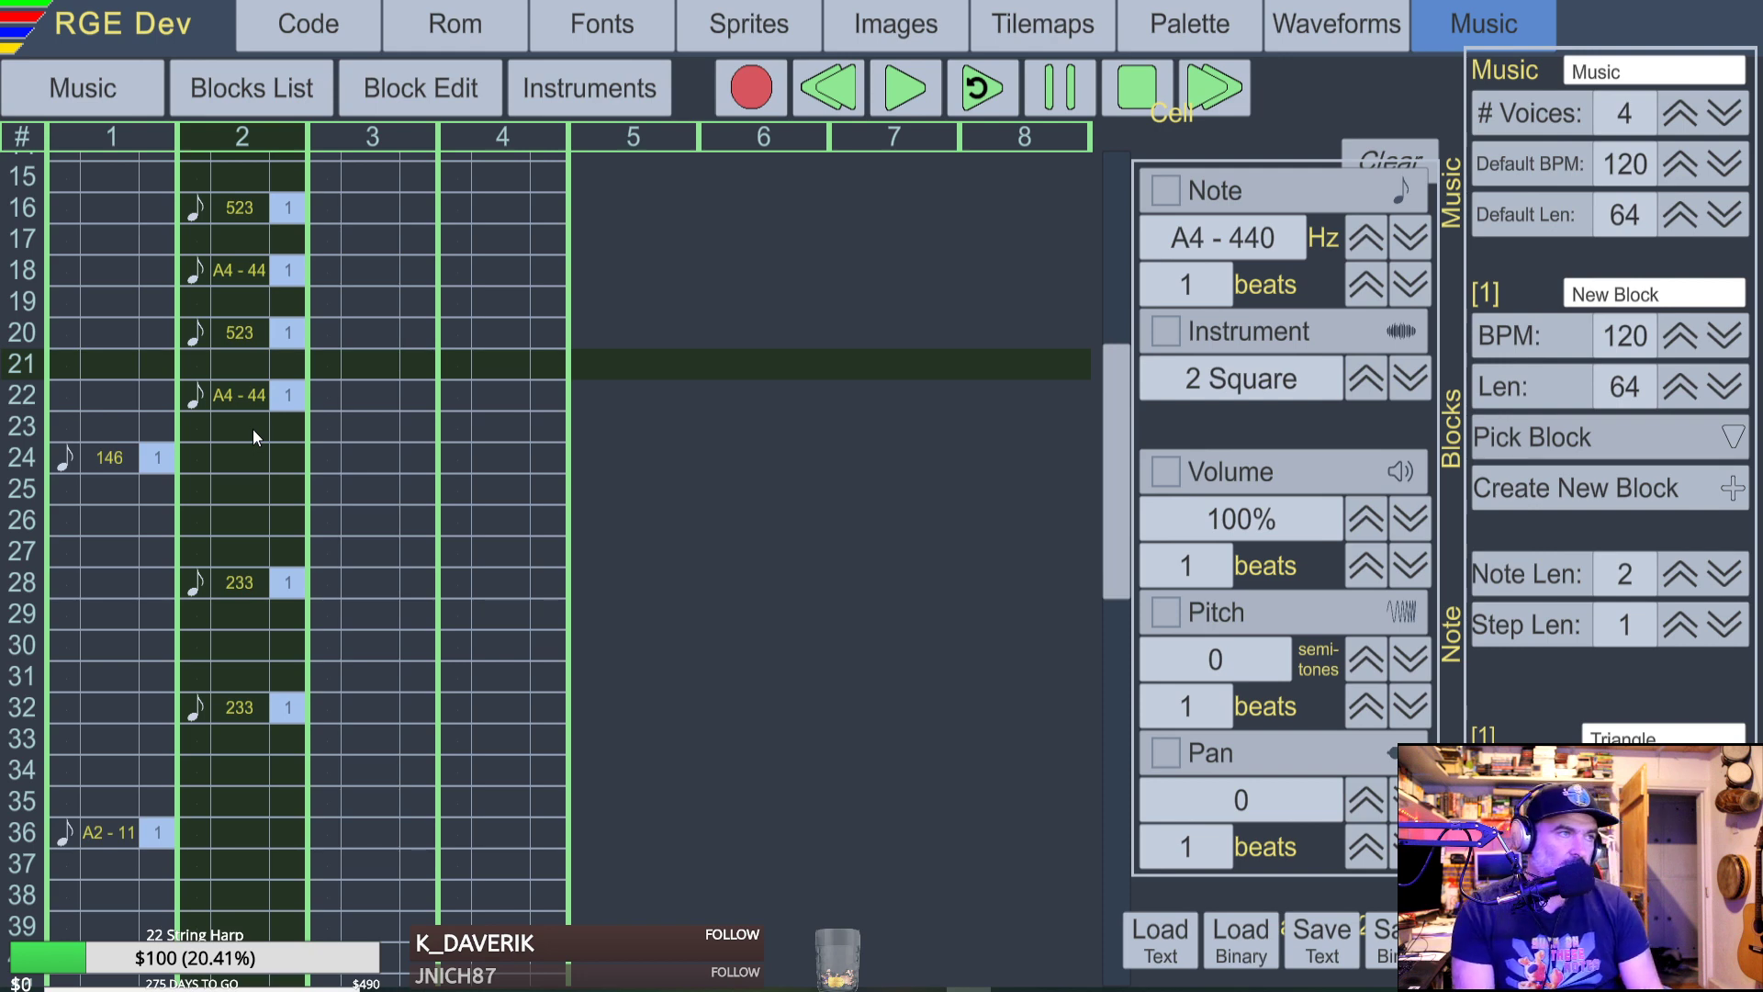
Delete the row 16 note in voice 2 and re-enter C5 (523 Hz) there.
key(Up)
key(Up)
key(Up)
key(Up)
key(Up)
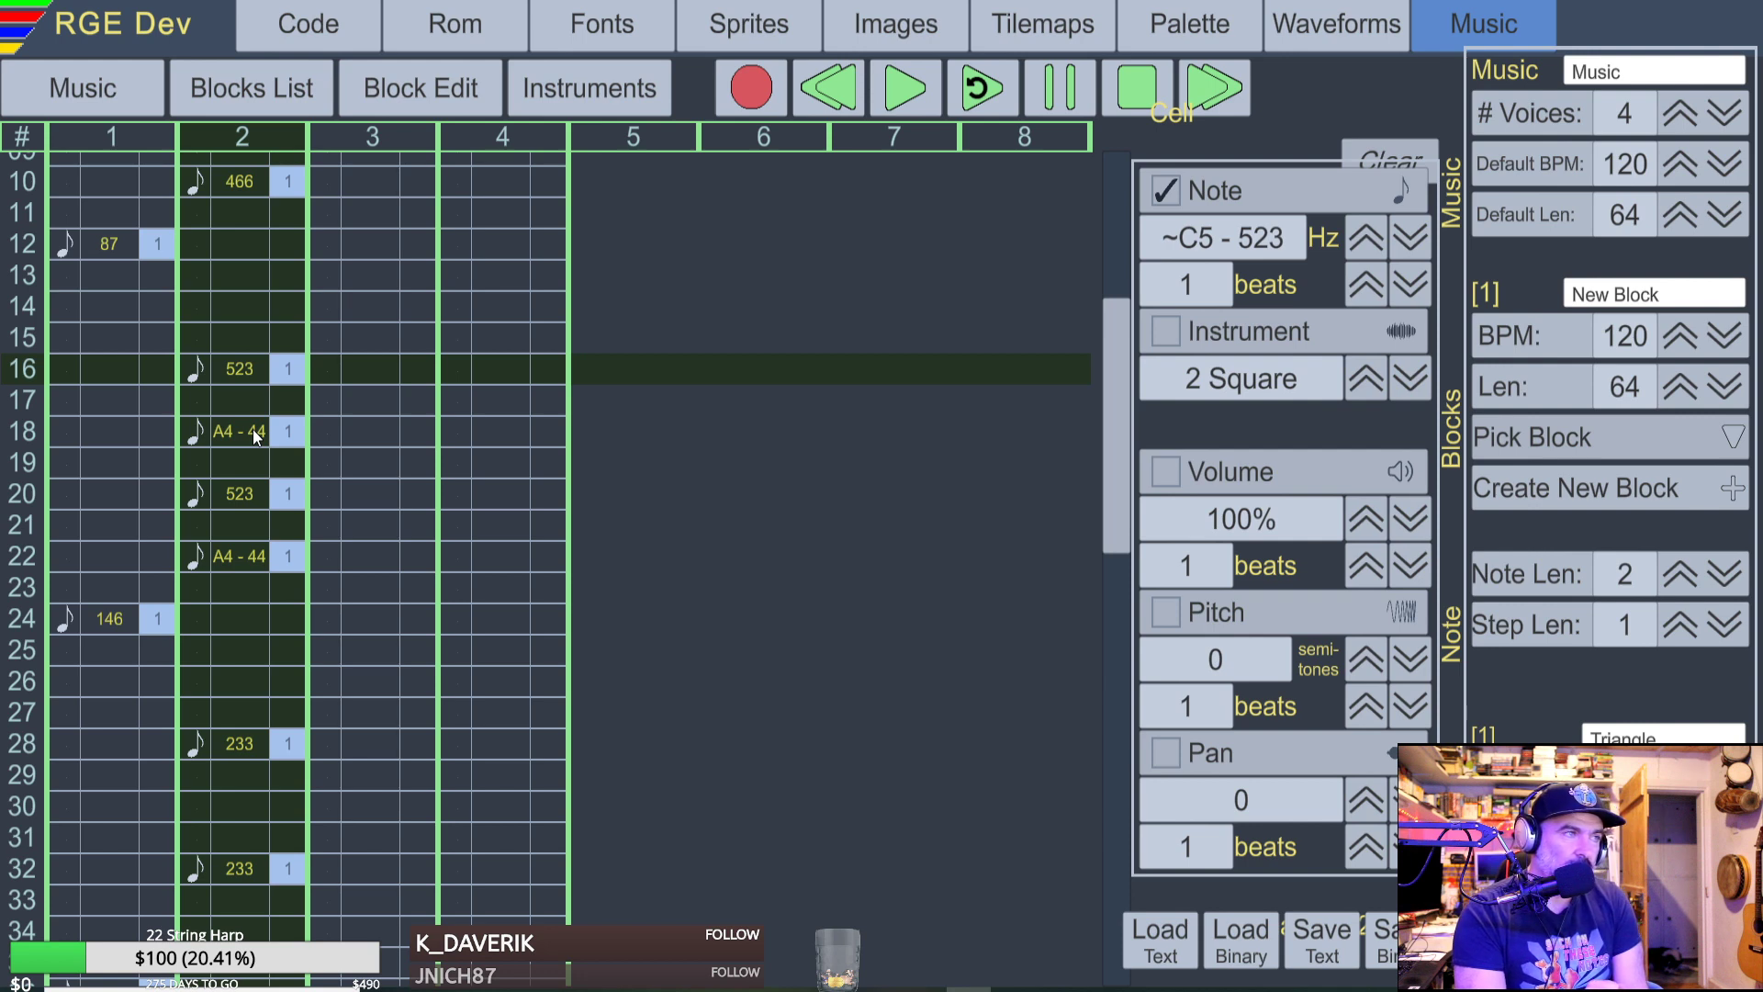
key(Delete)
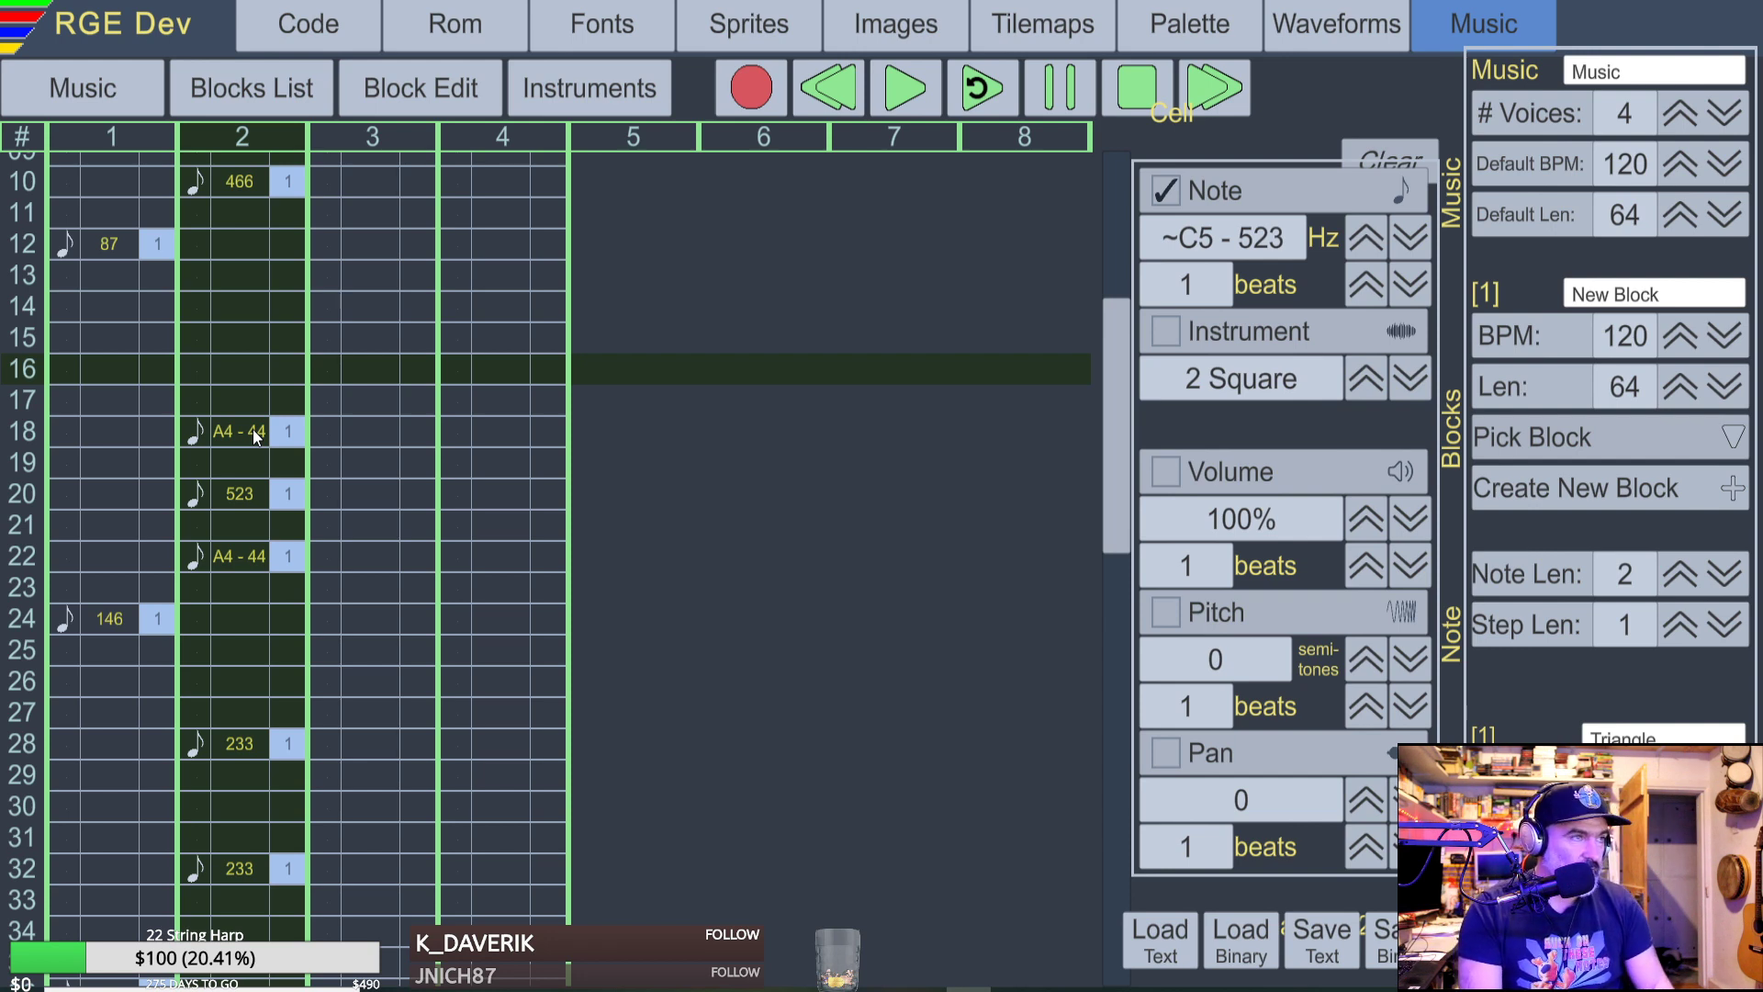
key(Up)
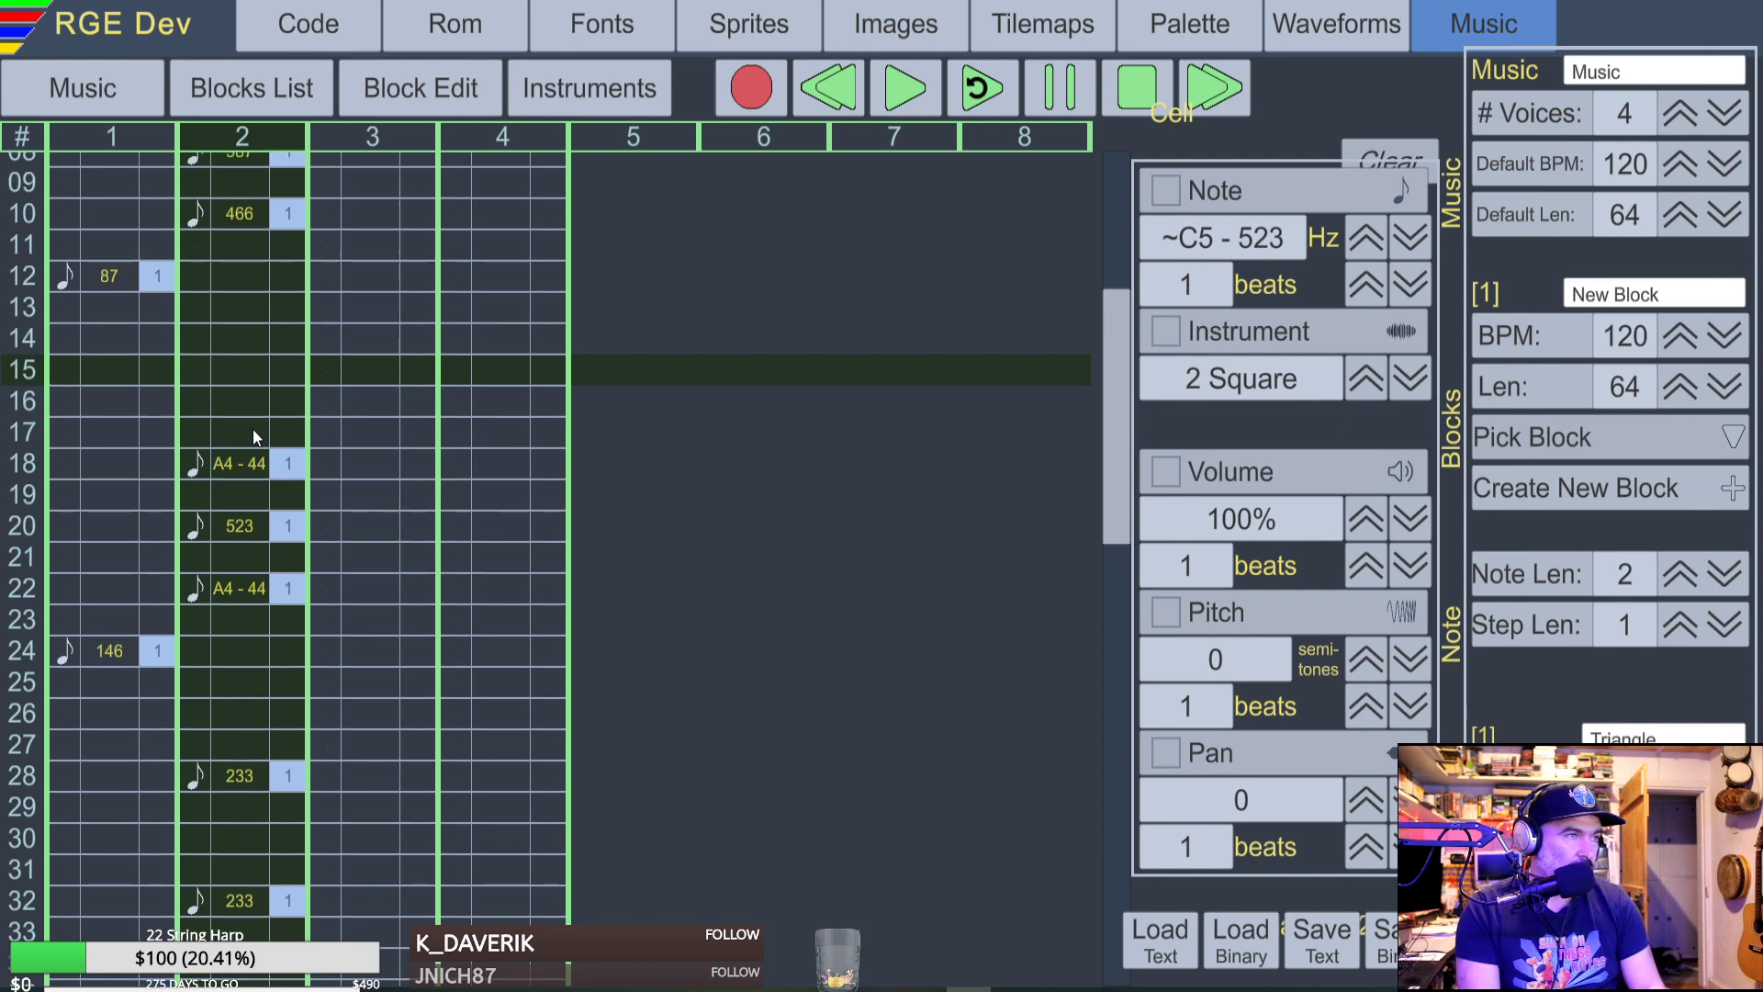
key(Down)
key(Up)
key(Up)
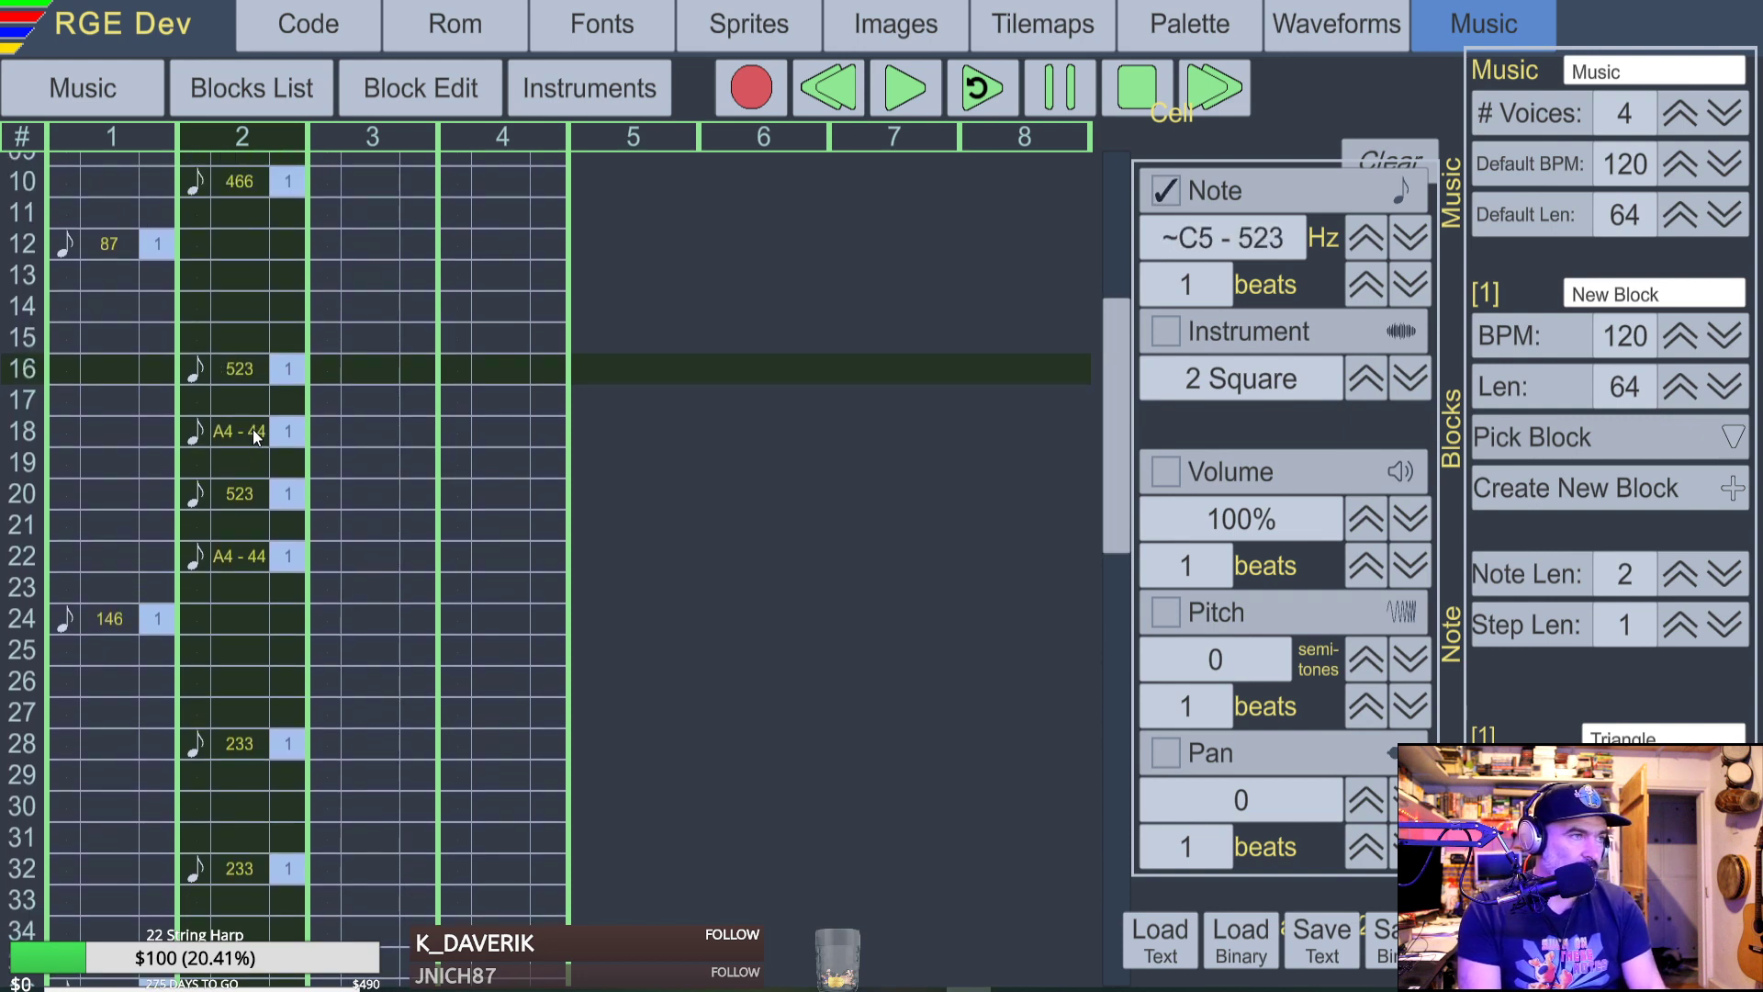
Try A4 (440 Hz) in row 23 of voice 2 and delete it.
key(Down)
key(Down)
key(Down)
key(Down)
key(Down)
key(Down)
key(Down)
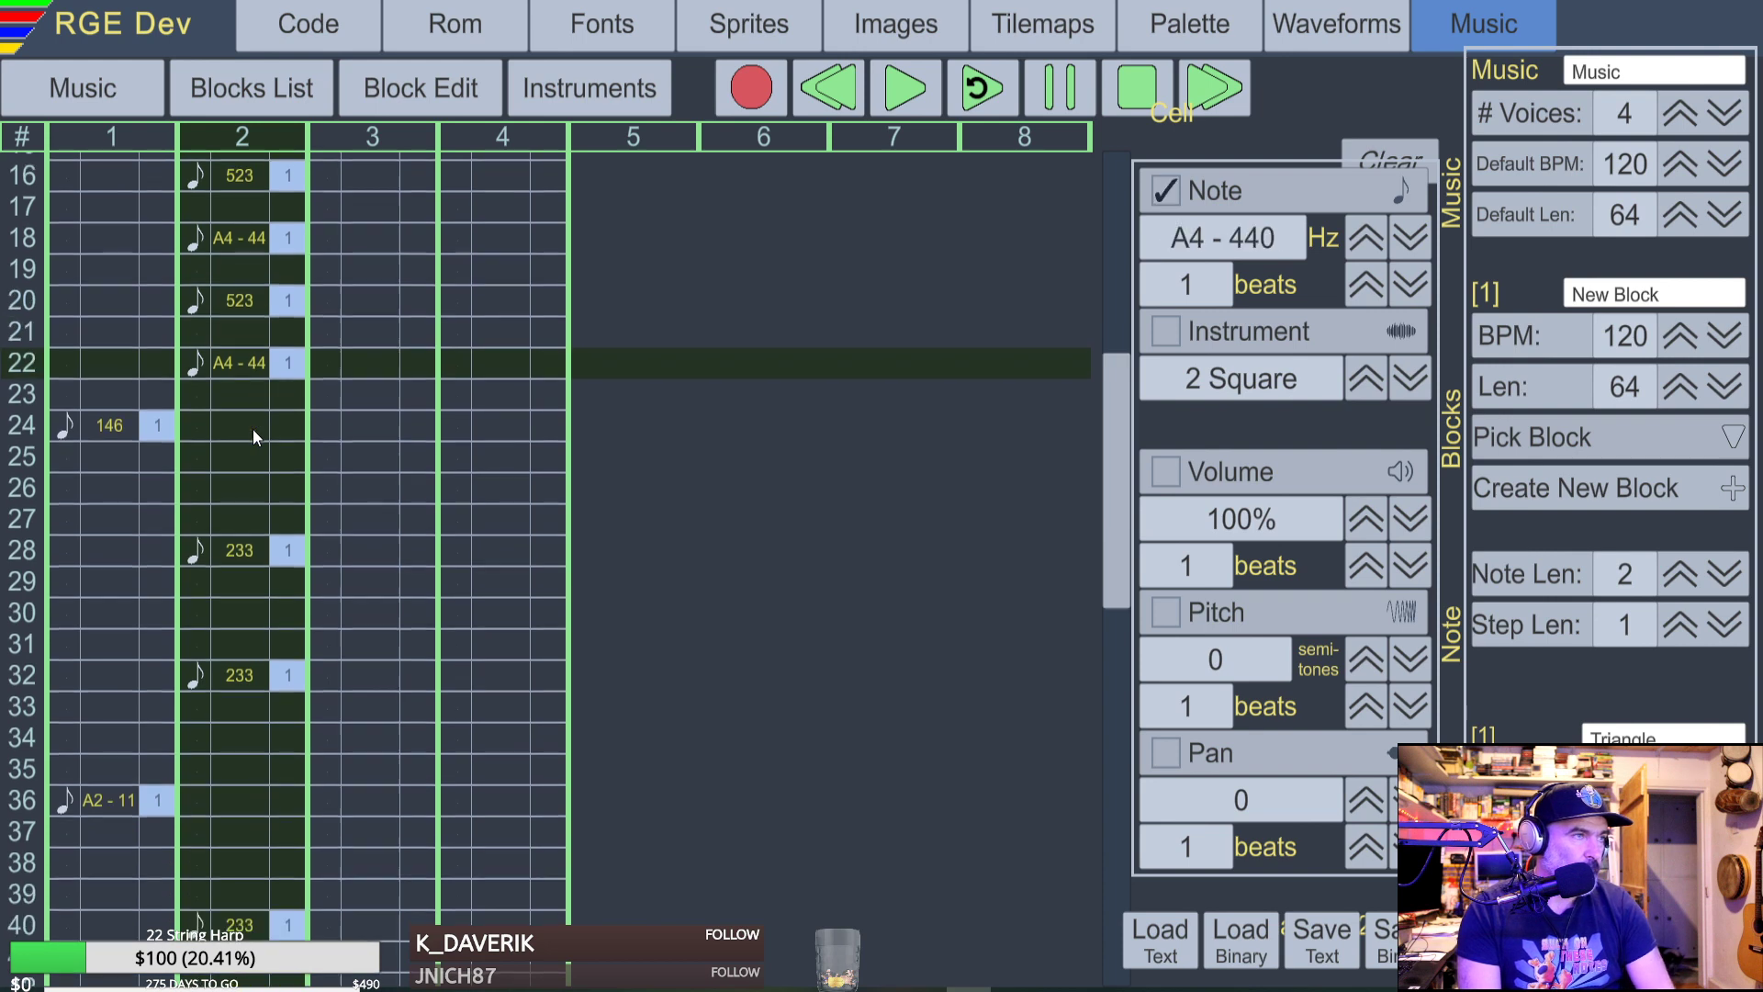
key(y)
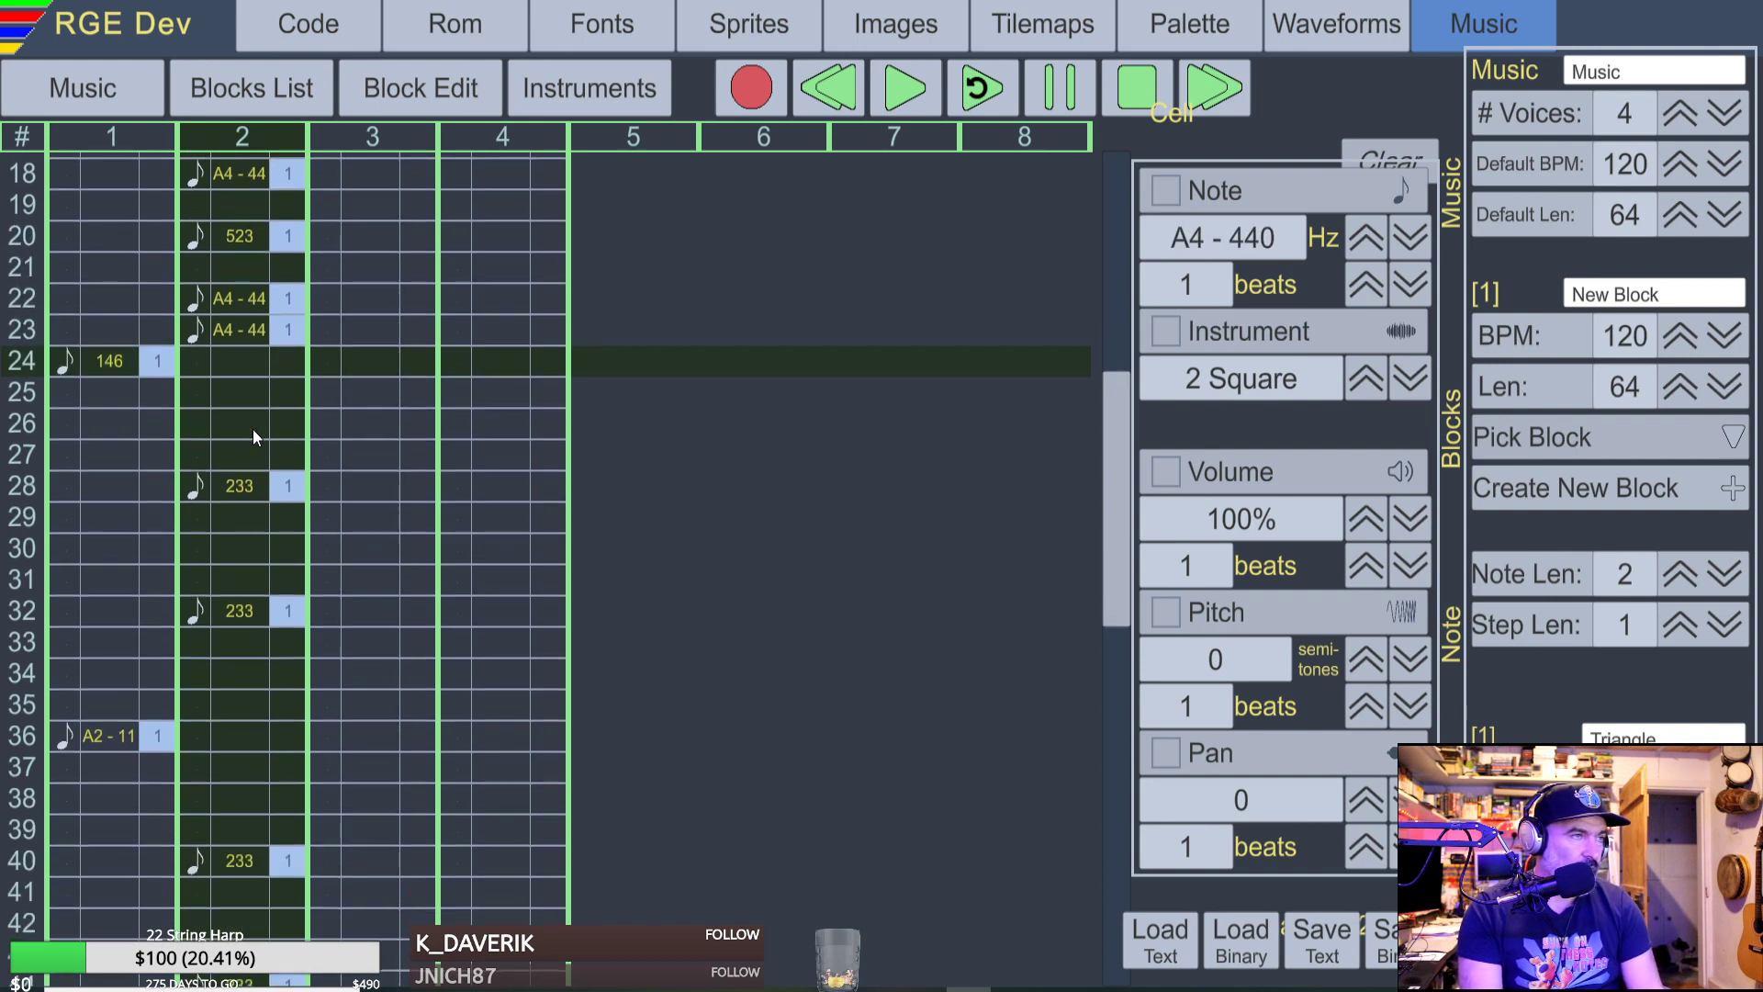
key(Up)
key(Delete)
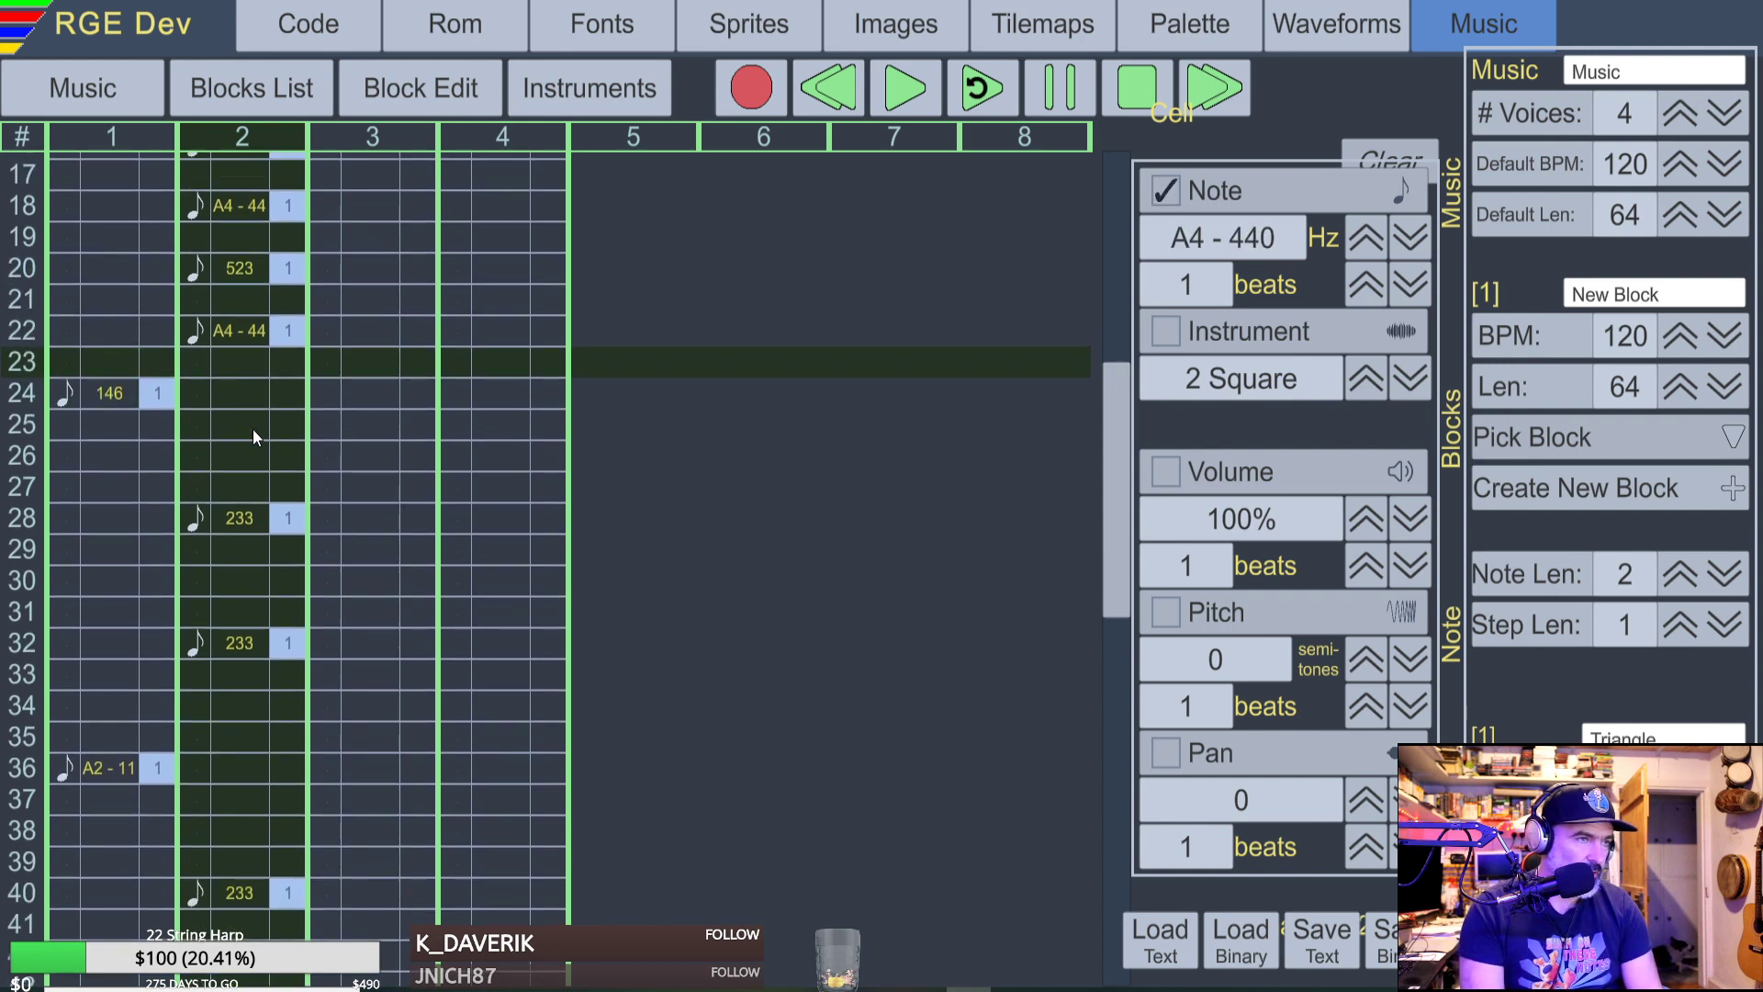
key(Down)
key(Down)
key(Down)
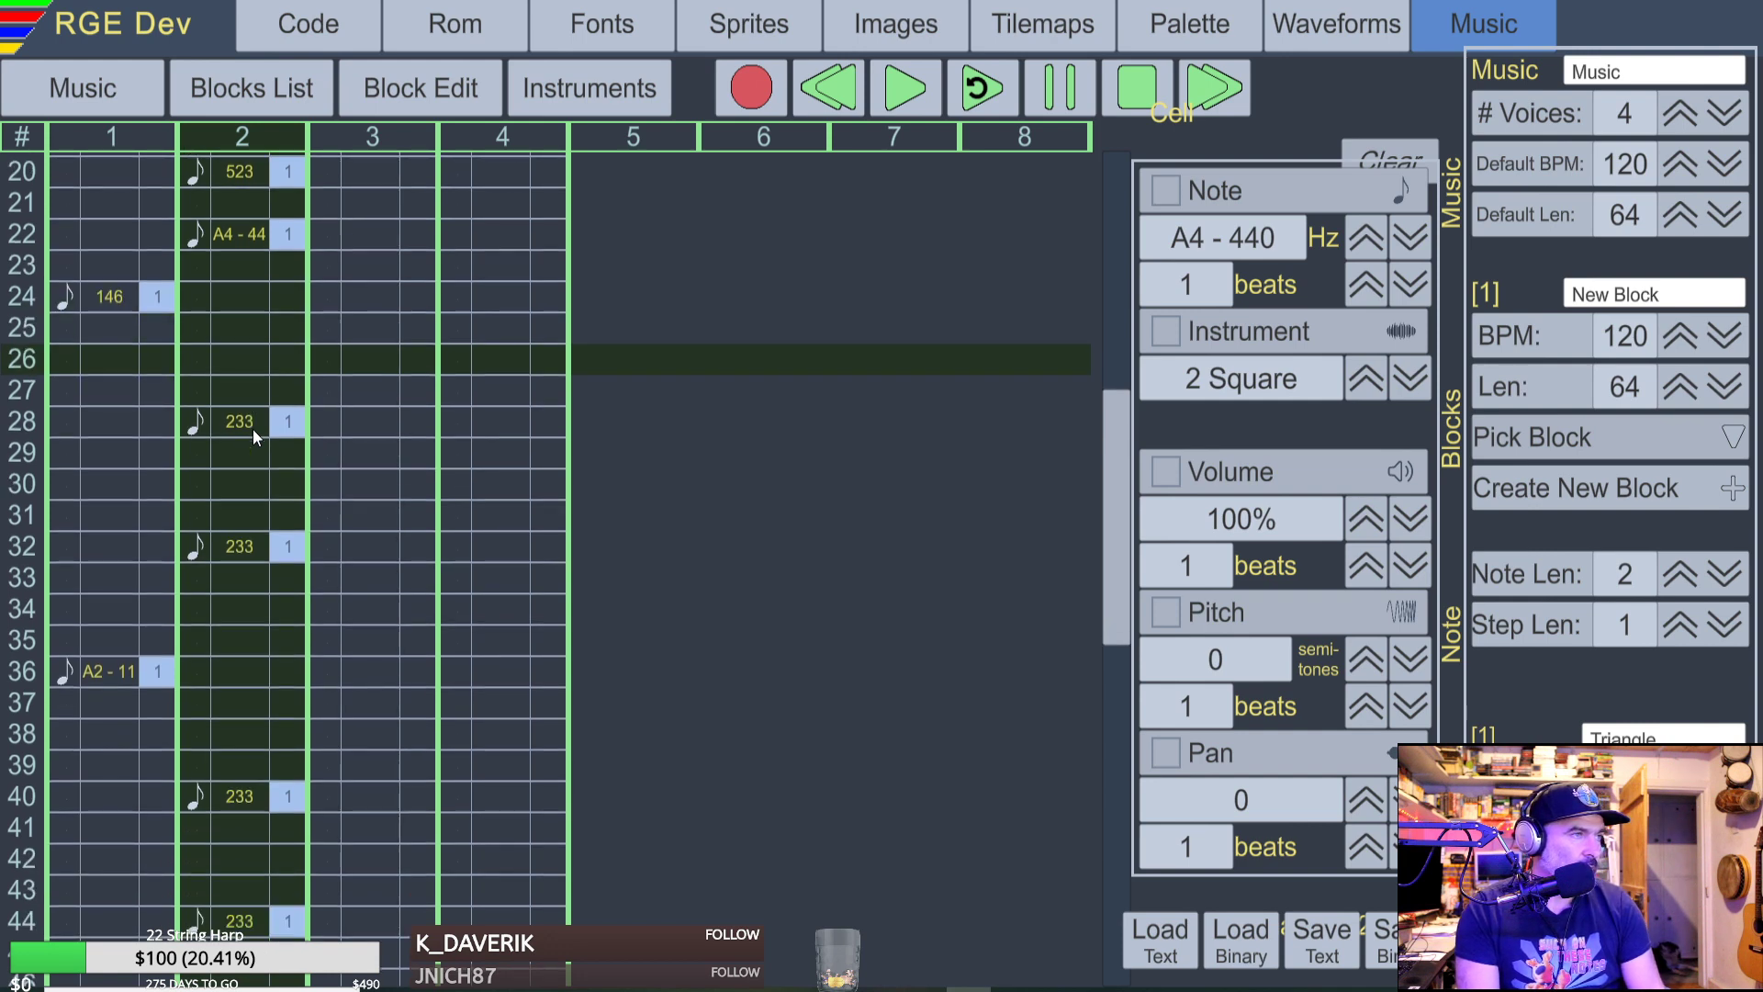
key(Up)
key(Up)
key(Up)
key(Up)
key(Up)
key(Up)
key(Up)
key(Up)
key(Up)
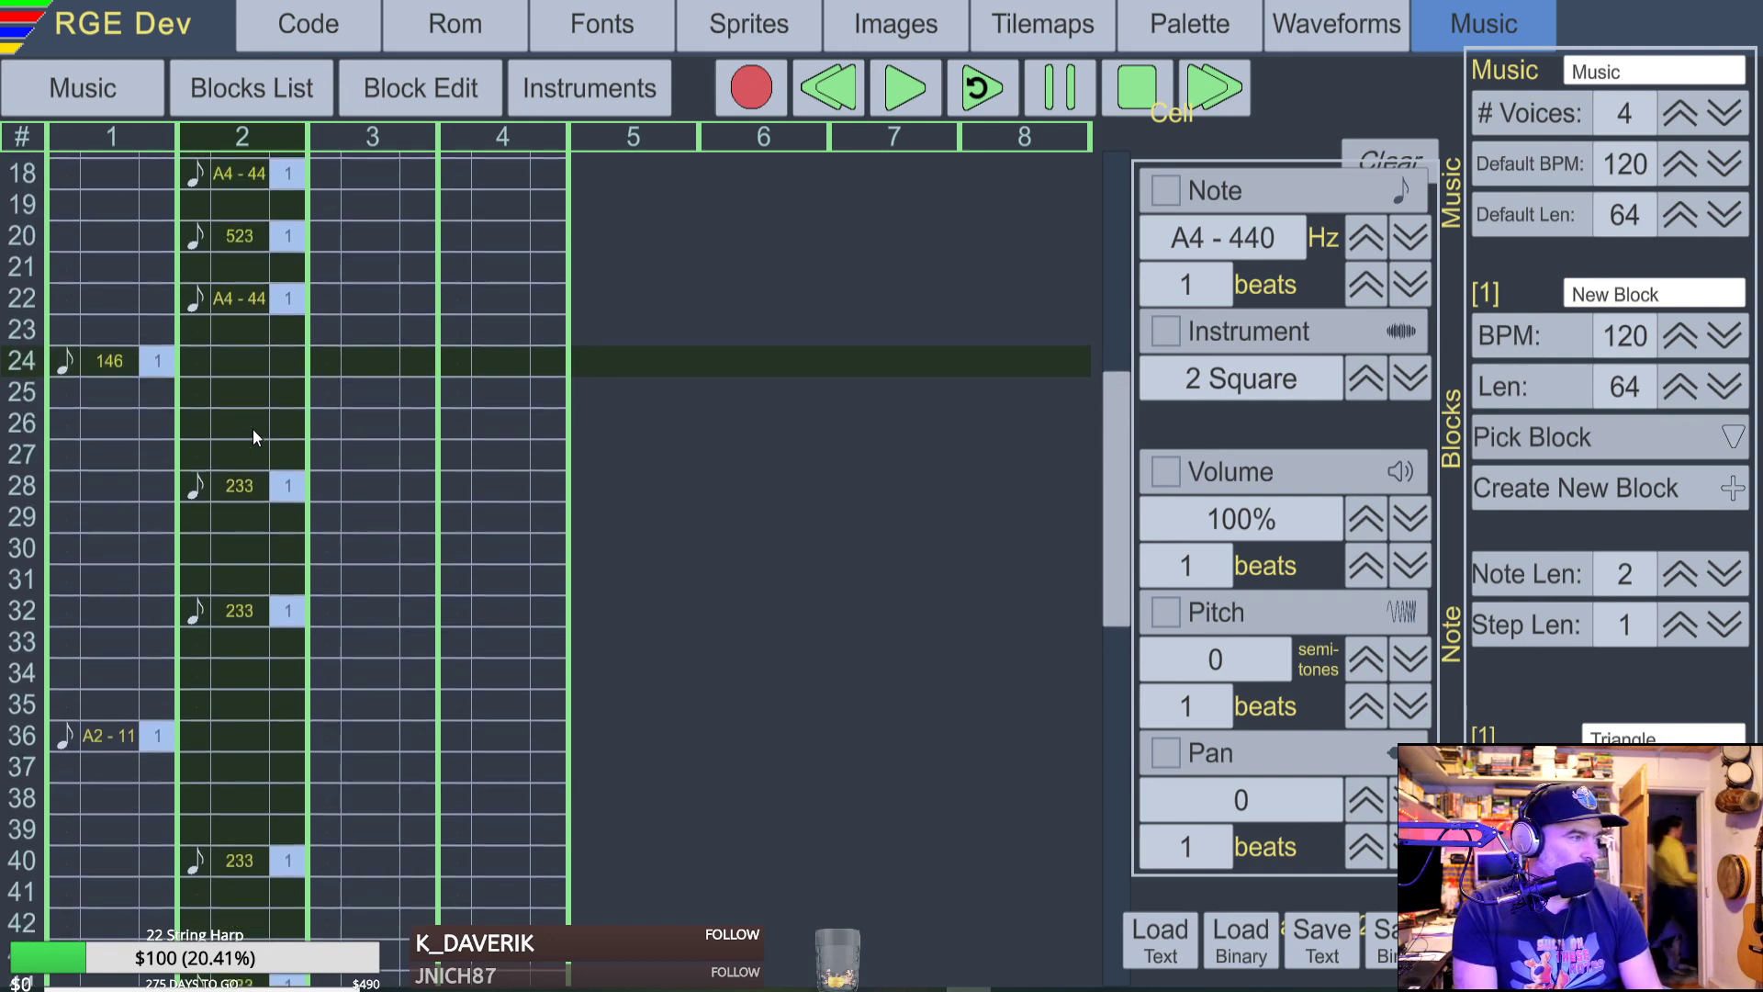
Try A4 (440 Hz) in row 14 of voice 2 and delete it.
key(Up)
key(Up)
key(Up)
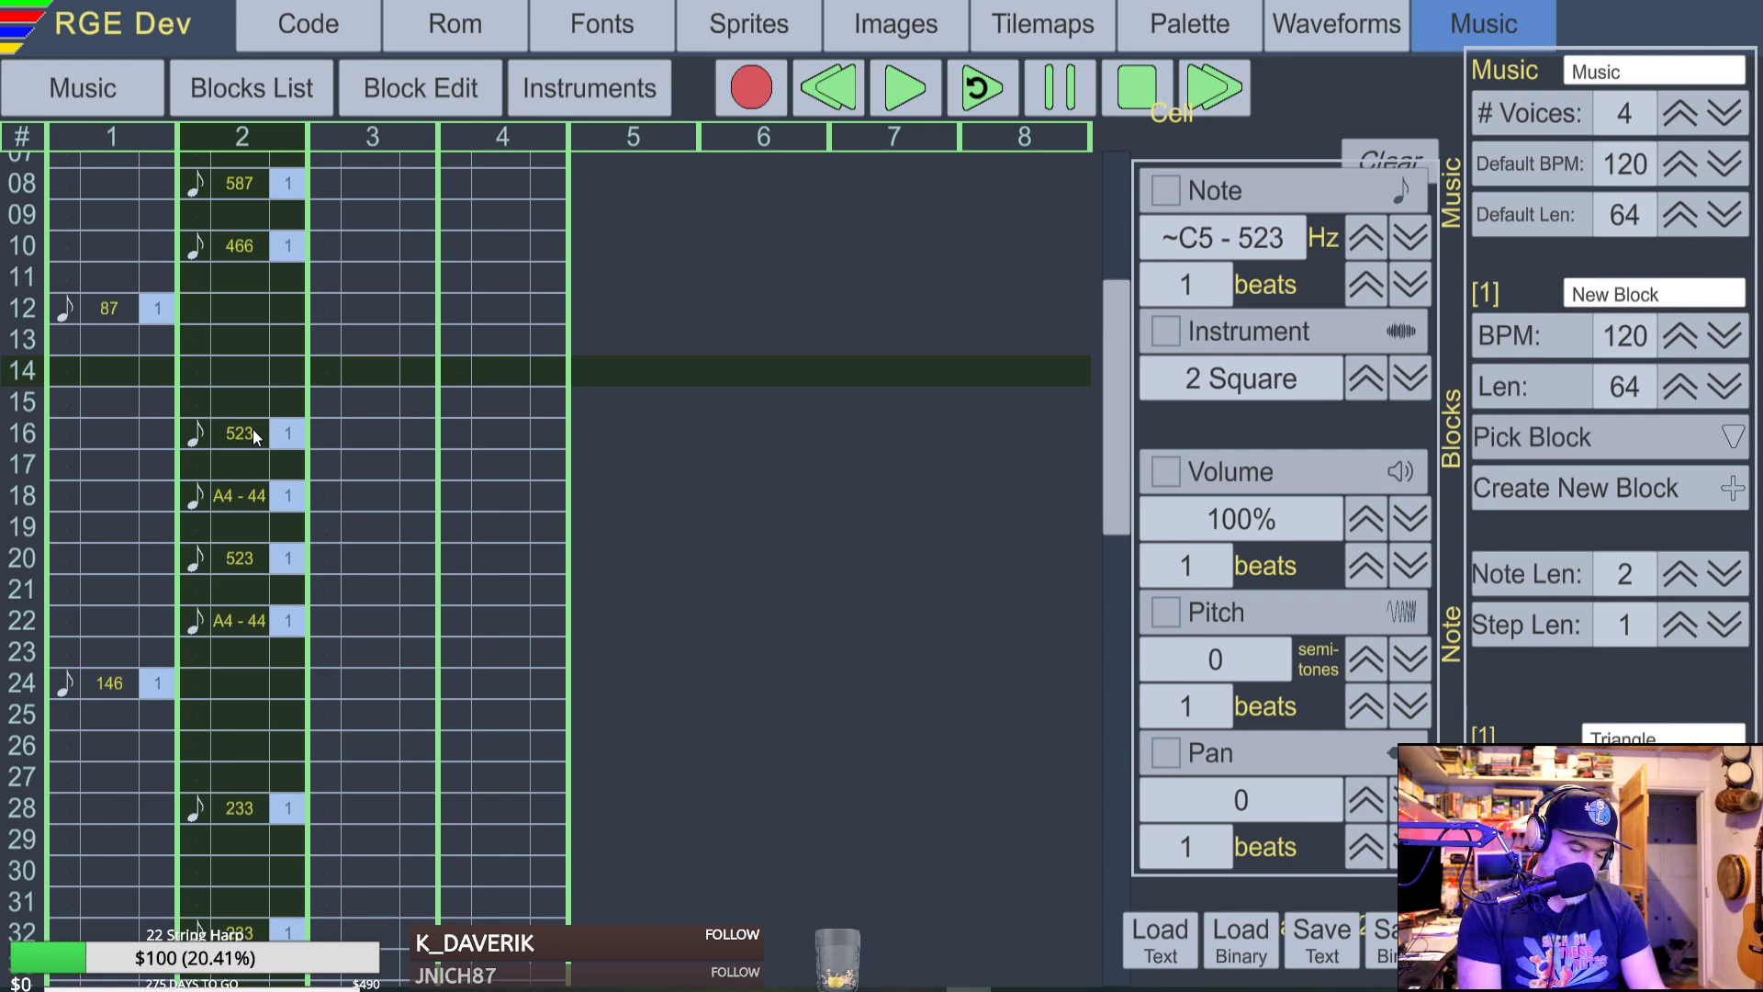
key(y)
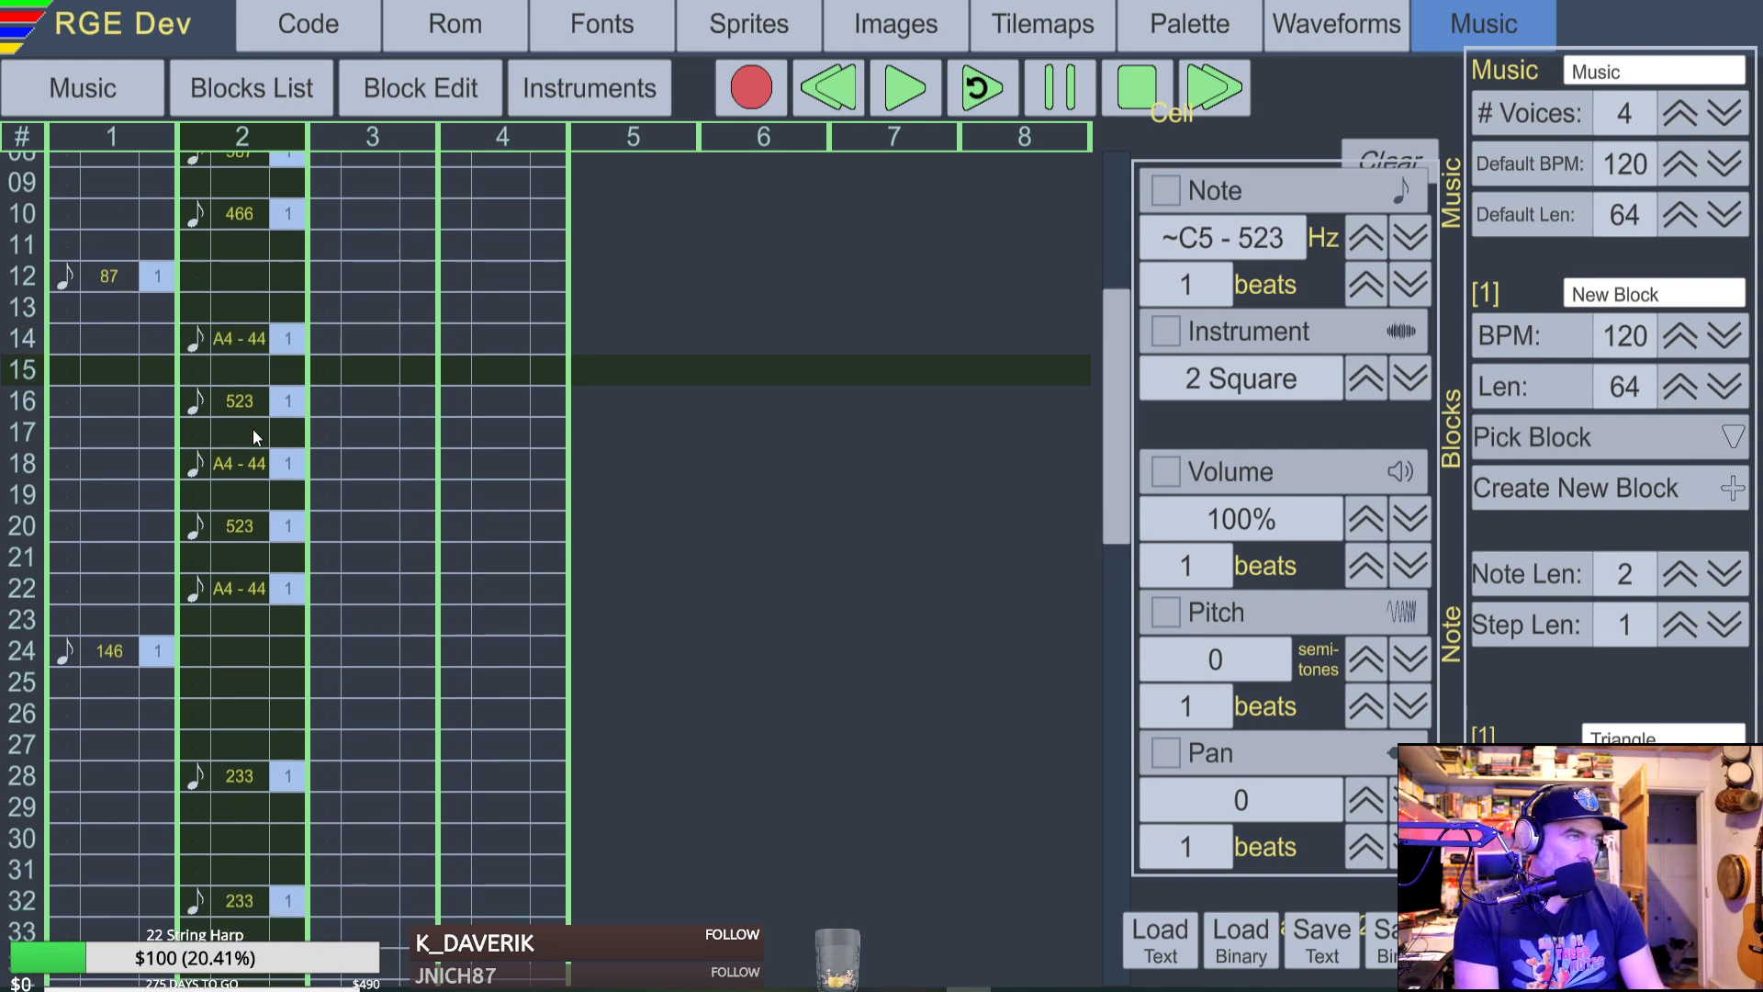
key(Up)
key(Delete)
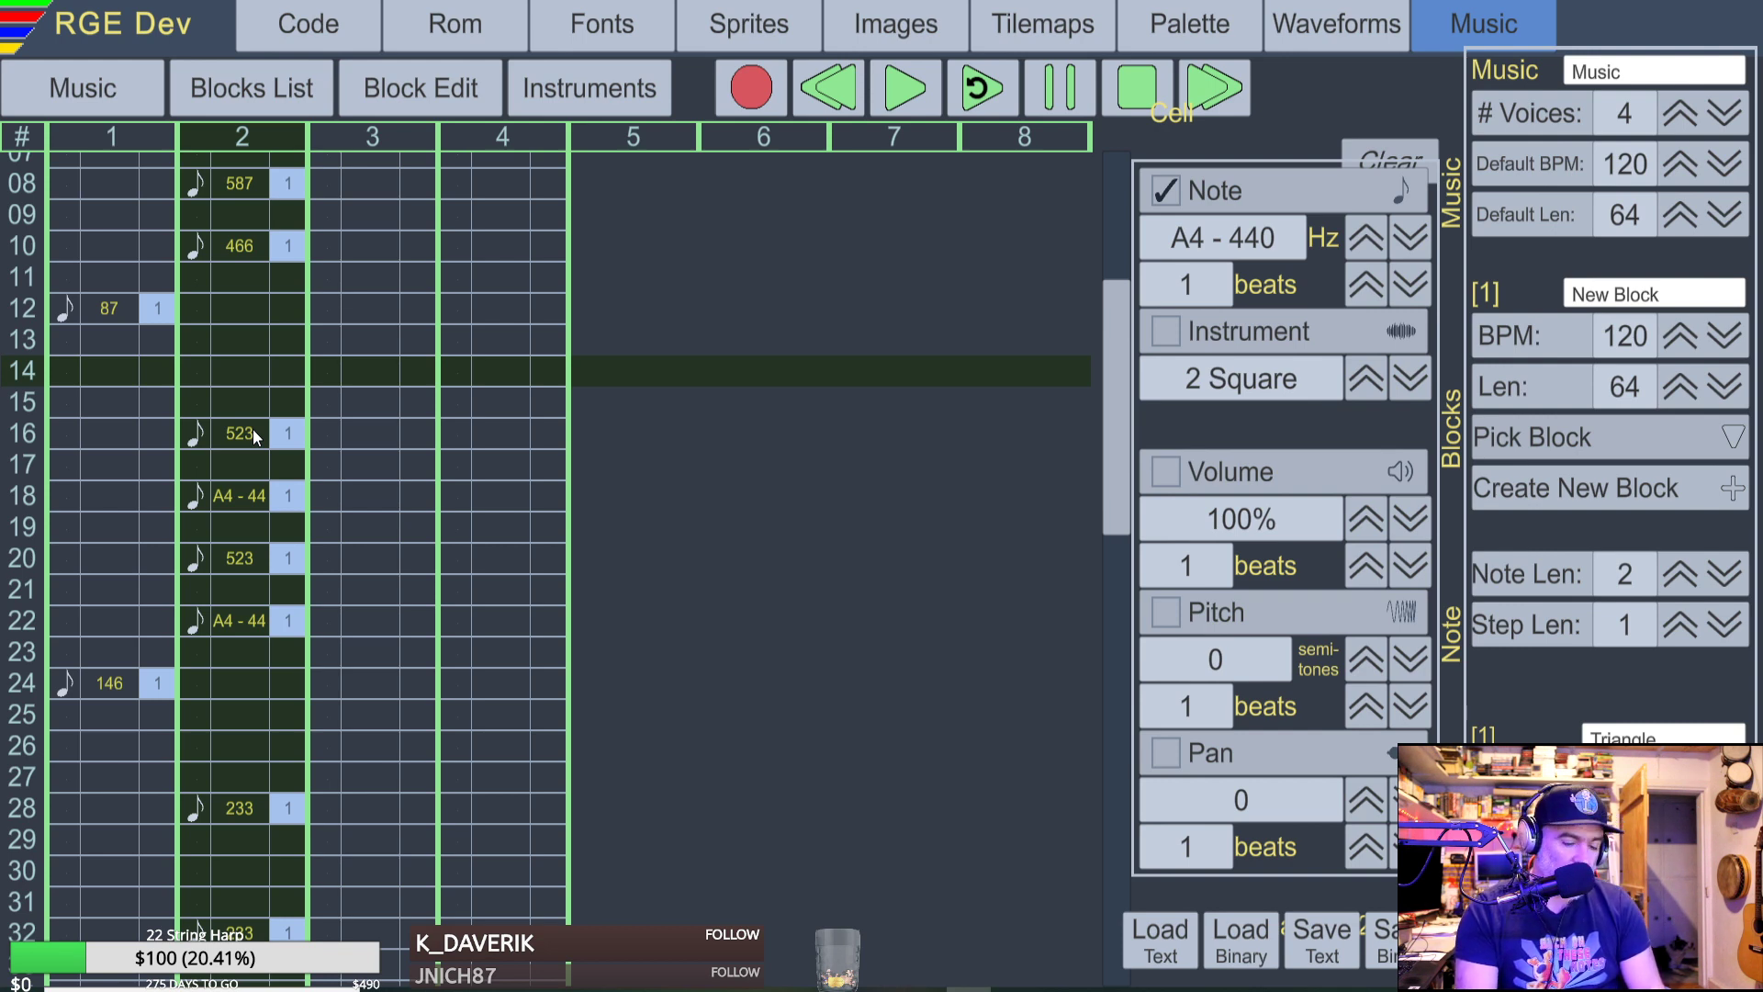
Review the alternating voice 2 notes between rows 14 and 21.
key(Down)
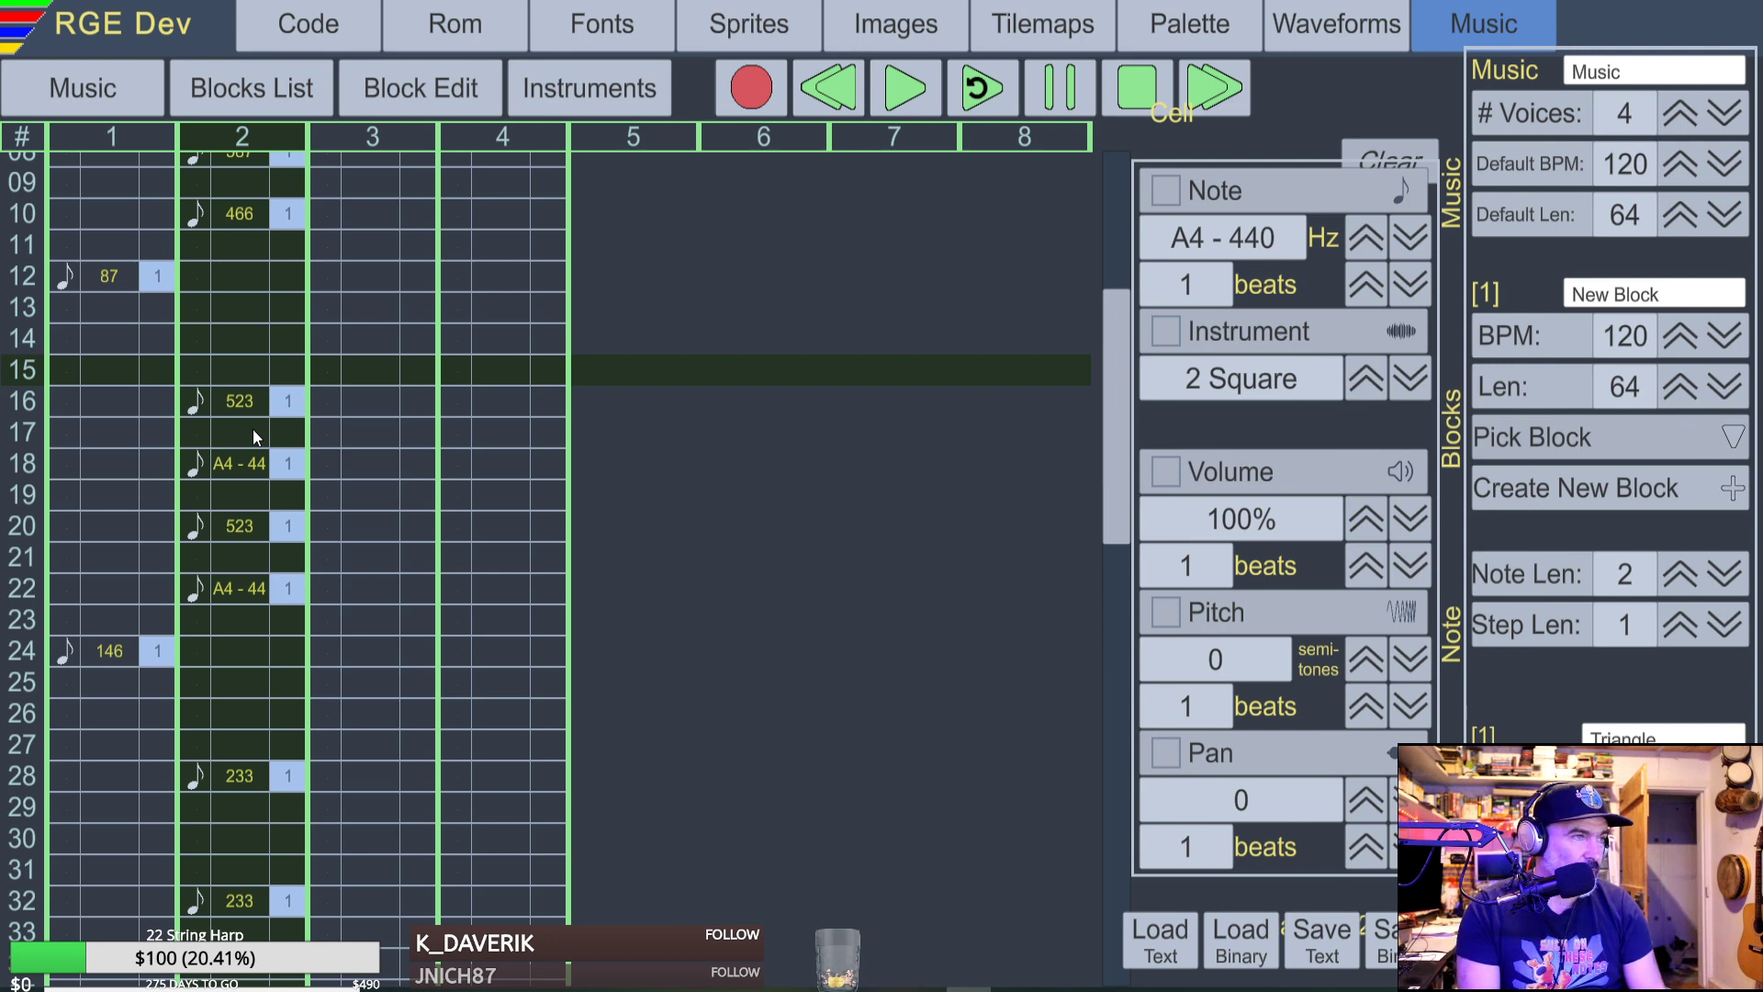
key(Up)
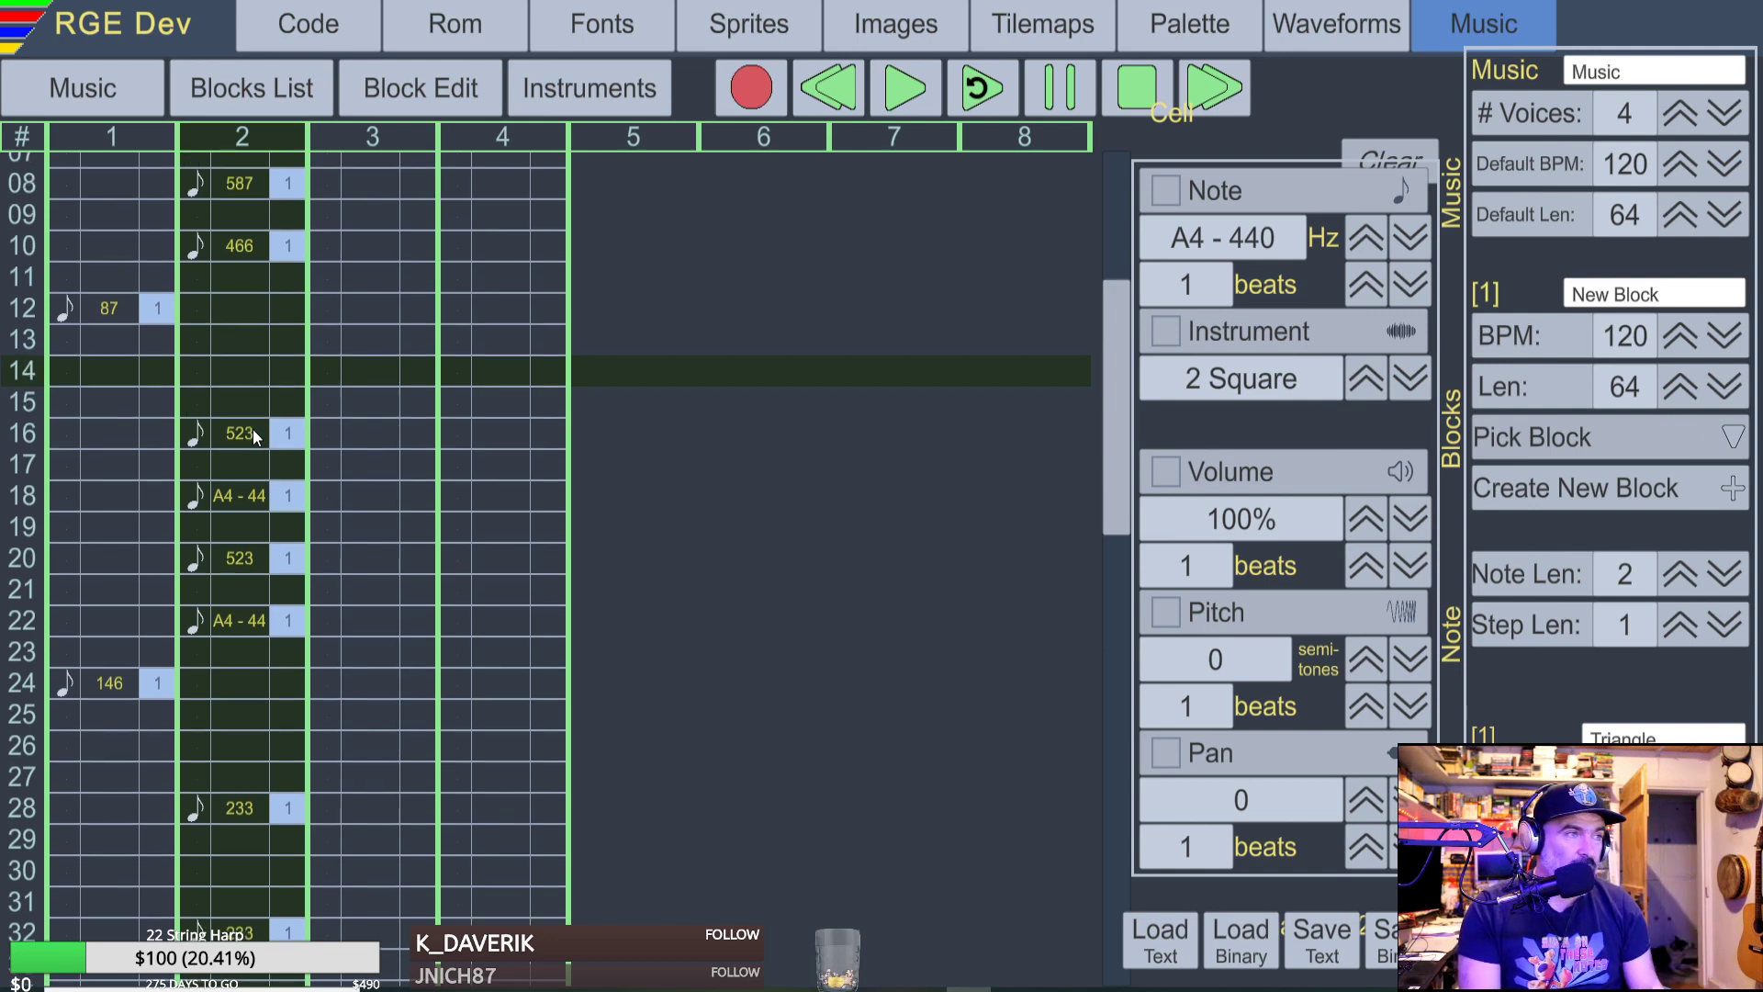
key(Right)
key(Left)
key(Left)
key(Right)
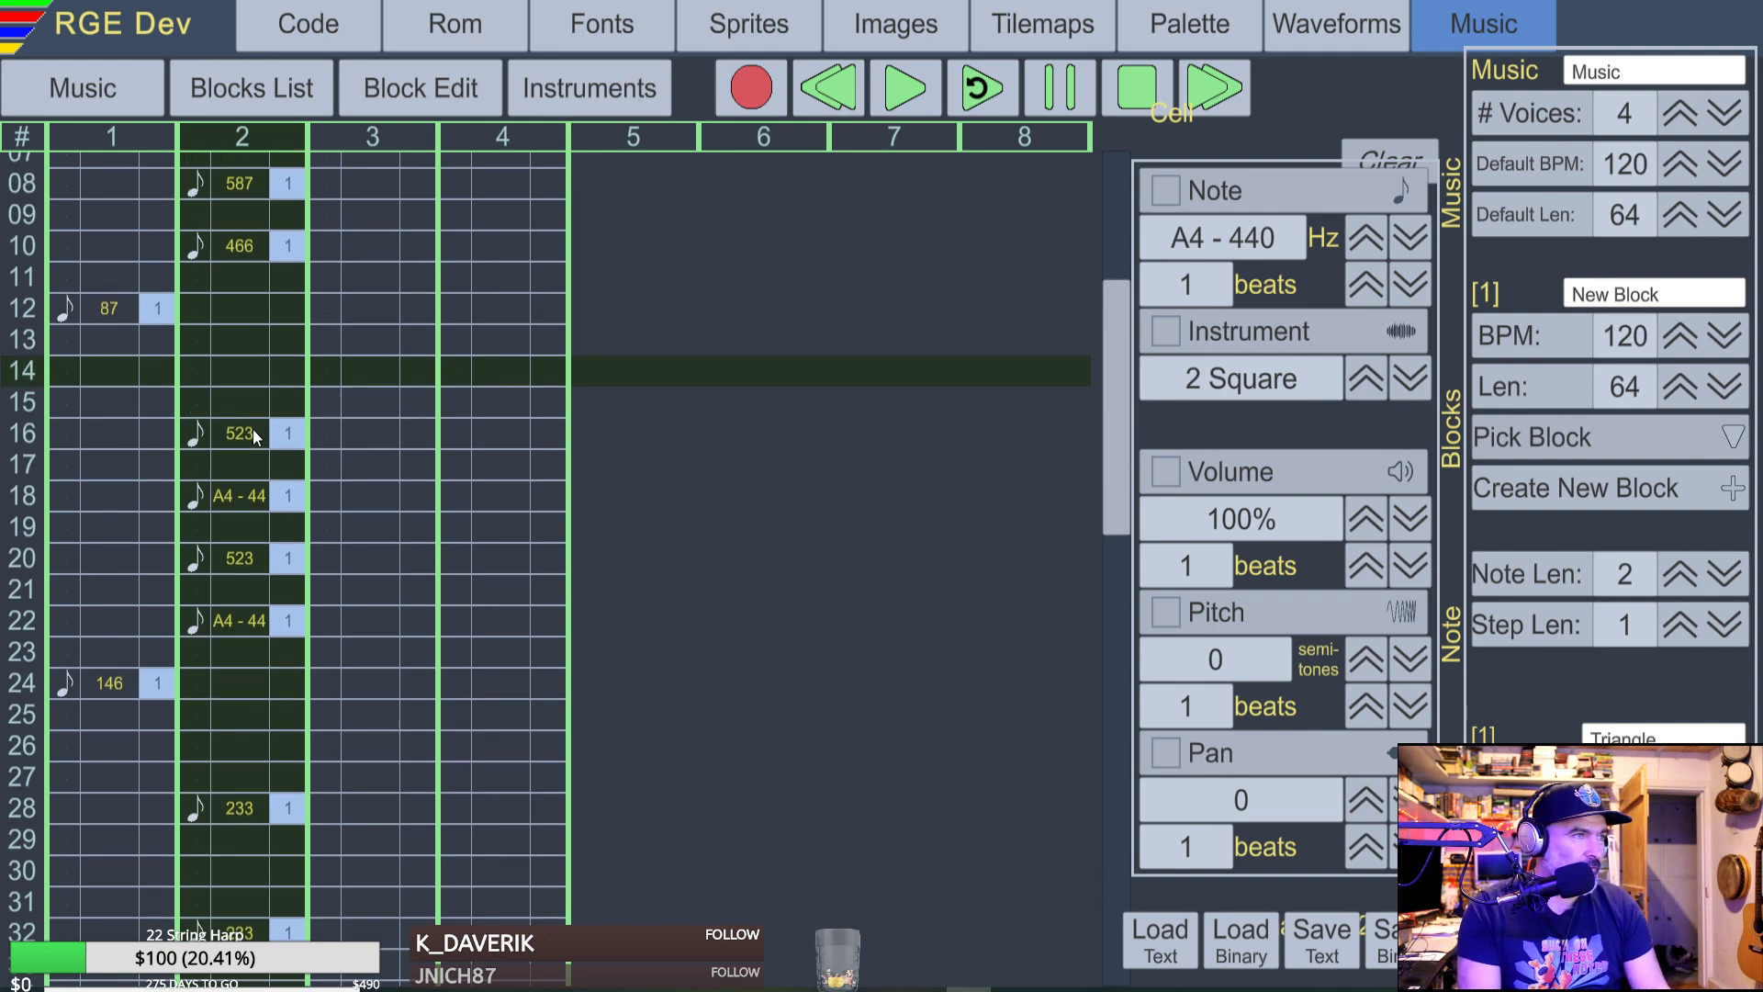
key(Down)
key(Down)
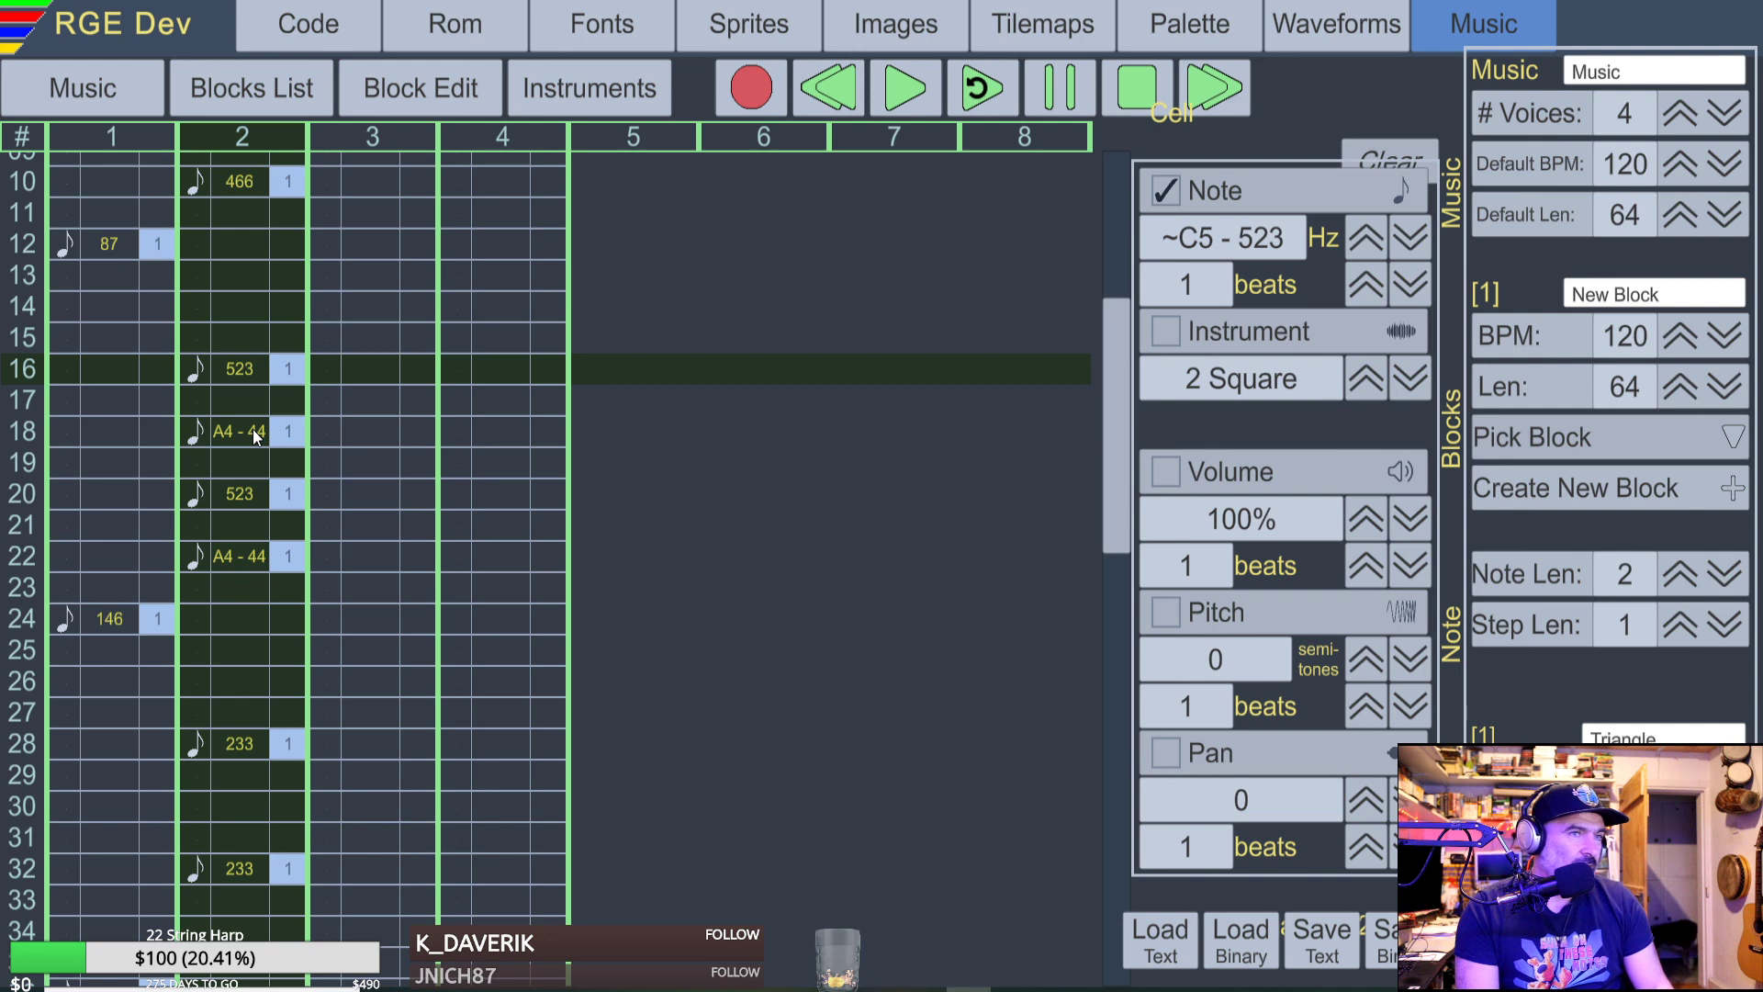
key(Down)
key(Down)
key(Down)
key(Down)
key(Down)
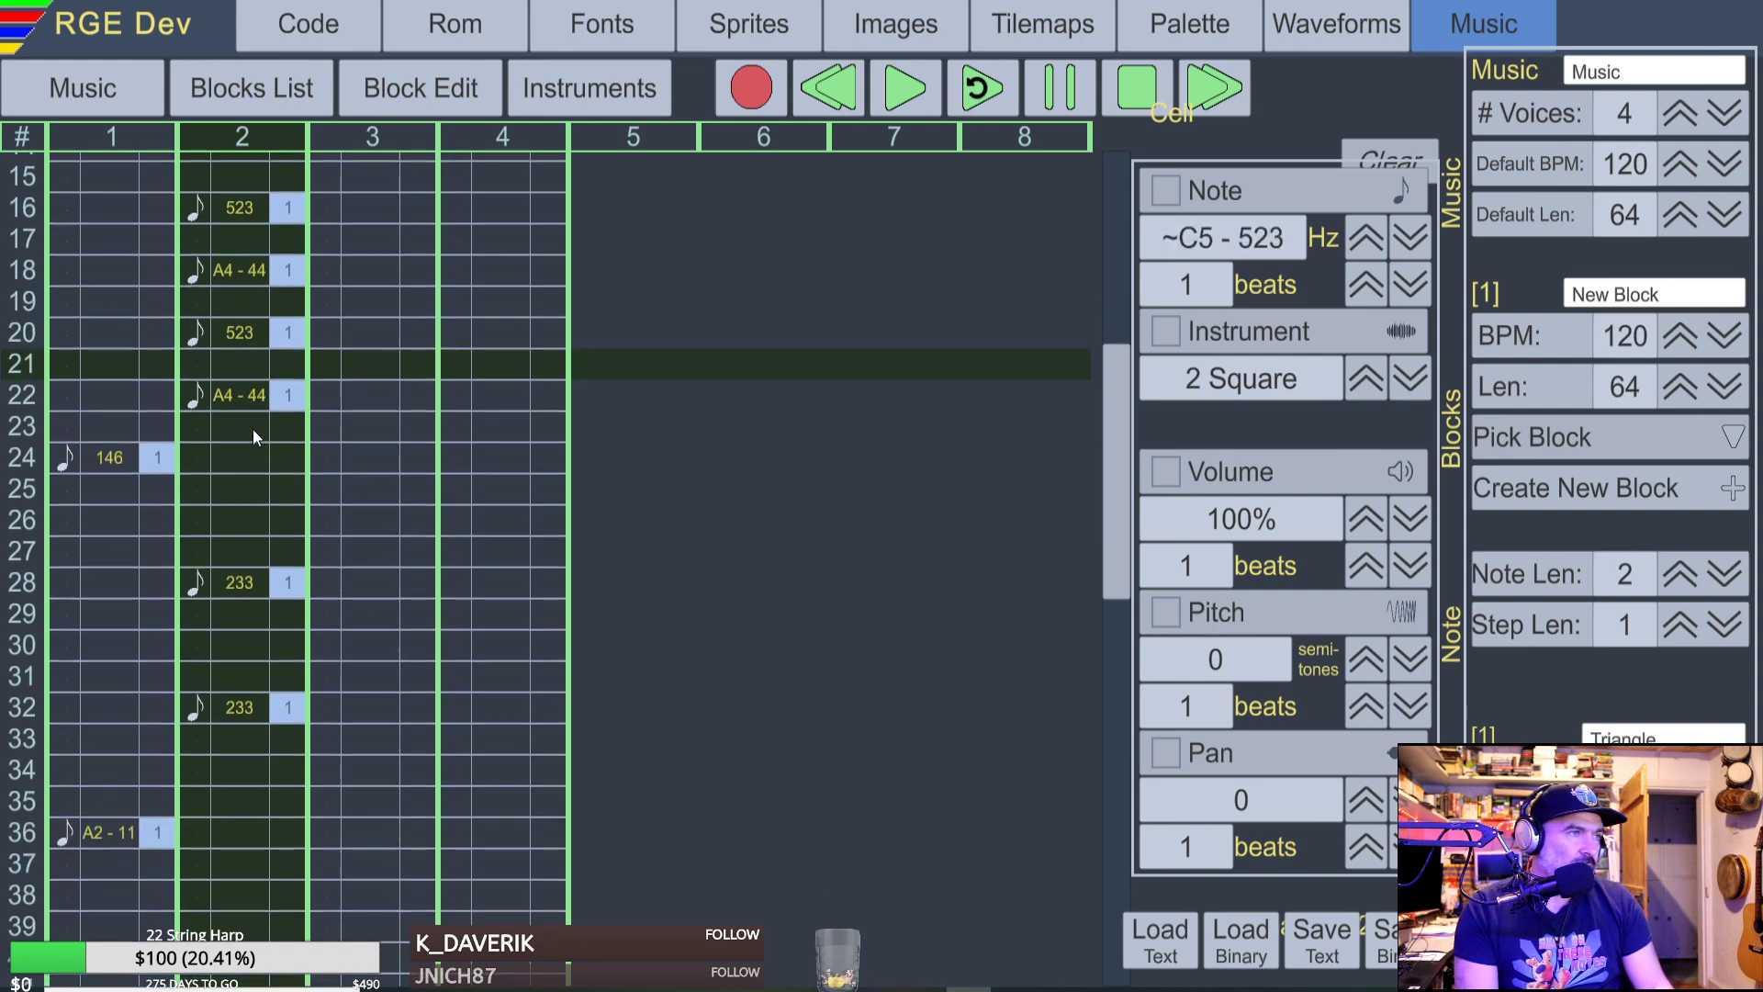
key(Up)
key(Up)
key(Up)
key(Up)
key(Up)
key(Up)
key(Up)
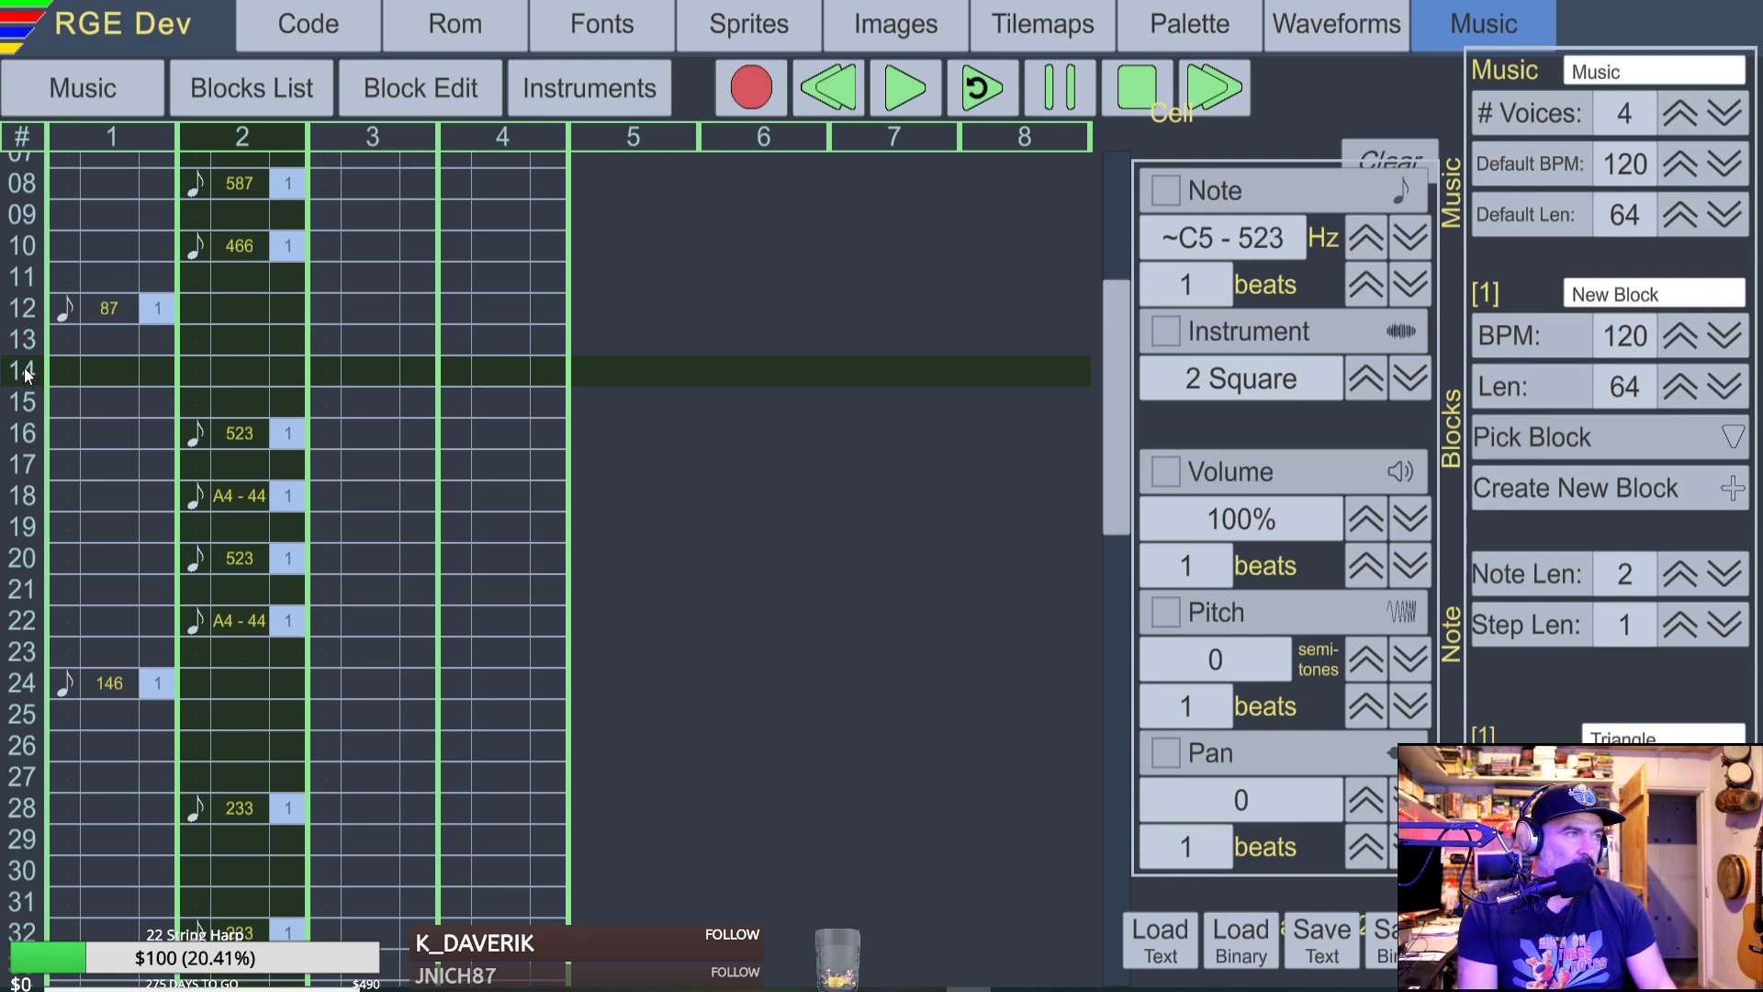
Play the block from row 00 to hear the bass line together with the alternating voice 2 notes.
click(902, 96)
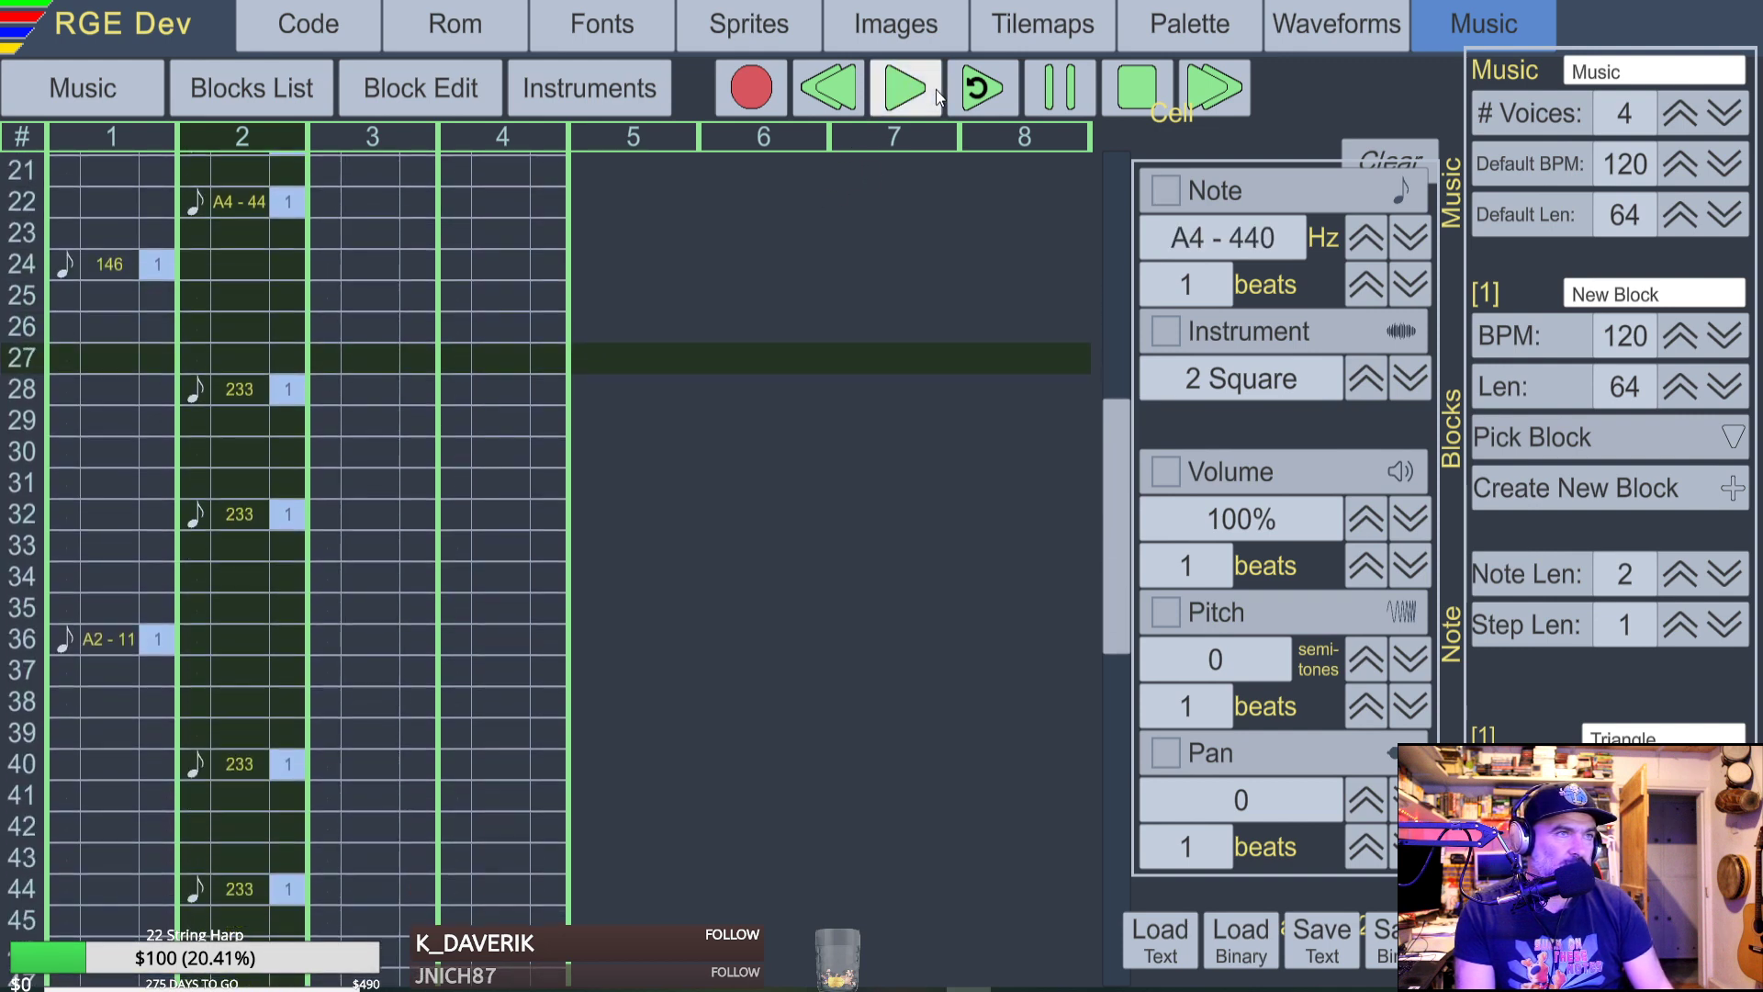
click(1116, 86)
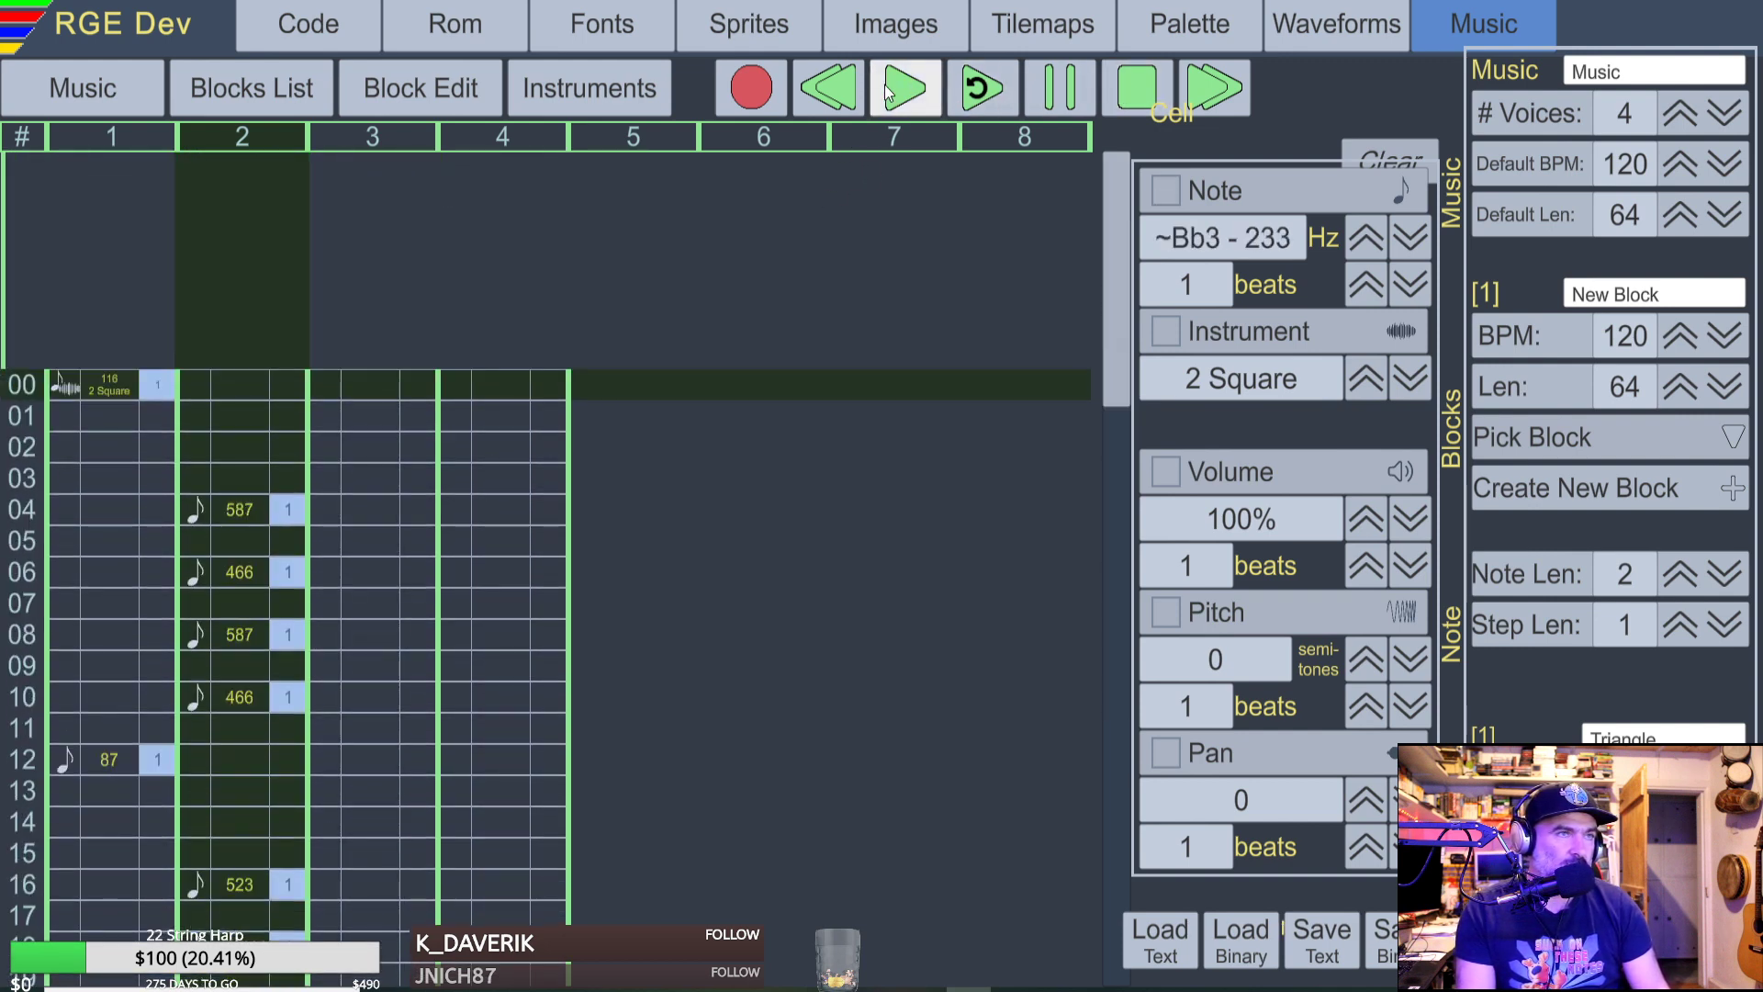
click(34, 384)
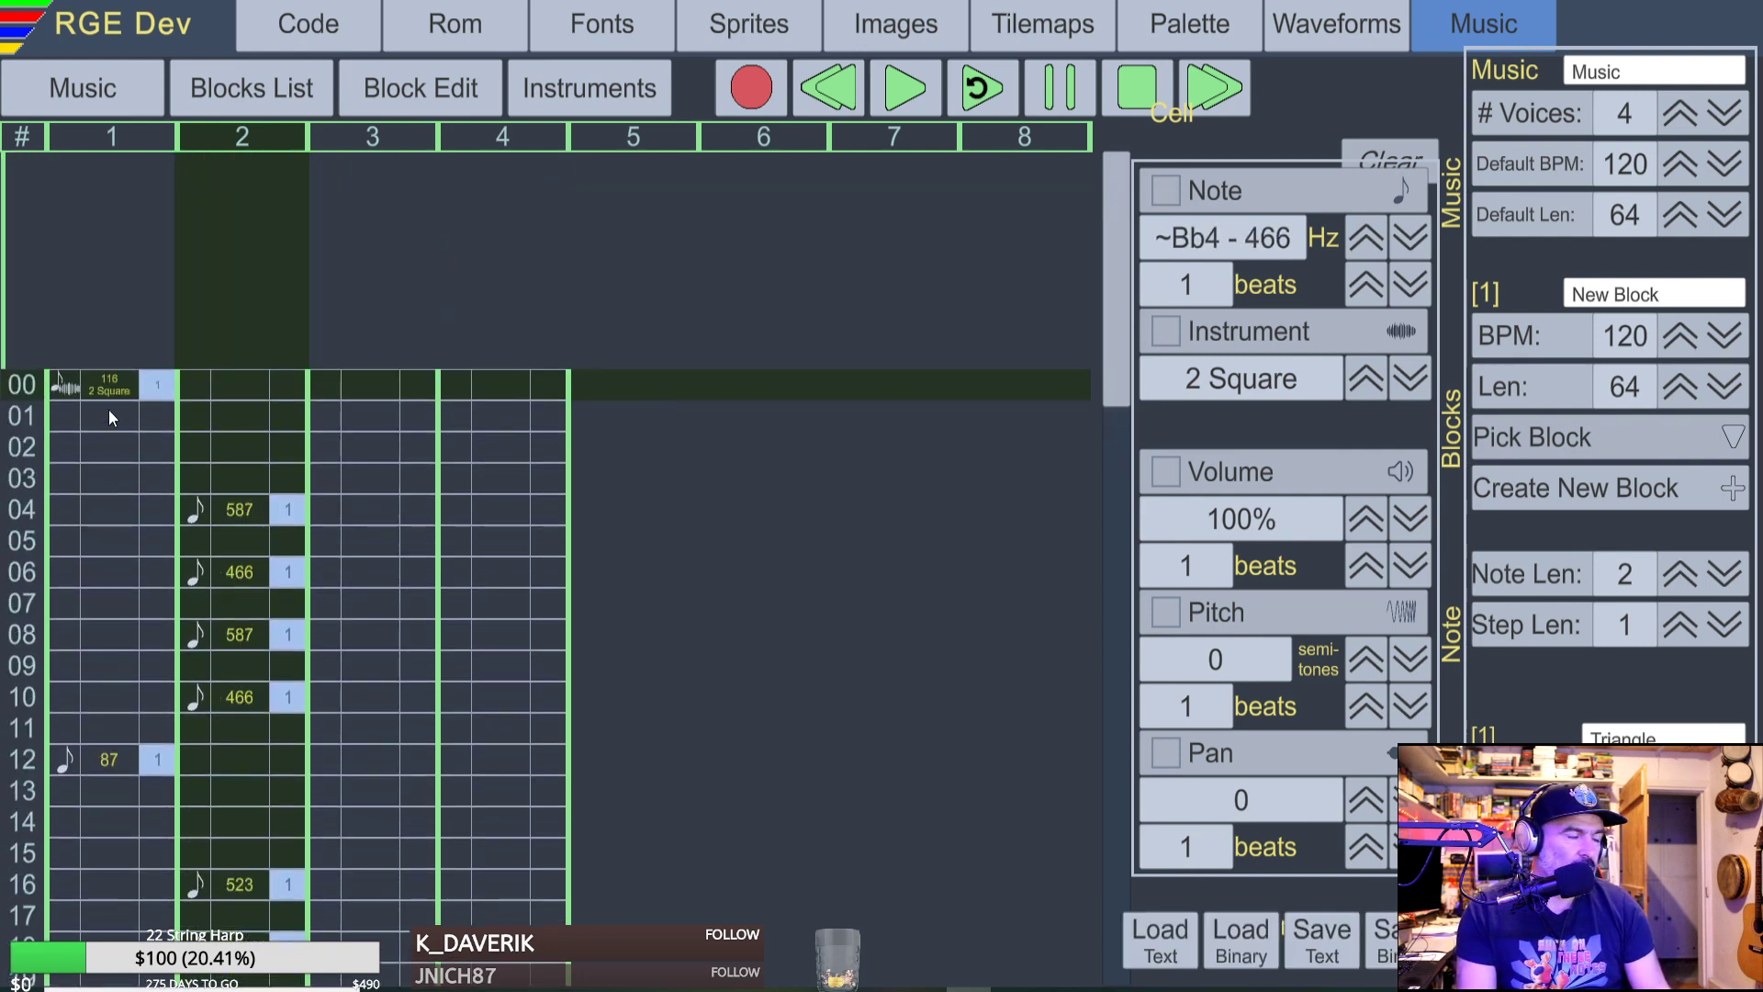
scroll(238, 426, down, 4)
scroll(223, 368, down, 1)
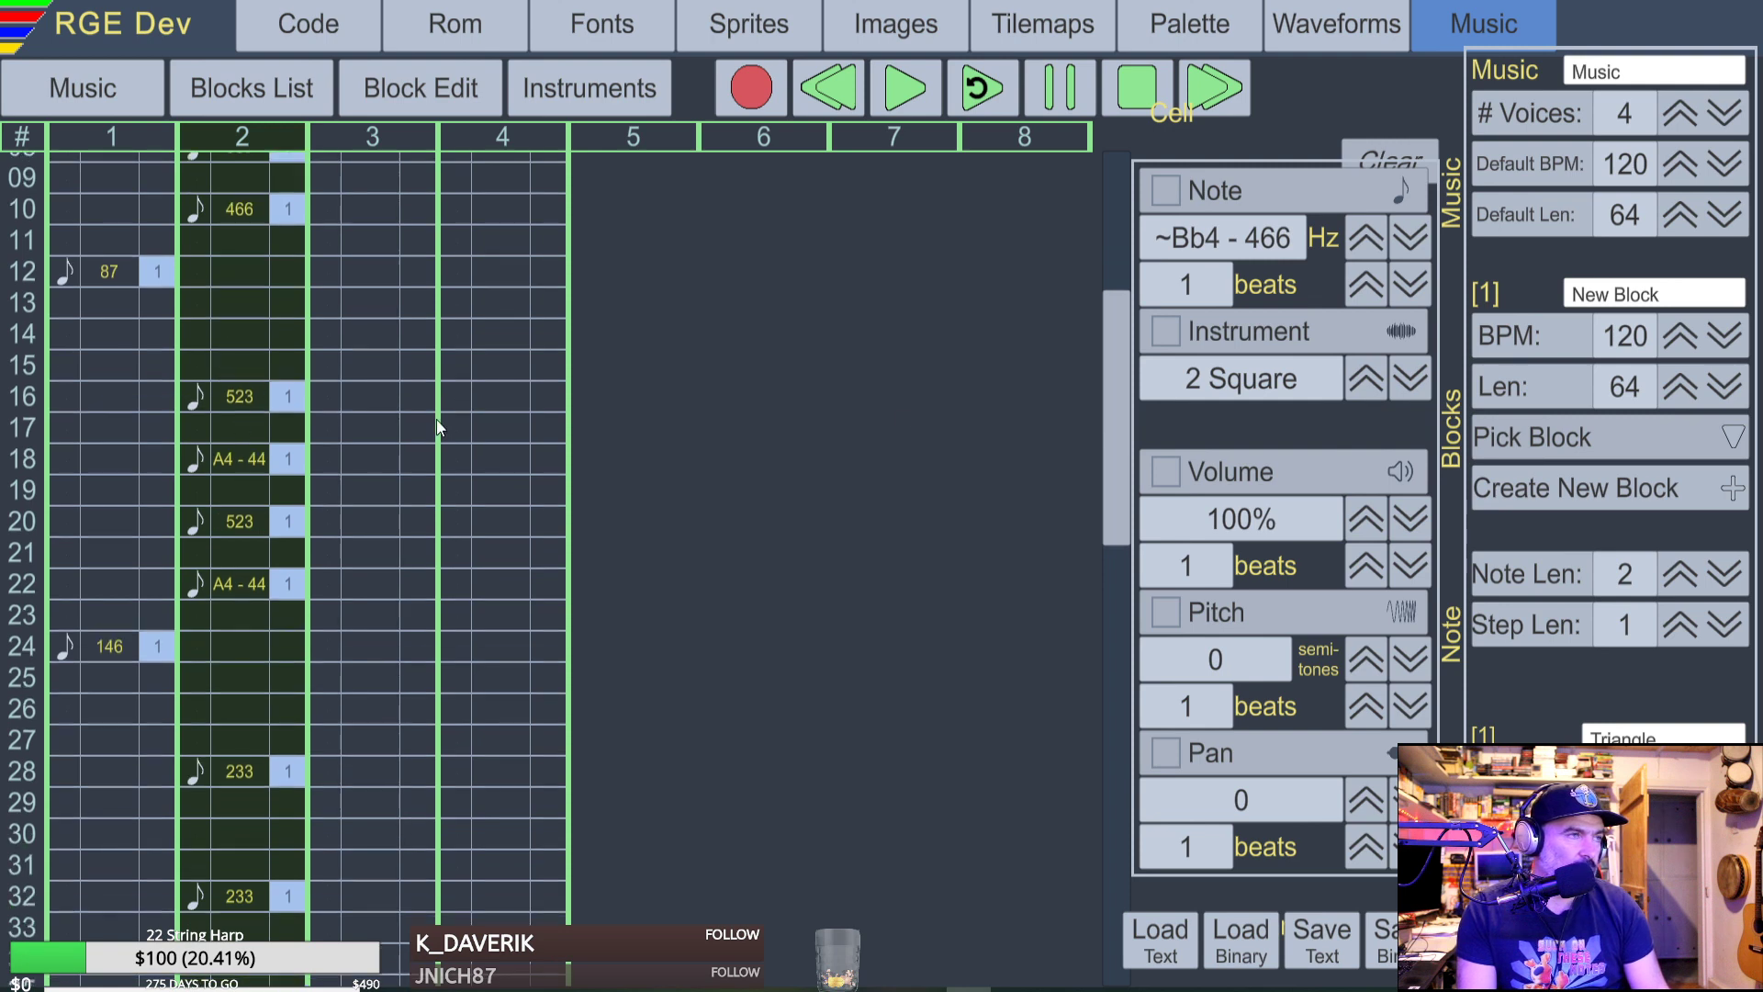
click(884, 101)
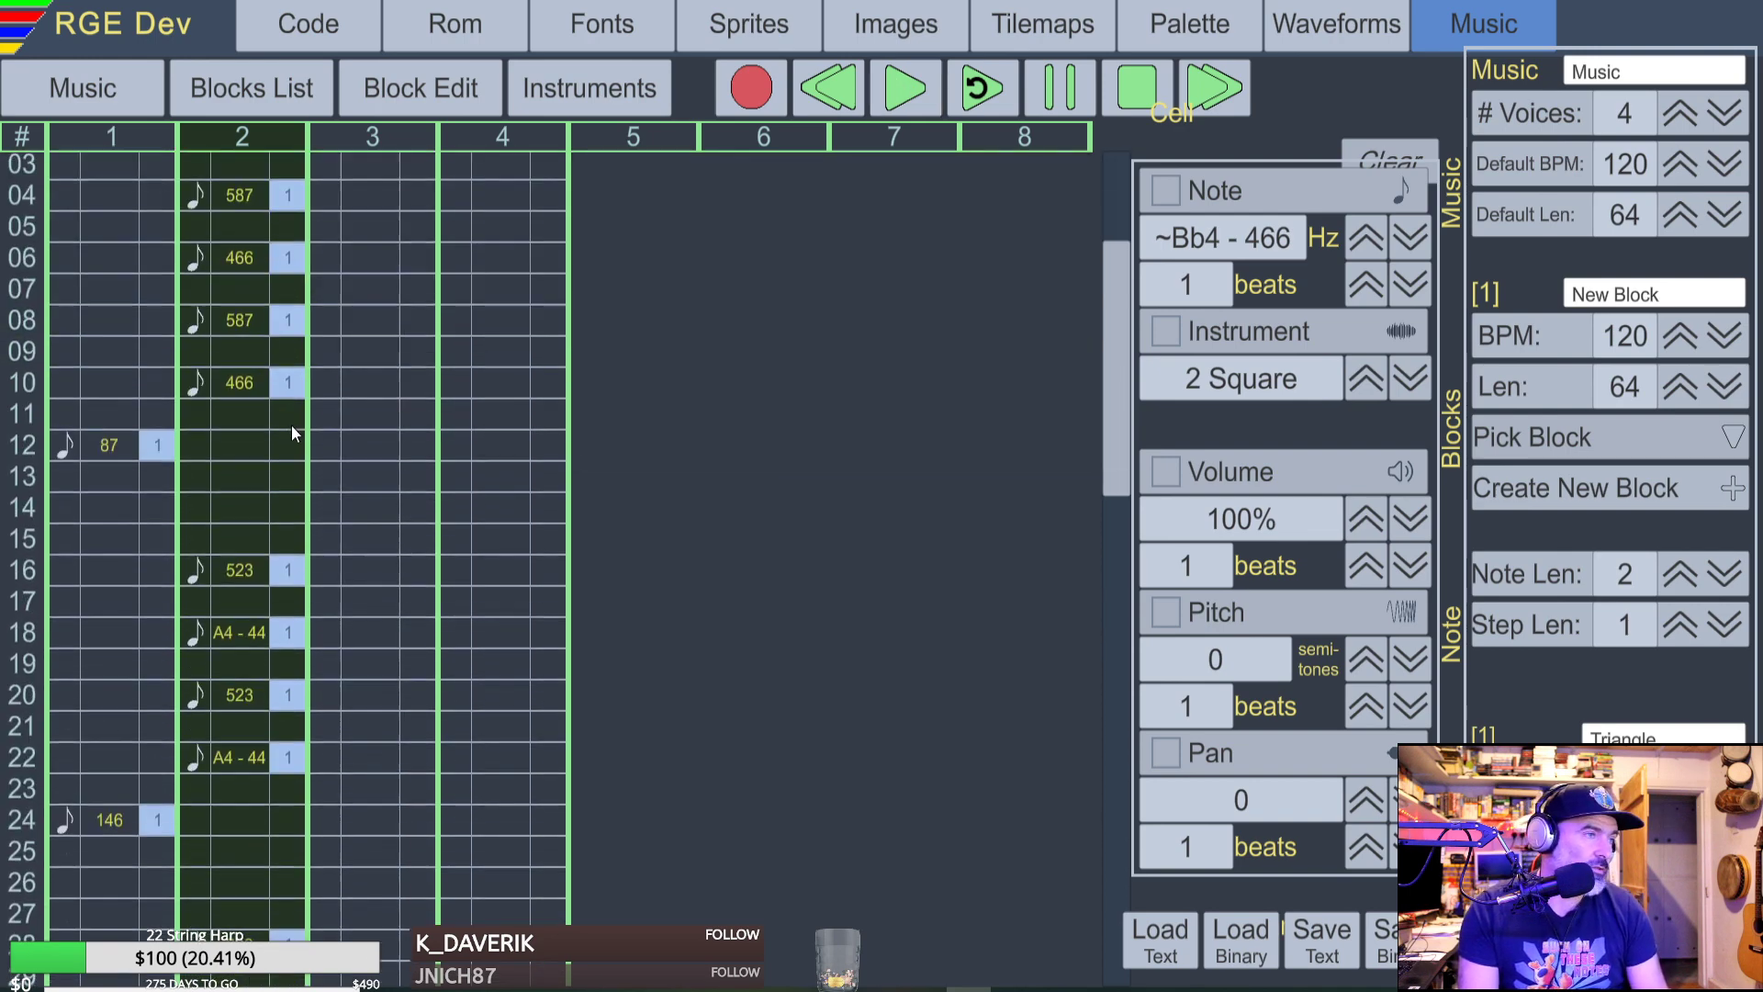
scroll(287, 438, up, 5)
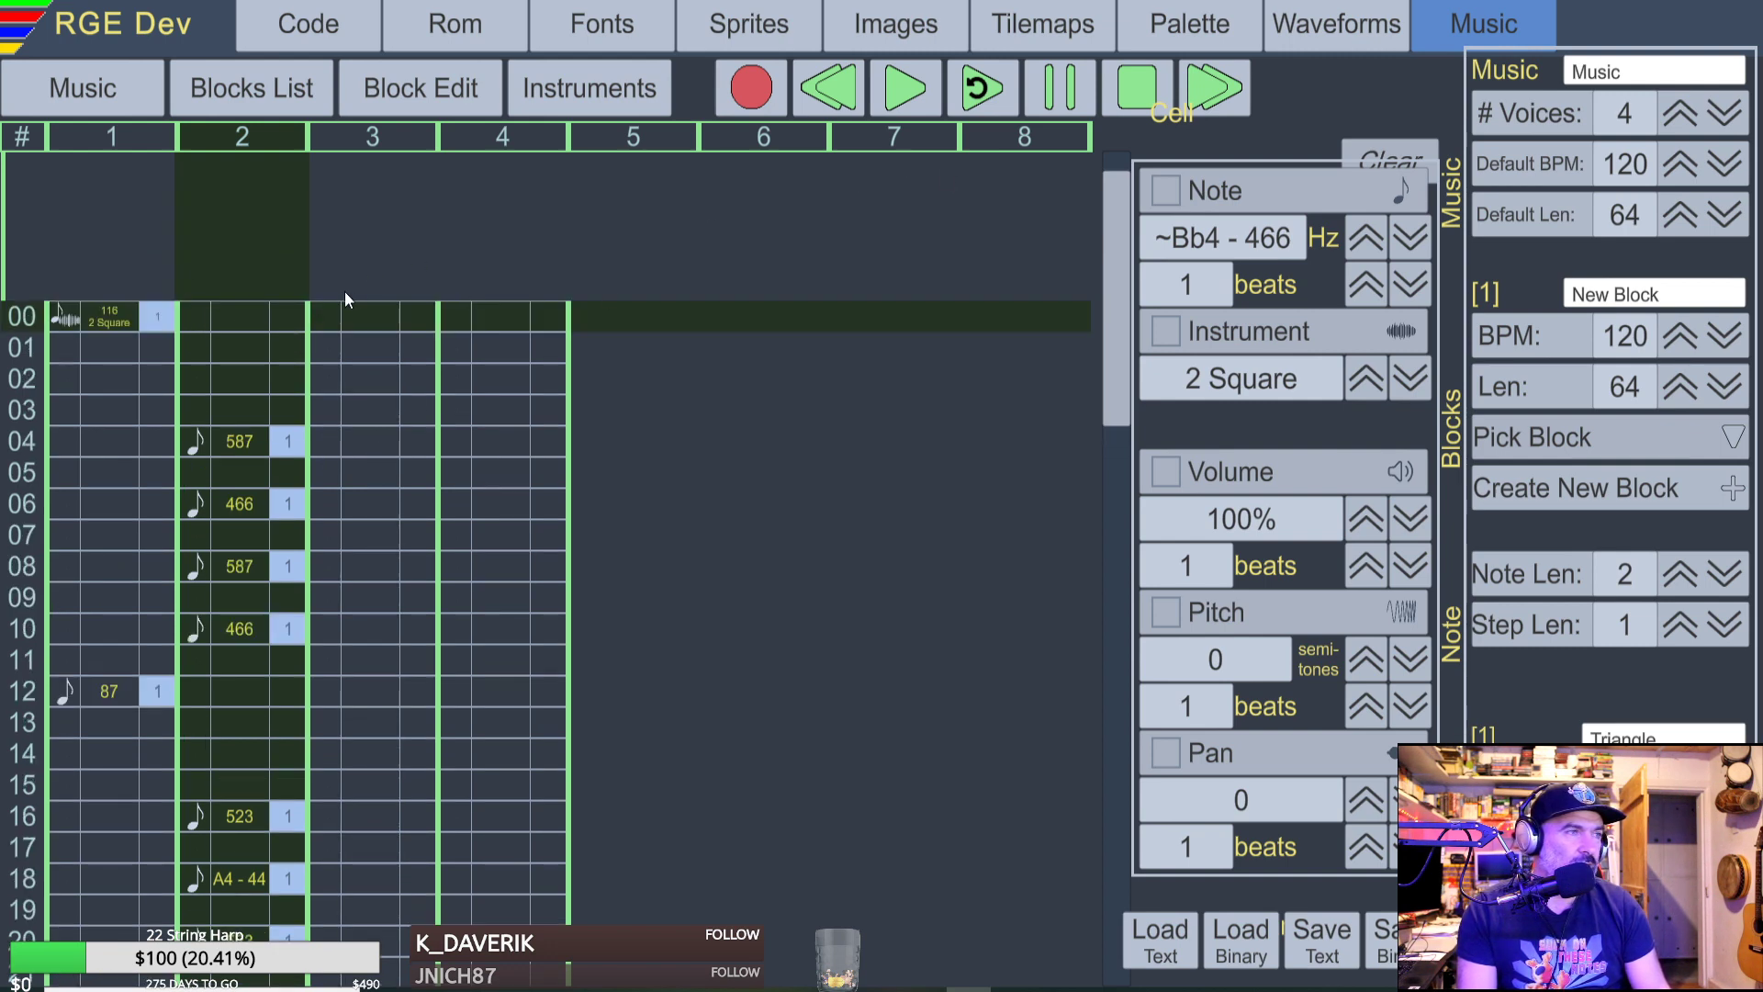
click(900, 92)
scroll(362, 374, down, 3)
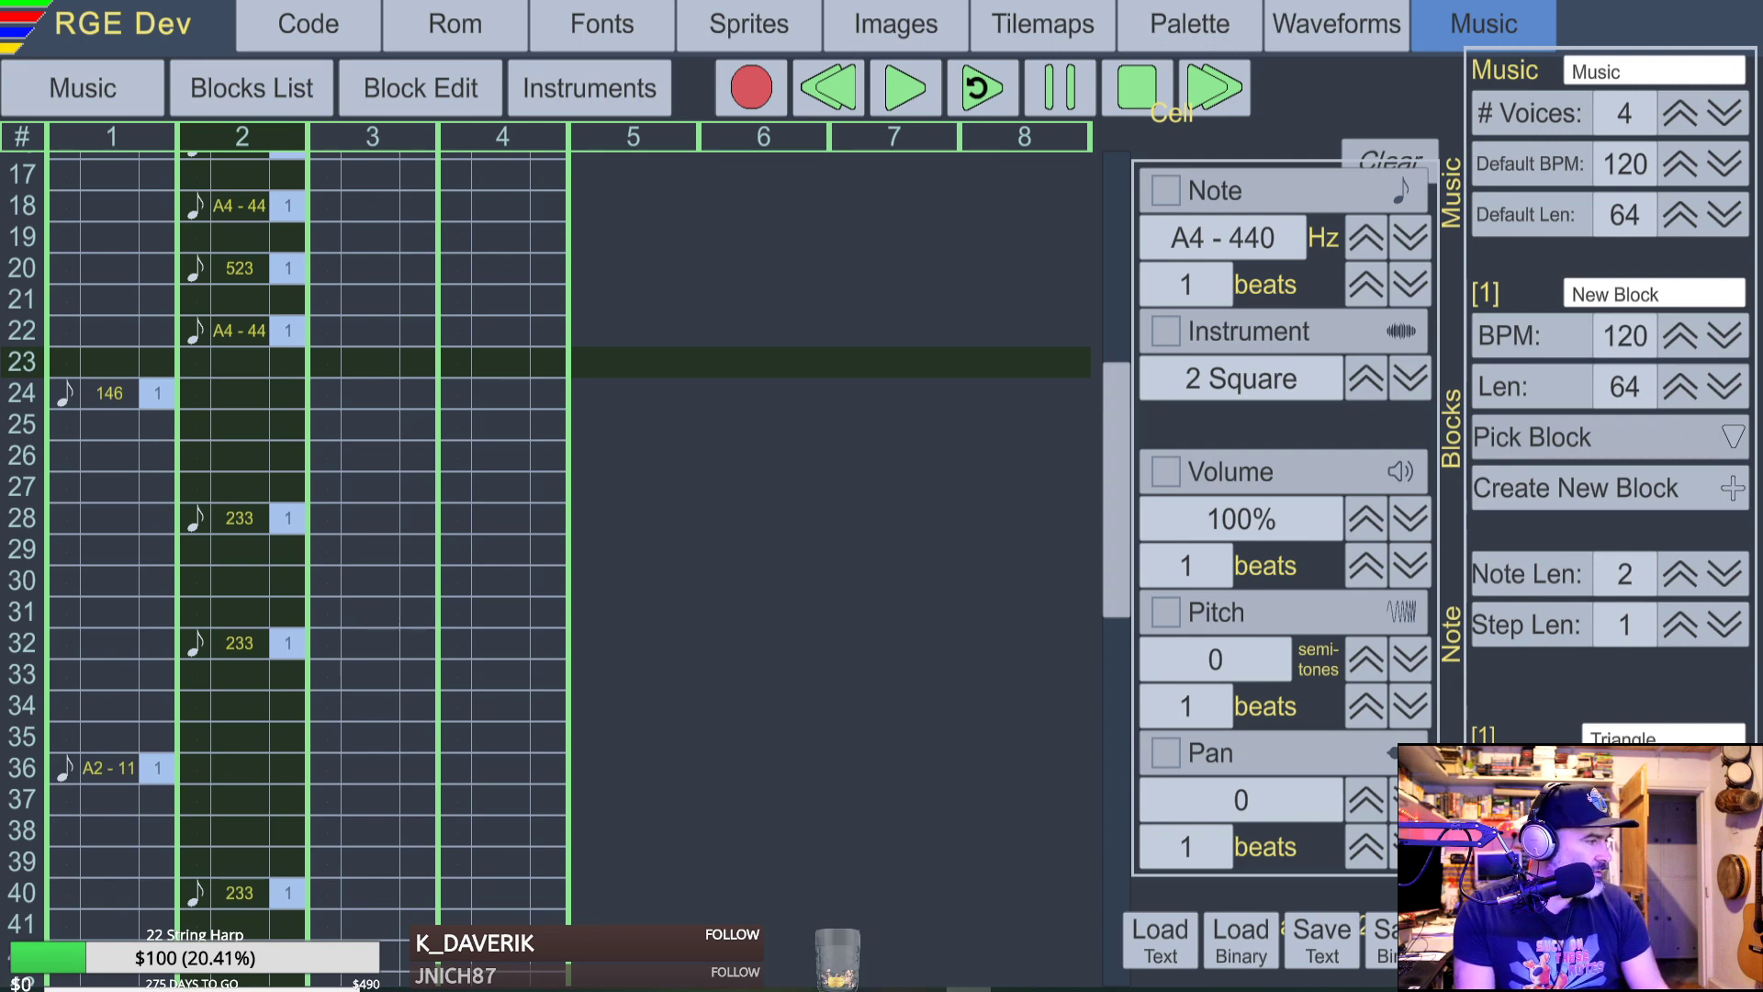
Switch to the browser, replay the start of the C64 Longplay: Rags to Riches video, pause it and return to RGE Dev.
key(alt+Tab)
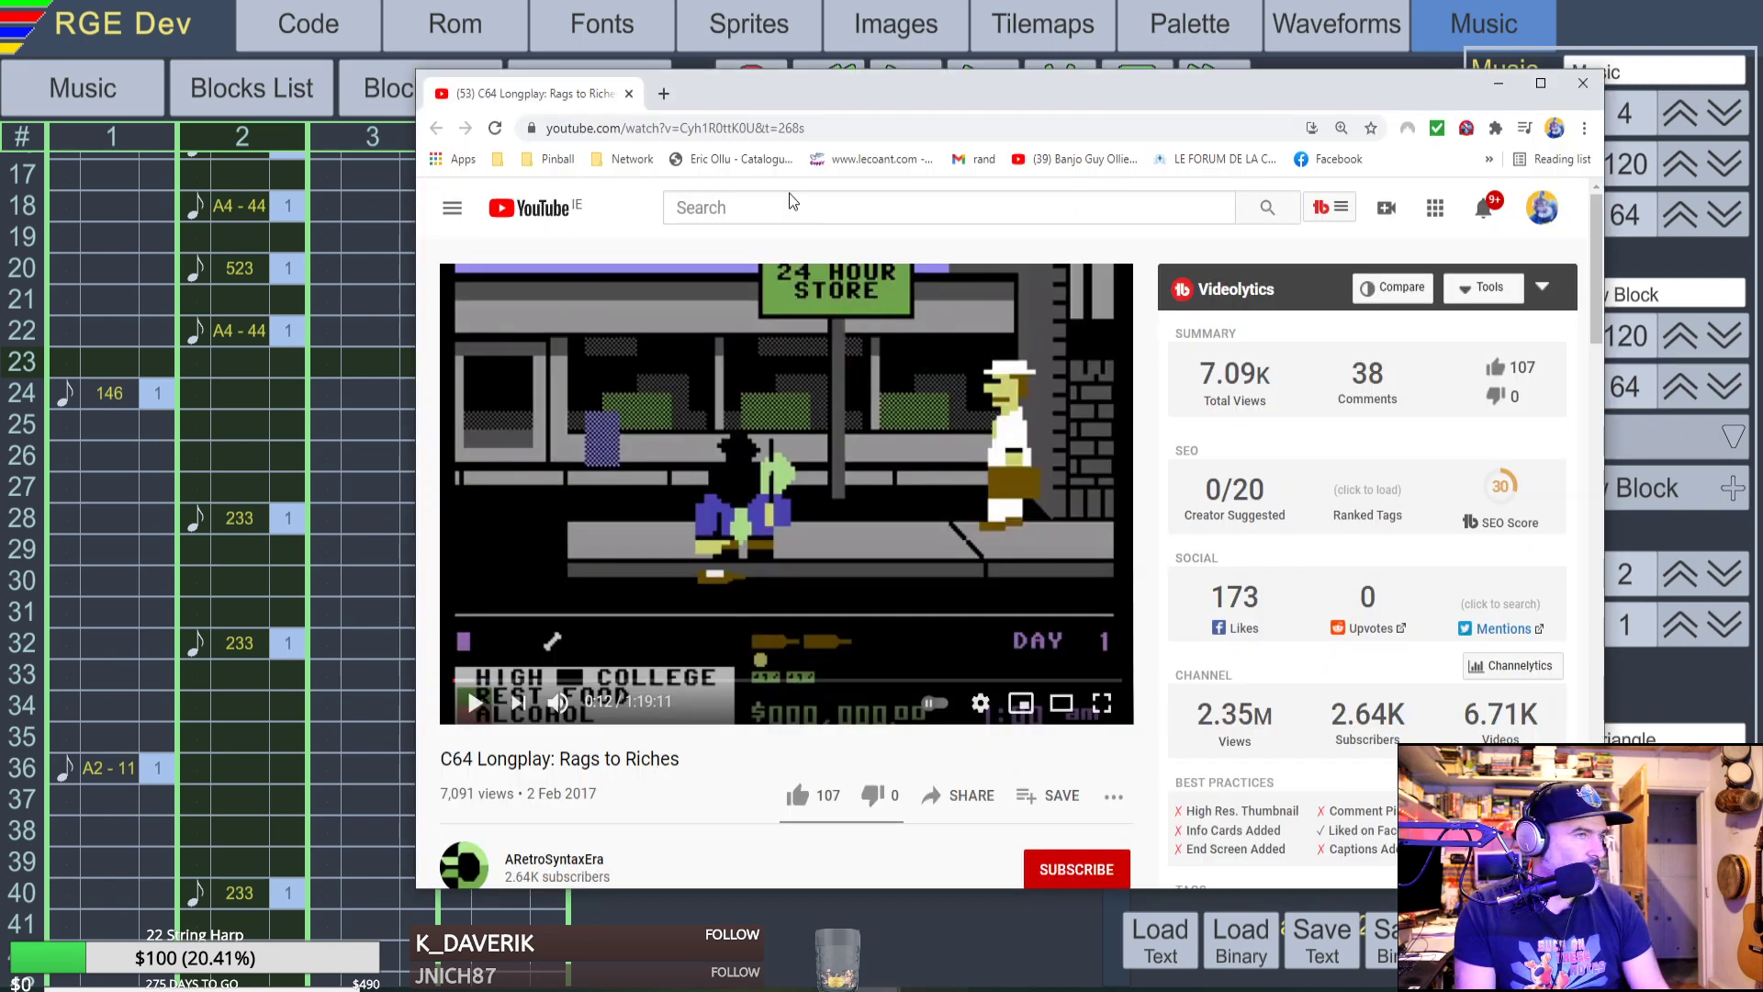
click(475, 704)
click(453, 680)
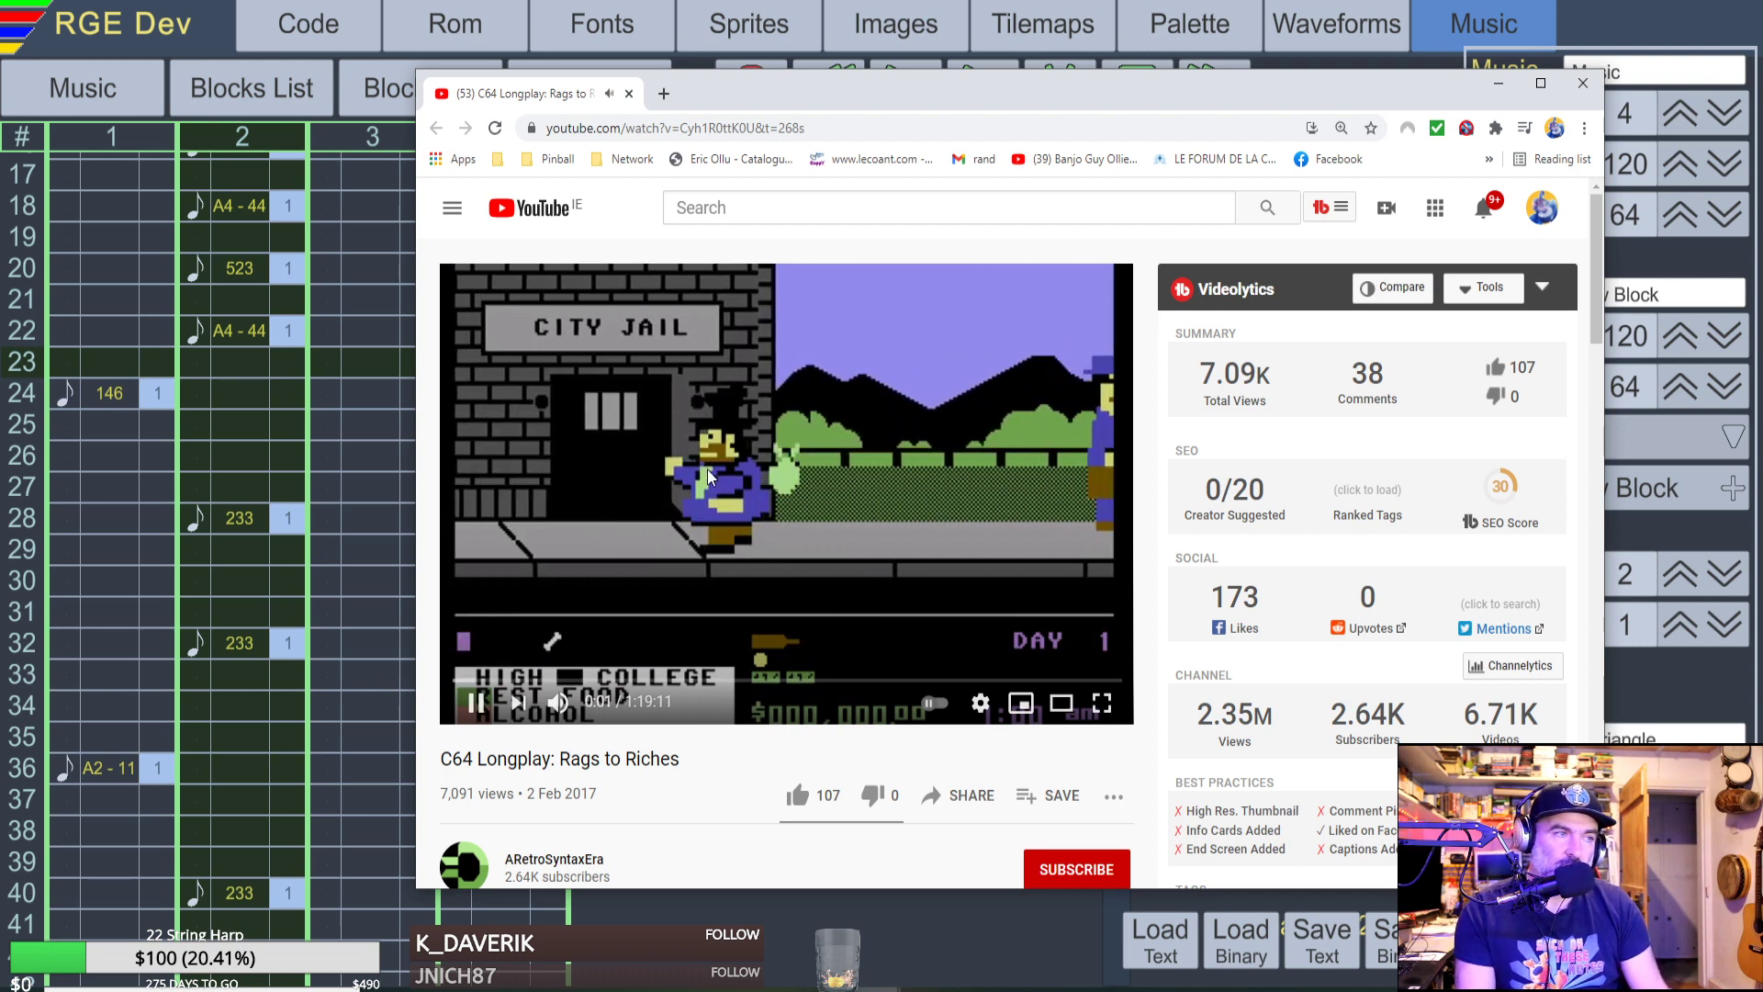
click(477, 704)
click(357, 807)
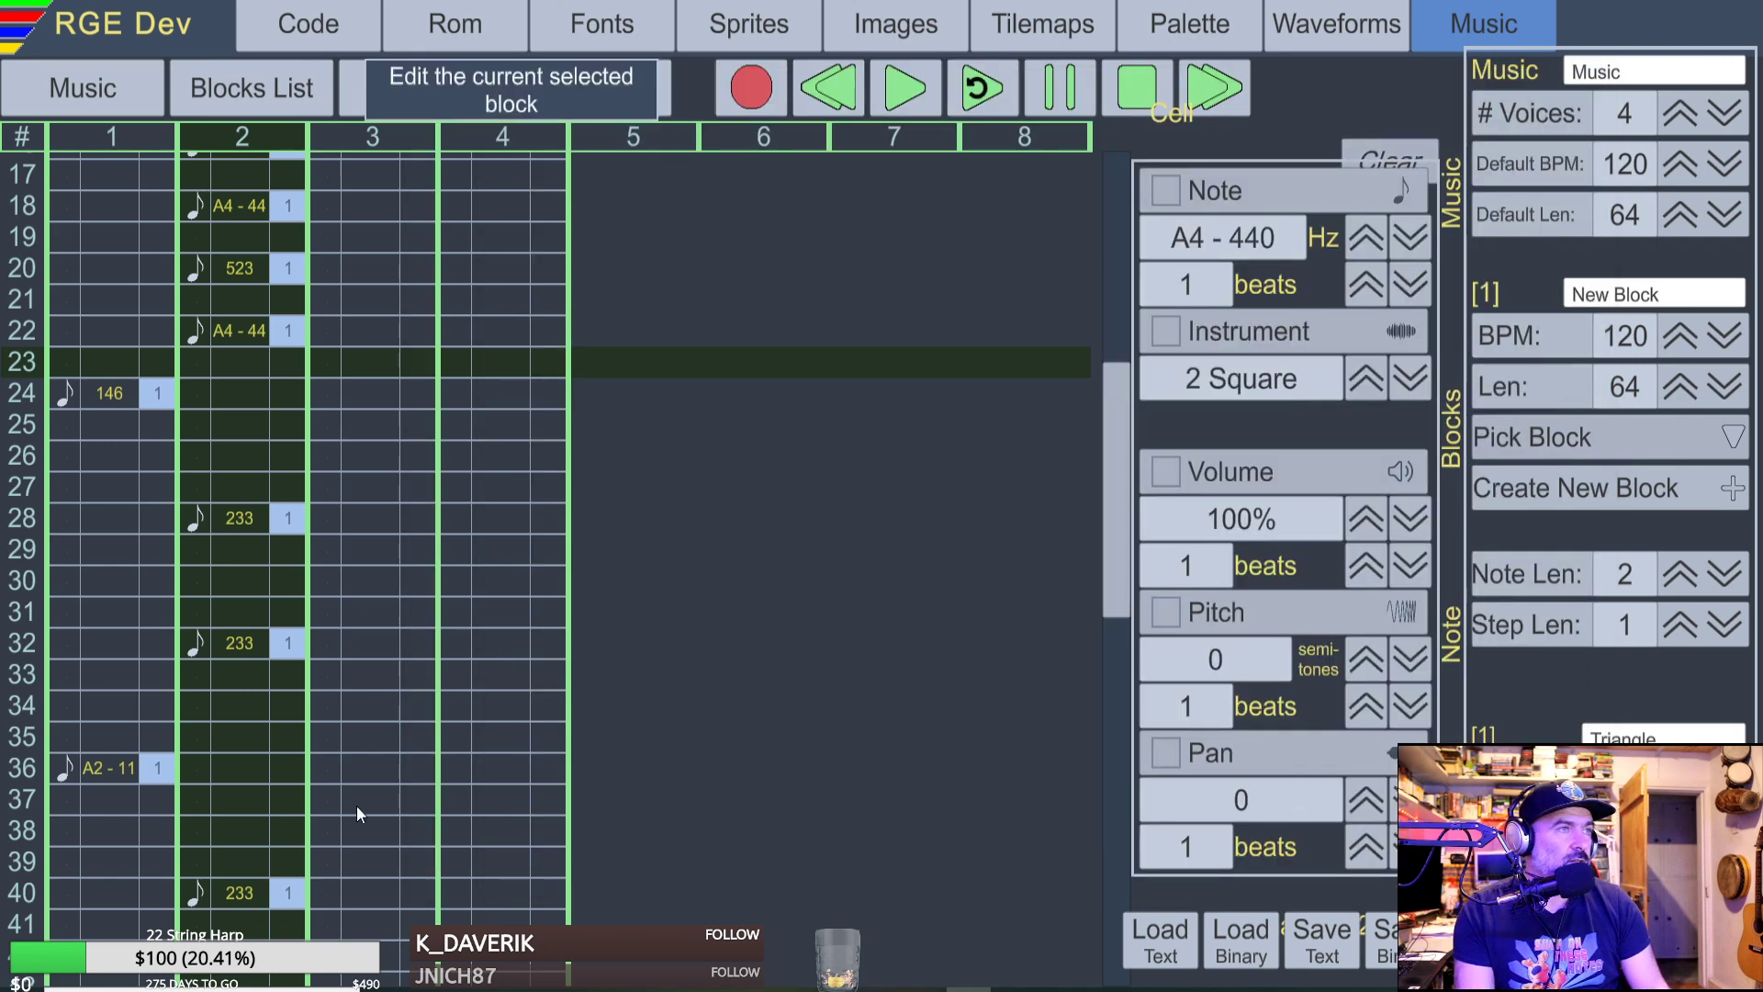
Try G4 in row 28 of voice 2, settle on D5 (587 Hz) and delete the stray D5 in row 29.
scroll(247, 624, down, 1)
scroll(254, 634, up, 14)
scroll(271, 658, down, 8)
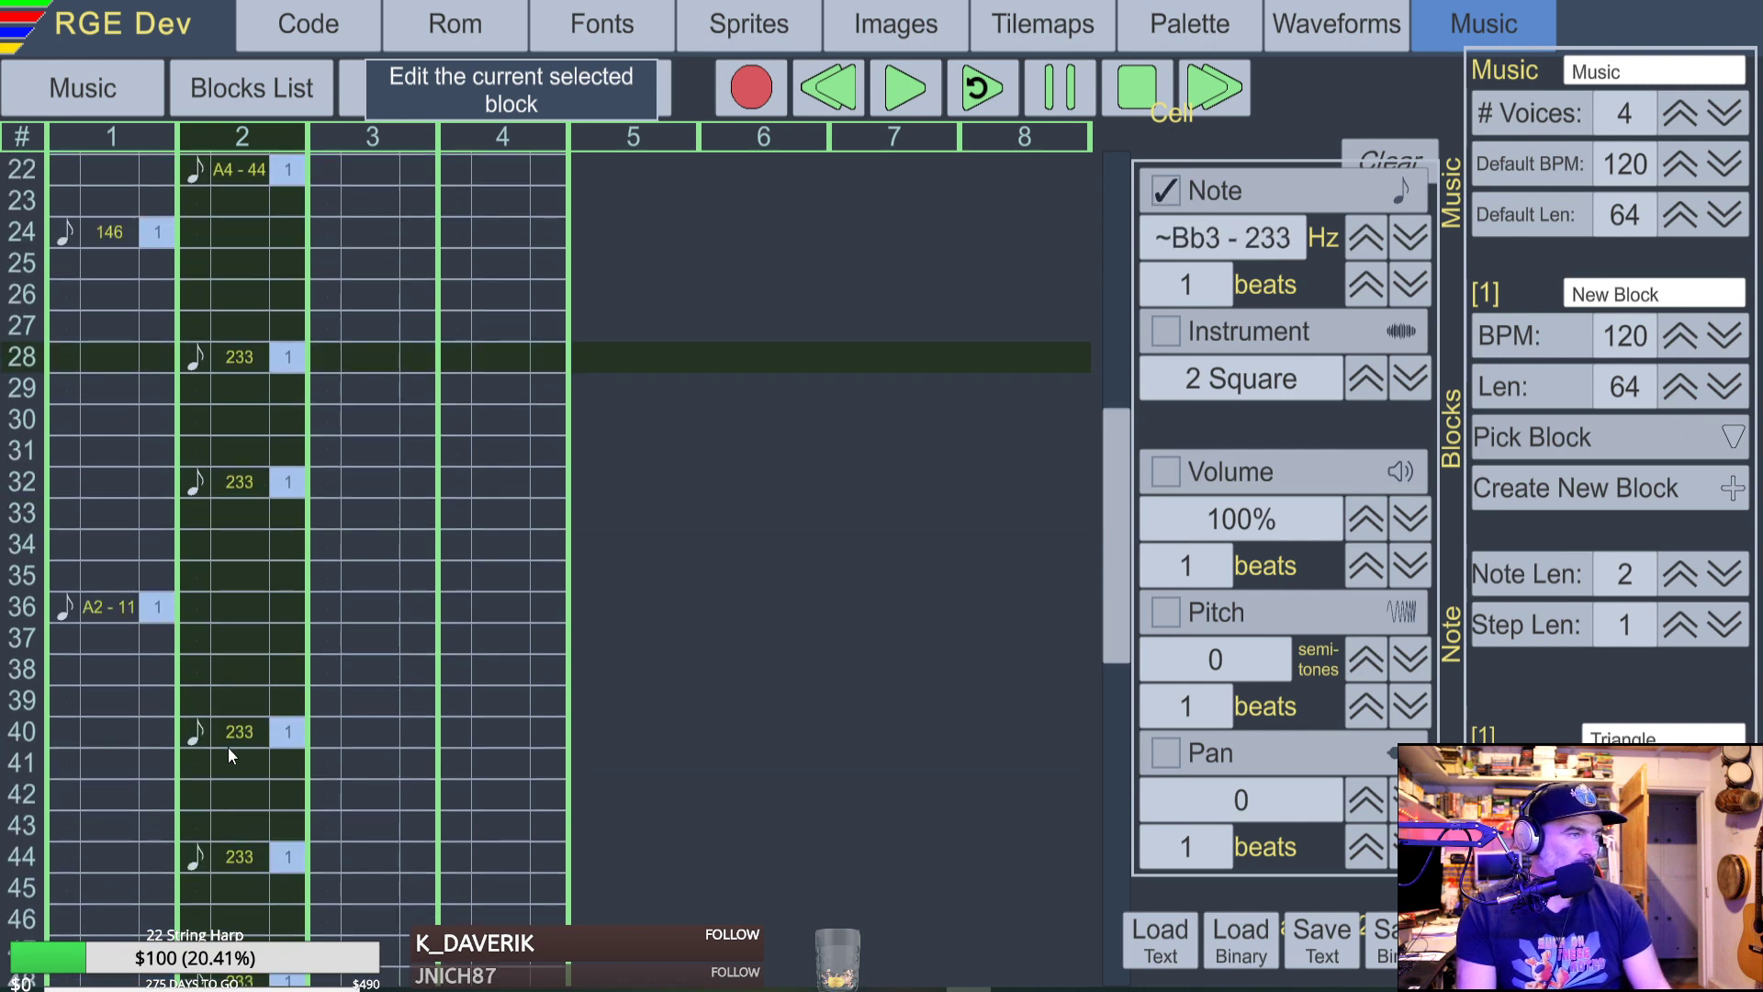
key(t)
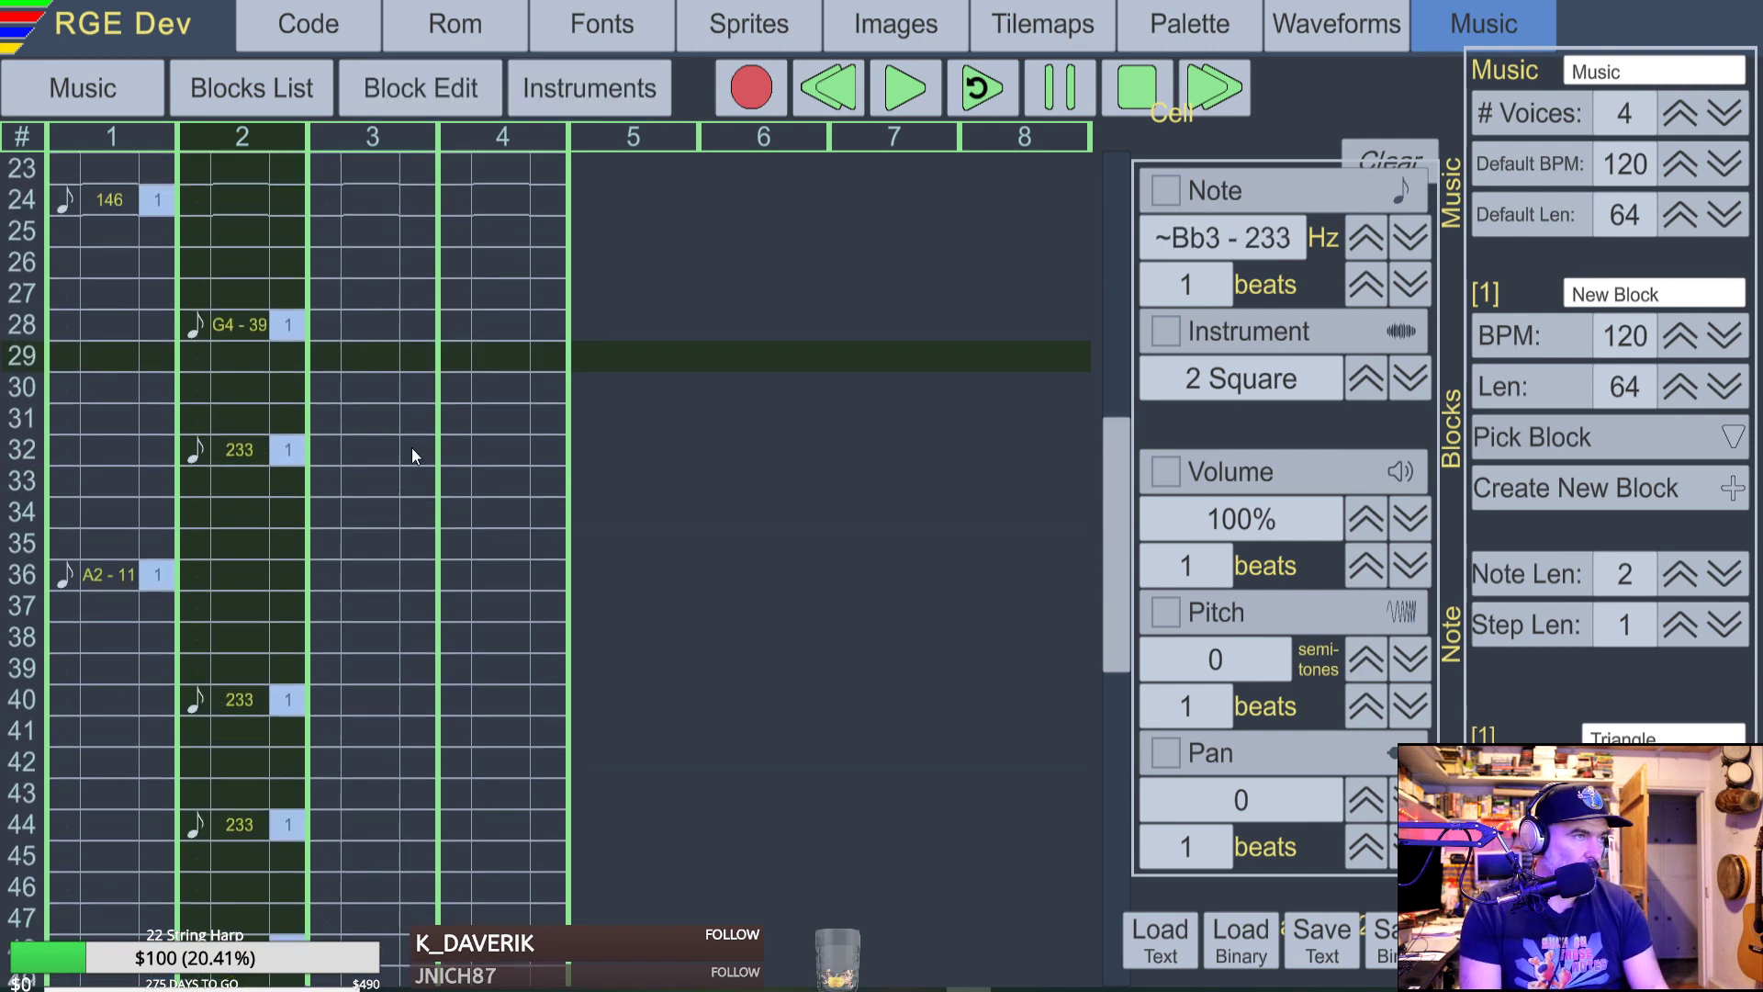
key(Up)
key(u)
key(Up)
key(o)
key(o)
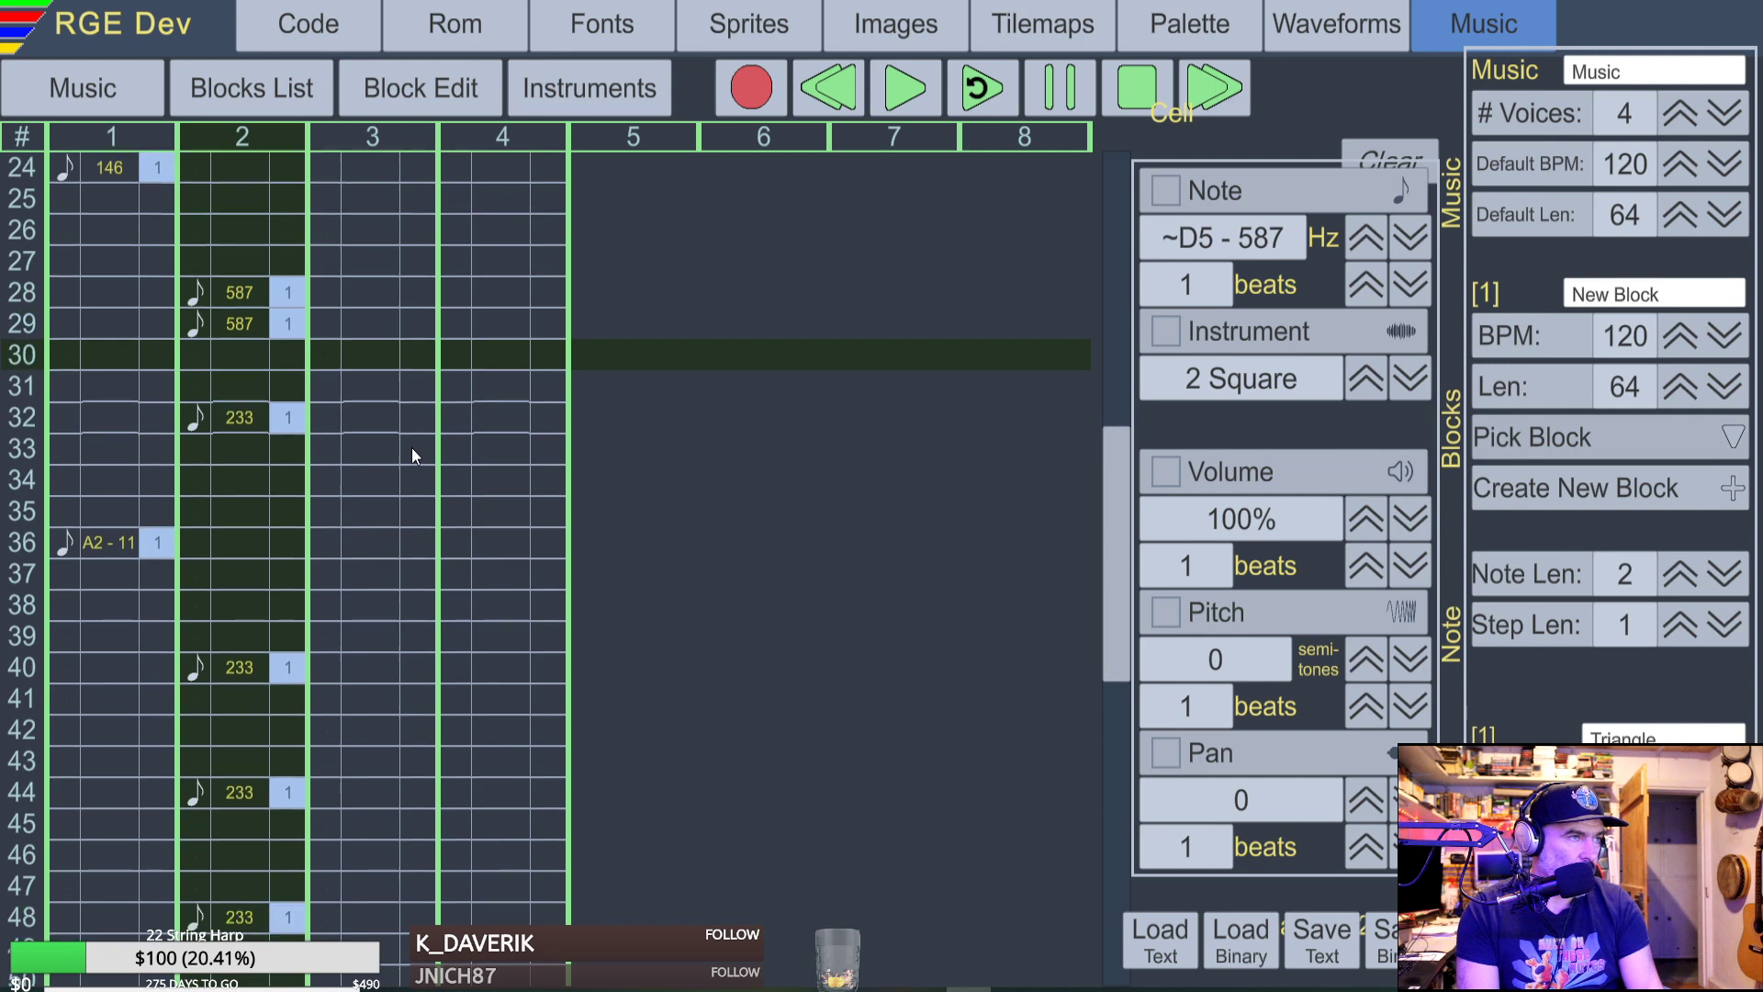
key(Up)
key(Delete)
Try B4 (493 Hz) in row 30 of voice 2 and settle on Bb4 (466 Hz).
key(Down)
key(y)
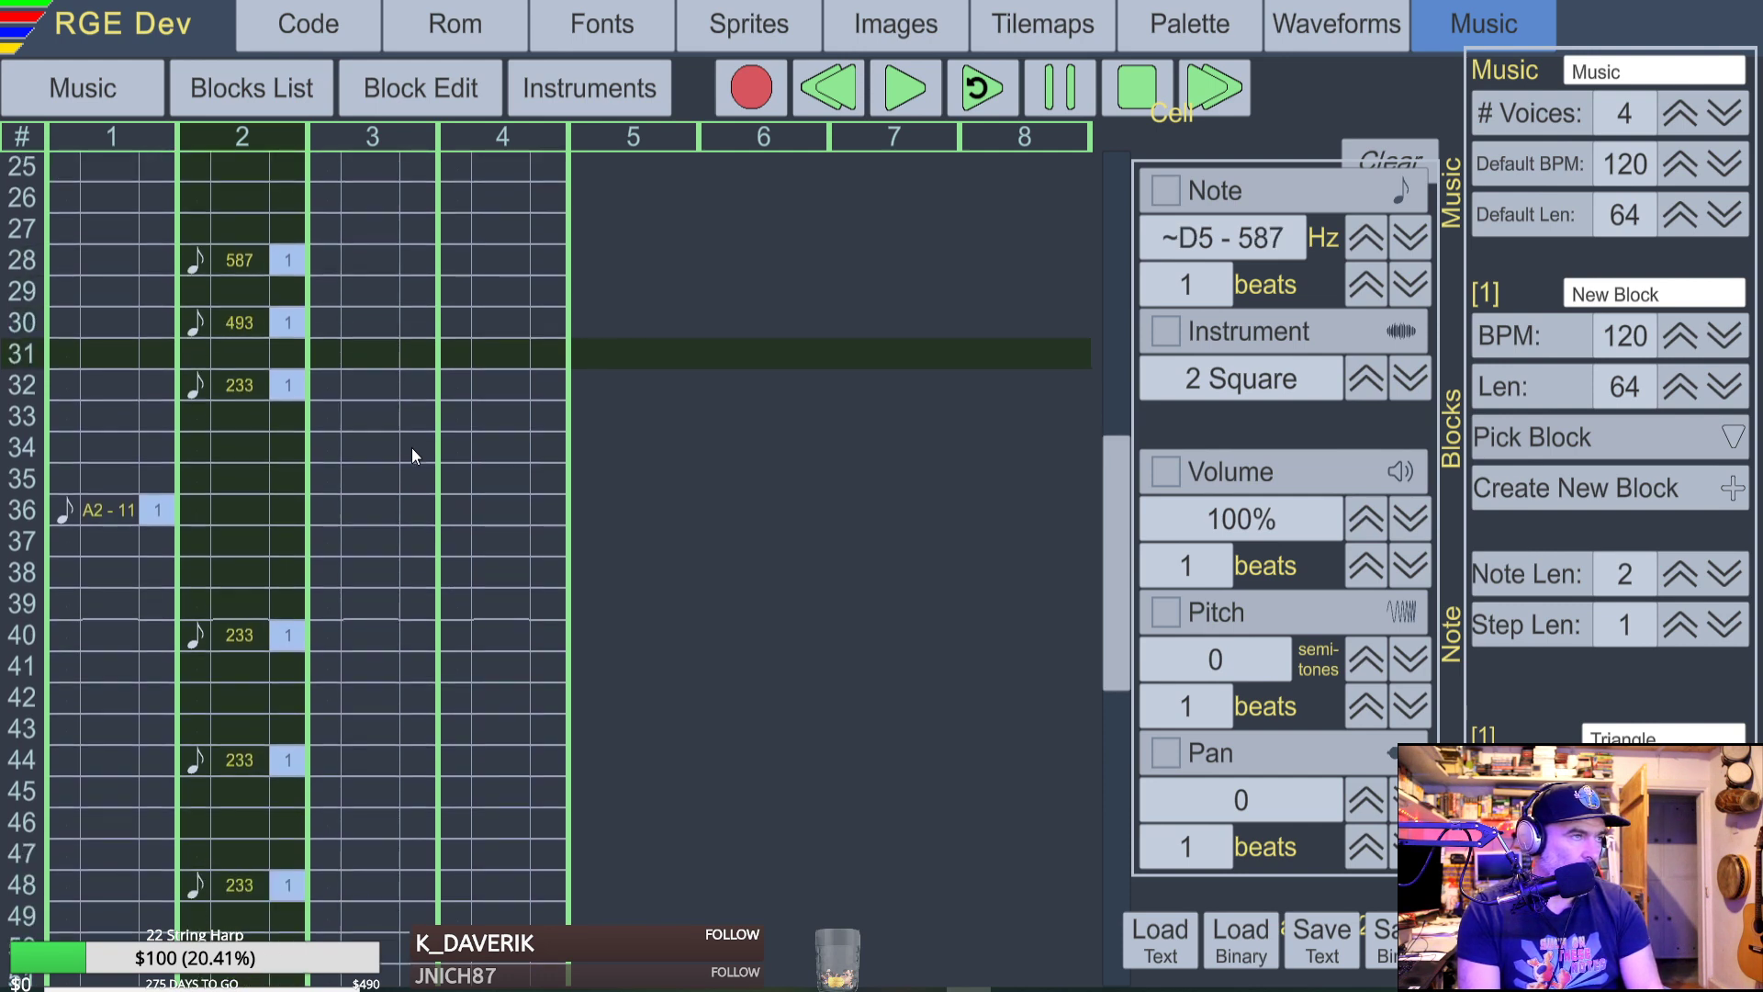
key(Up)
key(u)
key(Up)
key(7)
Replace the row 32 note of voice 2 with D5 (587 Hz) and enter Bb4 (466 Hz) in row 34.
key(Down)
key(o)
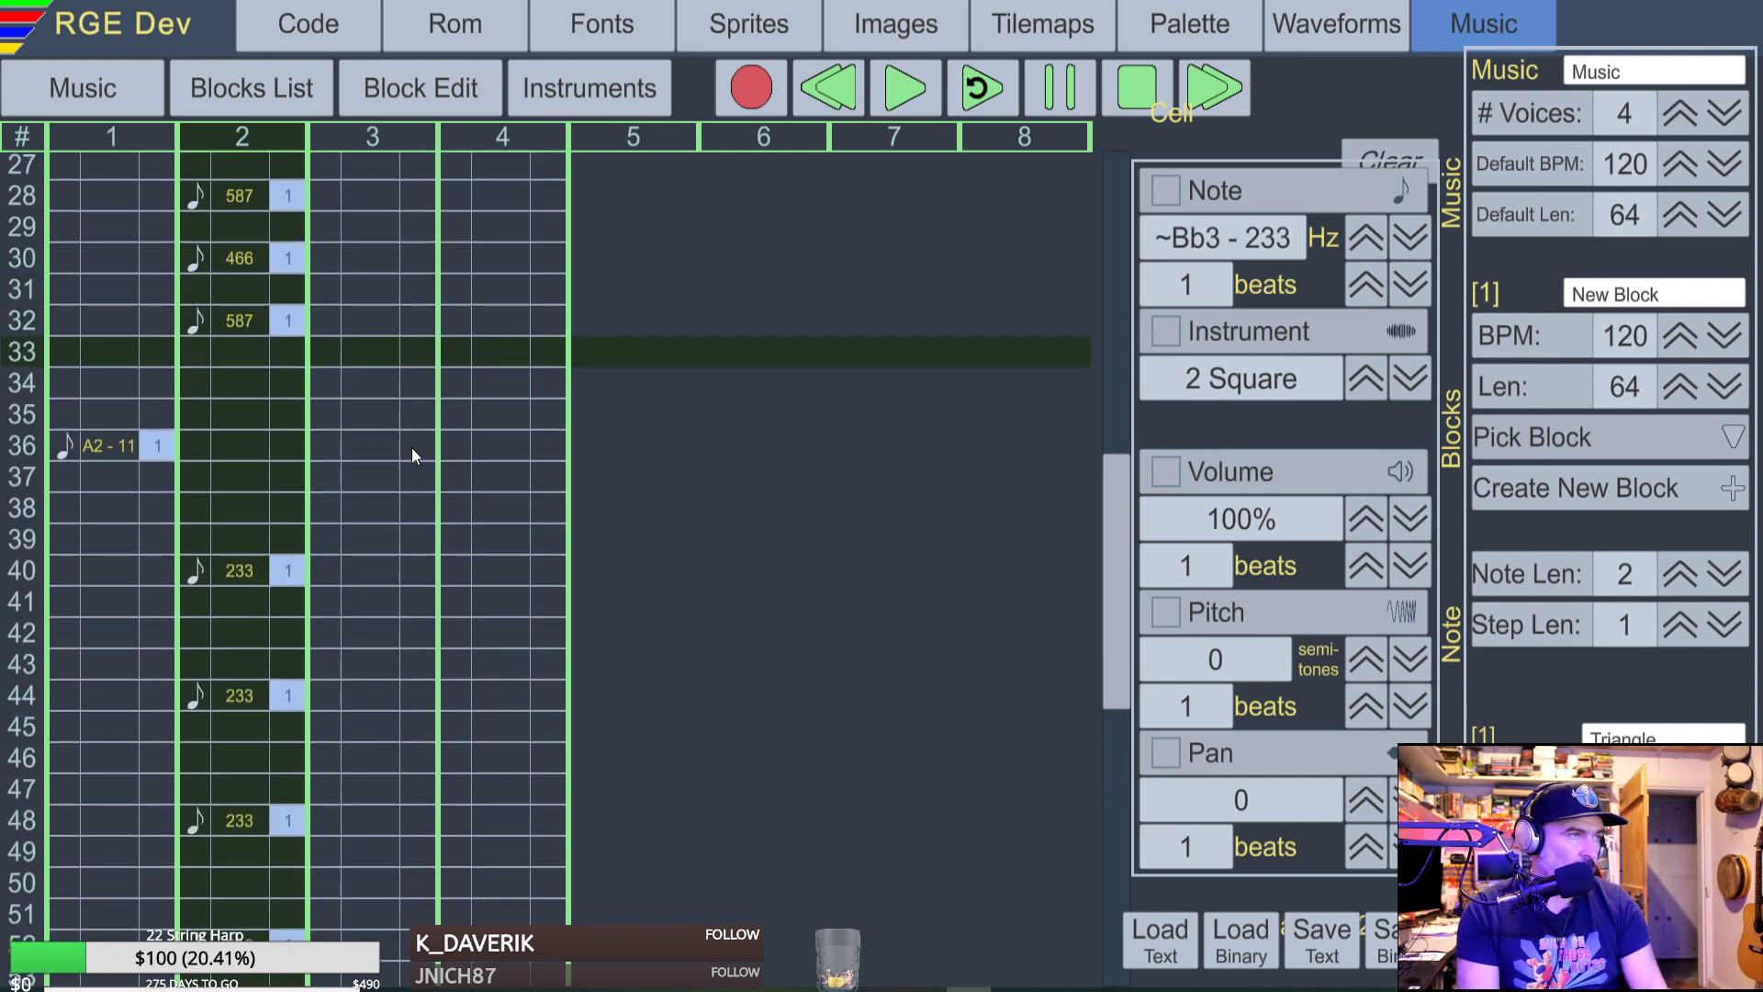
key(Down)
key(7)
Replace the row 40 note of voice 2 with C5 (523 Hz) and enter A4 (440 Hz) in row 42.
key(Down)
key(Down)
key(Down)
key(Down)
key(Down)
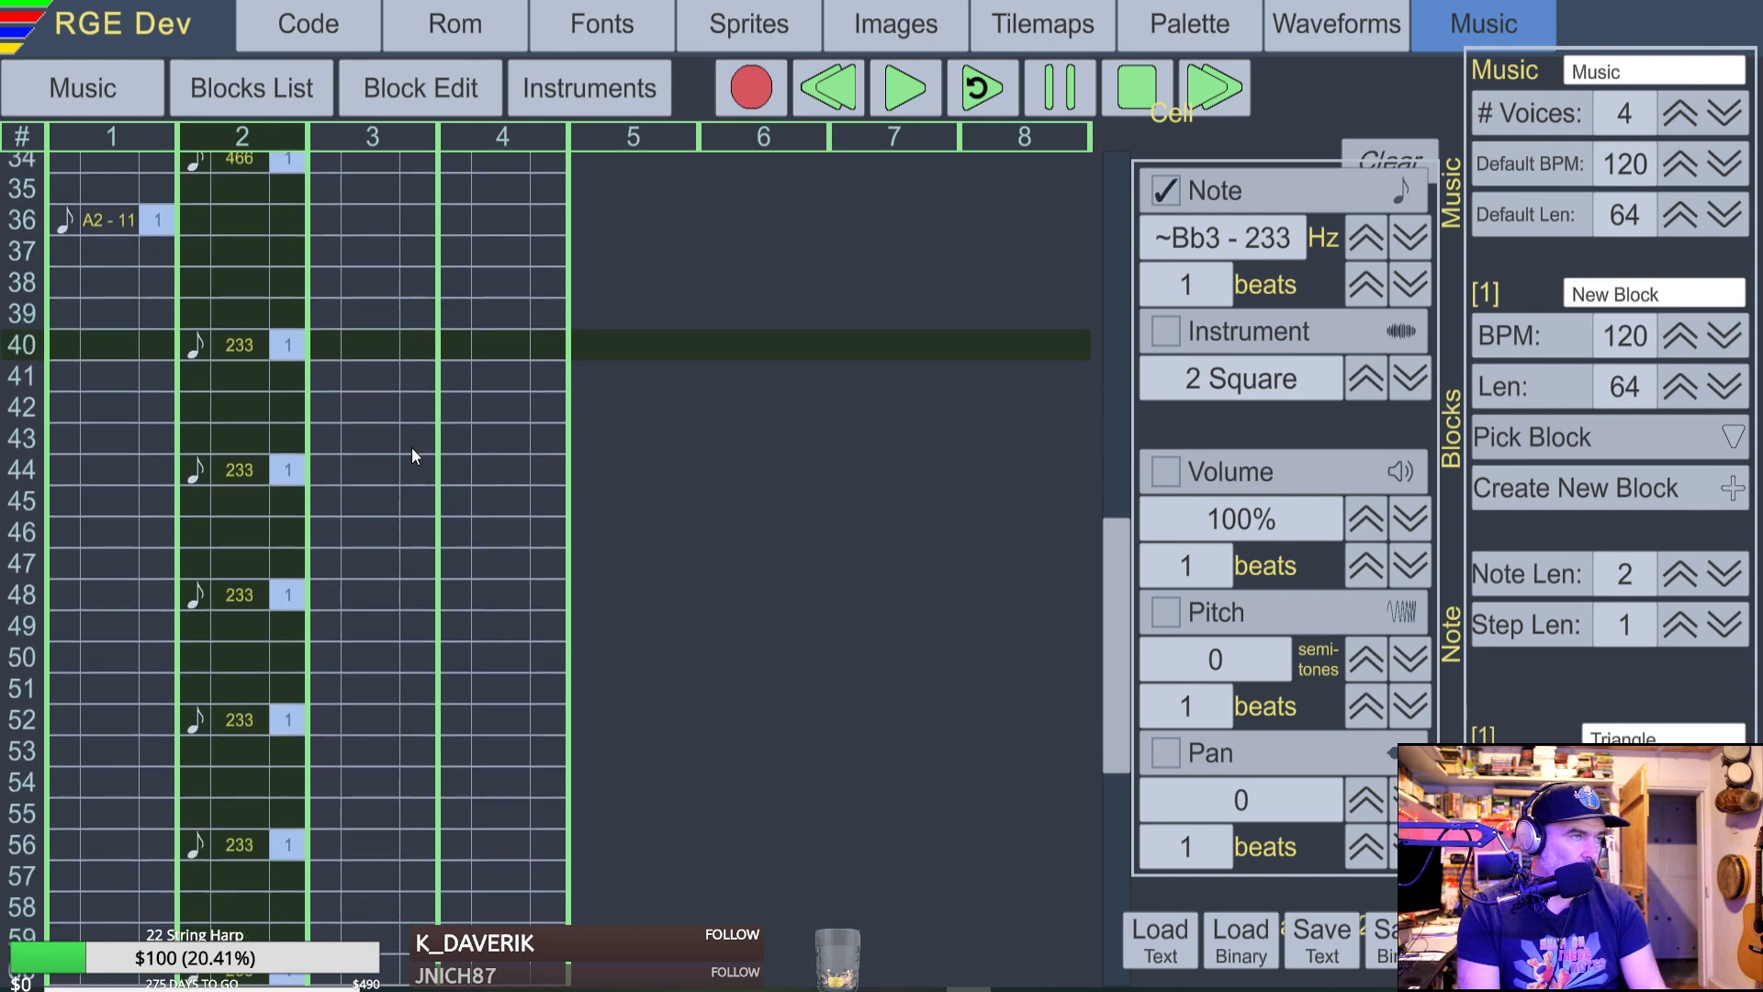
key(i)
key(Down)
key(y)
key(Down)
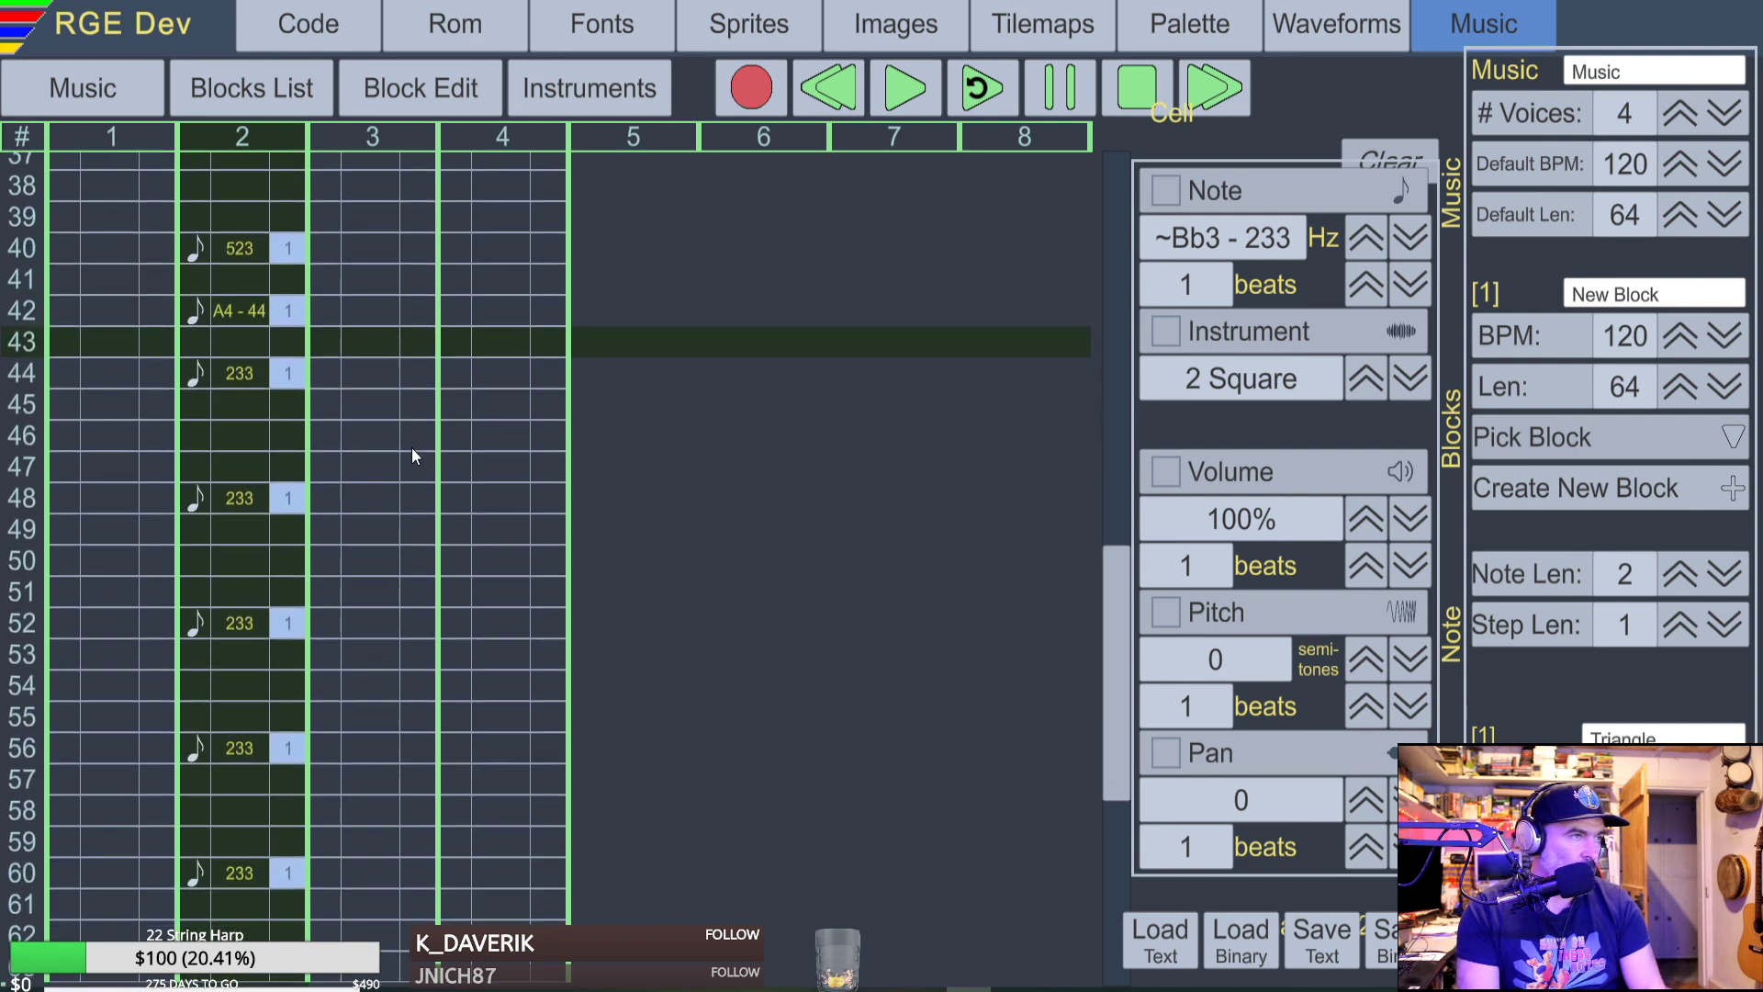
Replace the row 44 note of voice 2 with C5 (523 Hz) and enter A4 (440 Hz) in row 46.
key(Down)
key(i)
key(Down)
key(Down)
key(y)
key(Down)
Delete the leftover Bb3 beat notes in rows 48, 52, 56 and 60 of voice 2.
key(Down)
key(Down)
key(Up)
key(Up)
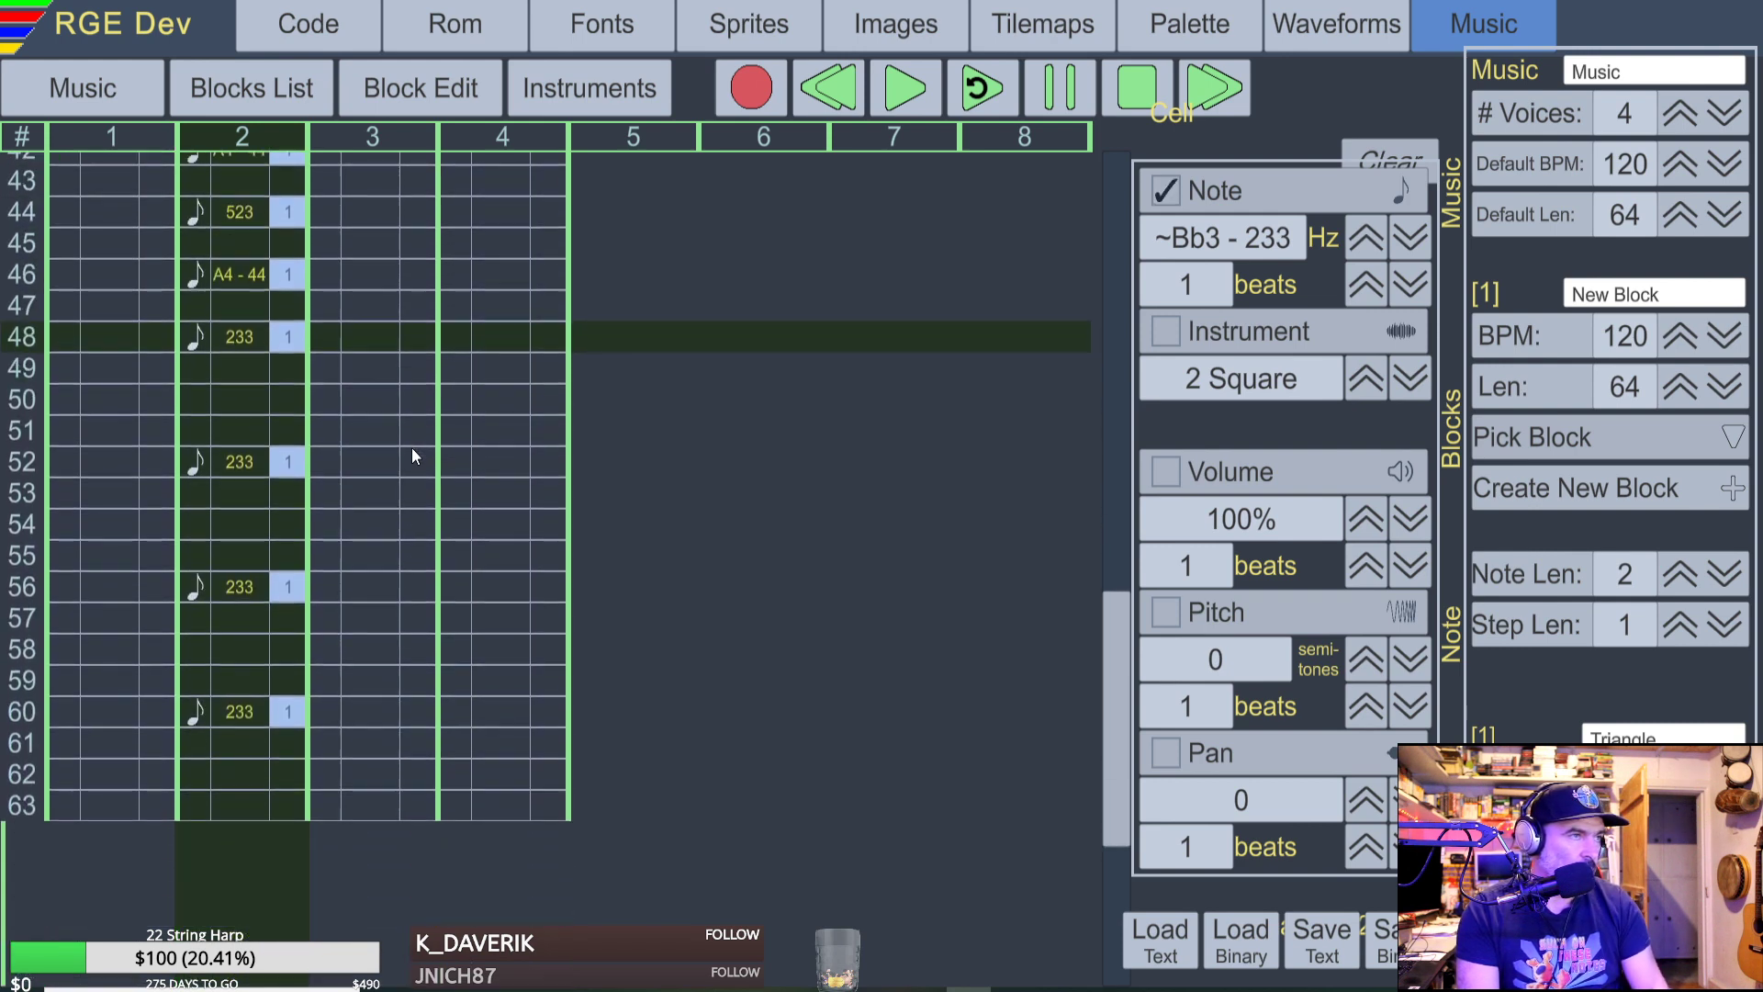
key(Down)
key(Delete)
key(Down)
key(Down)
key(Down)
key(Down)
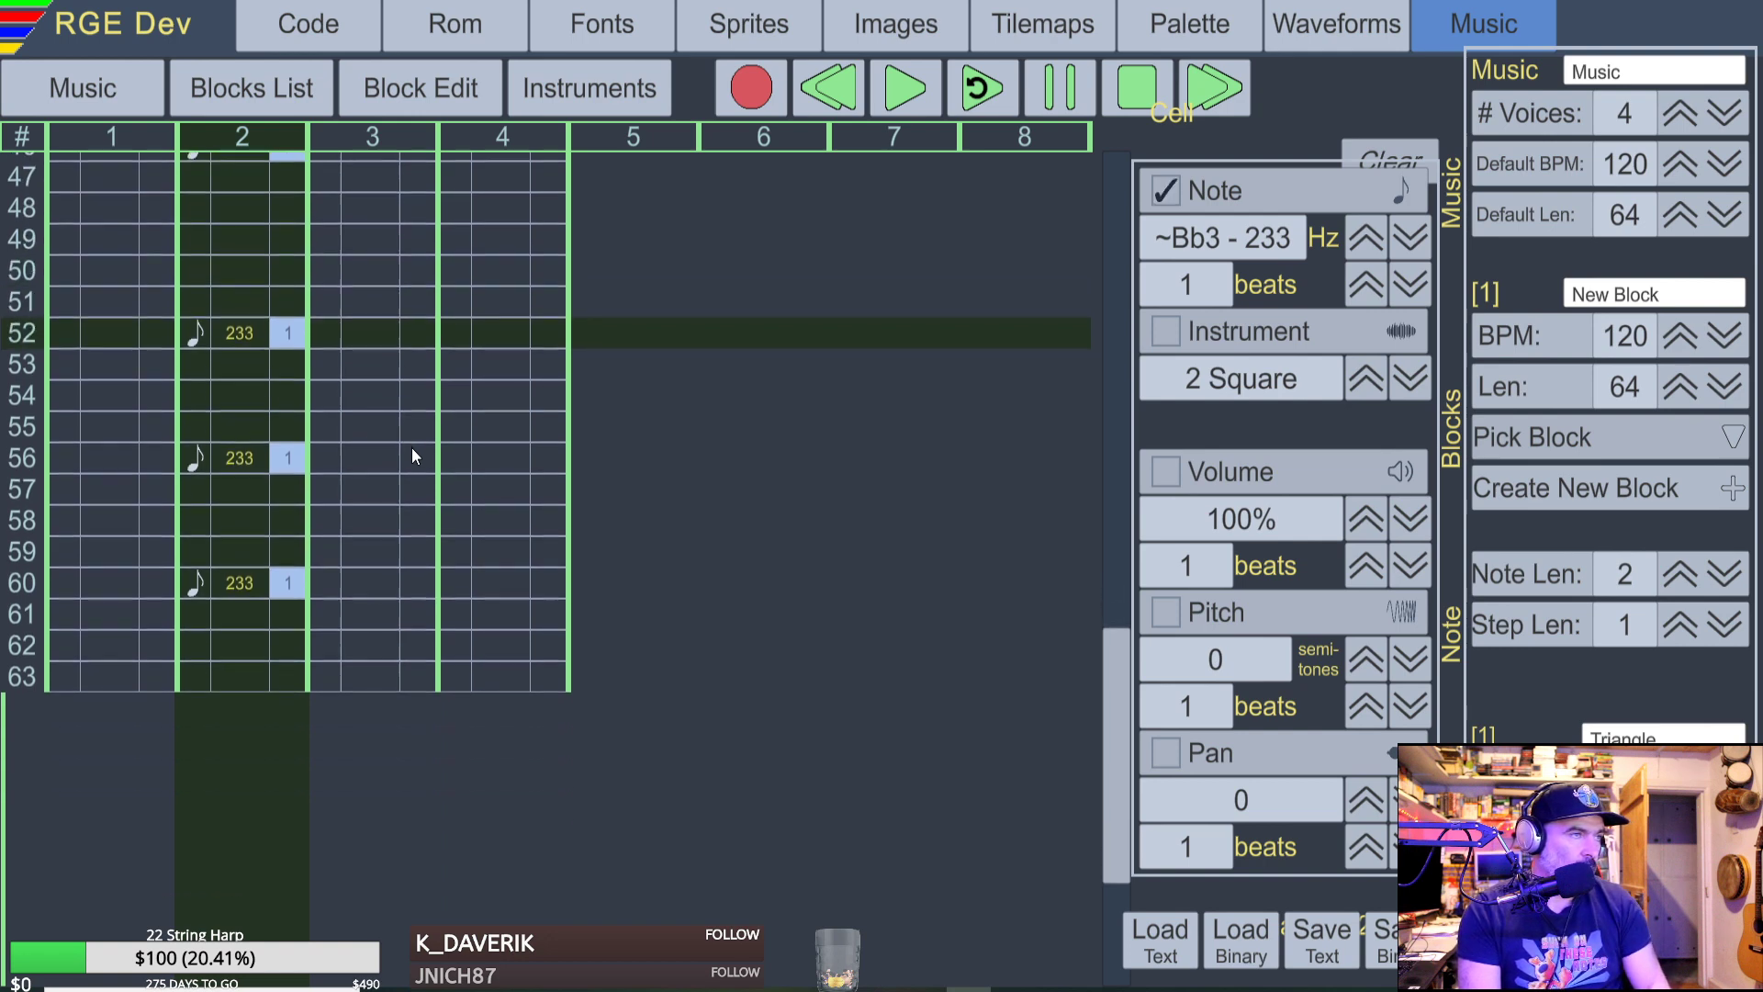
key(Down)
key(Down)
key(Down)
key(Down)
key(Delete)
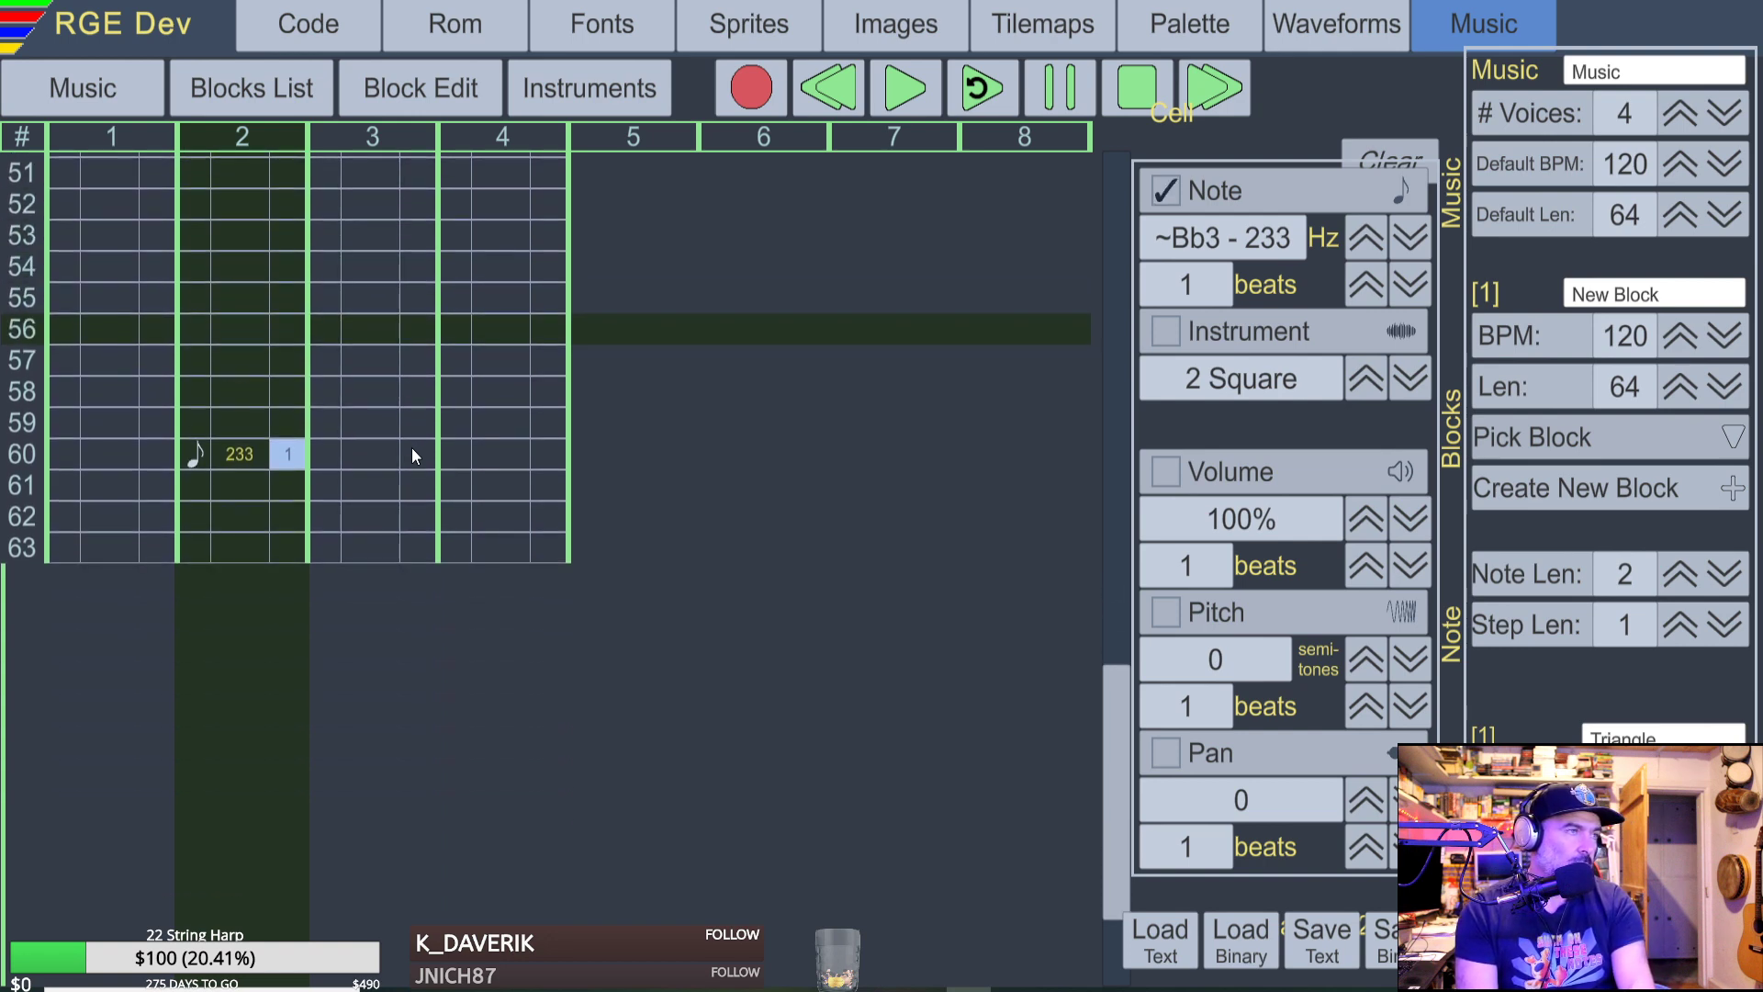
key(Down)
key(Down)
key(Down)
key(Down)
key(Delete)
Review the rows of voices 1 and 2 up to row 47 to check where the pattern ends.
key(Up)
key(Up)
key(Up)
key(Up)
key(Up)
key(Up)
key(Up)
key(Up)
key(Up)
key(Up)
key(Up)
key(Up)
key(Up)
key(Up)
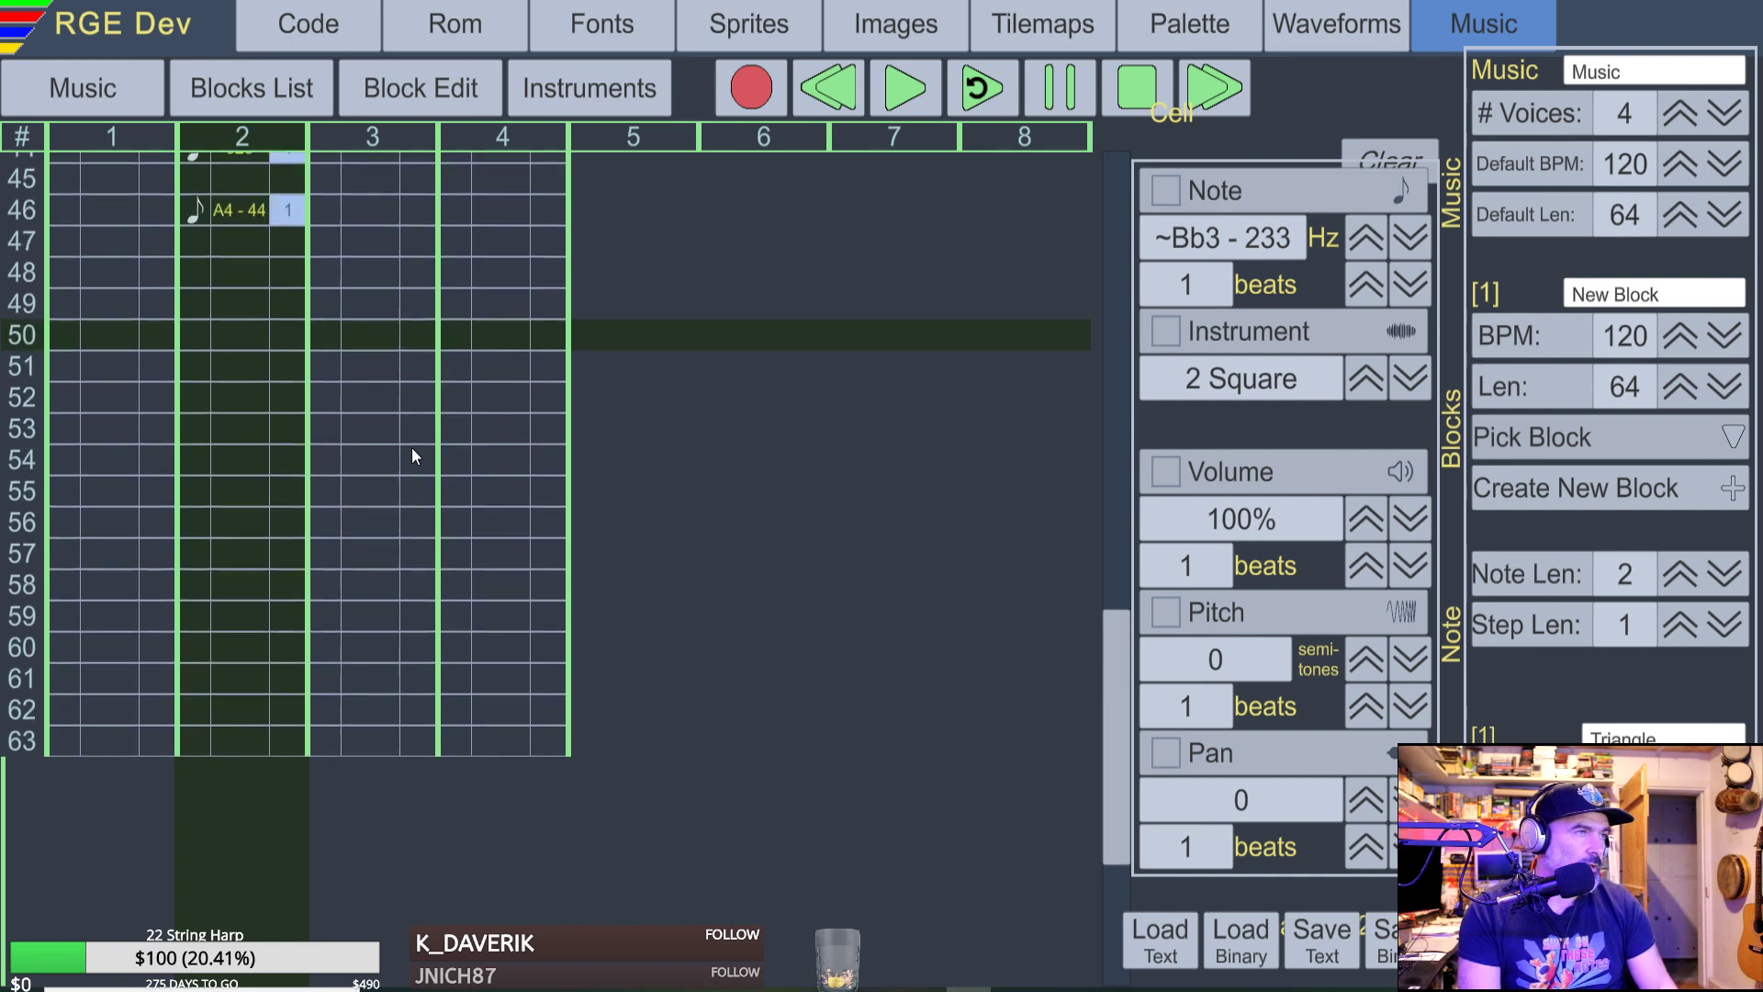
key(Up)
key(Up)
key(Up)
key(Up)
key(Up)
key(Up)
key(Up)
key(Up)
key(Up)
key(Up)
key(Up)
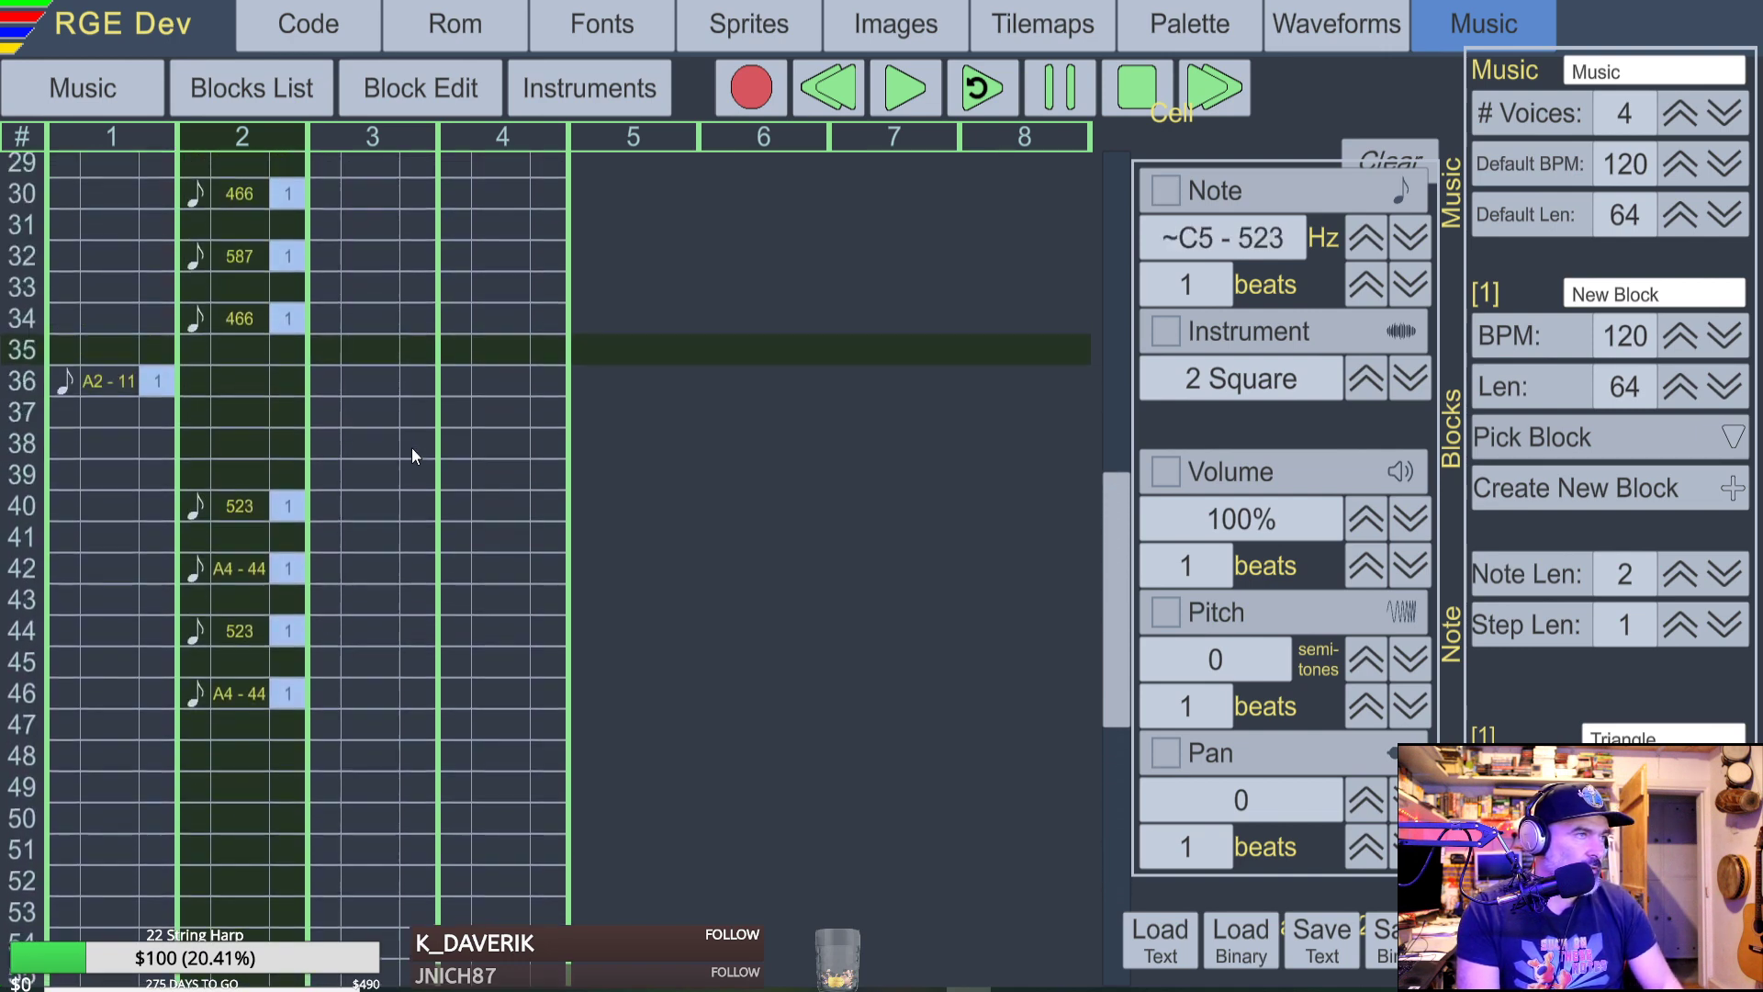
key(Down)
key(Down)
key(Down)
key(Down)
key(Down)
key(Down)
key(Down)
key(Down)
key(Down)
key(Down)
key(Down)
key(Down)
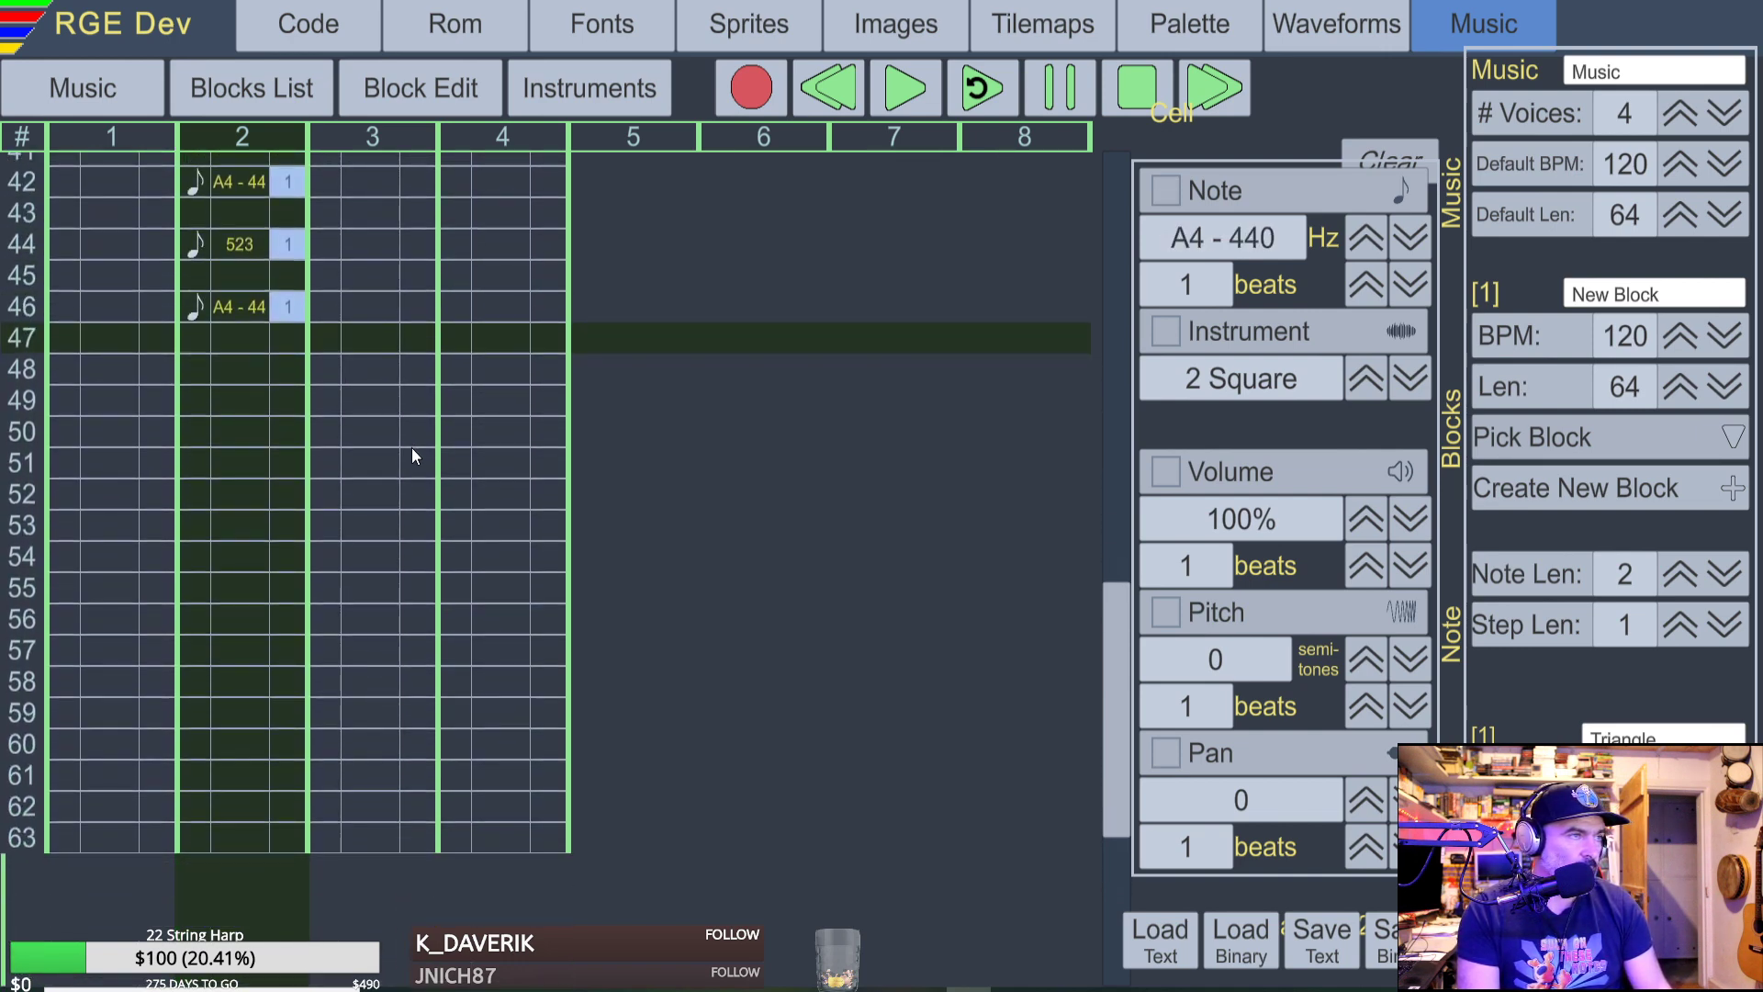
key(Left)
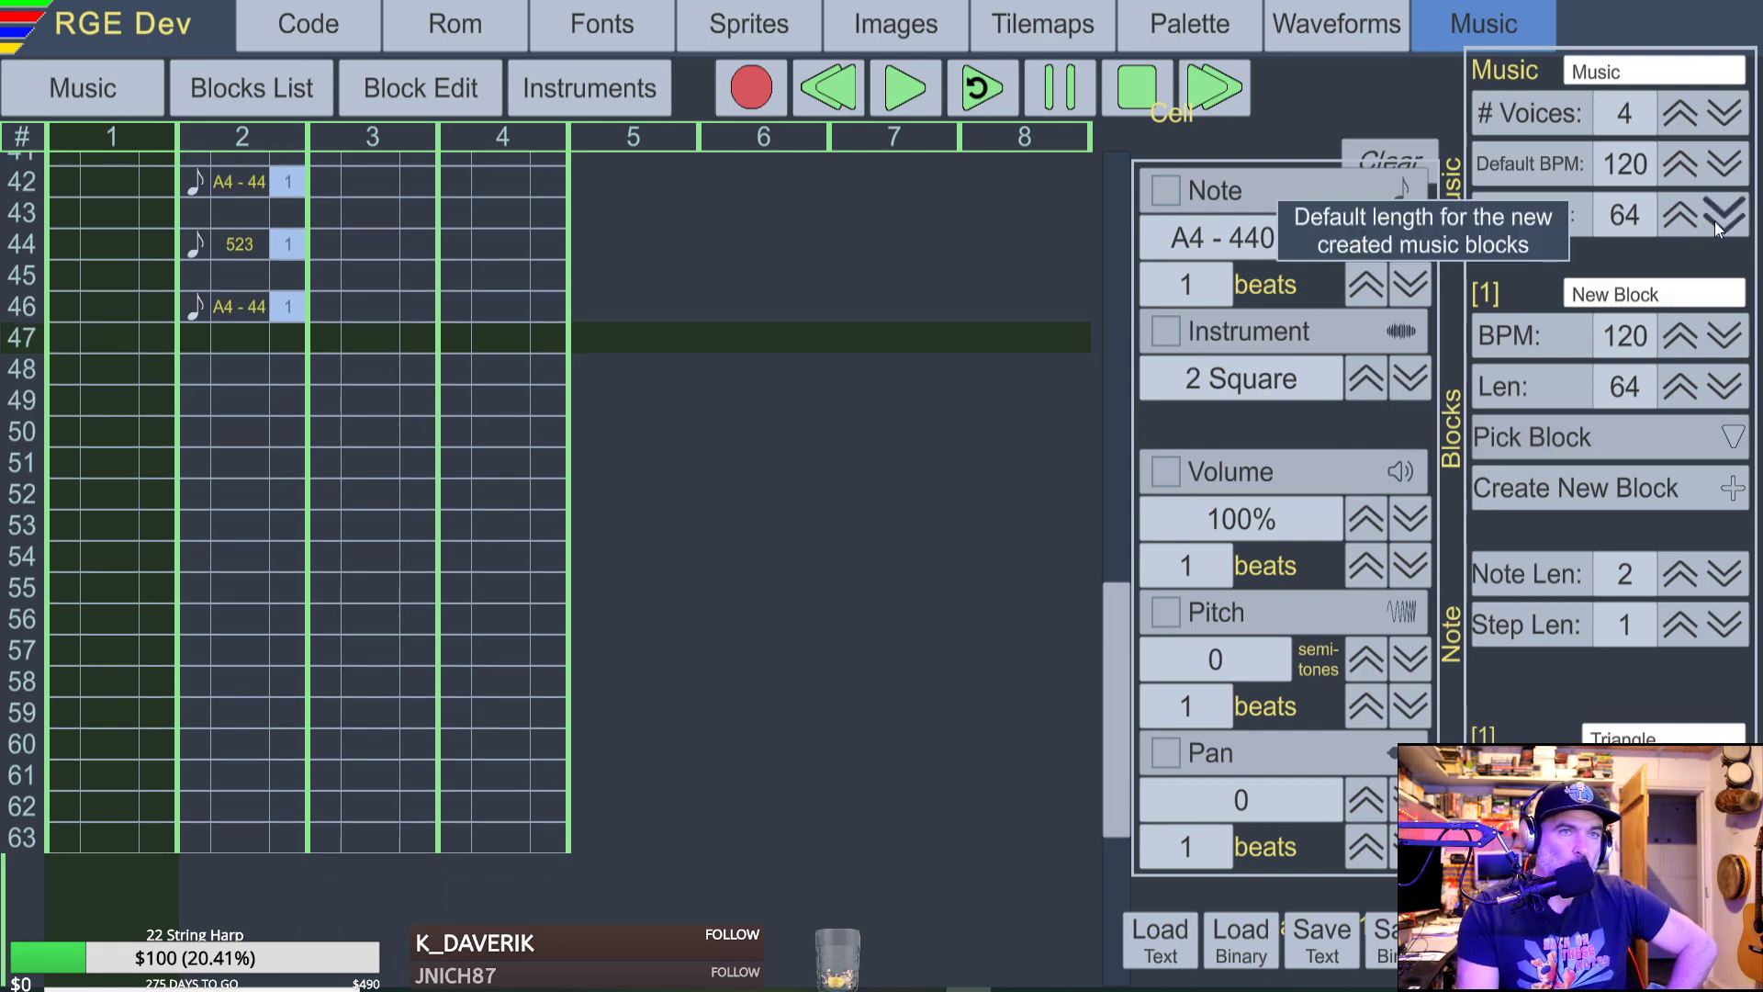
Shorten the current block's length to 48 rows.
click(1730, 390)
click(1731, 390)
click(1731, 390)
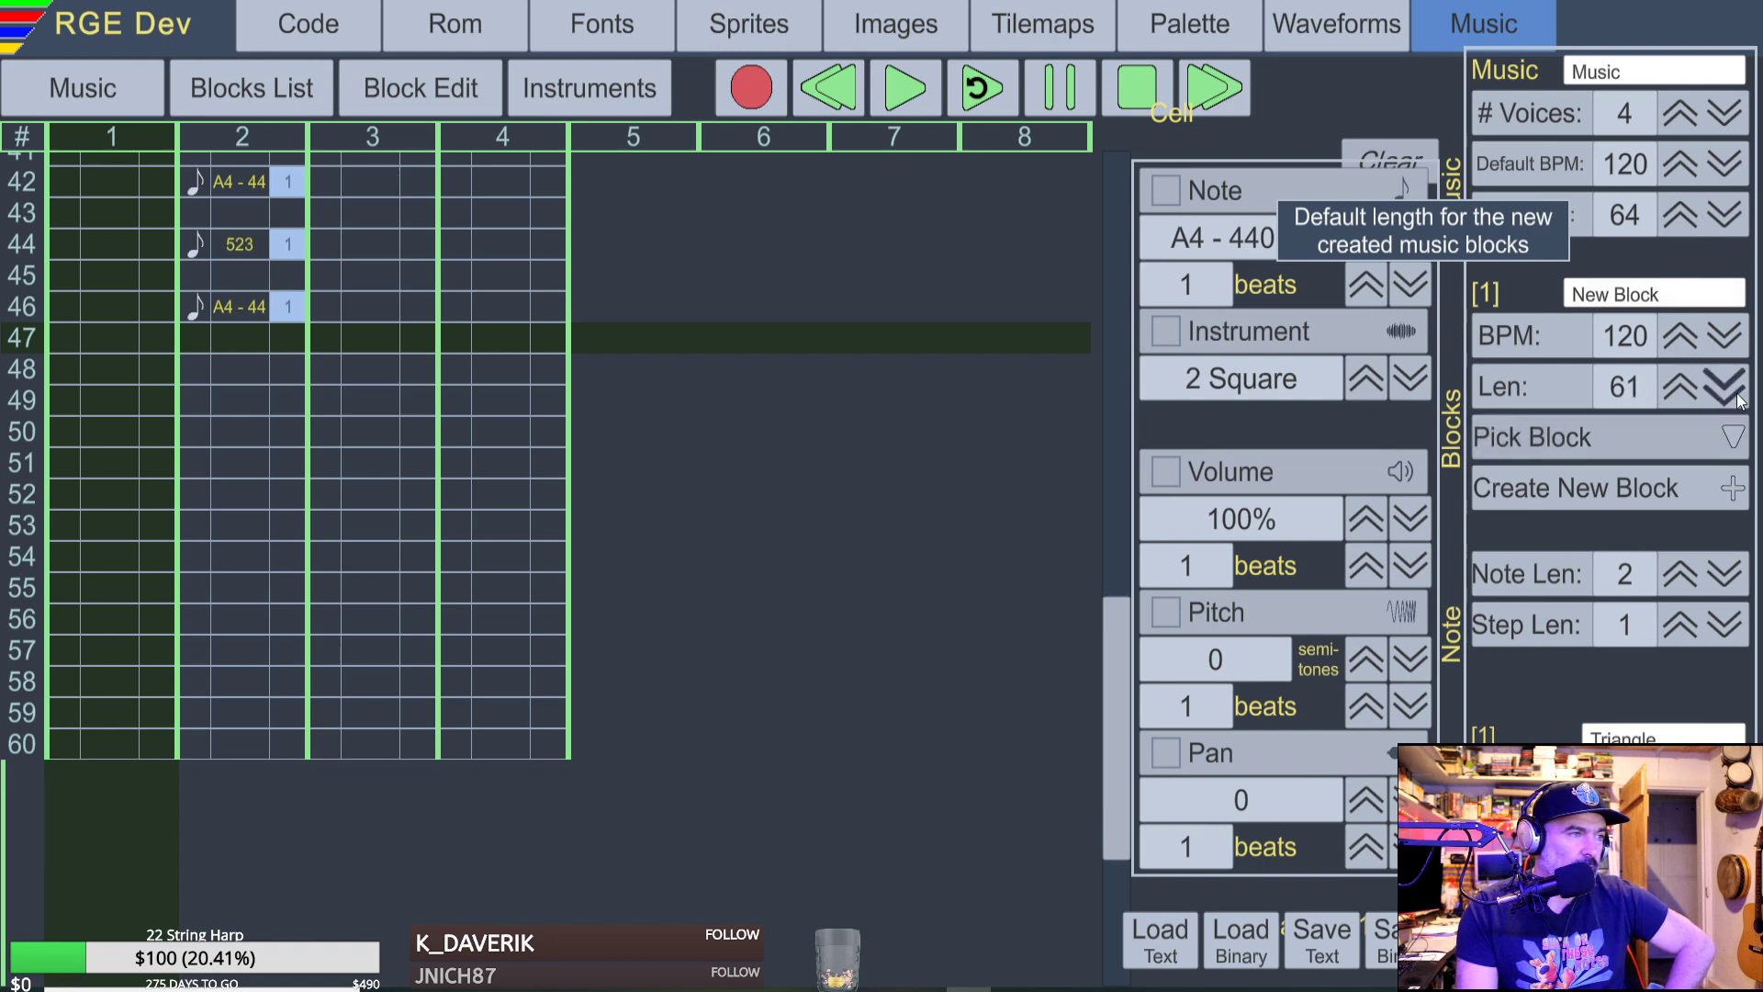
click(1731, 391)
click(1731, 391)
click(1731, 391)
click(1731, 390)
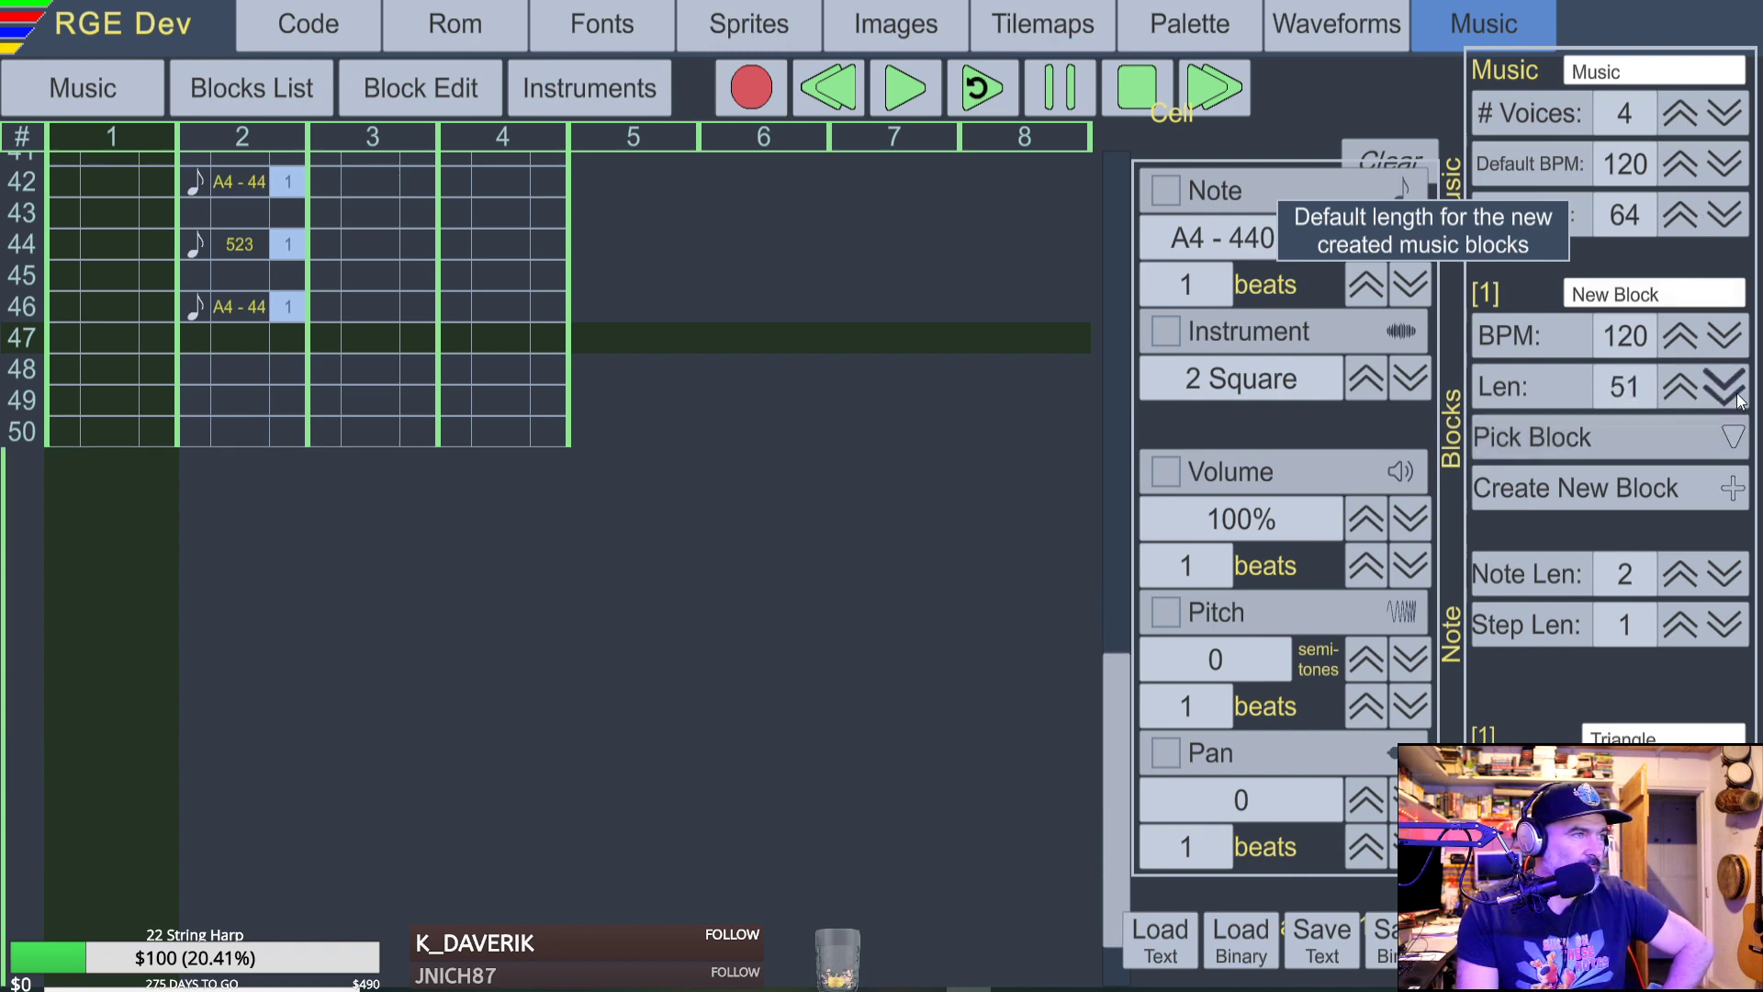
click(1730, 391)
click(1731, 390)
click(1731, 390)
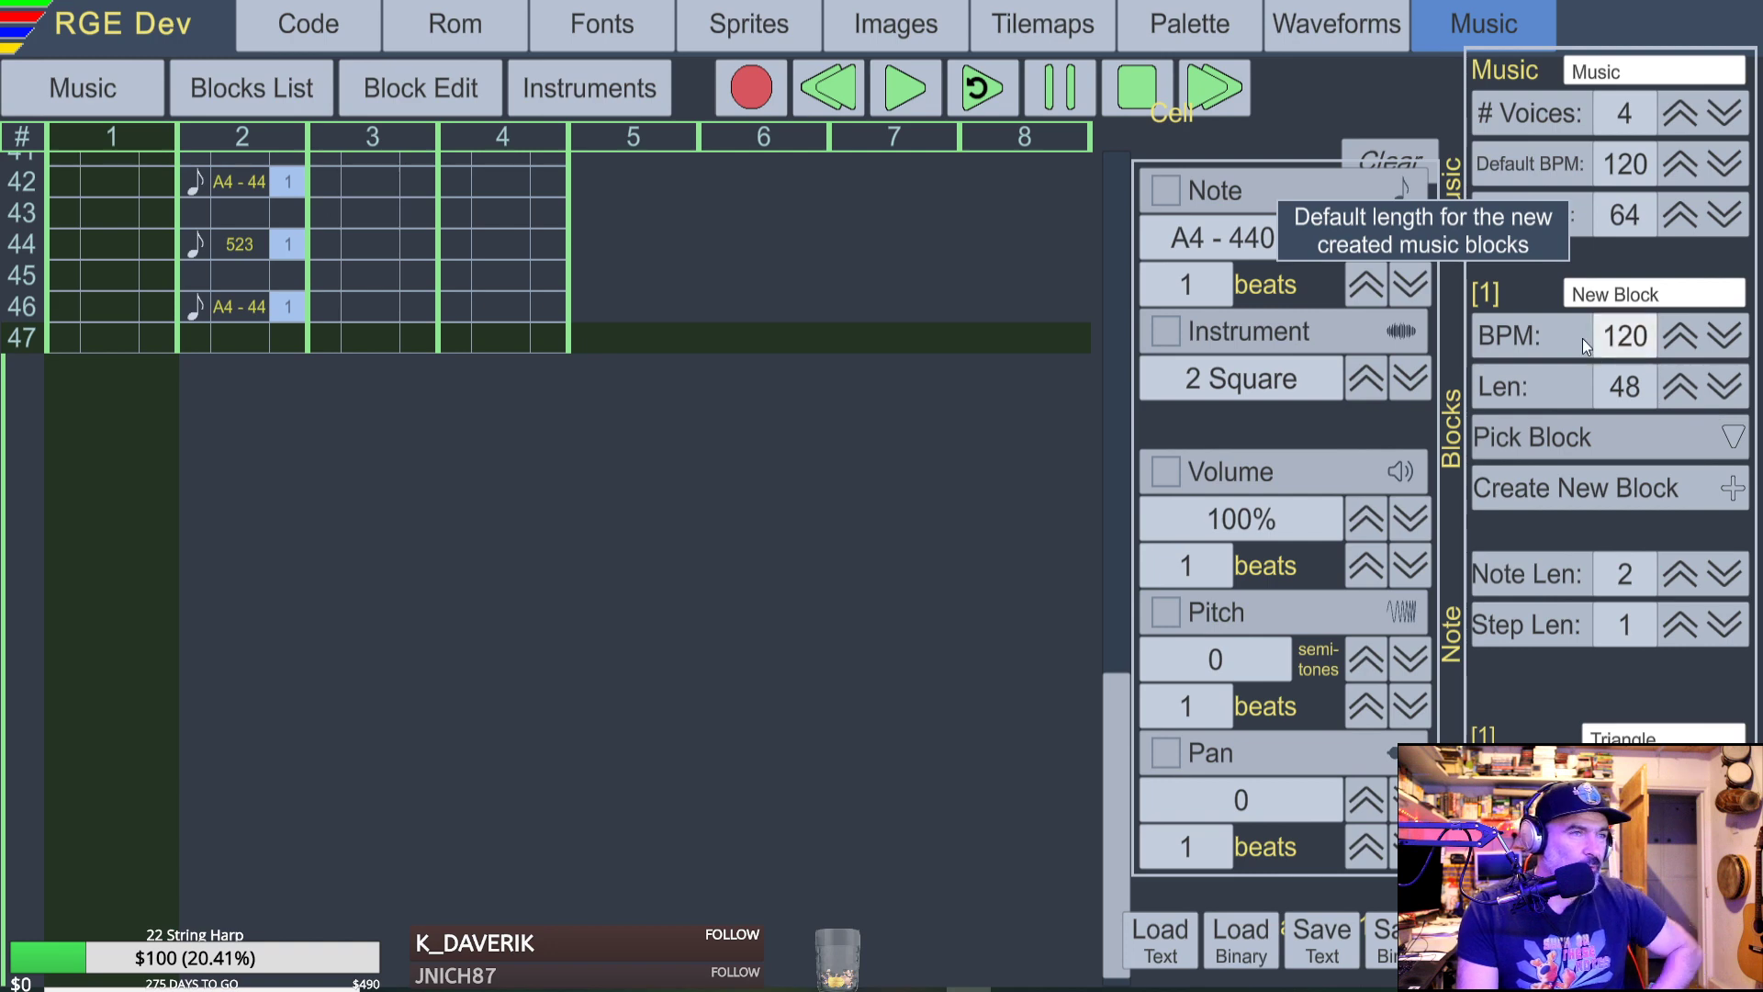
Play the shortened block in a loop to listen to it and stop playback.
scroll(595, 639, up, 10)
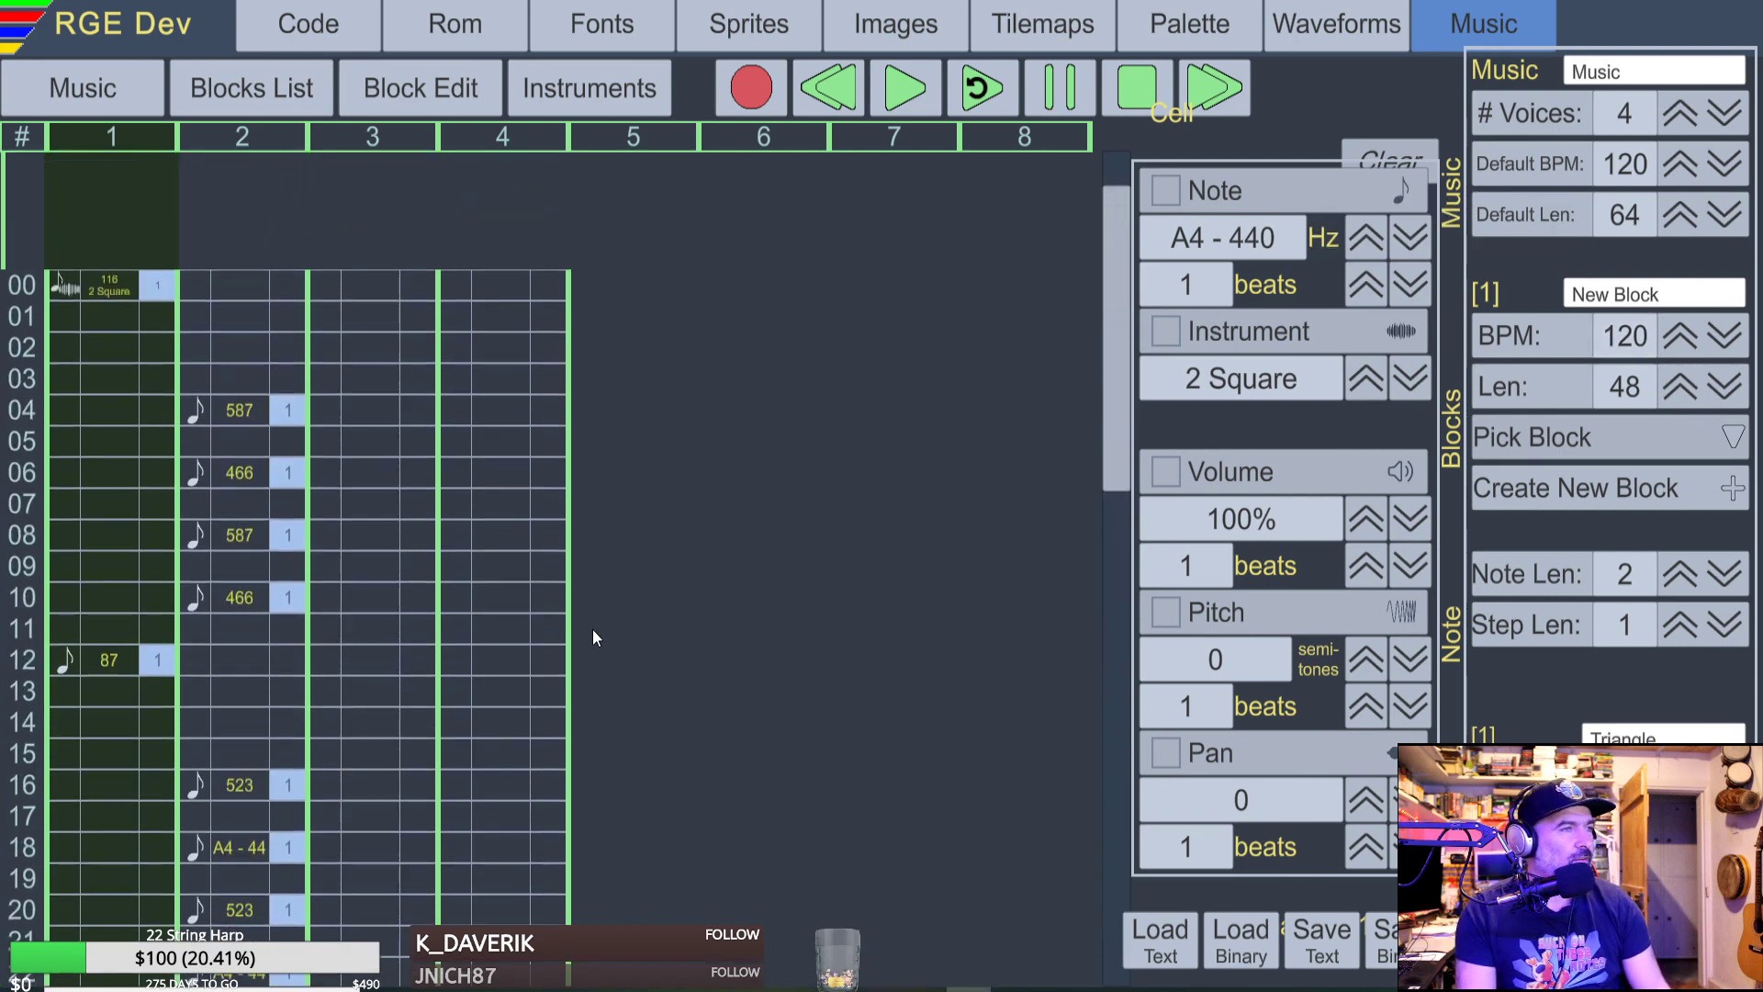
scroll(592, 630, down, 5)
click(961, 90)
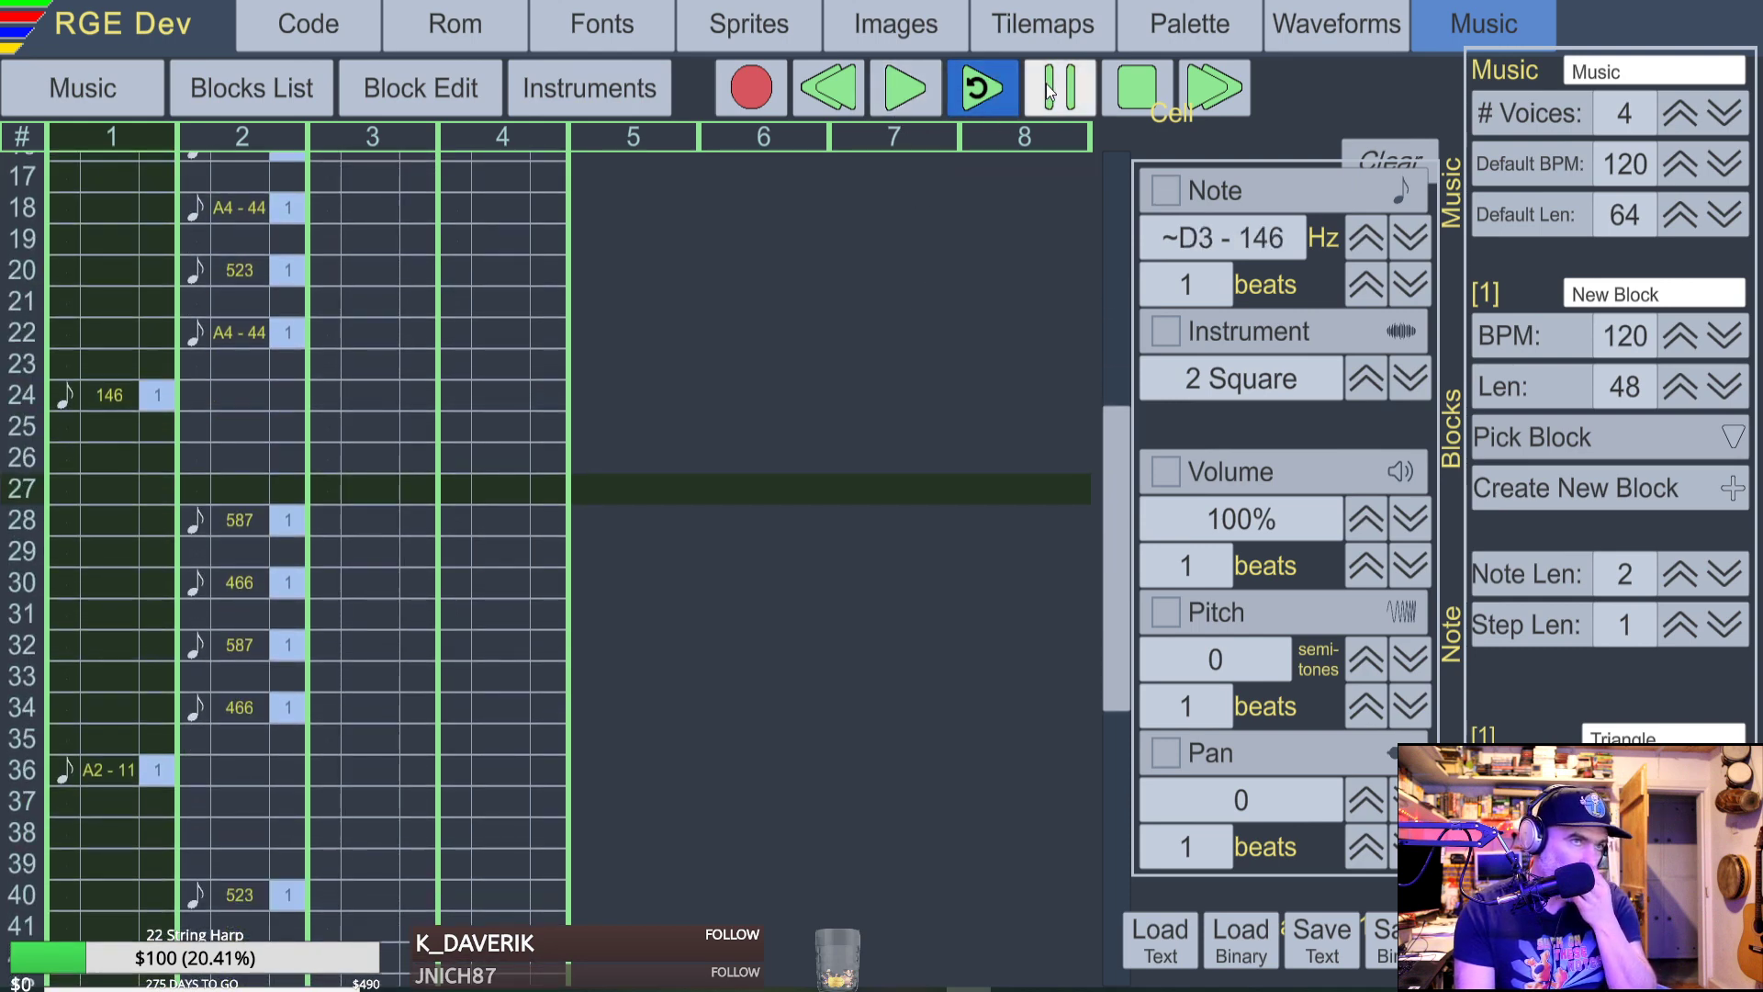
click(1133, 89)
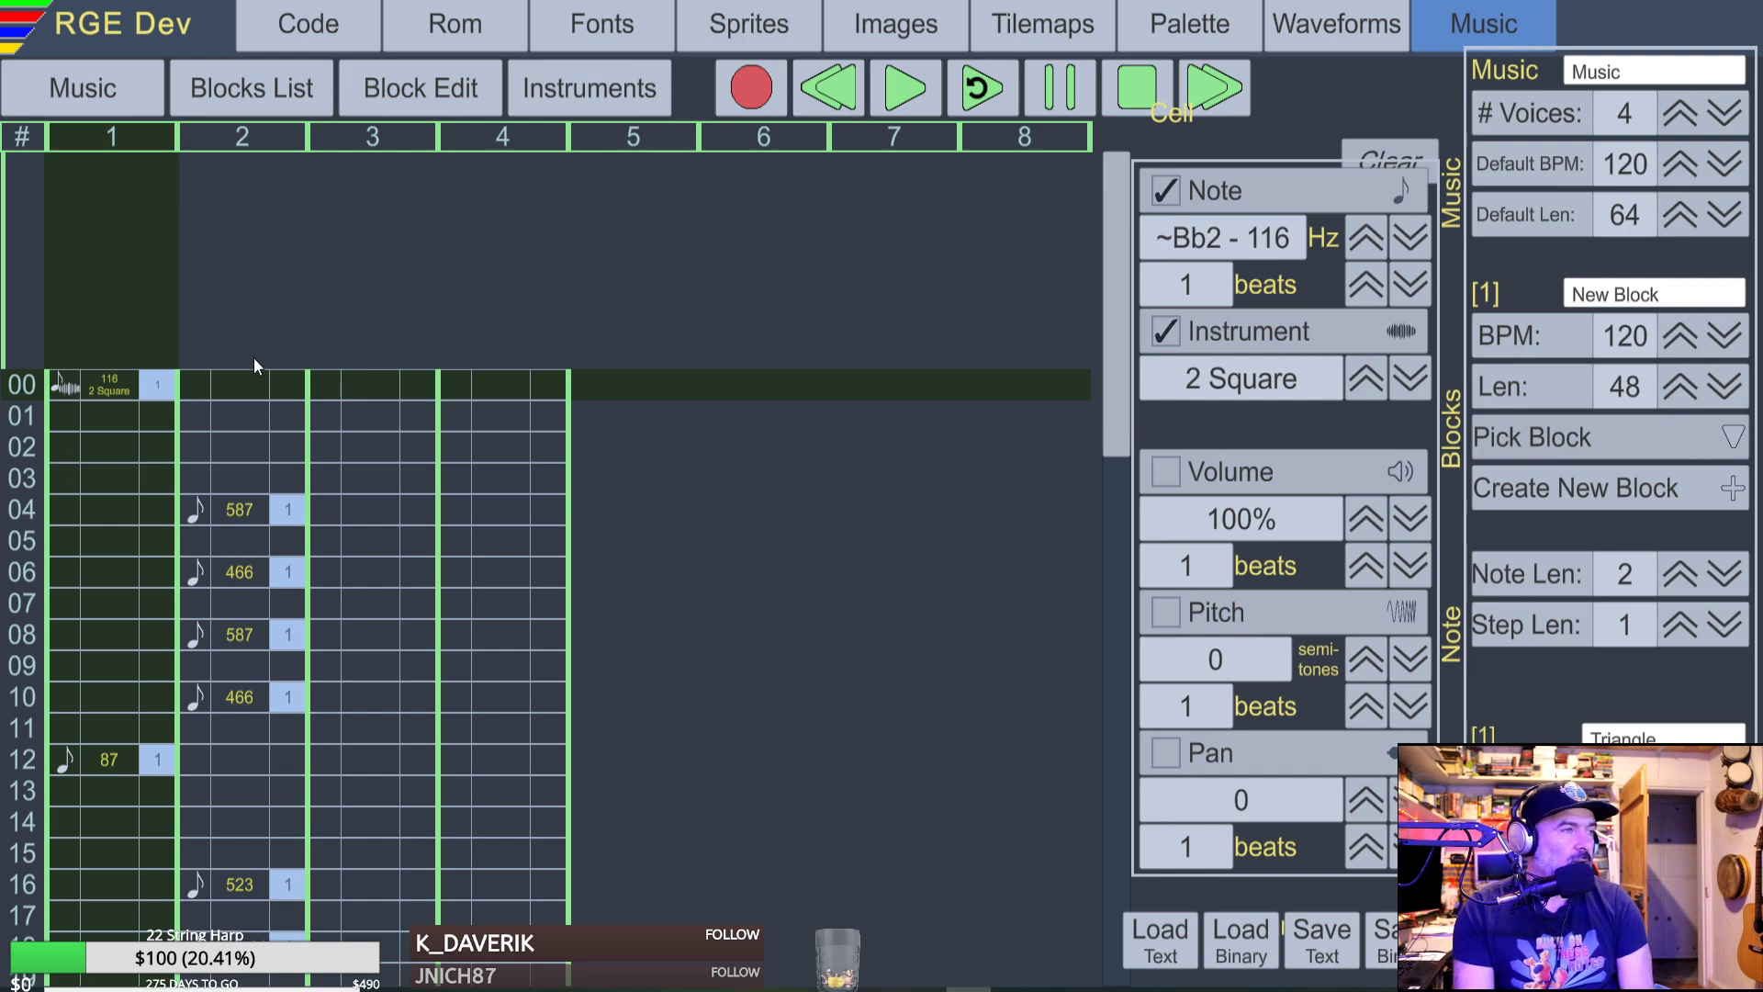
scroll(266, 362, down, 3)
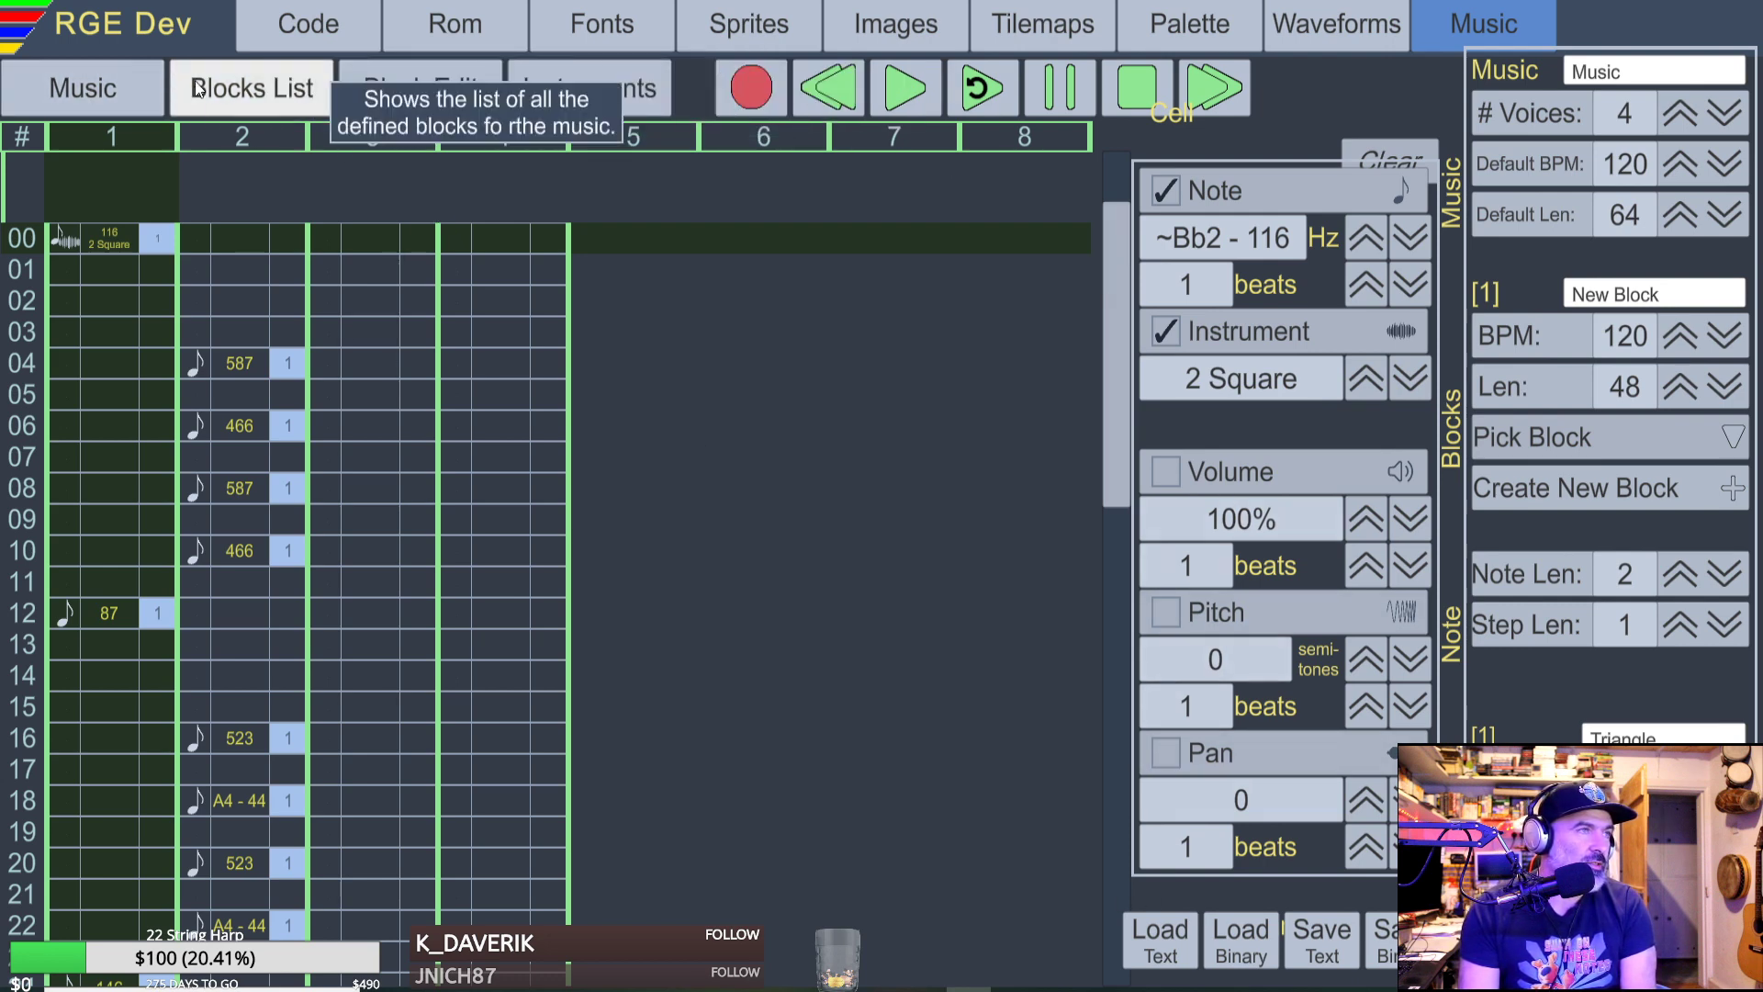
Assign New Block to the empty first entry of the music's block sequence.
click(236, 88)
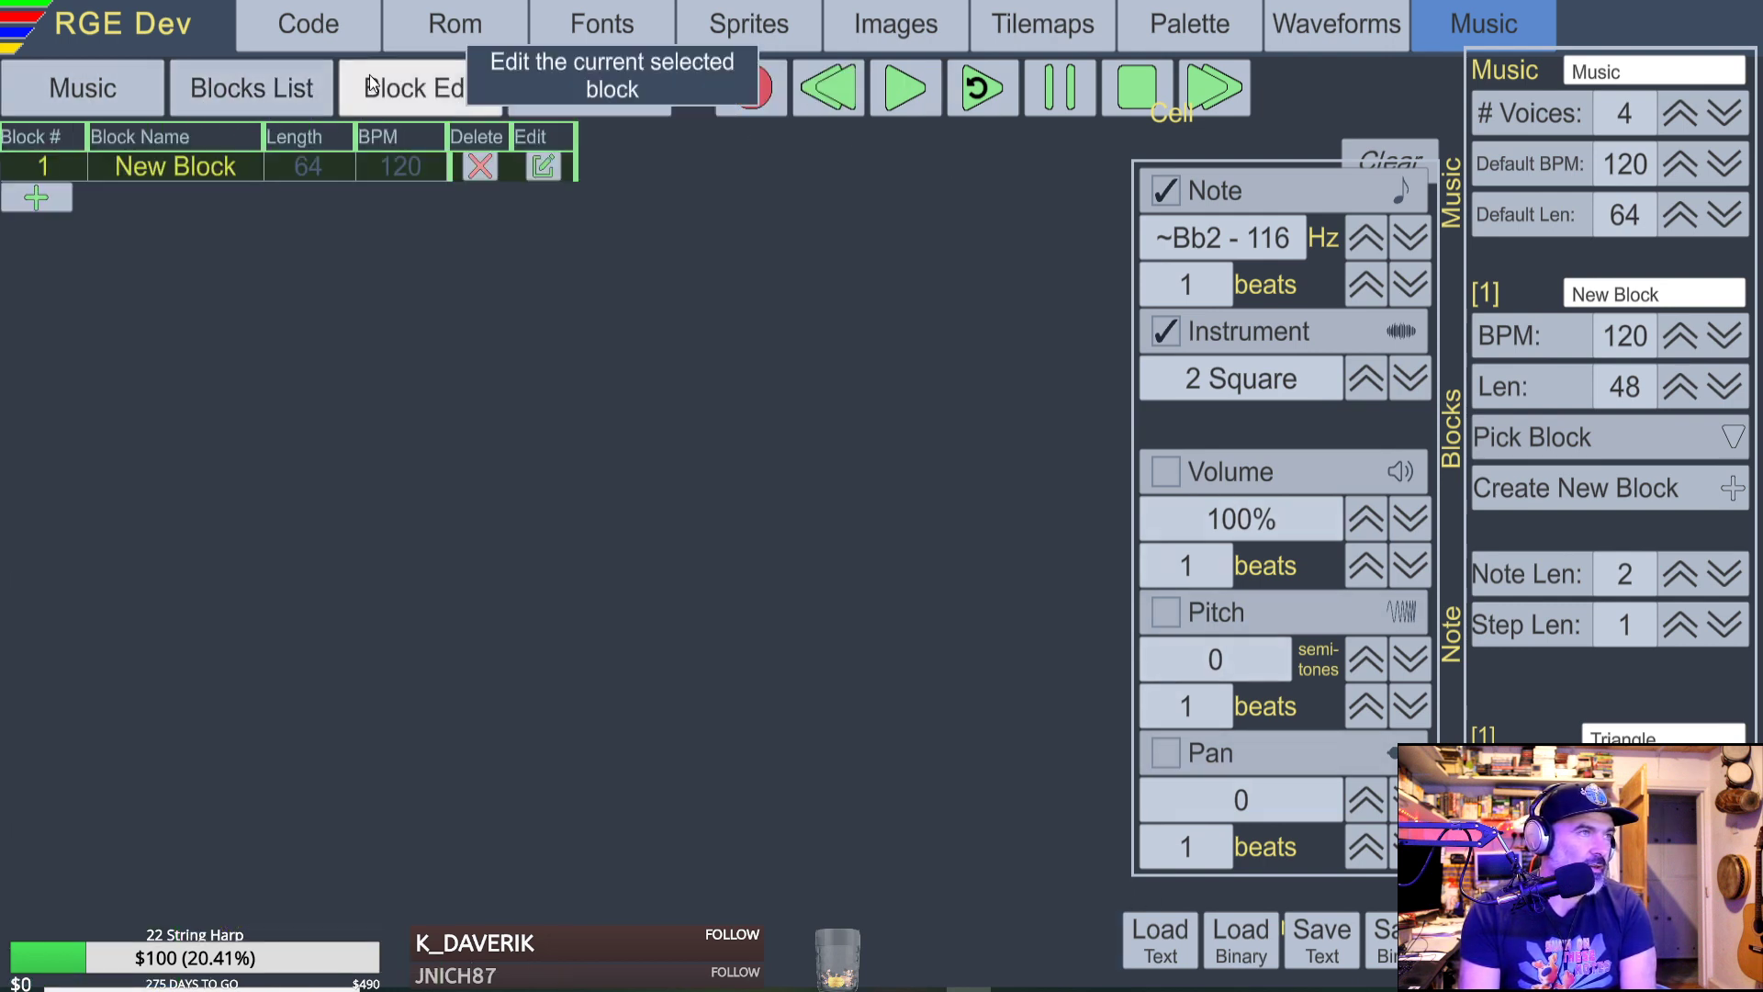
click(40, 87)
click(42, 167)
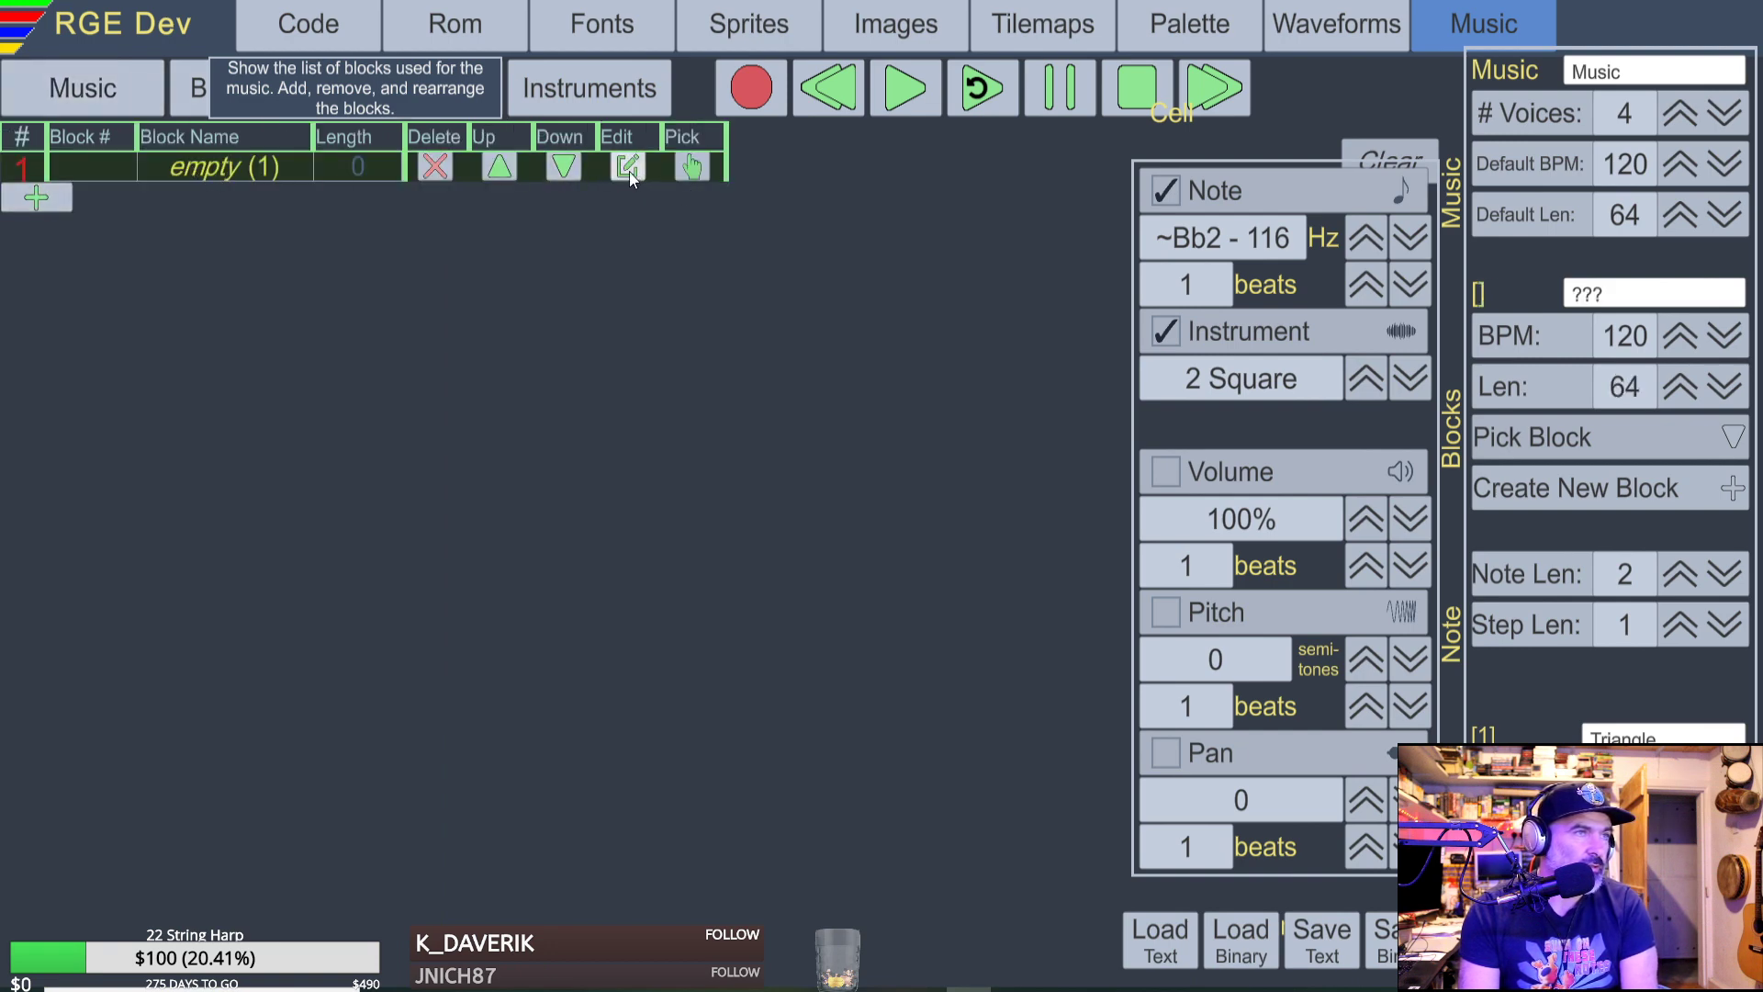
click(691, 167)
click(883, 260)
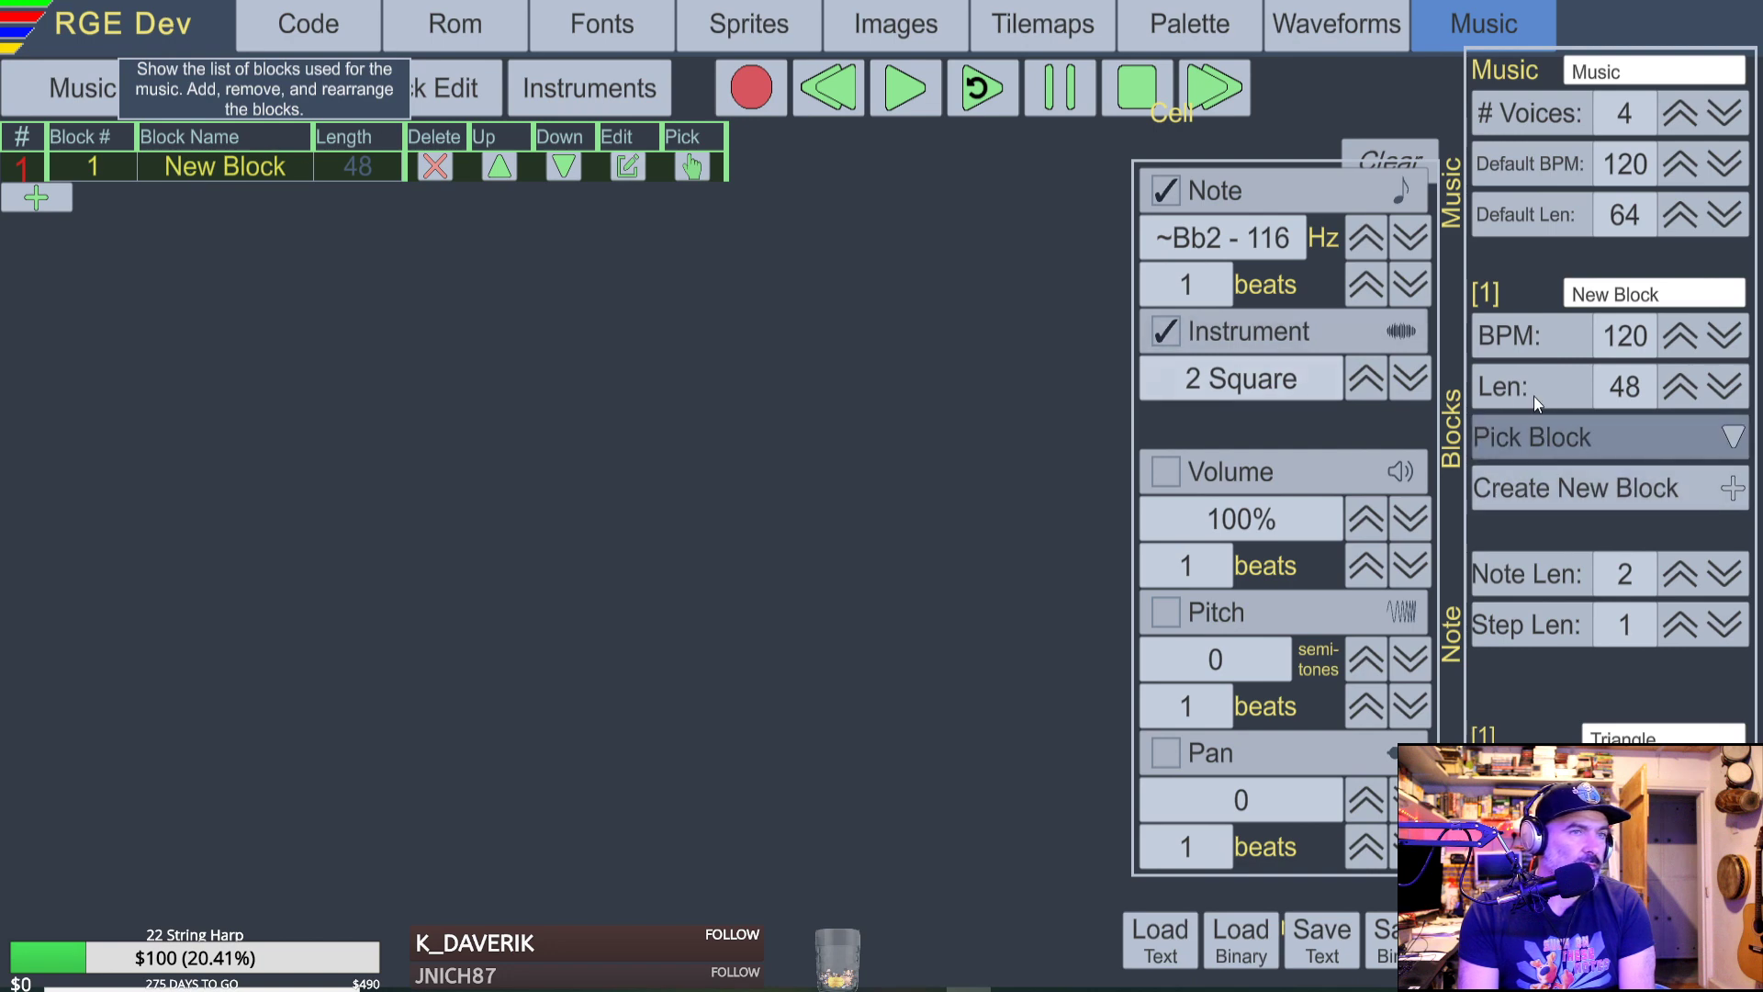
Look over the music sequence, the instruments list and the block's note pattern down to its last row.
click(418, 95)
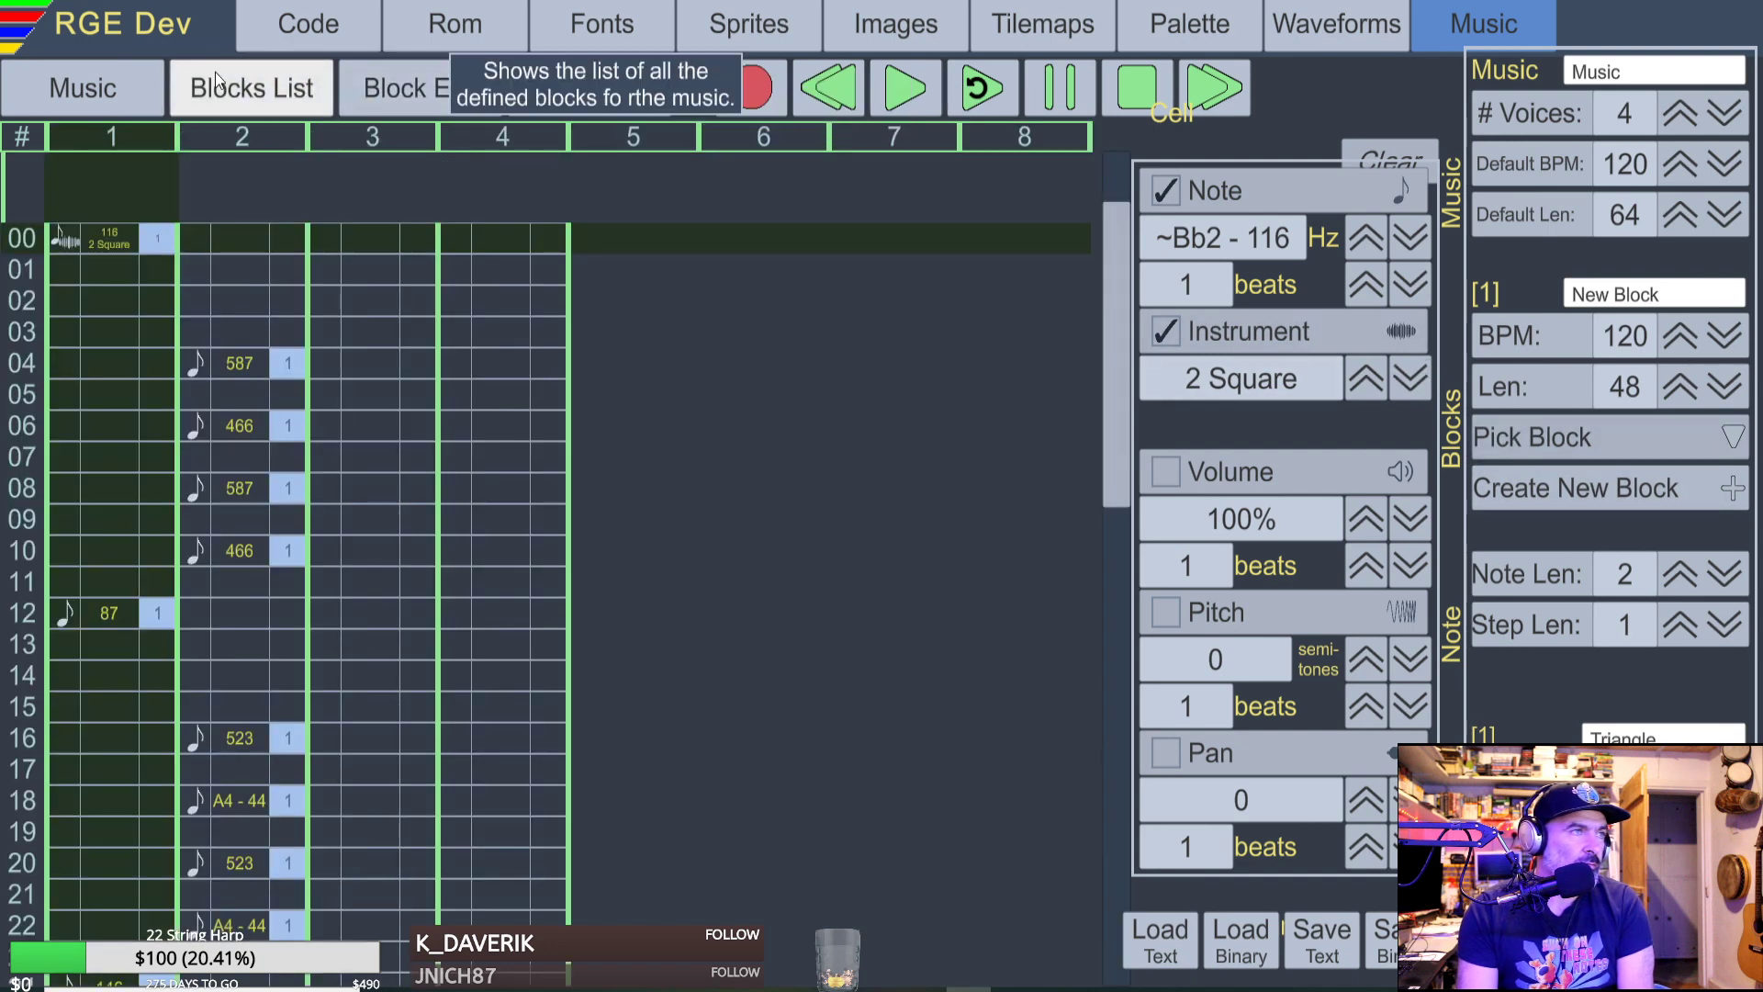
click(115, 87)
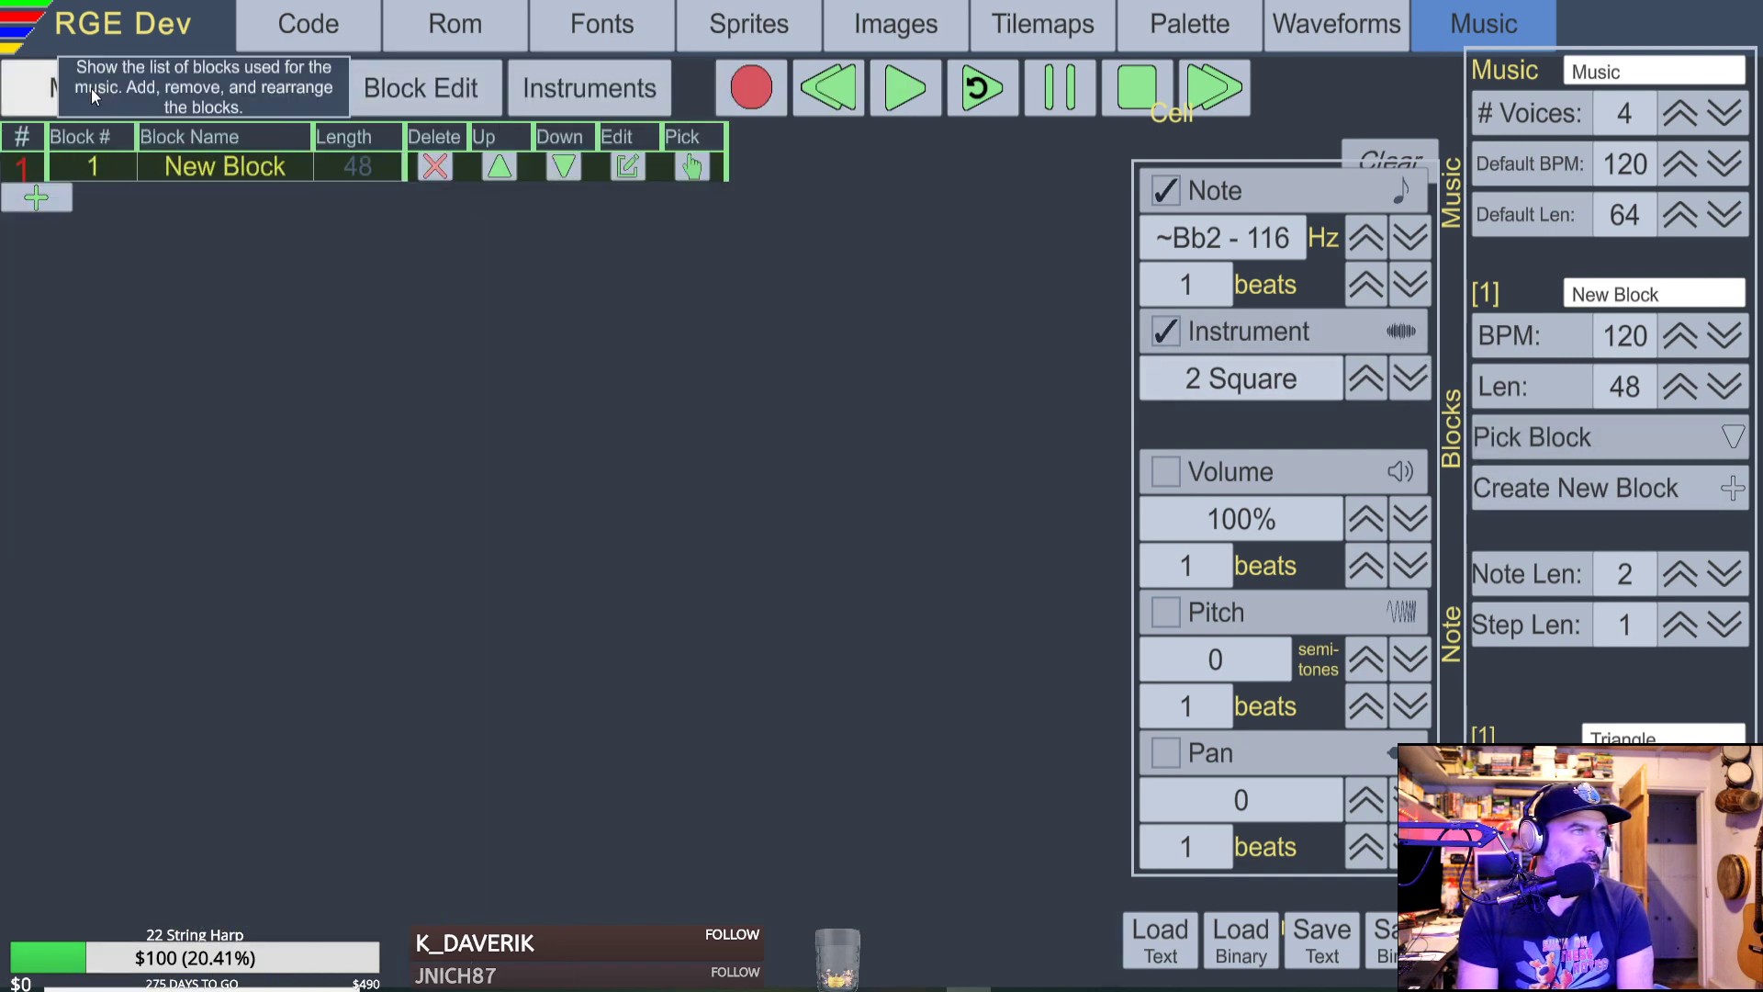
click(613, 97)
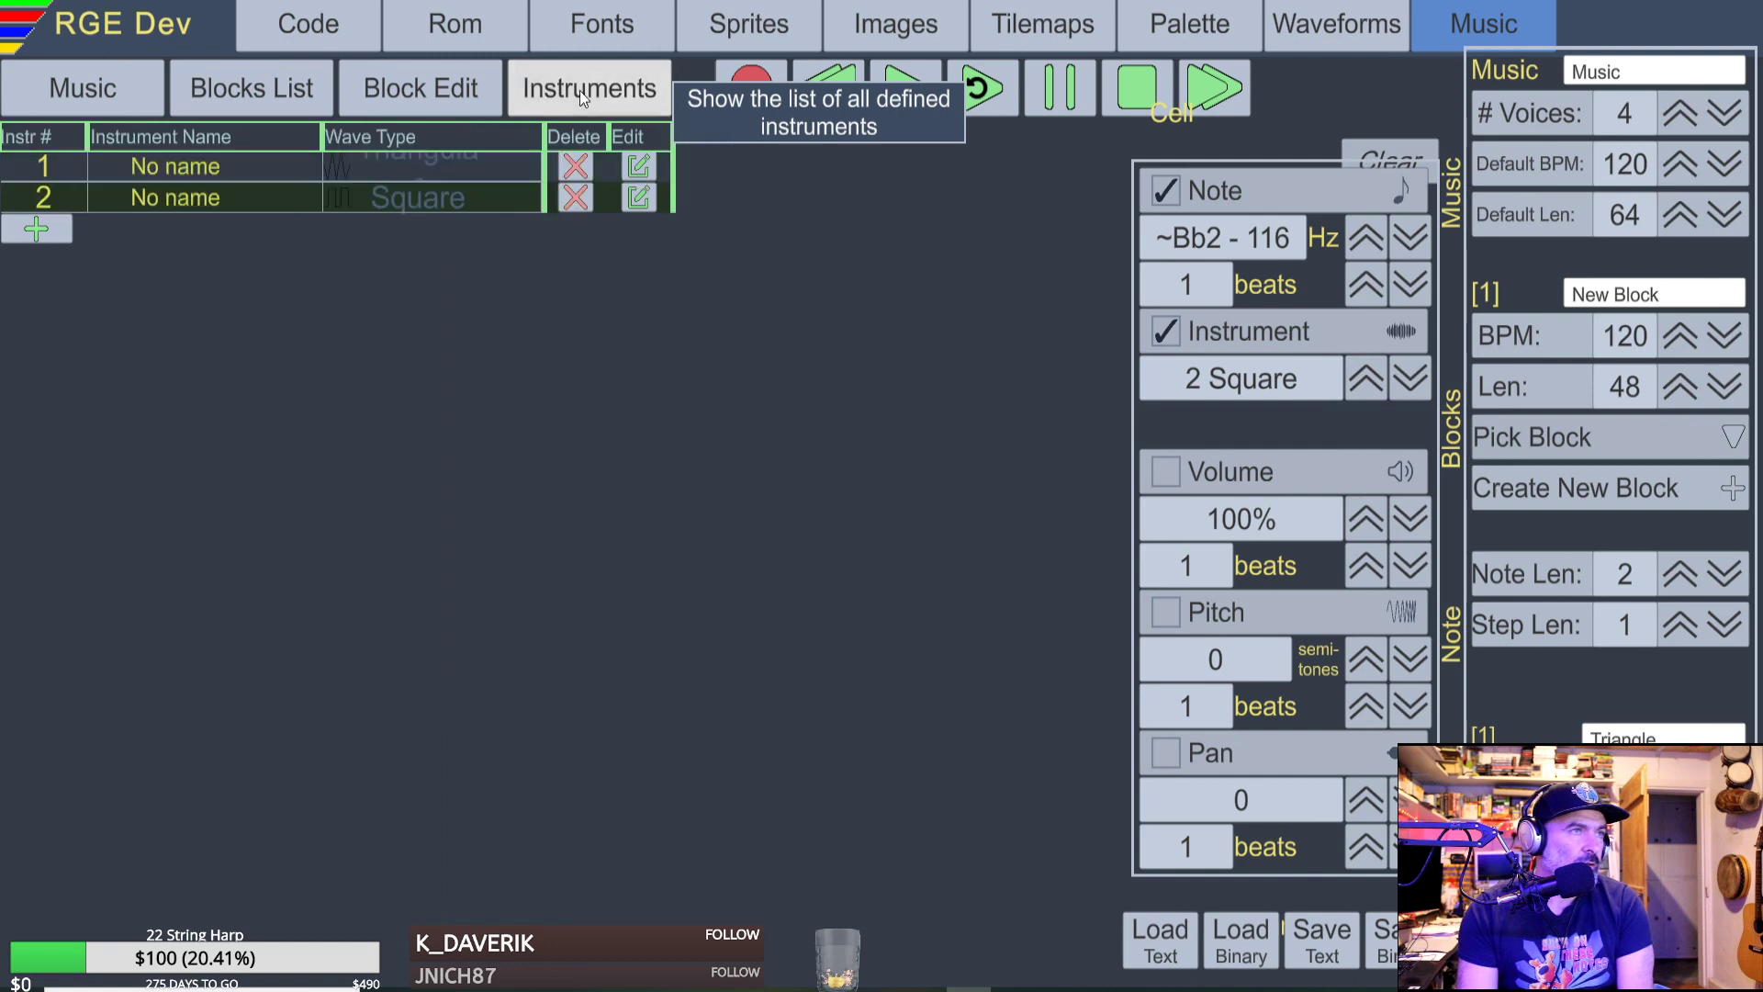
click(86, 89)
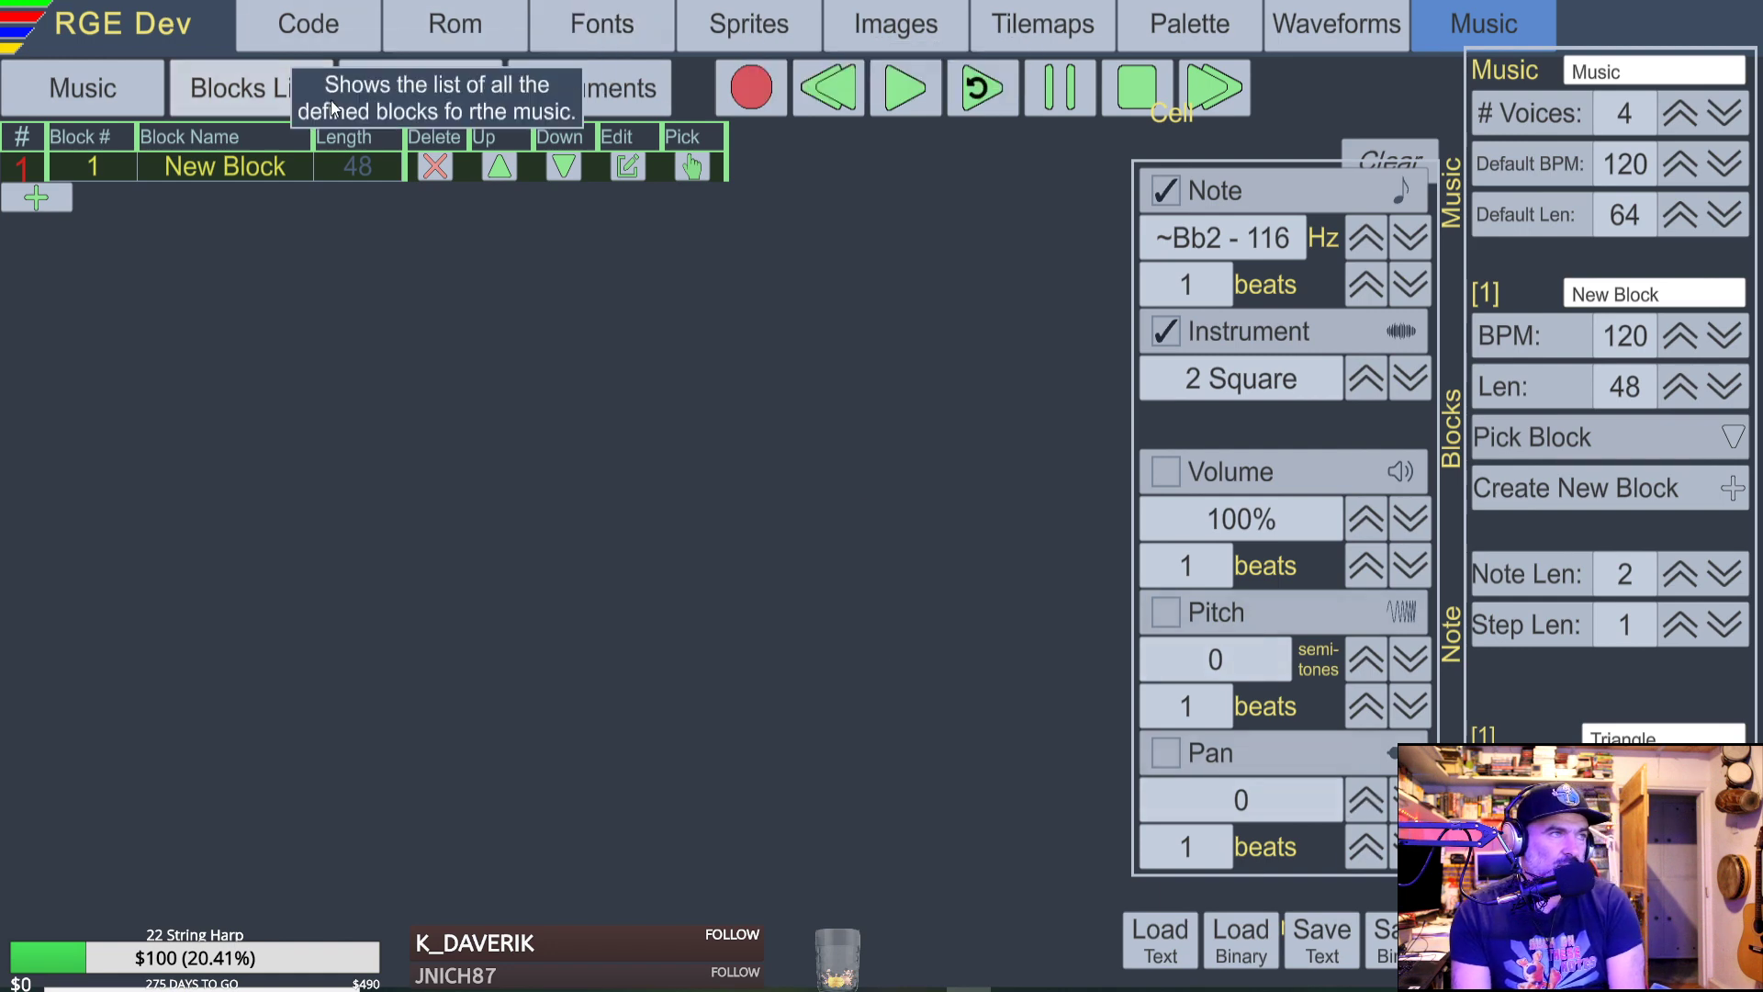
click(244, 92)
click(458, 92)
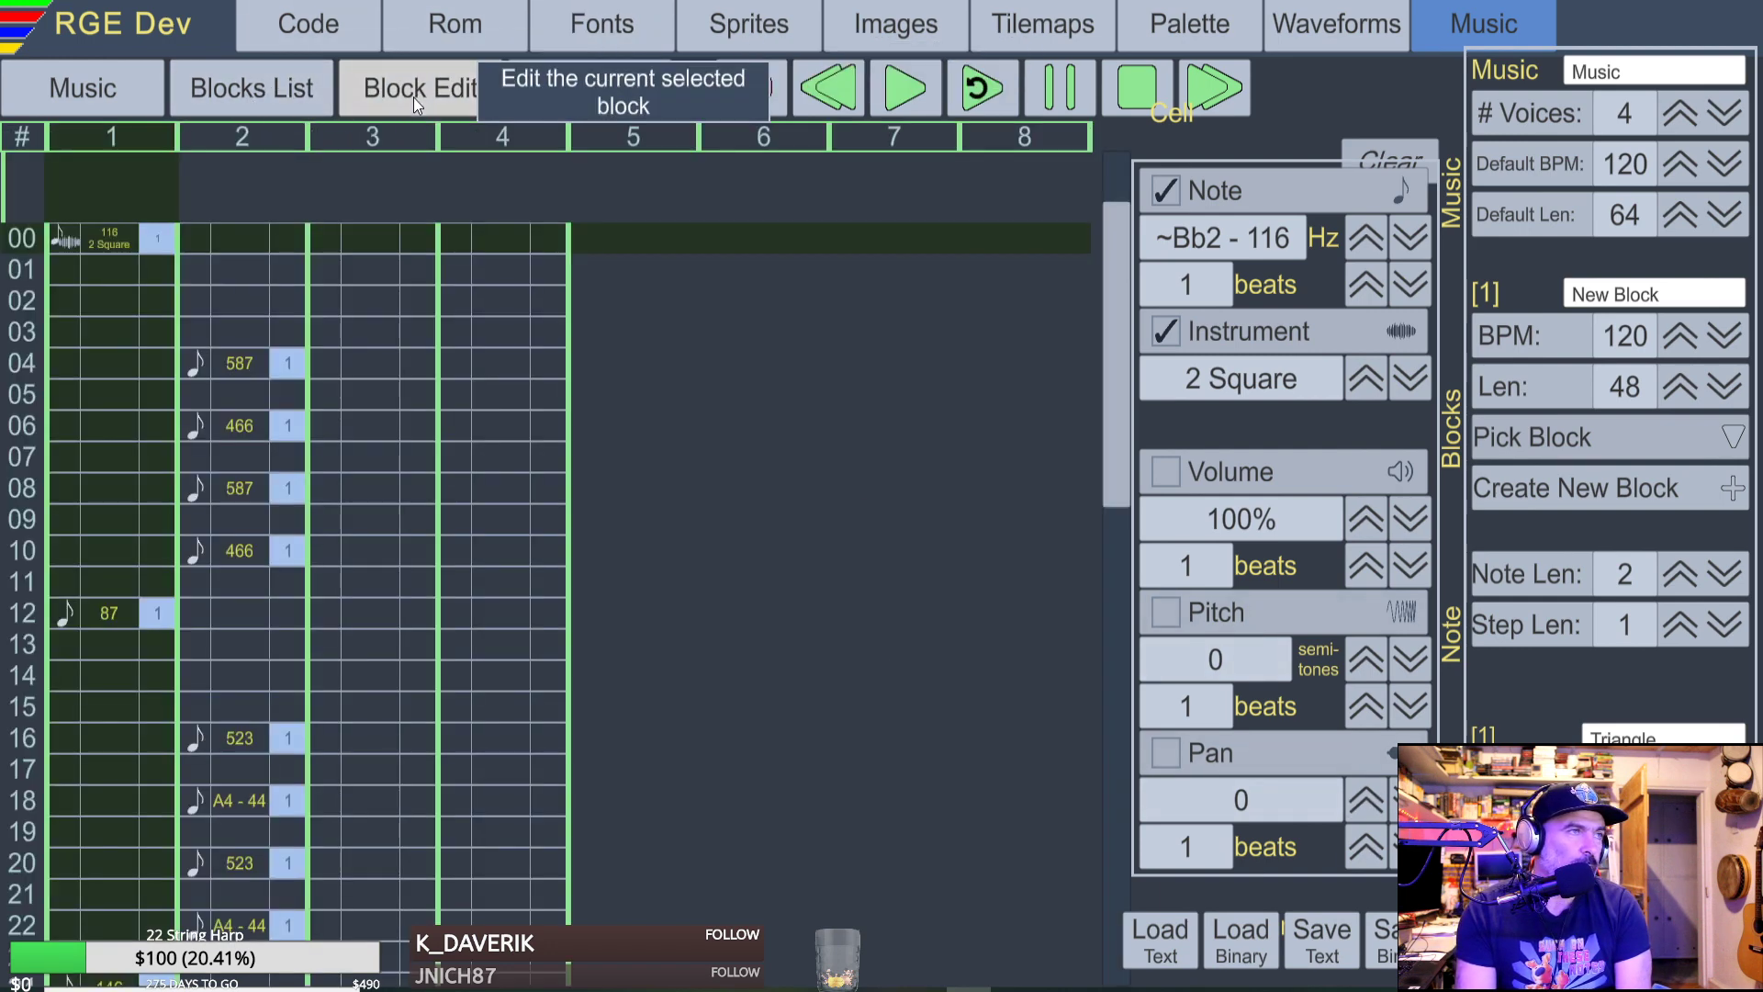
scroll(618, 358, down, 12)
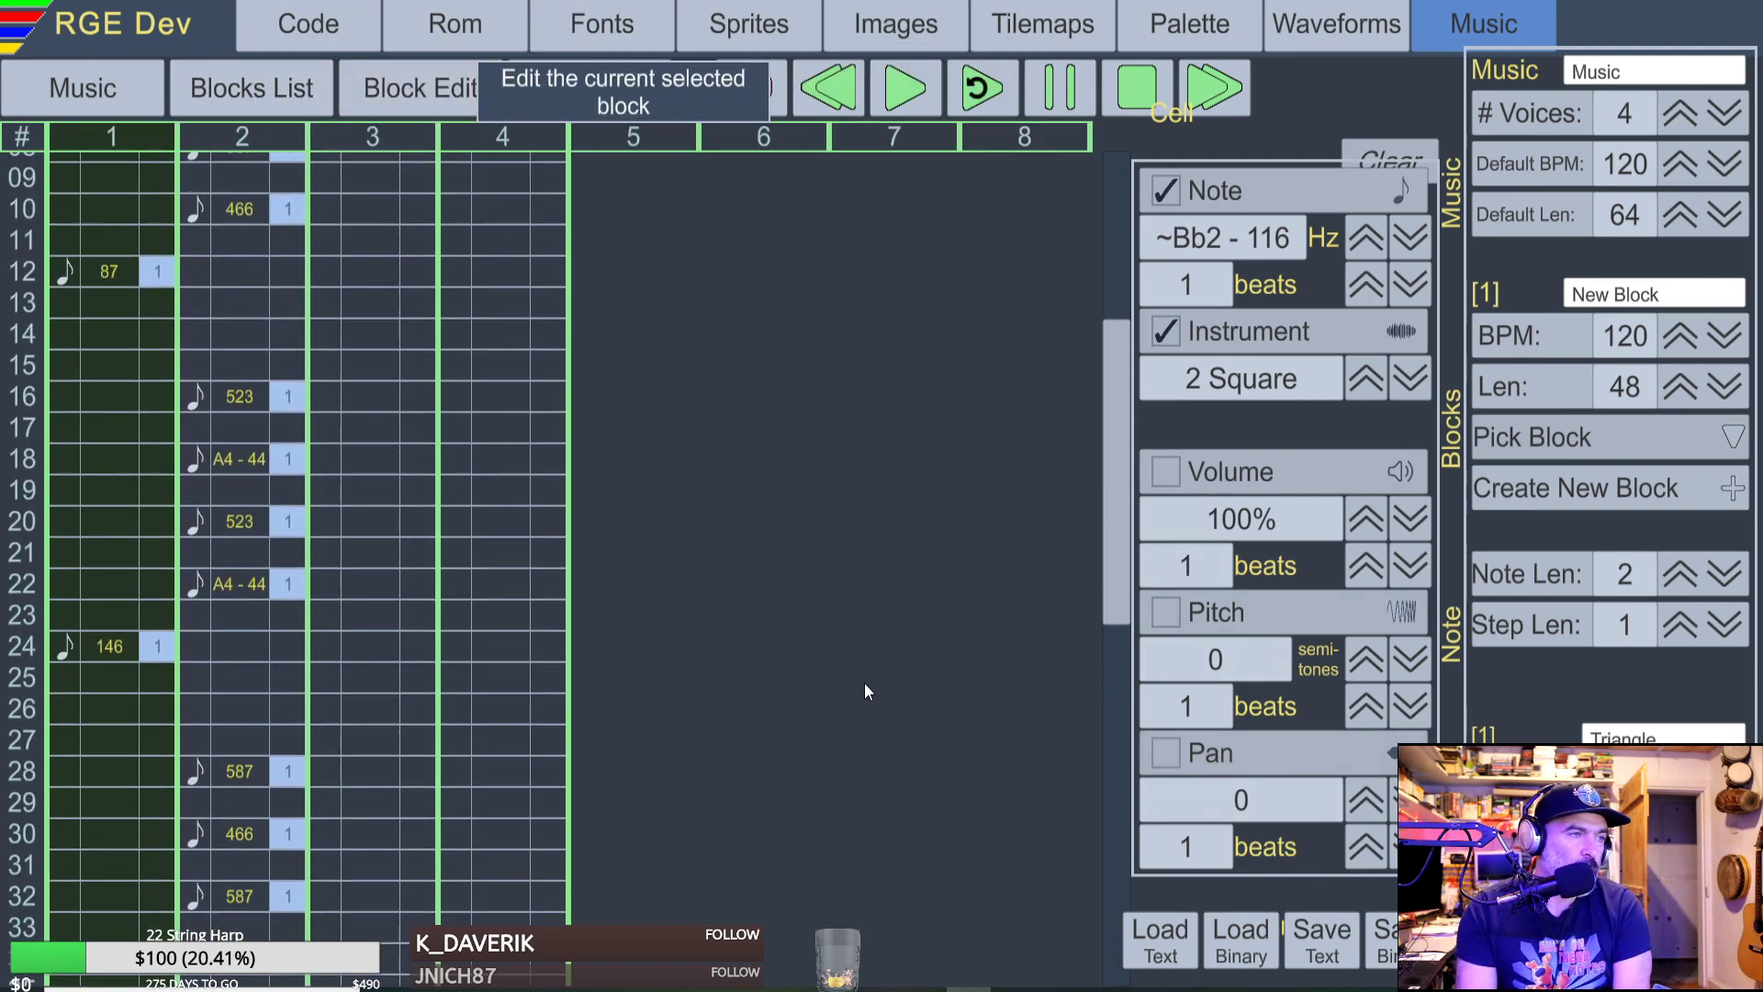
scroll(1115, 841, down, 5)
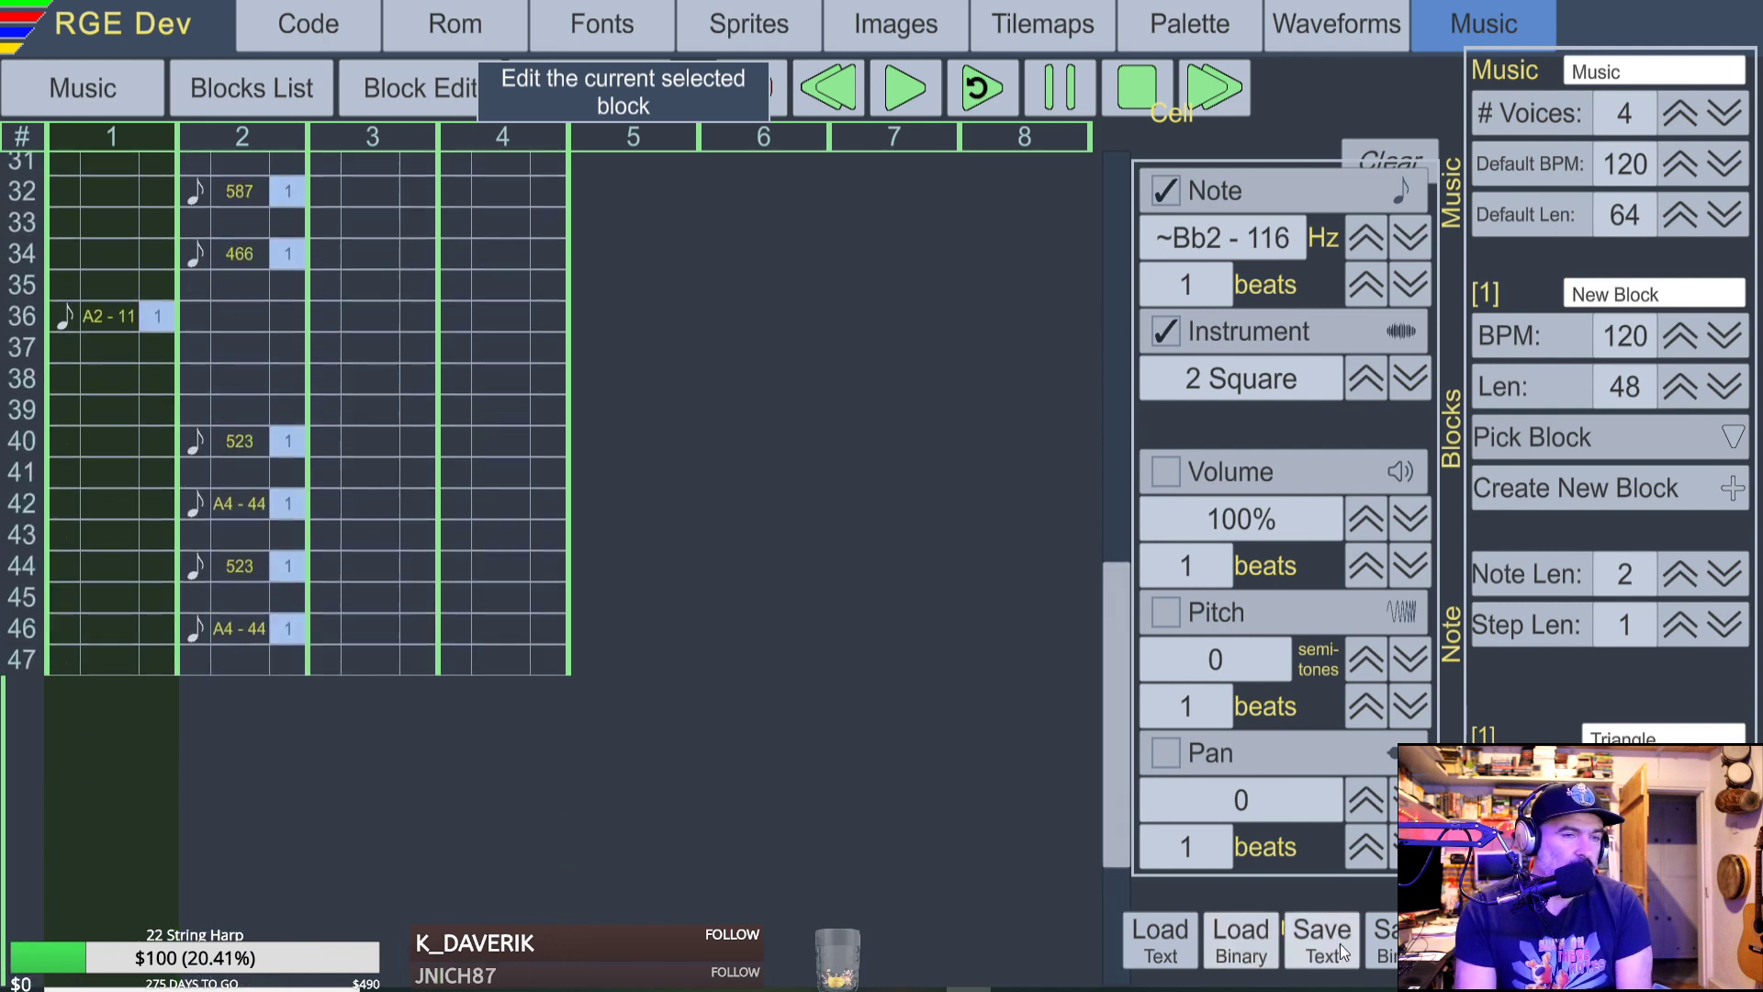
Save the music in binary form under the name testmod in the Retro Game Engine_Data folder.
click(1394, 945)
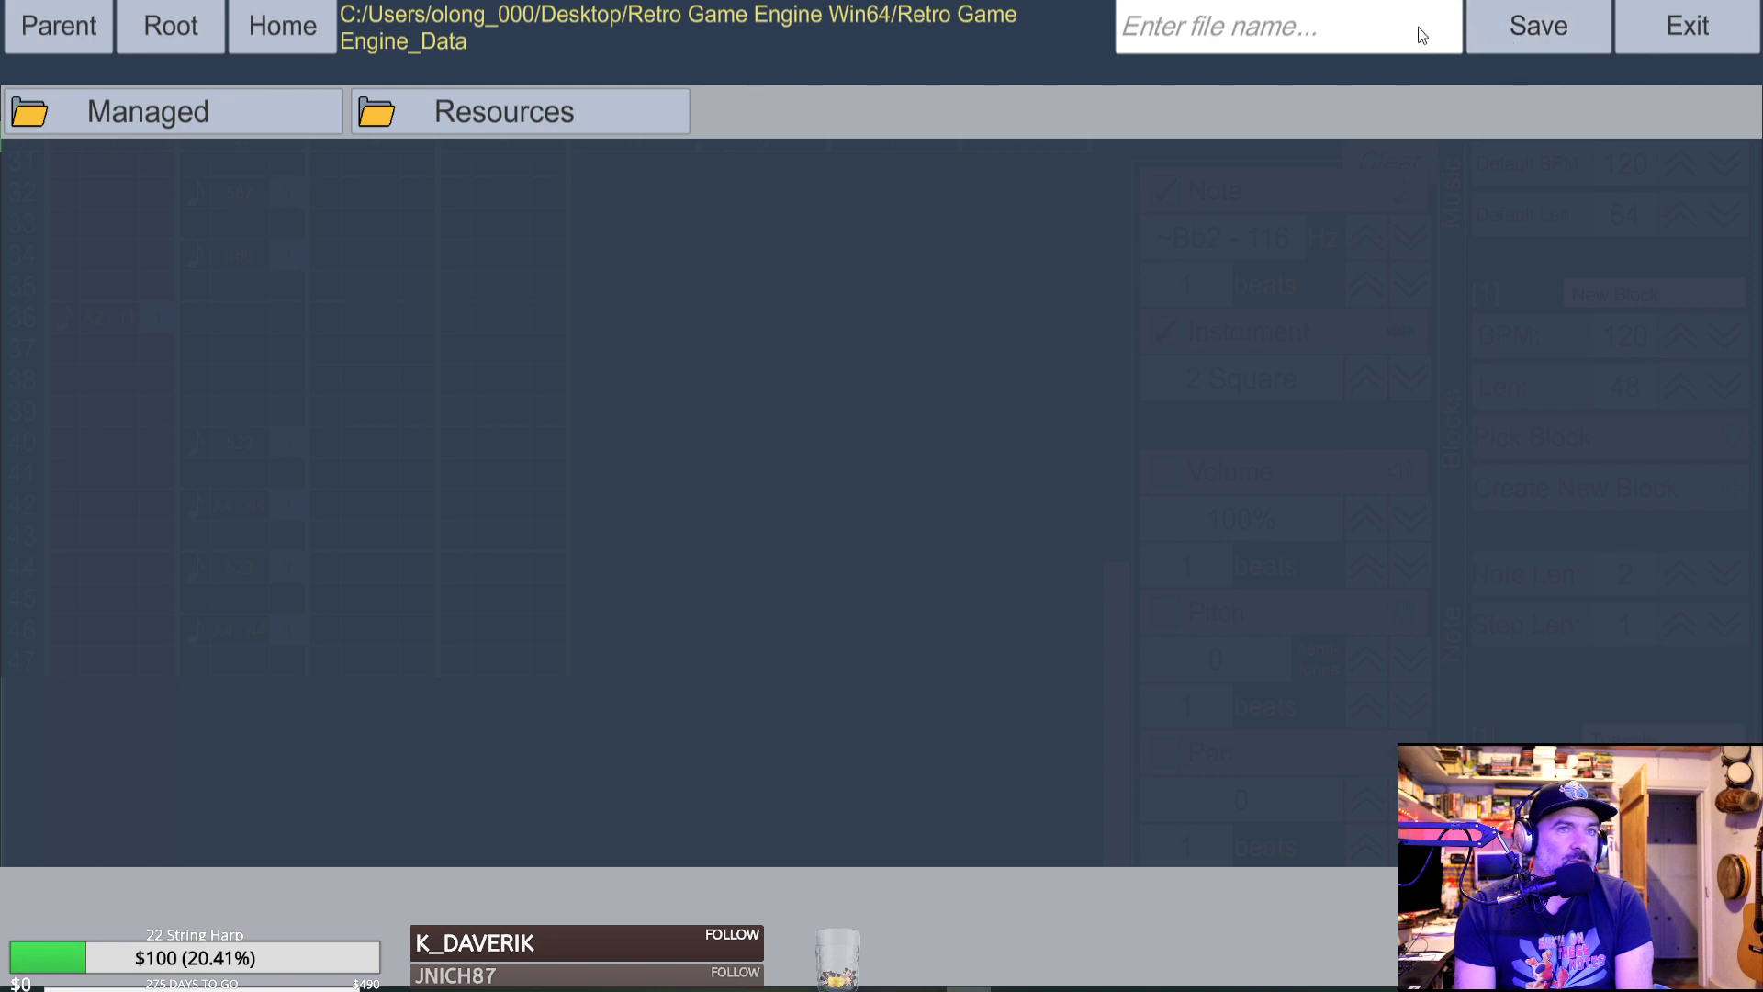
click(1347, 29)
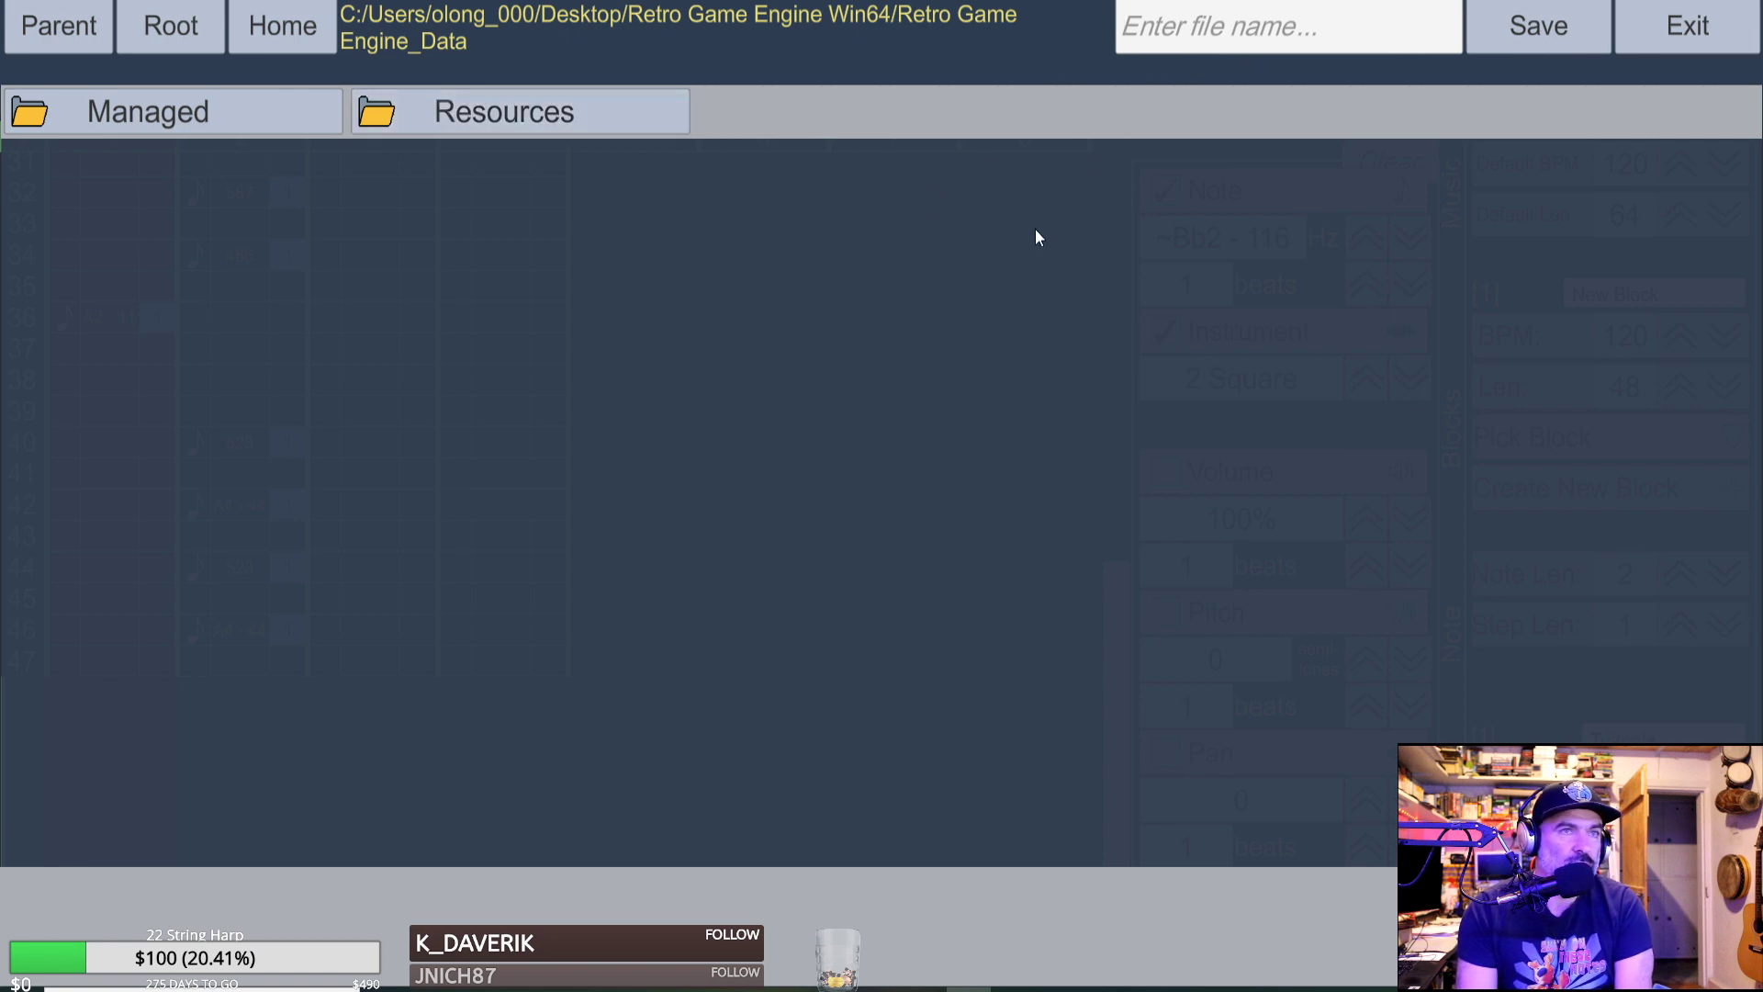
click(1194, 36)
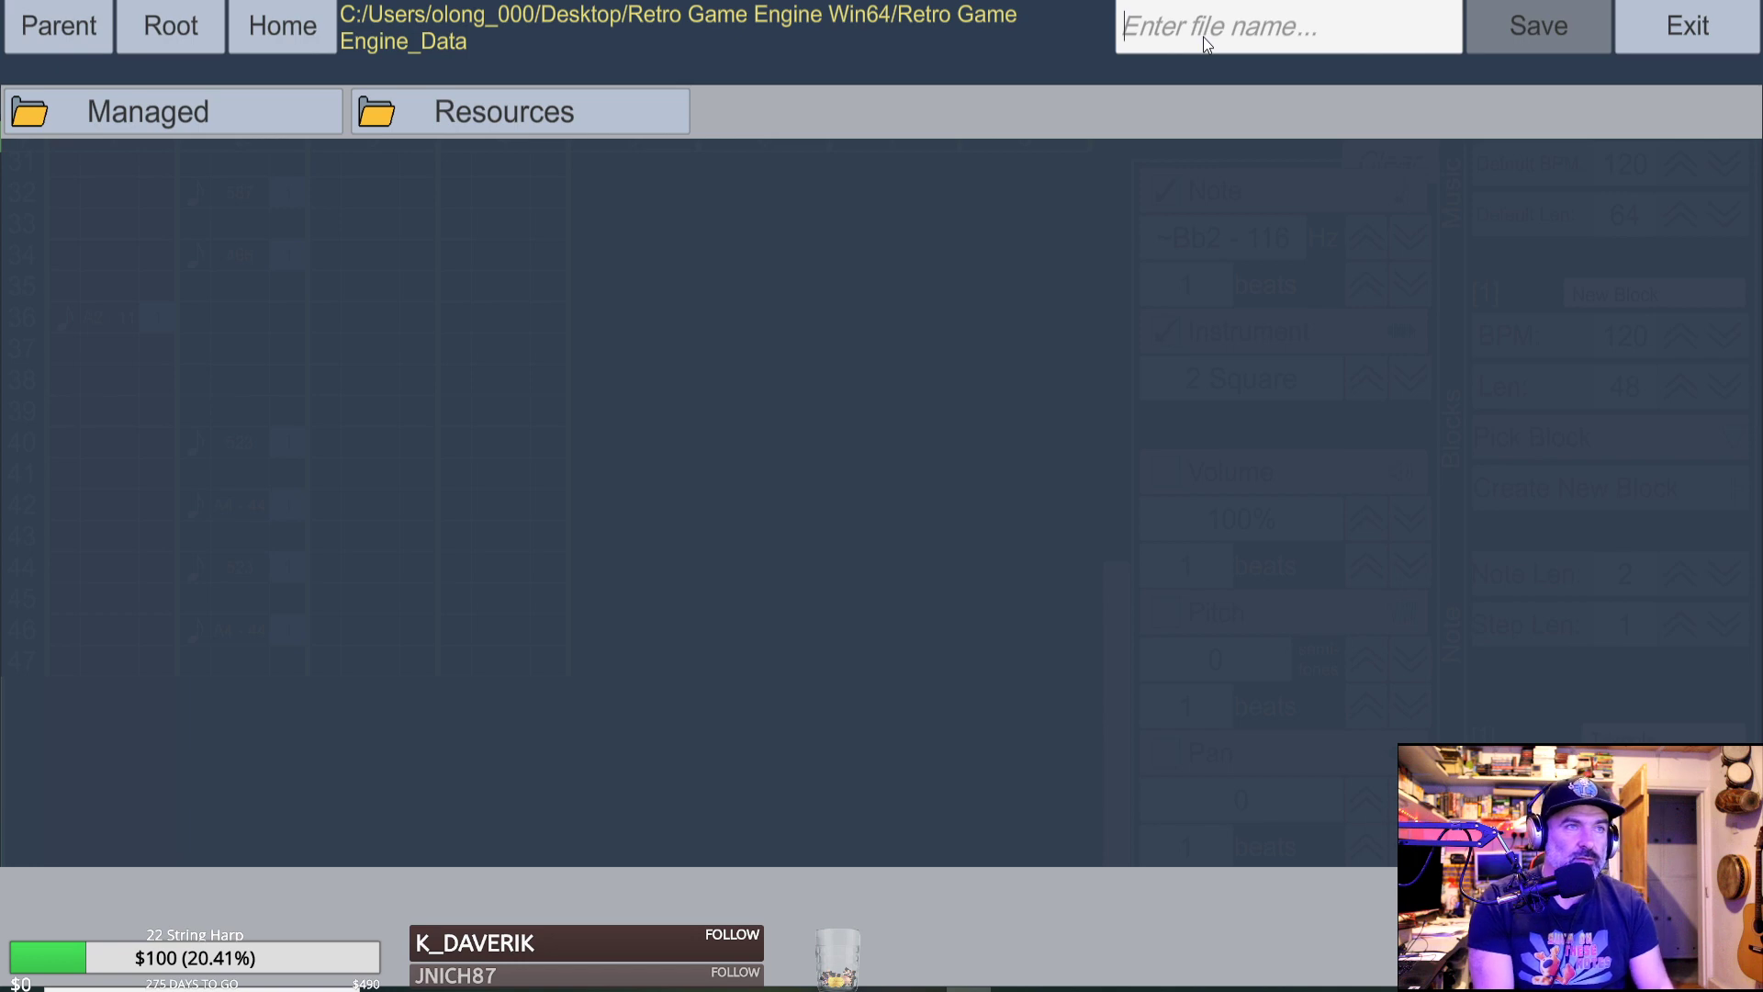
text(testmod)
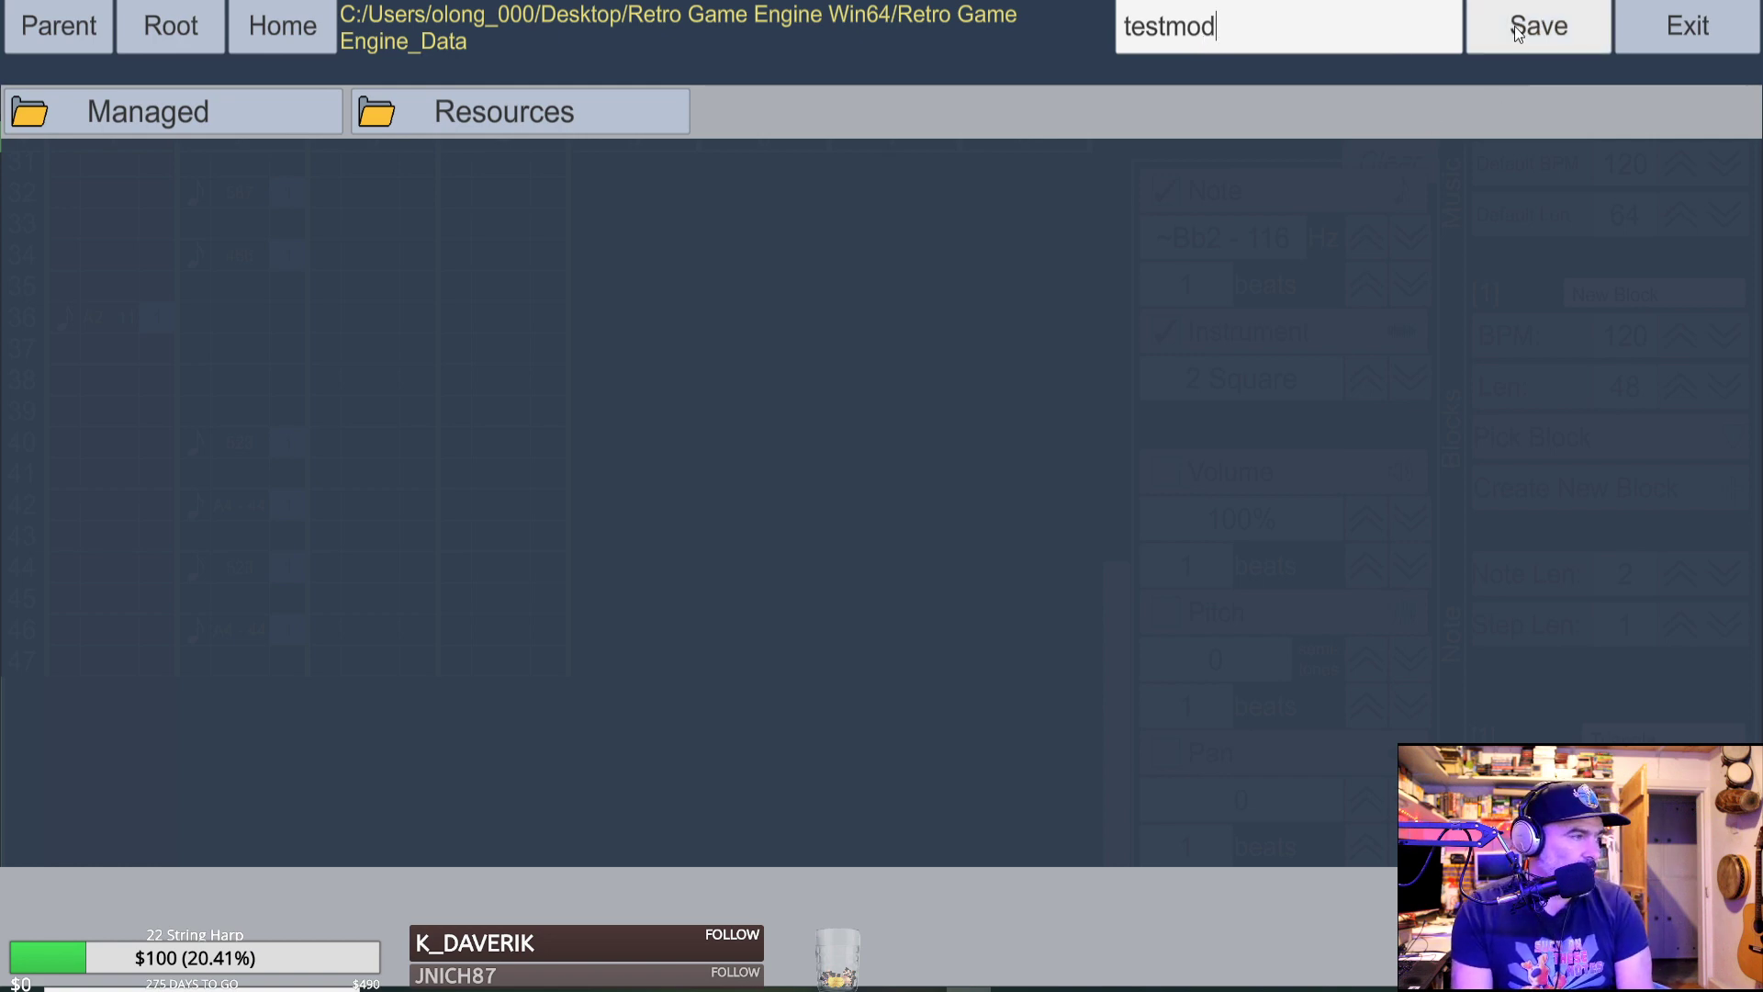
key(shift+Left)
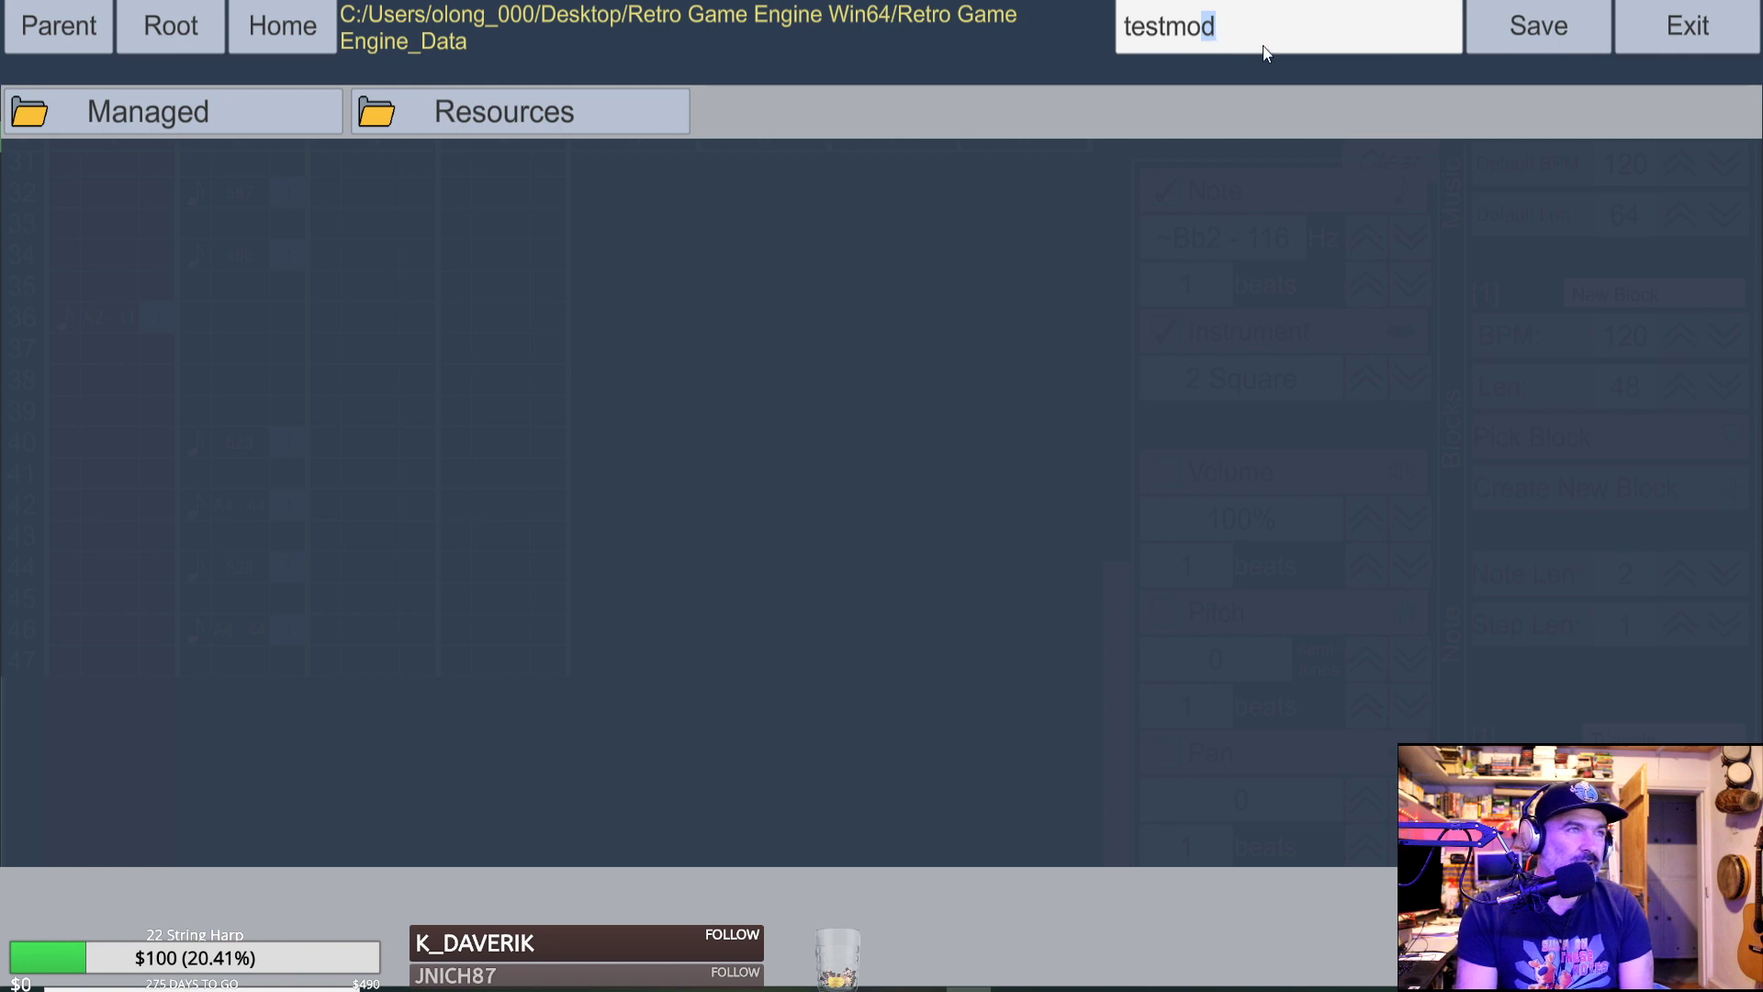
click(1552, 32)
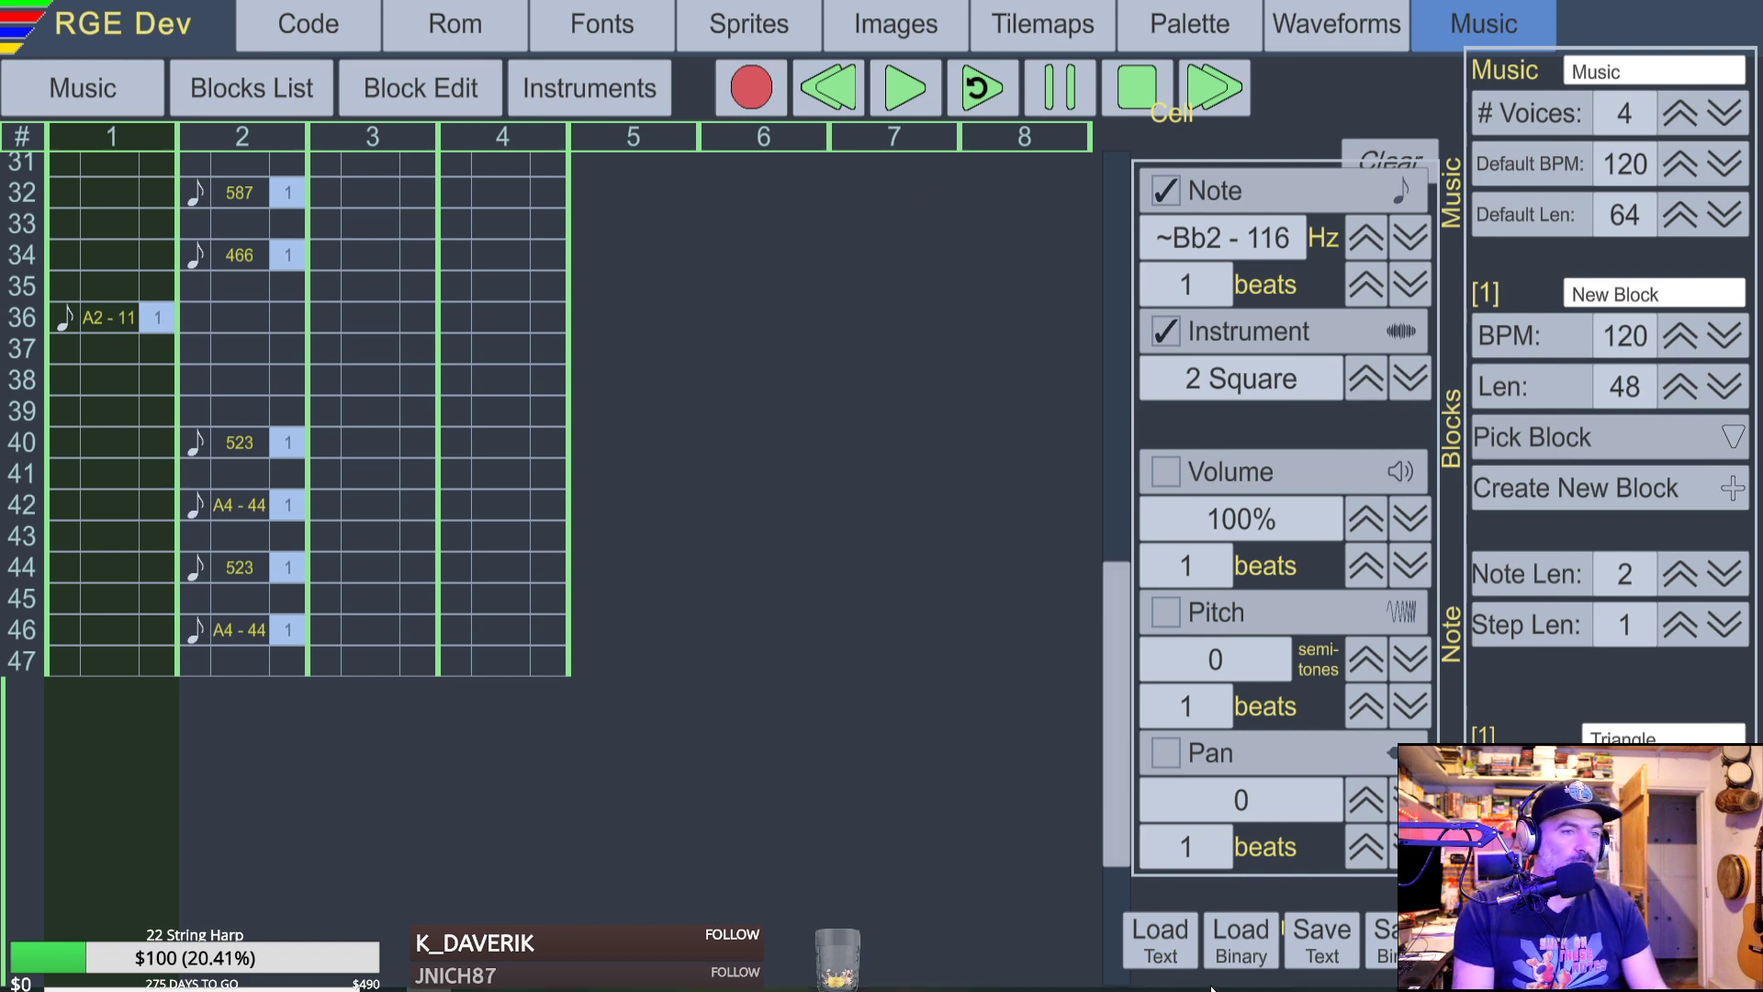
Save the music again as testmod in the mods folder of Retro Game Engine Win64.
key(ctrl+s)
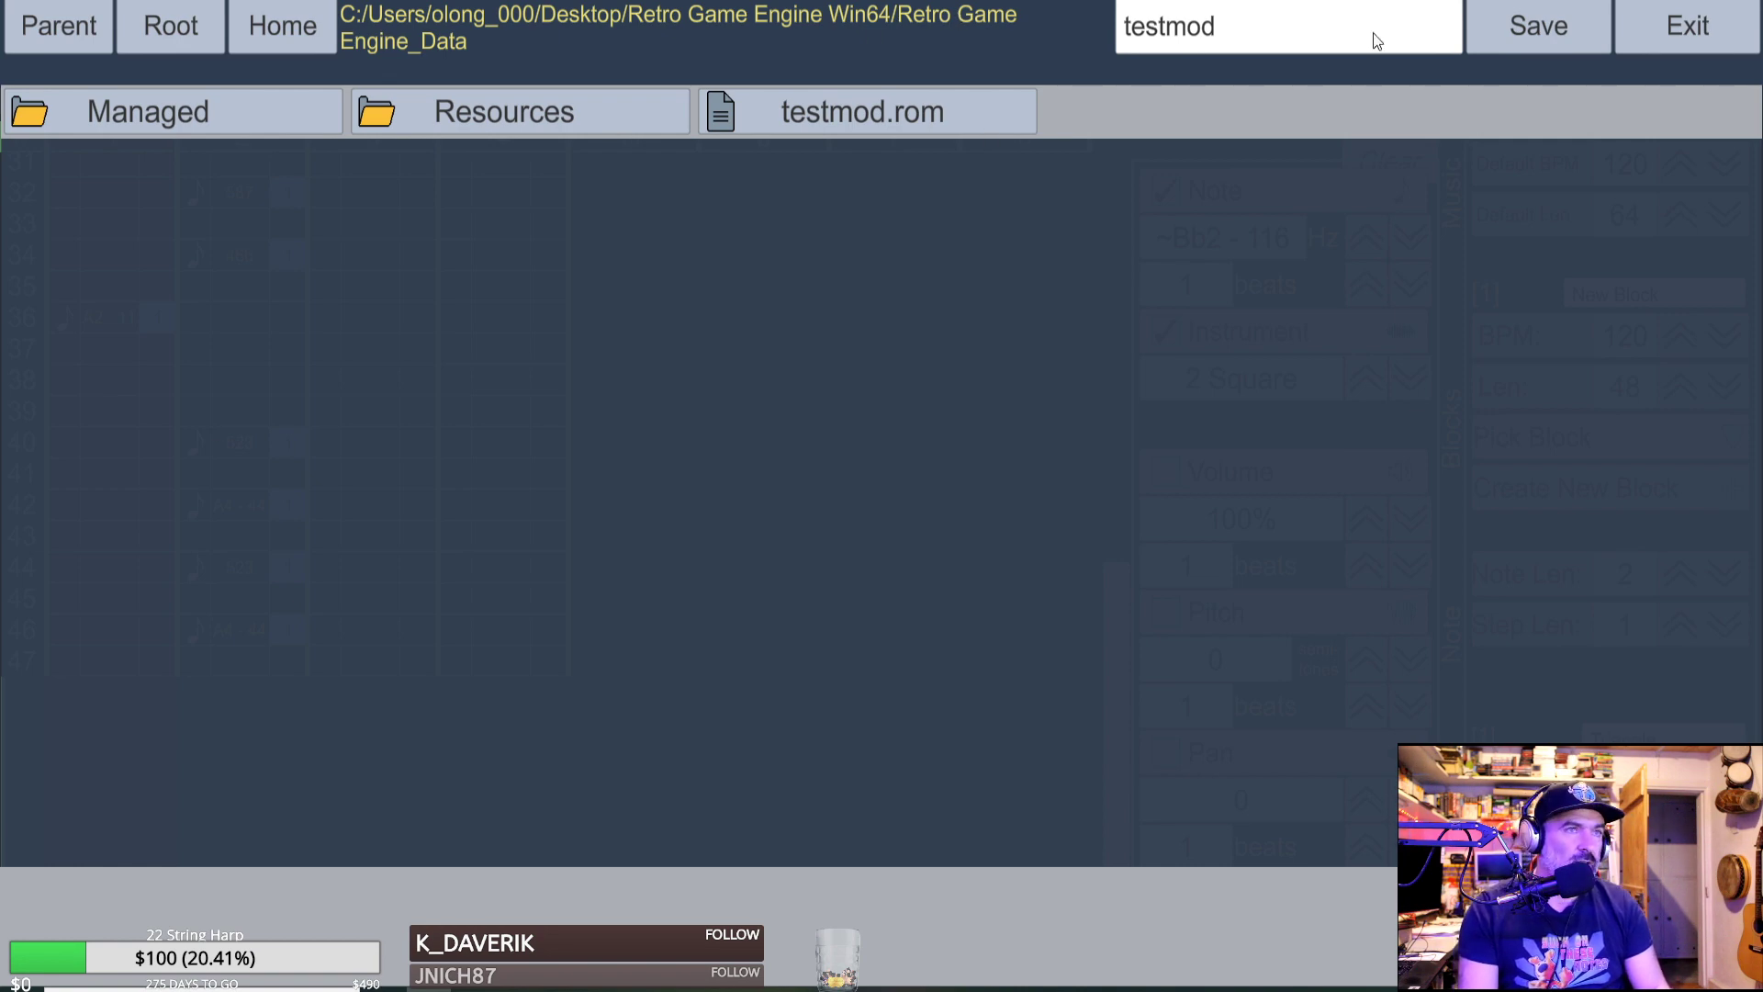
click(77, 25)
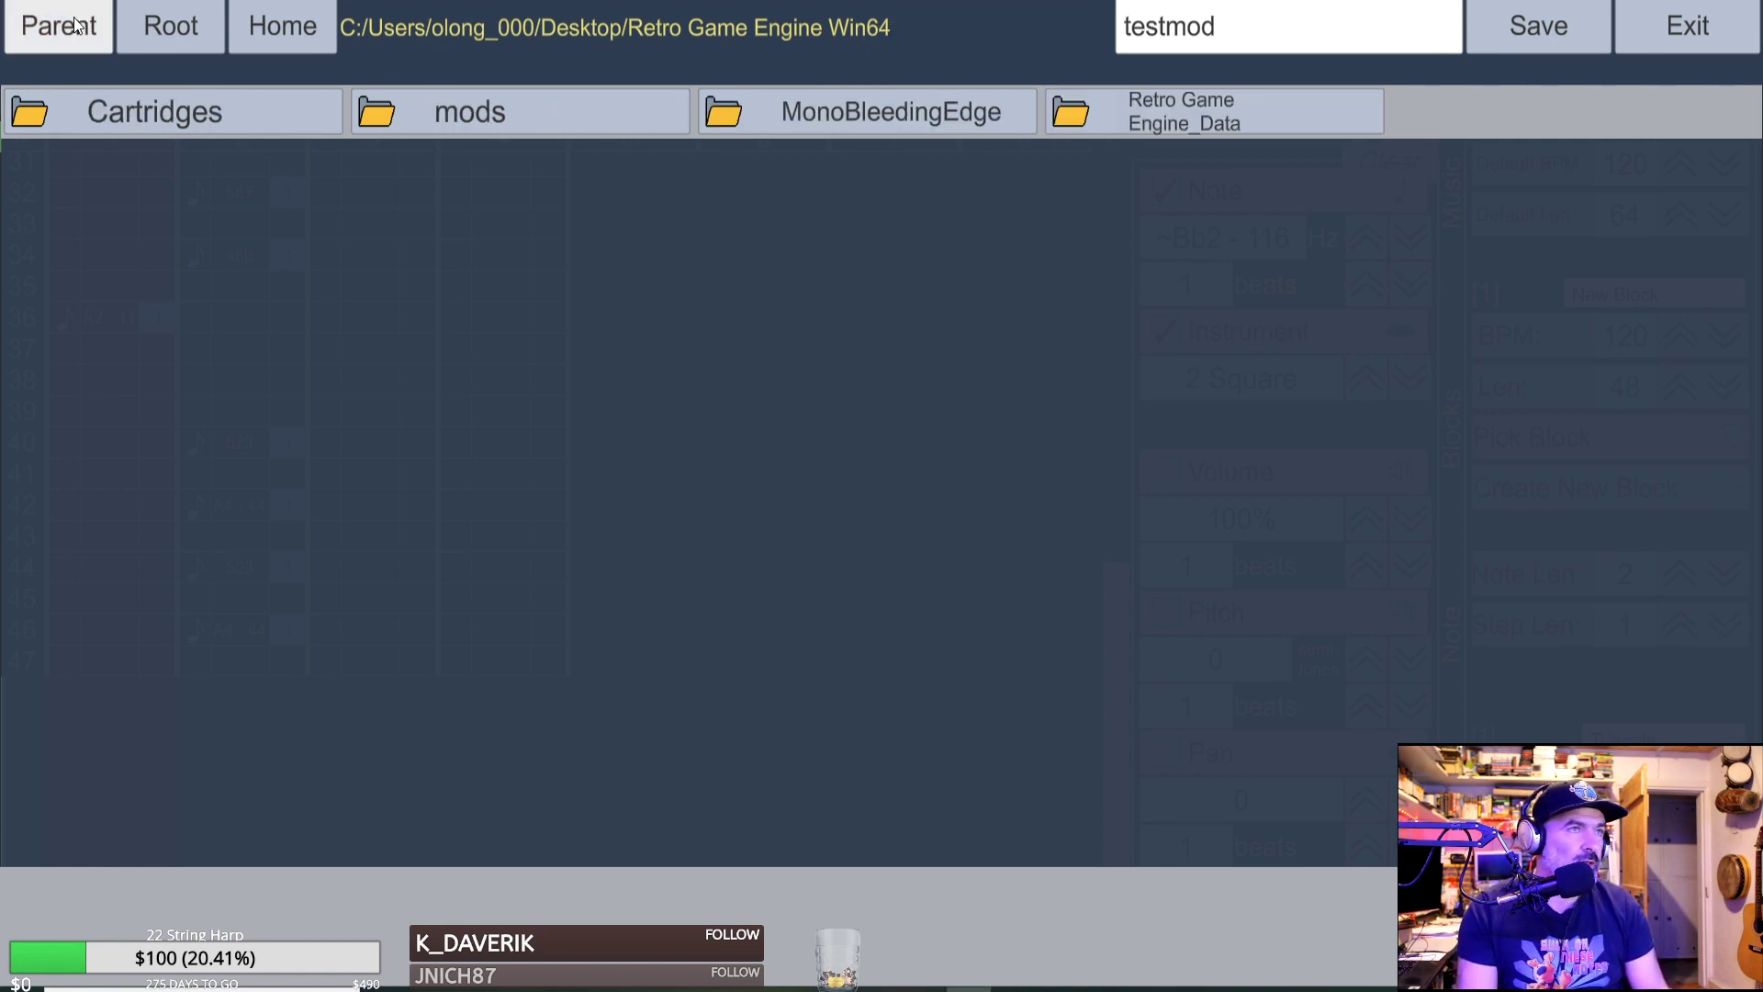
click(504, 115)
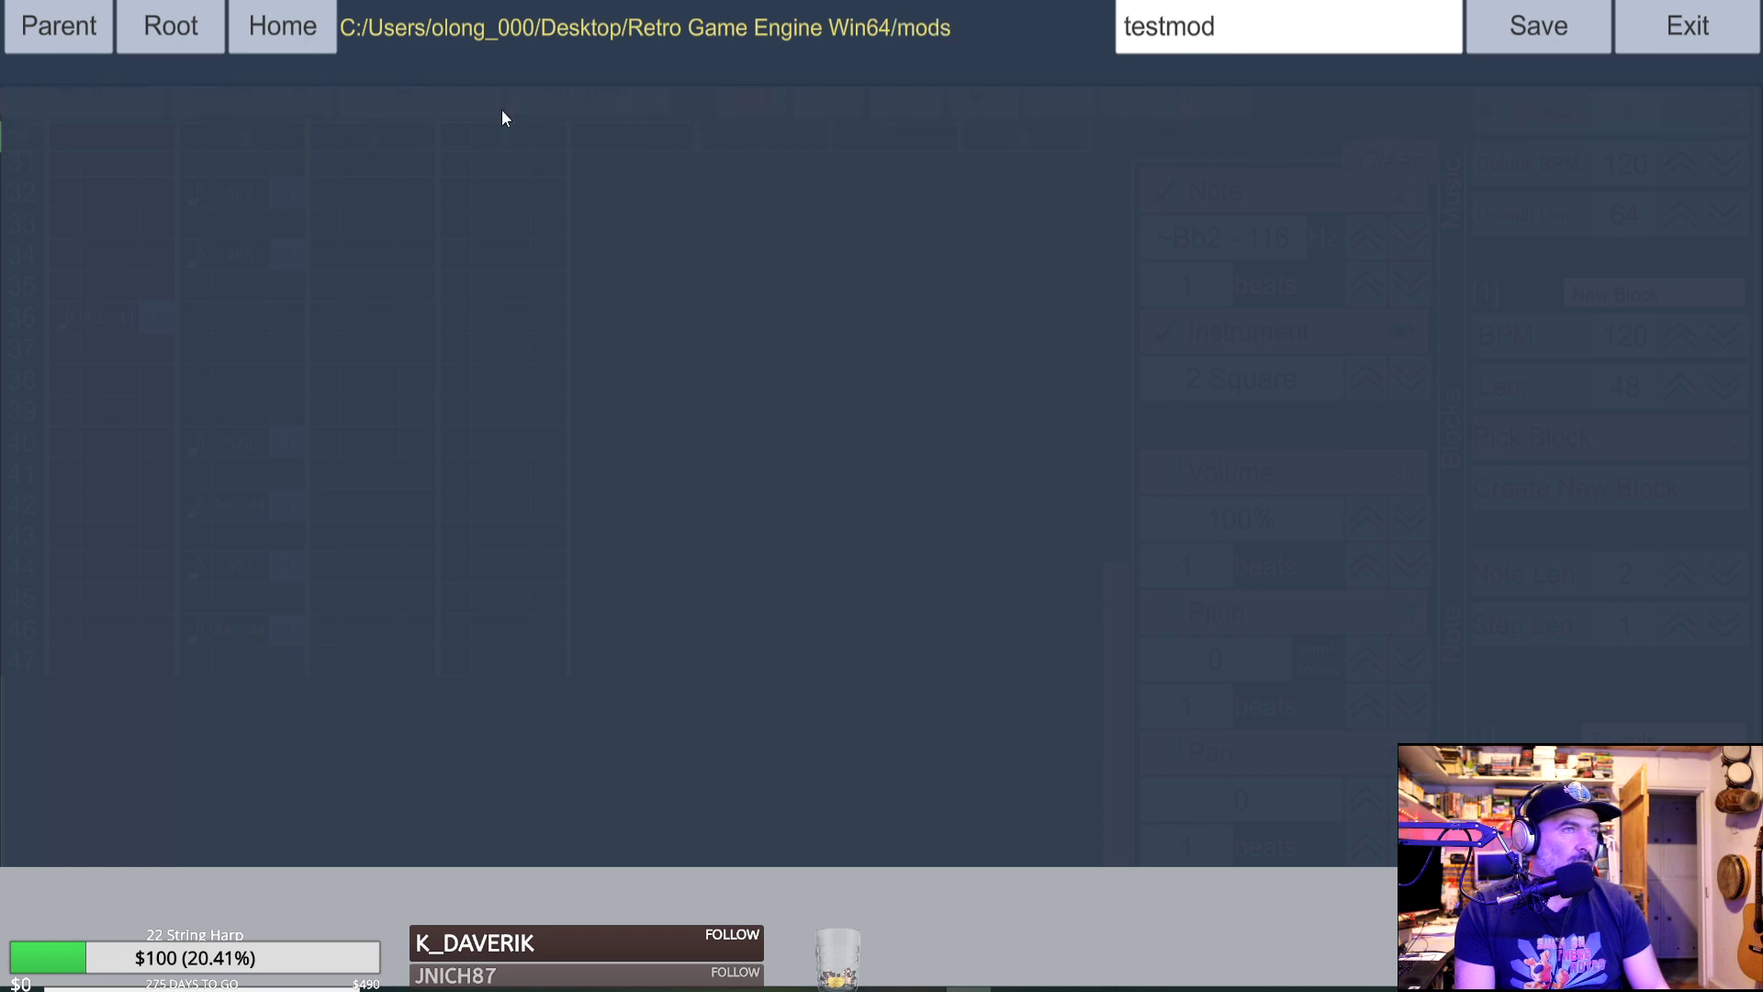
click(1532, 38)
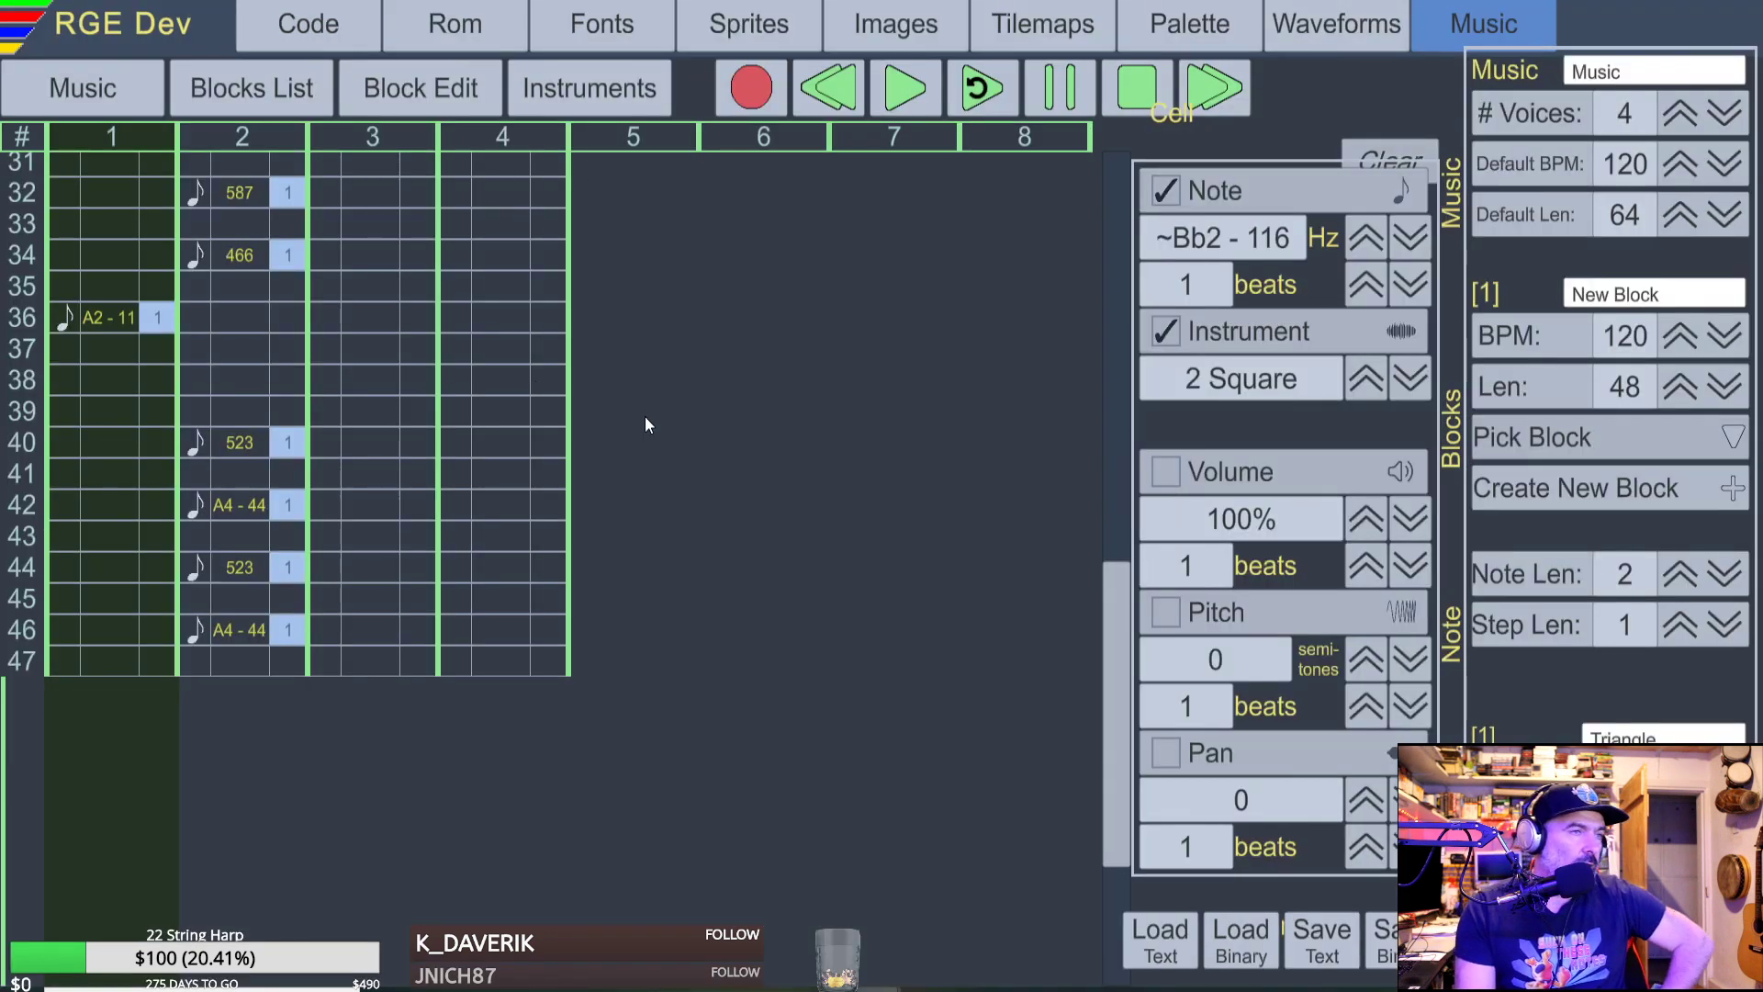
scroll(498, 377, up, 3)
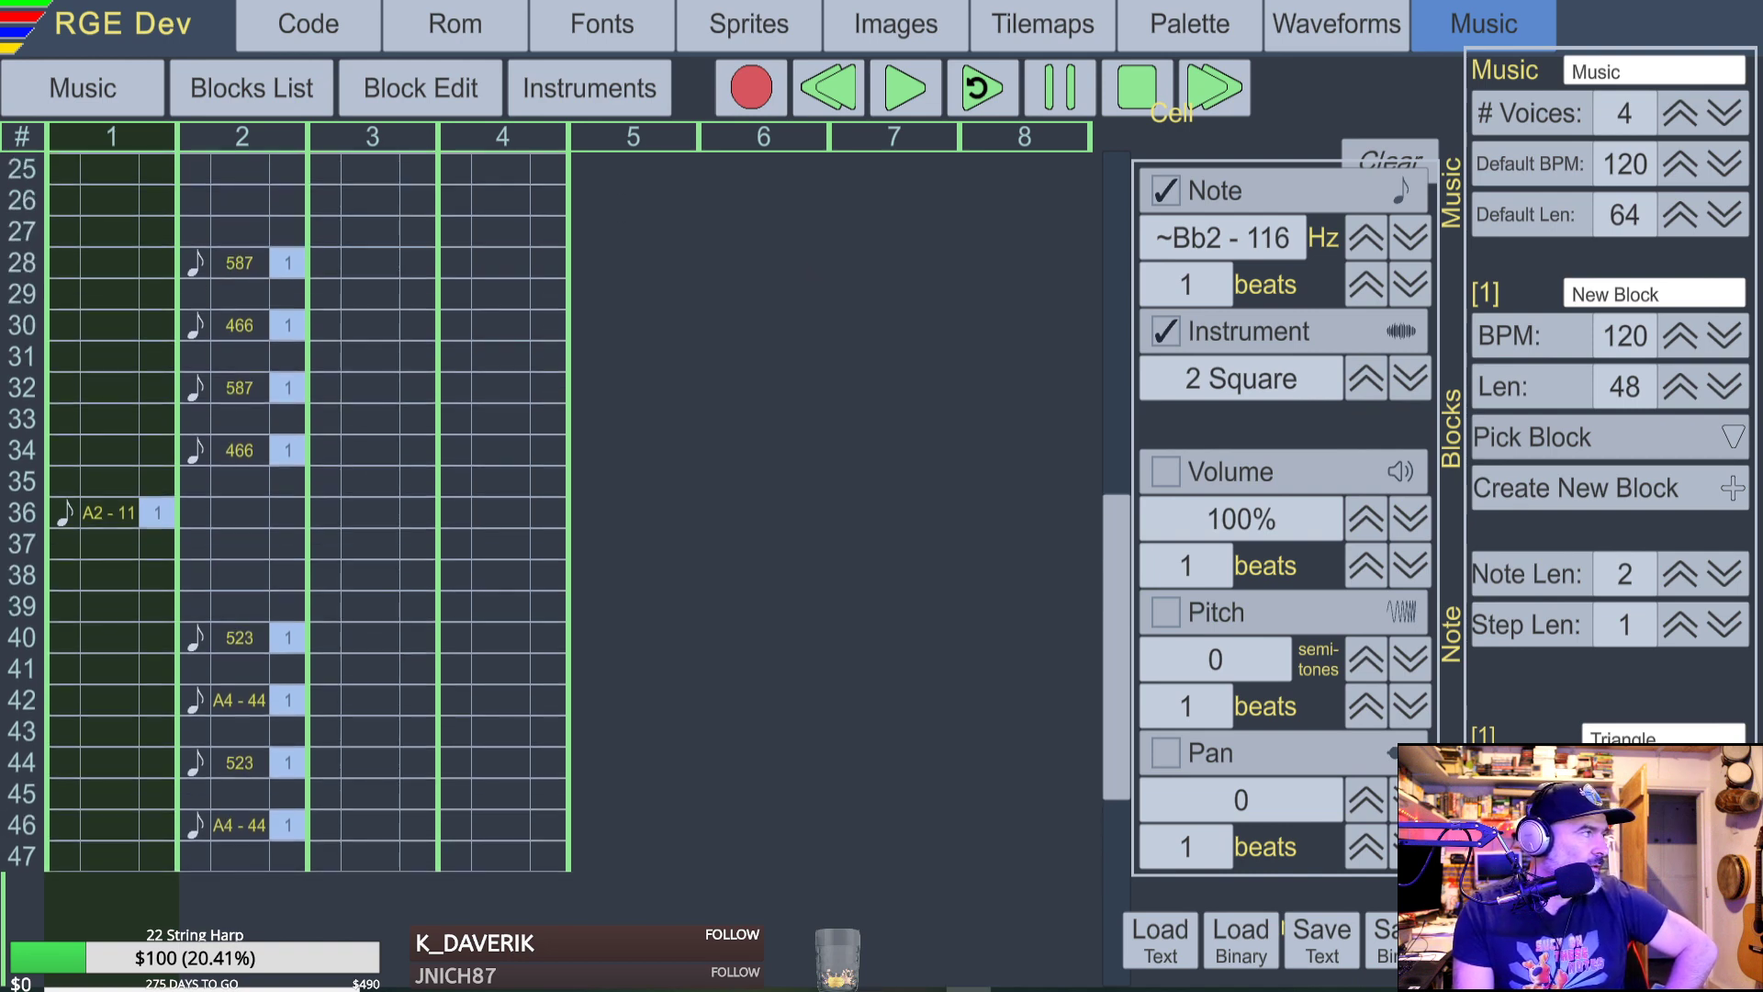
Try instrument 1 Triangle on voice 1's first note in row 00 and play the block to hear it.
scroll(201, 333, up, 10)
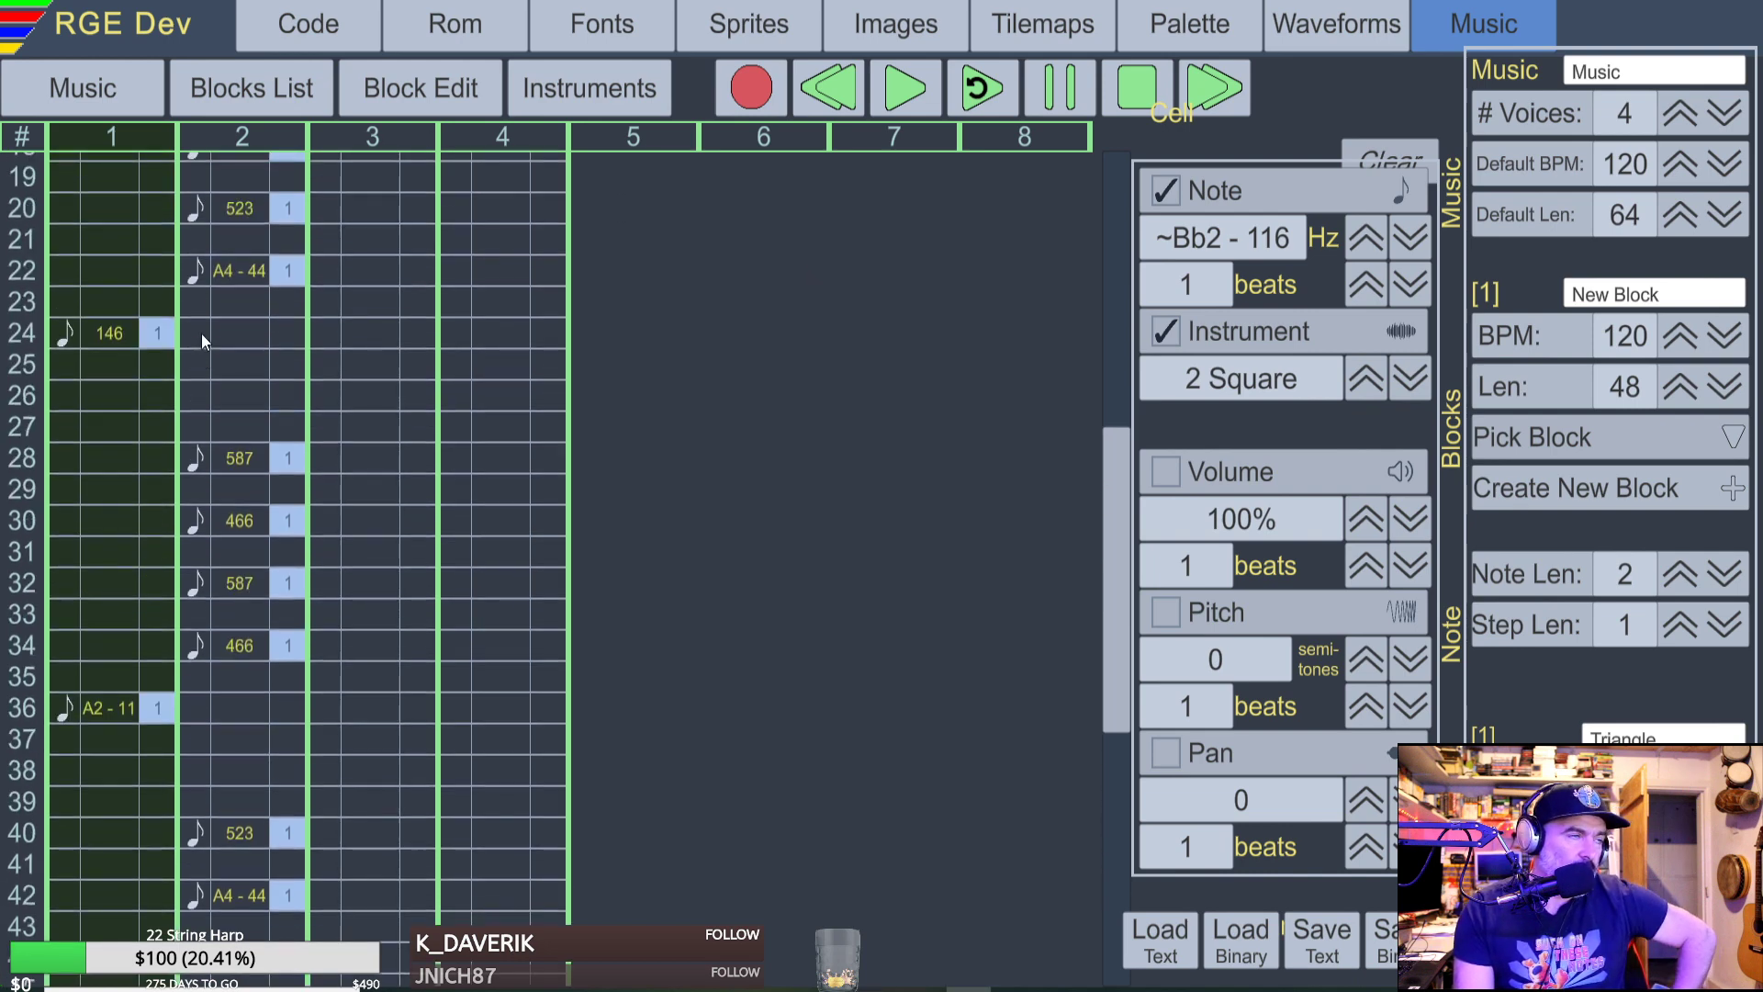
scroll(201, 333, up, 1)
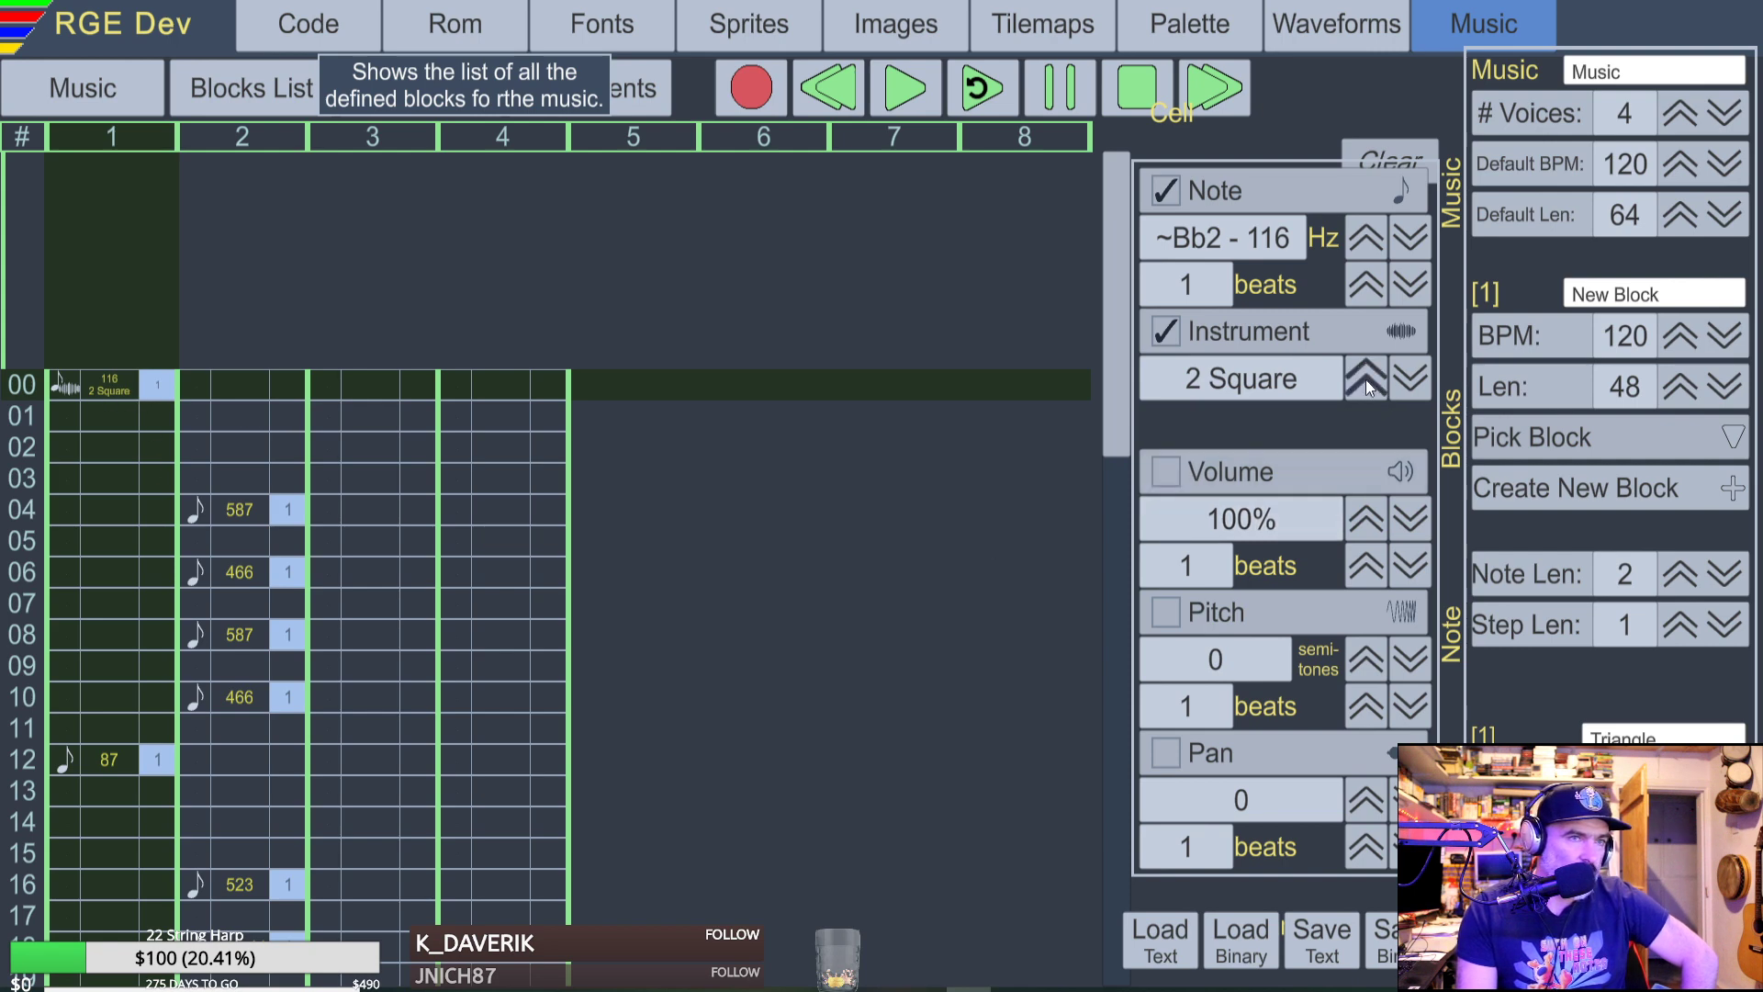
click(1419, 379)
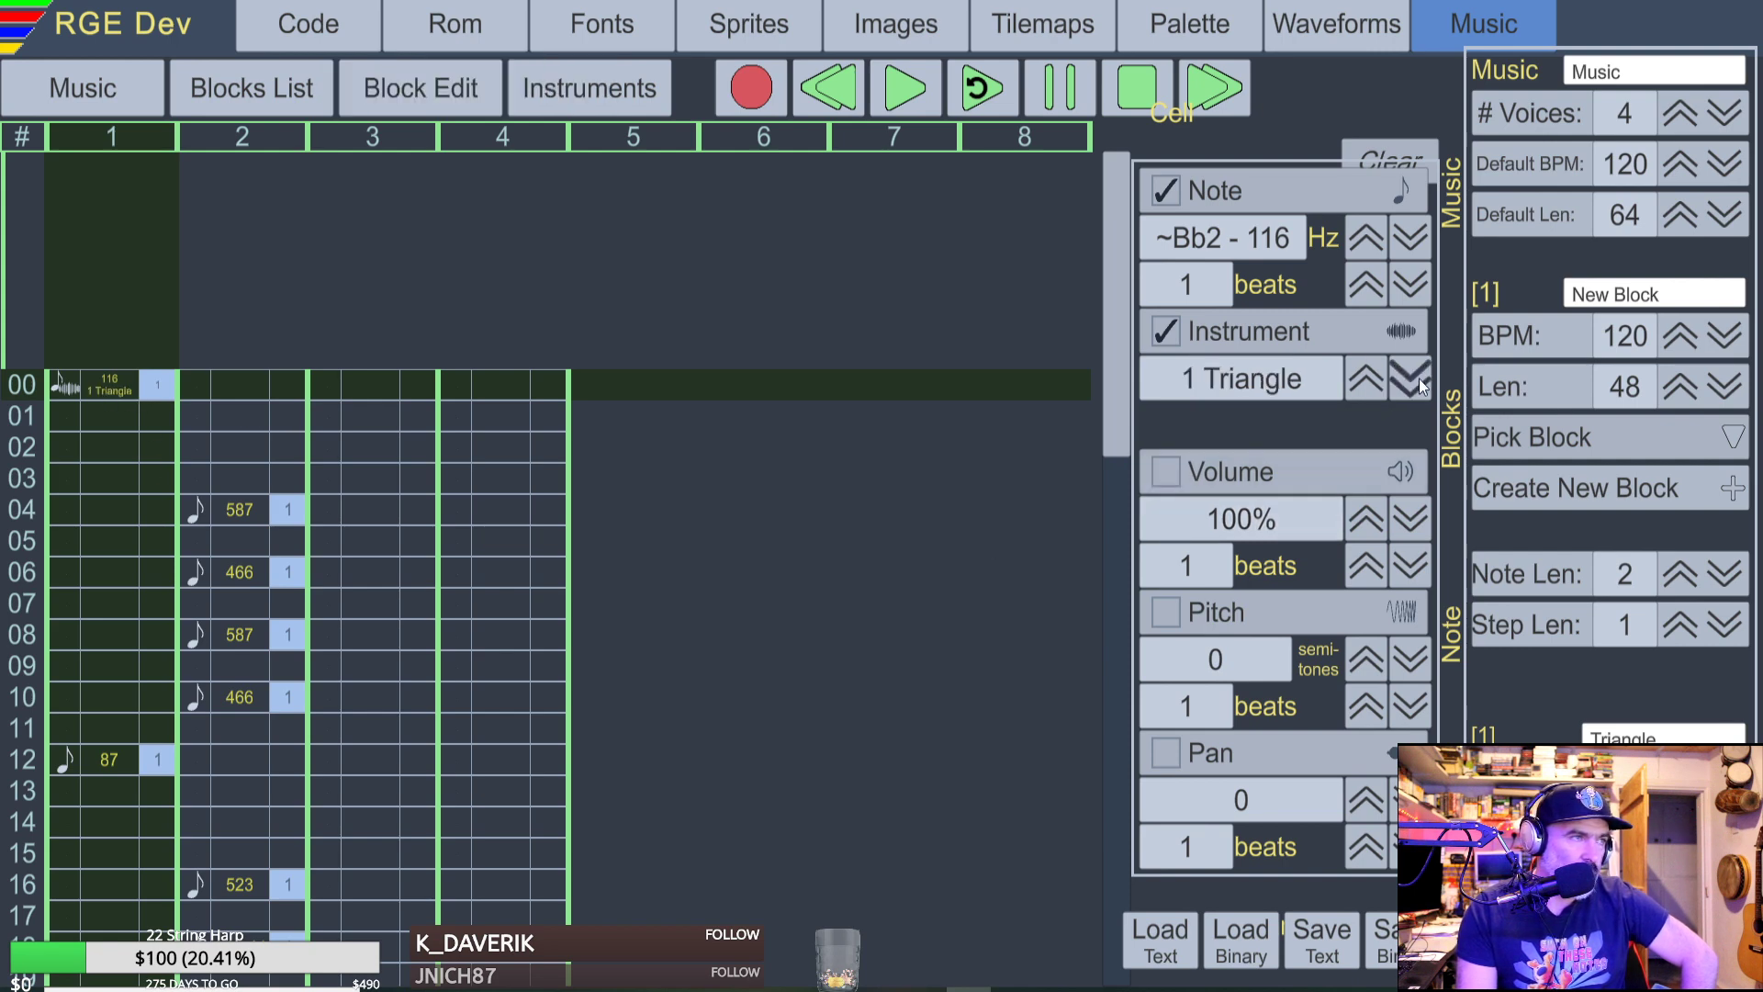
click(900, 90)
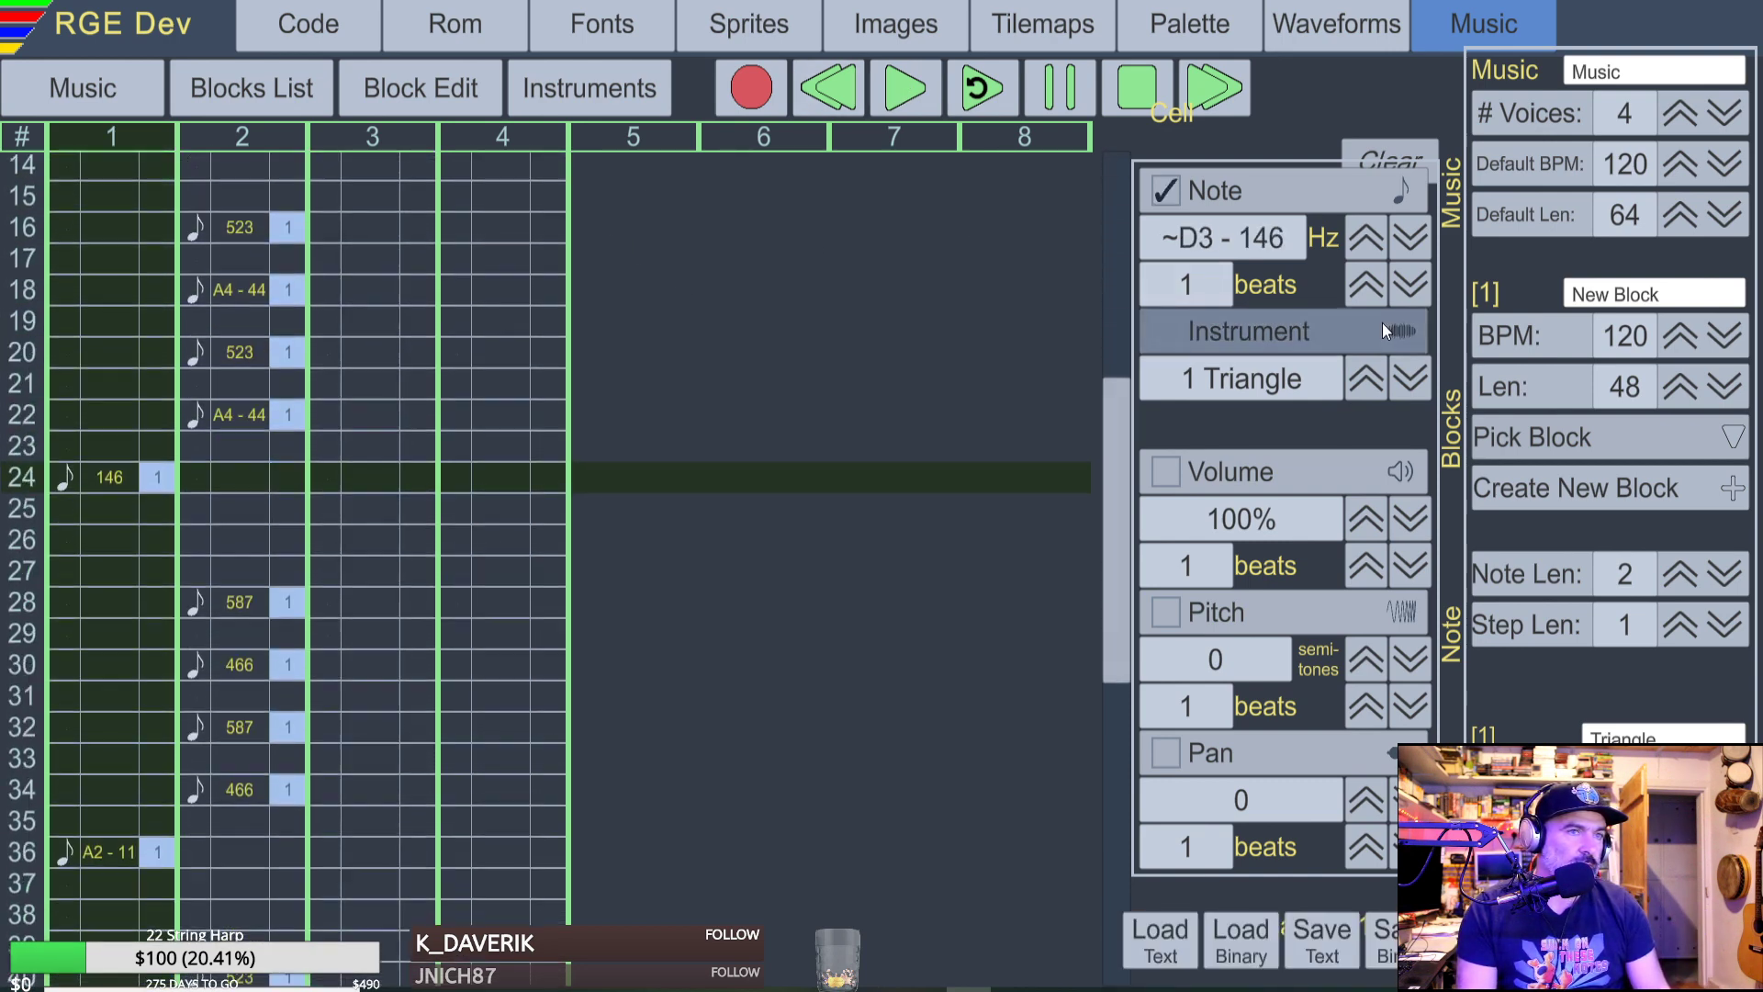
key(space)
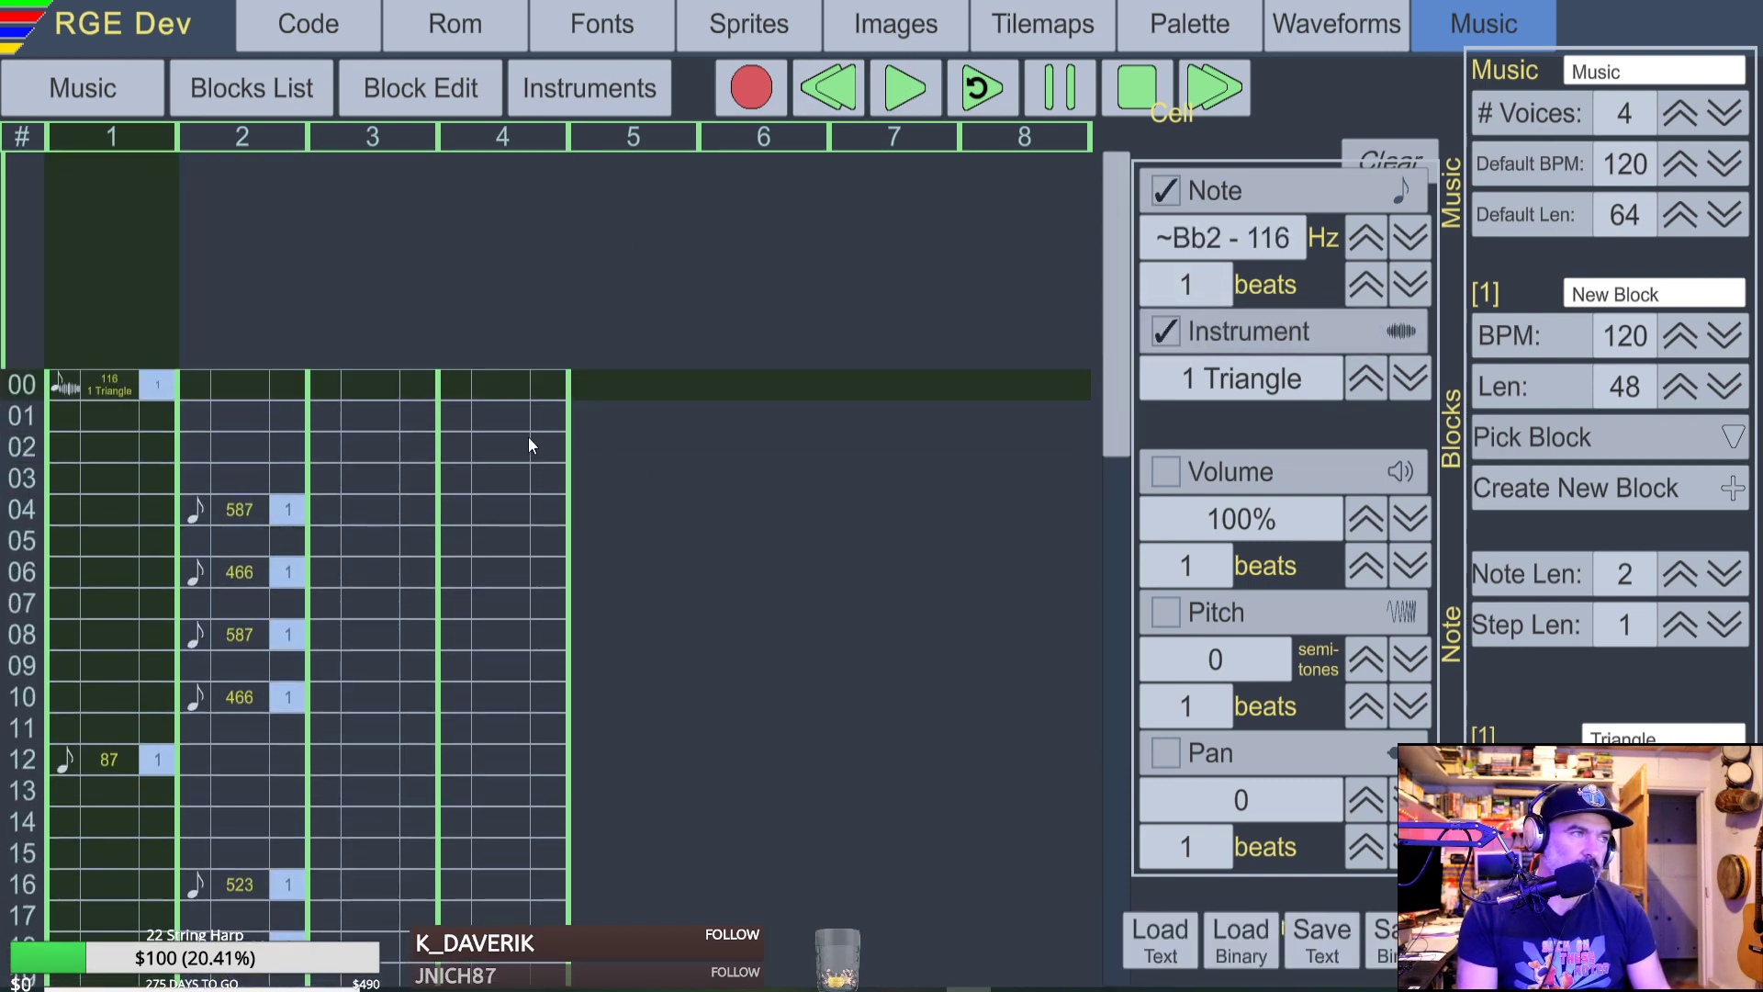
Set the instrument of voice 1's first note in row 00 to 2 Square and play the block.
click(1356, 379)
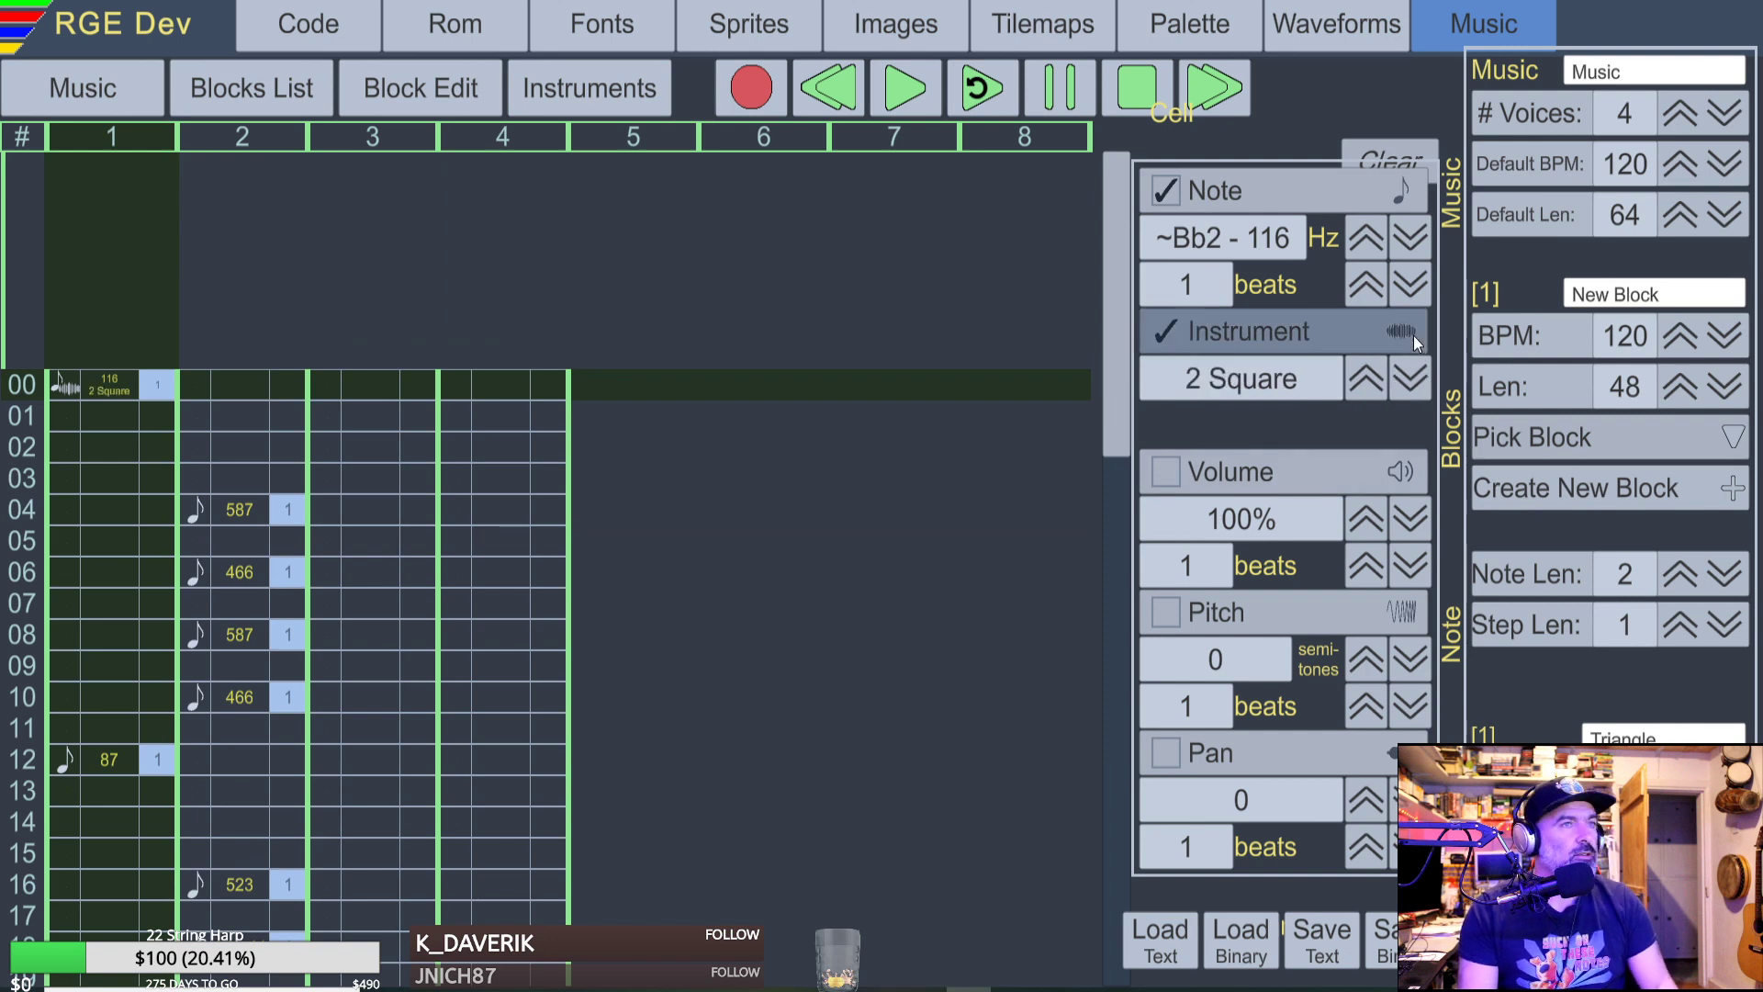
key(space)
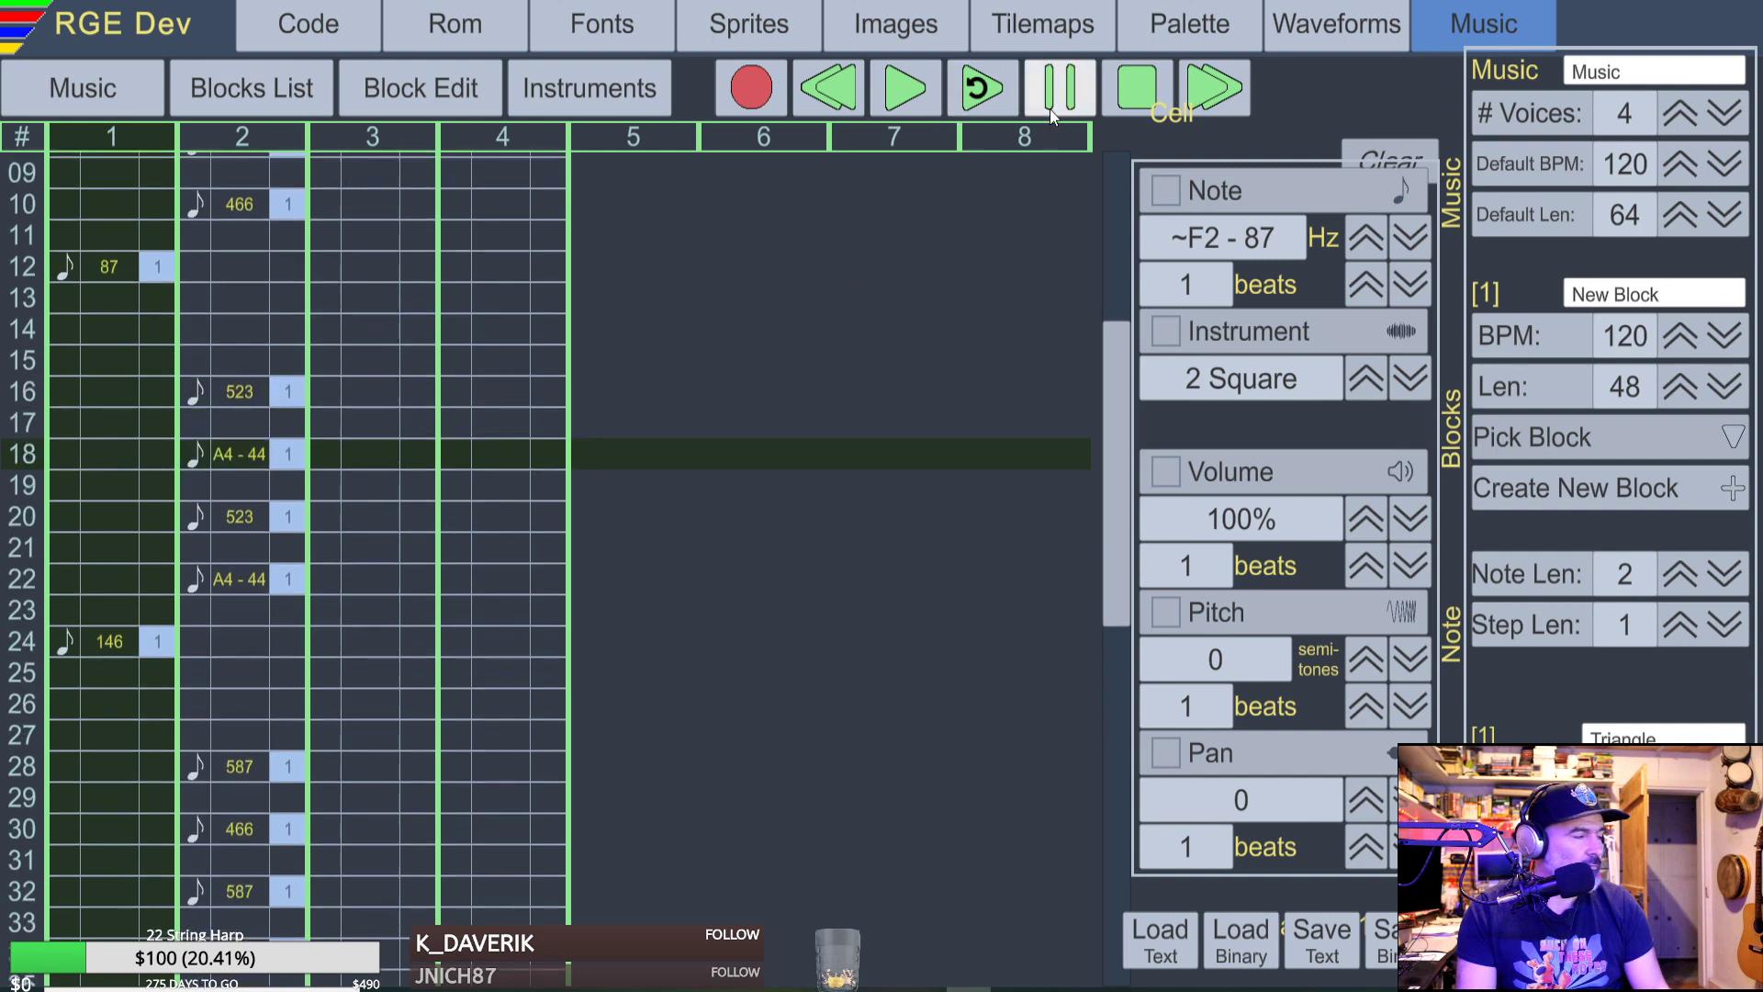
key(space)
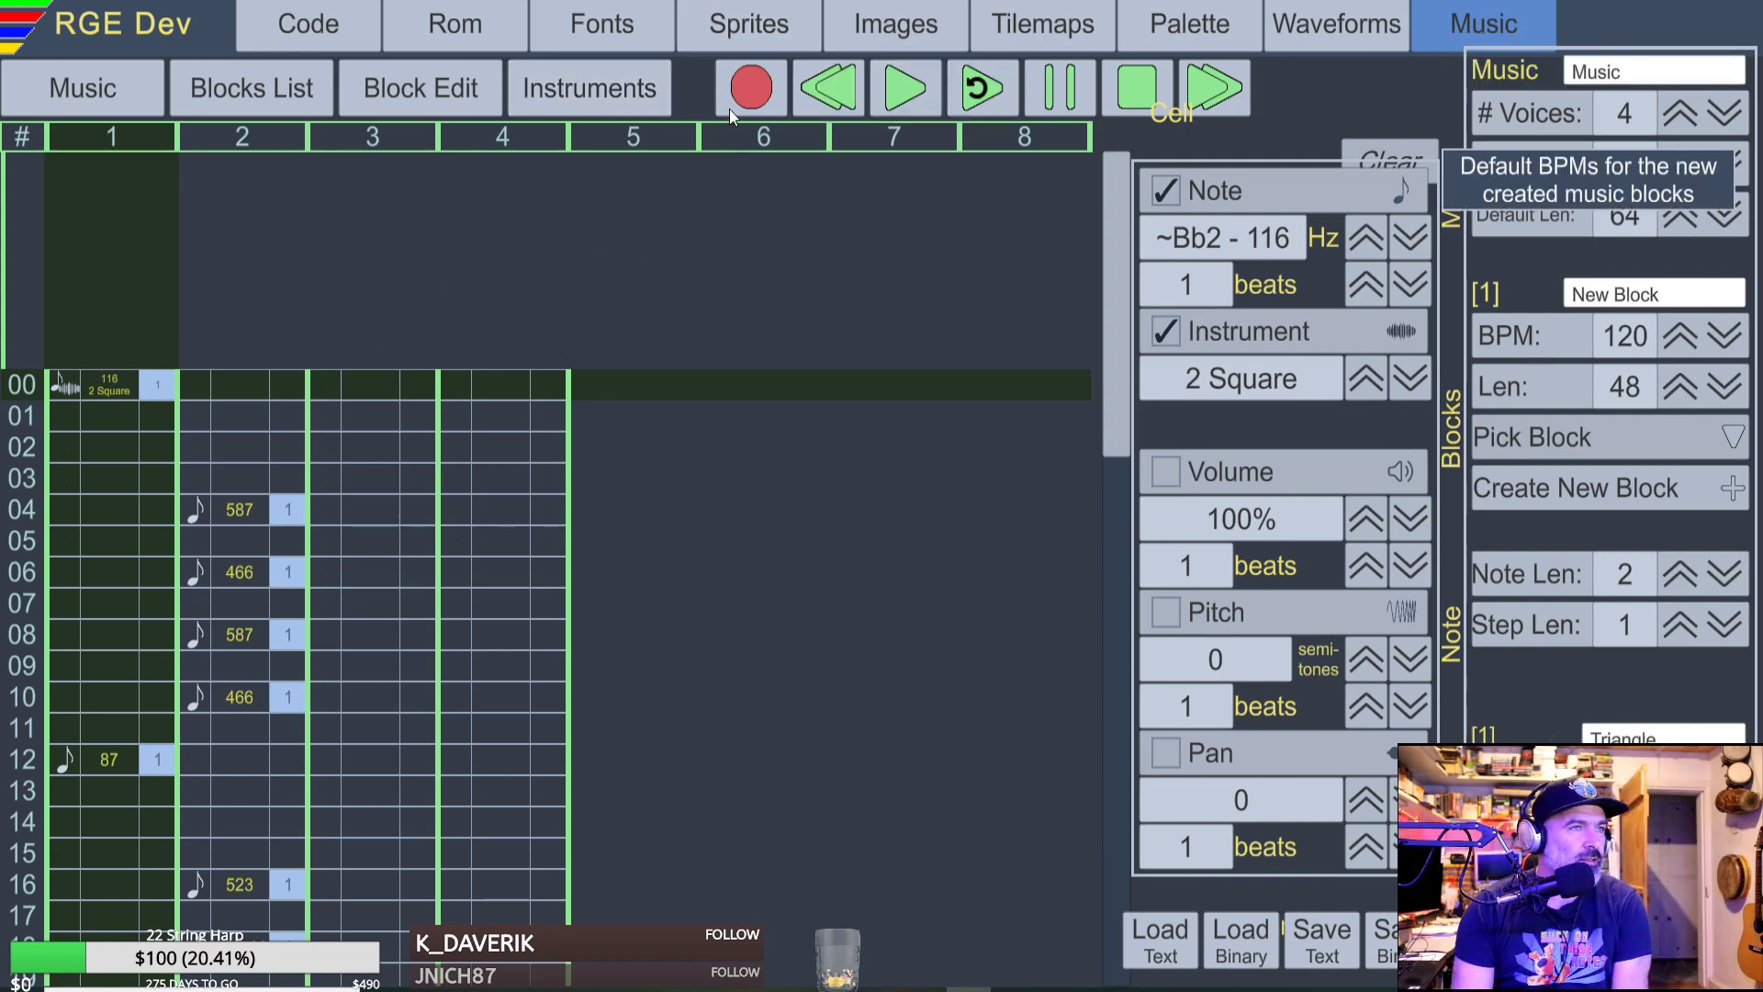
Open instrument 2, the square wave, from the instruments list for editing.
click(576, 101)
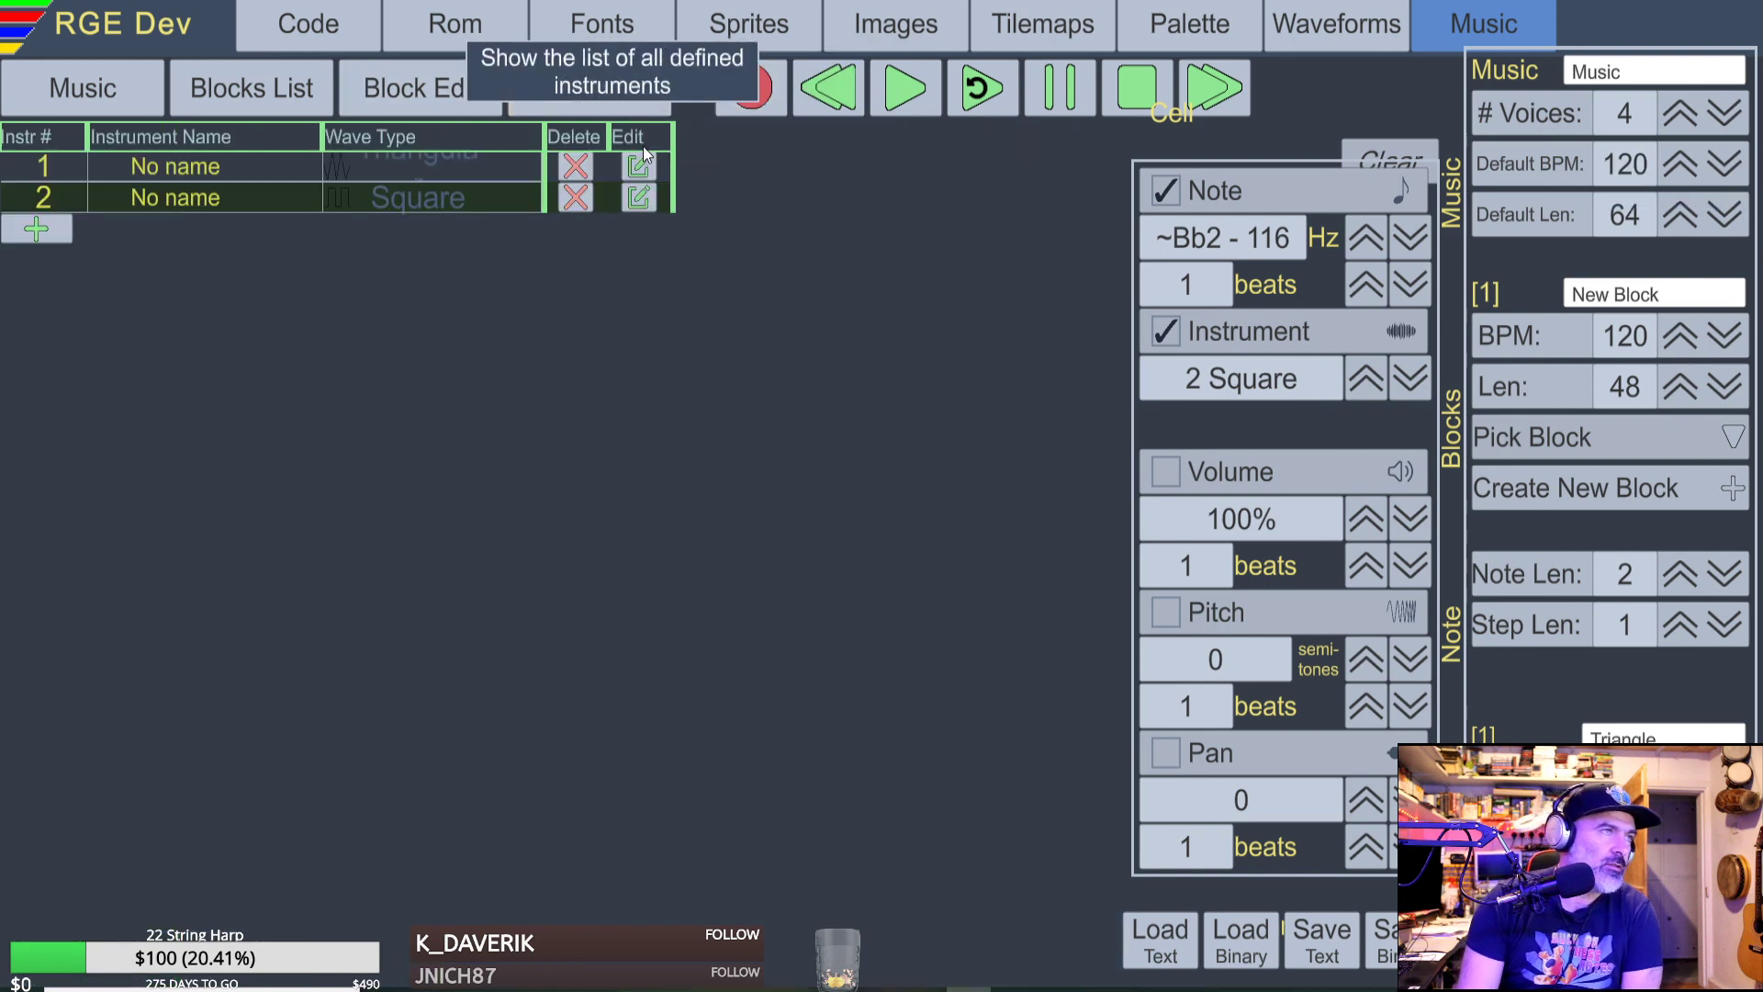
click(238, 169)
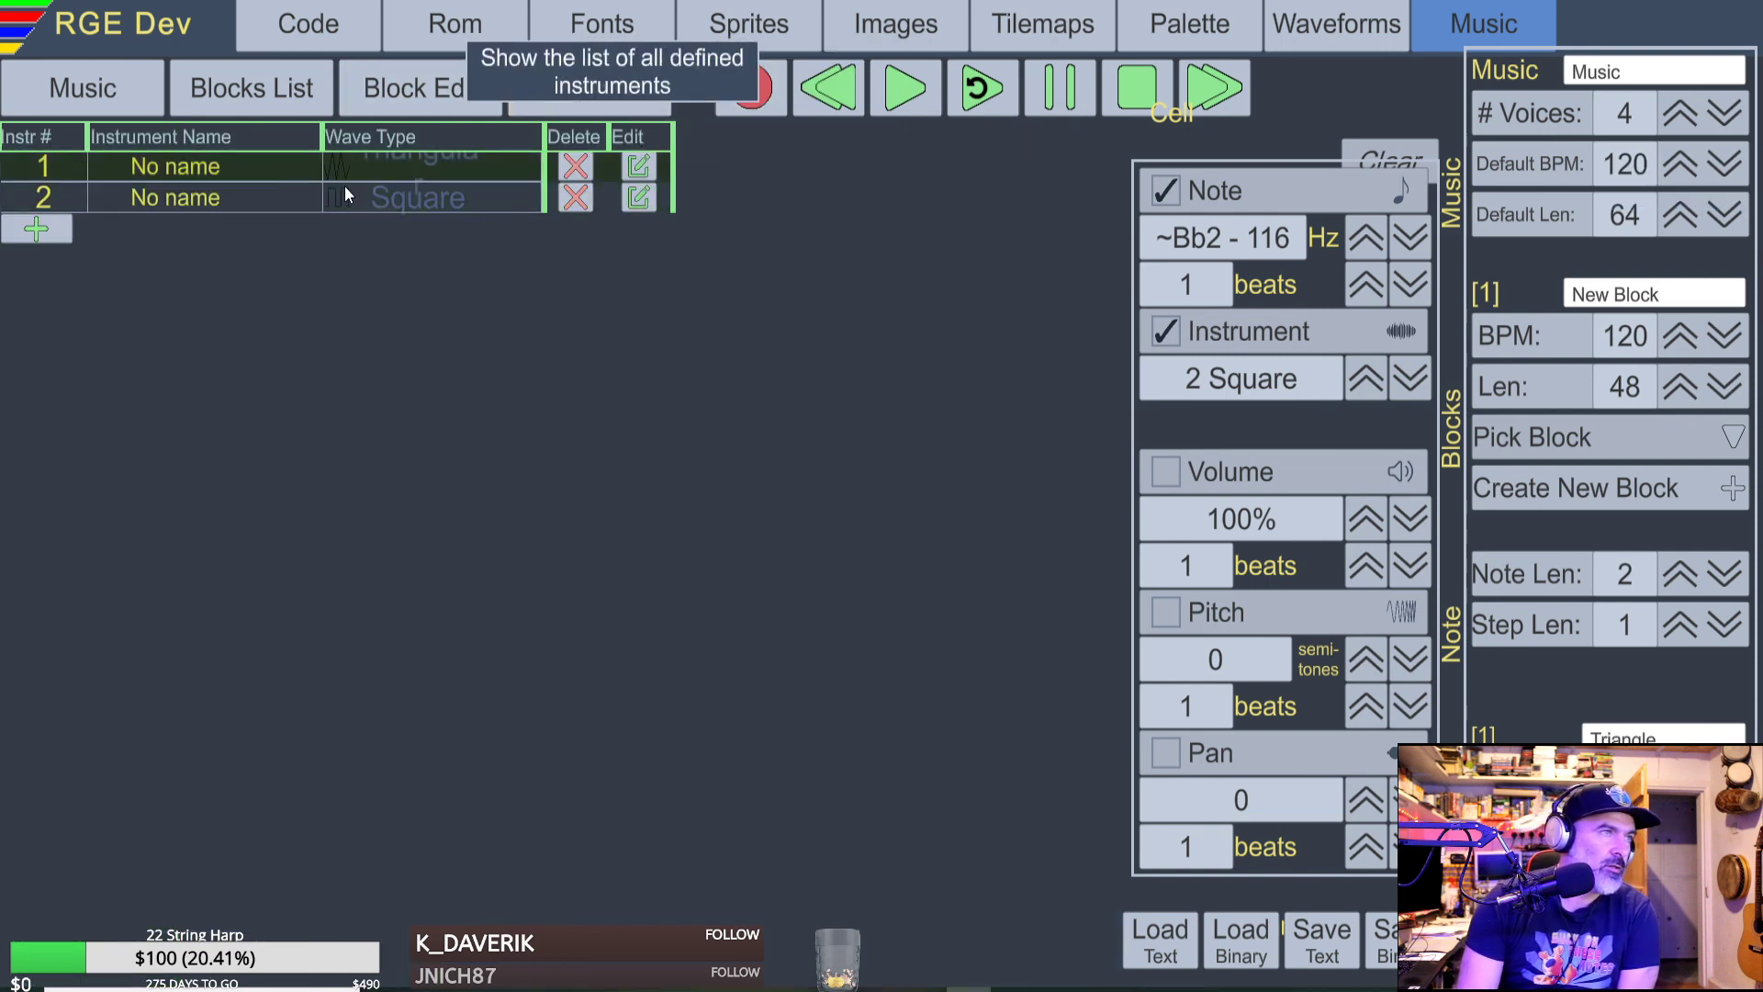
click(236, 203)
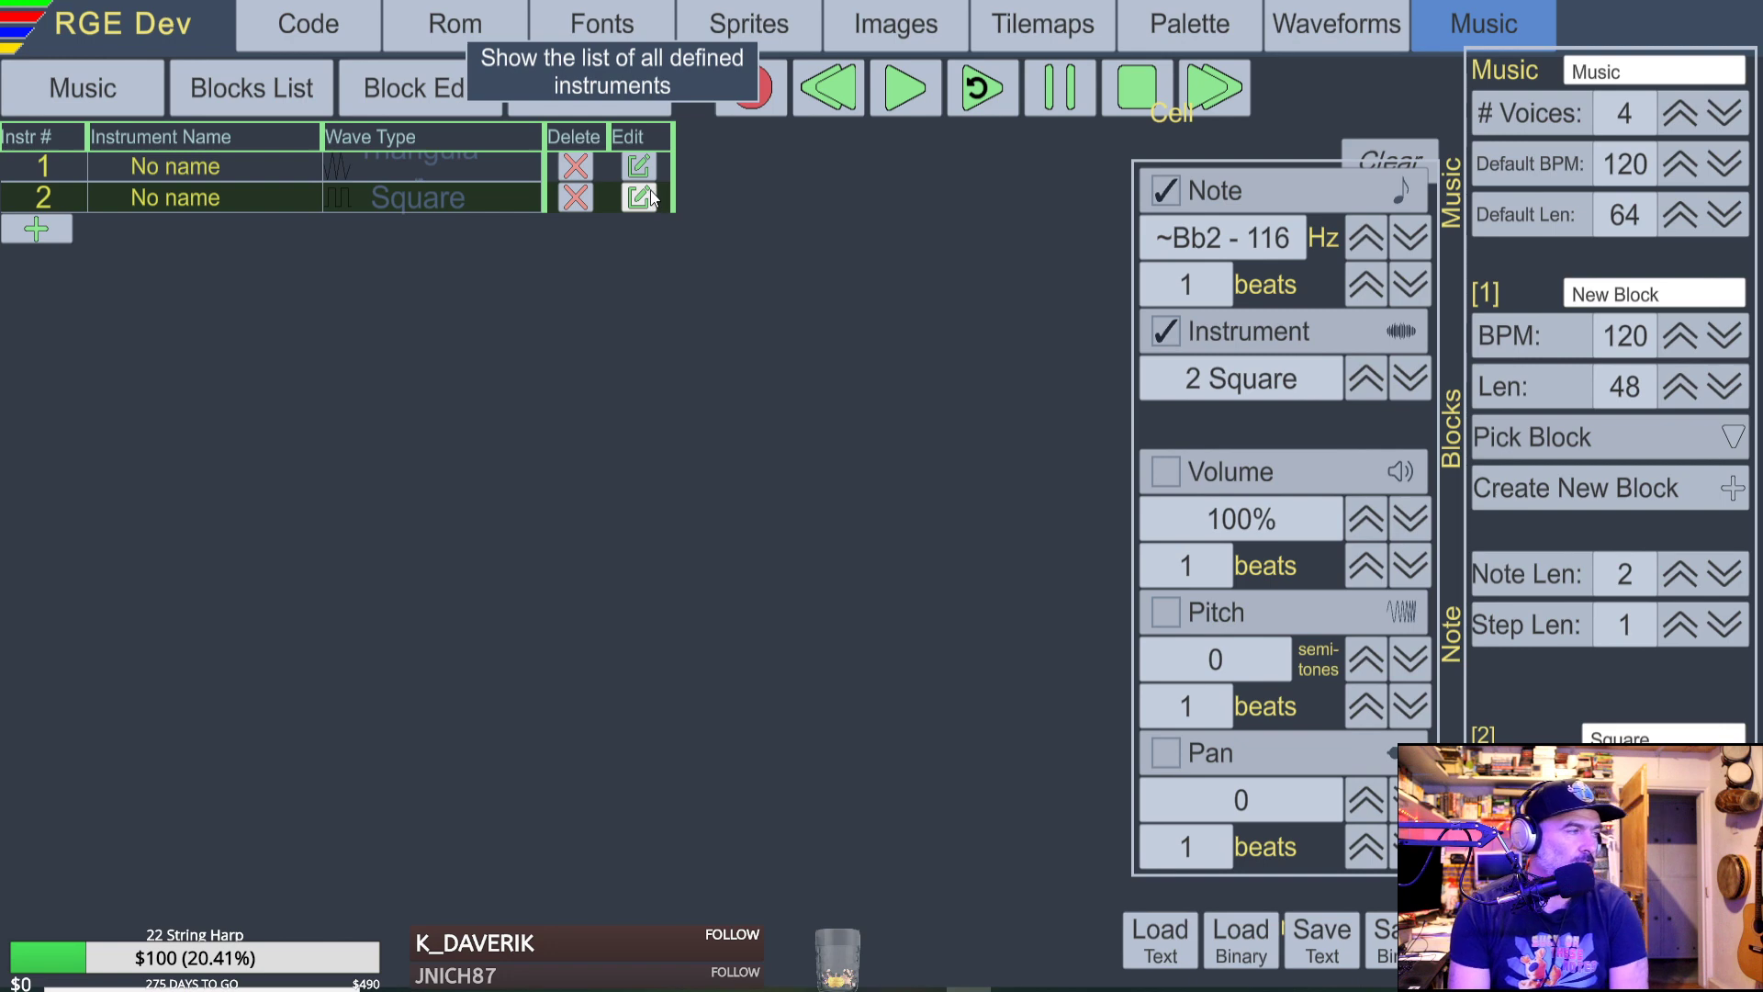
click(640, 197)
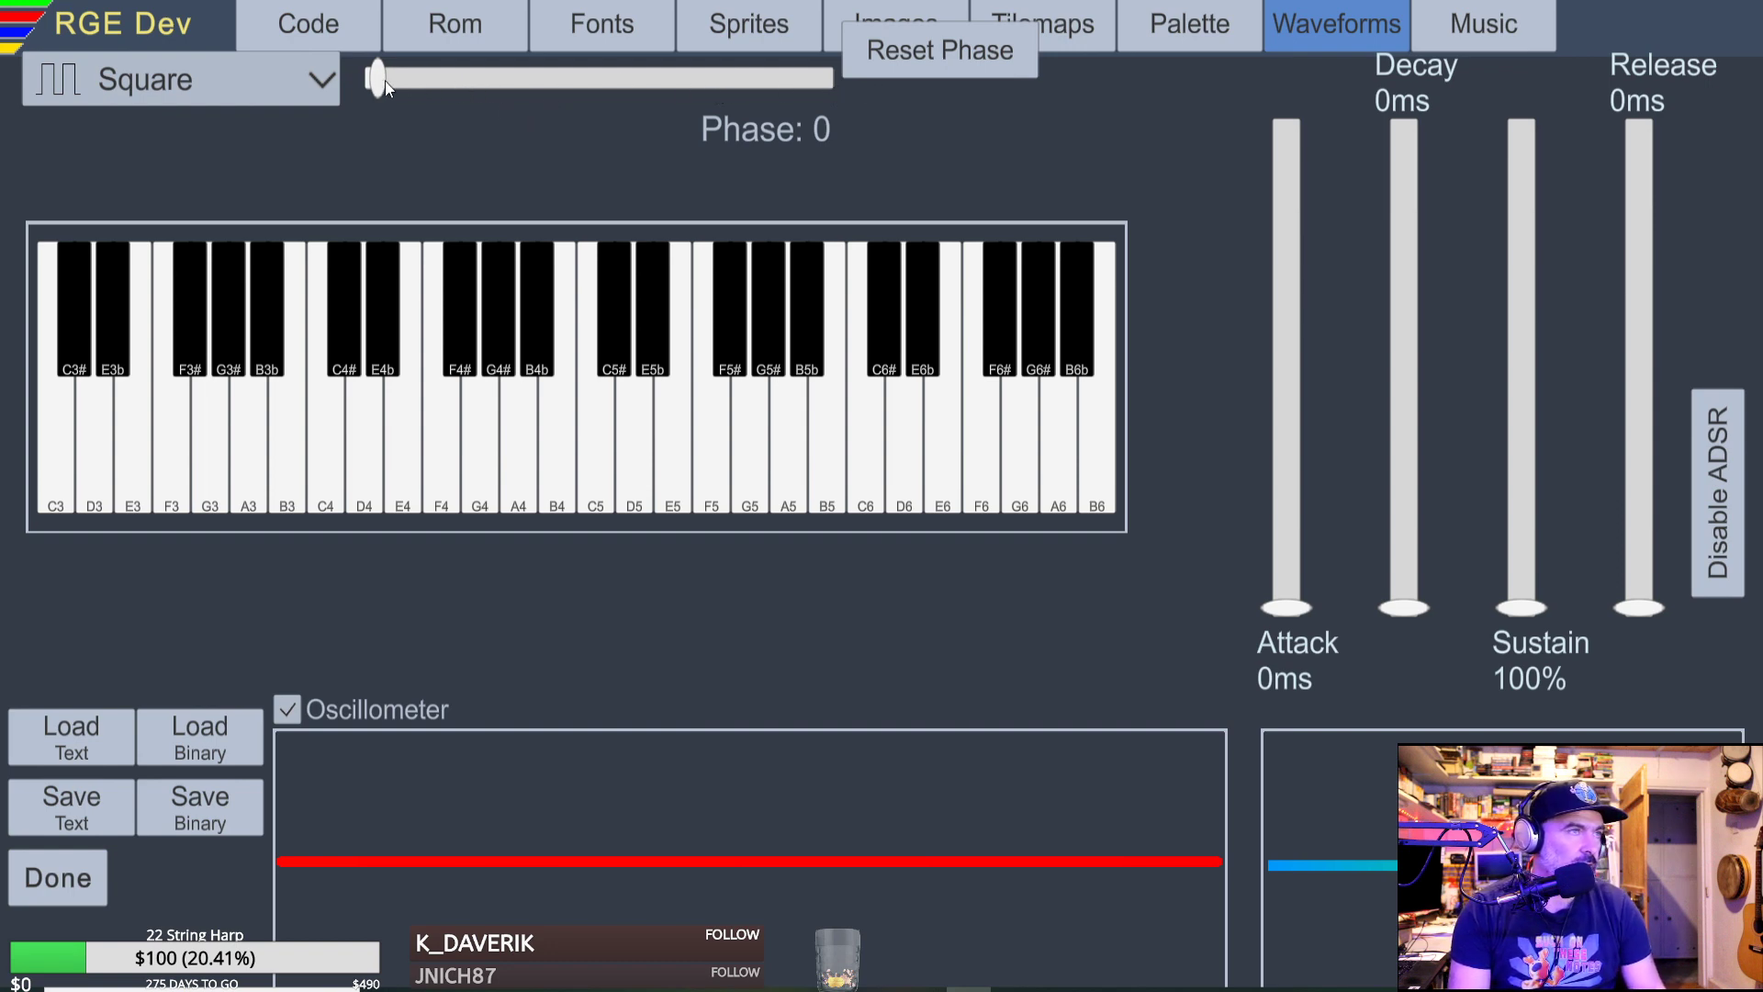
Audition the square wave by playing several notes on the waveform editor's keyboard.
mouse_move(385, 84)
mouse_down()
mouse_move(685, 72)
mouse_move(362, 69)
mouse_move(382, 68)
mouse_up()
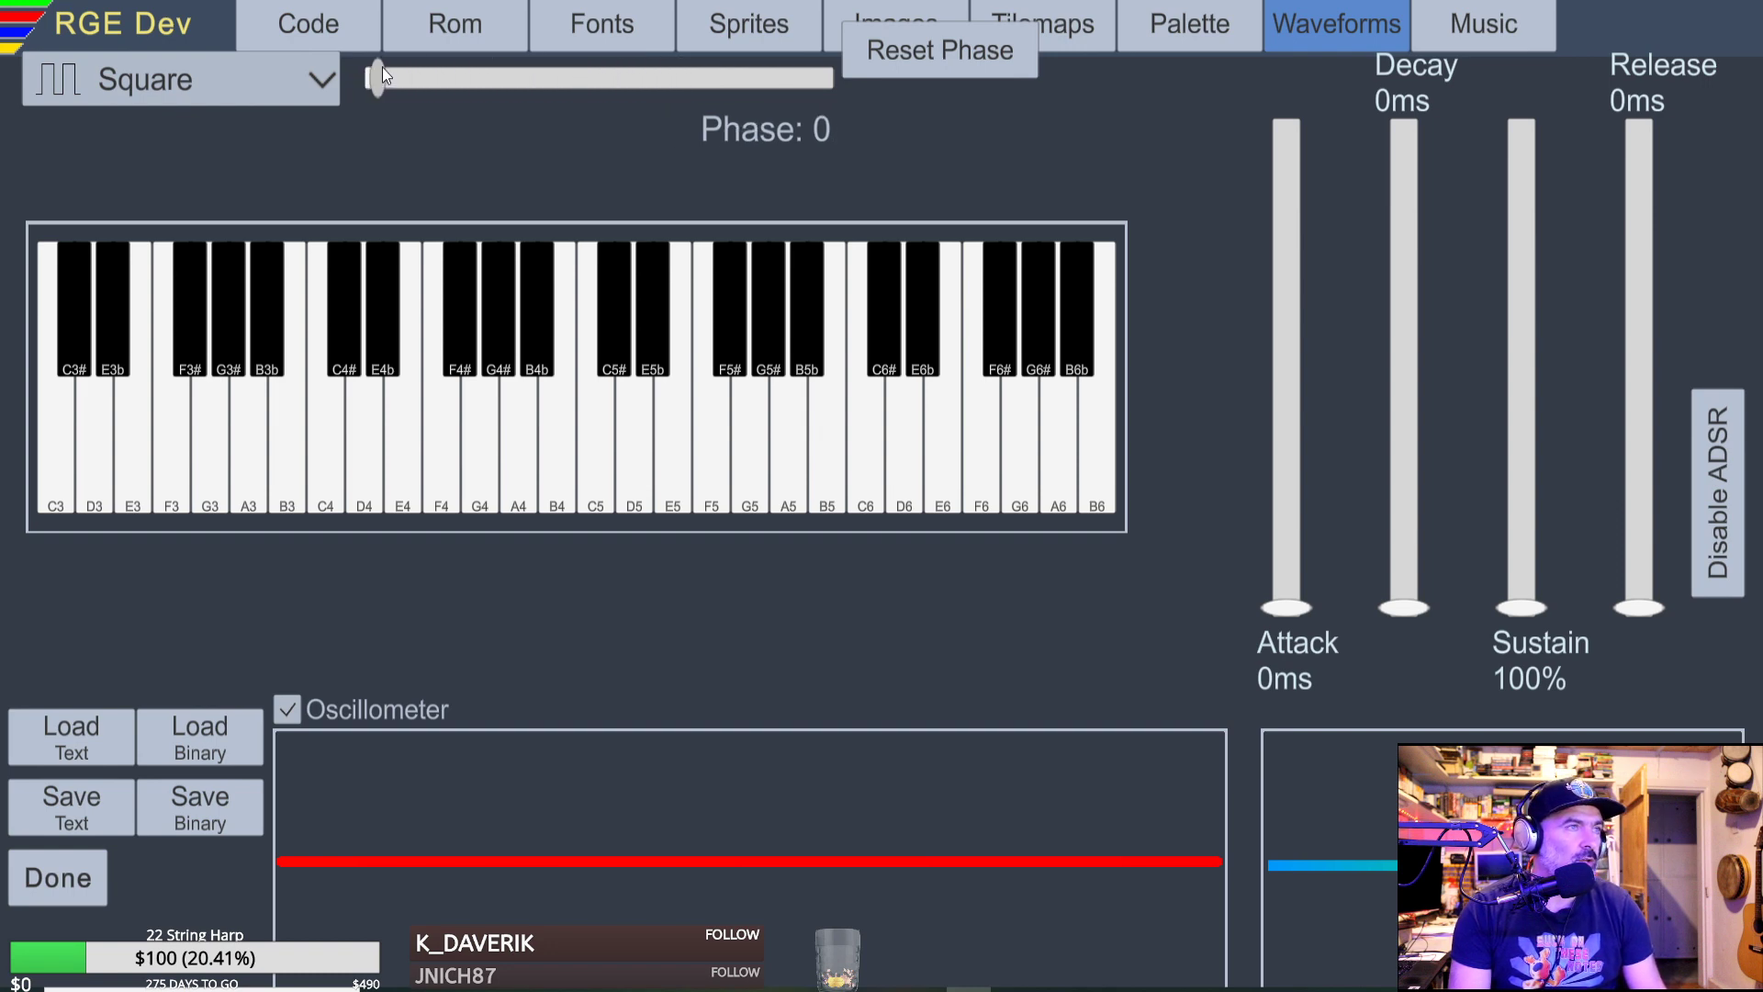
key(s)
key(d)
key(f)
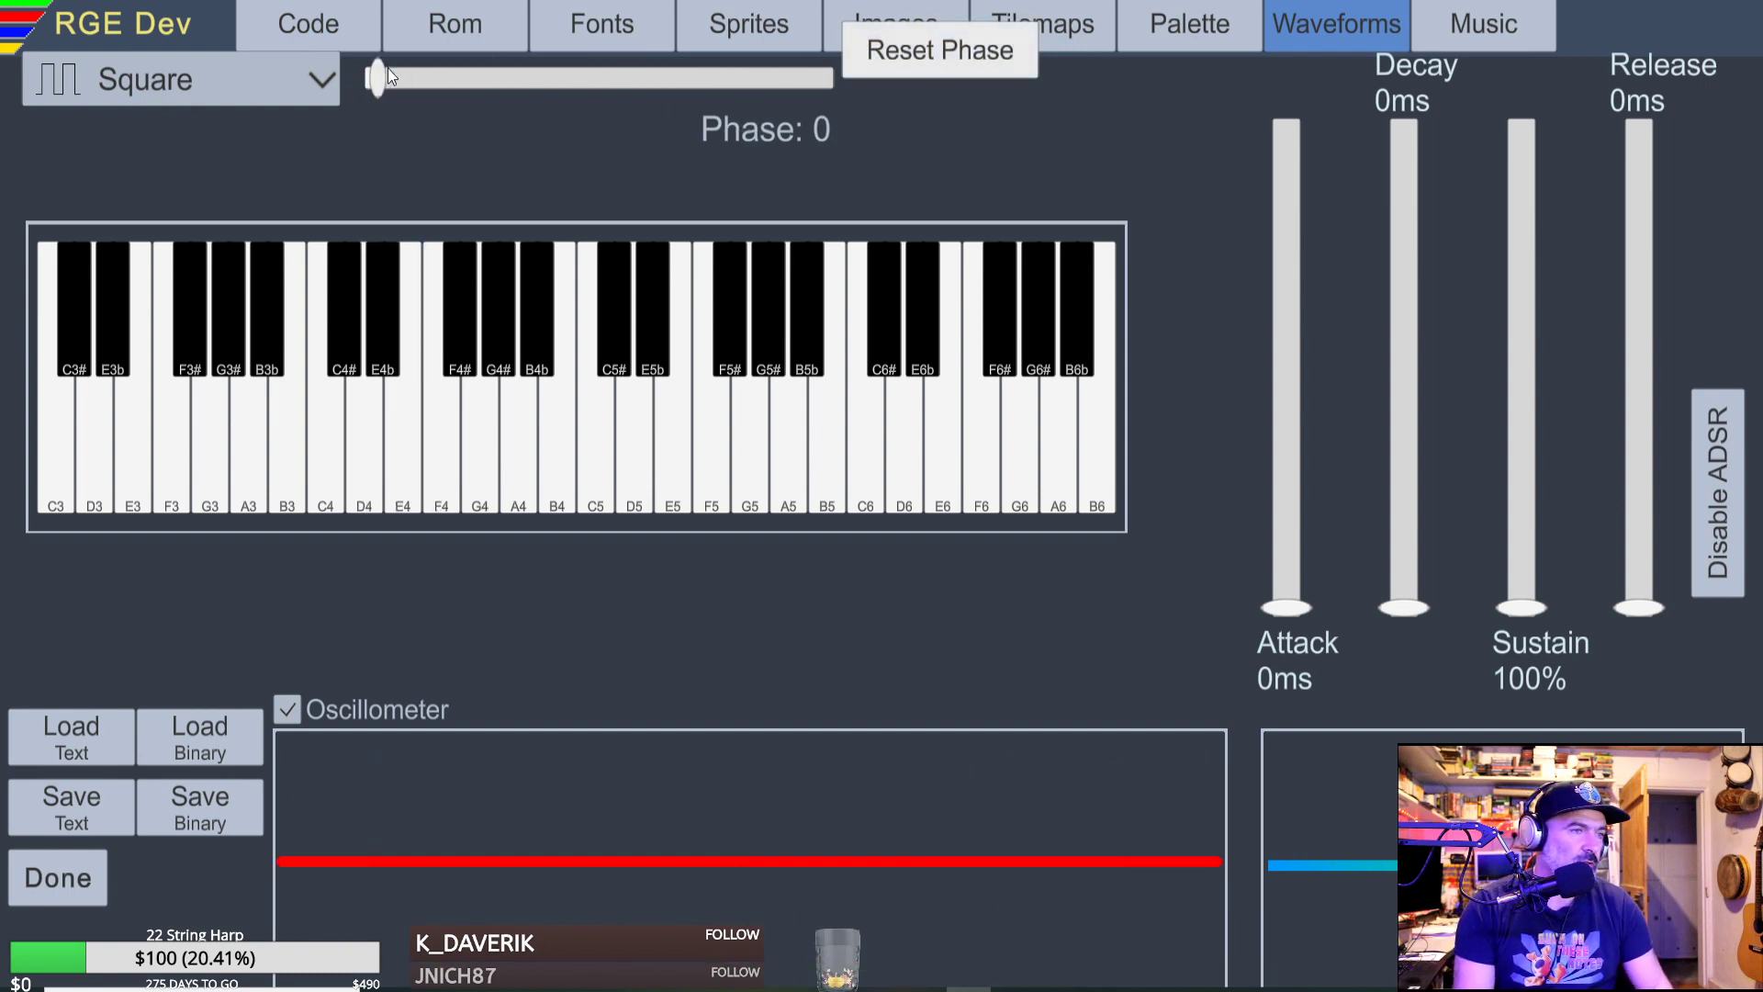
key(h)
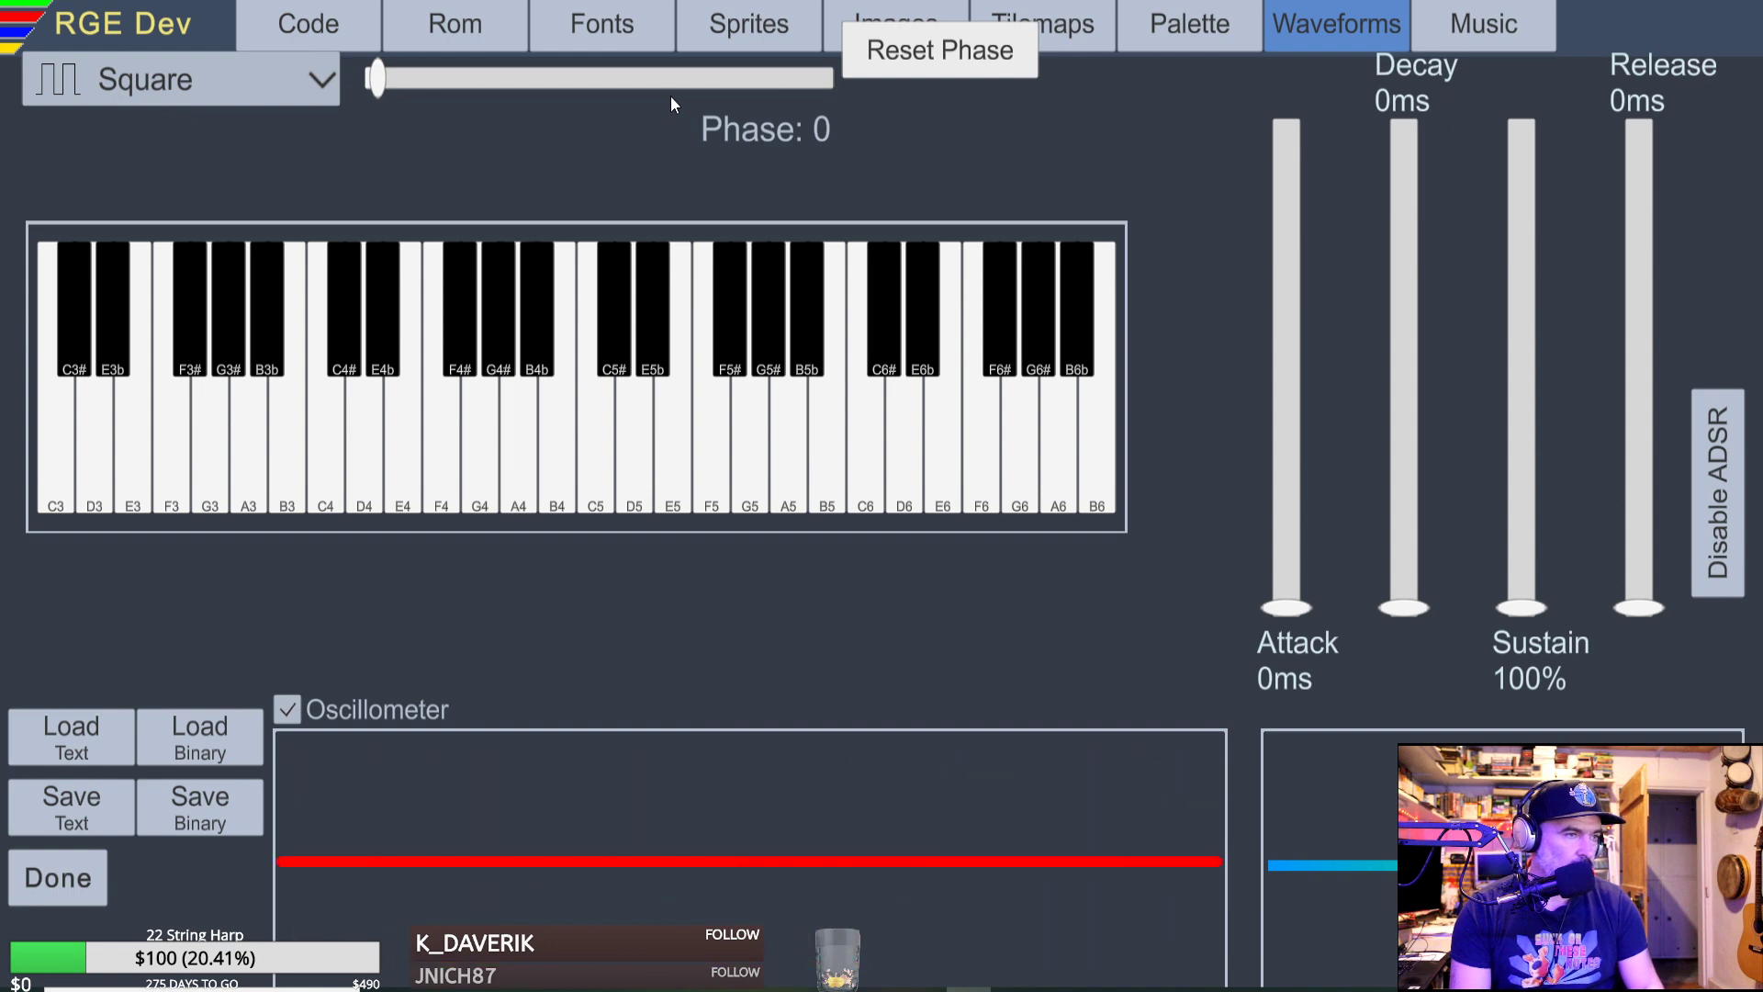
key(h)
key(j)
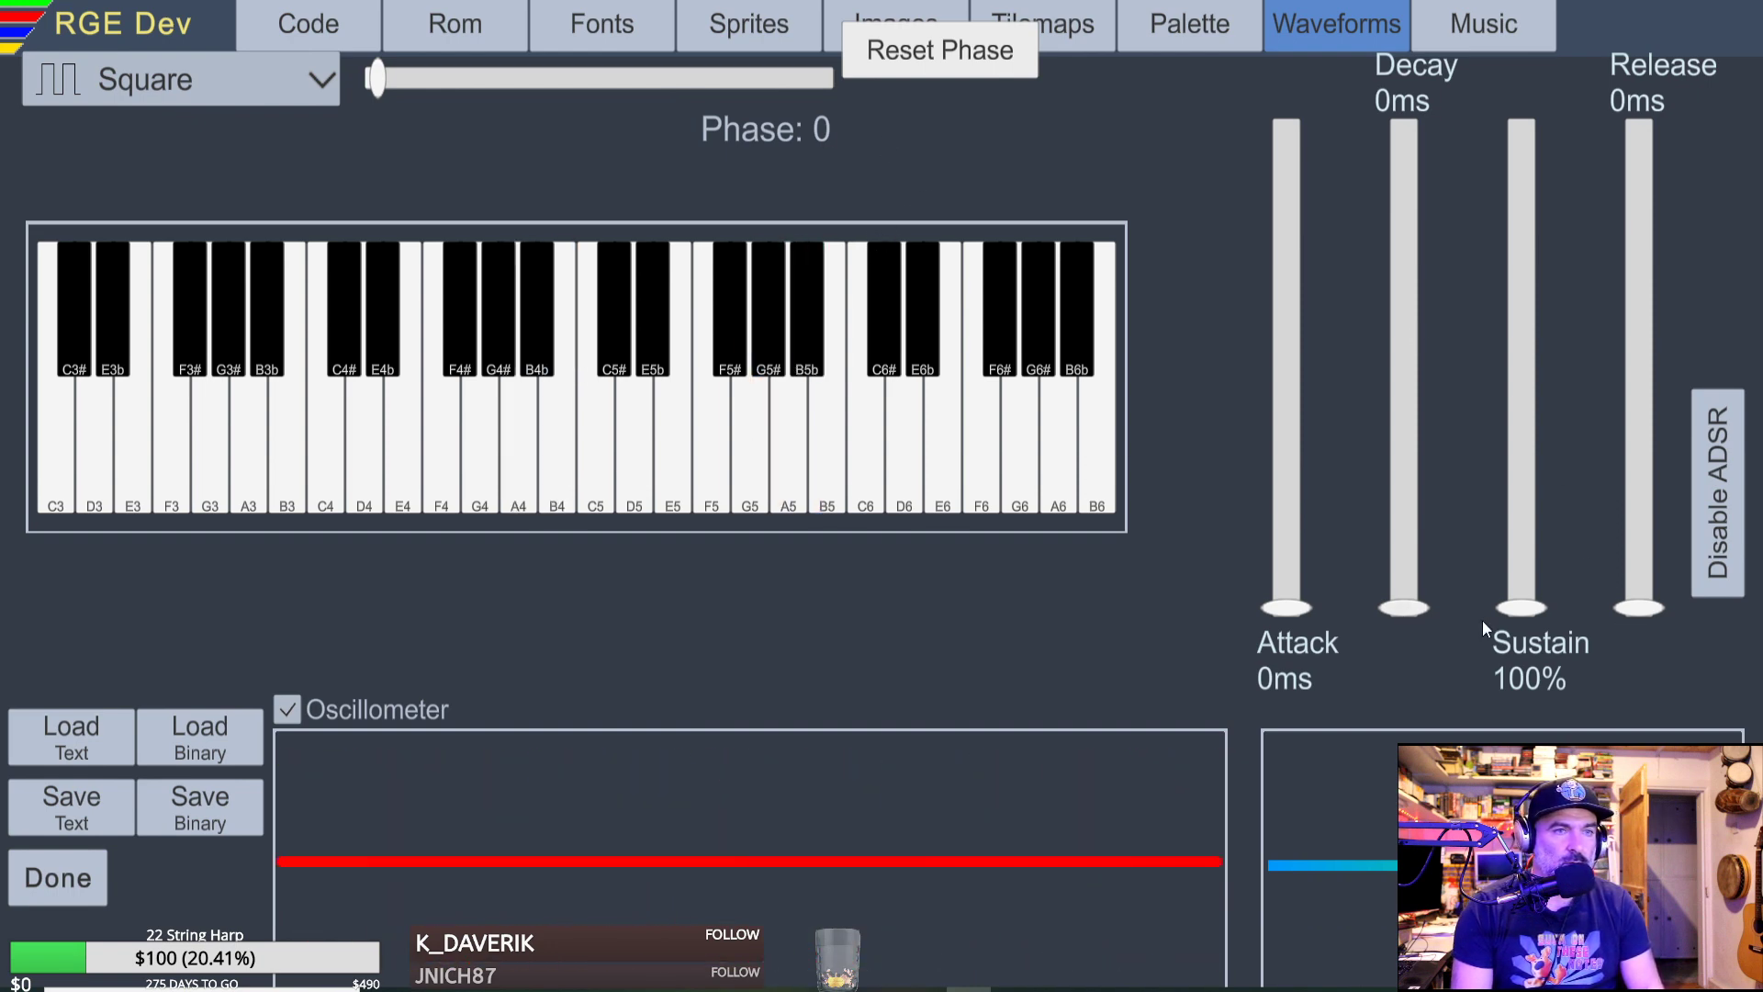
Shape the square wave's envelope with release about 0.73 s, decay about 0.69 s and sustain about 67.8%, auditioning a note between adjustments.
drag(1626, 620, 1628, 488)
key(h)
key(h)
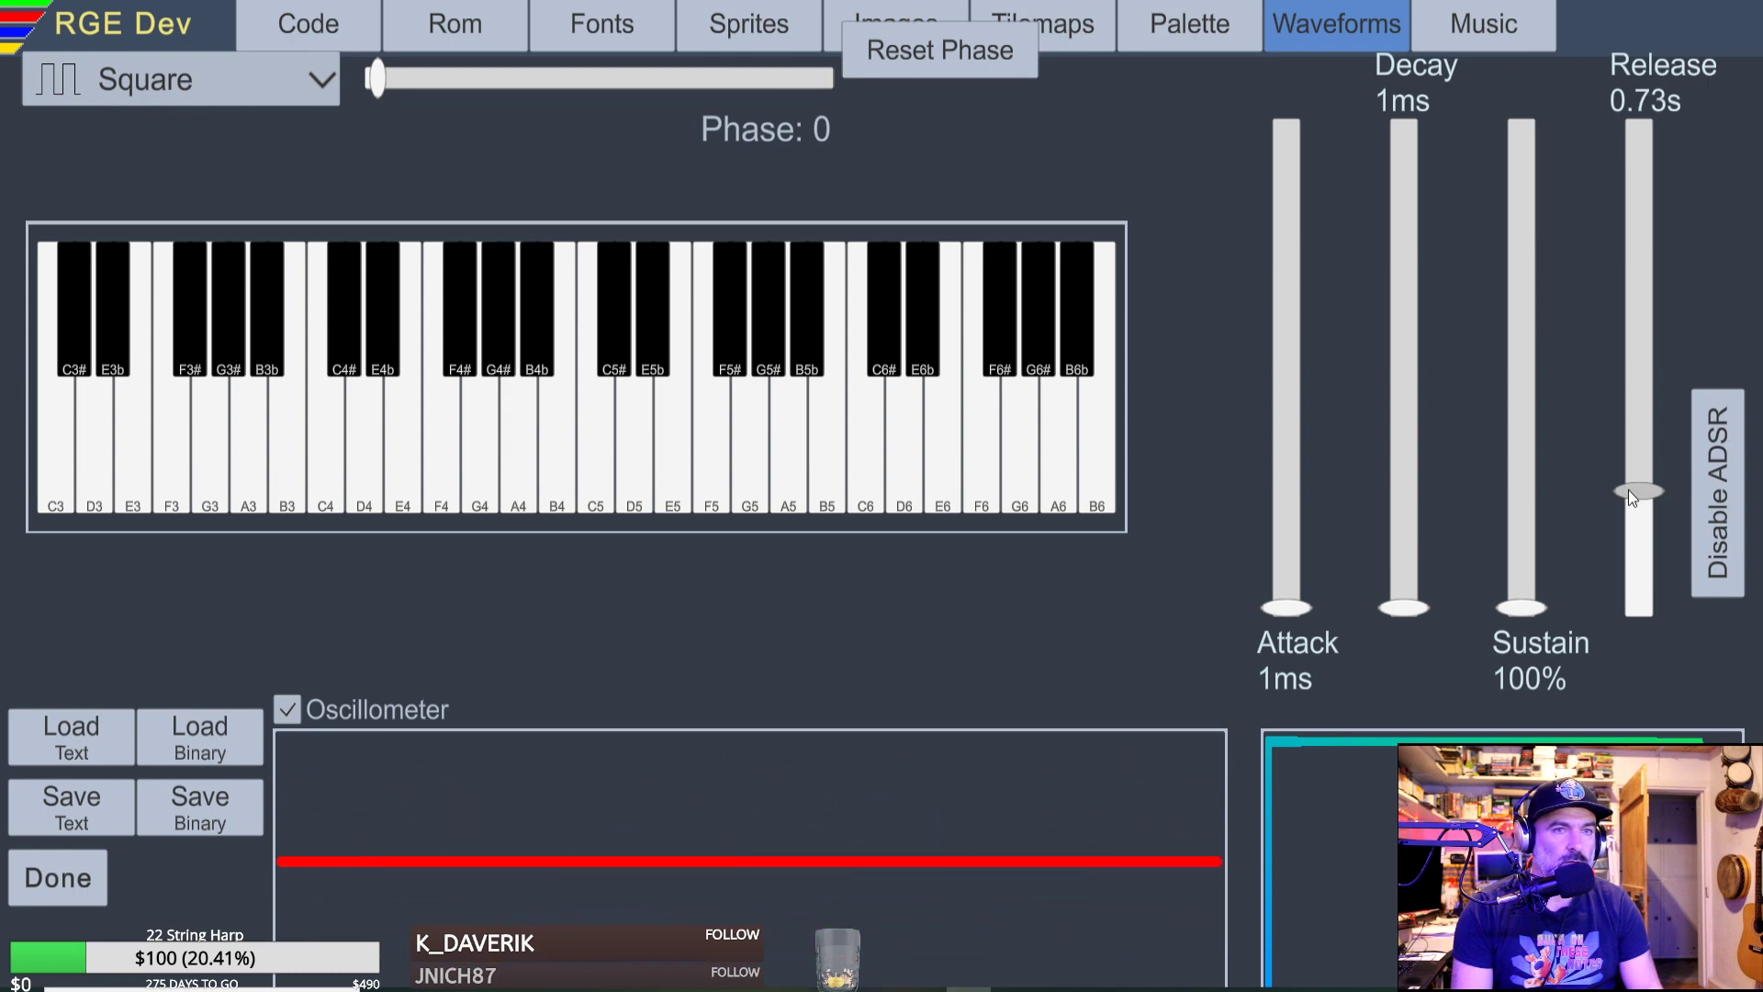
key(h)
drag(1401, 610, 1406, 540)
key(h)
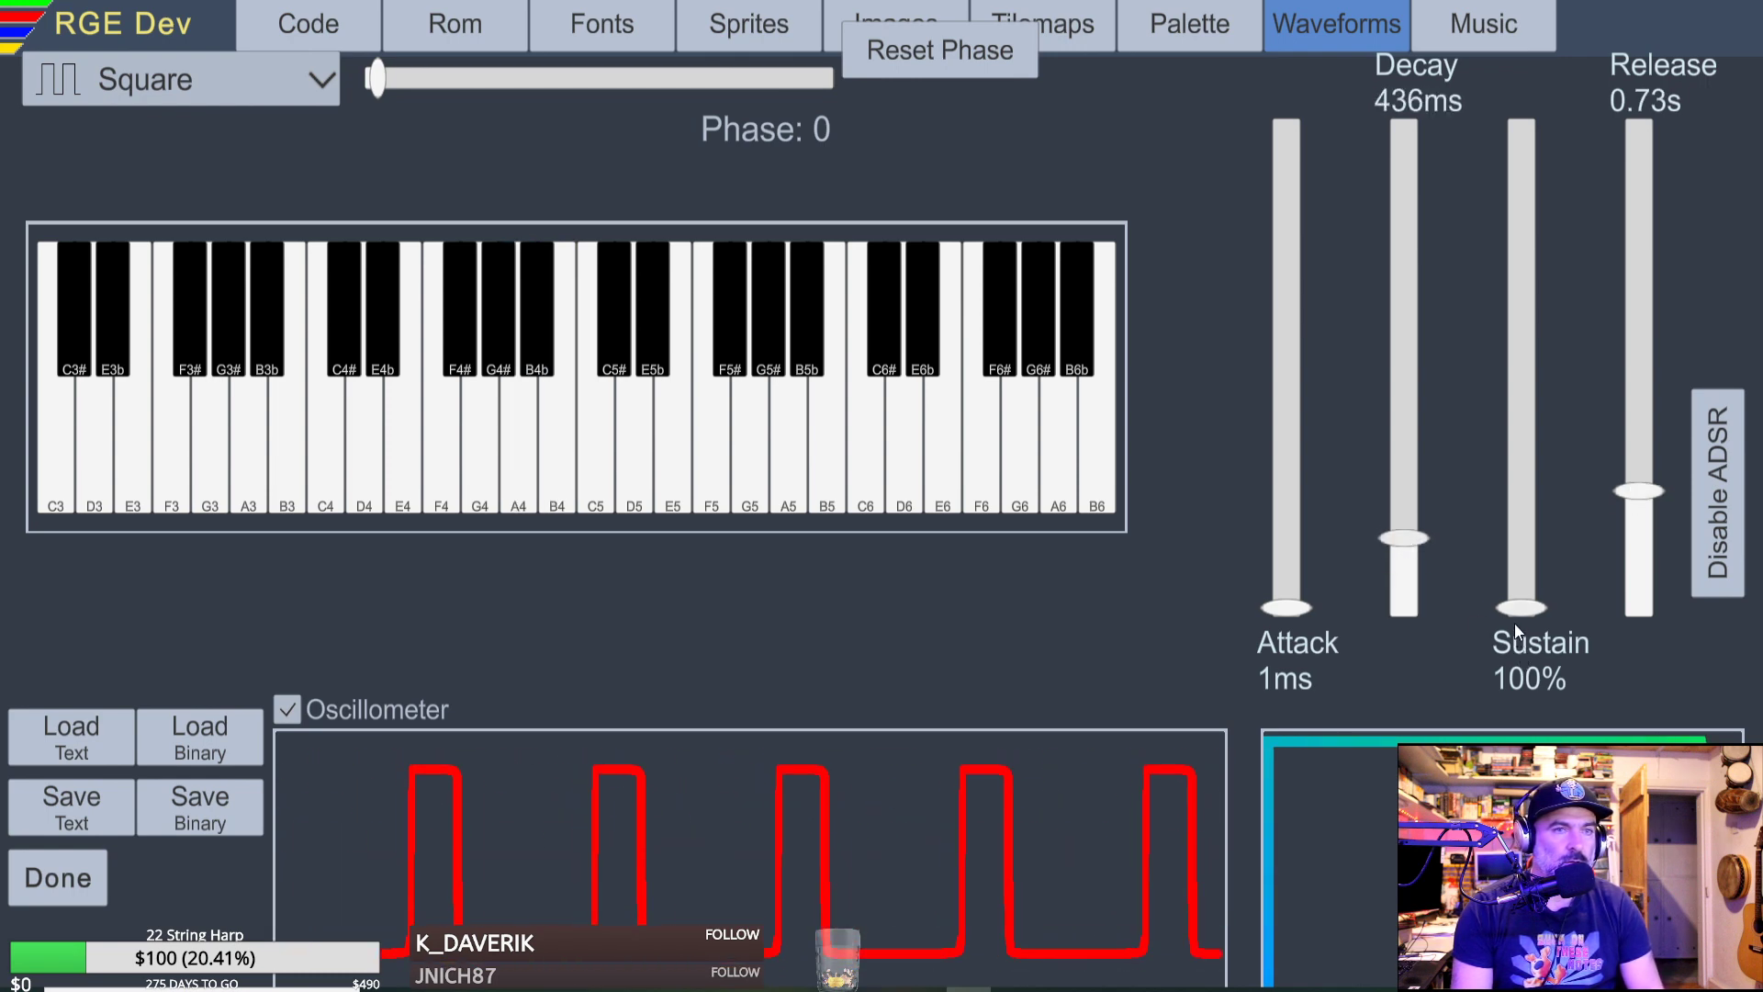
drag(1517, 610, 1561, 250)
key(h)
key(h)
drag(1435, 540, 1406, 500)
key(h)
drag(1524, 257, 1522, 282)
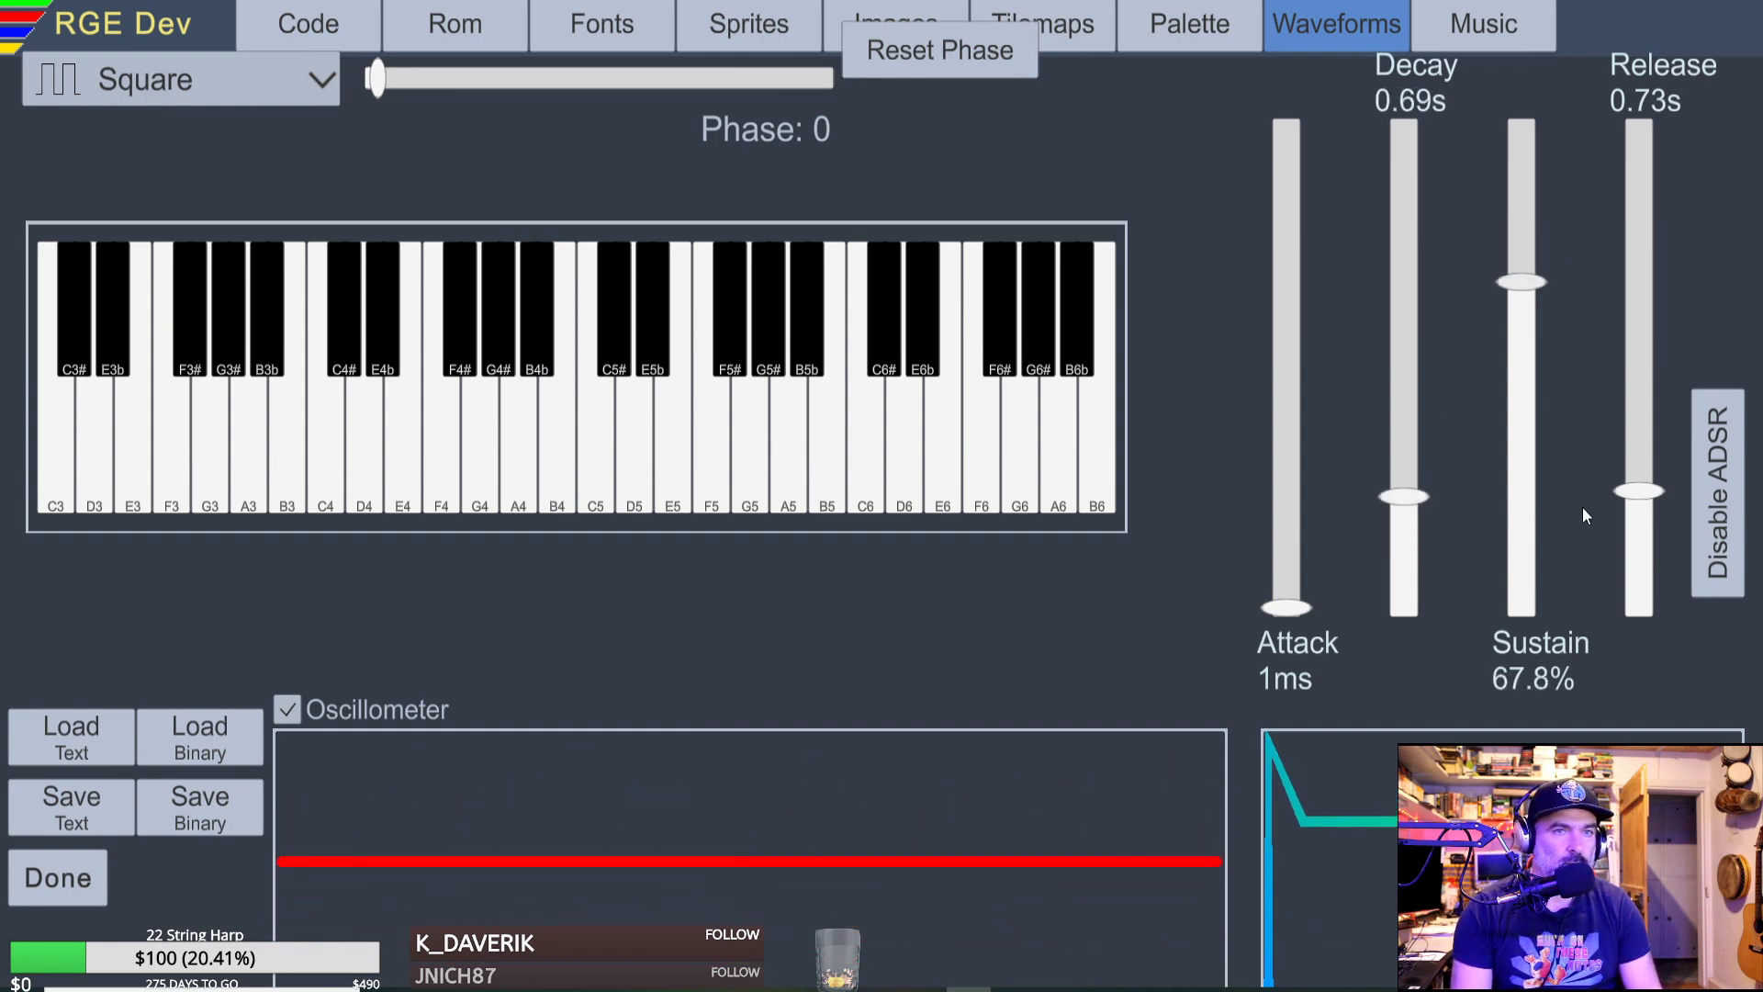
Set the square wave's release to about 0.77 s and audition the note repeatedly.
mouse_move(1639, 492)
mouse_down()
mouse_move(1628, 555)
mouse_move(1642, 362)
mouse_move(1634, 511)
mouse_move(1647, 448)
mouse_move(1651, 504)
mouse_move(1657, 481)
mouse_up()
key(h)
key(h)
key(h)
key(h)
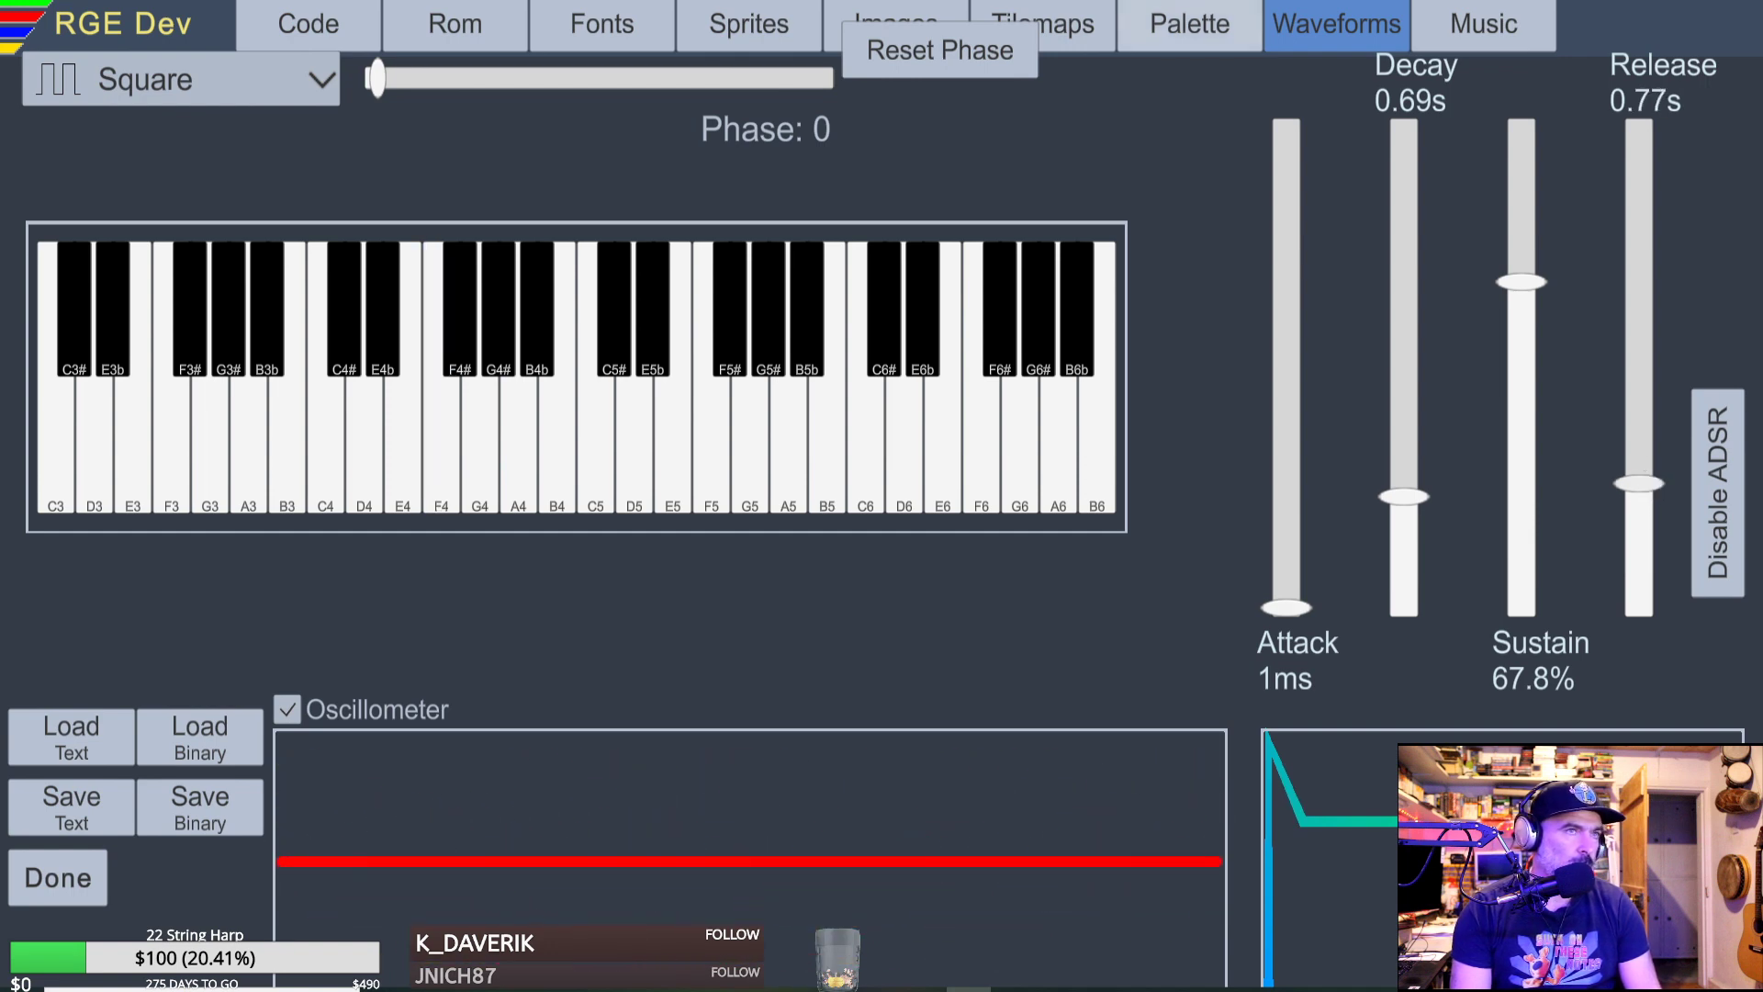
Finish editing the square instrument, return to the music and play the block through with it.
click(55, 883)
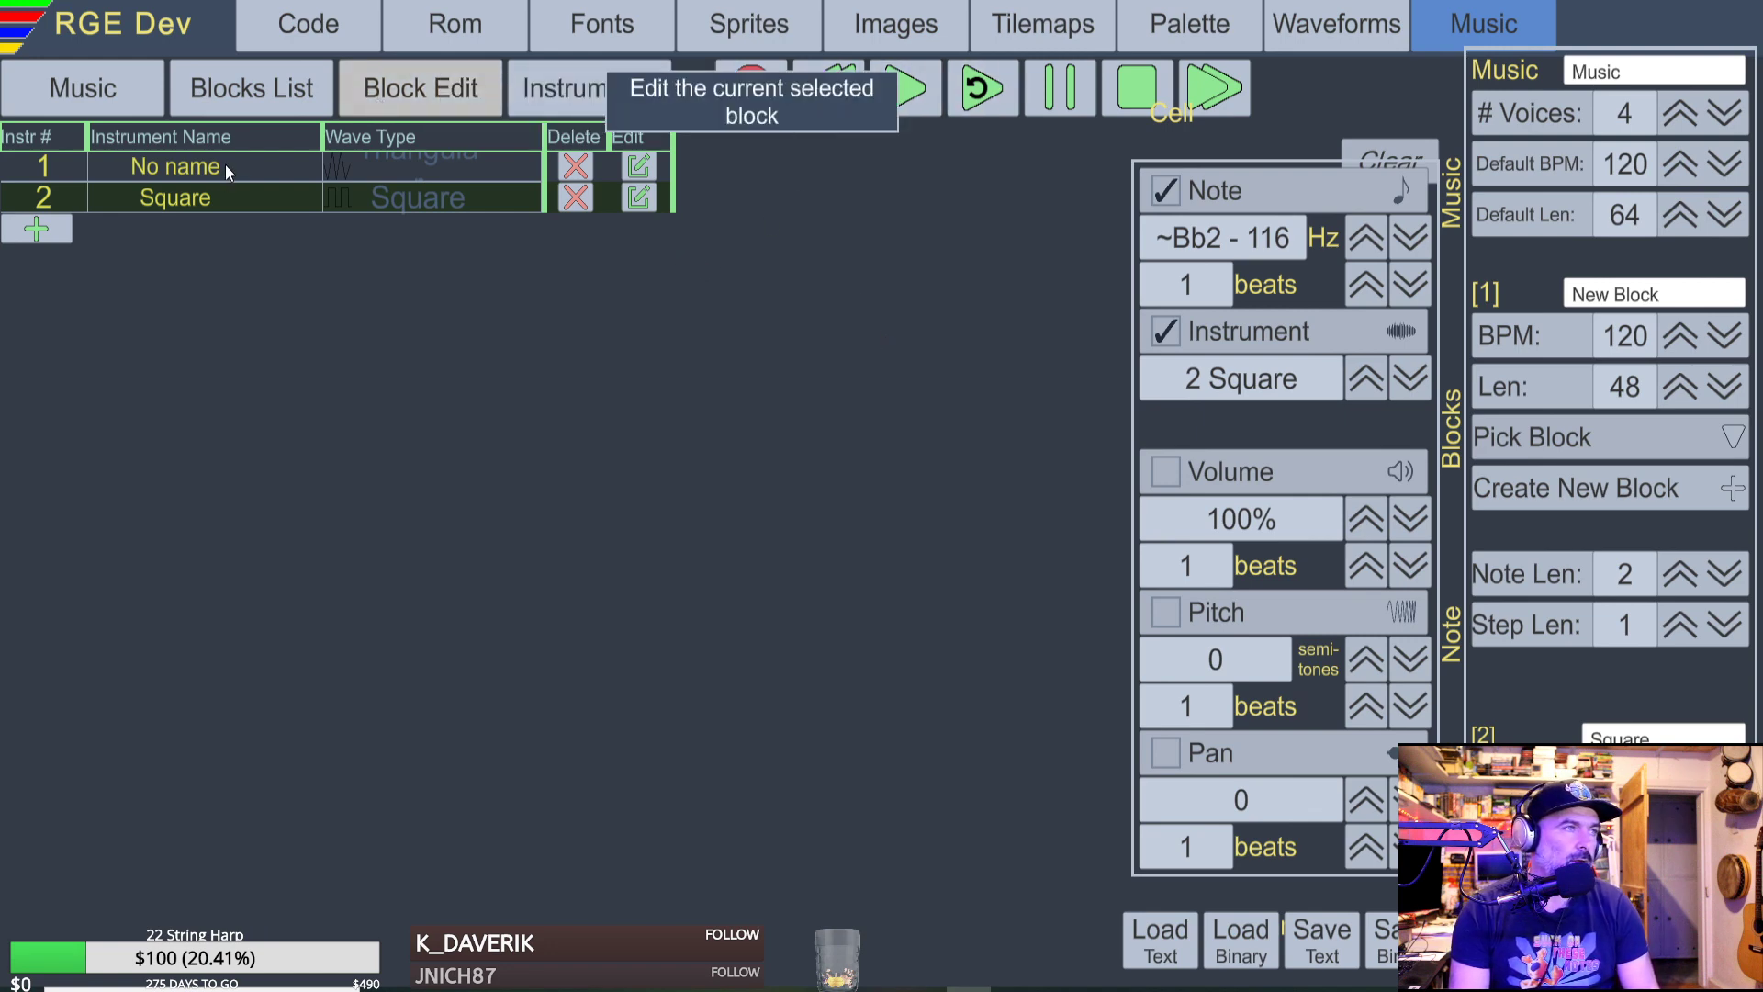
click(918, 87)
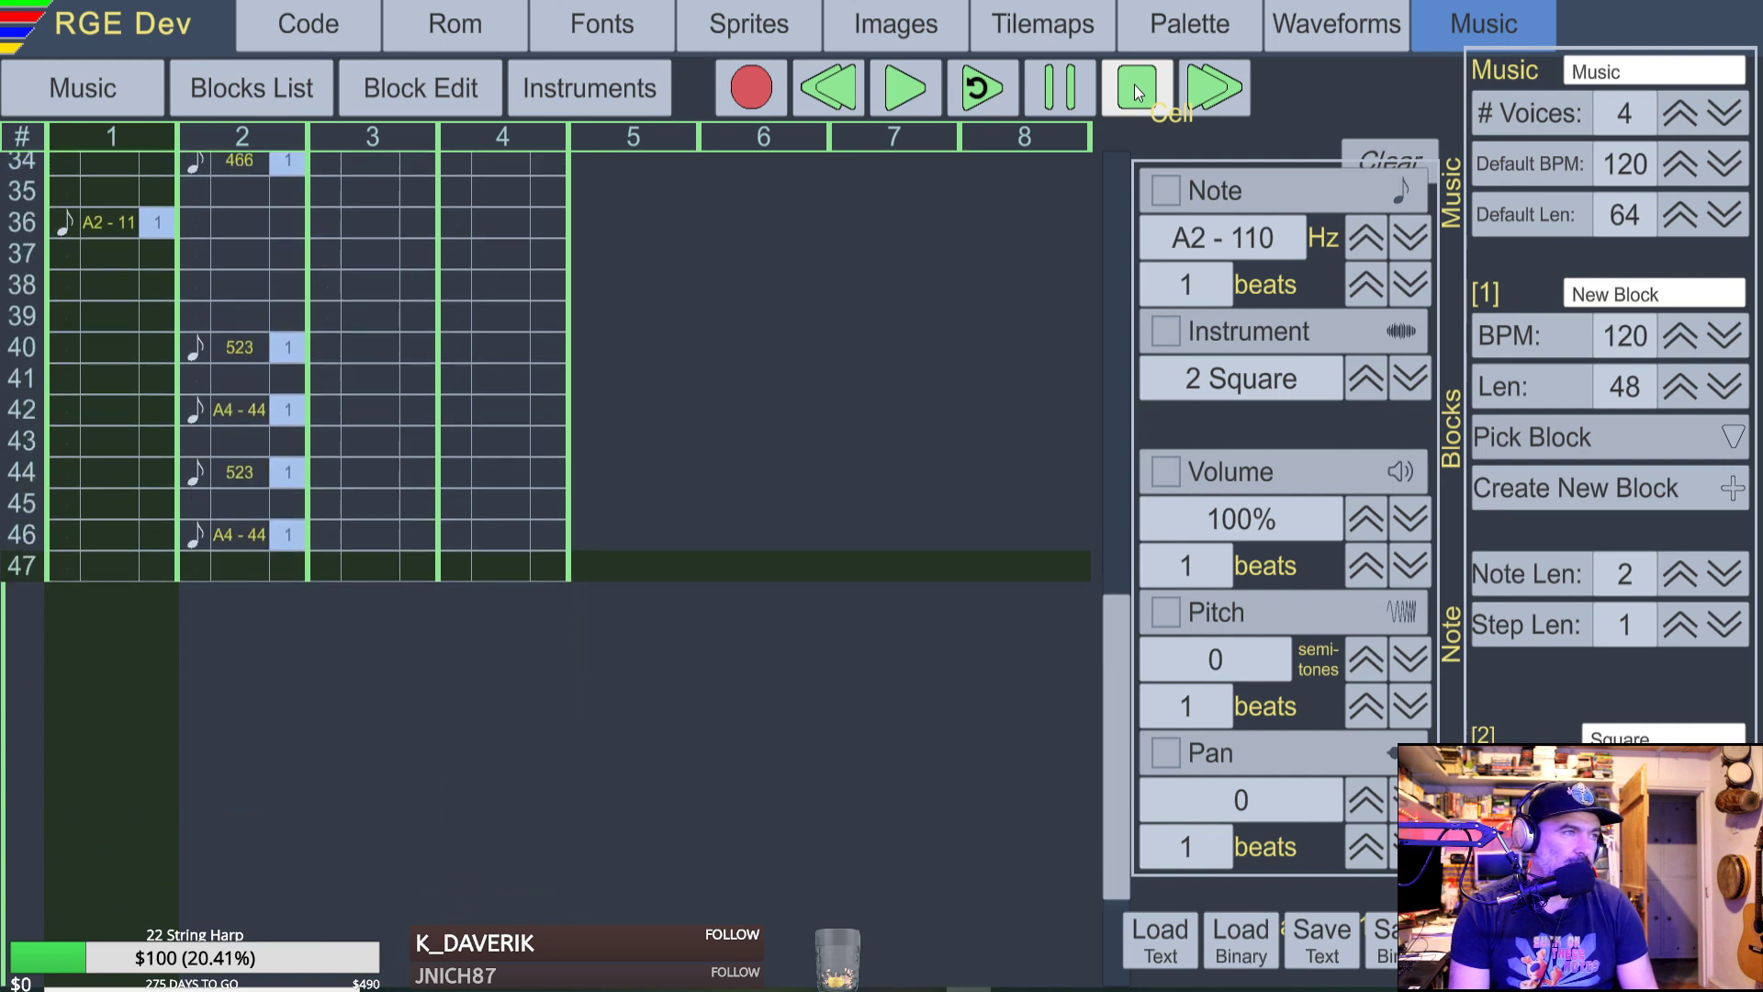
click(1135, 87)
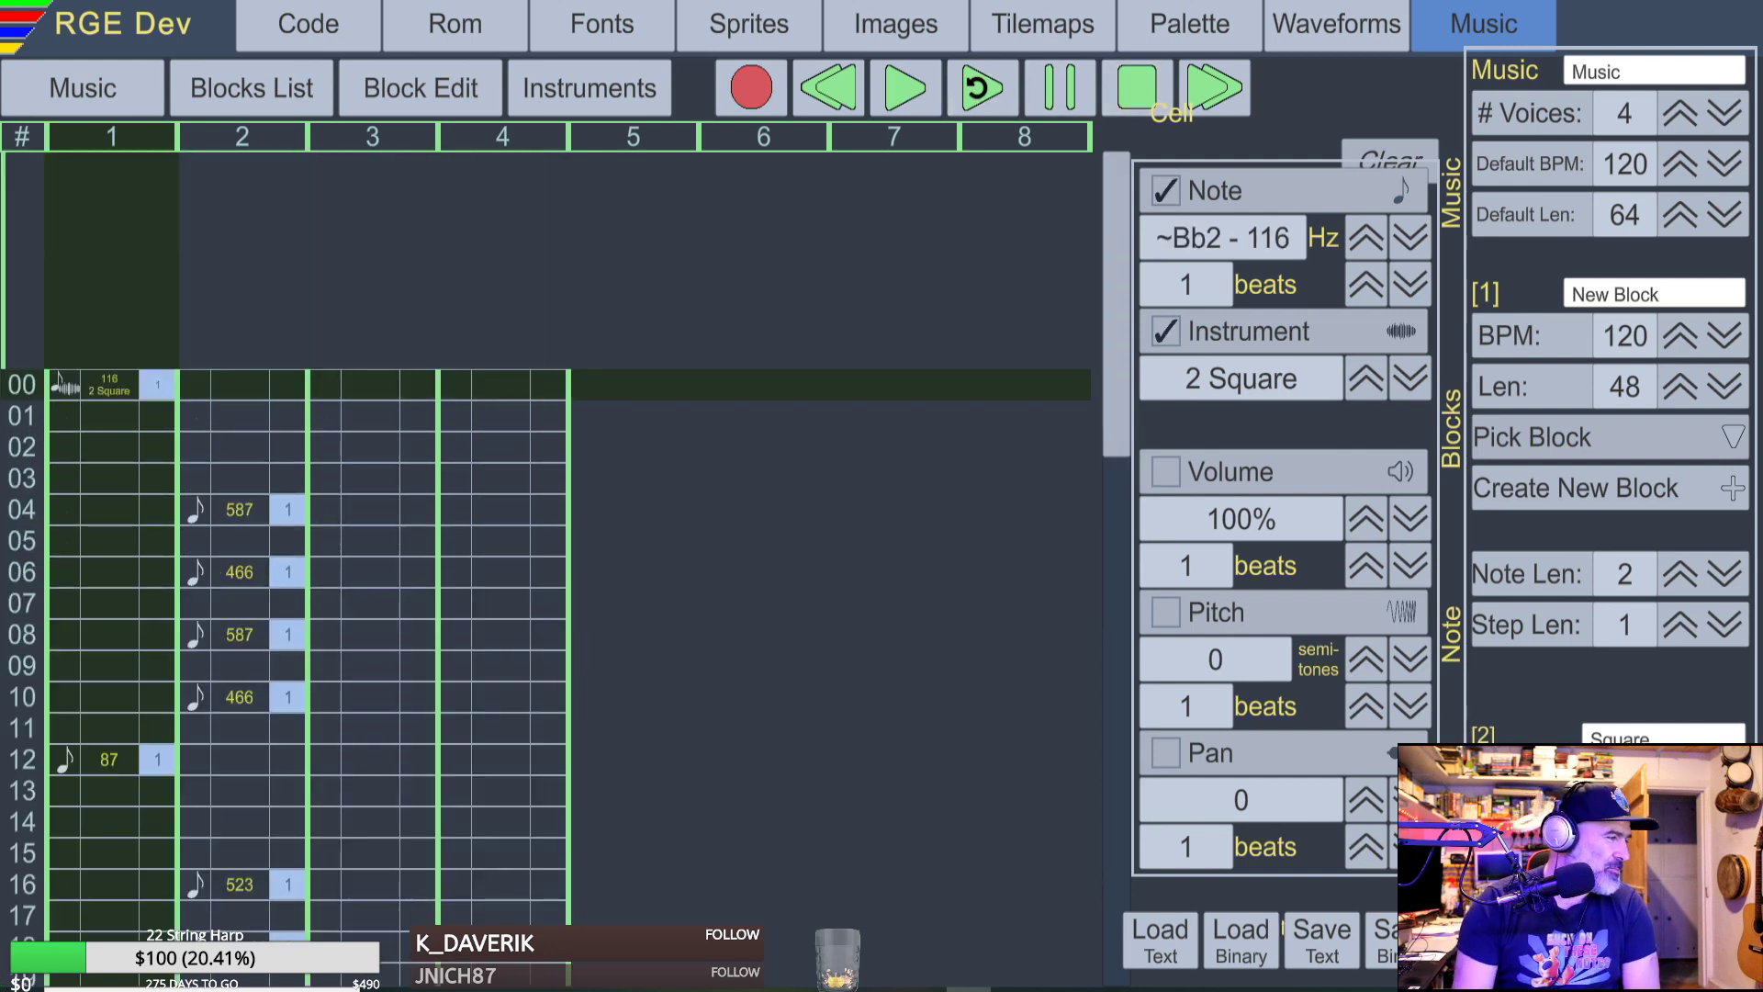
Switch to the browser, replay the opening of the C64 Longplay: Rags to Riches video and widen the window.
key(alt+Tab)
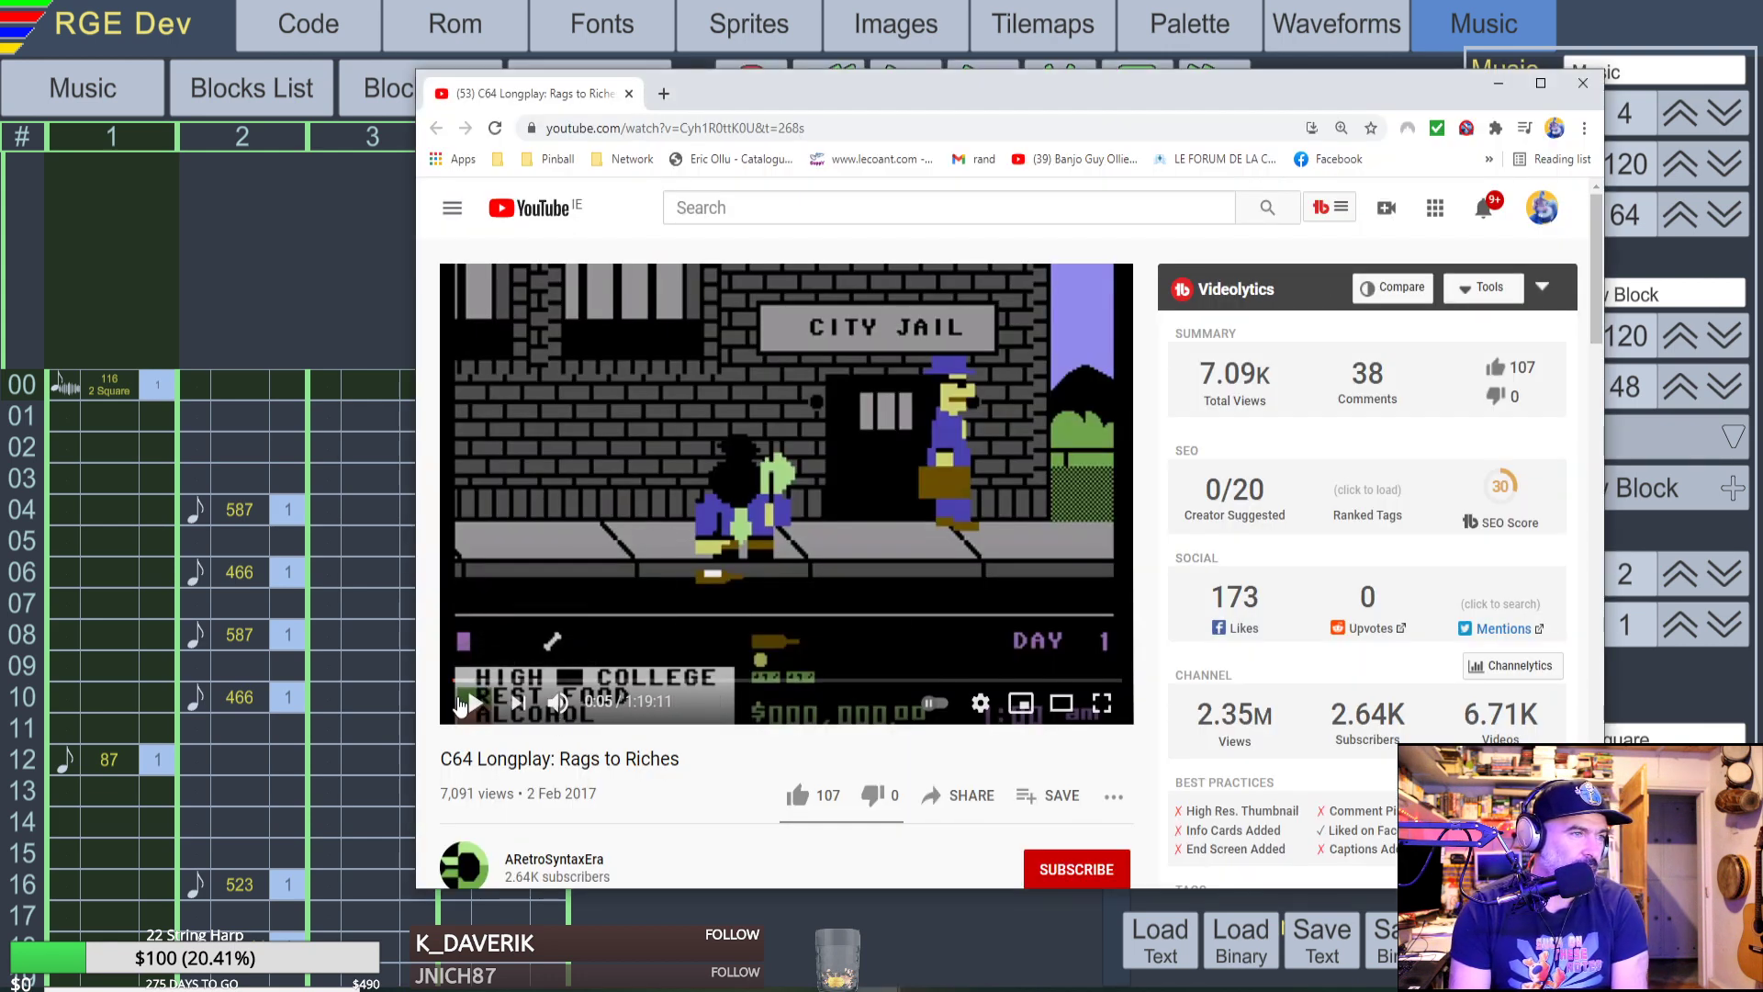
click(466, 626)
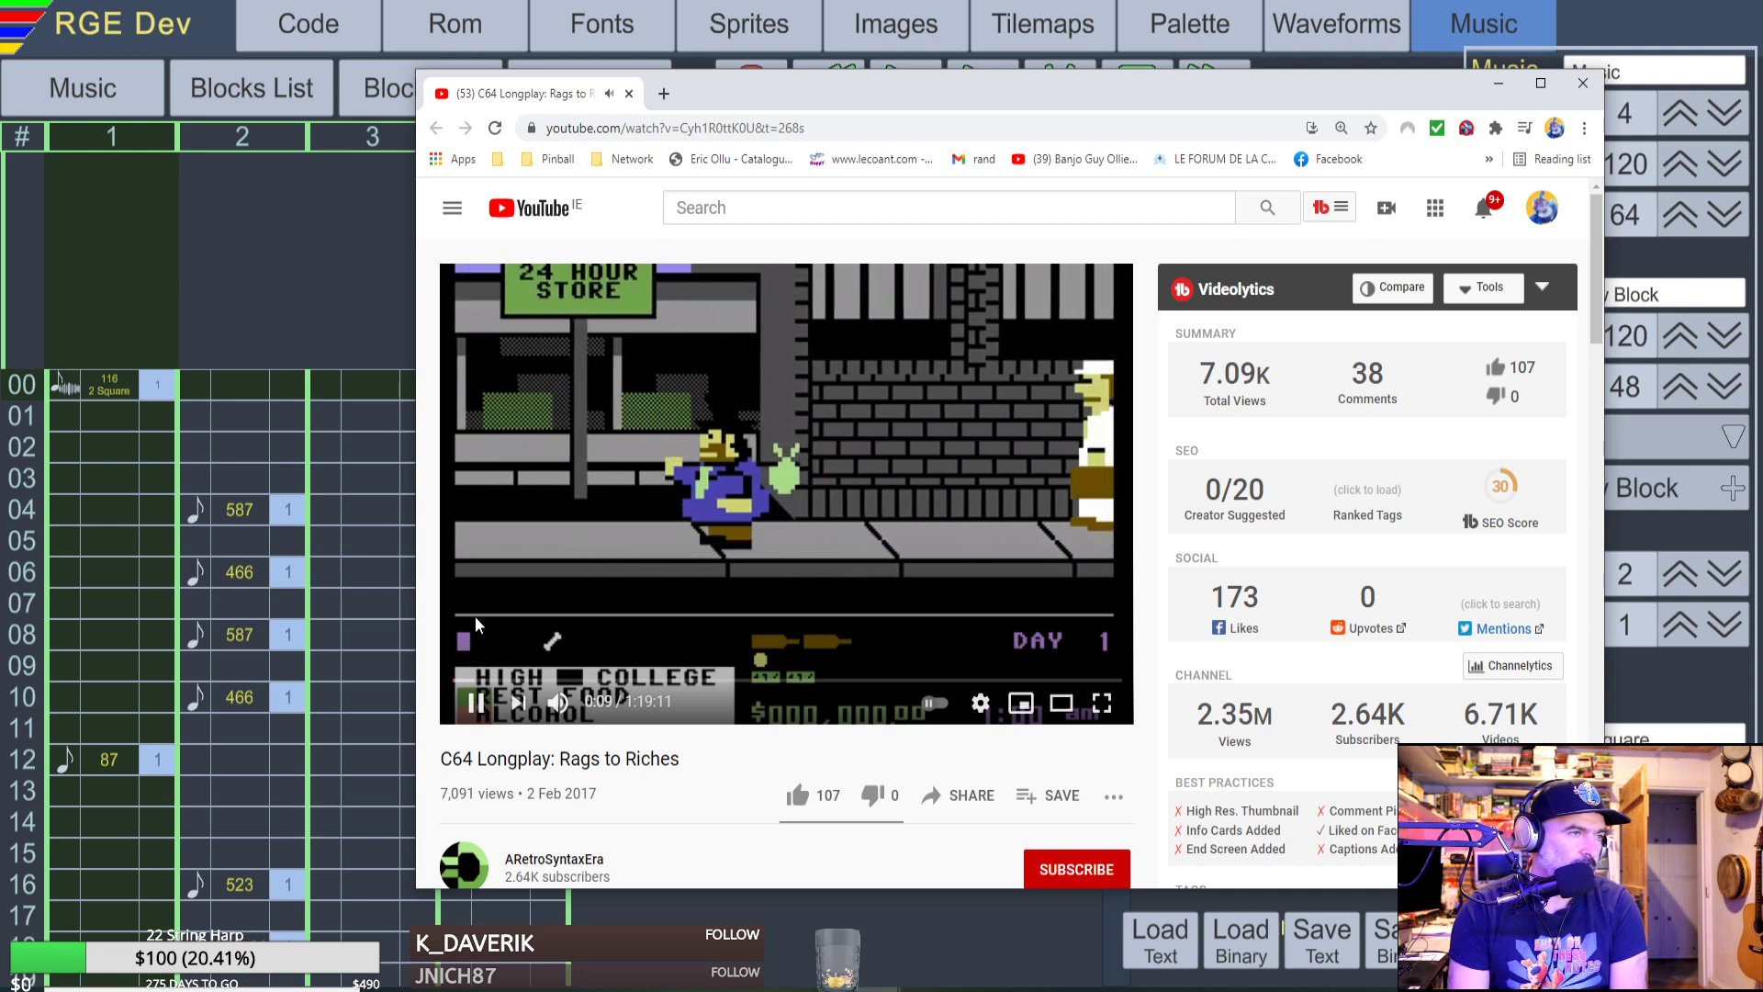
click(474, 703)
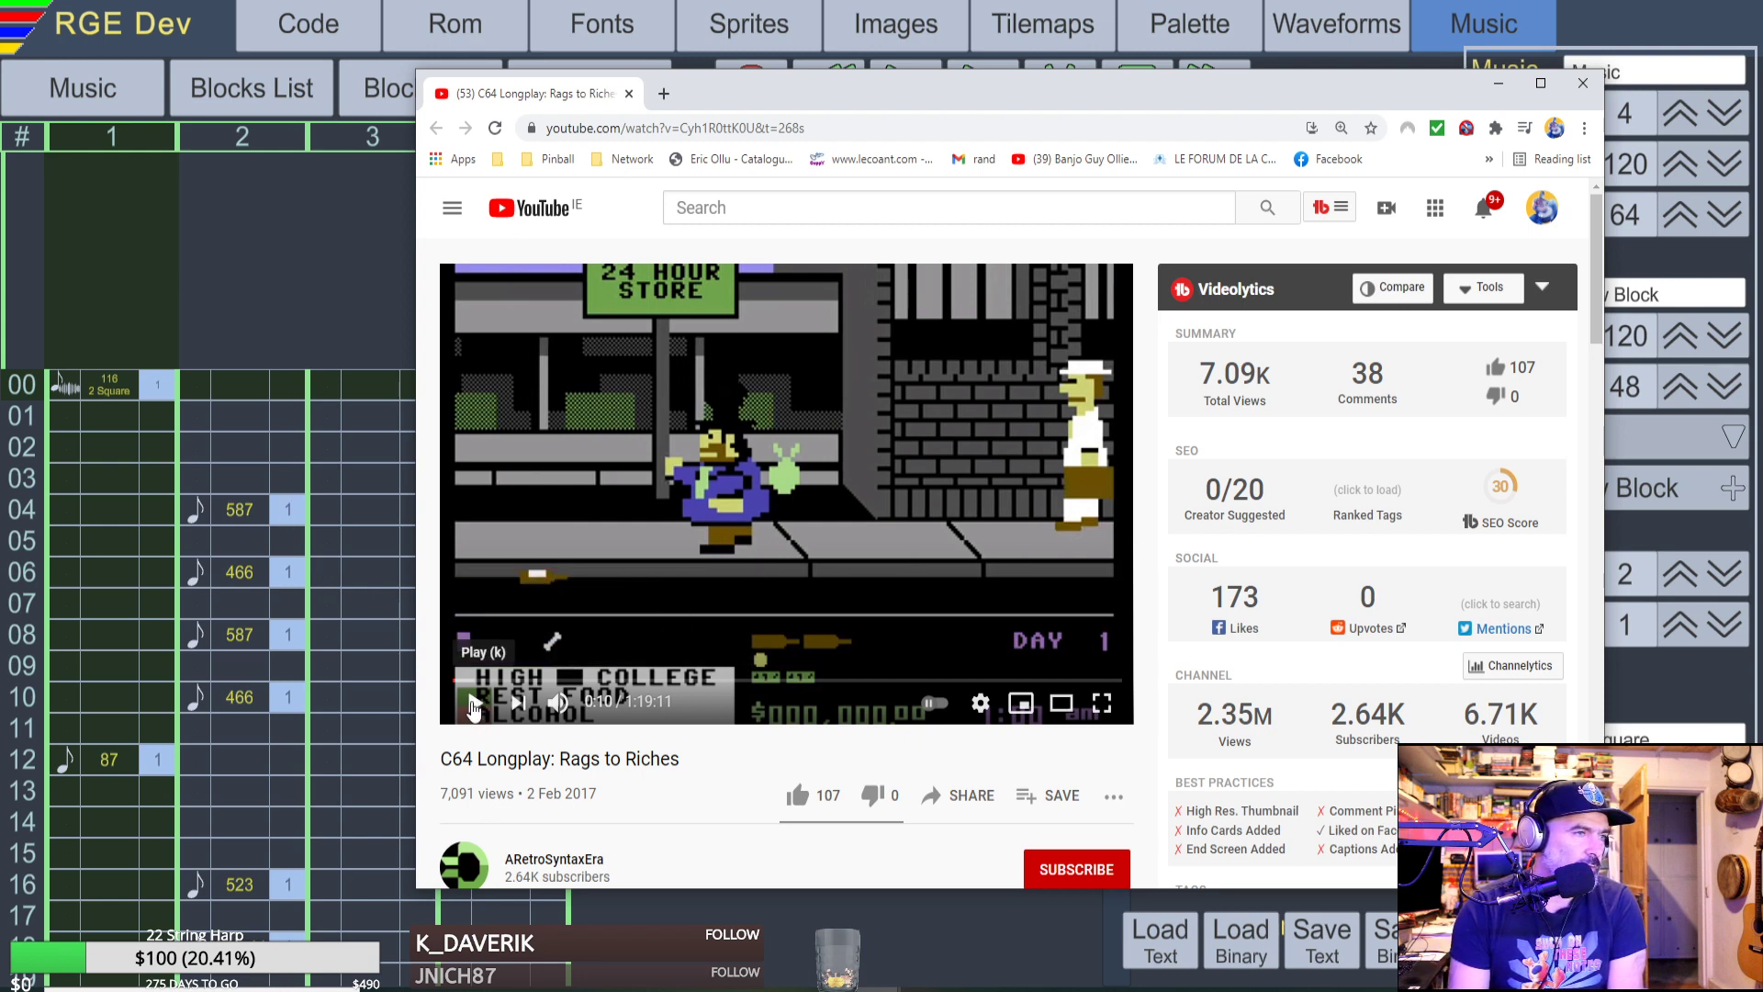
click(470, 633)
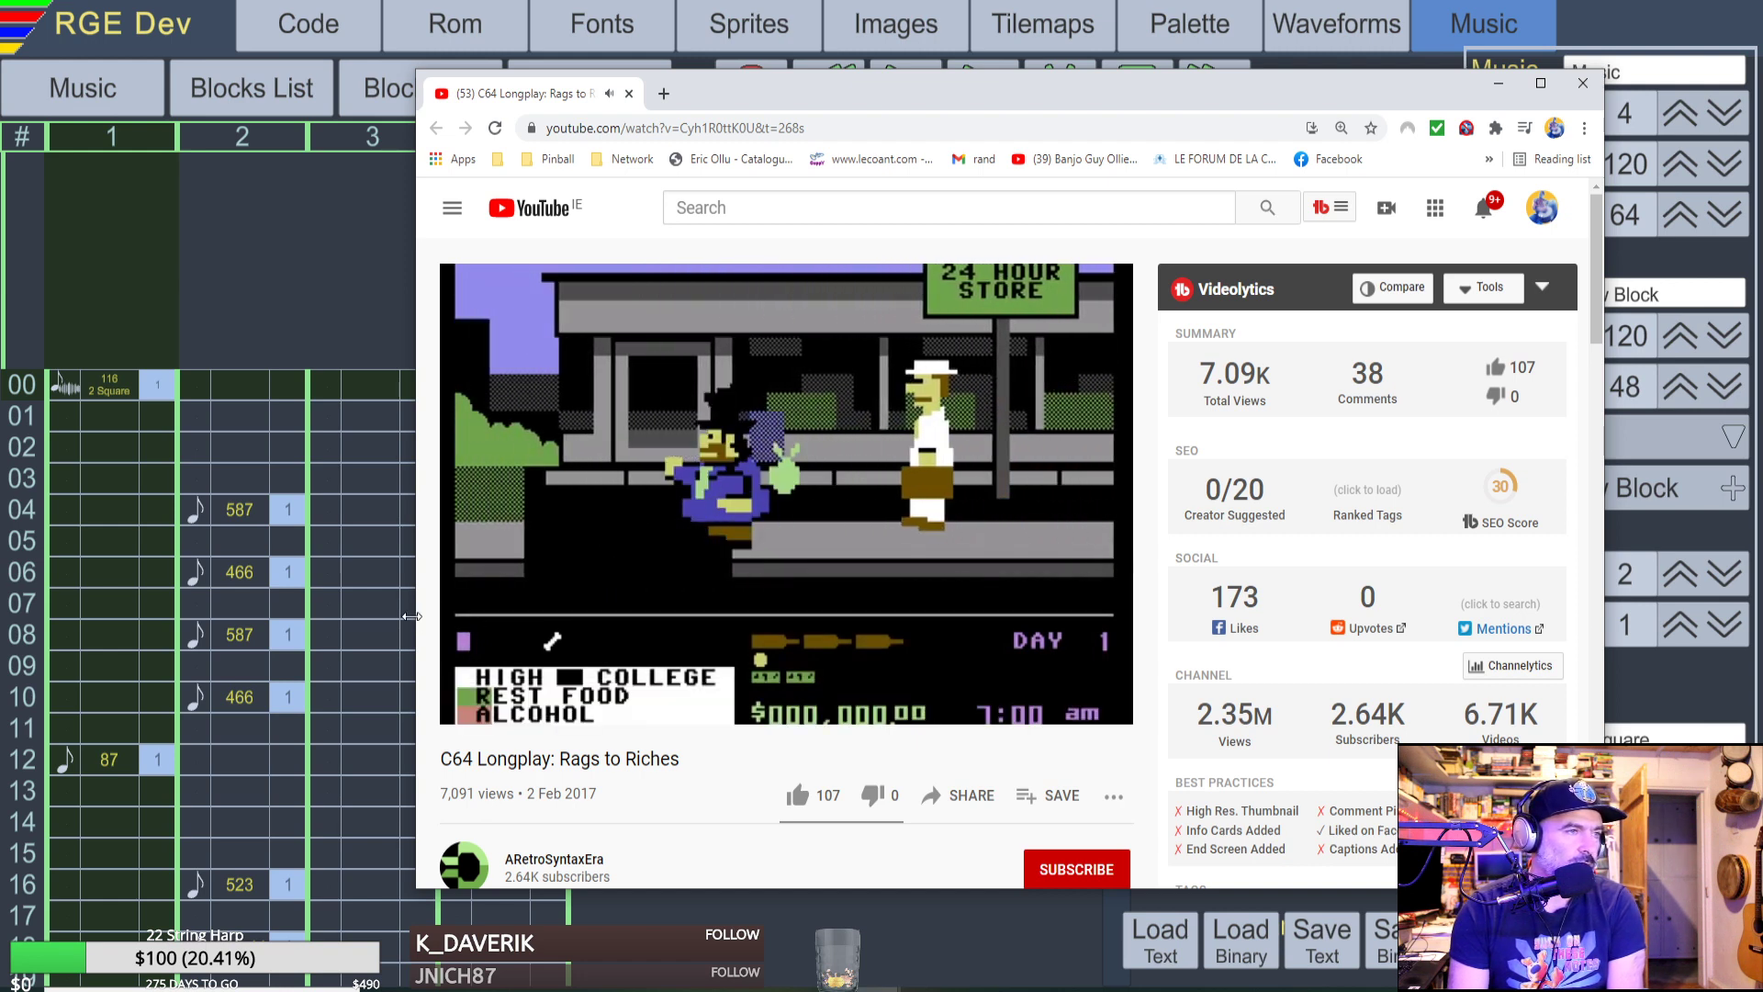
drag(418, 630, 317, 630)
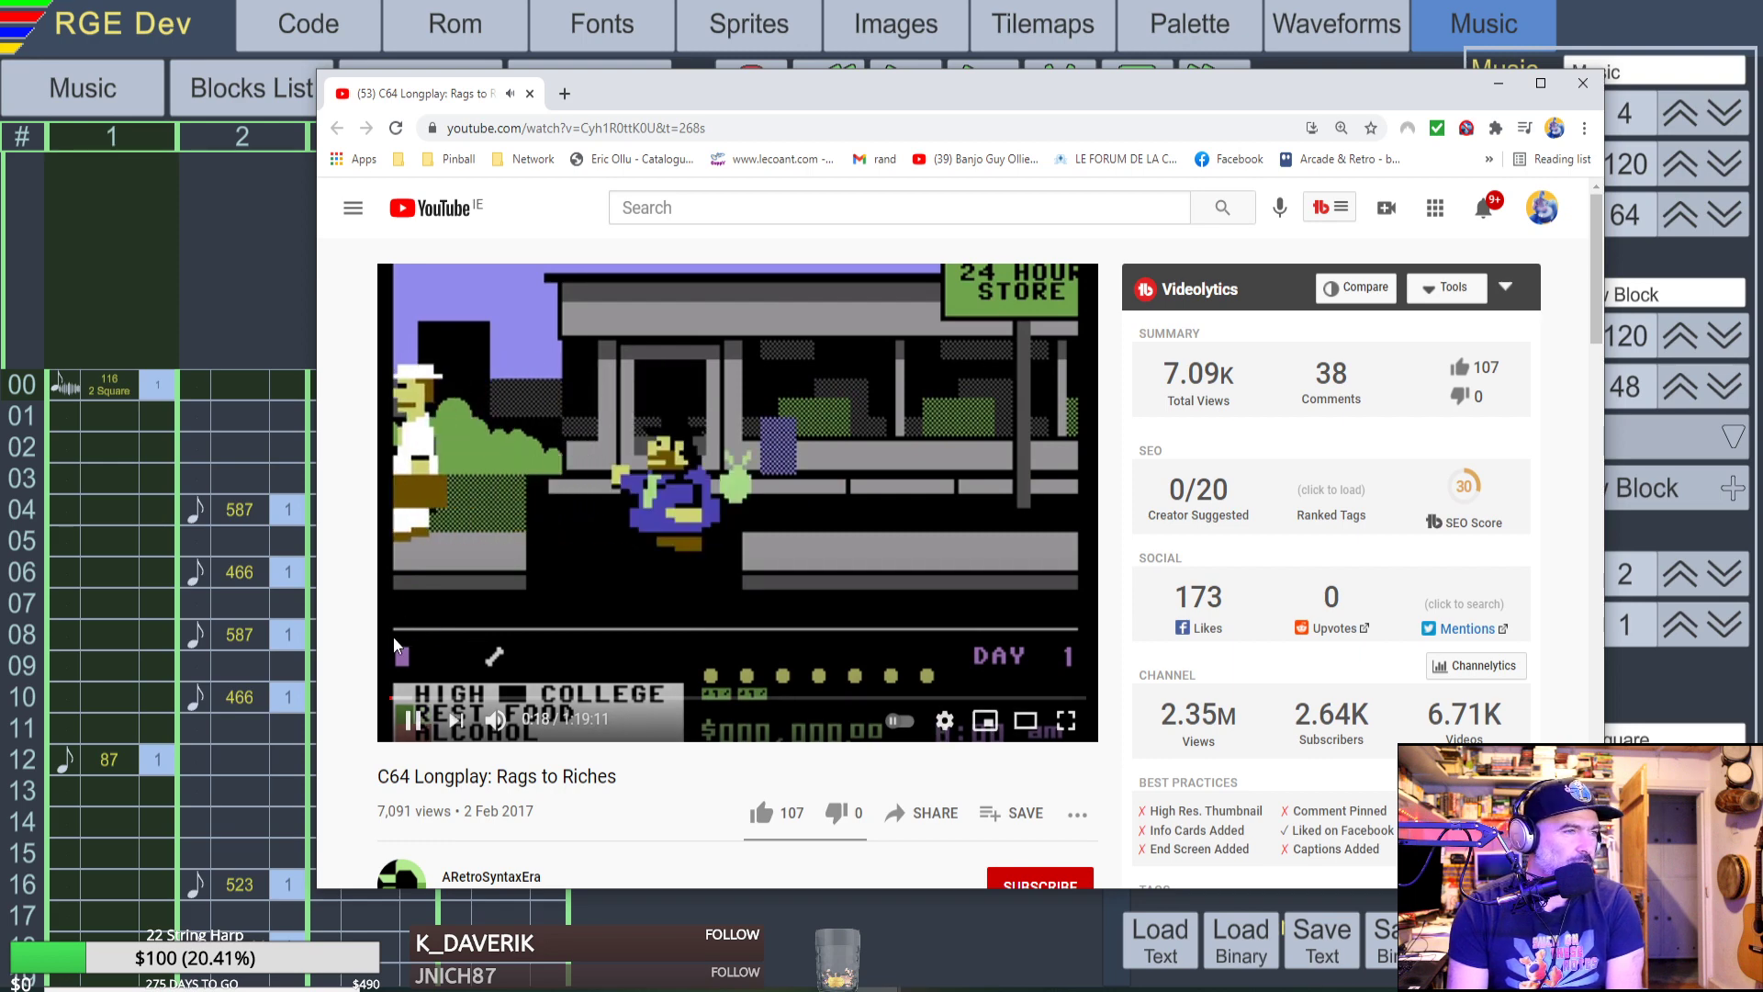
Replay the first seconds of the longplay video from its start to listen to the tune, then pause it.
click(392, 699)
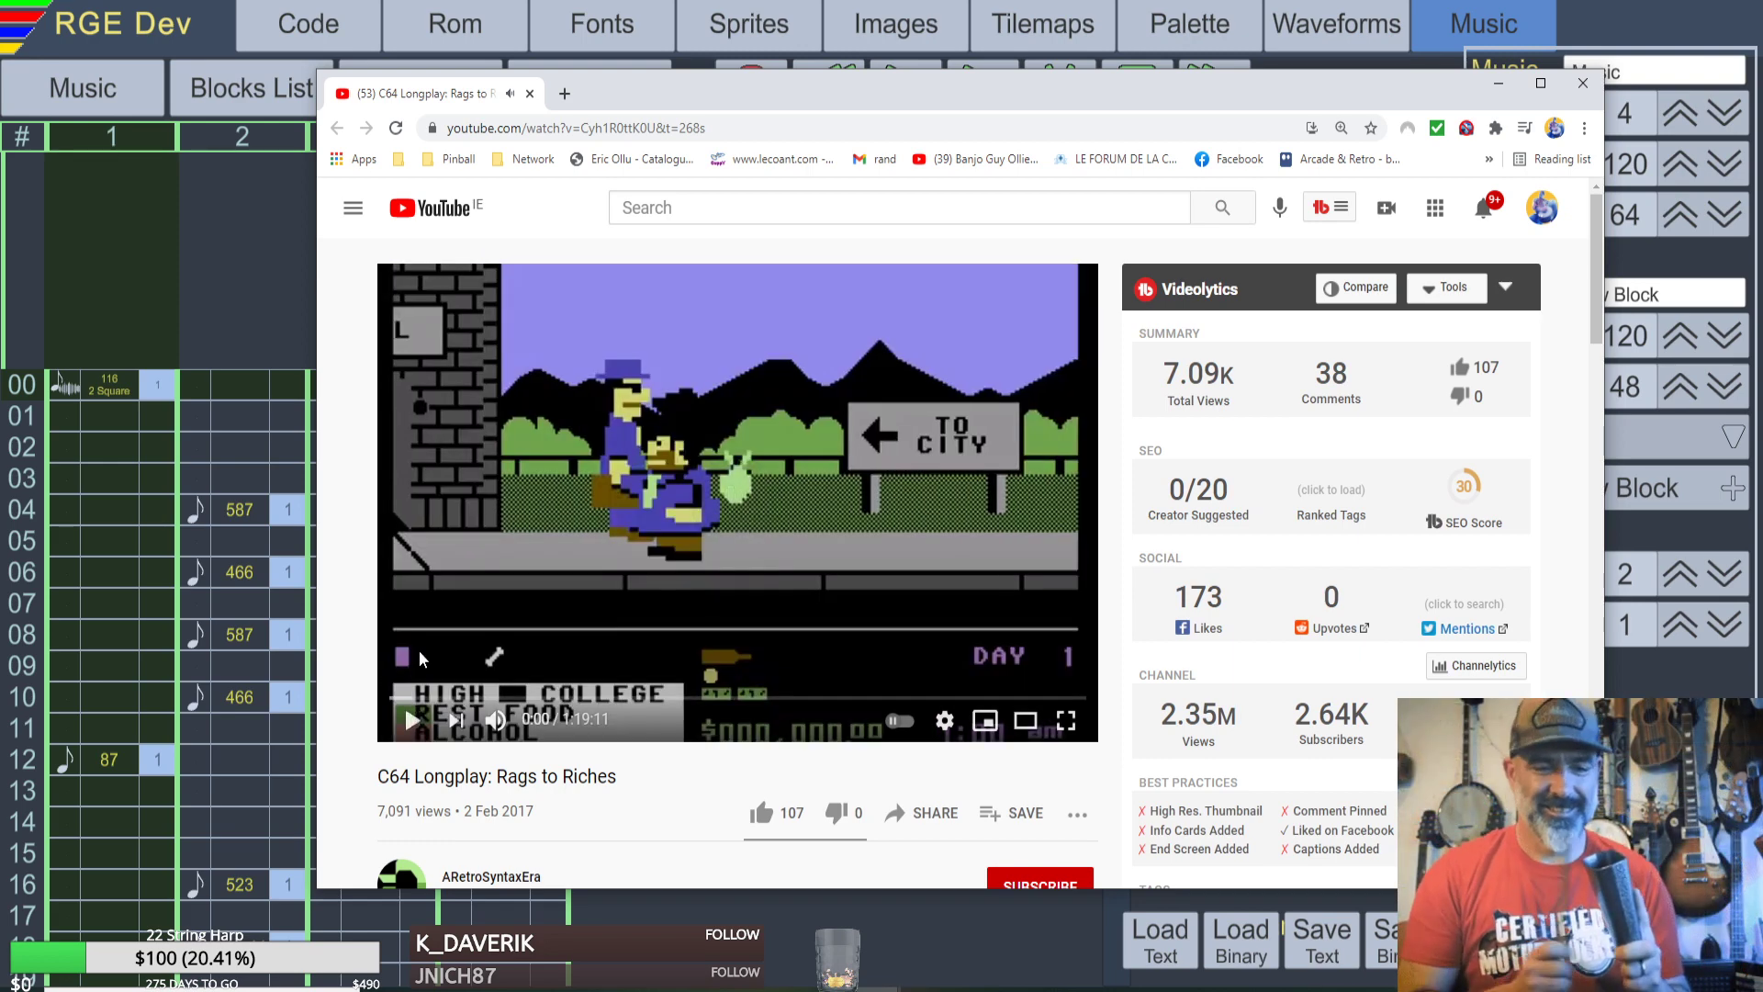
click(408, 720)
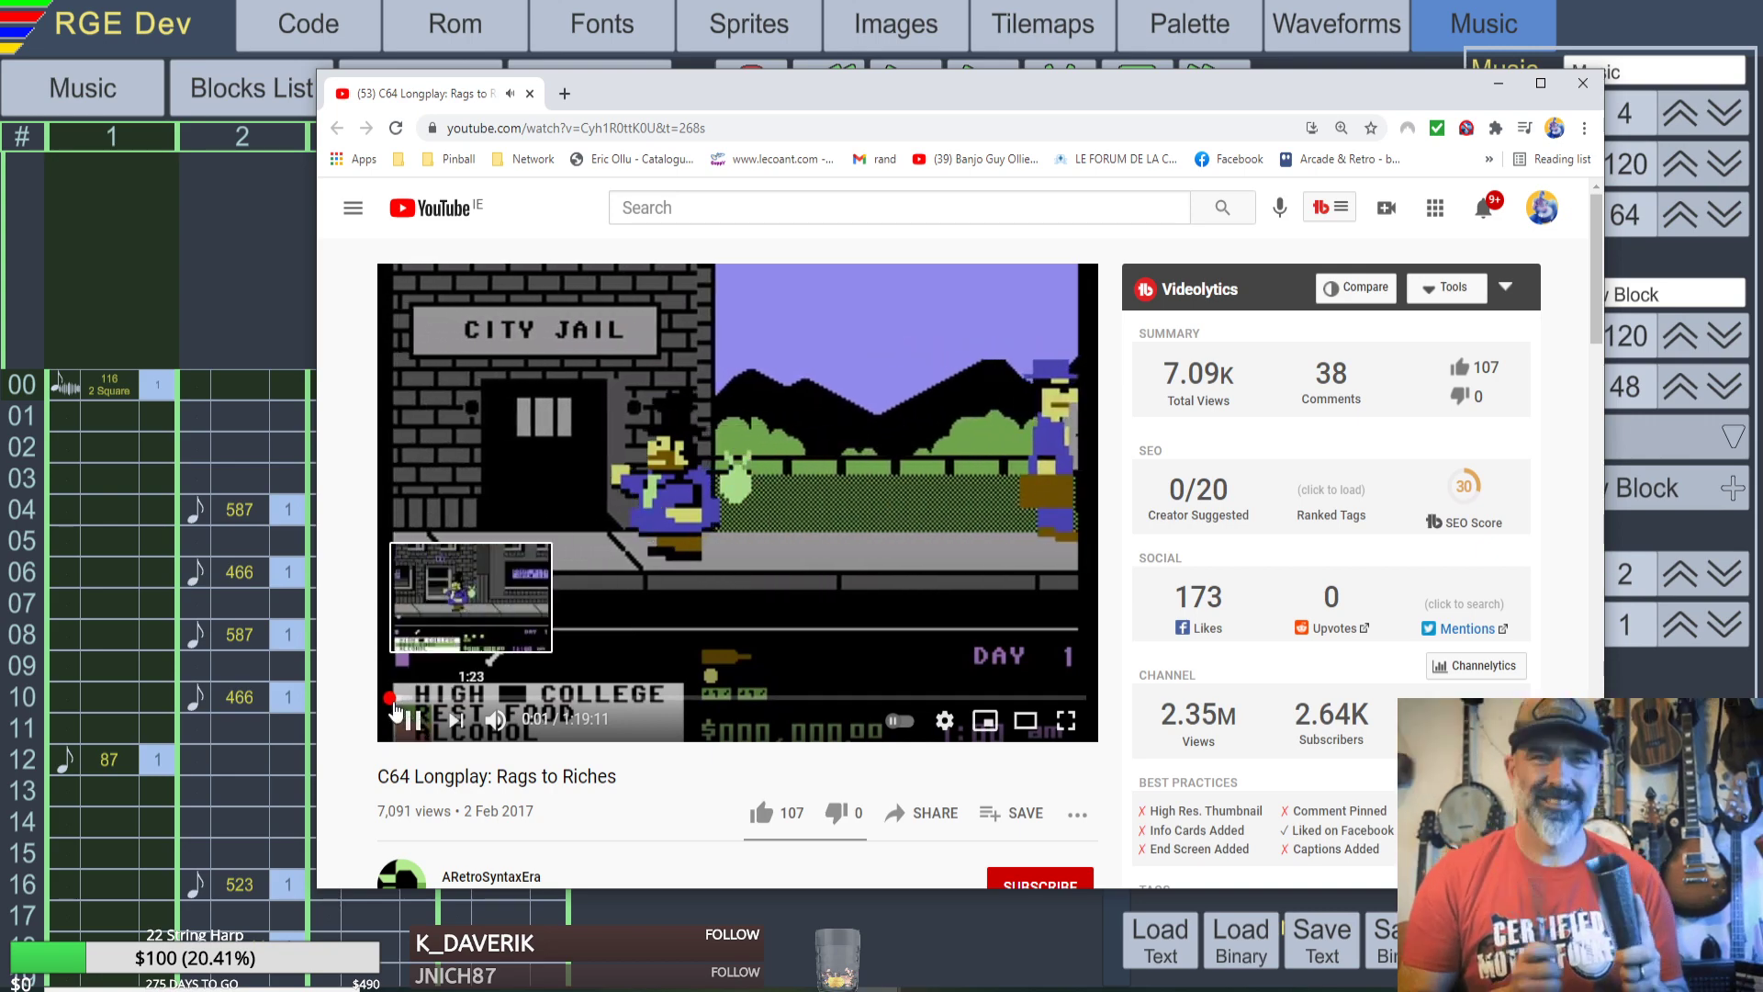
drag(391, 697, 373, 701)
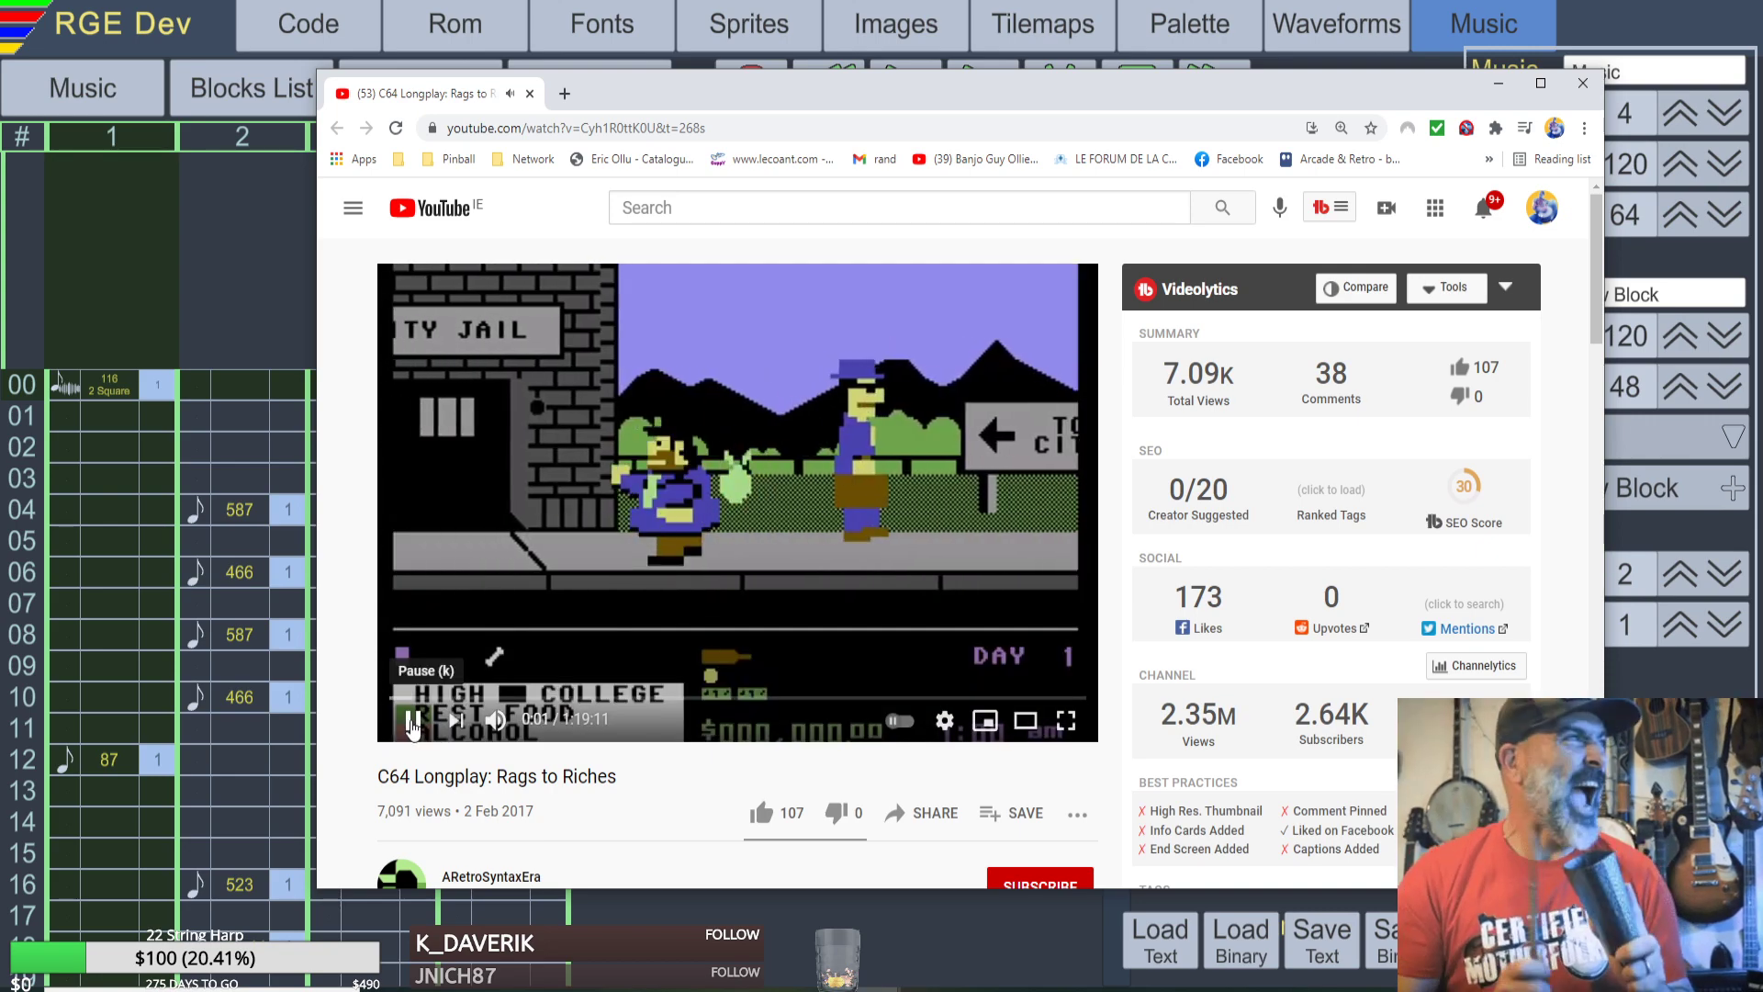
click(413, 722)
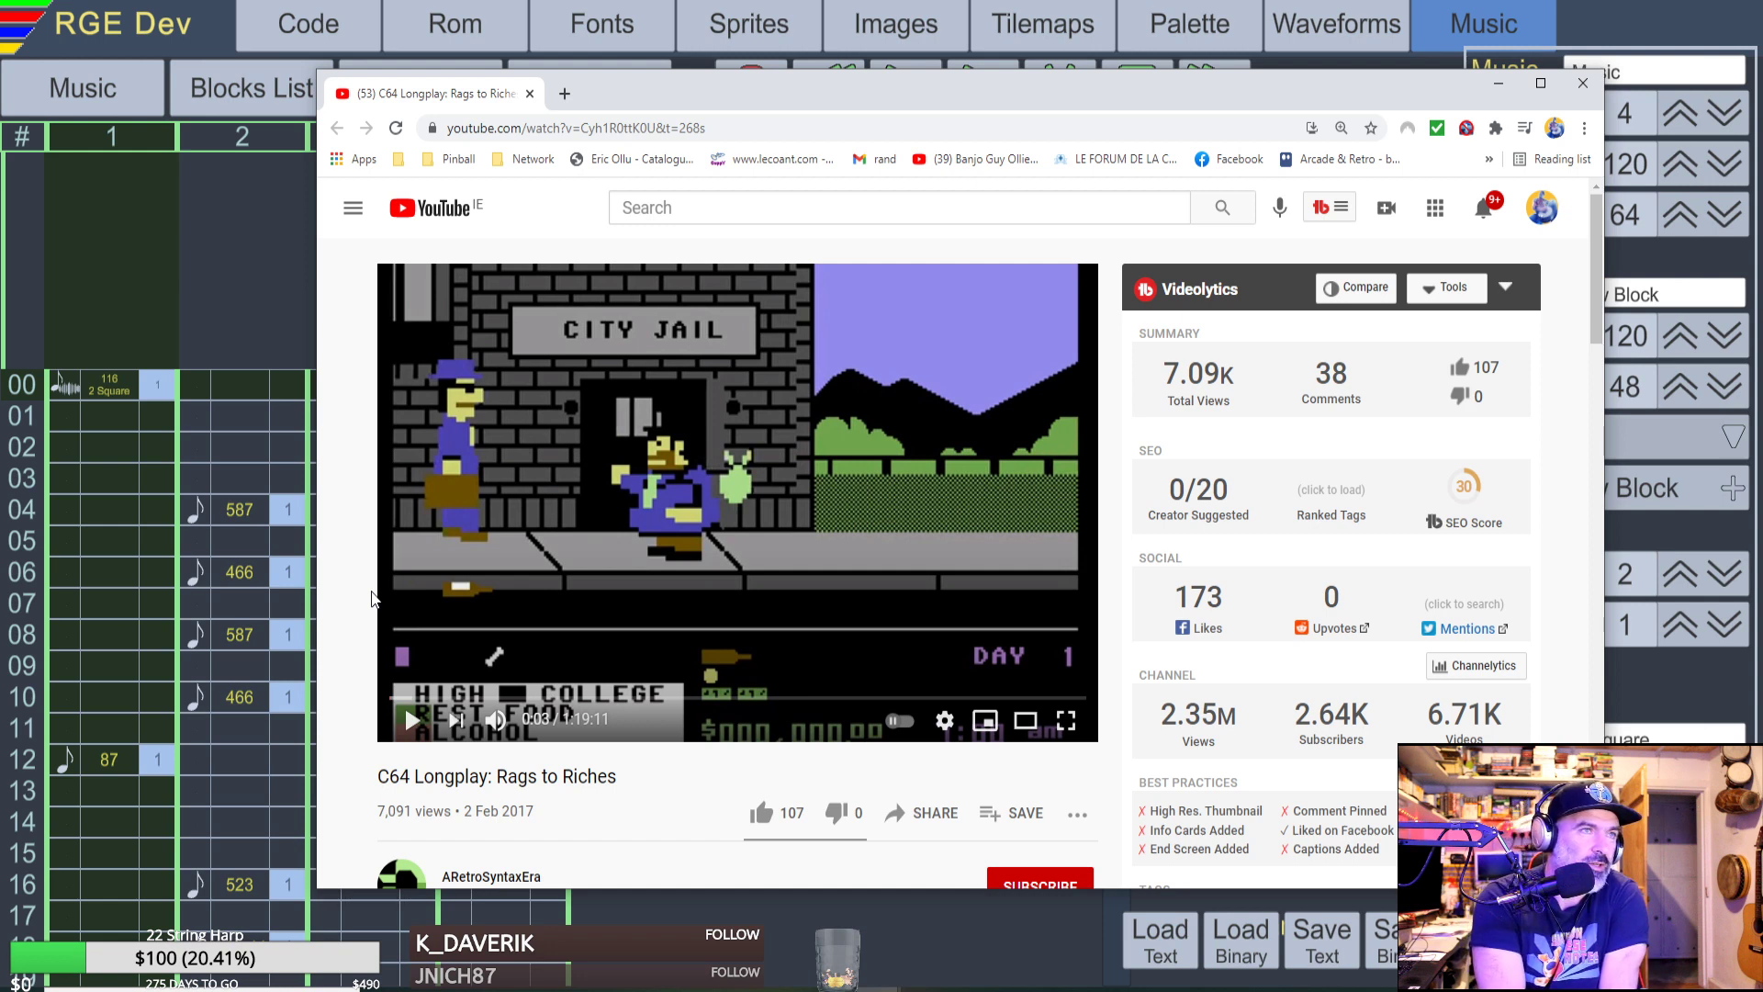
click(414, 722)
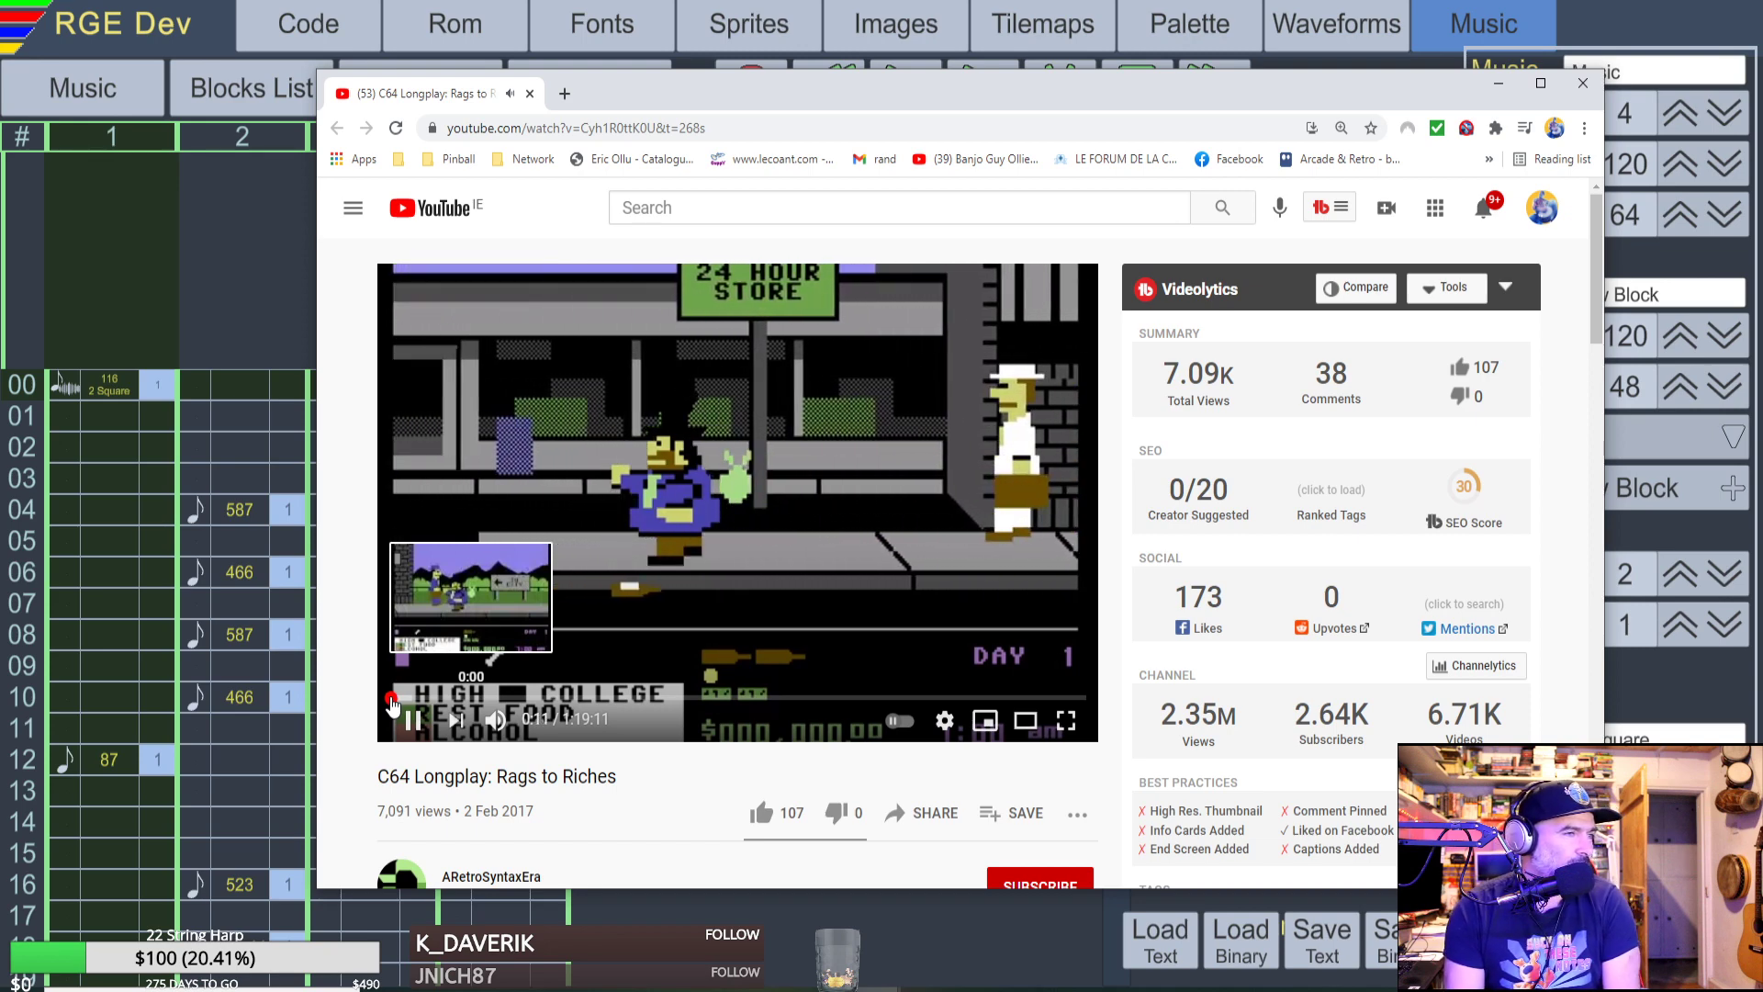
click(392, 703)
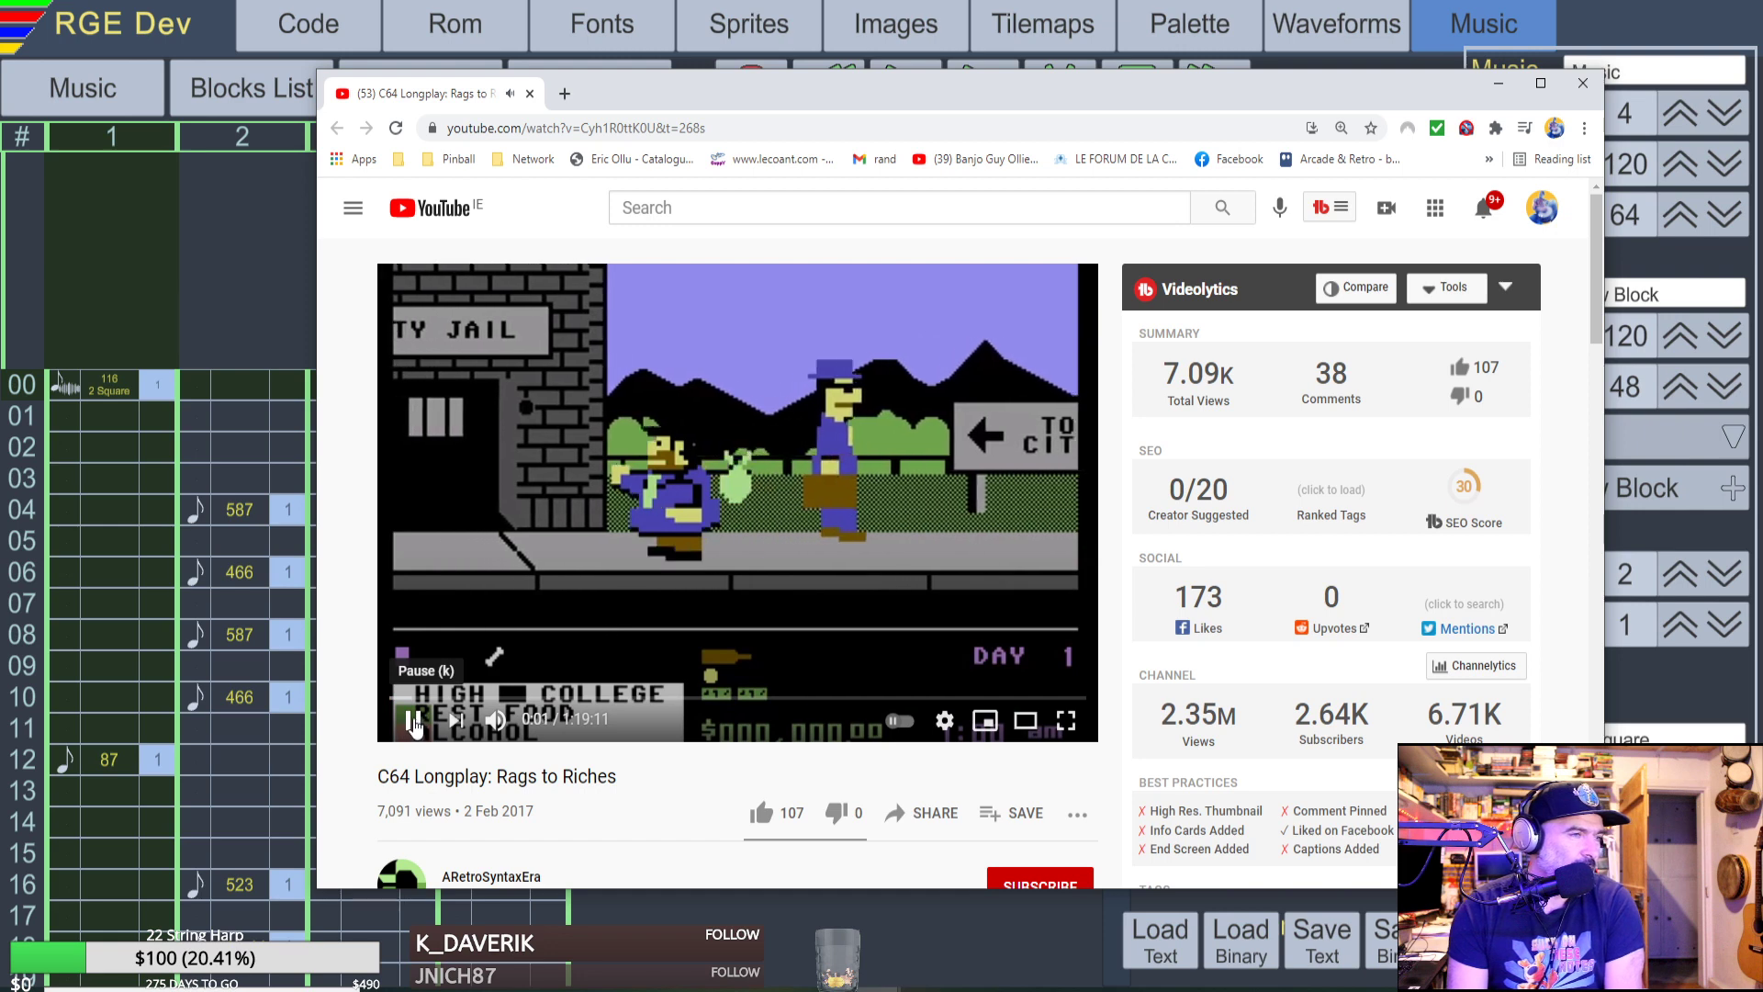
click(412, 725)
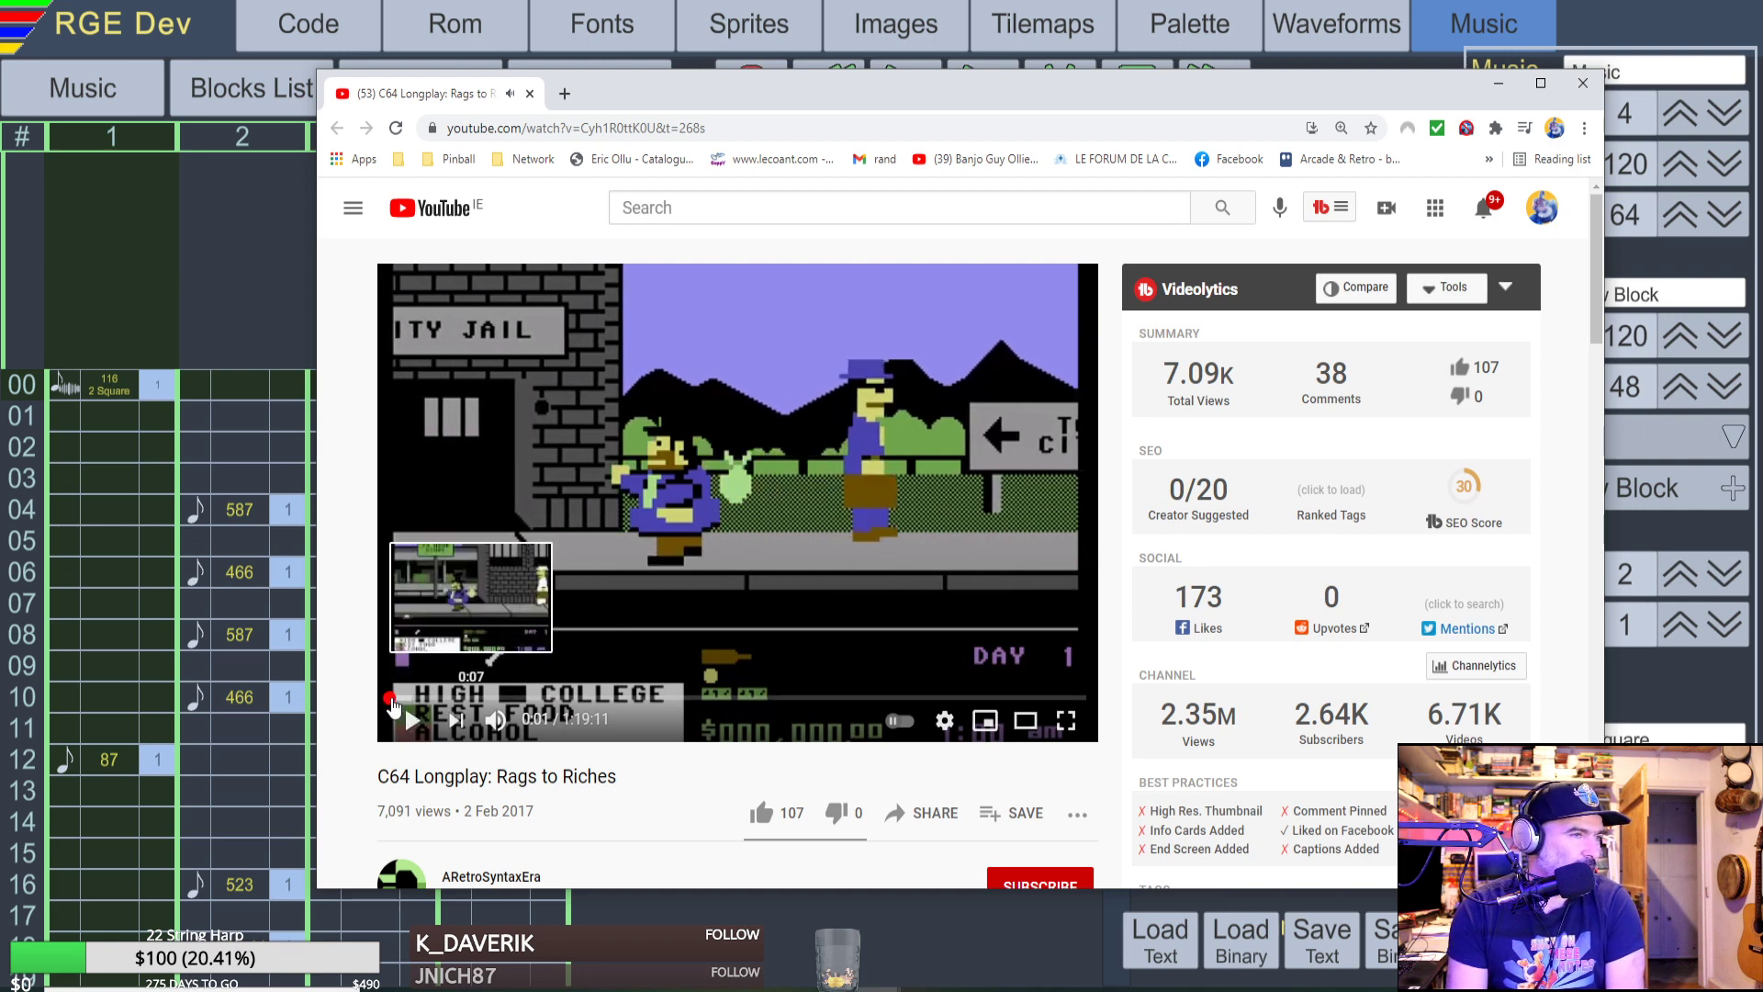
Replay the opening seconds of the longplay video to hear the tune, pause it and switch back to RGE Dev.
click(394, 703)
click(411, 723)
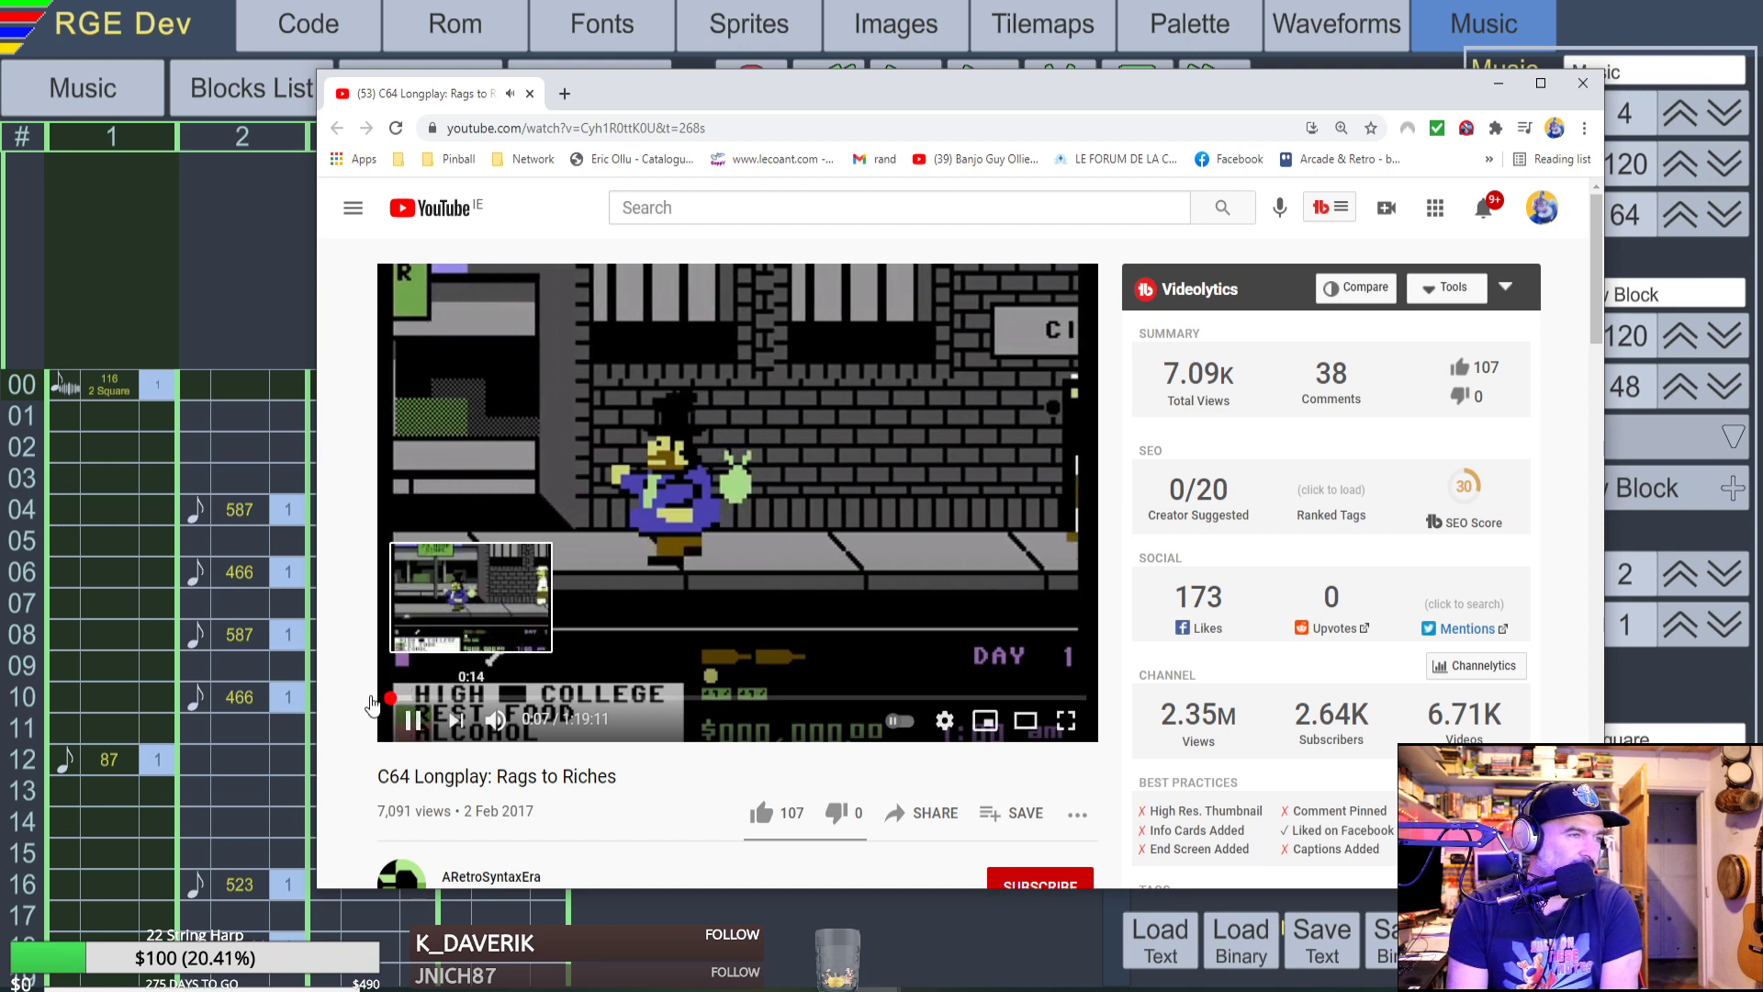
click(414, 720)
click(223, 237)
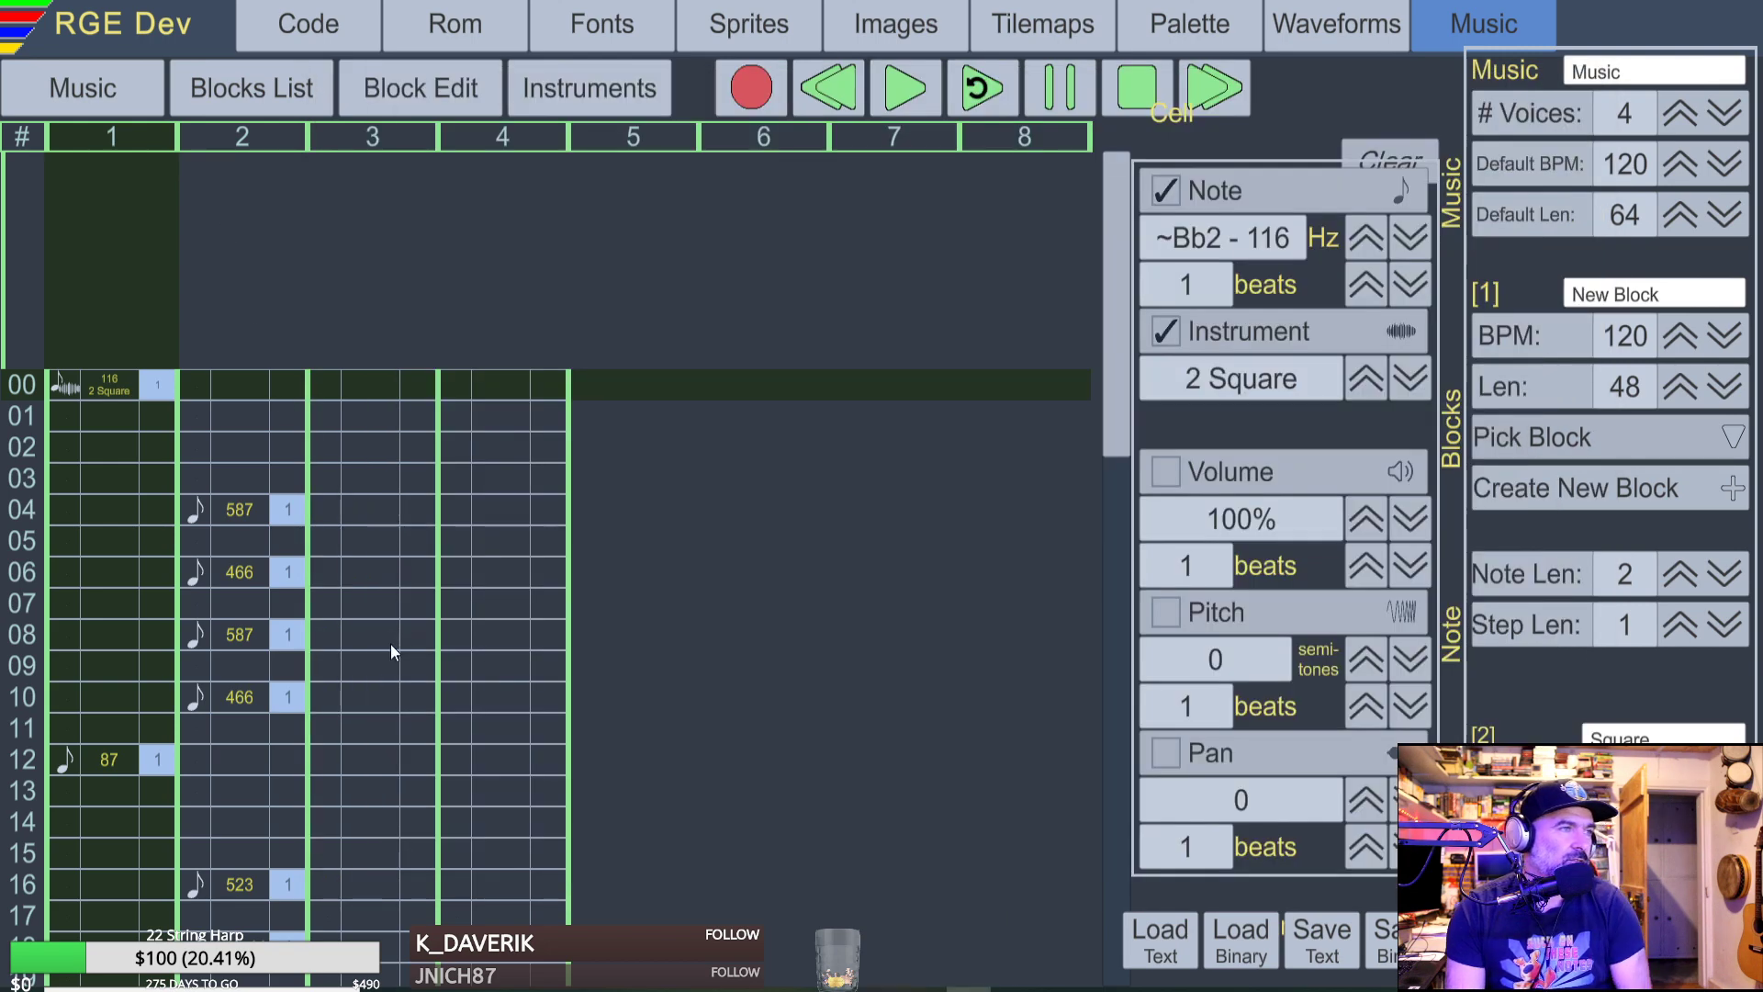
Try the notes G4, F#4 and F4 in turn at row 08 of the third voice.
click(332, 634)
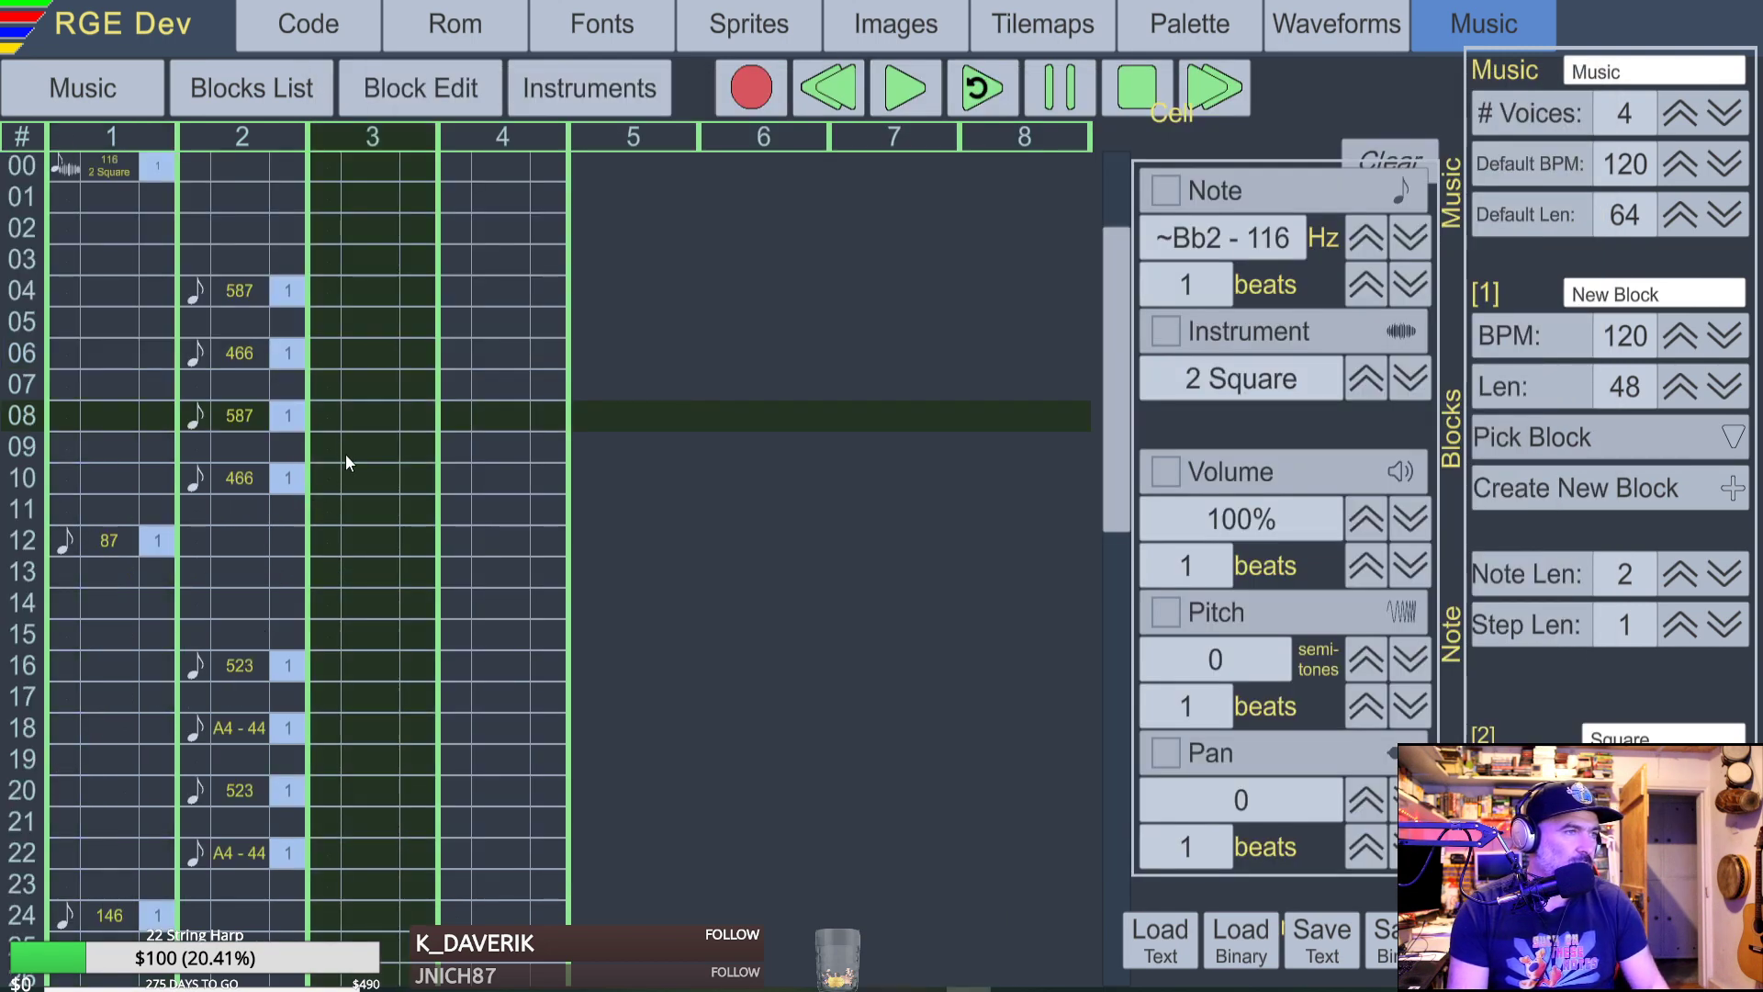
key(t)
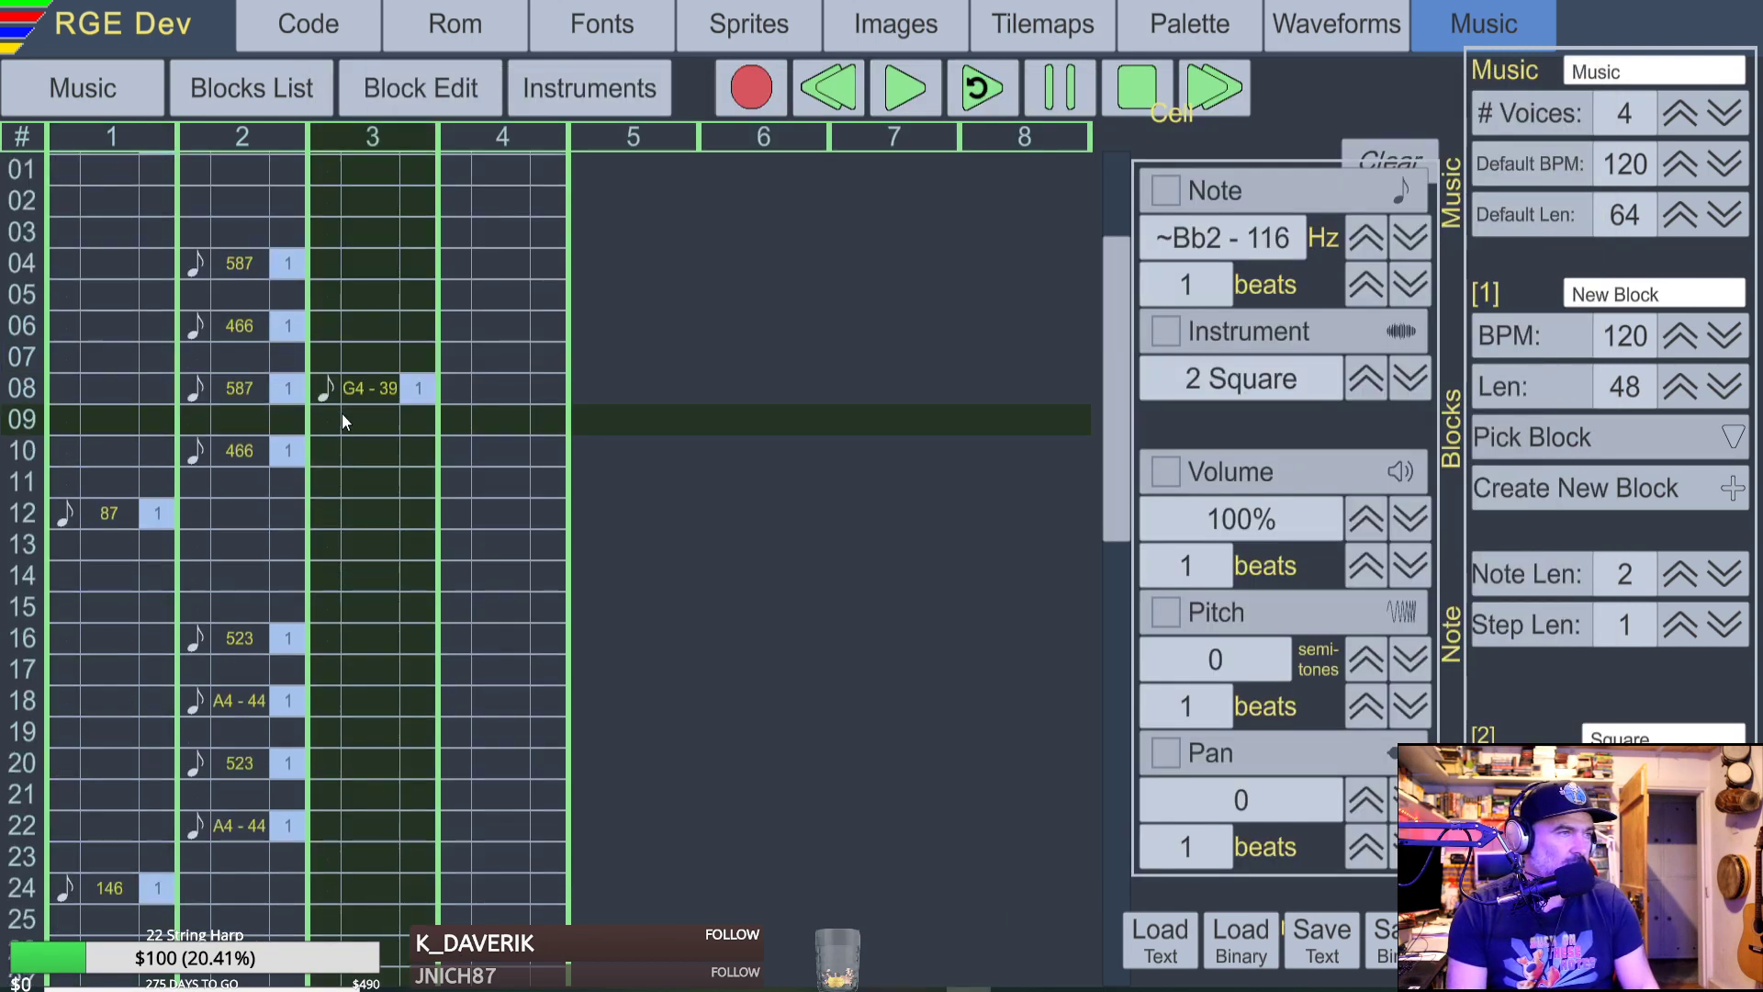
key(Up)
key(5)
key(Up)
key(r)
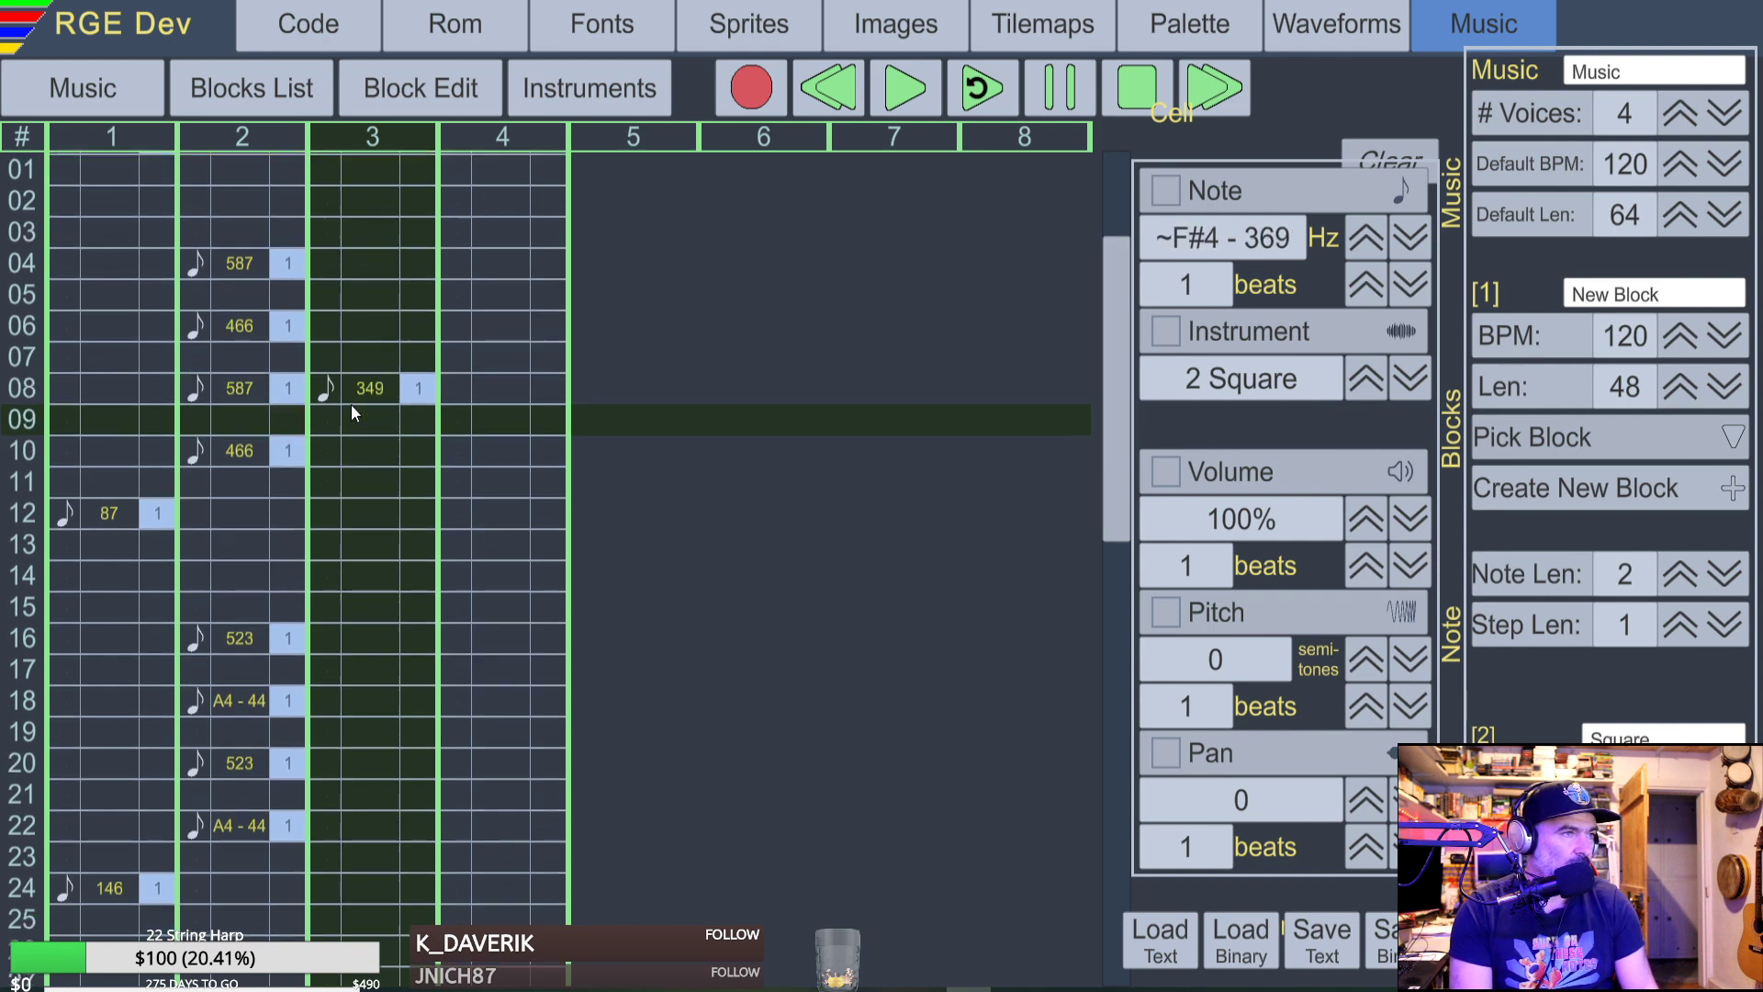
Try E4 and D4 as replacements for the third voice's note at row 08.
key(Up)
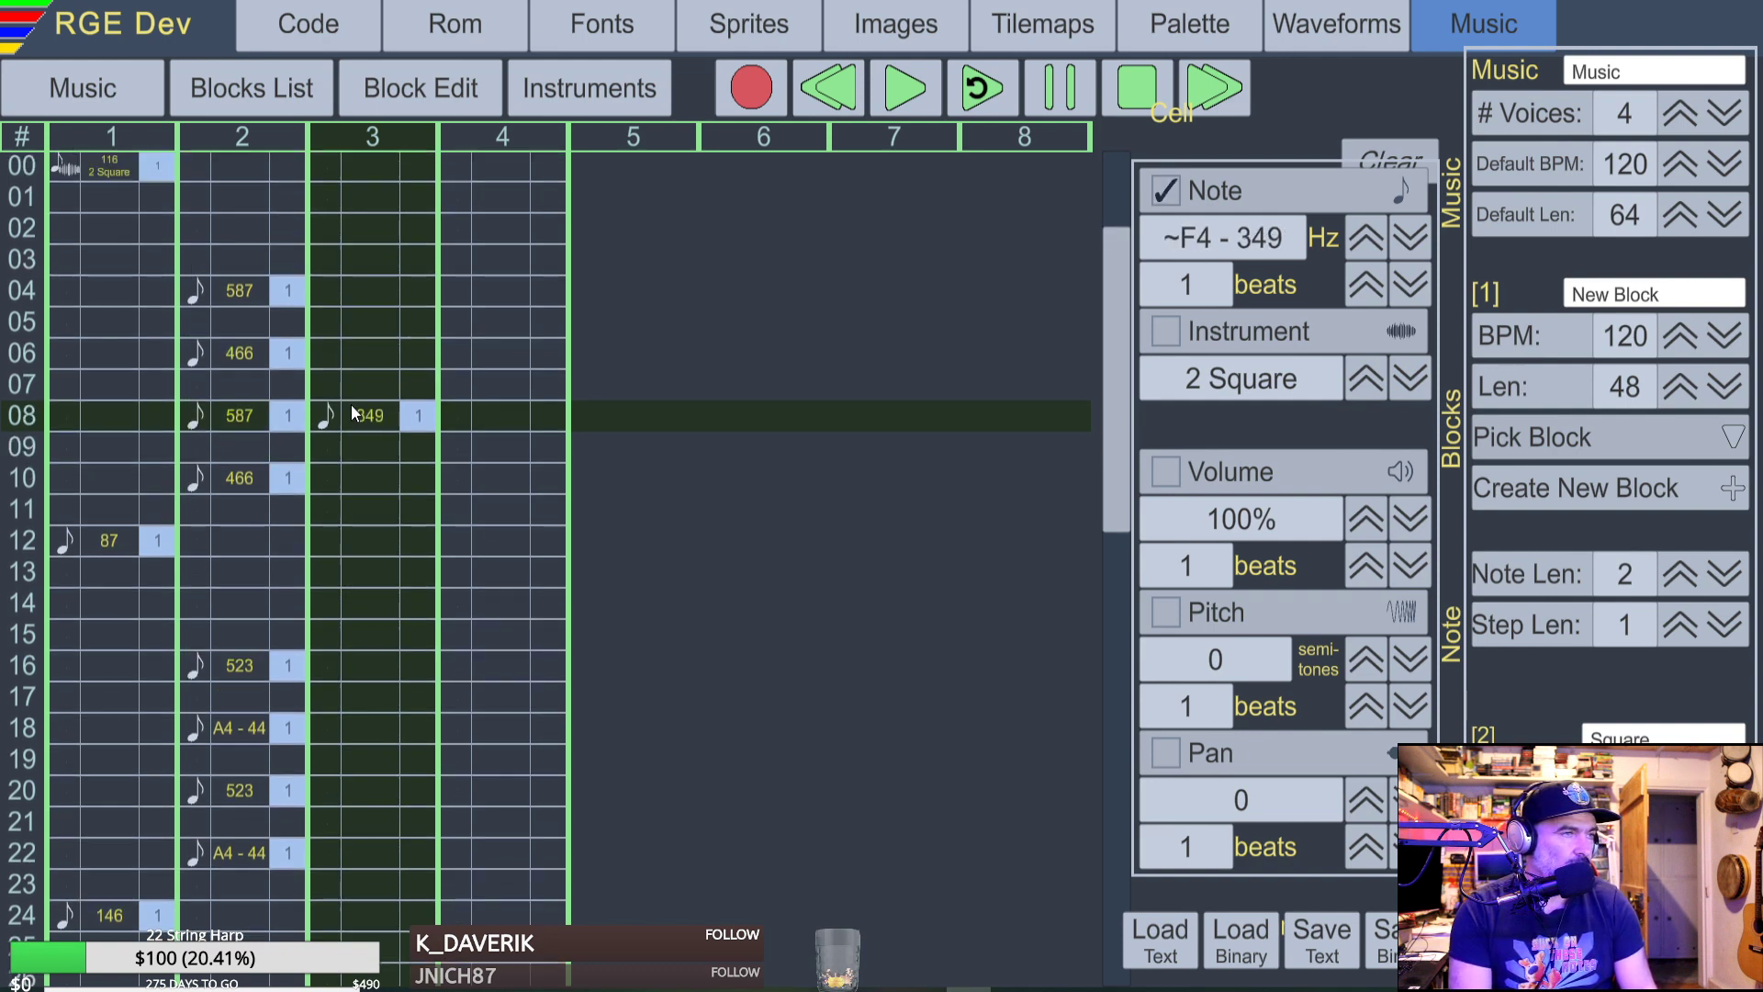
key(e)
key(Up)
key(Up)
key(Down)
key(w)
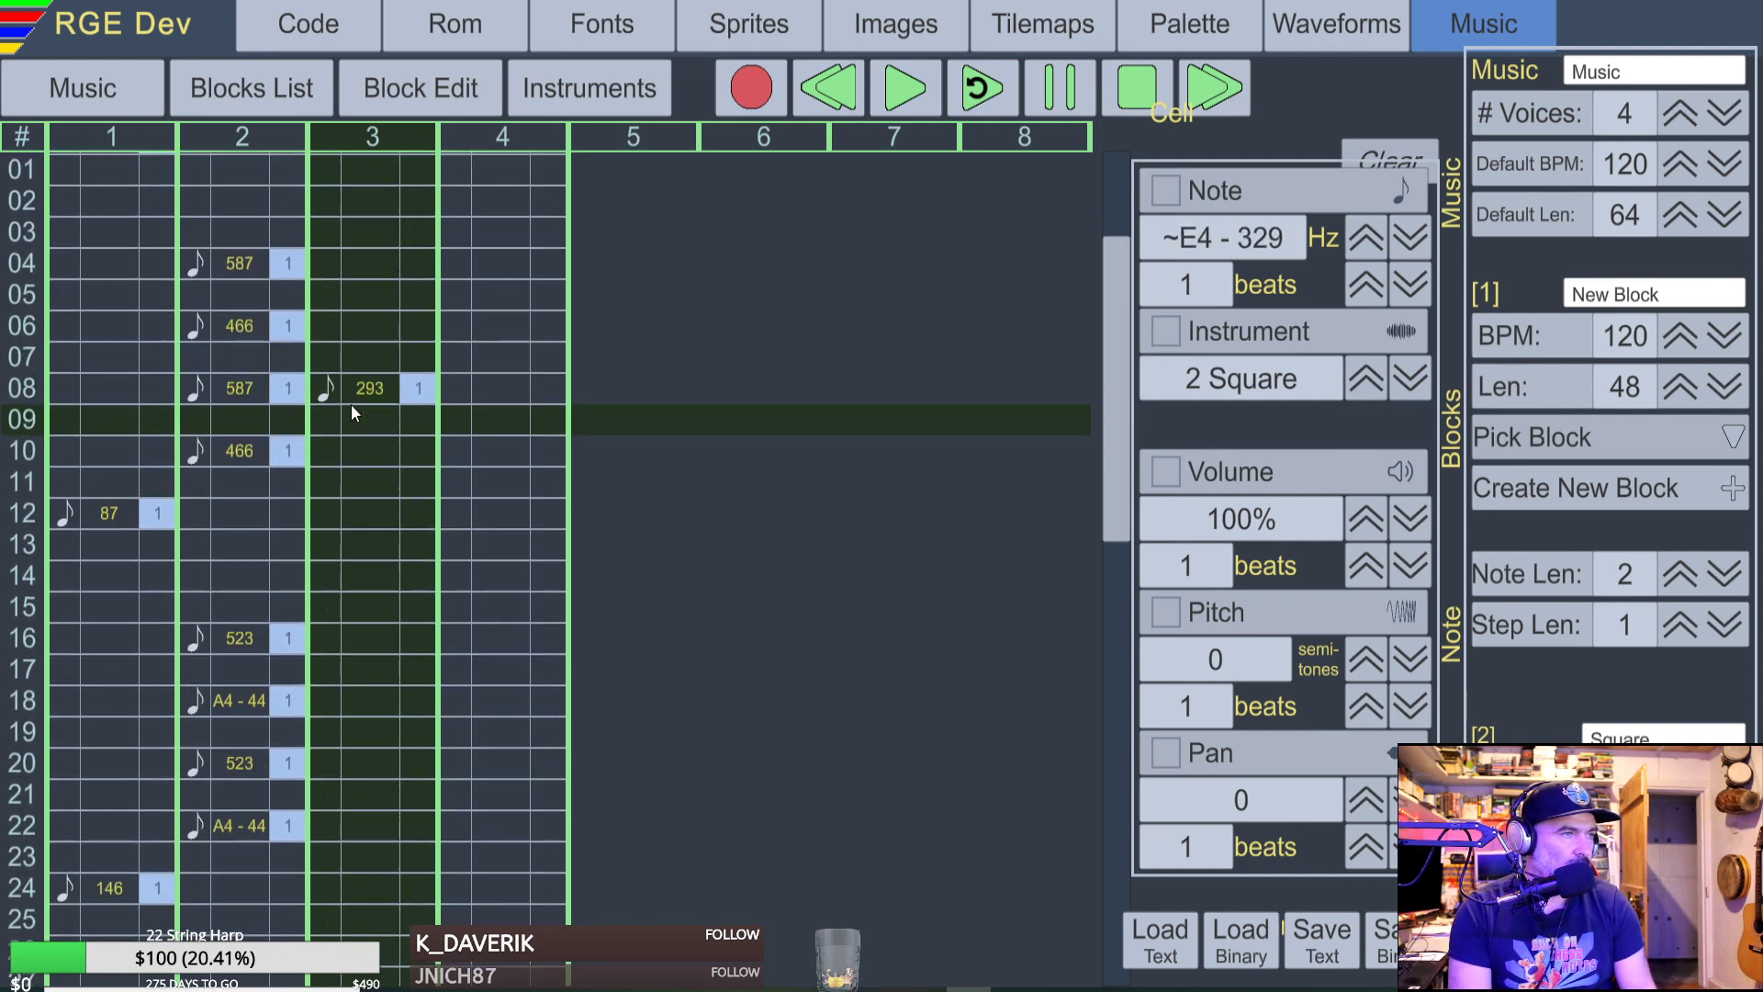
key(Up)
key(Down)
key(Down)
key(Down)
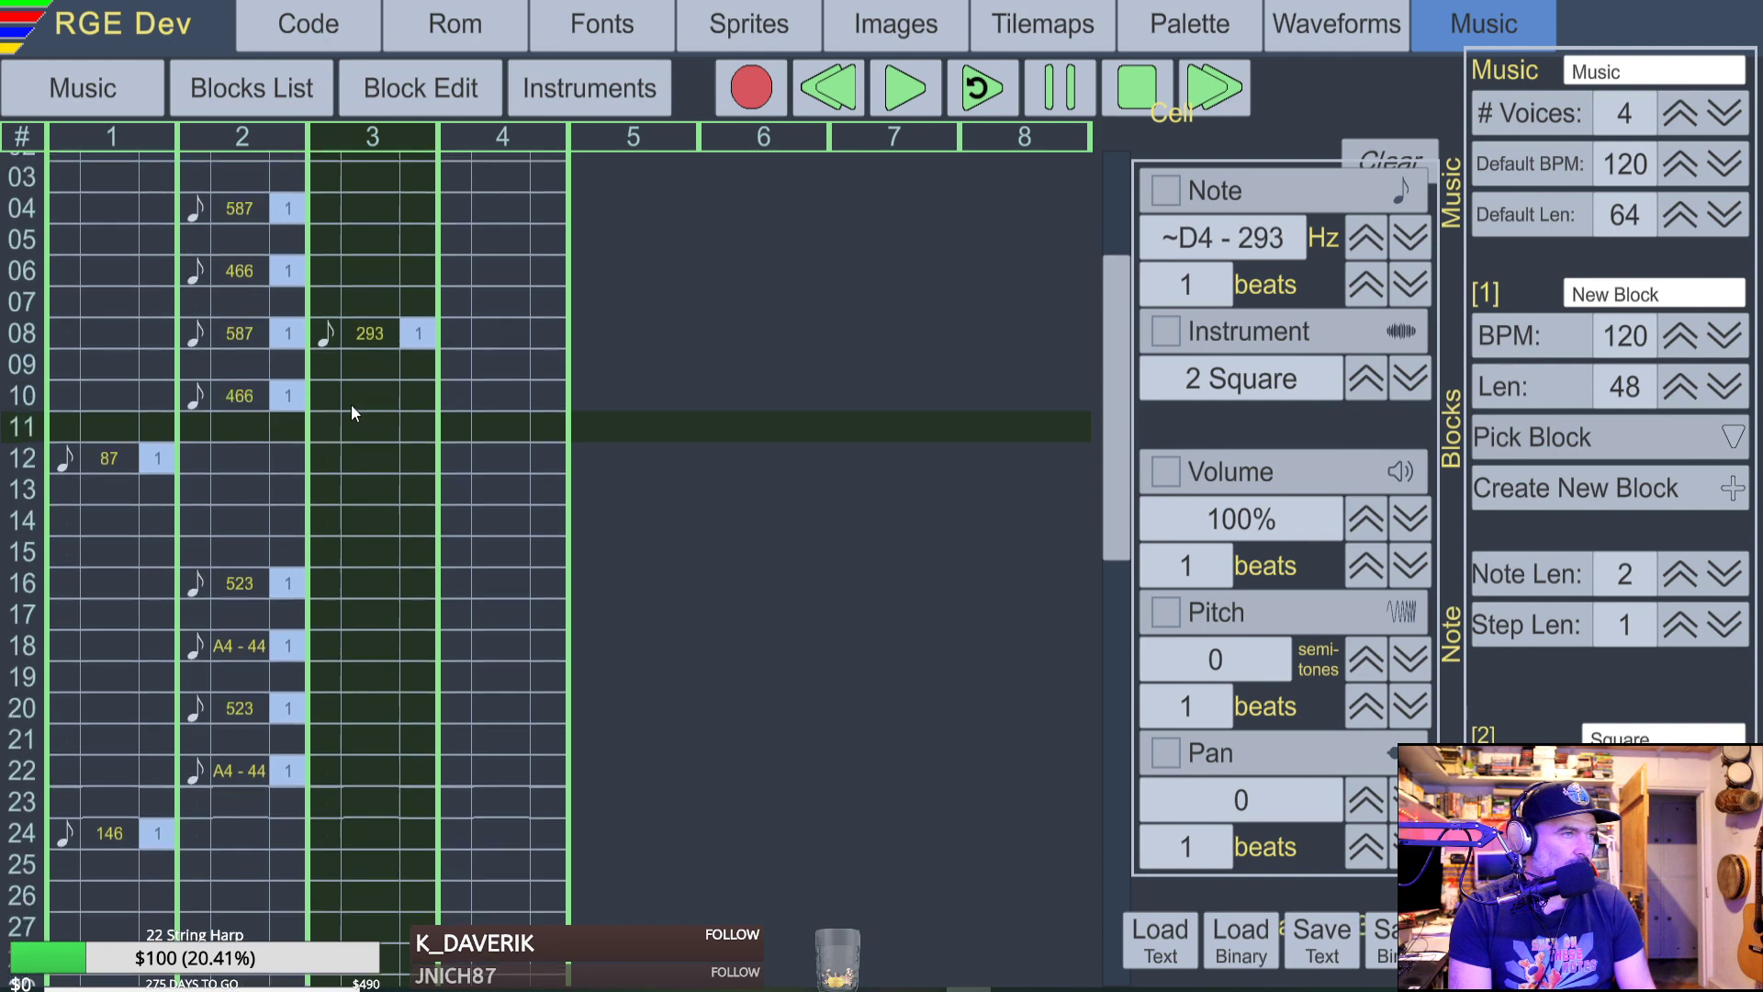
Try E4 at row 08 of the third voice, settle on F4 there and enter D4 at row 10.
key(Up)
key(Up)
key(Up)
key(e)
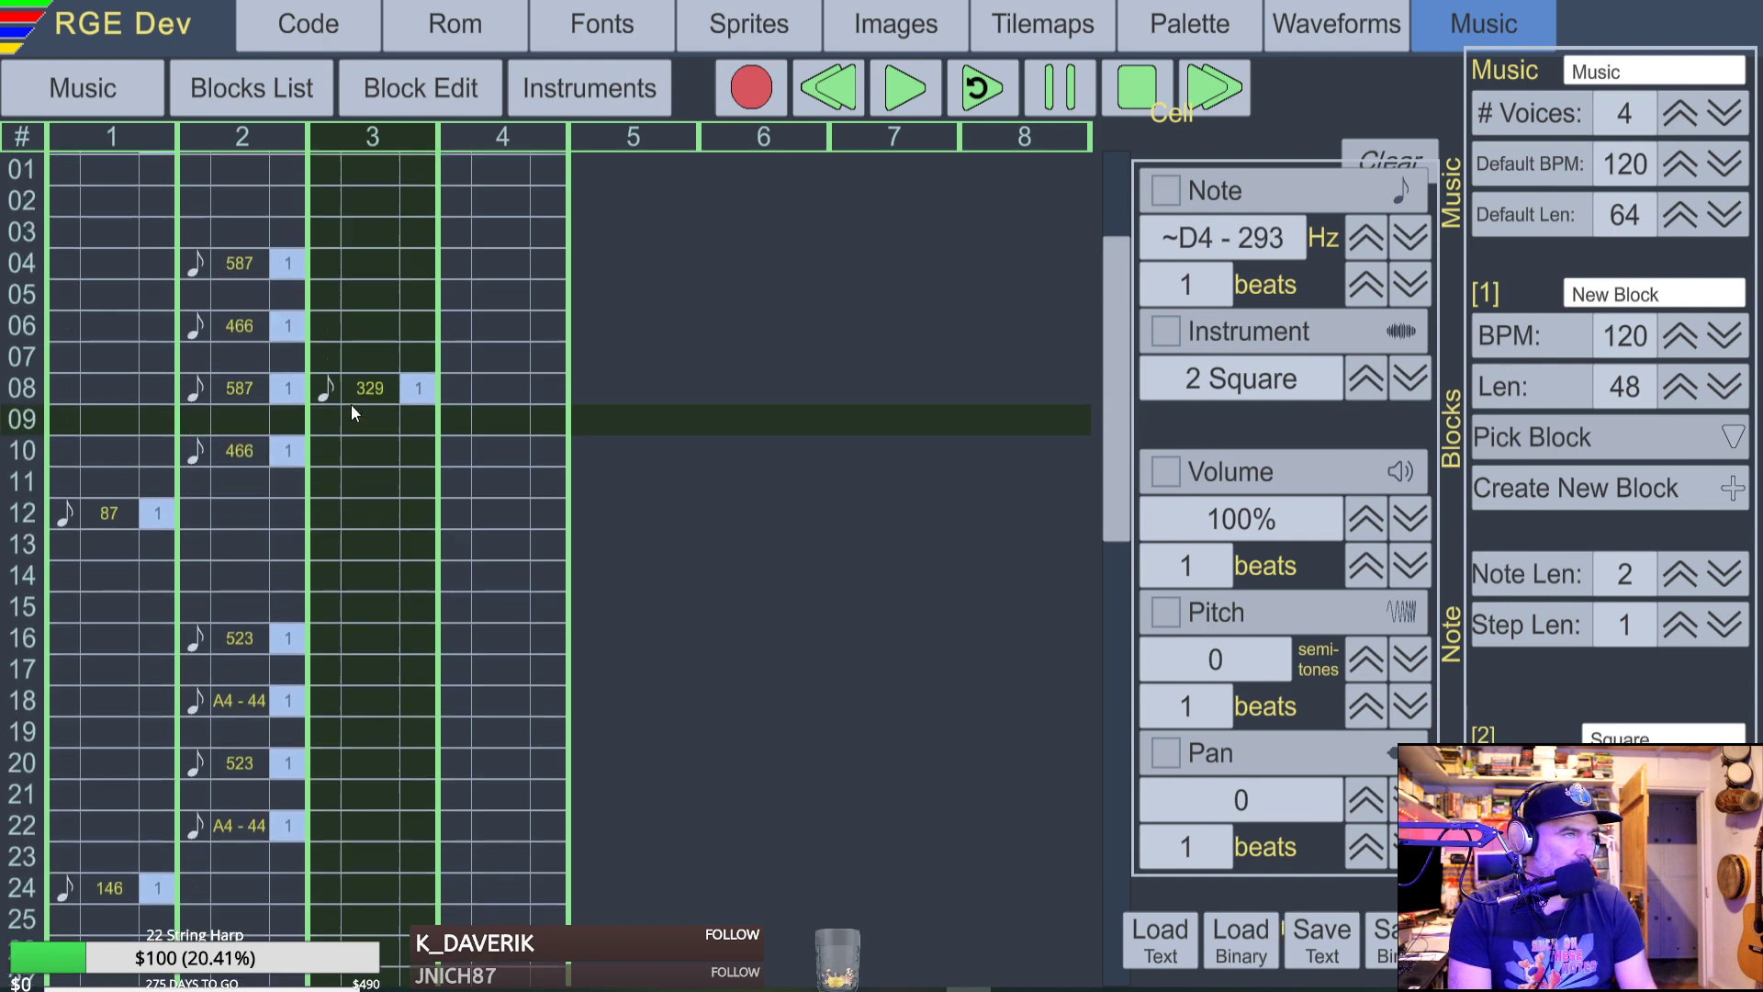
key(Up)
key(r)
key(Down)
key(w)
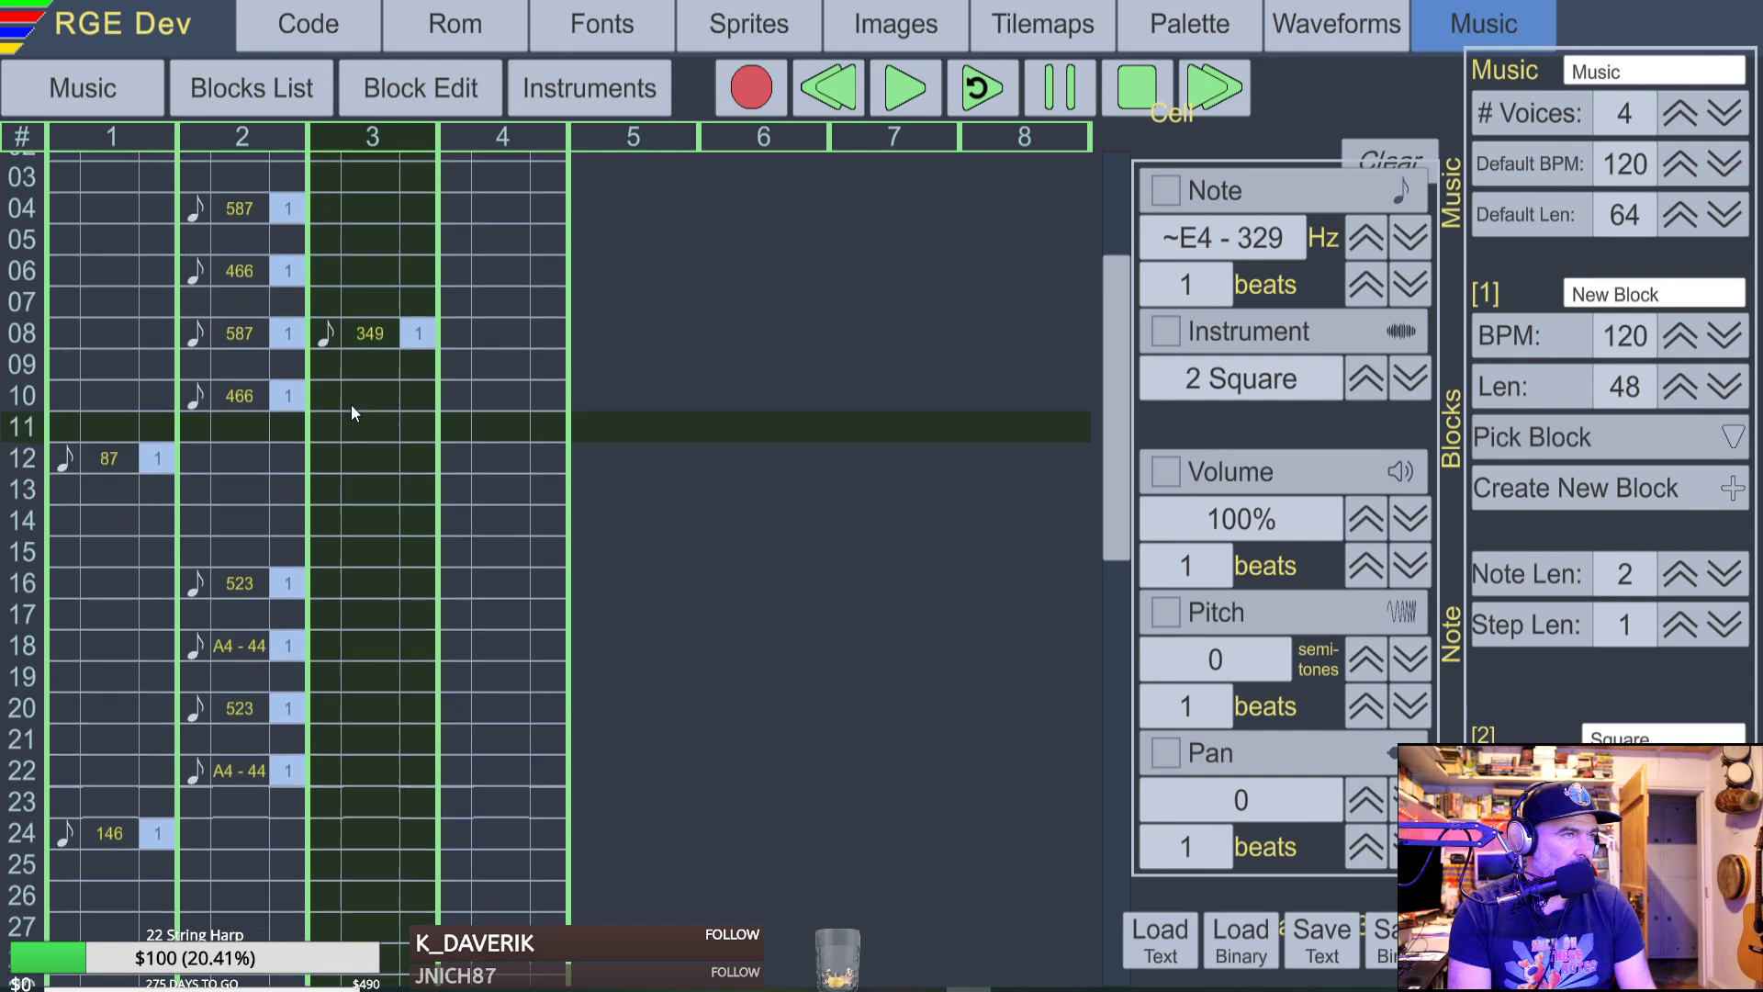
Play the block from row 00 to hear the new third-voice notes, and stop playback.
click(909, 88)
click(1135, 90)
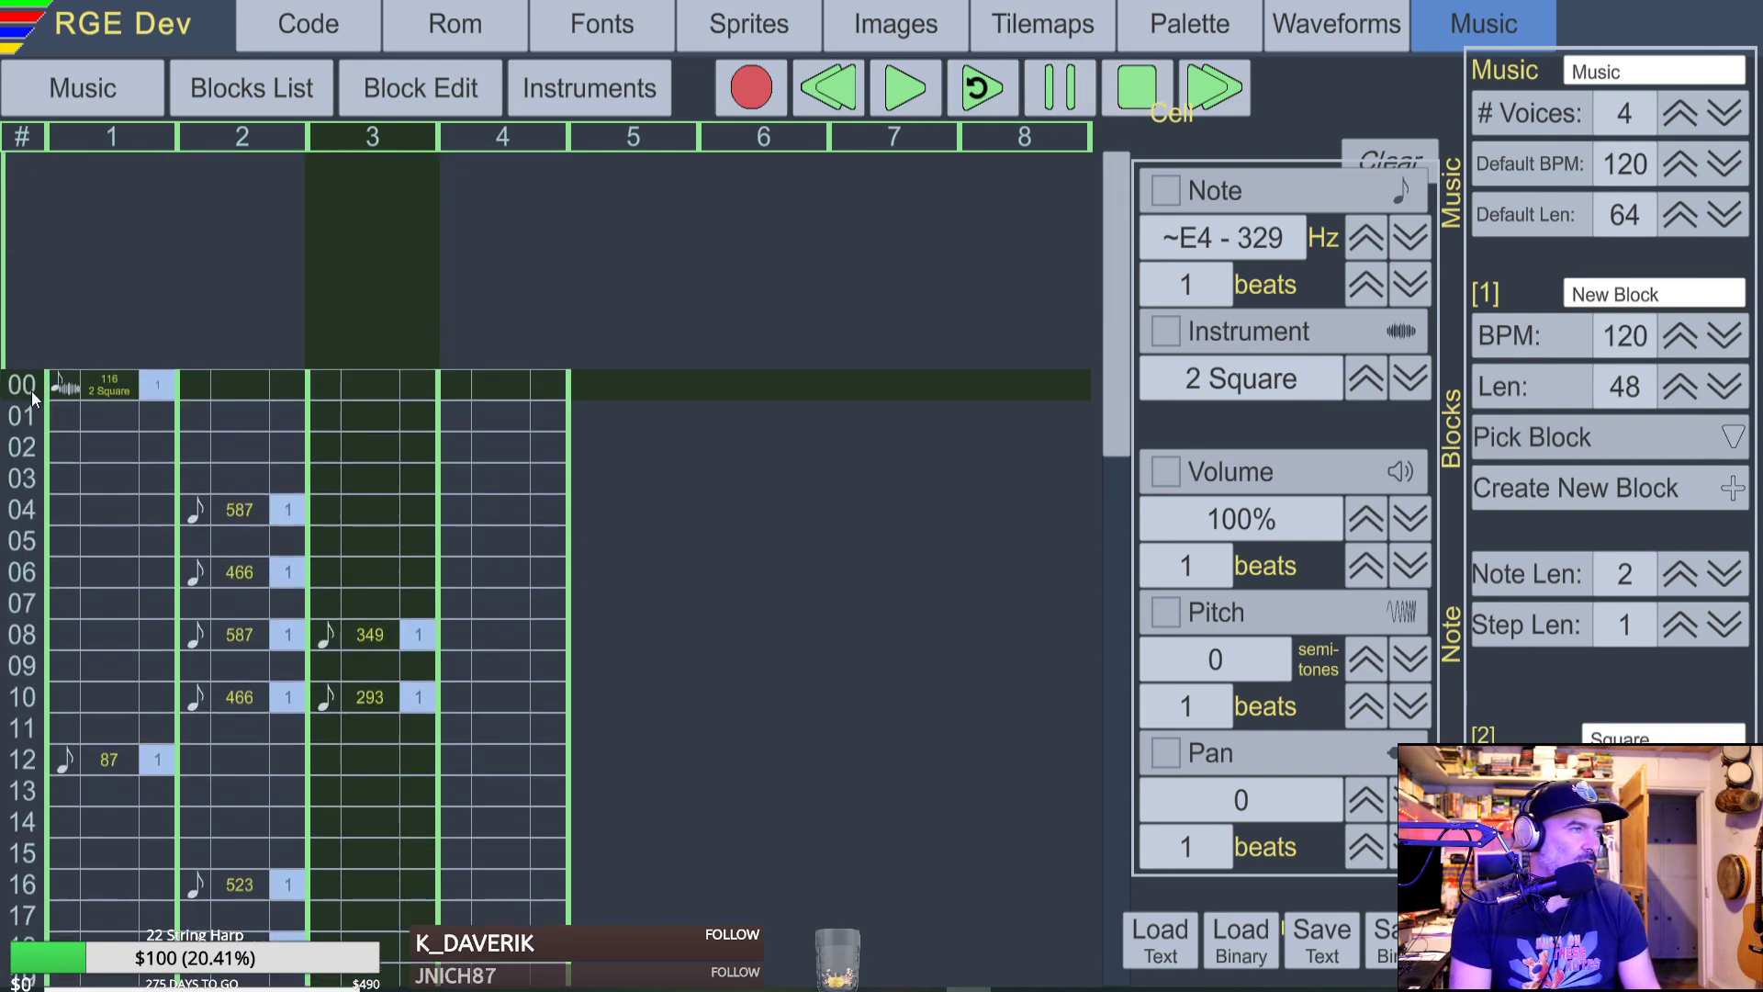
click(54, 390)
click(908, 90)
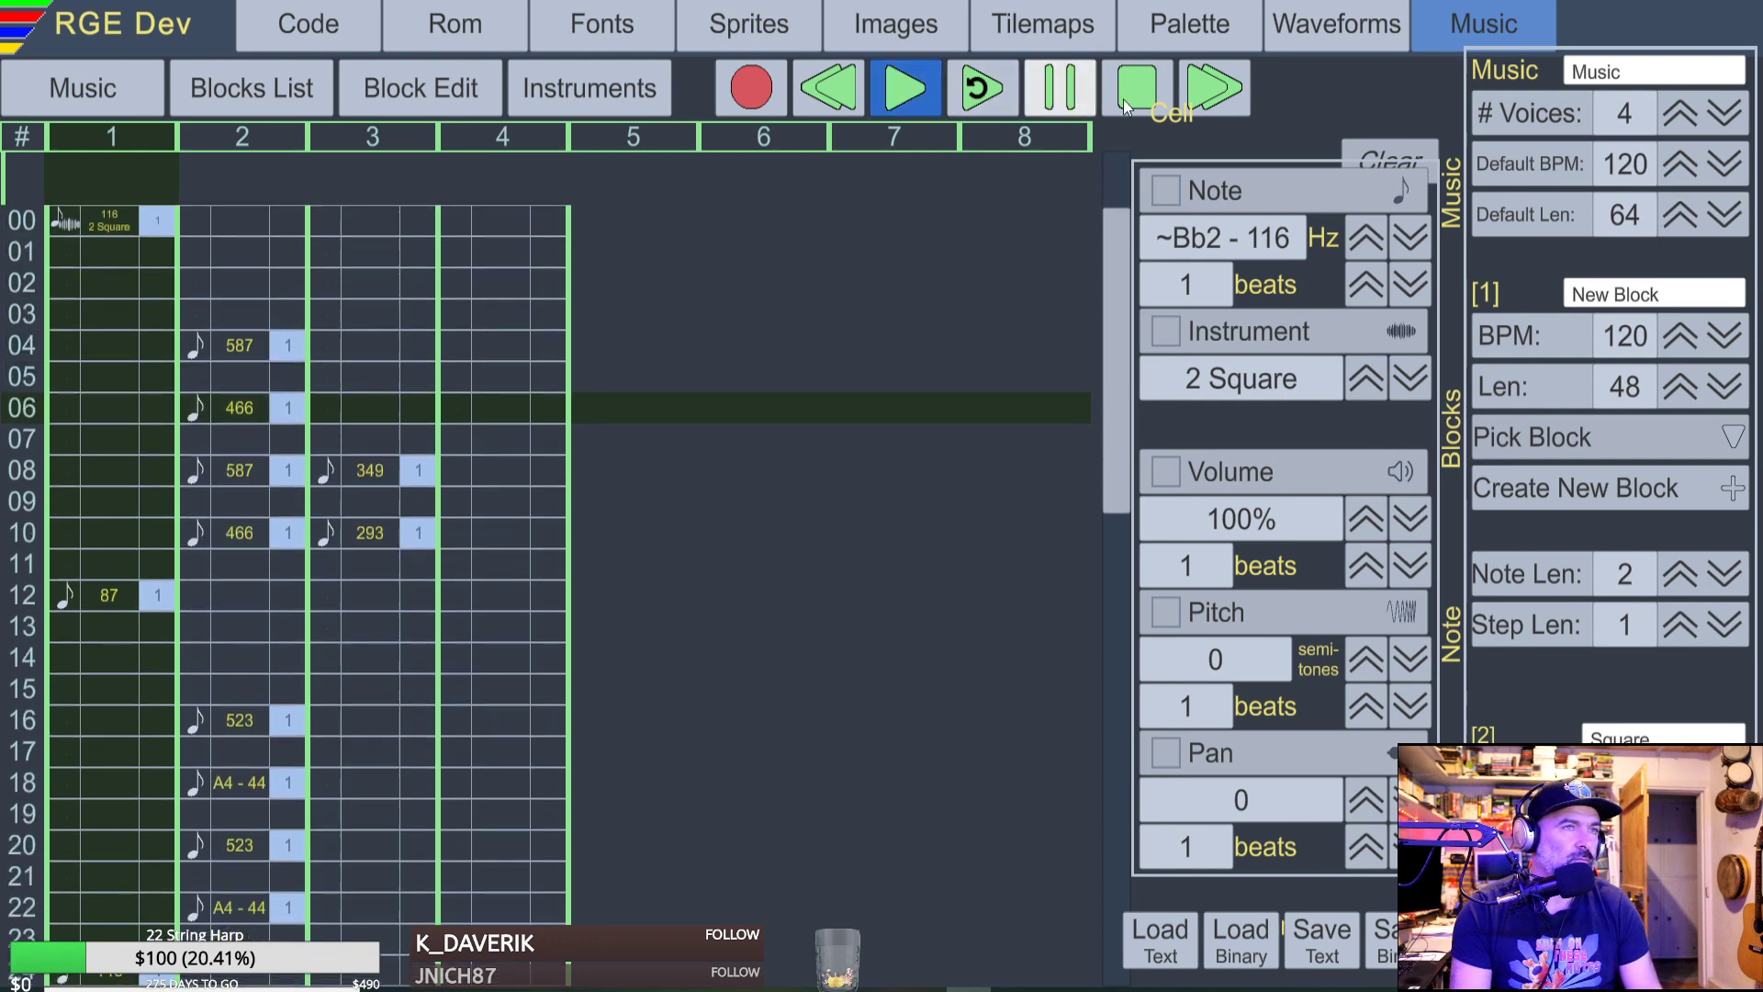
click(1135, 92)
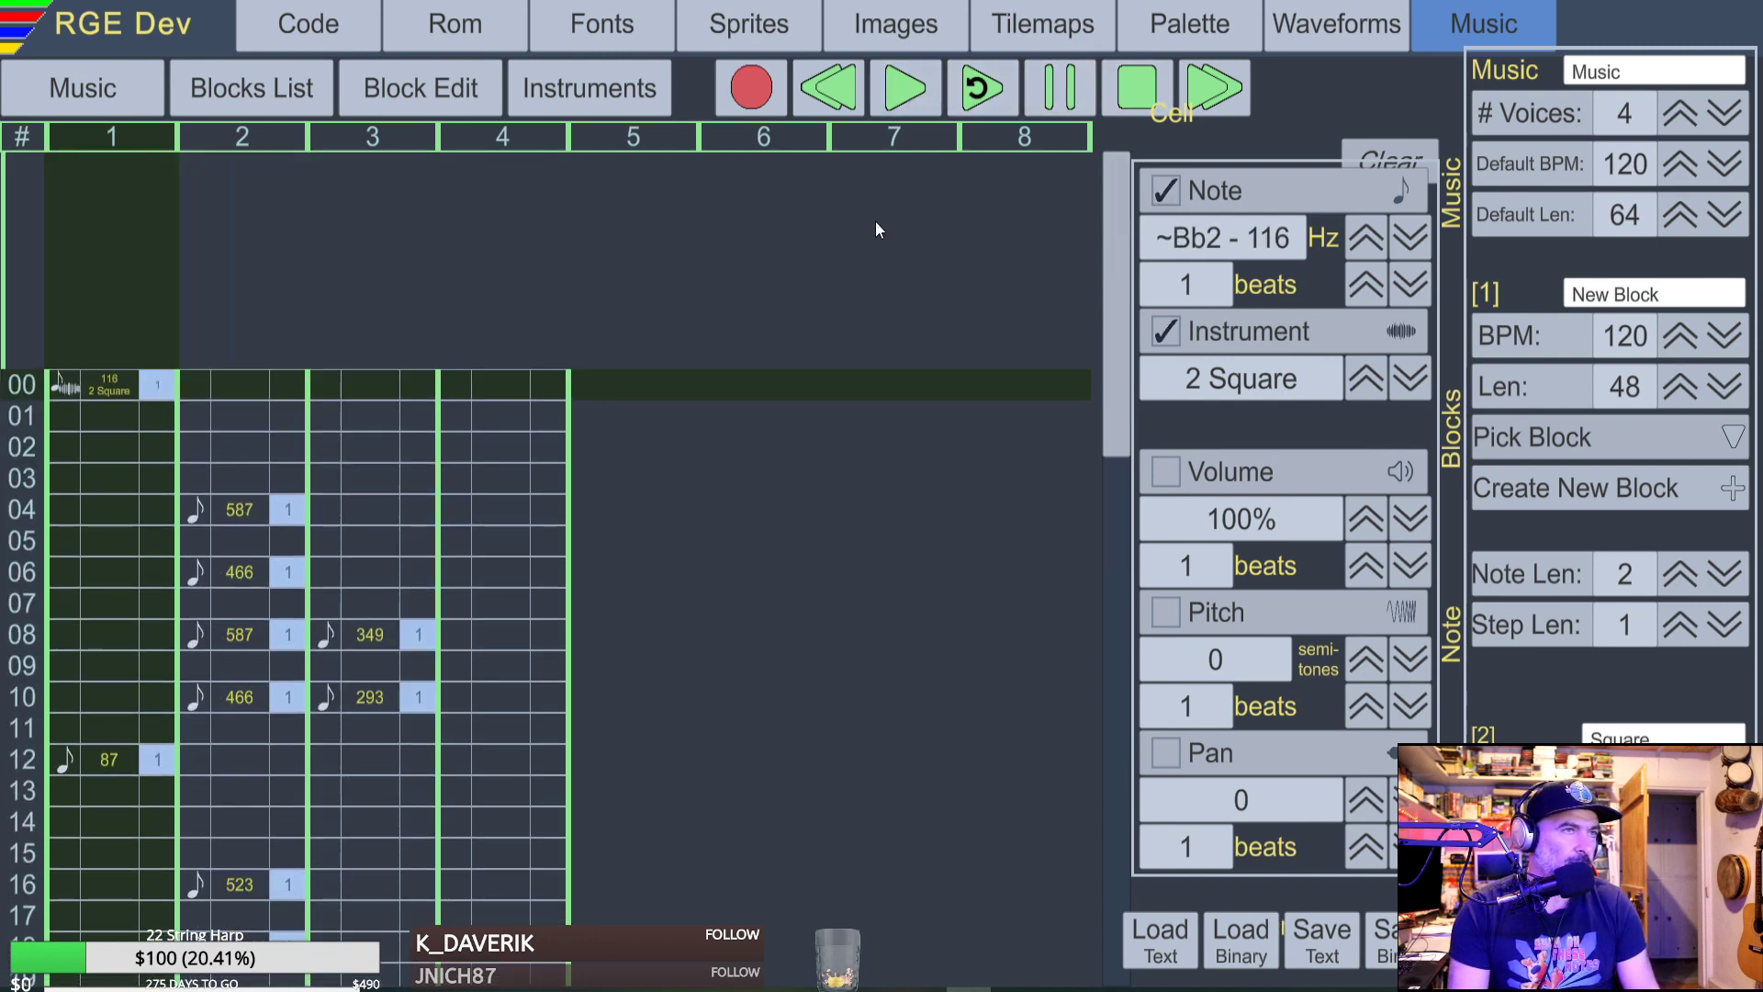
Enter a 311 Hz note at row 20 of the third voice after trying D4 there and E4 at row 21.
key(Down)
key(Down)
key(Down)
key(Down)
key(Down)
key(Down)
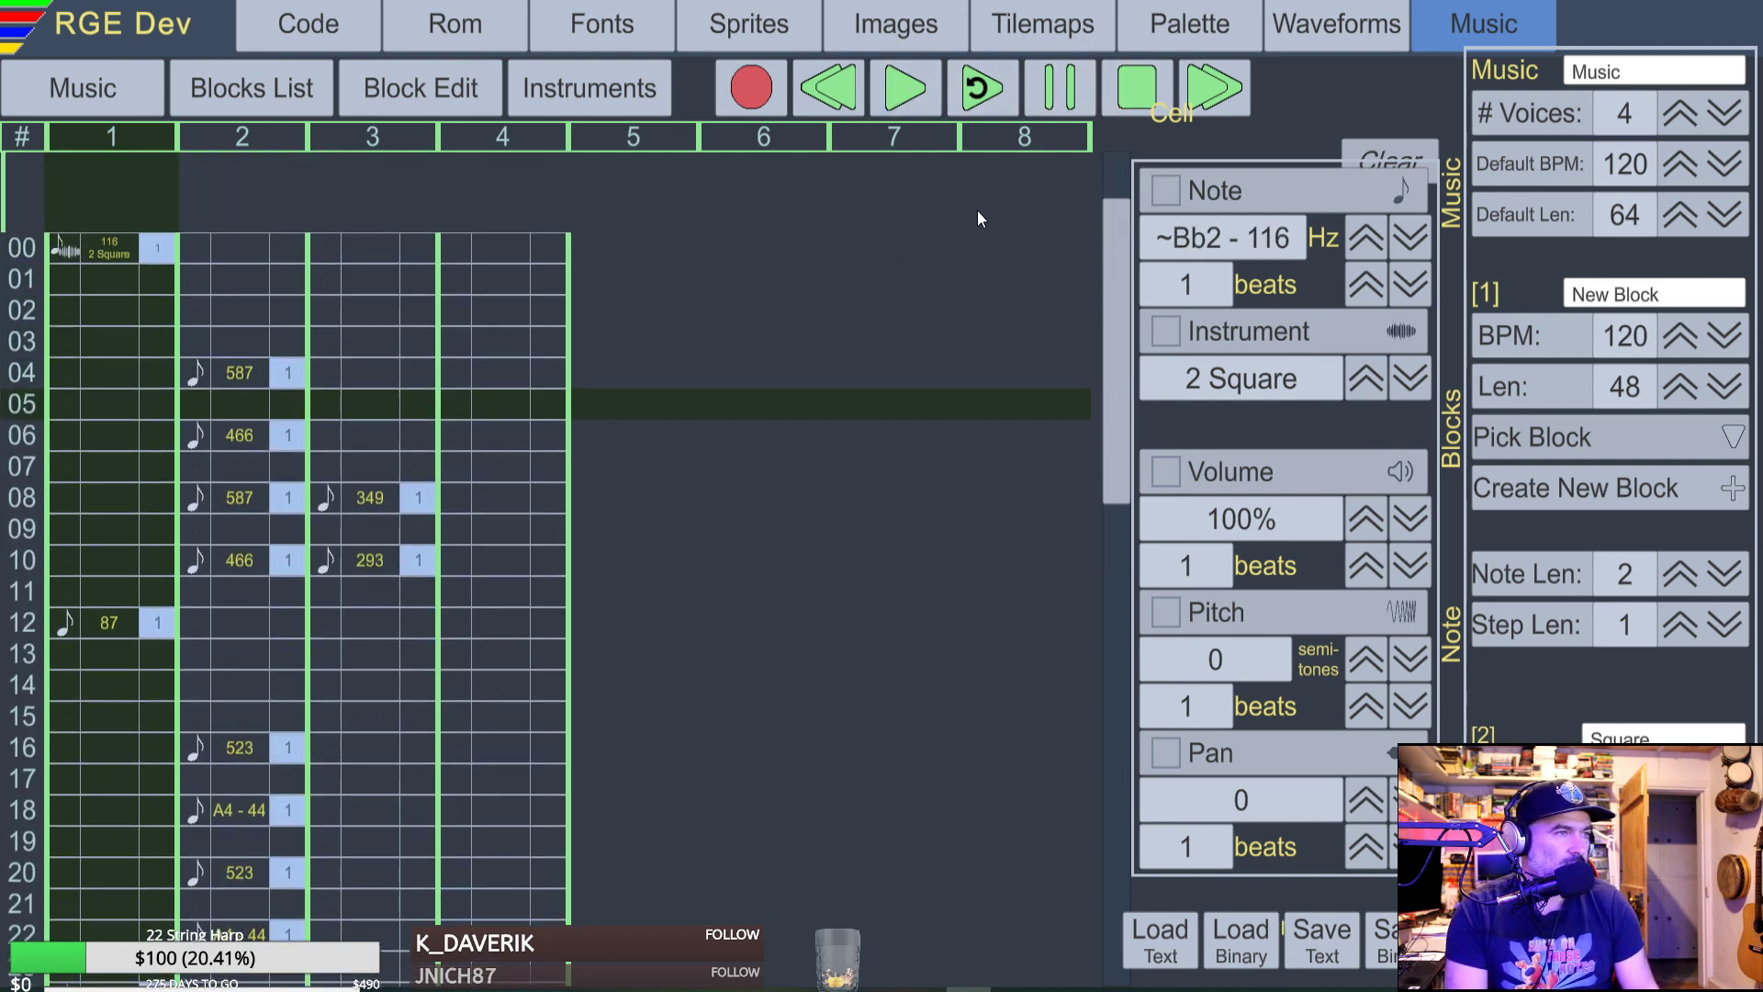
key(Down)
key(Down)
key(Down)
key(Down)
key(Down)
key(Down)
key(Down)
key(Down)
key(Down)
key(Down)
key(Down)
key(Down)
key(Down)
key(Down)
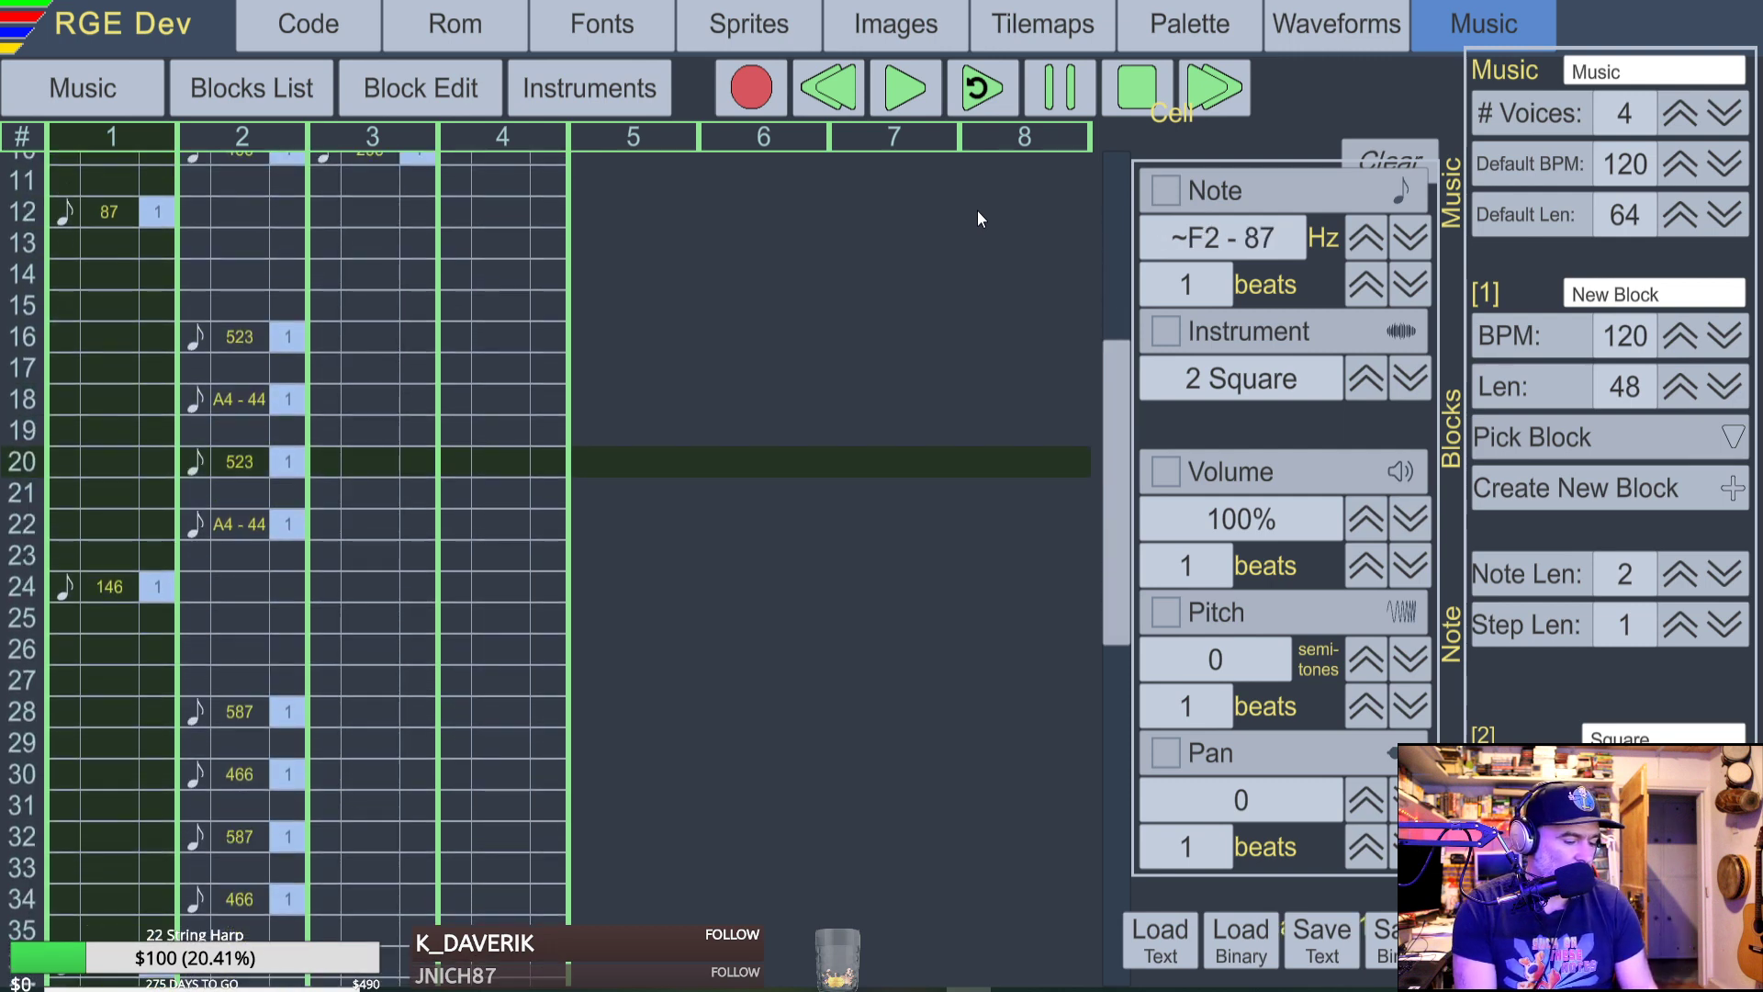
key(Right)
key(Right)
key(w)
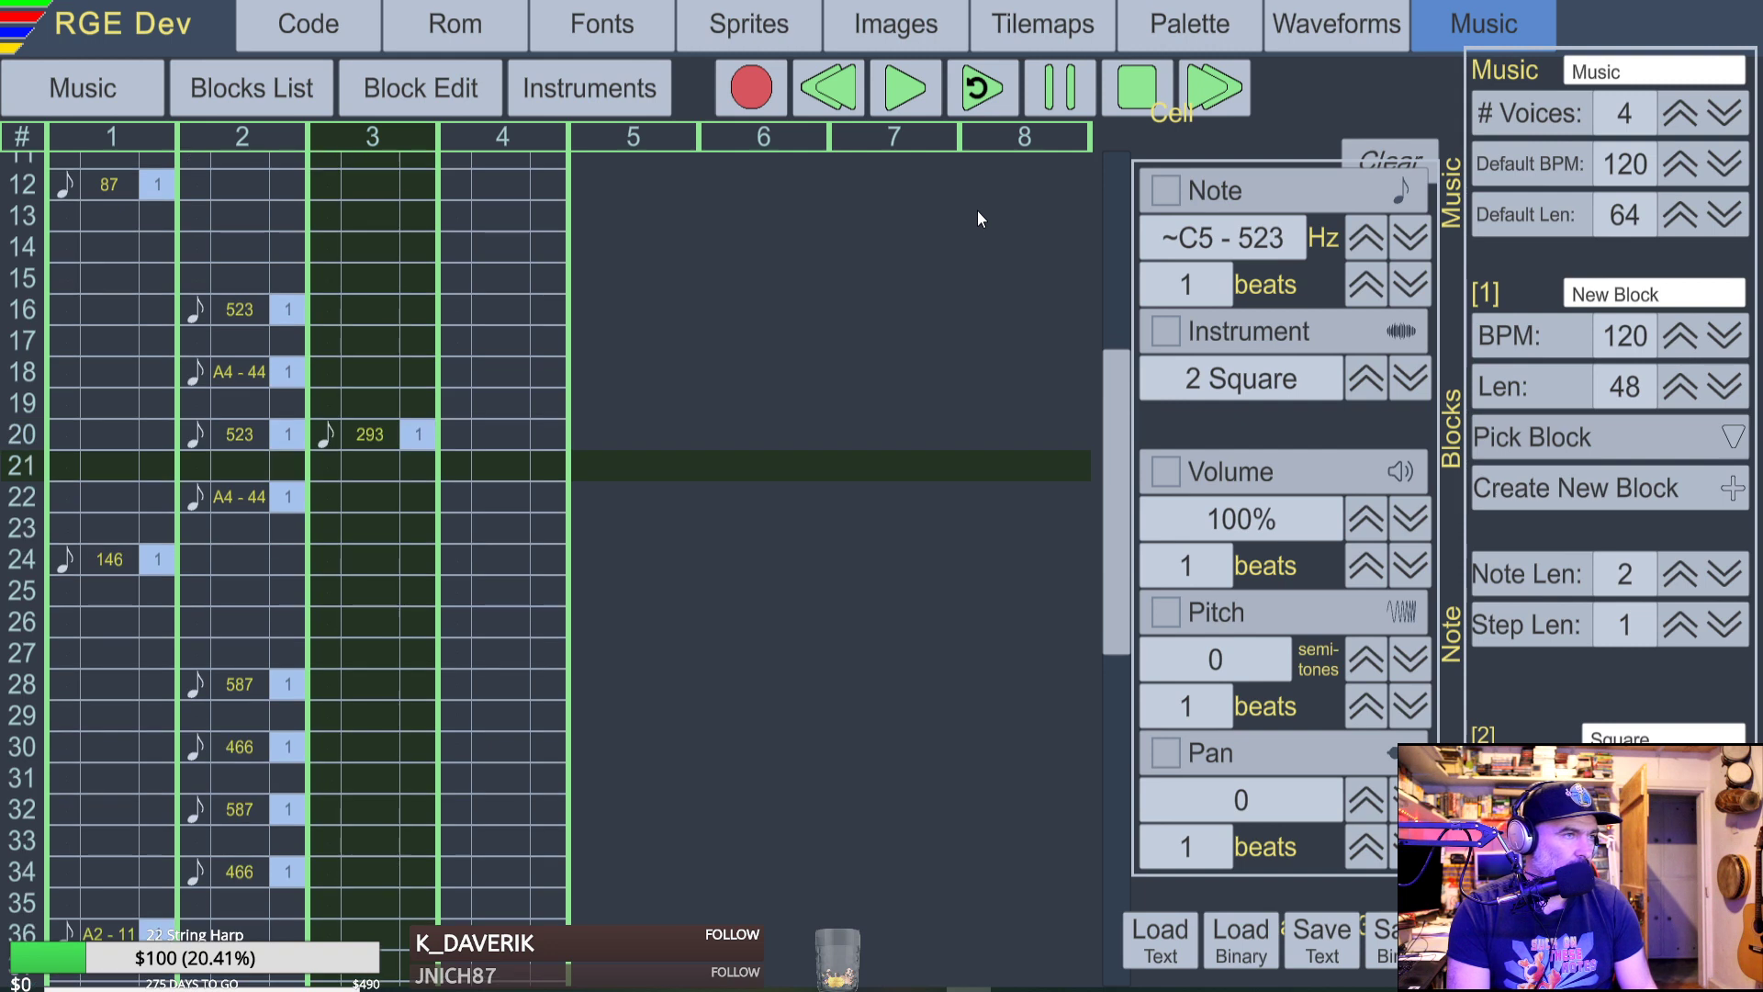
key(e)
key(Up)
key(Up)
key(3)
key(Down)
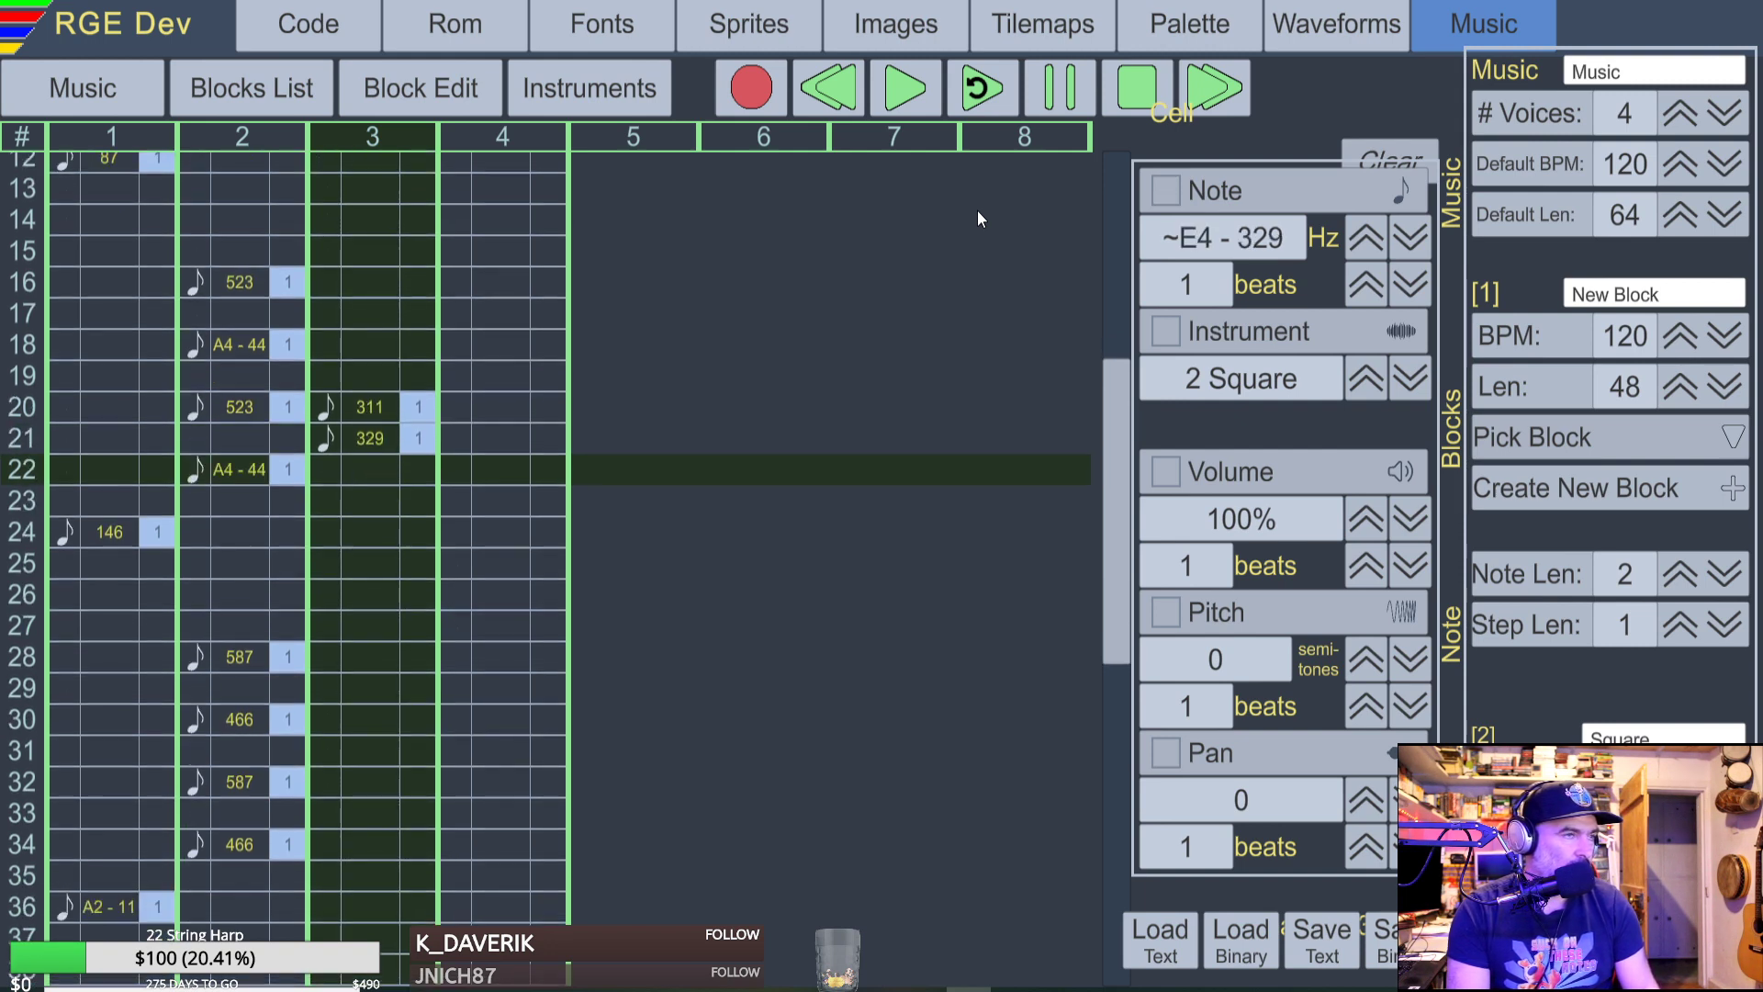
Delete the third voice's note at row 21 and enter C4 at row 22.
key(Up)
key(Delete)
key(Down)
key(q)
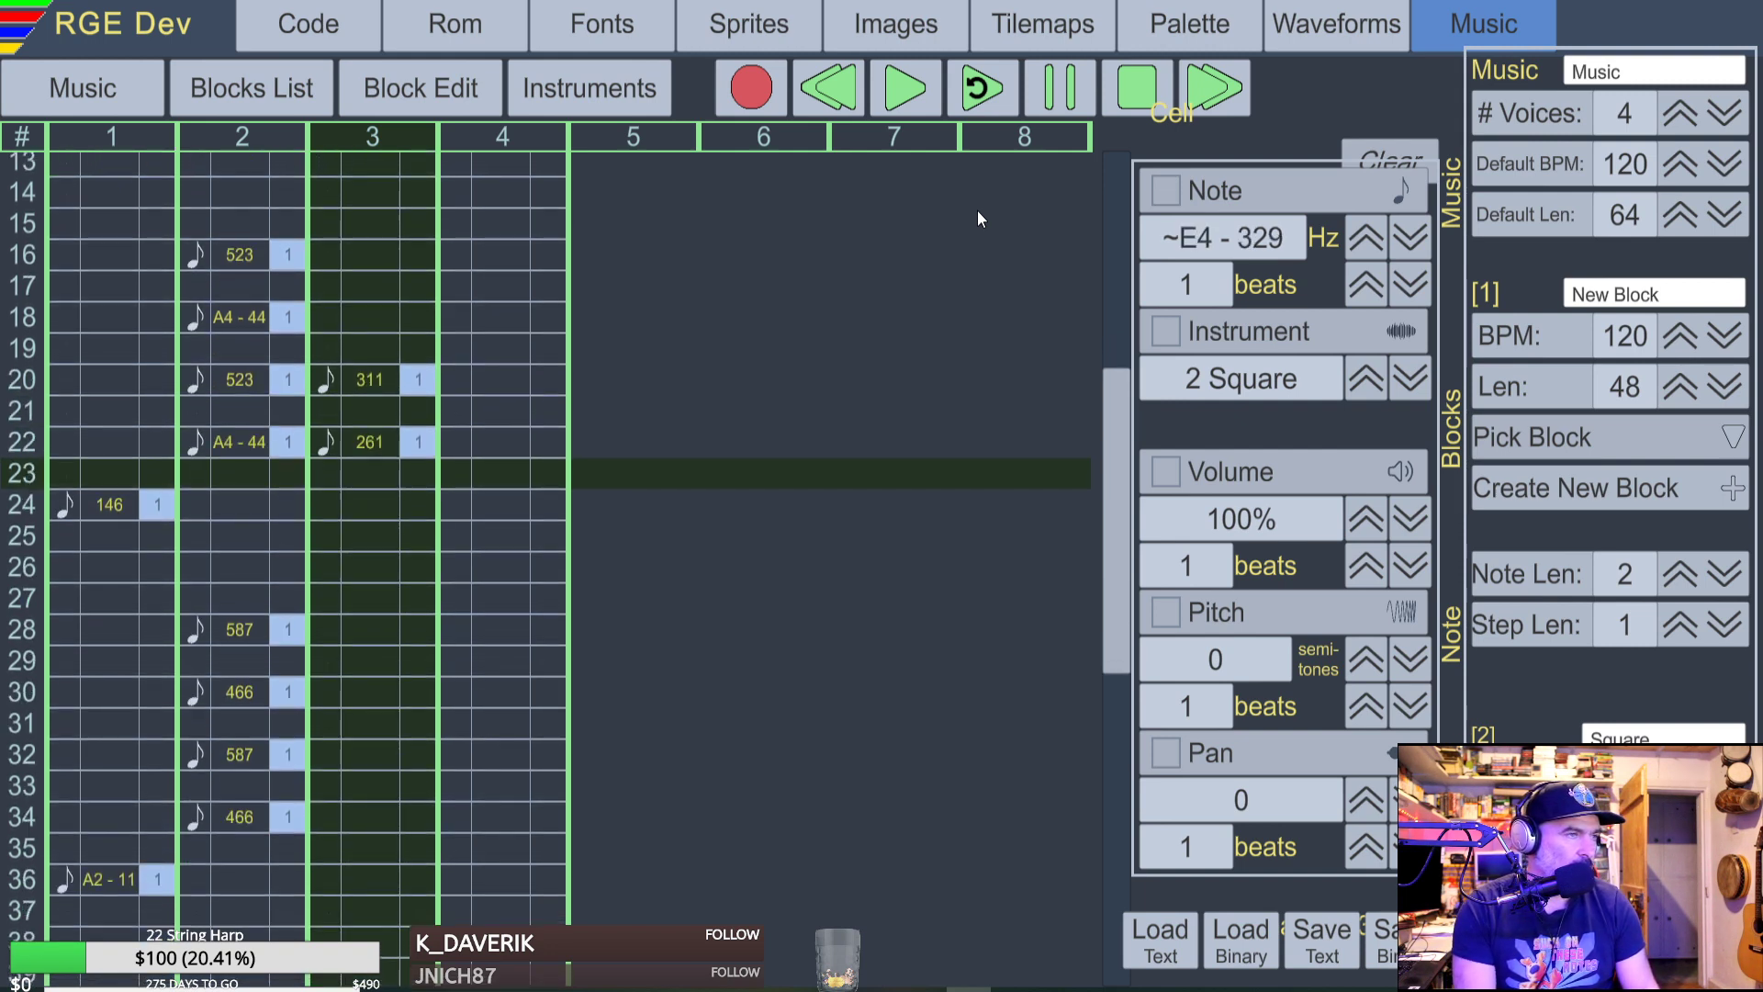
Play the block to listen to the harmony notes added around rows 20 and 22, and stop playback.
scroll(16, 327, up, 2)
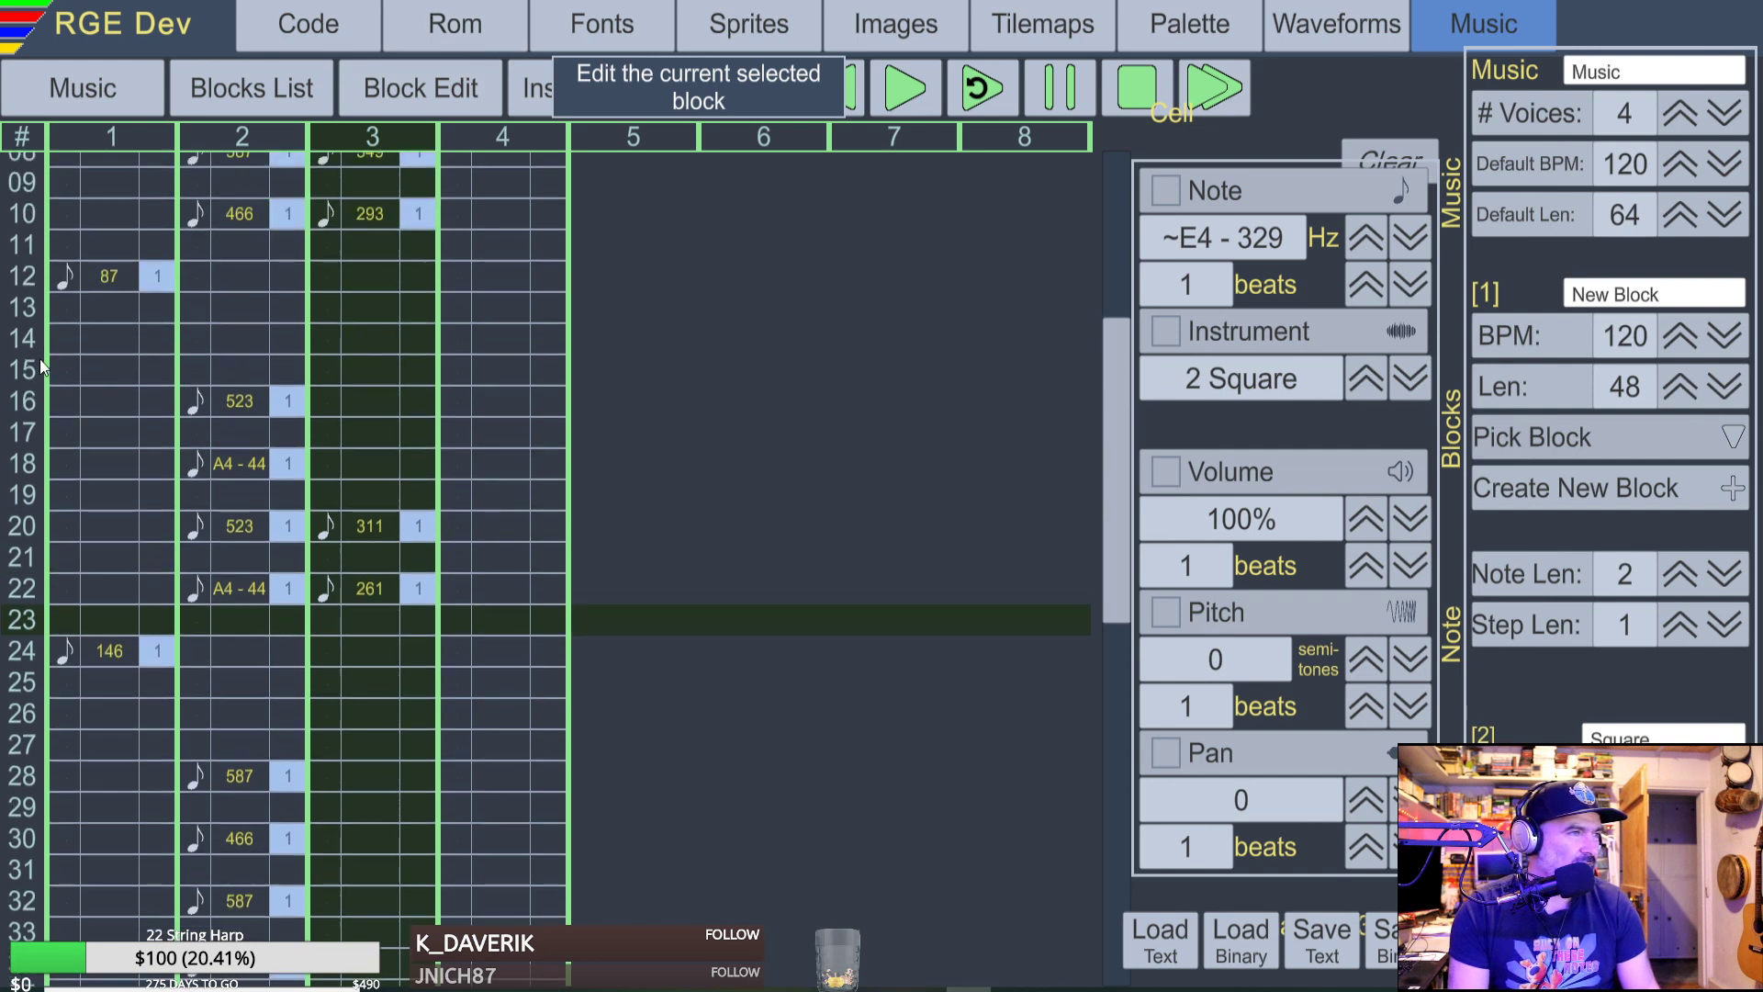
click(118, 417)
click(904, 89)
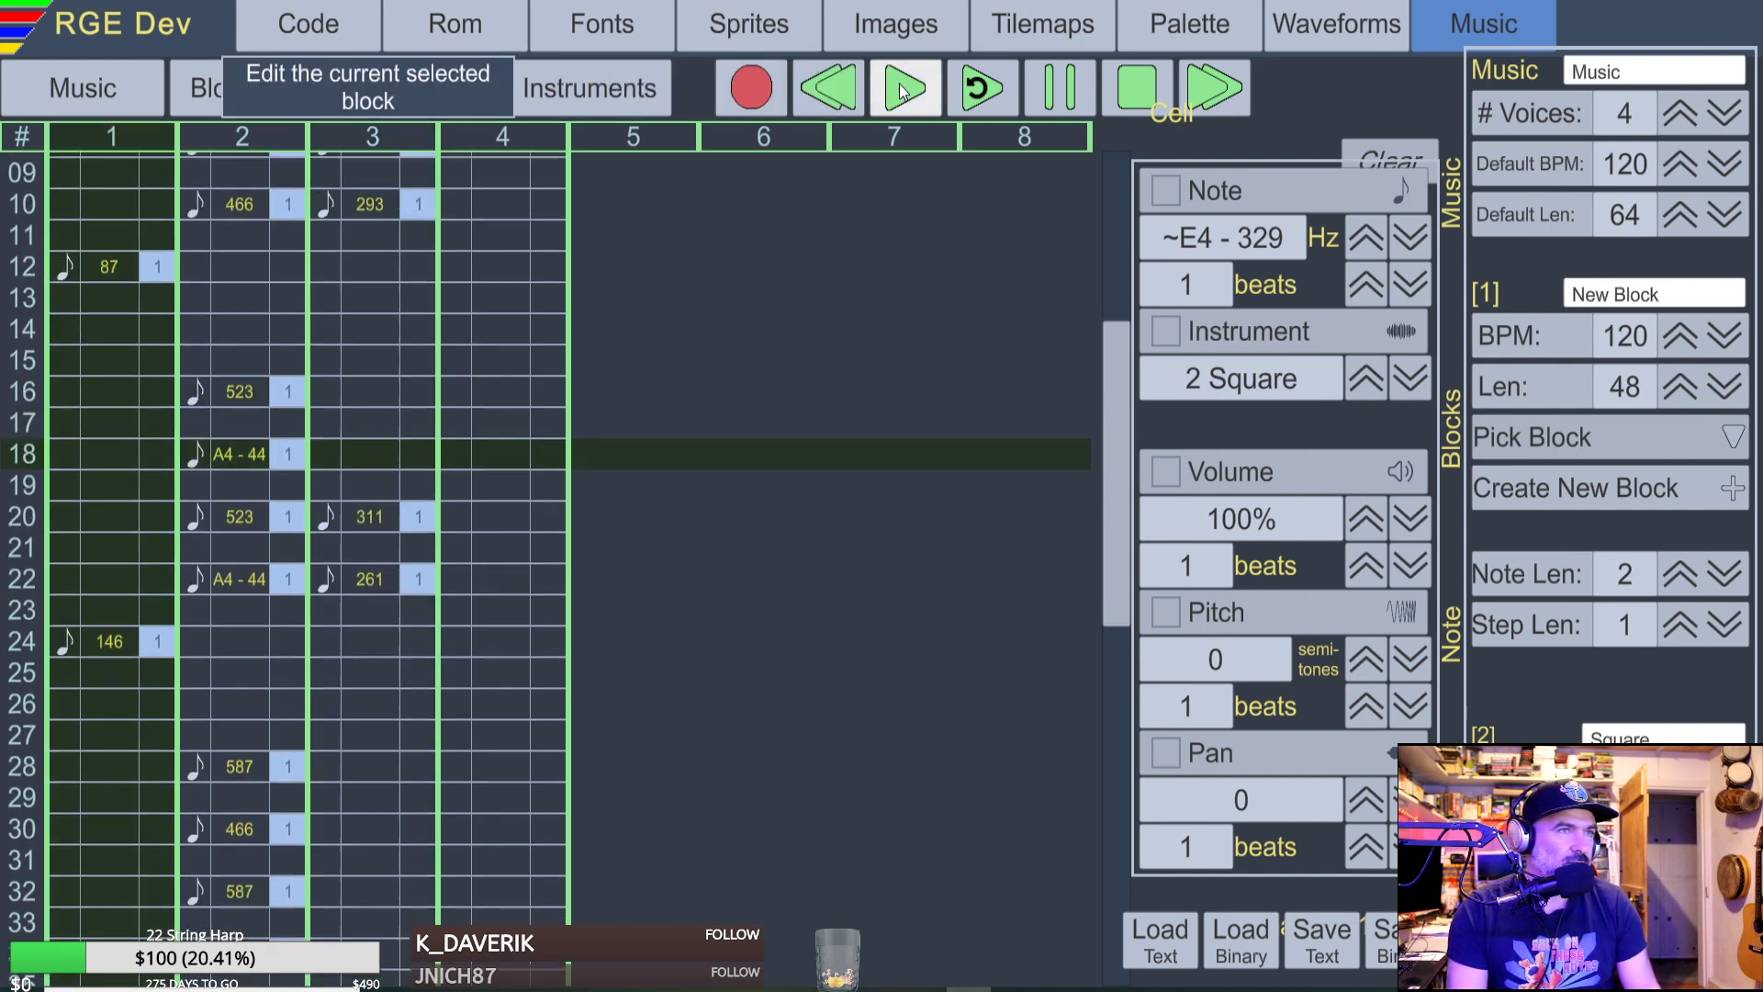
click(1143, 87)
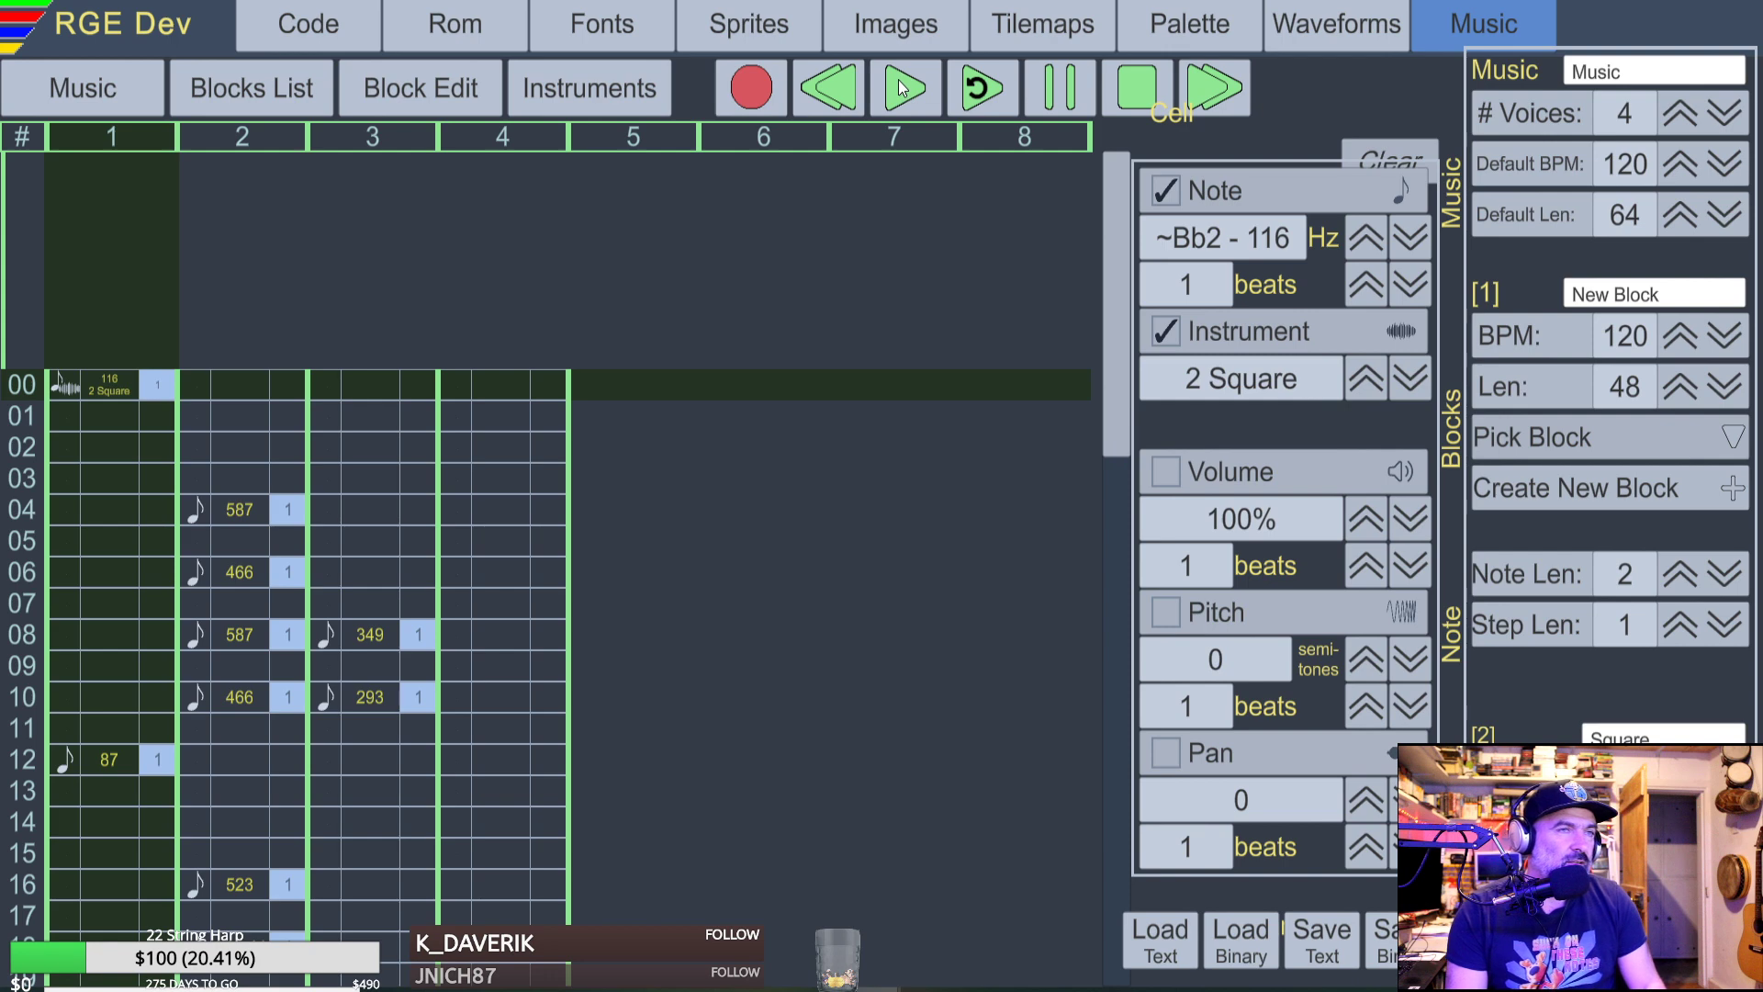
click(1143, 86)
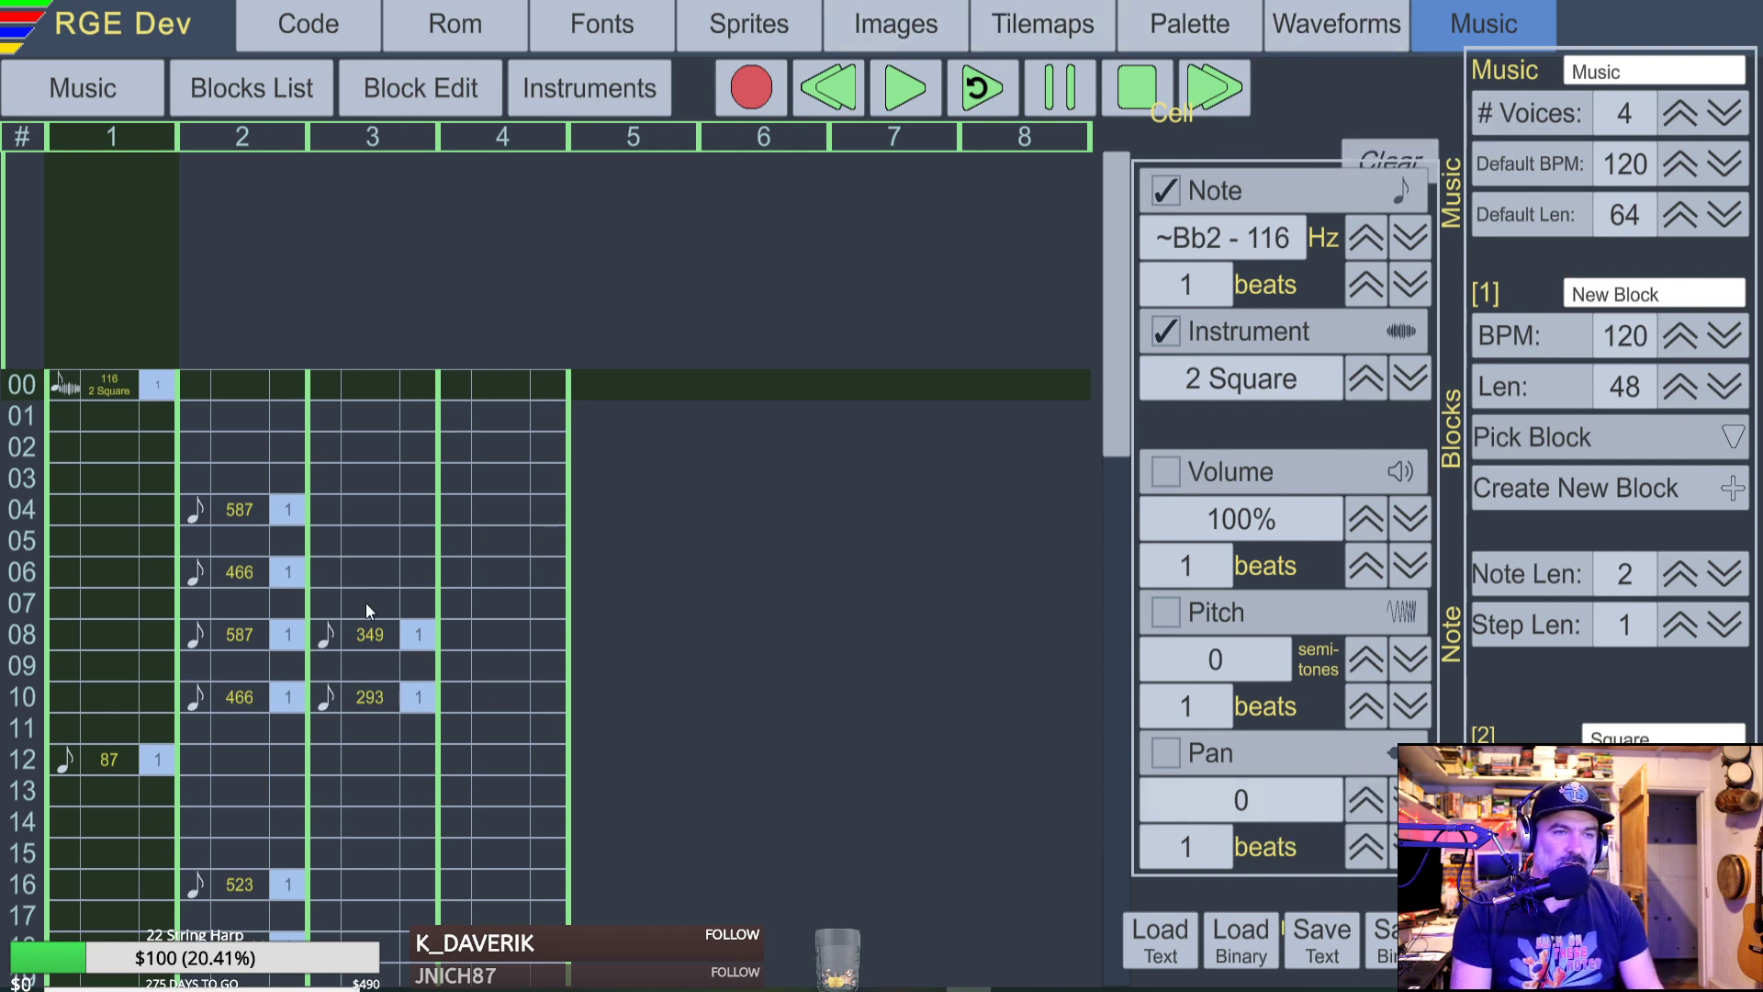
Pick the Triangle instrument from the instruments and open its waveform for editing.
click(564, 74)
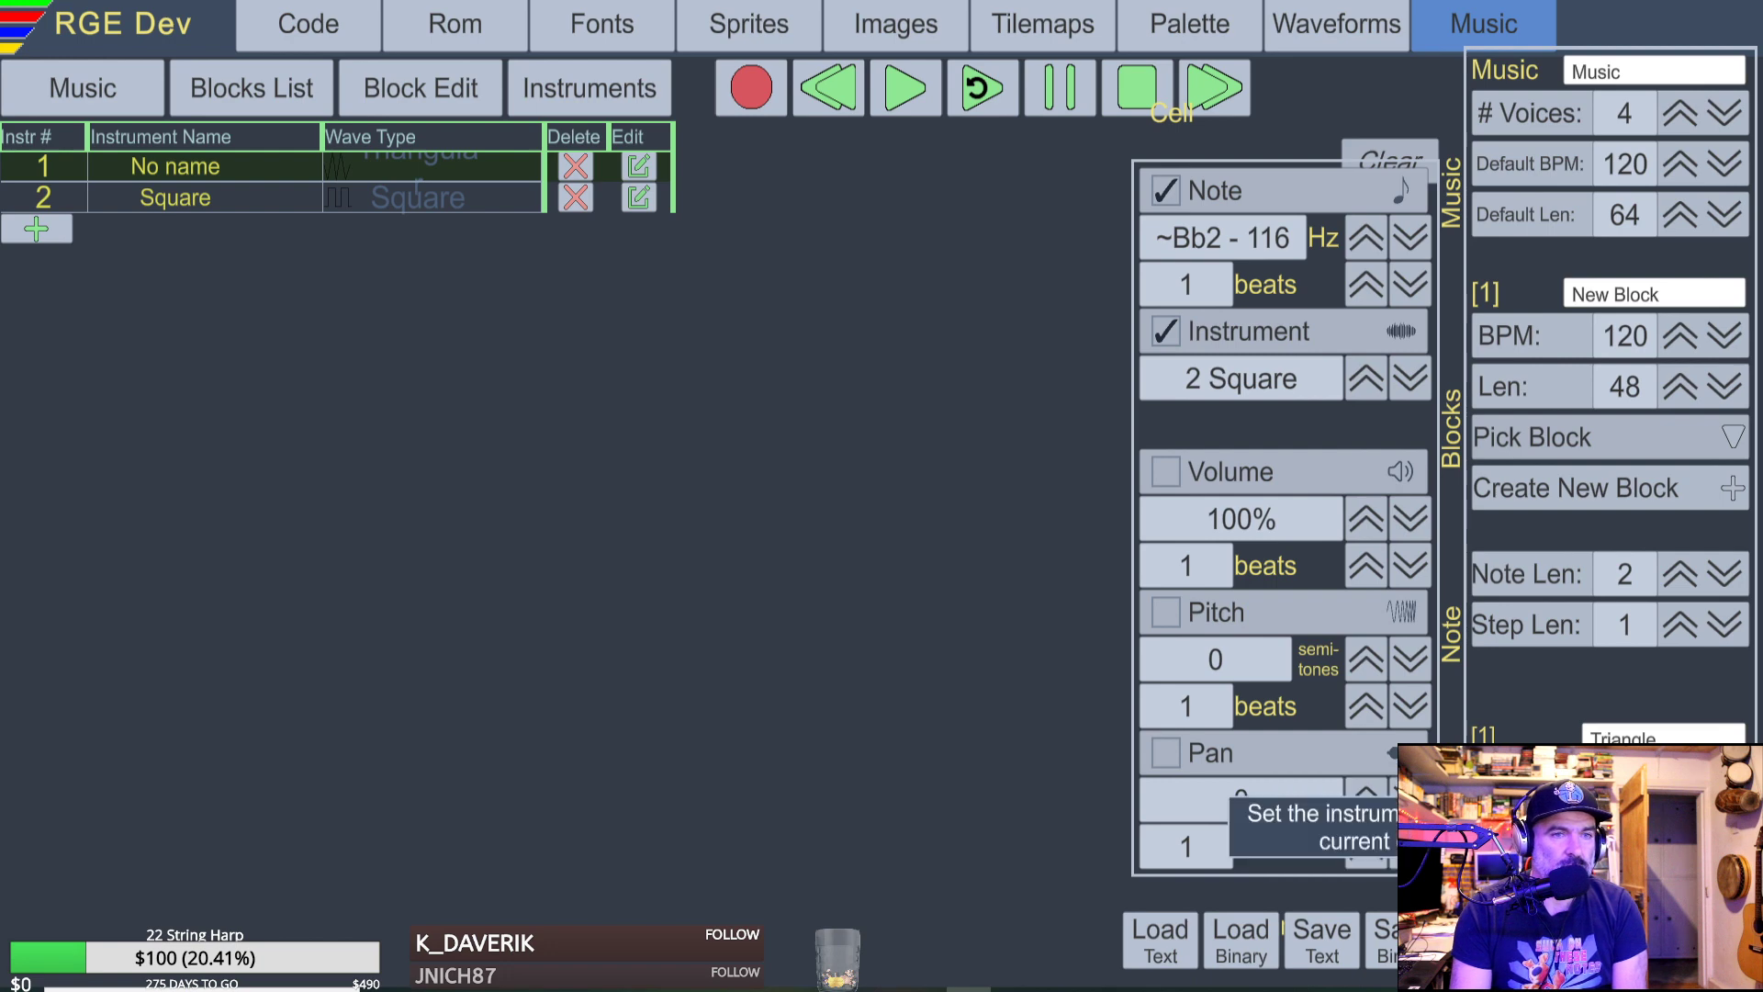
click(1598, 786)
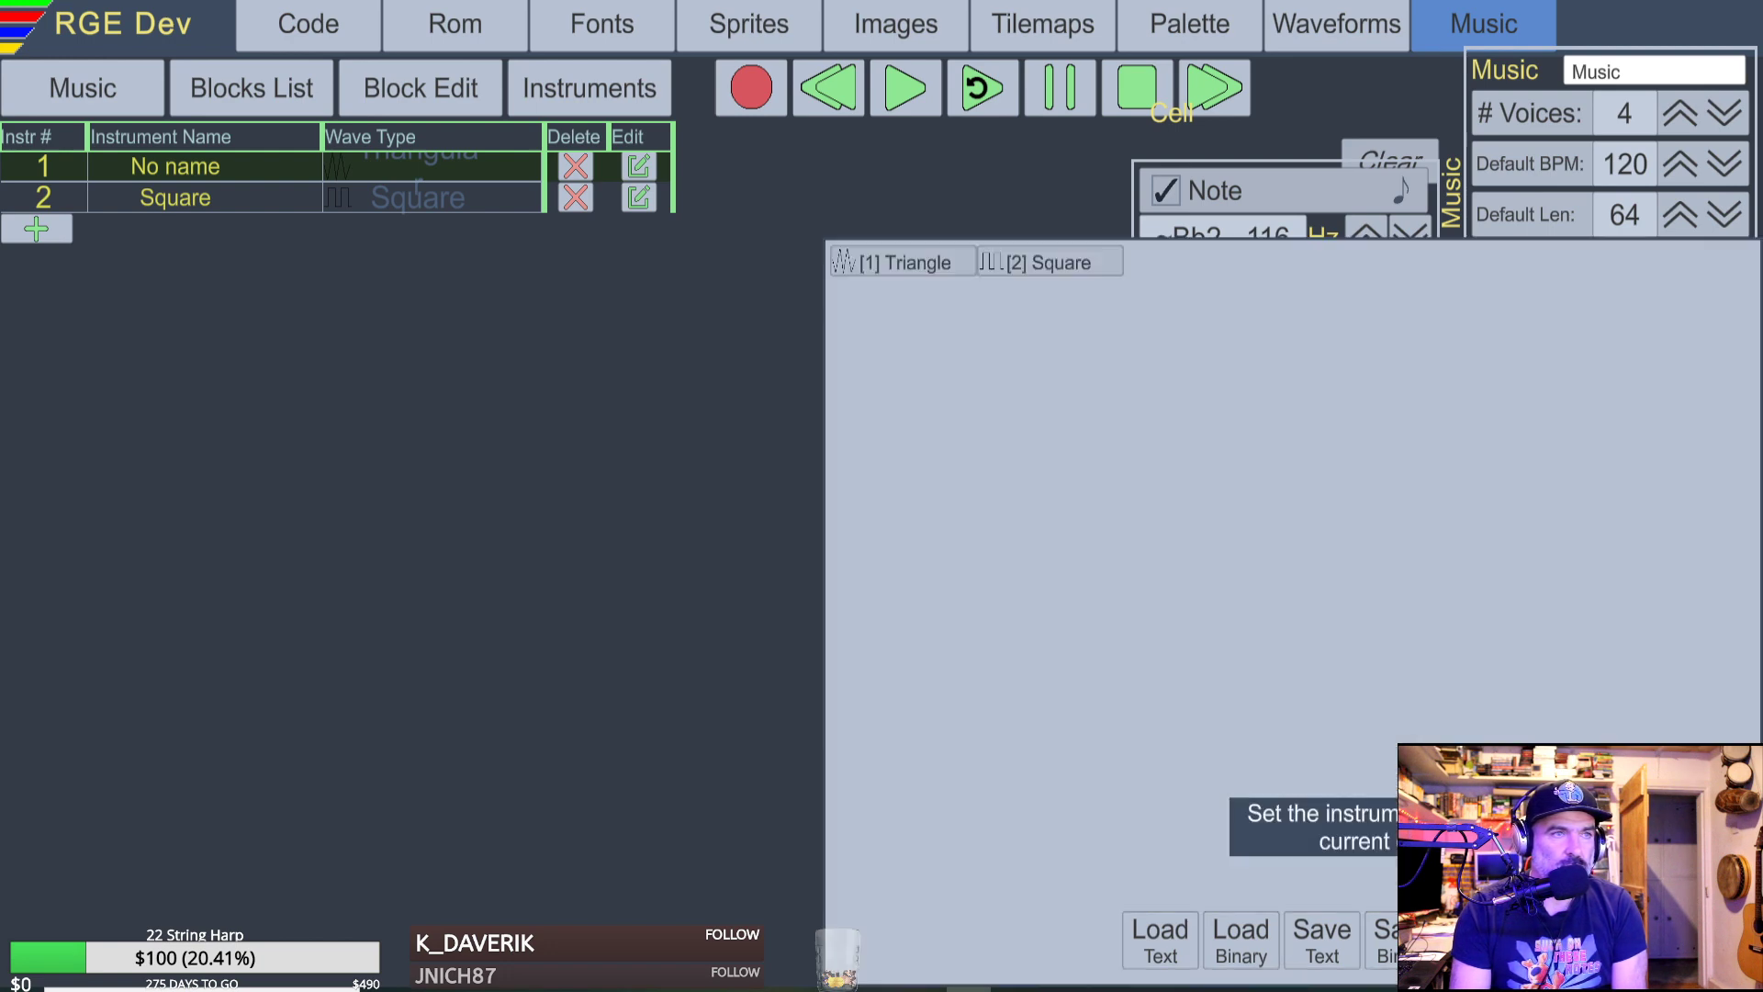
click(915, 262)
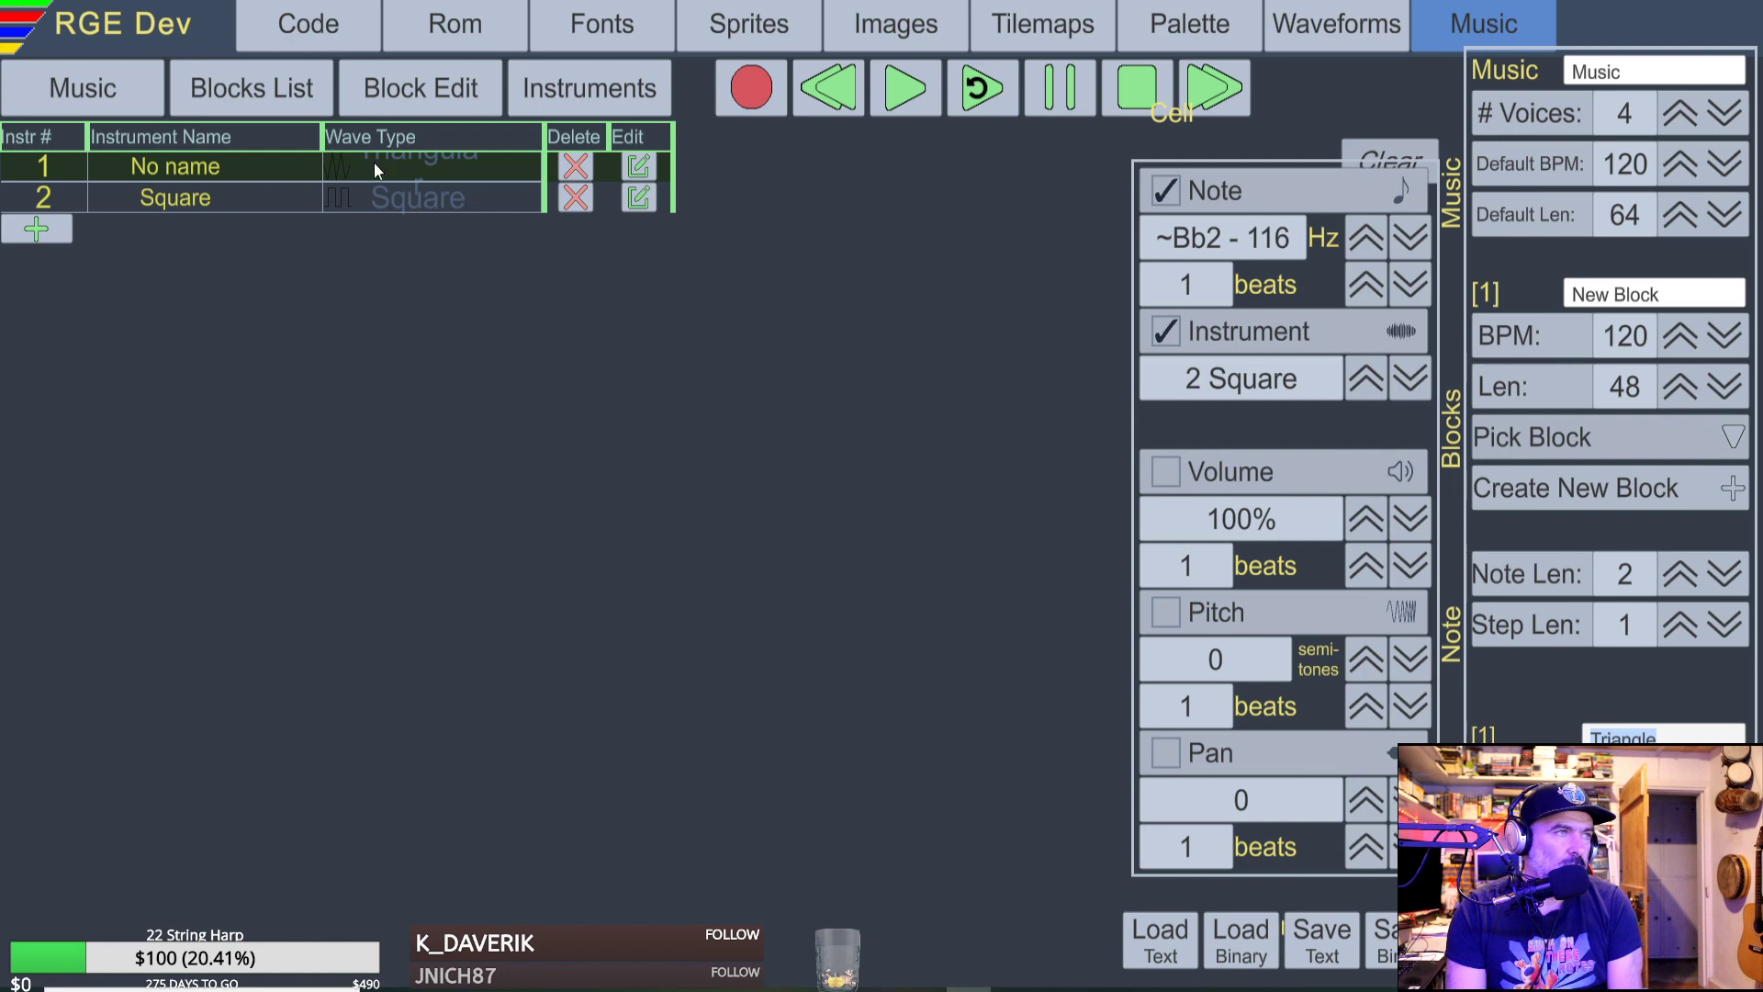
click(626, 167)
Audition the triangular wave, change the instrument's waveform to Saw and audition it across the keyboard.
click(849, 250)
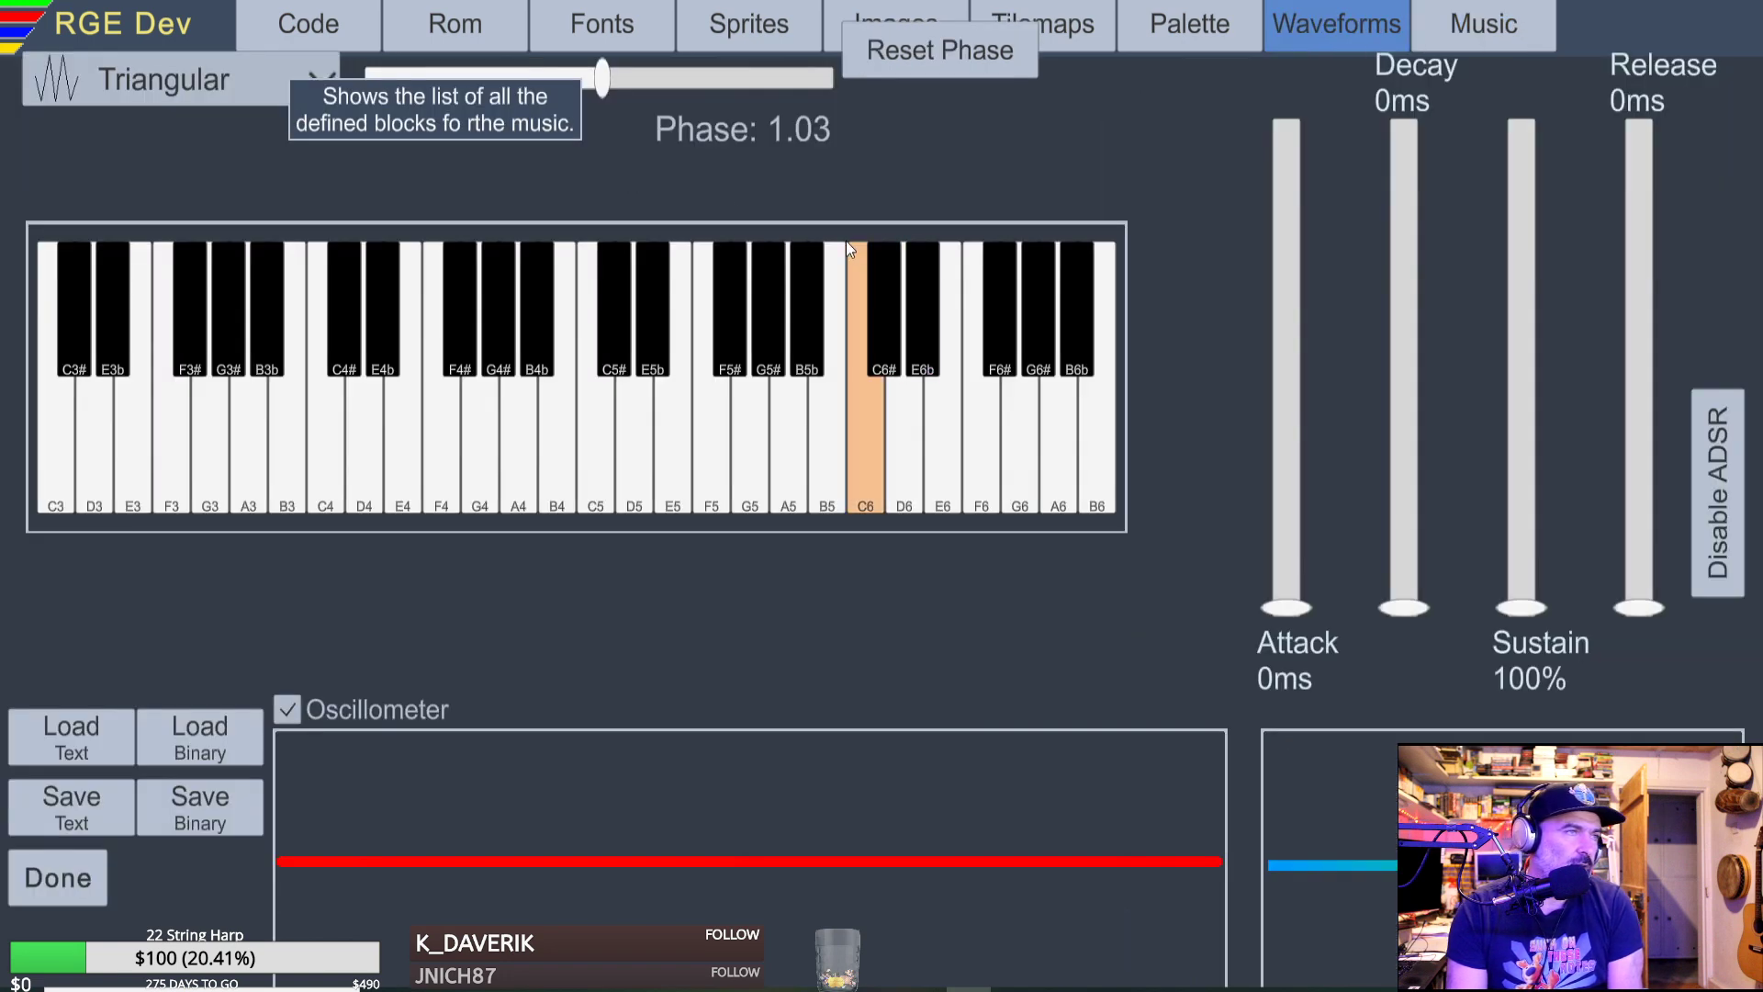
click(648, 463)
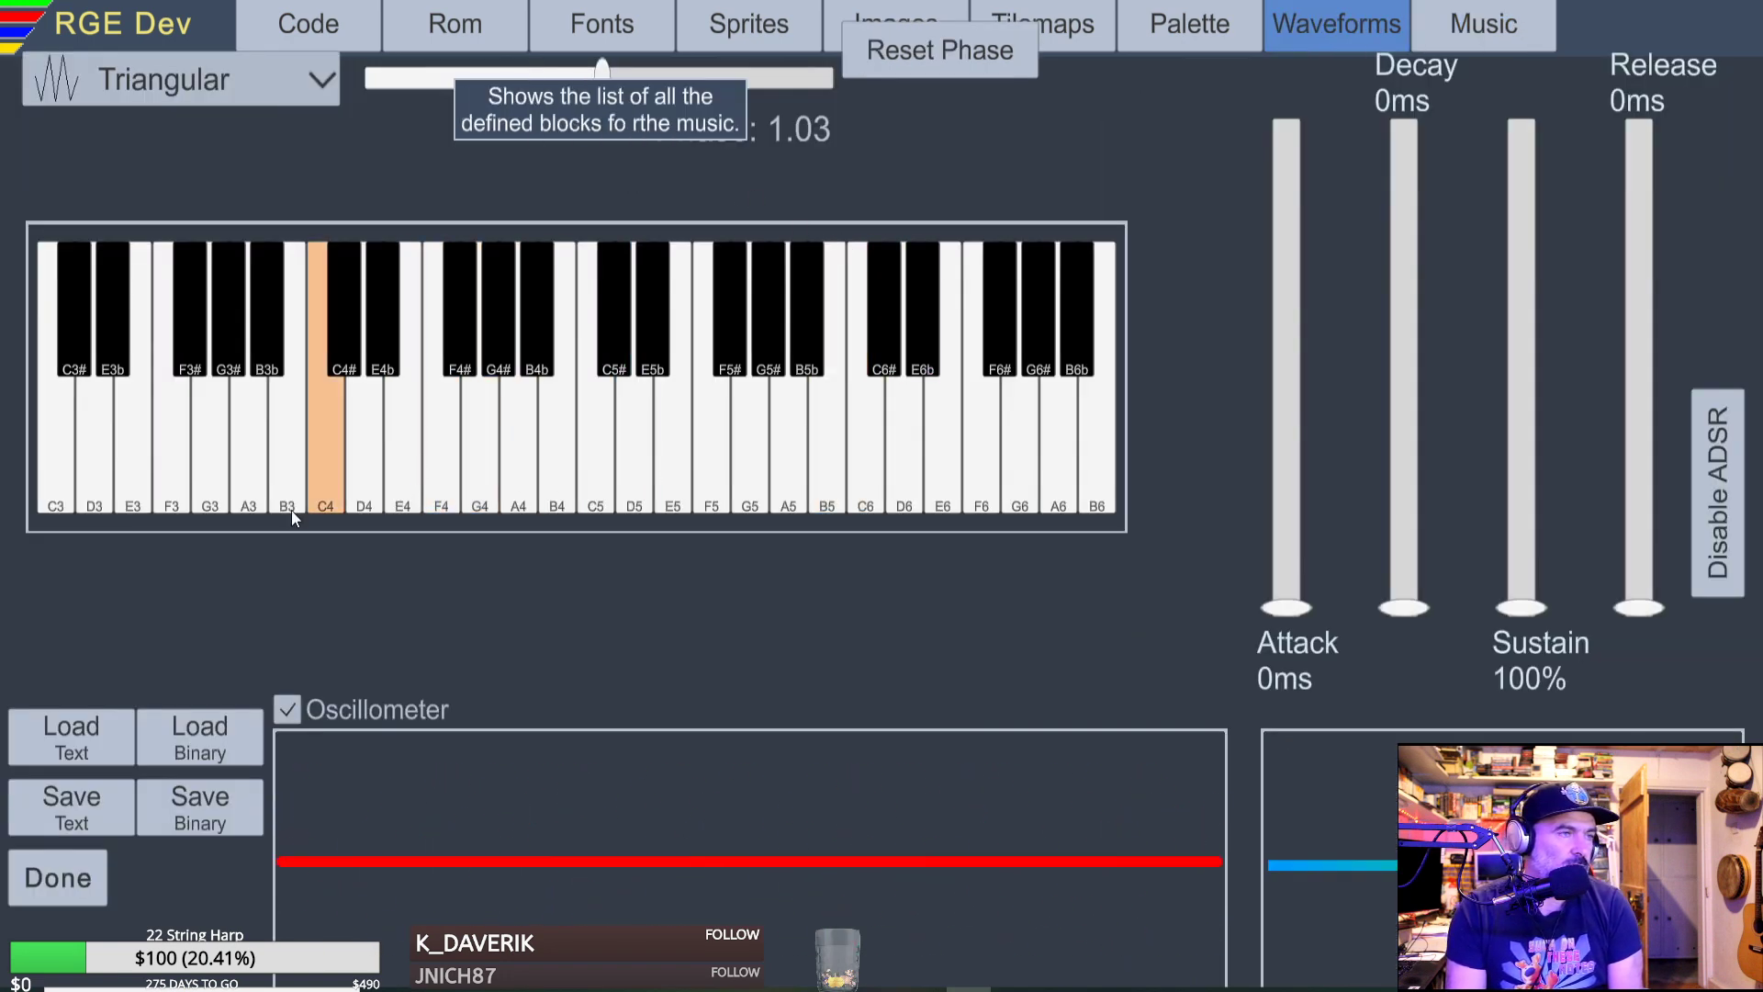
click(222, 84)
click(388, 107)
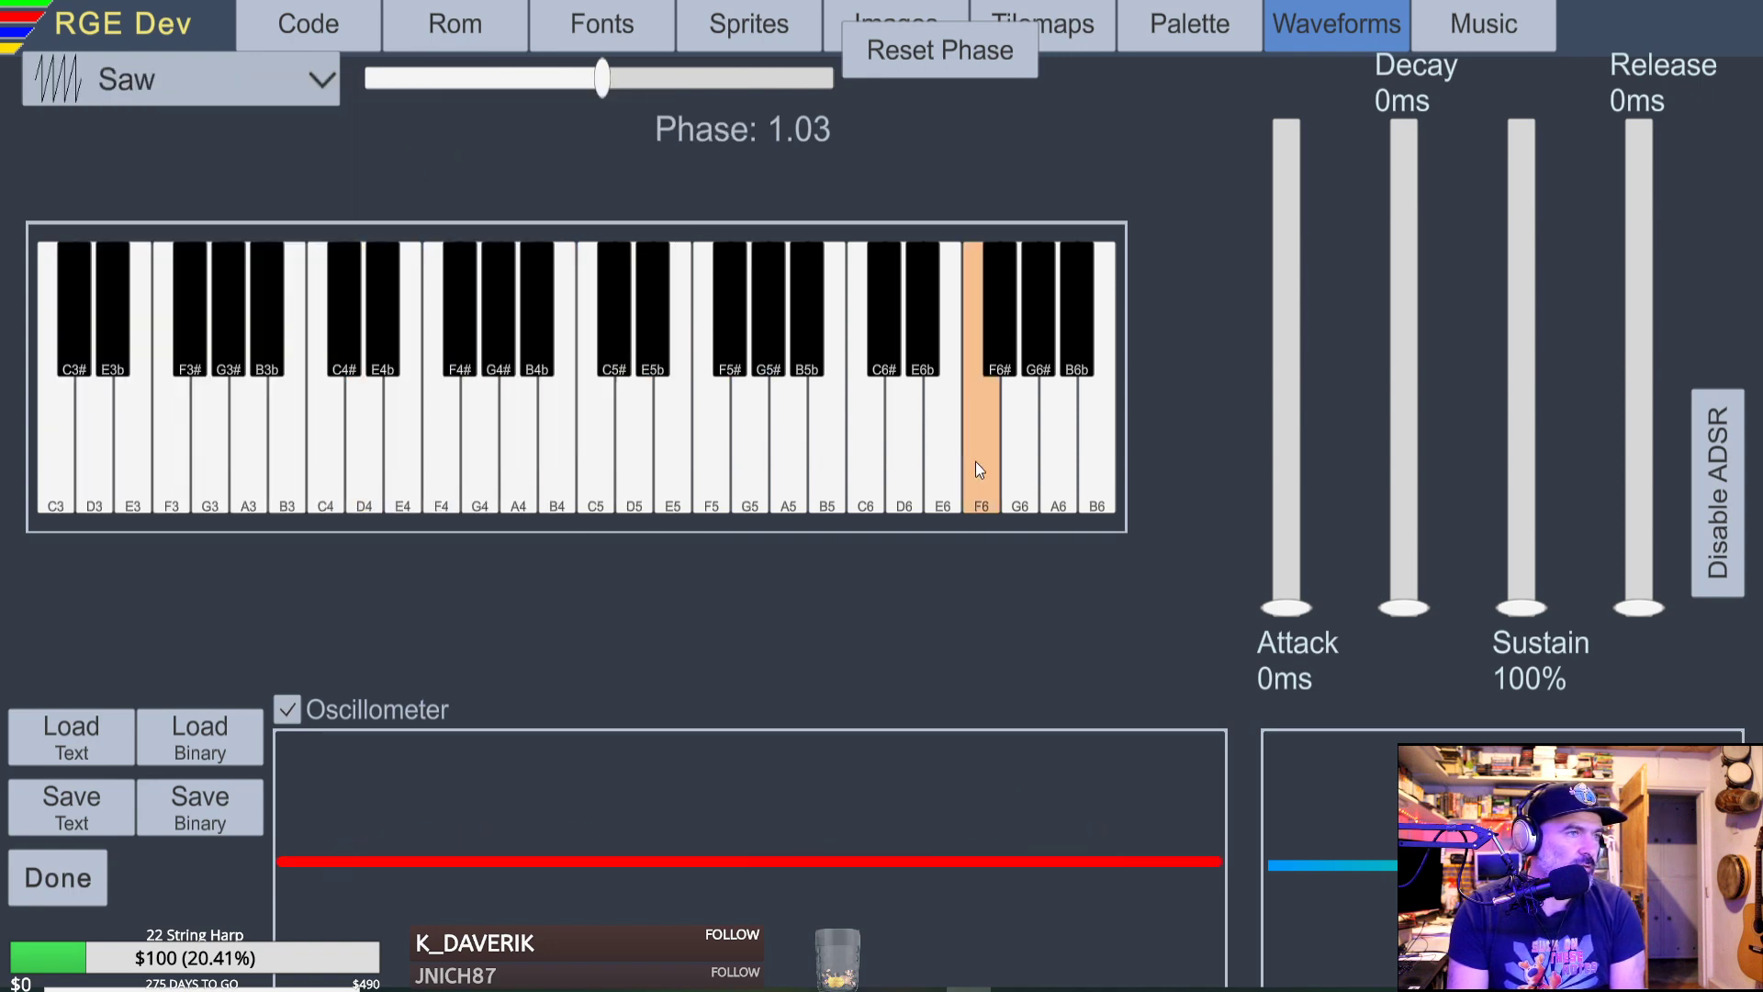
mouse_move(654, 462)
mouse_down()
mouse_move(345, 470)
mouse_move(920, 412)
mouse_move(909, 402)
mouse_up()
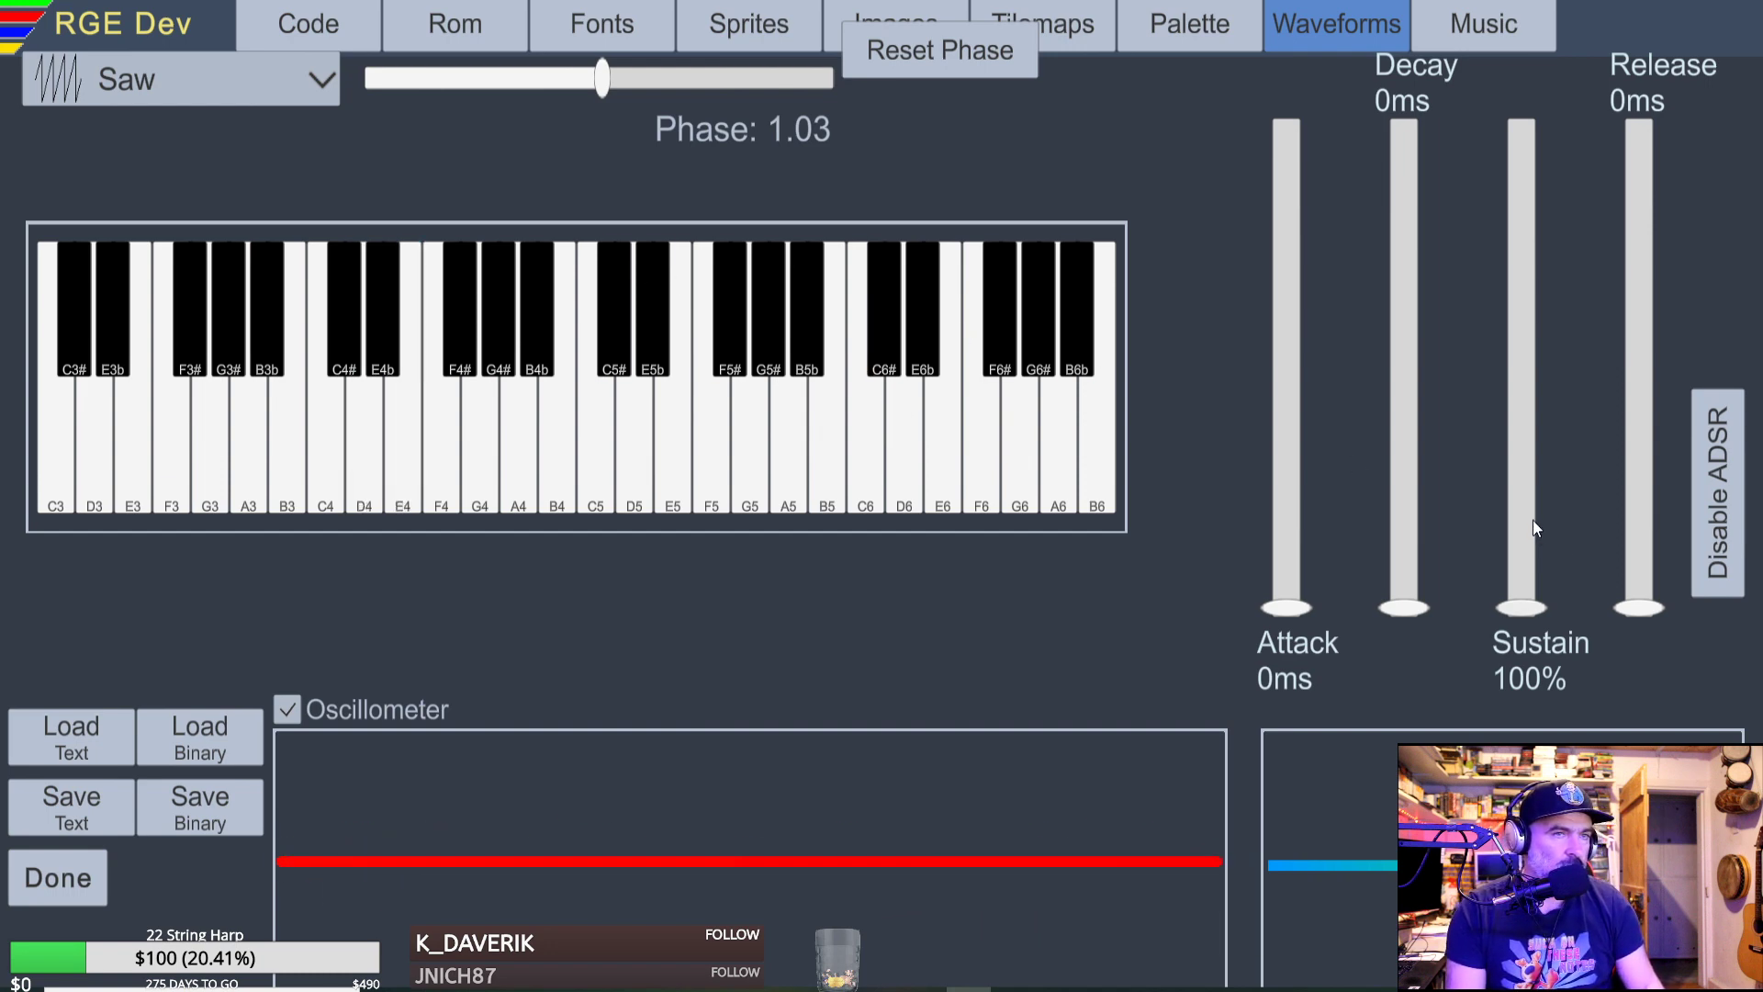
drag(442, 459, 257, 758)
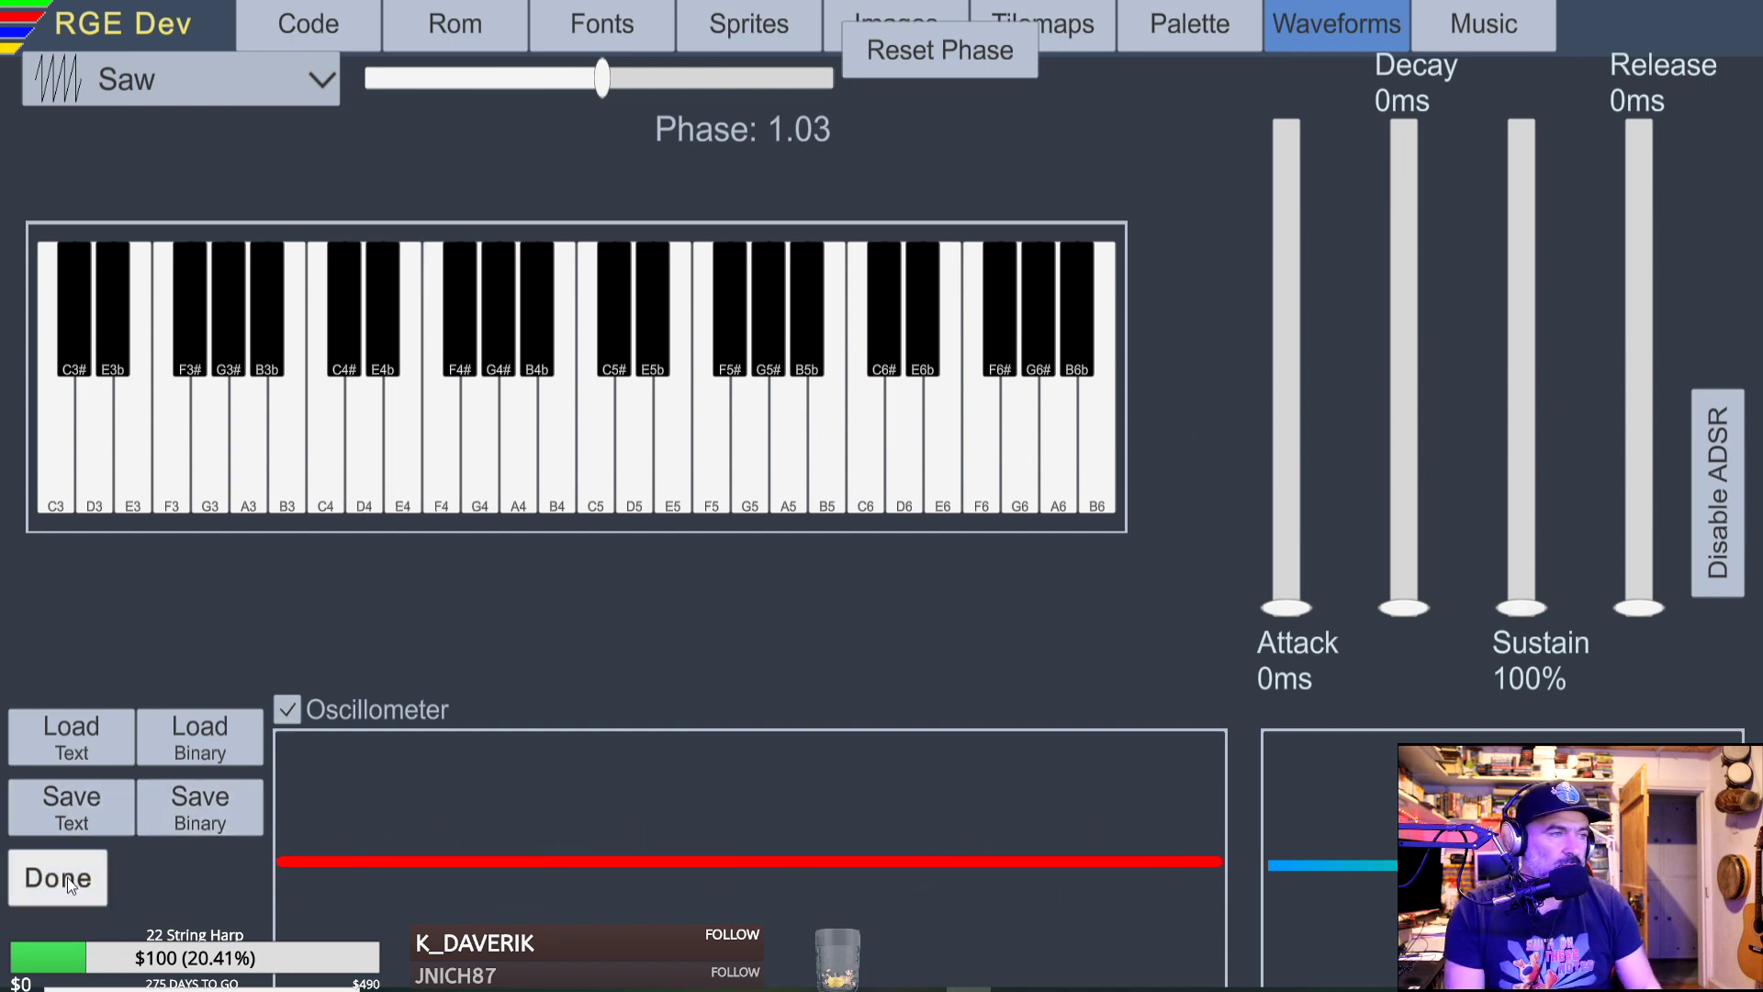
Set the saw wave's release to 71 ms, audition it with low and high notes and finish editing the instrument.
drag(1642, 608, 1641, 601)
key(w)
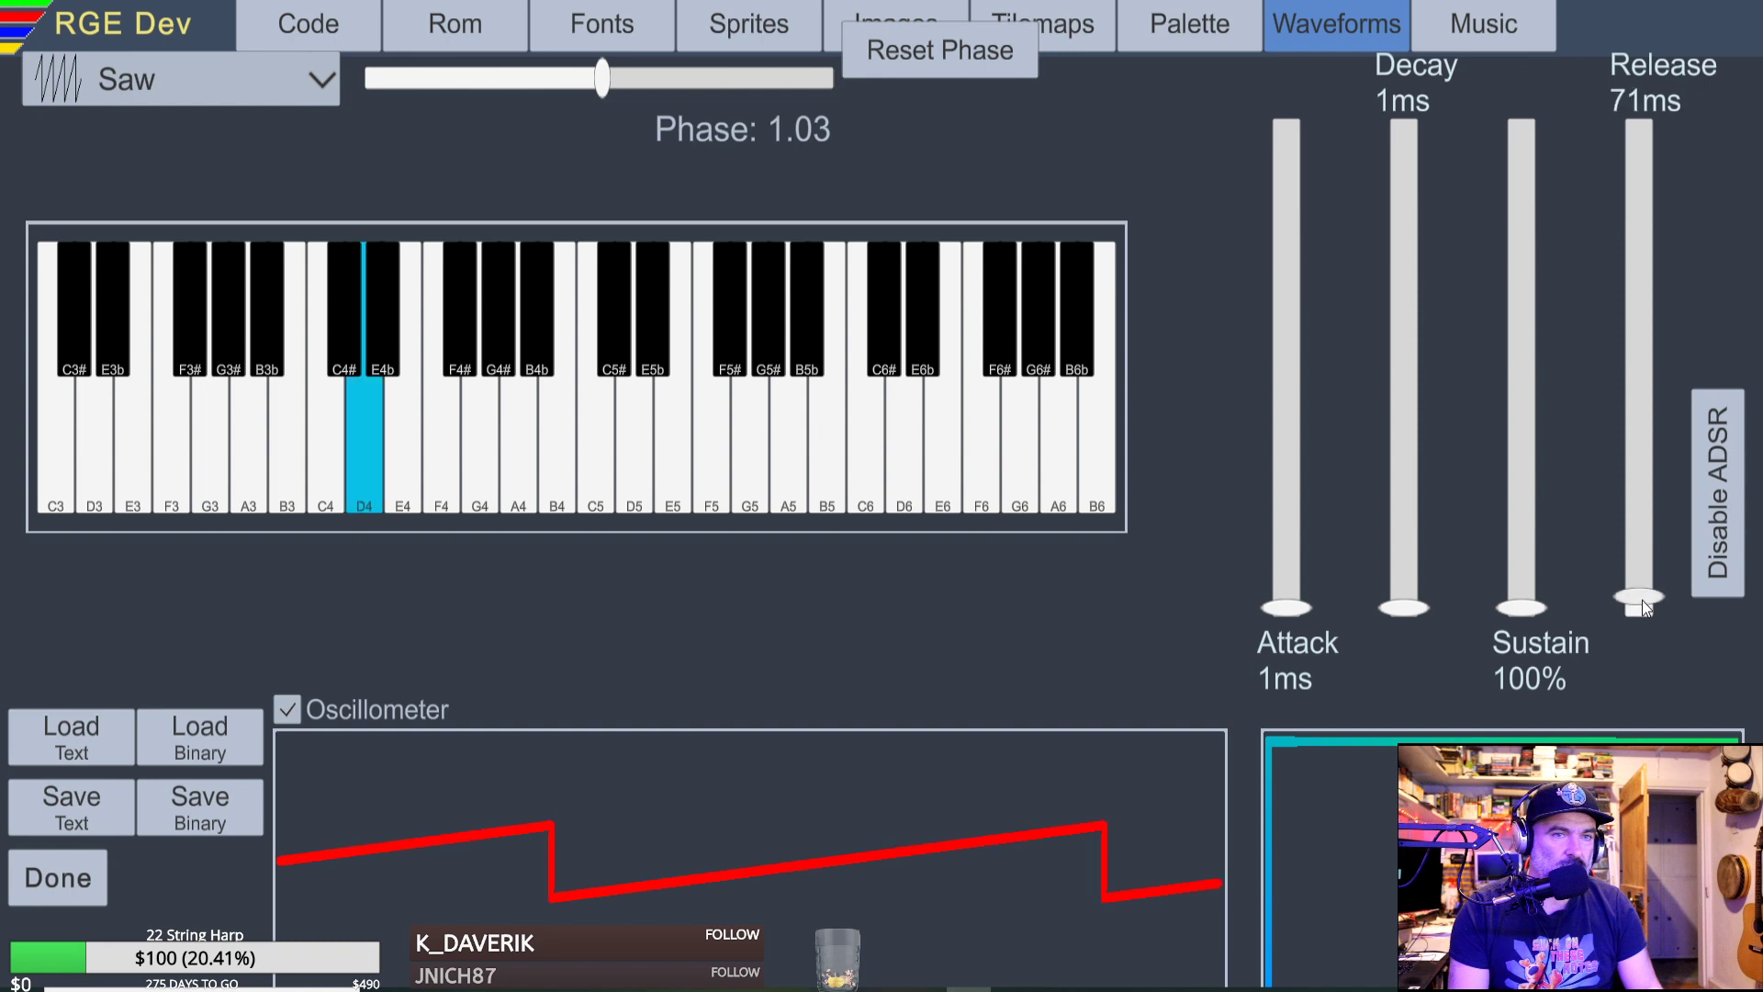
key(w)
key(t)
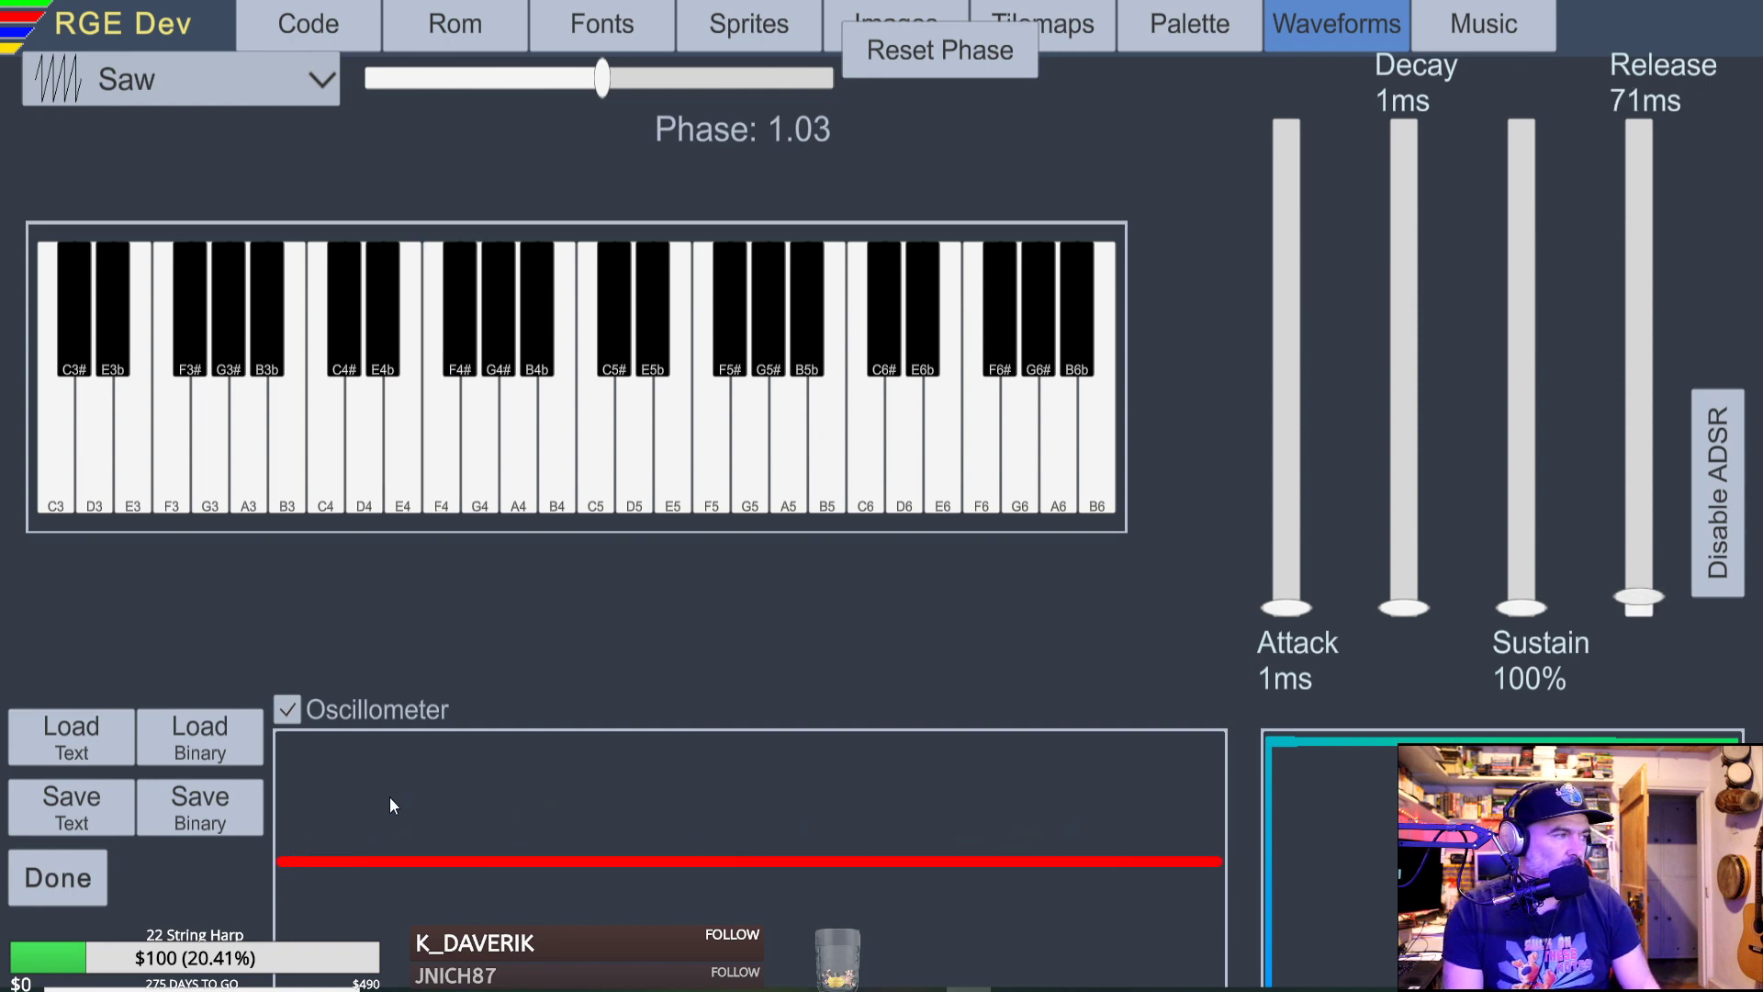
key(i)
key(o)
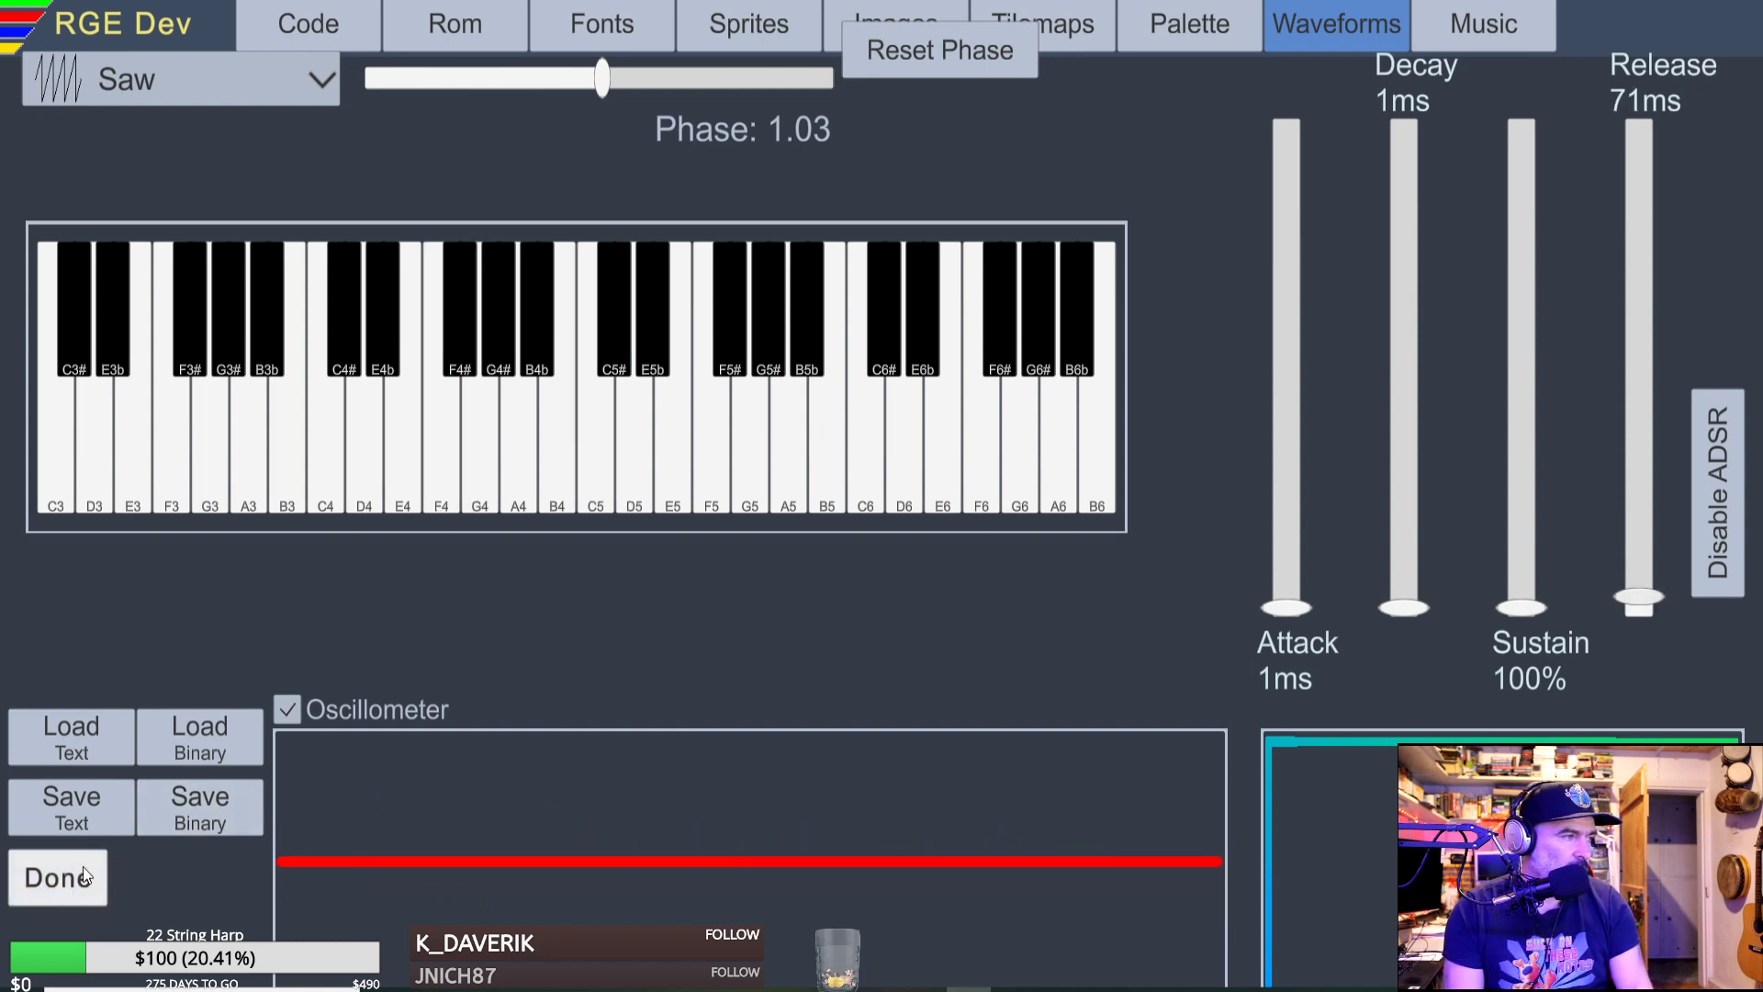
key(0)
key(o)
key([)
key(o)
key(o)
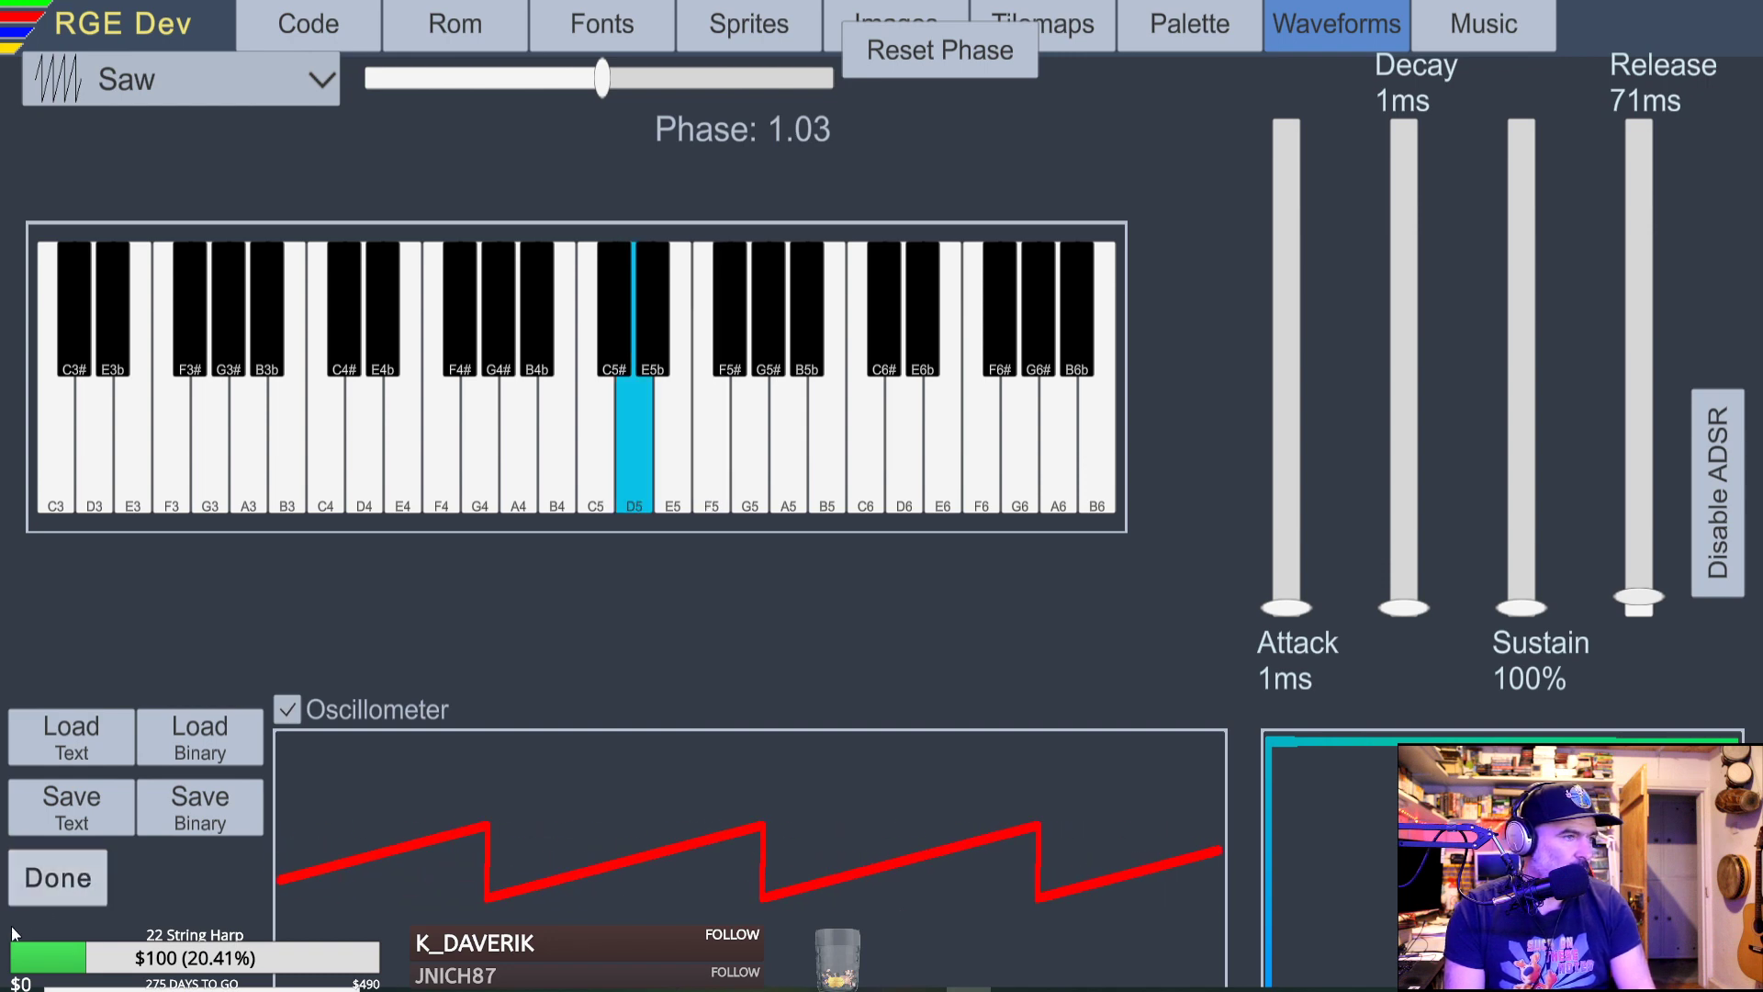
click(59, 874)
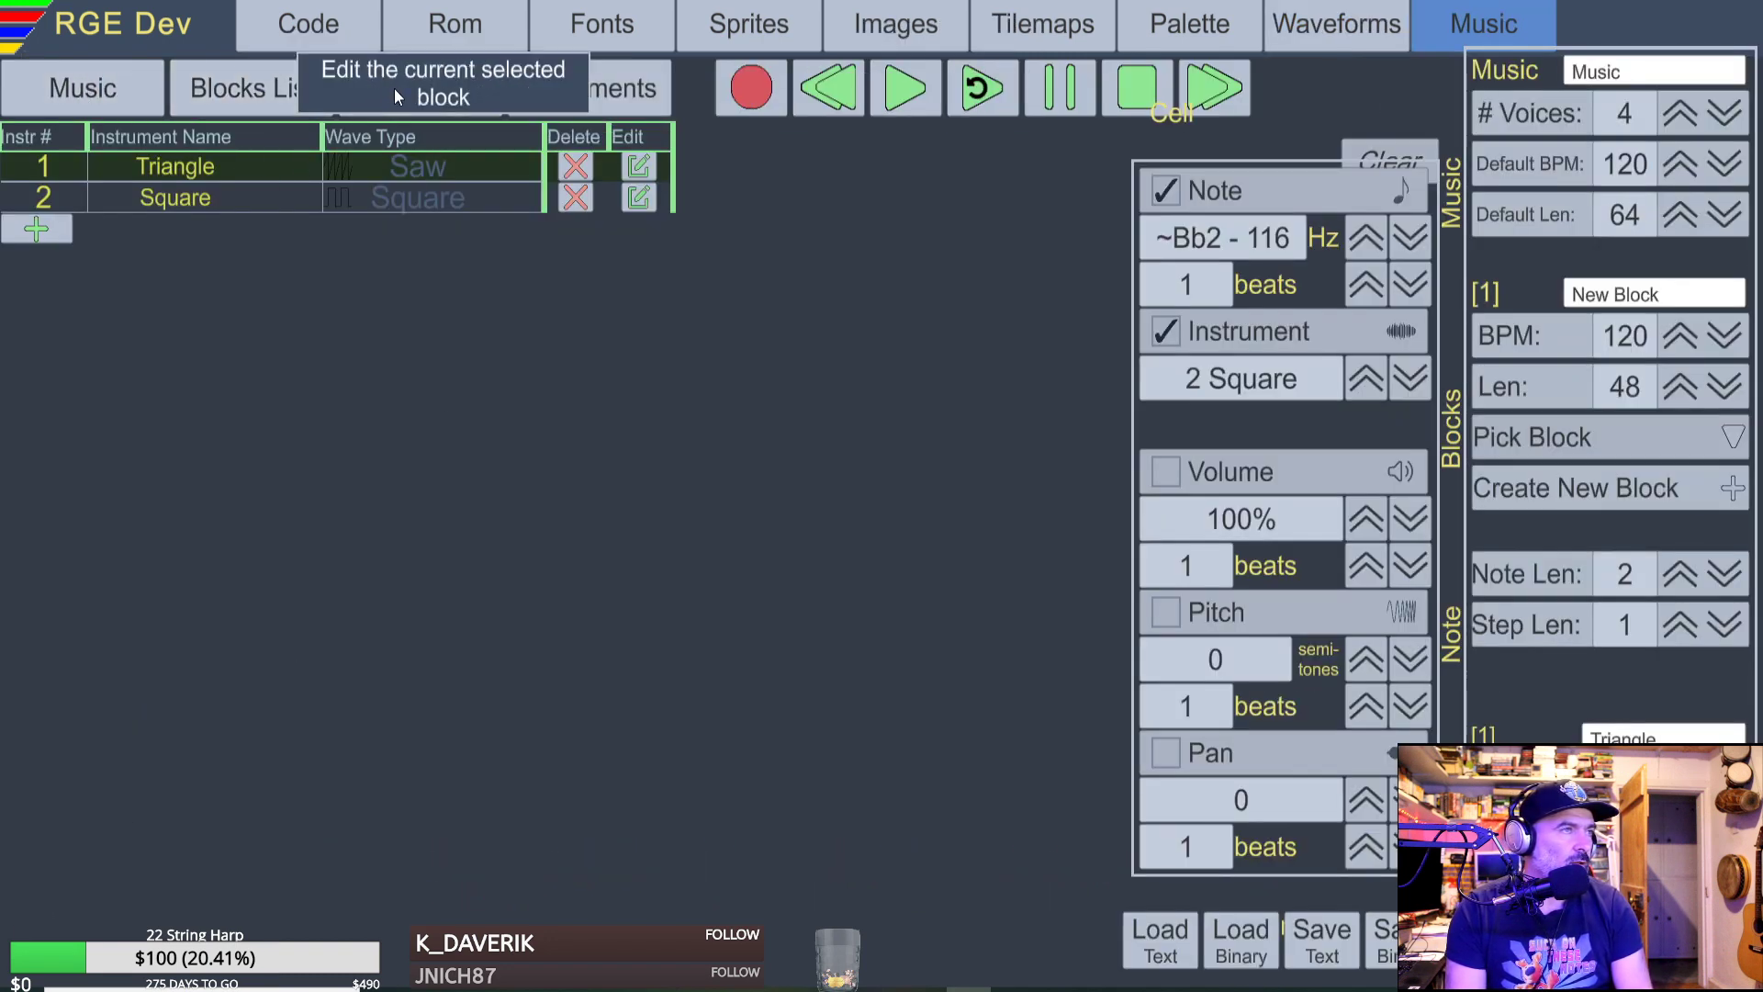
Return to the block and replace the second voice's note at row 04 with E5 (659 Hz).
click(393, 88)
click(228, 520)
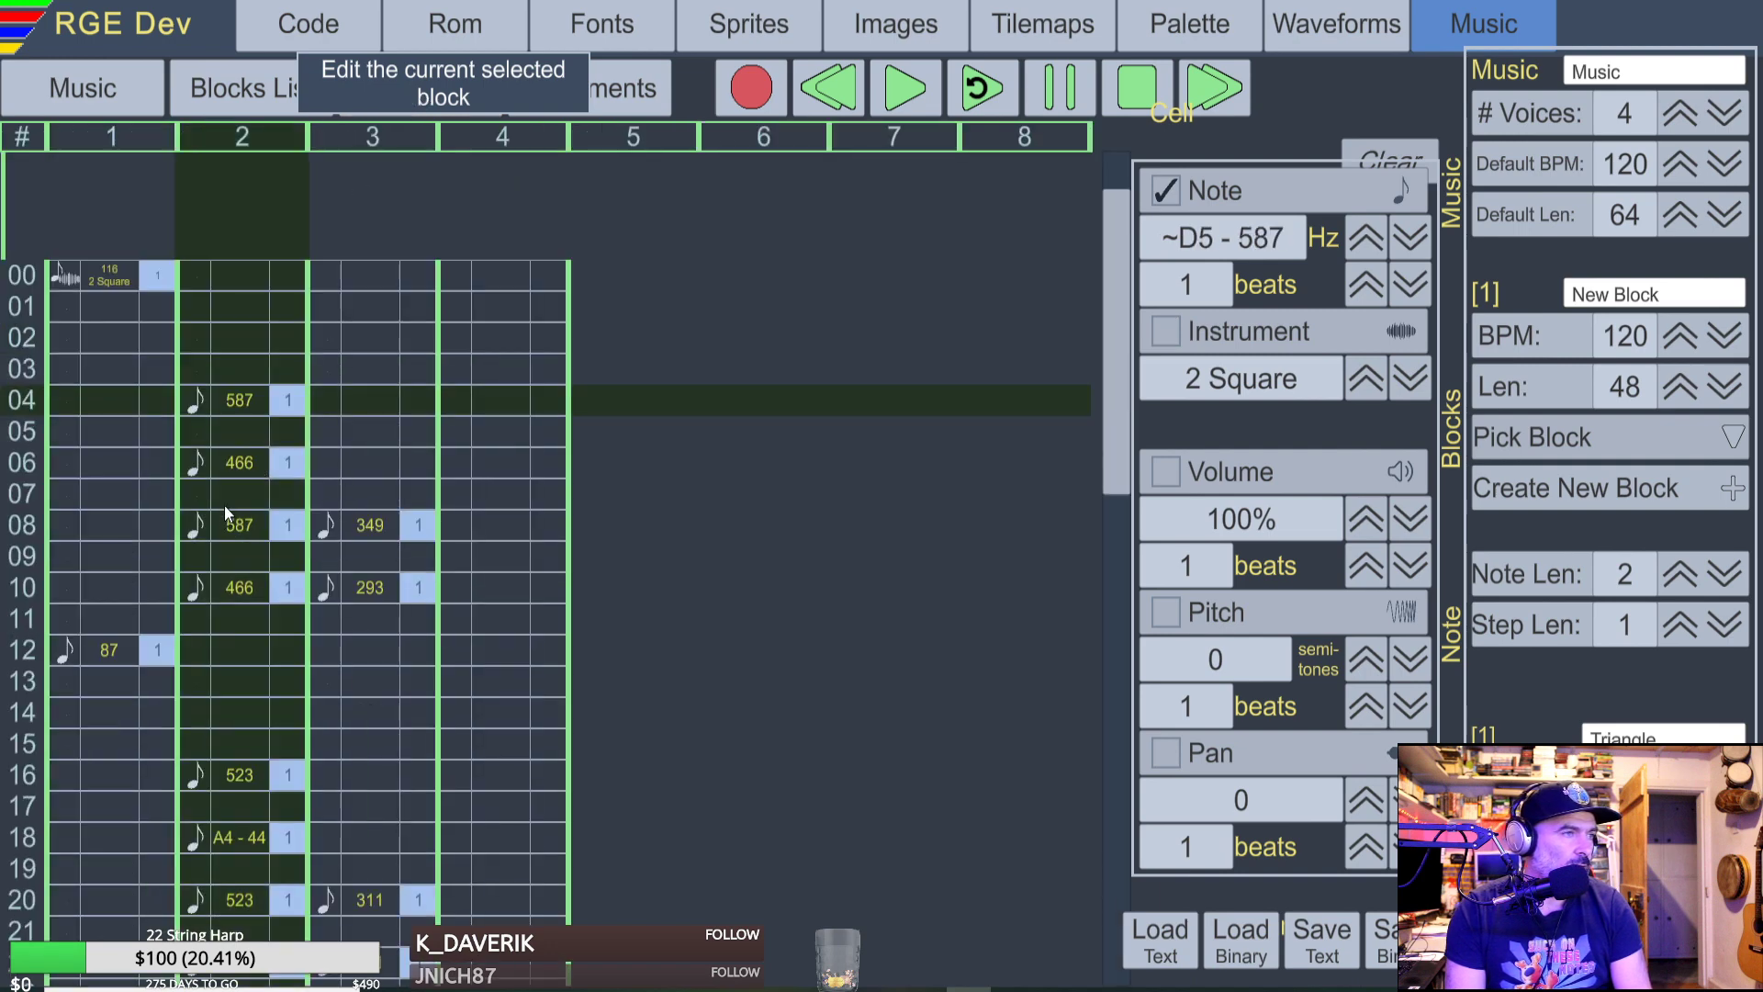
key(e)
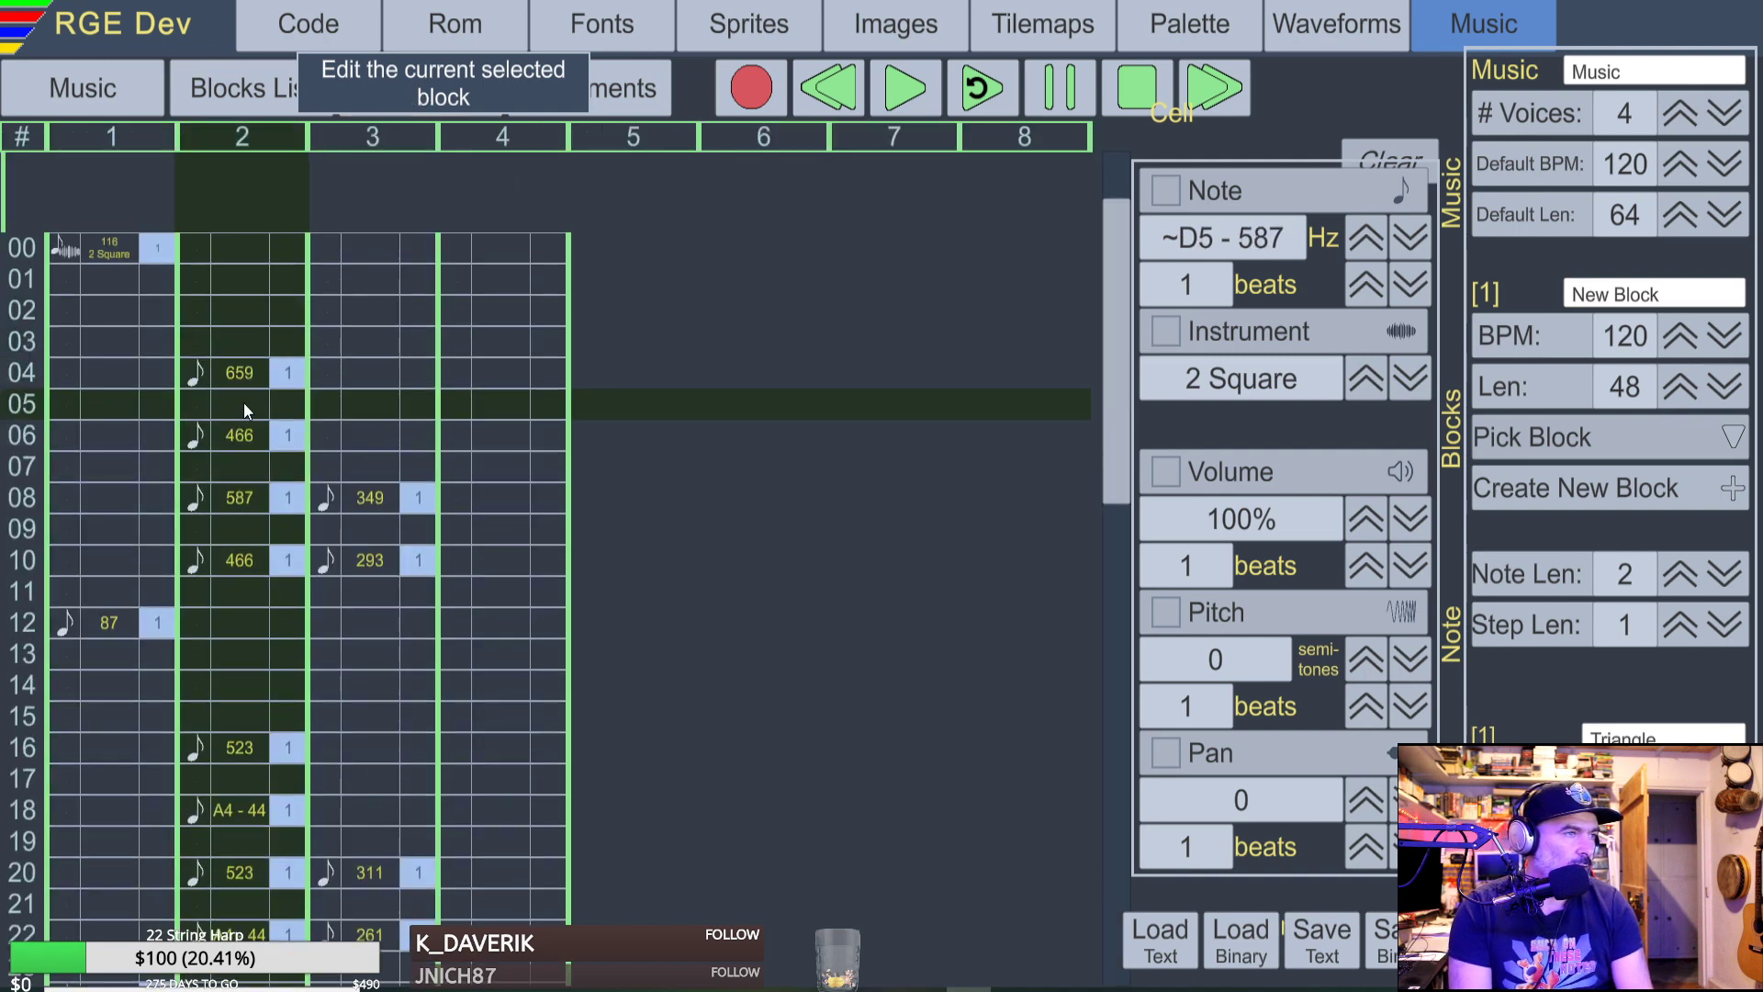
Return the voice 2 note at row 04 to D5 (587 Hz) and assign it the 1 Triangle instrument.
key(ctrl+z)
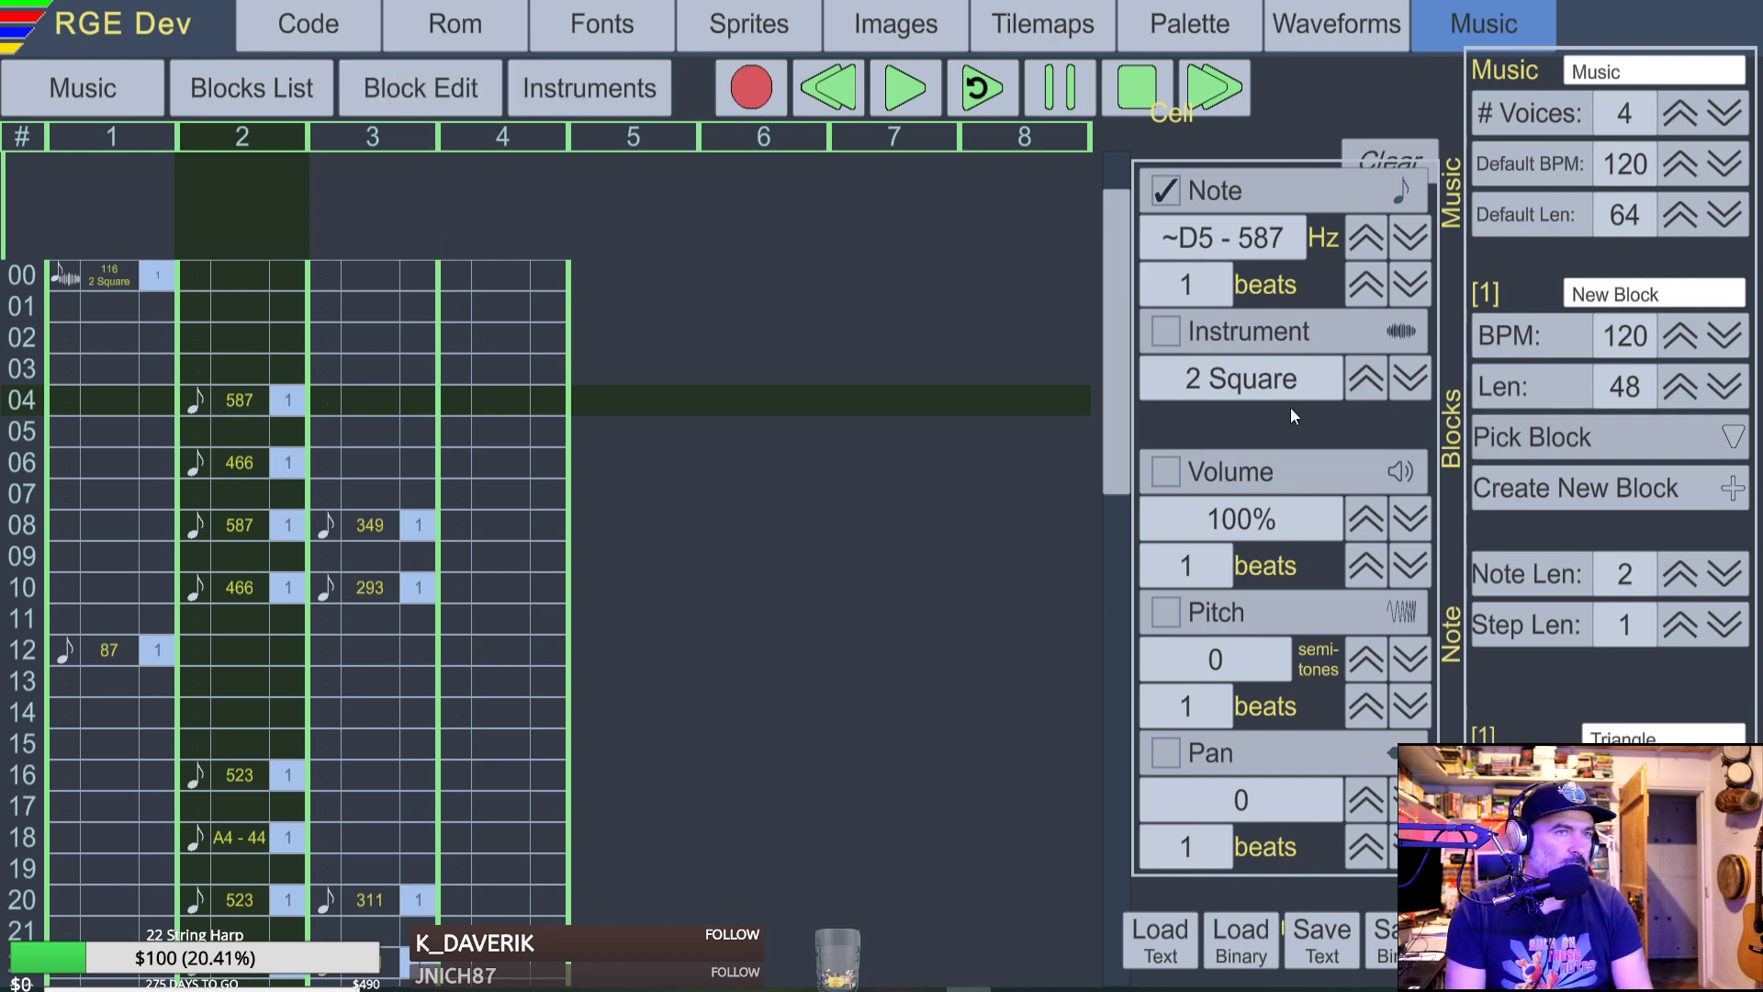
click(1361, 382)
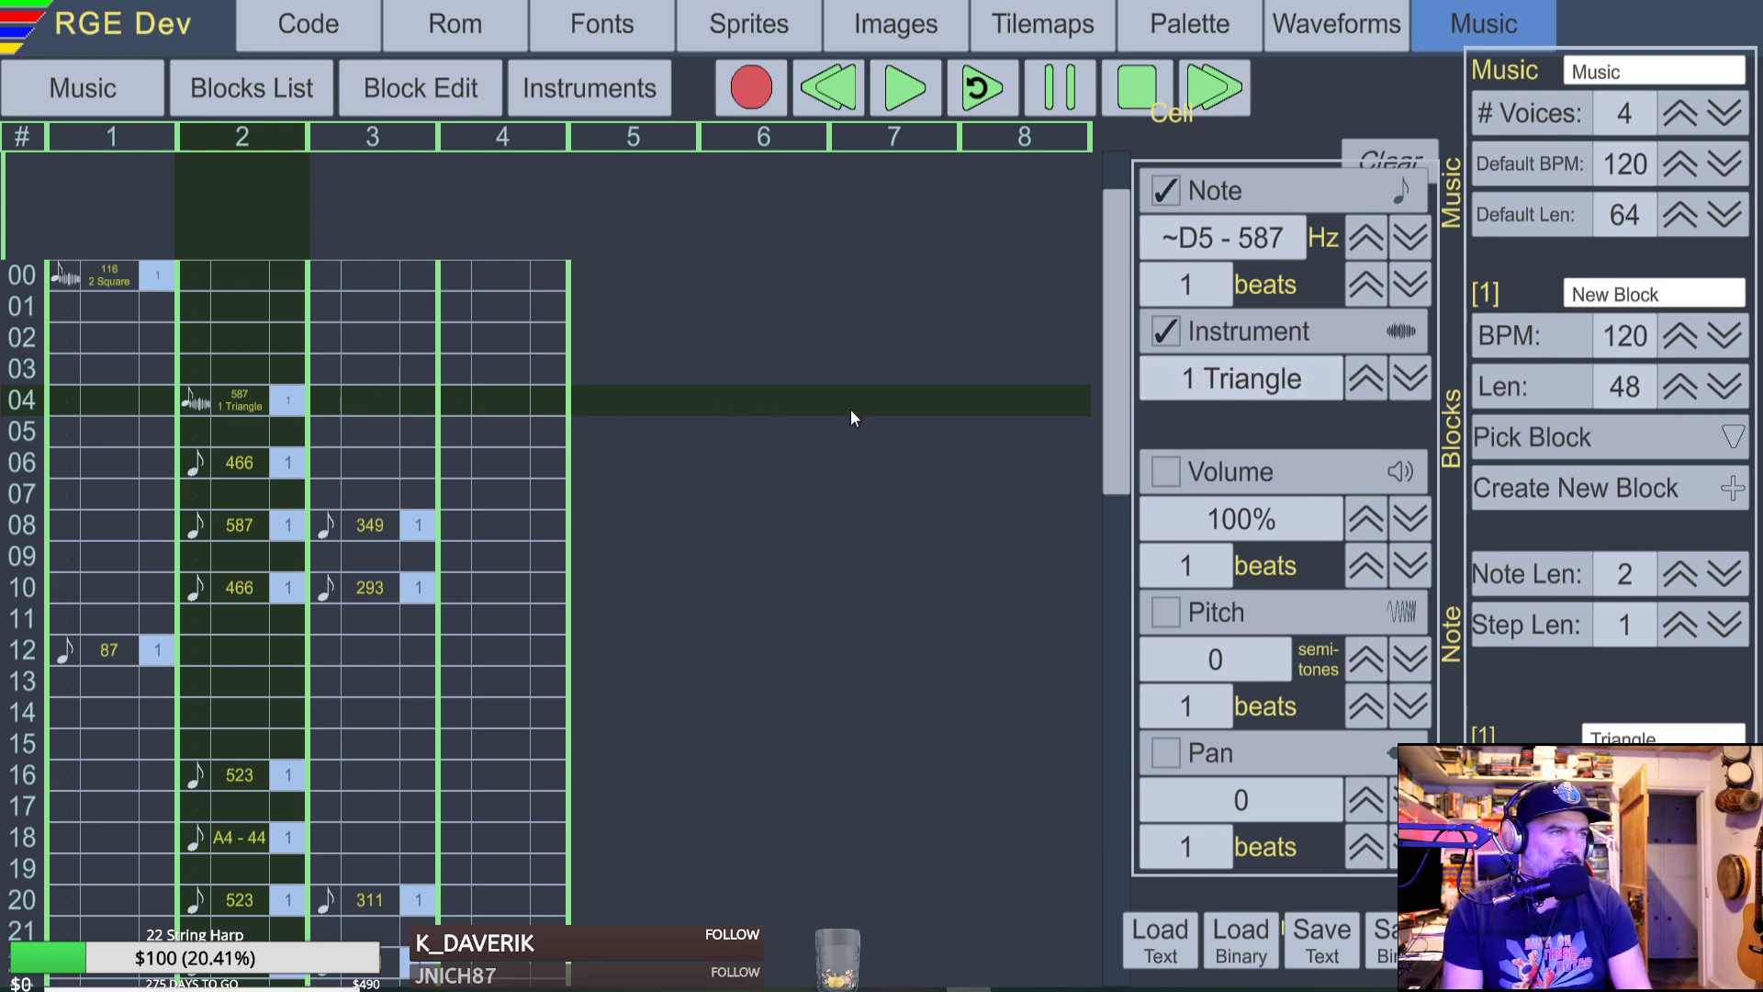
click(1369, 388)
click(1405, 384)
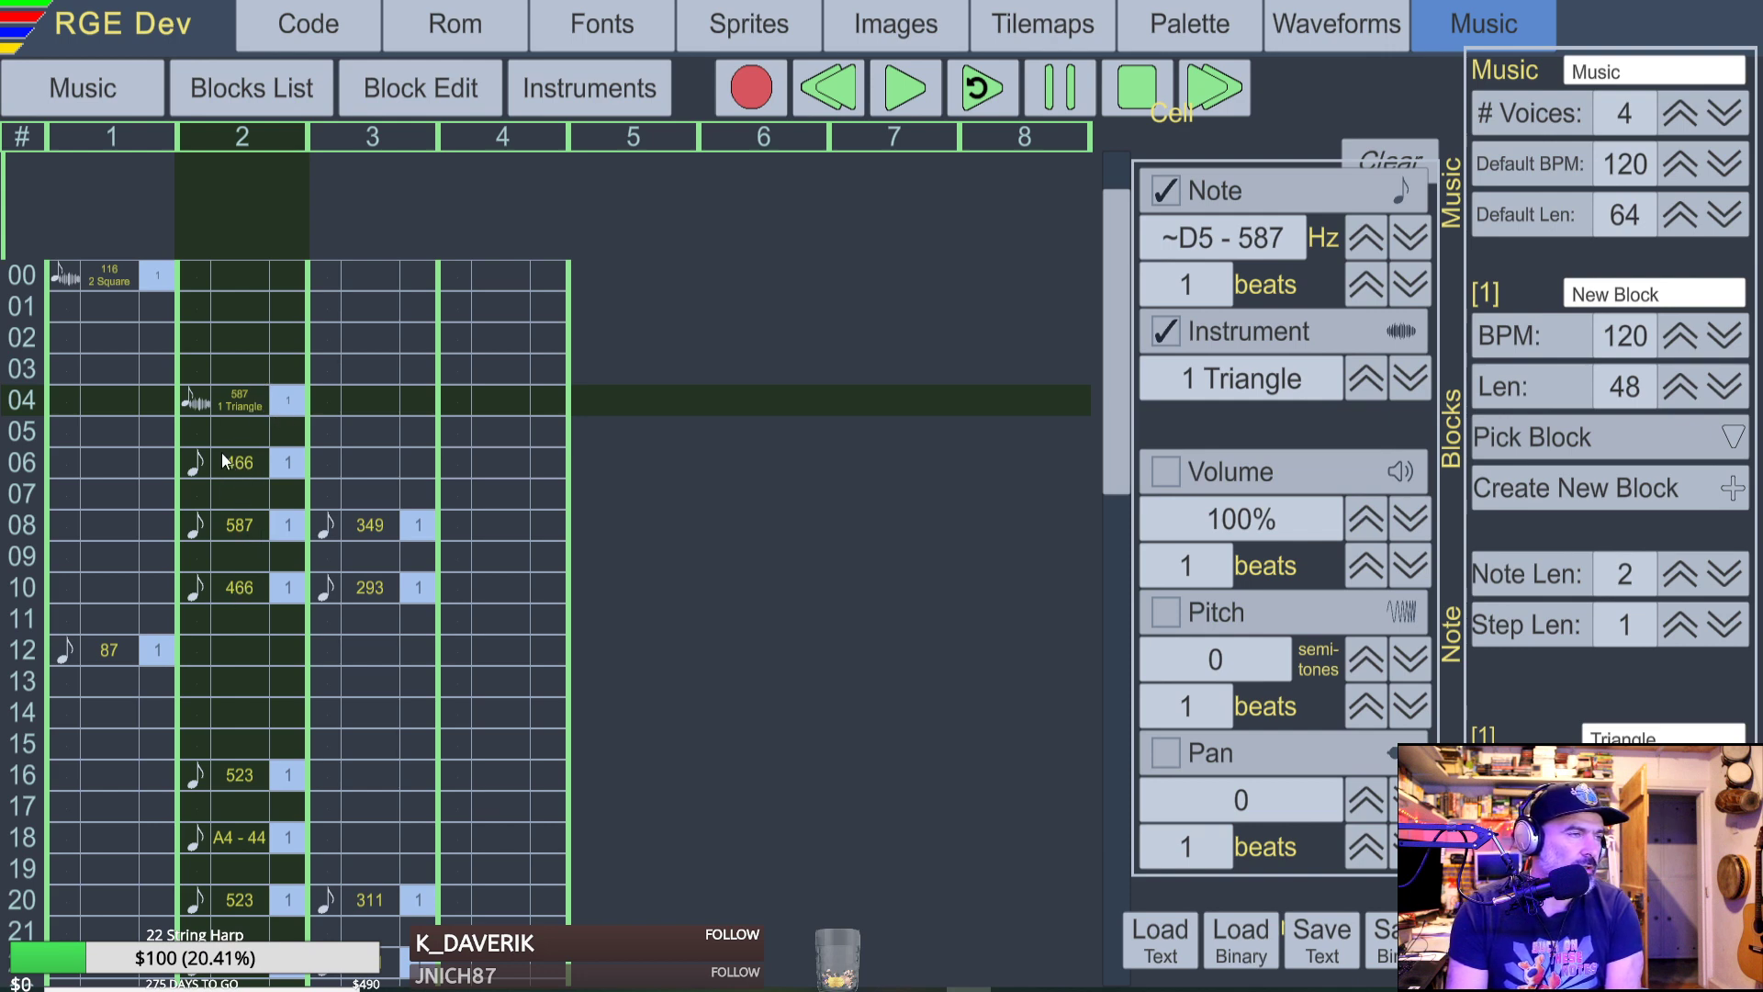
click(1254, 349)
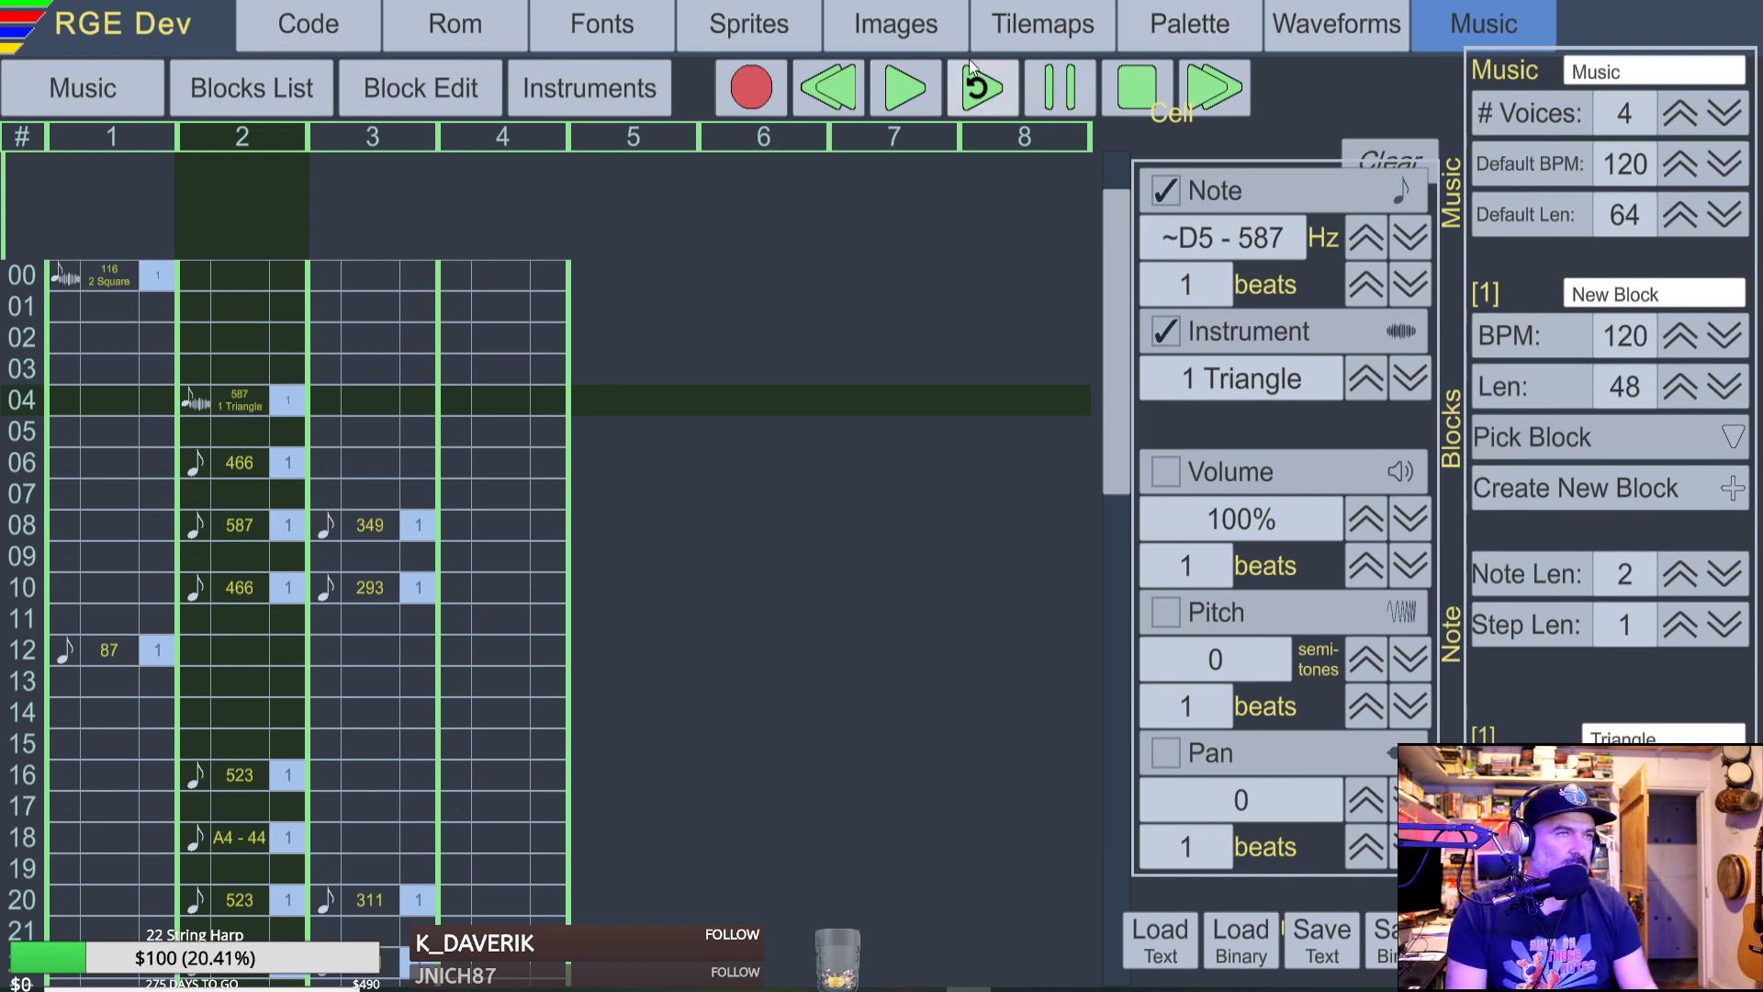
Play the block through once, play it again as a loop, and stop playback.
click(900, 95)
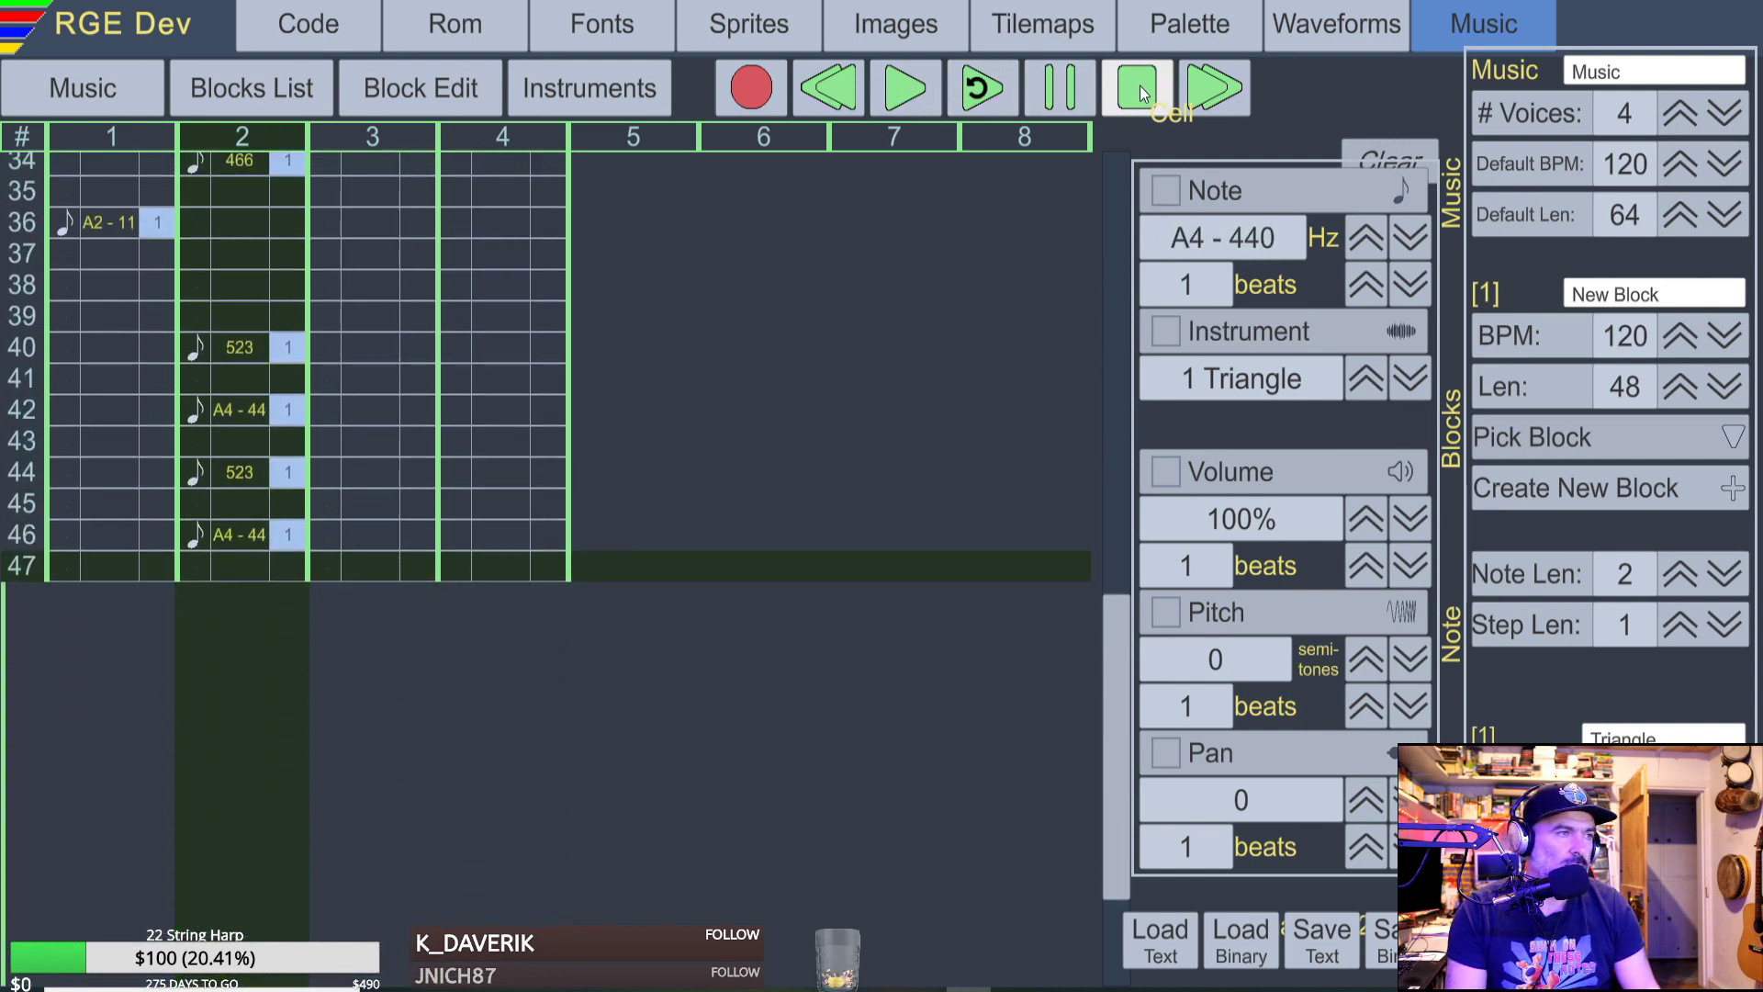
click(976, 89)
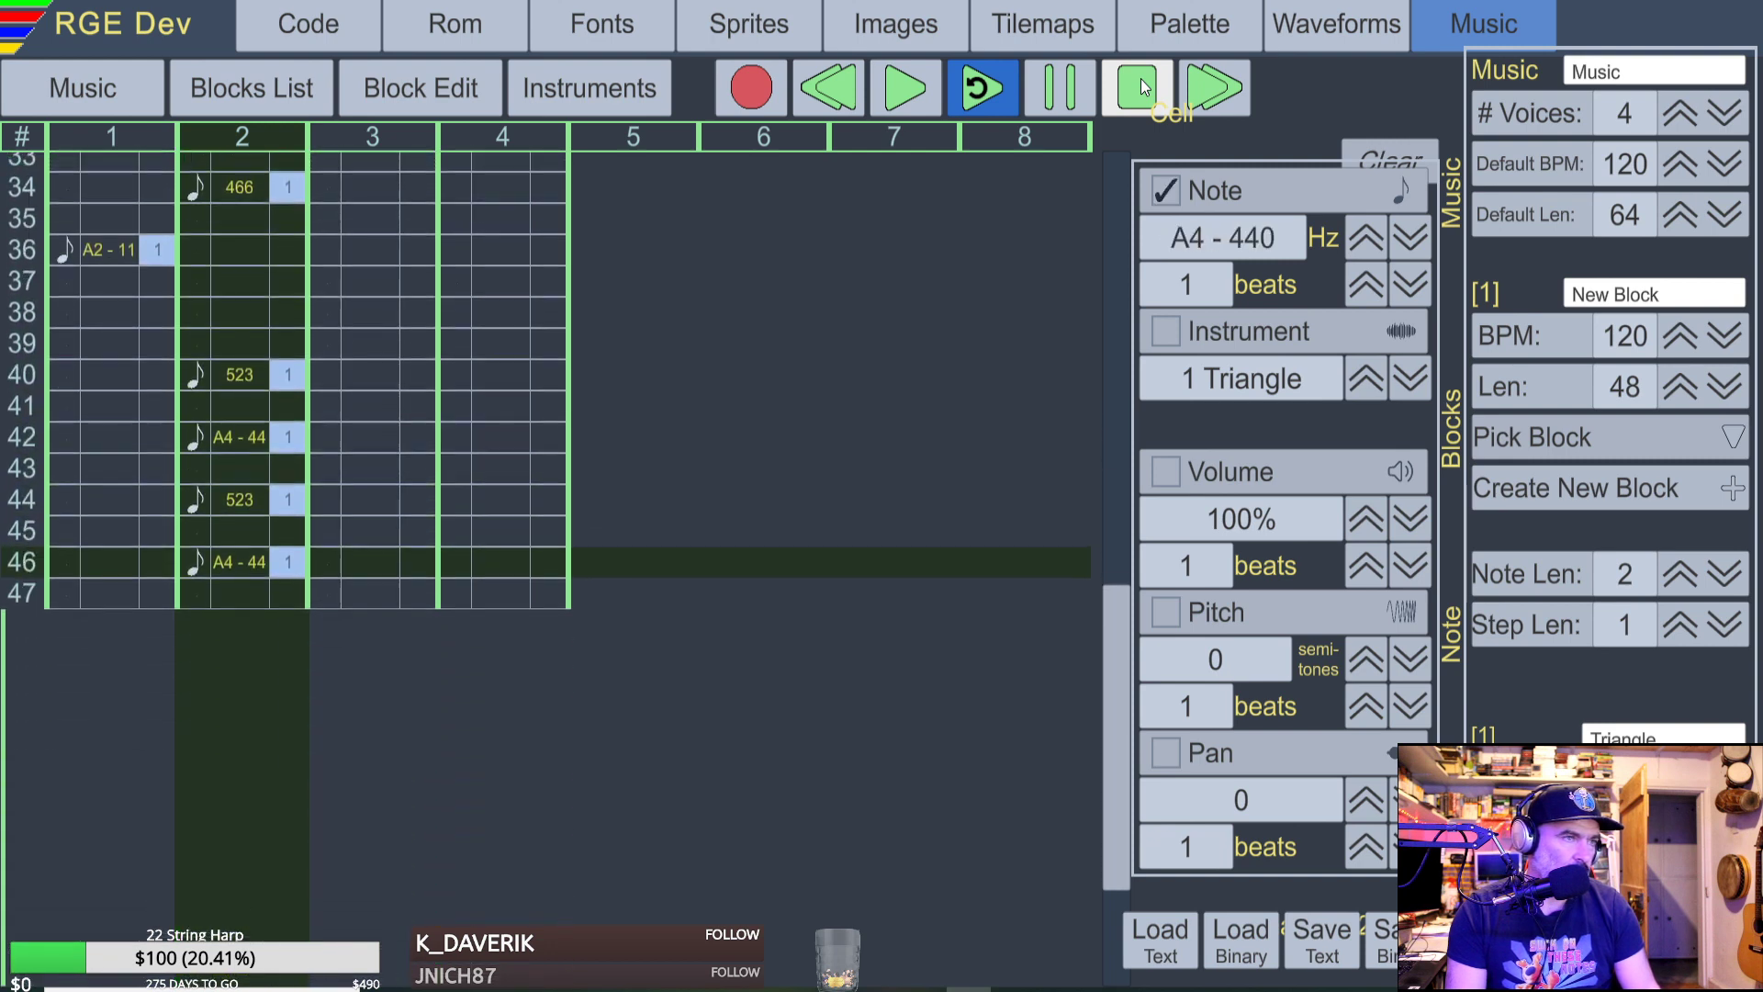
click(1141, 87)
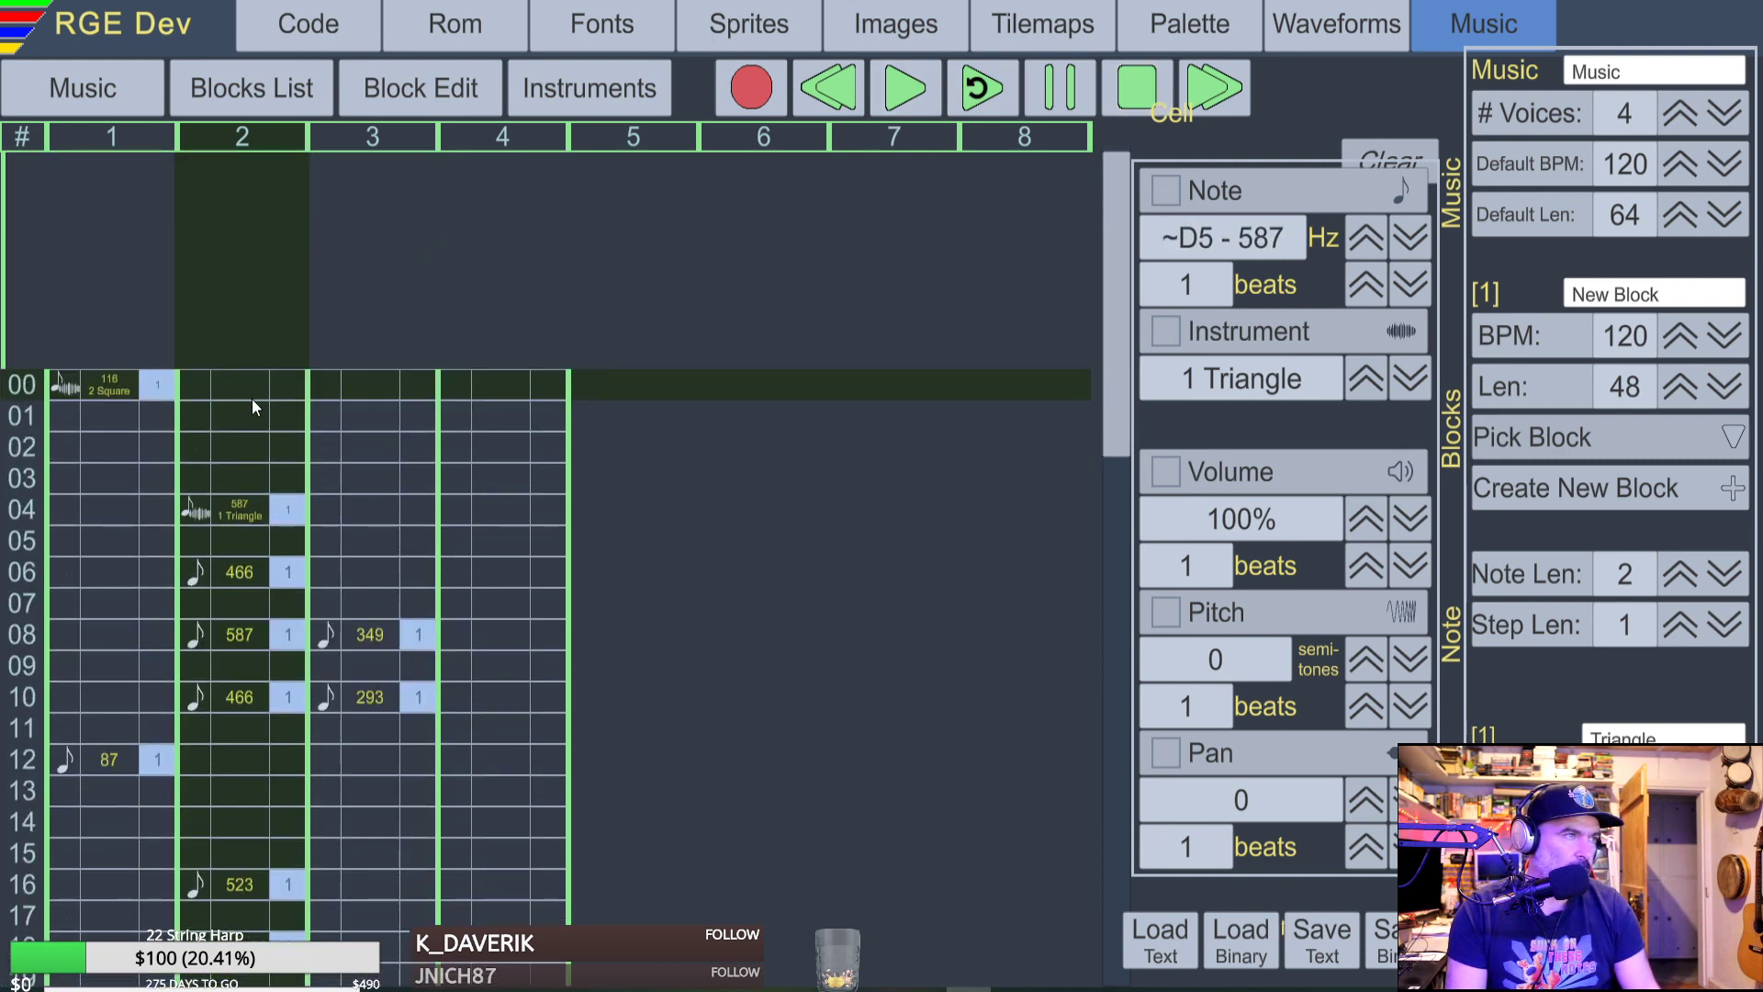
scroll(134, 718, down, 3)
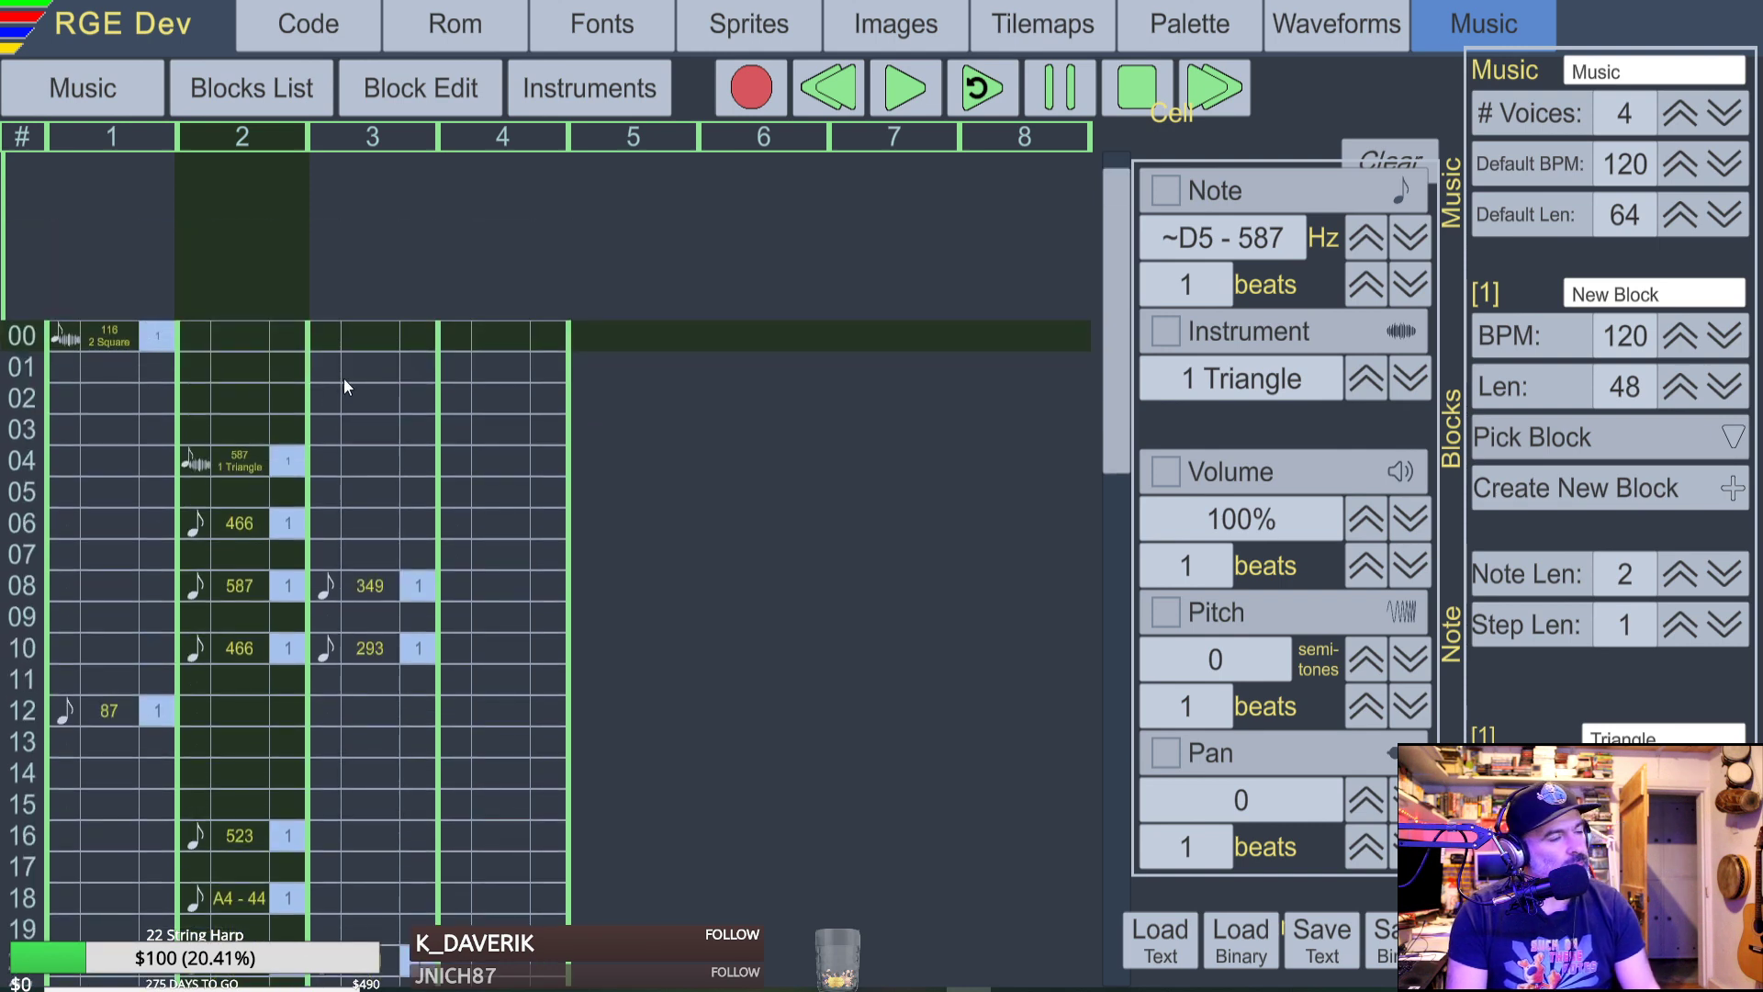
key(space)
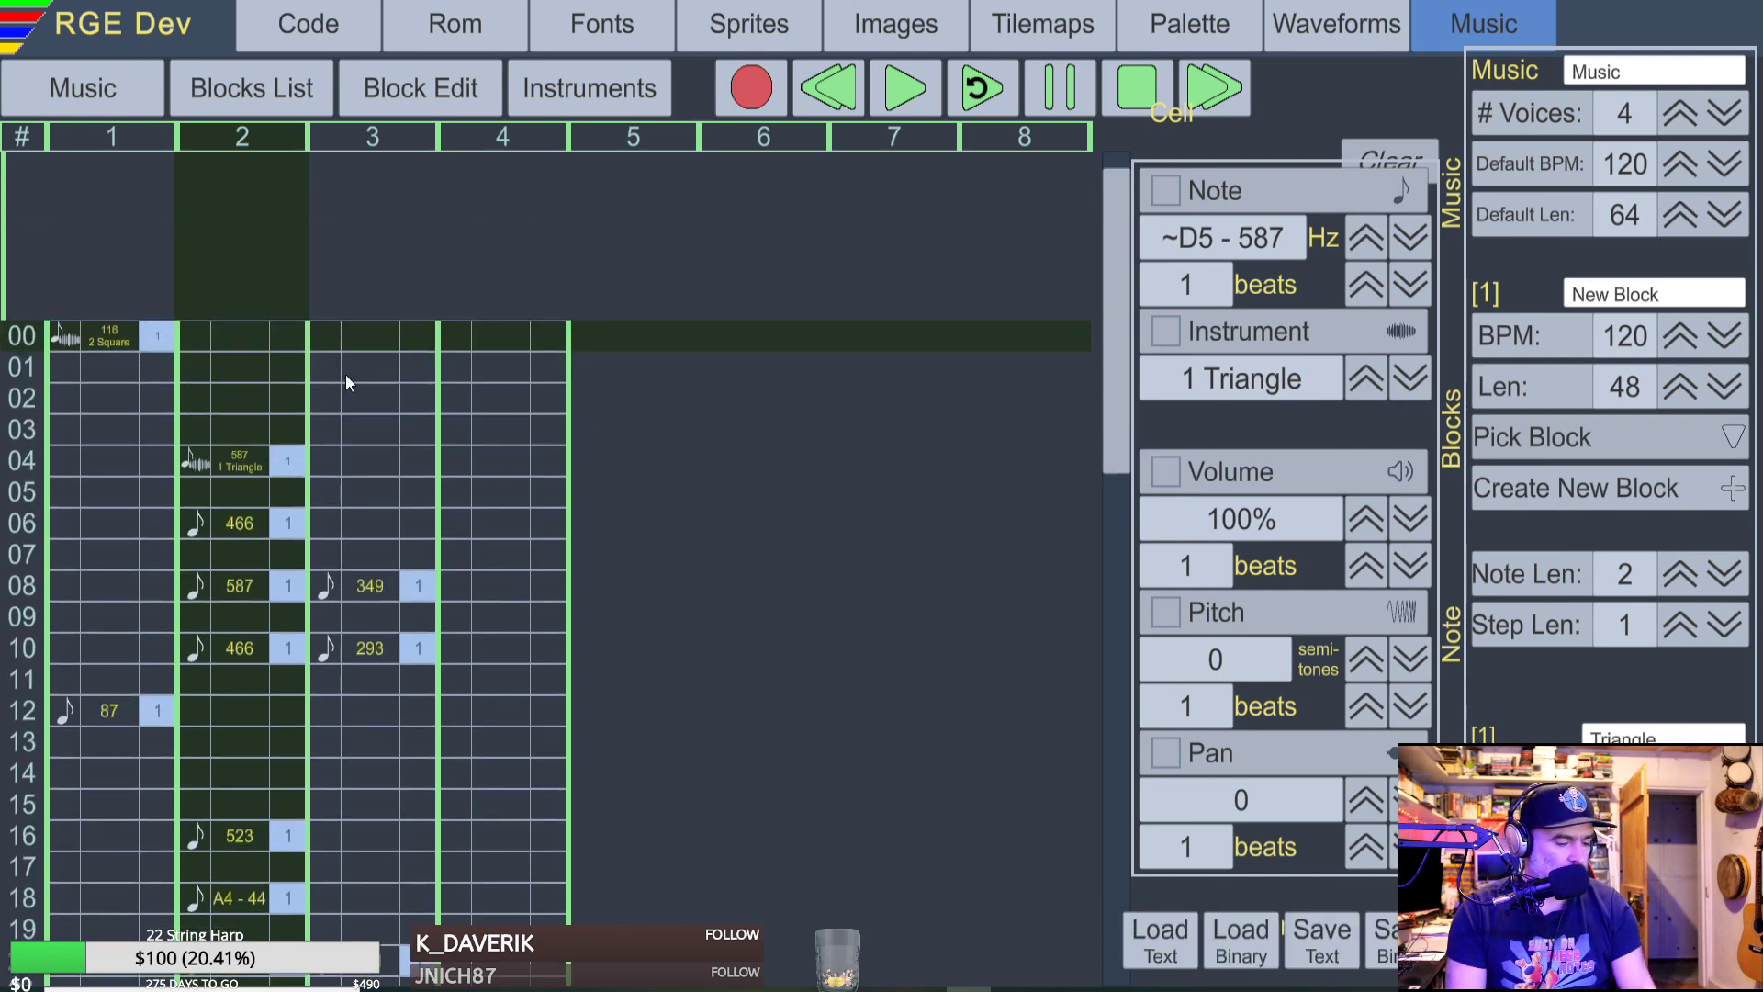
key(F4)
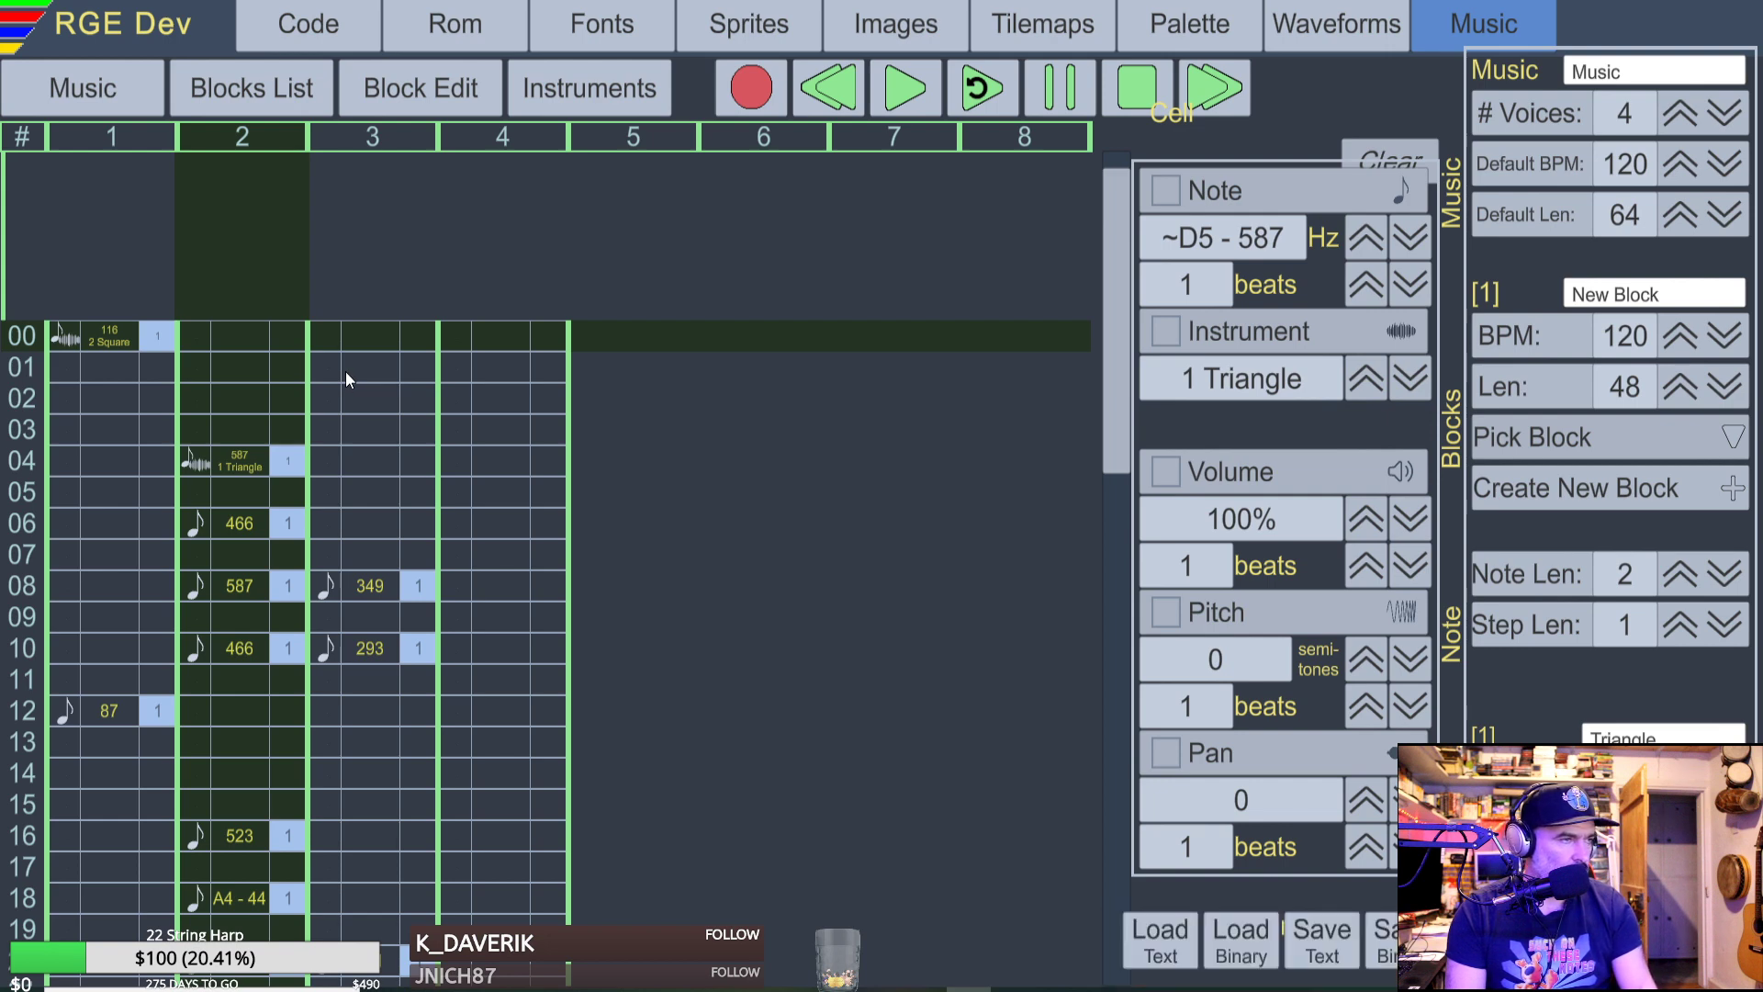
key(alt+Tab)
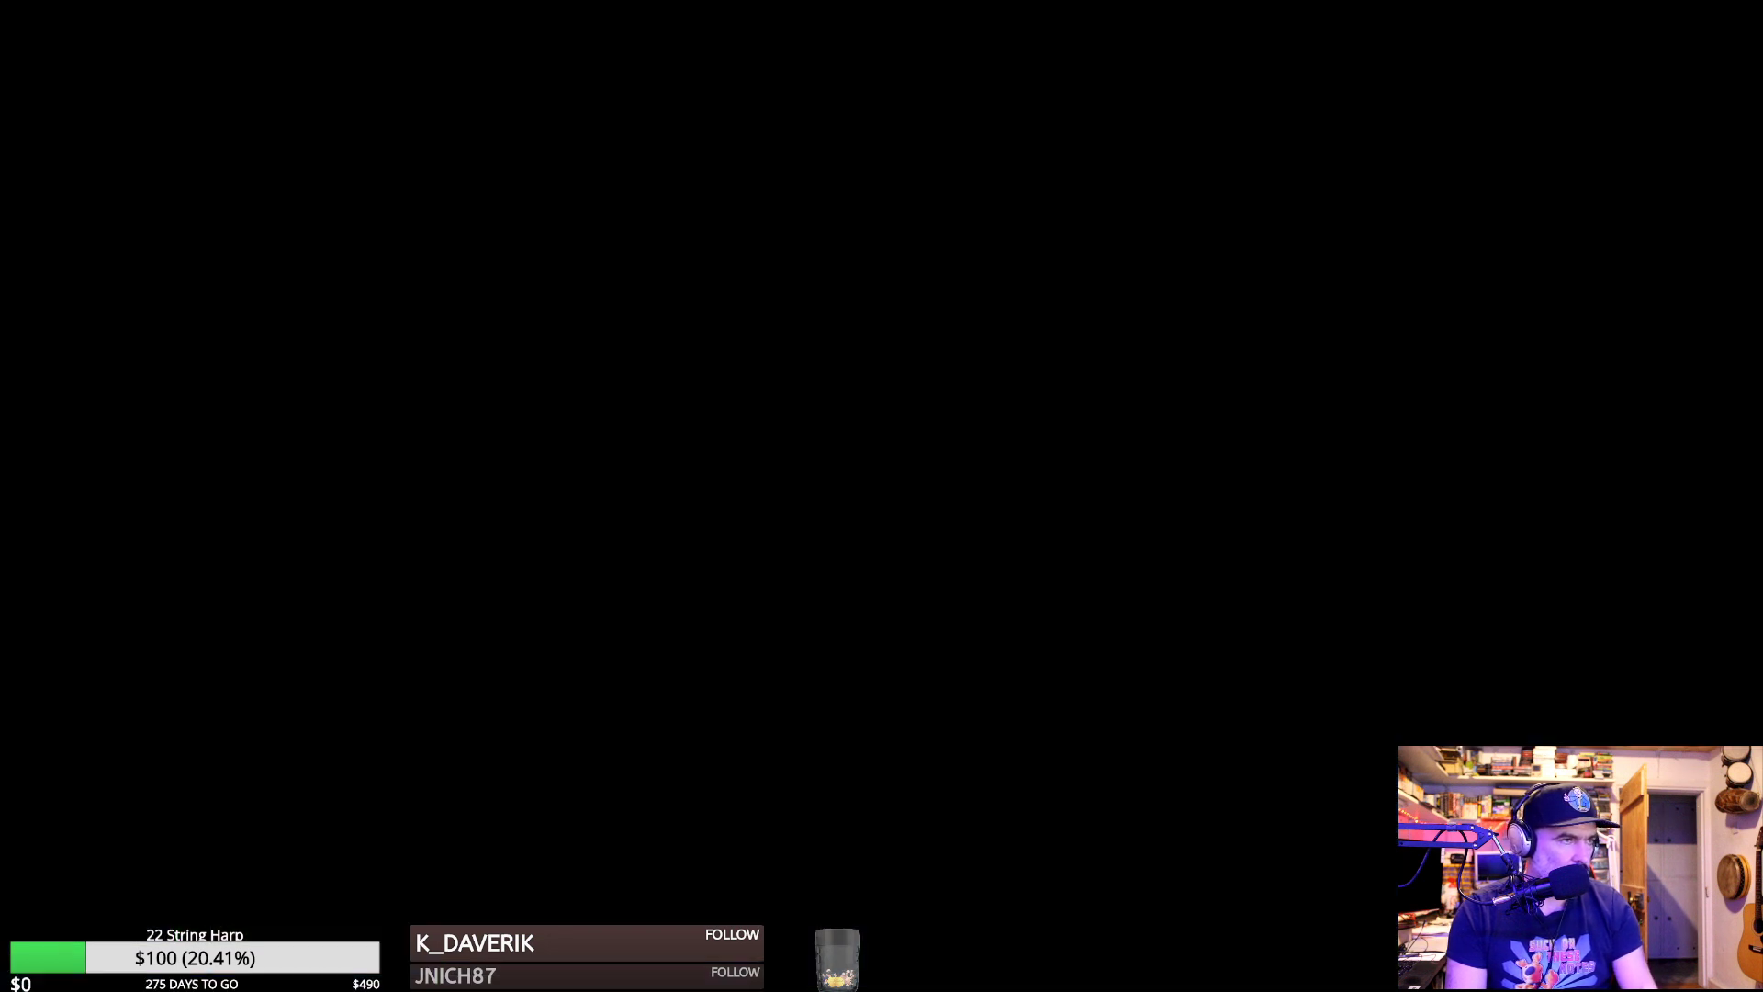
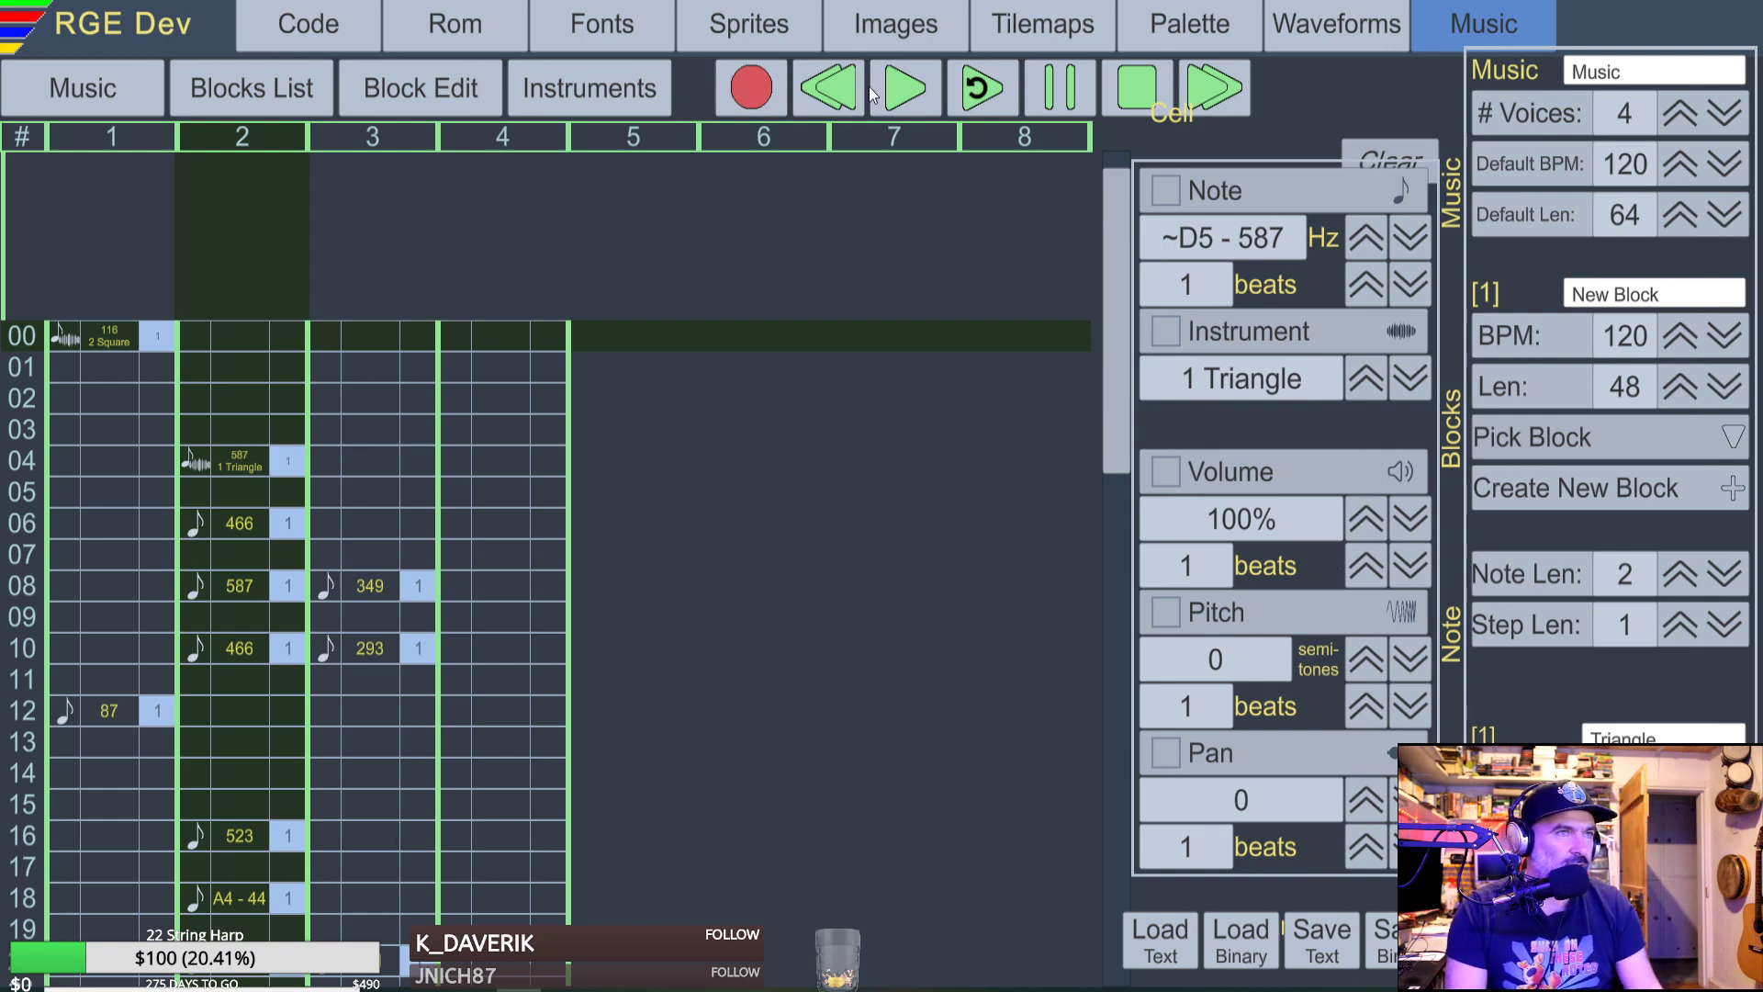
Replay the block from its first row and stop playback.
click(899, 90)
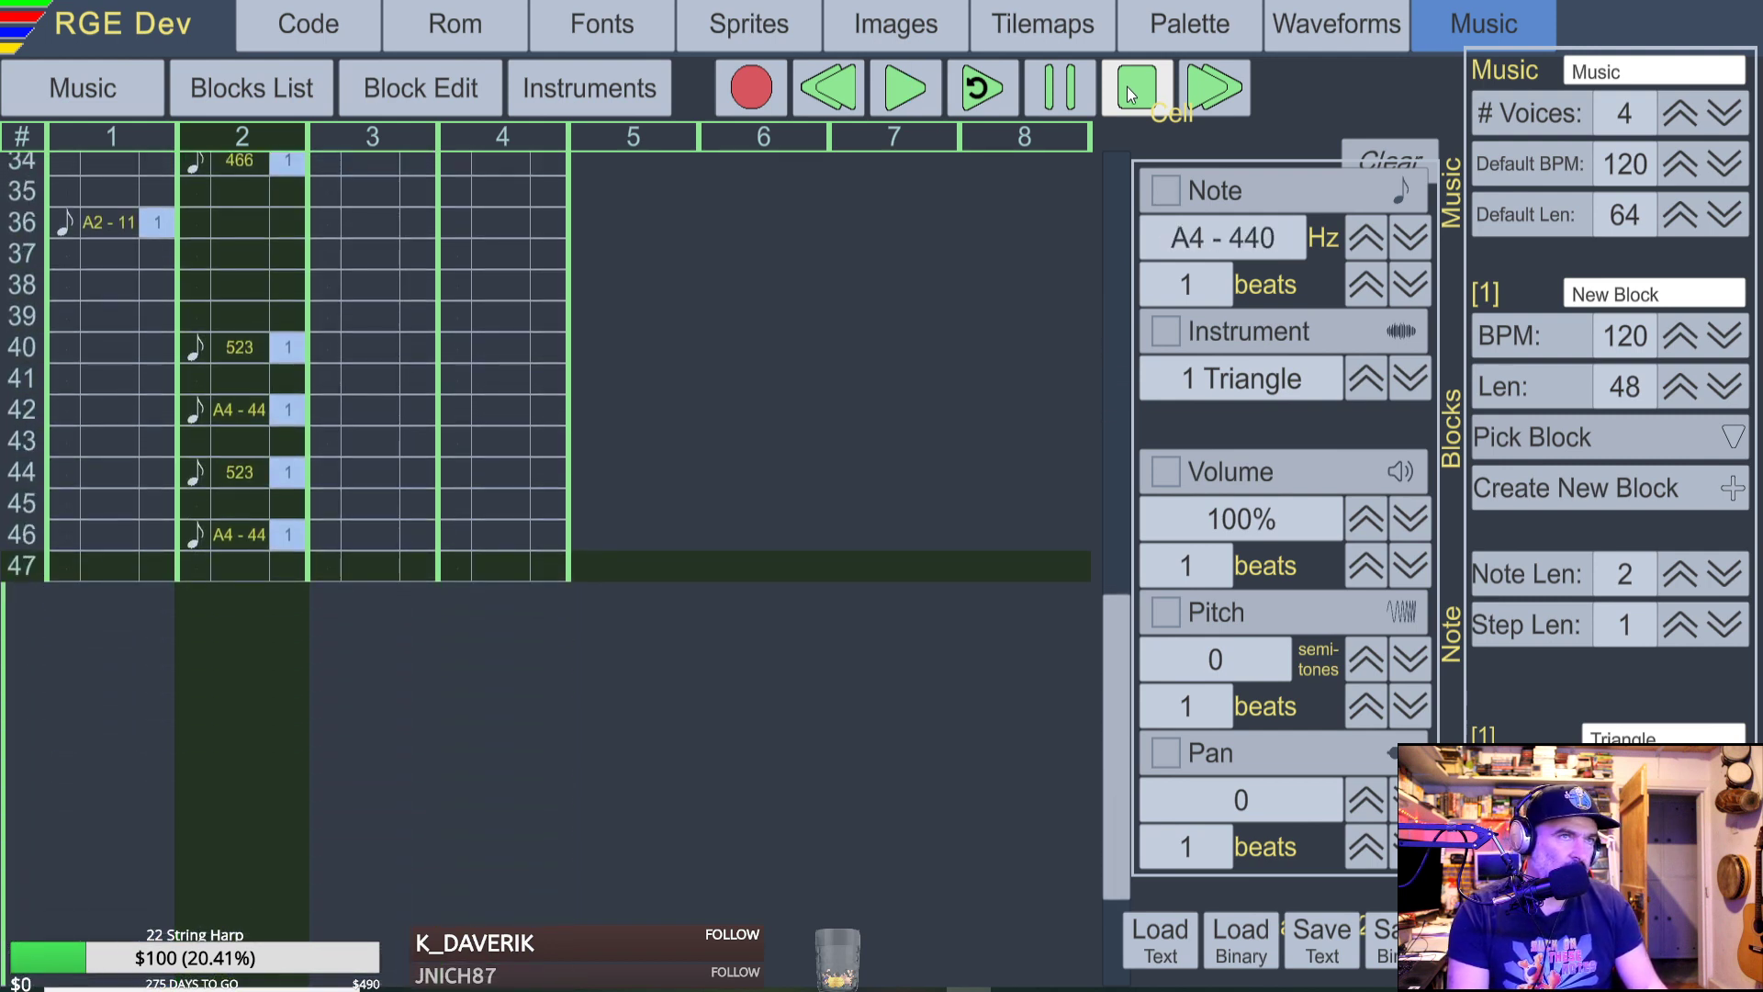
click(1127, 86)
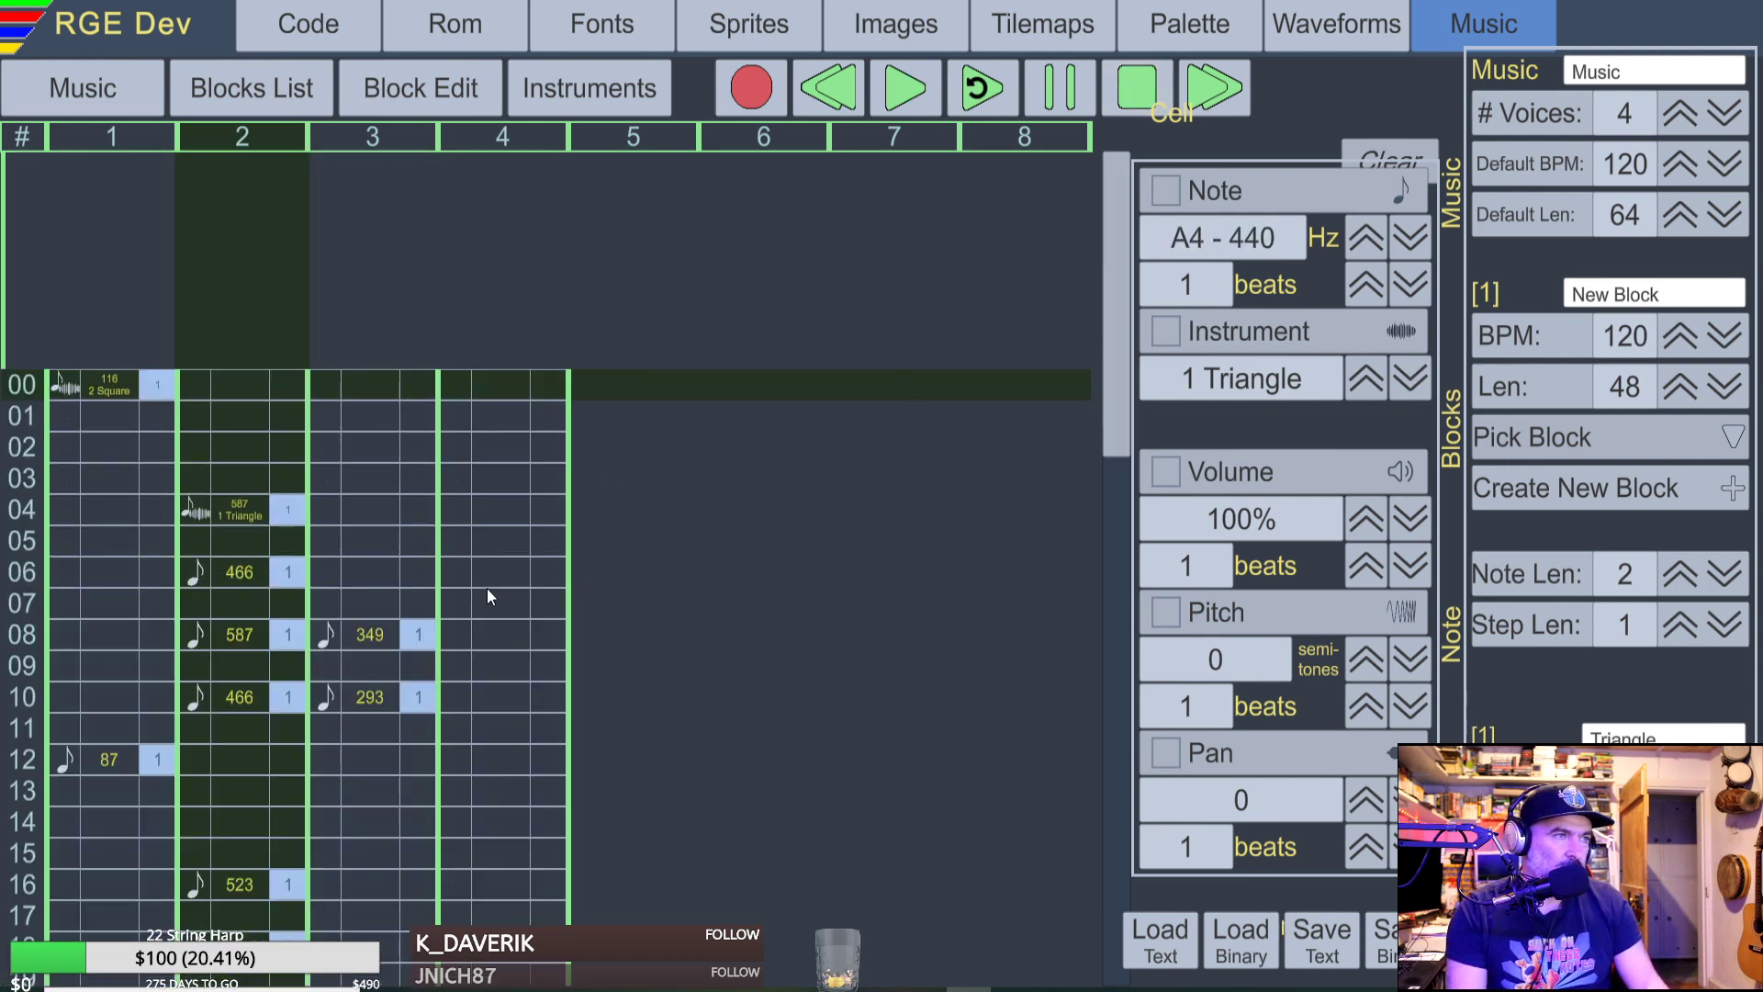
Try different pitches for the voice 3 note at row 08 and set it to F5 (698 Hz).
click(366, 636)
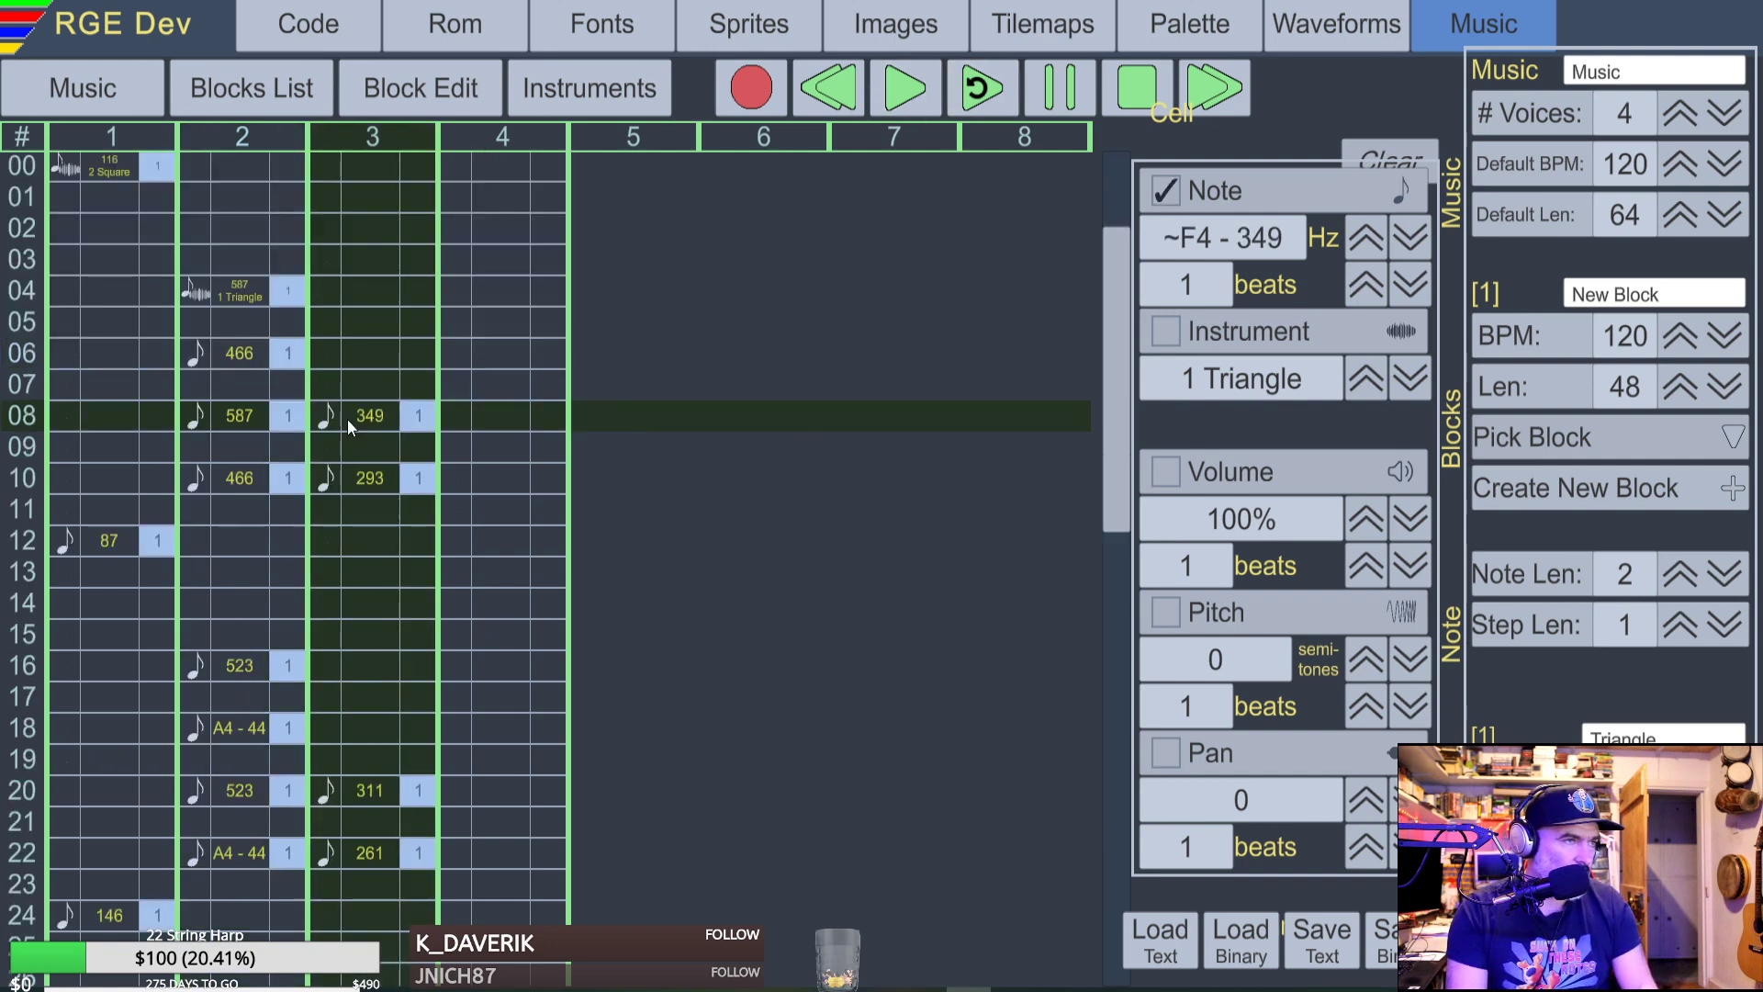
key(Left)
key(Right)
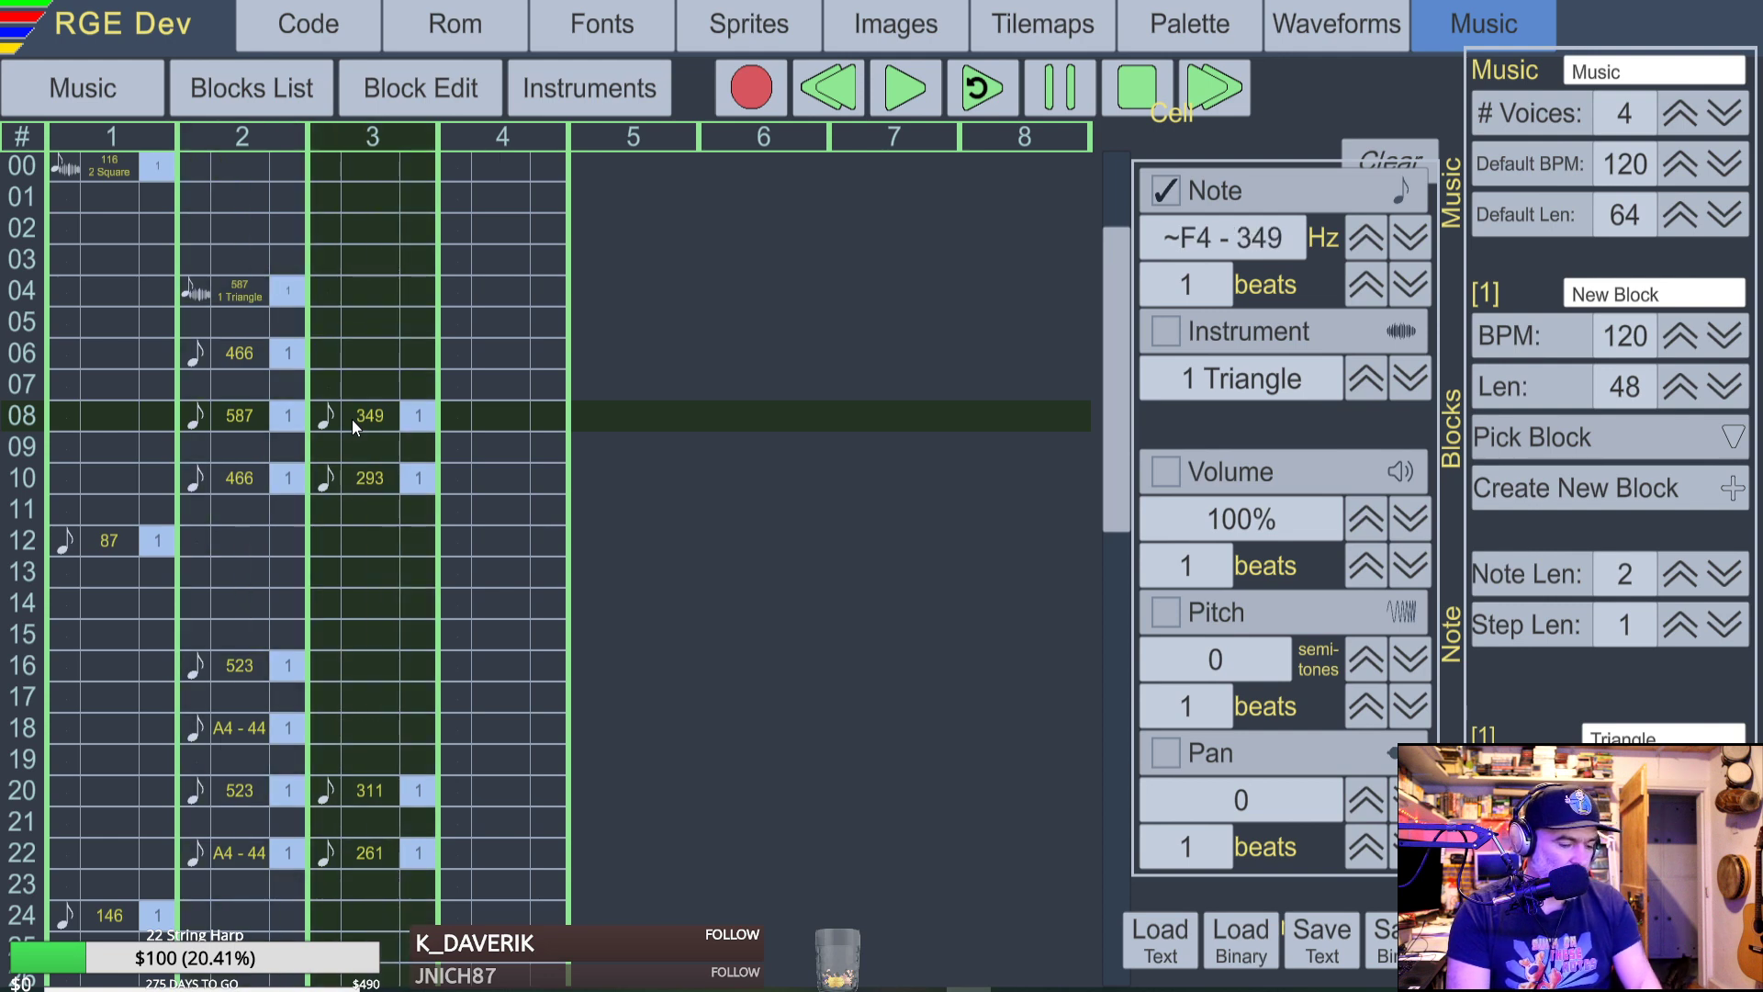
key(6)
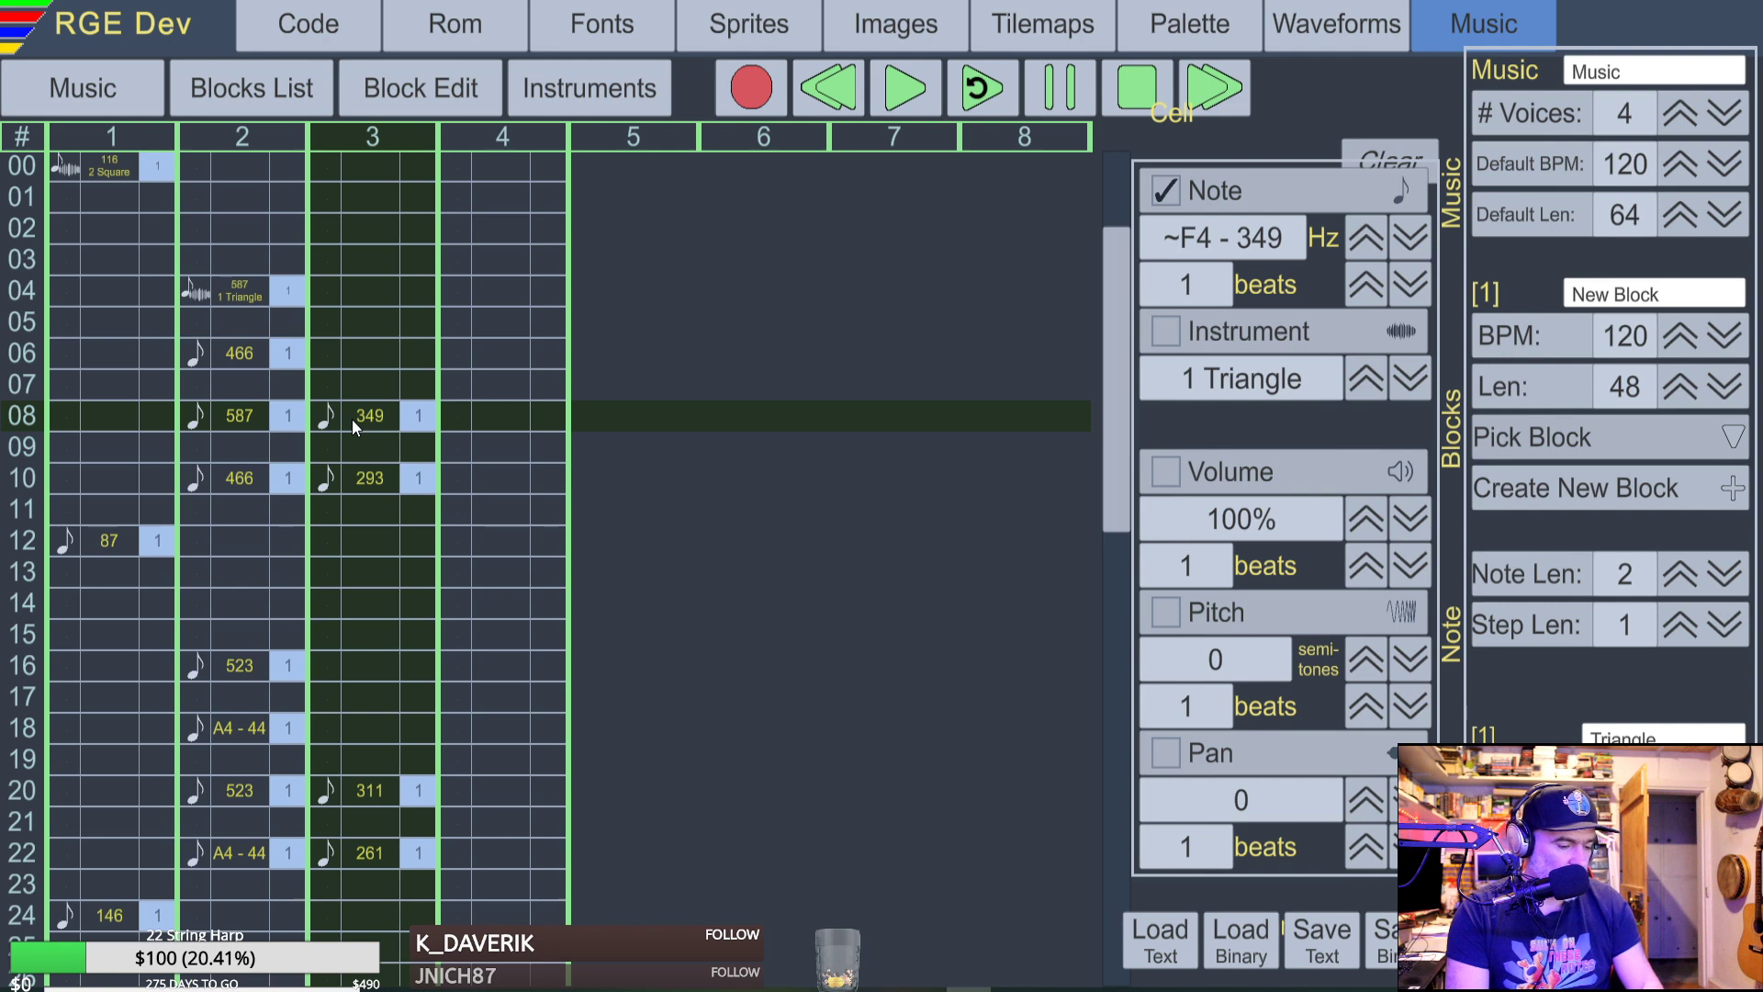
key(space)
key(v)
key(Up)
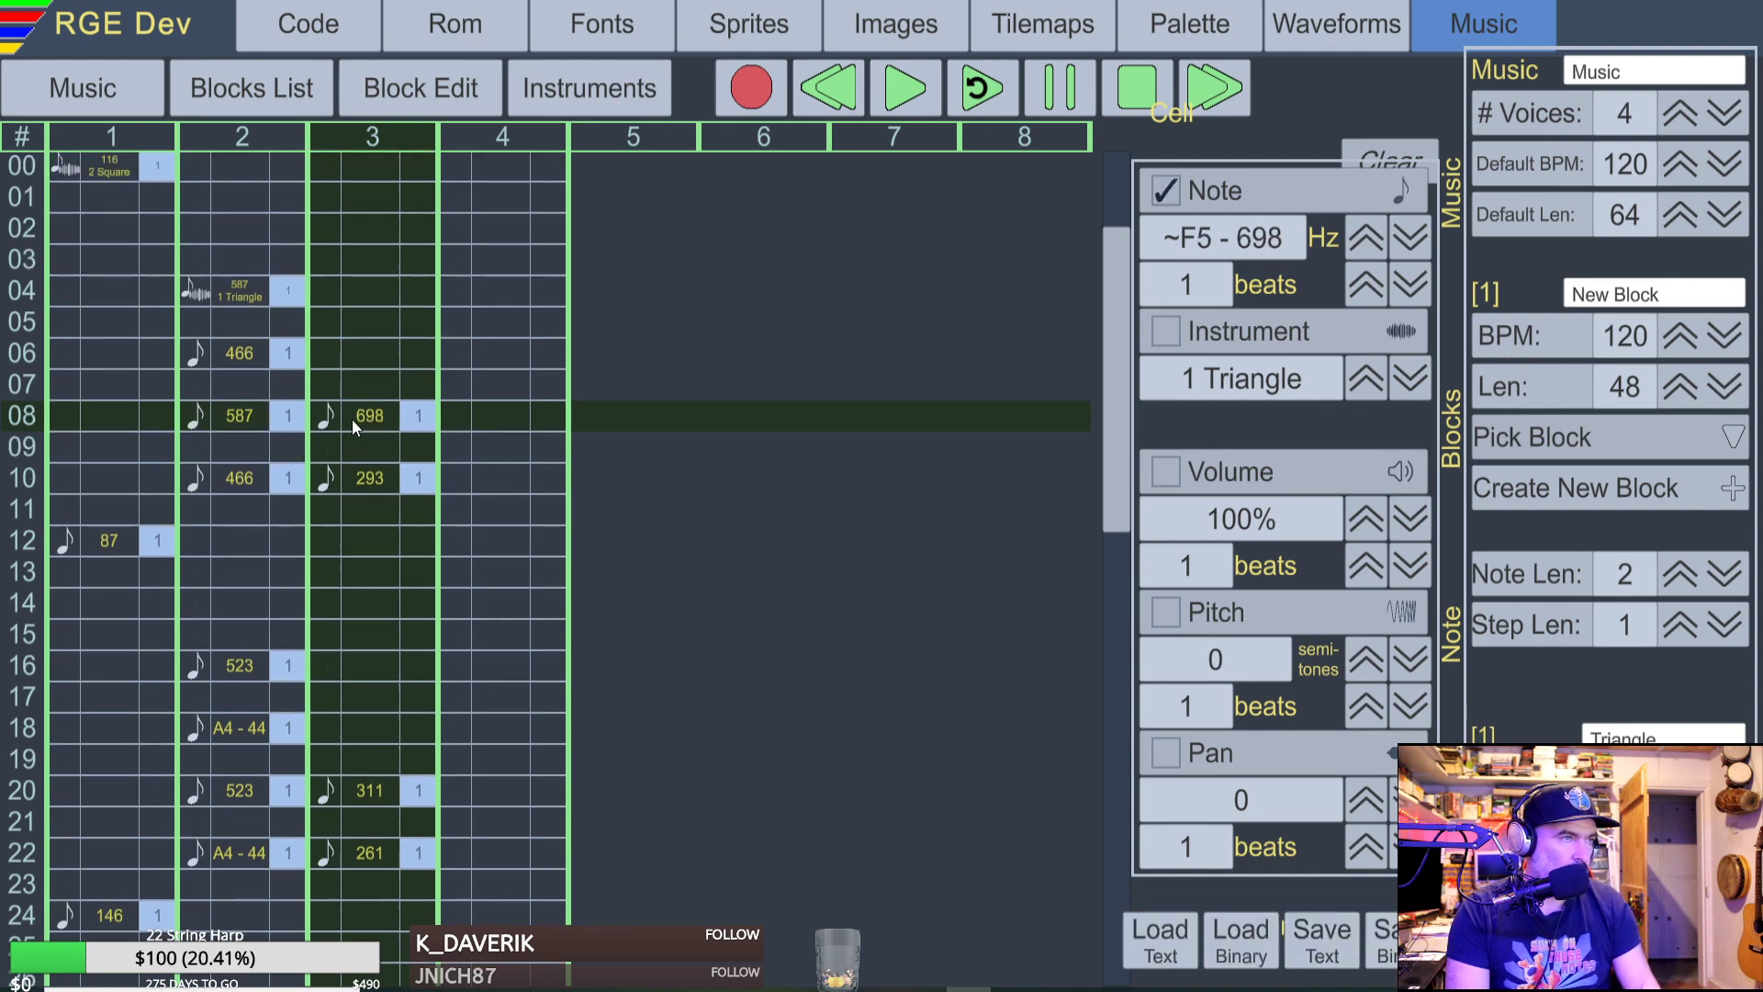
key(c)
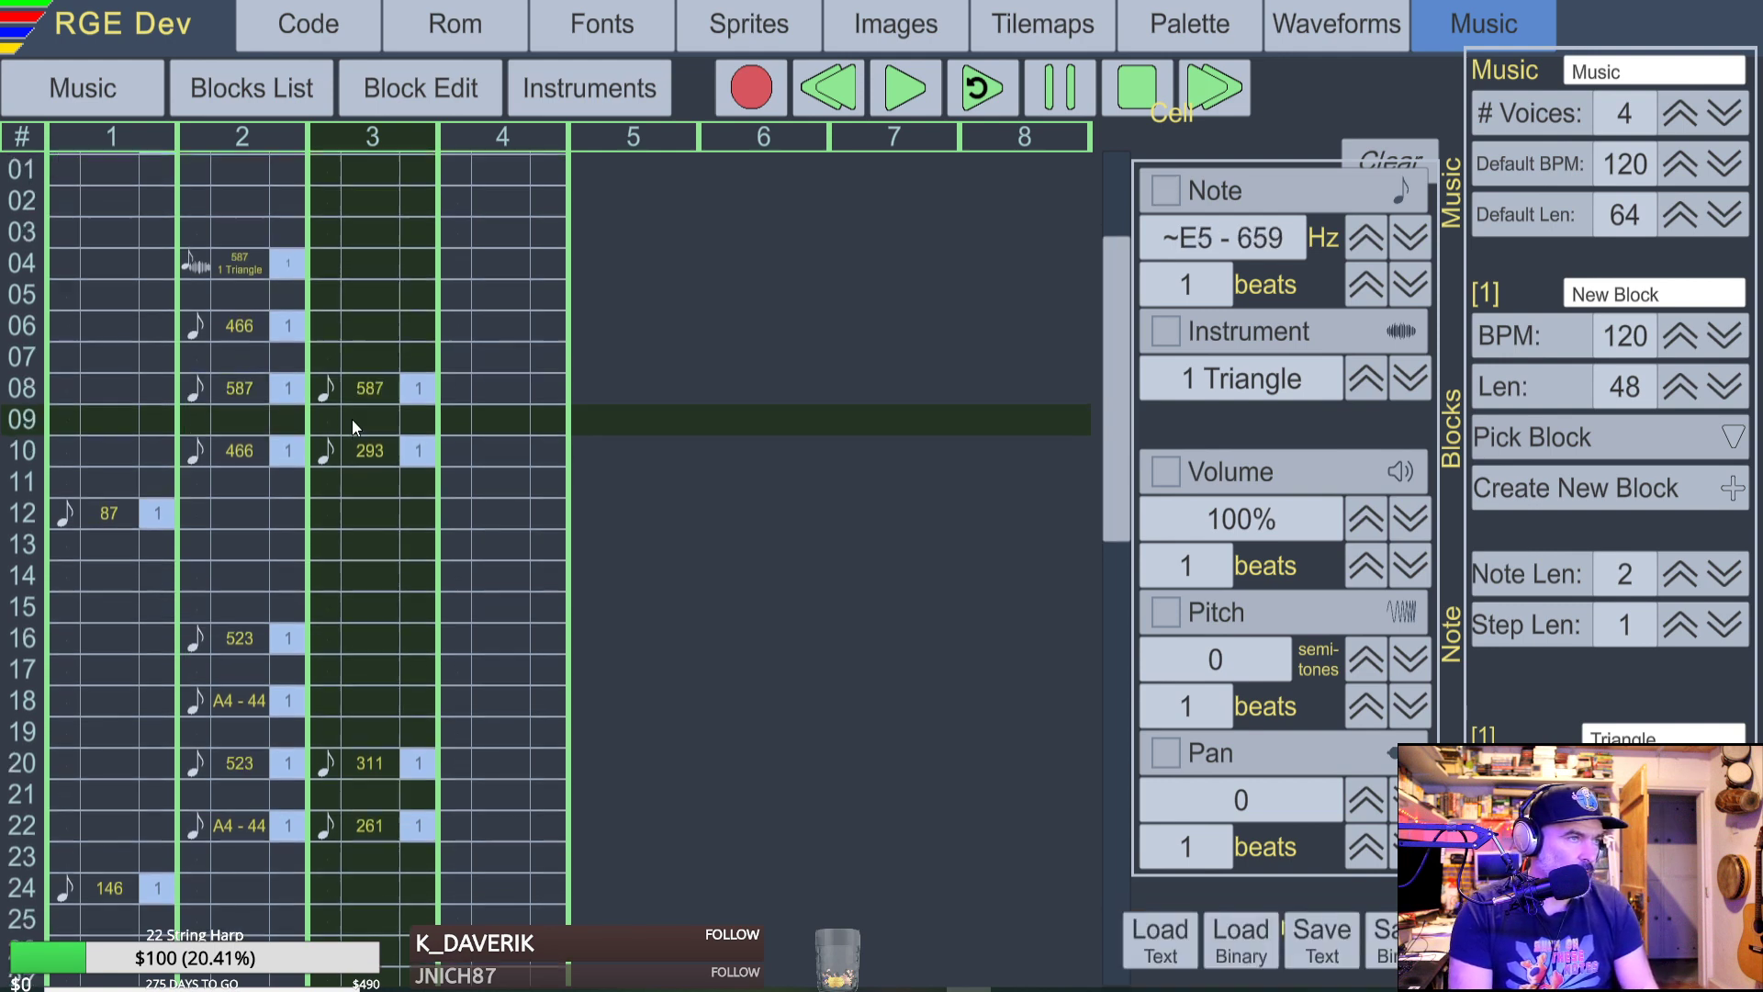
key(x)
key(c)
key(Up)
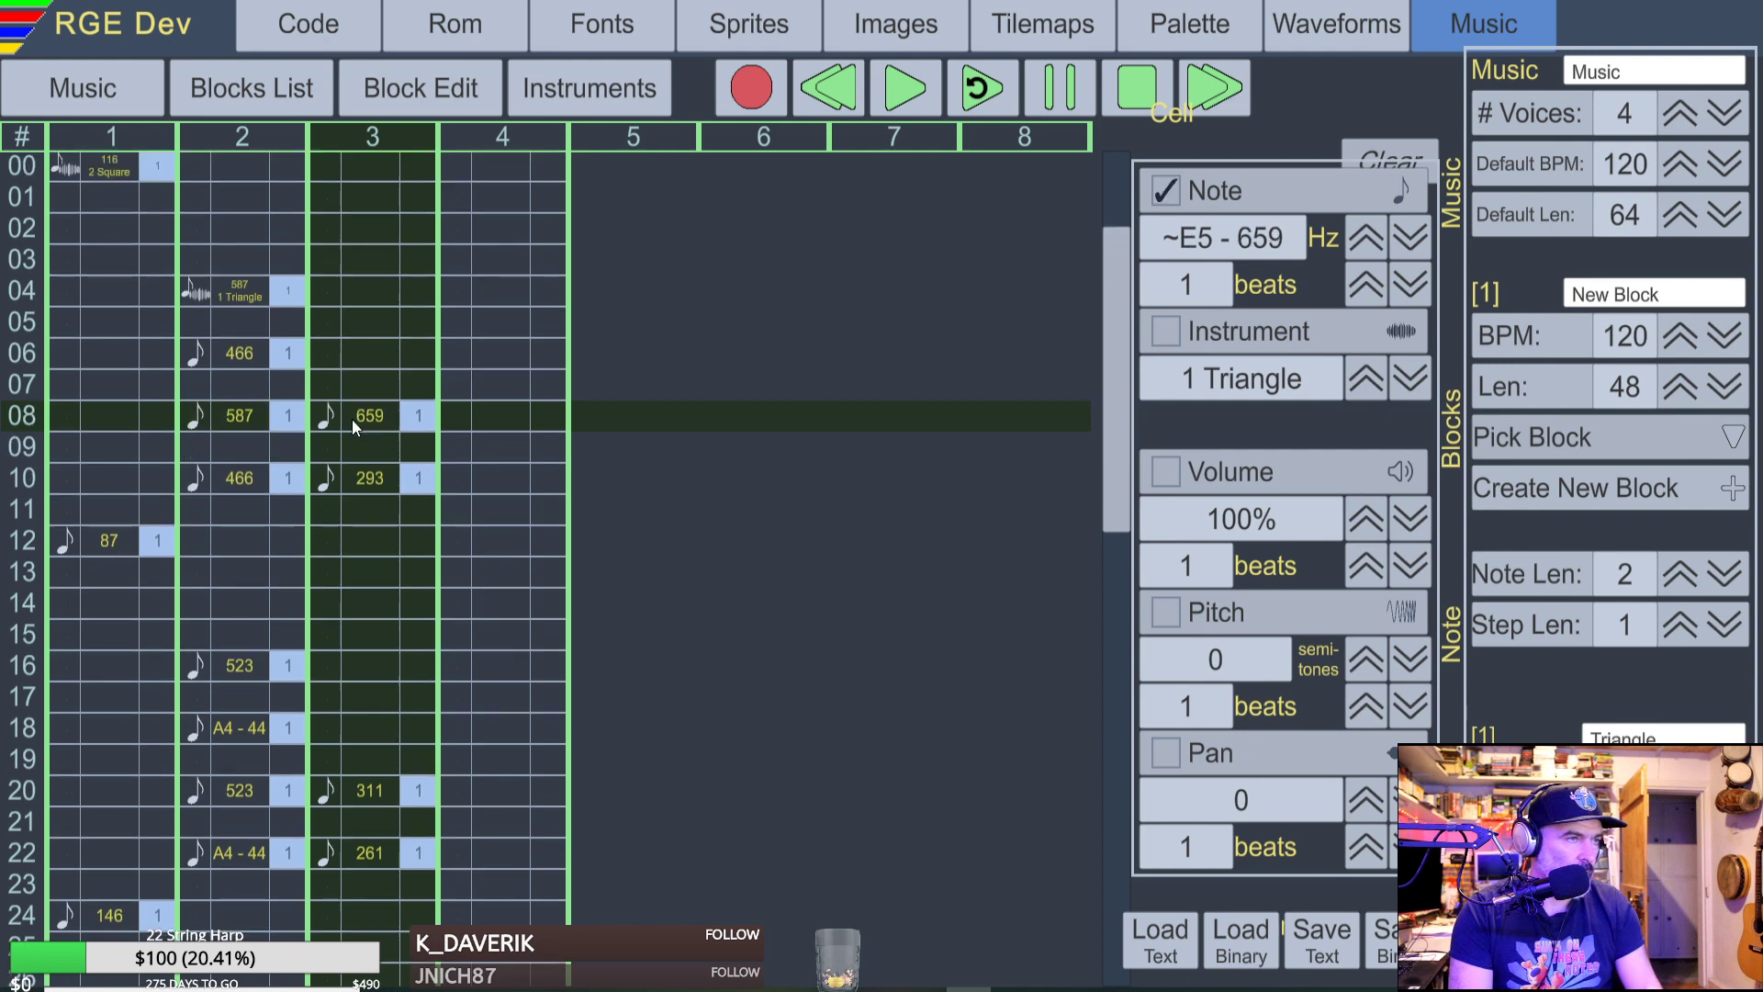
key(v)
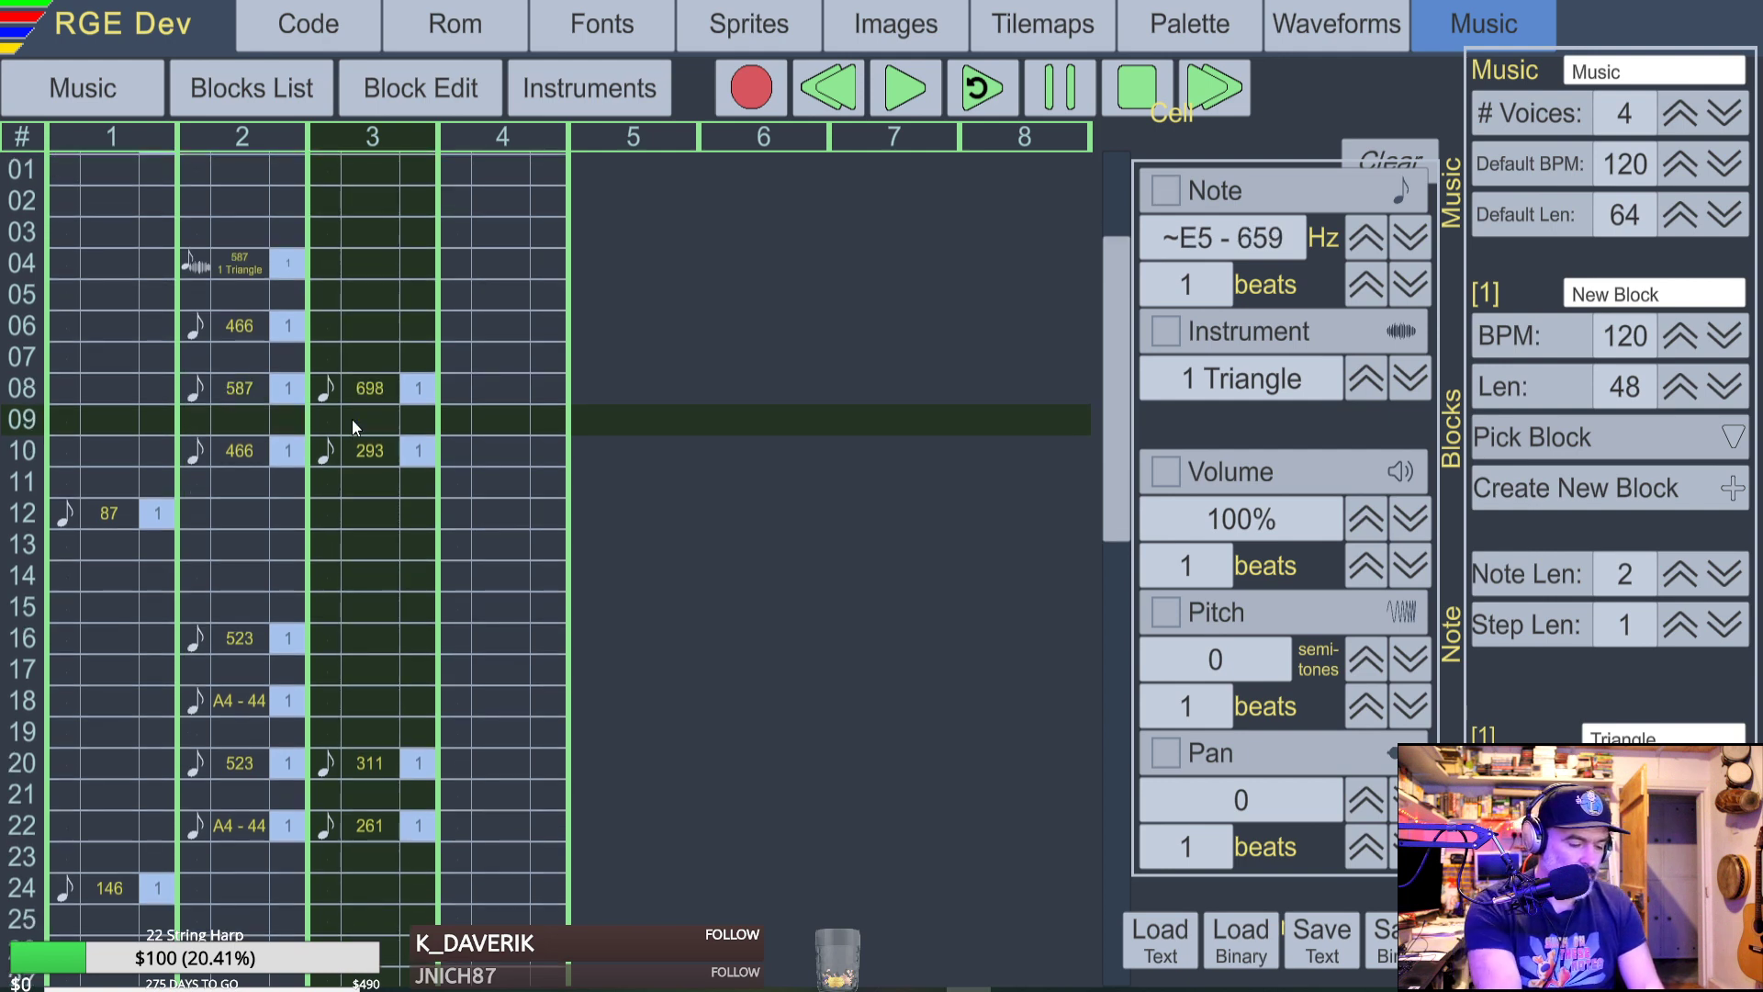
Listen to the edited block from row 00, looped and as normal playback, and stop it.
key(space)
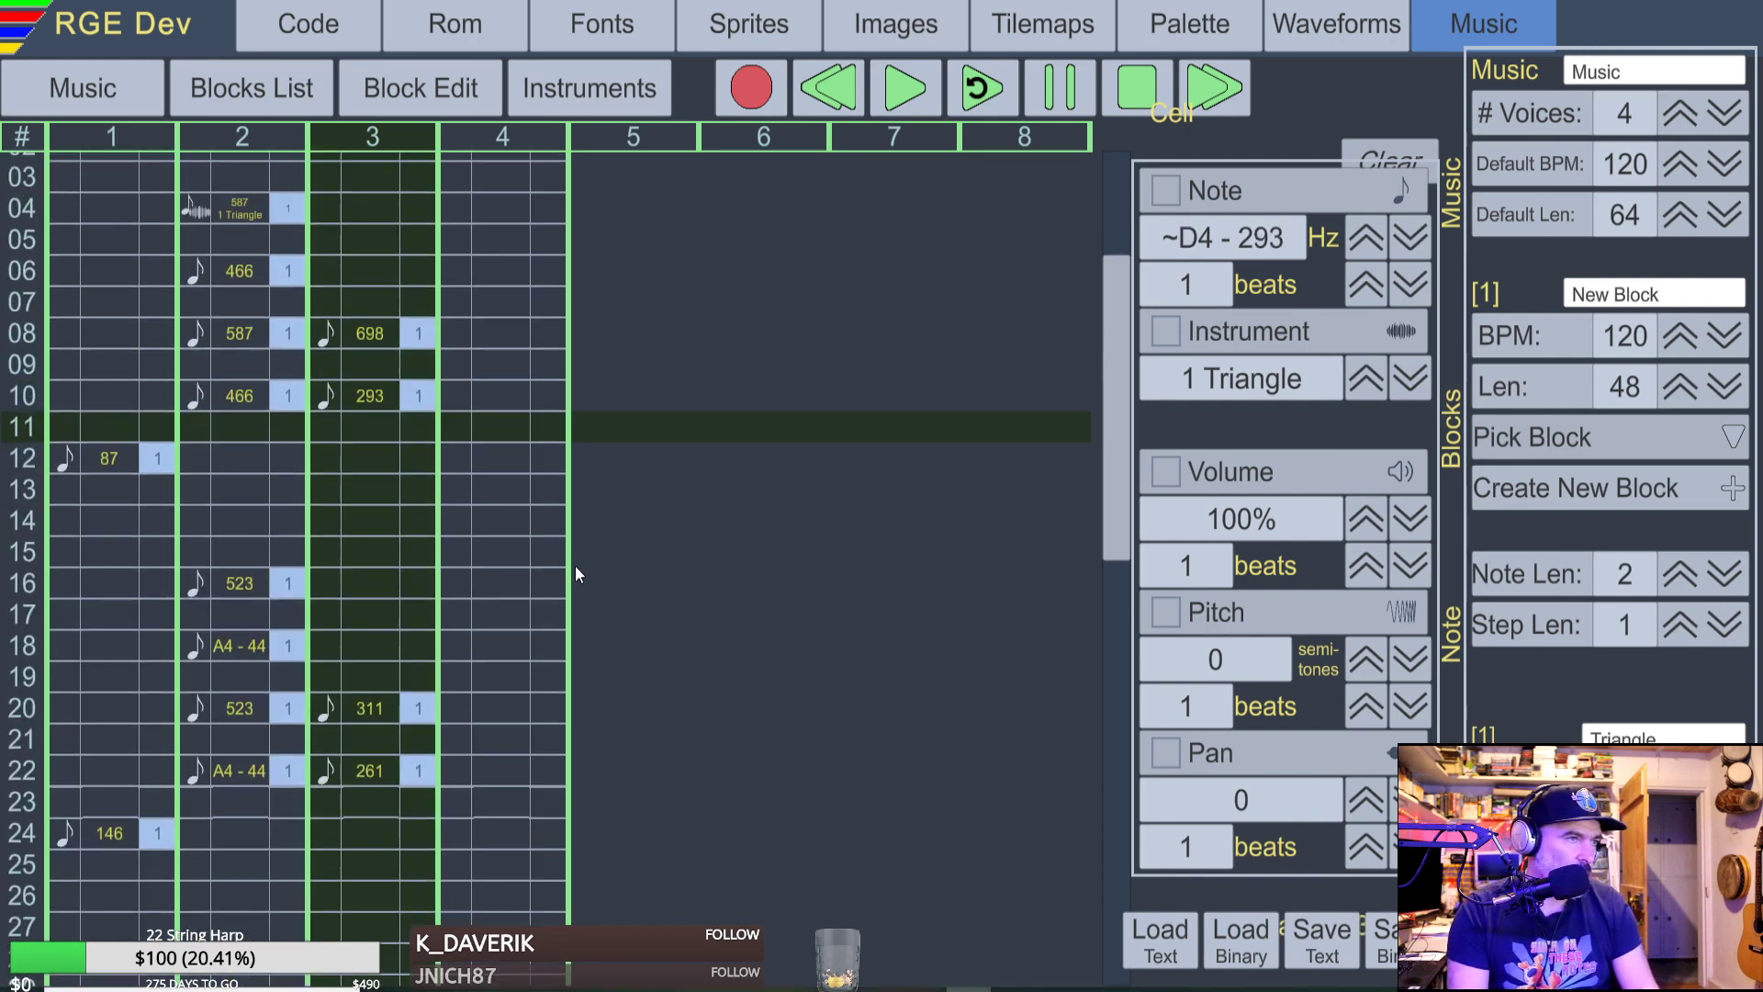
key(space)
click(97, 335)
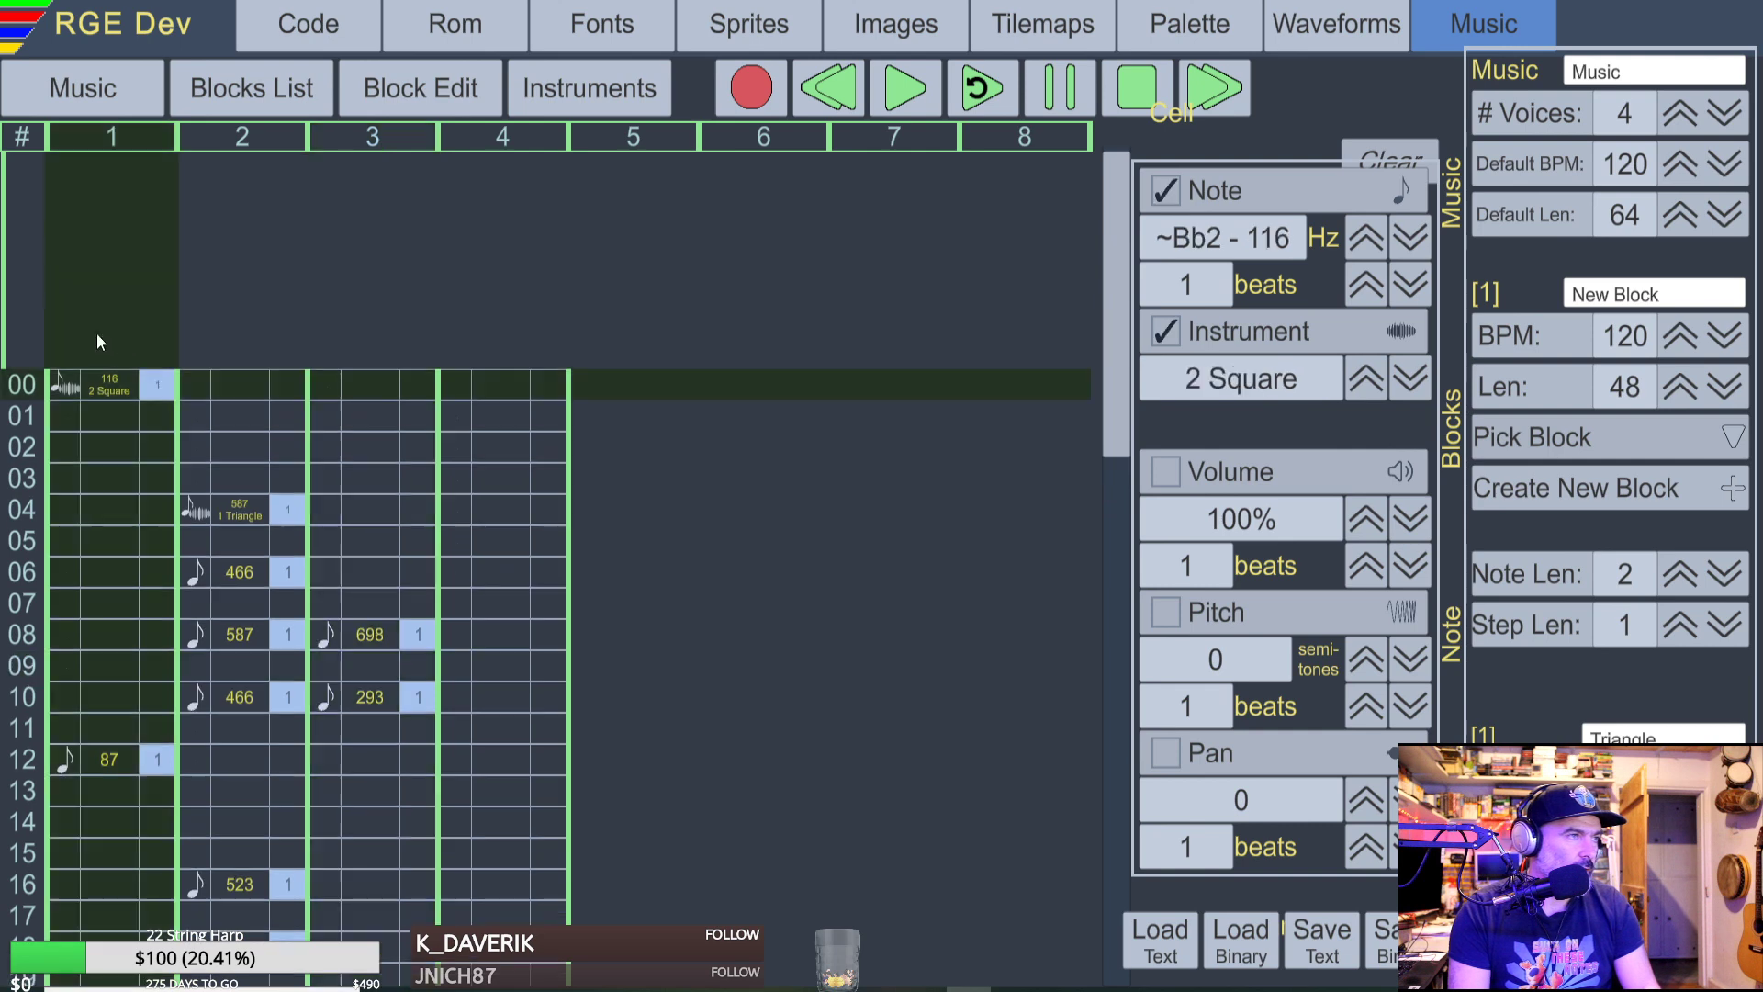
click(980, 89)
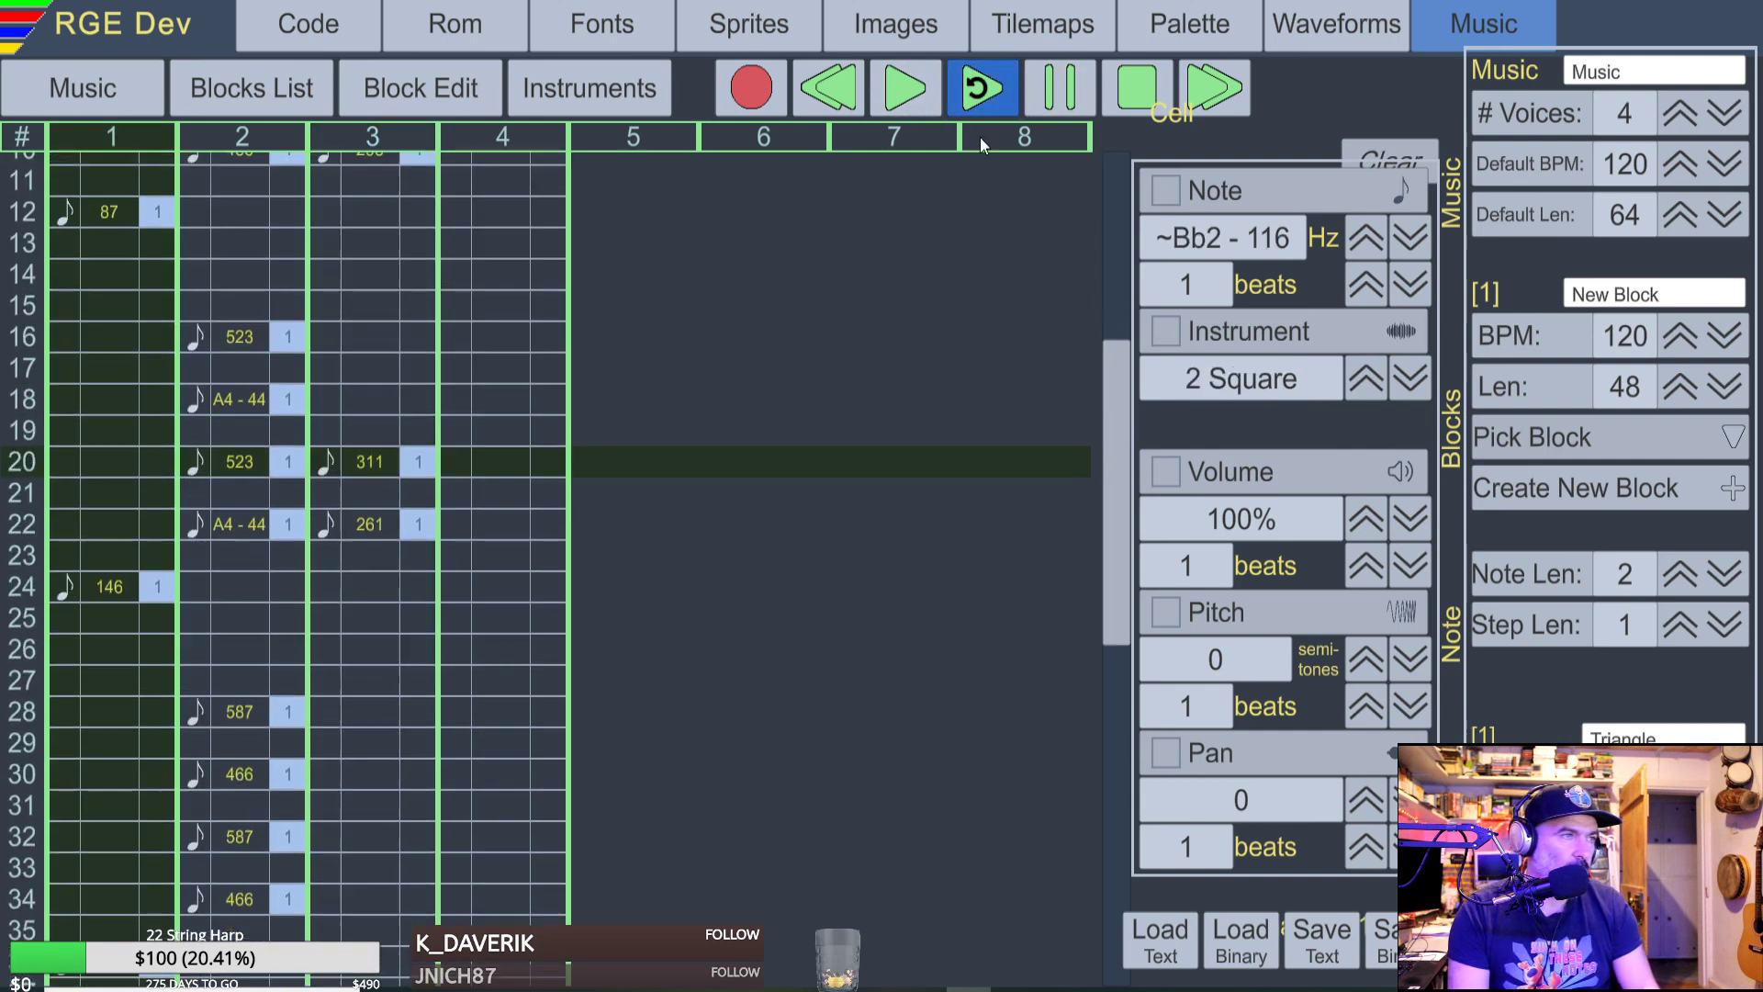
key(space)
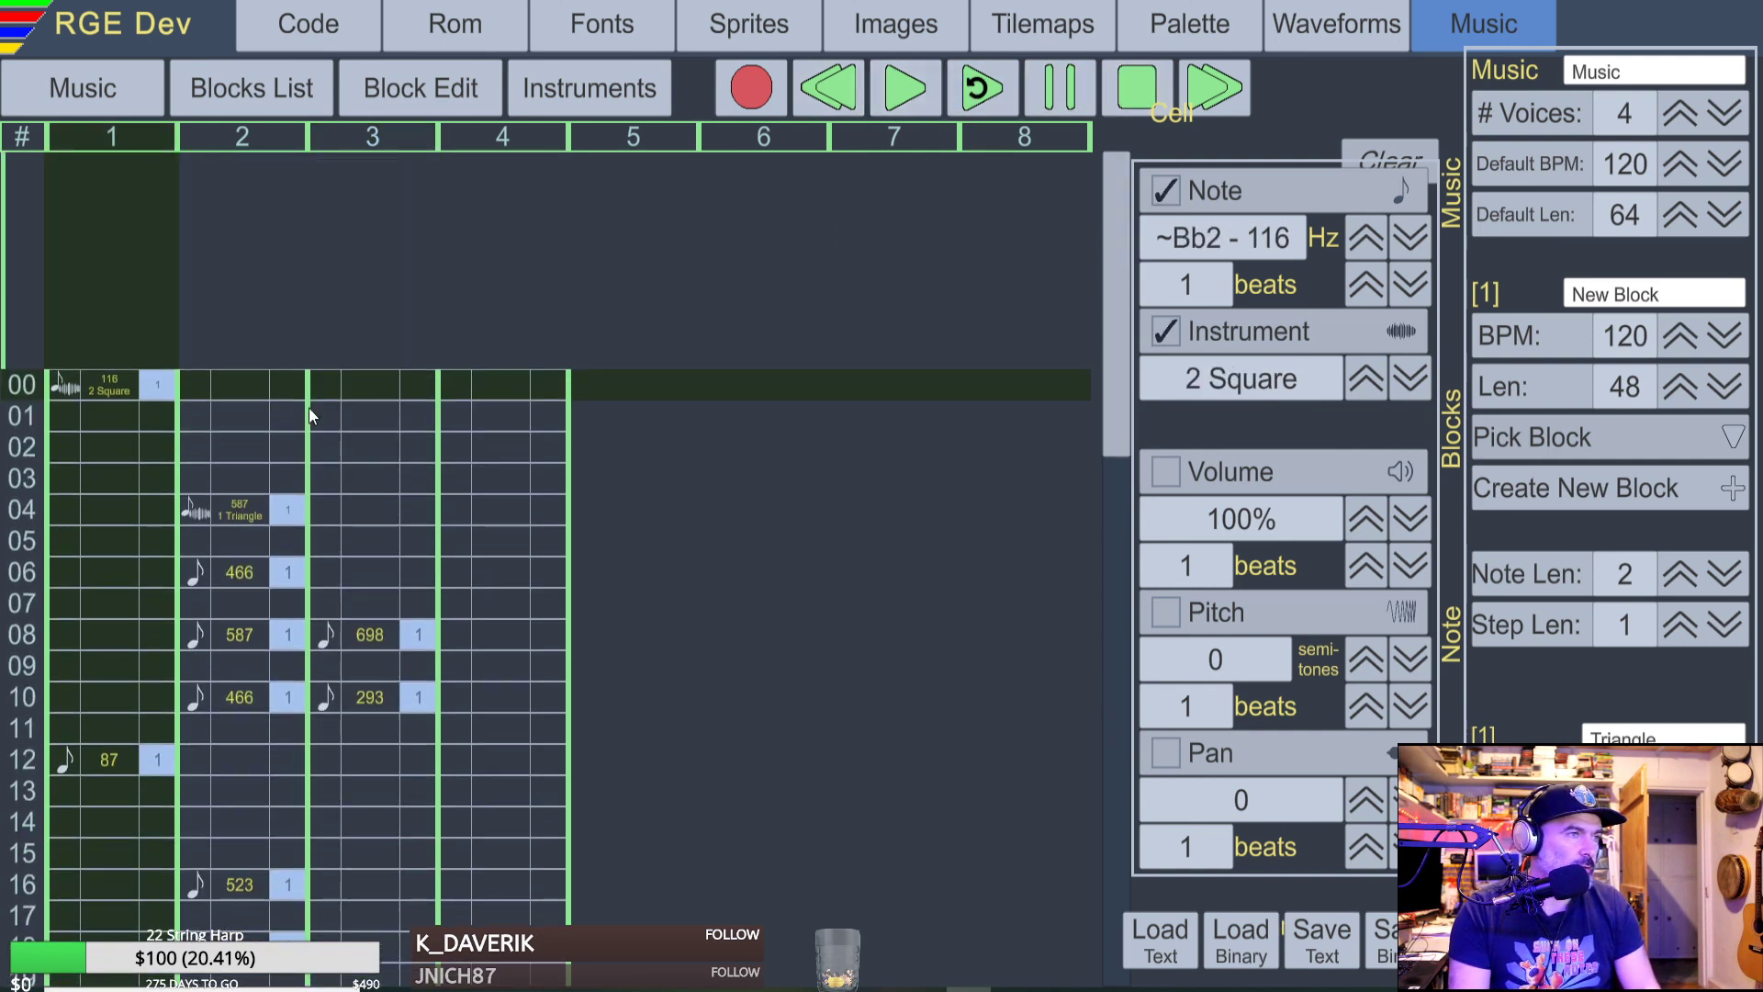
click(895, 91)
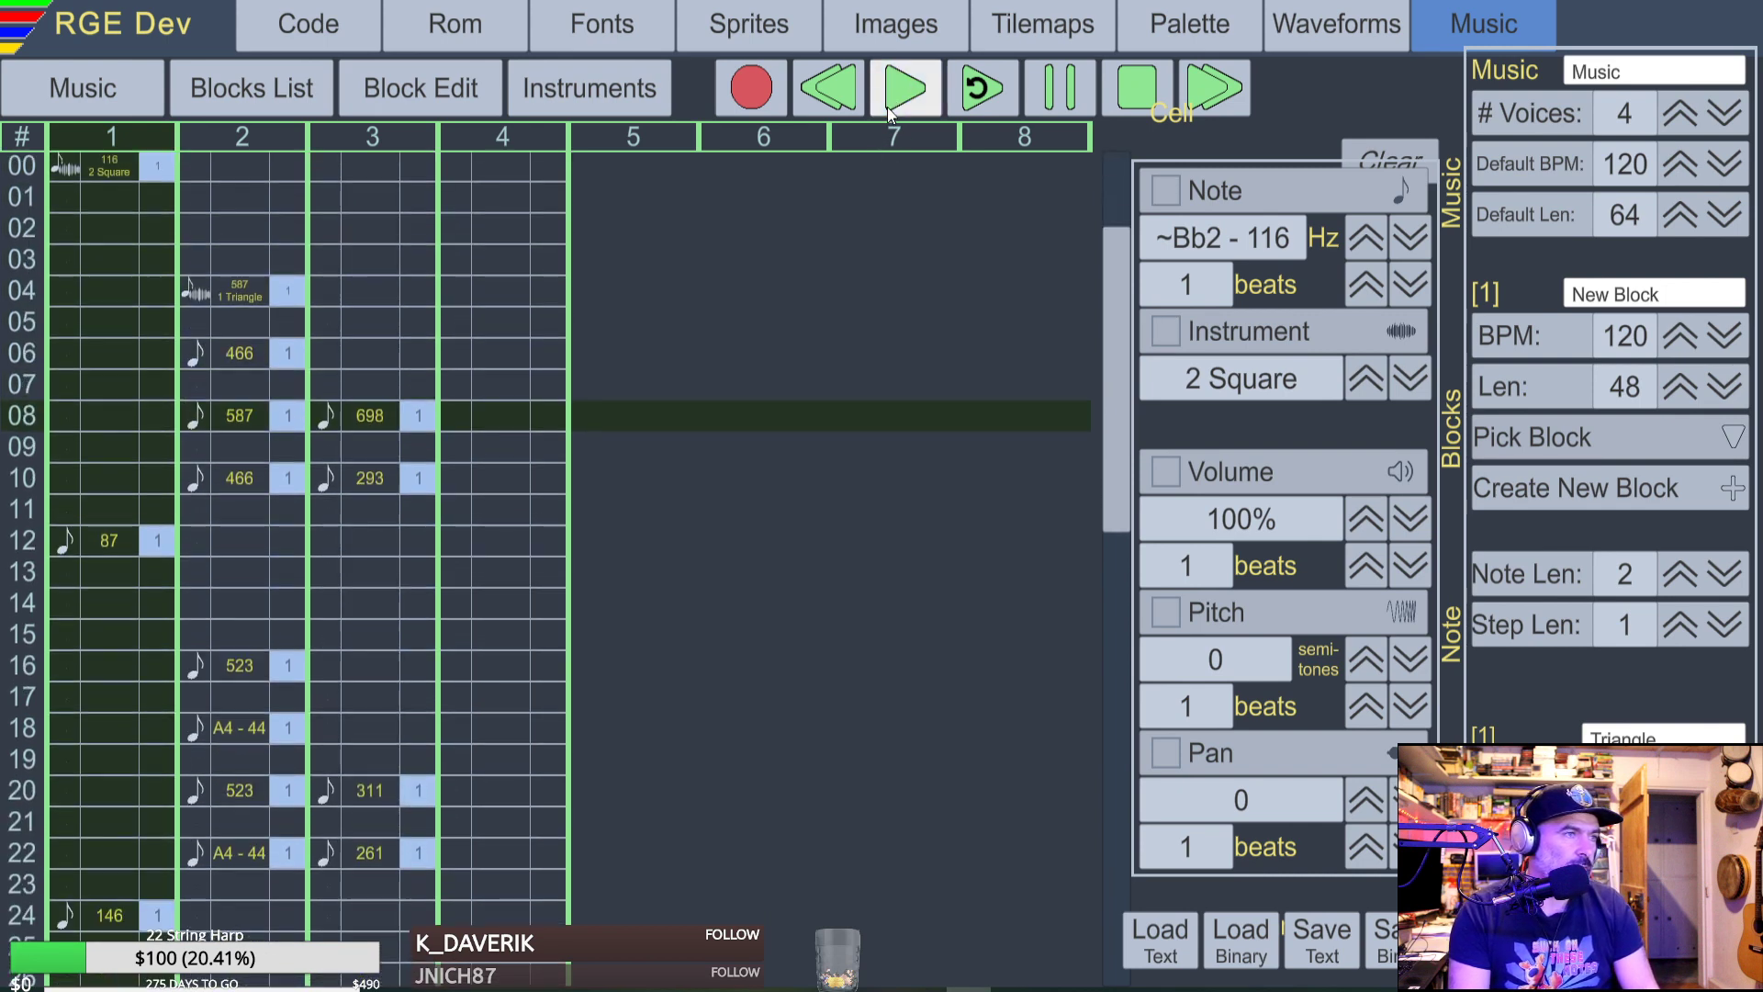
click(1126, 84)
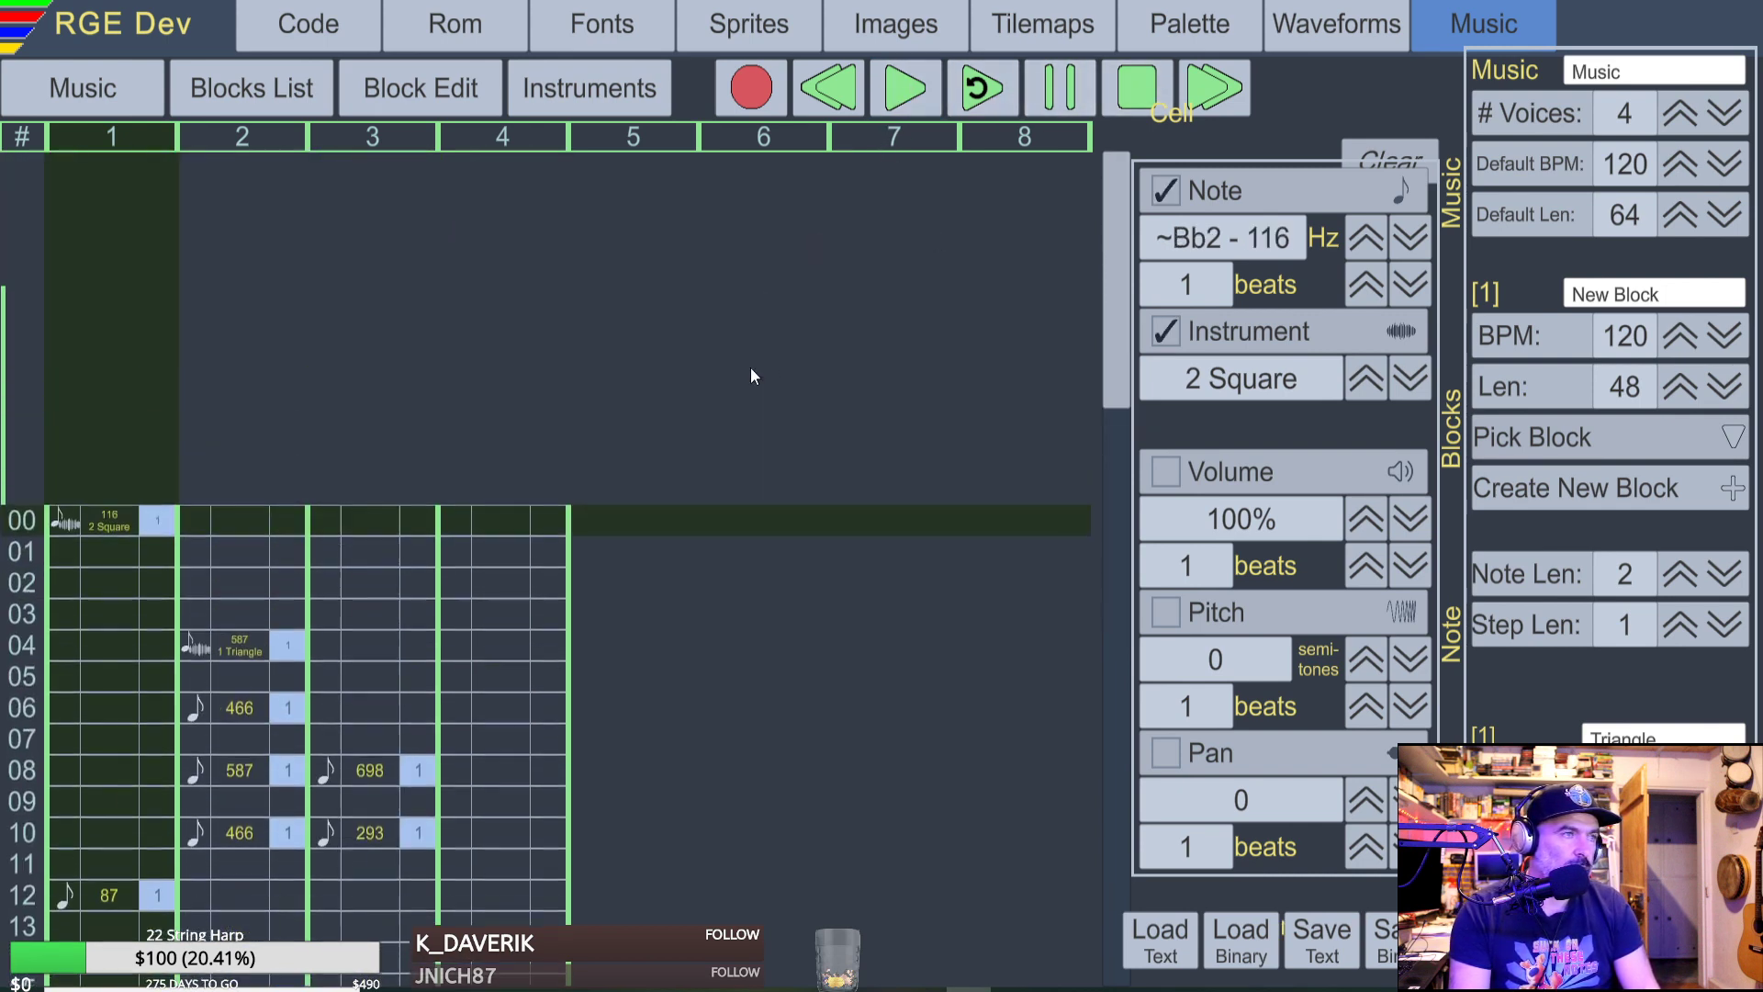
Set the voice 3 note at row 10 to D5 (587 Hz).
scroll(459, 606, down, 3)
click(363, 539)
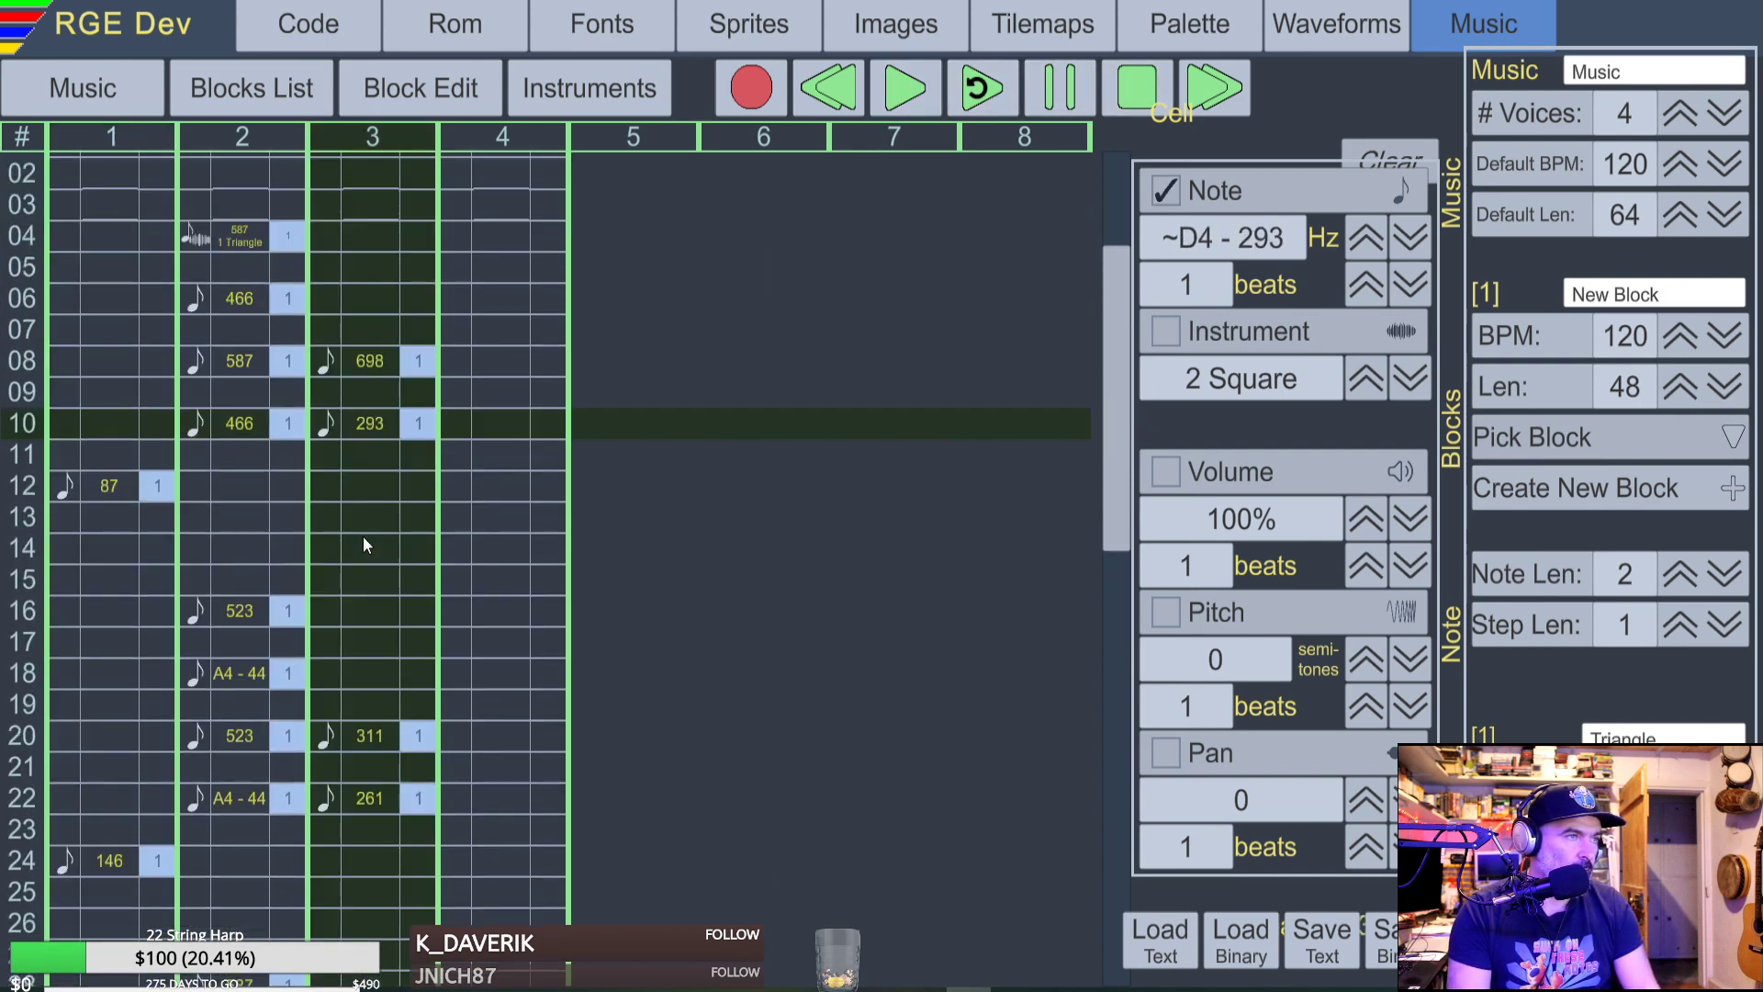
key(3)
key(Up)
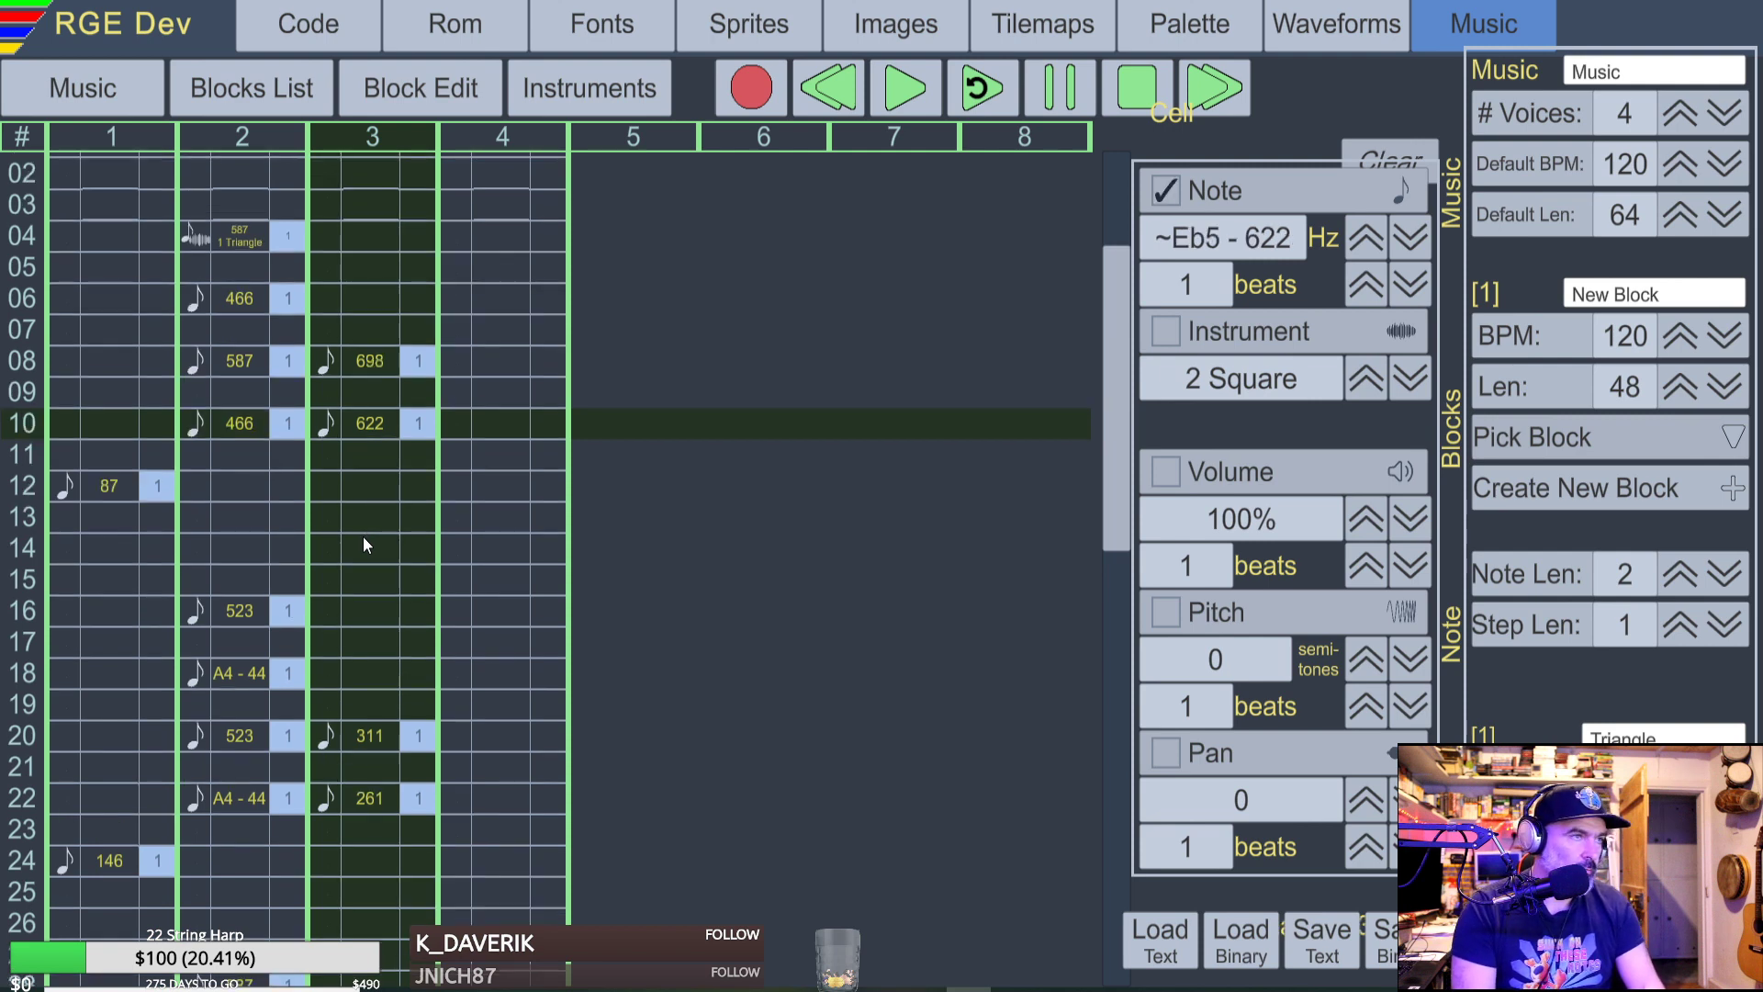
key(w)
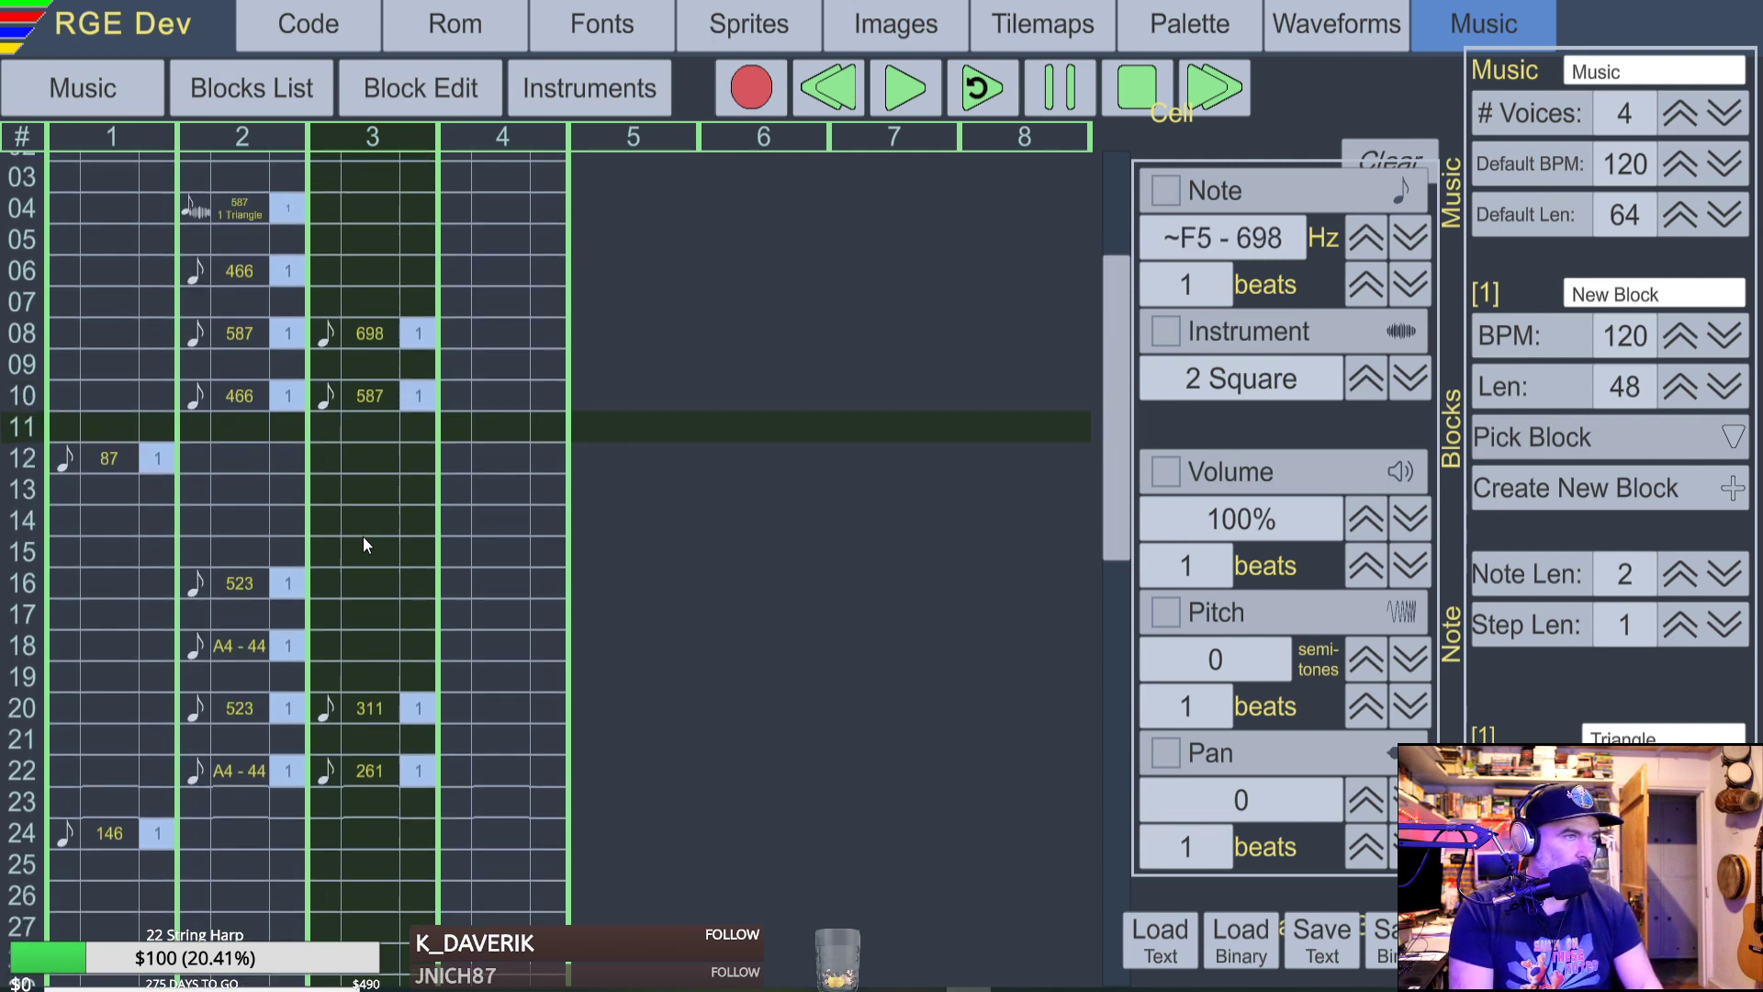
Set the voice 3 note at row 20 to Eb5 (622 Hz) and clear the stray note at row 21.
key(Down)
key(Down)
key(Down)
key(Down)
key(Down)
key(Down)
key(Down)
key(Down)
key(Down)
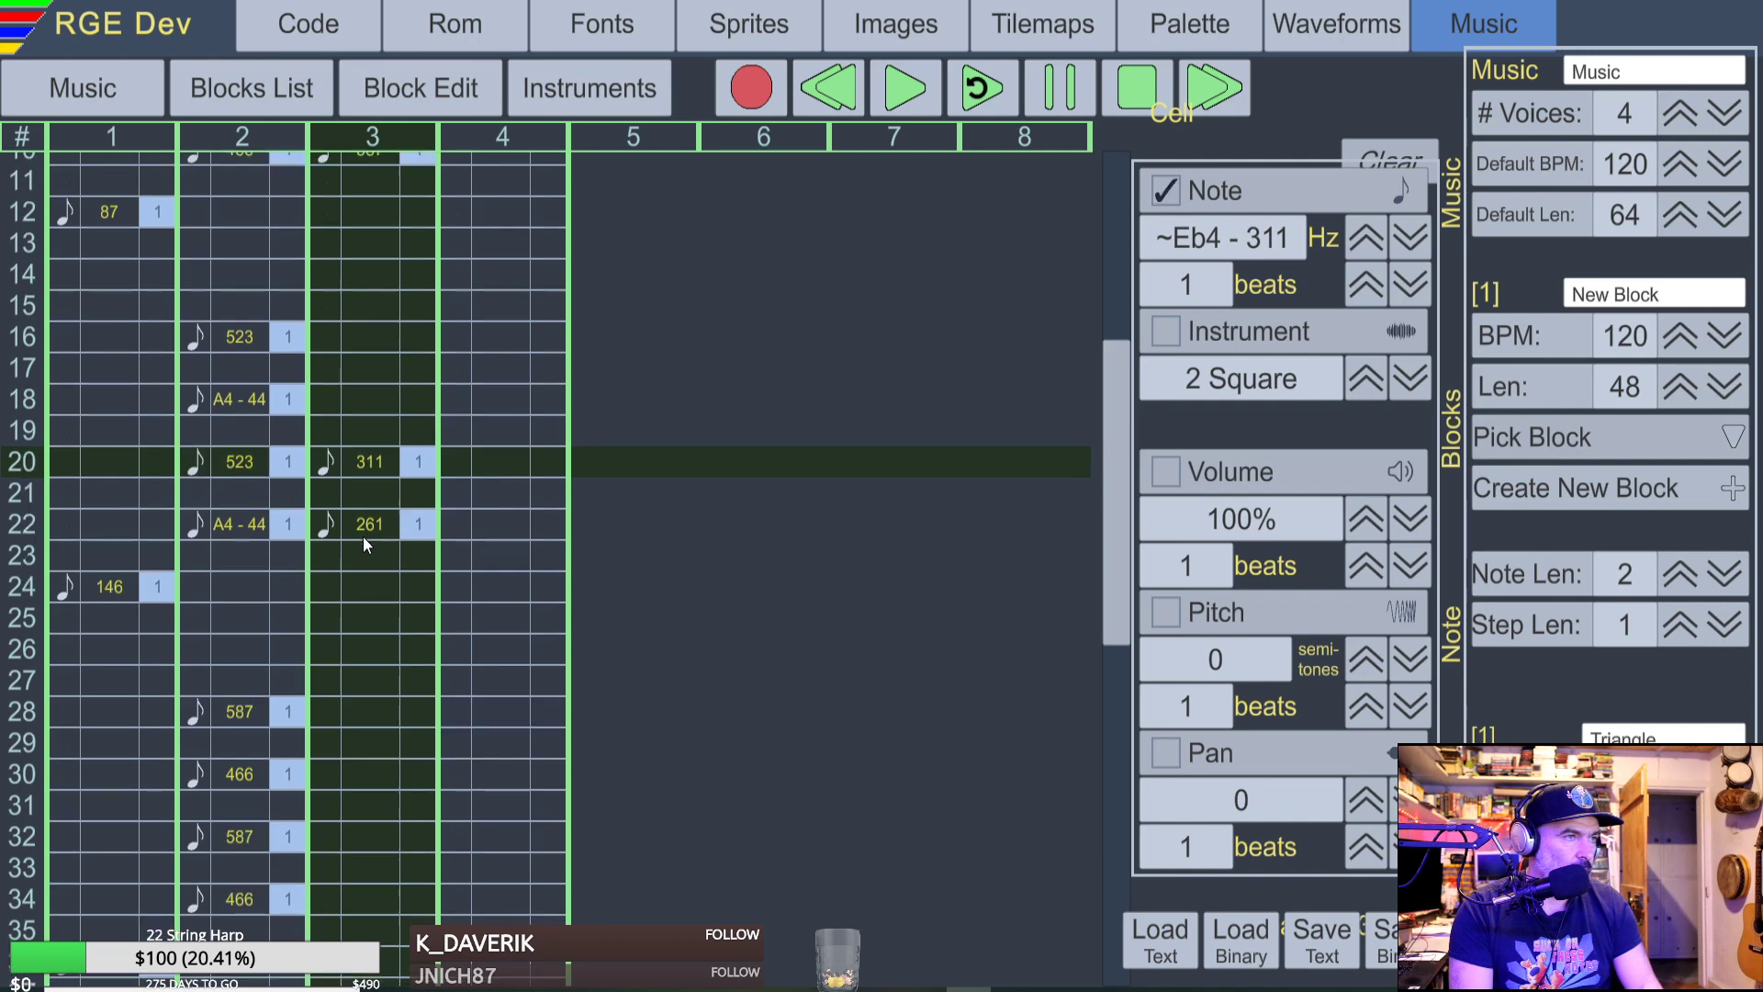
key(r)
key(Down)
key(r)
key(Up)
key(Up)
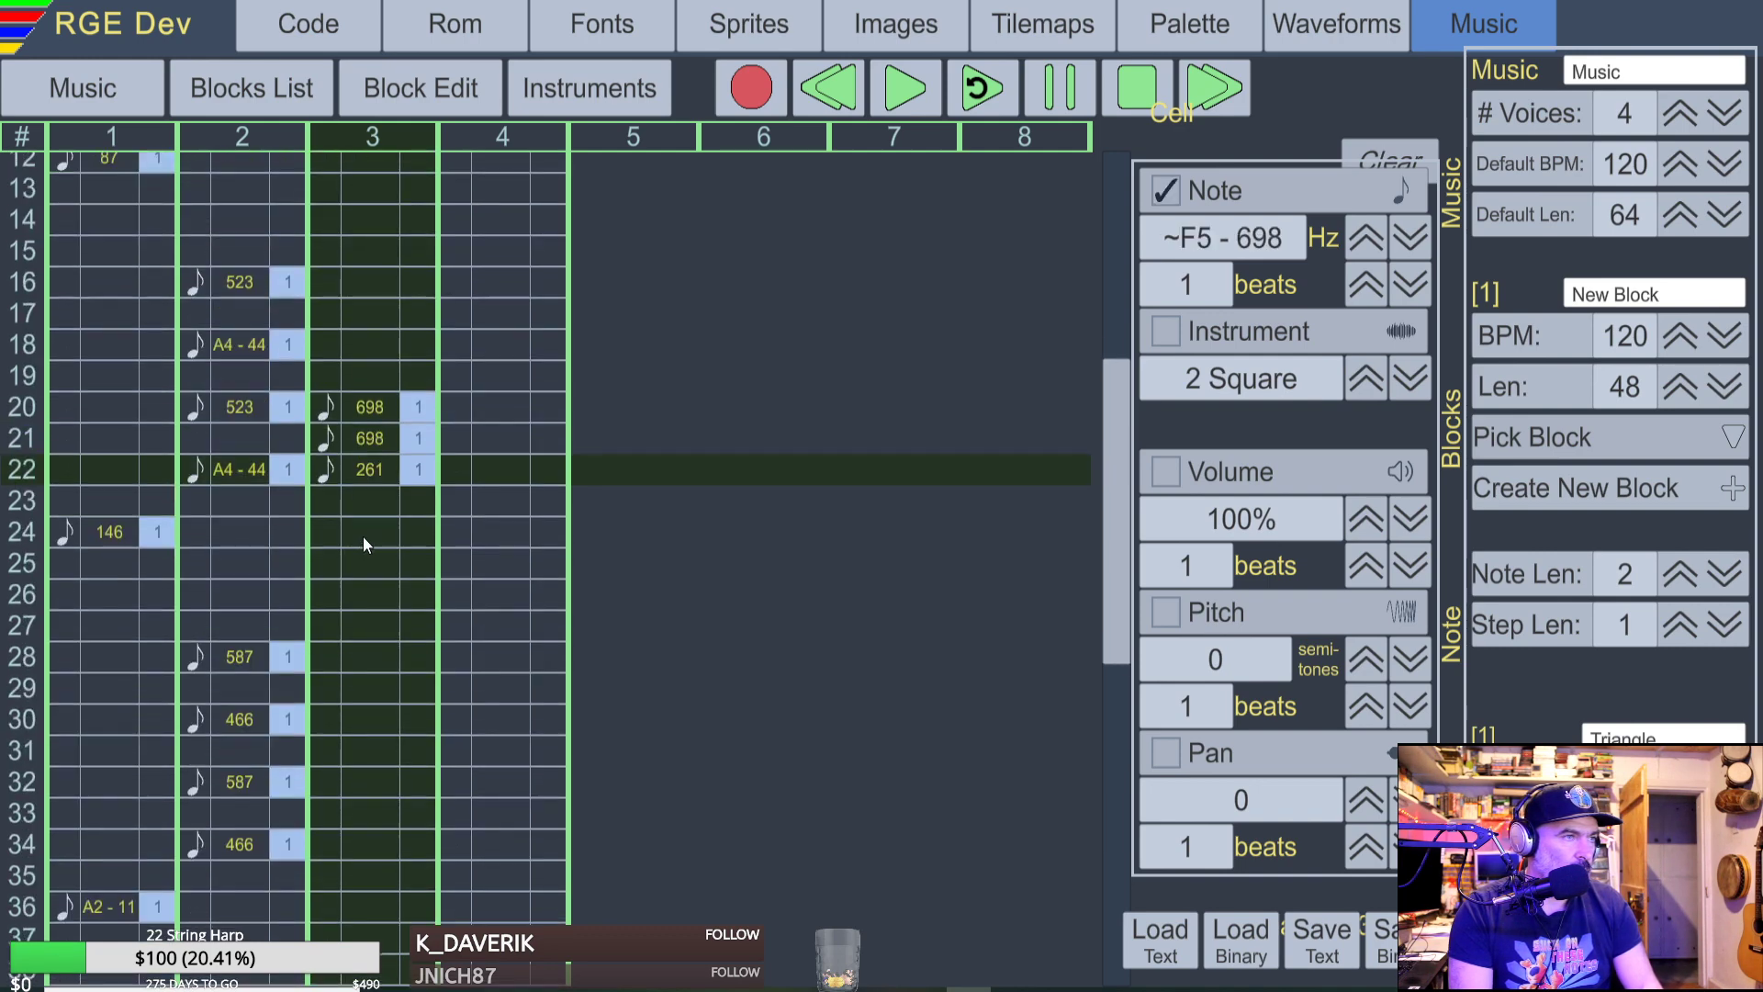
key(e)
key(Up)
key(Up)
key(w)
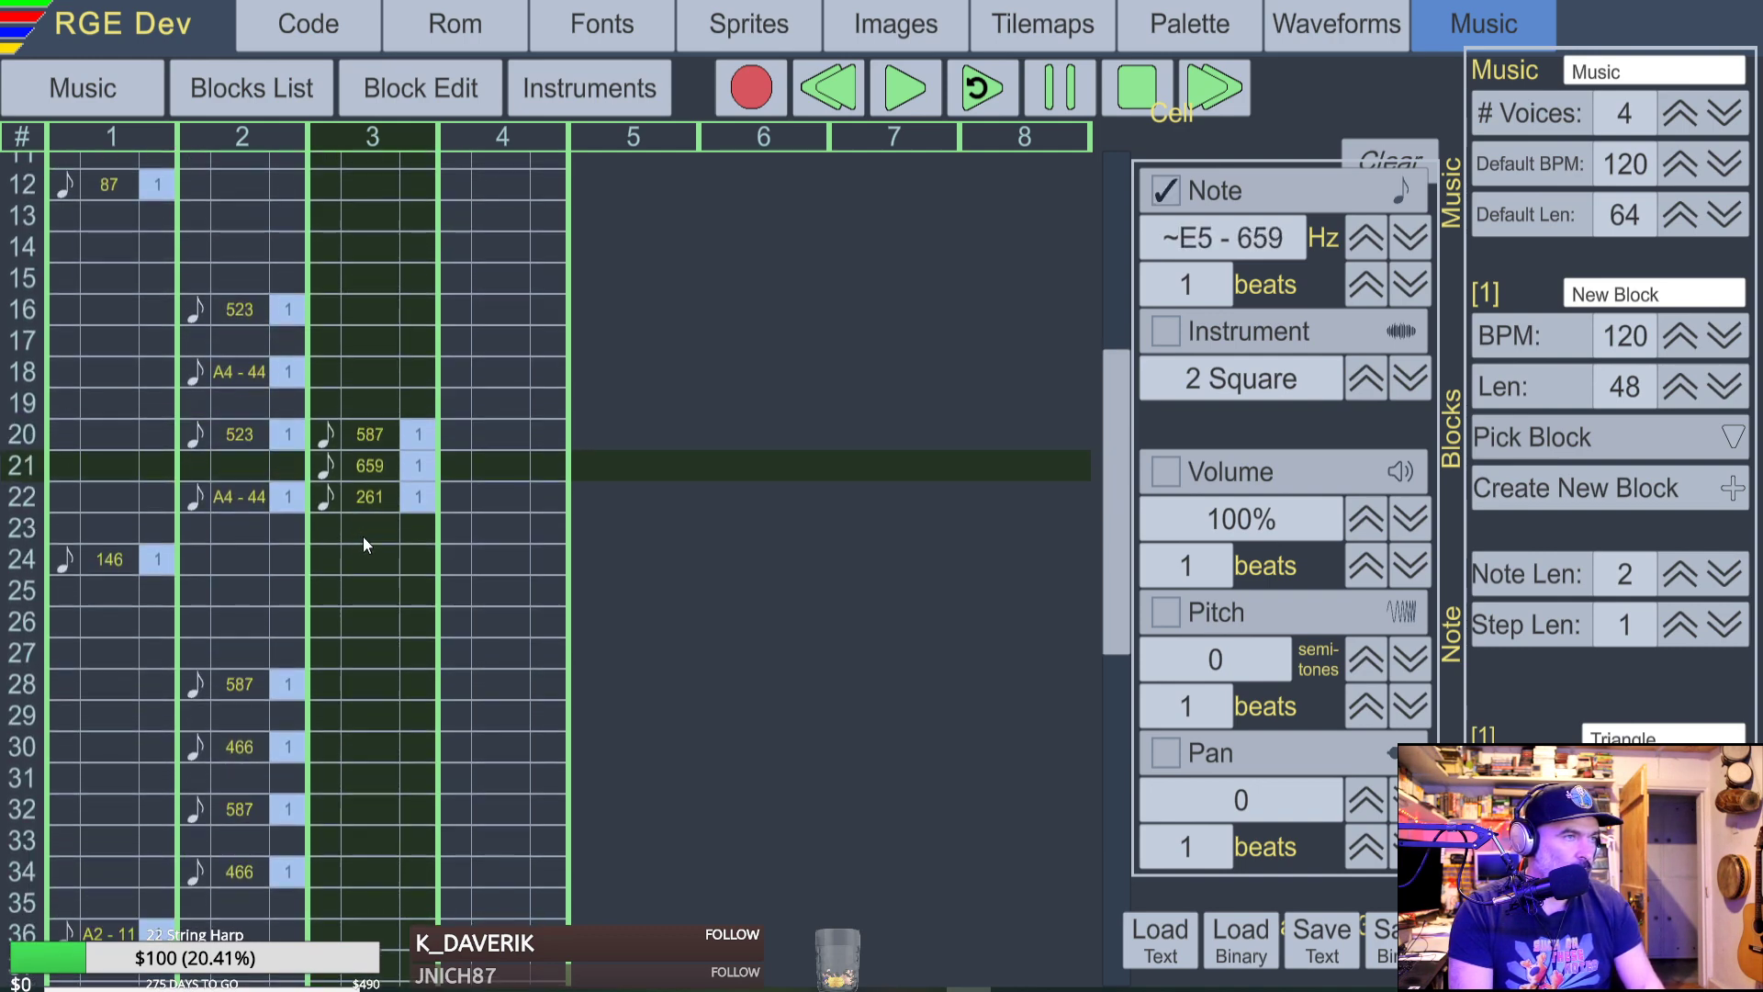
key(Up)
key(3)
key(Delete)
key(Down)
key(r)
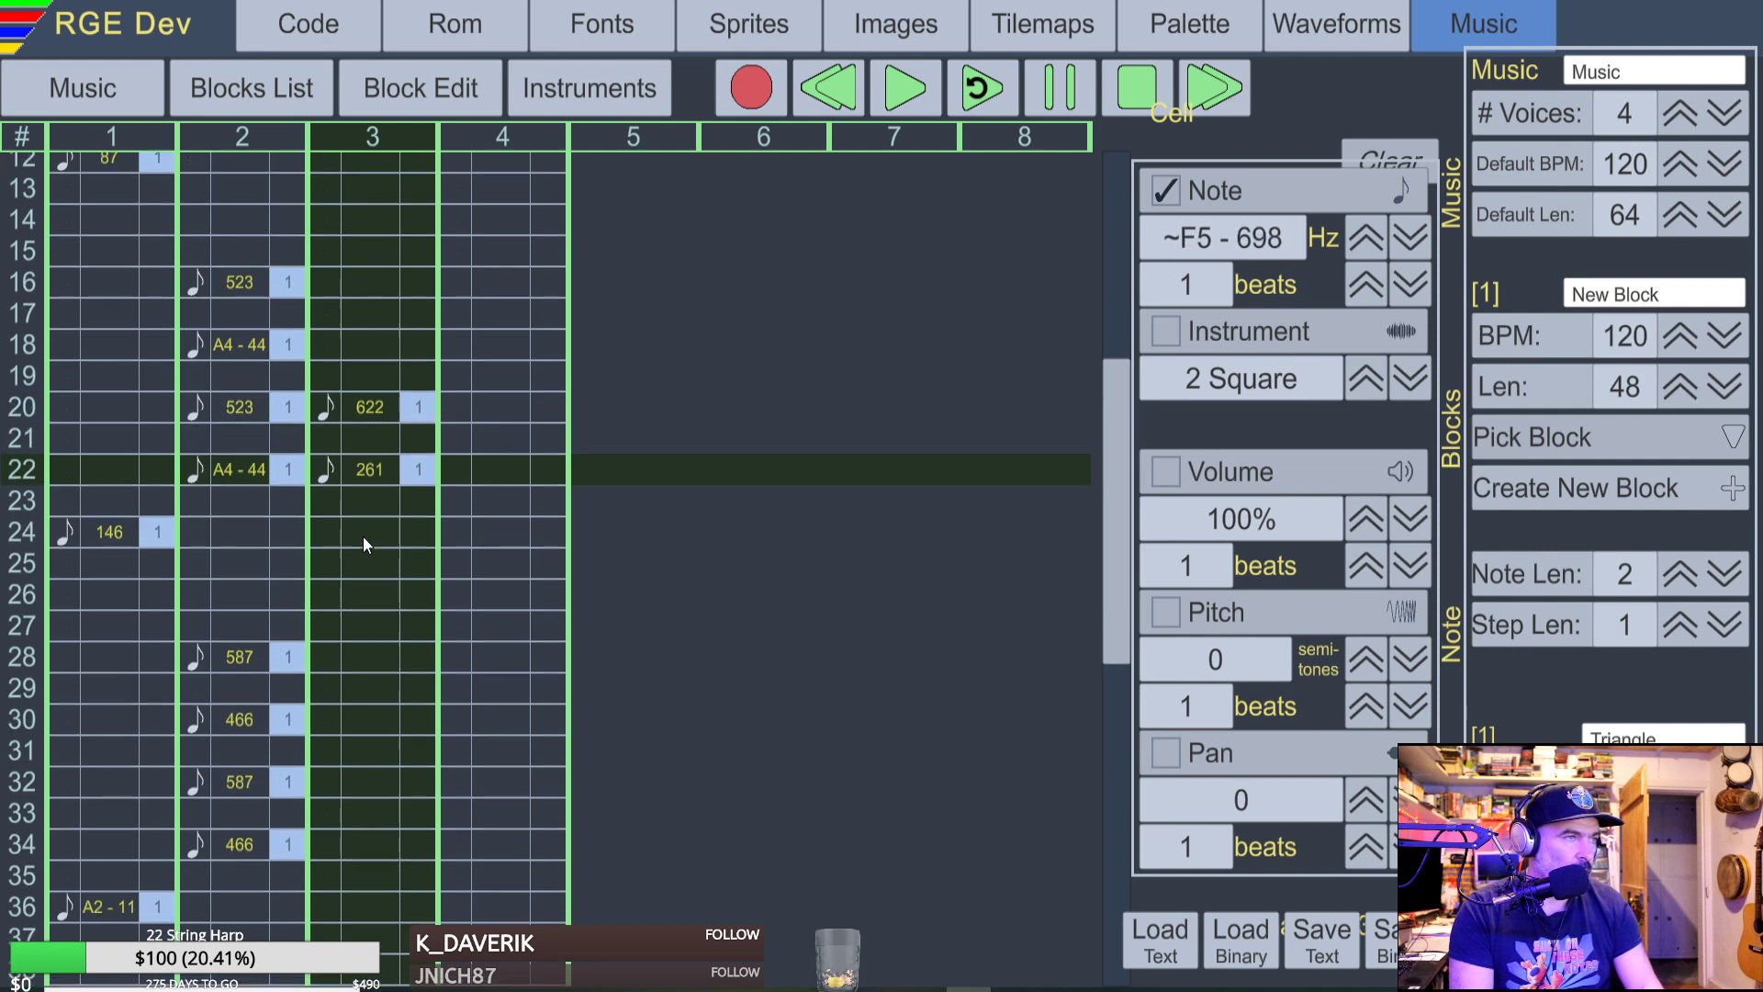
Set the voice 3 note at row 22 to 523 Hz and move on to row 31.
key(q)
key(Down)
key(Down)
key(Down)
key(Down)
key(Down)
key(Down)
key(Down)
key(Down)
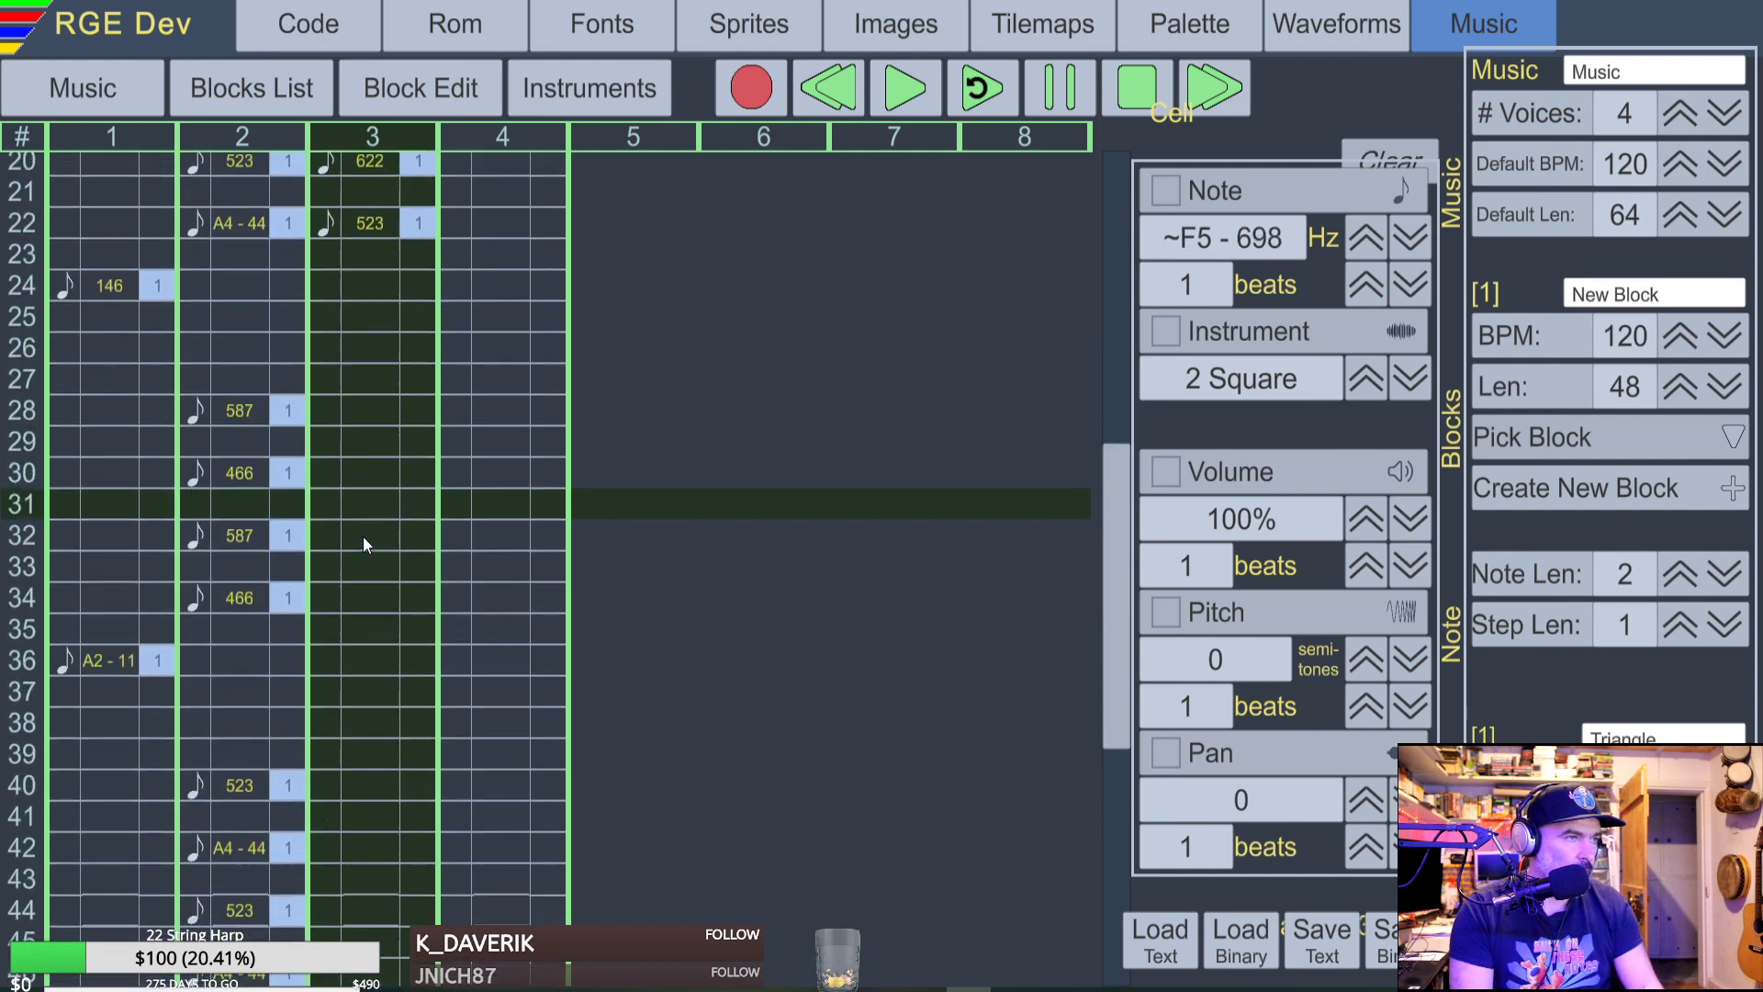
Enter voice 3 notes of F5 (698 Hz) at row 32 and D5 (587 Hz) at row 34.
key(Down)
key(r)
key(Down)
key(w)
key(Down)
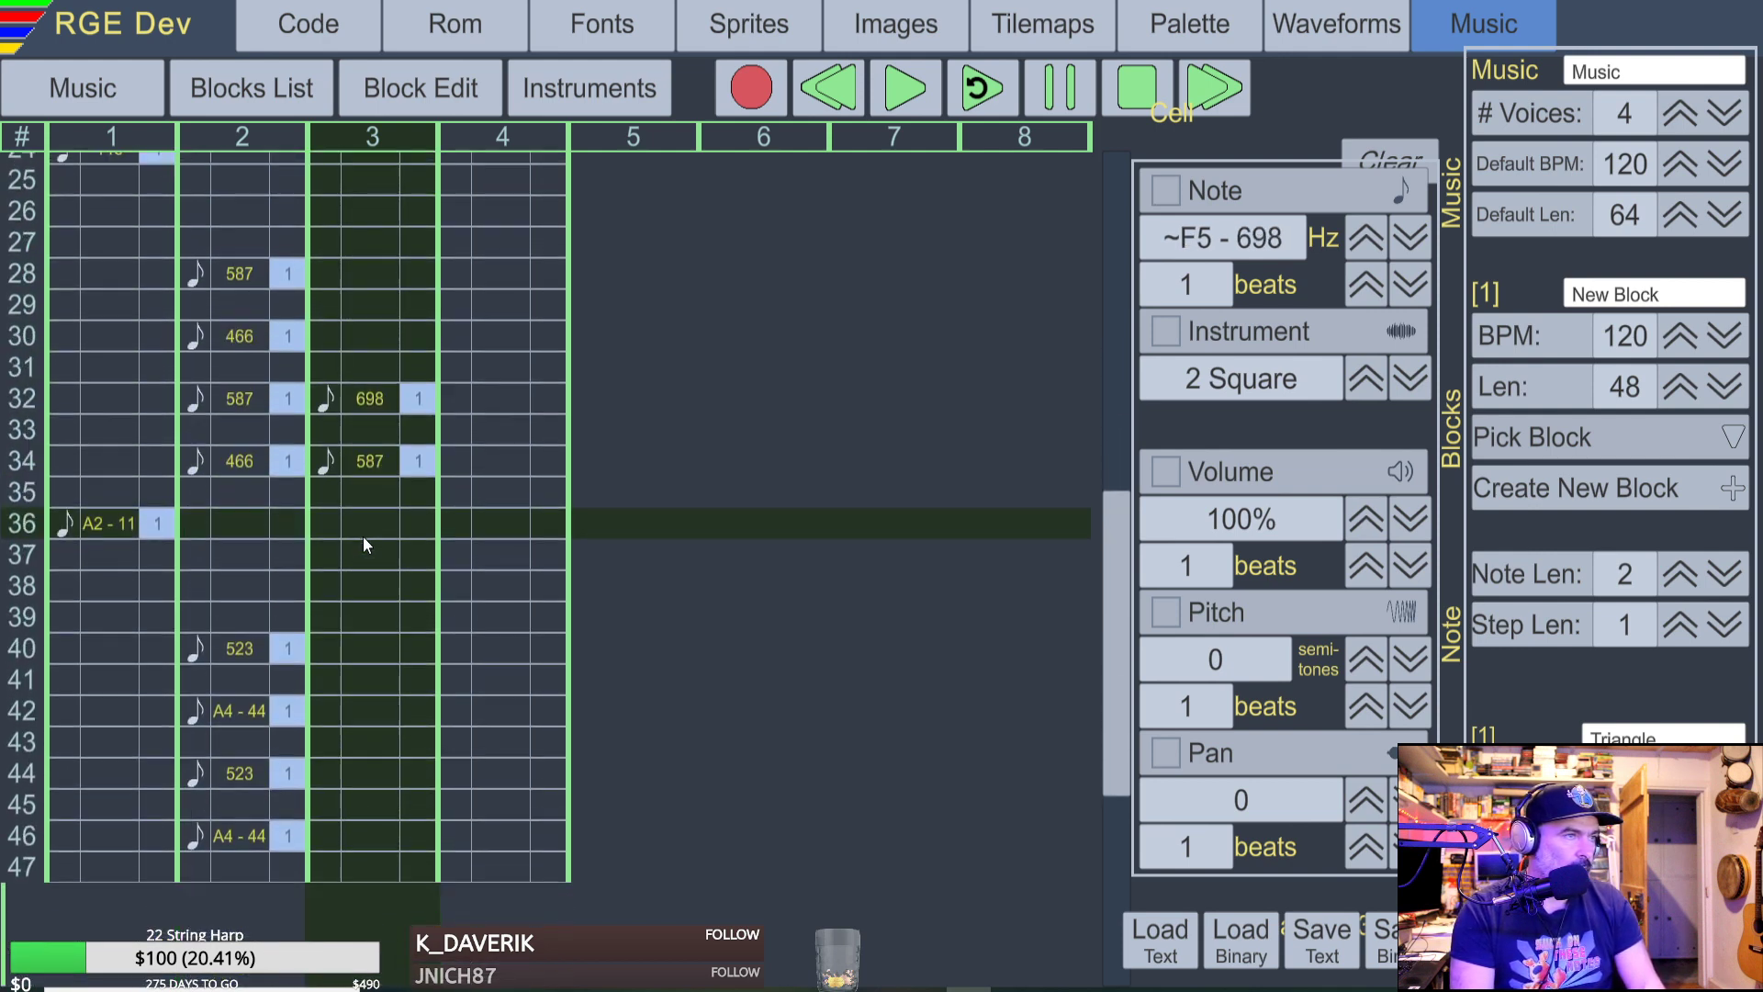
Enter voice 3 notes of 622 Hz at row 44 and 523 Hz at row 46.
key(Down)
key(Down)
key(Down)
key(Down)
key(Down)
key(Down)
key(Down)
key(Down)
key(3)
key(Down)
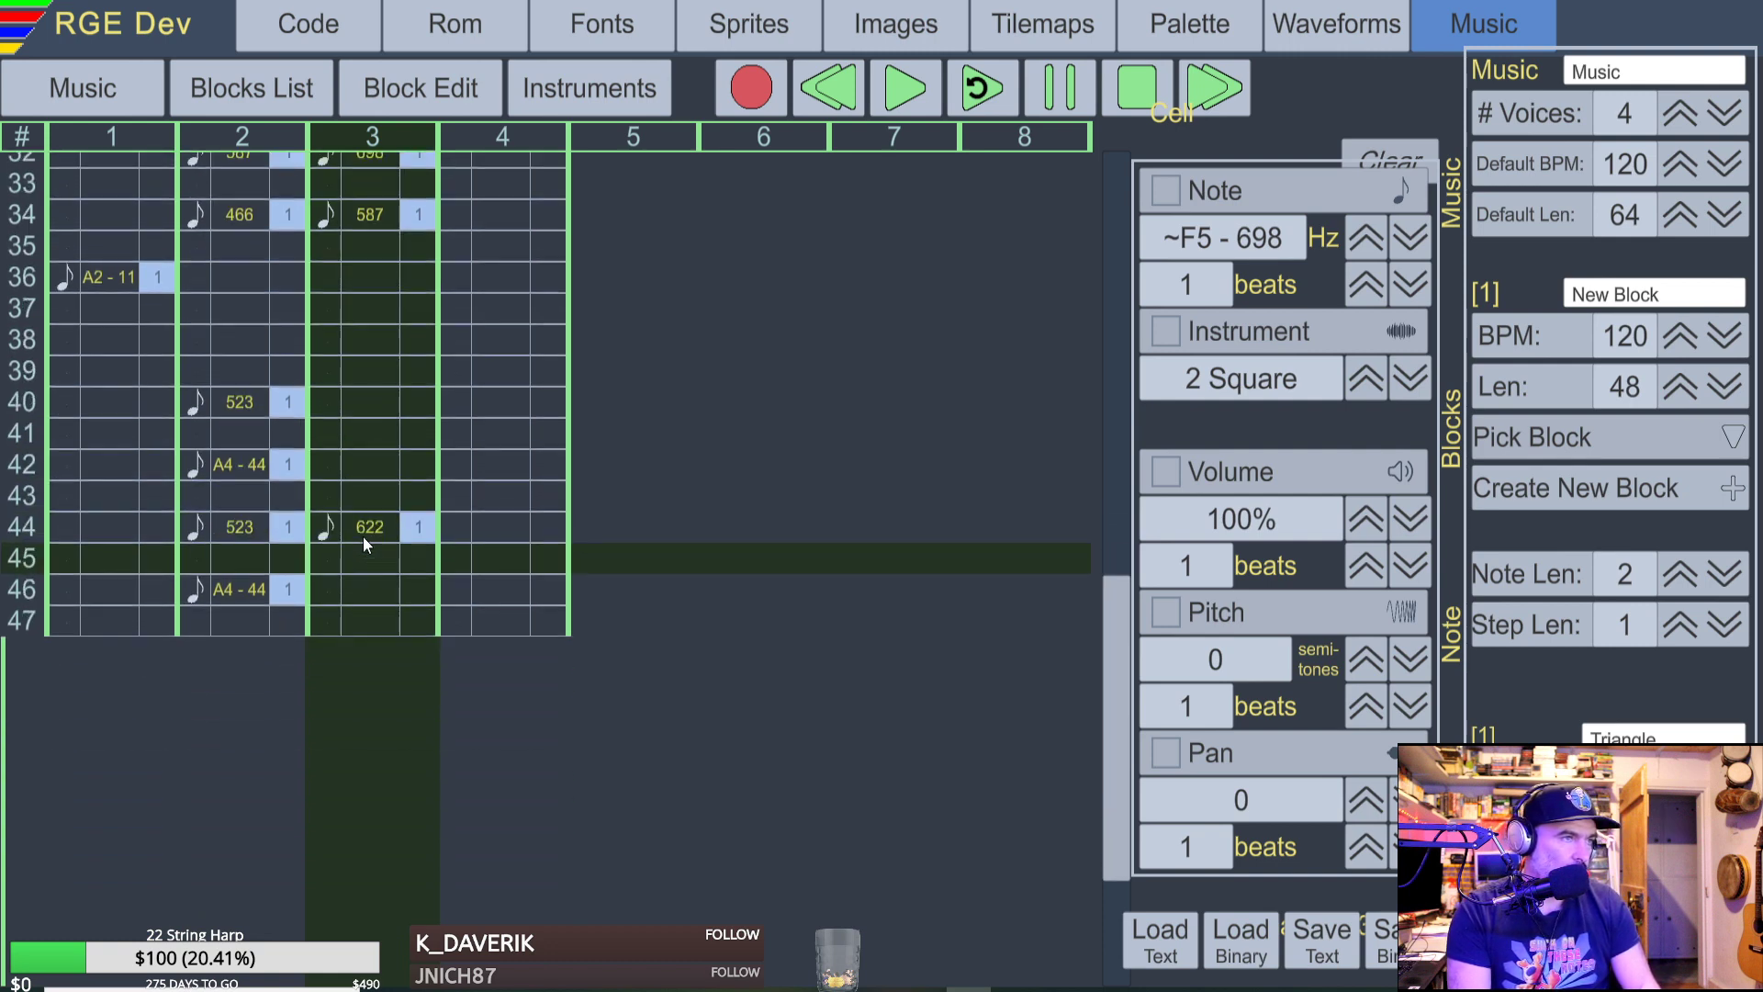
key(Down)
key(q)
key(Down)
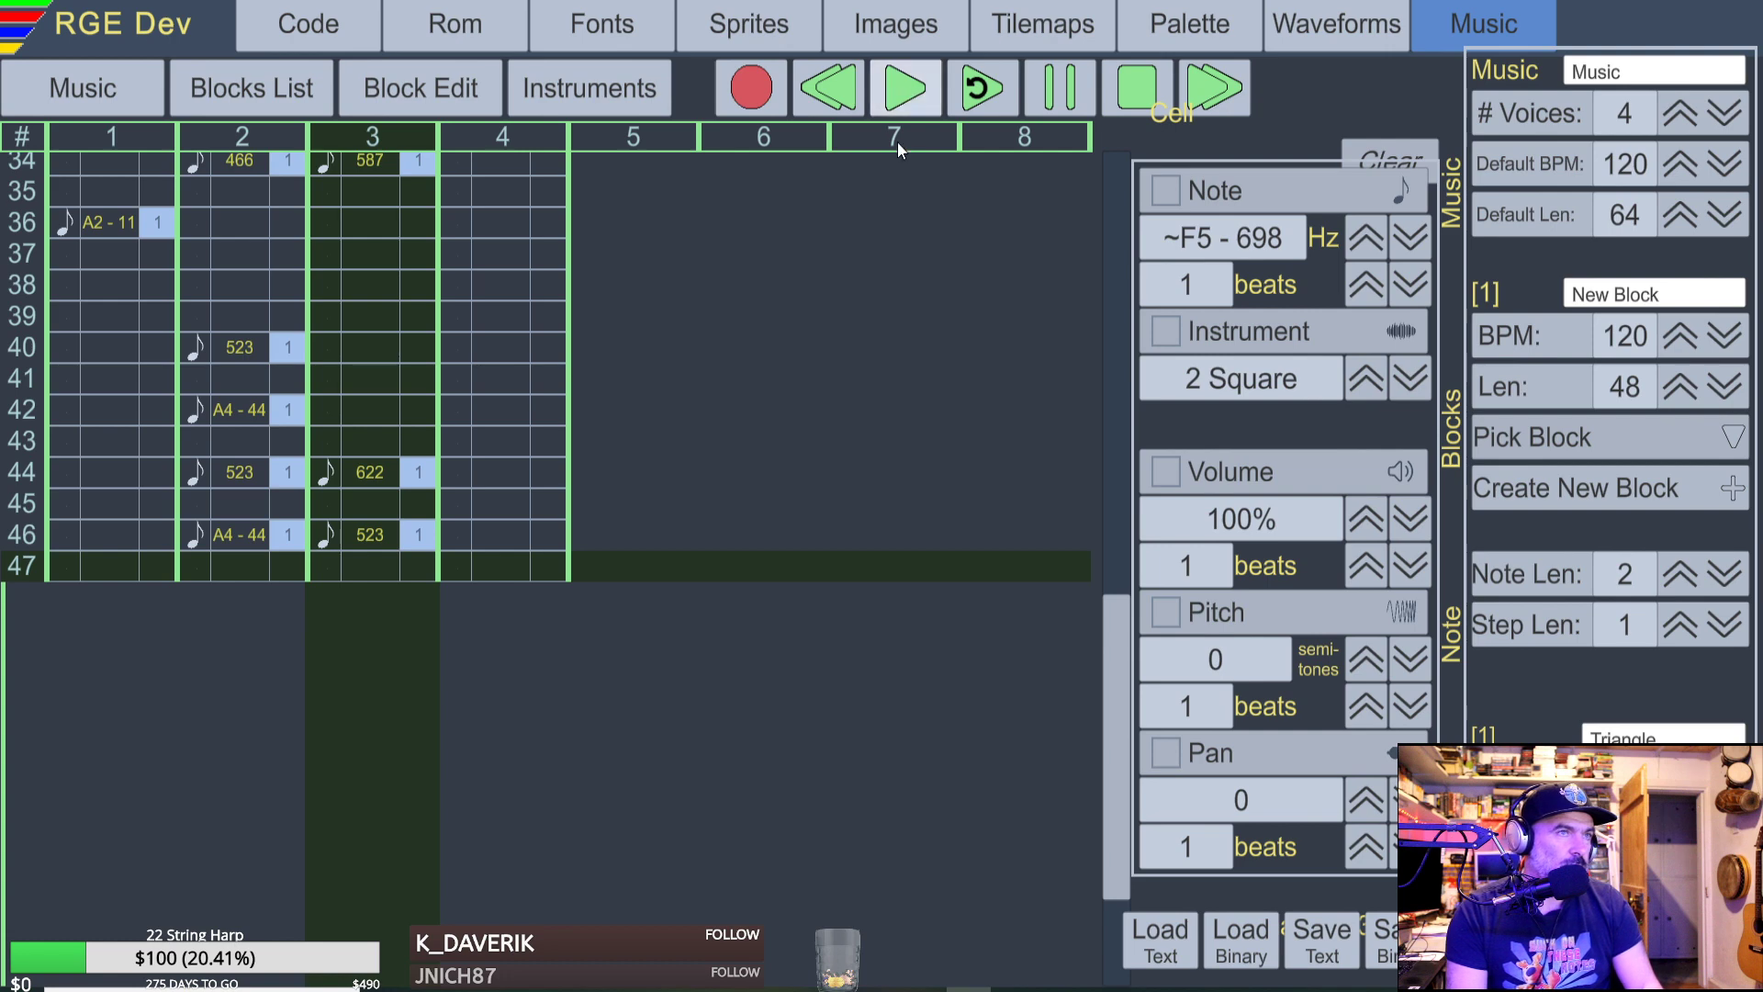
Listen to the block looped, stop it, and compare it with the C64 Longplay reference video in the browser.
click(957, 78)
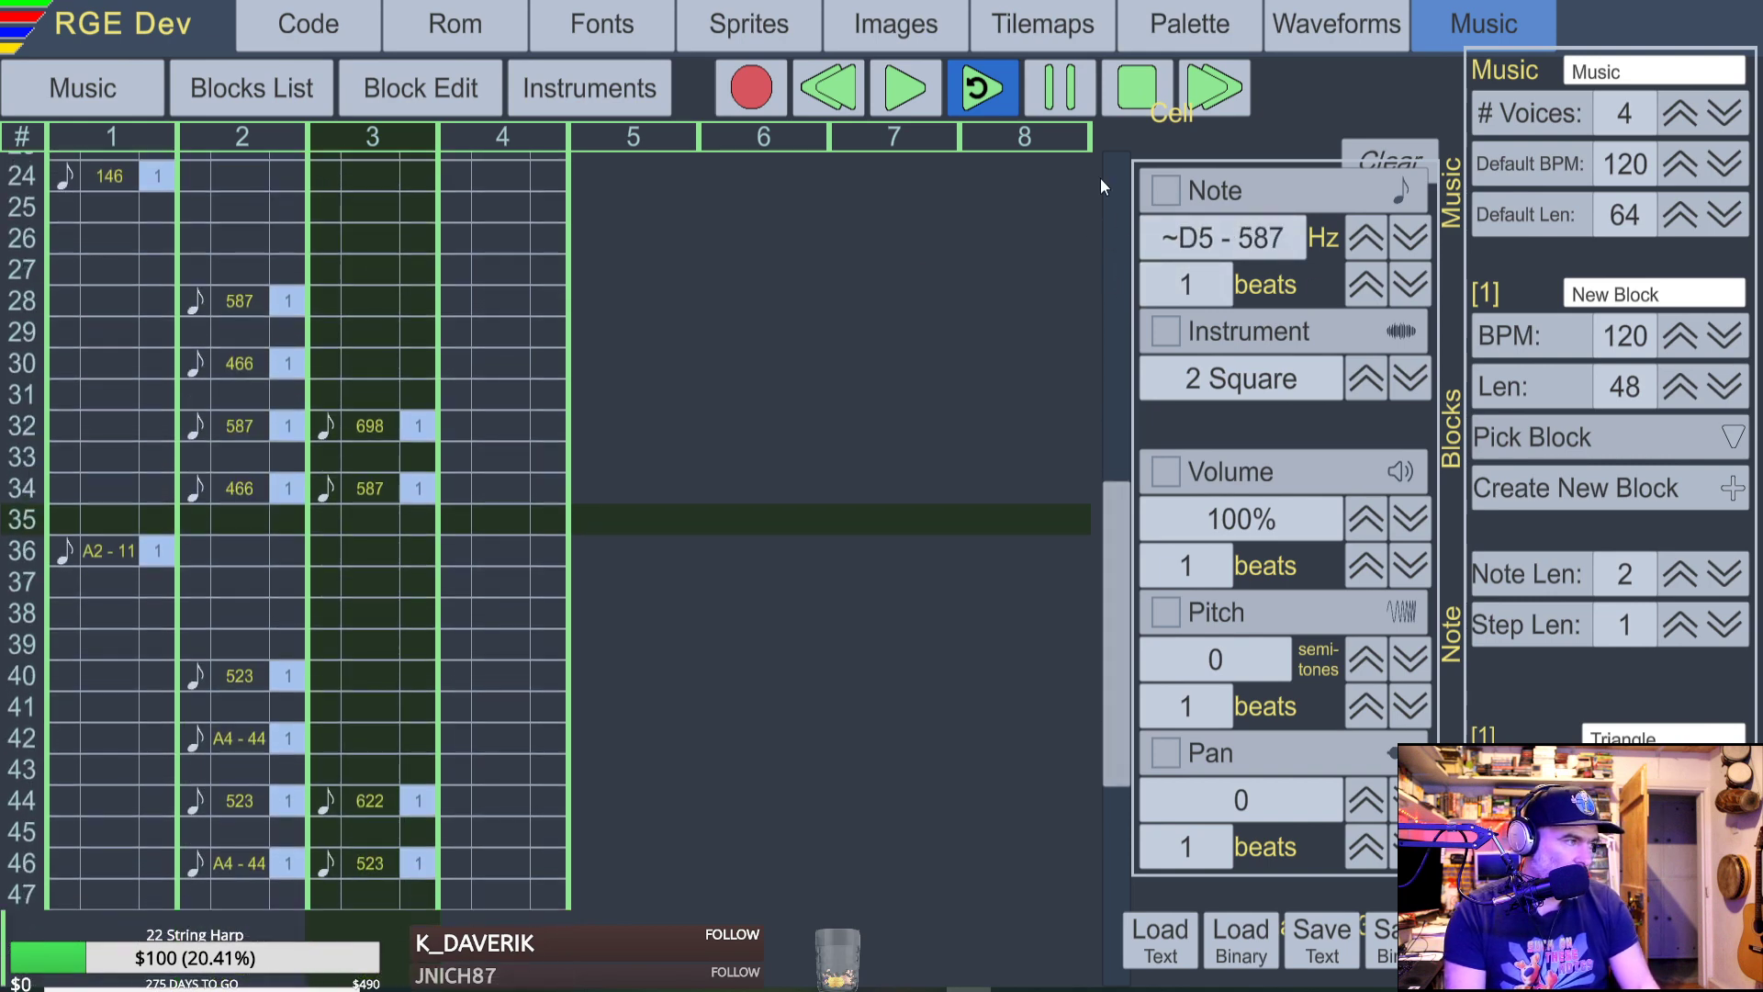
click(1142, 87)
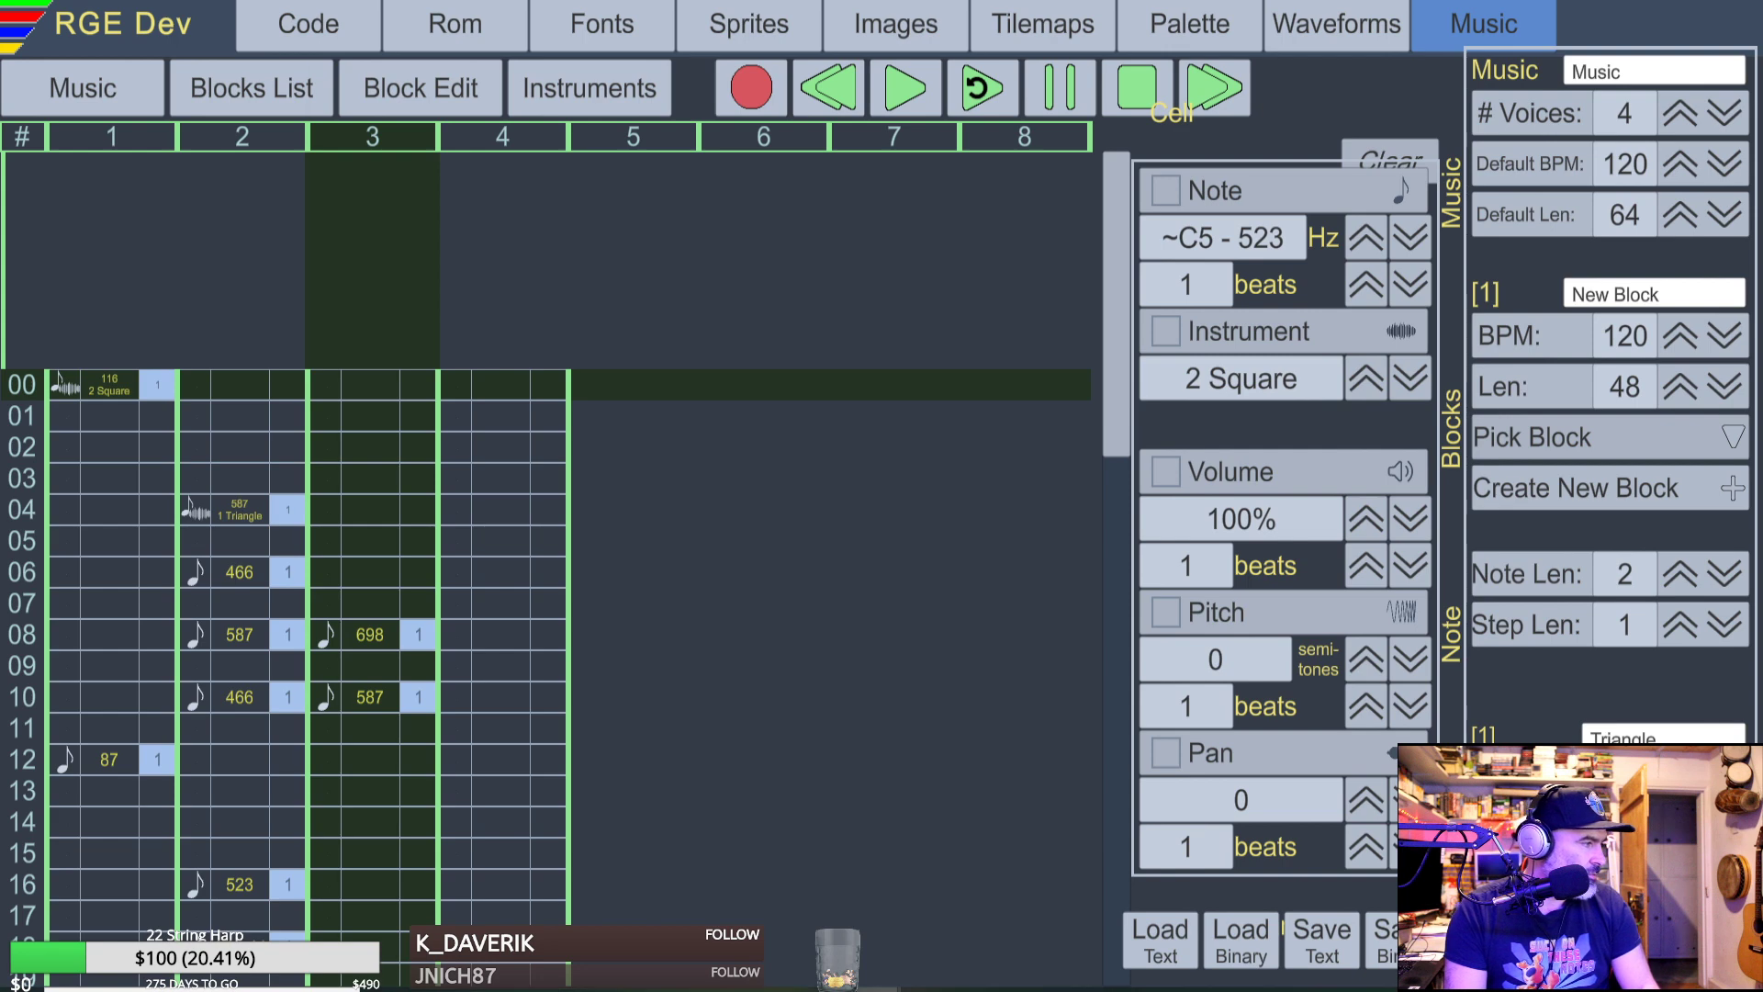
key(alt+Tab)
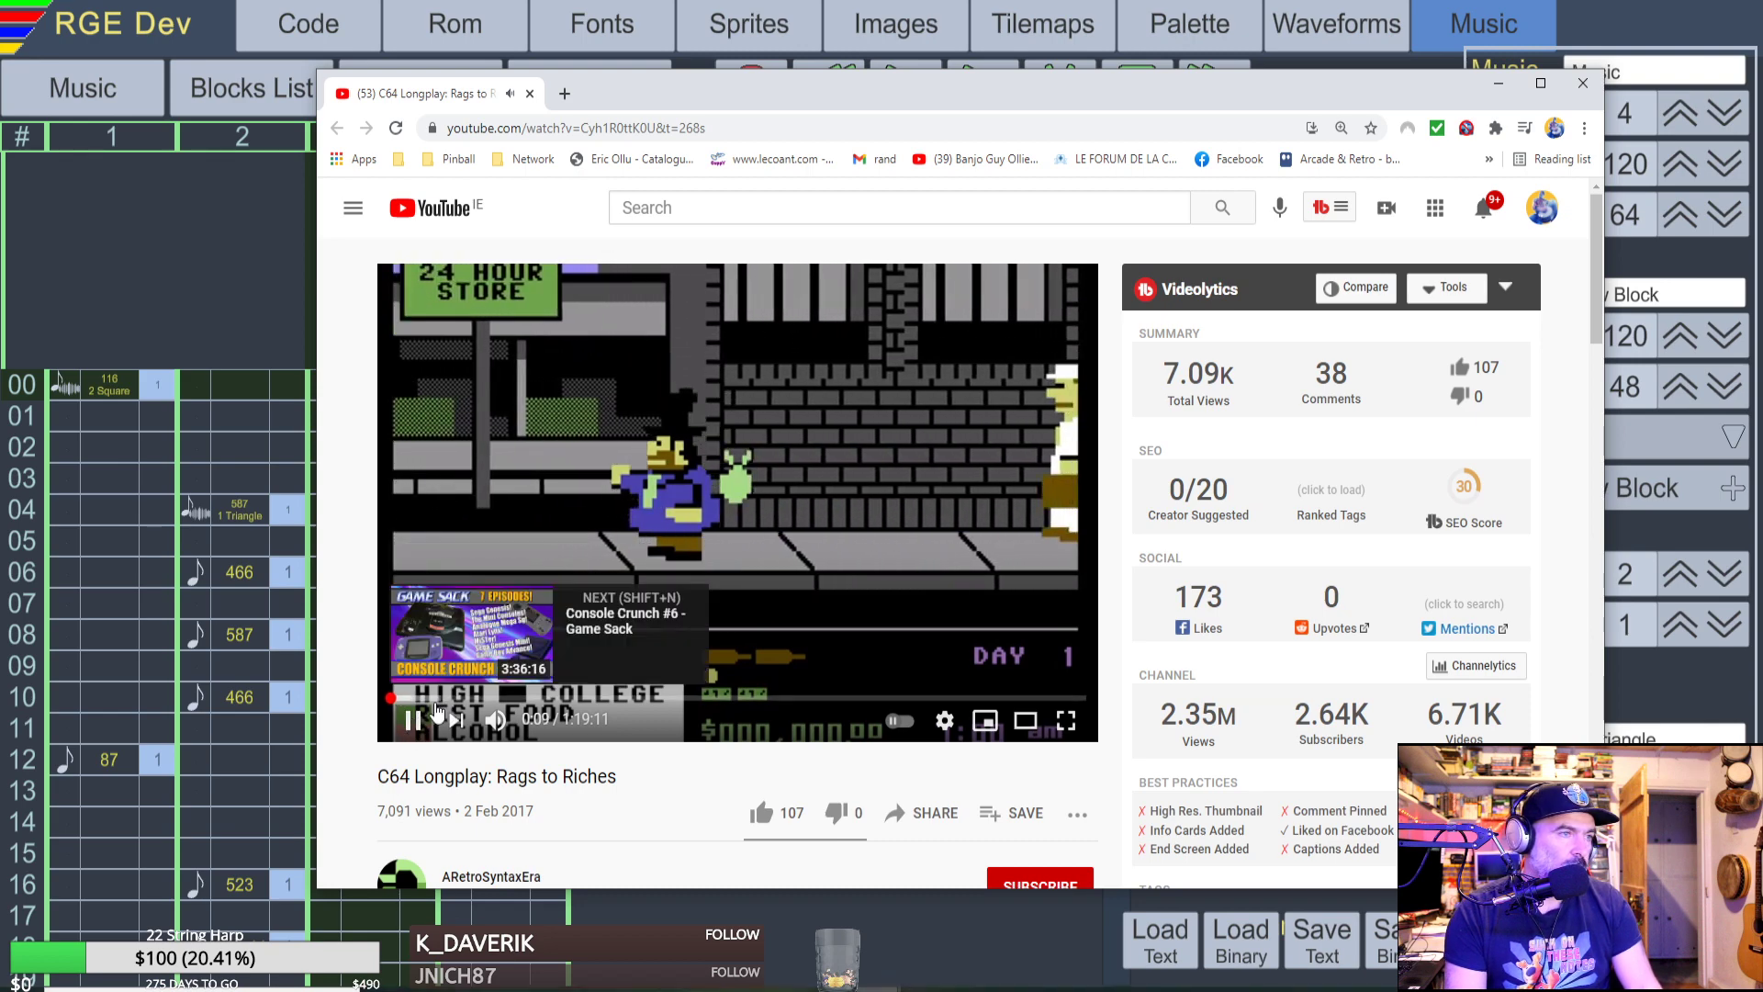
click(397, 717)
key(alt+Tab)
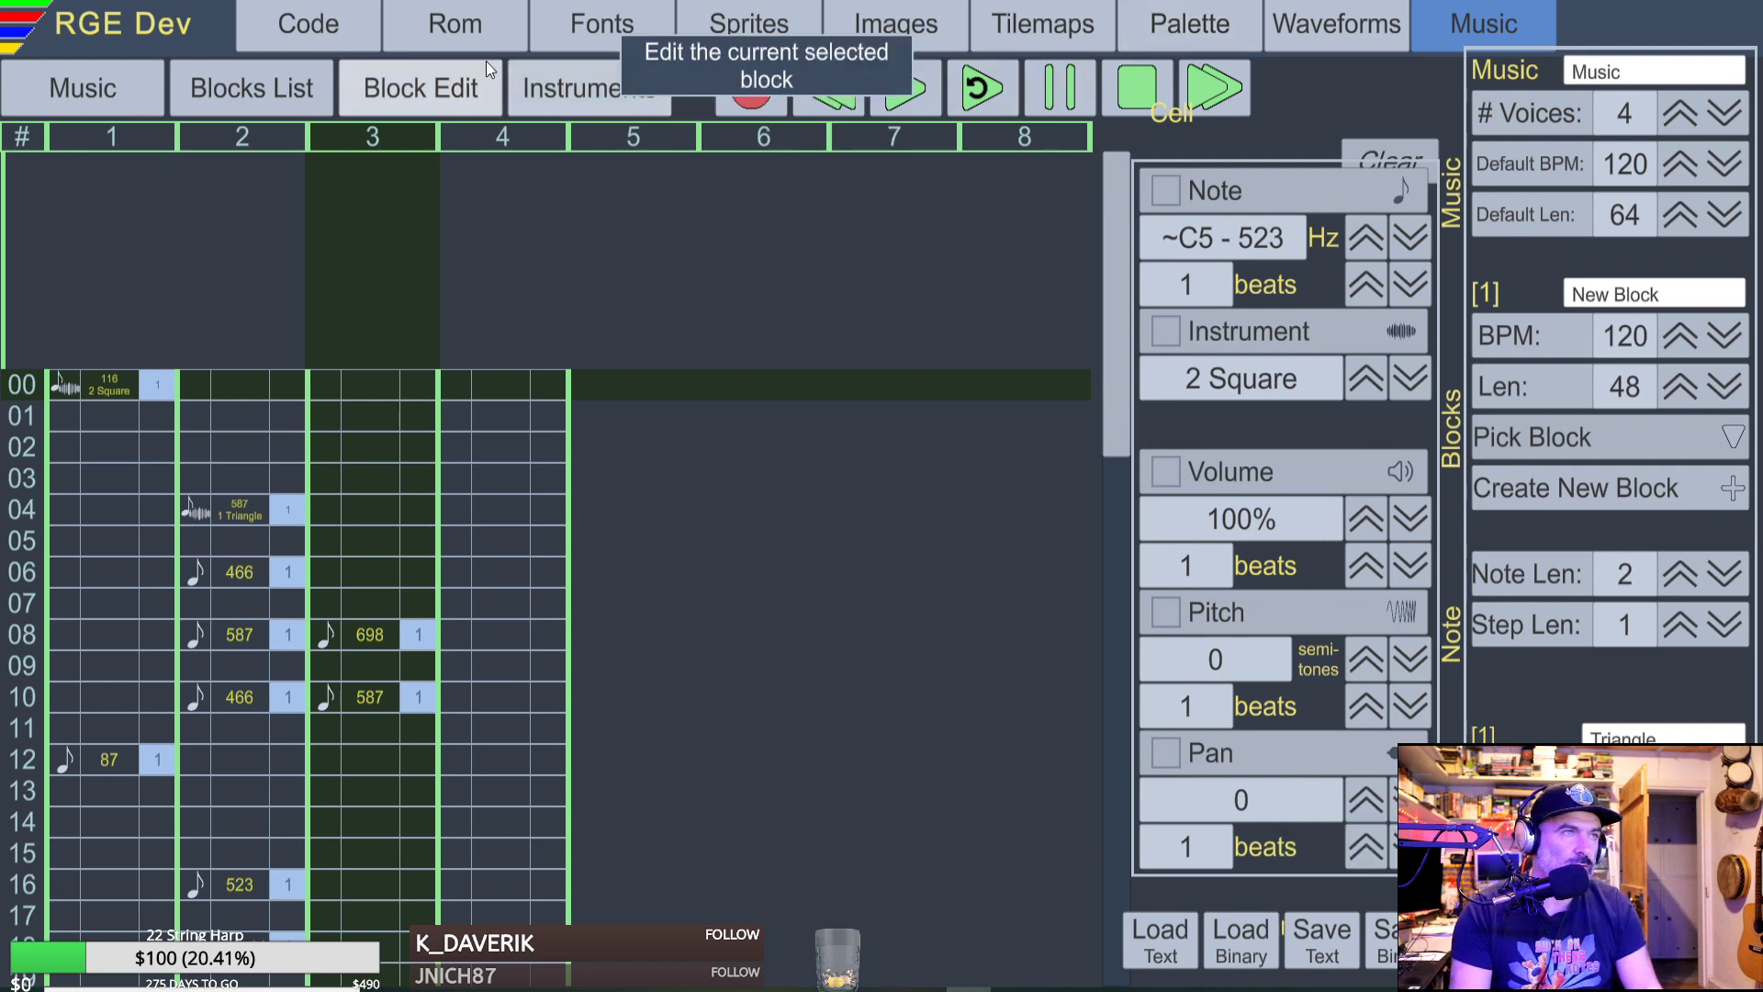
Open the Triangle instrument for waveform editing and try its sustain at 12.5% and 100% while sounding test notes.
click(527, 85)
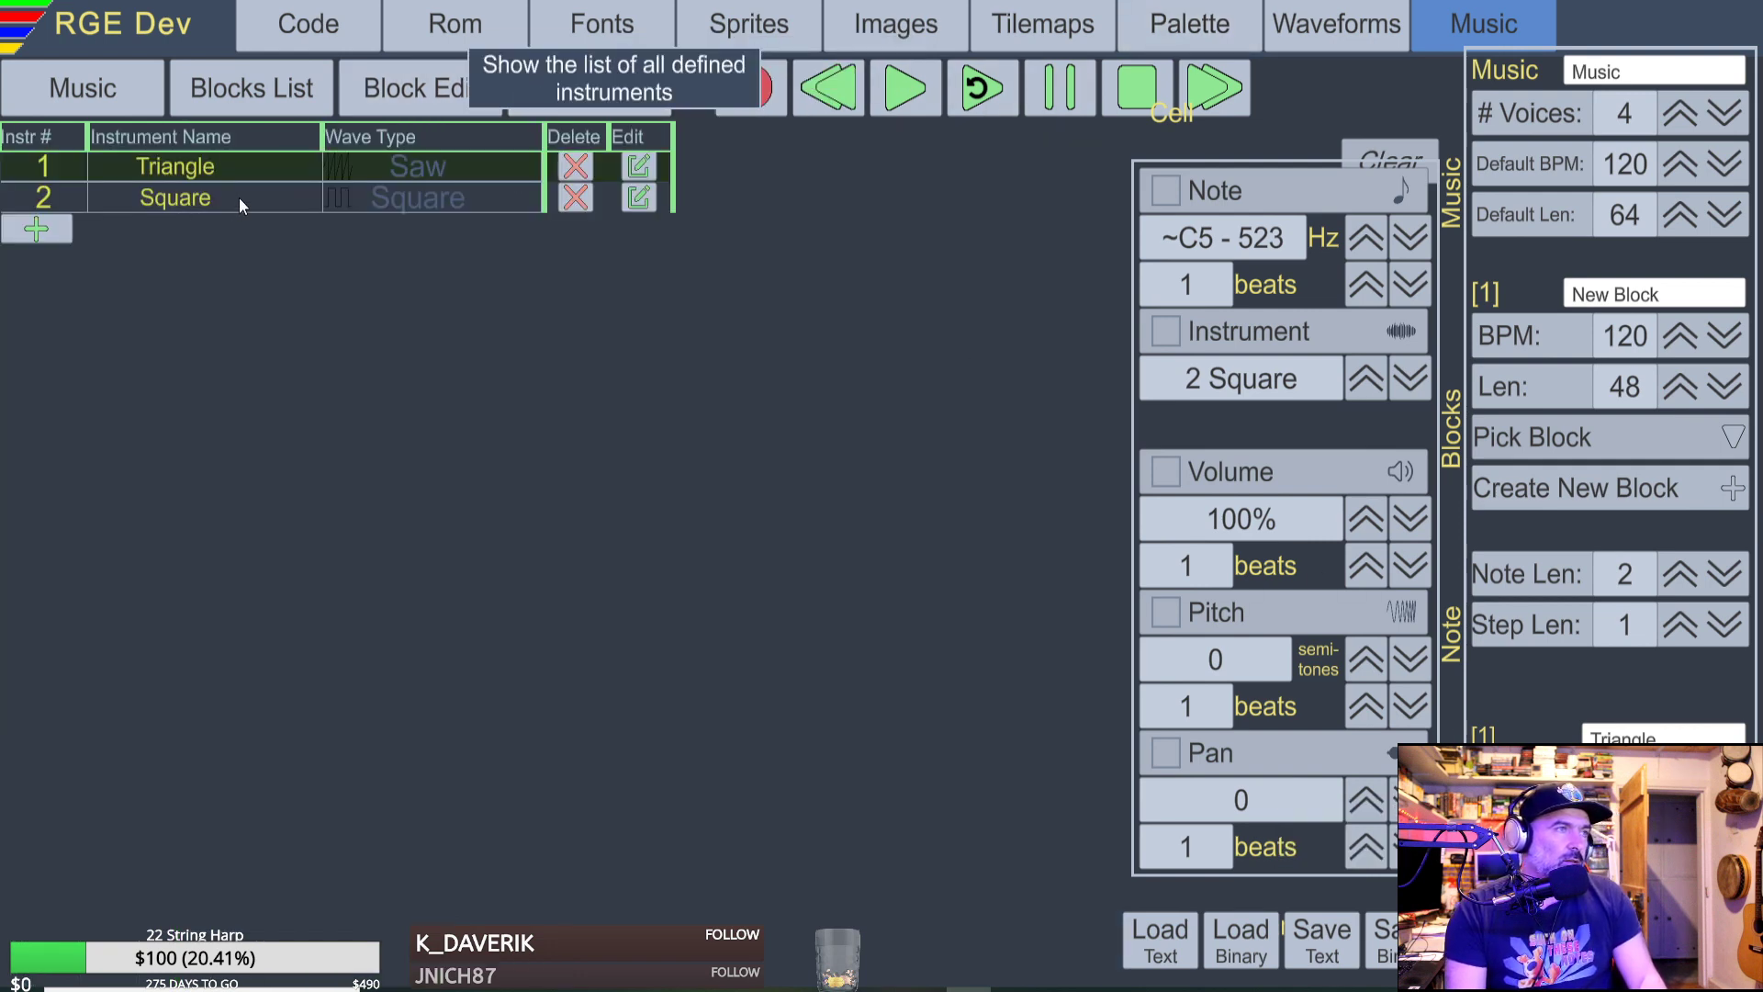
click(640, 167)
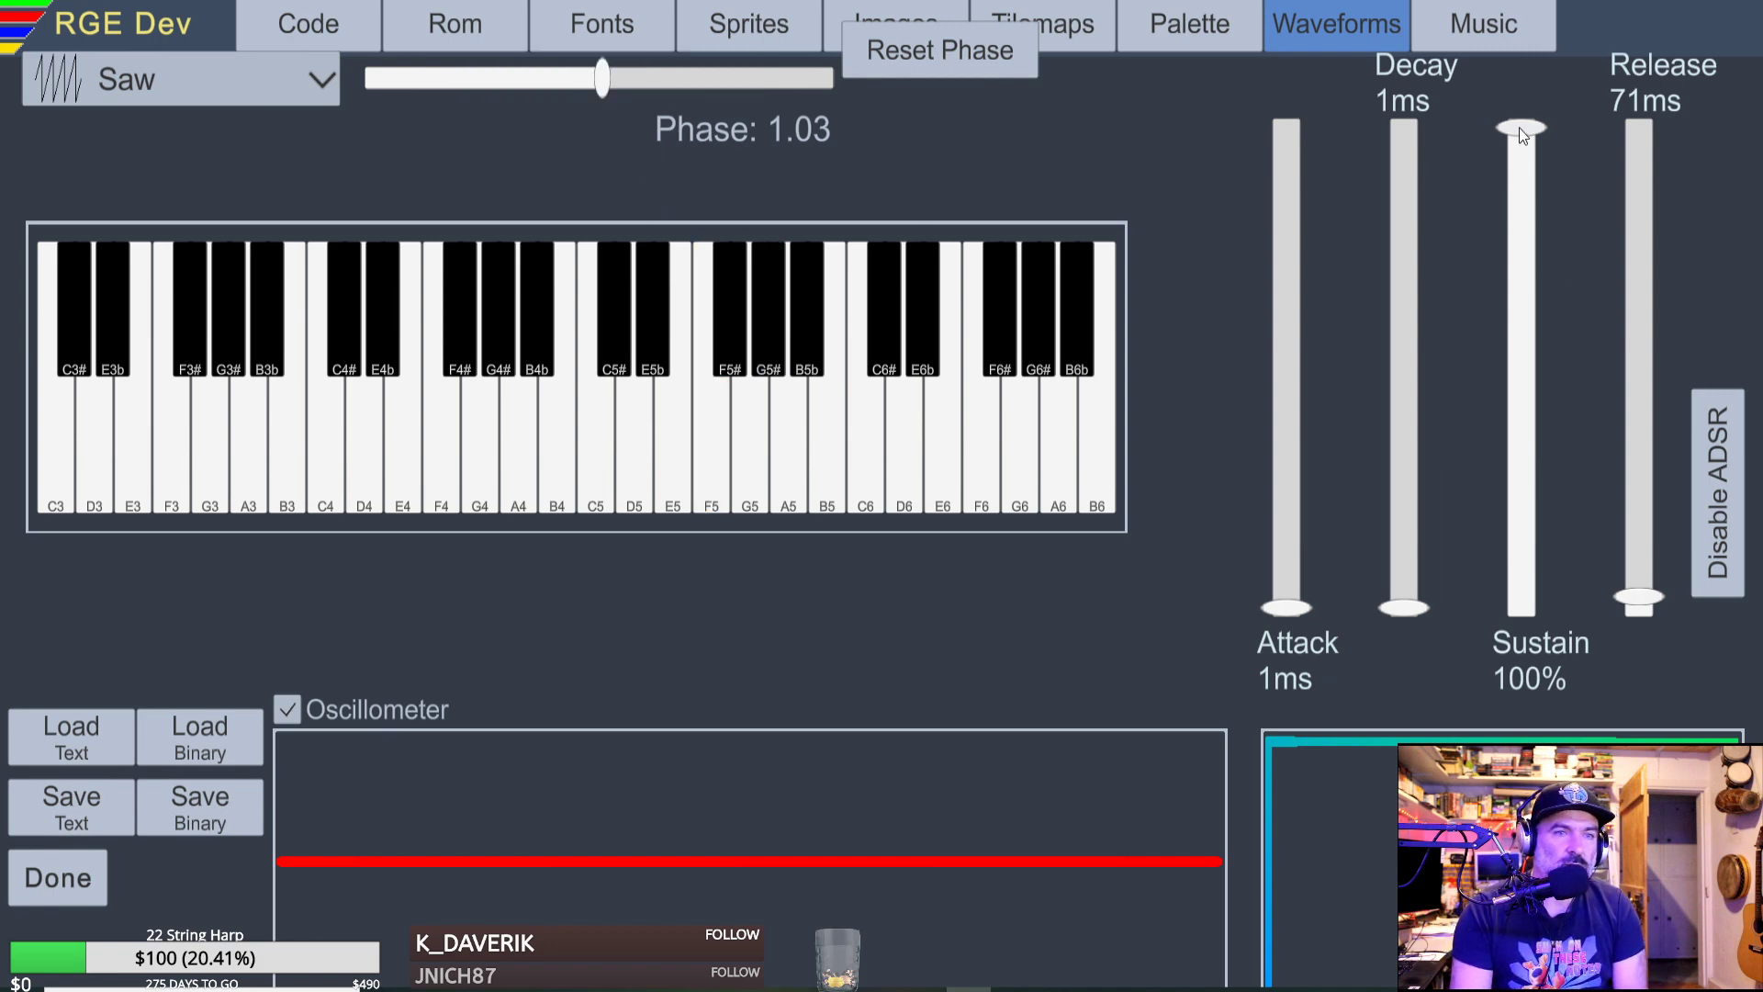
drag(1523, 128, 1525, 477)
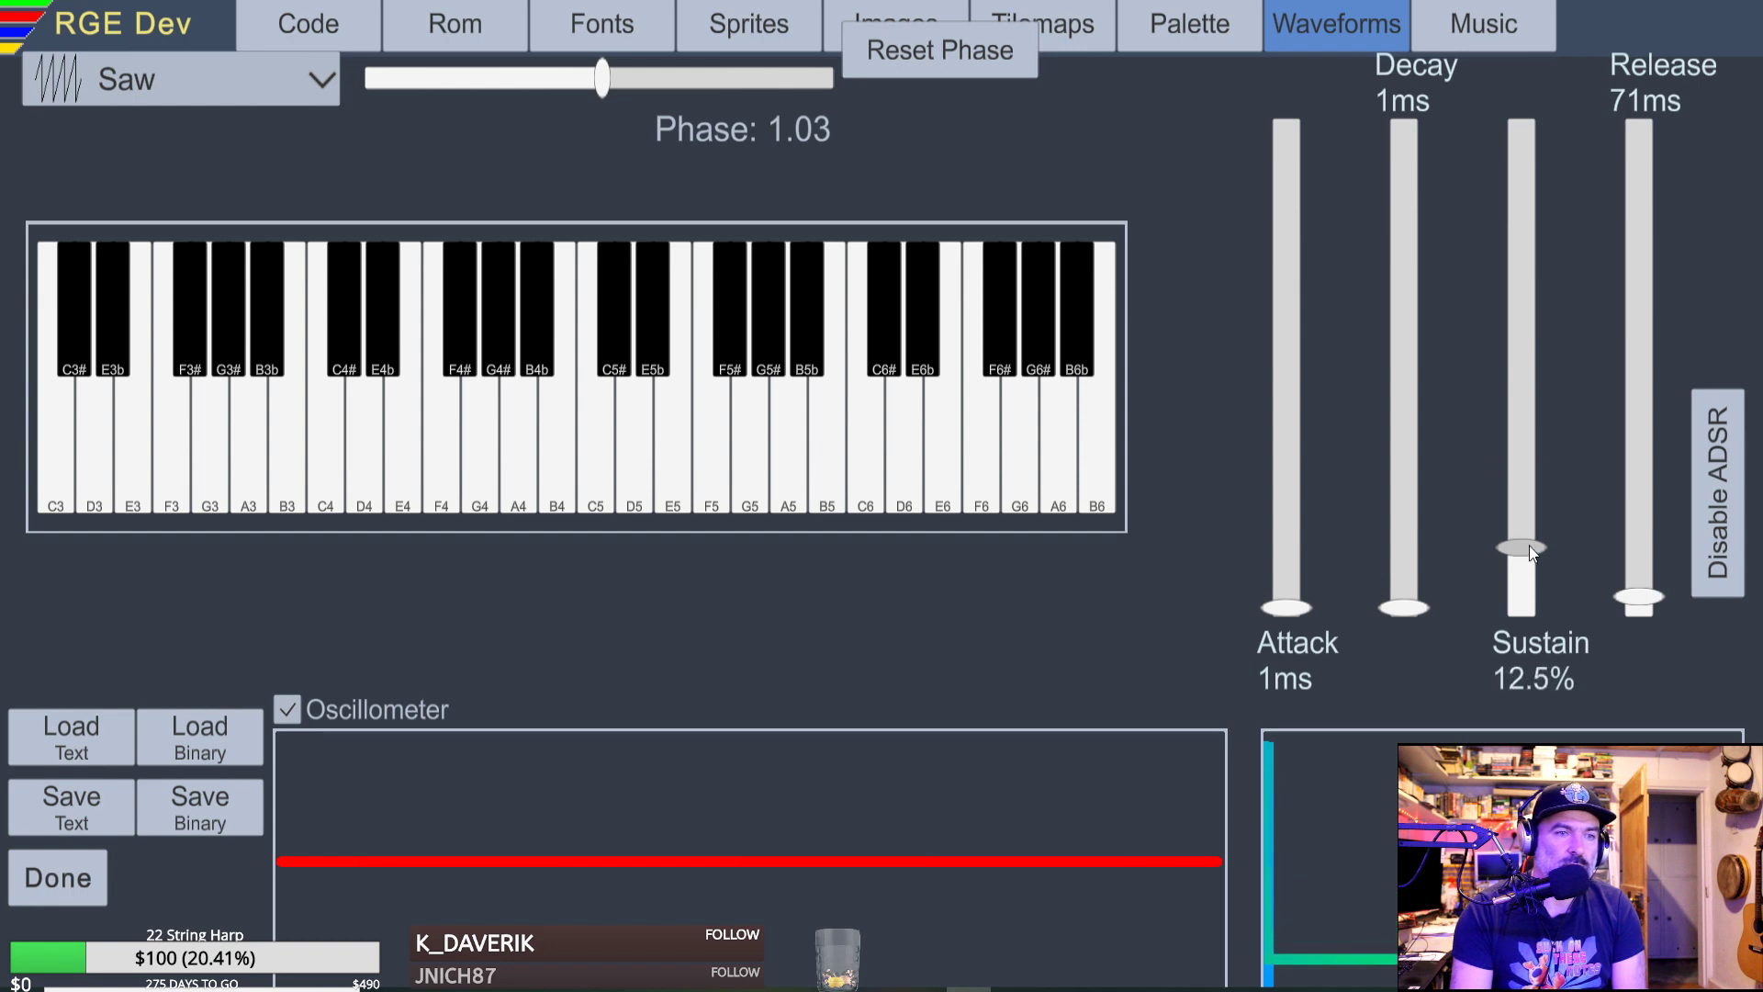
drag(1531, 545, 1512, 120)
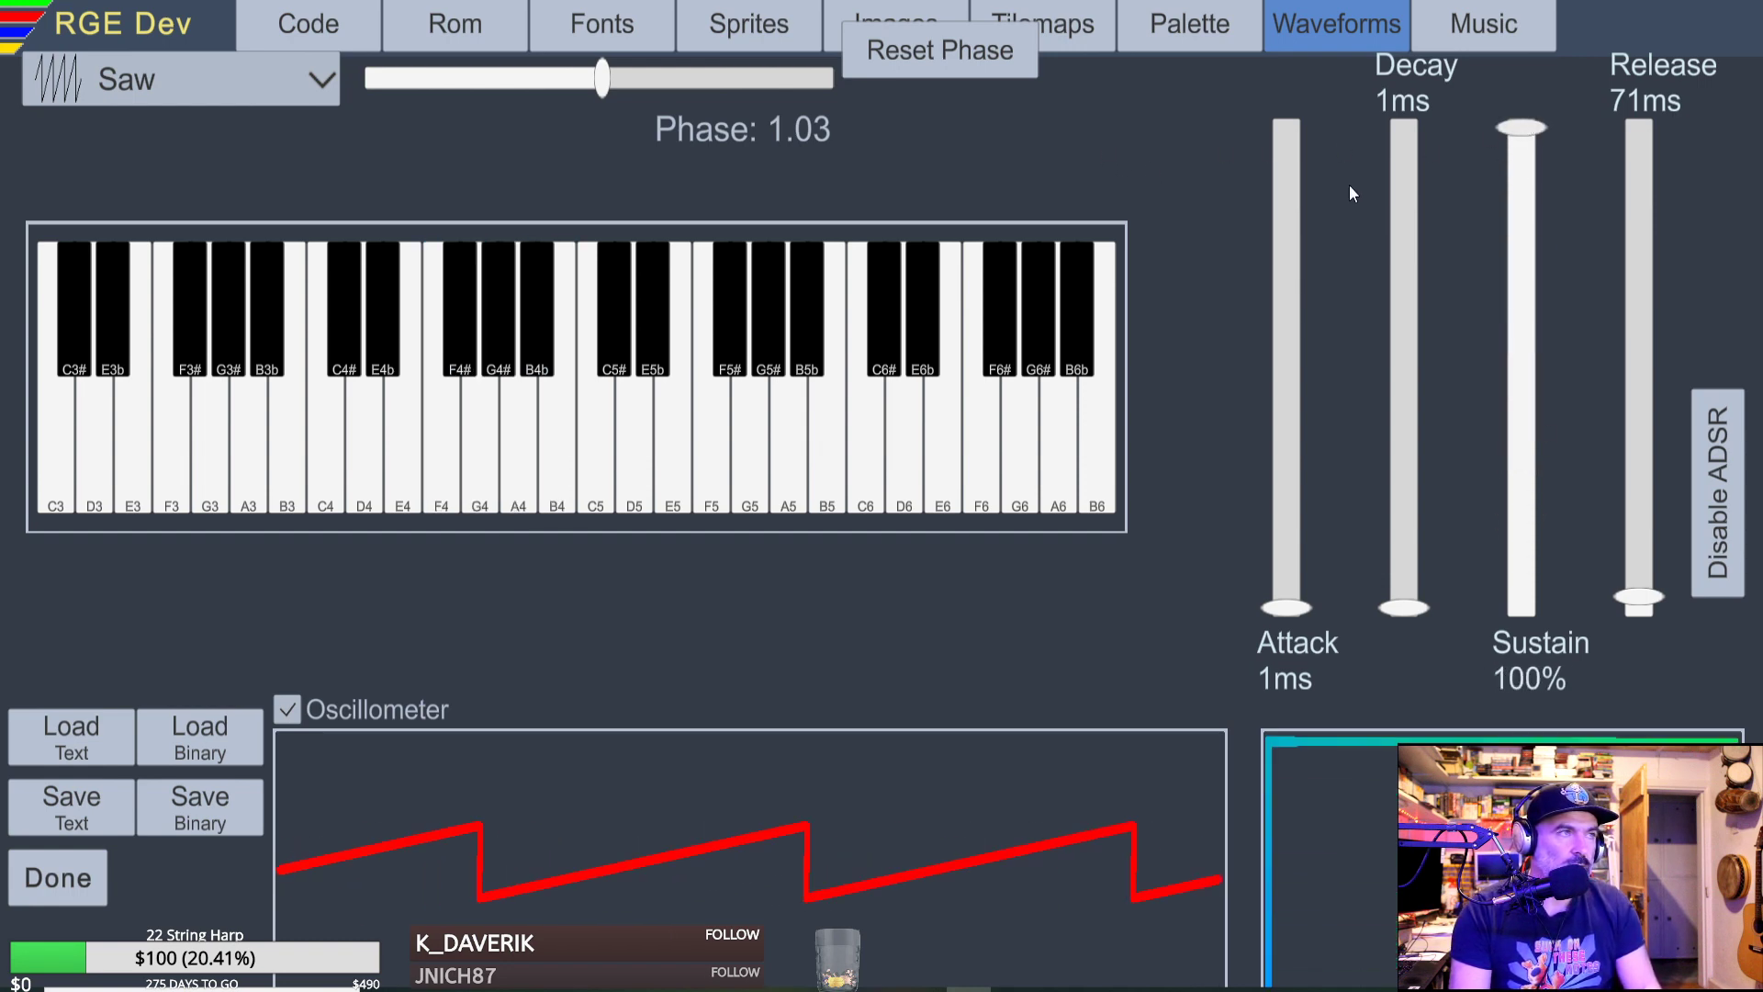
key(q)
key(w)
key(q)
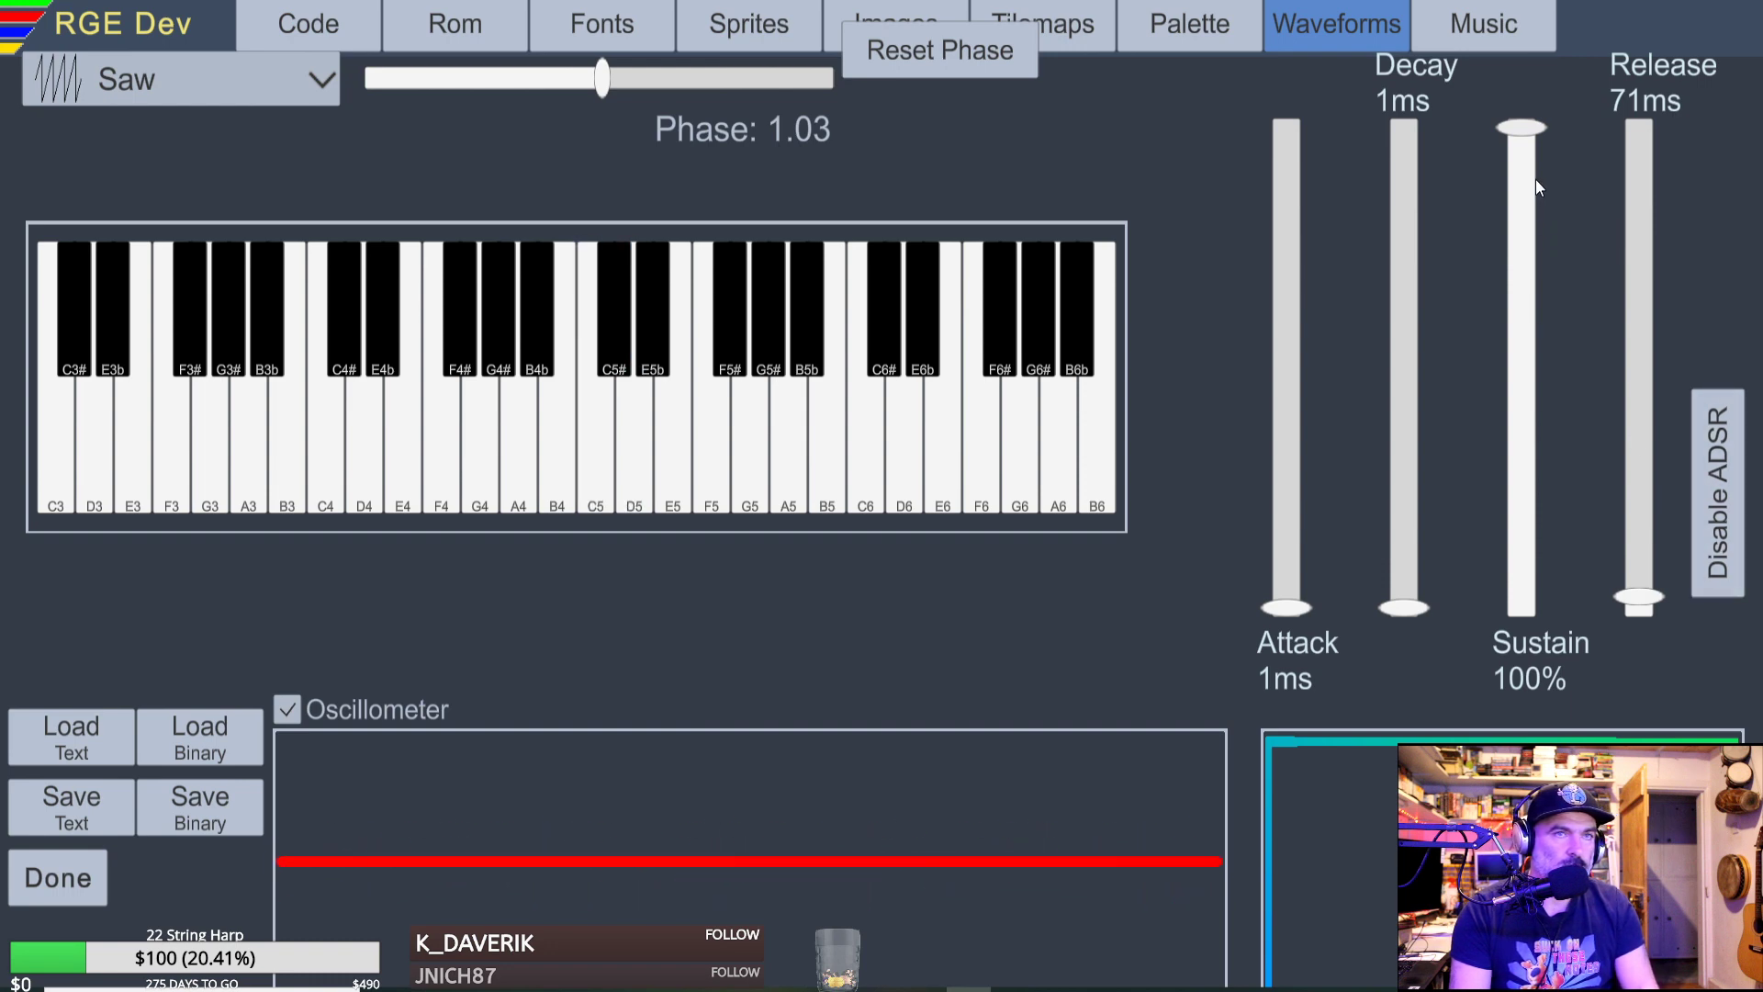
key(q)
key(w)
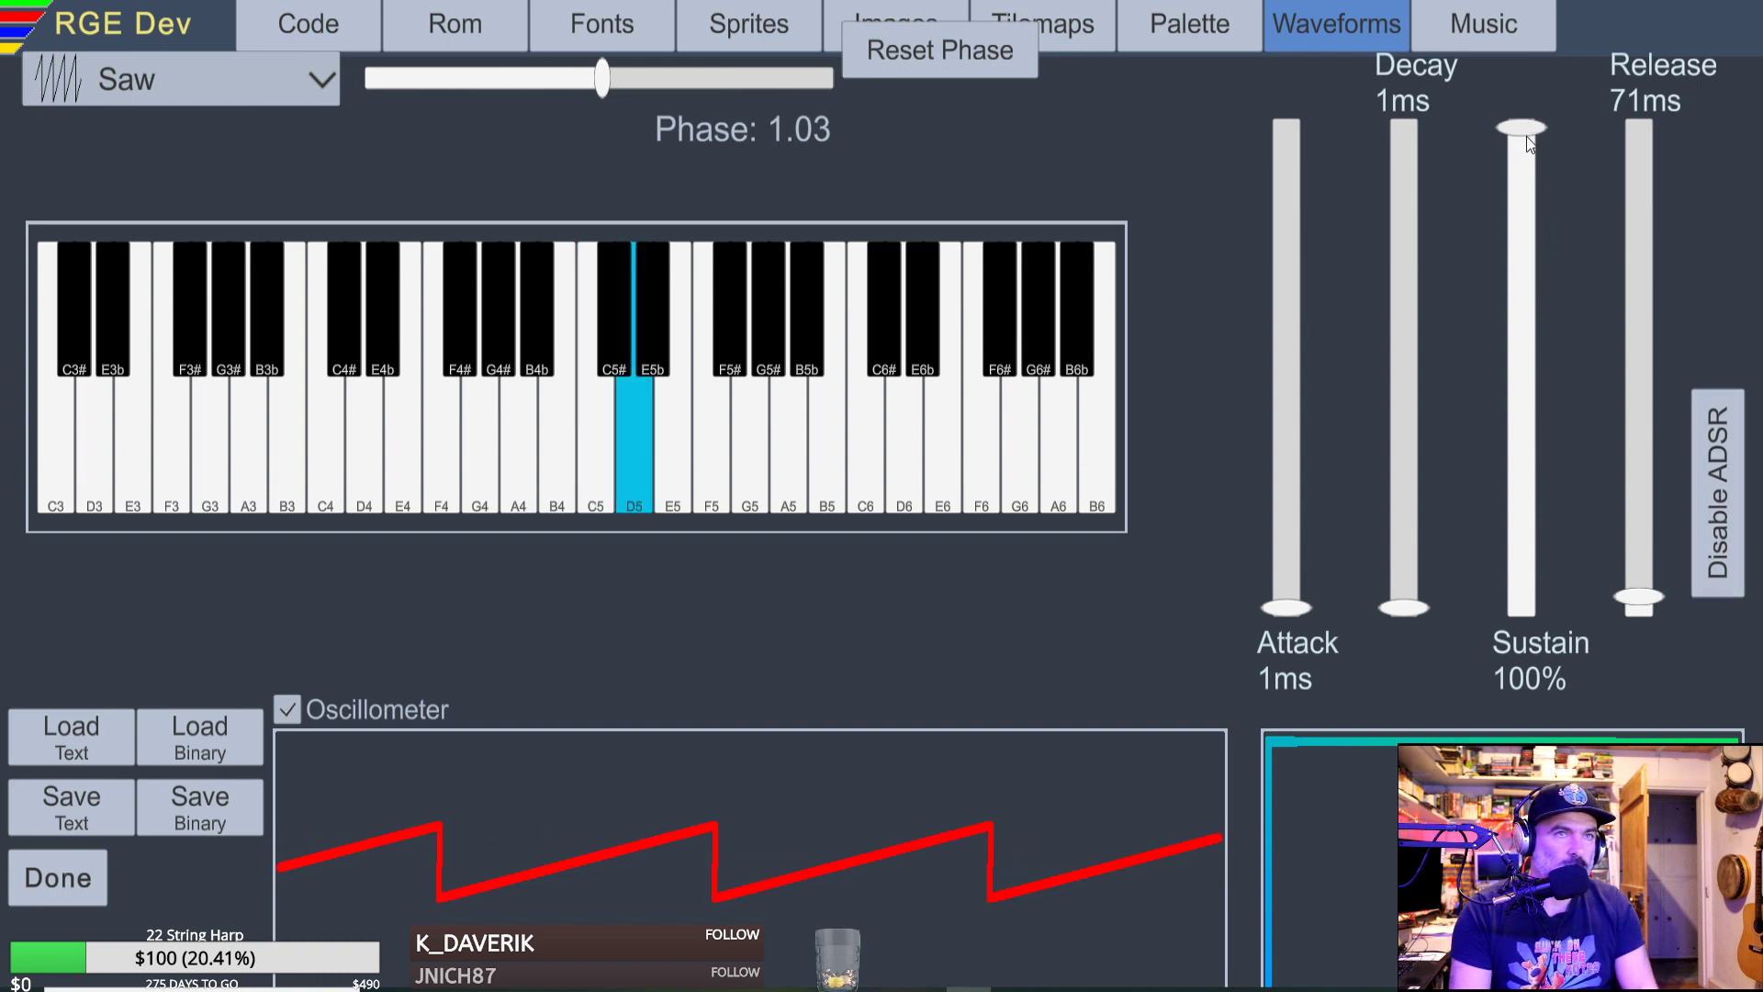
key(m)
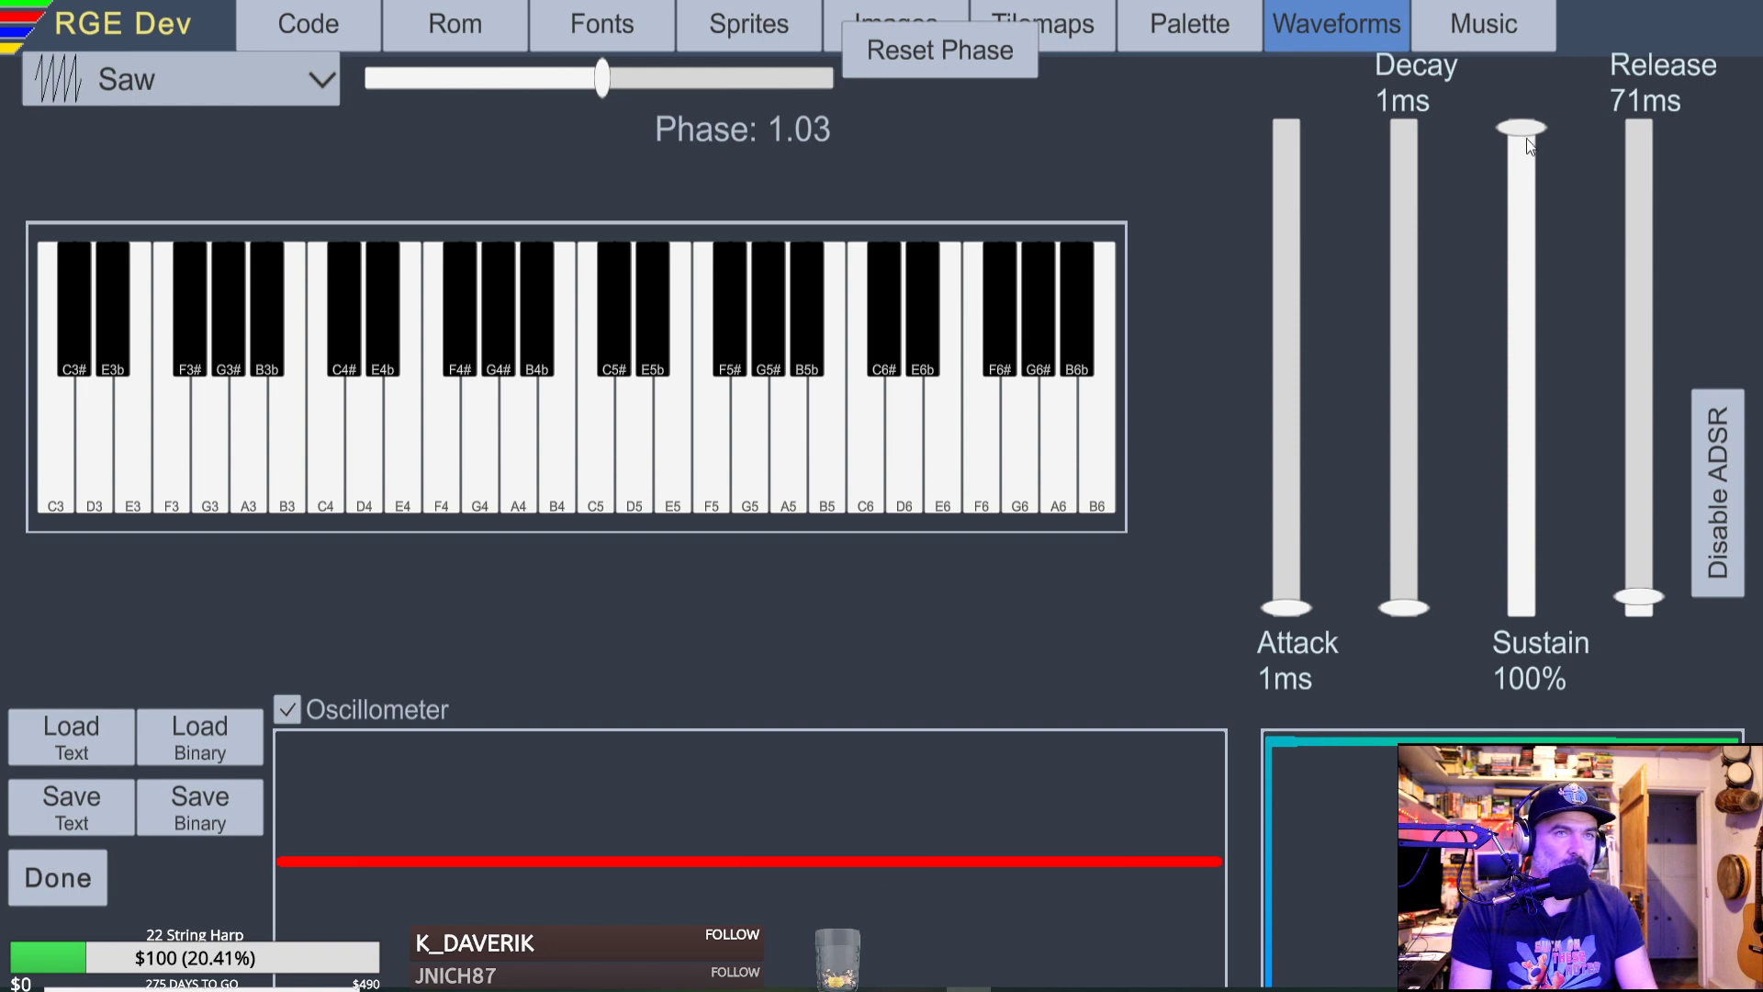
Set the instrument's sustain to 84.7% and its release to 1 ms, sounding test notes to compare.
drag(1517, 410, 1545, 228)
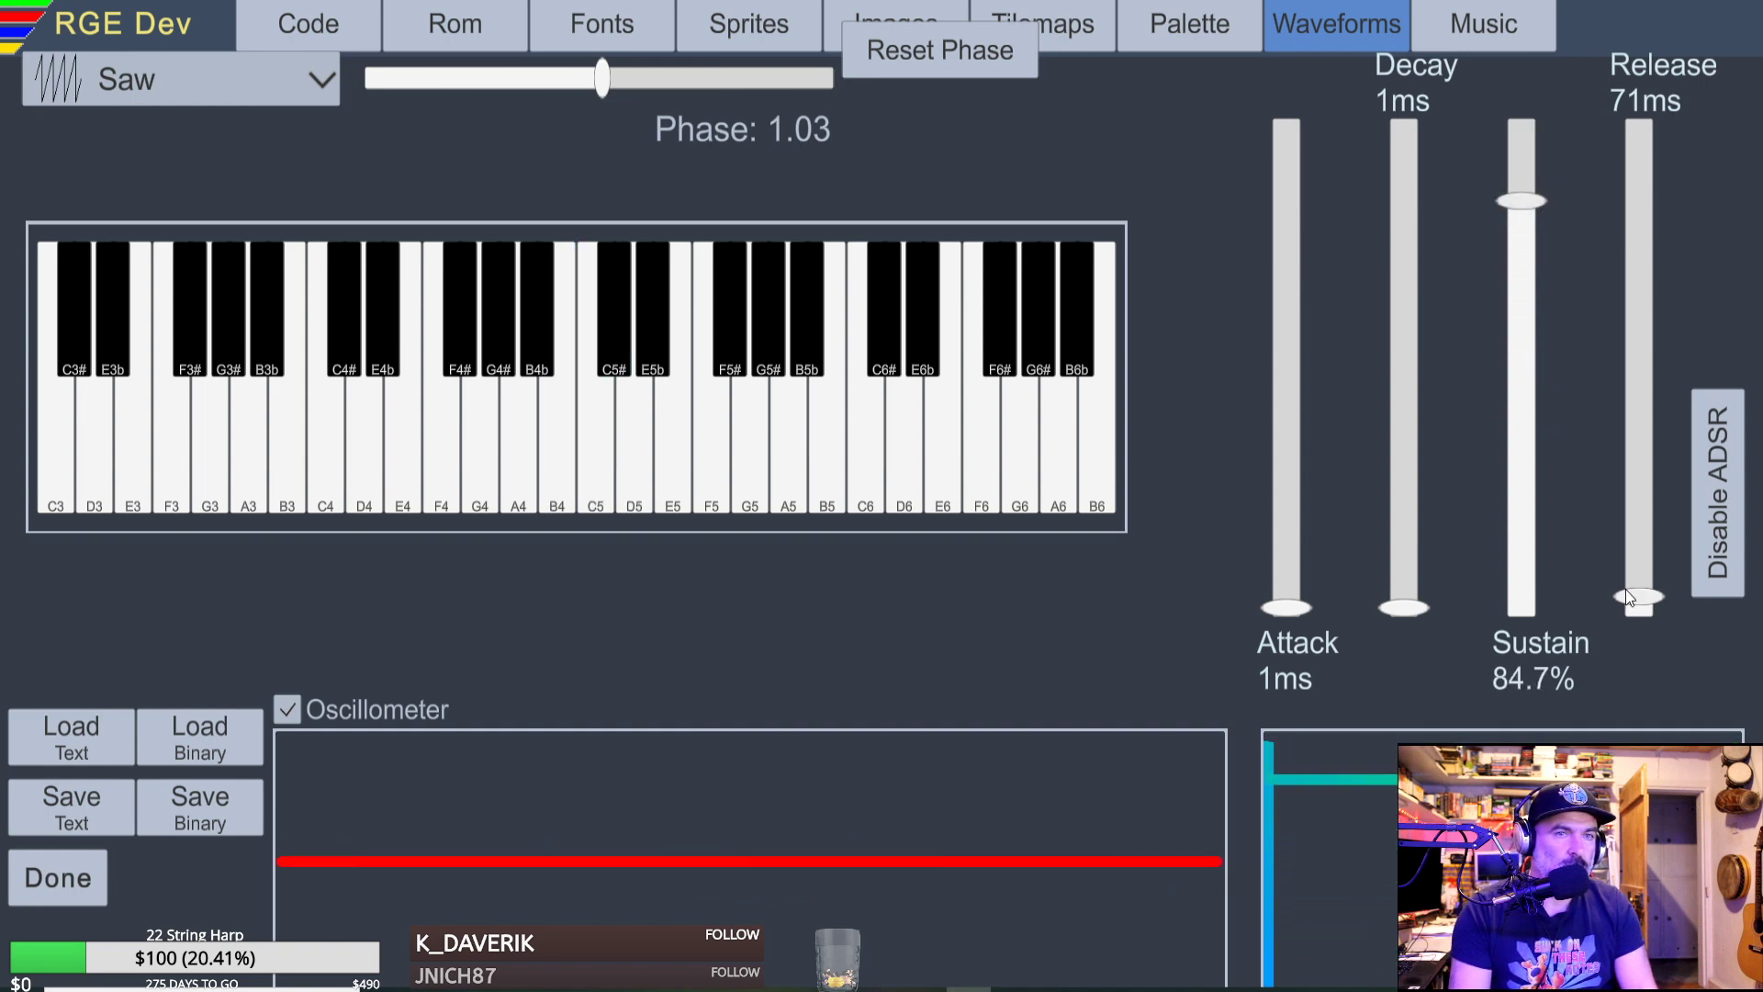
key(n)
mouse_move(1627, 597)
mouse_down()
mouse_move(1634, 323)
mouse_move(1638, 608)
mouse_up()
key(m)
key(q)
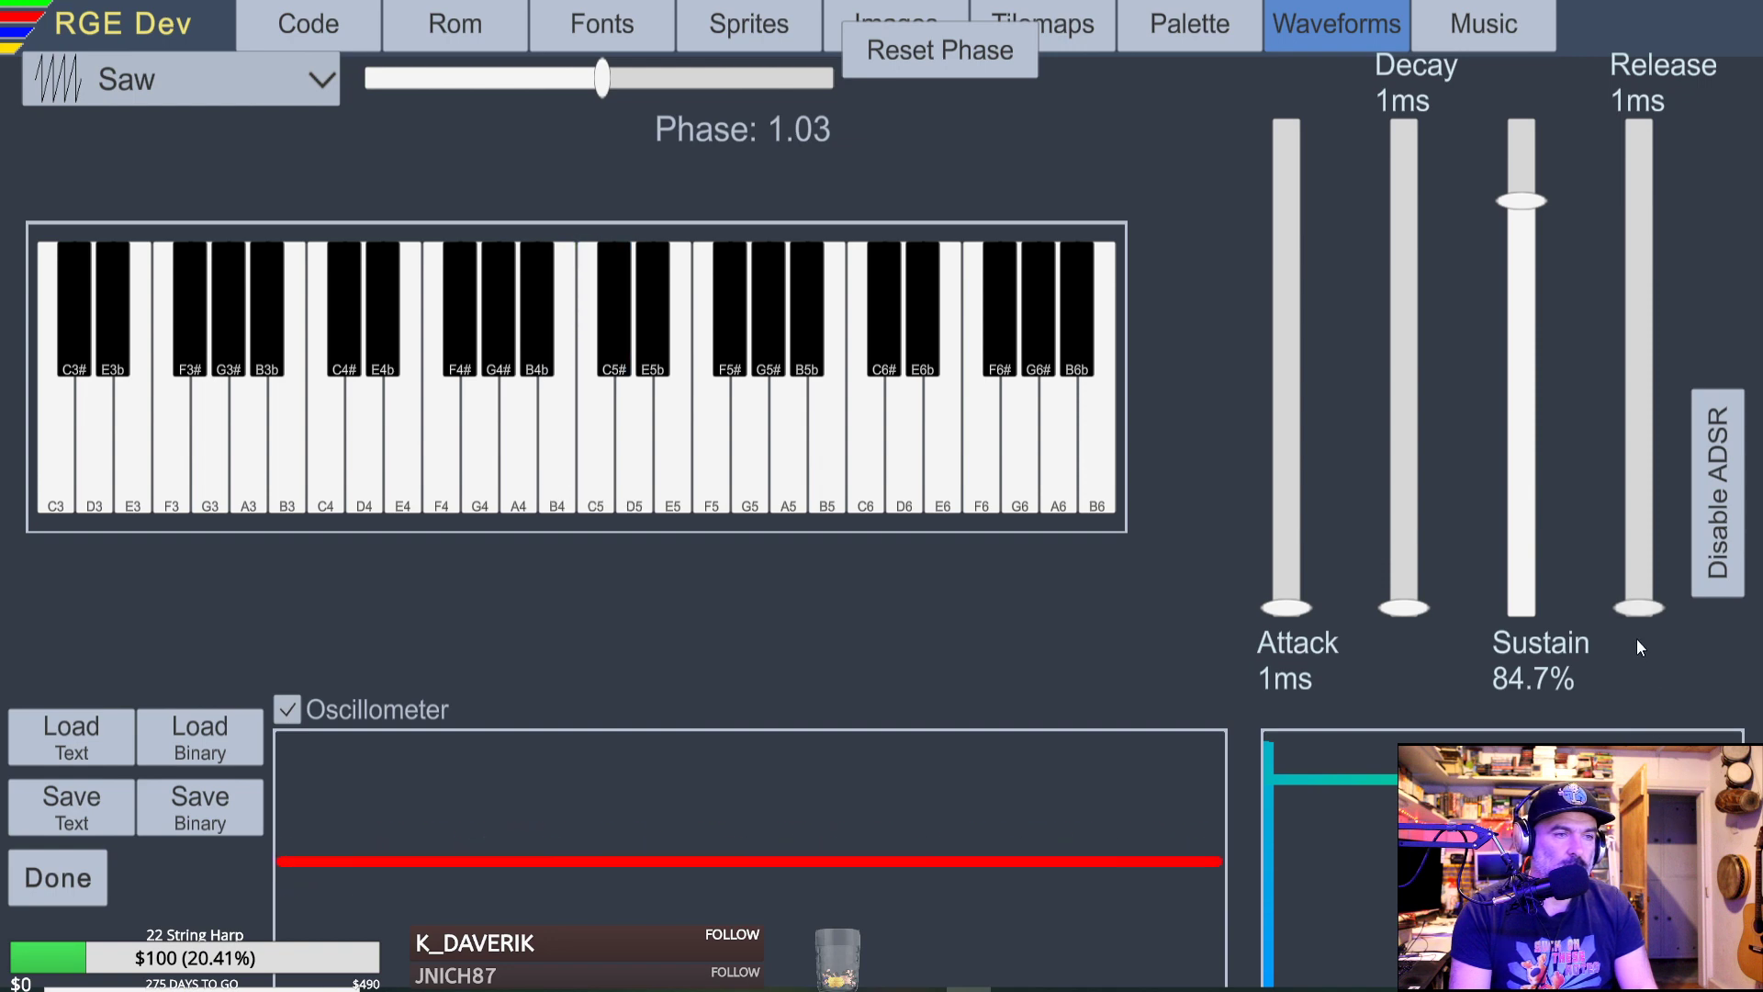
key(w)
key(n)
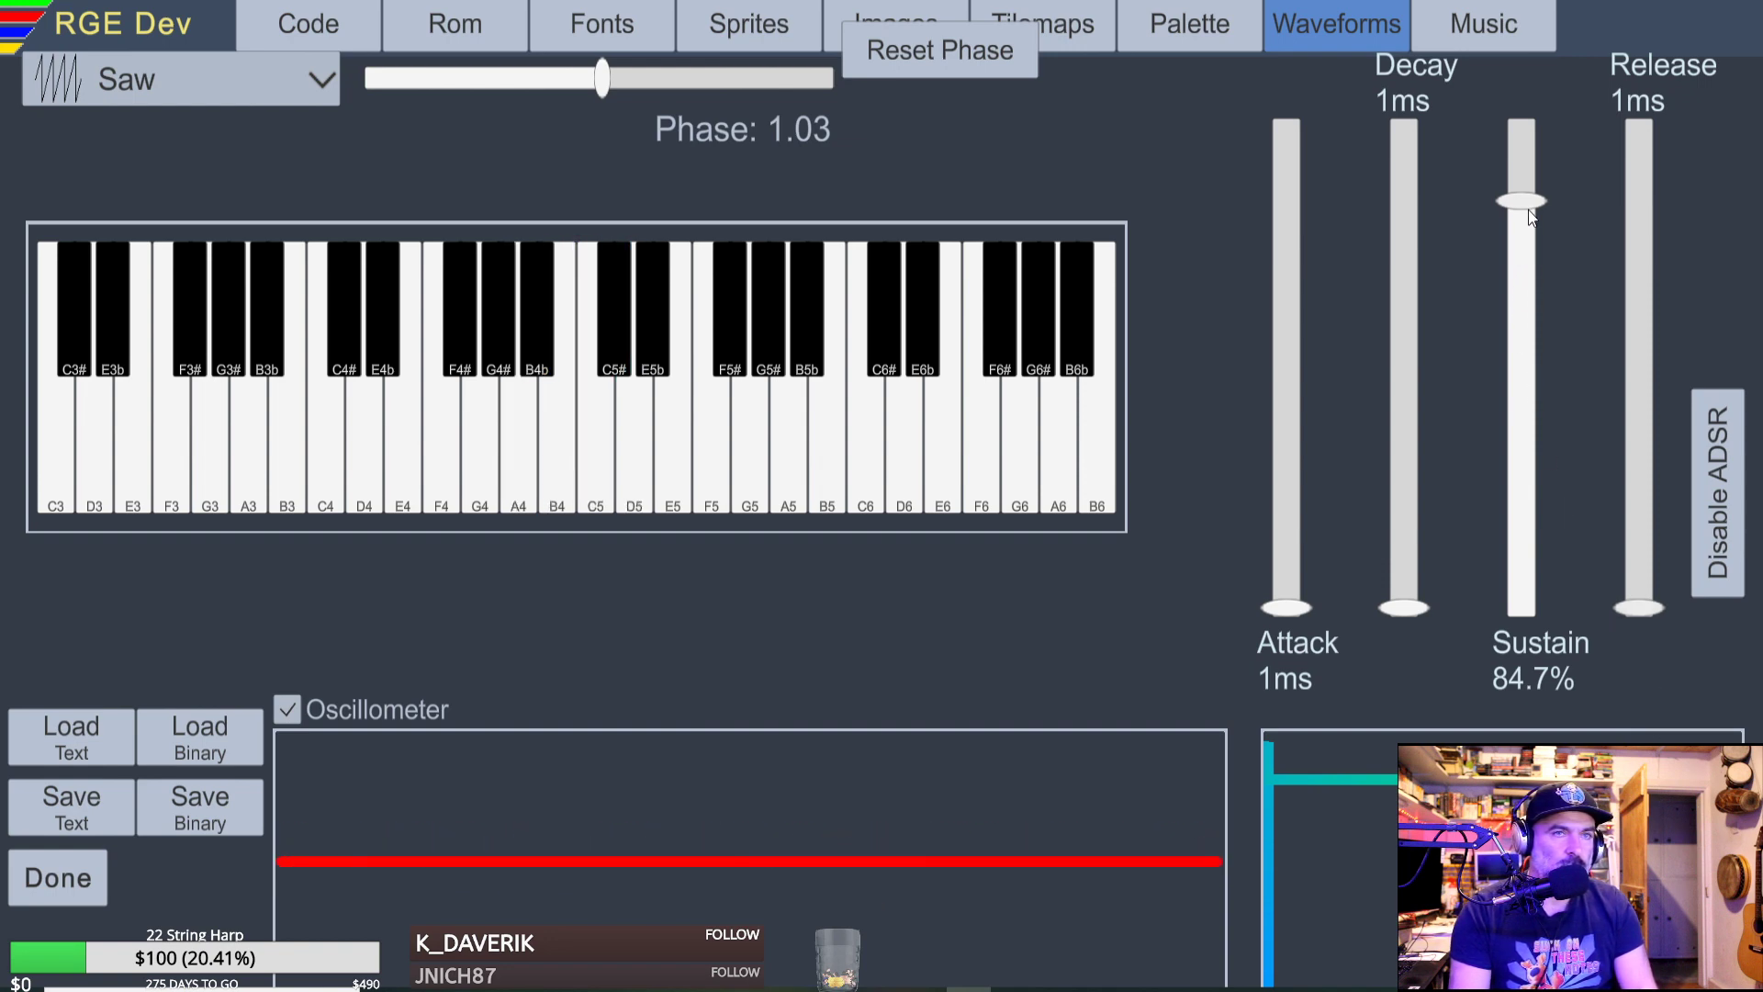
Try the Saw instrument with sustain at 74.5% and decay at 353 ms.
key(q)
key(n)
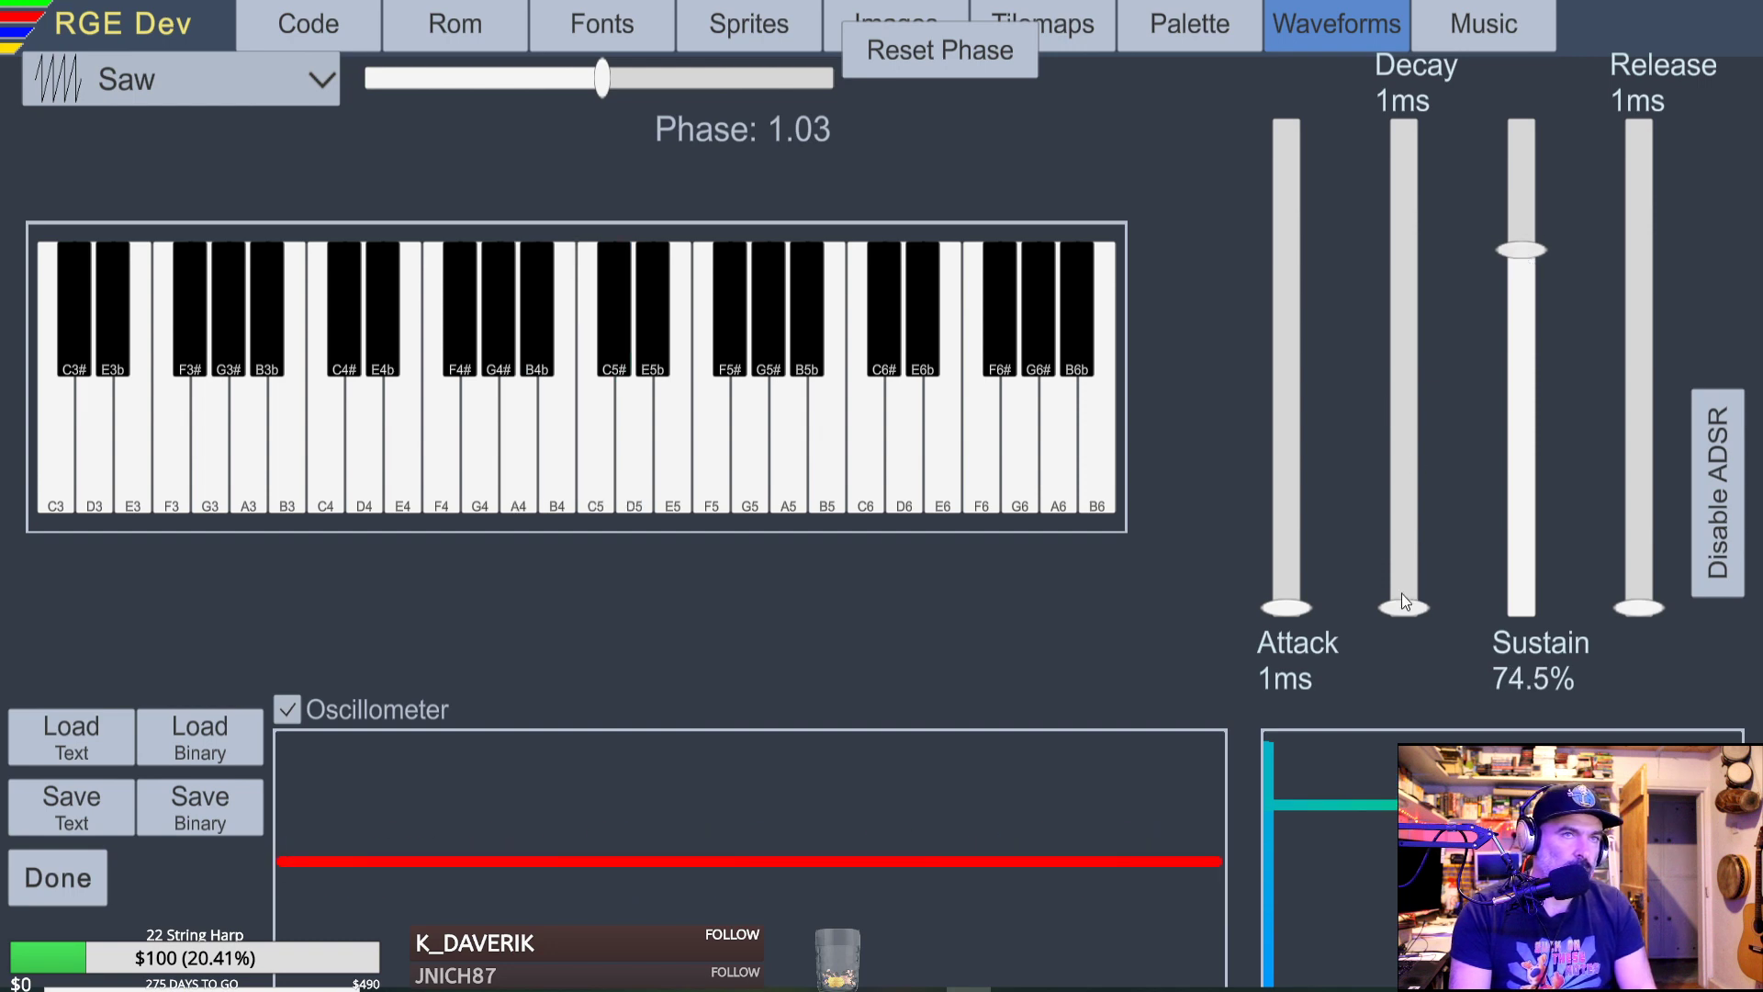
key(w)
drag(1415, 520, 1416, 550)
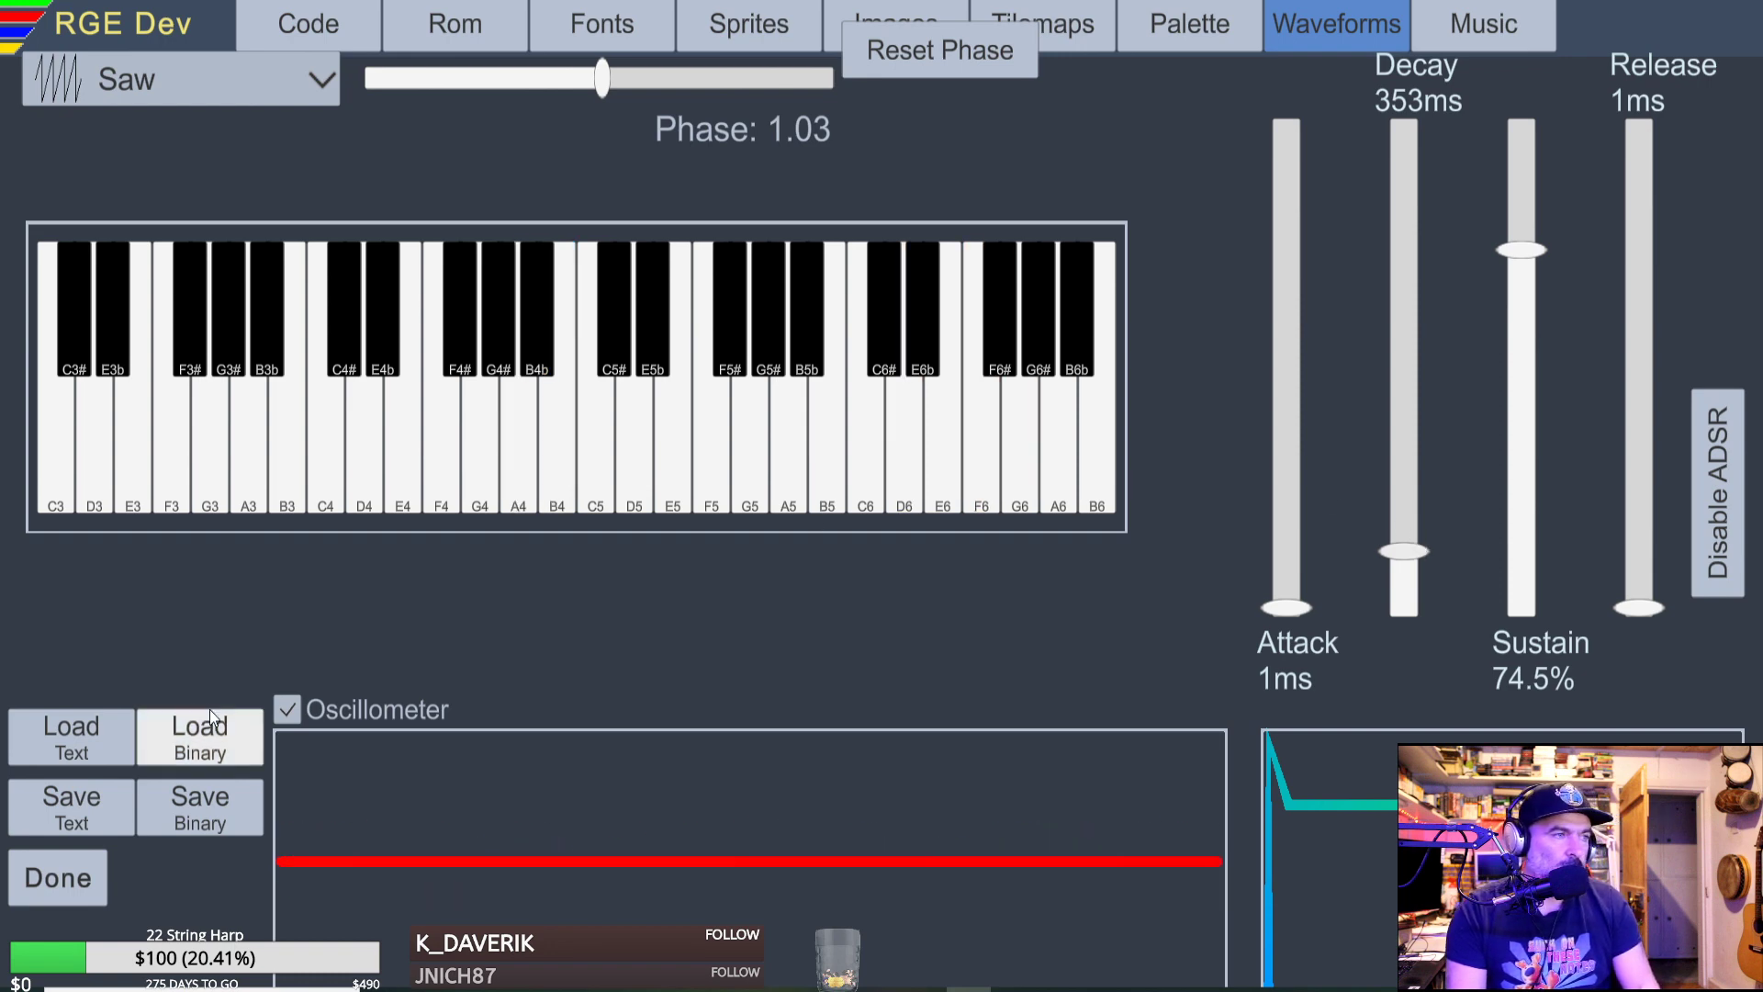
click(321, 79)
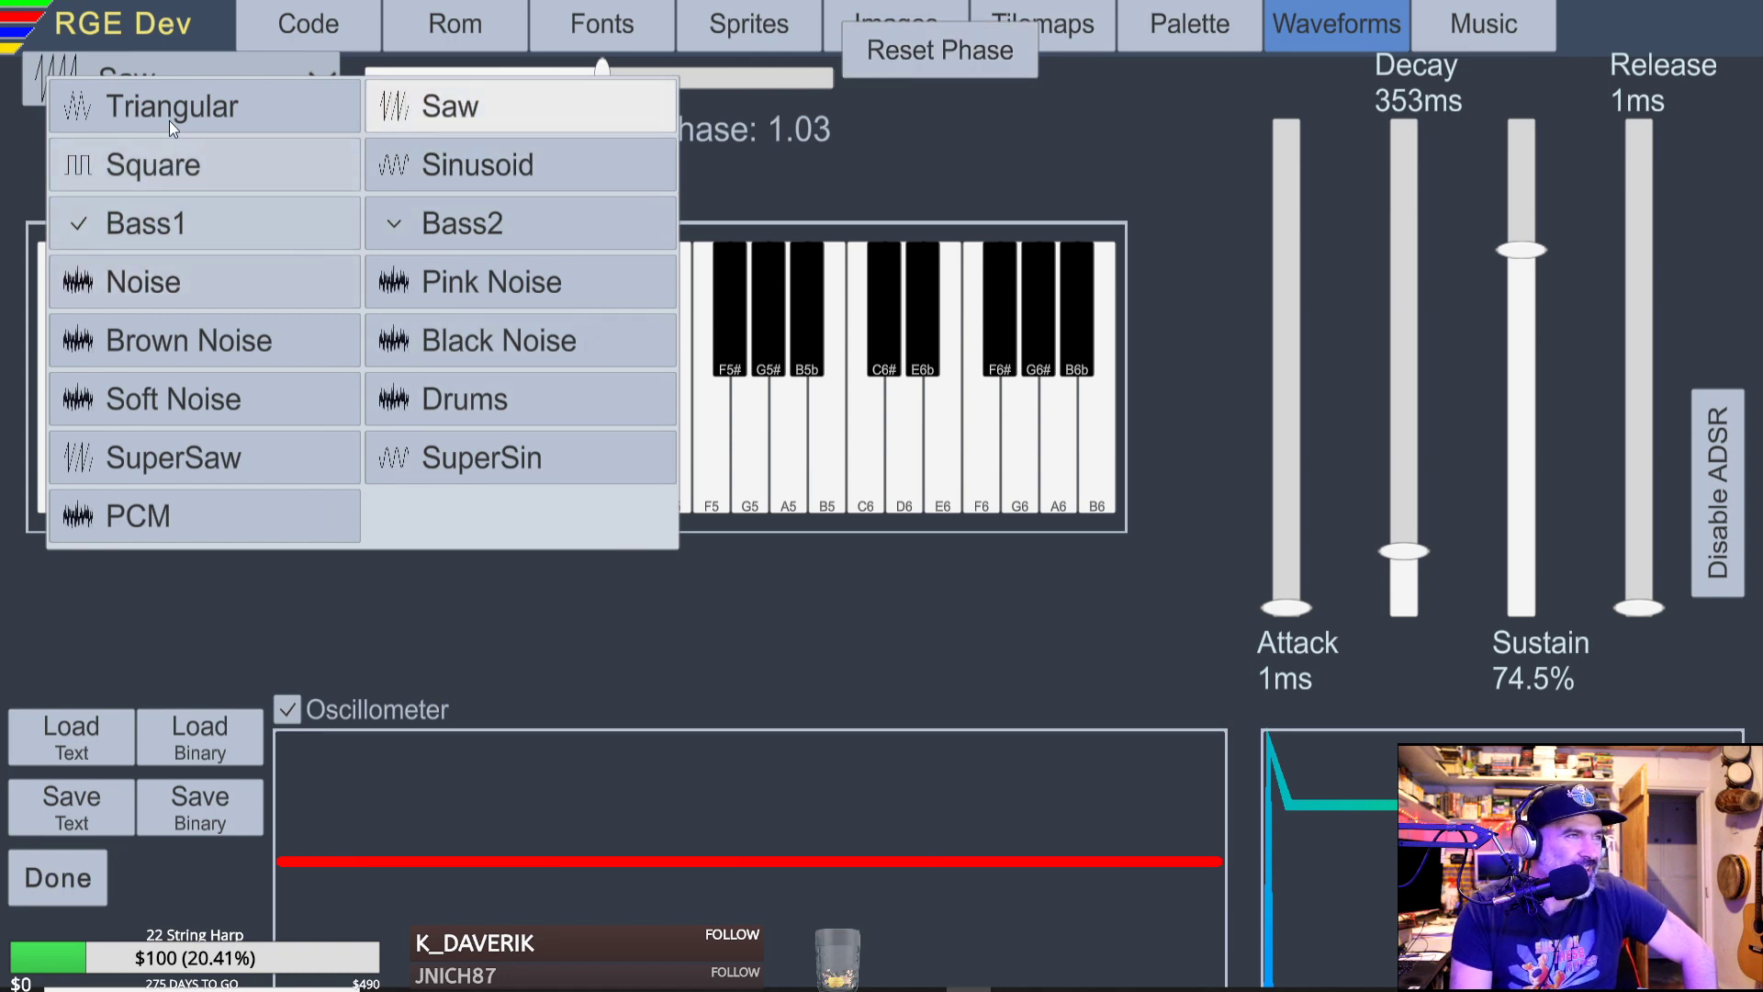
click(84, 65)
click(83, 65)
click(85, 65)
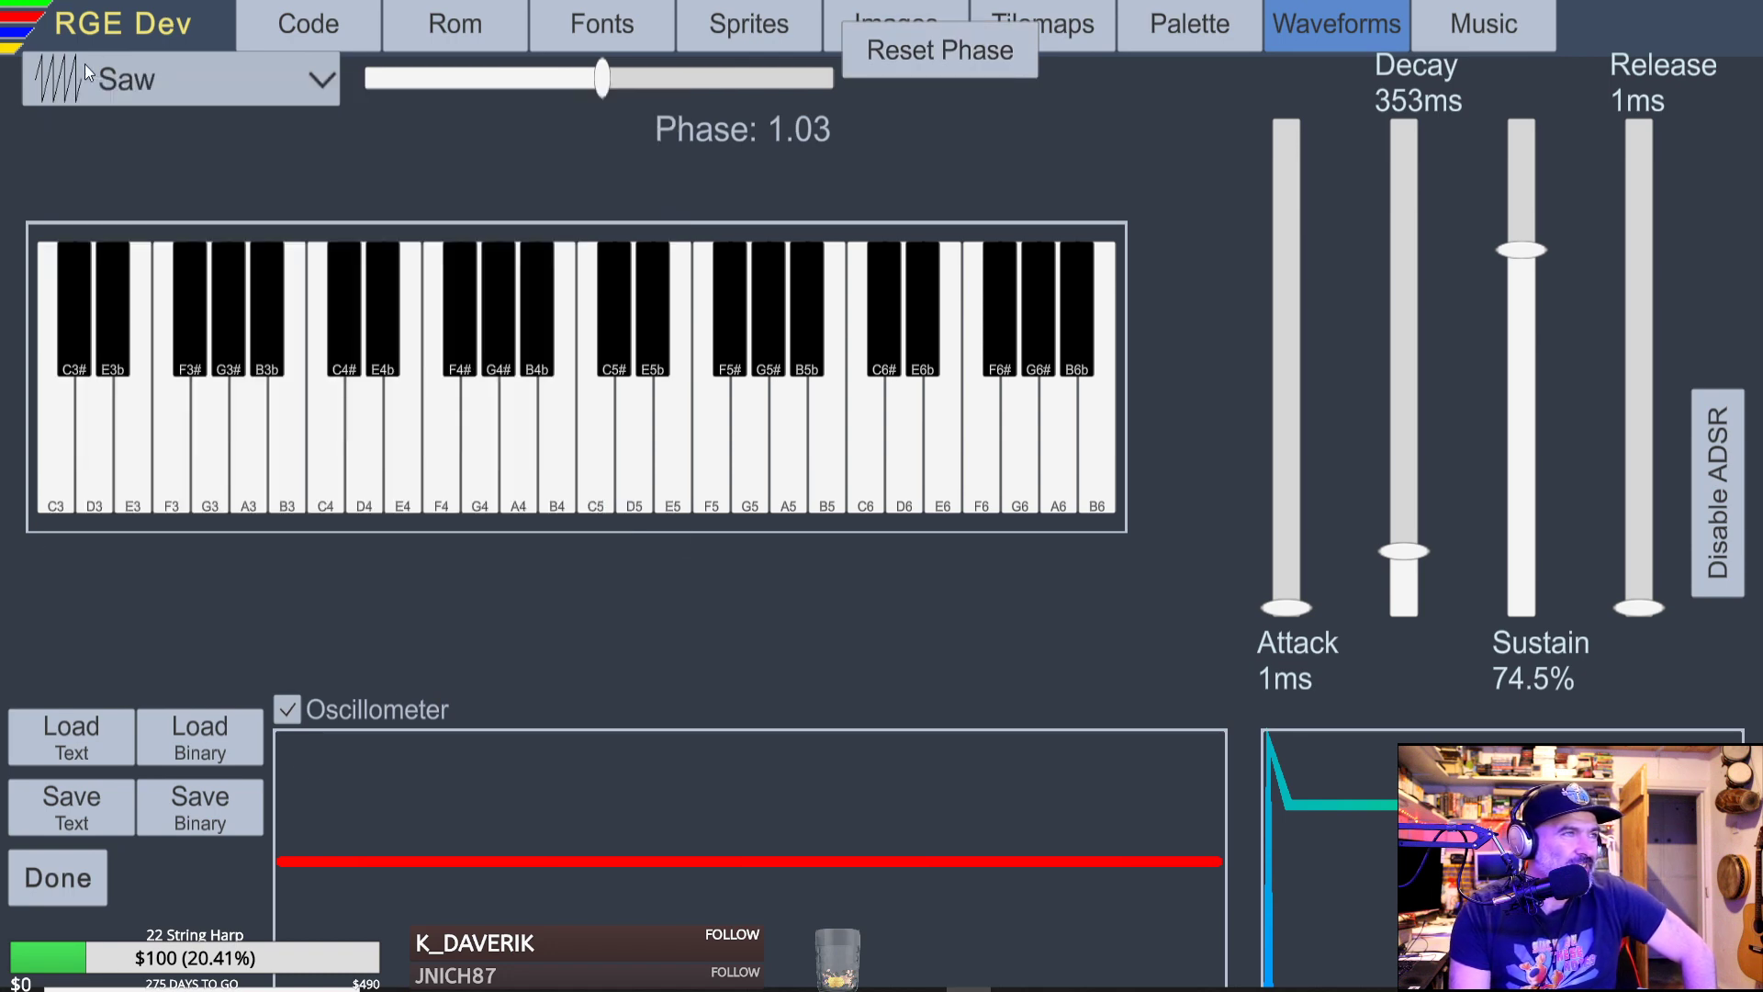
click(84, 65)
click(83, 66)
click(322, 73)
click(321, 73)
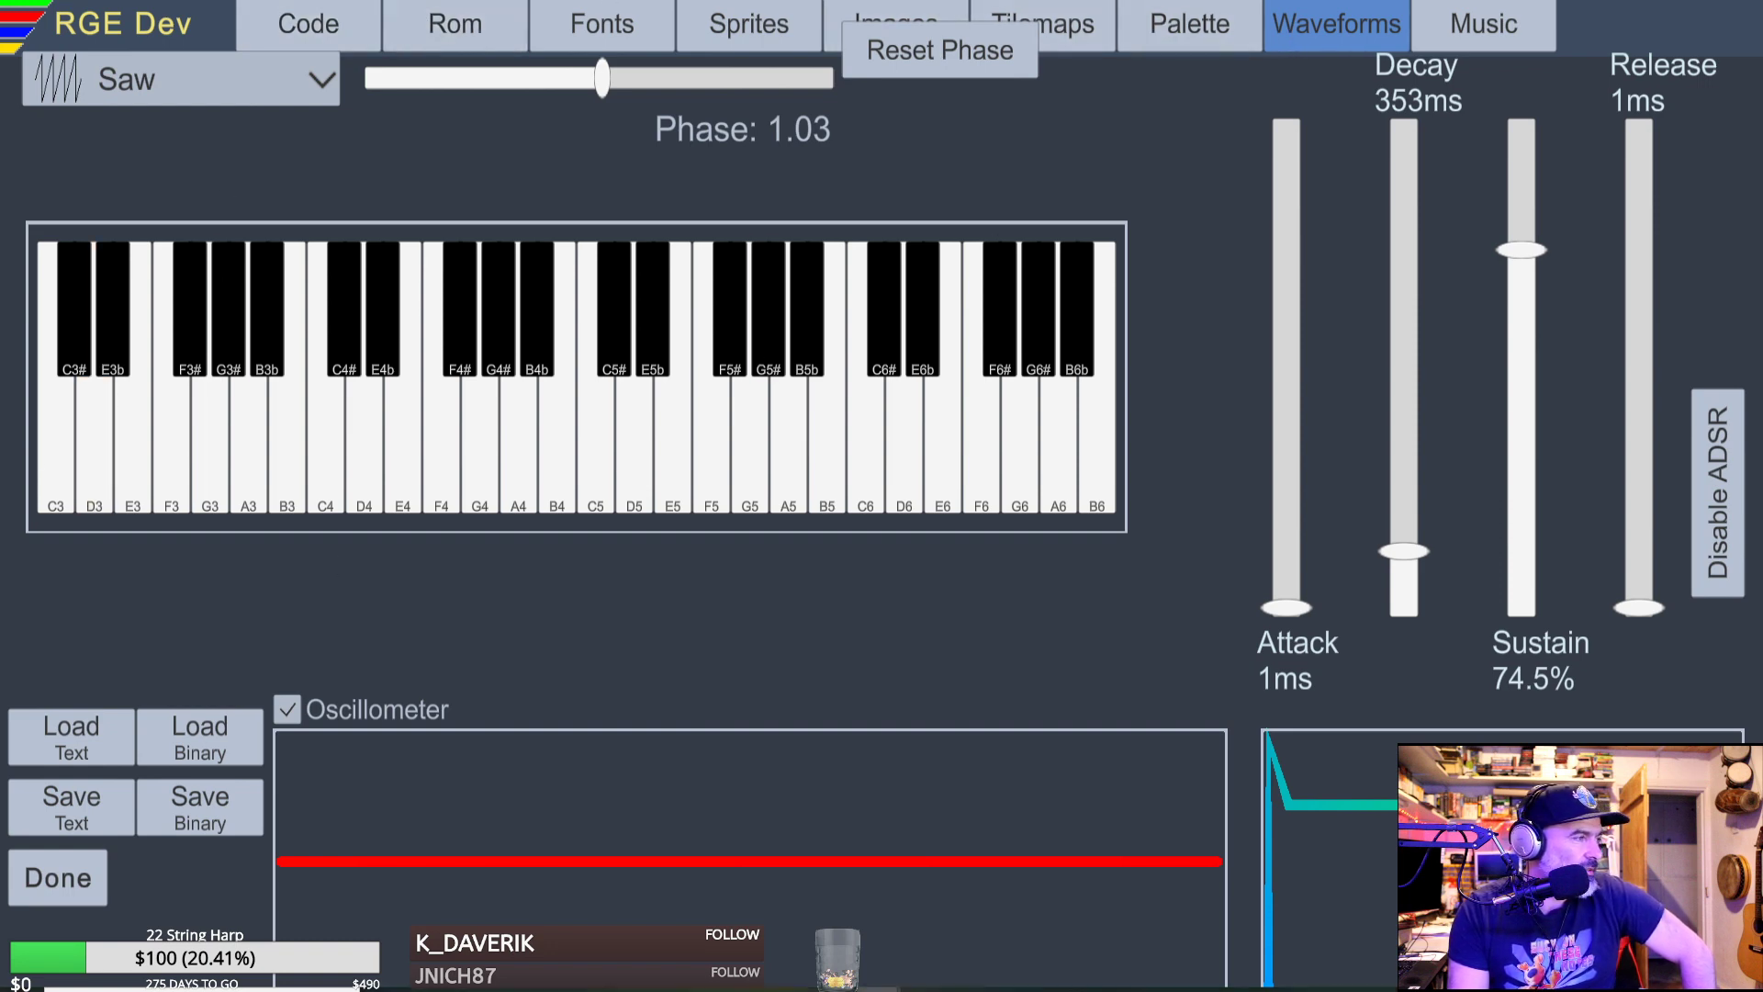
Switch to the browser, listen to the opening of the Rags to Riches longplay video, and return to the waveform editor.
key(alt+Tab)
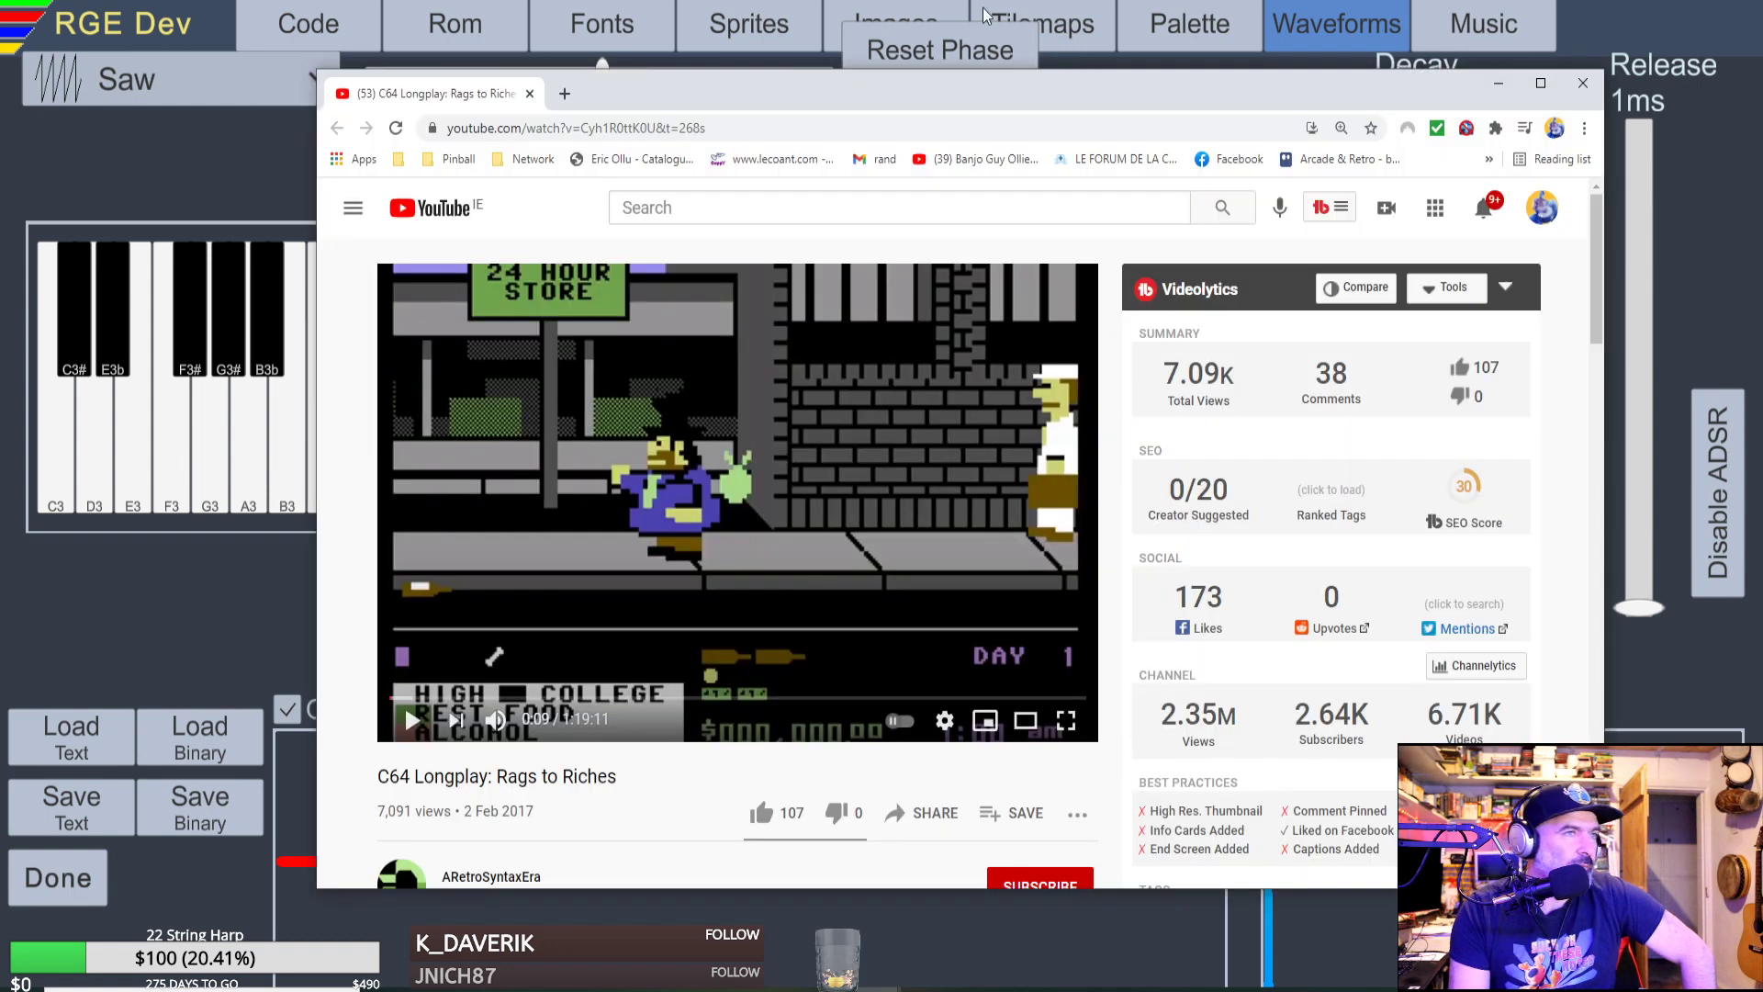
drag(957, 101, 949, 107)
click(681, 471)
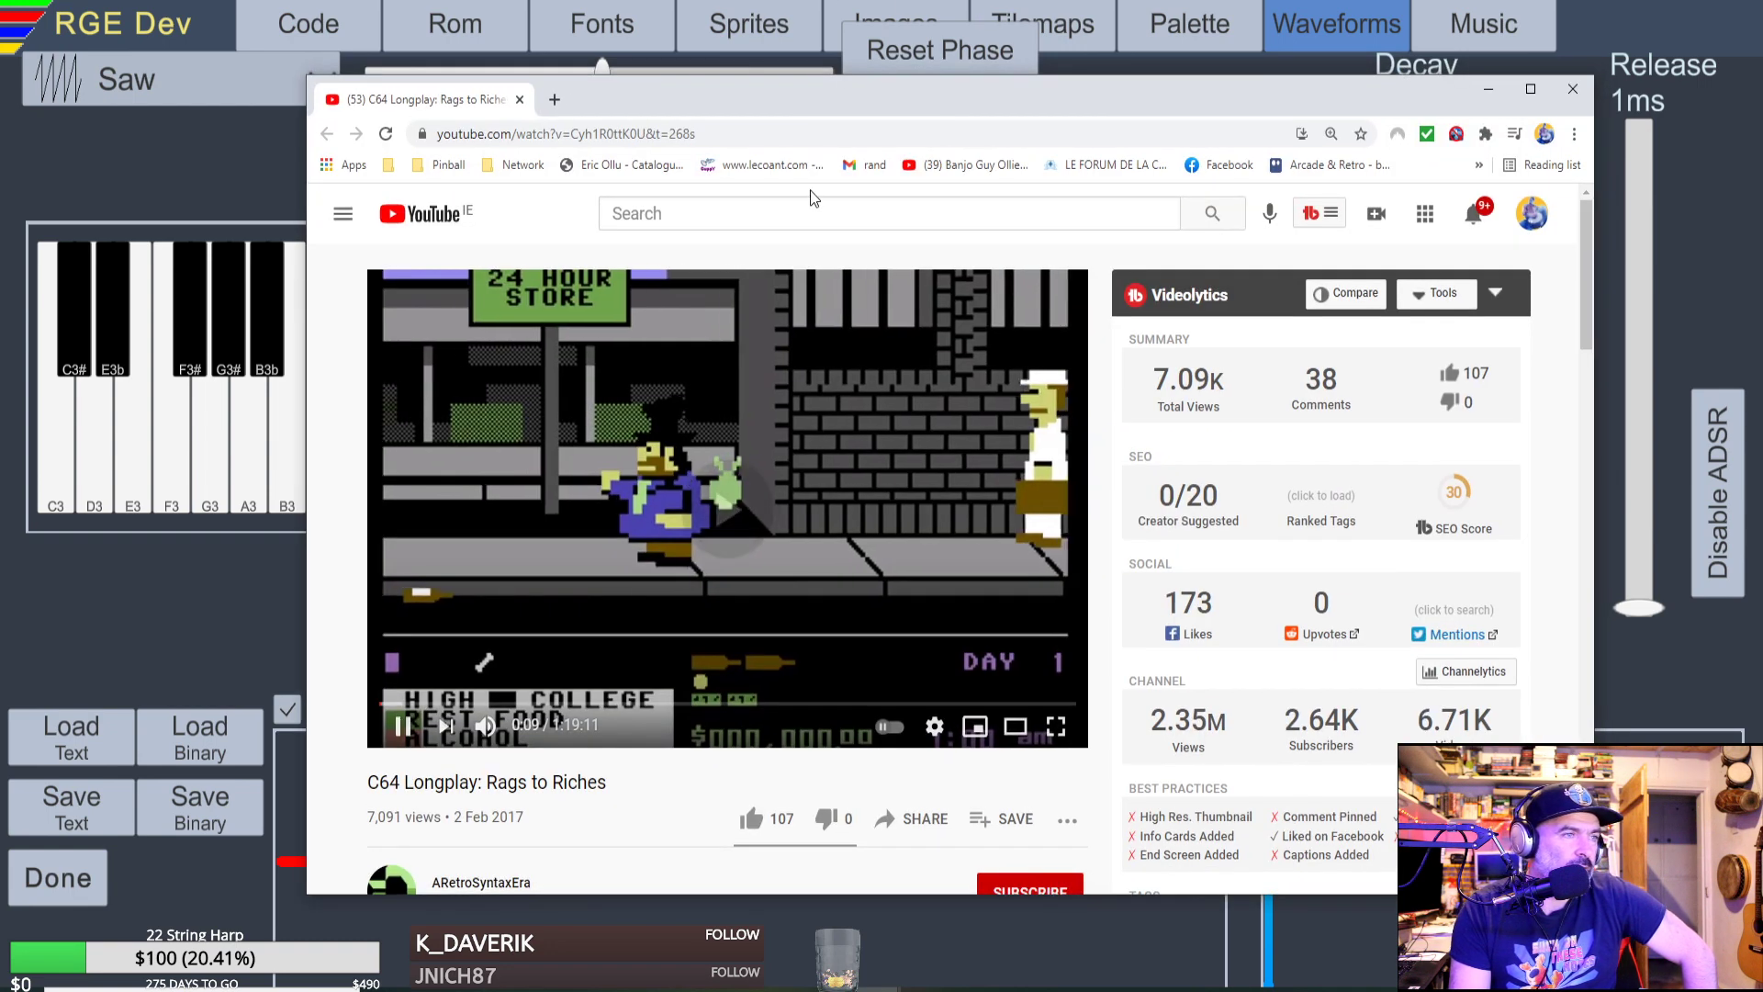
click(387, 705)
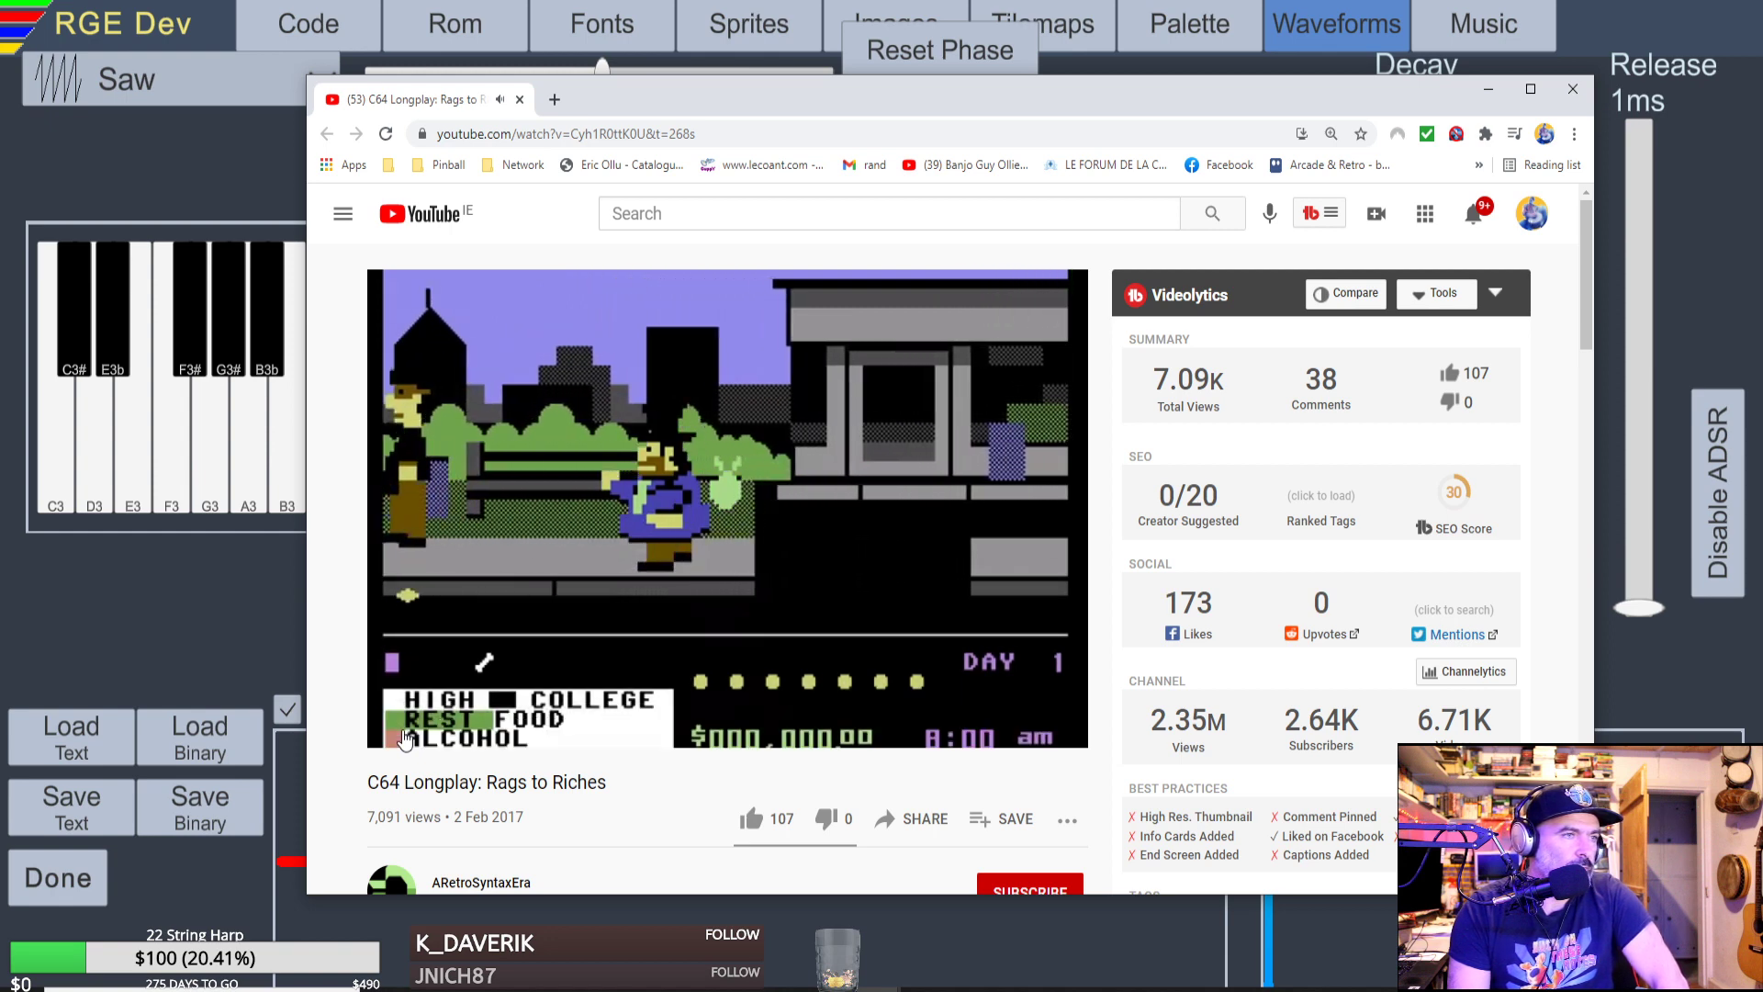
click(405, 739)
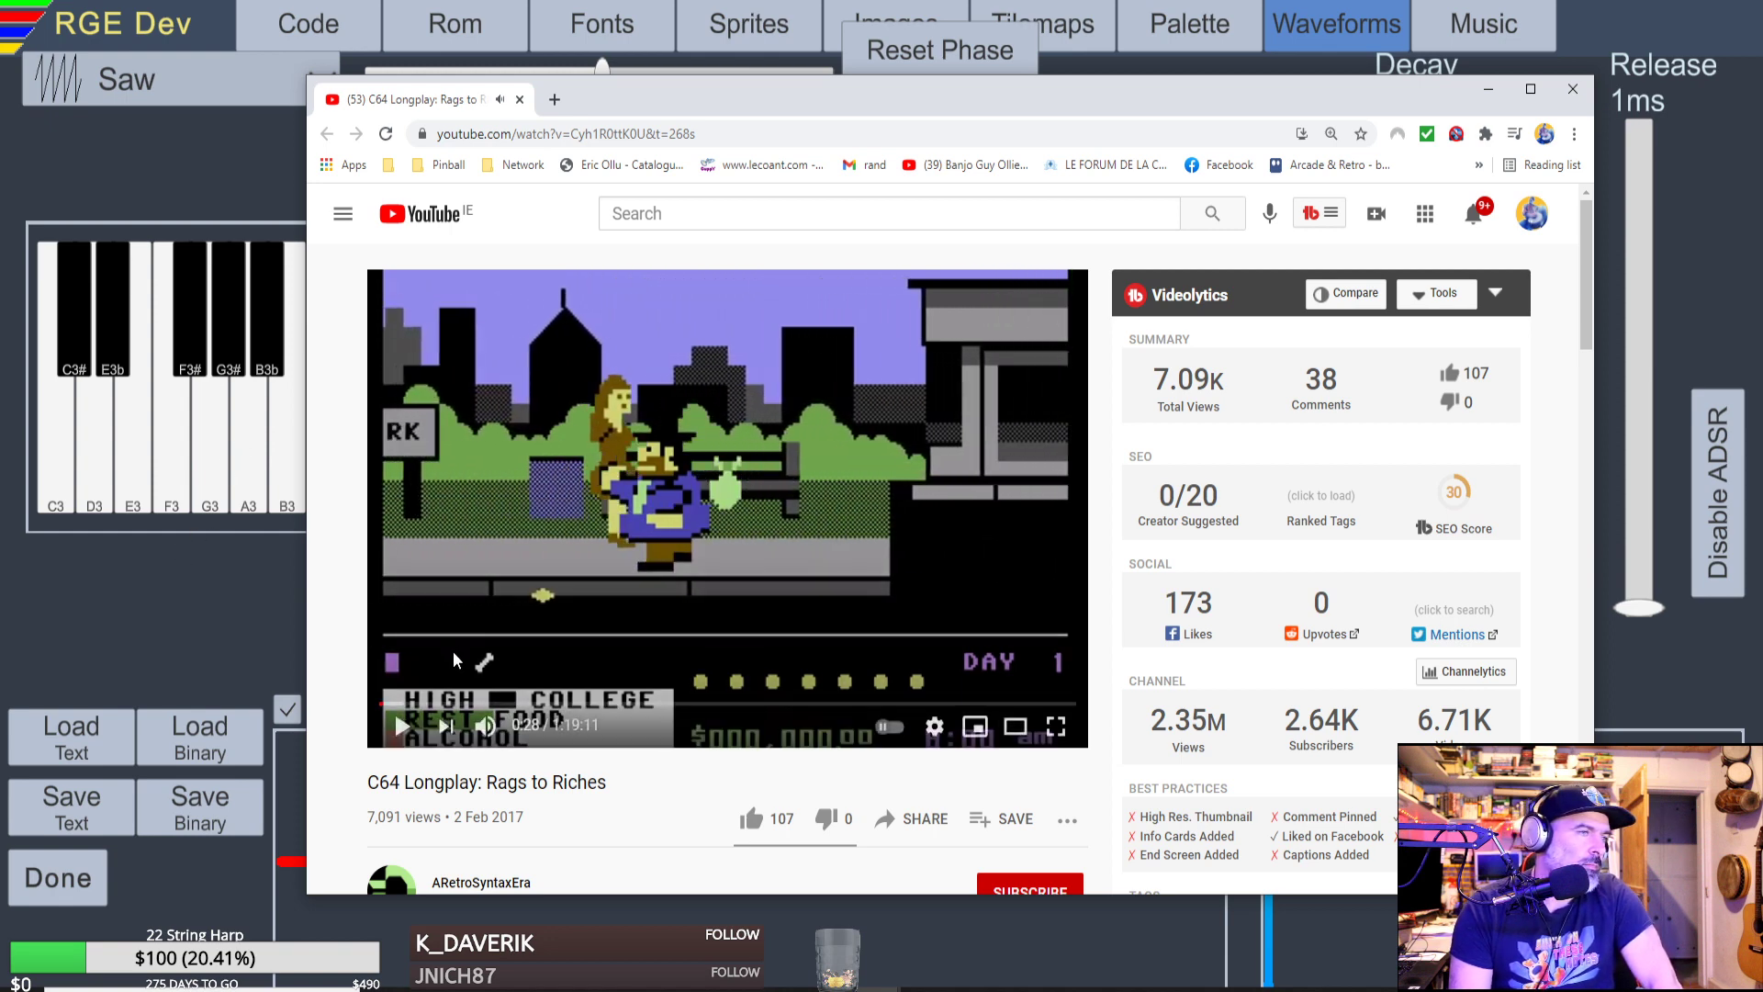
drag(384, 703, 325, 705)
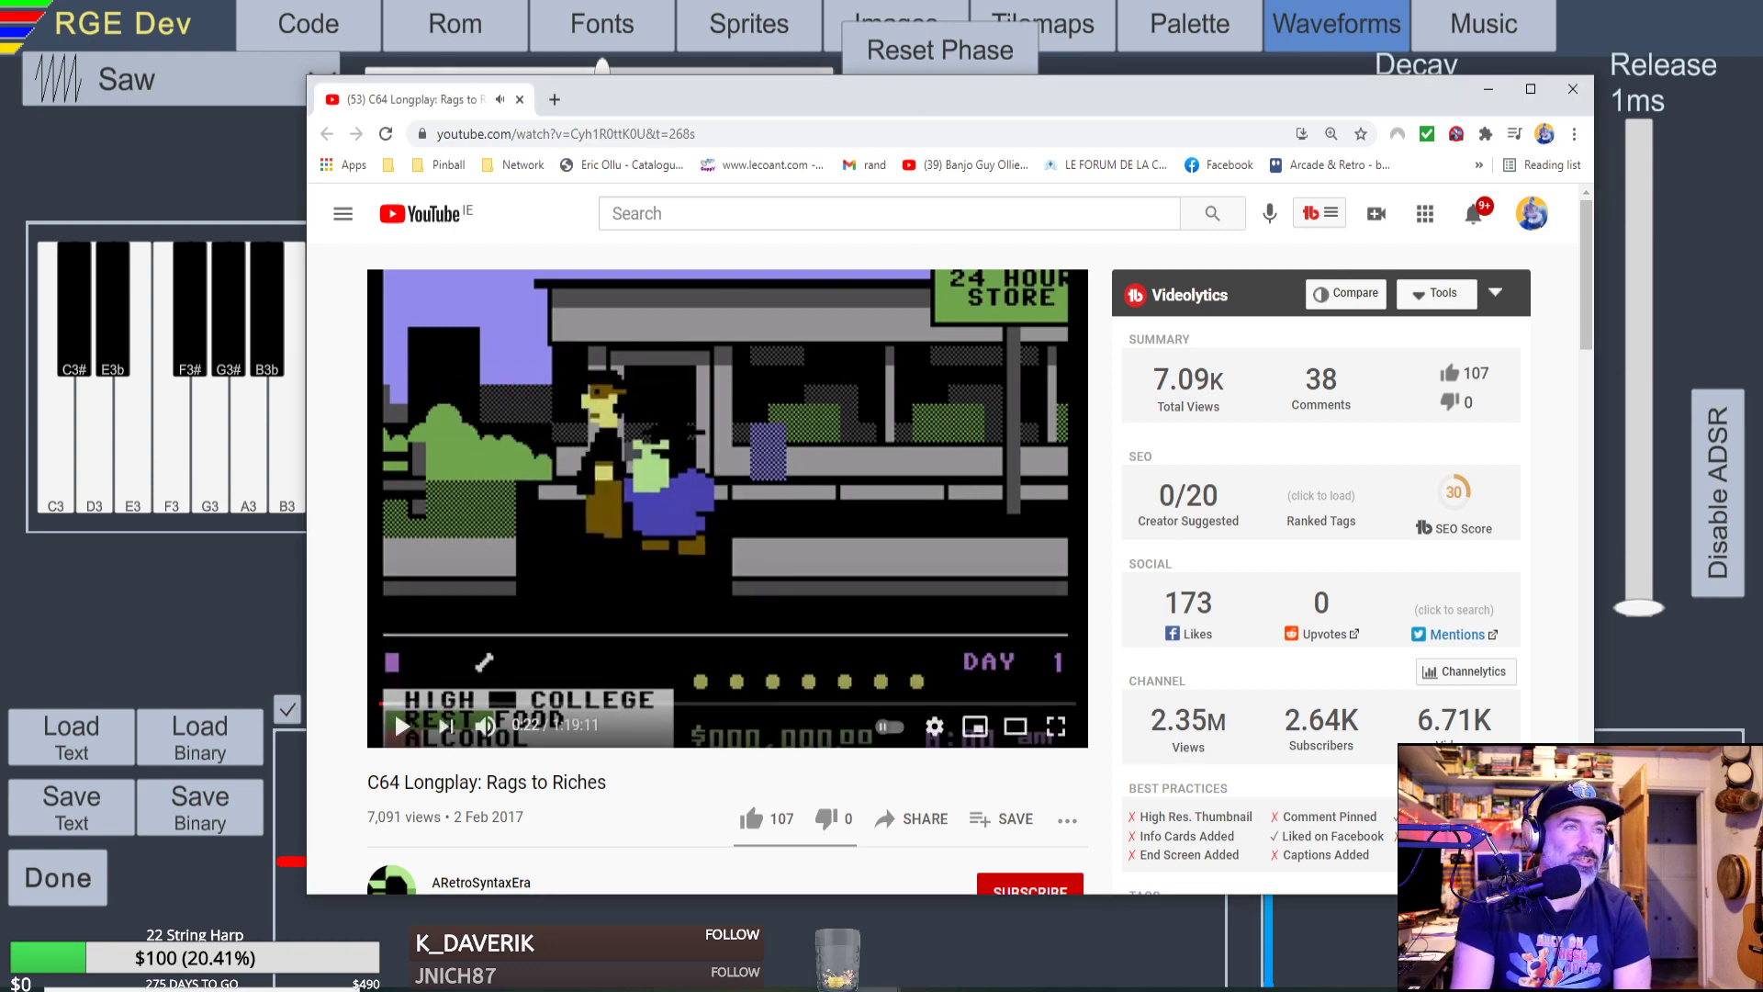
click(1488, 90)
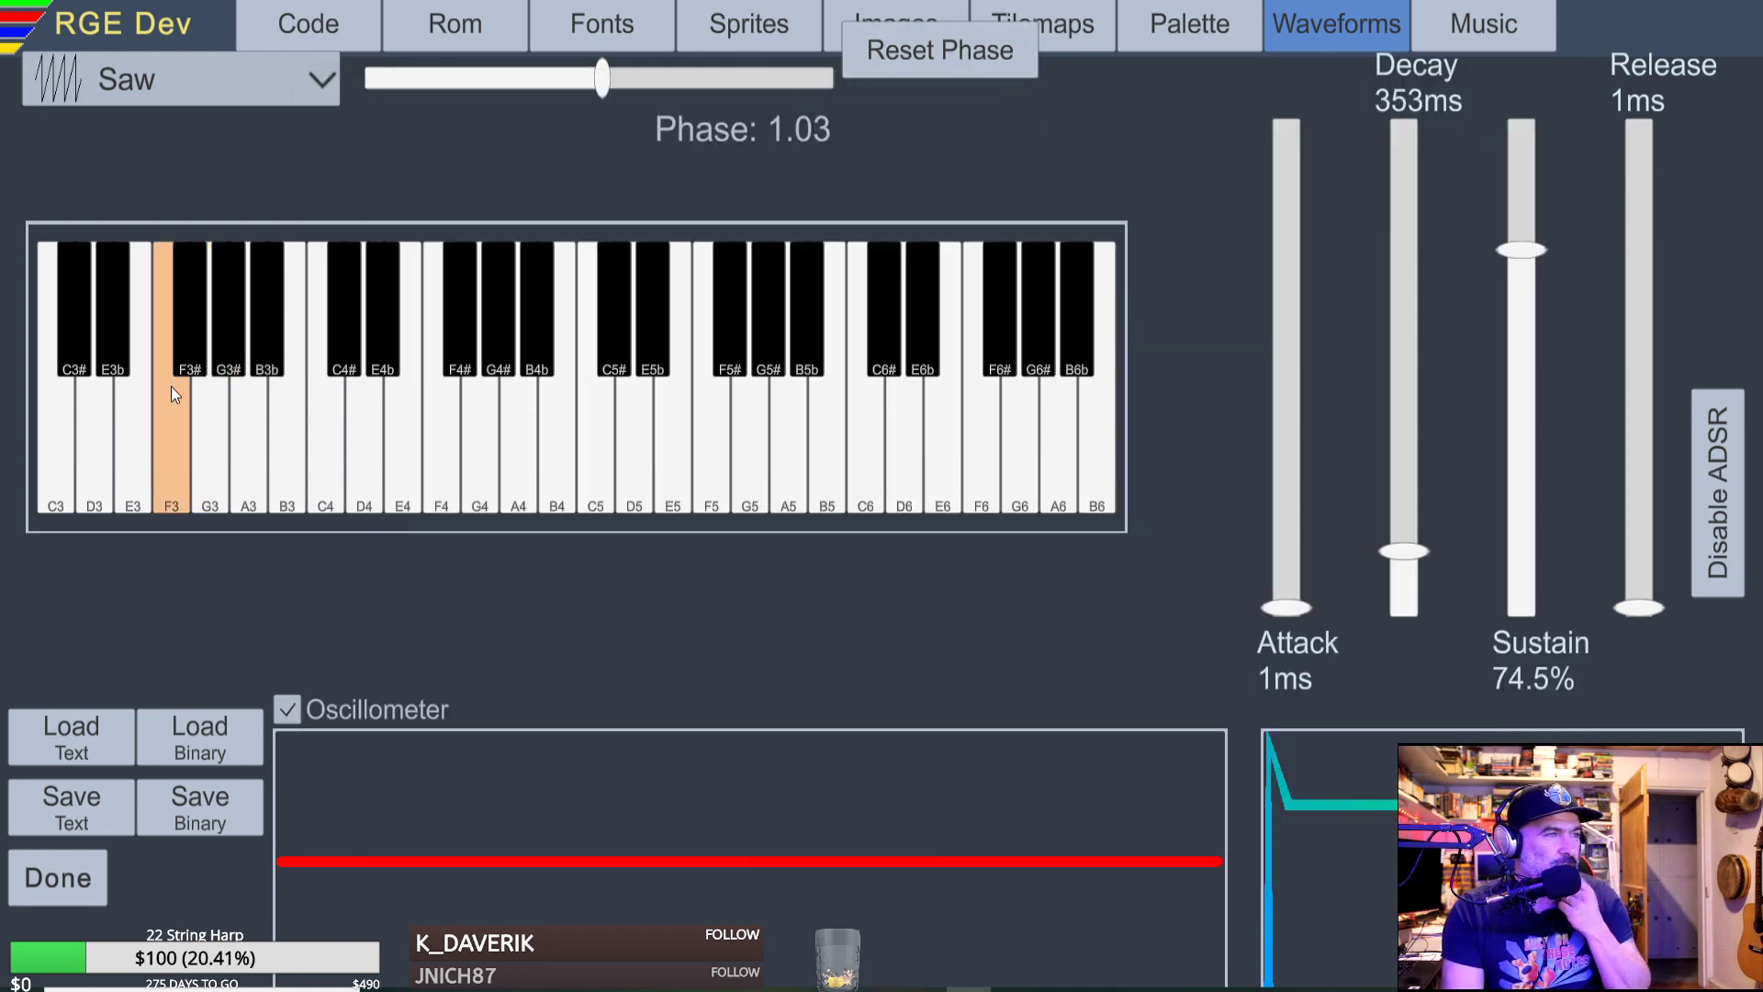
Try a decay of 71 ms with sustain at 1.9% on the Saw instrument while sounding test notes.
click(612, 448)
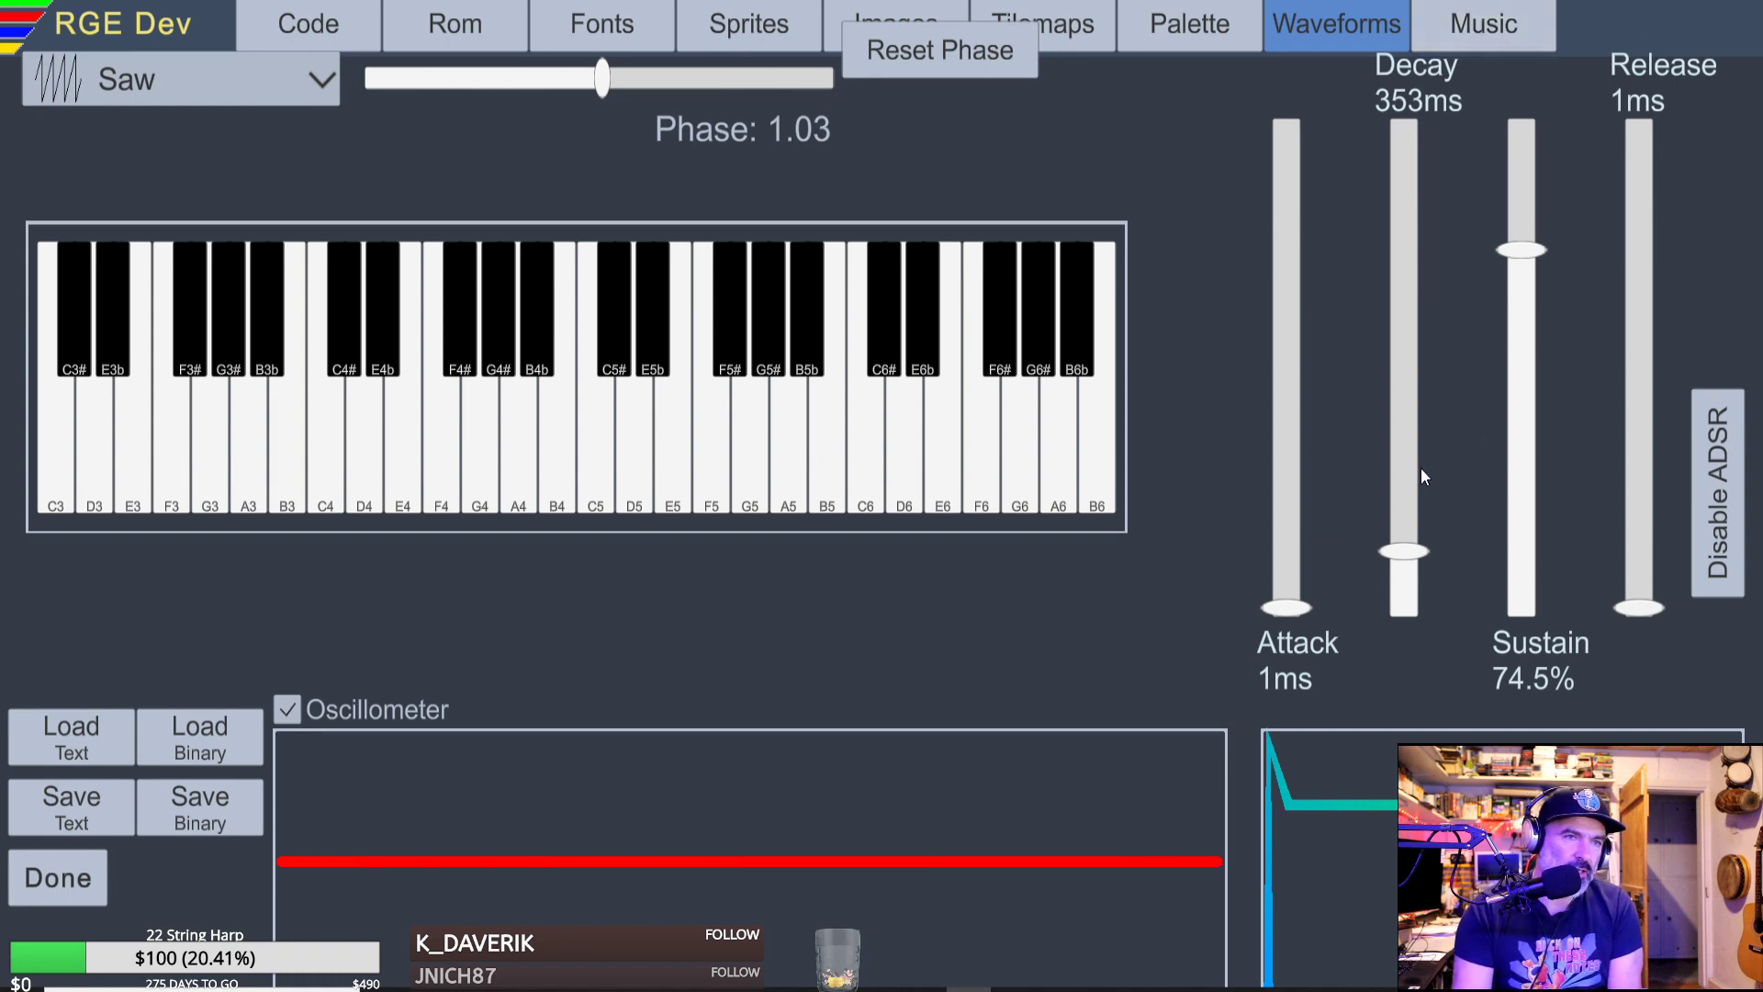
mouse_move(1296, 618)
mouse_down()
mouse_move(1291, 602)
mouse_move(1292, 622)
mouse_up()
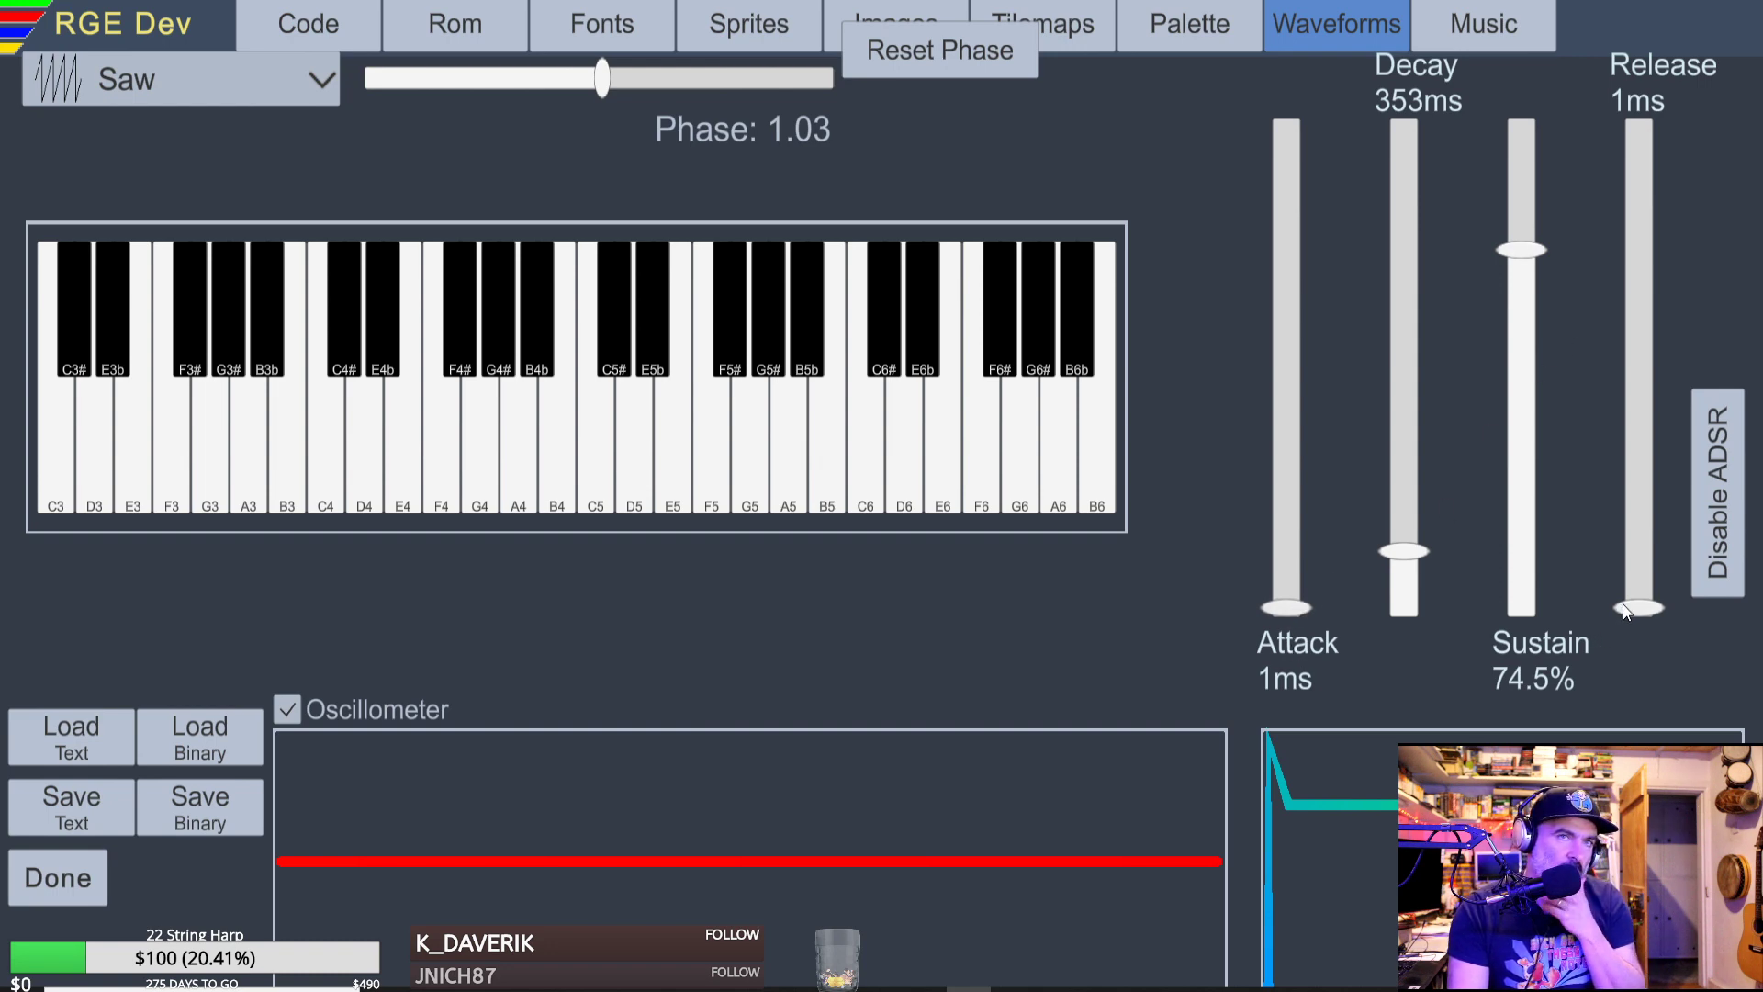
drag(1628, 610, 1638, 668)
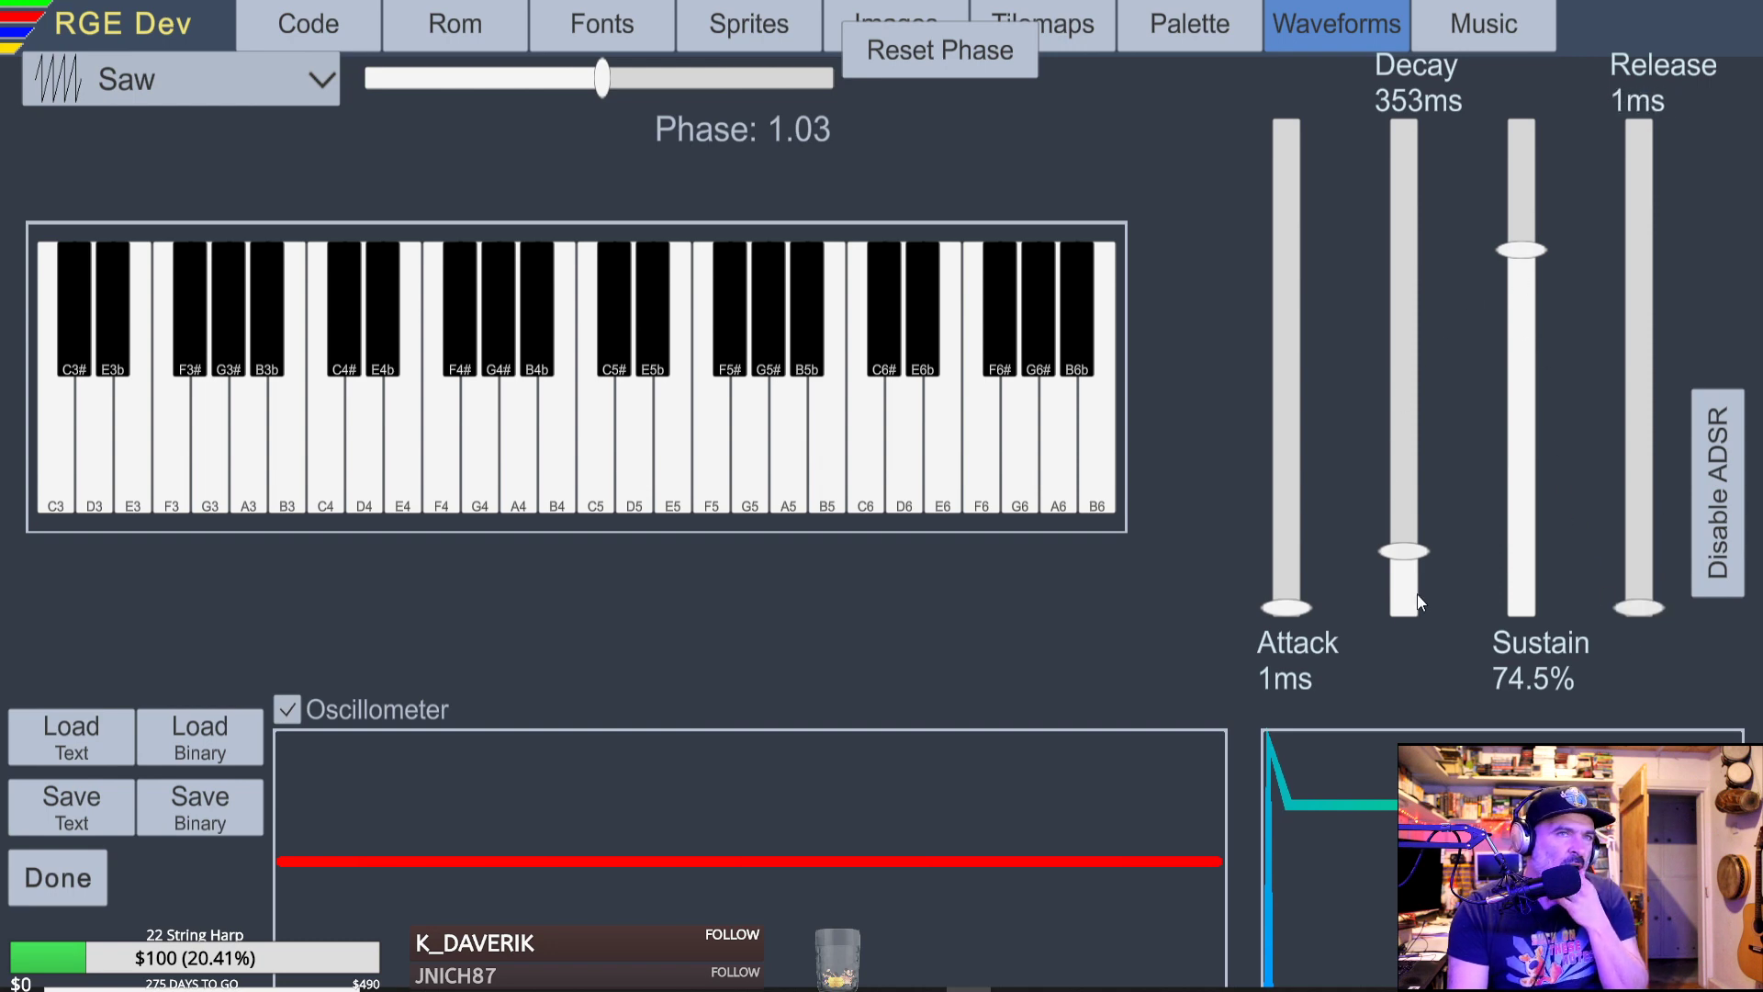
drag(1406, 552, 1414, 599)
drag(1519, 252, 1526, 726)
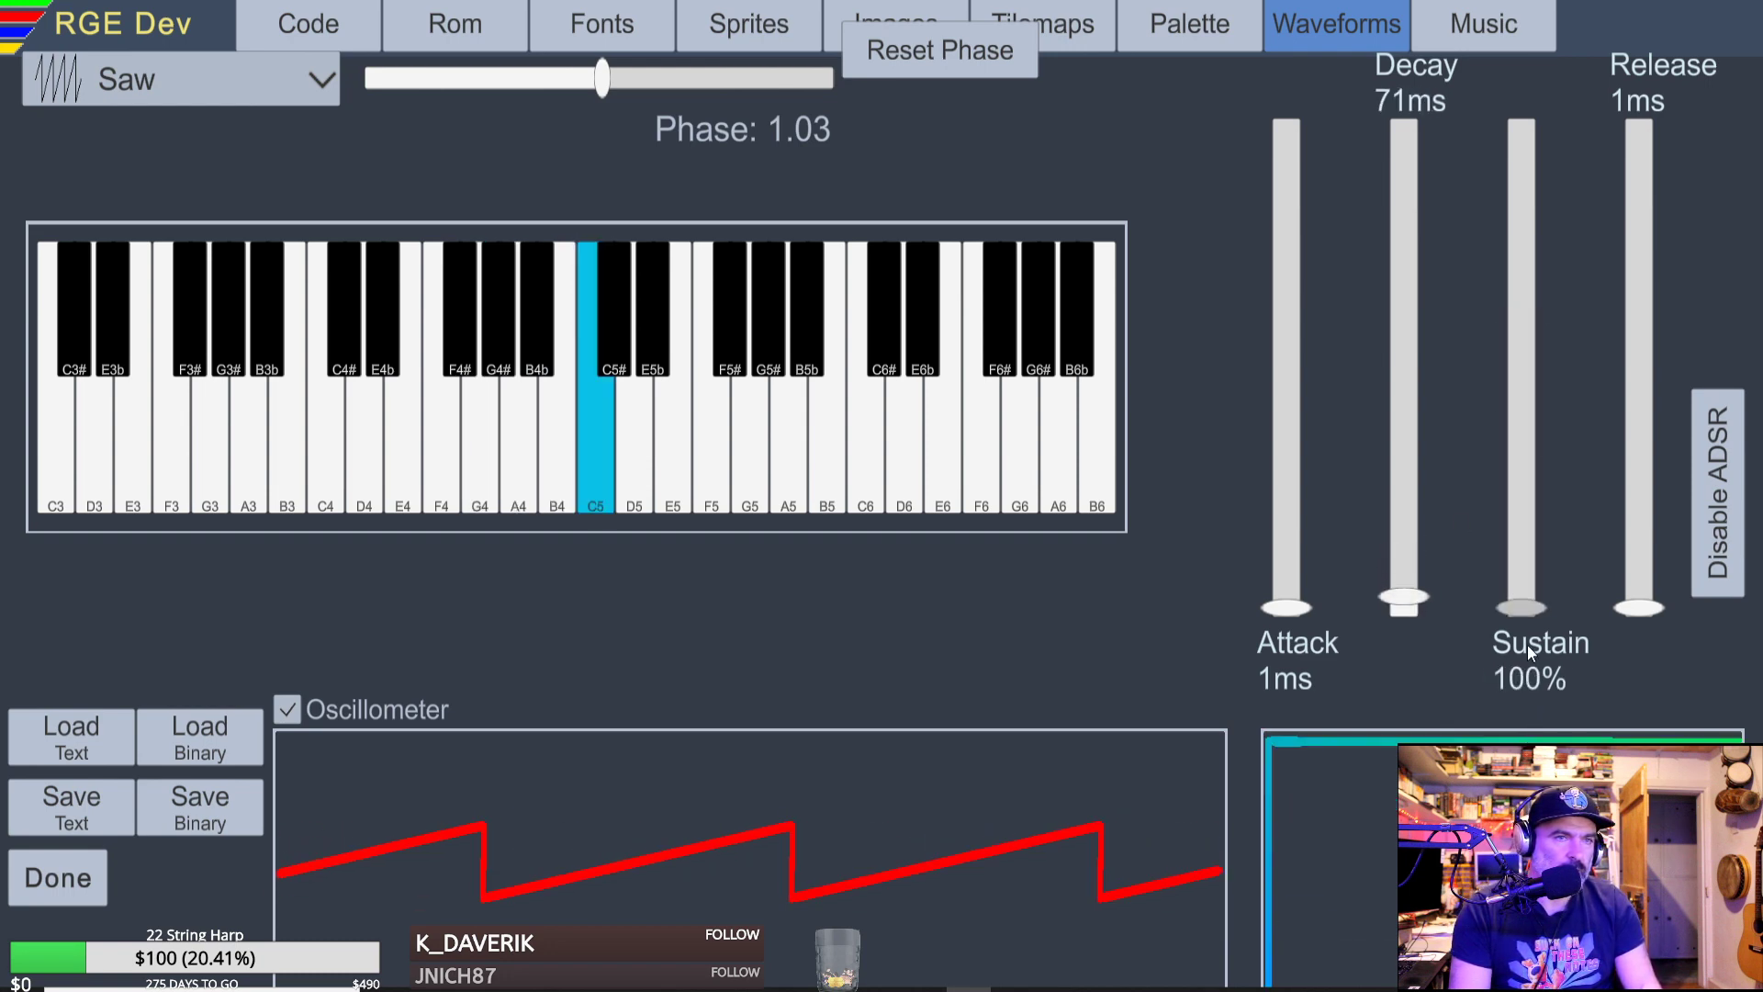
mouse_move(1527, 644)
mouse_down()
mouse_move(1527, 583)
mouse_move(1525, 601)
mouse_up()
key(w)
key(w)
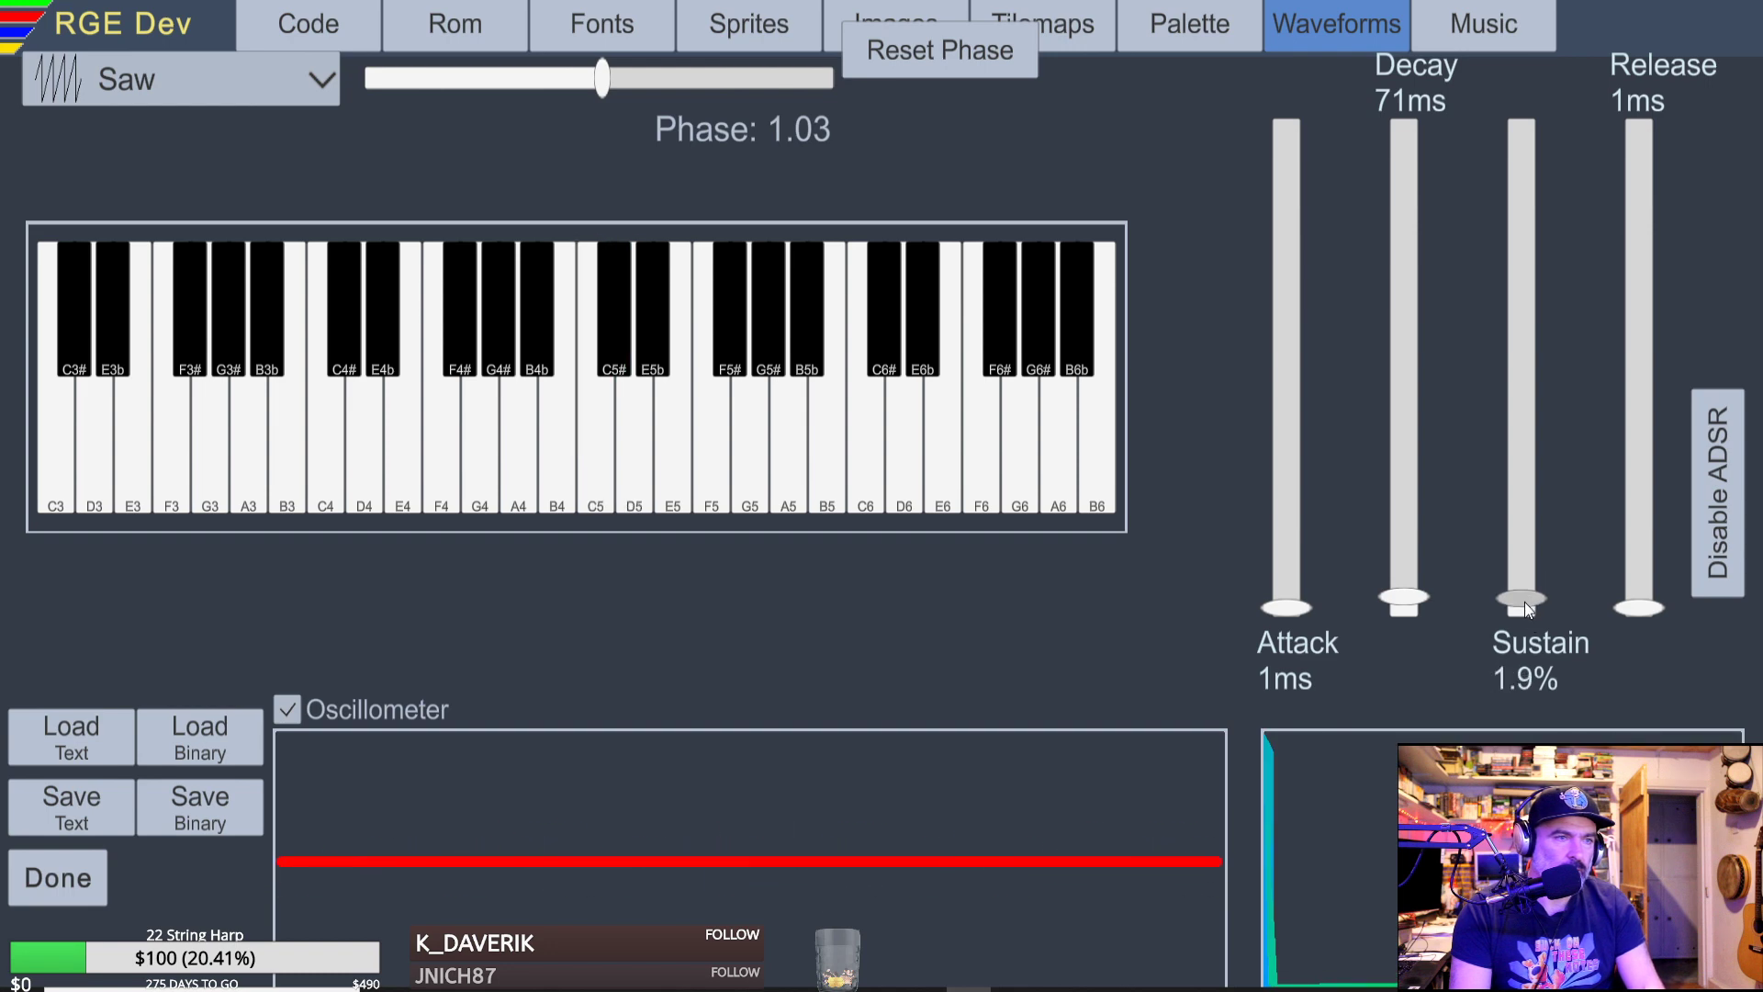
Set the Saw instrument's decay to 59 ms and sustain to 0.3%, checking the envelope with test notes.
drag(1410, 599, 1410, 599)
key(n)
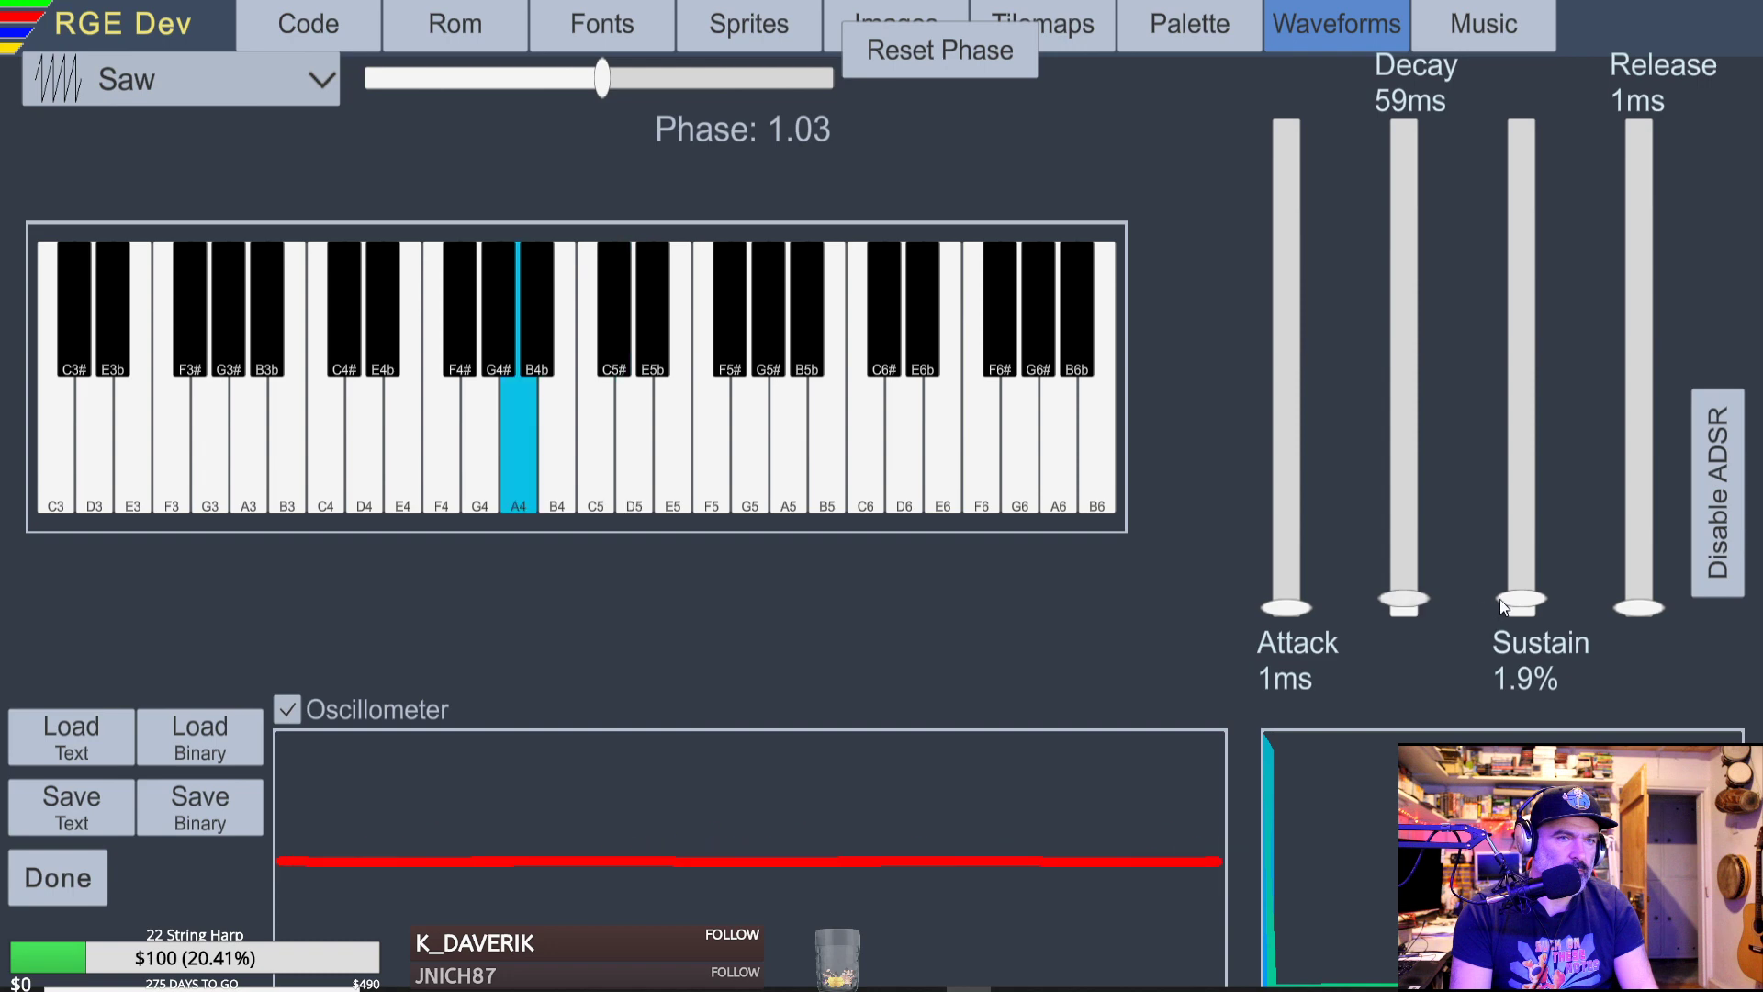
key(m)
drag(1533, 600, 1530, 604)
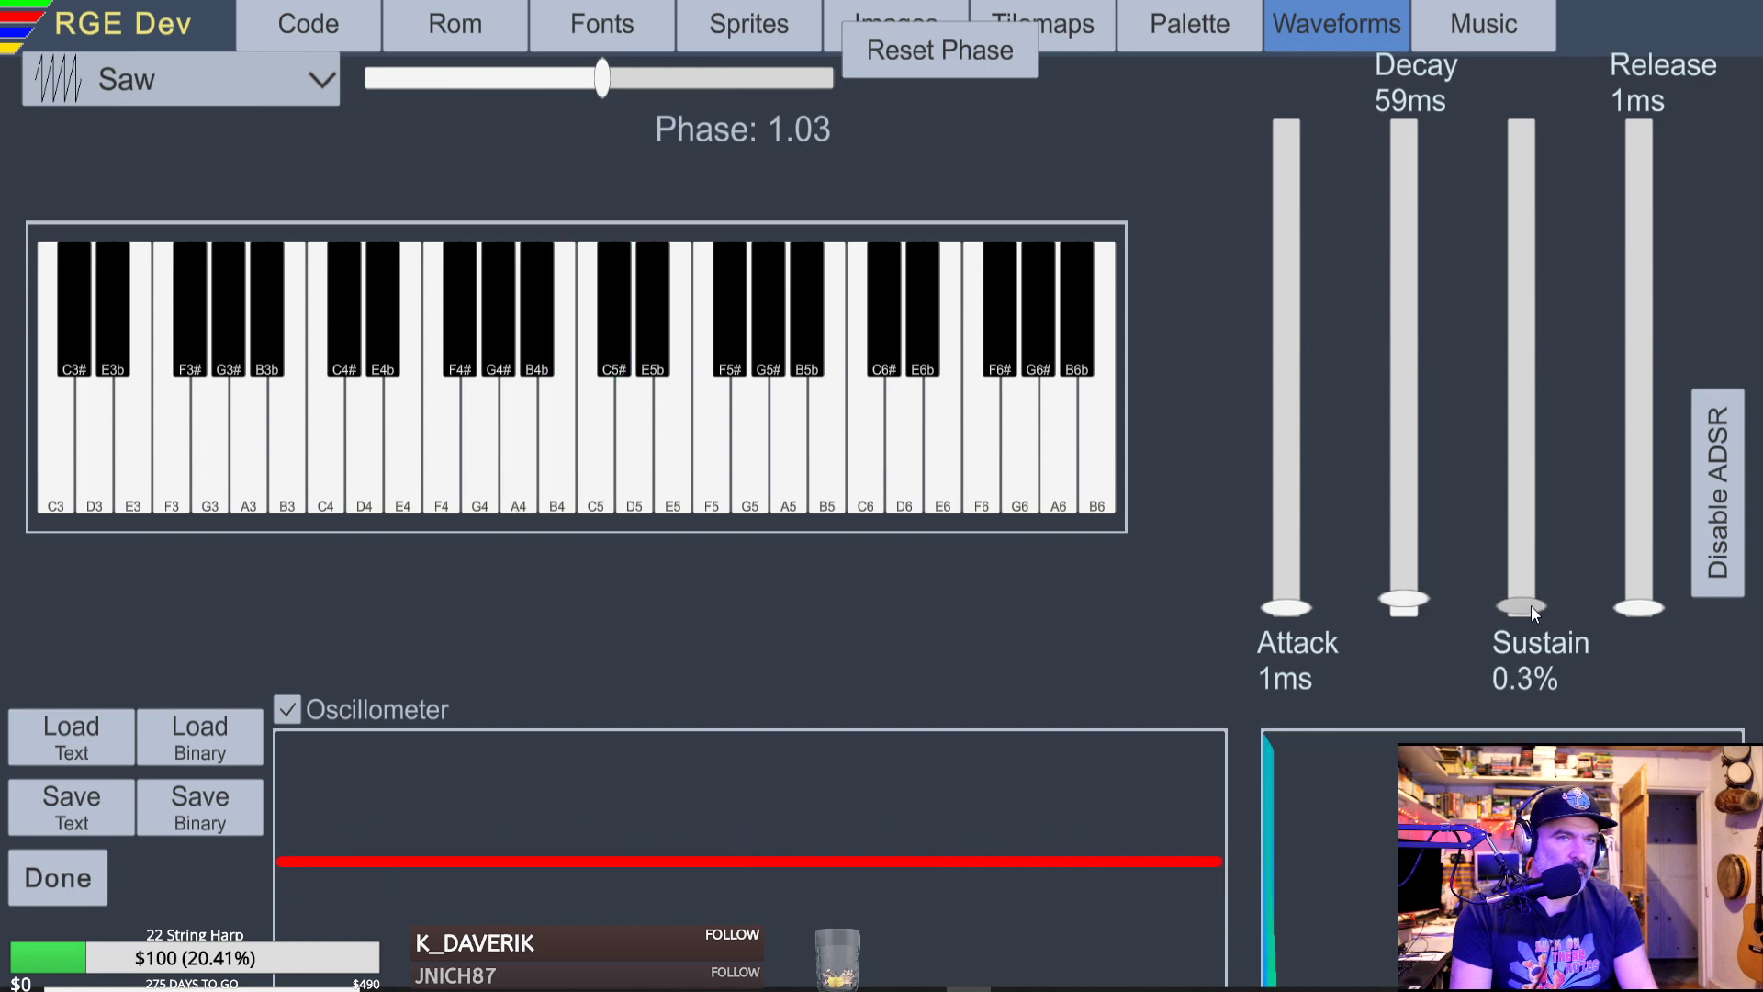
Sound test notes on the Saw instrument, return to the music block, and play it through.
key(comma)
key(period)
key(n)
mouse_move(1081, 282)
mouse_down()
mouse_move(1093, 266)
mouse_move(611, 277)
mouse_up()
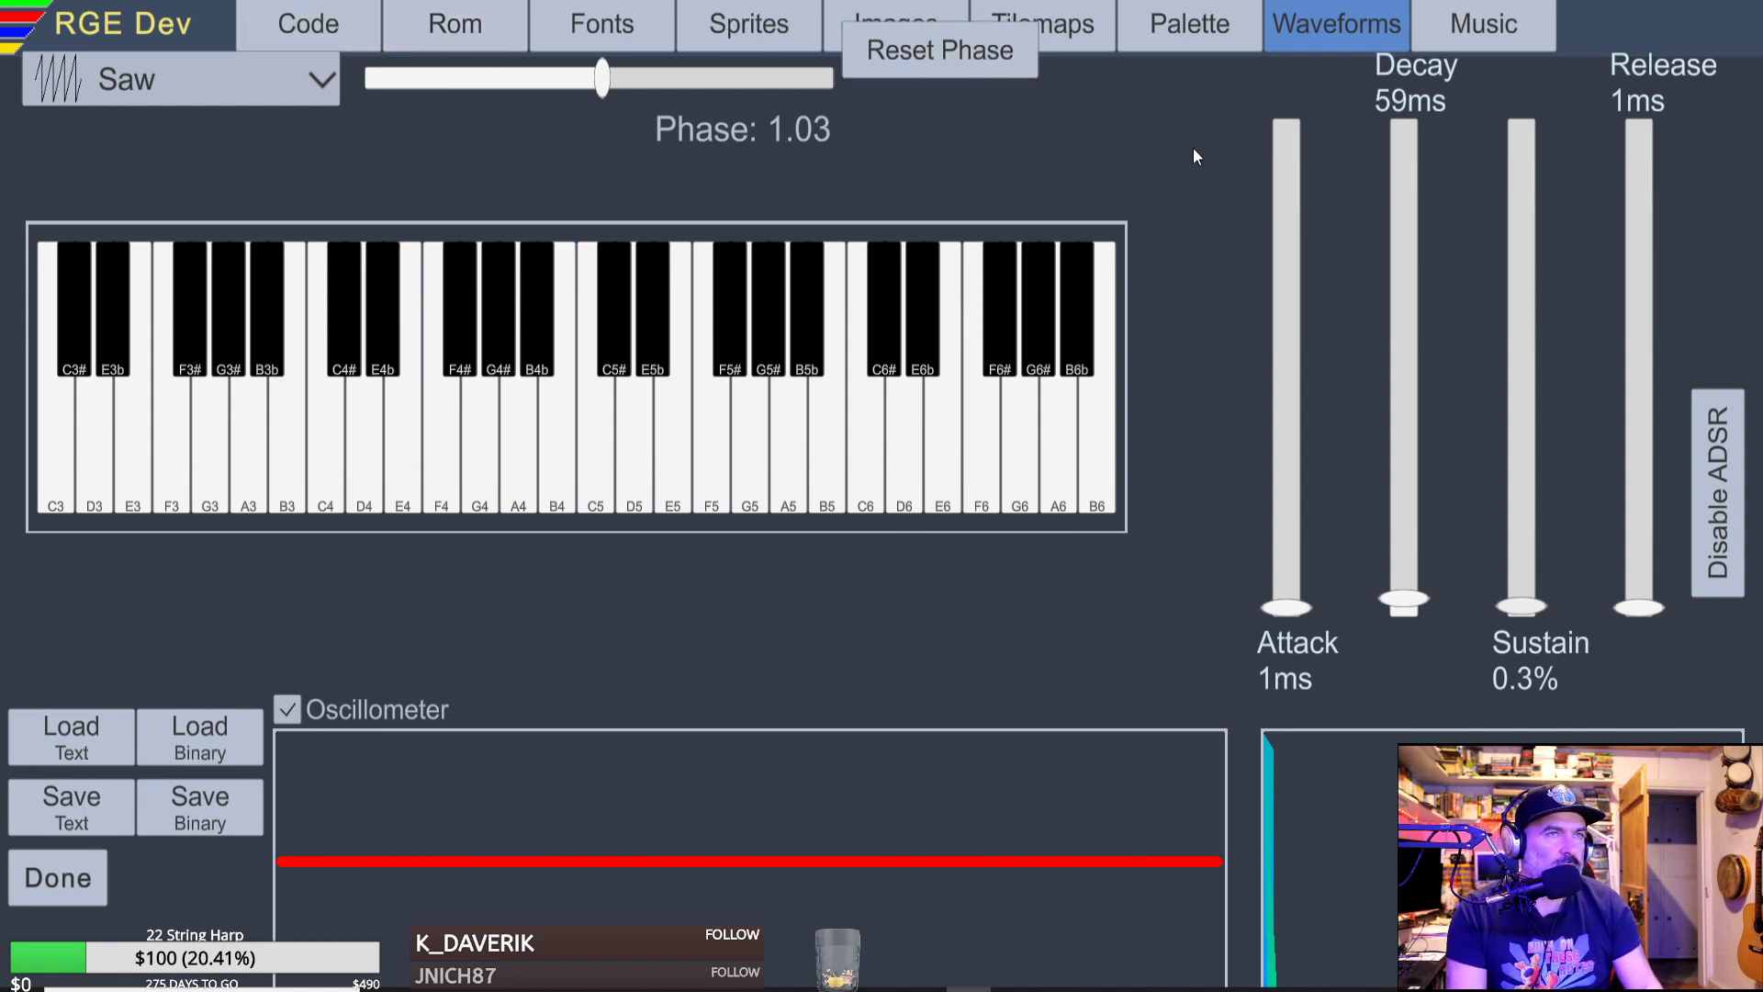
click(56, 881)
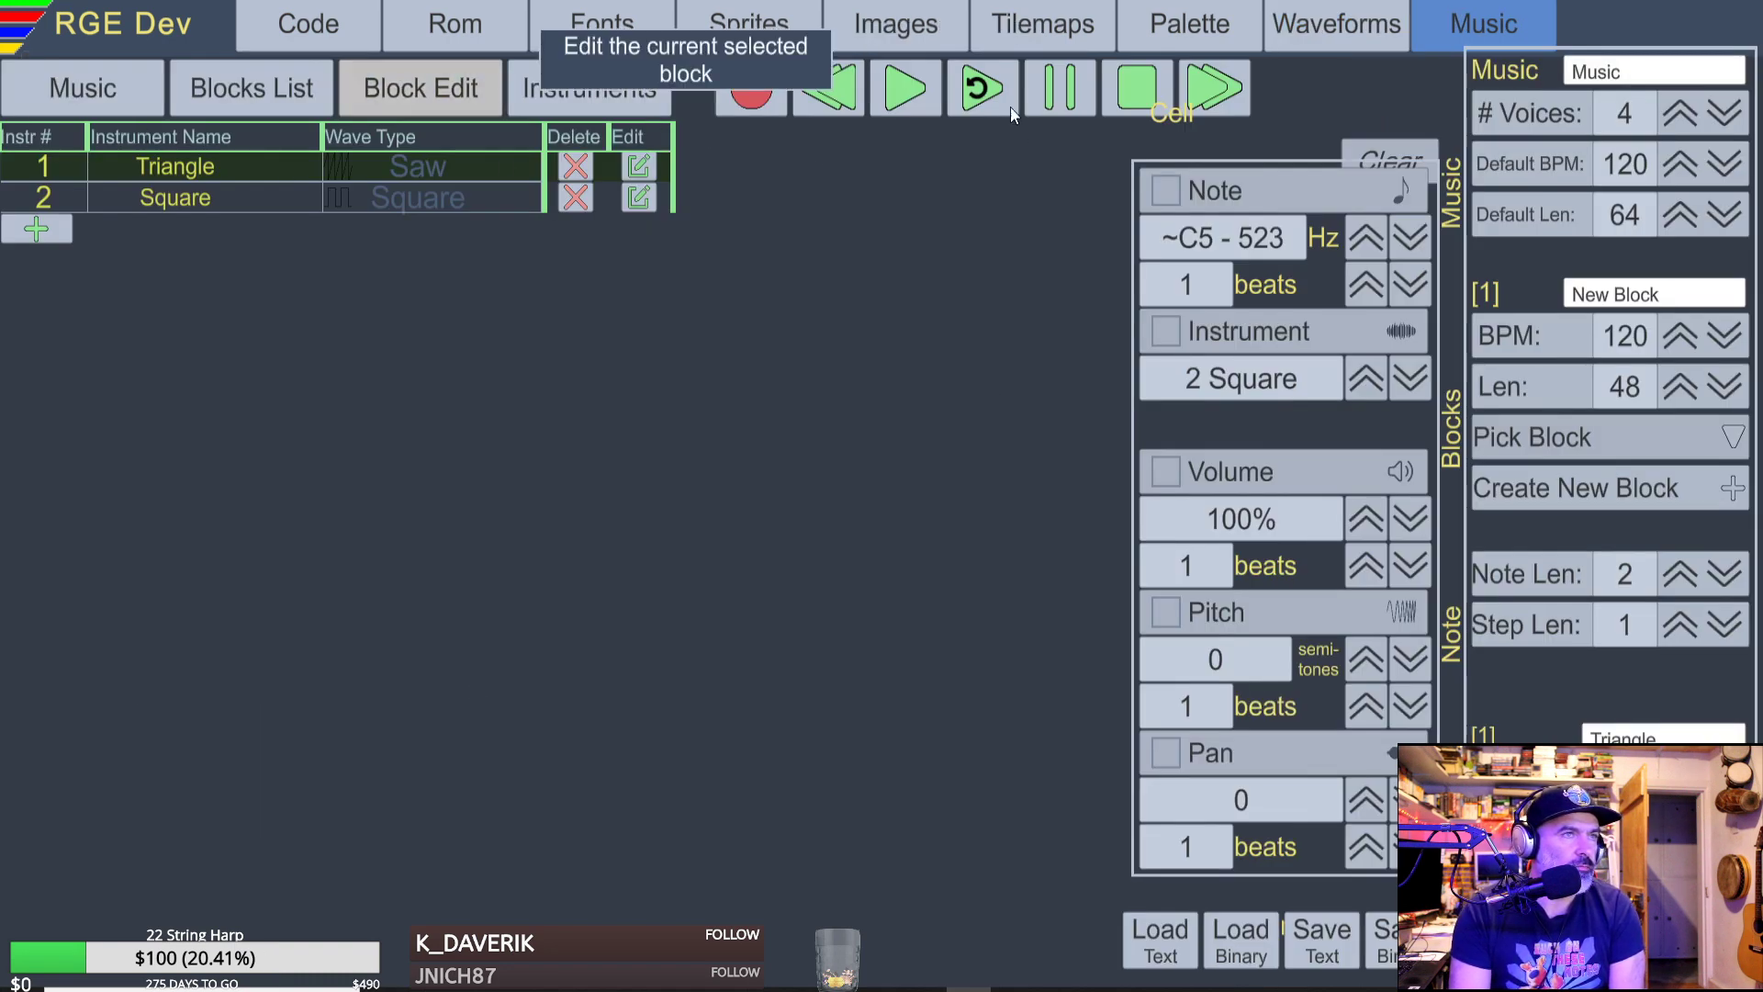
click(448, 84)
click(920, 86)
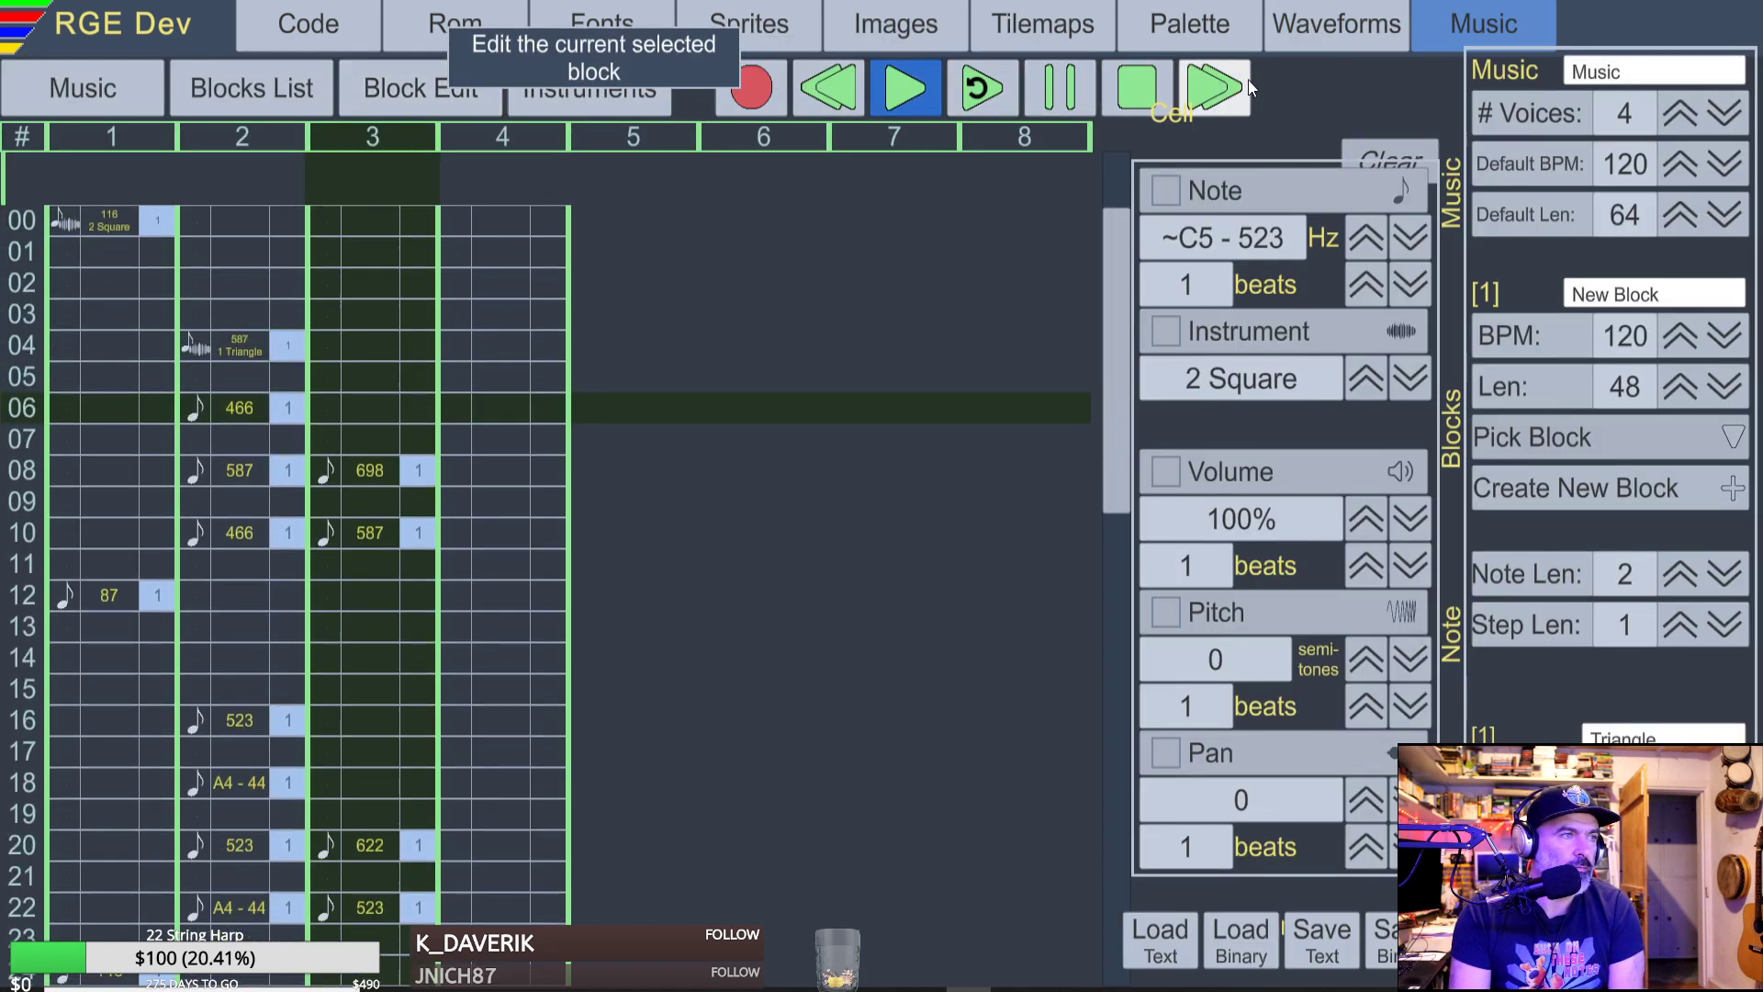
click(1140, 90)
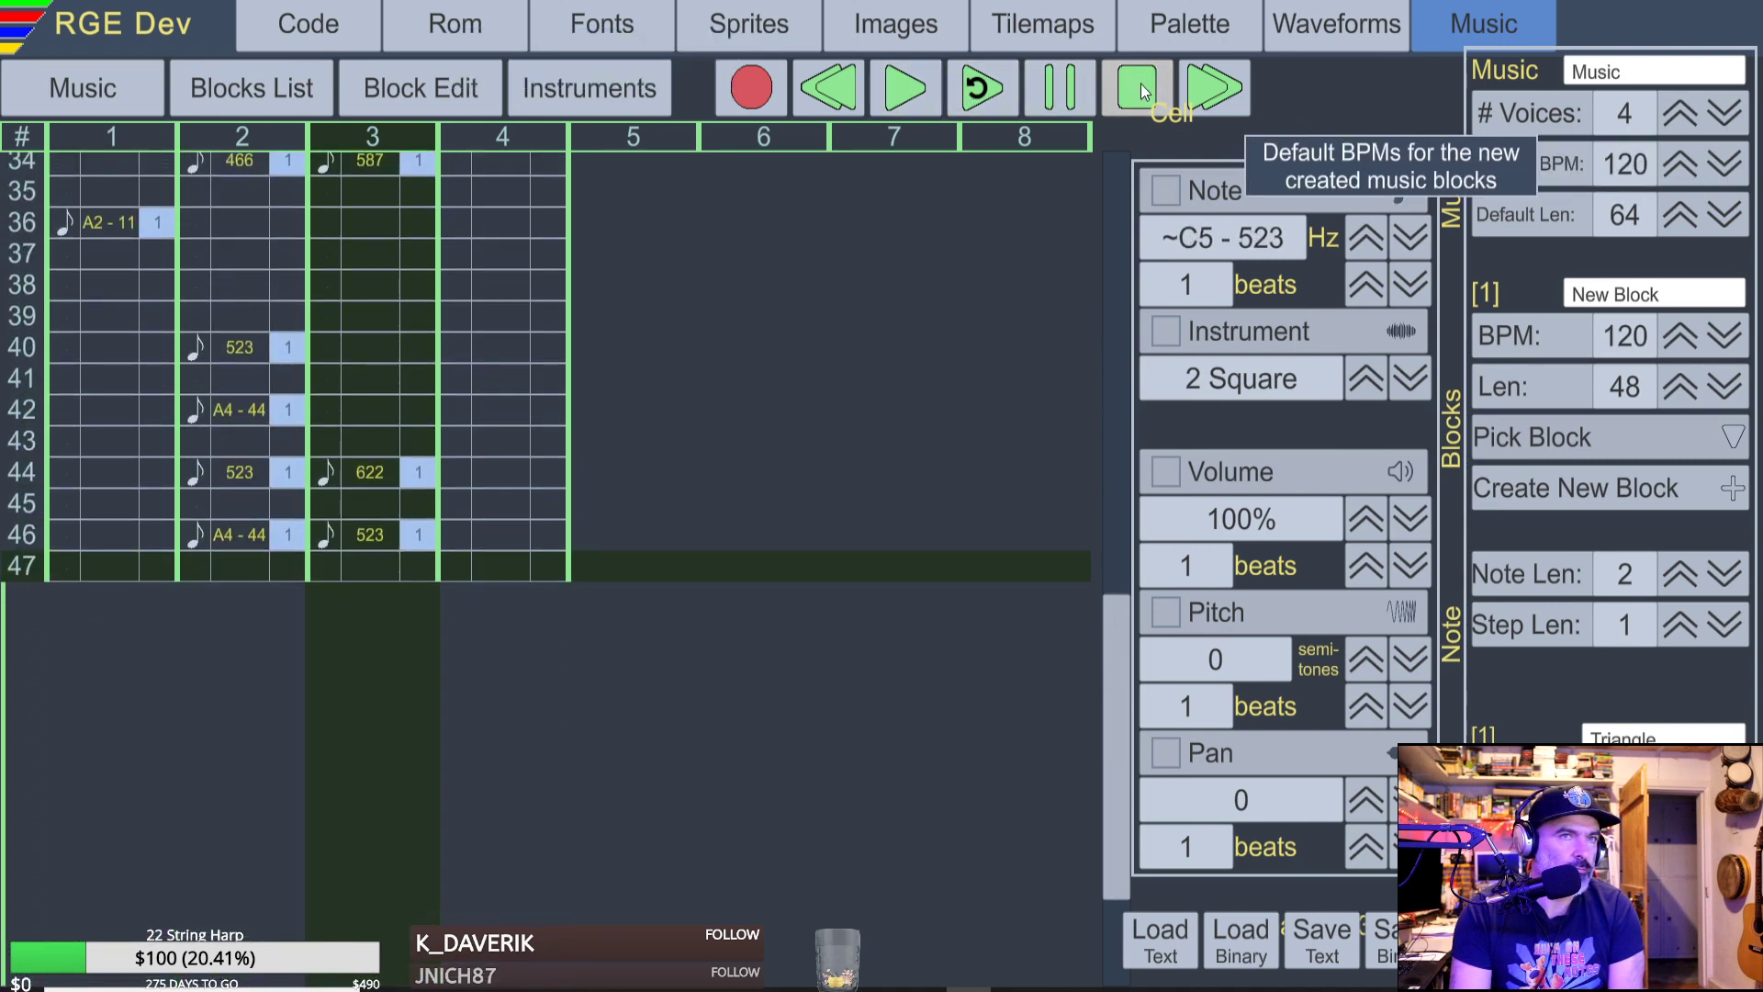
Set the music's default BPM to 130 and play the block.
click(1675, 164)
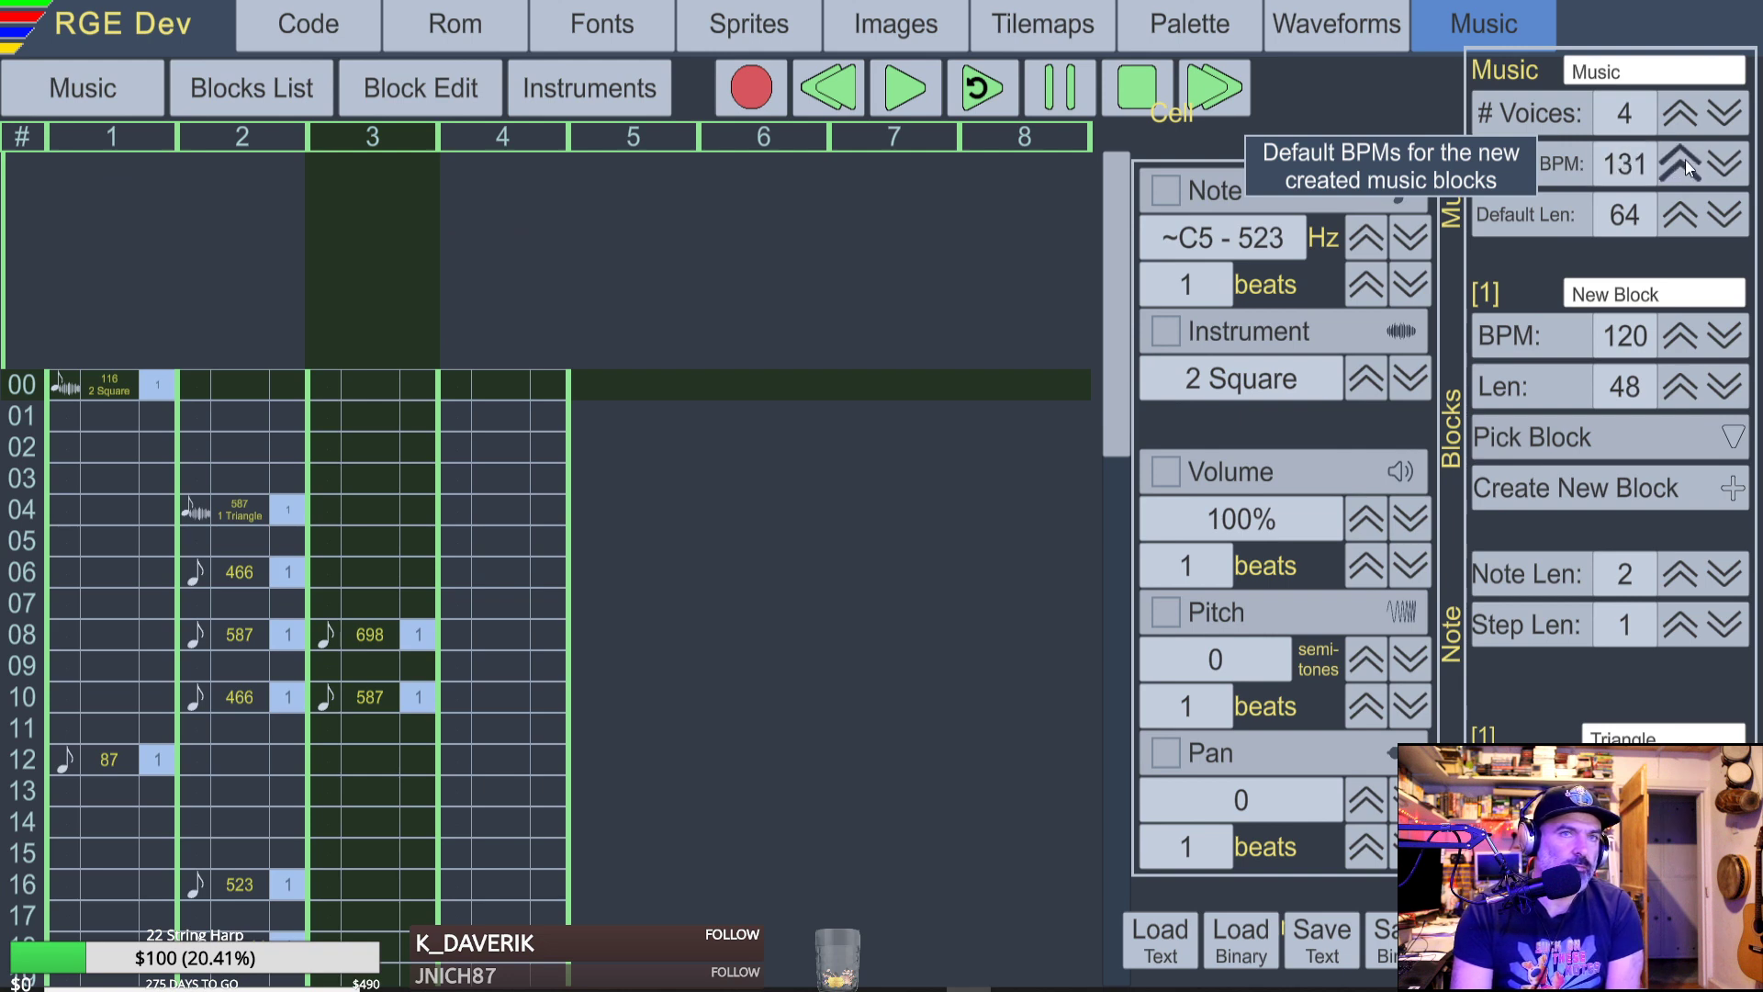
click(1712, 165)
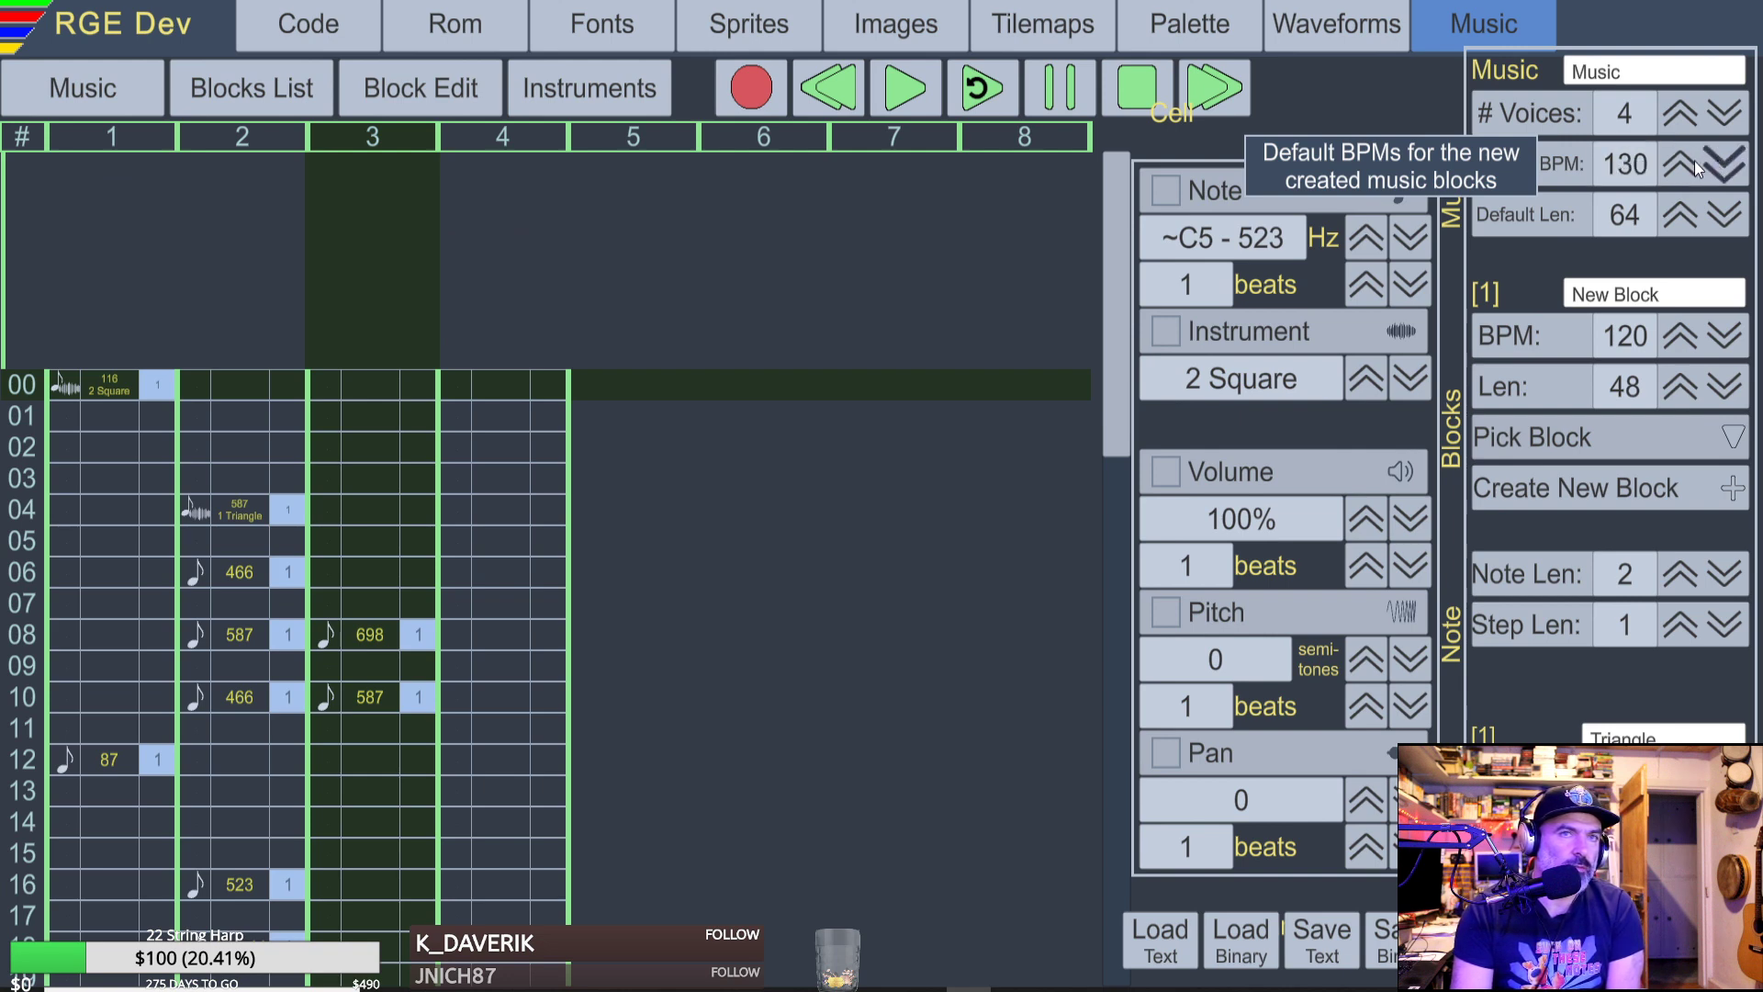
click(924, 89)
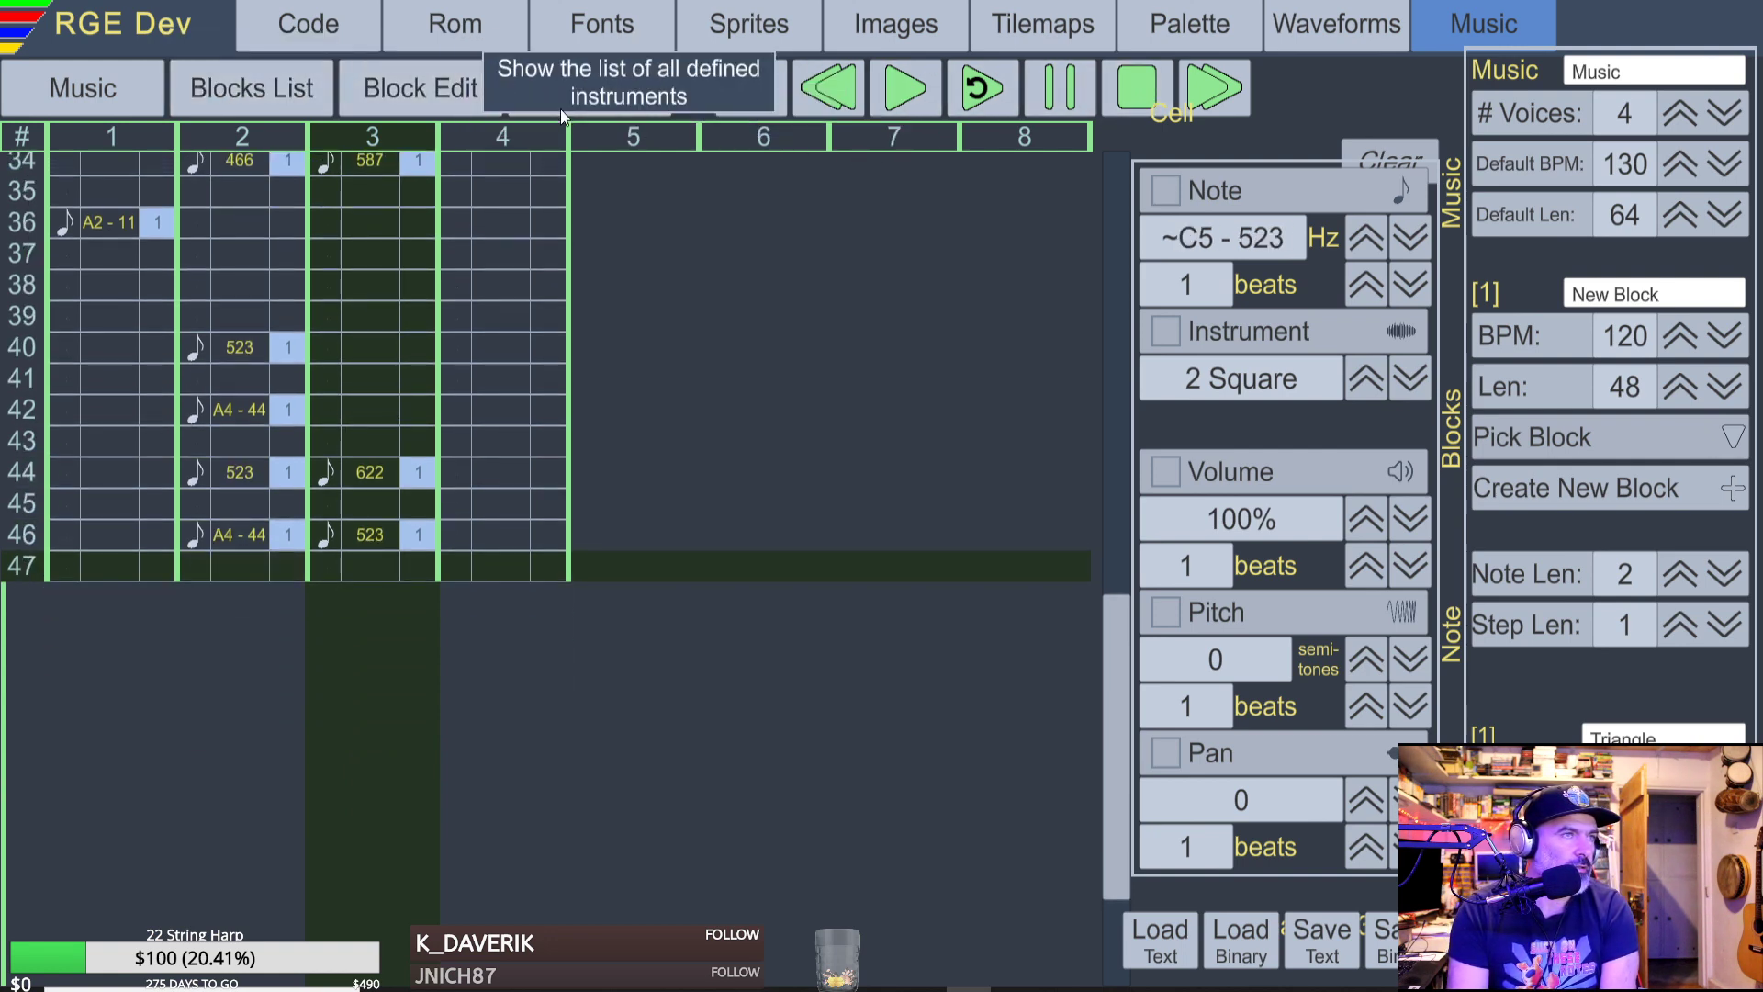
Reopen the Triangle instrument's Saw waveform and set its sustain to 1.1%, sounding test notes.
click(557, 86)
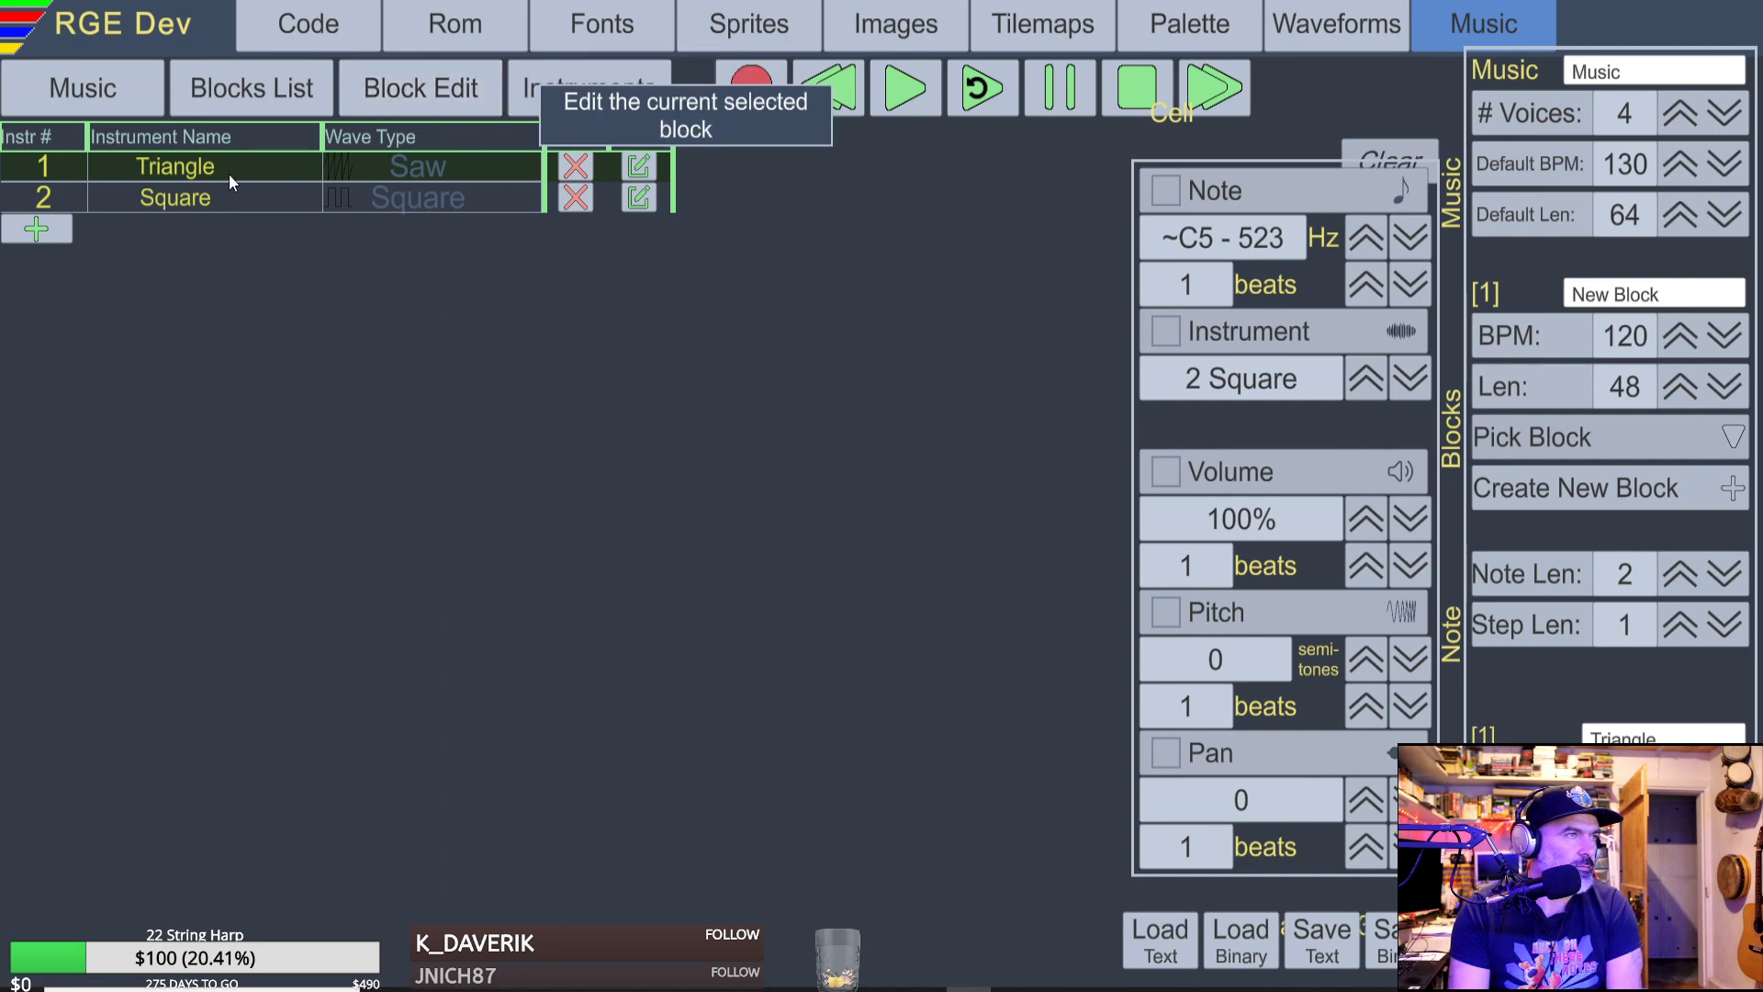
click(638, 167)
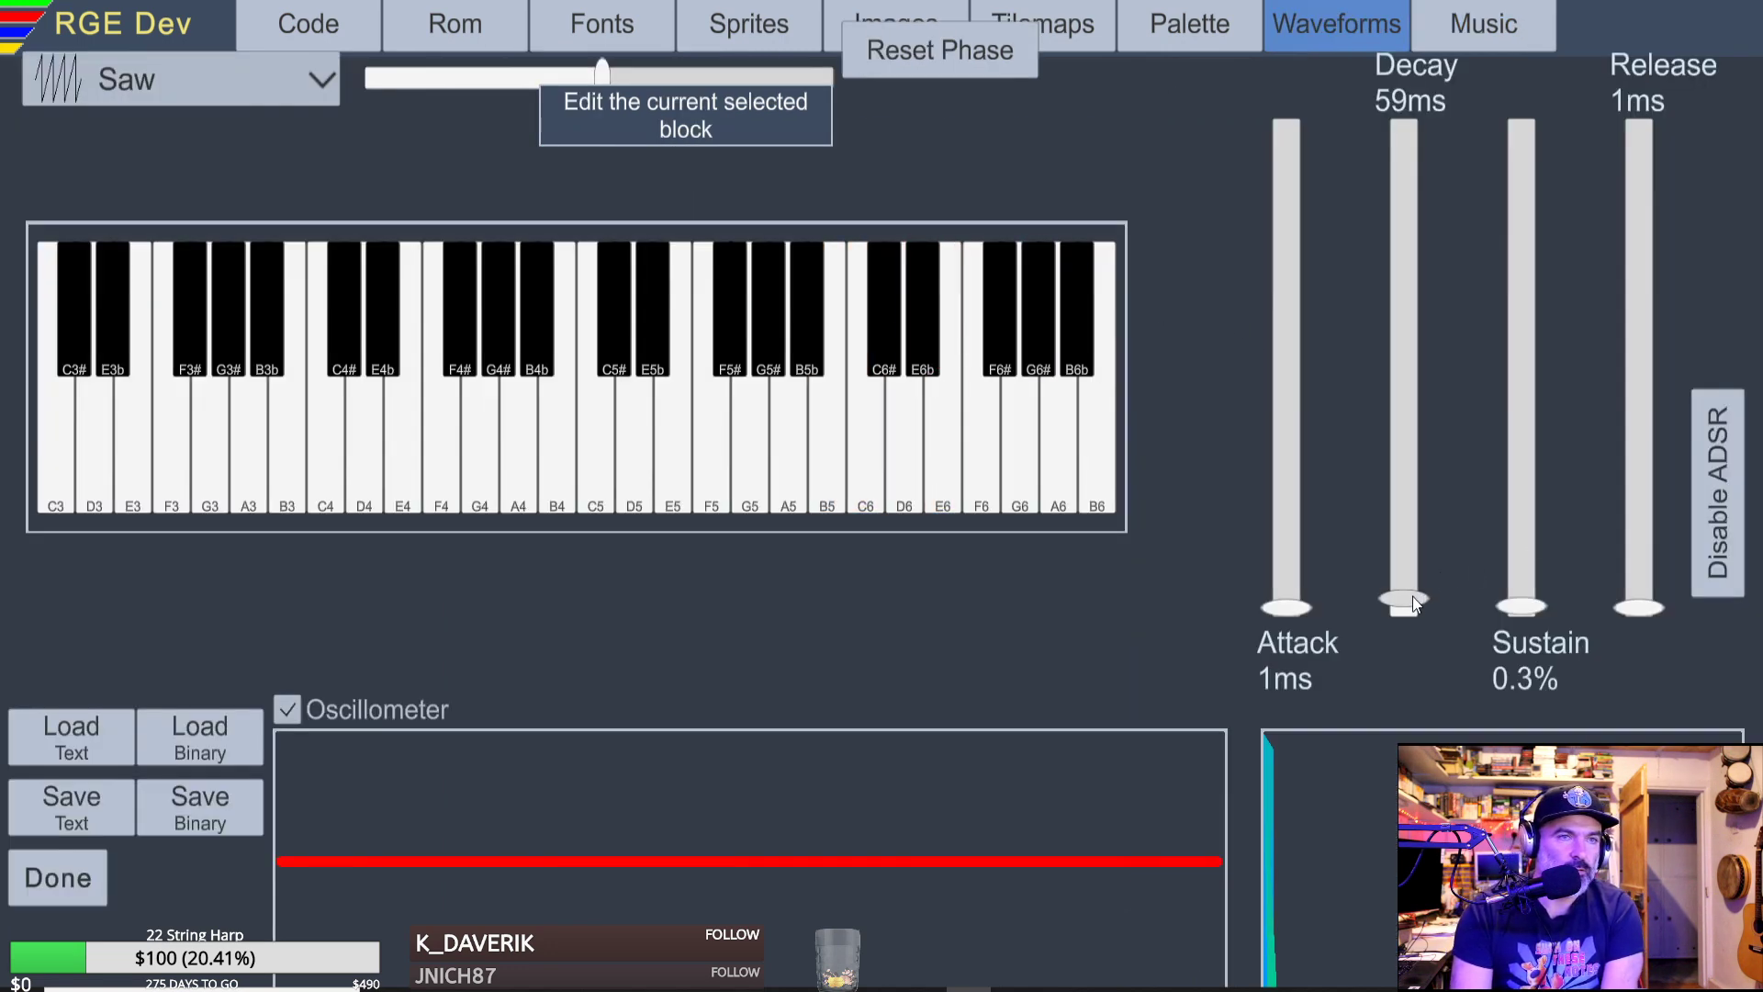
mouse_move(1413, 597)
mouse_down()
mouse_move(1412, 583)
mouse_move(1414, 596)
mouse_up()
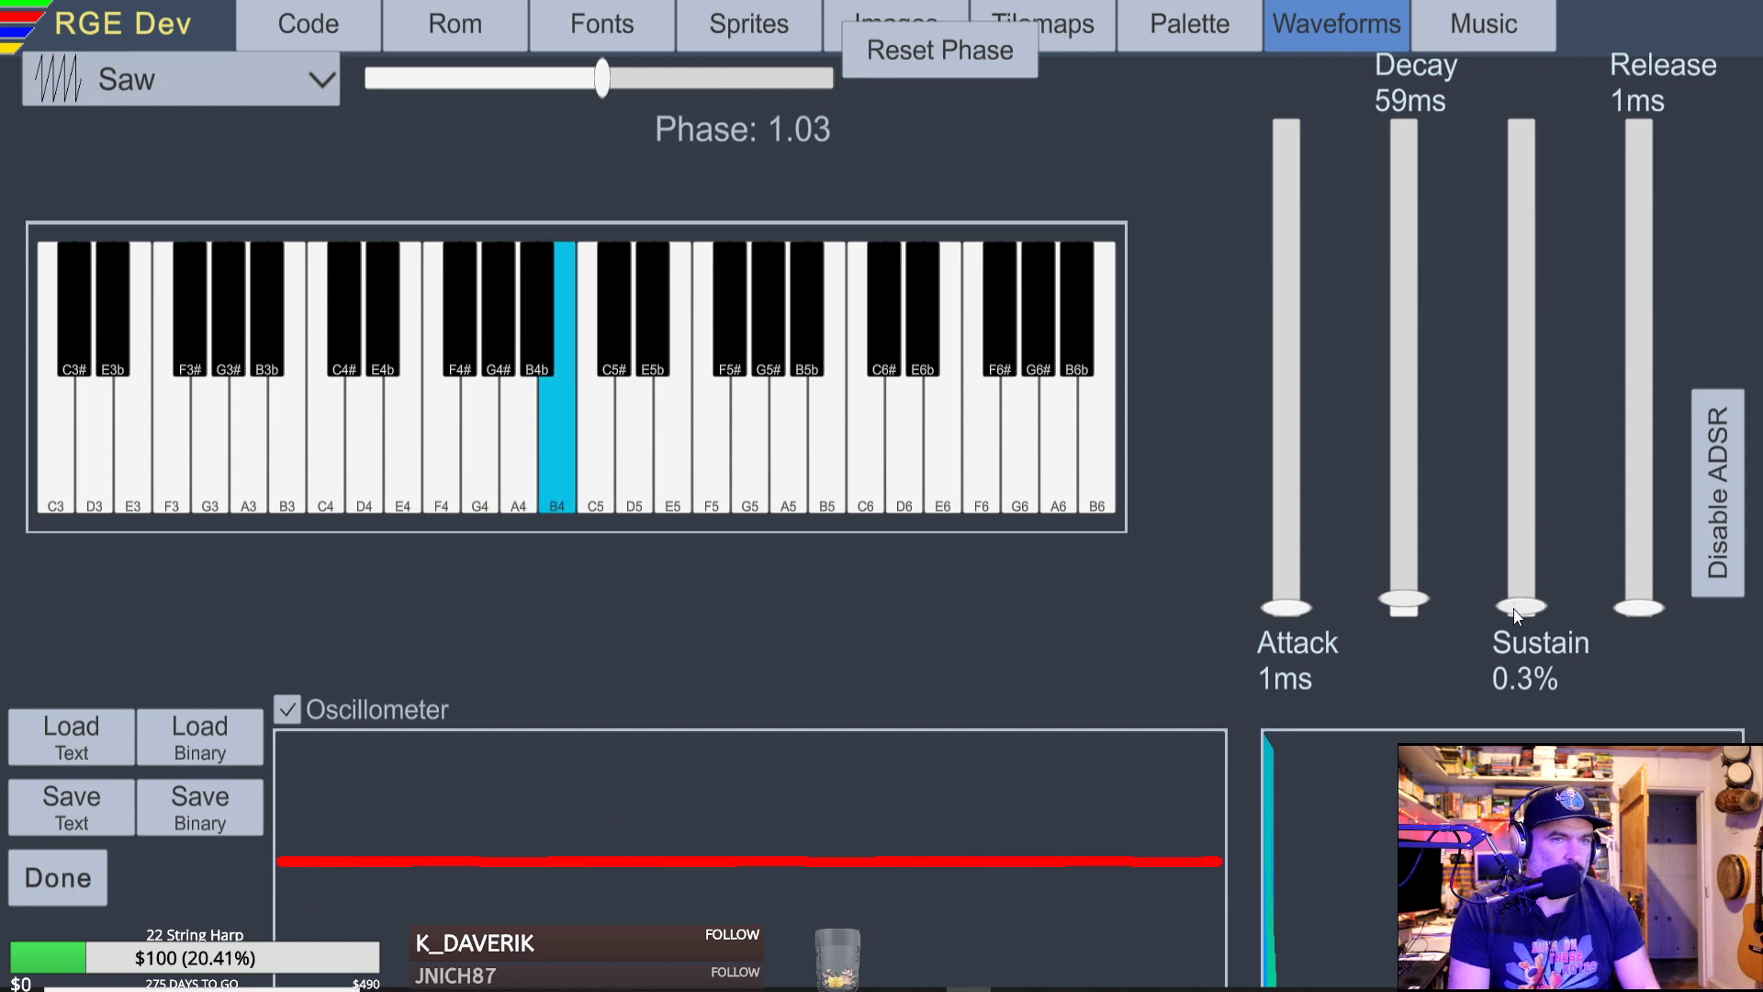
drag(1499, 605, 1513, 613)
key(y)
key(y)
key(t)
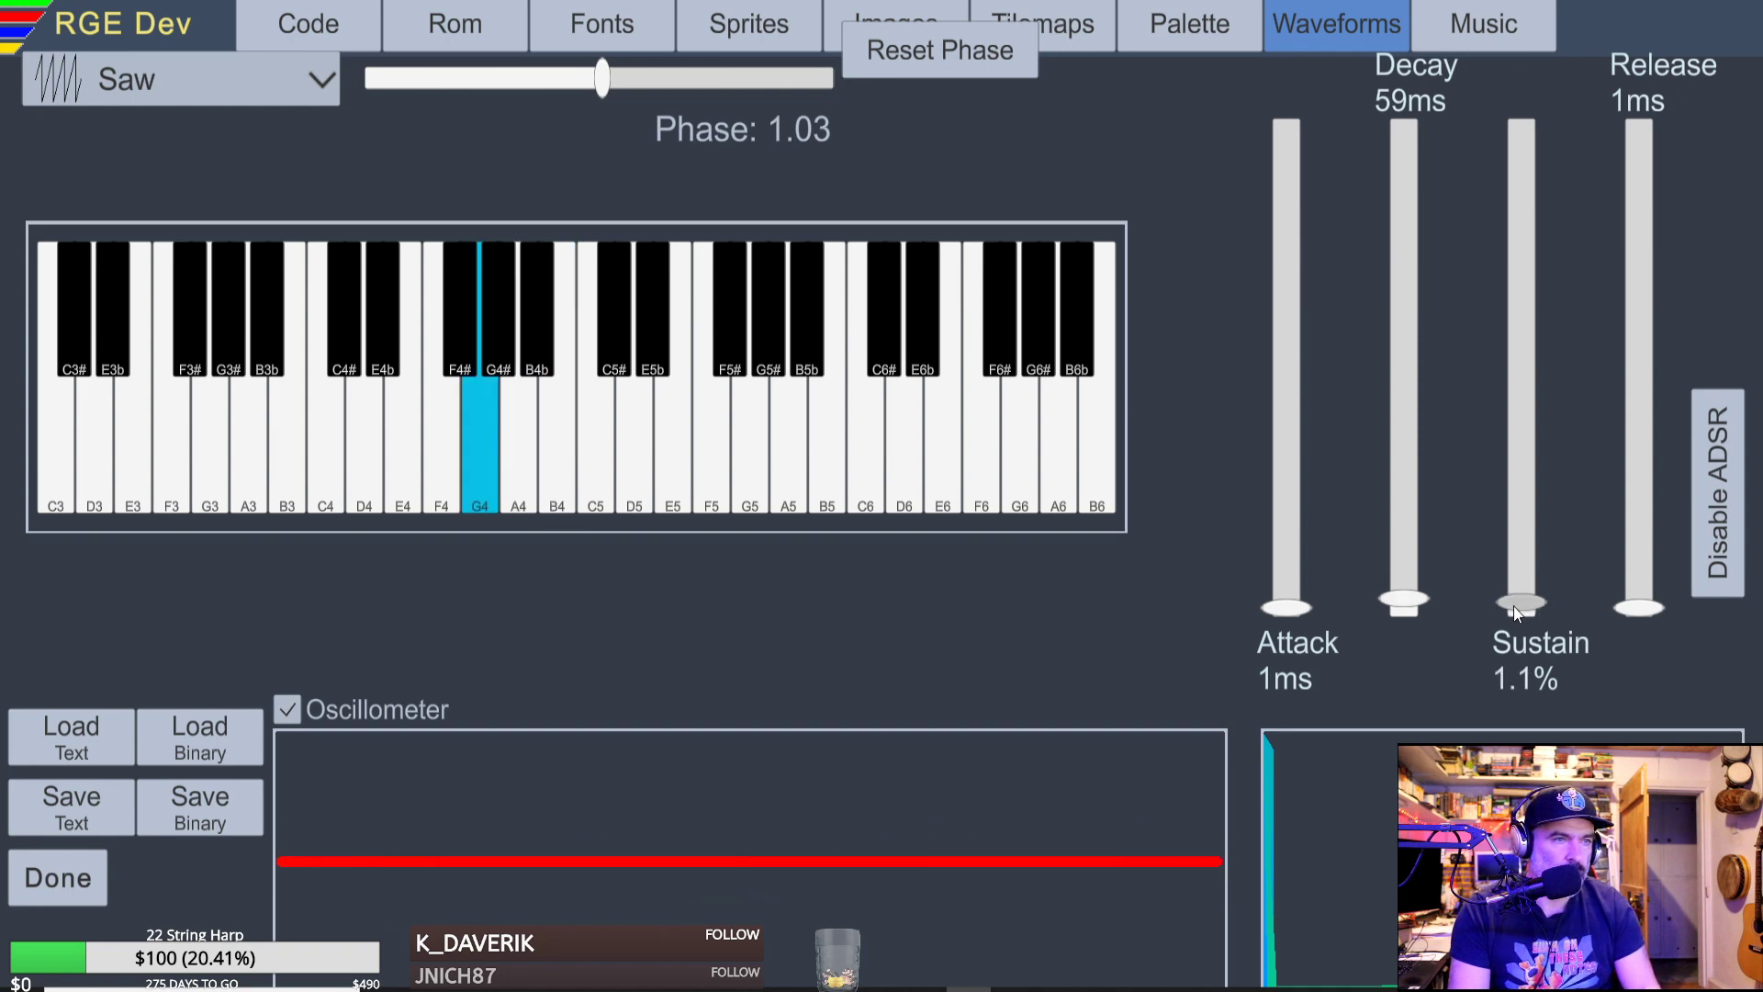
key(y)
key(y)
Set the Saw waveform's decay to 83 ms and check it with test notes.
mouse_move(1402, 599)
mouse_down()
mouse_move(1407, 580)
mouse_move(1409, 596)
mouse_up()
key(u)
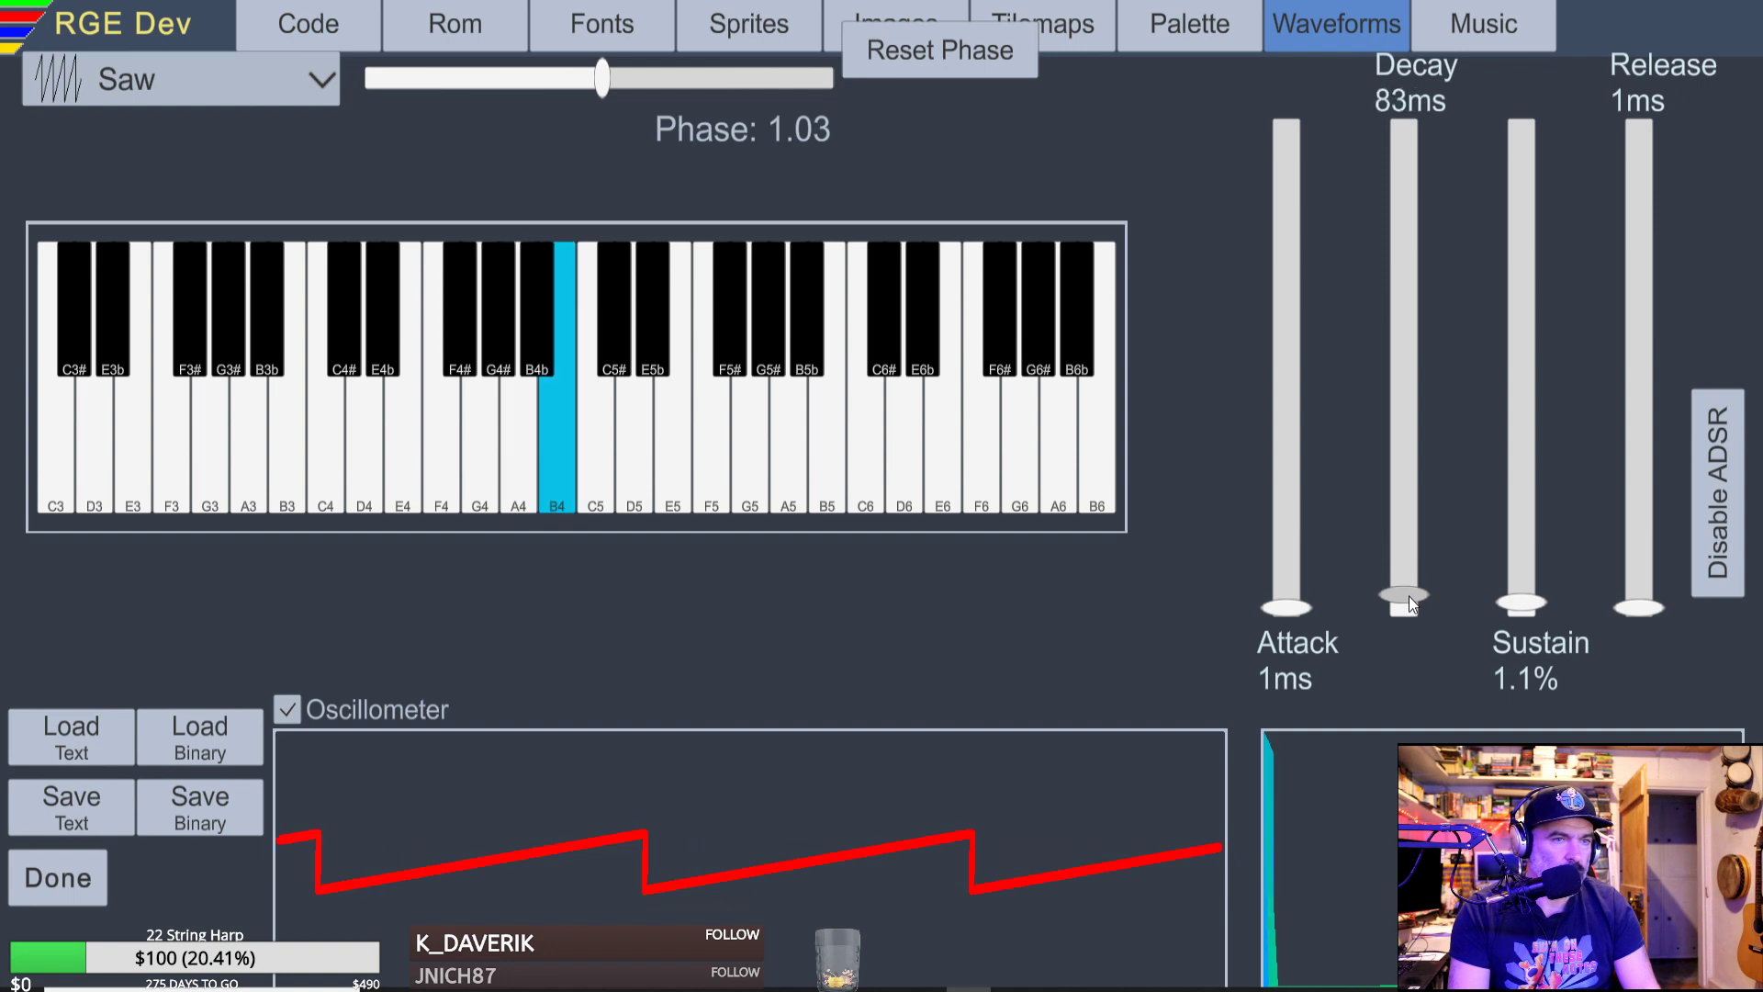
key(7)
key(u)
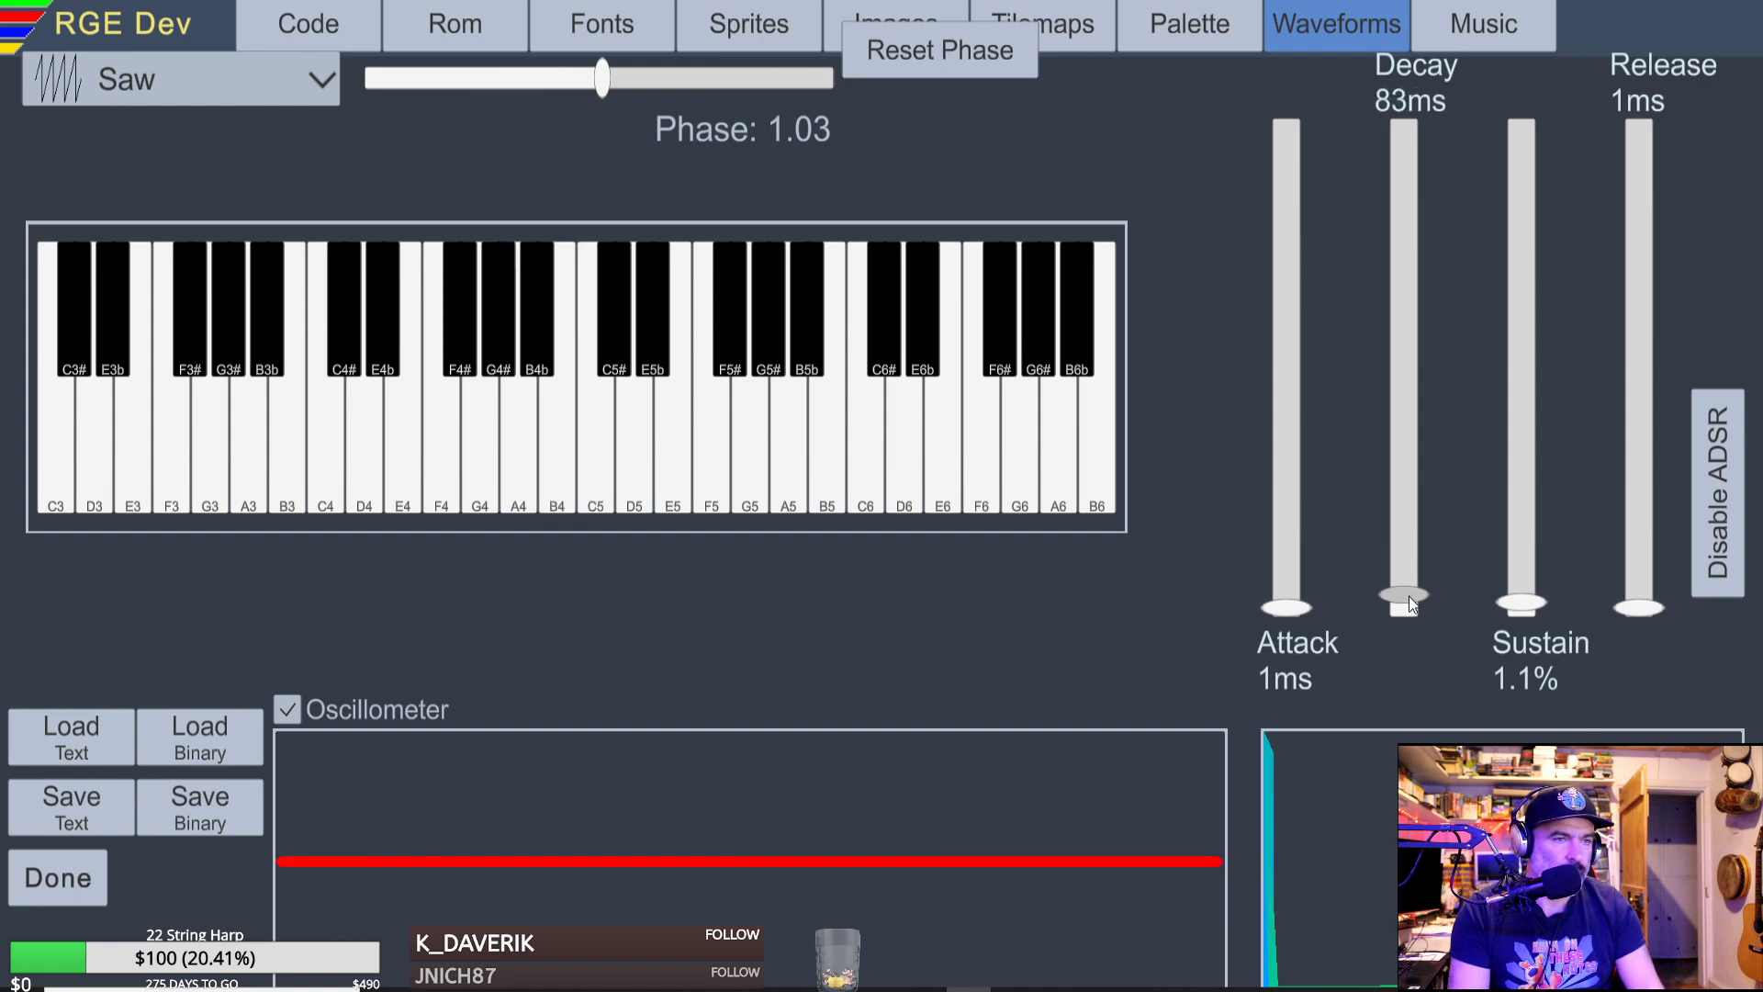
Return to the block editor and listen to the block in looped playback.
click(60, 880)
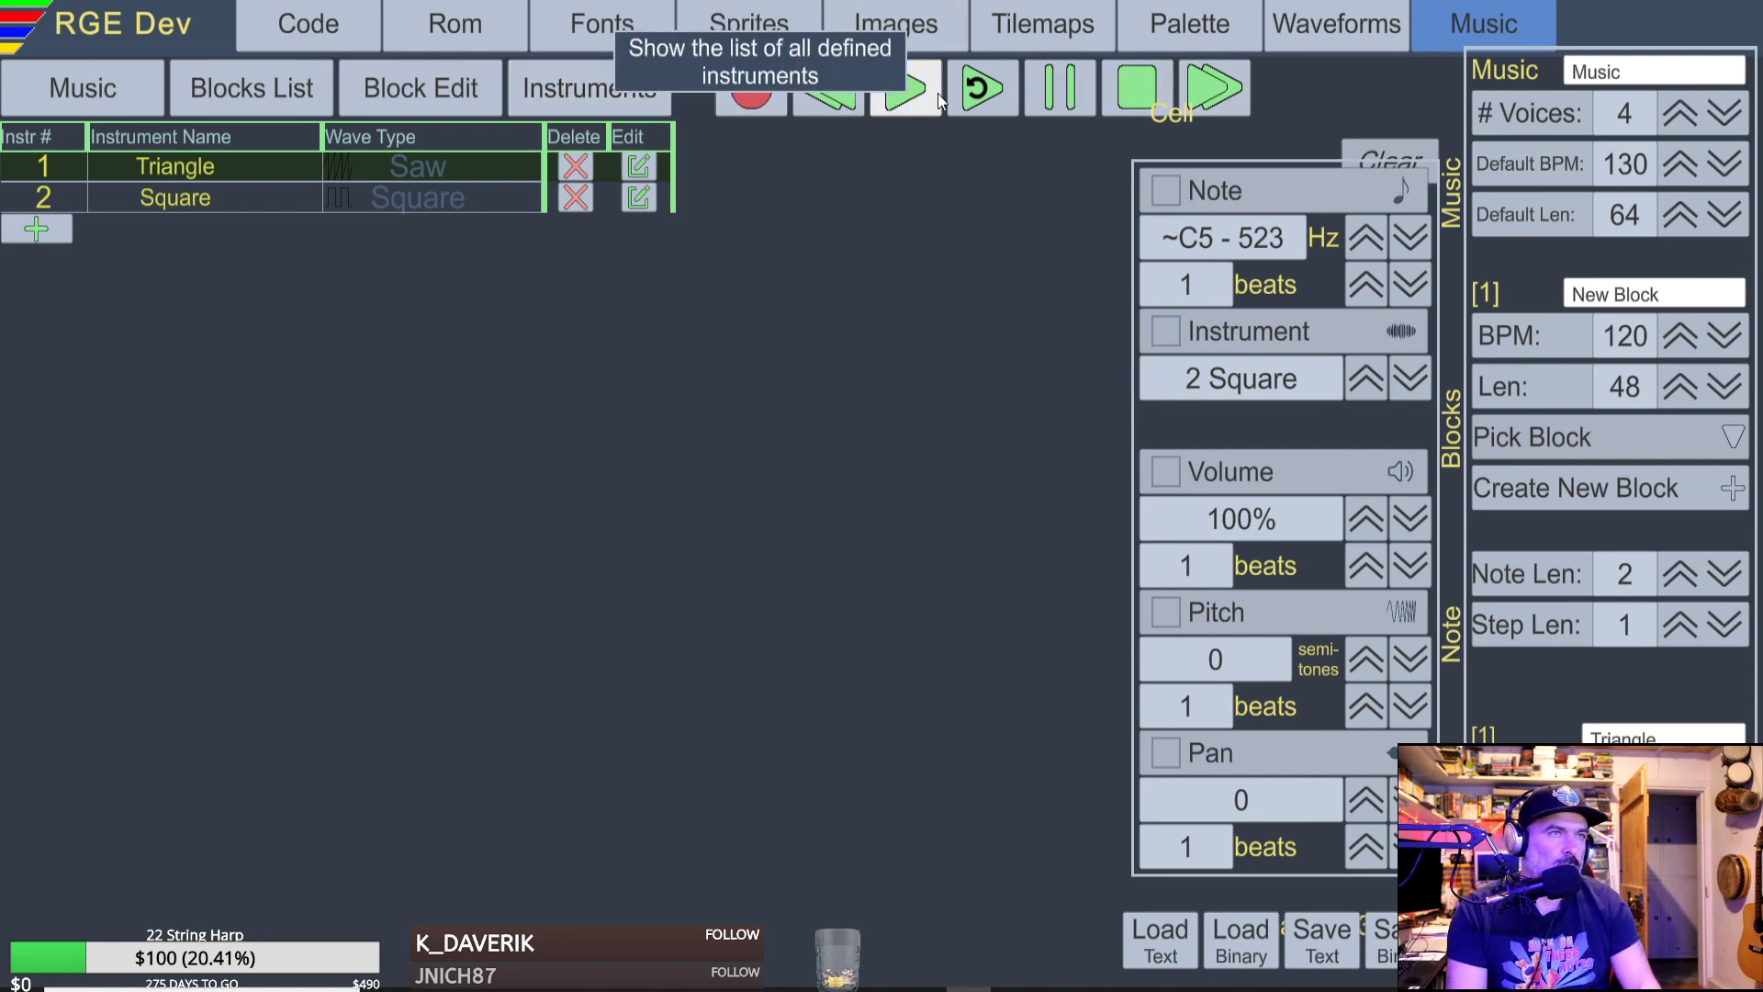
click(420, 88)
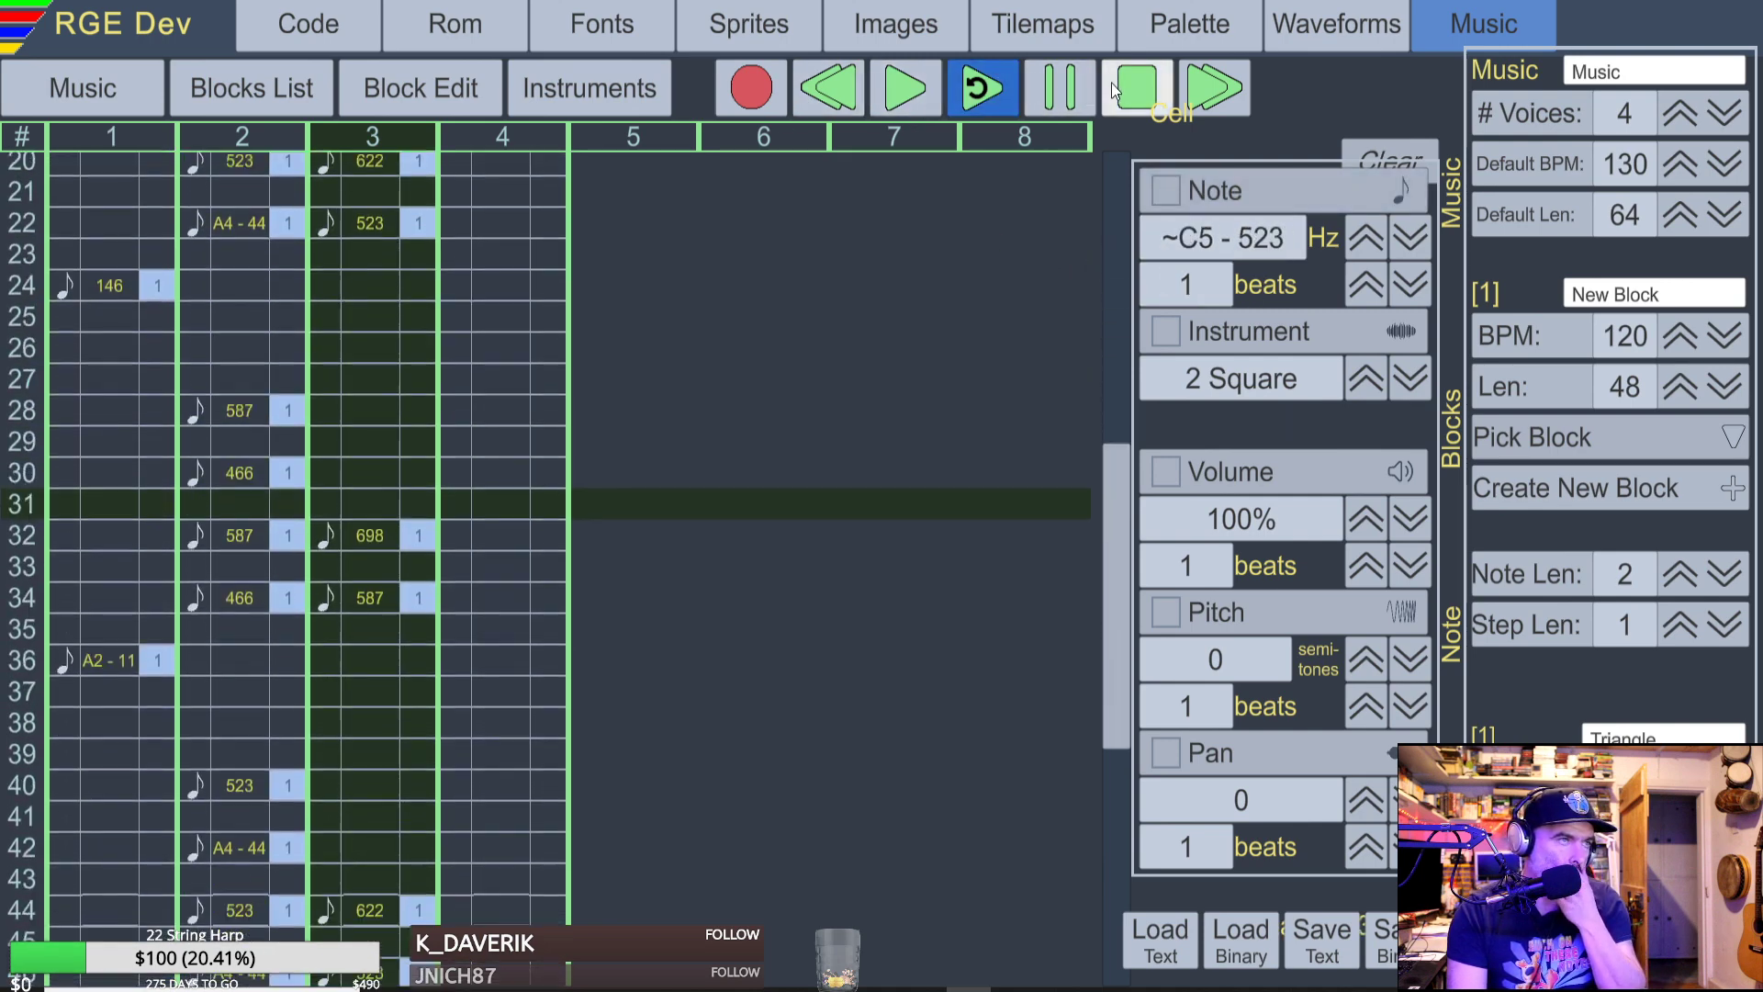
click(1130, 86)
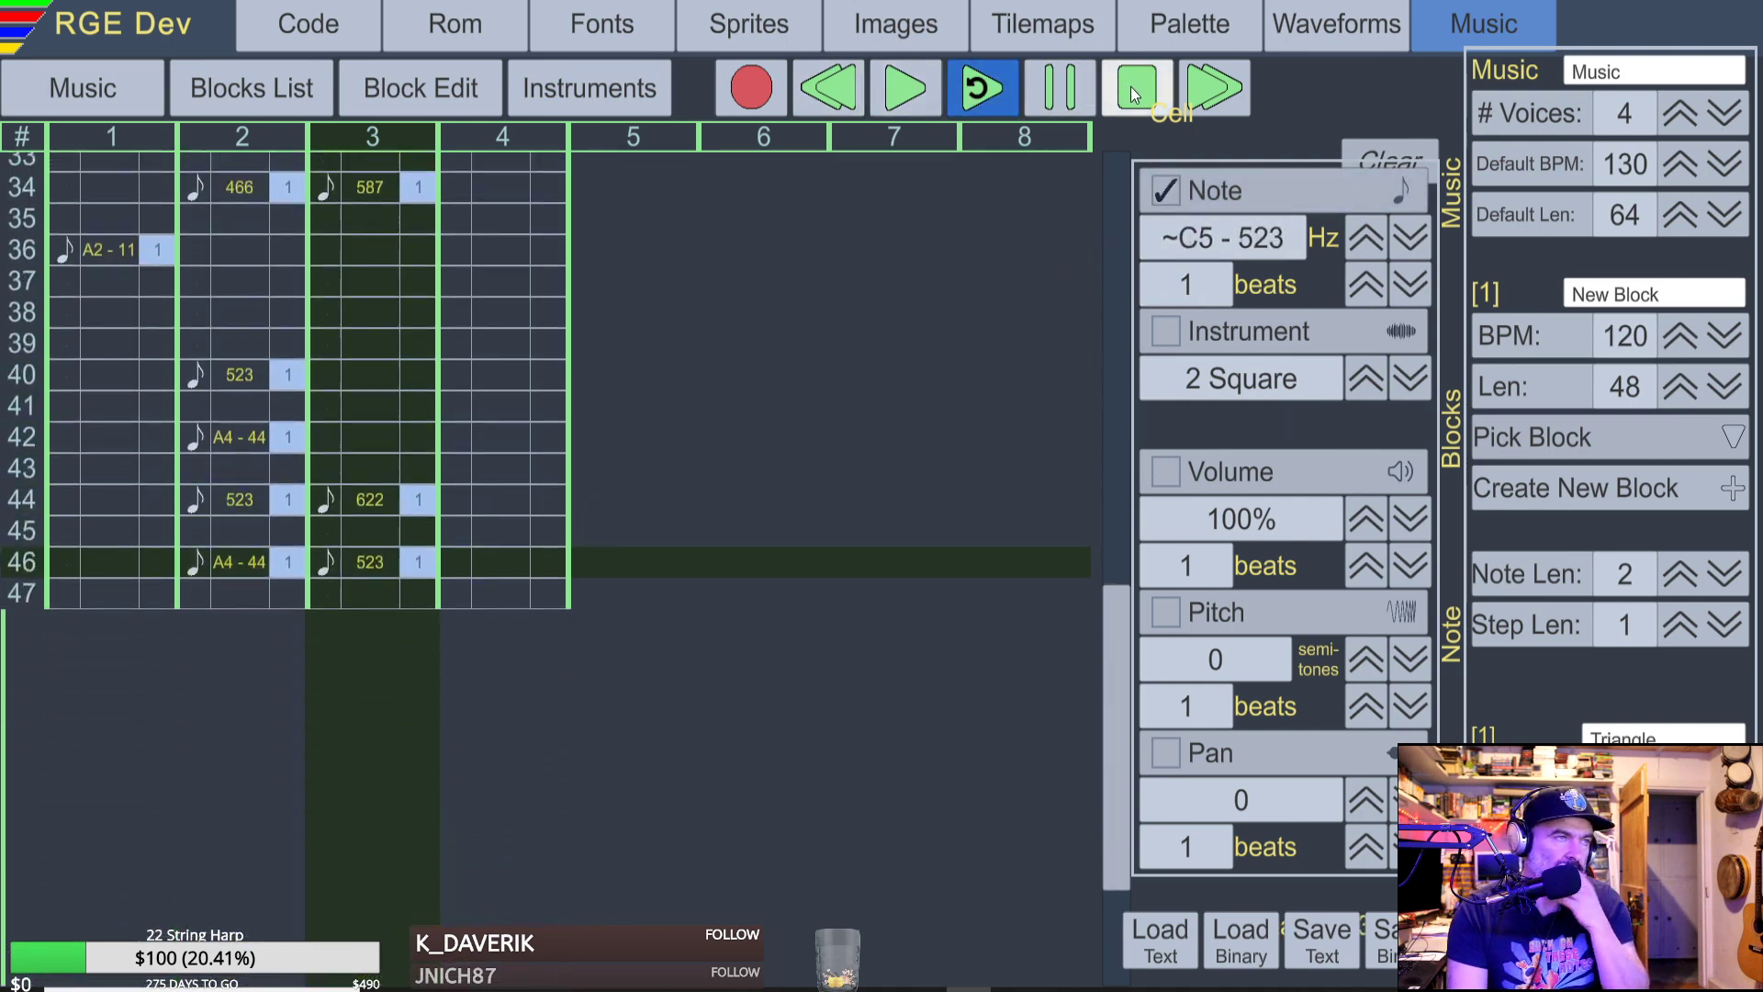
Try a volume of 0% on the row 00 note of voice 1 and play the block.
click(93, 386)
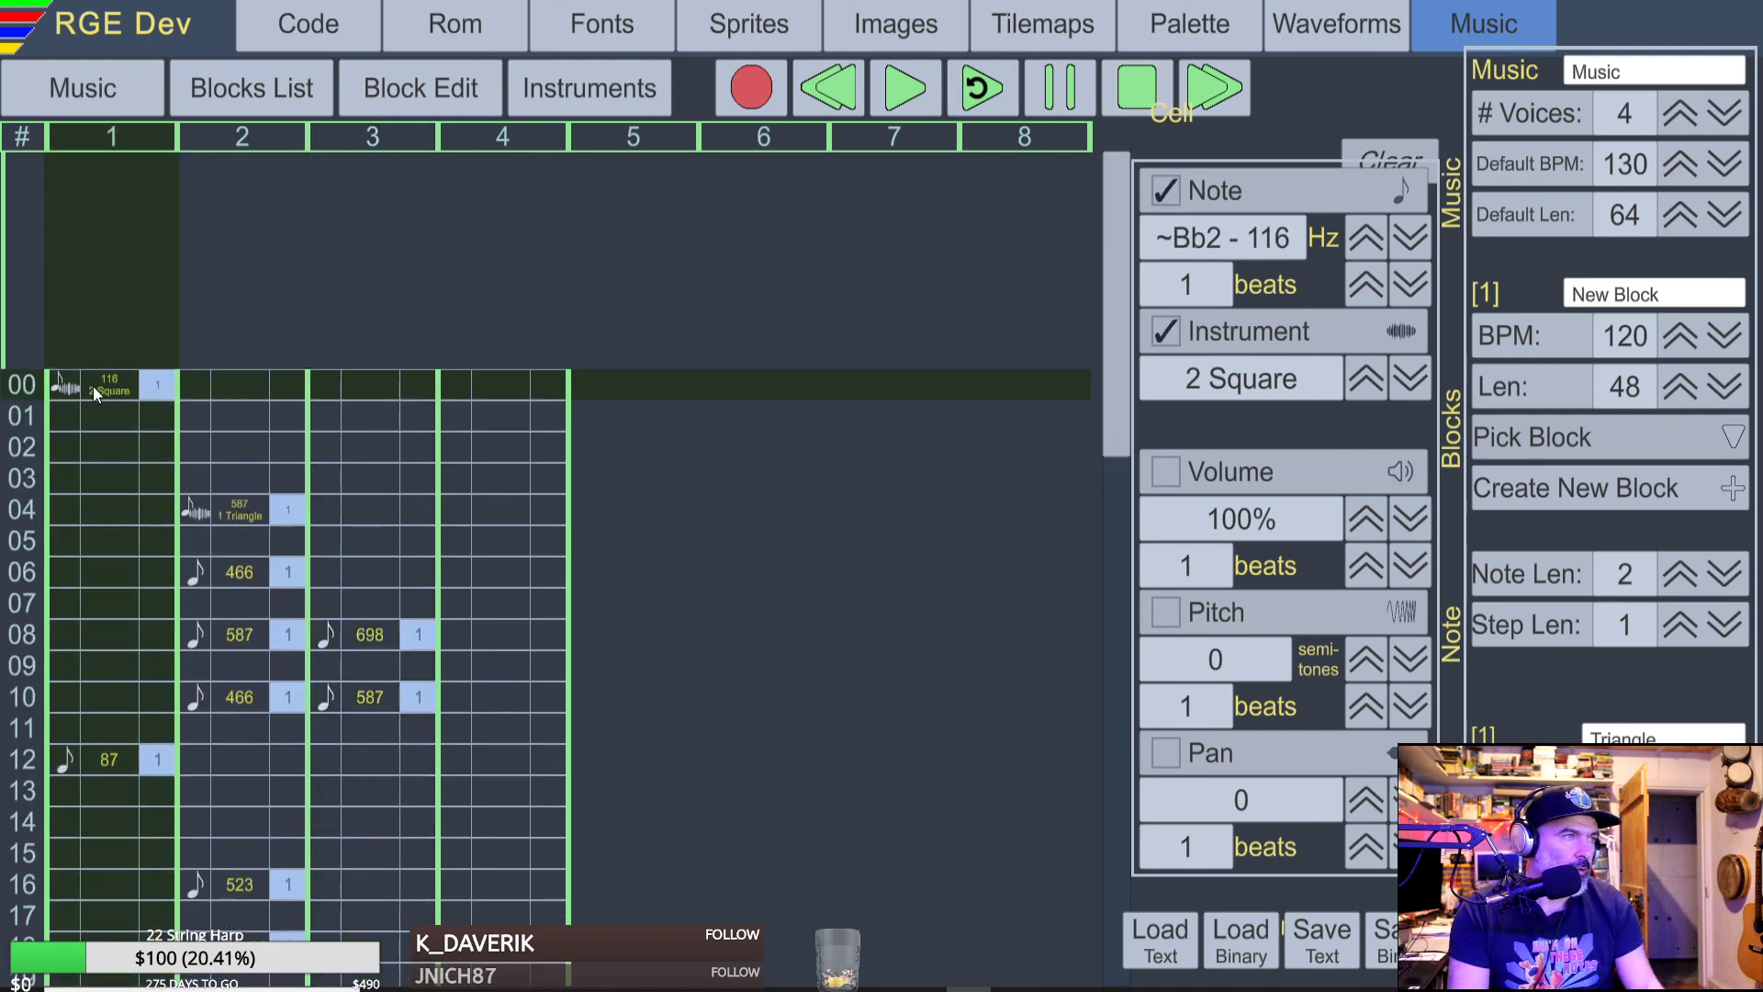
click(1414, 527)
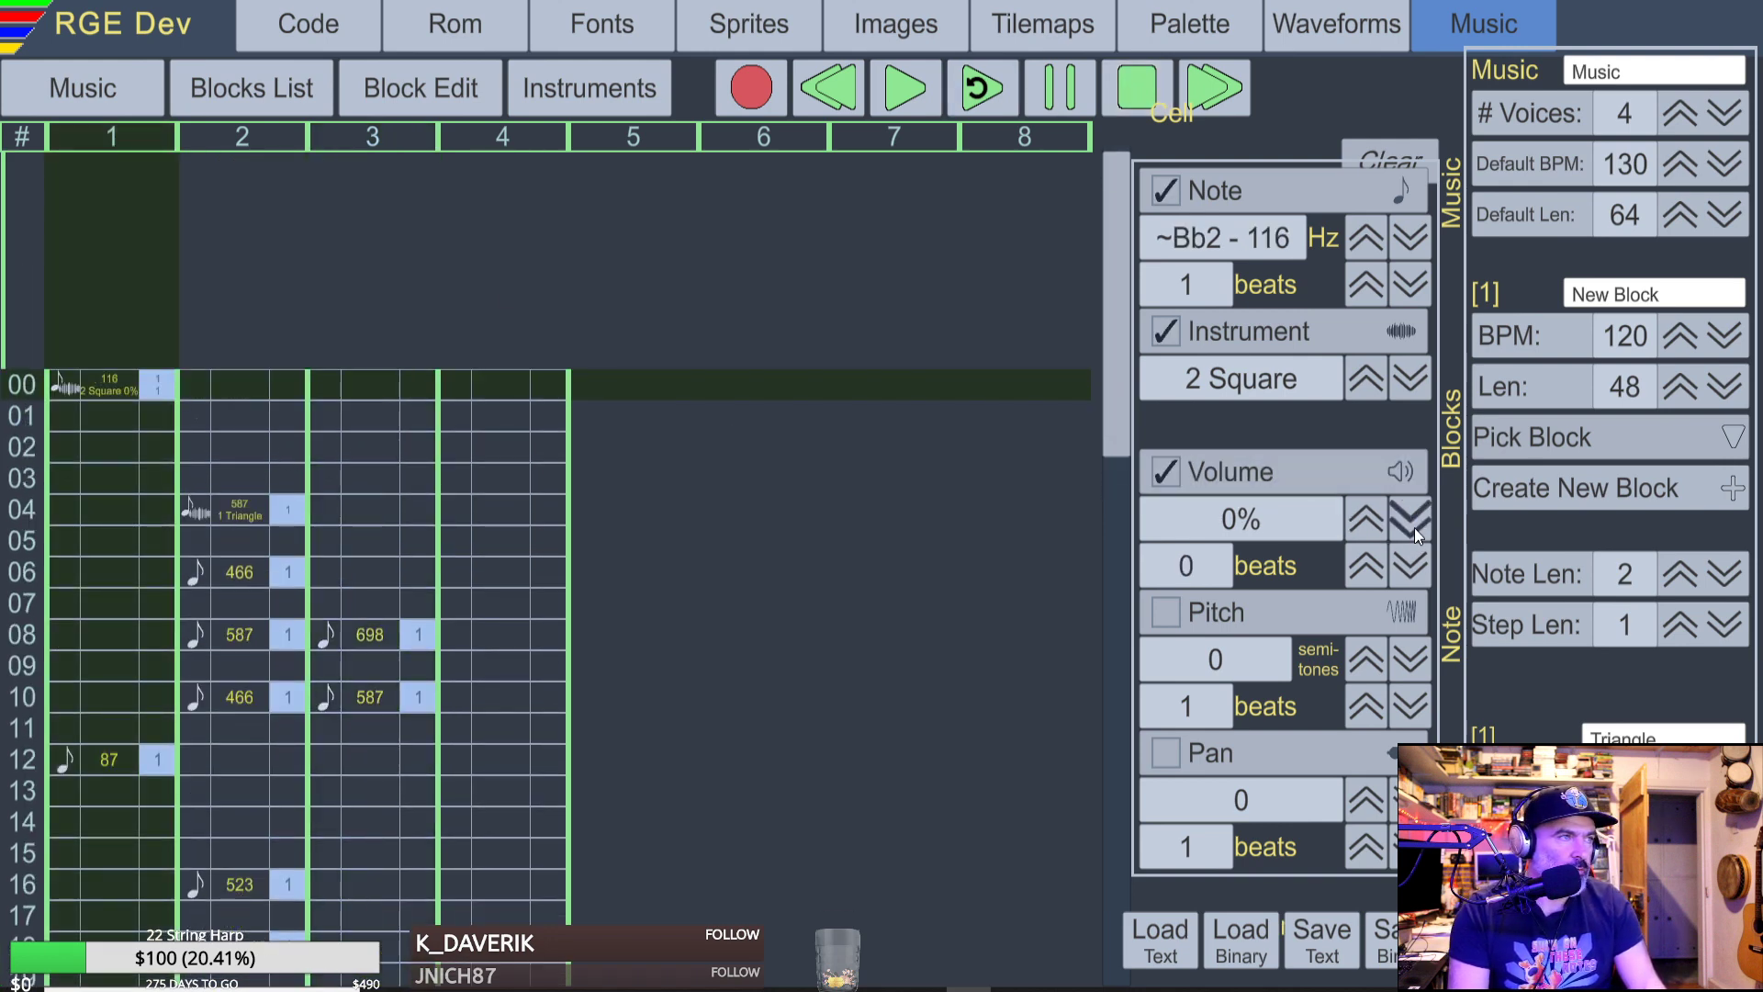
click(980, 89)
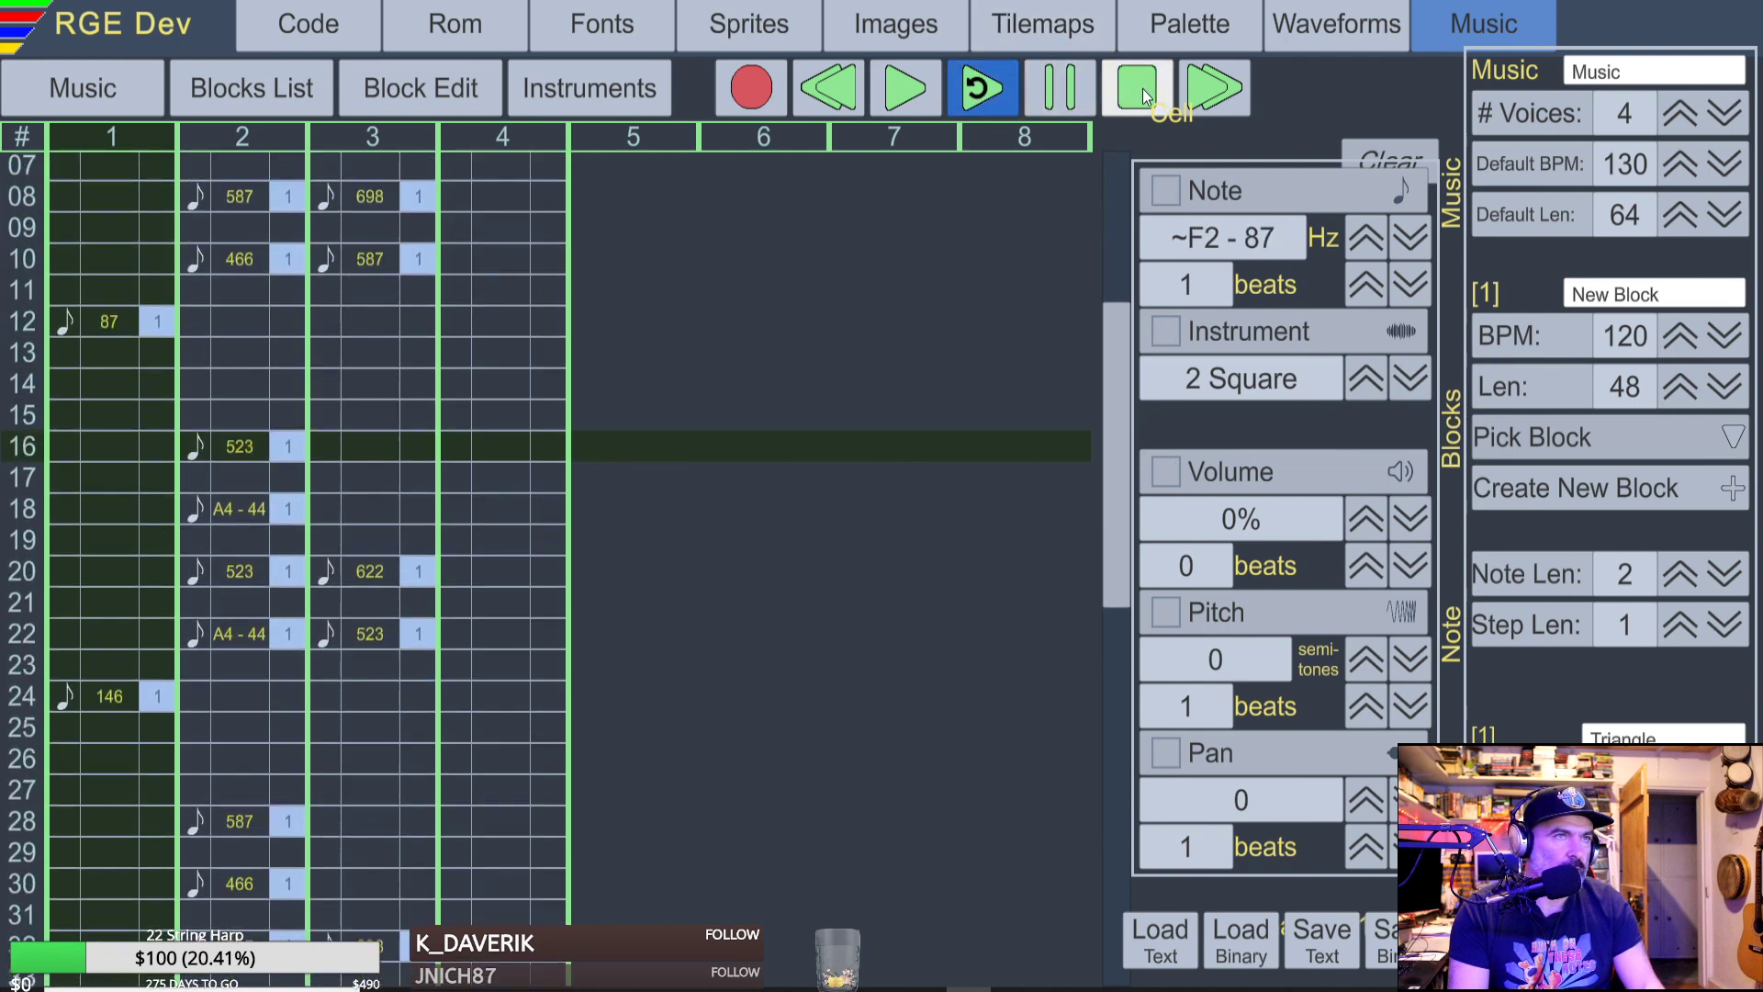
click(1142, 88)
click(899, 95)
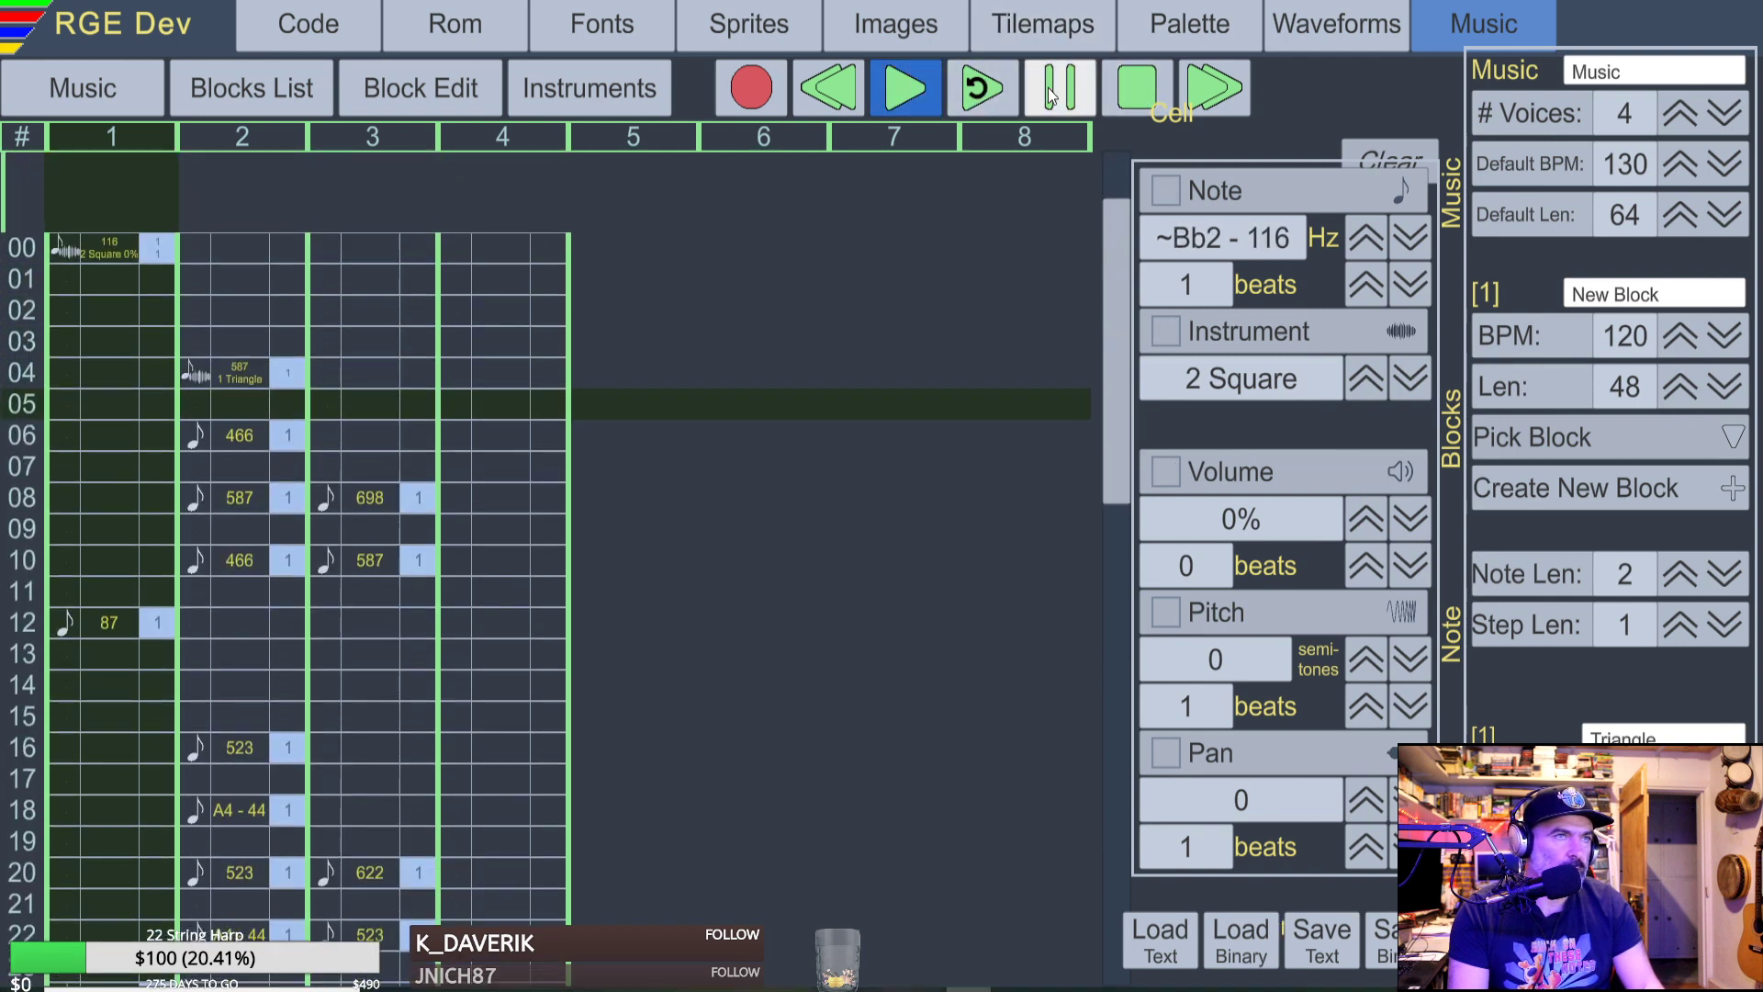
click(1139, 93)
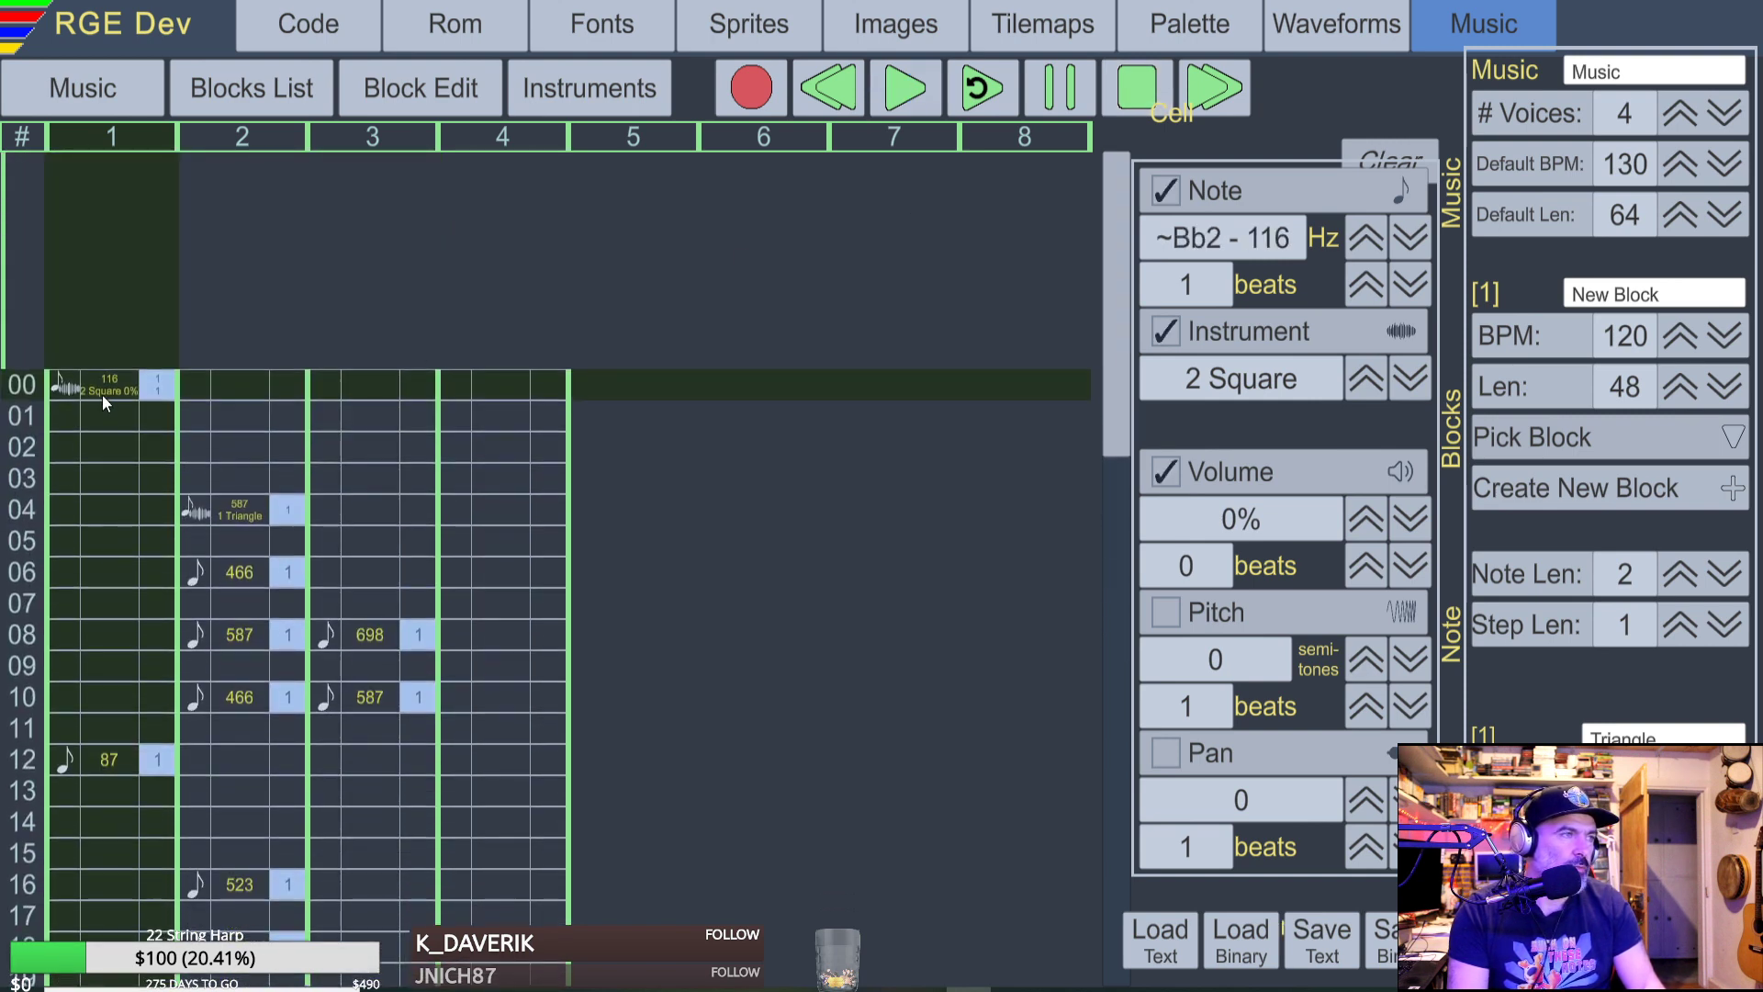
Raise the volume of voice 1's row 00 note gradually to 40%.
click(1163, 478)
click(1372, 517)
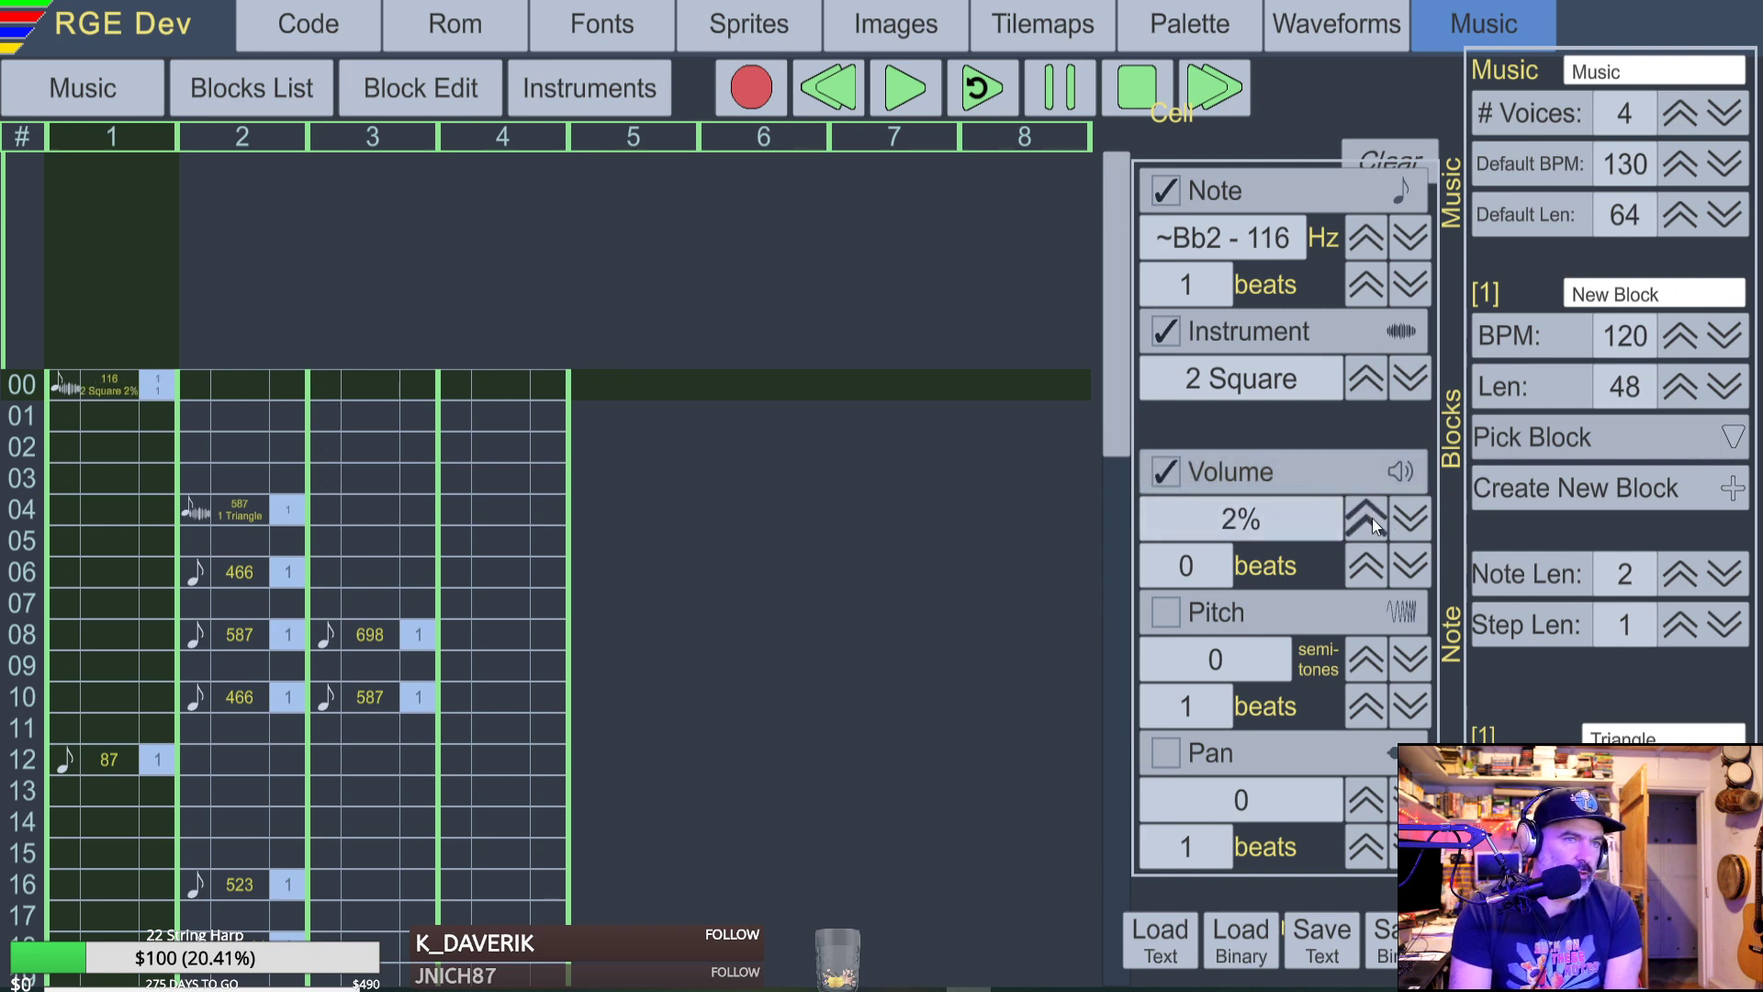
click(1372, 518)
click(1372, 518)
click(1372, 518)
click(1373, 517)
click(1372, 518)
click(1373, 518)
click(1372, 518)
click(1372, 518)
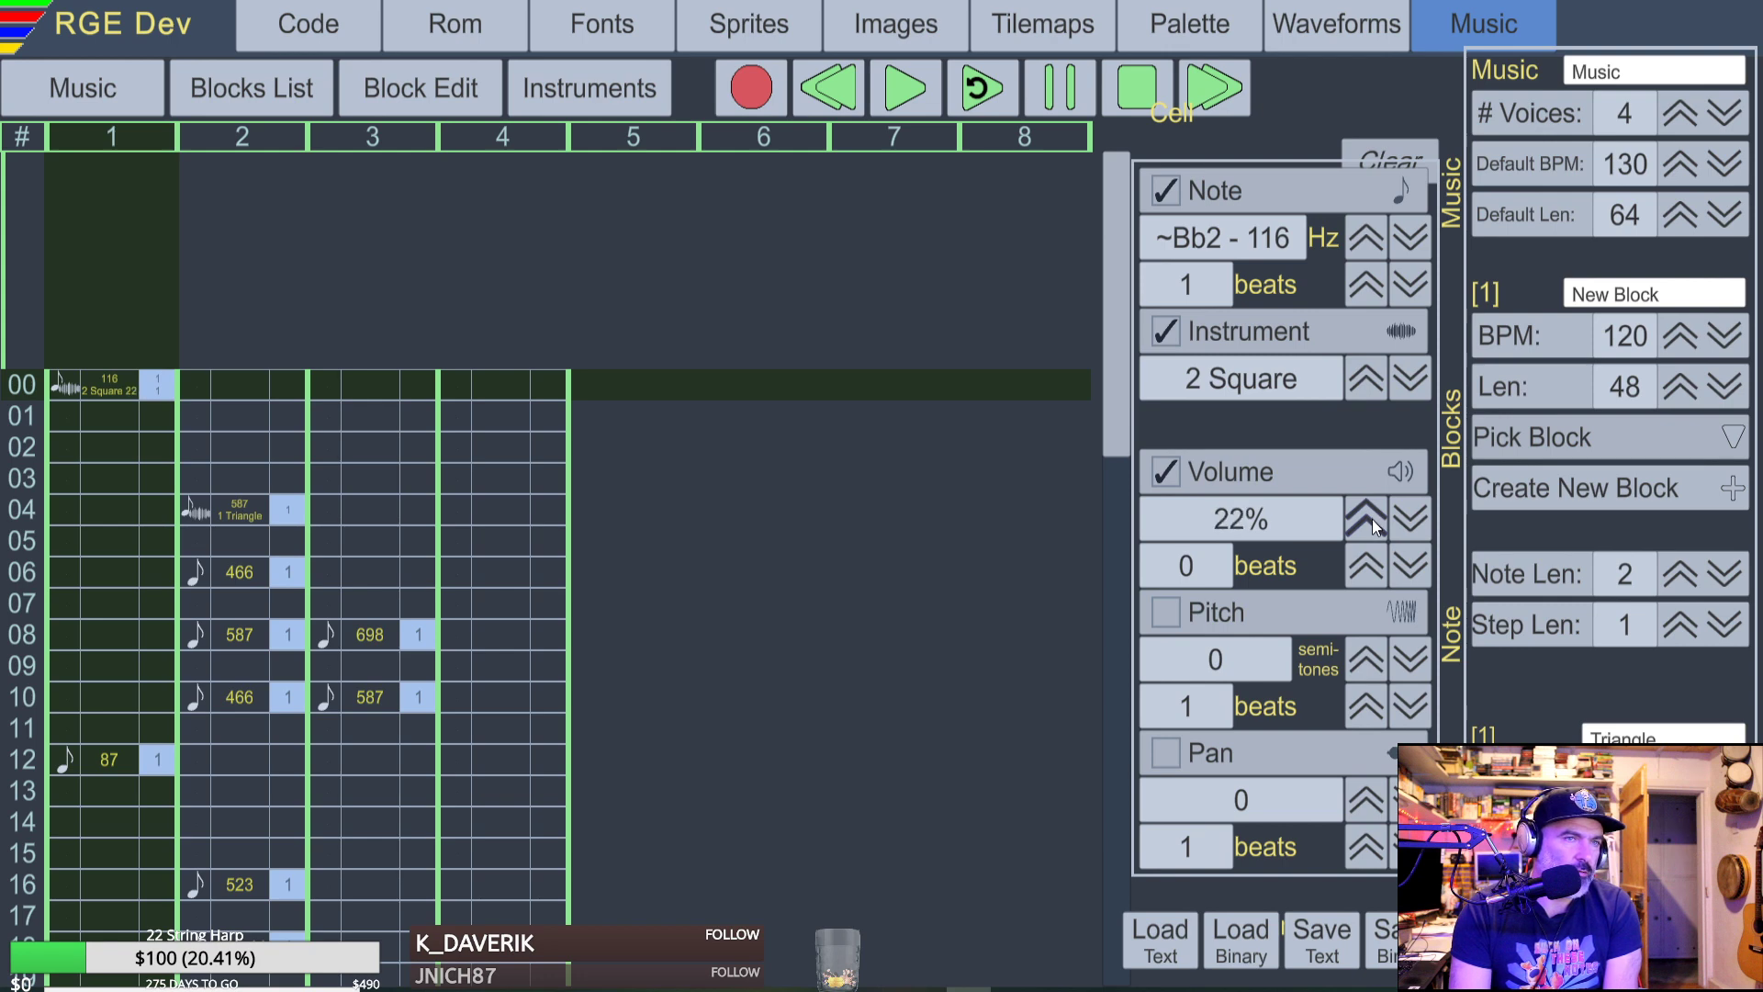
click(1372, 519)
click(1372, 518)
click(1372, 518)
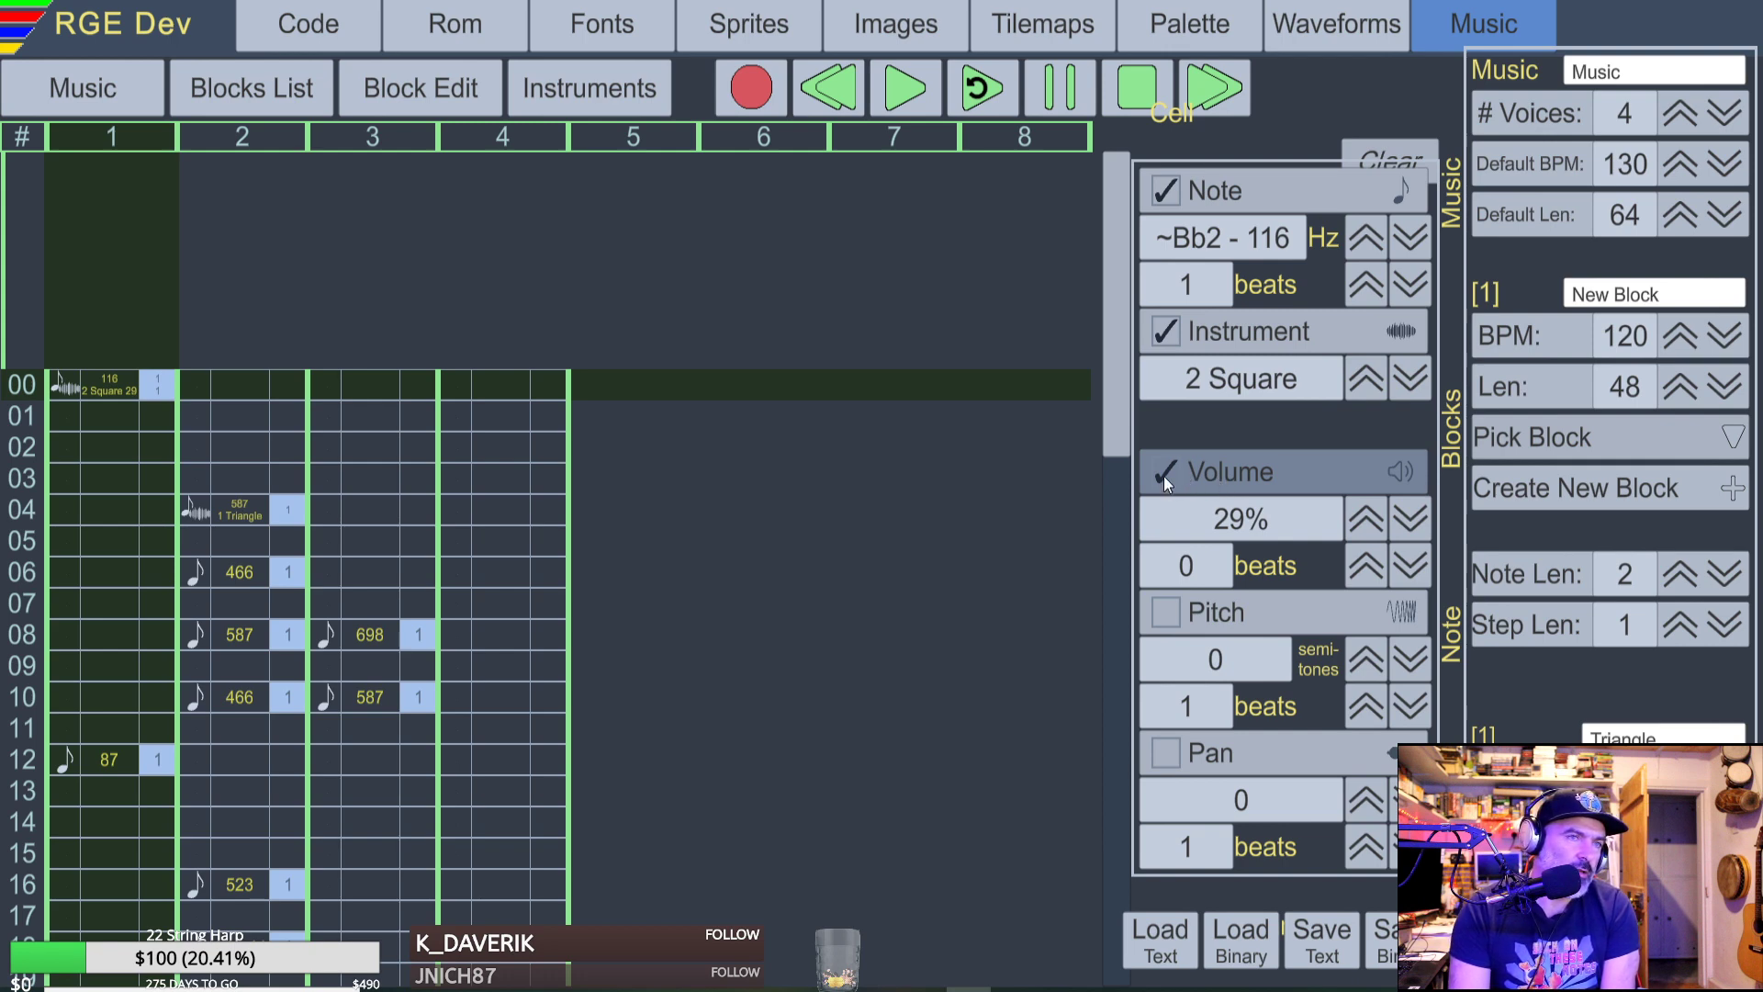
click(1367, 520)
click(1366, 520)
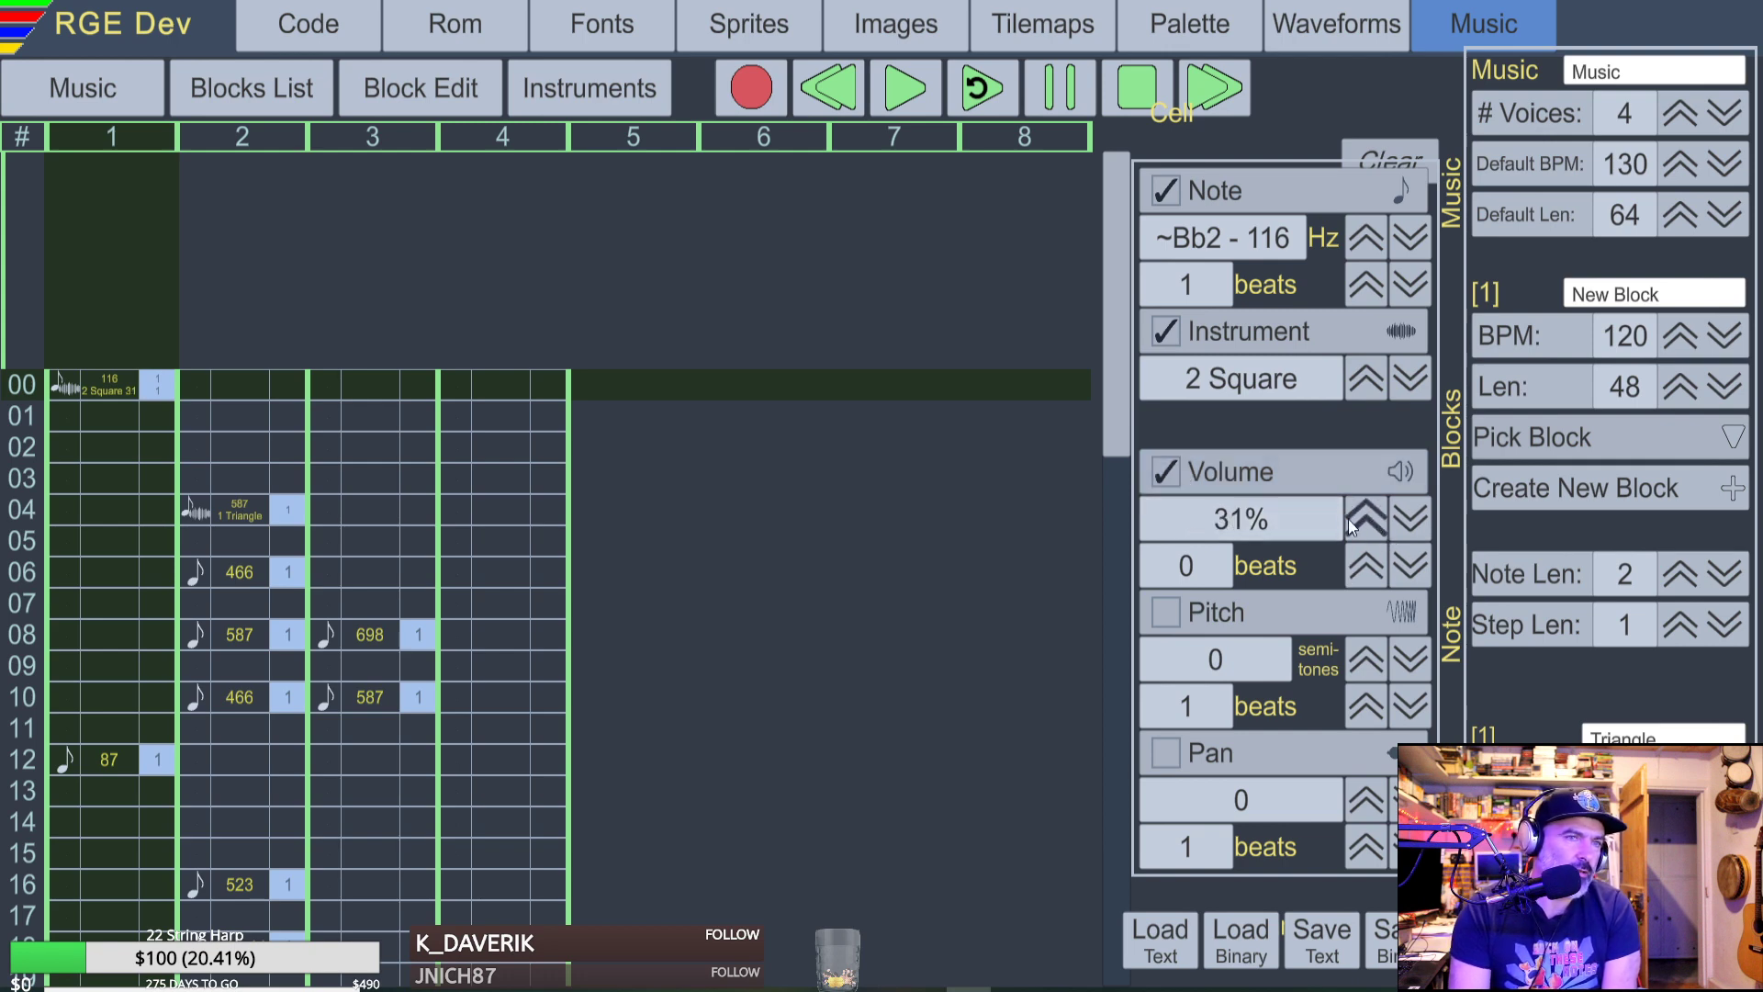
click(1409, 520)
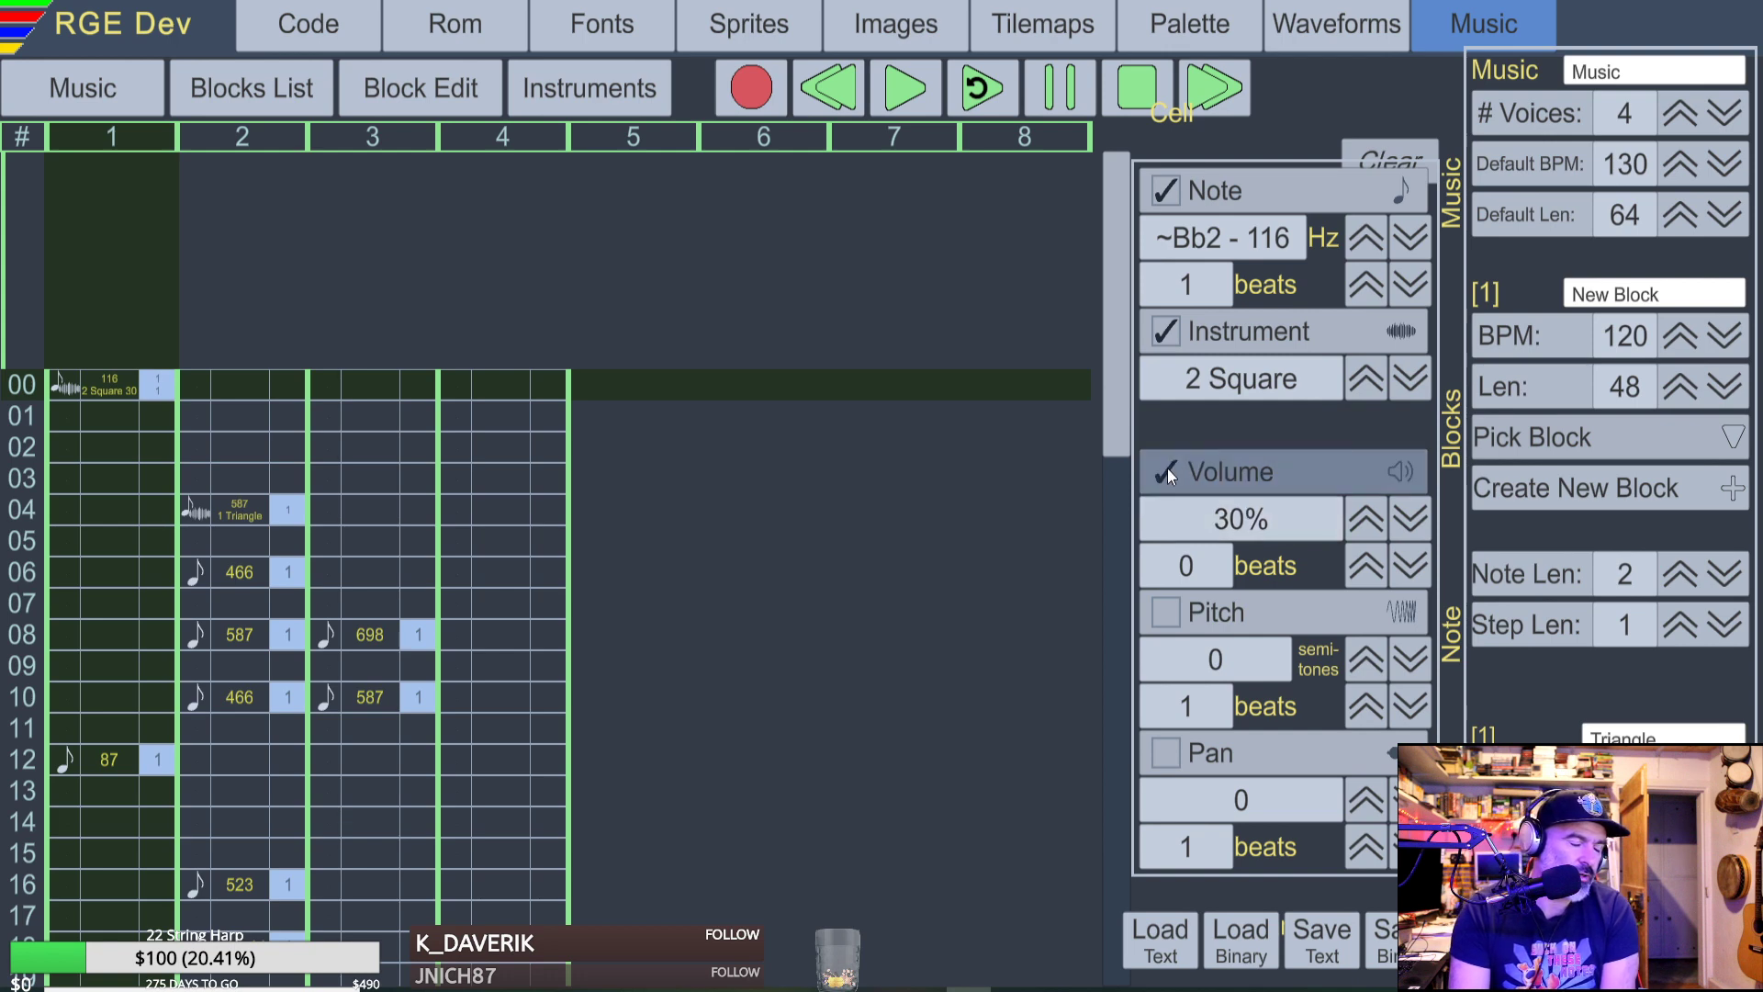
click(1368, 523)
click(1368, 525)
click(1368, 524)
click(1368, 523)
click(1368, 524)
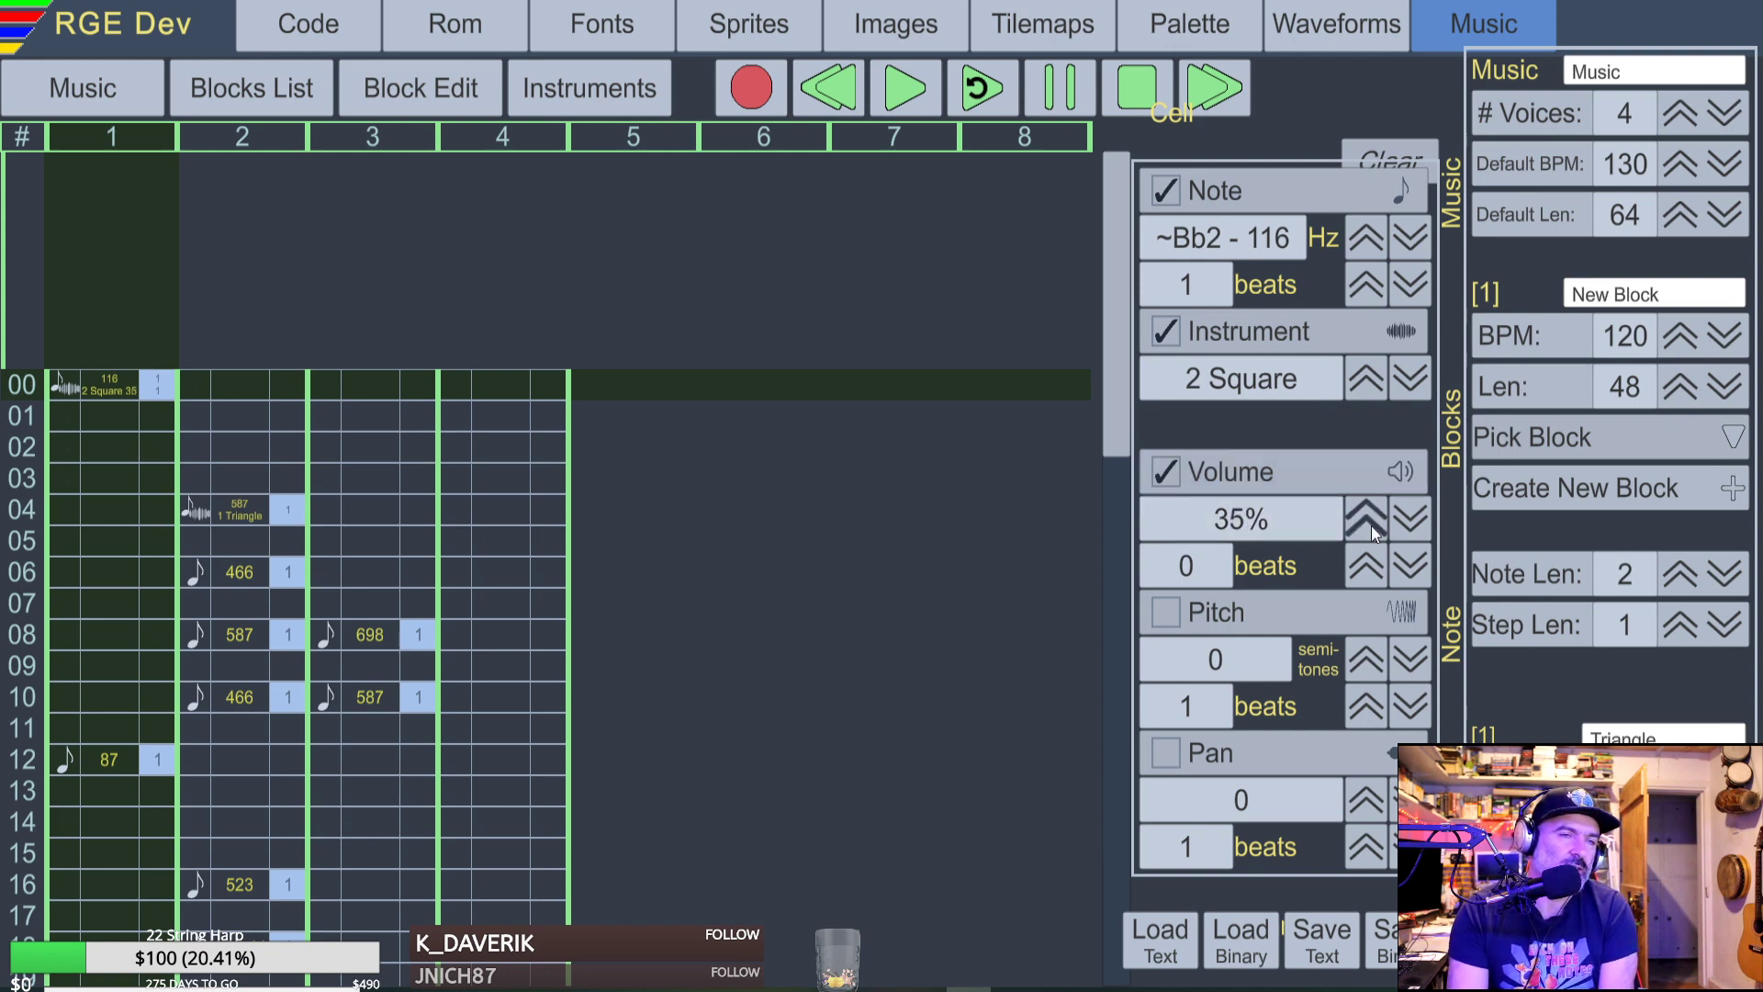
click(1369, 523)
click(1368, 523)
click(1367, 524)
click(1368, 525)
click(1368, 523)
Set the volume of voice 1's row 00 note to 70% and play the block.
click(1226, 531)
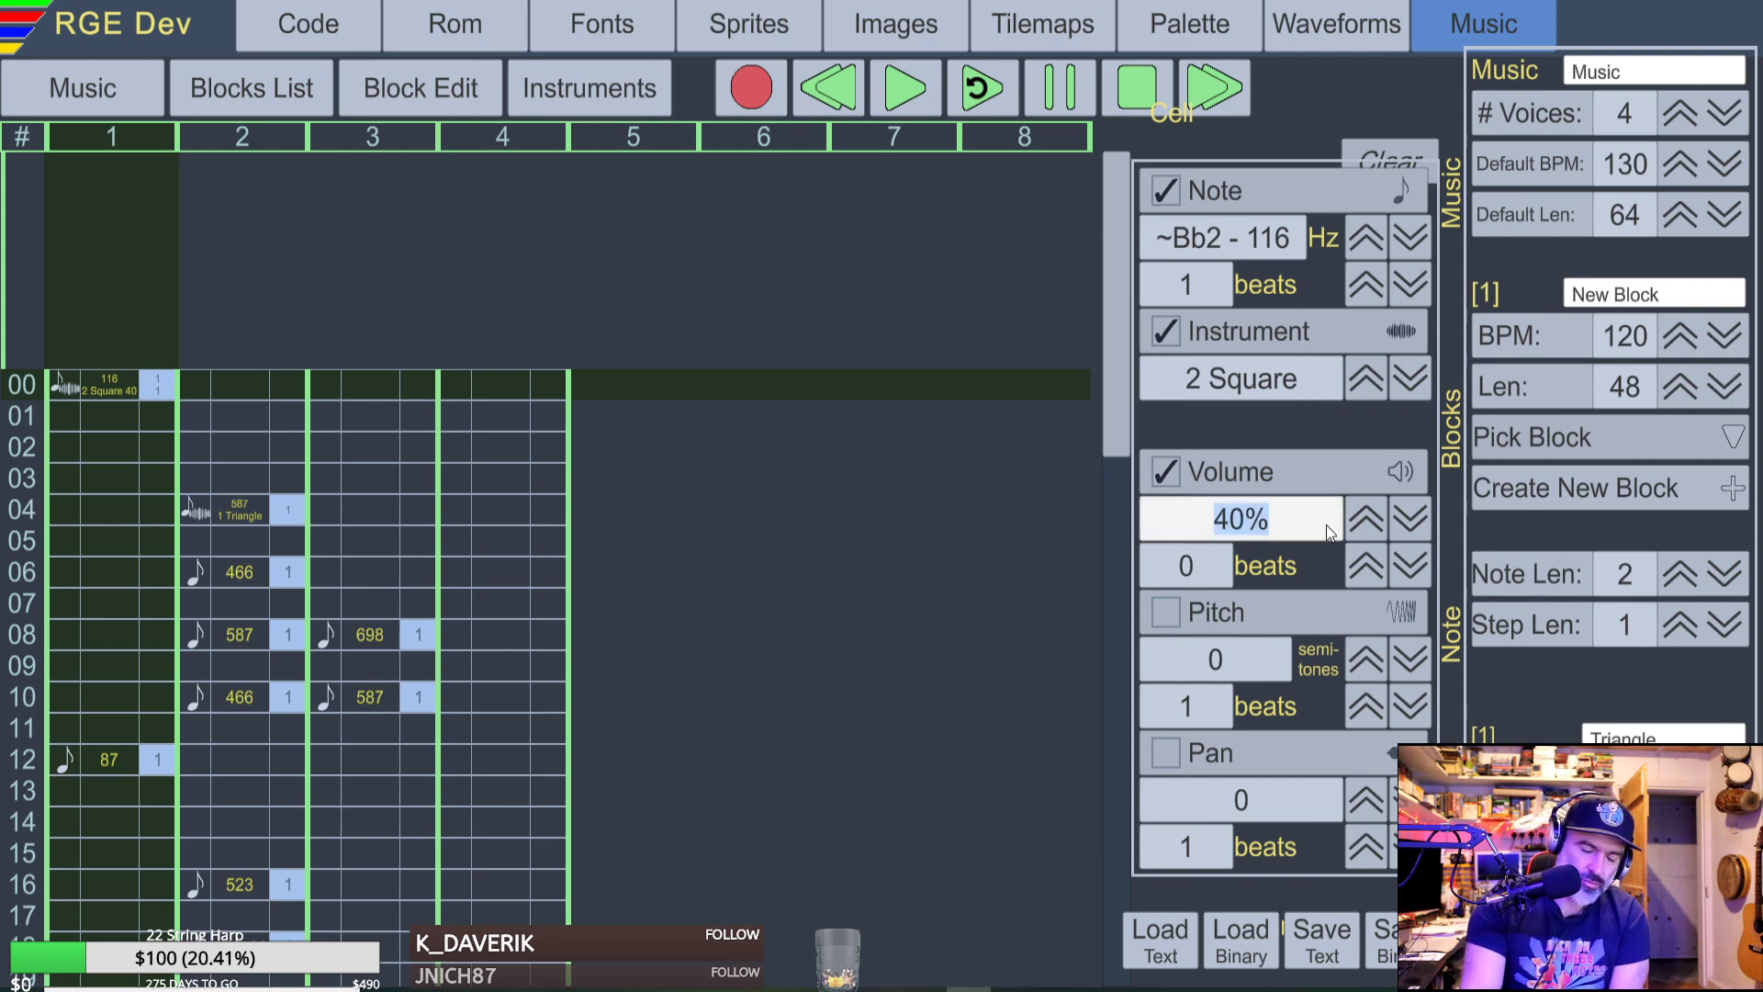
text(70)
key(Return)
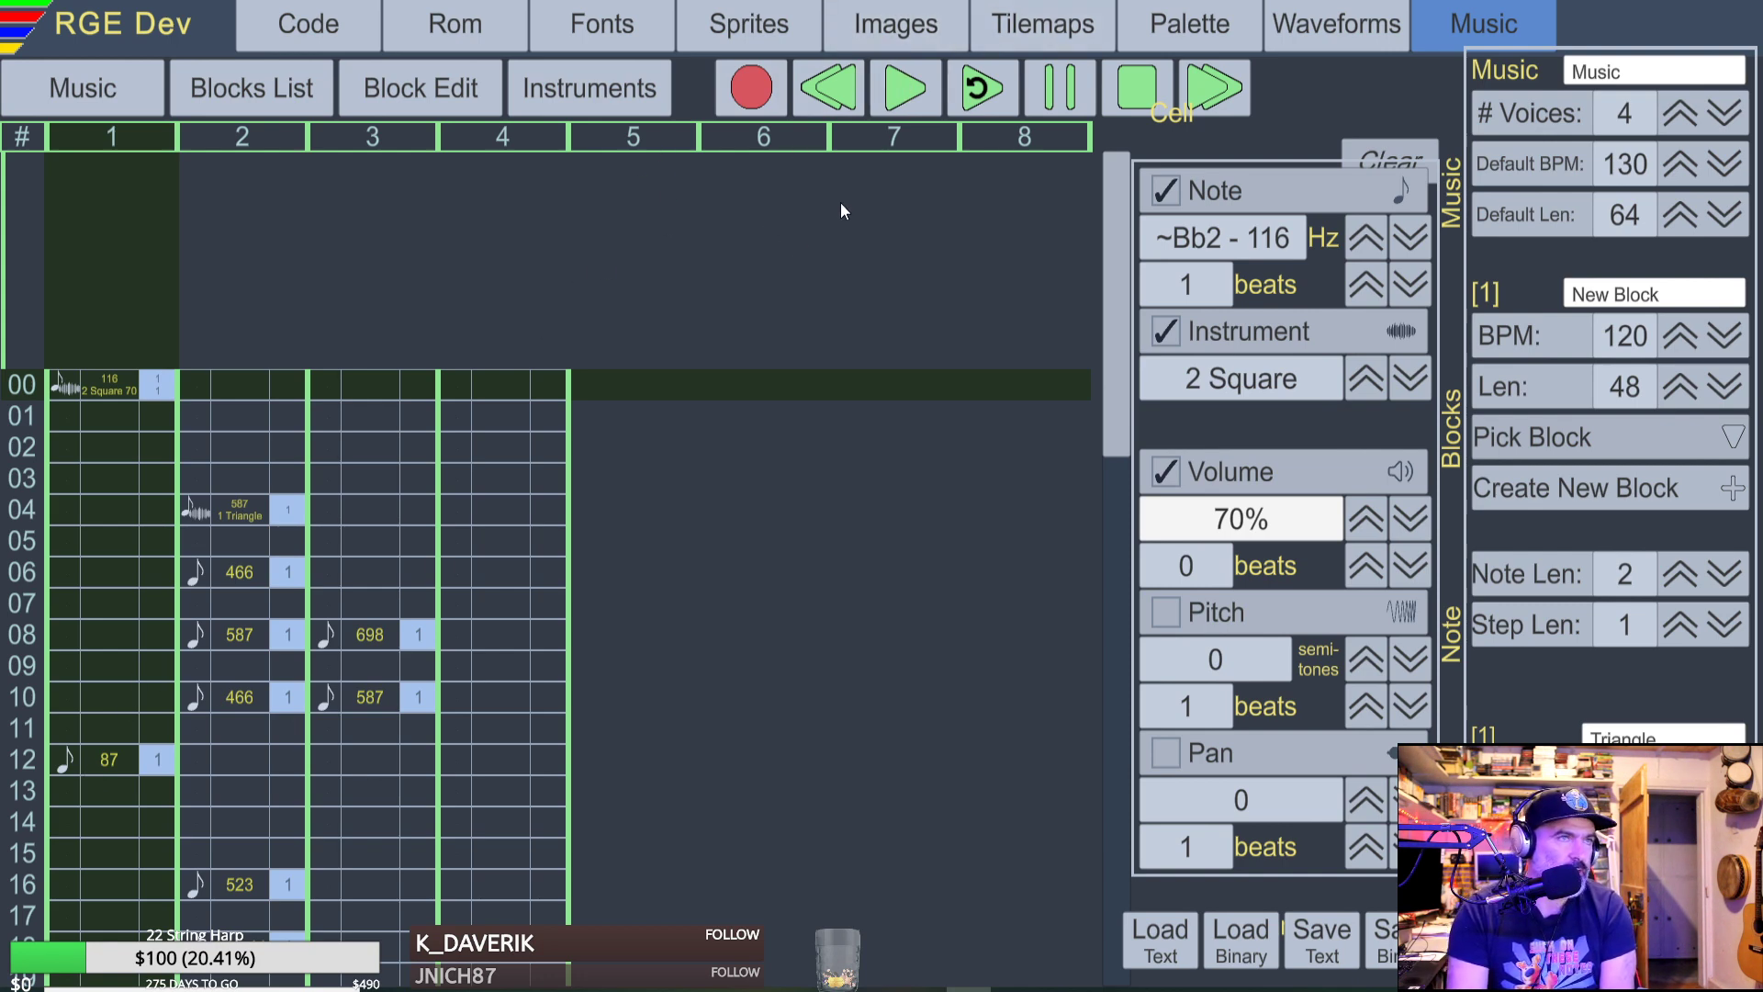
click(899, 88)
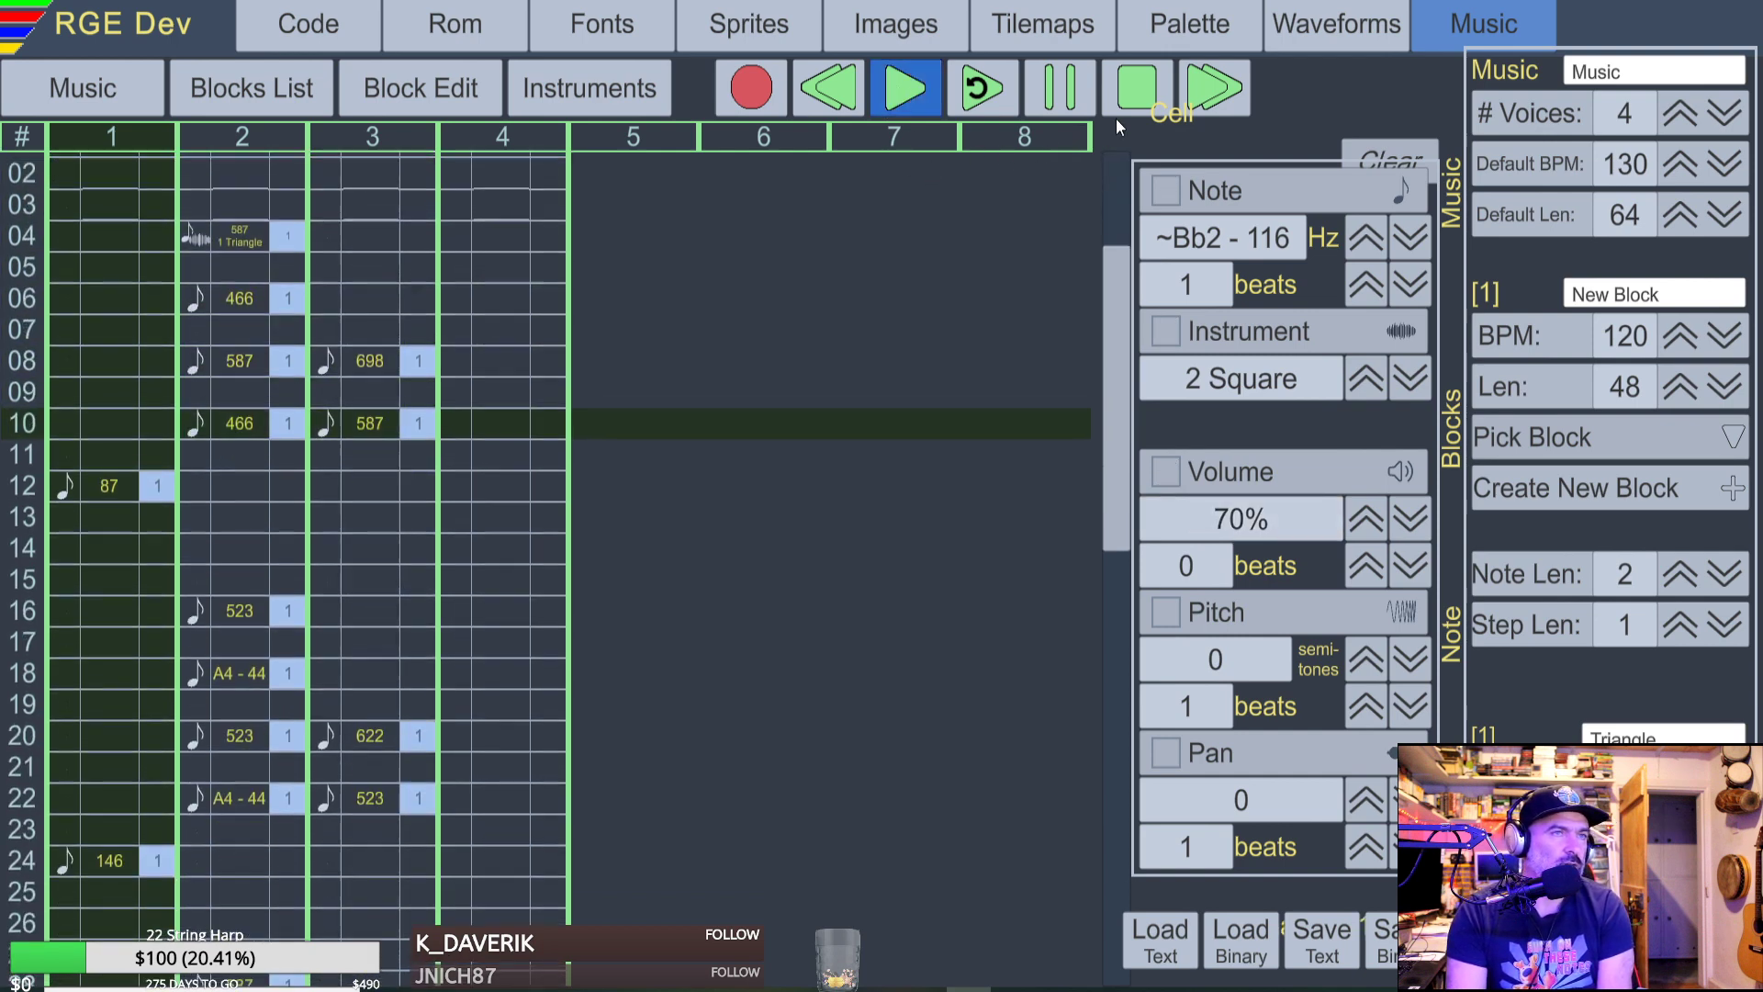
click(1135, 90)
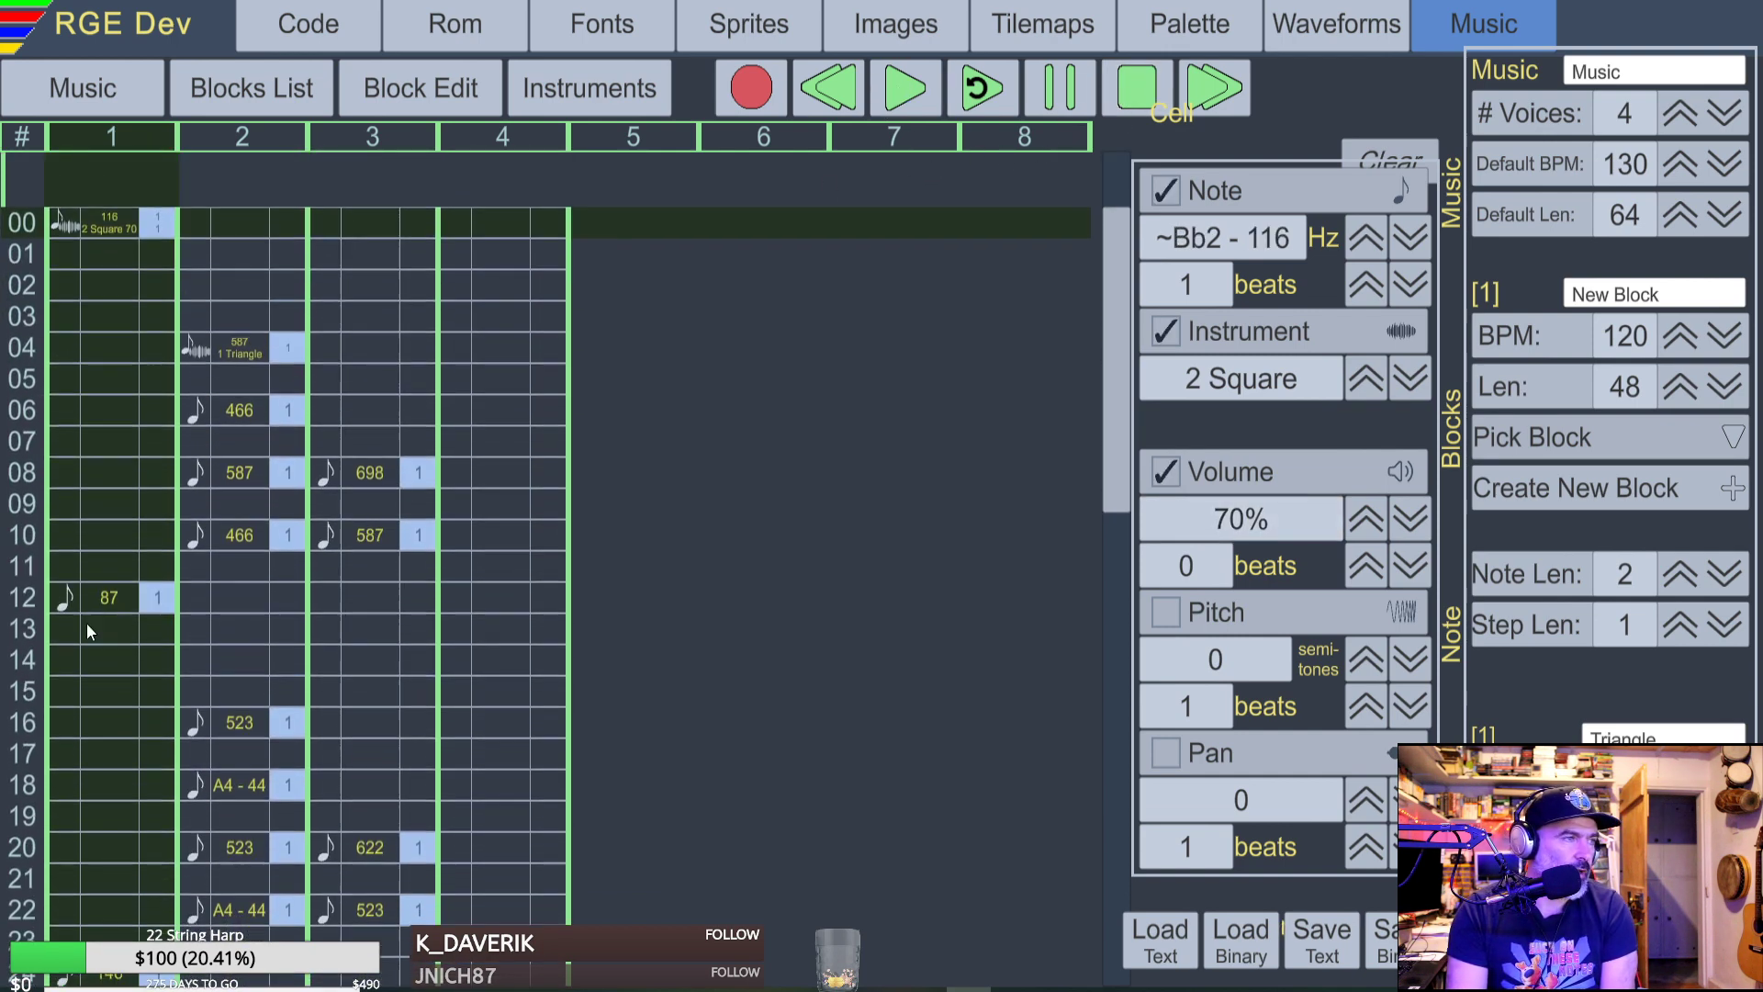
Set the volume of voice 1's row 12 note to 0% and play the block.
click(111, 401)
click(1274, 518)
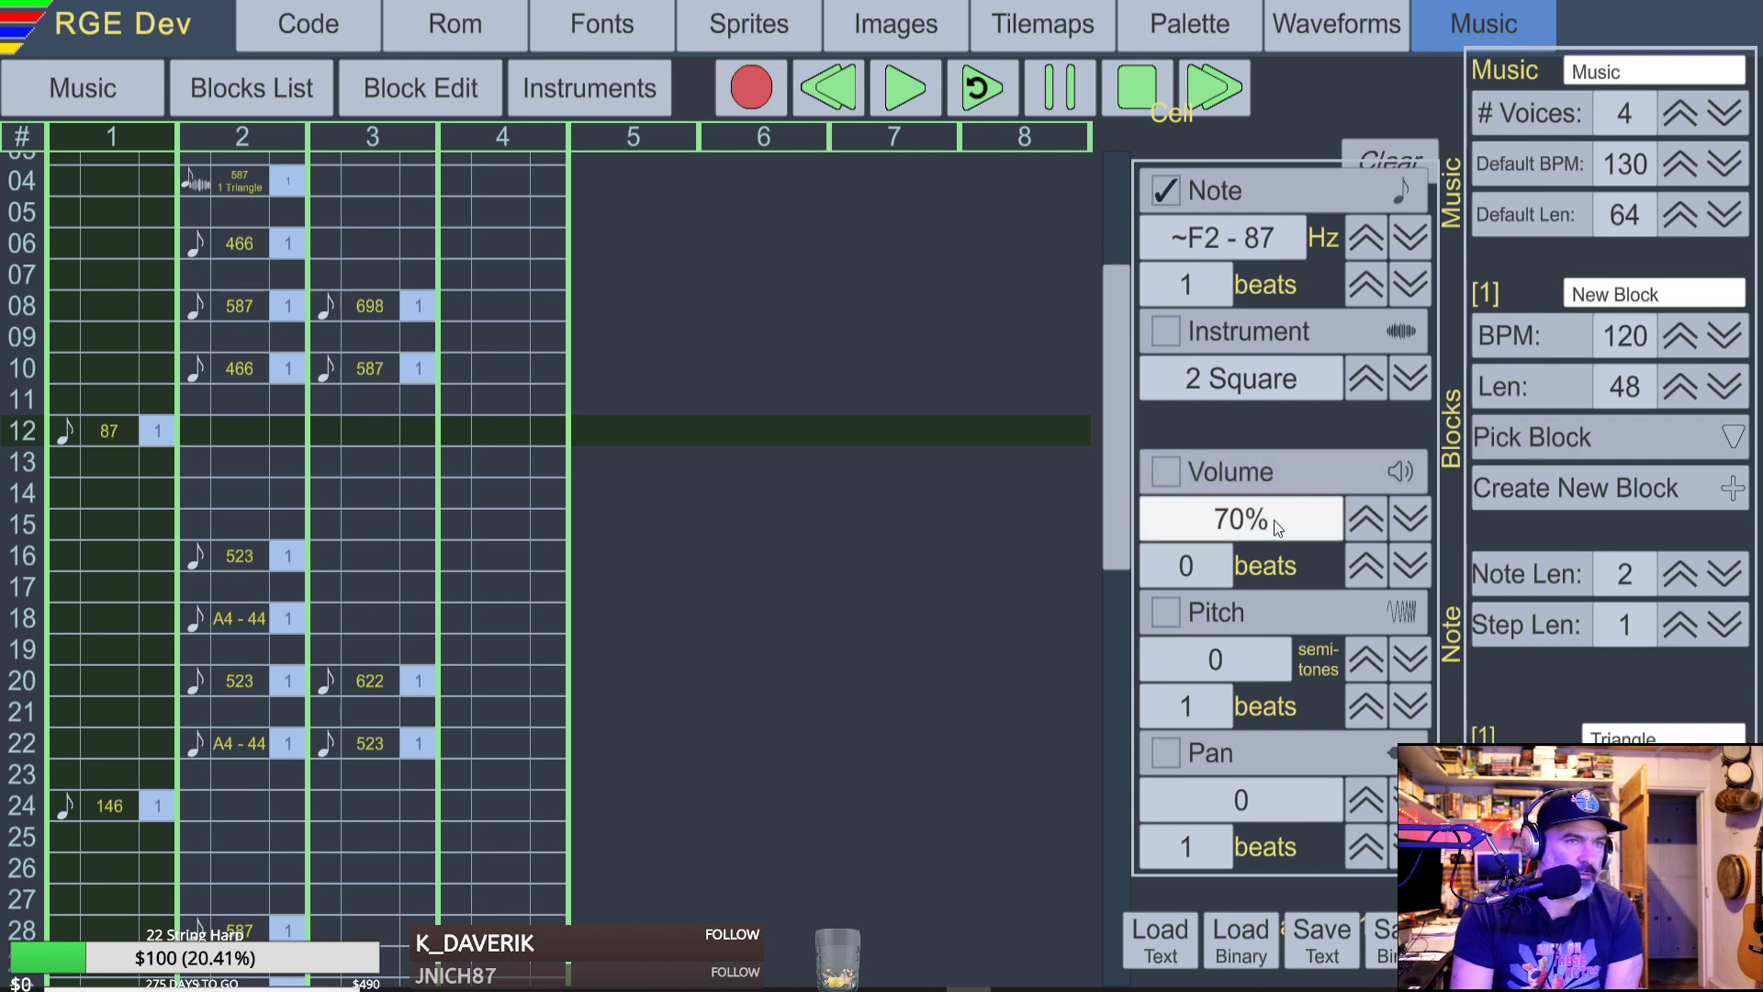
text(0)
key(Return)
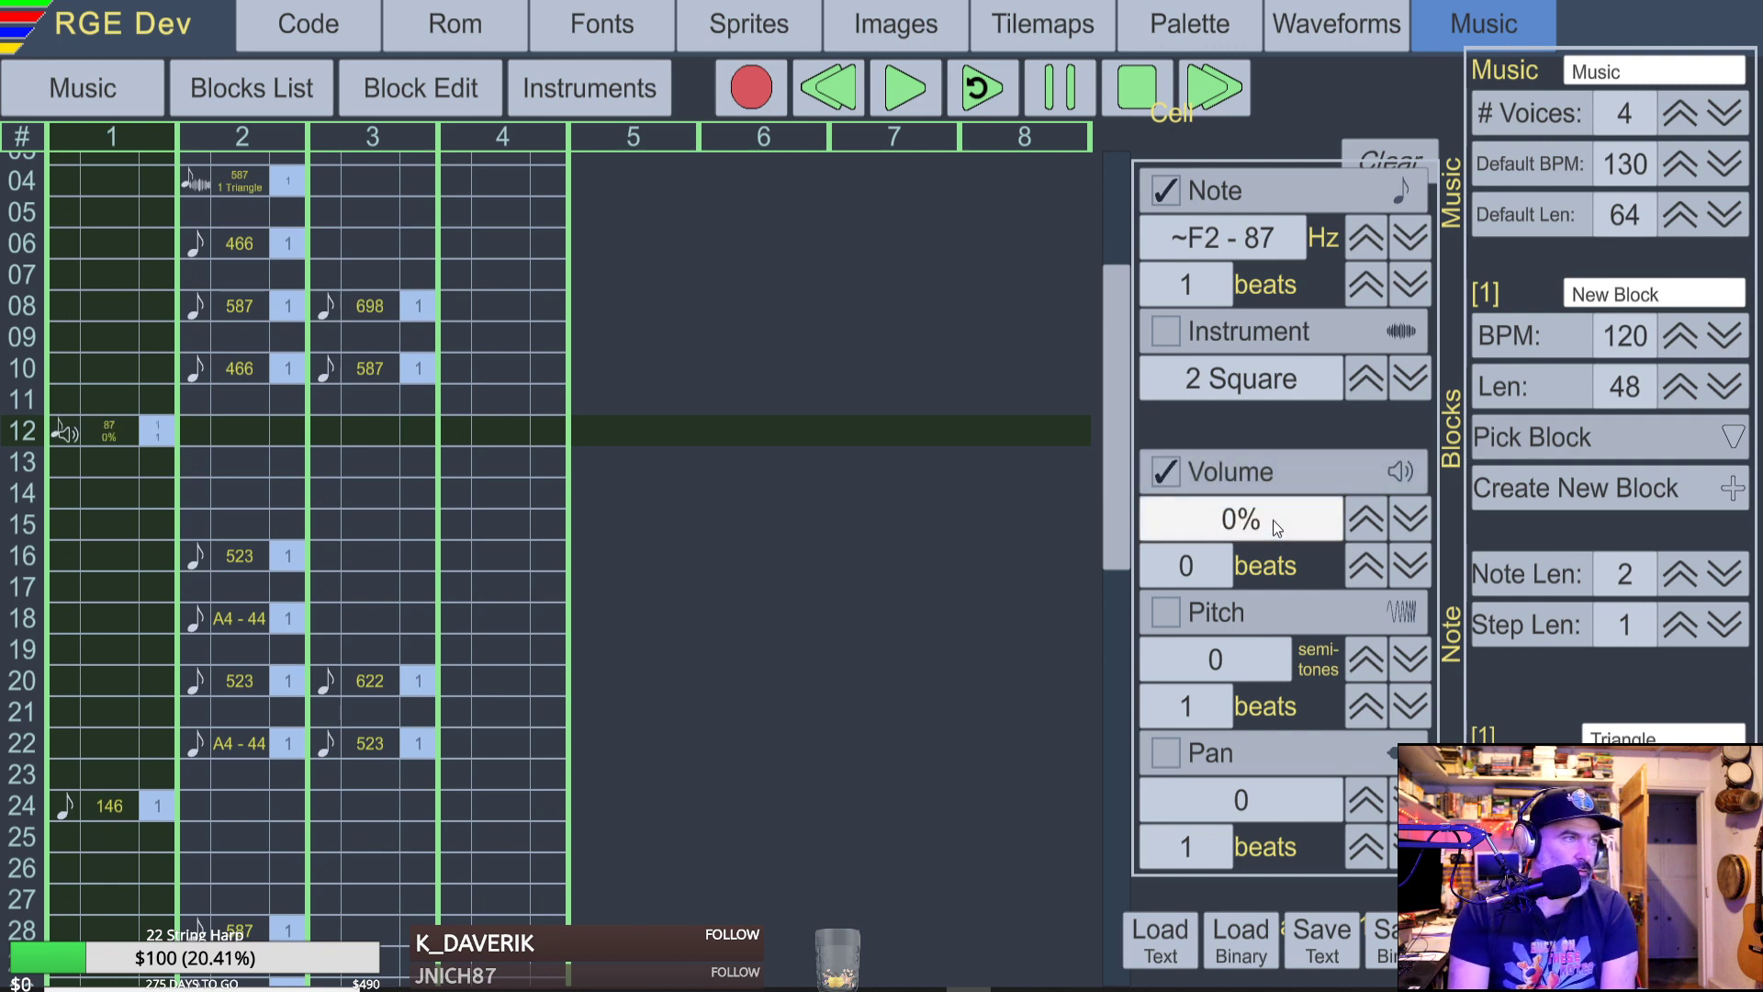
click(908, 93)
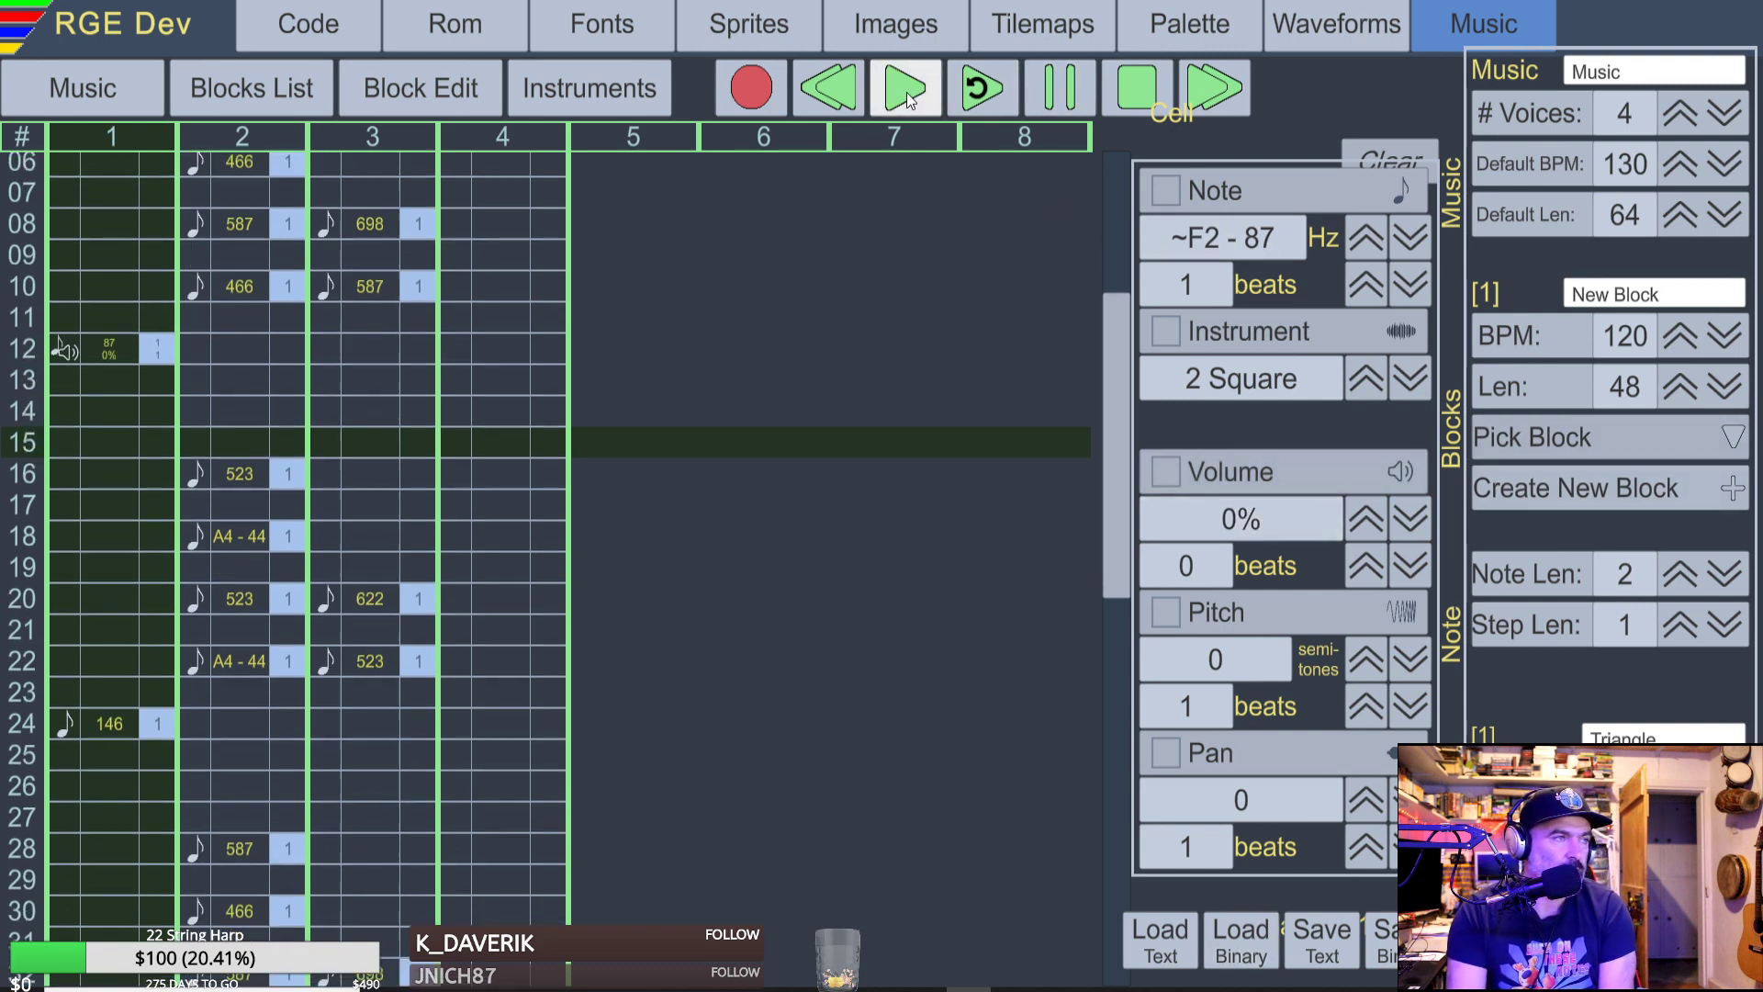
click(1137, 89)
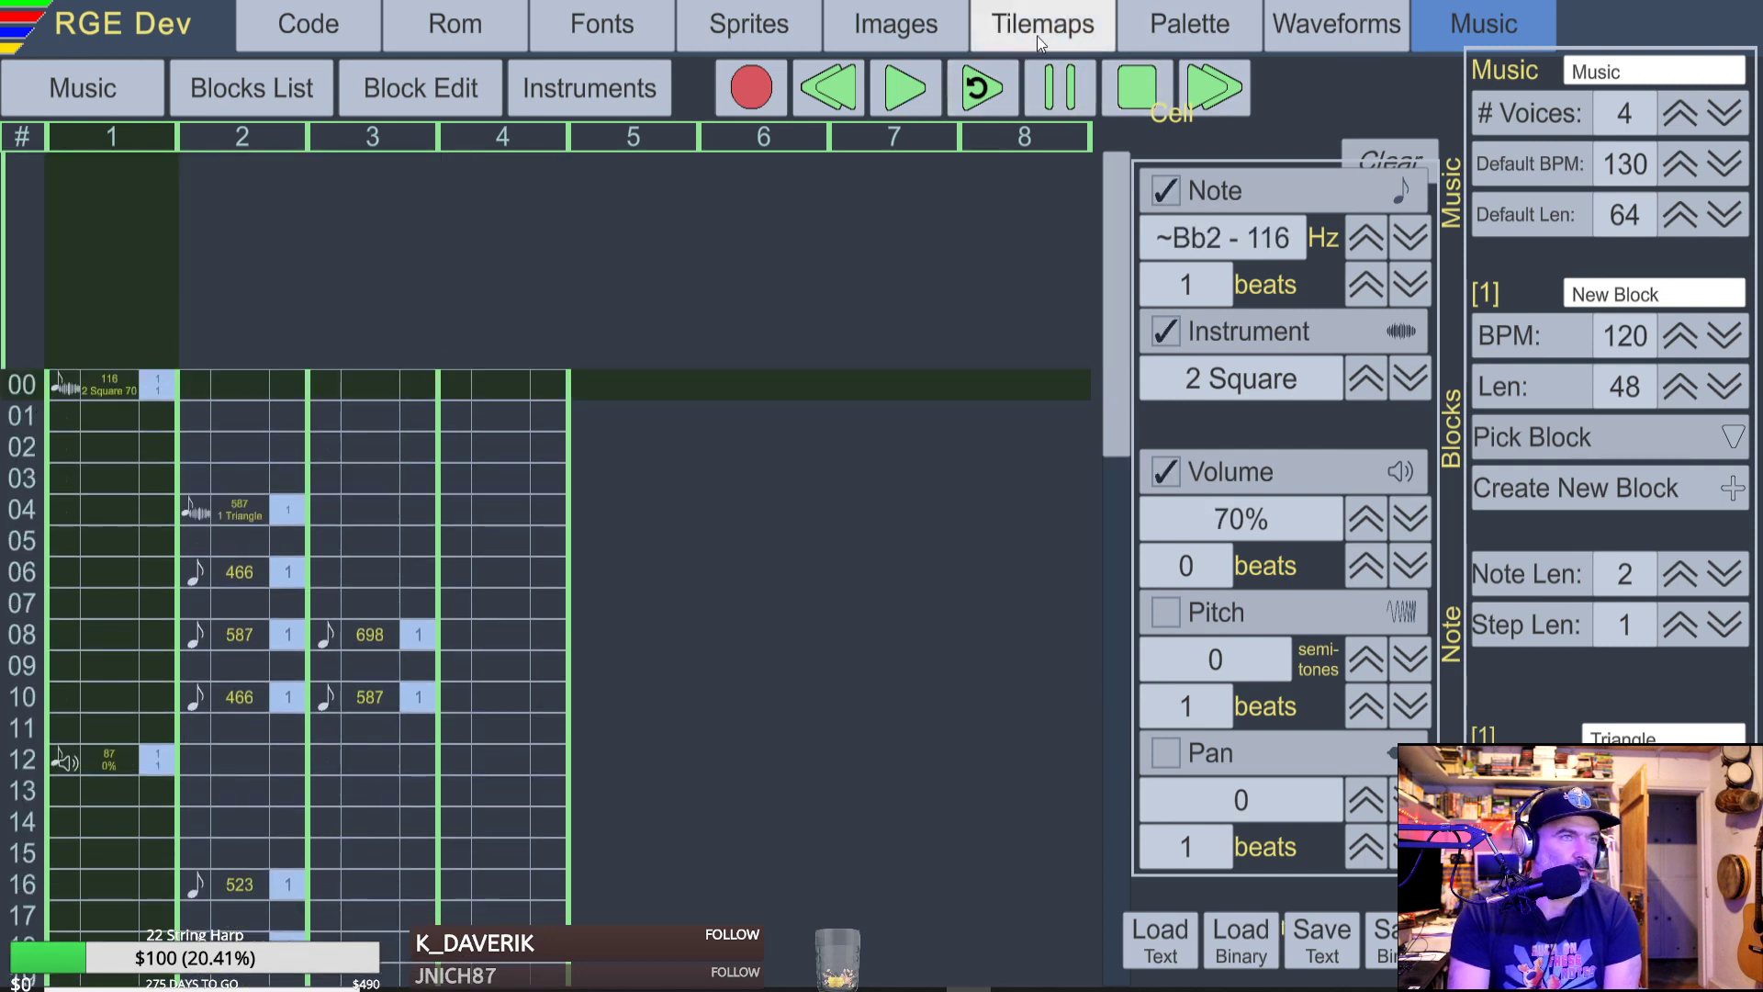
Play the block, stop it, and set the volume of voice 1's row 12 note to 70%.
click(914, 88)
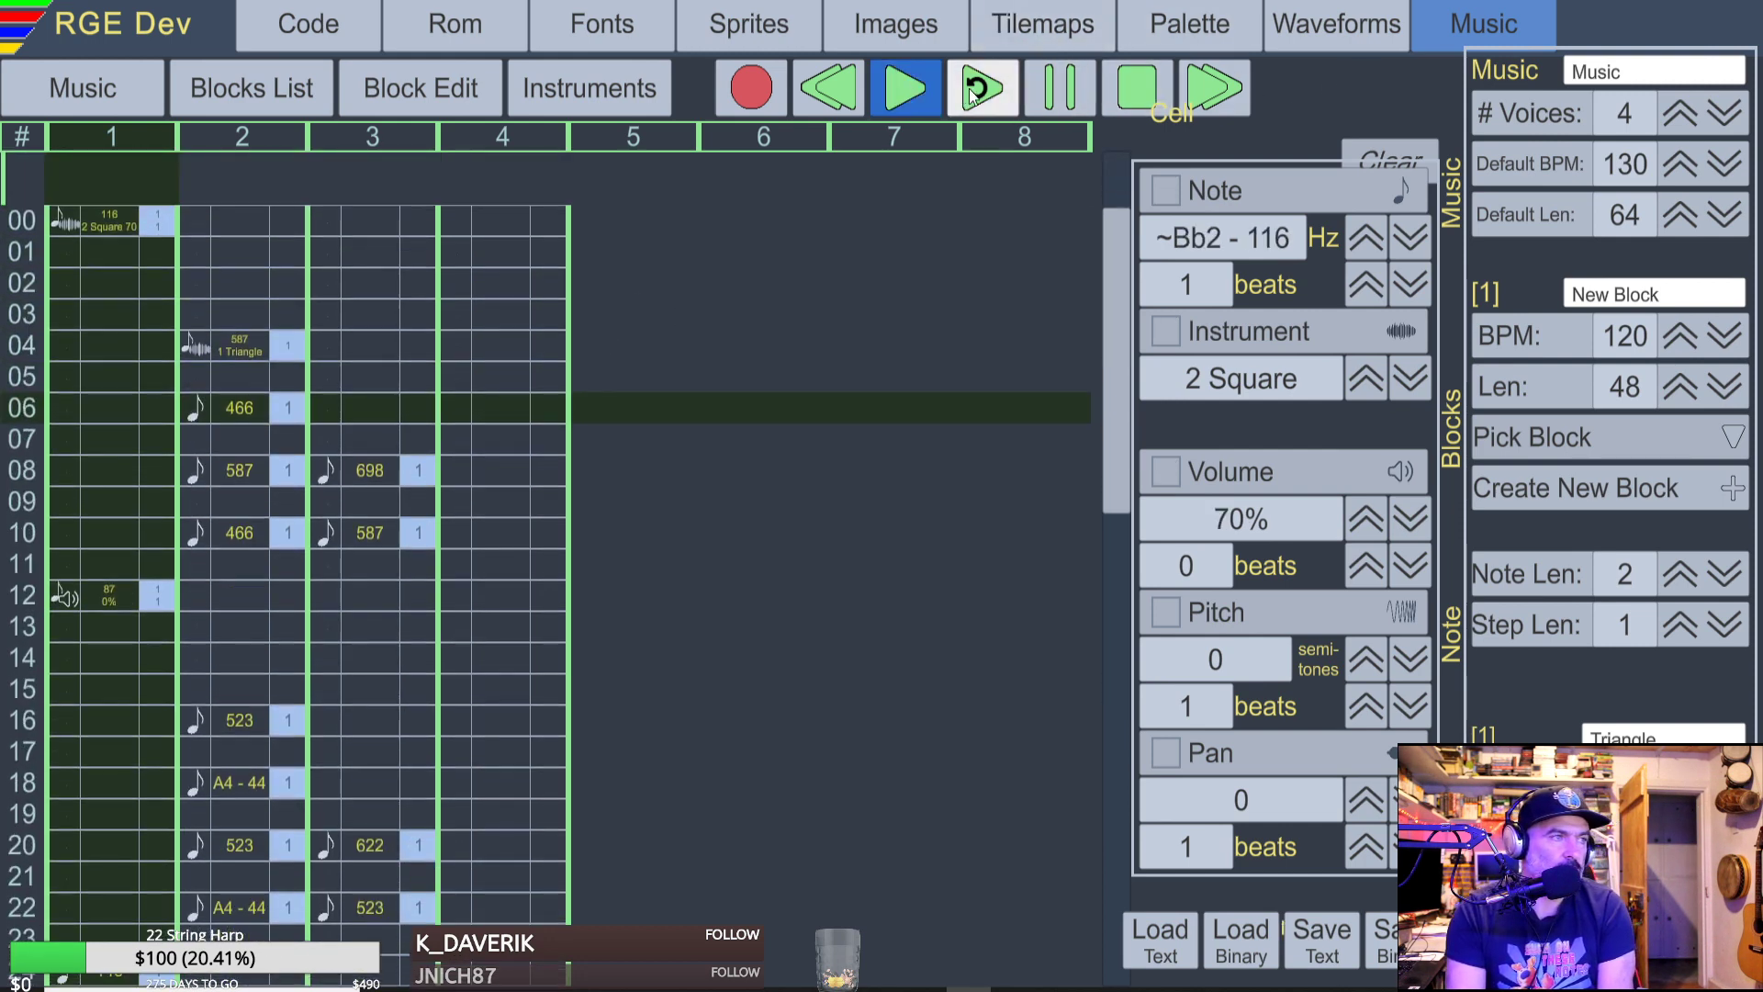
click(1153, 100)
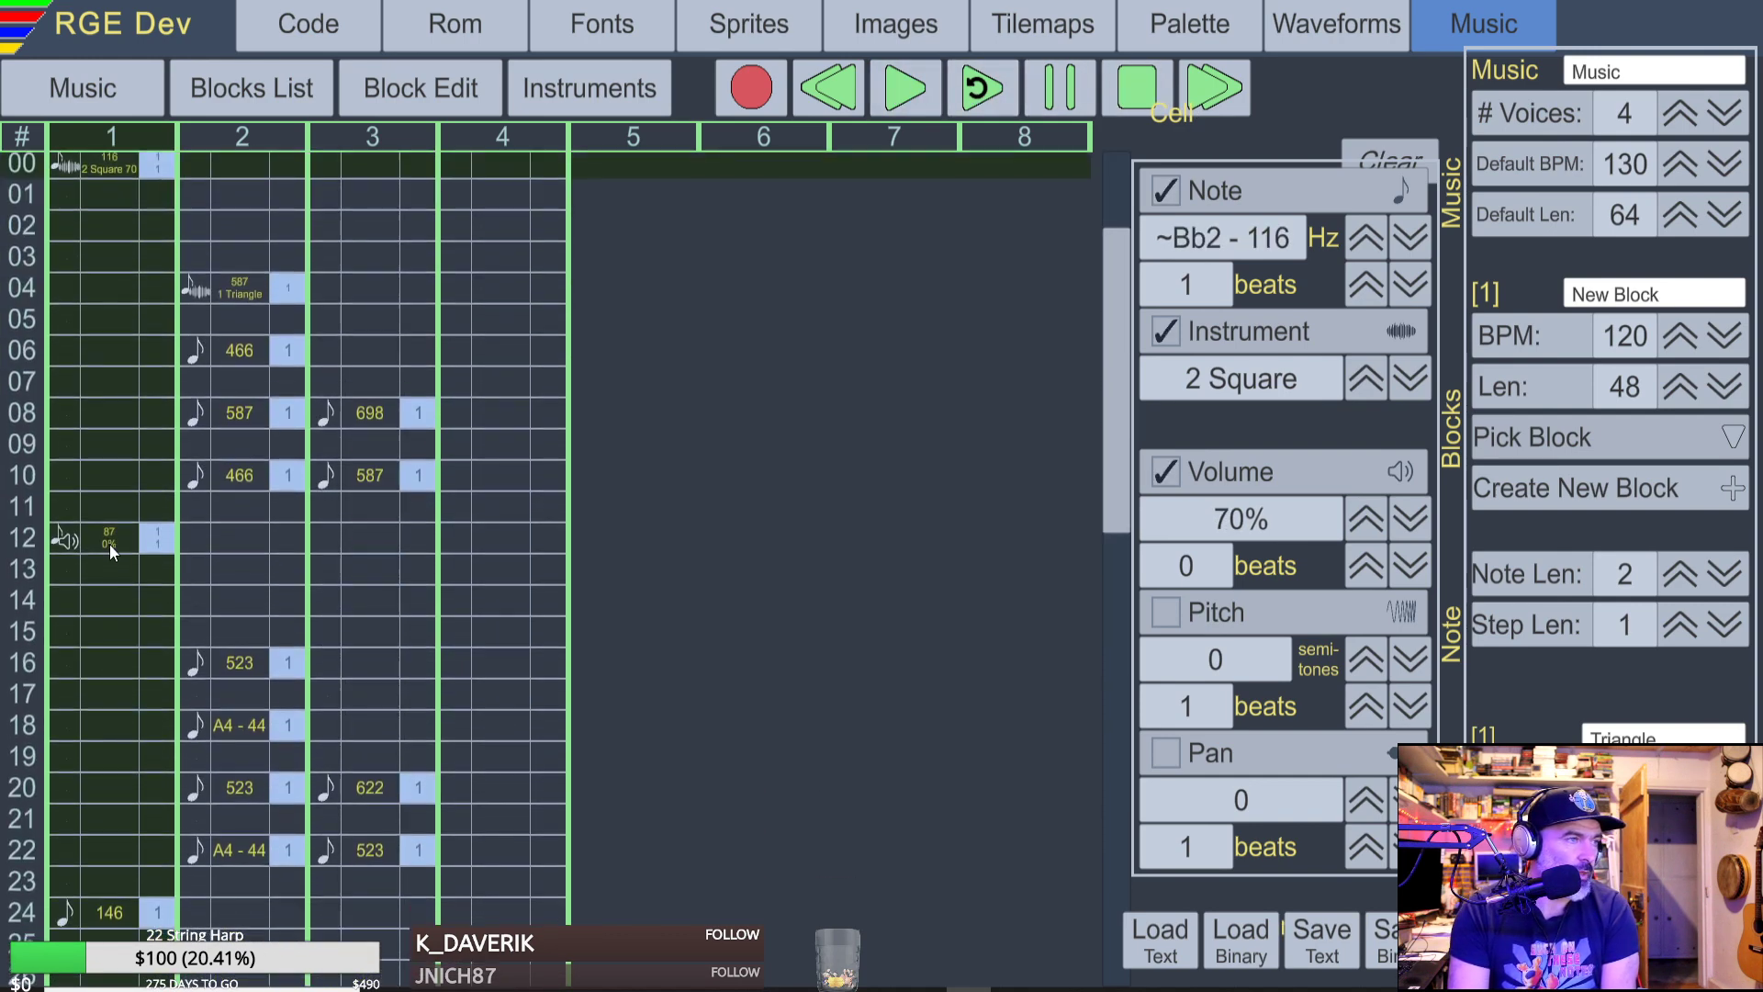
click(110, 544)
click(1210, 521)
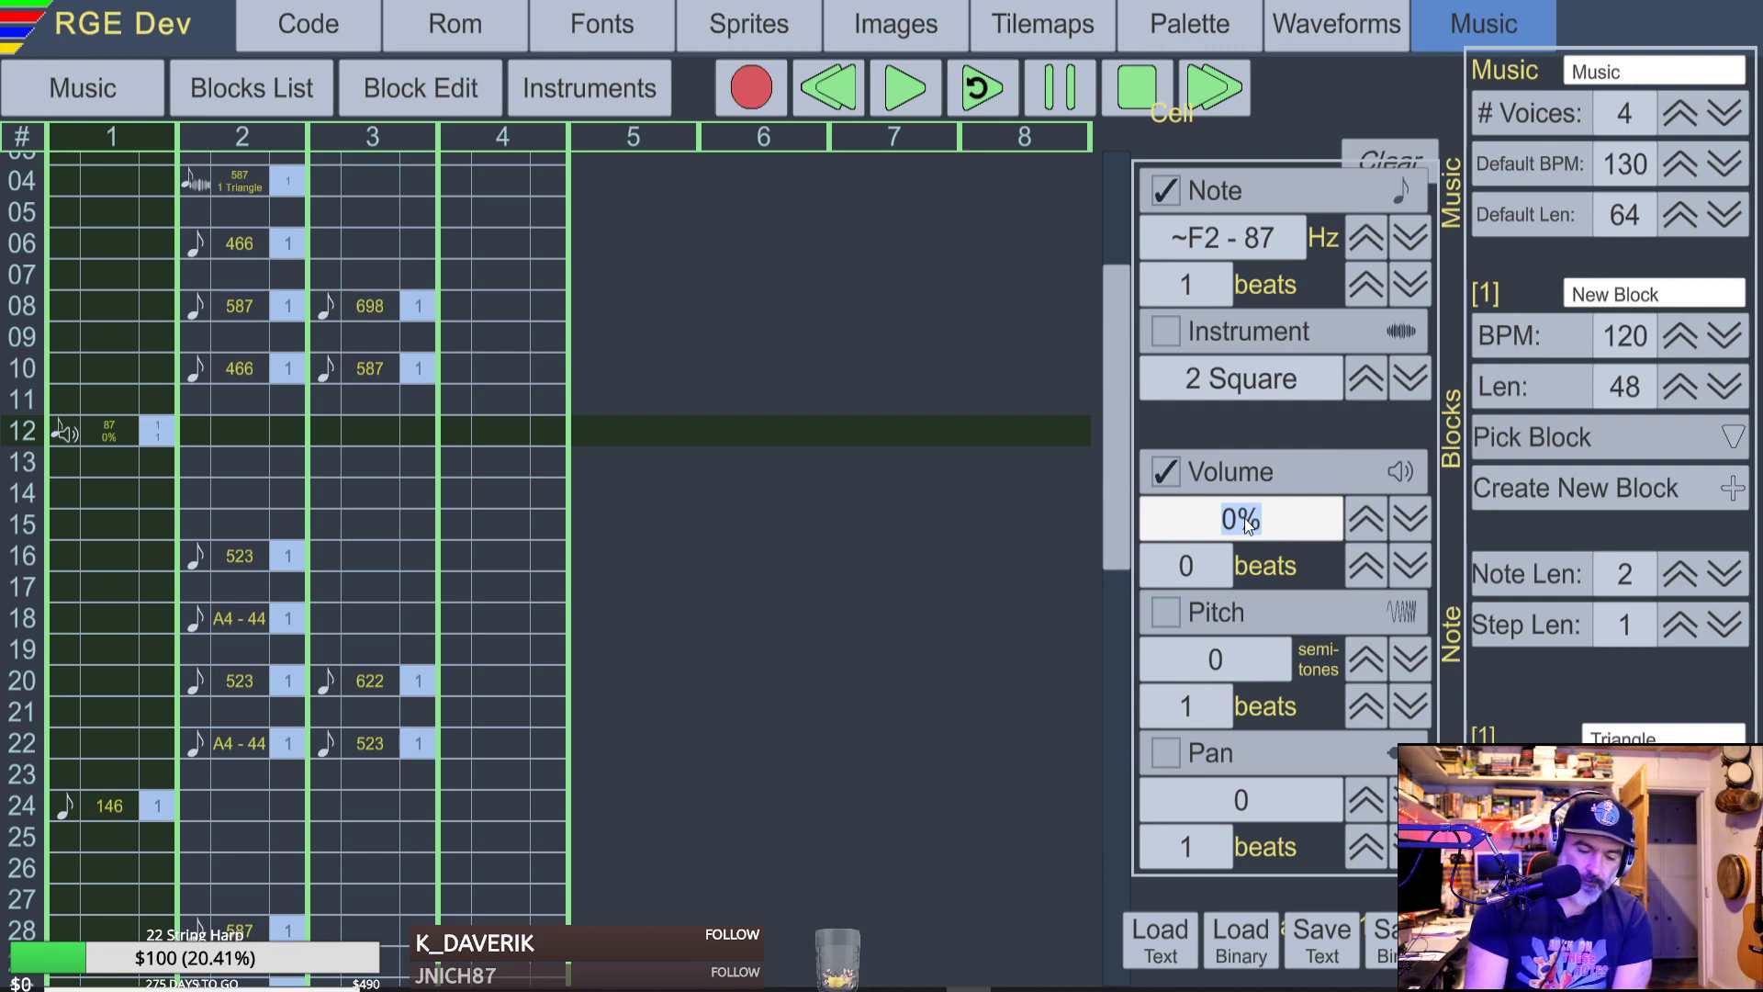
text(70%)
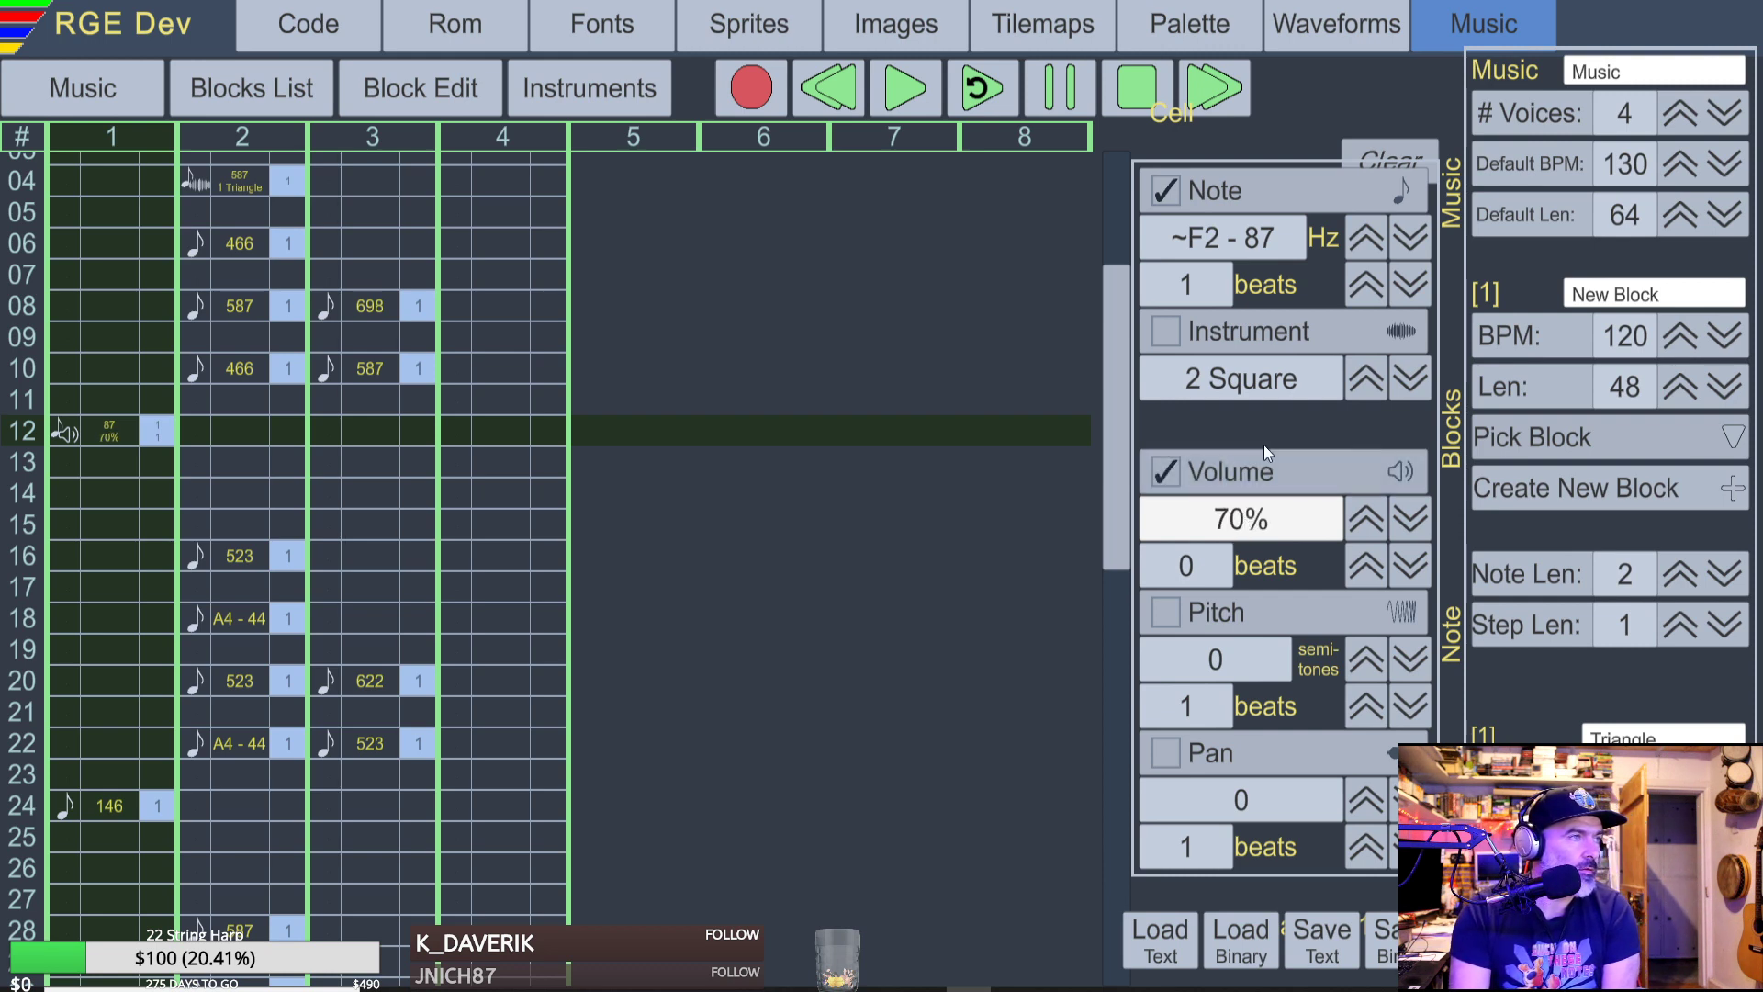
key(Return)
Turn off the volume setting on voice 1's row 12 note and play the block in a loop.
scroll(128, 358, down, 3)
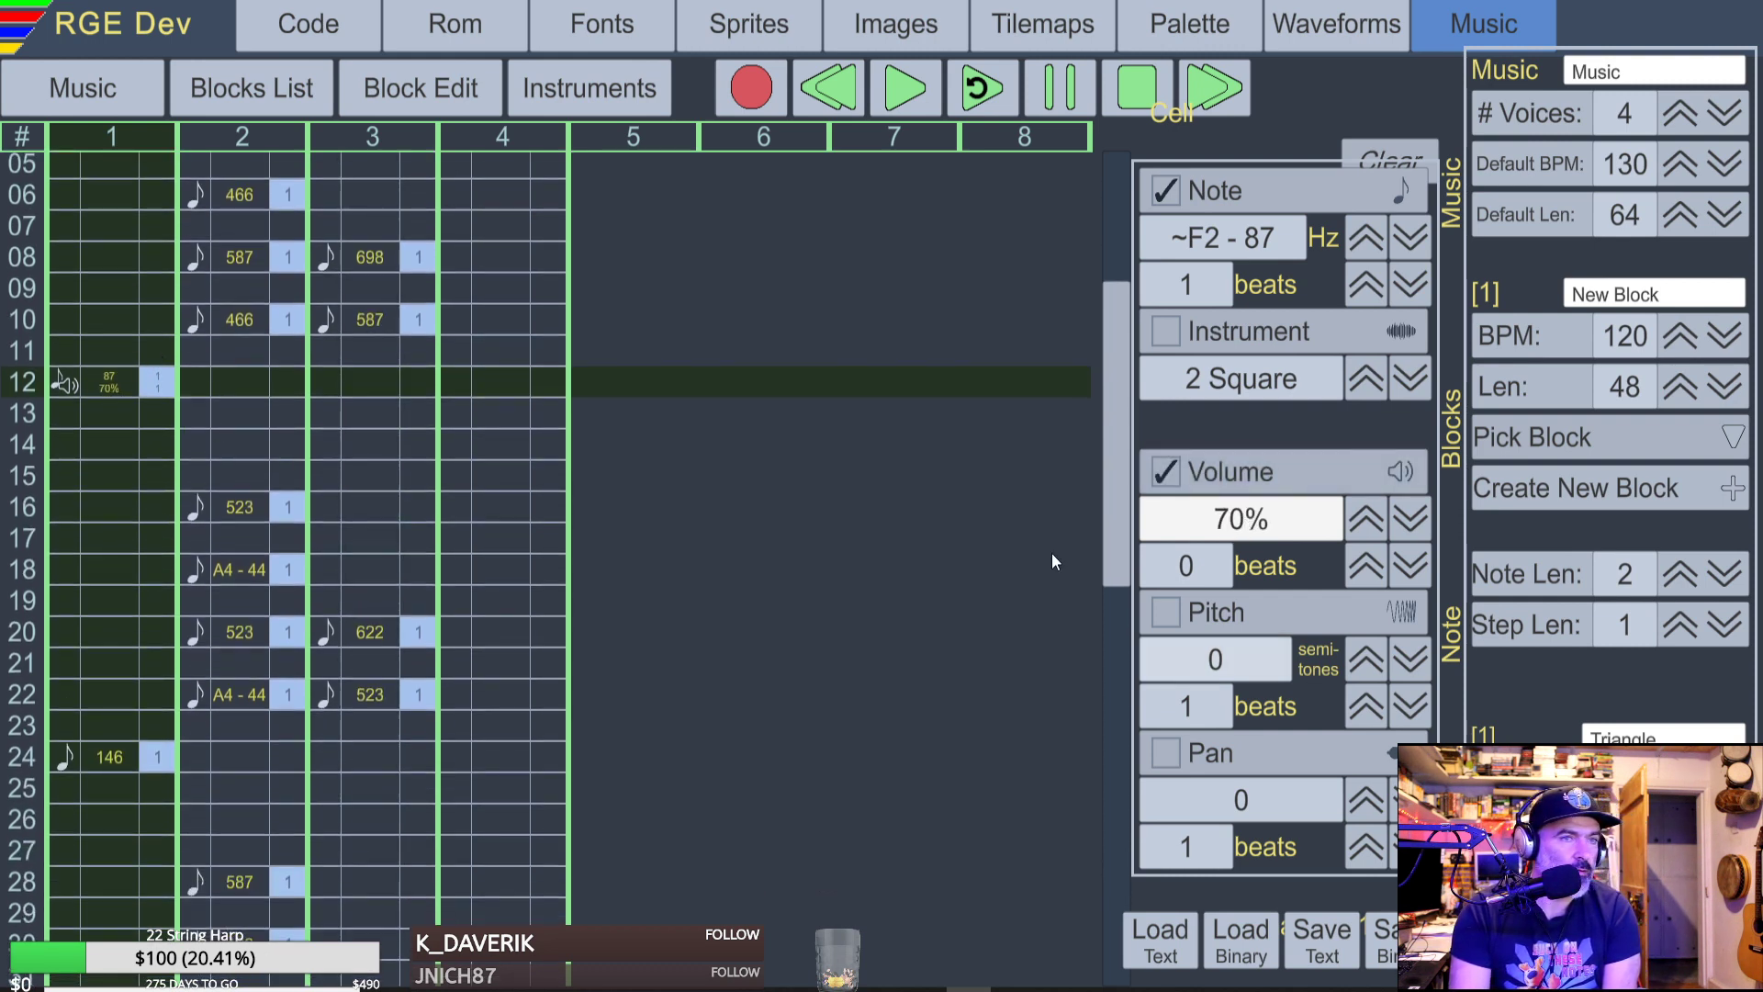
click(1163, 475)
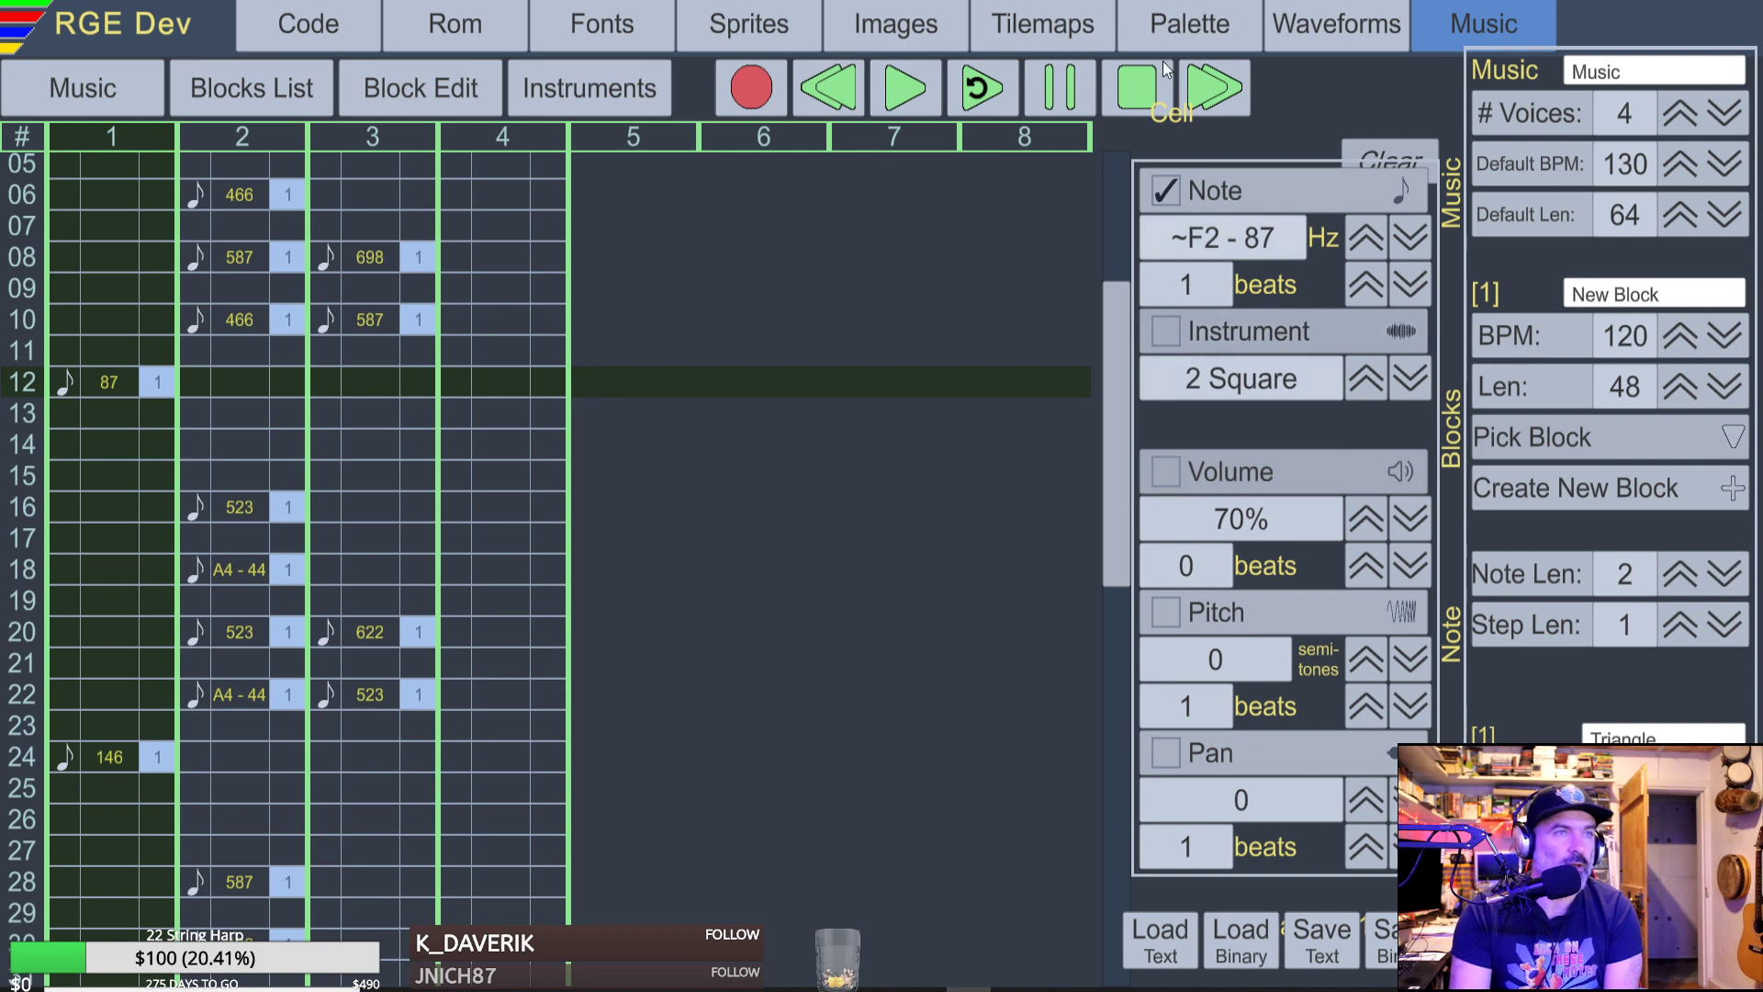
click(978, 78)
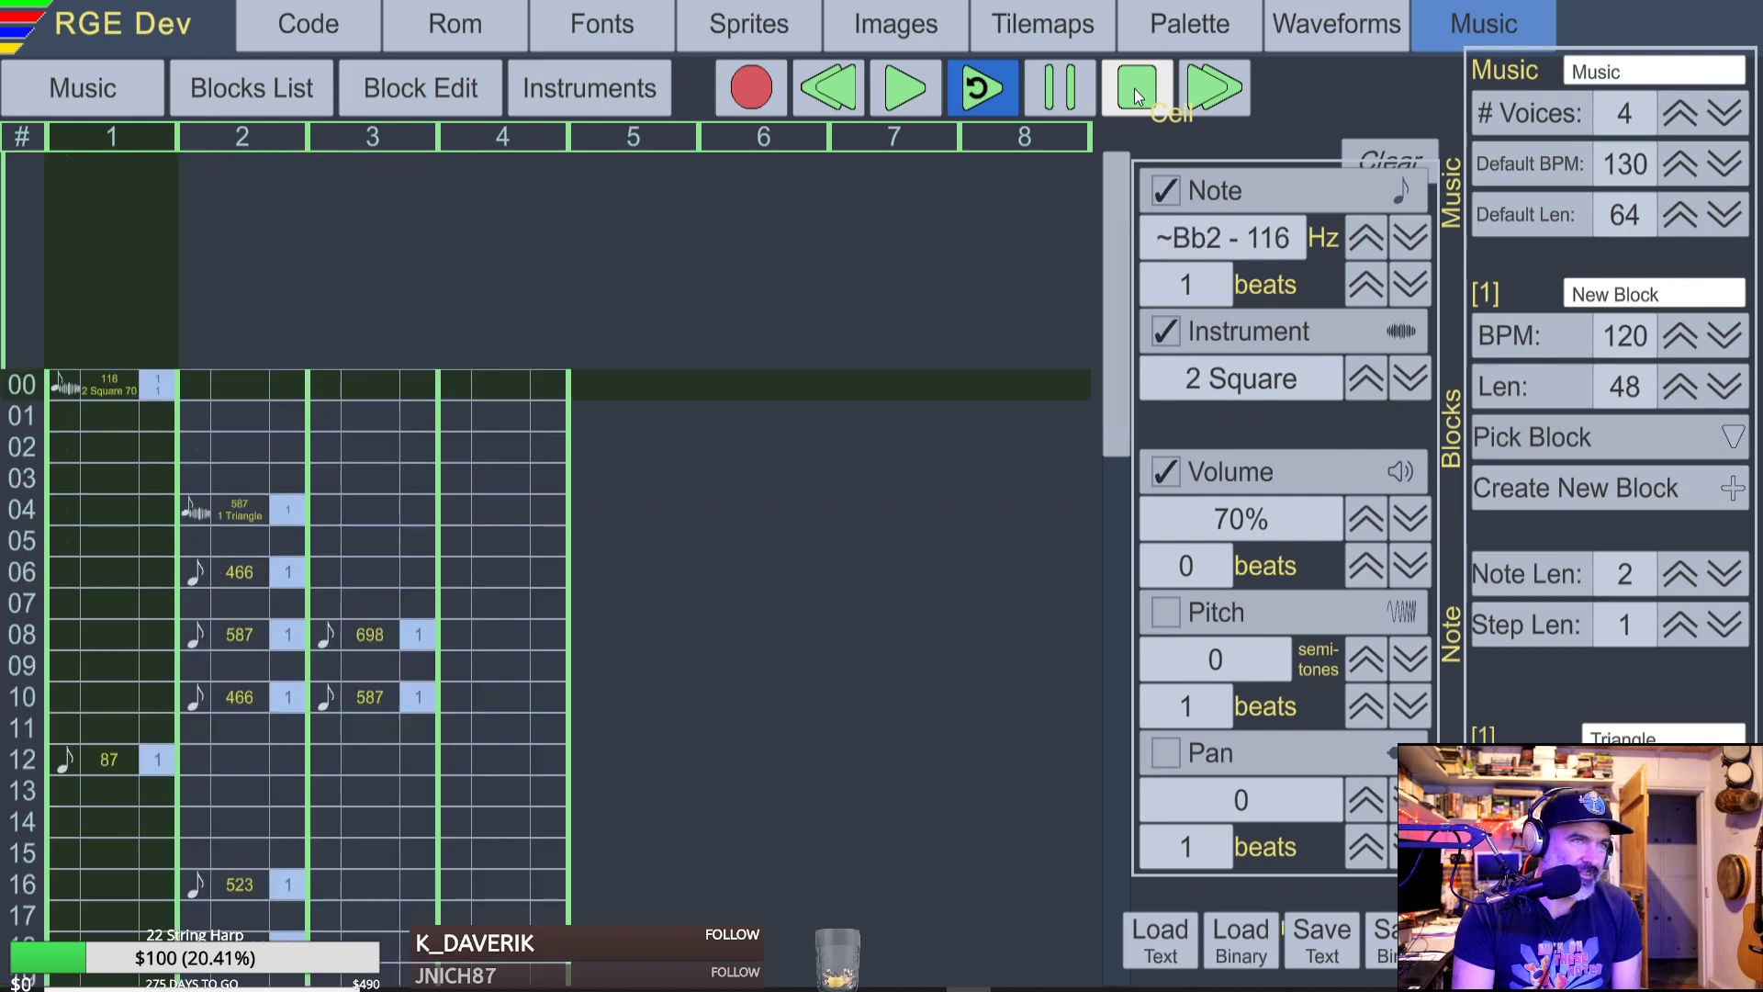
click(1133, 88)
scroll(419, 377, down, 4)
scroll(420, 379, up, 5)
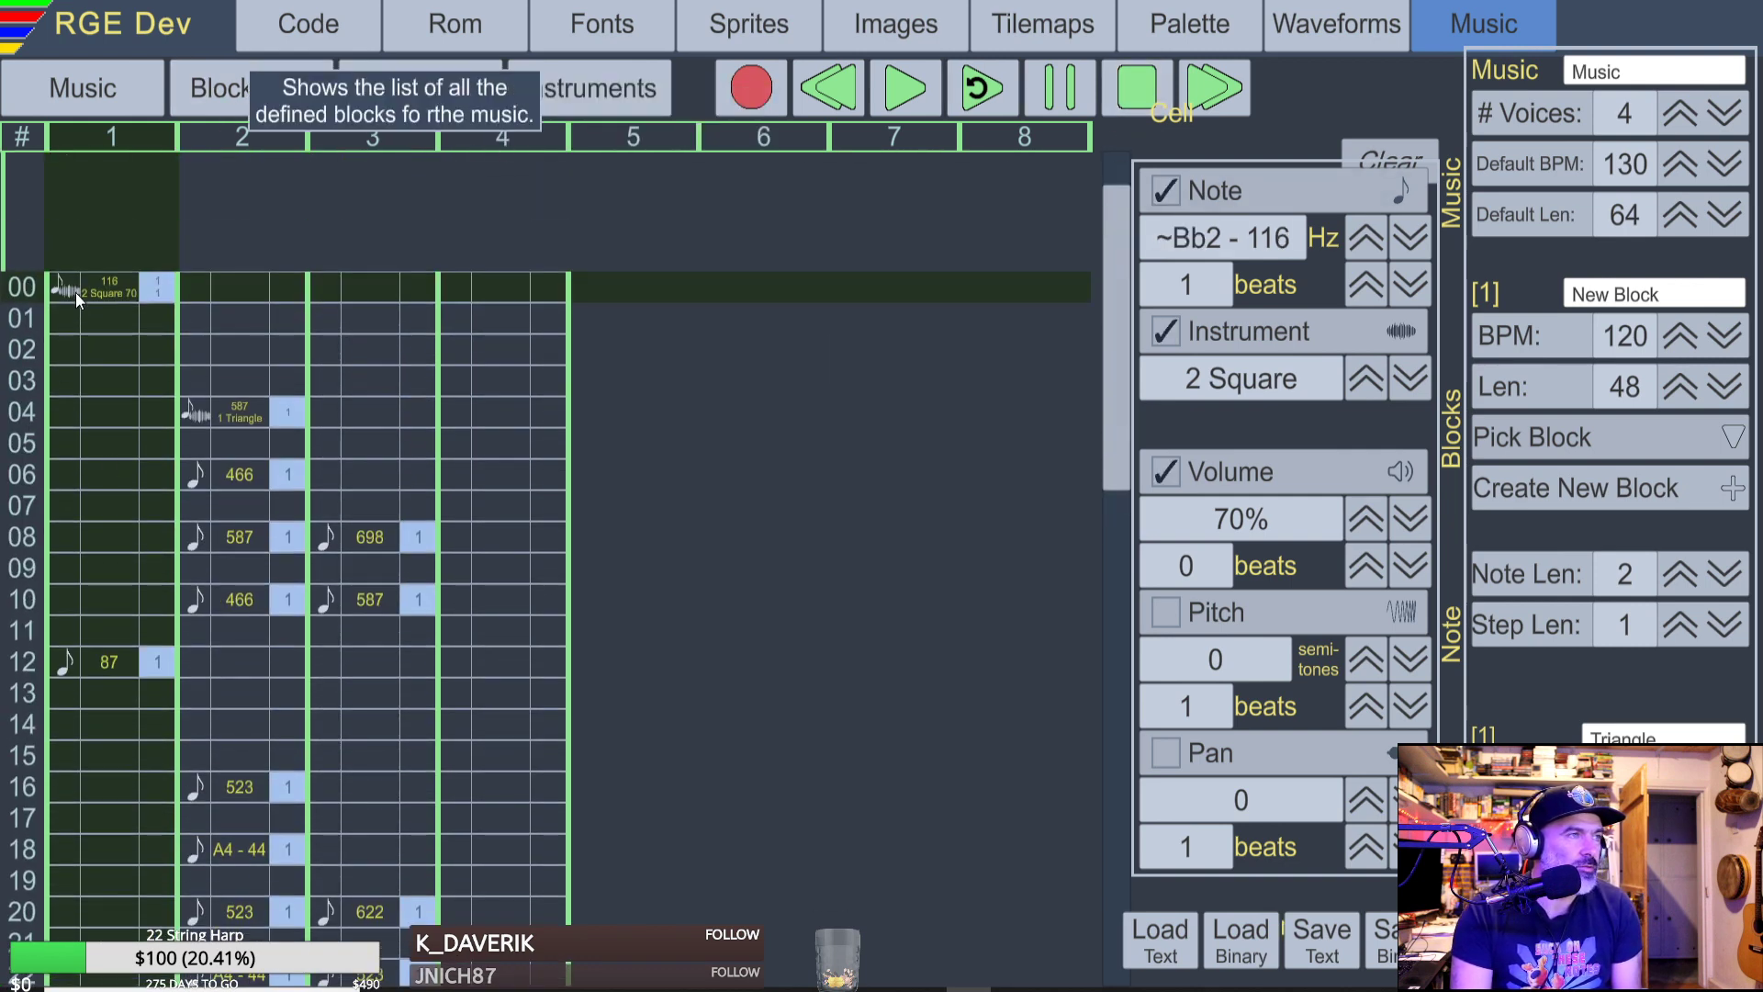
drag(75, 292, 183, 308)
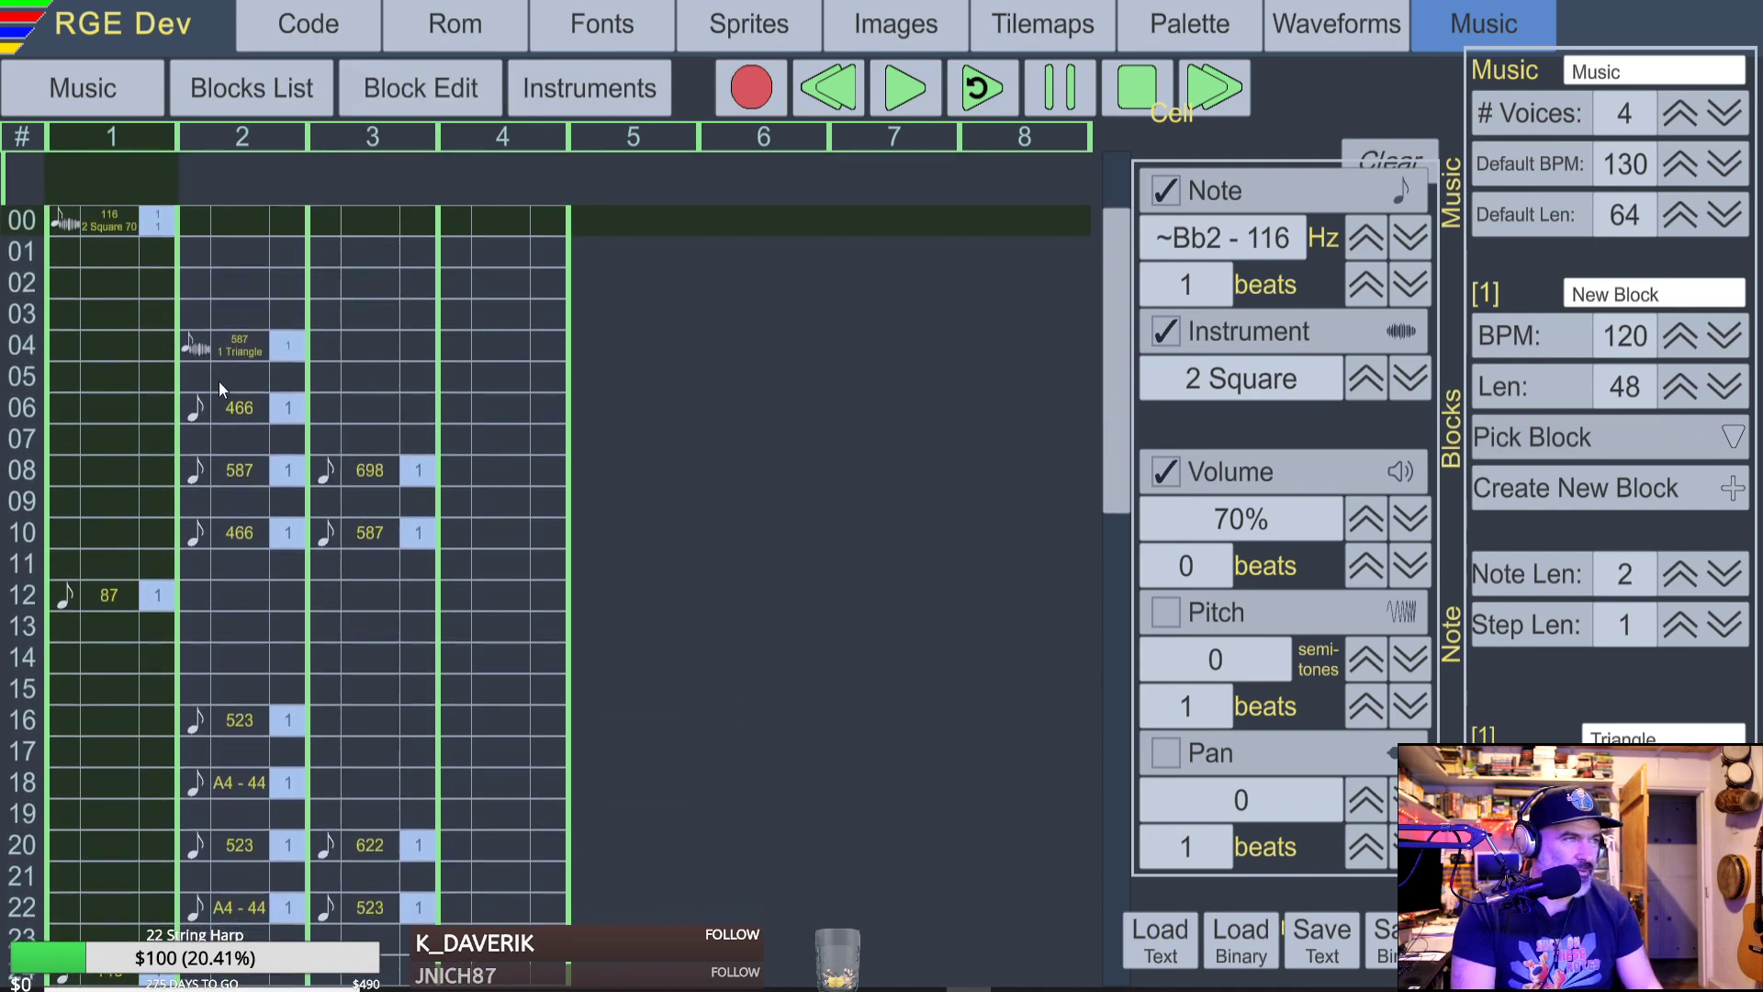
key(Right)
key(Left)
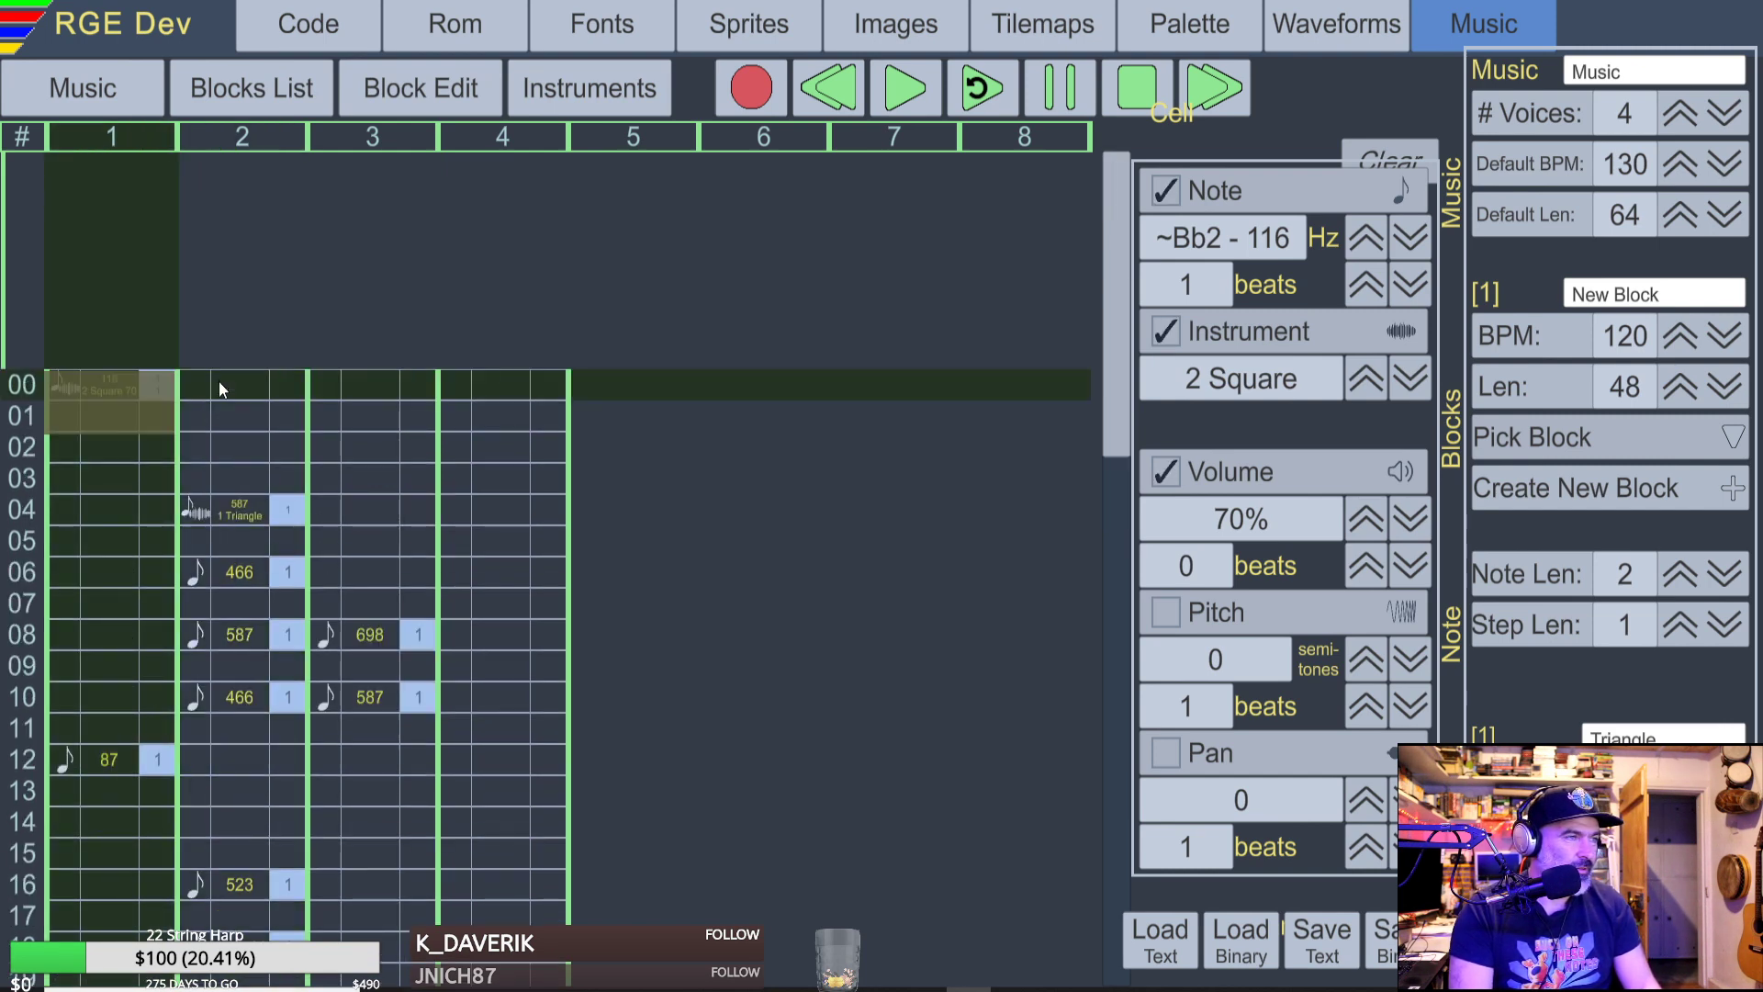
click(220, 382)
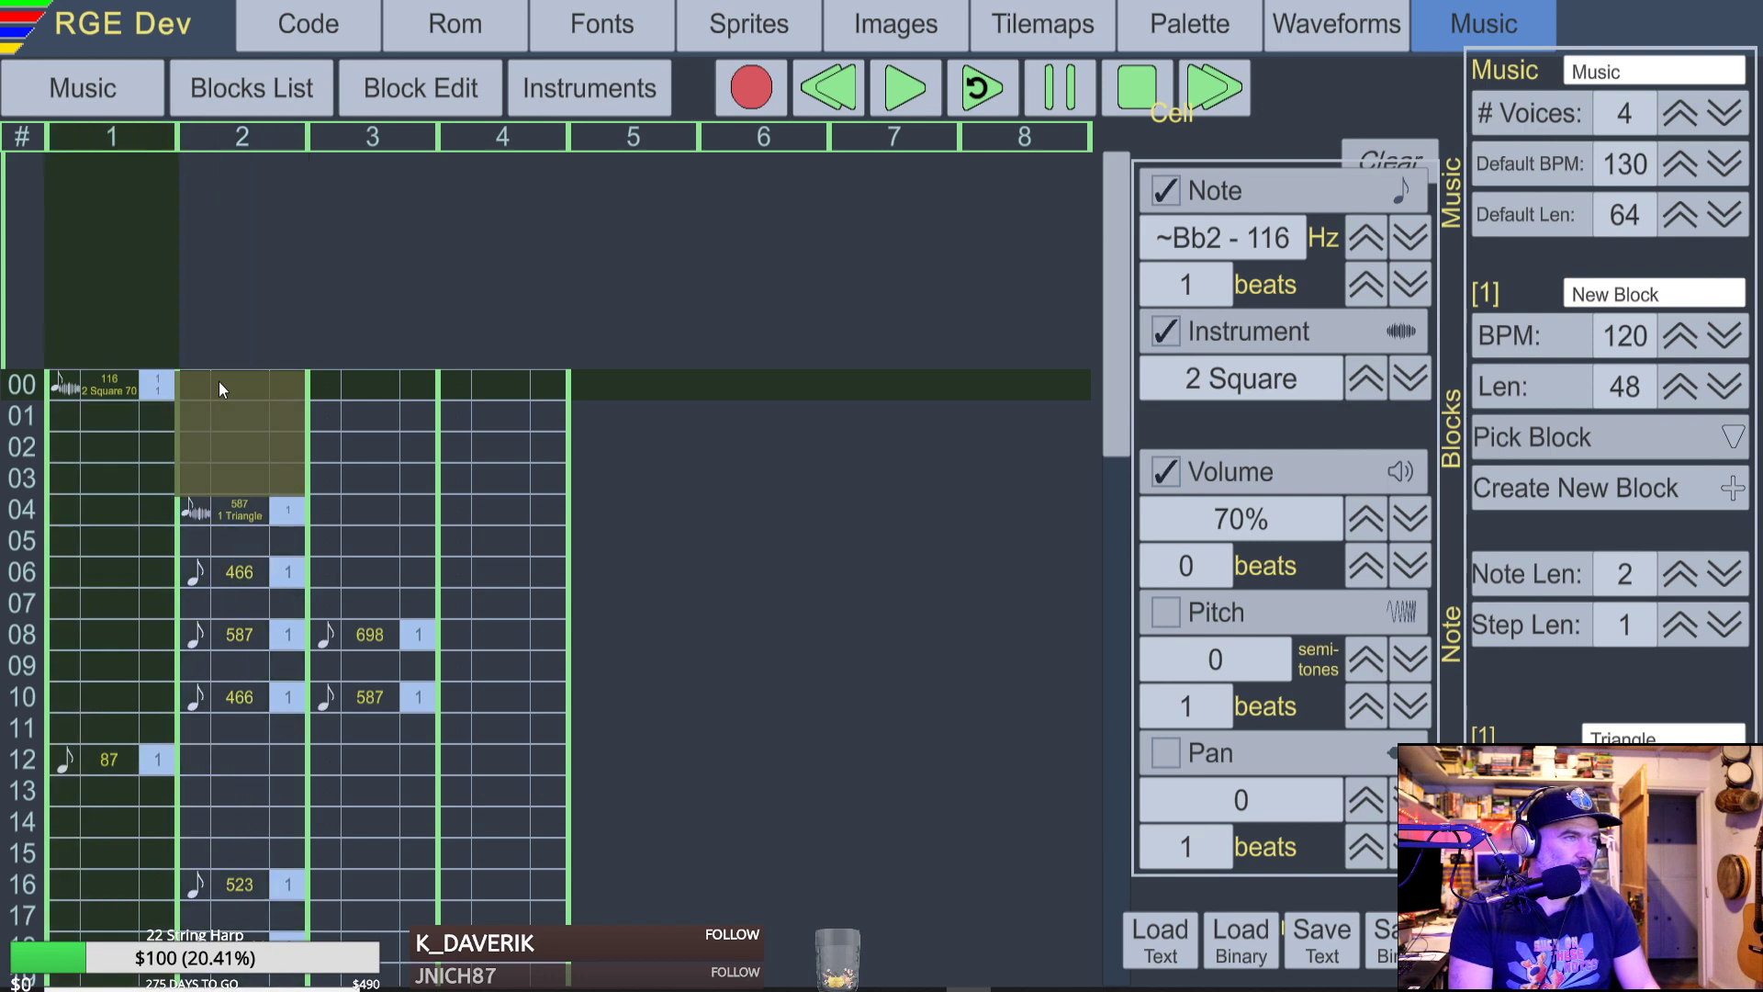
scroll(307, 468, down, 3)
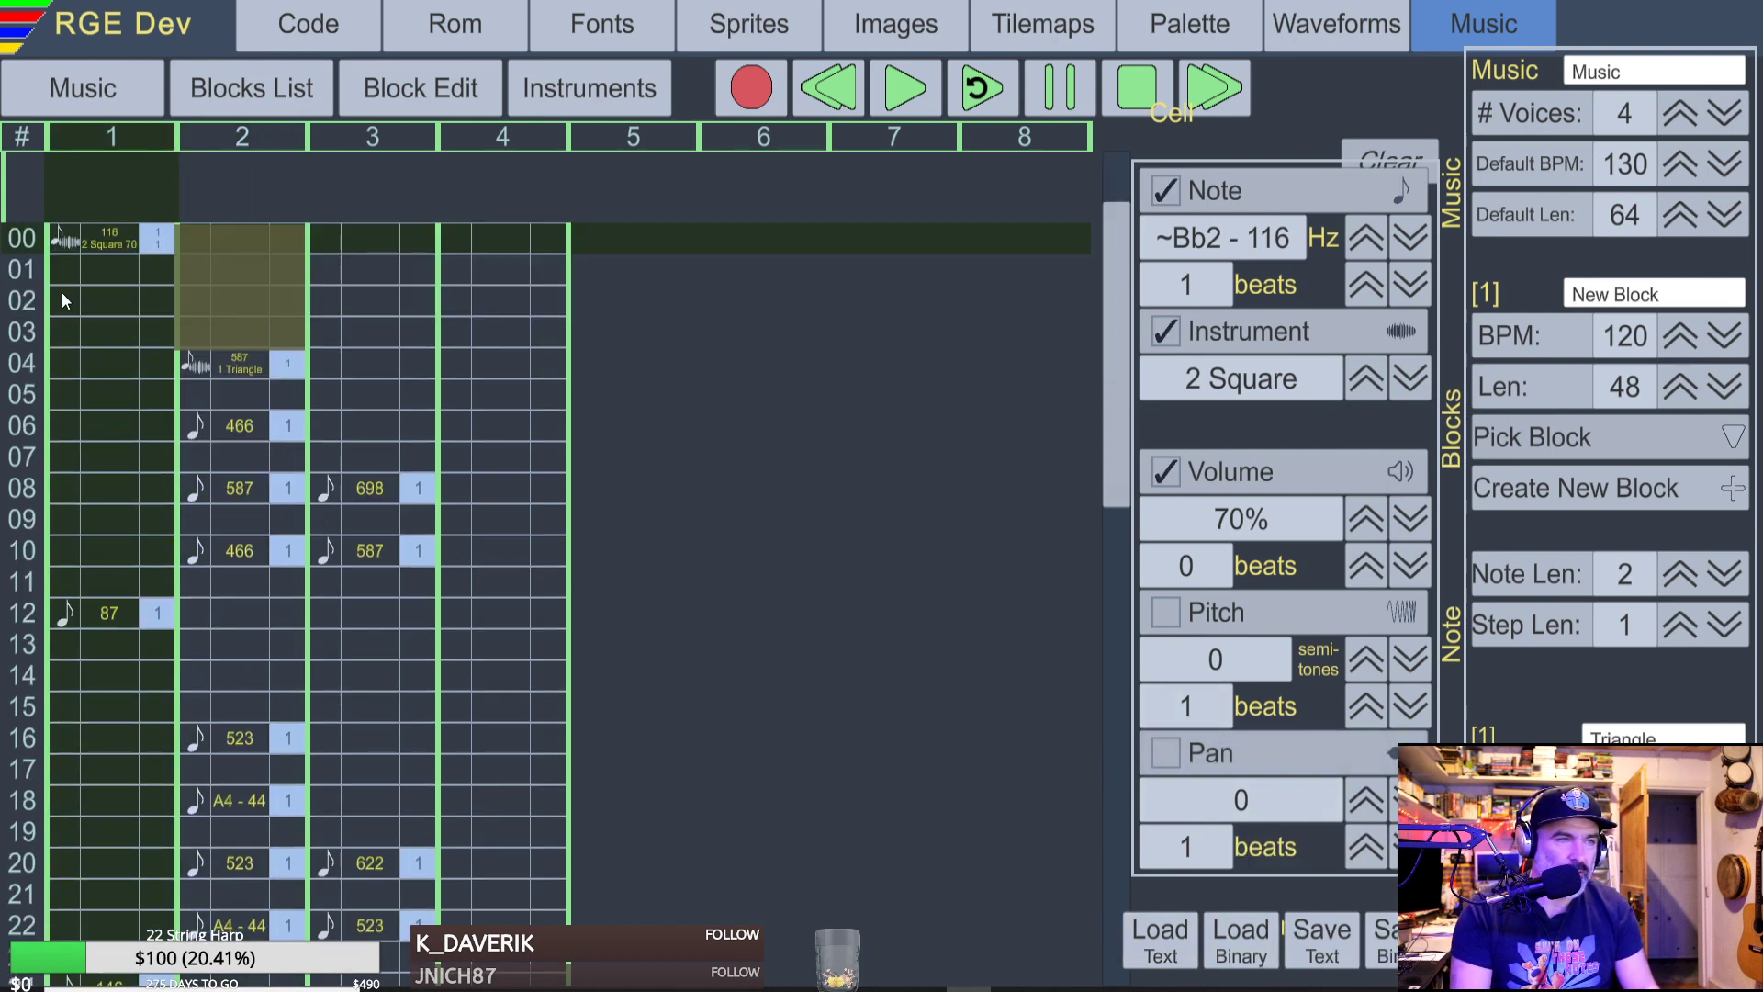
scroll(62, 299, up, 2)
scroll(96, 336, up, 1)
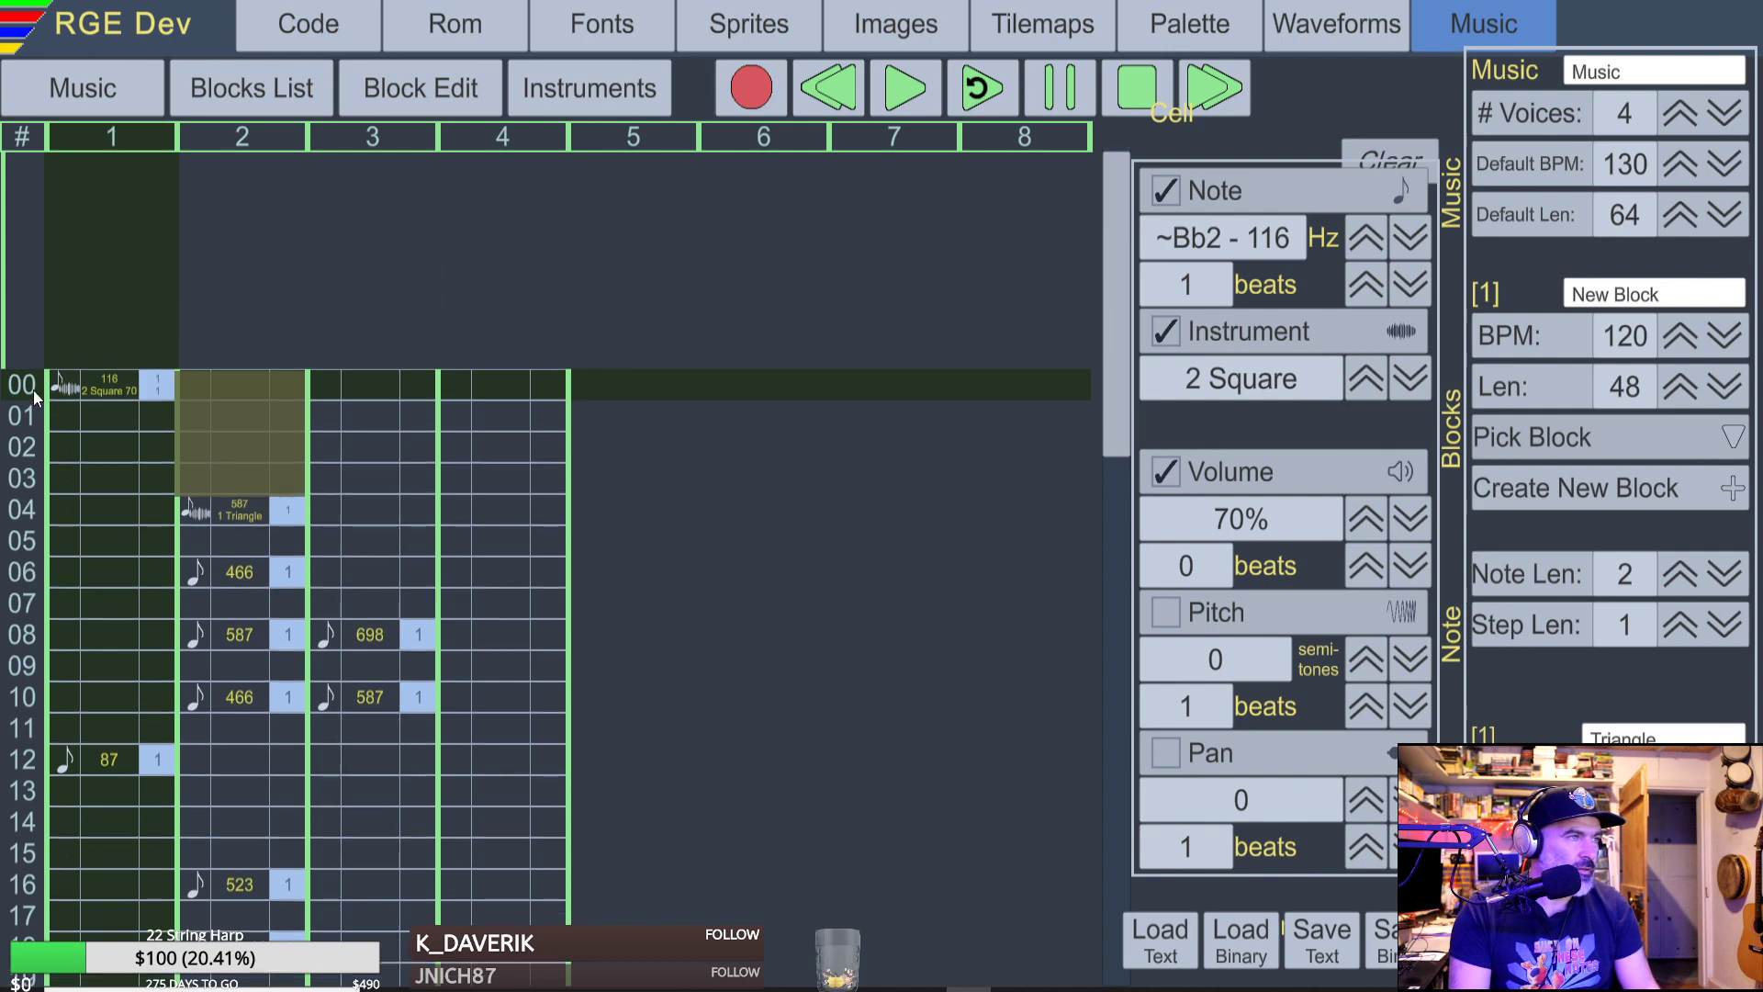
Copy the whole voice 1 column of block 1, from row 00 to row 47.
key(shift+Down)
key(shift+Down)
key(shift+Down)
key(shift+Down)
key(shift+Down)
key(shift+Down)
key(shift+Down)
key(shift+Down)
key(shift+Down)
key(shift+Down)
key(shift+Down)
key(shift+Down)
key(shift+Down)
key(shift+Down)
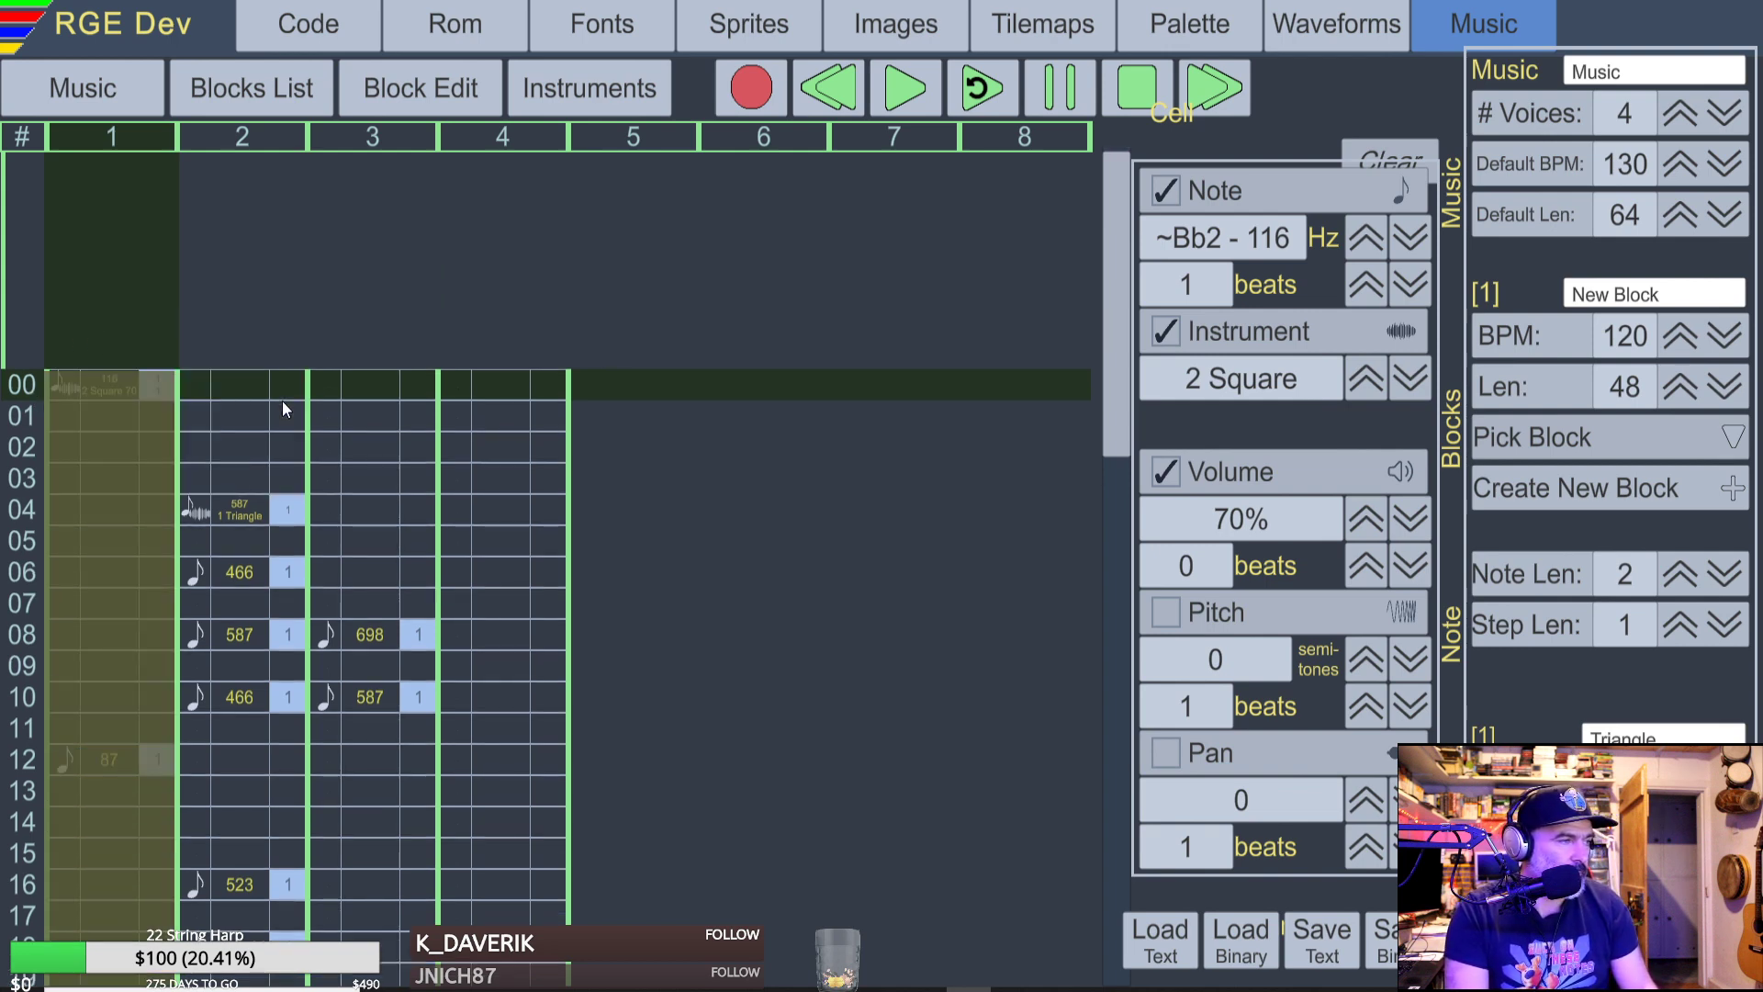
key(shift+Down)
key(shift+Down)
key(shift+Down)
key(shift+Down)
key(shift+Down)
key(shift+Down)
key(shift+Down)
key(shift+Down)
key(shift+Down)
key(shift+Down)
scroll(306, 462, down, 5)
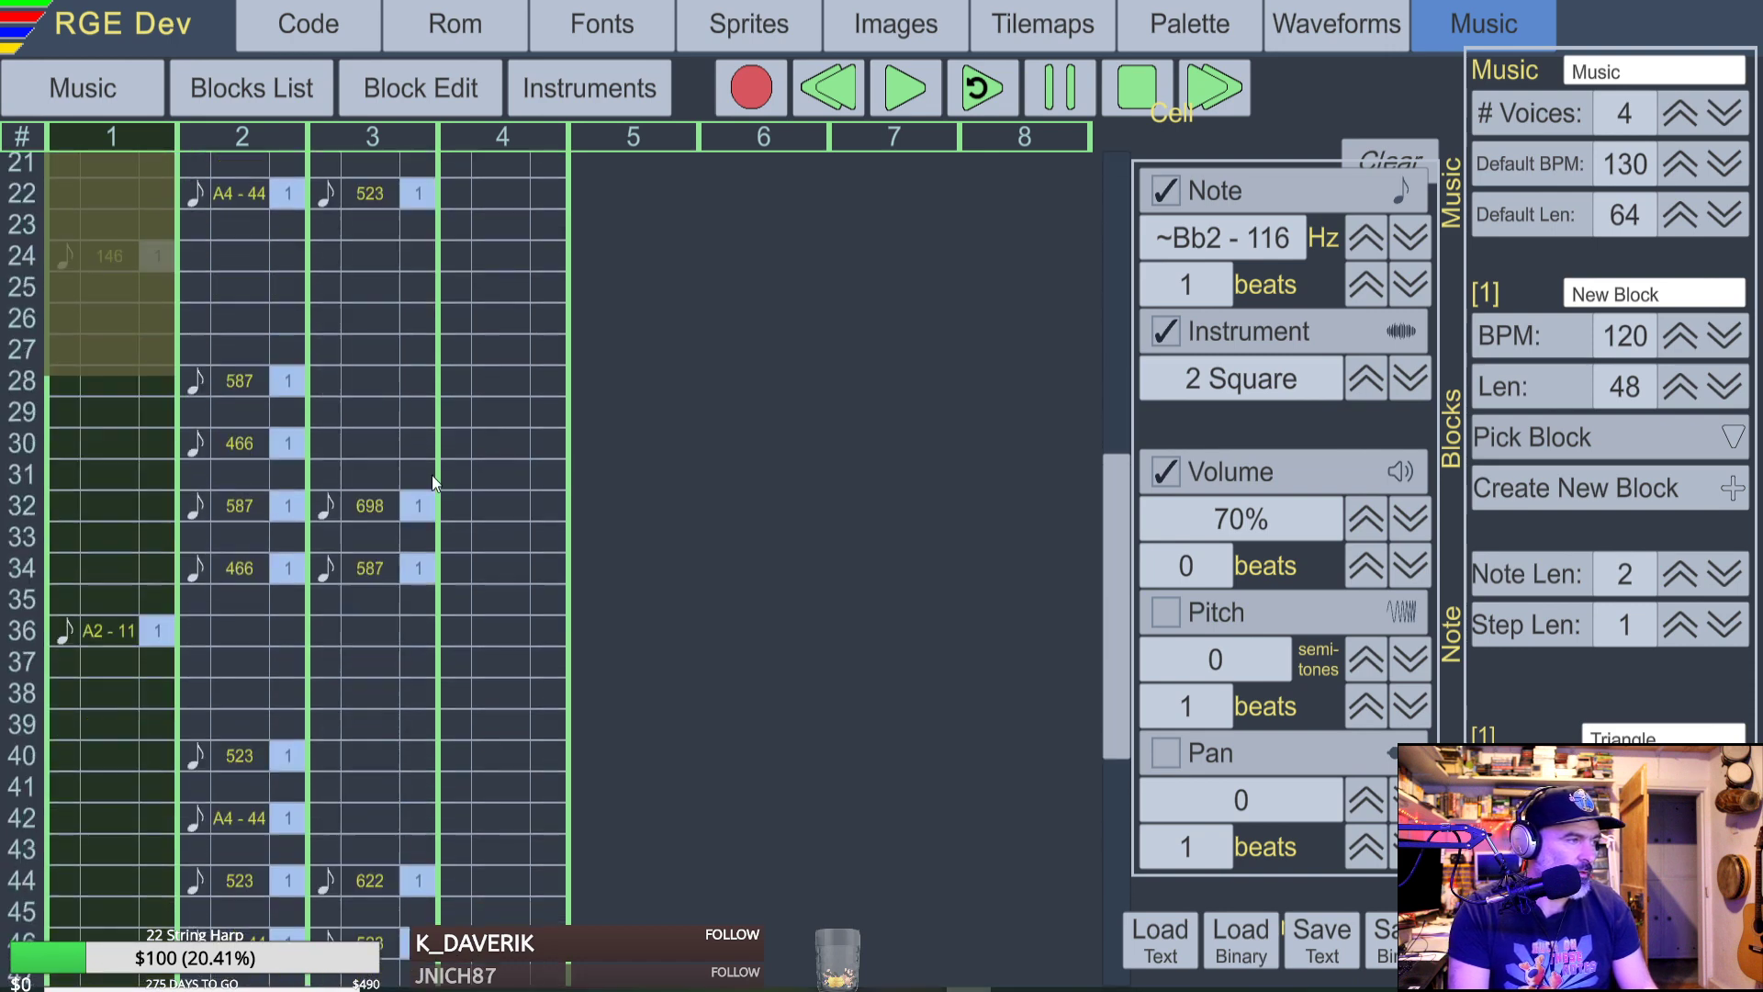
key(shift+Down)
key(shift+Down)
key(shift+Down)
key(shift+Down)
key(shift+Down)
key(shift+Down)
key(shift+Down)
key(shift+Down)
key(shift+Down)
key(shift+Down)
key(shift+Down)
key(shift+Down)
key(shift+Down)
key(shift+Down)
key(shift+Down)
key(shift+Down)
key(shift+Down)
key(shift+Down)
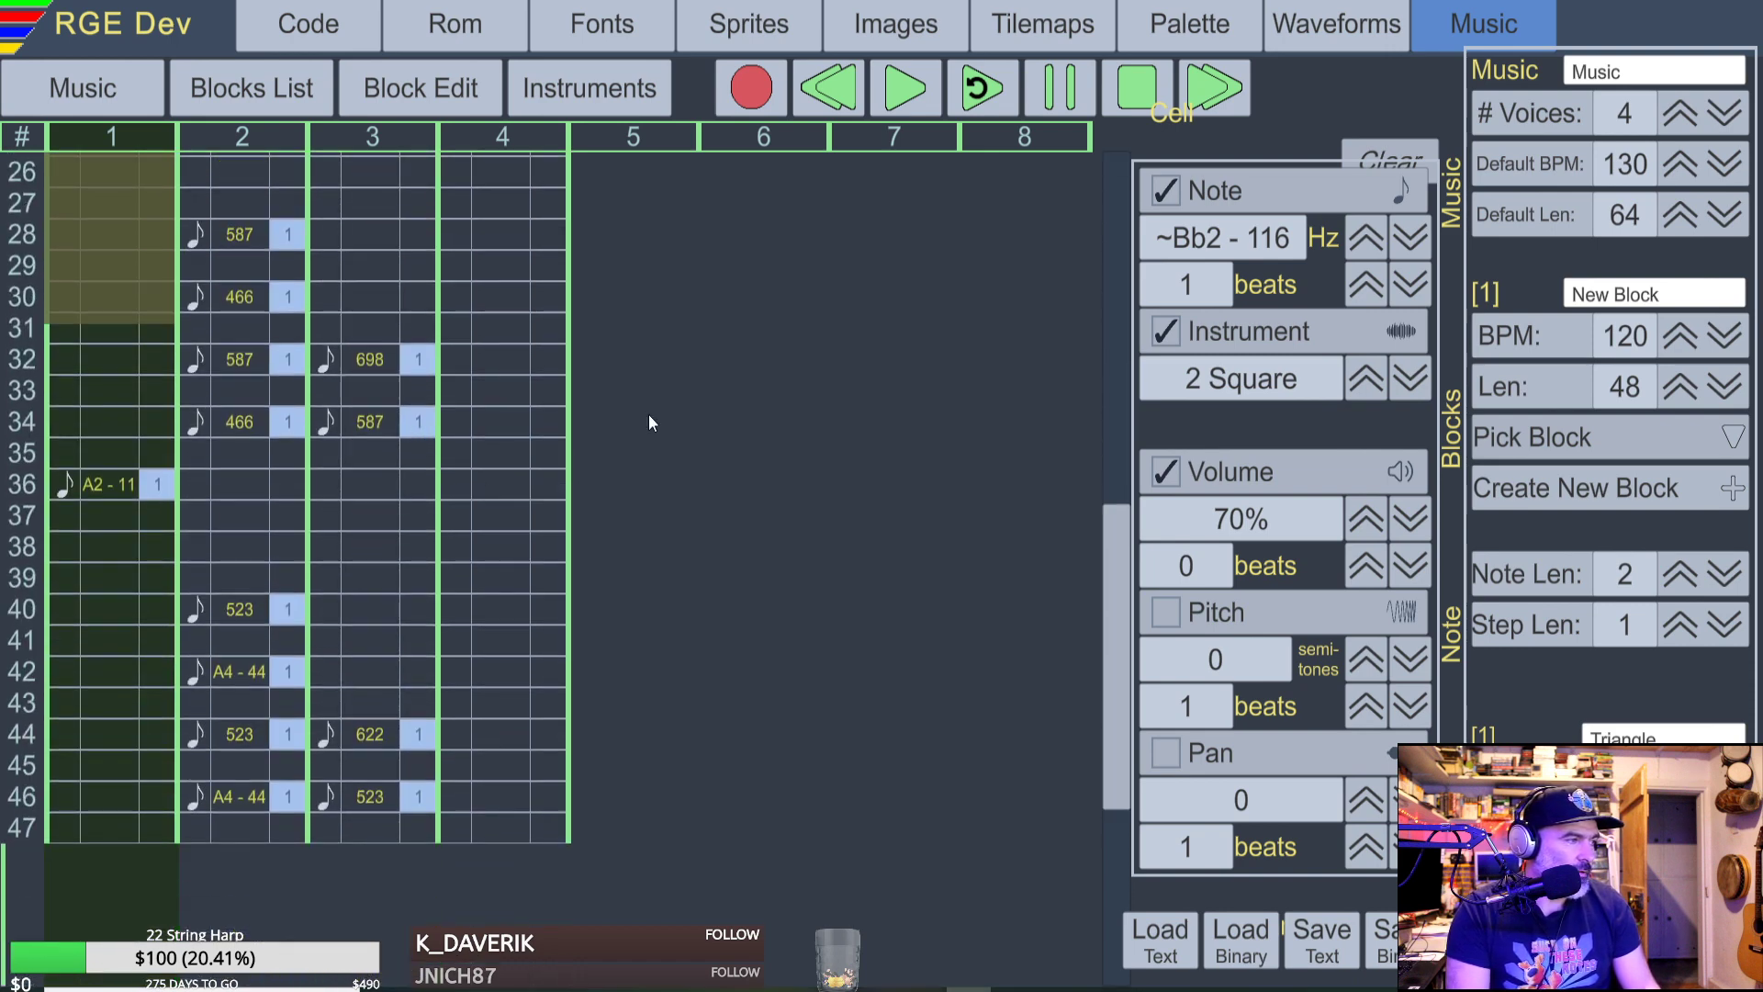
key(shift+Down)
key(shift+Down)
key(shift+Down)
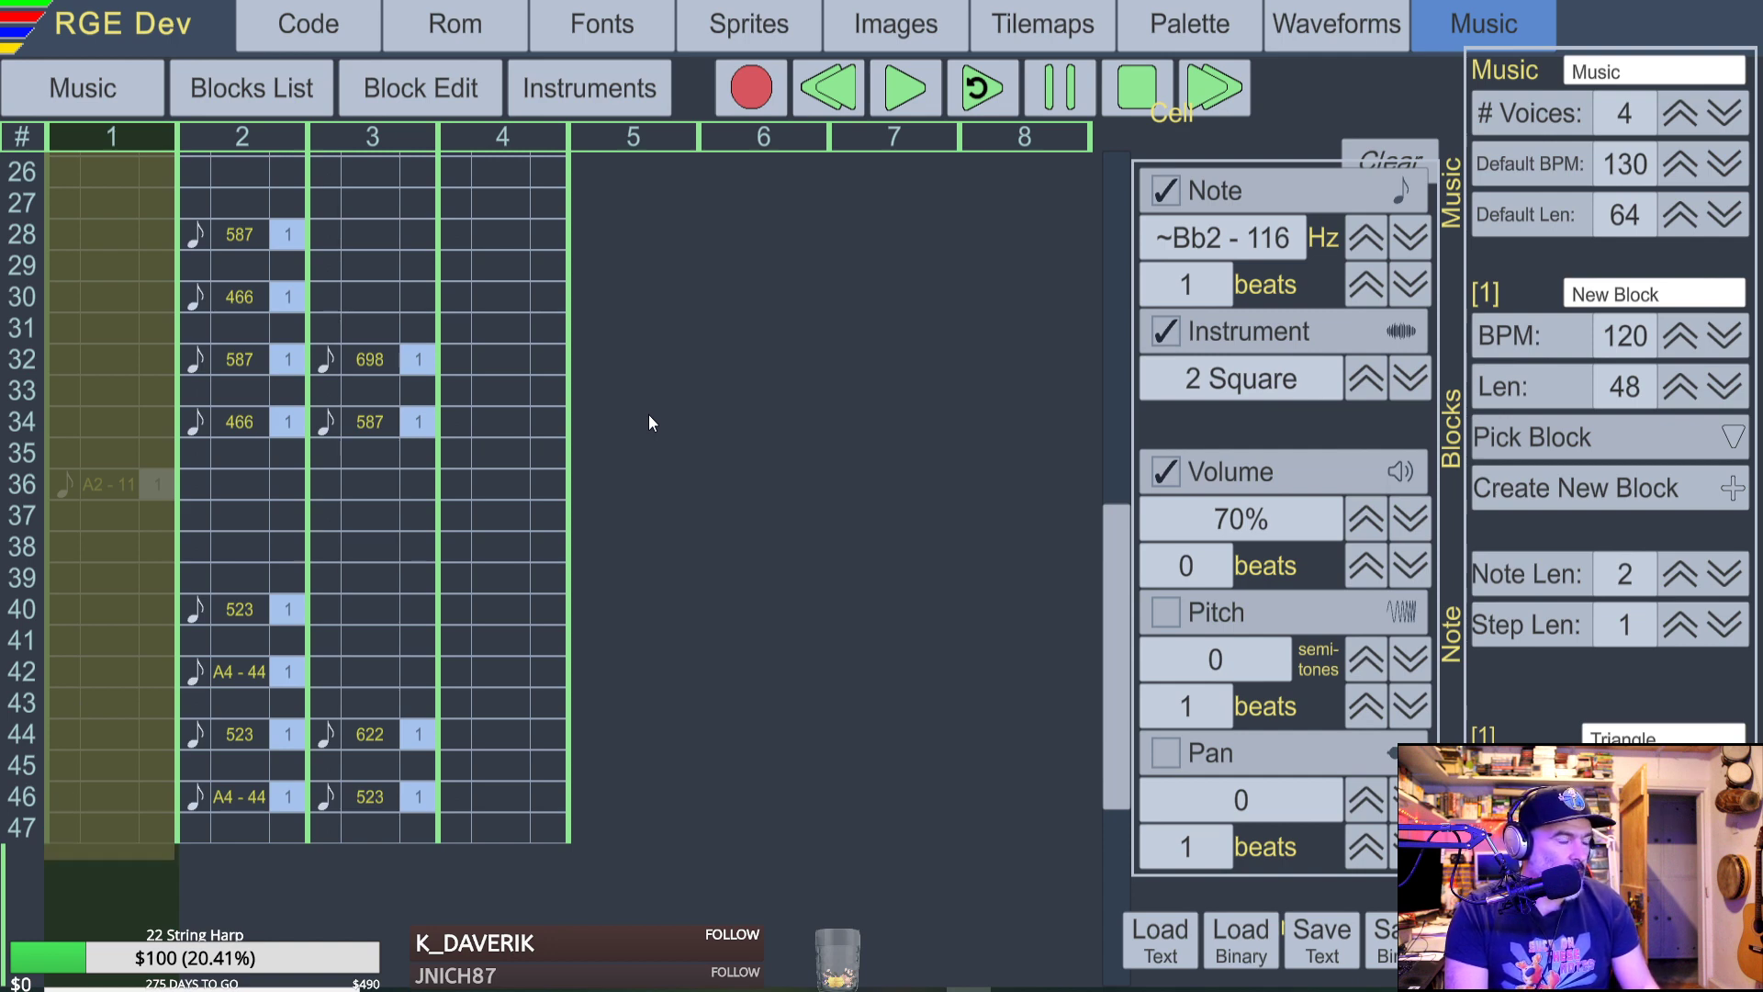
key(ctrl+c)
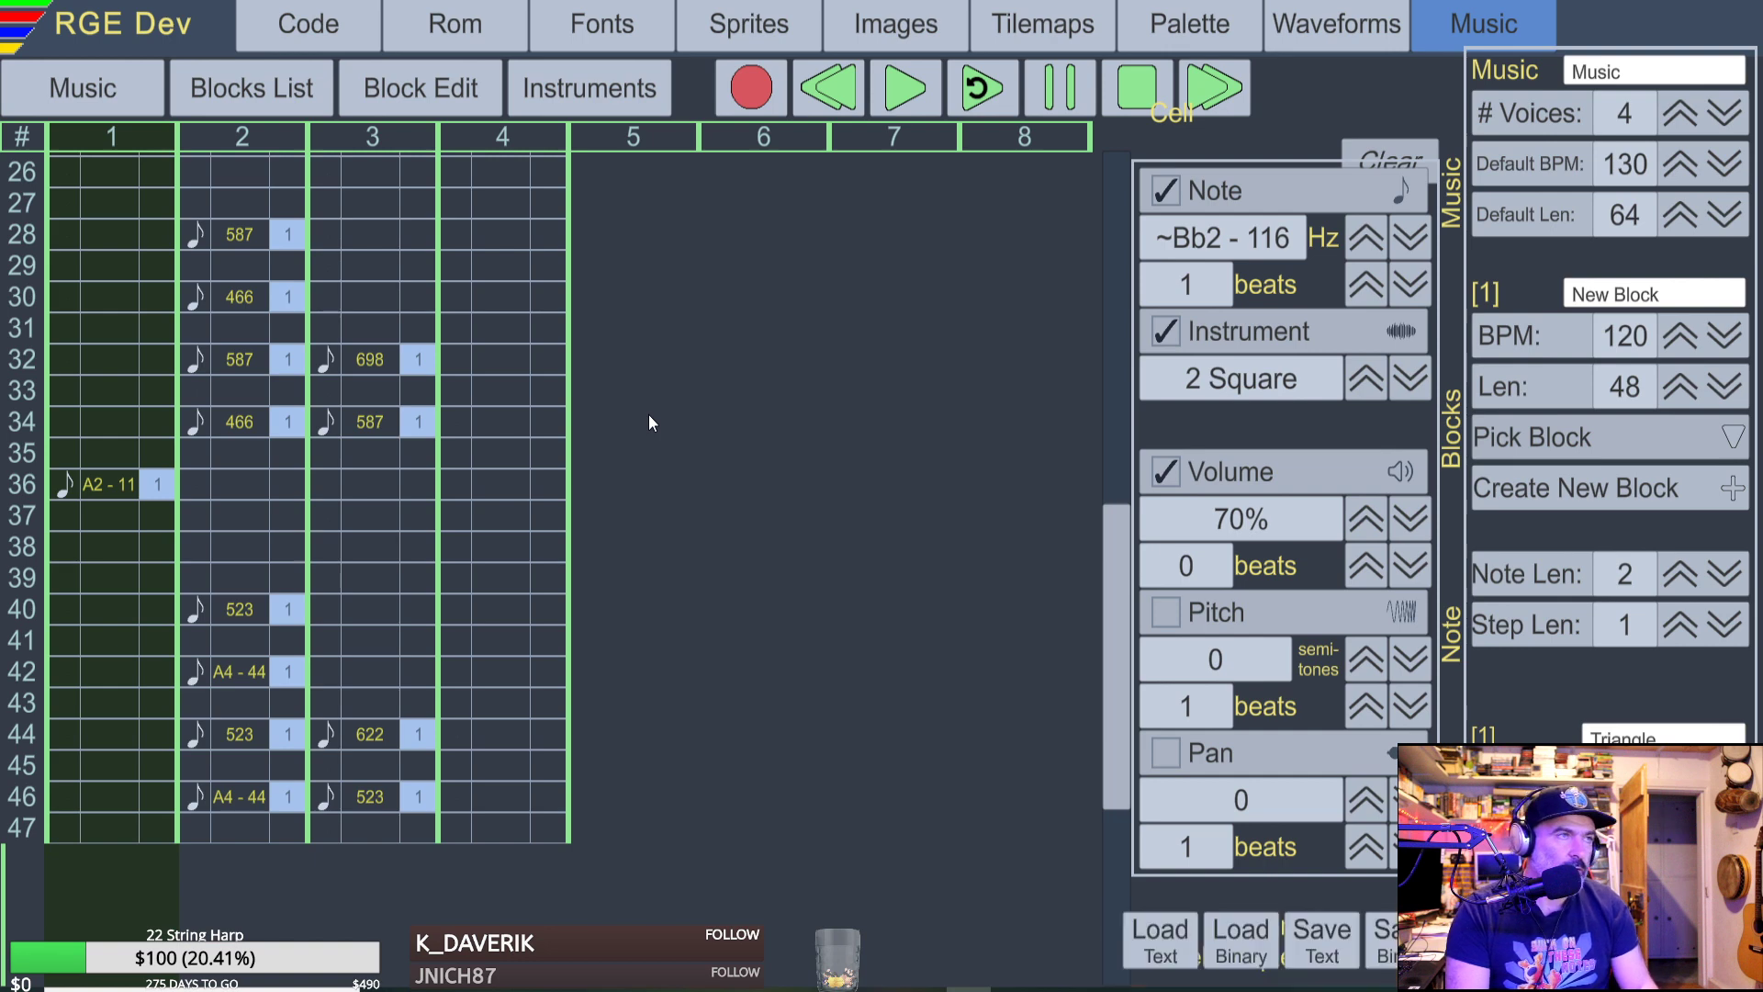
Add a second music block to the block list and compare its BPM and length settings with block 1.
click(212, 89)
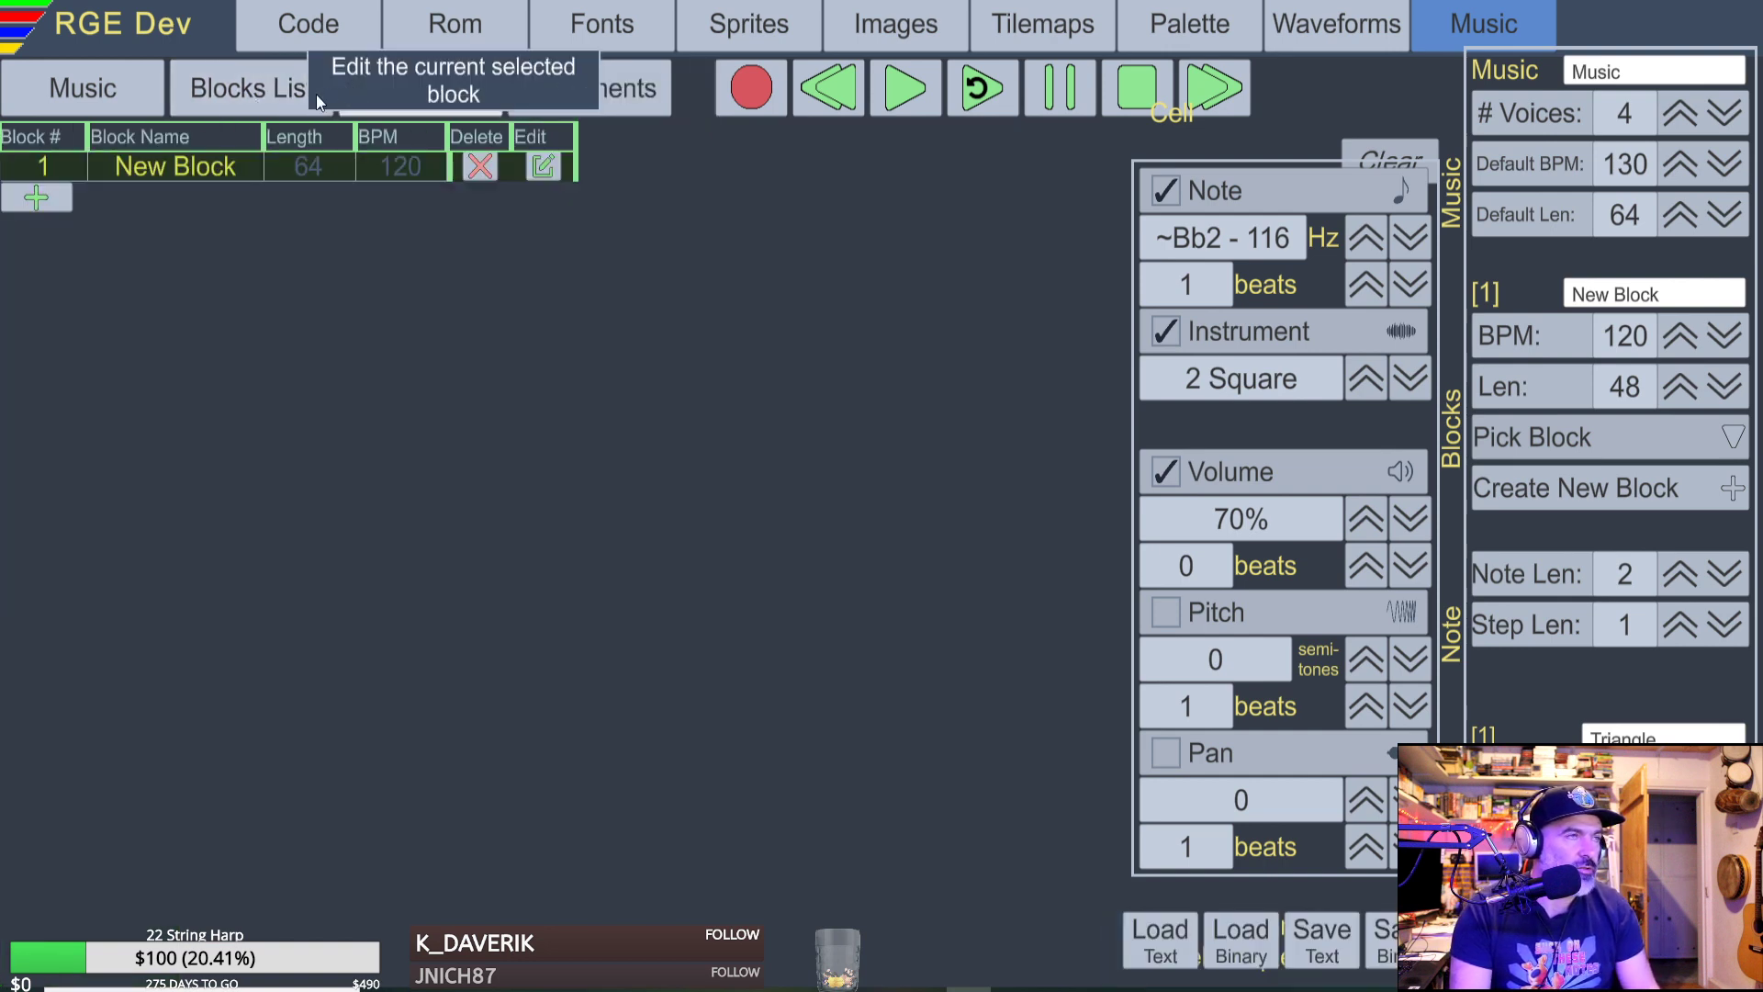
click(36, 197)
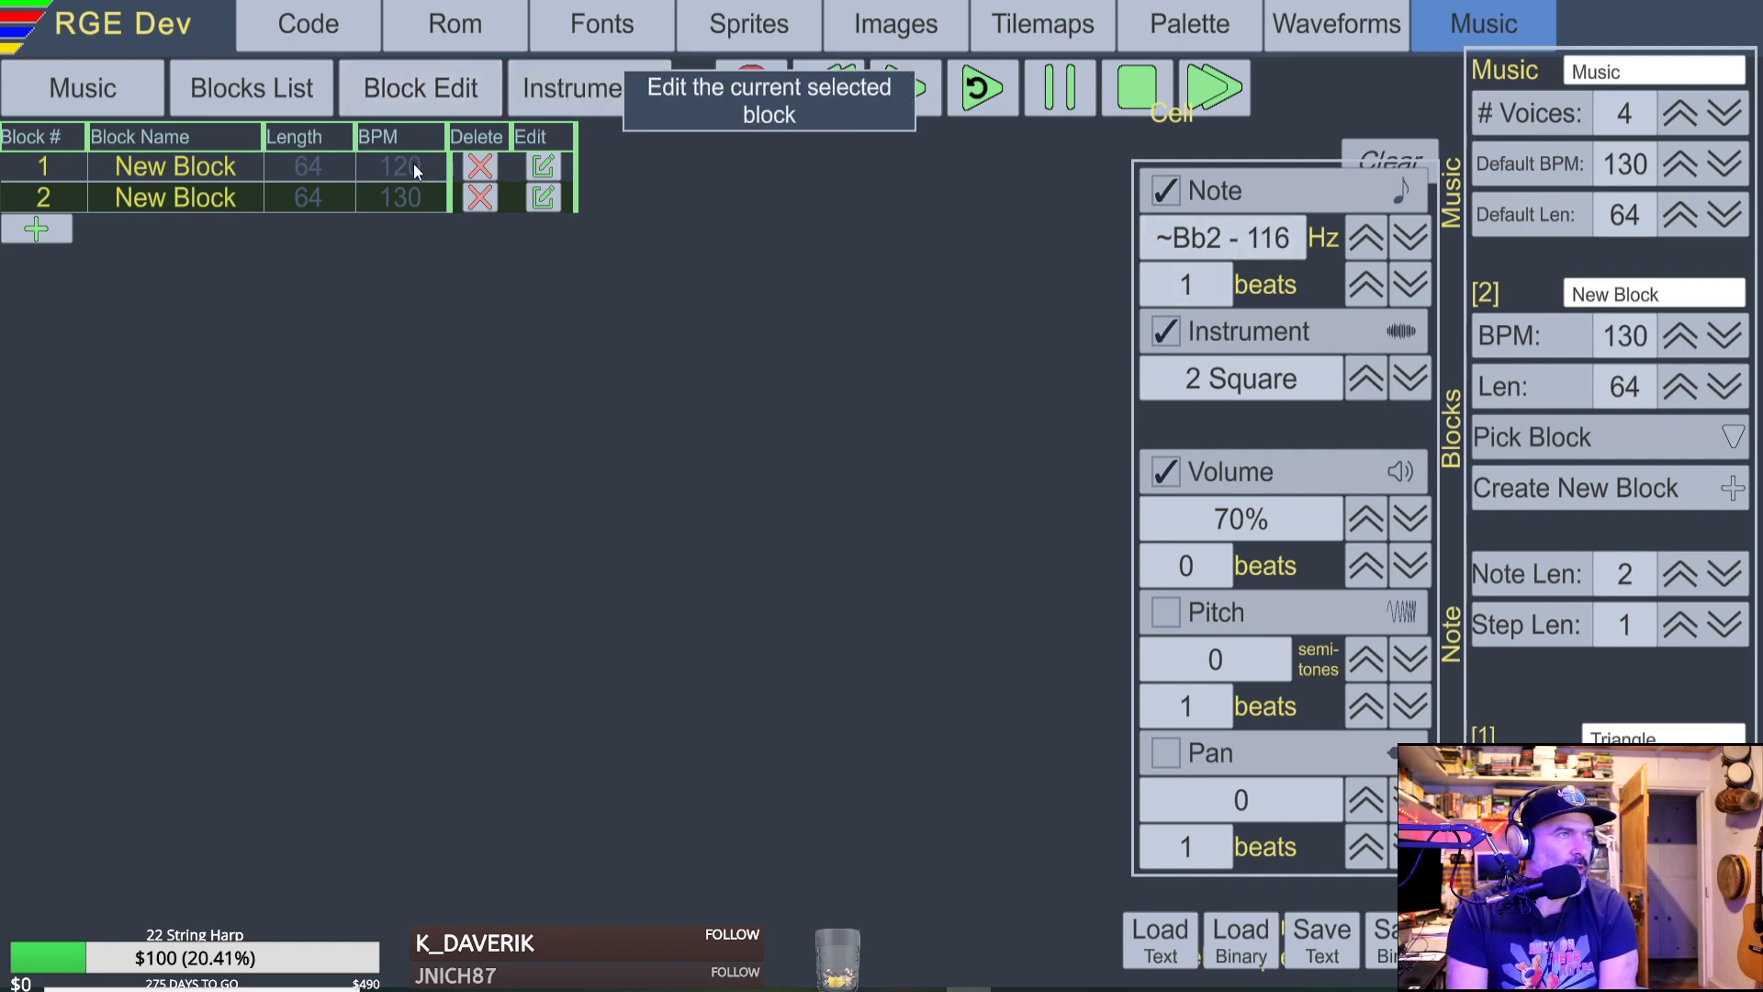
click(170, 173)
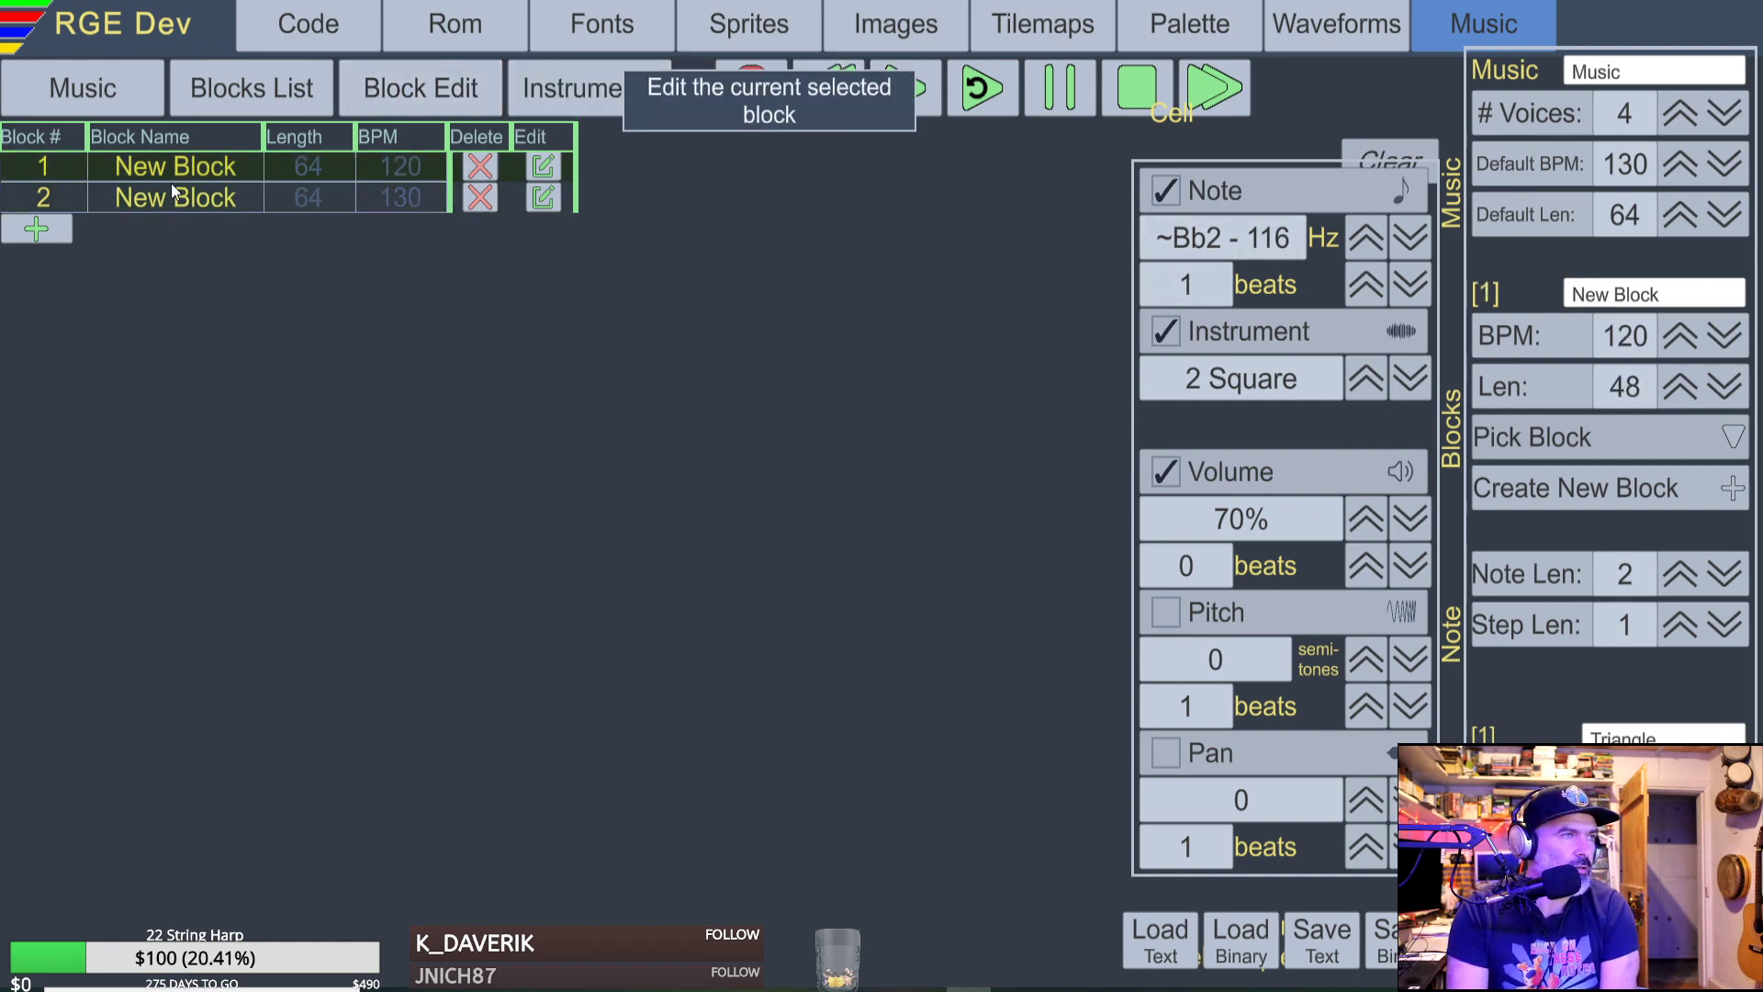
click(170, 195)
click(164, 167)
click(170, 195)
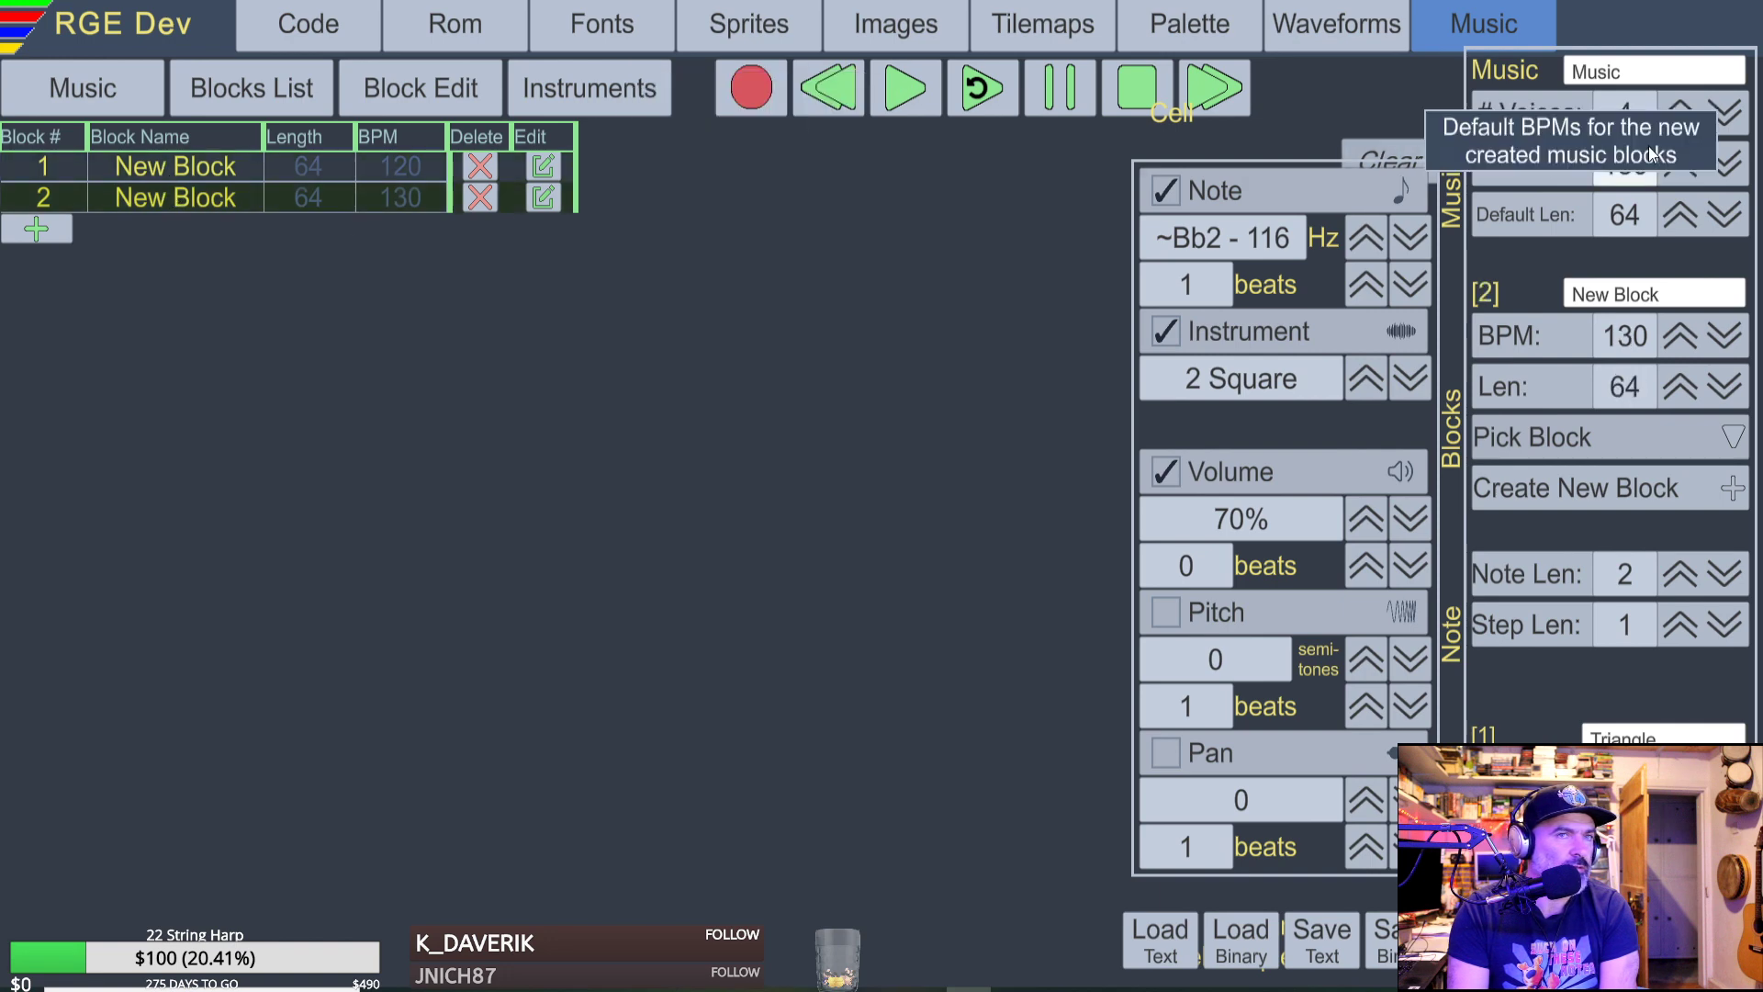
click(232, 165)
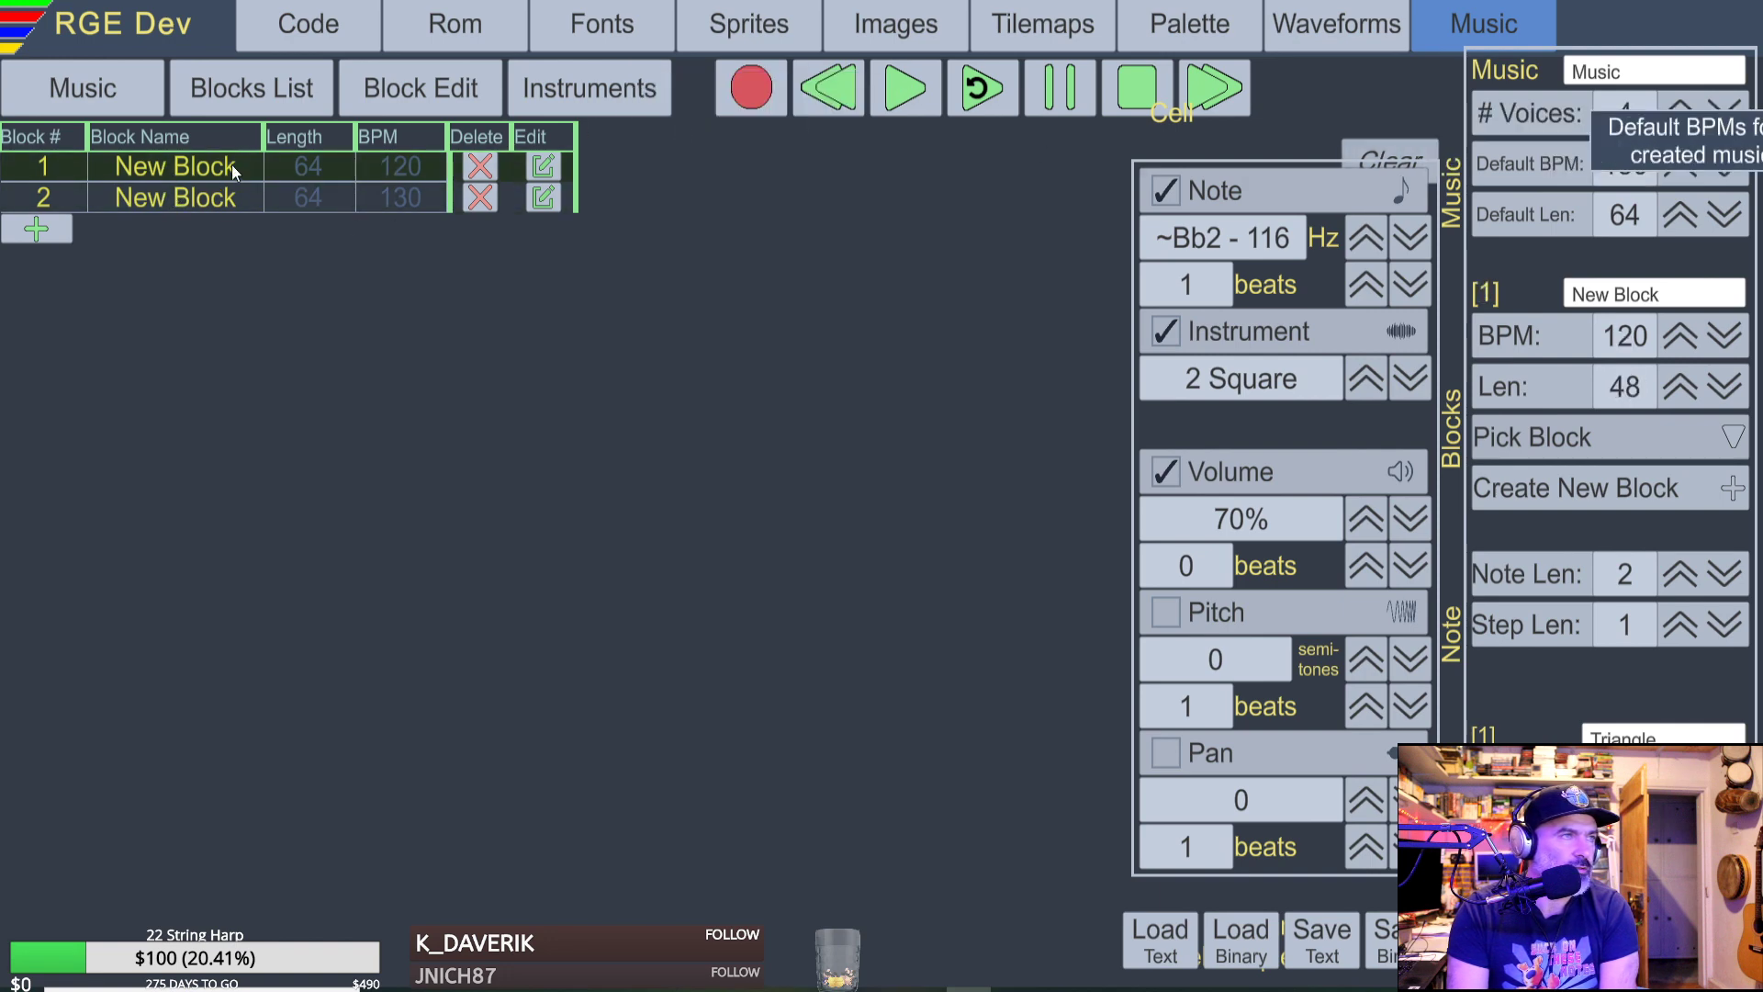
click(275, 199)
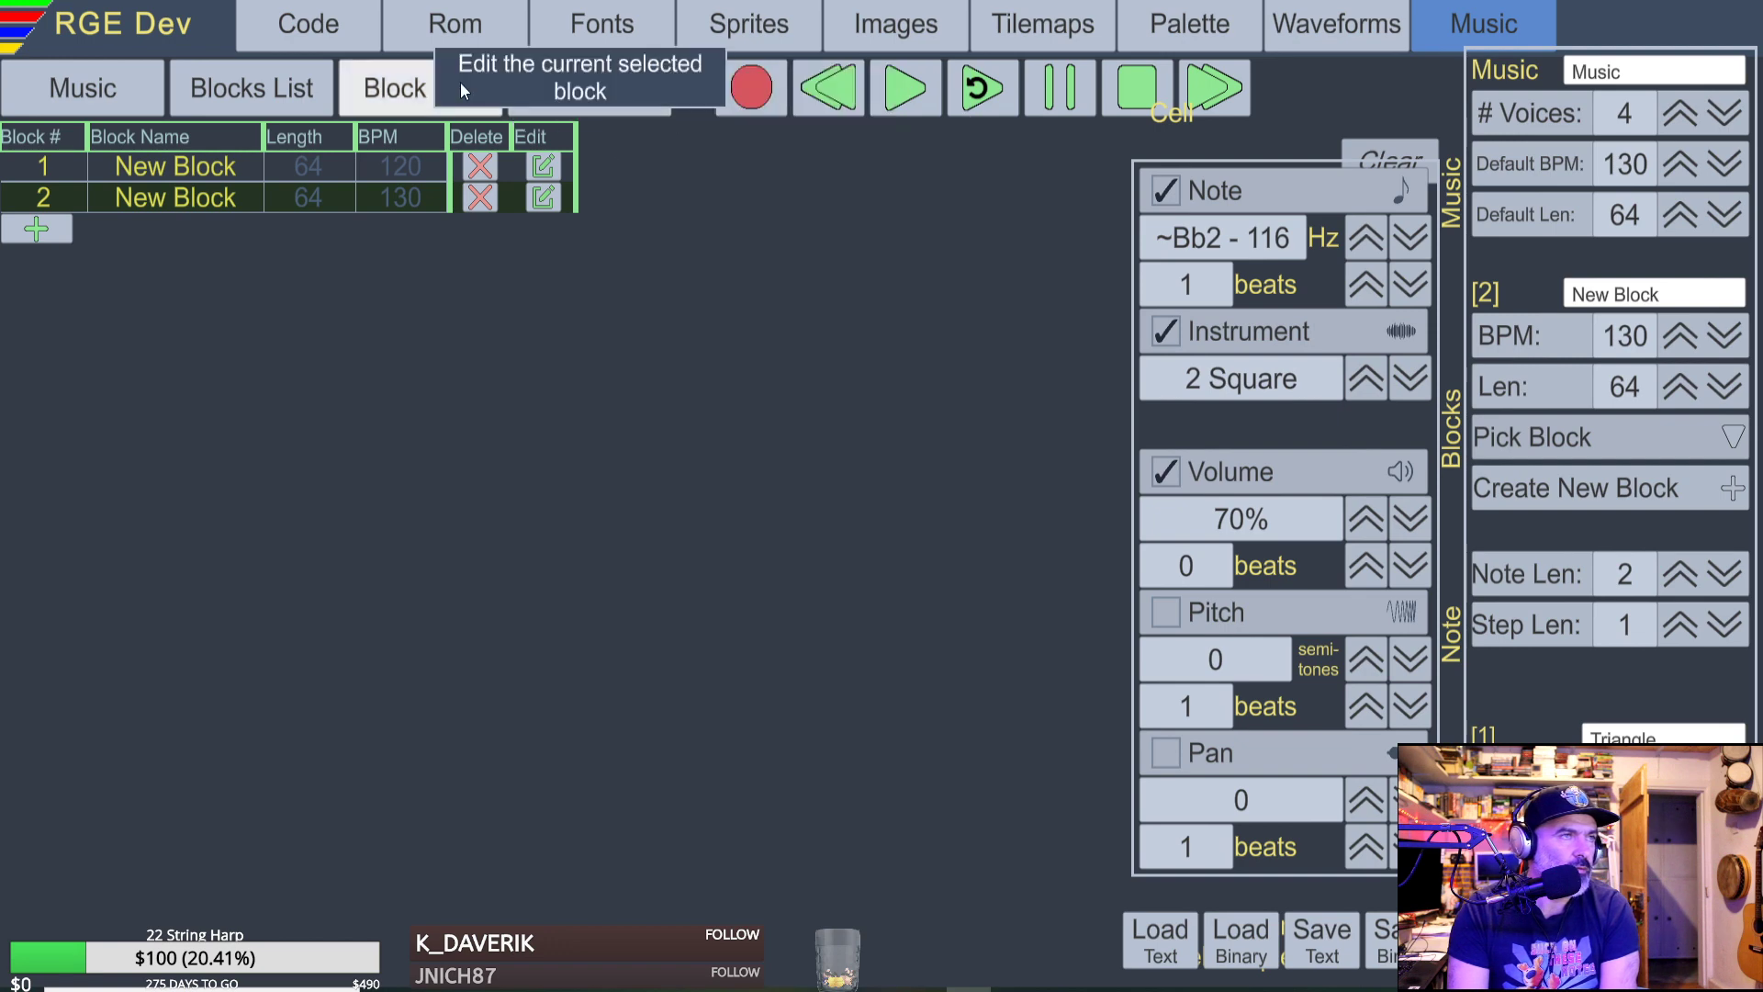
Open block 2 for editing, paste the copied voice 1 notes from row 00, and check the pasted rows.
click(542, 202)
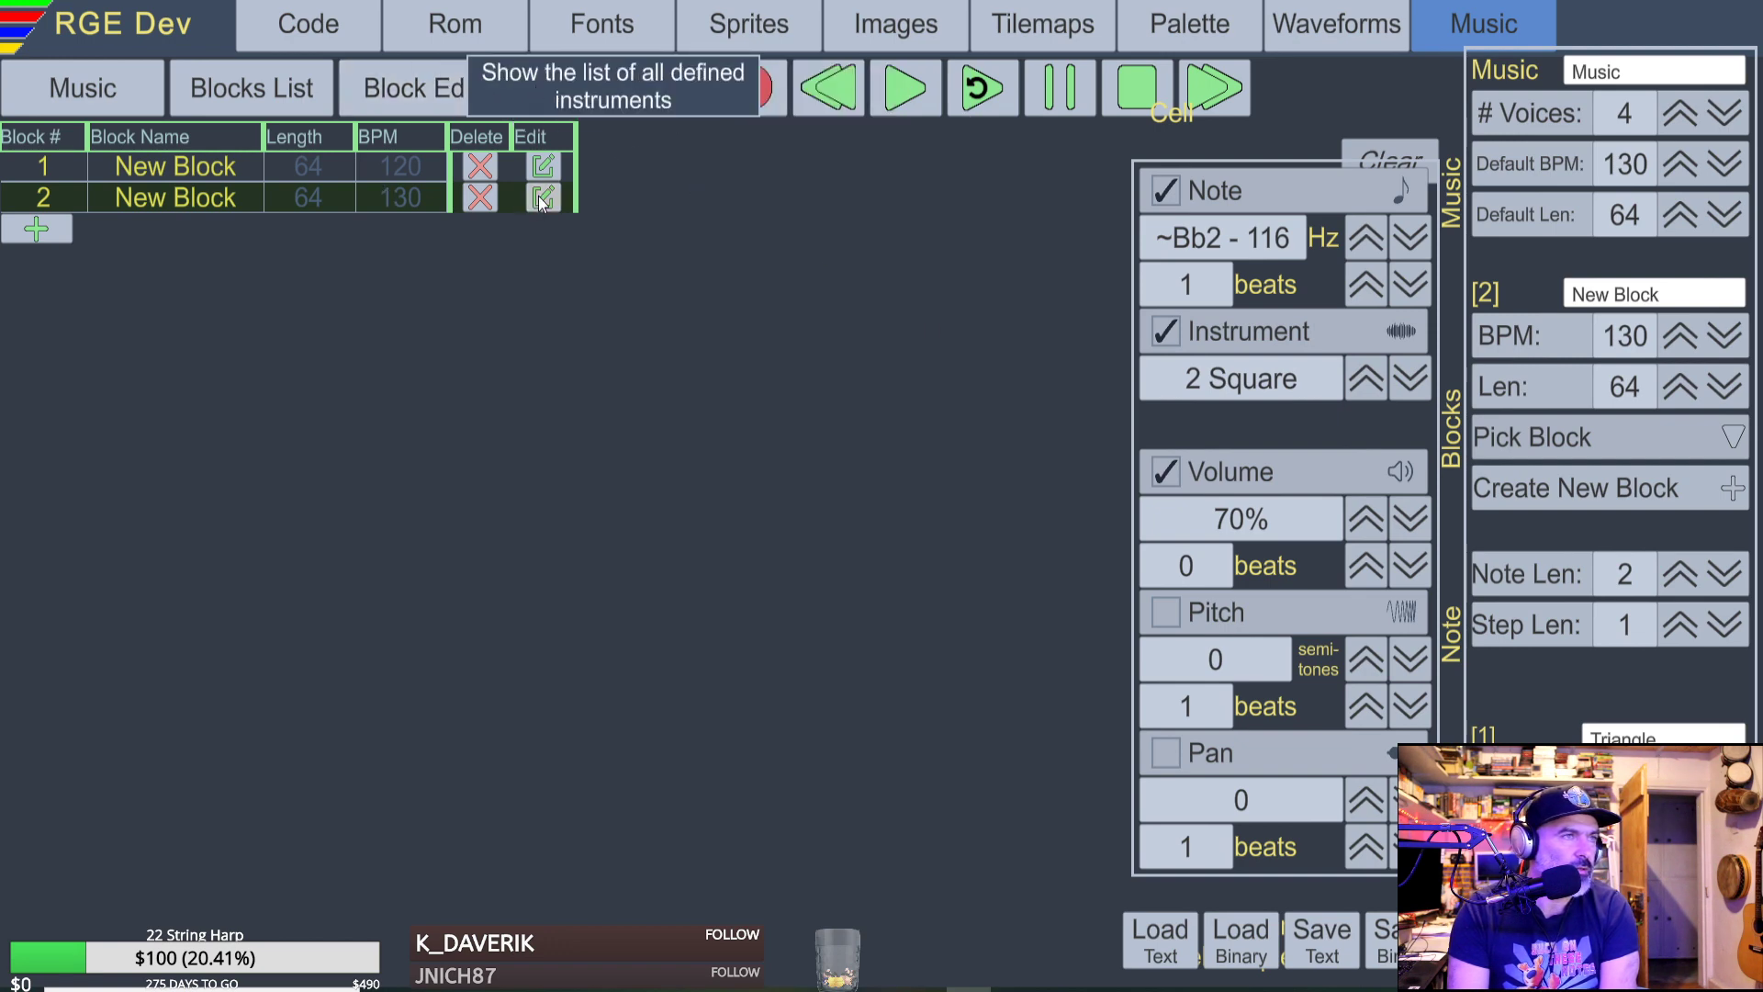
scroll(126, 194, up, 10)
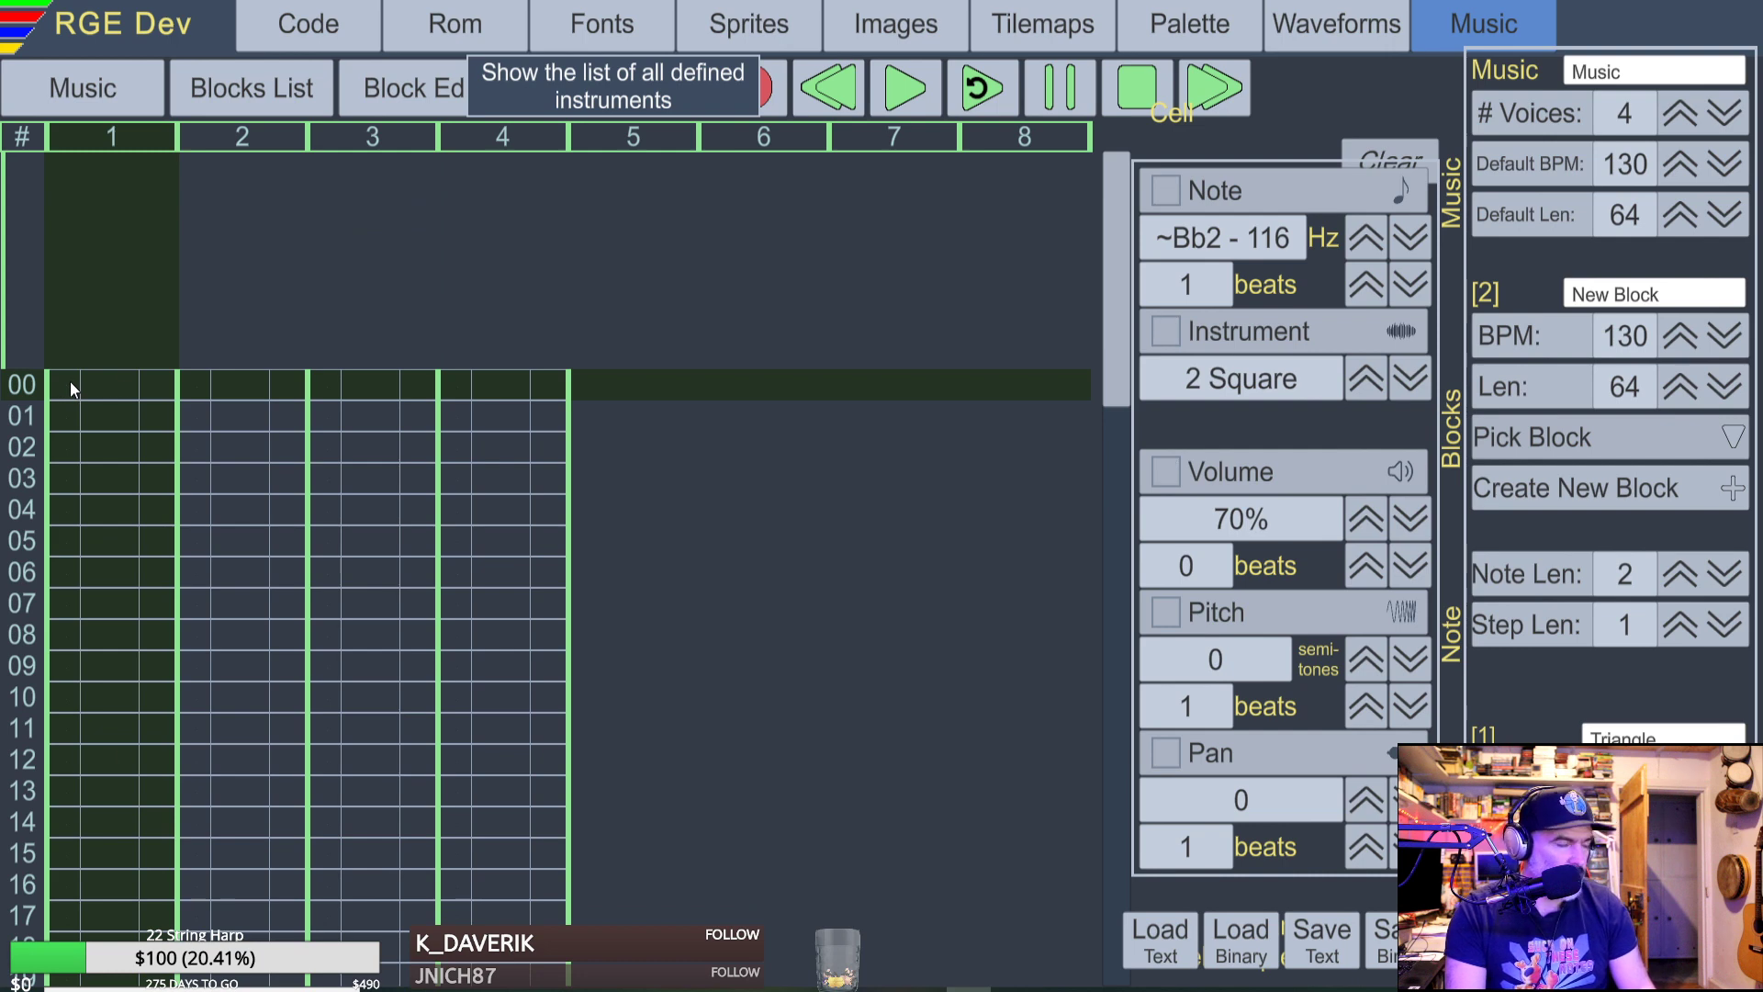
scroll(93, 395, down, 12)
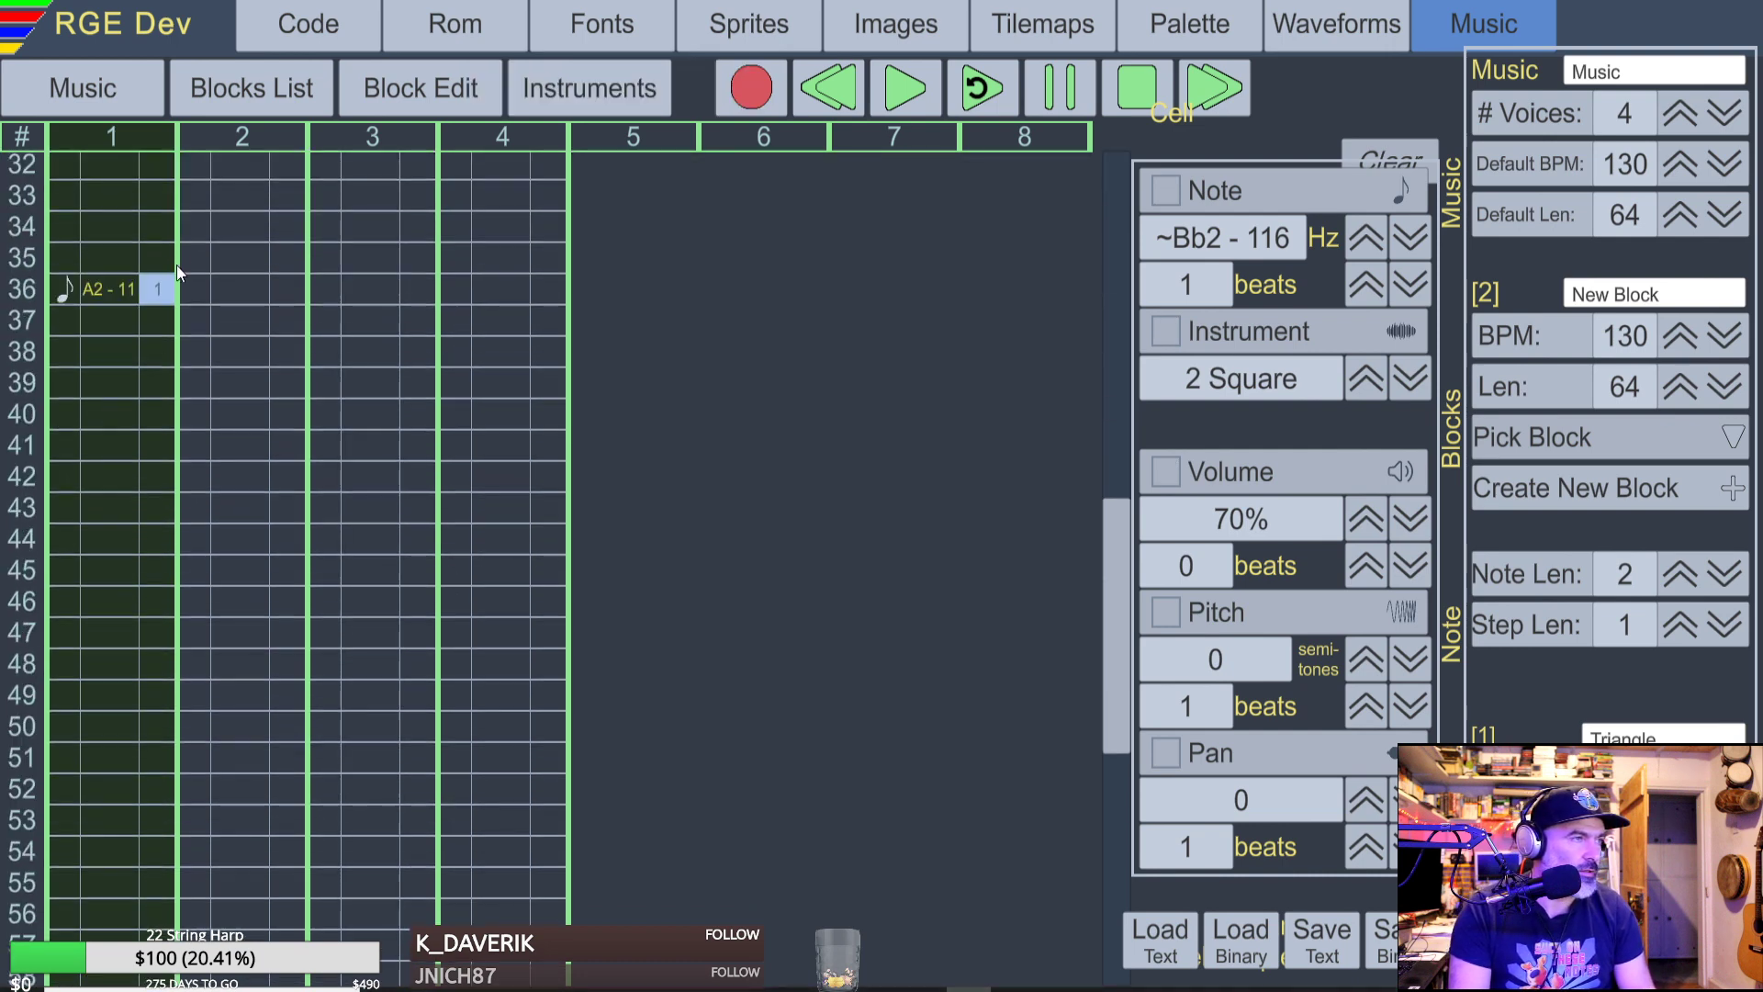
scroll(197, 273, up, 2)
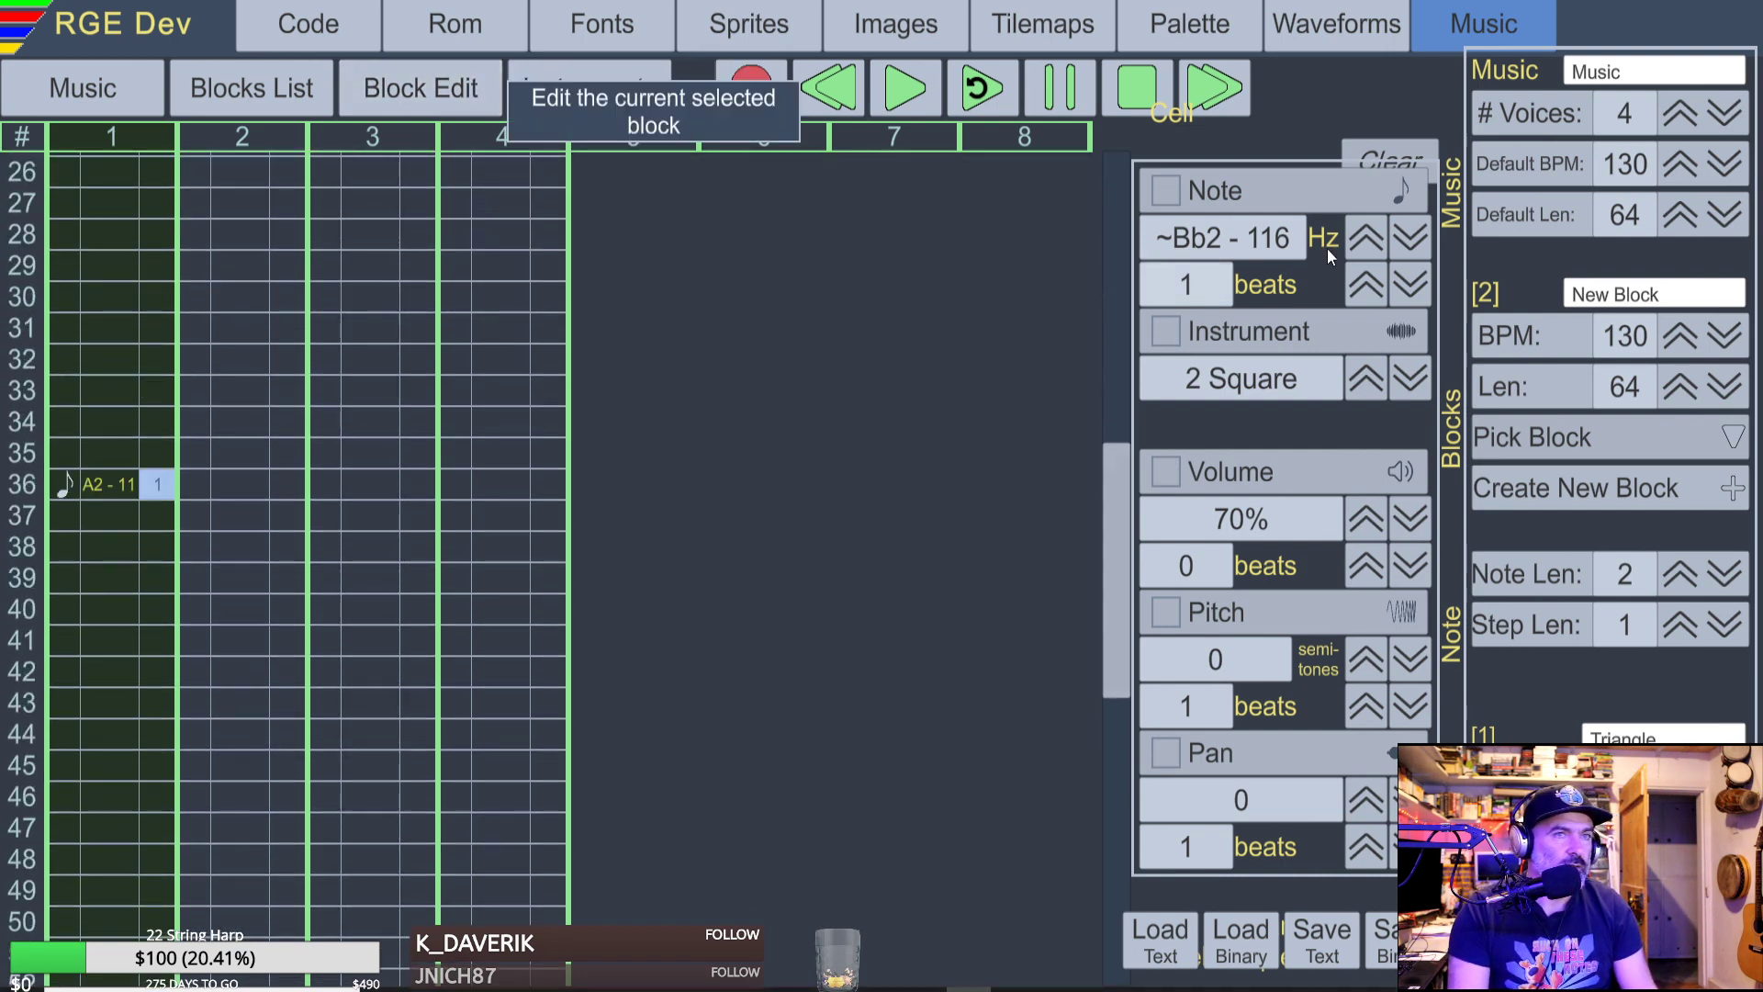
scroll(417, 448, down, 2)
scroll(195, 417, down, 4)
scroll(194, 415, up, 7)
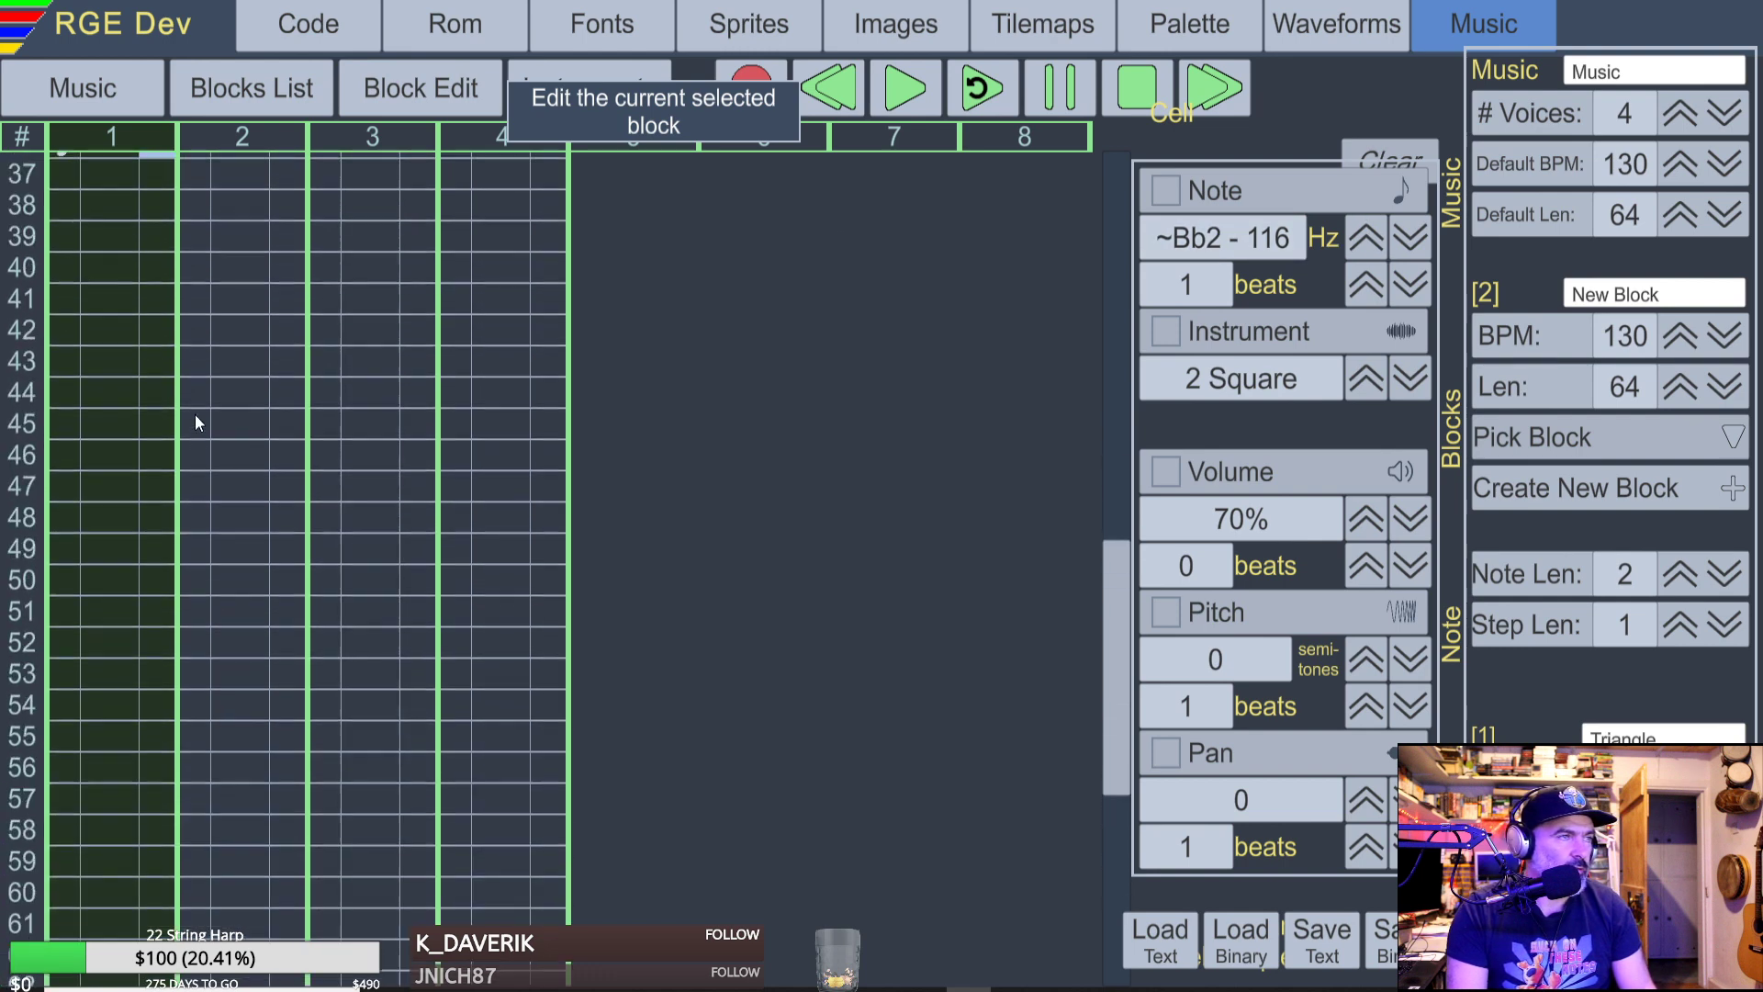
scroll(233, 447, up, 9)
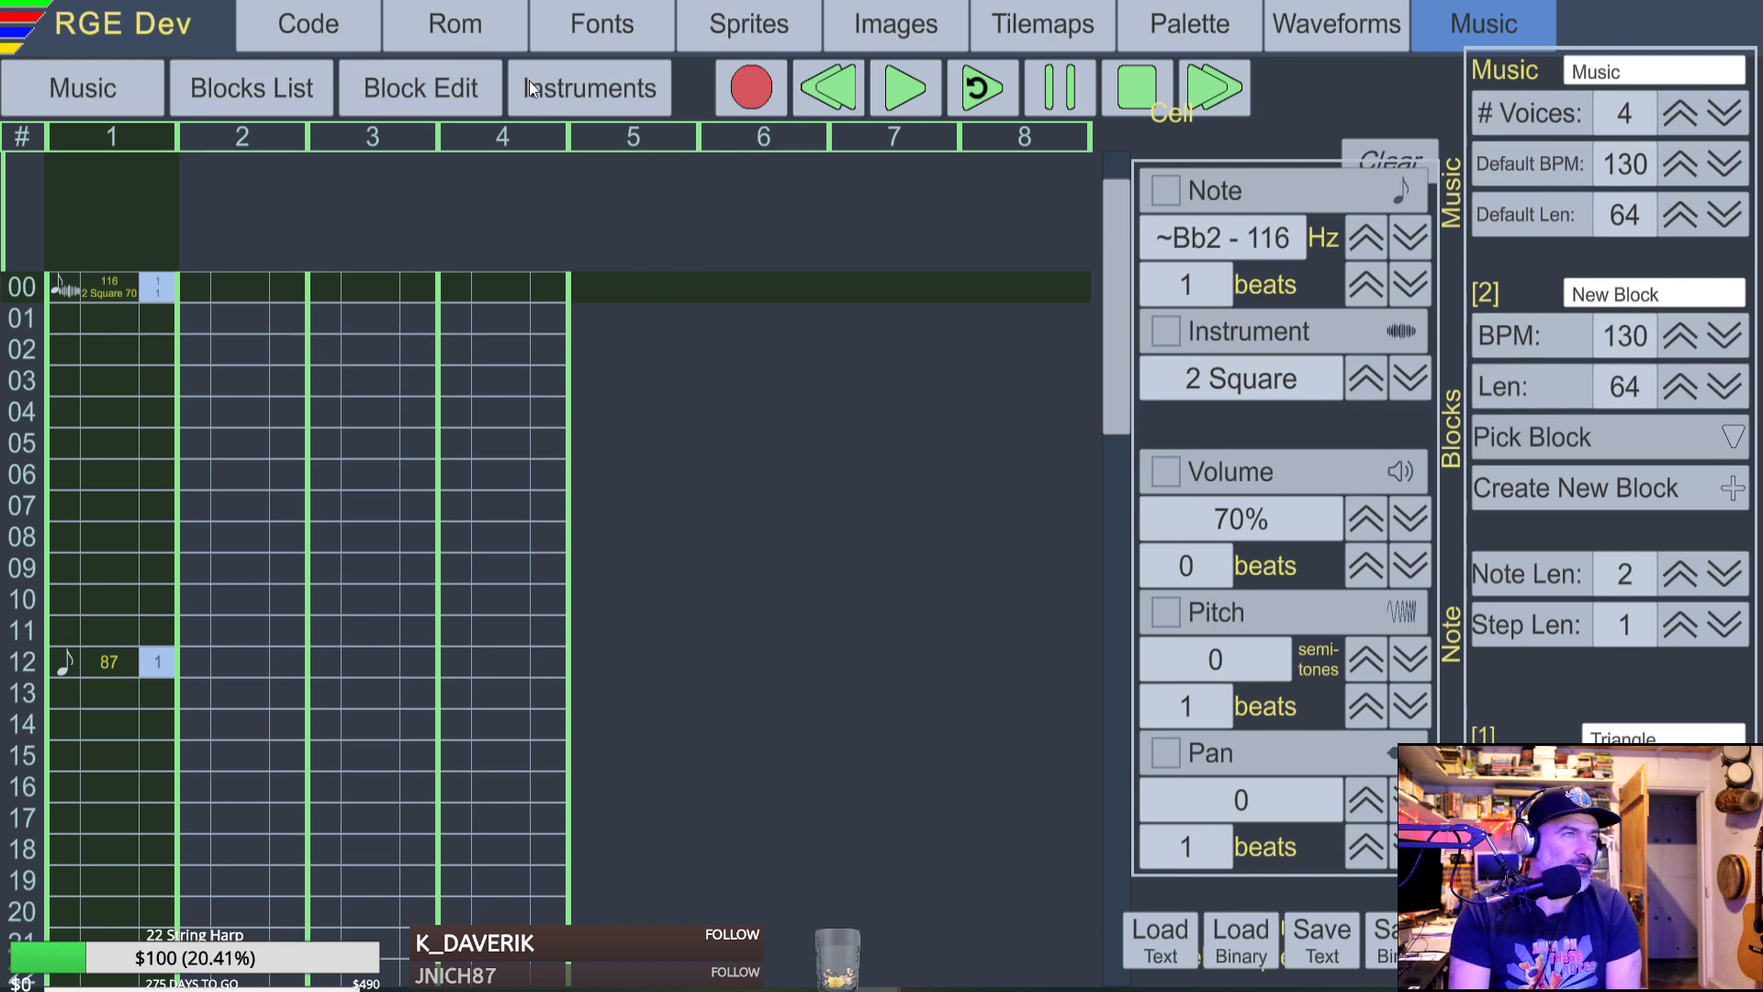
Open block 1 for editing again and examine its notes in voices 1 to 3 over all rows.
click(254, 91)
click(393, 90)
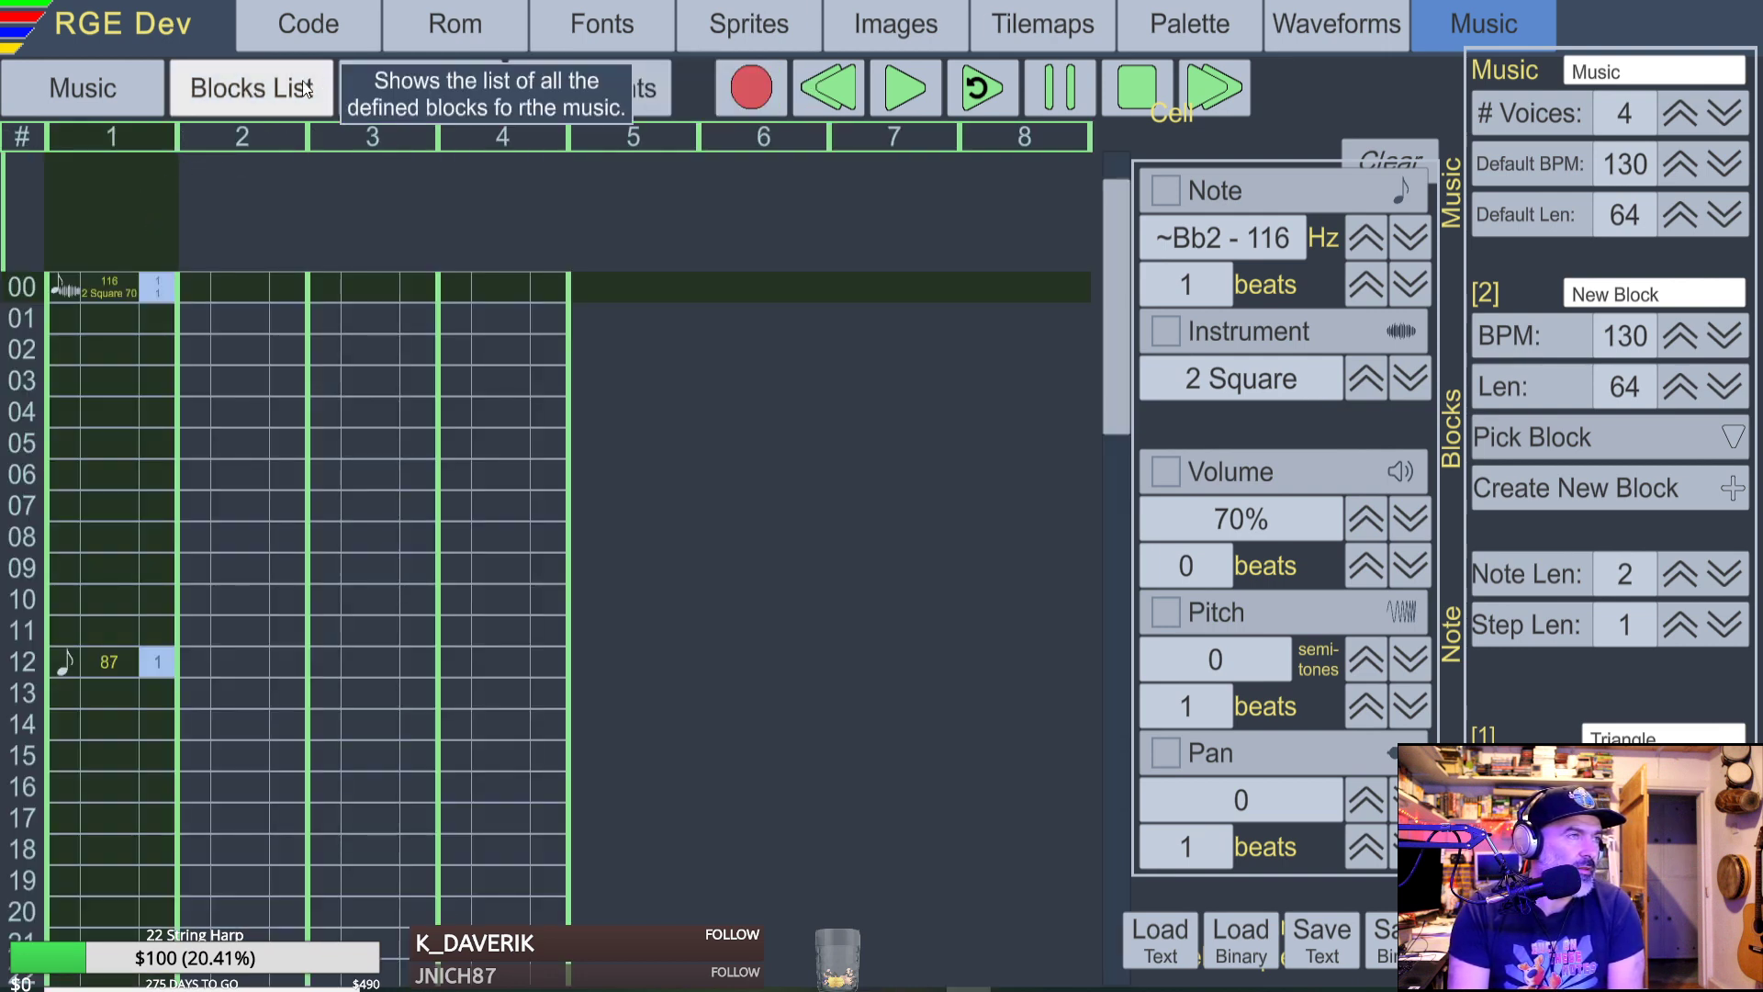
click(251, 88)
click(169, 168)
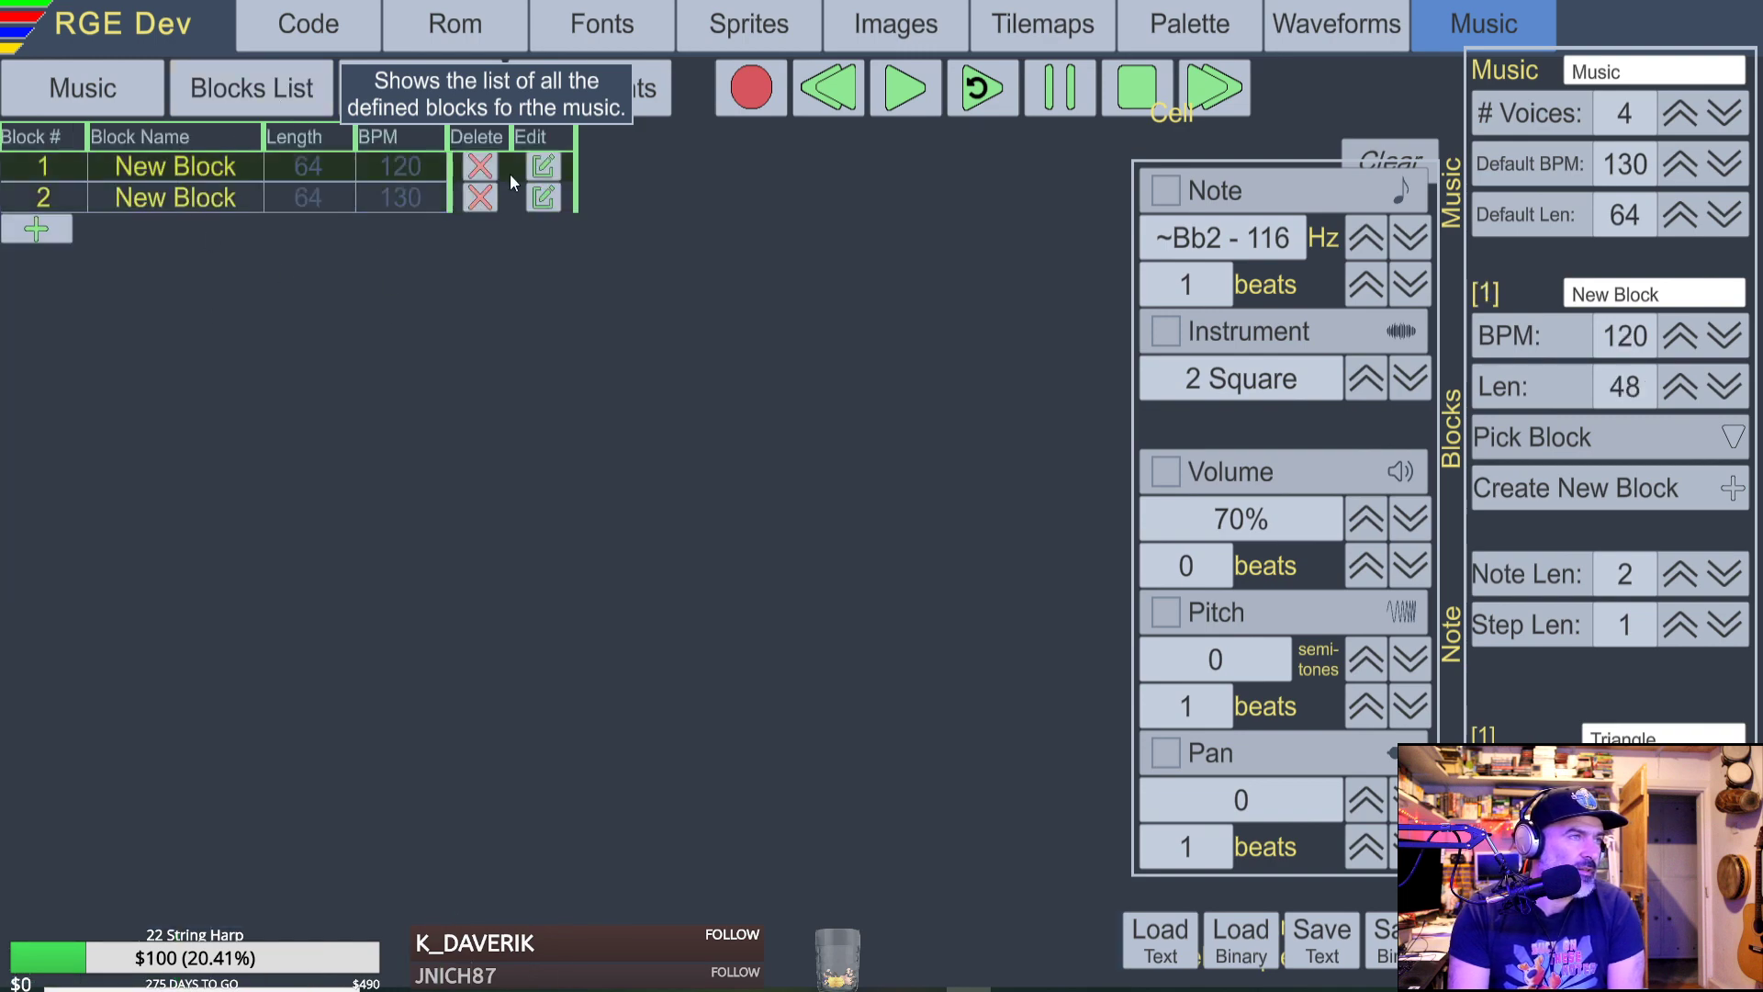
click(551, 168)
scroll(443, 450, down, 10)
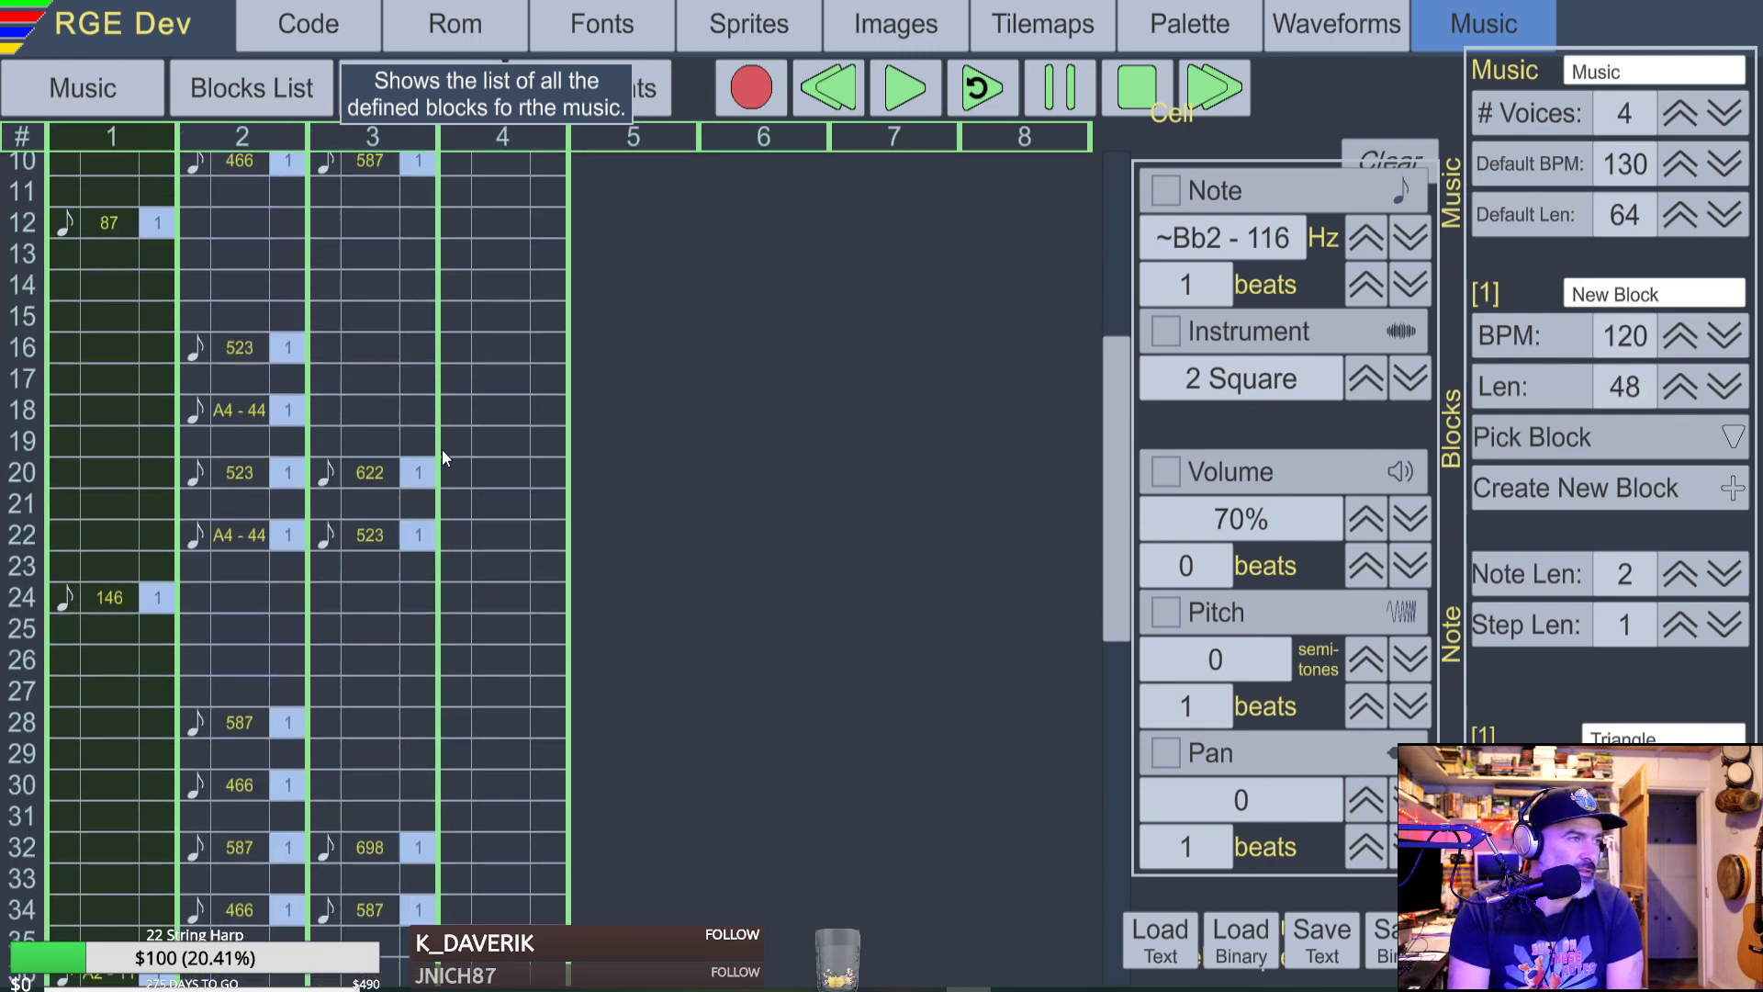
scroll(460, 465, up, 10)
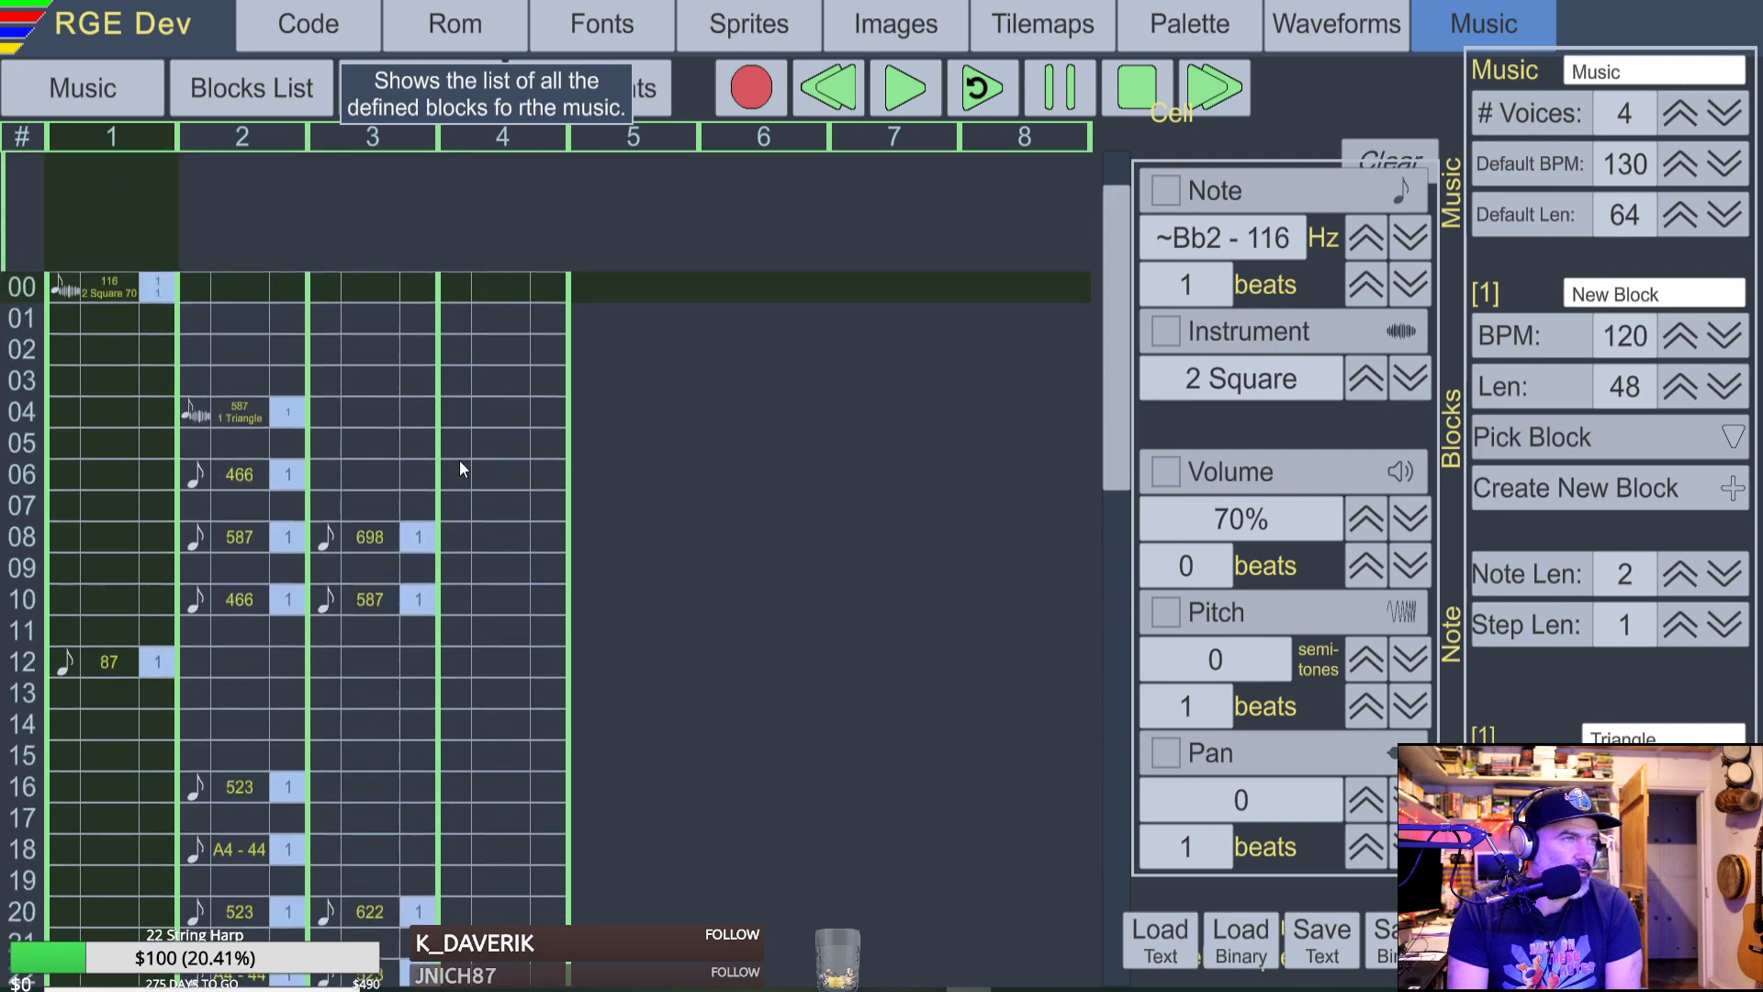
scroll(463, 464, down, 6)
scroll(469, 465, down, 5)
scroll(469, 459, up, 10)
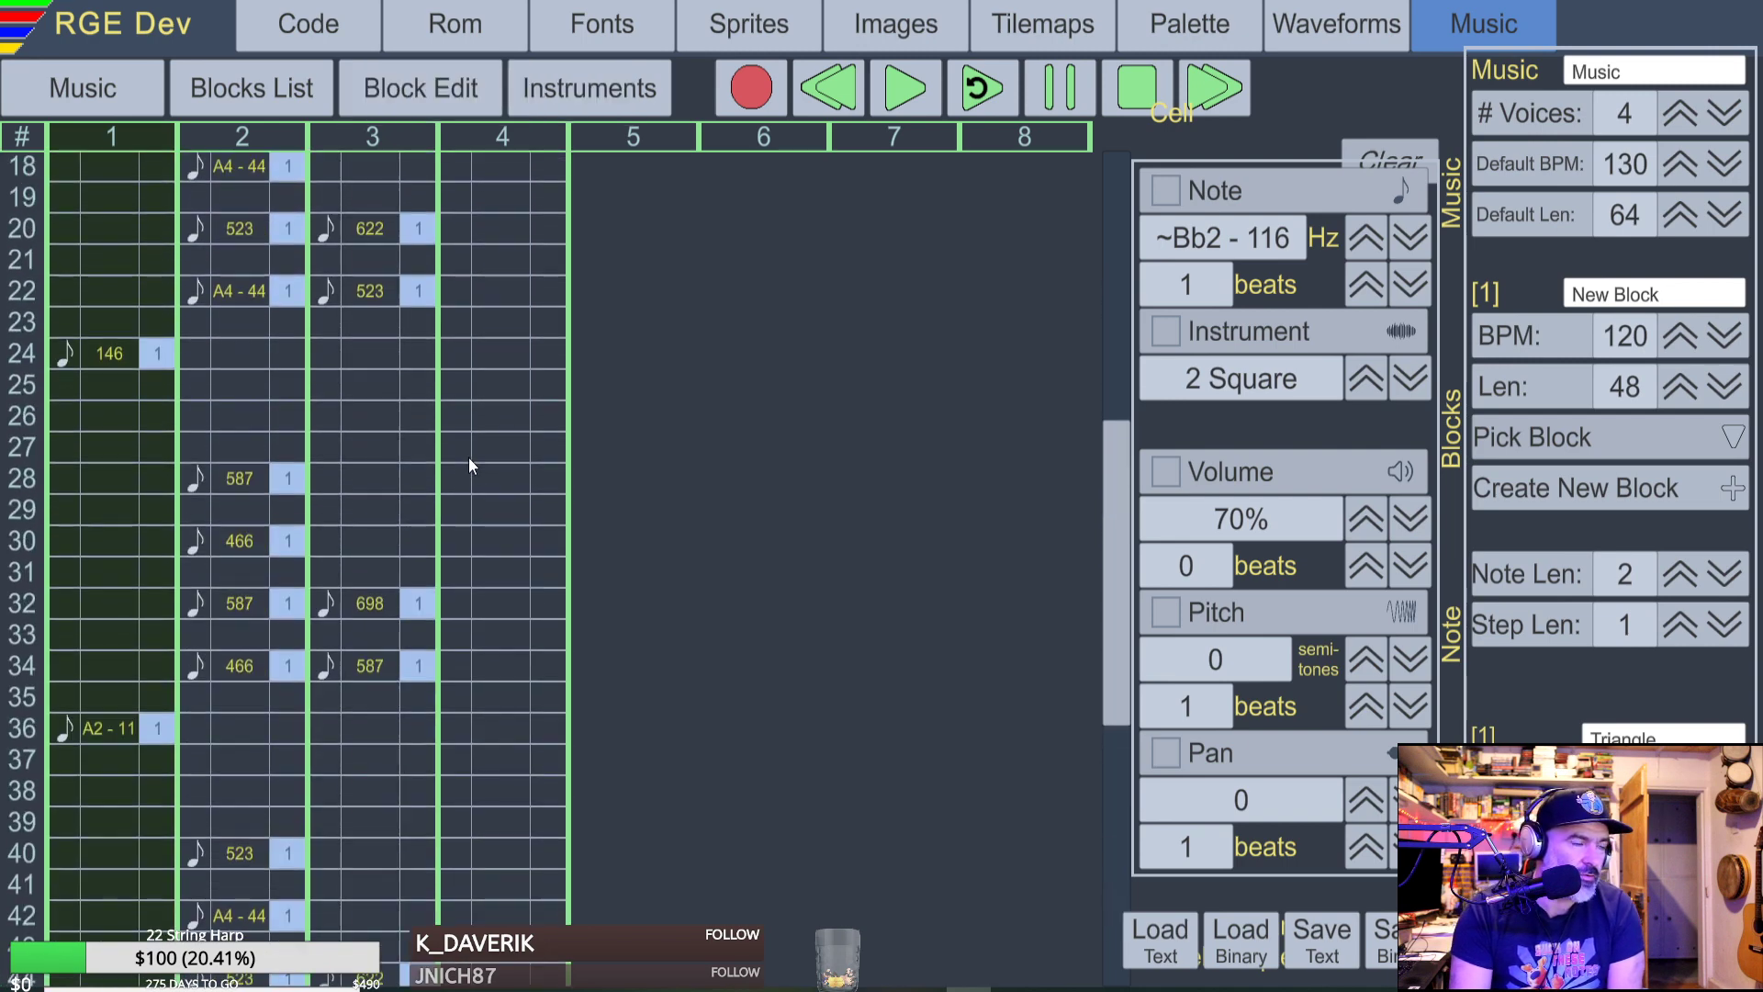
Select block 2 in the block list and open it for editing.
scroll(468, 457, up, 5)
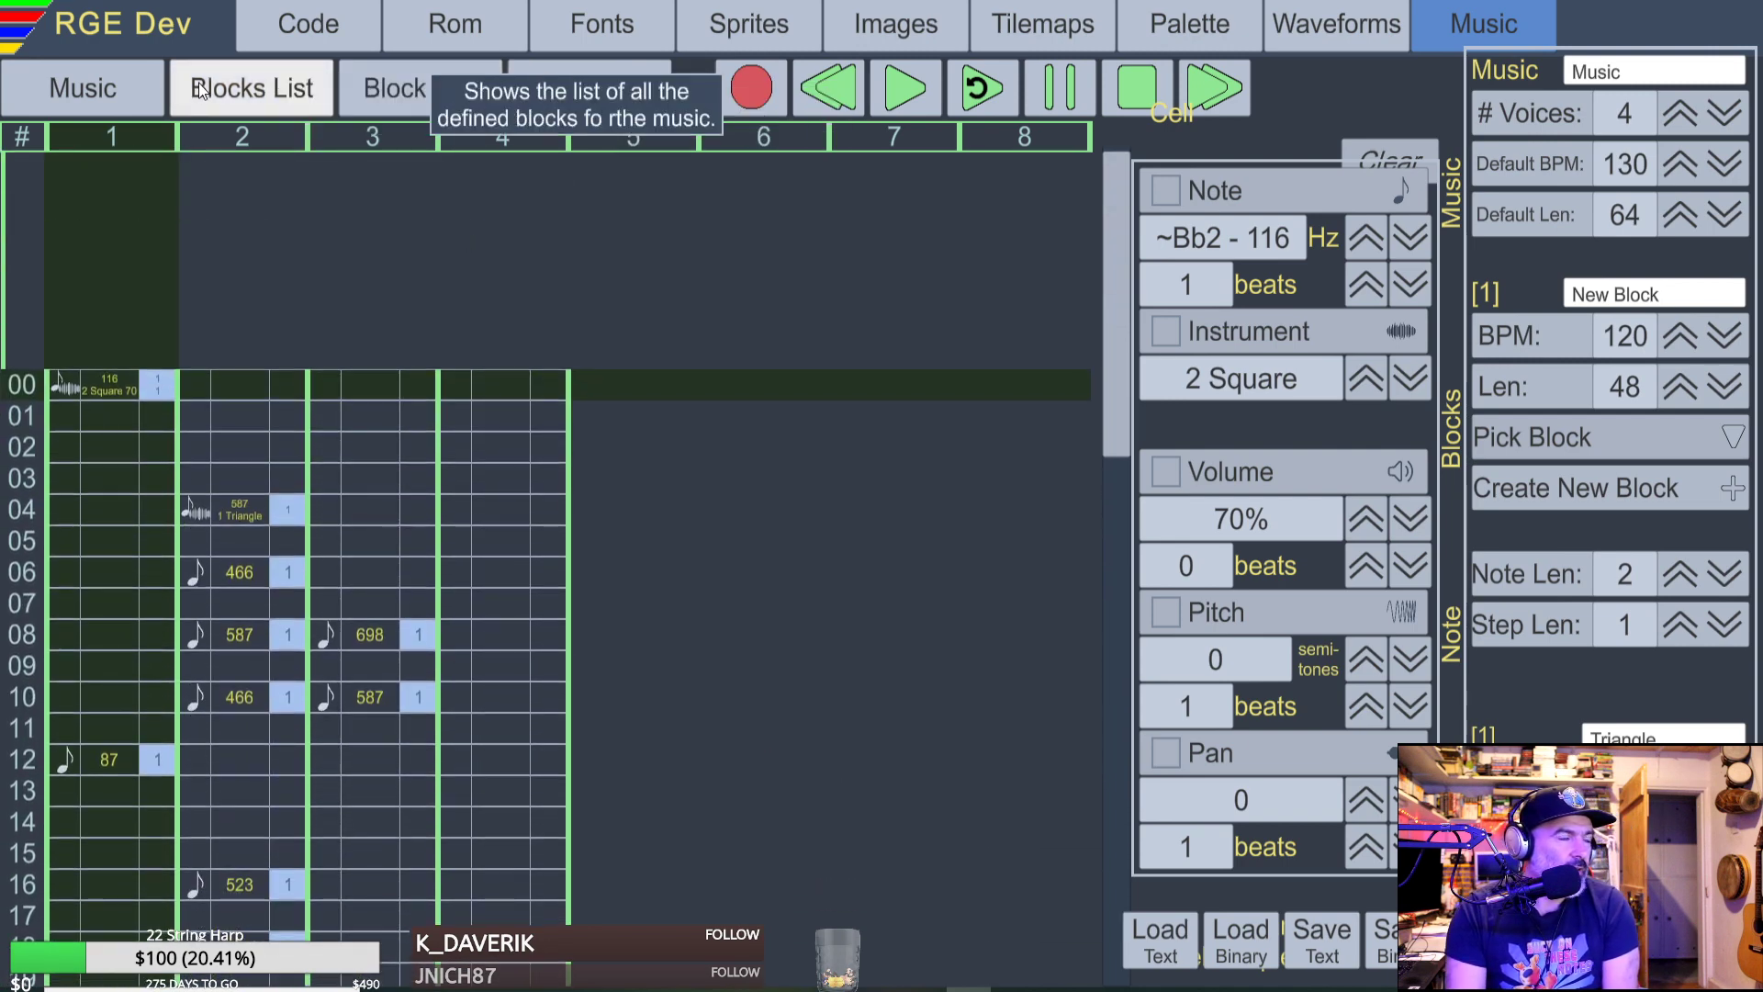
click(206, 84)
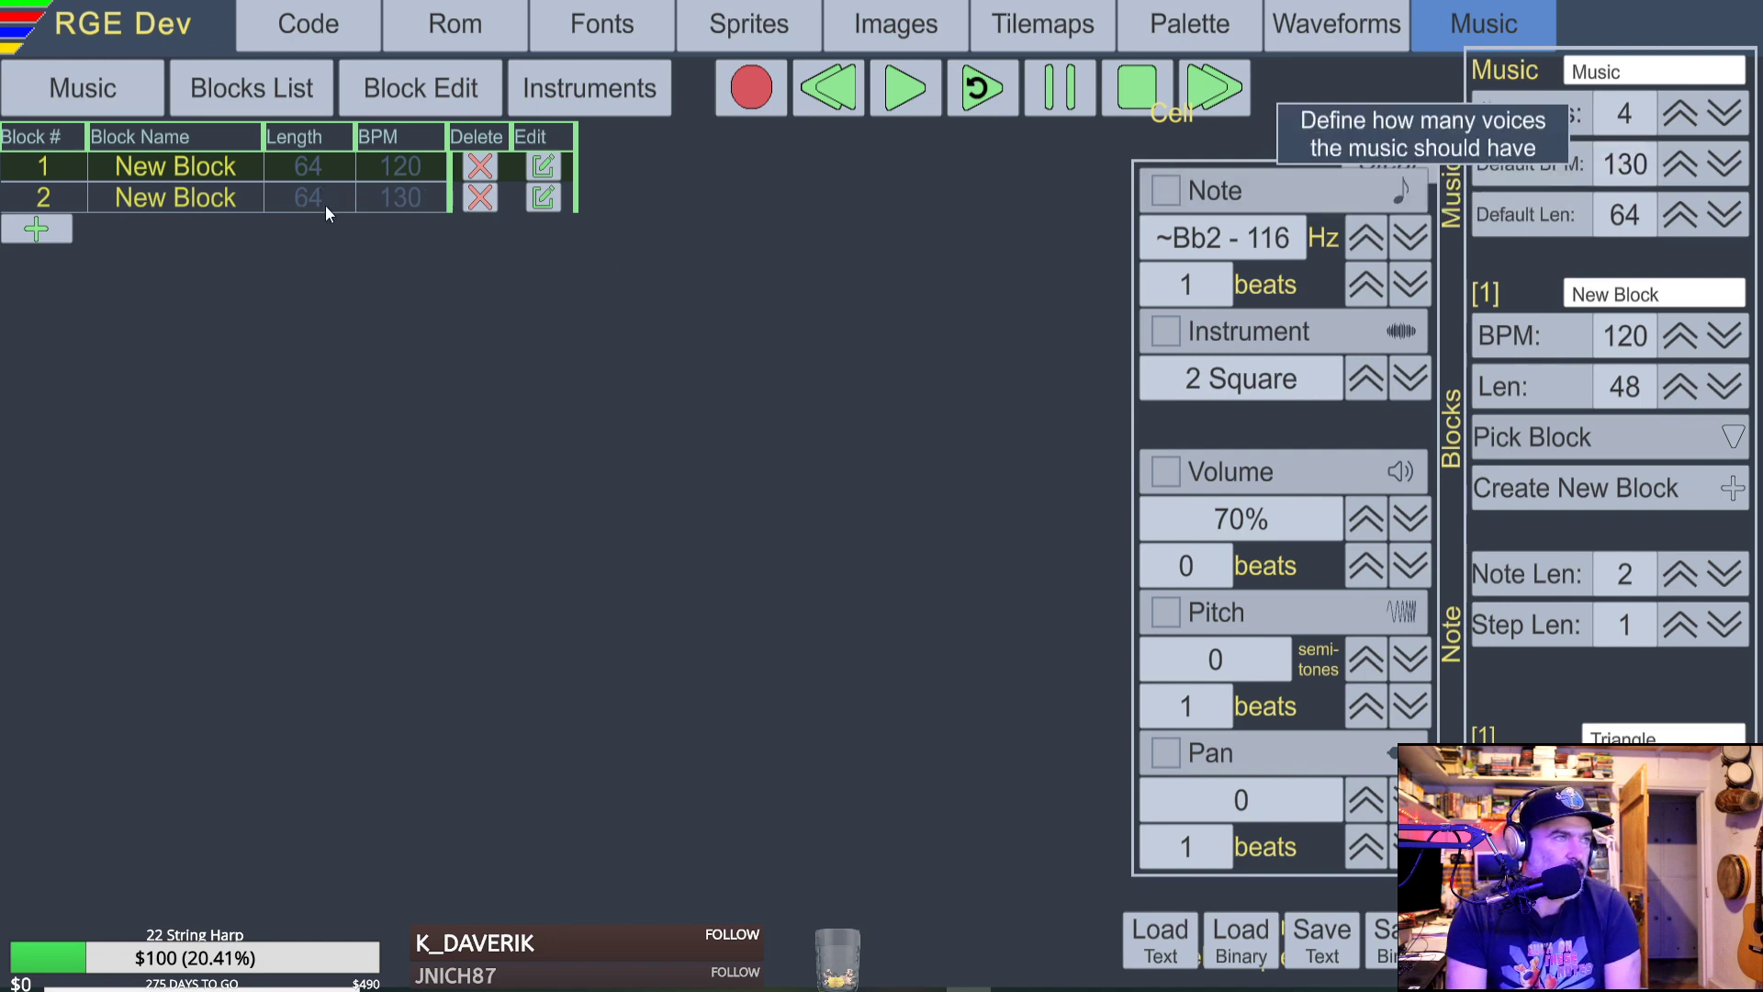
click(178, 198)
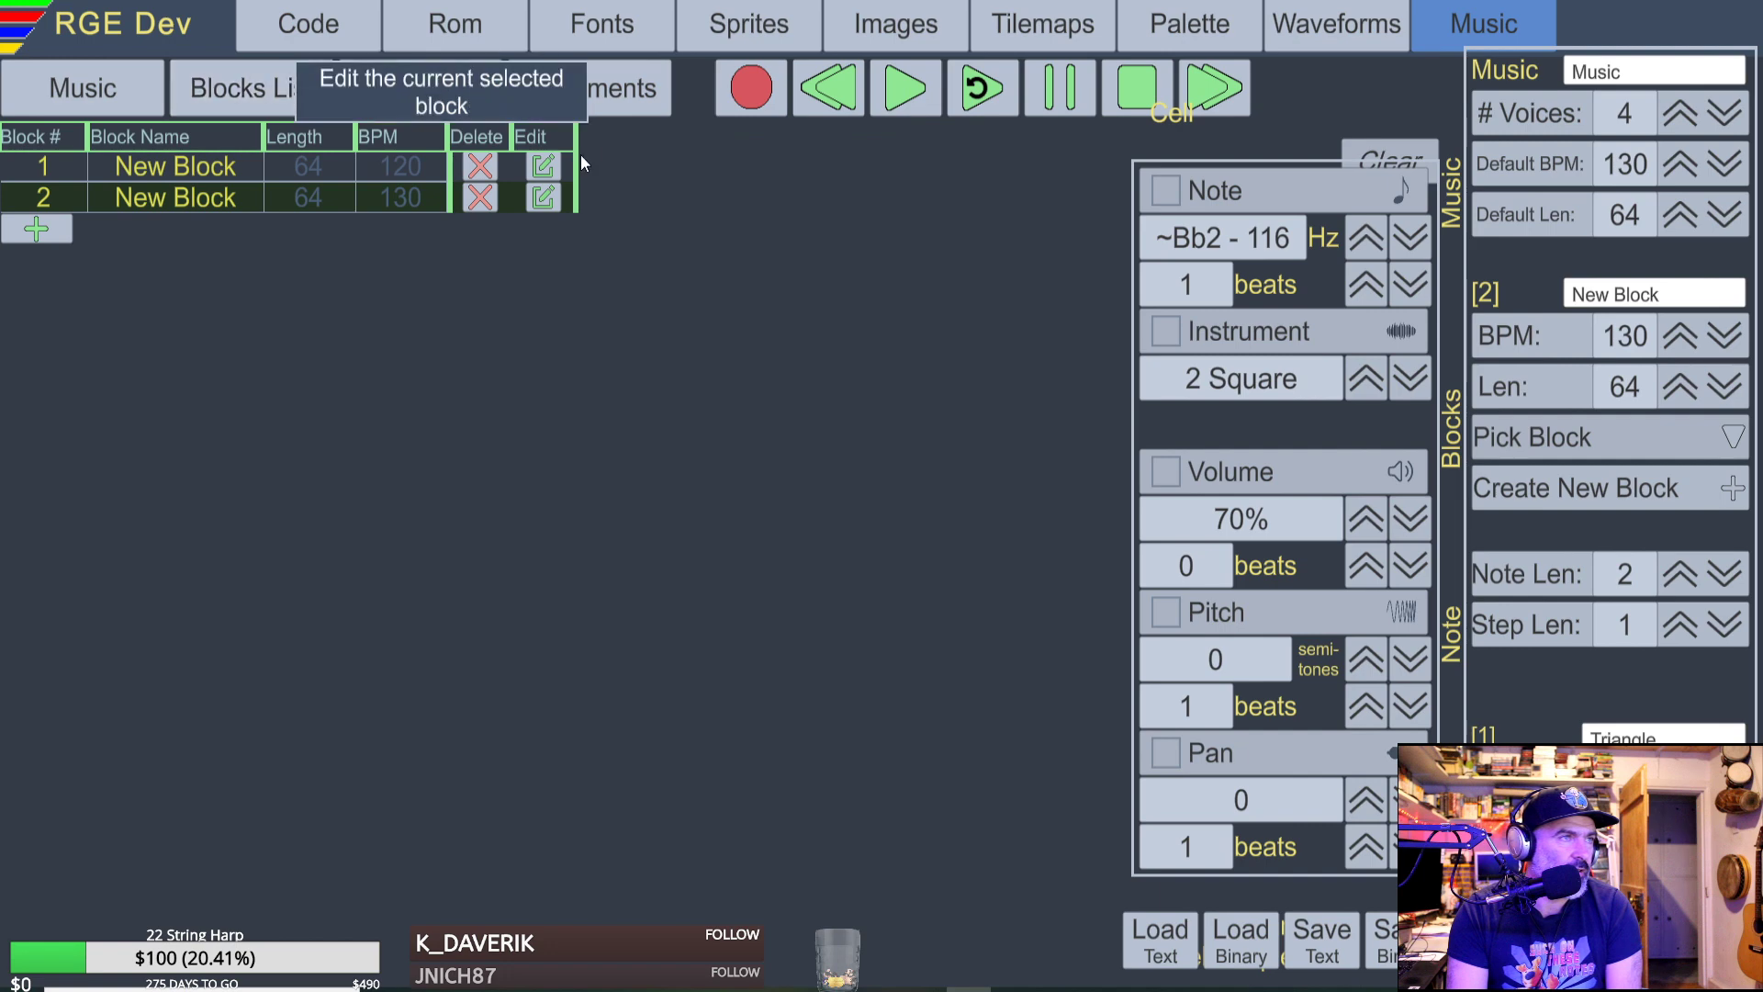
click(432, 101)
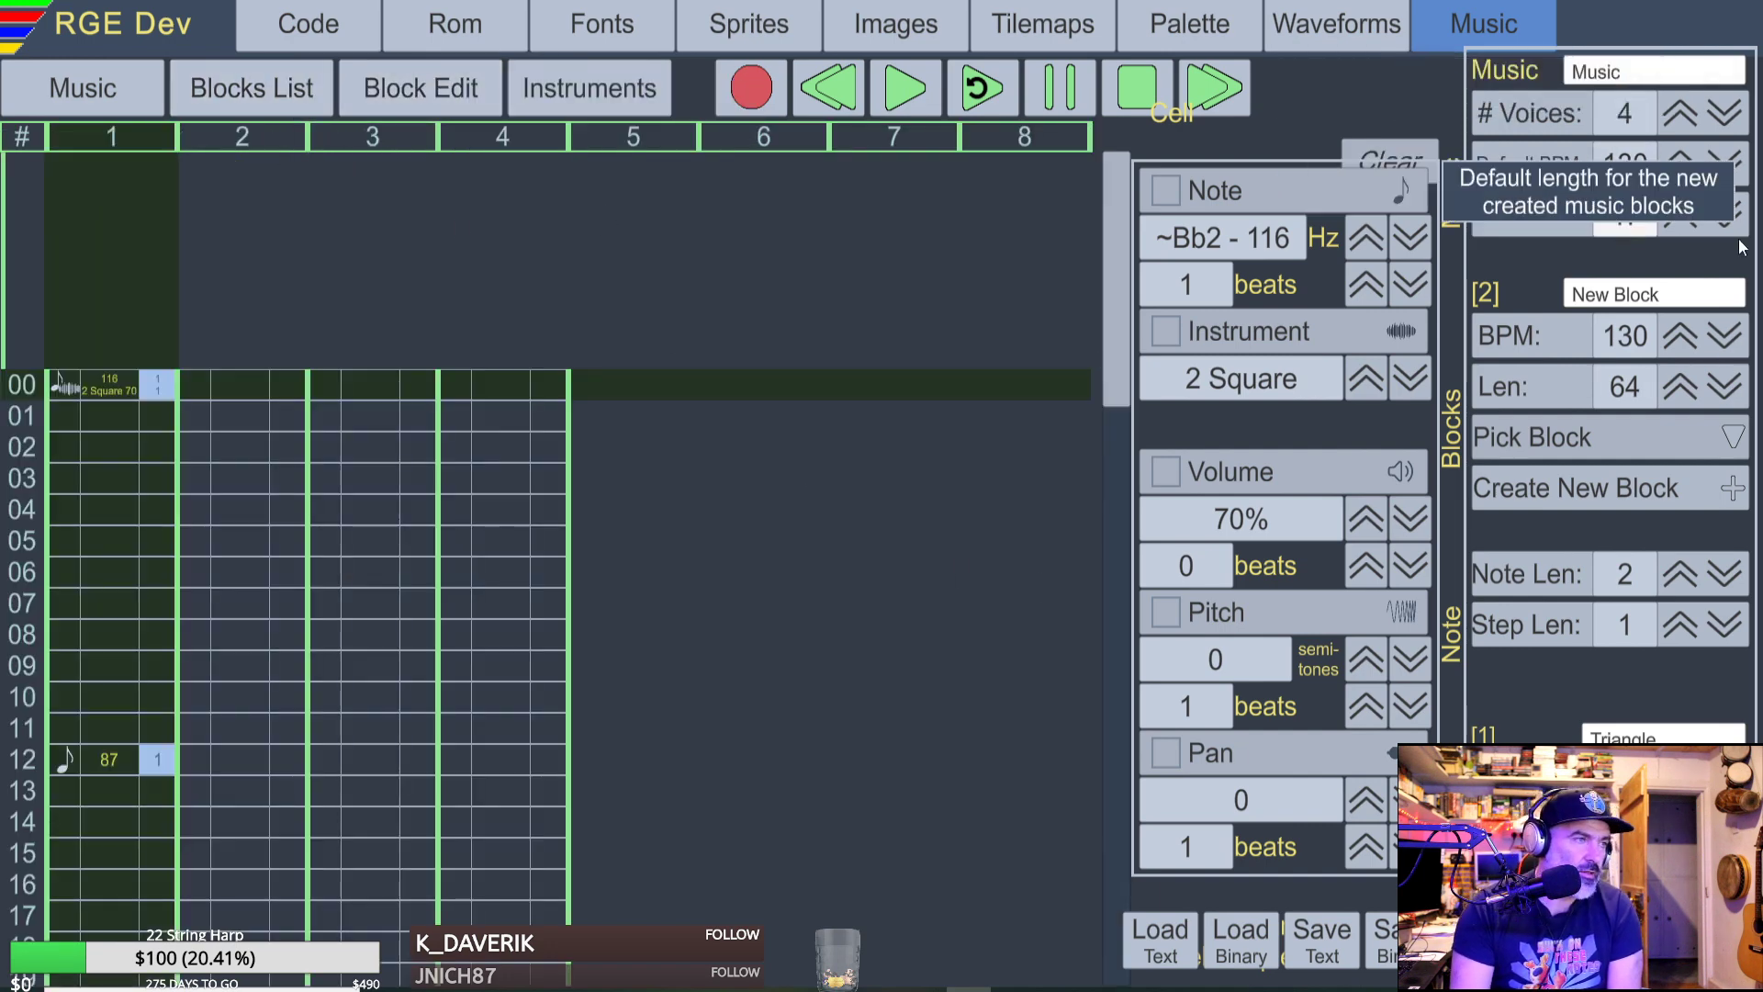
Set block 2's length to 47.
scroll(531, 535, down, 5)
scroll(486, 596, down, 7)
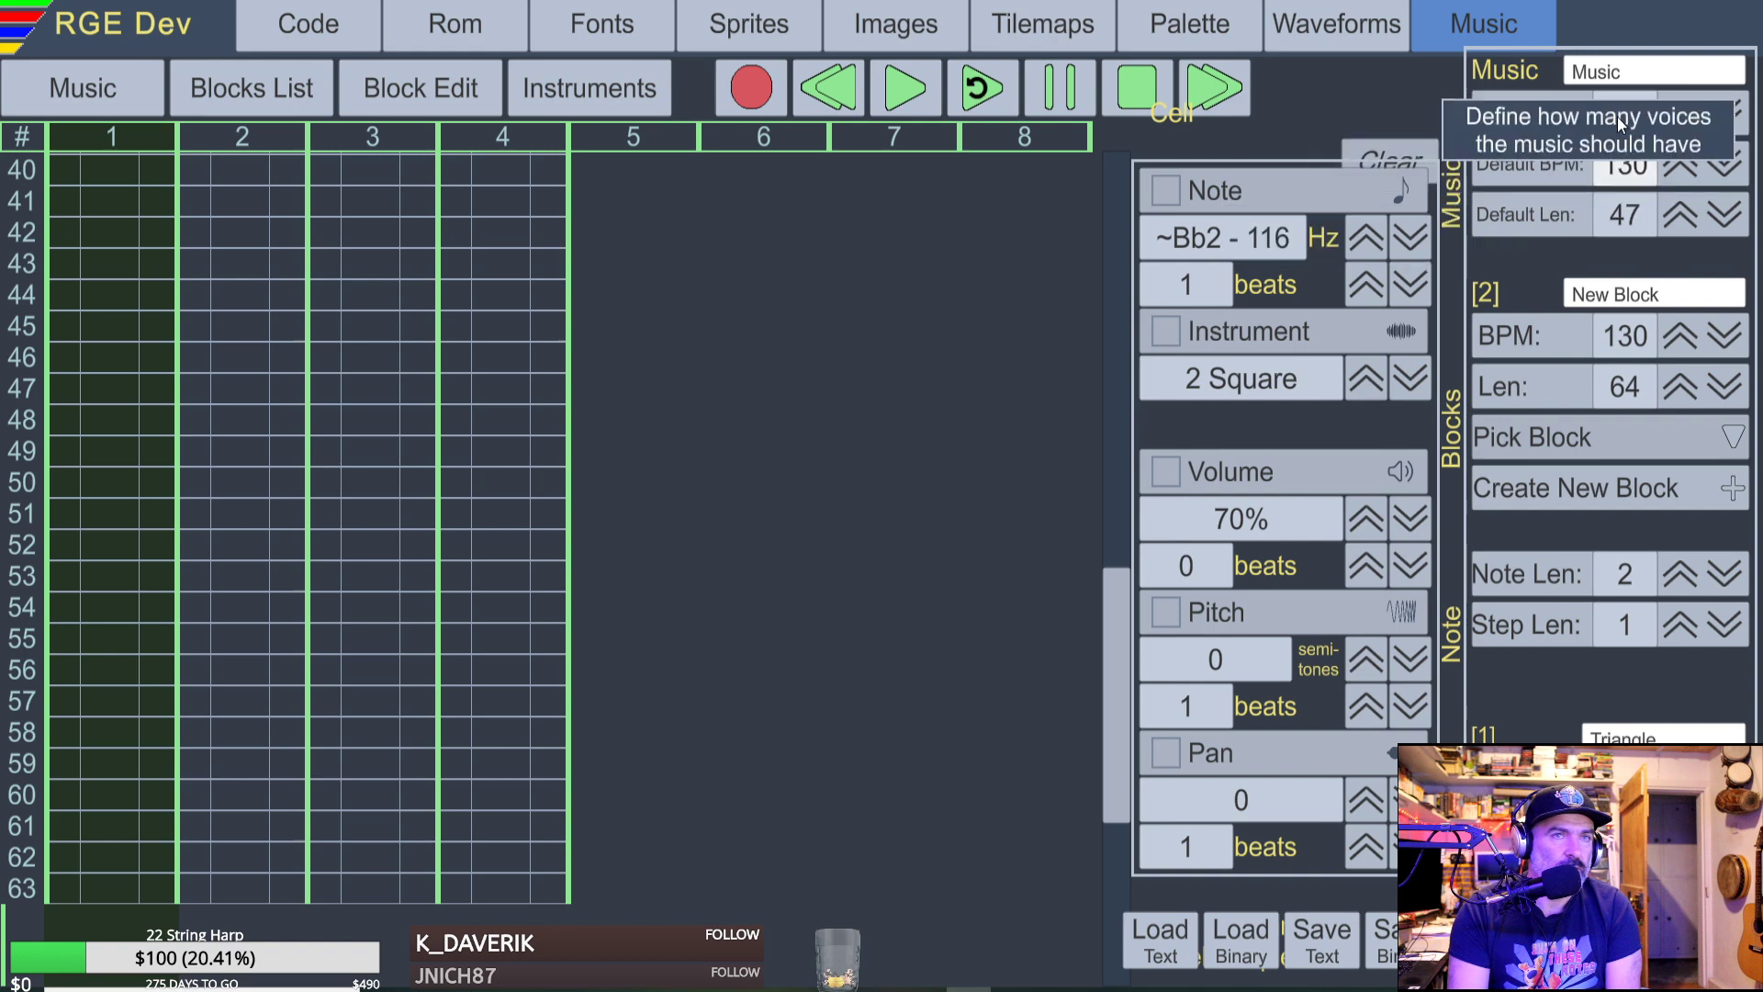
scroll(276, 727, down, 3)
scroll(101, 687, down, 6)
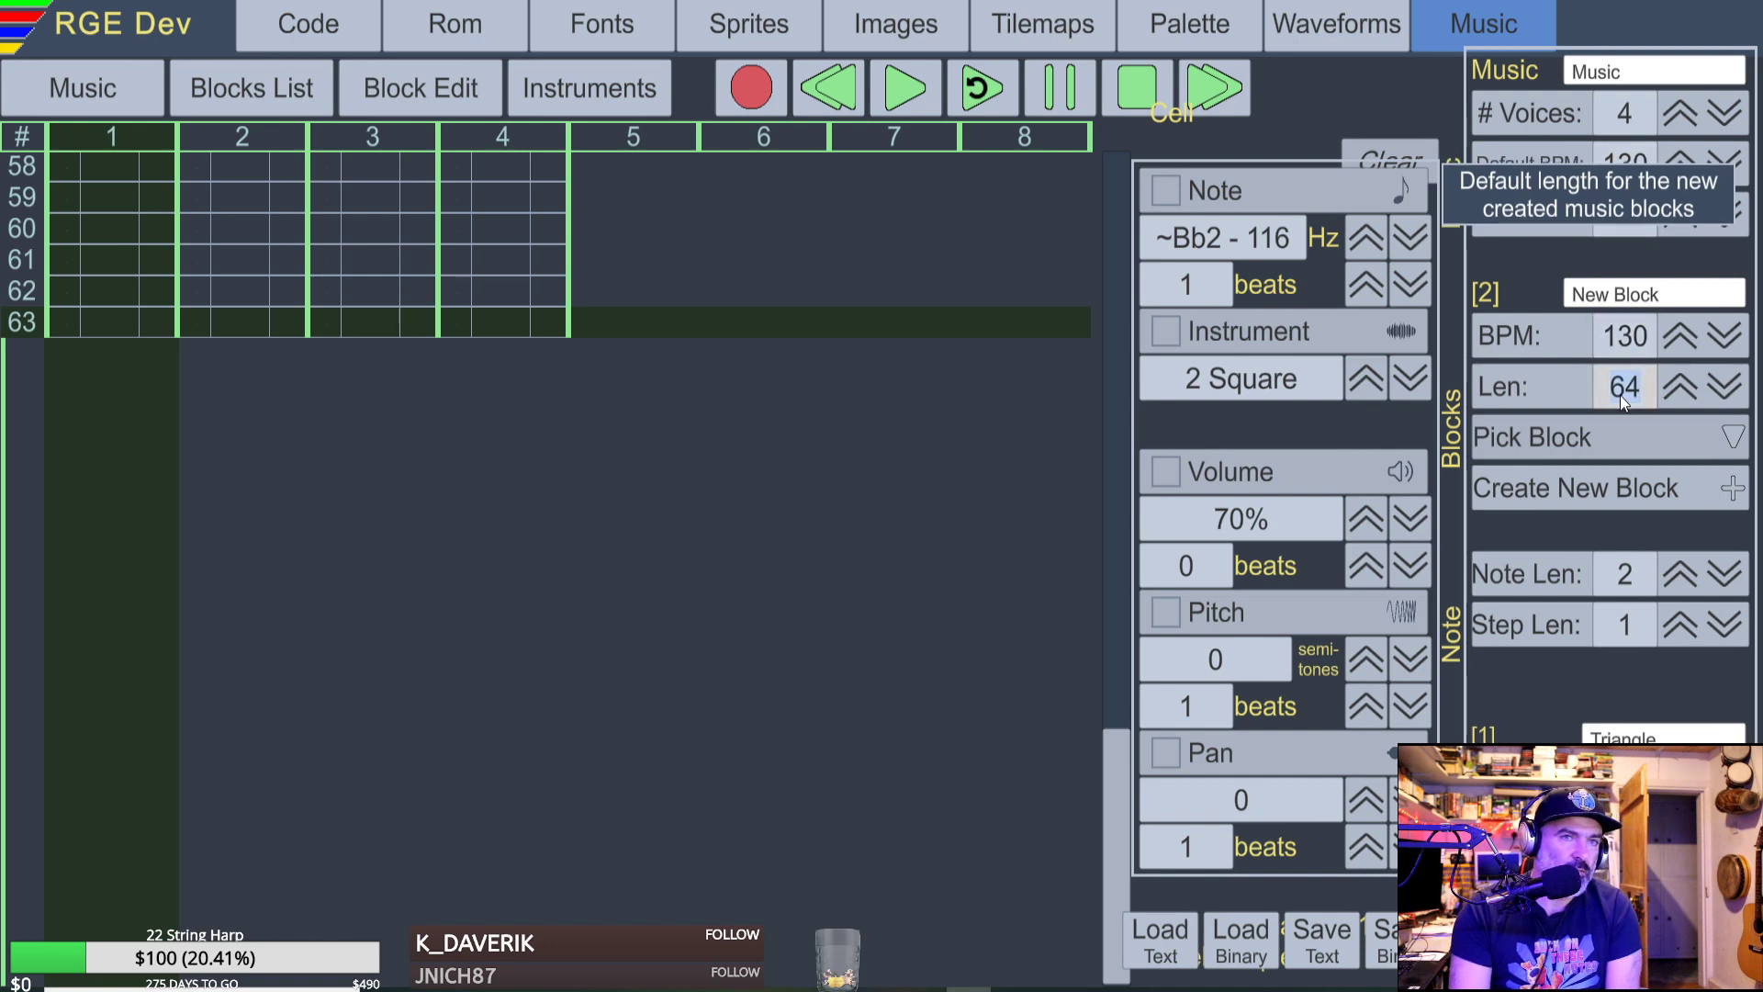
text(7)
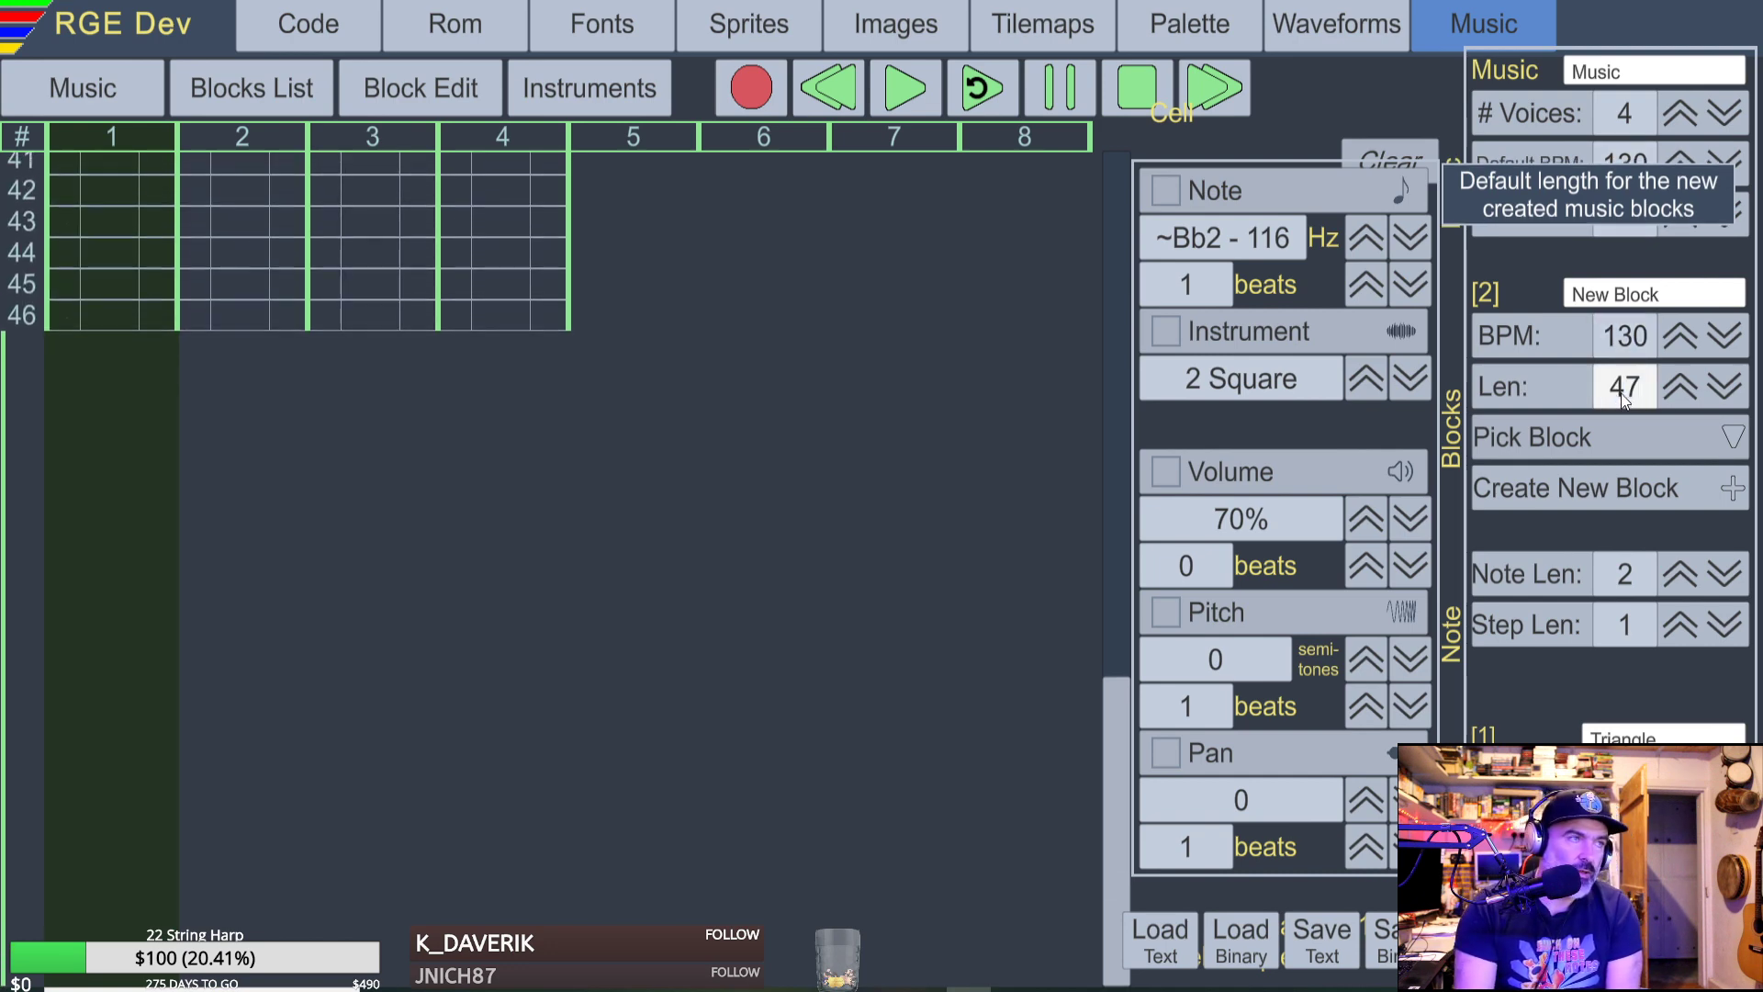
Set block 2's length and the default length for new blocks to 48.
scroll(447, 416, up, 13)
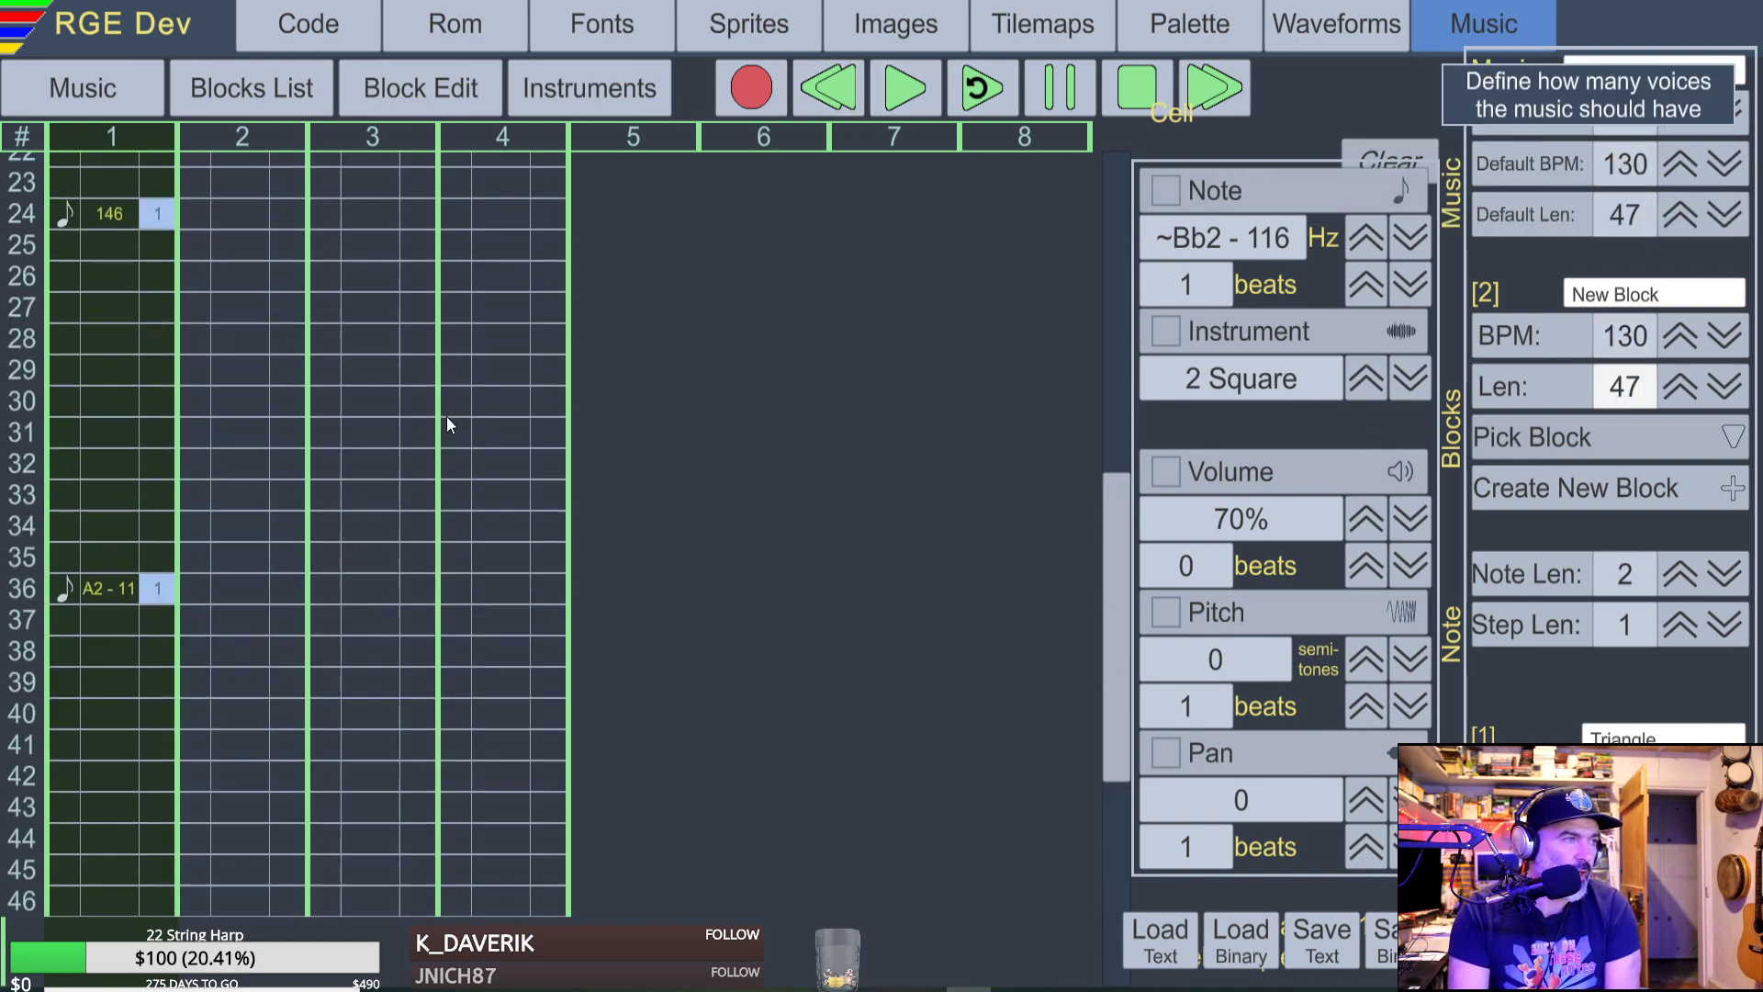
scroll(446, 414, up, 3)
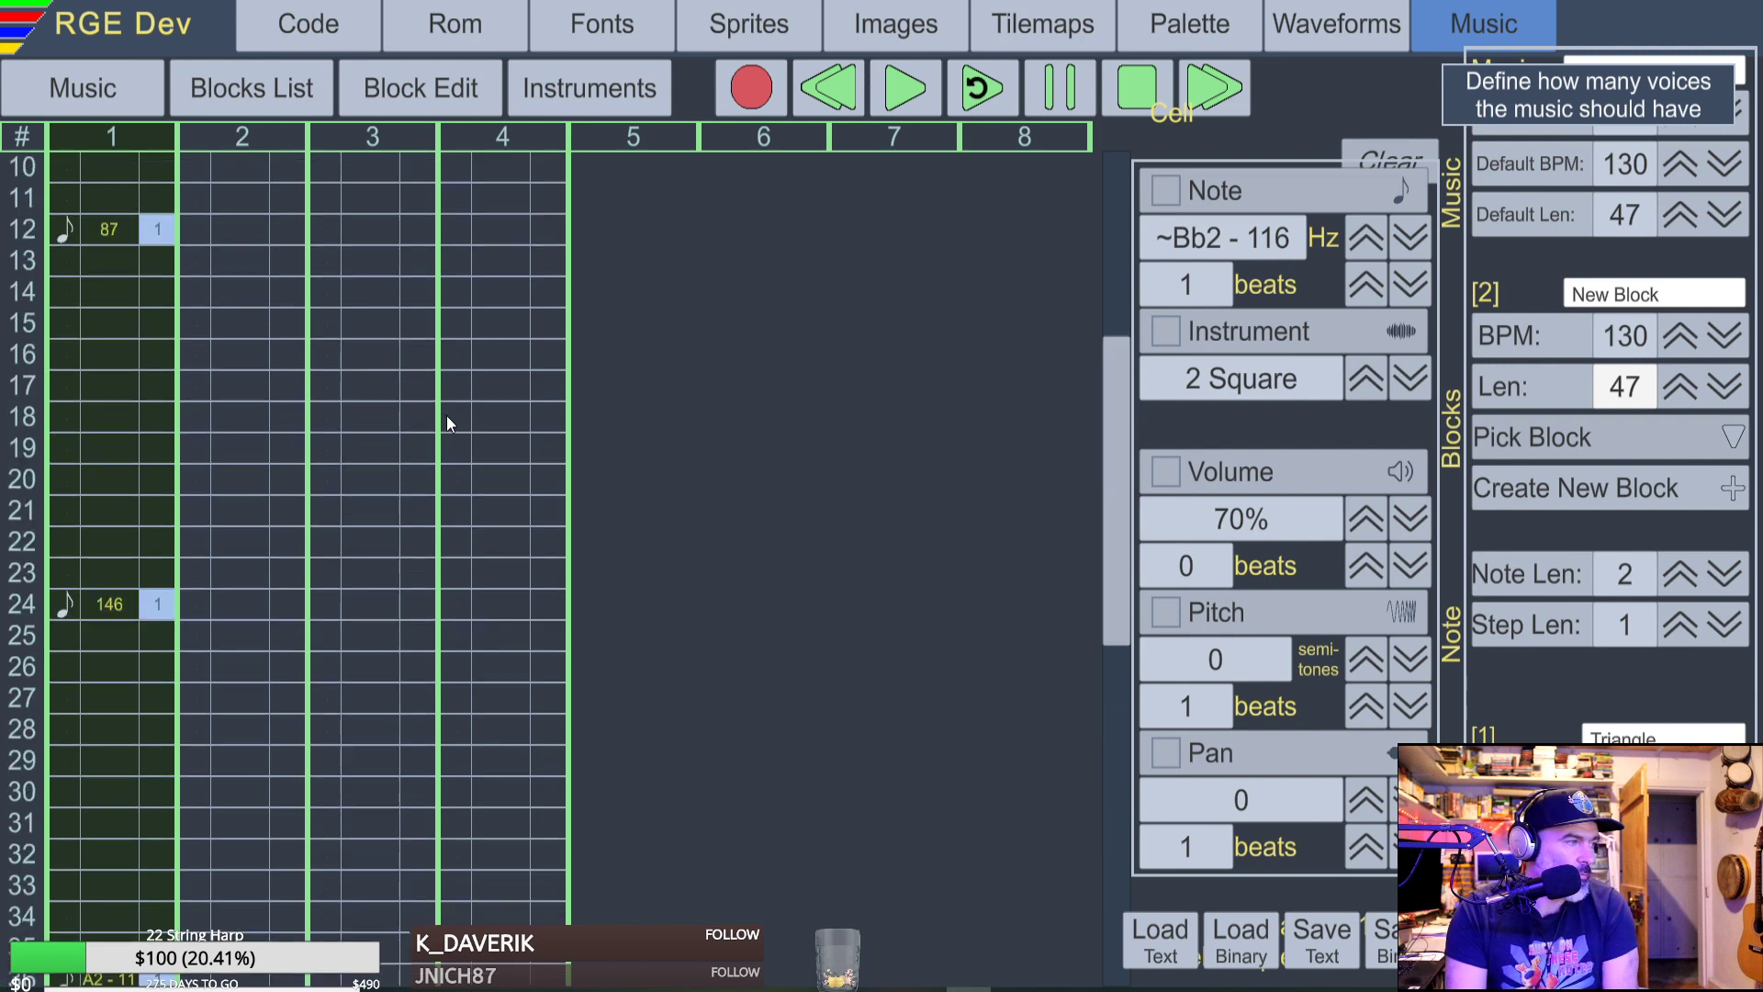
scroll(447, 414, down, 7)
scroll(446, 417, down, 6)
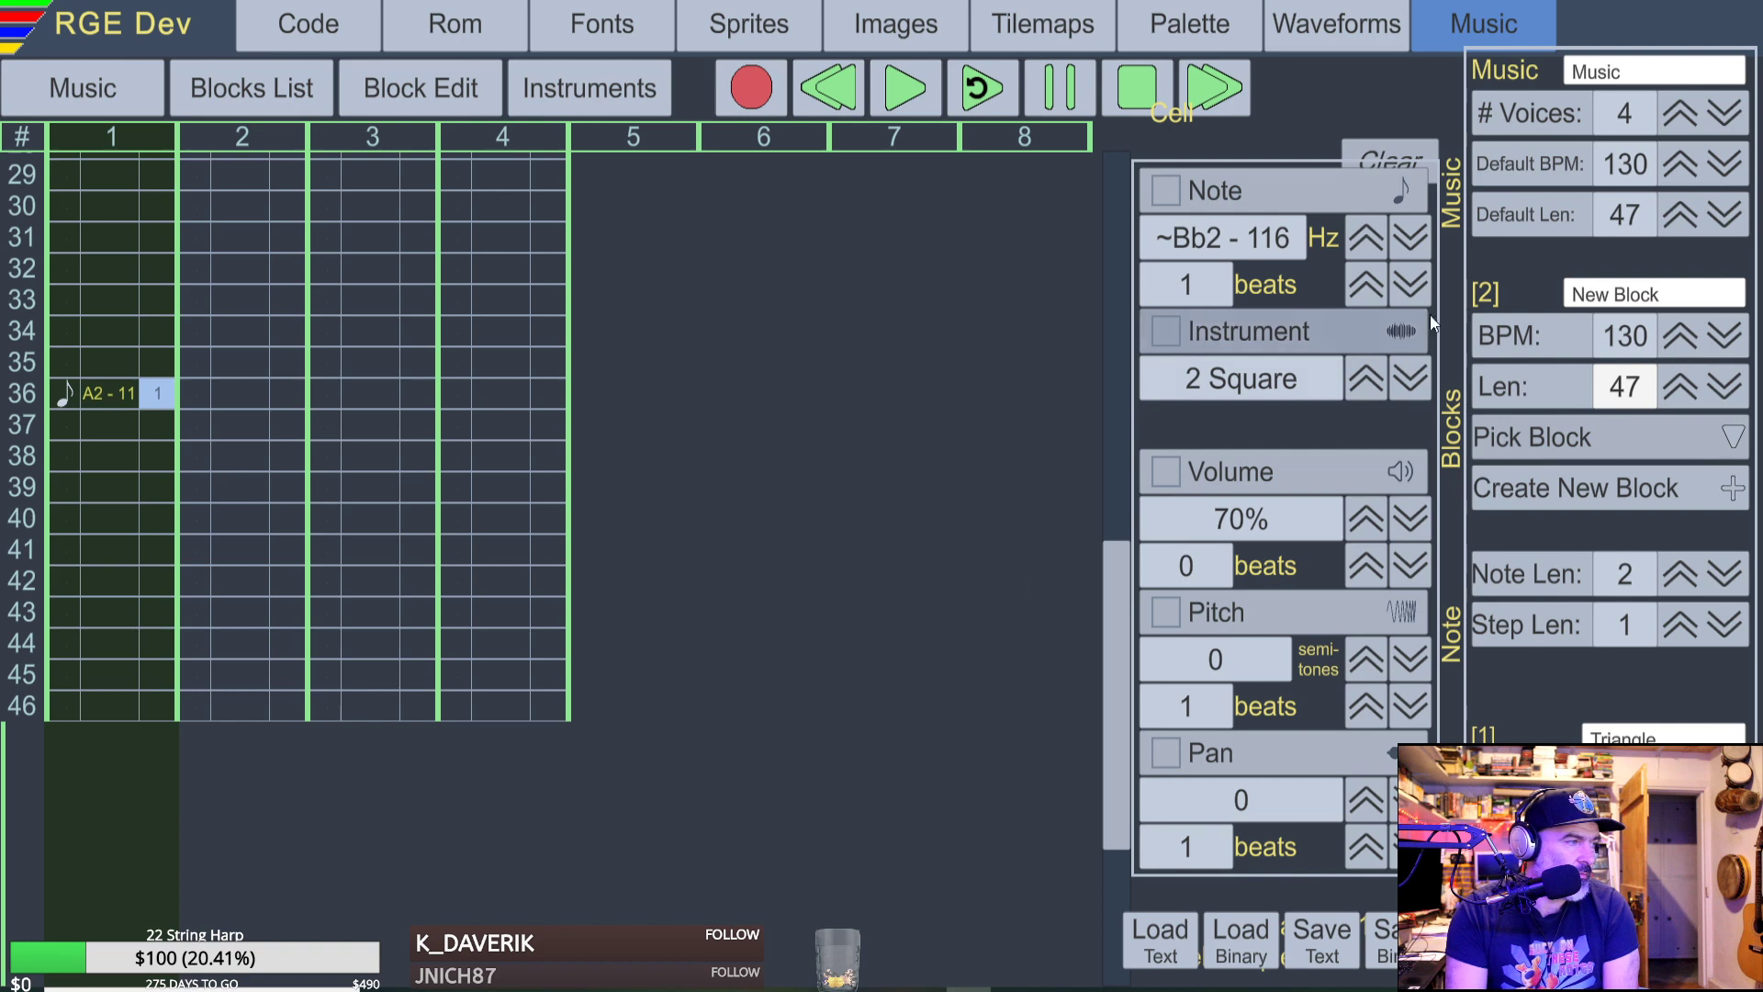
click(1614, 395)
text(48)
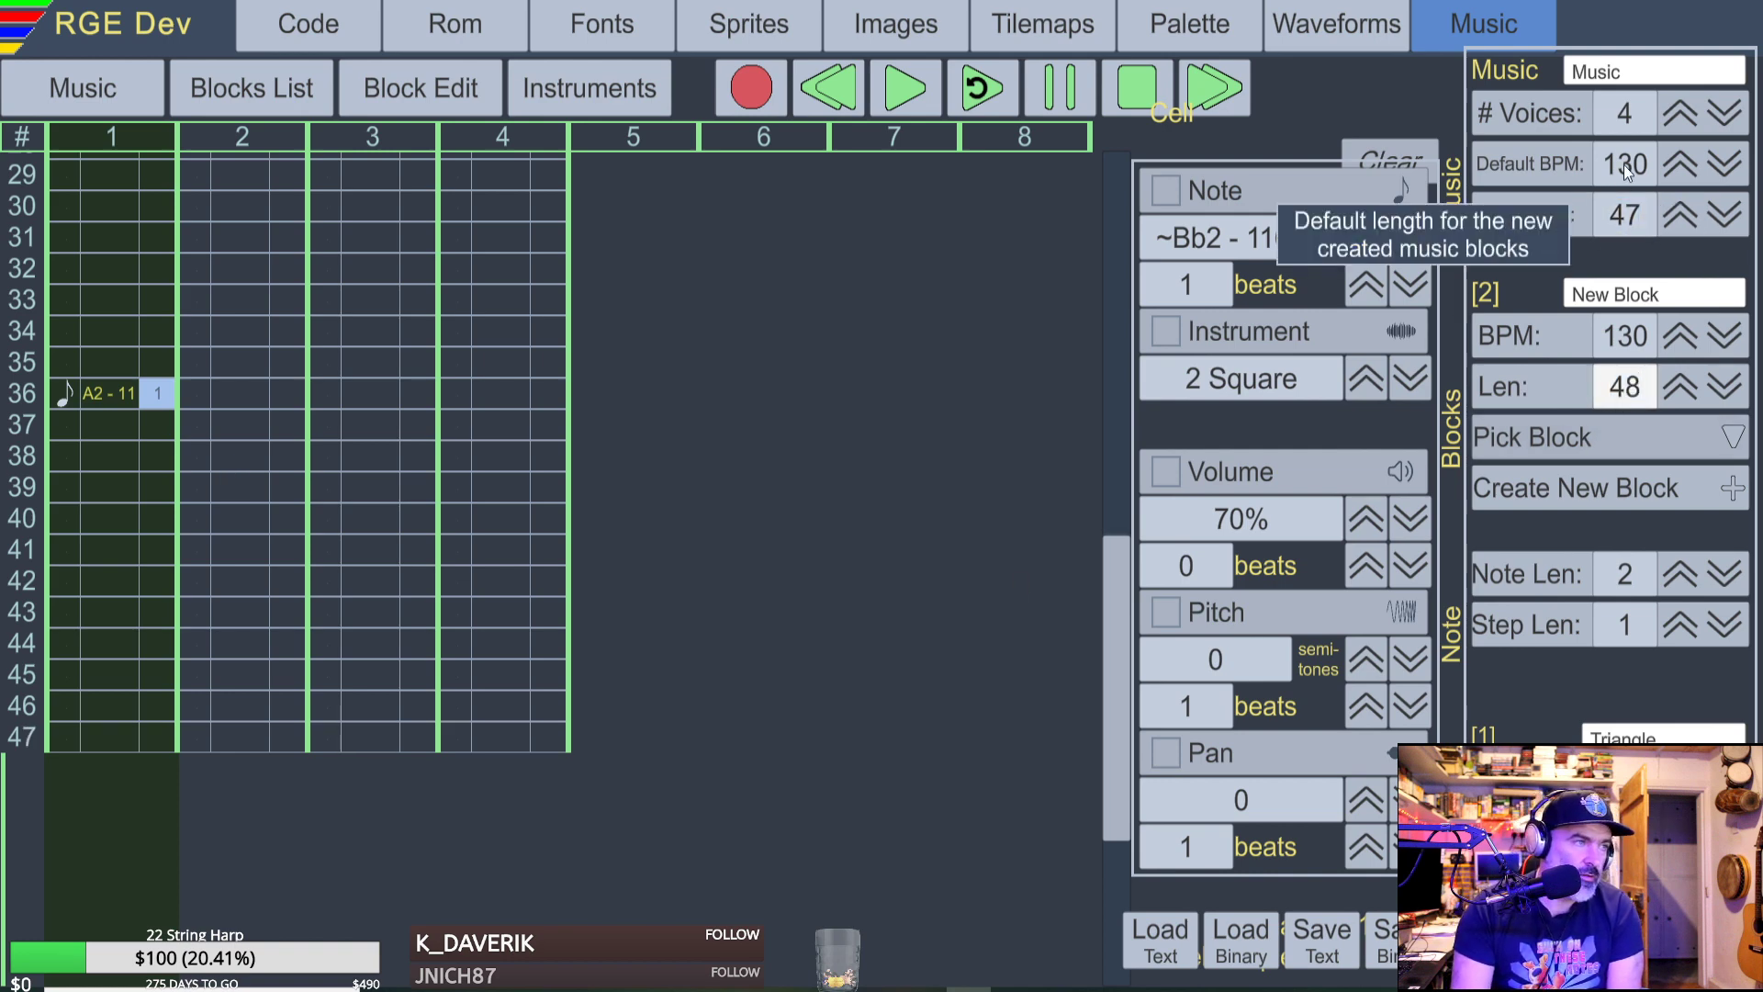
click(1612, 211)
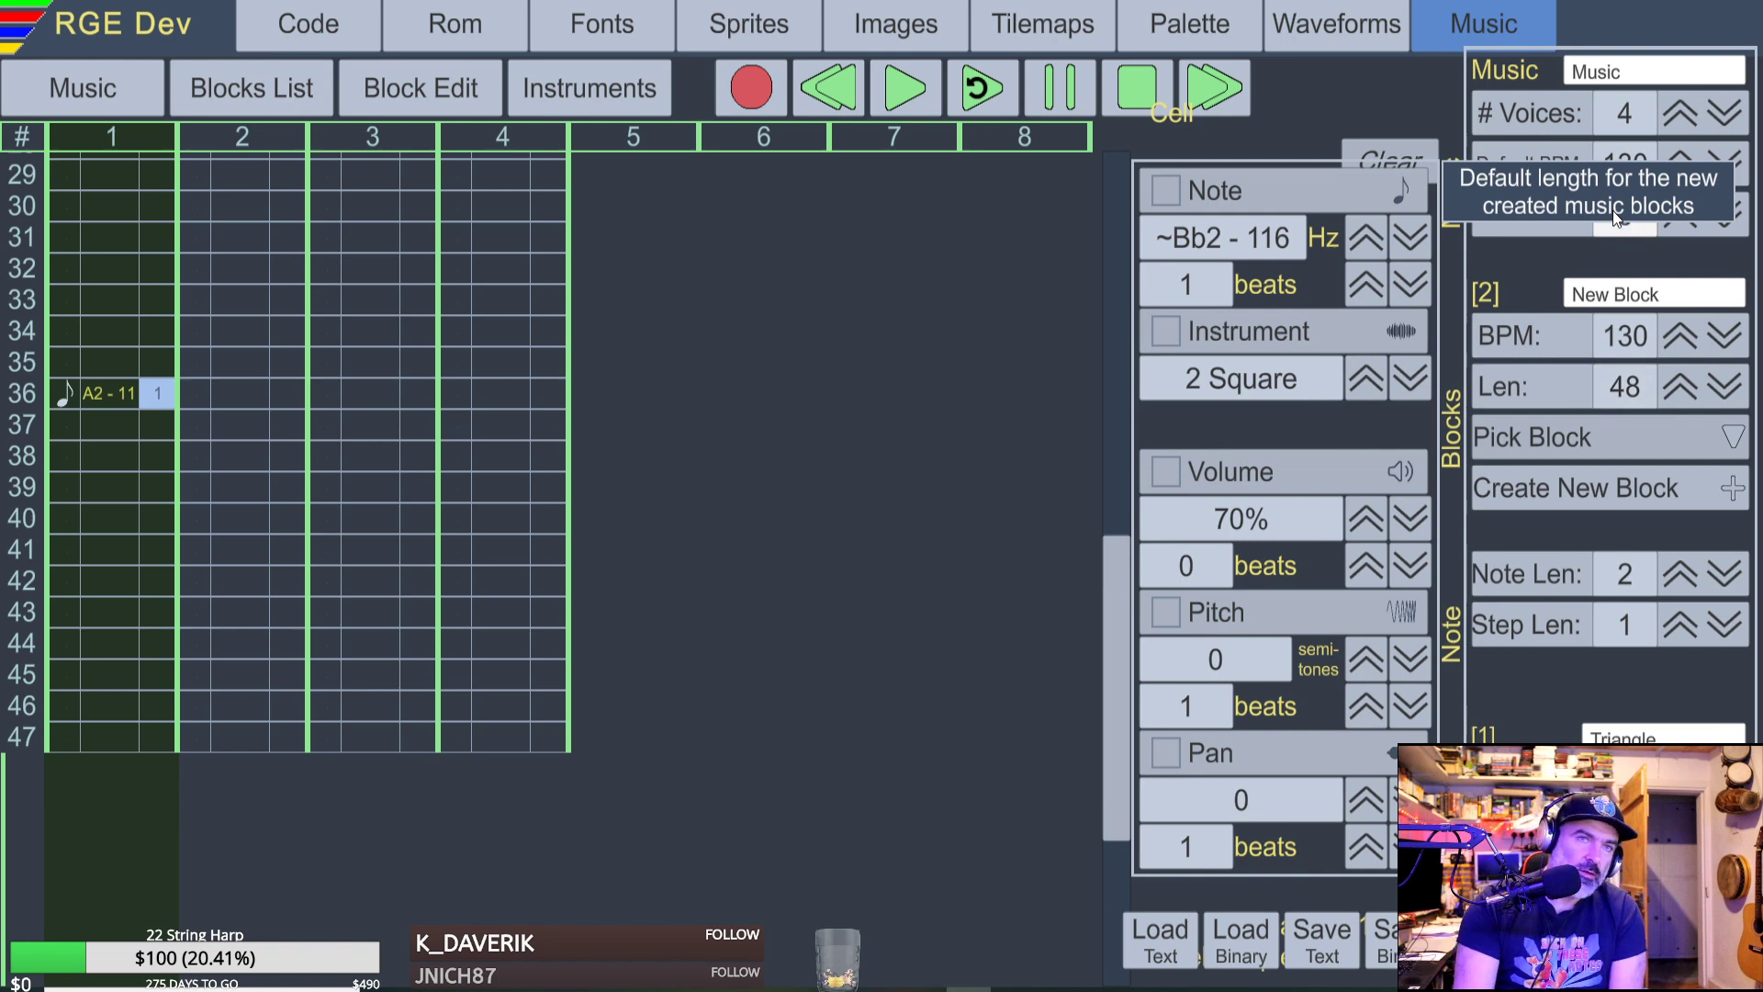
click(1621, 212)
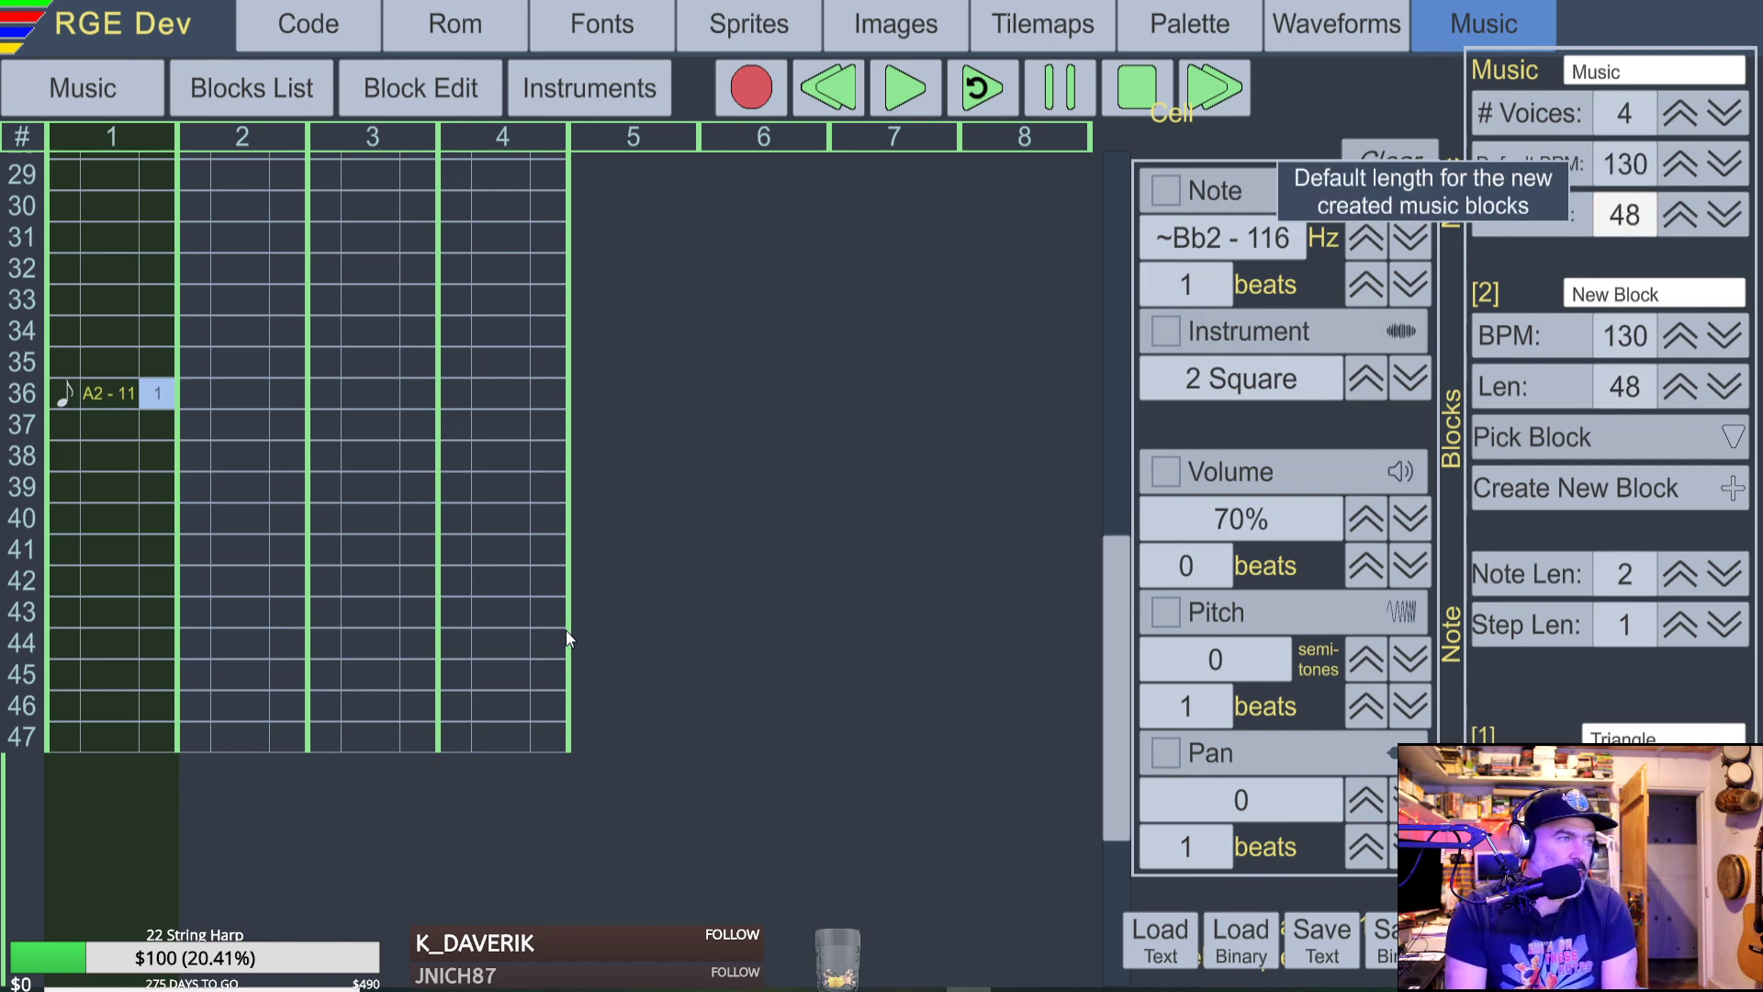
Examine the pasted voice 1 notes of block 2 across all rows from 00 to 47.
scroll(133, 555, up, 10)
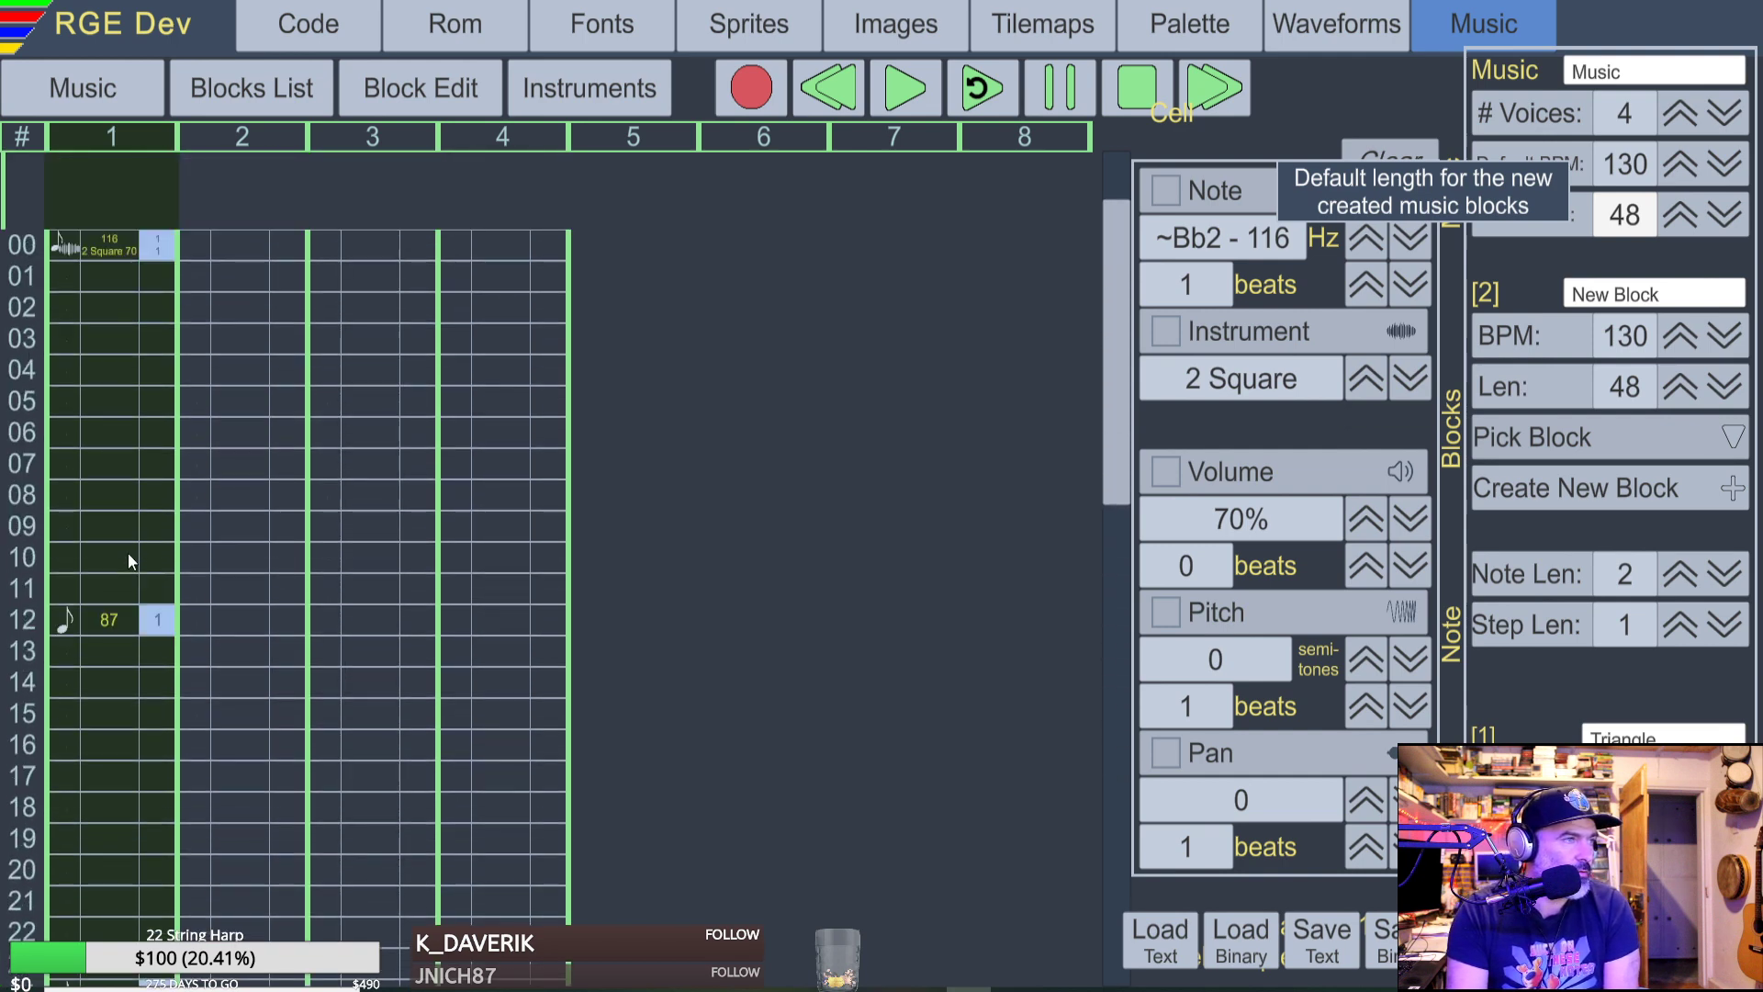
scroll(184, 533, down, 6)
scroll(261, 442, up, 5)
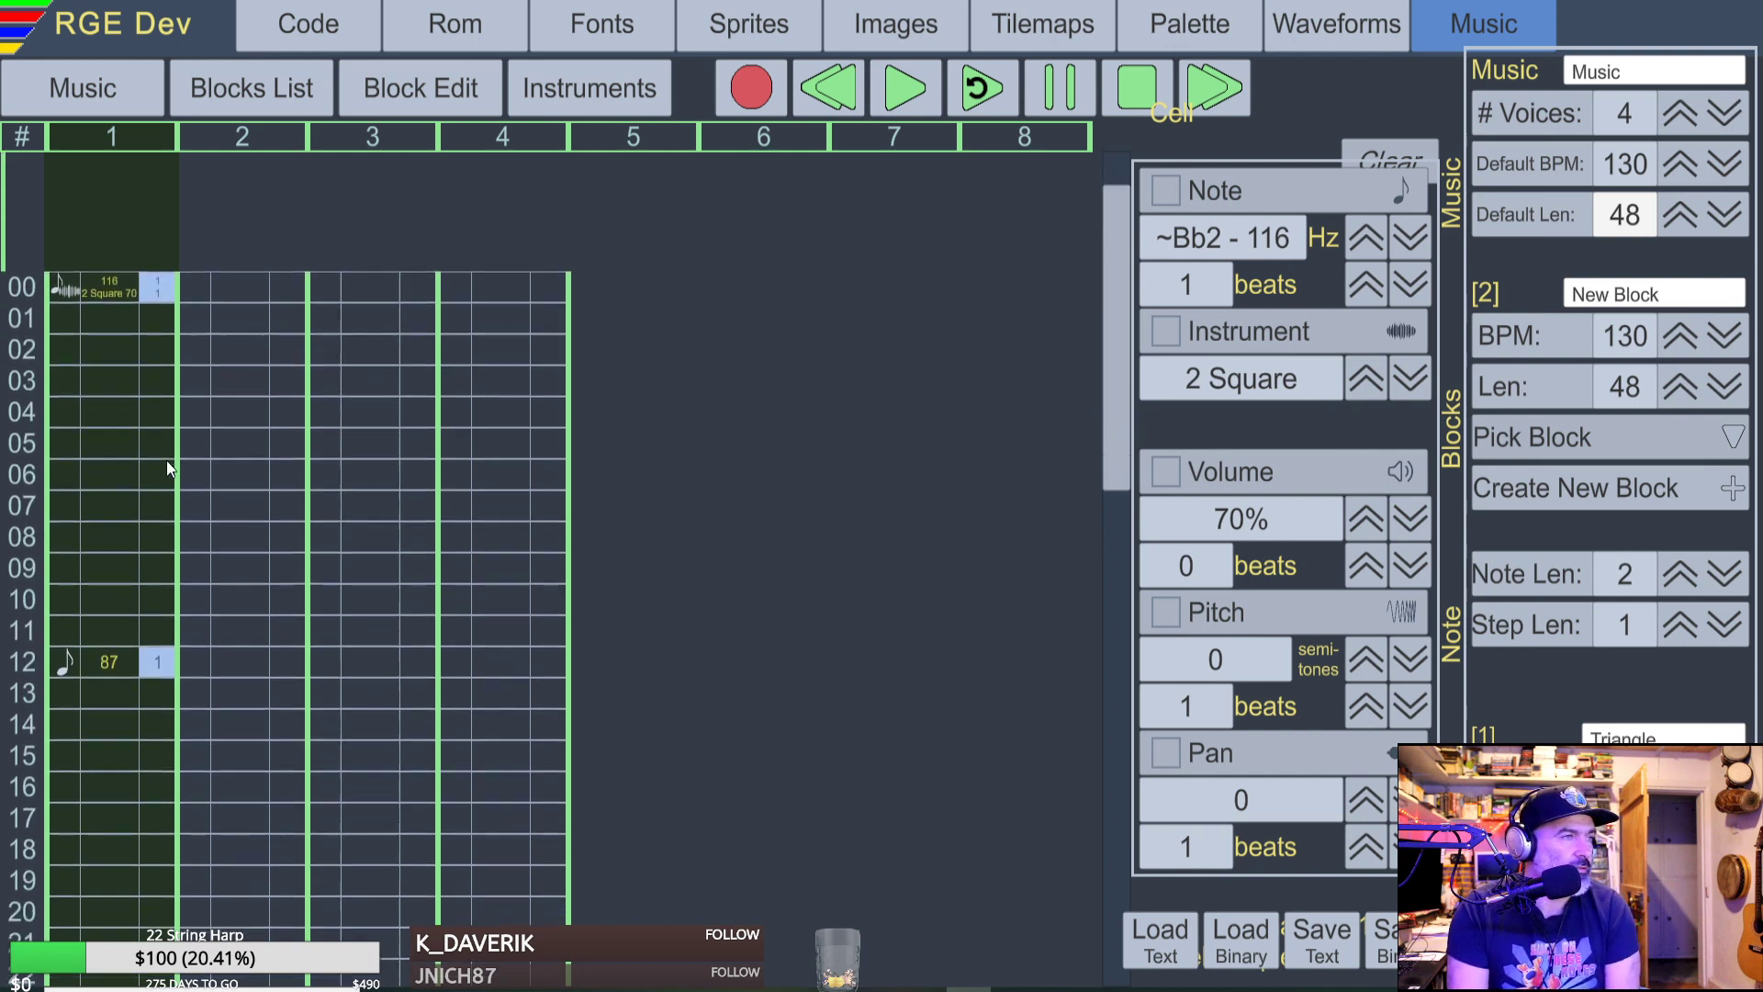
scroll(167, 460, down, 10)
scroll(179, 473, down, 4)
scroll(181, 468, up, 15)
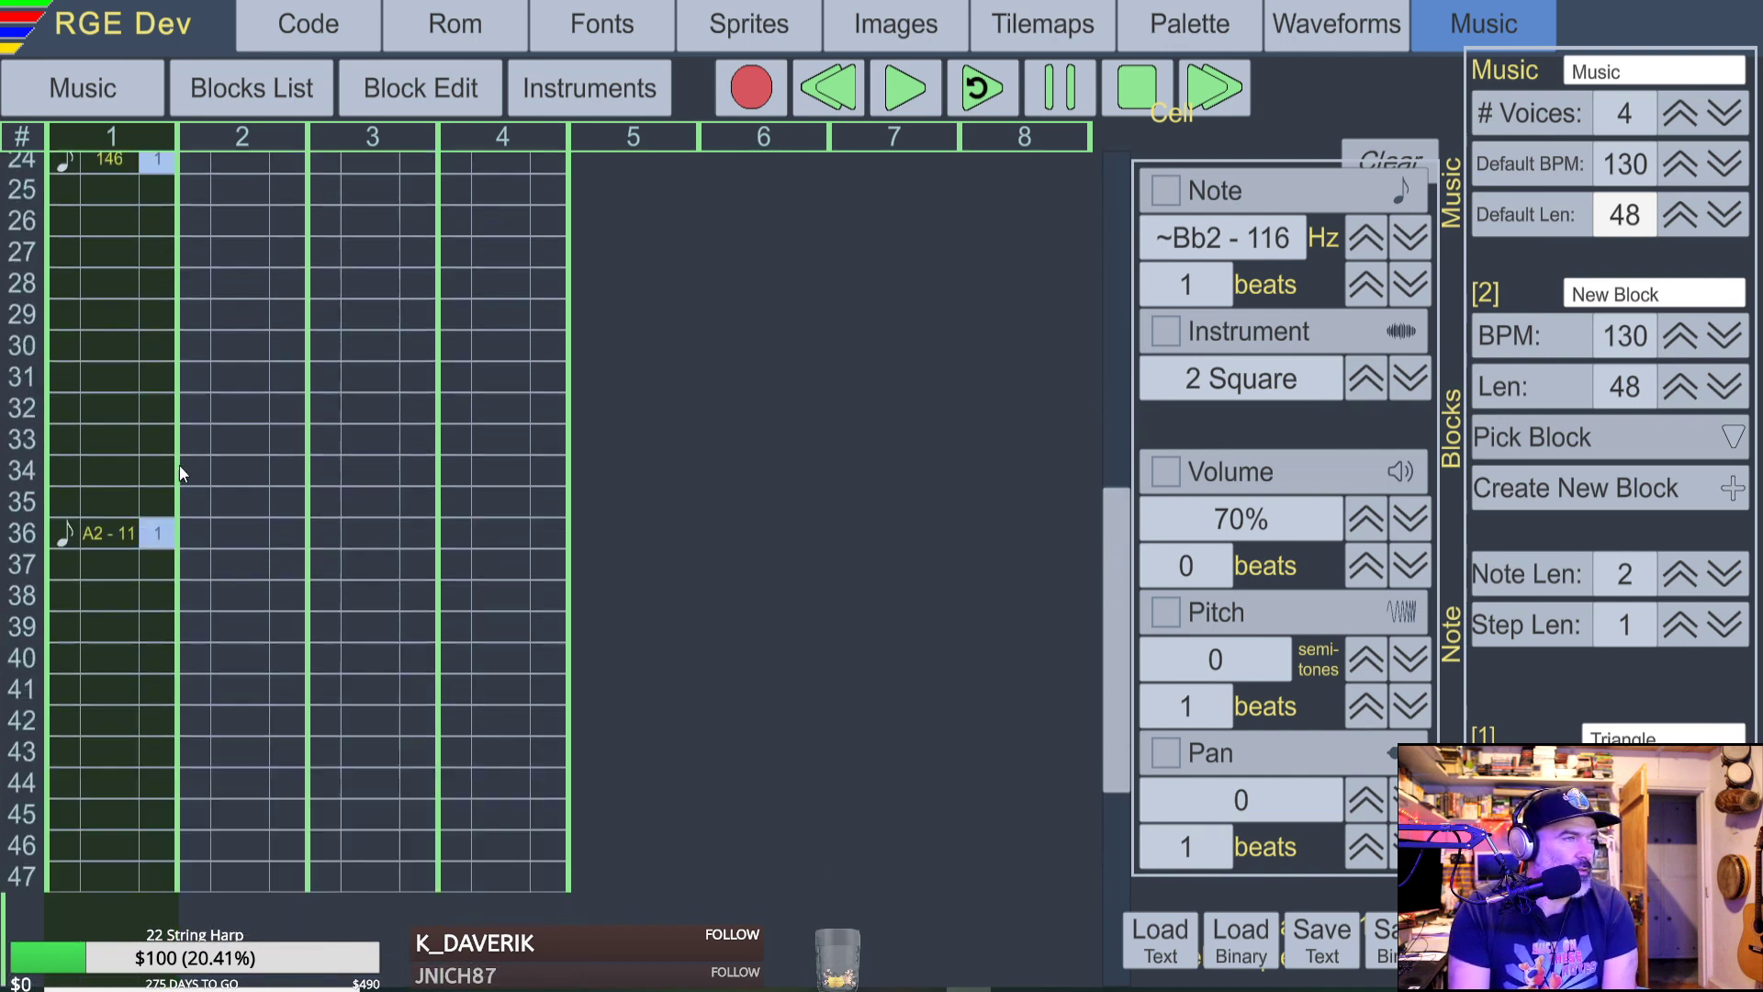
scroll(183, 473, up, 2)
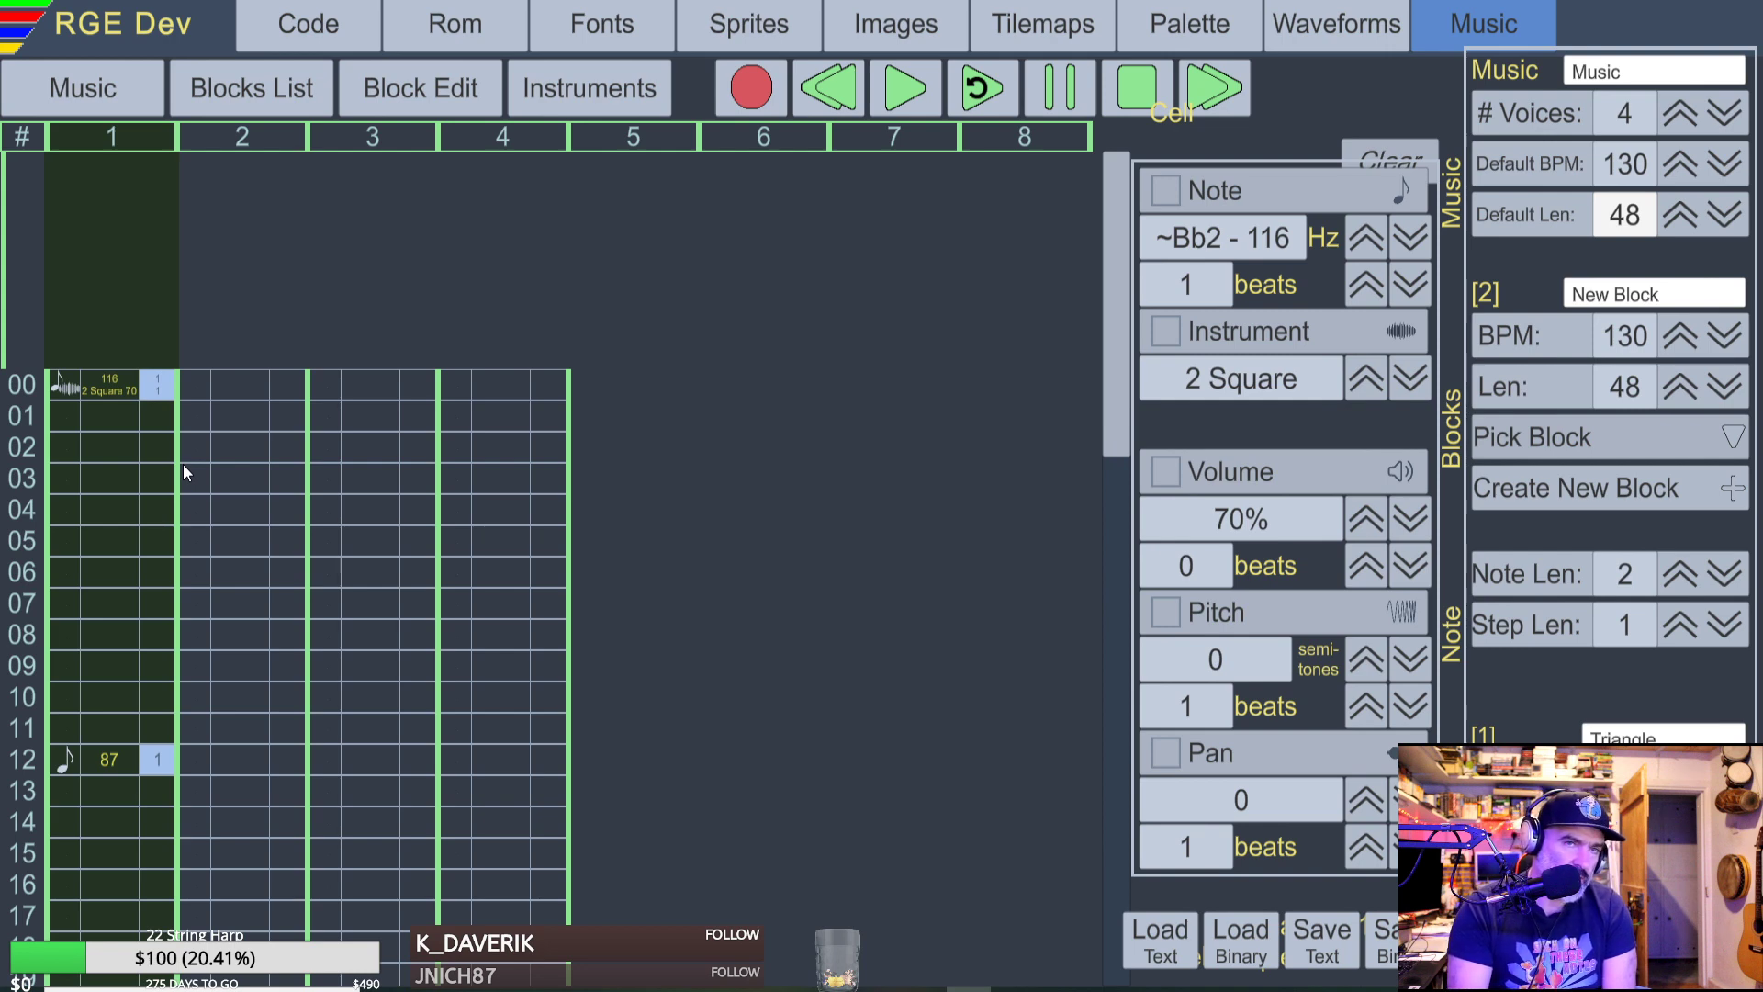
scroll(244, 596, down, 2)
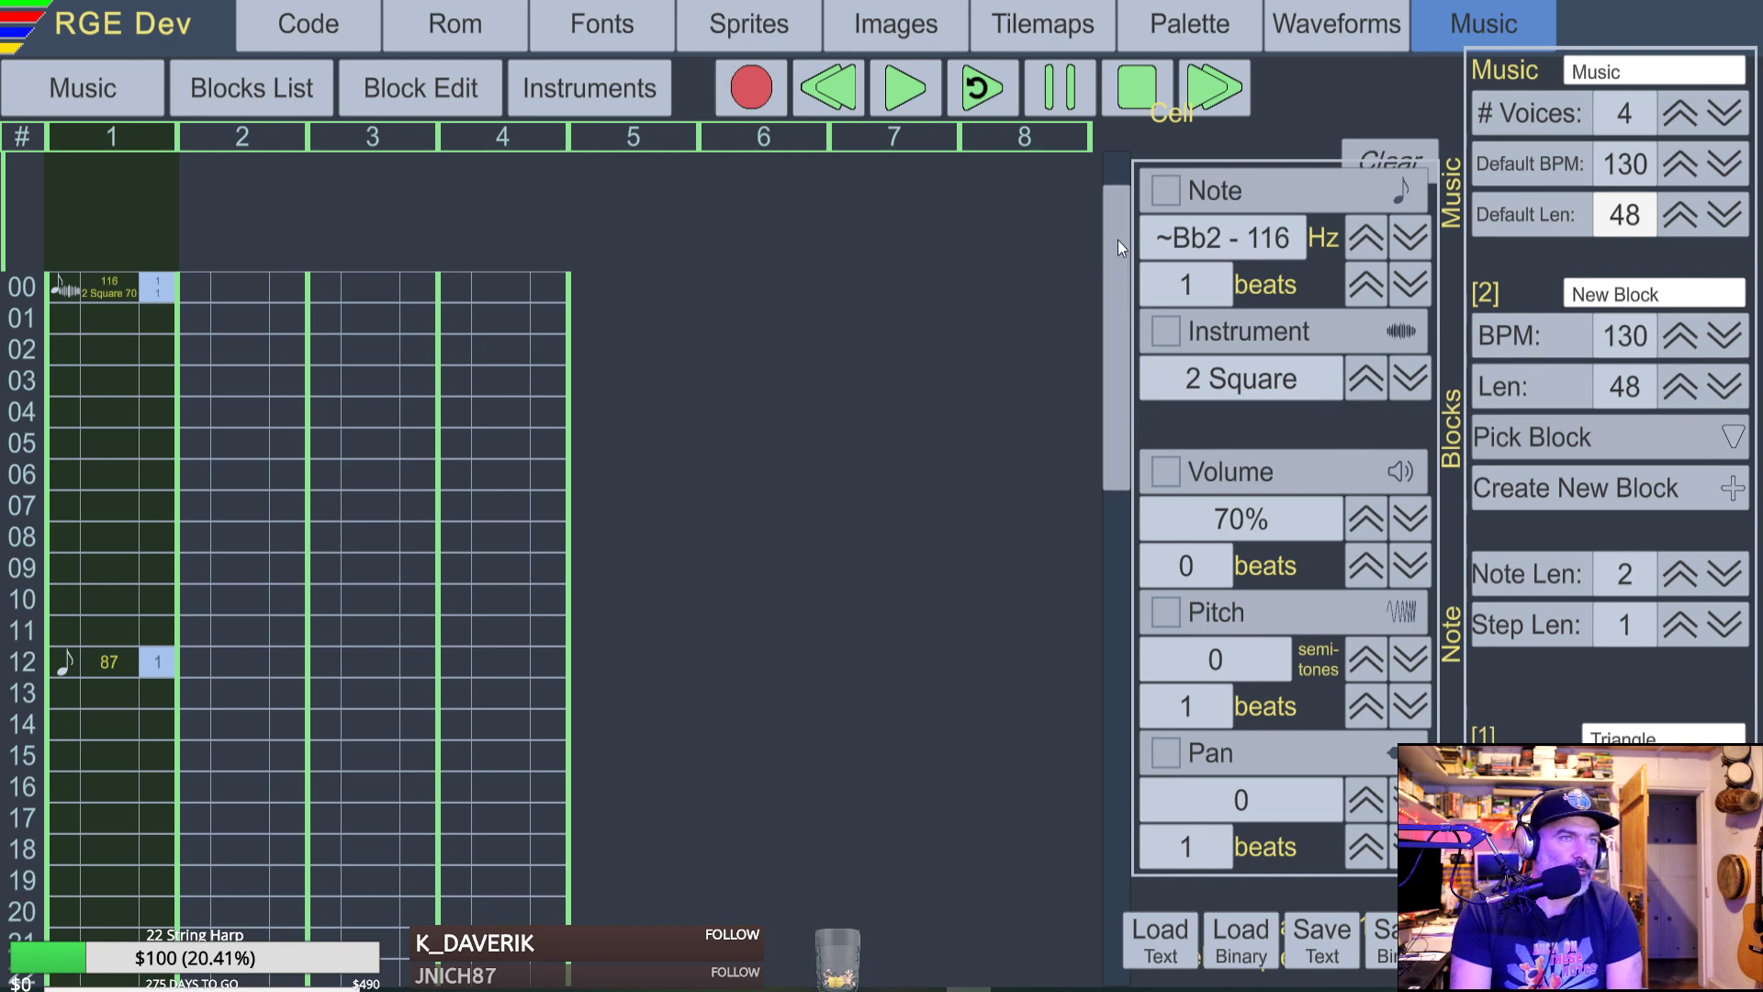
mouse_move(1117, 241)
mouse_down()
mouse_move(1116, 271)
mouse_move(1125, 211)
mouse_up()
scroll(740, 309, down, 2)
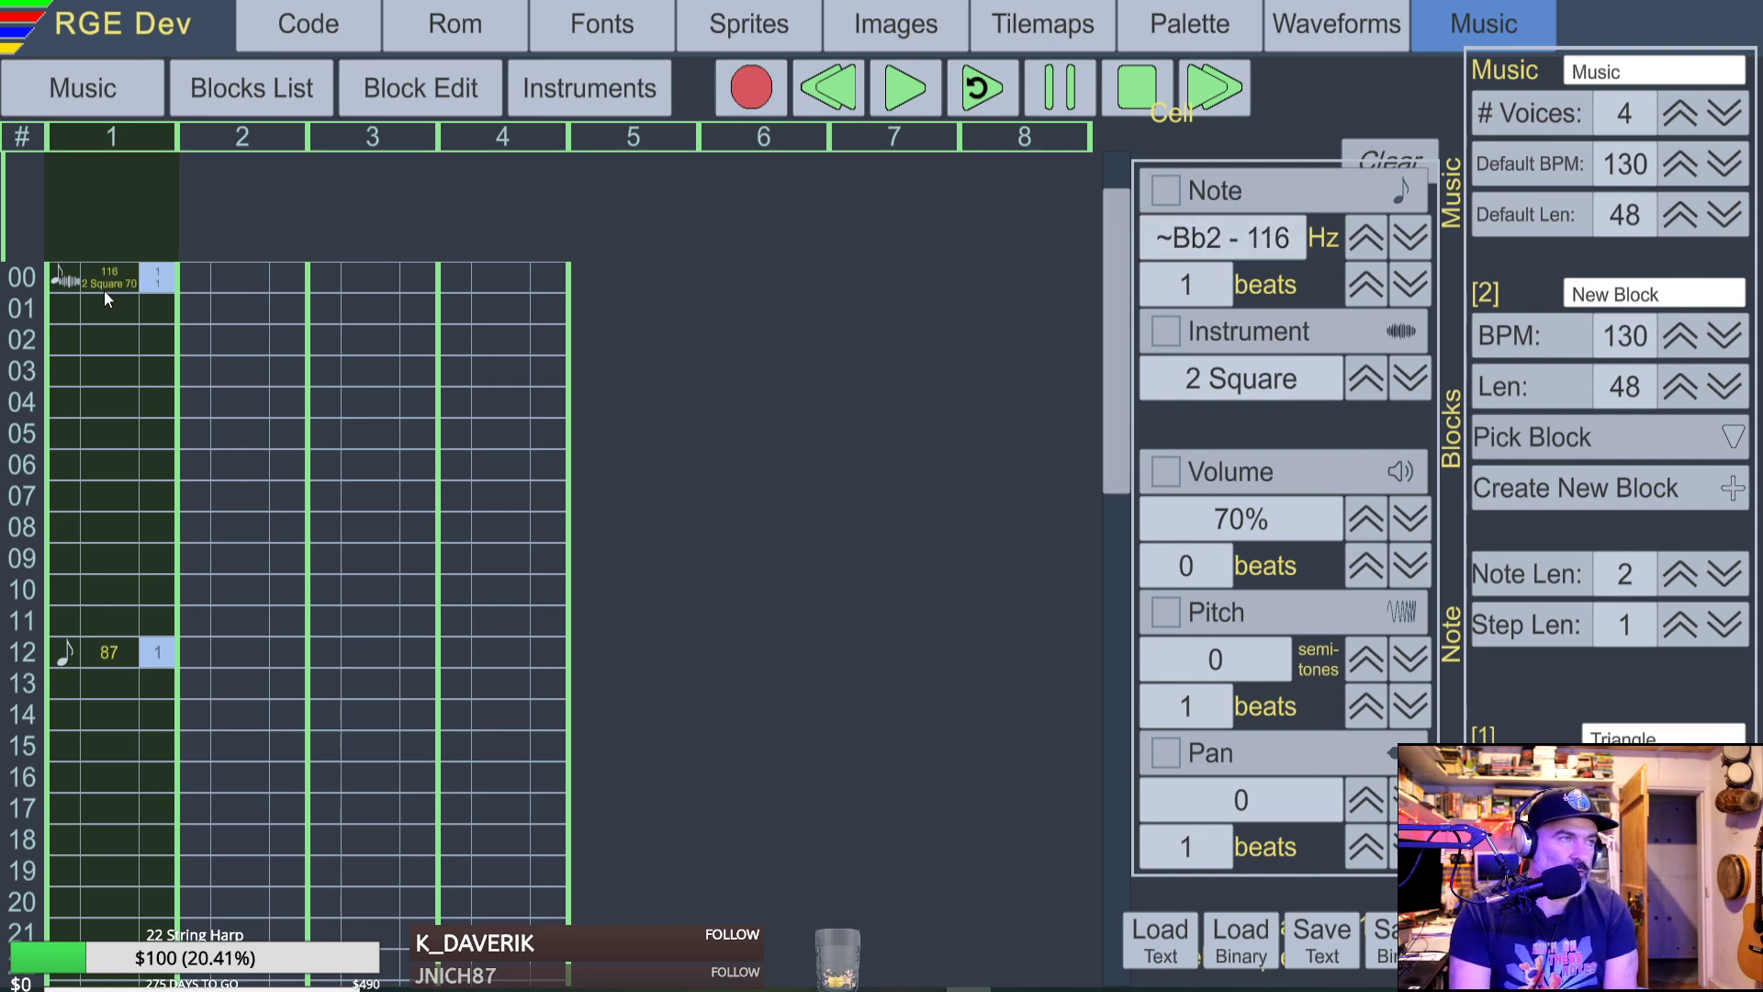
scroll(116, 304, down, 3)
scroll(120, 308, up, 4)
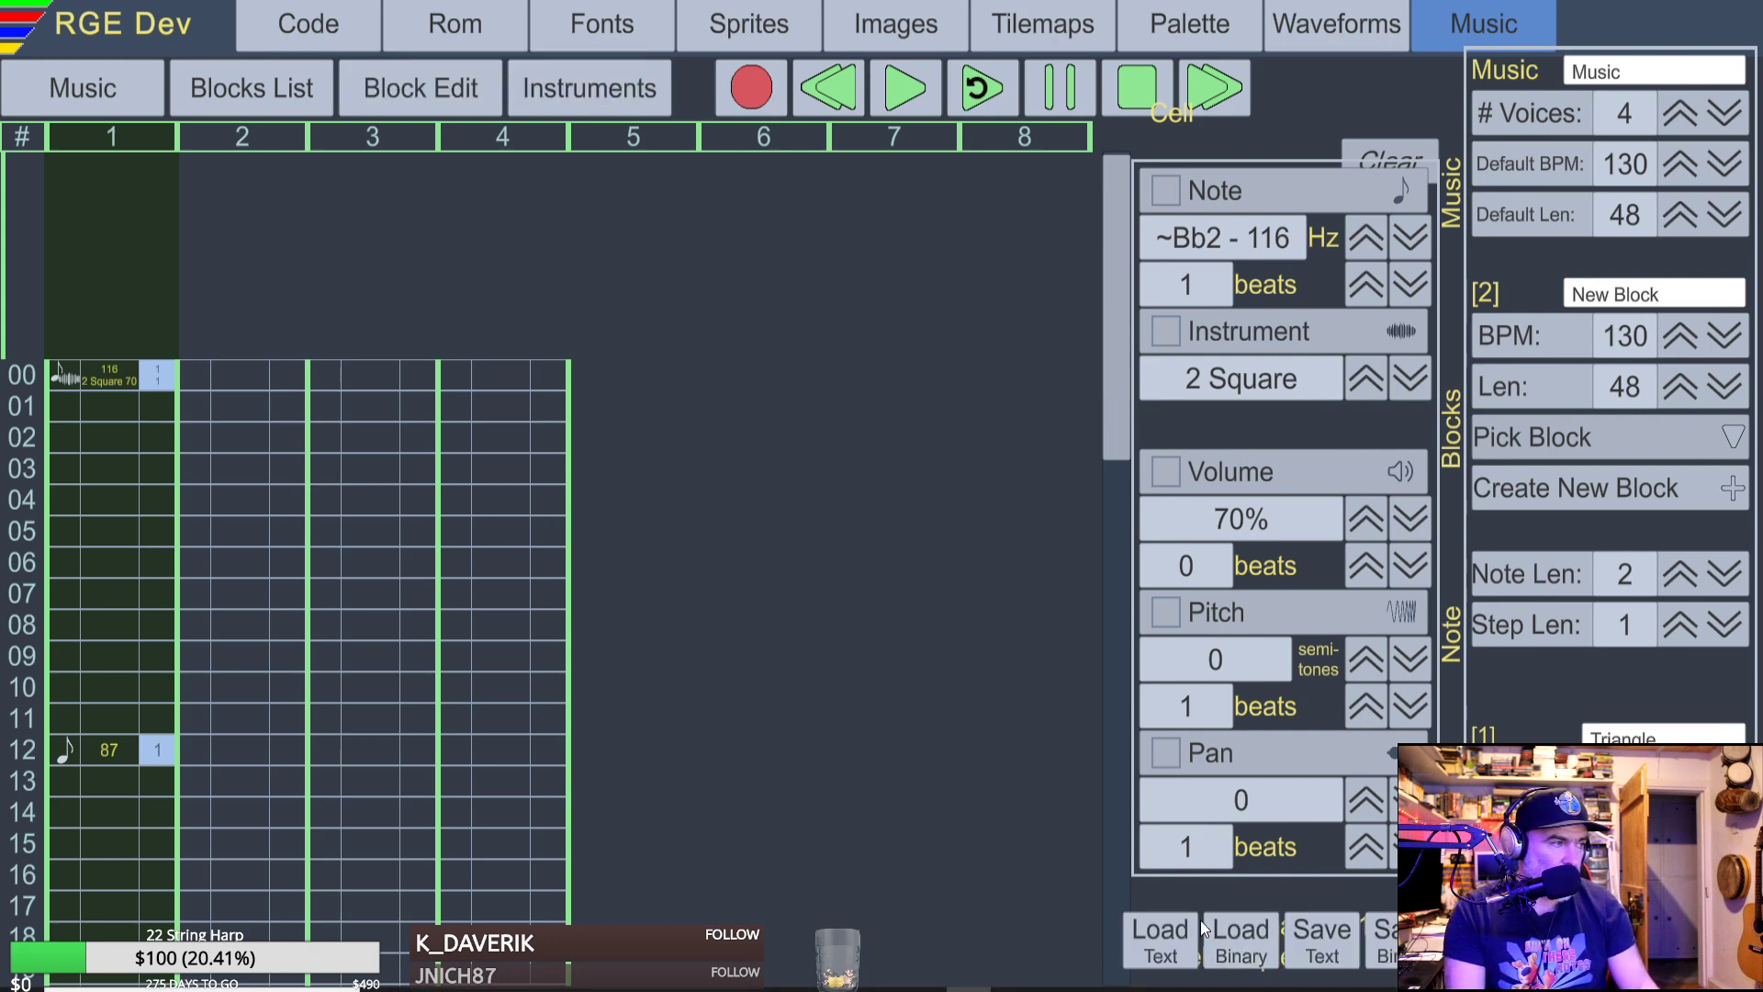
key(space)
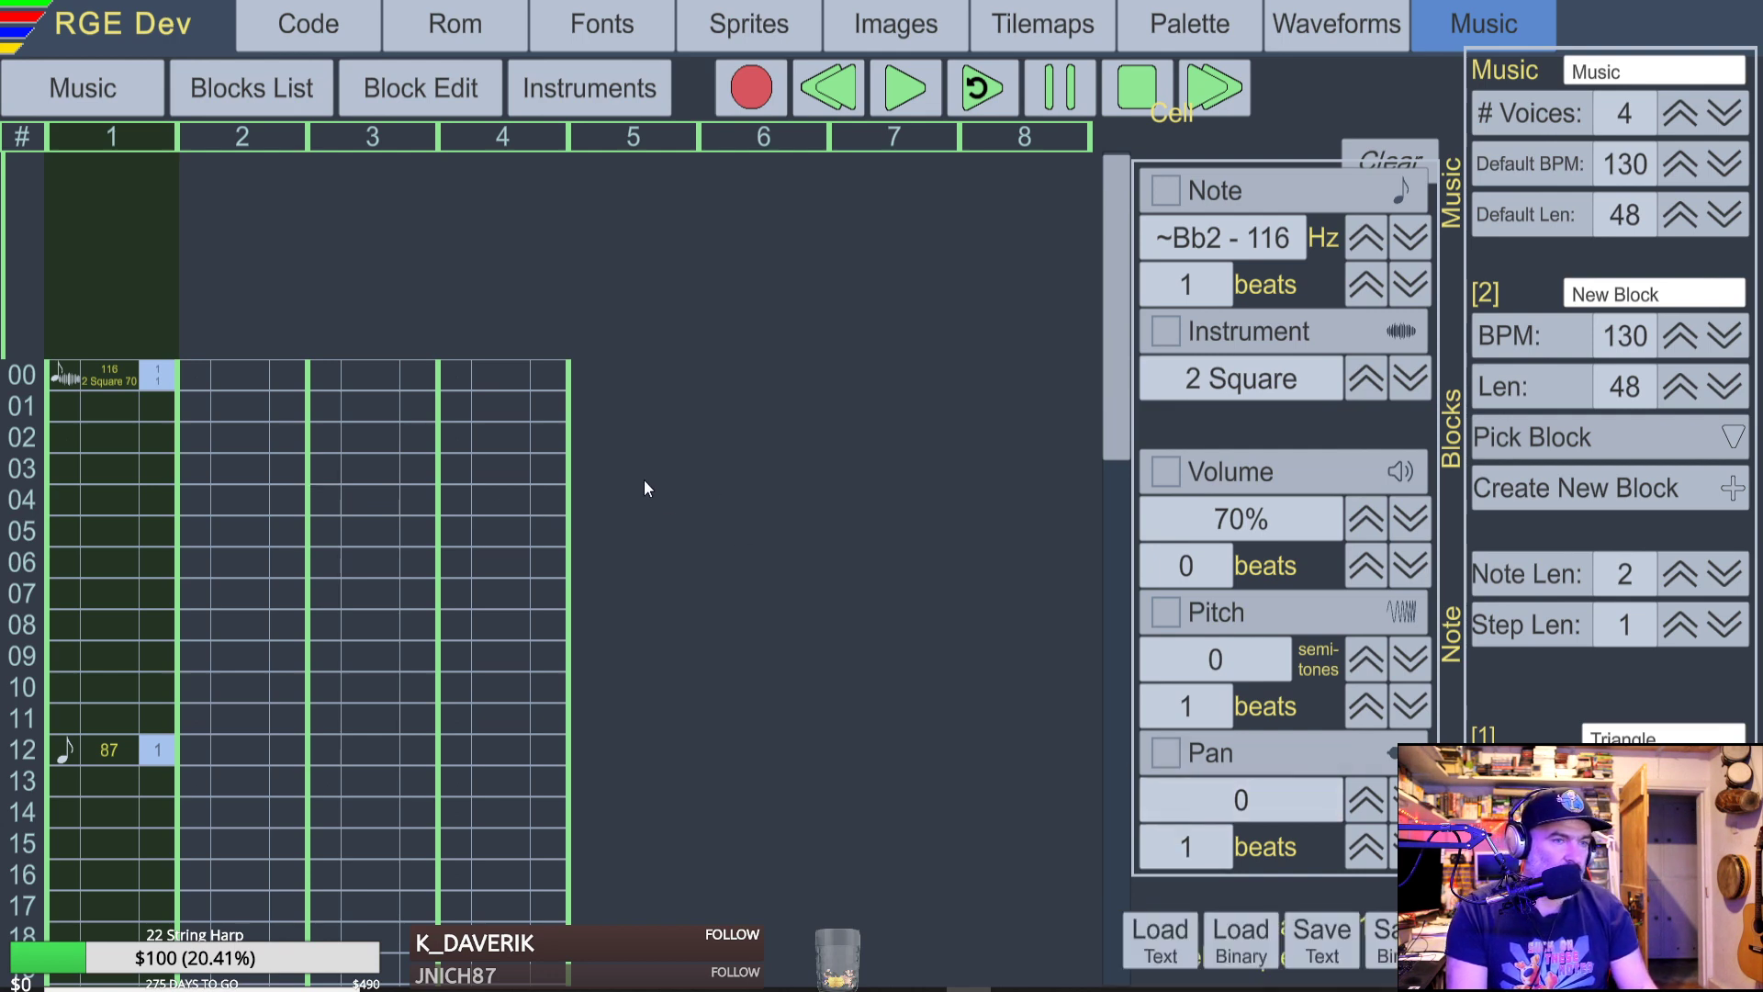
key(space)
key(space)
key(space)
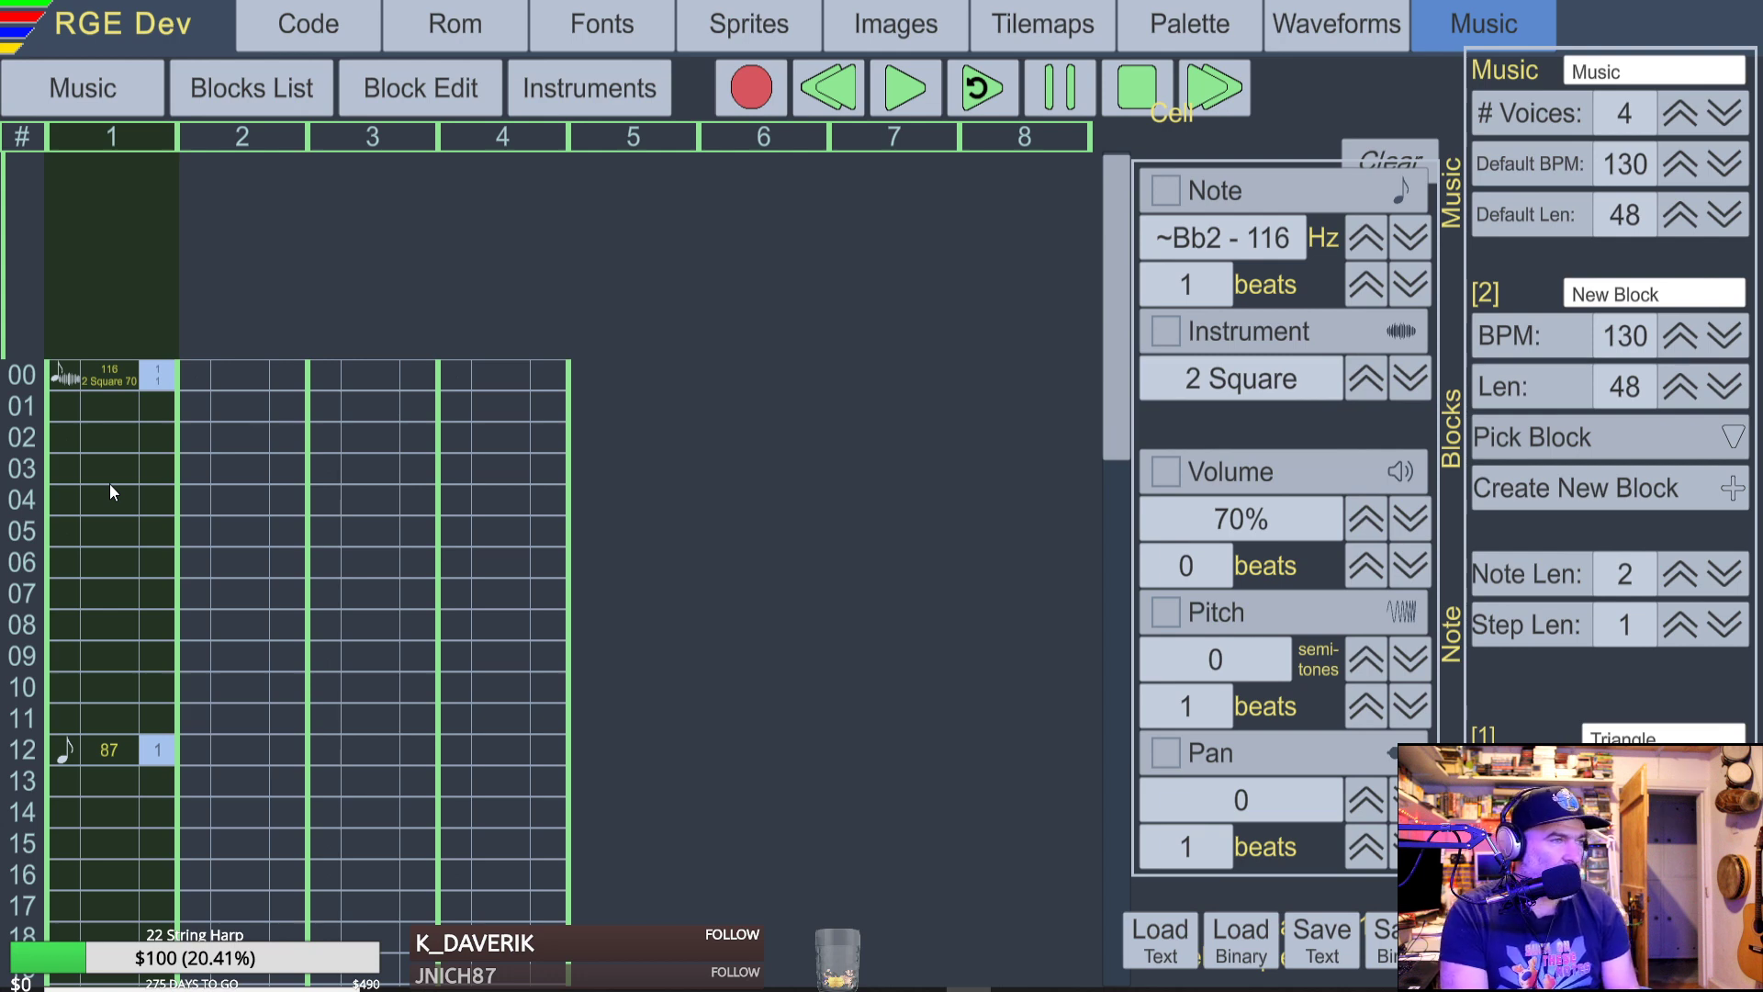
scroll(109, 483, down, 10)
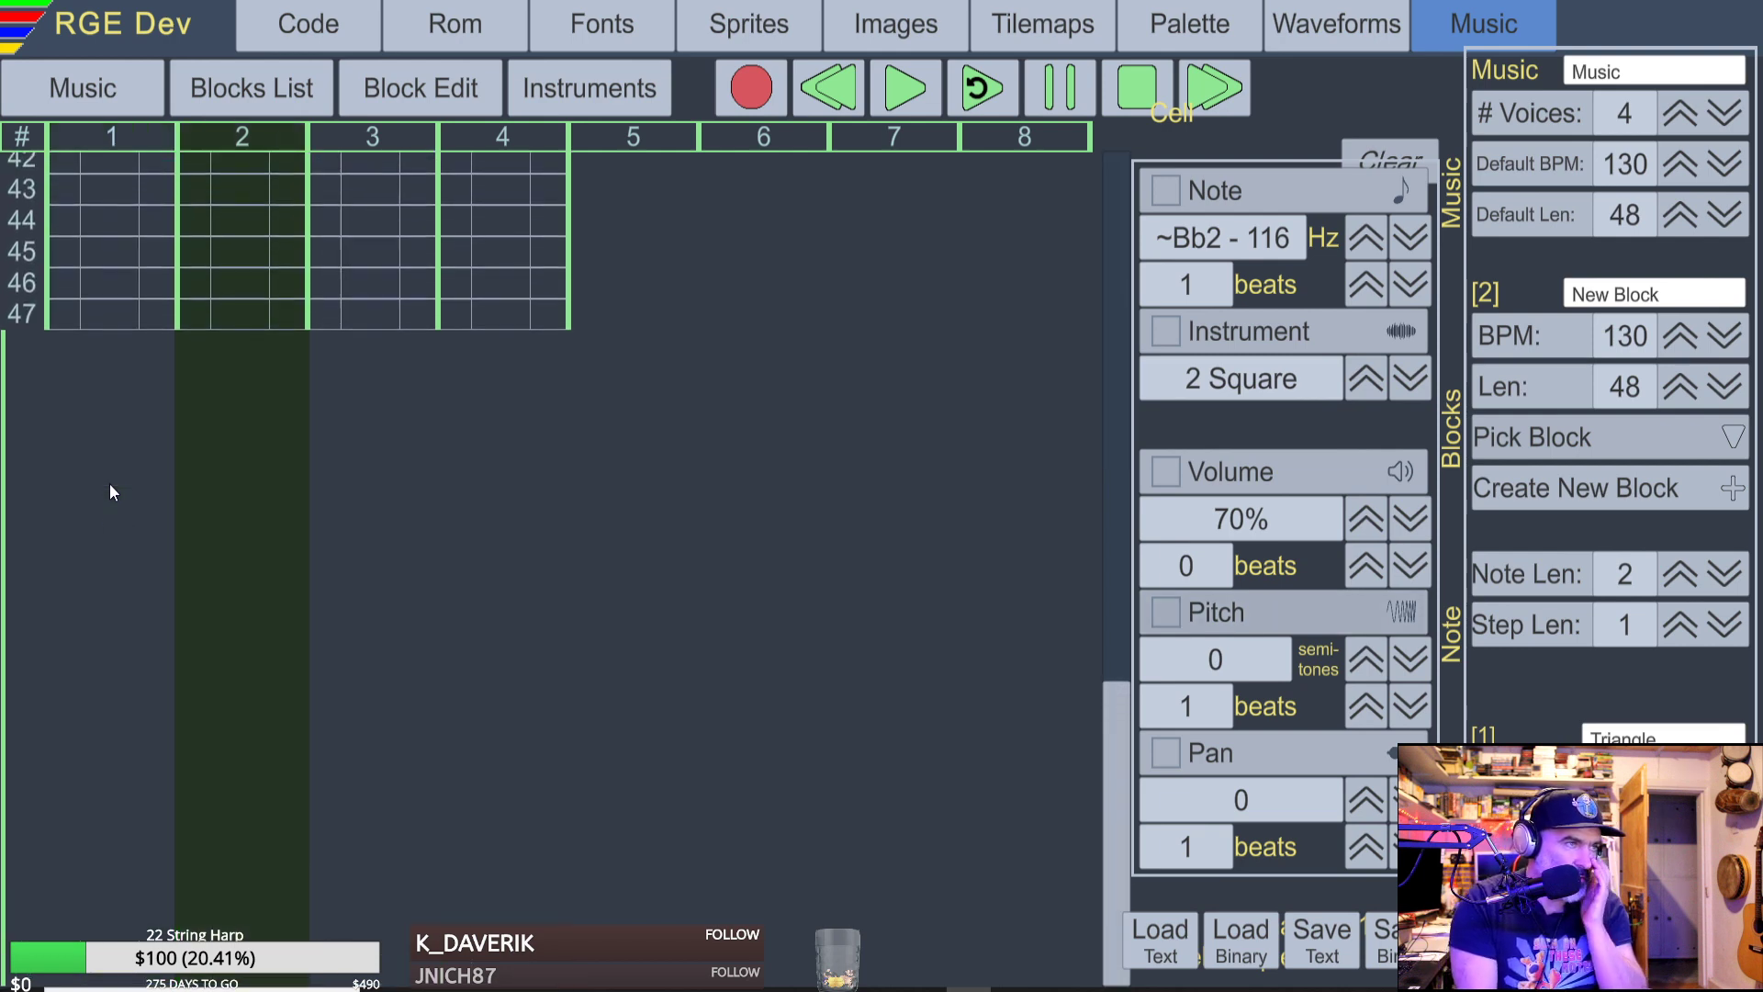
scroll(108, 483, down, 2)
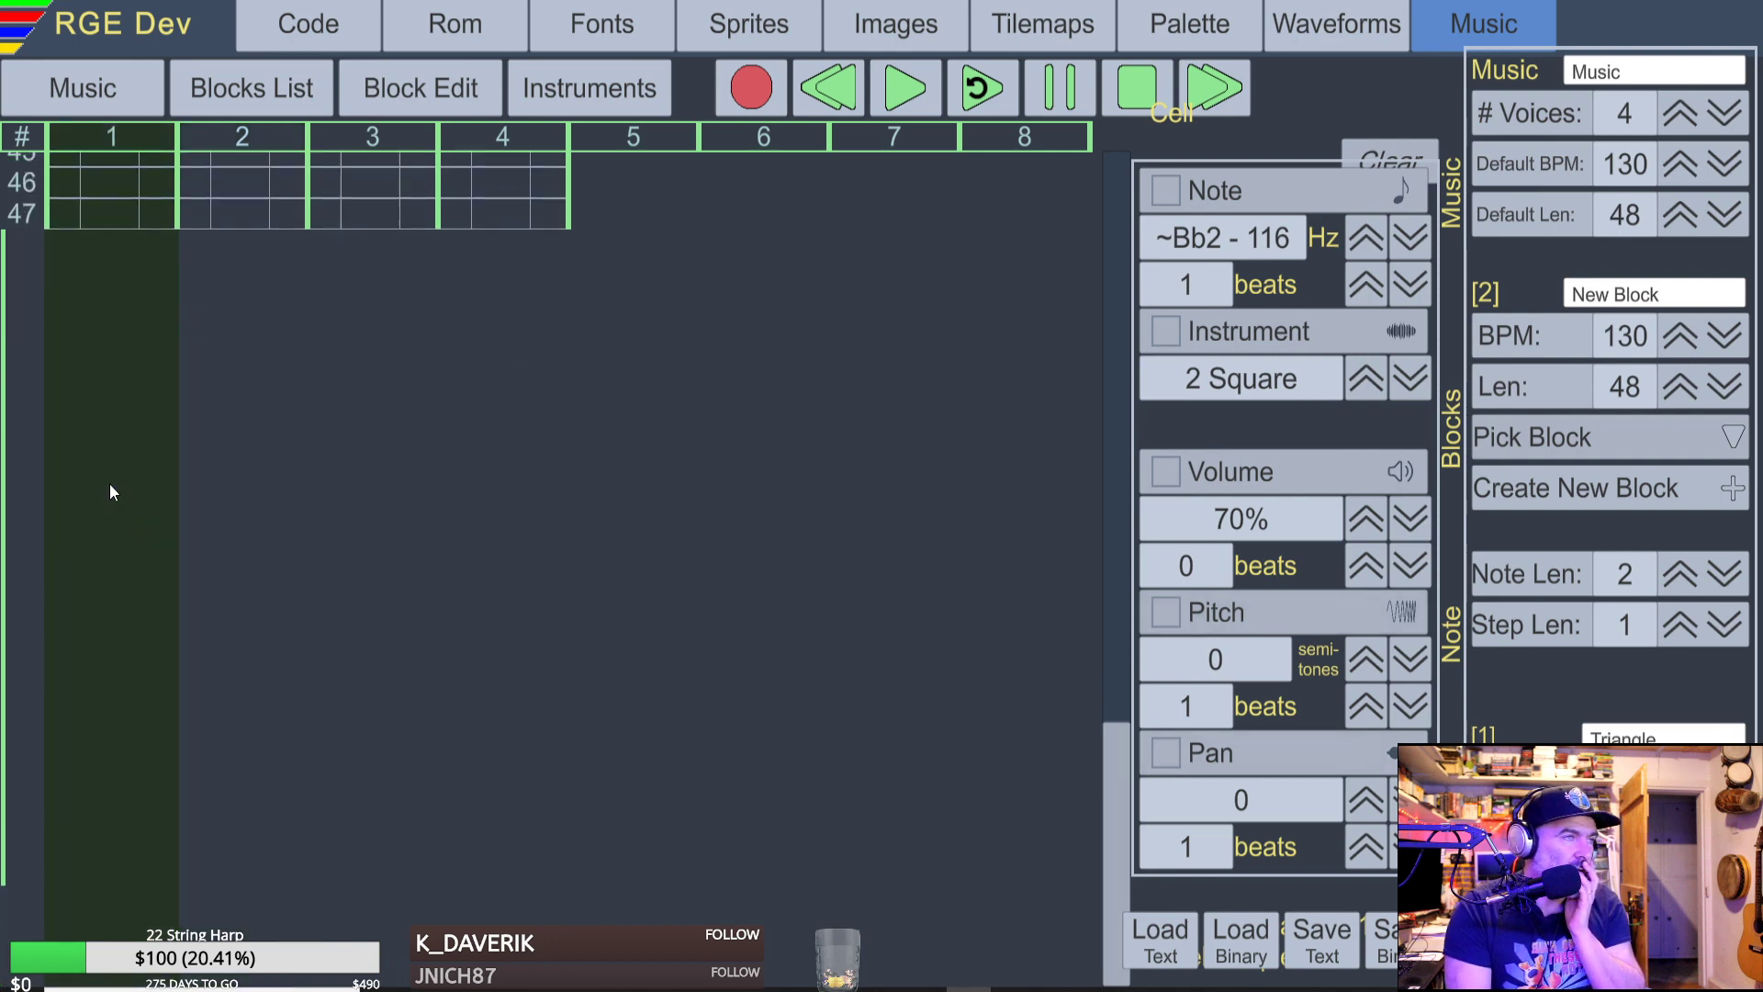
scroll(109, 484, up, 2)
scroll(109, 484, down, 2)
scroll(441, 277, up, 10)
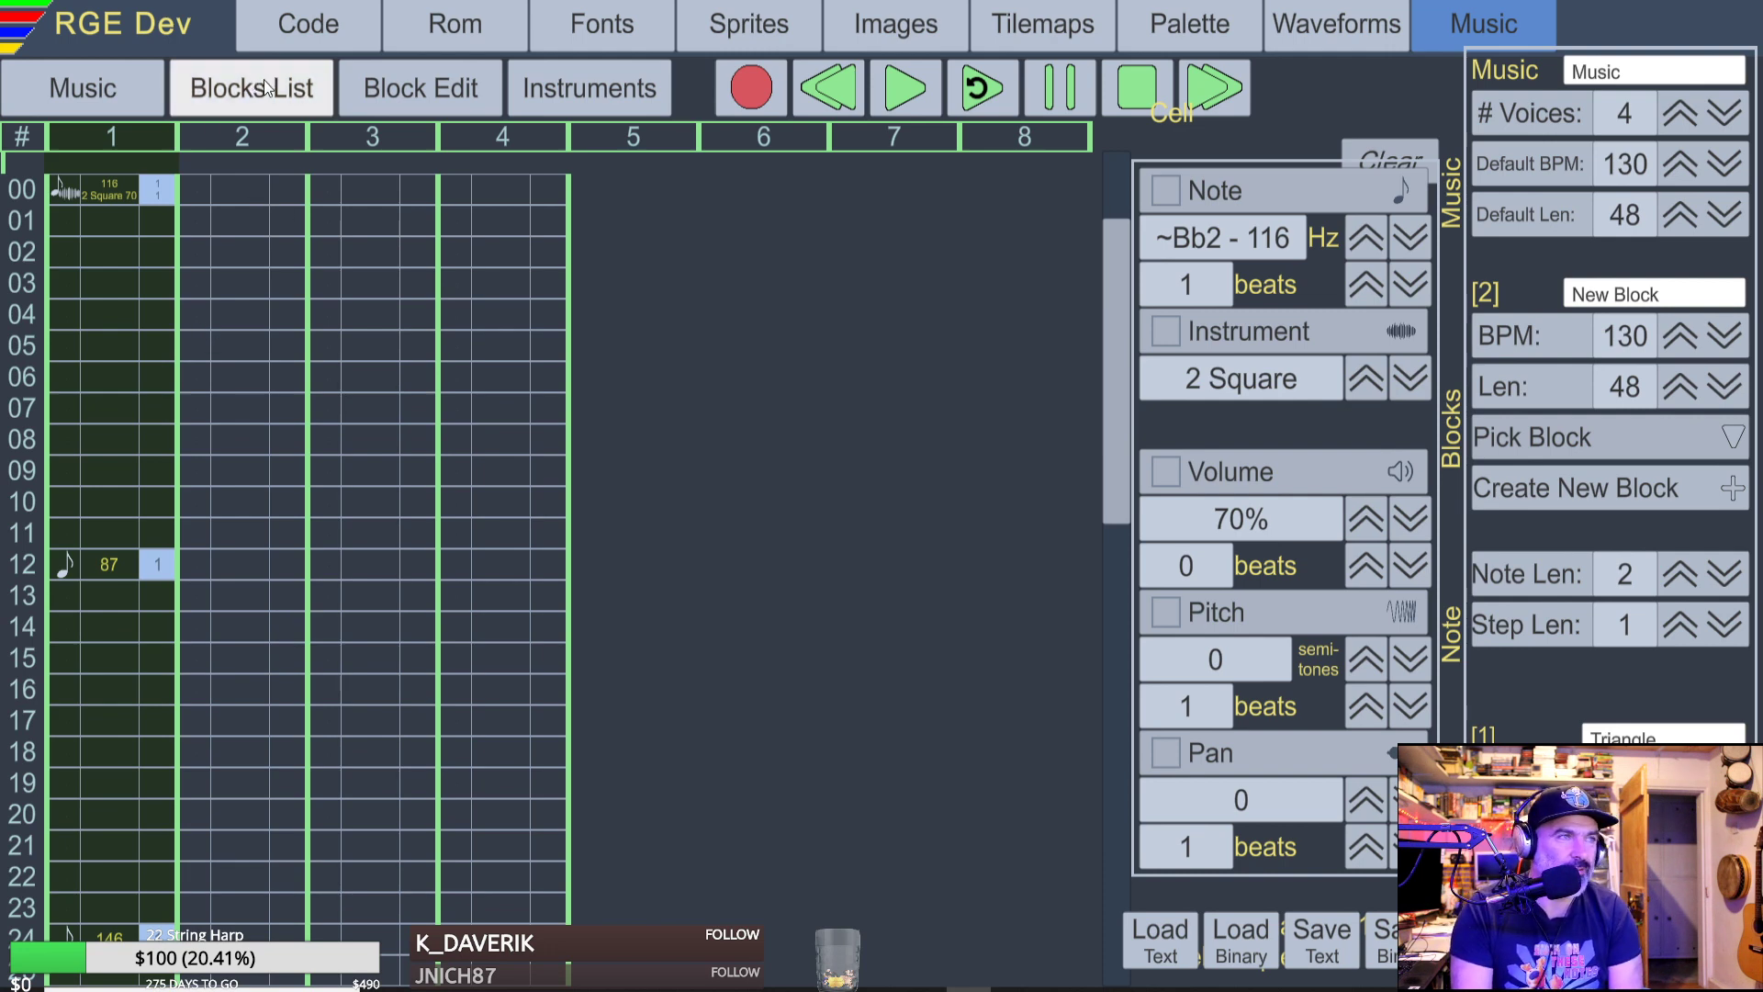
scroll(261, 248, up, 3)
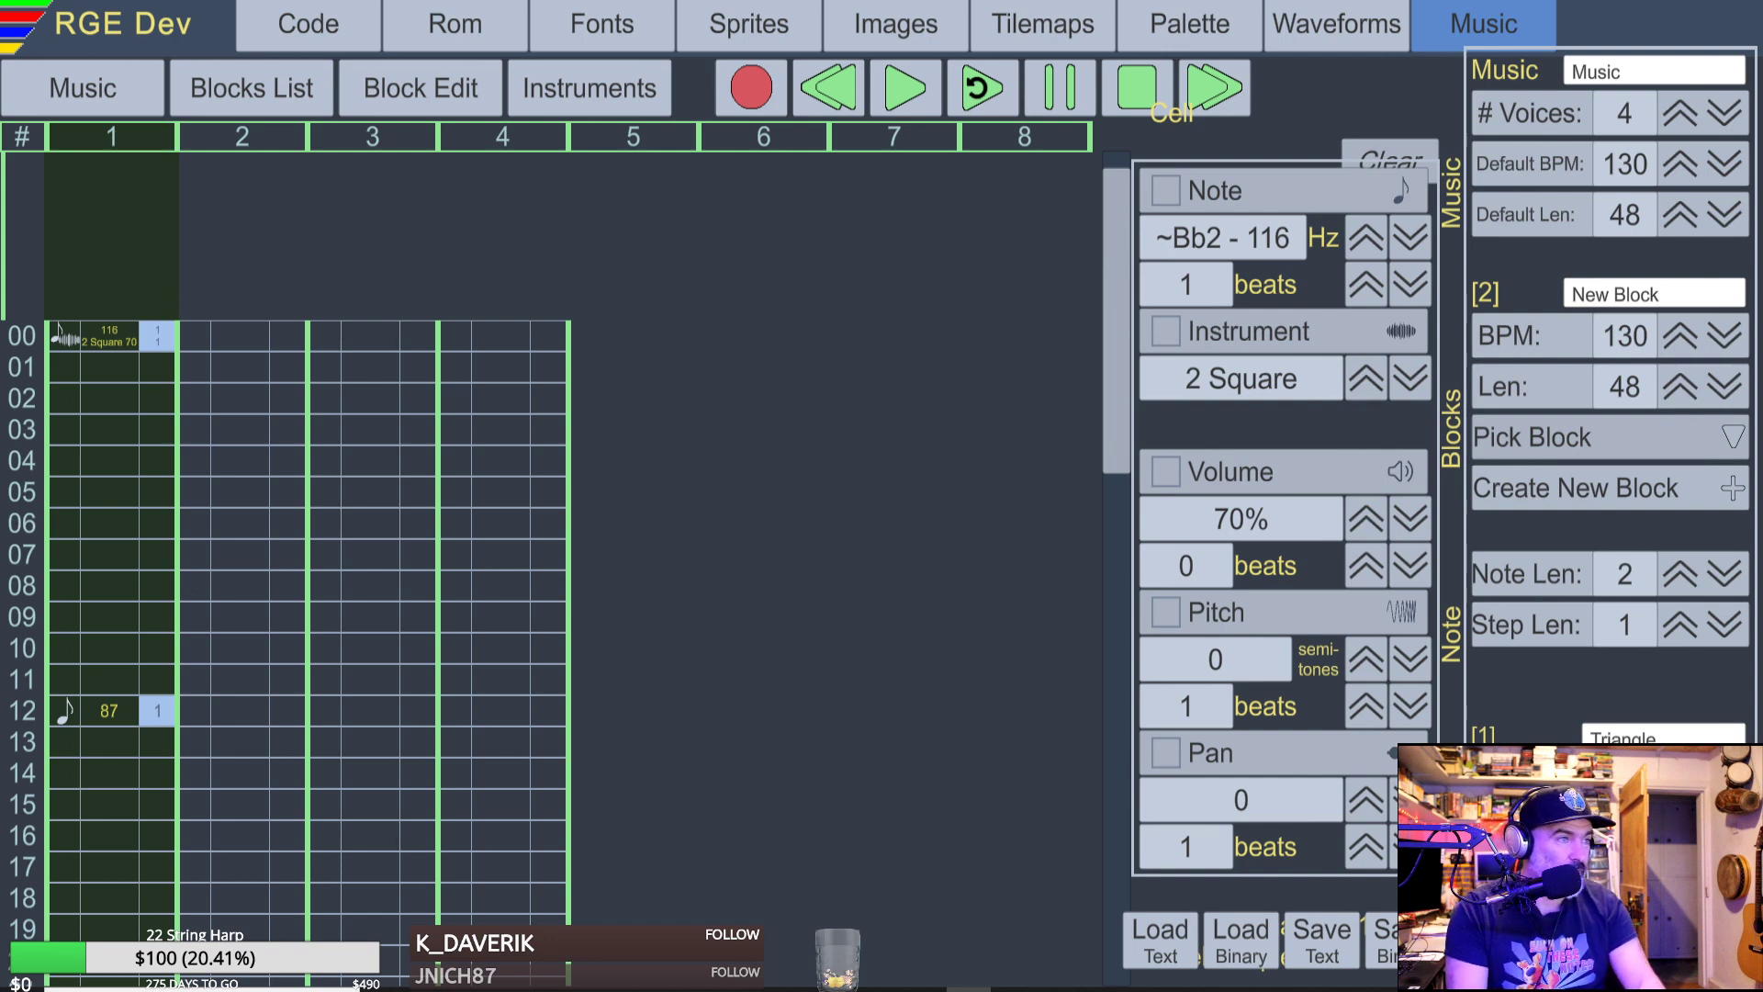
click(206, 363)
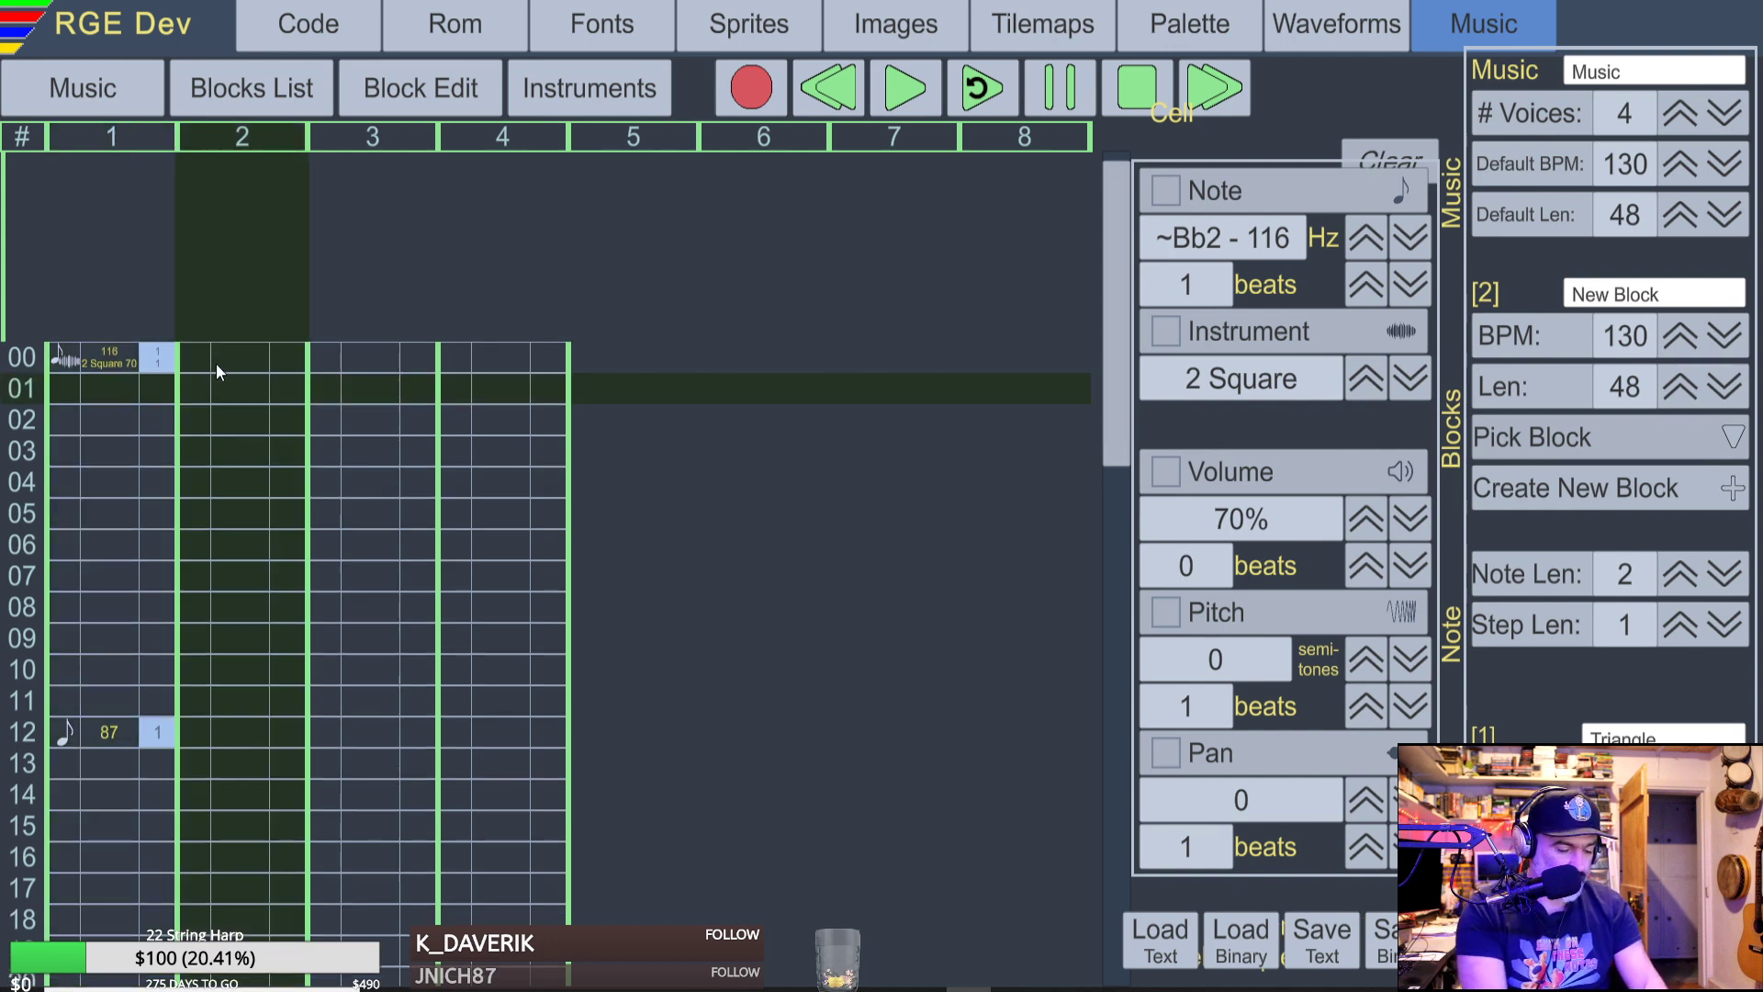
key(F1)
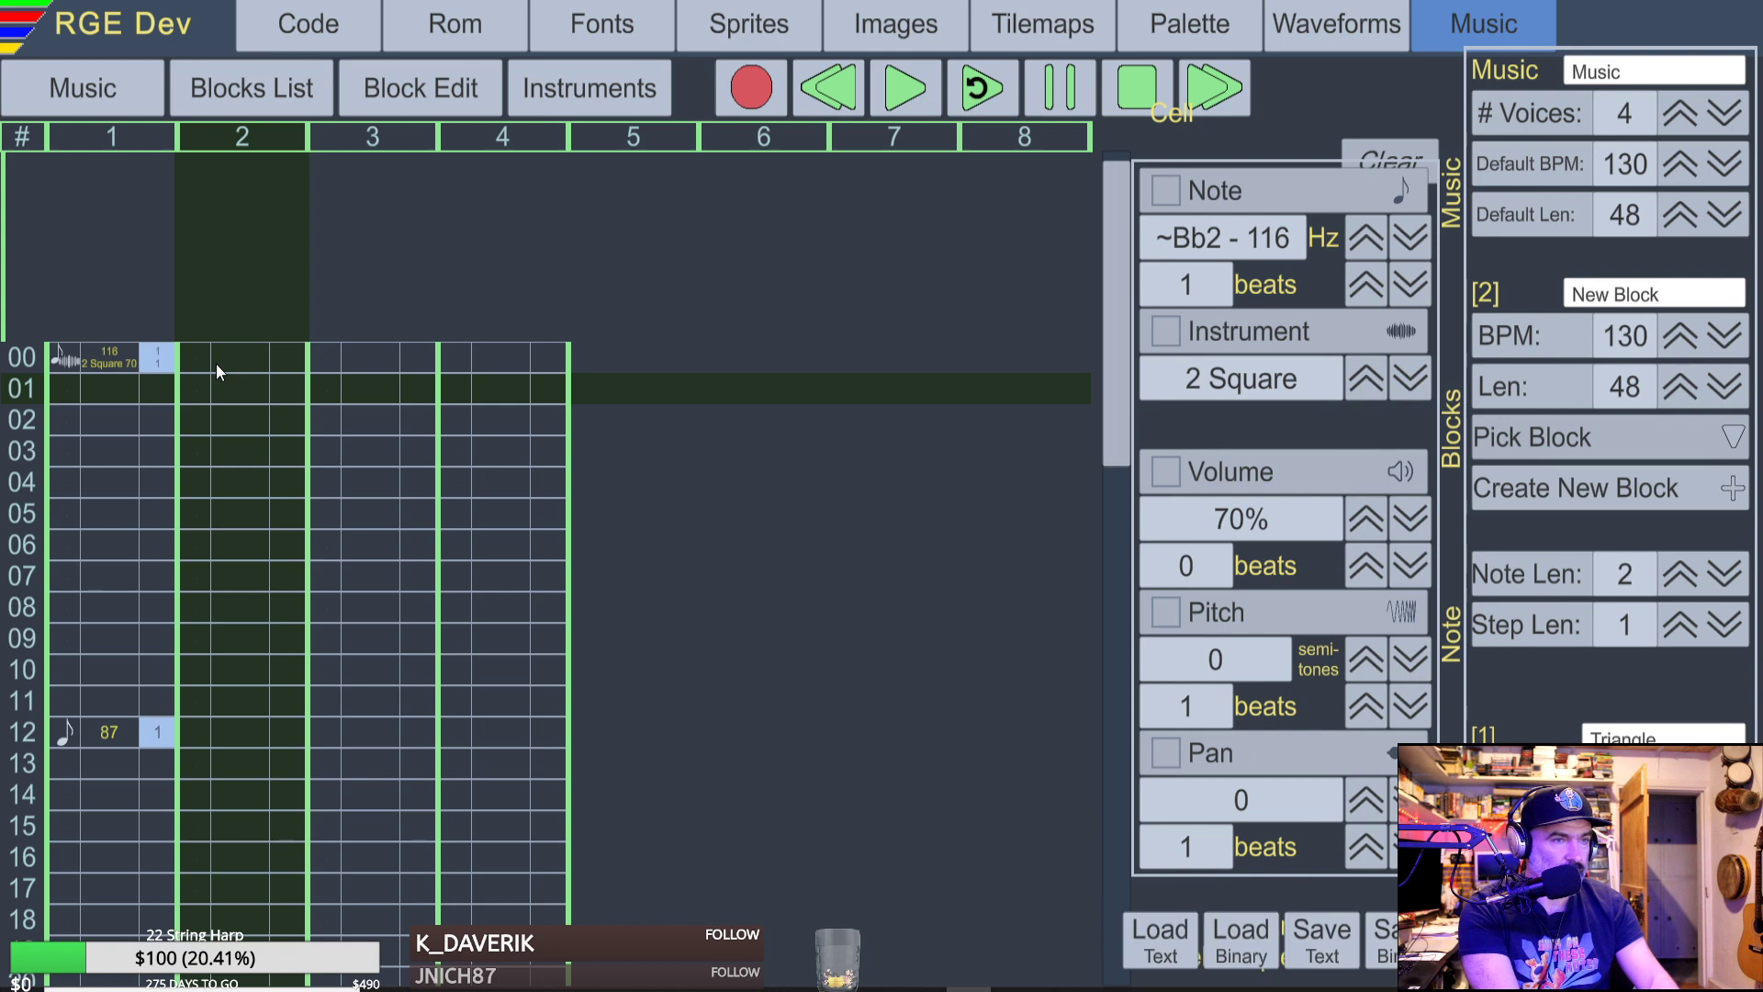
key(F2)
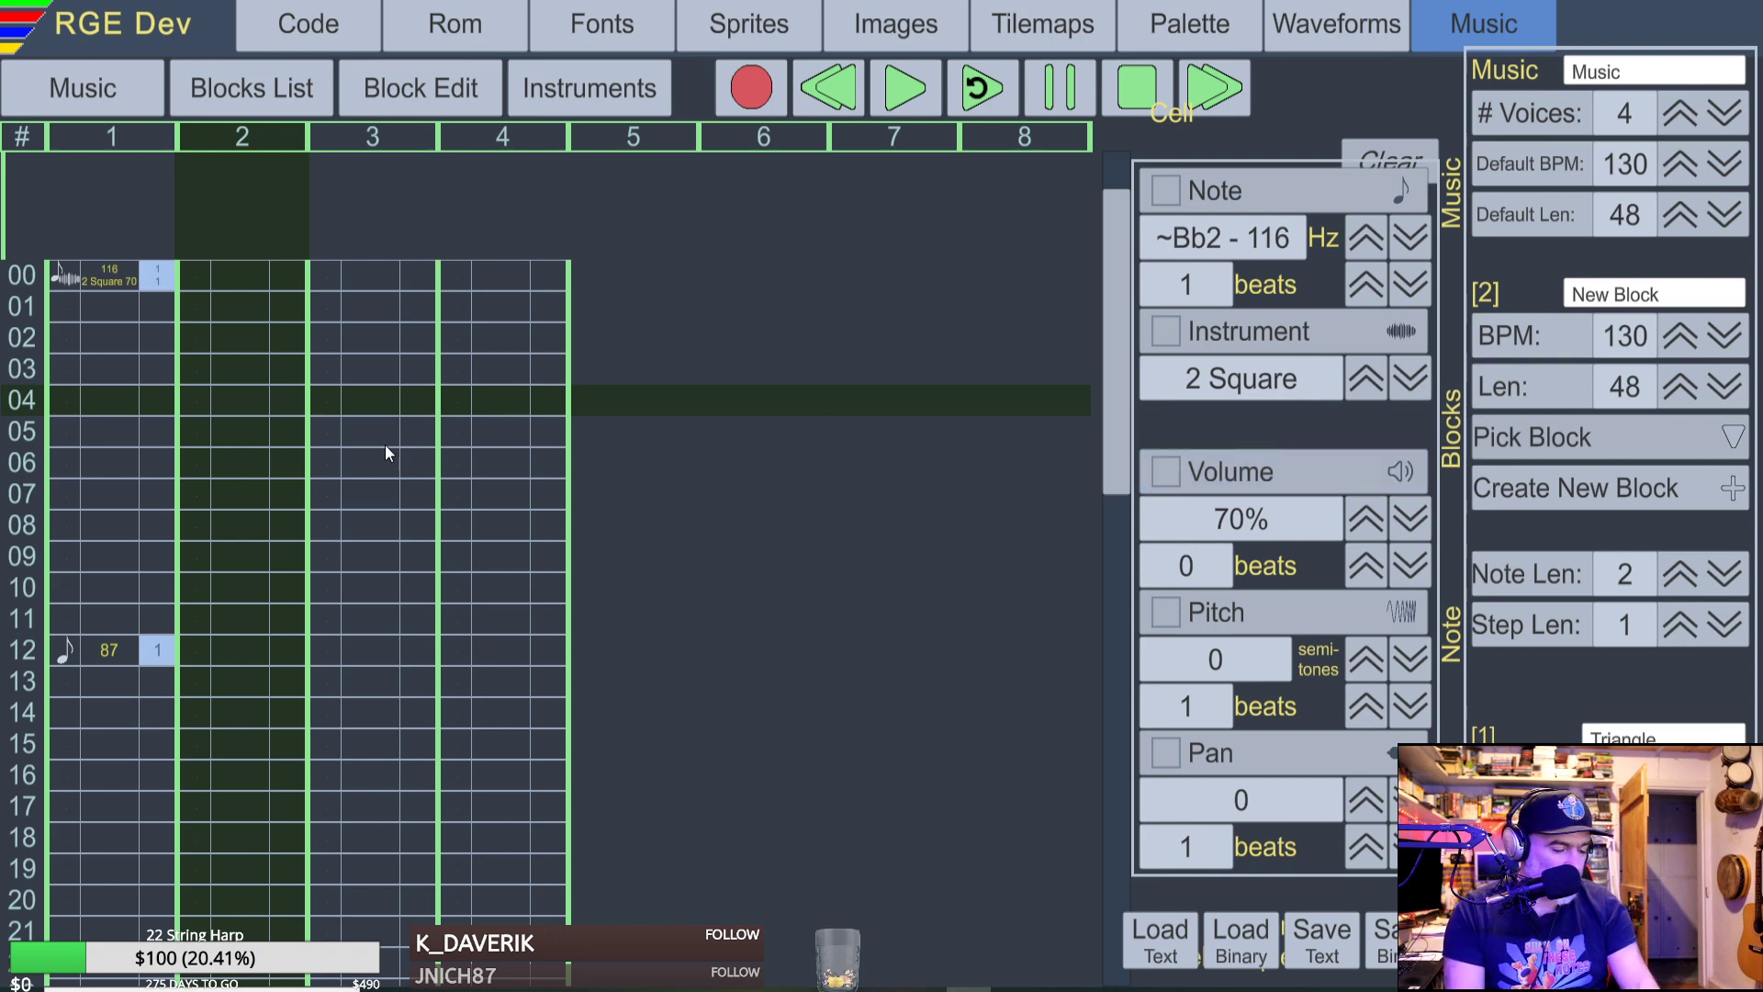
scroll(211, 369, up, 1)
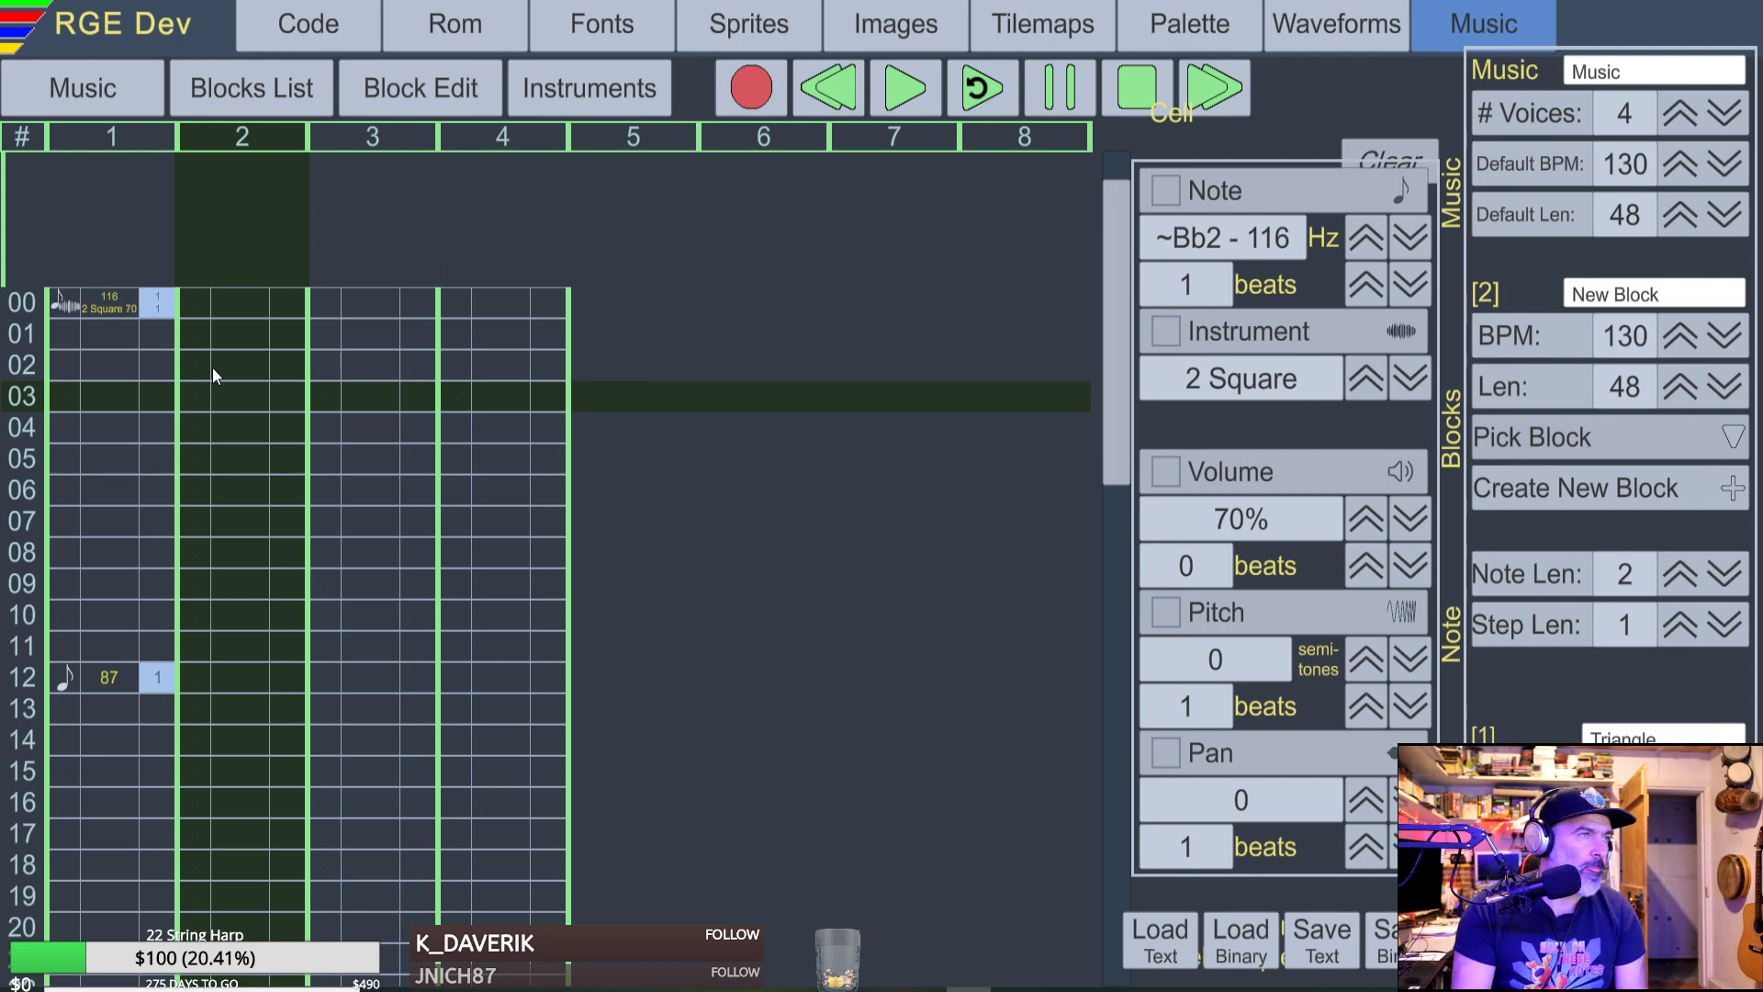
Select block 1 in the block list and open it for editing.
click(232, 89)
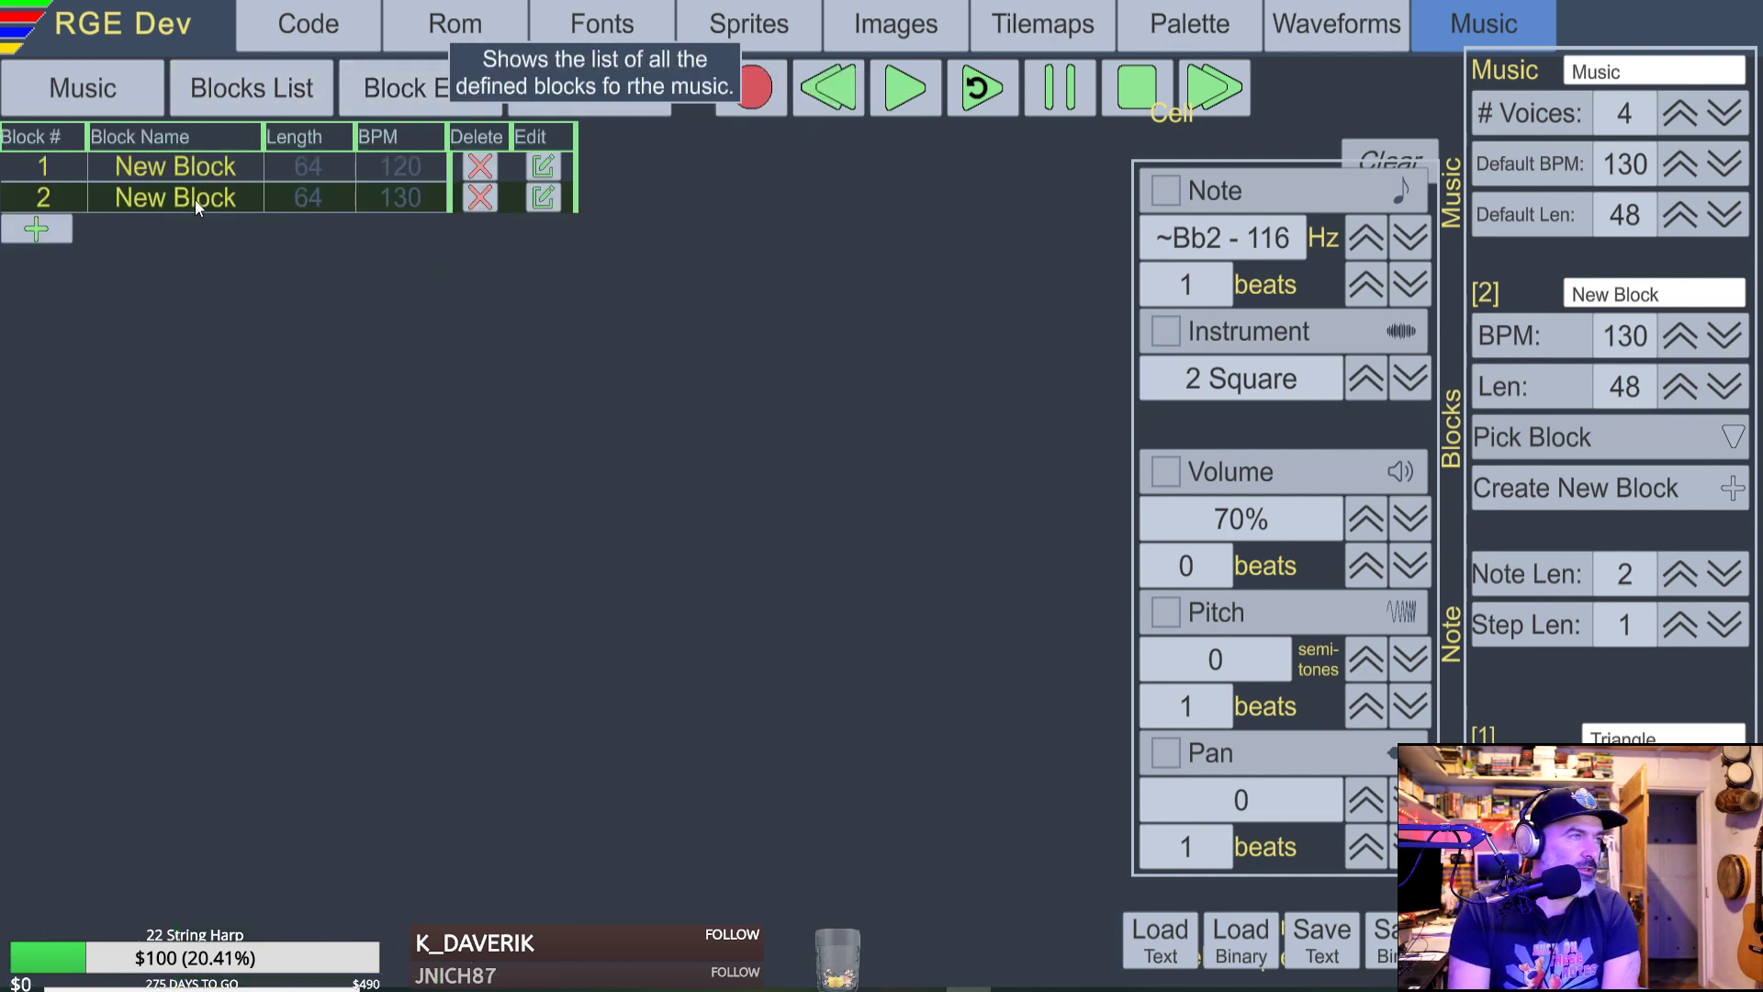
click(174, 168)
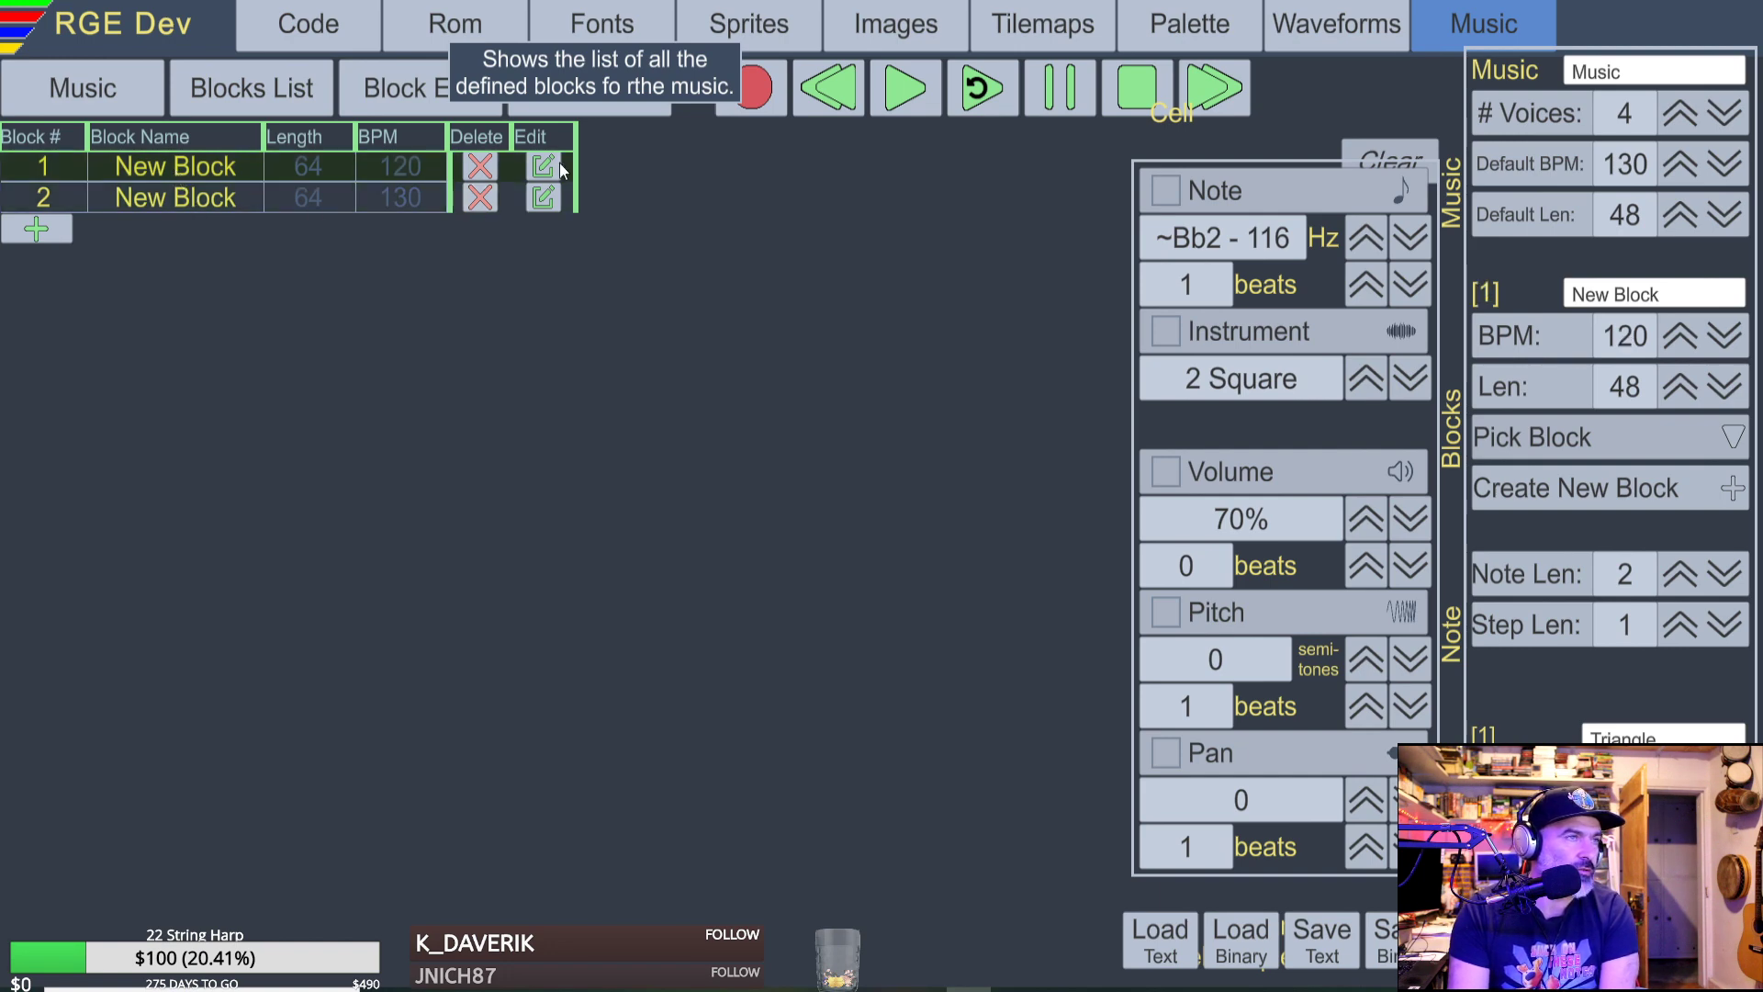
key(space)
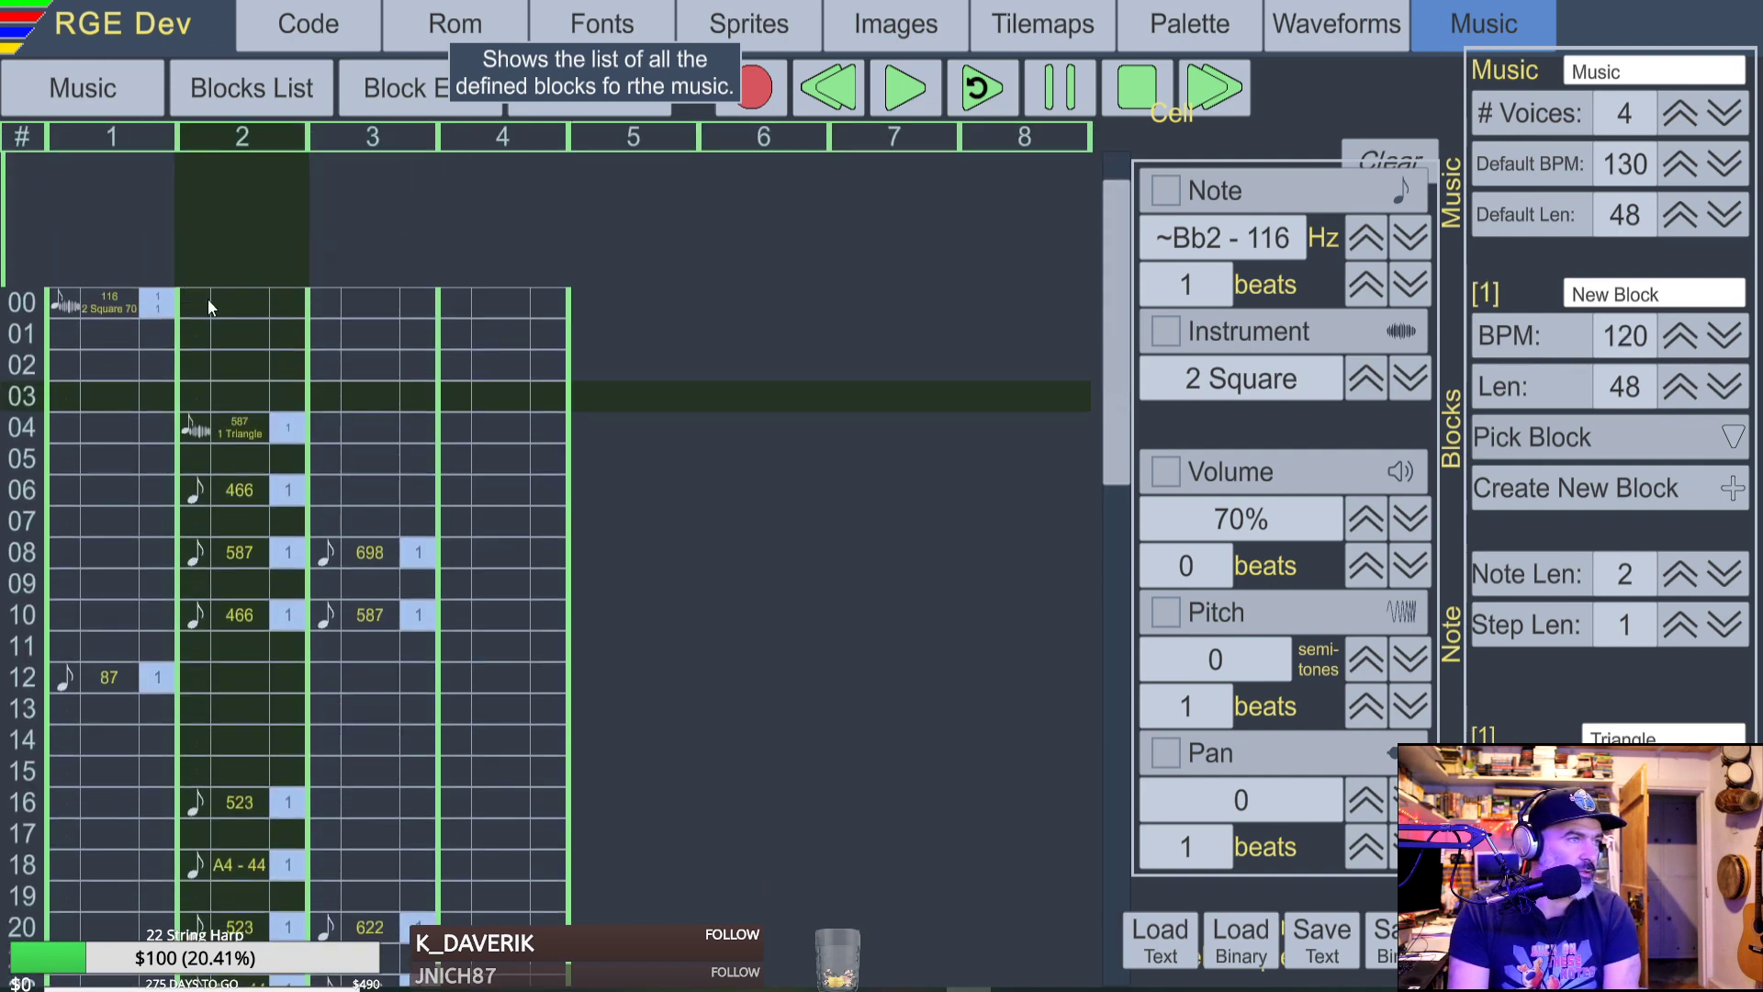
Copy all voice 2 cells of block 1 from row 00 to row 47.
click(204, 300)
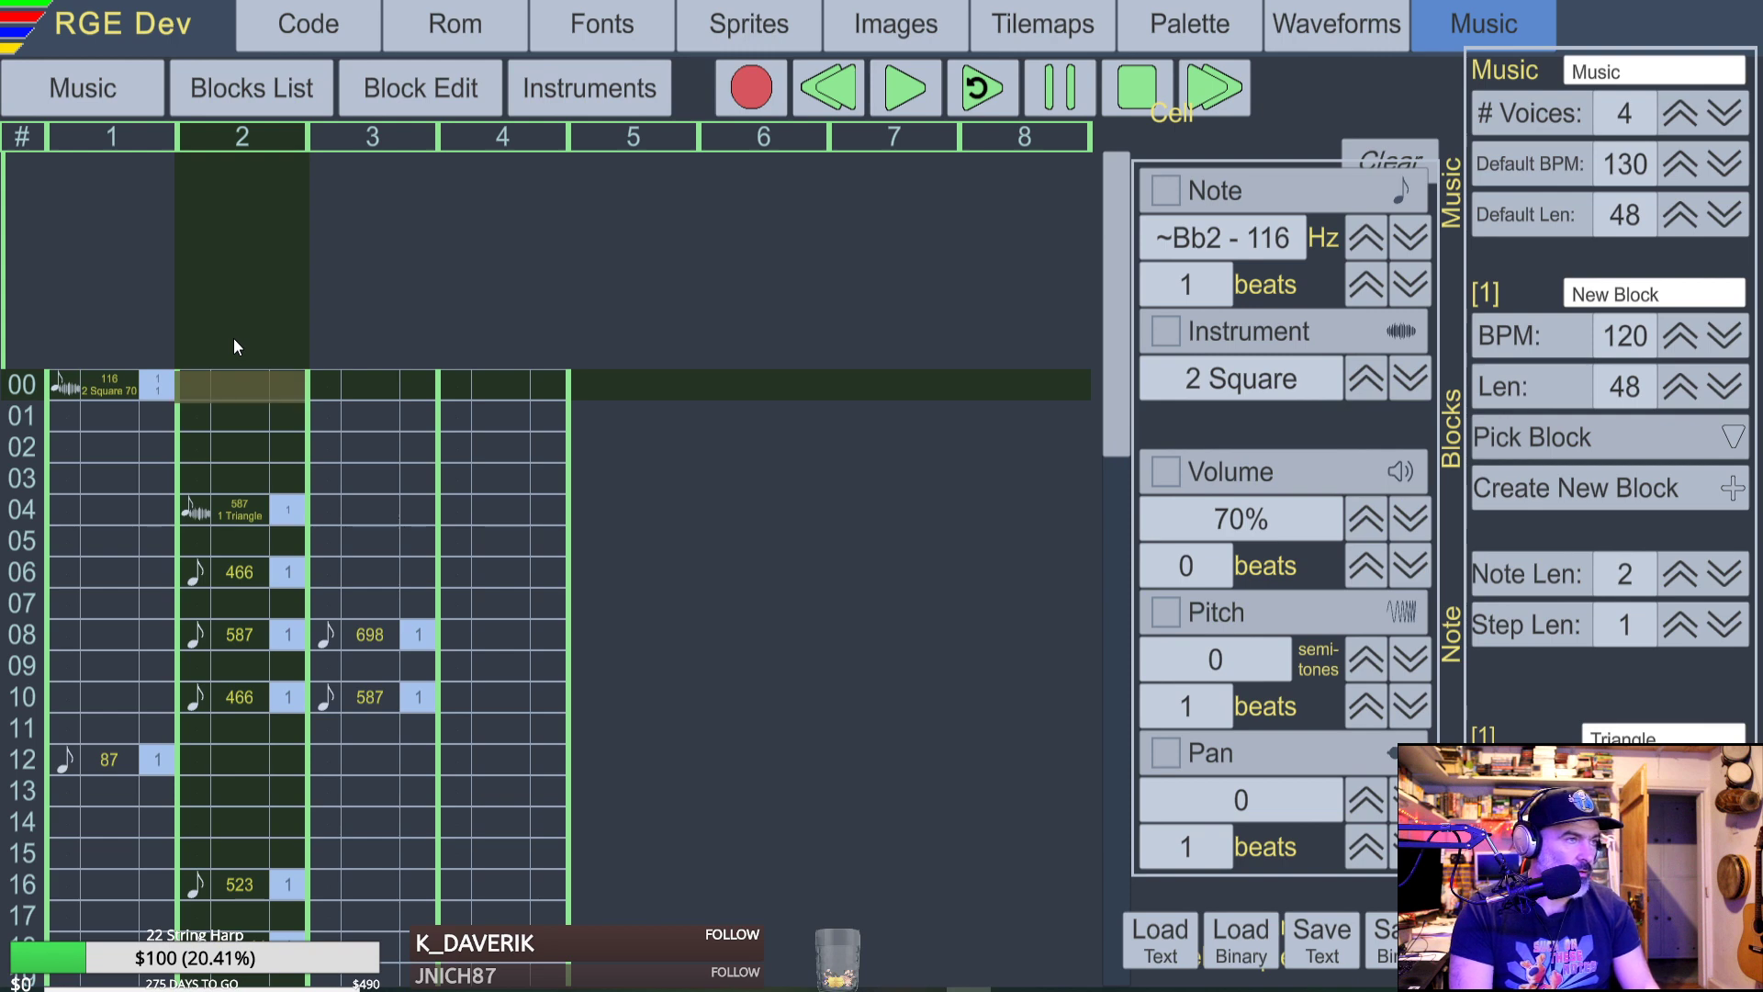
key(Right)
key(shift+Down)
key(shift+Down)
key(shift+Down)
key(shift+Down)
key(shift+Down)
key(Left)
key(shift+Down)
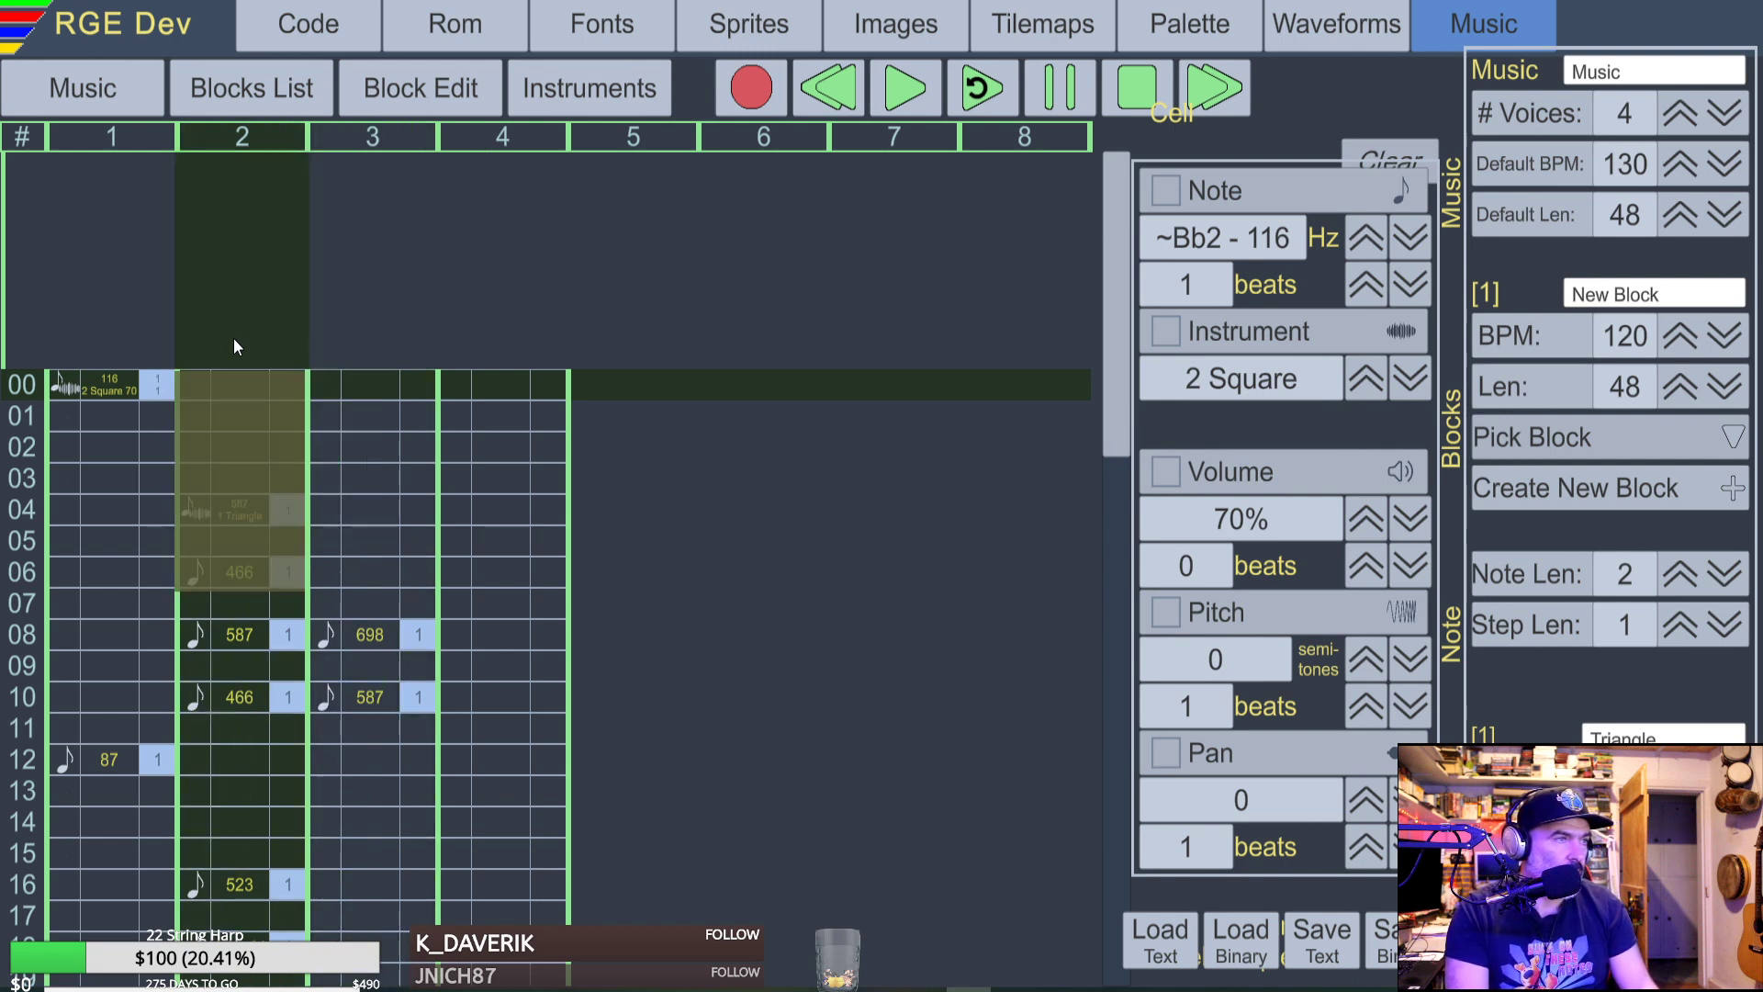
key(shift+Down)
key(shift+Down)
key(shift+Down)
key(shift+Down)
key(shift+Down)
key(shift+Down)
key(shift+Down)
key(shift+Down)
key(shift+Down)
key(shift+Down)
key(shift+Down)
key(Right)
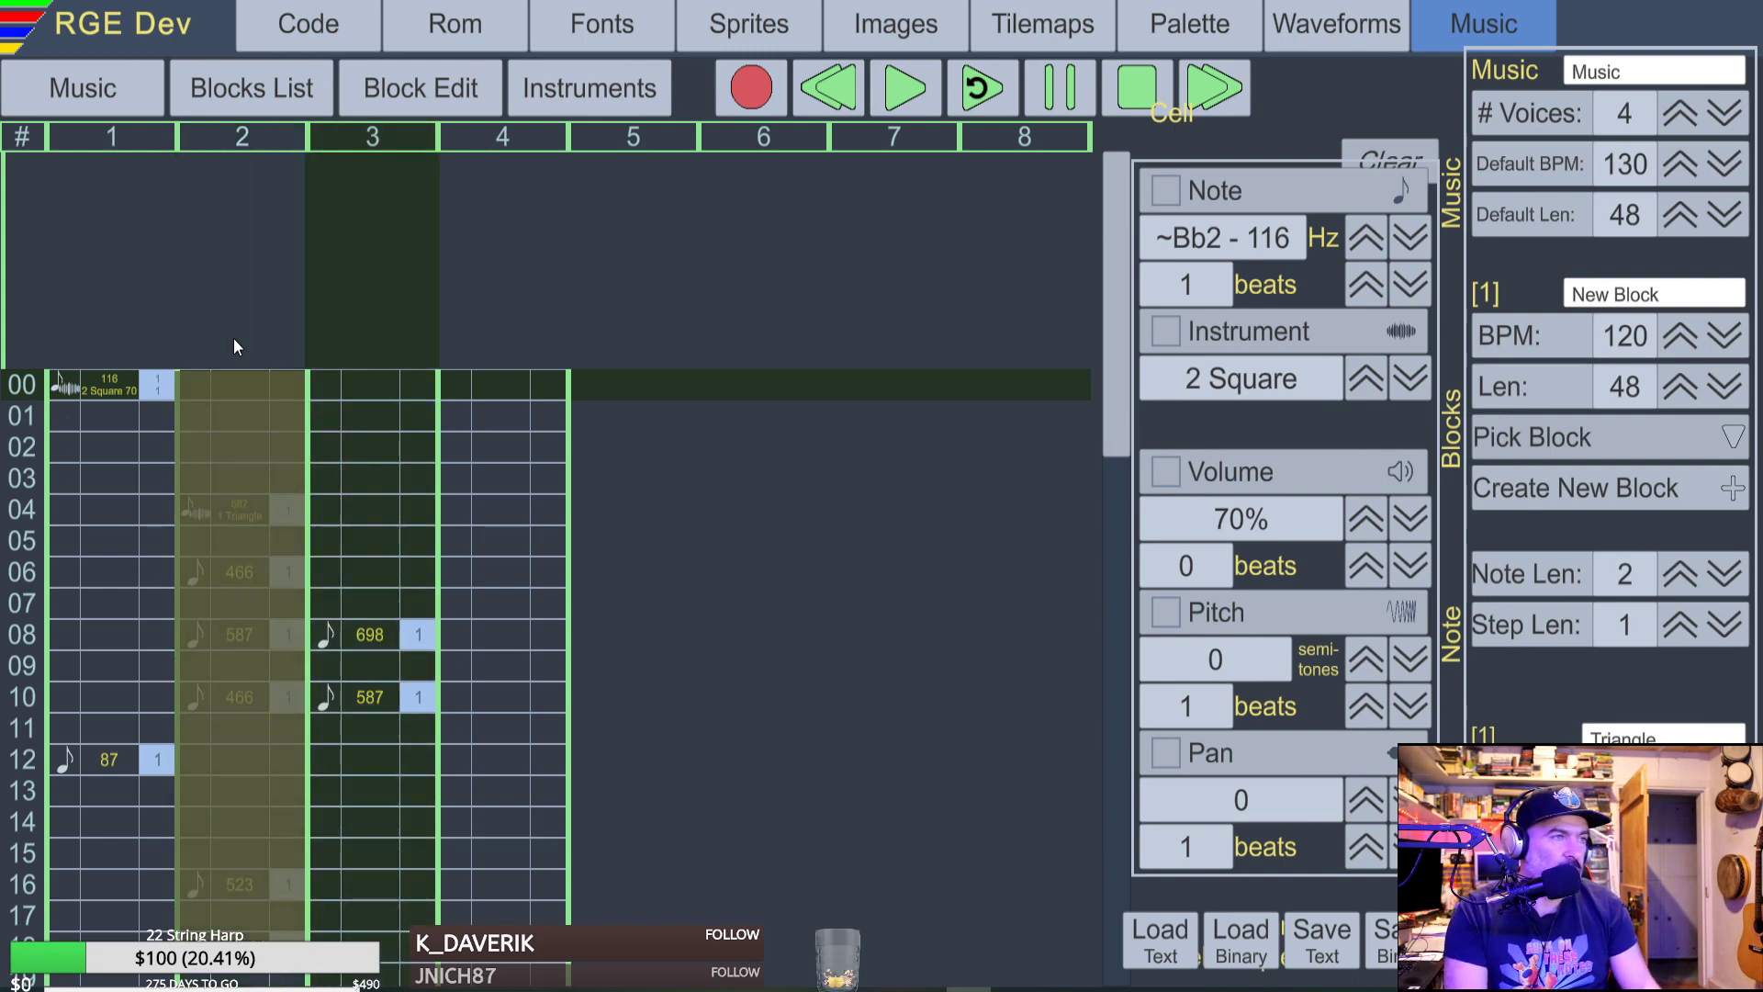
key(Left)
key(Right)
key(Left)
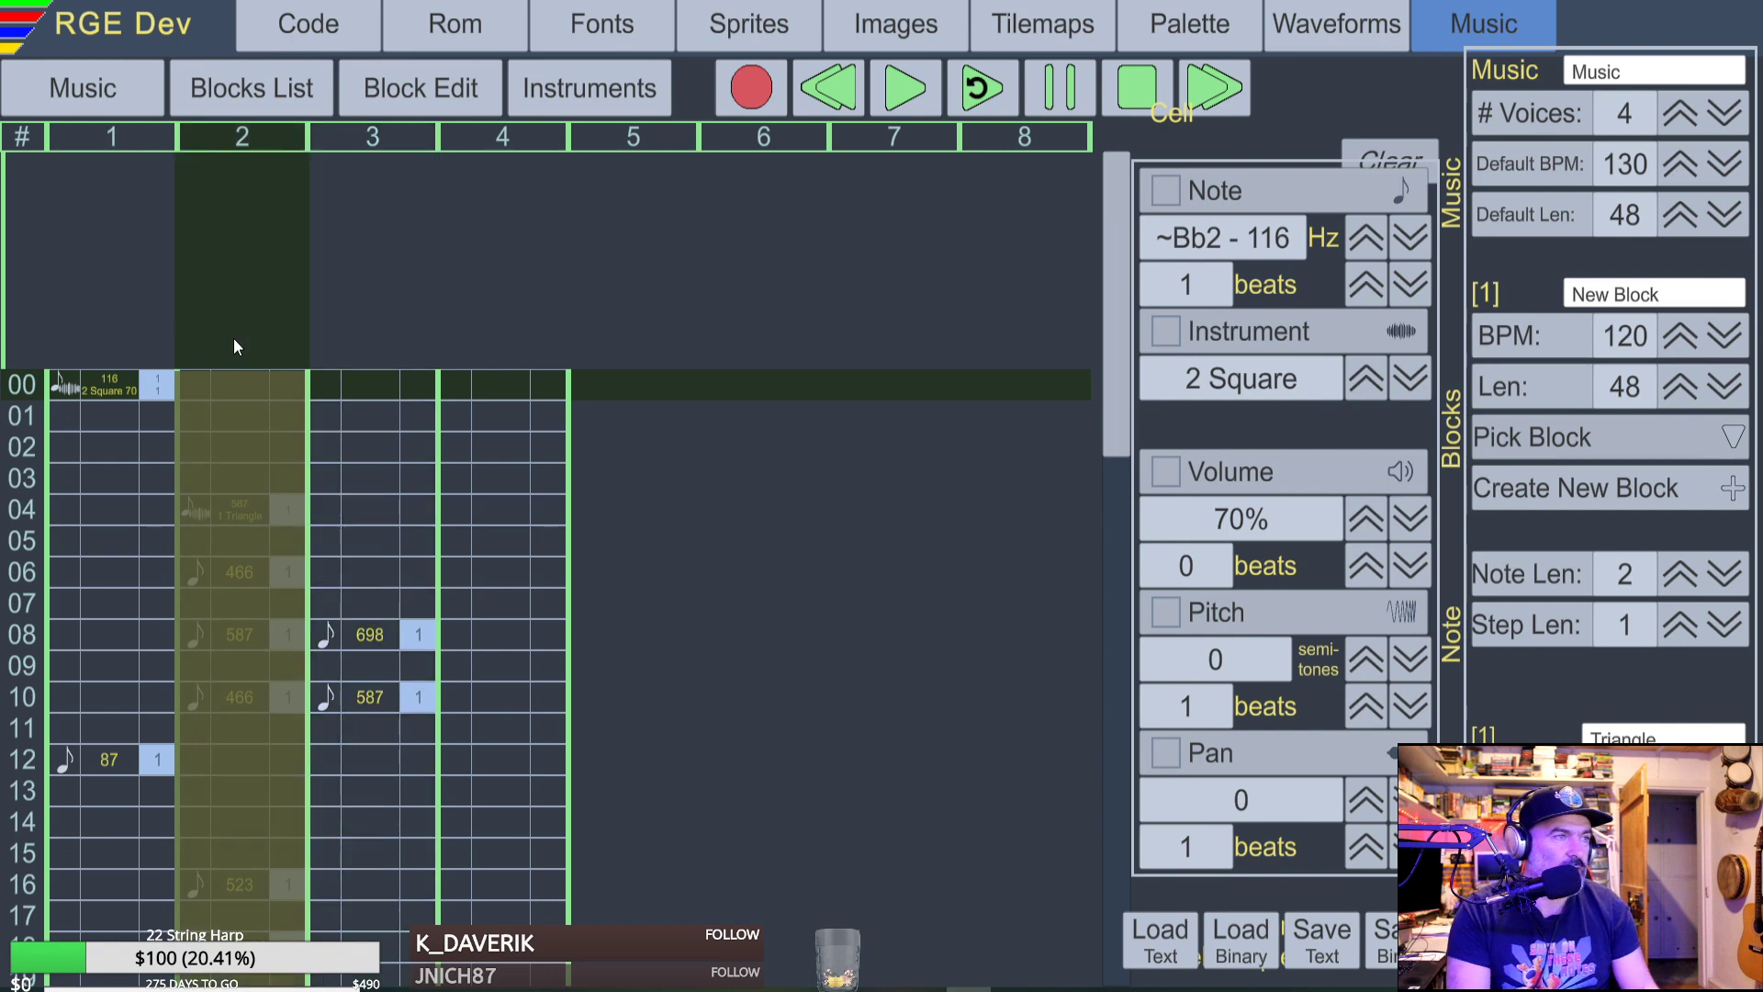
scroll(229, 373, down, 5)
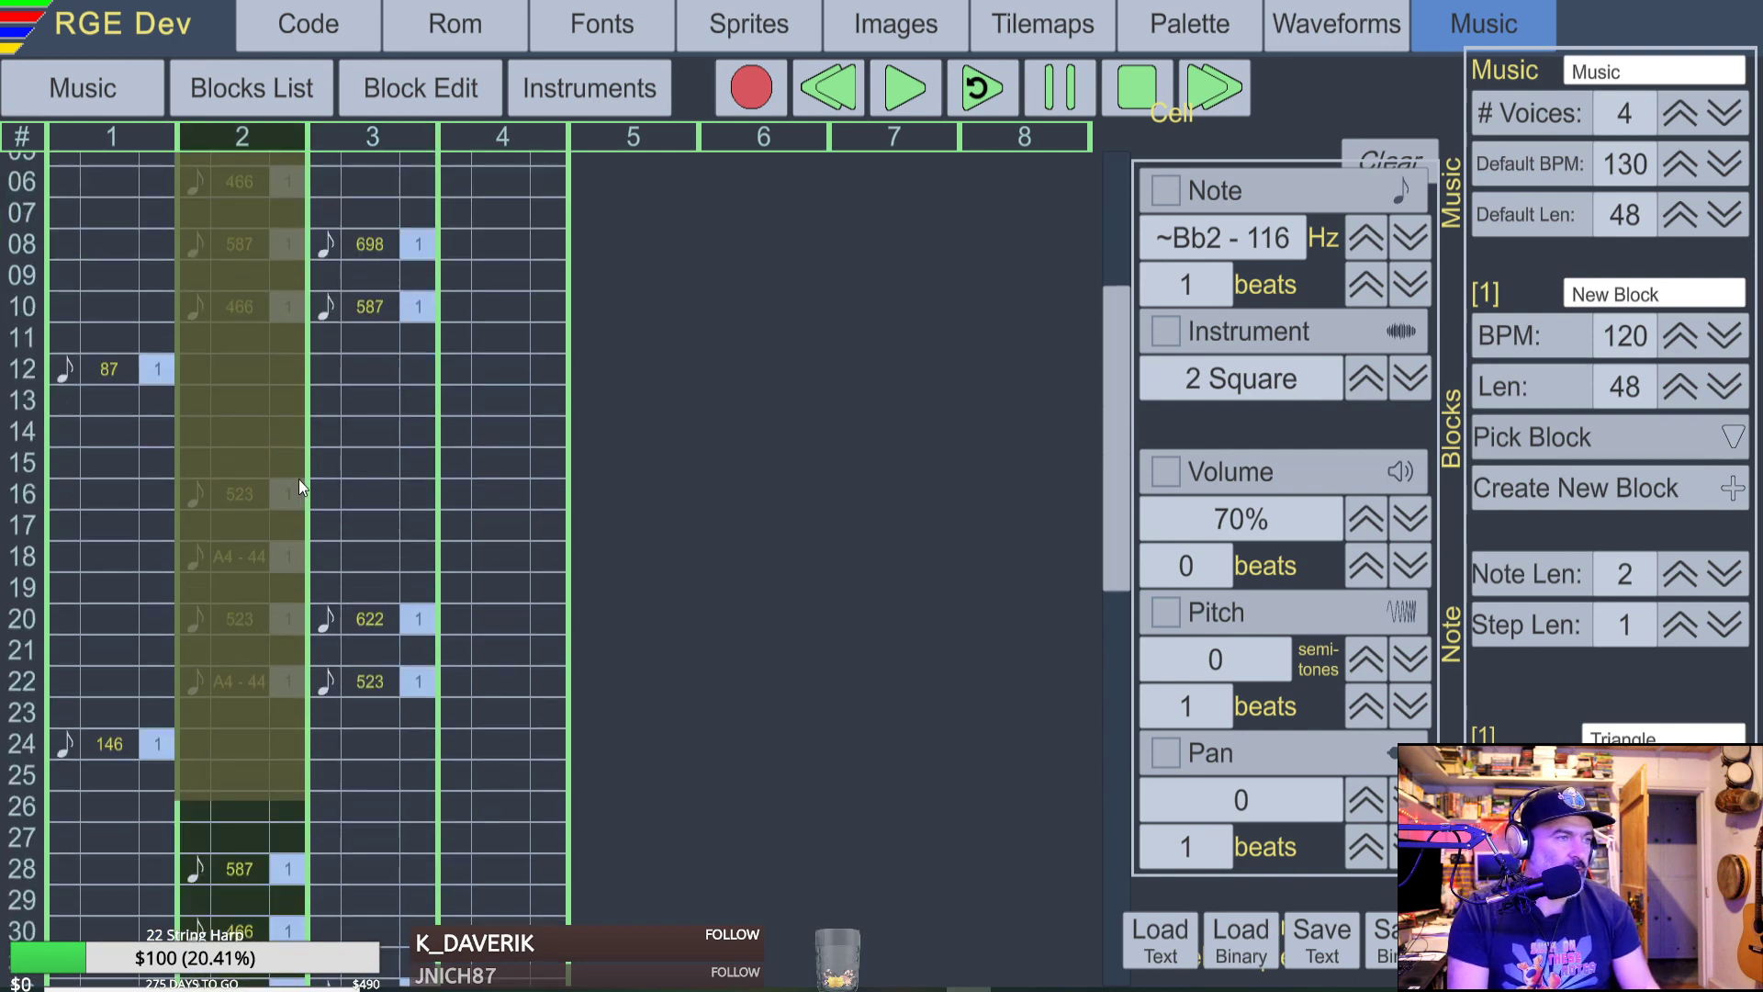
scroll(298, 486, down, 7)
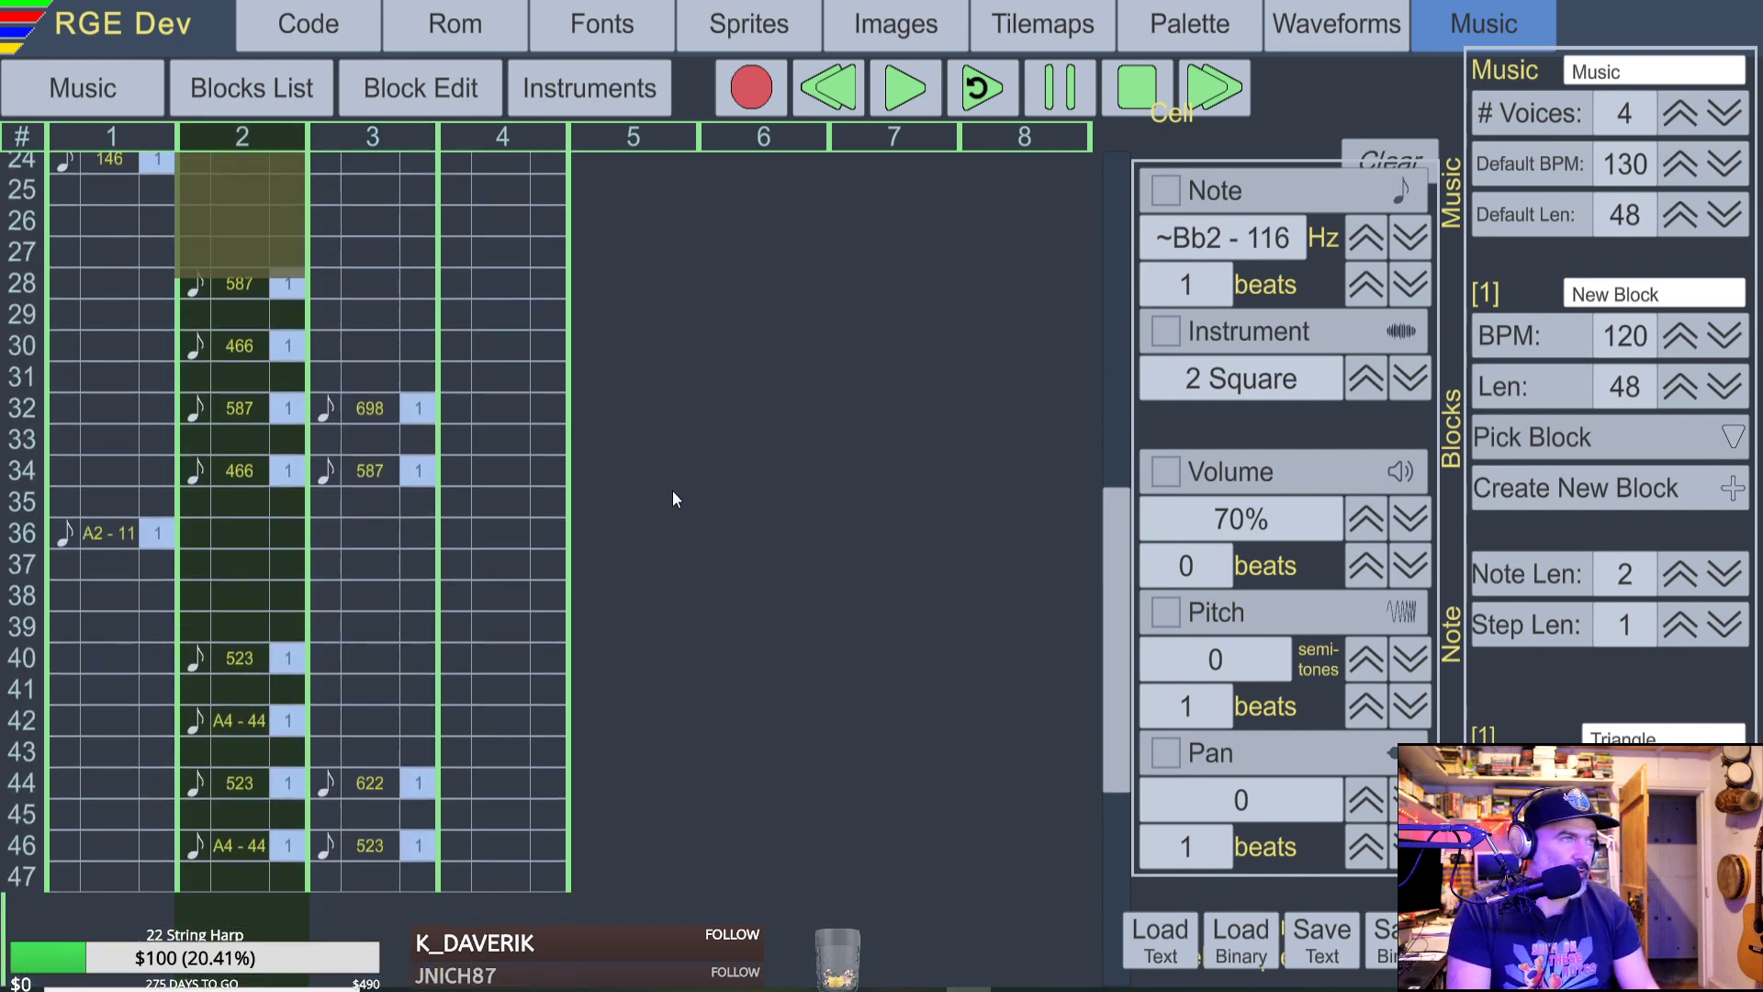
key(shift+Down)
key(shift+Down)
key(shift+Down)
key(shift+Down)
key(shift+Down)
key(shift+Down)
key(shift+Down)
key(shift+Down)
key(shift+Down)
key(shift+Down)
key(shift+Down)
key(shift+Down)
key(shift+Down)
key(shift+Down)
key(shift+Down)
key(shift+Down)
key(shift+Down)
key(shift+Down)
key(shift+Down)
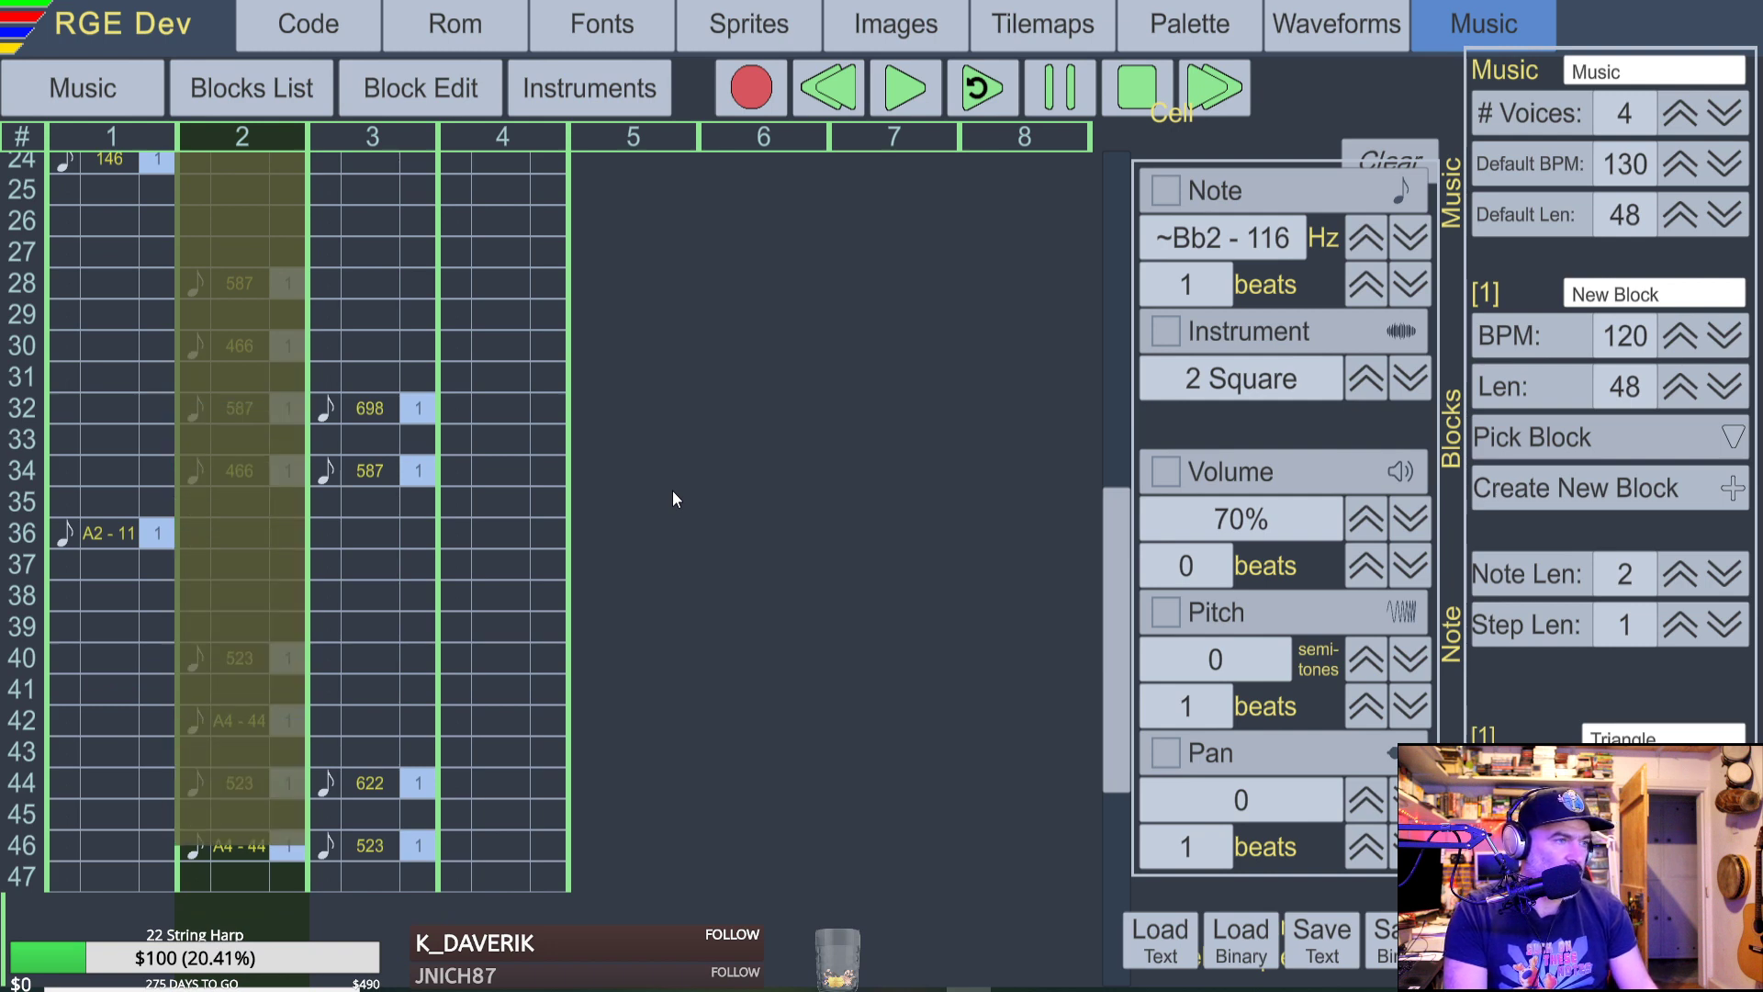
key(shift+Down)
key(shift+Down)
key(Right)
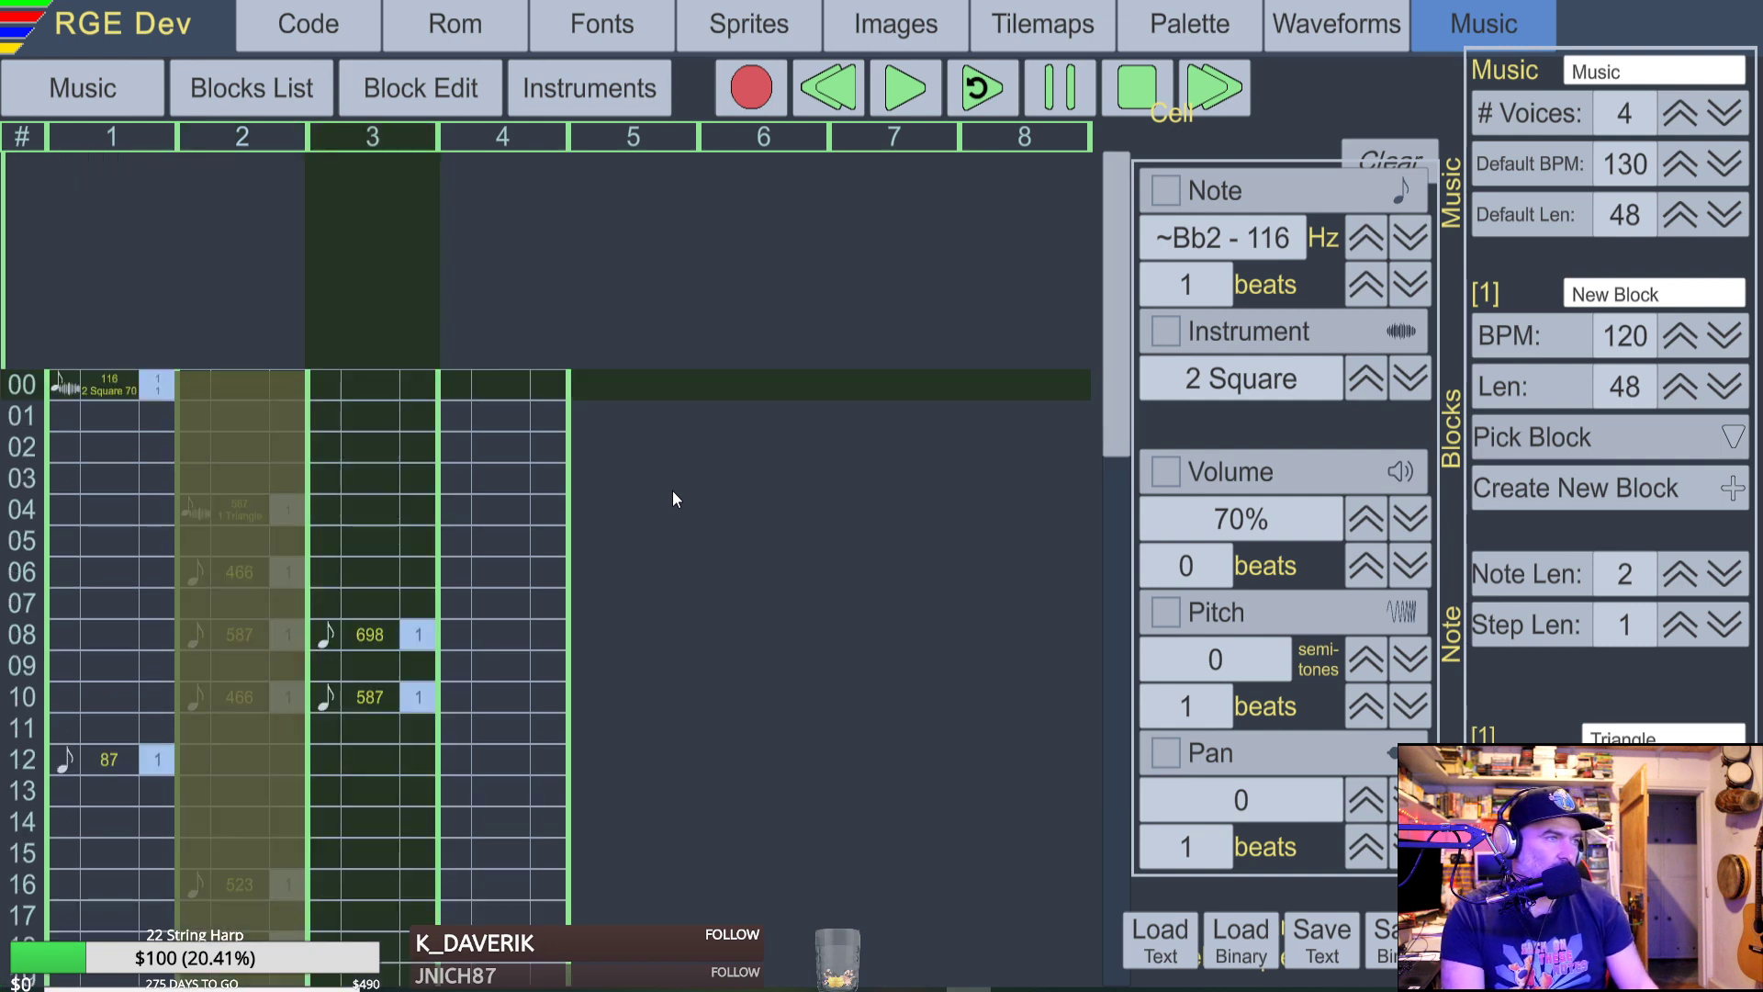
key(Left)
key(Right)
key(Left)
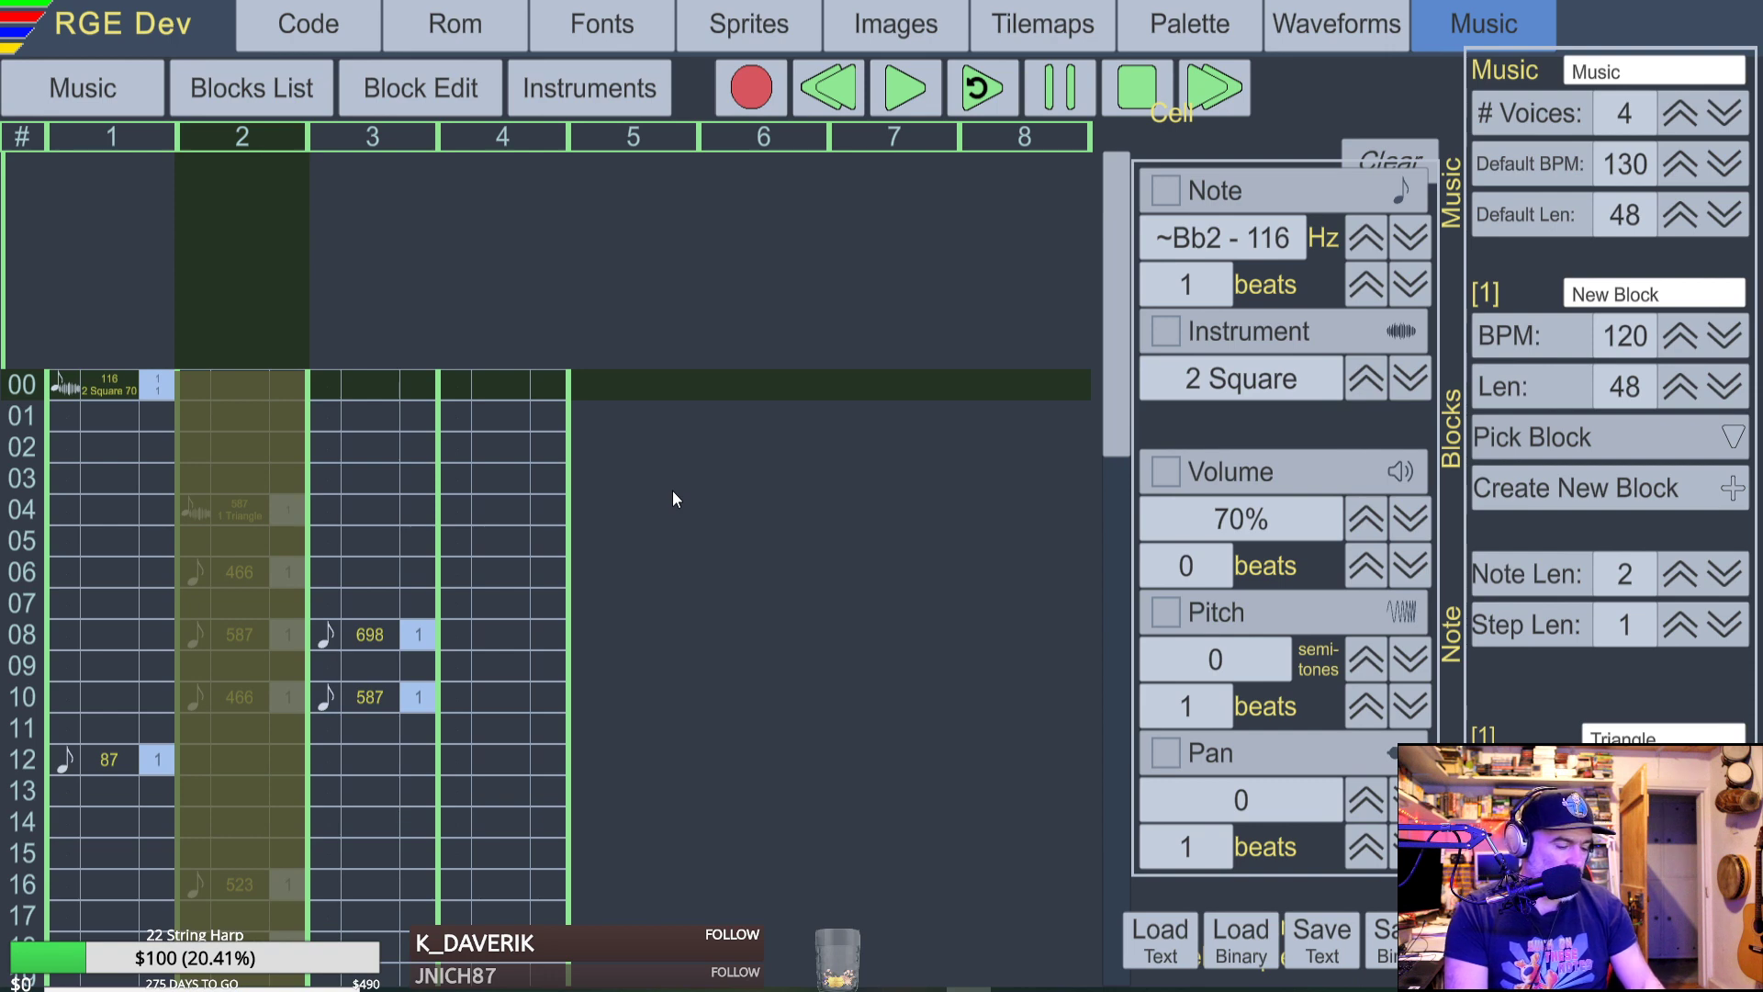
key(ctrl+c)
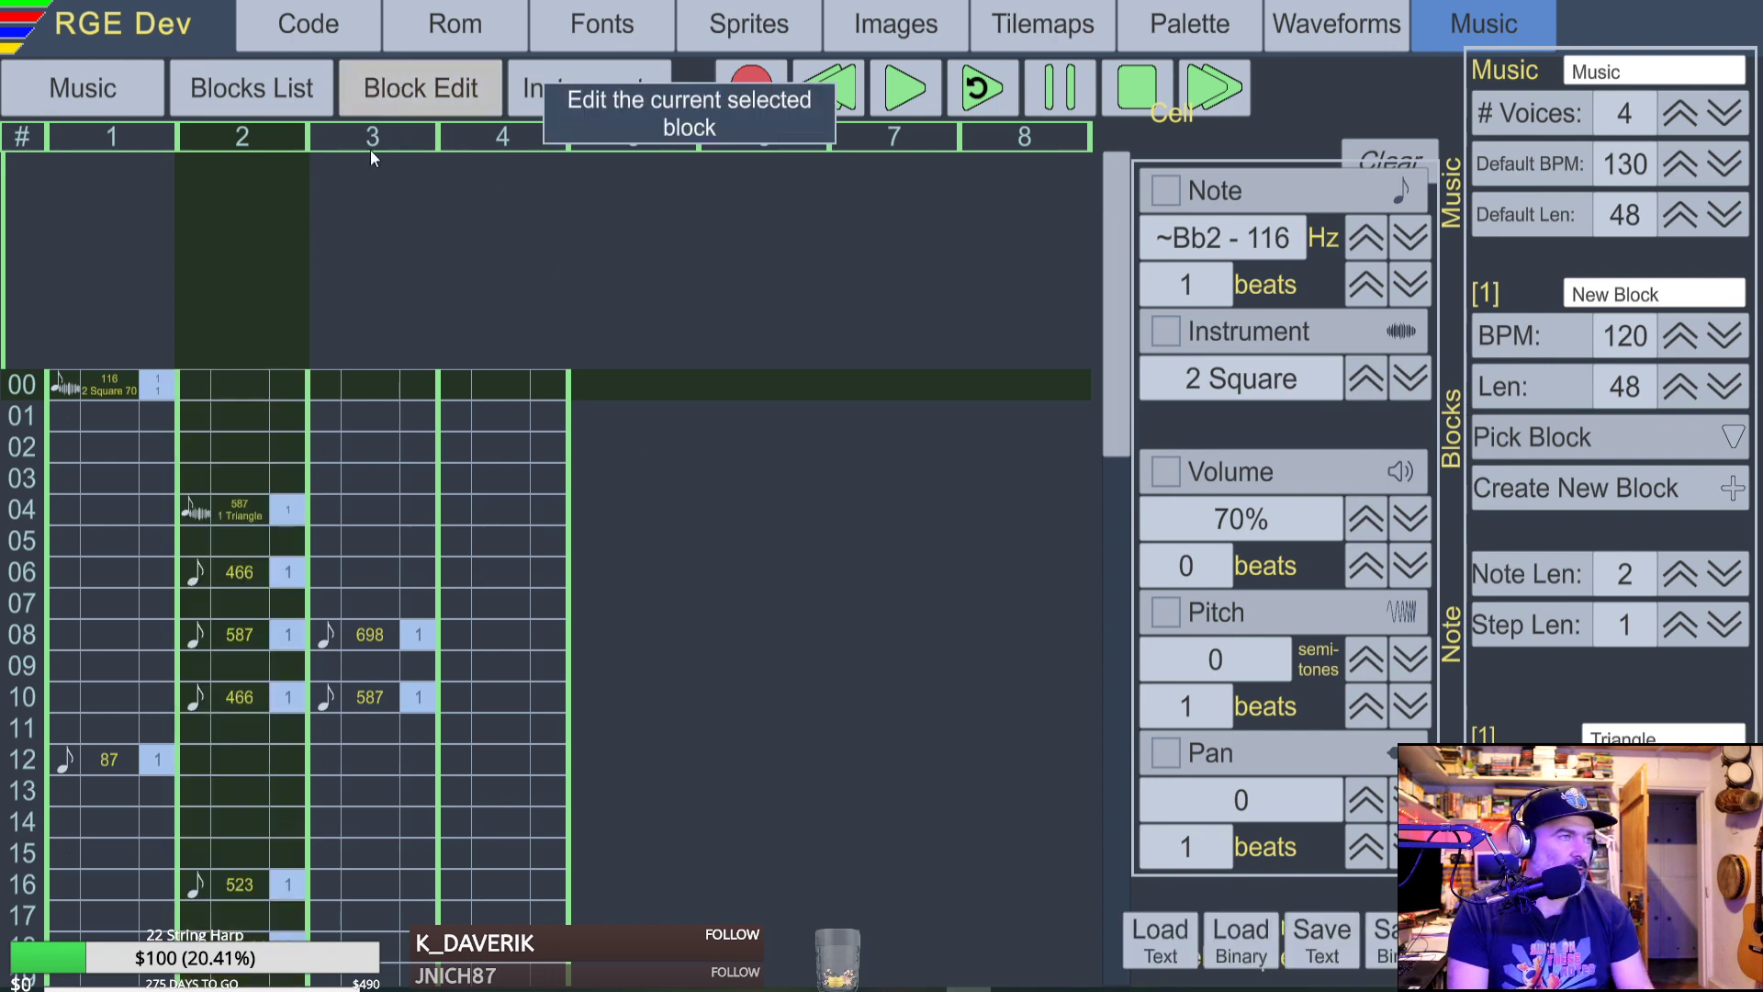
Open block 2 for editing and paste the copied notes into voice 2 starting at row 00.
click(231, 90)
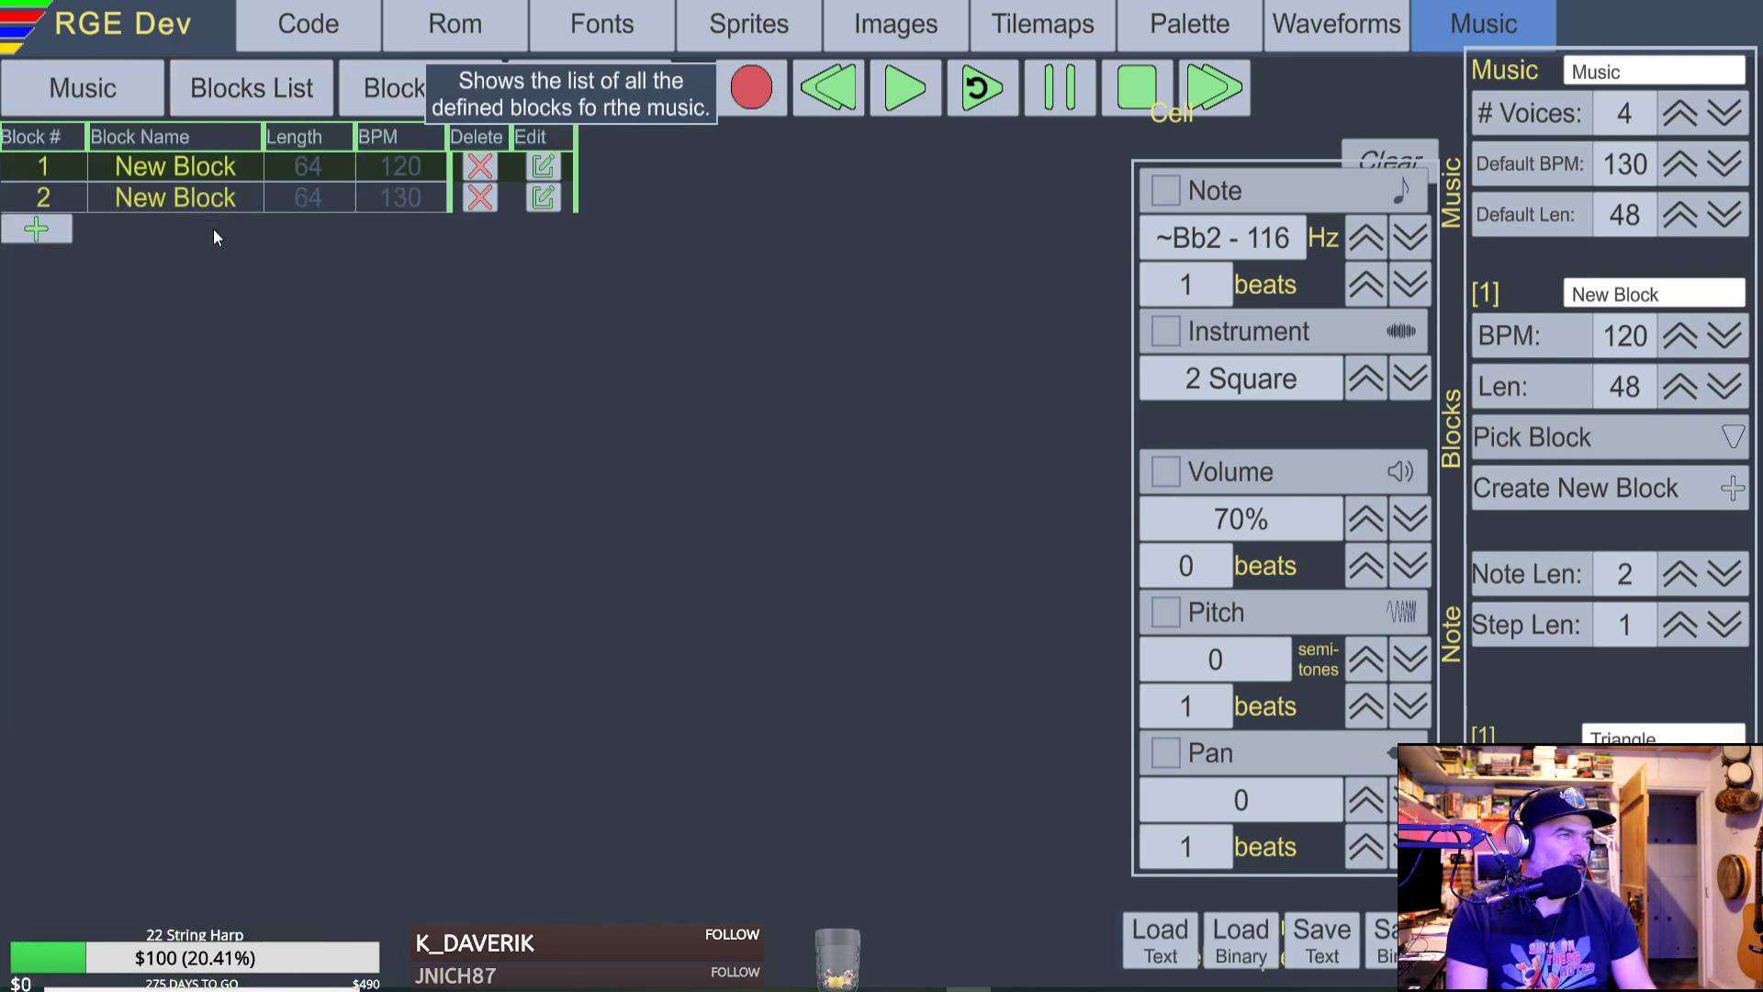
click(543, 198)
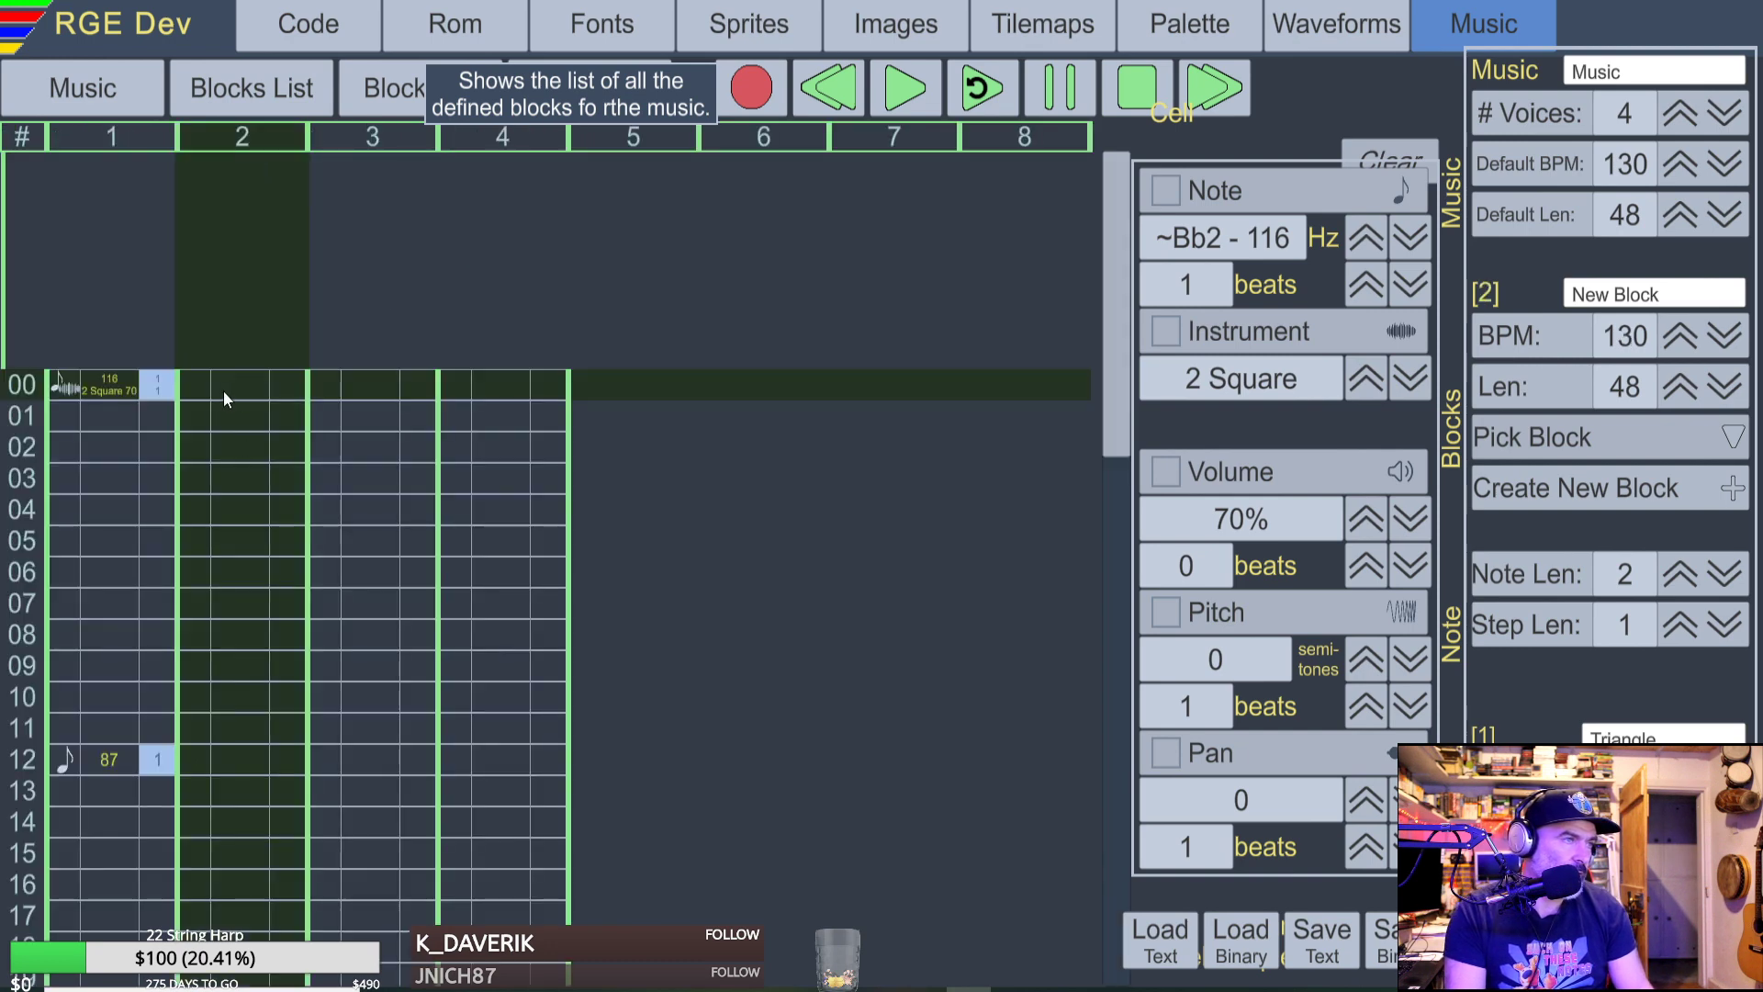
key(ctrl+v)
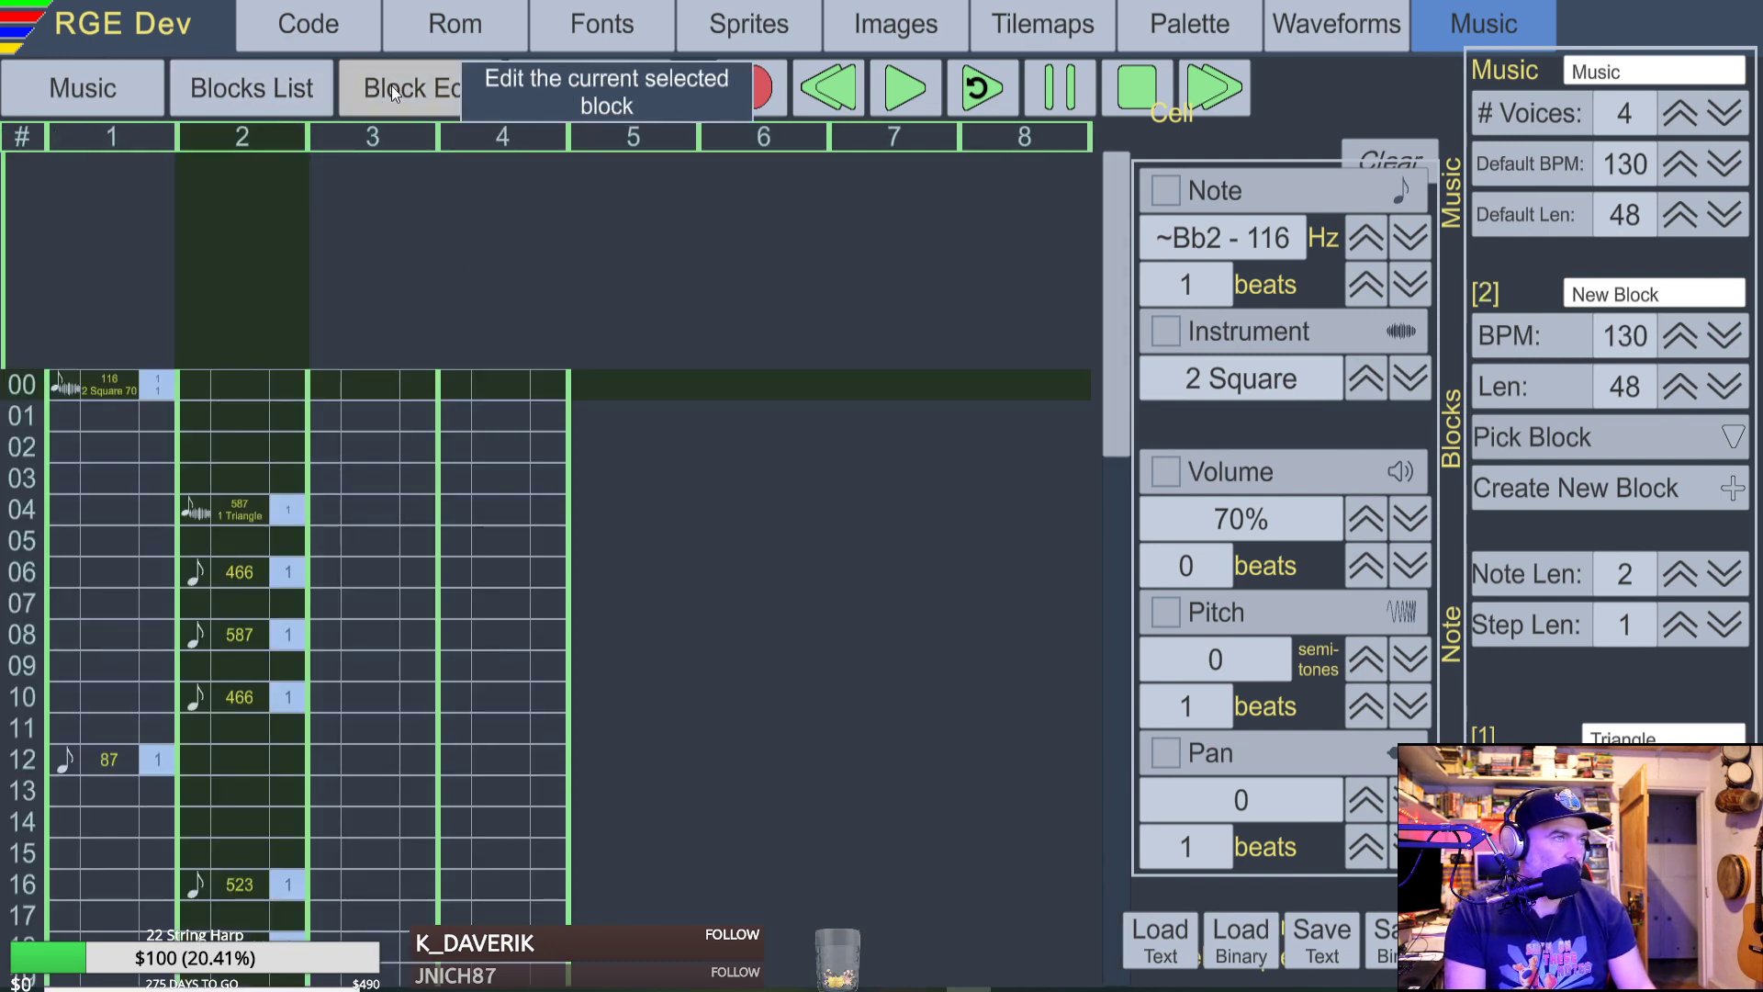
click(278, 88)
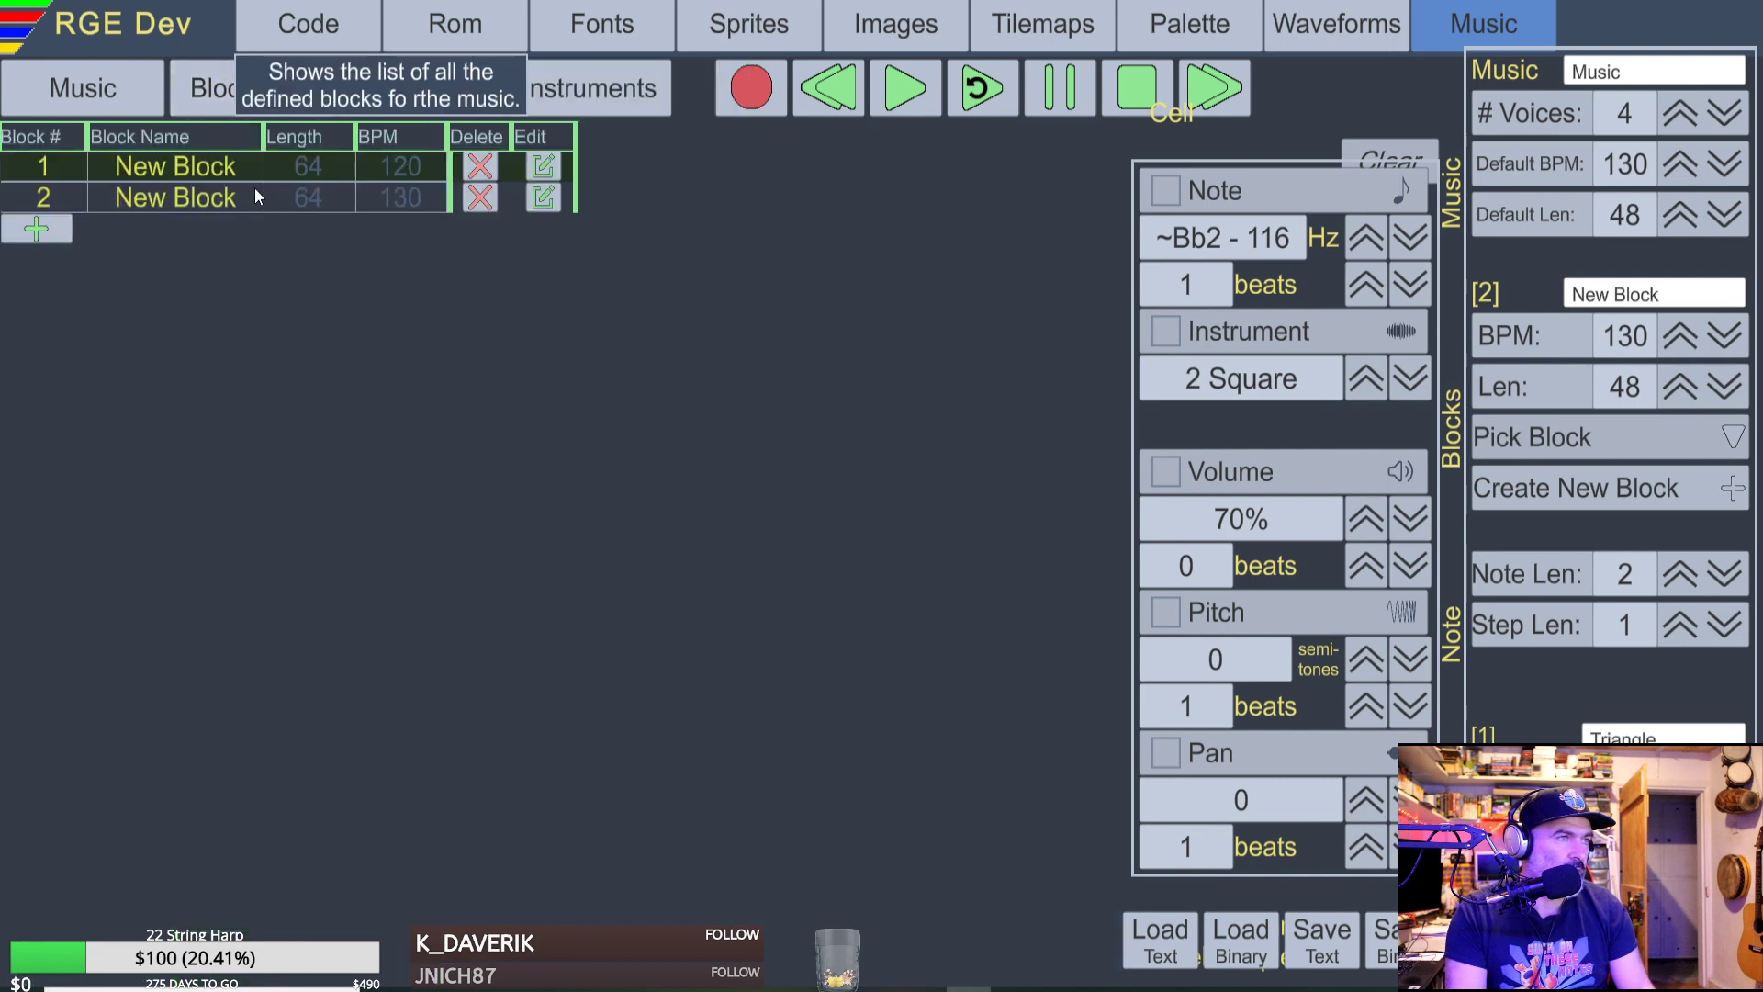
click(540, 198)
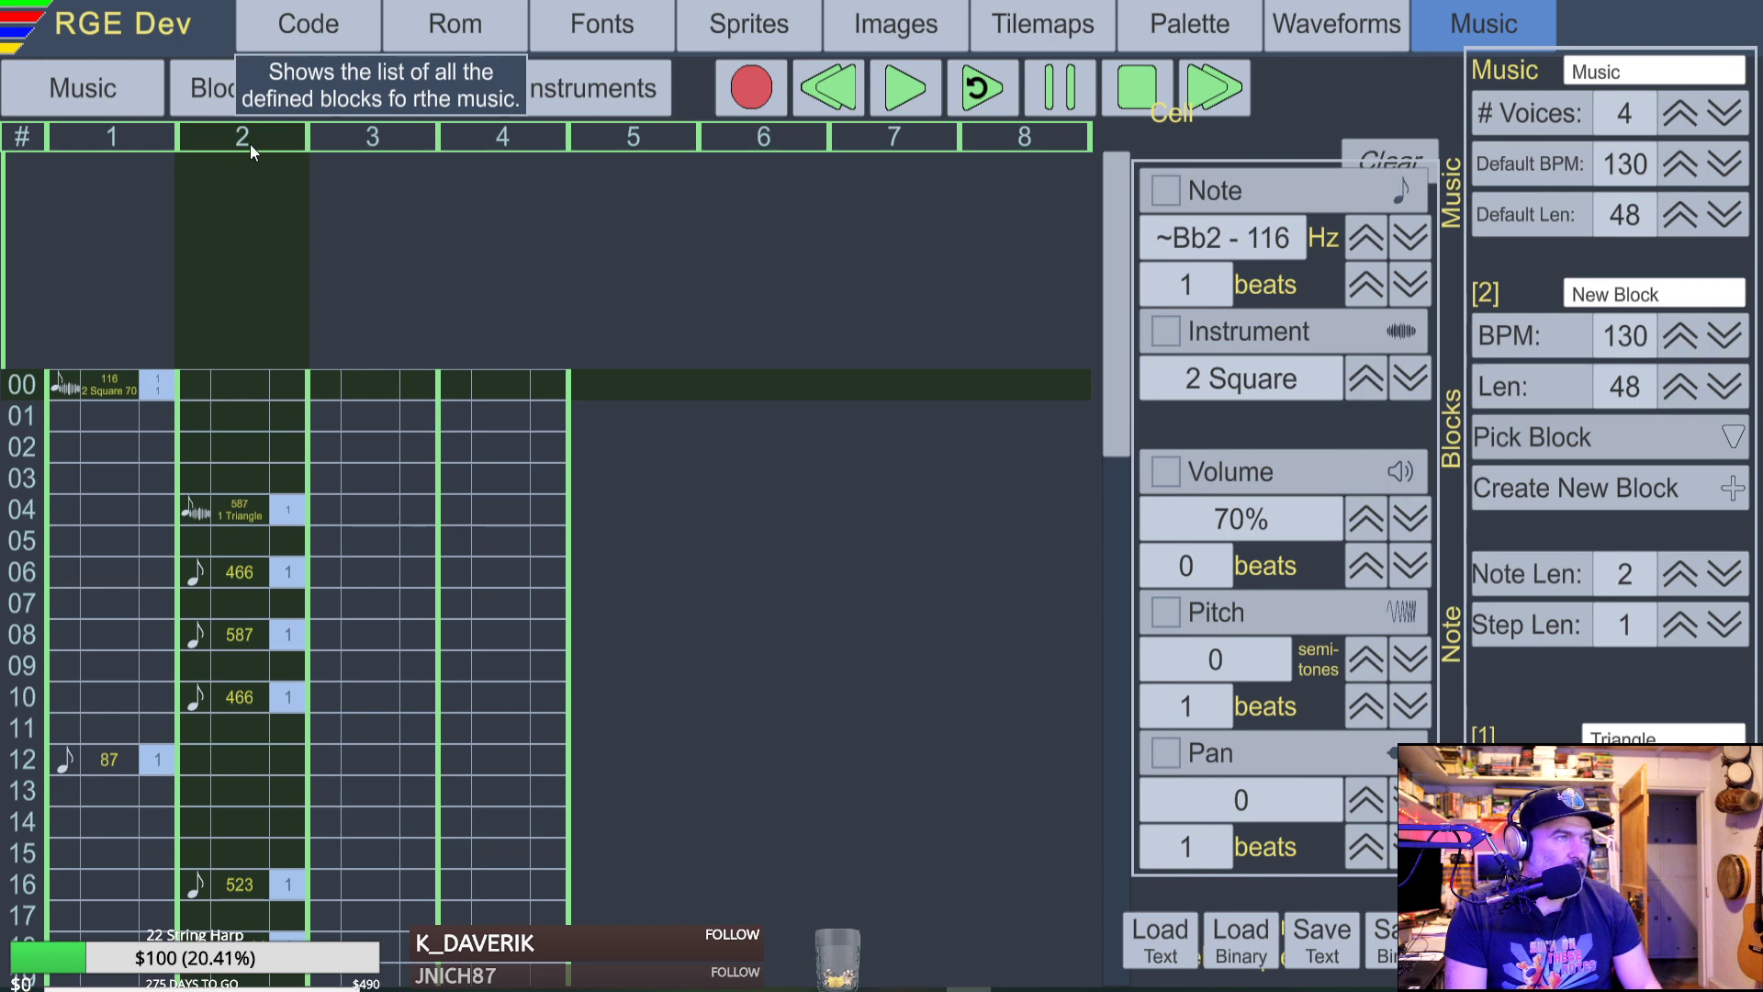
click(235, 111)
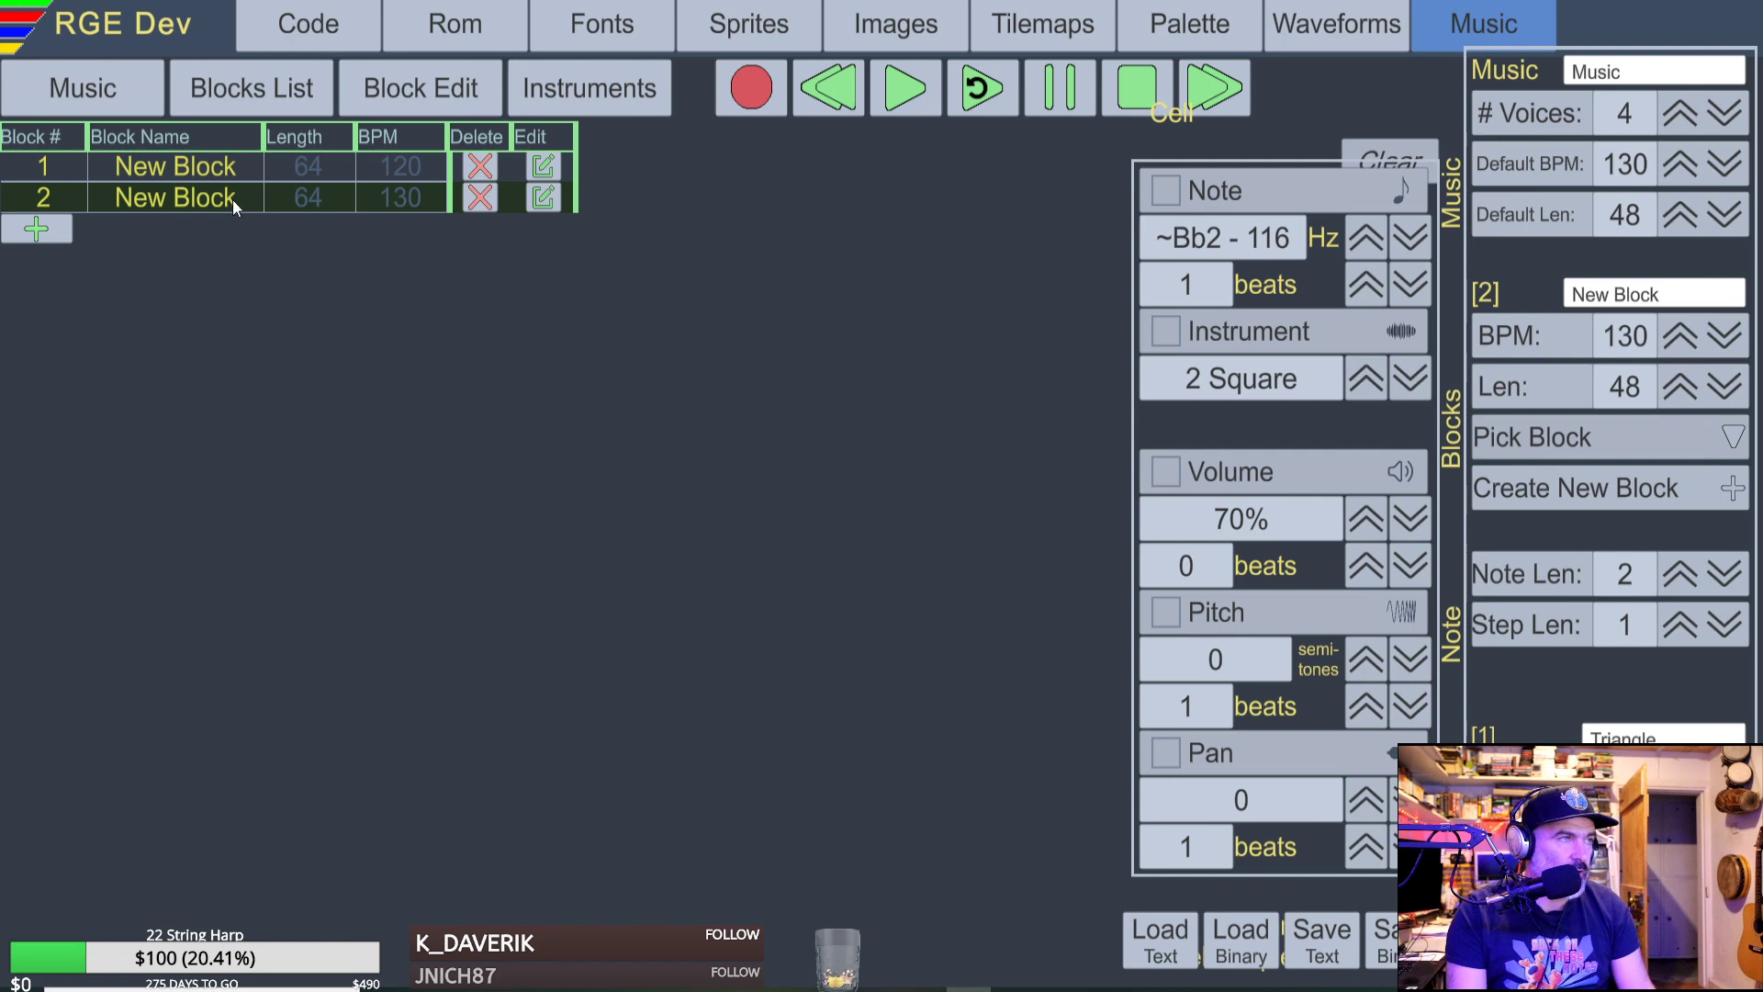
click(541, 198)
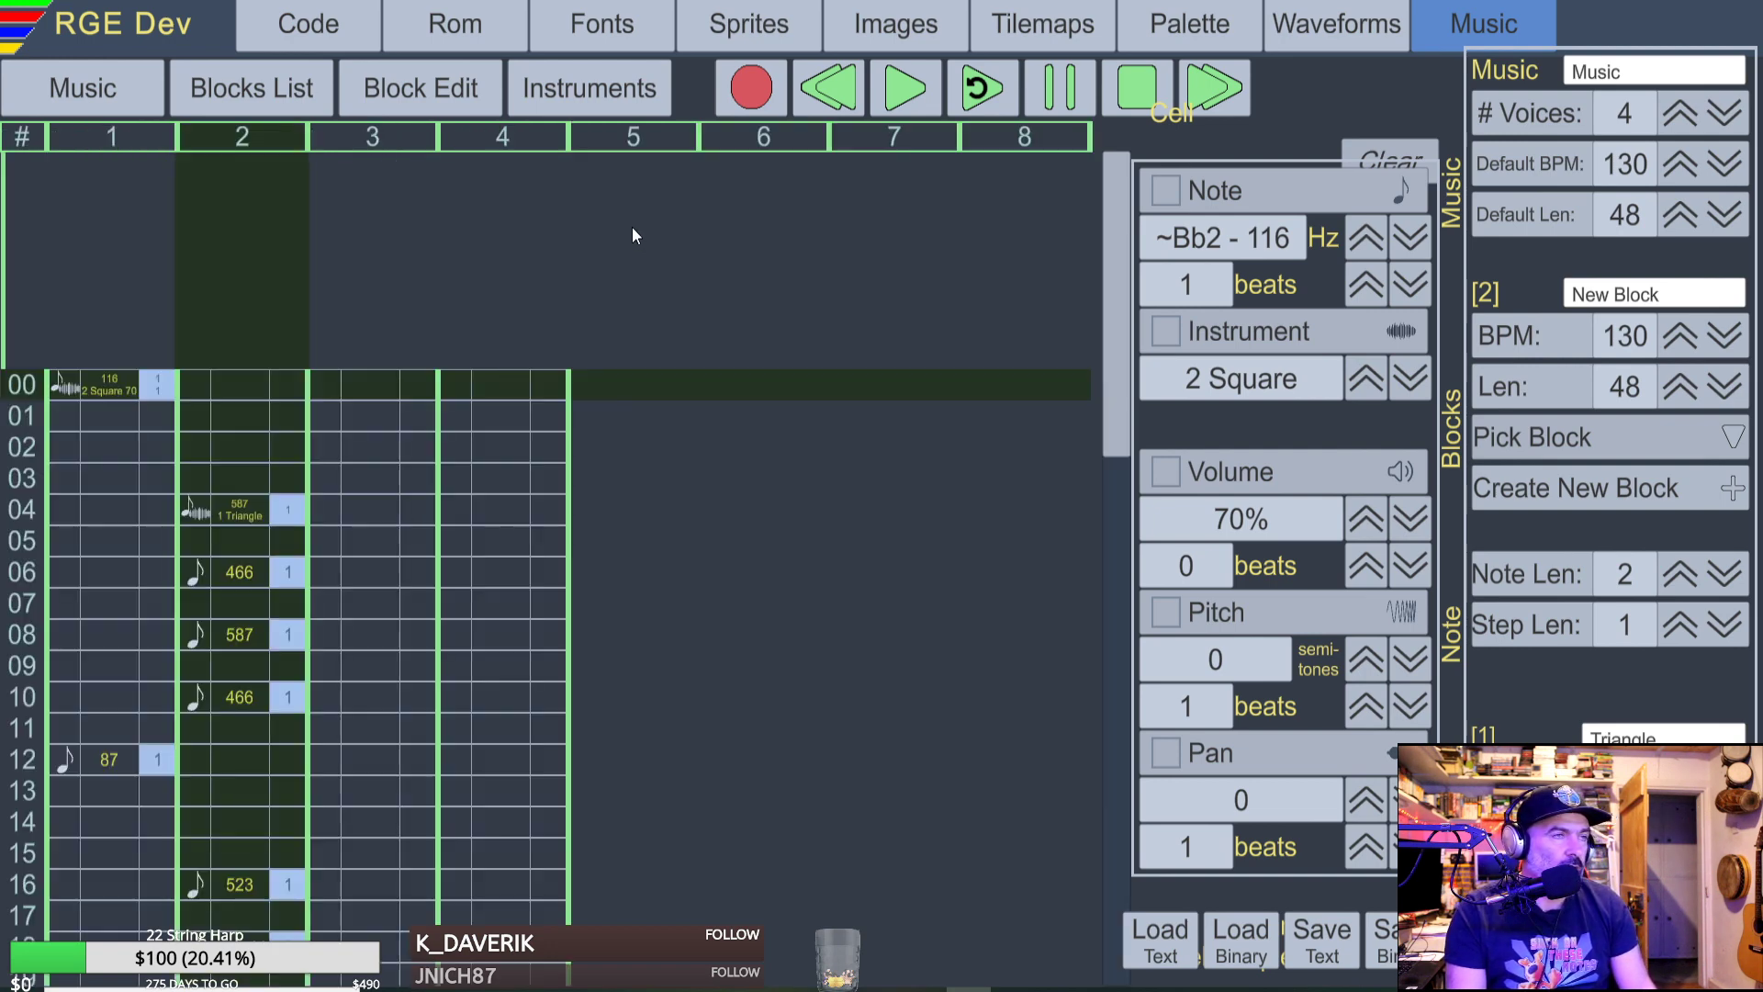
Open block 1 for editing and copy all its voice 3 cells from row 00 to row 47.
click(316, 115)
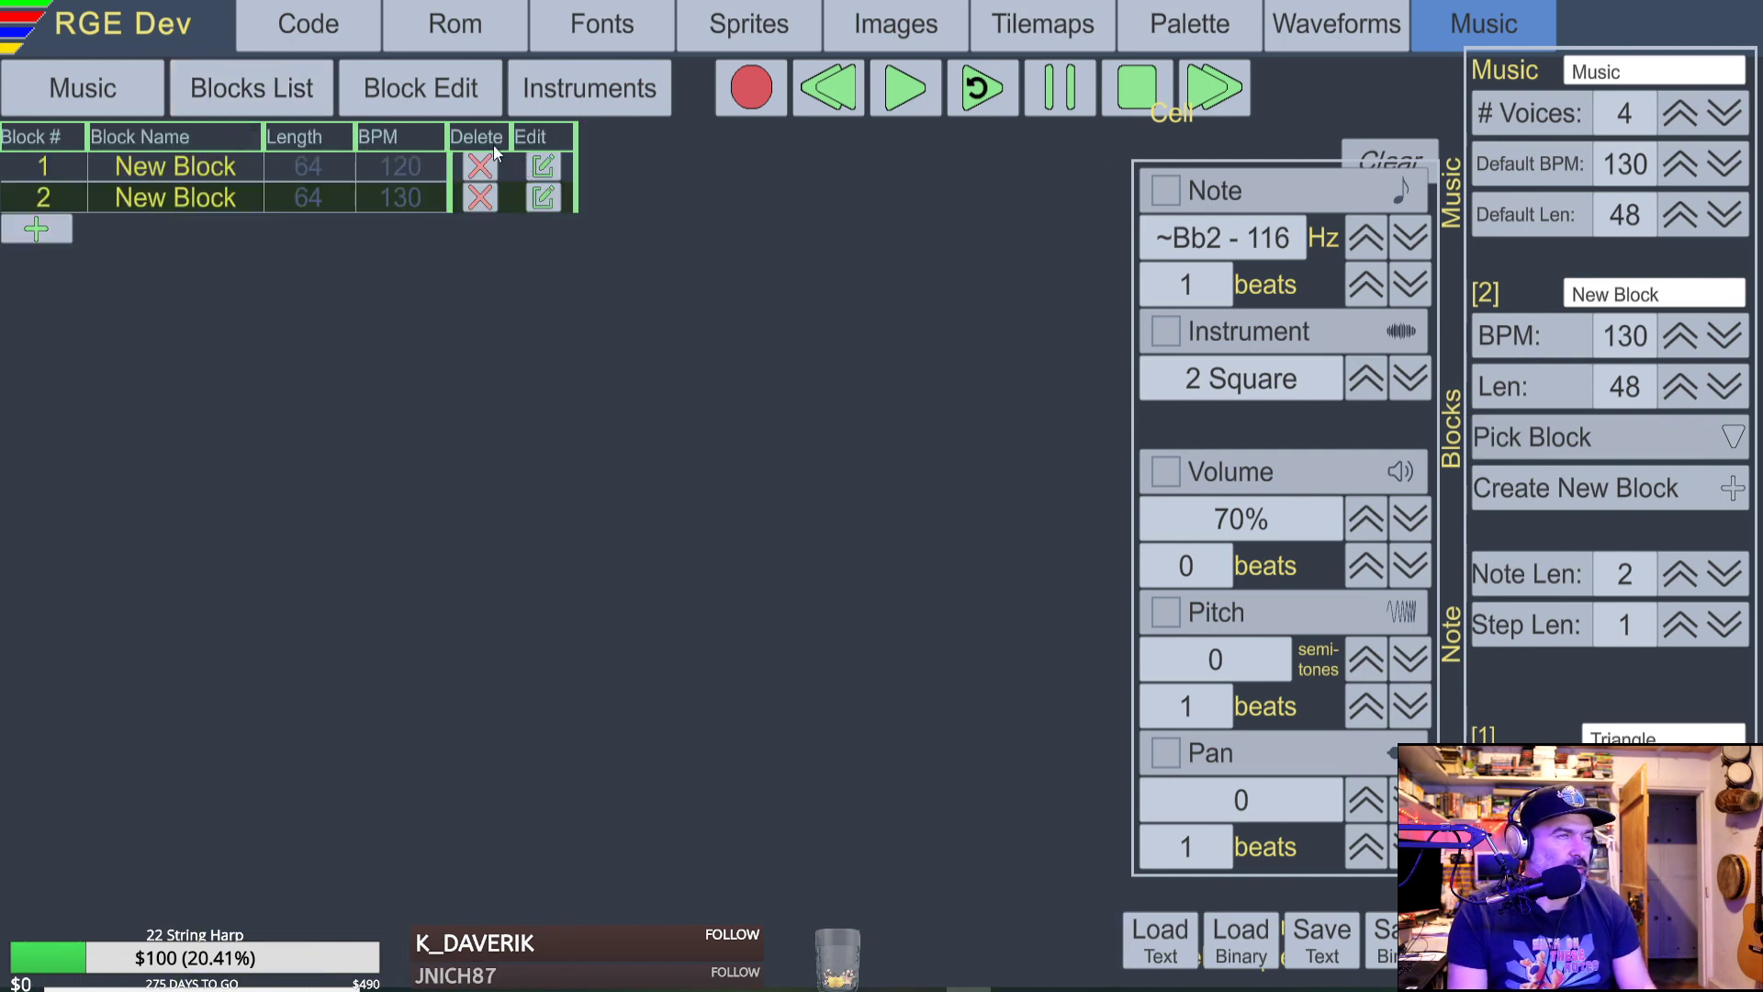
click(541, 166)
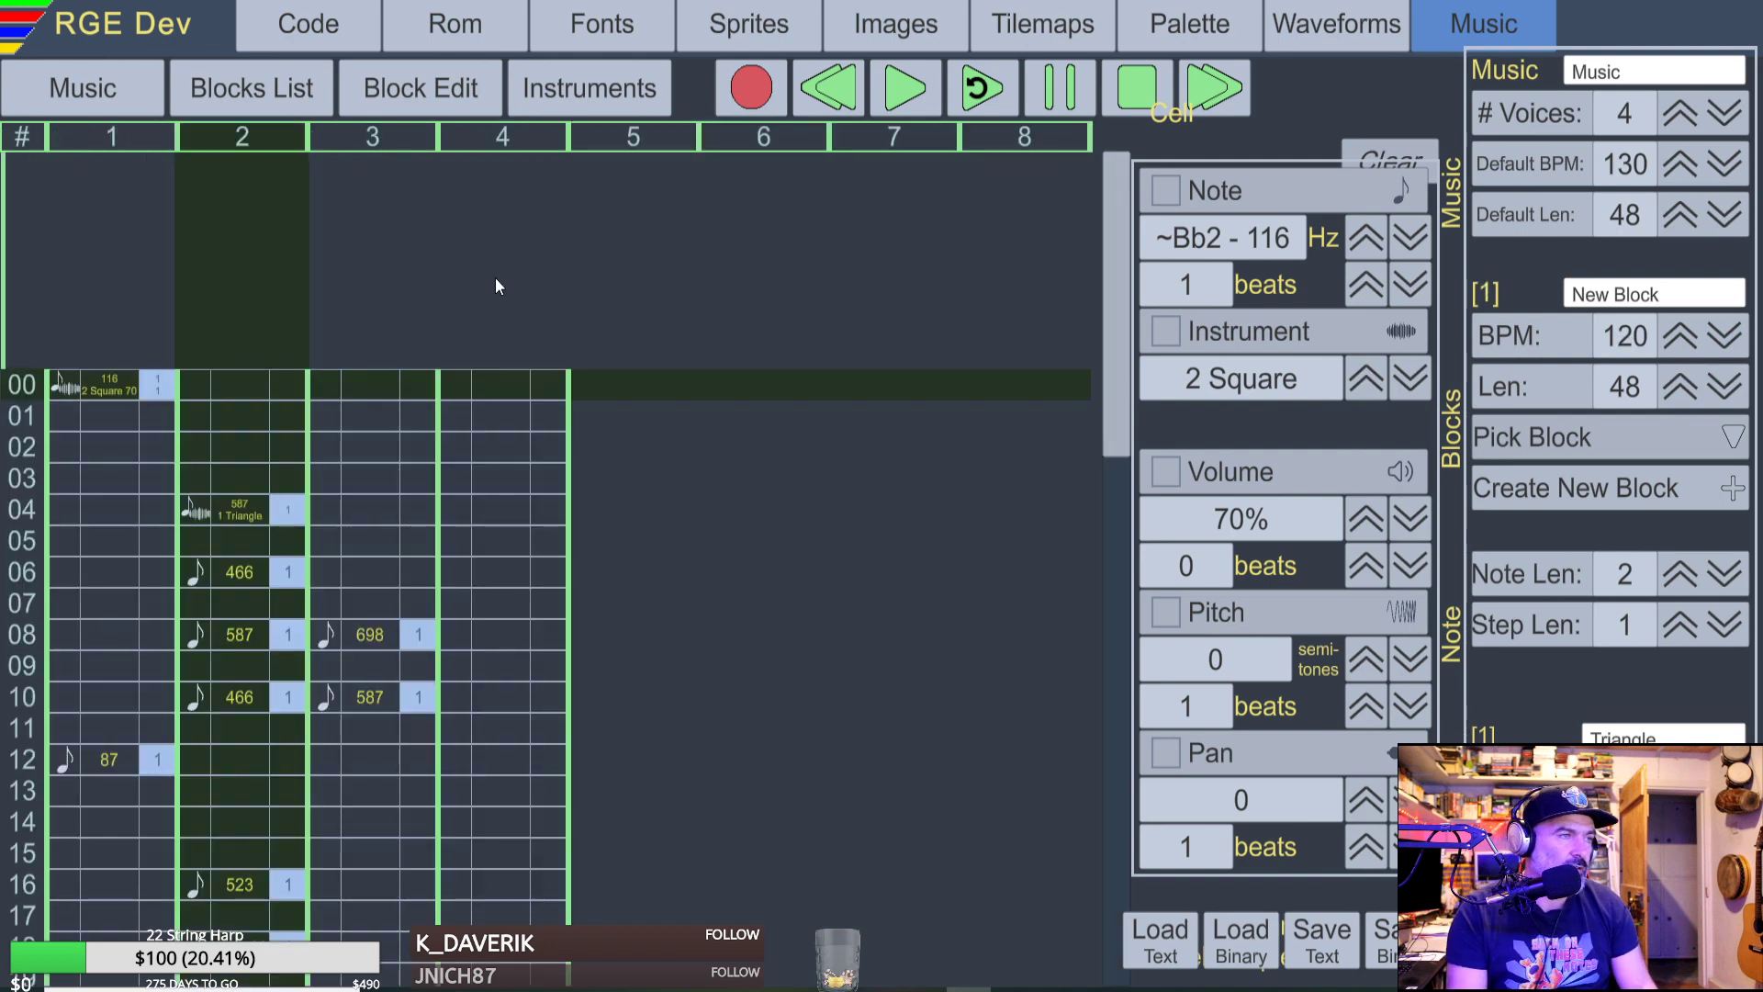
key(shift+Down)
key(shift+Down)
key(shift+Down)
key(shift+Down)
key(shift+Down)
key(shift+Down)
key(shift+Down)
key(shift+Down)
key(shift+Down)
key(shift+Down)
key(shift+Down)
key(shift+Down)
key(shift+Down)
key(shift+Down)
key(shift+Down)
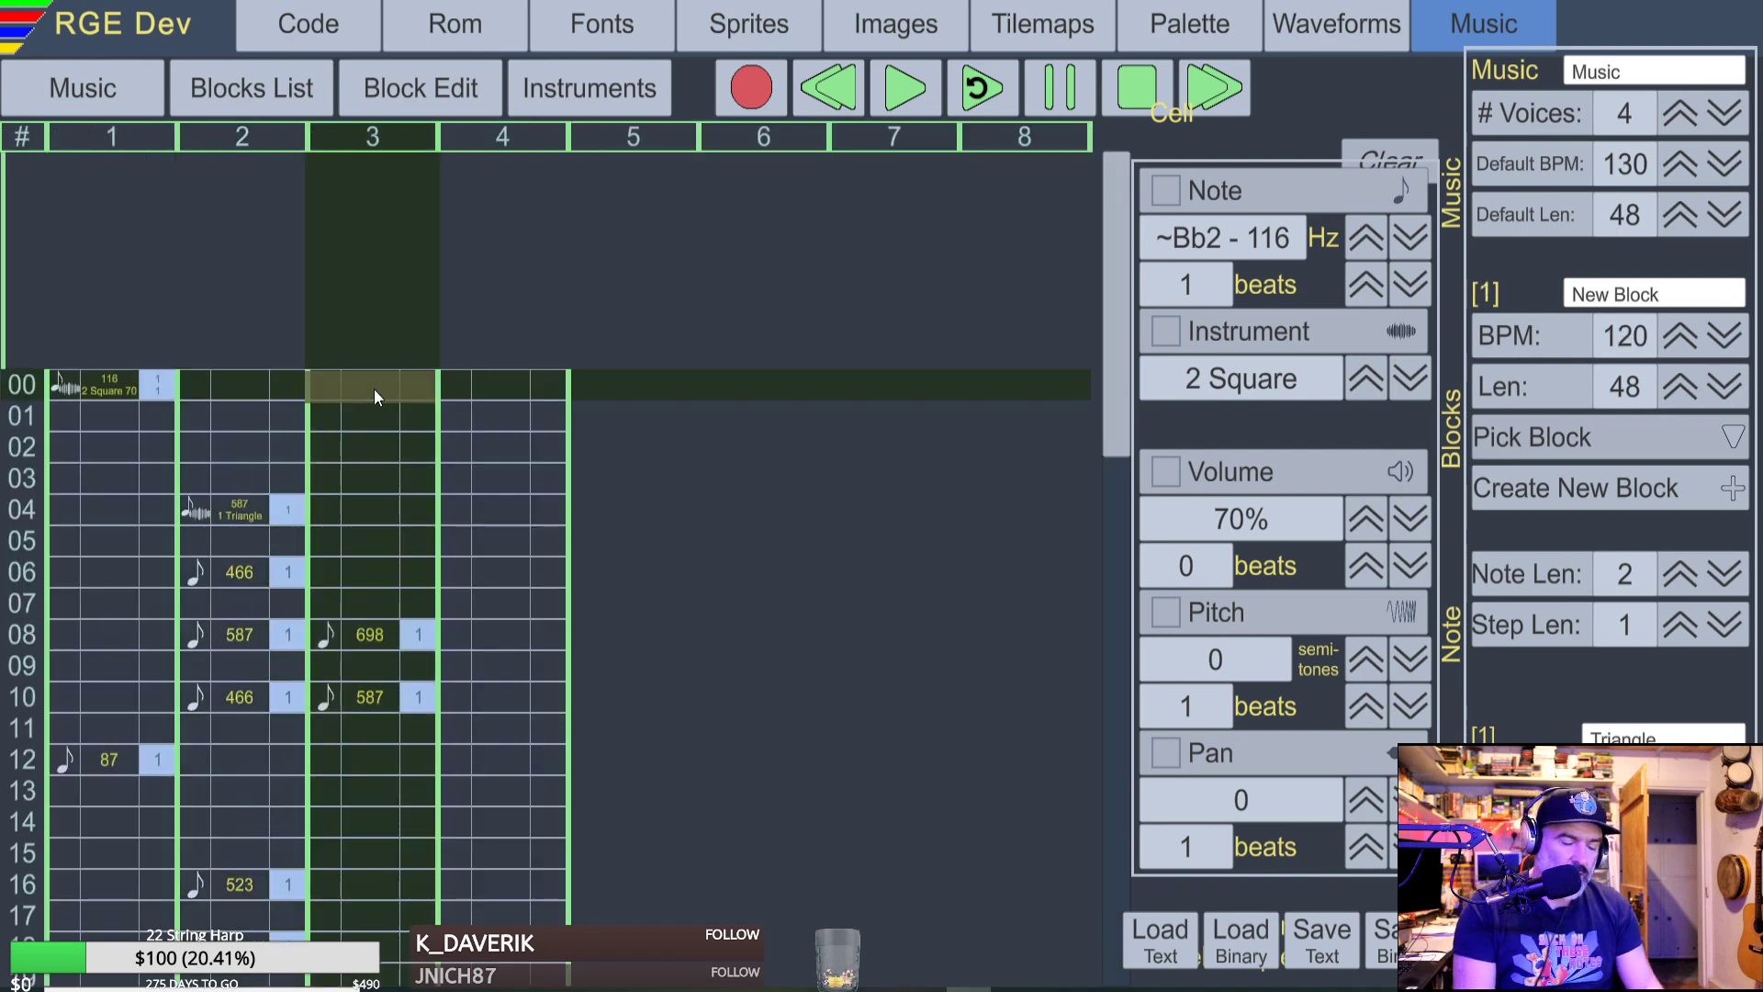
key(shift+Down)
key(shift+Down)
key(shift+Down)
key(shift+Down)
key(shift+Down)
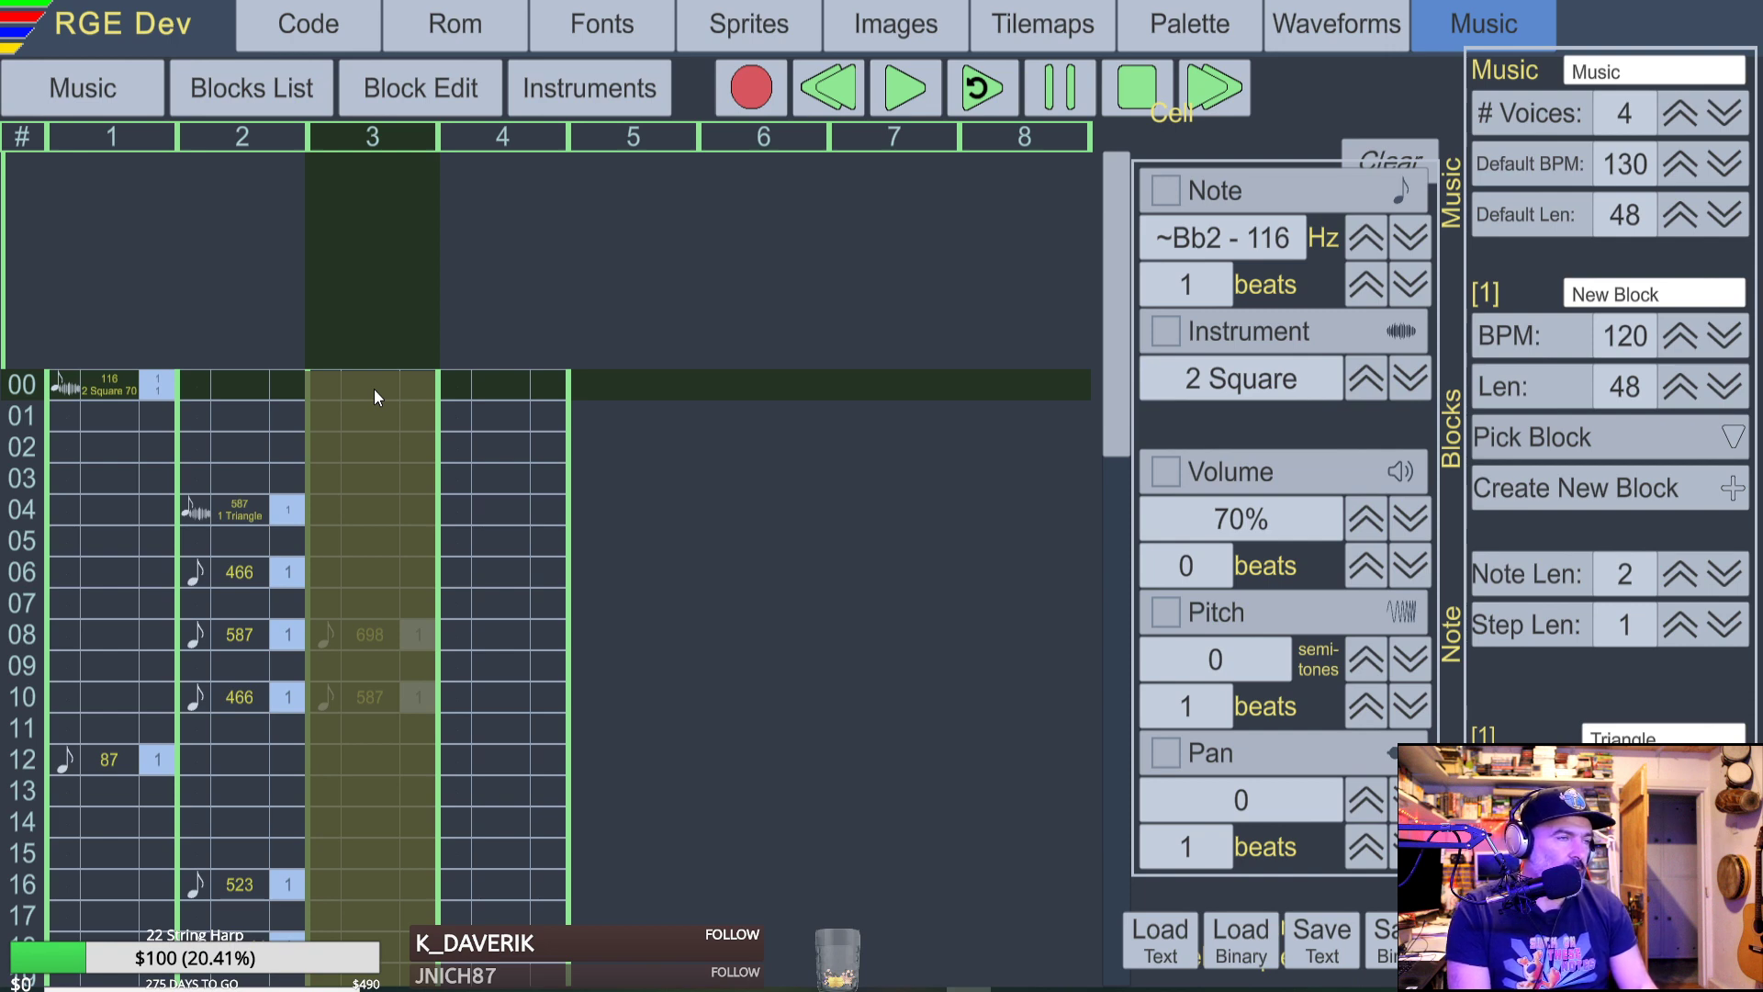
scroll(432, 501, down, 10)
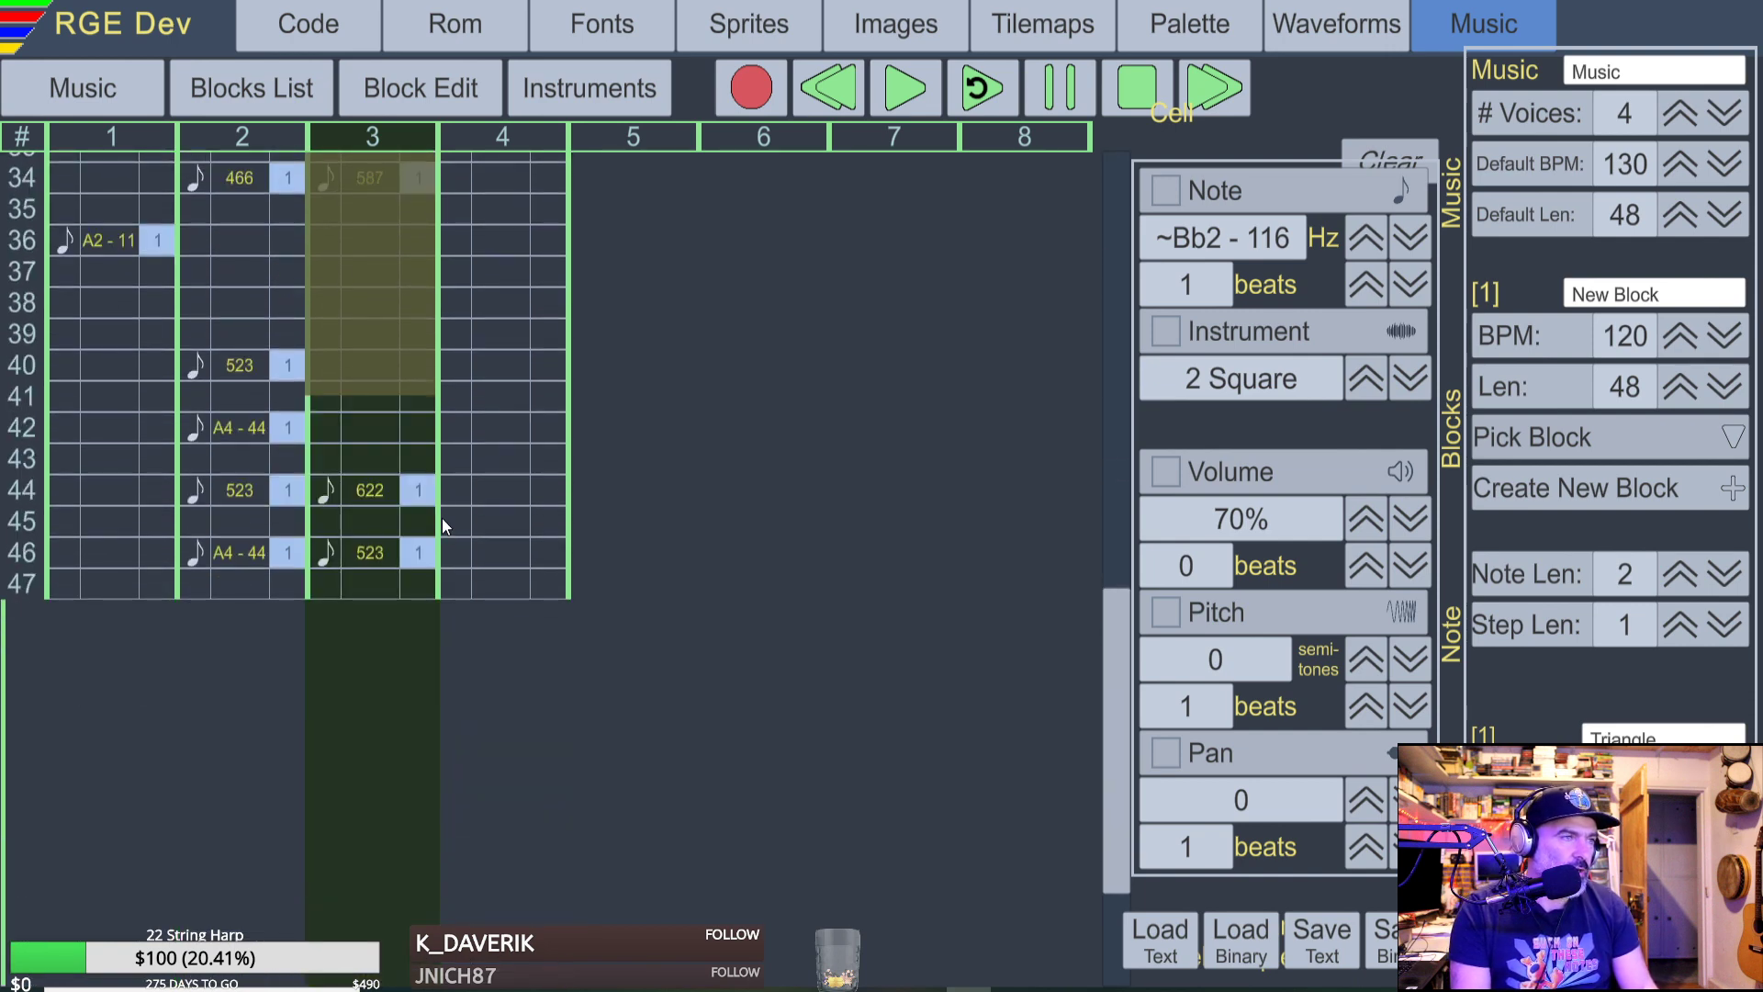
key(shift+Down)
key(shift+Down)
key(shift+Down)
key(shift+Down)
key(shift+Down)
key(shift+Down)
key(shift+Down)
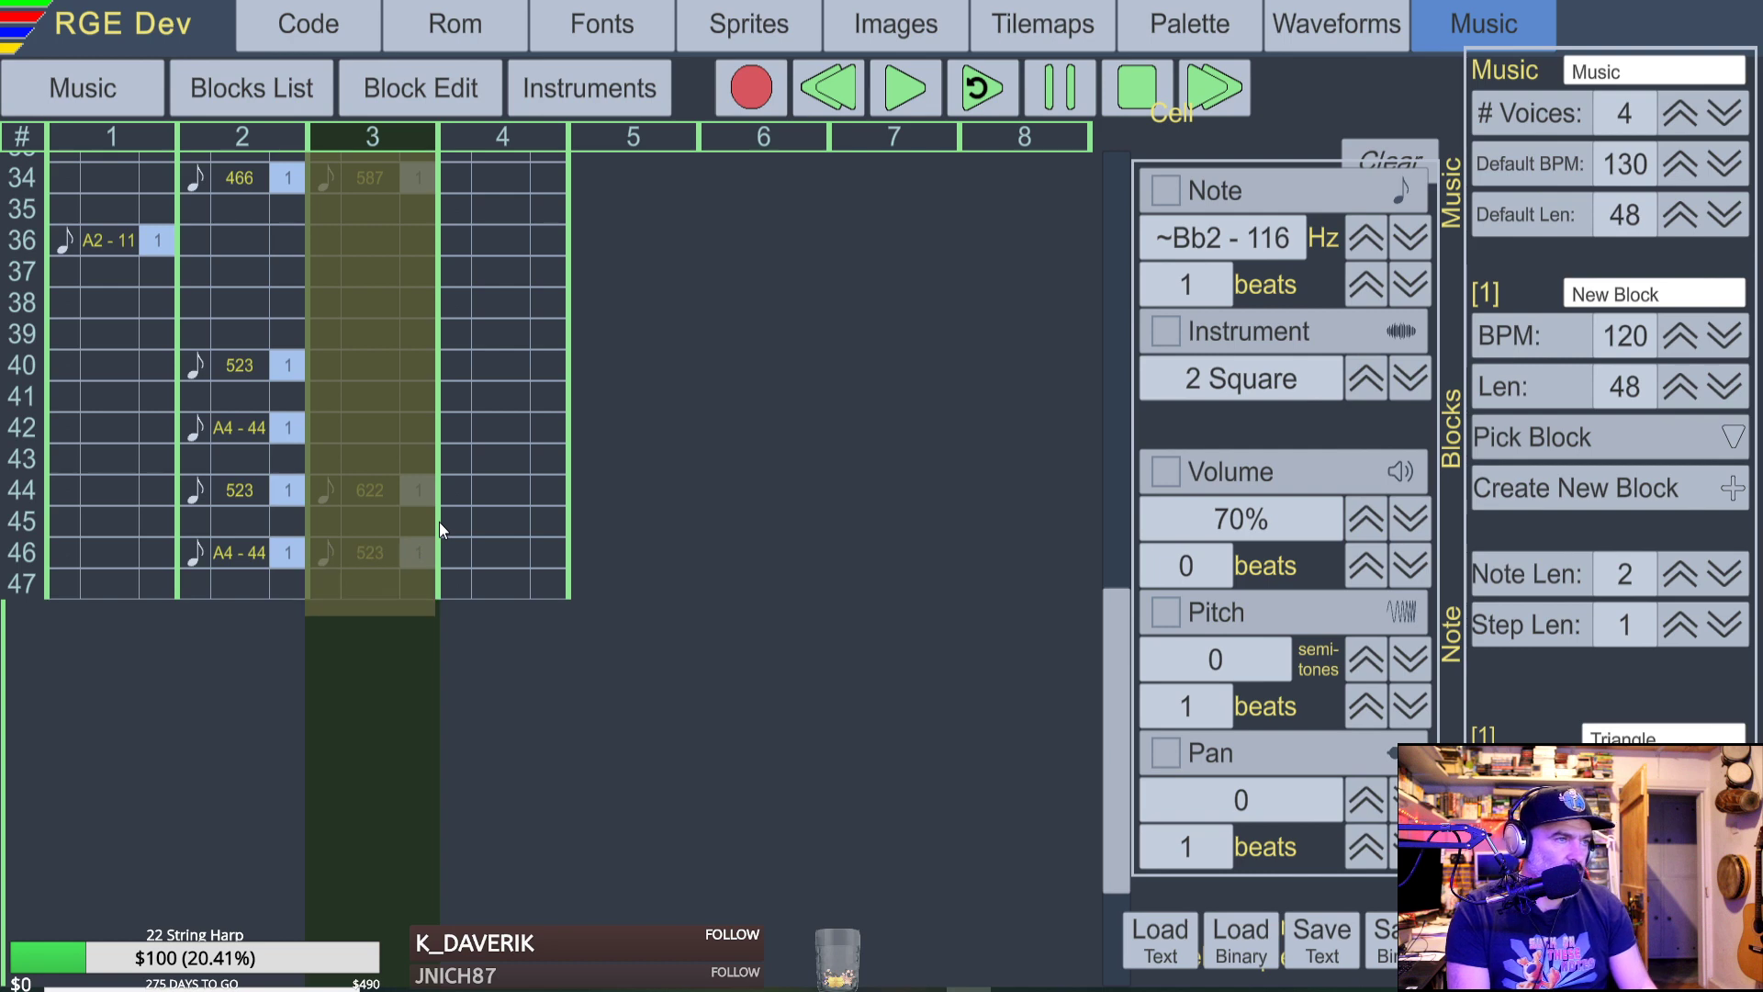
key(ctrl+c)
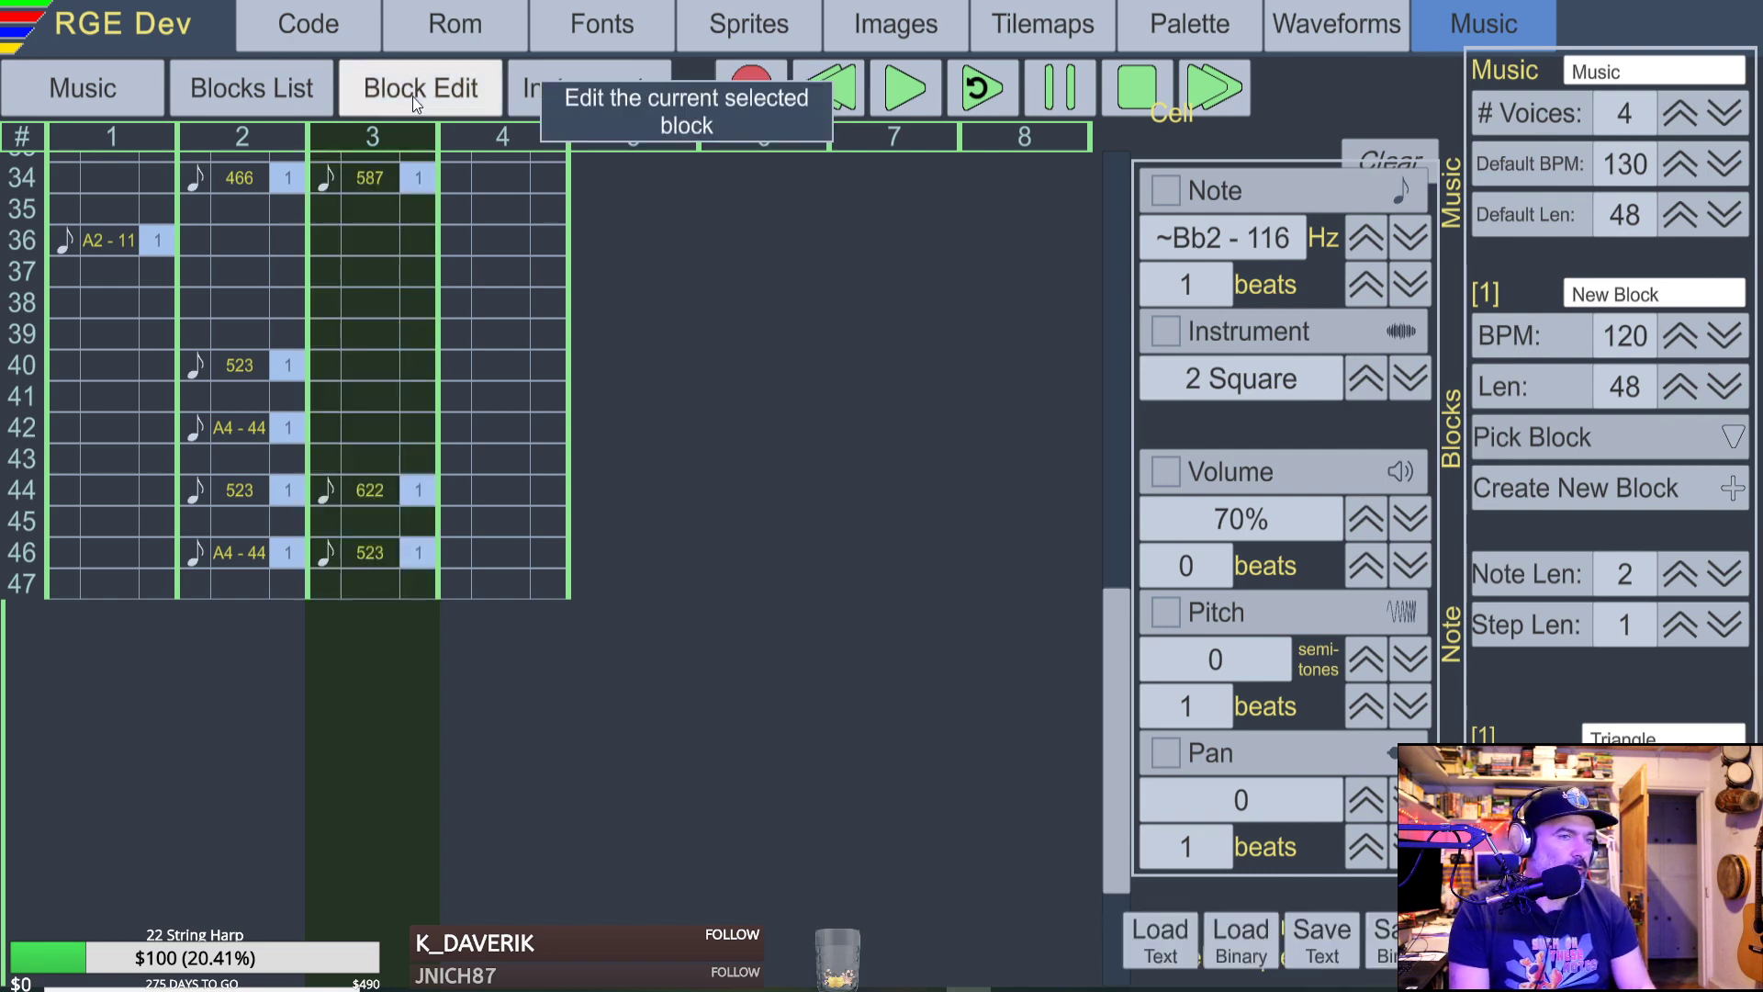
Open block 2 for editing and paste the copied cells into voice 3 starting at row 00.
click(245, 88)
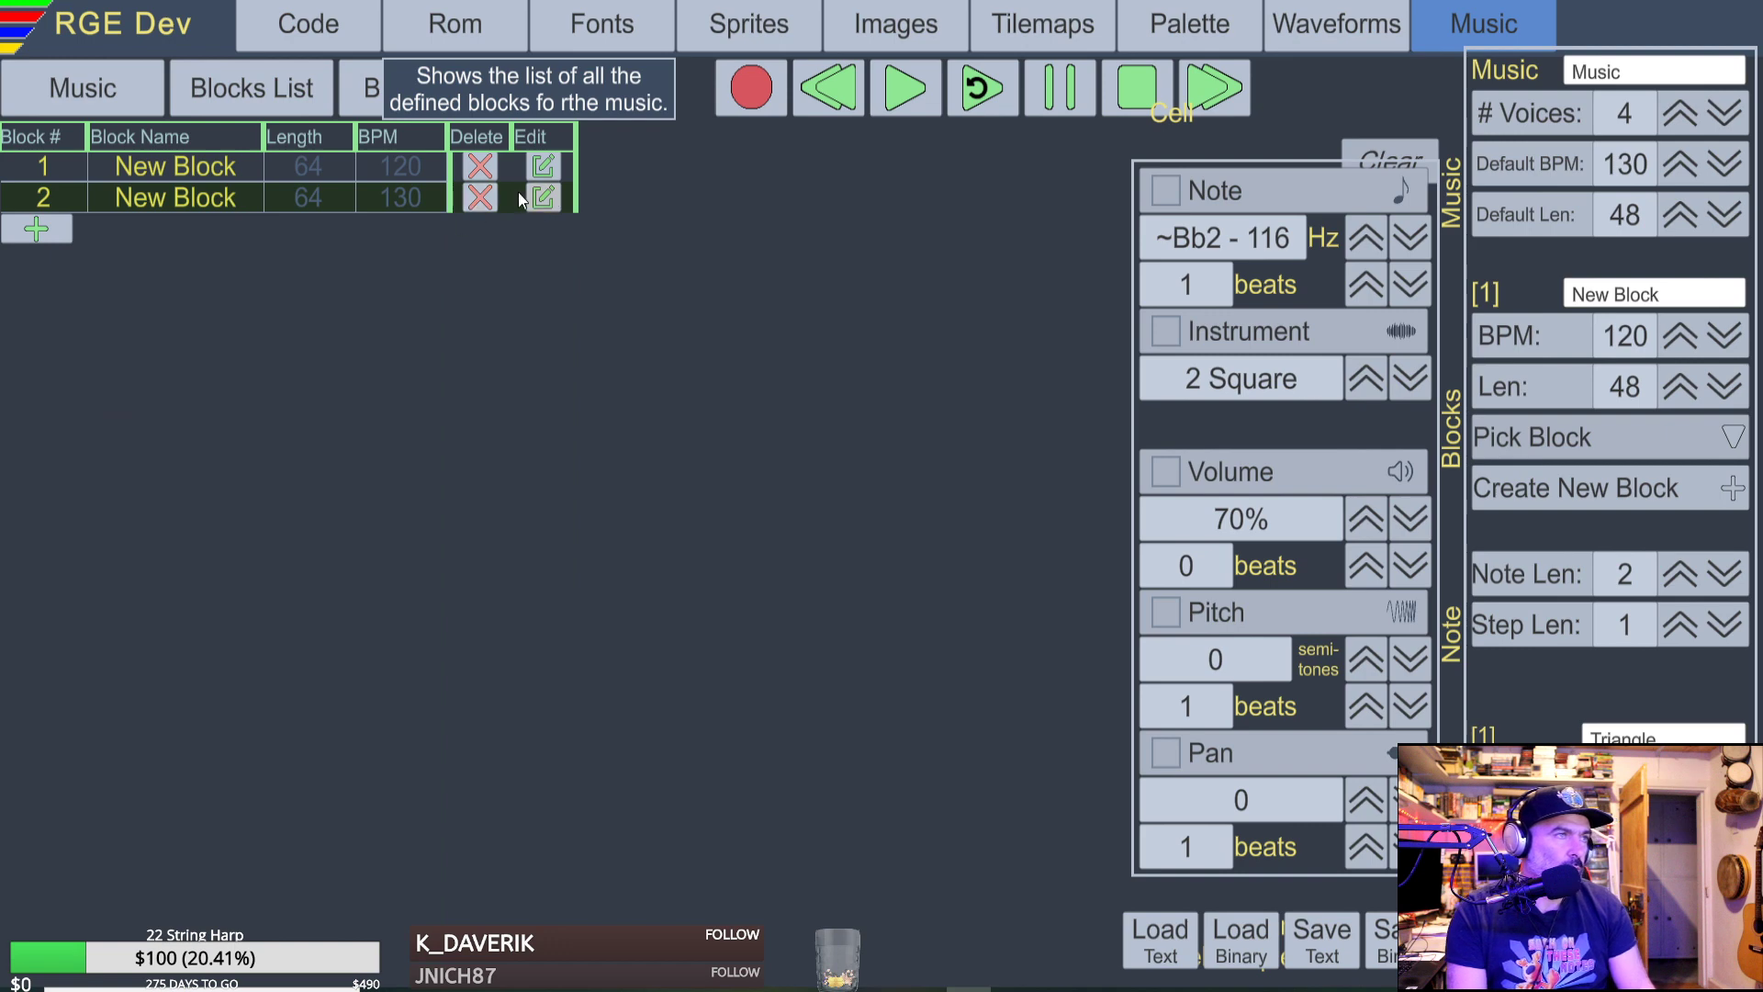
click(543, 196)
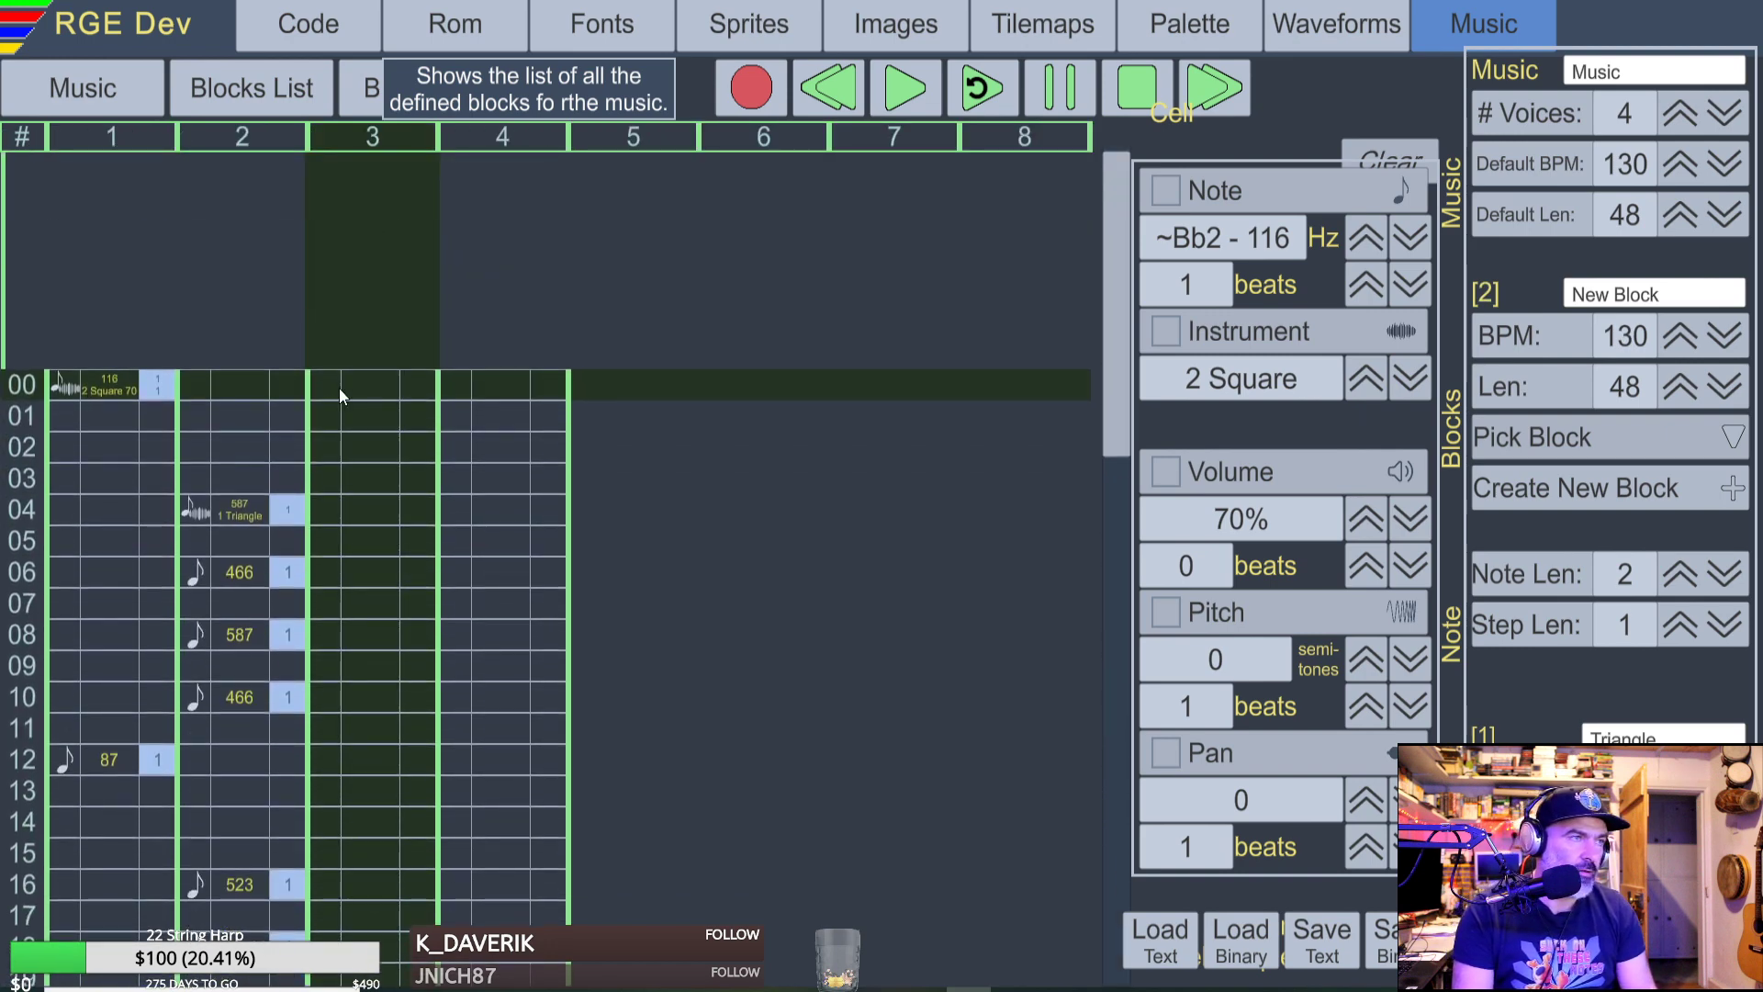
key(ctrl+v)
Examine block 2's pasted notes in voices 2 and 3 across all rows, including the cells at rows 04 and 08.
scroll(403, 269, down, 3)
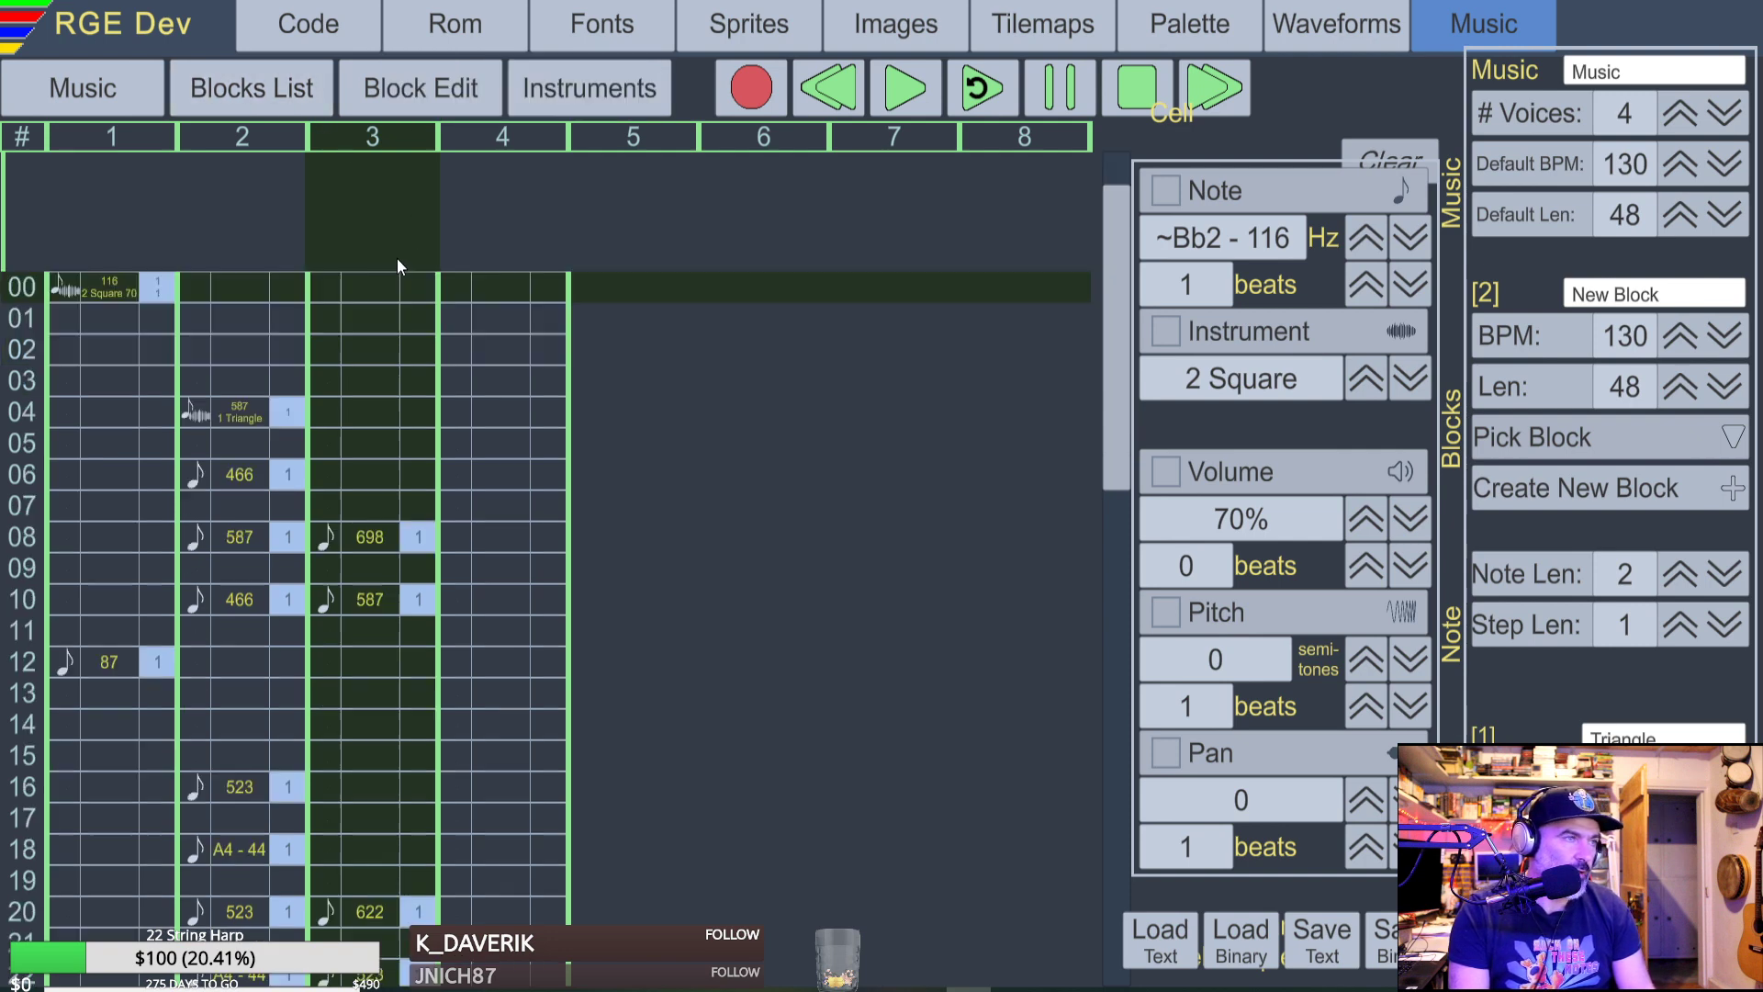
click(245, 414)
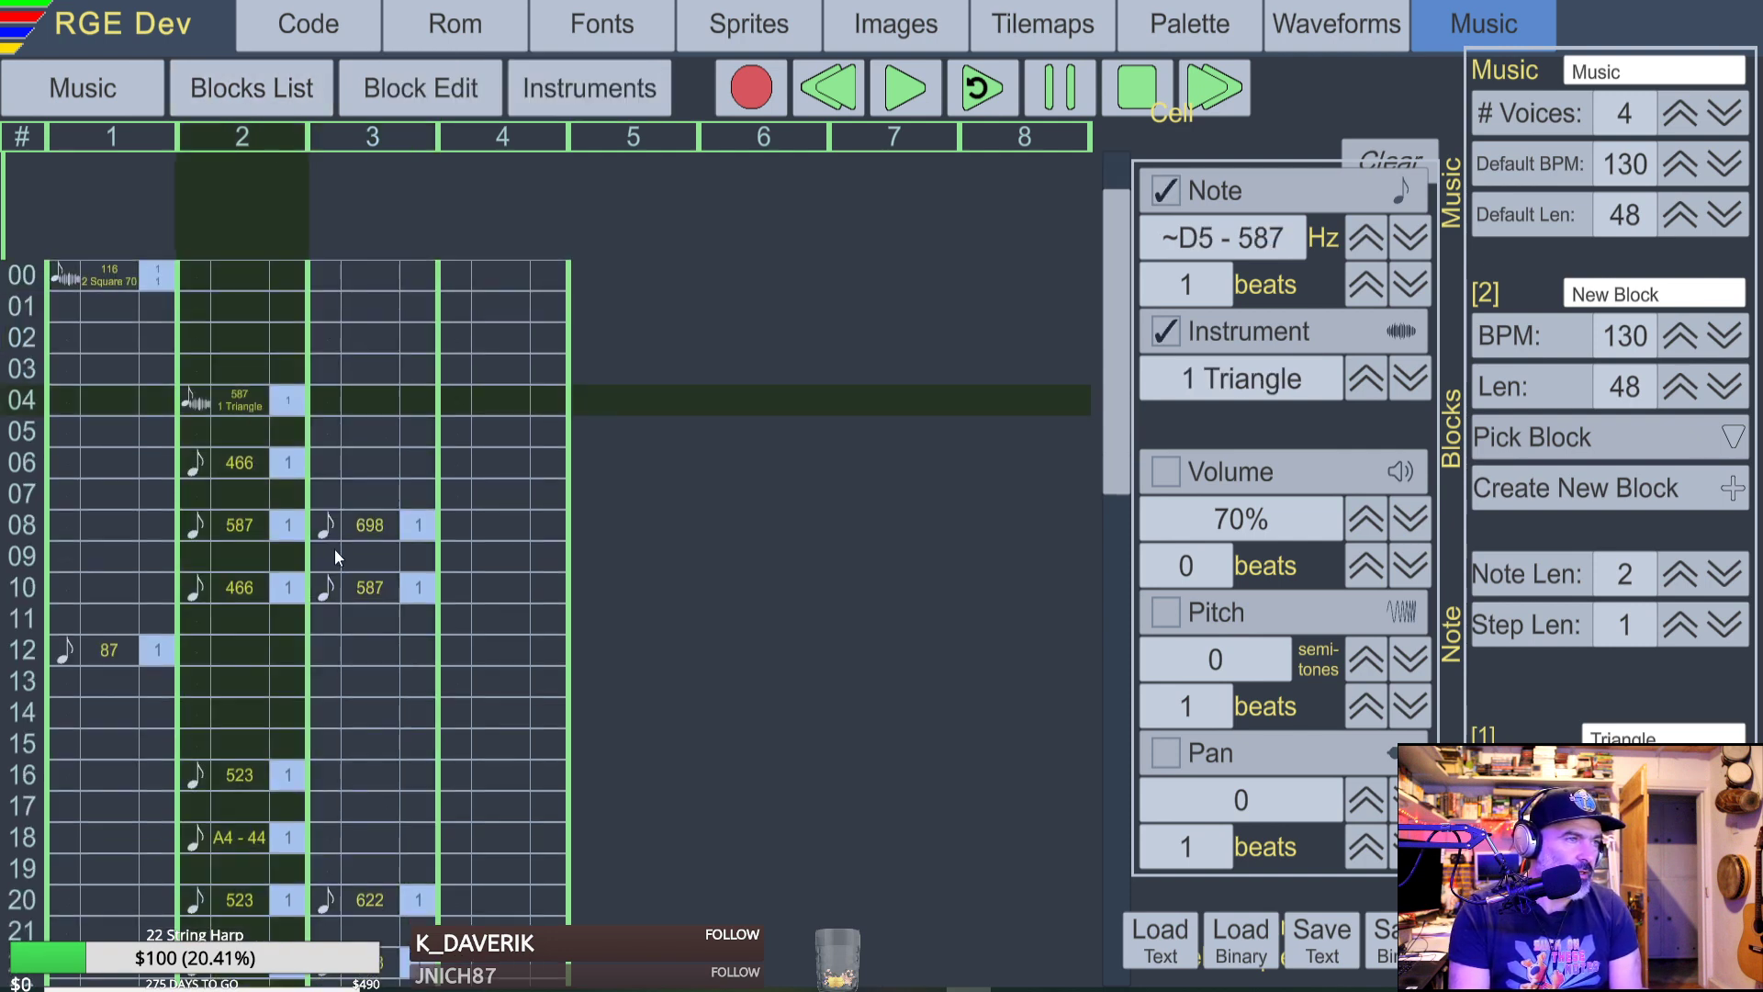
click(354, 535)
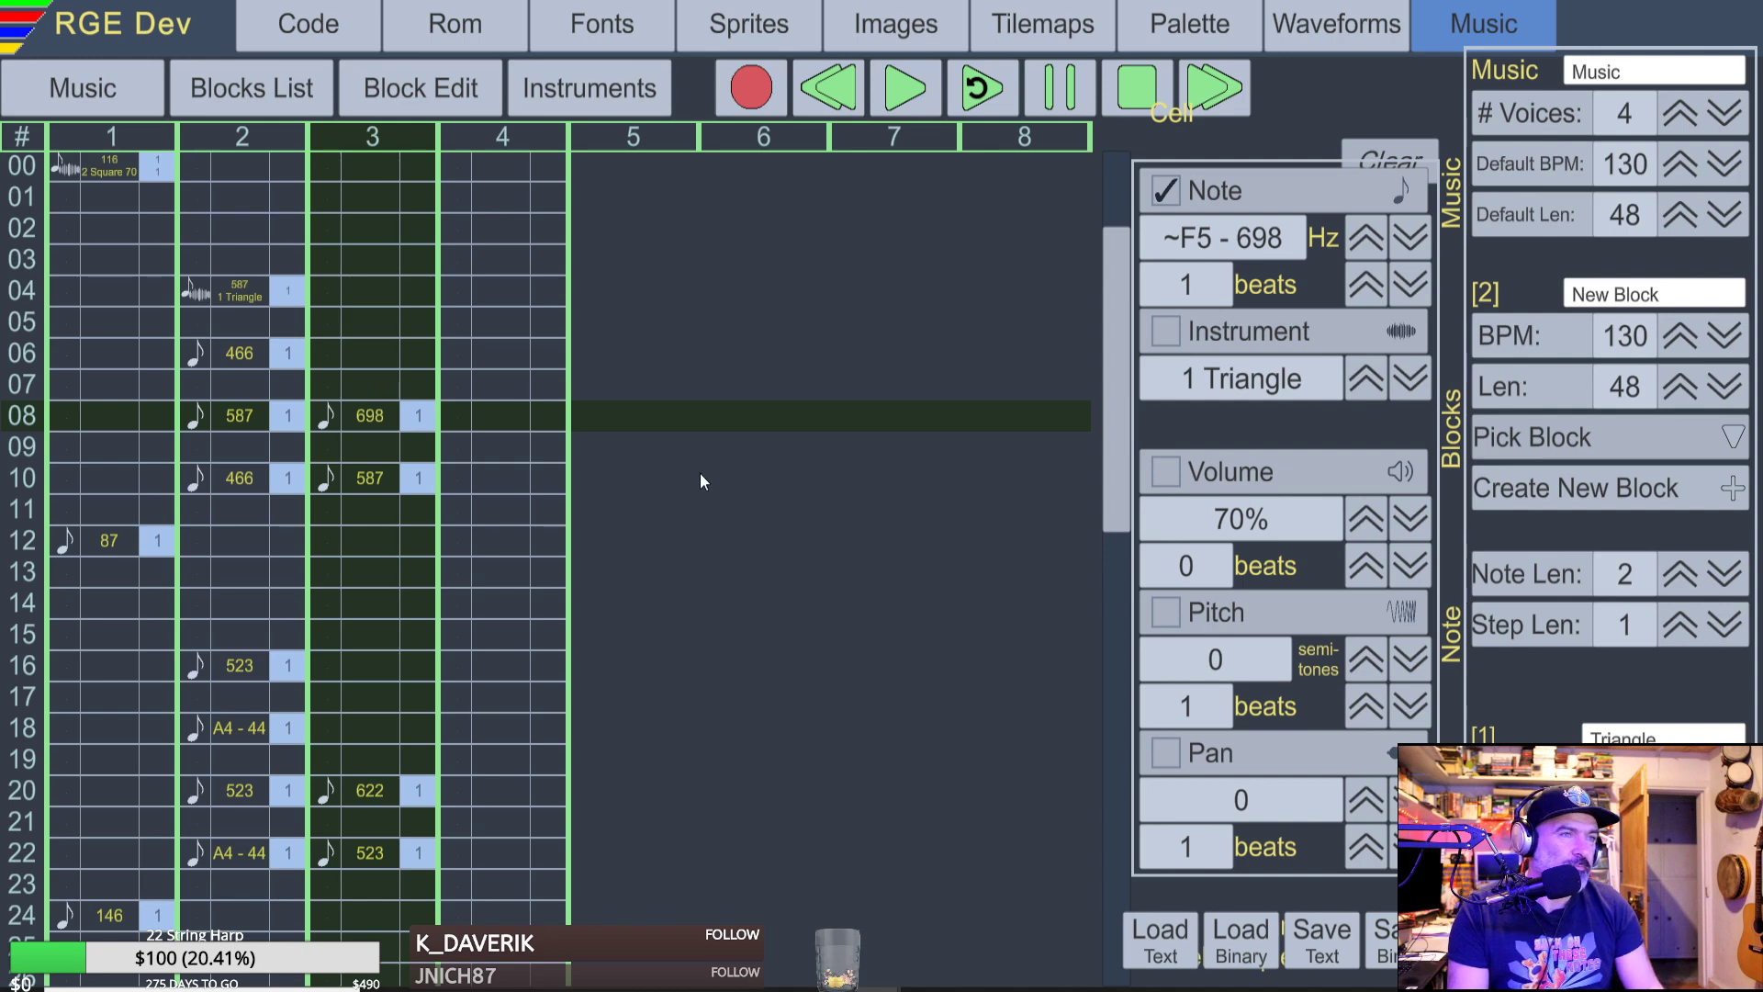
scroll(623, 465, up, 3)
scroll(396, 456, down, 11)
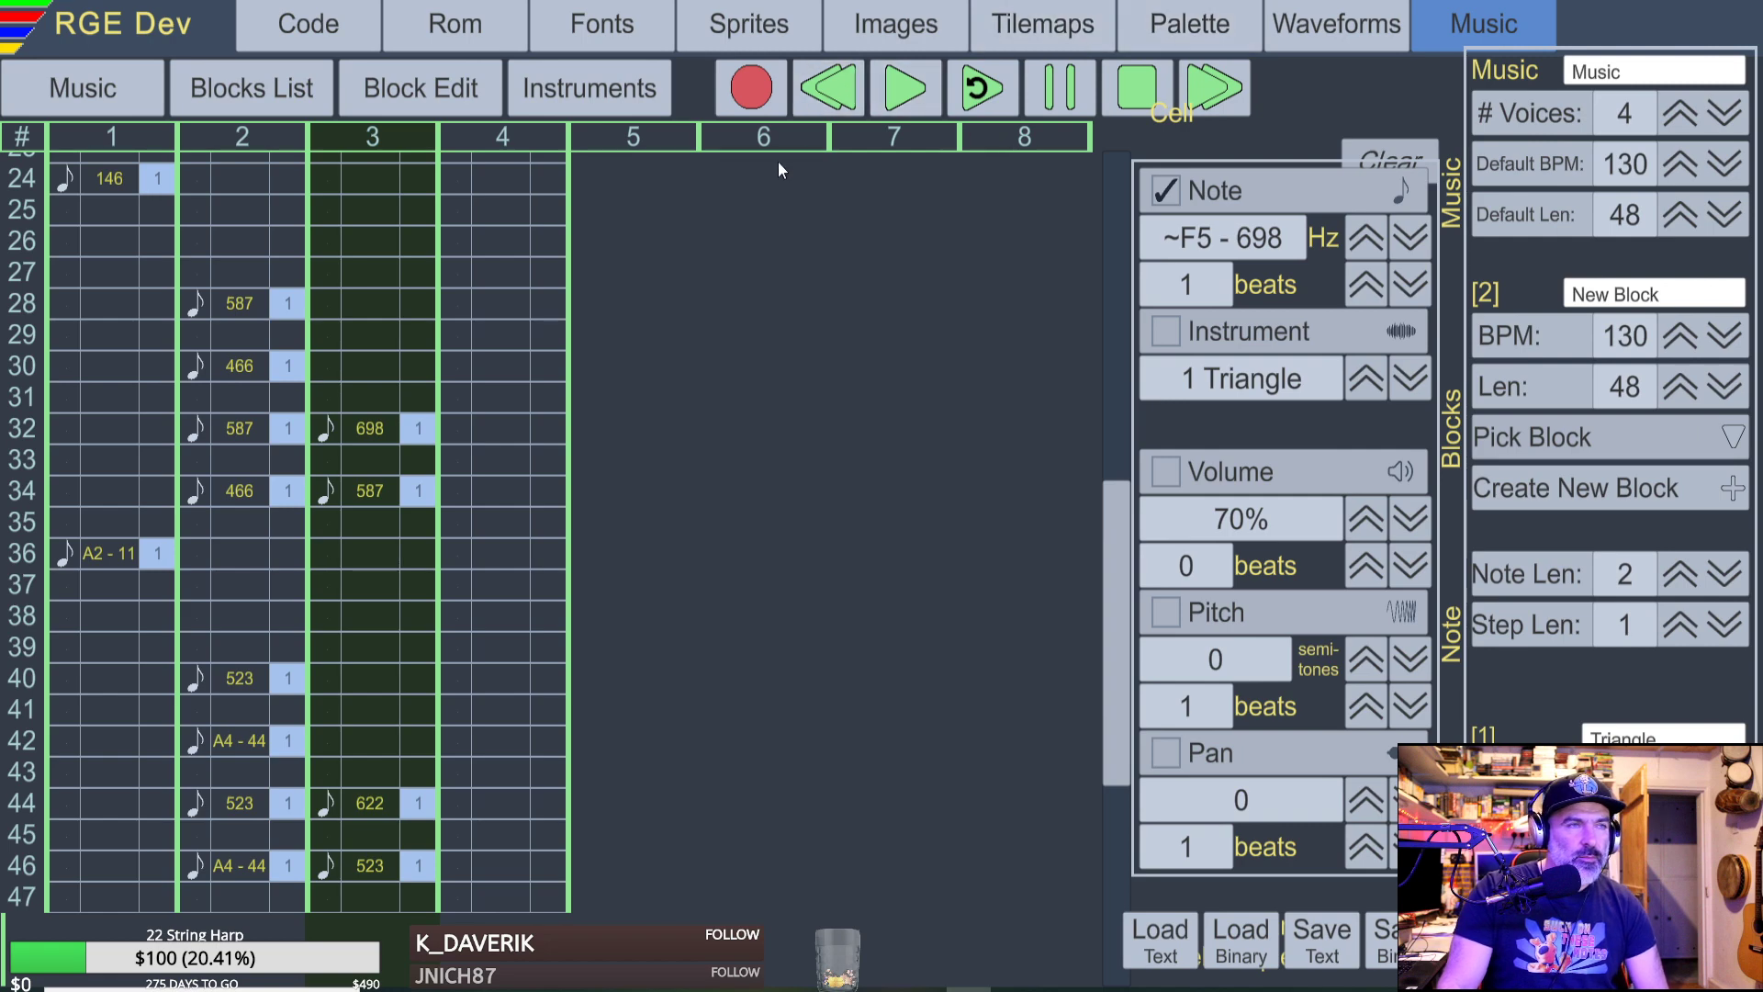
scroll(555, 286, up, 10)
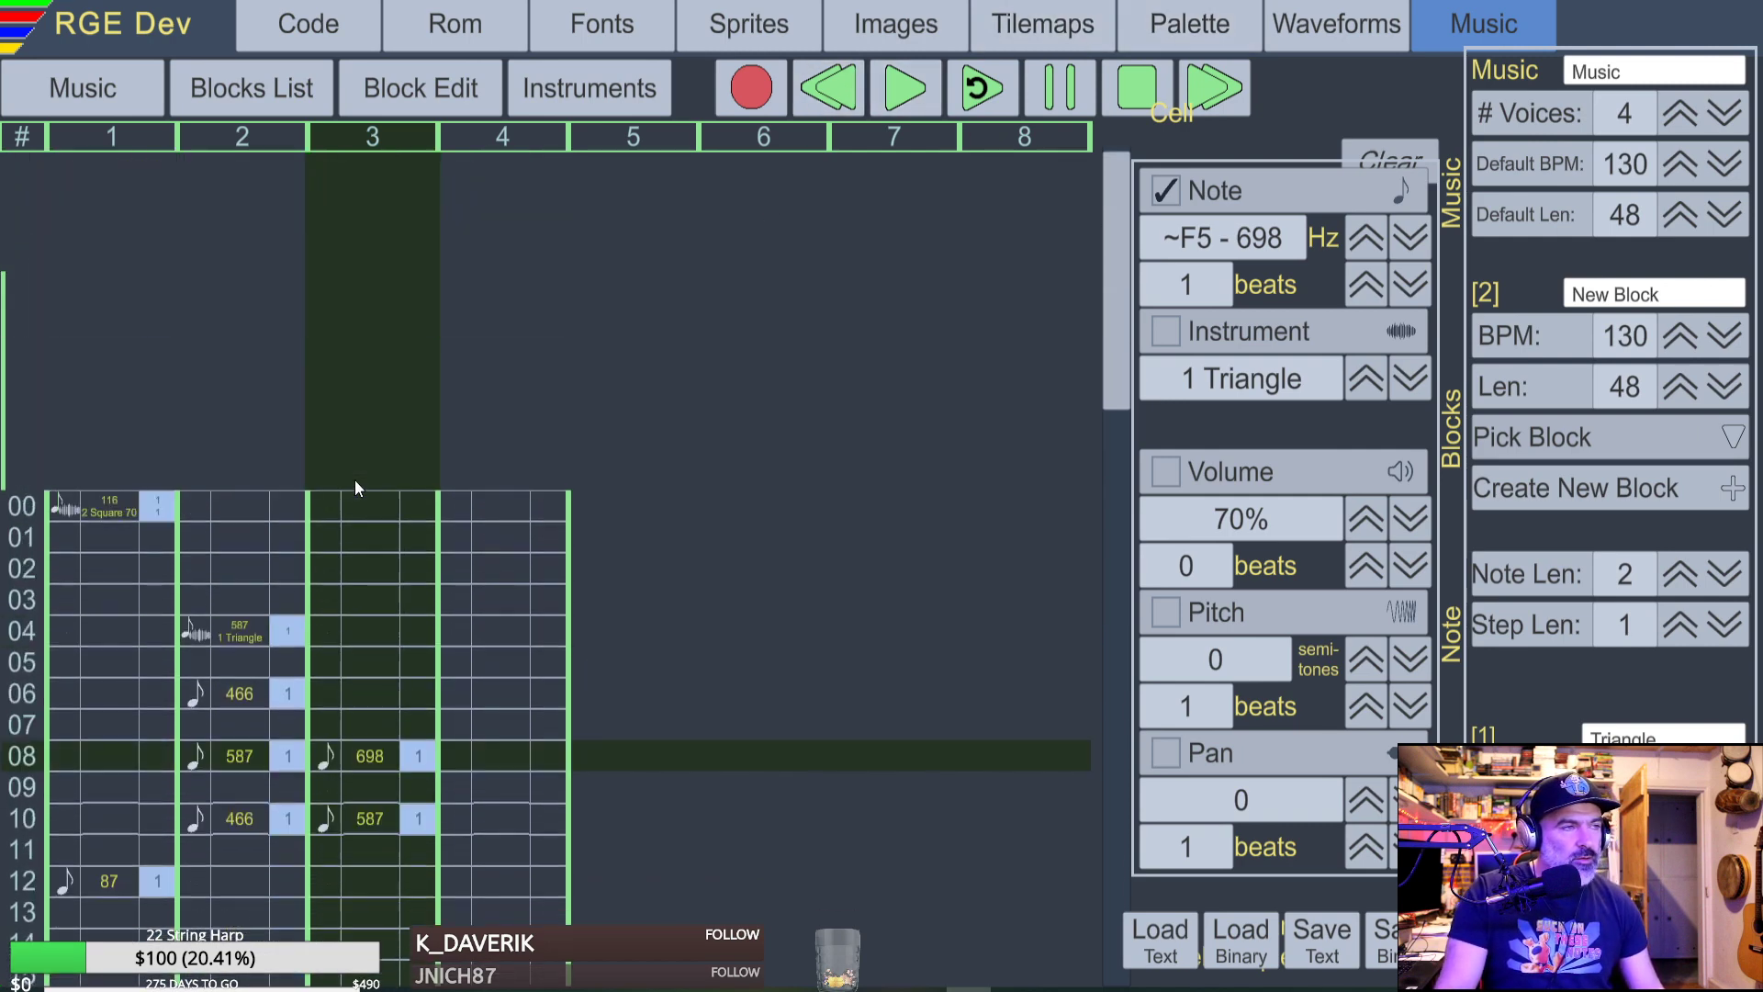
scroll(359, 476, down, 5)
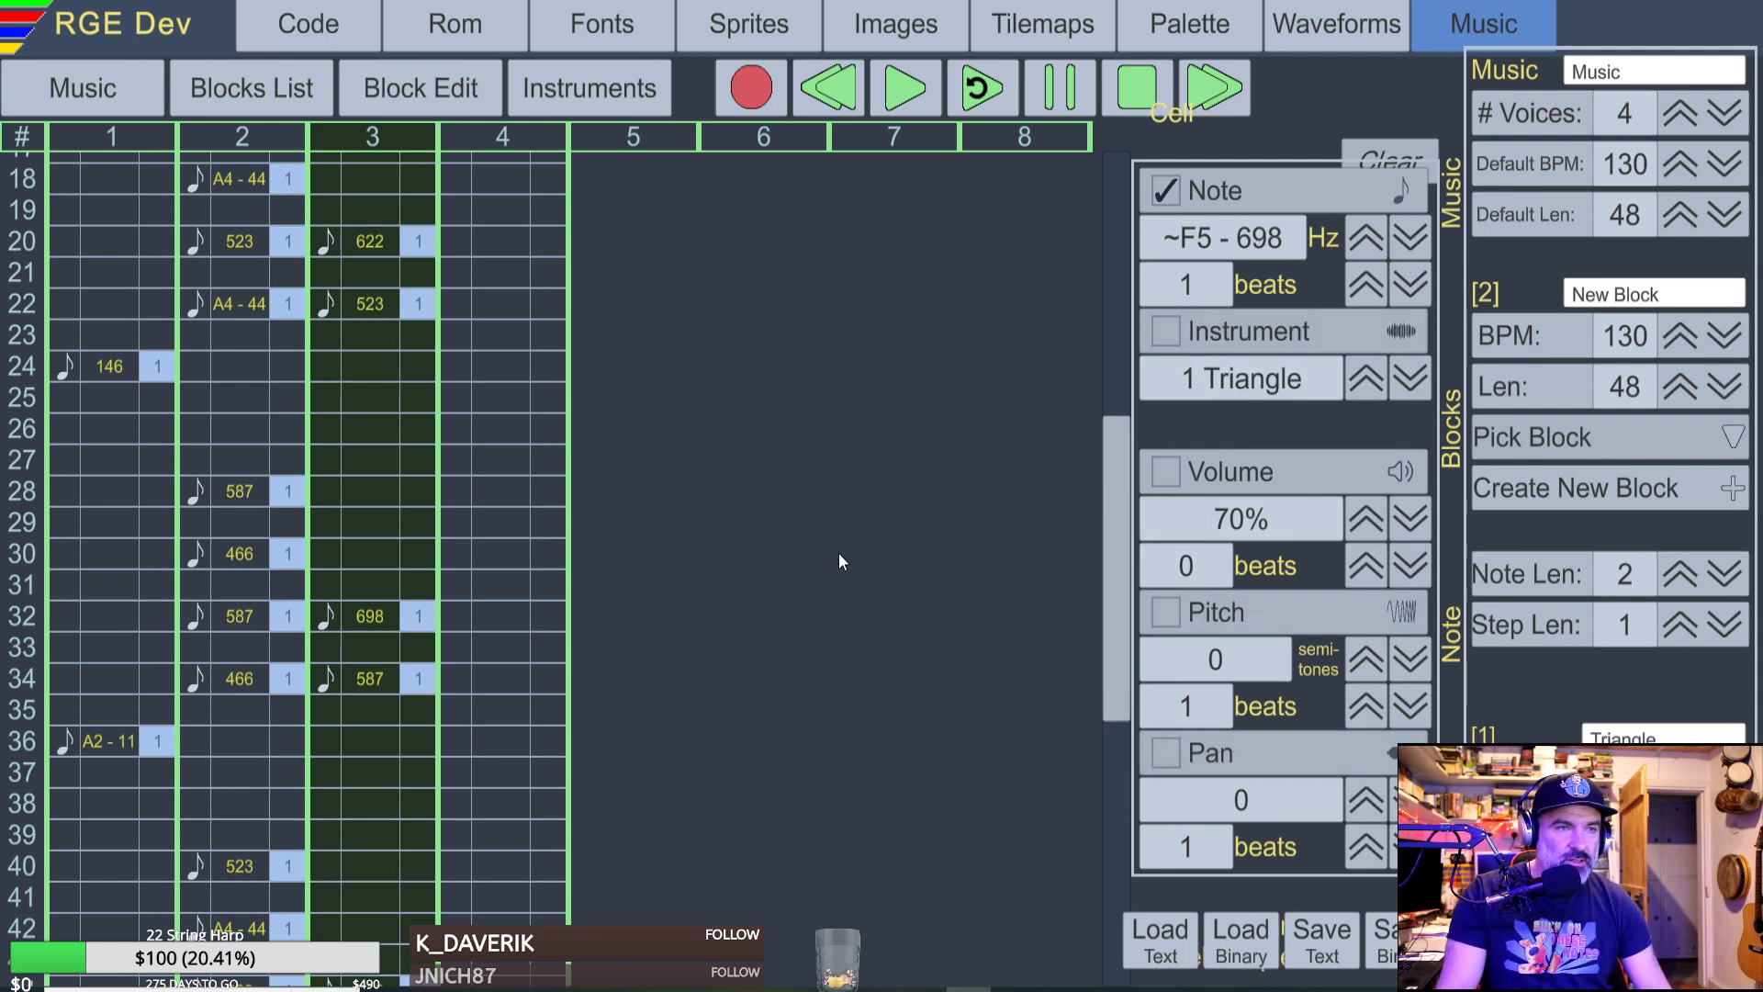
scroll(461, 337, up, 5)
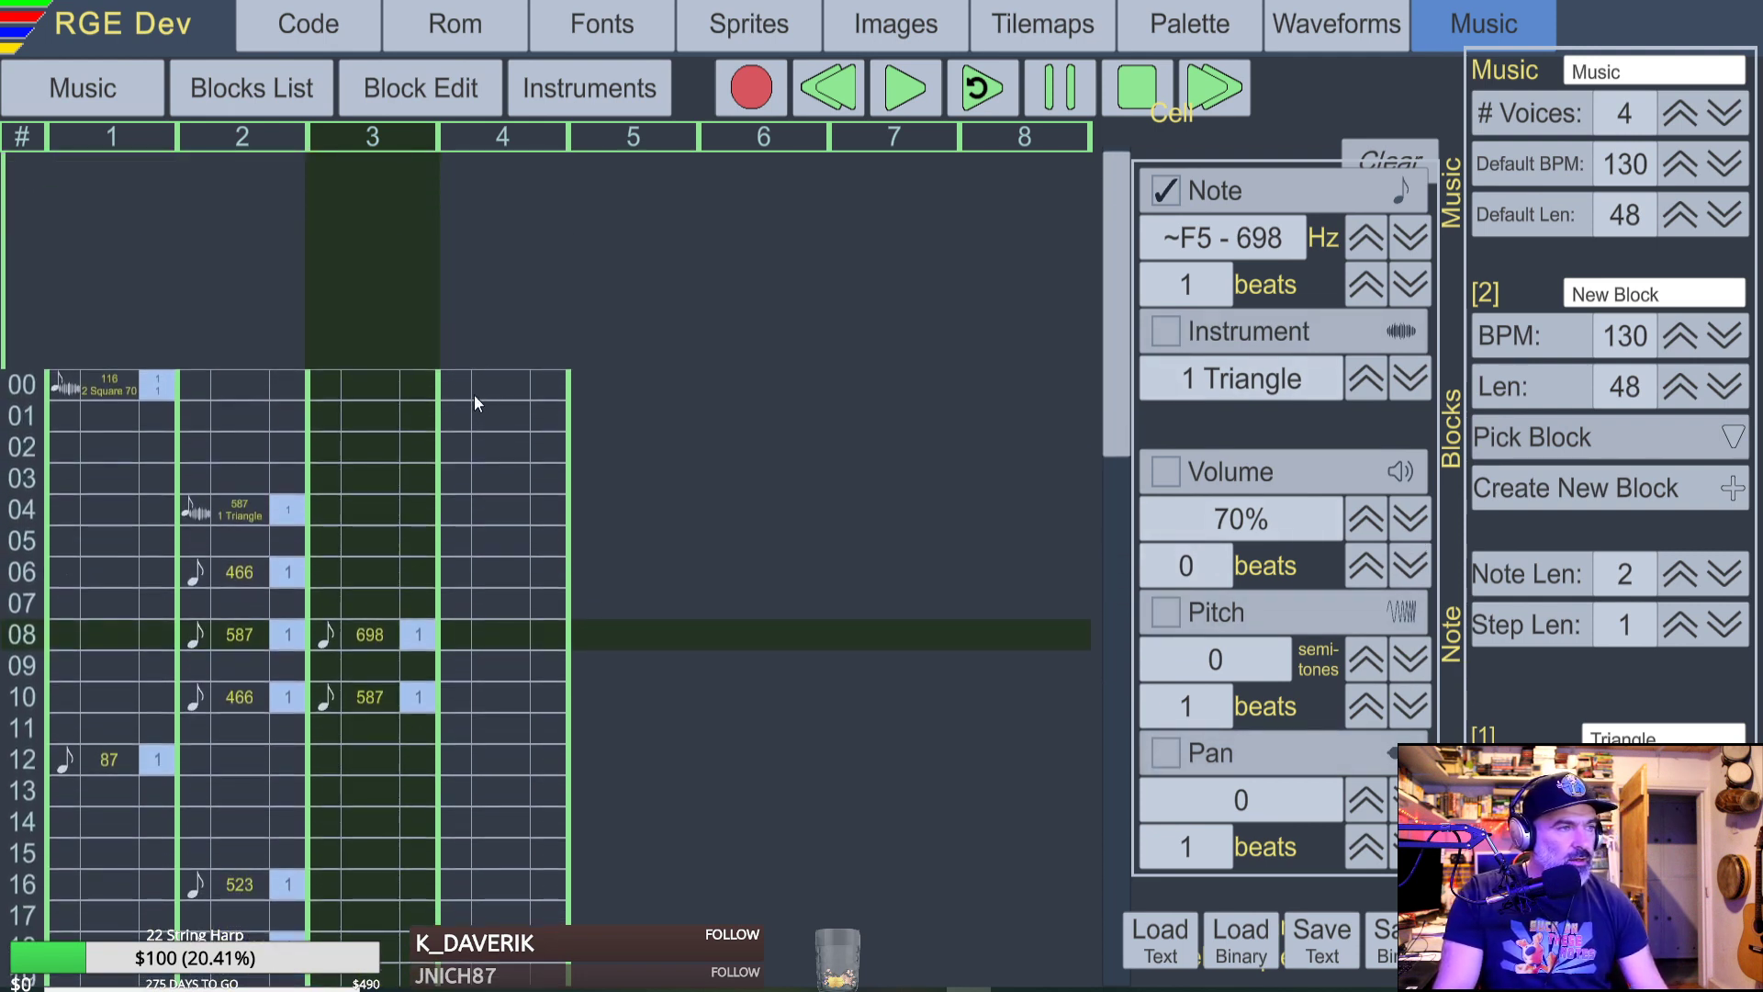
scroll(473, 395, down, 1)
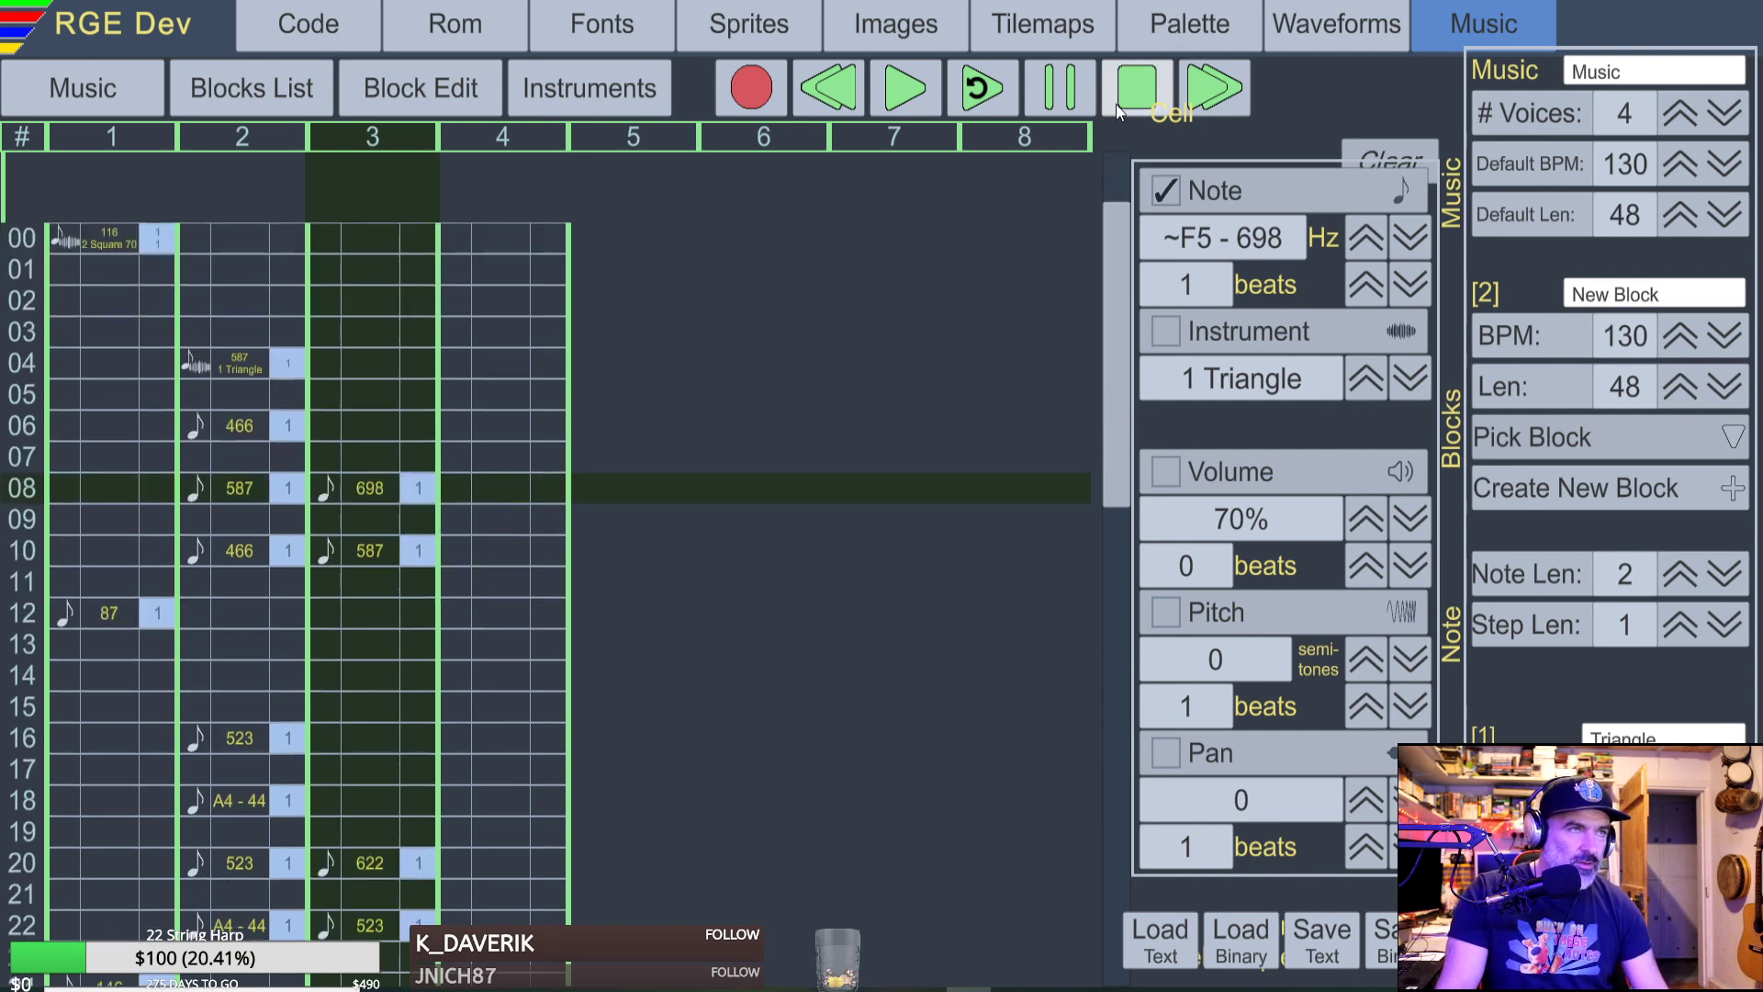
Add a third instrument to the instruments list.
click(454, 245)
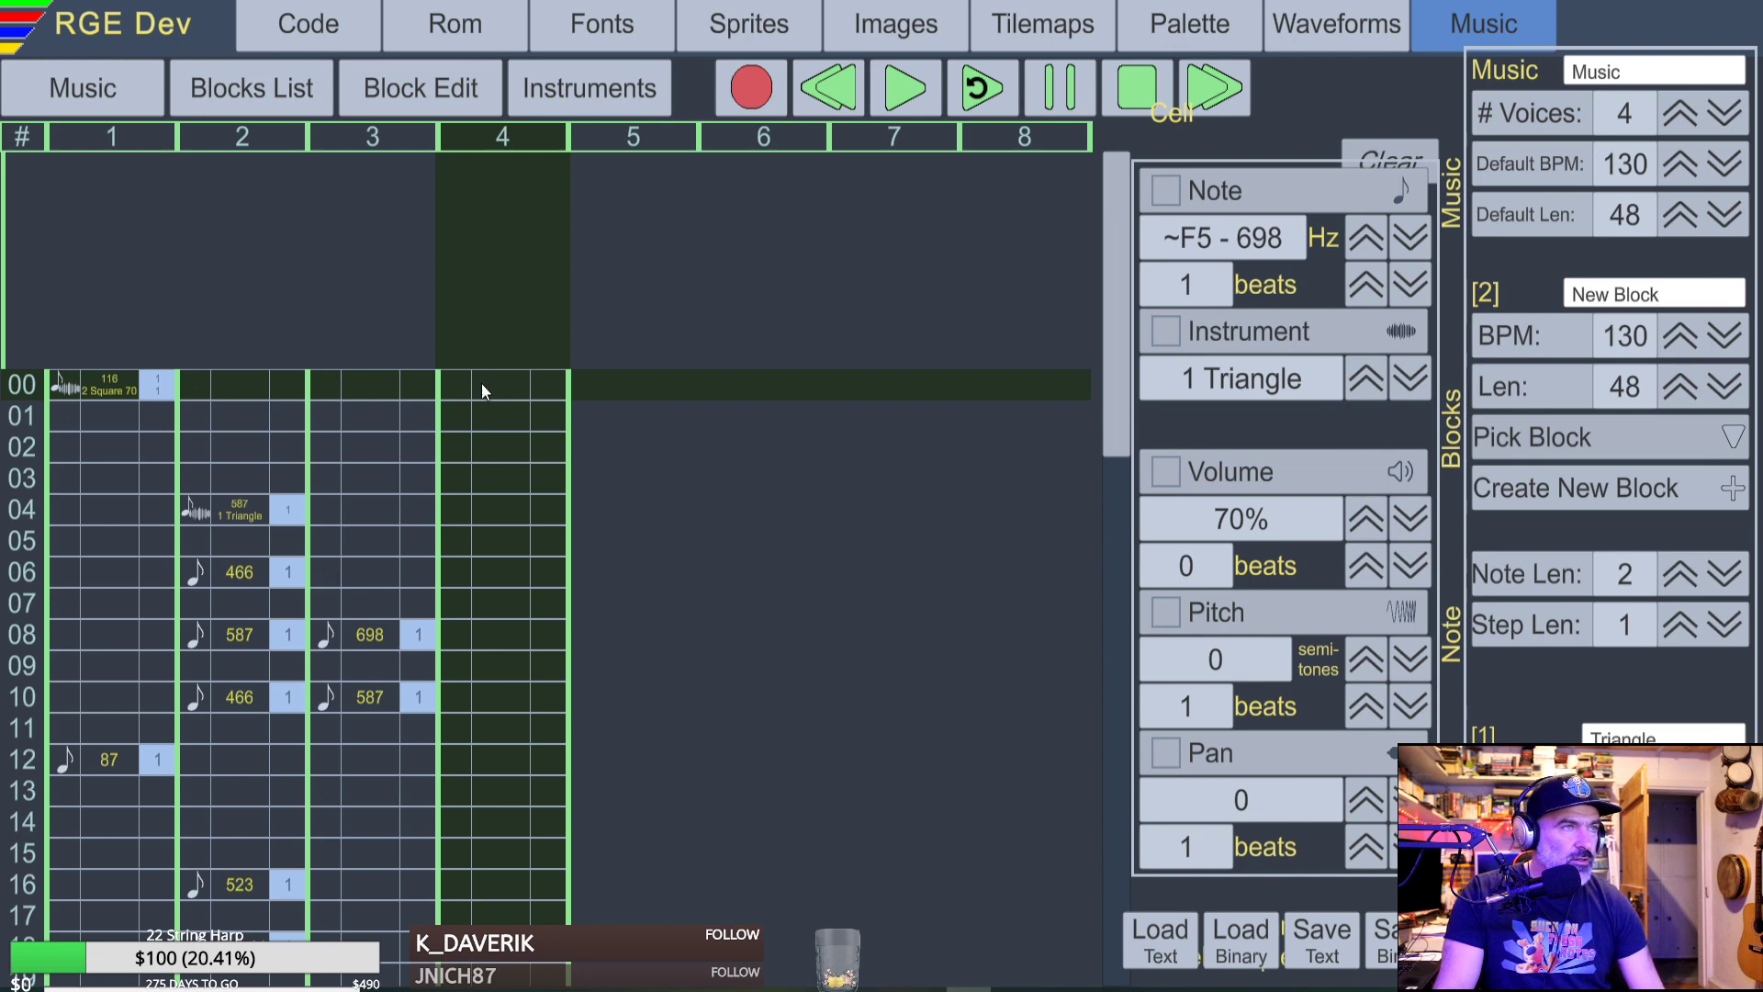
scroll(431, 431, down, 3)
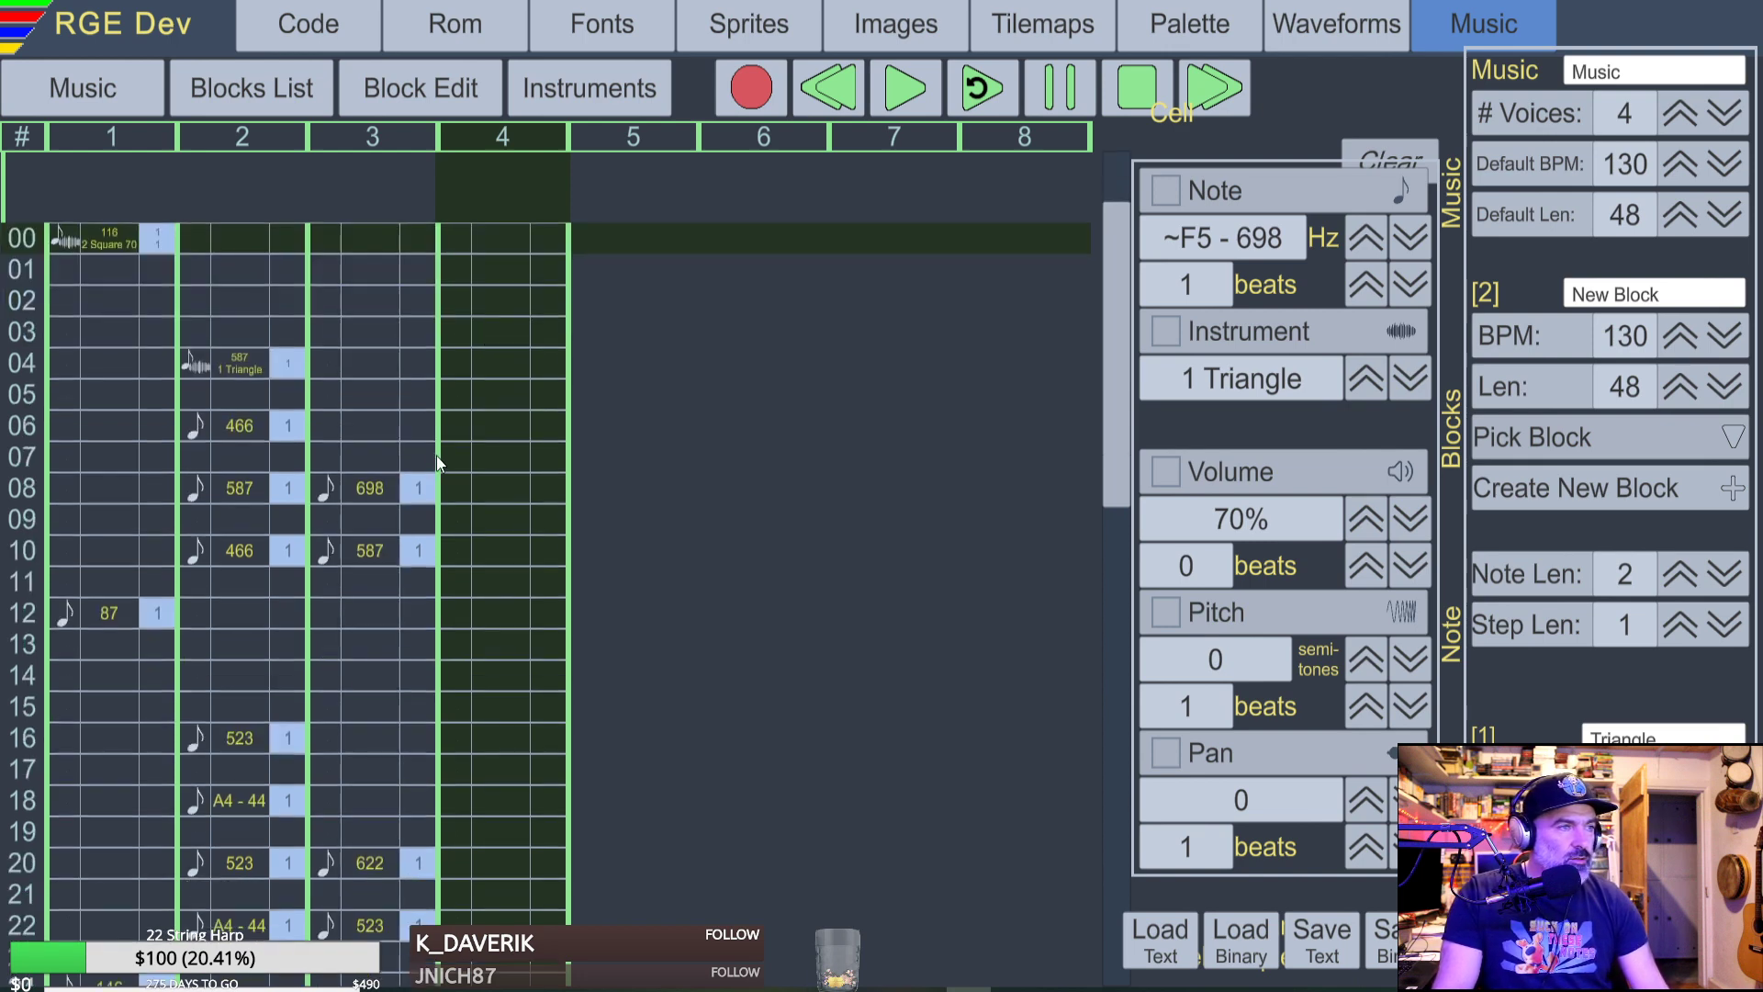
click(250, 373)
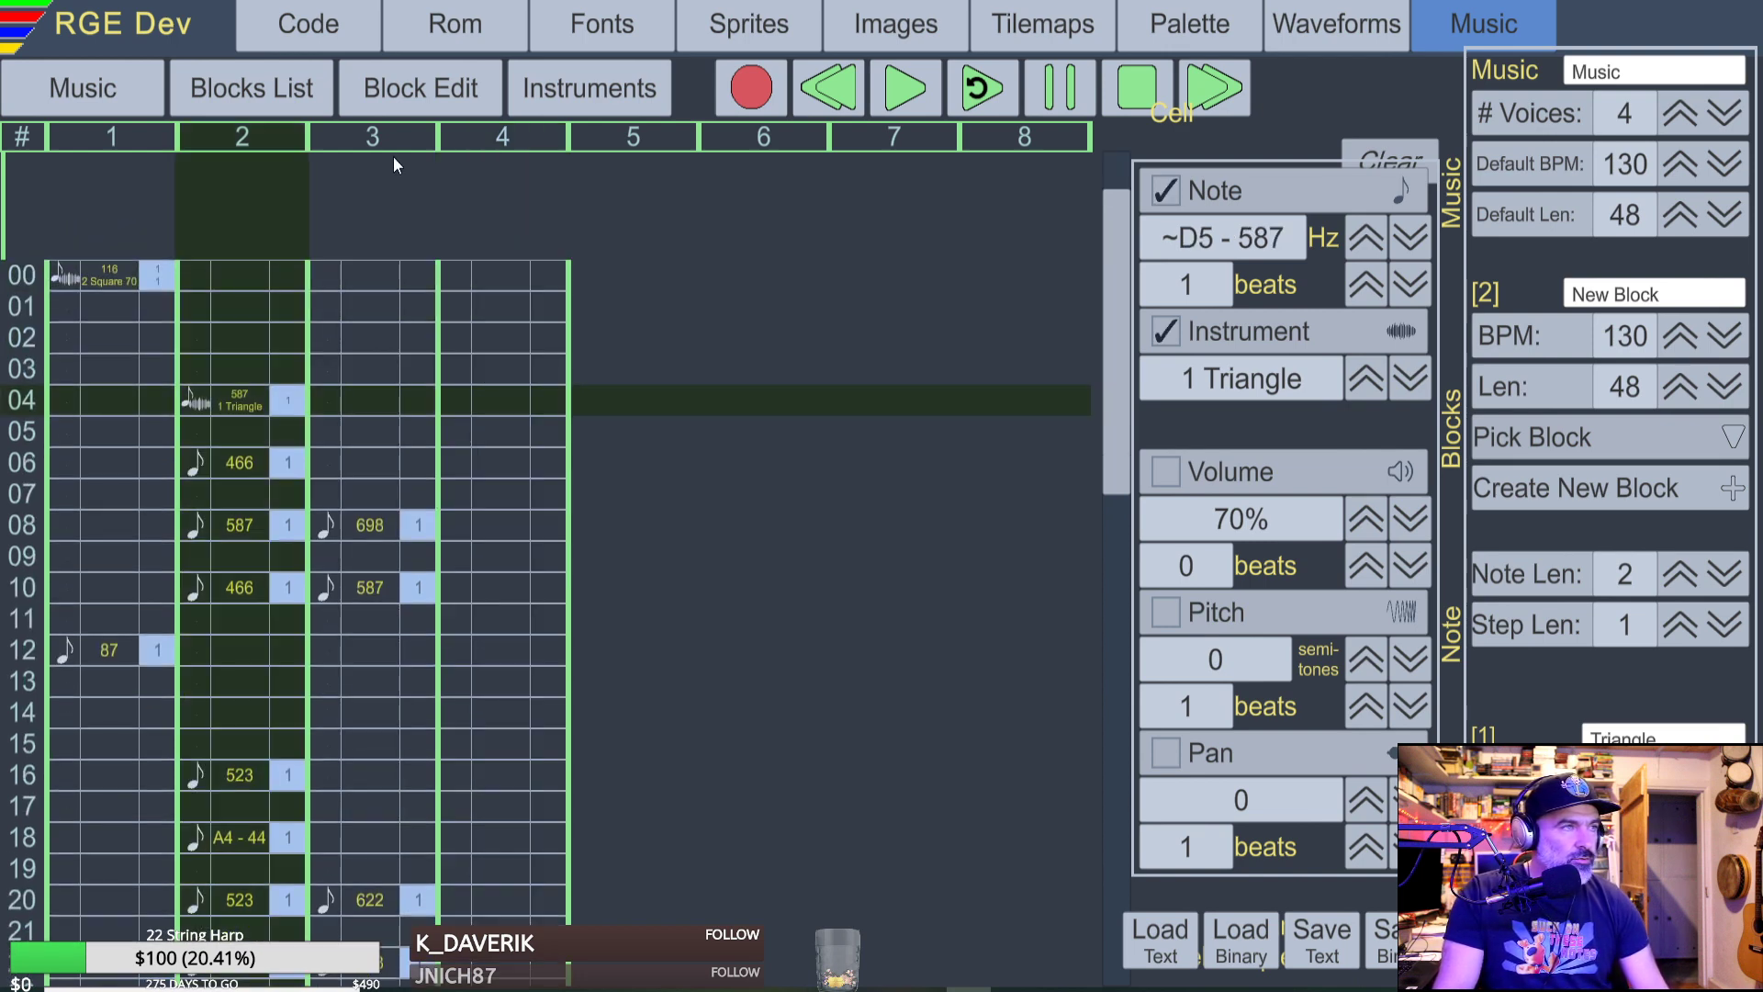
click(604, 97)
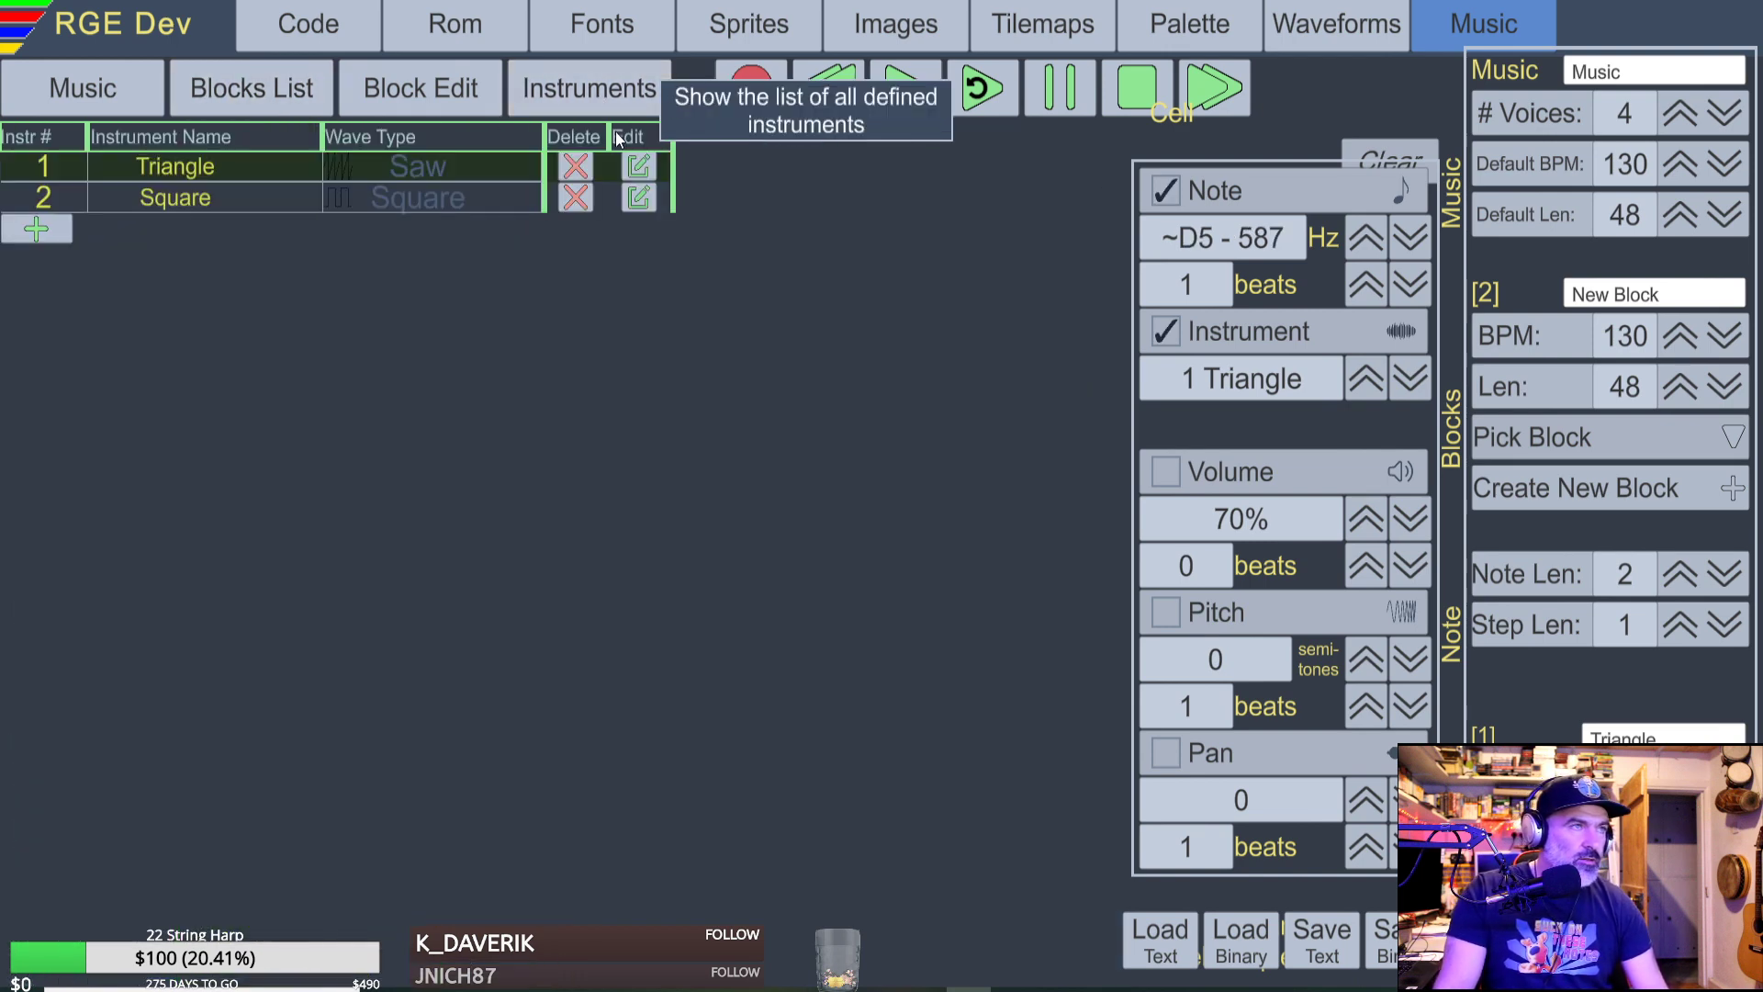
click(42, 230)
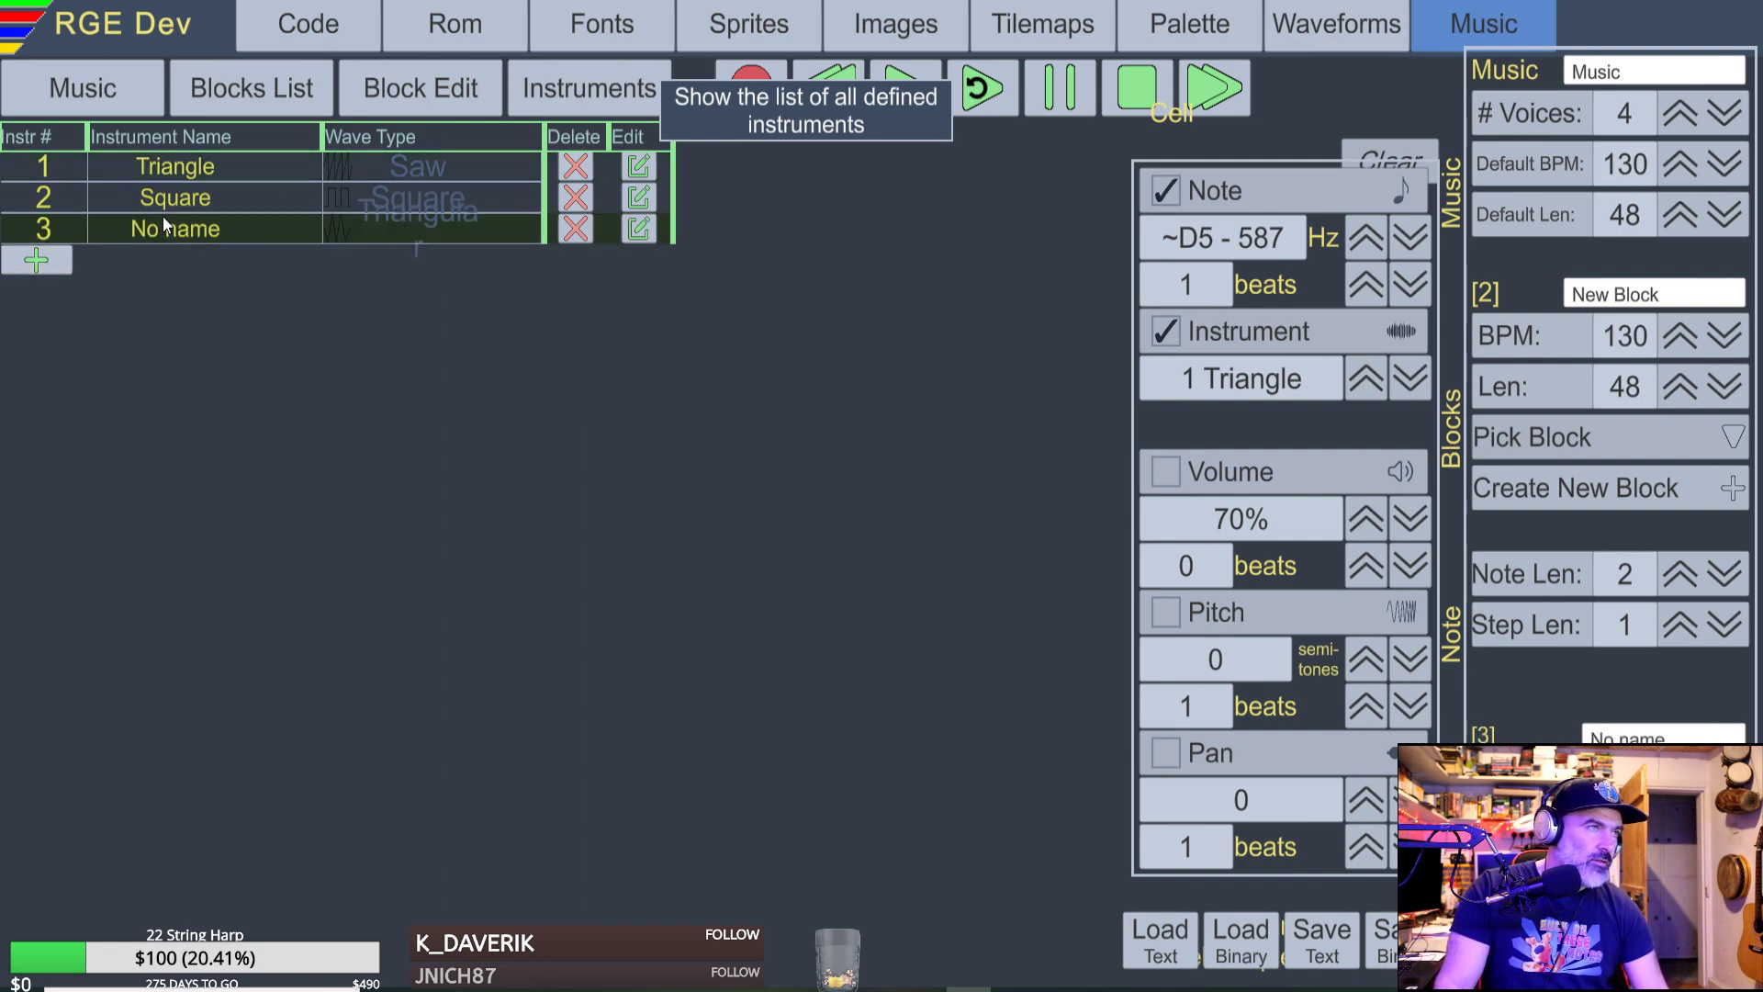
Rename instrument 1 as Triangle short.
click(204, 169)
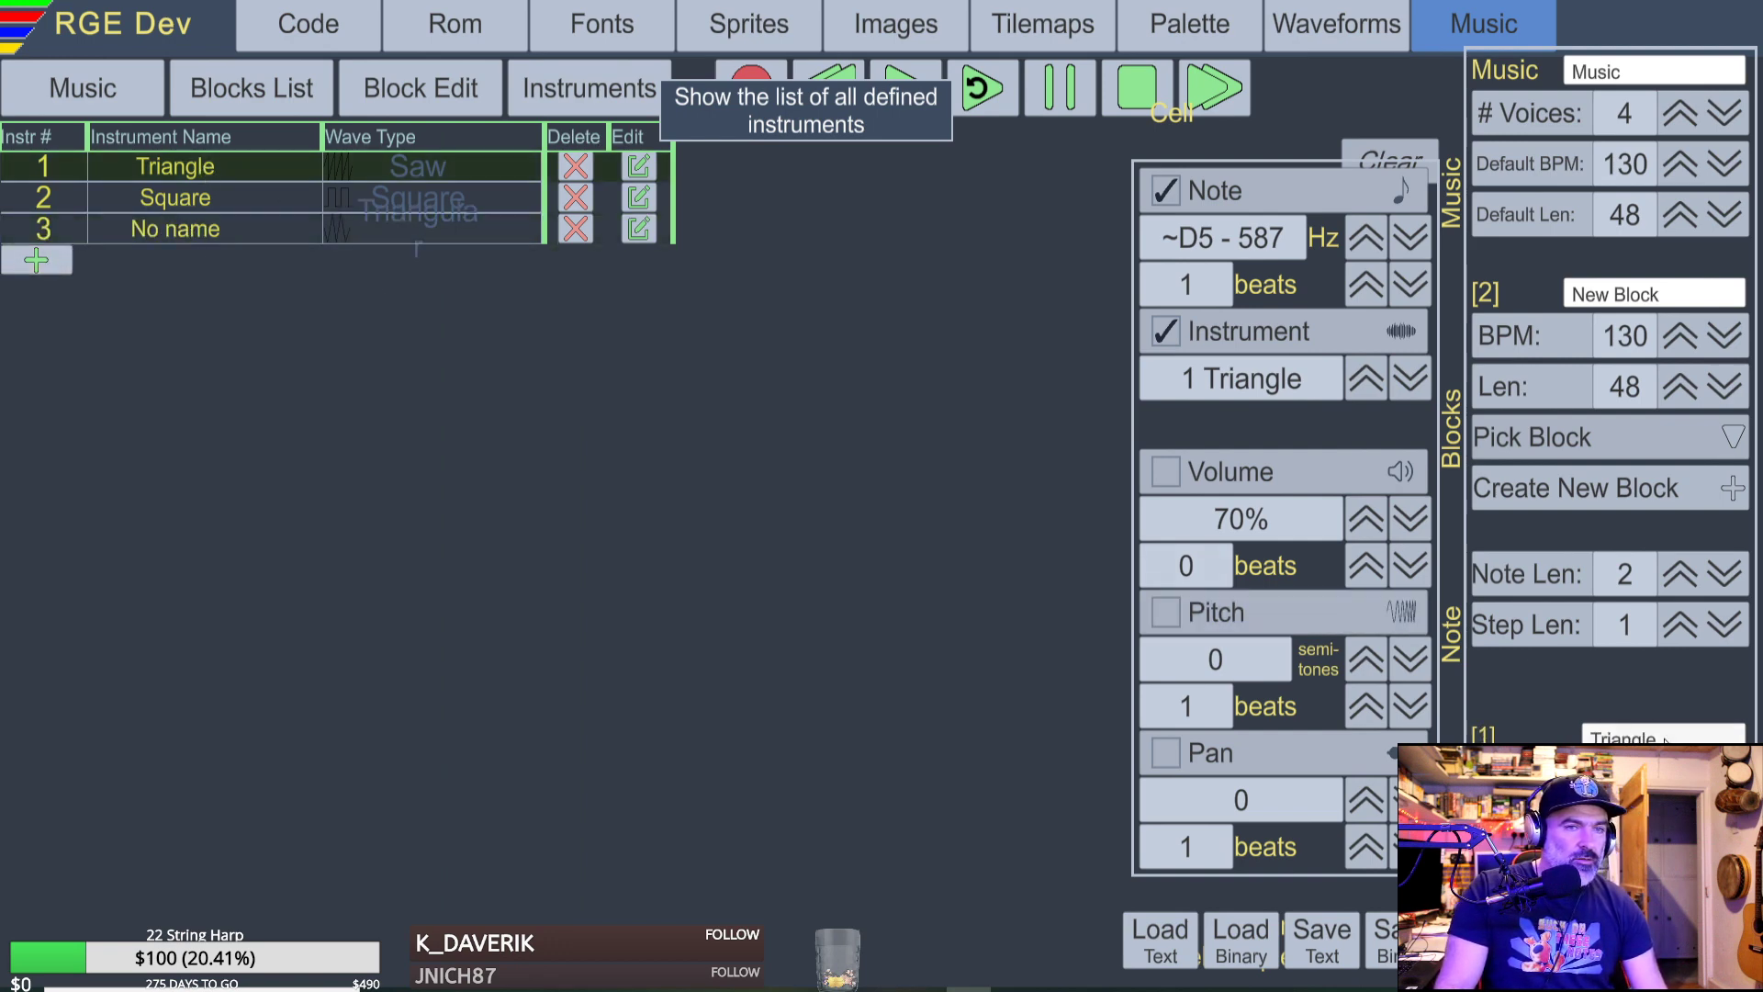
drag(1698, 736, 1669, 739)
text(e shor)
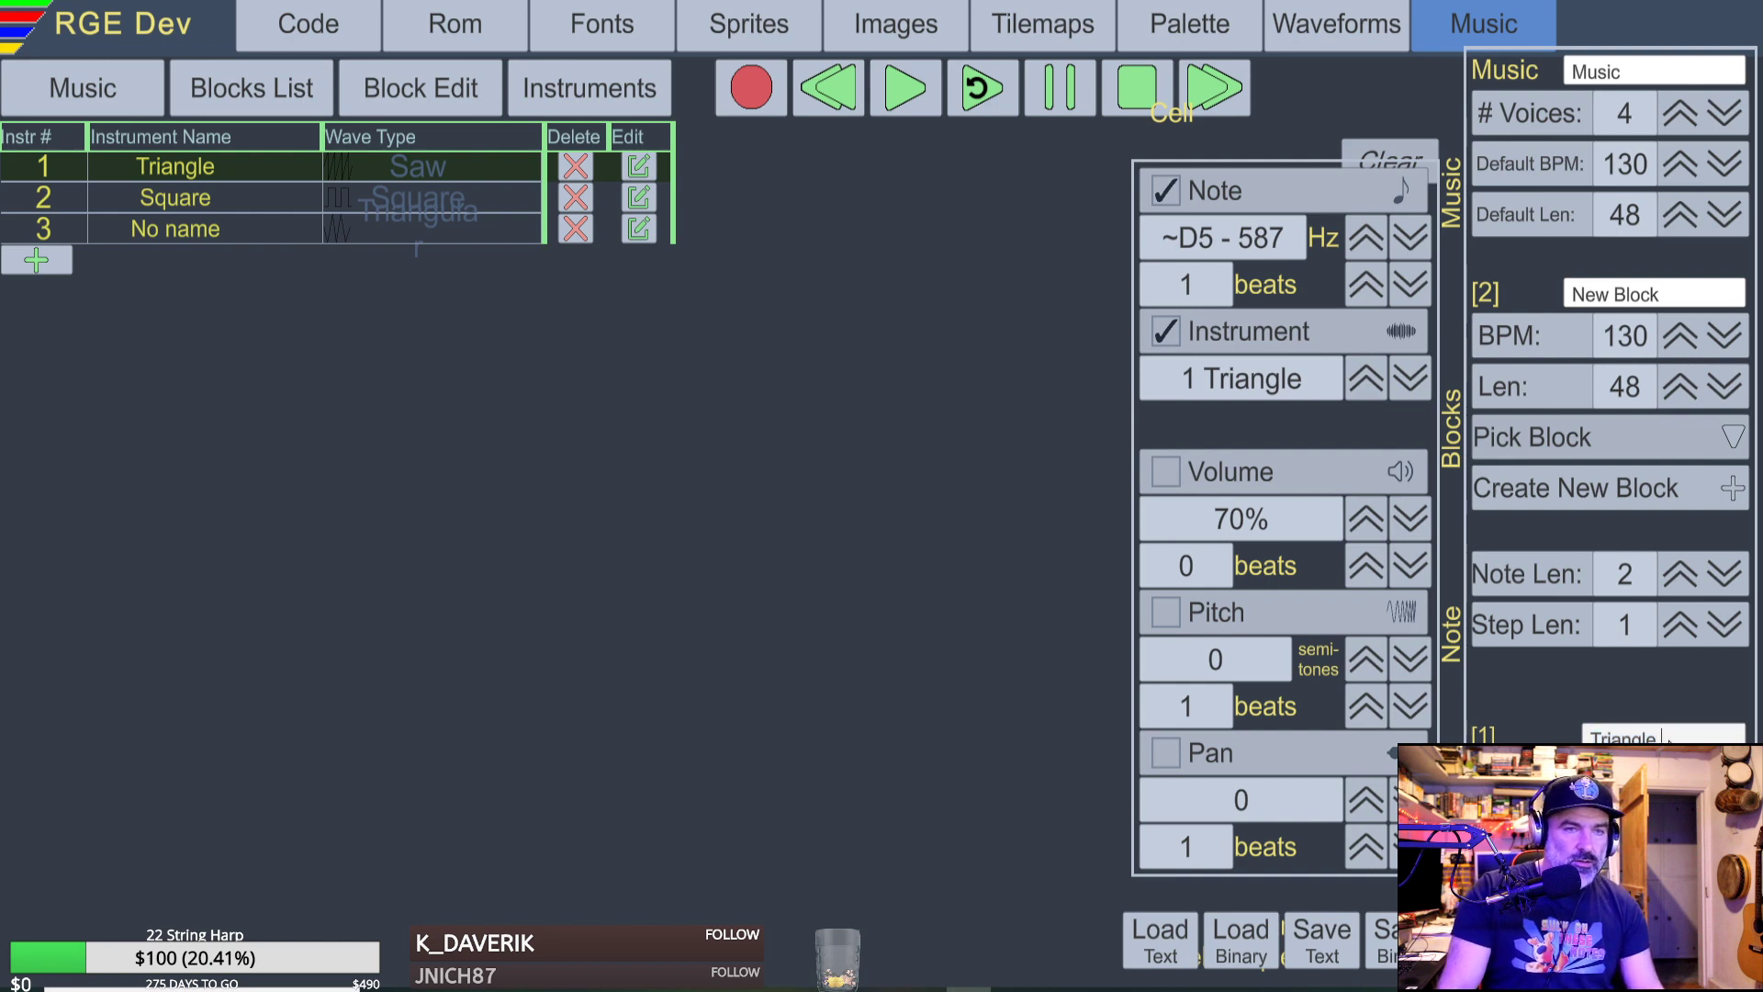
text(t)
key(Return)
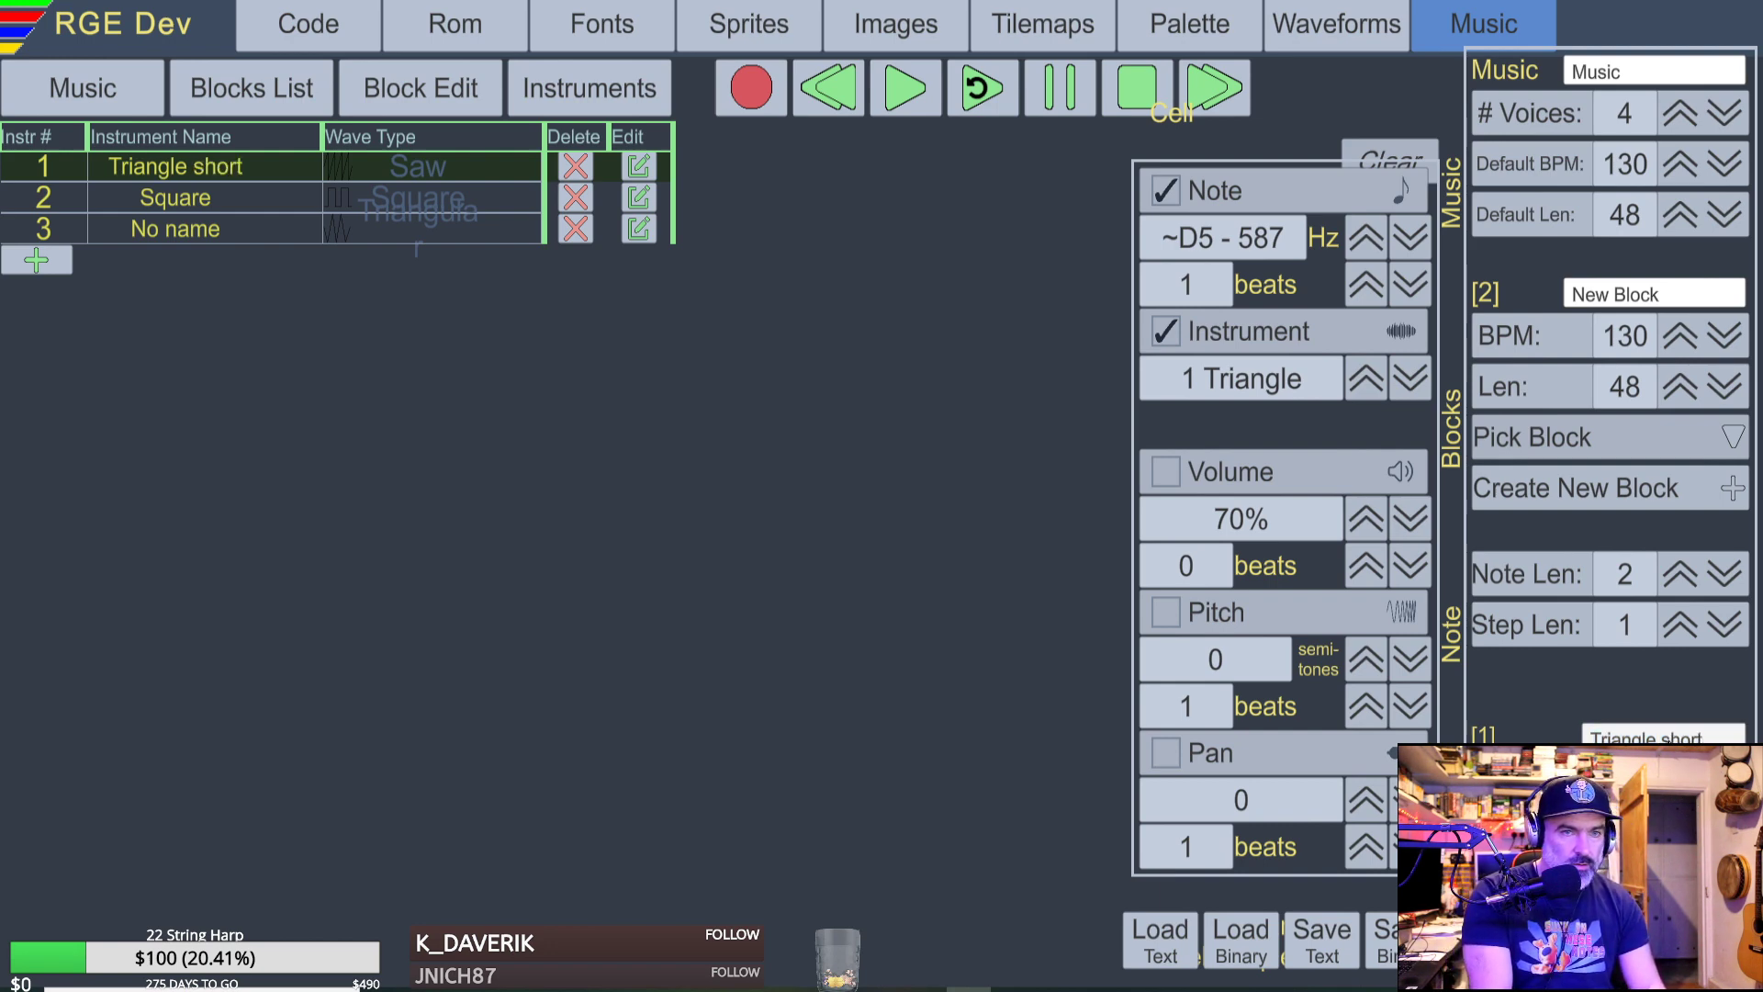
Rename the new instrument 3 as Triangle Long.
click(225, 232)
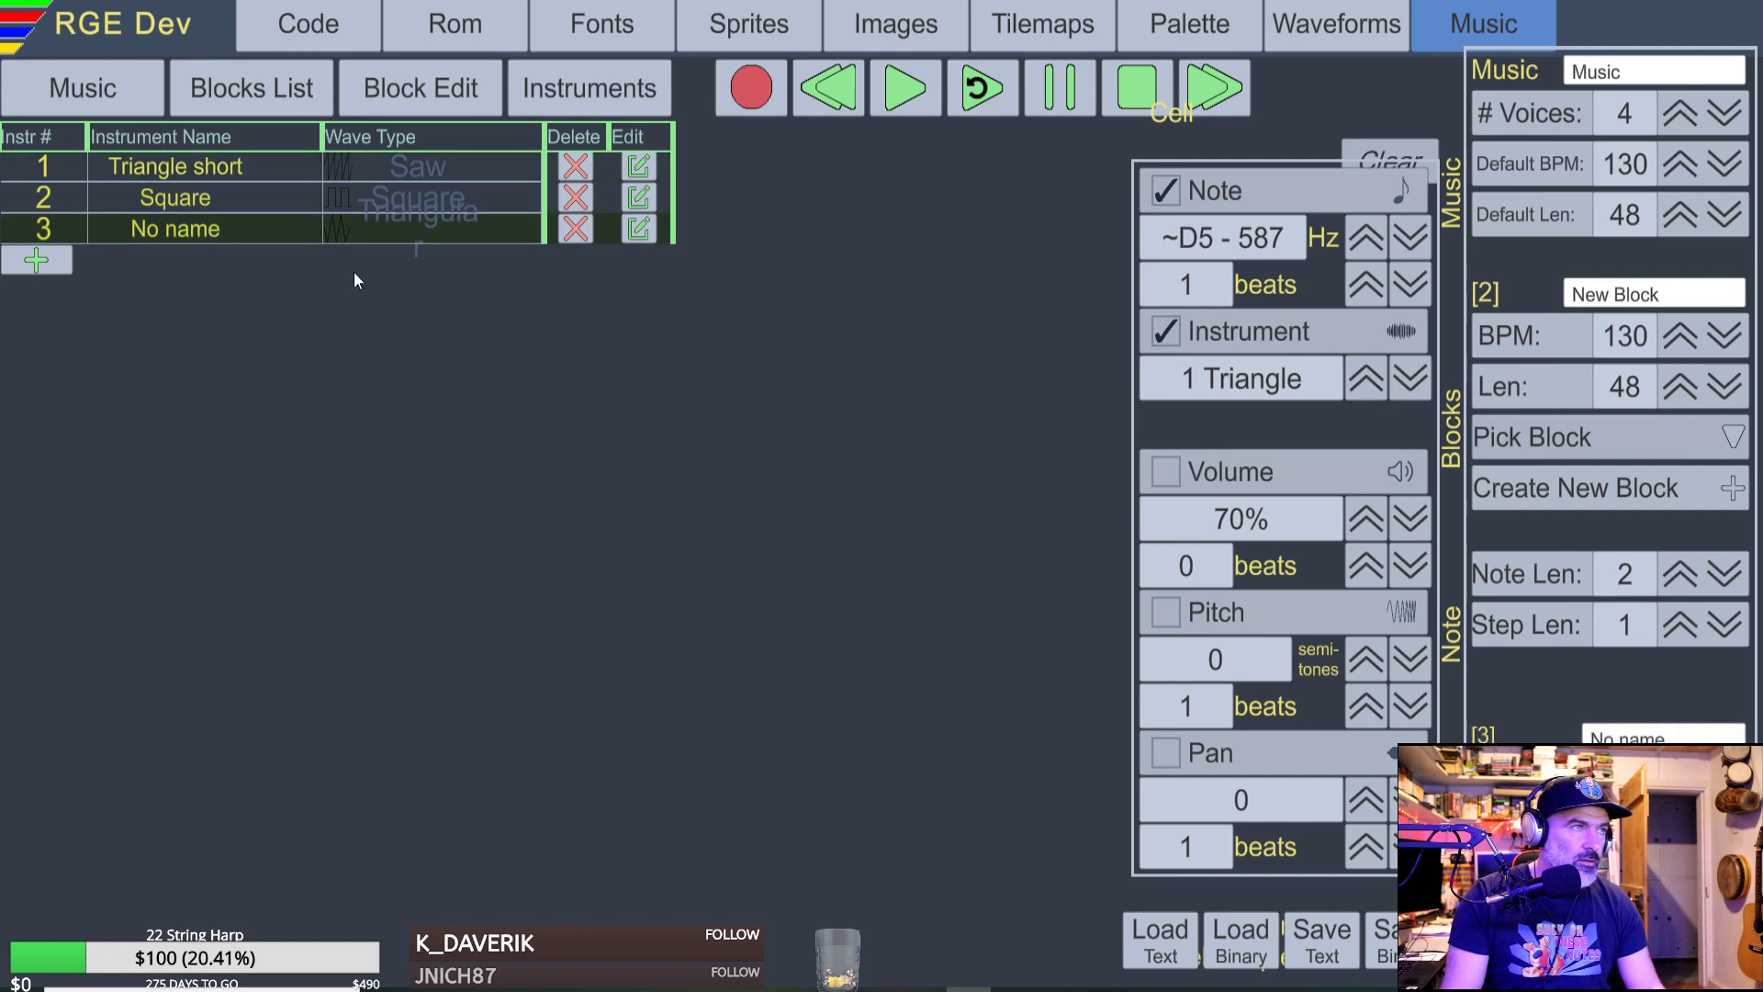
text(Triang)
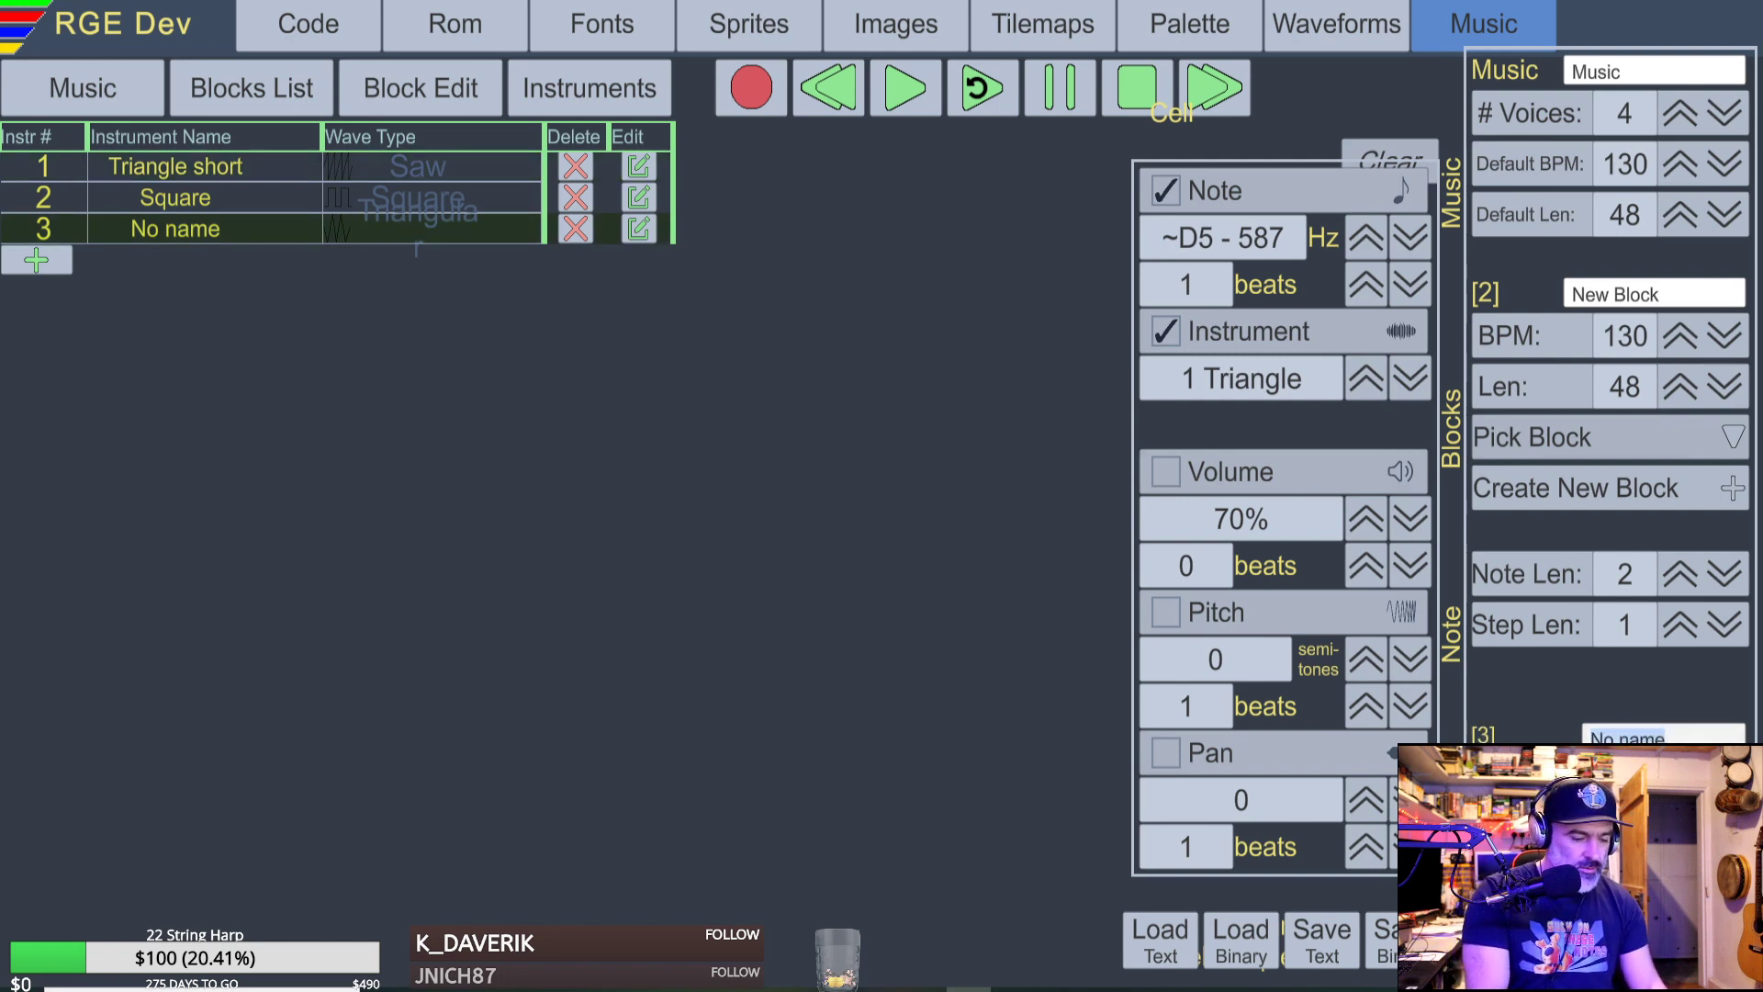
text(le L)
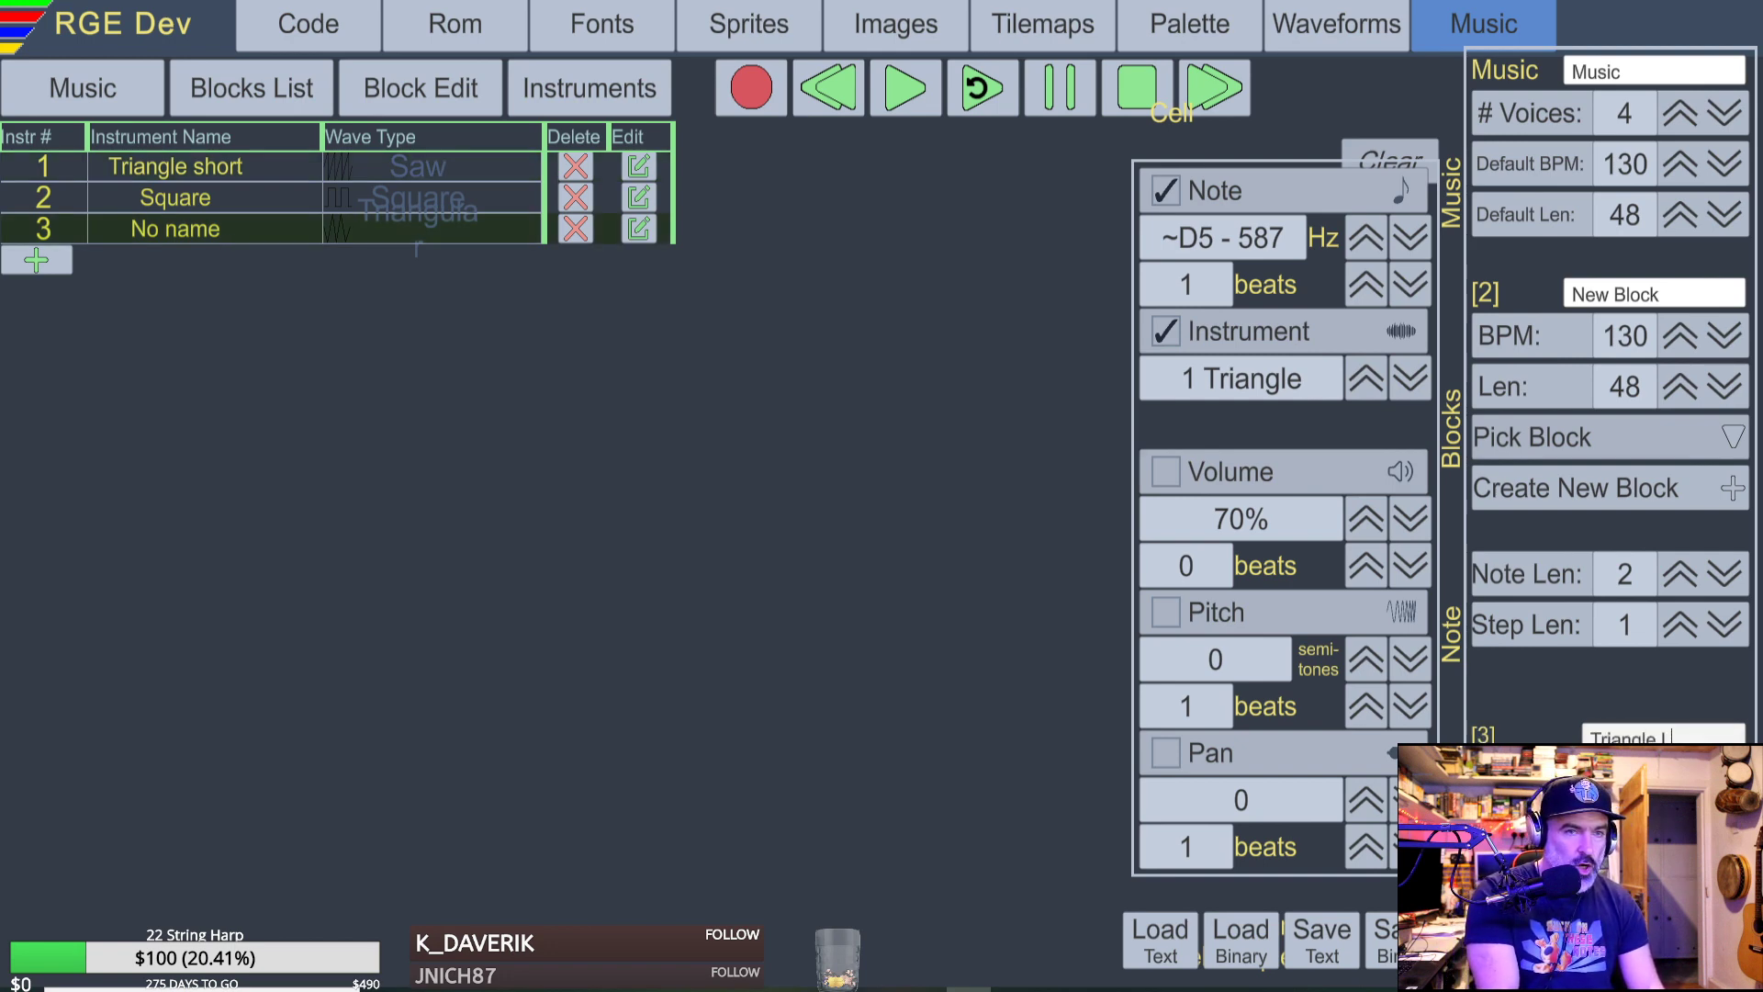
text(ogg)
key(Return)
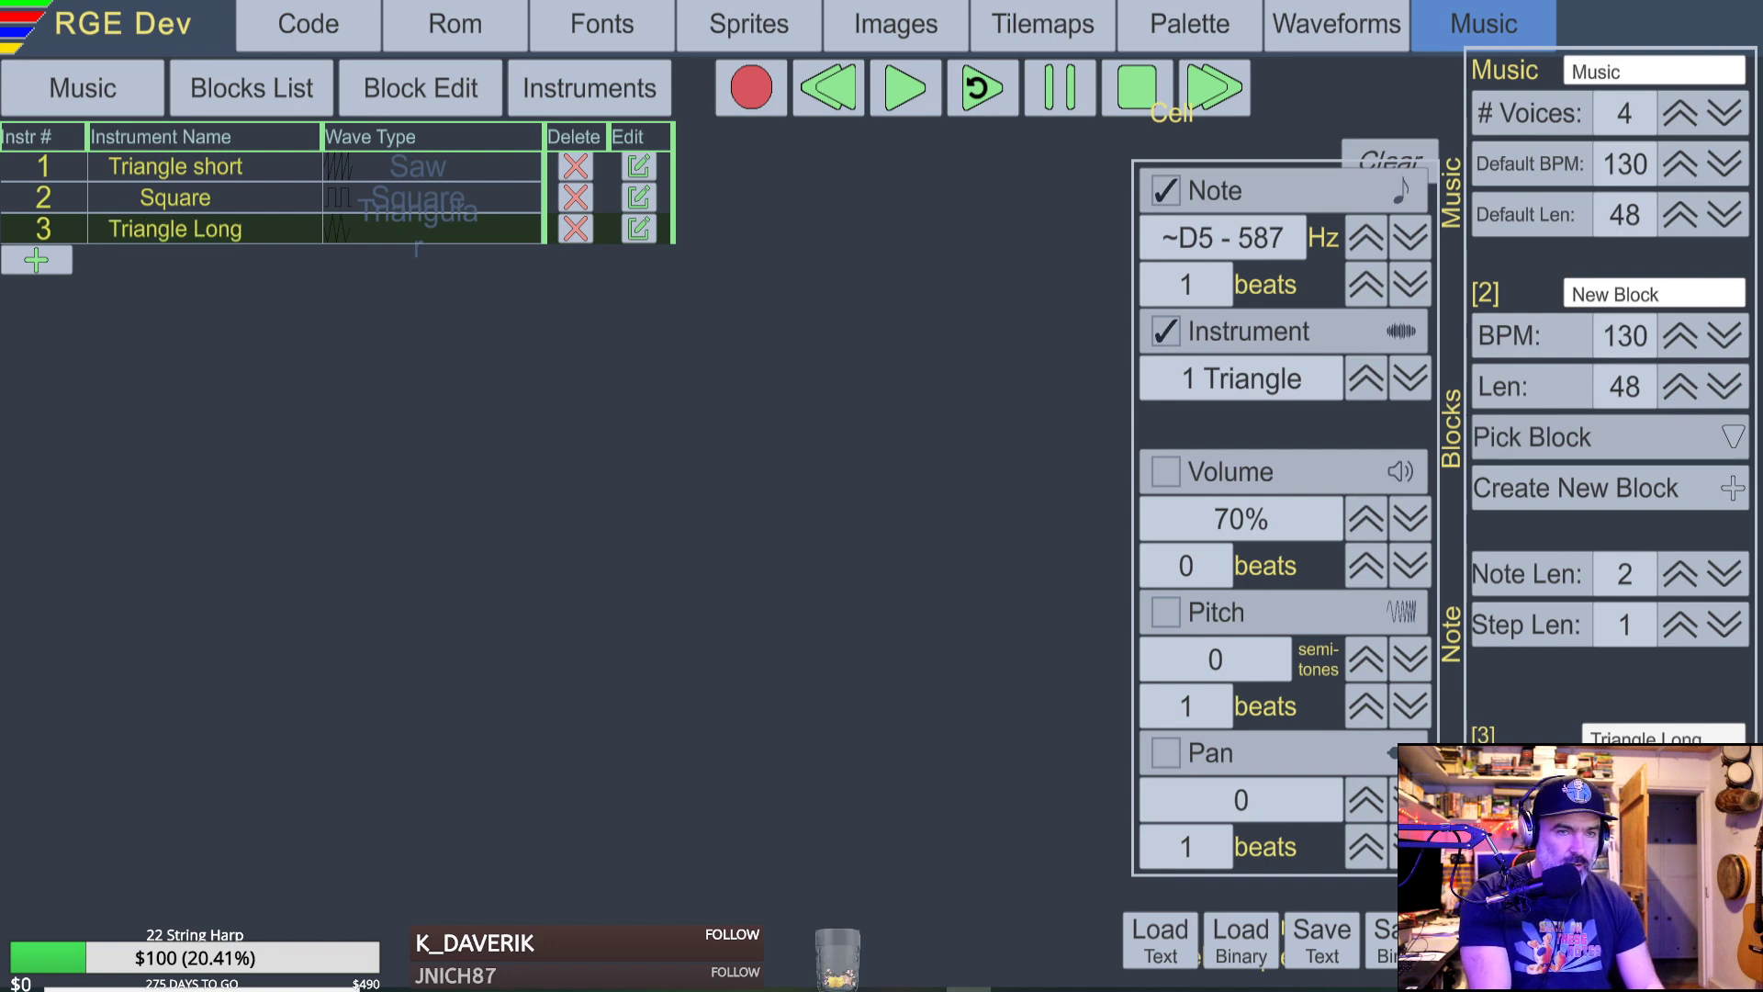
Open the Triangle Long instrument's waveform for editing and try a phase of 0.93 while playing test notes.
click(637, 227)
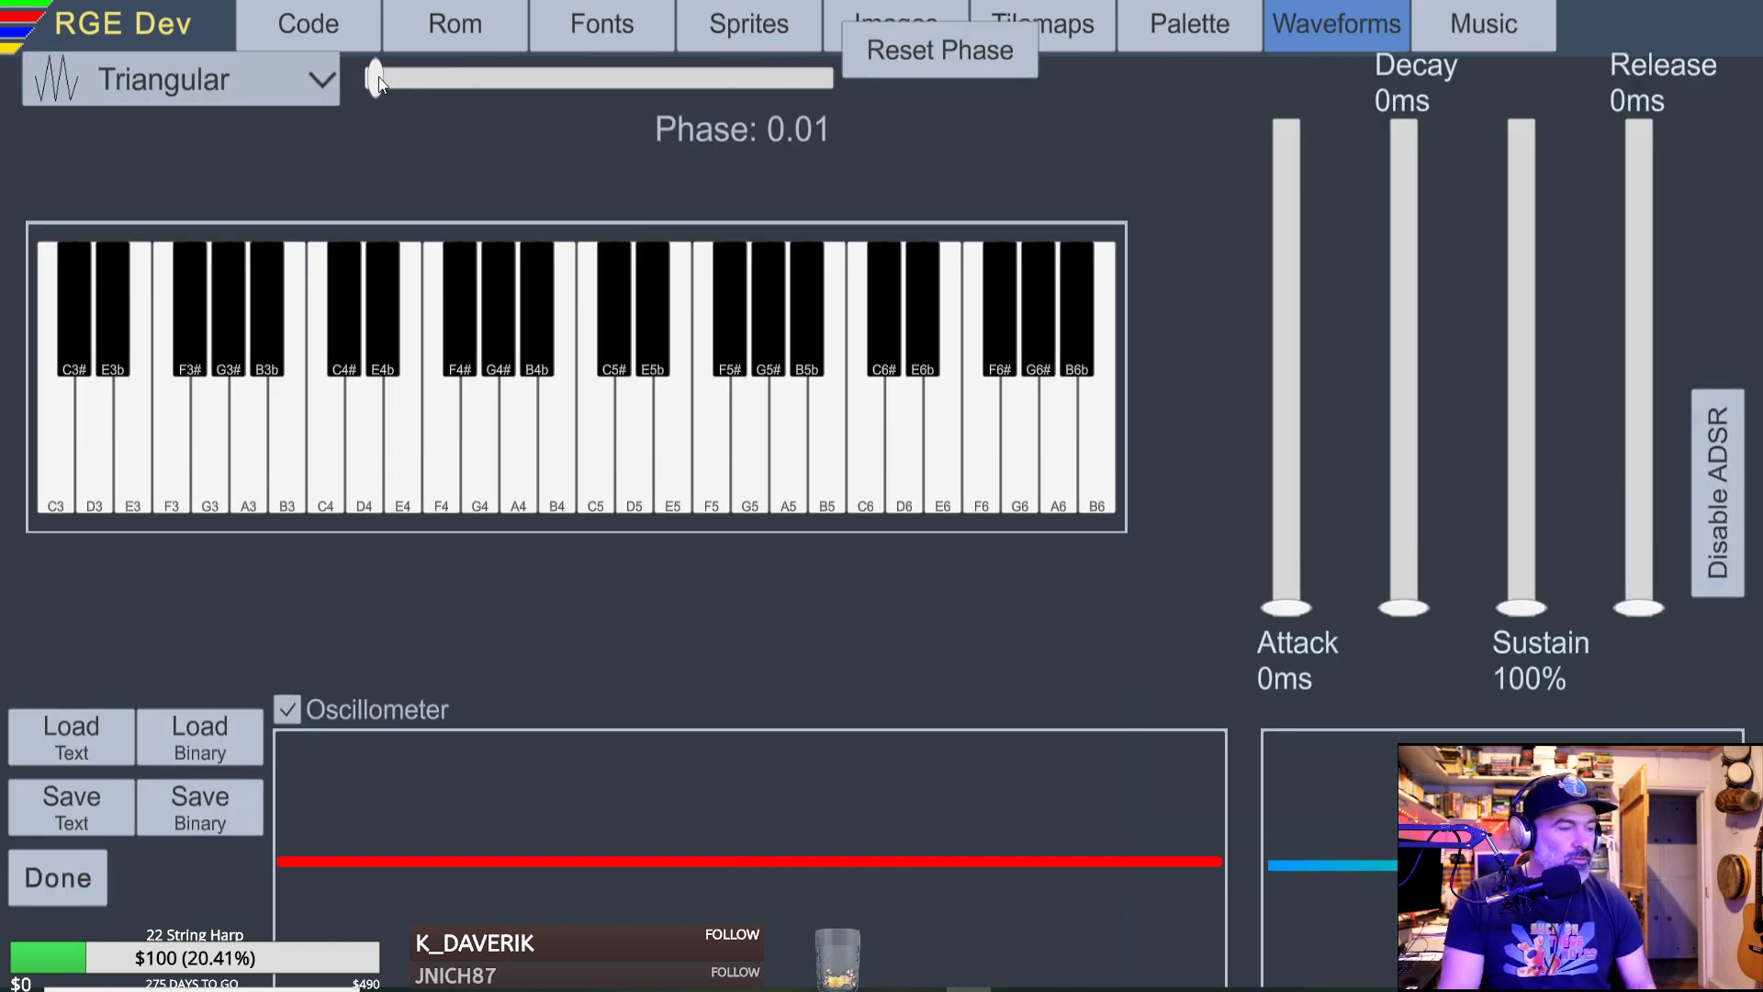
key(b)
key(n)
key(m)
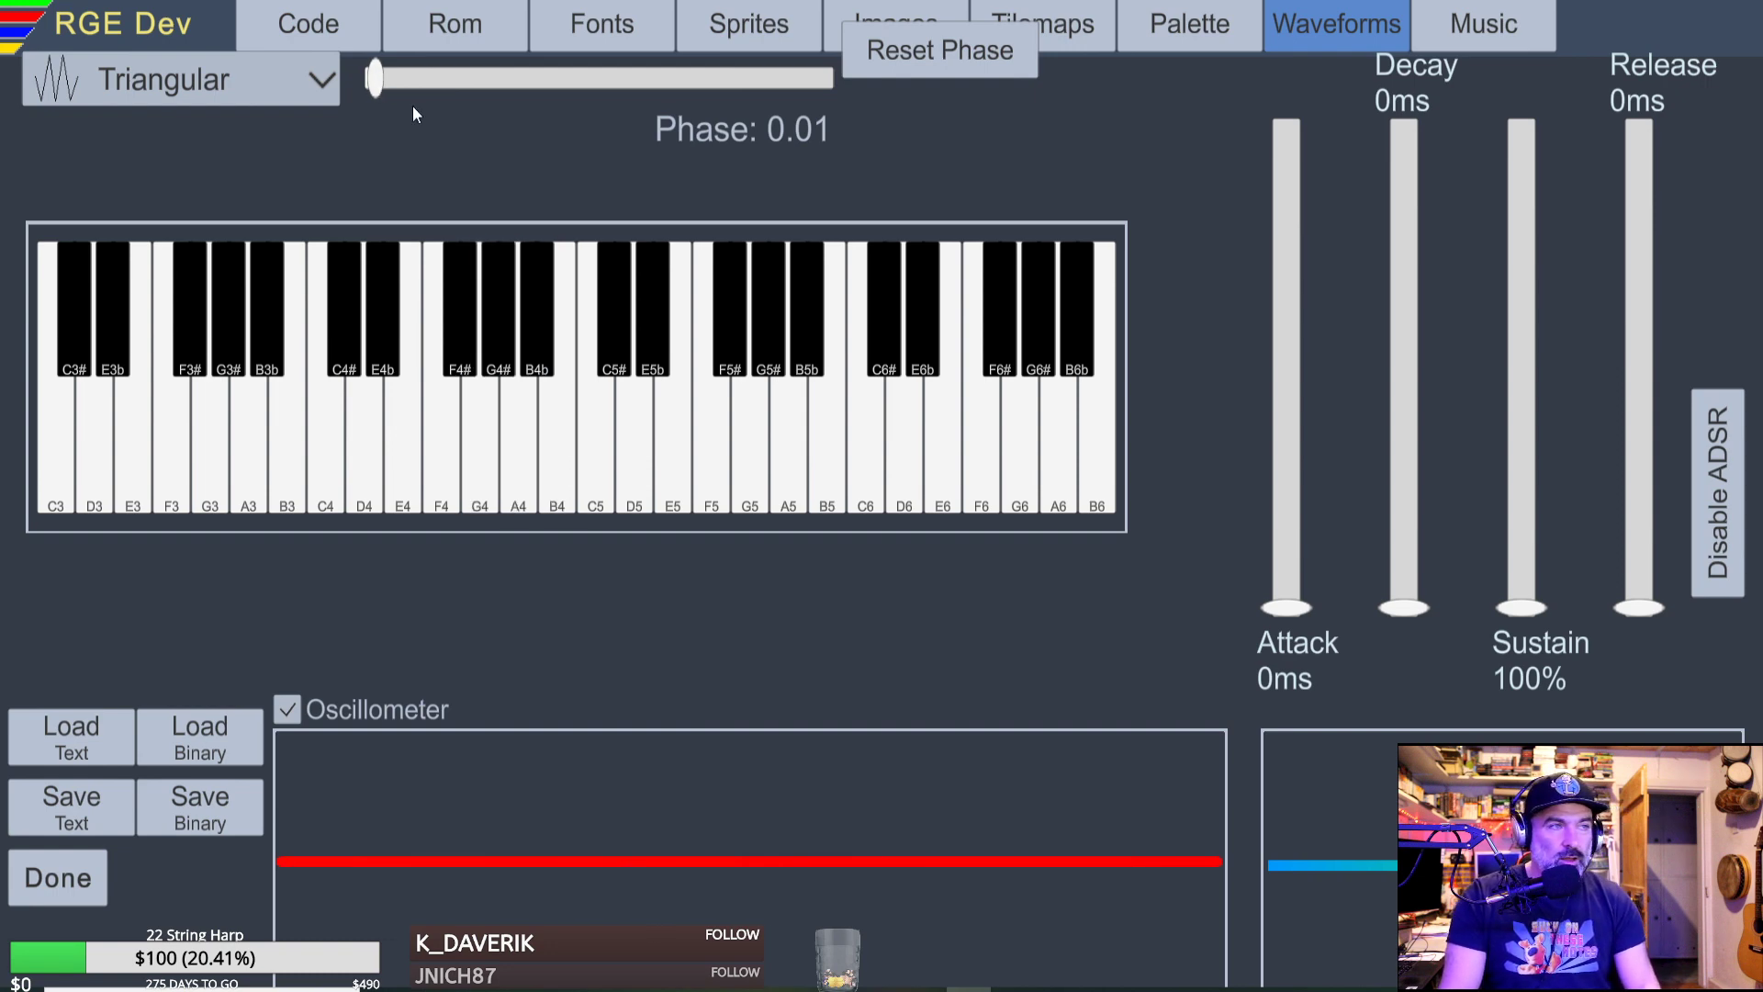
drag(387, 77, 585, 84)
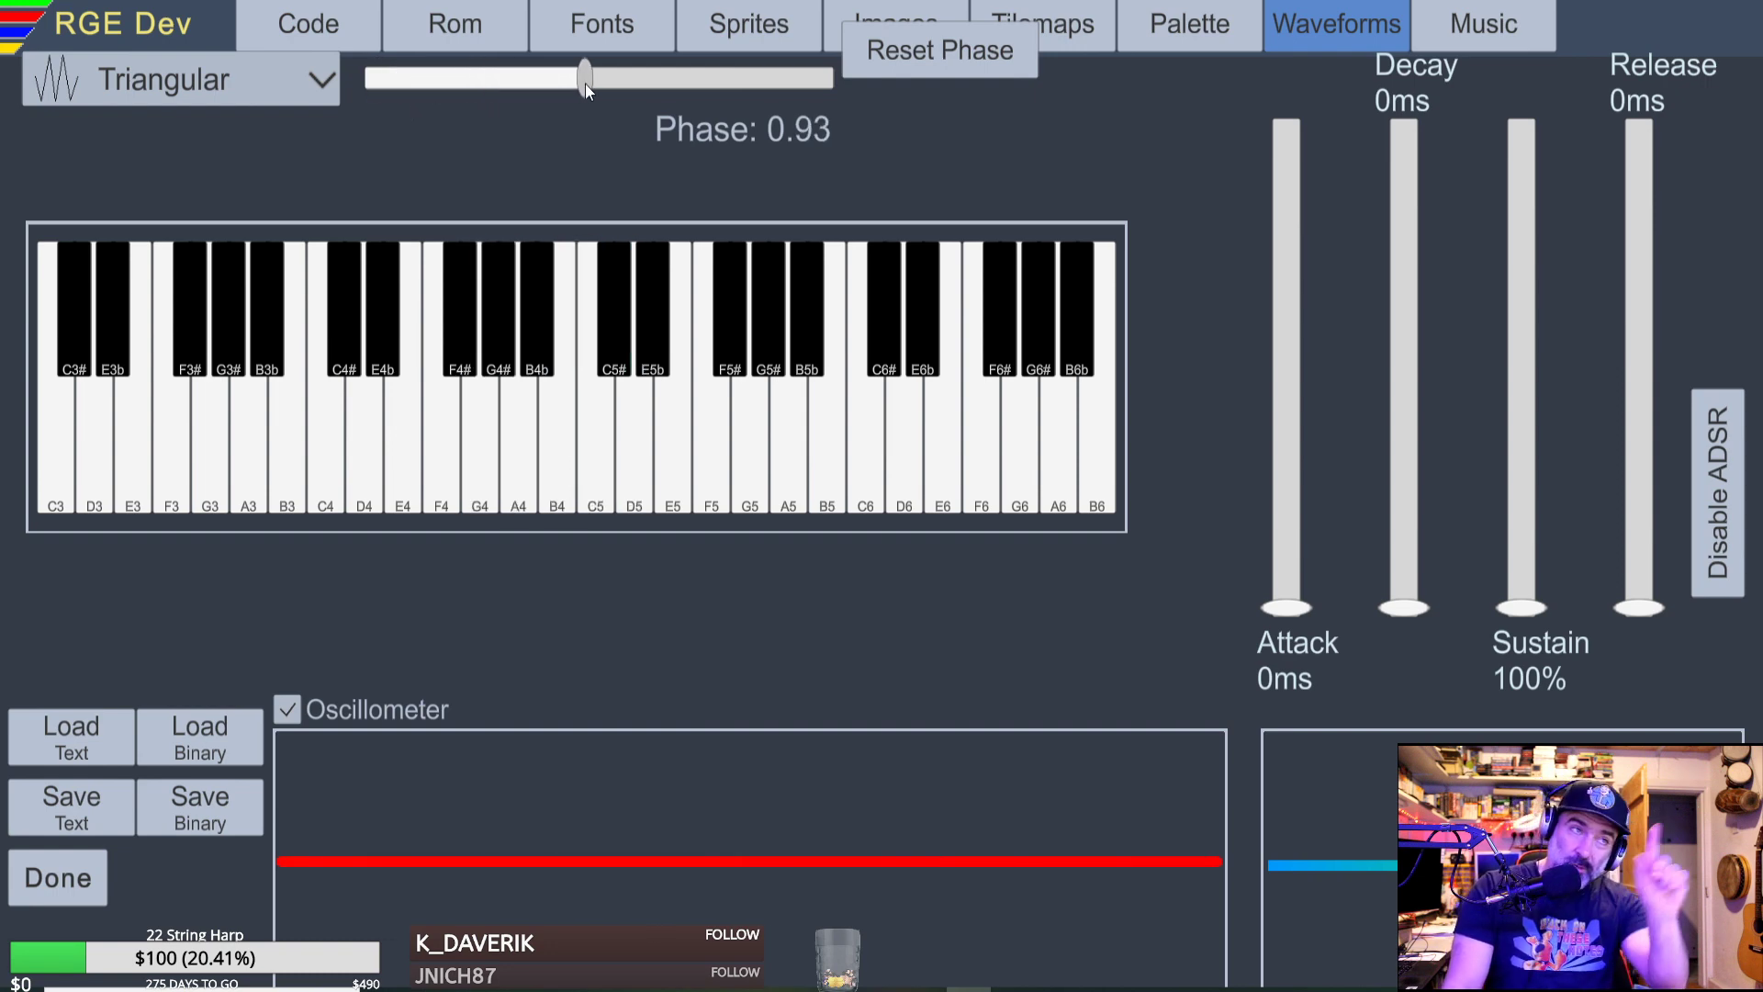
key(n)
key(b)
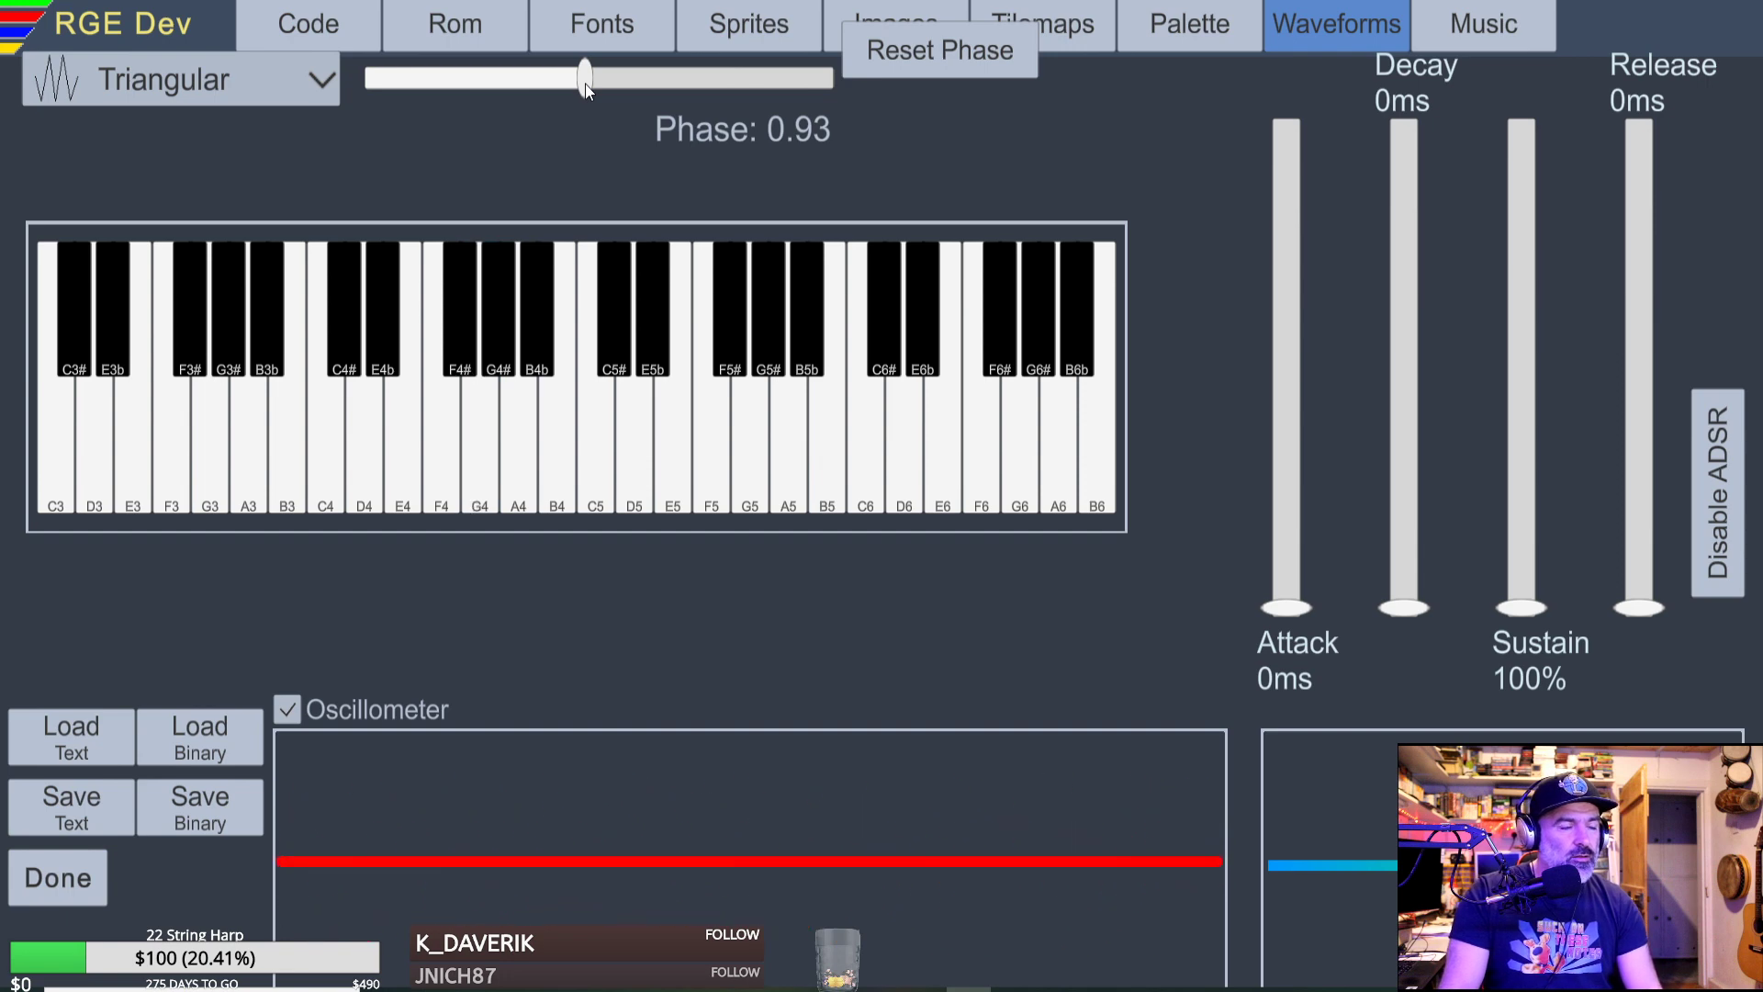
key(q)
Set instrument 3's waveform to Saw with a phase of 0.97, audition it with test notes and finish editing.
mouse_move(586, 85)
mouse_down()
mouse_move(693, 87)
mouse_move(593, 90)
mouse_up()
click(236, 97)
click(442, 103)
key(q)
key(w)
key(w)
key(n)
key(w)
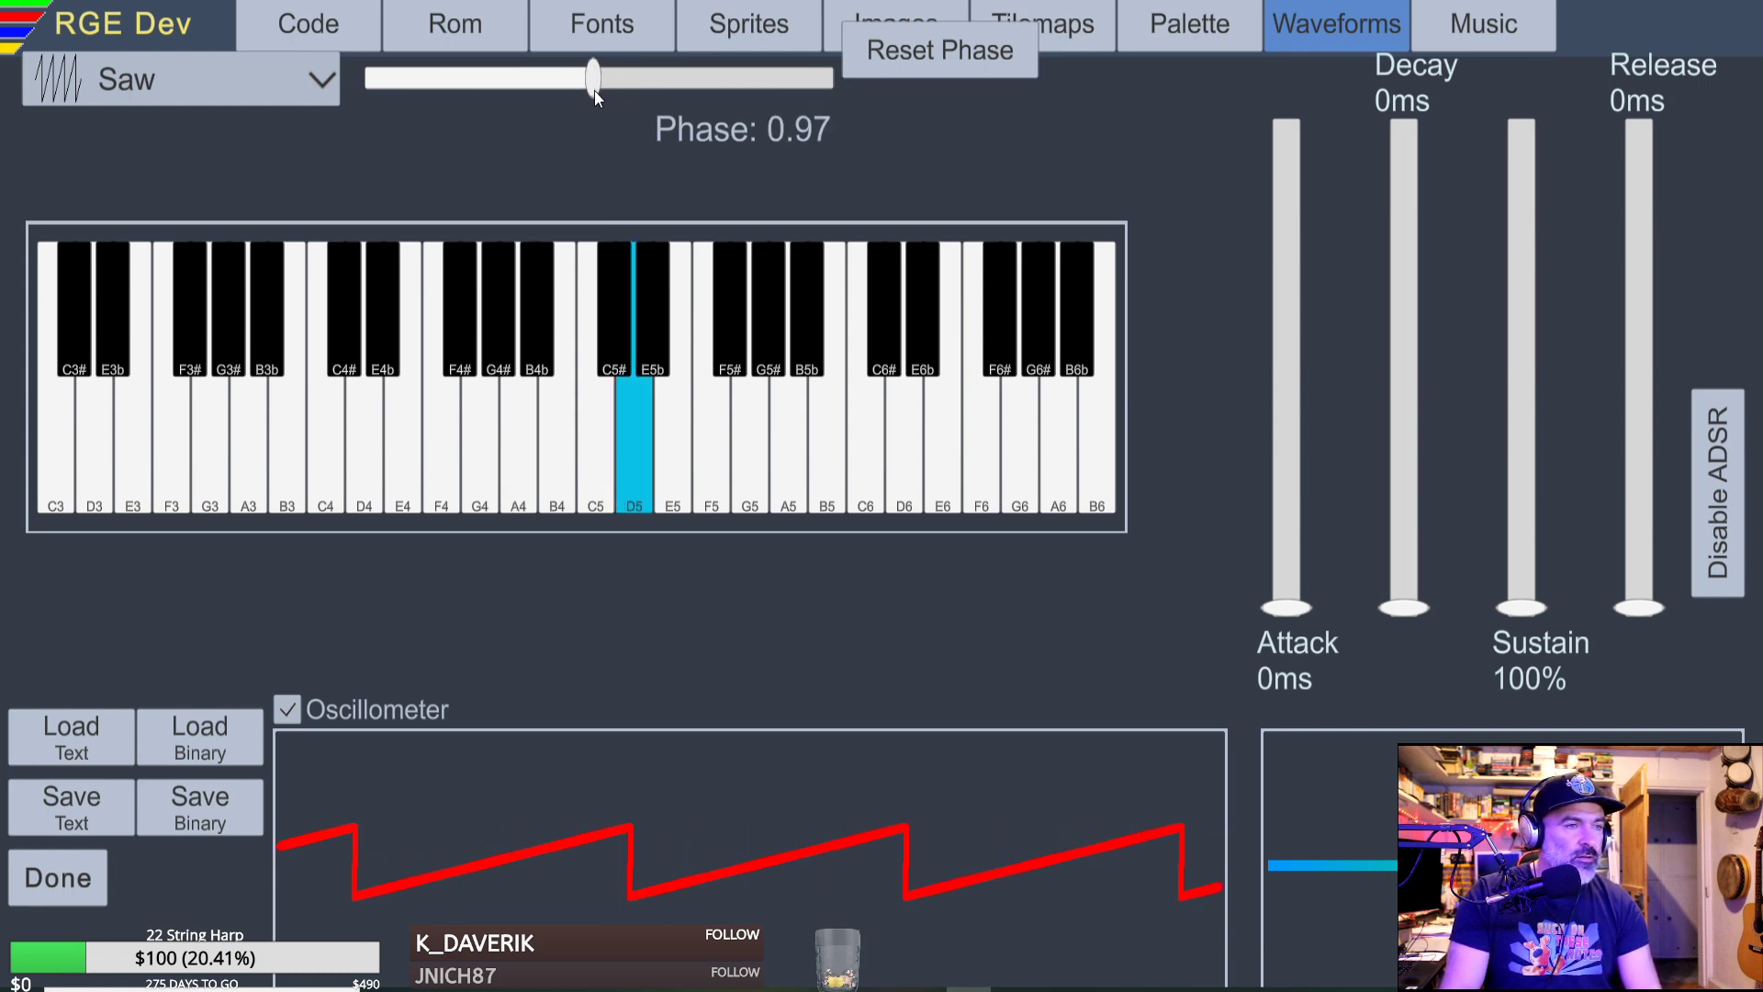
click(59, 877)
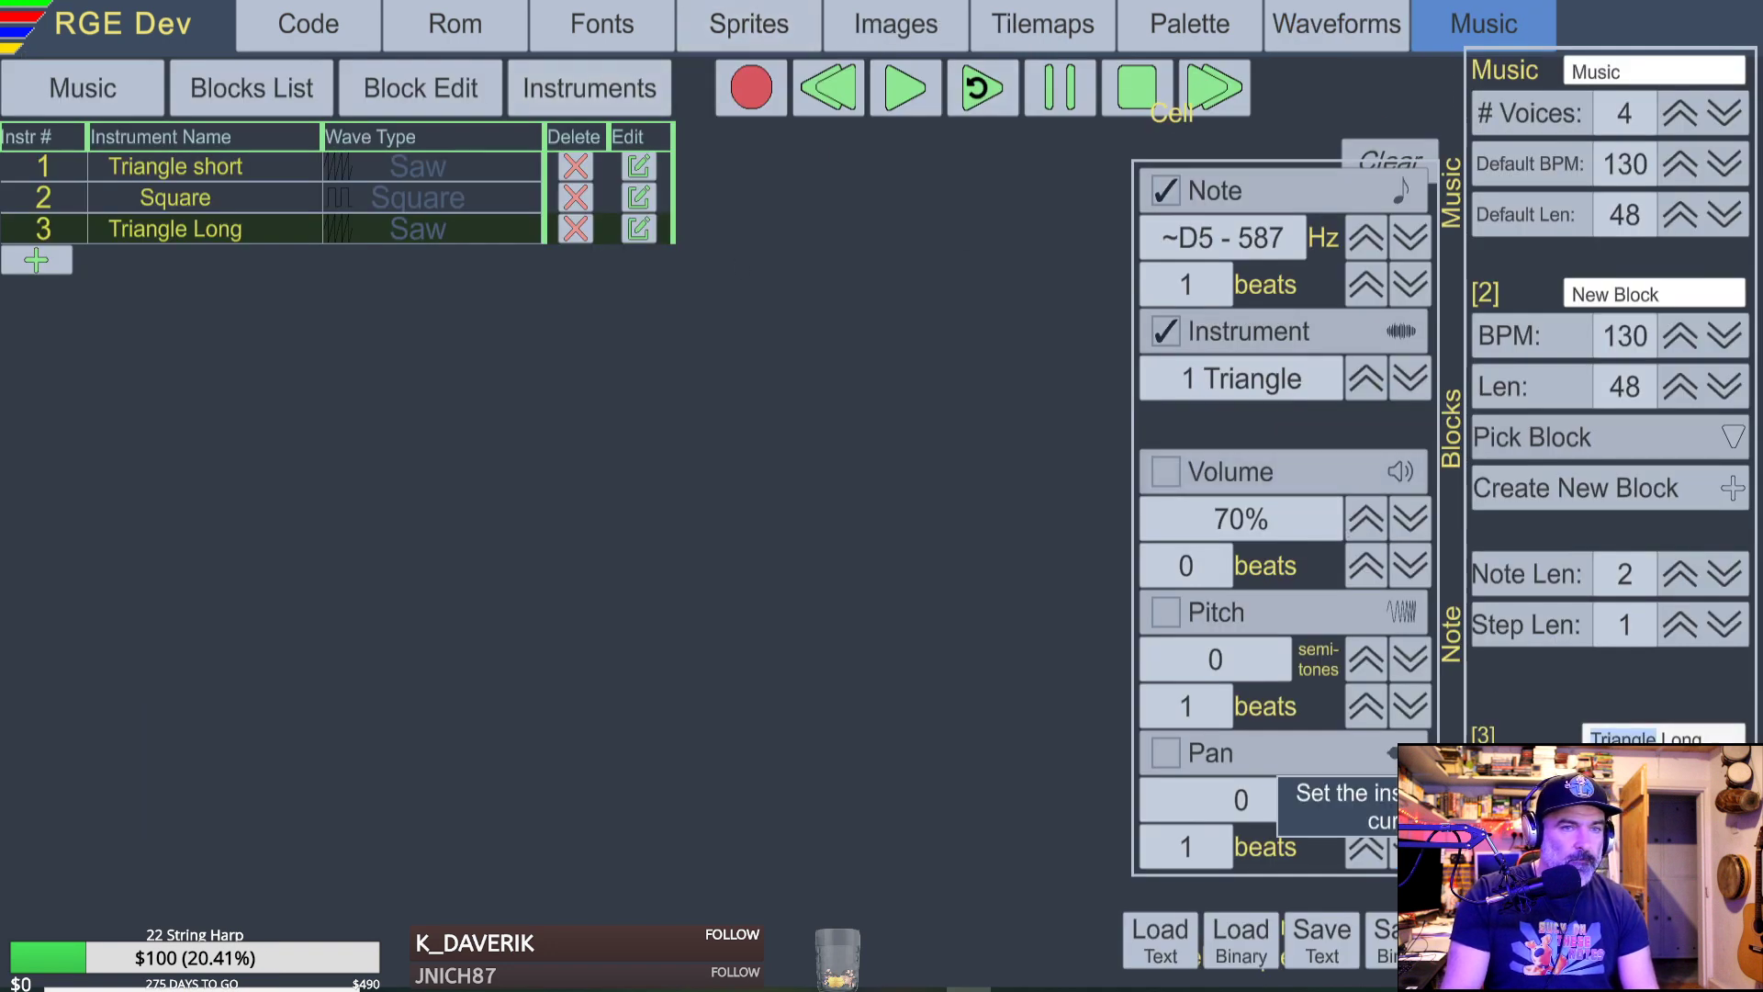
Rename instrument 3 as Saw Long and instrument 1 as Saw short.
text(SAw)
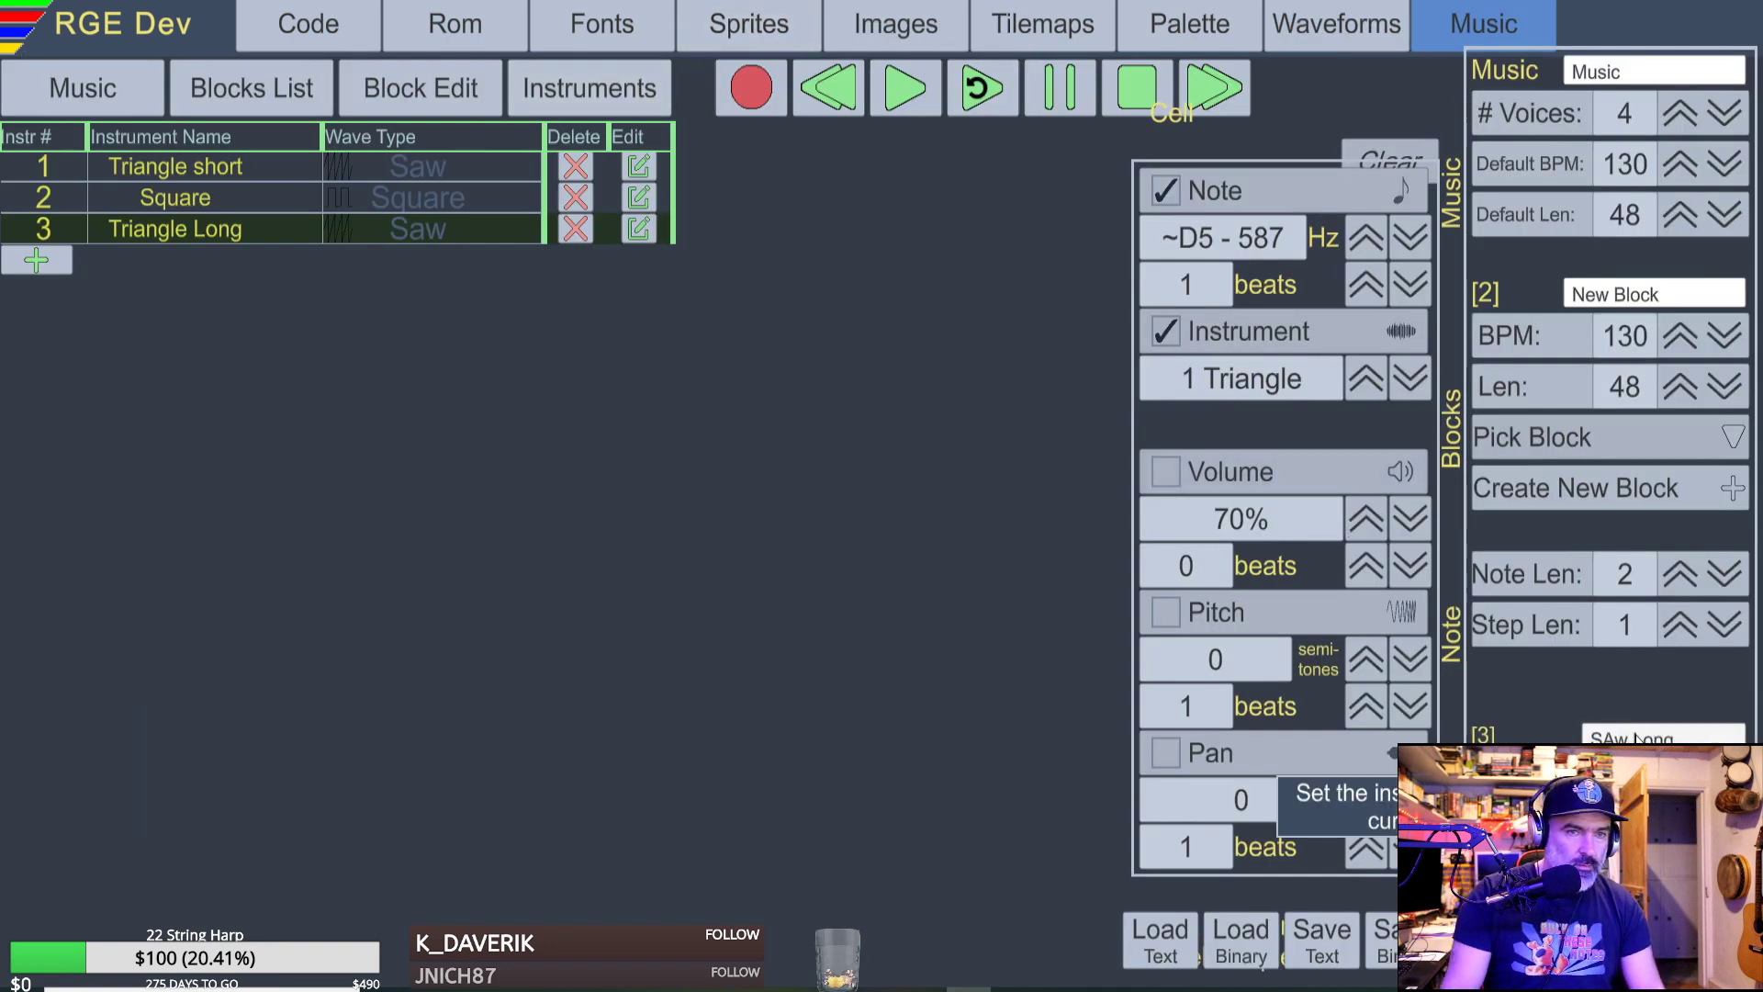
key(Left)
key(Left)
text(a)
key(Delete)
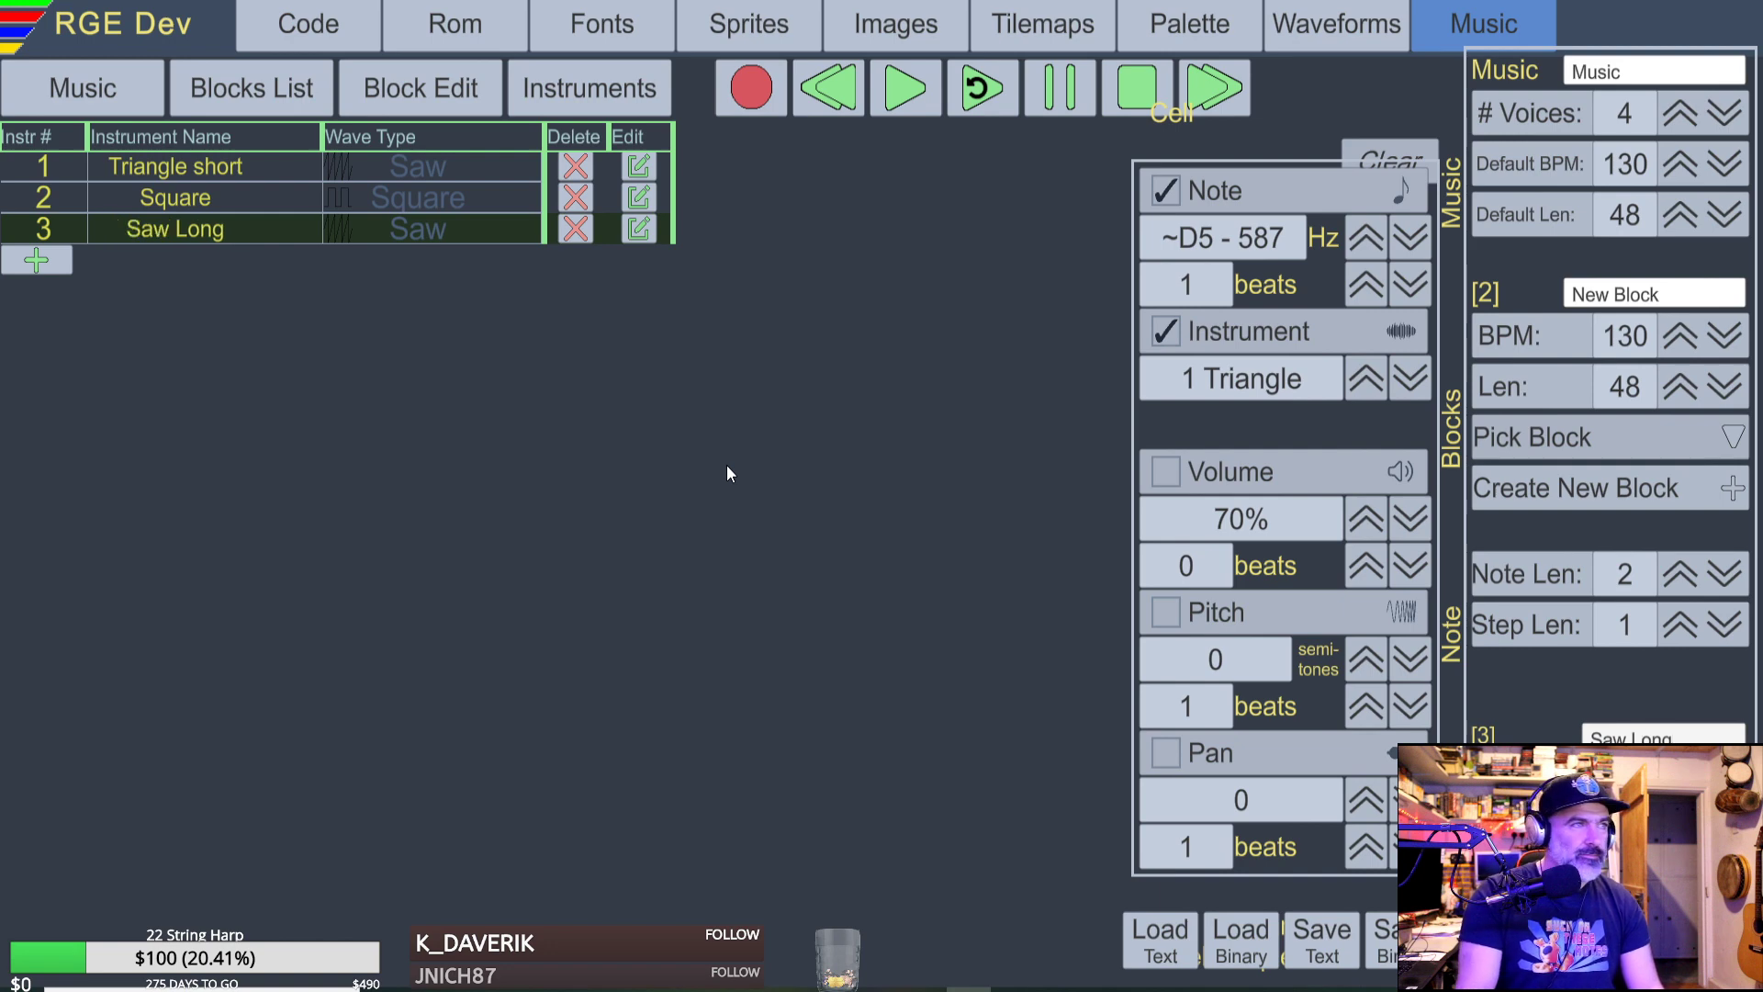
click(210, 171)
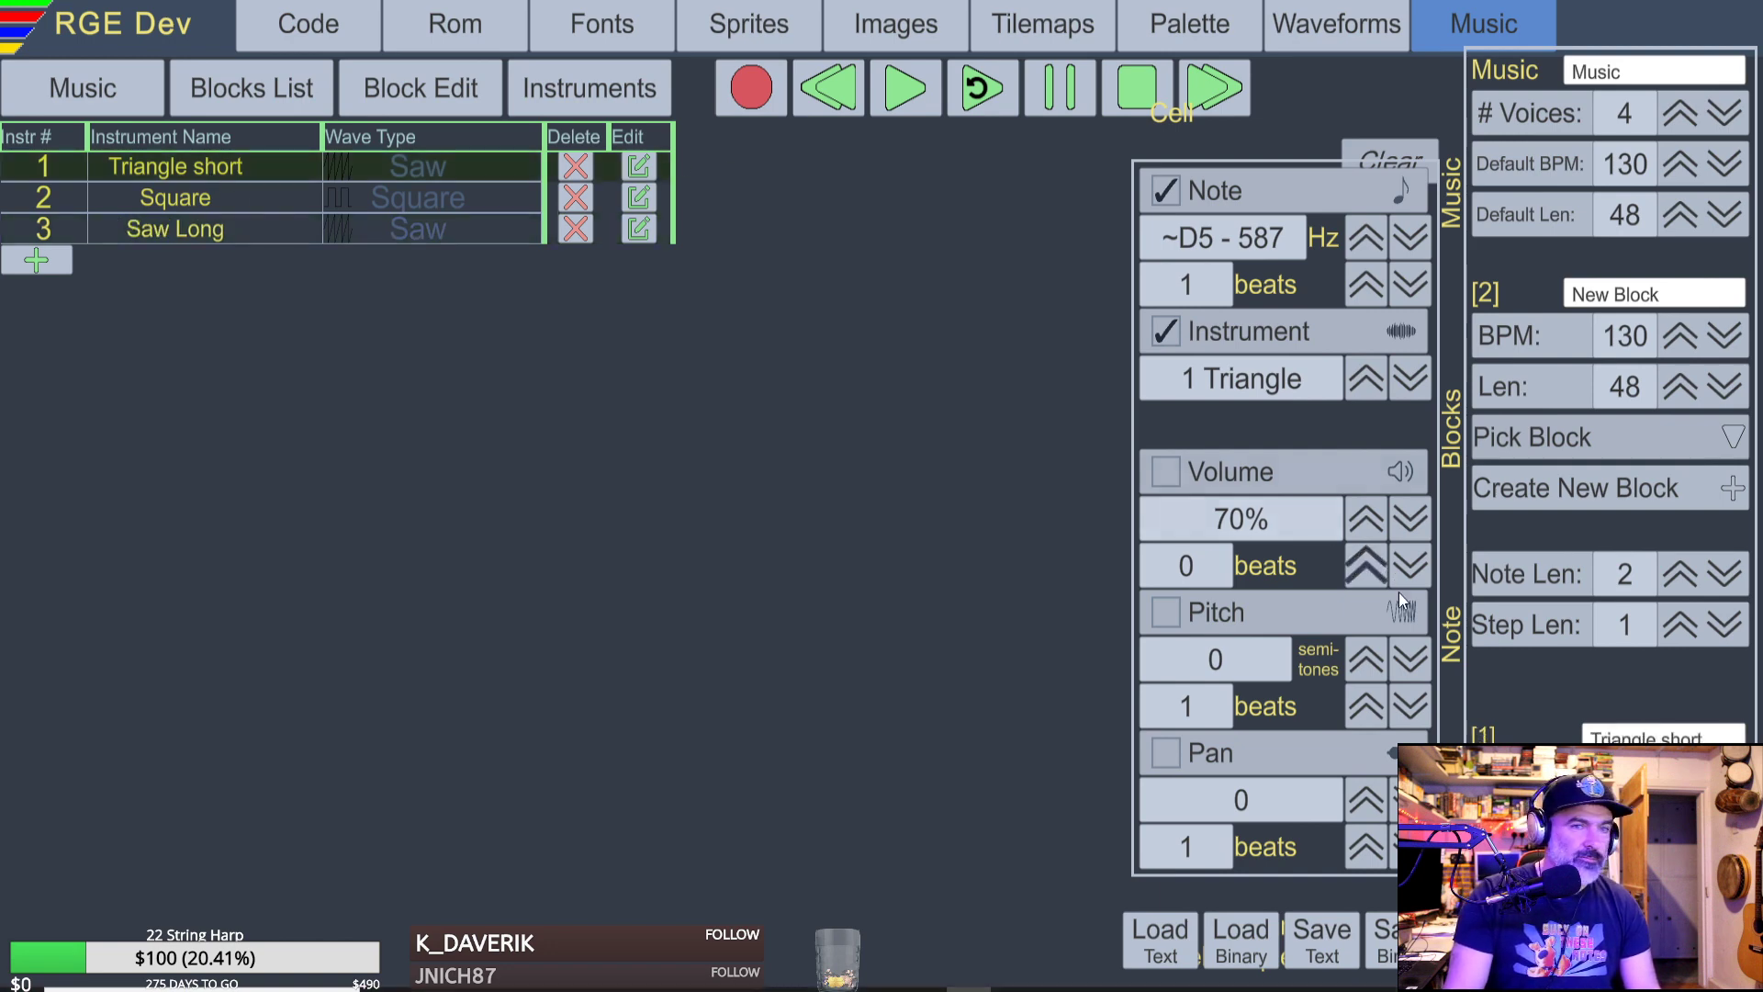
text(Saw)
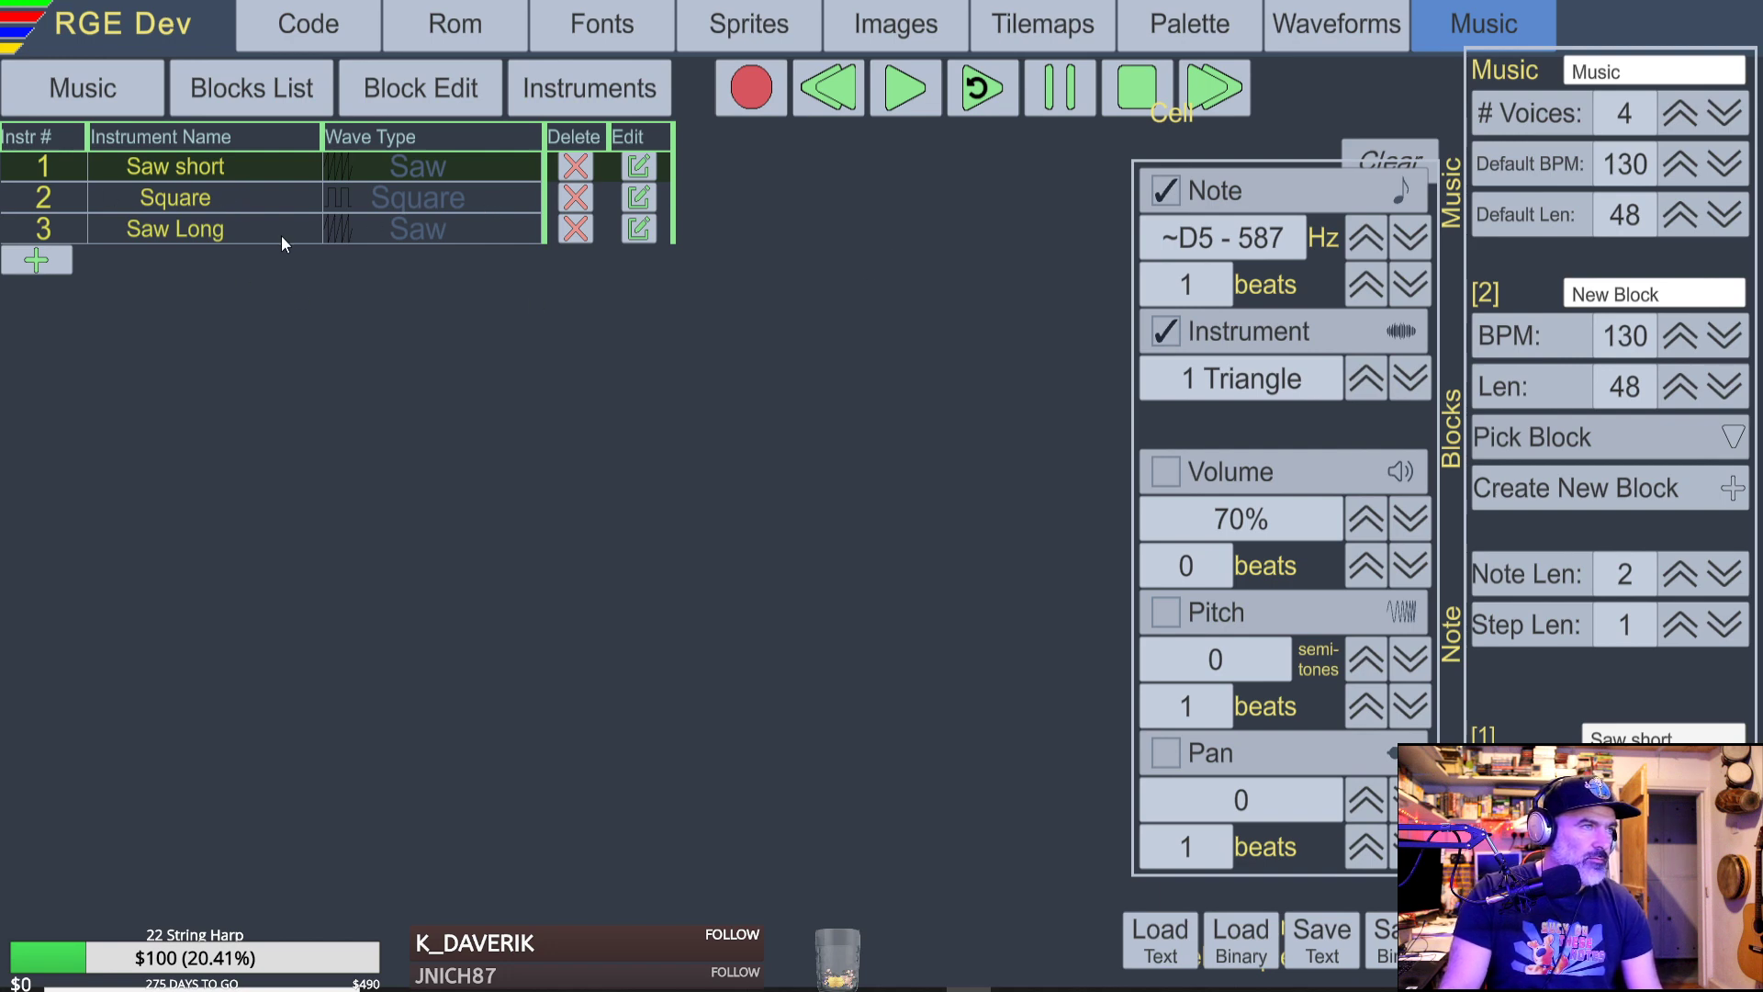
Open block 2 for editing and set the instrument of the voice 2 note at row 04 to 3 Saw Long.
click(225, 231)
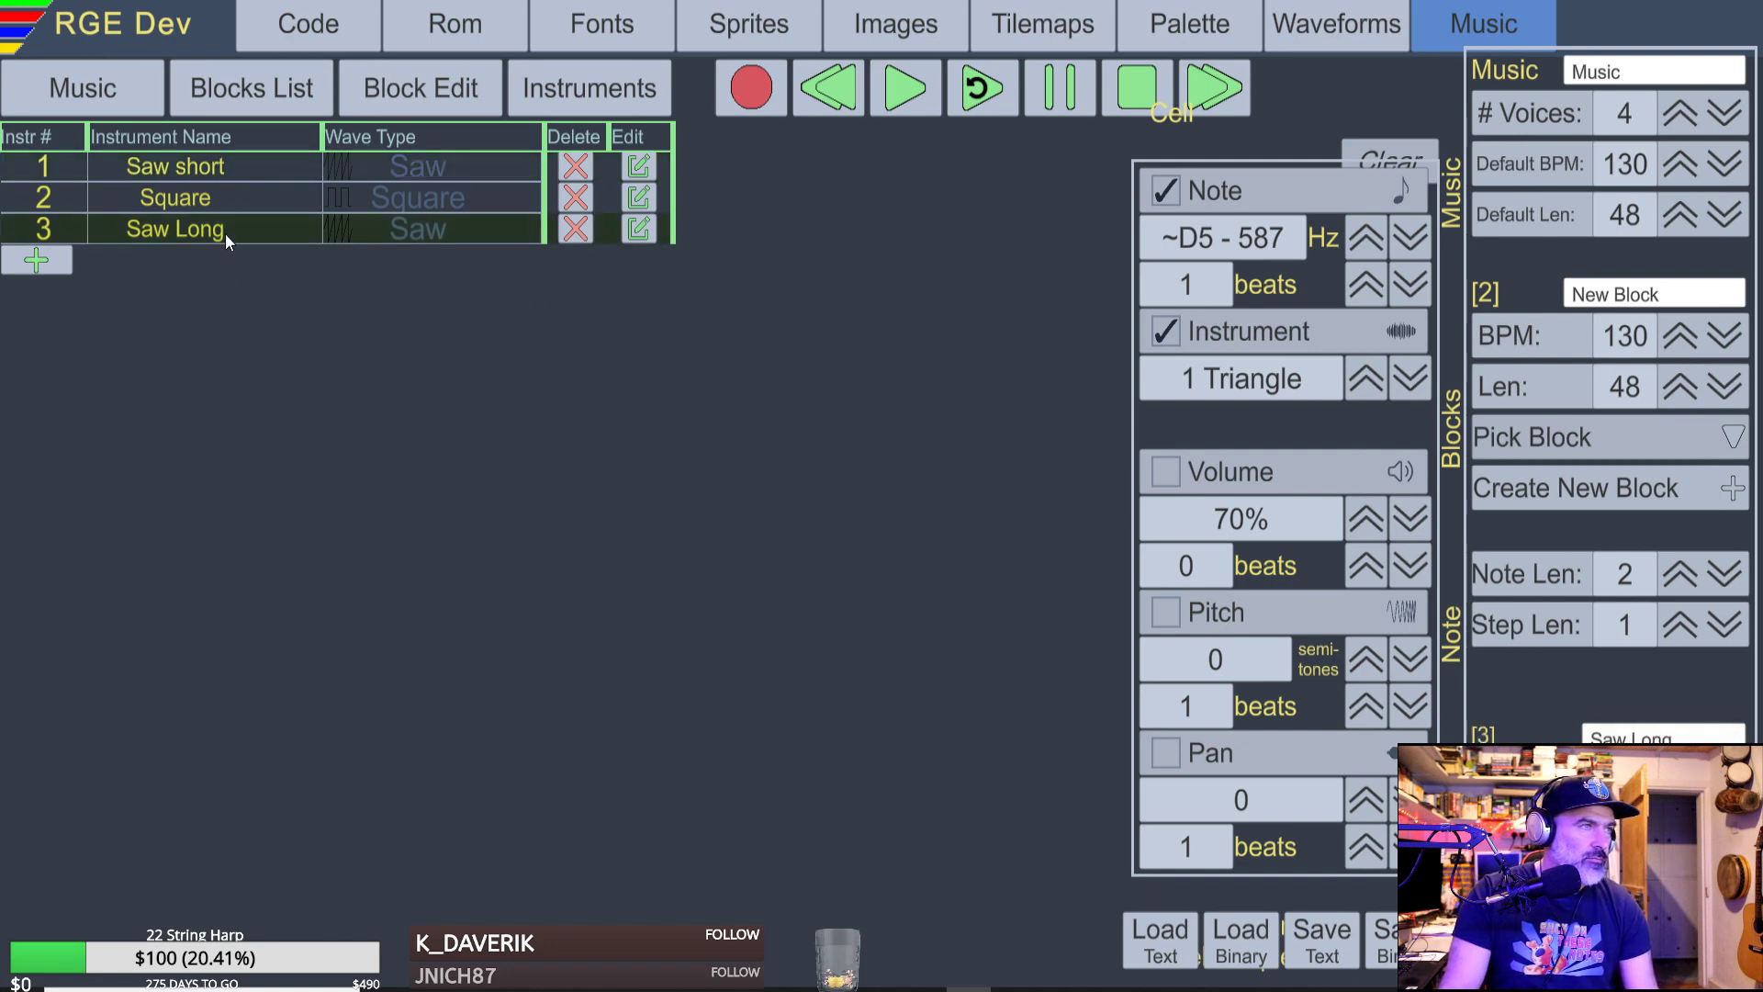
click(257, 88)
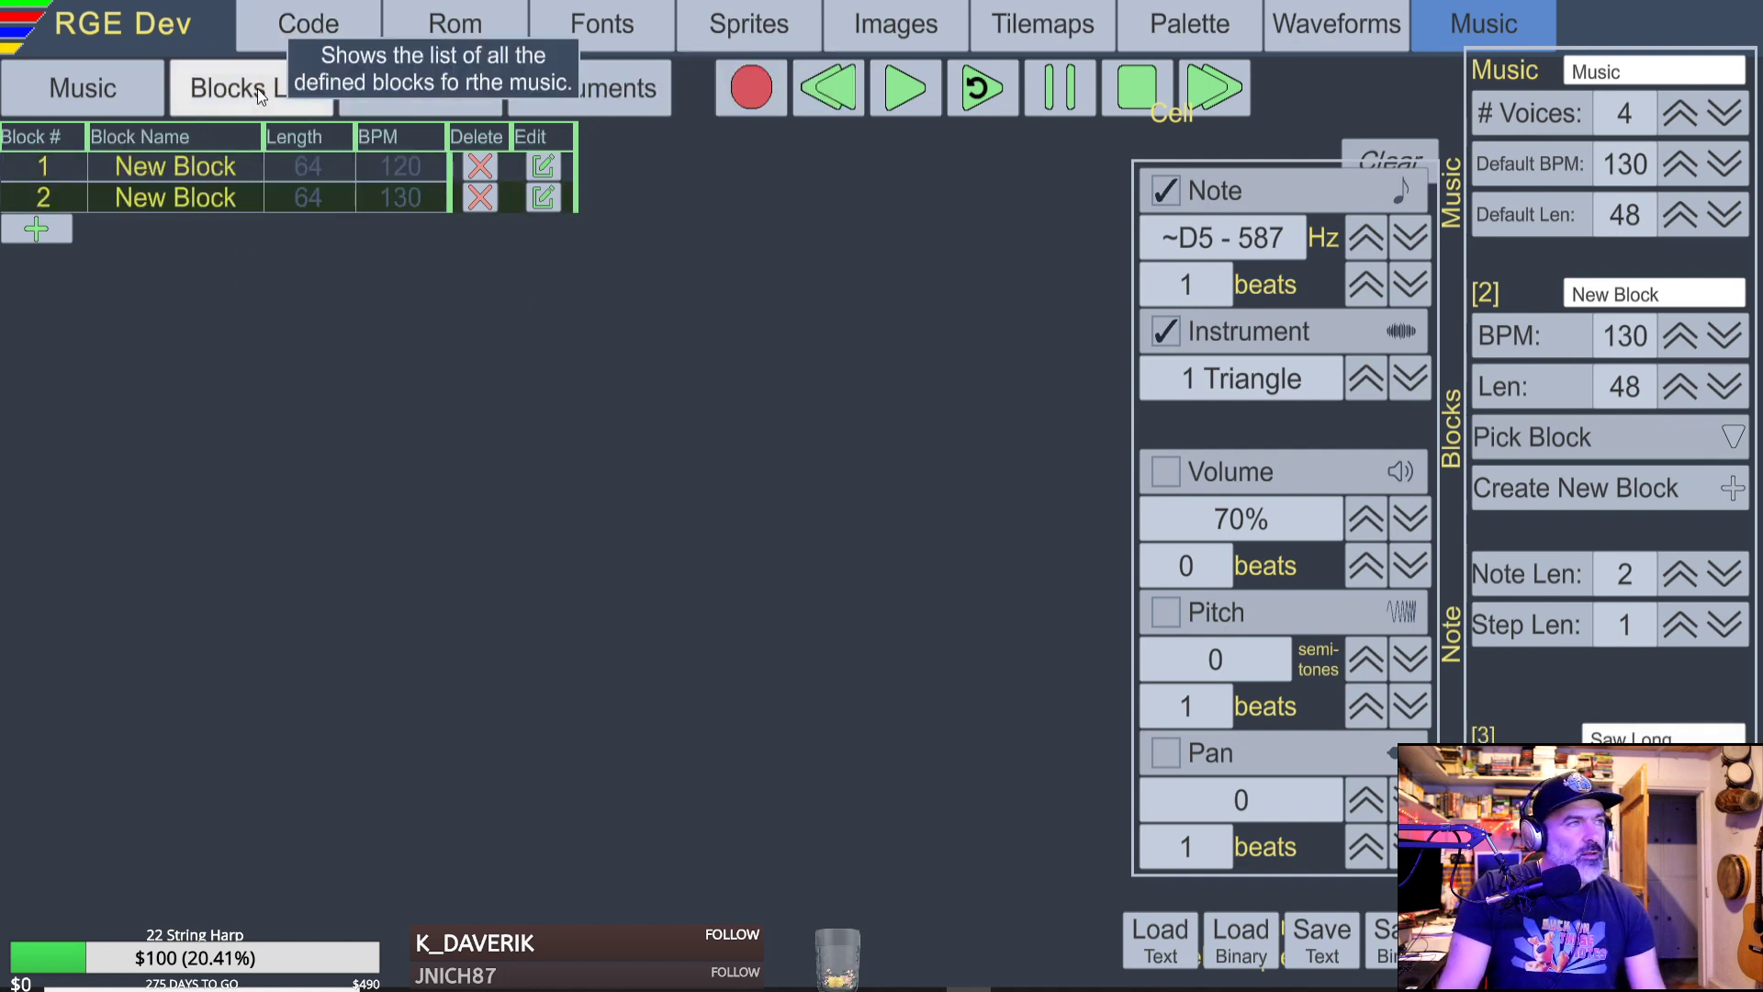
click(544, 199)
click(245, 401)
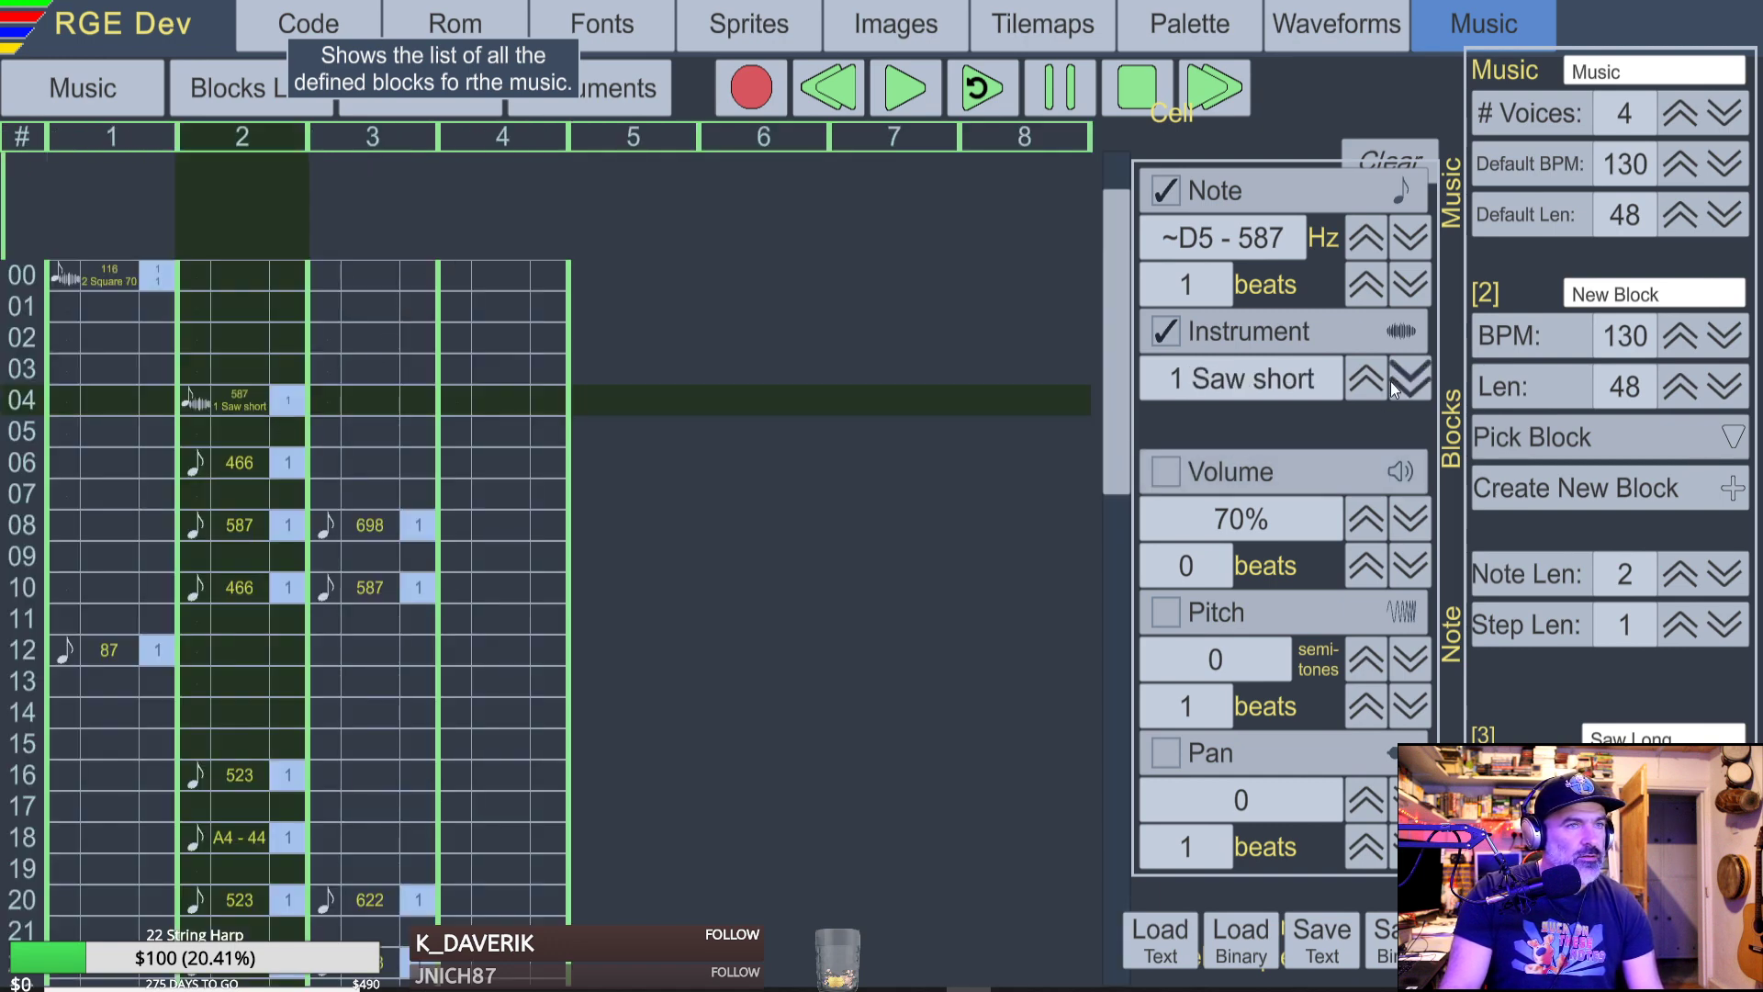
click(1364, 379)
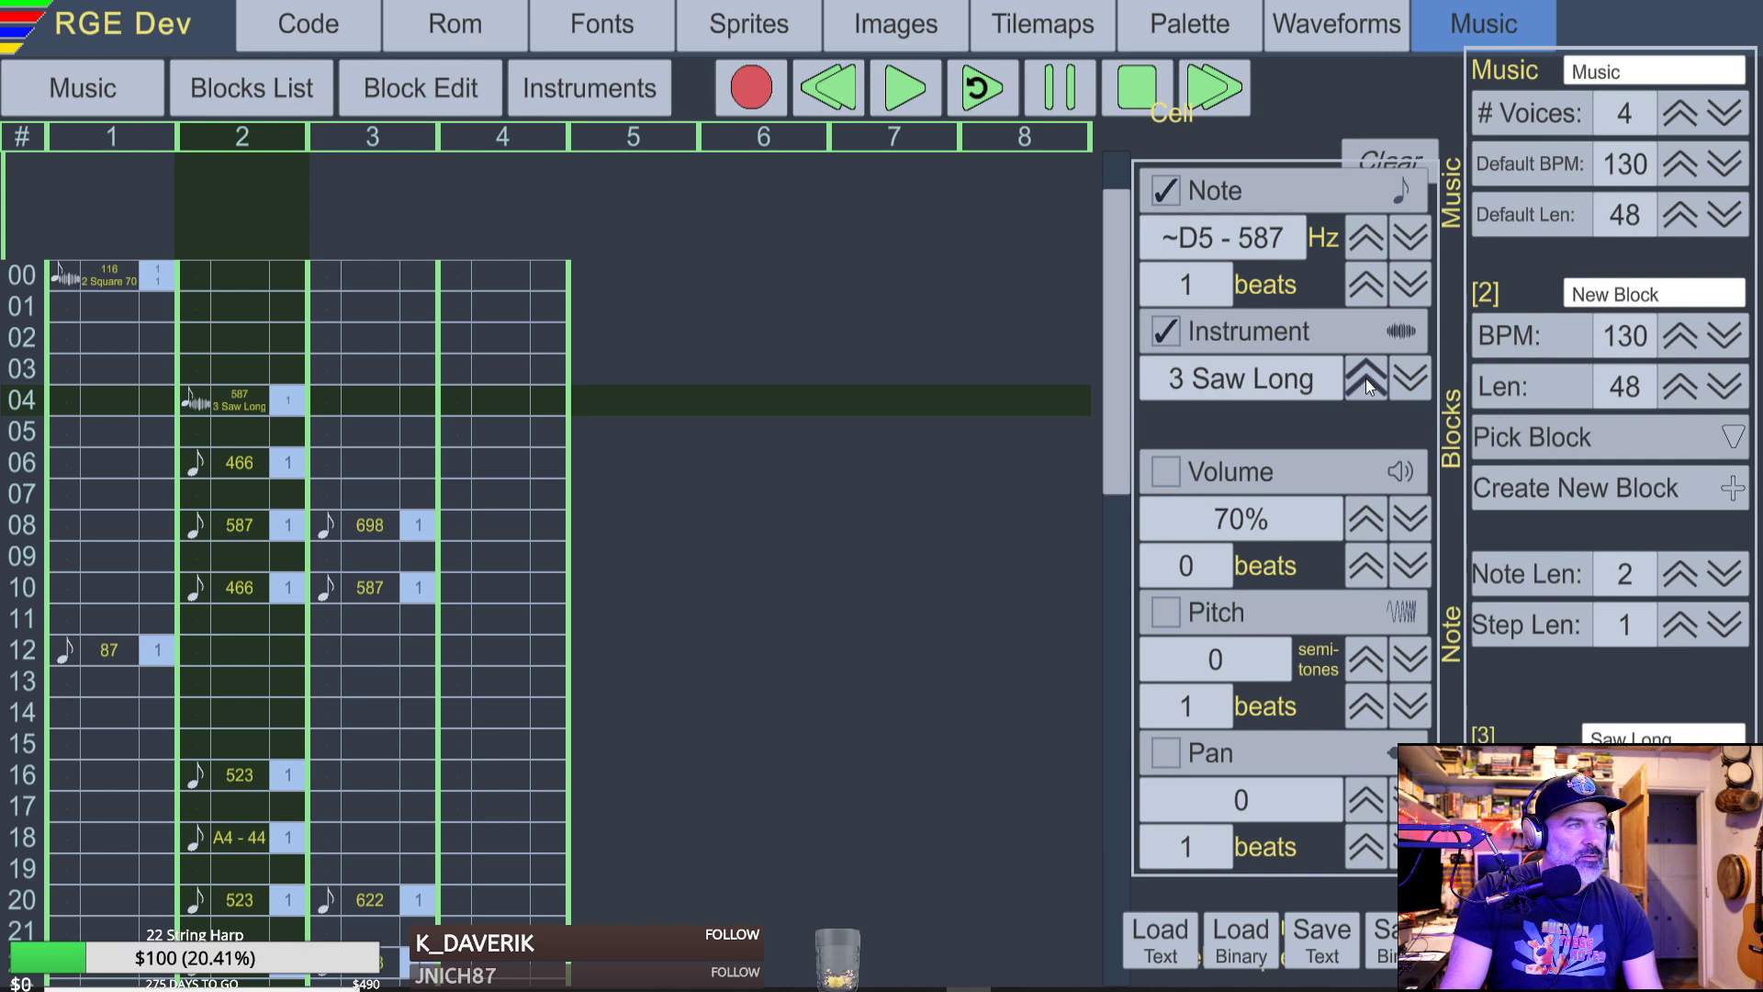
Play block 2 from voice 3's row 08 and again from row 00 to check the Saw Long sound.
click(376, 520)
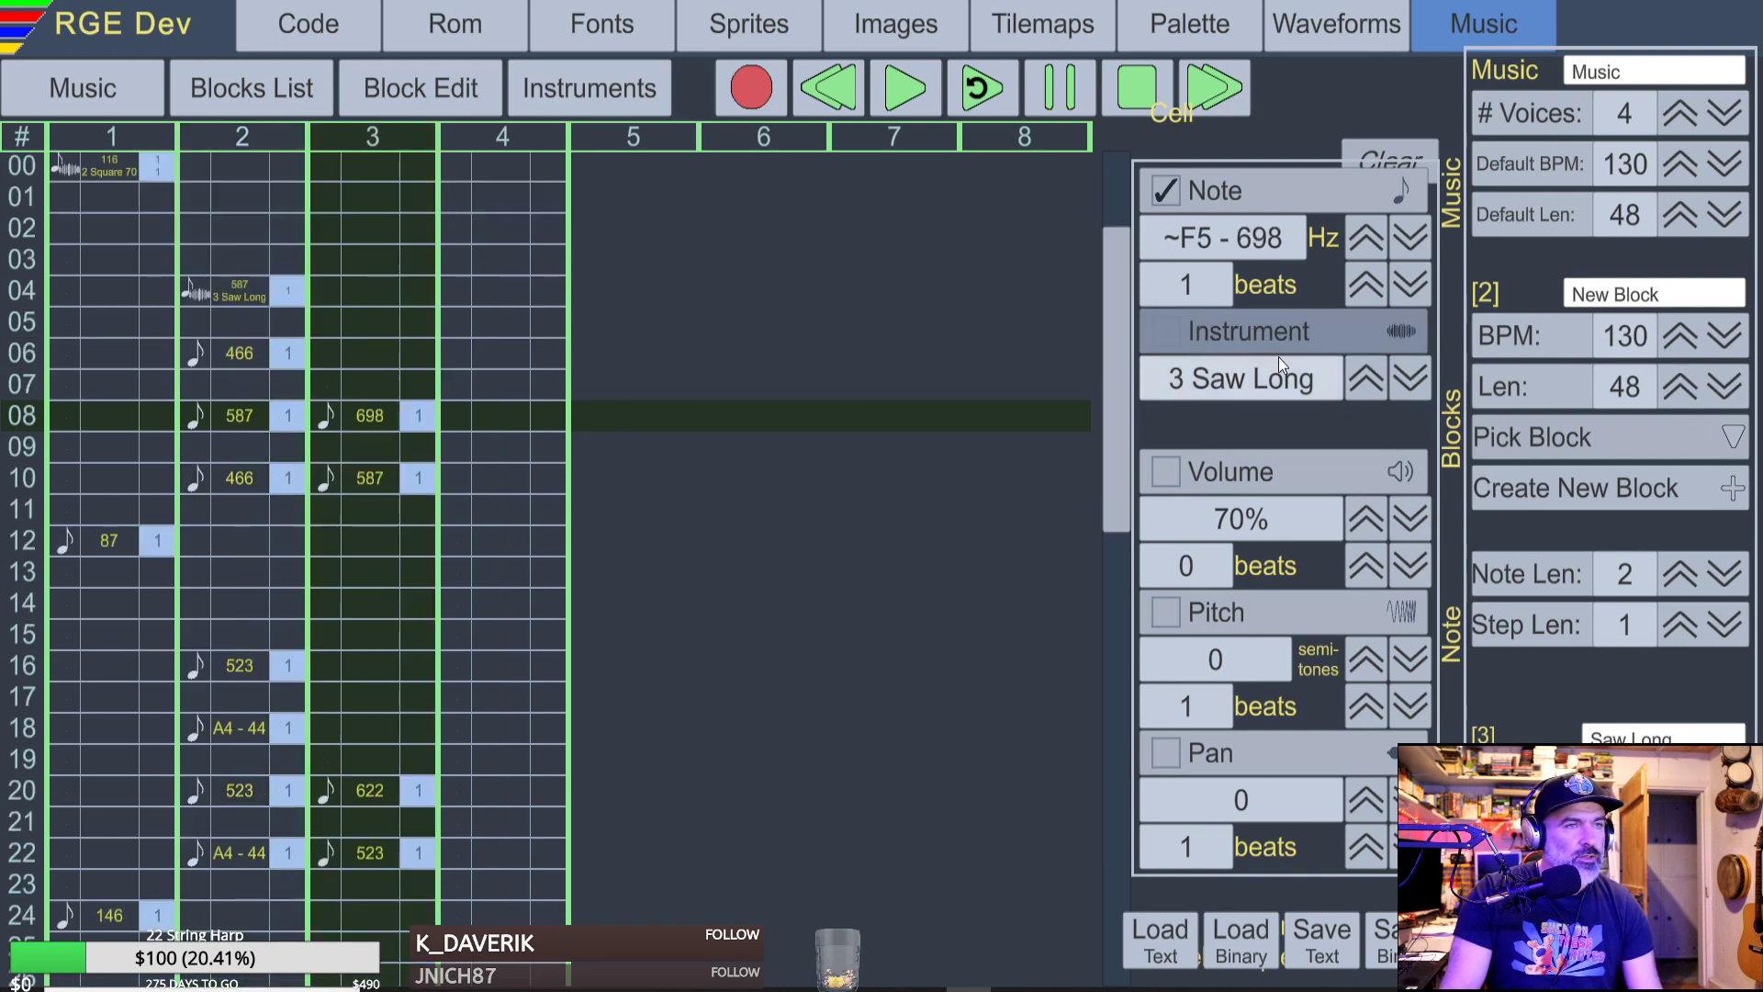
click(891, 100)
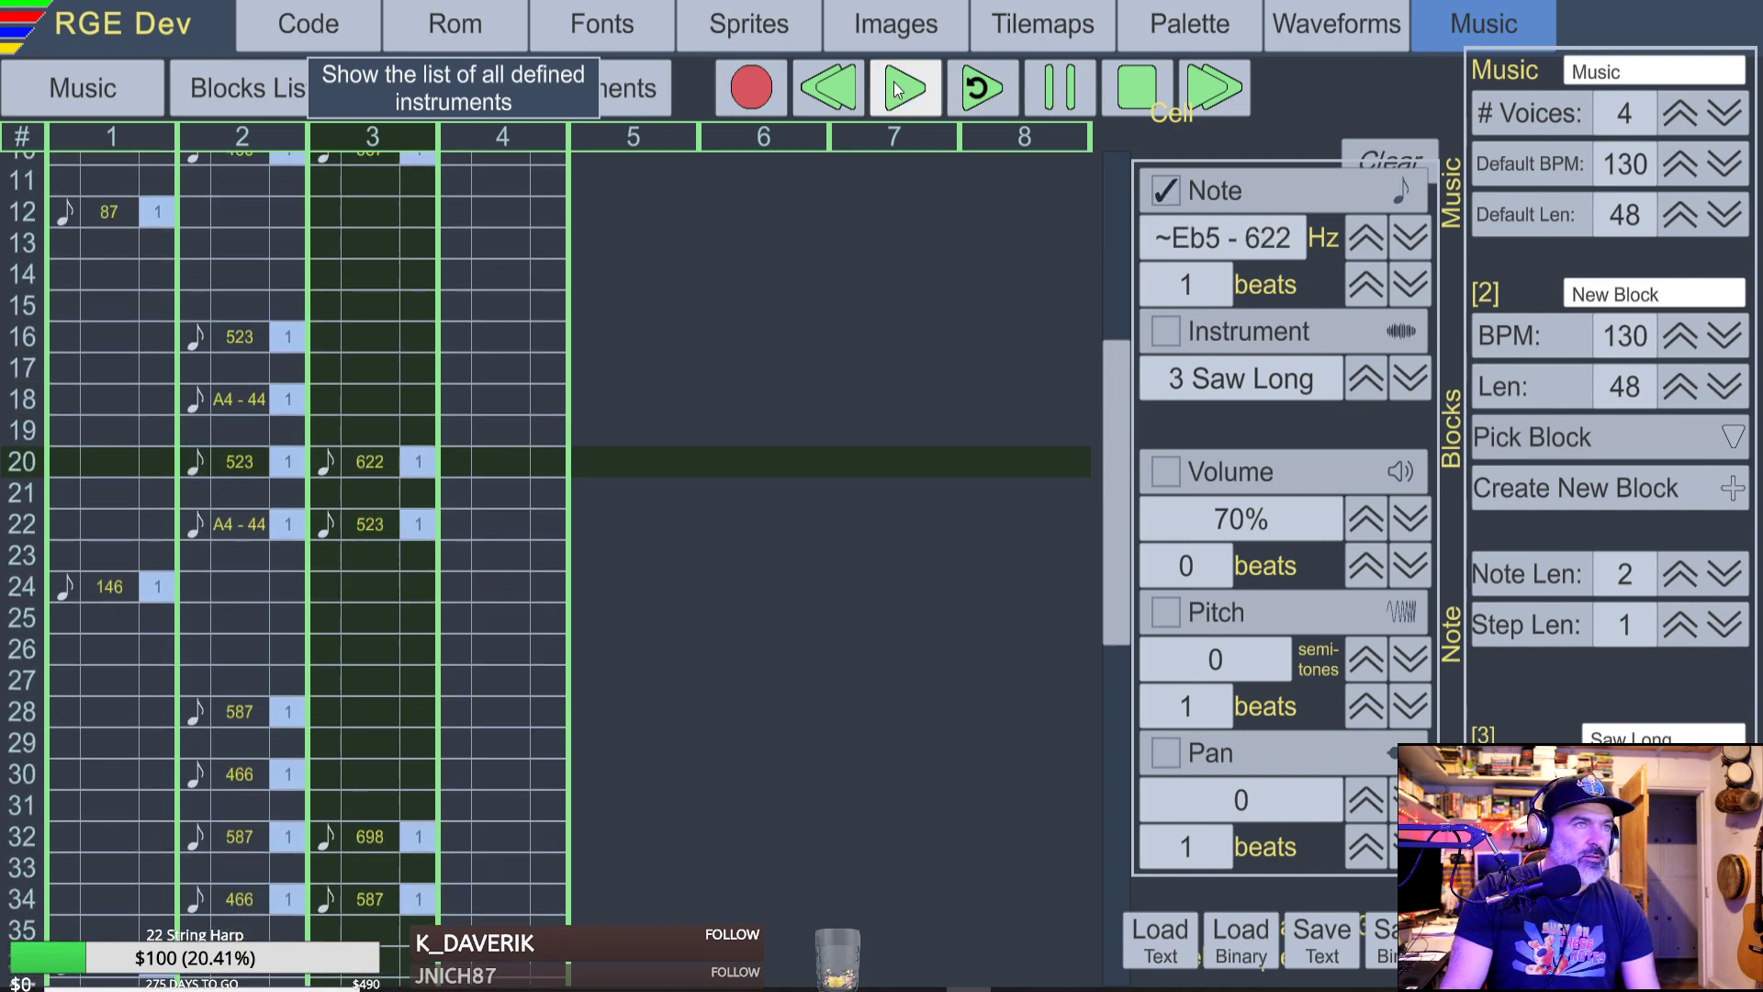
click(1132, 85)
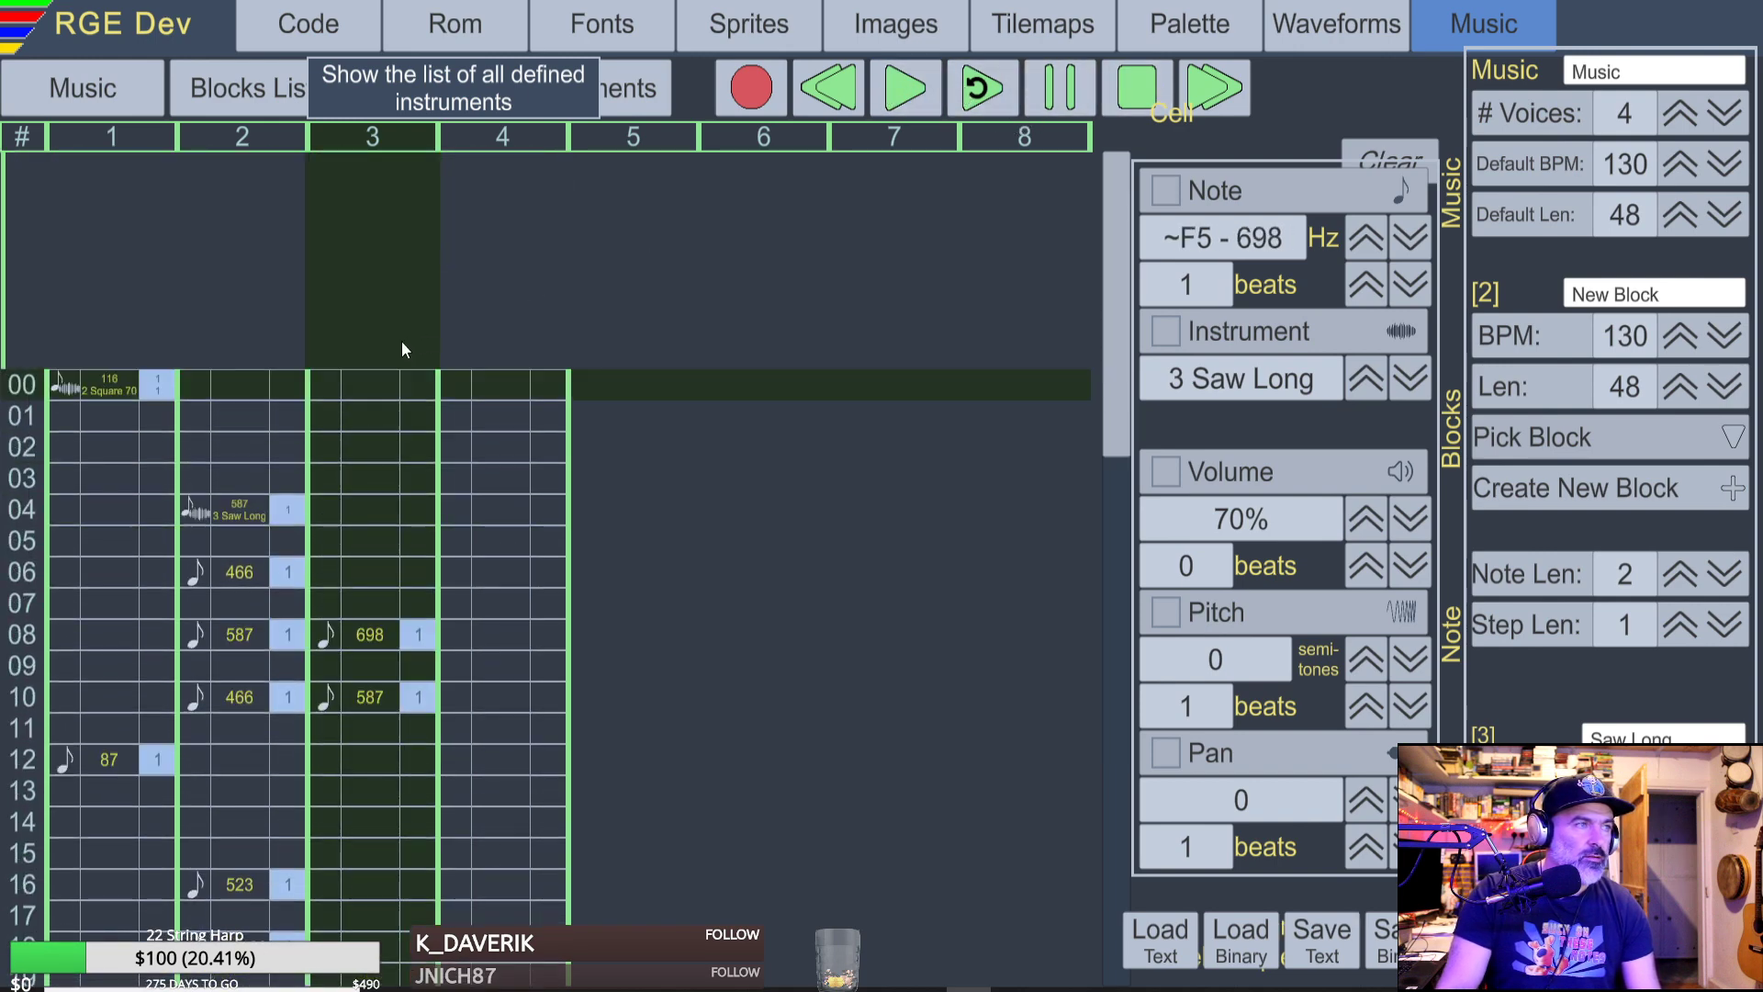
click(110, 389)
click(907, 89)
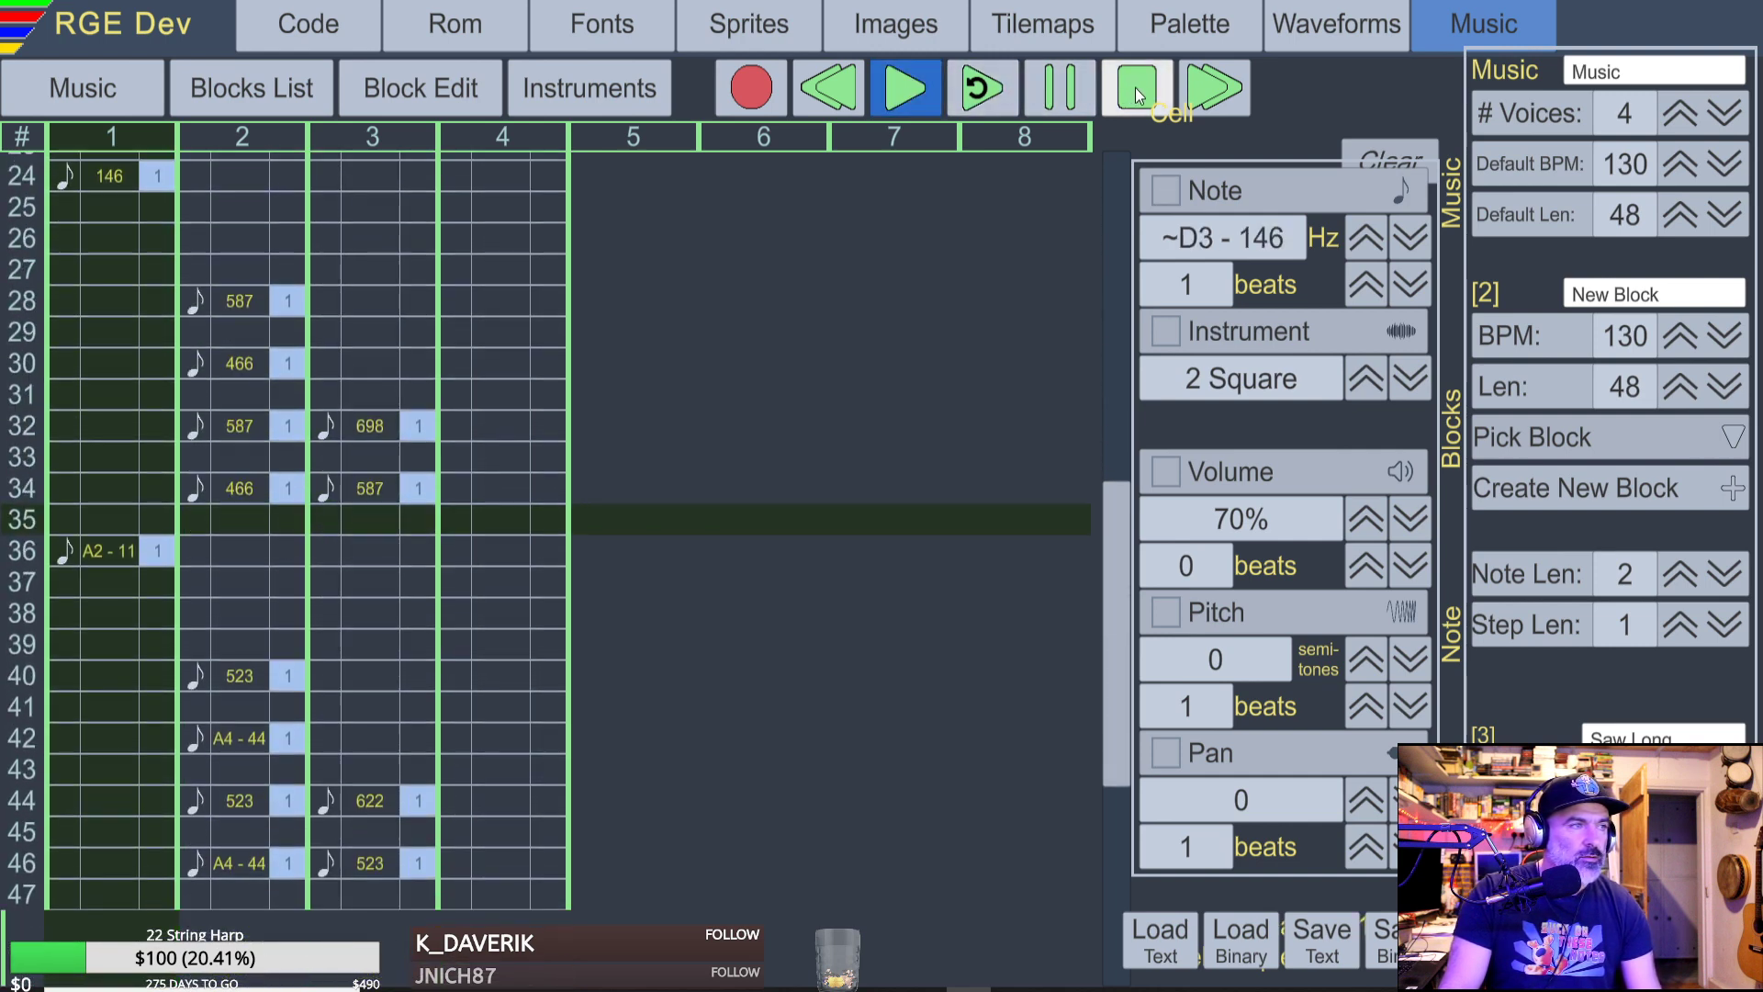
click(1136, 90)
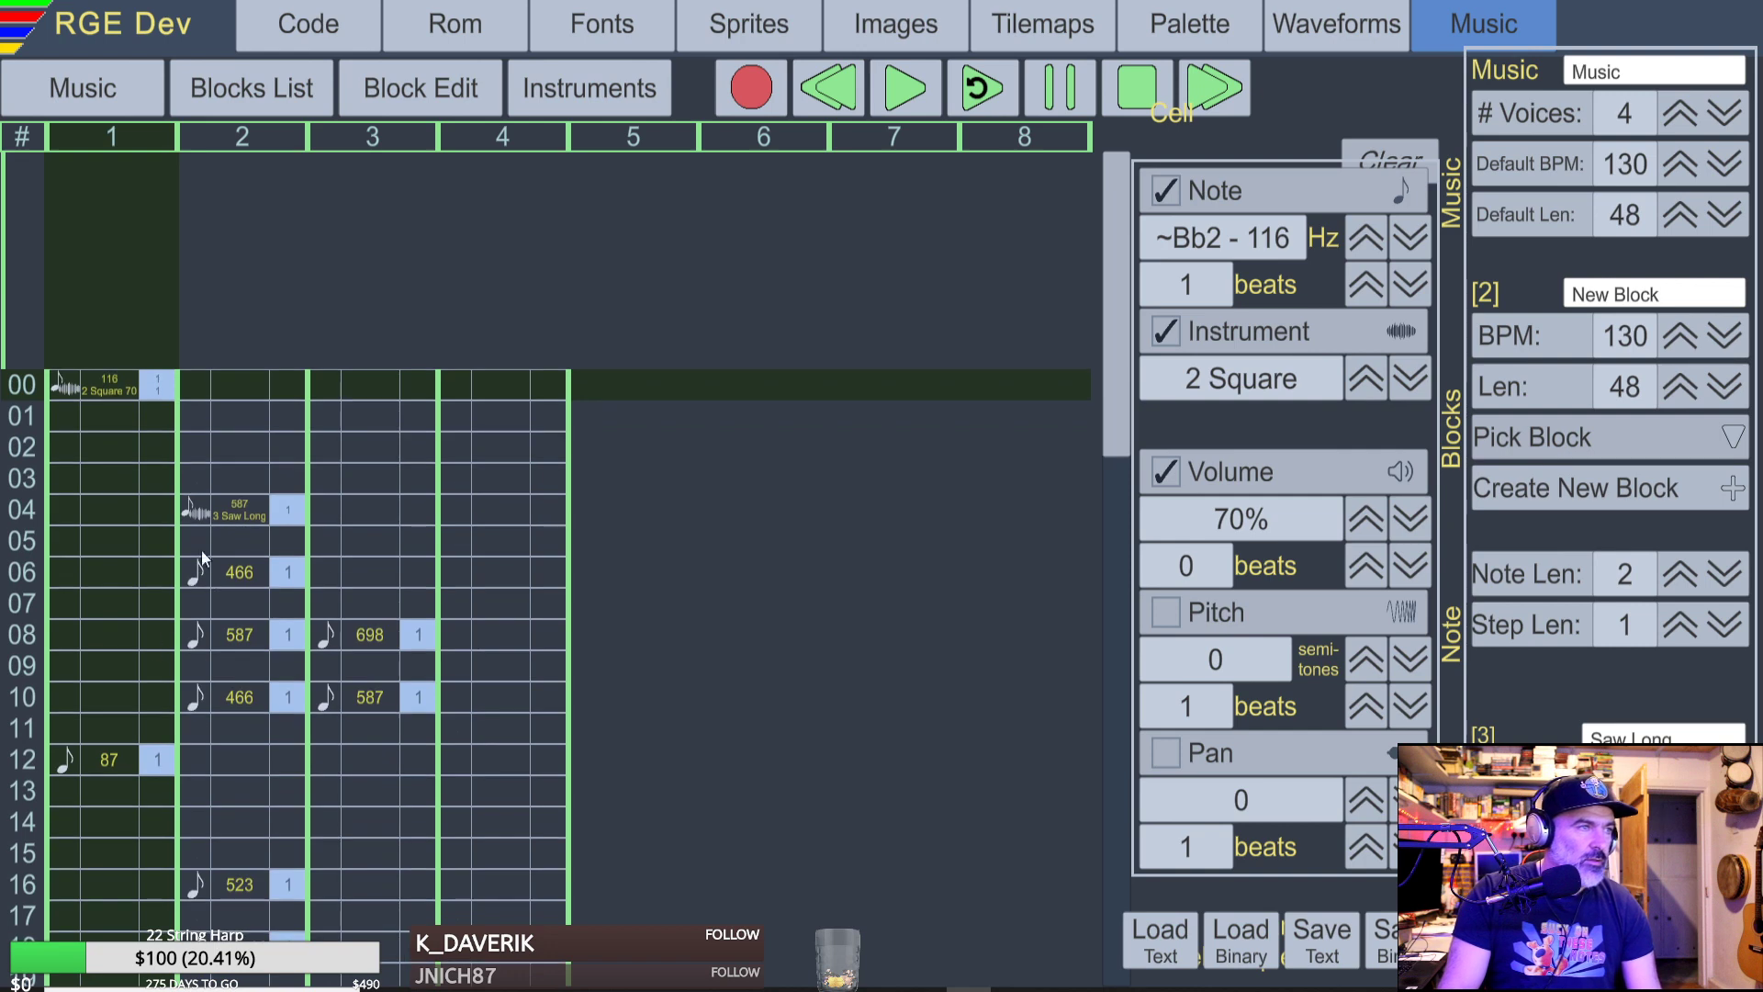
Open instrument 3 Saw Long for editing and set its decay to about 212 ms, sustain to about 69.8% and release to about 342 ms.
click(224, 513)
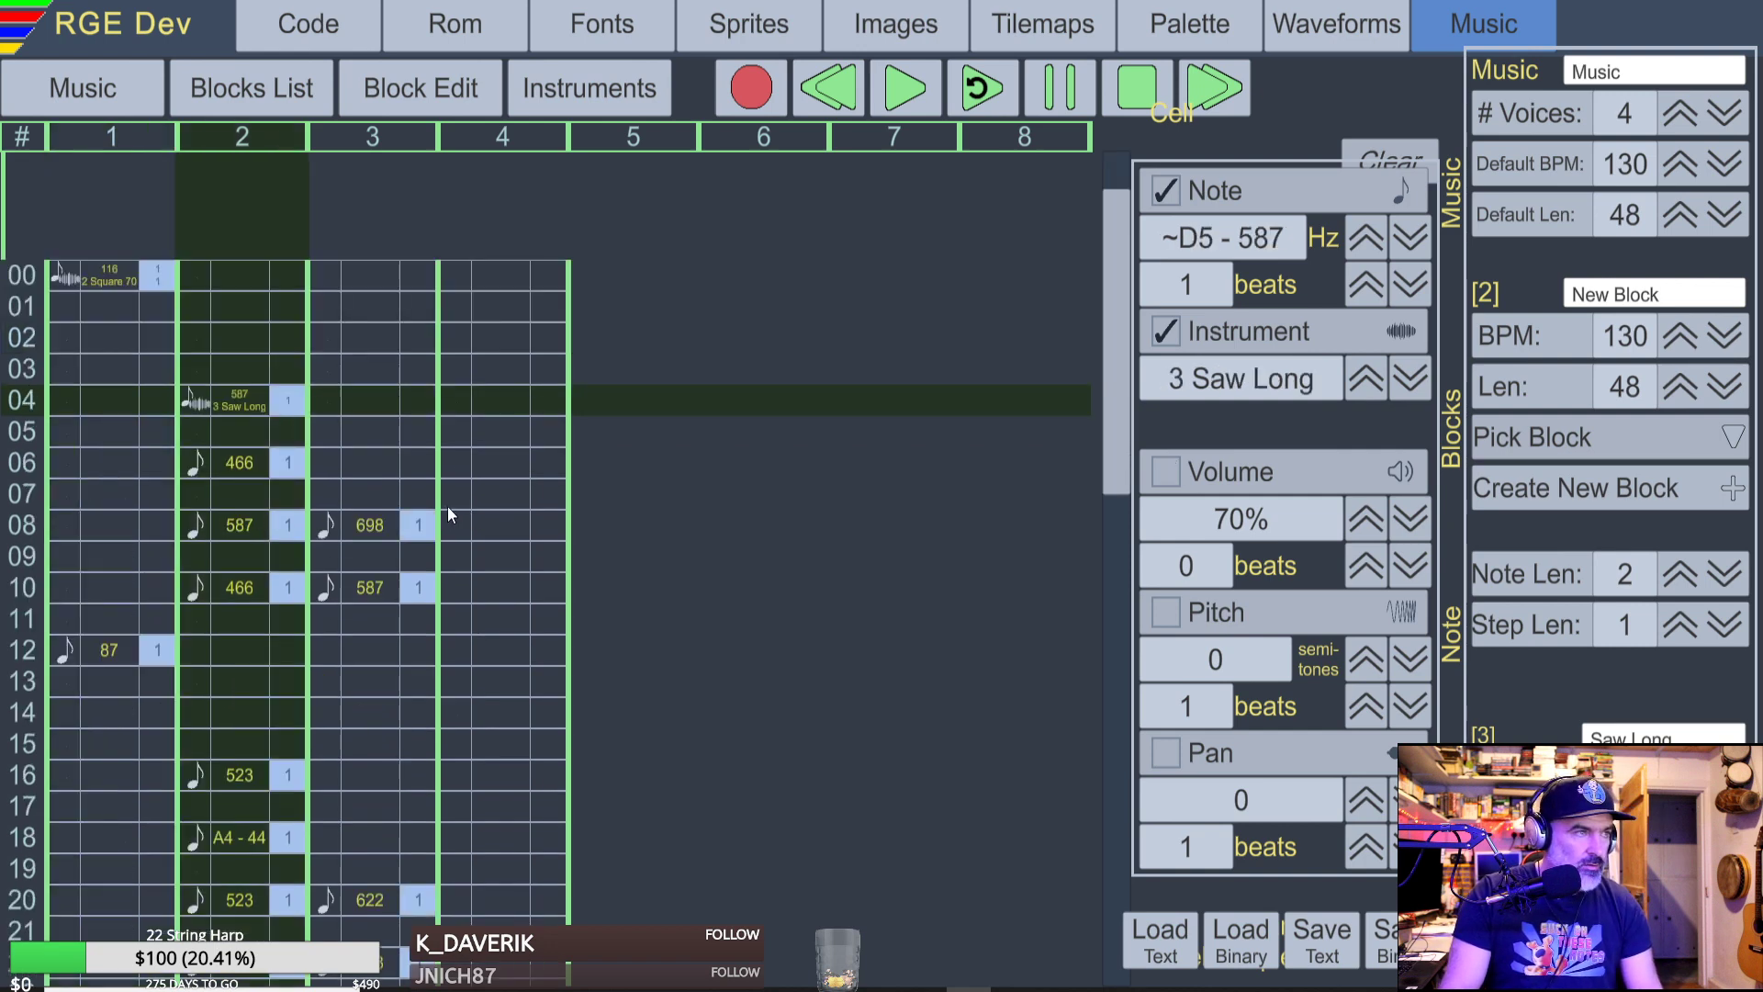
key(F5)
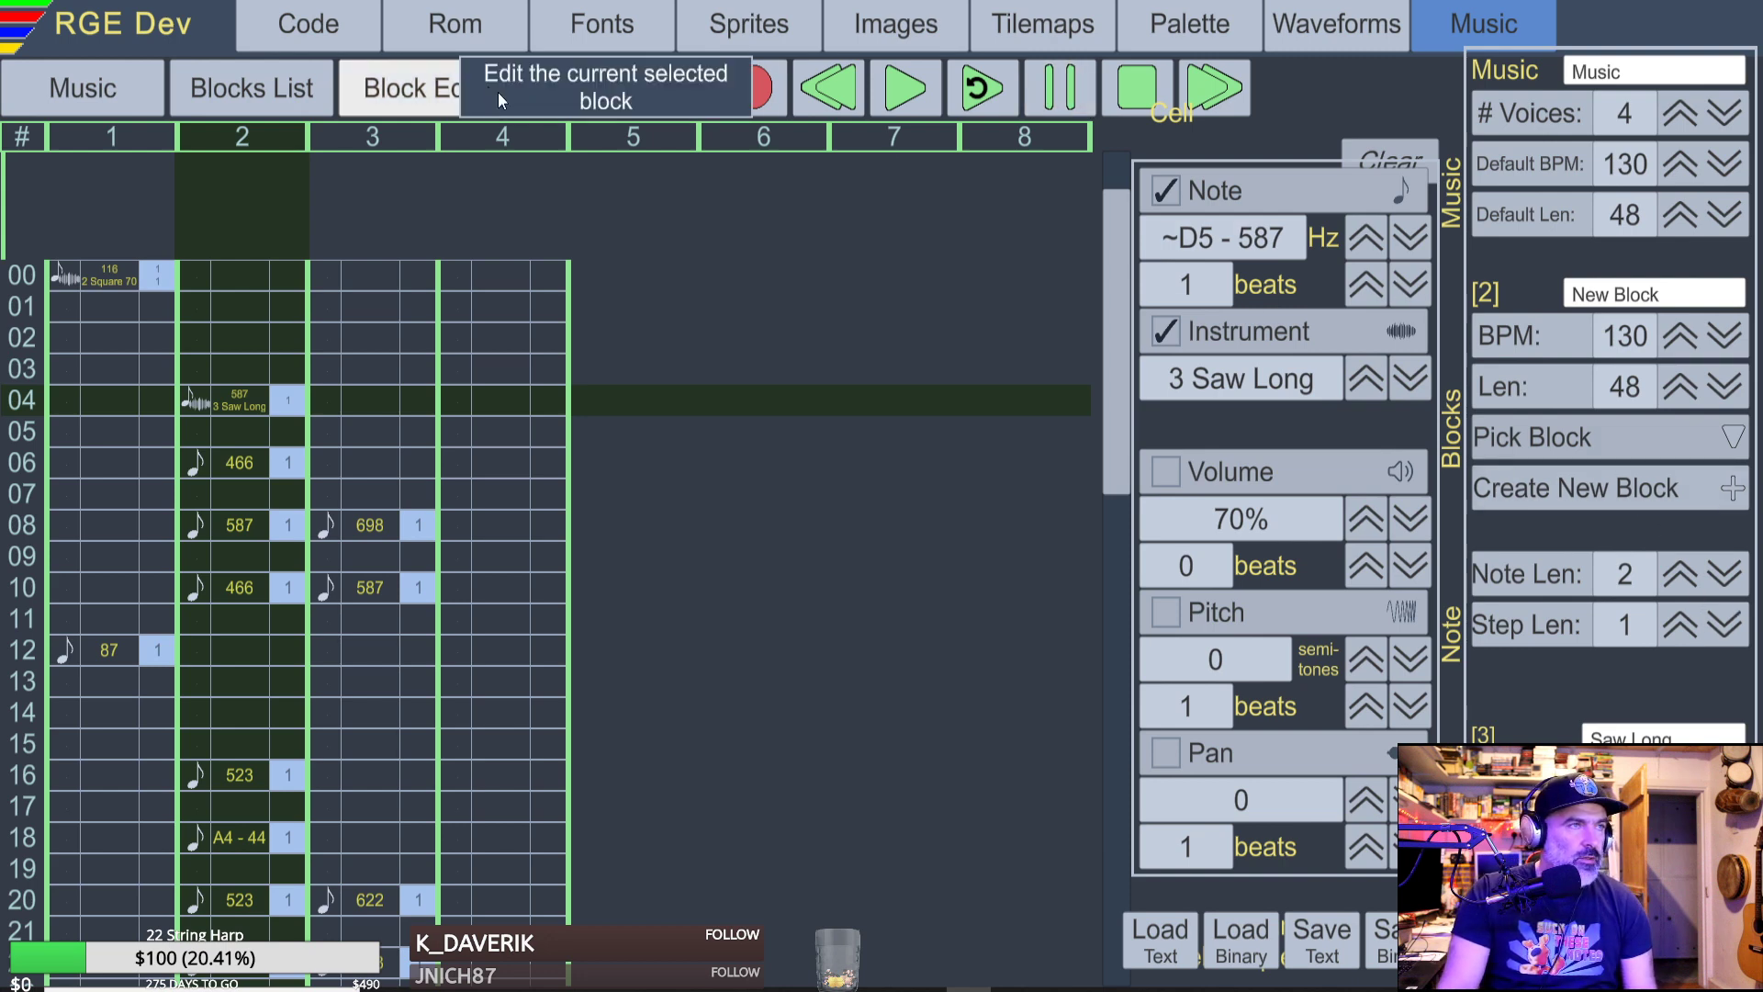
click(549, 93)
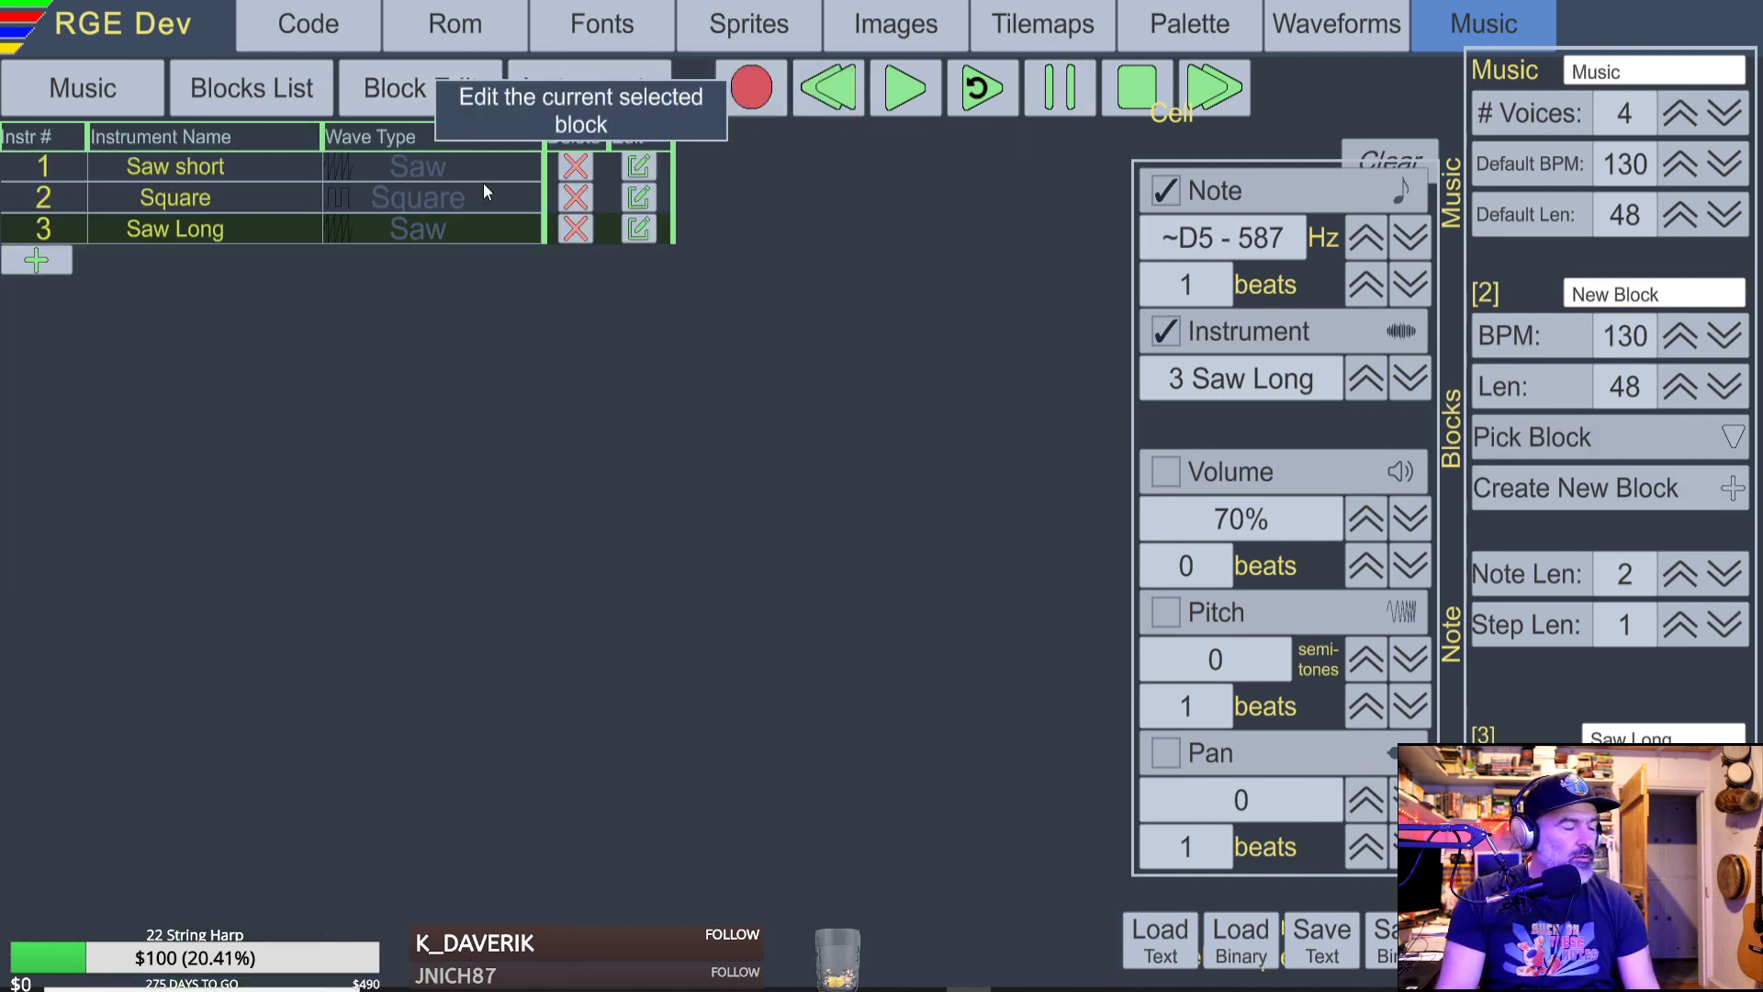
click(641, 230)
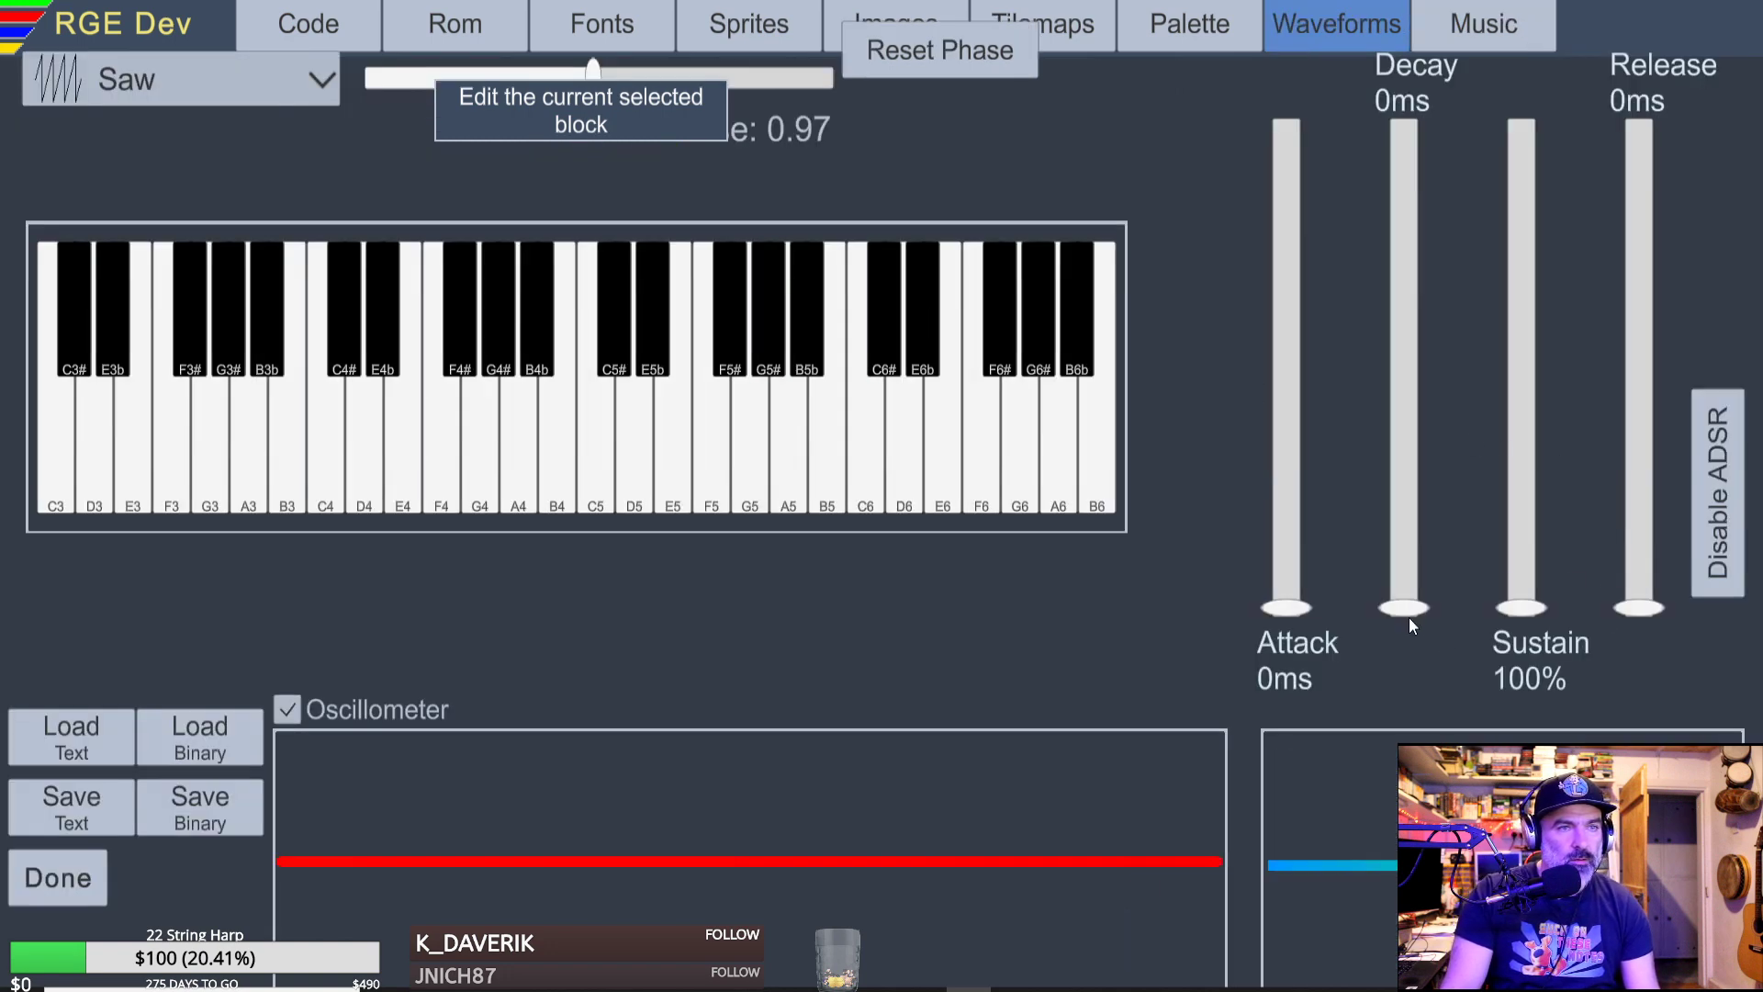
drag(1409, 617, 1417, 579)
drag(1533, 612, 1520, 272)
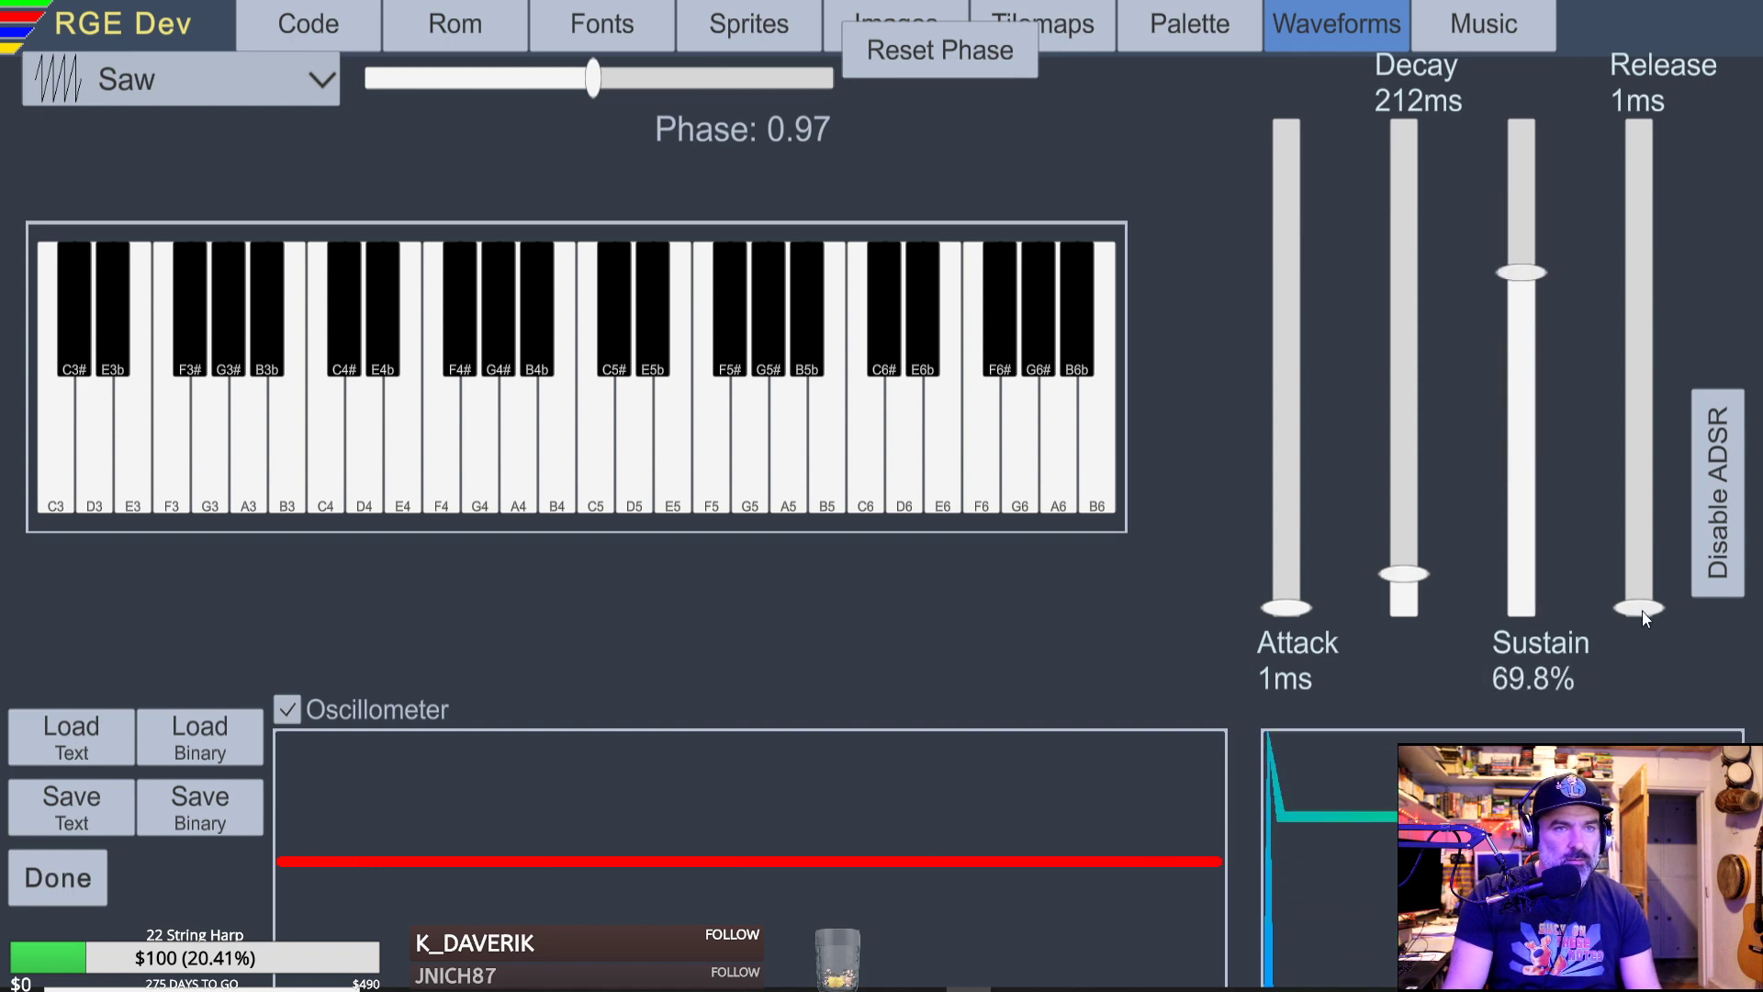
drag(1640, 608, 1630, 562)
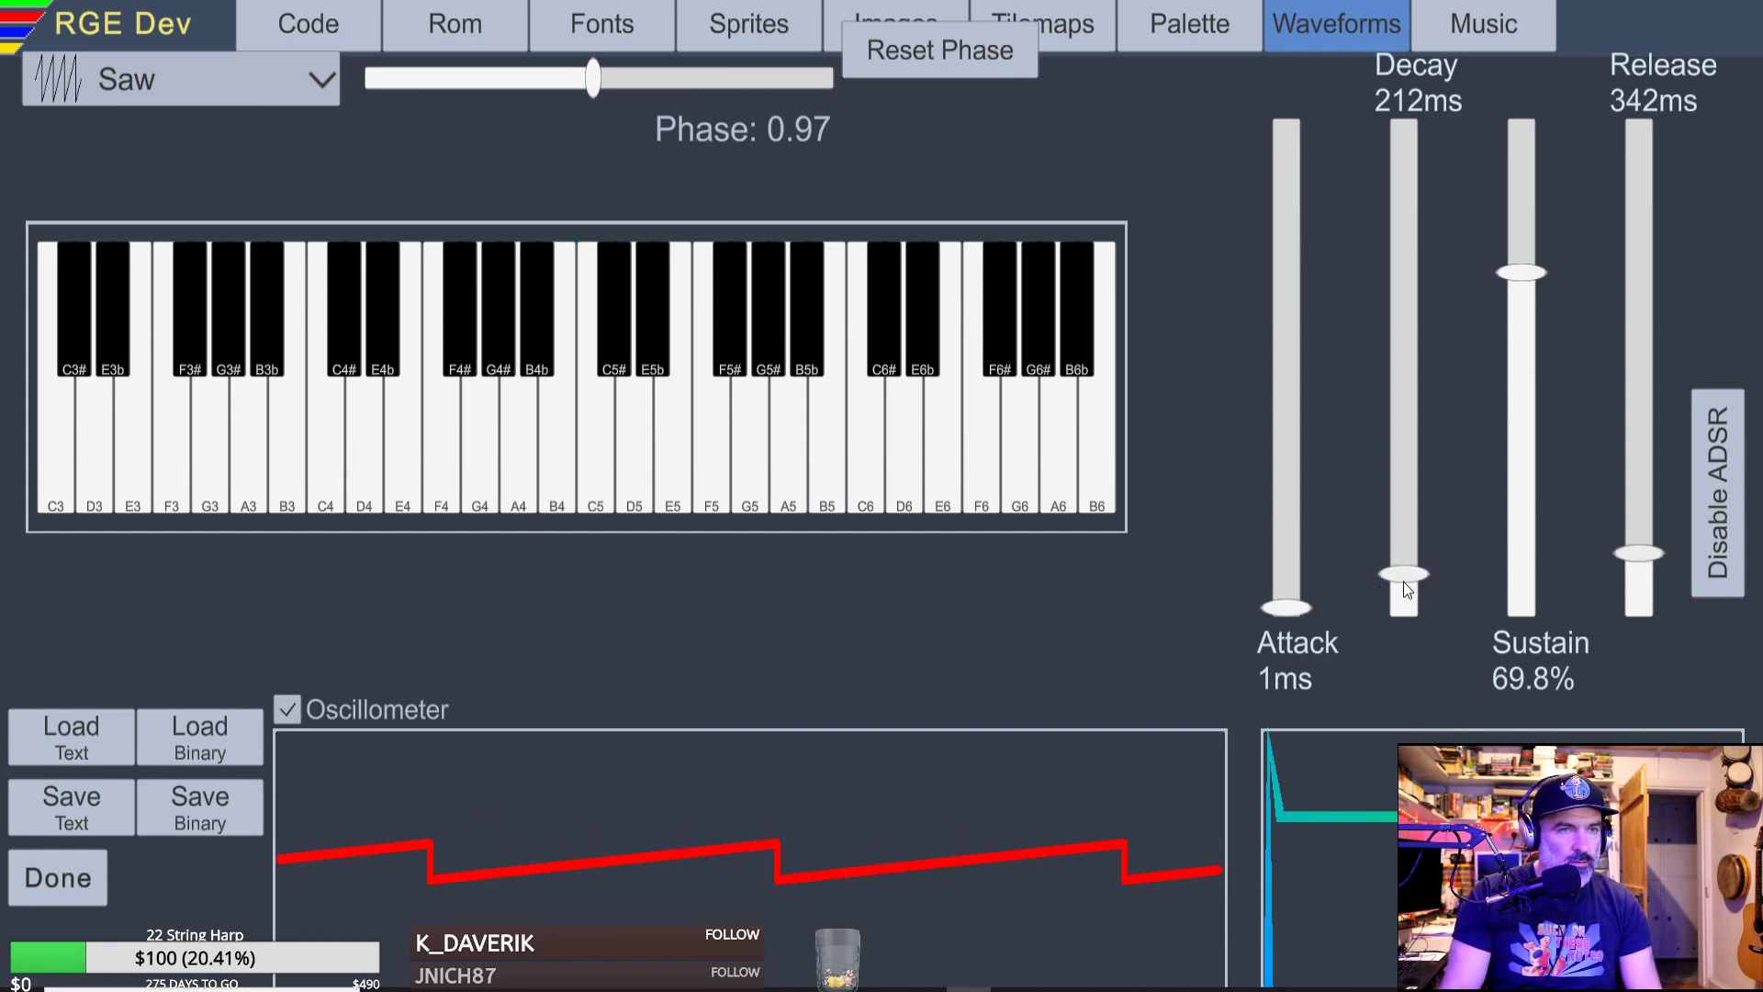
Raise Saw Long's decay to about 0.6 s and its sustain to about 93.7%, and finish editing the waveform.
drag(1404, 581, 1419, 518)
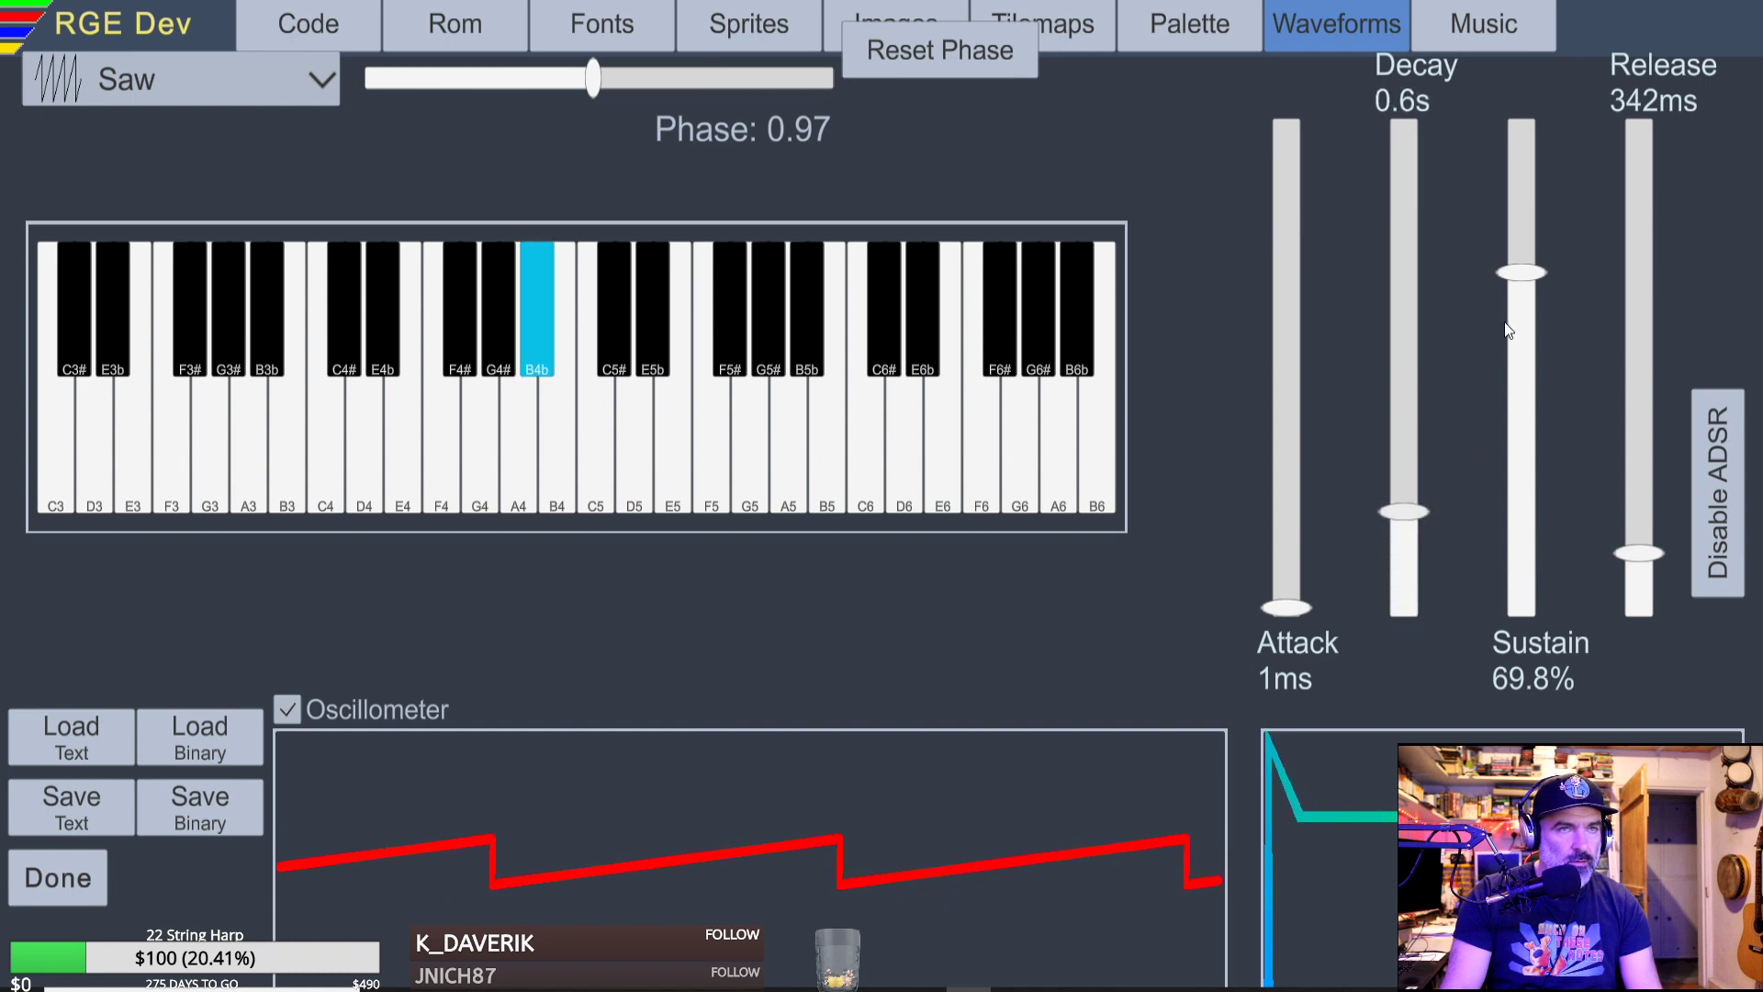
drag(1521, 270, 1525, 164)
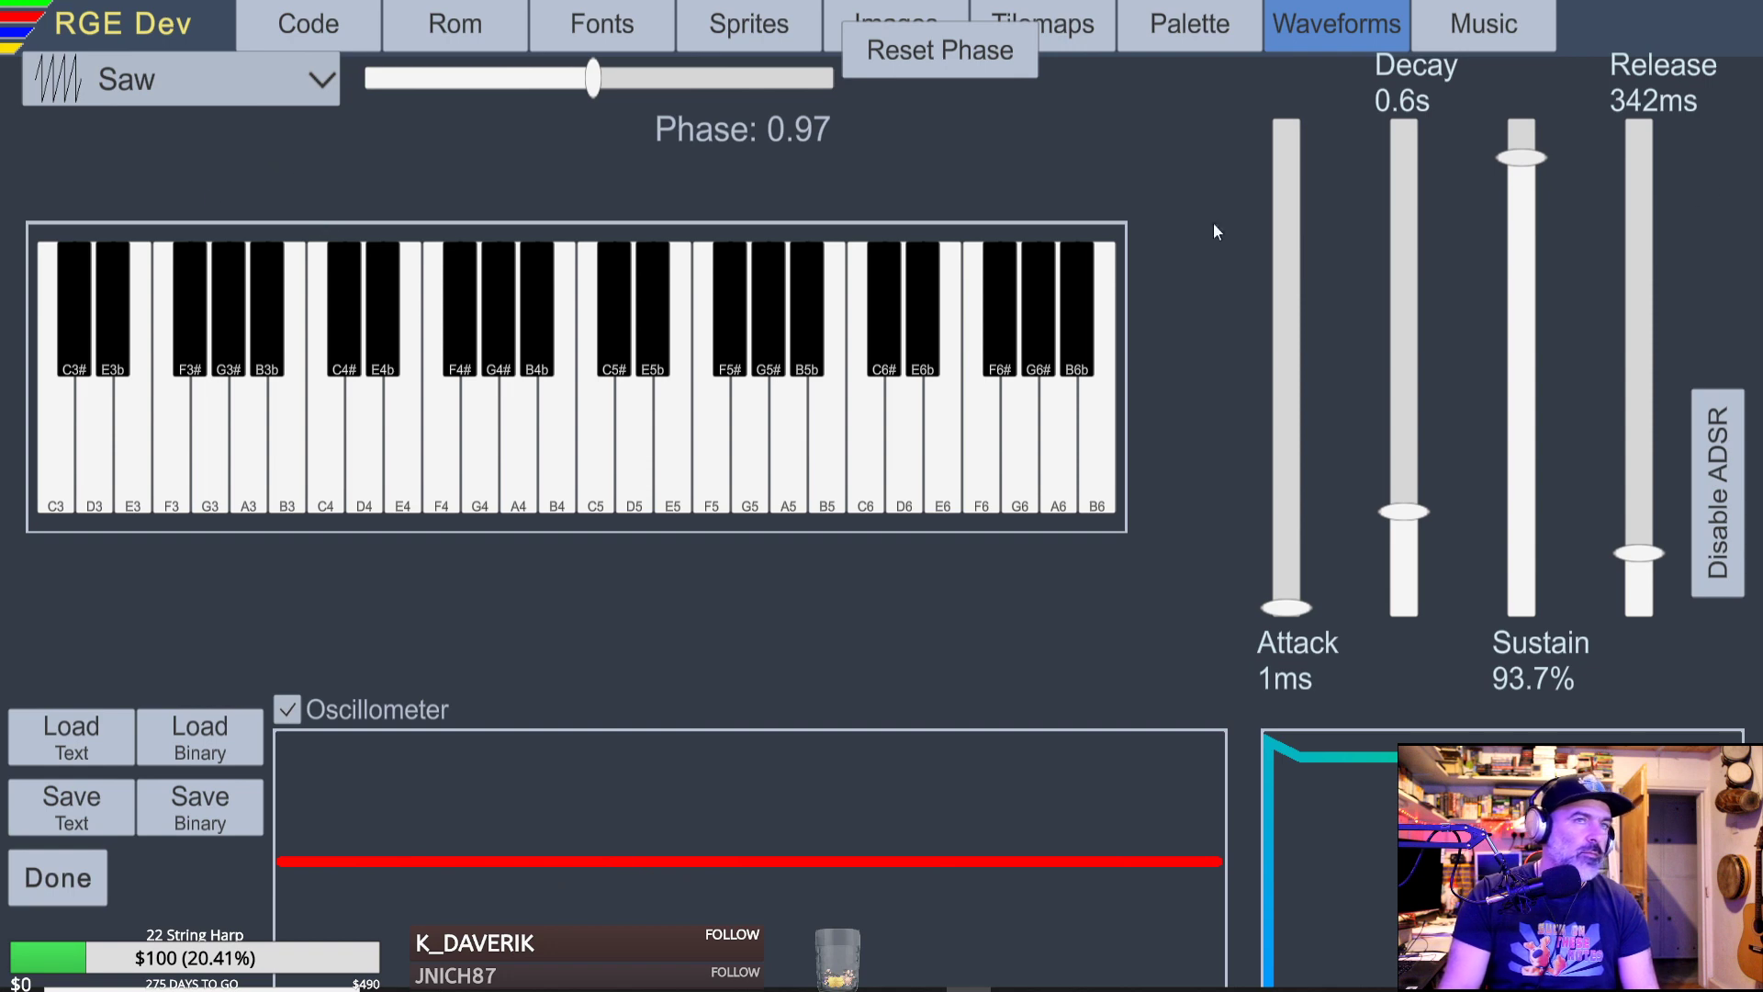
click(57, 877)
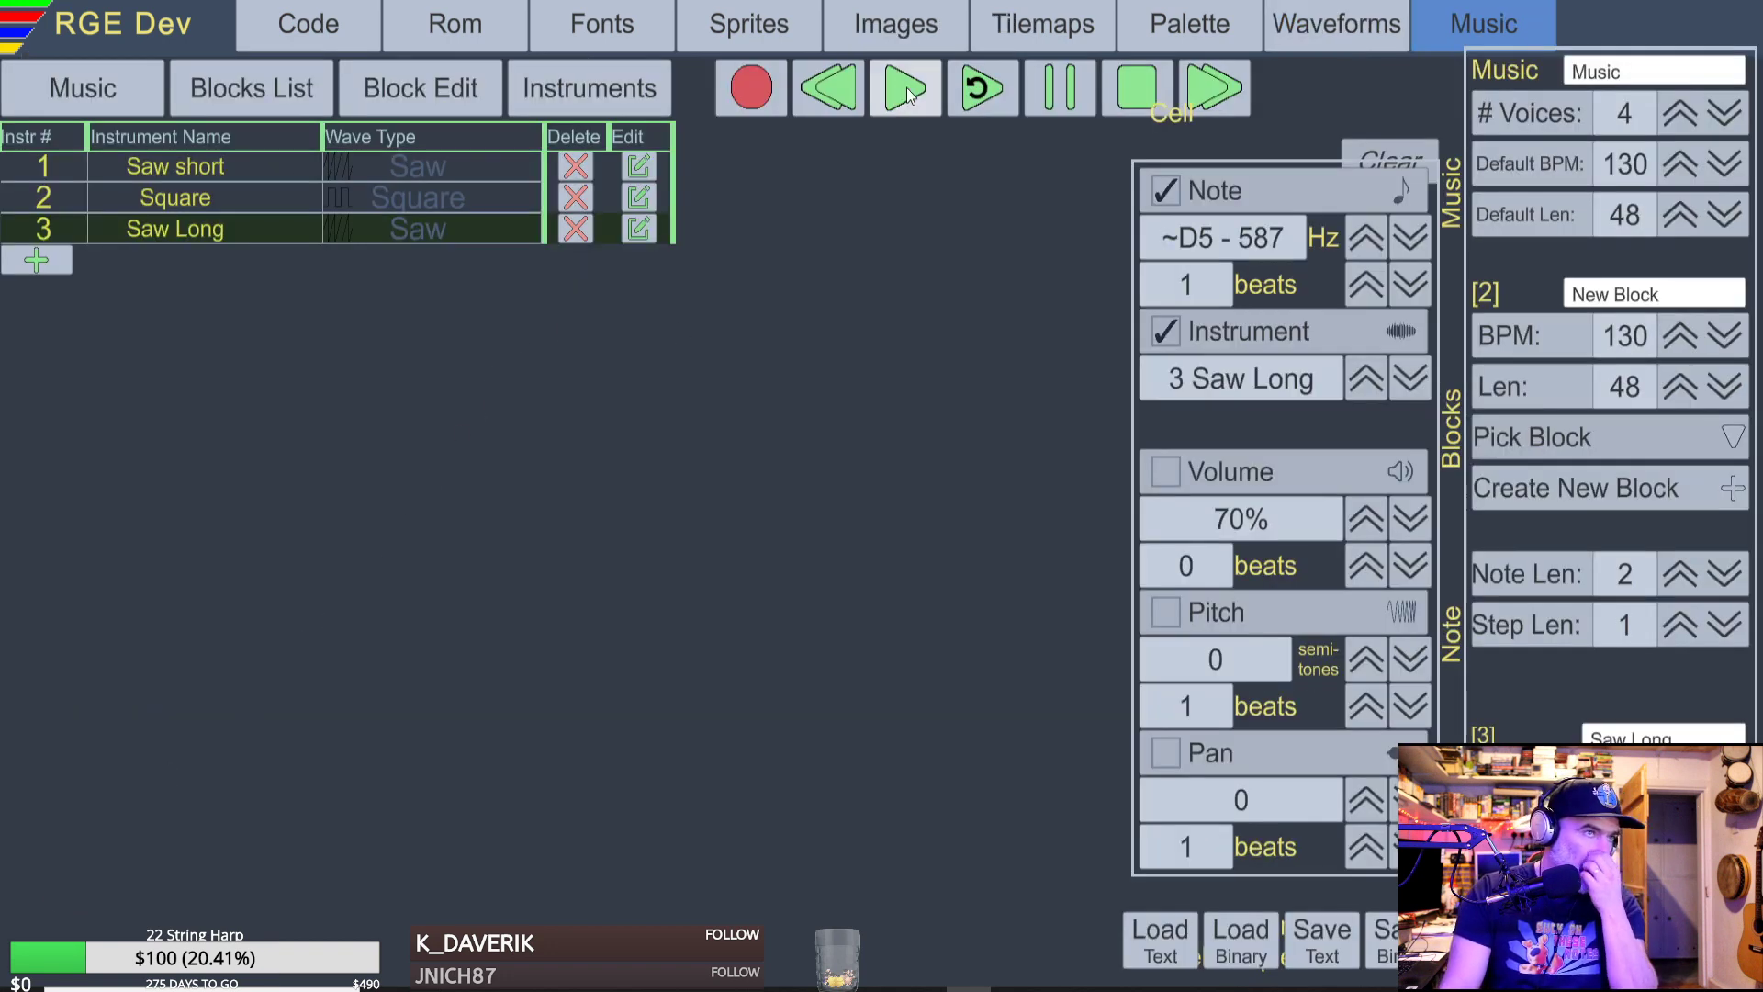
Reopen block 2 for editing and inspect the voice 1 note at row 00 and the voice 2 notes at rows 04 and 06.
click(409, 67)
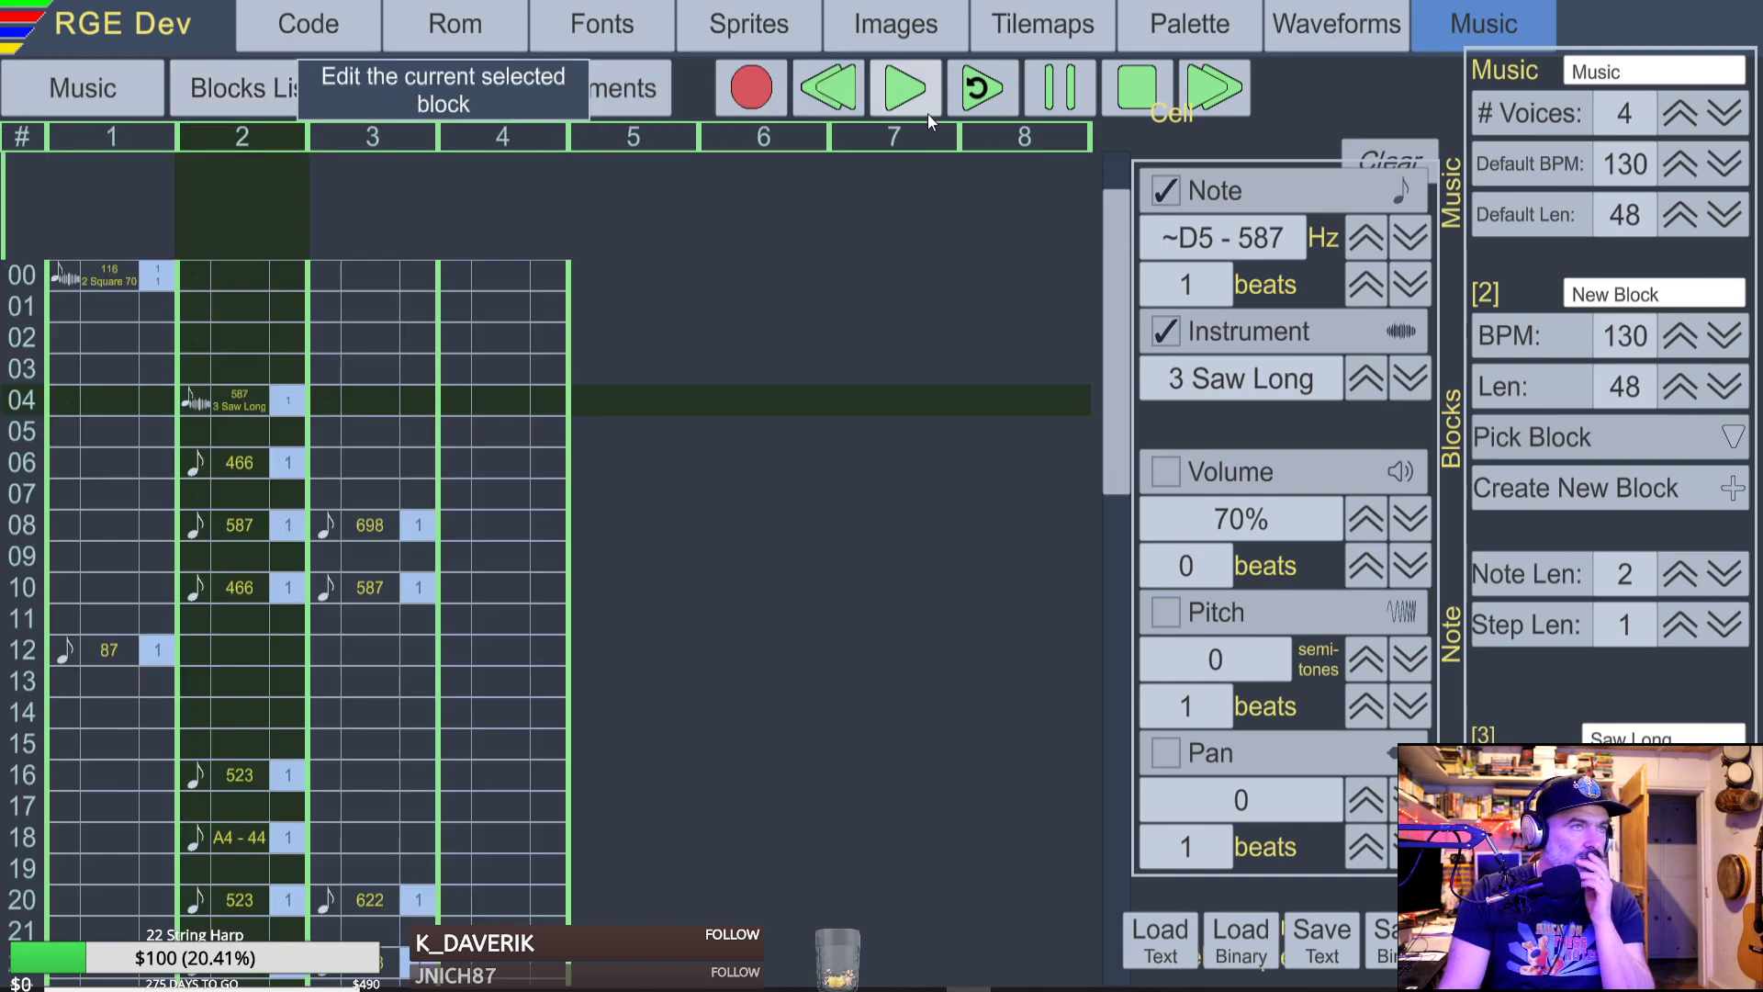
click(95, 270)
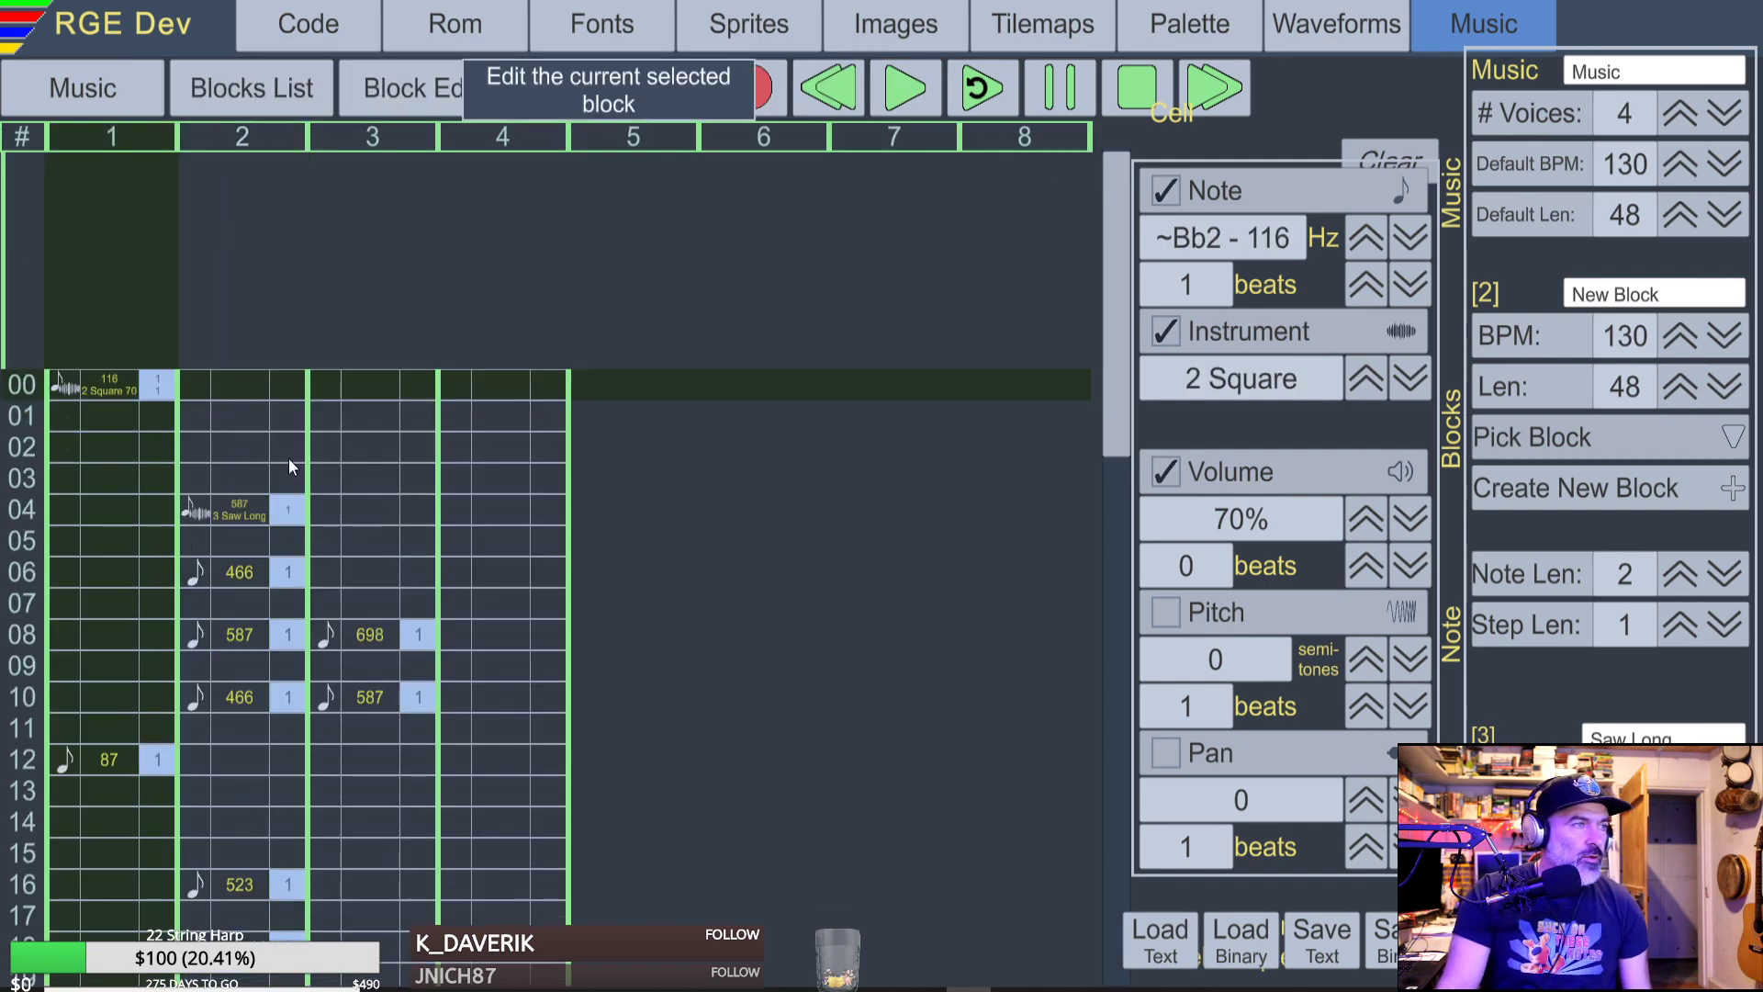
click(236, 512)
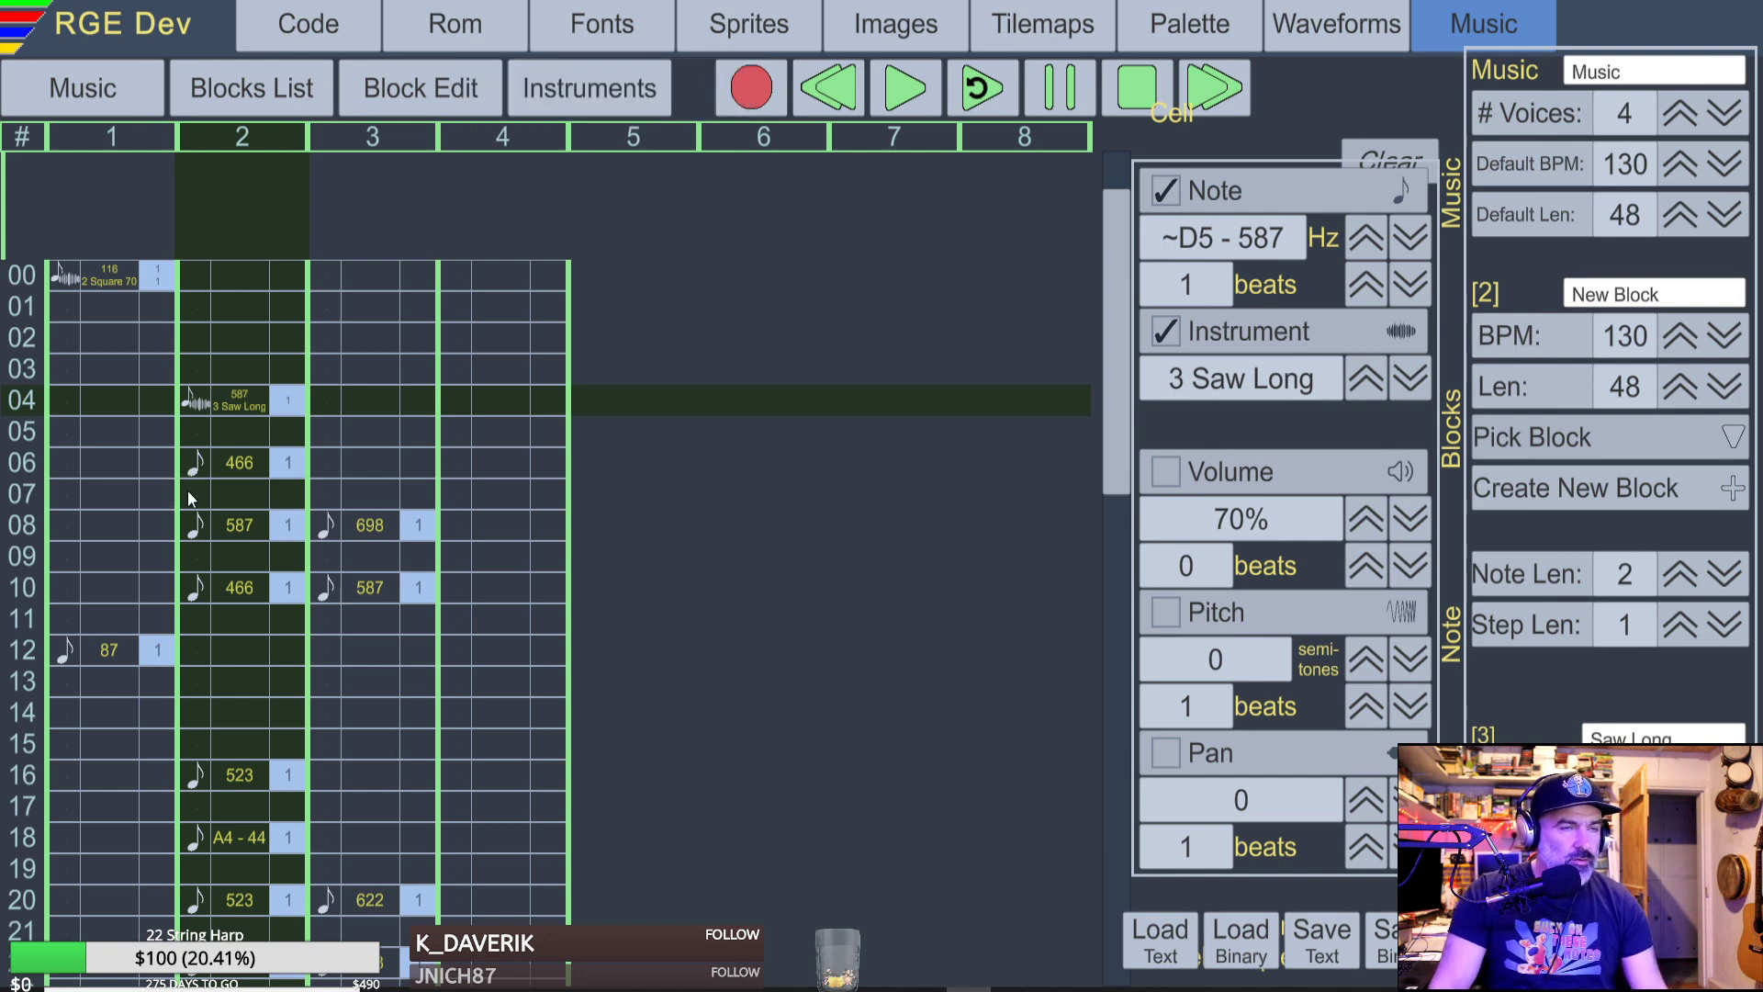
click(229, 466)
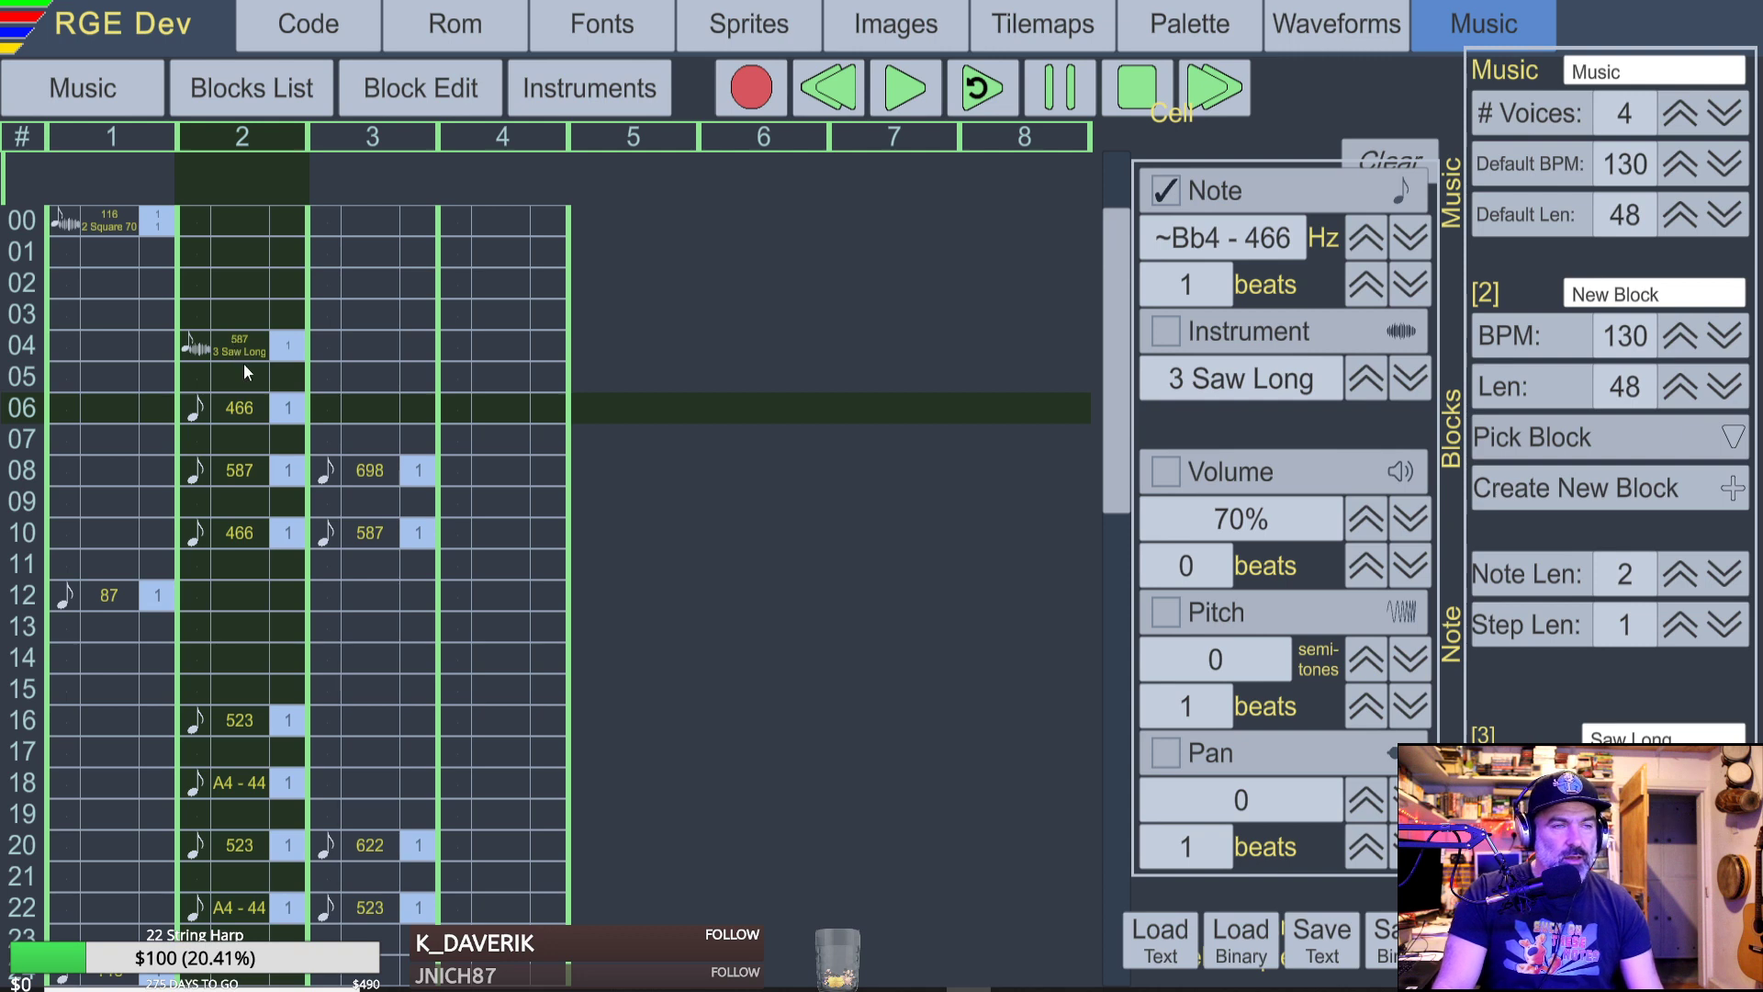
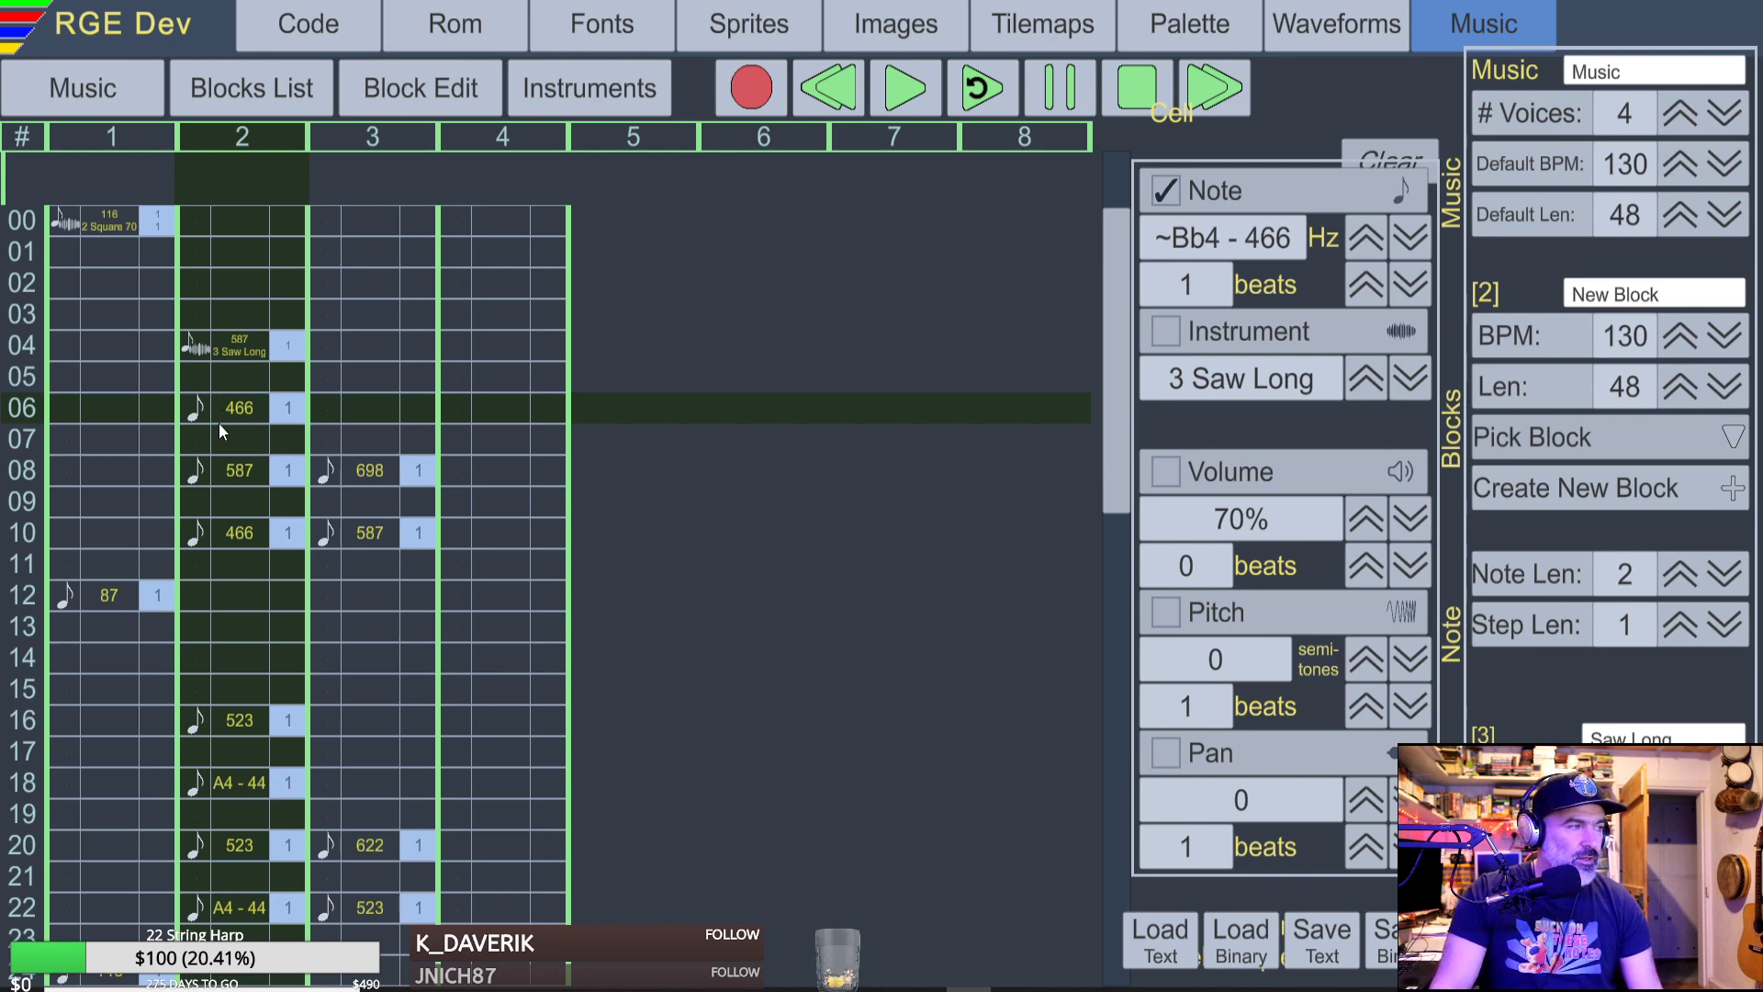
Look through the notes of all voices in block 2, from row 00 to about row 40 and back.
scroll(212, 426, down, 1)
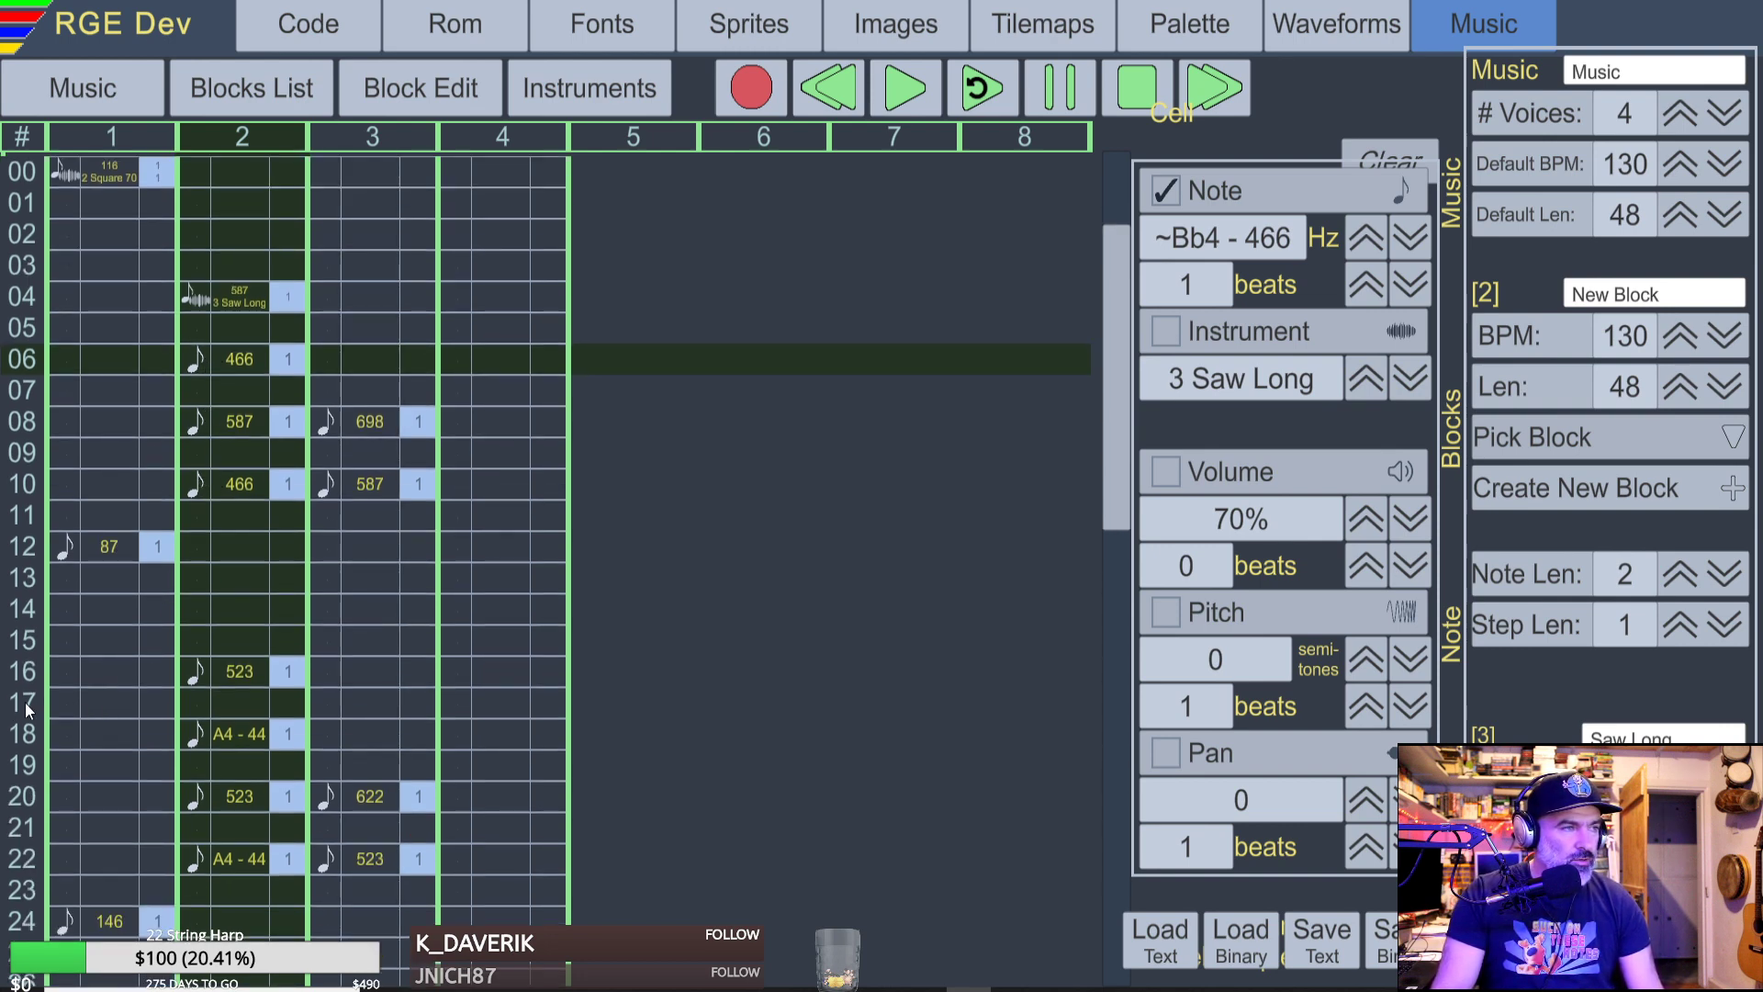
scroll(40, 734, down, 10)
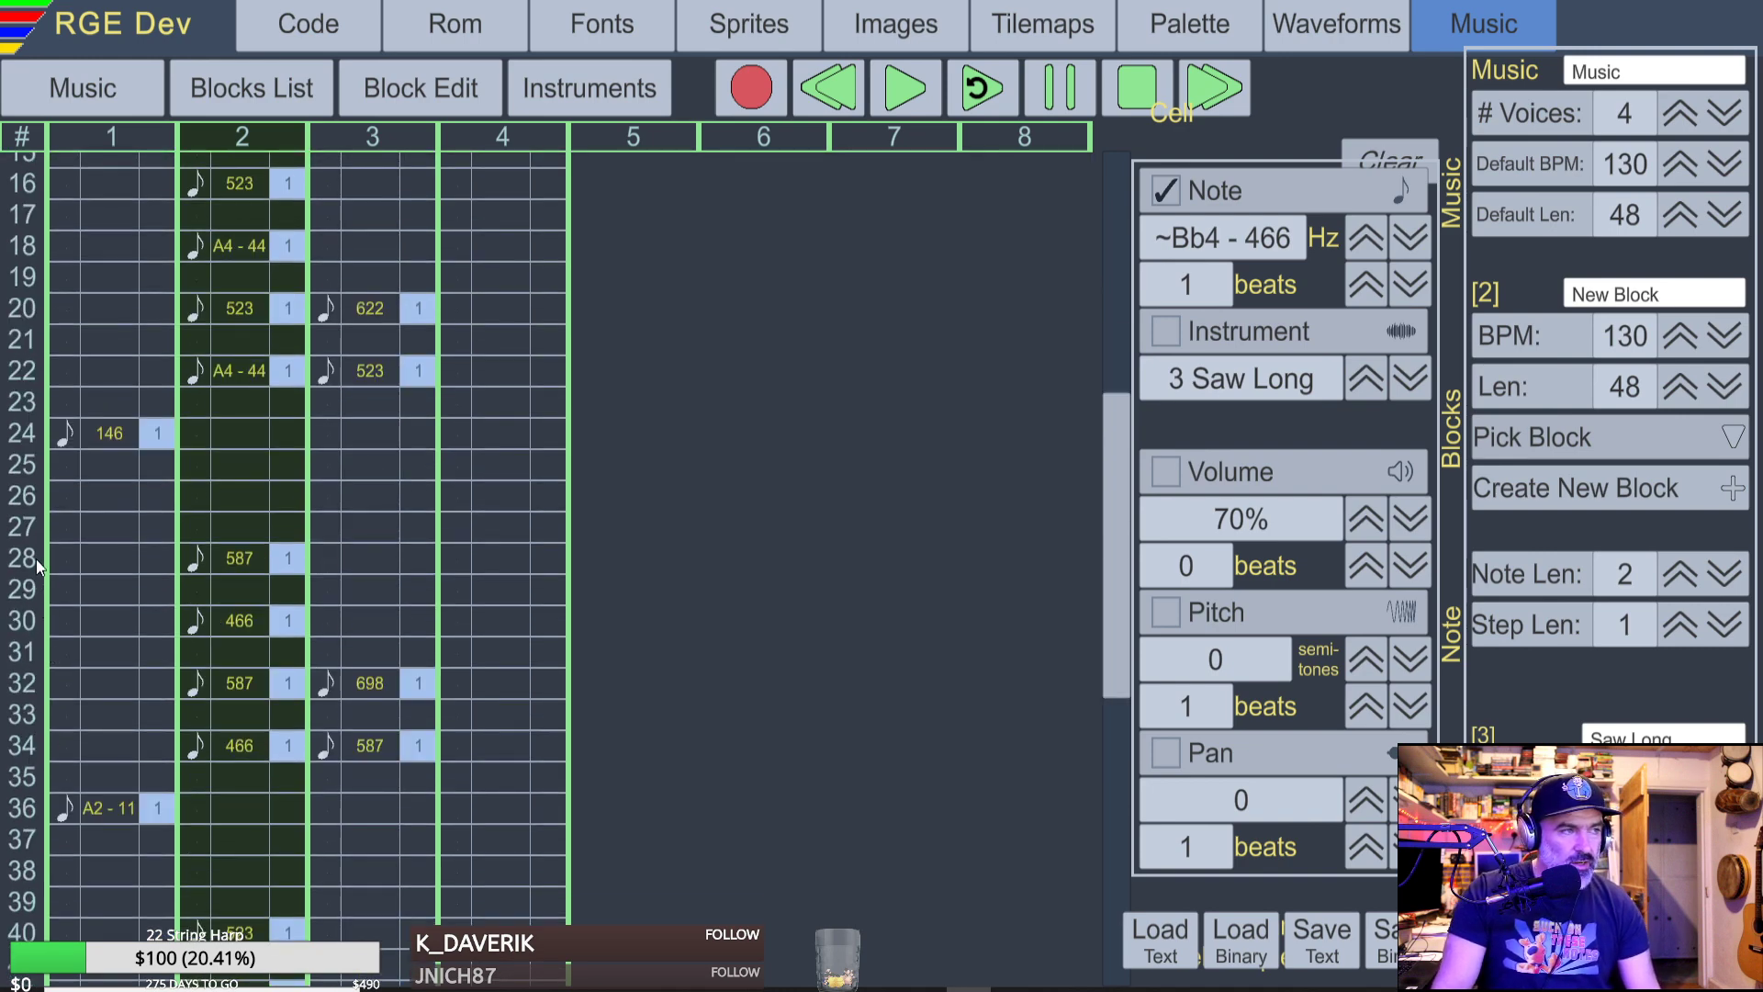
scroll(229, 554, up, 8)
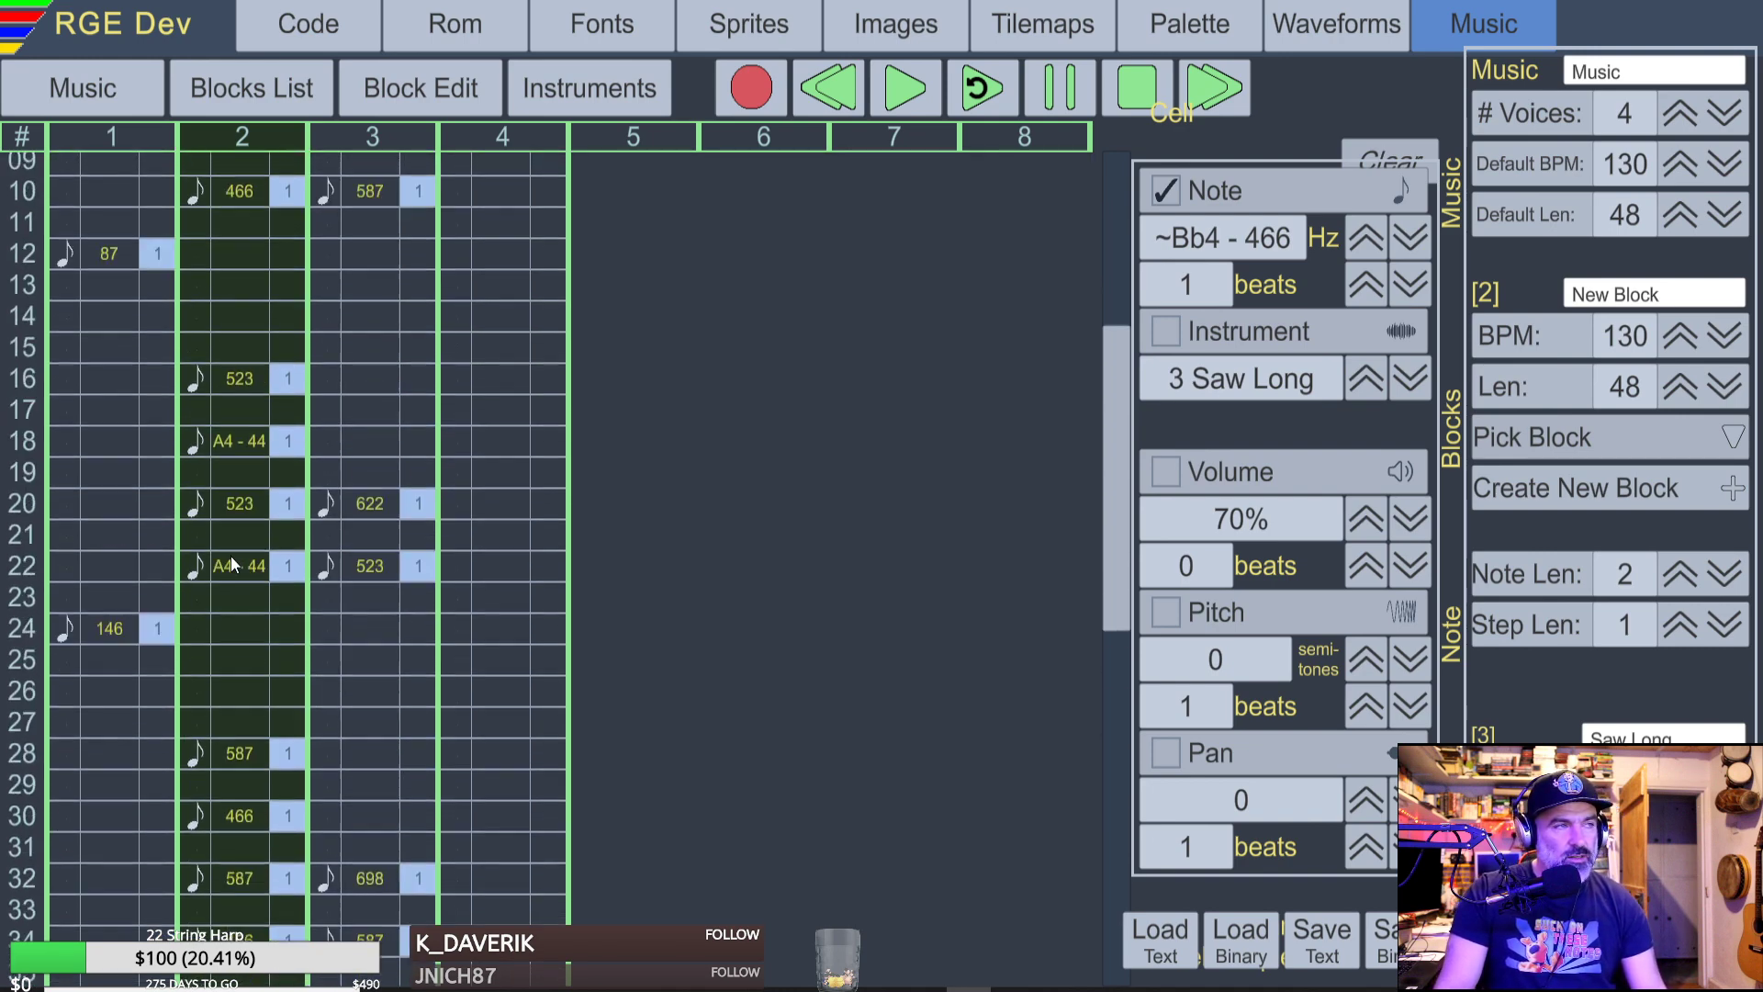
scroll(235, 325, up, 3)
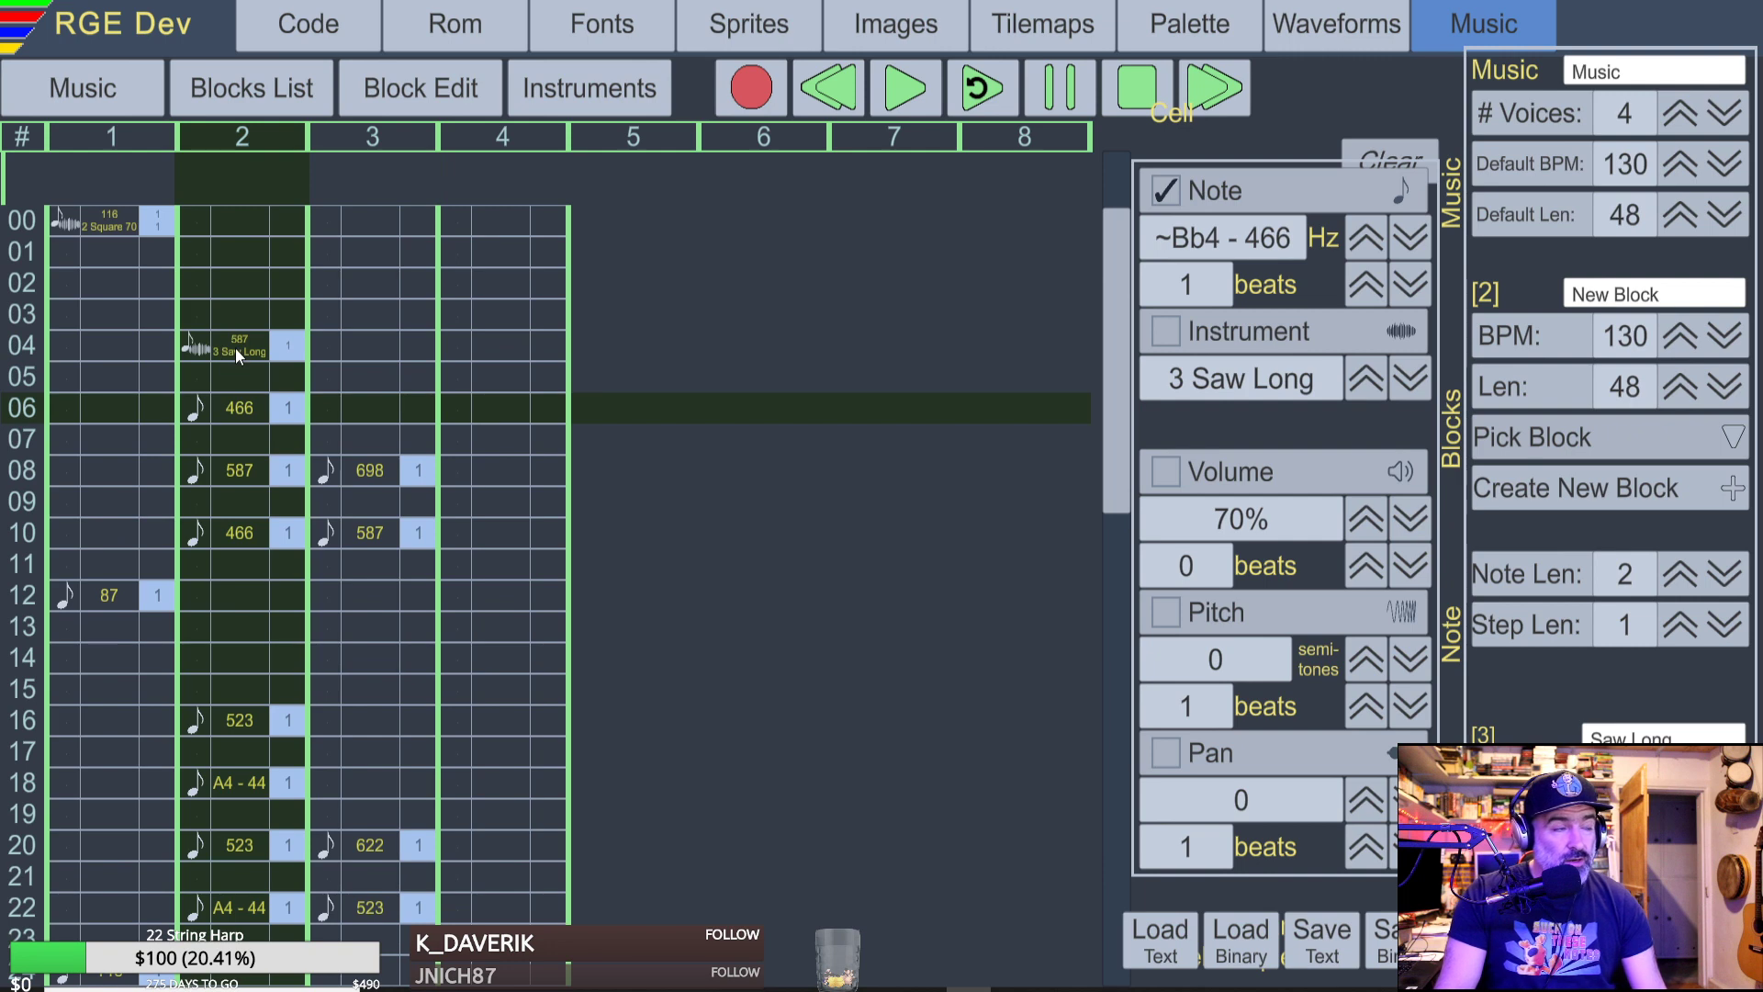
scroll(229, 577, down, 12)
scroll(188, 533, up, 12)
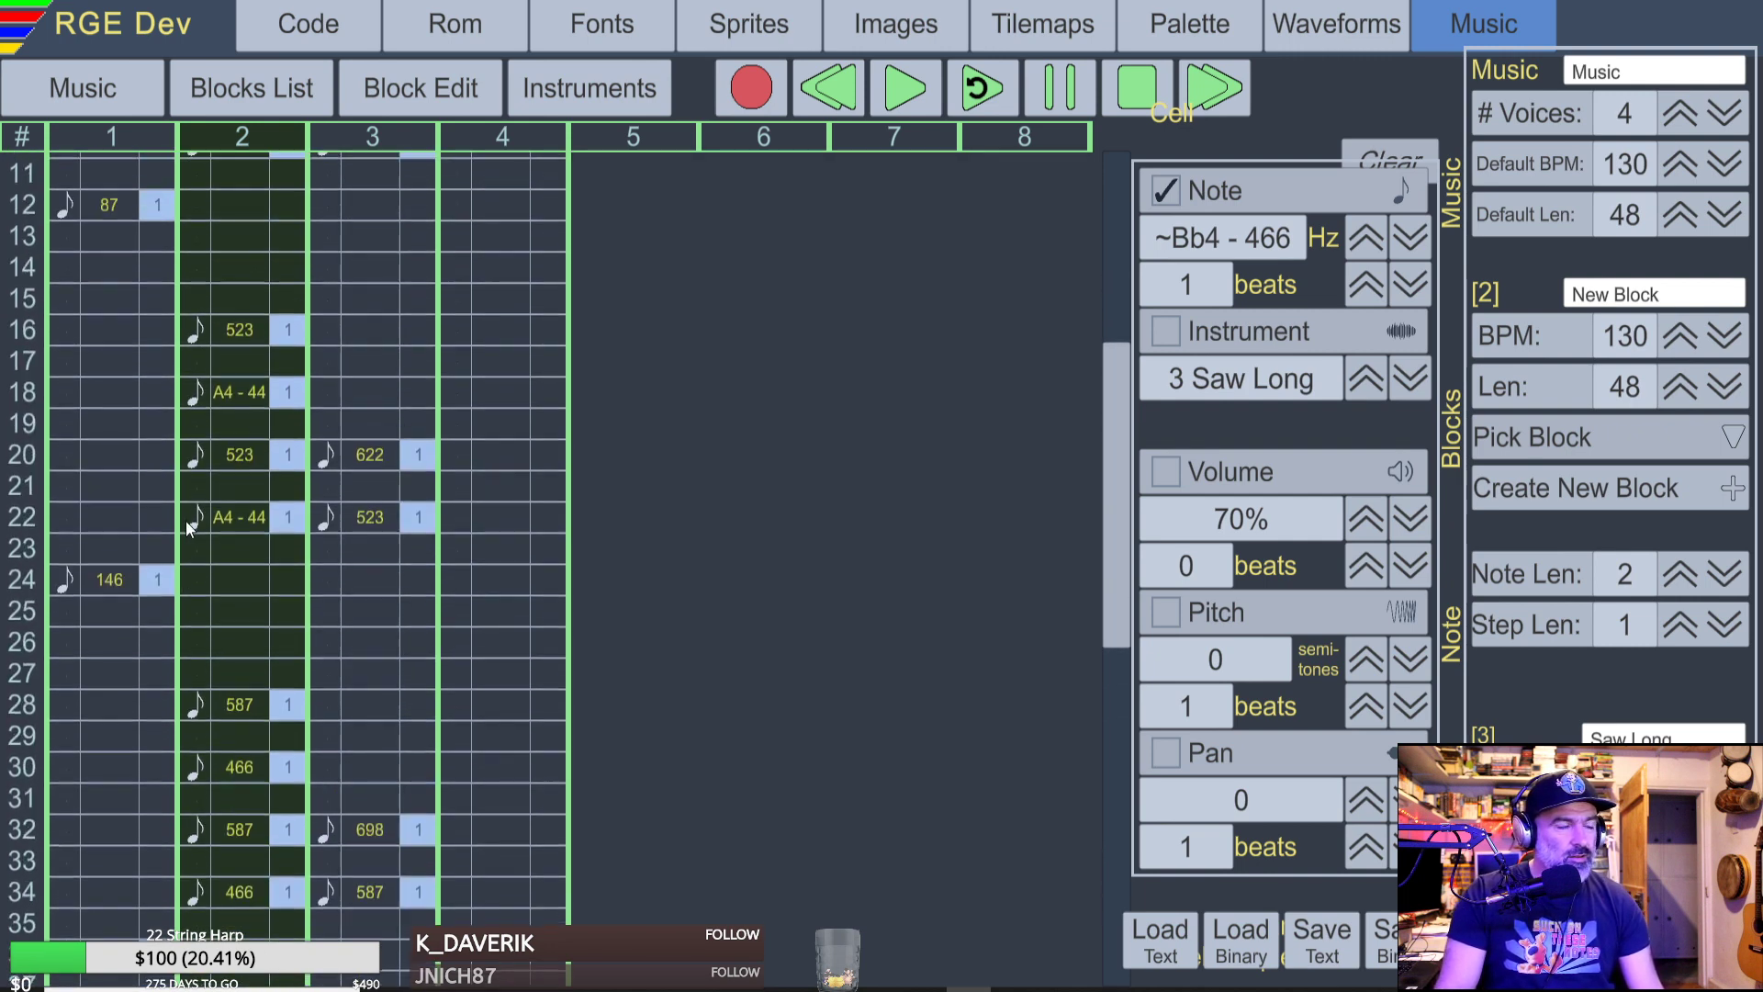
scroll(128, 404, up, 3)
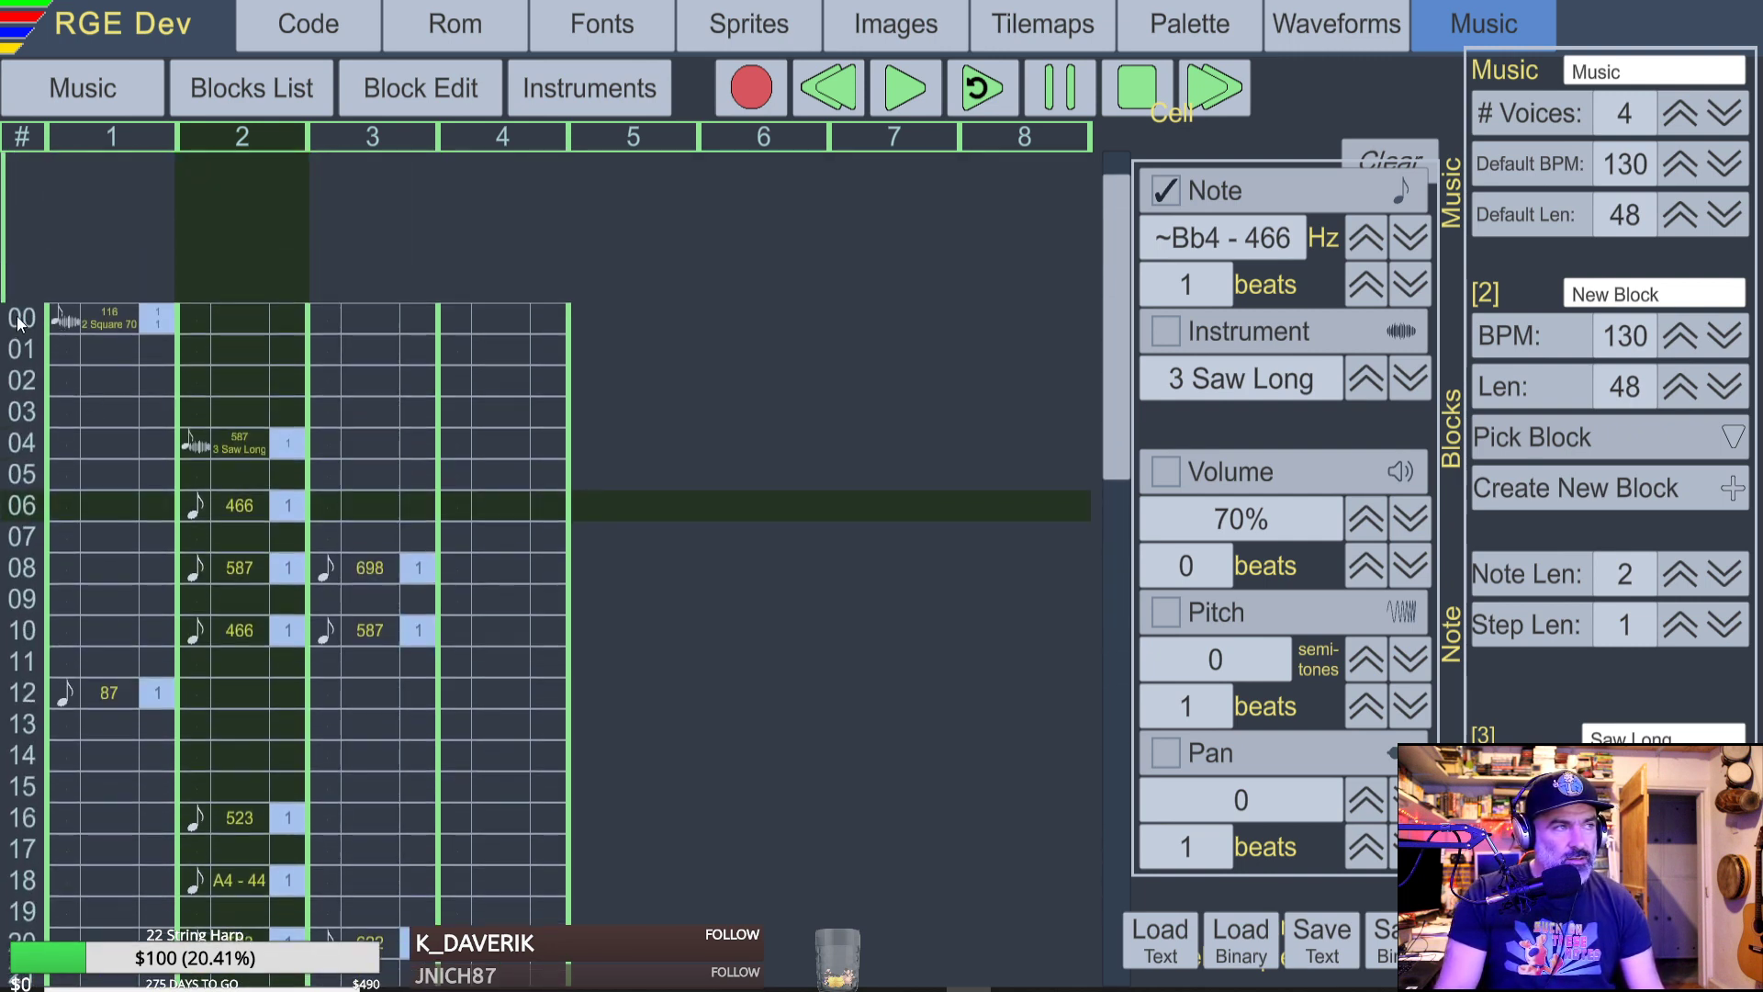
Check the cell settings of voice 2 in block 2 at rows 00, 22, 16 and 18.
click(205, 315)
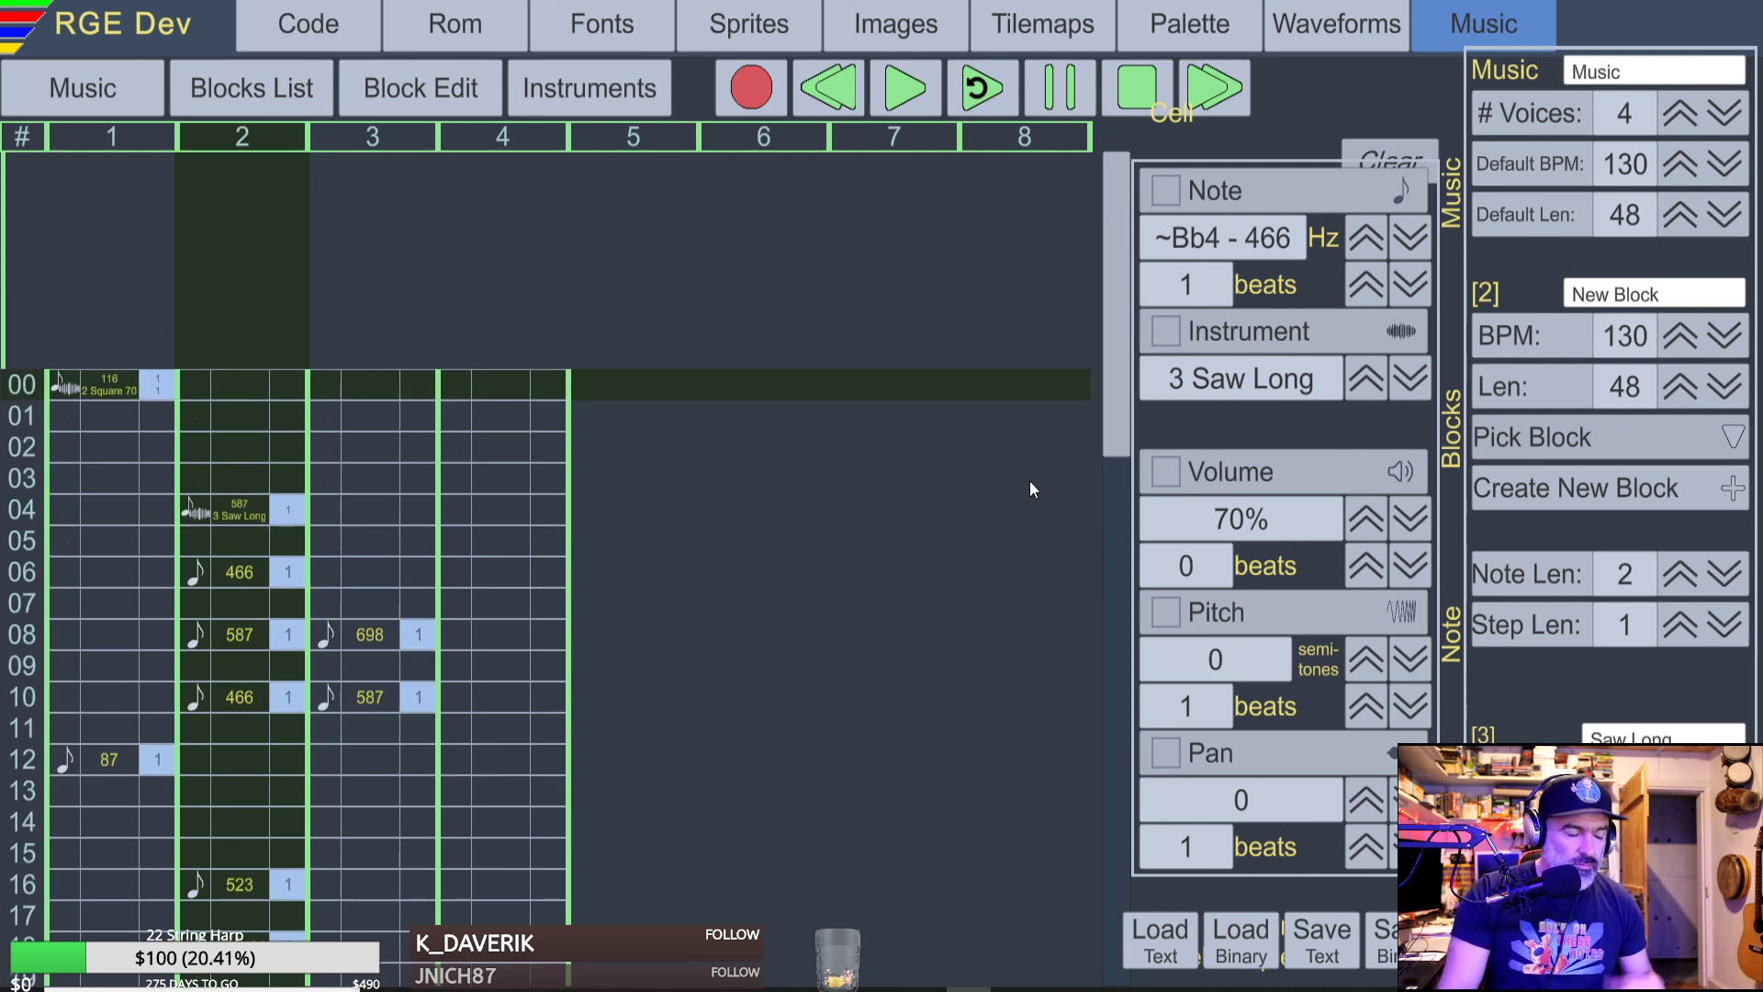
scroll(378, 541, down, 7)
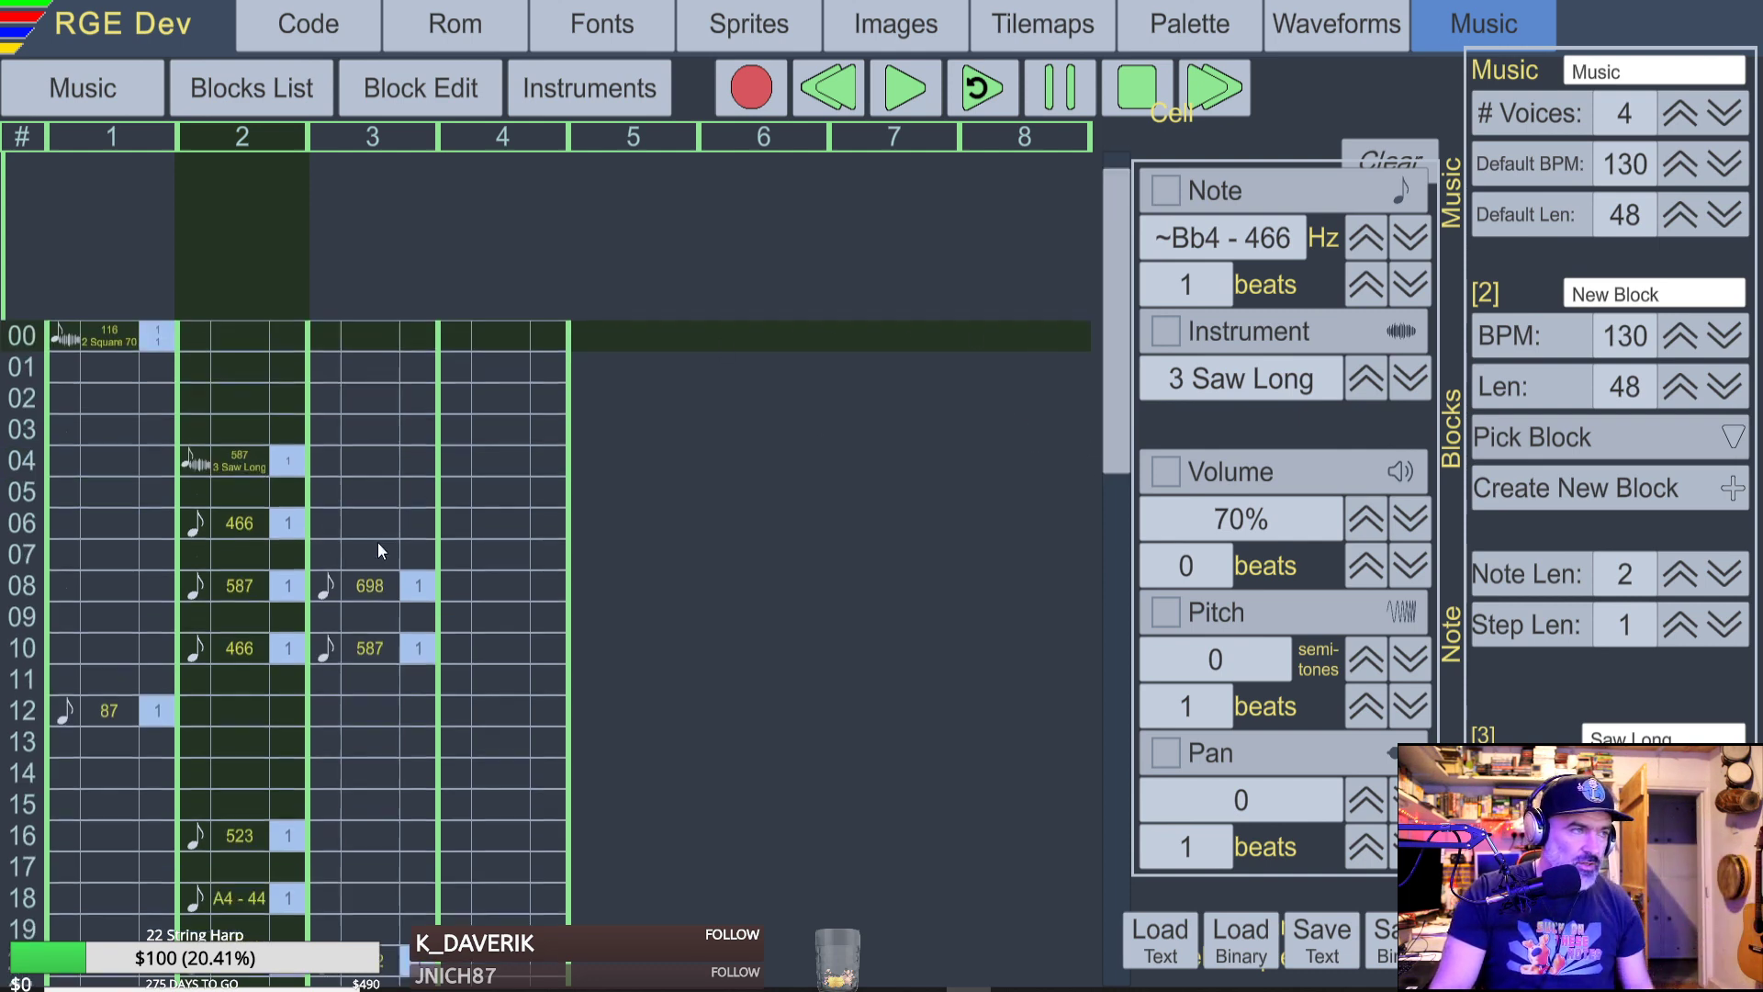
scroll(227, 529, down, 10)
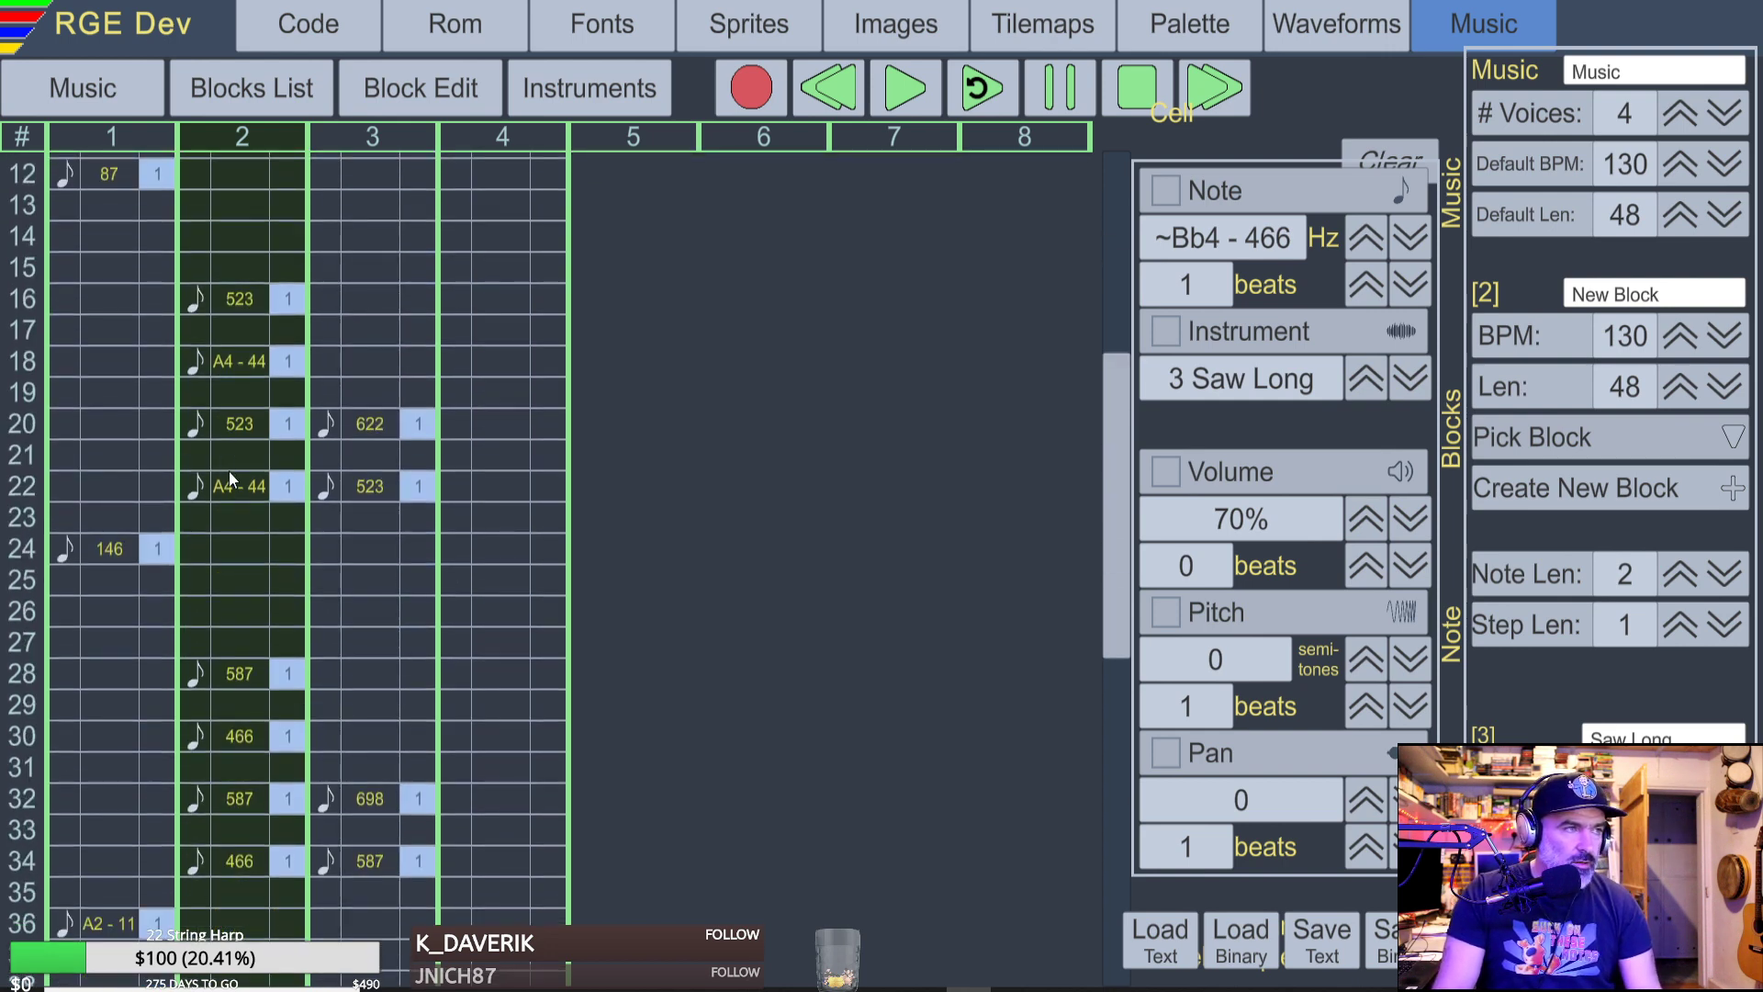
click(223, 470)
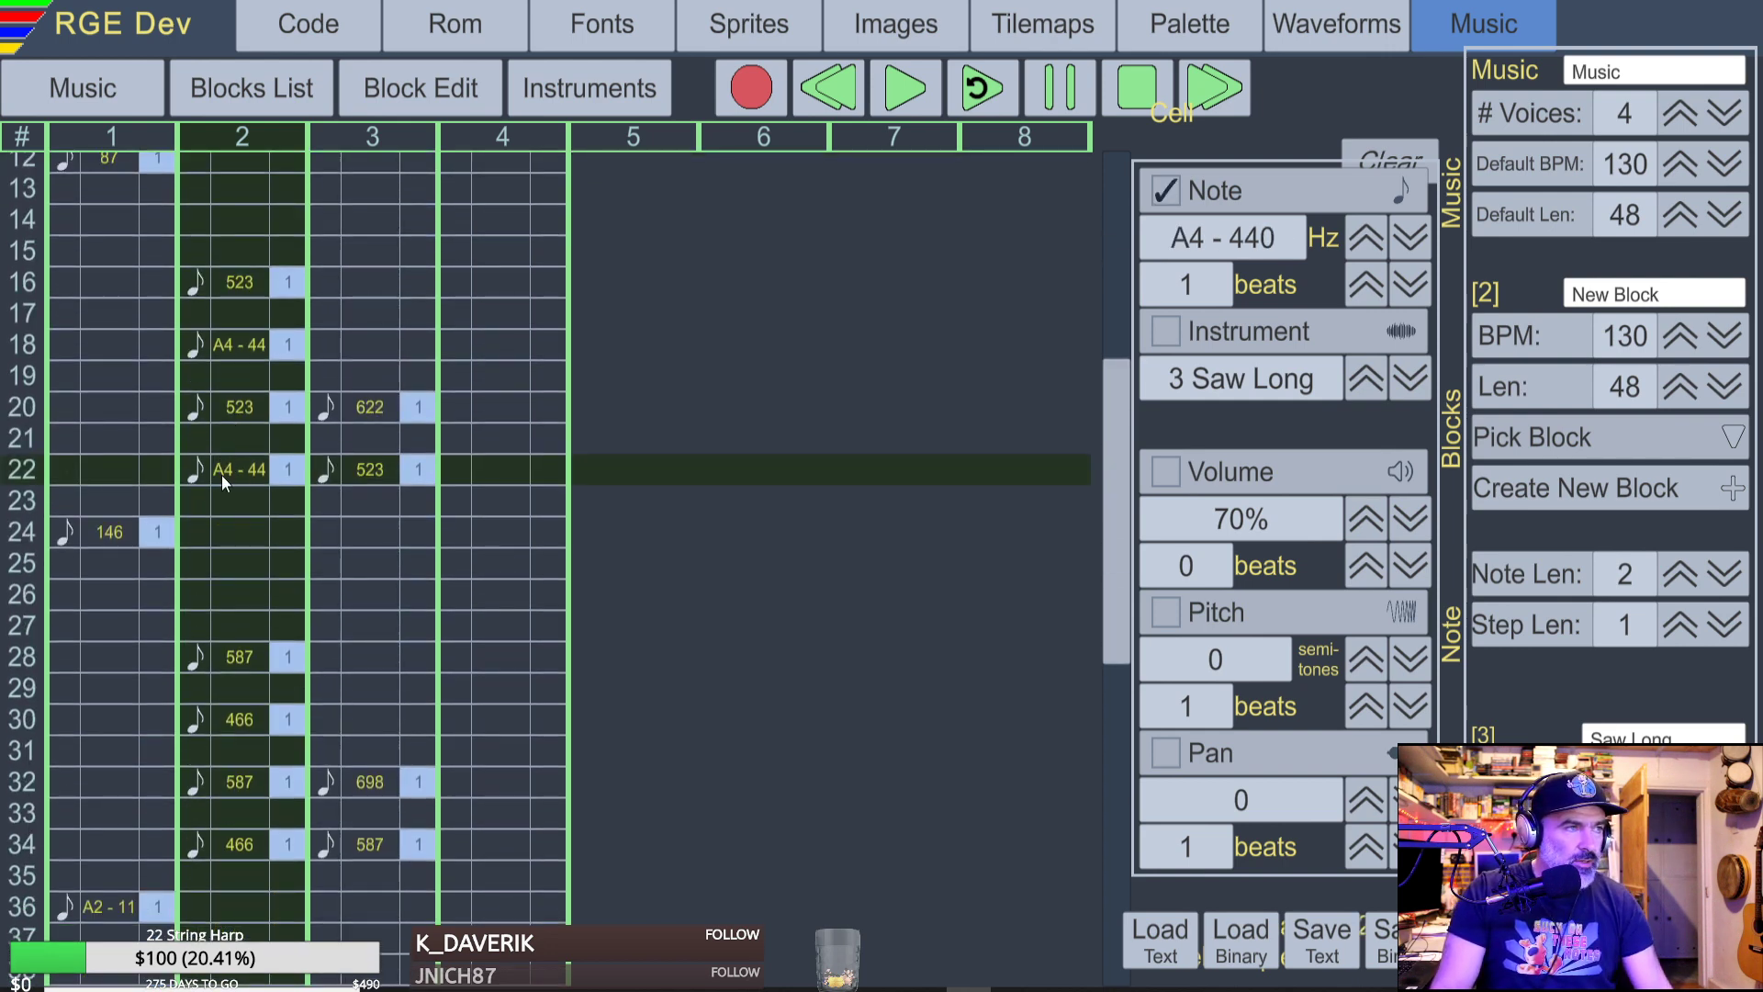
scroll(230, 467, up, 3)
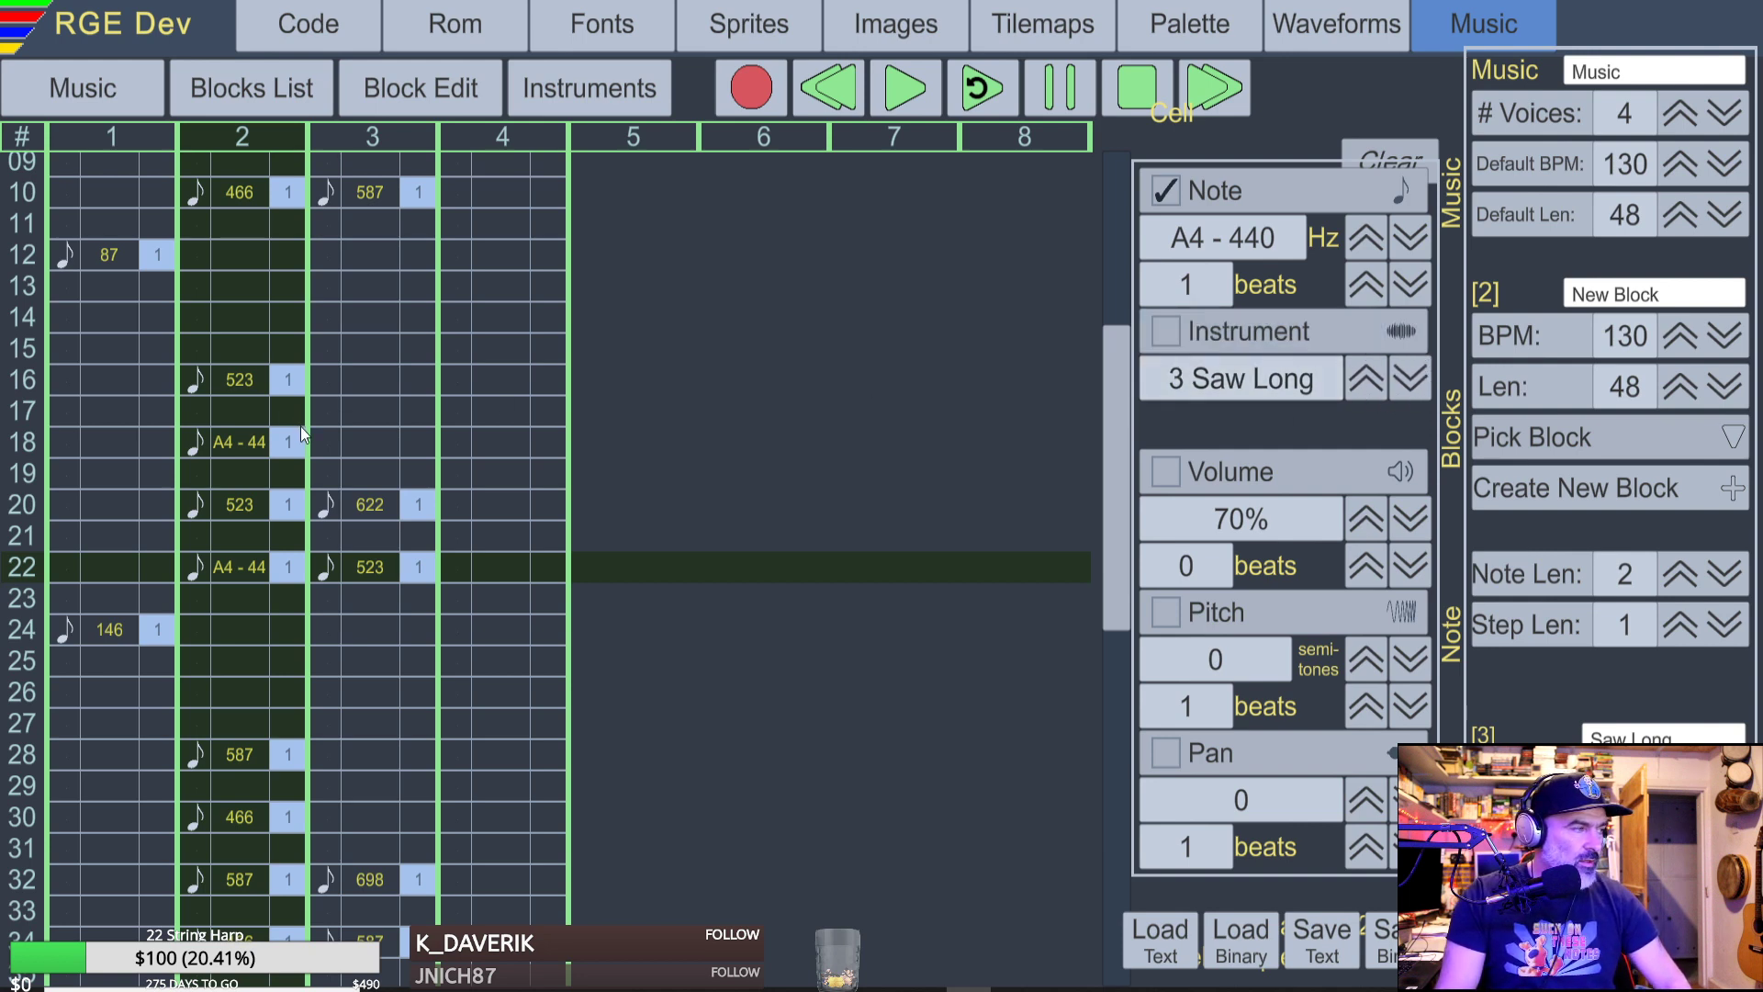
click(244, 386)
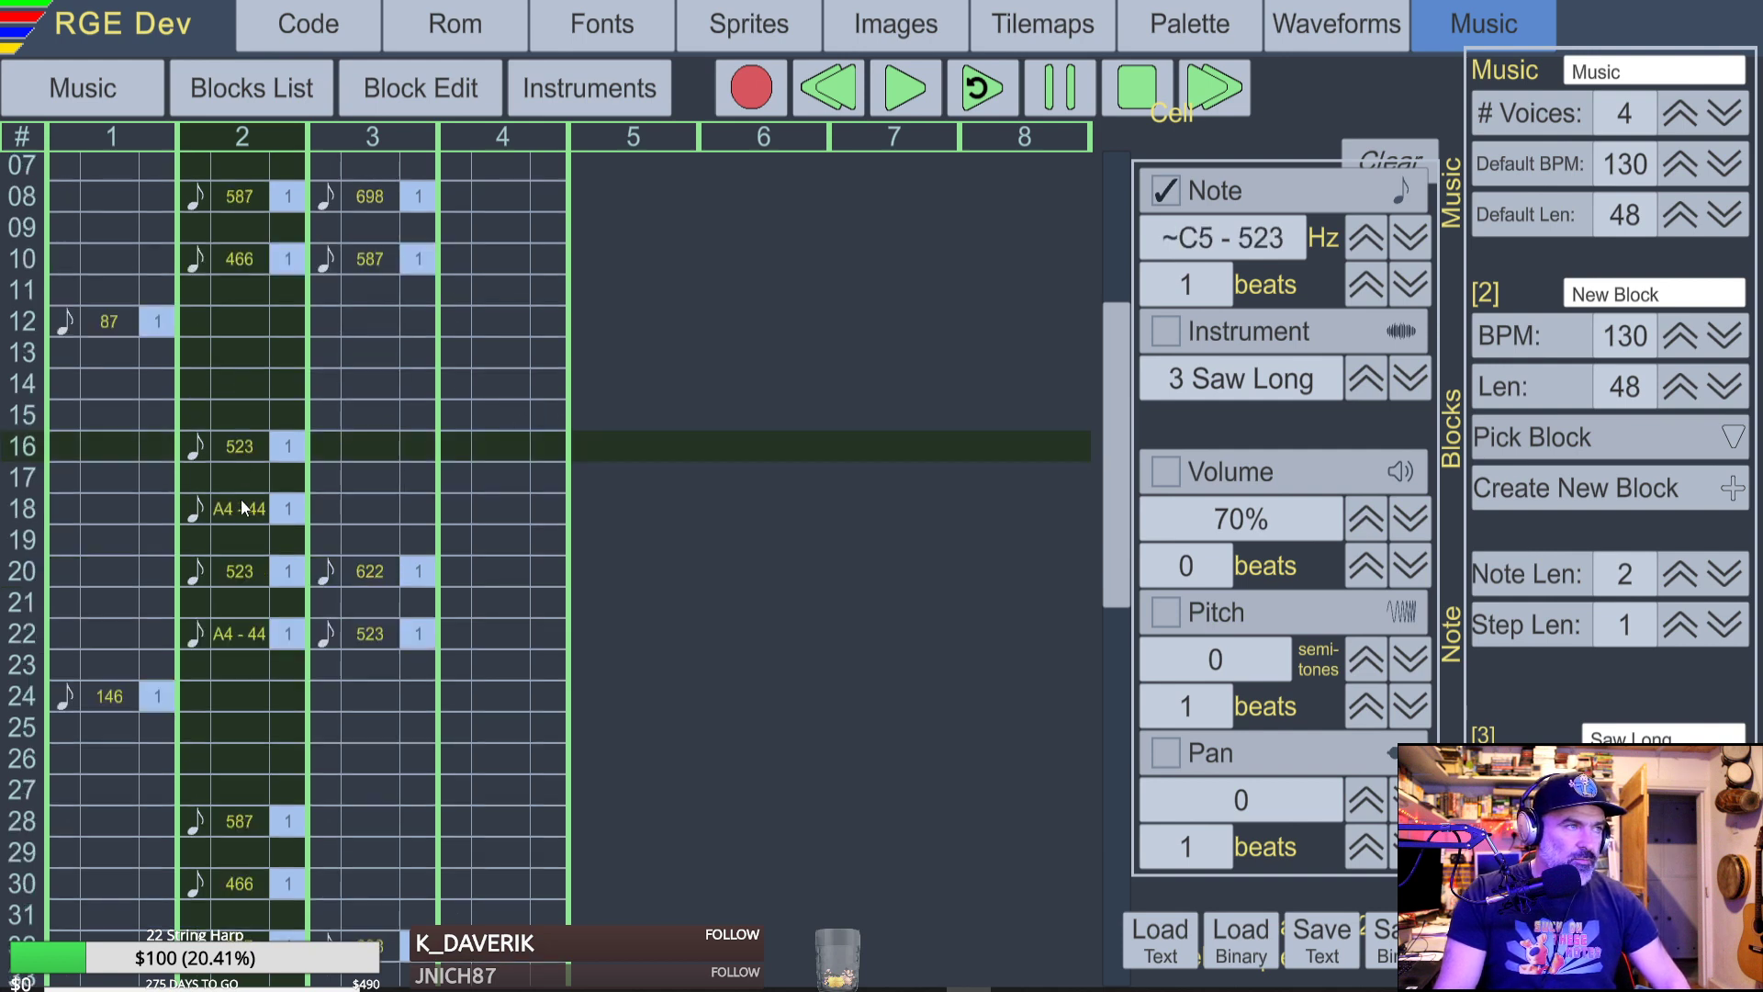
click(245, 509)
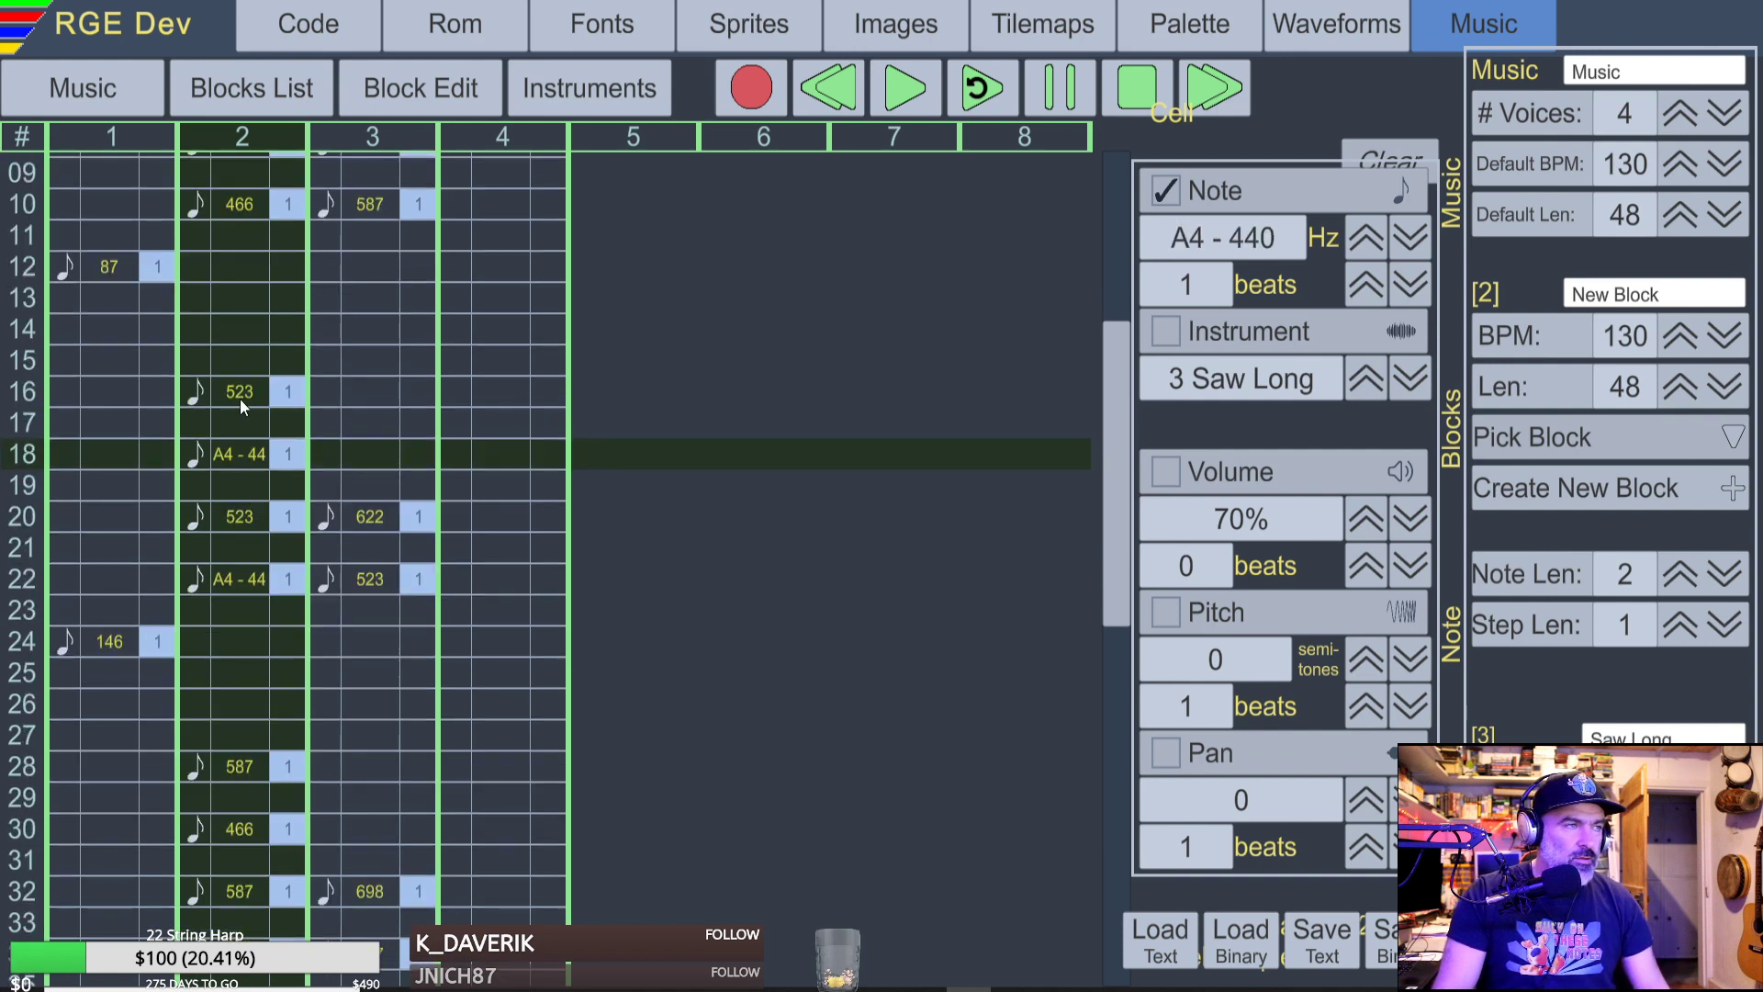
Compare the instrument settings of voice 1's notes at rows 12 and 00 in block 2.
click(111, 269)
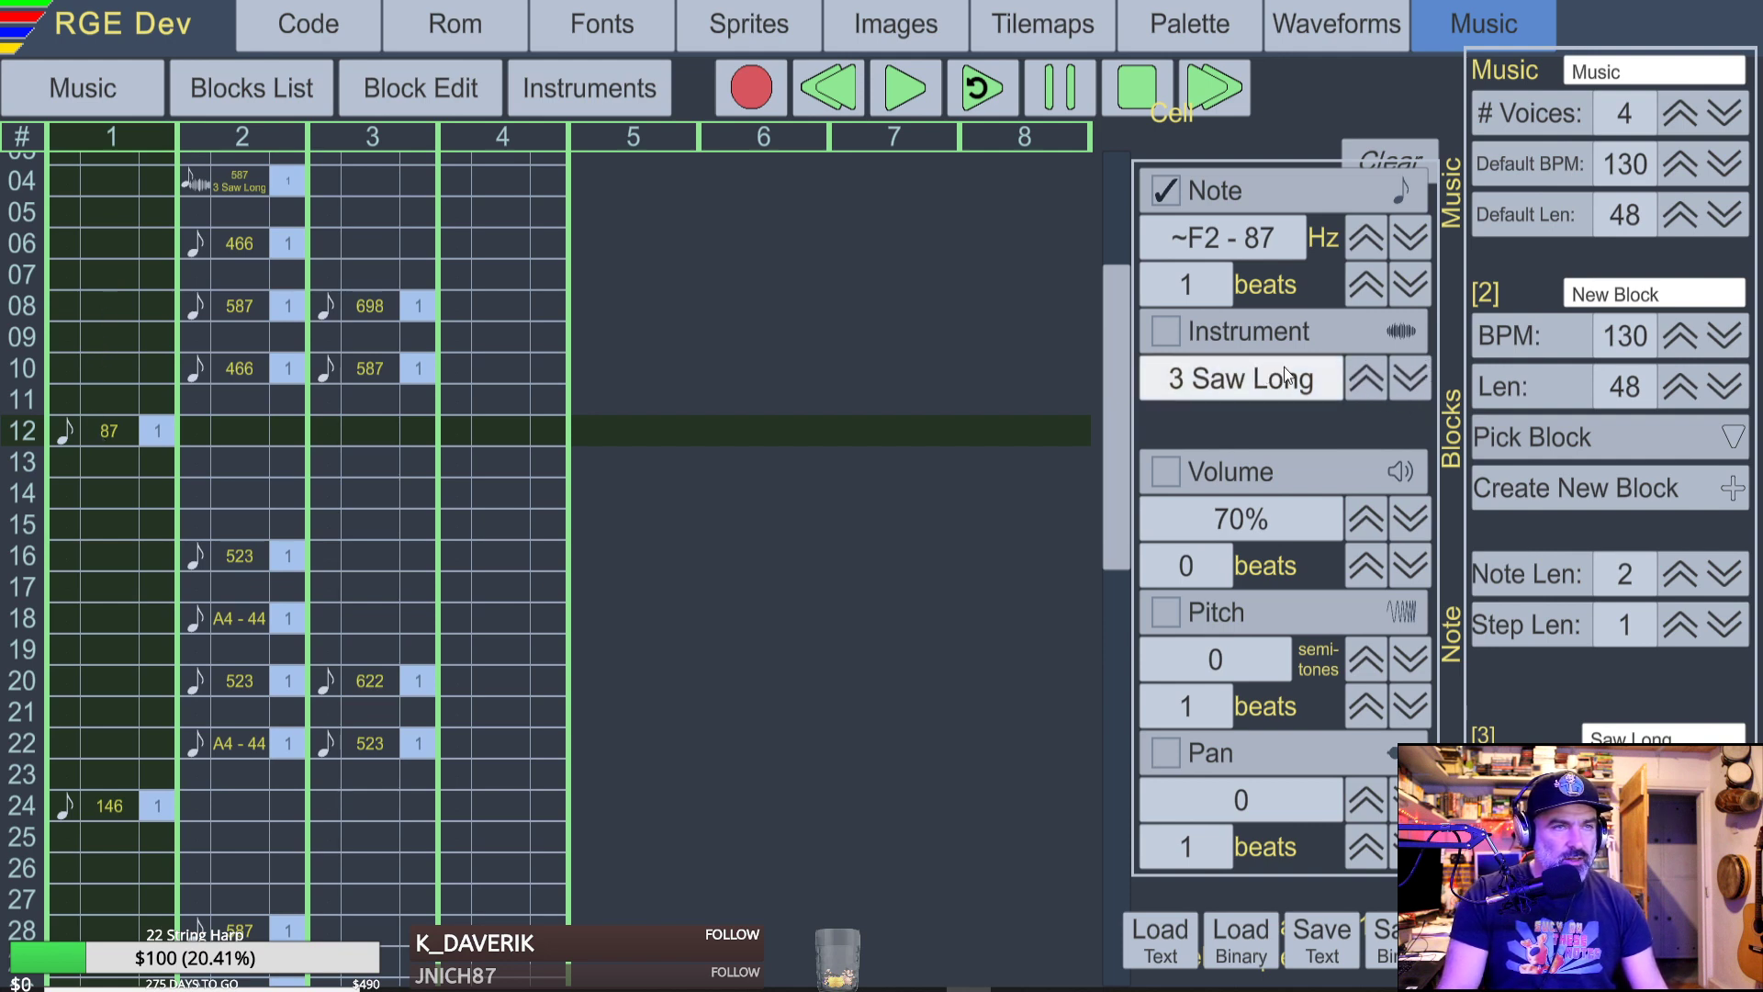
scroll(318, 374, up, 3)
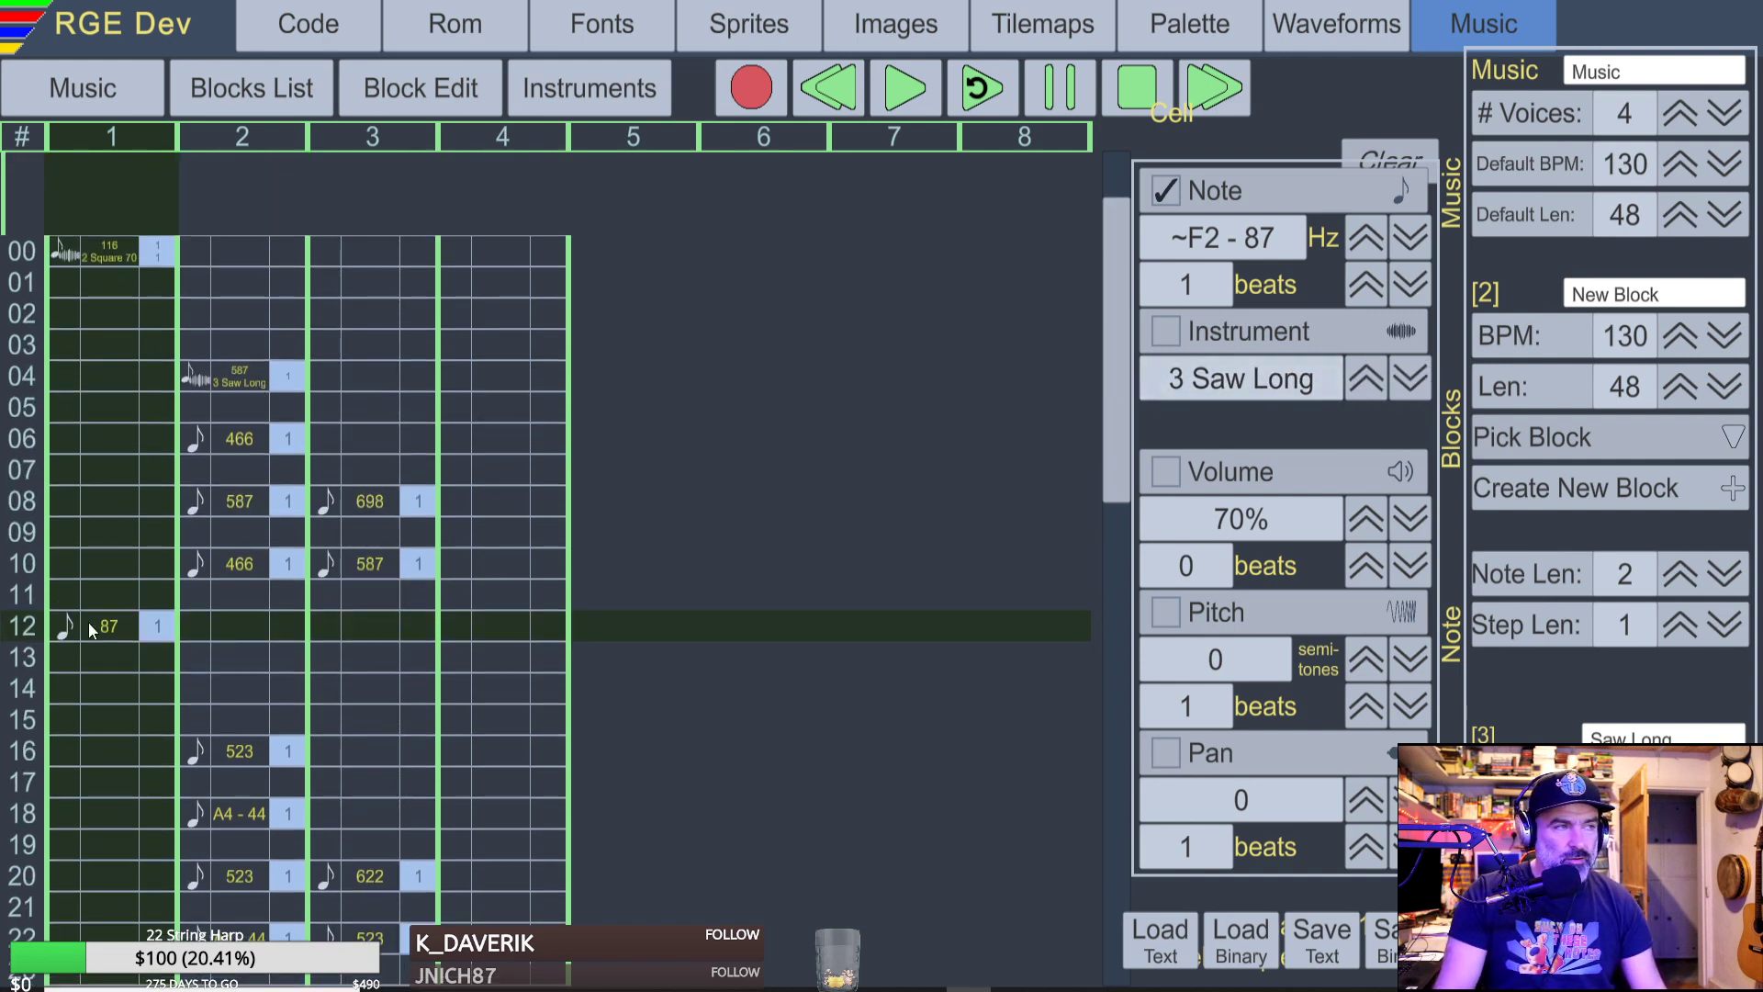
click(103, 254)
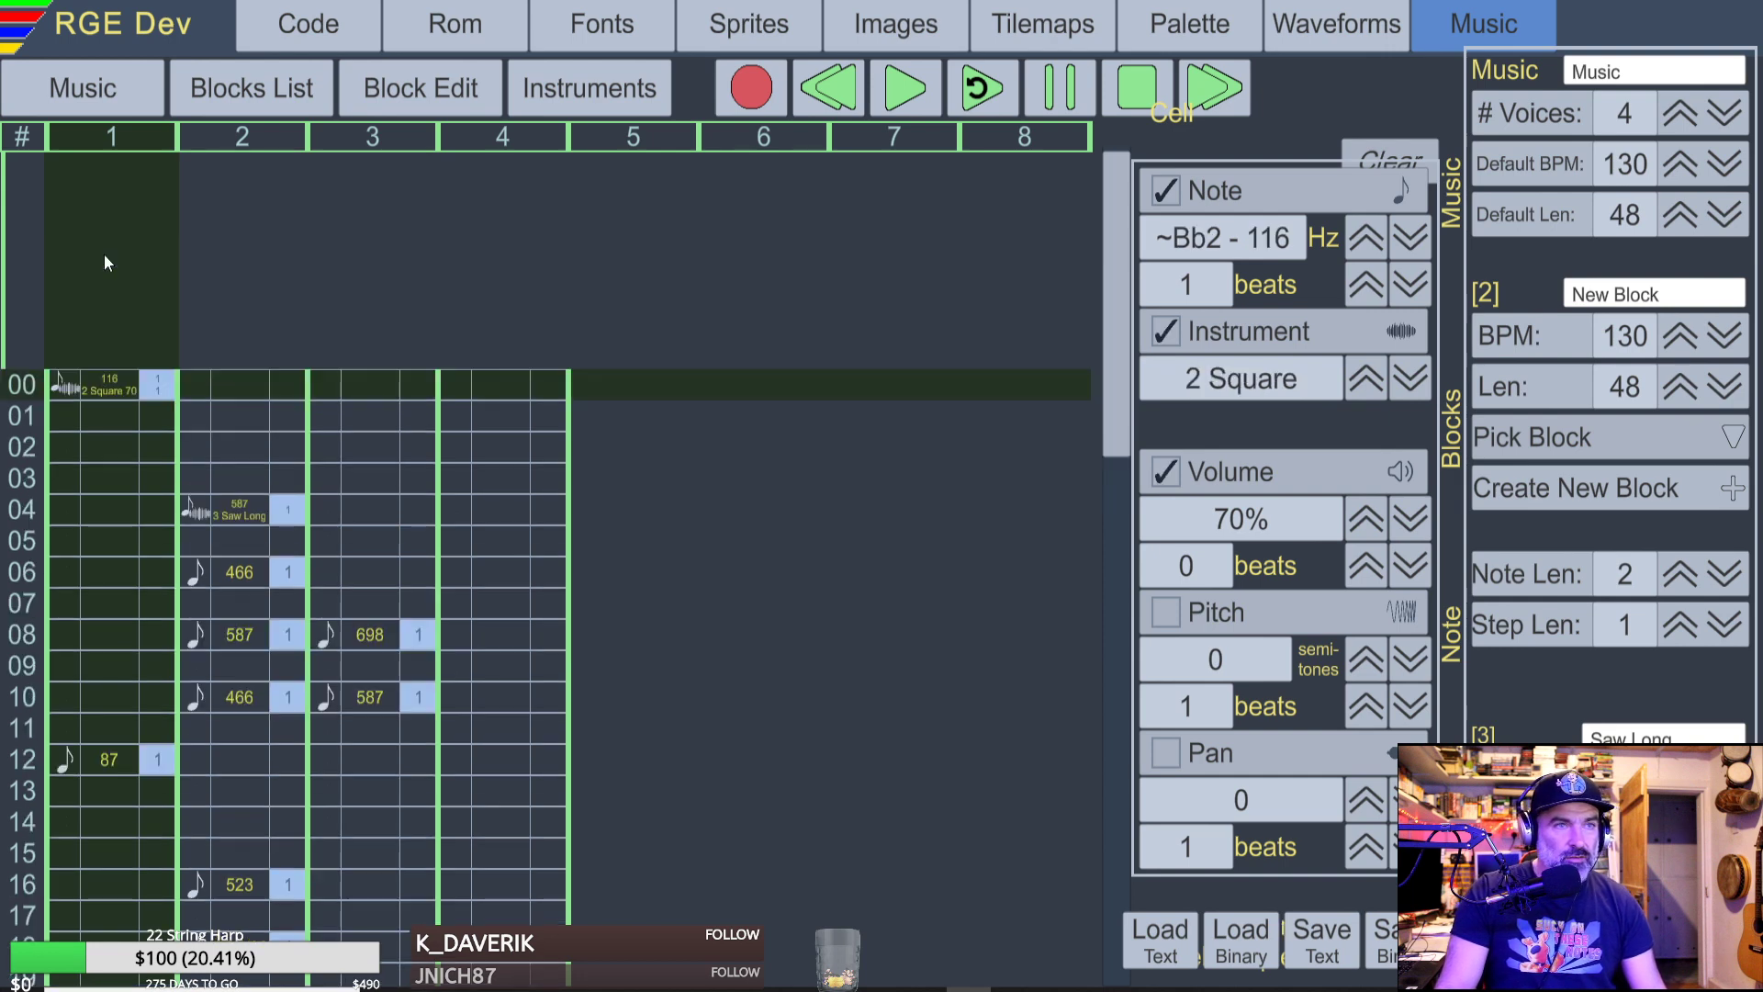
scroll(193, 506, down, 1)
click(102, 656)
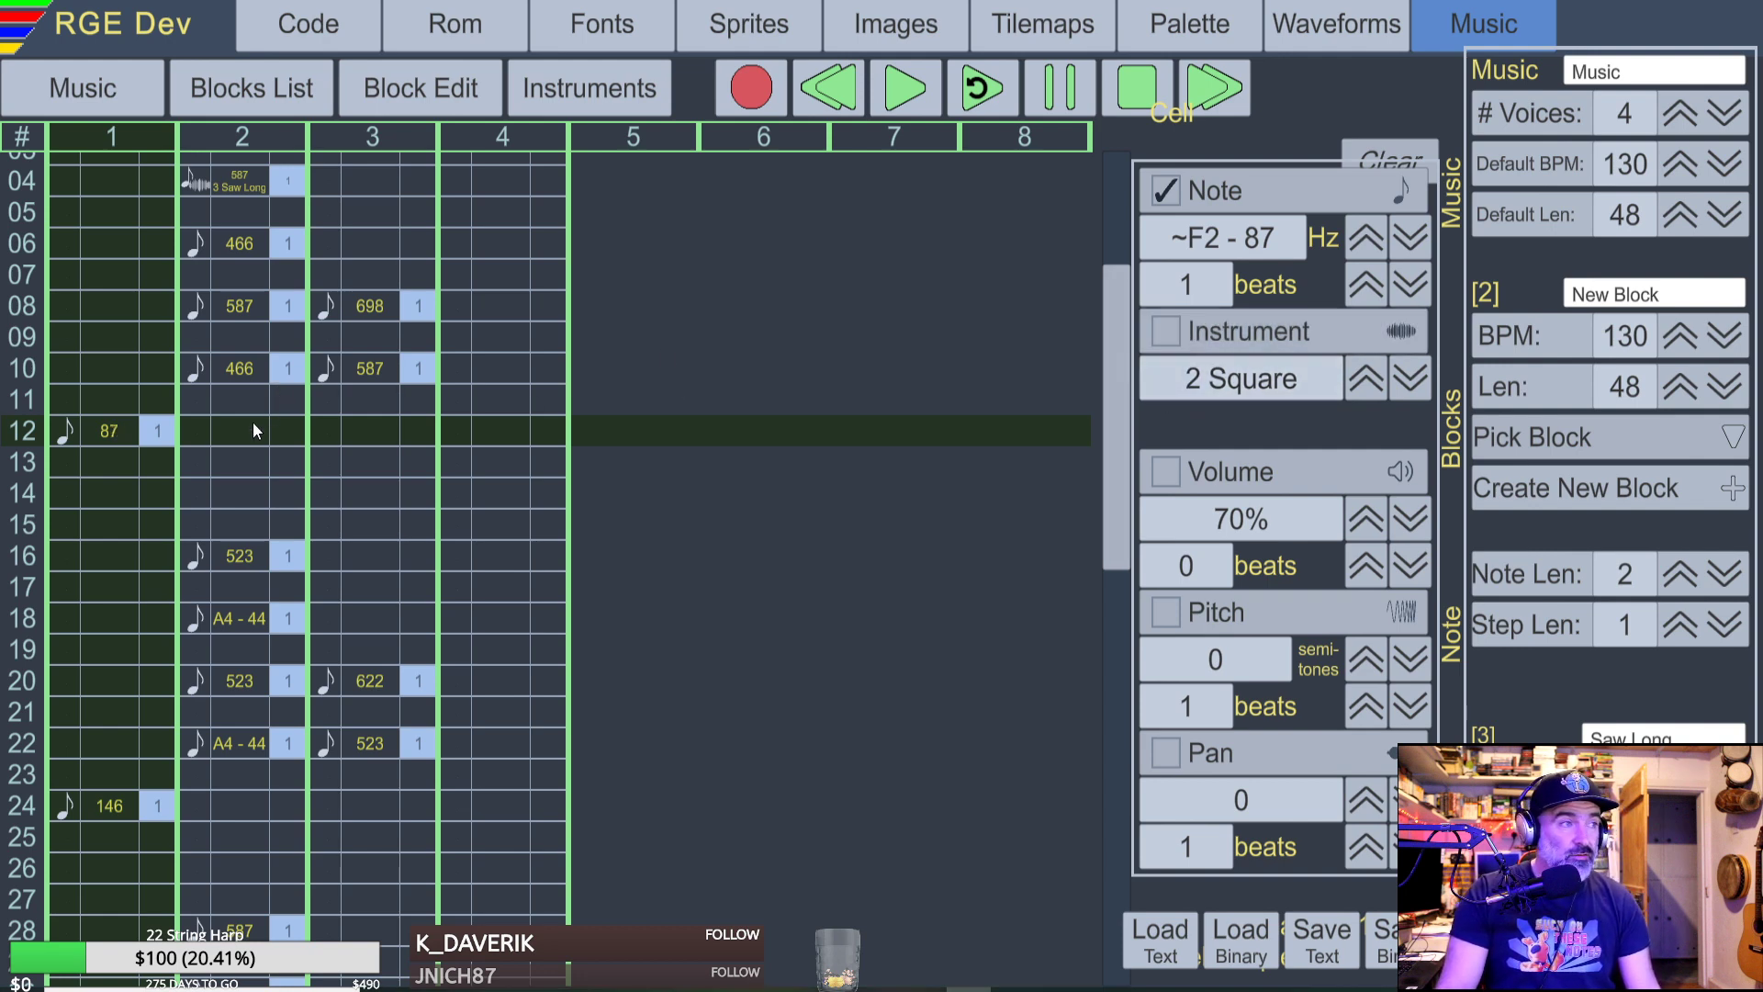
Play block 2 to hear the adjusted Saw Long envelope and stop the playback.
scroll(229, 413, up, 2)
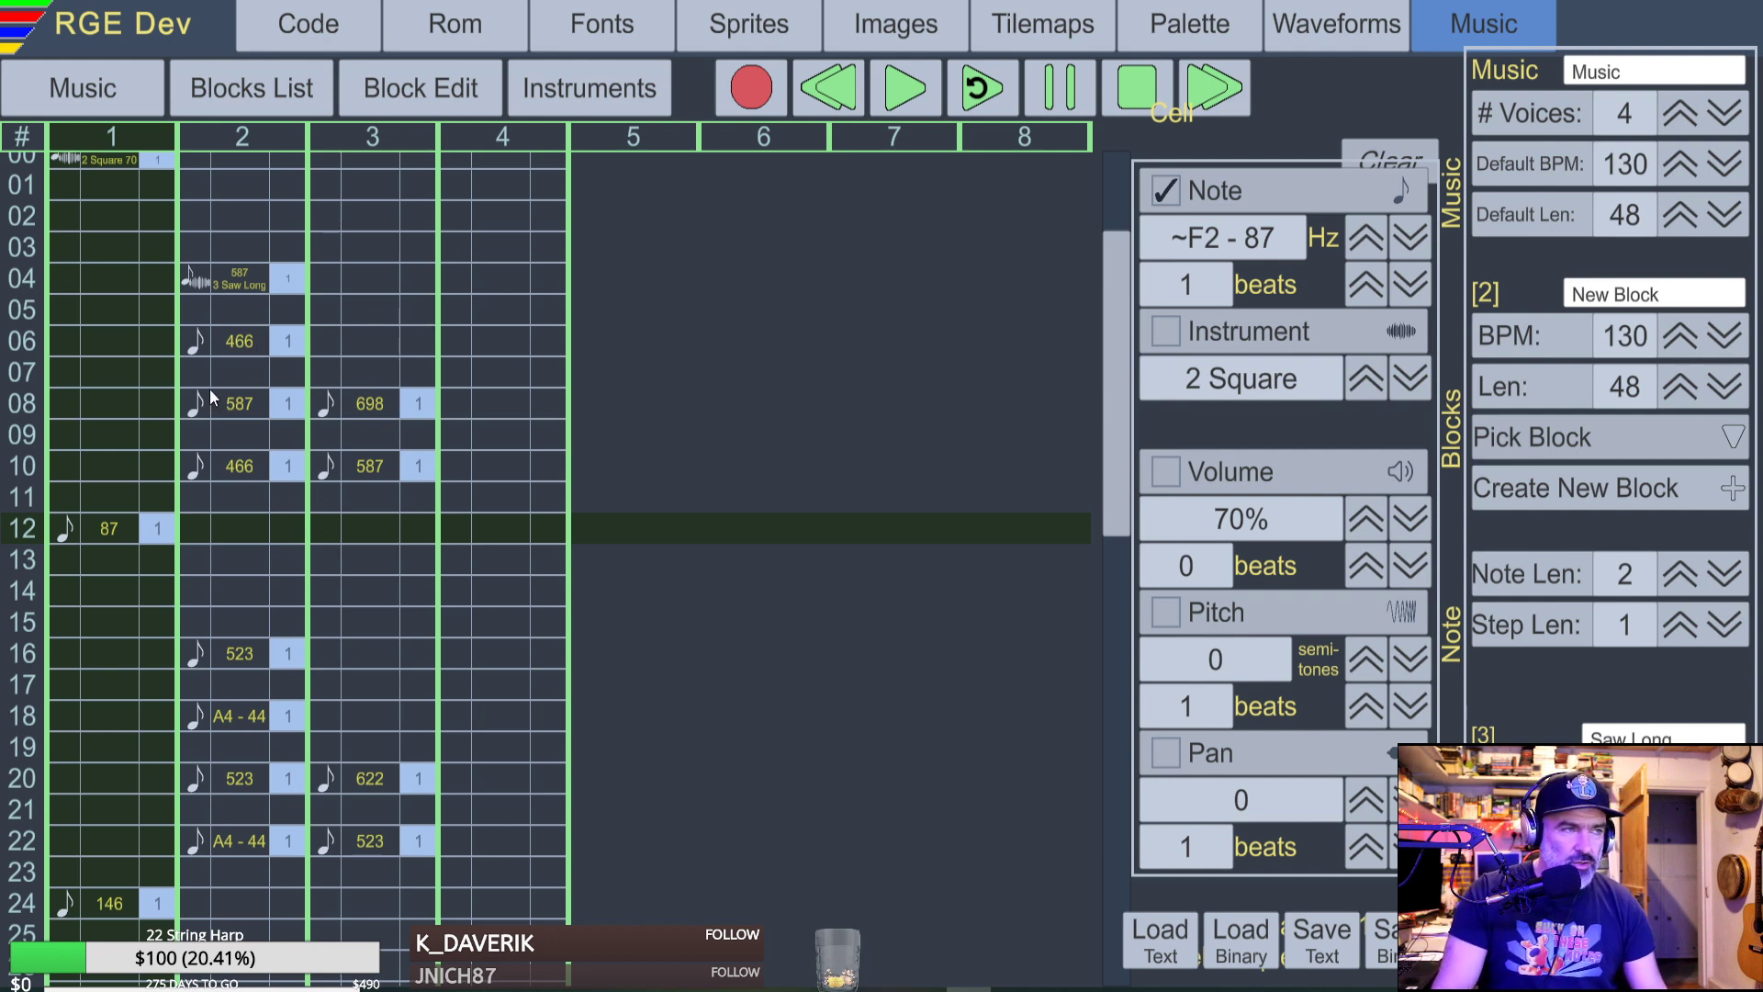
scroll(274, 401, up, 3)
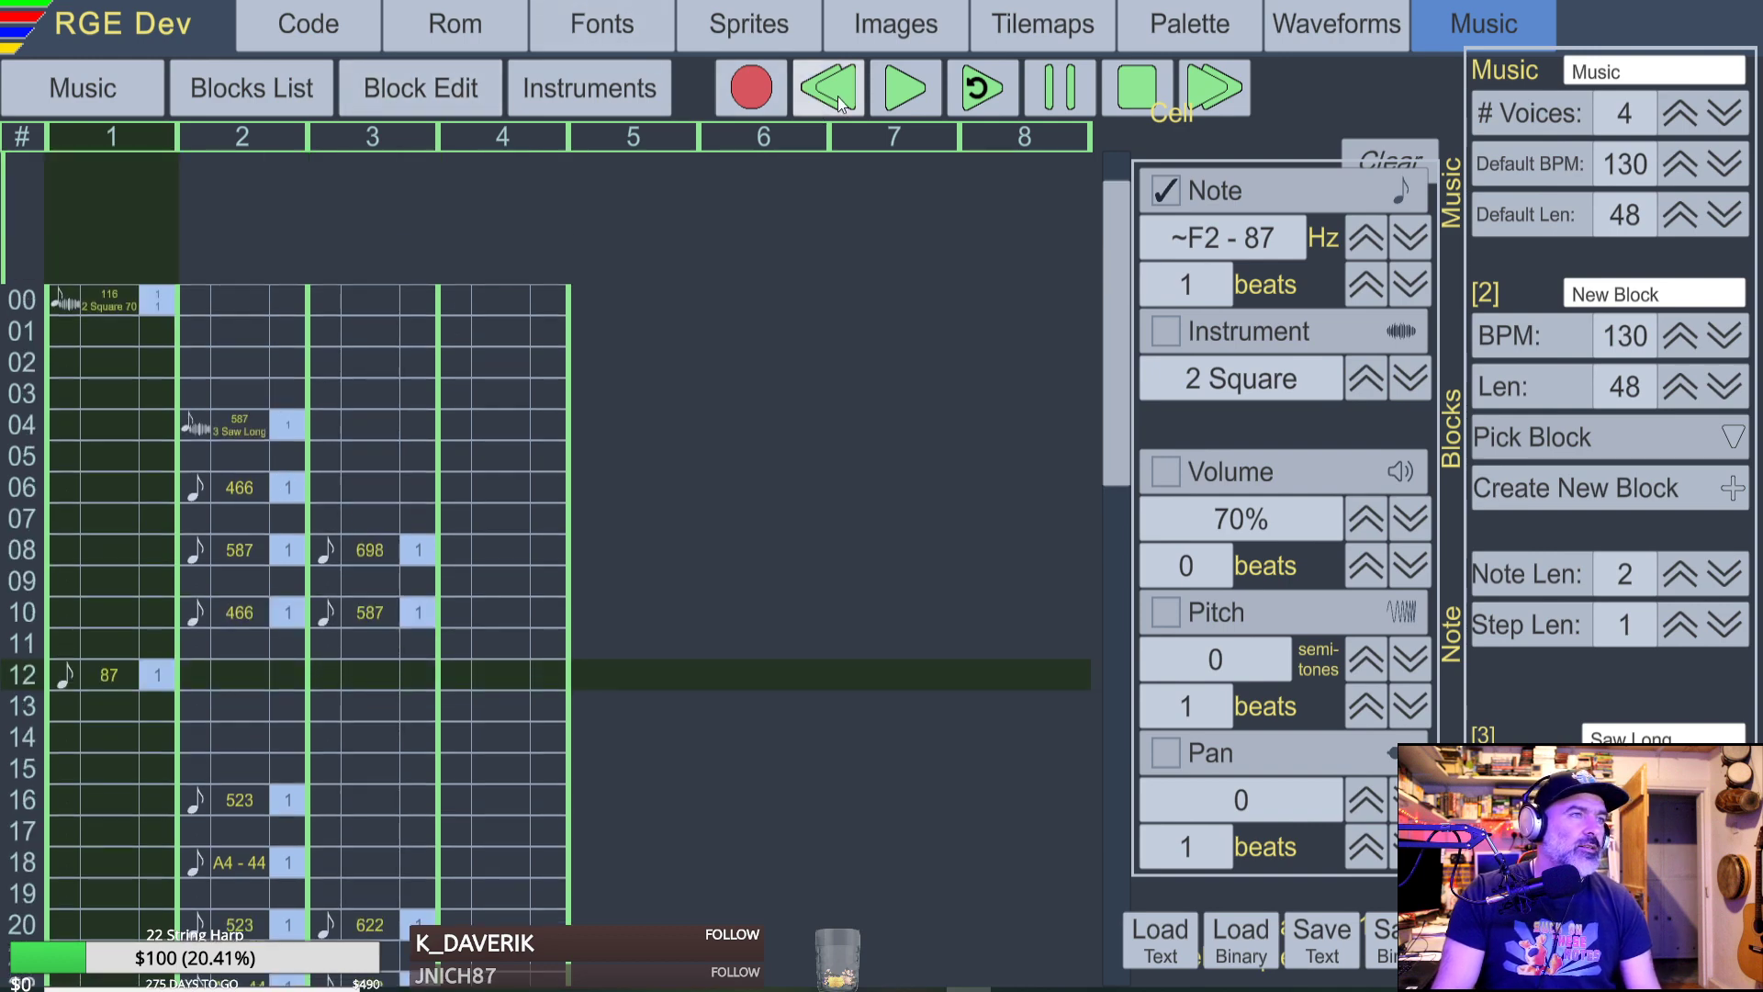
click(902, 96)
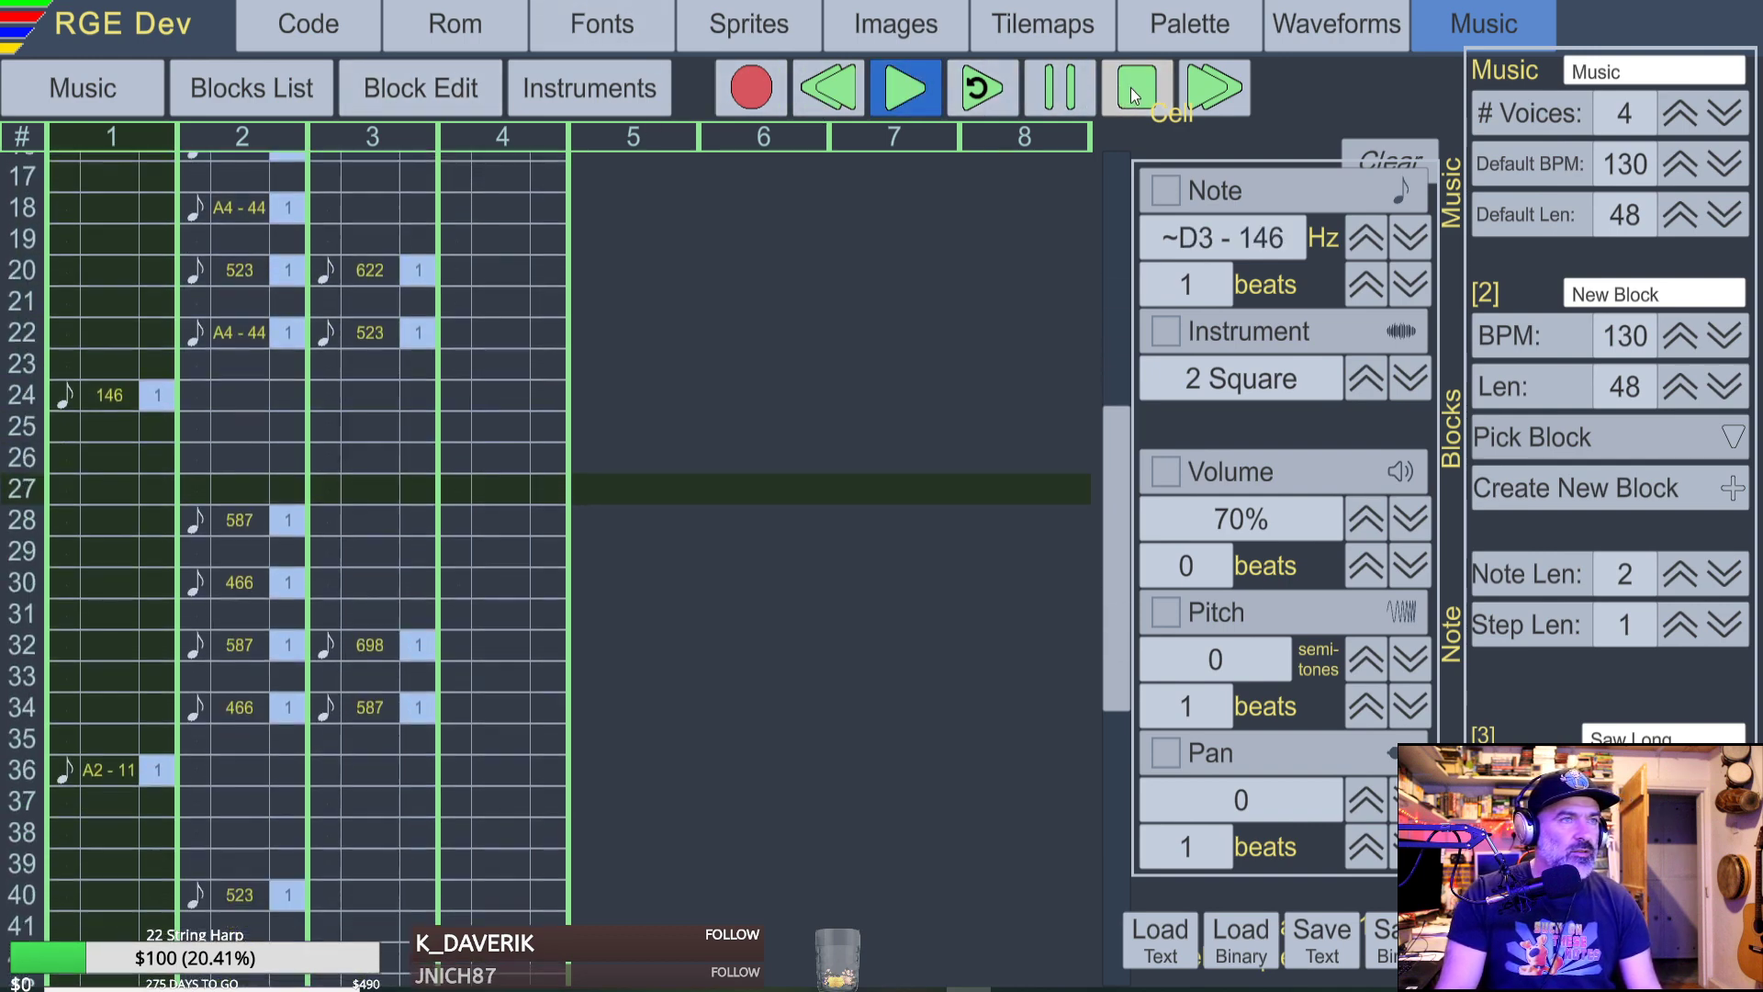
click(1135, 88)
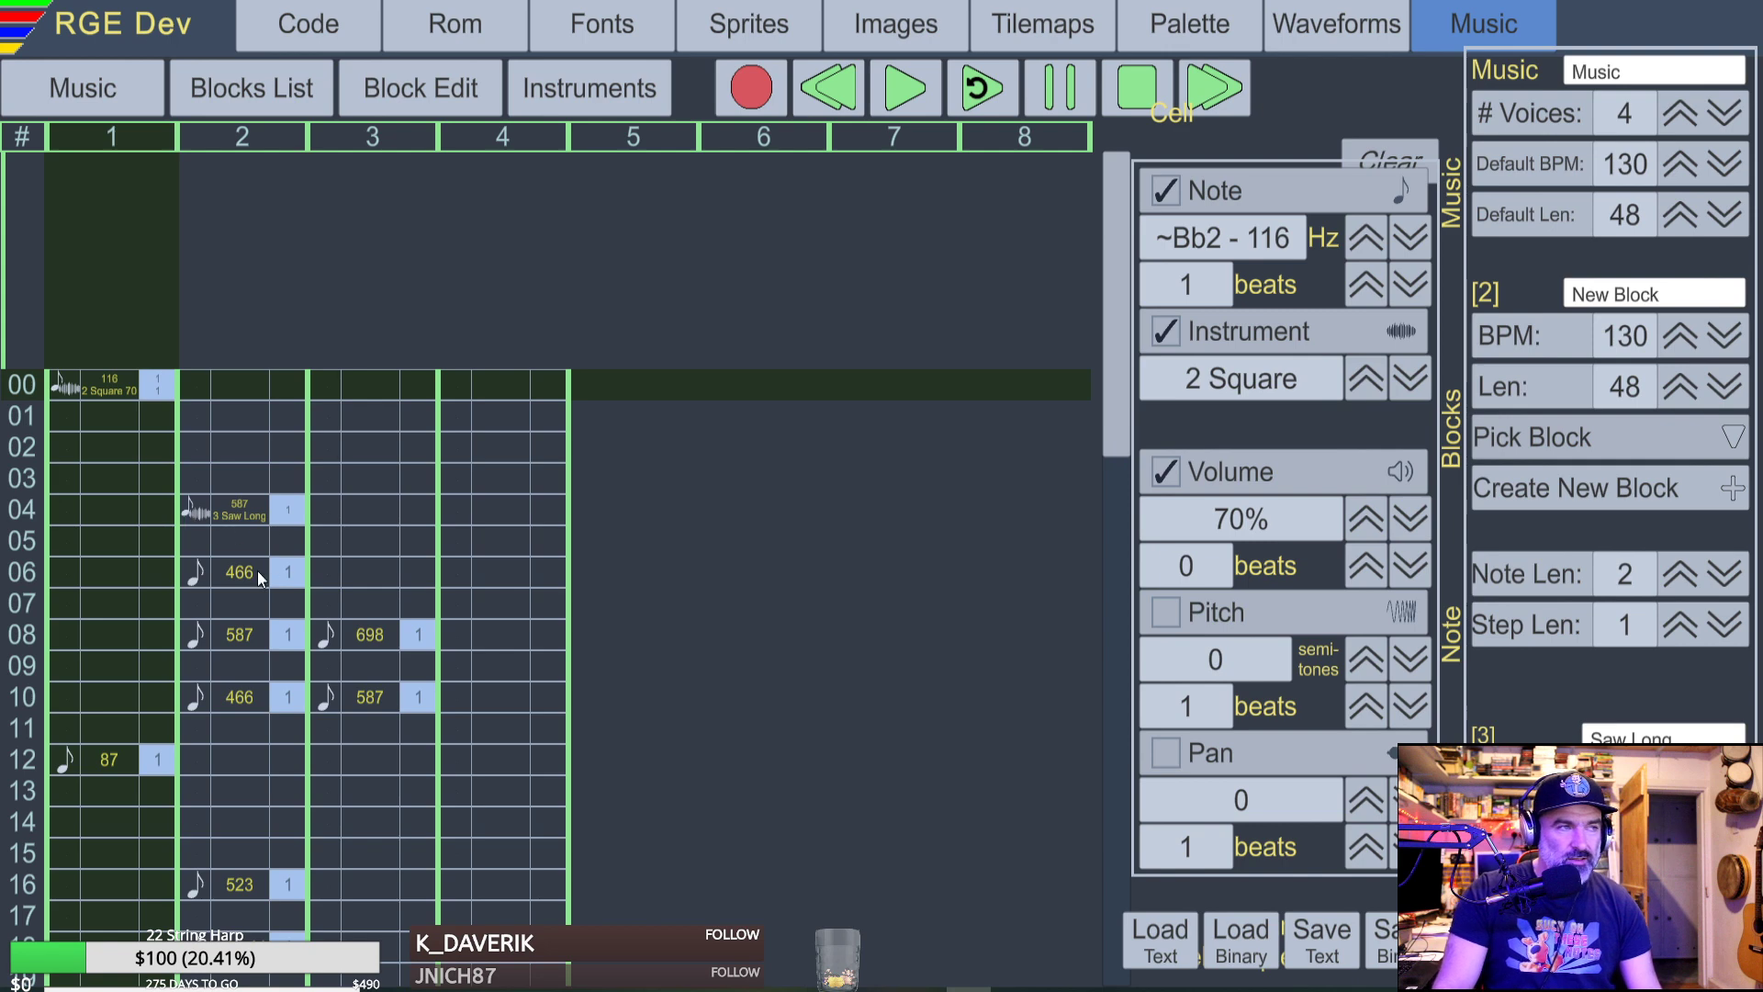
Look through block 2's notes across all voices, play the block to hear it, and stop the playback.
scroll(212, 515, down, 5)
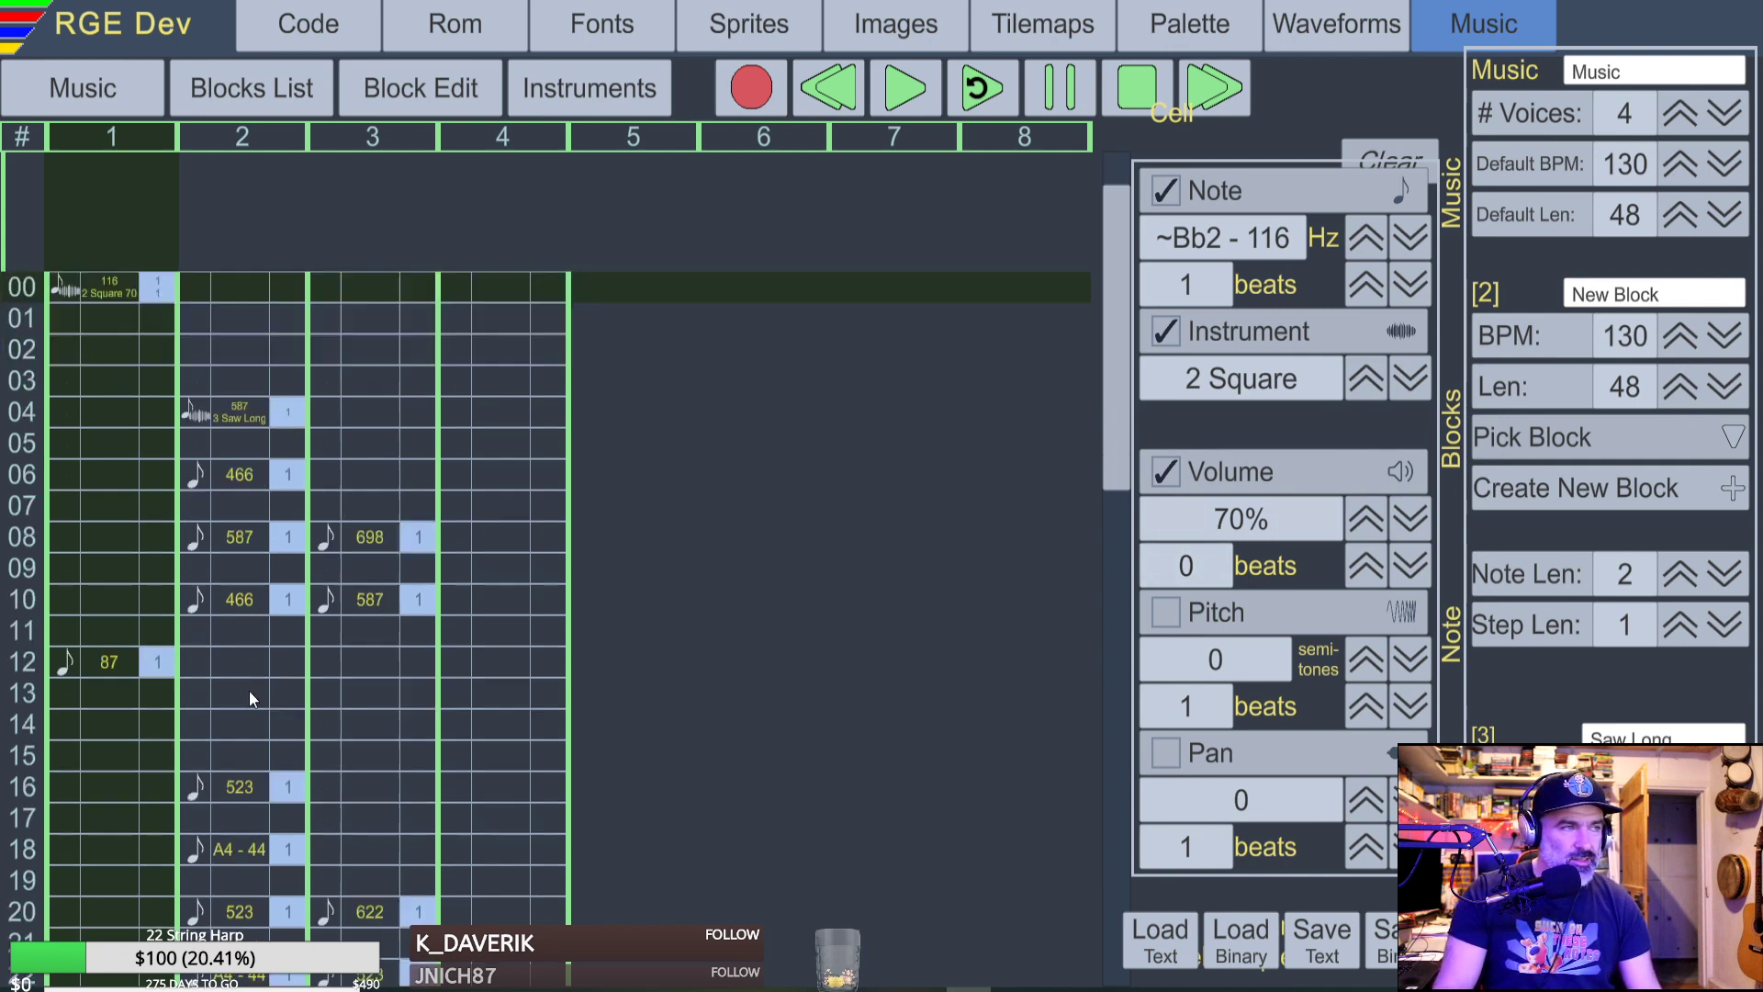
scroll(257, 560, up, 5)
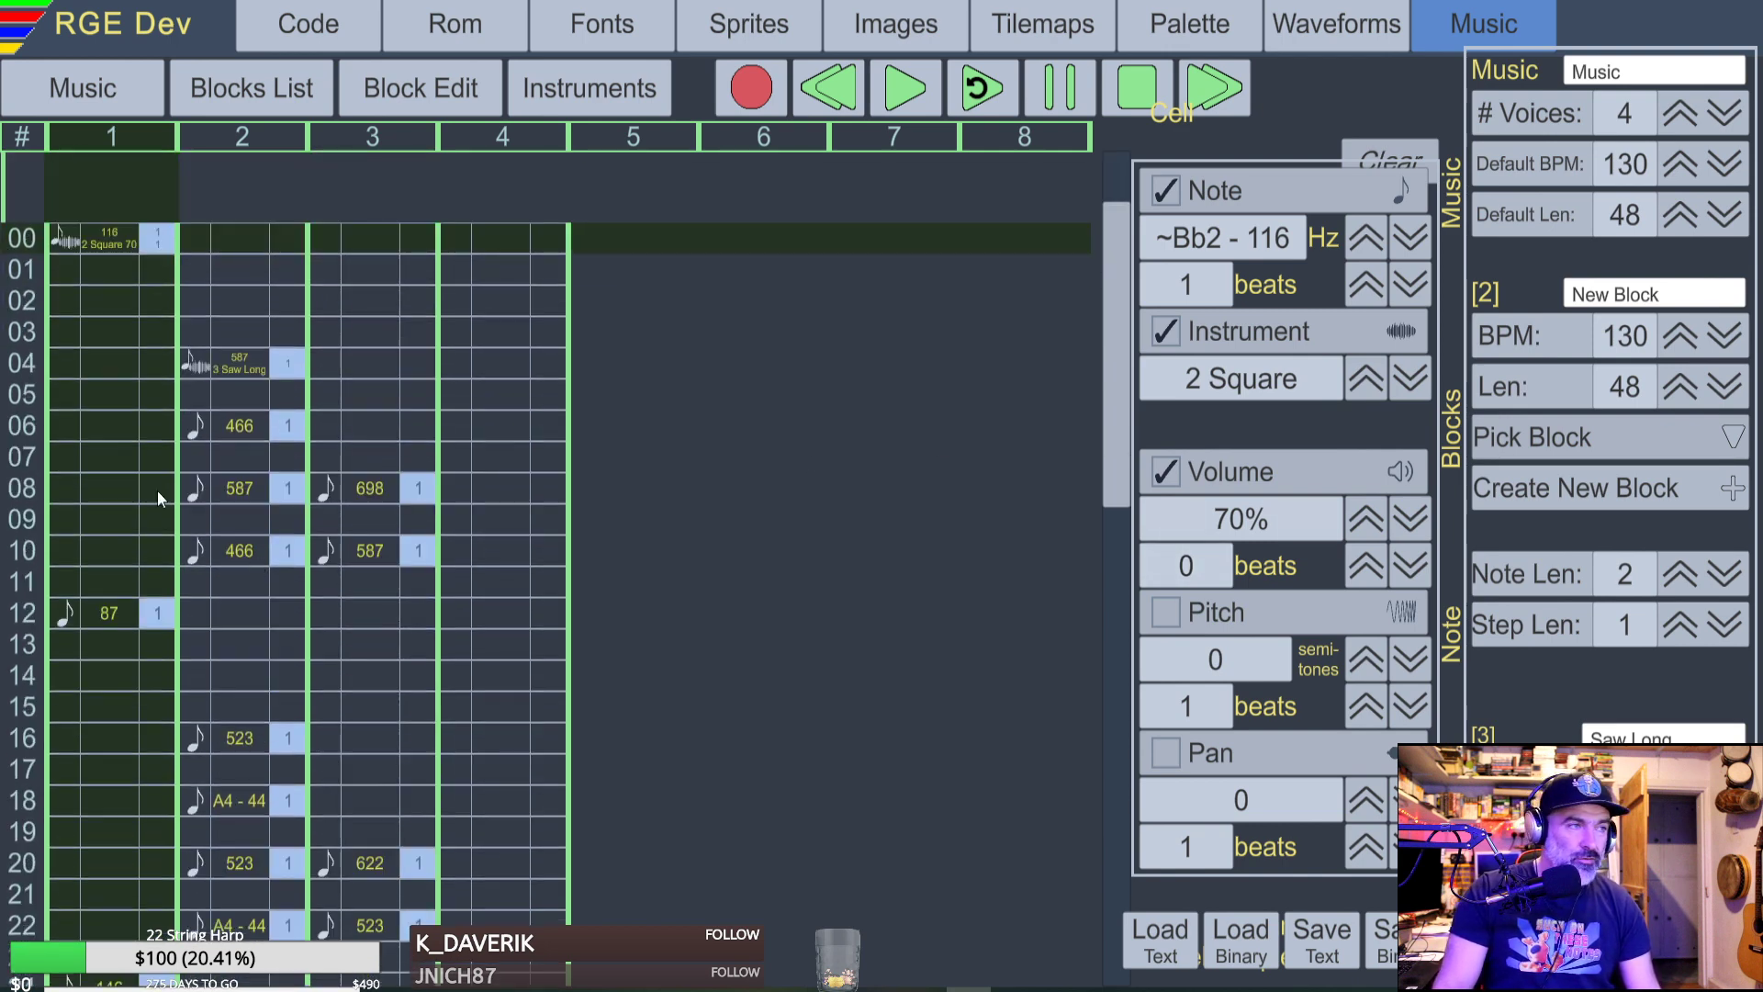
scroll(156, 383, up, 3)
scroll(179, 580, down, 9)
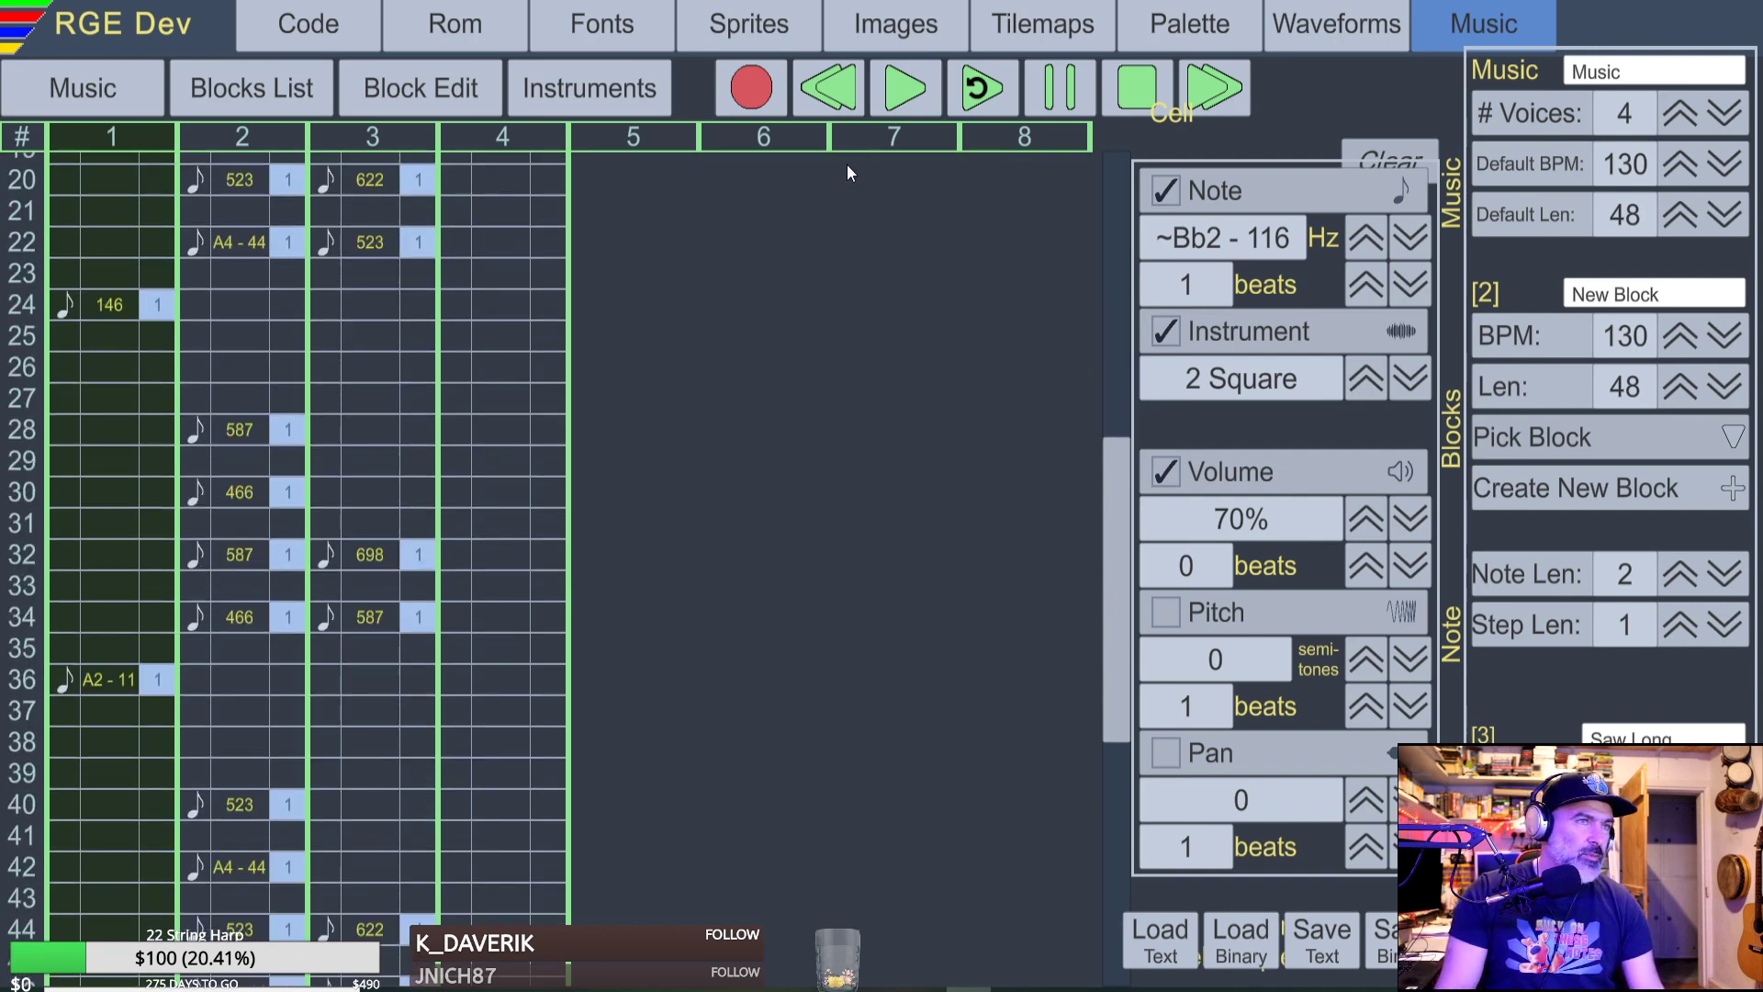
click(905, 90)
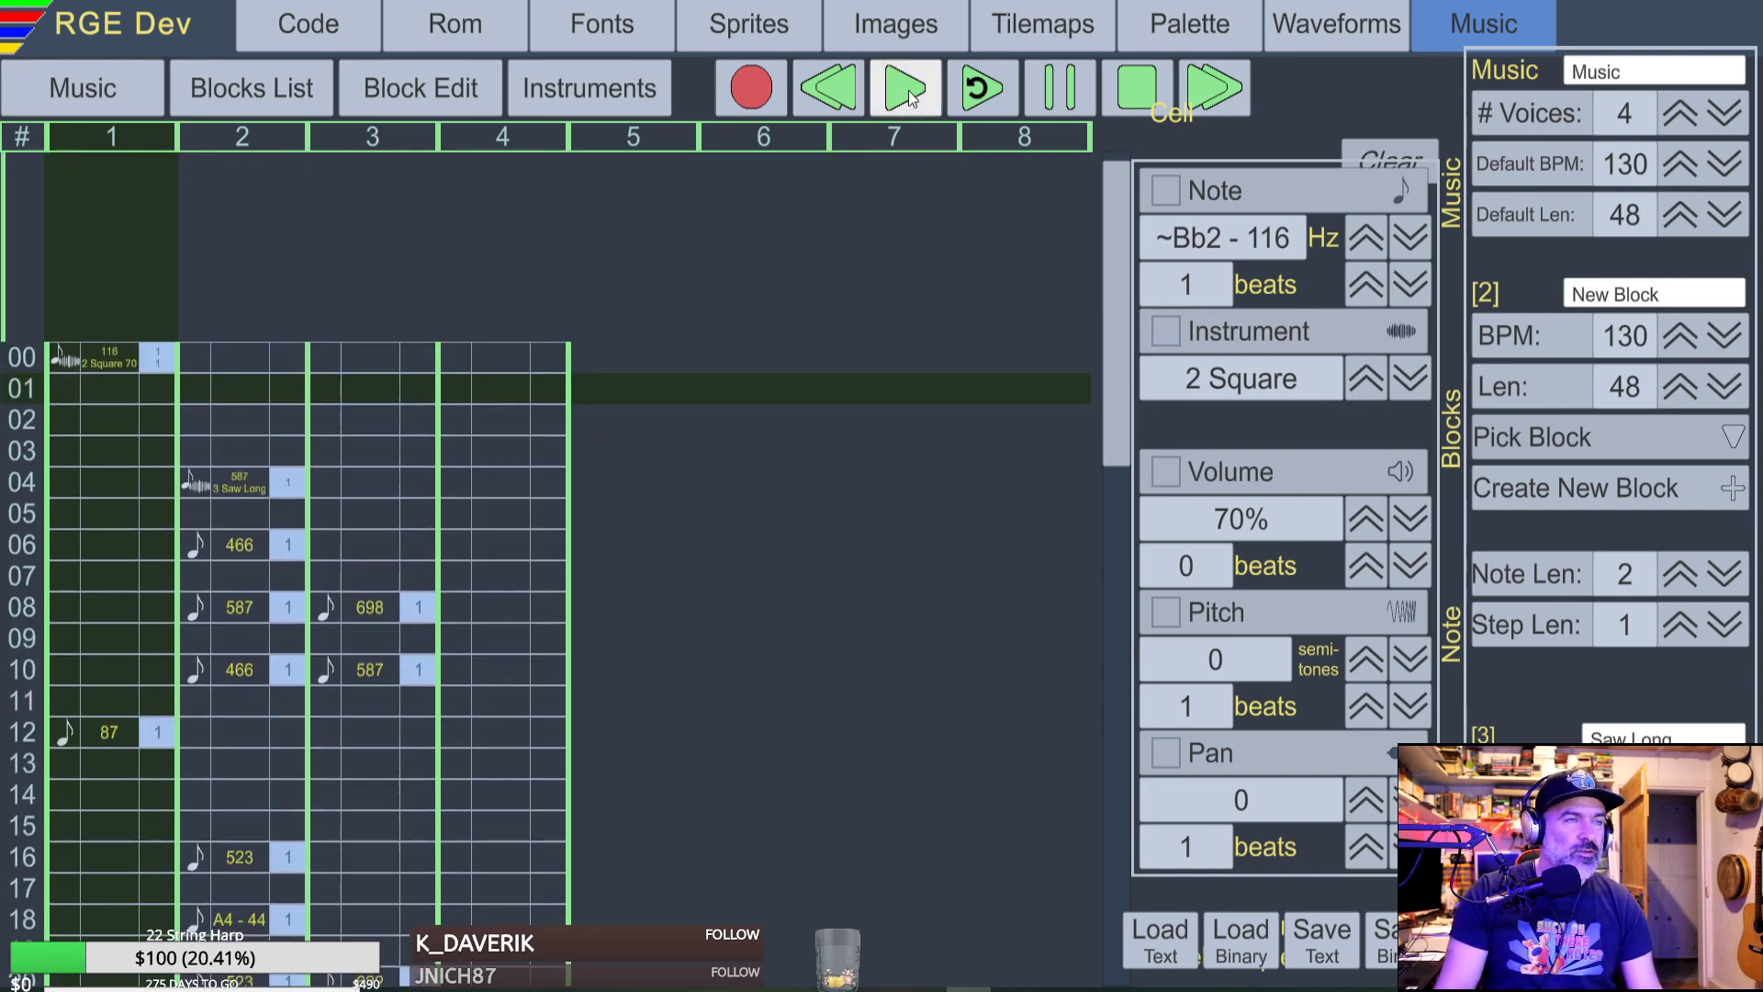
click(1135, 89)
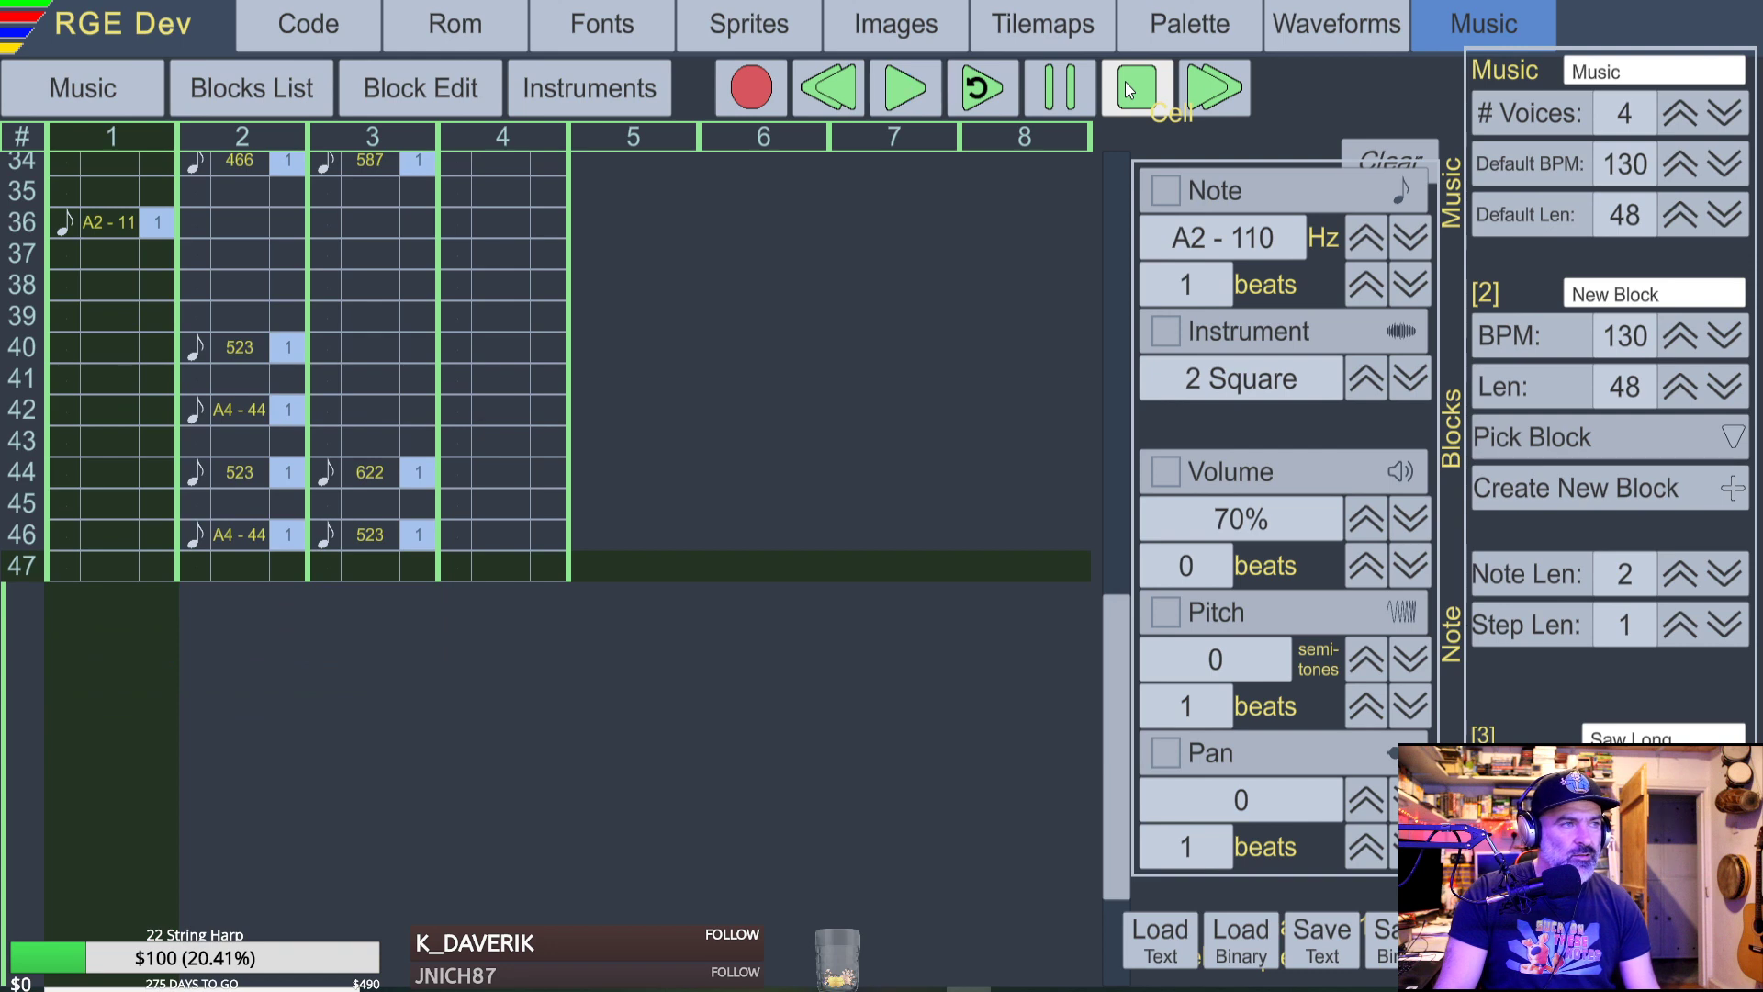
Assign instrument 1 Saw short to voice 3's note at row 08 in block 2 and play the block to check it.
click(379, 479)
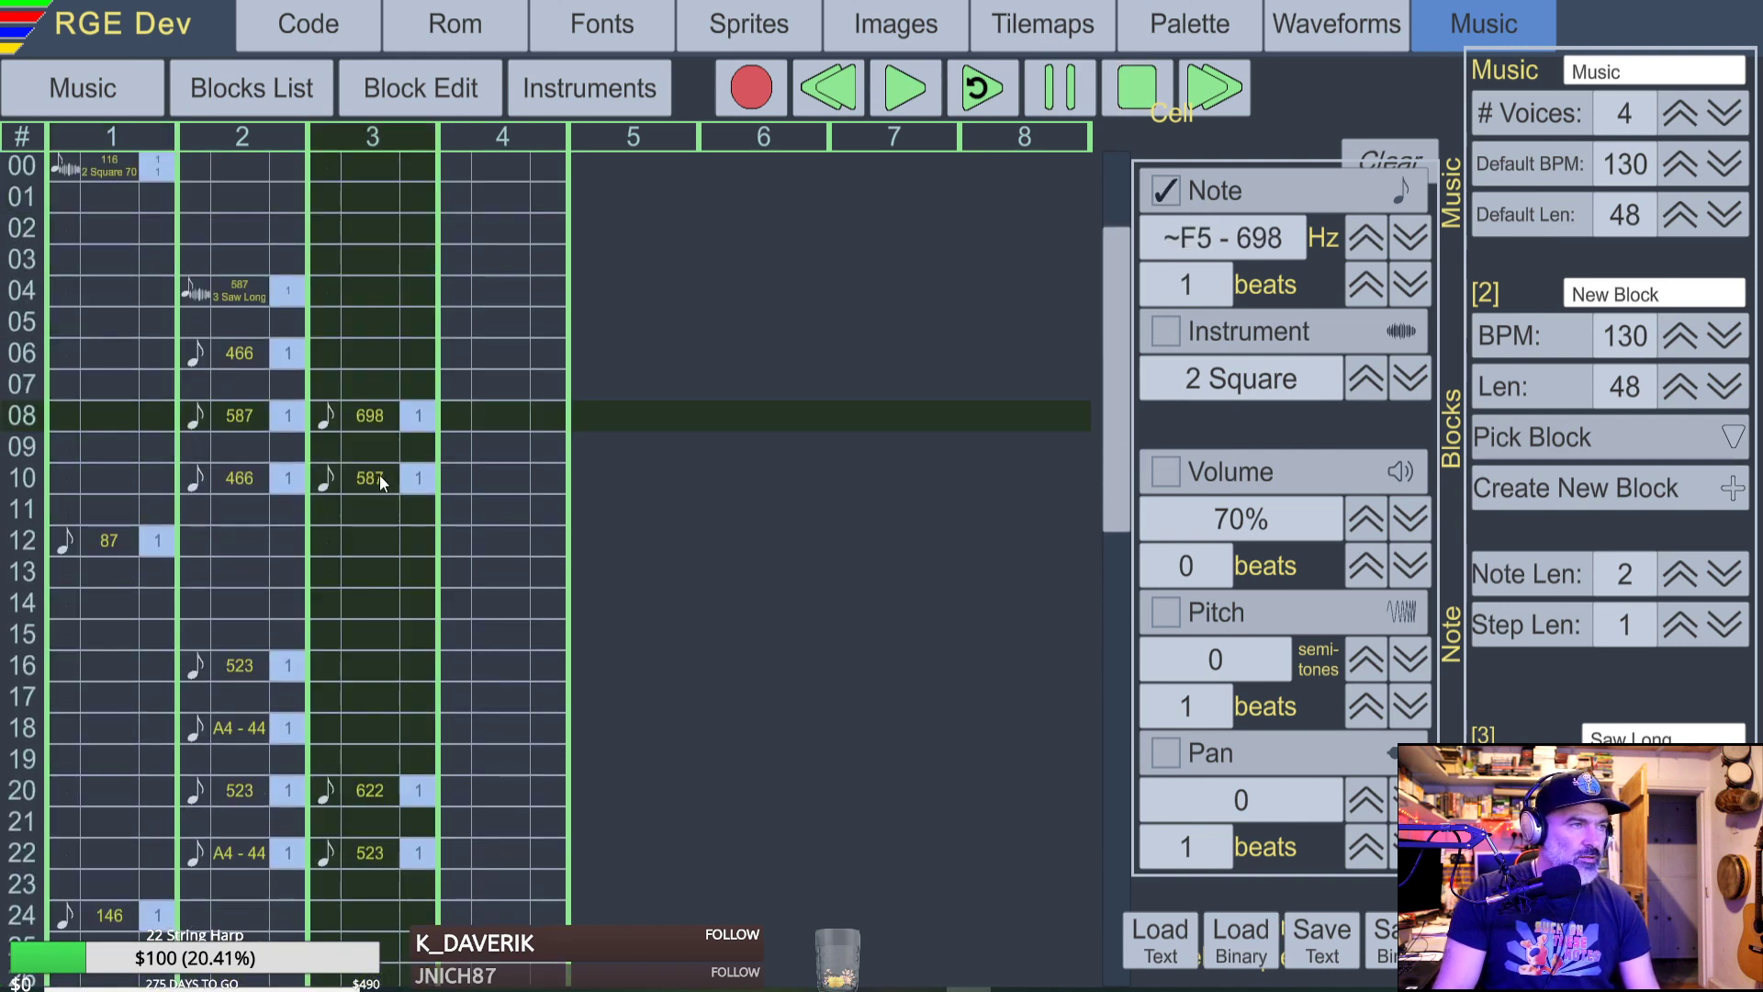
click(1405, 380)
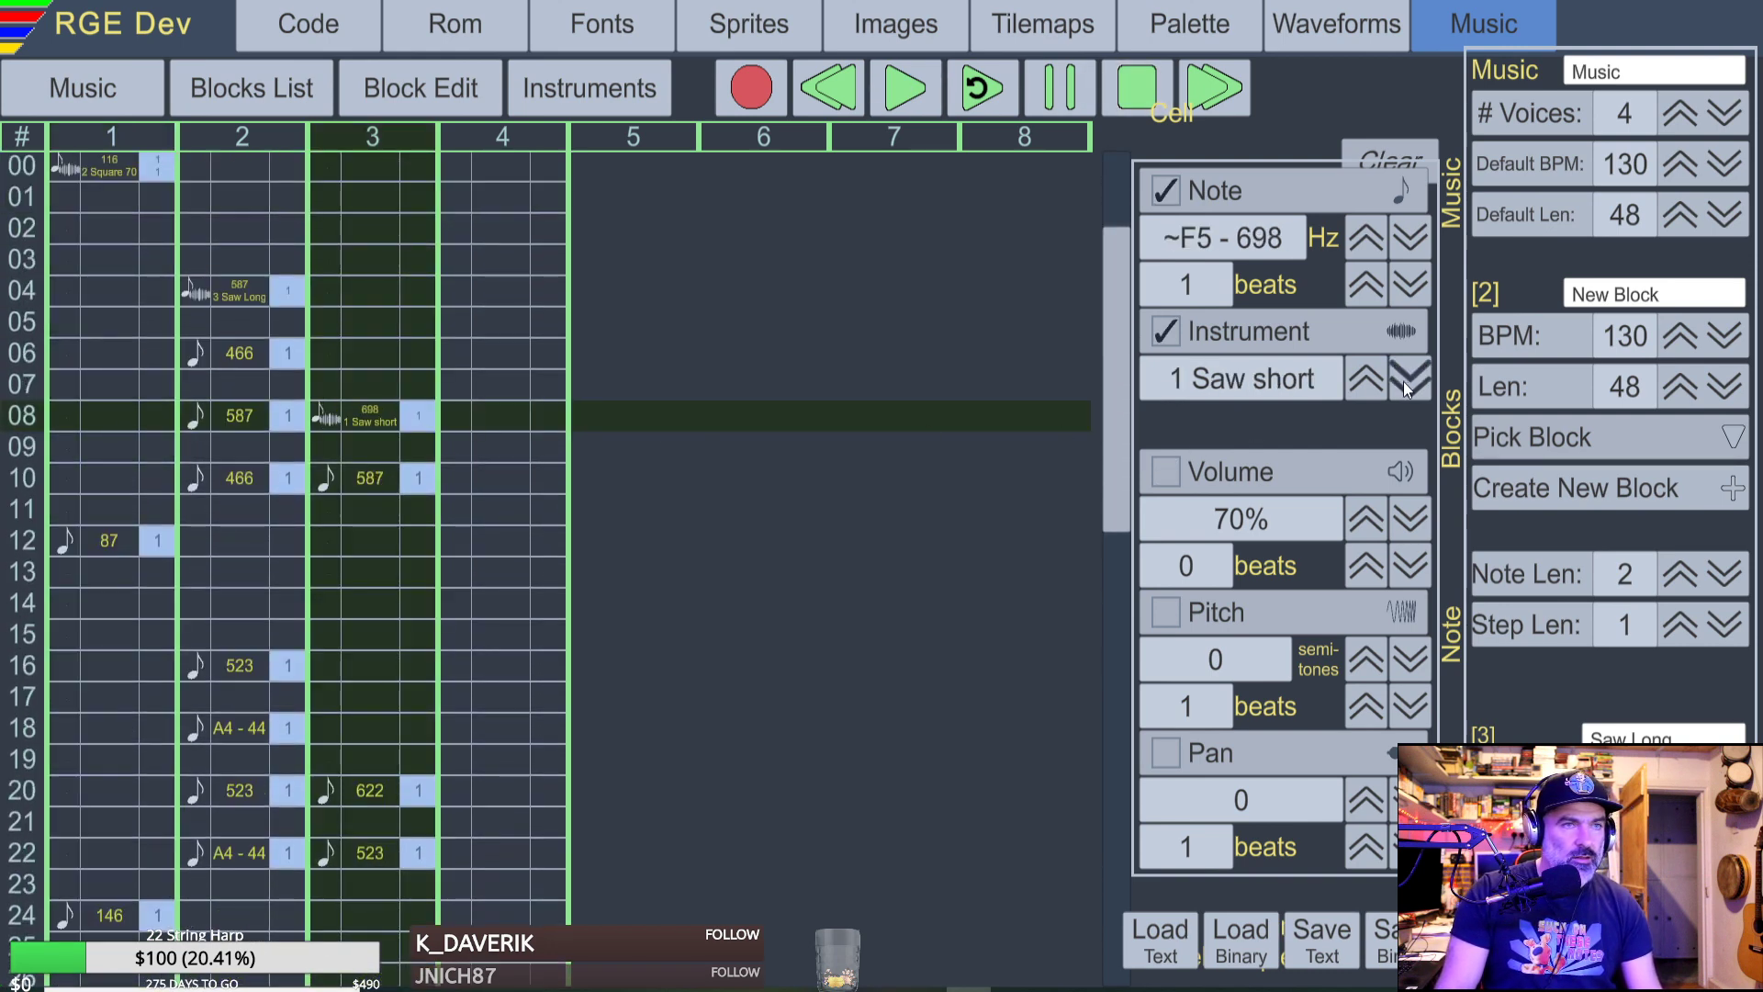
click(906, 109)
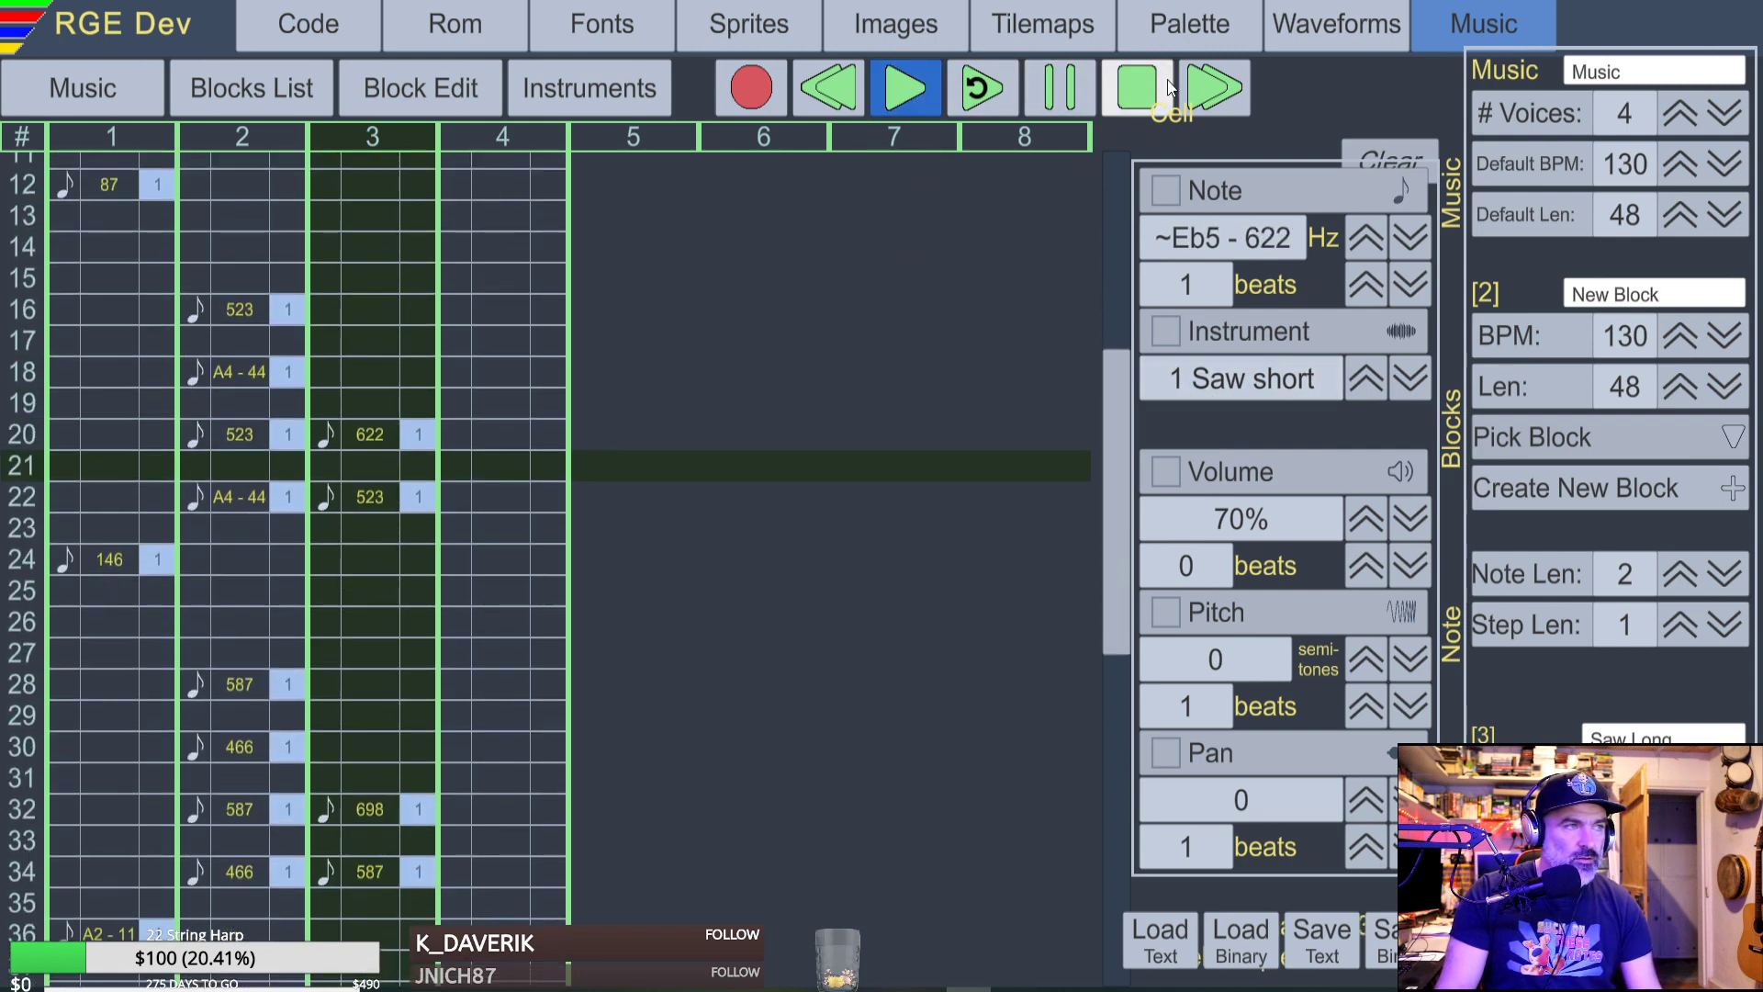
click(1166, 88)
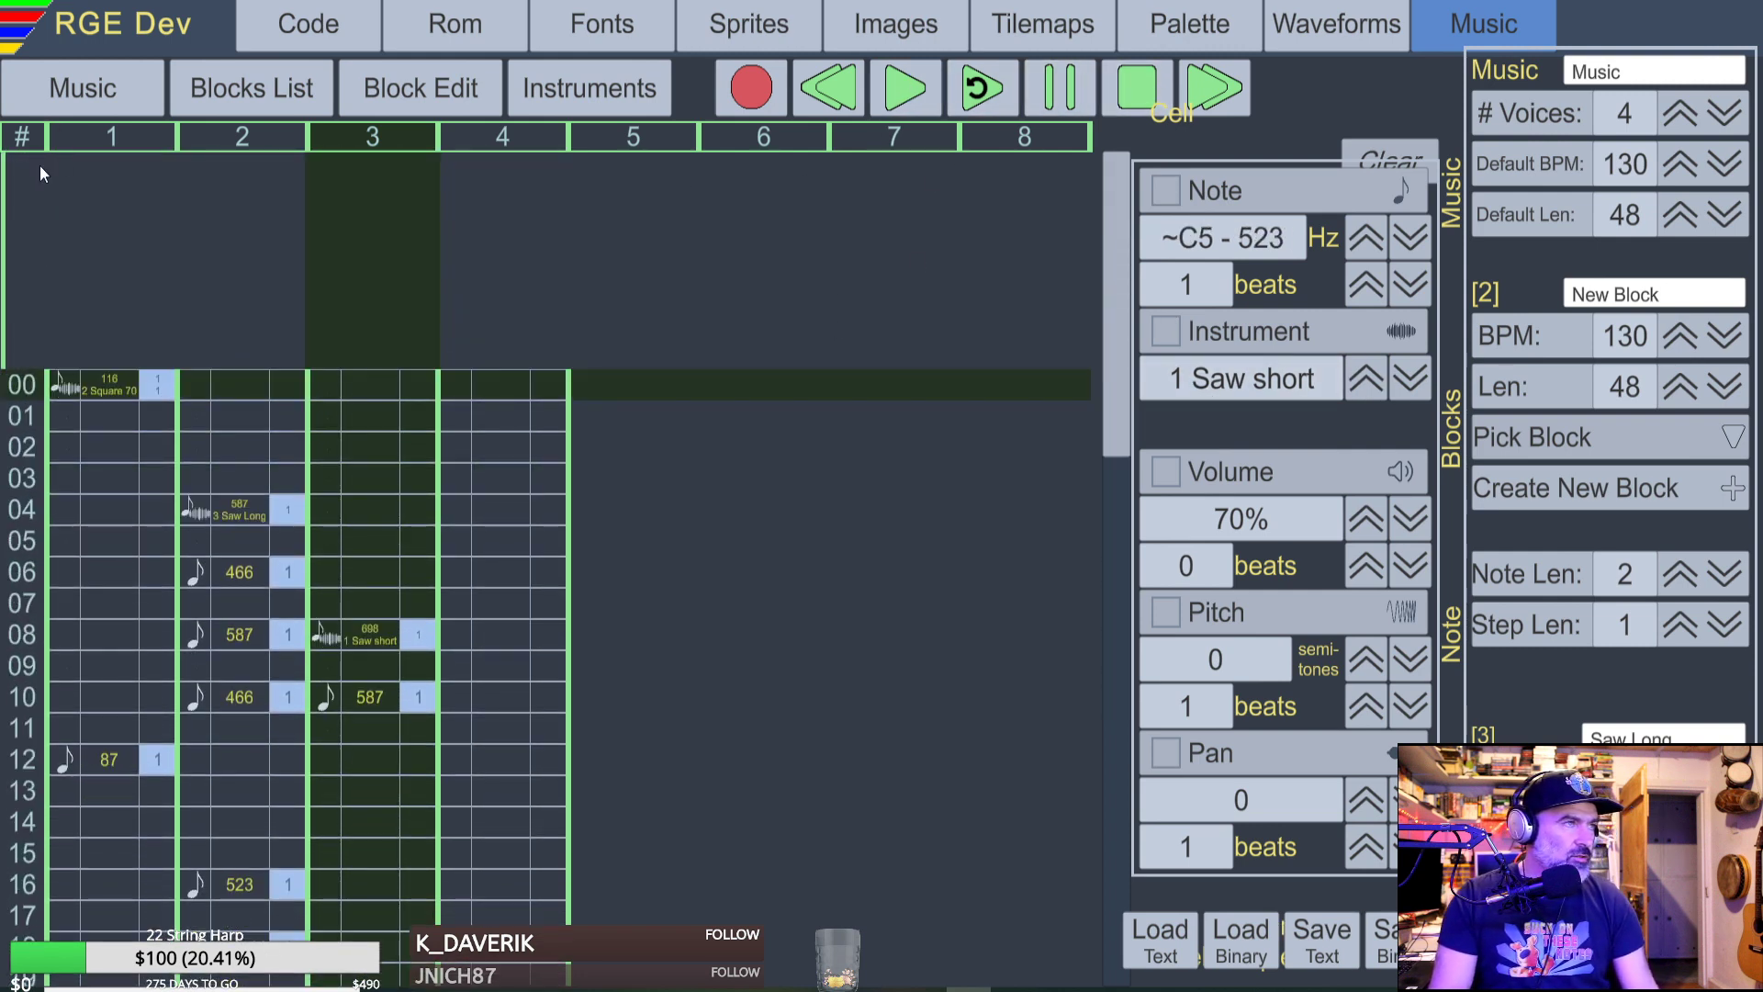
Switch to the YouTube longplay of Rags to Riches, replay the opening tune, and return to the music editor.
mouse_move(964, 982)
click(969, 895)
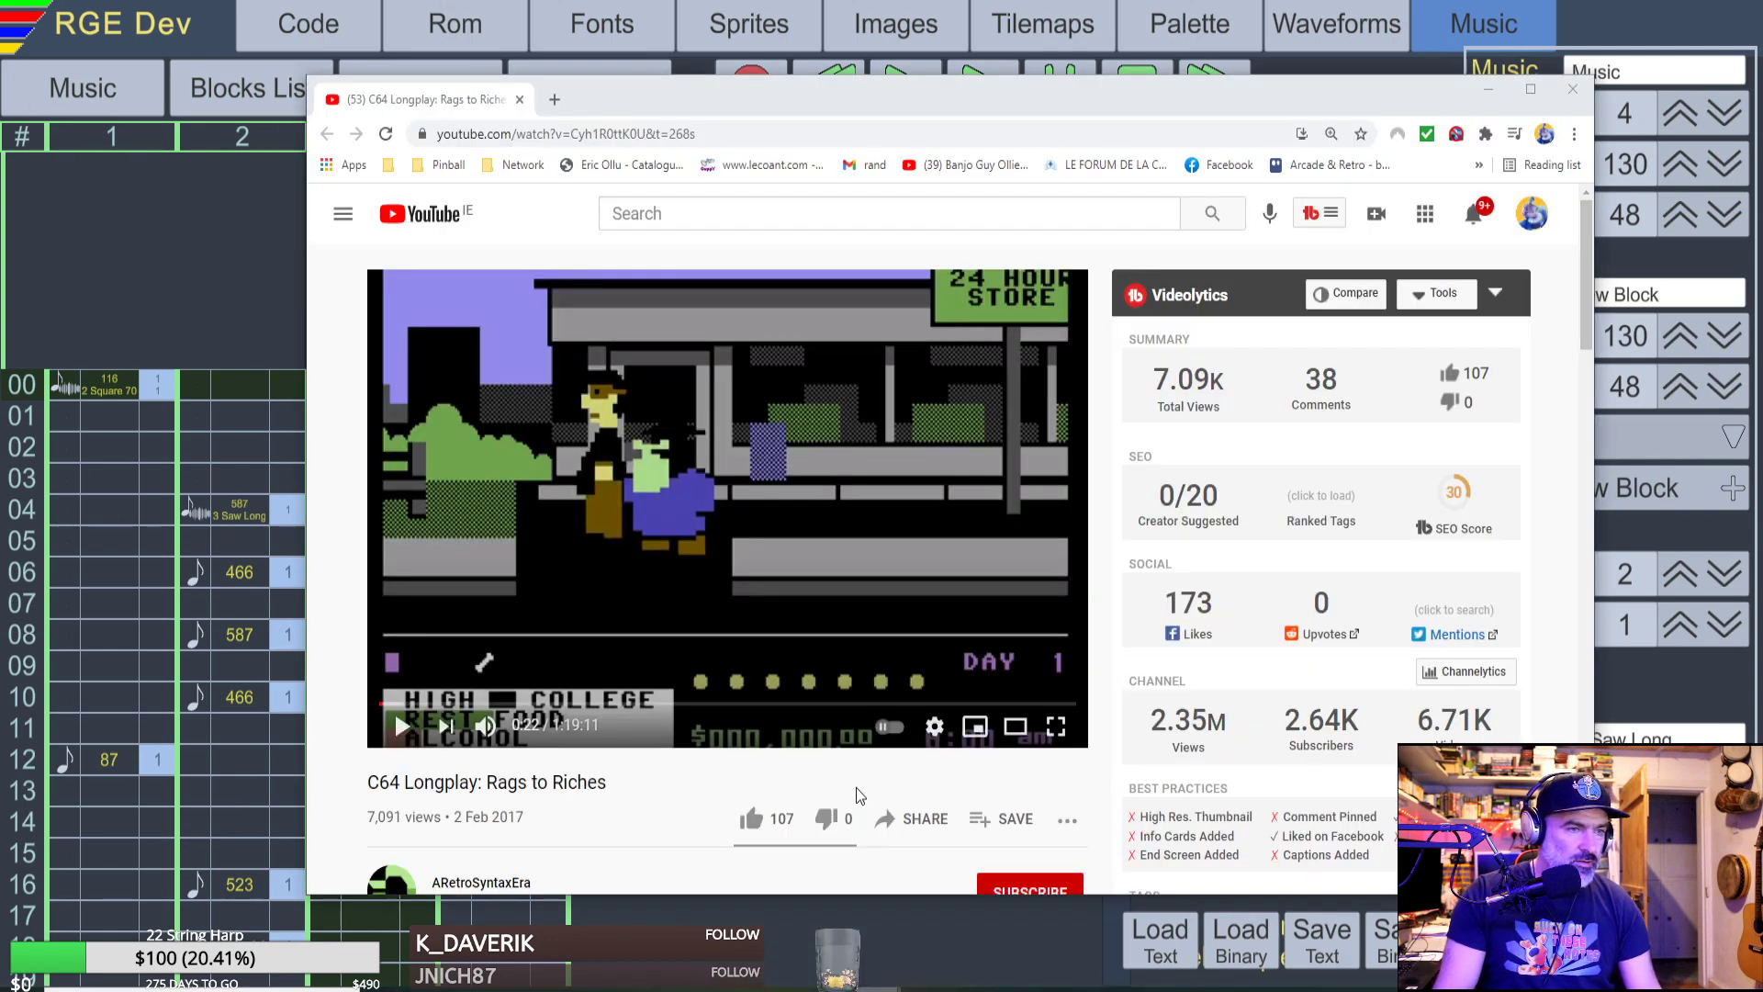
click(384, 703)
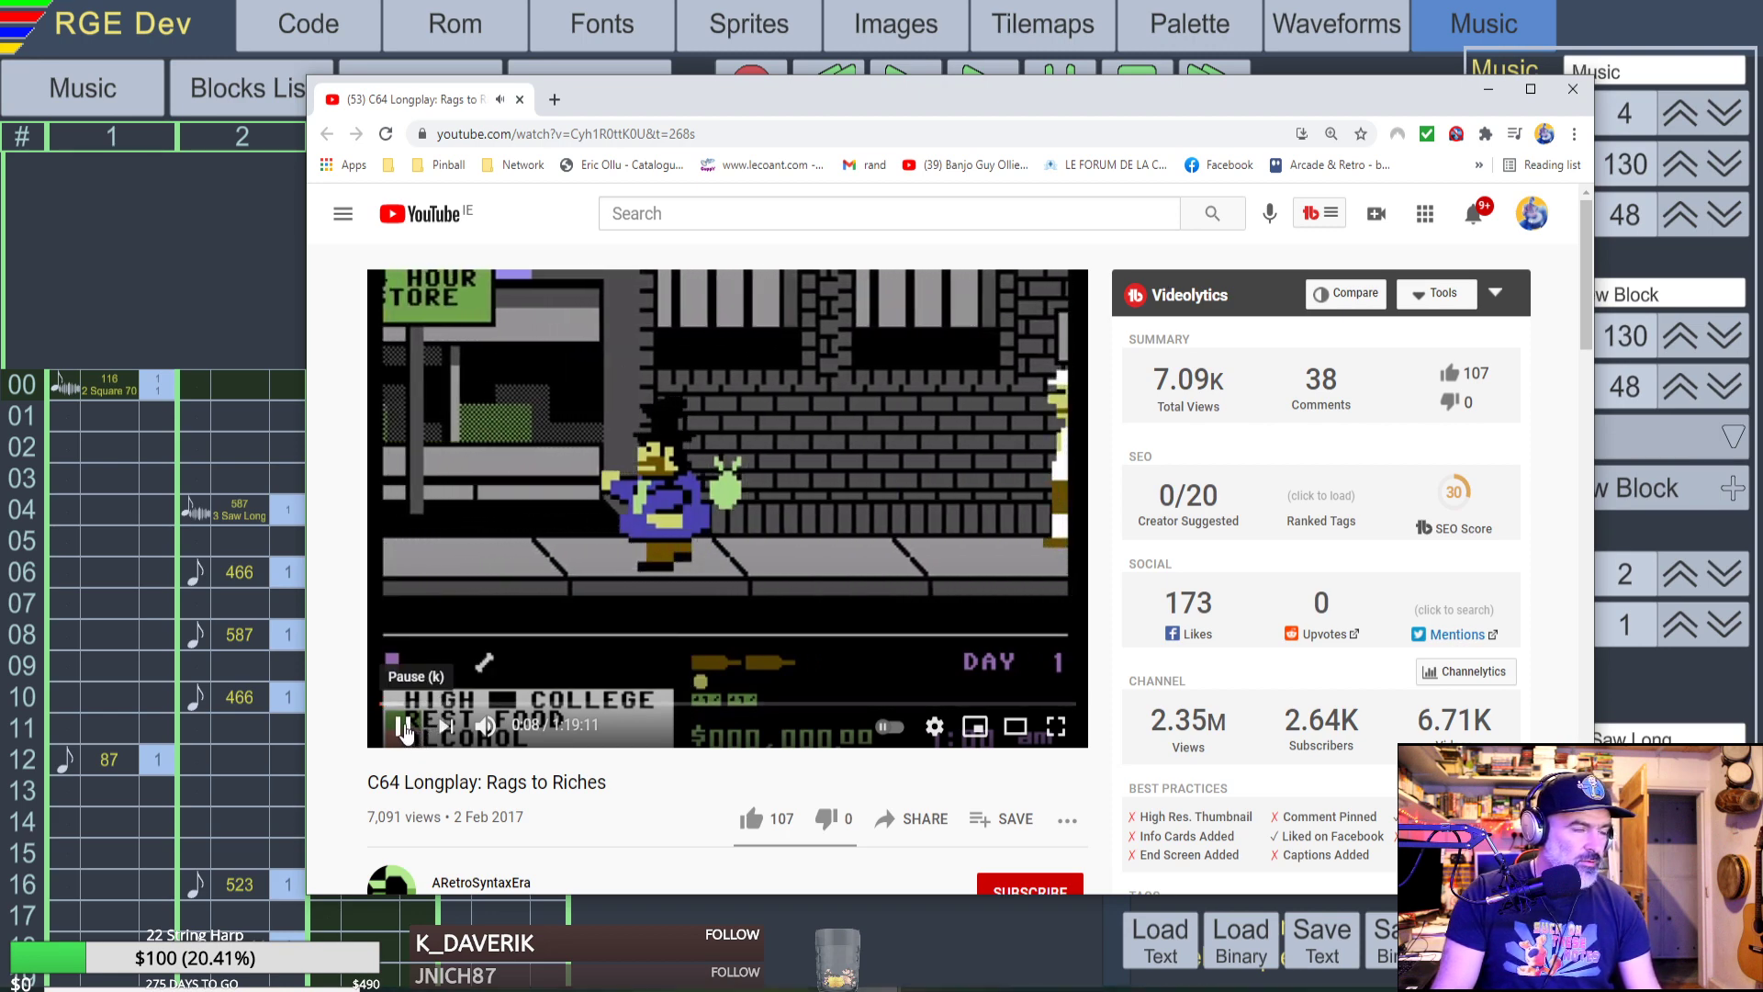
click(185, 266)
Select voice 3's cells from row 07 to row 28 in block 2 and copy them.
scroll(515, 658, down, 3)
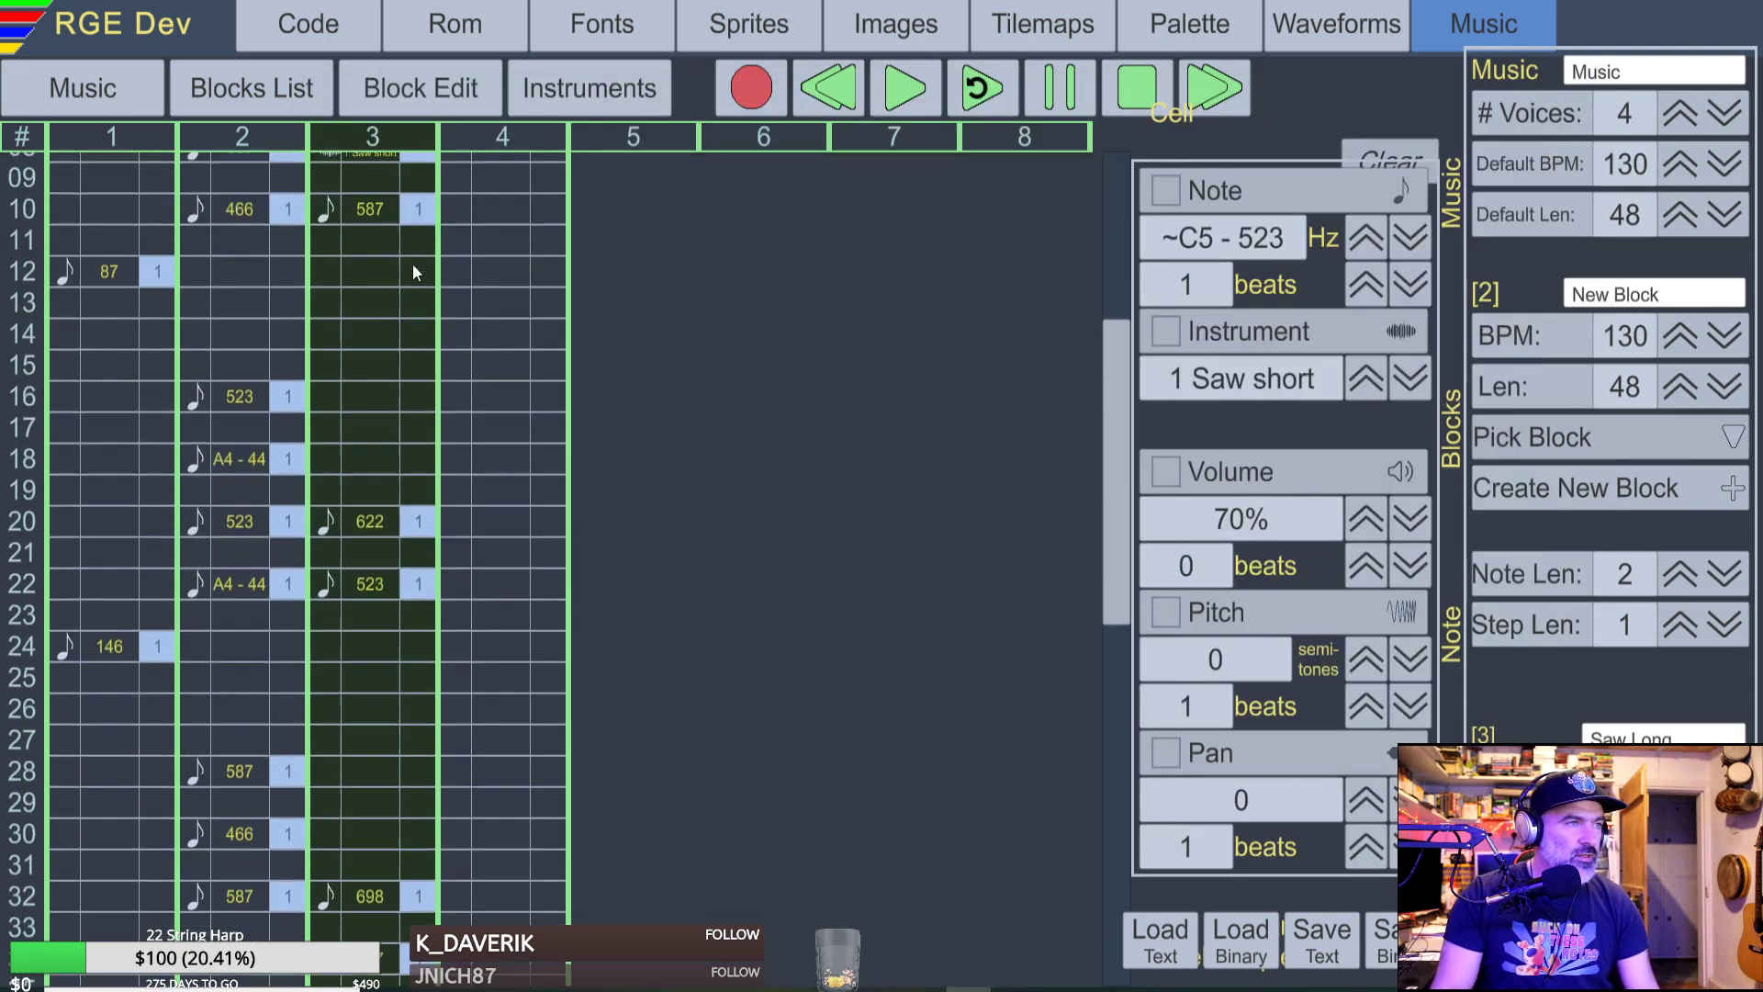
click(414, 266)
click(335, 301)
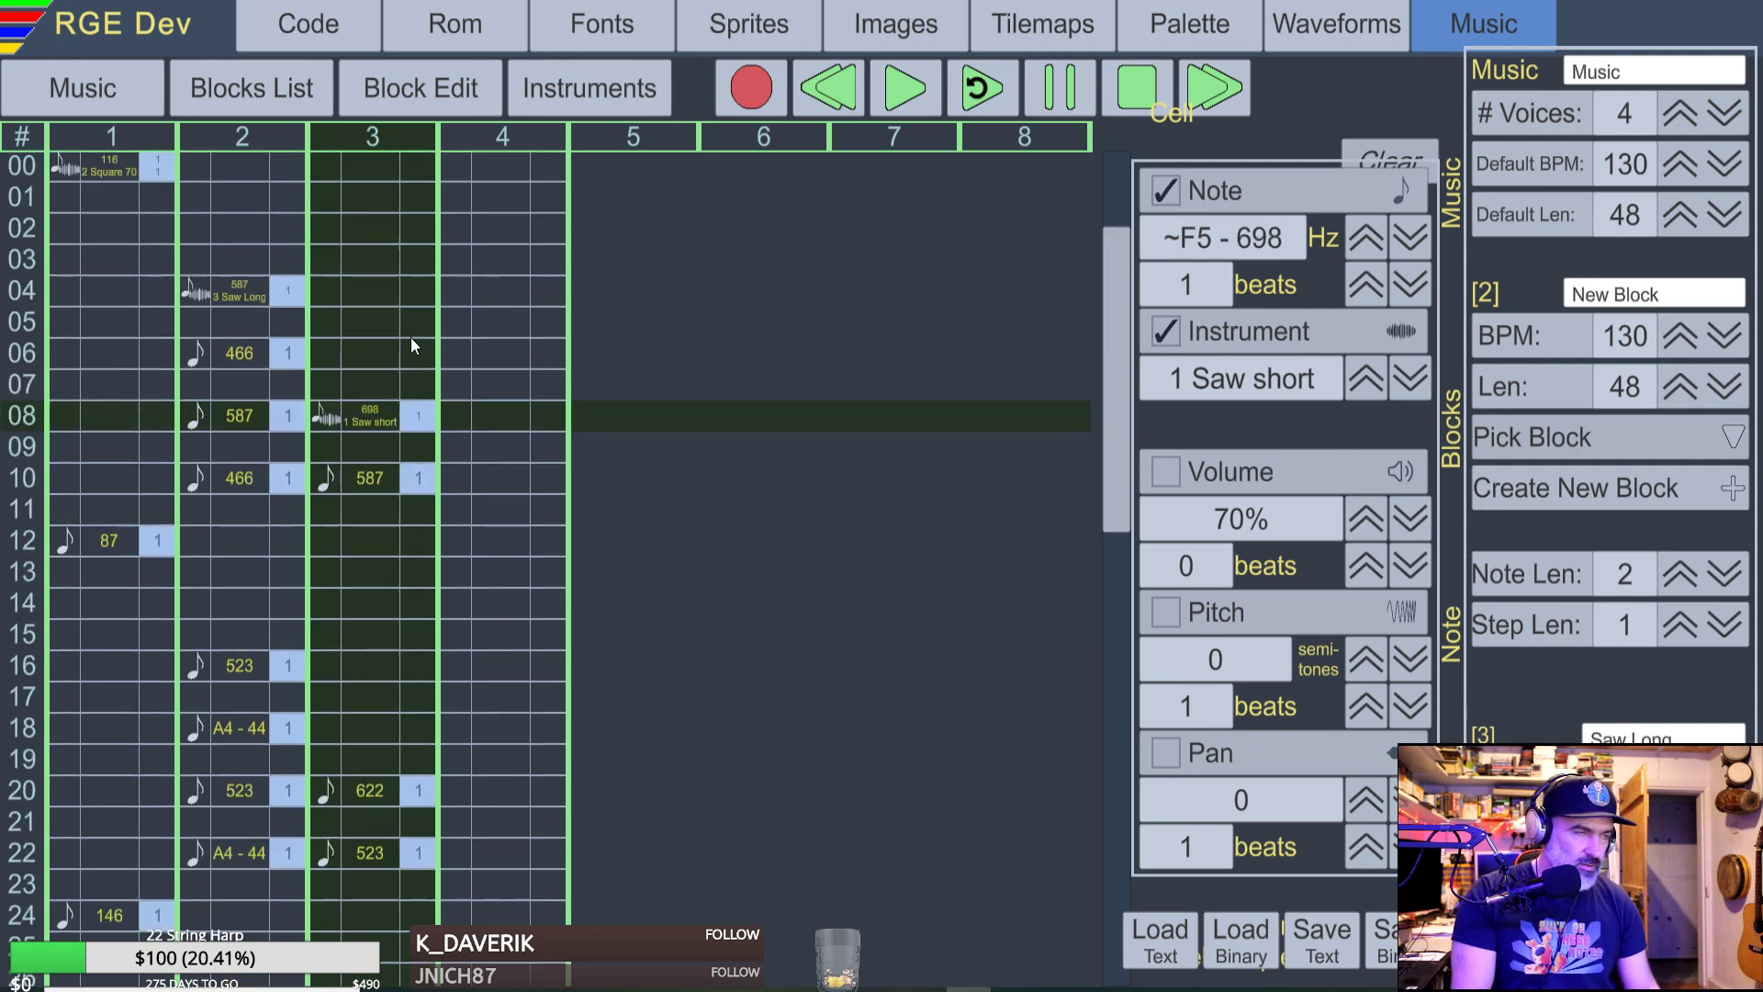
key(shift+Down)
key(shift+Down)
key(shift+Down)
key(shift+Down)
key(shift+Down)
key(shift+Down)
key(shift+Down)
key(shift+Down)
key(shift+Down)
key(shift+Down)
key(shift+Down)
key(shift+Down)
key(shift+Down)
key(shift+Down)
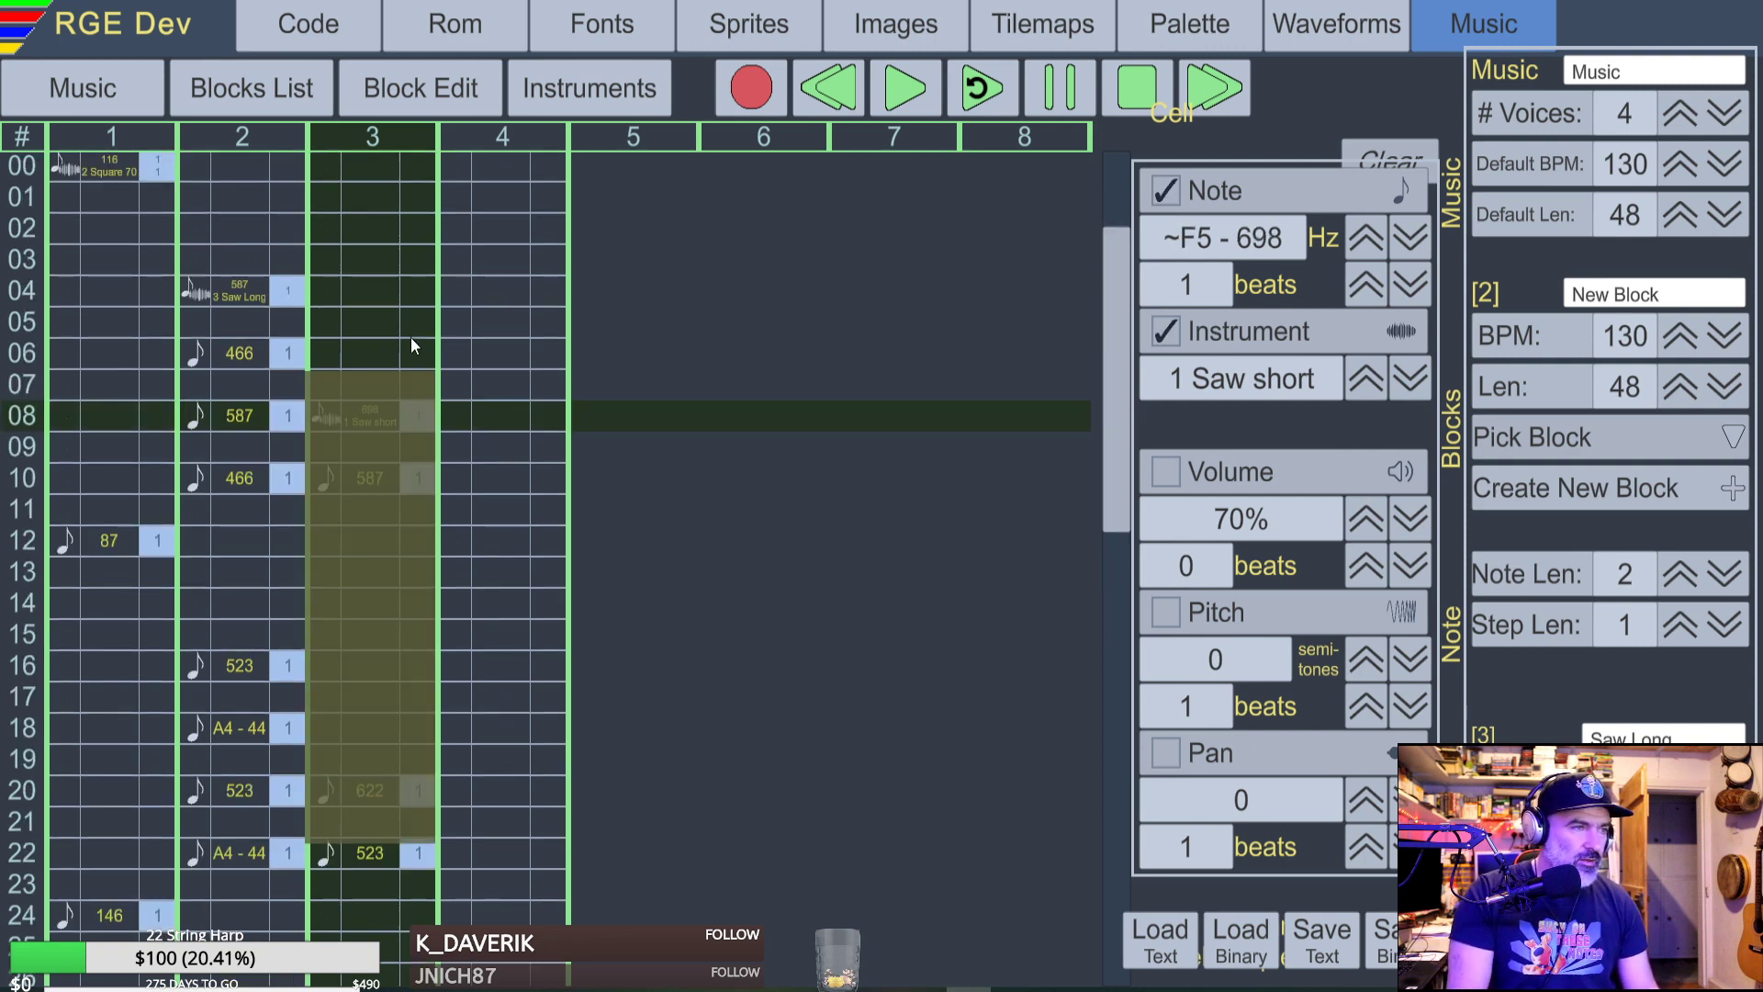
key(shift+Down)
key(shift+Down)
key(shift+Down)
key(shift+Down)
key(shift+Down)
key(shift+Down)
key(shift+Down)
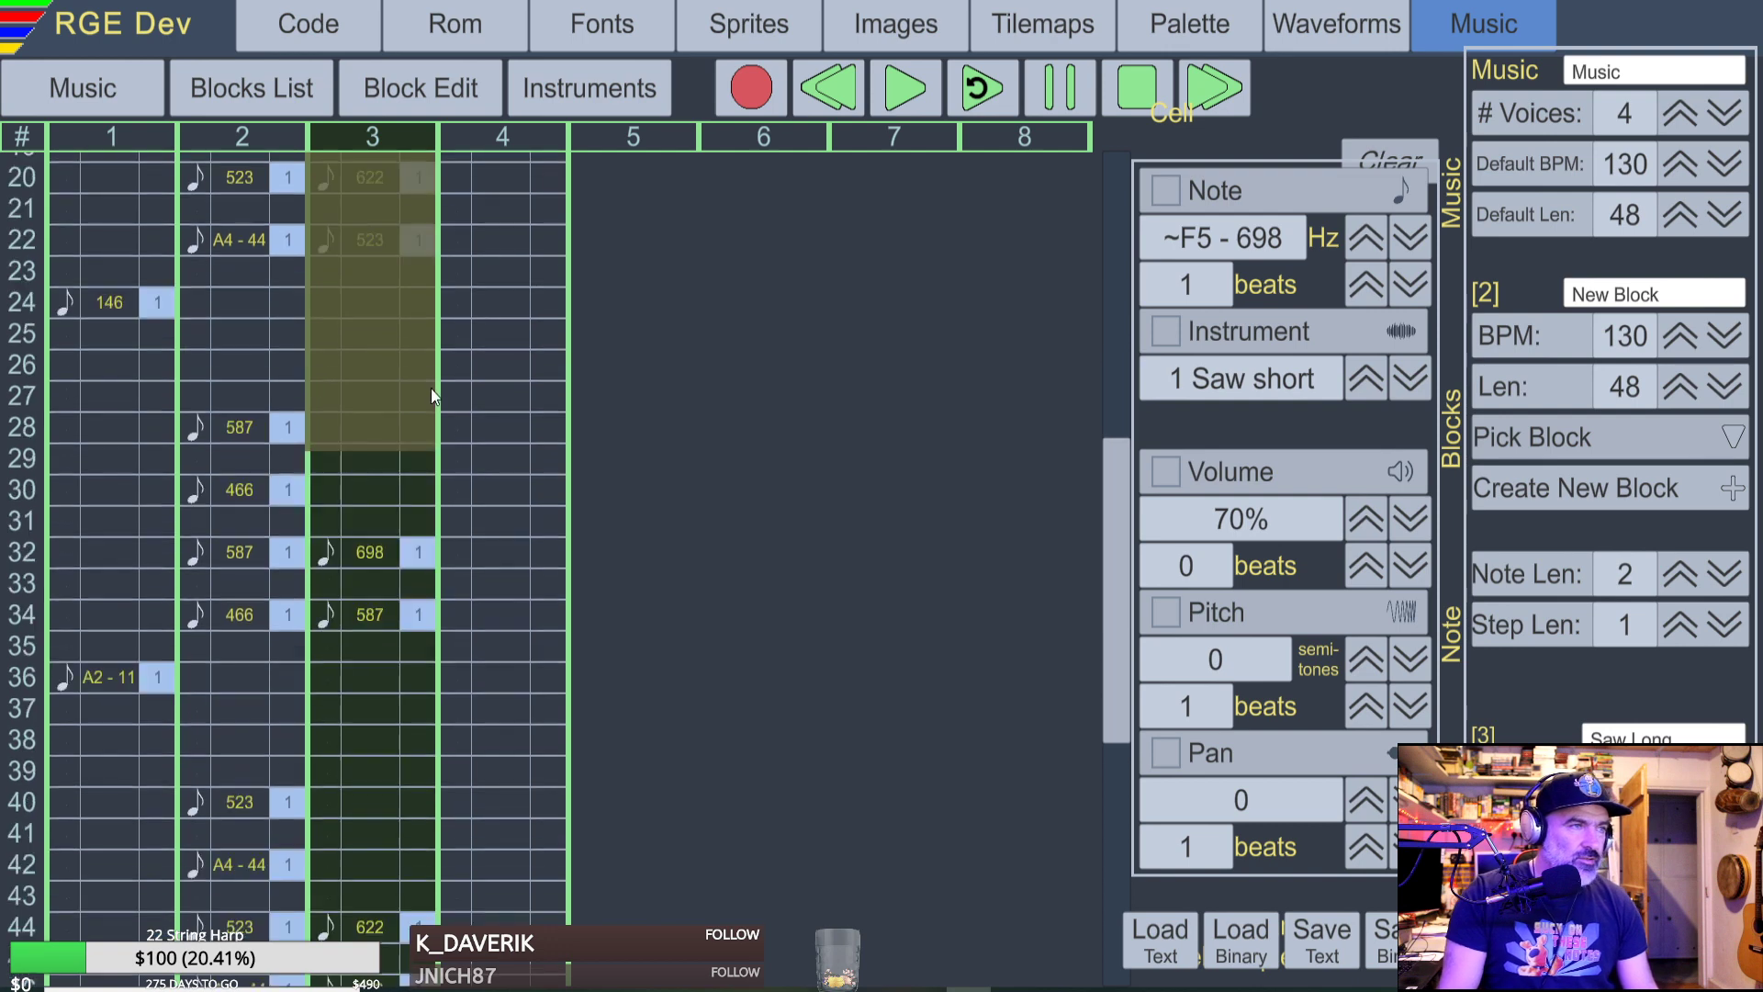
key(Down)
key(Down)
key(Up)
key(Up)
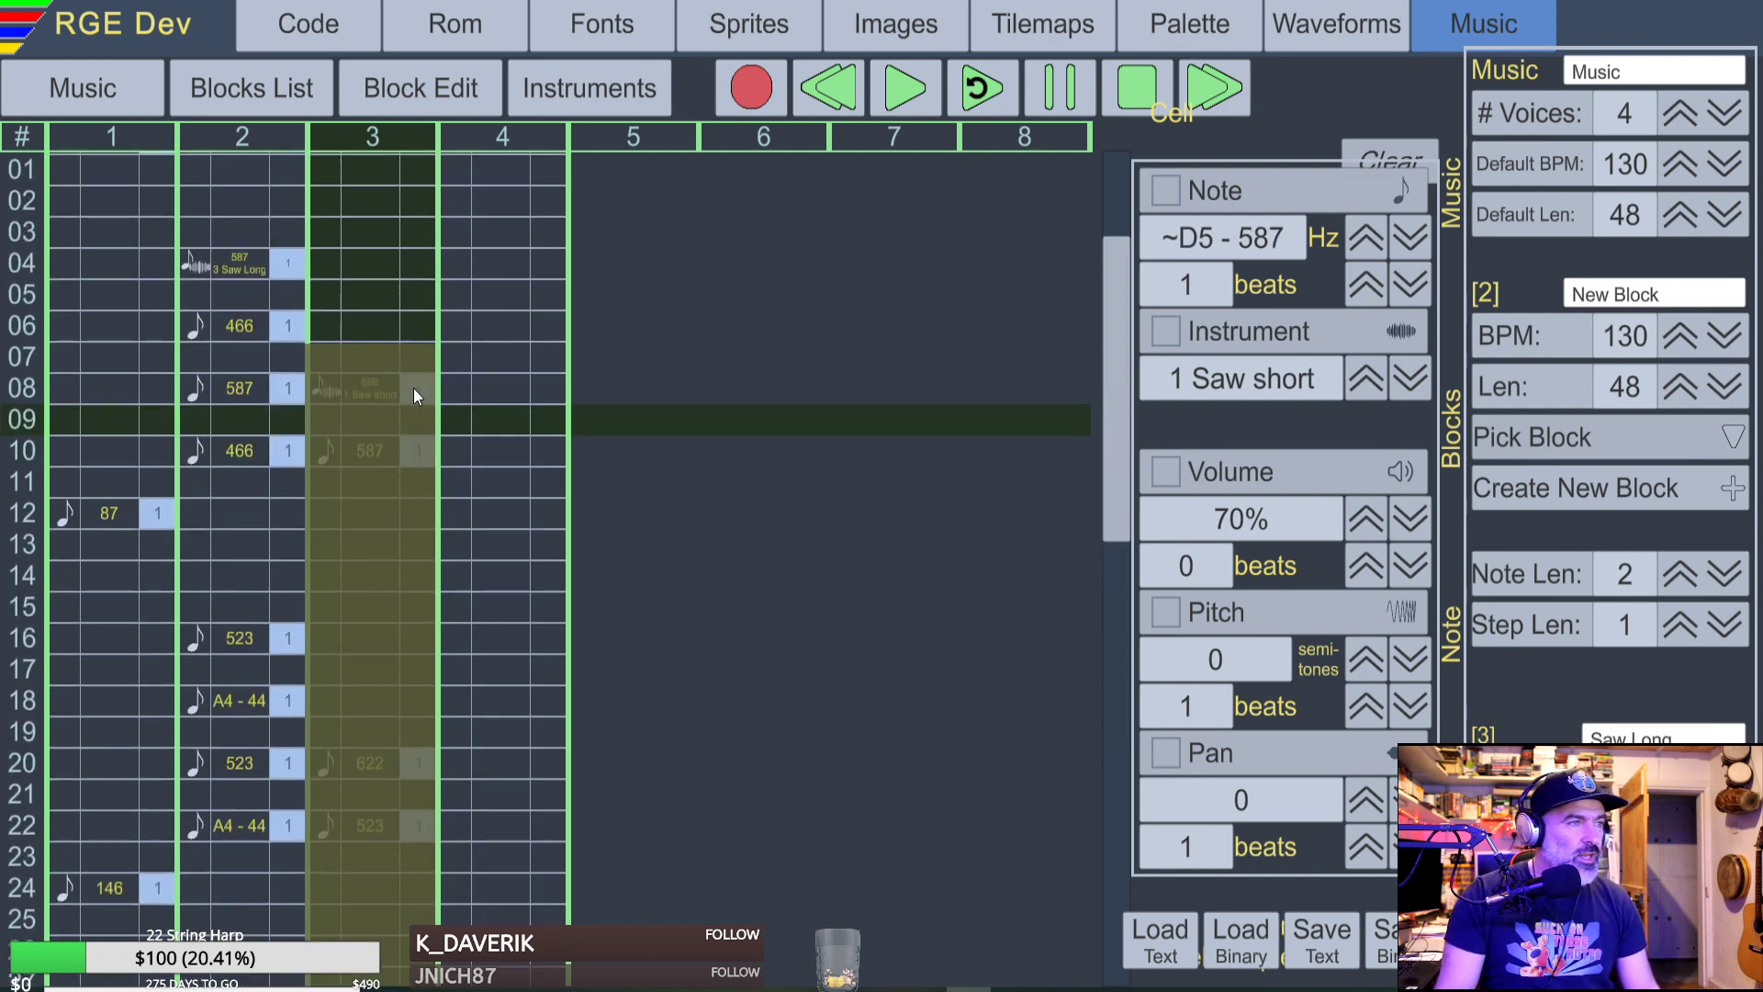
key(Up)
key(Up)
key(Up)
key(Up)
key(Down)
key(Down)
key(Down)
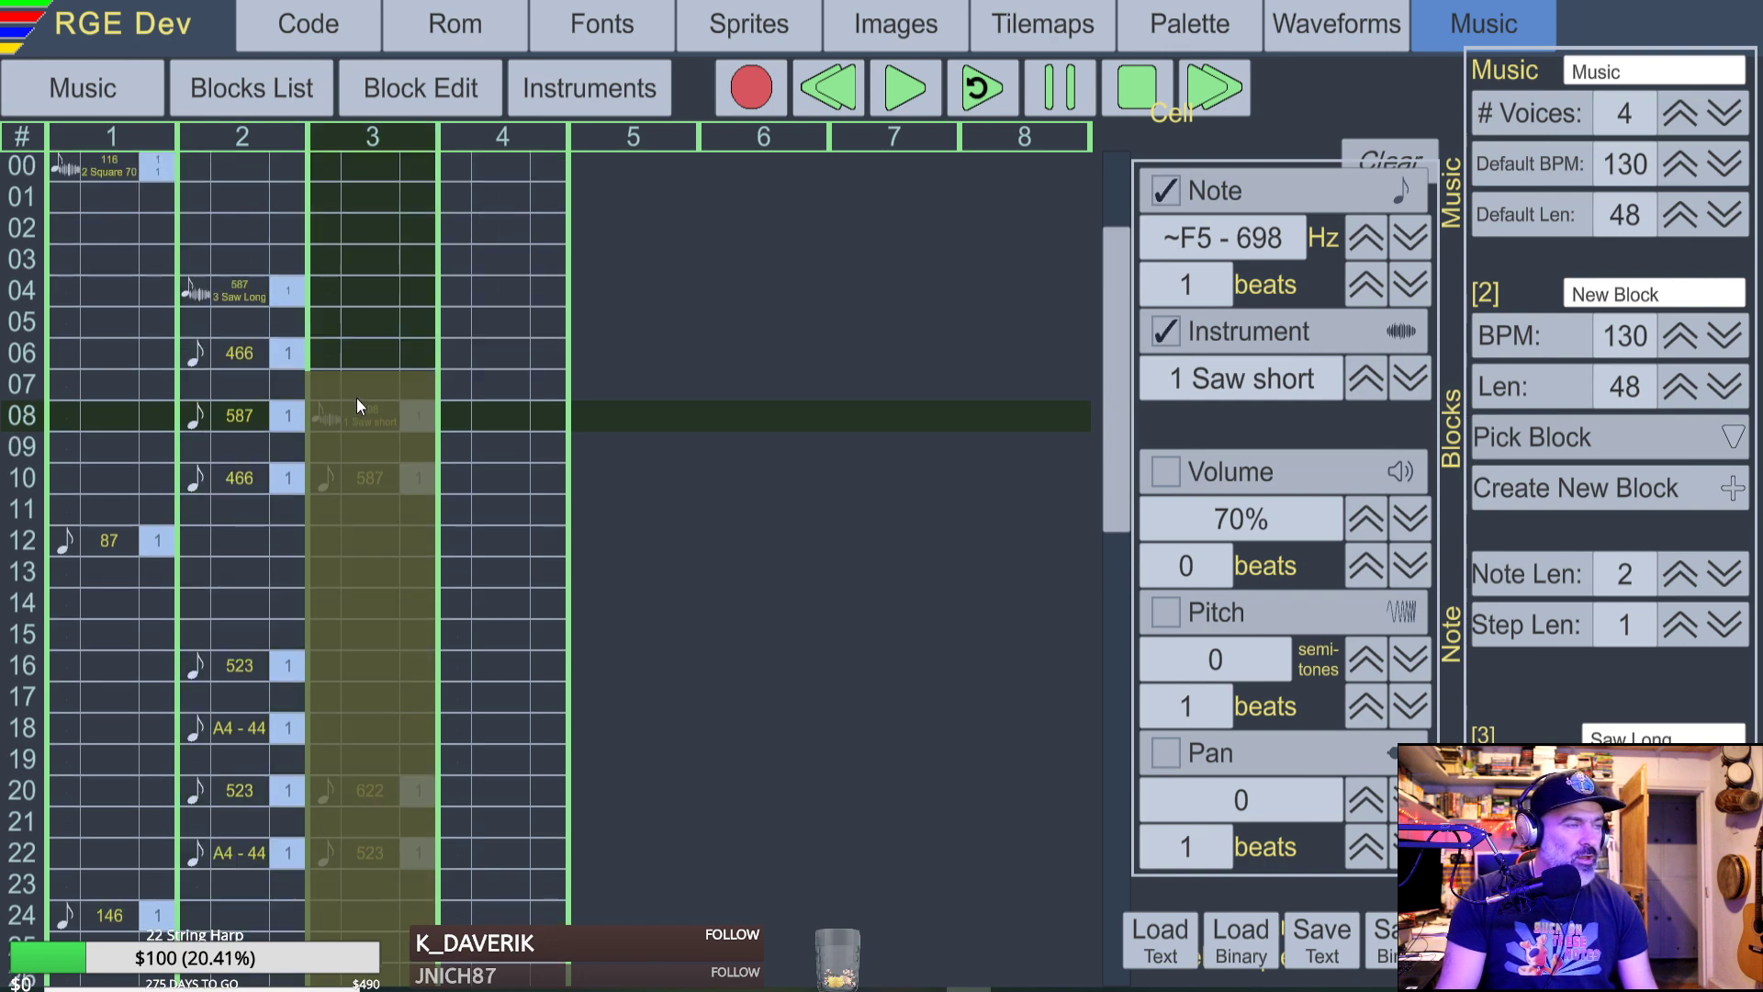
scroll(357, 399, up, 3)
key(ctrl+c)
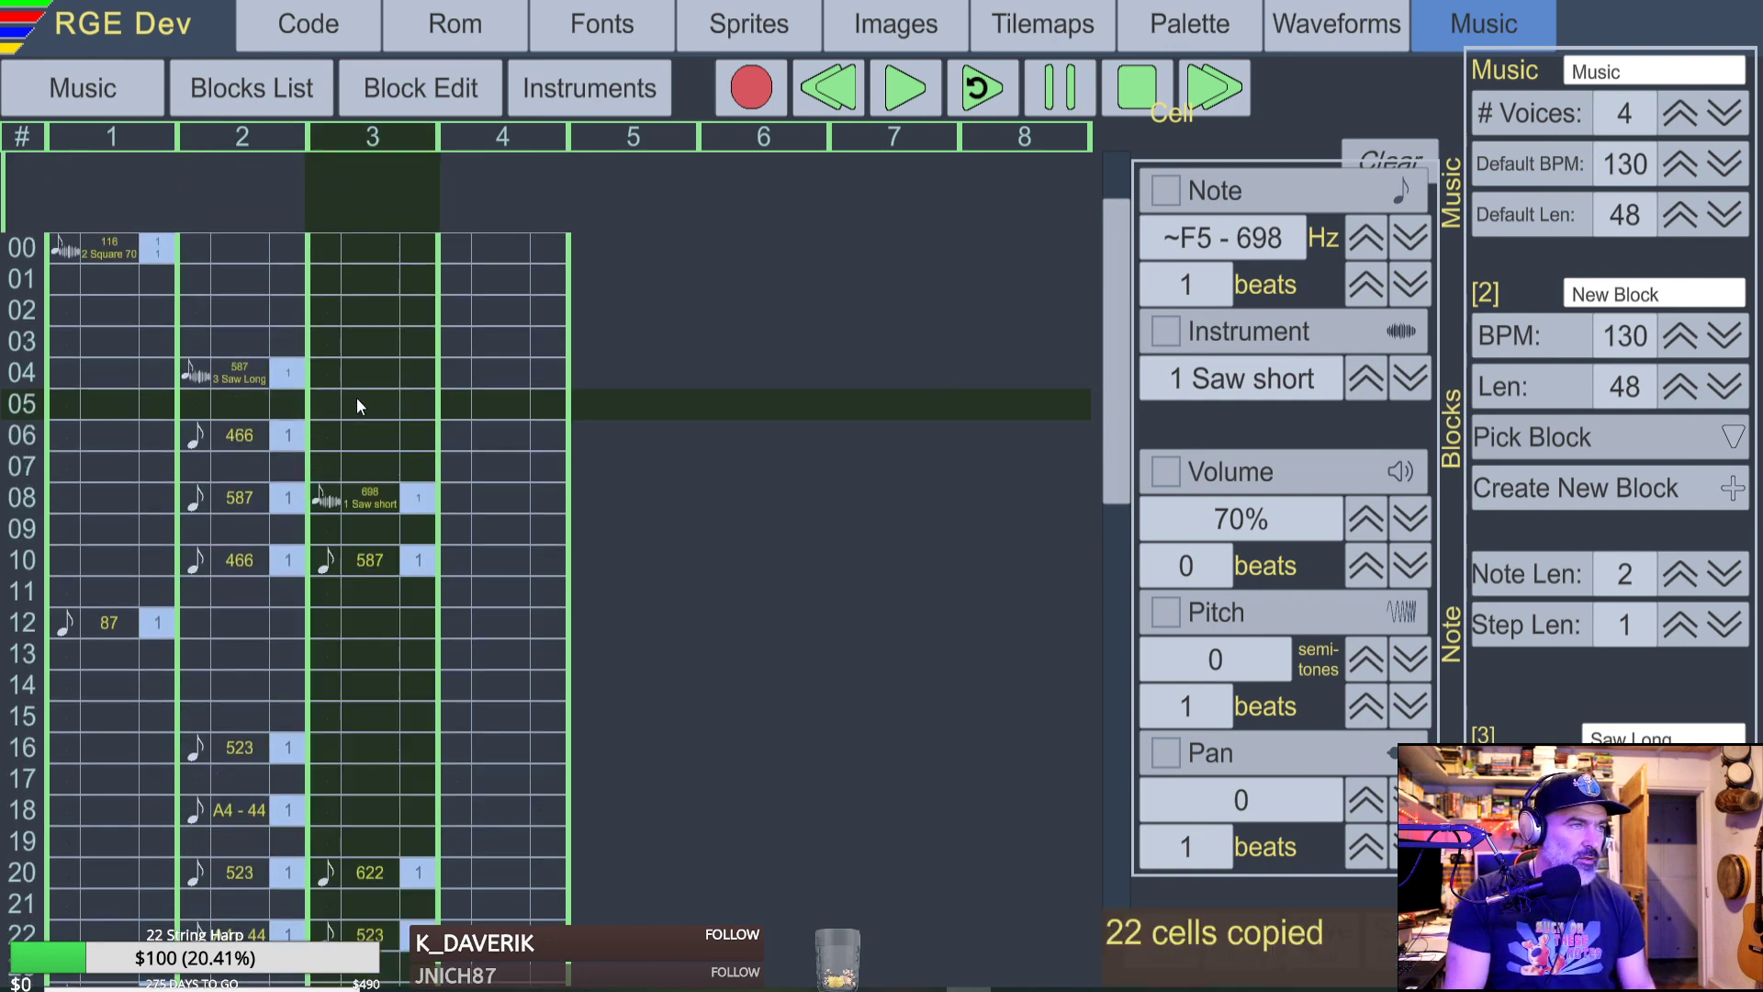
Examine block 2's notes in voices 1 to 3 down to row 47 and back to the first rows.
scroll(375, 356, down, 2)
scroll(386, 358, down, 4)
scroll(393, 360, up, 5)
scroll(397, 360, down, 2)
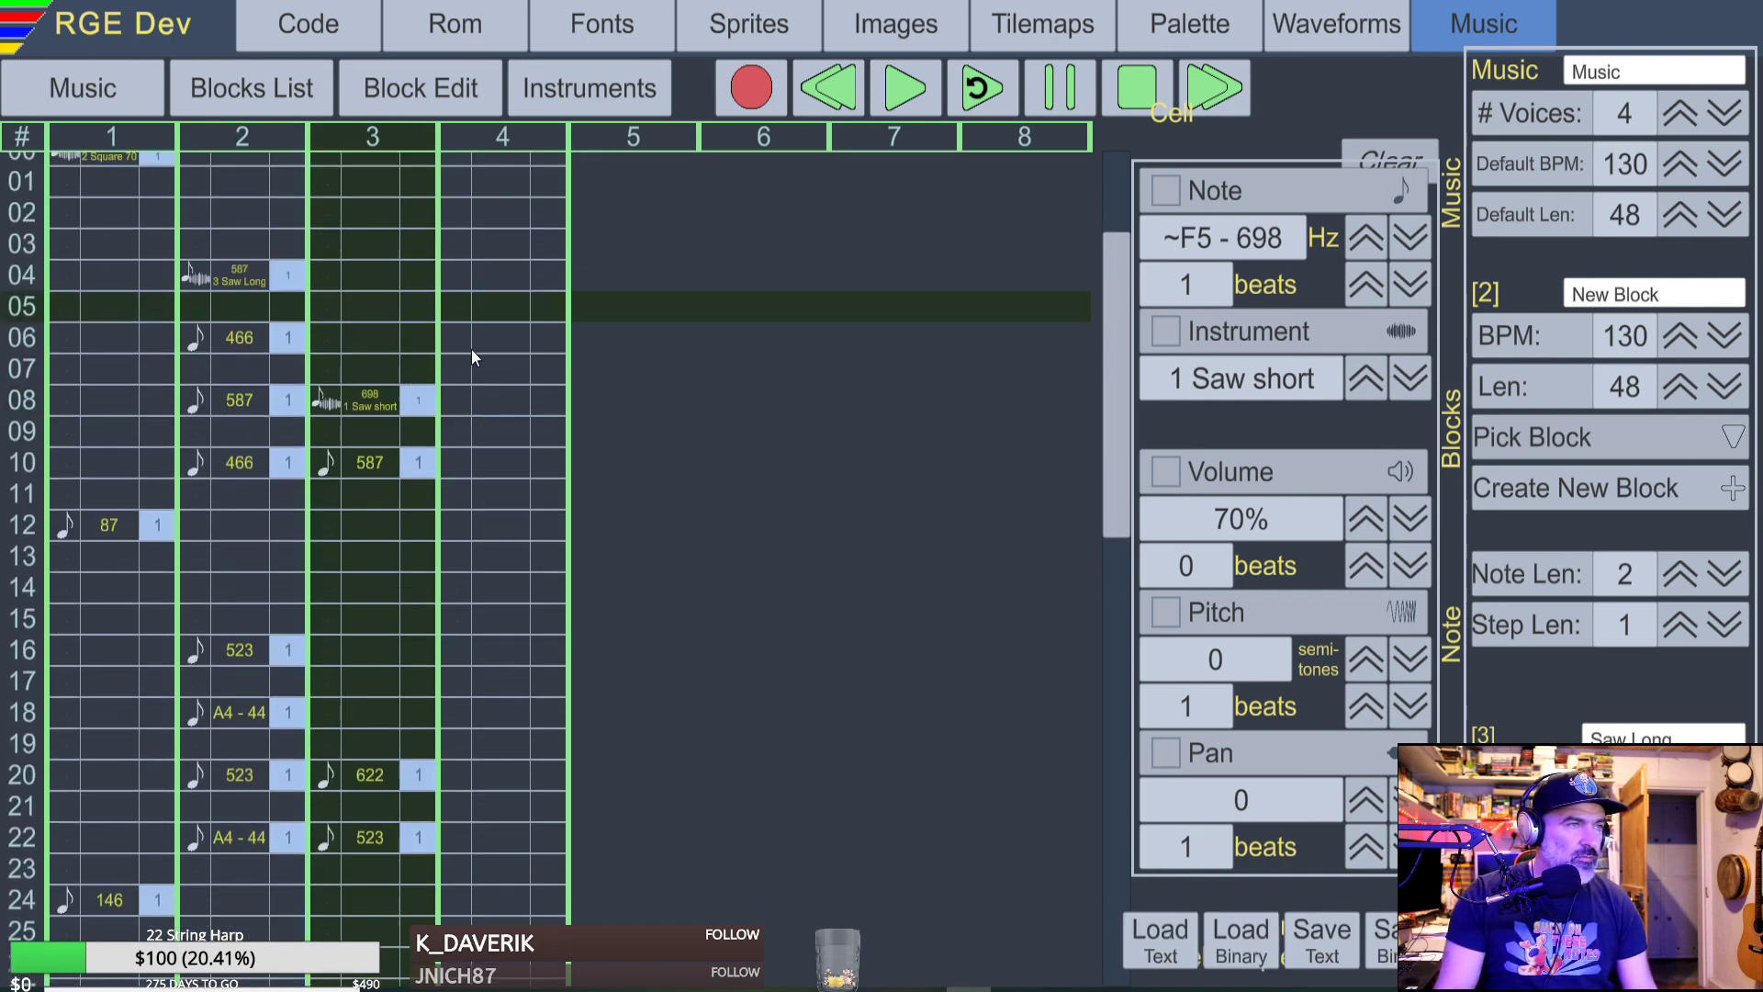
scroll(466, 356, up, 3)
scroll(432, 431, down, 5)
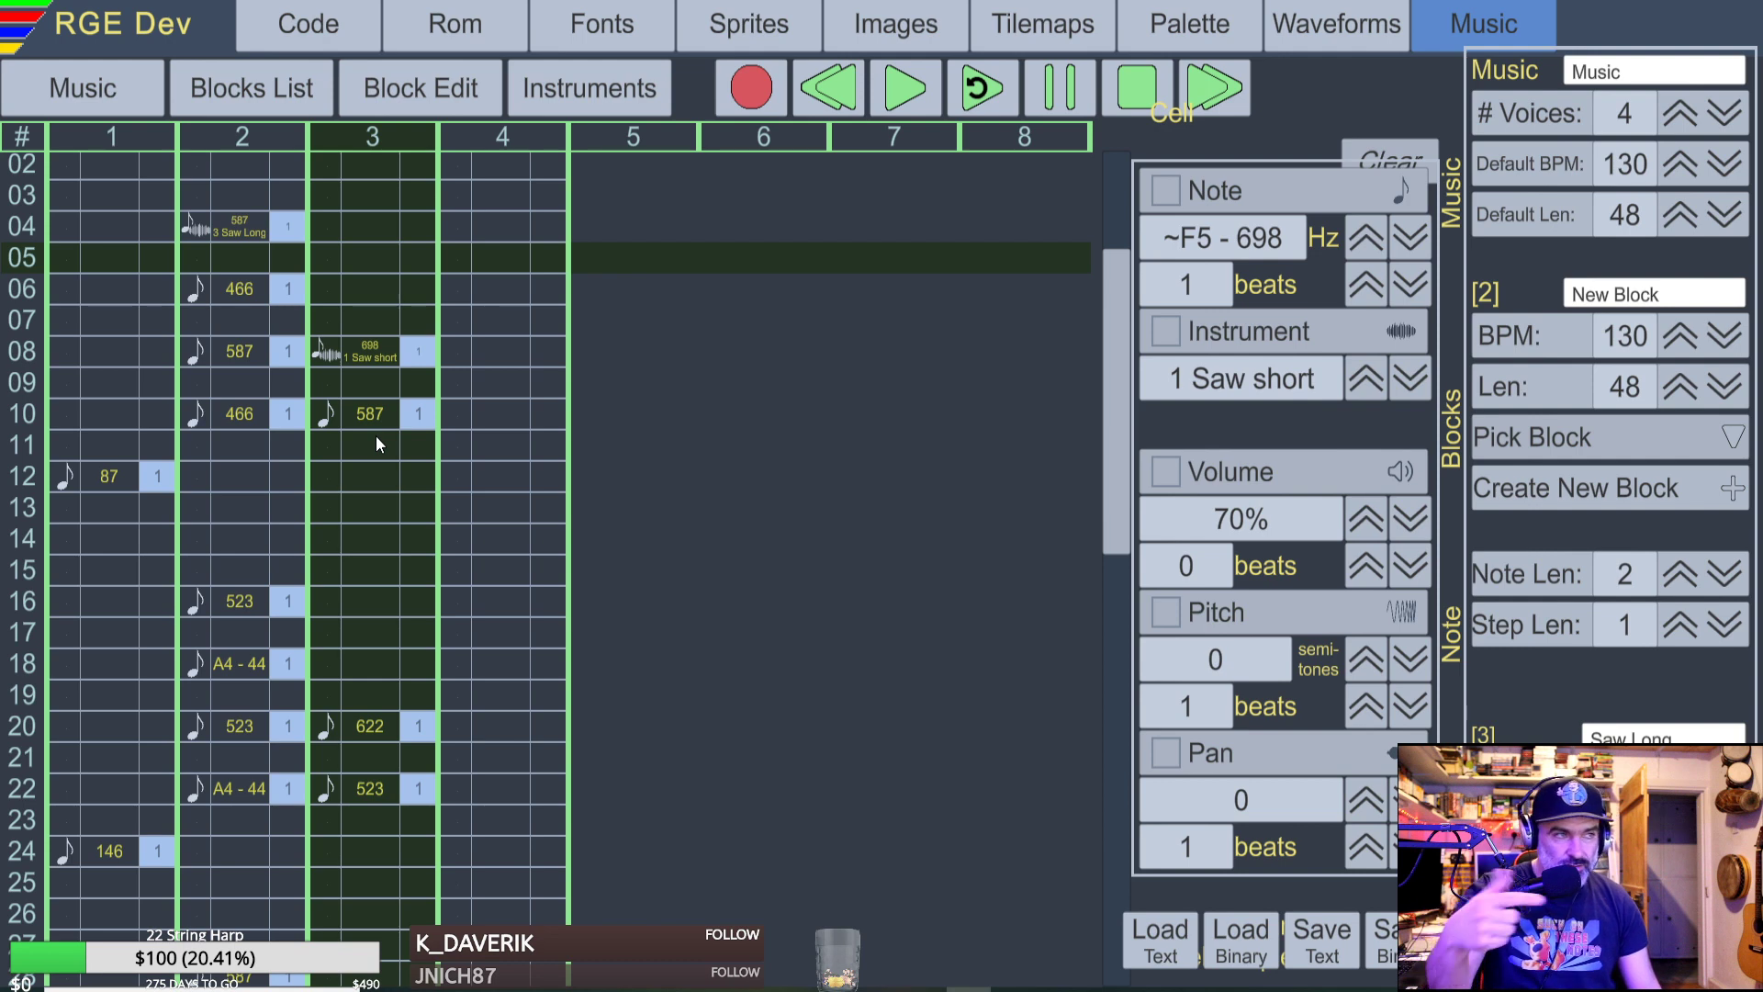
scroll(275, 436, up, 3)
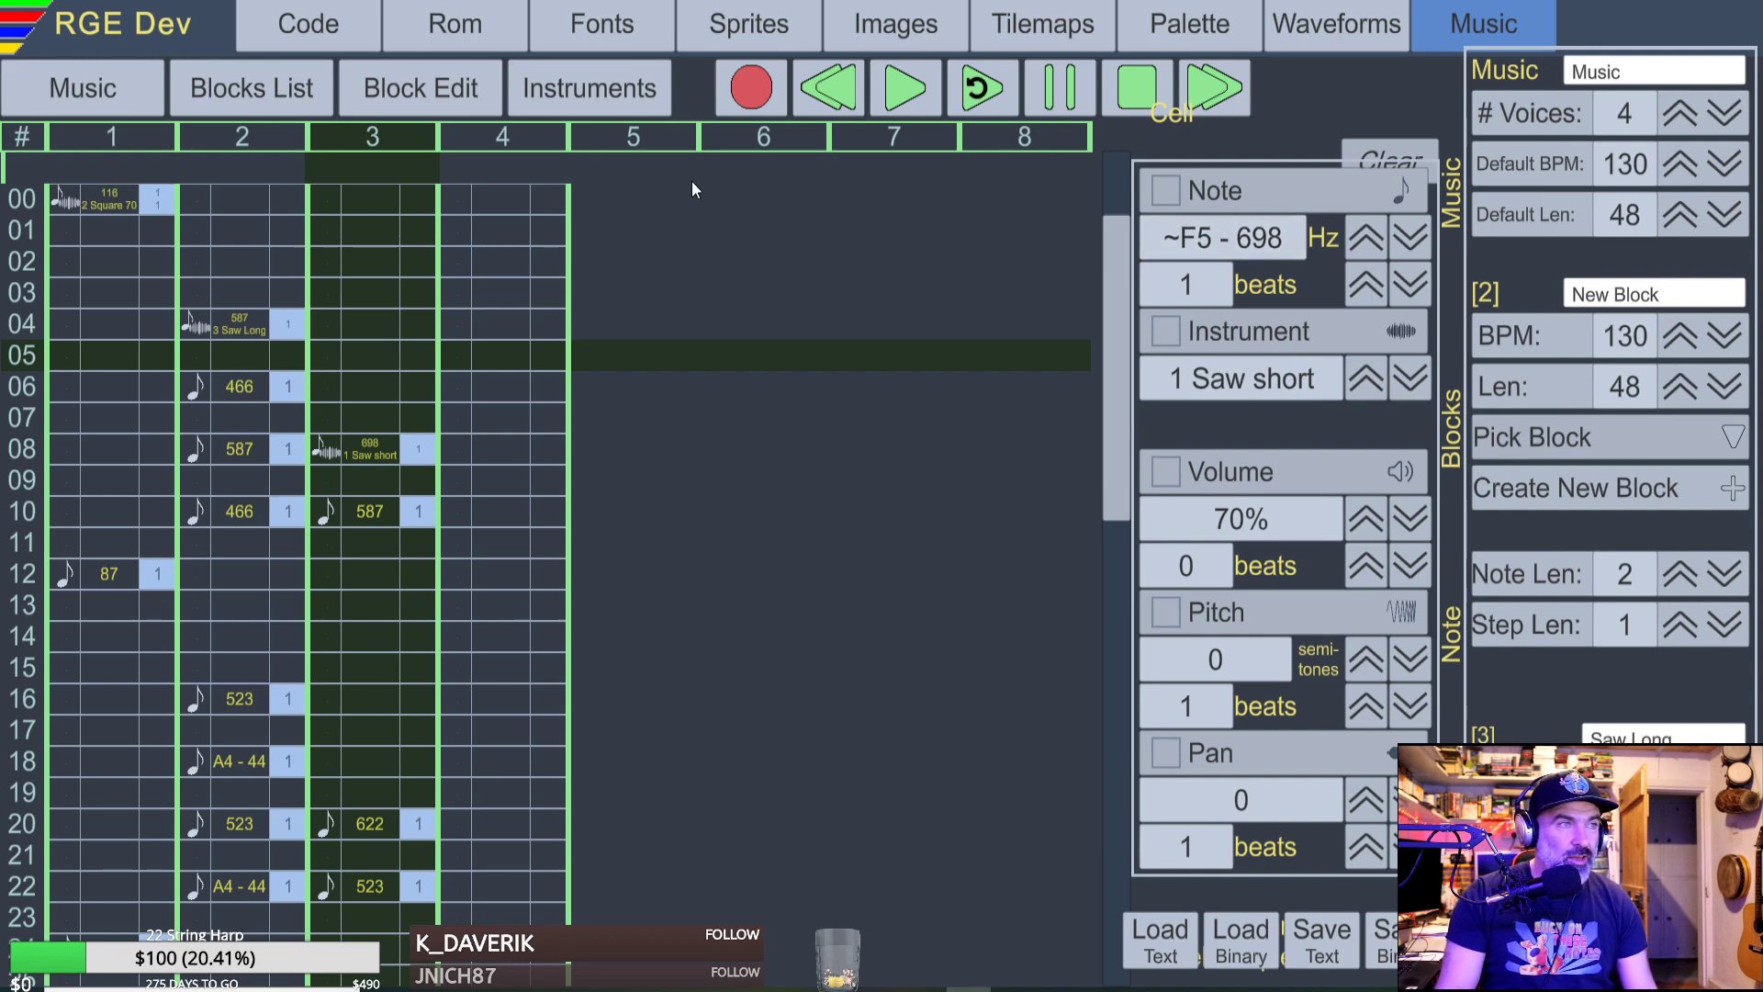
scroll(365, 272, down, 2)
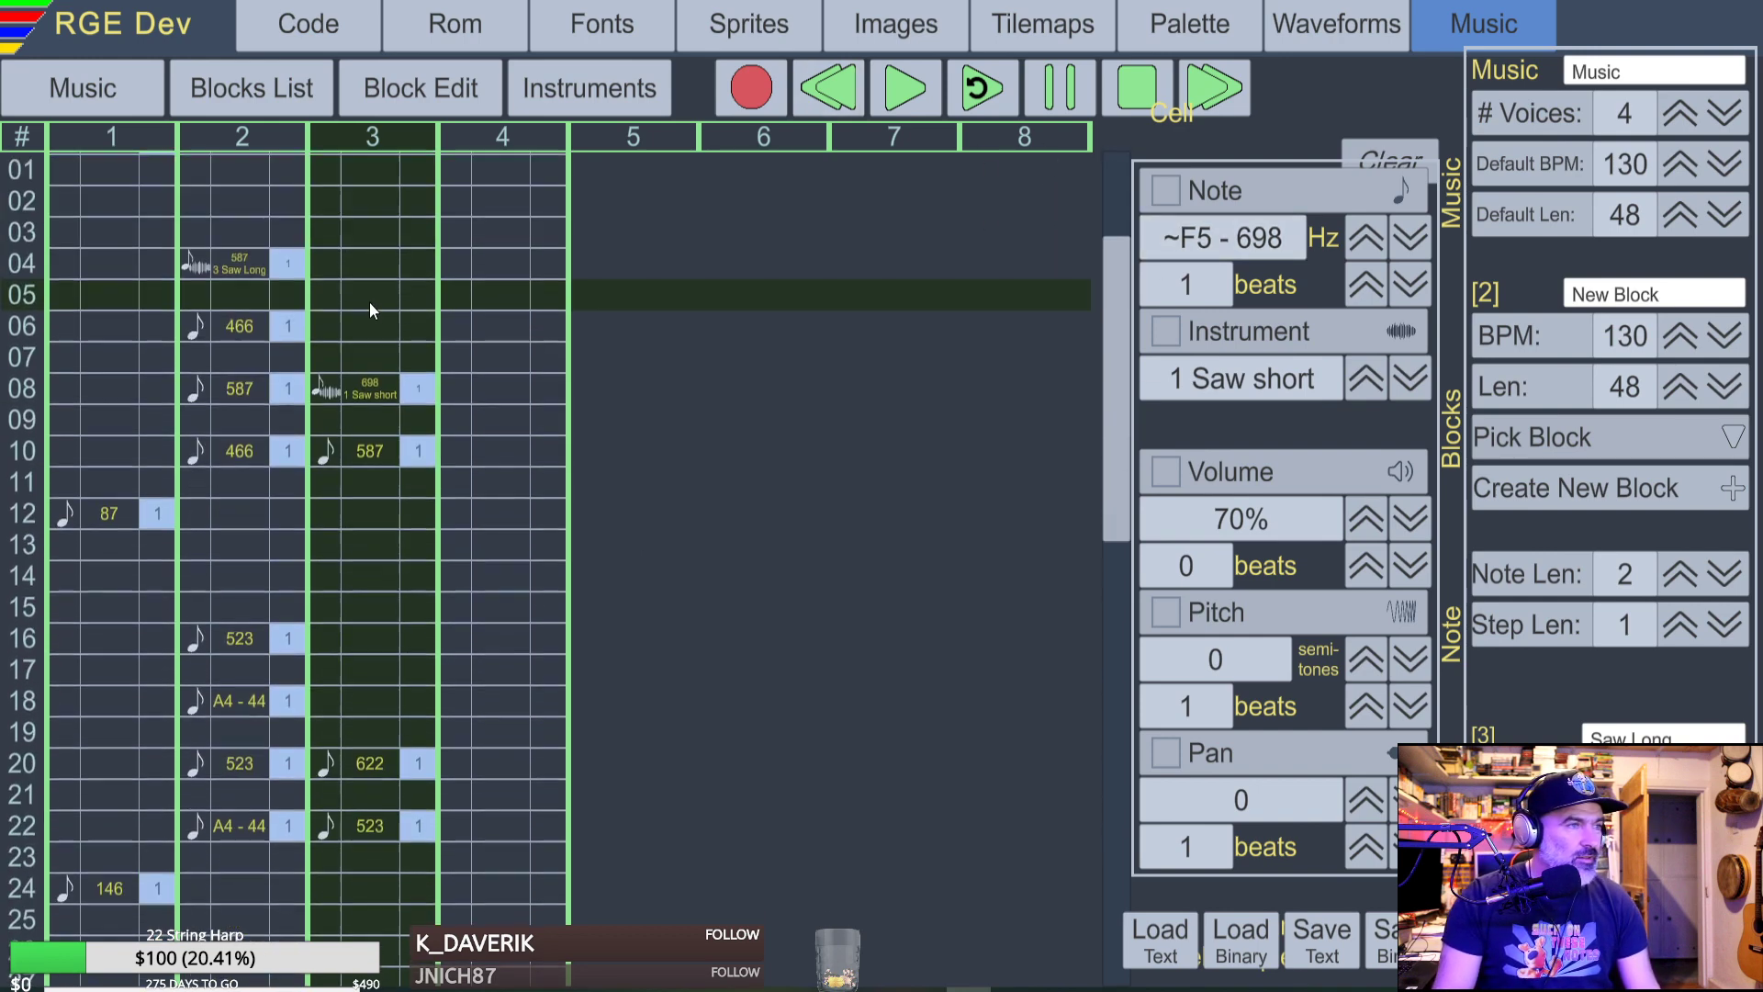
scroll(367, 312, down, 9)
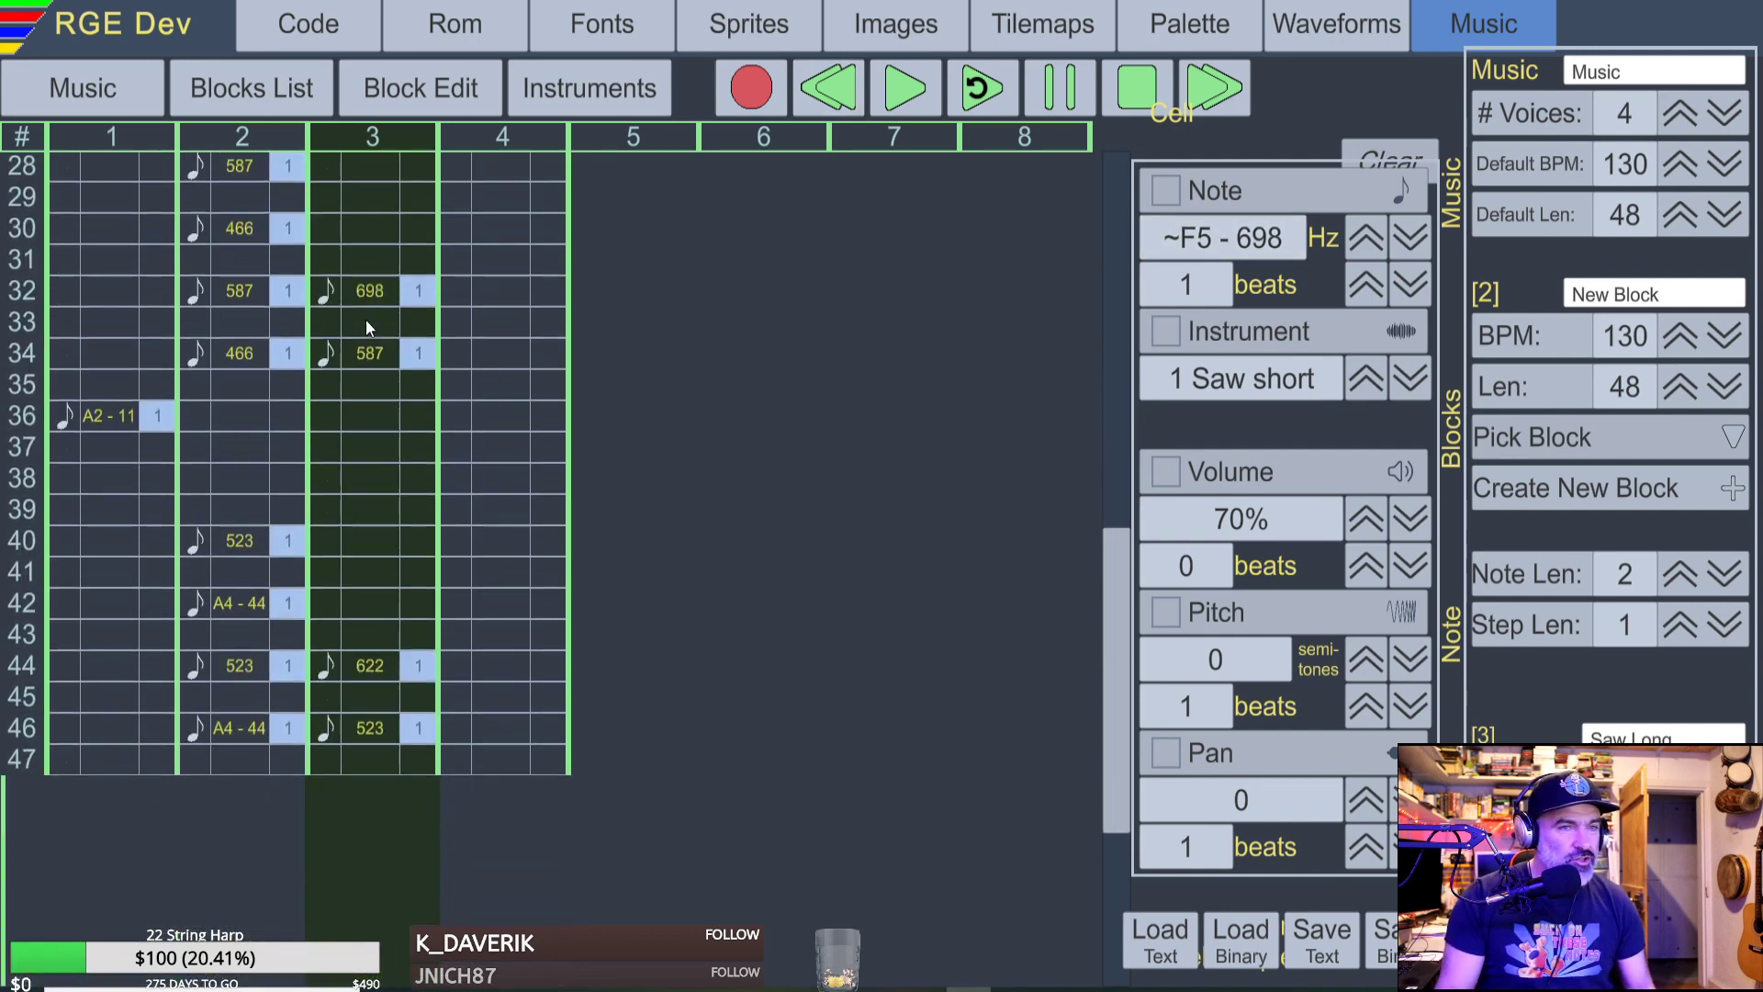
scroll(366, 322, up, 8)
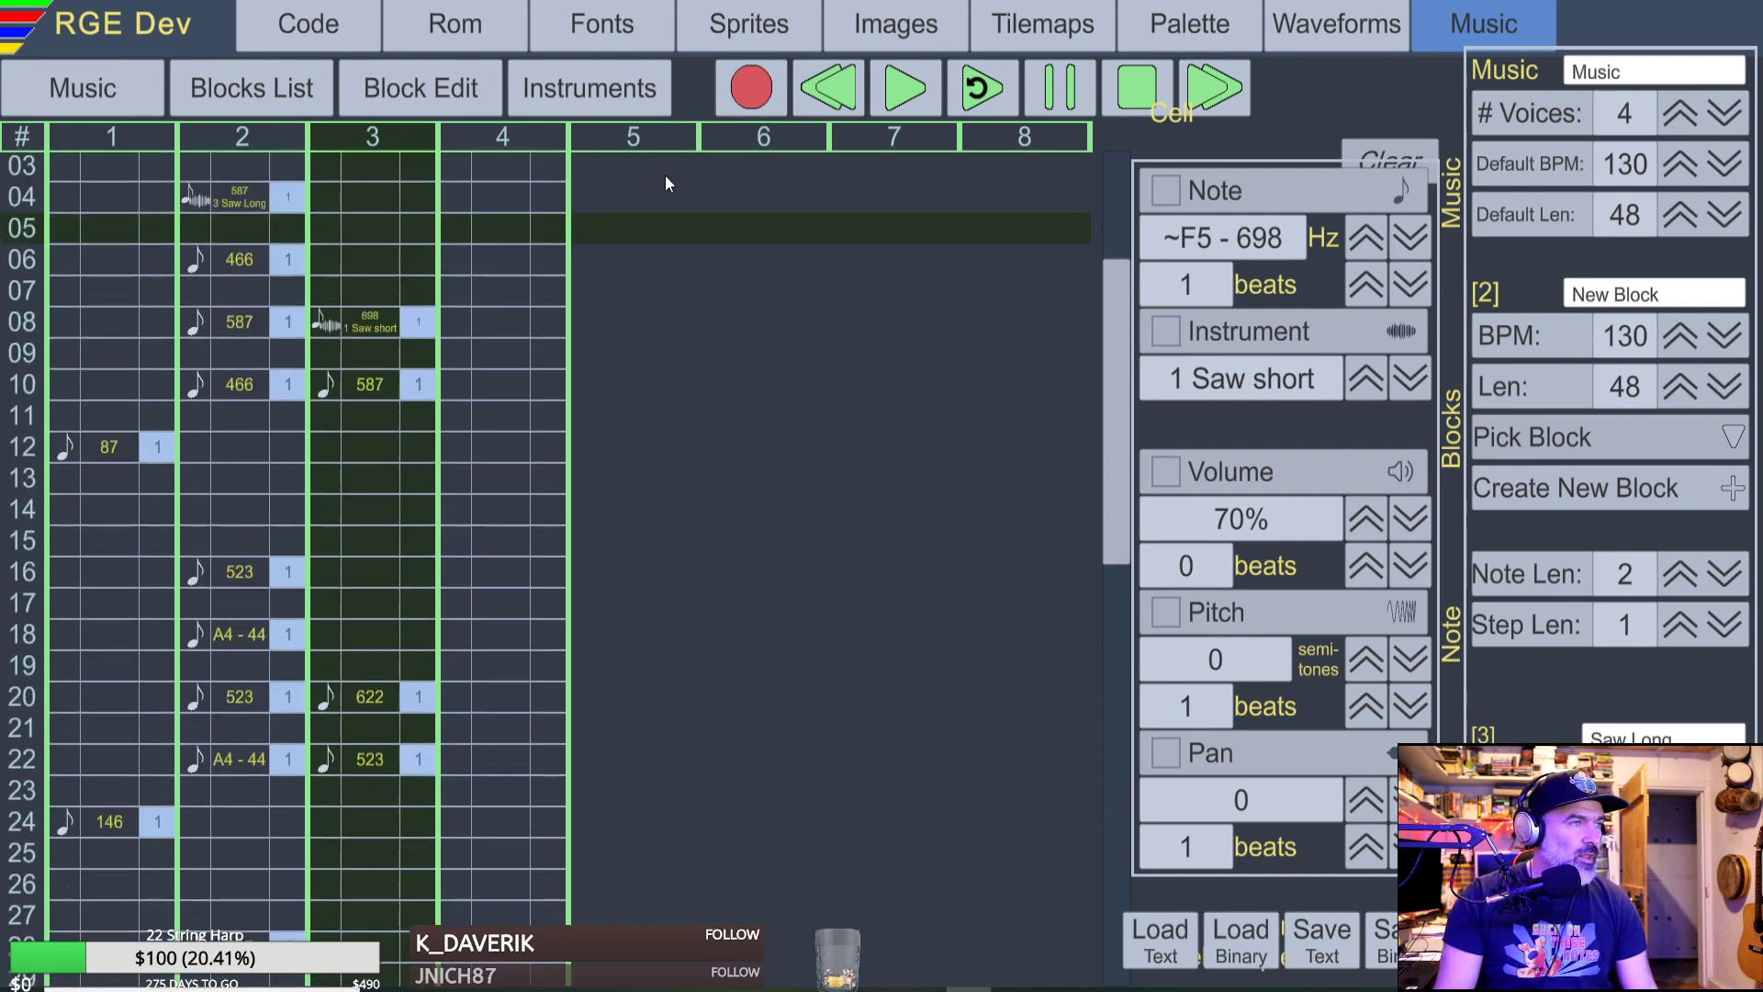
Add block 2 as the second entry in the music's block sequence, play the sequence, and stop it.
click(80, 84)
click(204, 169)
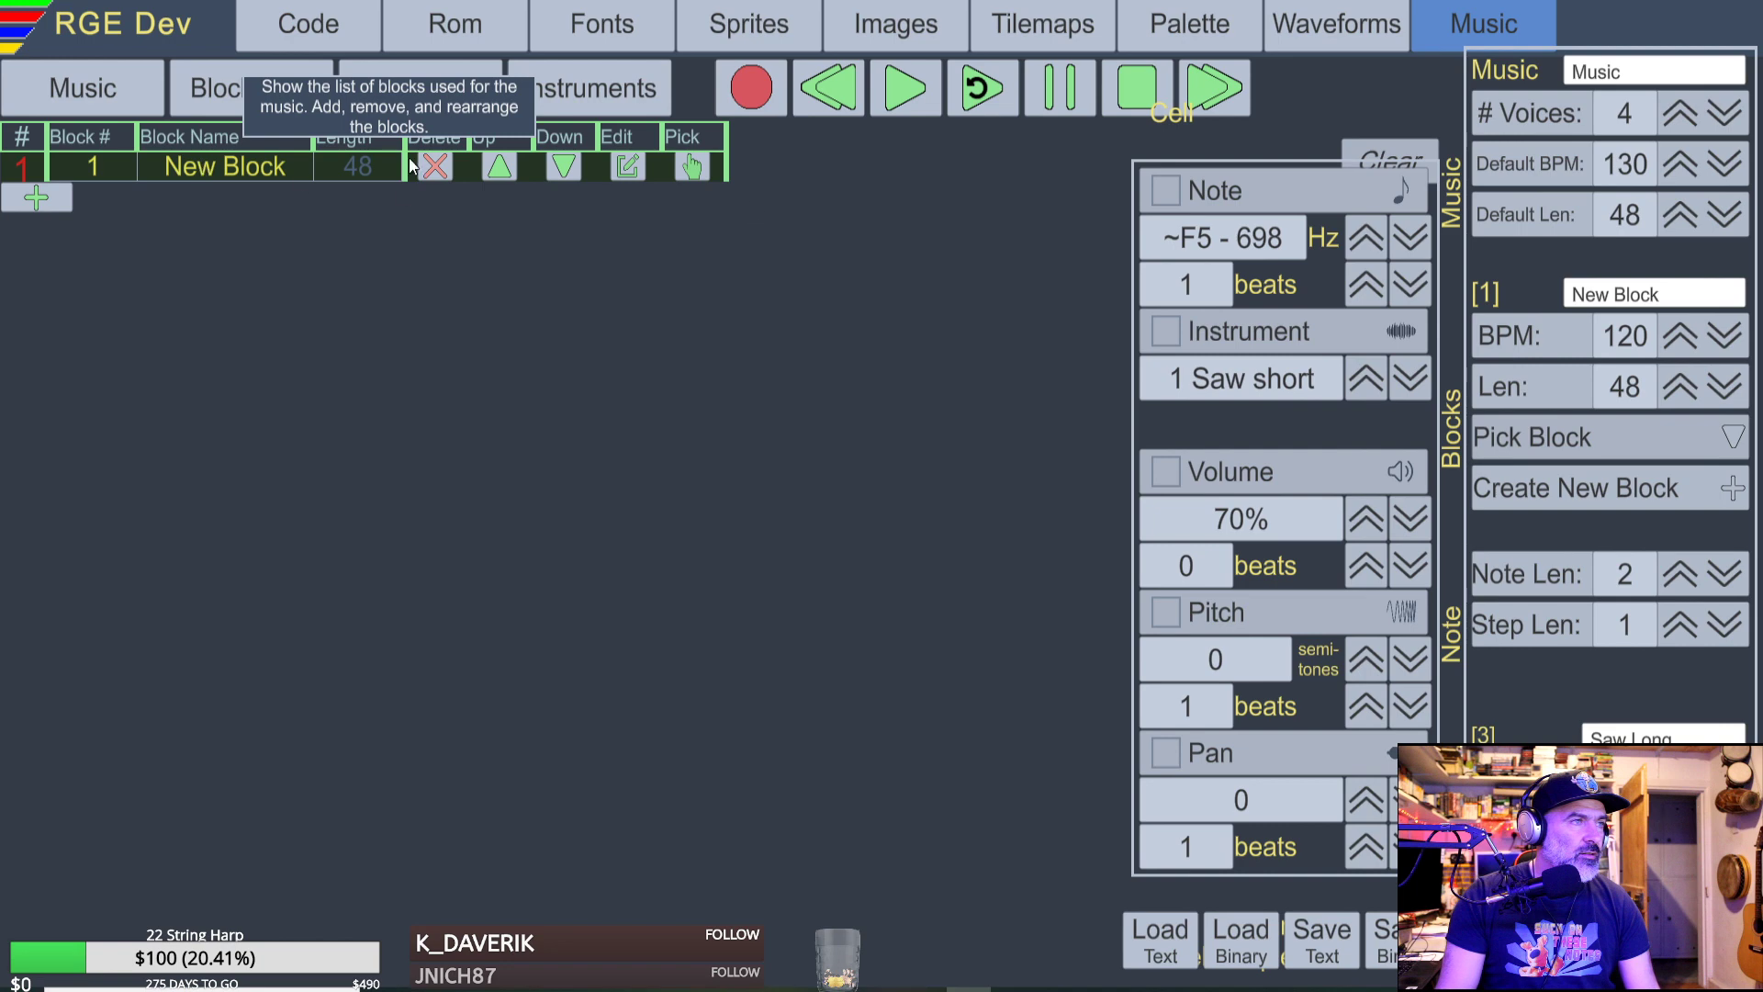
click(37, 198)
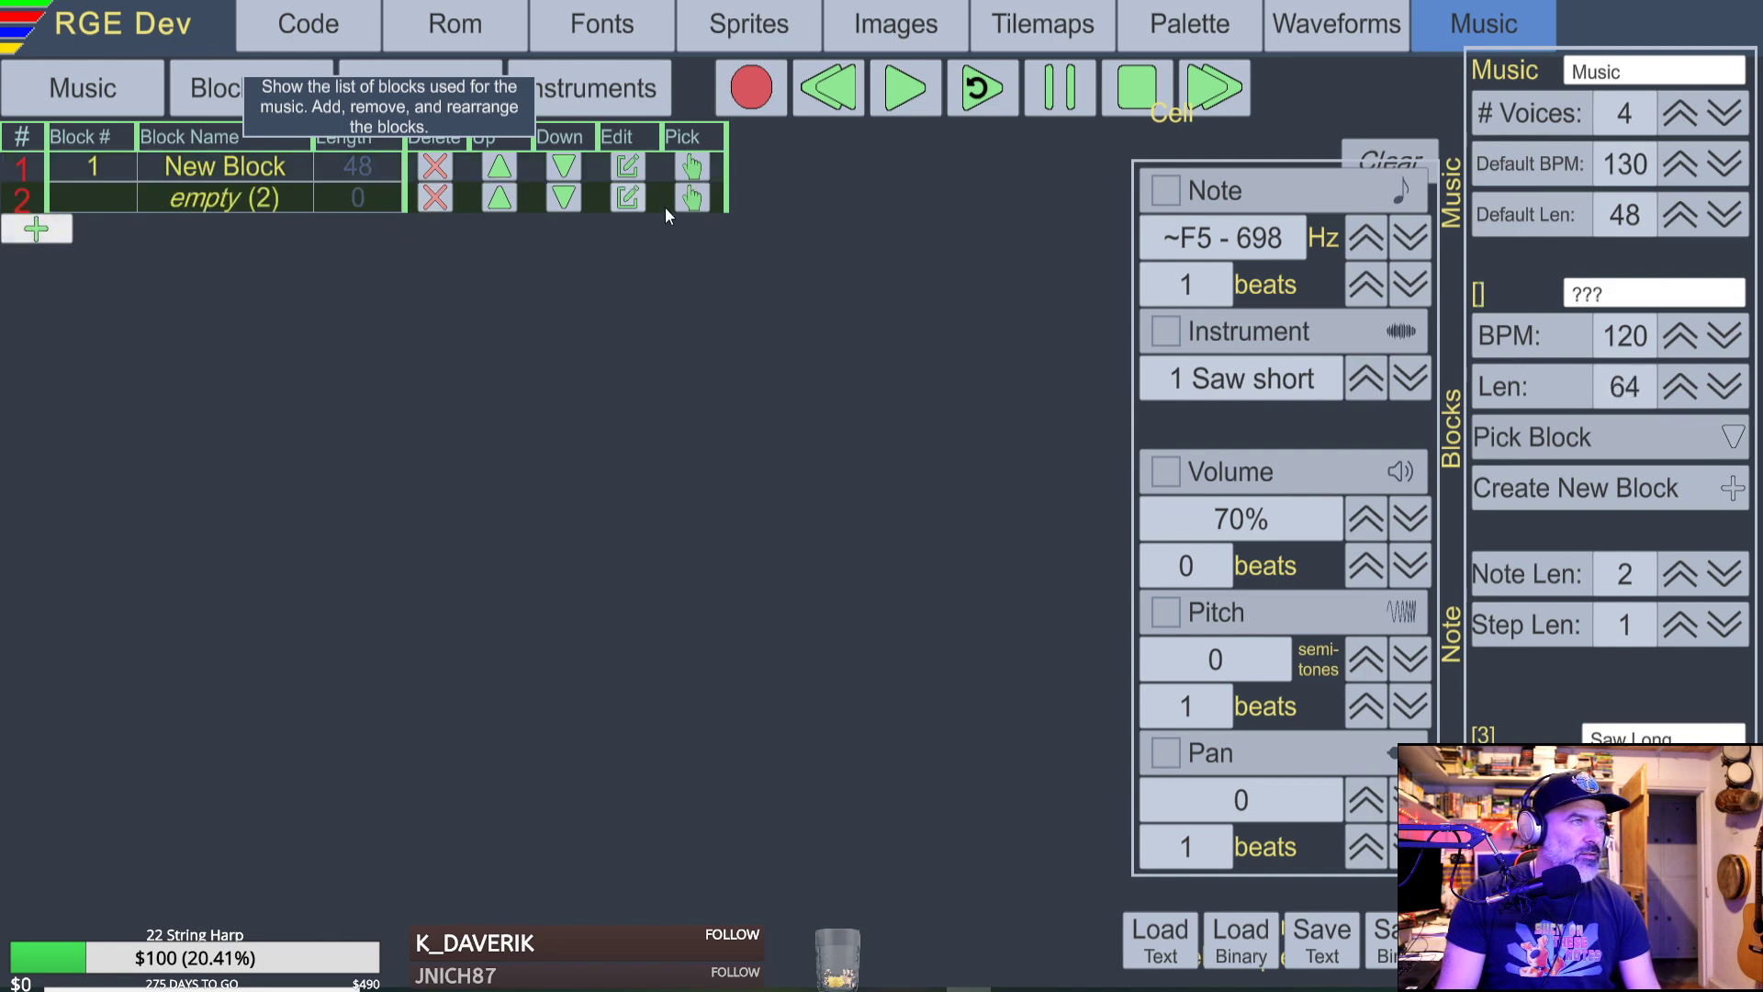
click(694, 204)
click(1022, 257)
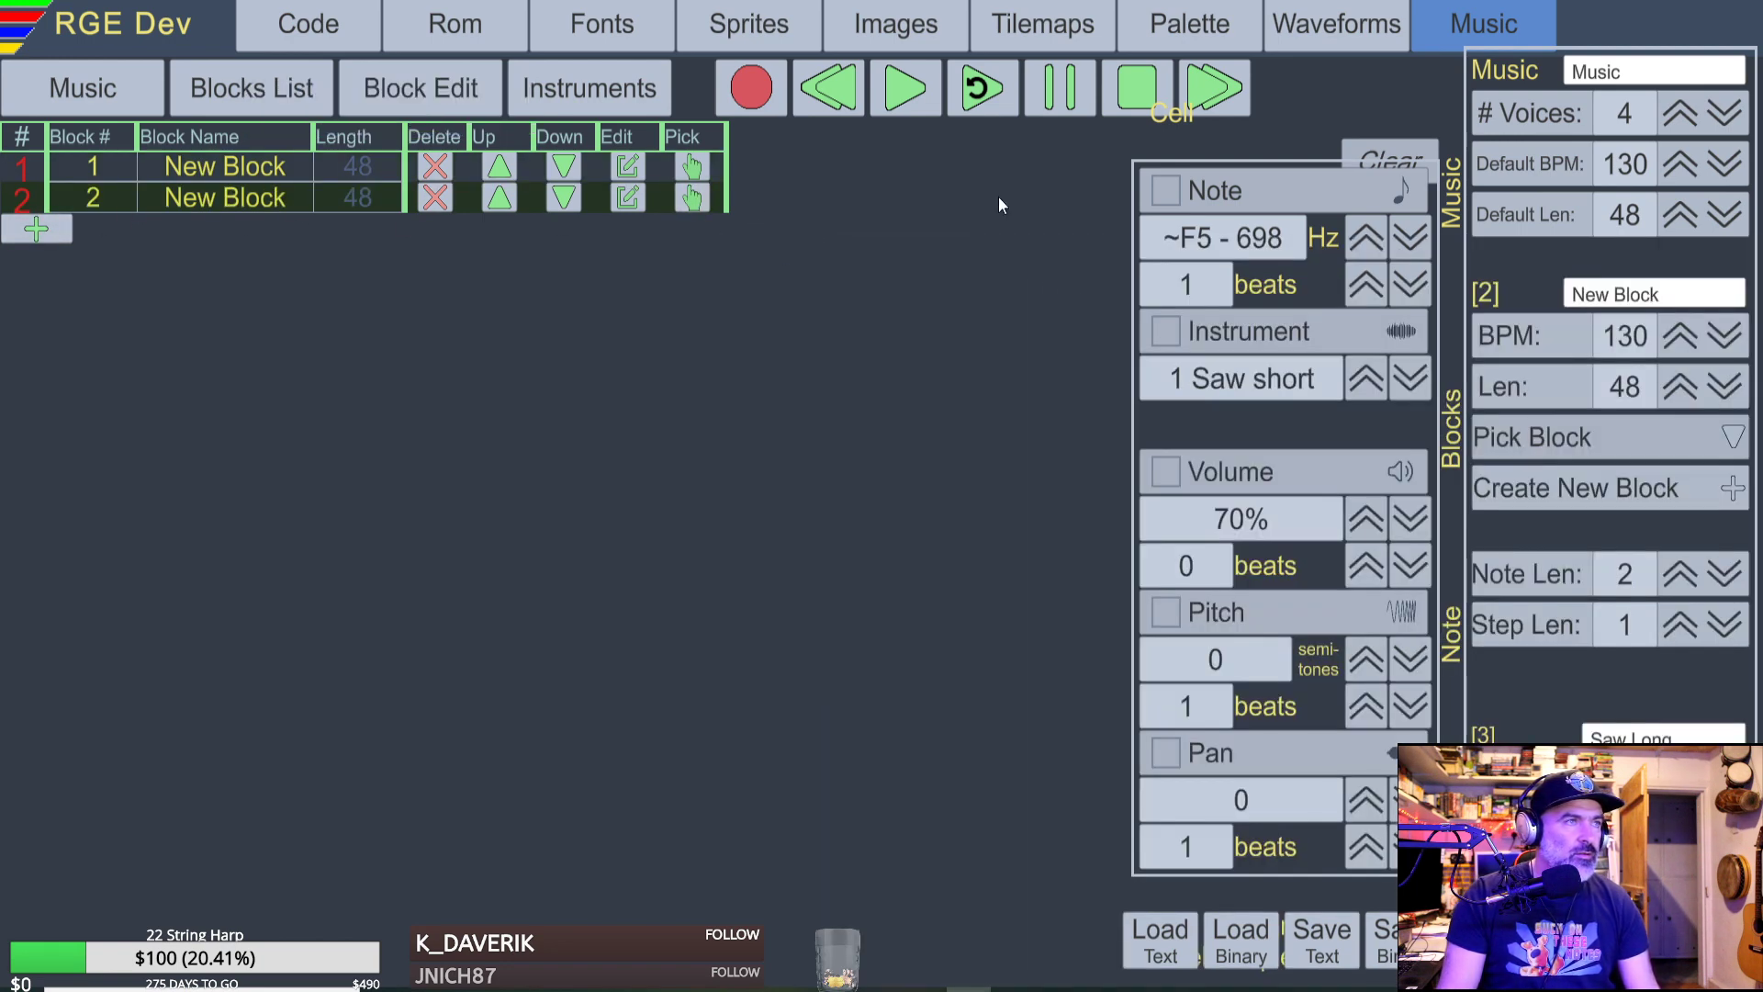
click(148, 166)
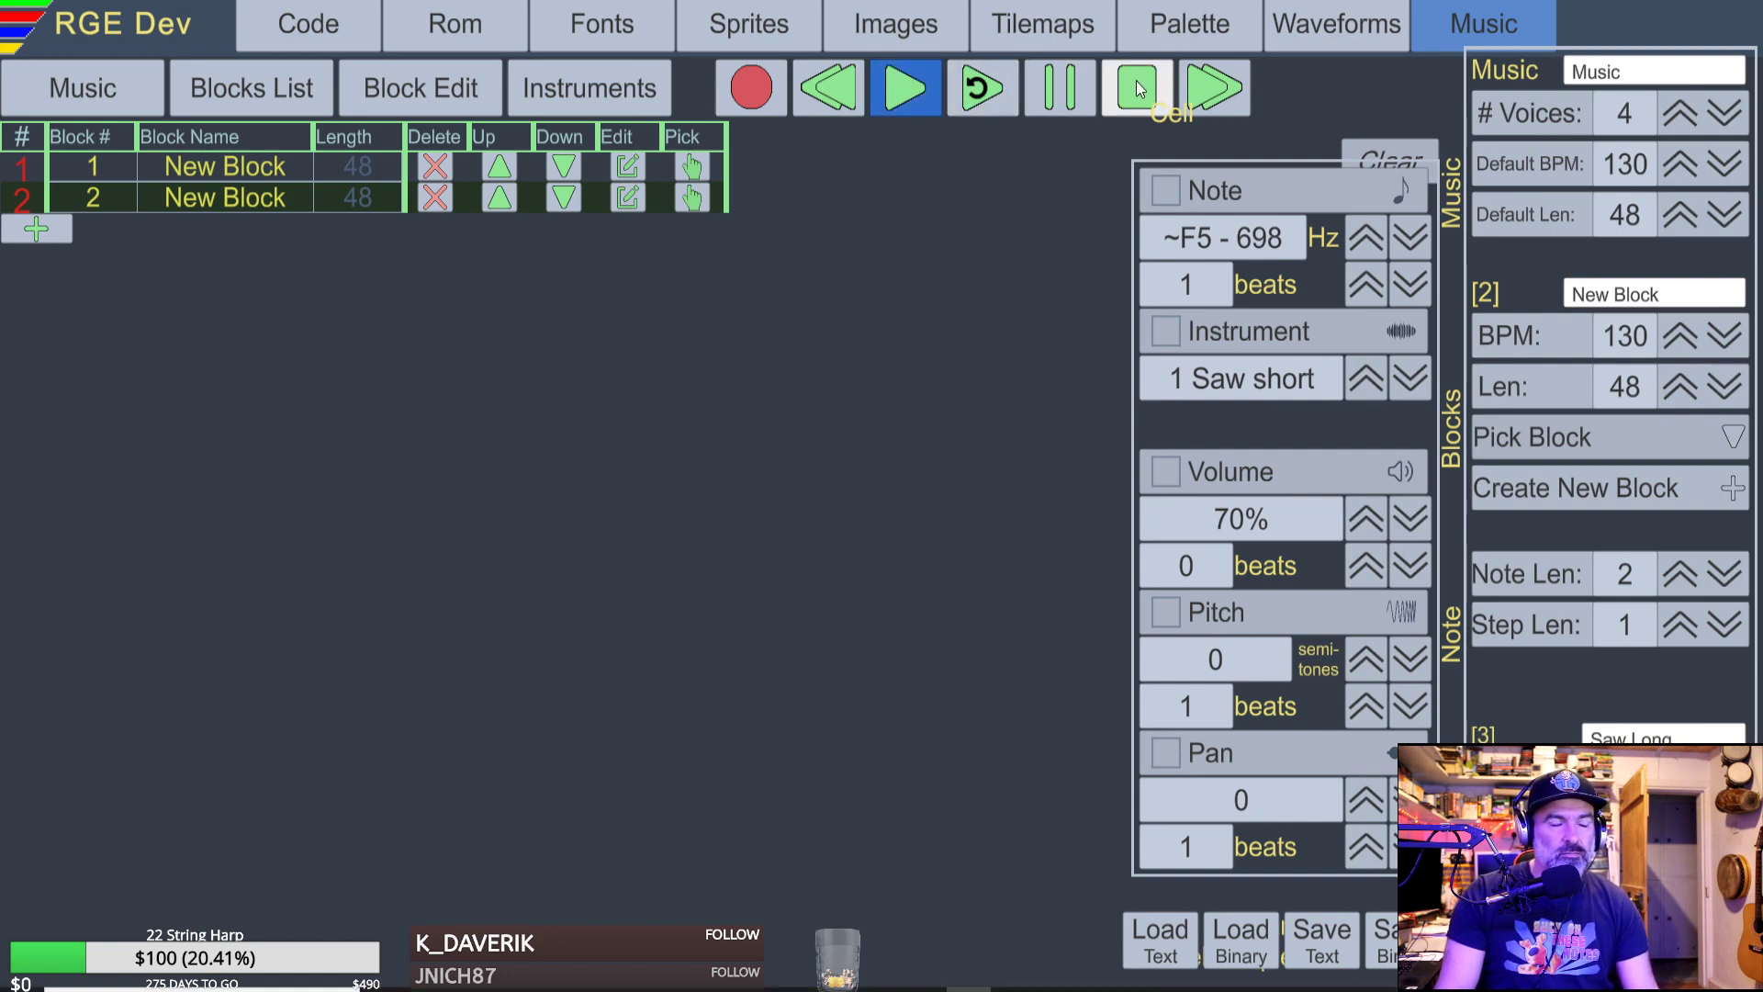
click(1138, 89)
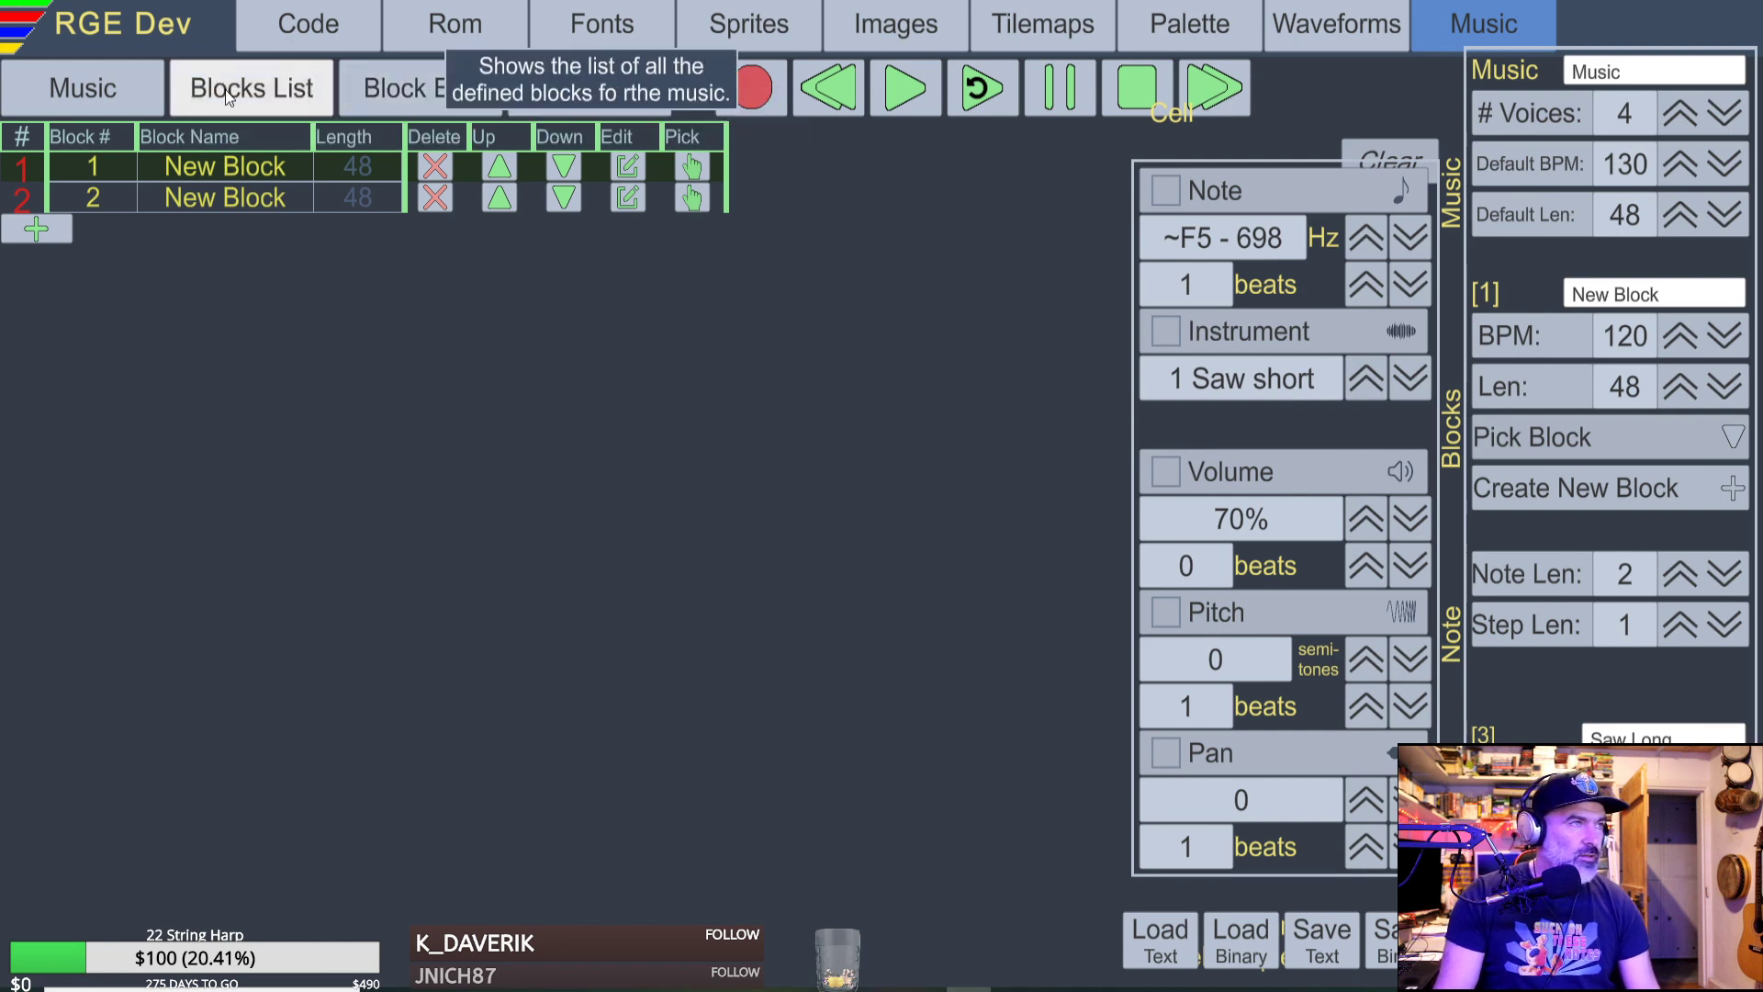
Open block 1 for editing and examine voice 1's cell settings at row 00 and the notes down to about row 45.
click(372, 92)
click(207, 90)
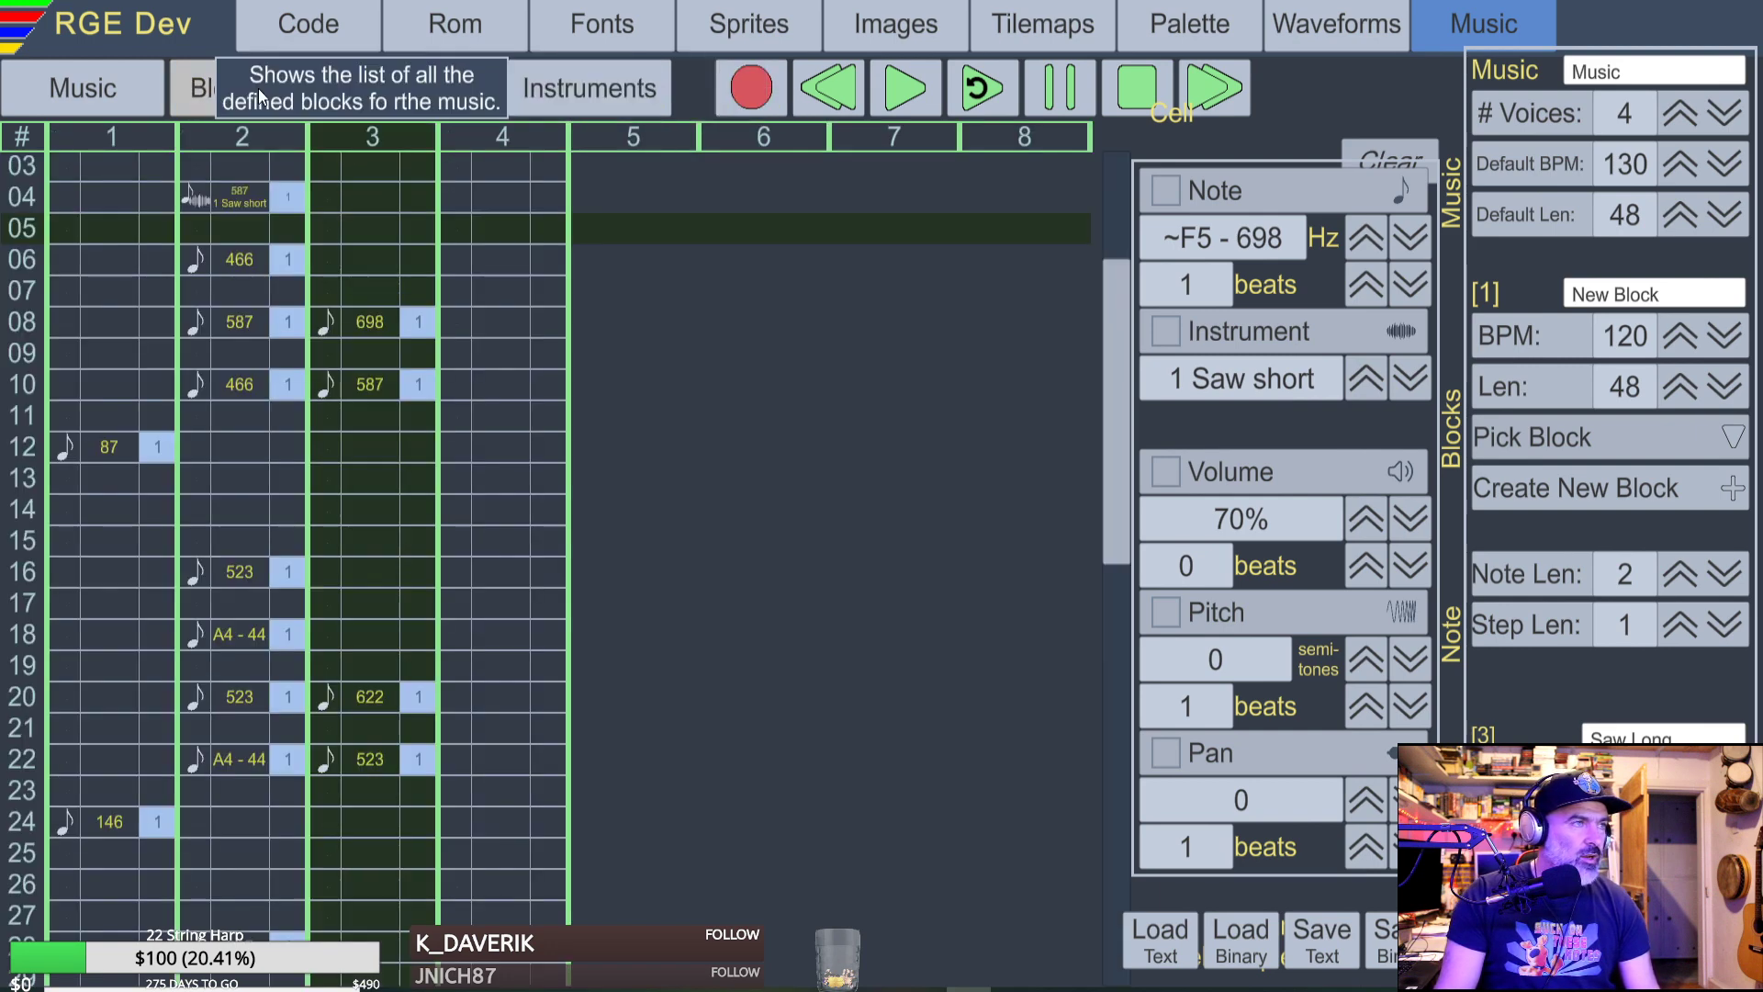
click(82, 101)
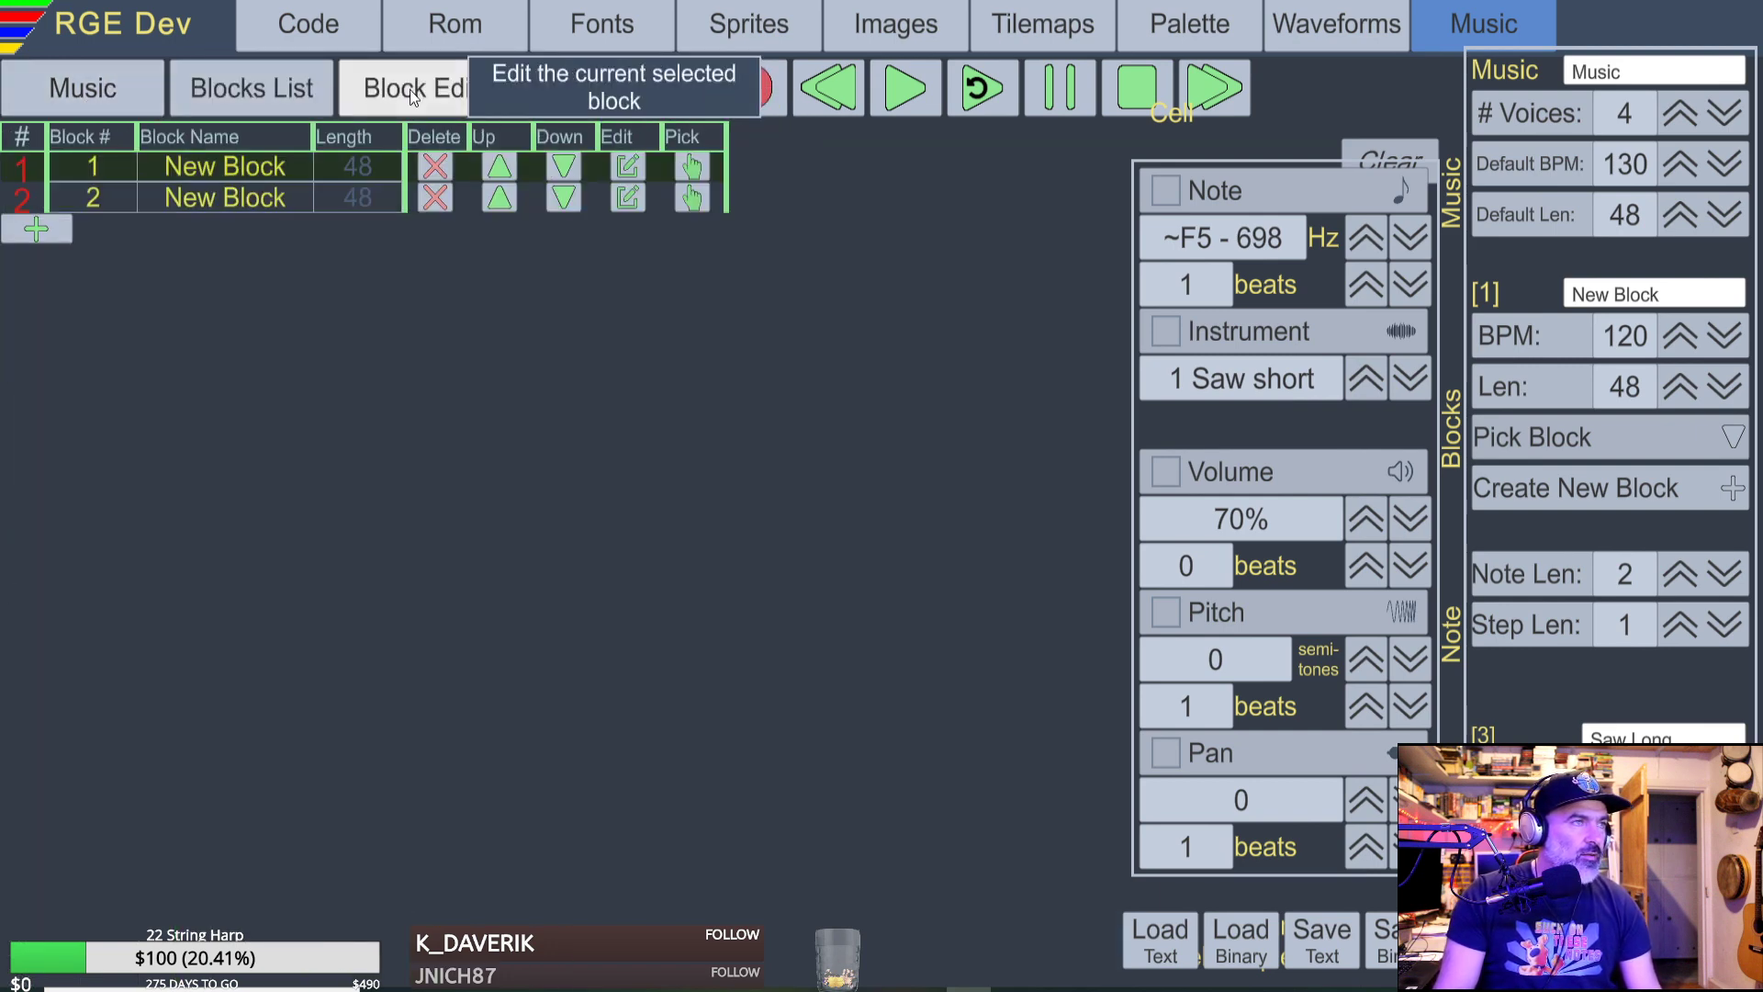
click(455, 97)
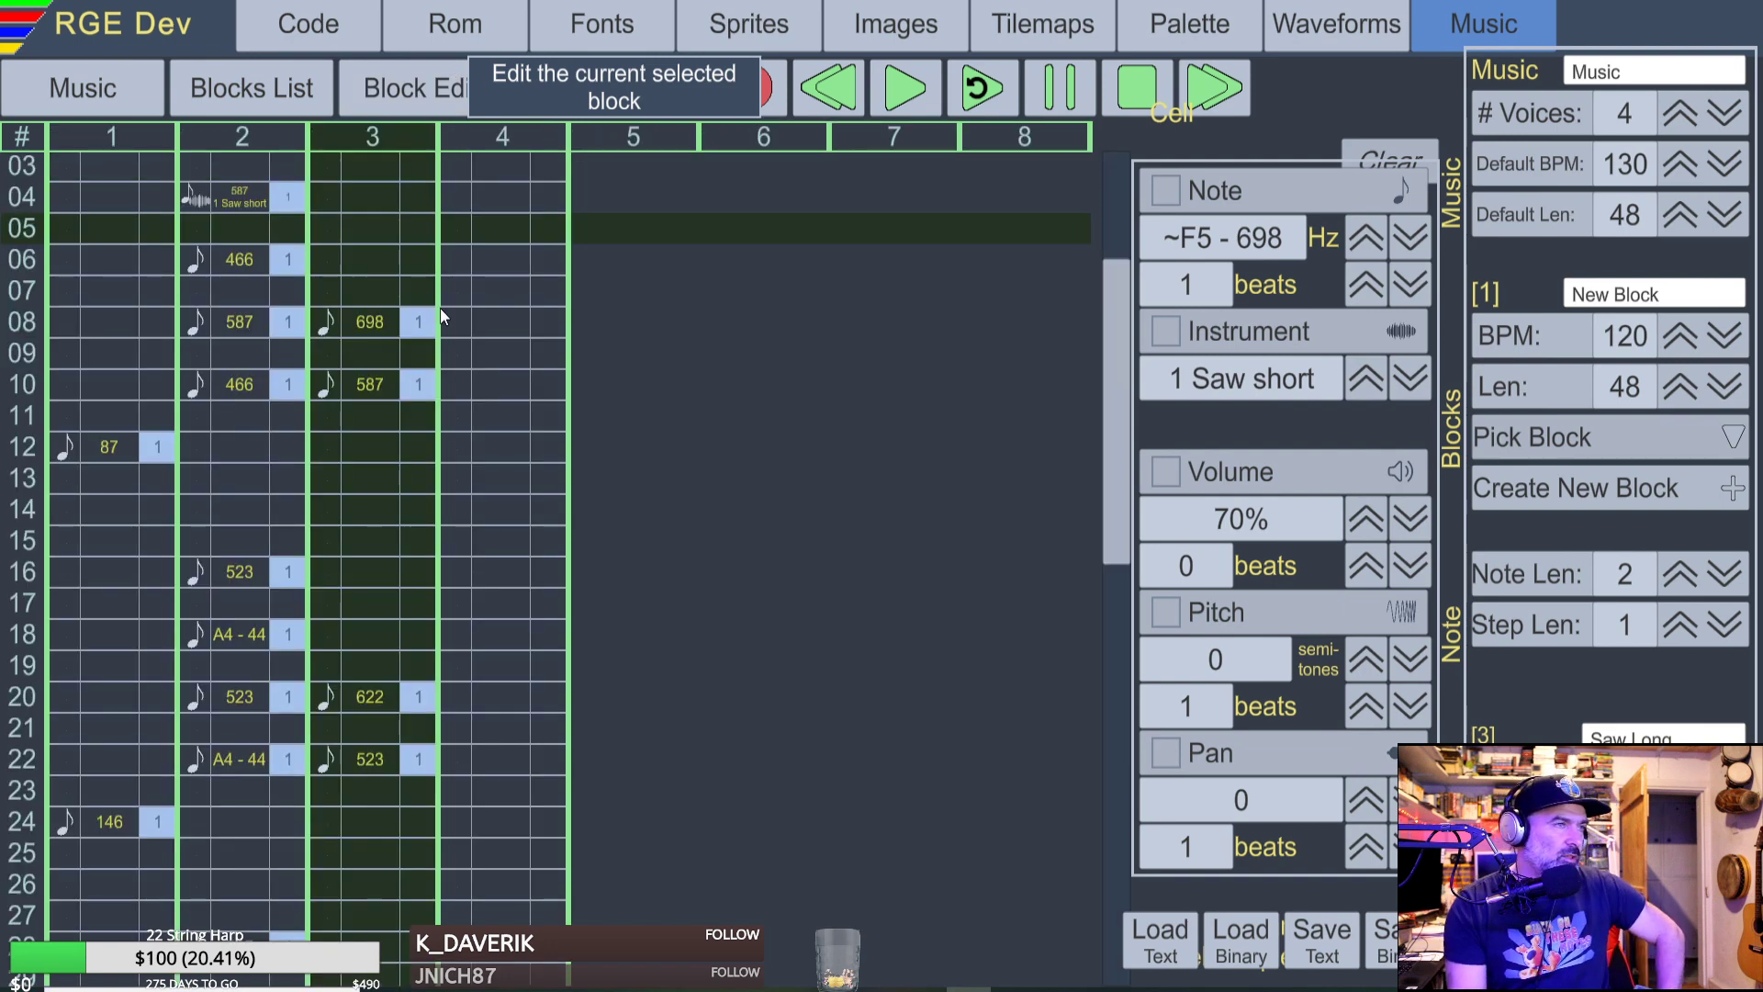
scroll(426, 273, up, 3)
scroll(404, 285, up, 2)
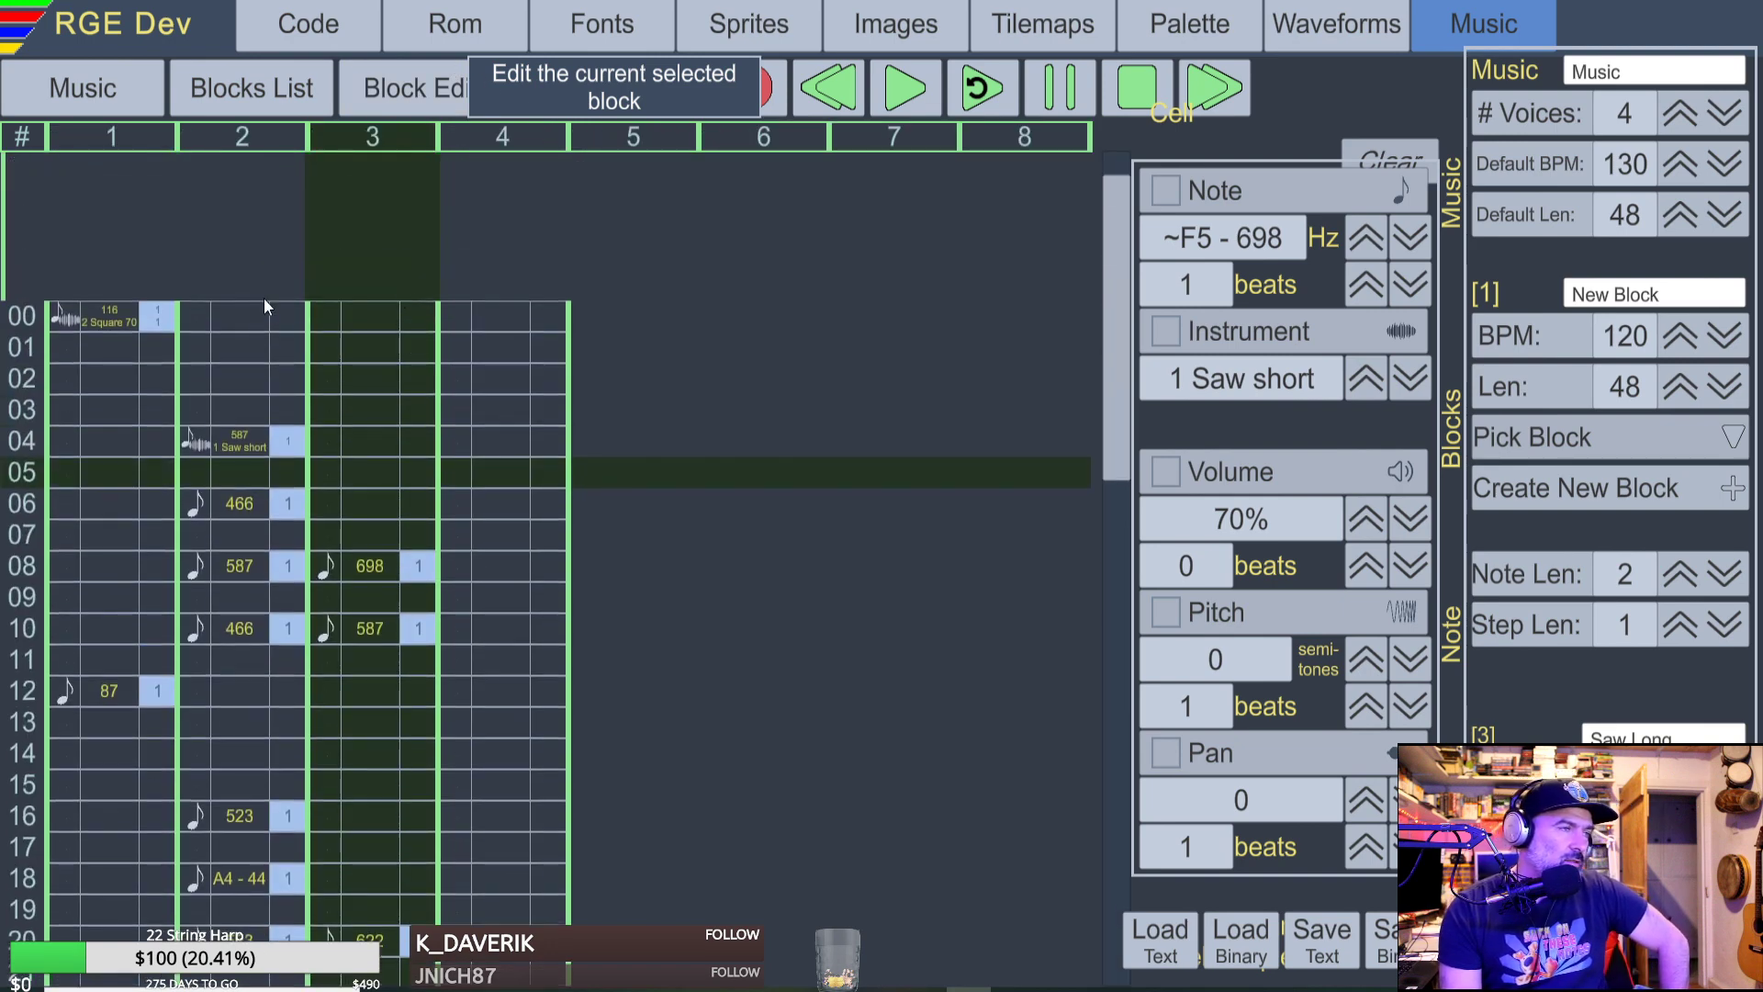
scroll(230, 317, up, 2)
click(105, 388)
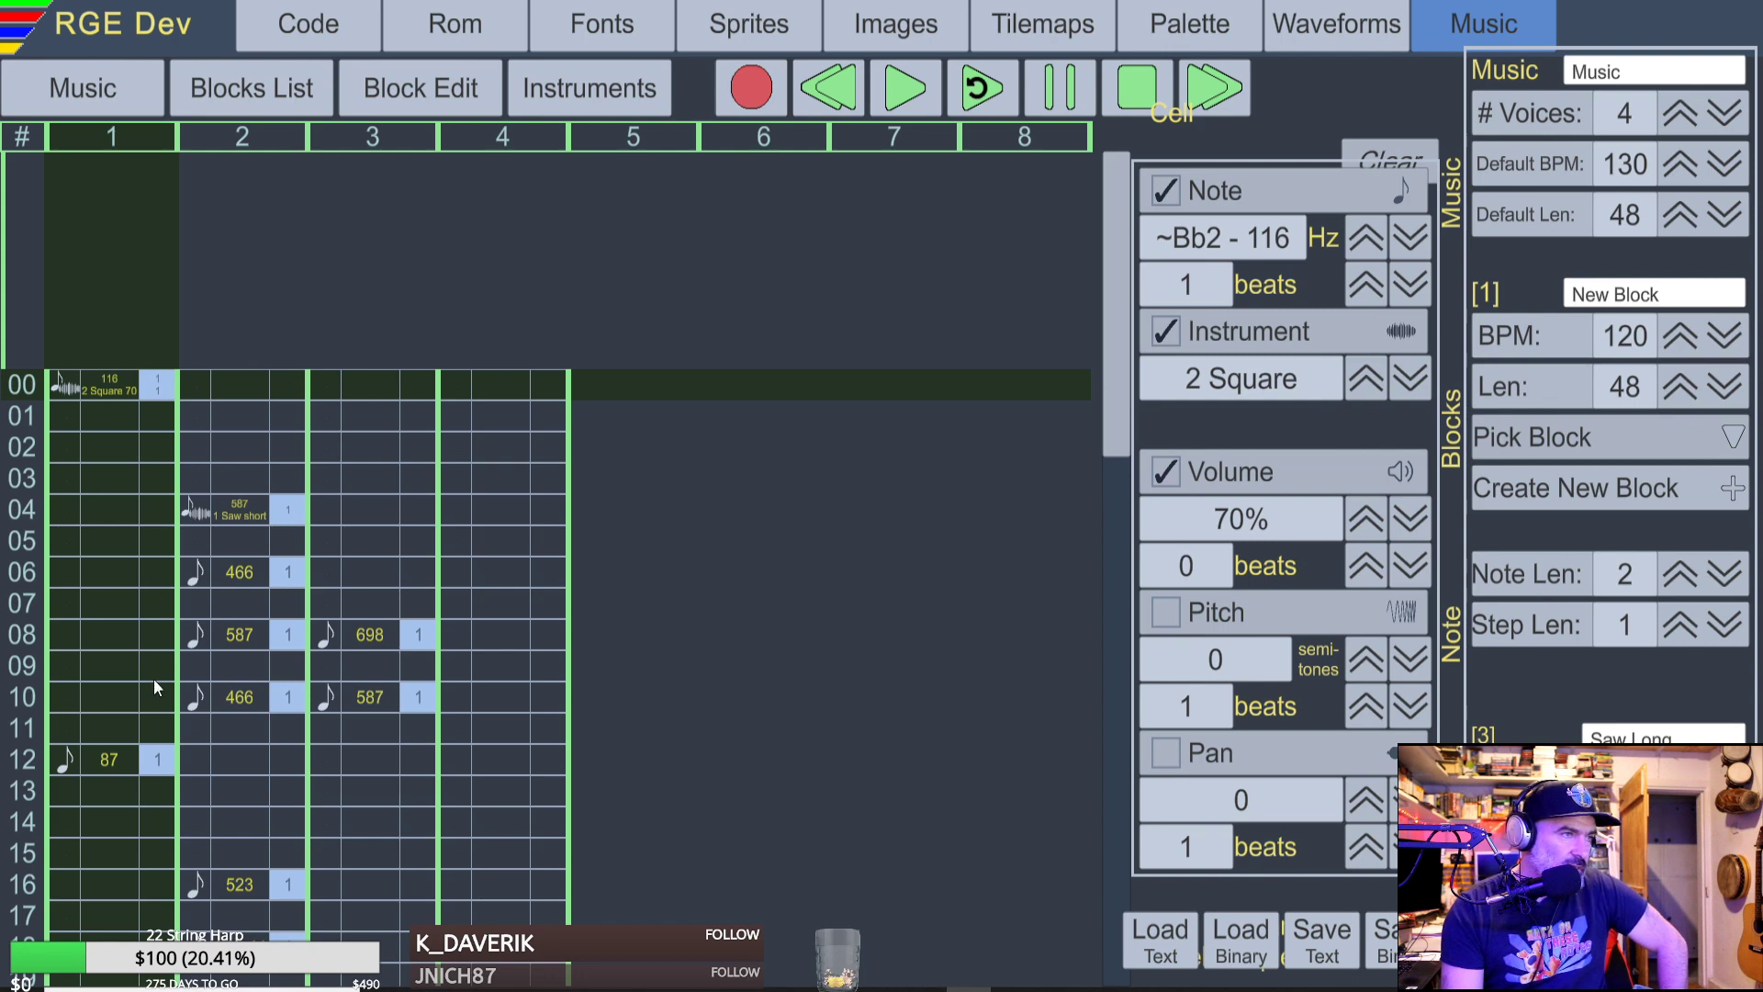
scroll(244, 498, down, 7)
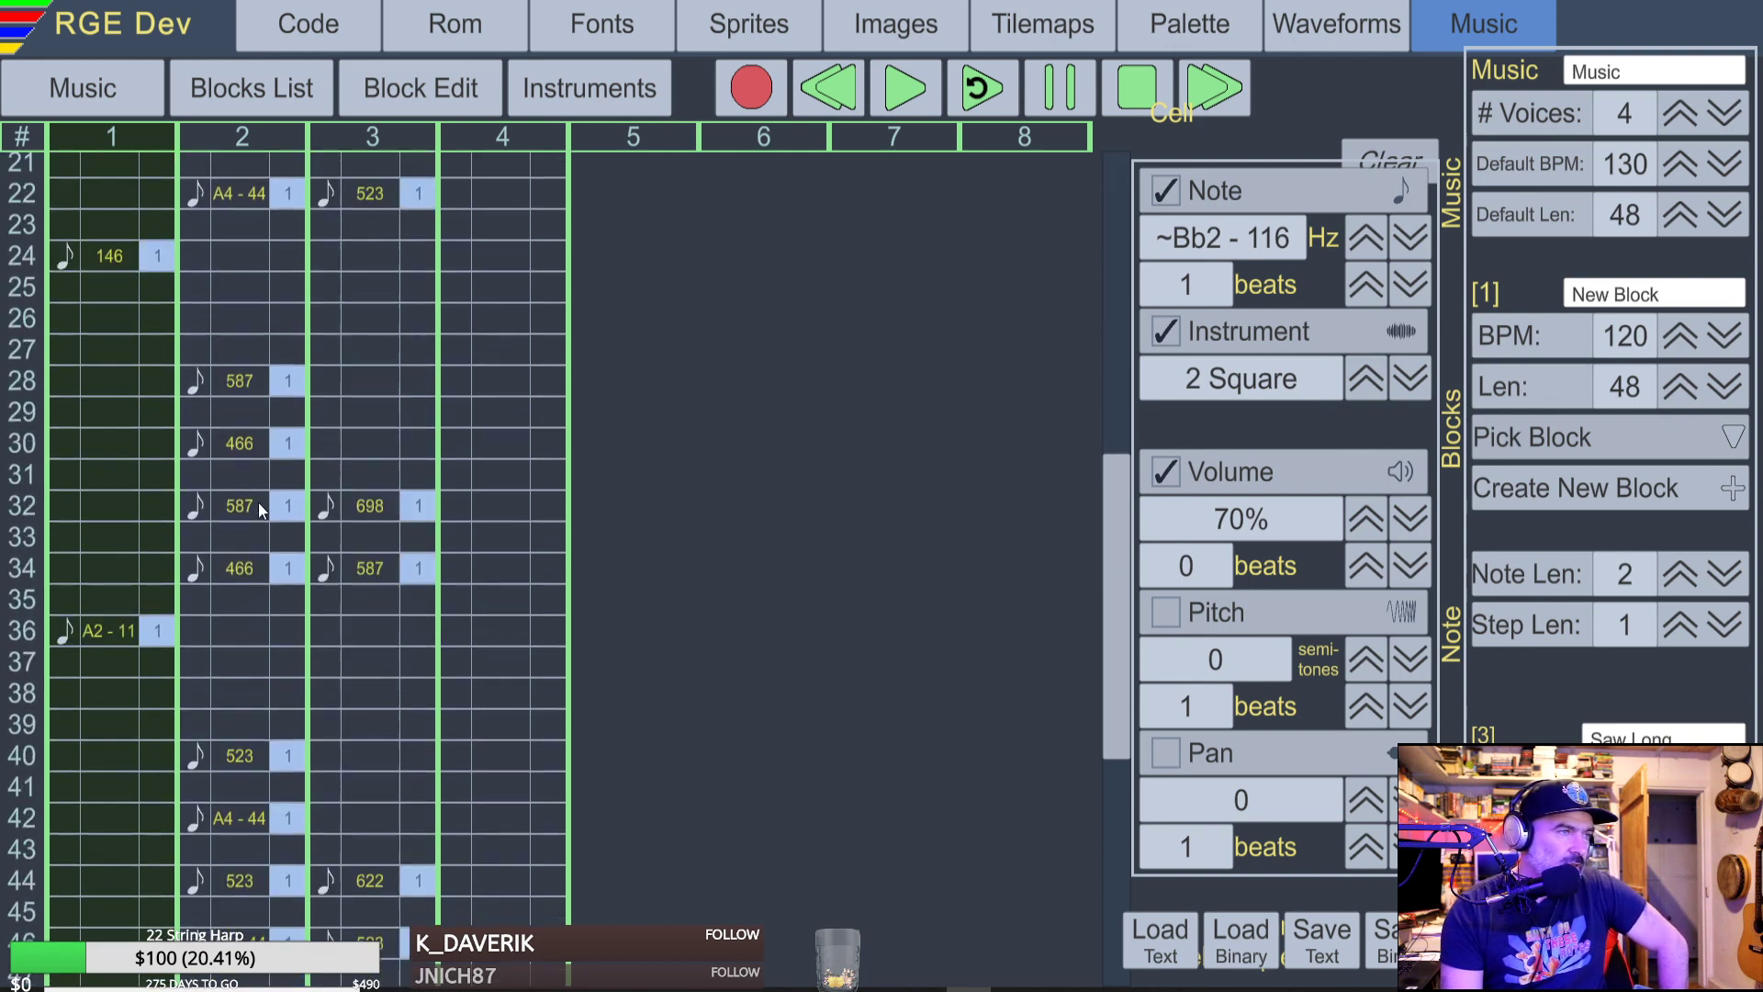
Bring up the browser's C64 Longplay: Rags to Riches video beside block 1's notes, then return to RGE Dev.
scroll(293, 494, up, 4)
scroll(395, 566, down, 5)
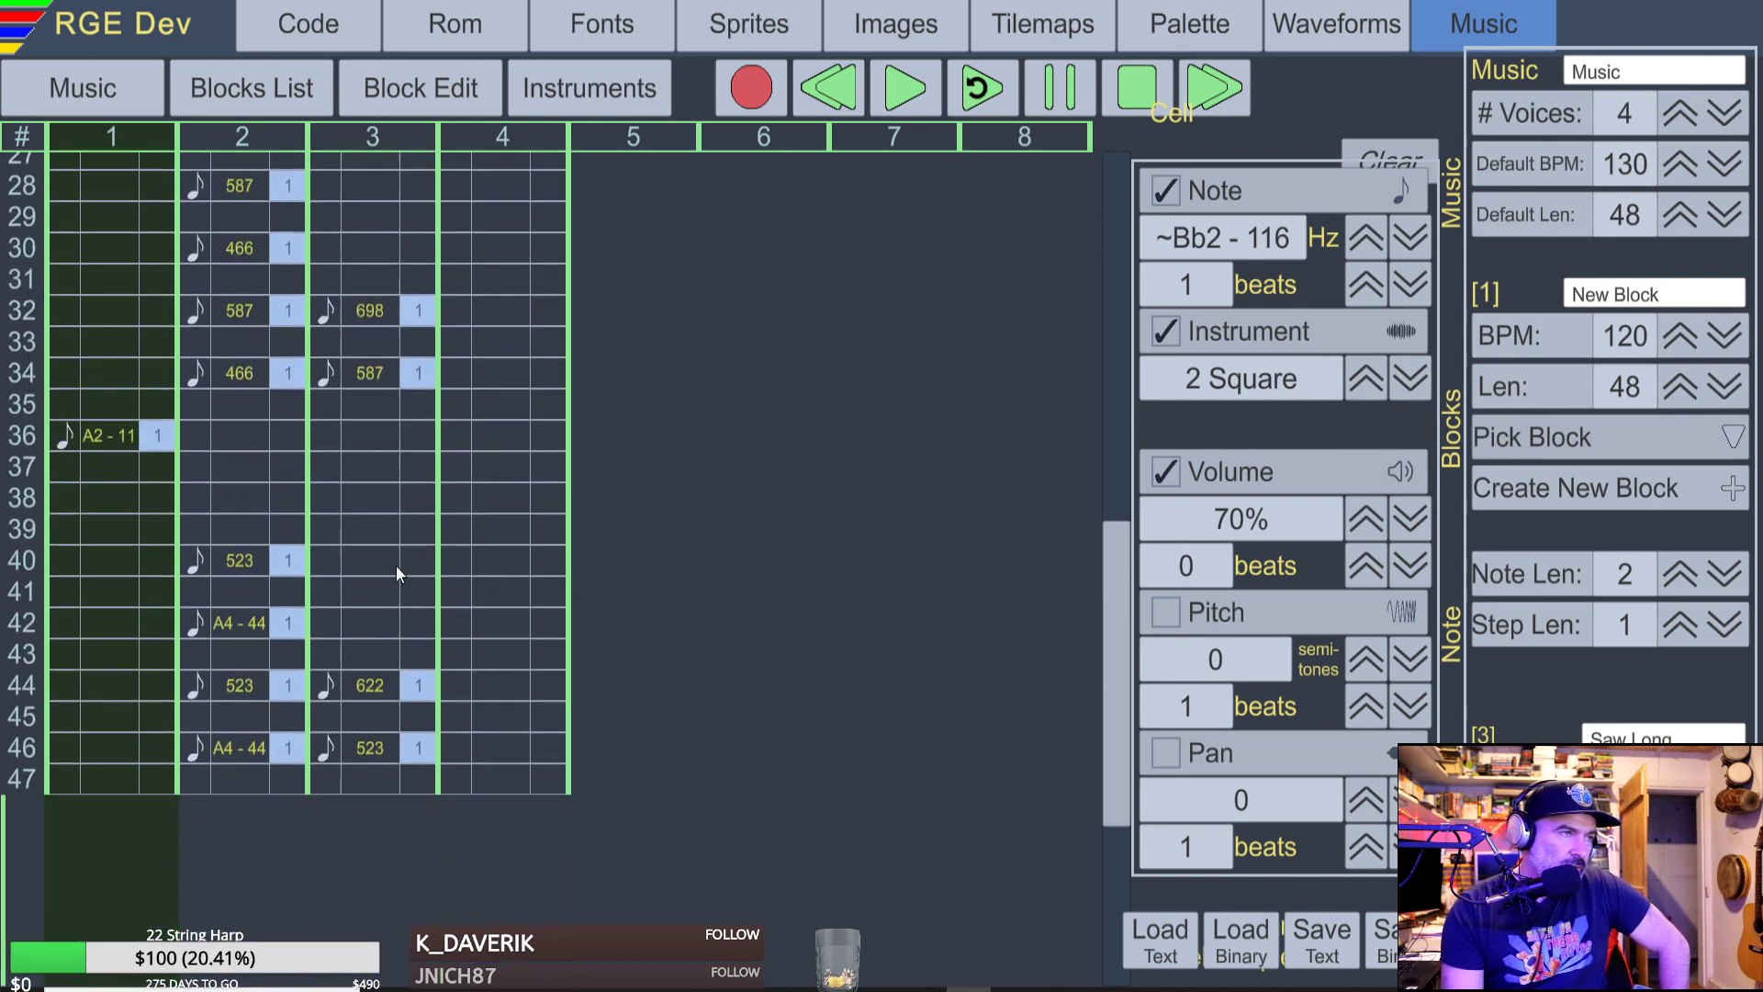
scroll(395, 574, down, 3)
mouse_move(877, 988)
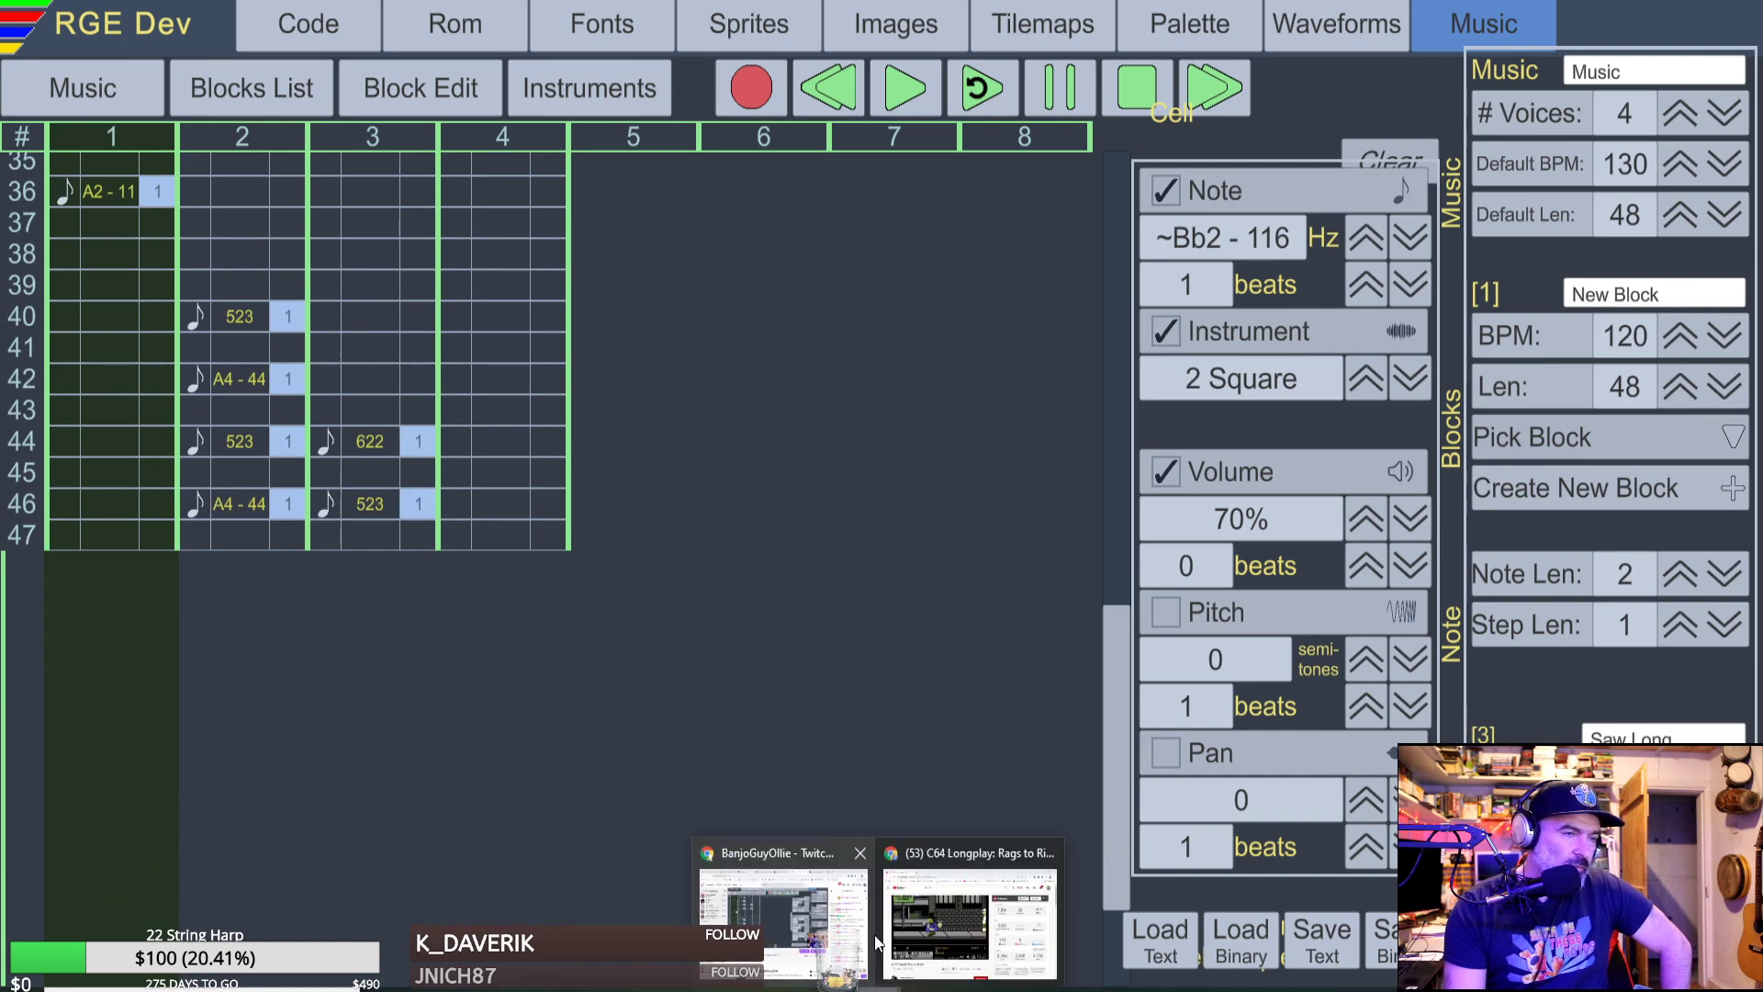
click(973, 909)
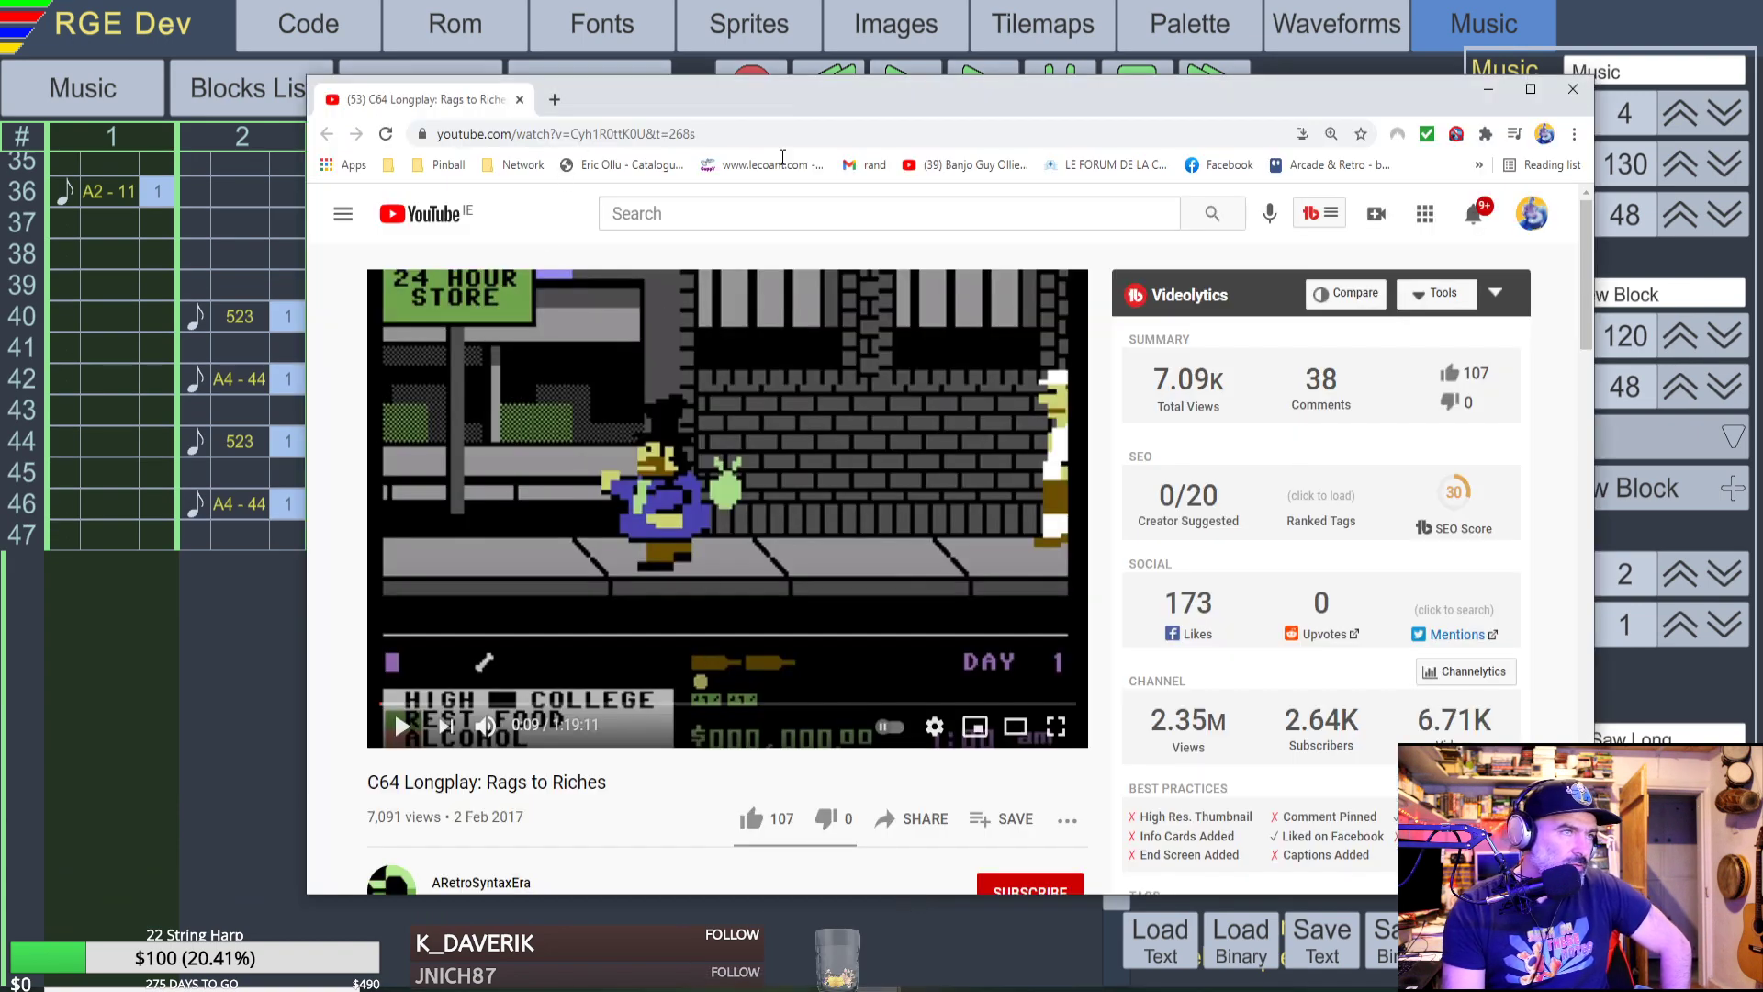
drag(786, 91, 846, 146)
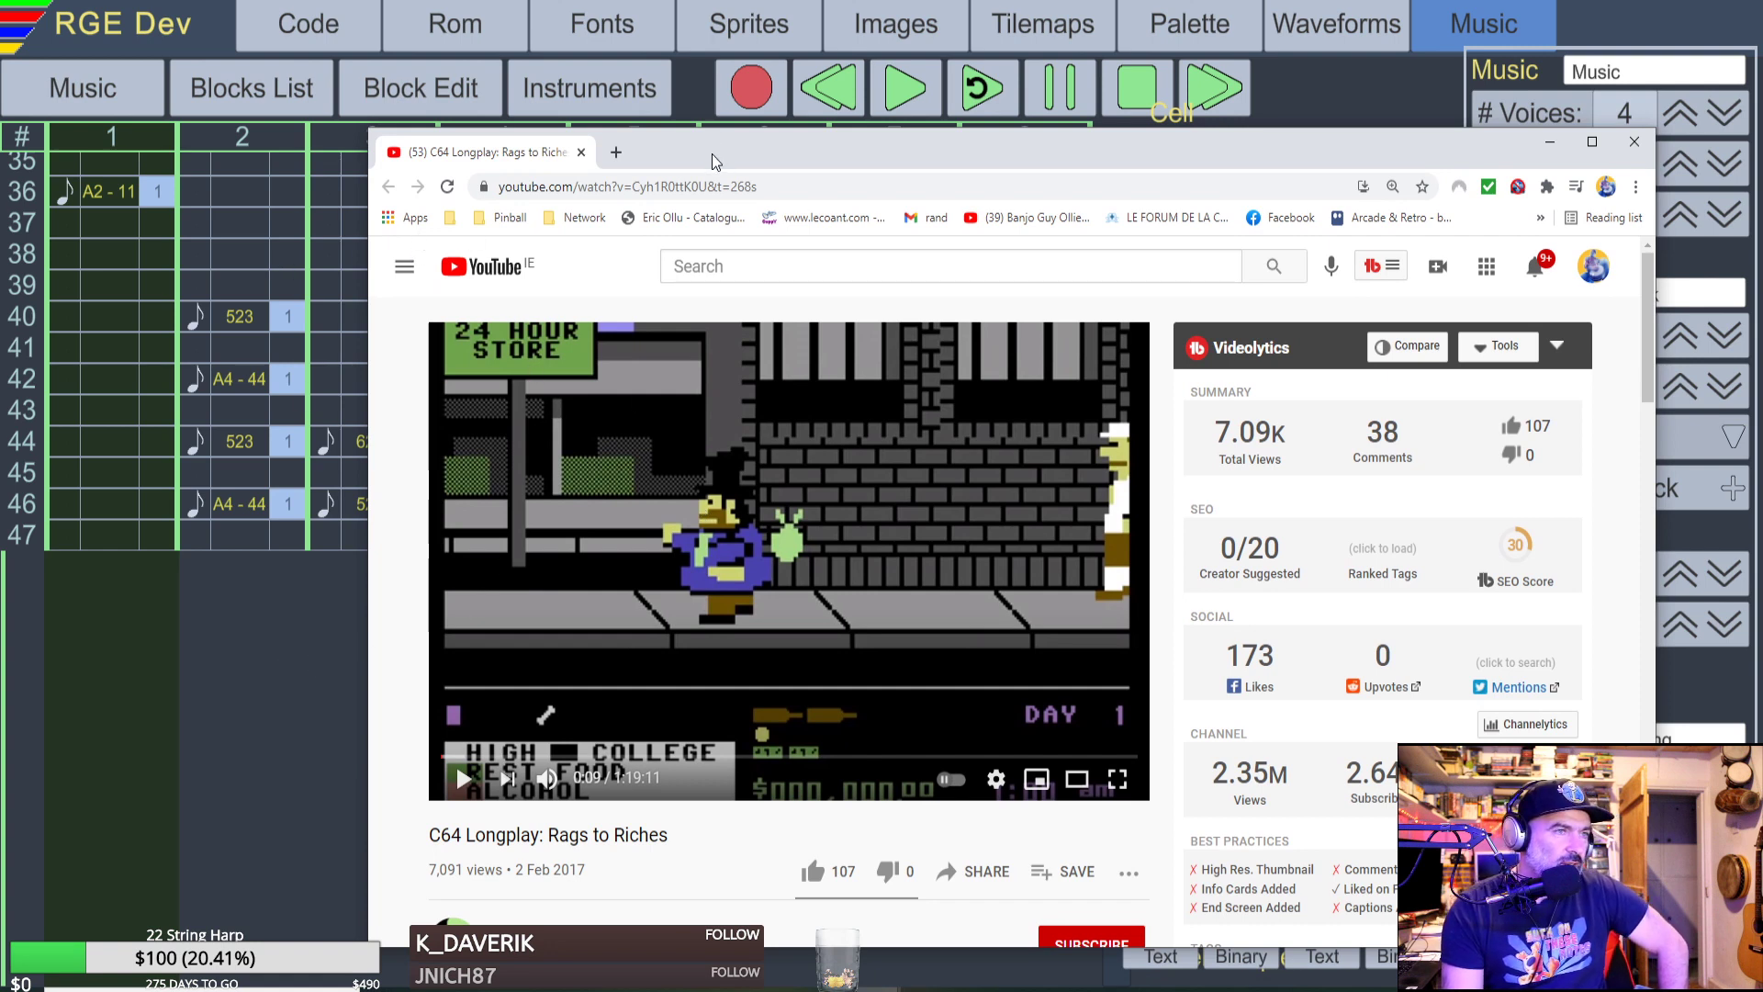
drag(713, 153, 806, 158)
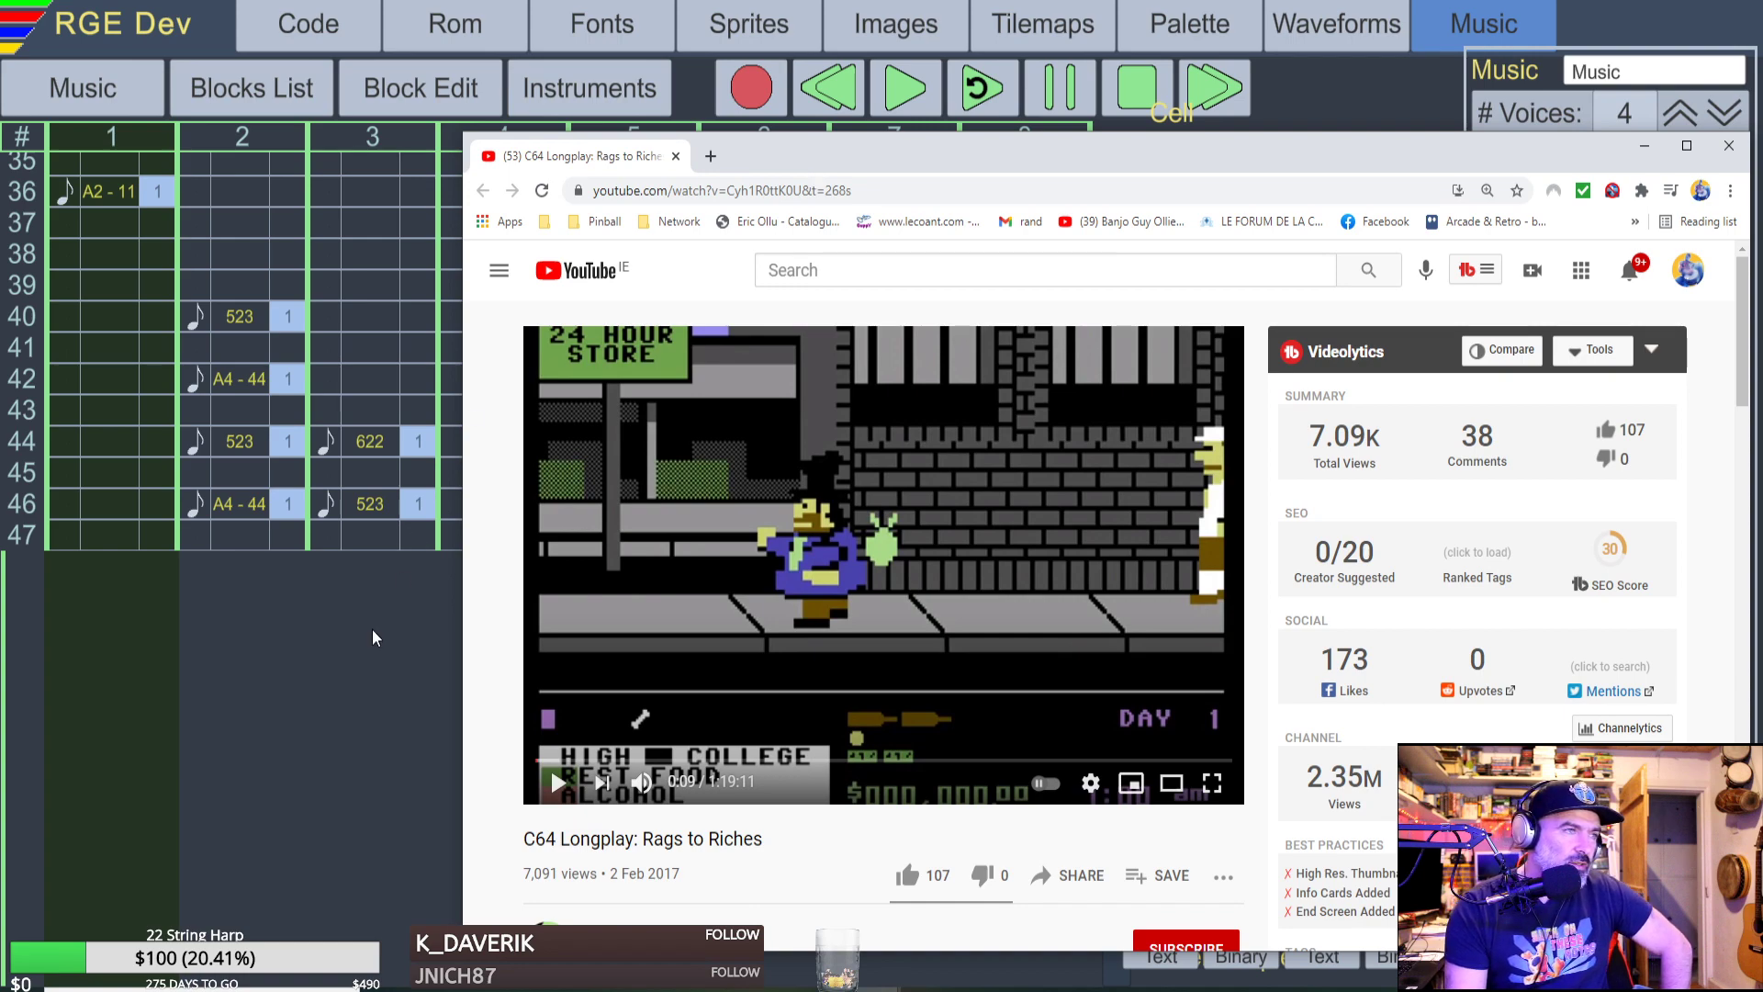
click(320, 681)
Examine block 1's notes in voices 1 to 3 from row 00 down to about row 42.
scroll(319, 681, up, 10)
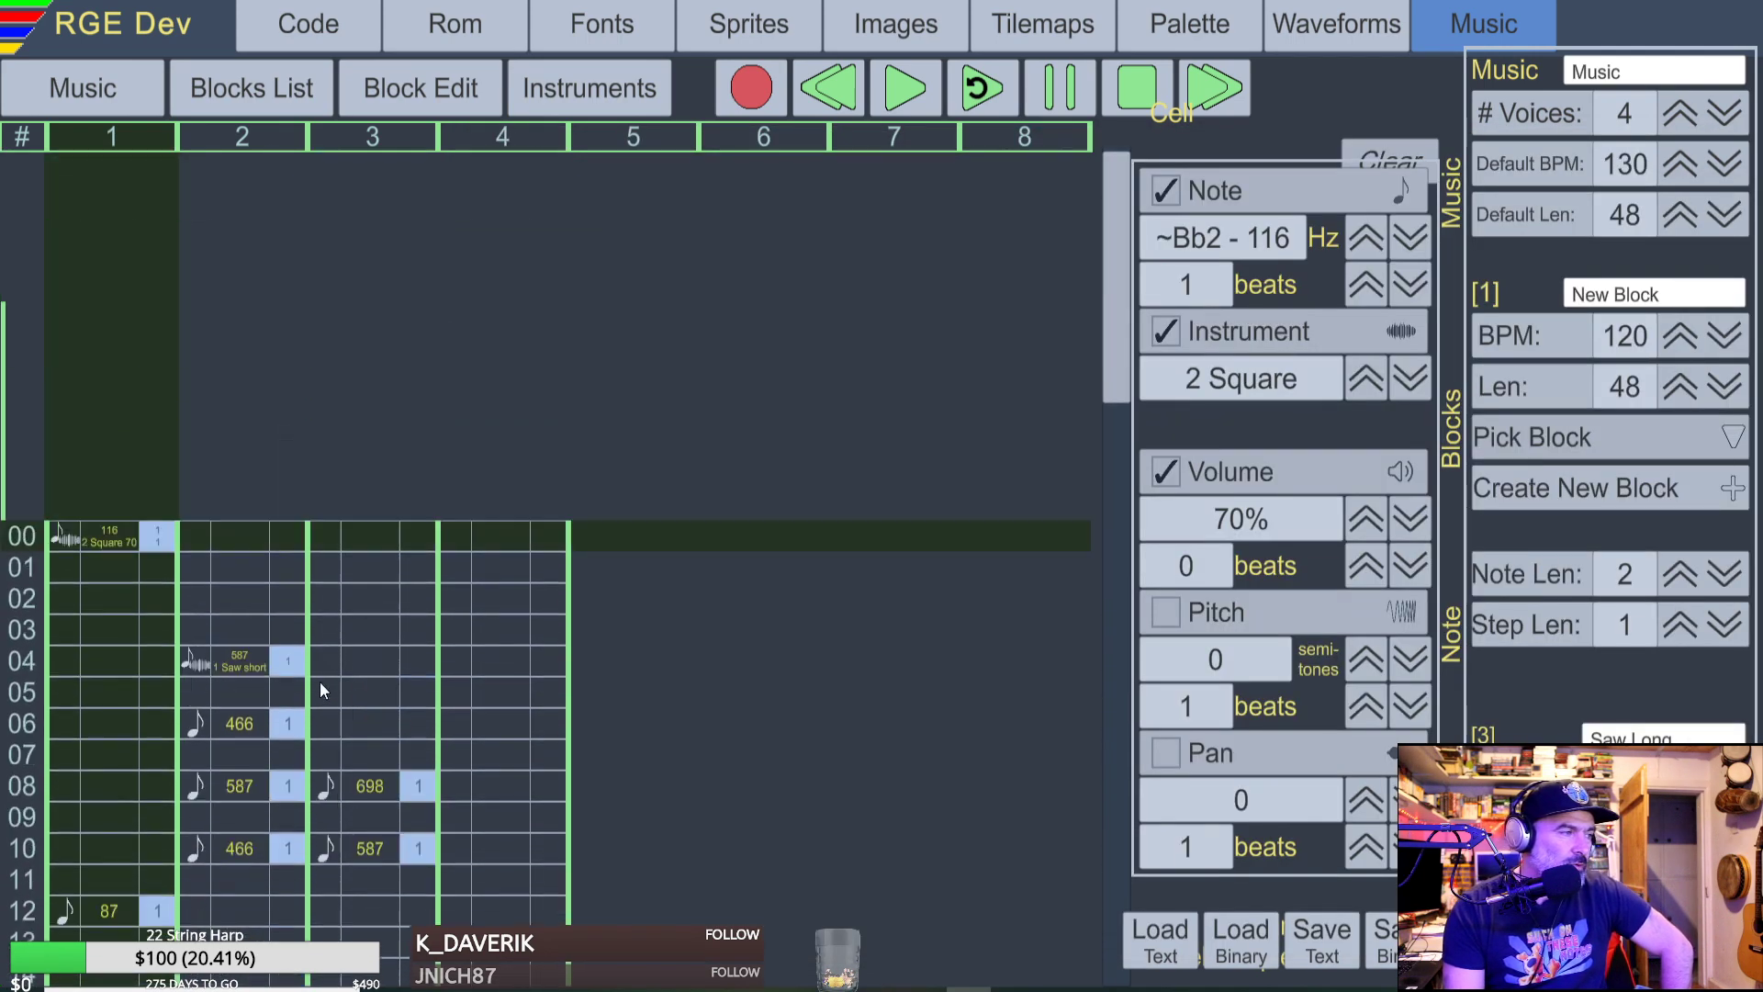
scroll(320, 681, up, 4)
scroll(334, 511, up, 4)
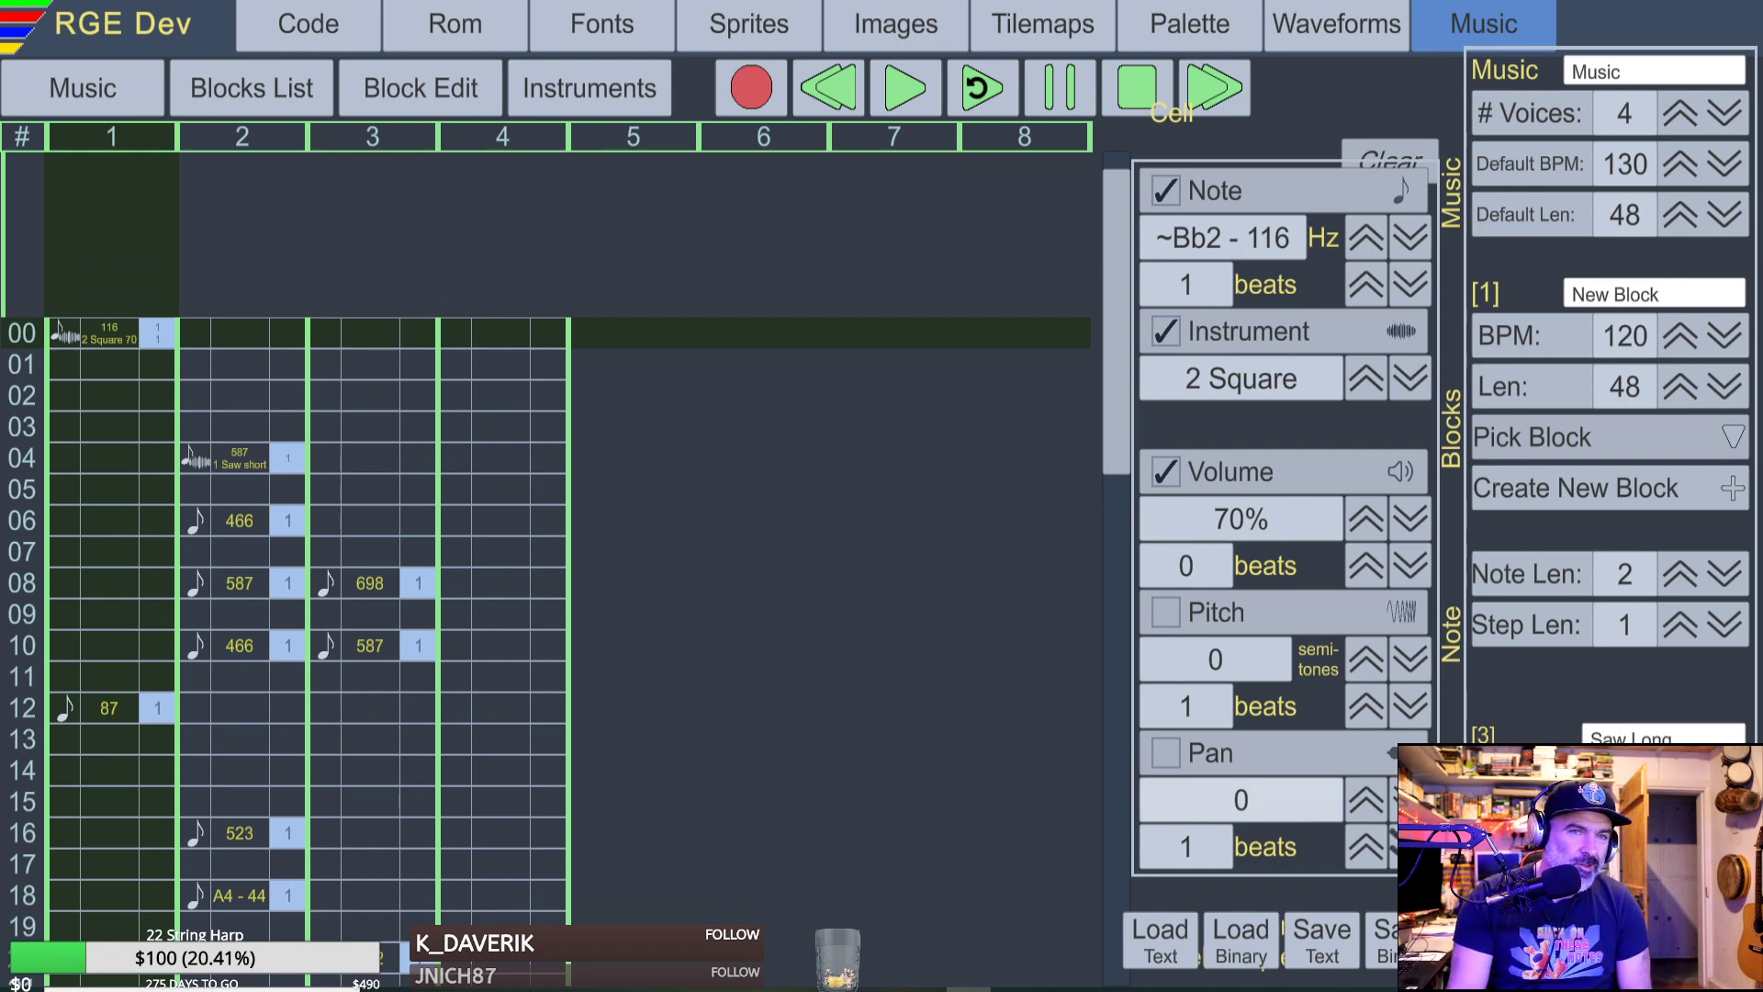
scroll(646, 461, down, 3)
scroll(698, 491, down, 8)
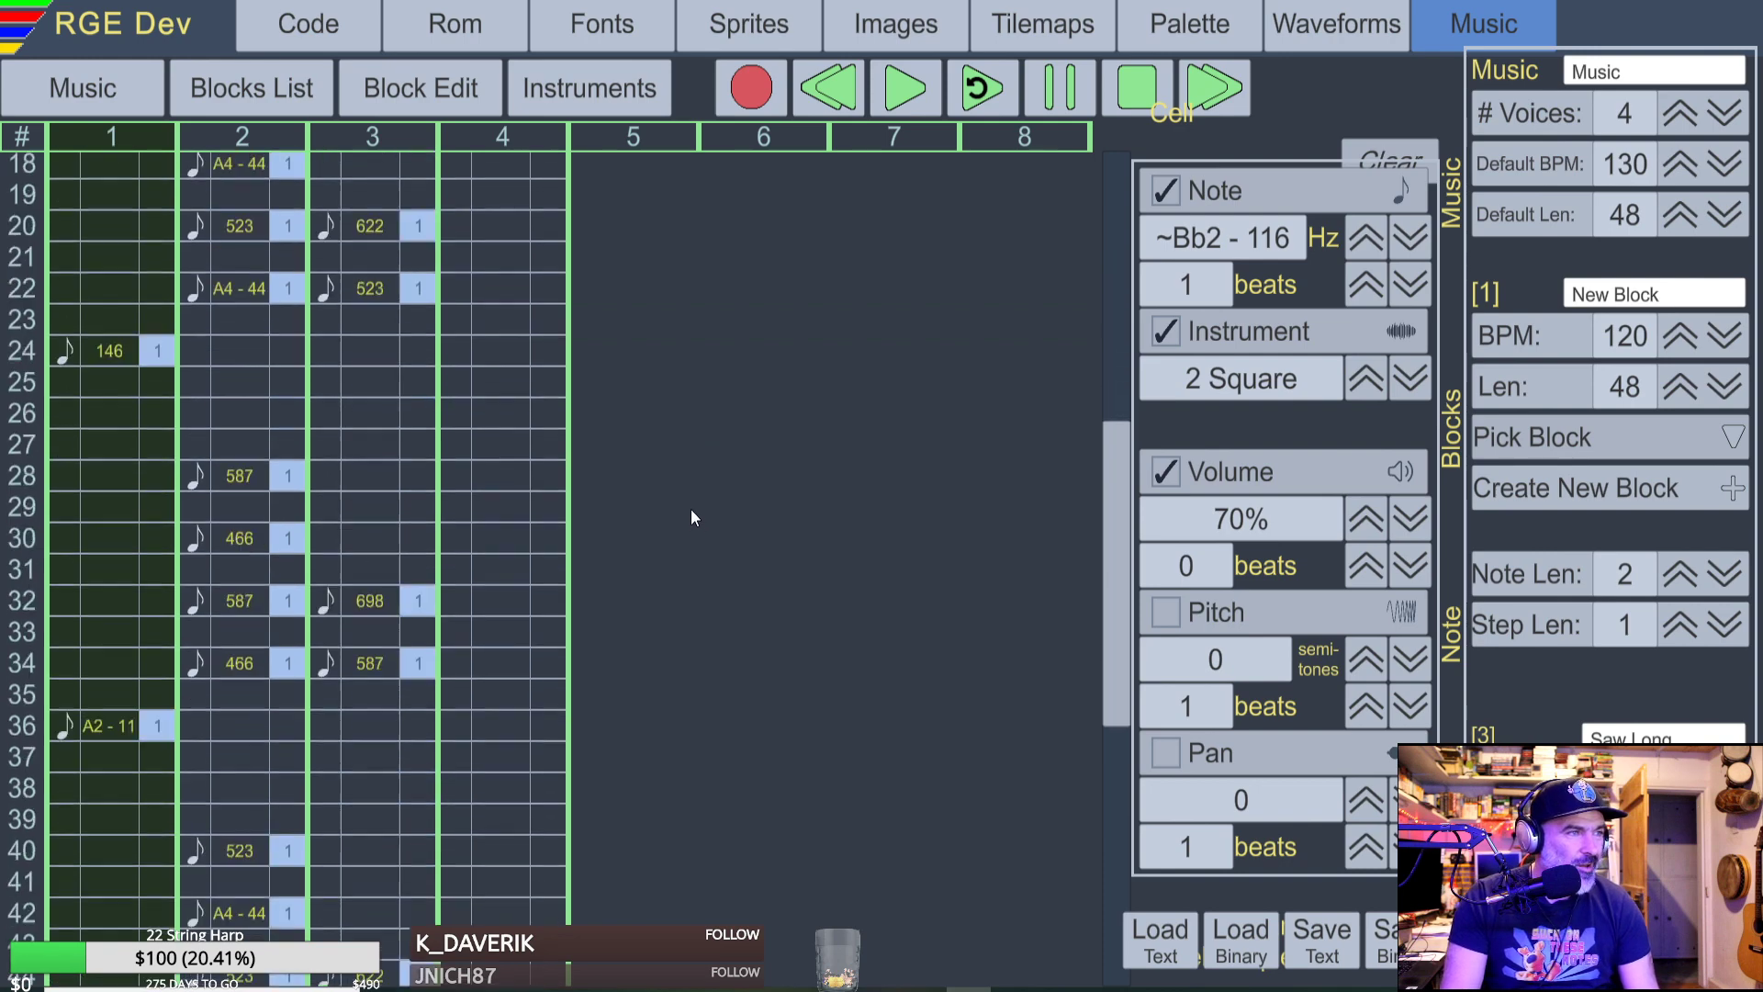
scroll(632, 518, up, 4)
scroll(634, 536, up, 8)
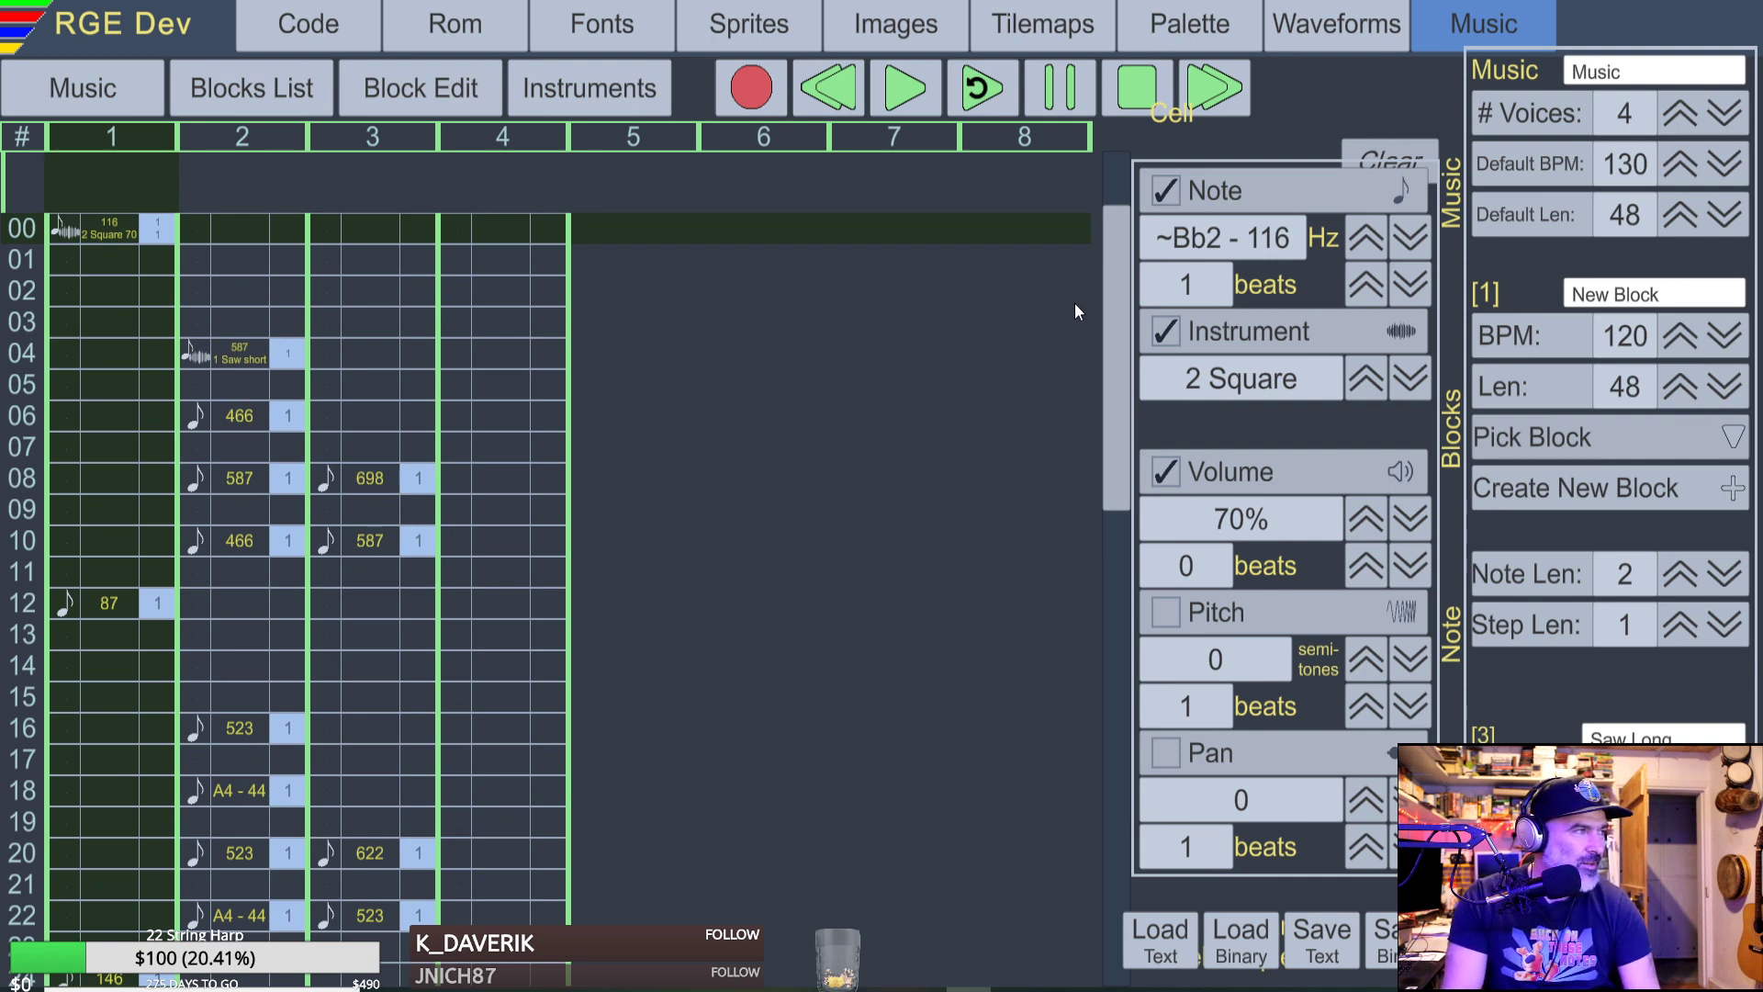
scroll(755, 295, down, 2)
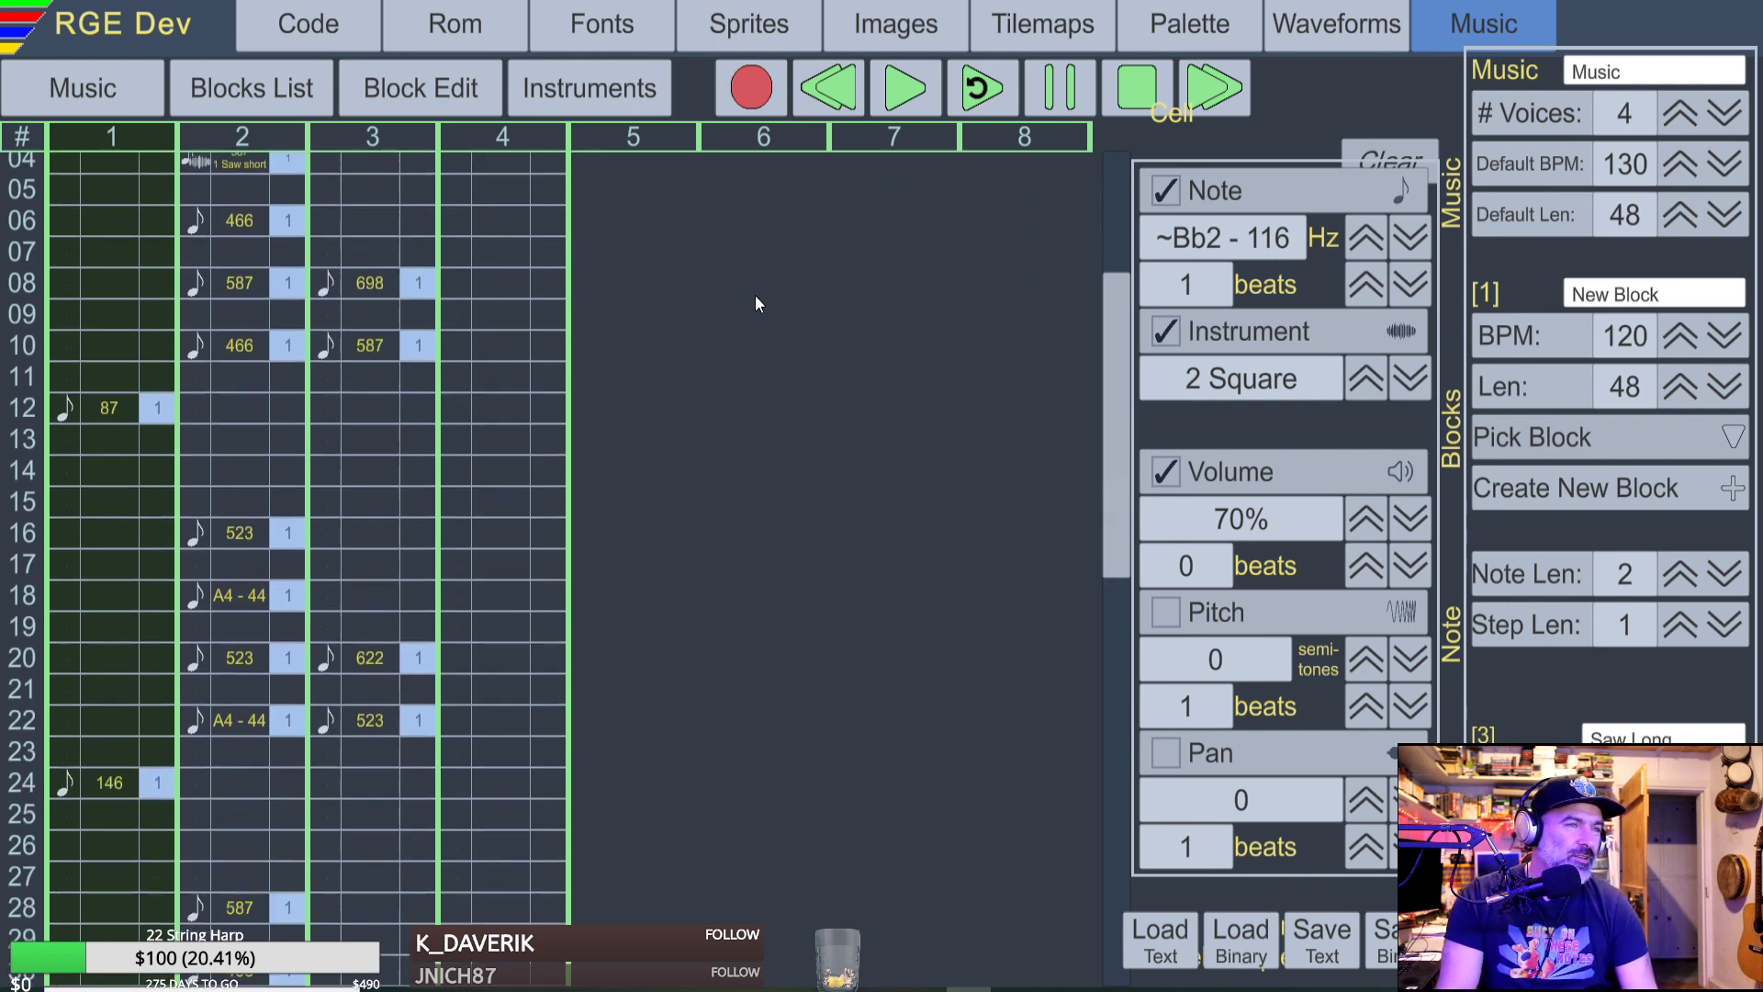
scroll(757, 303, down, 1)
scroll(758, 318, down, 2)
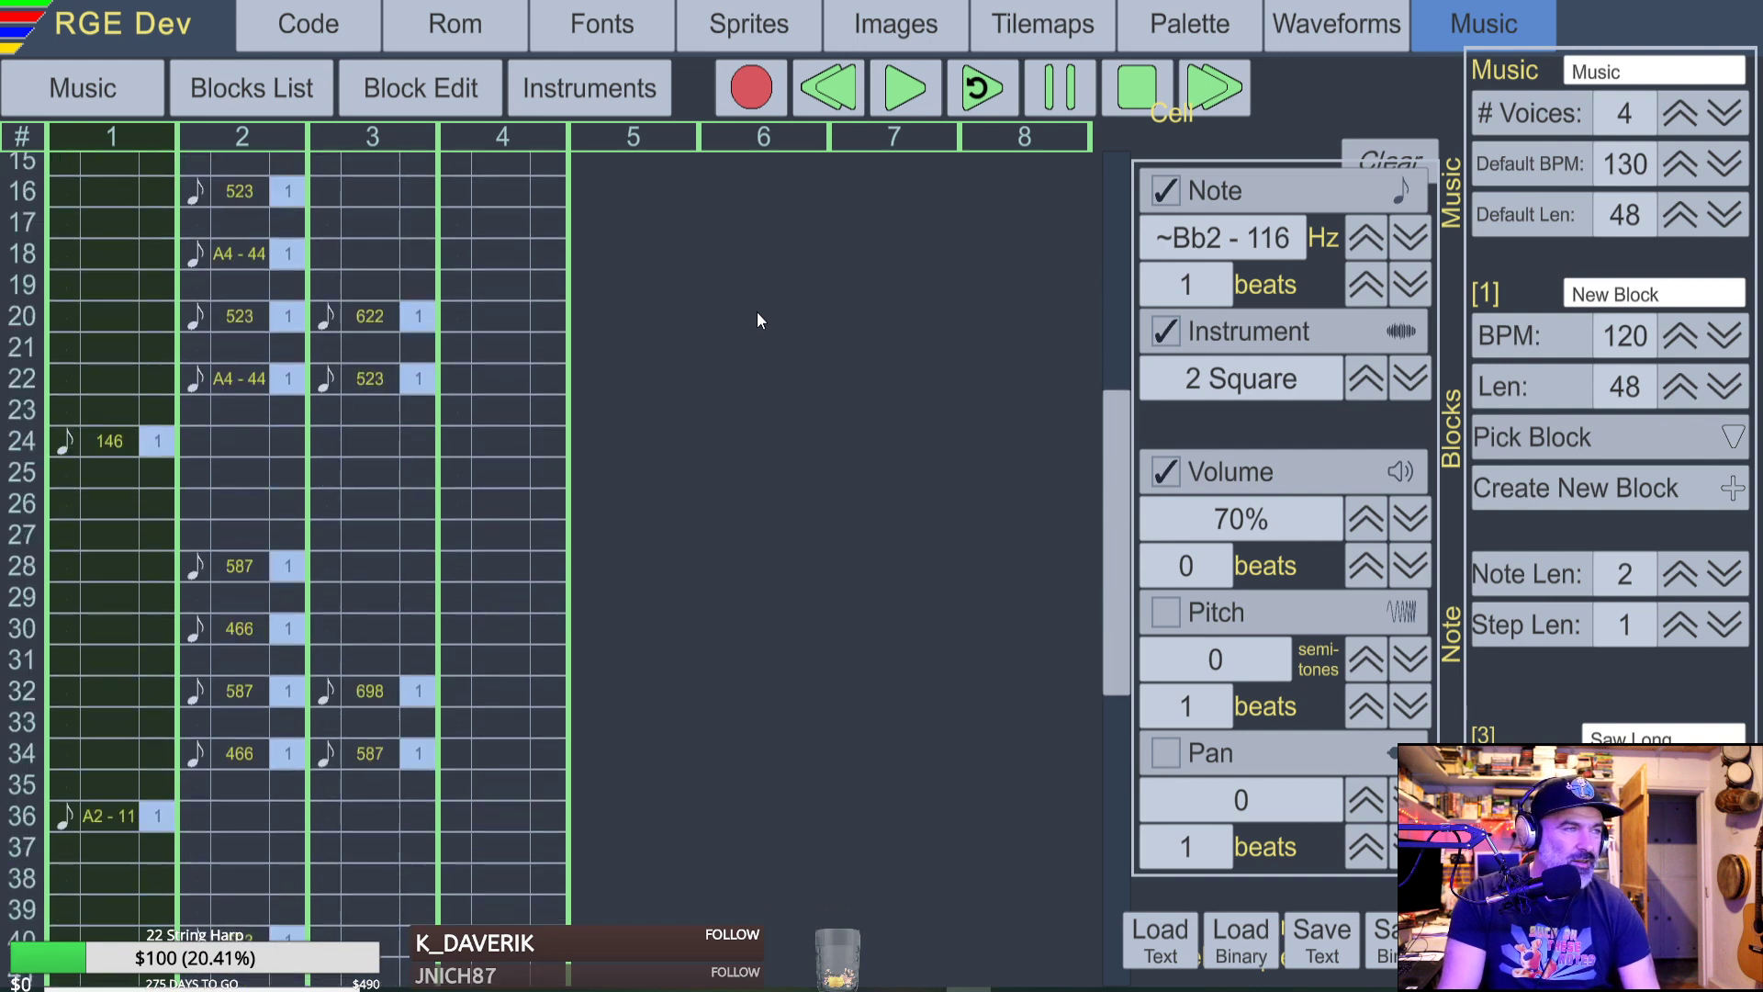
scroll(758, 320, down, 1)
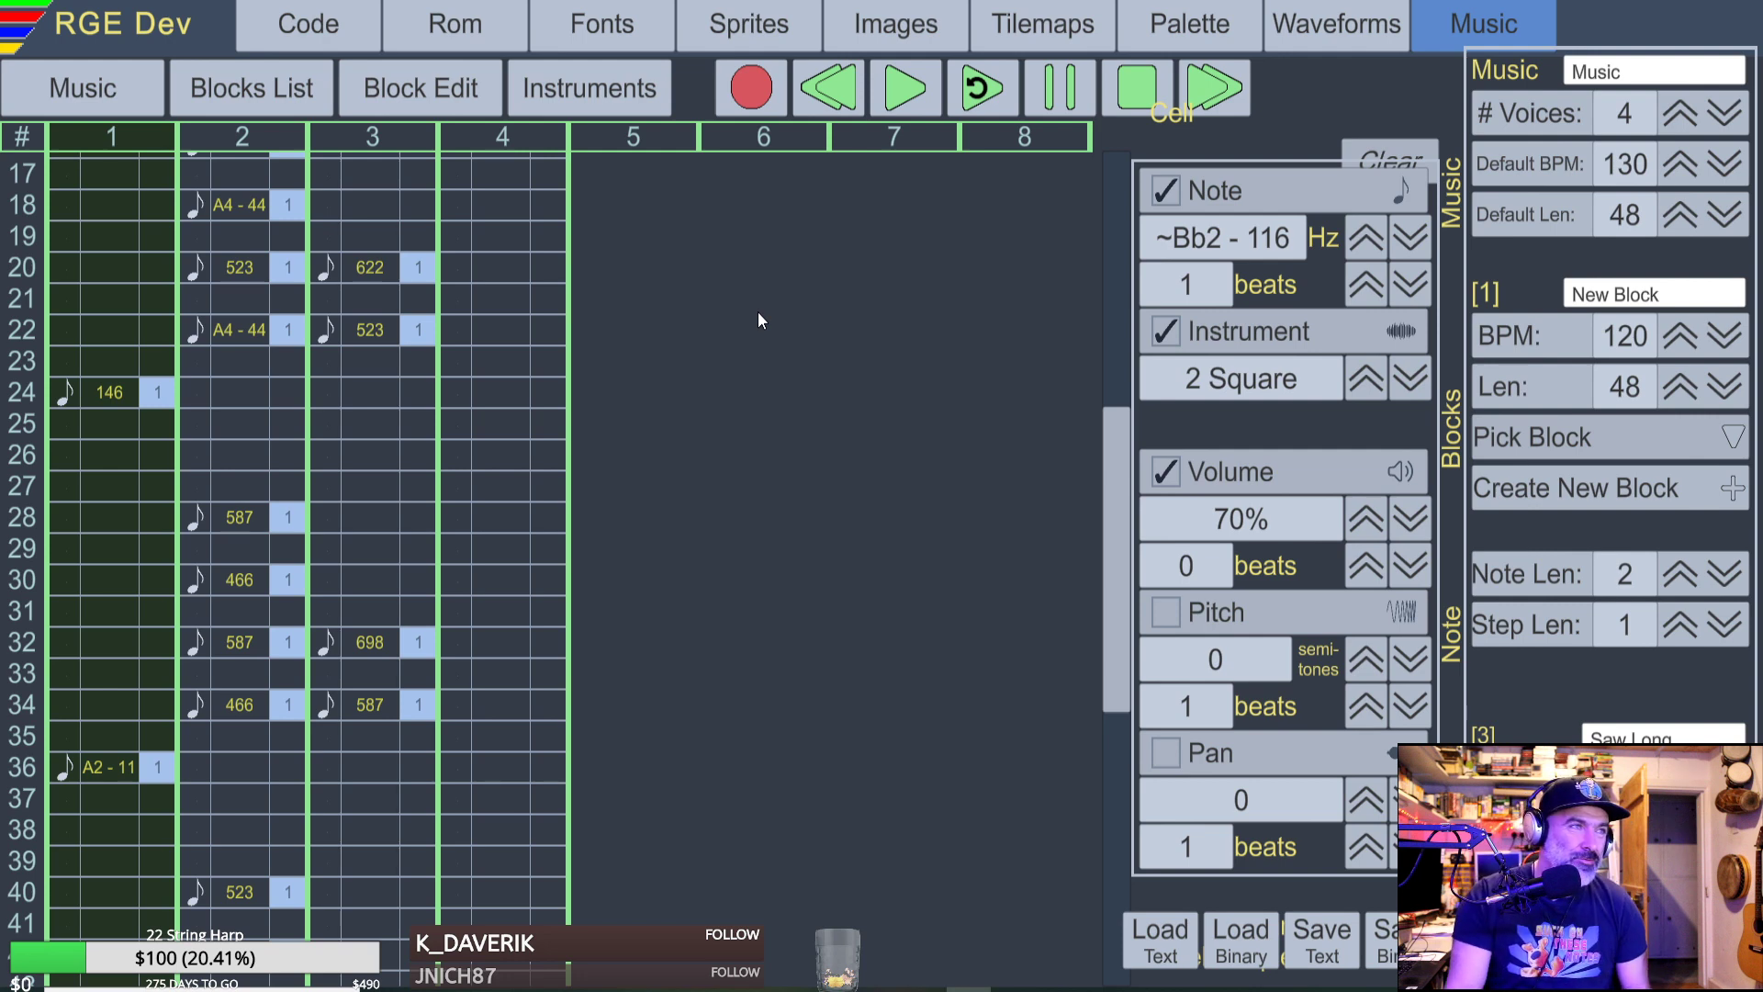
Look through the waveform, palette, tilemap, image, sprite, font, ROM and code editors, and return to the music editor.
click(1304, 32)
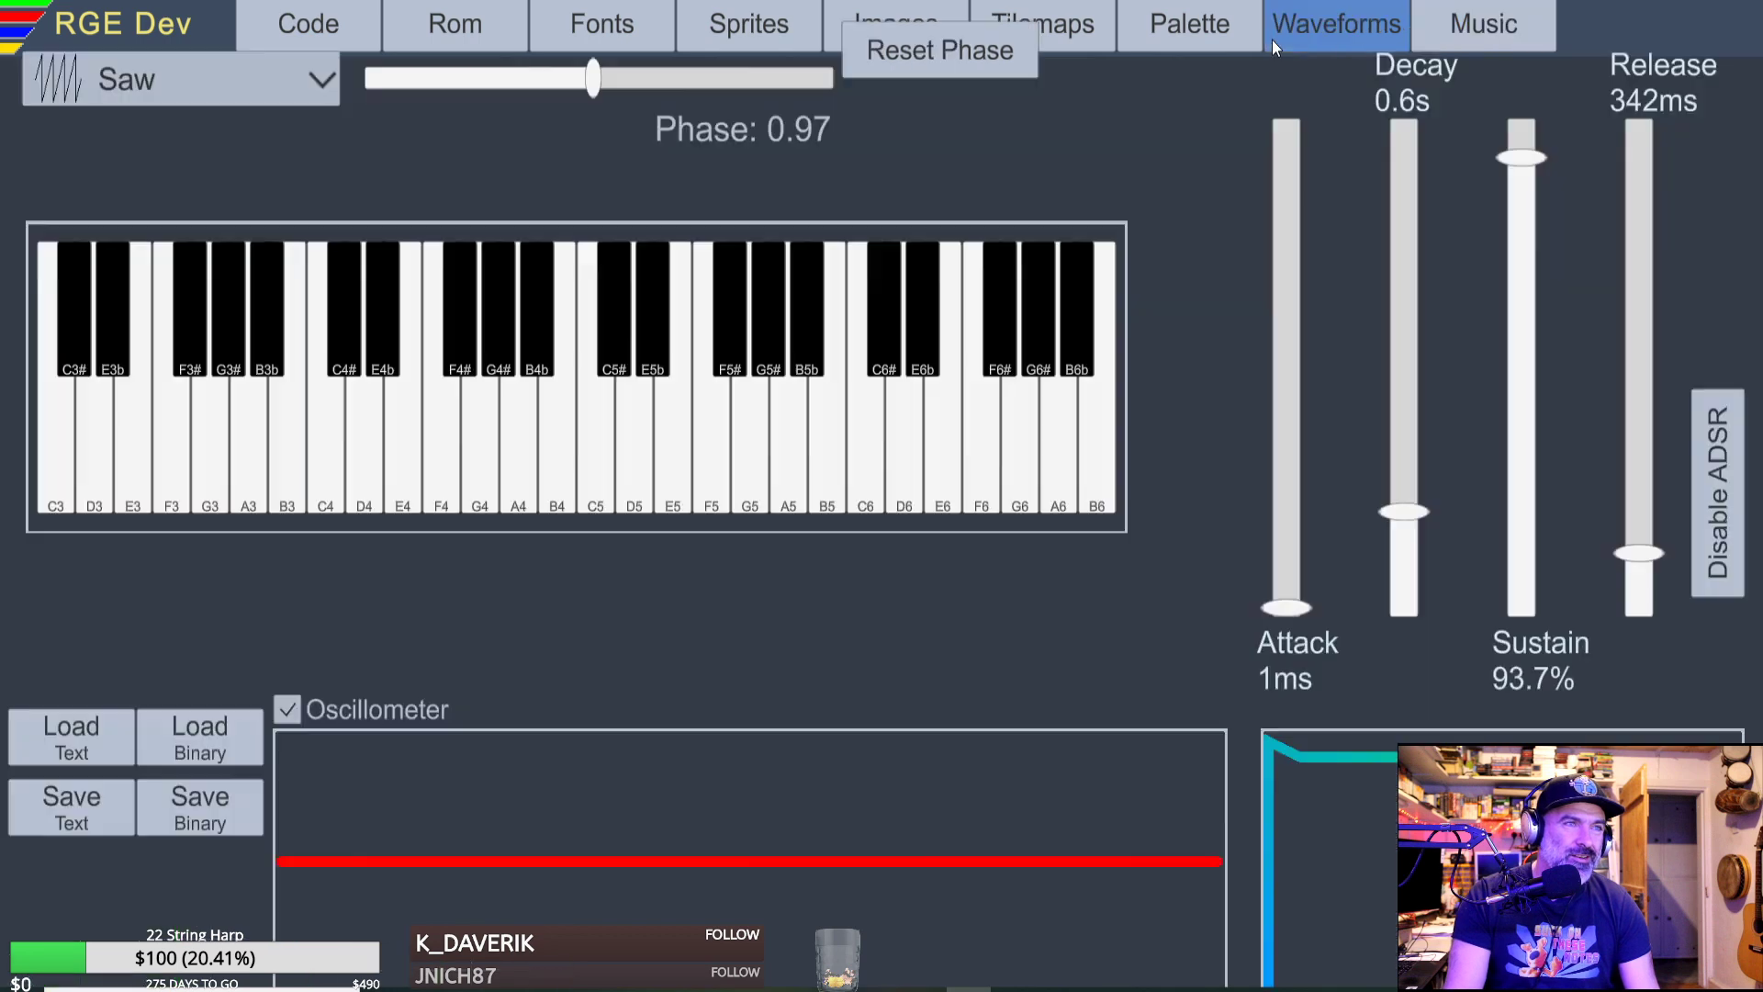
click(1194, 22)
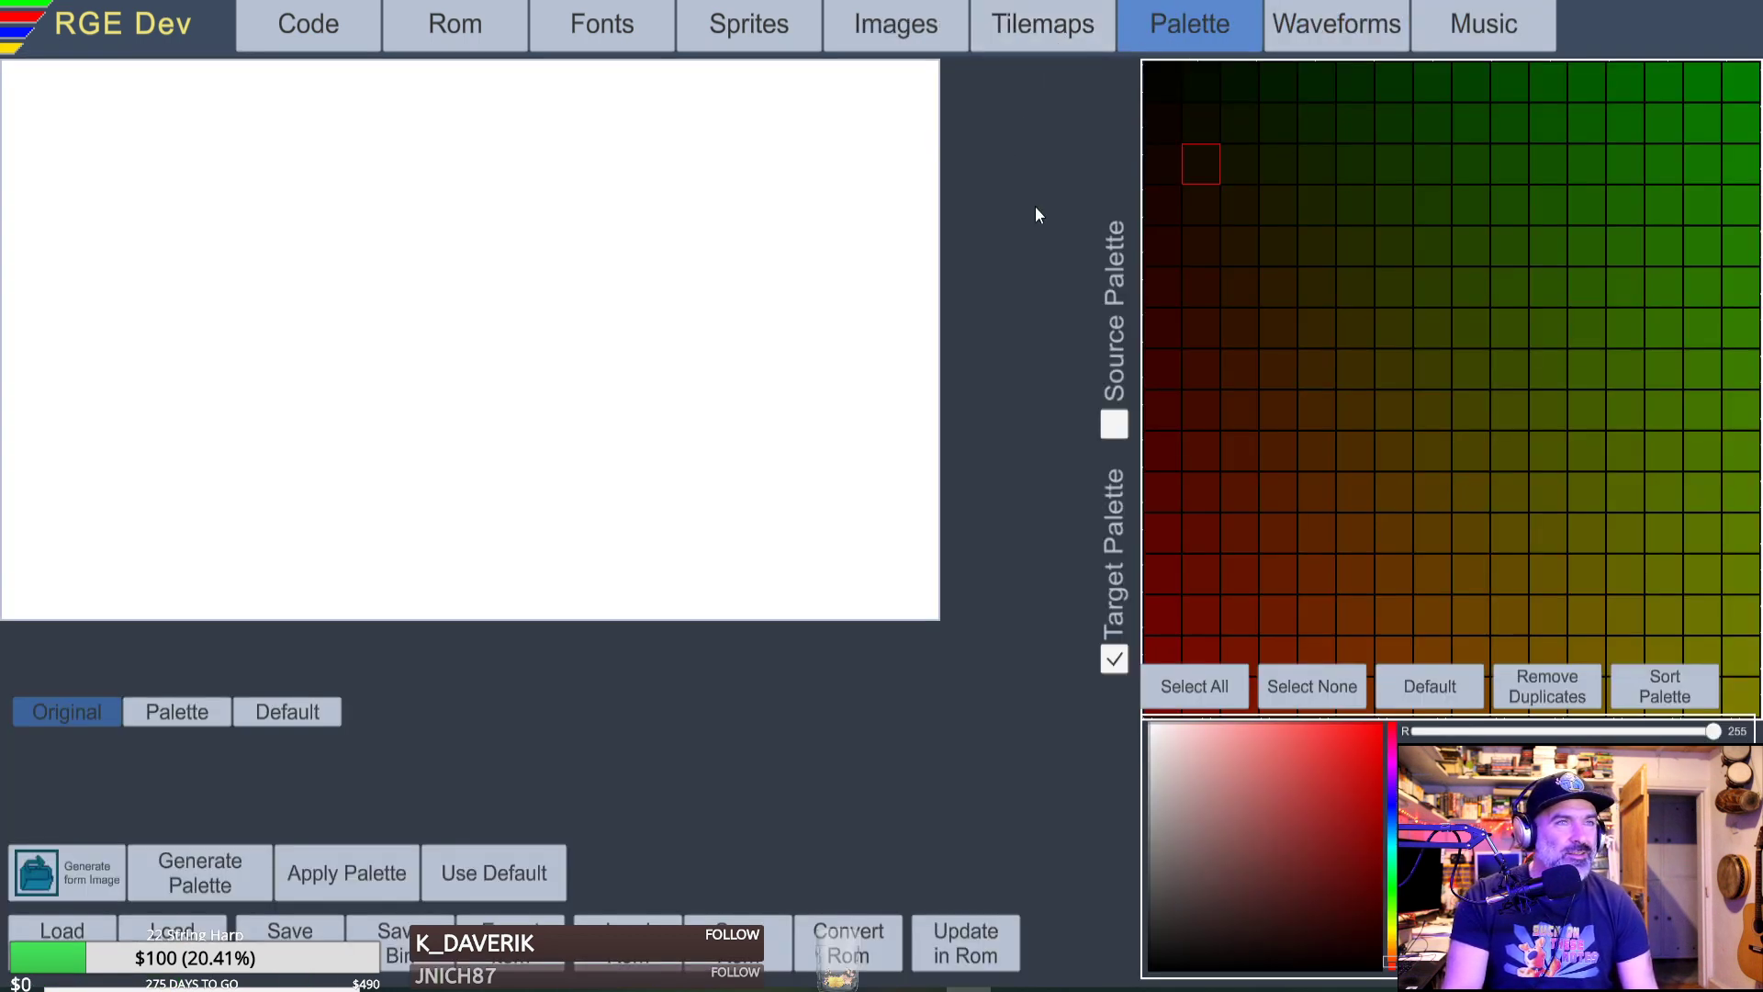
click(1056, 29)
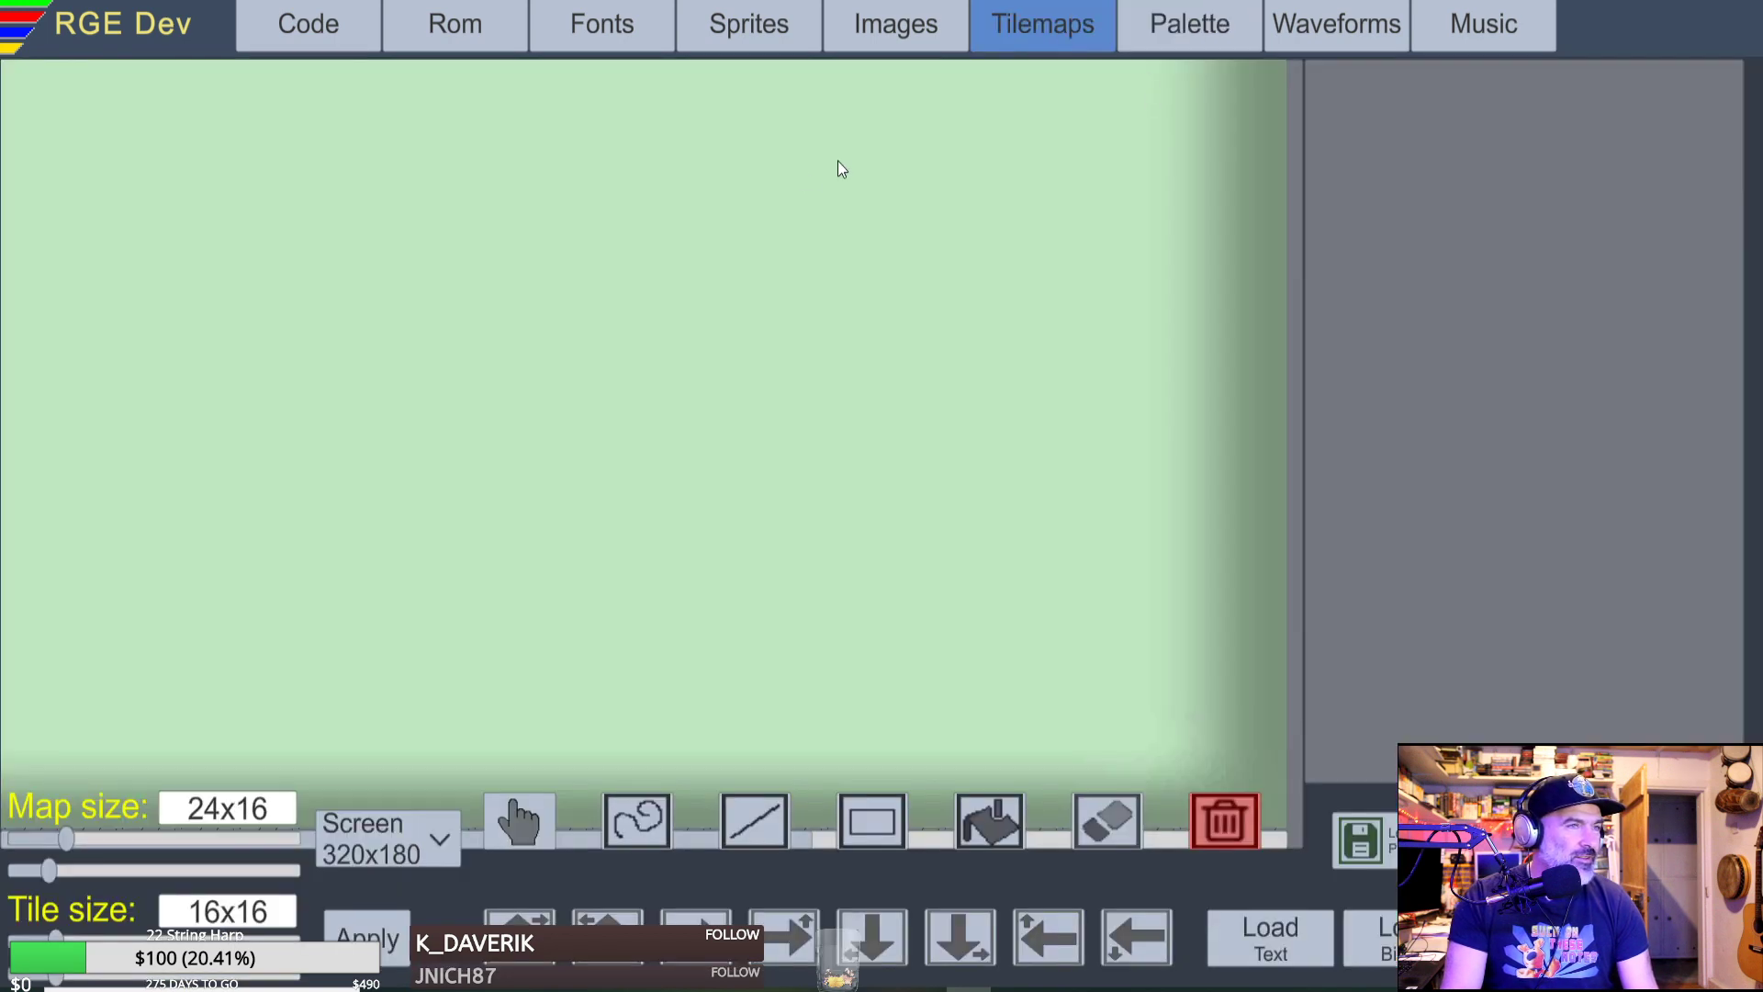
click(889, 29)
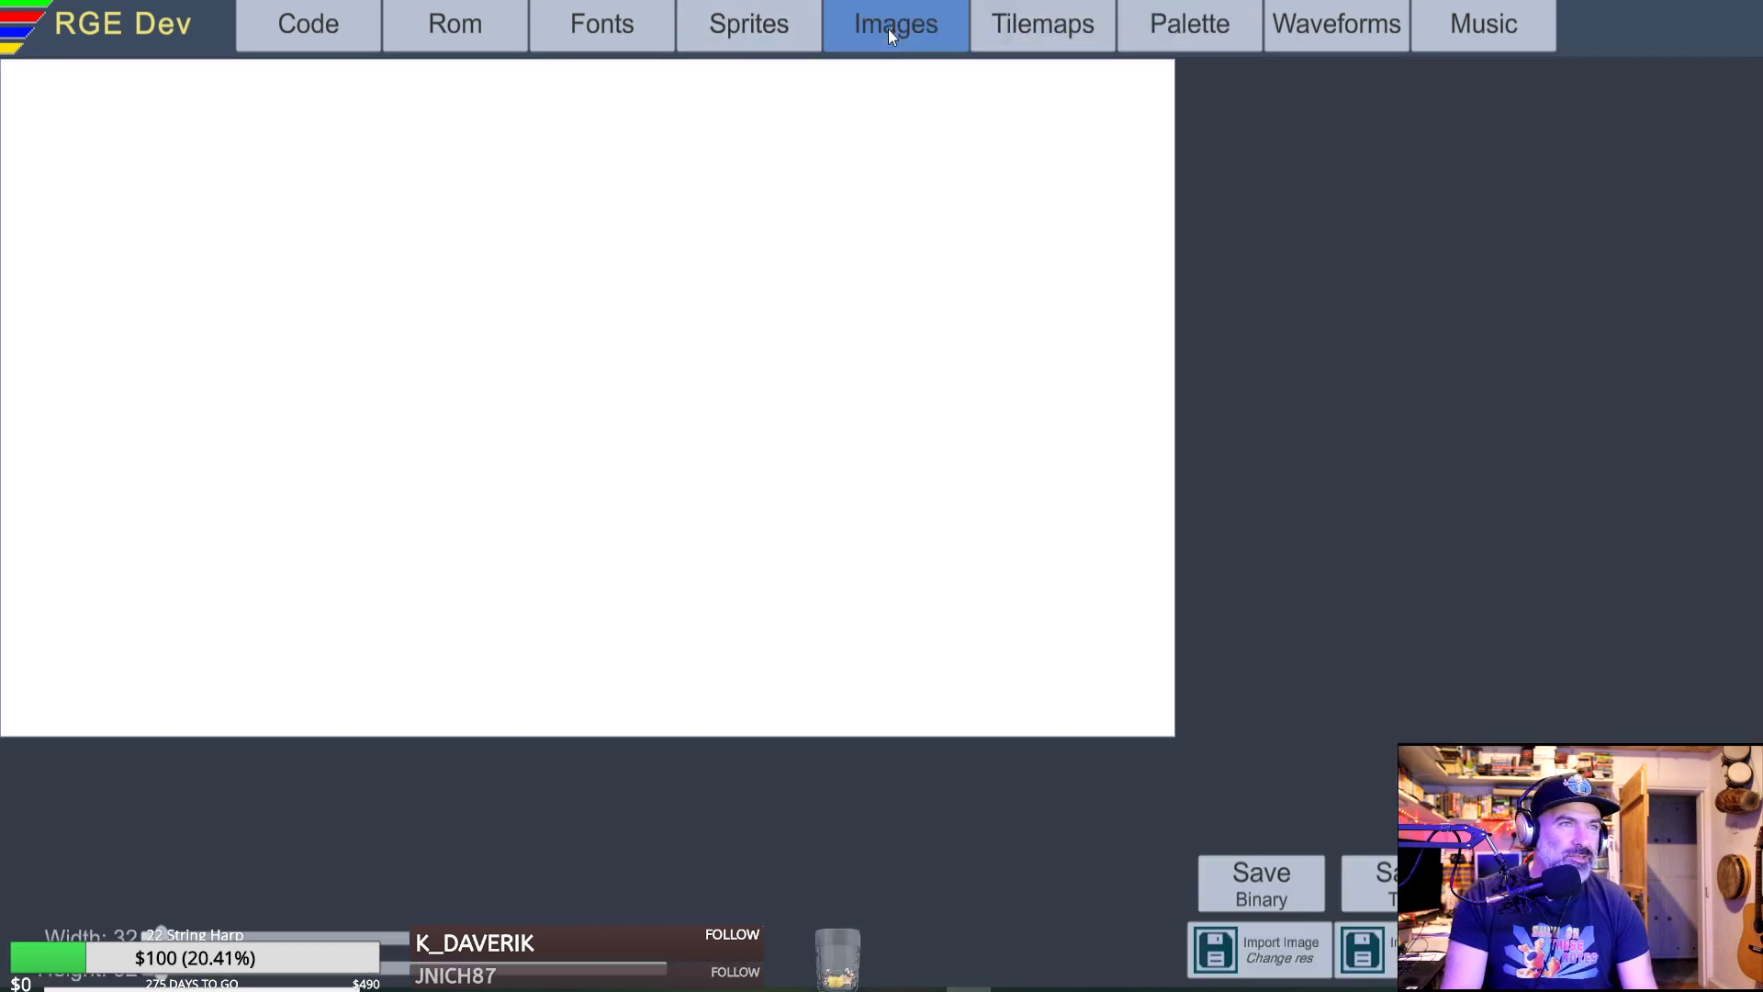
click(770, 25)
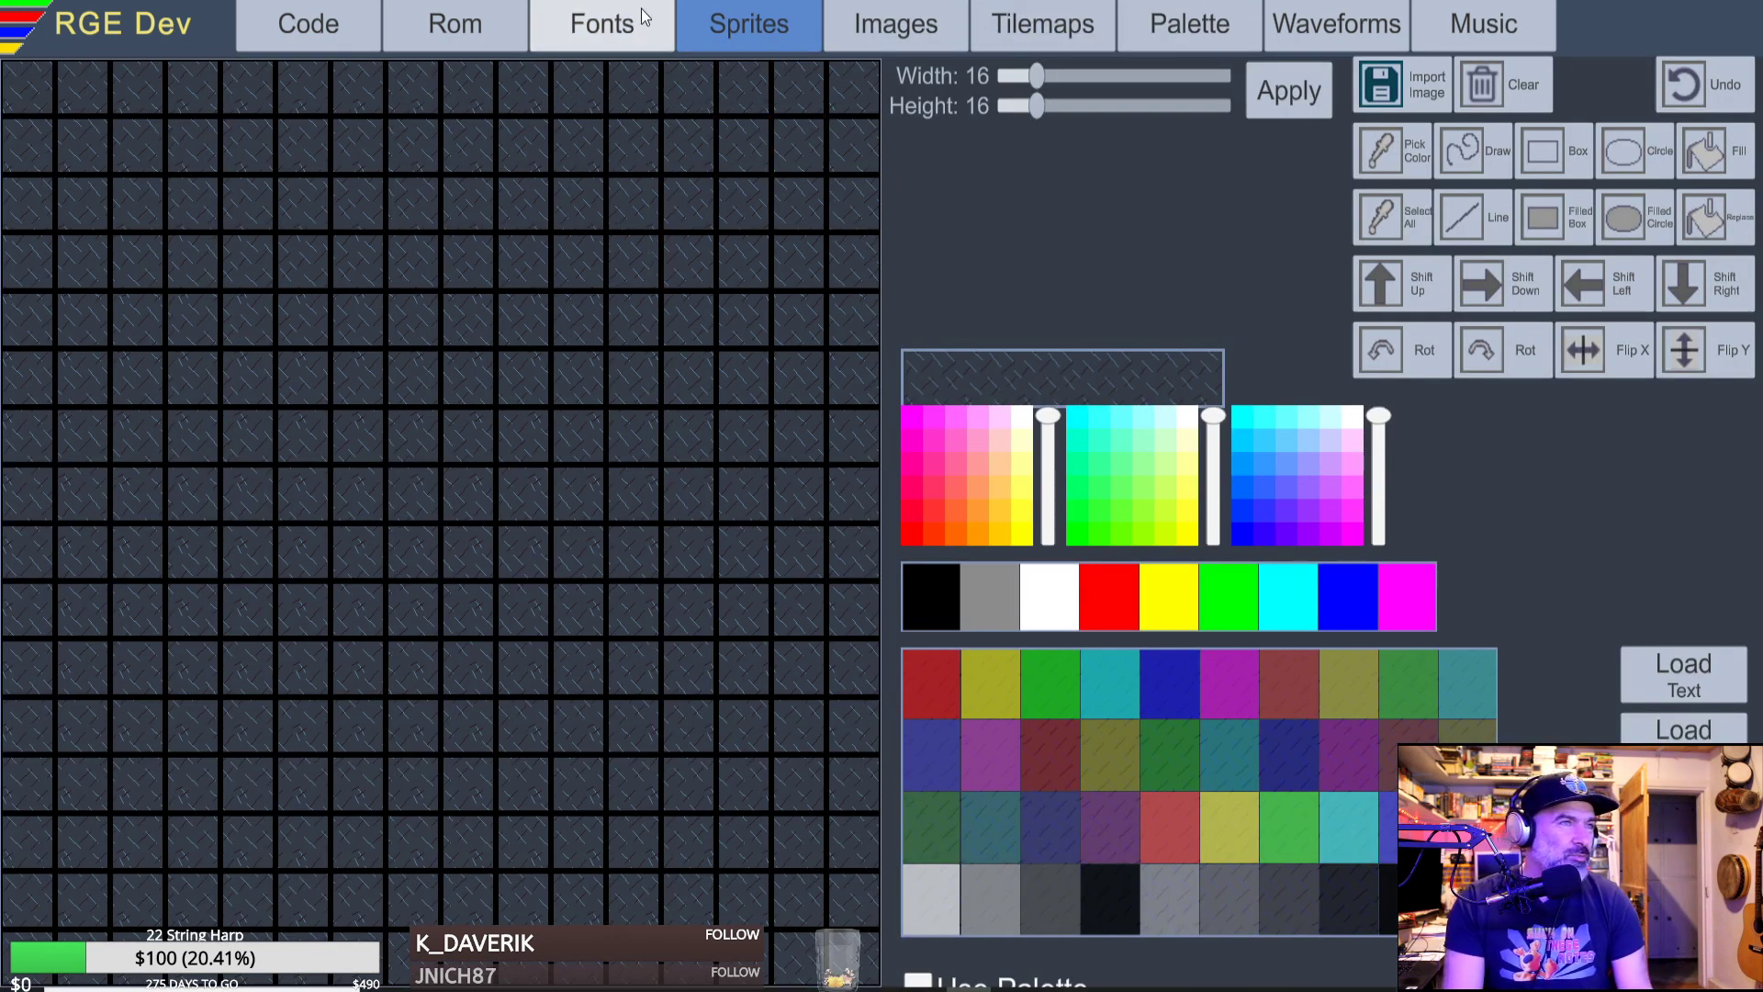
click(601, 25)
click(468, 25)
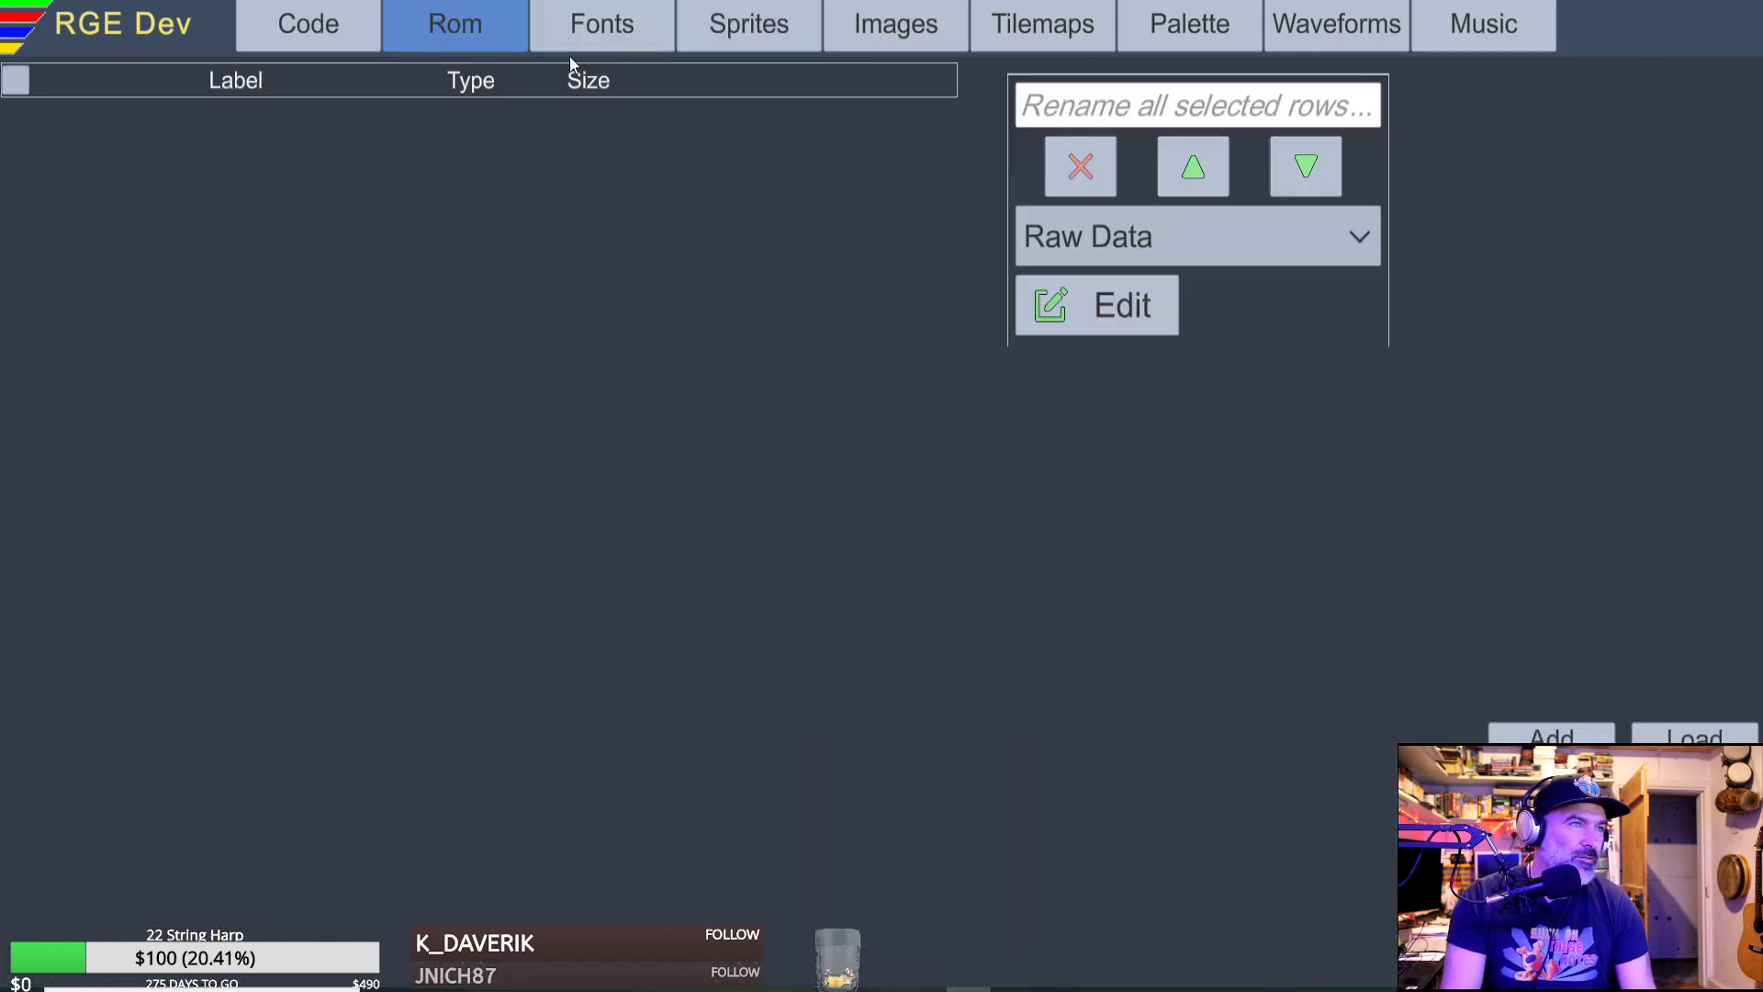
click(311, 30)
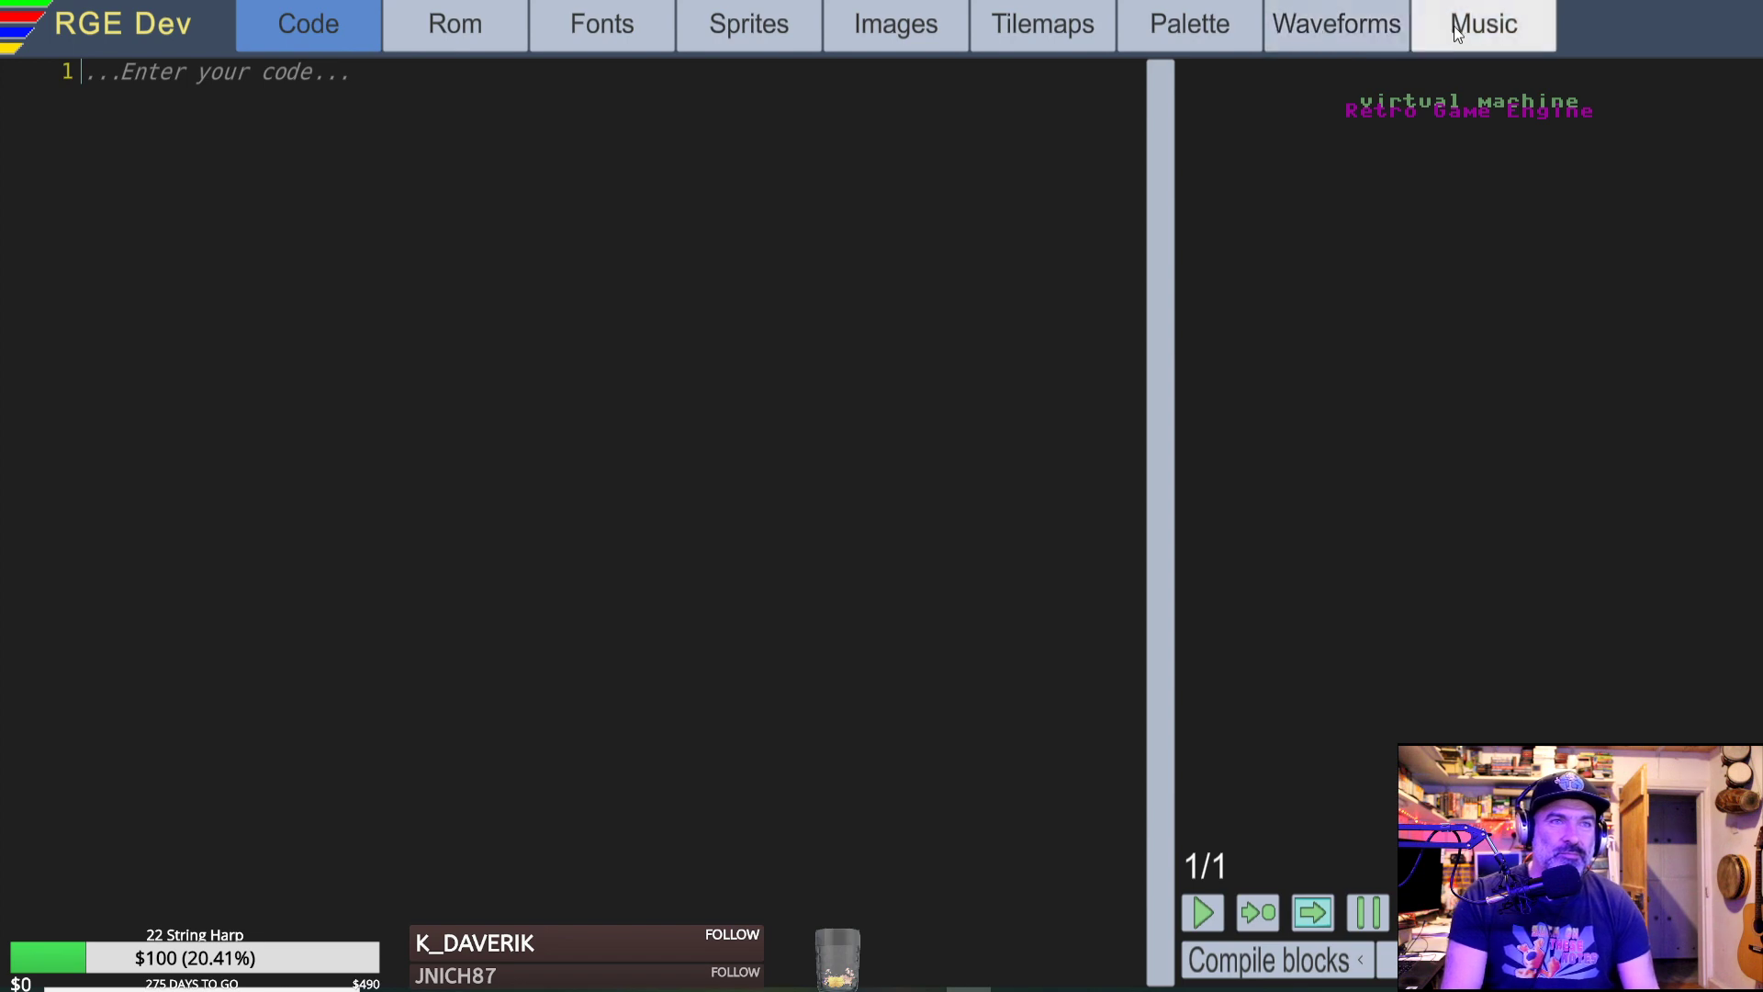
click(1483, 26)
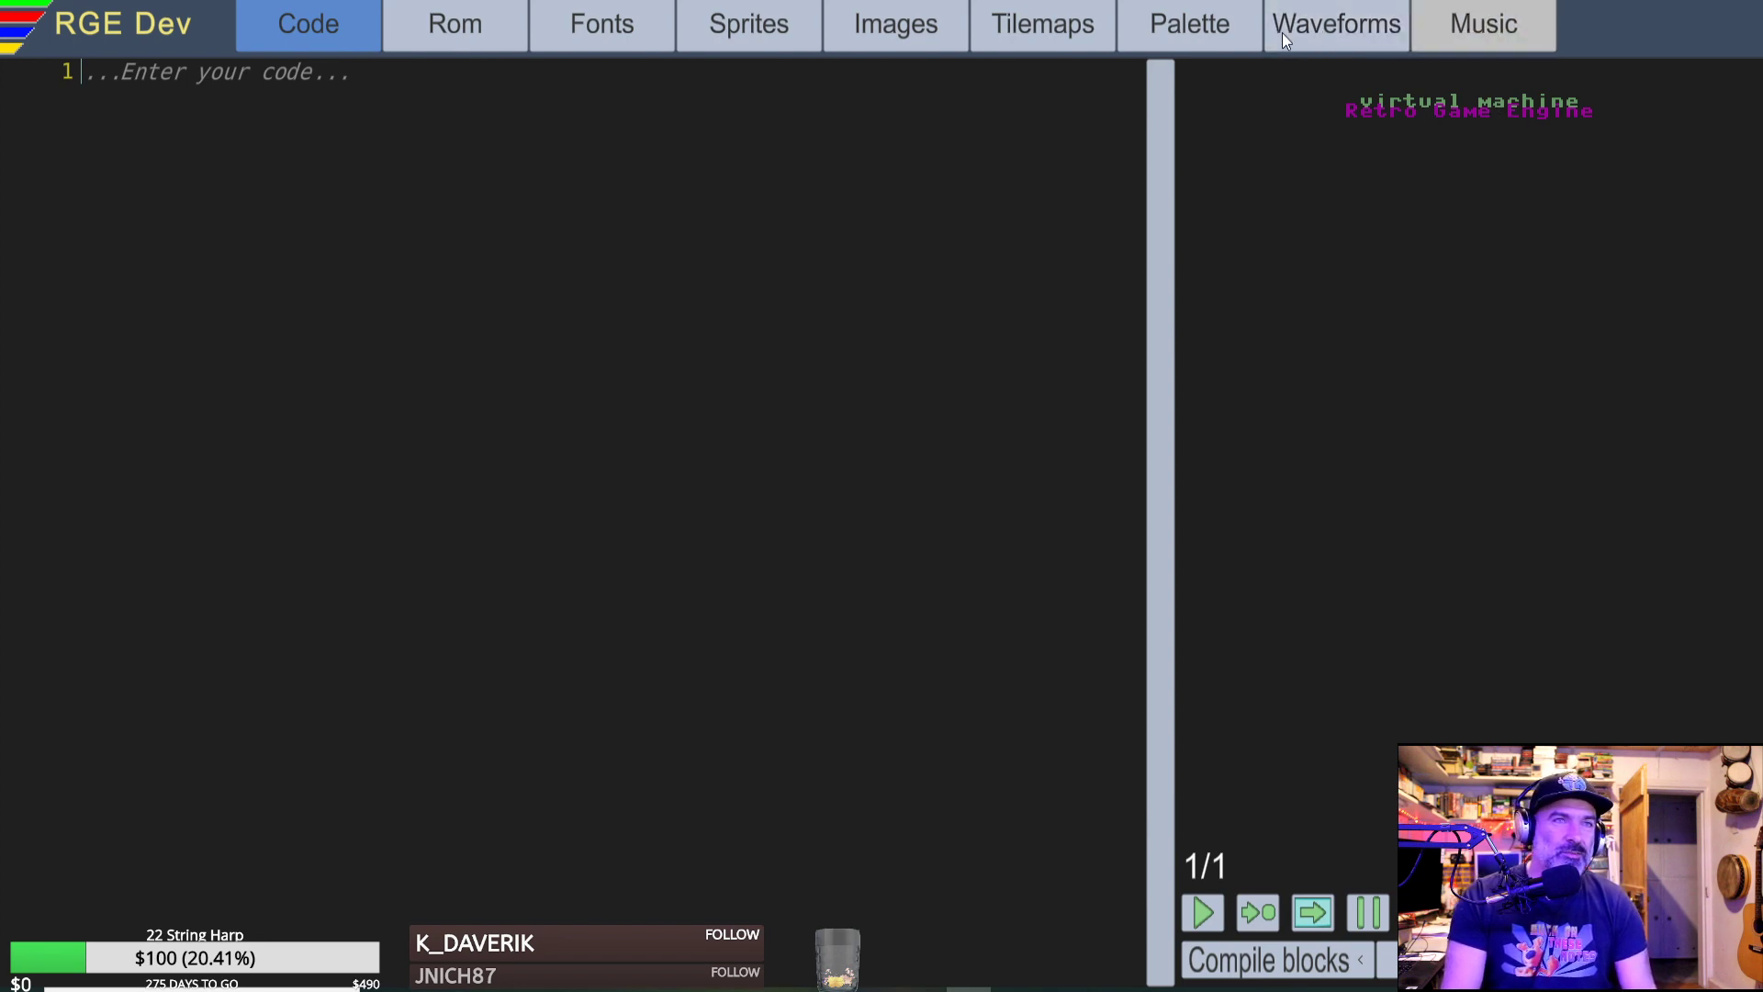
click(1339, 26)
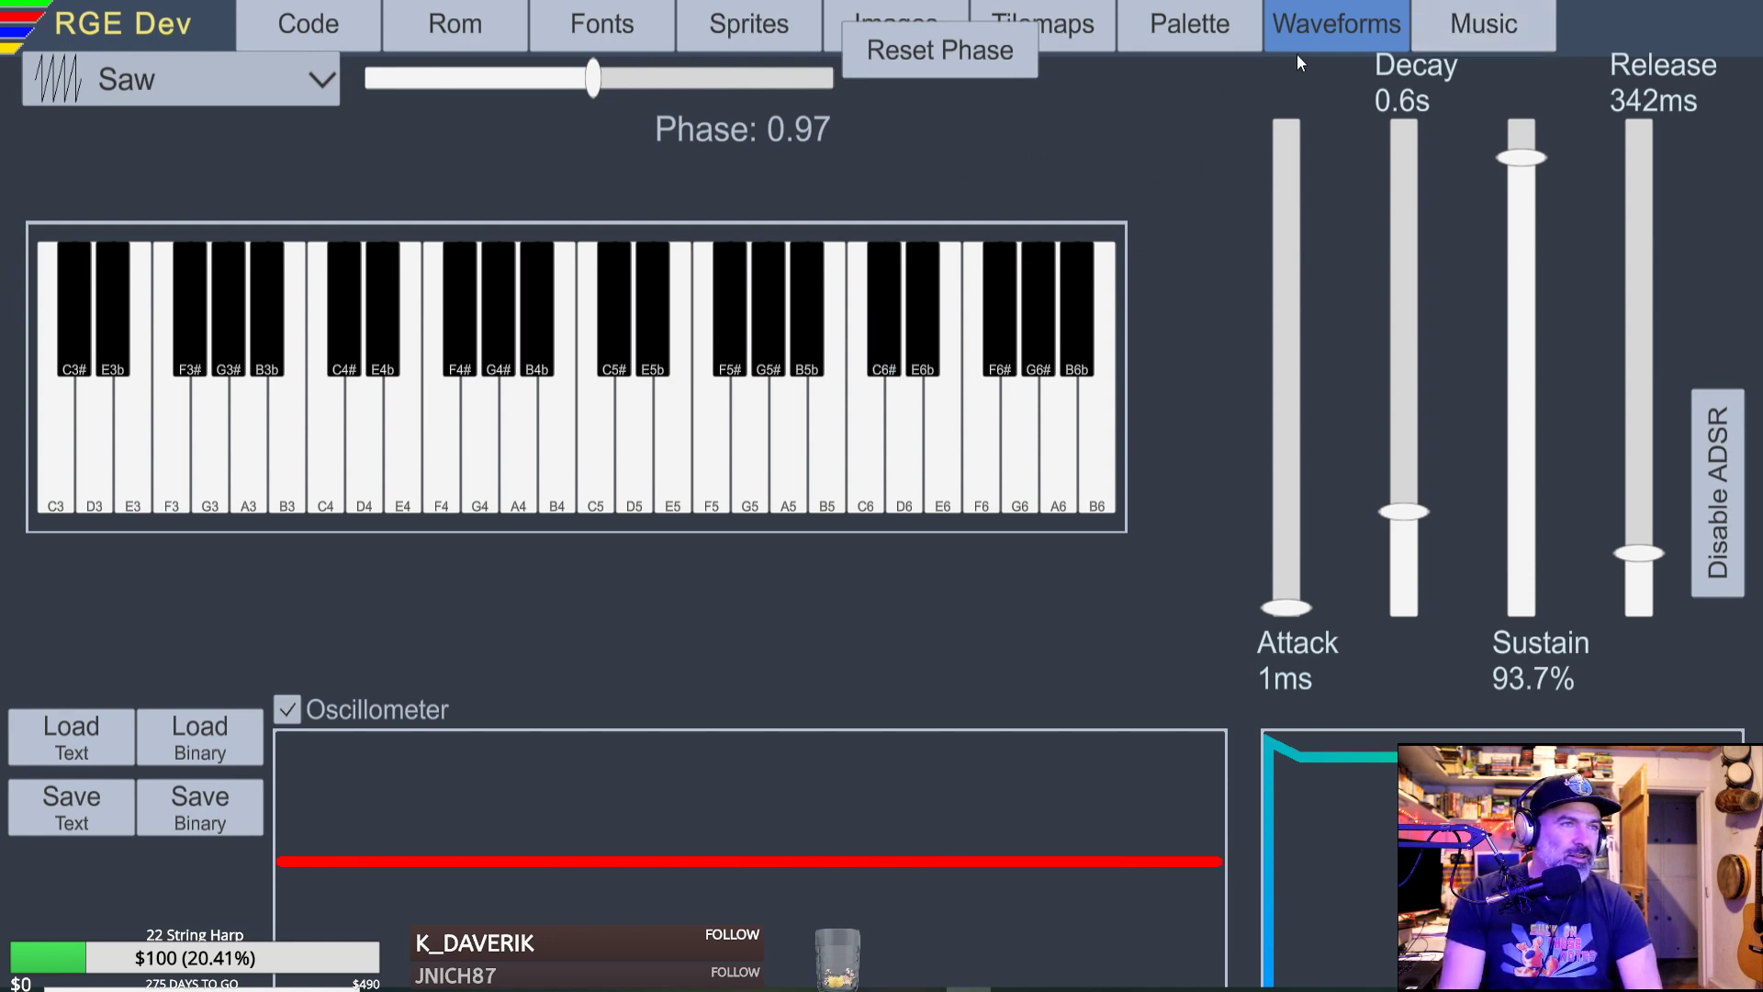
click(1465, 37)
Set block 1's tempo to 130 BPM.
scroll(593, 416, up, 5)
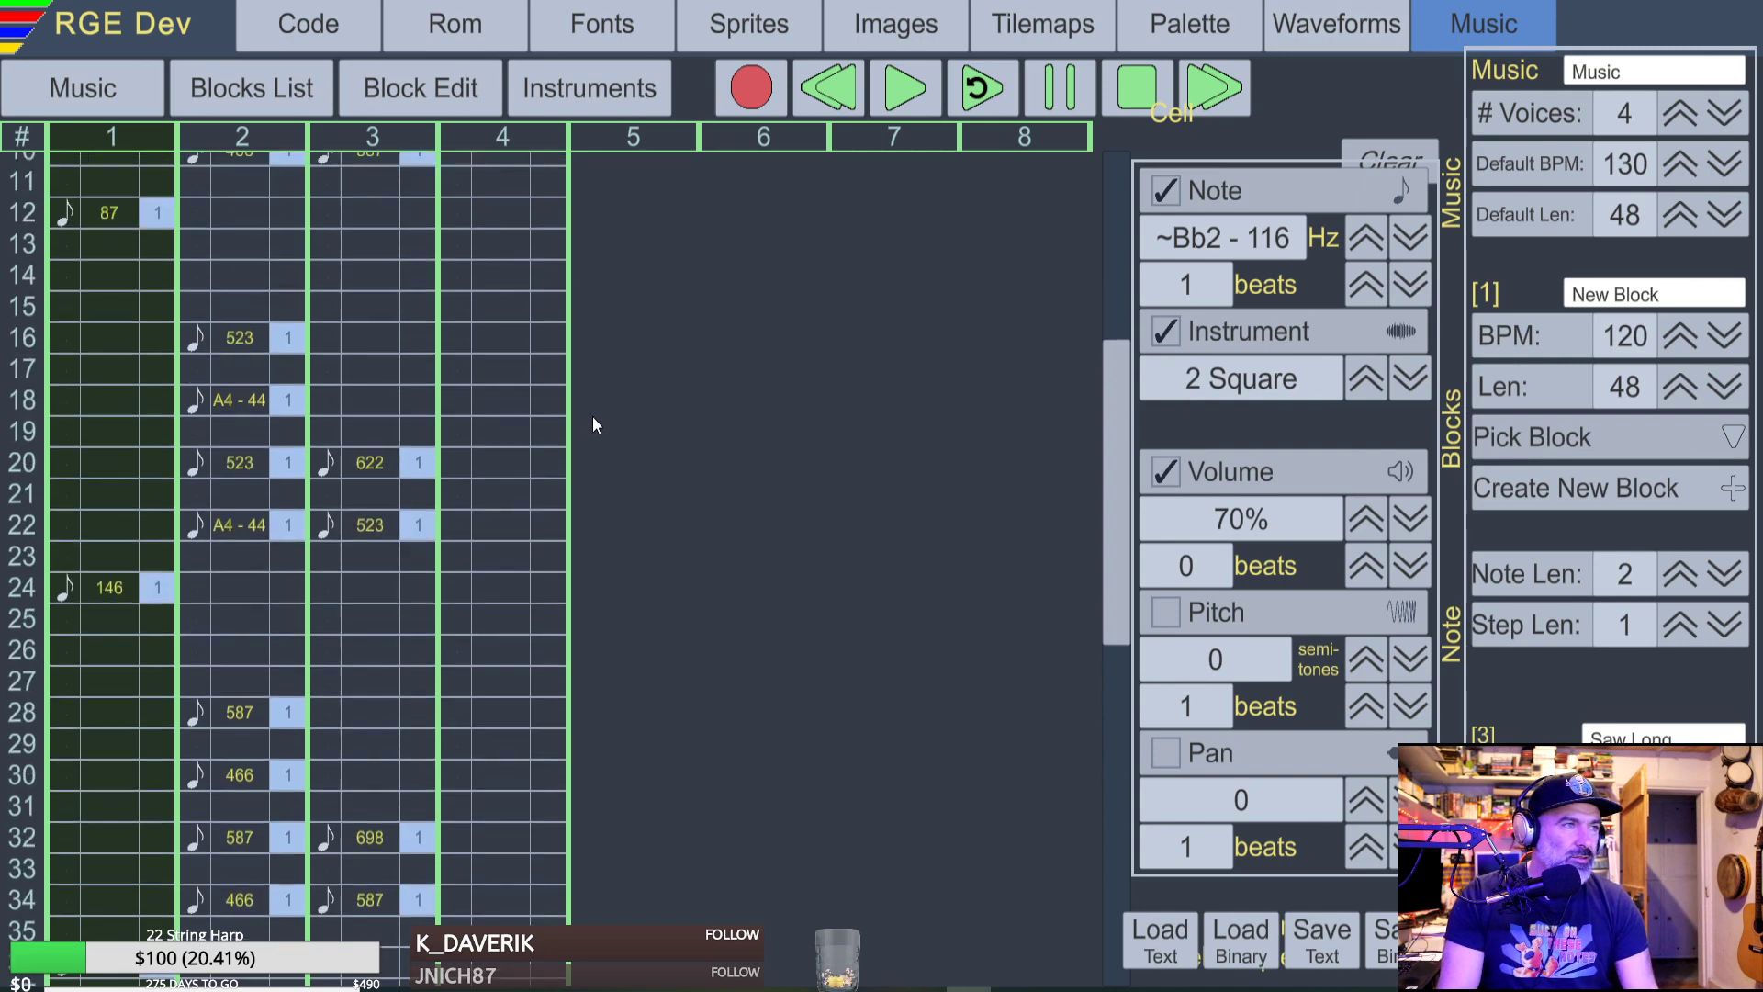
scroll(423, 519, down, 7)
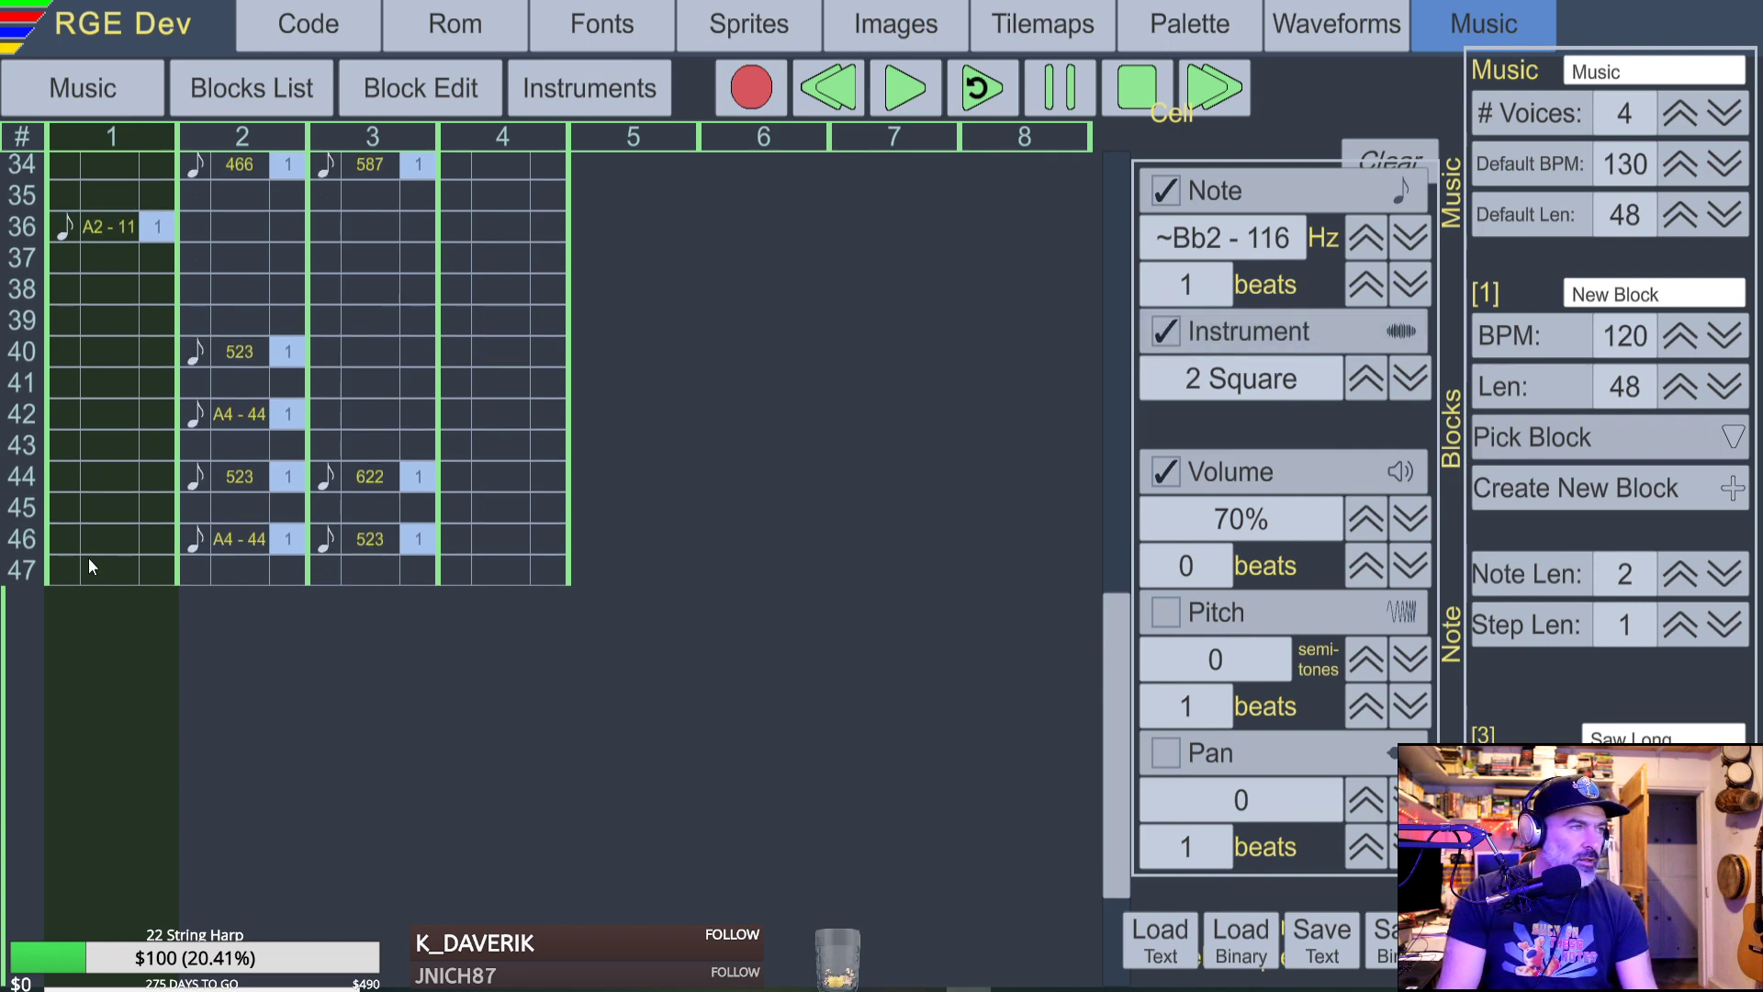
scroll(84, 588, up, 2)
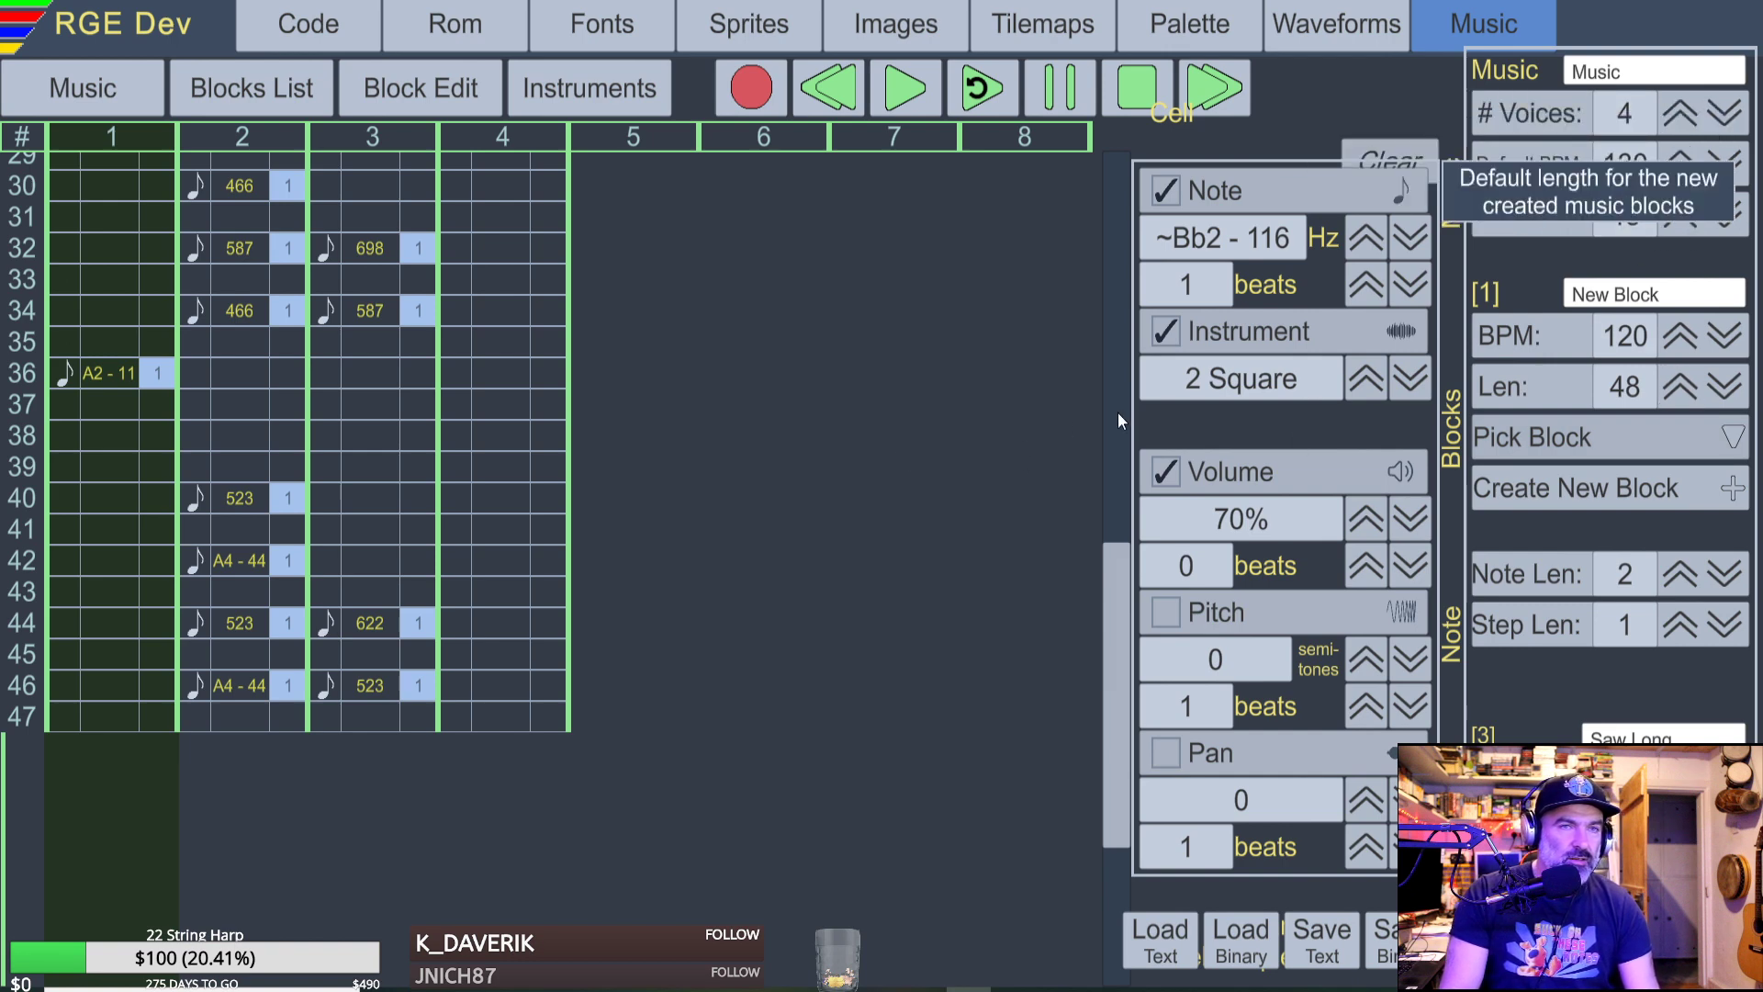
click(1678, 340)
click(1678, 339)
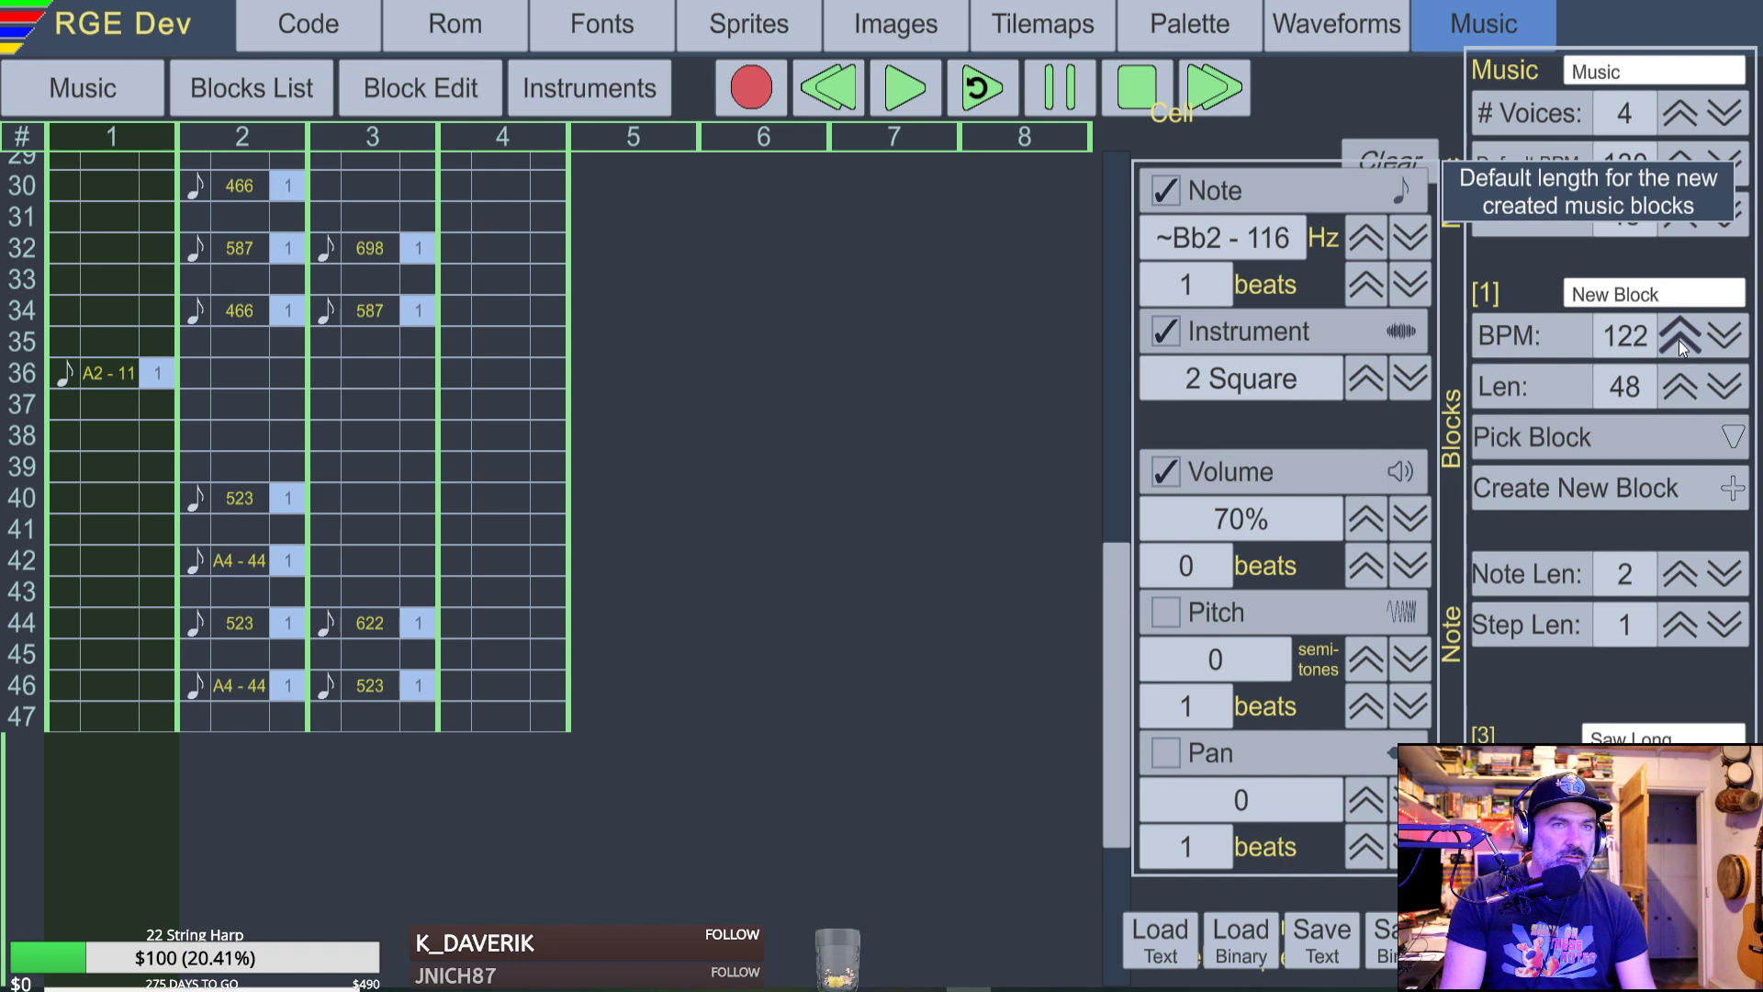
click(1678, 340)
click(1679, 340)
click(1678, 340)
click(1679, 339)
click(1678, 340)
click(1678, 339)
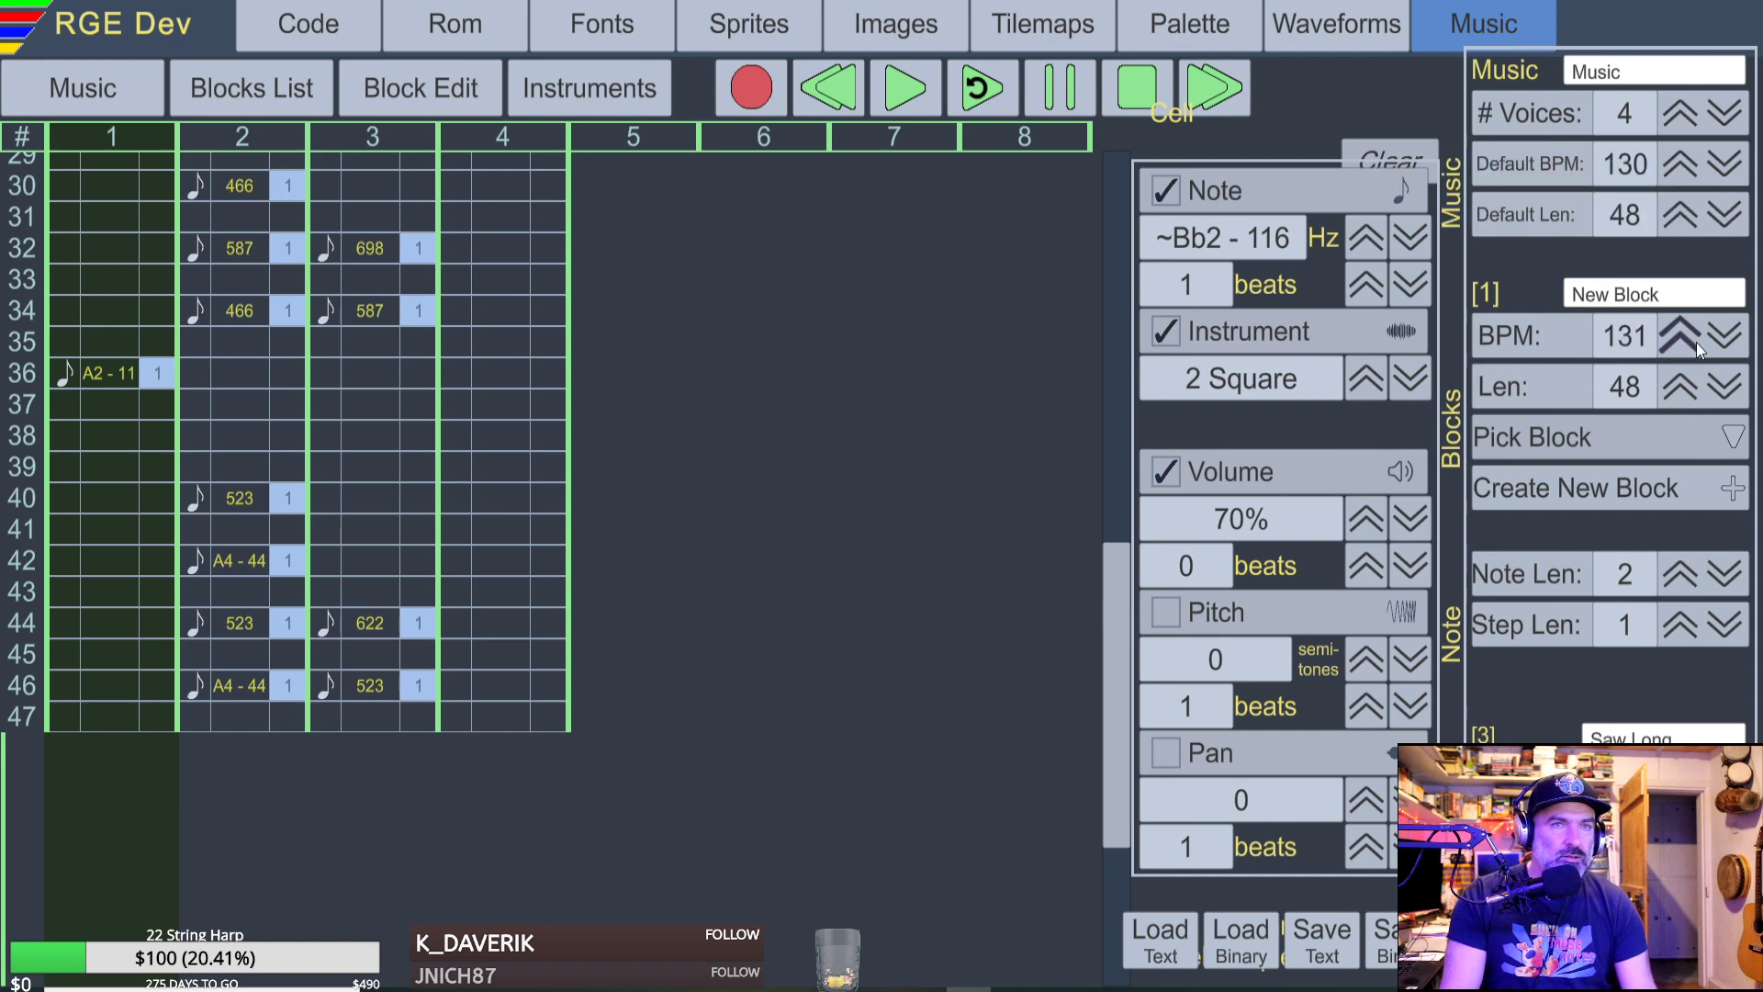
click(1731, 341)
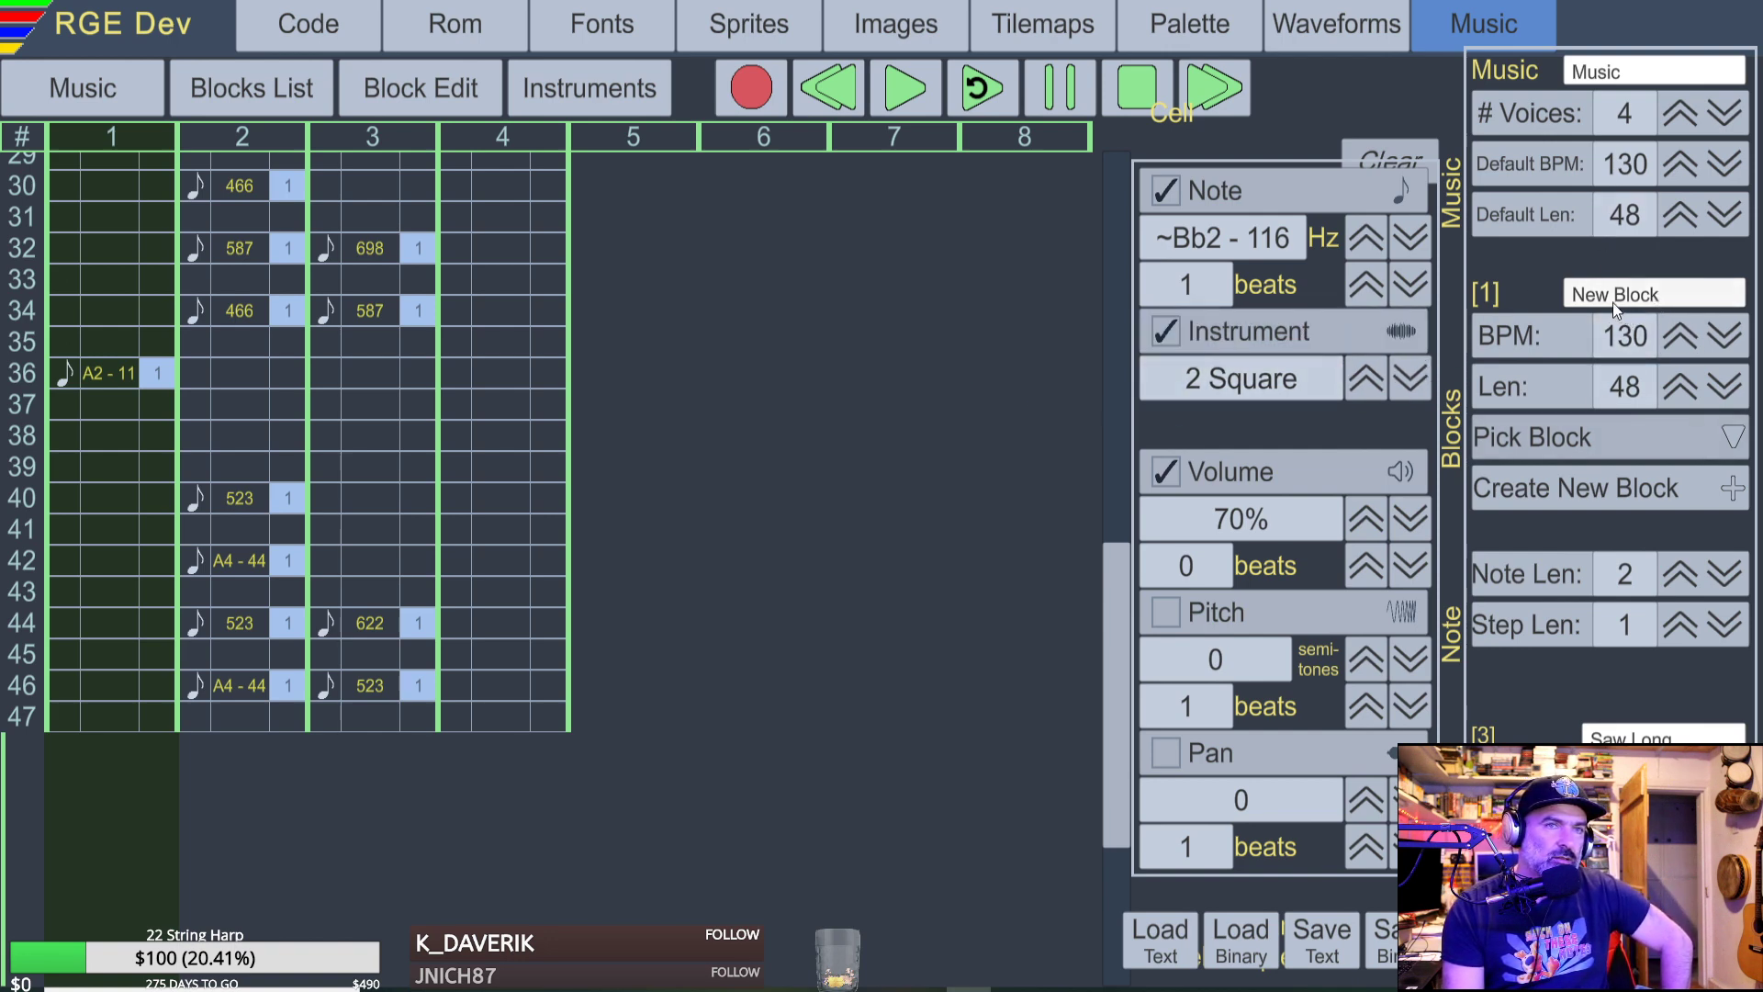
Switch between blocks 1 and 2 to compare their notes from row 00 to row 47, ending on block 1.
click(1712, 438)
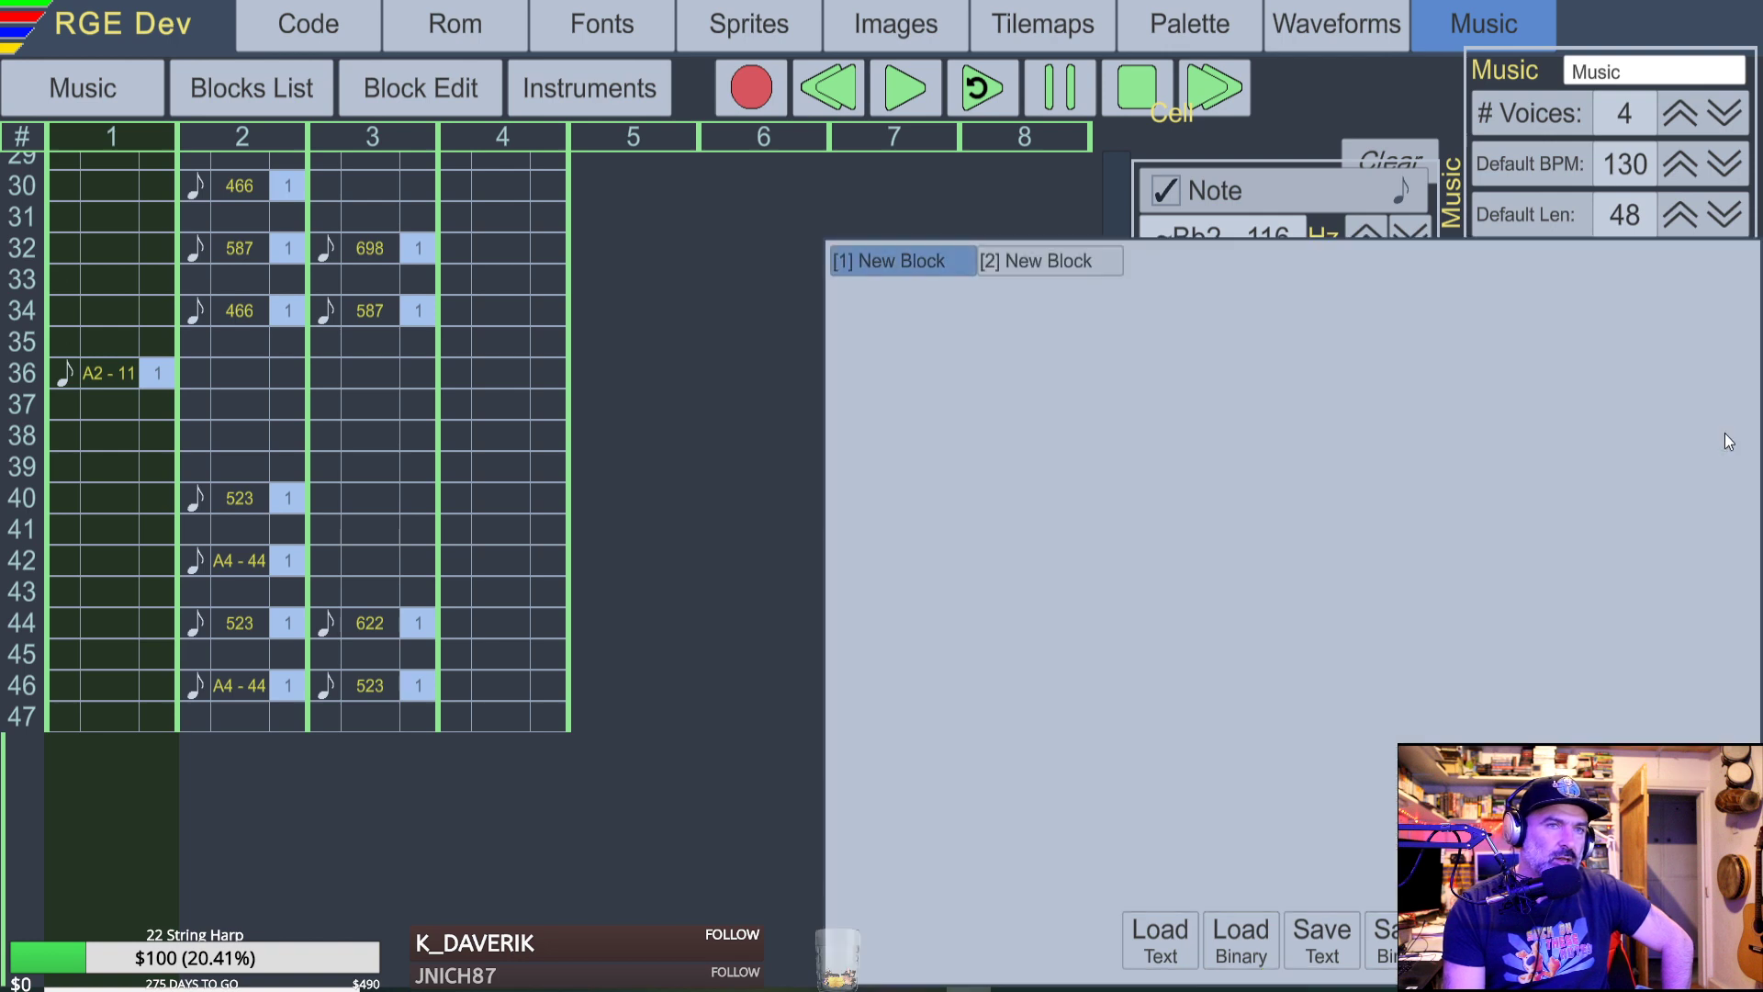
click(1045, 259)
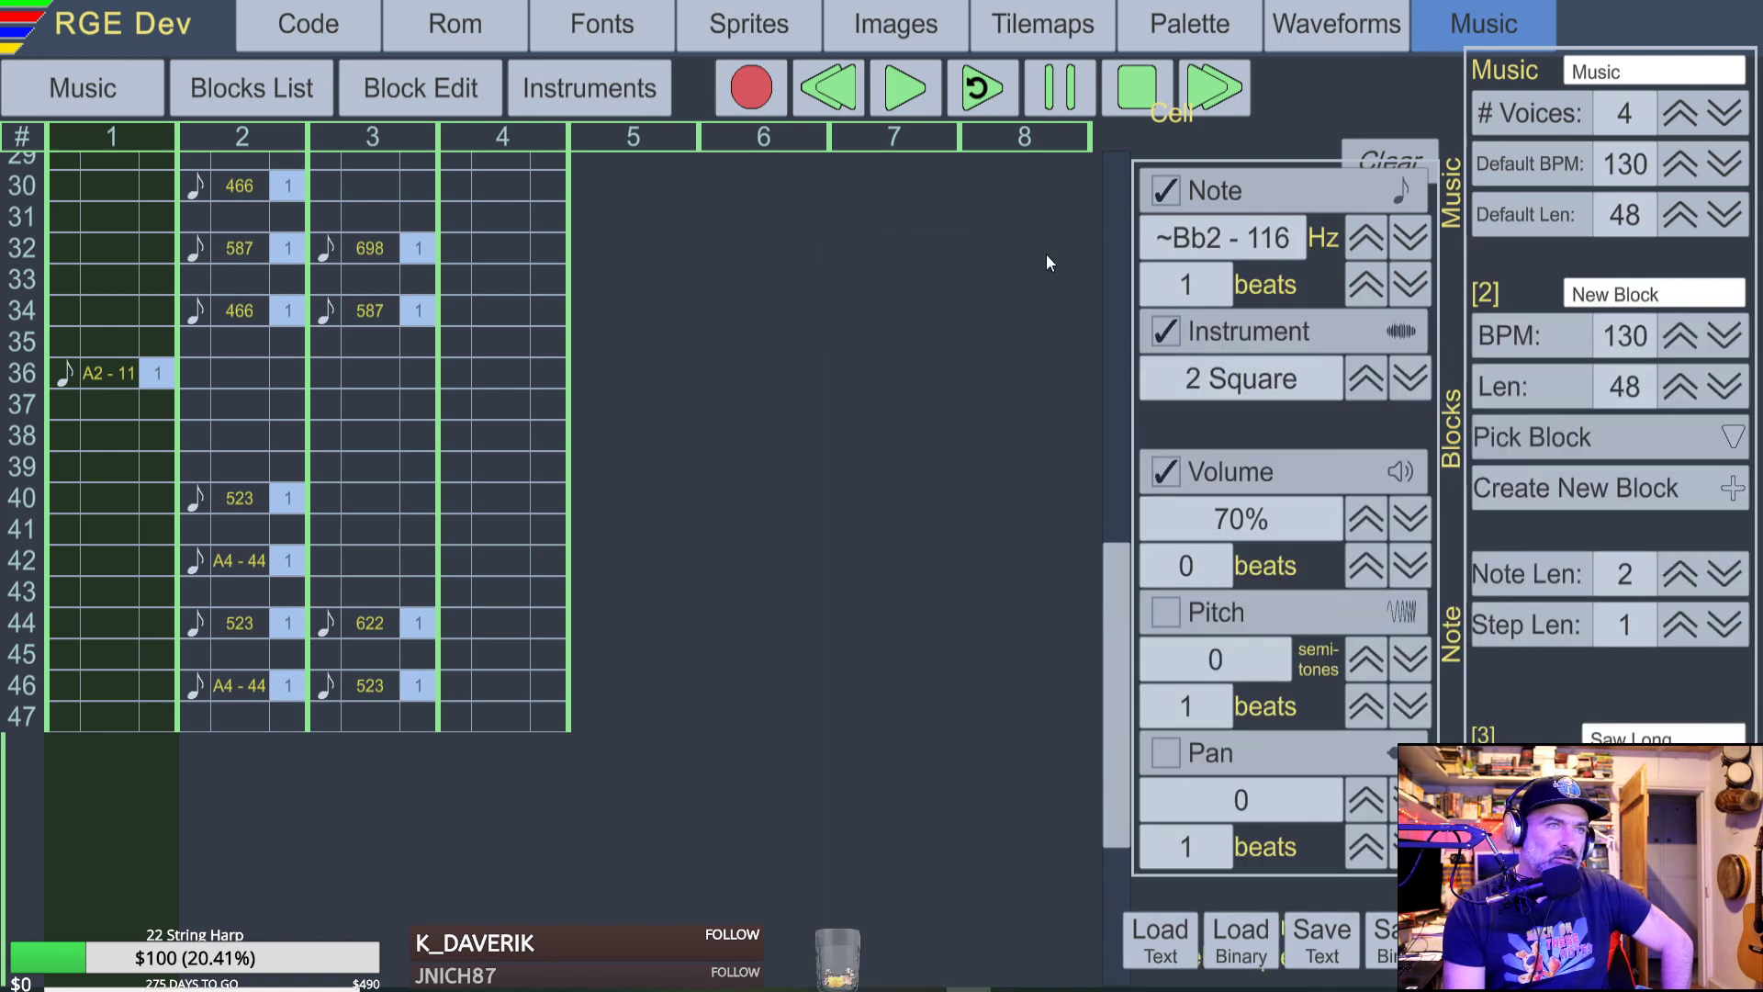
click(1717, 433)
click(885, 260)
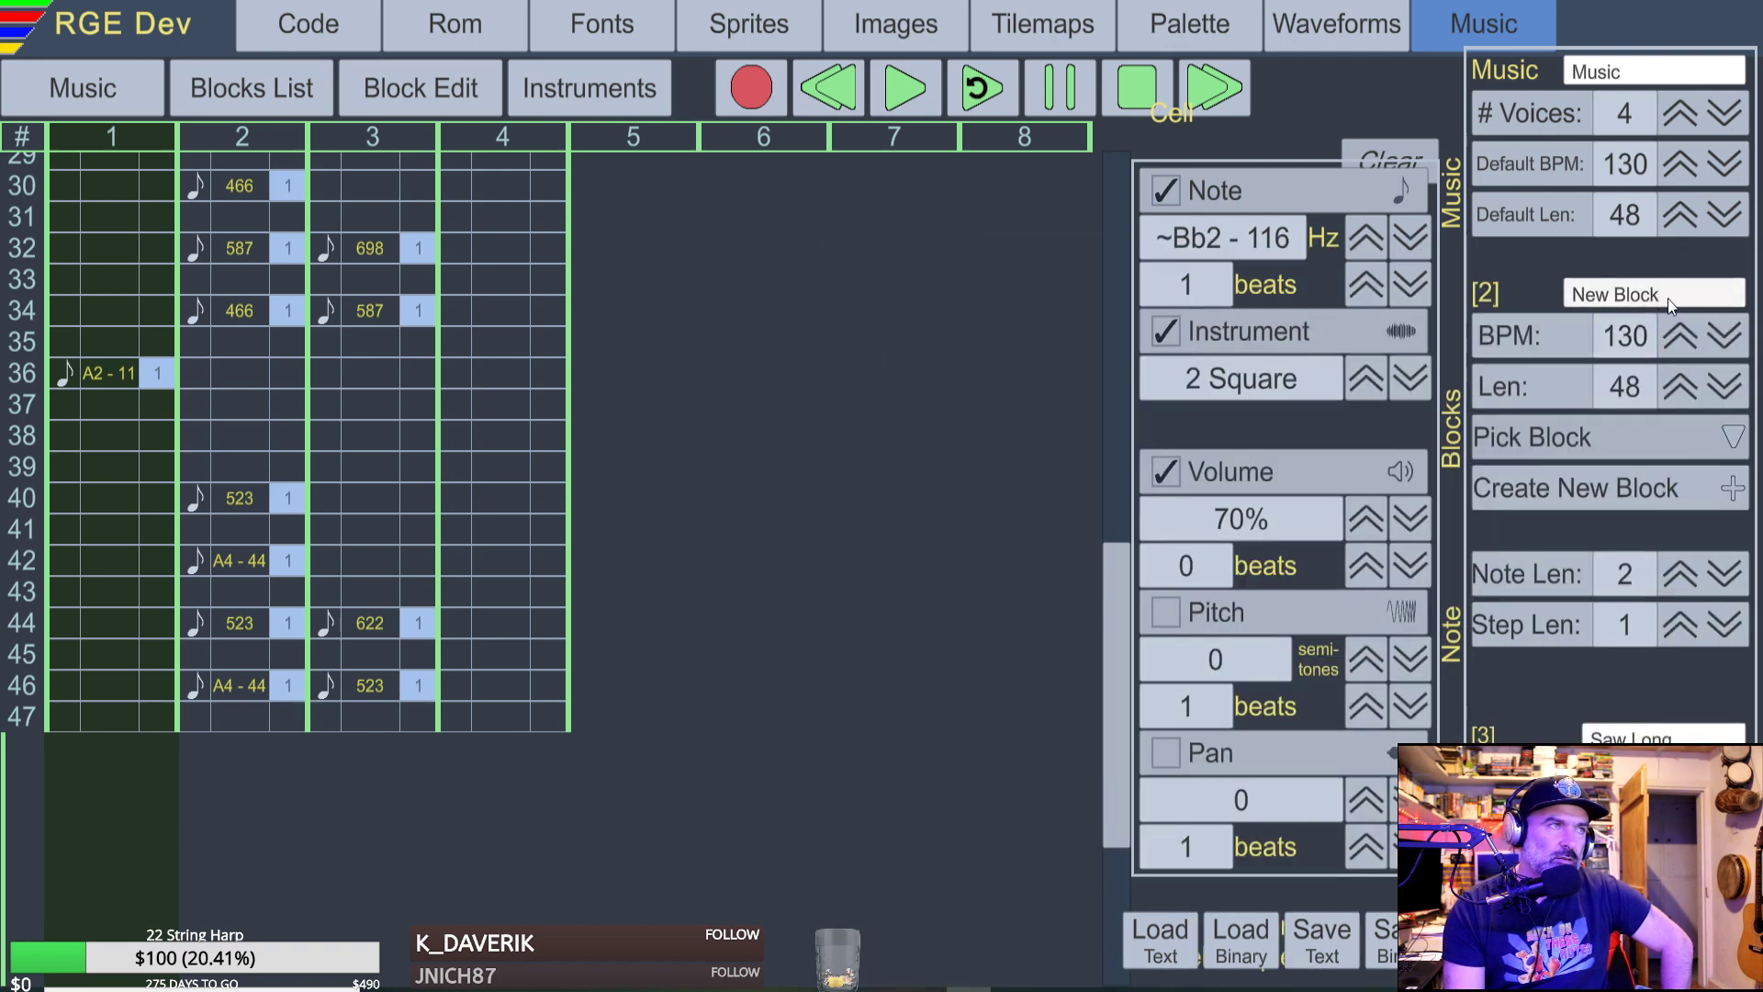
scroll(549, 620, up, 5)
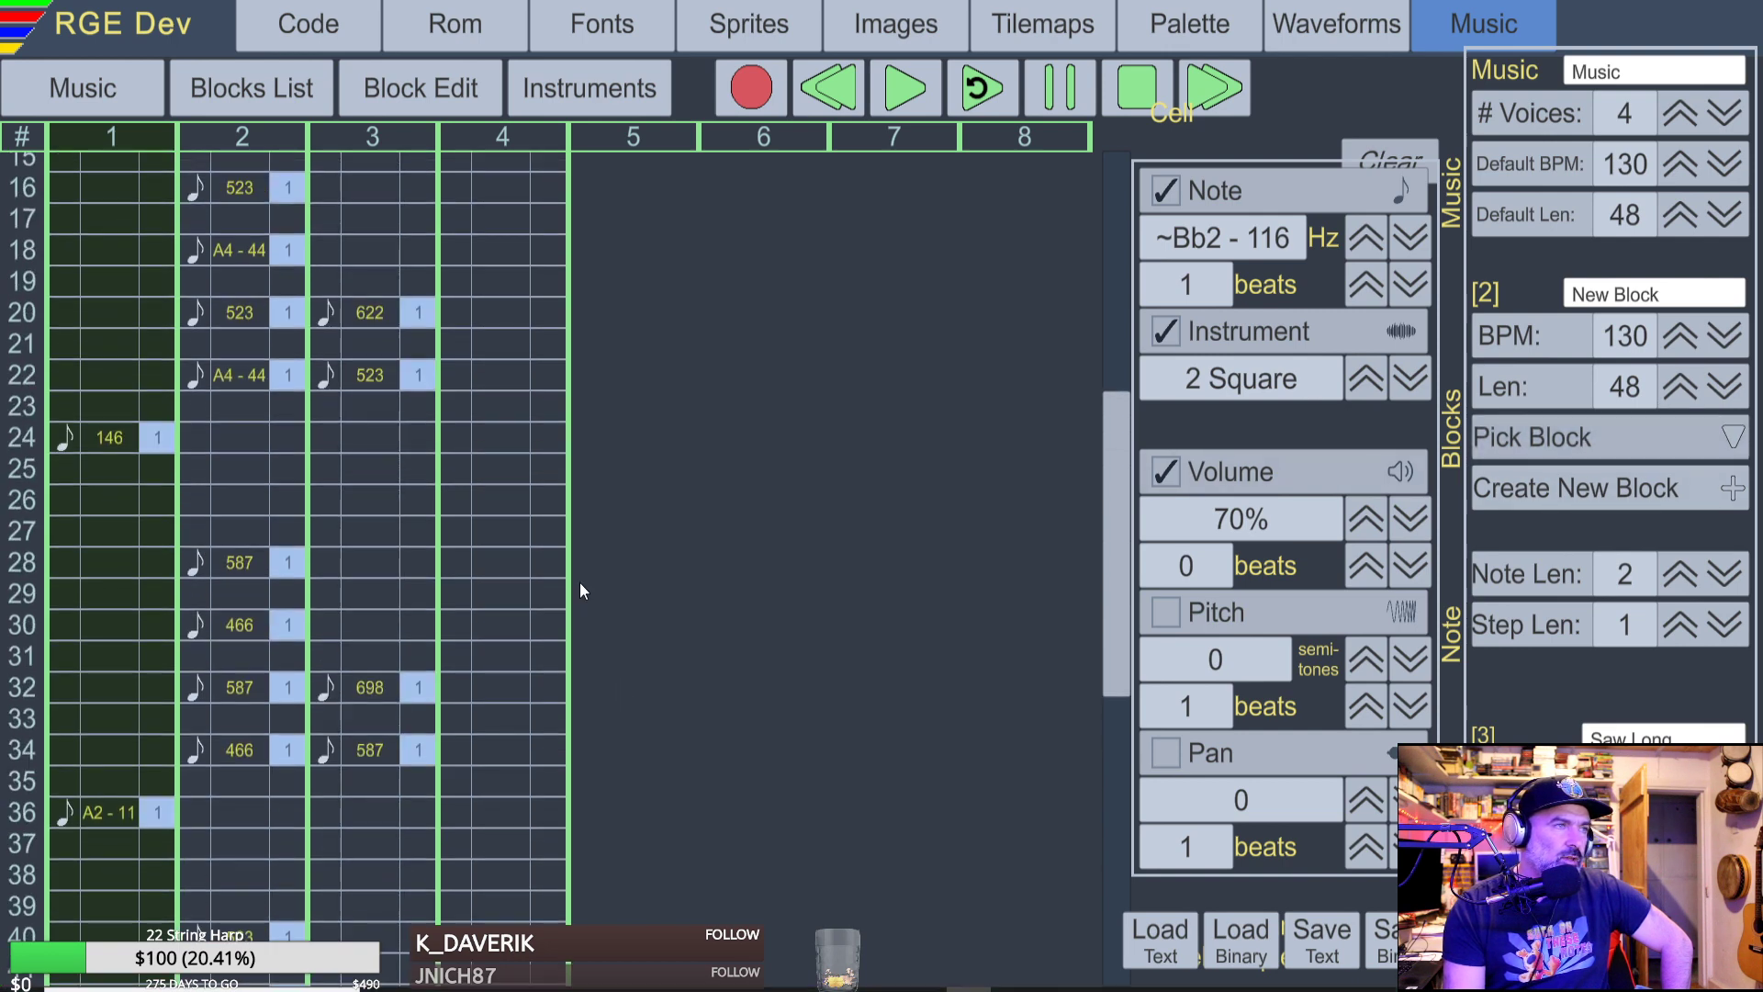
scroll(580, 582, up, 5)
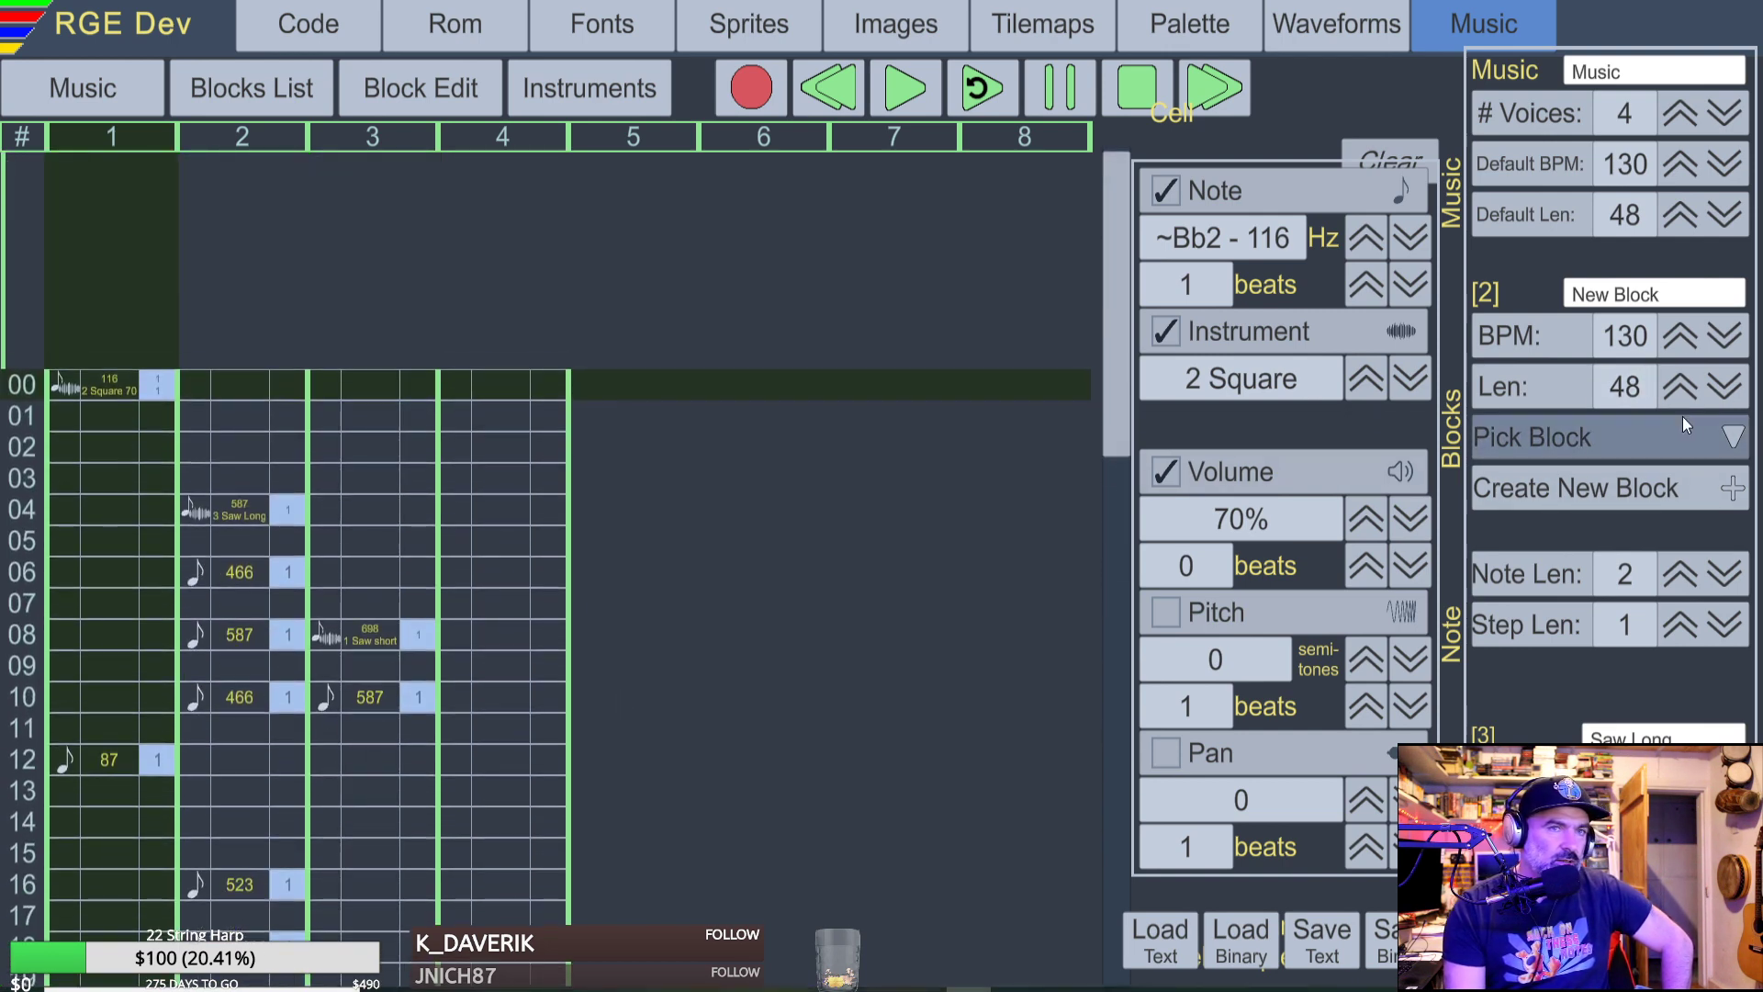
click(1719, 439)
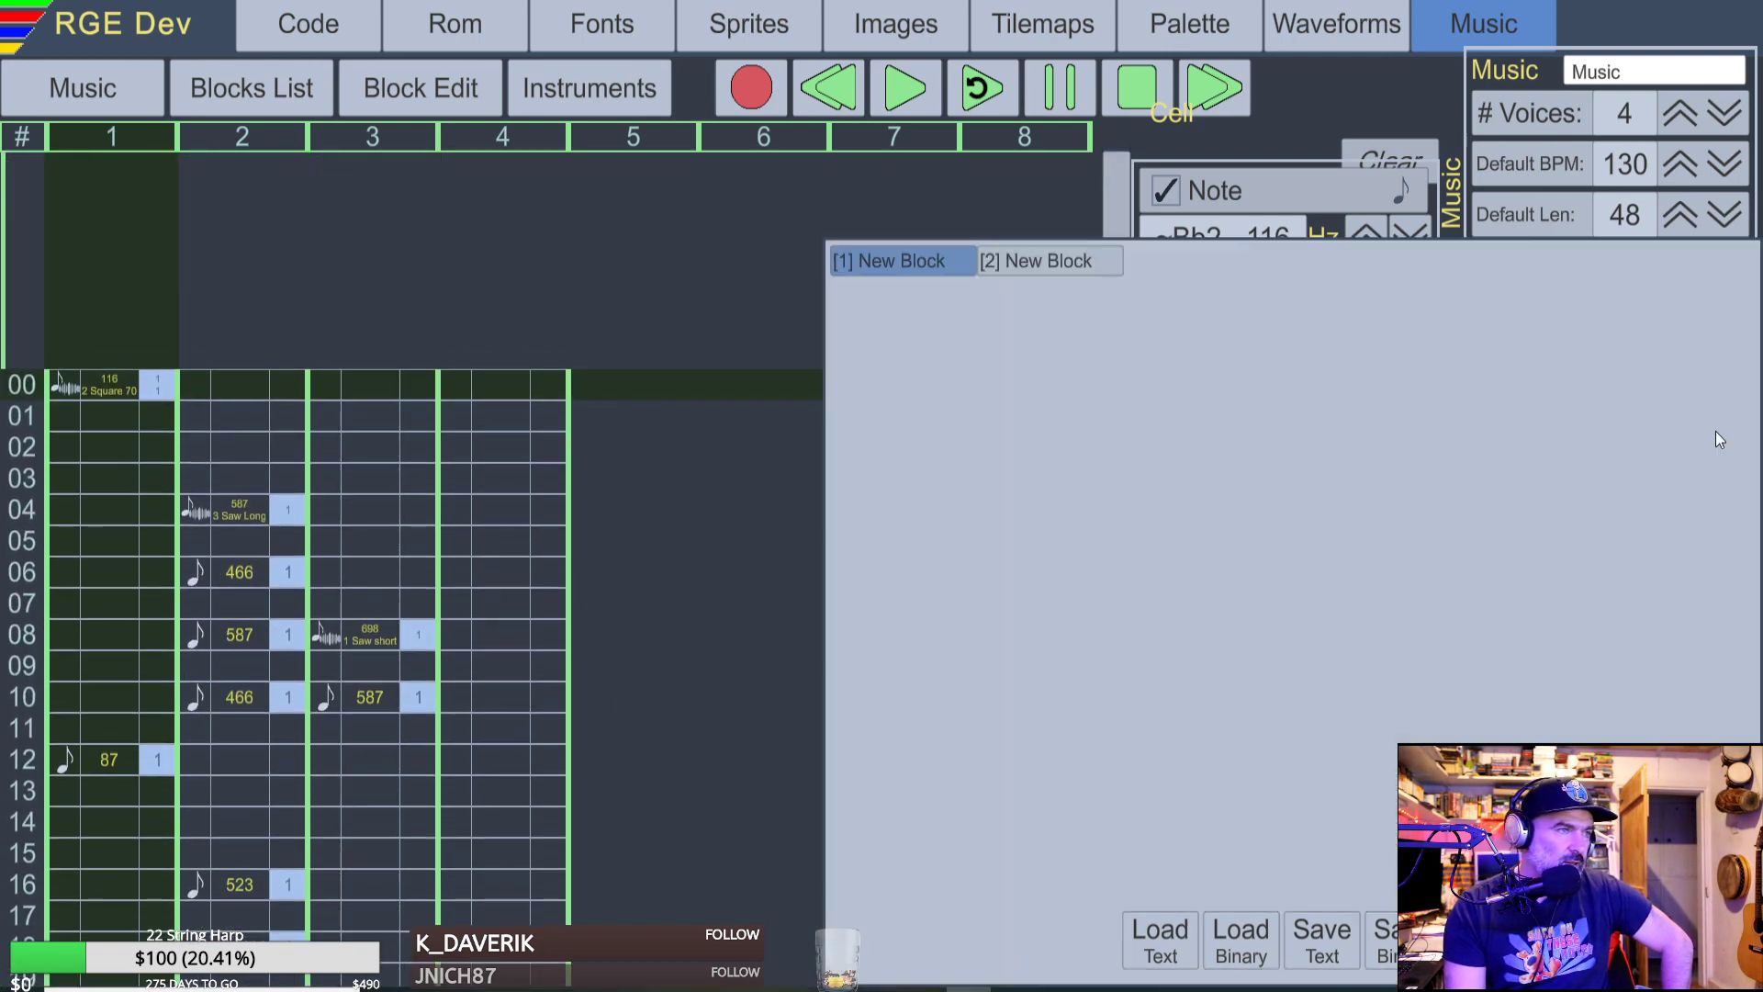
click(1056, 261)
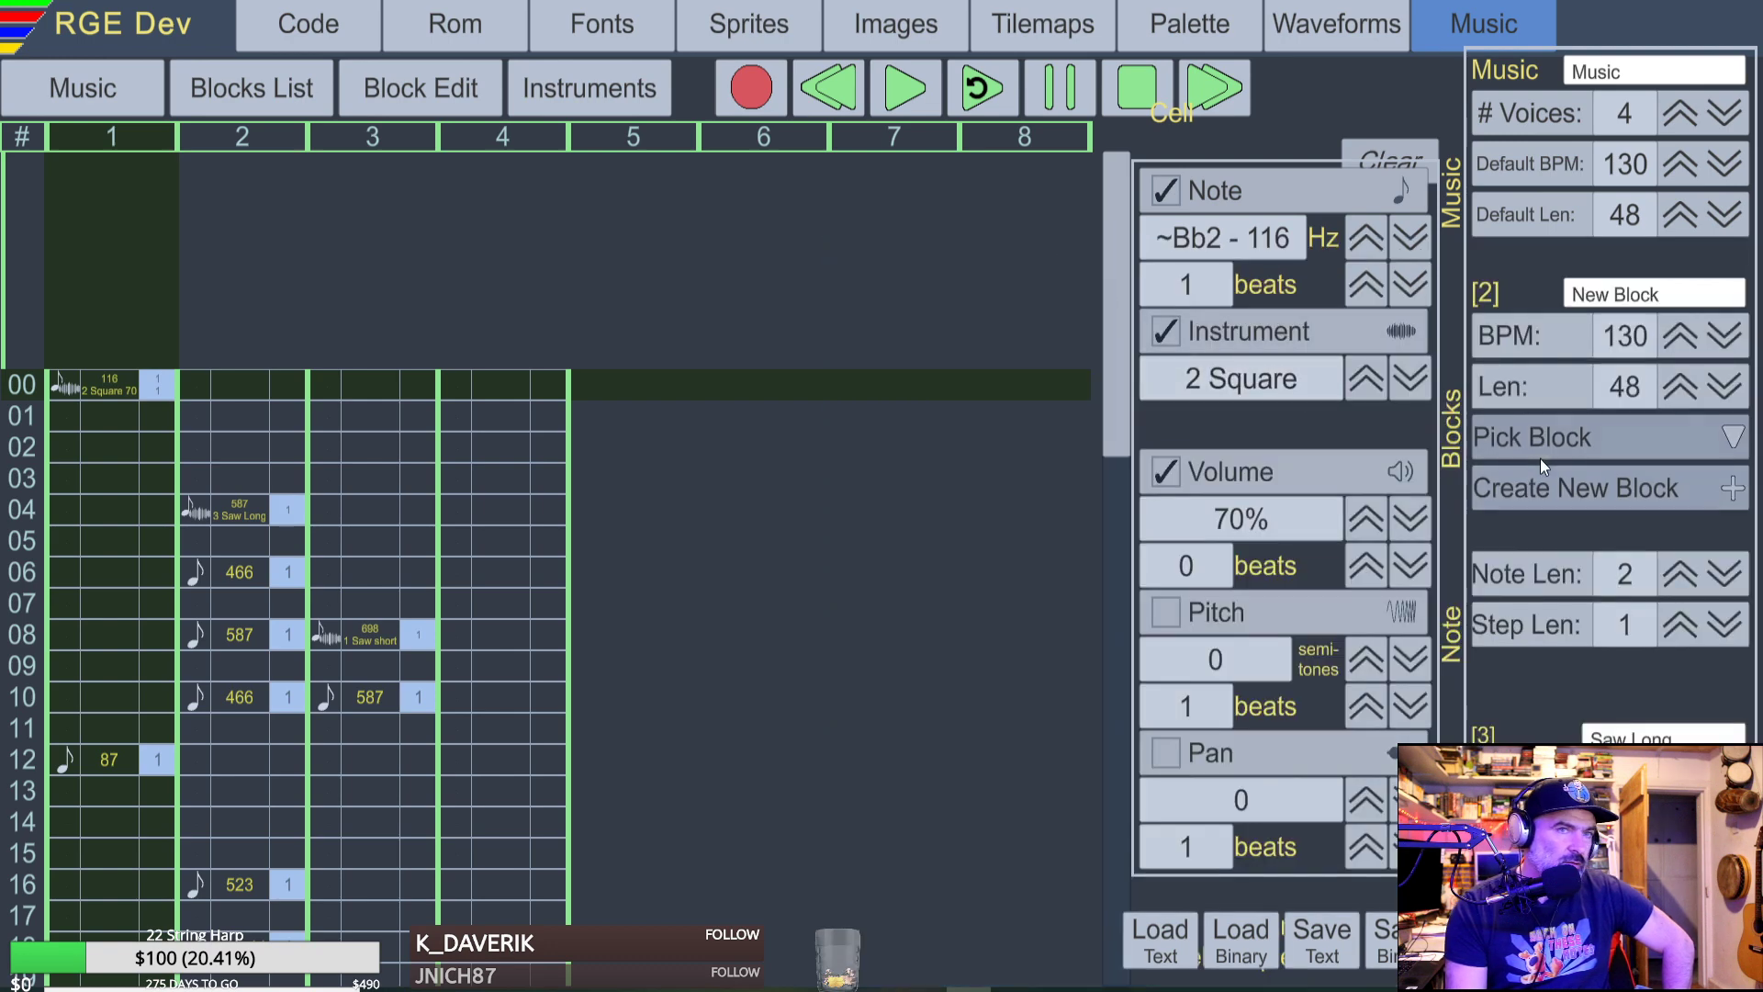
click(1625, 441)
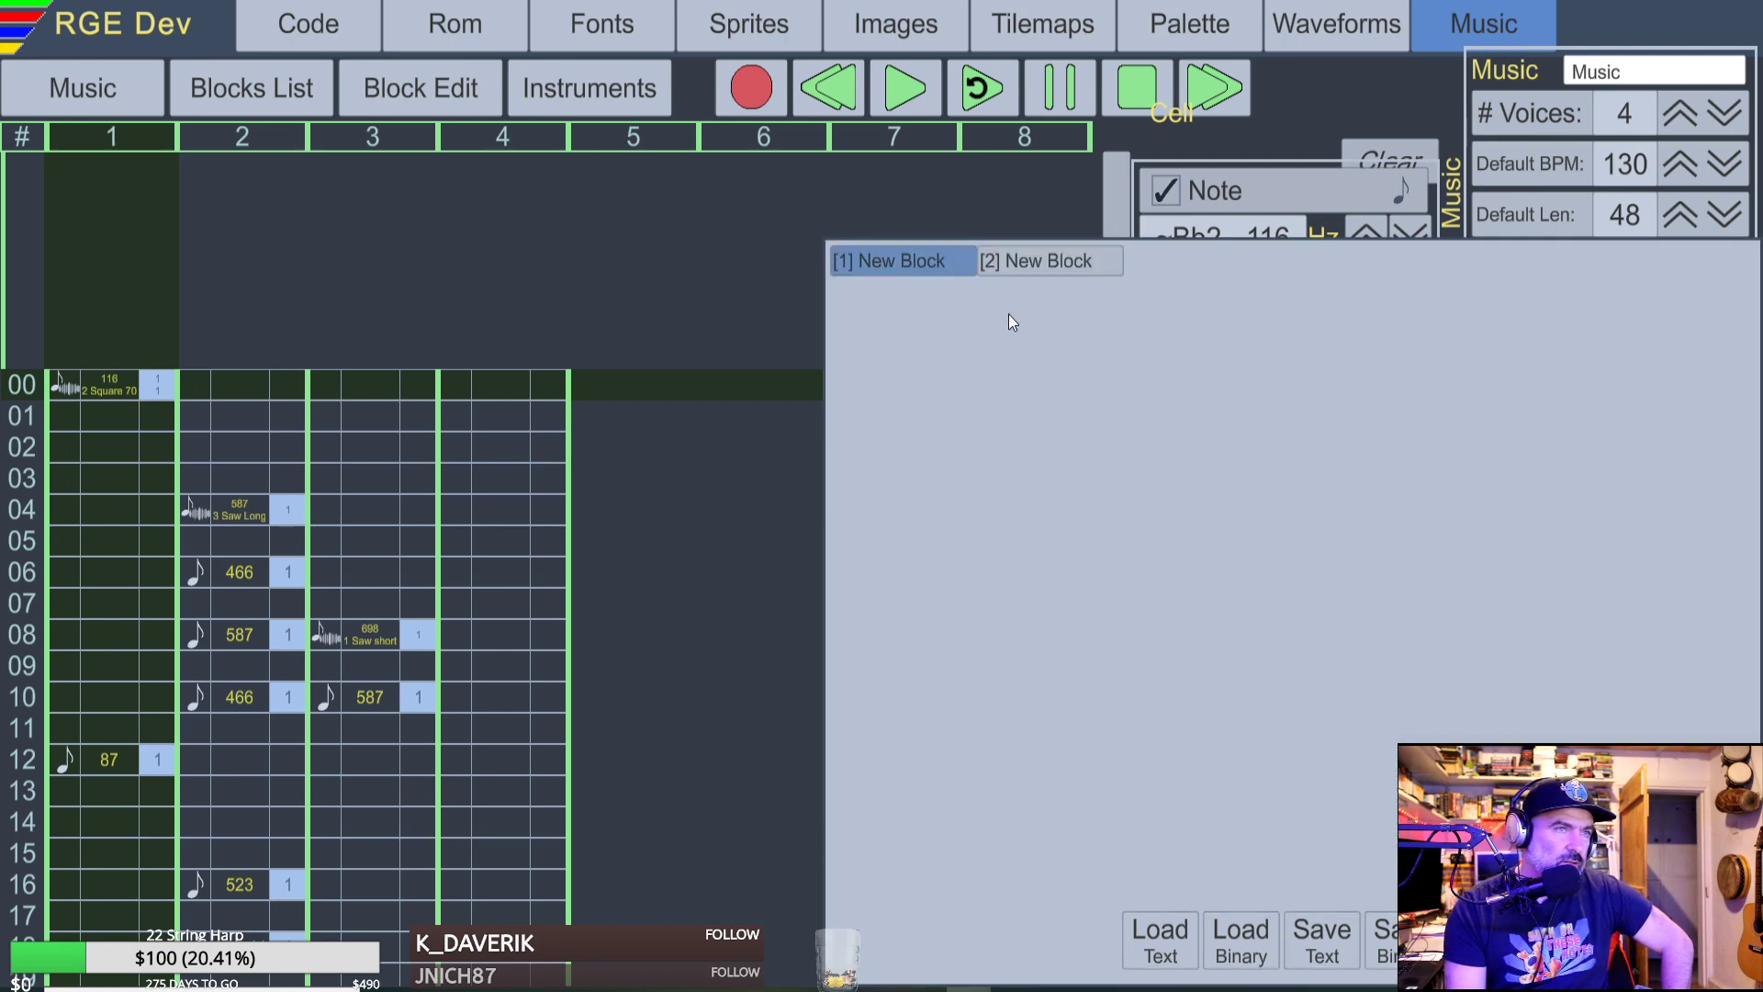
click(915, 263)
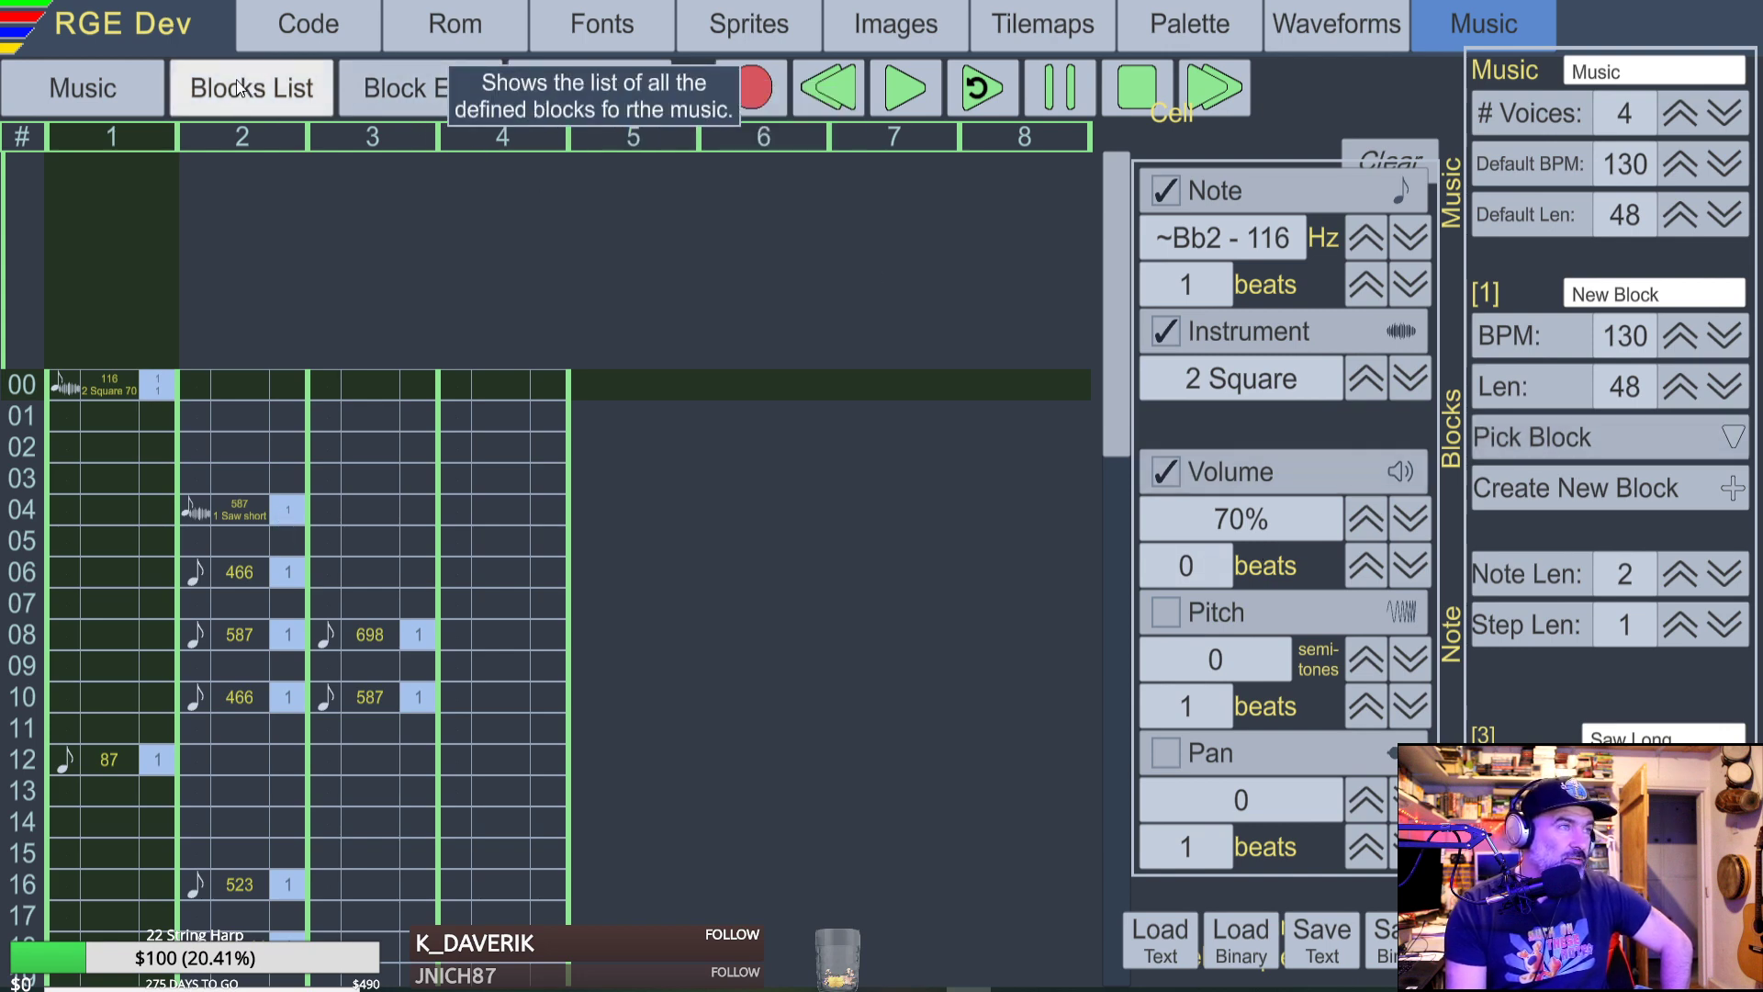
Check the list of defined blocks, return to block 1's notes and bring up the choice of blocks.
click(283, 80)
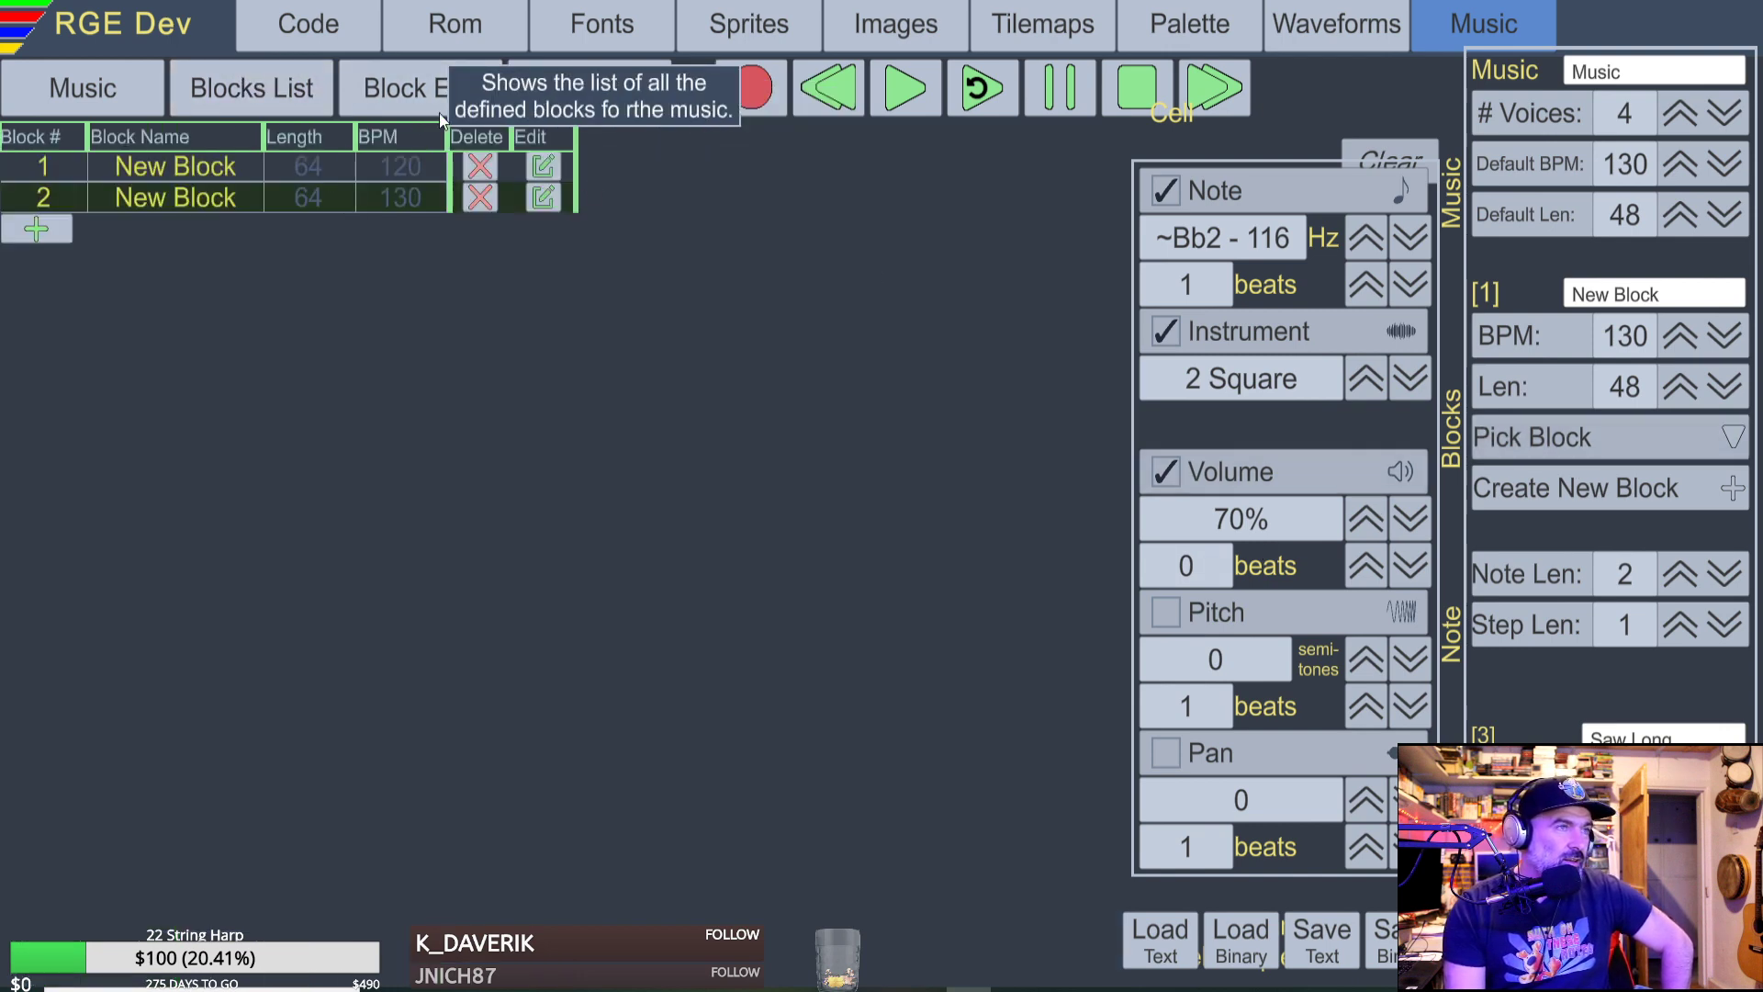
click(418, 92)
click(1726, 436)
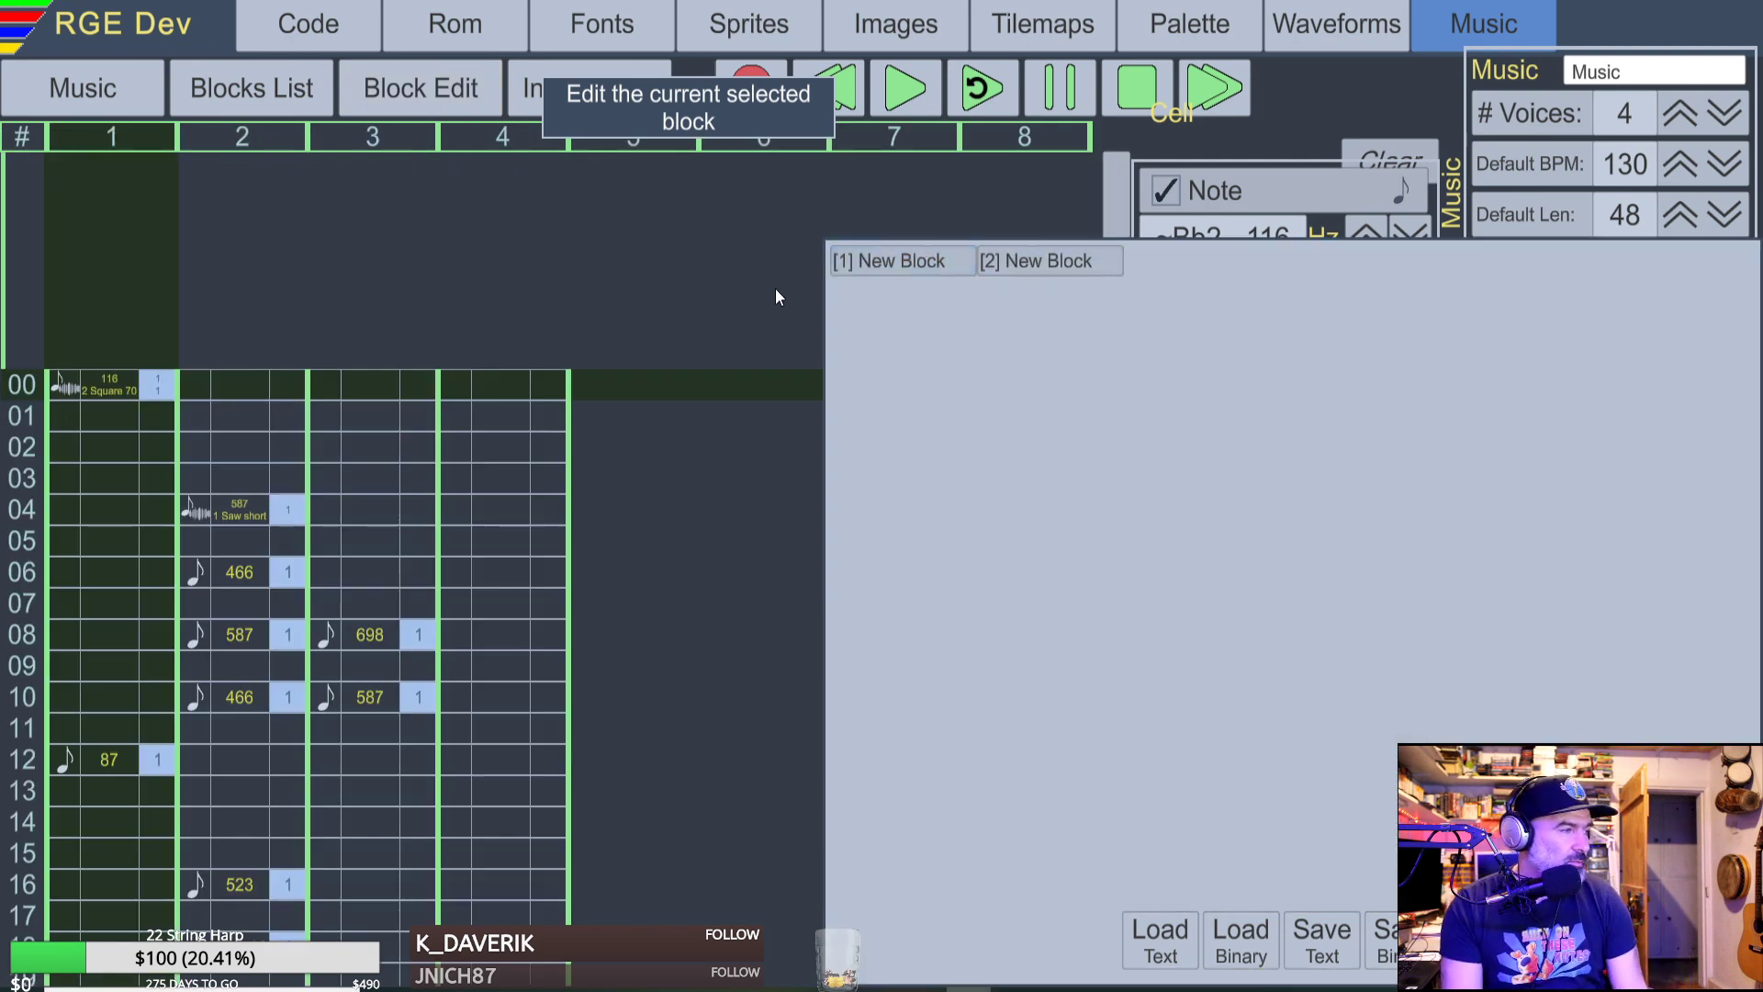
click(787, 543)
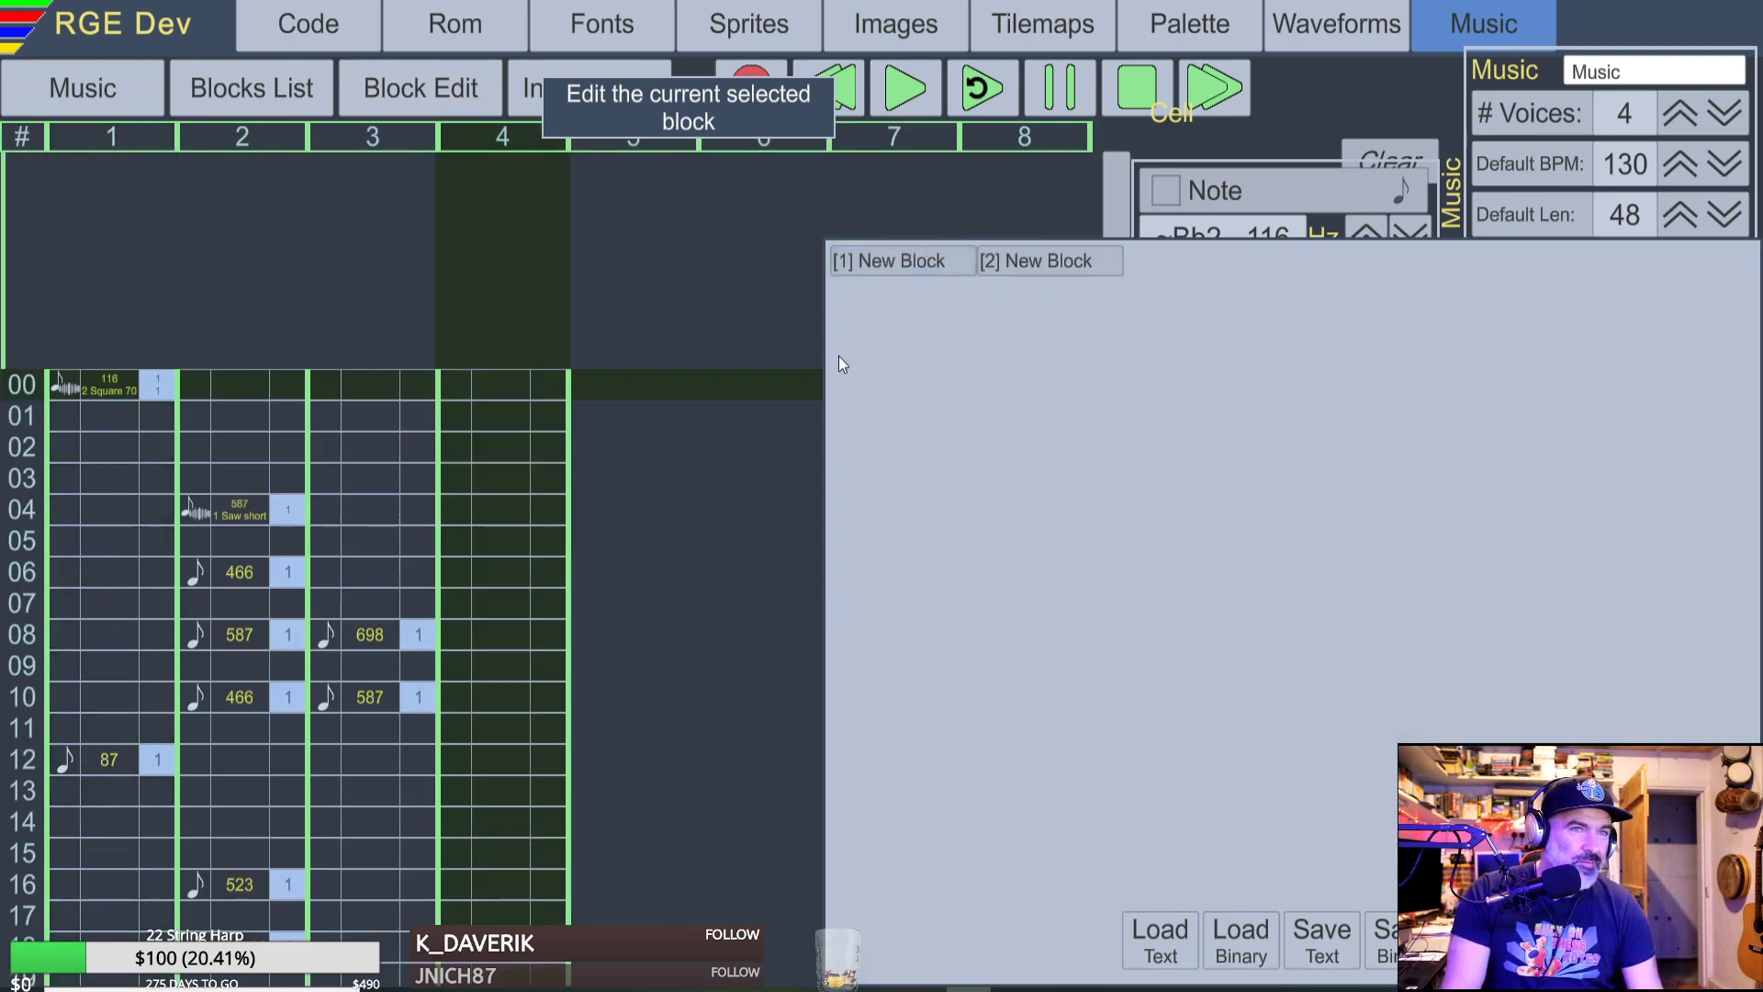
click(414, 419)
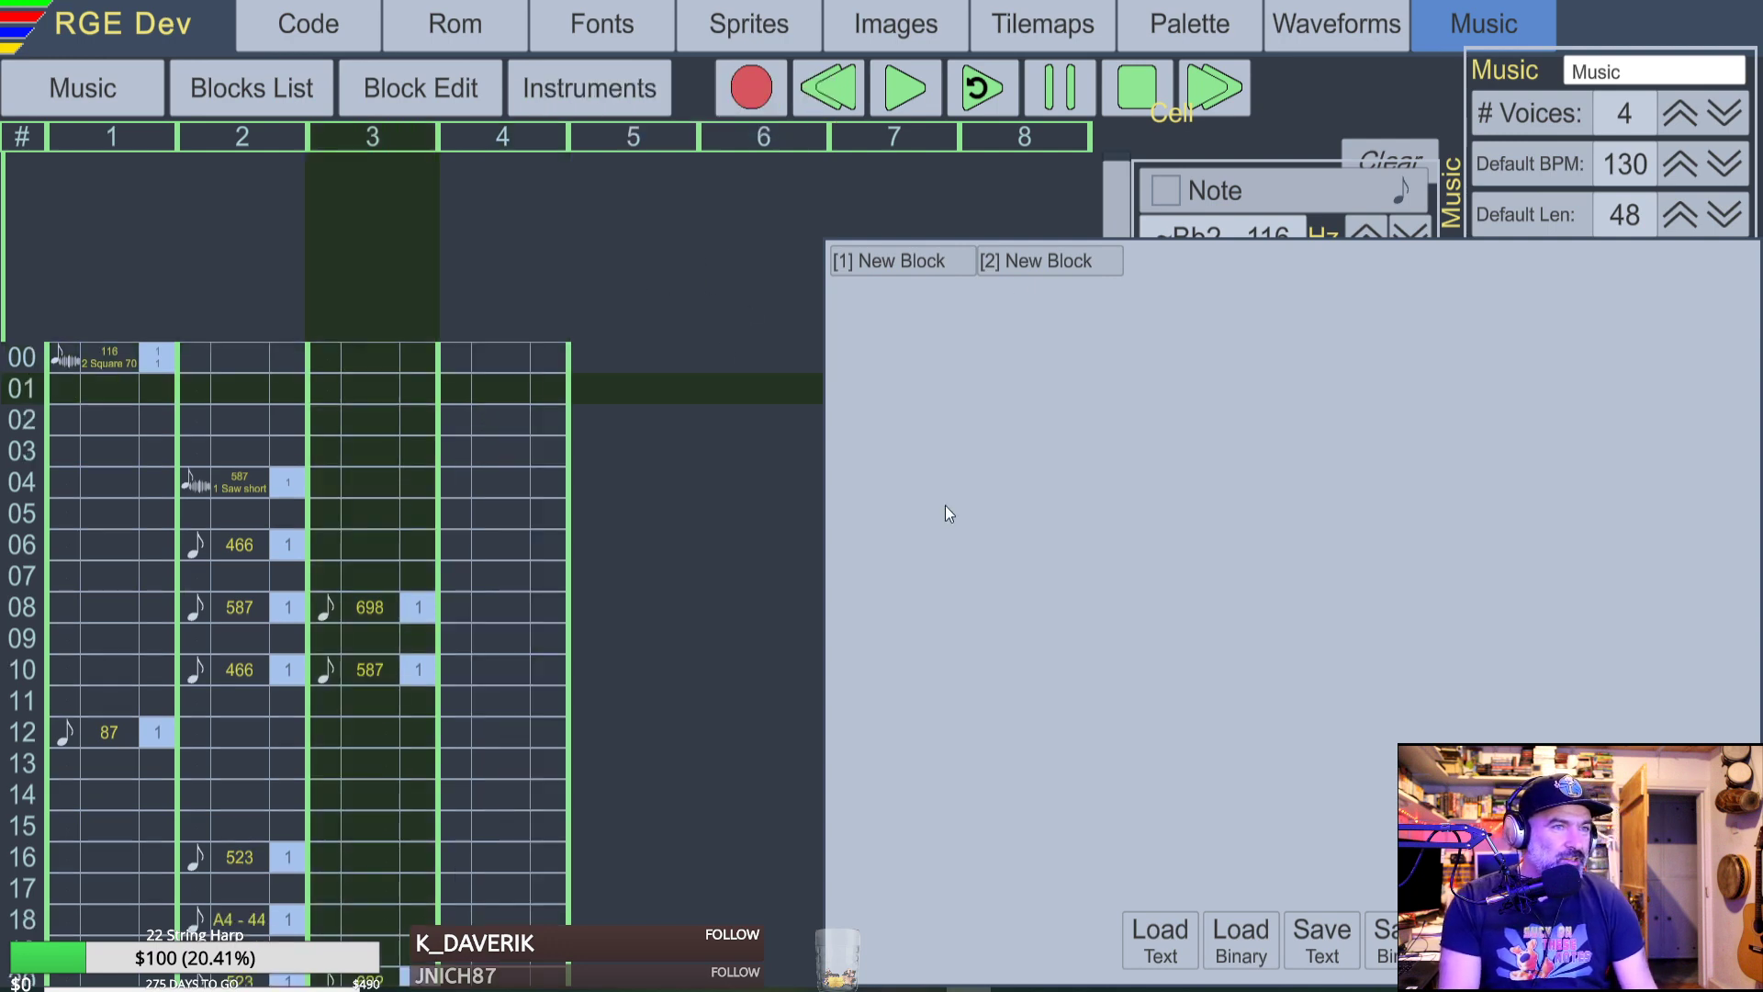
scroll(755, 378, down, 1)
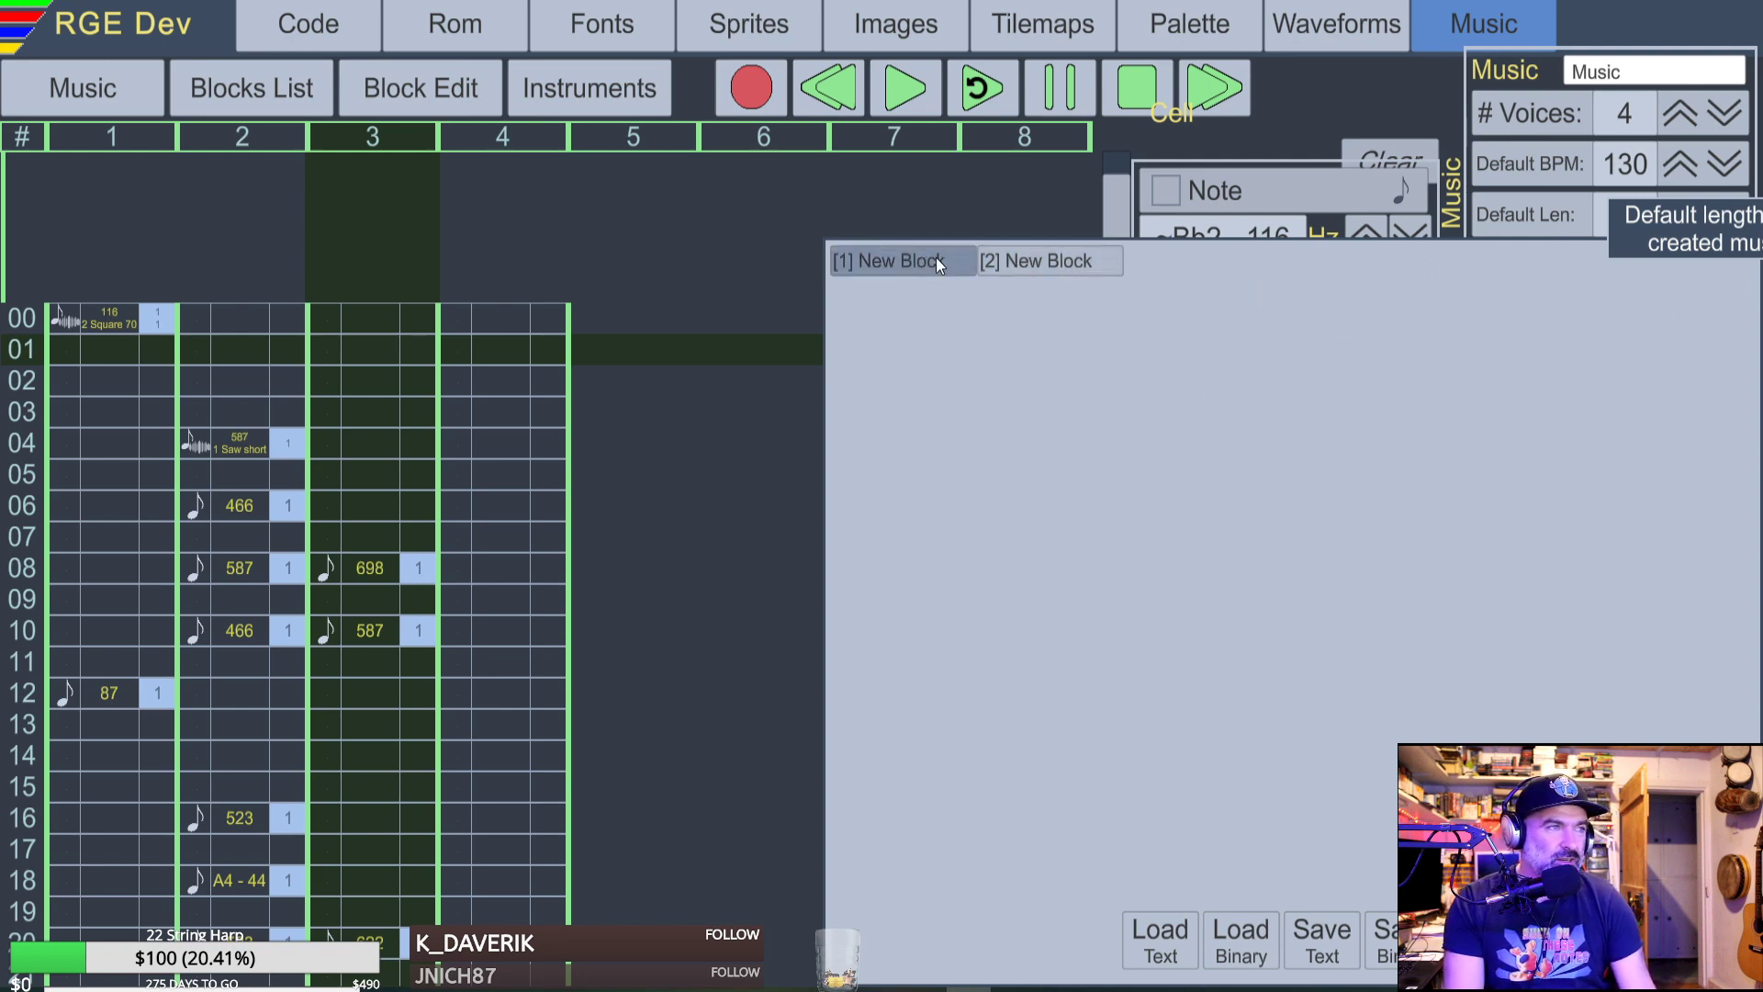
Try the music with 3 voices, restore it to 4 and pick block 1.
click(1721, 110)
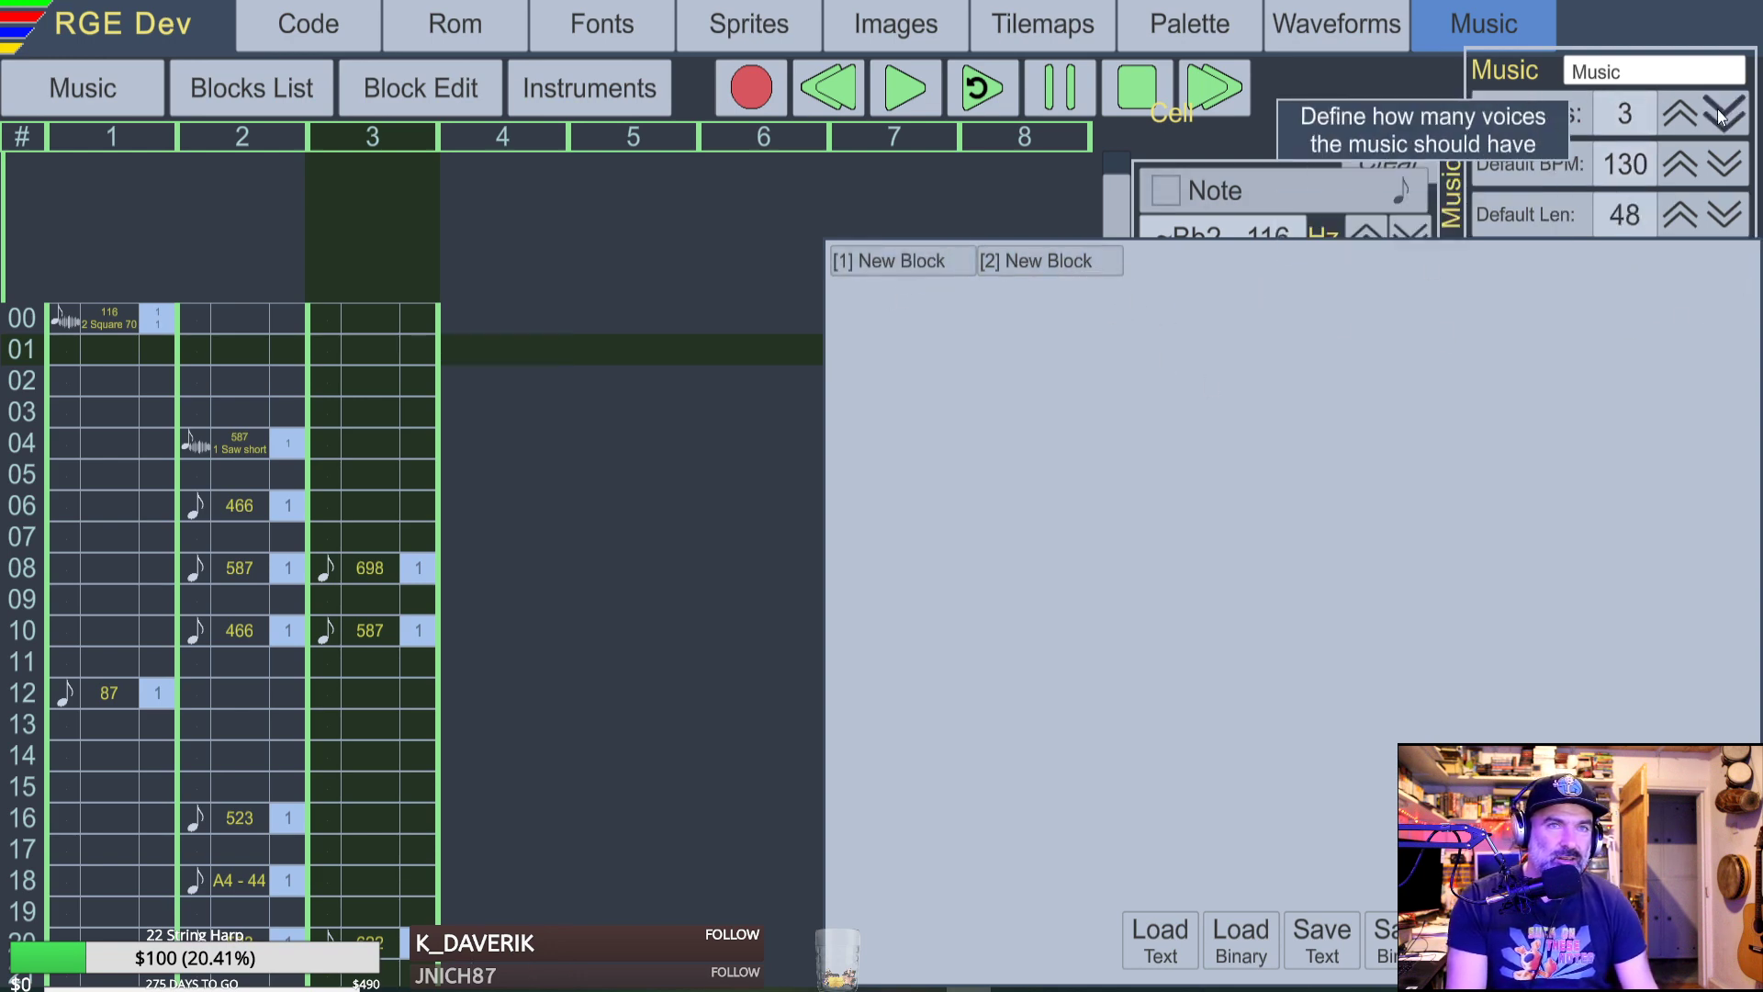
click(1677, 112)
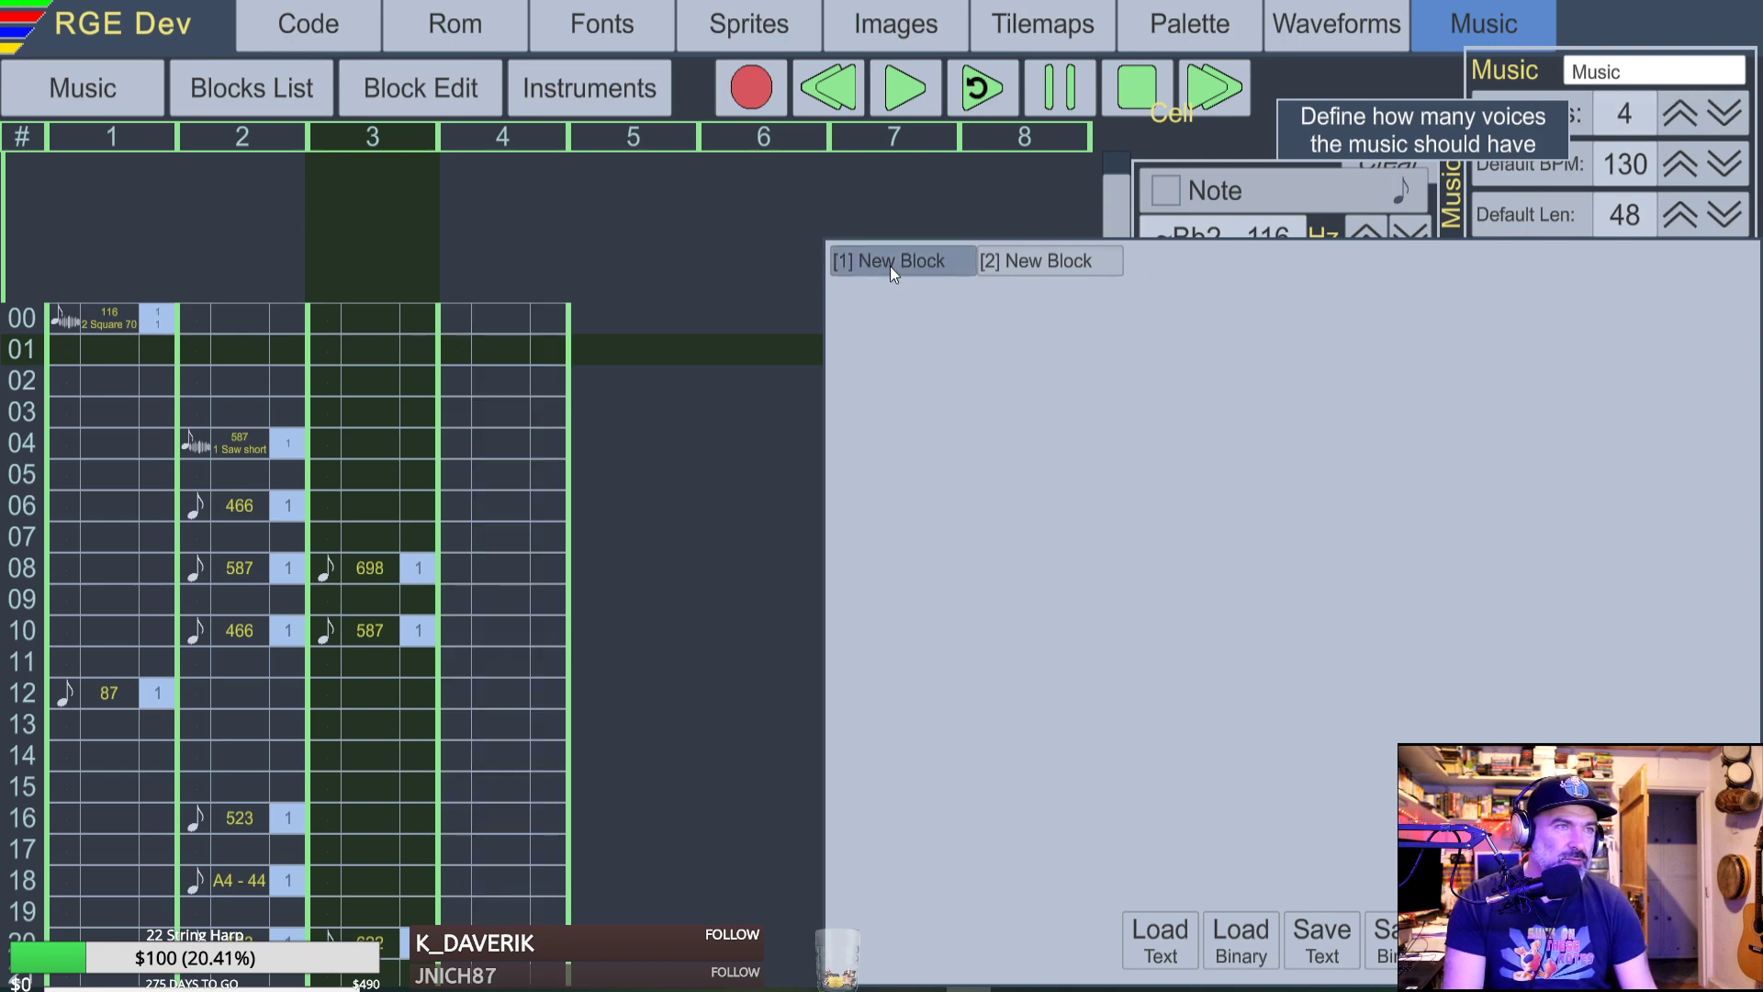
click(884, 290)
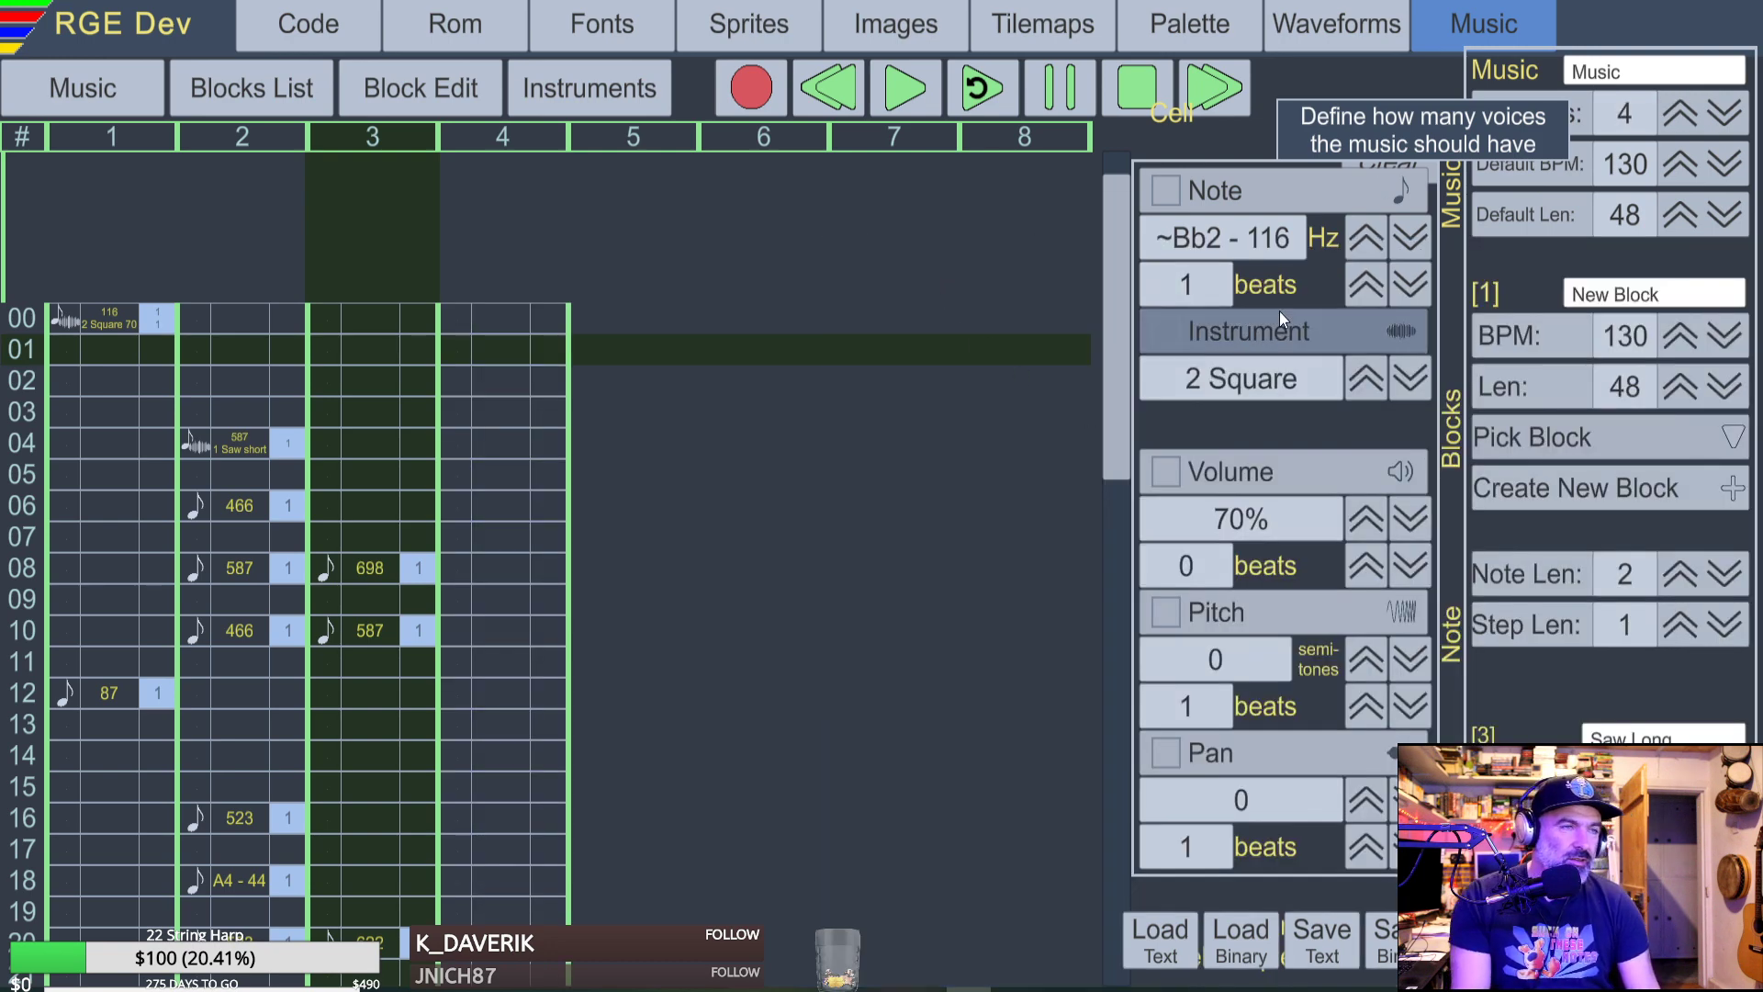
Review the list of defined instruments, return to block 1's notes and show the available blocks.
click(108, 323)
click(589, 88)
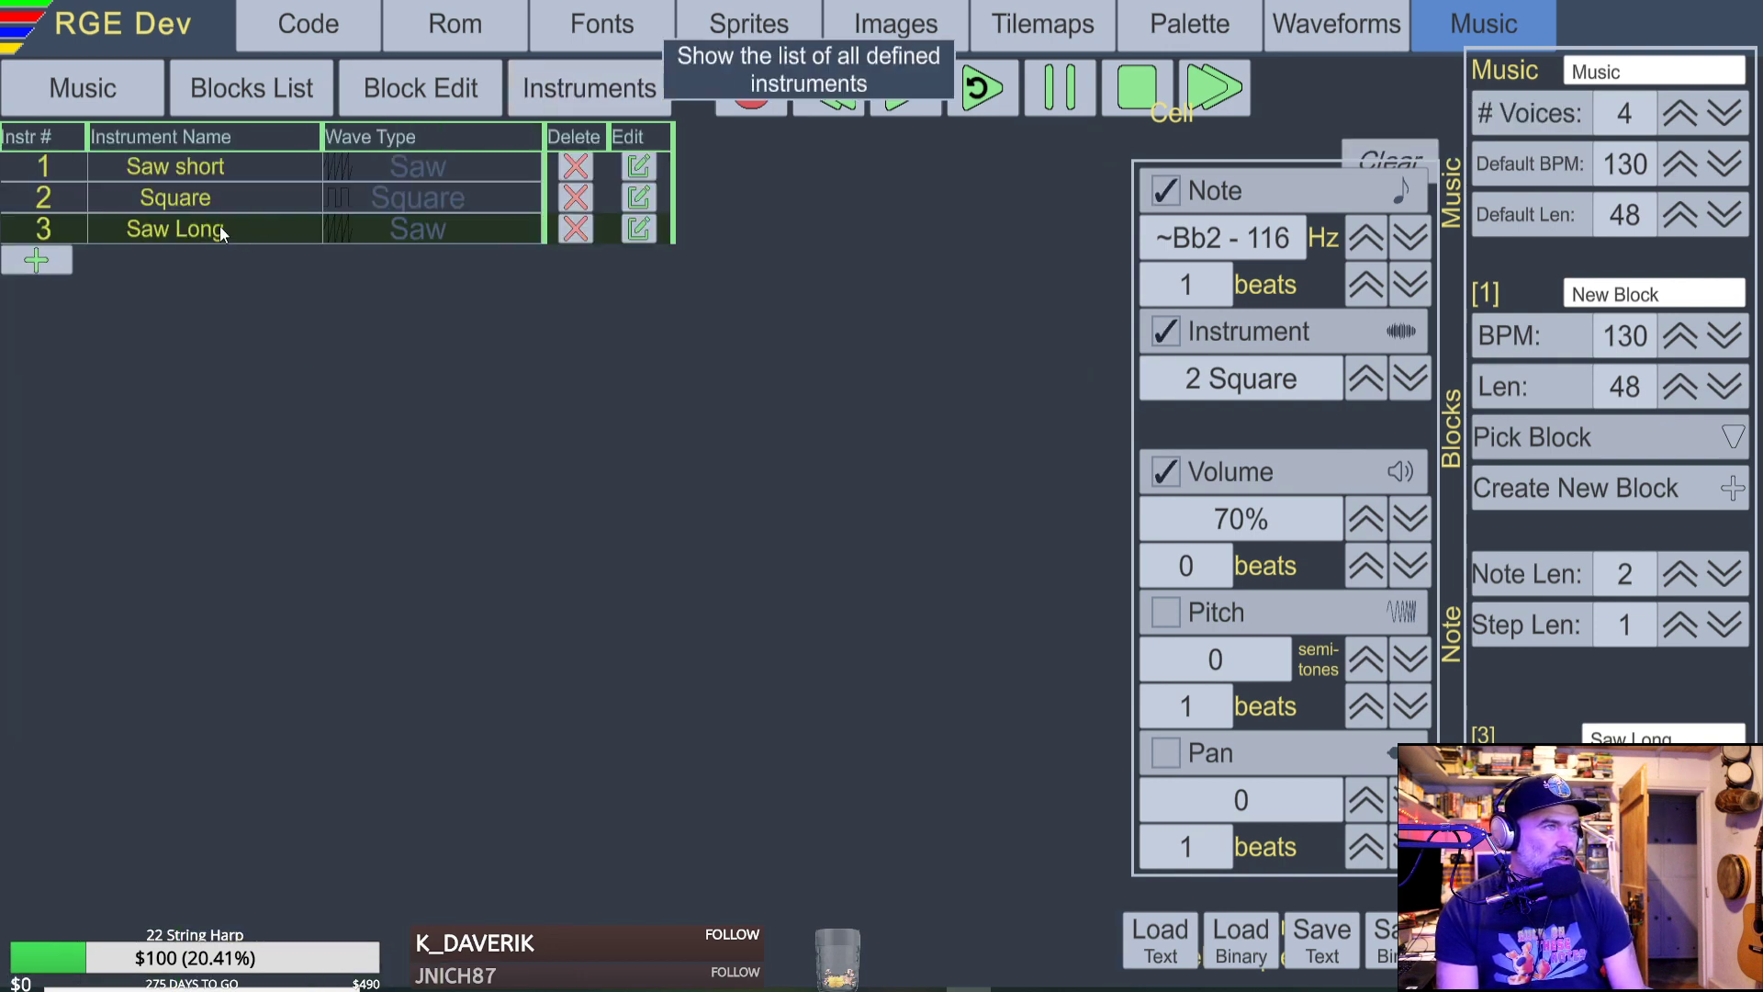
click(435, 90)
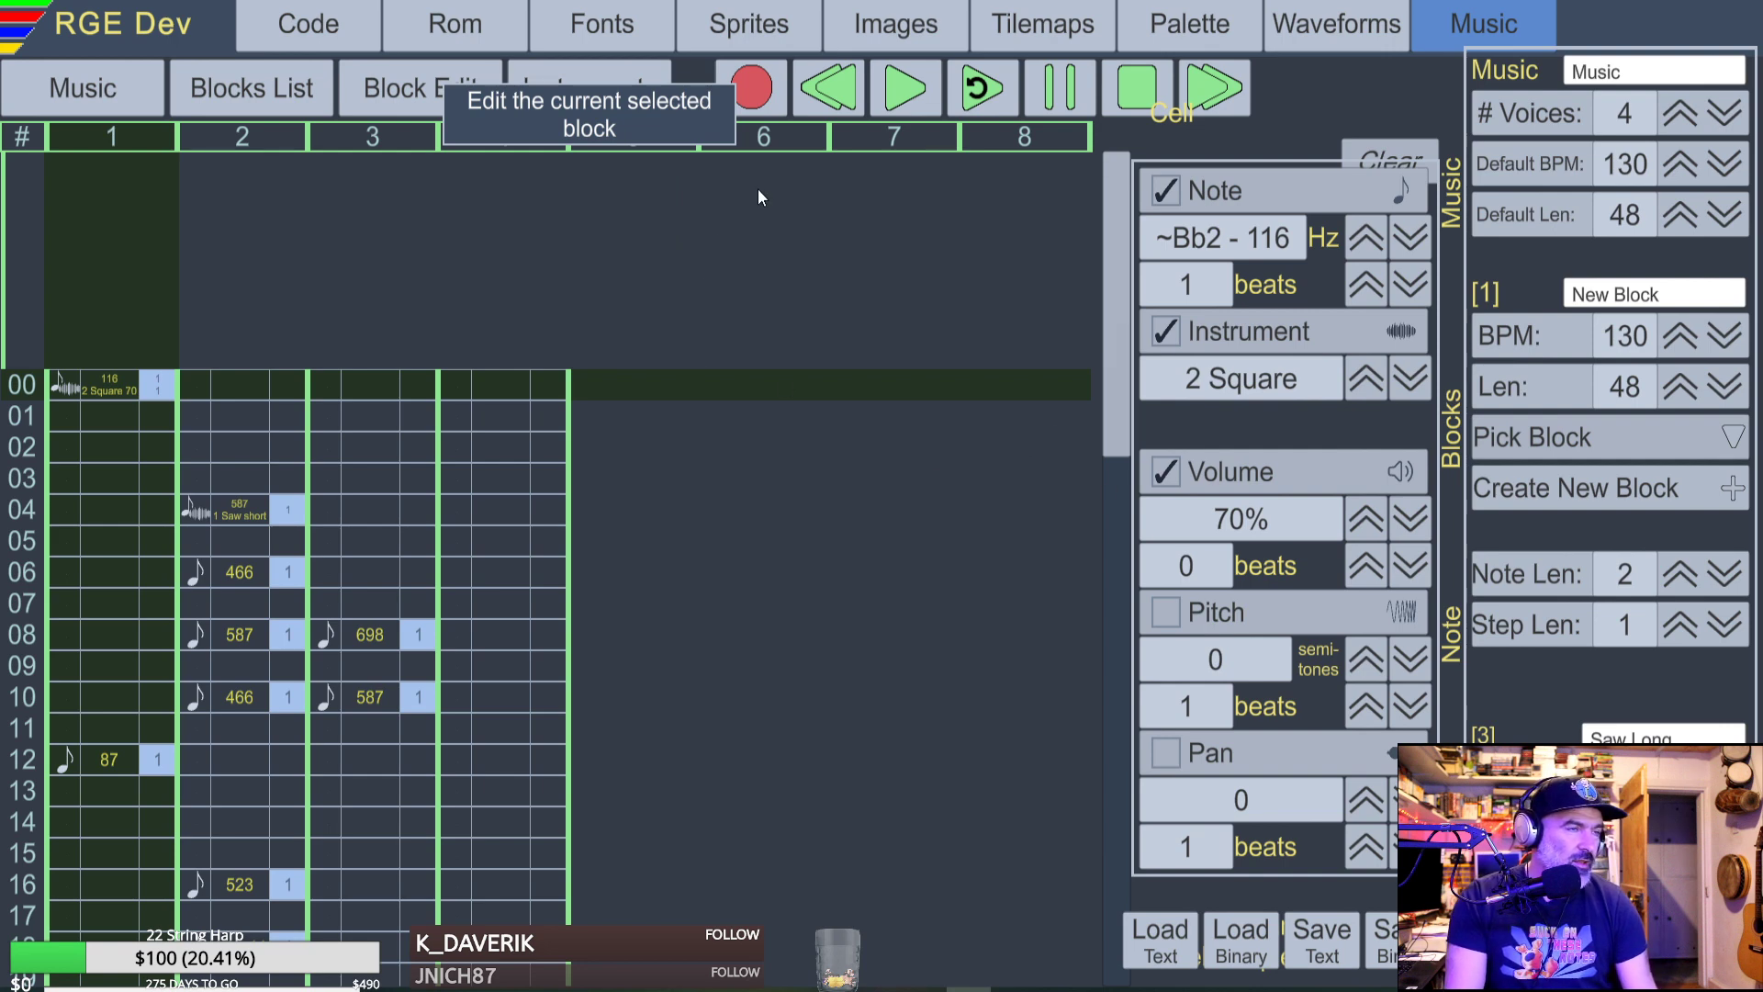
click(1731, 439)
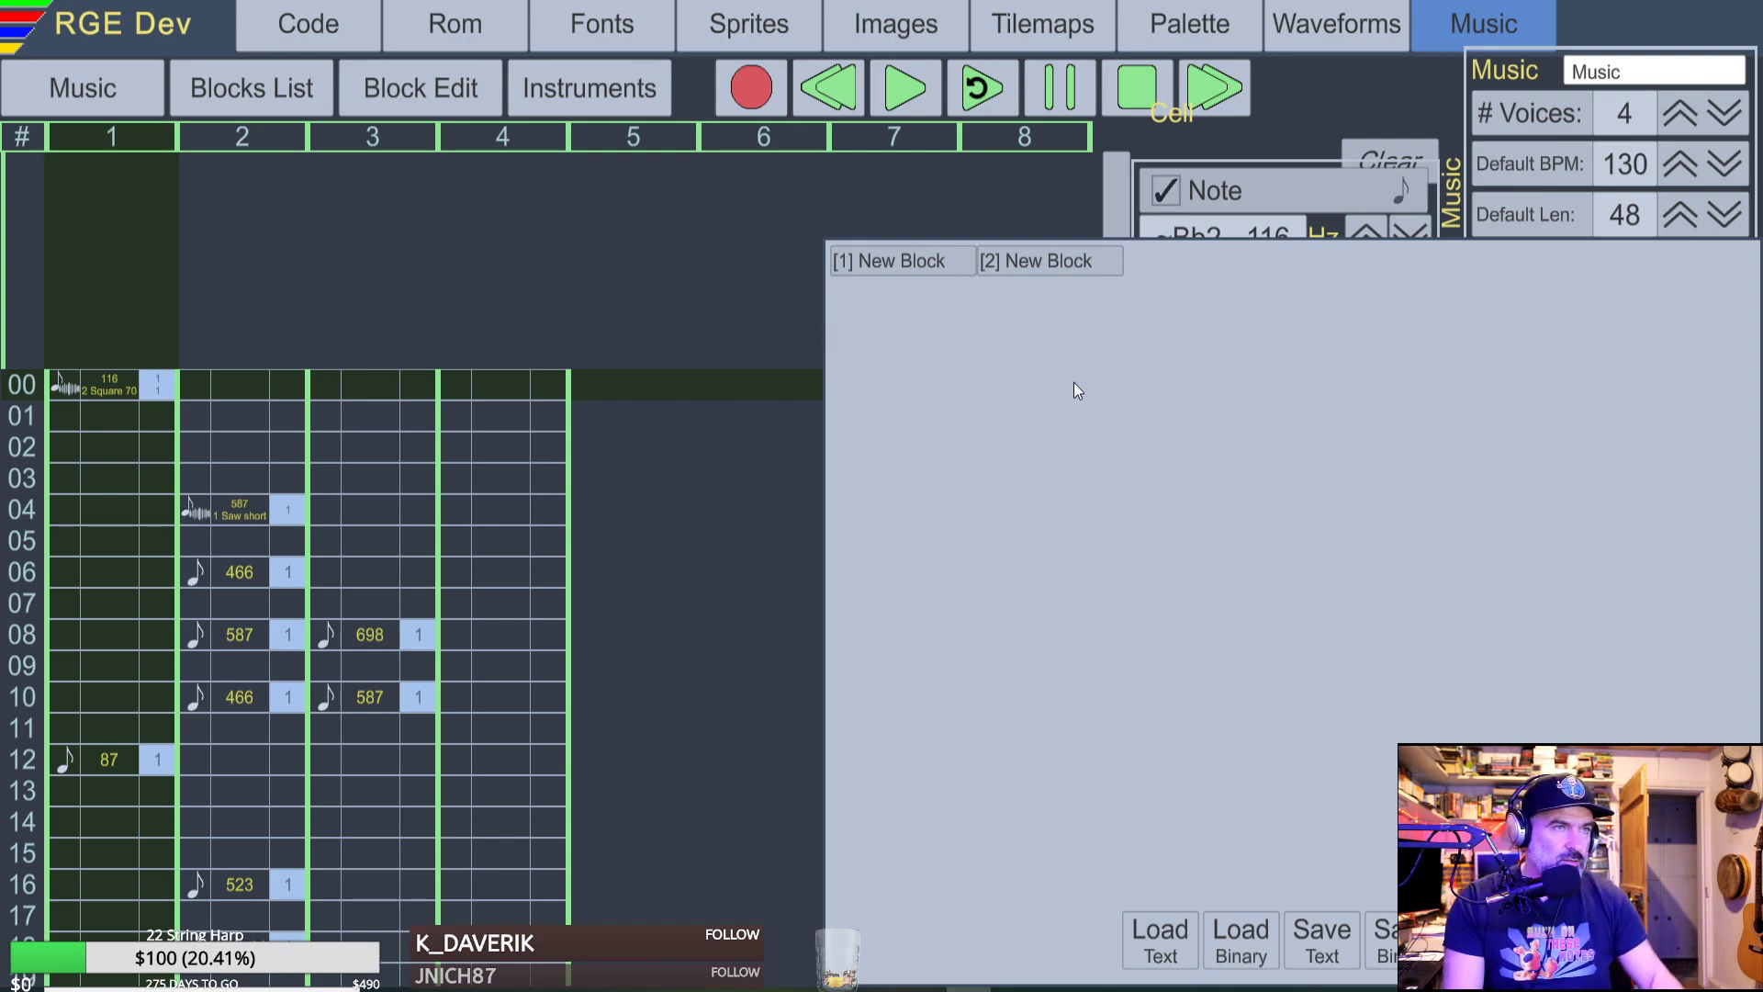
Switch to the desktop, launch Retro Game Engine again and open the music editor in Development mode.
key(alt+Tab)
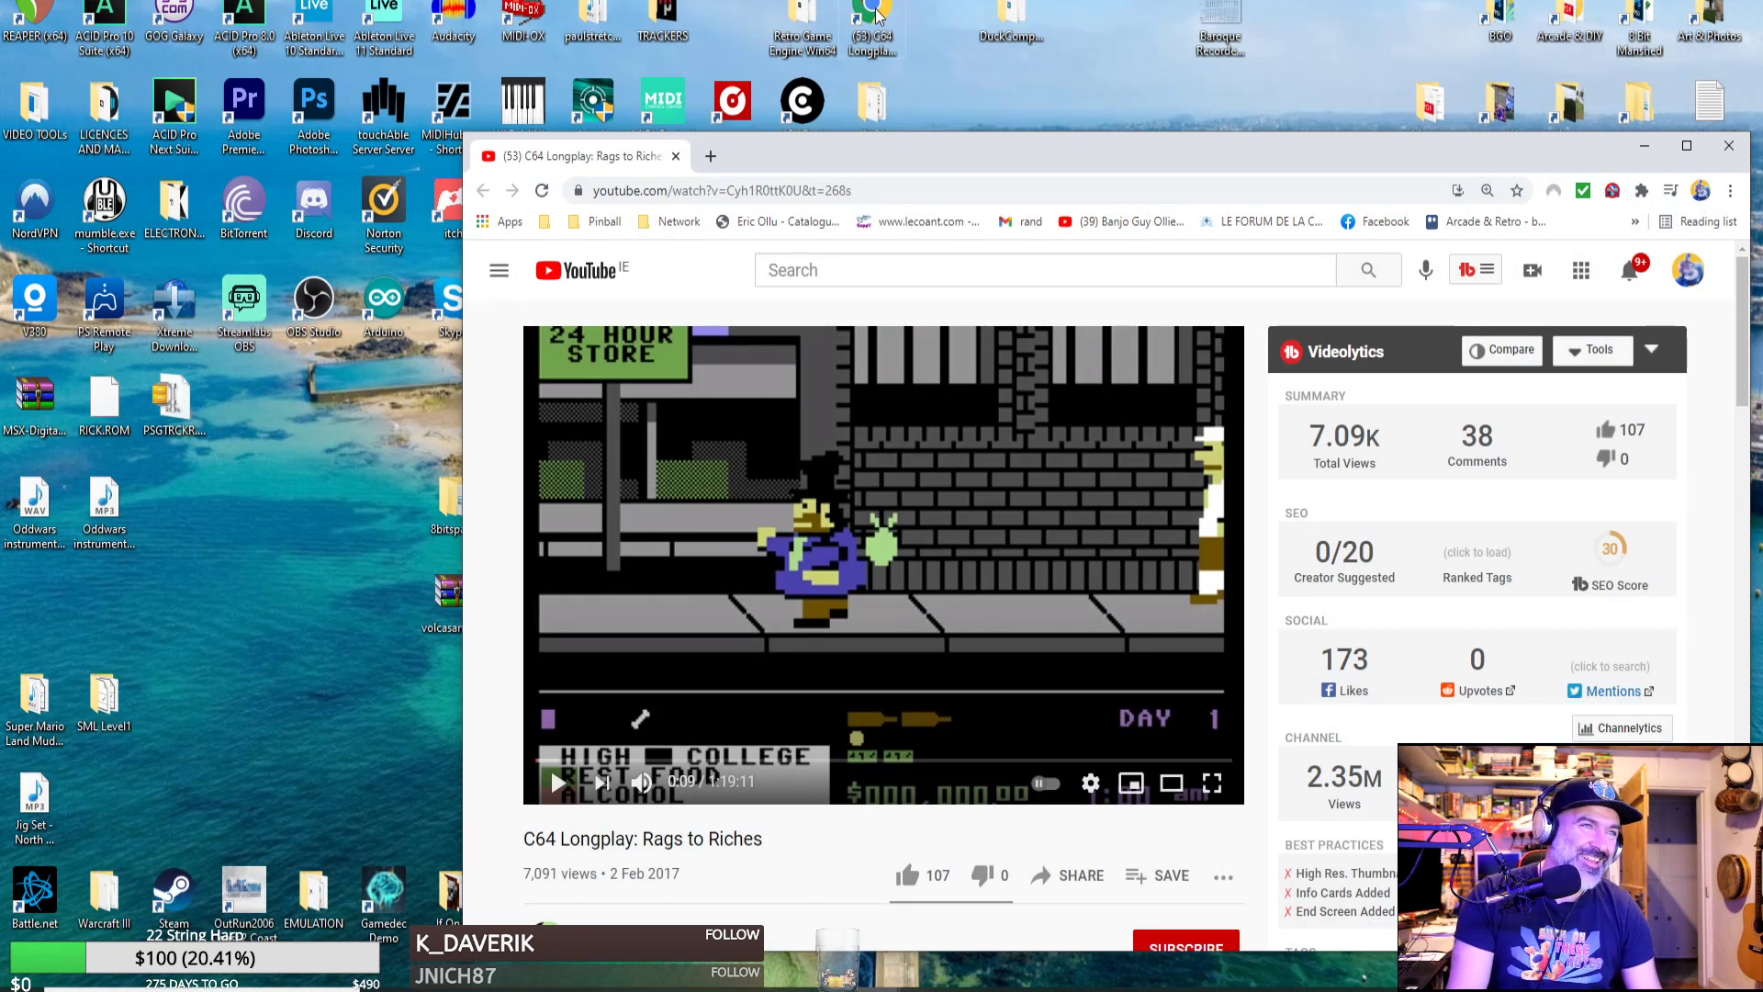
click(1016, 18)
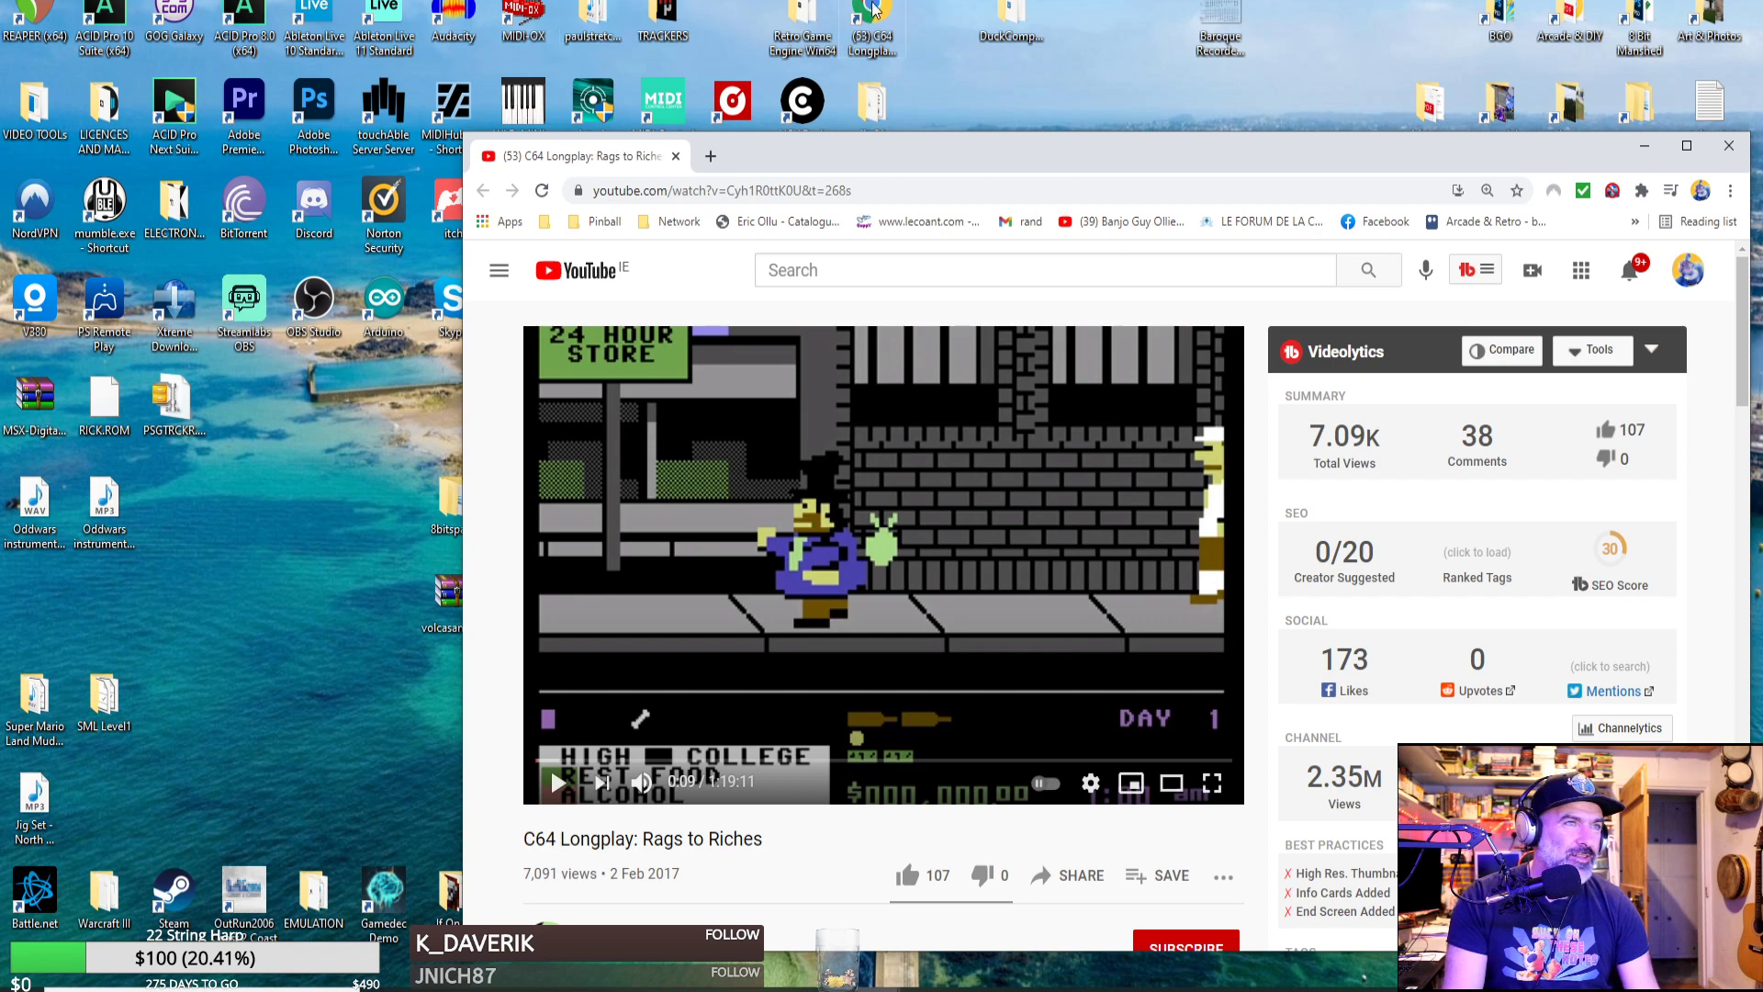
double_click(887, 126)
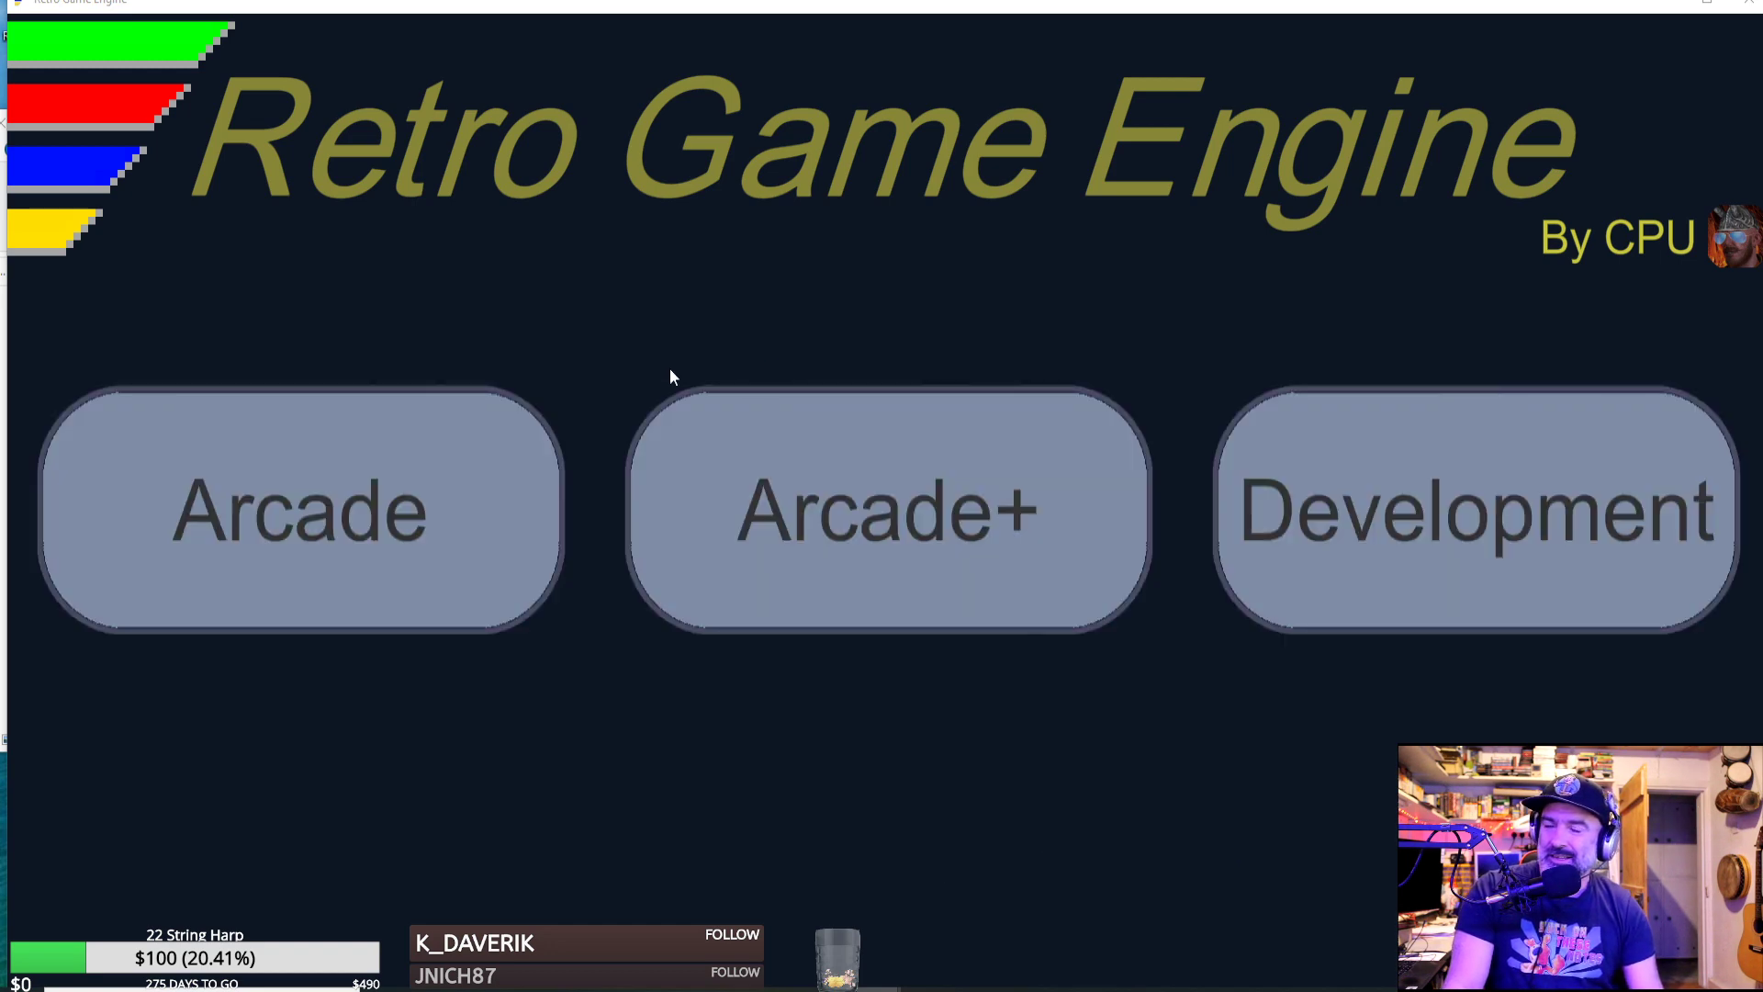
click(1342, 511)
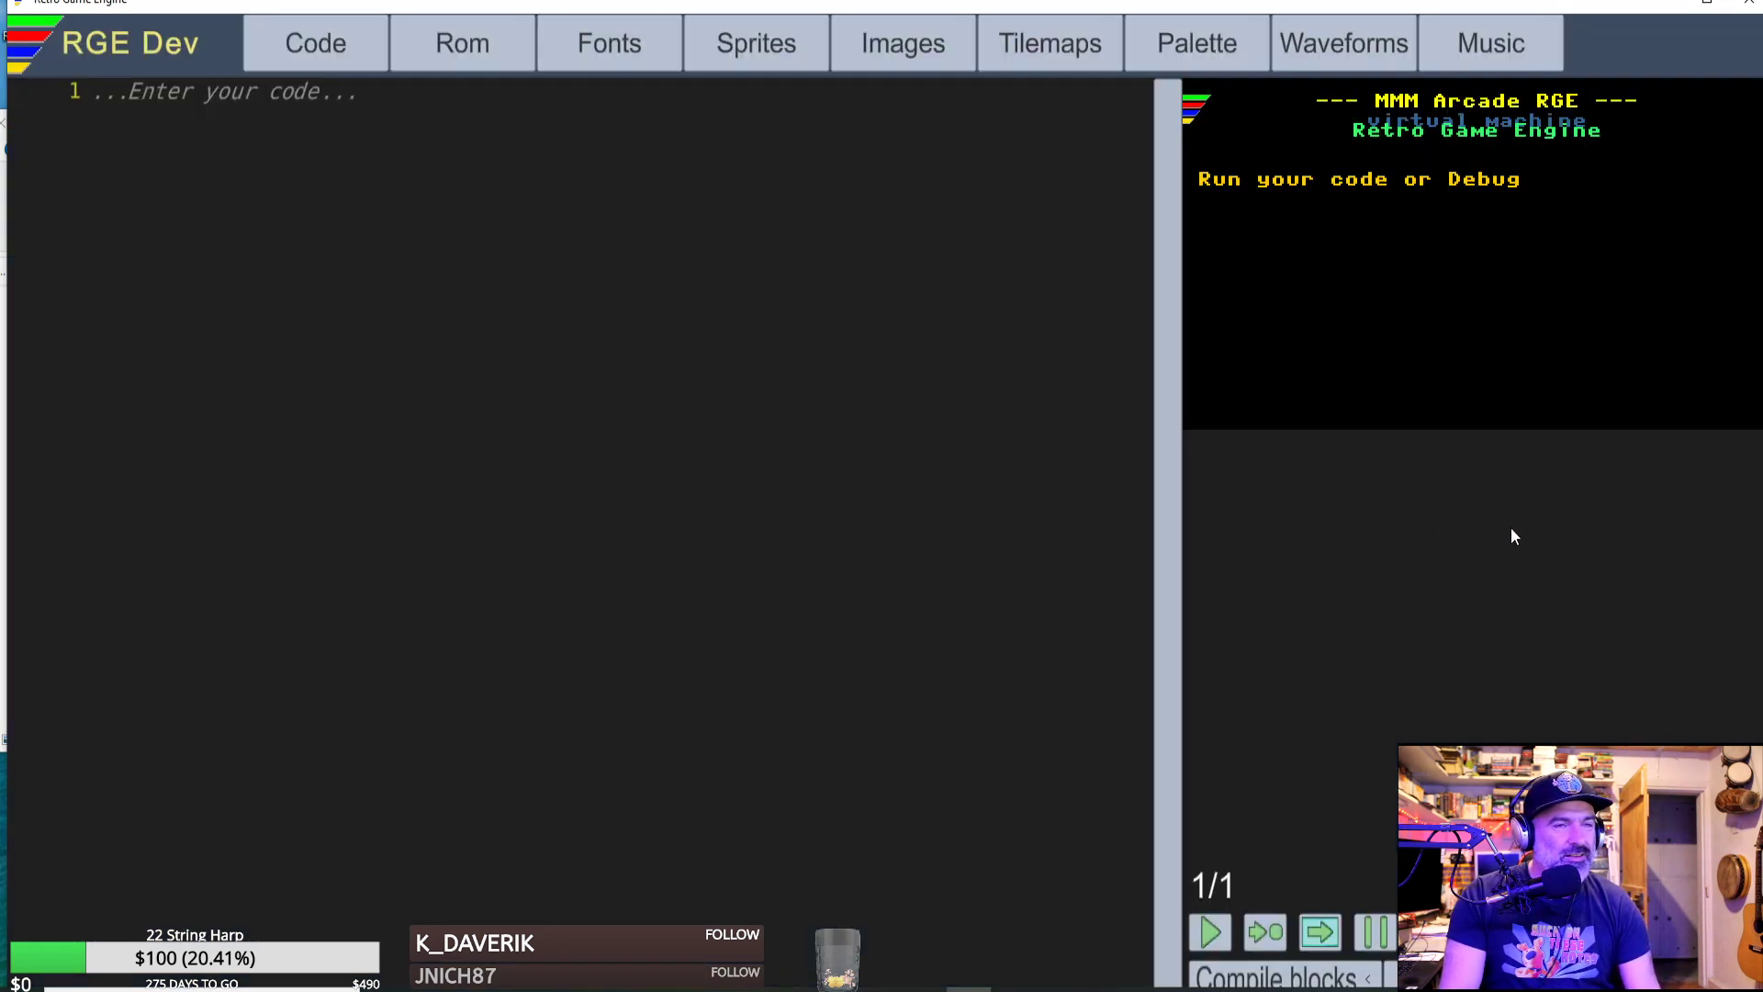
click(1493, 48)
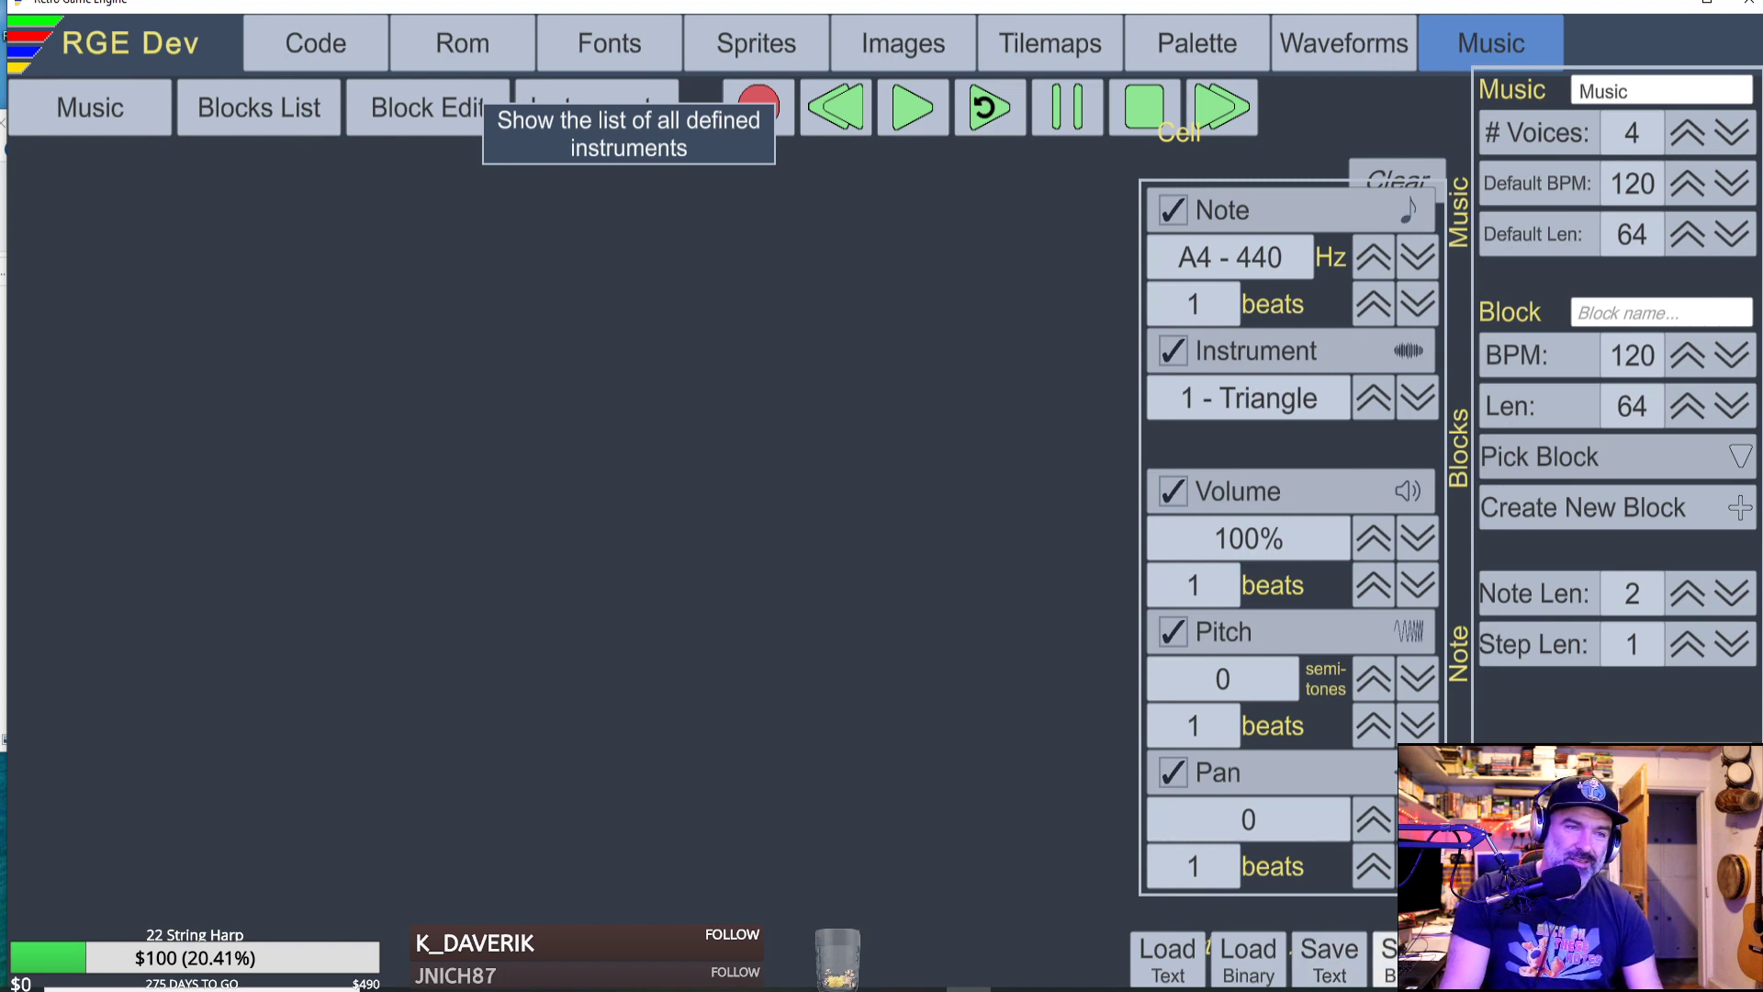
Load the binary music file testmod.rom from the mods folder and select block 1 in the list of blocks.
click(1248, 959)
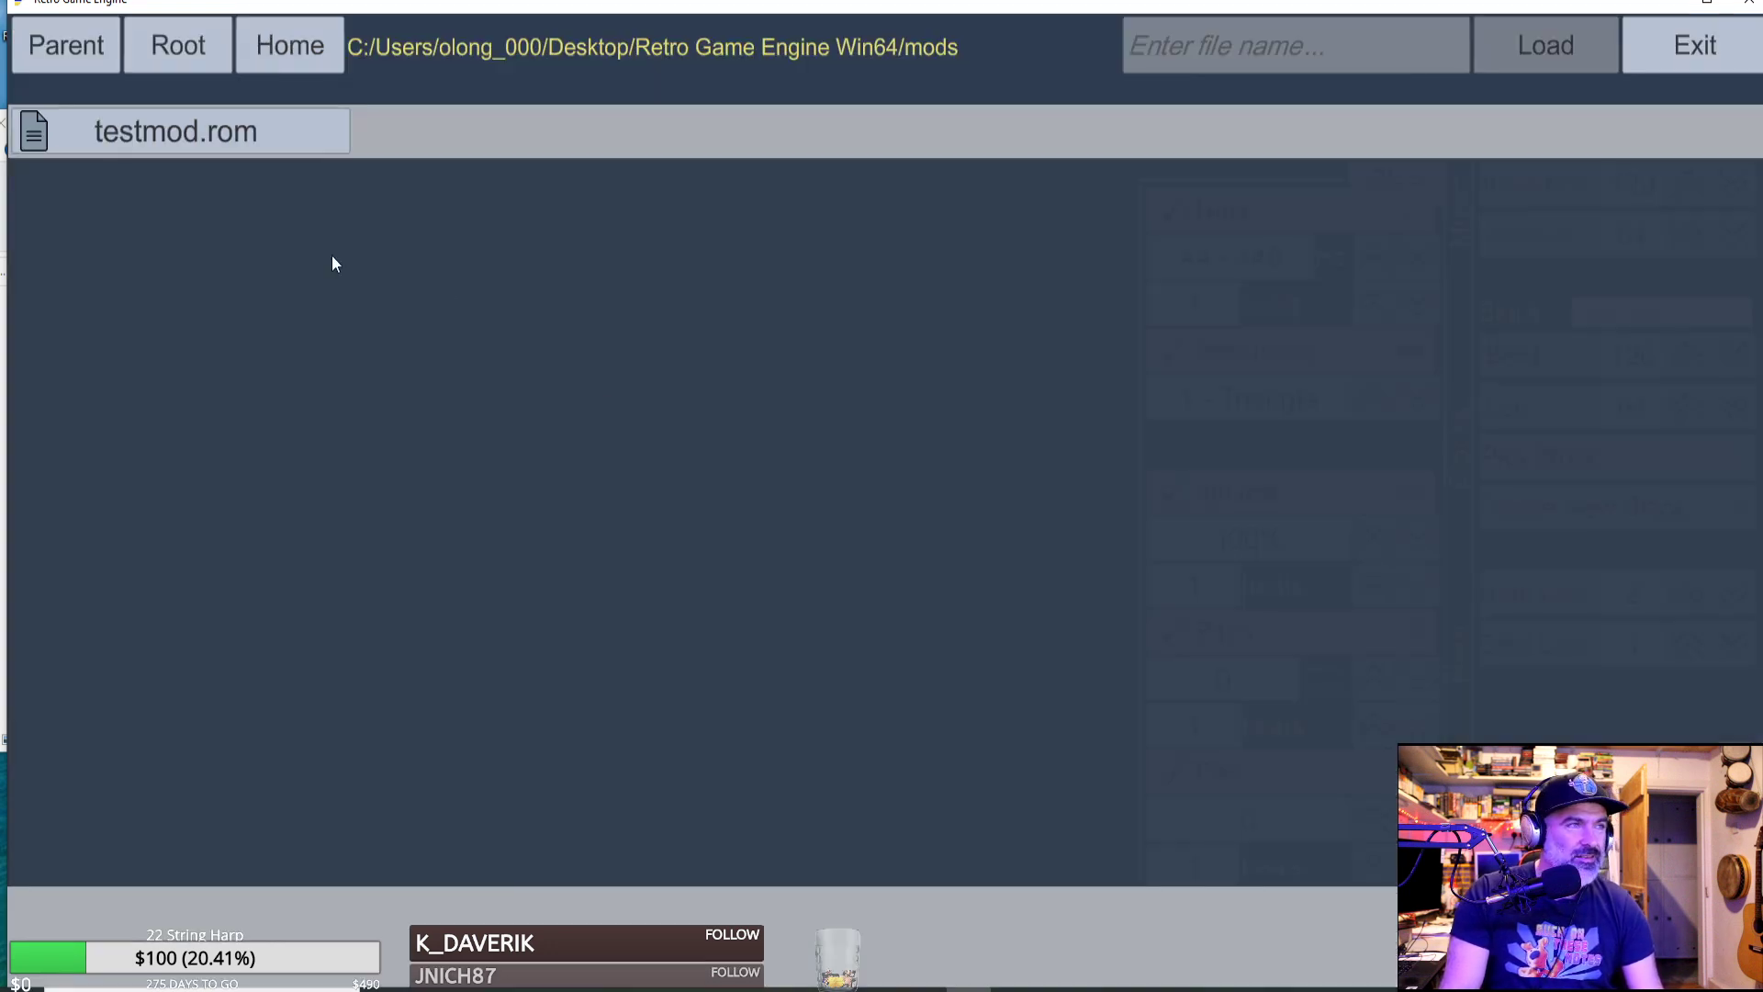
click(175, 141)
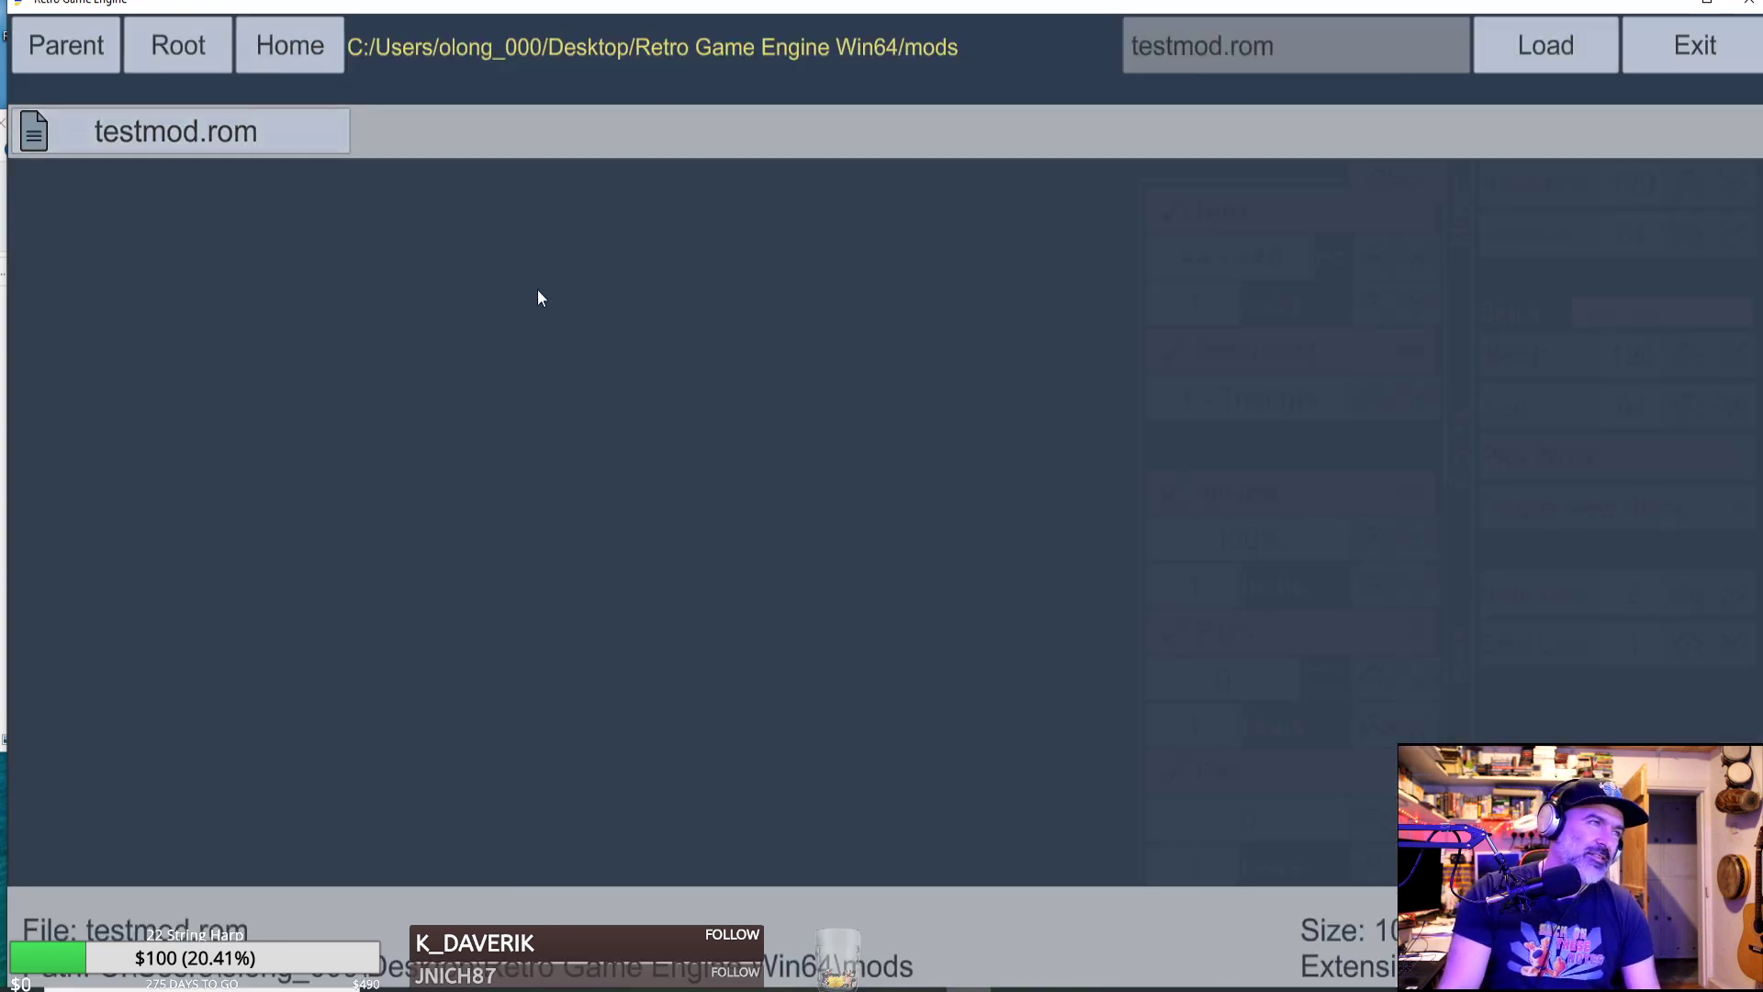
click(177, 132)
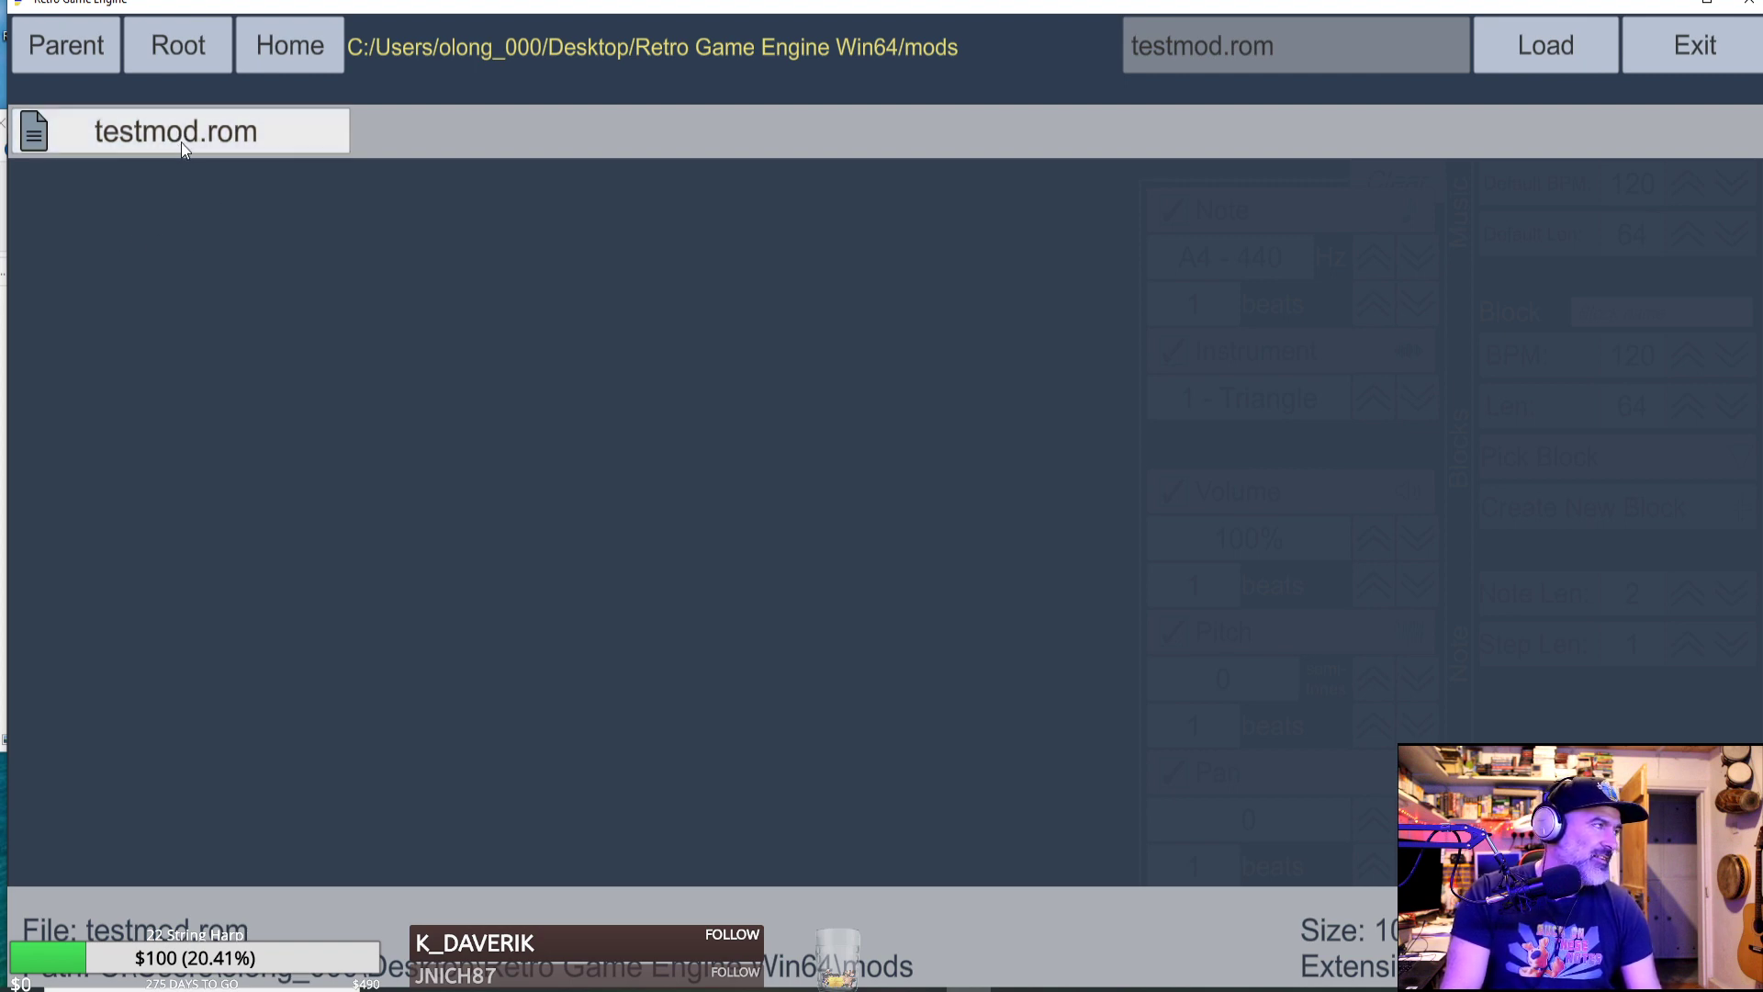
click(1530, 39)
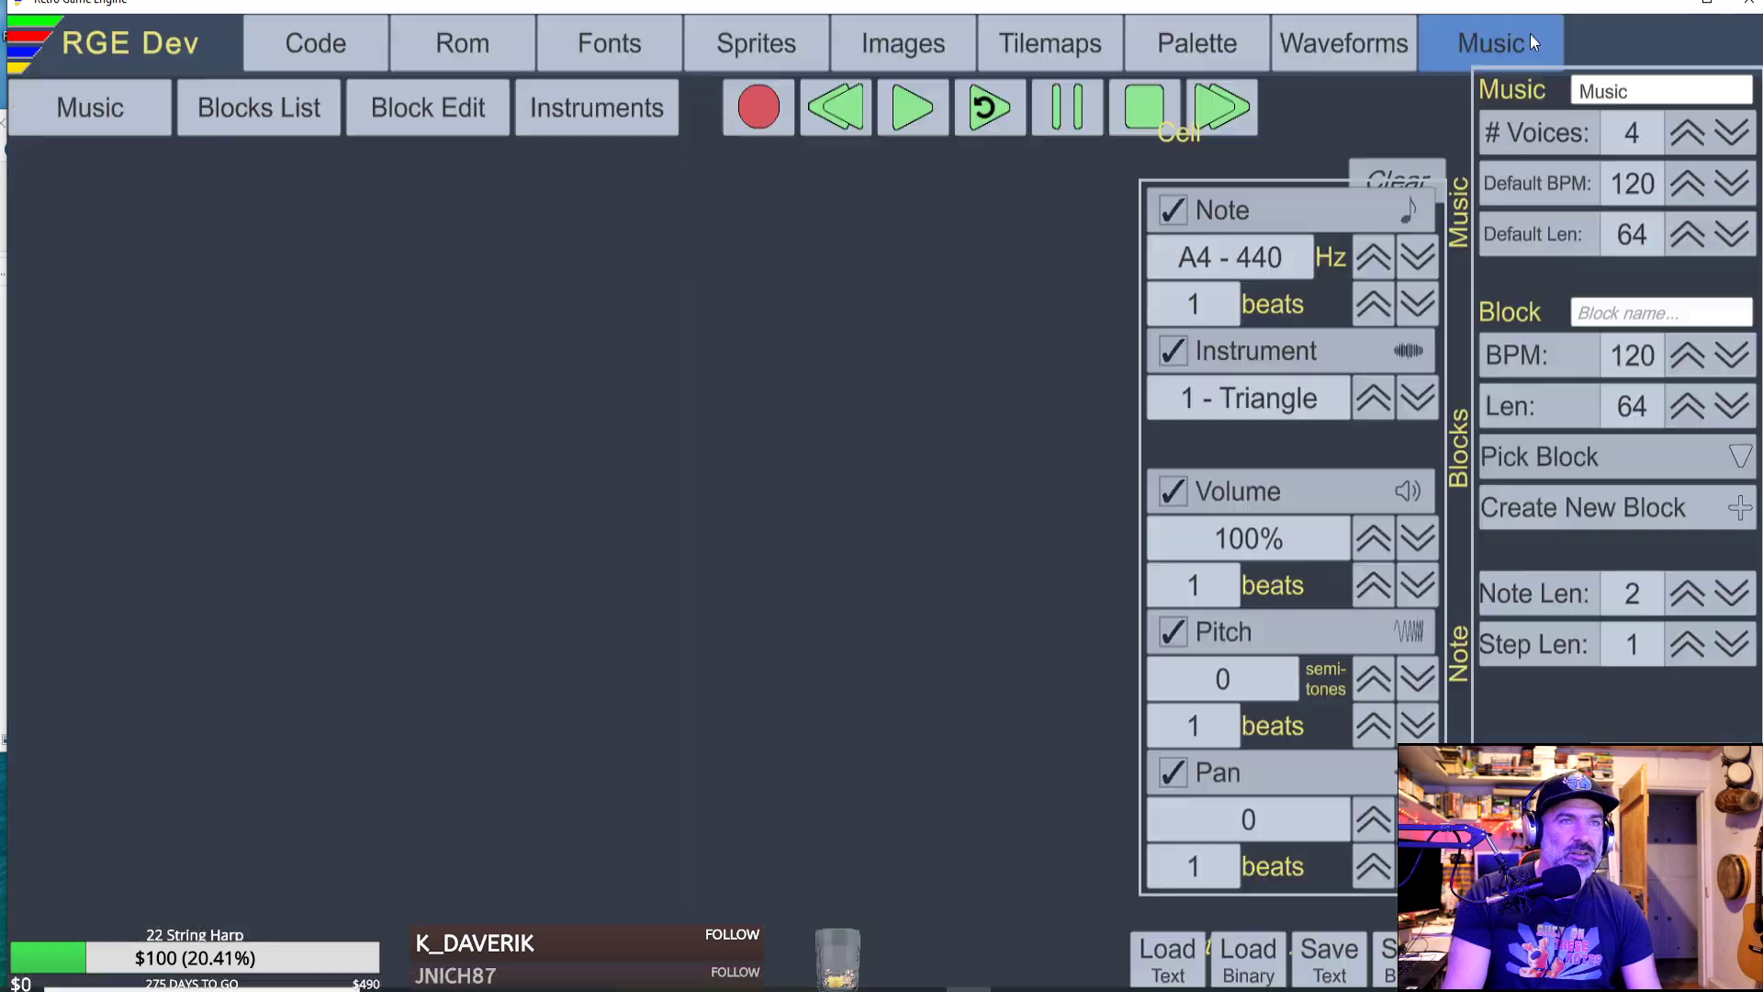
click(270, 101)
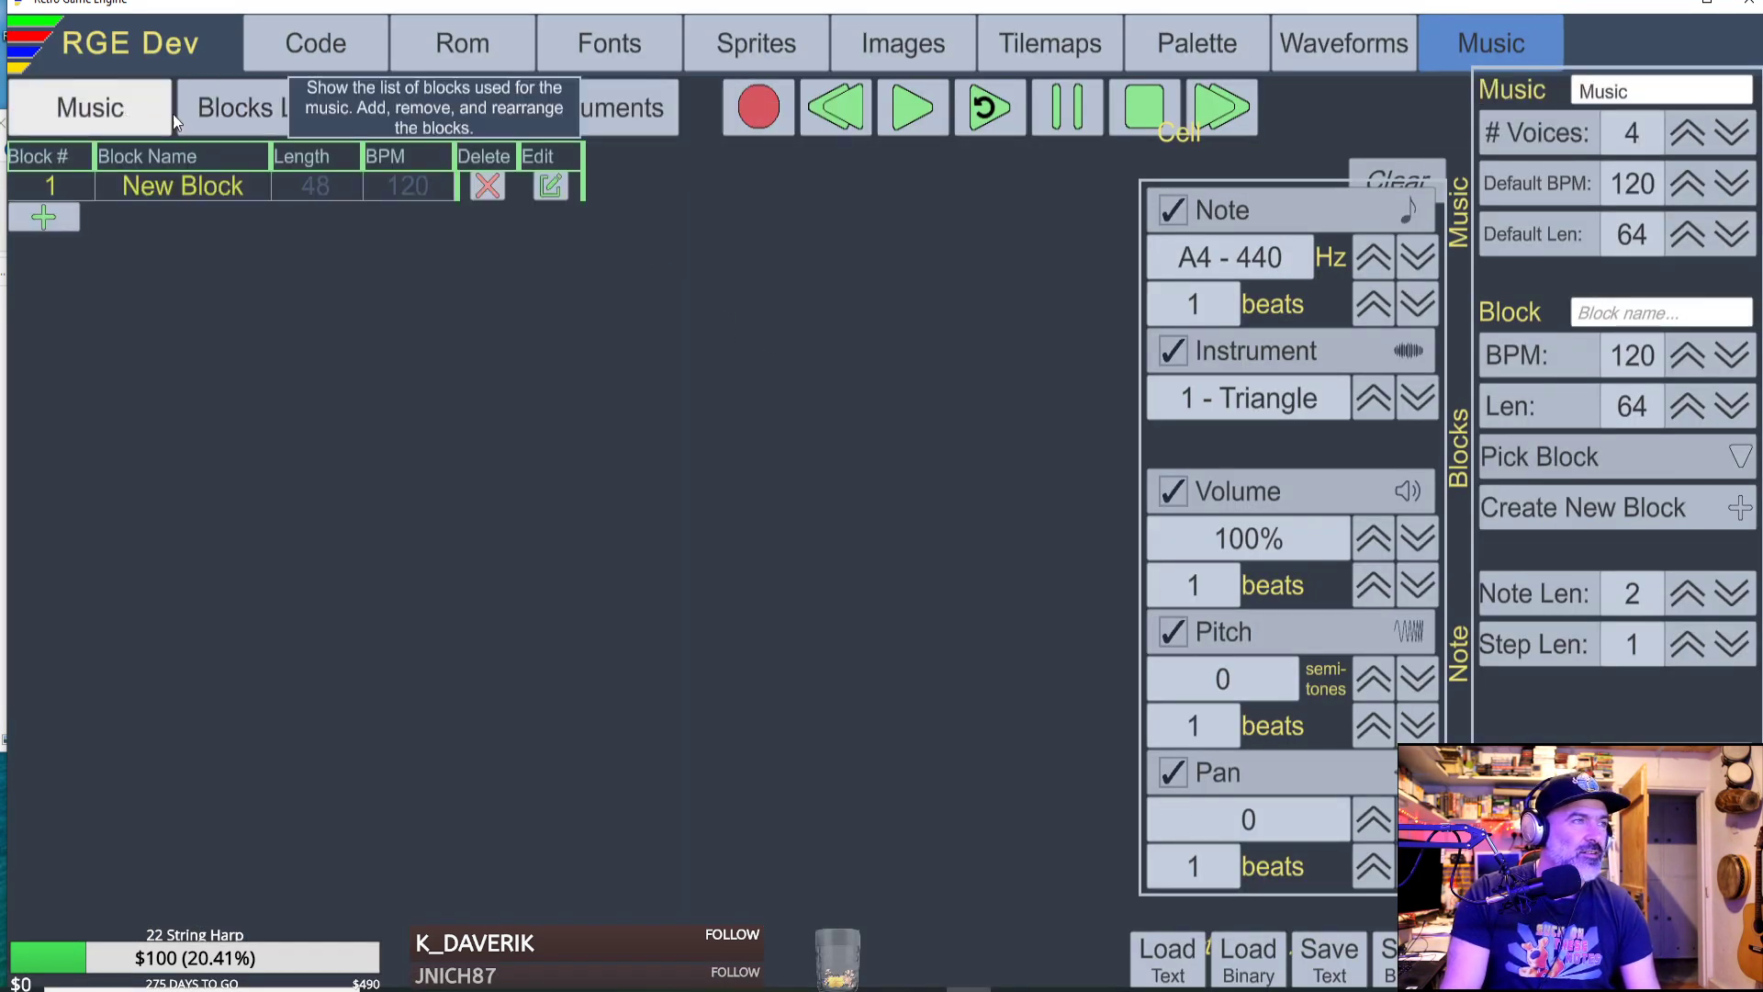
click(162, 187)
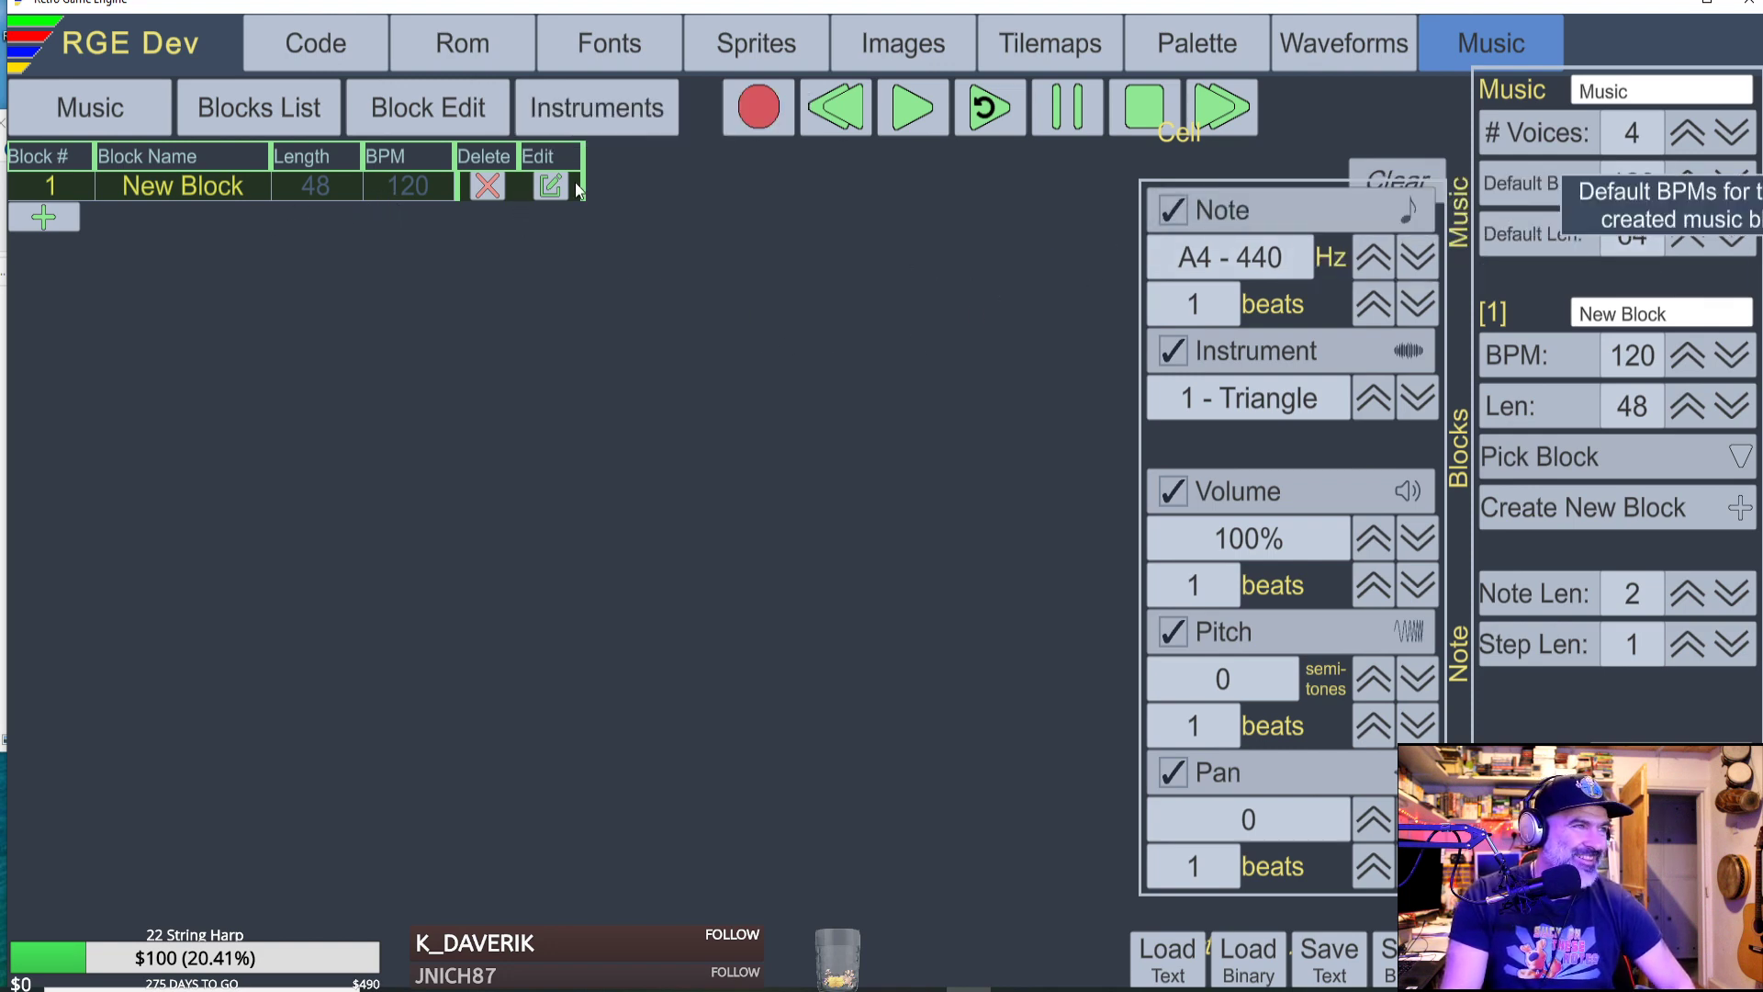
Set the defaults for new music blocks to 130 BPM and a length of 48.
click(1680, 188)
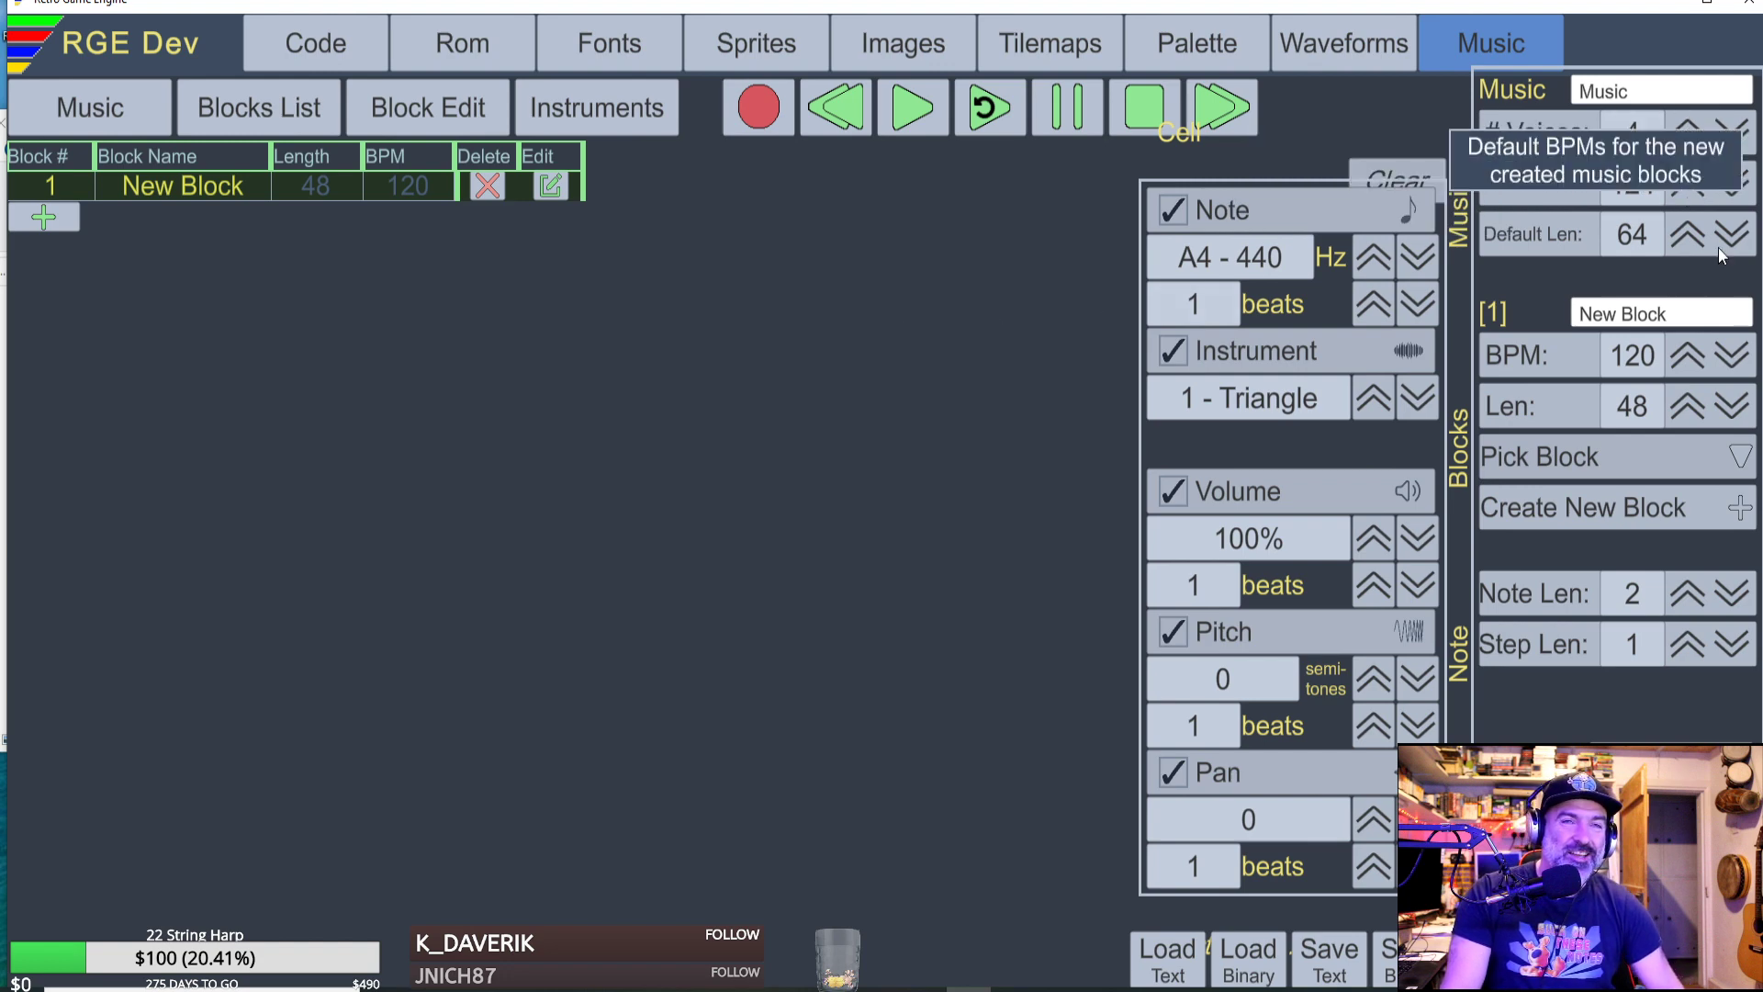
click(1695, 180)
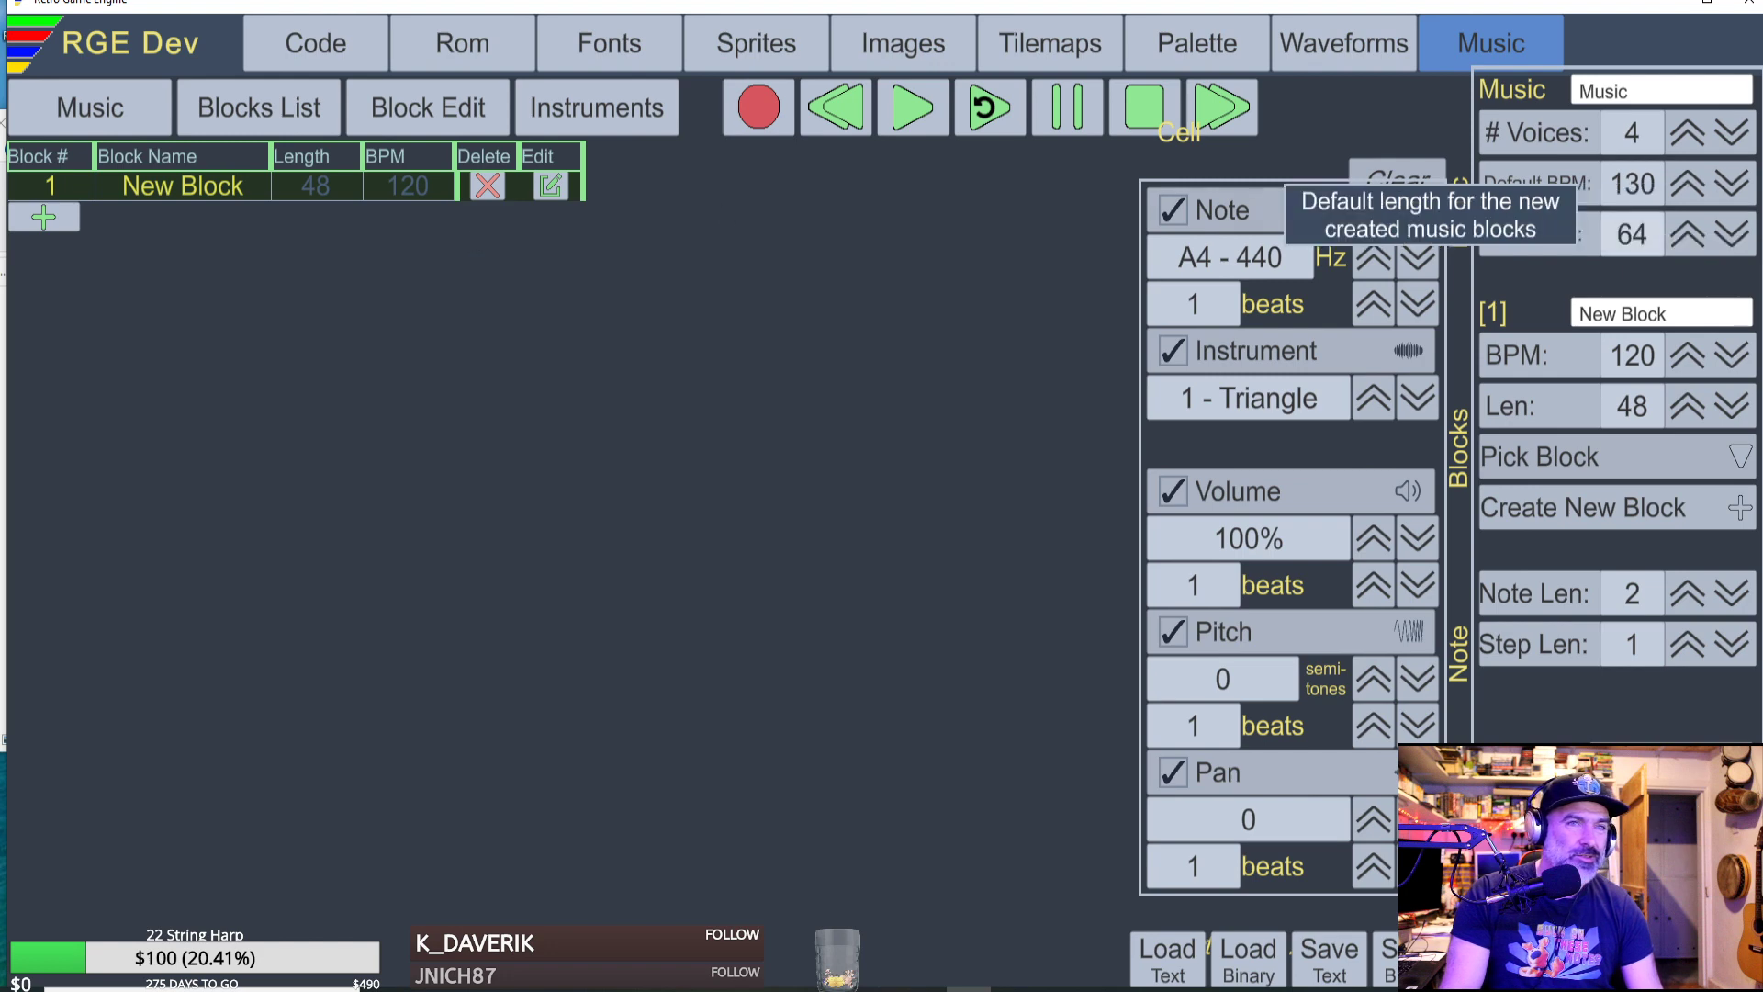
click(1727, 244)
click(1686, 236)
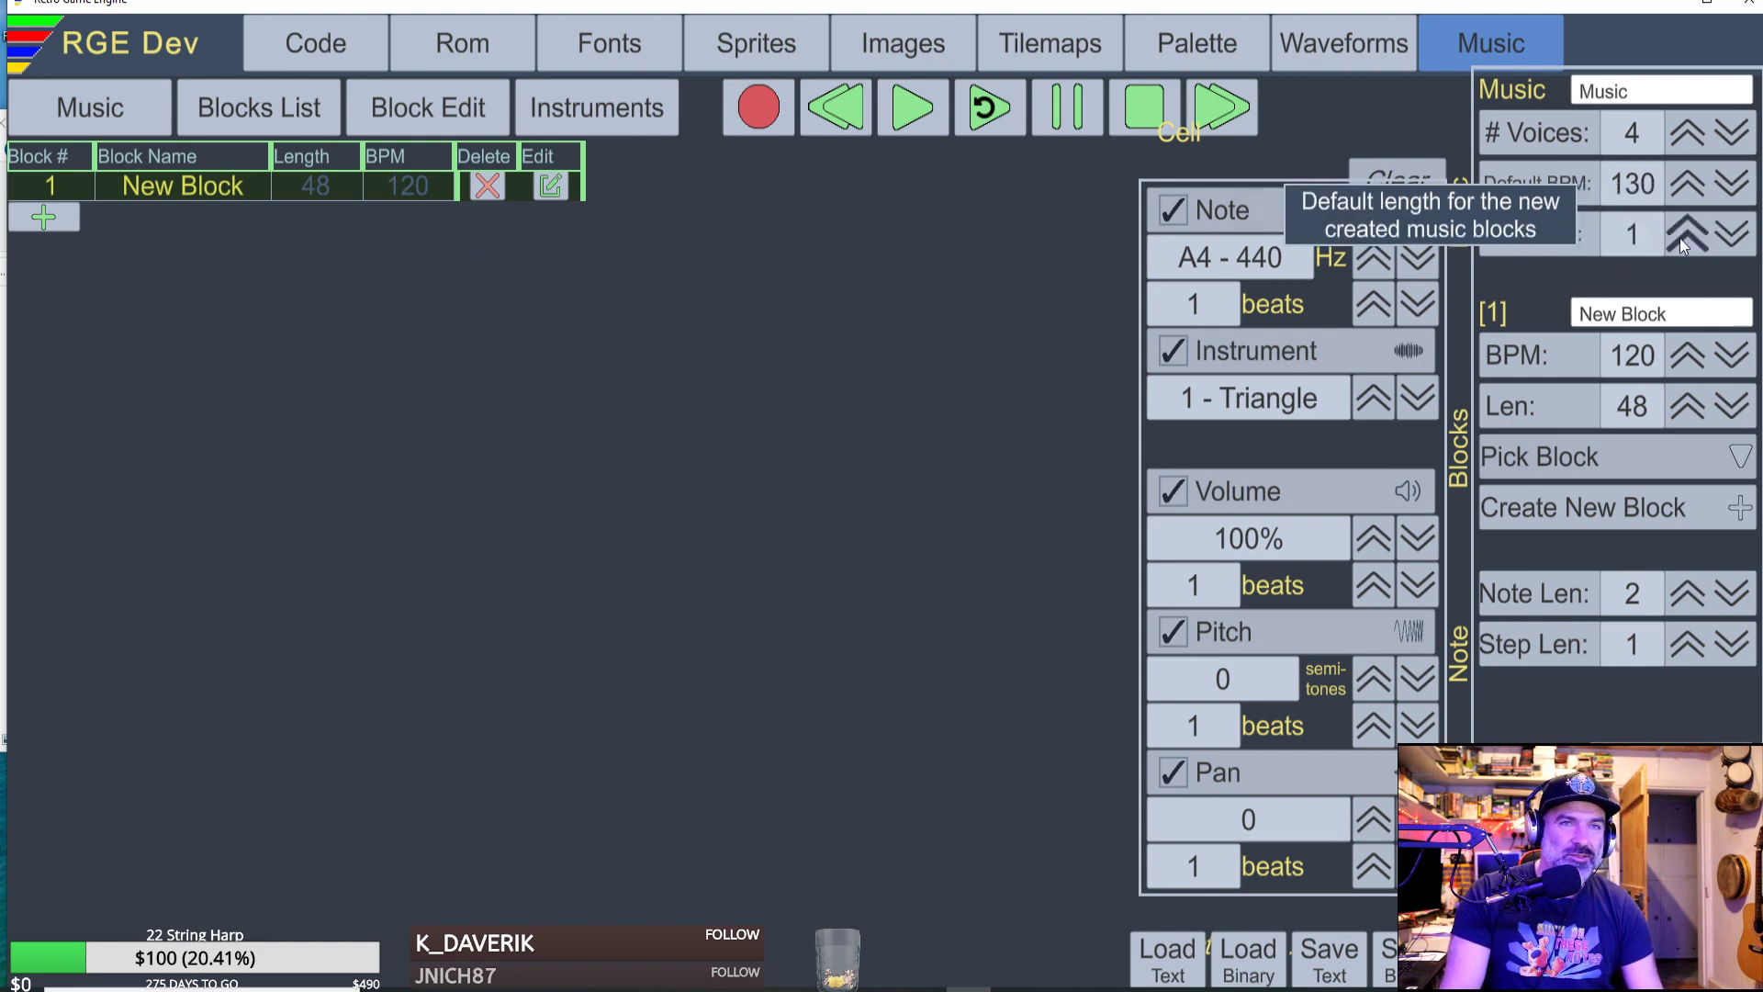
click(1634, 232)
text(48)
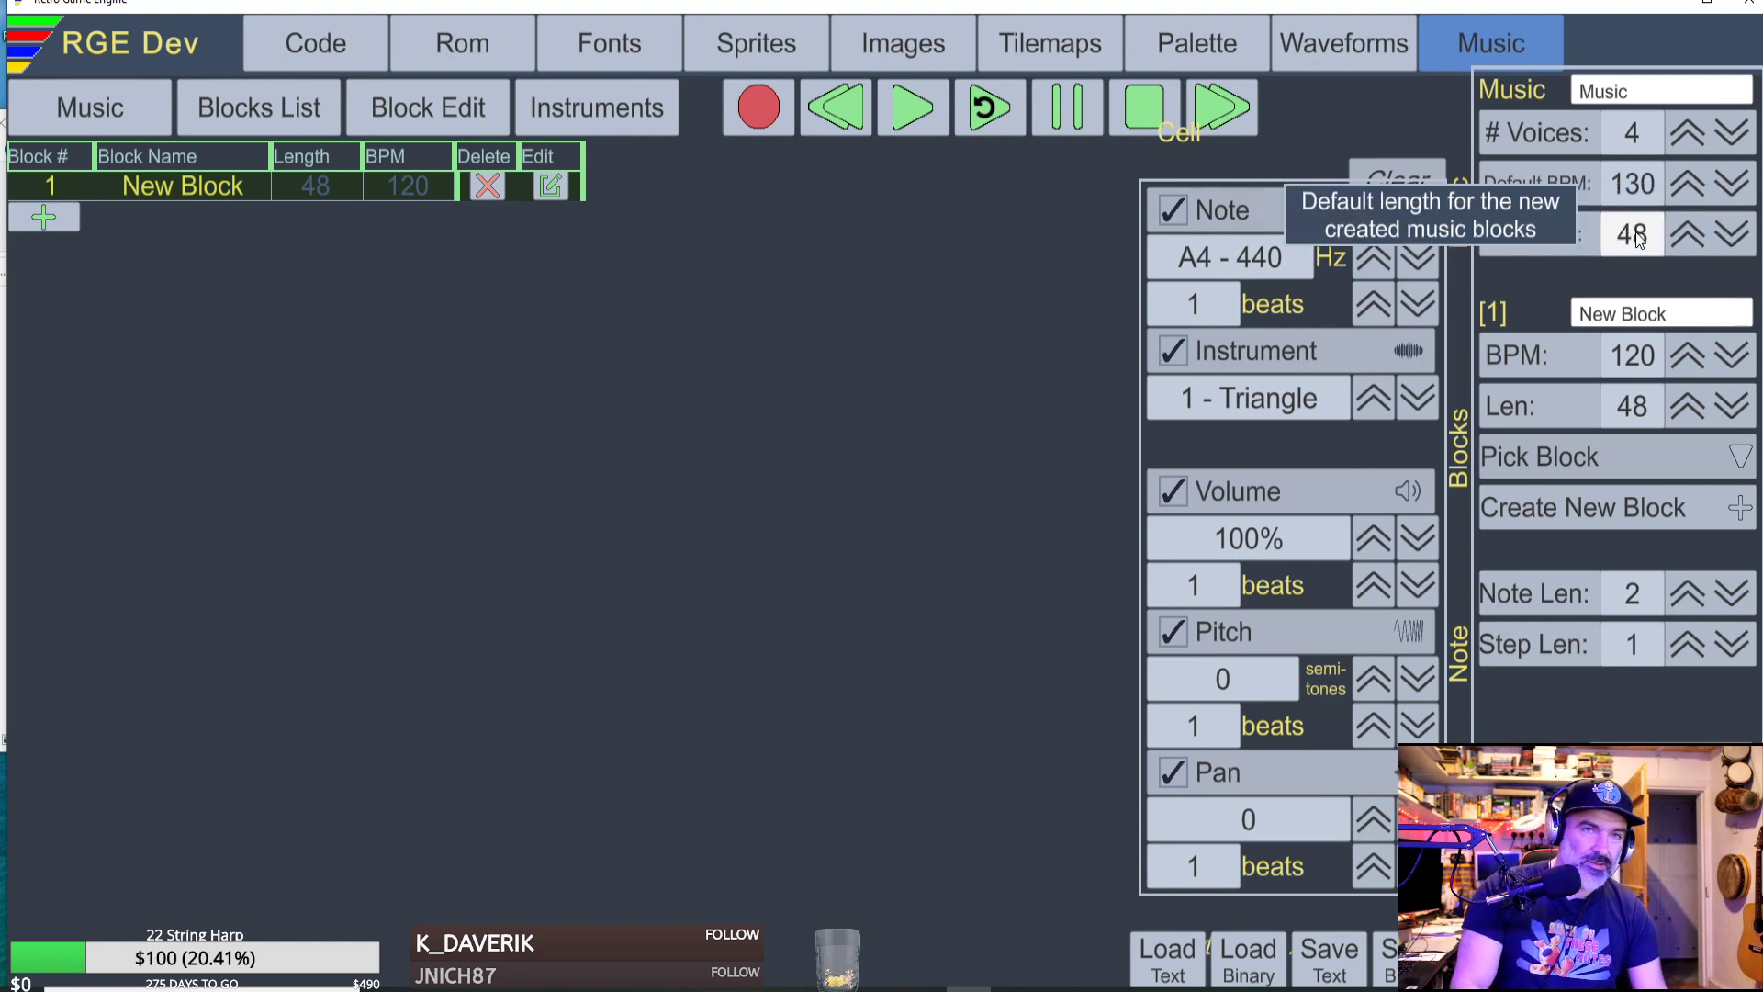
Set block 1's tempo to 130 BPM and open the block for note editing.
click(1626, 360)
text(130)
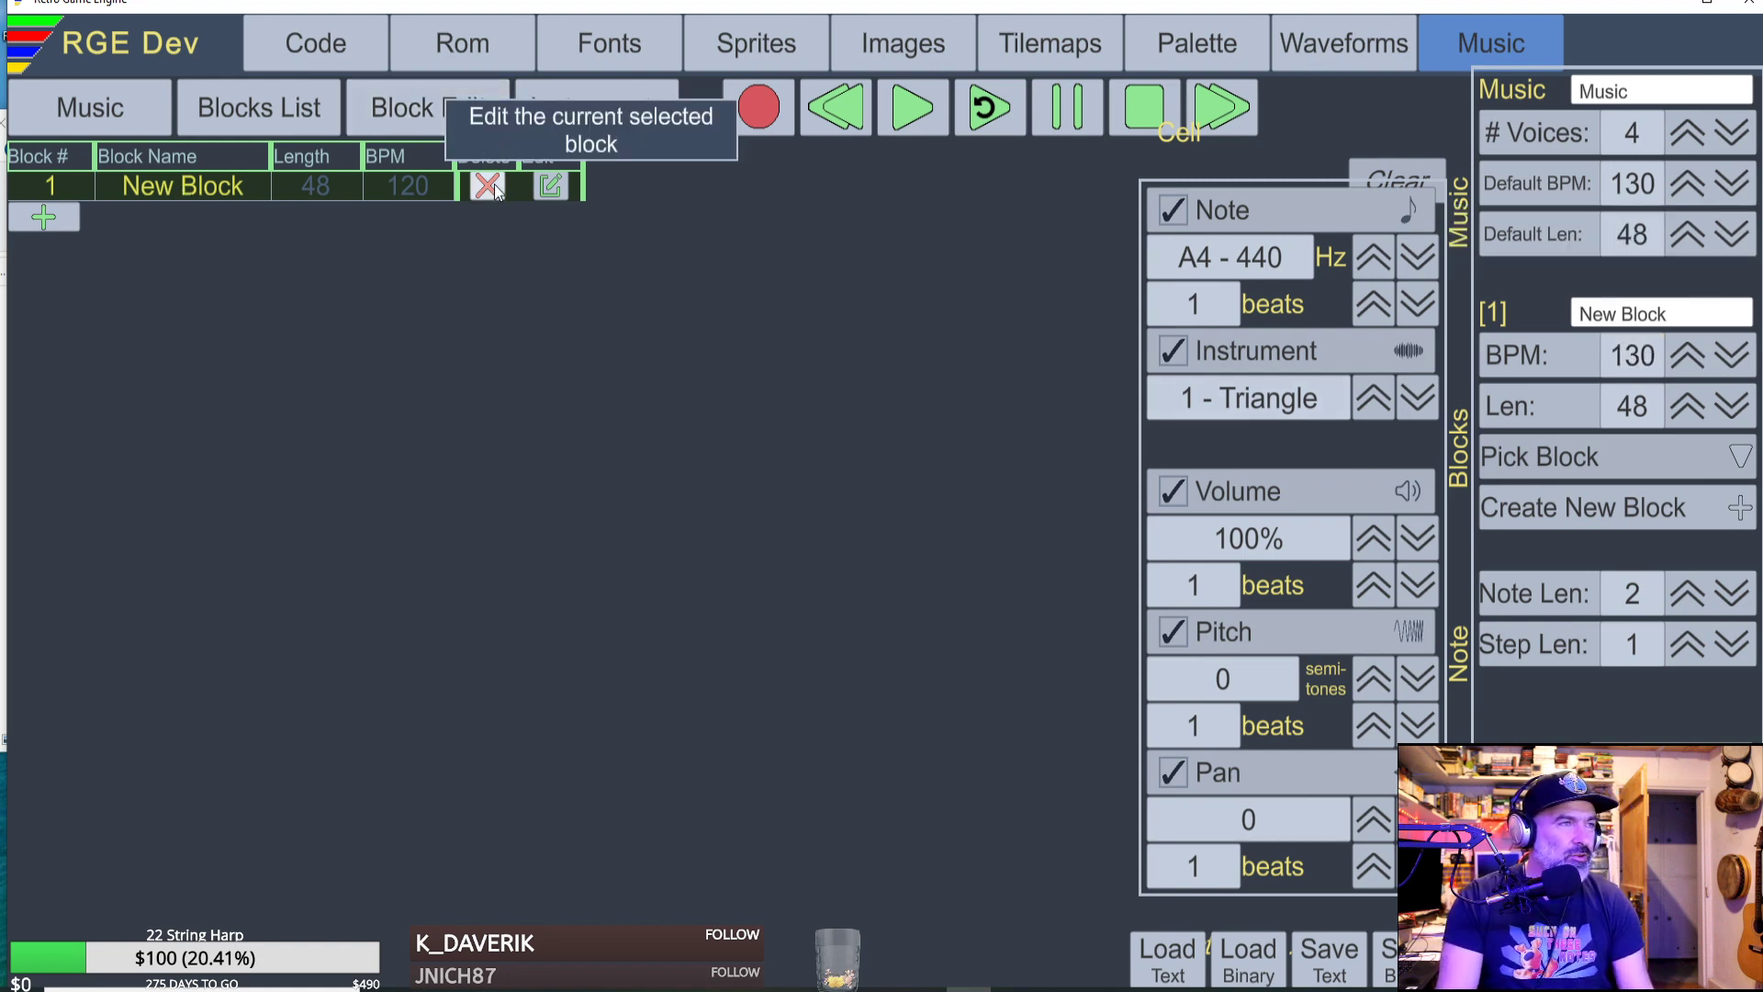
click(552, 190)
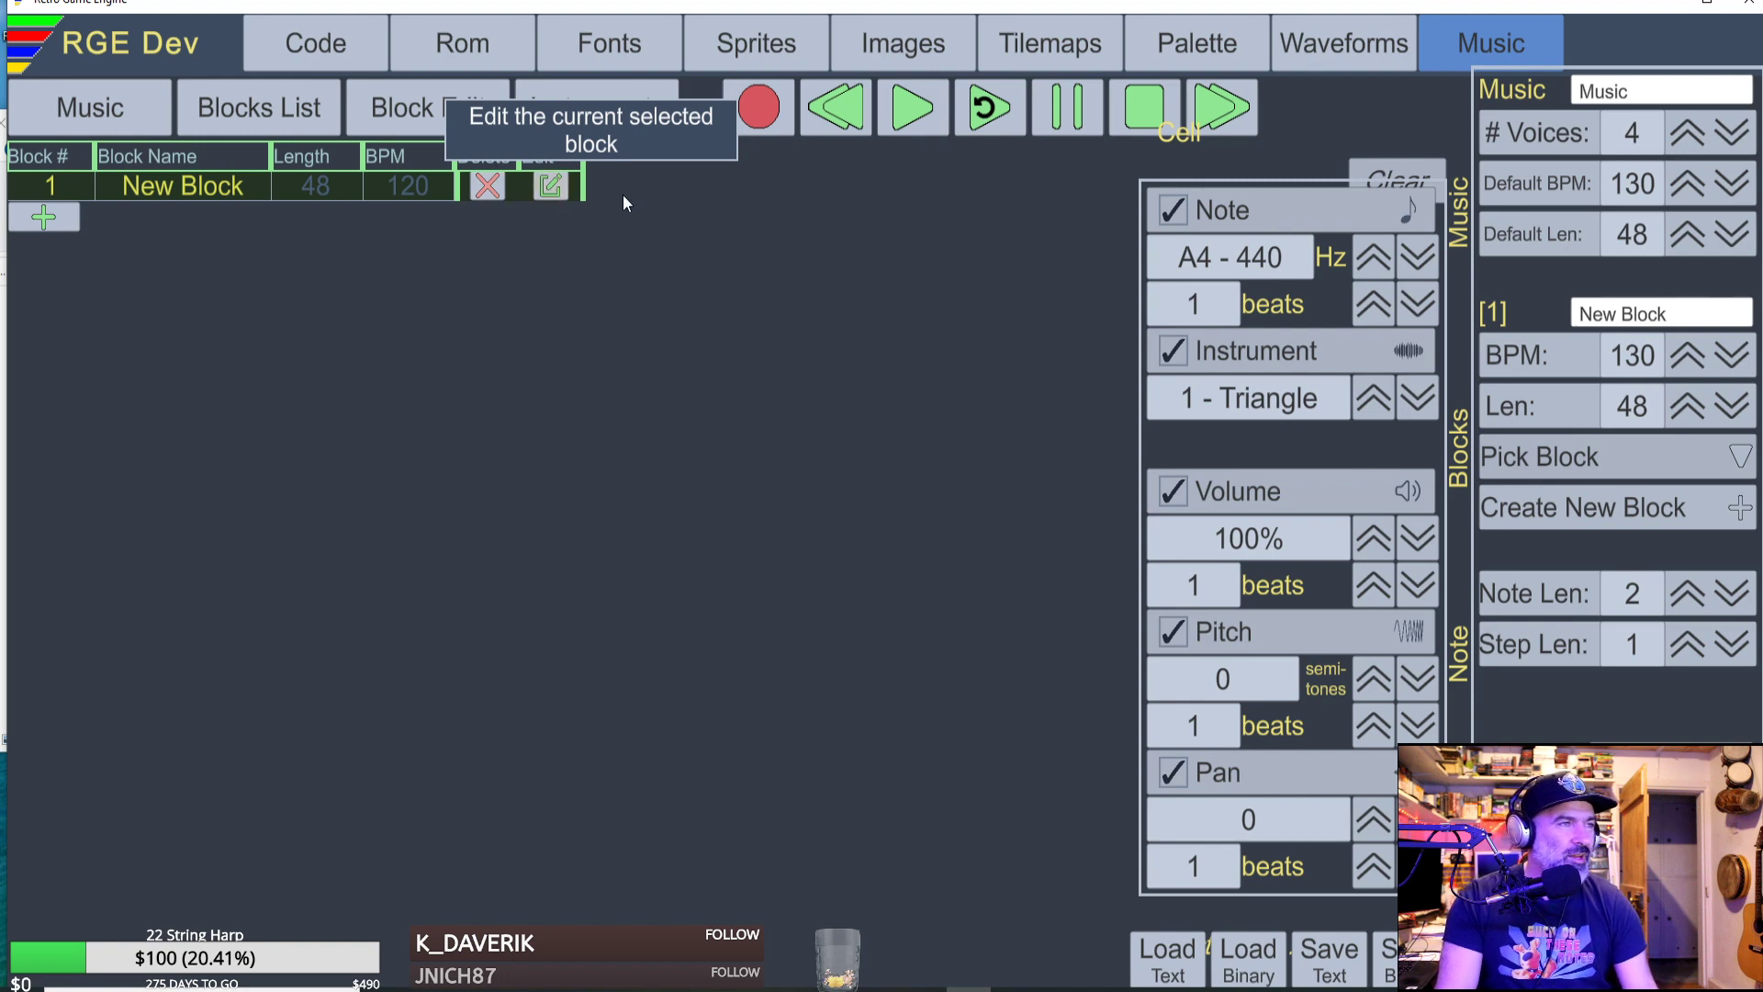
Review the notes in voices 1 and 2 of block 1, selecting row 08 of voice 3 along the way.
scroll(440, 404, down, 3)
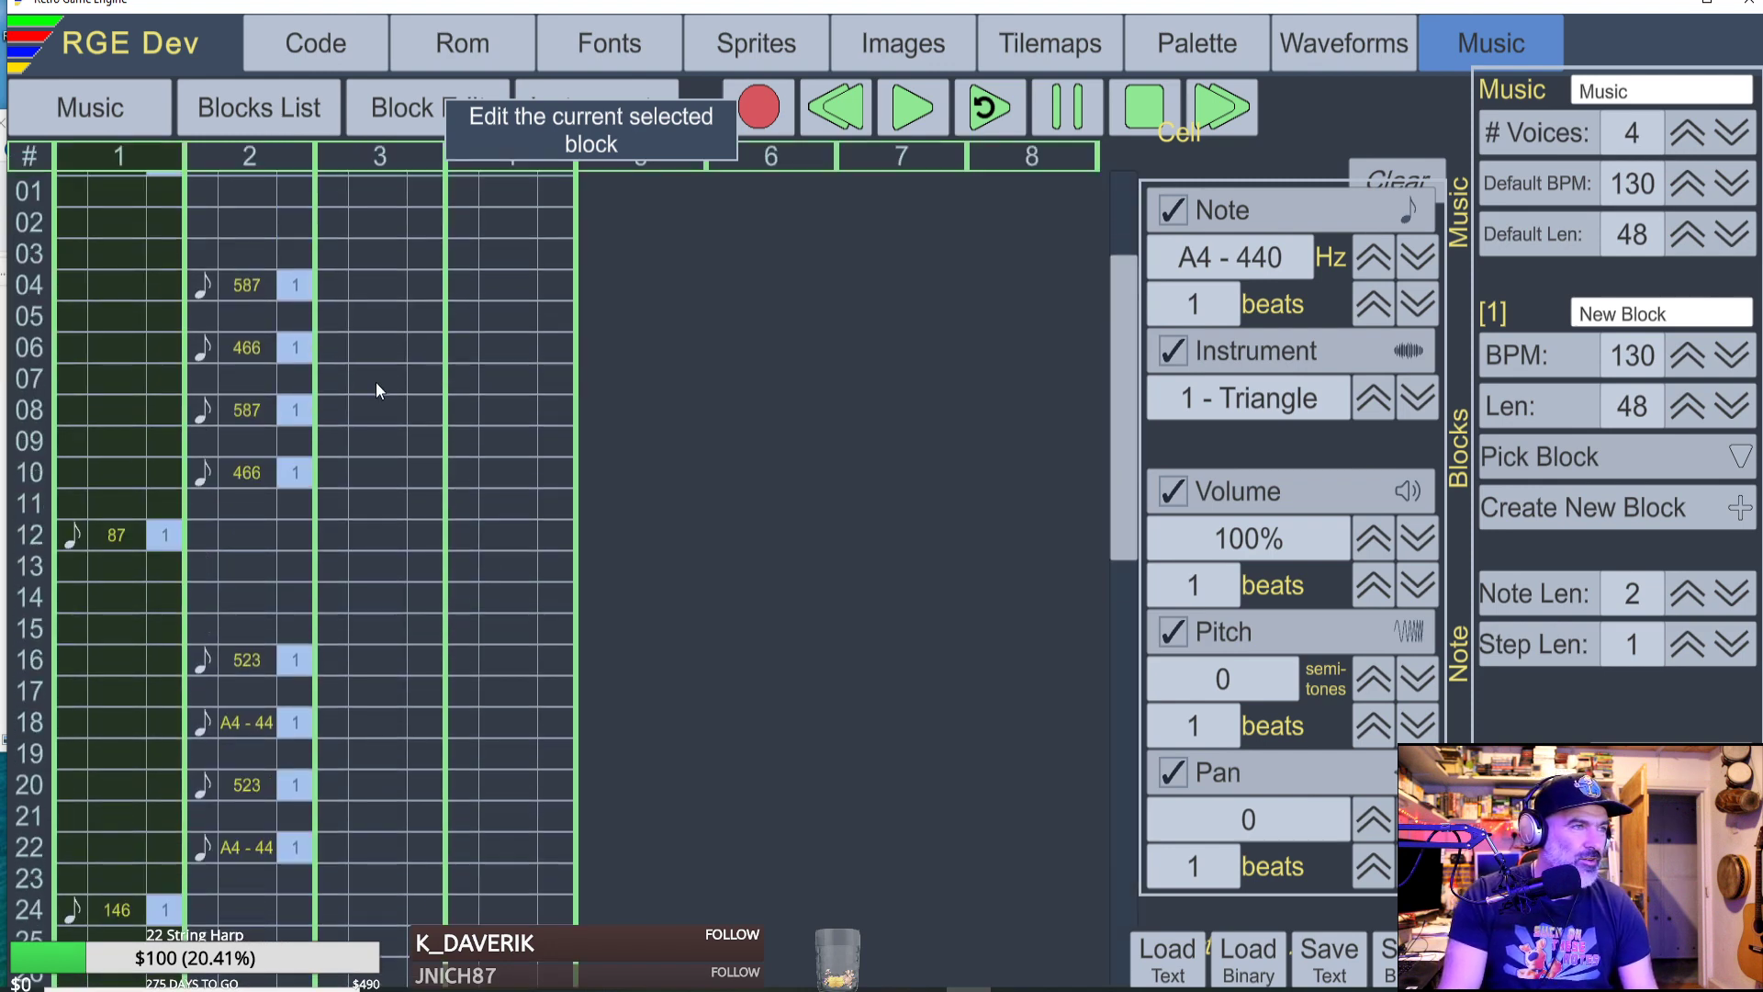
scroll(377, 441, down, 10)
scroll(372, 551, up, 7)
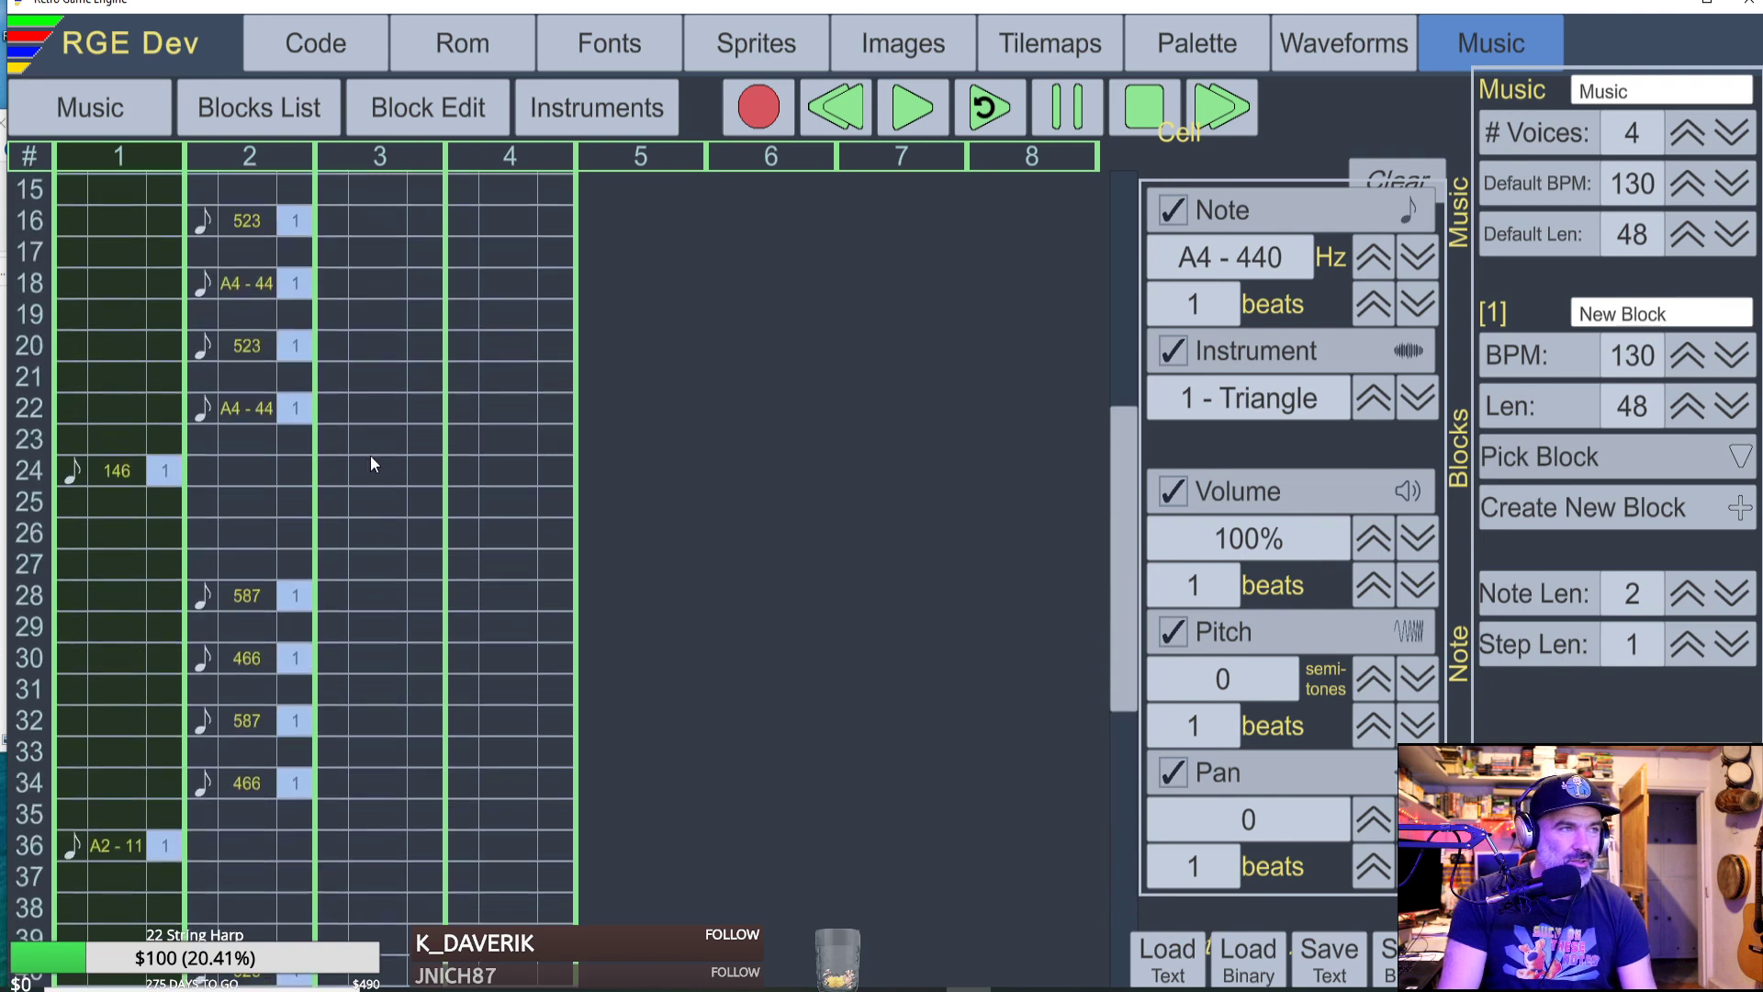
click(354, 446)
scroll(512, 478, up, 5)
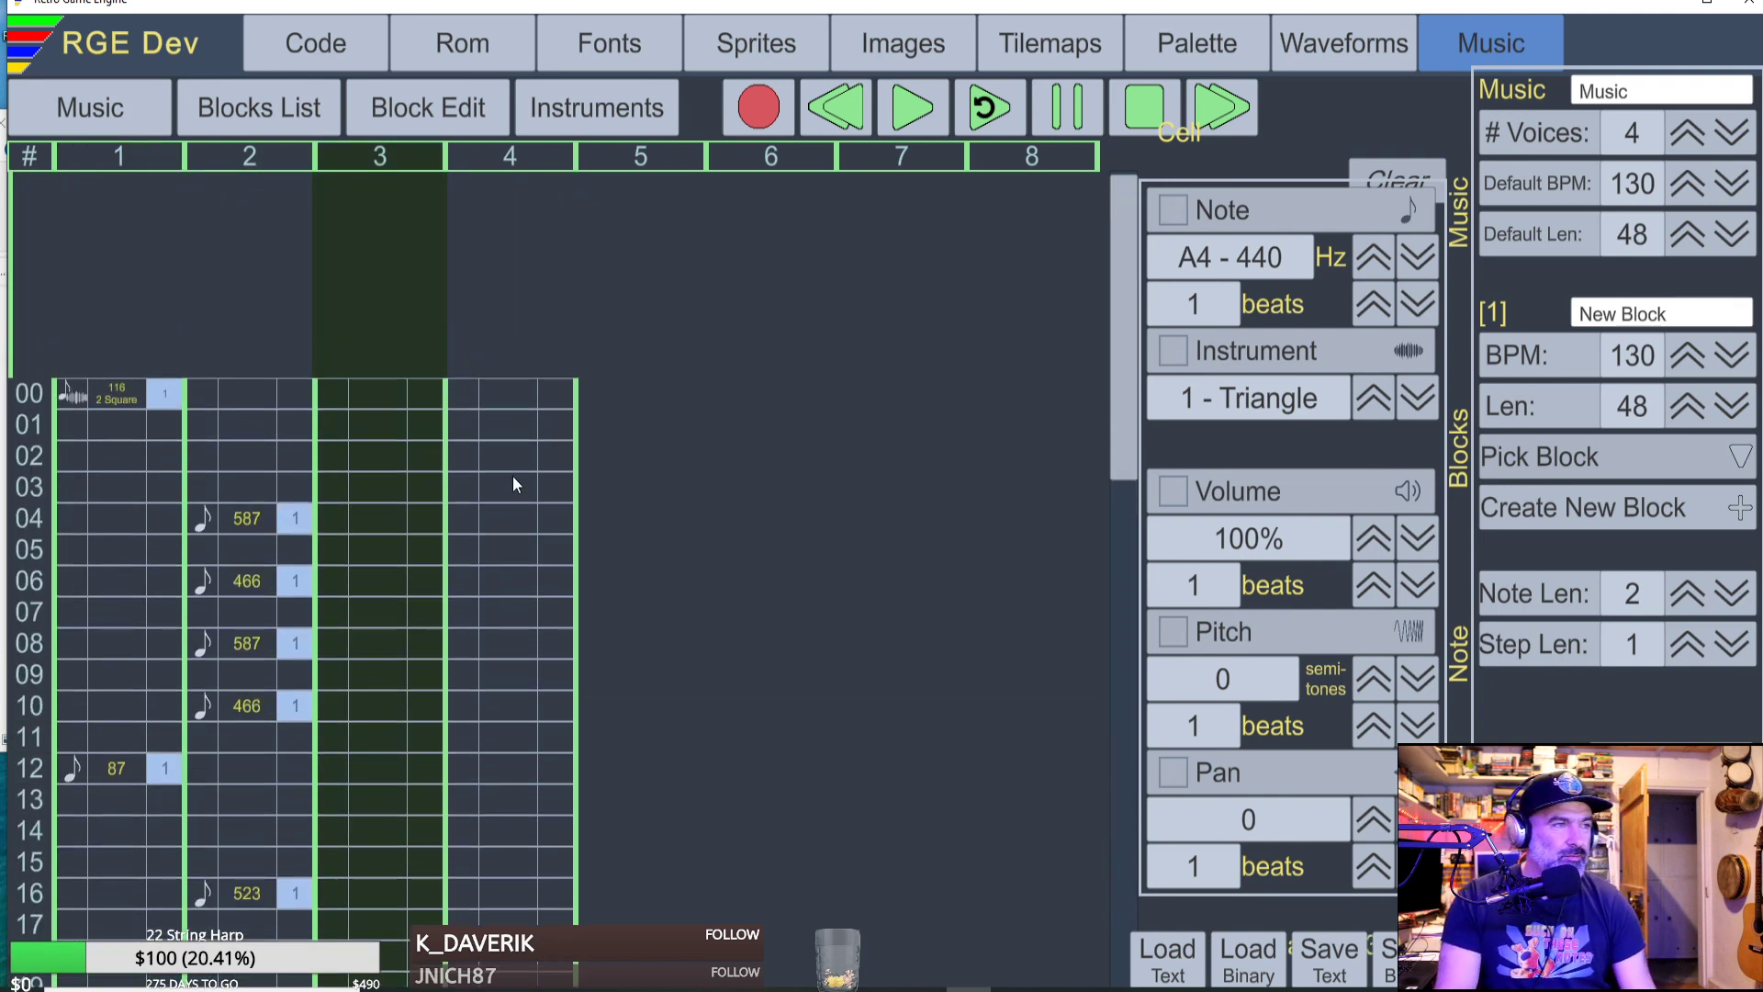
click(358, 653)
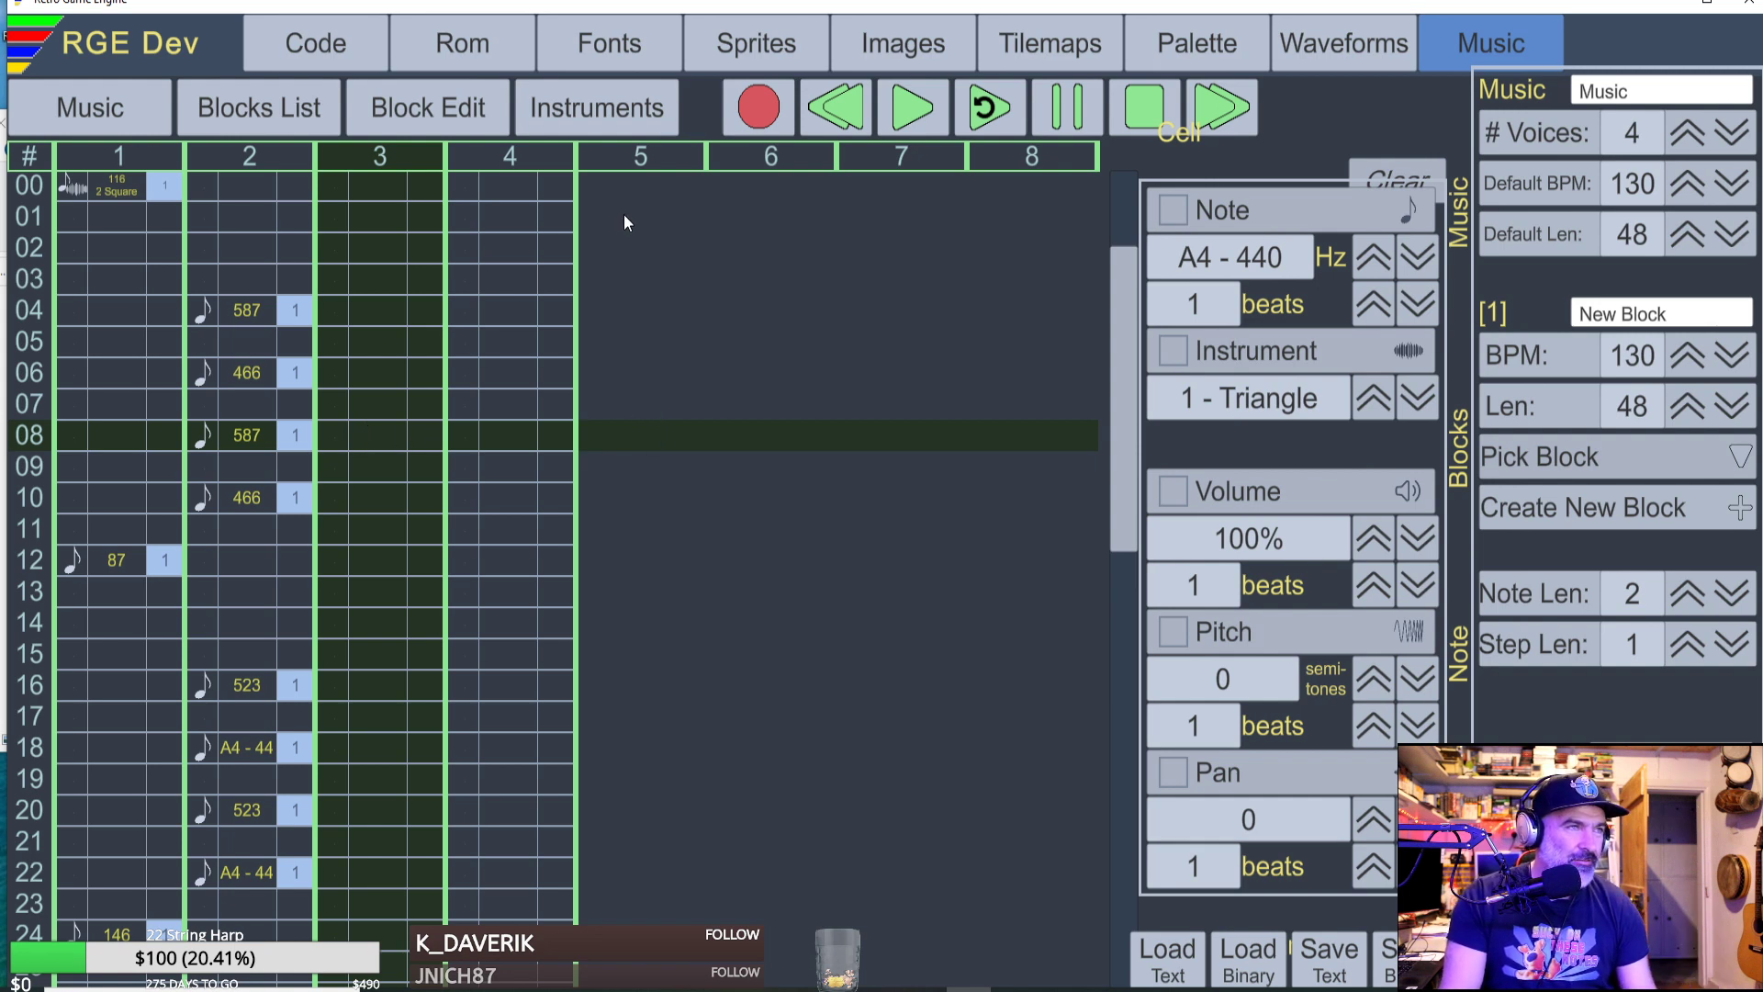
scroll(371, 505, up, 3)
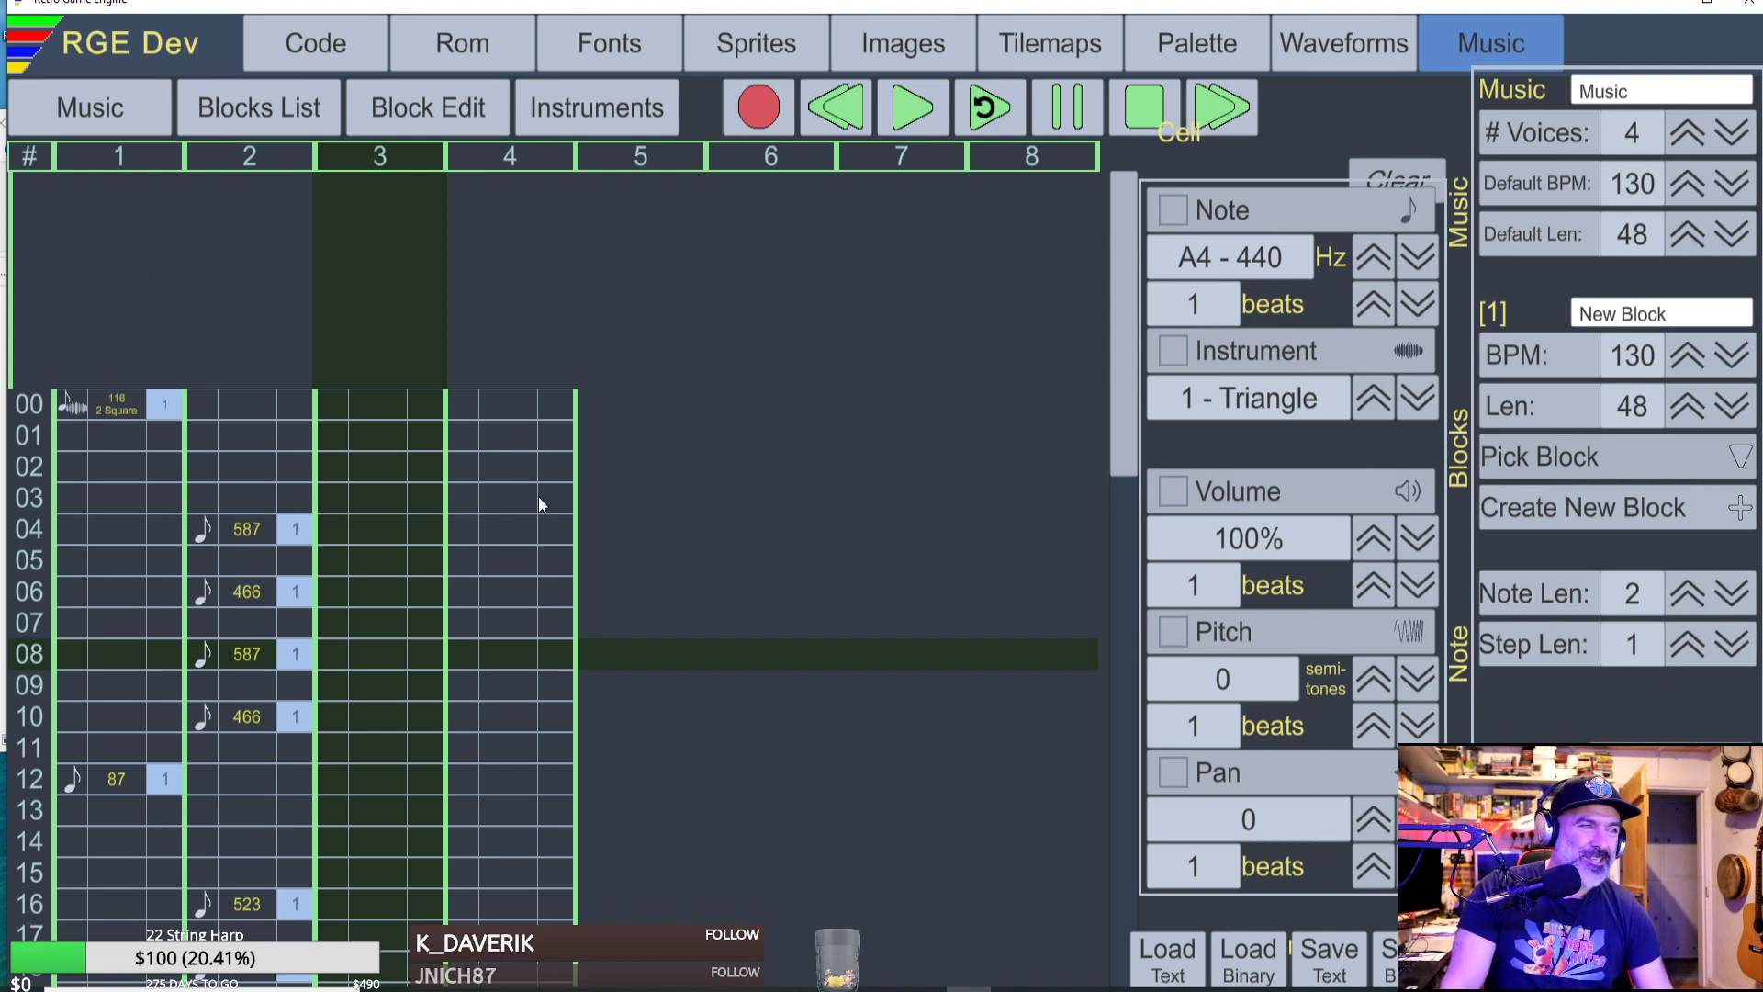
scroll(551, 497, down, 1)
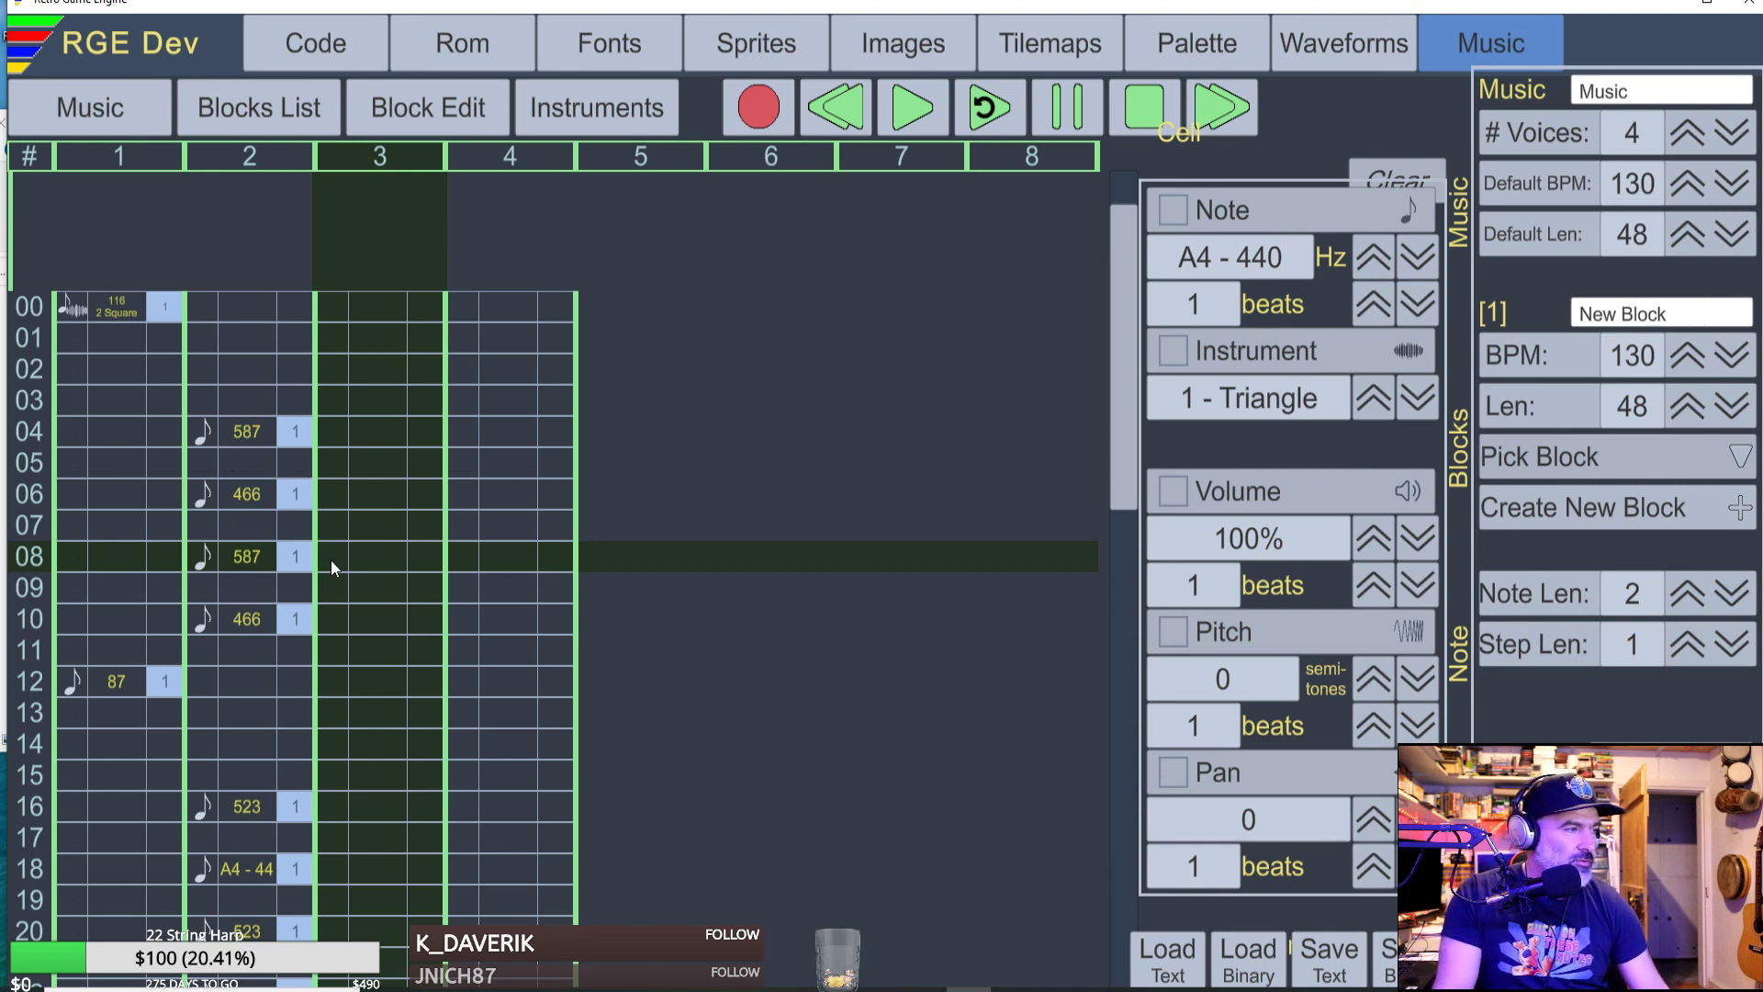
scroll(367, 555, down, 2)
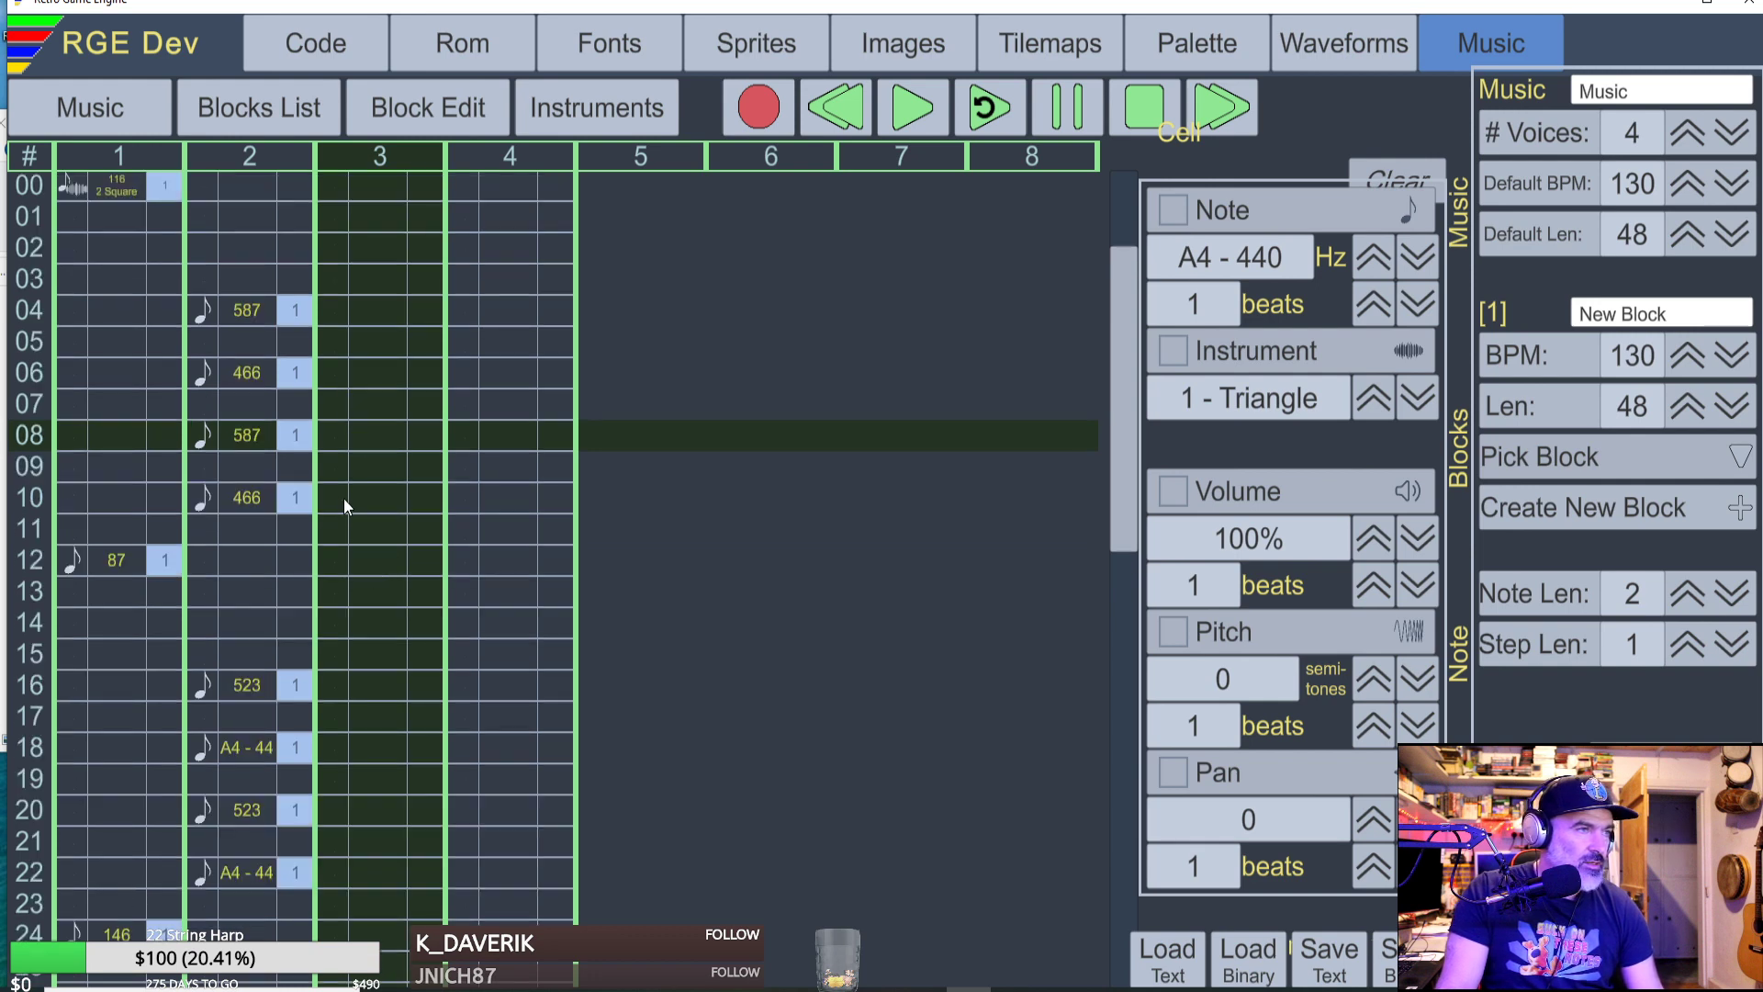
scroll(344, 498, down, 1)
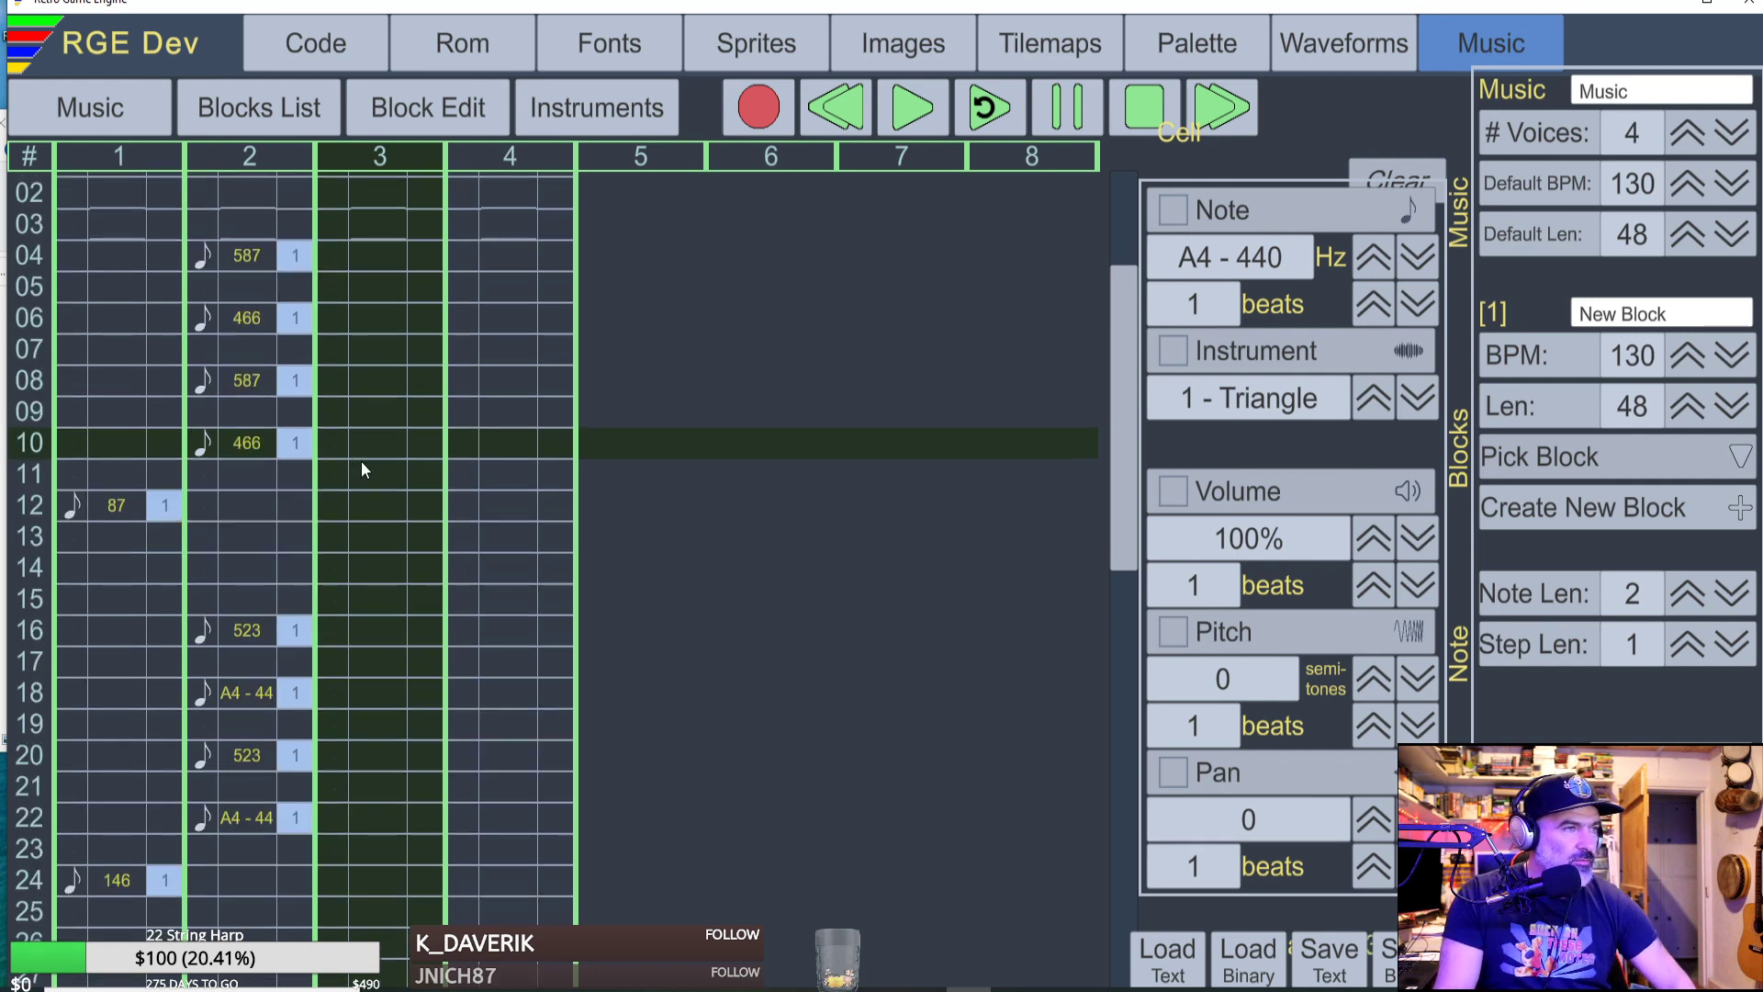
scroll(337, 395, up, 1)
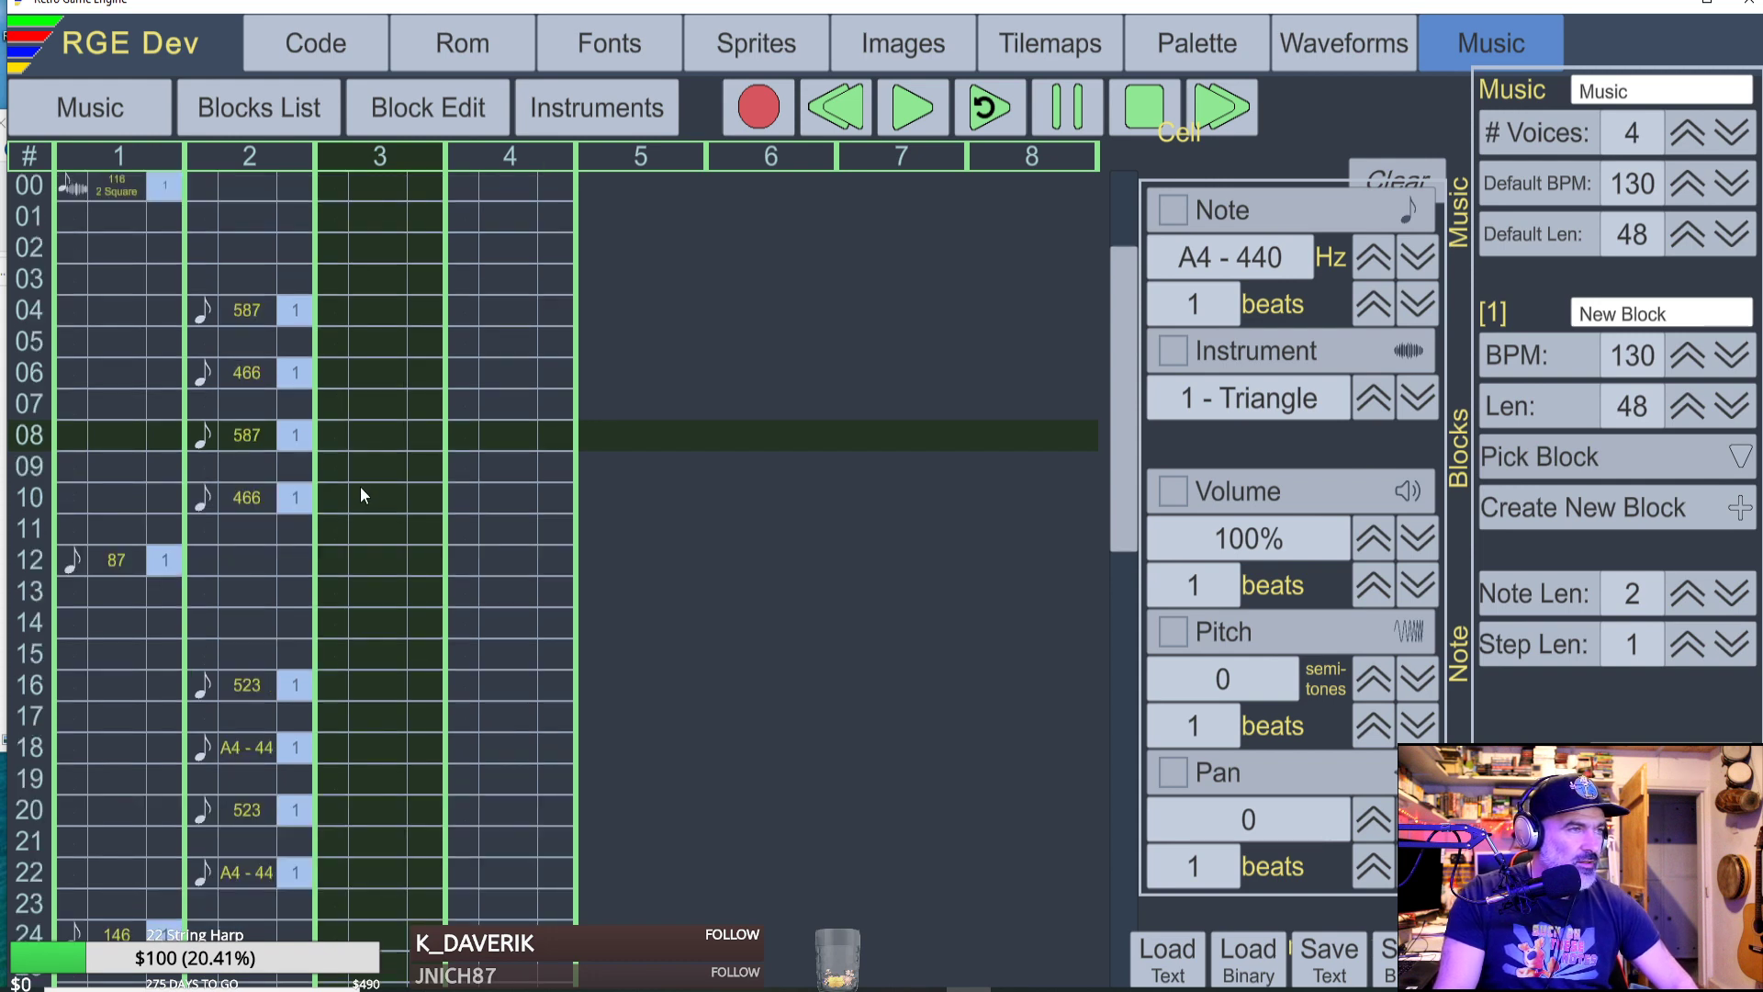